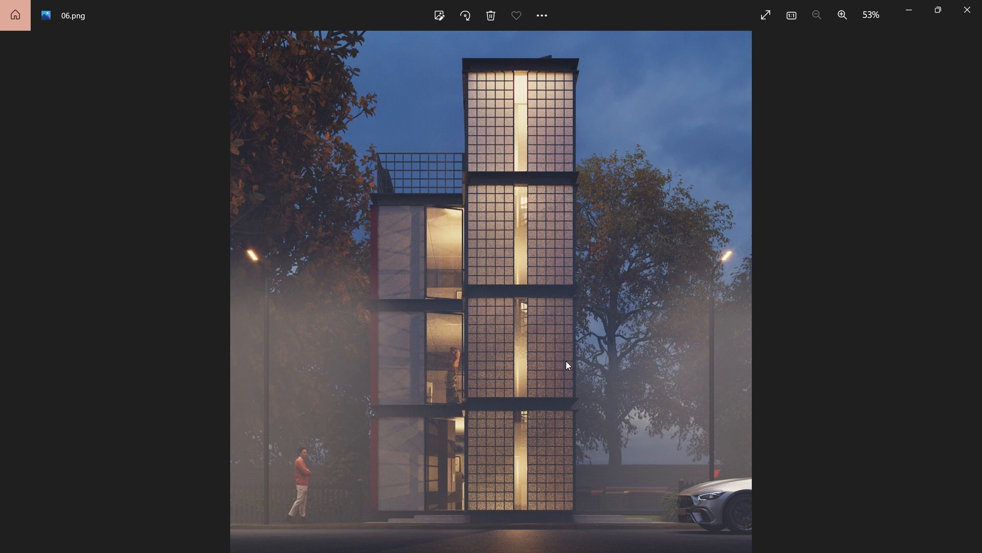
- Look through the finished house renders, moving on from the night view to the day render
{"action": "key", "text": "Right"}
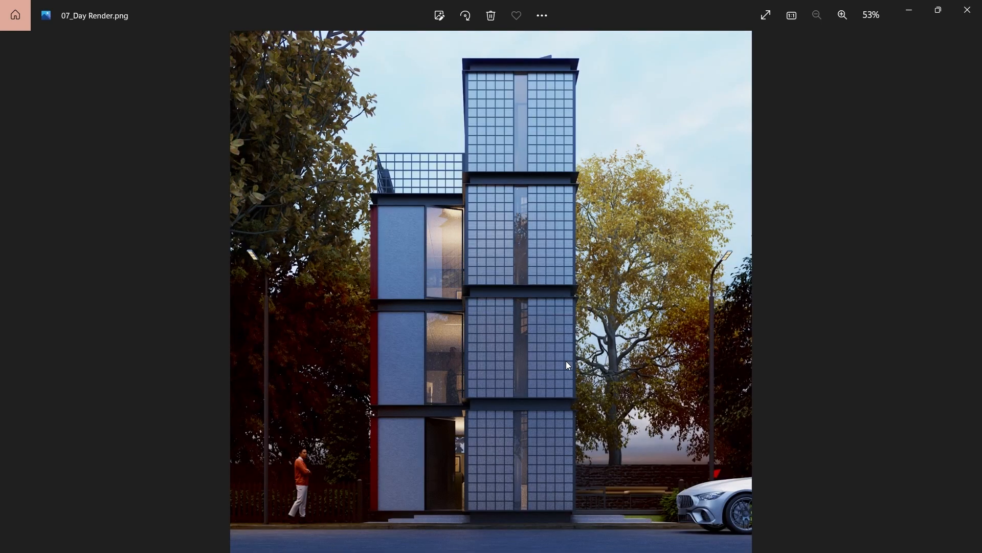
{"action": "key", "text": "Right"}
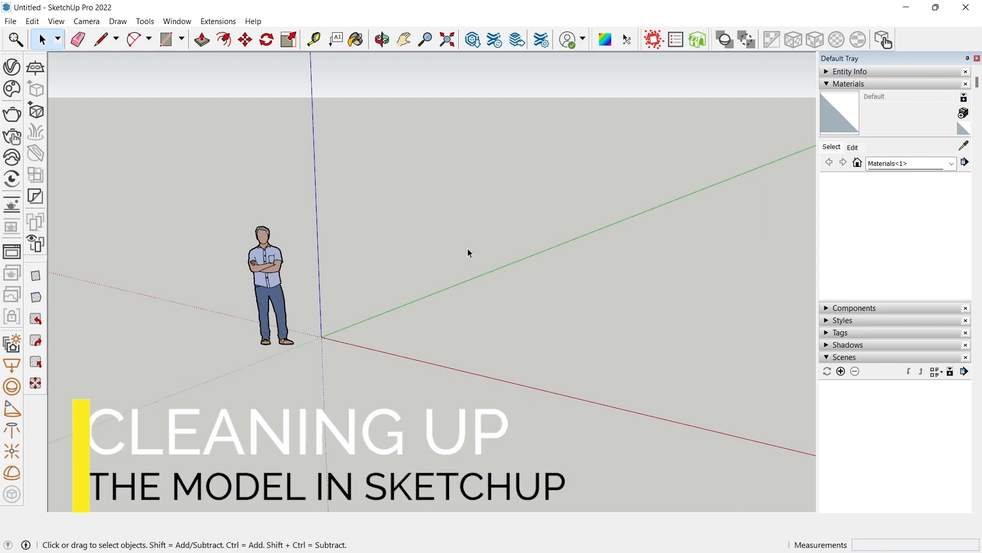
- Open 3D Warehouse, find the House 16x16x6, 2021 among the featured community models and open its author's profile
{"action": "left_click", "coordinate": [174, 22]}
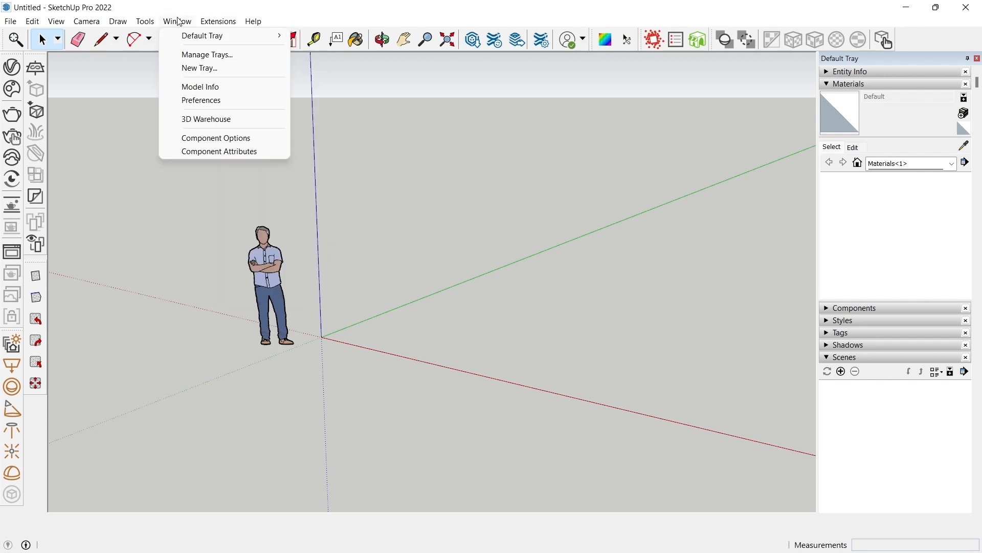
{"action": "left_click", "coordinate": [200, 123]}
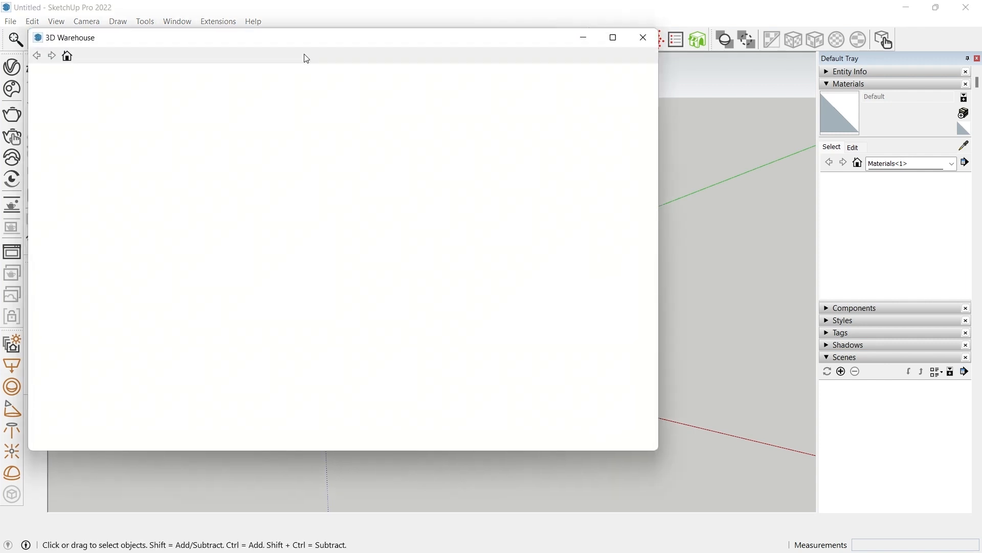
{"action": "scroll", "coordinate": [459, 284], "scroll_direction": "down", "scroll_amount": 1}
{"action": "scroll", "coordinate": [459, 284], "scroll_direction": "down", "scroll_amount": 1}
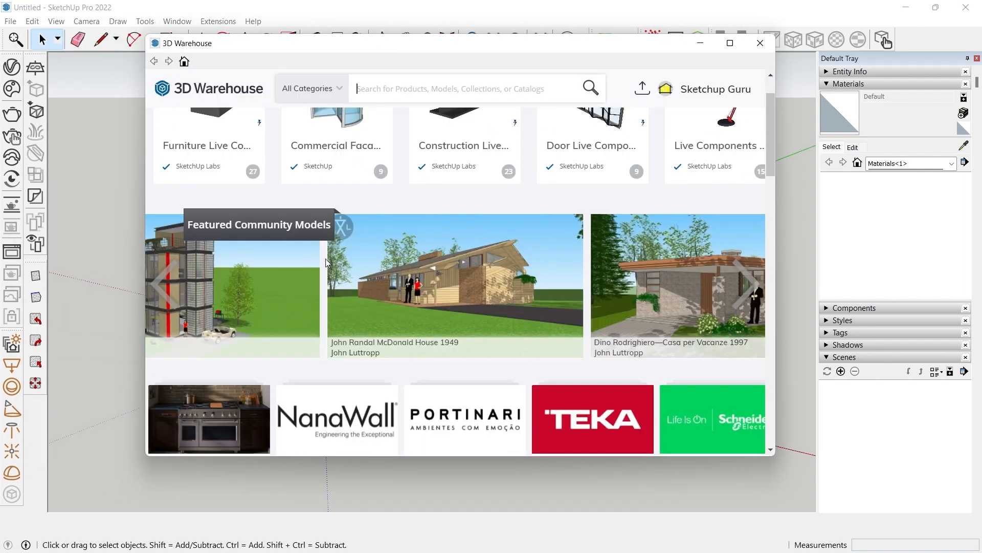
{"action": "left_click", "coordinate": [167, 285]}
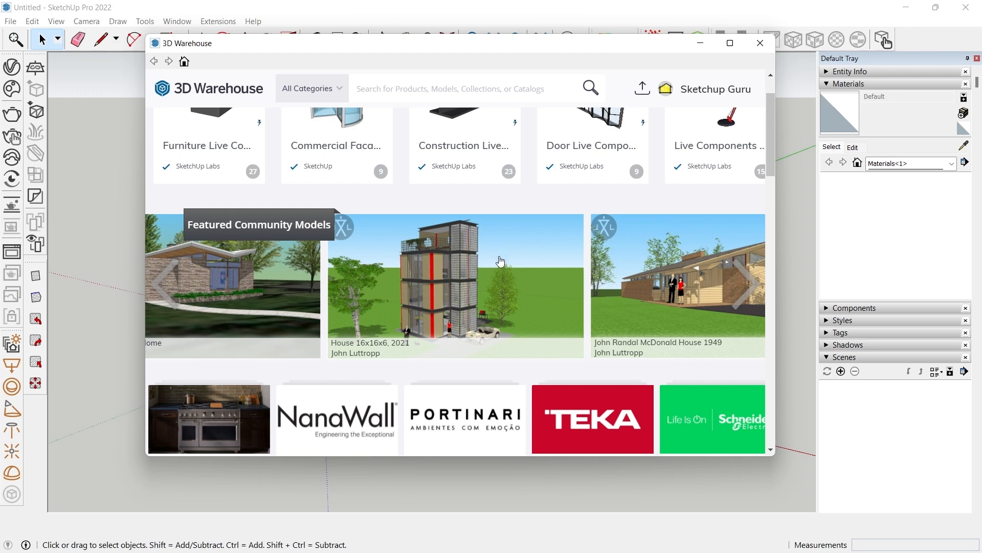
{"action": "left_click", "coordinate": [362, 353]}
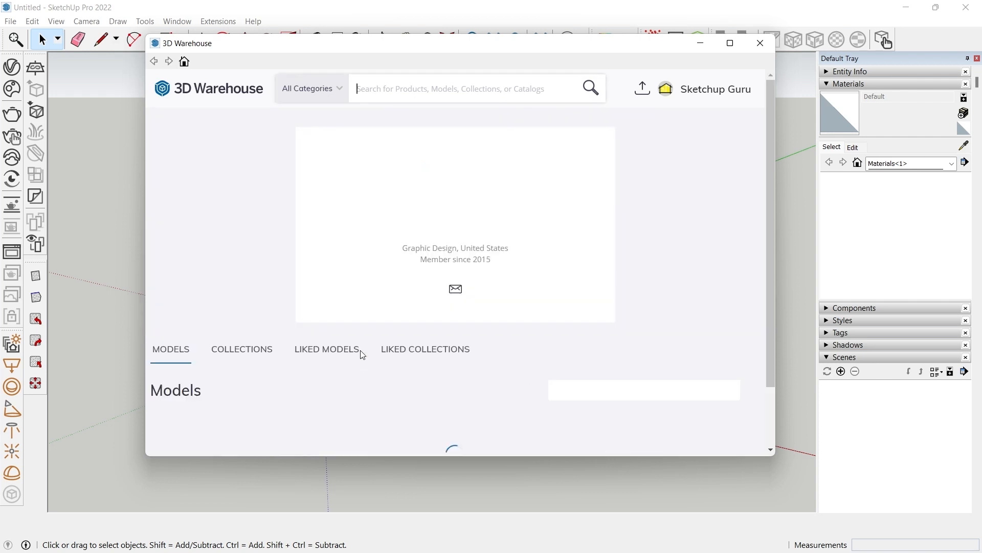
- Open House 16x16x6, 2021 from the author's model list and download it directly into the current model
{"action": "scroll", "coordinate": [419, 295], "scroll_direction": "down", "scroll_amount": 2}
{"action": "scroll", "coordinate": [461, 259], "scroll_direction": "down", "scroll_amount": 4}
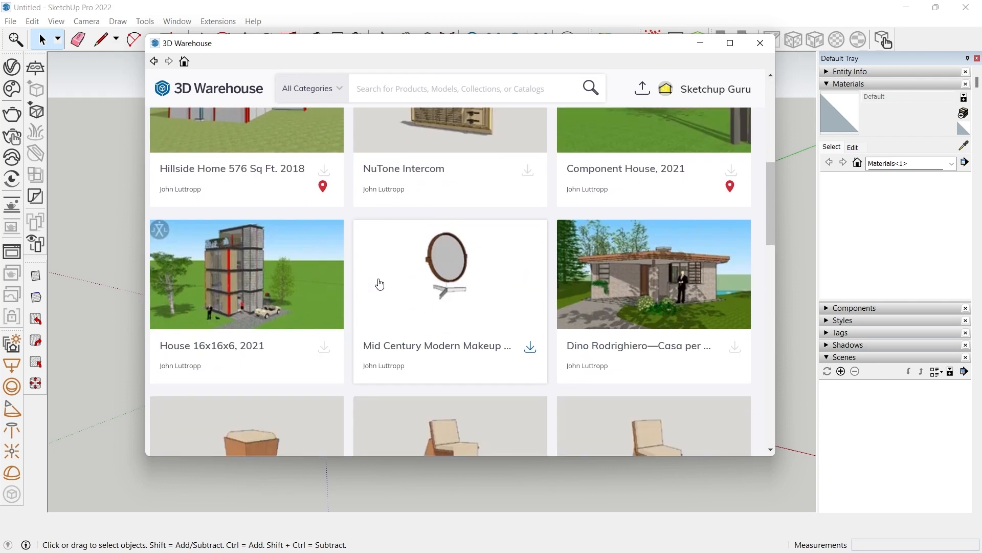
{"action": "scroll", "coordinate": [371, 307], "scroll_direction": "down", "scroll_amount": 2}
{"action": "scroll", "coordinate": [372, 307], "scroll_direction": "up", "scroll_amount": 1}
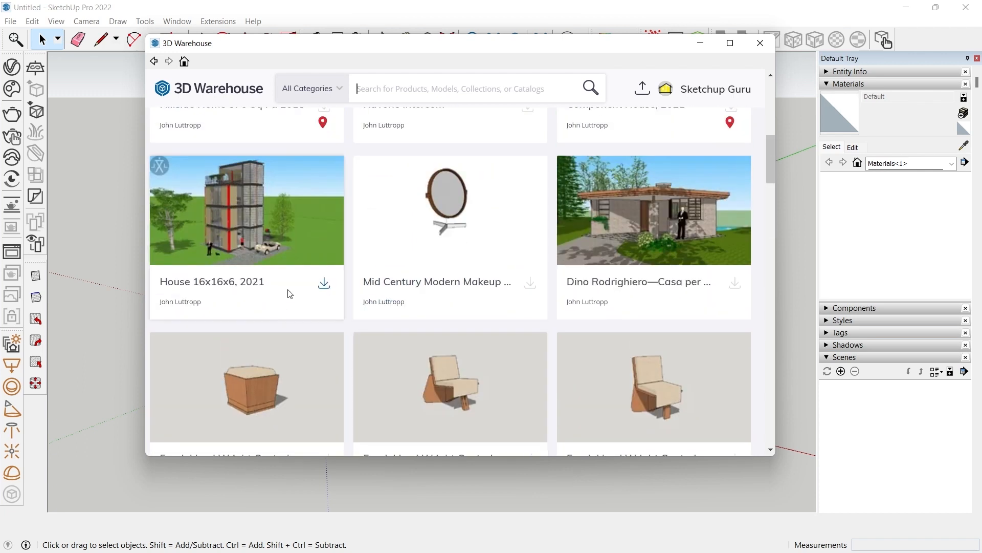
{"action": "left_click", "coordinate": [217, 223]}
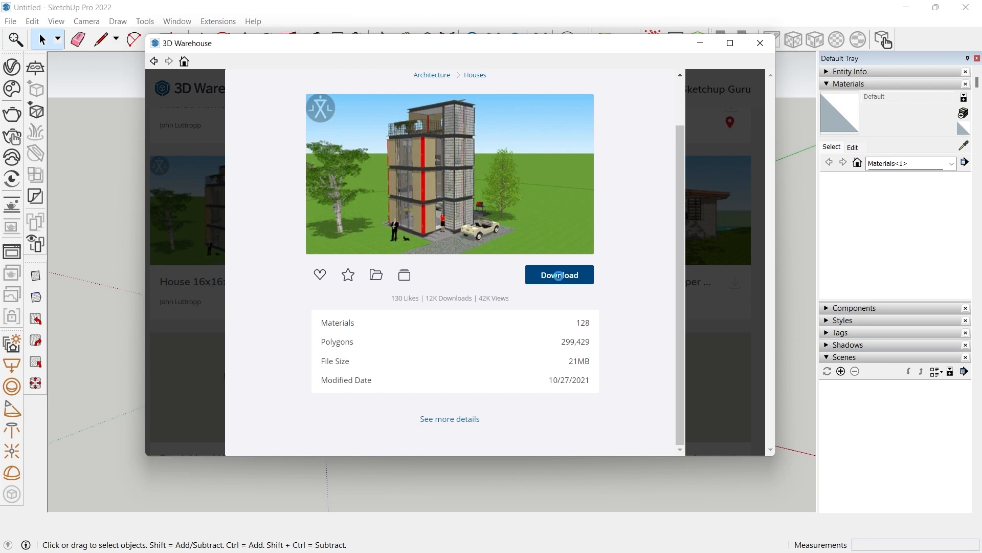
{"action": "left_click", "coordinate": [407, 288]}
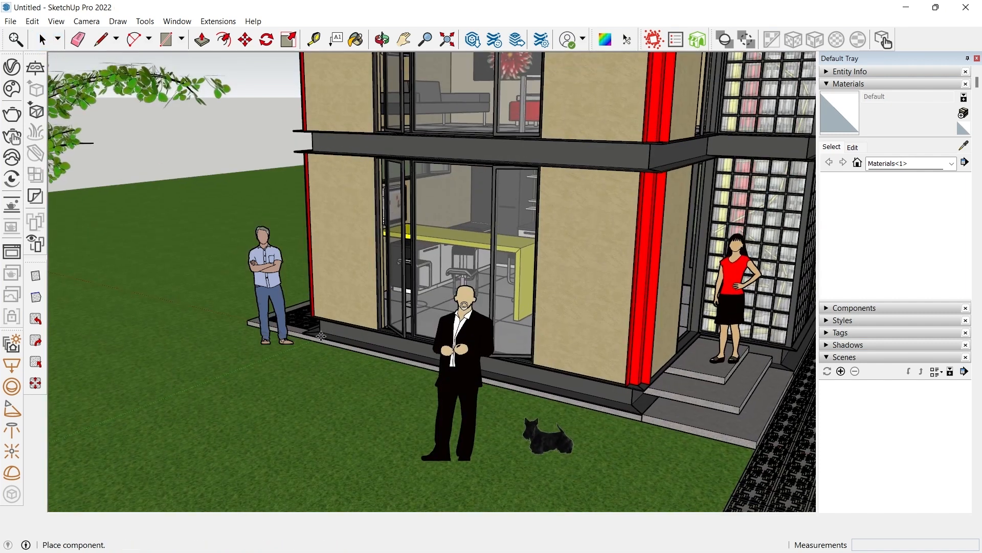
- Place the downloaded house component at the model origin and return to the Select tool
{"action": "left_click", "coordinate": [429, 334]}
{"action": "middle_click_drag", "start_coordinate": [215, 353], "coordinate": [362, 358]}
{"action": "scroll", "coordinate": [328, 331], "scroll_direction": "down", "scroll_amount": 3}
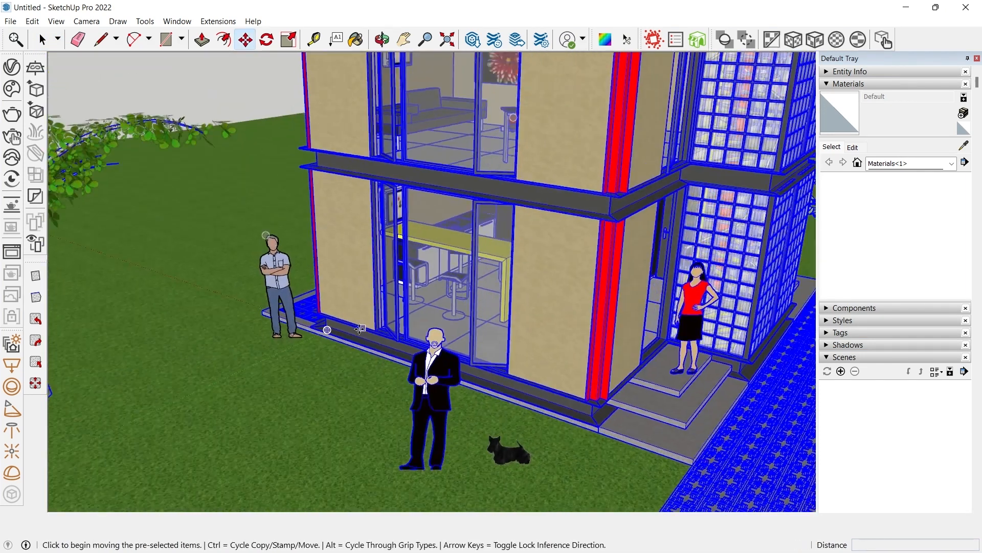
{"action": "key", "text": "space"}
- Explode the placed house component into its separate parts and clear the selection
{"action": "scroll", "coordinate": [349, 343], "scroll_direction": "down", "scroll_amount": 2}
{"action": "scroll", "coordinate": [394, 340], "scroll_direction": "down", "scroll_amount": 6}
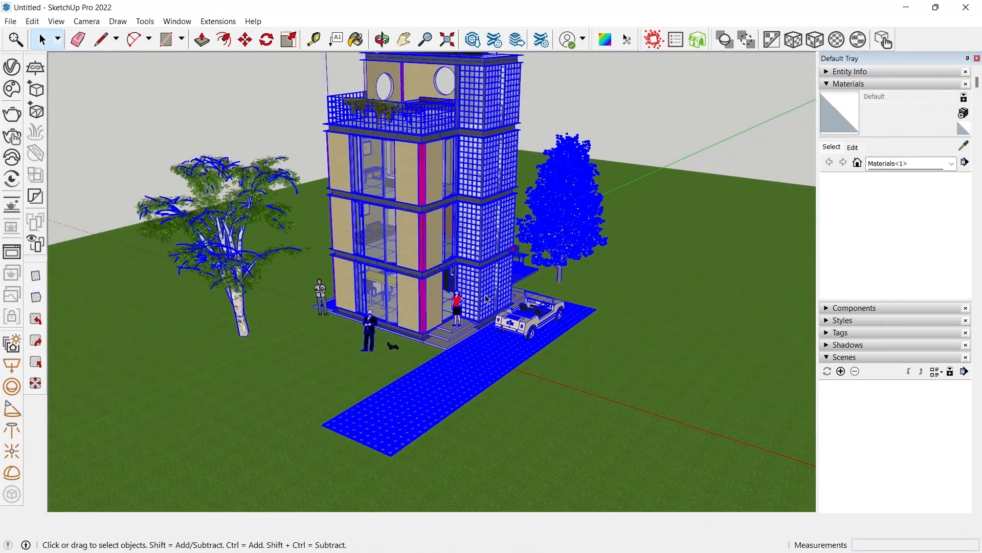
{"action": "middle_click_drag", "start_coordinate": [486, 299], "coordinate": [439, 361]}
{"action": "right_click", "coordinate": [443, 237]}
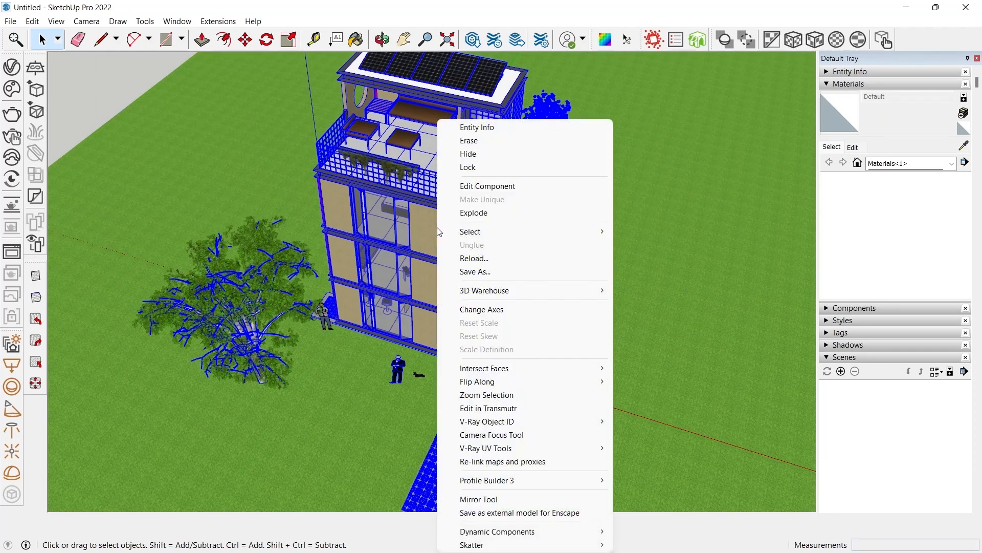
{"action": "left_click", "coordinate": [476, 212]}
{"action": "left_click", "coordinate": [121, 93]}
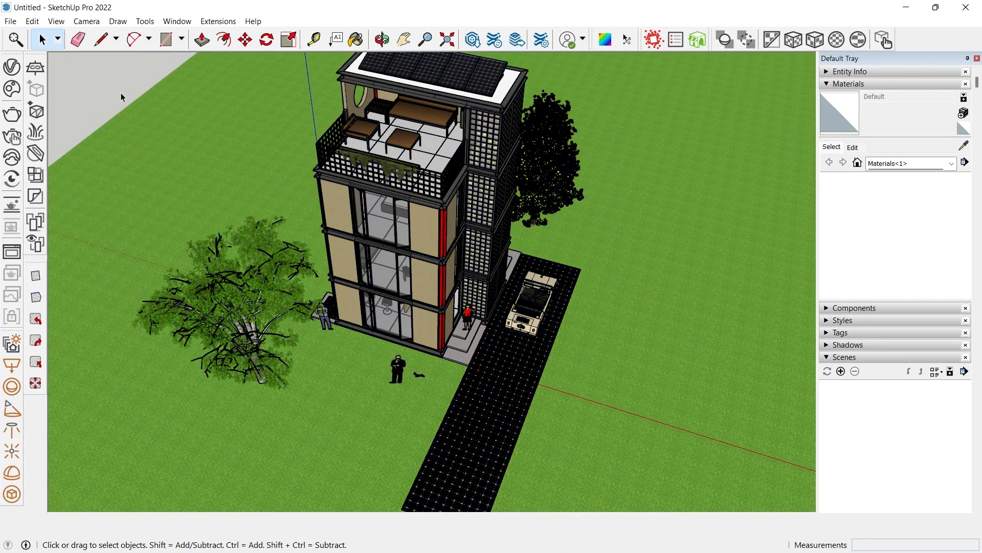
- Select both trees and the three human figures around the house and delete them together
{"action": "middle_click_drag", "start_coordinate": [120, 94], "coordinate": [379, 360]}
{"action": "scroll", "coordinate": [270, 257], "scroll_direction": "up", "scroll_amount": 3}
{"action": "left_click", "coordinate": [278, 230]}
{"action": "scroll", "coordinate": [614, 253], "scroll_direction": "up", "scroll_amount": 1}
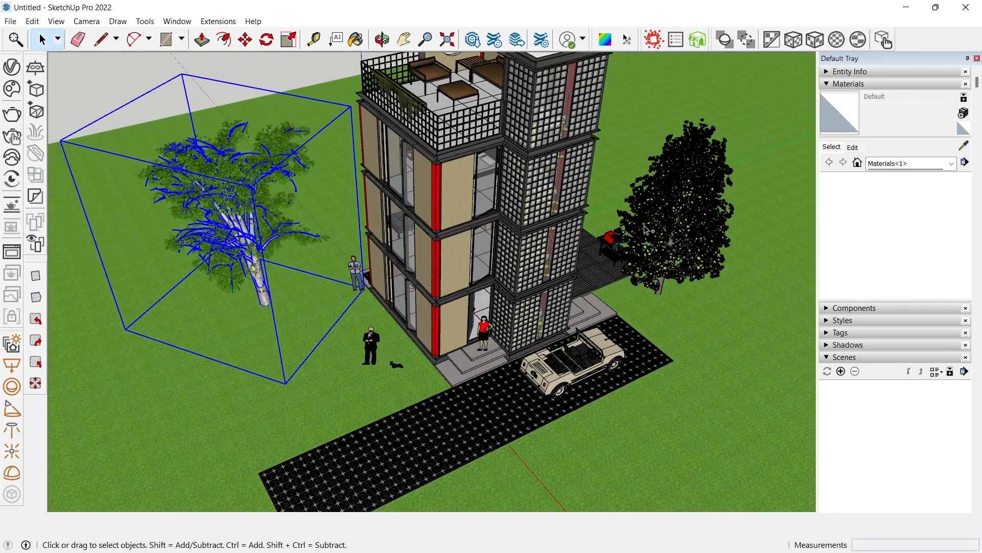
{"action": "left_click", "coordinate": [682, 247], "text": "shift"}
{"action": "scroll", "coordinate": [374, 338], "scroll_direction": "up", "scroll_amount": 2}
{"action": "middle_click_drag", "start_coordinate": [374, 340], "coordinate": [352, 320]}
{"action": "left_click", "coordinate": [353, 329], "text": "ctrl"}
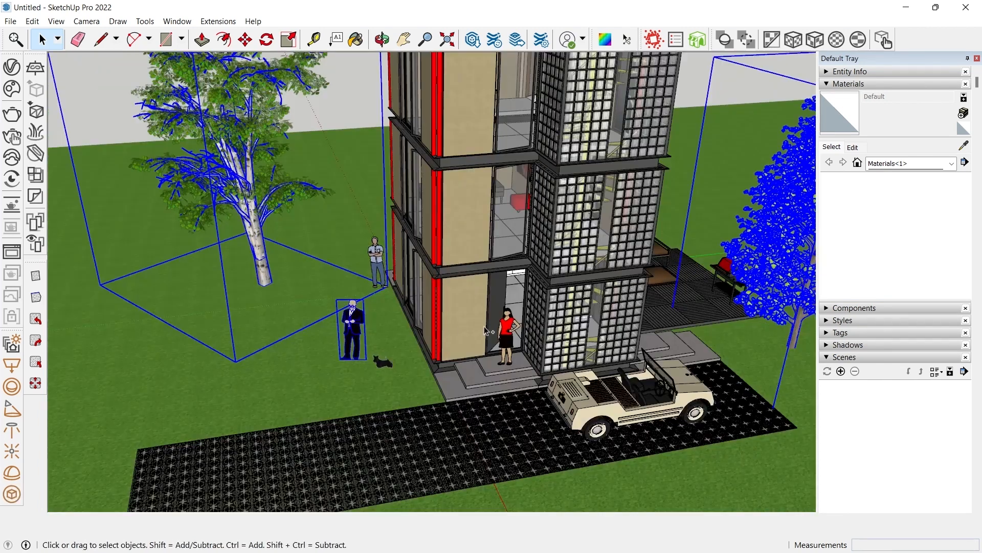
{"action": "left_click", "coordinate": [507, 330], "text": "ctrl"}
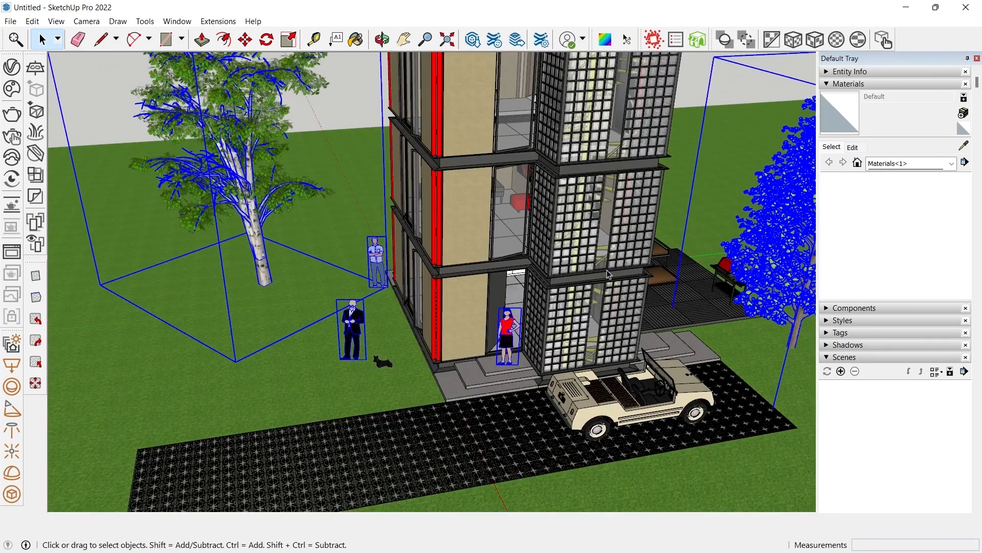
{"action": "scroll", "coordinate": [589, 280], "scroll_direction": "down", "scroll_amount": 2}
{"action": "middle_click_drag", "start_coordinate": [589, 287], "coordinate": [607, 362]}
{"action": "key", "text": "Delete"}
- Delete the black dog from the lawn near the entrance steps
{"action": "middle_click_drag", "start_coordinate": [581, 407], "coordinate": [576, 435]}
{"action": "scroll", "coordinate": [441, 330], "scroll_direction": "up", "scroll_amount": 5}
{"action": "left_click", "coordinate": [416, 351]}
{"action": "scroll", "coordinate": [361, 364], "scroll_direction": "up", "scroll_amount": 5}
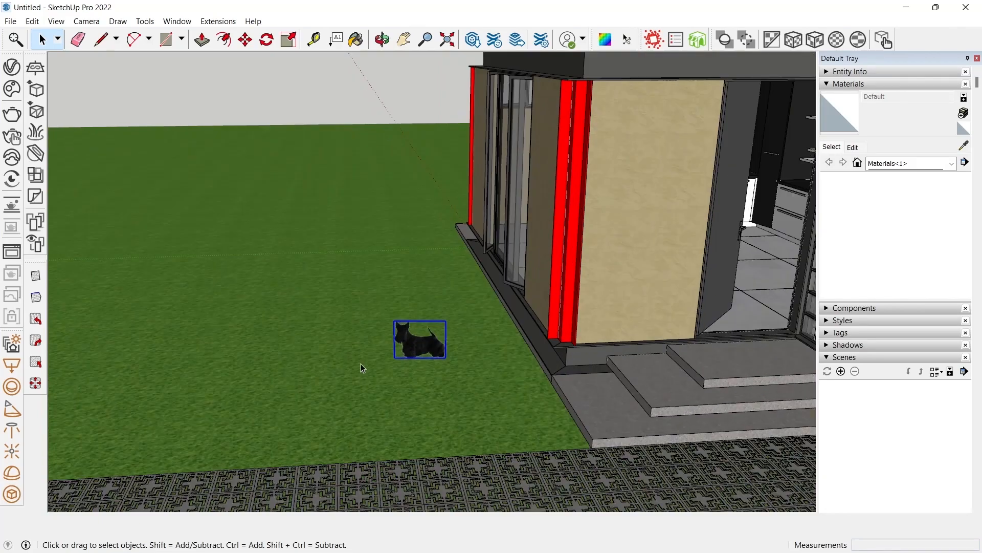
{"action": "middle_click_drag", "start_coordinate": [439, 327], "coordinate": [588, 224]}
{"action": "key", "text": "Delete"}
{"action": "scroll", "coordinate": [429, 217], "scroll_direction": "down", "scroll_amount": 5}
{"action": "scroll", "coordinate": [460, 320], "scroll_direction": "up", "scroll_amount": 8}
{"action": "scroll", "coordinate": [574, 261], "scroll_direction": "down", "scroll_amount": 6}
{"action": "middle_click_drag", "start_coordinate": [329, 278], "coordinate": [737, 461]}
{"action": "middle_click_drag", "start_coordinate": [382, 320], "coordinate": [430, 297]}
{"action": "scroll", "coordinate": [437, 294], "scroll_direction": "down", "scroll_amount": 3}
{"action": "middle_click_drag", "start_coordinate": [601, 250], "coordinate": [516, 235]}
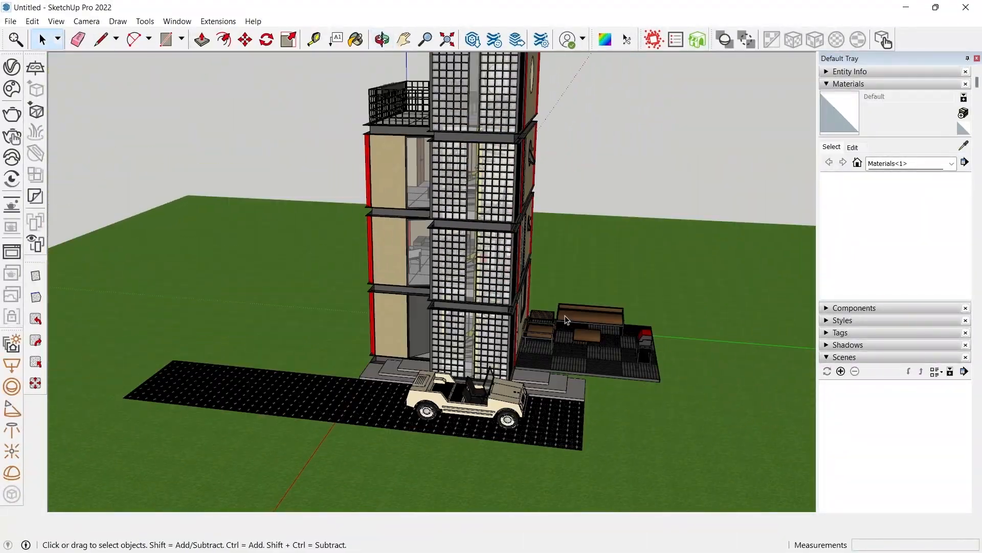
- Search the Extension Warehouse for "cleanup" to locate the CleanUp³ extension, and close the warehouse
{"action": "left_click", "coordinate": [217, 21]}
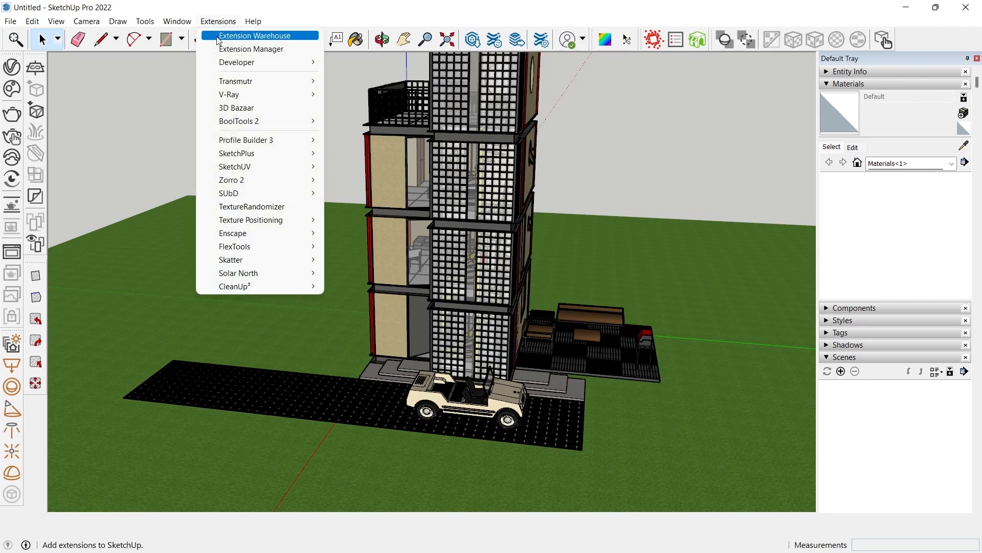
{"action": "left_click", "coordinate": [218, 37]}
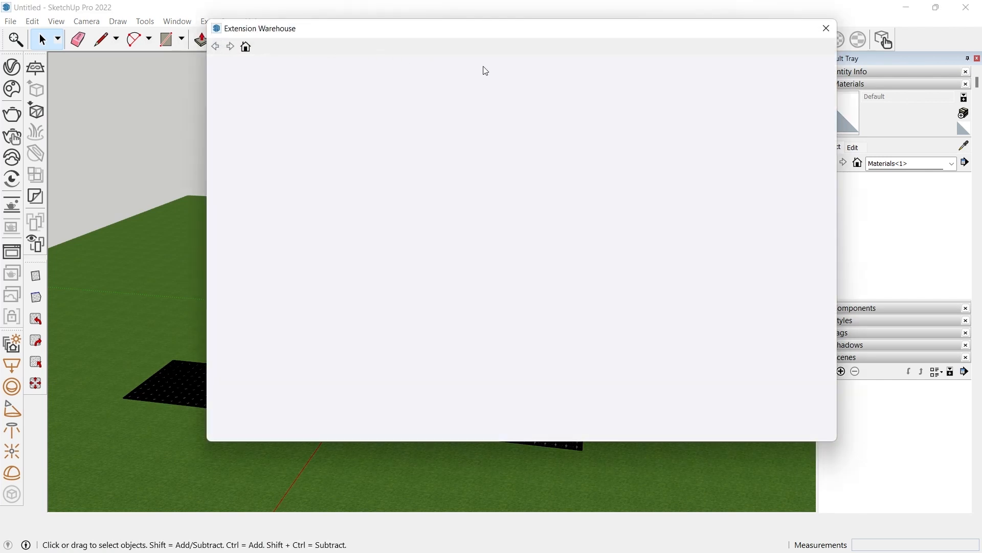
{"action": "left_click", "coordinate": [467, 72]}
{"action": "type", "text": "cleanup"}
{"action": "left_click", "coordinate": [502, 100]}
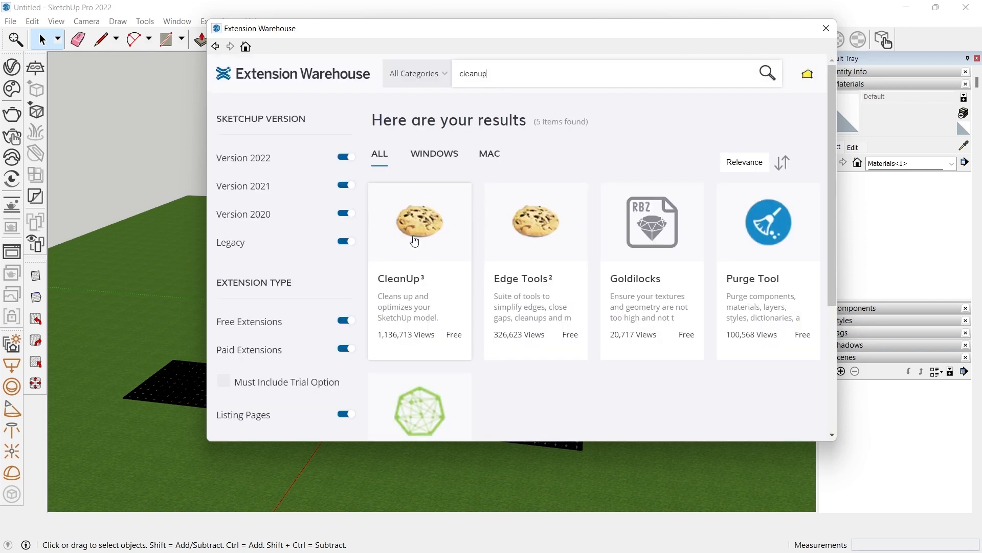
{"action": "left_click", "coordinate": [826, 28]}
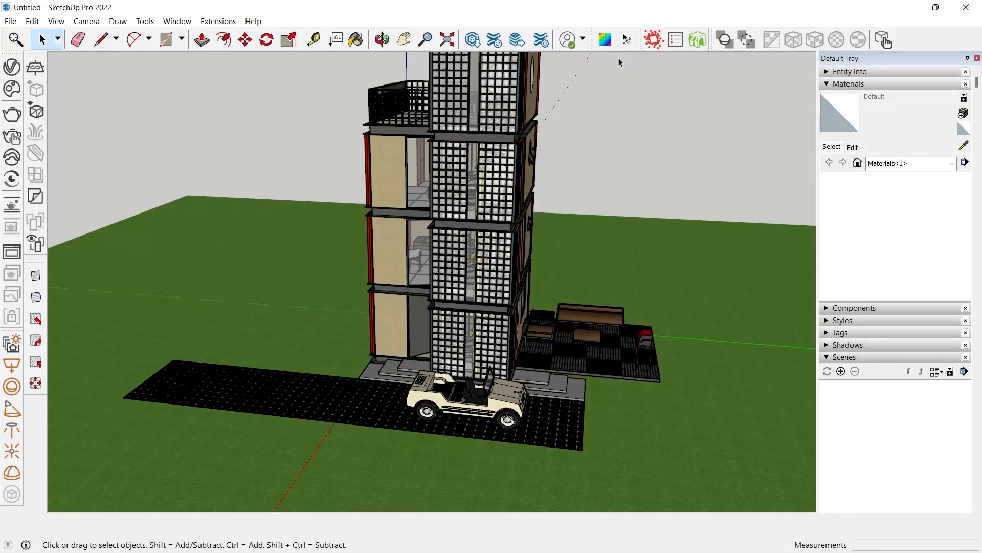
- Run CleanUp³ on the whole model with Purge Unused and Merge Coplanar Faces enabled
{"action": "left_click", "coordinate": [205, 23]}
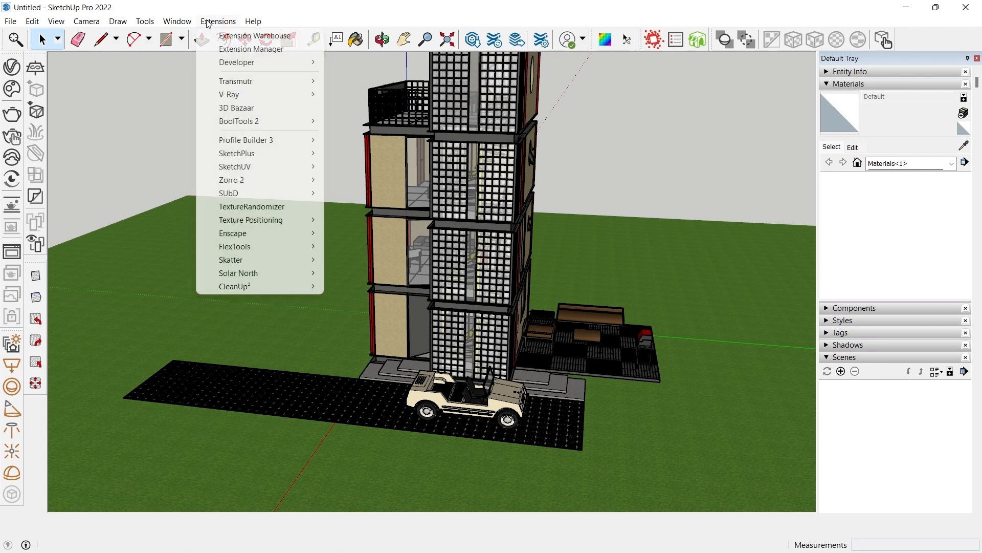
{"action": "mouse_move", "coordinate": [287, 286]}
{"action": "left_click", "coordinate": [361, 286]}
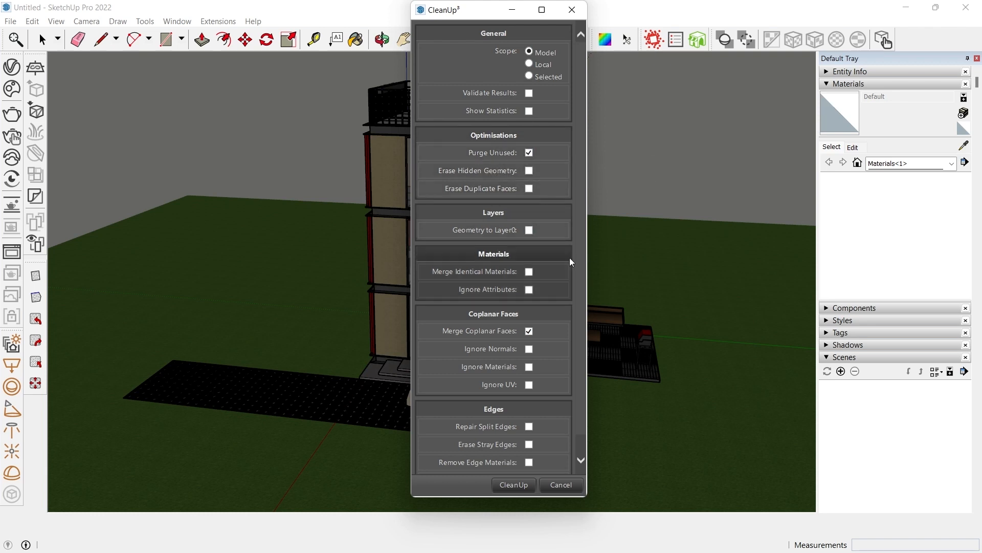
{"action": "scroll", "coordinate": [558, 268], "scroll_direction": "down", "scroll_amount": 1}
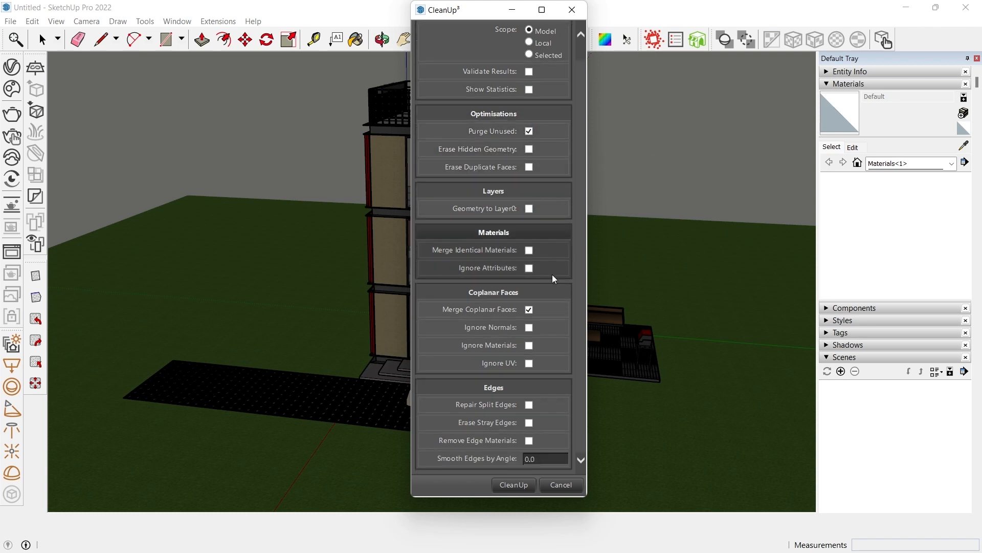
{"action": "left_click", "coordinate": [513, 486]}
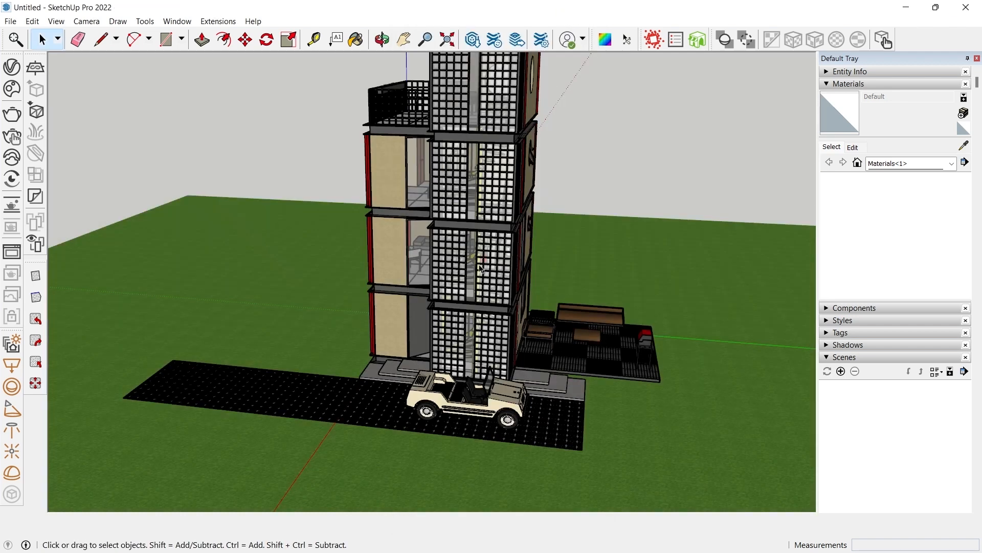
- Delete the open-top car parked on the paved driveway in front of the house
{"action": "middle_click_drag", "start_coordinate": [339, 404], "coordinate": [529, 220]}
{"action": "scroll", "coordinate": [517, 338], "scroll_direction": "up", "scroll_amount": 3}
{"action": "scroll", "coordinate": [528, 393], "scroll_direction": "down", "scroll_amount": 2}
{"action": "middle_click_drag", "start_coordinate": [512, 408], "coordinate": [478, 388]}
{"action": "scroll", "coordinate": [427, 399], "scroll_direction": "down", "scroll_amount": 2}
{"action": "scroll", "coordinate": [408, 409], "scroll_direction": "up", "scroll_amount": 4}
{"action": "left_click", "coordinate": [440, 416]}
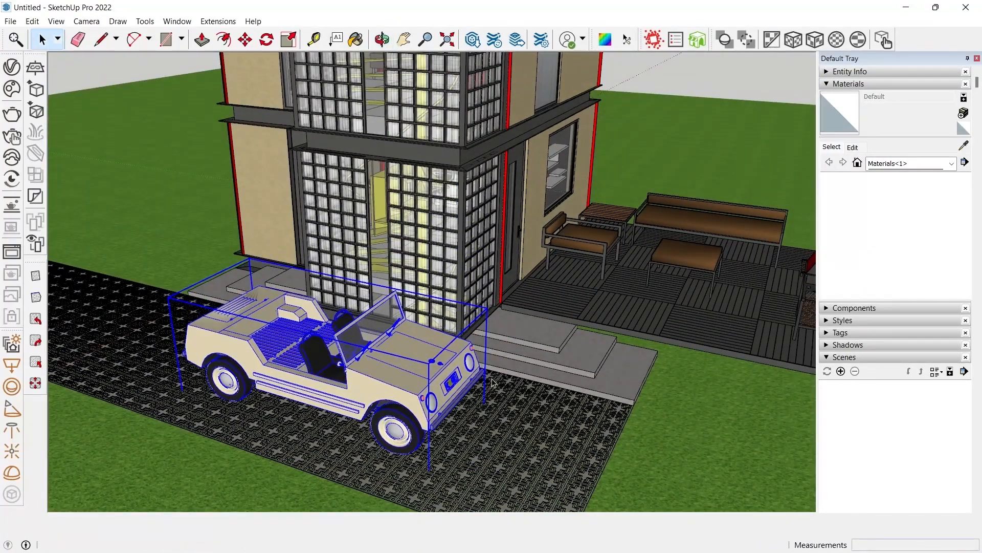
{"action": "key", "text": "Delete"}
- Clean the model again with CleanUp³ using the last settings
{"action": "scroll", "coordinate": [409, 374], "scroll_direction": "down", "scroll_amount": 3}
{"action": "middle_click_drag", "start_coordinate": [371, 373], "coordinate": [456, 312]}
{"action": "left_click", "coordinate": [218, 21]}
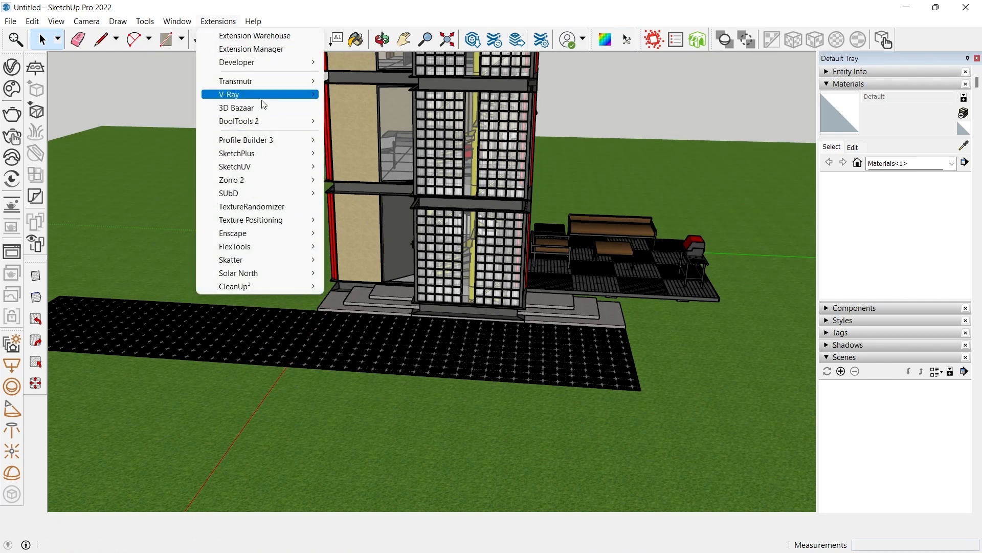
{"action": "mouse_move", "coordinate": [238, 289]}
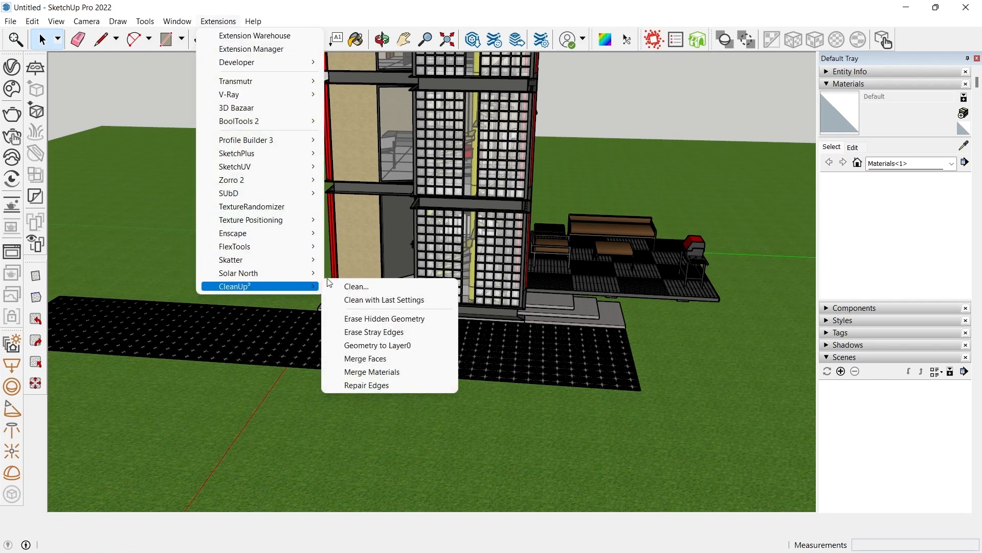
{"action": "left_click", "coordinate": [374, 299]}
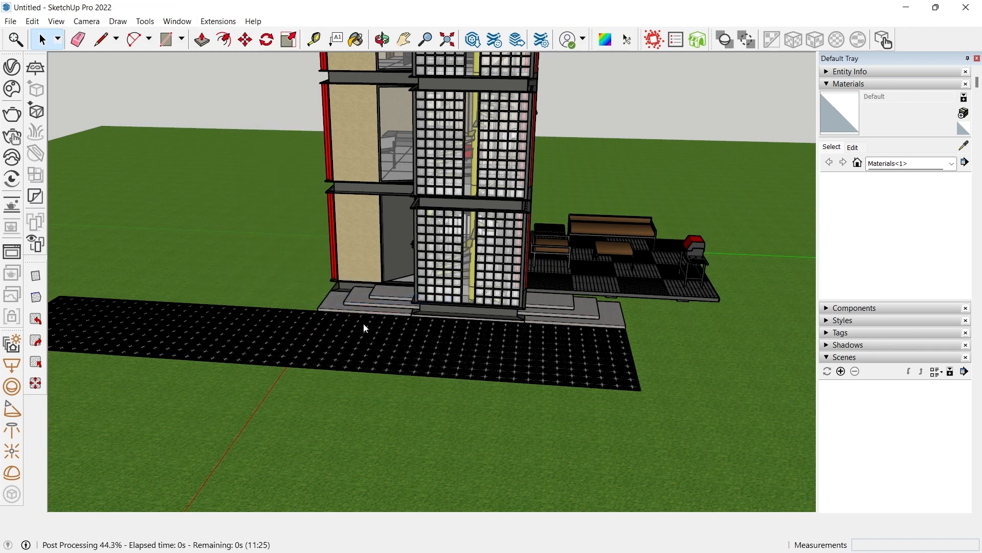
- Save the model as "01_Setting up the Model_Final" in the 01_Setting up the Model folder
{"action": "middle_click_drag", "start_coordinate": [278, 253], "coordinate": [308, 108]}
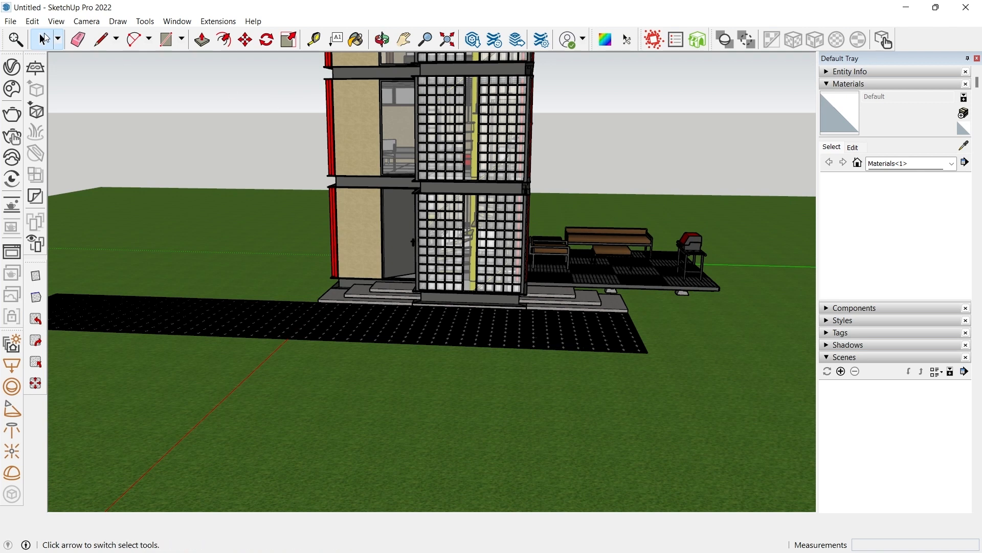
{"action": "left_click", "coordinate": [11, 21]}
{"action": "left_click", "coordinate": [48, 81]}
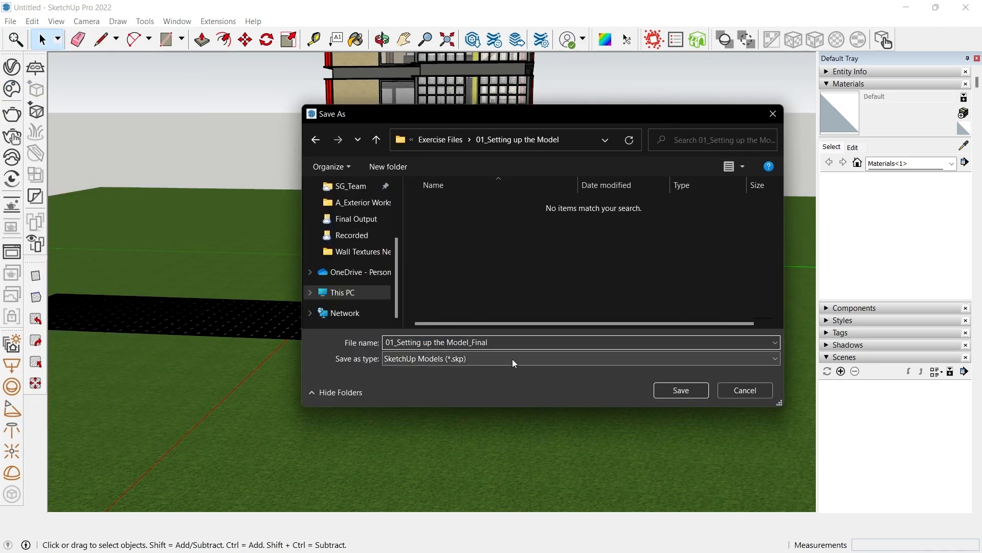
{"action": "left_click", "coordinate": [662, 394]}
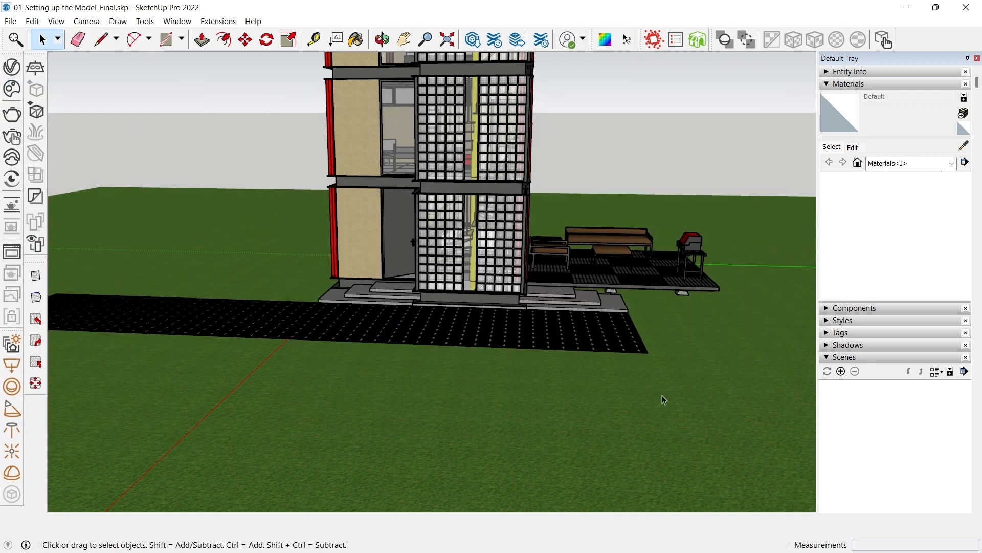
{"action": "scroll", "coordinate": [484, 358], "scroll_direction": "down", "scroll_amount": 5}
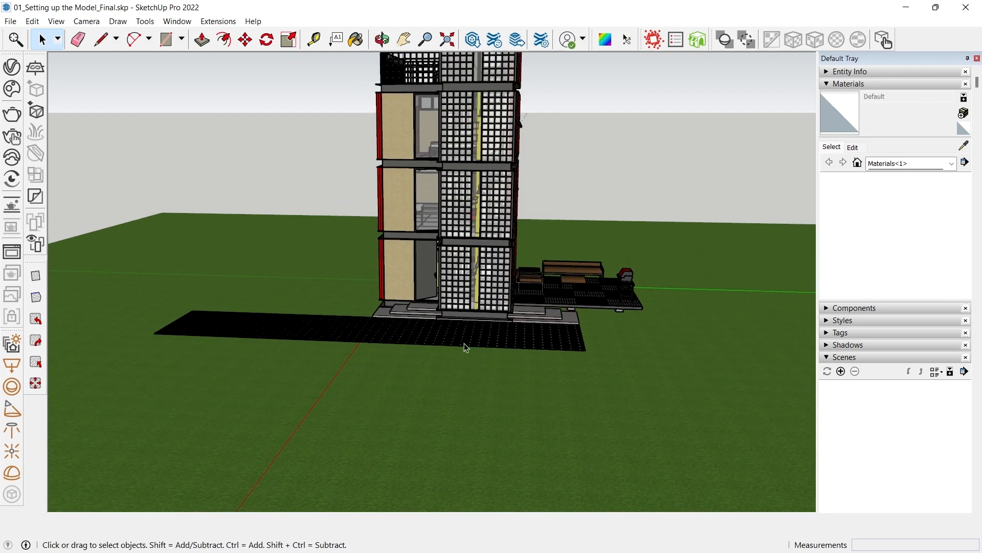
{"action": "middle_click_drag", "start_coordinate": [464, 343], "coordinate": [374, 306]}
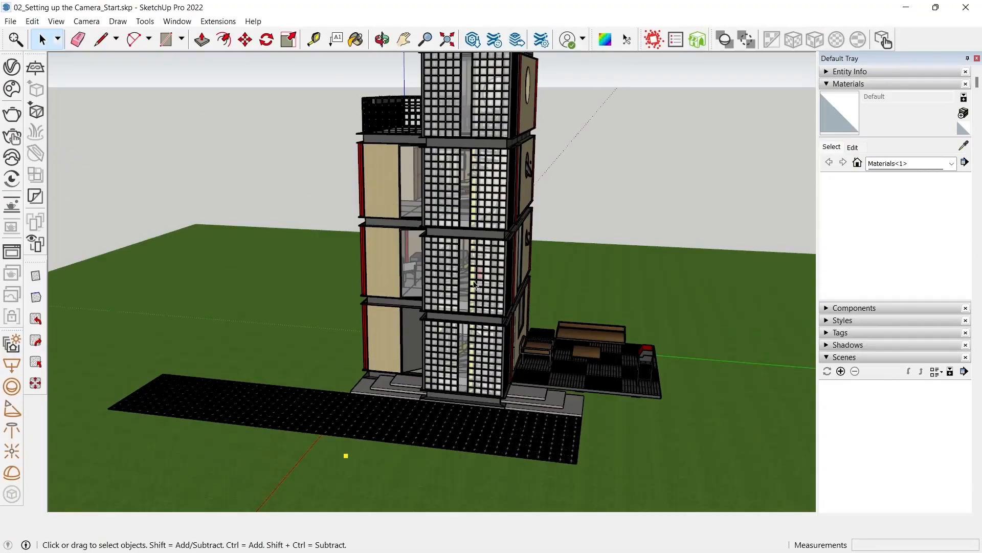
{"action": "middle_click_drag", "start_coordinate": [346, 455], "coordinate": [345, 453]}
{"action": "middle_click_drag", "start_coordinate": [504, 306], "coordinate": [435, 271]}
{"action": "scroll", "coordinate": [479, 307], "scroll_direction": "down", "scroll_amount": 4}
{"action": "middle_click_drag", "start_coordinate": [479, 307], "coordinate": [430, 328]}
{"action": "scroll", "coordinate": [479, 306], "scroll_direction": "up", "scroll_amount": 1}
- Draw a line along the front edge of the lowest entrance step, from one outer corner to the other
{"action": "key", "text": "space"}
{"action": "scroll", "coordinate": [405, 356], "scroll_direction": "up", "scroll_amount": 3}
{"action": "key", "text": "l"}
{"action": "scroll", "coordinate": [389, 314], "scroll_direction": "up", "scroll_amount": 5}
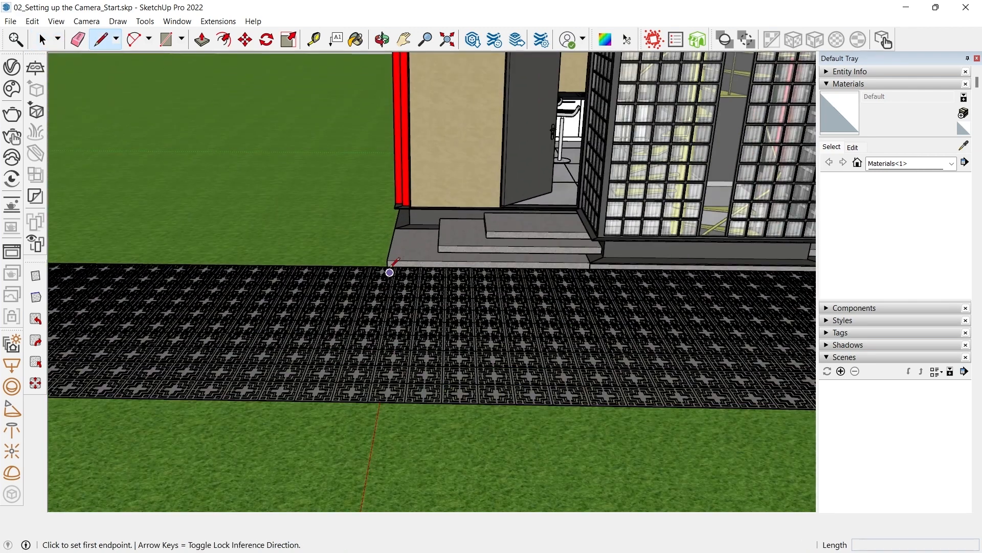
{"action": "scroll", "coordinate": [390, 273], "scroll_direction": "up", "scroll_amount": 2}
{"action": "left_click", "coordinate": [389, 272]}
{"action": "scroll", "coordinate": [390, 281], "scroll_direction": "down", "scroll_amount": 3}
{"action": "middle_click_drag", "start_coordinate": [390, 281], "coordinate": [772, 473]}
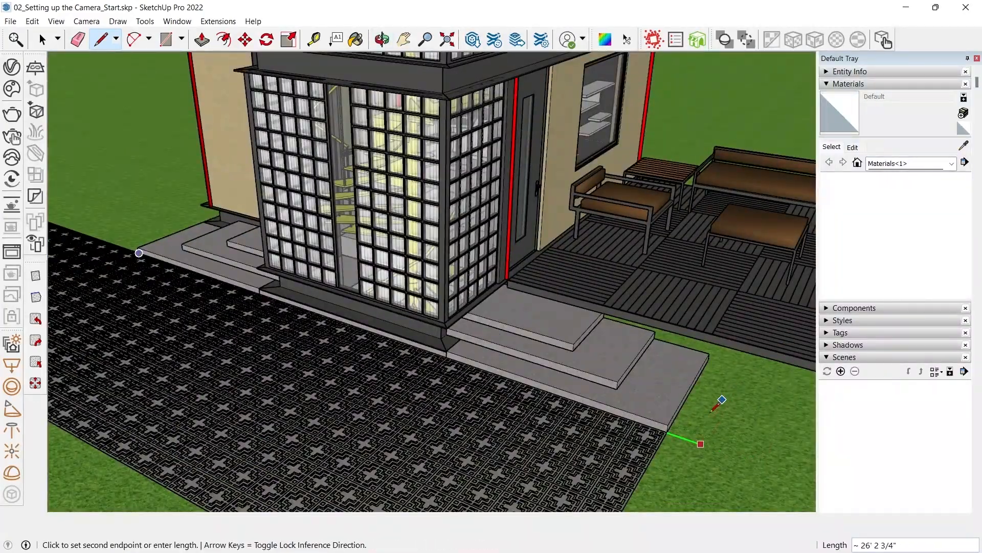
{"action": "scroll", "coordinate": [665, 435], "scroll_direction": "up", "scroll_amount": 4}
{"action": "key", "text": "space"}
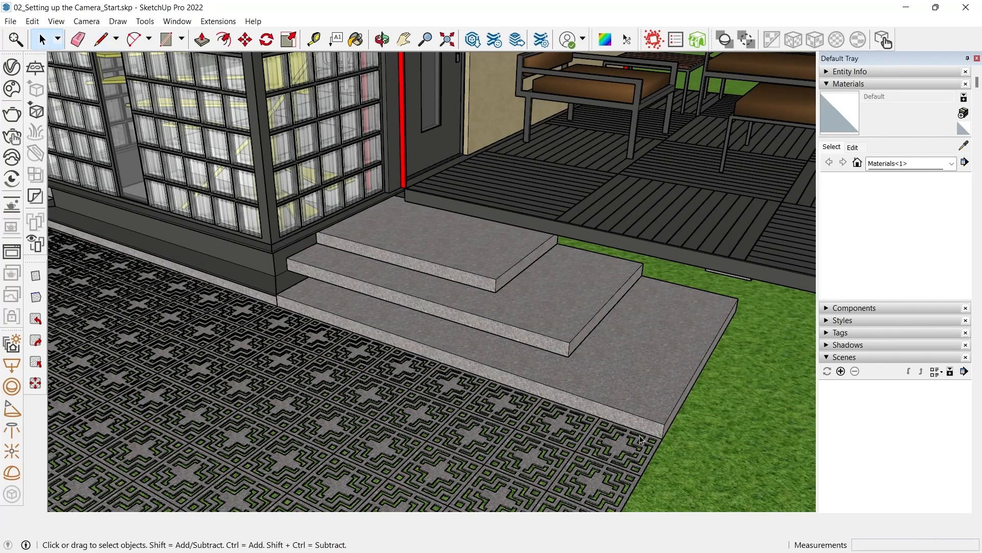
- Move the drawn line straight out from the house onto the lawn, just beyond the paved driveway
{"action": "left_click", "coordinate": [594, 414]}
{"action": "scroll", "coordinate": [594, 412], "scroll_direction": "down", "scroll_amount": 3}
{"action": "key", "text": "m"}
{"action": "left_click", "coordinate": [588, 410]}
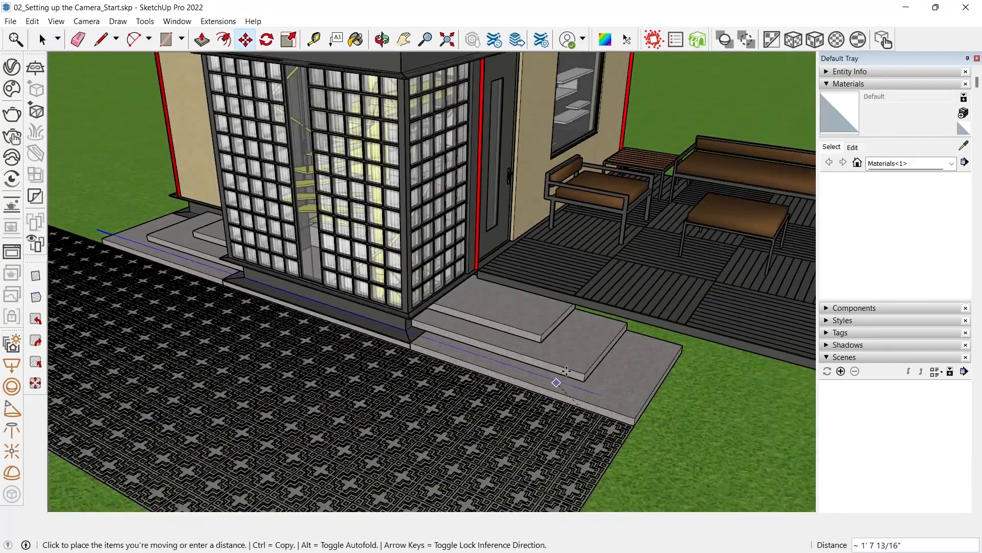
{"action": "scroll", "coordinate": [567, 371], "scroll_direction": "down", "scroll_amount": 5}
{"action": "scroll", "coordinate": [377, 473], "scroll_direction": "up", "scroll_amount": 2}
{"action": "scroll", "coordinate": [408, 312], "scroll_direction": "down", "scroll_amount": 3}
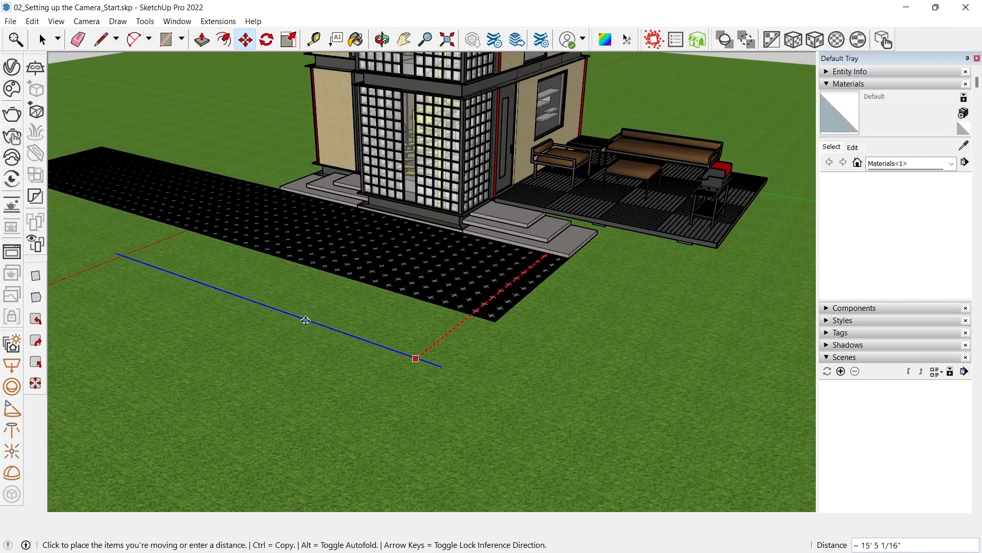
{"action": "left_click", "coordinate": [312, 301]}
{"action": "middle_click_drag", "start_coordinate": [271, 382], "coordinate": [462, 341]}
{"action": "key", "text": "space"}
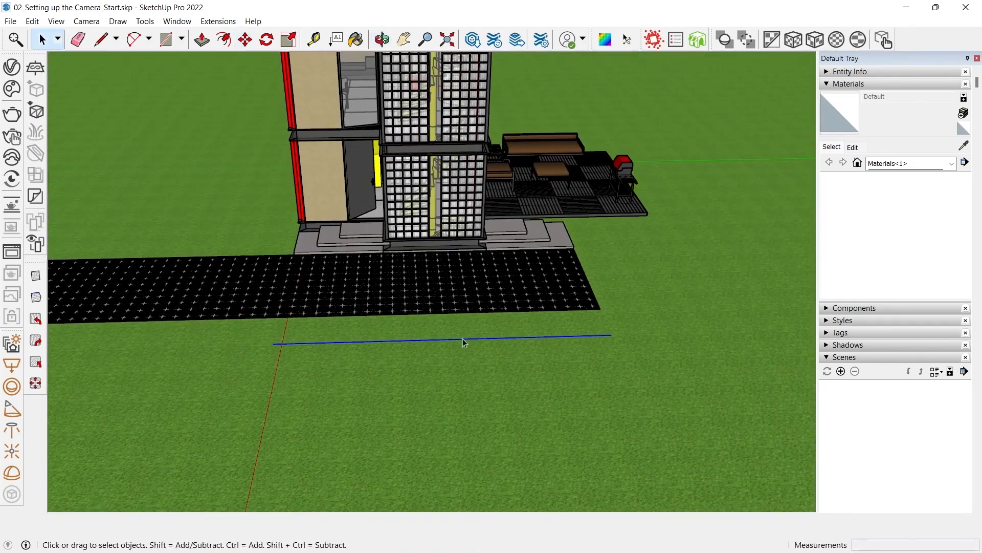
- Try to draw a line from the midpoint of the moved line away from the house
{"action": "key", "text": "l"}
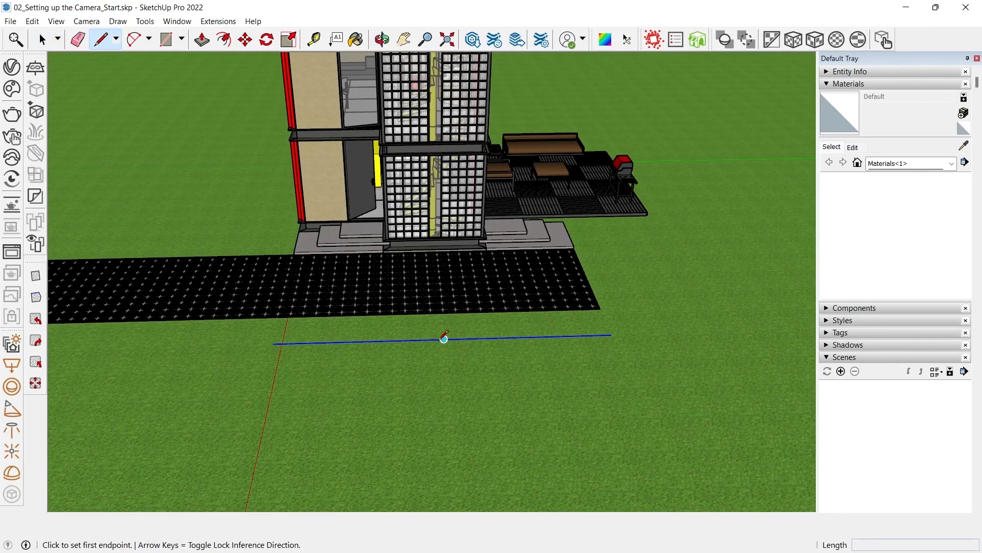
{"action": "left_click", "coordinate": [445, 338]}
{"action": "mouse_move", "coordinate": [443, 337]}
{"action": "middle_mouse_down"}
{"action": "mouse_move", "coordinate": [463, 451]}
{"action": "mouse_move", "coordinate": [463, 225]}
{"action": "mouse_move", "coordinate": [598, 386]}
{"action": "mouse_move", "coordinate": [486, 377]}
{"action": "mouse_move", "coordinate": [323, 268]}
{"action": "mouse_move", "coordinate": [312, 317]}
{"action": "mouse_move", "coordinate": [331, 381]}
{"action": "mouse_move", "coordinate": [337, 352]}
{"action": "mouse_move", "coordinate": [429, 258]}
{"action": "mouse_move", "coordinate": [307, 287]}
{"action": "middle_mouse_up"}
{"action": "key", "text": "space"}
- Redraw the line across the house front between the two outer front corners of the lowest entrance step
{"action": "scroll", "coordinate": [322, 269], "scroll_direction": "up", "scroll_amount": 2}
{"action": "key", "text": "l"}
{"action": "scroll", "coordinate": [293, 290], "scroll_direction": "up", "scroll_amount": 6}
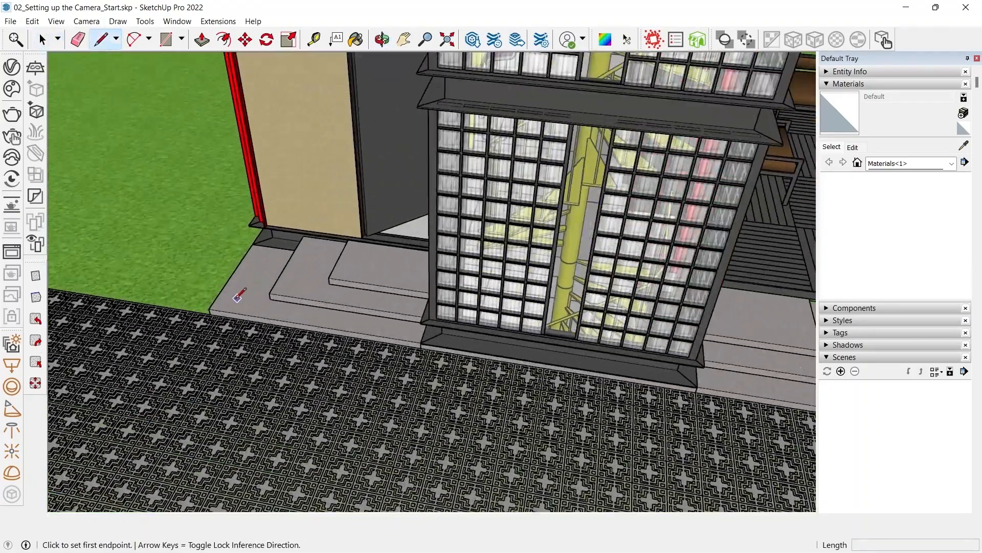
{"action": "scroll", "coordinate": [220, 230], "scroll_direction": "down", "scroll_amount": 2}
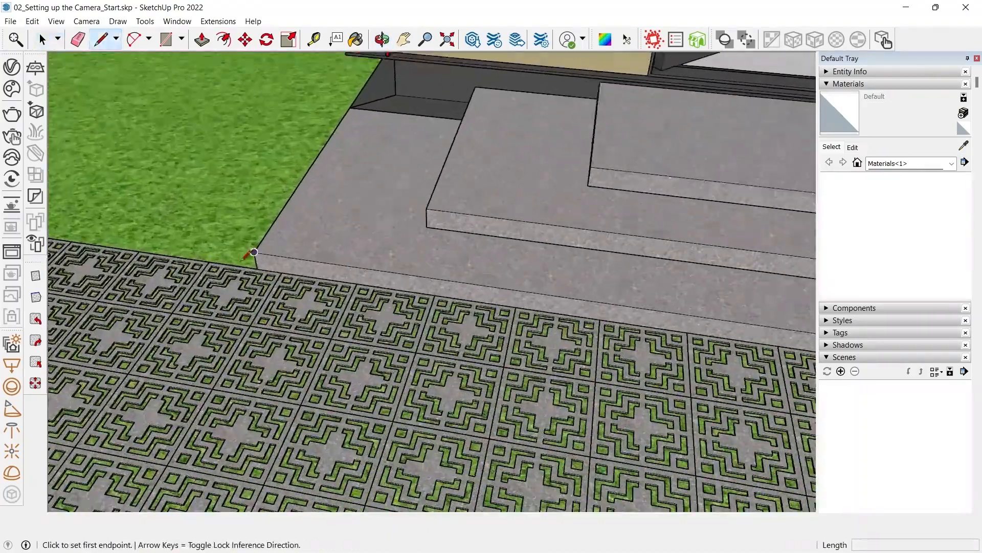
{"action": "left_click", "coordinate": [259, 259]}
{"action": "scroll", "coordinate": [259, 259], "scroll_direction": "down", "scroll_amount": 5}
{"action": "scroll", "coordinate": [520, 266], "scroll_direction": "up", "scroll_amount": 5}
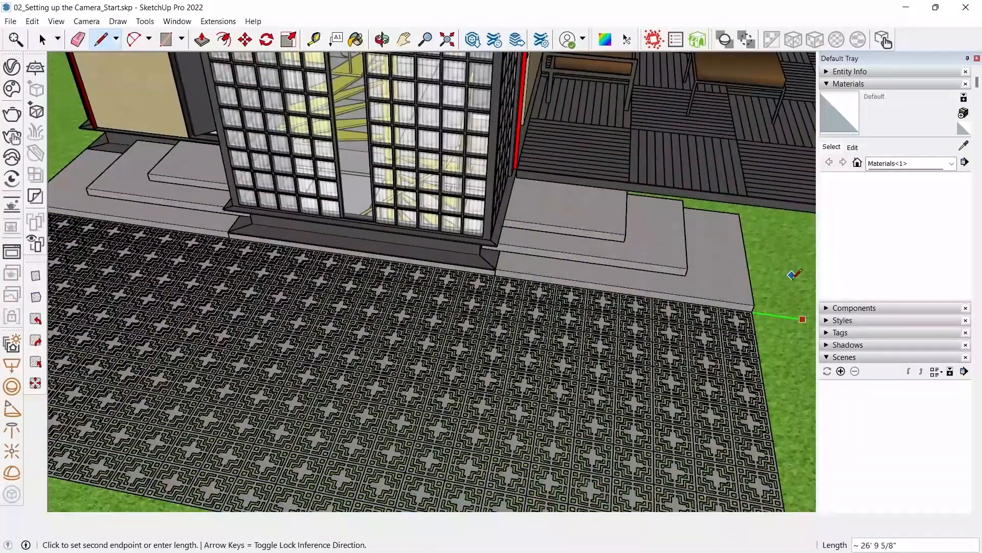
- Move the redrawn line about 23' 3/4" along the red axis, past the driveway and onto the lawn
{"action": "key", "text": "space"}
{"action": "triple_click", "coordinate": [476, 280]}
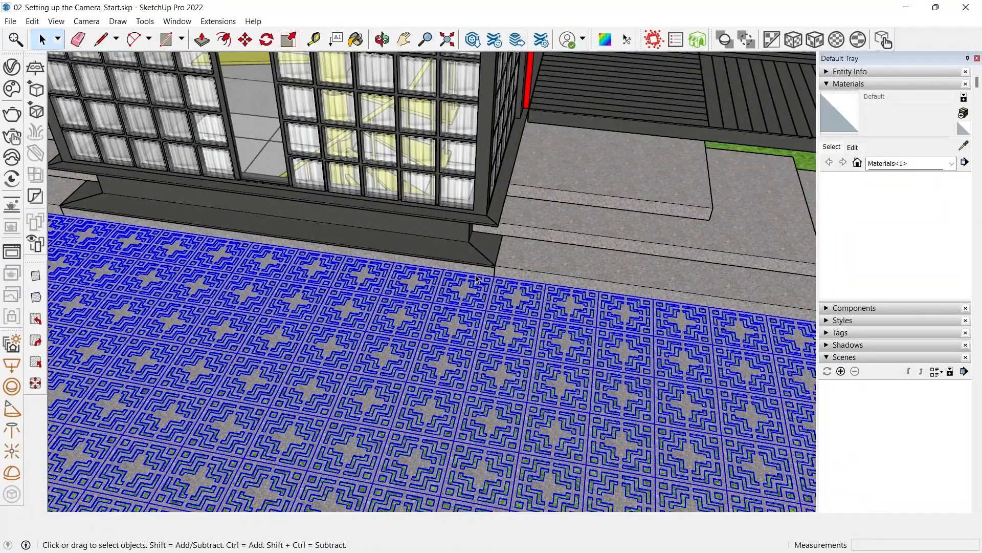
{"action": "left_click", "coordinate": [471, 274]}
{"action": "key", "text": "Escape"}
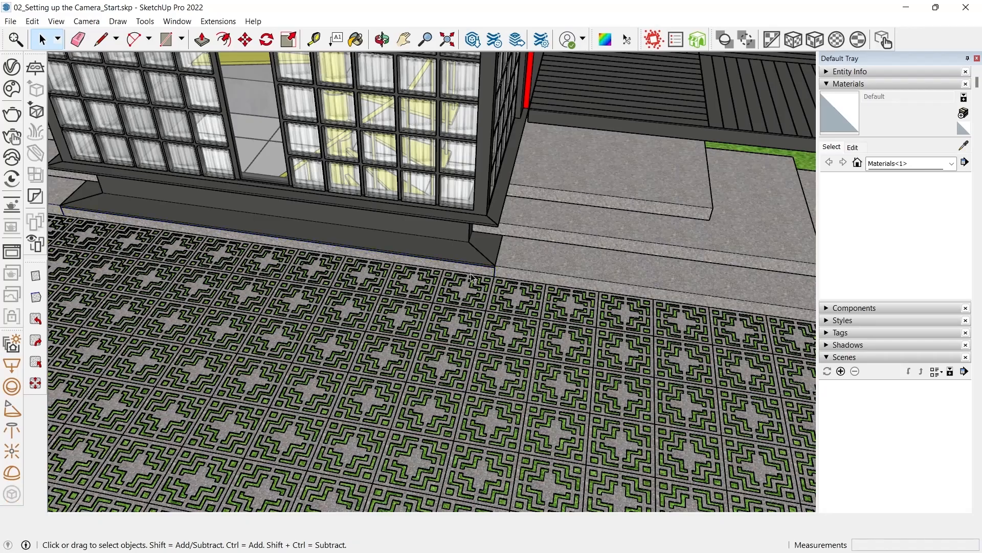
{"action": "key", "text": "m"}
{"action": "left_click", "coordinate": [471, 277]}
{"action": "scroll", "coordinate": [534, 177], "scroll_direction": "down", "scroll_amount": 6}
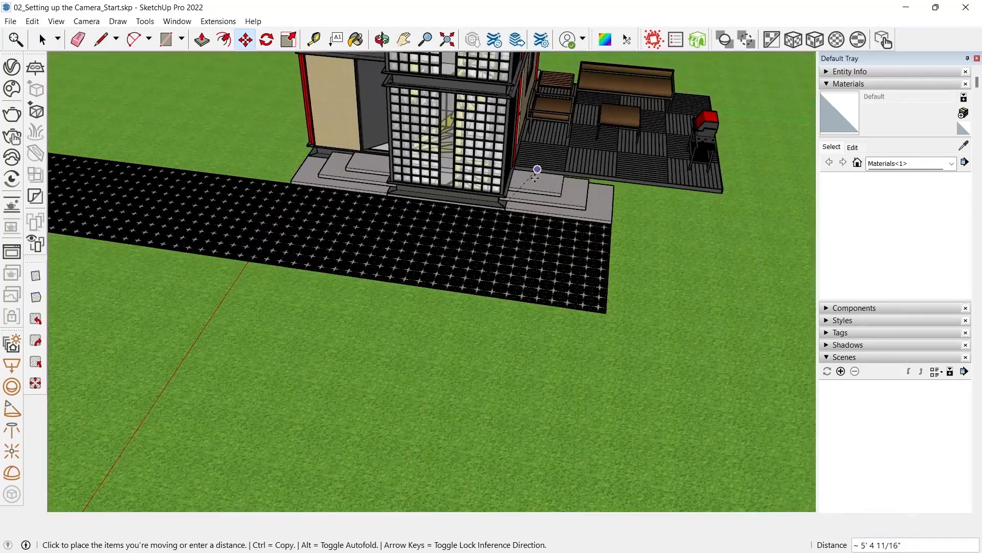
{"action": "left_click", "coordinate": [439, 453]}
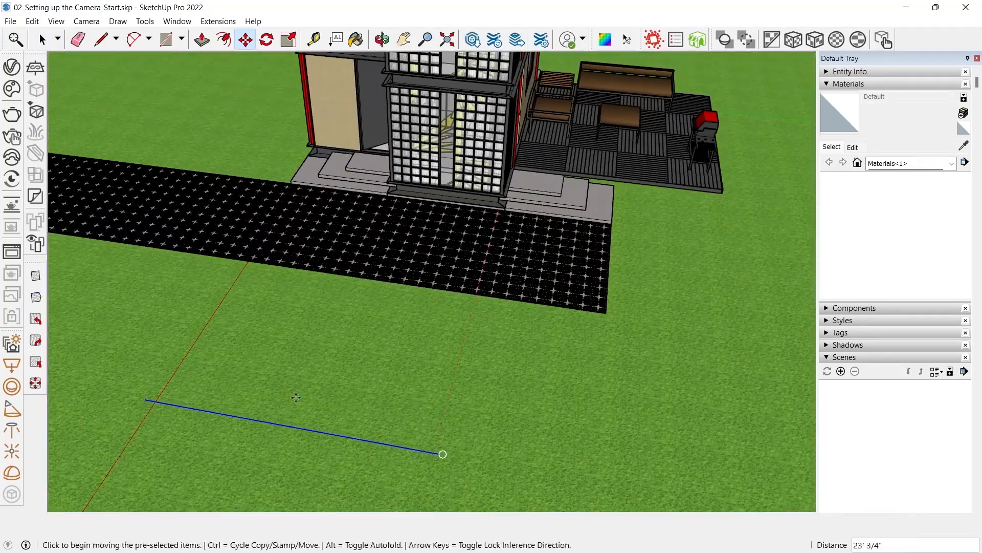
- Draw a line from the moved line's midpoint, perpendicular to it and directly away from the house
{"action": "middle_click_drag", "start_coordinate": [439, 450], "coordinate": [489, 273]}
{"action": "scroll", "coordinate": [489, 273], "scroll_direction": "down", "scroll_amount": 3}
{"action": "key", "text": "l"}
{"action": "left_click", "coordinate": [495, 291]}
{"action": "scroll", "coordinate": [477, 210], "scroll_direction": "down", "scroll_amount": 5}
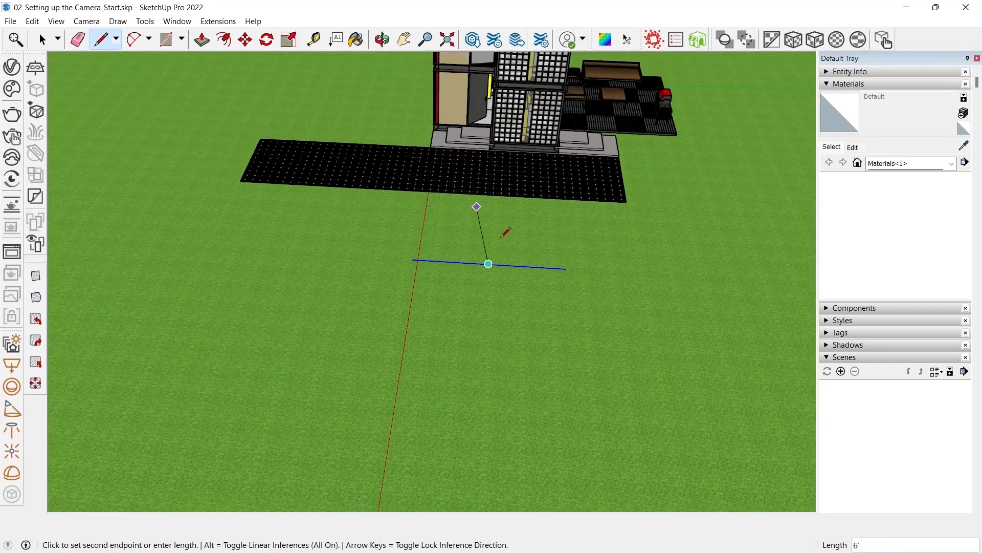
{"action": "left_click", "coordinate": [483, 373]}
{"action": "key", "text": "space"}
- Position the camera at the perpendicular line's far end, facing the house at 5' 6" eye height, and add a scene of this view
{"action": "middle_click_drag", "start_coordinate": [536, 275], "coordinate": [468, 312]}
{"action": "left_click", "coordinate": [86, 21]}
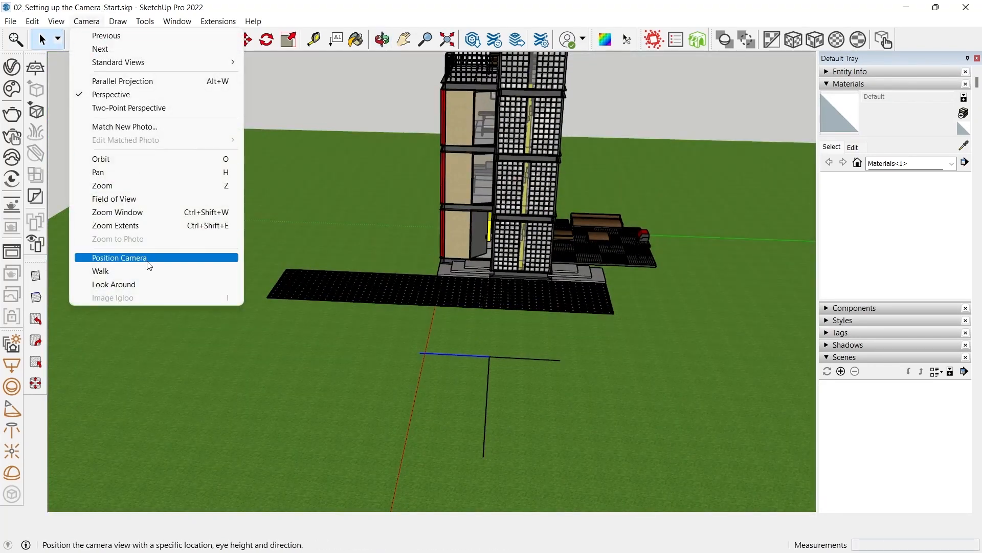
{"action": "left_click", "coordinate": [148, 263]}
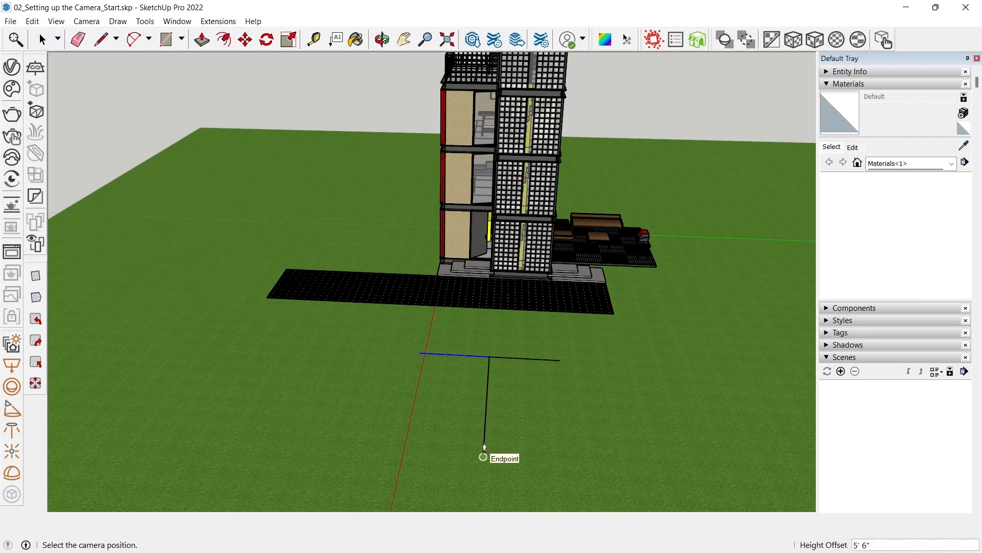
{"action": "left_click", "coordinate": [483, 457]}
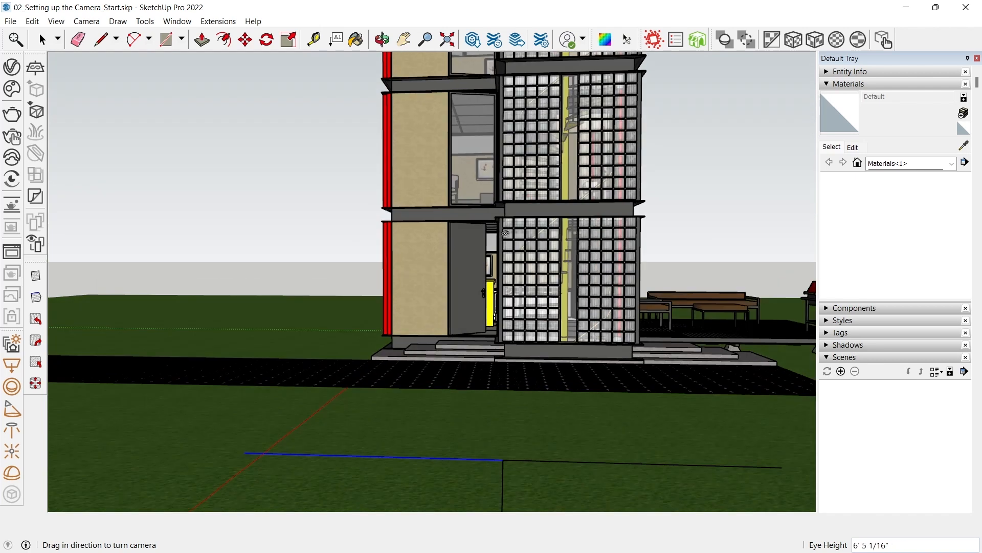
{"action": "left_click_drag", "start_coordinate": [550, 225], "coordinate": [559, 229]}
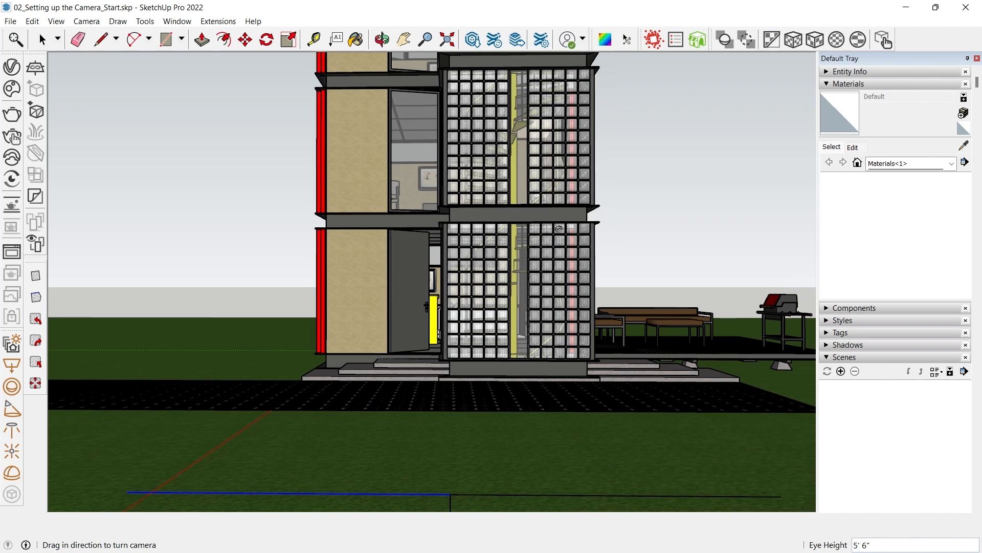
{"action": "left_click_drag", "start_coordinate": [559, 229], "coordinate": [561, 229]}
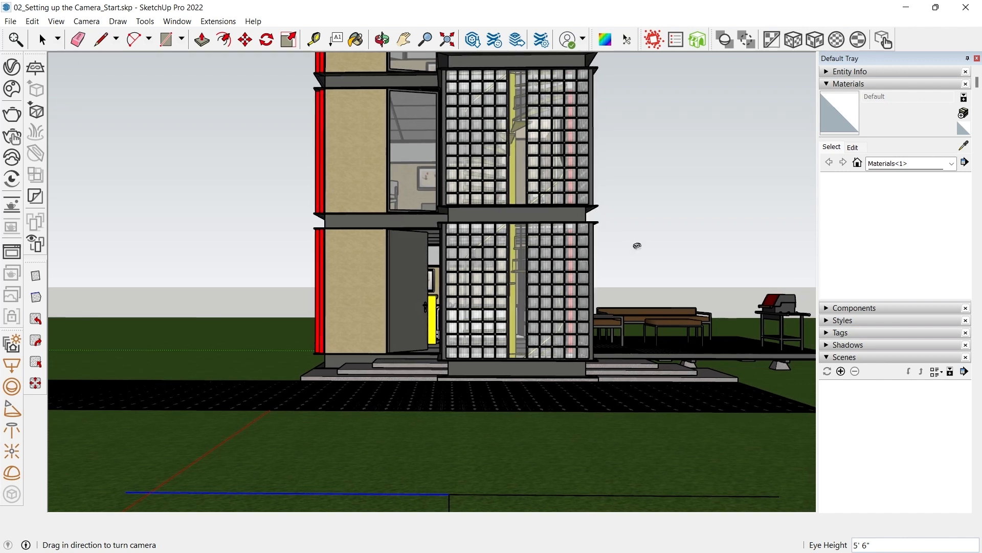
{"action": "left_click", "coordinate": [841, 373]}
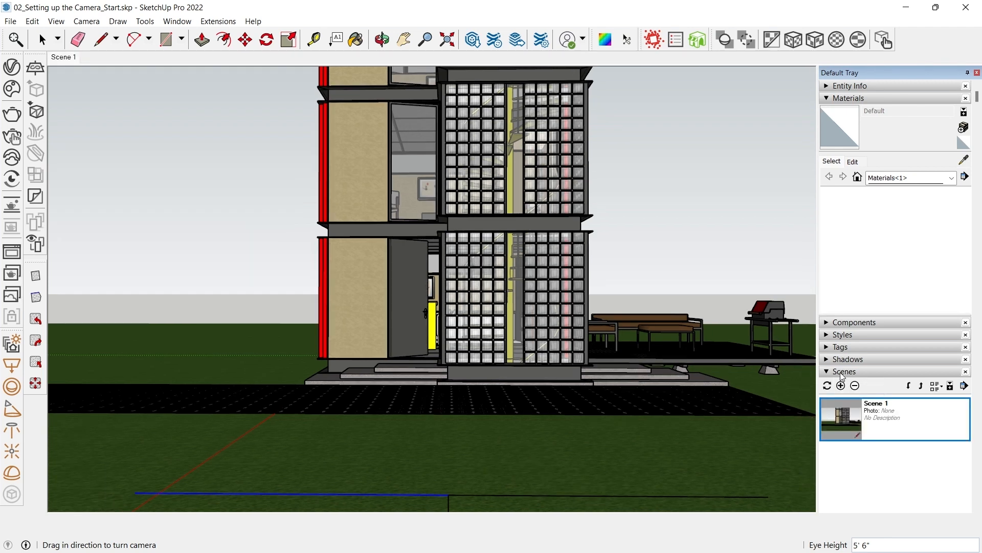
{"action": "key", "text": "space"}
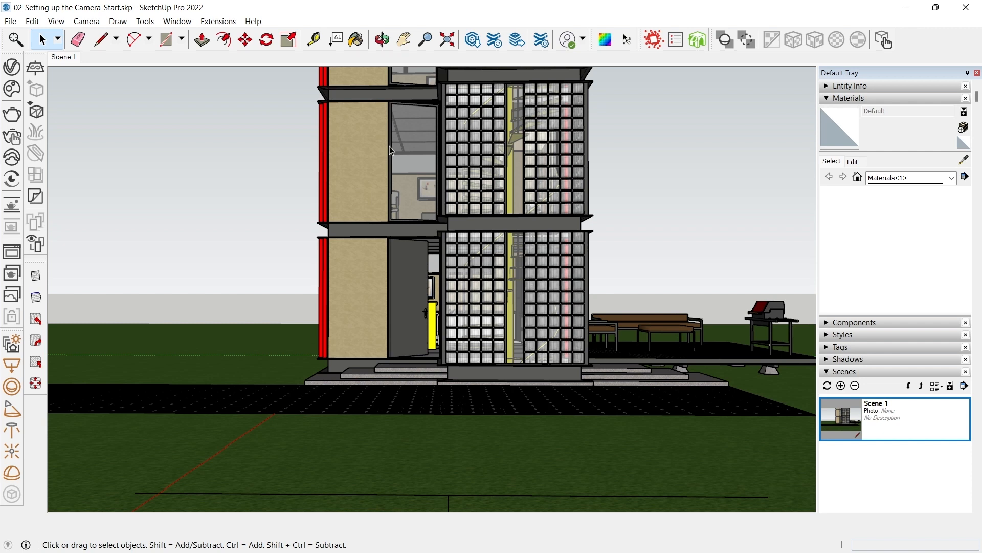
- In the V-Ray render output settings, enable Safe Frame and set the aspect ratio to 4:5 - Portrait
{"action": "left_click", "coordinate": [13, 70]}
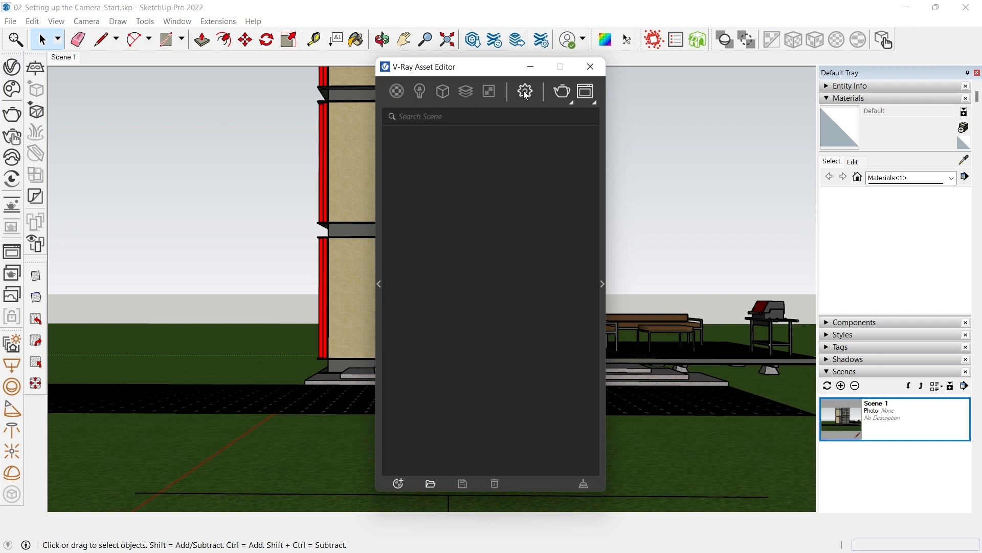
{"action": "left_click", "coordinate": [526, 92]}
{"action": "left_click", "coordinate": [400, 263]}
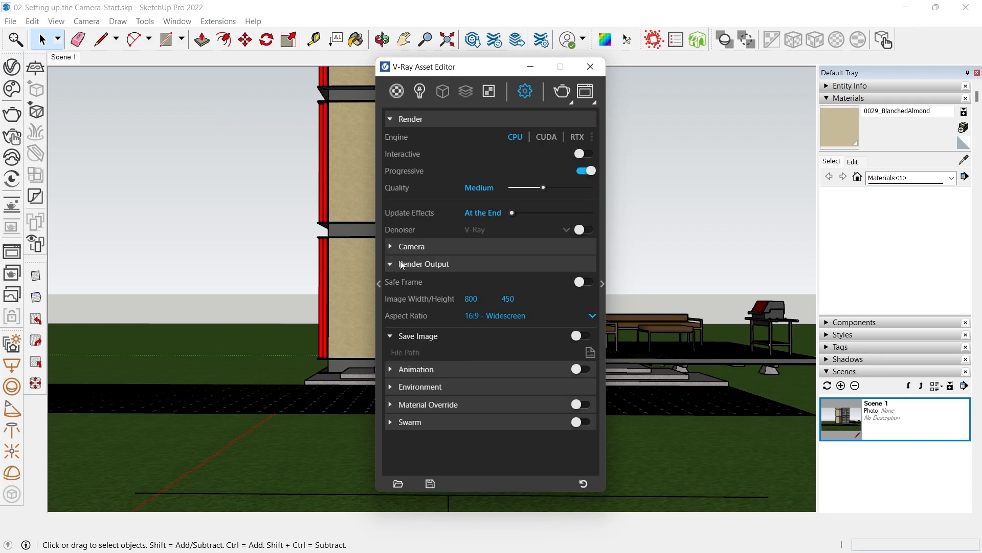
{"action": "left_click", "coordinate": [590, 282]}
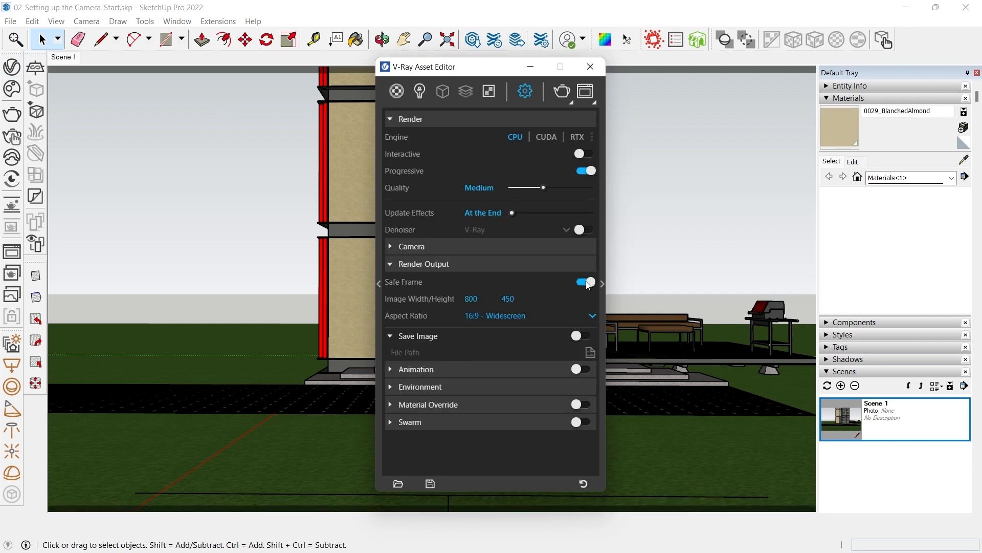
{"action": "left_click", "coordinate": [509, 315]}
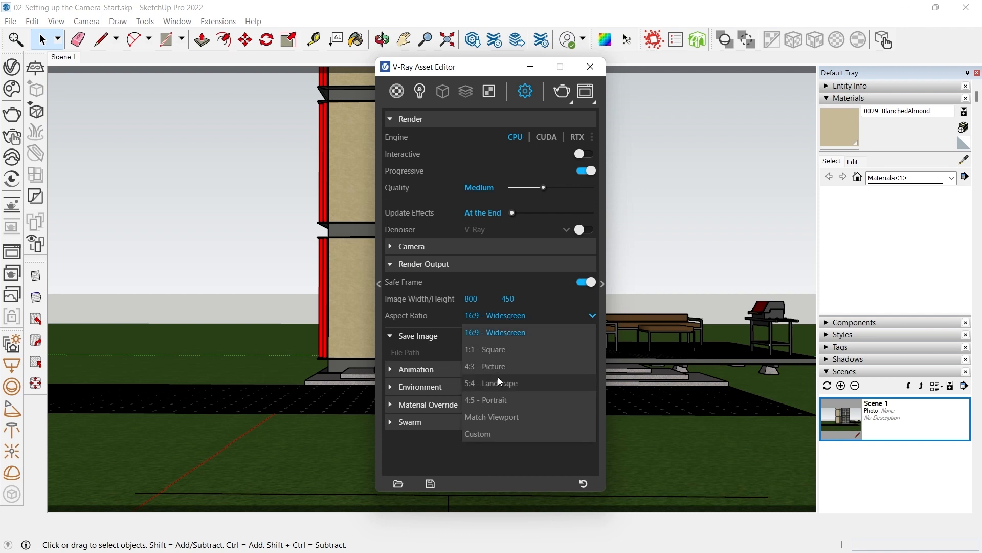
{"action": "left_click", "coordinate": [493, 399]}
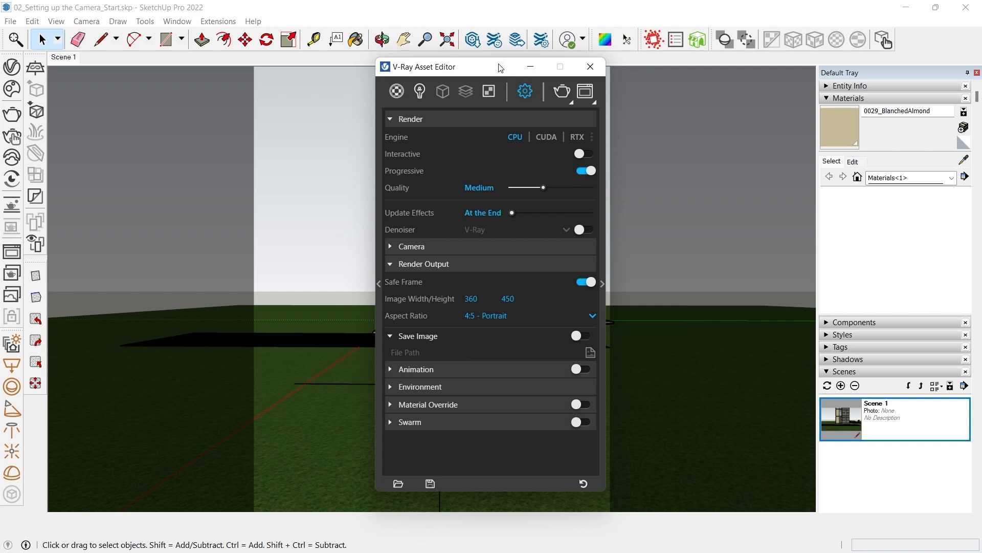
{"action": "left_click", "coordinate": [590, 66]}
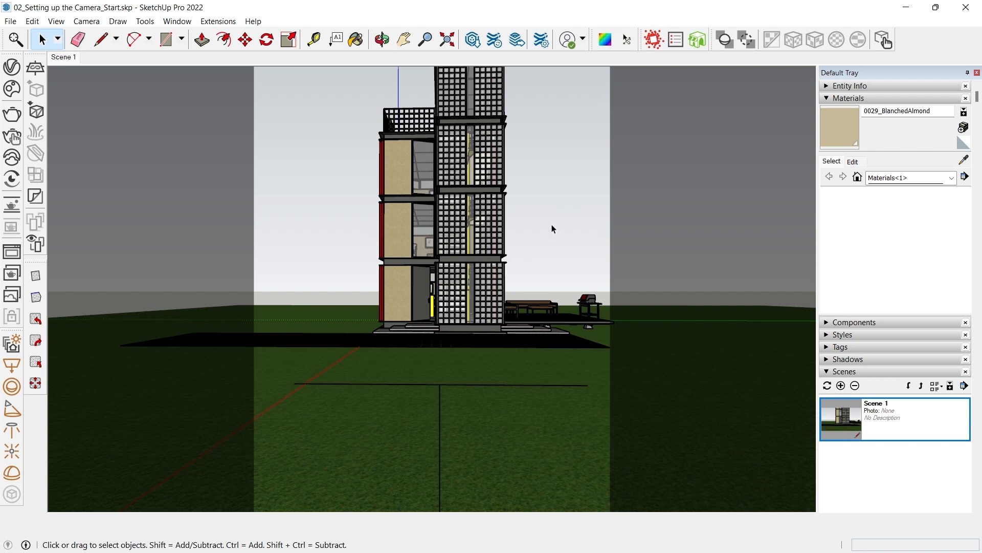
- Set the camera's field of view to 35 degrees
{"action": "key", "text": "z"}
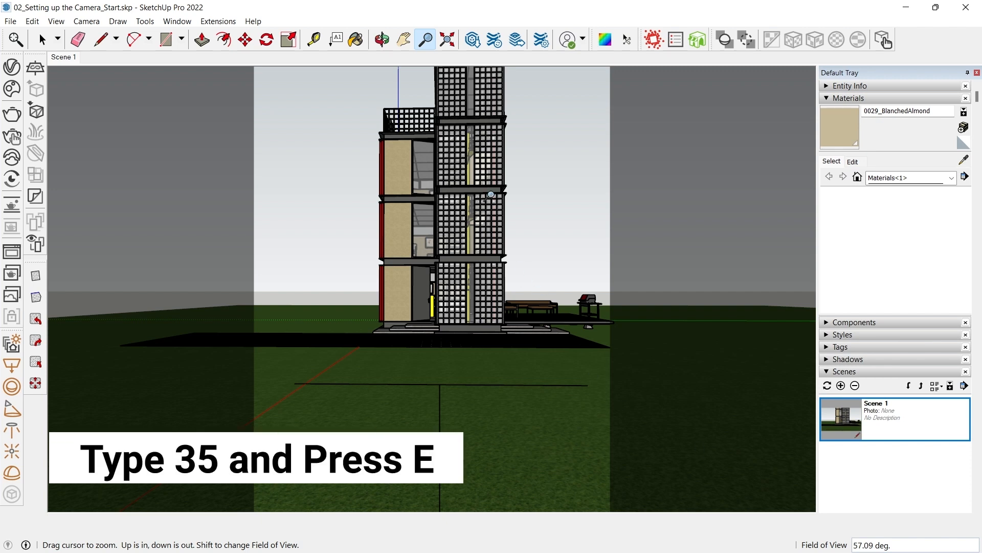
{"action": "type", "text": "35"}
{"action": "key", "text": "Return"}
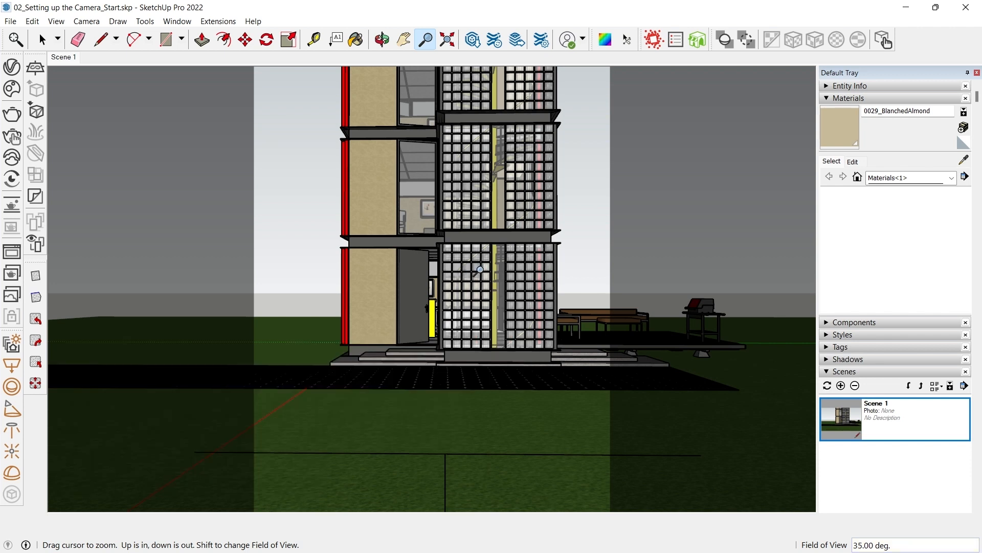
- Move the camera back until the whole house fits the safe frame, and apply two-point perspective with the building lower in the frame
{"action": "scroll", "coordinate": [480, 269], "scroll_direction": "down", "scroll_amount": 2}
{"action": "middle_click_drag", "start_coordinate": [480, 239], "coordinate": [486, 304], "text": "shift"}
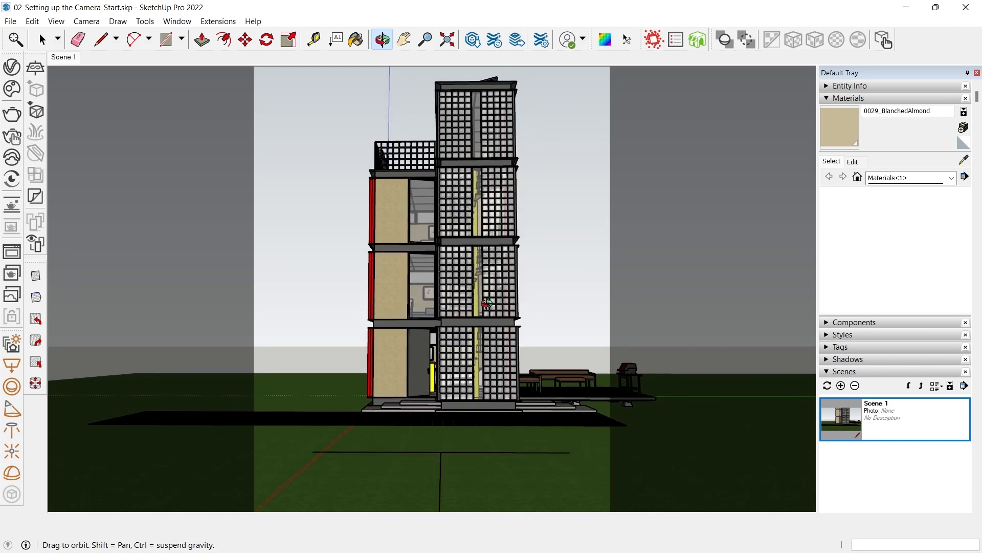
{"action": "key", "text": "z"}
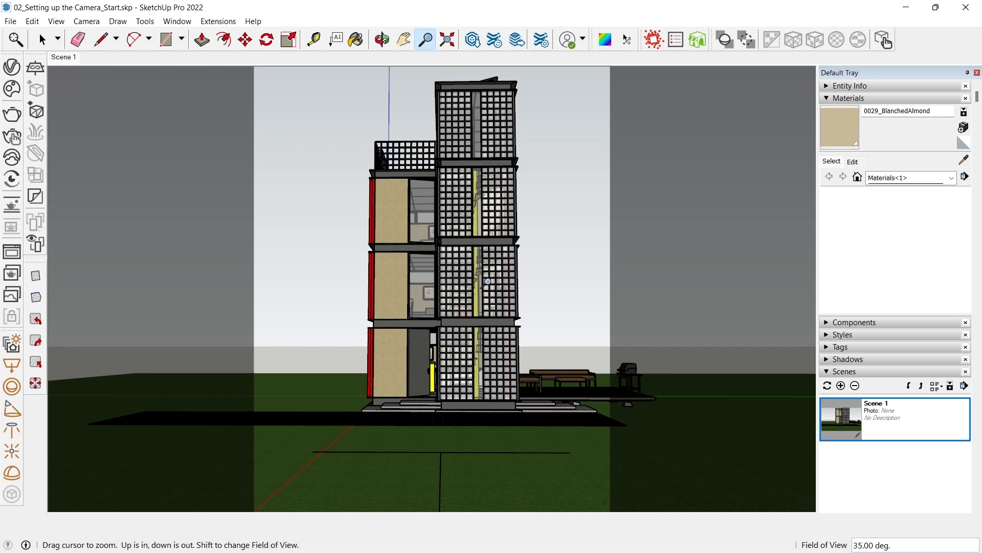
{"action": "middle_click_drag", "start_coordinate": [479, 311], "coordinate": [474, 303]}
{"action": "left_click", "coordinate": [86, 21]}
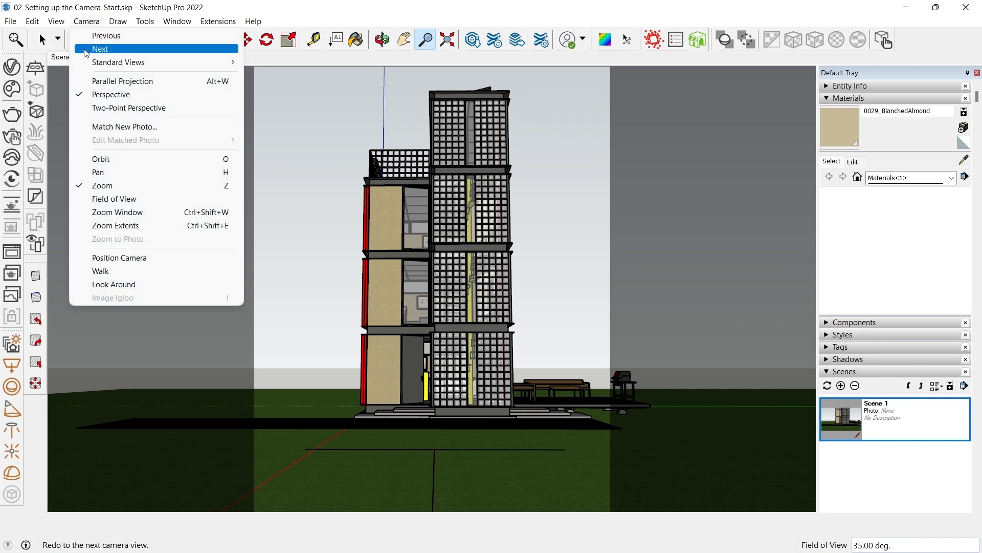
{"action": "left_click", "coordinate": [105, 108]}
{"action": "left_click_drag", "start_coordinate": [424, 195], "coordinate": [422, 300]}
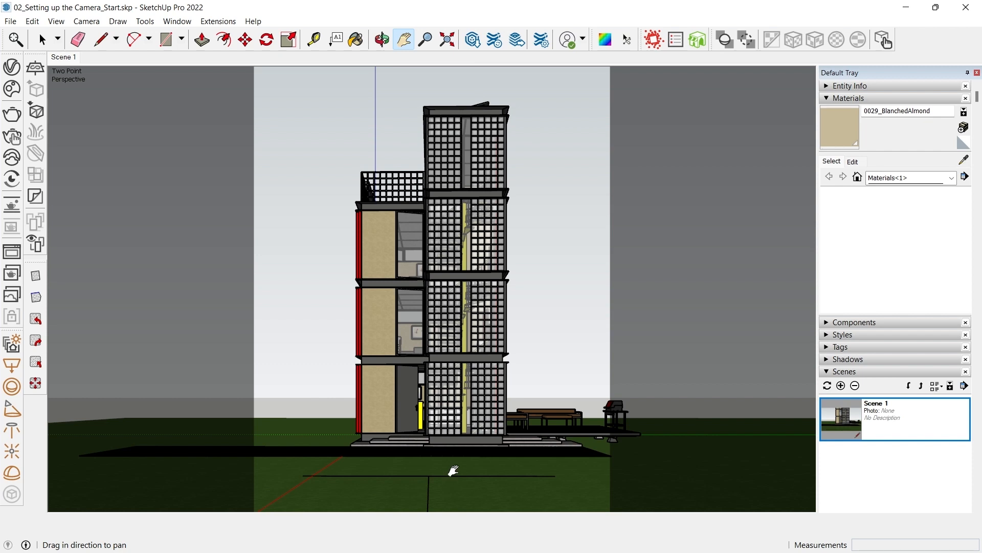
{"action": "left_click_drag", "start_coordinate": [446, 300], "coordinate": [448, 312]}
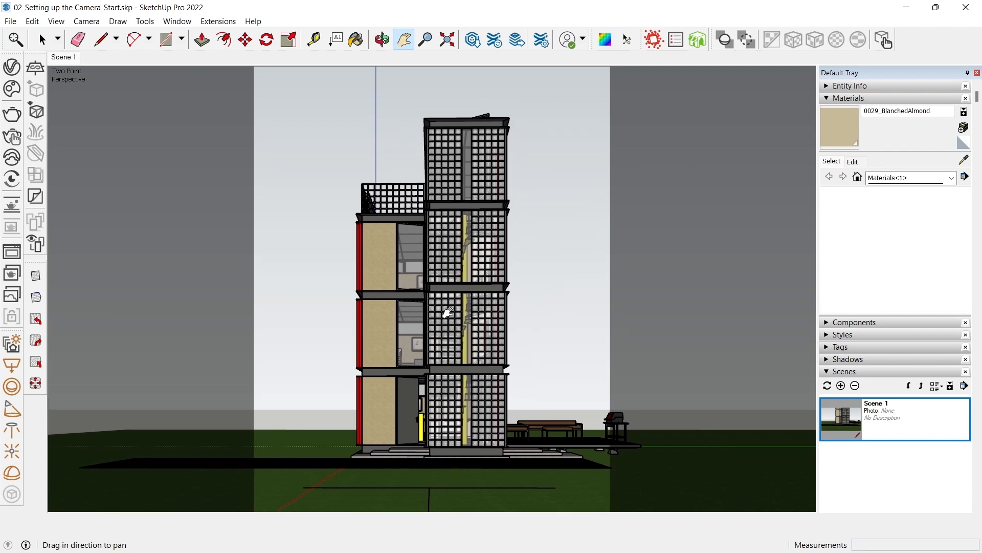
- Set the camera's field of view to 30 degrees
{"action": "key", "text": "z"}
{"action": "scroll", "coordinate": [445, 312], "scroll_direction": "down", "scroll_amount": 4}
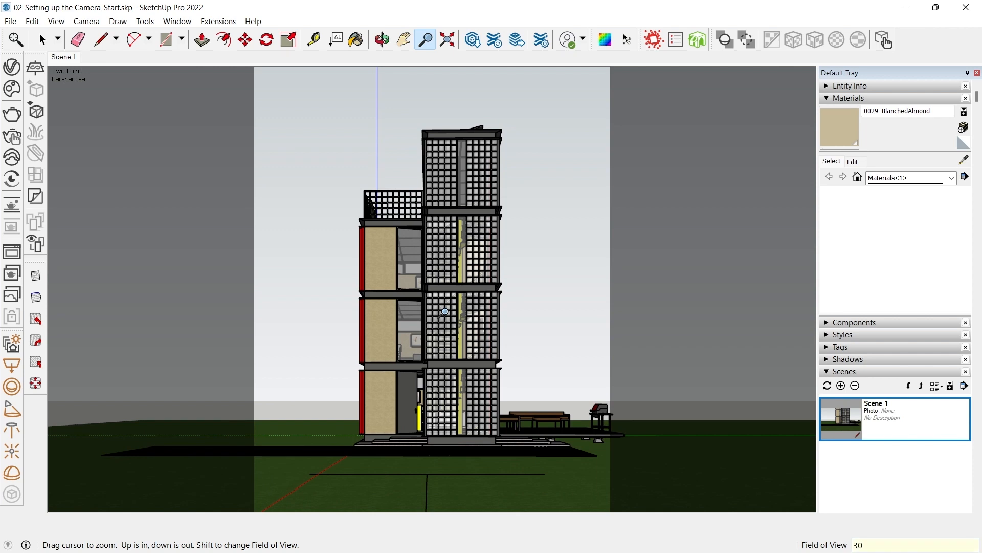
{"action": "key", "text": "Return"}
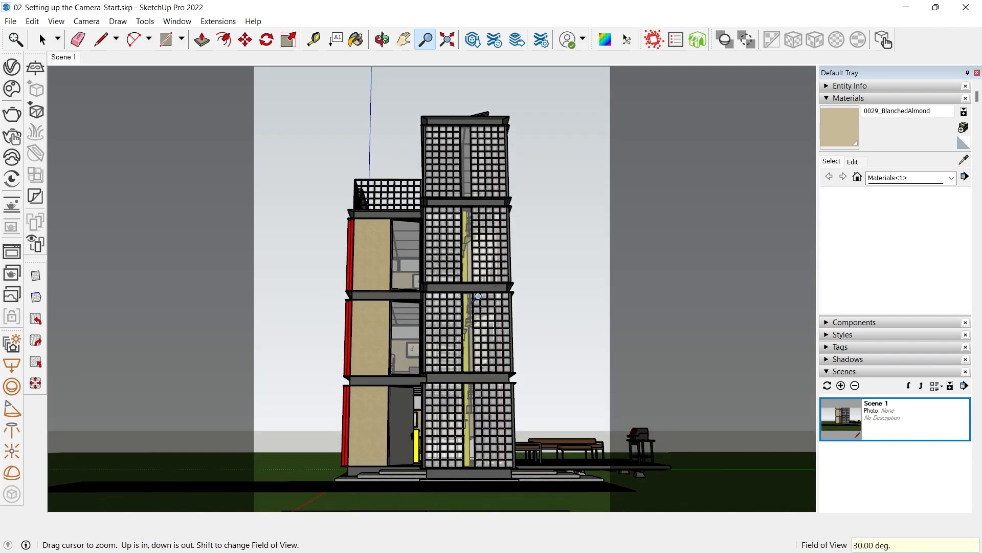
- Reapply two-point perspective, recompose the house within the safe frame, and update Scene 1 with this view
{"action": "left_click", "coordinate": [86, 21]}
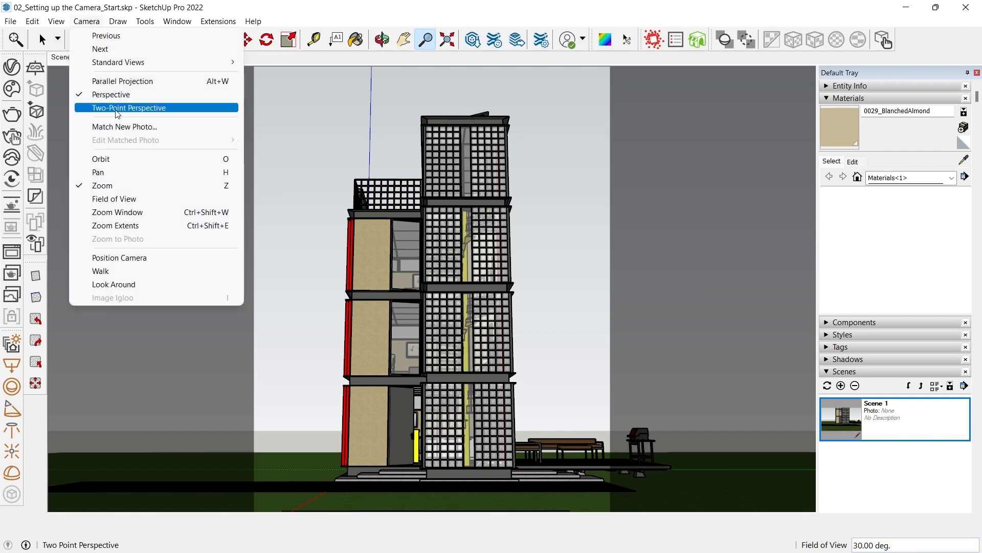
{"action": "left_click", "coordinate": [117, 109]}
{"action": "left_click_drag", "start_coordinate": [462, 197], "coordinate": [447, 294]}
{"action": "right_click", "coordinate": [55, 55]}
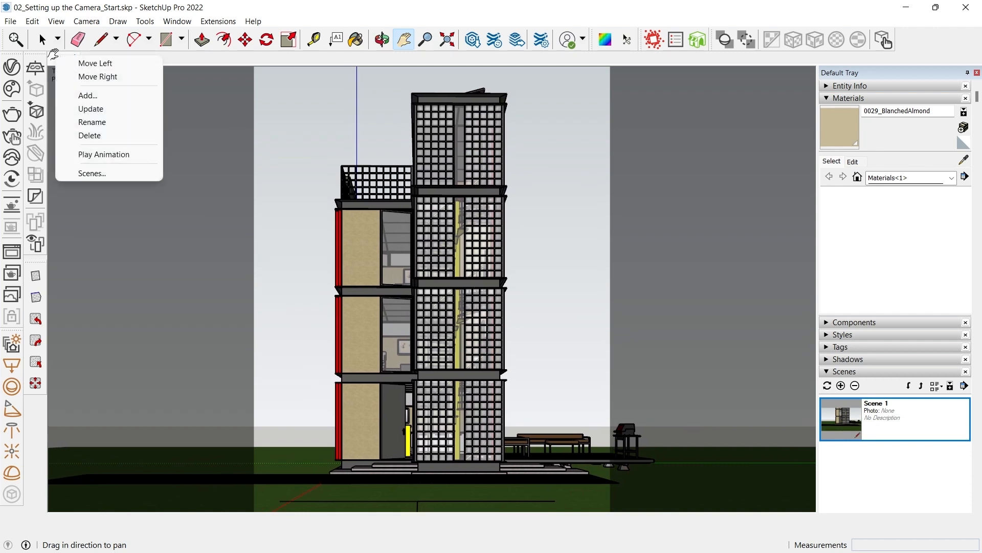
{"action": "left_click", "coordinate": [90, 108]}
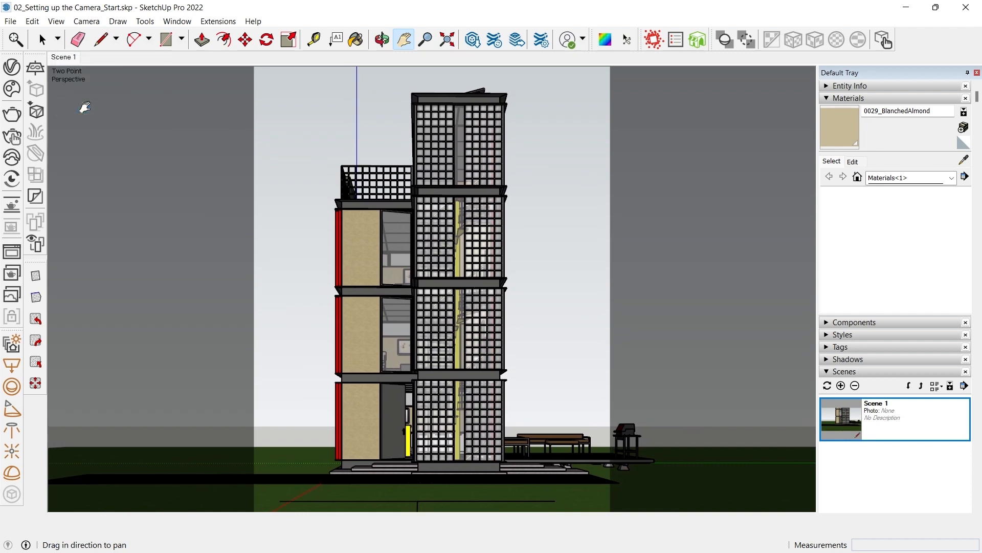
- Orbit away from the saved view and recall Scene 1 to check that it restores the camera
{"action": "left_click", "coordinate": [40, 40]}
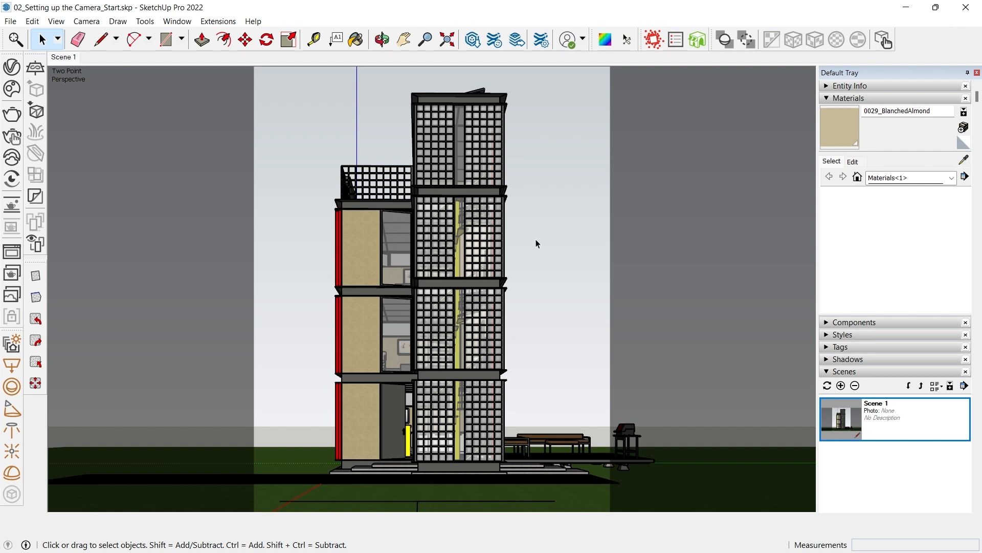
{"action": "middle_click_drag", "start_coordinate": [537, 244], "coordinate": [655, 344]}
{"action": "scroll", "coordinate": [502, 346], "scroll_direction": "down", "scroll_amount": 1}
{"action": "scroll", "coordinate": [190, 183], "scroll_direction": "down", "scroll_amount": 1}
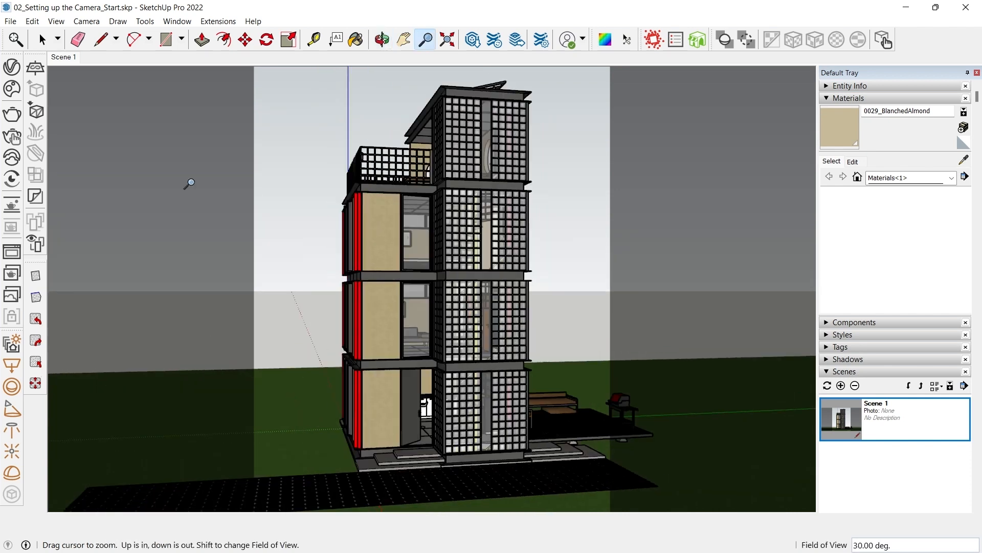
{"action": "left_click", "coordinate": [67, 60]}
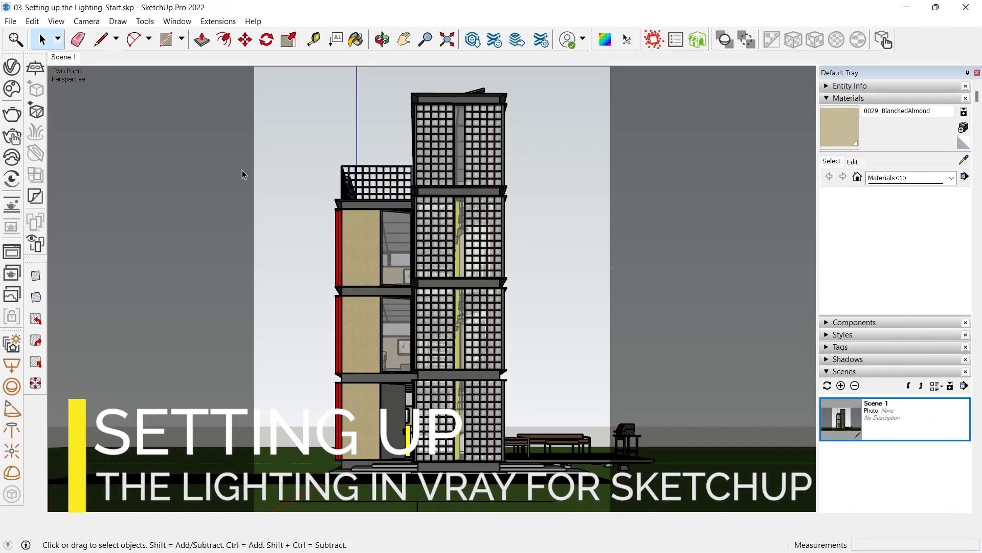
- In the V-Ray render settings, choose the RTX engine, enable interactive mode and the NVIDIA AI denoiser, and set update effects to Rapid
{"action": "left_click", "coordinate": [14, 70]}
{"action": "left_click", "coordinate": [524, 92]}
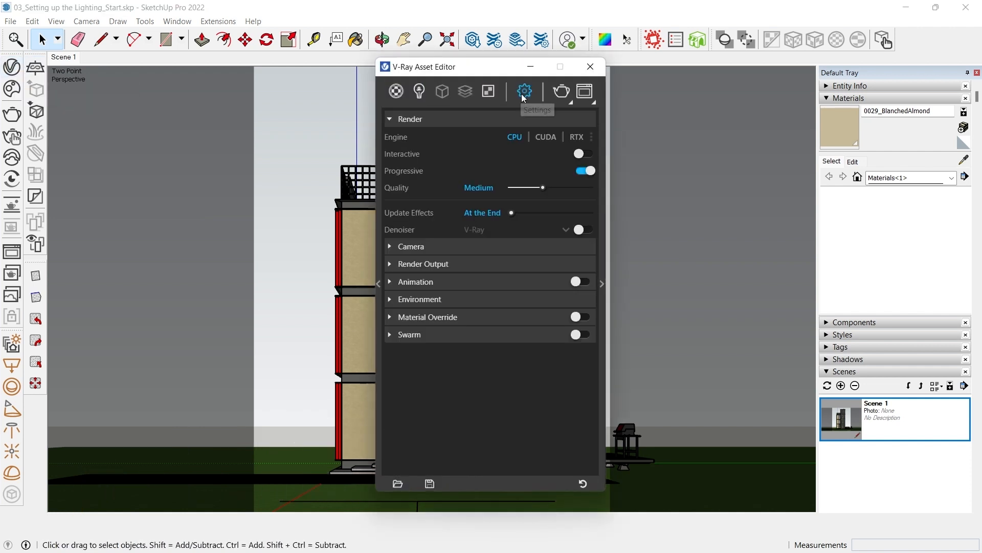
{"action": "left_click", "coordinate": [578, 137]}
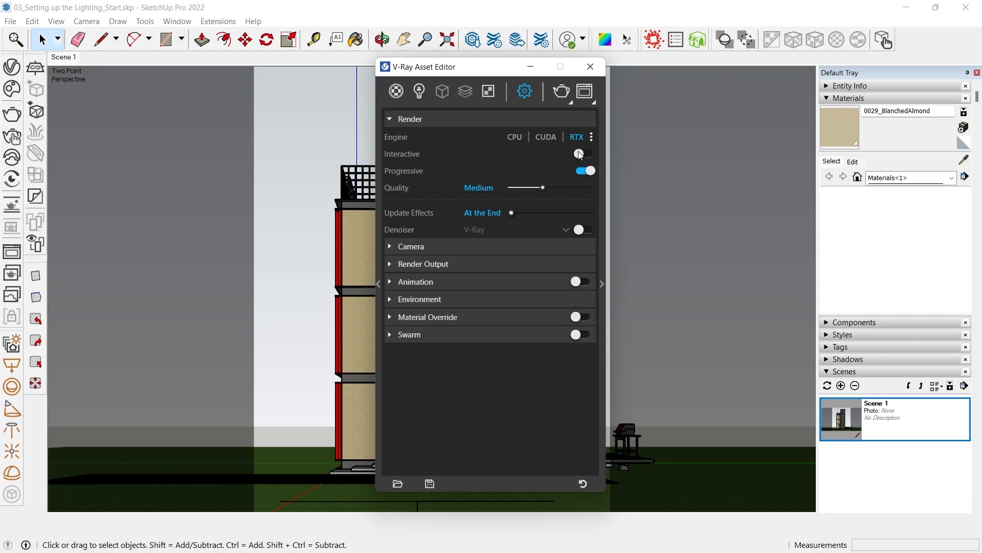
{"action": "left_click", "coordinate": [579, 155]}
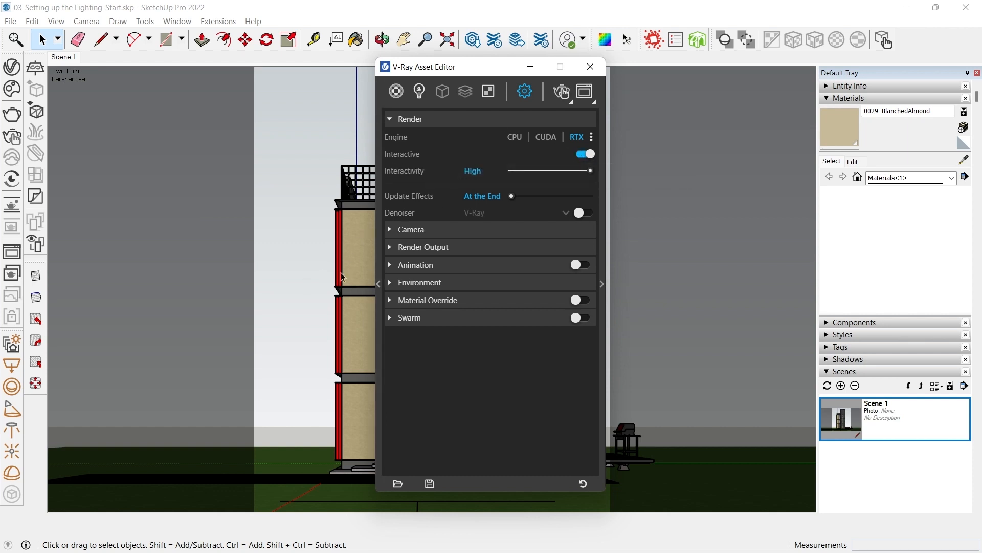
{"action": "left_click", "coordinate": [588, 213]}
{"action": "left_click_drag", "start_coordinate": [511, 198], "coordinate": [595, 205]}
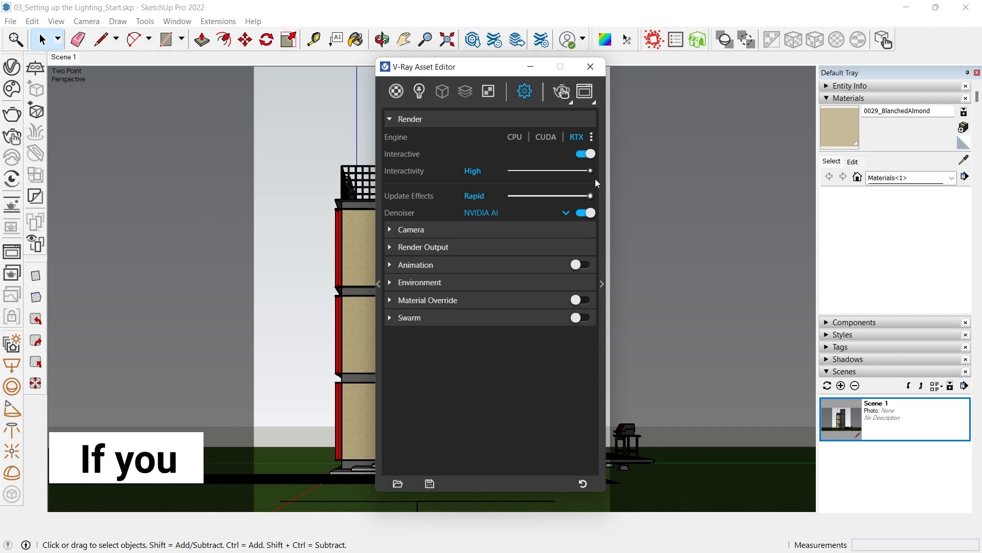
- Try the CPU engine with the V-Ray denoiser, and restore the RTX engine and NVIDIA AI denoiser
{"action": "left_click", "coordinate": [513, 139]}
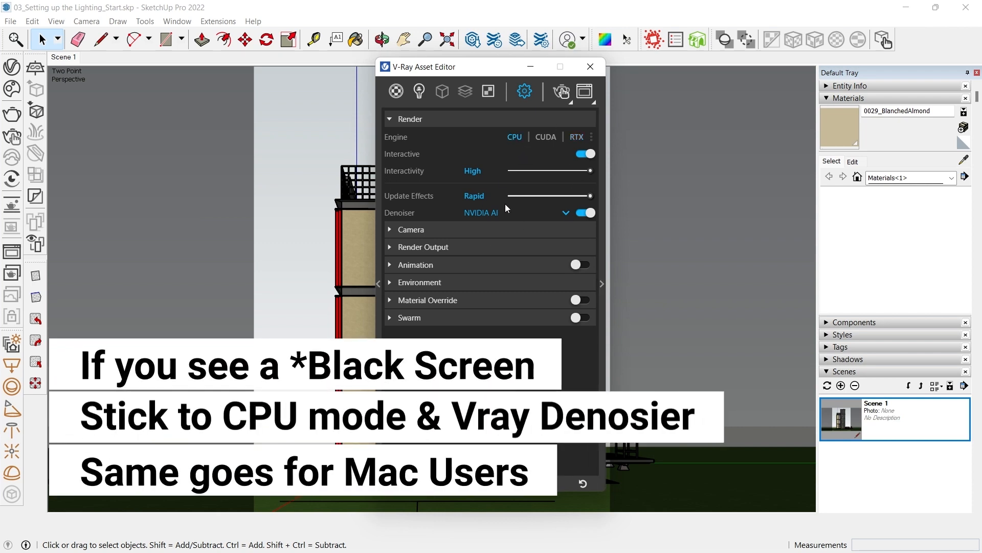
{"action": "left_click", "coordinate": [494, 212]}
{"action": "left_click", "coordinate": [486, 226]}
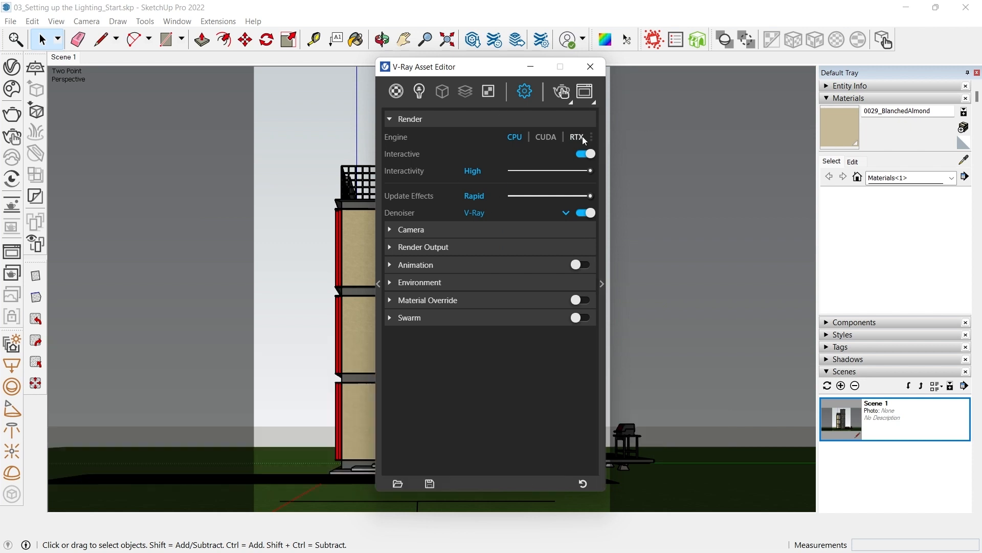
{"action": "left_click", "coordinate": [480, 214]}
{"action": "left_click", "coordinate": [493, 246]}
- Start the interactive render and add an Exposure layer with exposure 0.650 and highlight burn 0.175
{"action": "left_click", "coordinate": [568, 96]}
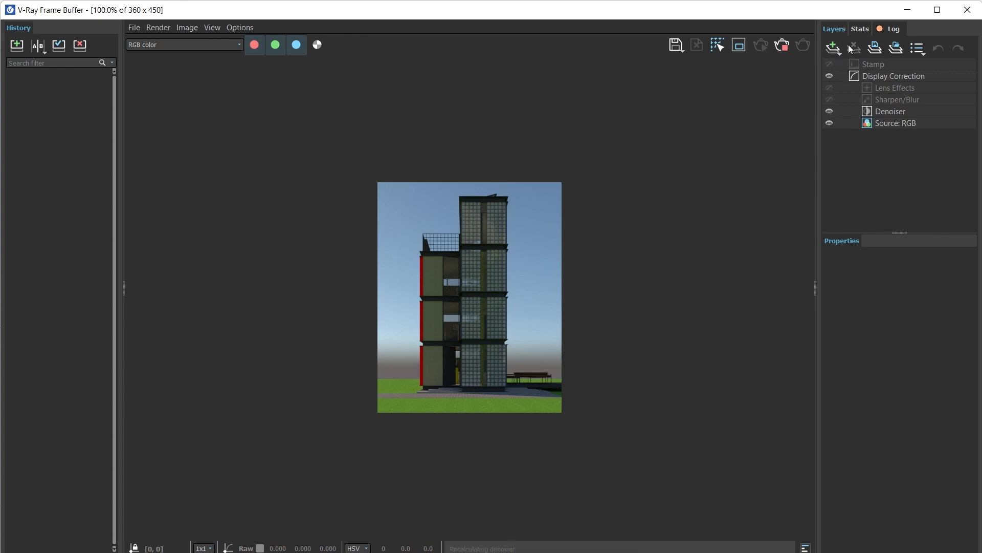
{"action": "left_click", "coordinate": [832, 49]}
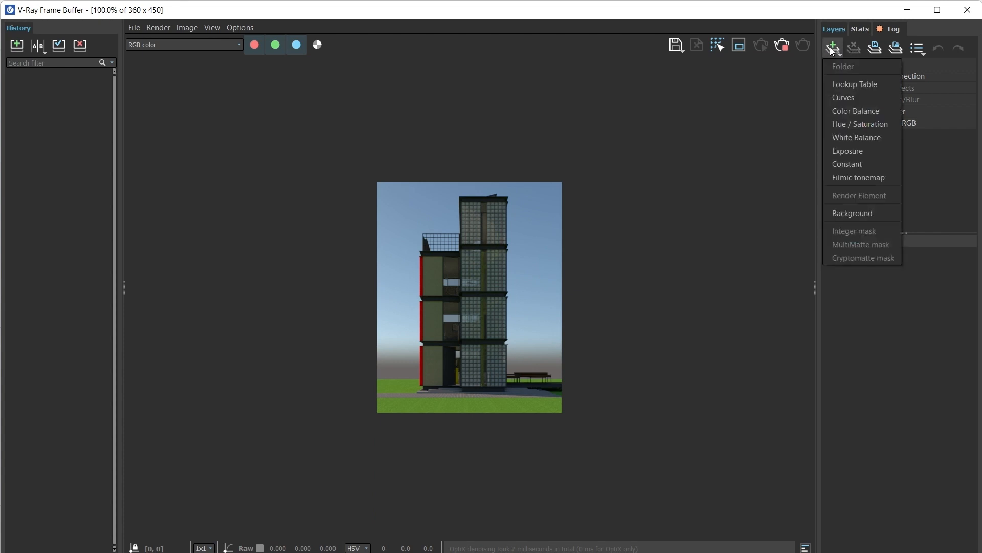
{"action": "left_click", "coordinate": [842, 150]}
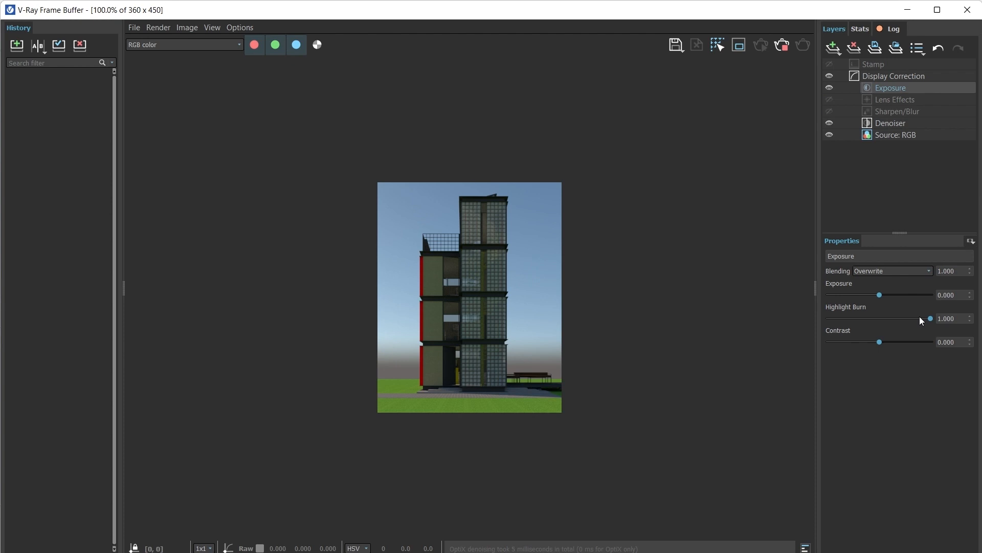
{"action": "left_click_drag", "start_coordinate": [880, 295], "coordinate": [886, 295]}
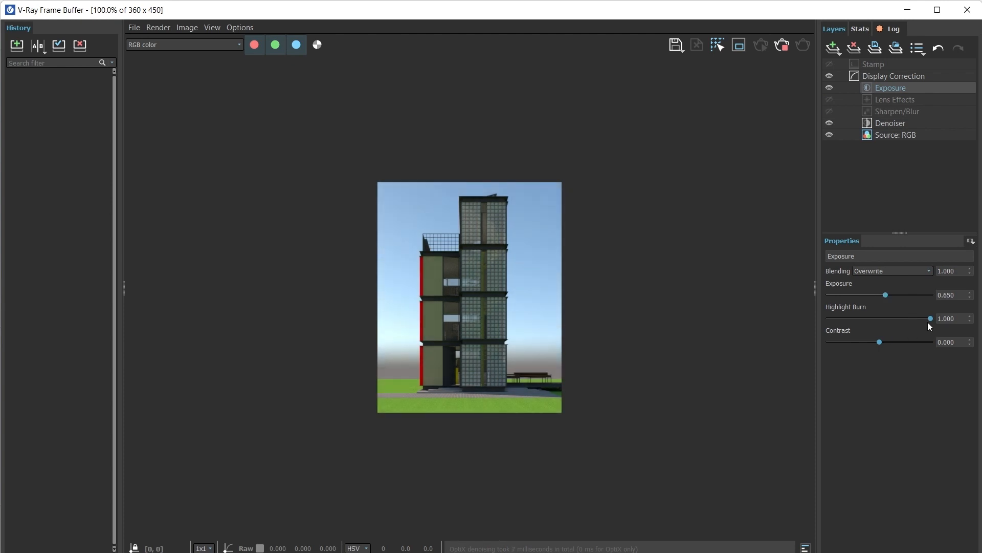
{"action": "left_click_drag", "start_coordinate": [930, 318], "coordinate": [844, 318]}
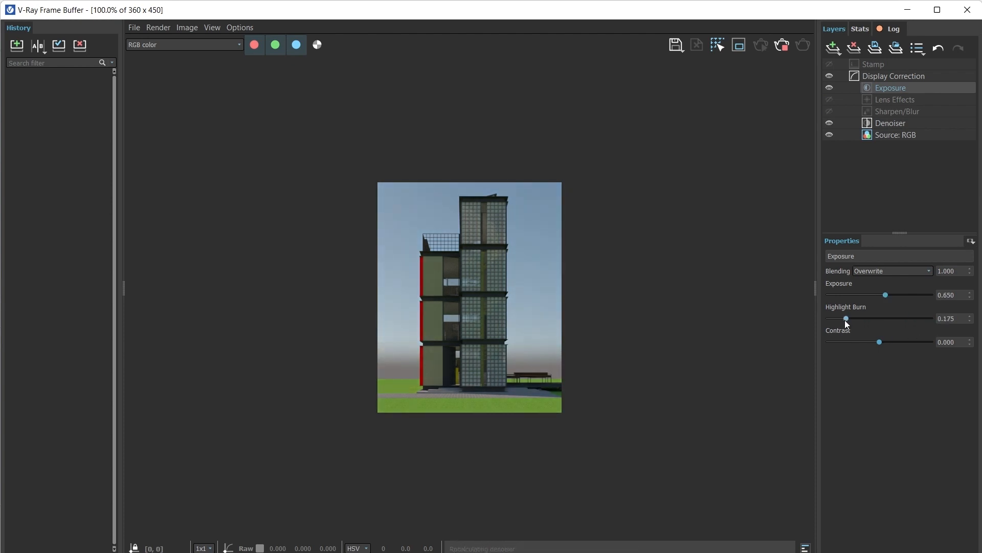
- Add a Curves layer, bend the master curve into a gentle S shape, and compare the render with the layer off and on
{"action": "left_click", "coordinate": [830, 49]}
{"action": "left_click", "coordinate": [838, 97]}
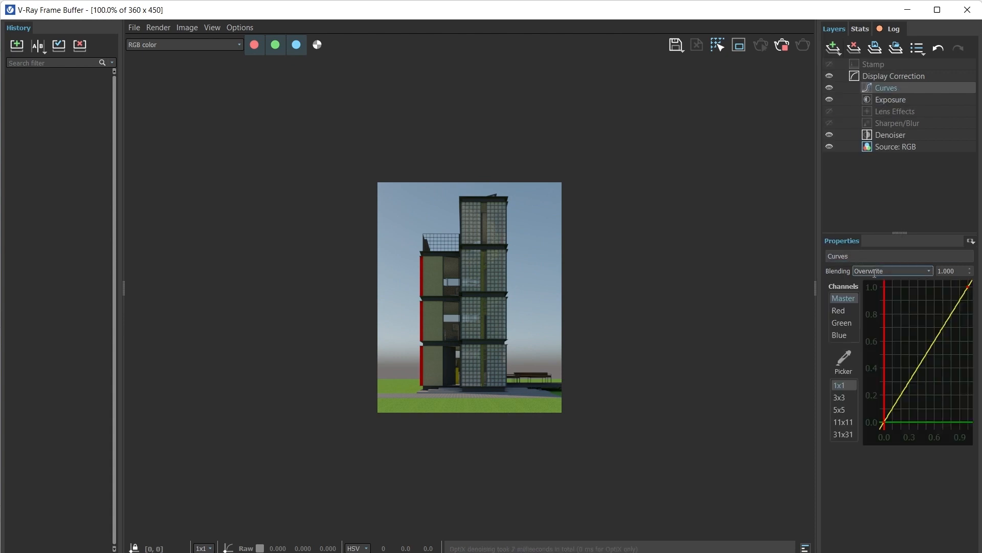
{"action": "left_click", "coordinate": [907, 385]}
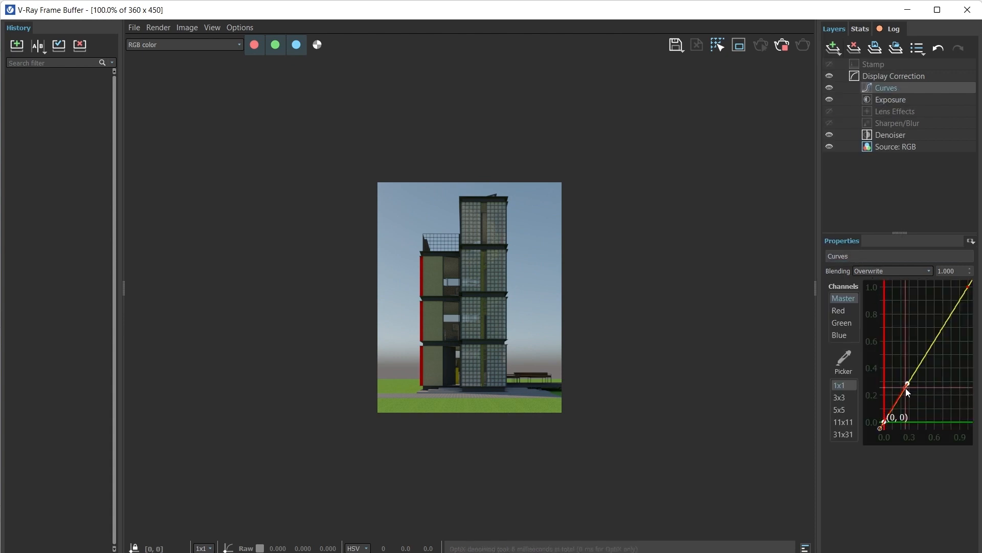
{"action": "left_click_drag", "start_coordinate": [910, 385], "coordinate": [920, 390]}
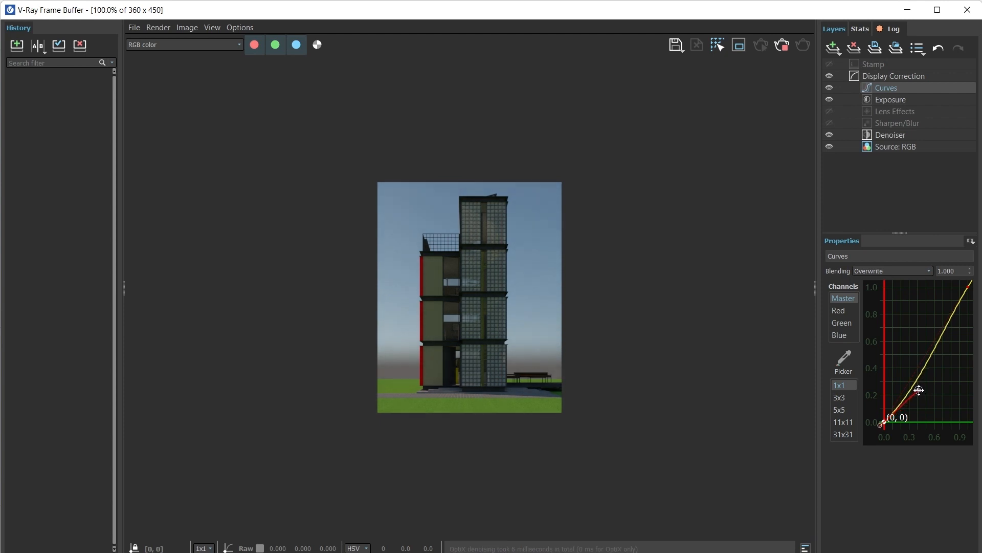
{"action": "left_click", "coordinate": [967, 288]}
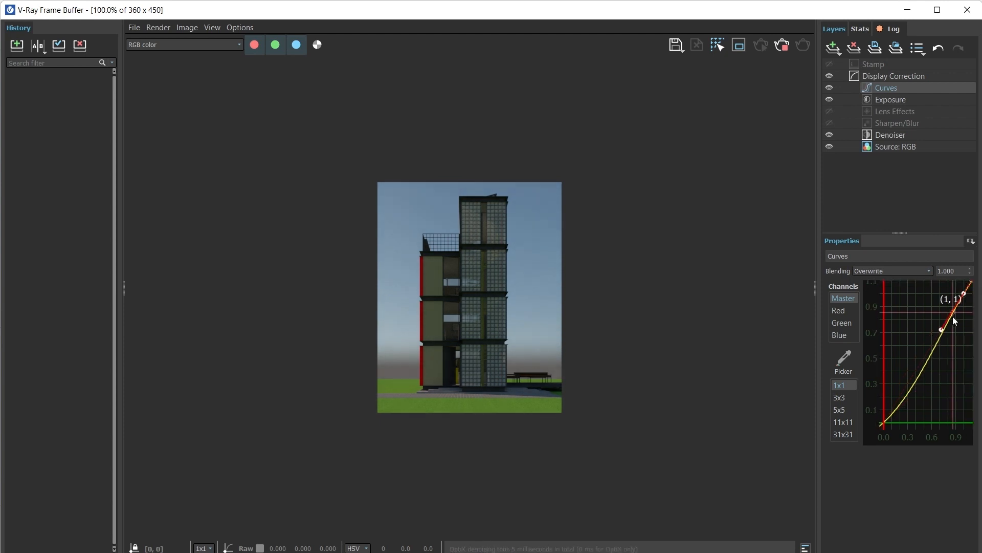
{"action": "left_click_drag", "start_coordinate": [942, 330], "coordinate": [922, 312]}
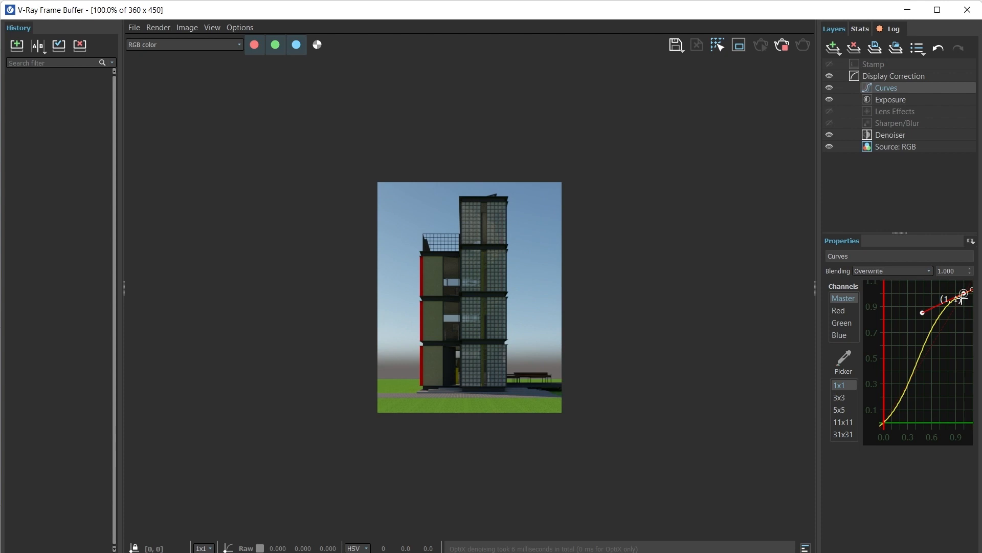
{"action": "left_click_drag", "start_coordinate": [923, 313], "coordinate": [923, 319]}
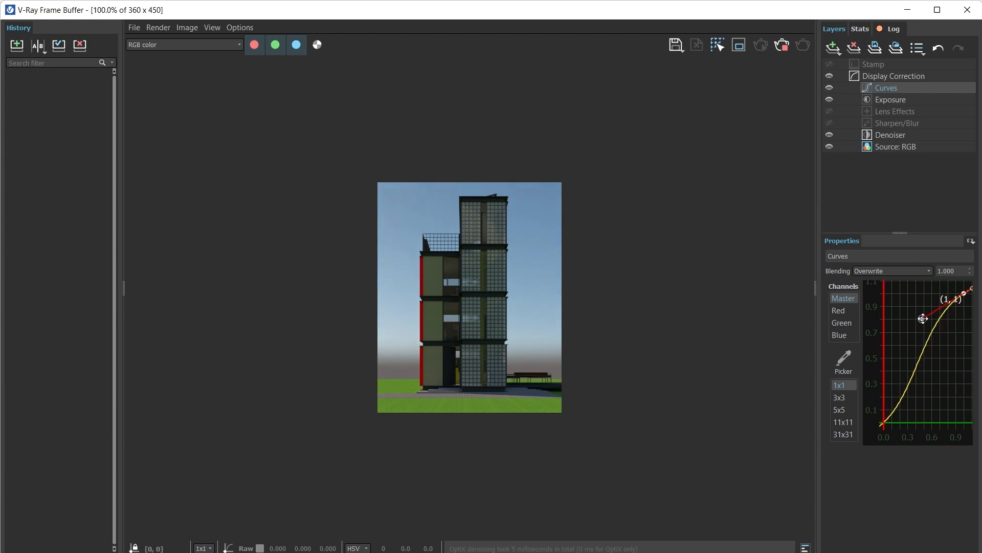
{"action": "left_click", "coordinate": [830, 88]}
{"action": "left_click", "coordinate": [830, 88]}
{"action": "left_click", "coordinate": [830, 88]}
{"action": "left_click", "coordinate": [830, 88]}
{"action": "scroll", "coordinate": [477, 311], "scroll_direction": "up", "scroll_amount": 1}
{"action": "scroll", "coordinate": [477, 311], "scroll_direction": "down", "scroll_amount": 1}
- Add a Filmic tonemap layer of type Hable and set its blending amount to 0.410
{"action": "left_click", "coordinate": [833, 47]}
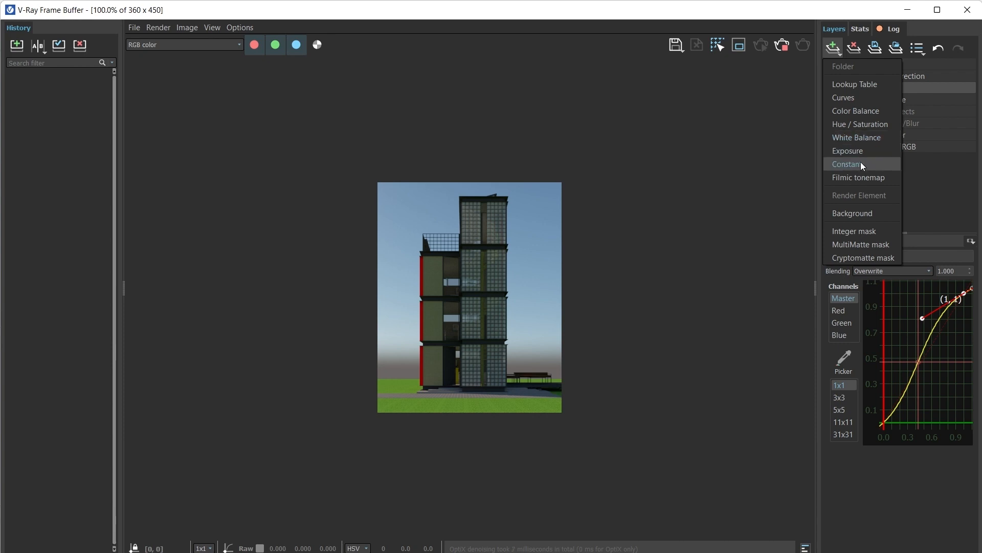
{"action": "left_click", "coordinate": [858, 176]}
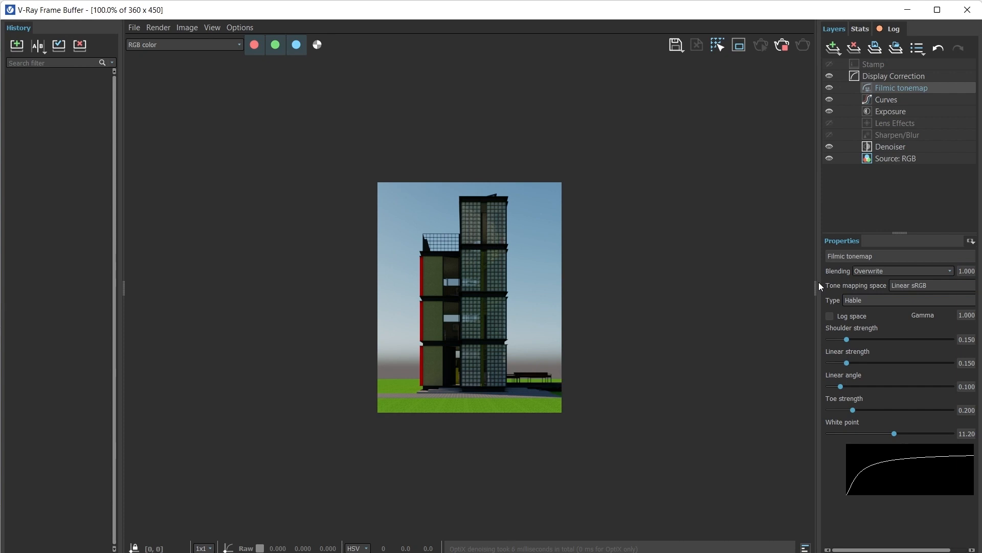
{"action": "left_click_drag", "start_coordinate": [816, 285], "coordinate": [776, 284]}
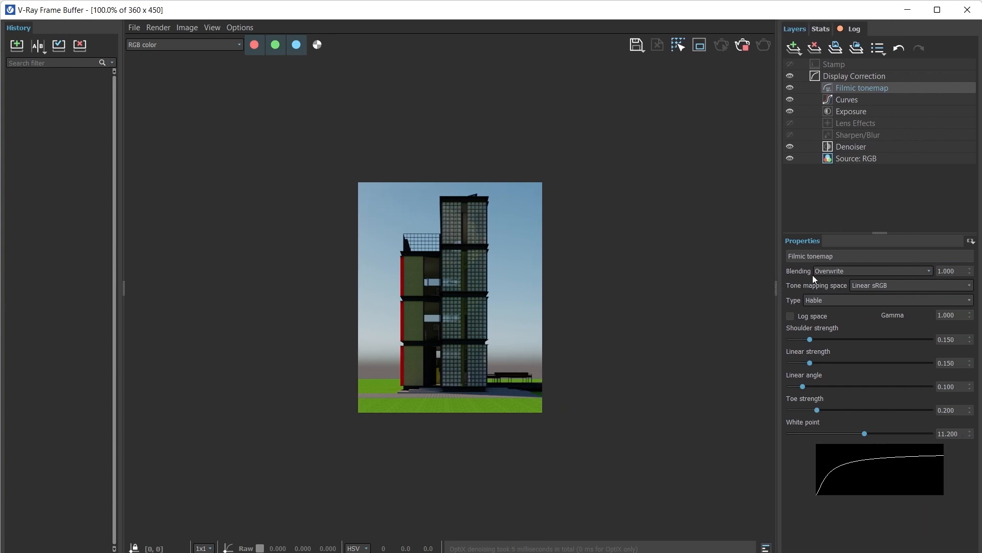
{"action": "left_click_drag", "start_coordinate": [974, 306], "coordinate": [974, 351]}
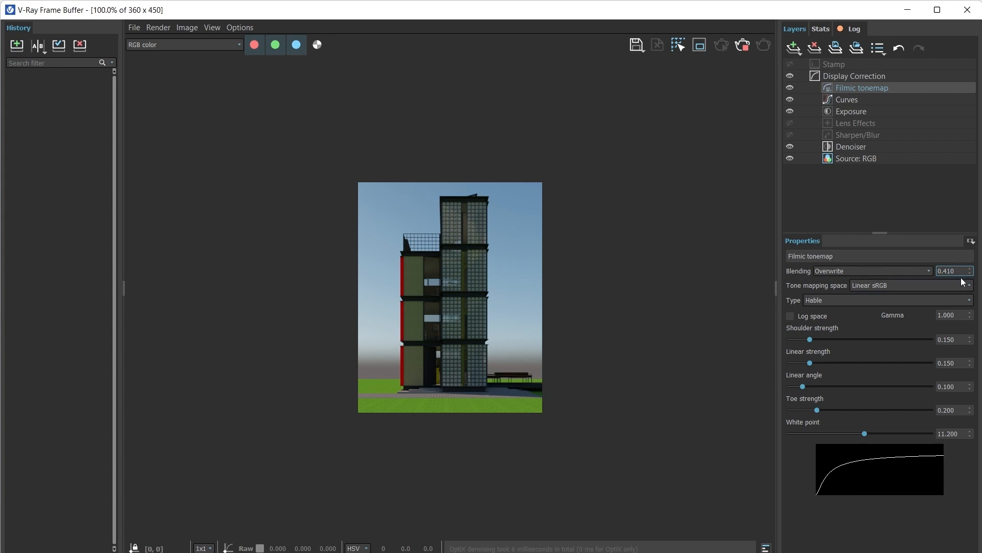
{"action": "left_click", "coordinate": [886, 202]}
- Add a White Balance layer above the Filmic tonemap layer in the frame buffer
{"action": "left_click", "coordinate": [794, 47]}
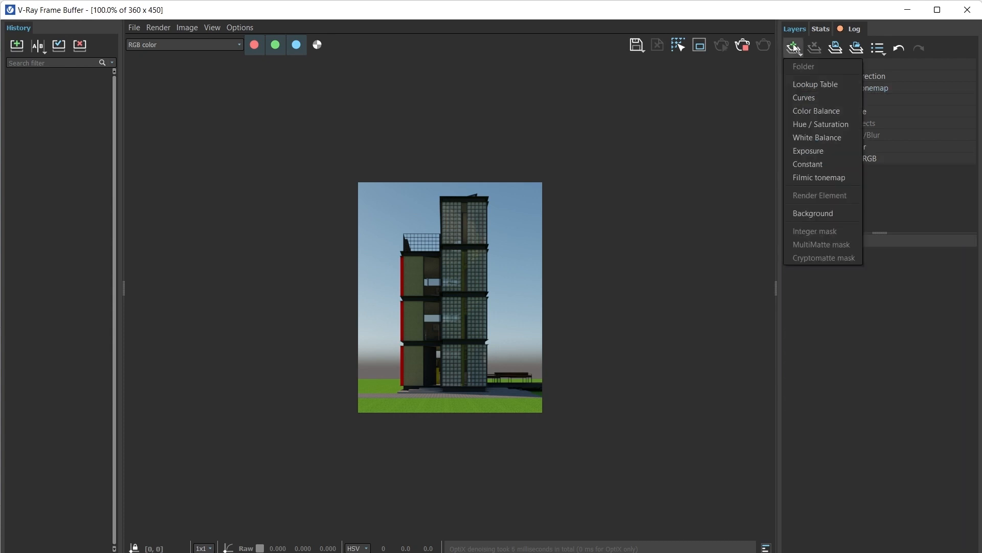
{"action": "left_click", "coordinate": [821, 138]}
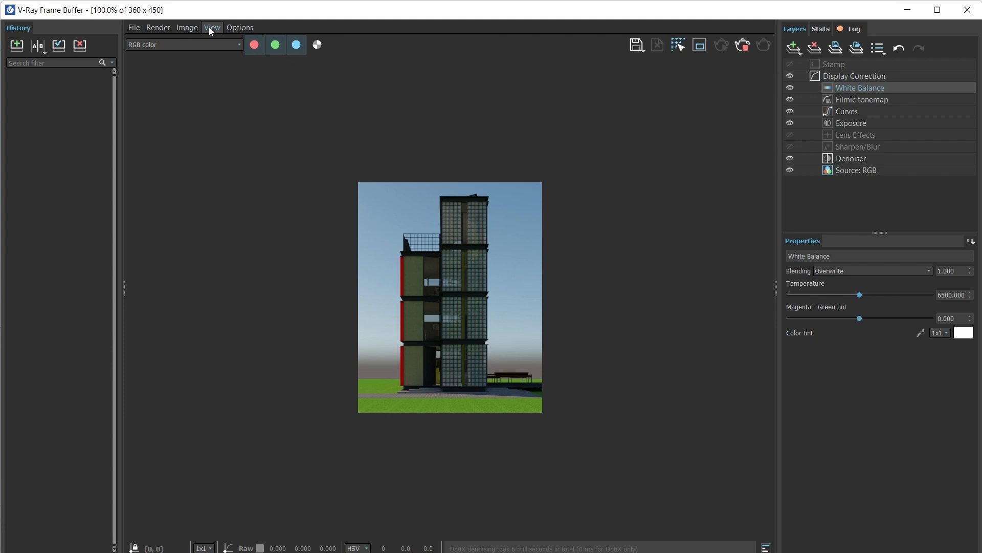
- Check the frame buffer's history settings, save the current render to the history, and close the frame buffer
{"action": "left_click", "coordinate": [237, 28]}
{"action": "left_click", "coordinate": [250, 46]}
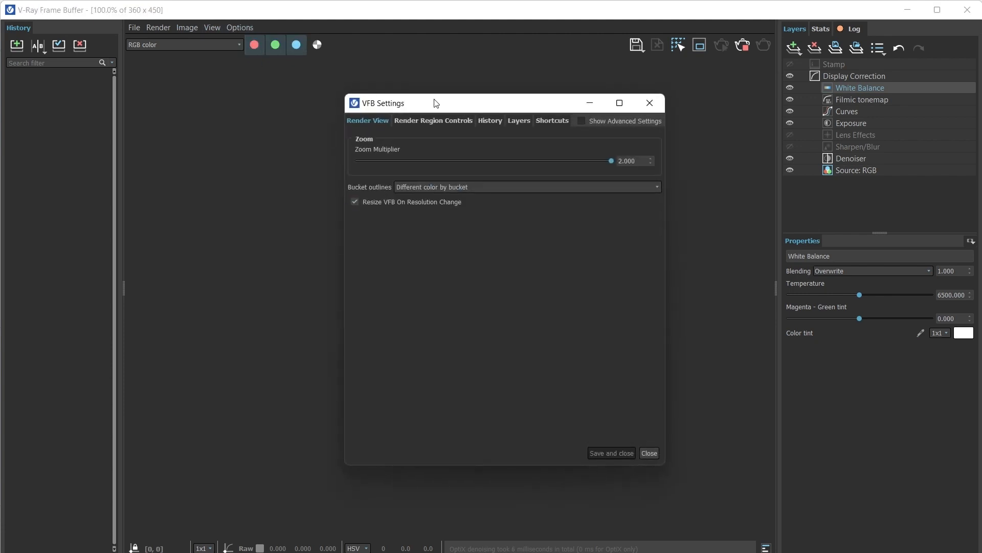
{"action": "left_click", "coordinate": [490, 122]}
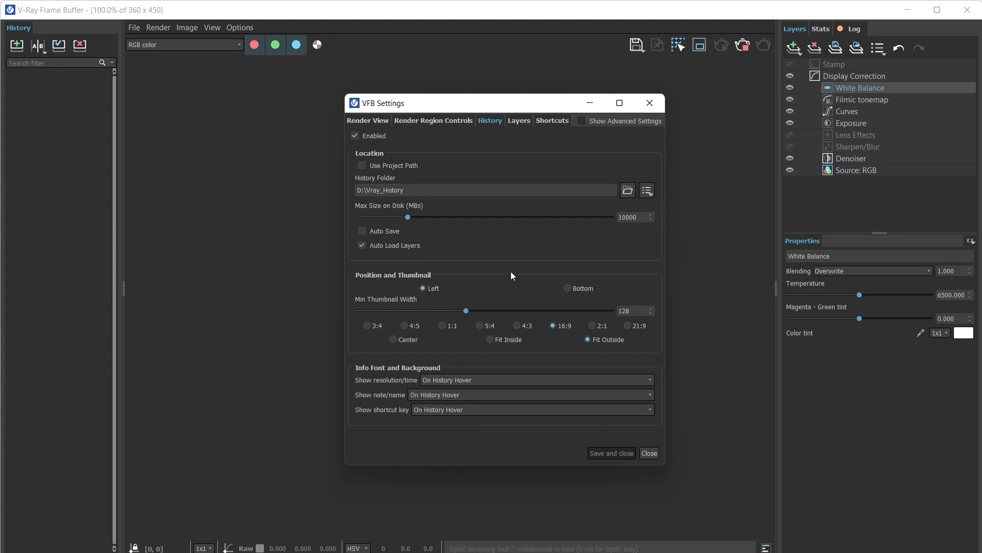
{"action": "left_click", "coordinate": [648, 453]}
{"action": "left_click", "coordinate": [16, 46]}
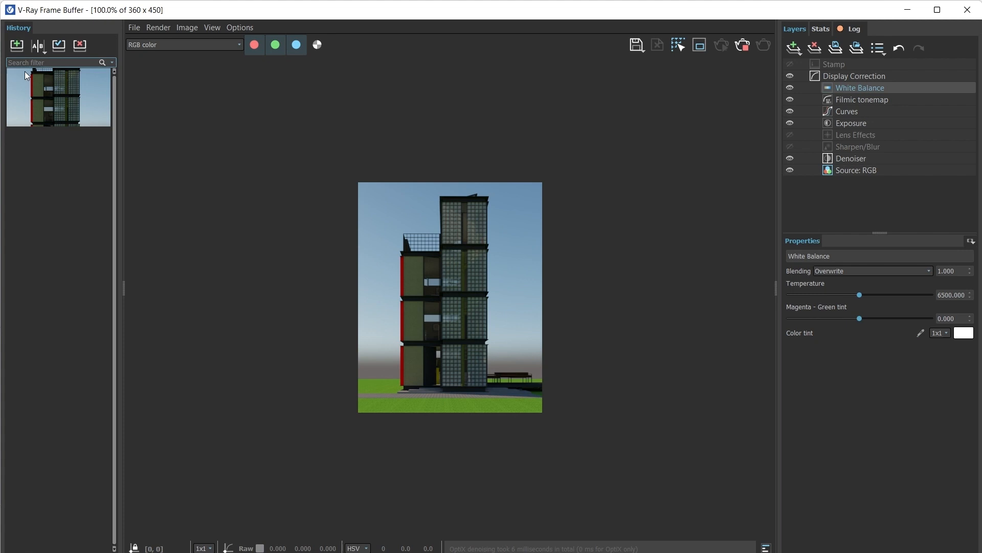
{"action": "scroll", "coordinate": [457, 270], "scroll_direction": "up", "scroll_amount": 1}
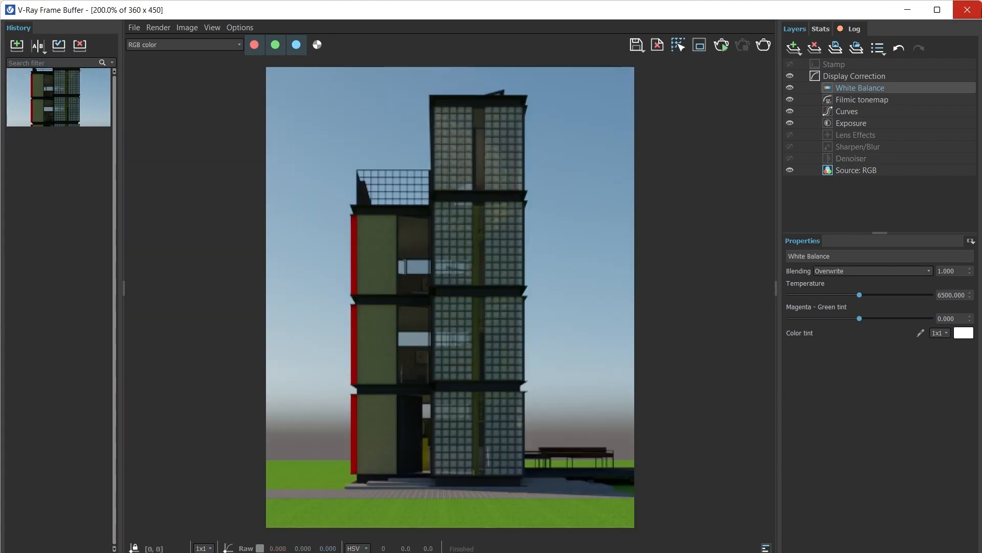
{"action": "left_click", "coordinate": [967, 10]}
- Turn off the SunLight in the V-Ray lights list
{"action": "left_click", "coordinate": [593, 67]}
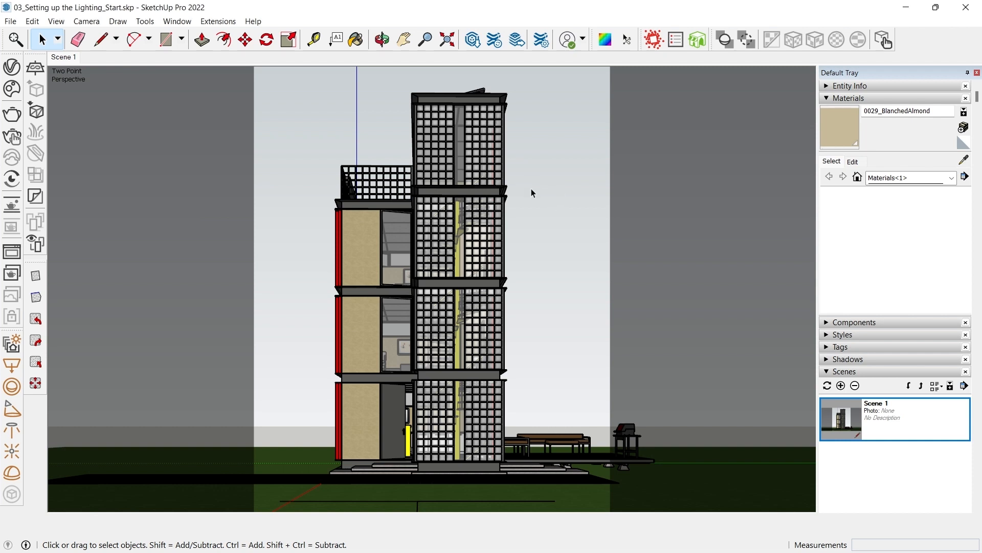
{"action": "left_click", "coordinate": [12, 66]}
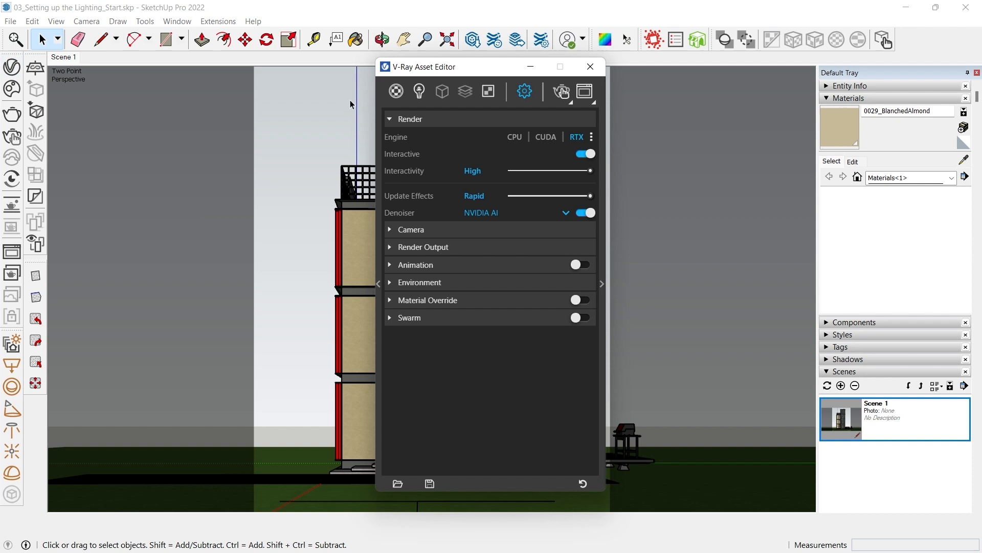
{"action": "left_click", "coordinate": [421, 96]}
{"action": "left_click", "coordinate": [420, 152]}
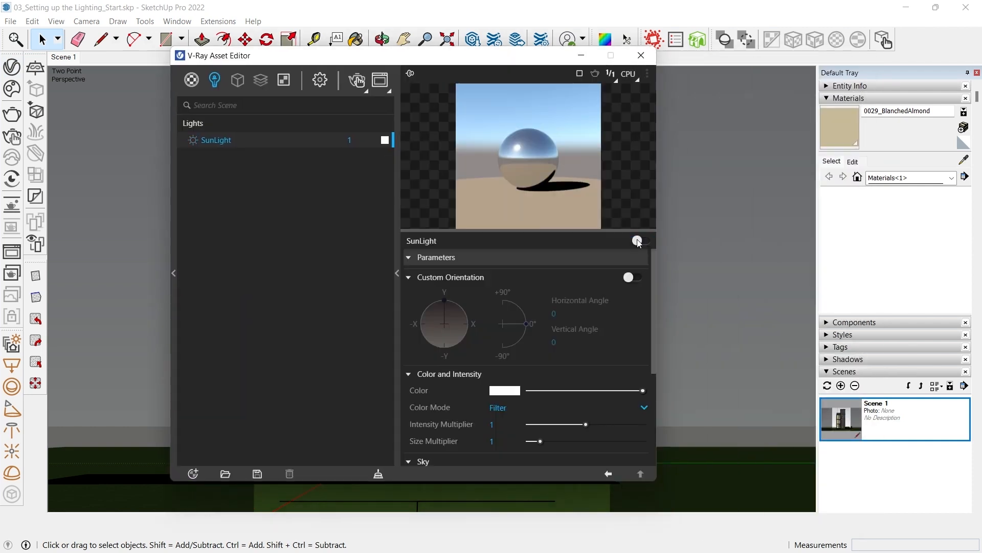
- Disable the environment background and test the scene with an interactive render
{"action": "left_click", "coordinate": [320, 80]}
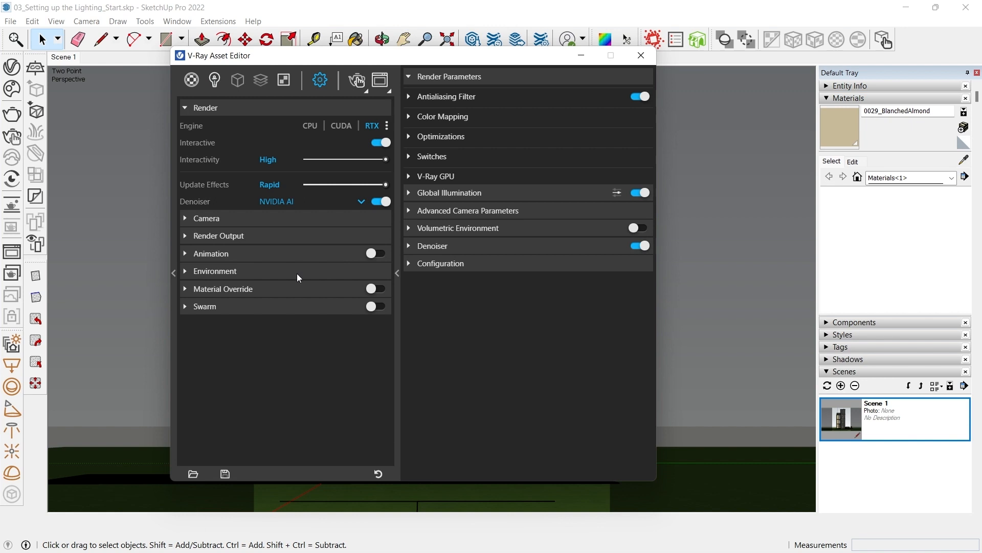
{"action": "left_click", "coordinate": [217, 274]}
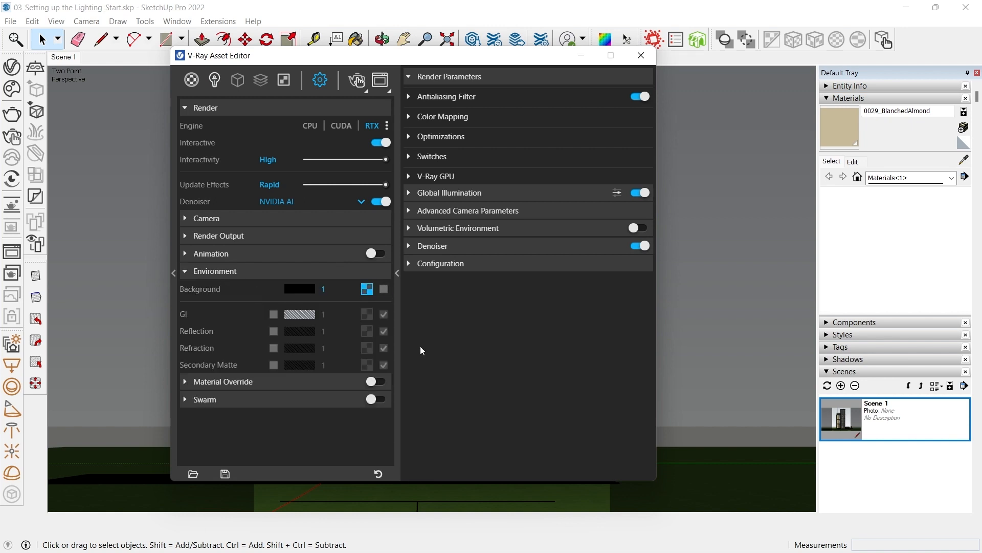
{"action": "left_click", "coordinate": [357, 80]}
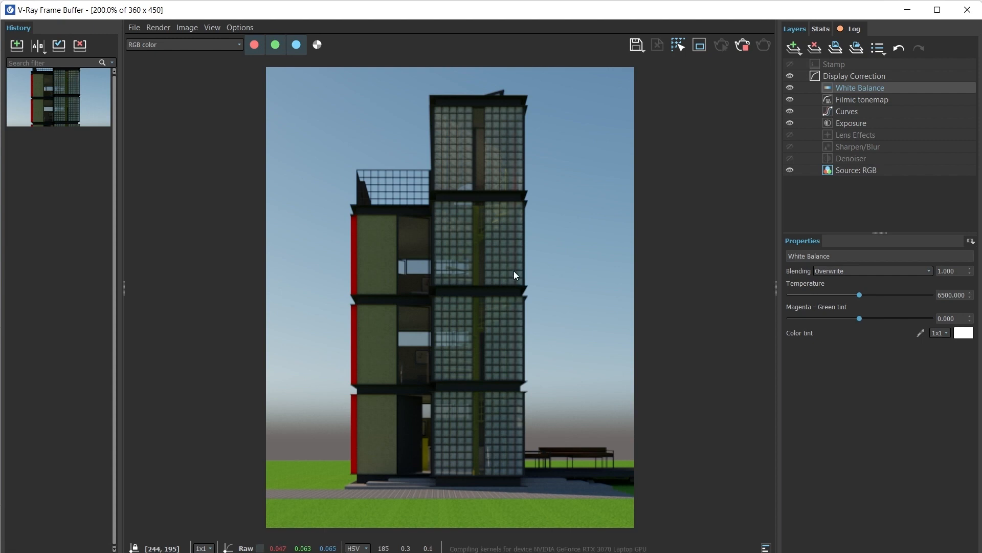
{"action": "scroll", "coordinate": [354, 317], "scroll_direction": "up", "scroll_amount": 1}
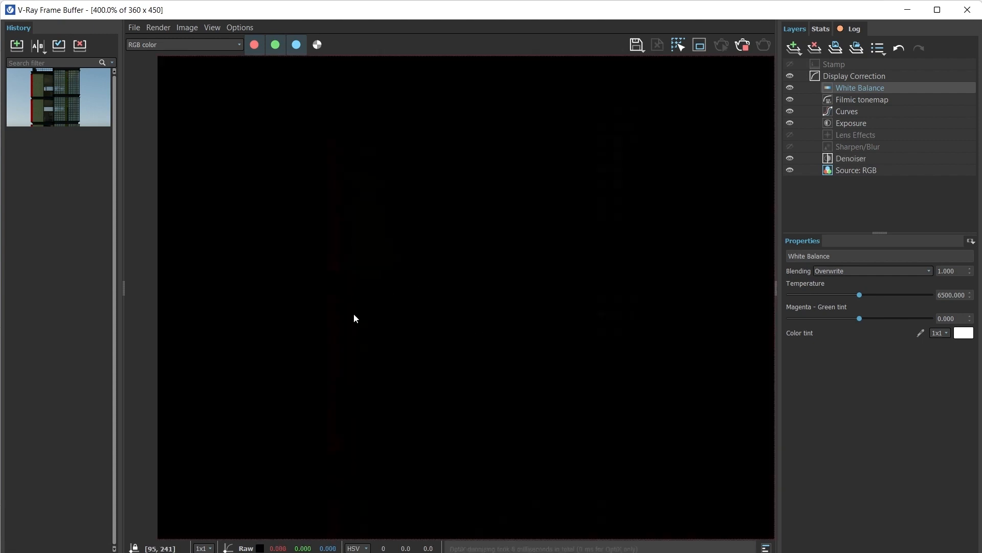
{"action": "scroll", "coordinate": [344, 284], "scroll_direction": "down", "scroll_amount": 1}
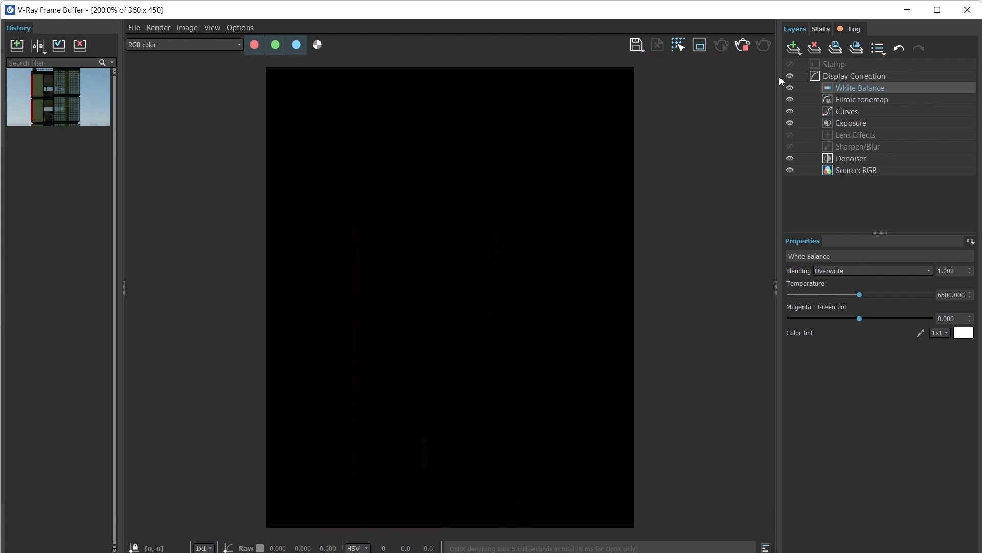
{"action": "left_click", "coordinate": [966, 10]}
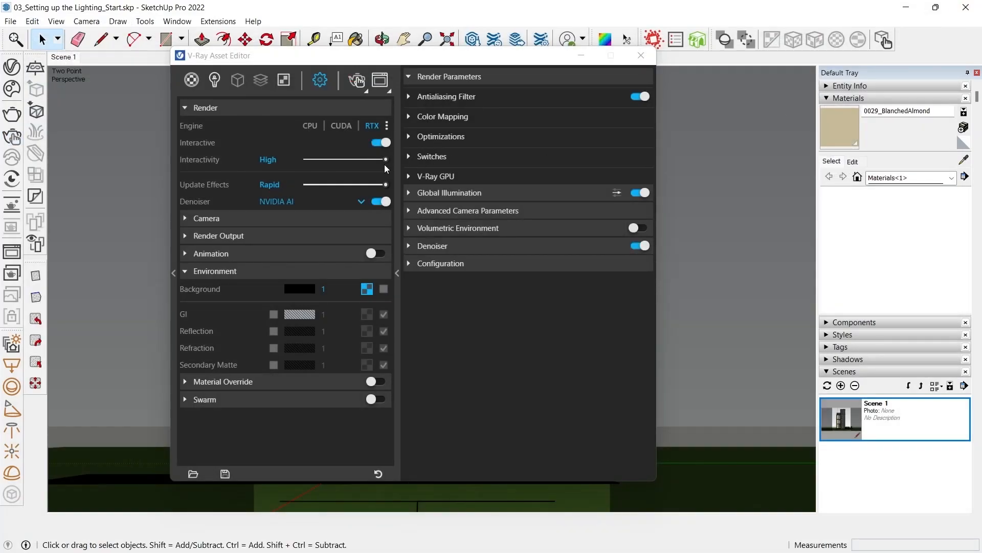
- Import the evening HDRIs Sunset 028 and Sunset 030 from Chaos Cosmos
{"action": "left_click", "coordinate": [13, 88]}
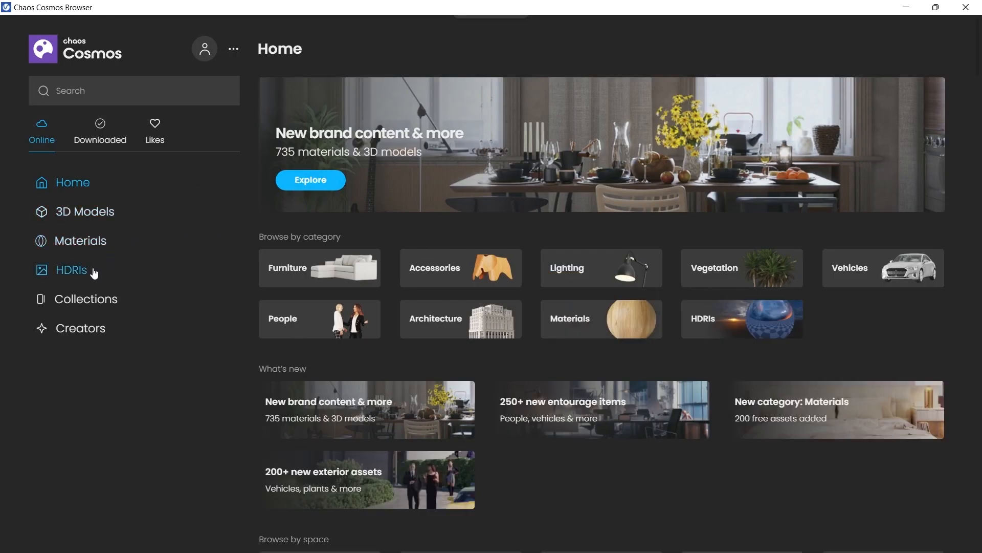
{"action": "left_click", "coordinate": [80, 273]}
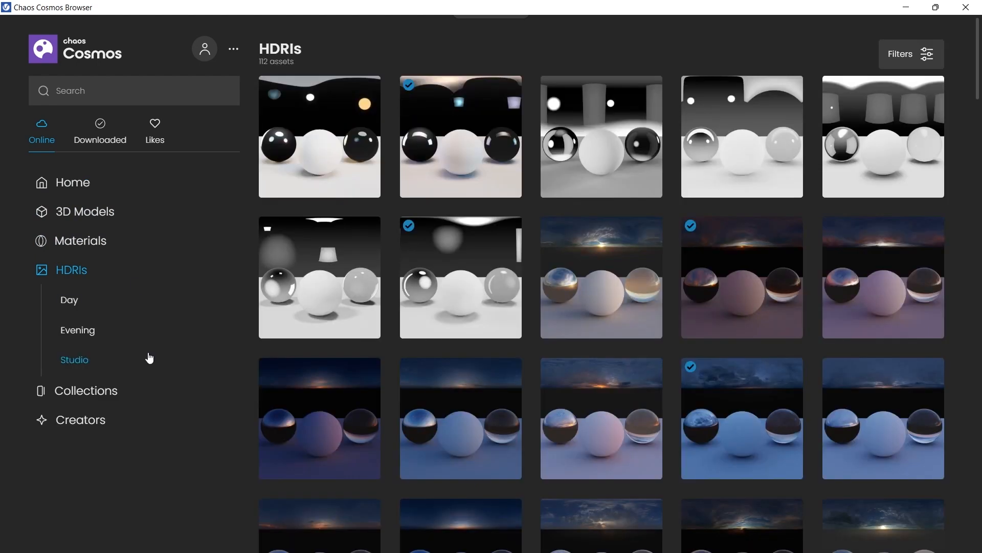
{"action": "left_click", "coordinate": [71, 306]}
{"action": "left_click", "coordinate": [72, 325]}
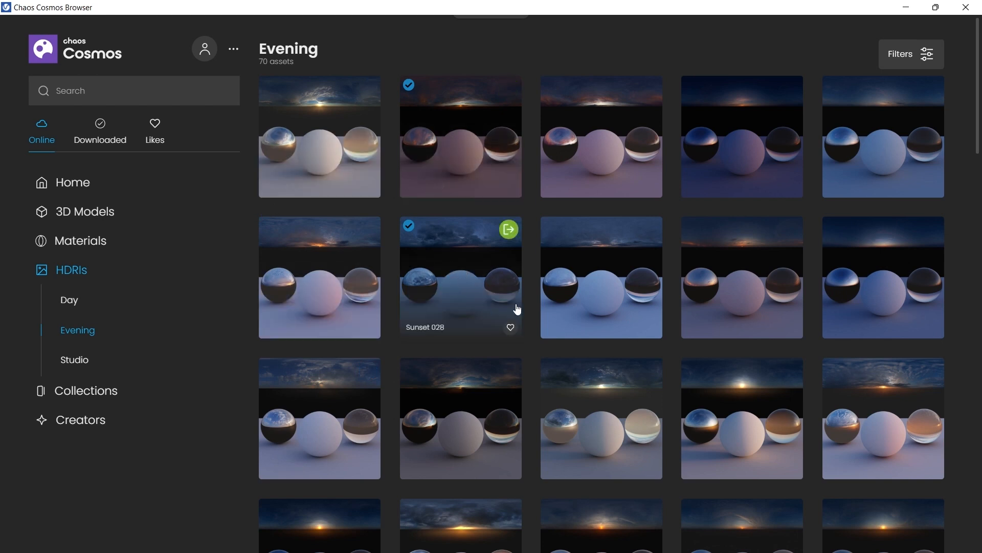
{"action": "scroll", "coordinate": [435, 285], "scroll_direction": "down", "scroll_amount": 2}
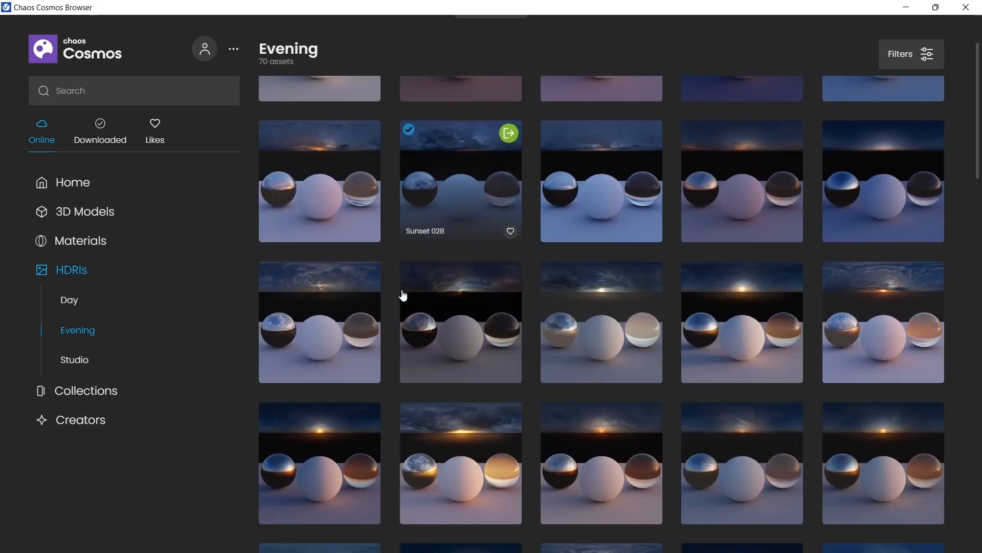
{"action": "scroll", "coordinate": [488, 307], "scroll_direction": "up", "scroll_amount": 2}
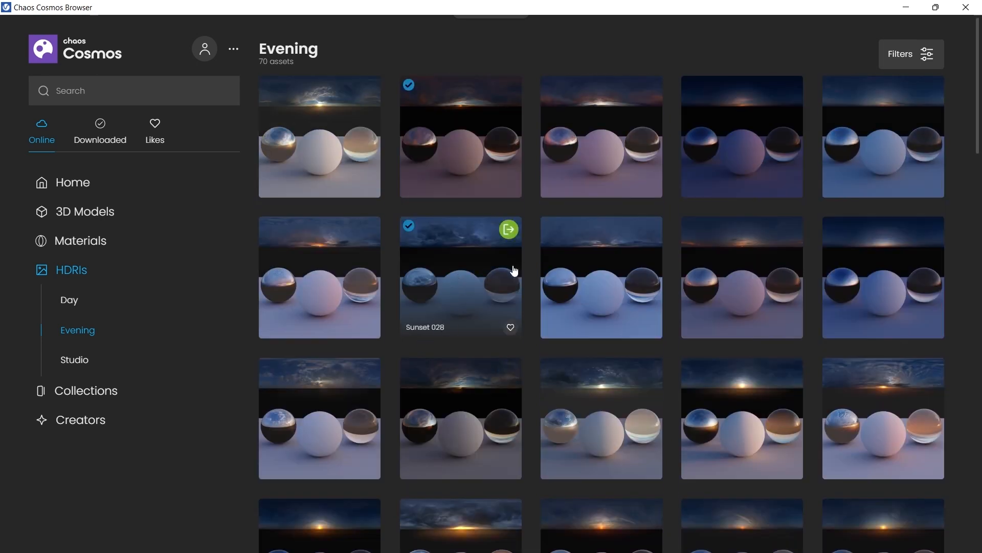
{"action": "left_click", "coordinate": [509, 230]}
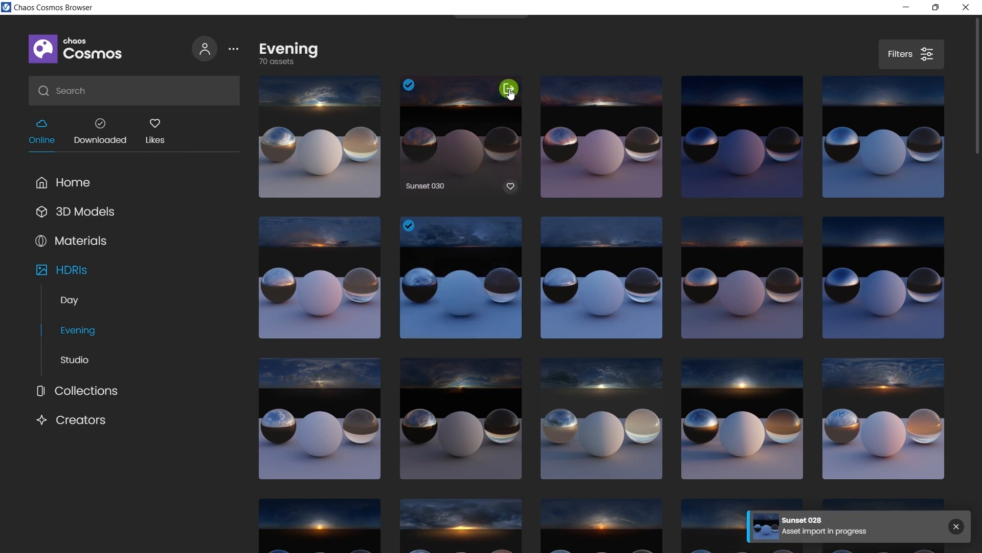
{"action": "left_click", "coordinate": [510, 92]}
- Download the Sunset 005 HDRI, import it into the scene, and close the Cosmos browser
{"action": "scroll", "coordinate": [509, 184], "scroll_direction": "down", "scroll_amount": 2}
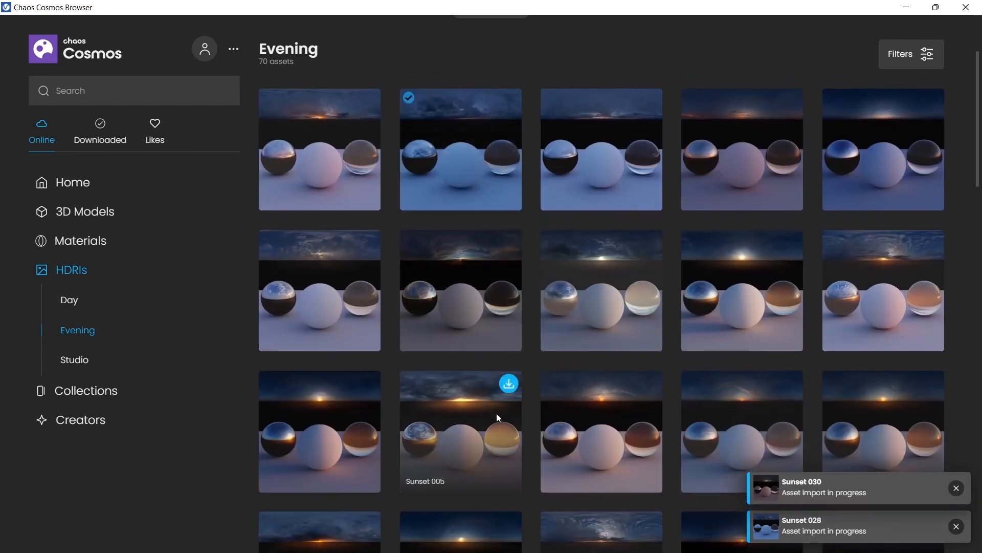
{"action": "left_click", "coordinate": [509, 385]}
{"action": "scroll", "coordinate": [508, 388], "scroll_direction": "down", "scroll_amount": 1}
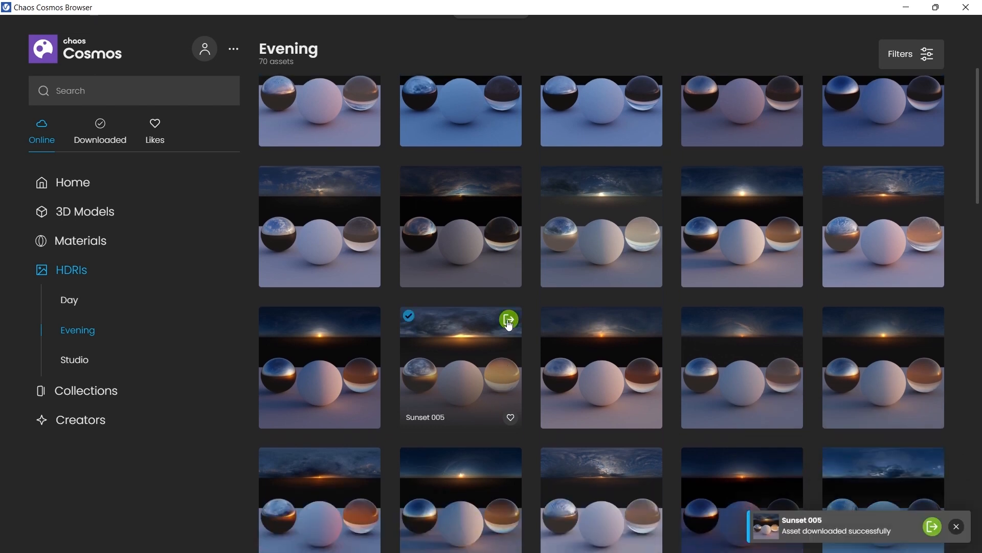
{"action": "left_click", "coordinate": [509, 320]}
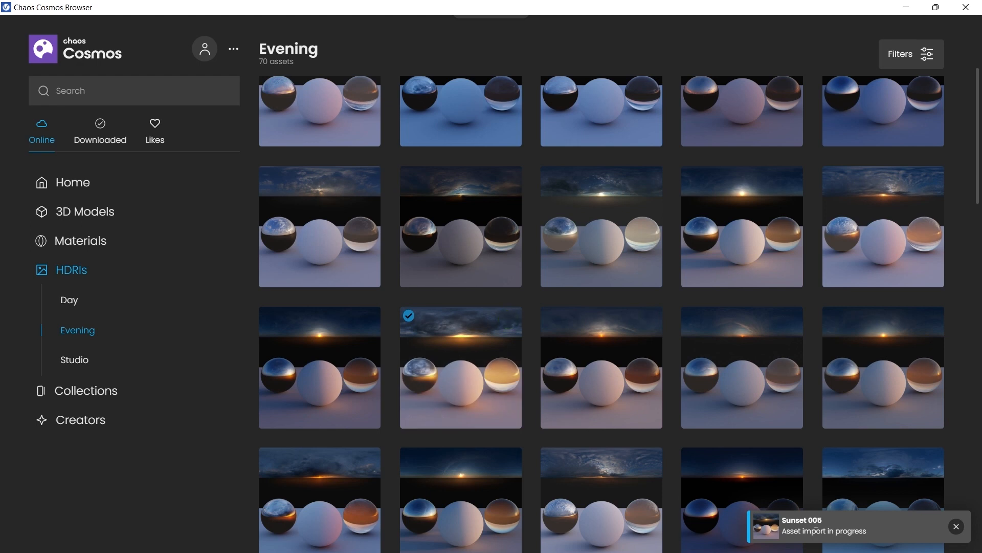
{"action": "left_click", "coordinate": [958, 7]}
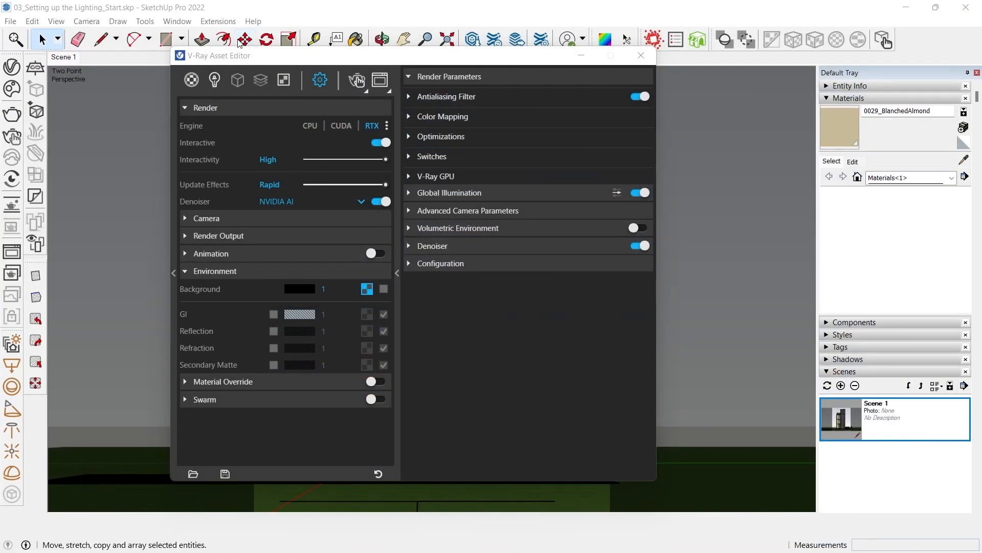
- Review the imported HDRI textures in the V-Ray Asset Editor and close it
{"action": "left_click", "coordinate": [235, 60]}
{"action": "left_click_drag", "start_coordinate": [275, 56], "coordinate": [389, 67]}
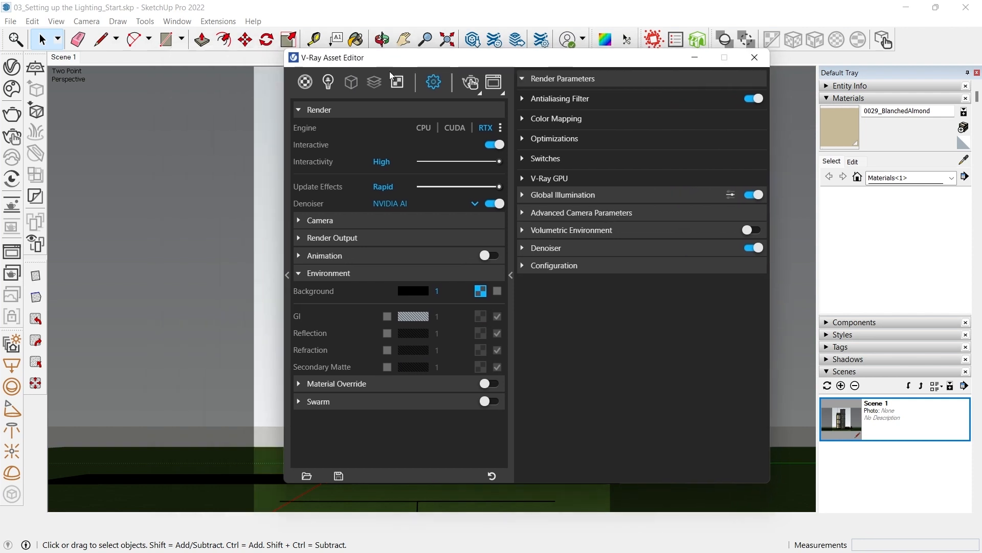
{"action": "left_click", "coordinate": [397, 82]}
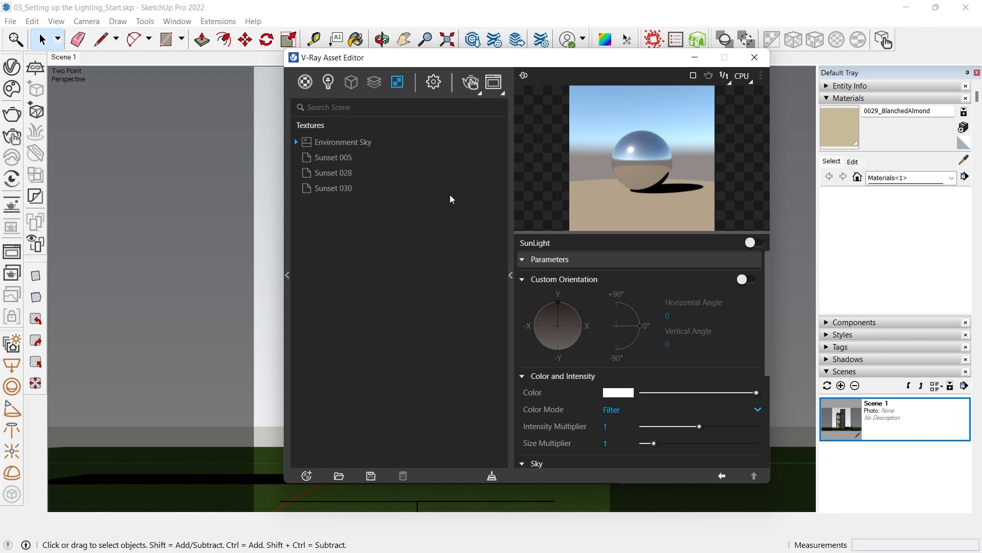
{"action": "left_click", "coordinate": [755, 58]}
- Place a dome light on the grass beside the paved strip in front of the house
{"action": "middle_click_drag", "start_coordinate": [492, 333], "coordinate": [410, 146]}
{"action": "middle_click_drag", "start_coordinate": [488, 297], "coordinate": [486, 326]}
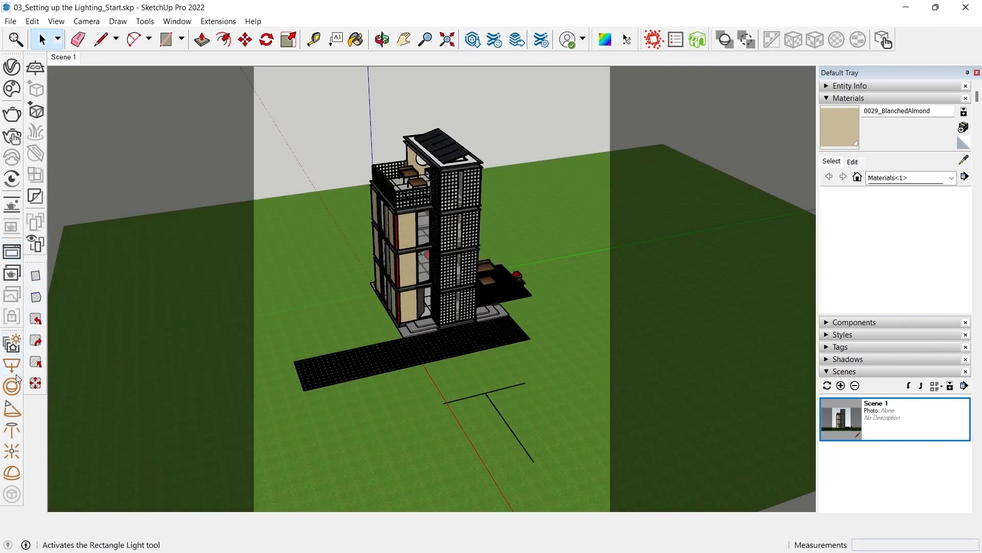
{"action": "left_click", "coordinate": [11, 472]}
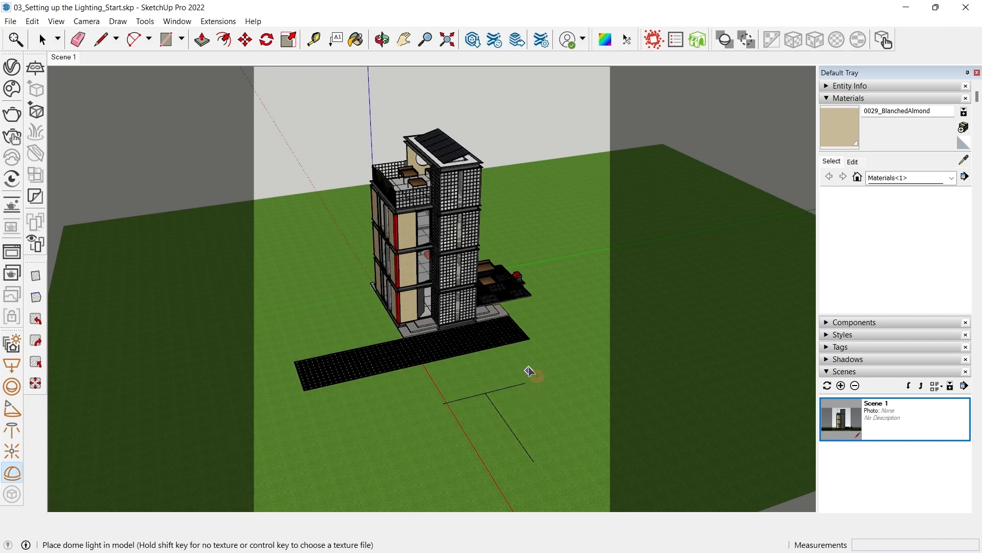
{"action": "left_click", "coordinate": [547, 360]}
{"action": "scroll", "coordinate": [550, 364], "scroll_direction": "up", "scroll_amount": 3}
{"action": "scroll", "coordinate": [521, 367], "scroll_direction": "up", "scroll_amount": 2}
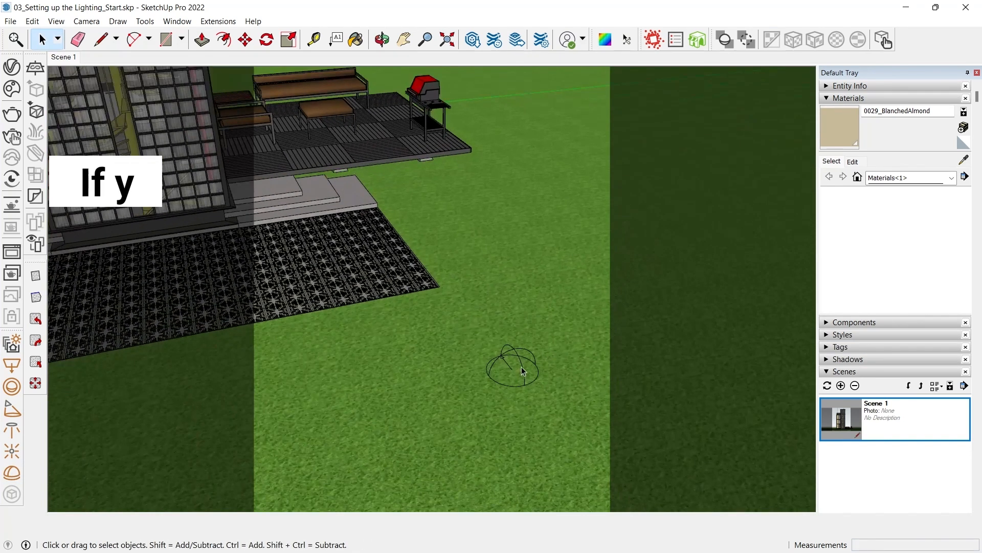
{"action": "left_click", "coordinate": [514, 364]}
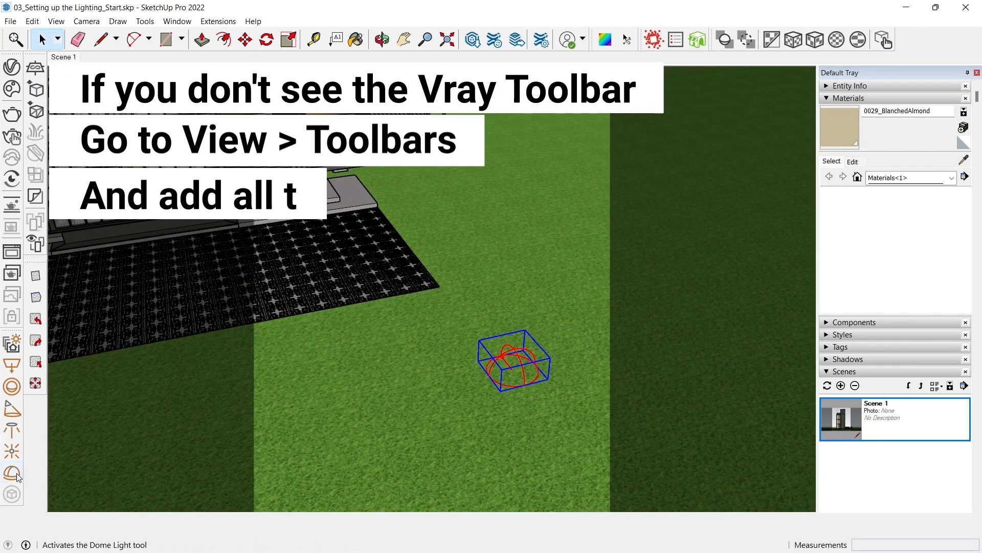
- Place two more dome lights on the grass near the first one
{"action": "left_click", "coordinate": [11, 472]}
{"action": "left_click", "coordinate": [572, 329]}
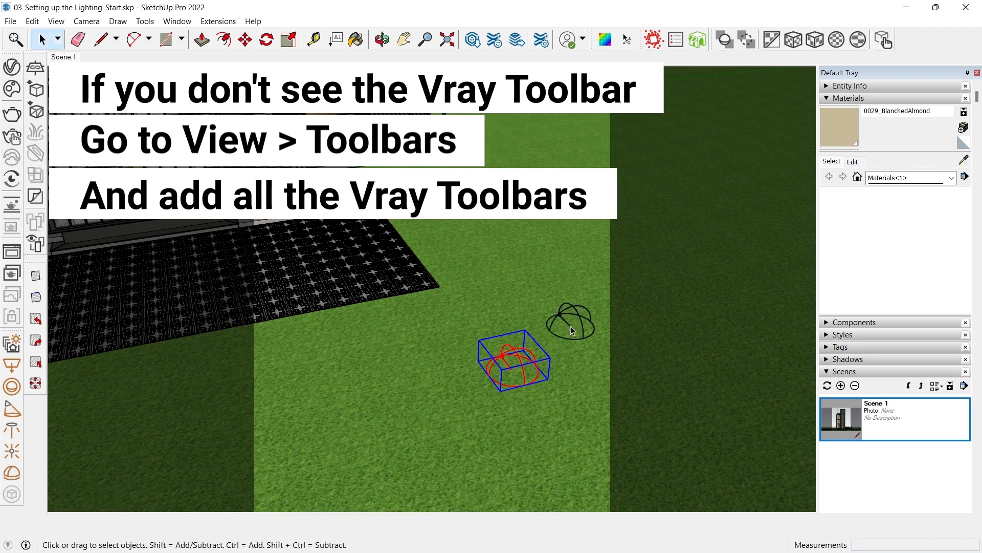
{"action": "left_click", "coordinate": [12, 472]}
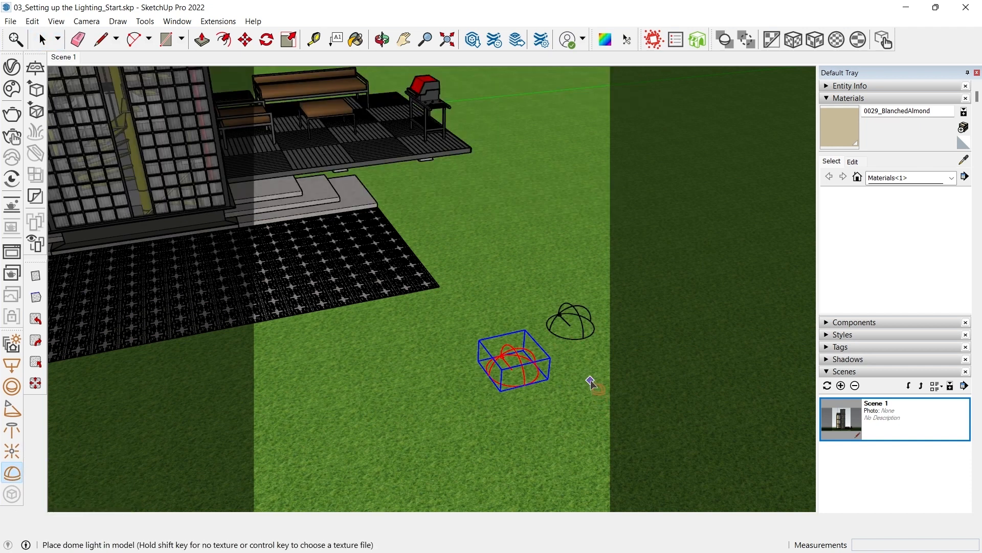
{"action": "left_click", "coordinate": [593, 375]}
{"action": "left_click", "coordinate": [602, 364]}
- Paste the Sunset 005 texture as an instance into the first Dome Light's Color/Texture HDR slot and set that light's shape to Sphere
{"action": "left_click", "coordinate": [514, 361]}
{"action": "left_click", "coordinate": [571, 320]}
{"action": "left_click", "coordinate": [11, 66]}
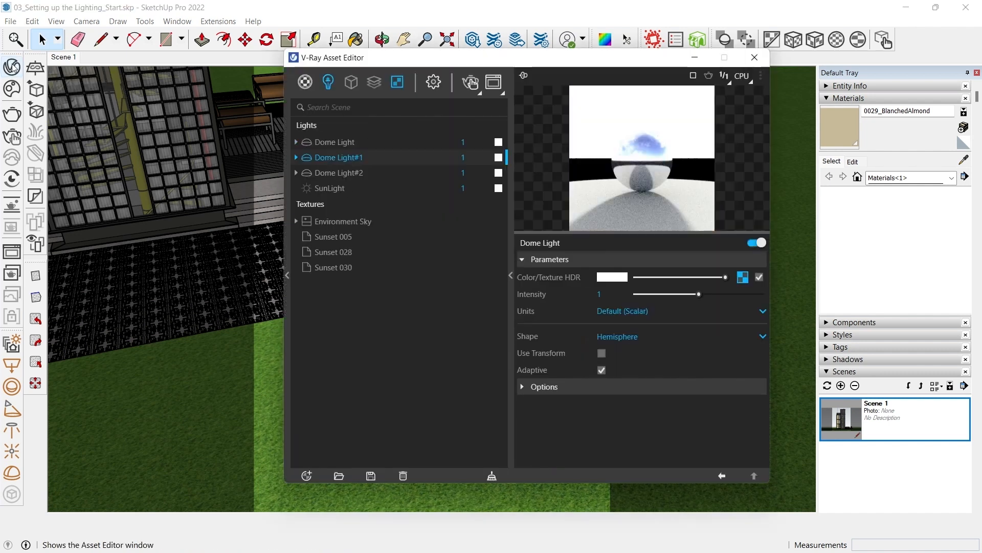
{"action": "left_click", "coordinate": [340, 240]}
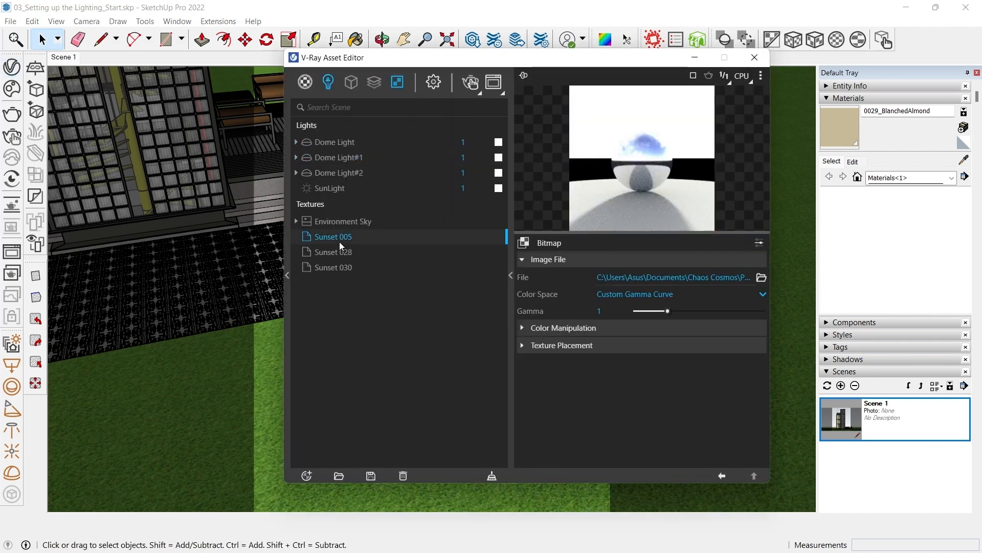
{"action": "right_click", "coordinate": [331, 239]}
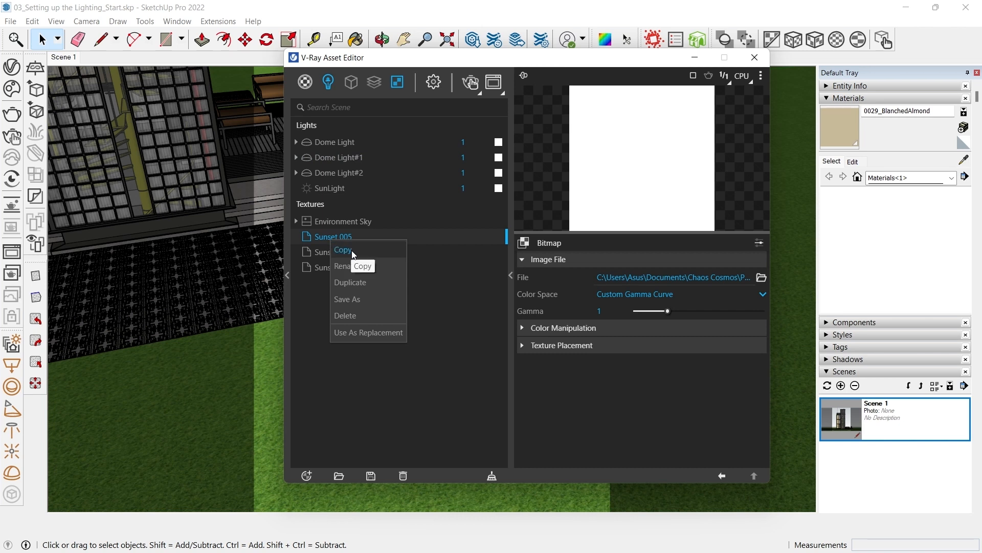
{"action": "right_click", "coordinate": [317, 237]}
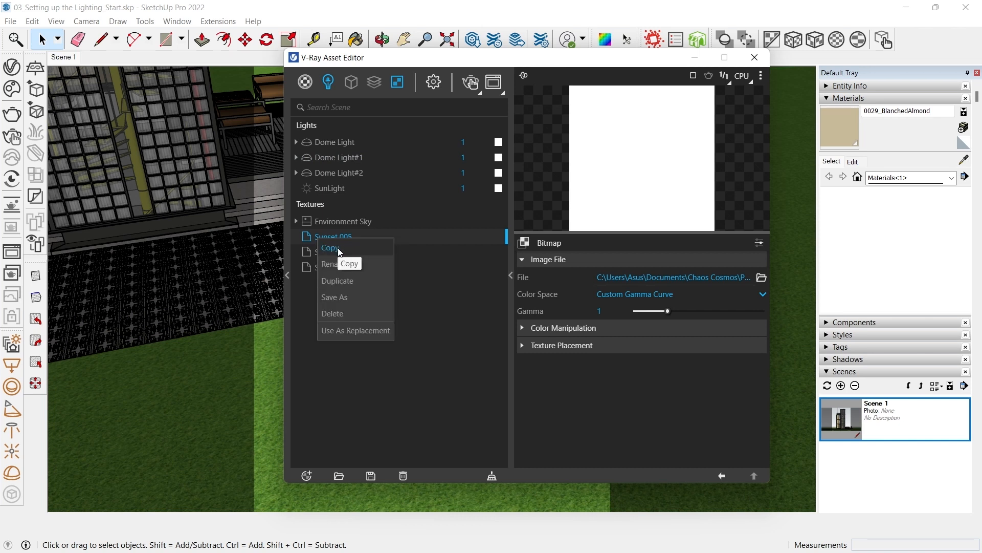
{"action": "left_click", "coordinate": [345, 248]}
{"action": "left_click", "coordinate": [333, 143]}
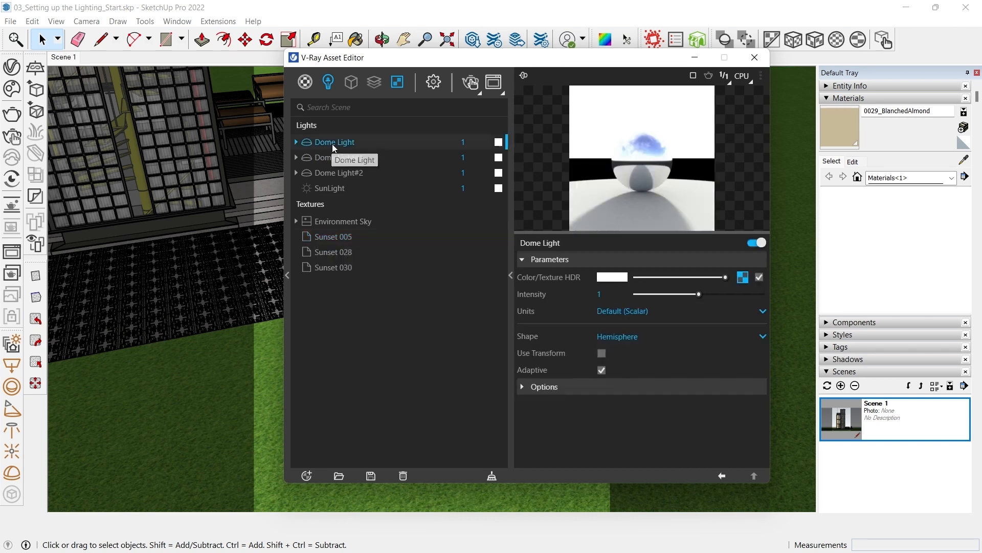
{"action": "right_click", "coordinate": [744, 278]}
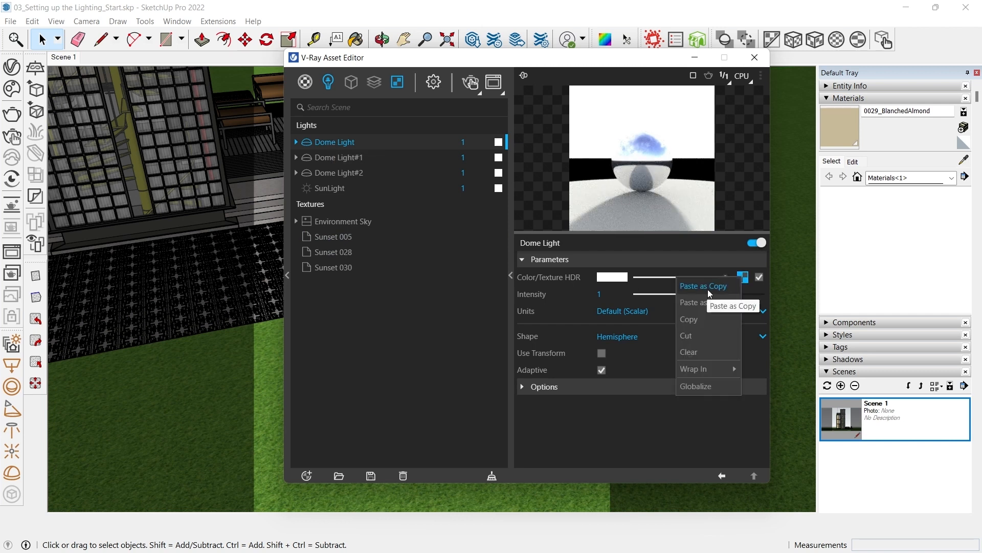
{"action": "left_click", "coordinate": [708, 303]}
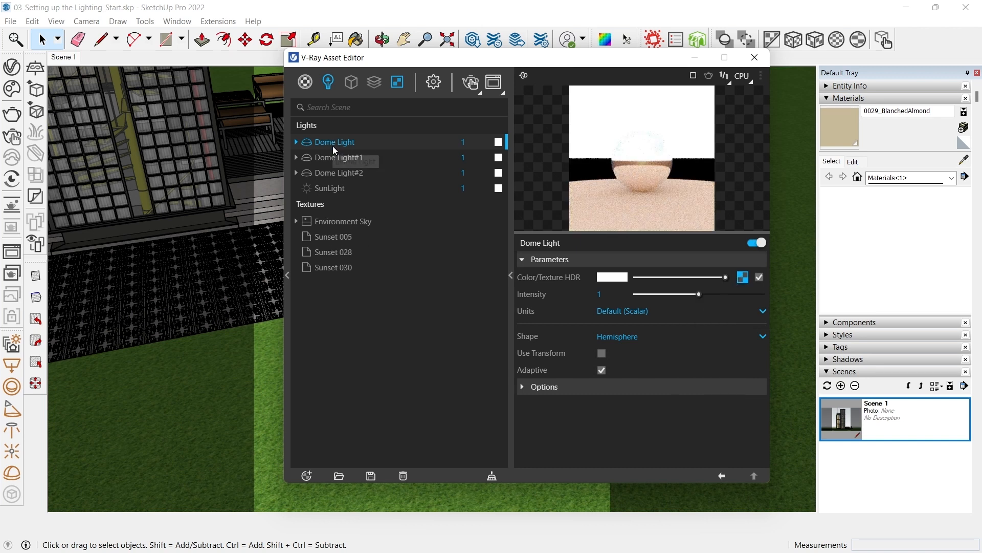
{"action": "left_click", "coordinate": [624, 333]}
{"action": "left_click", "coordinate": [622, 365]}
- Paste the Sunset 028 texture as an instance into the Color/Texture HDR slot of Dome Light#1
{"action": "left_click", "coordinate": [337, 252]}
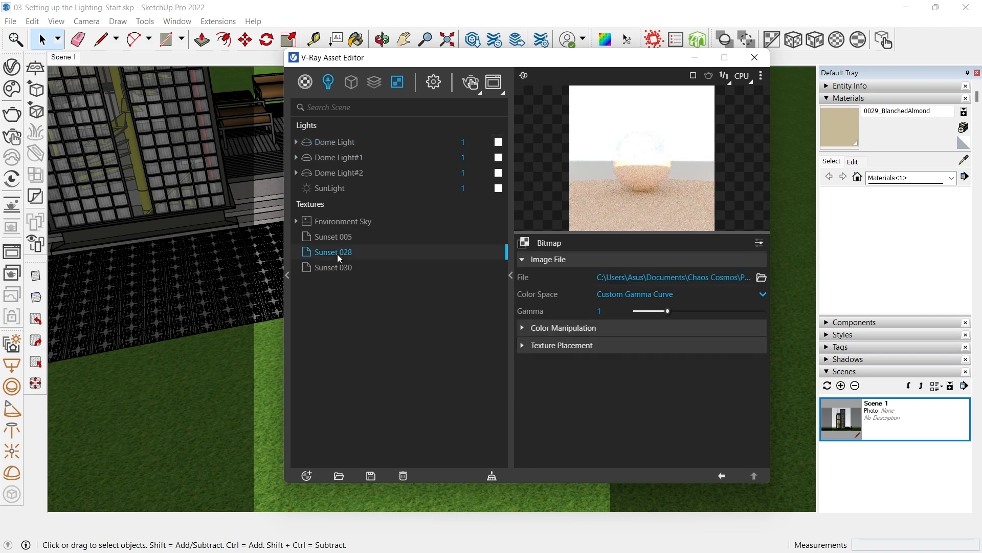
{"action": "right_click", "coordinate": [336, 253]}
{"action": "left_click", "coordinate": [357, 265]}
{"action": "left_click", "coordinate": [342, 159]}
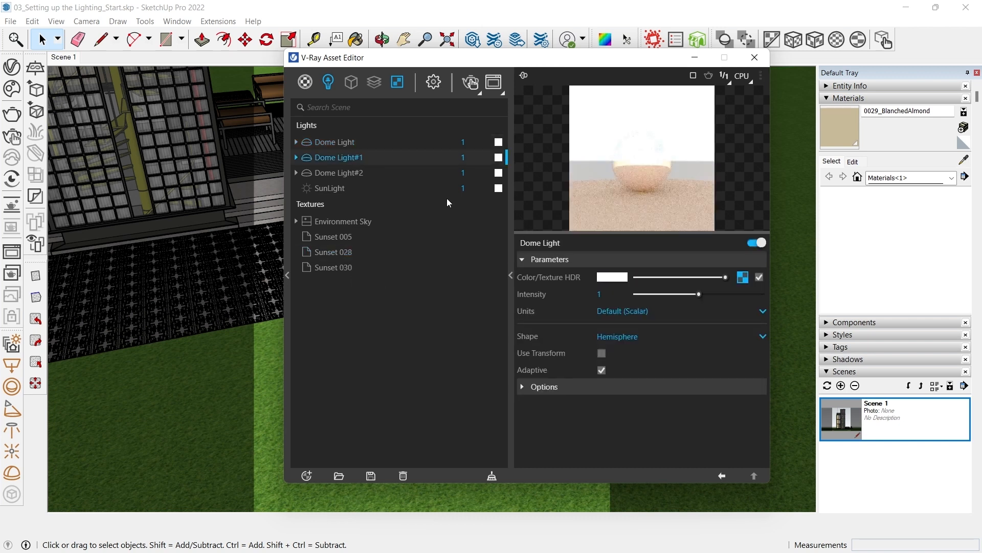
{"action": "right_click", "coordinate": [742, 278]}
{"action": "left_click", "coordinate": [713, 306]}
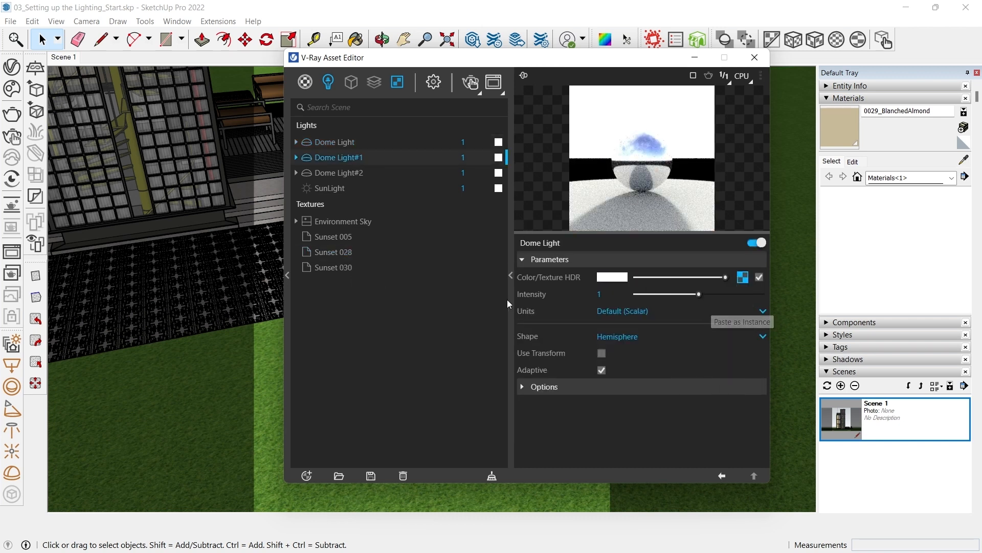
- Paste the Sunset 030 texture as an instance into the Color/Texture HDR slot of Dome Light#2 and close the Asset Editor
{"action": "left_click", "coordinate": [333, 268]}
{"action": "right_click", "coordinate": [333, 268]}
{"action": "left_click", "coordinate": [345, 278]}
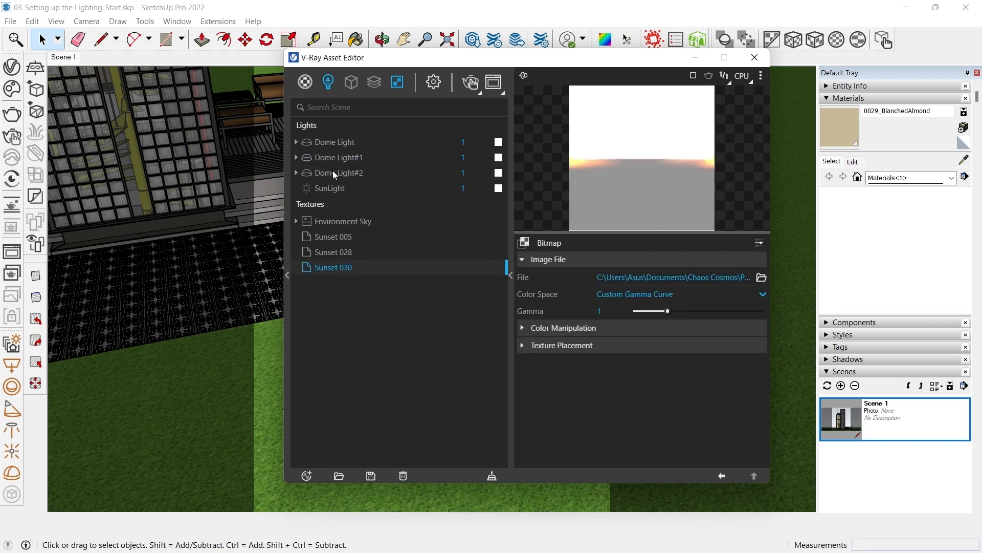
{"action": "left_click", "coordinate": [333, 171]}
{"action": "right_click", "coordinate": [737, 281]}
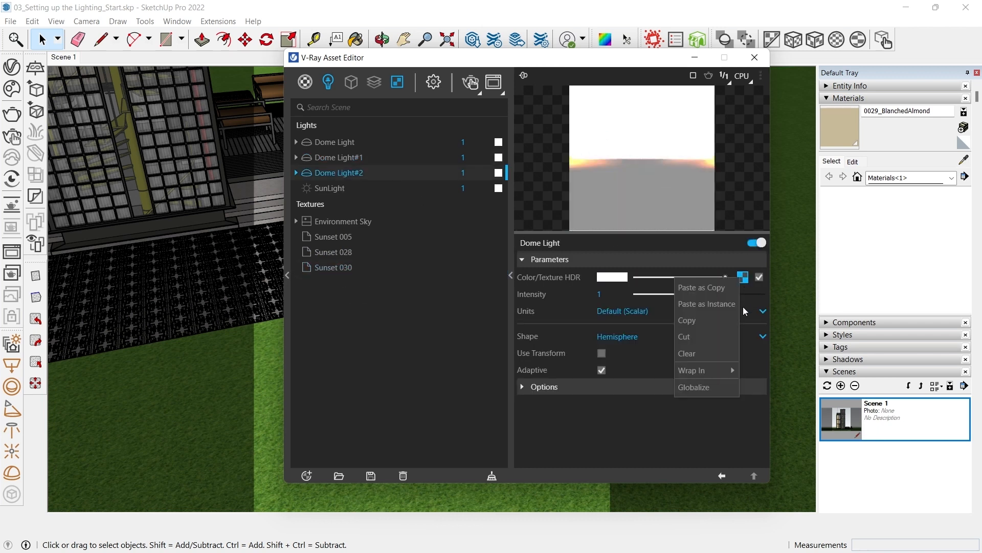
{"action": "left_click", "coordinate": [713, 304]}
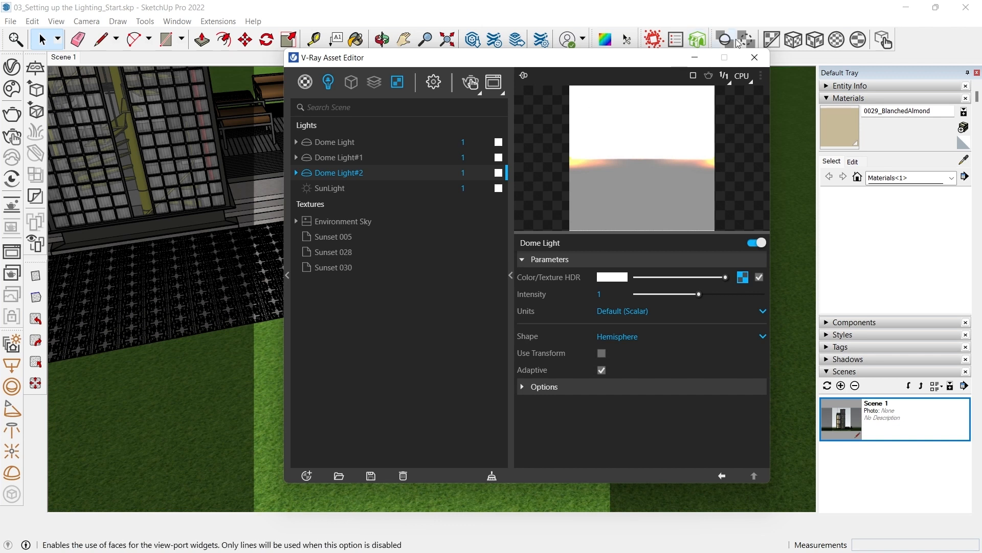
{"action": "left_click", "coordinate": [755, 57]}
- Return to Scene 1 and generate exterior HDR lighting variants in V-Ray Light Gen with 20 unique styles
{"action": "left_click", "coordinate": [64, 57]}
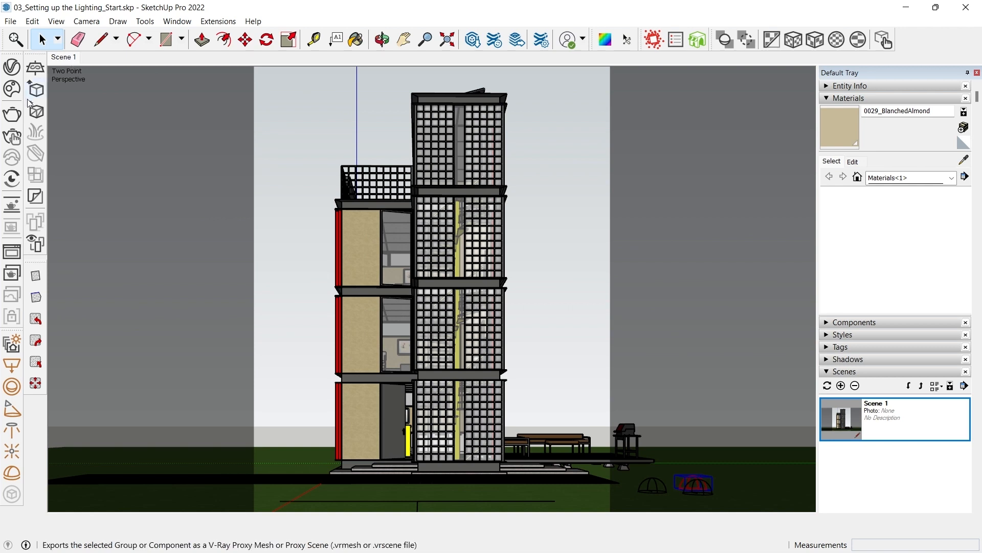
{"action": "left_click", "coordinate": [15, 347]}
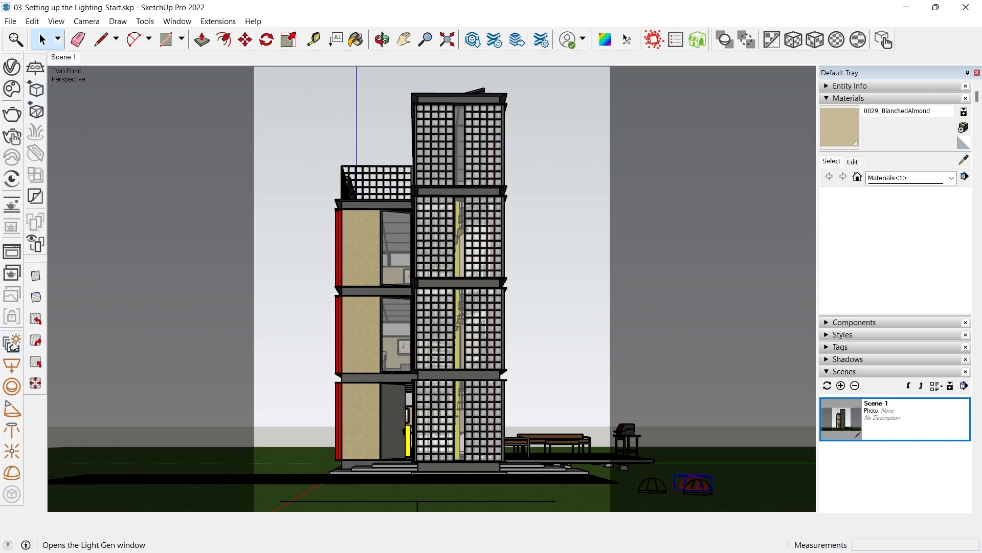
{"action": "left_click_drag", "start_coordinate": [440, 73], "coordinate": [386, 62]}
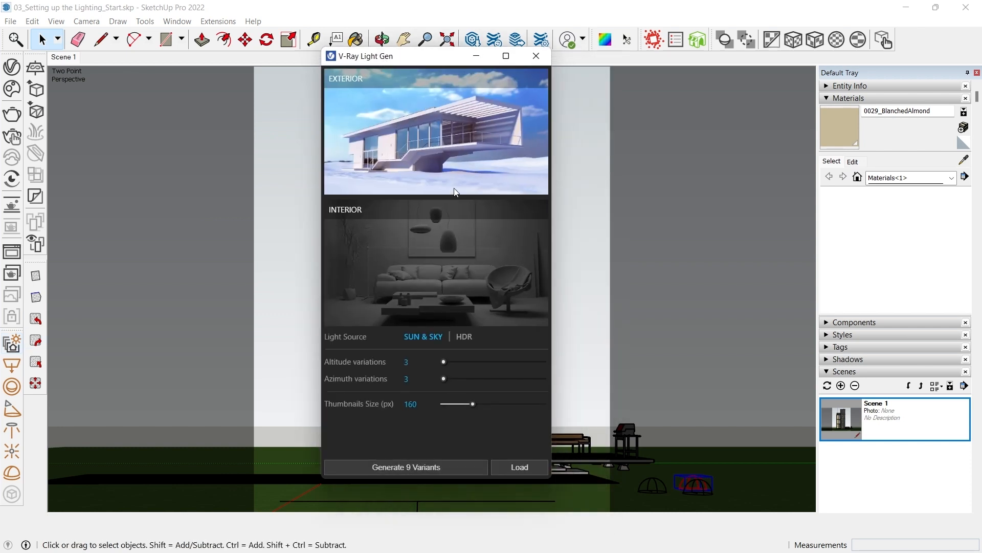
{"action": "left_click", "coordinate": [466, 336]}
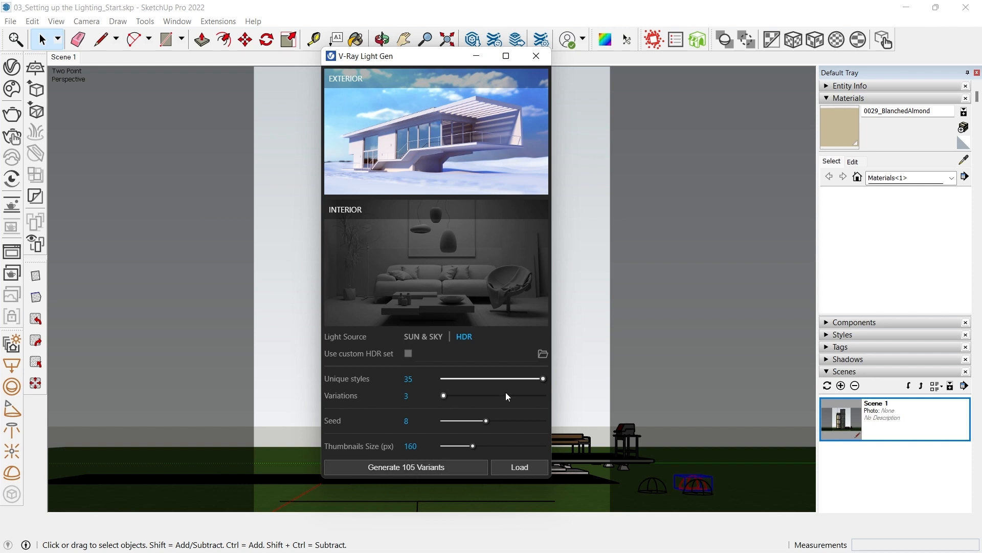
{"action": "left_click_drag", "start_coordinate": [532, 378], "coordinate": [500, 385]}
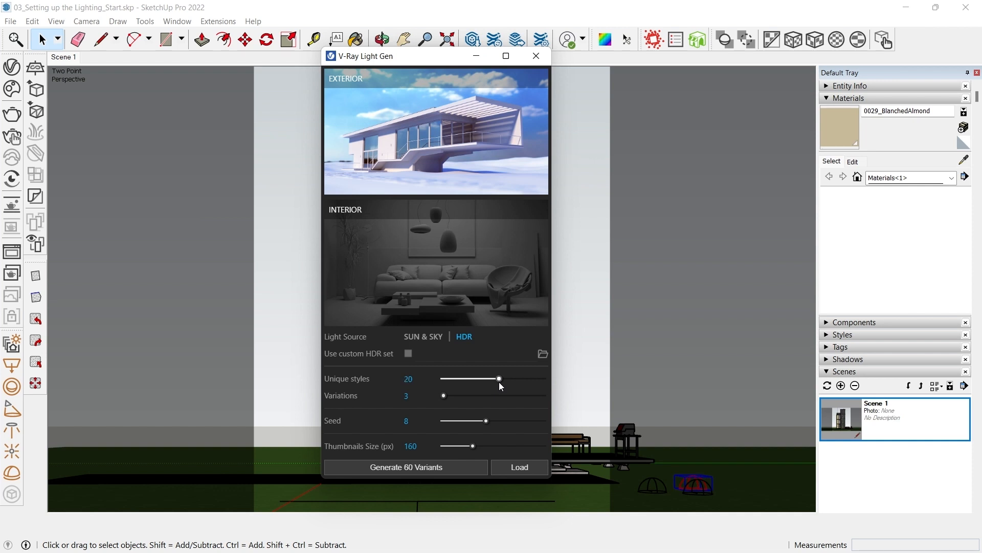
{"action": "left_click", "coordinate": [417, 467]}
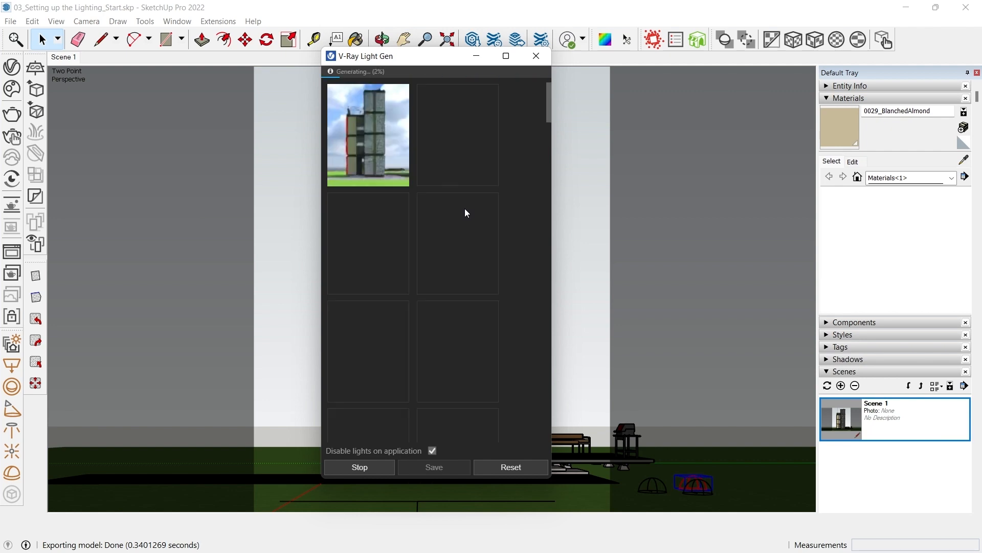
- Compare the generated lighting variants in the enlarged Light Gen window and apply the one with dark grey clouds over bright grass
{"action": "left_click", "coordinate": [507, 56]}
{"action": "left_click", "coordinate": [936, 7]}
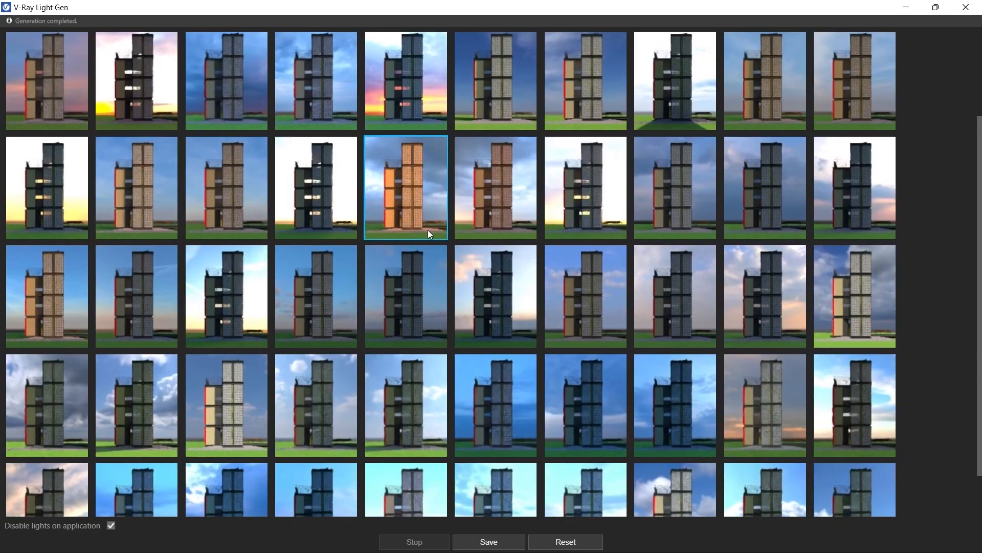
{"action": "scroll", "coordinate": [465, 312], "scroll_direction": "up", "scroll_amount": 3}
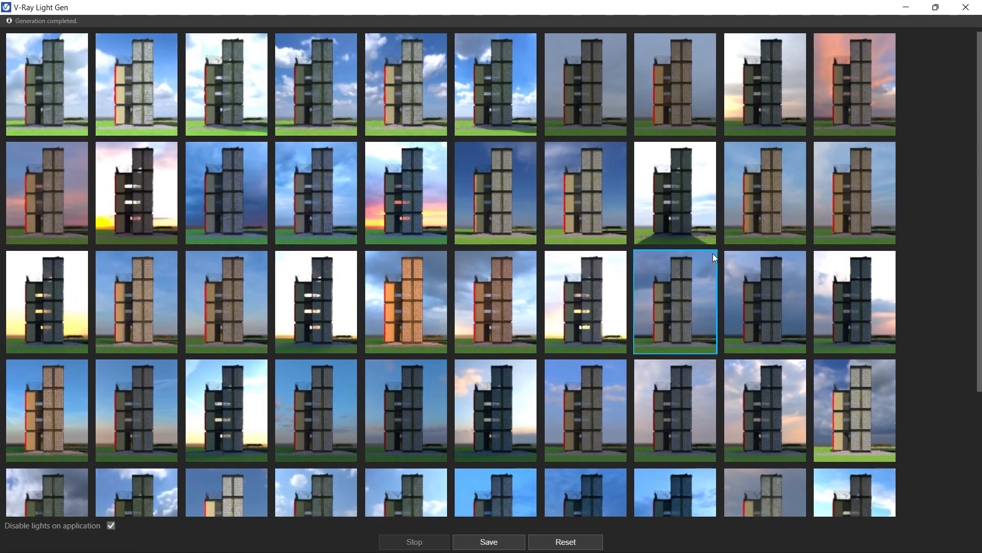
{"action": "scroll", "coordinate": [473, 261], "scroll_direction": "down", "scroll_amount": 3}
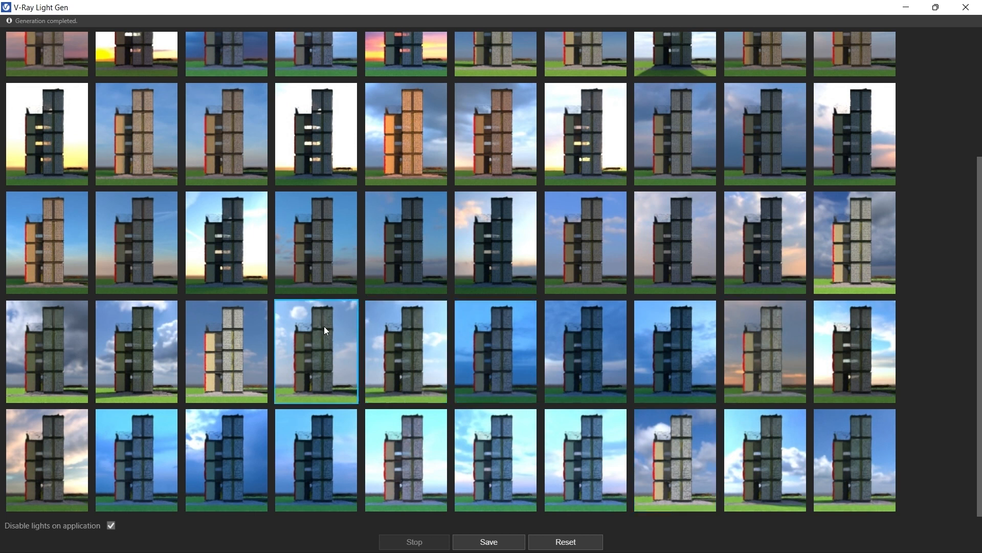
{"action": "scroll", "coordinate": [368, 333], "scroll_direction": "up", "scroll_amount": 3}
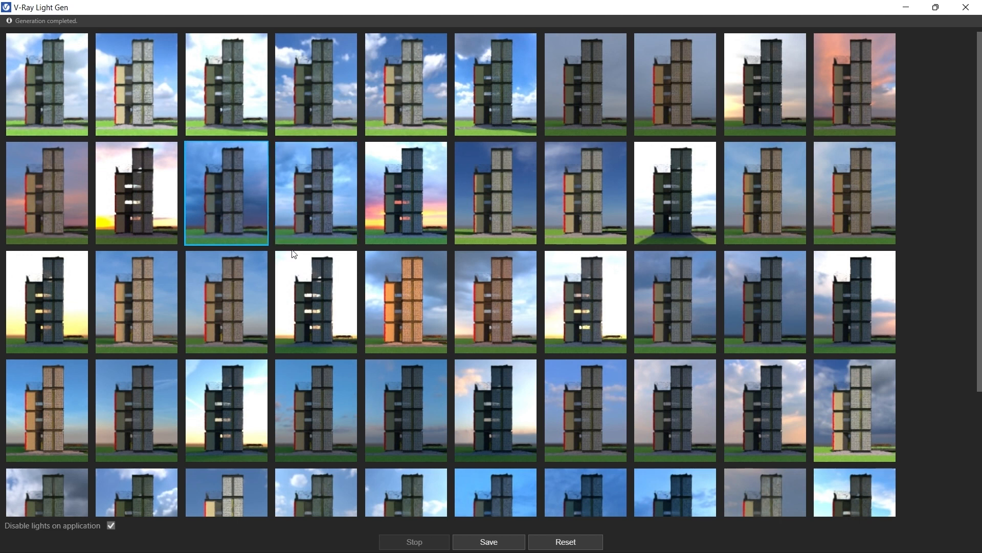
{"action": "scroll", "coordinate": [286, 328], "scroll_direction": "down", "scroll_amount": 3}
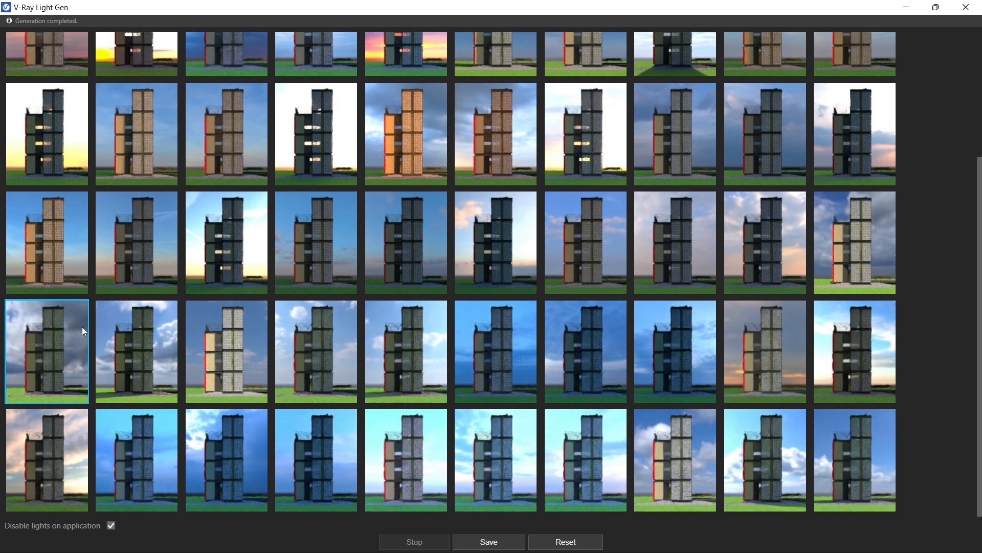
{"action": "left_click", "coordinate": [906, 7]}
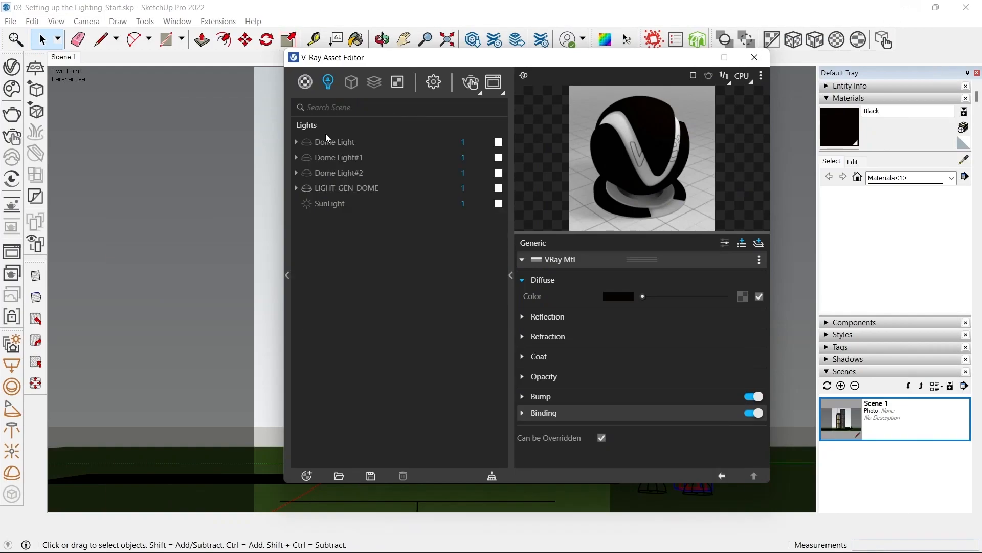
- Rename the dome light generated by Light Gen as LIGHT_GEN_DOME_1 in the V-Ray Asset Editor
{"action": "left_click", "coordinate": [364, 189]}
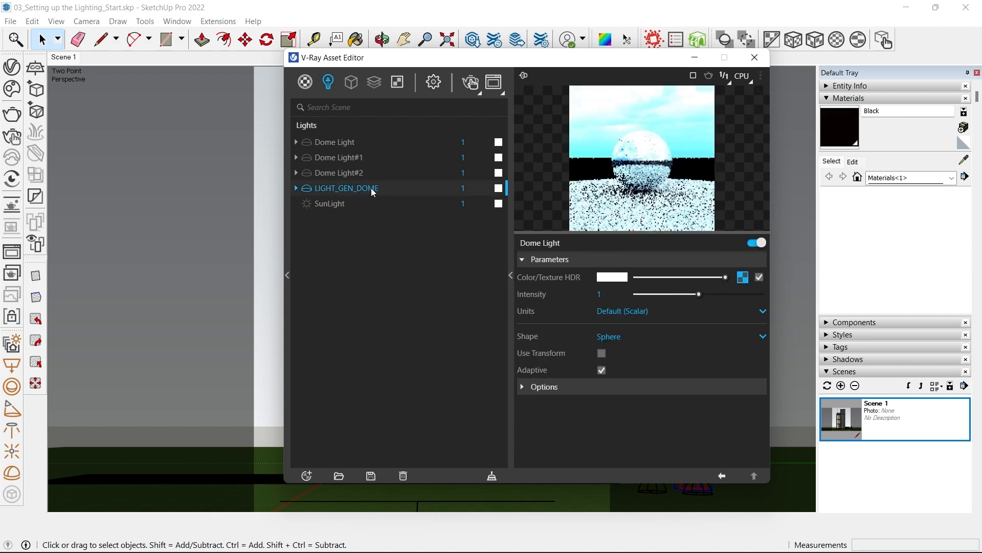
{"action": "right_click", "coordinate": [348, 190]}
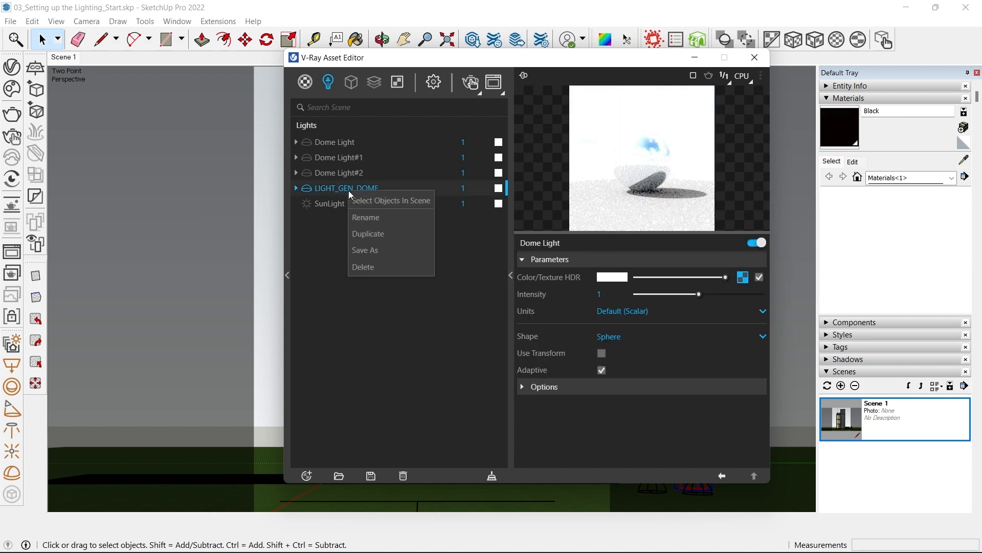
{"action": "left_click", "coordinate": [370, 217]}
{"action": "key", "text": "Return"}
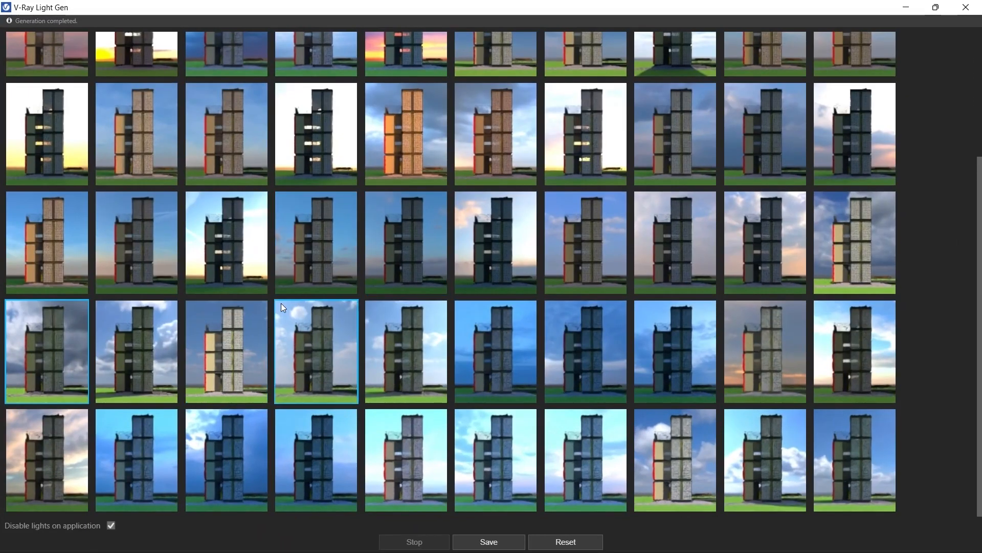
- Apply the deep blue, cloudy dusk lighting variant from the Light Gen results and minimize the Light Gen window
{"action": "scroll", "coordinate": [250, 170], "scroll_direction": "up", "scroll_amount": 3}
{"action": "scroll", "coordinate": [192, 337], "scroll_direction": "down", "scroll_amount": 3}
{"action": "scroll", "coordinate": [215, 199], "scroll_direction": "up", "scroll_amount": 3}
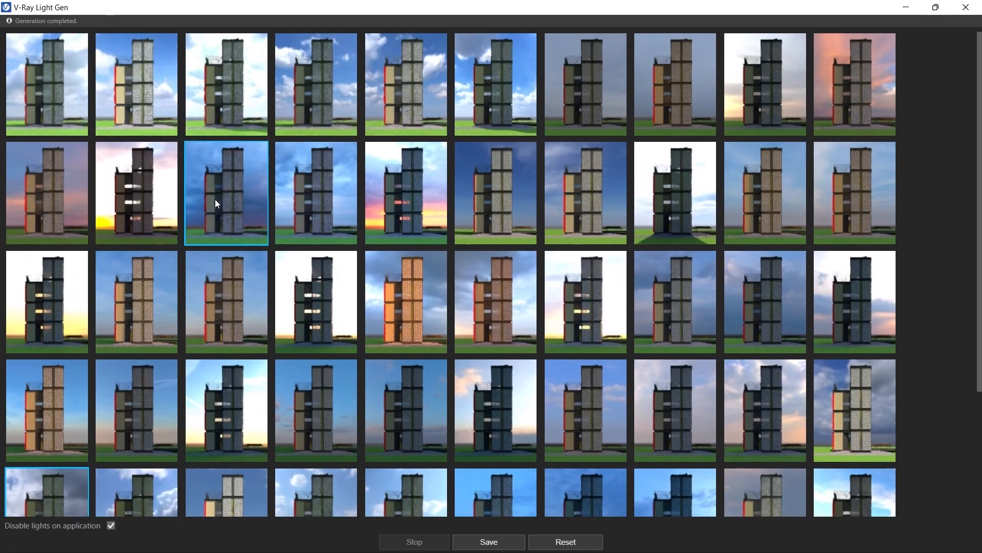
{"action": "left_click", "coordinate": [909, 6]}
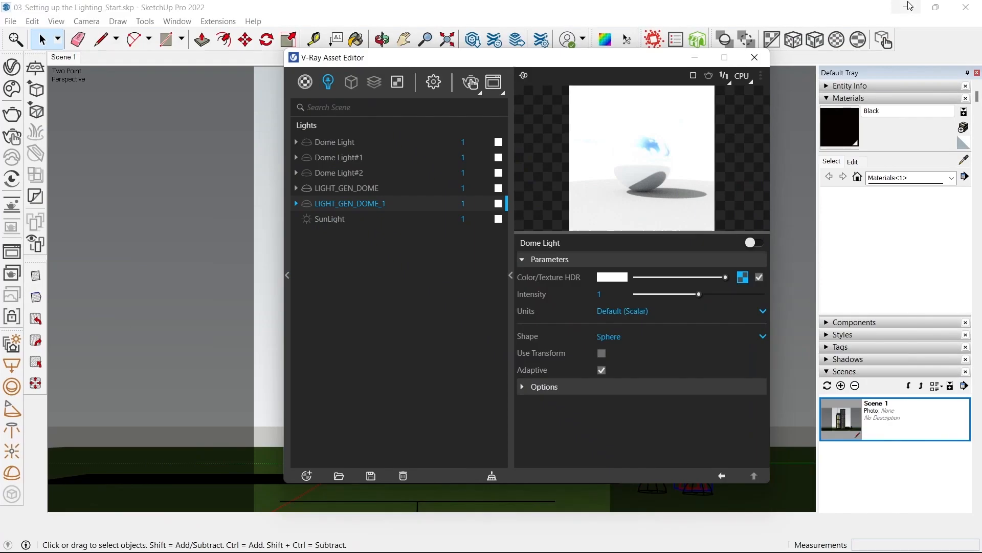
- Rename the newly added LIGHT_GEN_DOME light as LIGHT_GEN_DOME_2
{"action": "left_click", "coordinate": [349, 187]}
{"action": "right_click", "coordinate": [349, 185]}
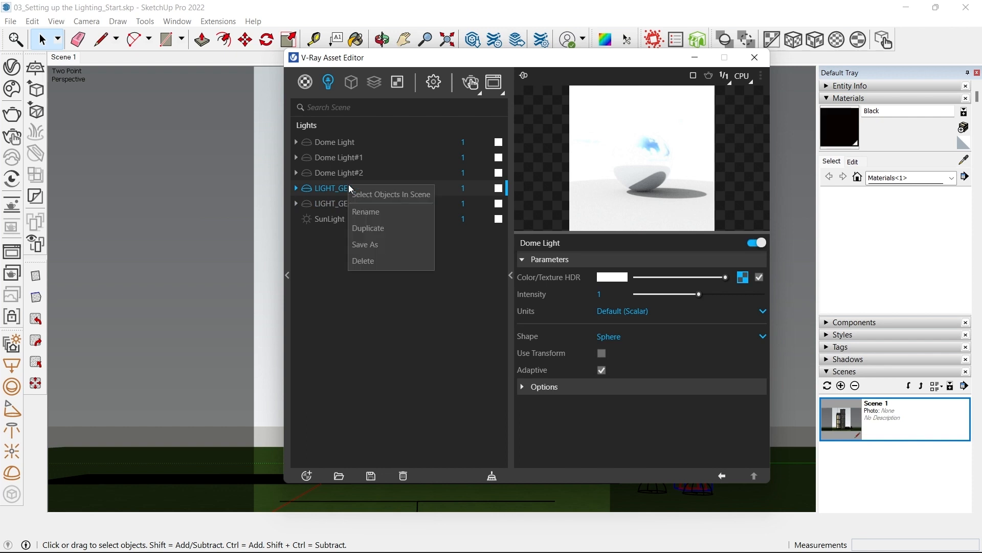
{"action": "left_click", "coordinate": [365, 213]}
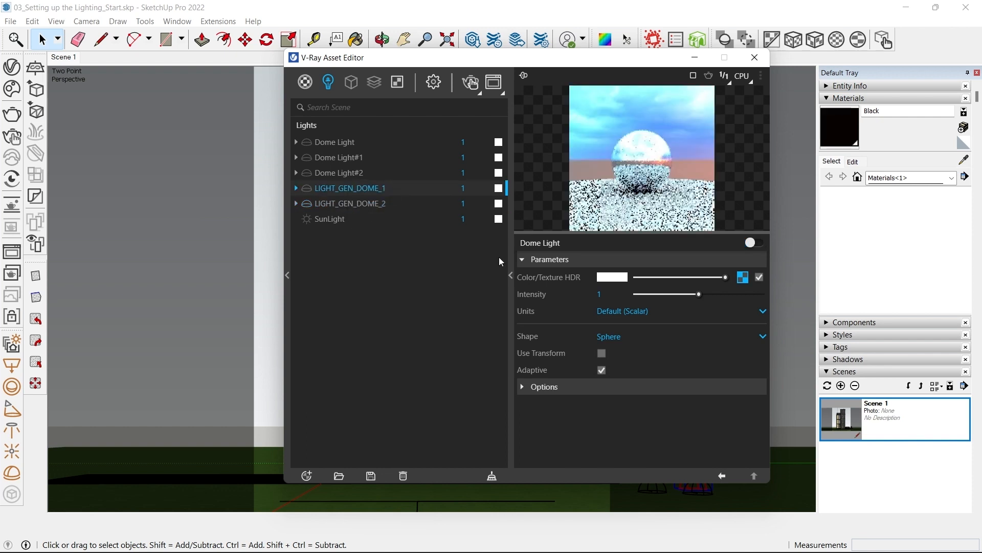
- Apply the dark grey cloud variant again from Light Gen to add another dome light, and switch back to the Asset Editor
{"action": "left_click", "coordinate": [370, 202]}
{"action": "right_click", "coordinate": [371, 202]}
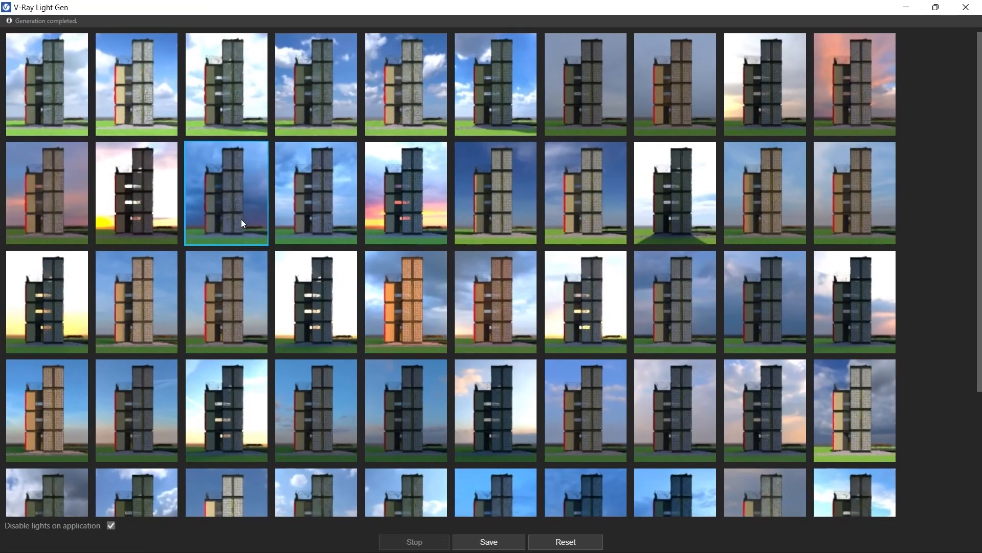
{"action": "scroll", "coordinate": [237, 261], "scroll_direction": "down", "scroll_amount": 1}
{"action": "left_click", "coordinate": [51, 345]}
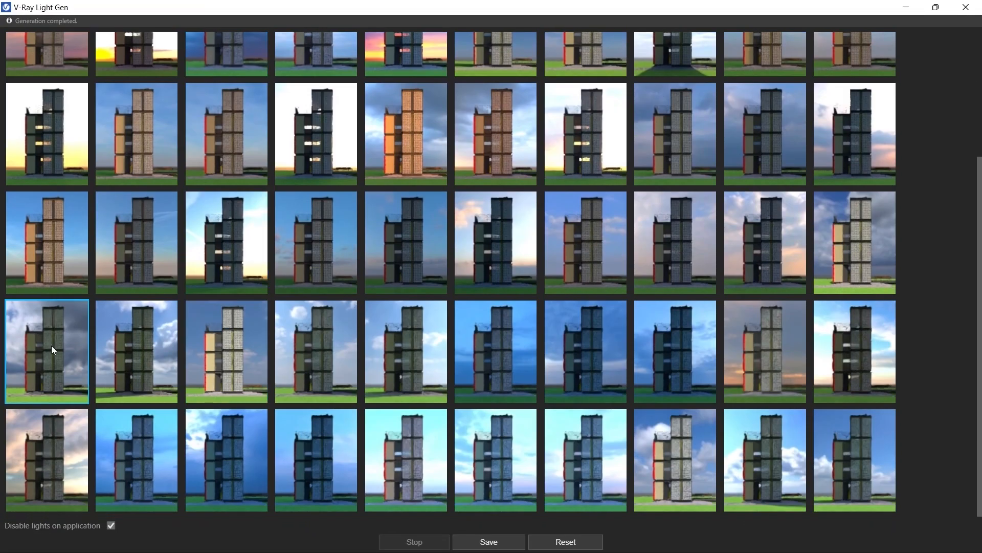
{"action": "key", "text": "alt+Tab"}
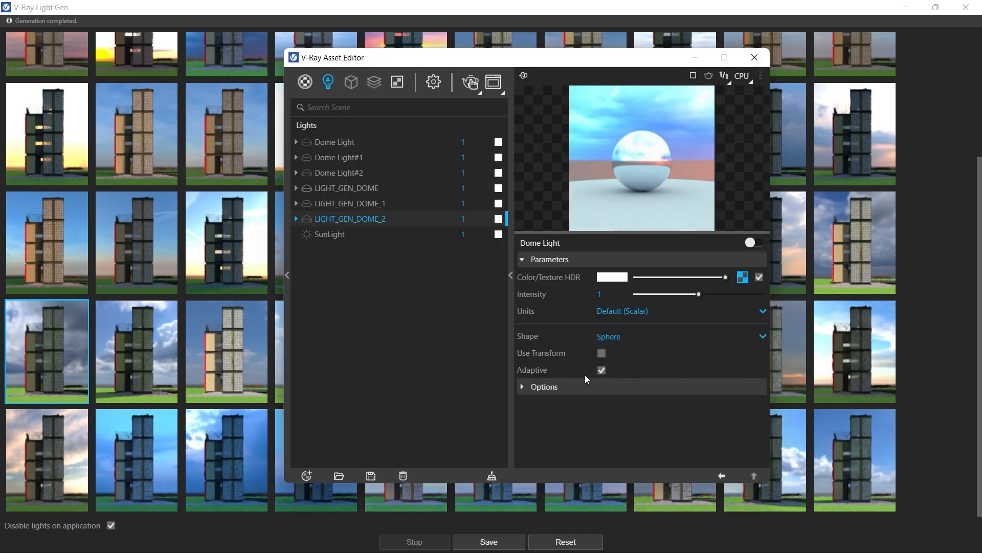
- Rename the LIGHT_GEN_DOME light as LIGHT_GEN_DOME_3
{"action": "left_click", "coordinate": [356, 189]}
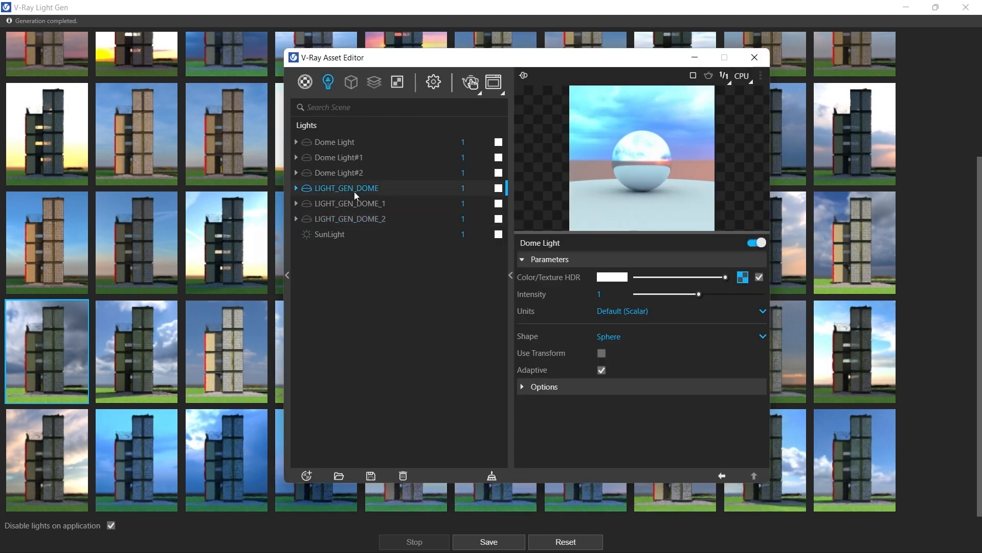
{"action": "right_click", "coordinate": [355, 192]}
{"action": "left_click", "coordinate": [376, 220]}
{"action": "type", "text": "_3"}
{"action": "key", "text": "Return"}
{"action": "left_click", "coordinate": [376, 191]}
{"action": "right_click", "coordinate": [376, 219]}
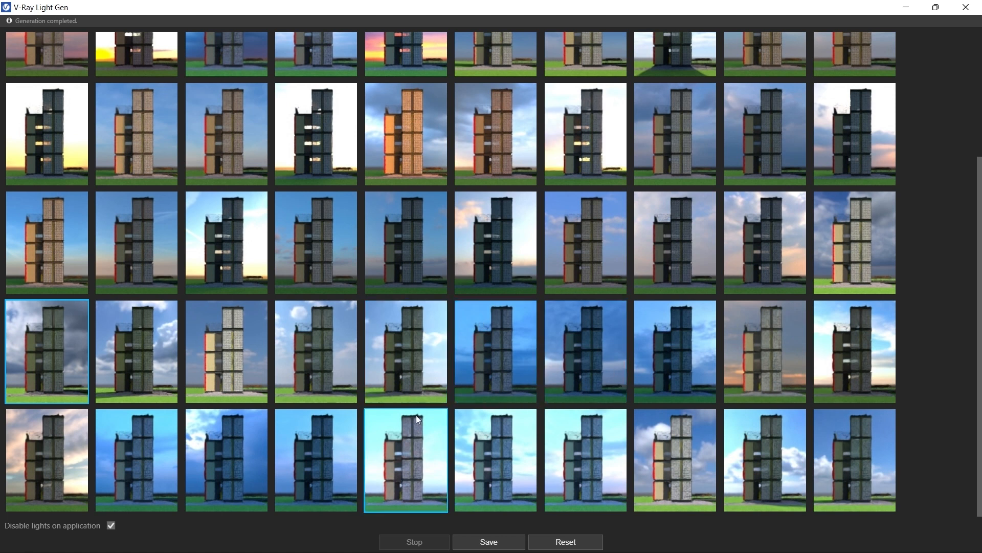
- Apply the pink sunset variant from Light Gen, minimize its window and name the resulting dome light LIGHT_GEN_DOME_3
{"action": "scroll", "coordinate": [238, 471], "scroll_direction": "up", "scroll_amount": 3}
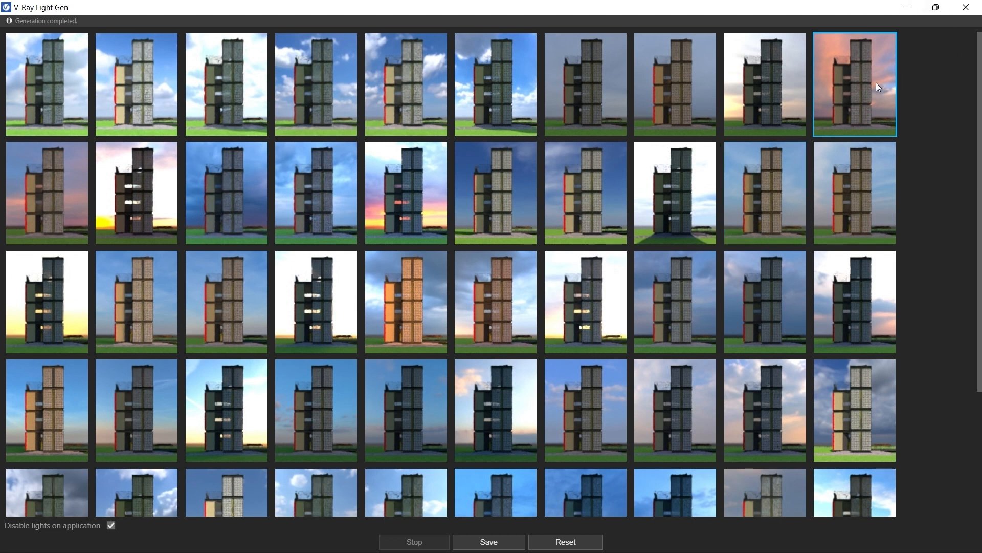
{"action": "left_click", "coordinate": [905, 8]}
{"action": "right_click", "coordinate": [369, 188]}
{"action": "left_click", "coordinate": [395, 215]}
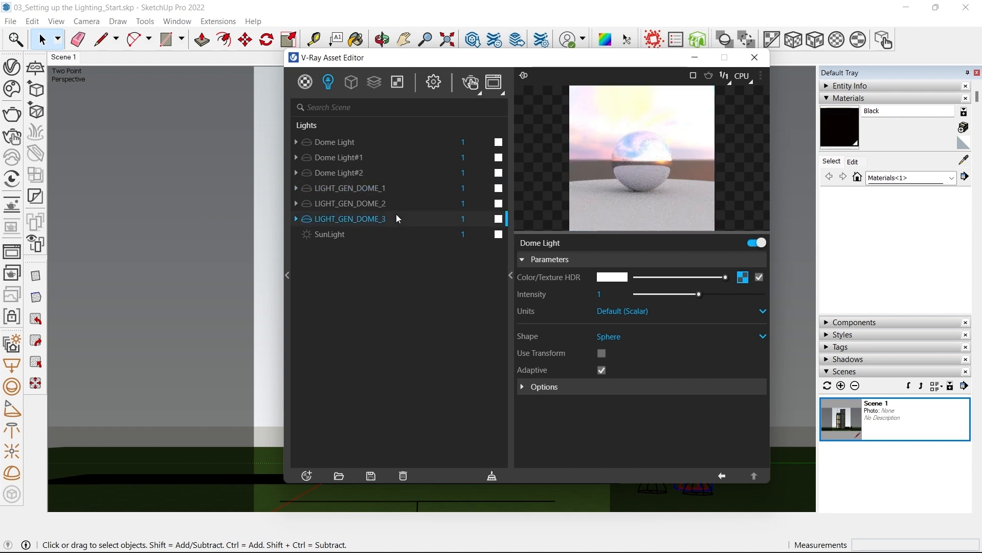
- Enable the dome lights LIGHT_GEN_DOME_1 and LIGHT_GEN_DOME_2 so they are active together with LIGHT_GEN_DOME_3
{"action": "left_click", "coordinate": [342, 174]}
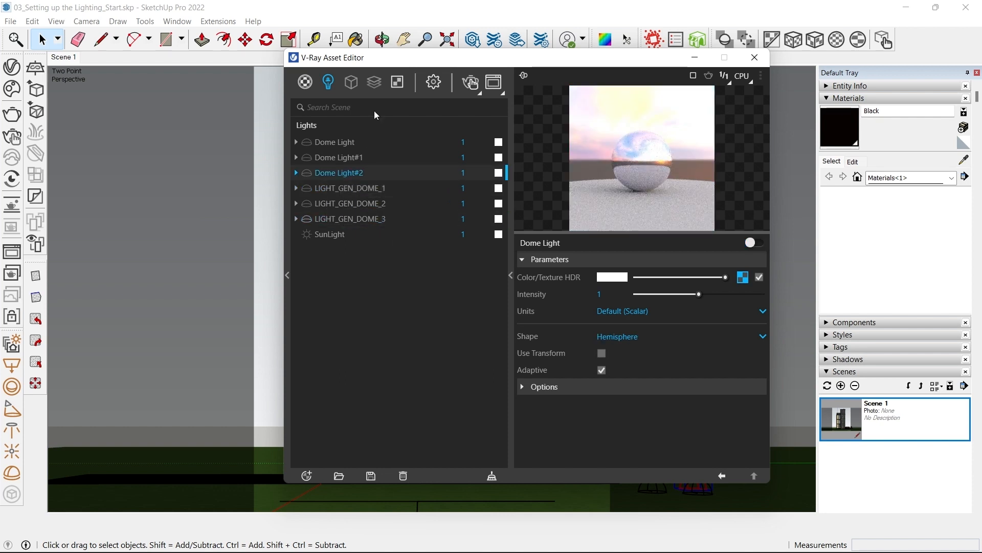
{"action": "left_click", "coordinate": [377, 188]}
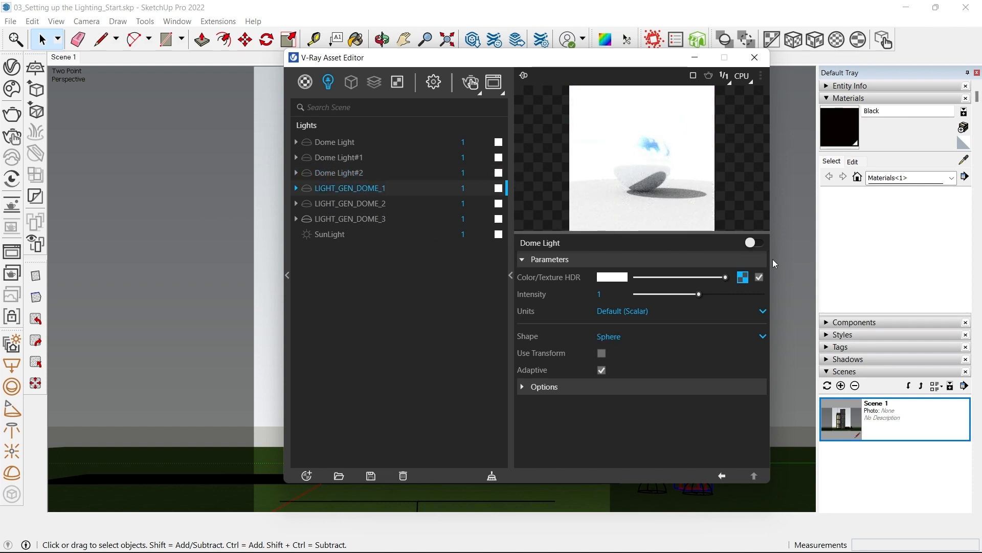
{"action": "left_click", "coordinate": [751, 243]}
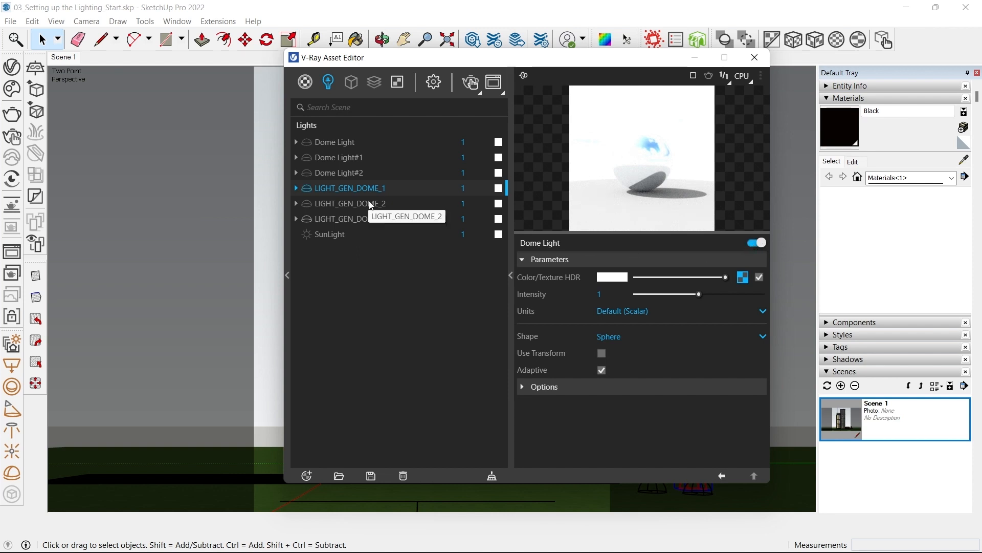
{"action": "left_click", "coordinate": [371, 204]}
{"action": "left_click", "coordinate": [754, 244]}
{"action": "left_click", "coordinate": [338, 219]}
{"action": "left_click", "coordinate": [318, 191]}
{"action": "left_click", "coordinate": [325, 220]}
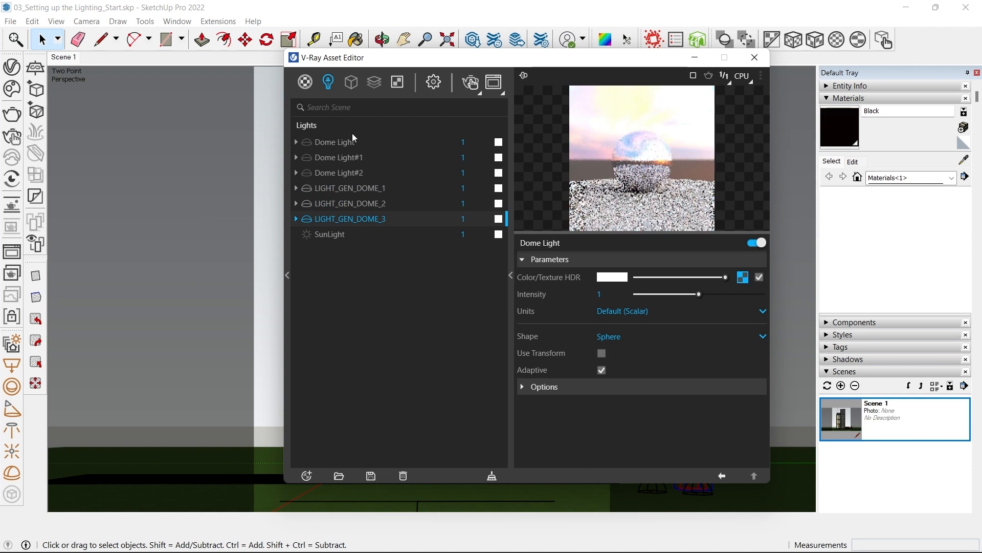
- Add a Light Mix render element to the scene and shift the Asset Editor window aside
{"action": "right_click", "coordinate": [371, 88]}
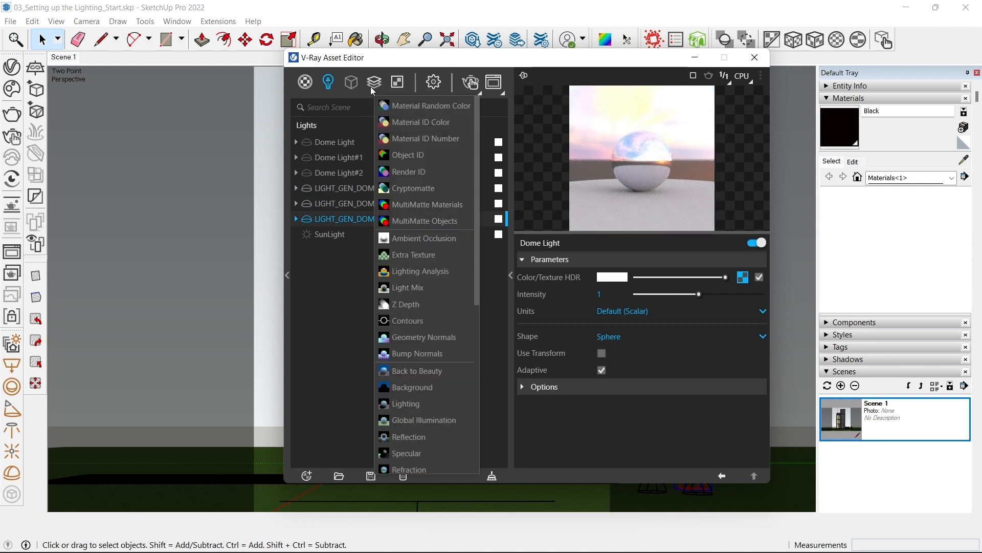
{"action": "left_click", "coordinate": [406, 287]}
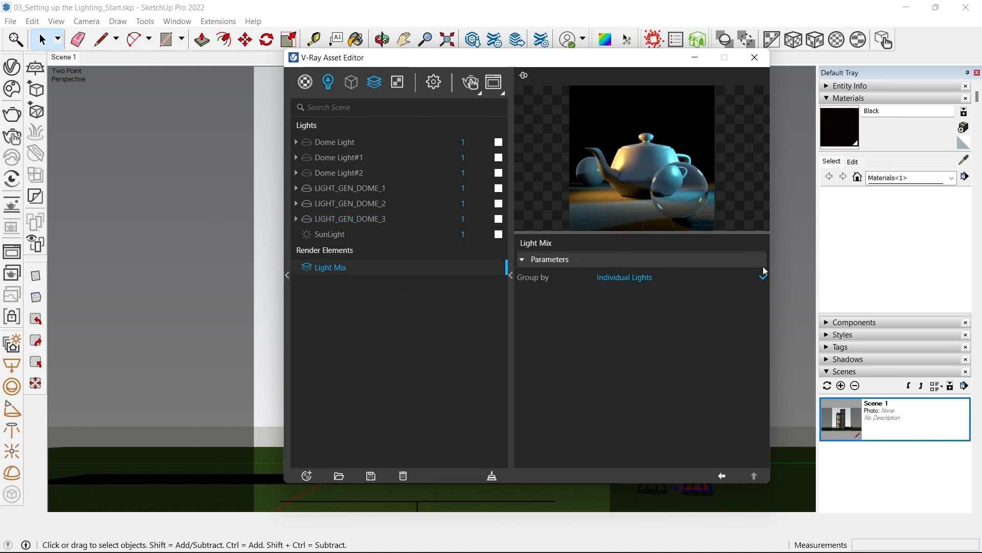
{"action": "left_click_drag", "start_coordinate": [429, 62], "coordinate": [377, 49]}
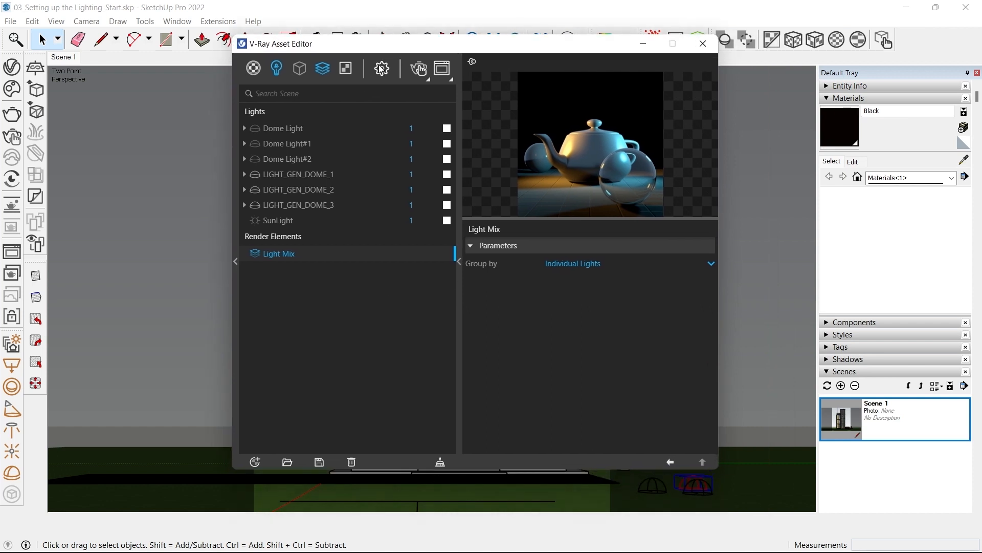
- Review the render settings and start an interactive render of the house in the V-Ray Frame Buffer
{"action": "left_click", "coordinate": [381, 68]}
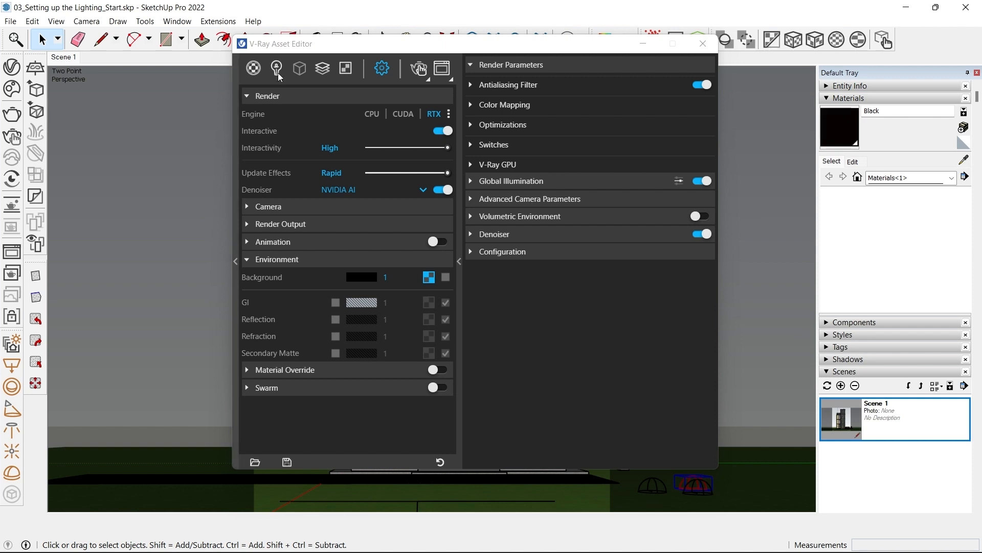
{"action": "left_click", "coordinate": [423, 70]}
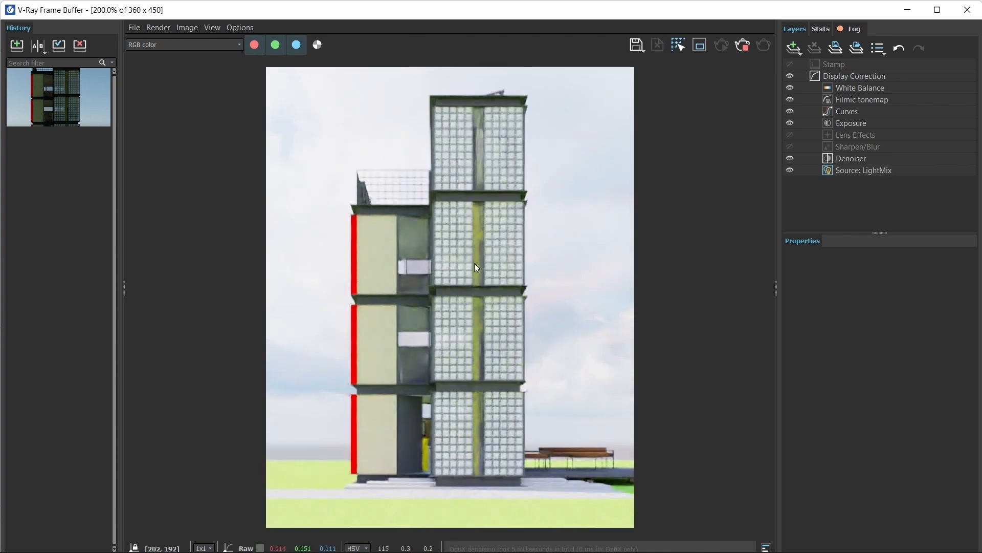
{"action": "scroll", "coordinate": [465, 253], "scroll_direction": "up", "scroll_amount": 1}
{"action": "scroll", "coordinate": [492, 232], "scroll_direction": "down", "scroll_amount": 2}
{"action": "scroll", "coordinate": [473, 315], "scroll_direction": "up", "scroll_amount": 2}
{"action": "scroll", "coordinate": [473, 315], "scroll_direction": "down", "scroll_amount": 1}
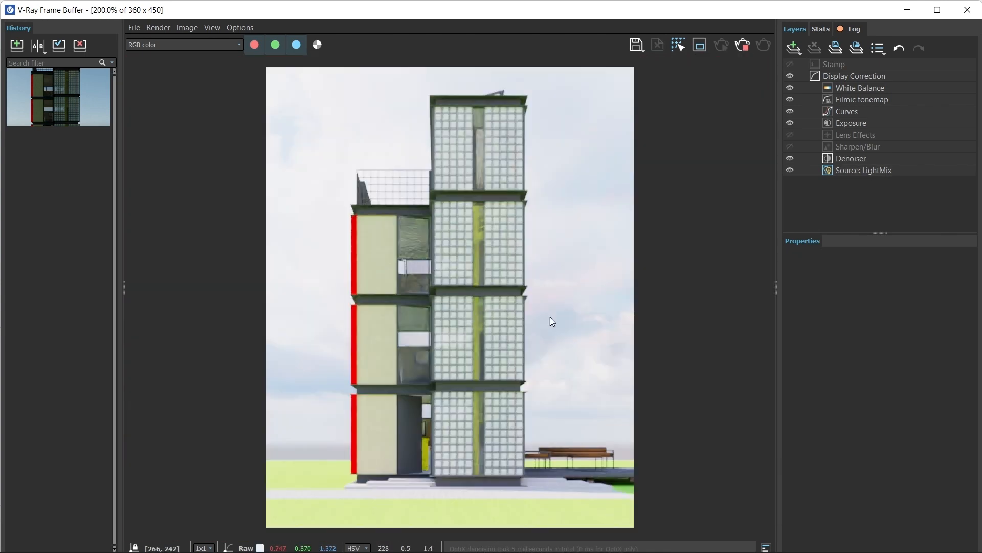
- In the LightMix source layer, switch off all lights, enable only LIGHT_GEN_DOME_1 and set its intensity to 0.158
{"action": "left_click", "coordinate": [848, 171]}
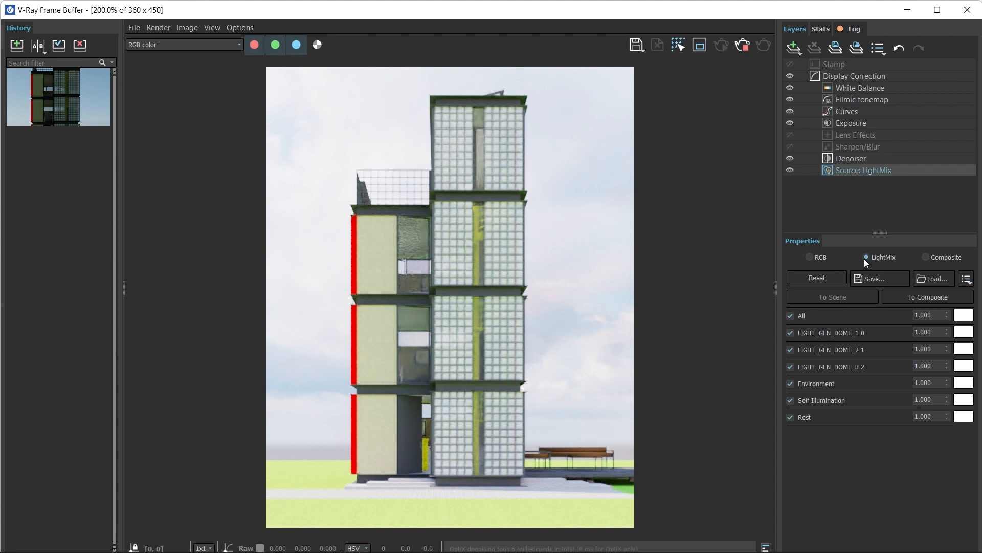
{"action": "left_click", "coordinate": [789, 317]}
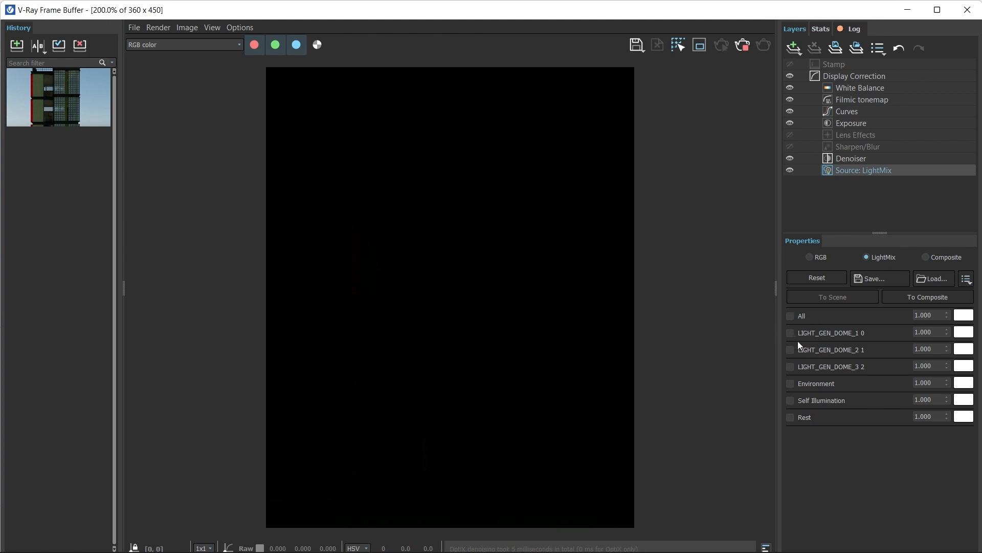
{"action": "left_click", "coordinate": [791, 334]}
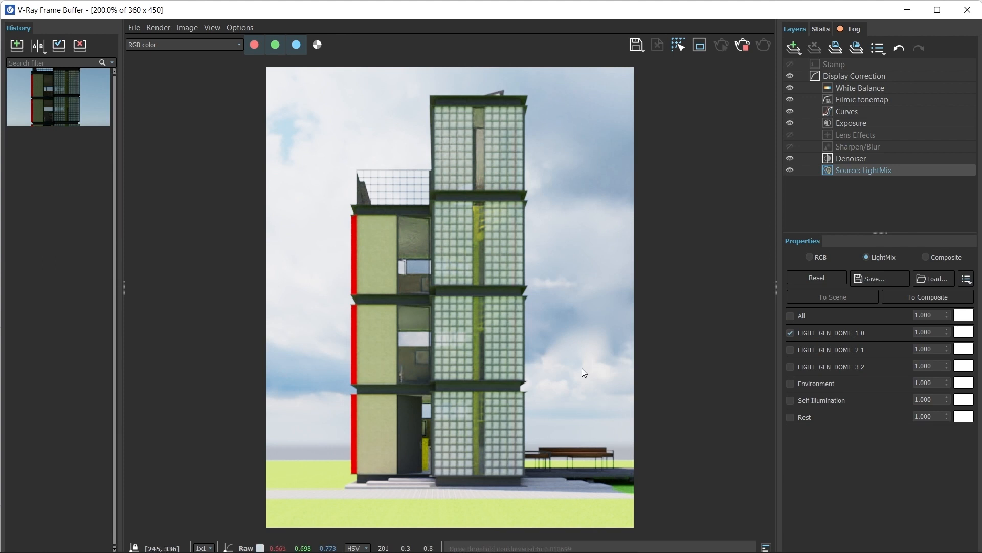
{"action": "left_click_drag", "start_coordinate": [947, 333], "coordinate": [947, 436]}
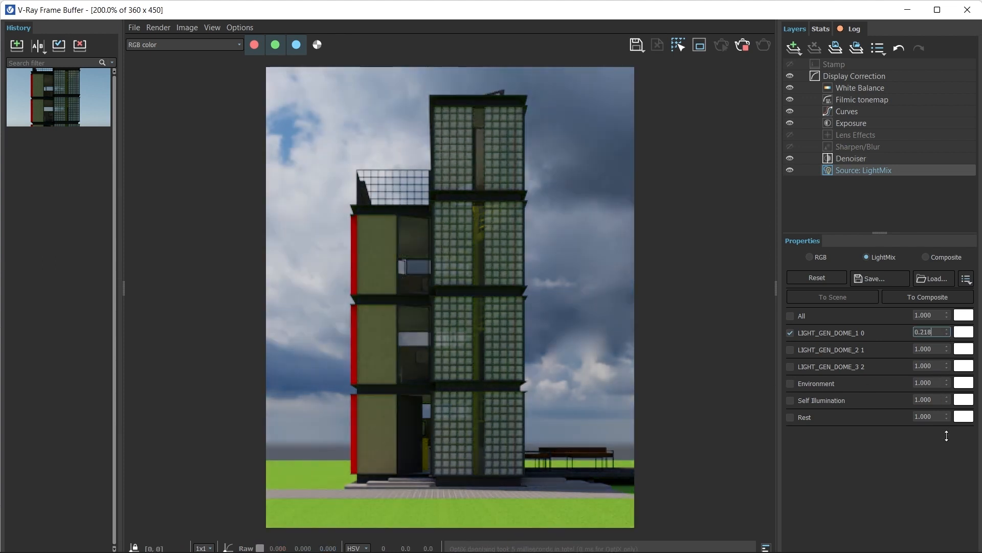
- Switch off LIGHT_GEN_DOME_1 in the light mix, enable LIGHT_GEN_DOME_2 and set its intensity to 0.694
{"action": "left_click", "coordinate": [791, 333]}
{"action": "left_click", "coordinate": [791, 350]}
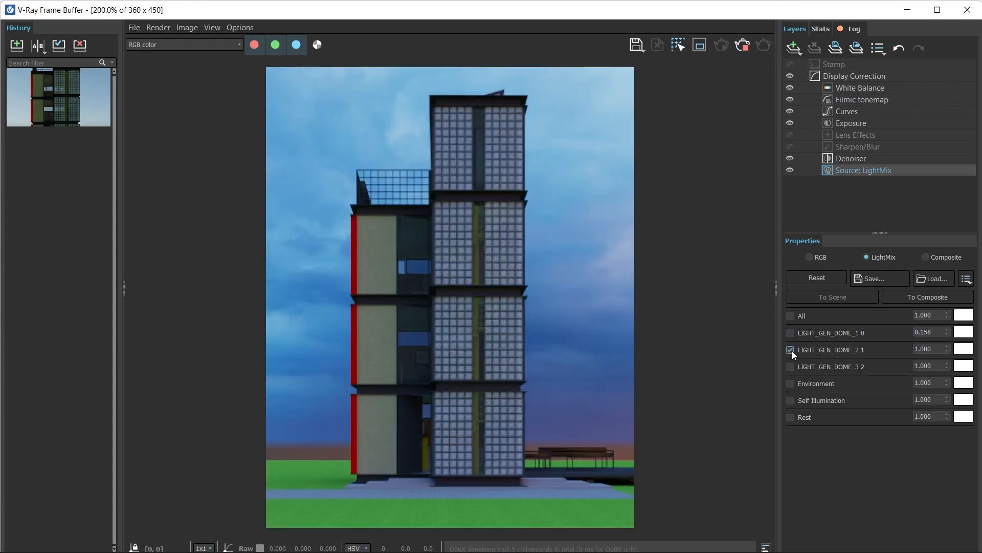
{"action": "left_click", "coordinate": [929, 350]}
{"action": "left_click", "coordinate": [793, 335]}
{"action": "left_click", "coordinate": [793, 336]}
{"action": "left_click_drag", "start_coordinate": [946, 351], "coordinate": [946, 391]}
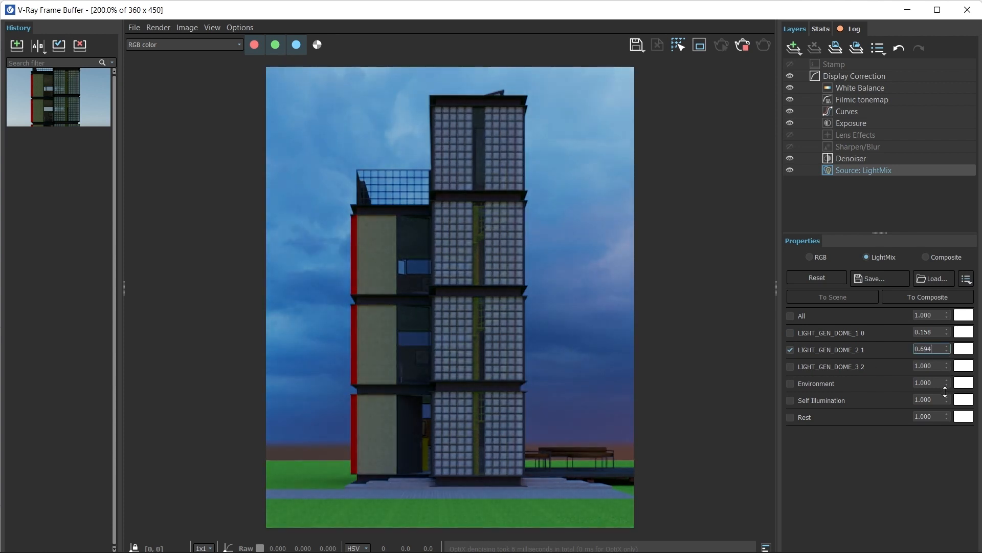
- Enable LIGHT_GEN_DOME_3 in the light mix, compare it with and without LIGHT_GEN_DOME_2, and set its intensity to 0.362
{"action": "left_click", "coordinate": [792, 367]}
{"action": "left_click", "coordinate": [934, 367]}
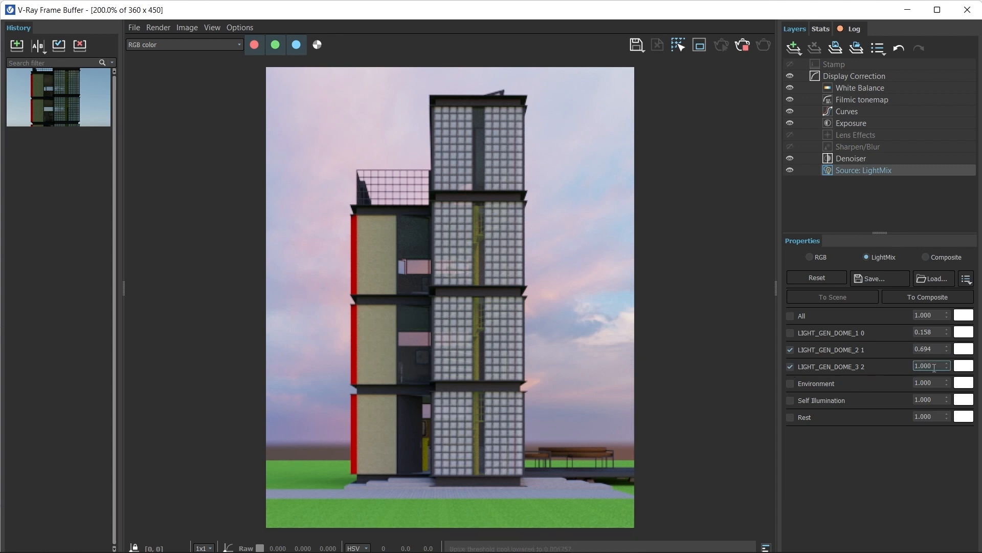
{"action": "left_click", "coordinate": [790, 350]}
{"action": "left_click", "coordinate": [790, 352]}
{"action": "left_click", "coordinate": [790, 353]}
{"action": "left_click", "coordinate": [791, 350]}
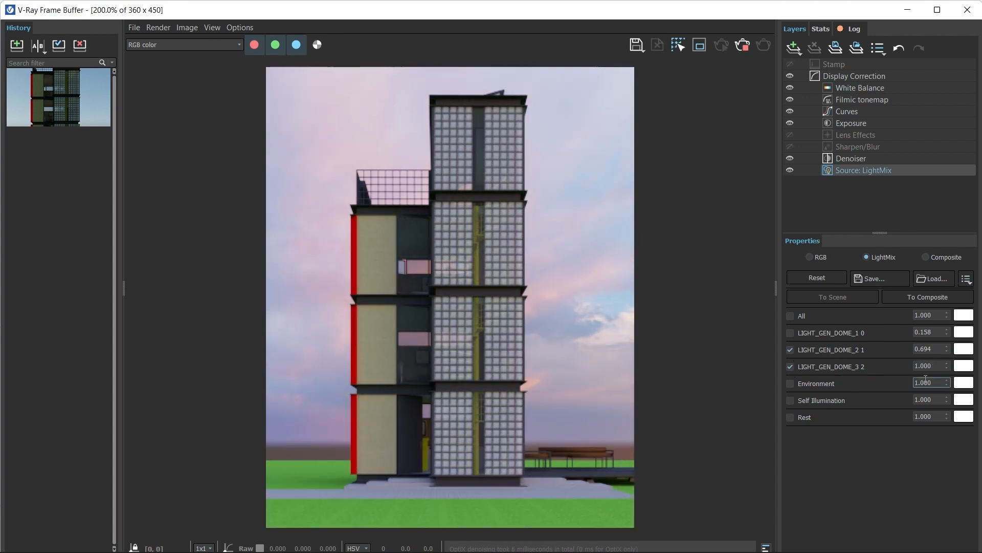
{"action": "left_click_drag", "start_coordinate": [947, 367], "coordinate": [946, 445]}
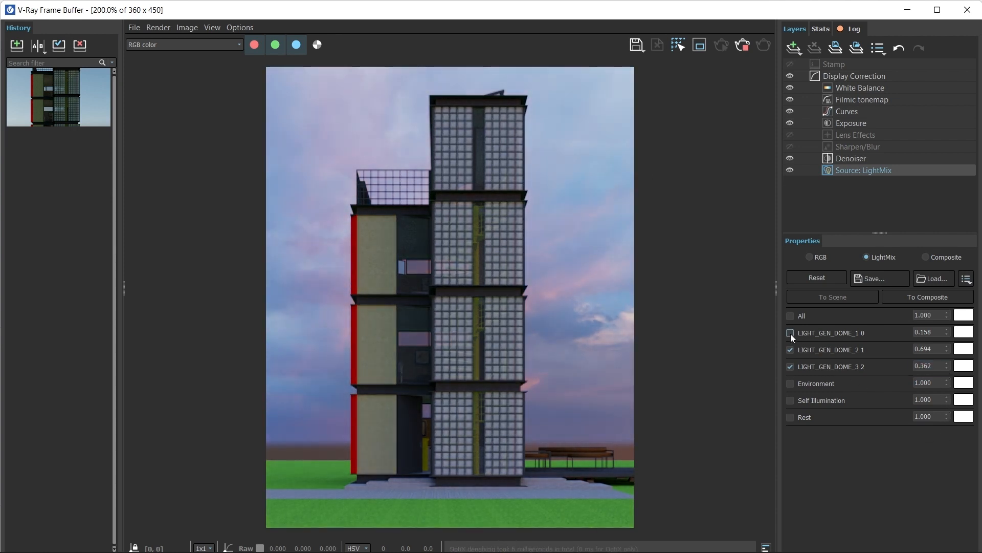
- Enable LIGHT_GEN_DOME_1 in the light mix and darken its colour to near black, with RGB values of 0.008
{"action": "left_click", "coordinate": [790, 333]}
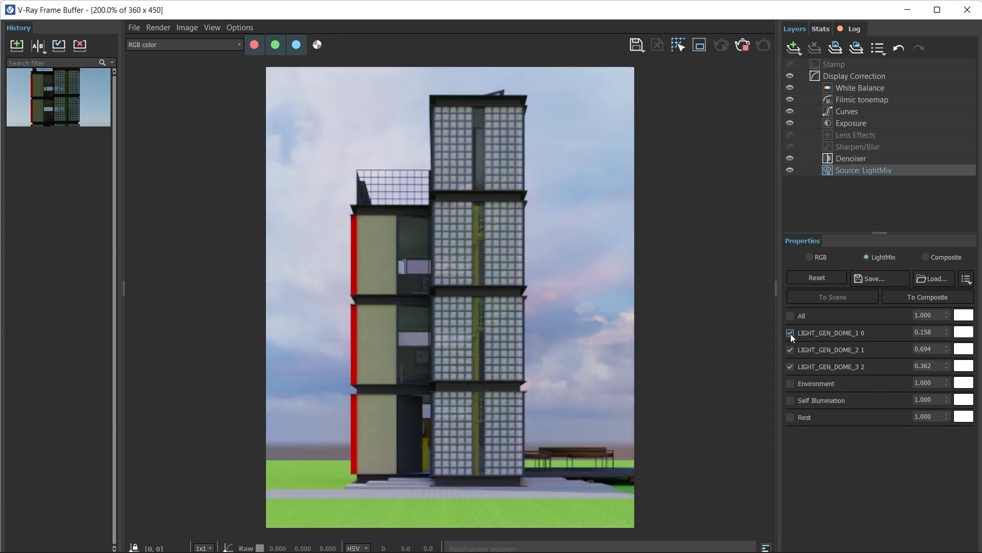
{"action": "left_click", "coordinate": [963, 333]}
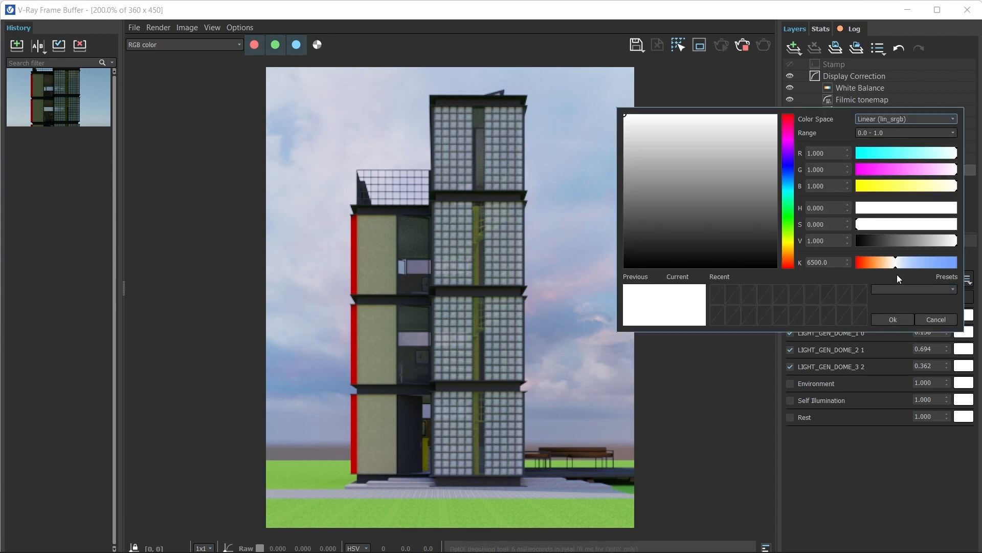
{"action": "mouse_move", "coordinate": [767, 250]}
{"action": "left_mouse_down"}
{"action": "mouse_move", "coordinate": [676, 229]}
{"action": "mouse_move", "coordinate": [640, 257]}
{"action": "mouse_move", "coordinate": [653, 258]}
{"action": "left_mouse_up"}
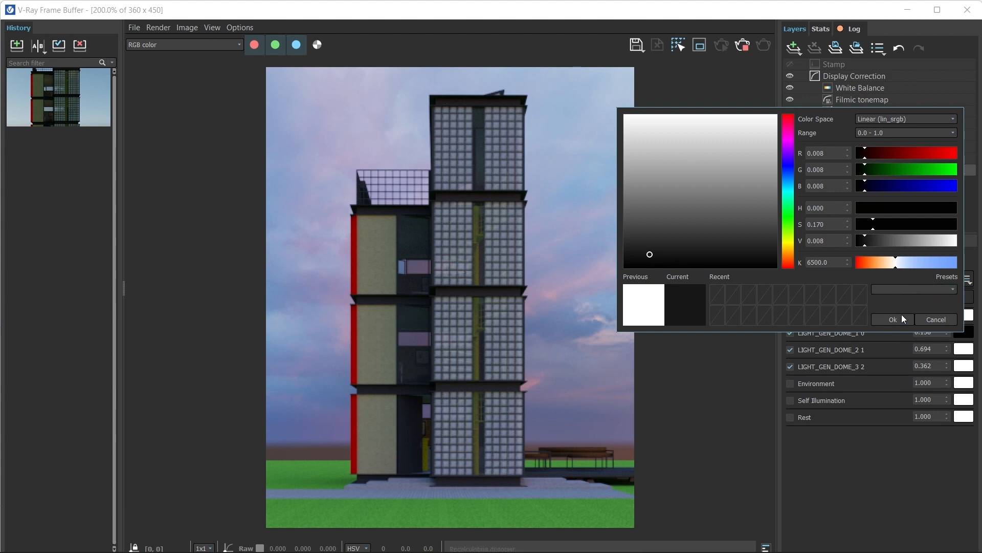
{"action": "left_click", "coordinate": [900, 317]}
- Darken LIGHT_GEN_DOME_2 to near black and LIGHT_GEN_DOME_3 to grey in the light mix, with intensities of 0.124 and 0.616
{"action": "left_click", "coordinate": [963, 349]}
{"action": "mouse_move", "coordinate": [665, 246]}
{"action": "left_mouse_down"}
{"action": "mouse_move", "coordinate": [643, 263]}
{"action": "mouse_move", "coordinate": [655, 263]}
{"action": "mouse_move", "coordinate": [639, 204]}
{"action": "mouse_move", "coordinate": [646, 196]}
{"action": "left_mouse_up"}
{"action": "left_click", "coordinate": [900, 334]}
{"action": "left_click", "coordinate": [963, 366]}
{"action": "left_click", "coordinate": [892, 350]}
{"action": "mouse_move", "coordinate": [947, 368]}
{"action": "left_mouse_down"}
{"action": "mouse_move", "coordinate": [947, 392]}
{"action": "mouse_move", "coordinate": [945, 319]}
{"action": "mouse_move", "coordinate": [945, 374]}
{"action": "left_mouse_up"}
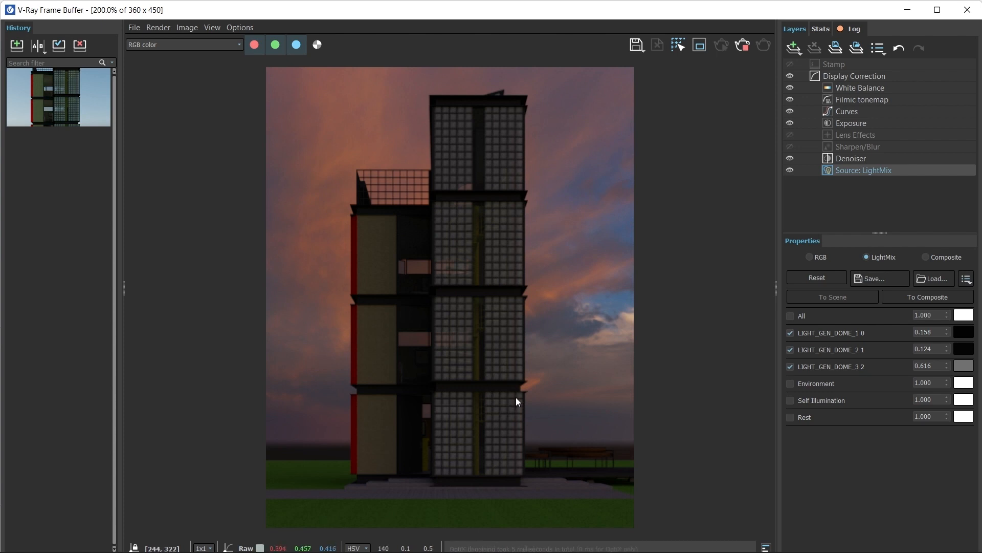
- Save the sunset render to the history and compare it side by side with the earlier clear-sky render
{"action": "left_click", "coordinate": [22, 49]}
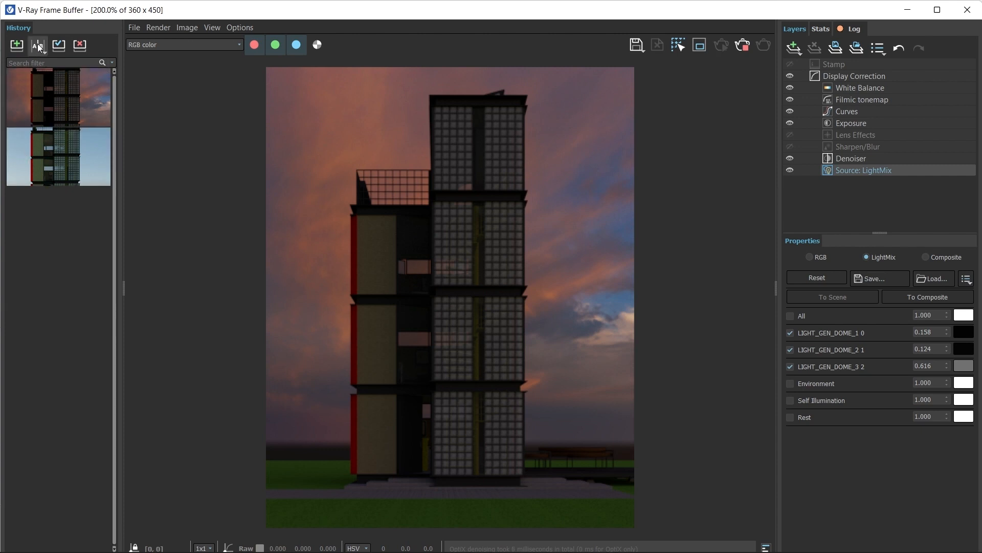
{"action": "left_click", "coordinate": [39, 46]}
{"action": "left_click", "coordinate": [40, 153]}
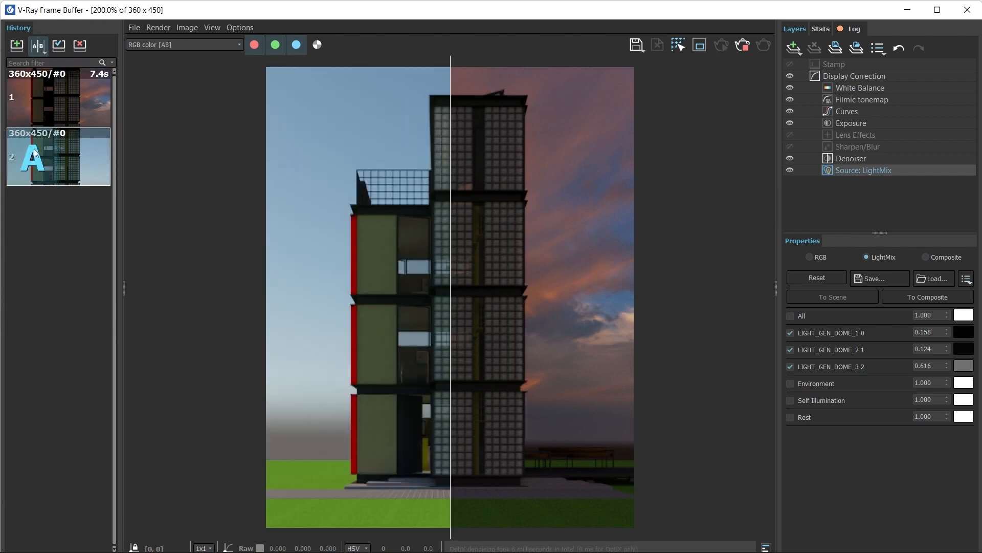
{"action": "left_click", "coordinate": [88, 94]}
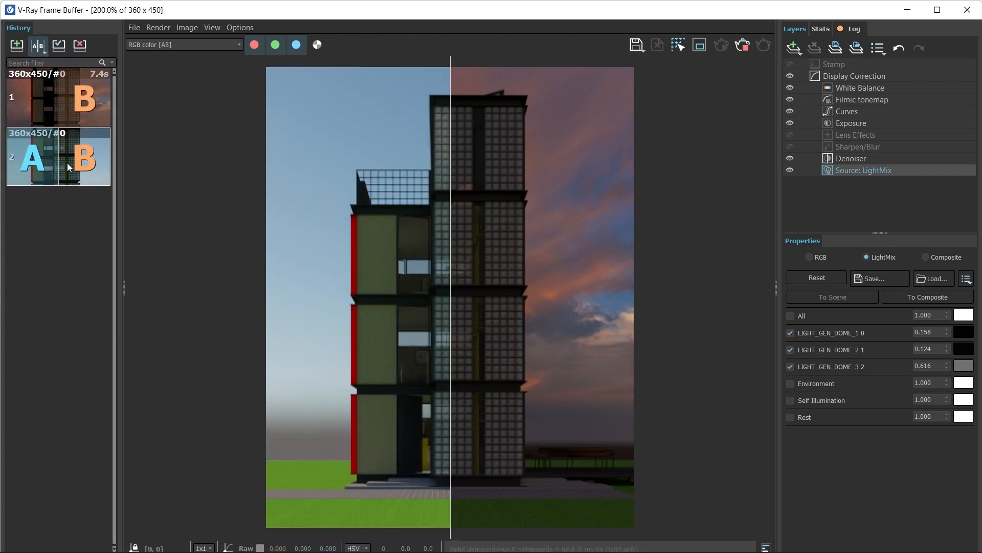
{"action": "left_click_drag", "start_coordinate": [450, 219], "coordinate": [210, 197]}
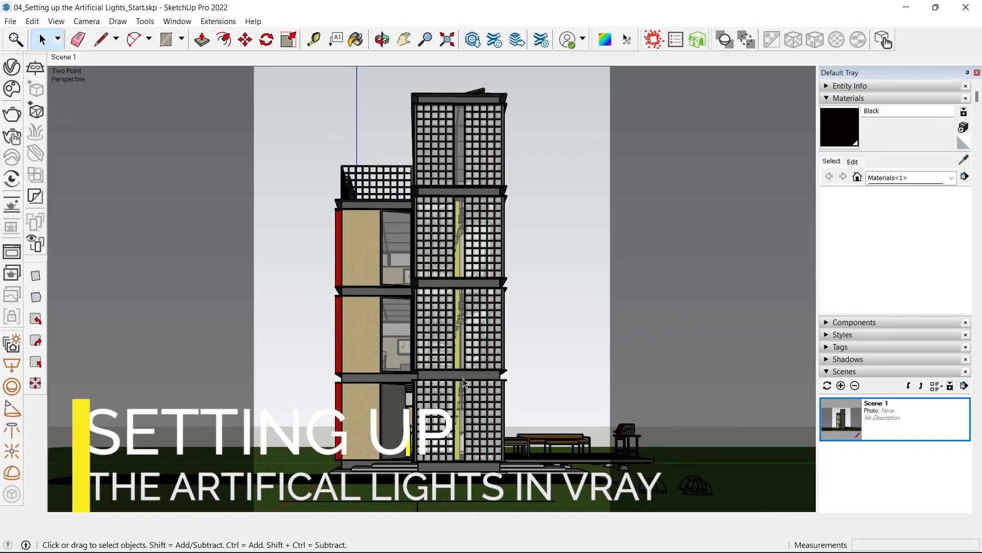
- Hide the Walls Exterior tag to open up the house's interior
{"action": "scroll", "coordinate": [451, 317], "scroll_direction": "up", "scroll_amount": 3}
{"action": "scroll", "coordinate": [418, 248], "scroll_direction": "up", "scroll_amount": 2}
{"action": "middle_click_drag", "start_coordinate": [413, 246], "coordinate": [495, 338]}
{"action": "scroll", "coordinate": [432, 338], "scroll_direction": "down", "scroll_amount": 4}
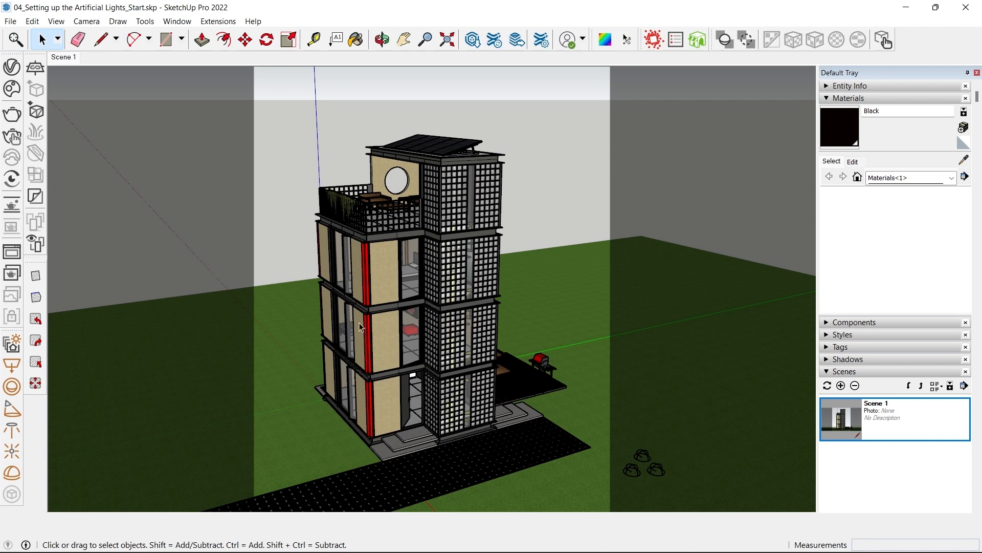
{"action": "scroll", "coordinate": [430, 299], "scroll_direction": "up", "scroll_amount": 3}
{"action": "middle_click_drag", "start_coordinate": [473, 379], "coordinate": [423, 354]}
{"action": "scroll", "coordinate": [423, 354], "scroll_direction": "down", "scroll_amount": 2}
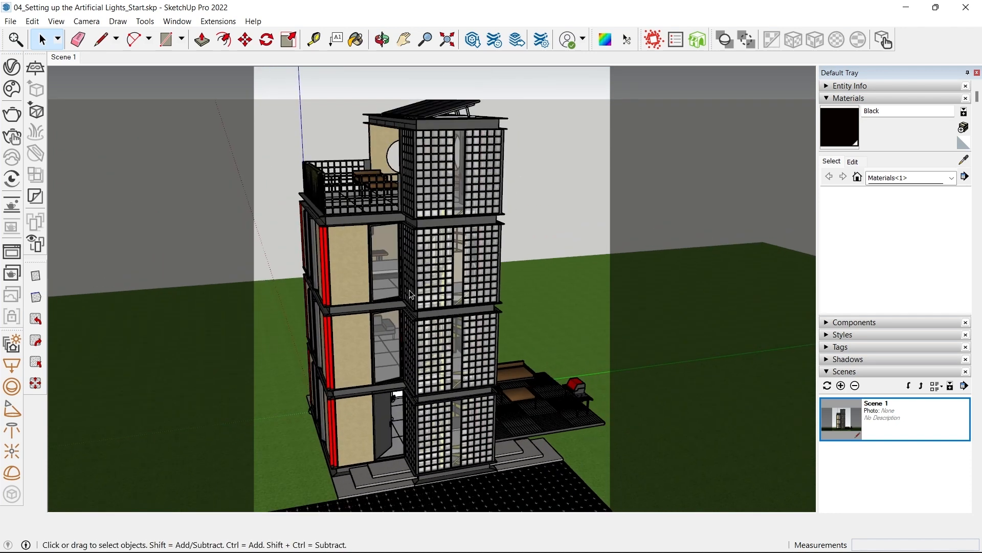
{"action": "left_click", "coordinate": [835, 98]}
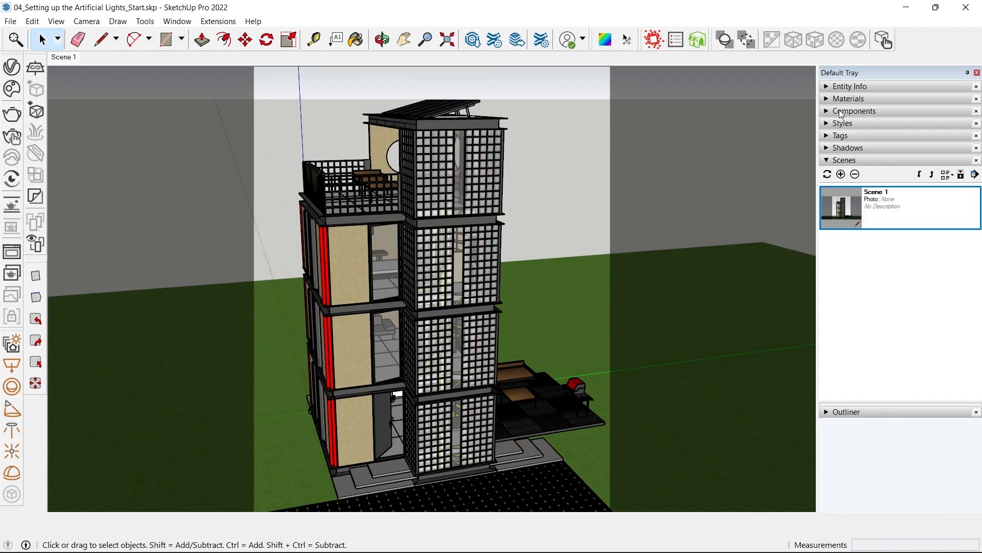
{"action": "left_click", "coordinate": [846, 137]}
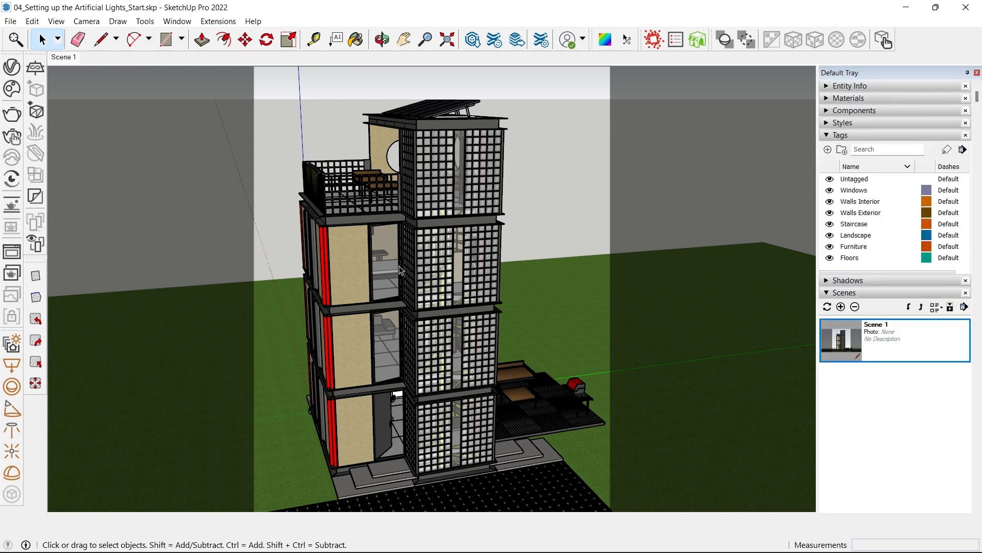
{"action": "left_click", "coordinate": [830, 213]}
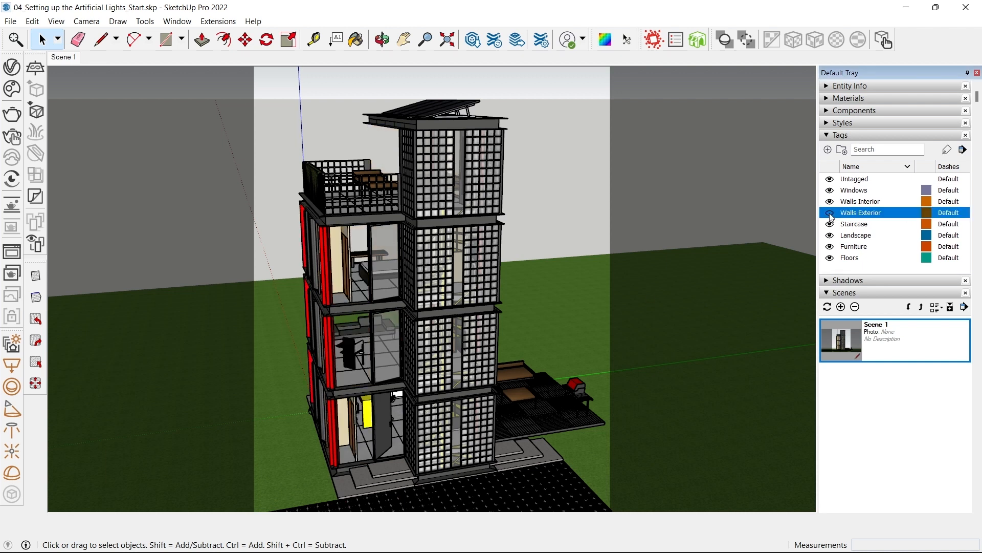
{"action": "scroll", "coordinate": [330, 343], "scroll_direction": "up", "scroll_amount": 4}
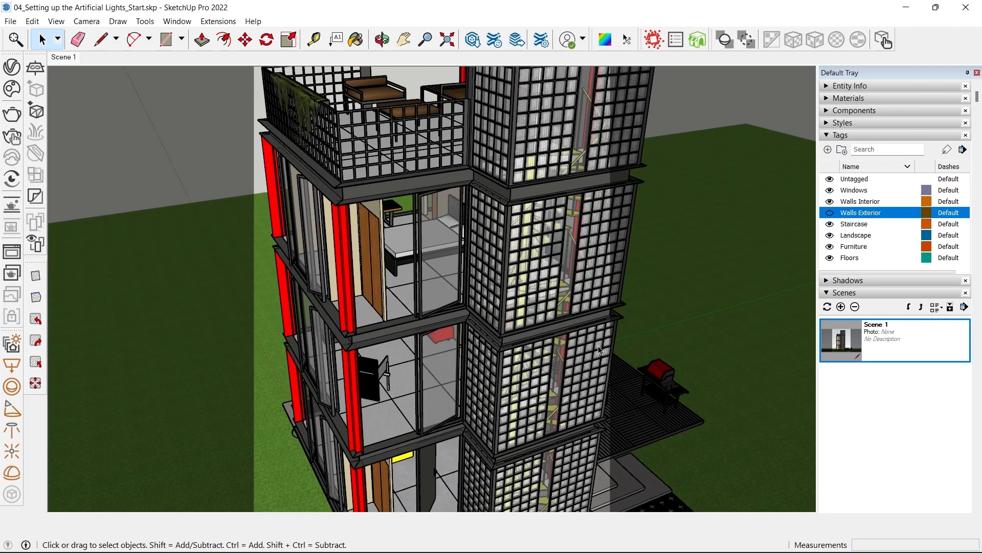
- Test the visibility of the Staircase tag, keep it shown, and hide the Windows tag
{"action": "left_click", "coordinate": [831, 204]}
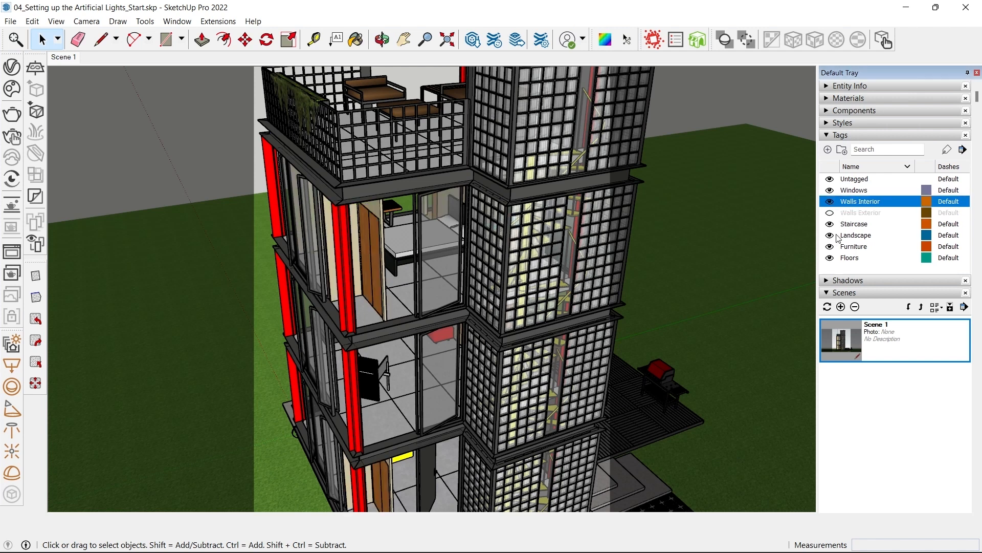
{"action": "left_click", "coordinate": [830, 224]}
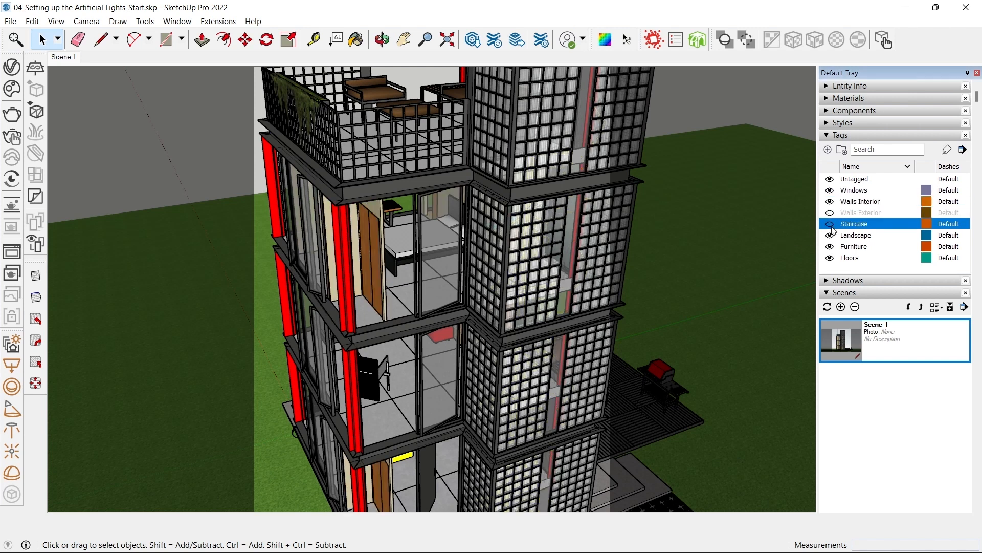
{"action": "left_click", "coordinate": [832, 227]}
{"action": "left_click", "coordinate": [831, 230]}
{"action": "left_click", "coordinate": [831, 257]}
{"action": "left_click", "coordinate": [830, 225]}
{"action": "left_click", "coordinate": [830, 236]}
{"action": "left_click", "coordinate": [828, 192]}
{"action": "middle_click_drag", "start_coordinate": [593, 249], "coordinate": [343, 374]}
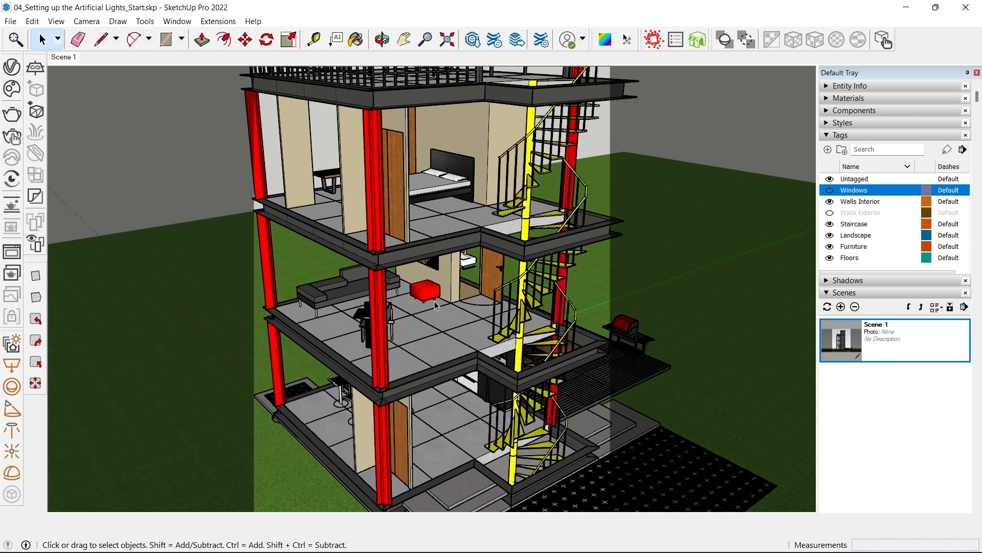
- Place a V-Ray sphere light on the middle floor near the red ottoman and select it
{"action": "left_click", "coordinate": [11, 387]}
{"action": "scroll", "coordinate": [450, 322], "scroll_direction": "up", "scroll_amount": 5}
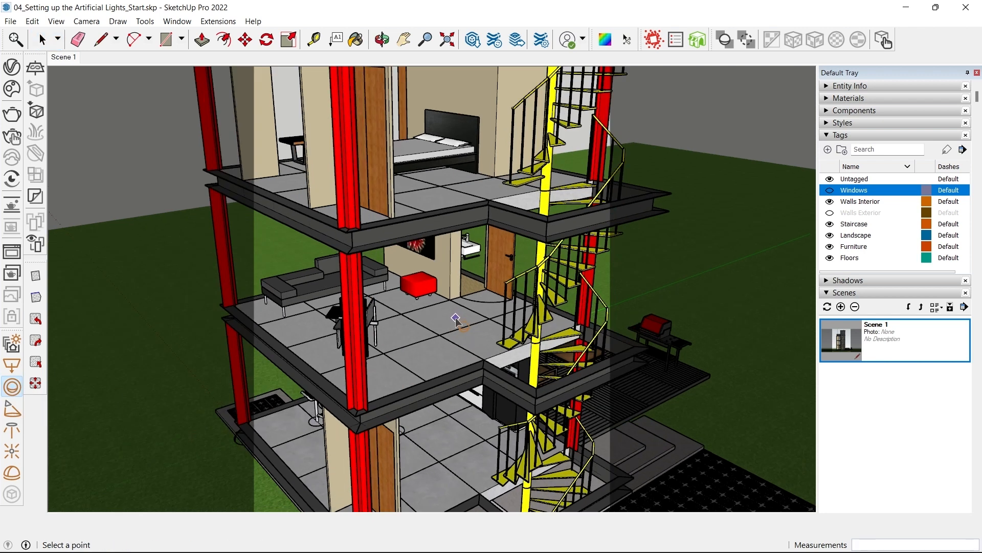
{"action": "left_click", "coordinate": [371, 332]}
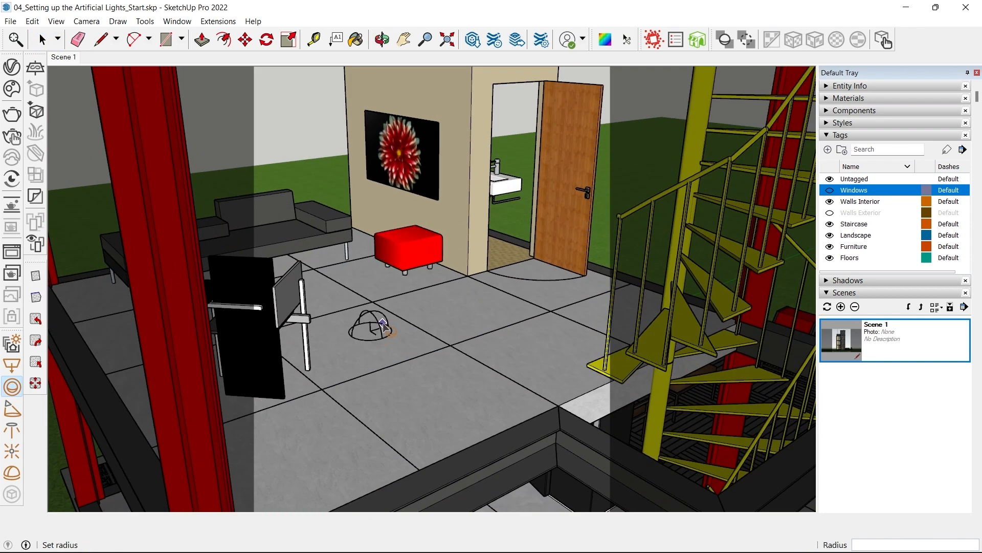
{"action": "left_click", "coordinate": [427, 320]}
{"action": "middle_click_drag", "start_coordinate": [357, 379], "coordinate": [284, 333]}
{"action": "key", "text": "space"}
{"action": "left_click", "coordinate": [335, 280]}
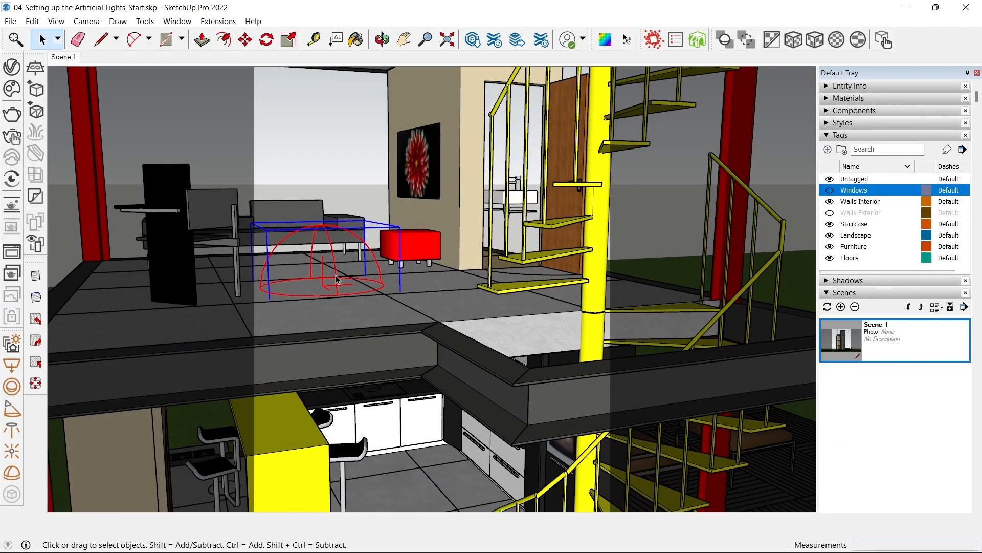
- Move the sphere light vertically up by about 3' above the middle floor
{"action": "scroll", "coordinate": [423, 276], "scroll_direction": "down", "scroll_amount": 4}
{"action": "middle_click_drag", "start_coordinate": [406, 287], "coordinate": [421, 304]}
{"action": "key", "text": "m"}
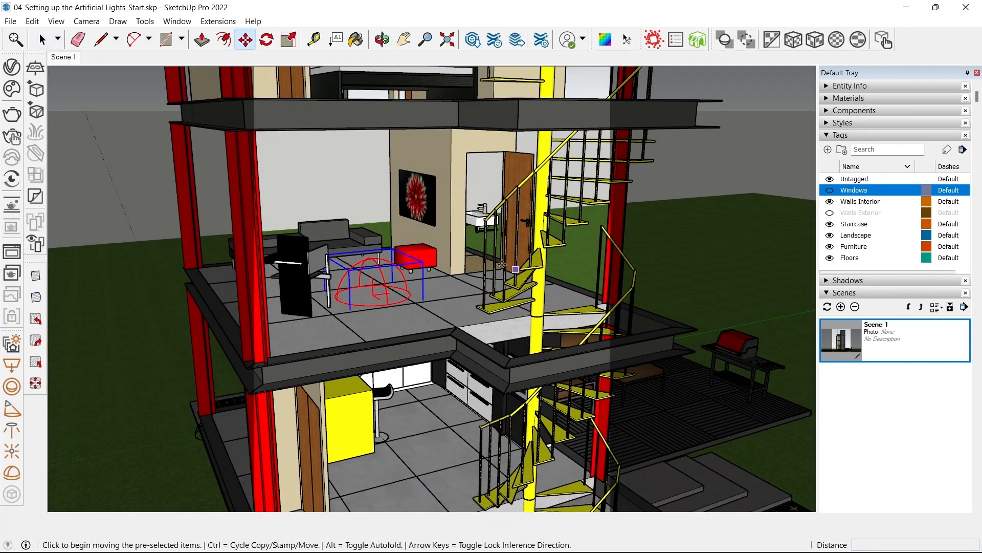
{"action": "scroll", "coordinate": [445, 279], "scroll_direction": "up", "scroll_amount": 4}
{"action": "left_click", "coordinate": [447, 280]}
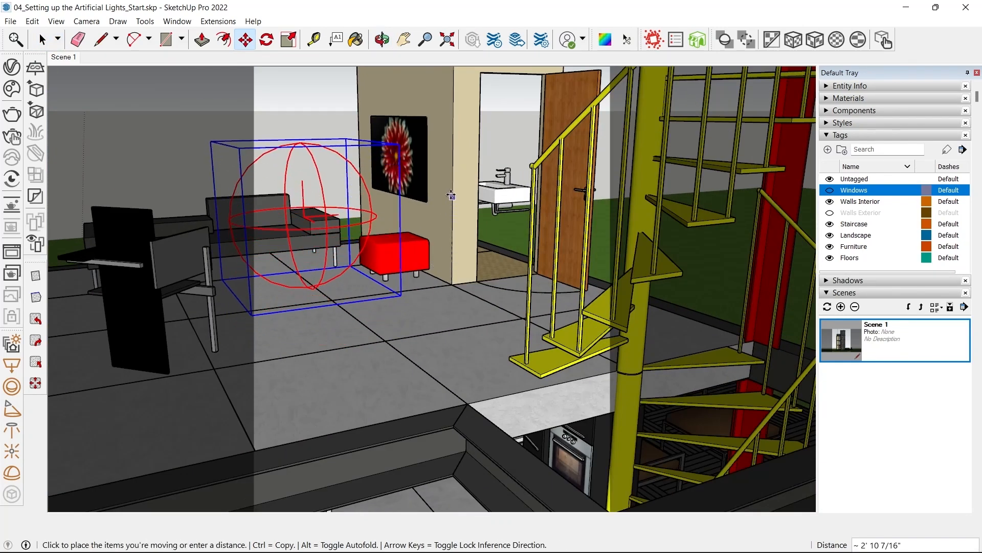
{"action": "left_click", "coordinate": [453, 189]}
{"action": "middle_click_drag", "start_coordinate": [305, 271], "coordinate": [278, 316]}
{"action": "scroll", "coordinate": [279, 316], "scroll_direction": "down", "scroll_amount": 5}
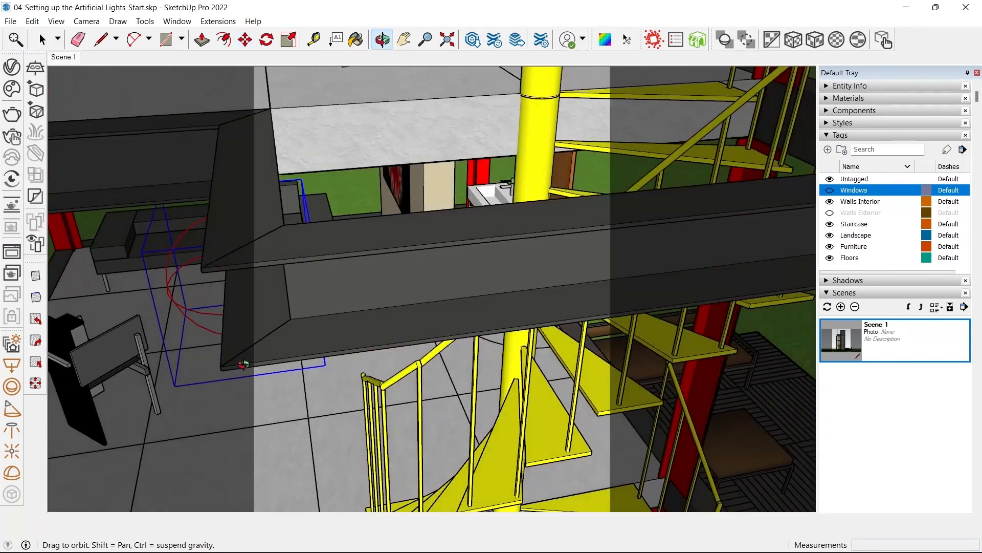
{"action": "key", "text": "space"}
{"action": "scroll", "coordinate": [412, 260], "scroll_direction": "down", "scroll_amount": 3}
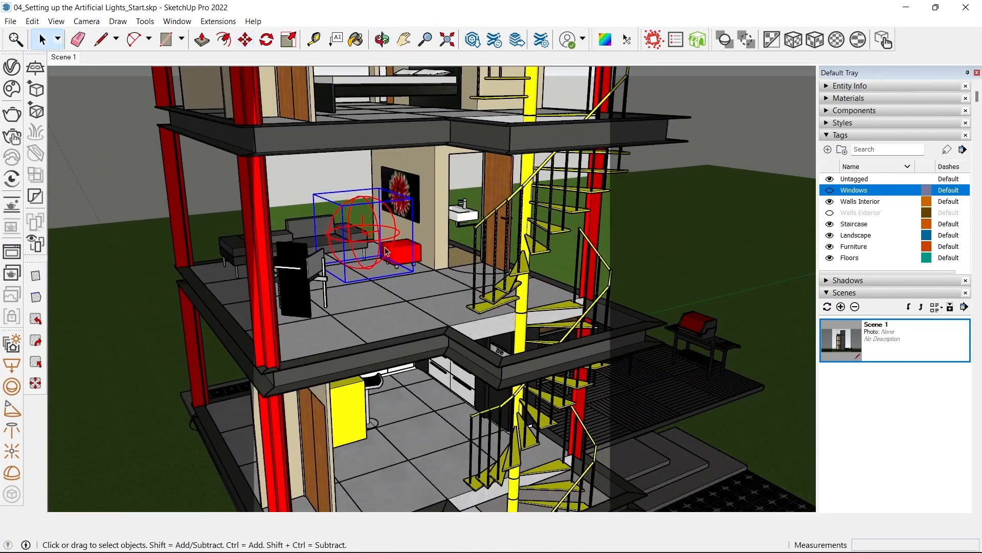
{"action": "right_click", "coordinate": [379, 243]}
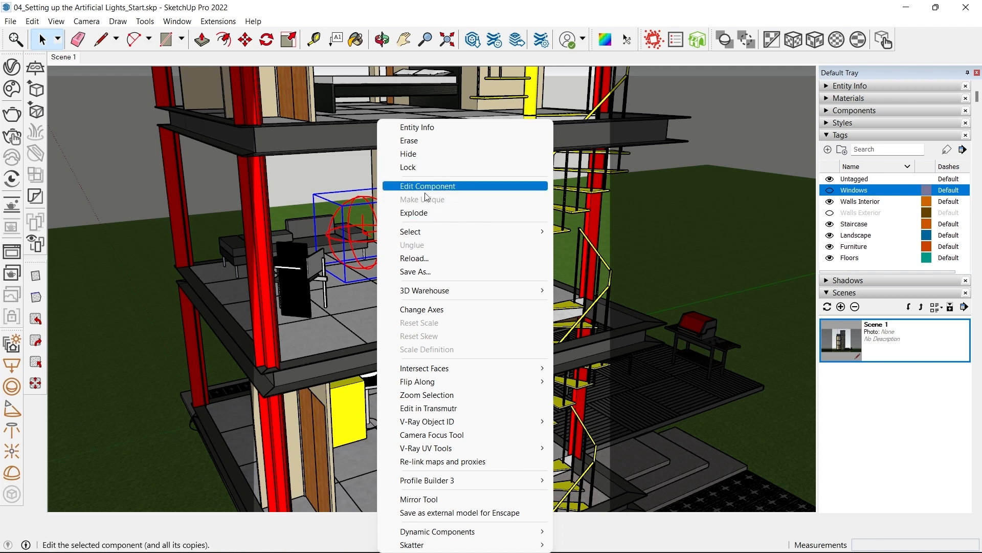
{"action": "left_click", "coordinate": [351, 232]}
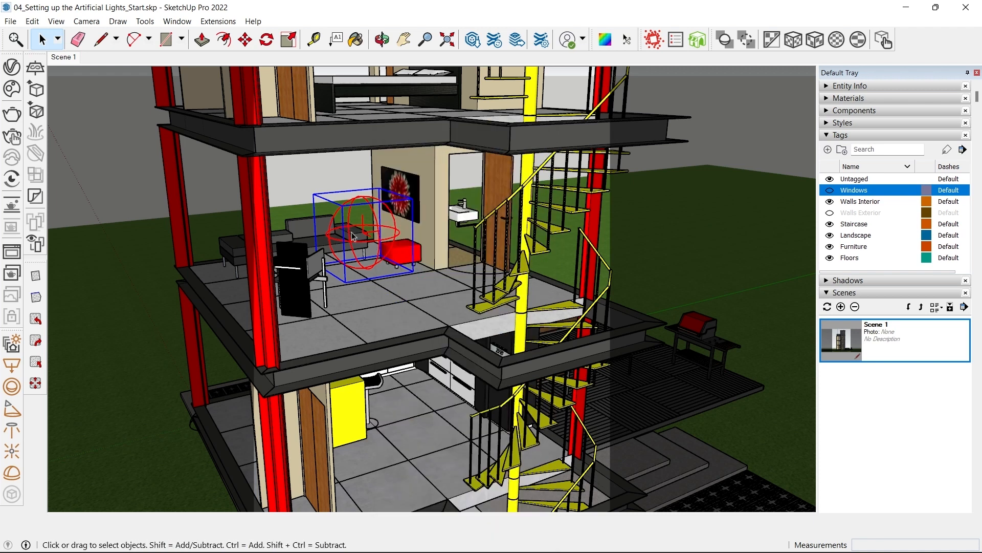
{"action": "middle_click_drag", "start_coordinate": [439, 280], "coordinate": [398, 241]}
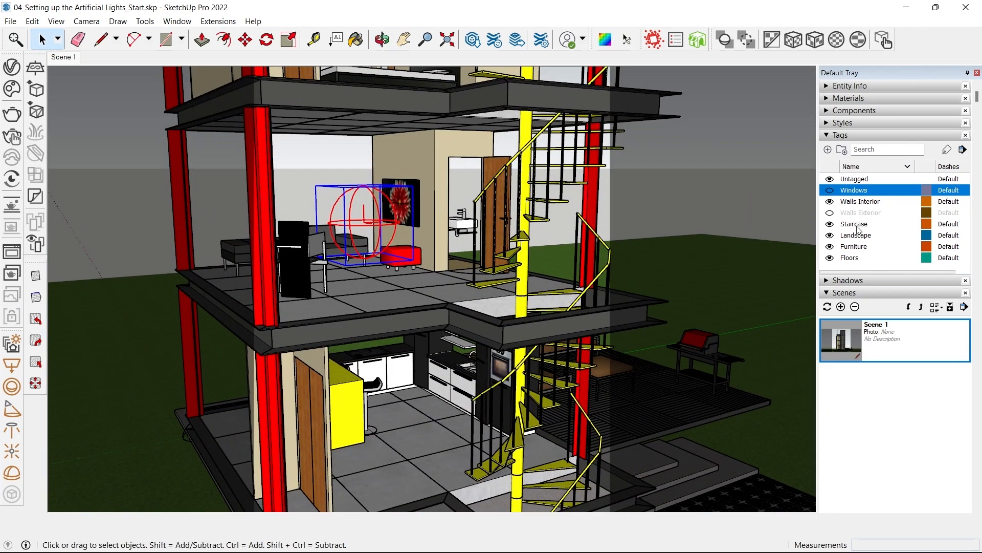
- Create a new tag named Lights
{"action": "left_click", "coordinate": [828, 150]}
{"action": "type", "text": "Light"}
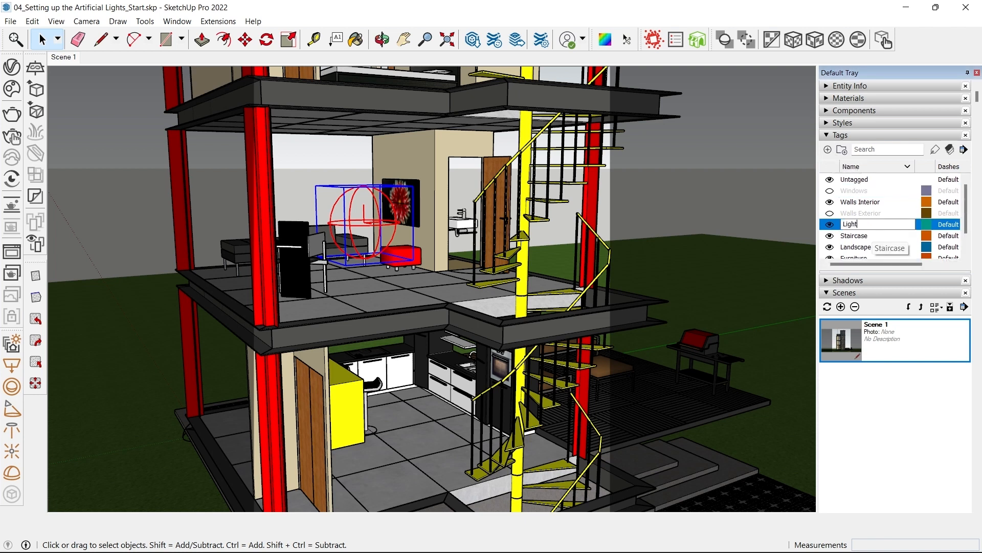
{"action": "type", "text": "s"}
{"action": "key", "text": "Return"}
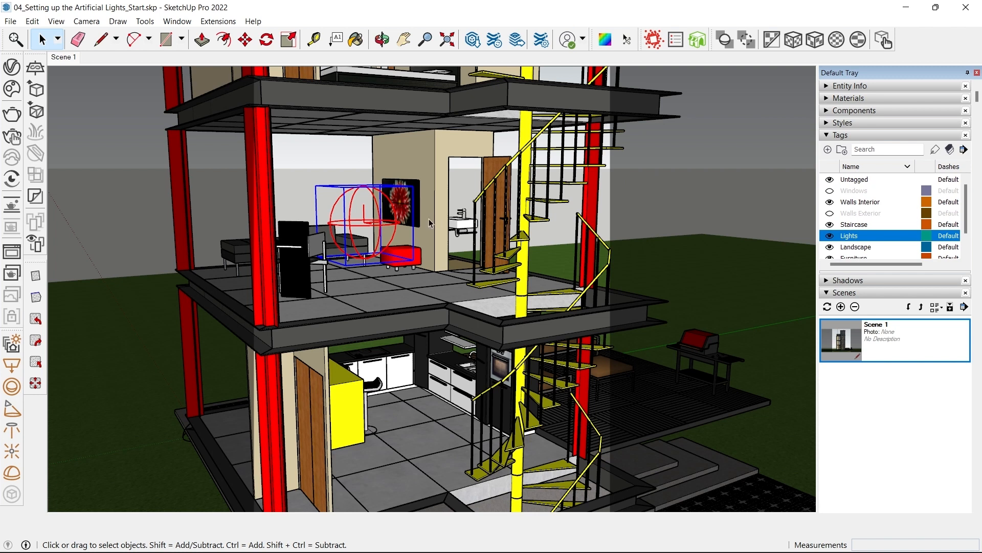
- Try to assign the Lights tag to the selected sphere light through its entity information
{"action": "left_click", "coordinate": [839, 87]}
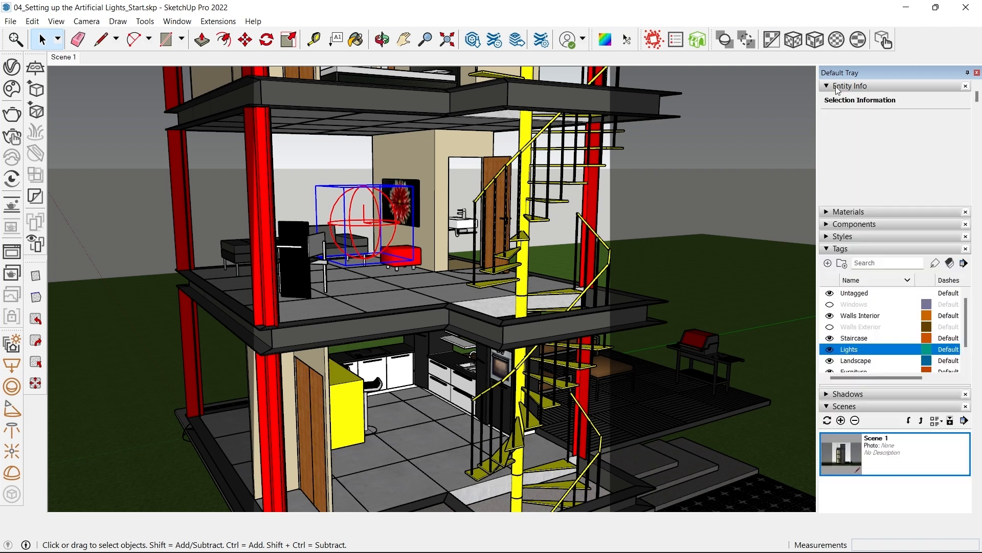
{"action": "left_click", "coordinate": [927, 120]}
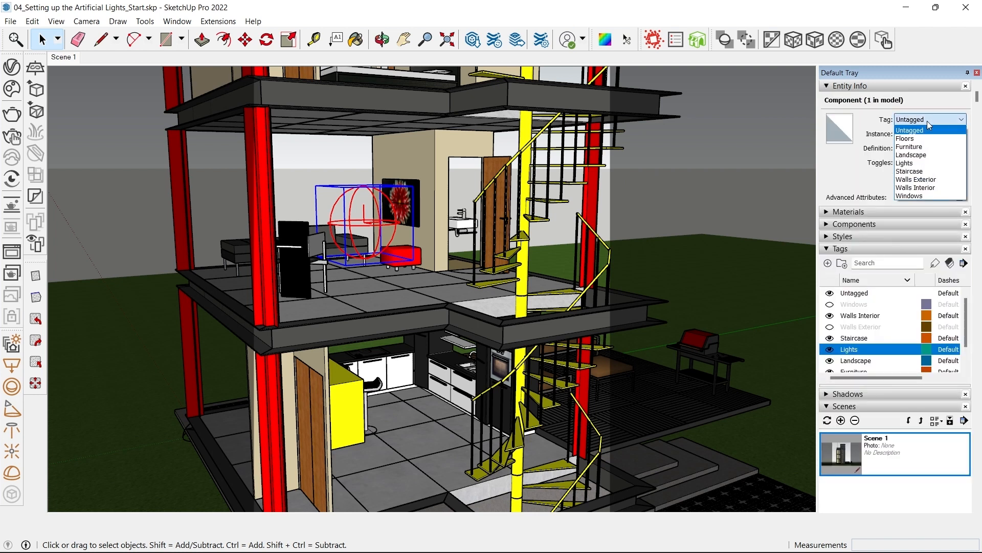
{"action": "left_click", "coordinate": [912, 164]}
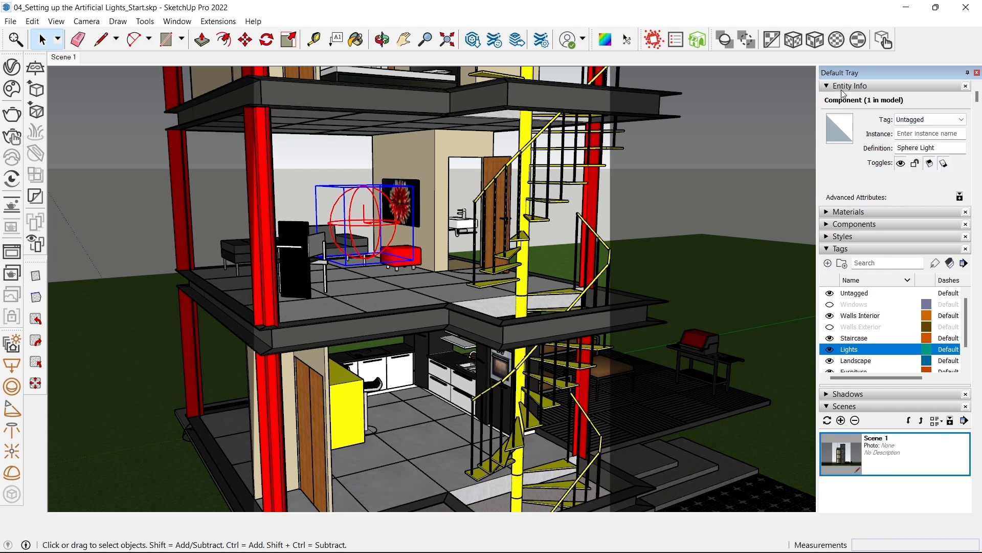
{"action": "left_click", "coordinate": [834, 88]}
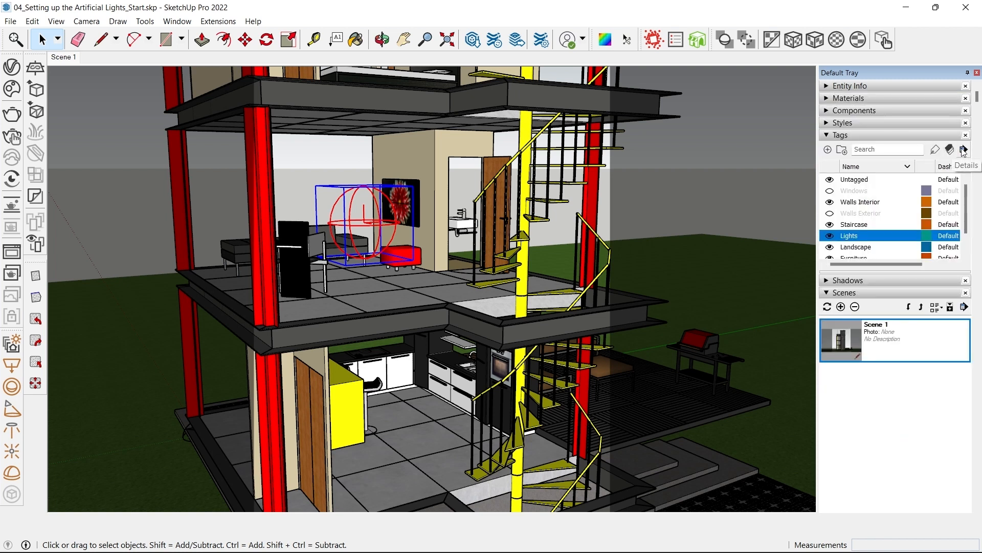
- Apply the Lights tag to the sphere light with the Tag tool and check the assignment in its entity information
{"action": "left_click", "coordinate": [934, 150]}
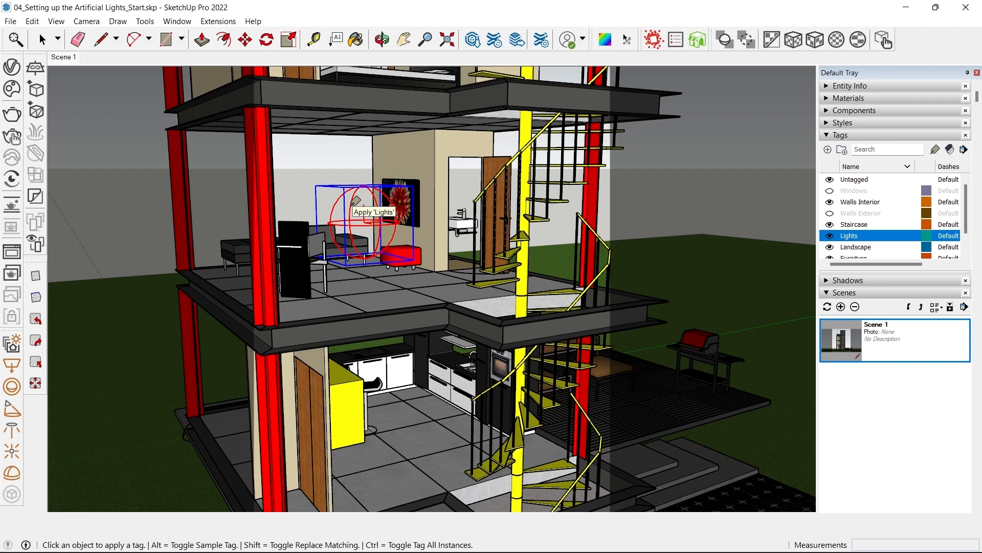
{"action": "key", "text": "space"}
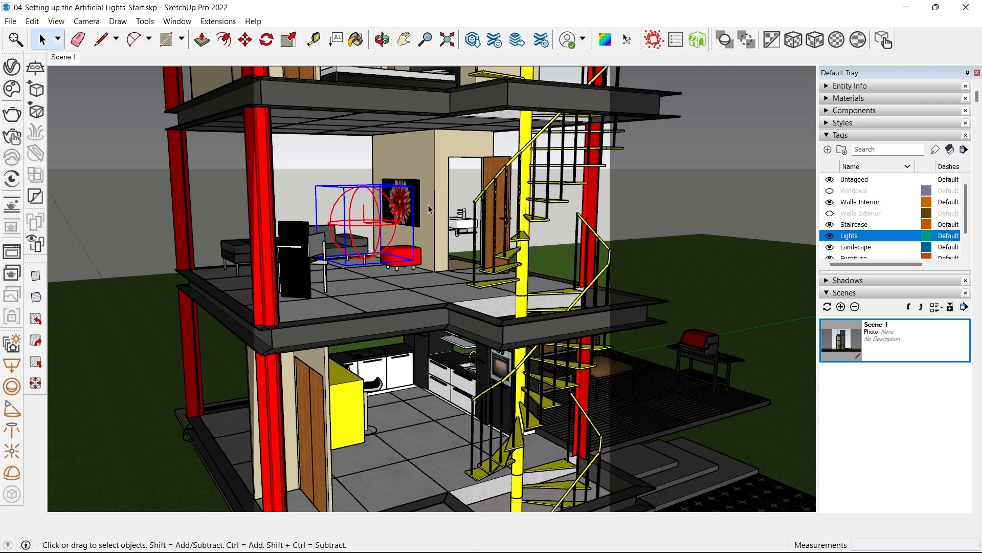
{"action": "left_click", "coordinate": [938, 87]}
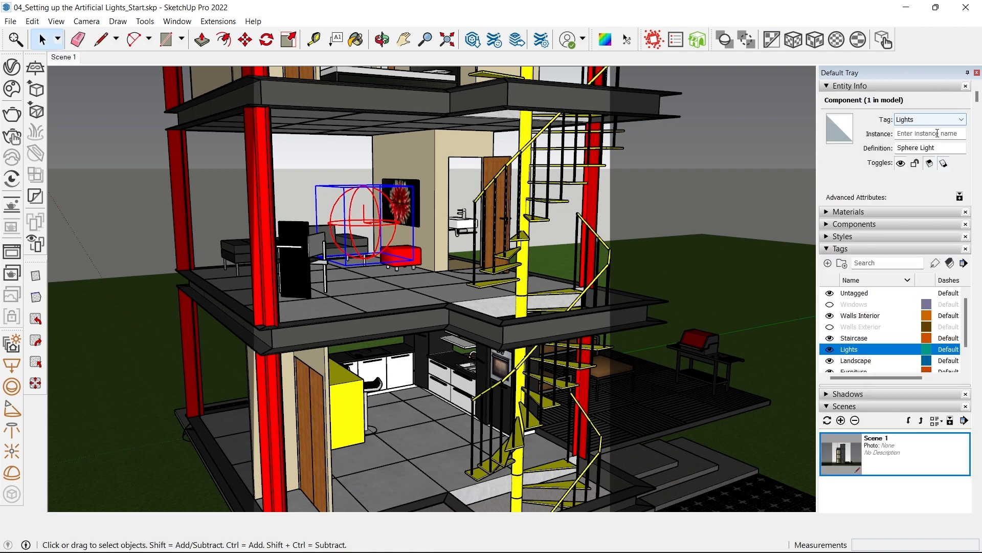
{"action": "left_click", "coordinate": [843, 86]}
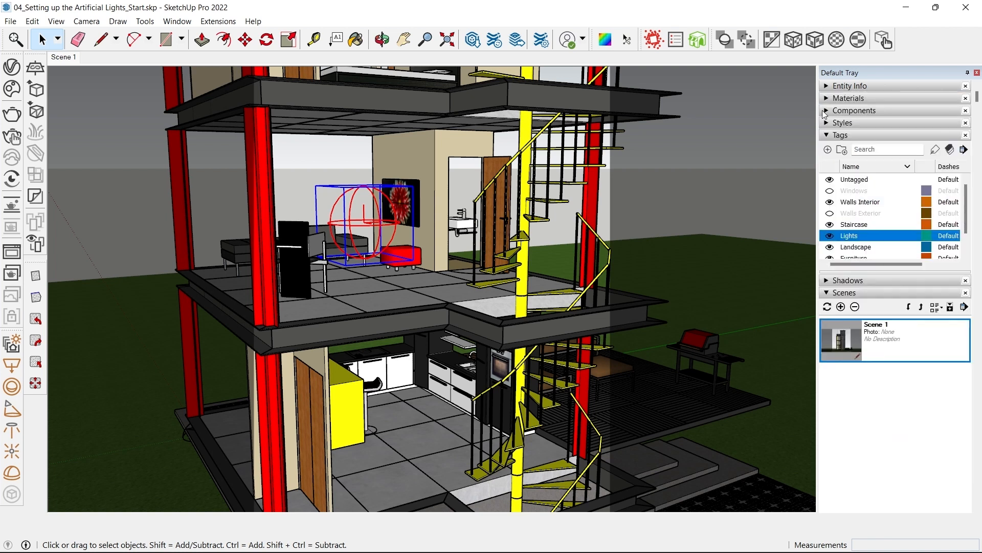
- Copy the sphere light 9' straight down from the middle floor into the ground-floor kitchen
{"action": "middle_click_drag", "start_coordinate": [353, 208], "coordinate": [435, 194]}
{"action": "key", "text": "m"}
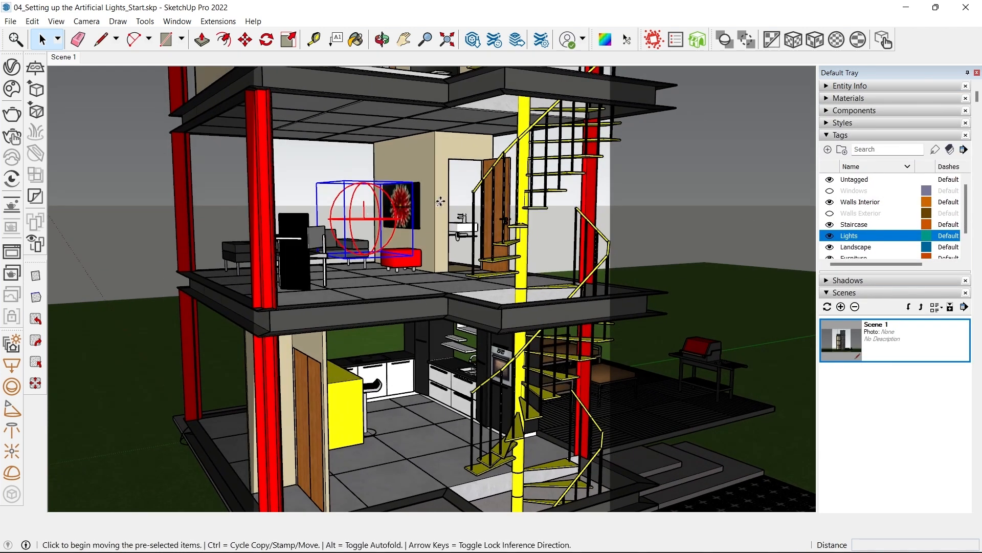
{"action": "key", "text": "ctrl"}
{"action": "left_click", "coordinate": [435, 194]}
{"action": "key", "text": "space"}
{"action": "key", "text": "m"}
{"action": "key", "text": "ctrl"}
{"action": "left_click", "coordinate": [435, 272]}
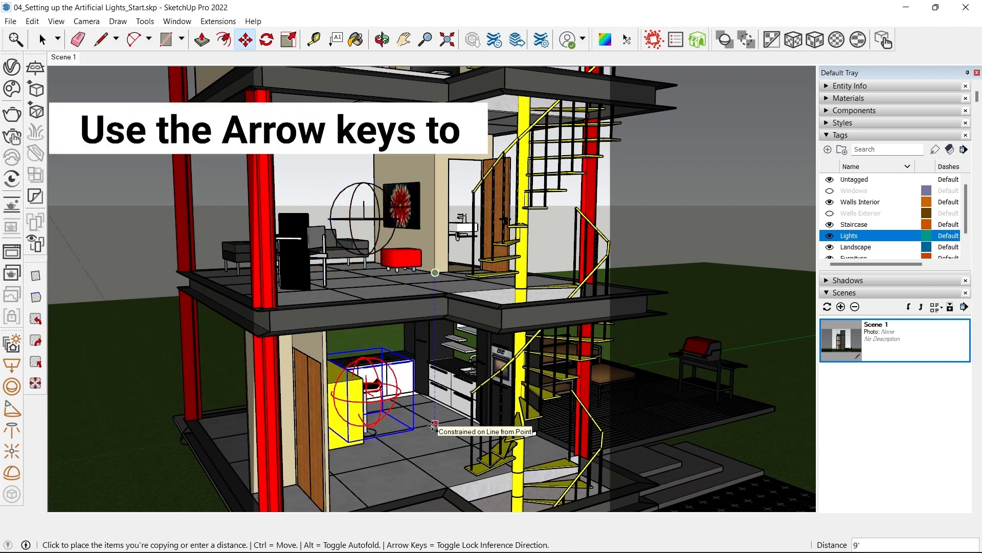
{"action": "middle_click_drag", "start_coordinate": [434, 429], "coordinate": [456, 520]}
{"action": "left_click", "coordinate": [406, 422]}
- Reposition the copied sphere light within the ground floor
{"action": "key", "text": "space"}
{"action": "key", "text": "m"}
{"action": "left_click", "coordinate": [415, 431]}
{"action": "left_click", "coordinate": [457, 418]}
- Copy the middle-floor sphere light 9' straight up into the bedroom floor
{"action": "scroll", "coordinate": [408, 443], "scroll_direction": "up", "scroll_amount": 3}
{"action": "scroll", "coordinate": [455, 512], "scroll_direction": "down", "scroll_amount": 3}
{"action": "key", "text": "space"}
{"action": "left_click", "coordinate": [425, 270]}
{"action": "key", "text": "m"}
{"action": "key", "text": "ctrl"}
{"action": "left_click", "coordinate": [446, 295]}
{"action": "scroll", "coordinate": [461, 195], "scroll_direction": "up", "scroll_amount": 5}
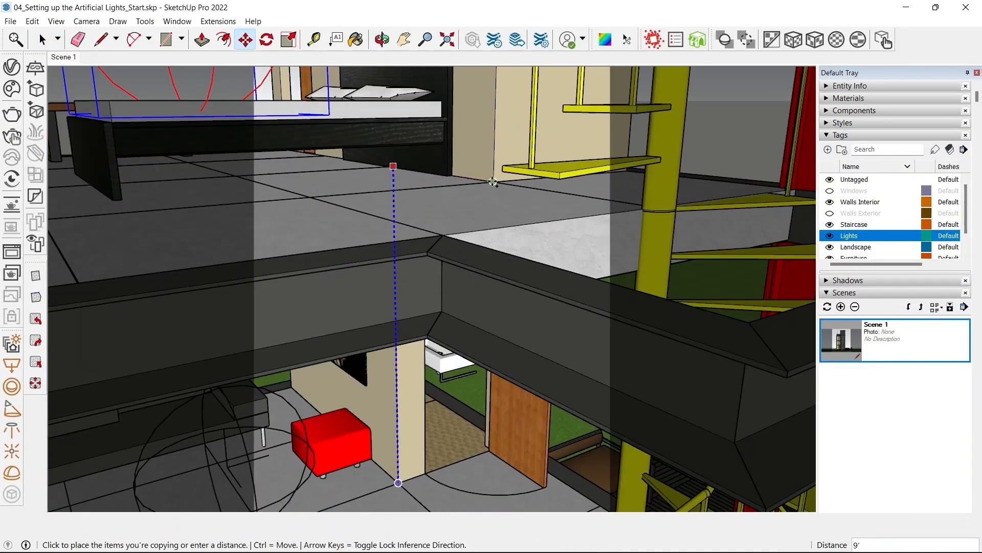
{"action": "scroll", "coordinate": [440, 213], "scroll_direction": "down", "scroll_amount": 4}
- Copy the bedroom sphere light up to the roof terrace and raise the copy by about 2' 5"
{"action": "middle_click_drag", "start_coordinate": [420, 216], "coordinate": [404, 327]}
{"action": "left_click", "coordinate": [428, 221]}
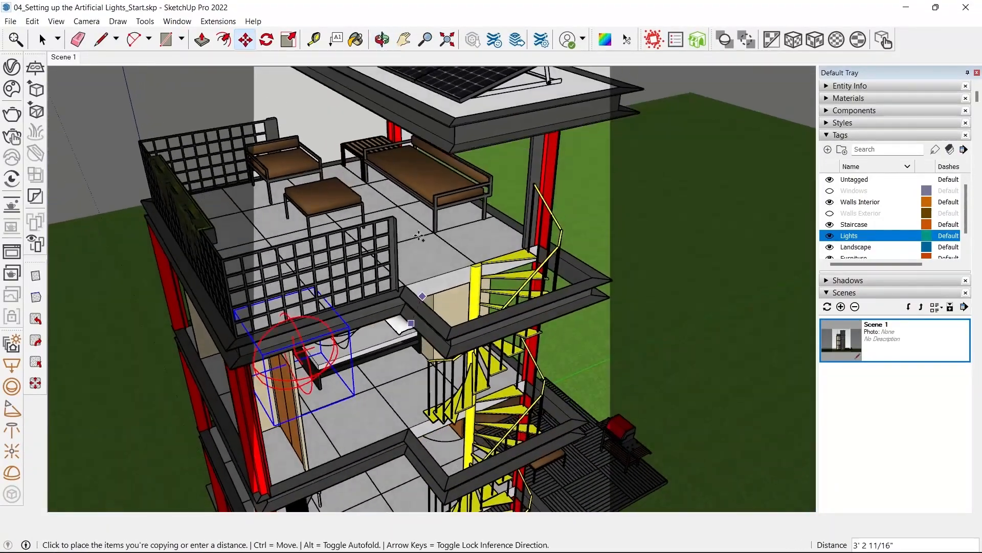
{"action": "key", "text": "ctrl"}
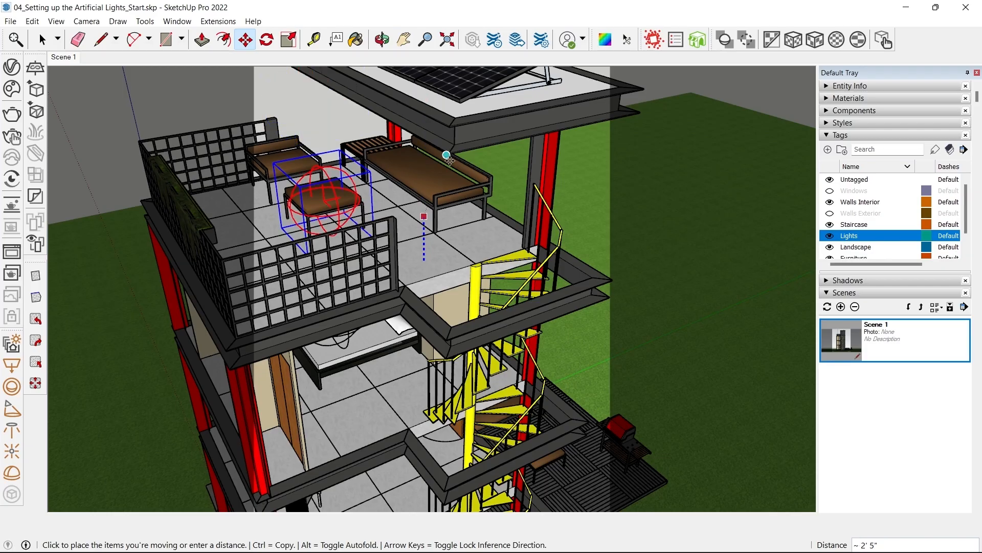
{"action": "middle_click_drag", "start_coordinate": [447, 215], "coordinate": [358, 115]}
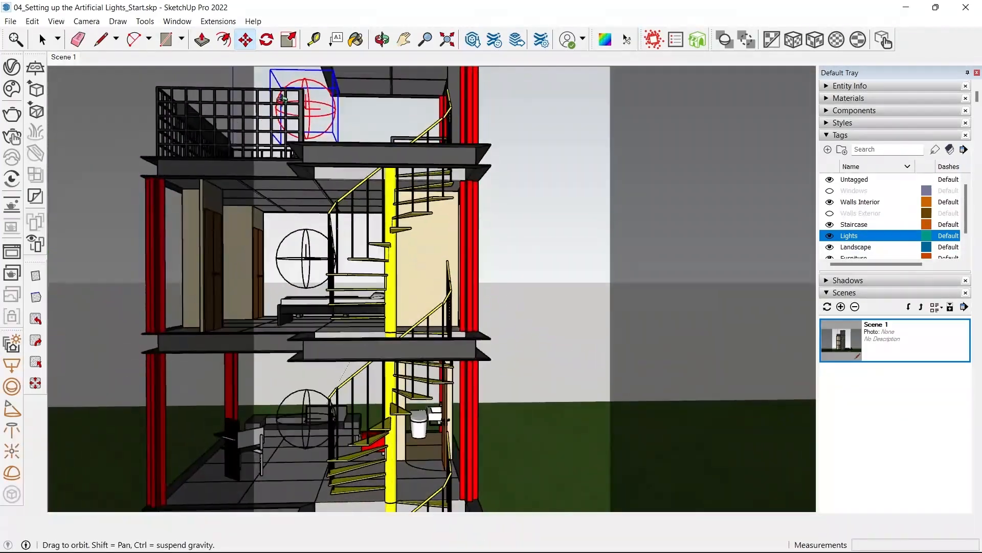
- Place an omni light on a spiral staircase tread at the living-room floor and select it
{"action": "scroll", "coordinate": [408, 259], "scroll_direction": "down", "scroll_amount": 2}
{"action": "middle_click_drag", "start_coordinate": [408, 258], "coordinate": [545, 359], "text": "shift"}
{"action": "scroll", "coordinate": [535, 267], "scroll_direction": "up", "scroll_amount": 3}
{"action": "scroll", "coordinate": [535, 267], "scroll_direction": "down", "scroll_amount": 3}
{"action": "scroll", "coordinate": [535, 267], "scroll_direction": "up", "scroll_amount": 3}
{"action": "middle_click_drag", "start_coordinate": [535, 267], "coordinate": [550, 301]}
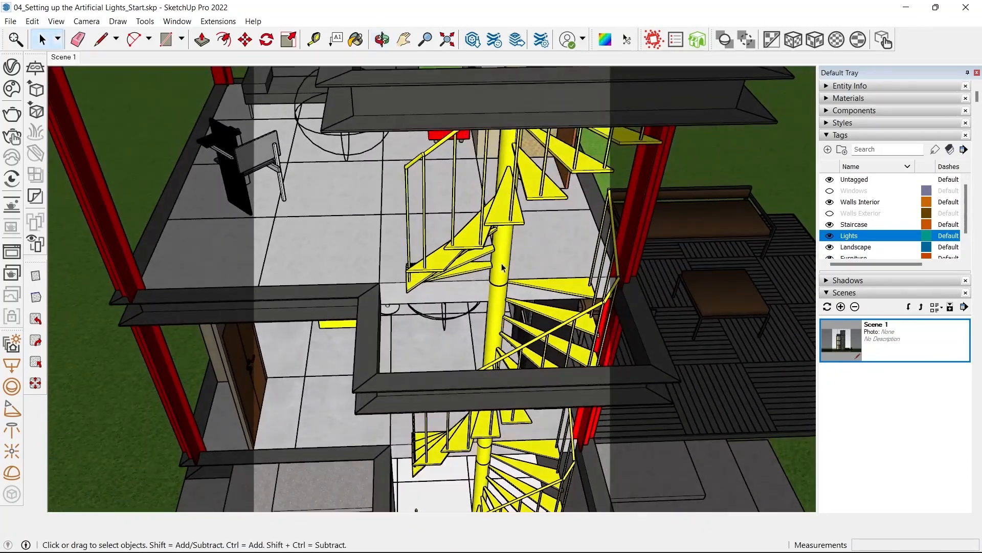
{"action": "left_click", "coordinate": [12, 452]}
{"action": "scroll", "coordinate": [515, 296], "scroll_direction": "up", "scroll_amount": 8}
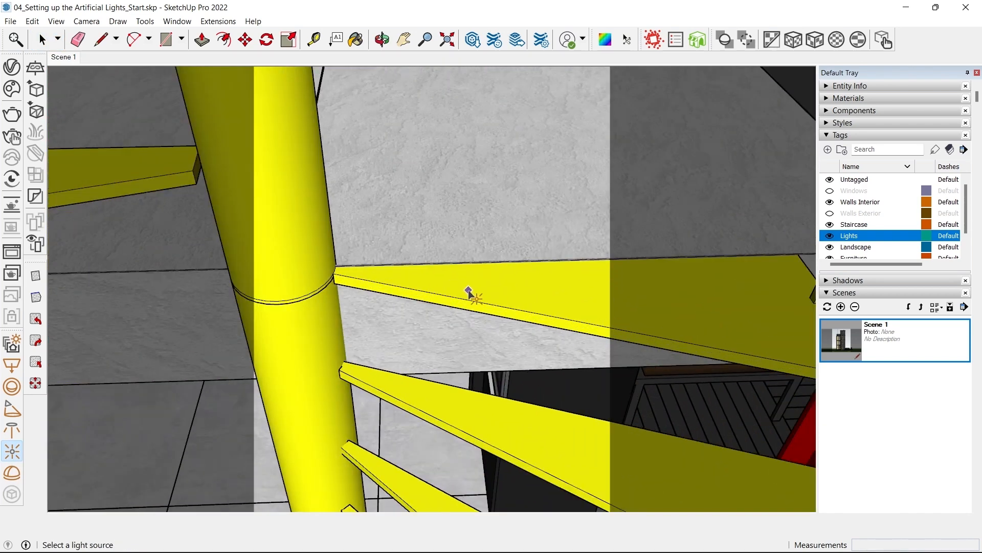
{"action": "left_click", "coordinate": [468, 289]}
{"action": "key", "text": "space"}
{"action": "left_click", "coordinate": [463, 282]}
- Raise the omni light straight above the stair tread, and shift it horizontally towards the outer side of the stairs
{"action": "scroll", "coordinate": [460, 280], "scroll_direction": "down", "scroll_amount": 4}
{"action": "scroll", "coordinate": [460, 280], "scroll_direction": "down", "scroll_amount": 3}
{"action": "middle_click_drag", "start_coordinate": [460, 280], "coordinate": [522, 215]}
{"action": "key", "text": "m"}
{"action": "left_click", "coordinate": [525, 217]}
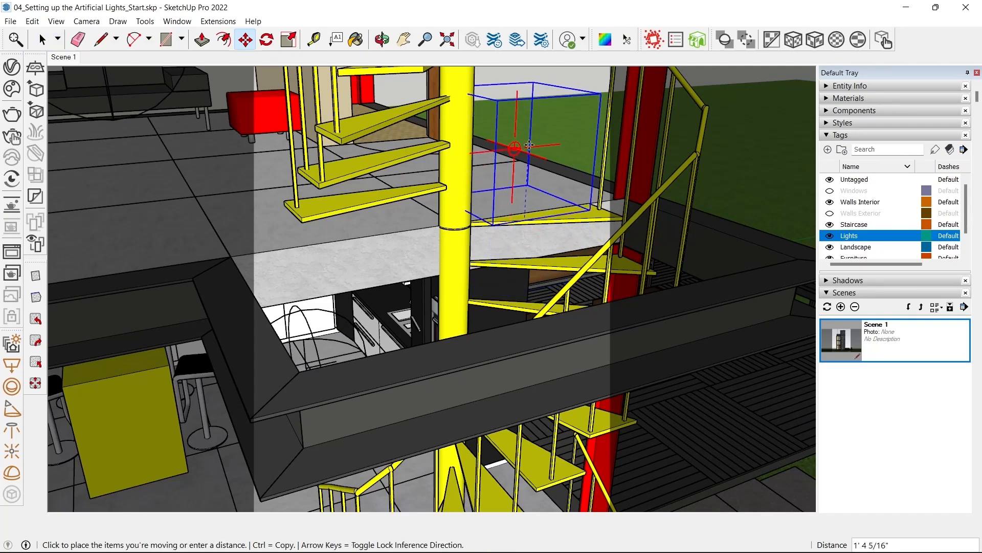
{"action": "left_click", "coordinate": [526, 133]}
{"action": "middle_click_drag", "start_coordinate": [525, 135], "coordinate": [388, 367]}
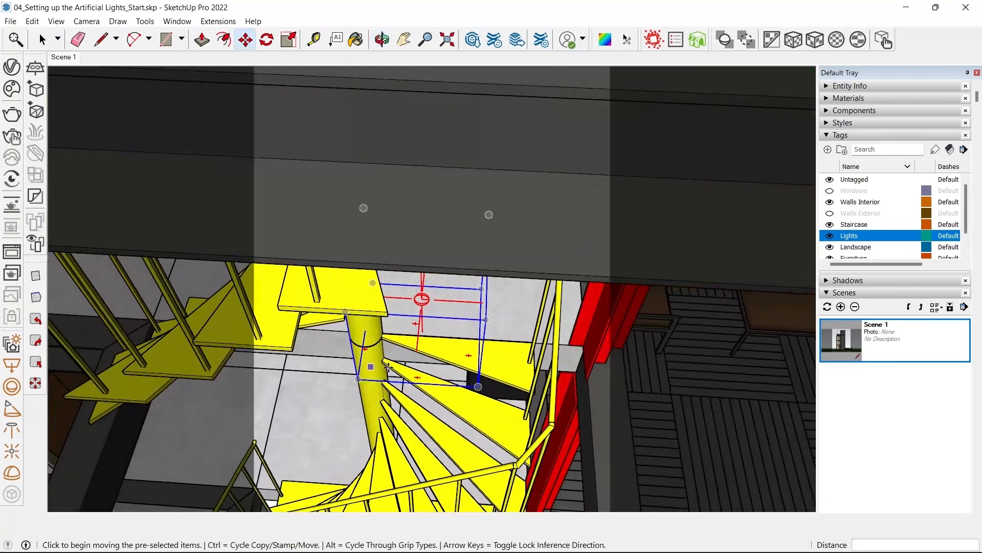
{"action": "scroll", "coordinate": [477, 356], "scroll_direction": "up", "scroll_amount": 3}
{"action": "left_click", "coordinate": [439, 336]}
{"action": "scroll", "coordinate": [439, 338], "scroll_direction": "down", "scroll_amount": 2}
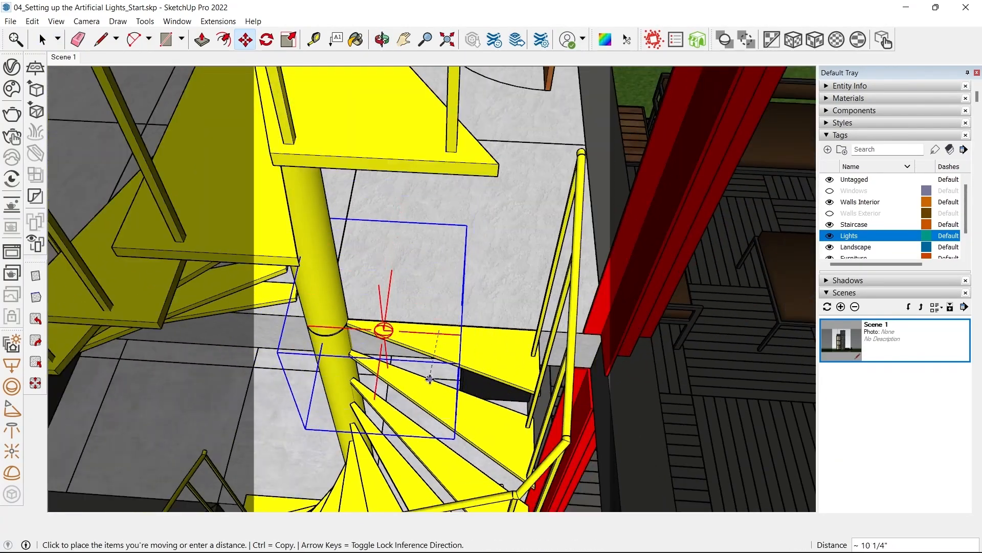
{"action": "left_click", "coordinate": [412, 420]}
{"action": "middle_click_drag", "start_coordinate": [412, 419], "coordinate": [544, 178]}
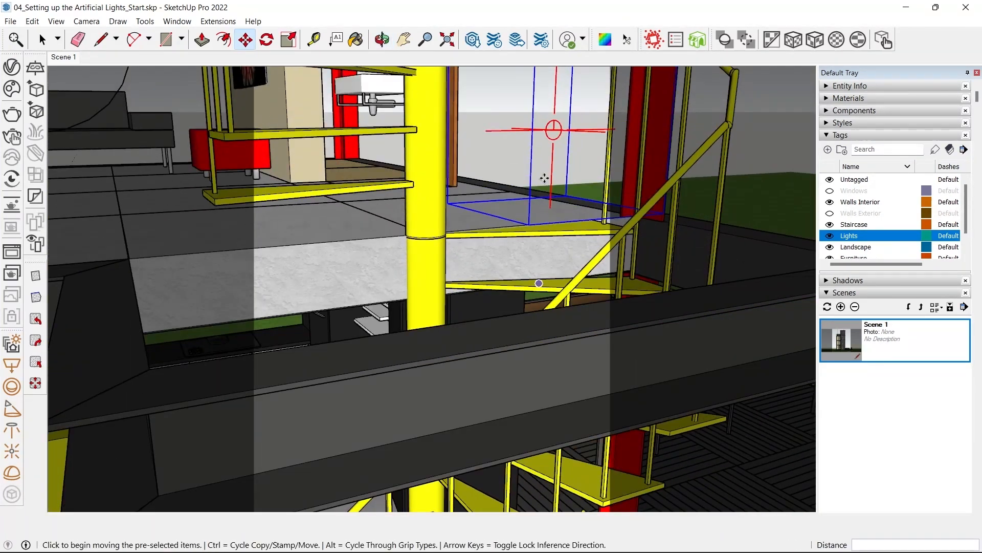
- Assign the staircase omni light to the Lights tag and check the assignment by hiding and showing that tag
{"action": "key", "text": "space"}
{"action": "scroll", "coordinate": [532, 159], "scroll_direction": "up", "scroll_amount": 4}
{"action": "scroll", "coordinate": [414, 237], "scroll_direction": "down", "scroll_amount": 5}
{"action": "scroll", "coordinate": [365, 264], "scroll_direction": "up", "scroll_amount": 4}
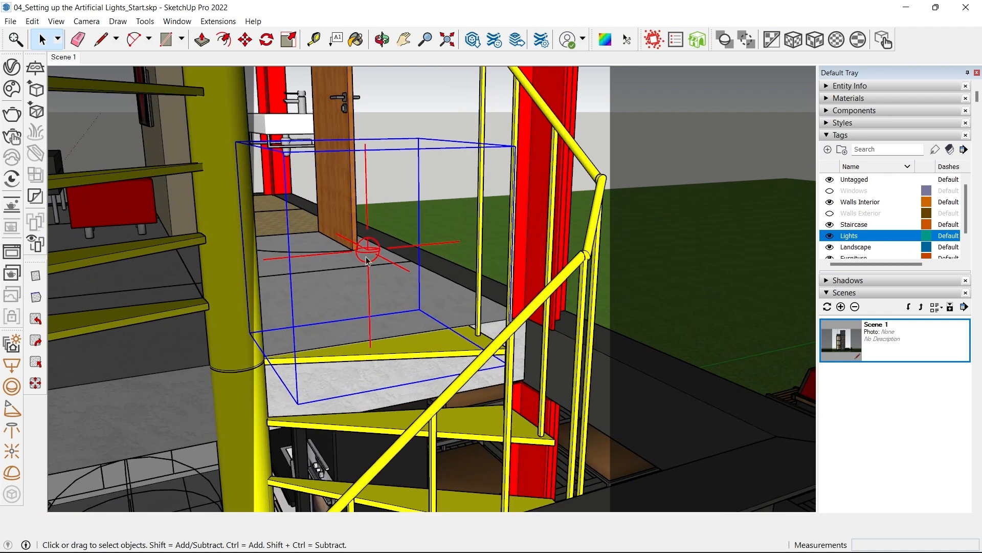
{"action": "scroll", "coordinate": [366, 260], "scroll_direction": "down", "scroll_amount": 5}
{"action": "middle_click_drag", "start_coordinate": [435, 246], "coordinate": [434, 313]}
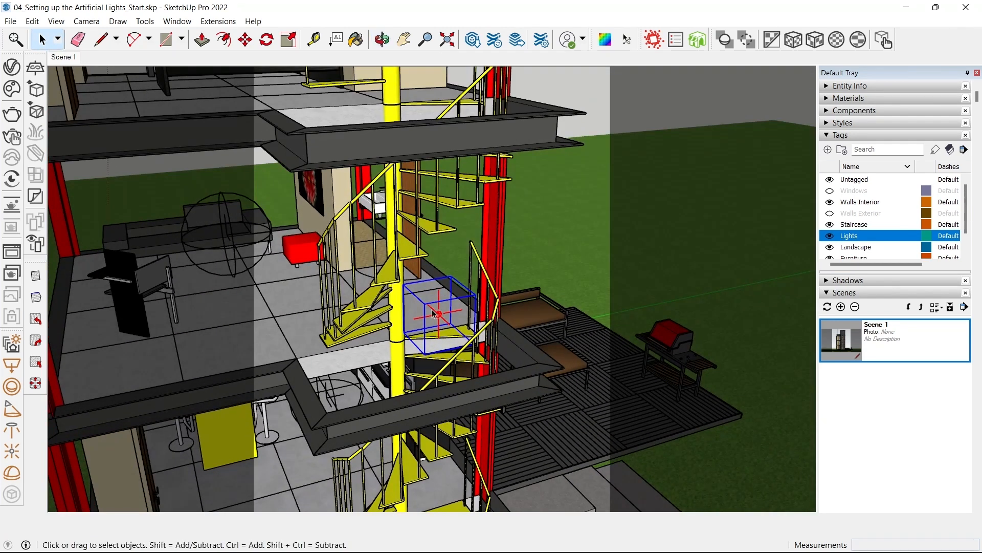
{"action": "left_click", "coordinate": [950, 150]}
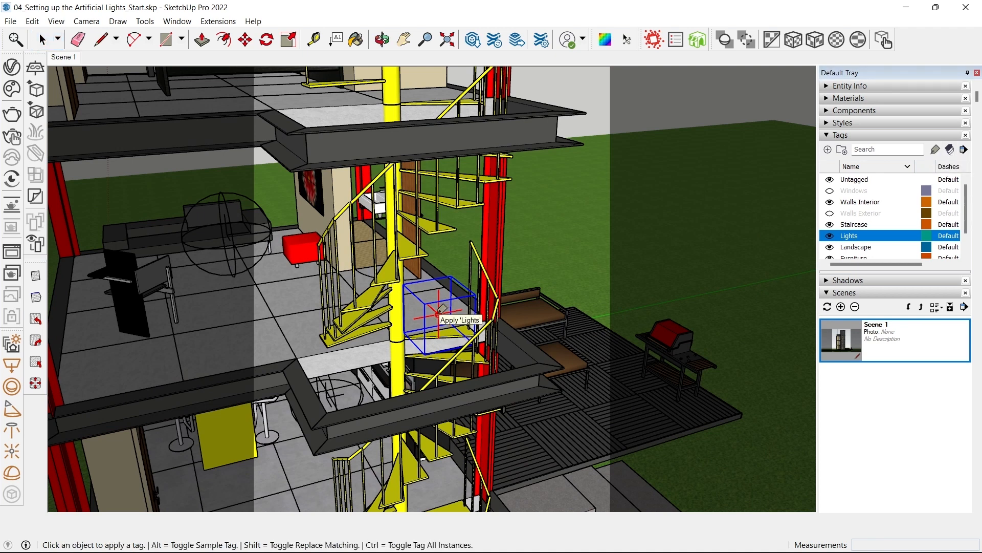
{"action": "left_click", "coordinate": [438, 313]}
{"action": "key", "text": "space"}
{"action": "scroll", "coordinate": [317, 301], "scroll_direction": "down", "scroll_amount": 3}
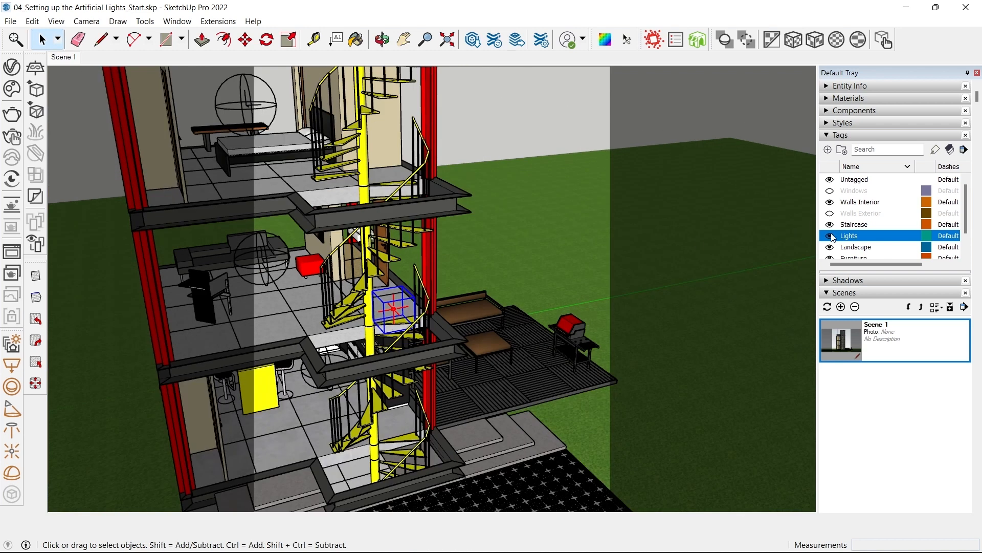
{"action": "left_click", "coordinate": [830, 236]}
{"action": "left_click", "coordinate": [830, 236]}
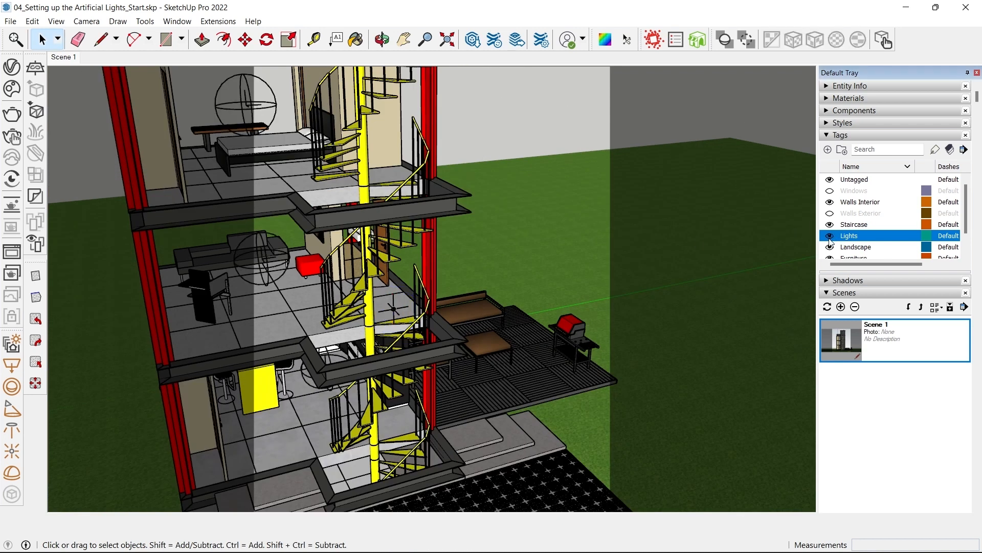
- Copy the staircase omni light down one storey to the ground-floor stairs
{"action": "scroll", "coordinate": [351, 276], "scroll_direction": "up", "scroll_amount": 5}
{"action": "middle_click_drag", "start_coordinate": [352, 276], "coordinate": [456, 533]}
{"action": "scroll", "coordinate": [428, 259], "scroll_direction": "down", "scroll_amount": 2}
{"action": "key", "text": "m"}
{"action": "key", "text": "ctrl"}
{"action": "left_click", "coordinate": [509, 286]}
{"action": "left_click", "coordinate": [476, 379]}
- Copy the living-room floor's staircase omni light up to the stairs at the bedroom floor
{"action": "key", "text": "space"}
{"action": "left_click", "coordinate": [427, 209]}
{"action": "middle_click_drag", "start_coordinate": [428, 208], "coordinate": [395, 366], "text": "shift"}
{"action": "scroll", "coordinate": [397, 389], "scroll_direction": "down", "scroll_amount": 2}
{"action": "key", "text": "m"}
{"action": "key", "text": "ctrl"}
{"action": "left_click", "coordinate": [447, 451]}
{"action": "left_click", "coordinate": [465, 292]}
- Copy the bedroom-floor omni light up to the staircase level beside the roof terrace
{"action": "mouse_move", "coordinate": [466, 293]}
{"action": "middle_mouse_down"}
{"action": "mouse_move", "coordinate": [472, 401]}
{"action": "mouse_move", "coordinate": [287, 333]}
{"action": "mouse_move", "coordinate": [459, 291]}
{"action": "middle_mouse_up"}
{"action": "key", "text": "ctrl"}
{"action": "left_click", "coordinate": [460, 292]}
{"action": "middle_click_drag", "start_coordinate": [456, 110], "coordinate": [405, 220], "text": "shift"}
{"action": "left_click", "coordinate": [410, 376]}
{"action": "middle_click_drag", "start_coordinate": [411, 376], "coordinate": [353, 323]}
{"action": "key", "text": "space"}
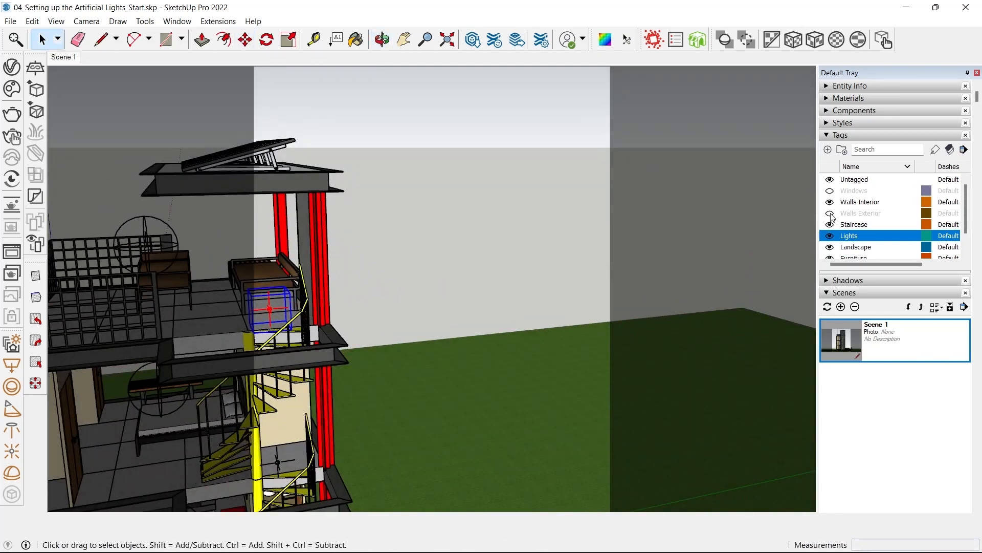
- Make the Windows and Walls Exterior tags visible again and check the house from outside
{"action": "left_click", "coordinate": [830, 191]}
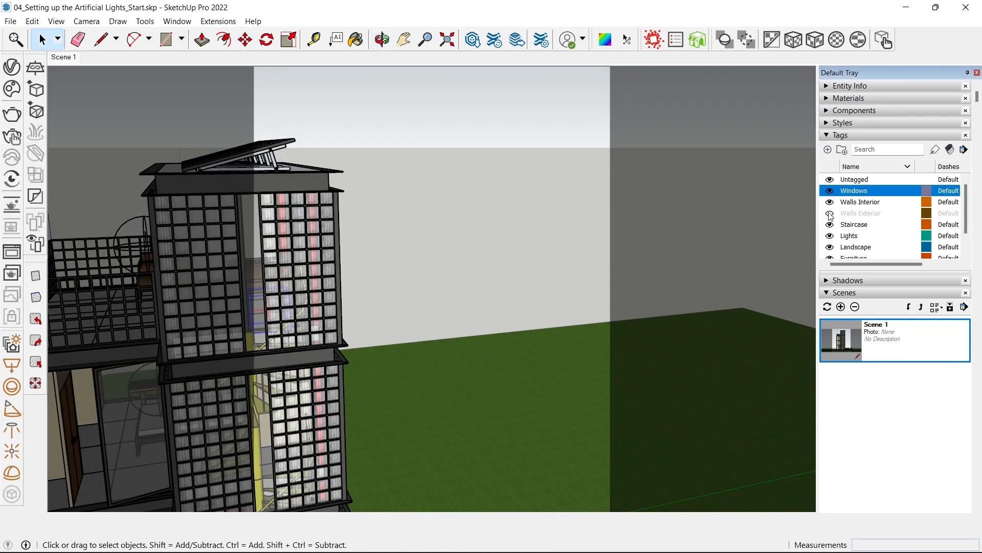
{"action": "left_click", "coordinate": [830, 213]}
{"action": "middle_click_drag", "start_coordinate": [389, 266], "coordinate": [384, 297]}
{"action": "middle_click_drag", "start_coordinate": [452, 300], "coordinate": [117, 278]}
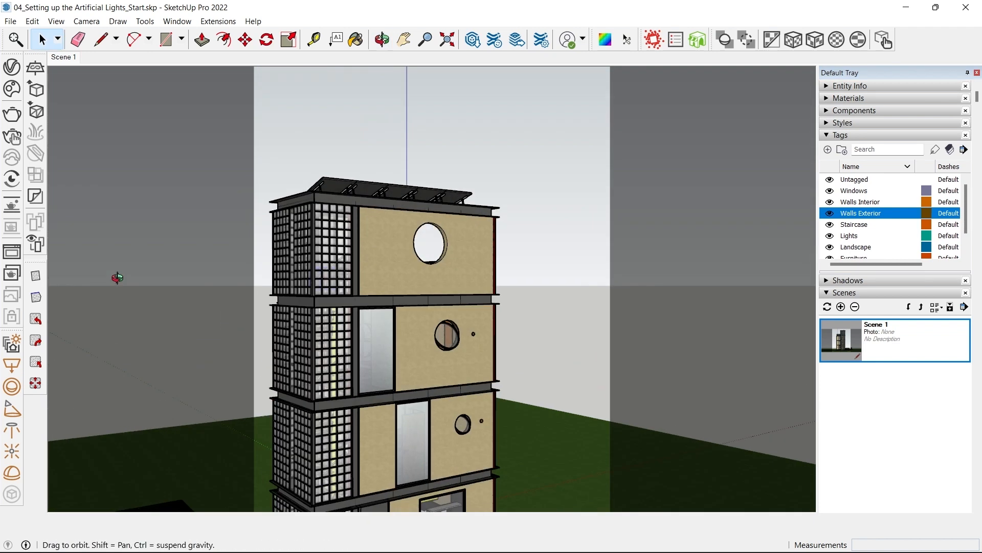
{"action": "scroll", "coordinate": [353, 237], "scroll_direction": "up", "scroll_amount": 5}
{"action": "key", "text": "m"}
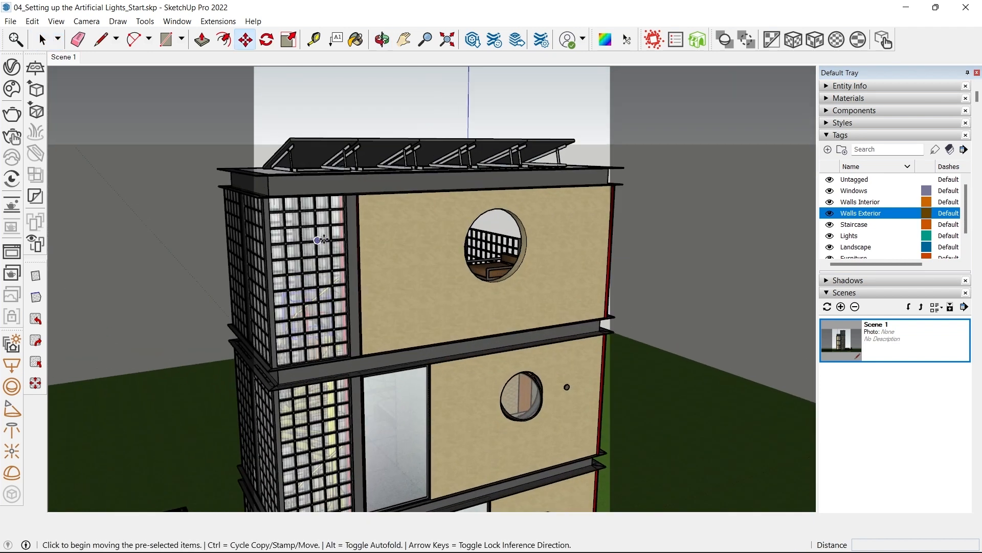
{"action": "left_click", "coordinate": [382, 297]}
{"action": "middle_click_drag", "start_coordinate": [386, 268], "coordinate": [667, 319]}
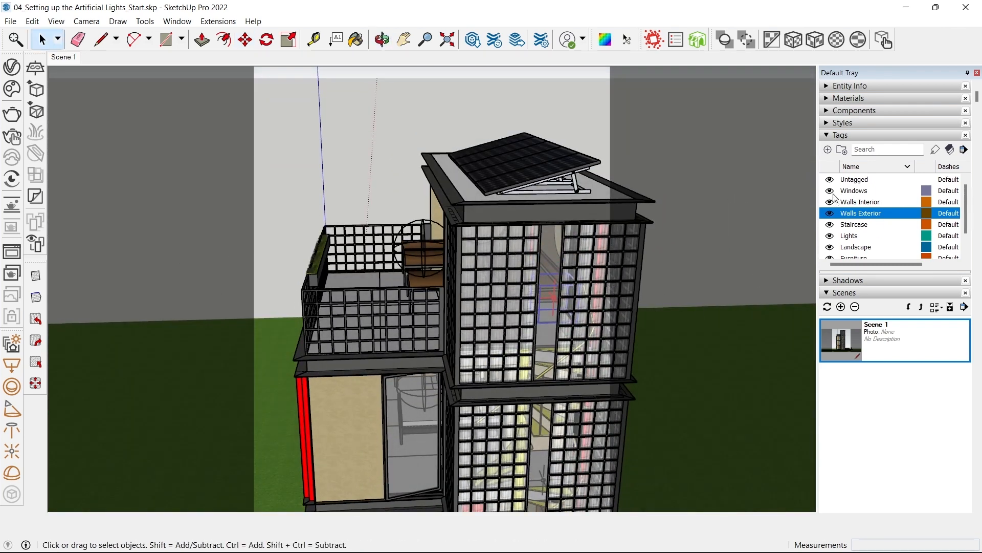
{"action": "left_click", "coordinate": [831, 191]}
{"action": "left_click", "coordinate": [831, 192]}
- Move the roof terrace's sphere light horizontally towards the stair tower and return to the Scene 1 view
{"action": "scroll", "coordinate": [555, 303], "scroll_direction": "down", "scroll_amount": 4}
{"action": "middle_click_drag", "start_coordinate": [555, 302], "coordinate": [671, 251]}
{"action": "left_click", "coordinate": [670, 250]}
{"action": "scroll", "coordinate": [461, 209], "scroll_direction": "up", "scroll_amount": 2}
{"action": "middle_click_drag", "start_coordinate": [420, 204], "coordinate": [522, 286]}
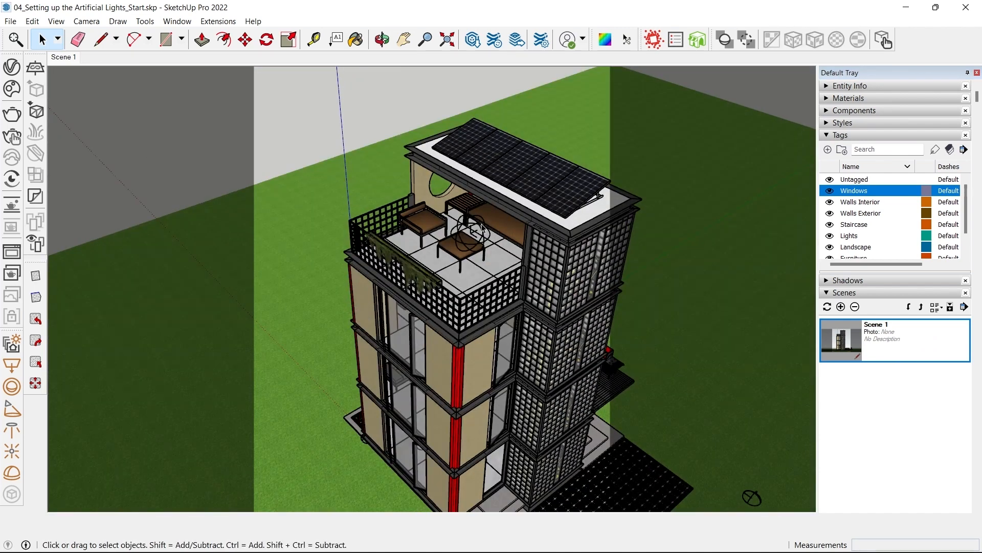
{"action": "left_click", "coordinate": [482, 228]}
{"action": "scroll", "coordinate": [483, 230], "scroll_direction": "up", "scroll_amount": 5}
{"action": "key", "text": "m"}
{"action": "left_click", "coordinate": [486, 293]}
{"action": "left_click", "coordinate": [535, 287]}
{"action": "key", "text": "space"}
{"action": "middle_click_drag", "start_coordinate": [533, 289], "coordinate": [447, 216]}
{"action": "scroll", "coordinate": [448, 215], "scroll_direction": "down", "scroll_amount": 3}
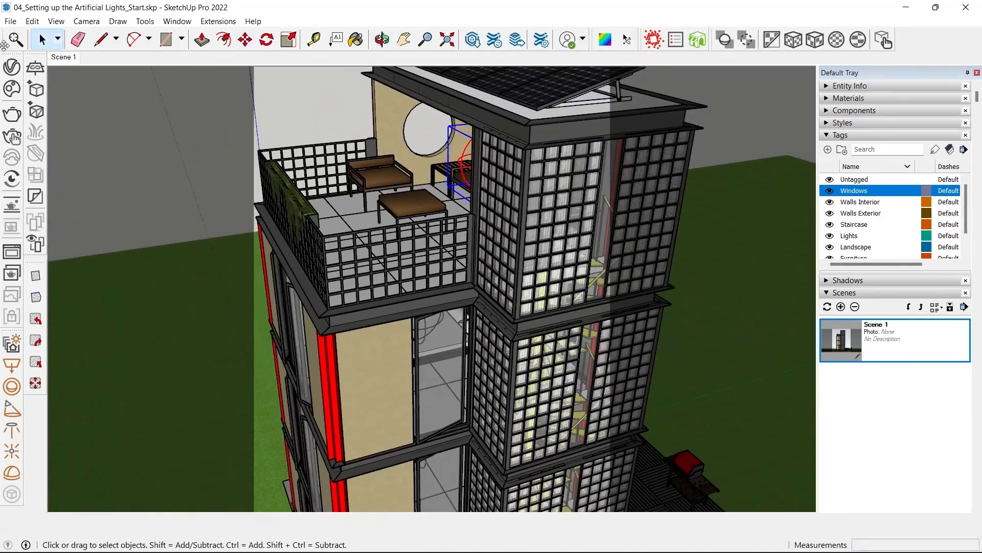
{"action": "left_click", "coordinate": [57, 61]}
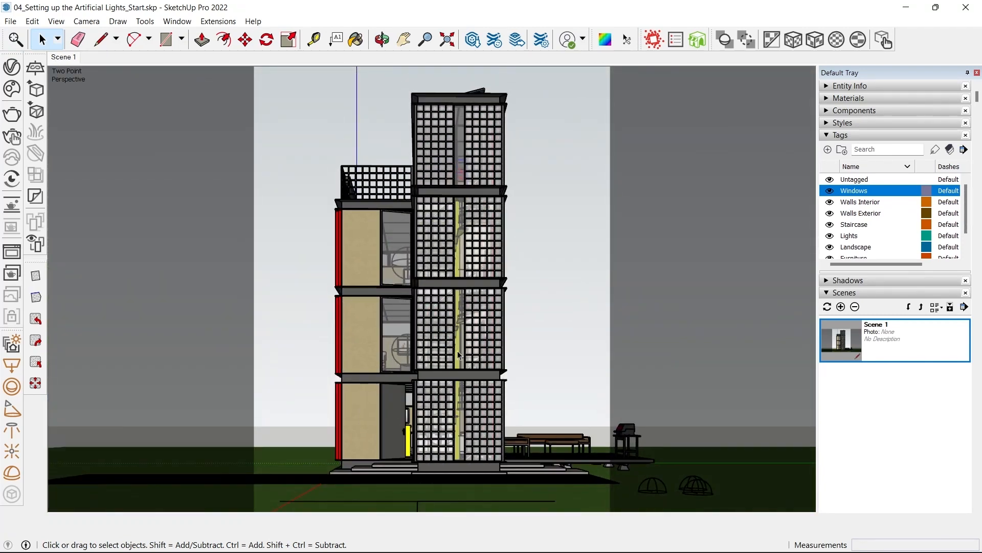
- Make the Sphere Light invisible in its options in the V-Ray Asset Editor
{"action": "left_click", "coordinate": [11, 67]}
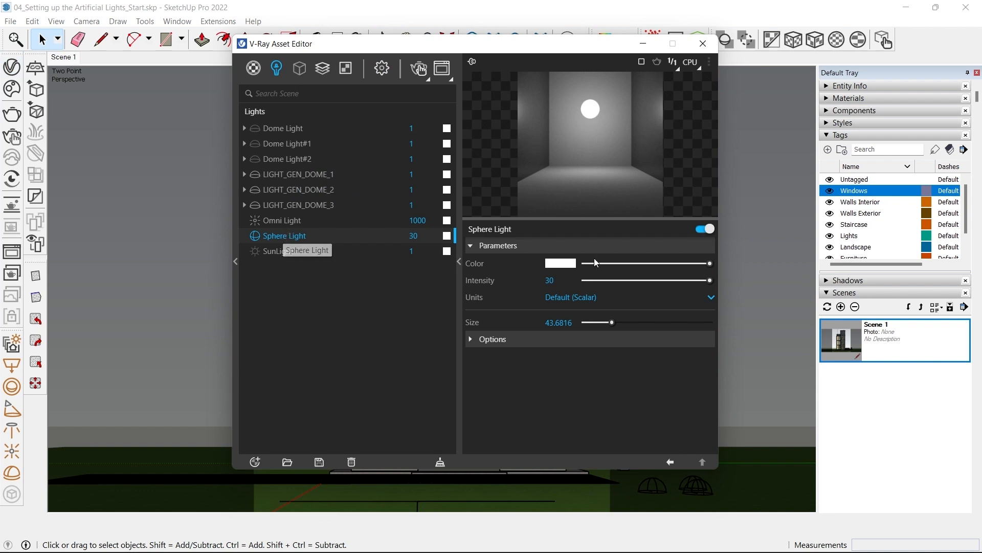
{"action": "left_click", "coordinate": [476, 339]}
{"action": "left_click", "coordinate": [551, 360]}
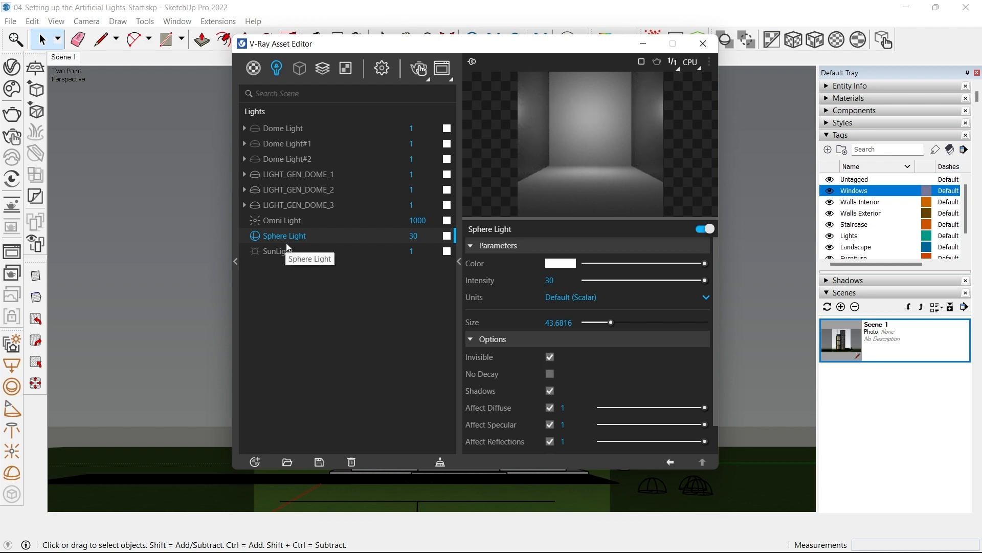
- Review the Omni Light's options against those of the Sphere Light and collapse both option groups
{"action": "left_click", "coordinate": [276, 221]}
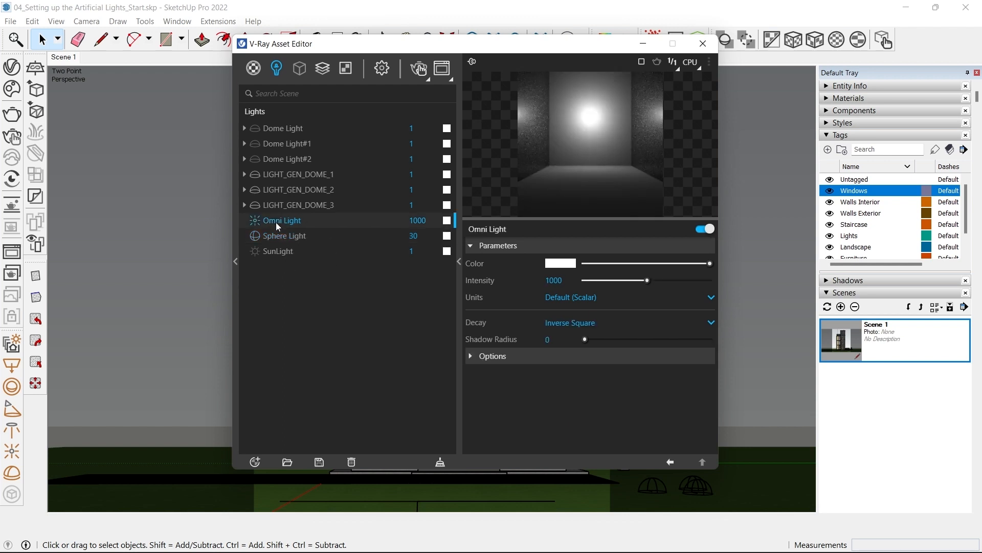
{"action": "left_click", "coordinate": [511, 359]}
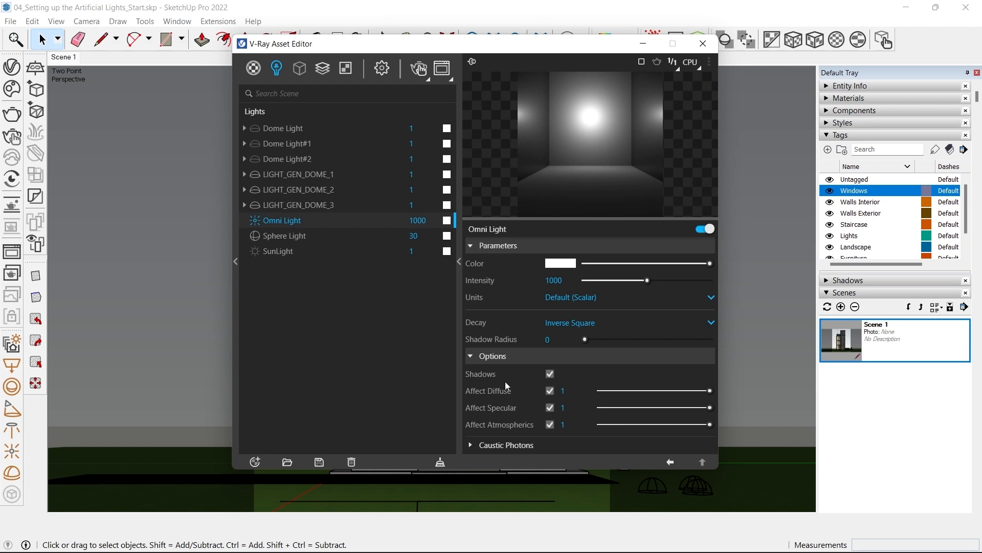
{"action": "left_click", "coordinate": [478, 358]}
{"action": "left_click", "coordinate": [294, 235]}
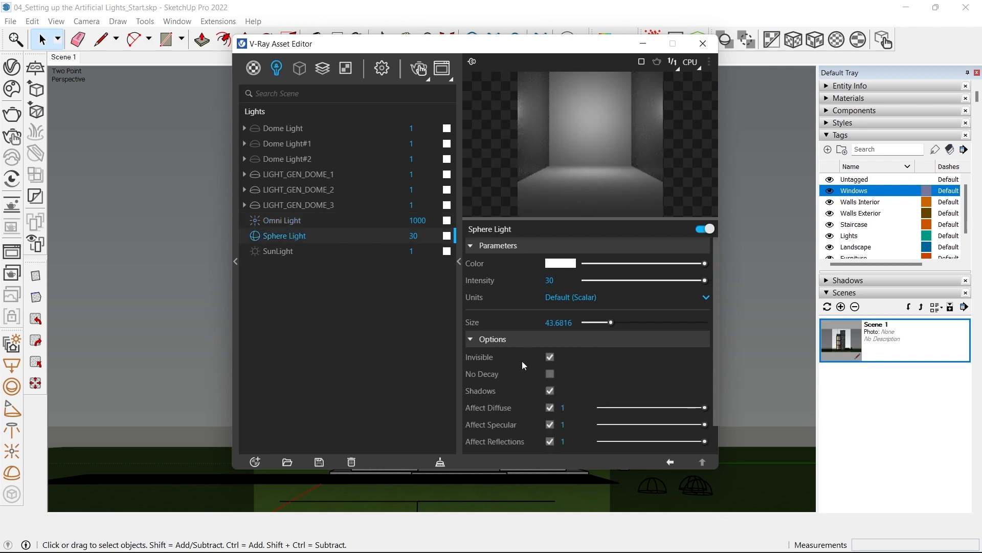
{"action": "left_click", "coordinate": [474, 343]}
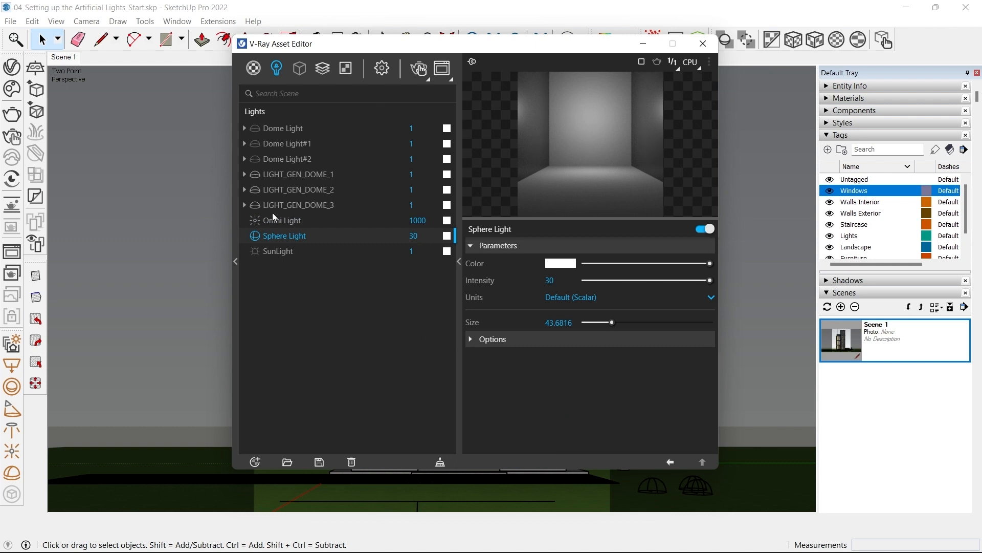
- Set the Light Mix render element to group lights by Group Instances
{"action": "left_click", "coordinate": [321, 70]}
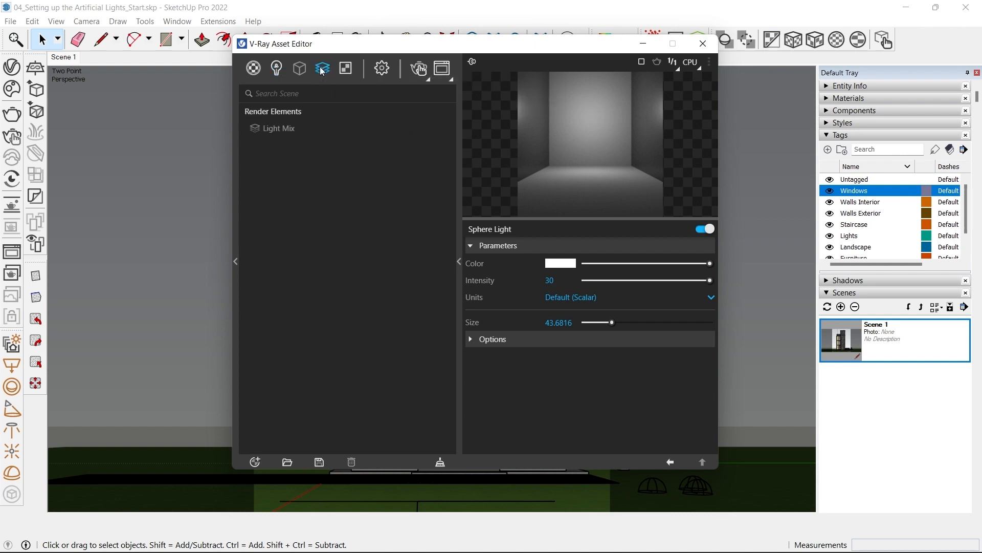
{"action": "left_click", "coordinate": [286, 129]}
{"action": "left_click", "coordinate": [576, 268]}
{"action": "left_click", "coordinate": [581, 298]}
- Check the Sphere Light and Omni Light entries and start an interactive V-Ray render of the Scene 1 view
{"action": "left_click", "coordinate": [276, 68]}
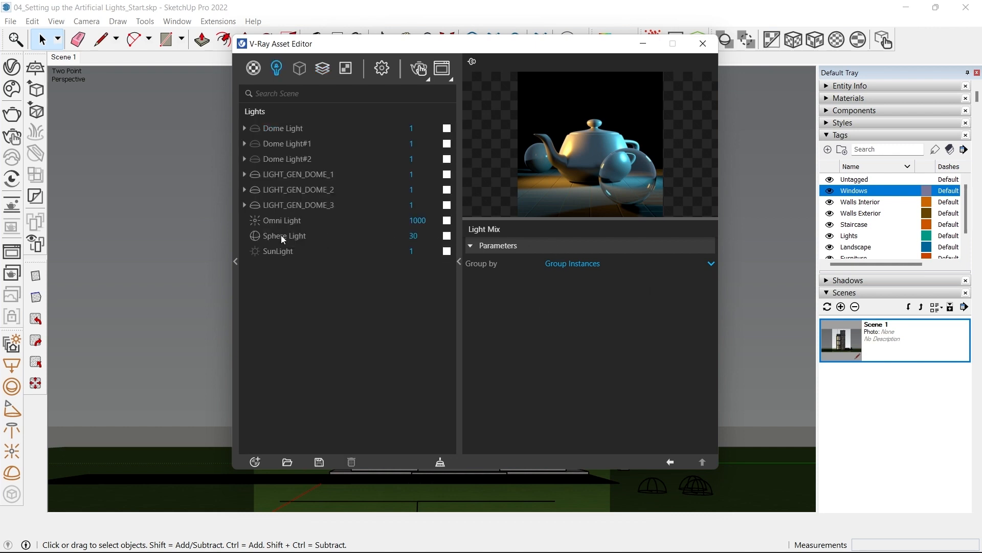
{"action": "left_click", "coordinate": [282, 237]}
{"action": "left_click", "coordinate": [300, 224]}
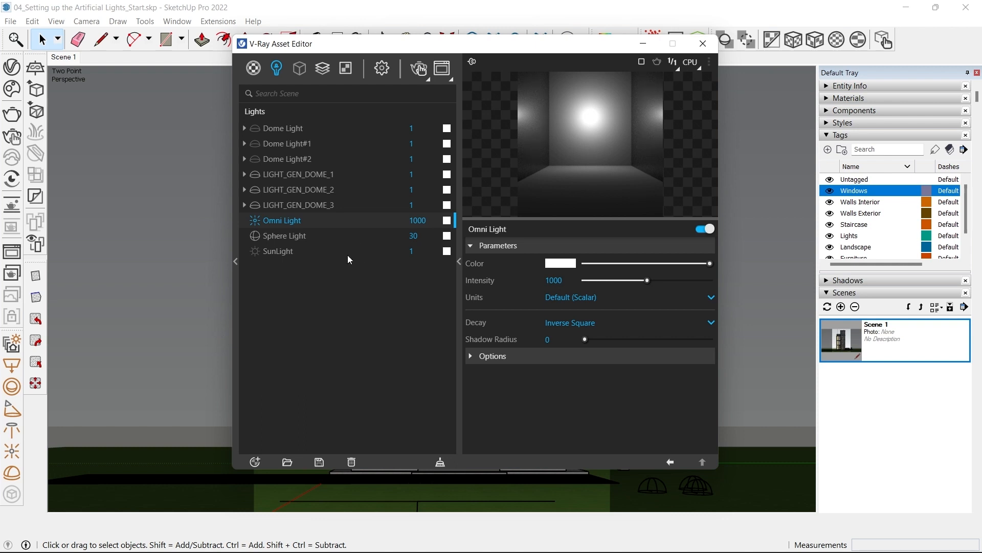
{"action": "left_click", "coordinate": [63, 59]}
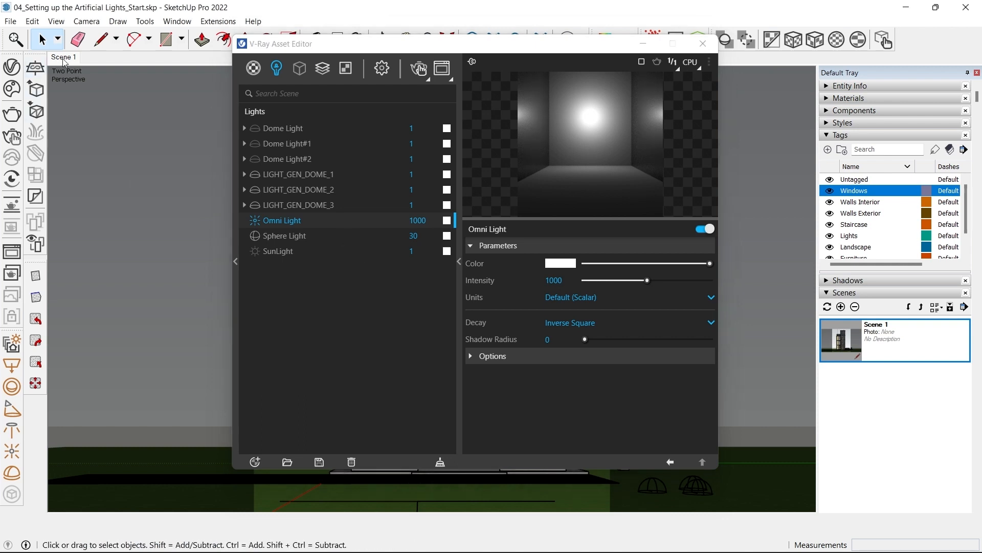
{"action": "left_click", "coordinate": [418, 72]}
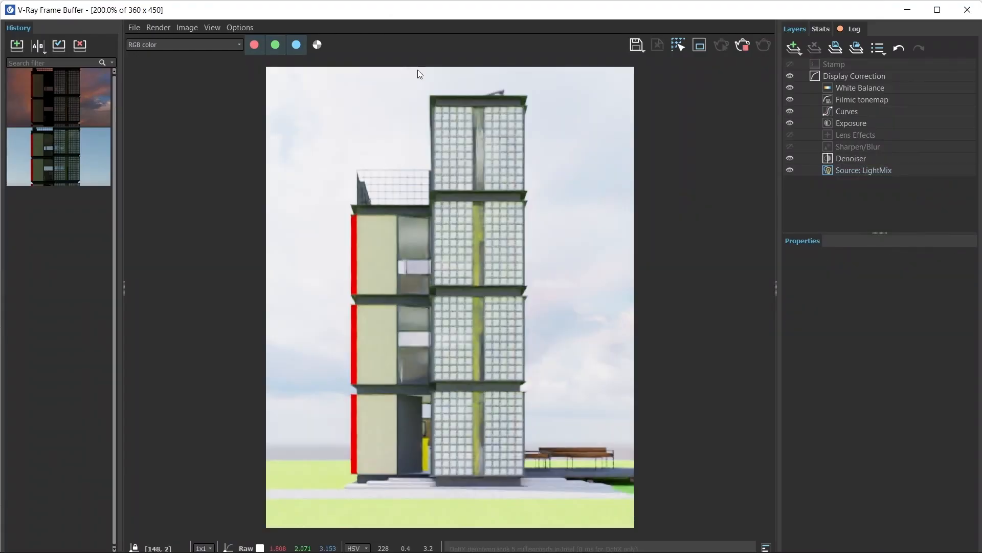
- Open the LightMix source layer's properties to show the controls for each light in the render
{"action": "left_click", "coordinate": [872, 169]}
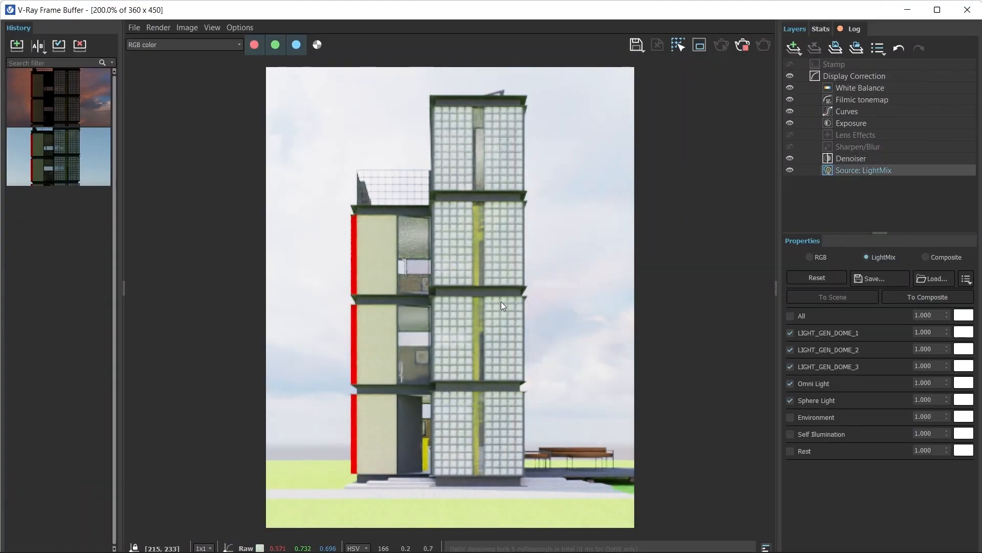
{"action": "scroll", "coordinate": [444, 327], "scroll_direction": "down", "scroll_amount": 1}
{"action": "scroll", "coordinate": [497, 327], "scroll_direction": "up", "scroll_amount": 2}
{"action": "scroll", "coordinate": [509, 324], "scroll_direction": "down", "scroll_amount": 1}
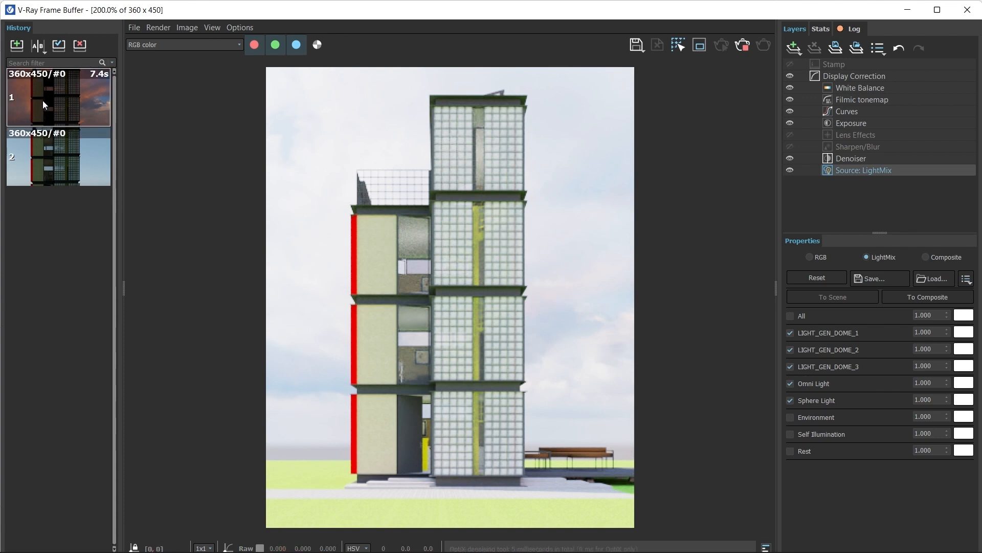
- Stop the interactive render and load the sunset-sky render from the history with its LightMix settings shown
{"action": "left_click", "coordinate": [740, 47]}
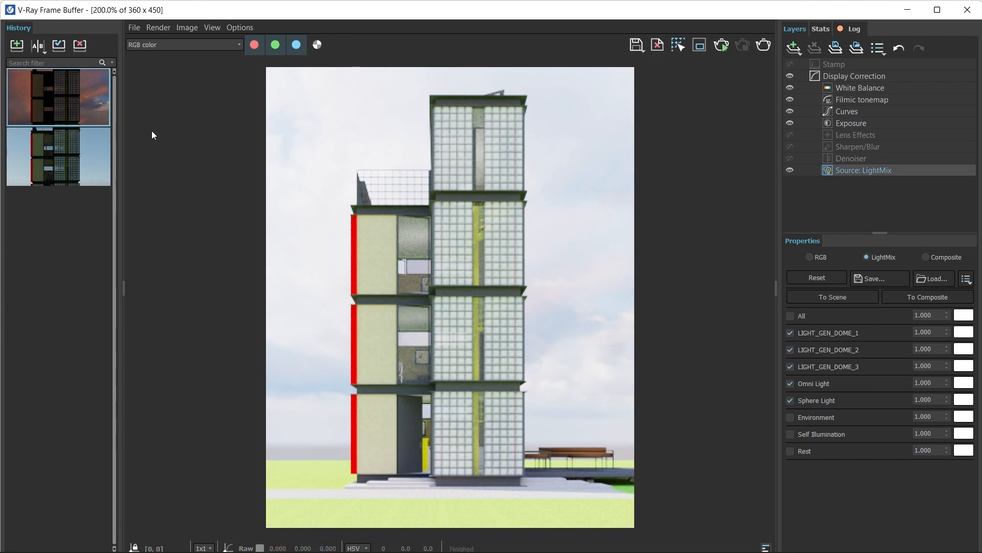
{"action": "double_click", "coordinate": [78, 96]}
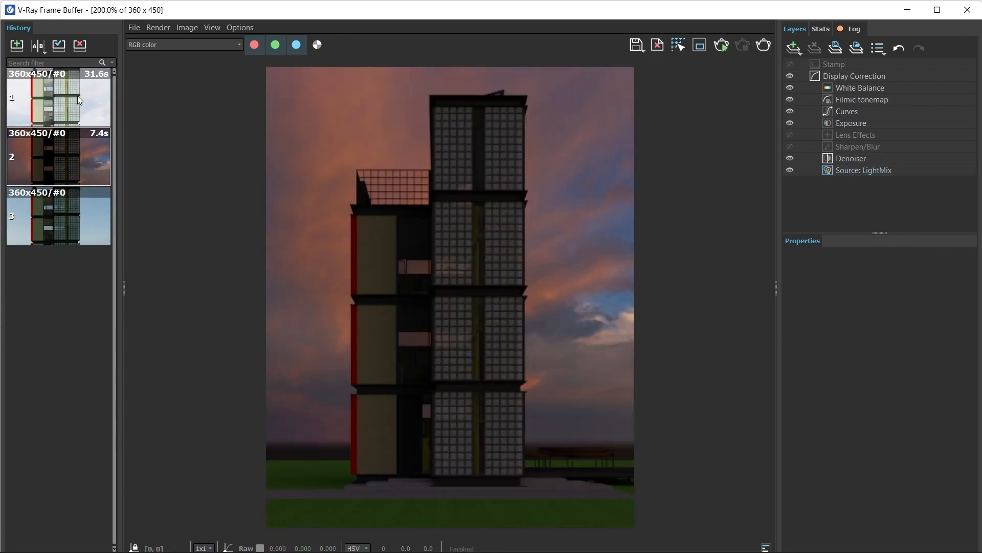
{"action": "left_click", "coordinate": [864, 173]}
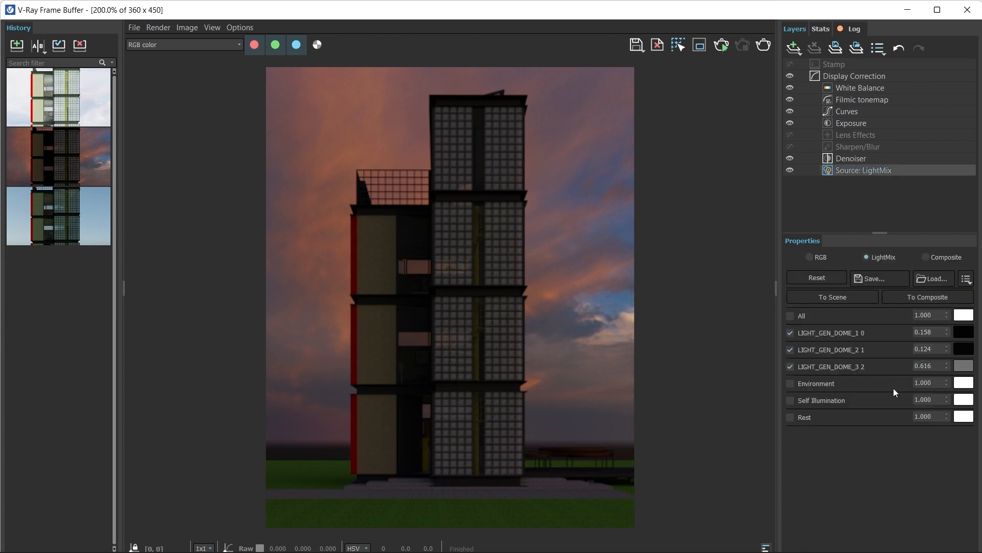
- Save the sunset render's LightMix settings as a preset file named "Light Gen Dome Setting"
{"action": "left_click", "coordinate": [871, 278]}
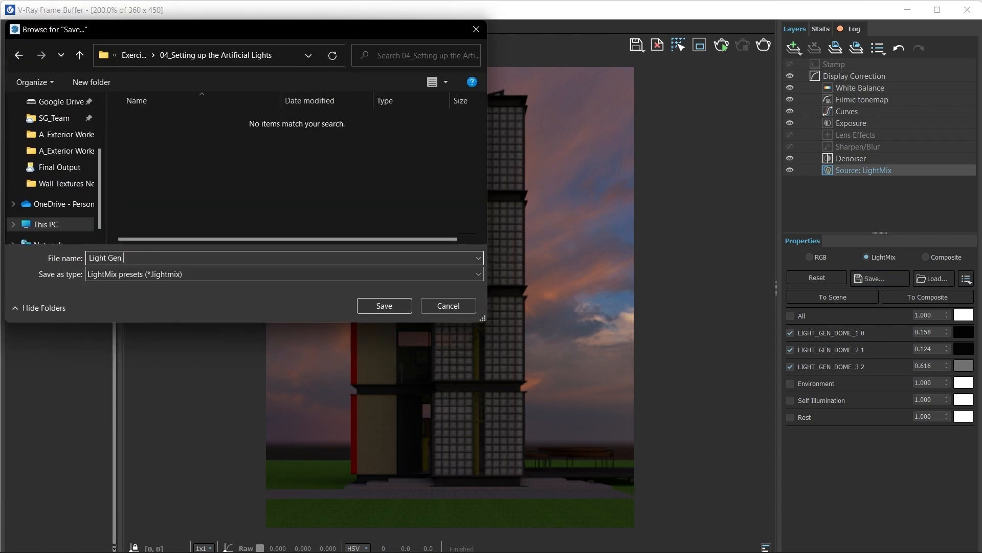
{"action": "key", "text": "Return"}
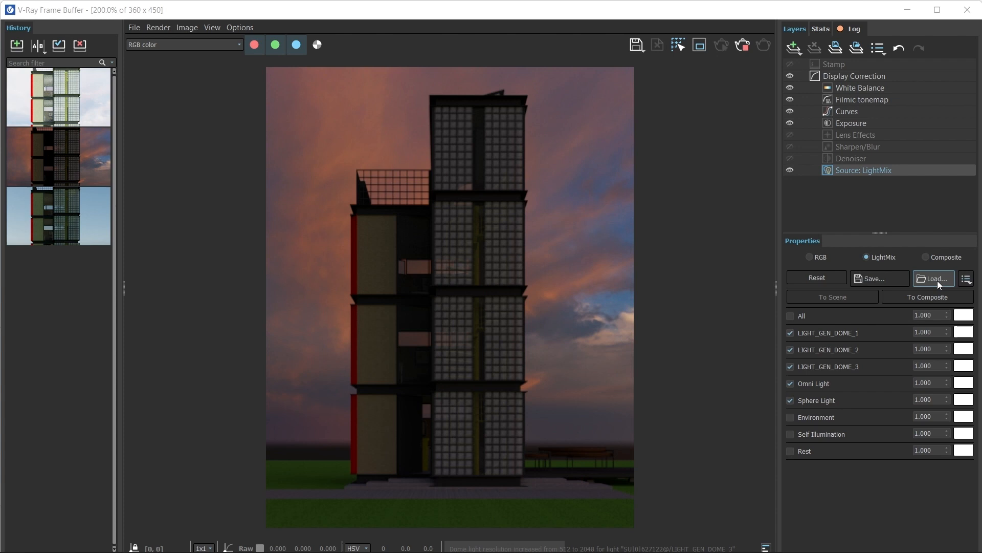
- Try to load the "Light Gen Dome Setting" preset into LightMix while the interactive render is running
{"action": "left_click", "coordinate": [937, 280]}
{"action": "double_click", "coordinate": [169, 121]}
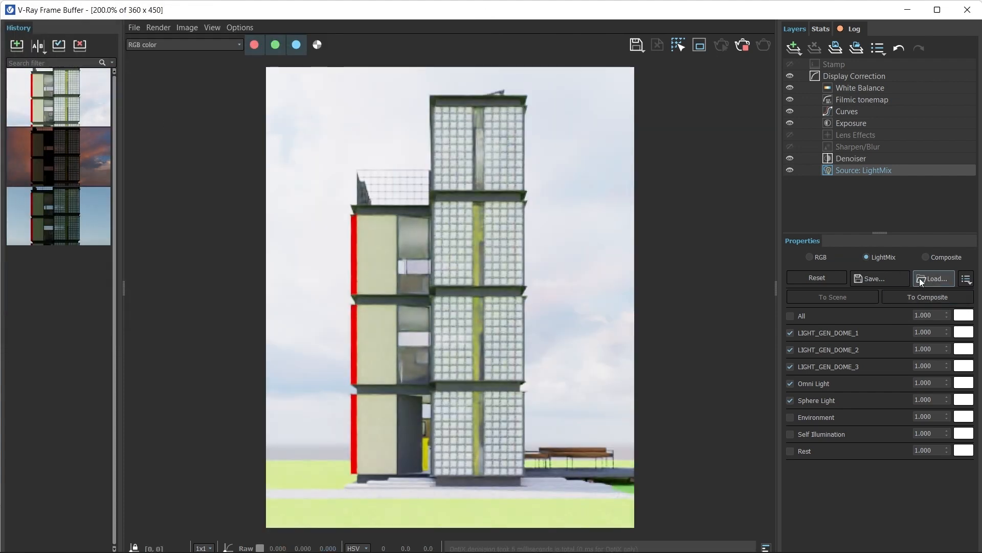
{"action": "left_click", "coordinate": [919, 278]}
{"action": "double_click", "coordinate": [162, 122]}
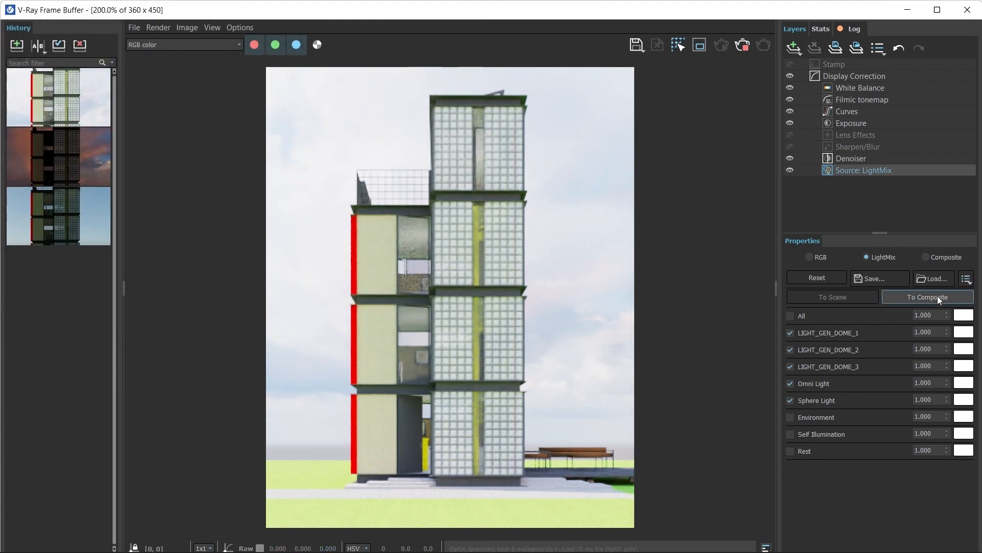
{"action": "left_click", "coordinate": [932, 278]}
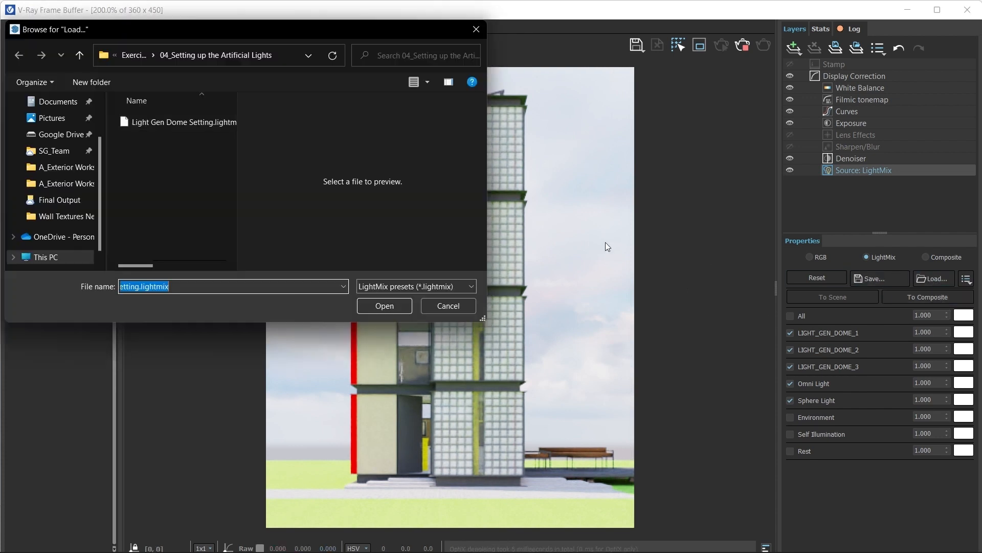
{"action": "key", "text": "Escape"}
{"action": "left_click", "coordinate": [862, 192]}
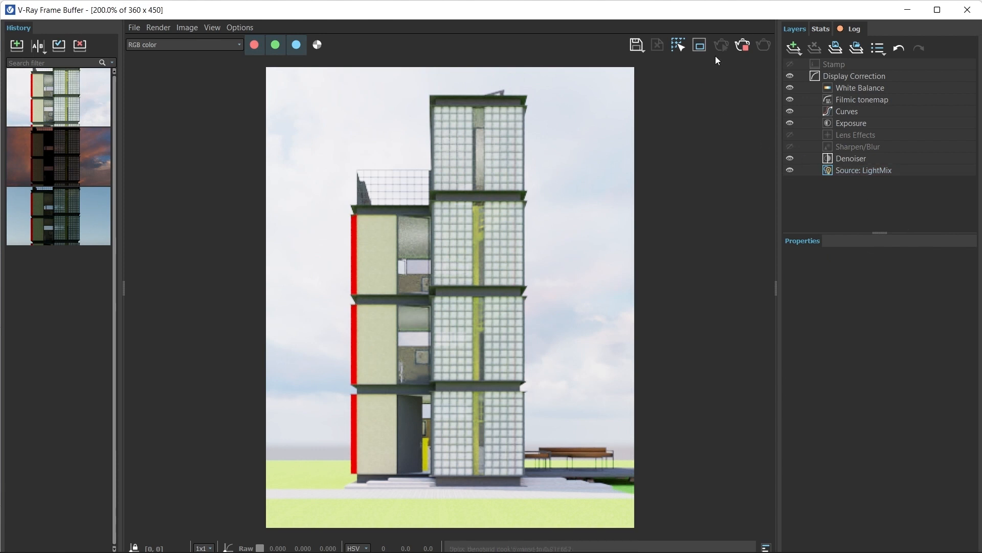
- Stop the interactive render and try to load the "Light Gen Dome Setting" preset into LightMix again
{"action": "left_click", "coordinate": [744, 47]}
{"action": "left_click", "coordinate": [850, 170]}
{"action": "left_click", "coordinate": [934, 280]}
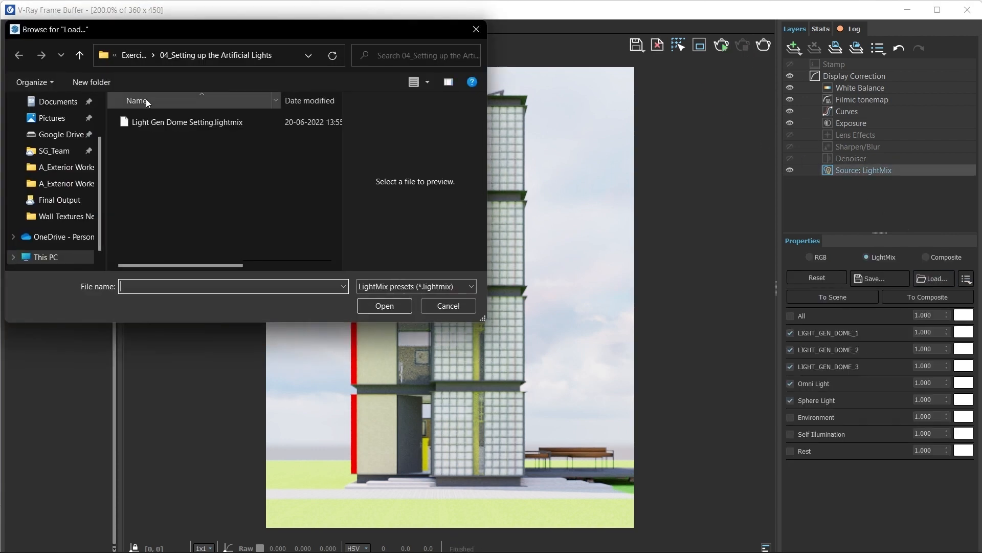
{"action": "double_click", "coordinate": [145, 120]}
{"action": "left_click", "coordinate": [833, 193]}
- Show the sunset render's LightMix settings and delete the bright daytime renders from the history
{"action": "left_click", "coordinate": [855, 171]}
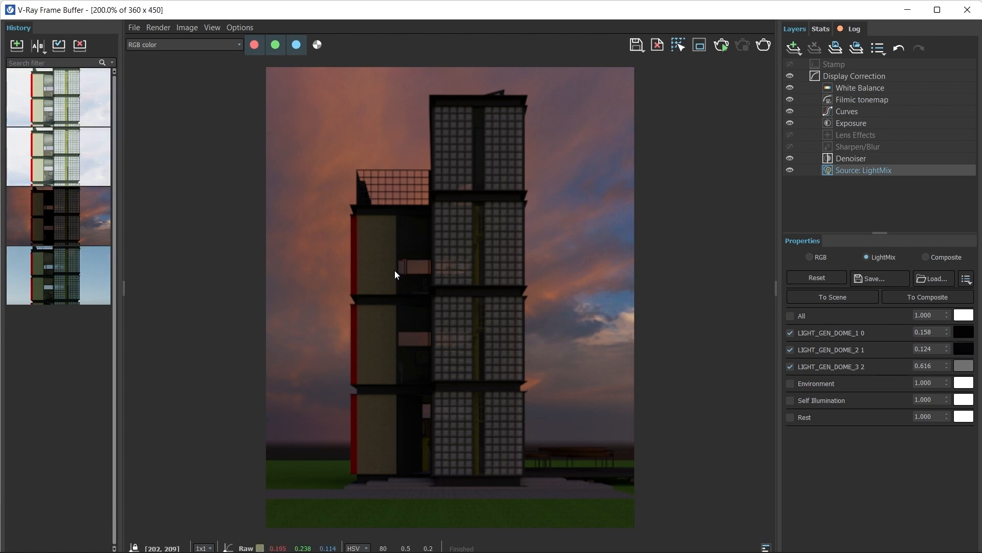
{"action": "right_click", "coordinate": [62, 146]}
{"action": "left_click", "coordinate": [83, 211]}
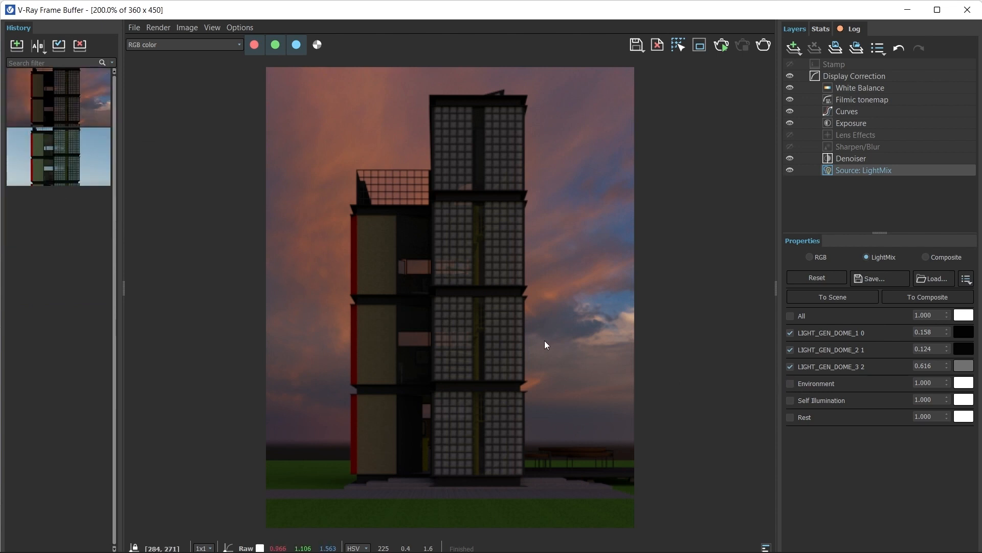
- Capture the LightMix properties as a screenshot, open it in the Greenshot image editor and restore the editor to a small window
{"action": "left_click_drag", "start_coordinate": [751, 228], "coordinate": [978, 453]}
{"action": "left_click", "coordinate": [842, 444]}
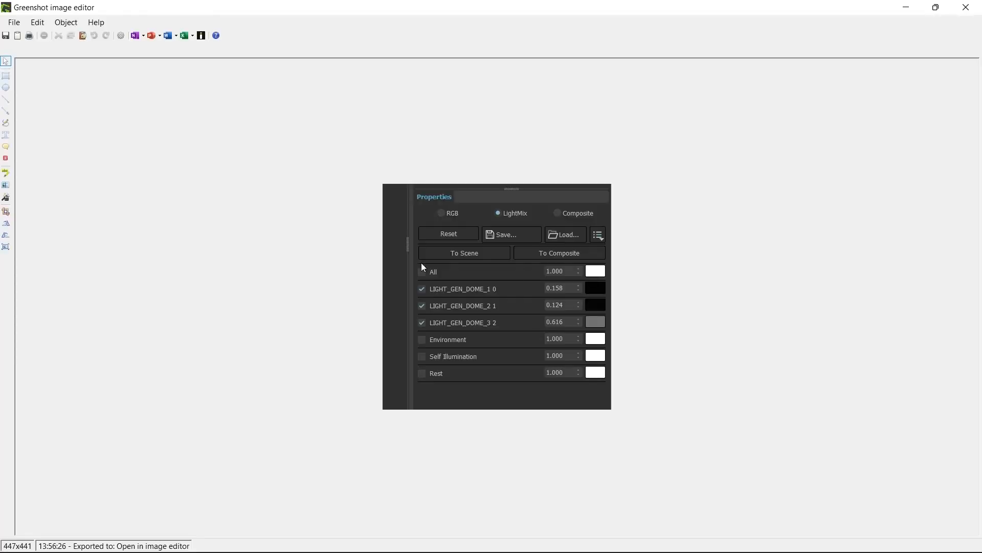
{"action": "double_click", "coordinate": [409, 5]}
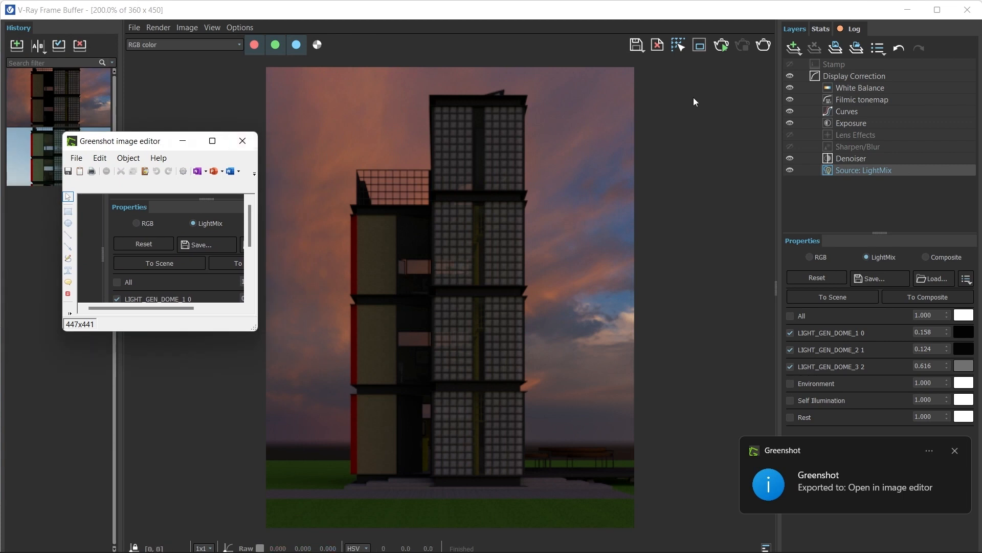
- Start the interactive render, show the LightMix light controls and enlarge the Greenshot window for reference
{"action": "left_click", "coordinate": [725, 51]}
{"action": "left_click", "coordinate": [725, 51]}
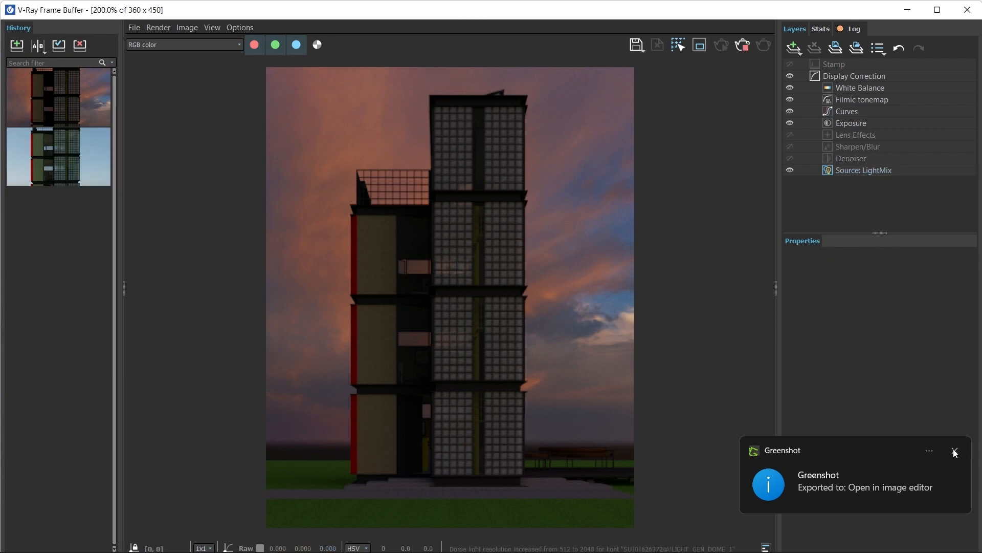
{"action": "left_click", "coordinate": [871, 173]}
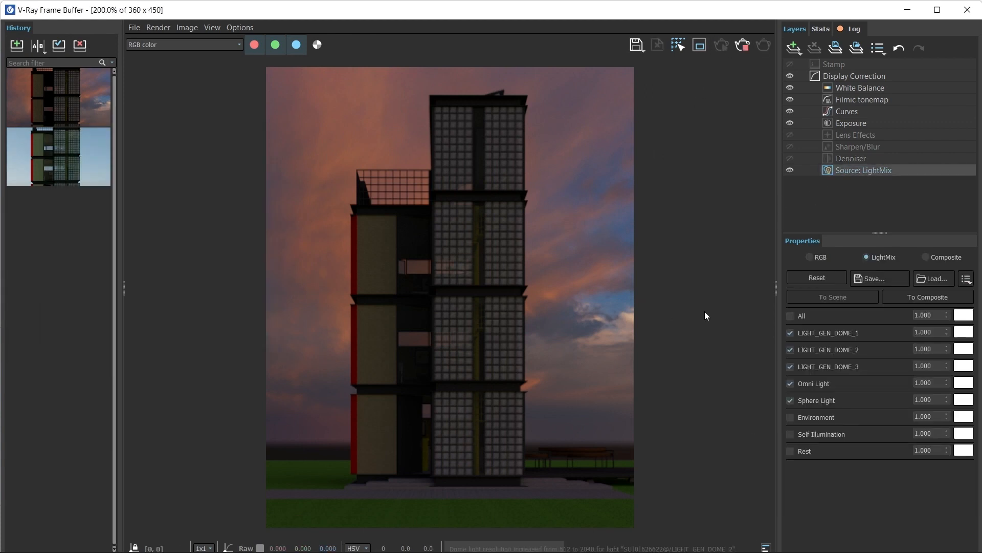
{"action": "left_click_drag", "start_coordinate": [203, 330], "coordinate": [205, 527]}
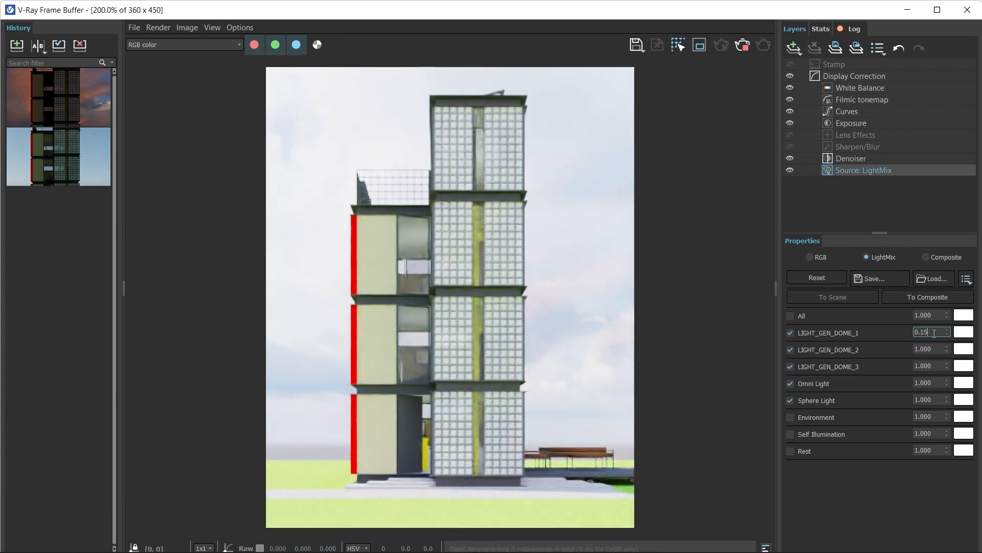
- Set the LightMix intensities of LIGHT_GEN_DOME_1 to 0.158, LIGHT_GEN_DOME_2 to 0.124 and LIGHT_GEN_DOME_3 to 0.616
{"action": "type", "text": "8"}
{"action": "key", "text": "Return"}
{"action": "double_click", "coordinate": [924, 348]}
{"action": "type", "text": "0.124"}
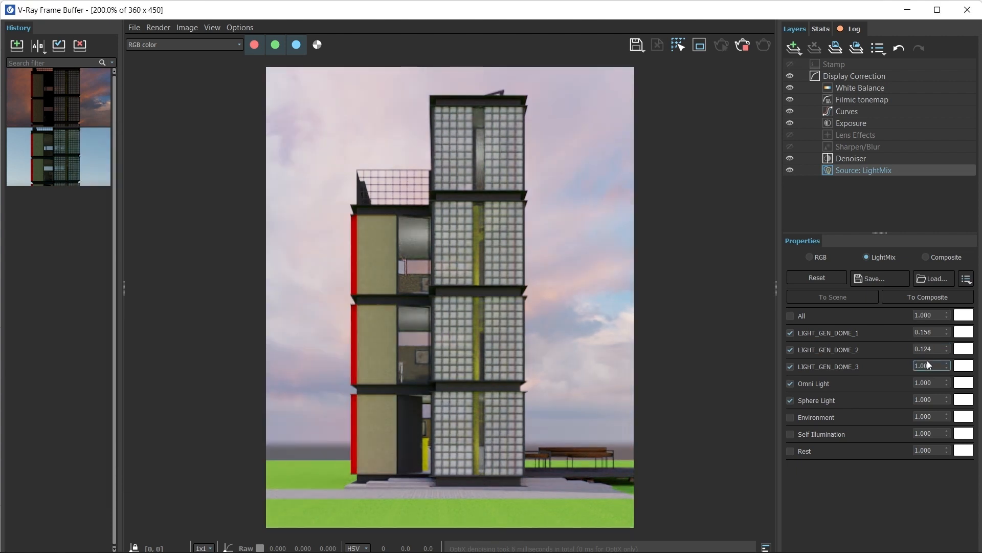
{"action": "key", "text": "Return"}
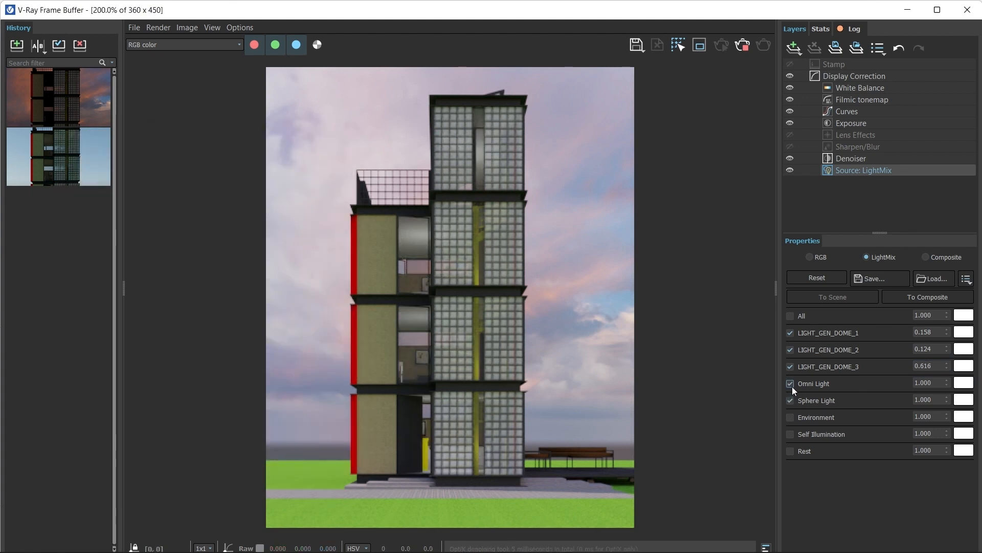
- Enable the All, Environment, Self Illumination and Rest entries in LightMix
{"action": "key", "text": "alt+Tab"}
{"action": "left_click", "coordinate": [790, 417]}
{"action": "left_click", "coordinate": [791, 433]}
{"action": "left_click", "coordinate": [791, 451]}
- Match the dome light colours to the reference screenshot: near-black for LIGHT_GEN_DOME_1 and LIGHT_GEN_DOME_2, grey for LIGHT_GEN_DOME_3
{"action": "key", "text": "alt+Tab"}
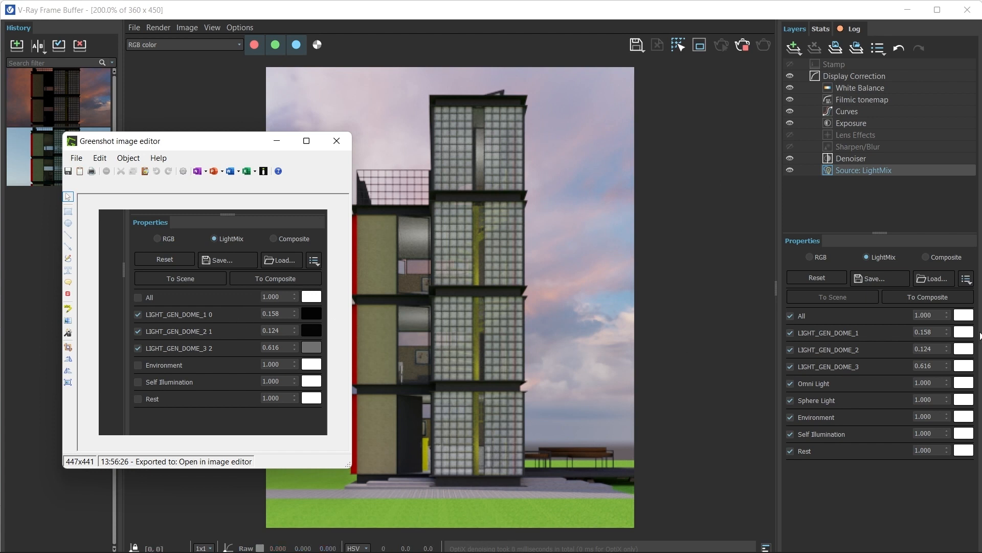
{"action": "left_click", "coordinate": [964, 332]}
{"action": "left_click_drag", "start_coordinate": [665, 241], "coordinate": [634, 211]}
{"action": "left_click", "coordinate": [893, 320]}
{"action": "left_click", "coordinate": [964, 349]}
{"action": "left_click", "coordinate": [658, 267]}
{"action": "left_click", "coordinate": [893, 337]}
{"action": "left_click", "coordinate": [964, 365]}
{"action": "left_click", "coordinate": [893, 353]}
- Give the Sphere Light a warm colour temperature of 3203 K and the Omni Light one of 3132 K
{"action": "scroll", "coordinate": [410, 301], "scroll_direction": "up", "scroll_amount": 2}
{"action": "scroll", "coordinate": [395, 268], "scroll_direction": "down", "scroll_amount": 3}
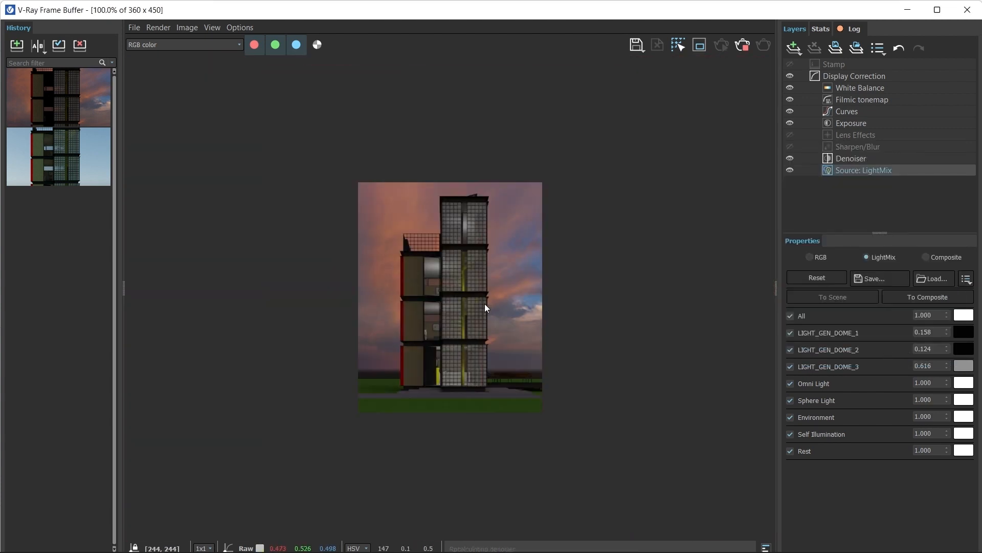
{"action": "scroll", "coordinate": [483, 287], "scroll_direction": "up", "scroll_amount": 2}
{"action": "scroll", "coordinate": [424, 279], "scroll_direction": "up", "scroll_amount": 2}
{"action": "scroll", "coordinate": [428, 318], "scroll_direction": "down", "scroll_amount": 3}
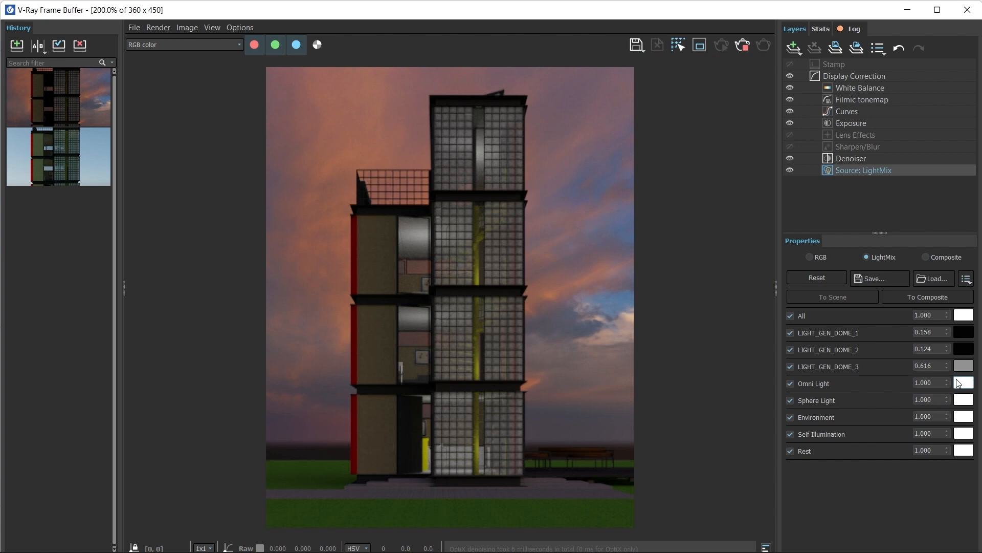
{"action": "left_click", "coordinate": [962, 401]}
{"action": "left_click", "coordinate": [879, 330]}
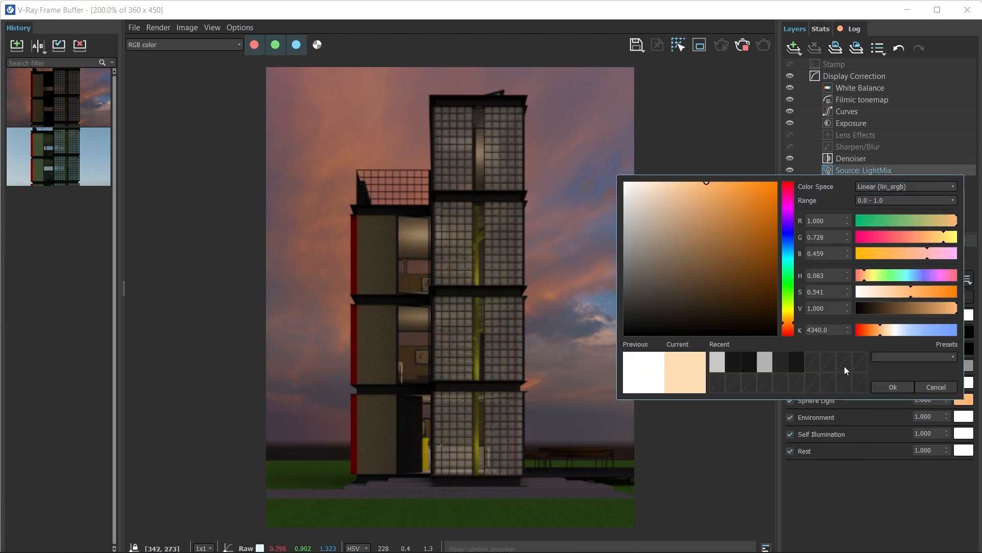
{"action": "left_click", "coordinate": [876, 330]}
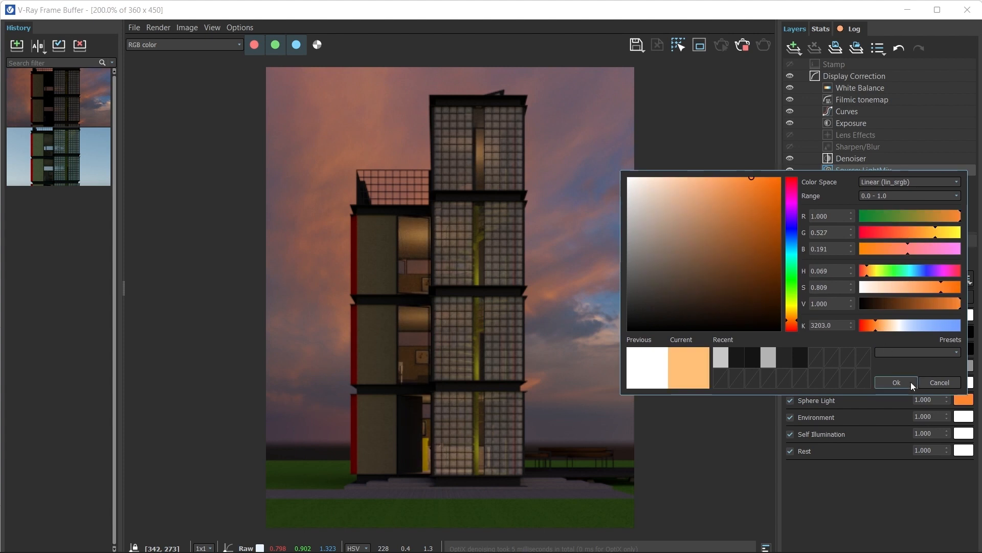
{"action": "left_click", "coordinate": [910, 382]}
{"action": "left_click", "coordinate": [963, 384]}
{"action": "left_click", "coordinate": [871, 314]}
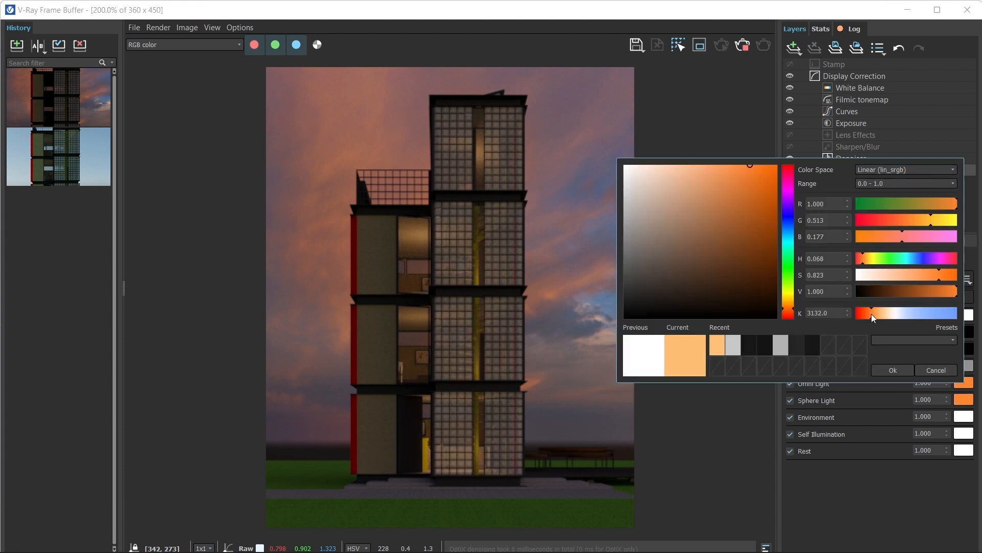
{"action": "left_click", "coordinate": [893, 368]}
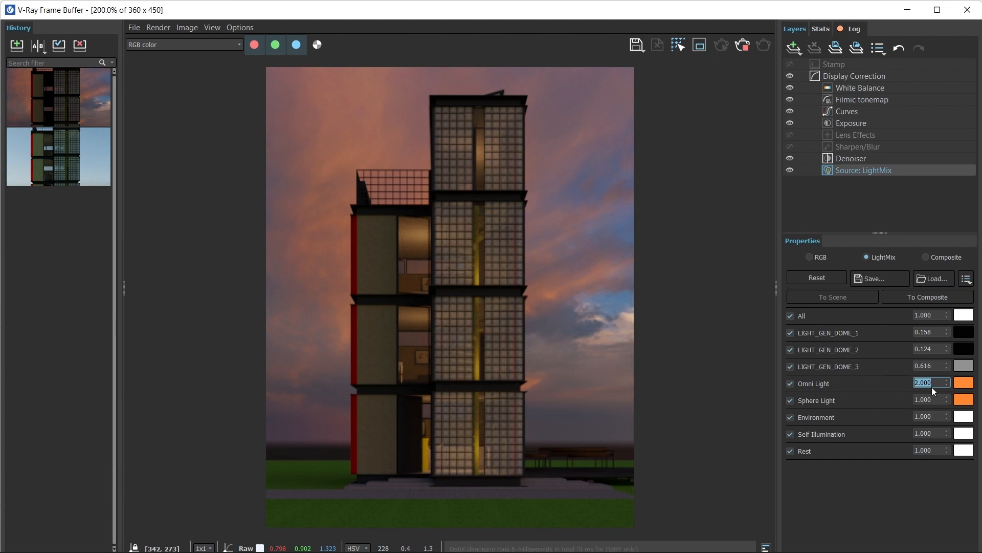
- Set the LightMix intensity of the Omni Light to 3 and of the Sphere Light to 4
{"action": "type", "text": "3"}
{"action": "key", "text": "Tab"}
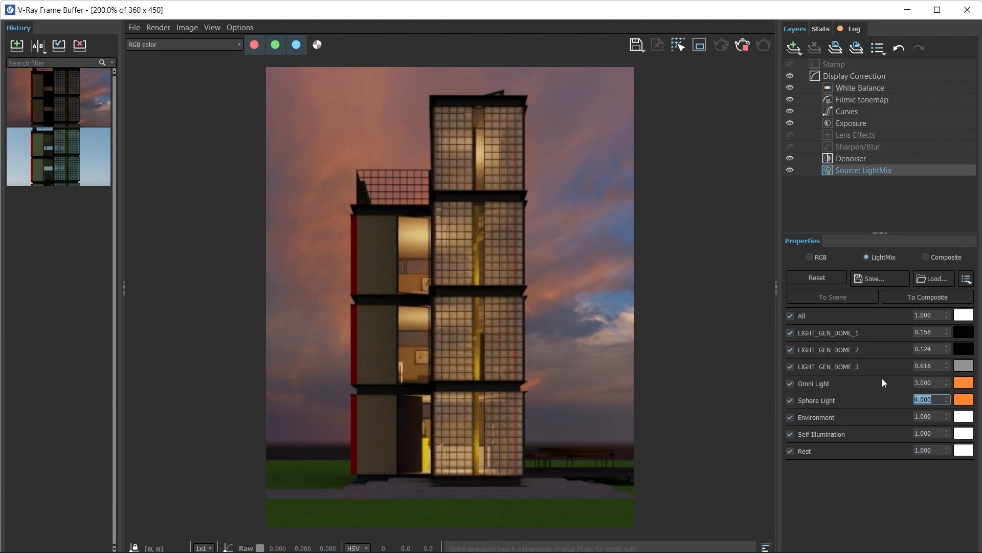
{"action": "type", "text": "4"}
{"action": "key", "text": "Return"}
- Set the Sphere Light's colour temperature to 3630 K and match the Omni Light's colour to it
{"action": "left_click", "coordinate": [962, 400]}
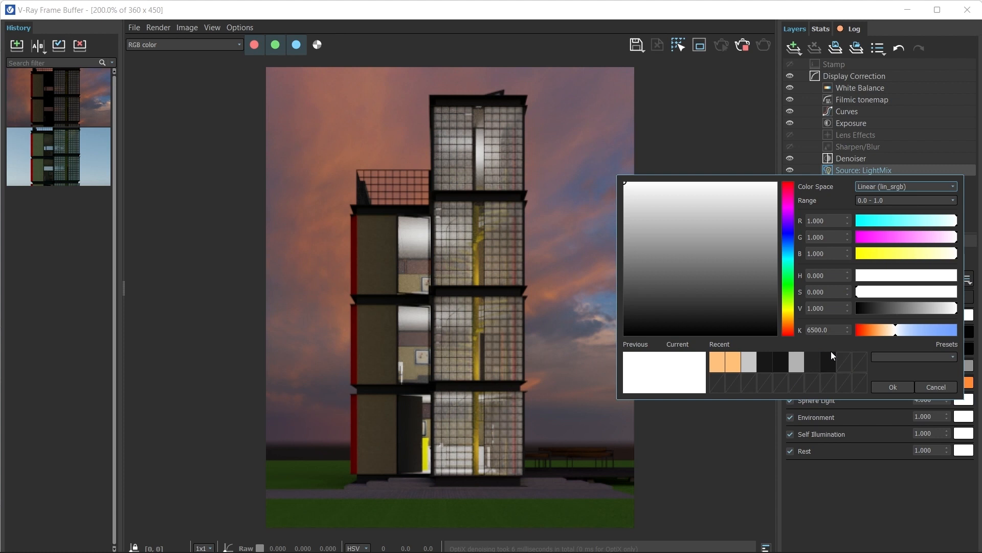
{"action": "left_click", "coordinate": [877, 331]}
{"action": "left_click", "coordinate": [875, 333]}
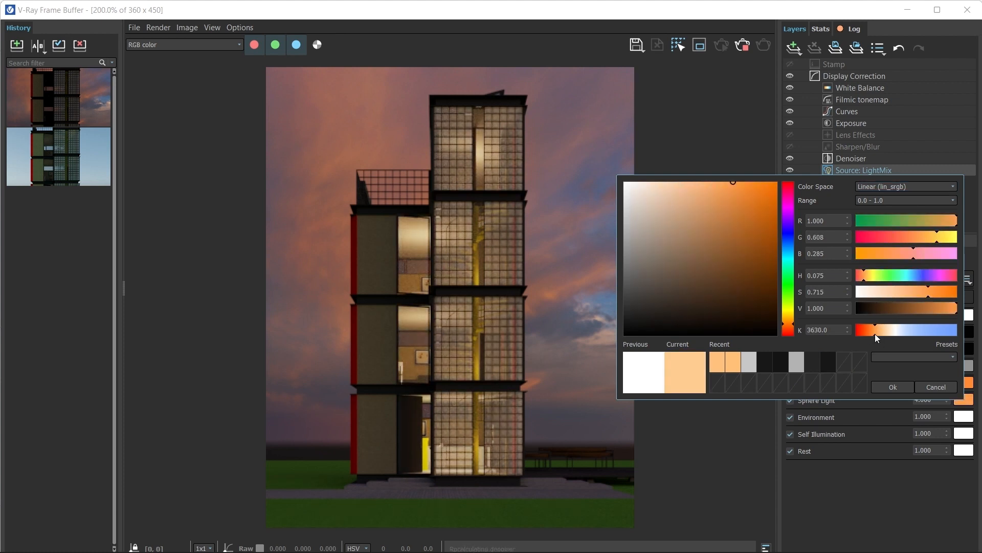
{"action": "left_click", "coordinate": [893, 387]}
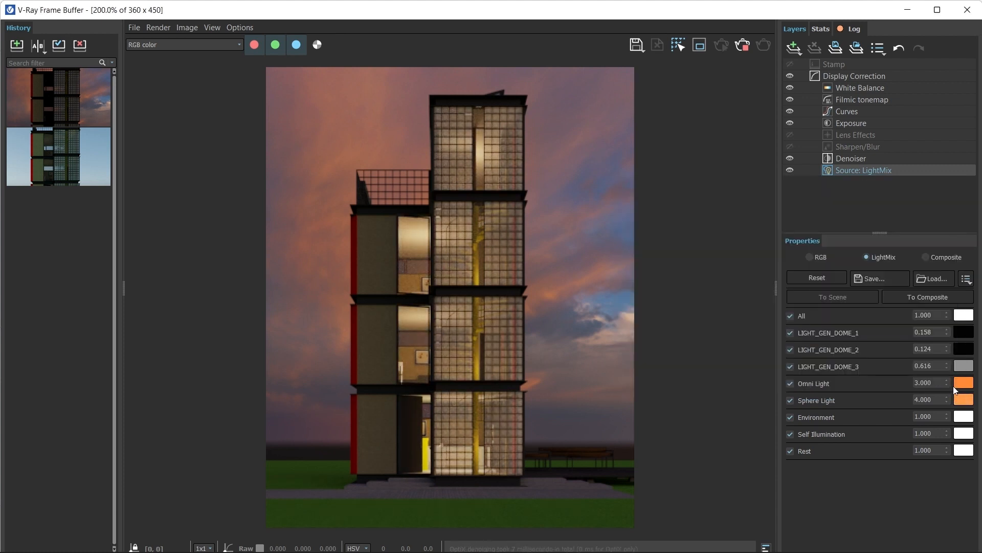
{"action": "left_click", "coordinate": [957, 385]}
{"action": "left_click_drag", "start_coordinate": [828, 312], "coordinate": [802, 317]}
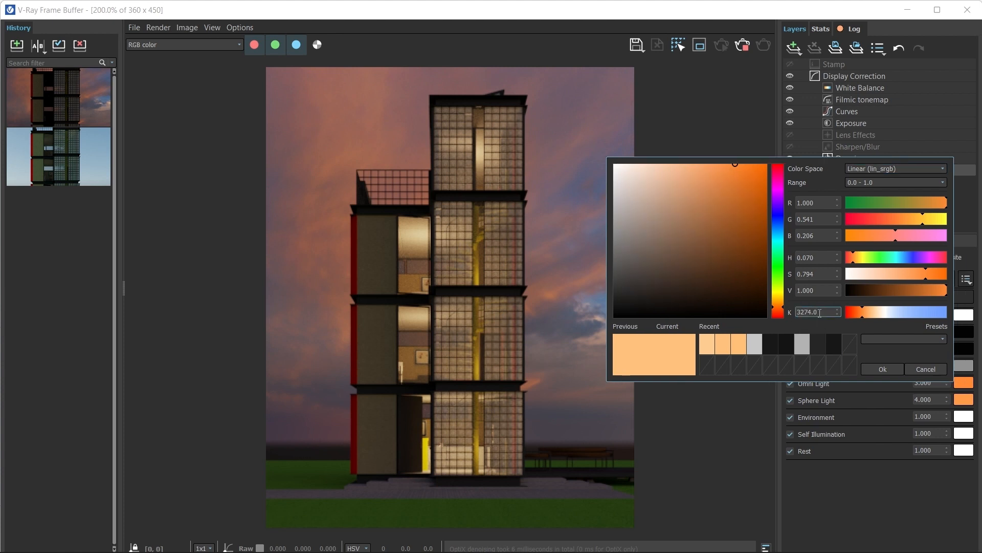
{"action": "left_click", "coordinate": [883, 370]}
- Inspect the lit interiors up close and save the current render to the history
{"action": "scroll", "coordinate": [407, 378], "scroll_direction": "up", "scroll_amount": 1}
{"action": "scroll", "coordinate": [430, 381], "scroll_direction": "down", "scroll_amount": 1}
{"action": "scroll", "coordinate": [413, 251], "scroll_direction": "up", "scroll_amount": 1}
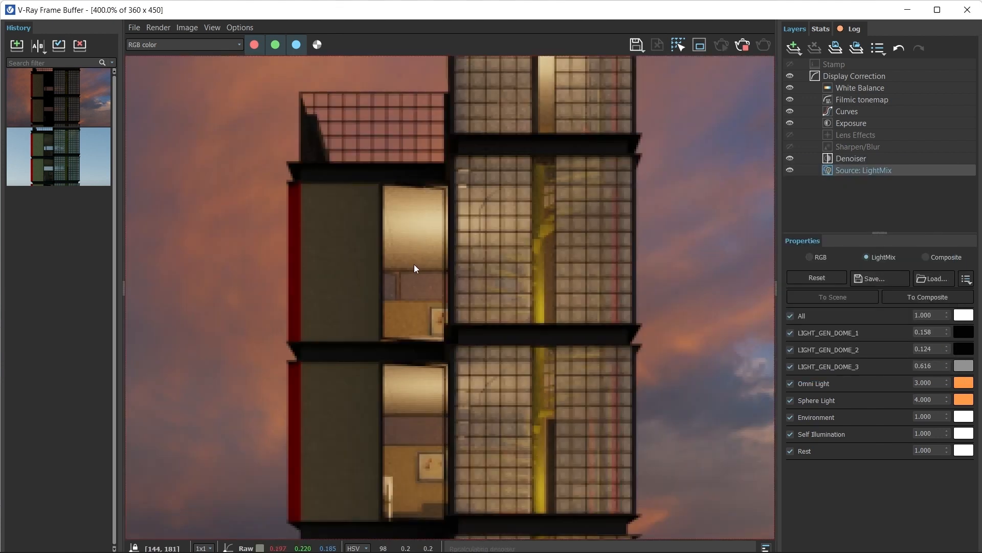
{"action": "scroll", "coordinate": [445, 271], "scroll_direction": "down", "scroll_amount": 1}
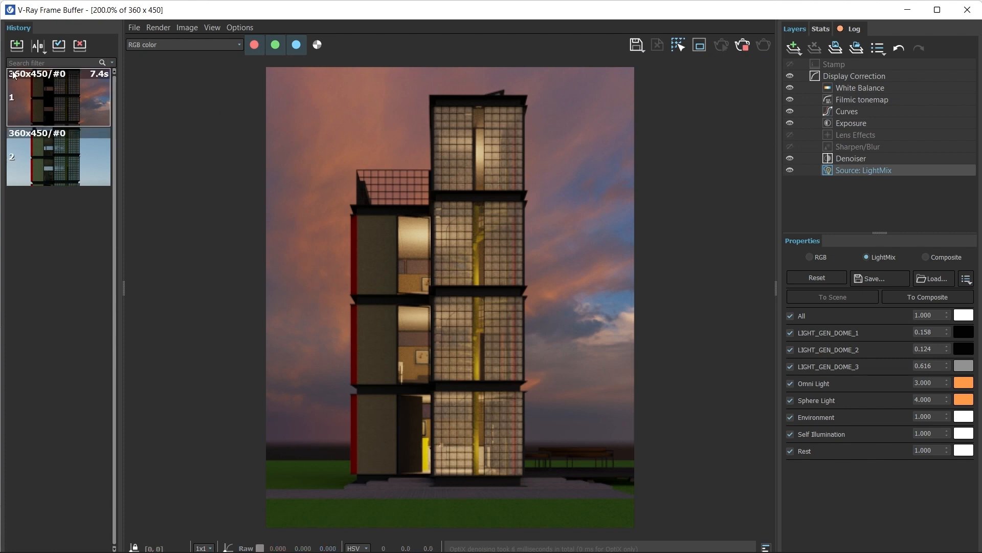
{"action": "left_click", "coordinate": [17, 47]}
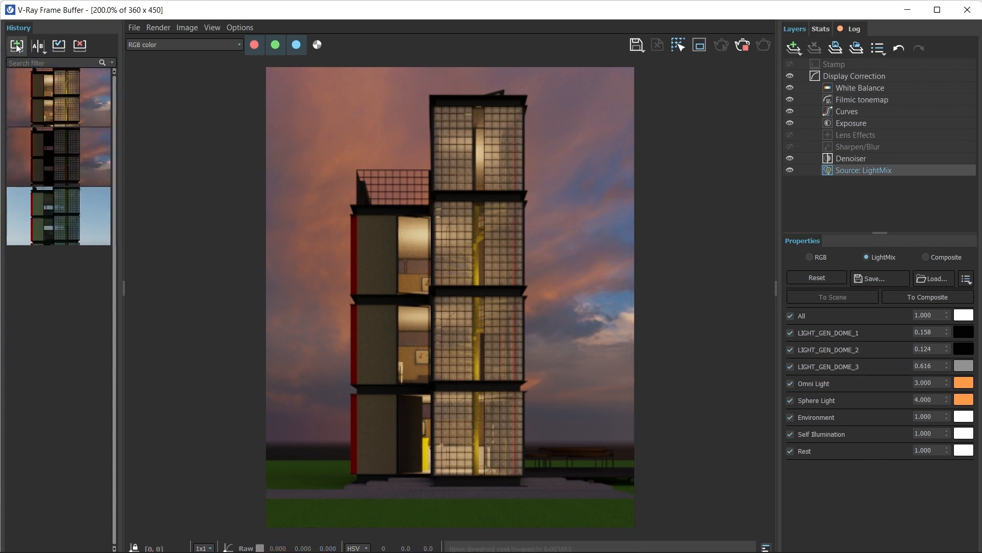
- Compare the artificially lit render with the earlier unlit sunset render in an A/B split view
{"action": "left_click", "coordinate": [38, 47]}
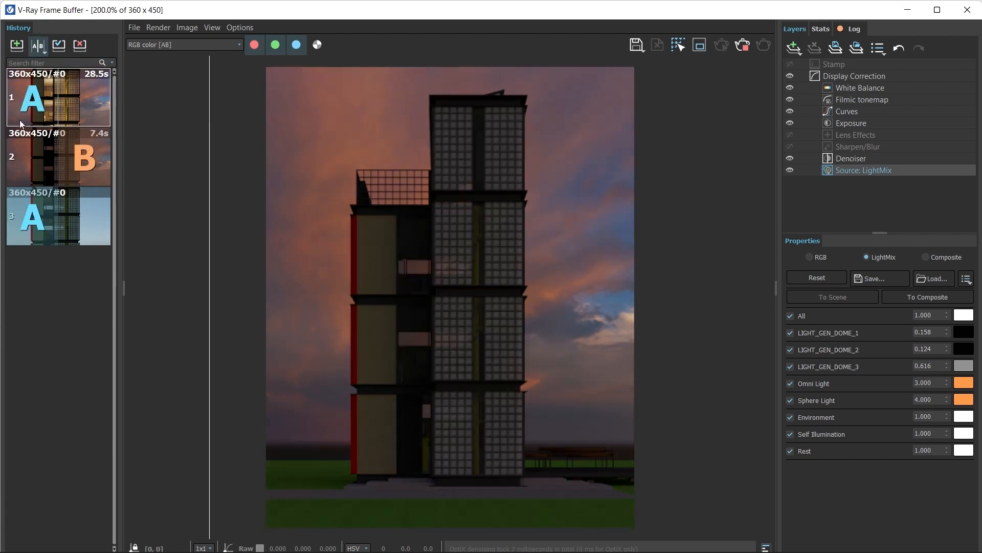
{"action": "left_click", "coordinate": [34, 153]}
{"action": "left_click", "coordinate": [85, 105]}
{"action": "left_click_drag", "start_coordinate": [209, 244], "coordinate": [174, 225]}
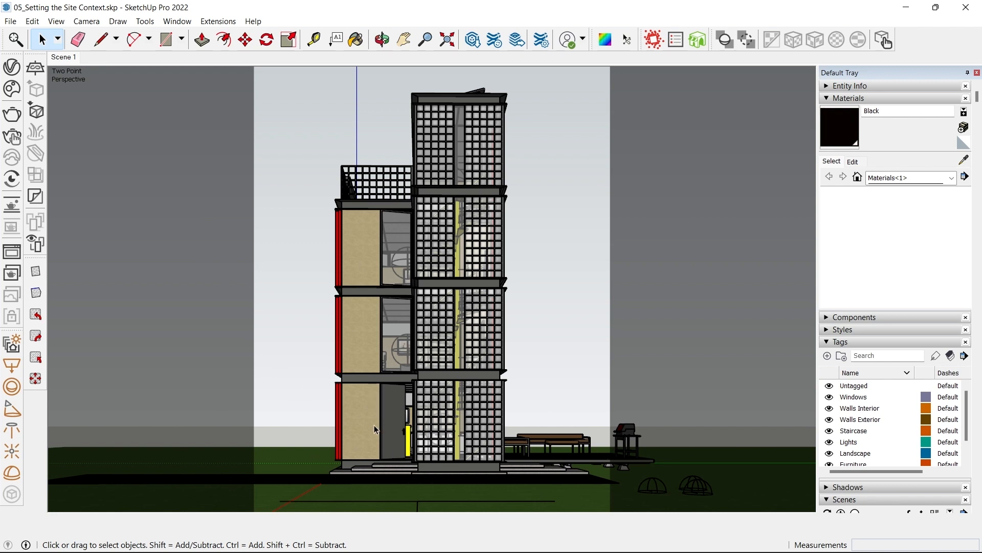
- Switch to an elevated corner view of the house and site in SketchUp and open the Chaos Cosmos browser
{"action": "middle_click_drag", "start_coordinate": [561, 247], "coordinate": [156, 233]}
{"action": "scroll", "coordinate": [156, 229], "scroll_direction": "down", "scroll_amount": 1}
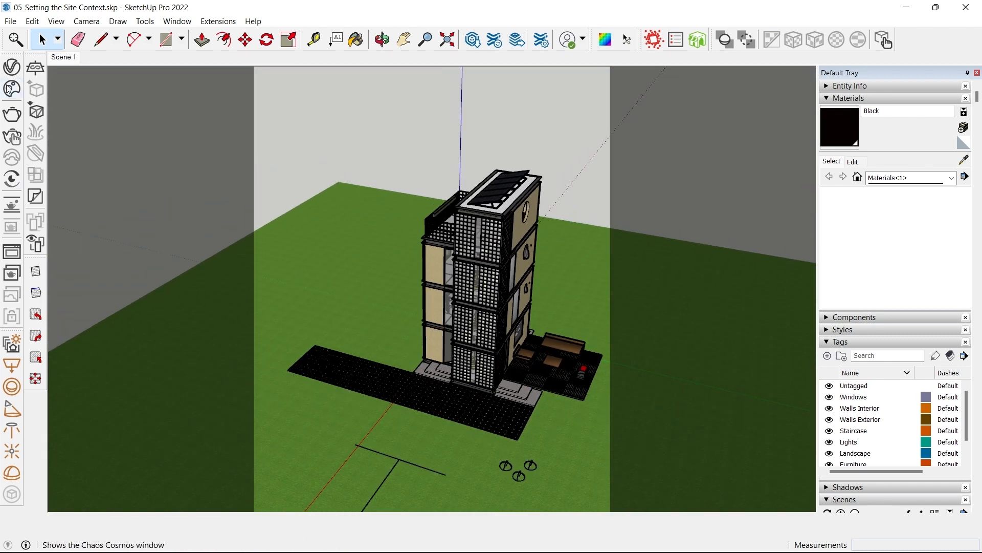
{"action": "left_click", "coordinate": [7, 86]}
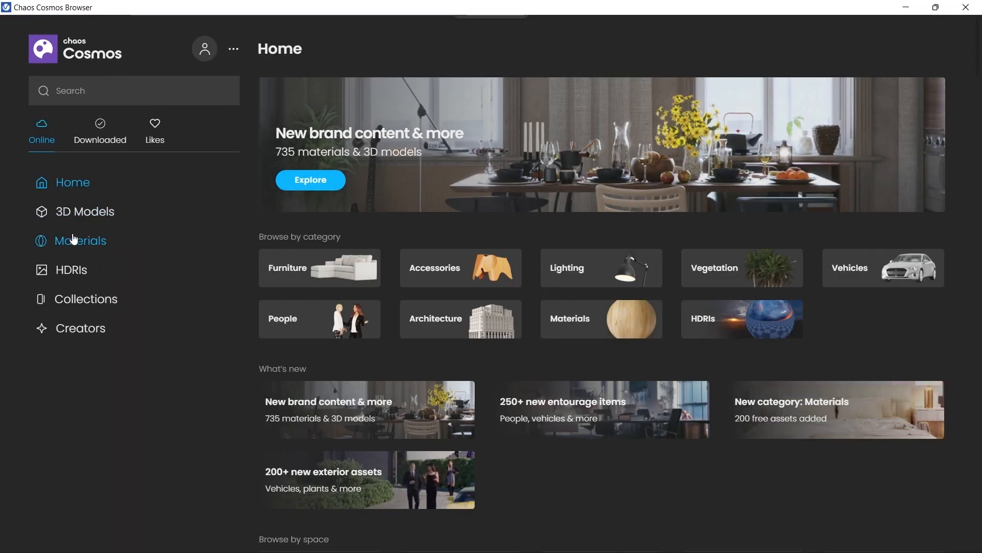
- Import the Persian Ironwood 003 tree from the Cosmos vegetation library and place it on the lawn behind the house
{"action": "left_click", "coordinate": [82, 219]}
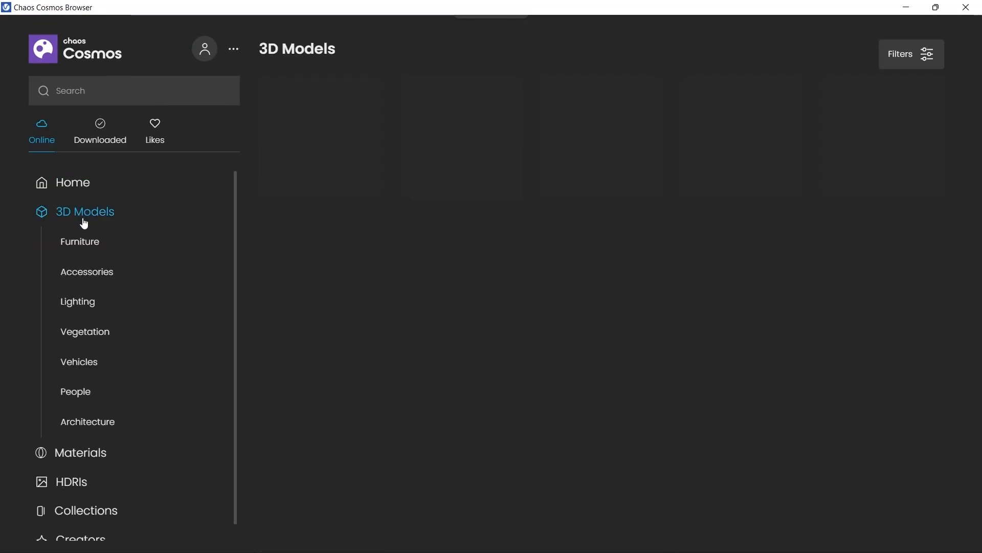
{"action": "left_click", "coordinate": [86, 342]}
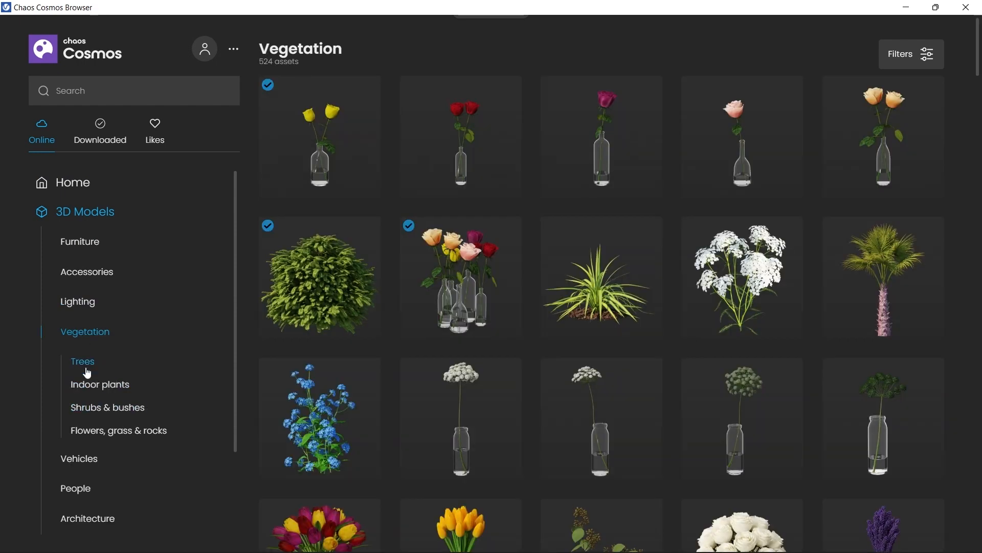
{"action": "left_click", "coordinate": [85, 364]}
{"action": "scroll", "coordinate": [515, 338], "scroll_direction": "down", "scroll_amount": 5}
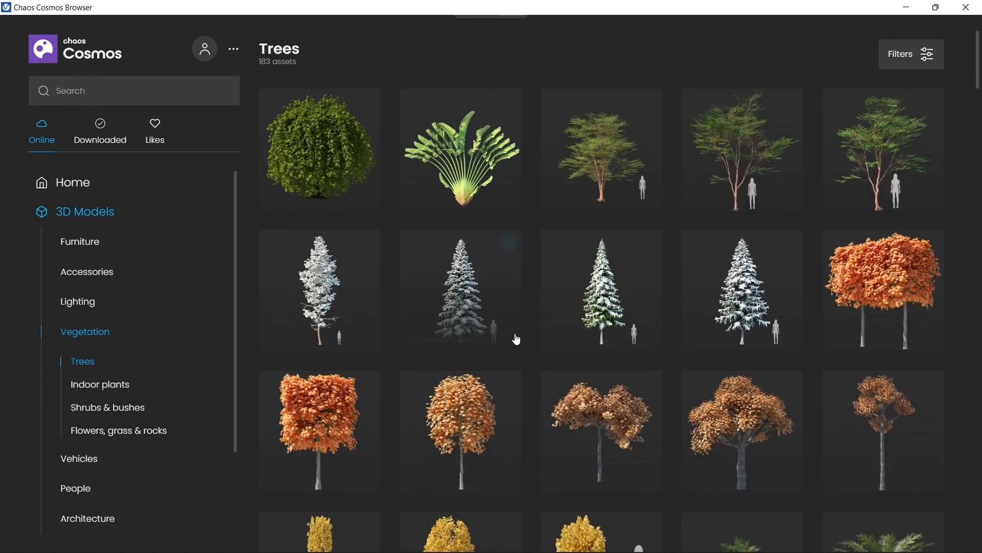
{"action": "scroll", "coordinate": [507, 382], "scroll_direction": "down", "scroll_amount": 7}
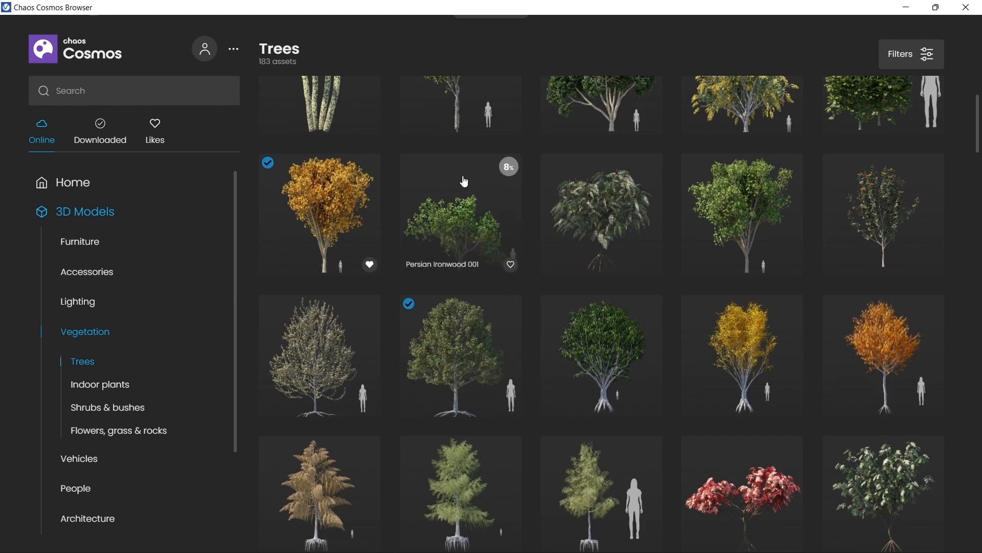
{"action": "mouse_move", "coordinate": [370, 174]}
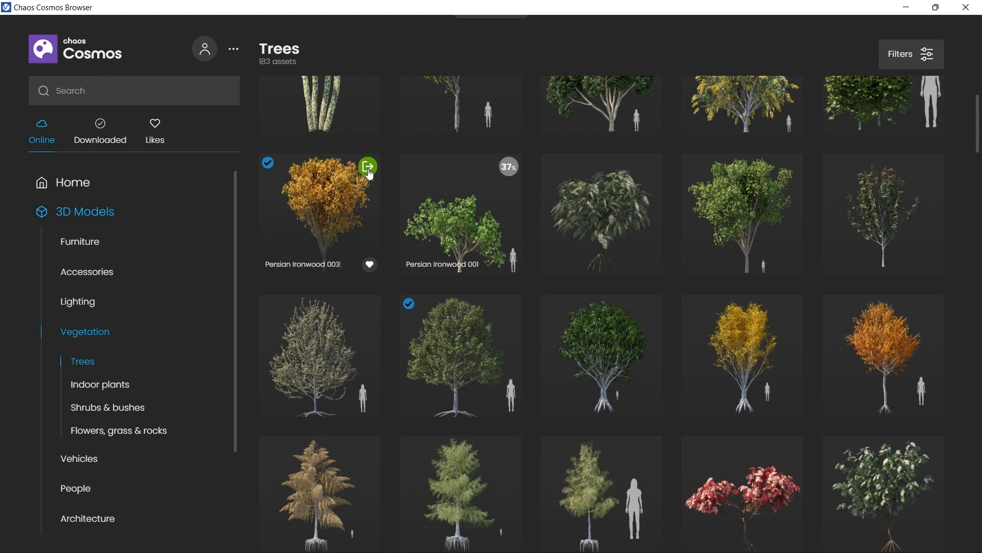
{"action": "left_click", "coordinate": [369, 168]}
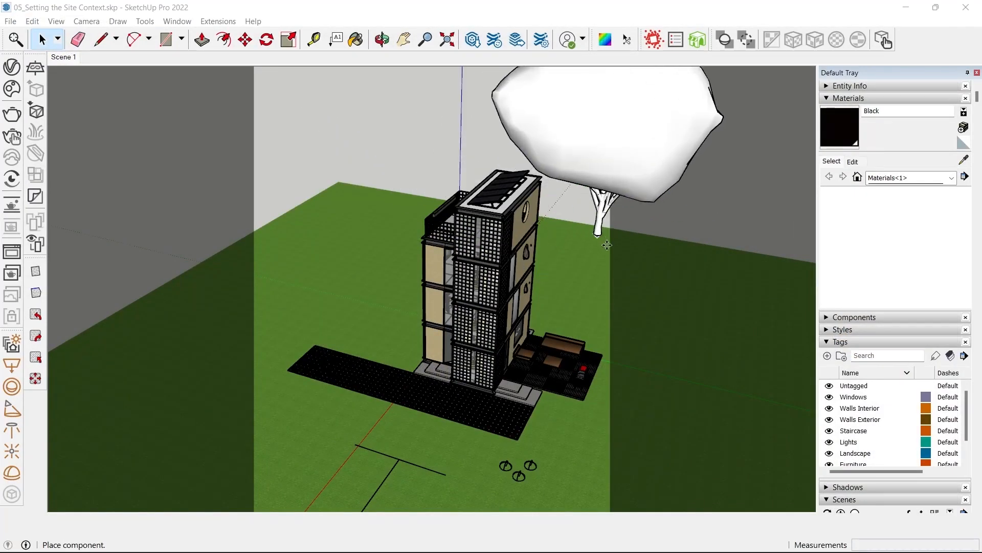
{"action": "middle_click_drag", "start_coordinate": [661, 306], "coordinate": [620, 286]}
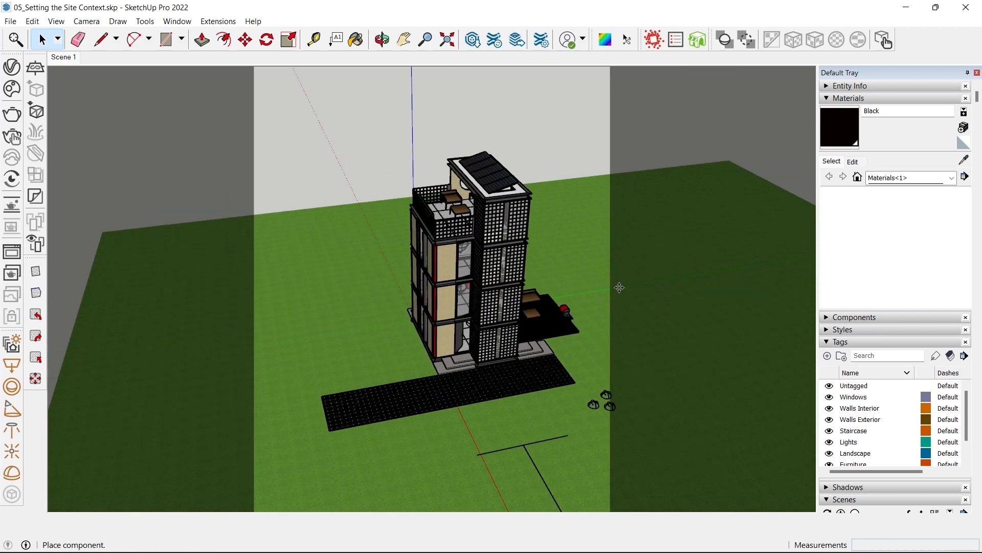
{"action": "middle_click_drag", "start_coordinate": [462, 281], "coordinate": [358, 358]}
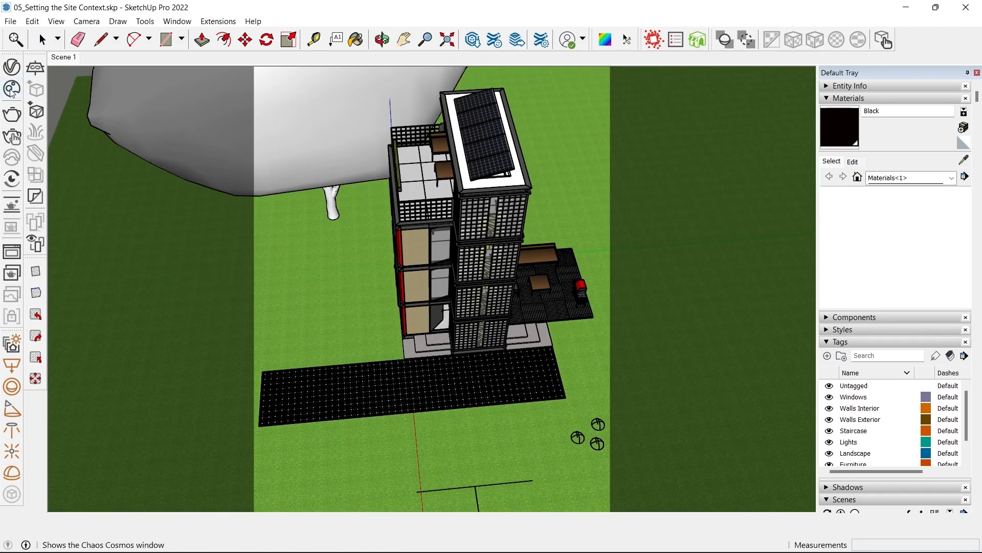
- Add more Cosmos trees of different types and sizes on the lawn to both sides of the house
{"action": "left_click", "coordinate": [697, 39]}
{"action": "scroll", "coordinate": [537, 274], "scroll_direction": "down", "scroll_amount": 5}
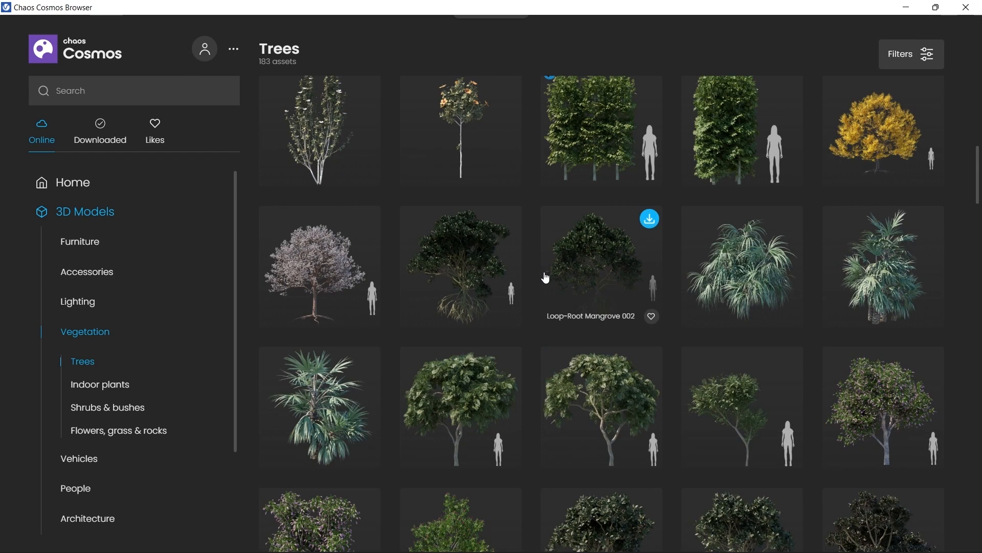
{"action": "scroll", "coordinate": [544, 276], "scroll_direction": "down", "scroll_amount": 3}
{"action": "scroll", "coordinate": [628, 305], "scroll_direction": "down", "scroll_amount": 3}
{"action": "left_click", "coordinate": [369, 352]}
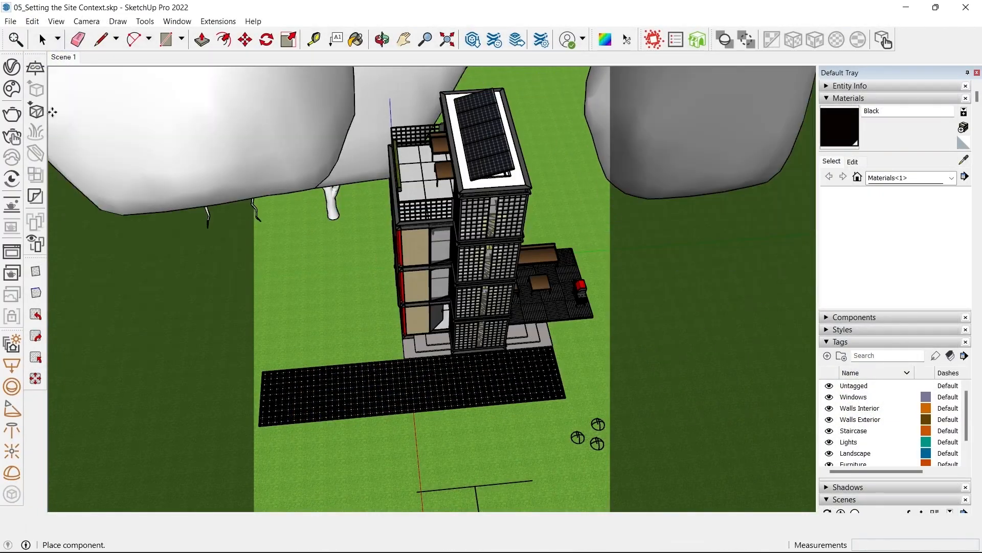
{"action": "scroll", "coordinate": [677, 265], "scroll_direction": "down", "scroll_amount": 5}
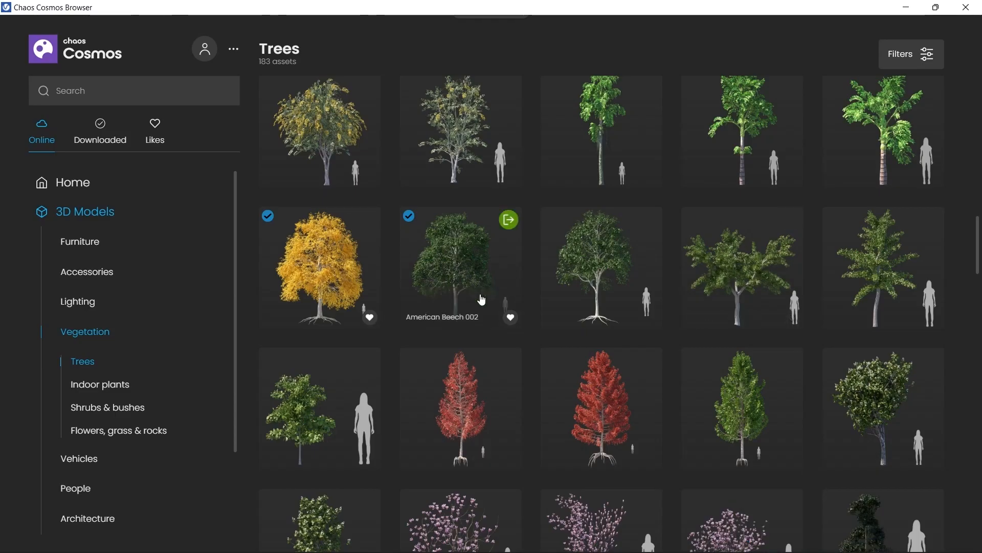
{"action": "scroll", "coordinate": [492, 300], "scroll_direction": "down", "scroll_amount": 1}
{"action": "scroll", "coordinate": [476, 301], "scroll_direction": "down", "scroll_amount": 8}
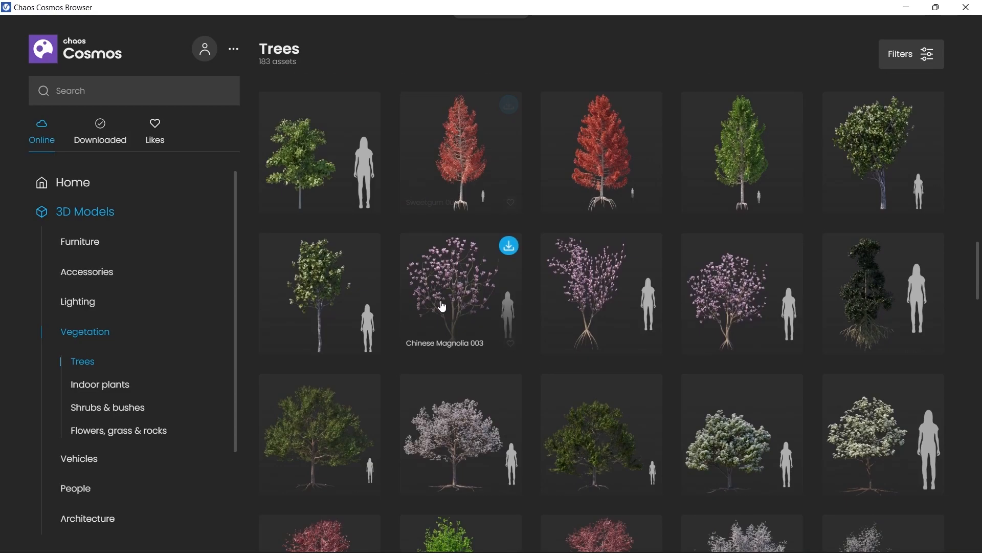
{"action": "scroll", "coordinate": [458, 330], "scroll_direction": "down", "scroll_amount": 10}
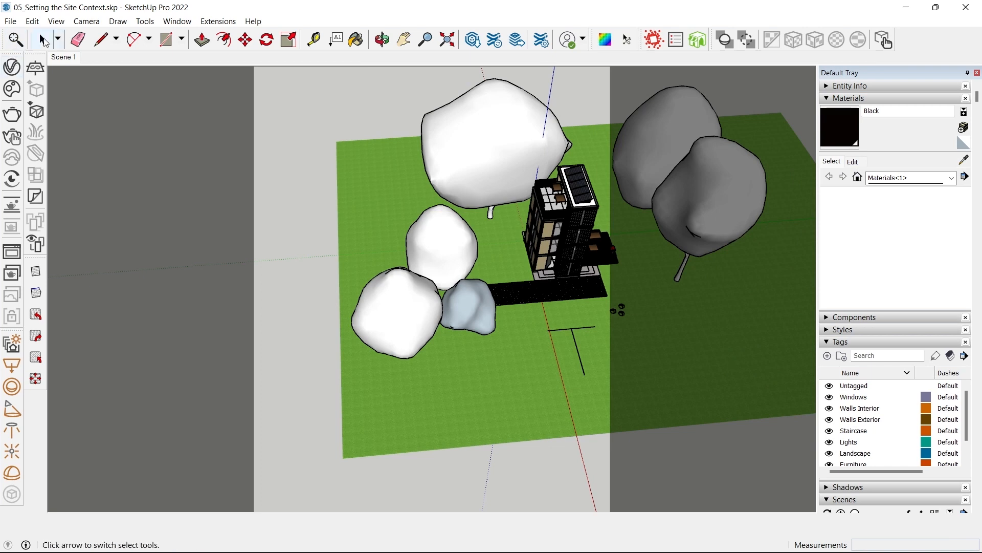
- Create a new tag named Trees for the imported trees
{"action": "left_click", "coordinate": [42, 39]}
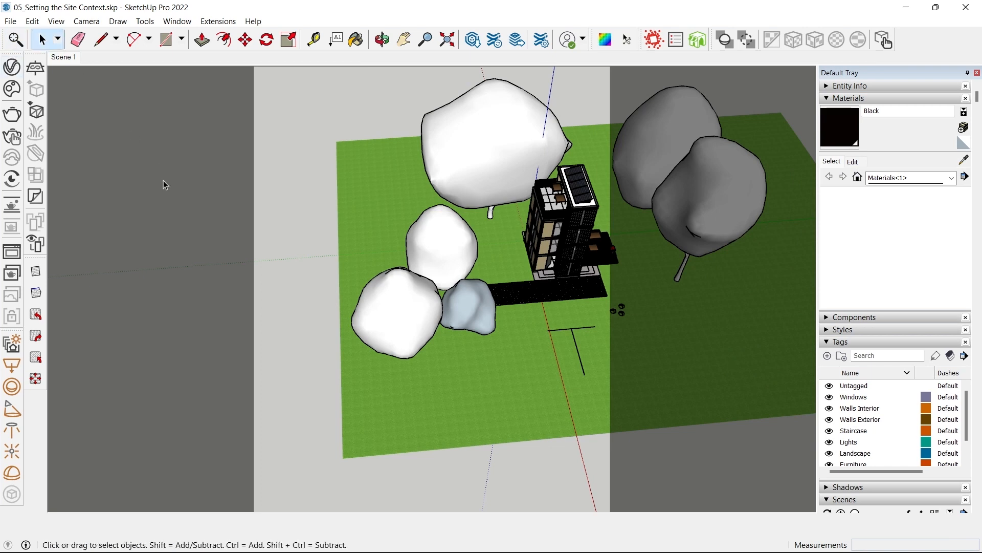
{"action": "left_click", "coordinate": [419, 319]}
{"action": "left_click", "coordinate": [446, 271]}
{"action": "left_click", "coordinate": [485, 308]}
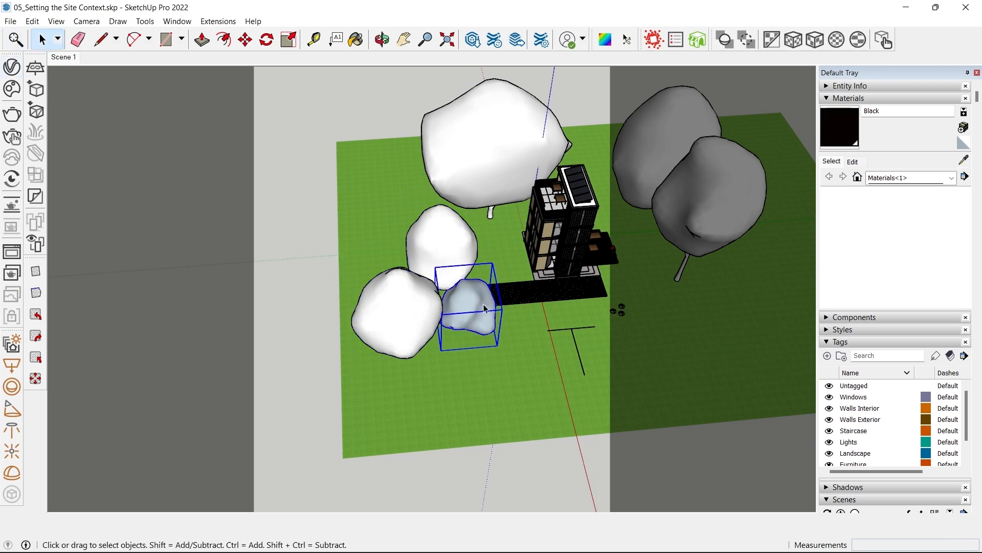
{"action": "left_click", "coordinate": [830, 98]}
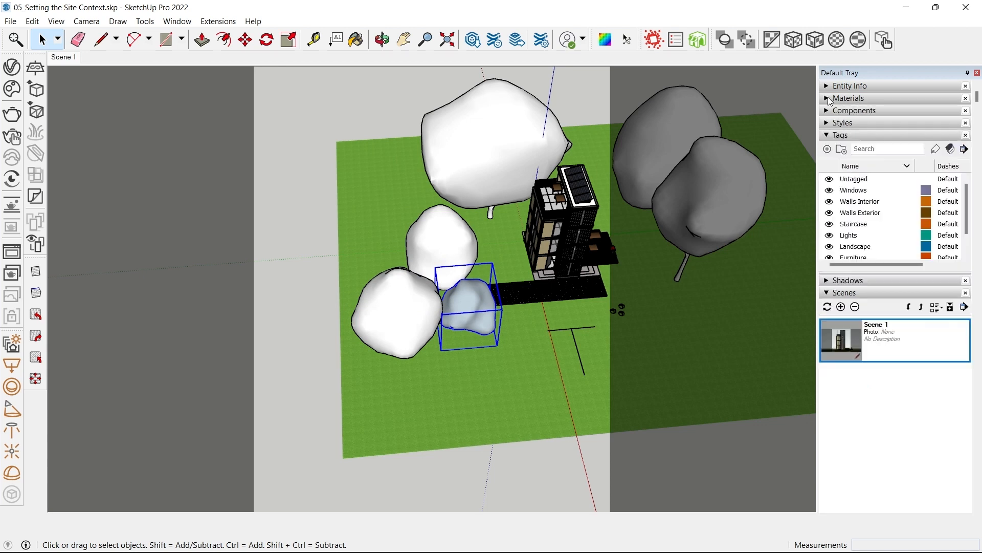
{"action": "left_click", "coordinate": [828, 149]}
{"action": "type", "text": "Trees"}
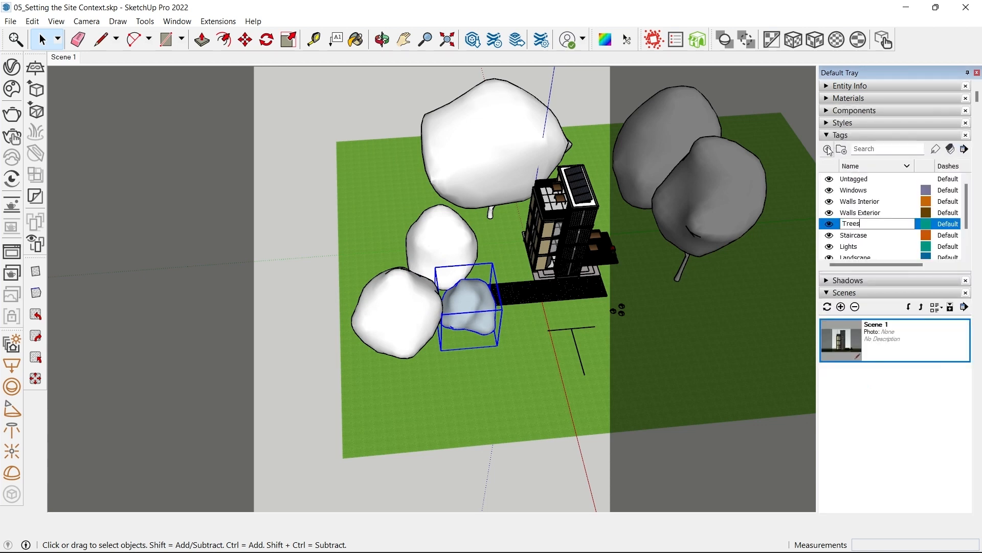
{"action": "key", "text": "Return"}
- Select all the imported trees, assign them to the Trees tag and check the assignment by toggling the tag's visibility
{"action": "left_click", "coordinate": [441, 240]}
{"action": "left_click", "coordinate": [392, 315], "text": "shift"}
{"action": "left_click", "coordinate": [479, 320], "text": "shift"}
{"action": "left_click", "coordinate": [481, 136], "text": "shift"}
{"action": "left_click", "coordinate": [670, 131], "text": "shift"}
{"action": "left_click", "coordinate": [687, 211], "text": "shift"}
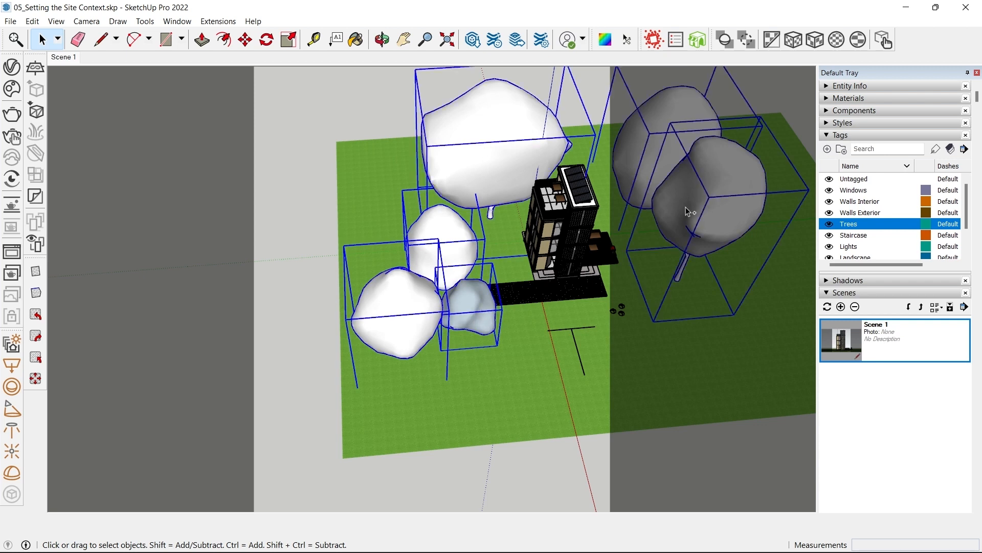
{"action": "left_click", "coordinate": [936, 149]}
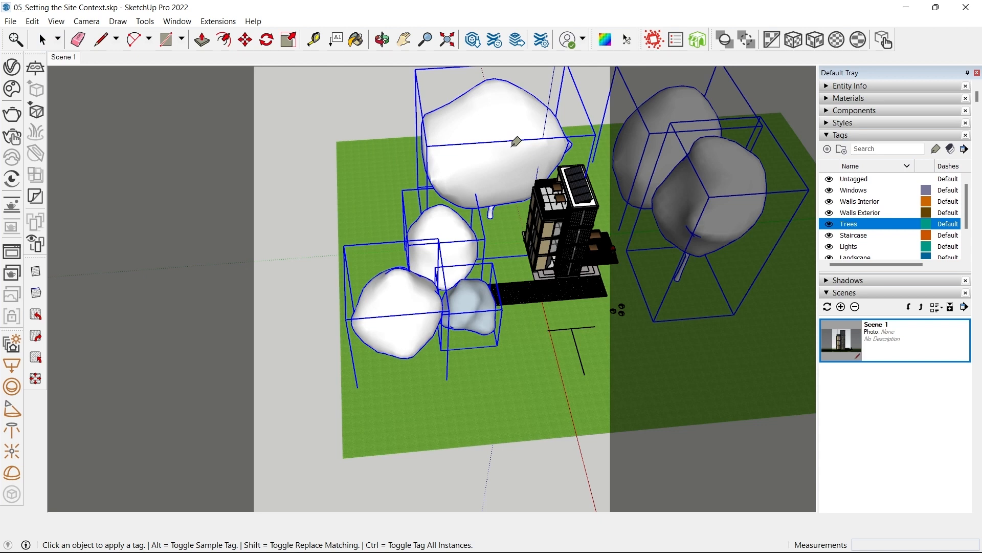
{"action": "left_click", "coordinate": [835, 86]}
{"action": "left_click", "coordinate": [848, 87]}
{"action": "left_click", "coordinate": [830, 225]}
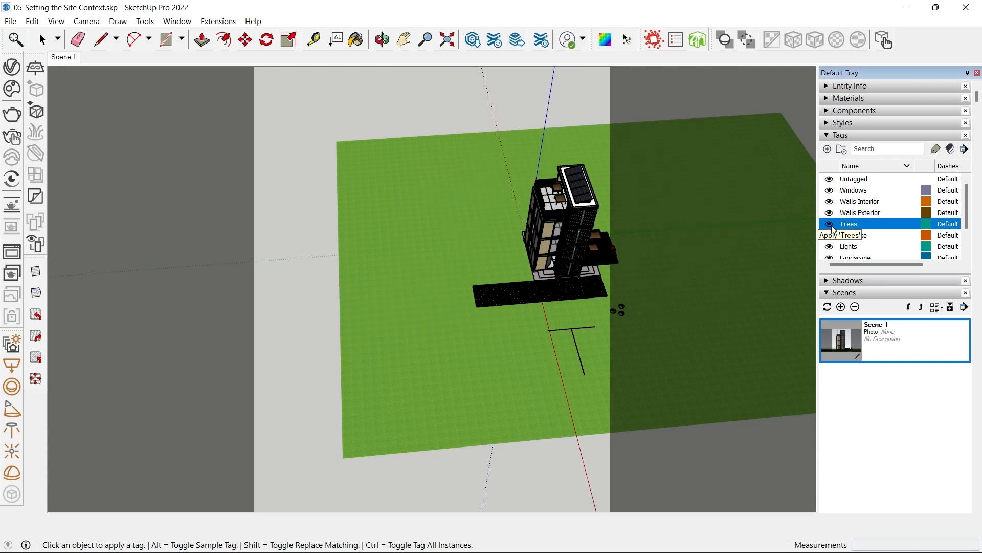
{"action": "left_click", "coordinate": [830, 224]}
- Copy the large tree behind the house to the front part of the lawn
{"action": "middle_click_drag", "start_coordinate": [537, 230], "coordinate": [506, 131]}
{"action": "key", "text": "space"}
{"action": "middle_click_drag", "start_coordinate": [520, 231], "coordinate": [385, 268]}
{"action": "left_click", "coordinate": [364, 176]}
{"action": "key", "text": "m"}
{"action": "key", "text": "ctrl"}
{"action": "left_click", "coordinate": [358, 266]}
{"action": "scroll", "coordinate": [451, 409], "scroll_direction": "down", "scroll_amount": 2}
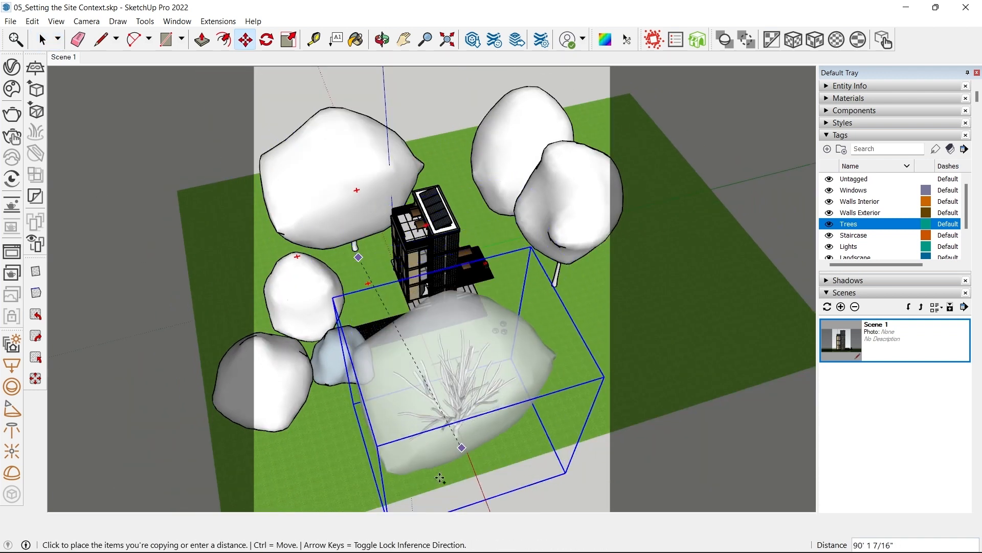
{"action": "left_click", "coordinate": [425, 451]}
- Rotate the copied tree horizontally about the base of its trunk
{"action": "middle_click_drag", "start_coordinate": [425, 451], "coordinate": [388, 291]}
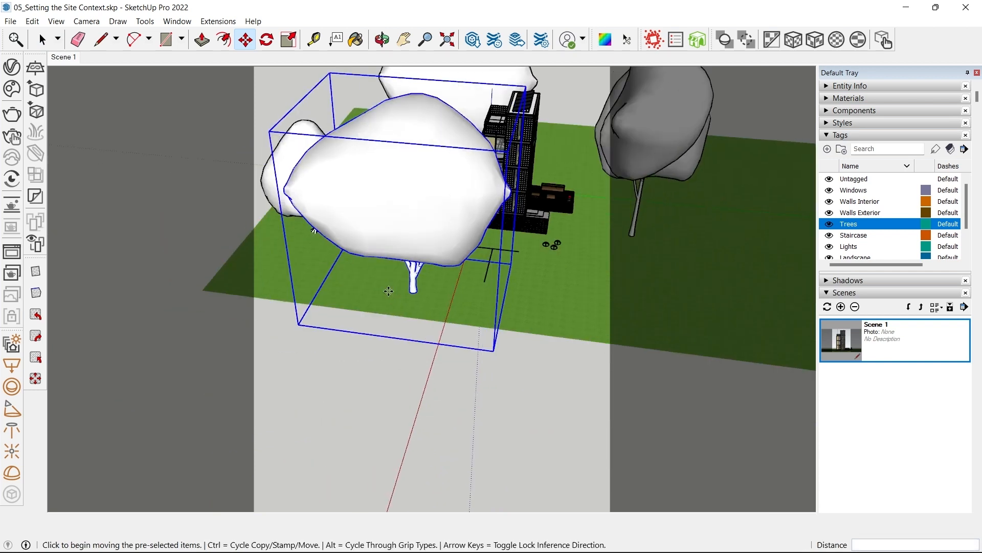
{"action": "key", "text": "q"}
{"action": "scroll", "coordinate": [399, 290], "scroll_direction": "up", "scroll_amount": 3}
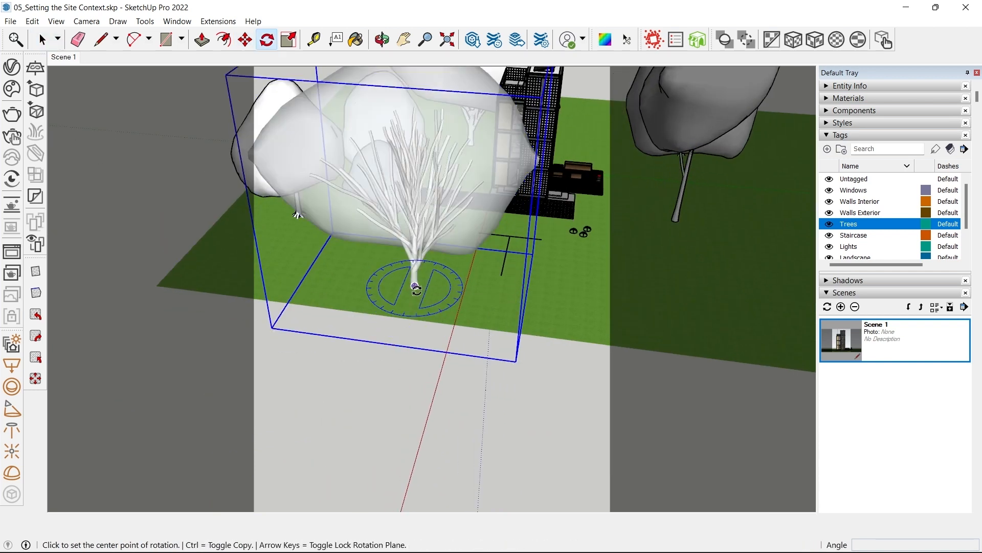
{"action": "left_click", "coordinate": [415, 286]}
{"action": "left_click", "coordinate": [572, 285]}
{"action": "left_click", "coordinate": [526, 227]}
{"action": "key", "text": "space"}
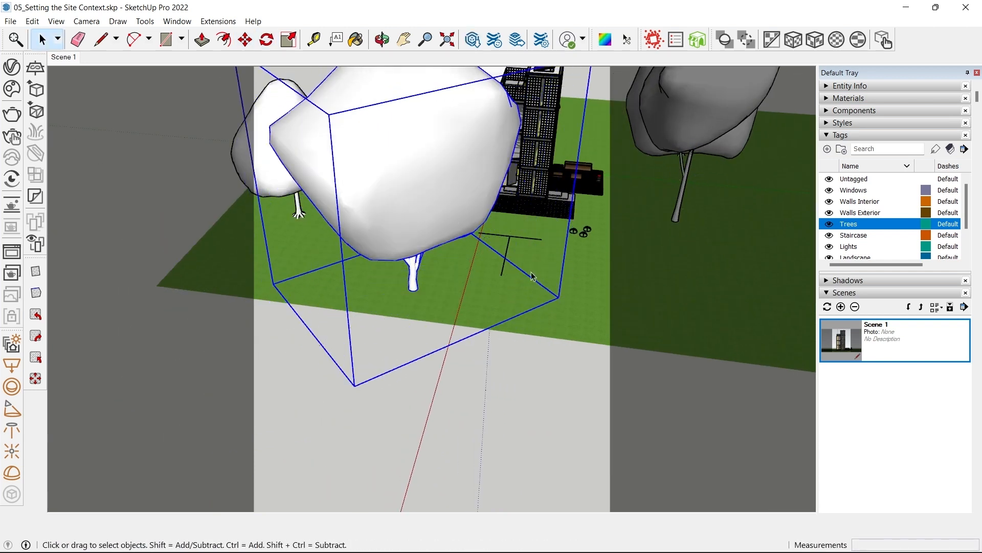
- Scale the copied tree, and delete the copy from the front of the lawn
{"action": "scroll", "coordinate": [532, 269], "scroll_direction": "down", "scroll_amount": 3}
{"action": "middle_click_drag", "start_coordinate": [531, 269], "coordinate": [428, 335]}
{"action": "key", "text": "s"}
{"action": "left_click_drag", "start_coordinate": [529, 178], "coordinate": [399, 204]}
{"action": "key", "text": "space"}
{"action": "middle_click_drag", "start_coordinate": [419, 287], "coordinate": [604, 278]}
{"action": "key", "text": "Delete"}
{"action": "middle_click_drag", "start_coordinate": [604, 279], "coordinate": [514, 351], "text": "shift"}
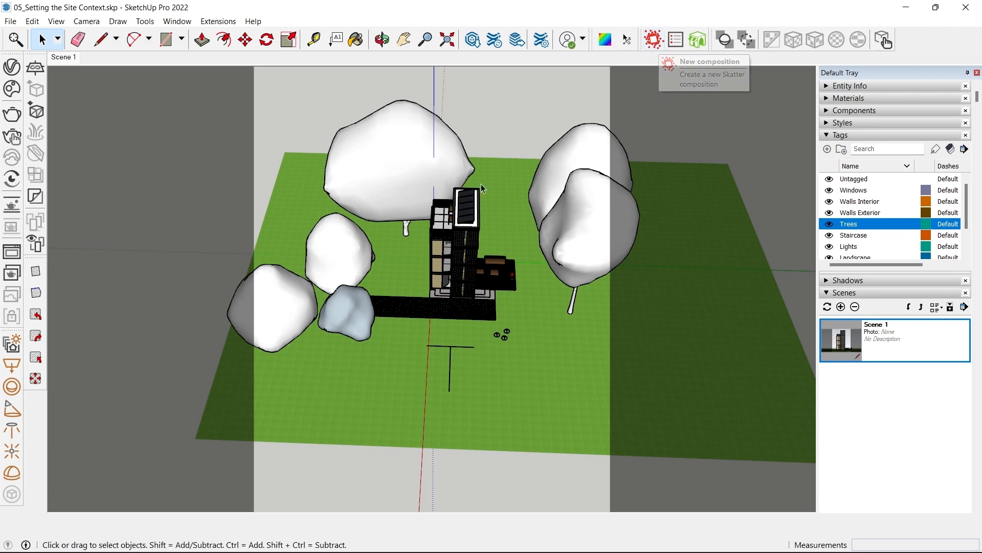
- Start a new Skatter composition and name it Tree Composition
{"action": "left_click", "coordinate": [654, 40]}
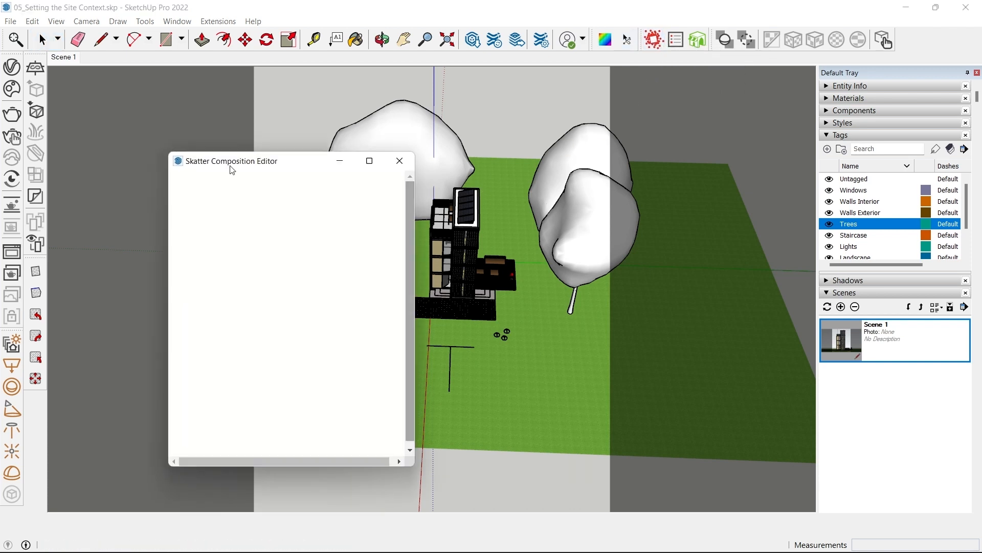
{"action": "left_click_drag", "start_coordinate": [216, 158], "coordinate": [580, 92]}
{"action": "left_click", "coordinate": [585, 116]}
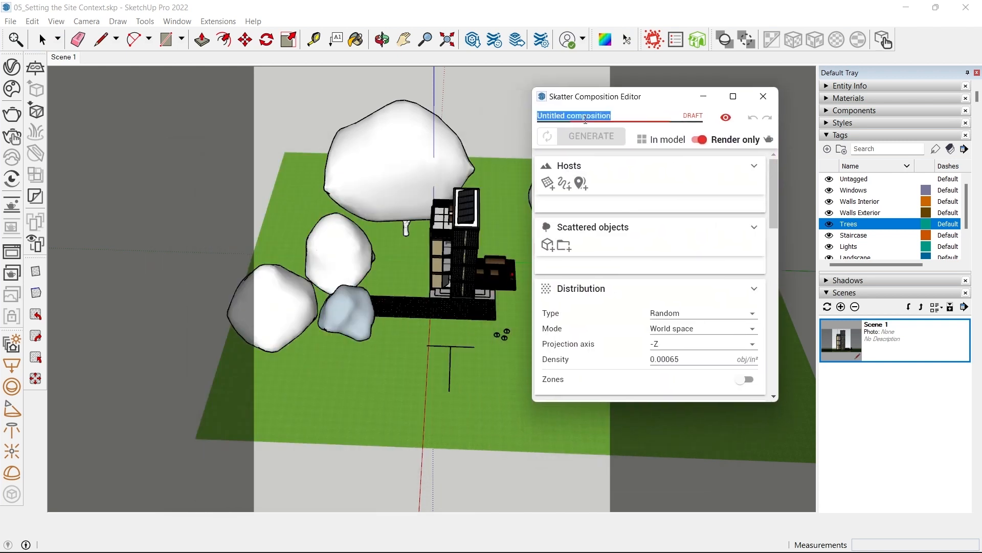
{"action": "type", "text": "Tree"}
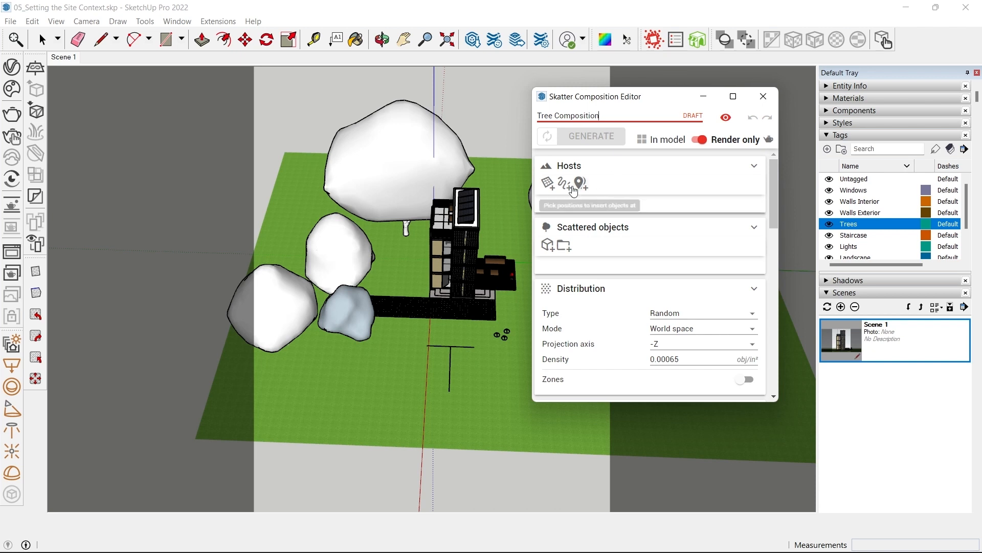
- Pick the green lawn as the host surface for the tree composition
{"action": "left_click", "coordinate": [546, 183]}
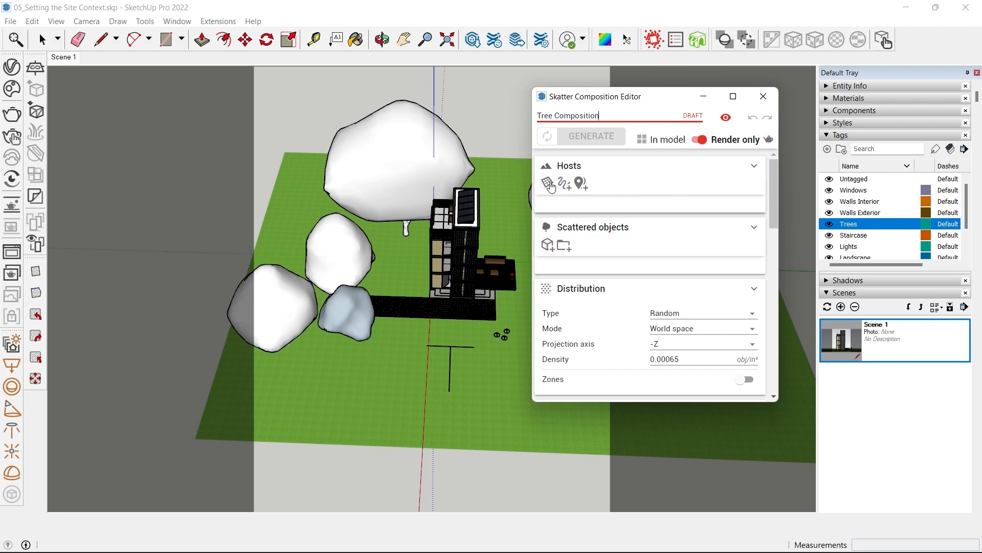
{"action": "left_click", "coordinate": [547, 183]}
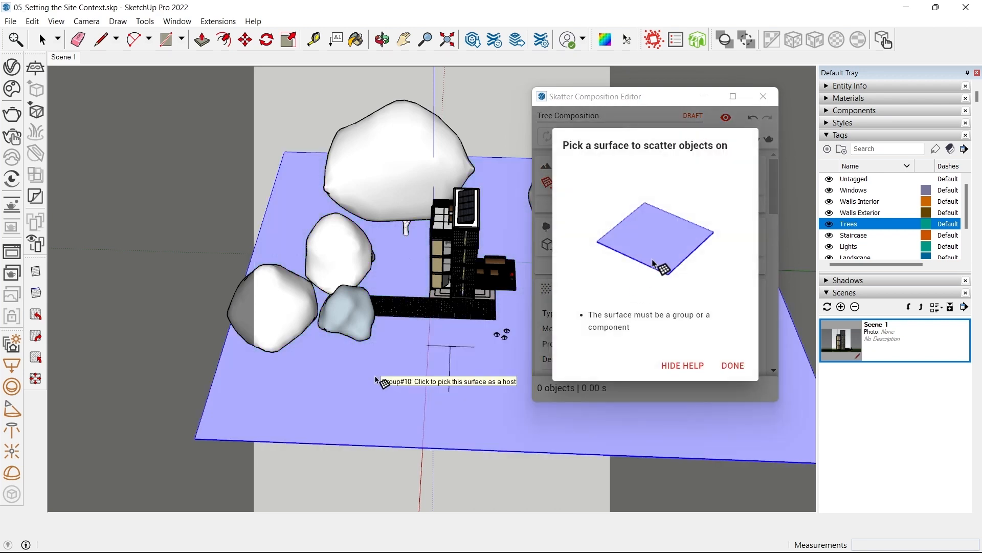
{"action": "left_click", "coordinate": [376, 379]}
{"action": "scroll", "coordinate": [512, 307], "scroll_direction": "up", "scroll_amount": 5}
{"action": "middle_click_drag", "start_coordinate": [484, 317], "coordinate": [313, 323]}
{"action": "scroll", "coordinate": [313, 323], "scroll_direction": "down", "scroll_amount": 1}
{"action": "scroll", "coordinate": [313, 323], "scroll_direction": "up", "scroll_amount": 1}
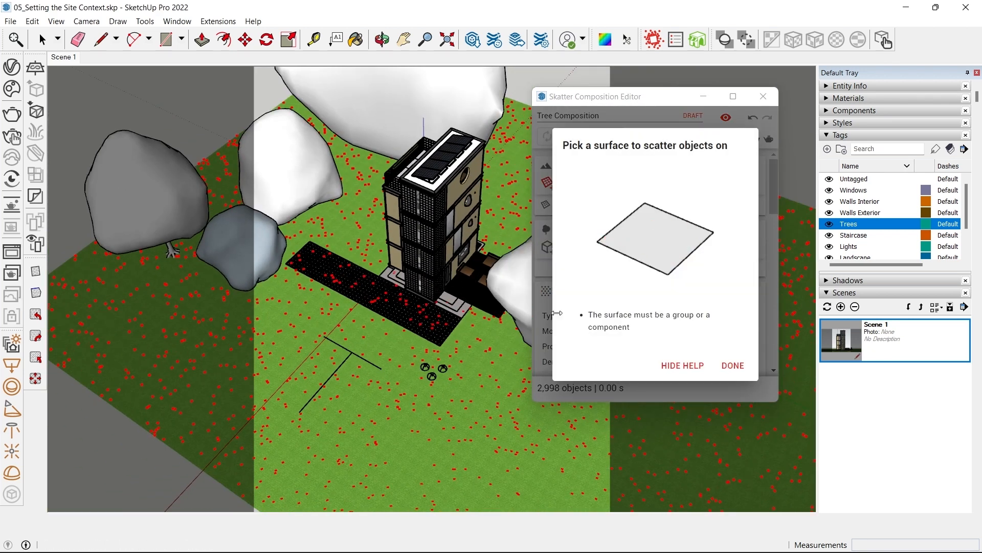
{"action": "left_click", "coordinate": [738, 374]}
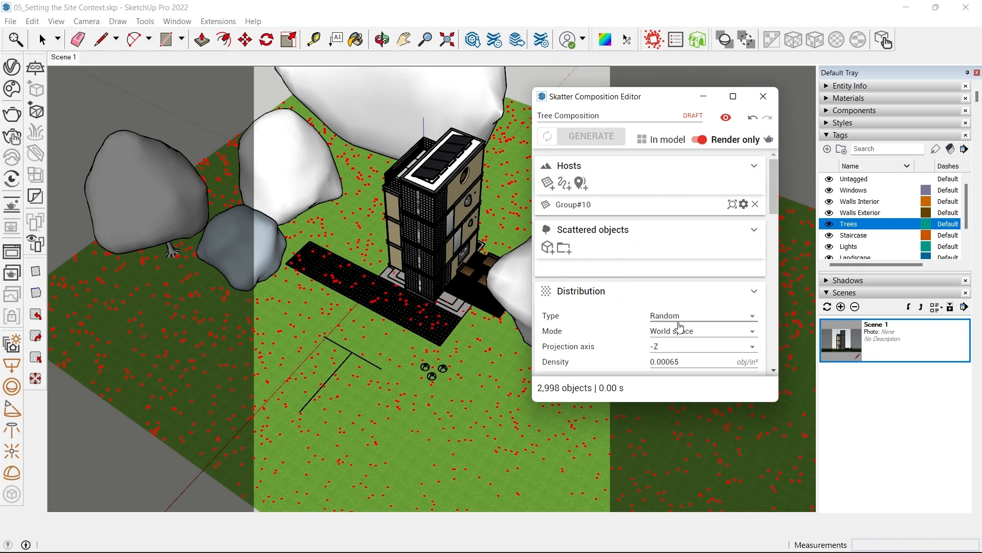
- Set the composition's distribution density to 0.00016 obj/in² and check the scatter points around the house
{"action": "left_click", "coordinate": [665, 362]}
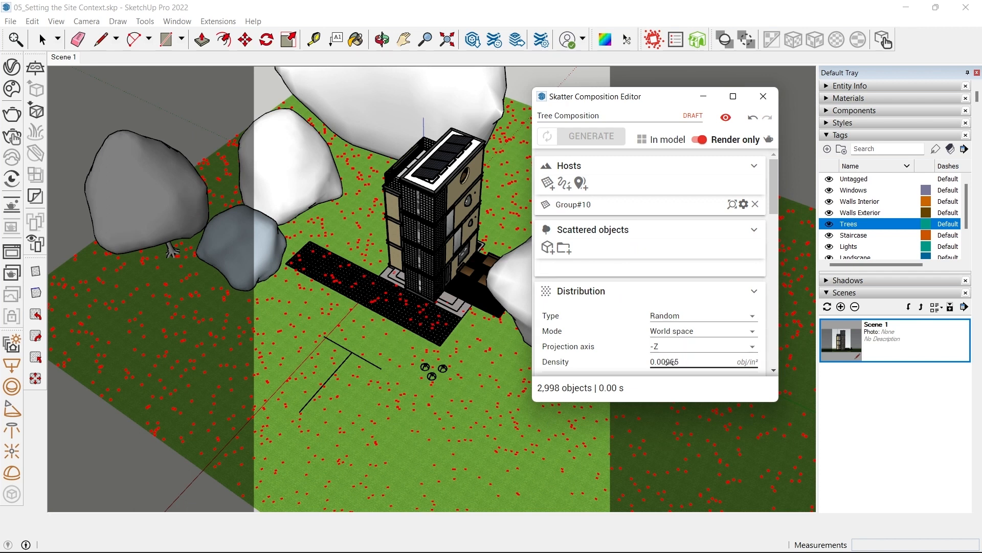
{"action": "left_click_drag", "start_coordinate": [657, 364], "coordinate": [619, 368]}
{"action": "middle_click_drag", "start_coordinate": [289, 283], "coordinate": [524, 266]}
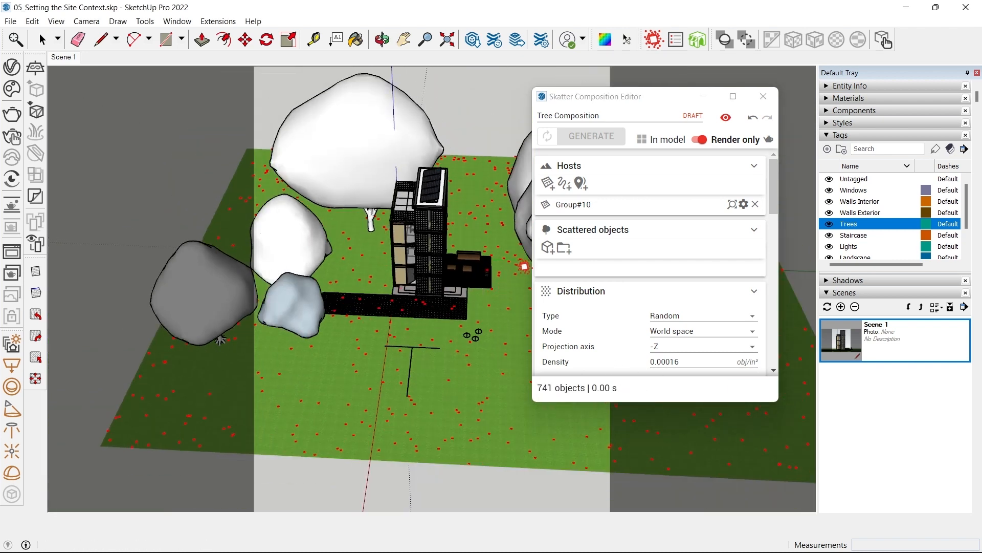
{"action": "middle_click_drag", "start_coordinate": [453, 283], "coordinate": [355, 283]}
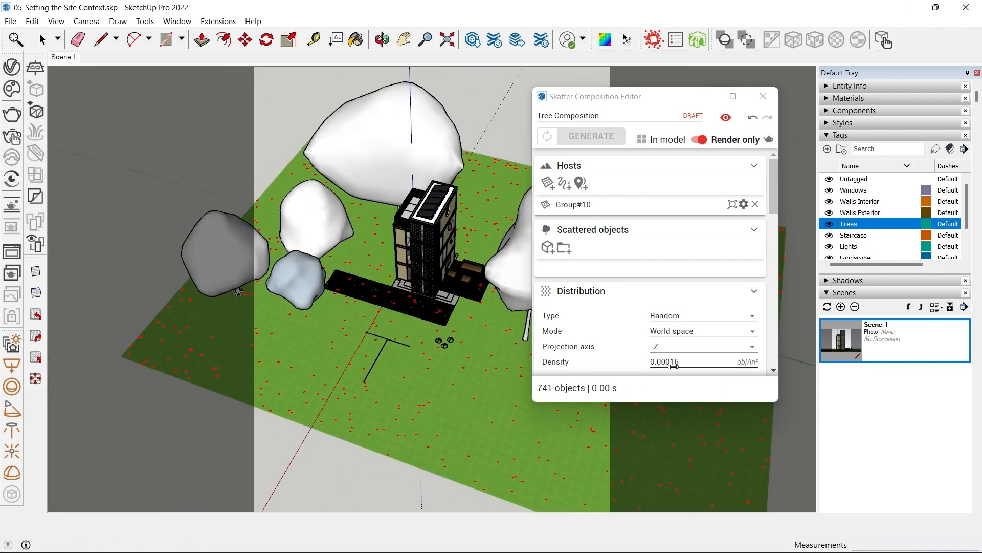
- Add the Maple Tree 004 as a scattered object and reduce the distribution density to 0.00001 obj/in²
{"action": "left_click_drag", "start_coordinate": [672, 366], "coordinate": [649, 370]}
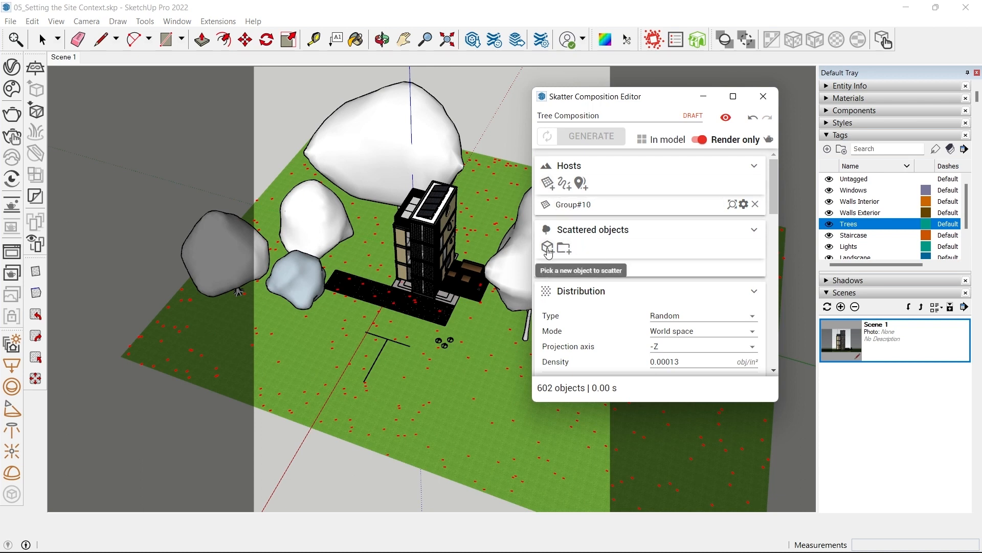
{"action": "left_click", "coordinate": [548, 251]}
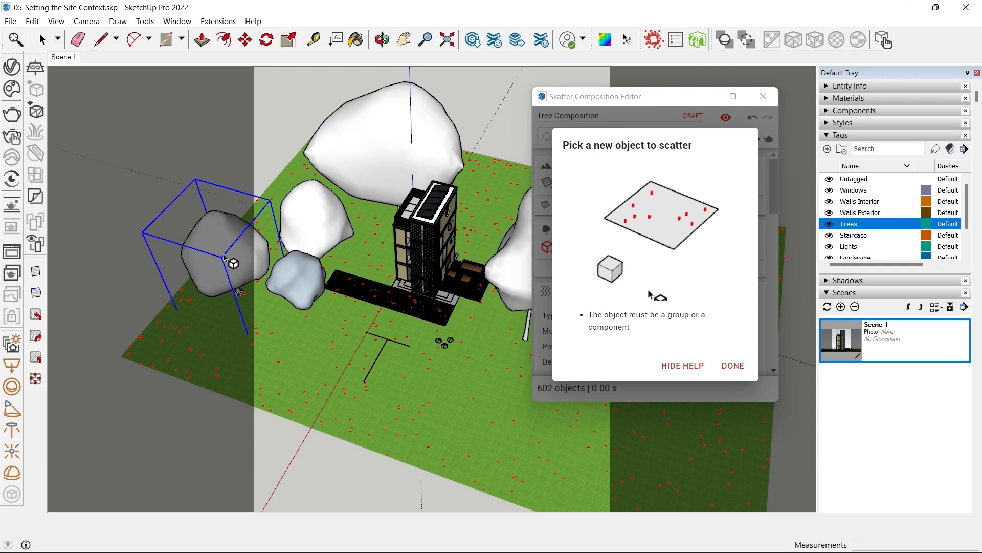
{"action": "left_click", "coordinate": [732, 365]}
{"action": "middle_click_drag", "start_coordinate": [396, 296], "coordinate": [380, 326]}
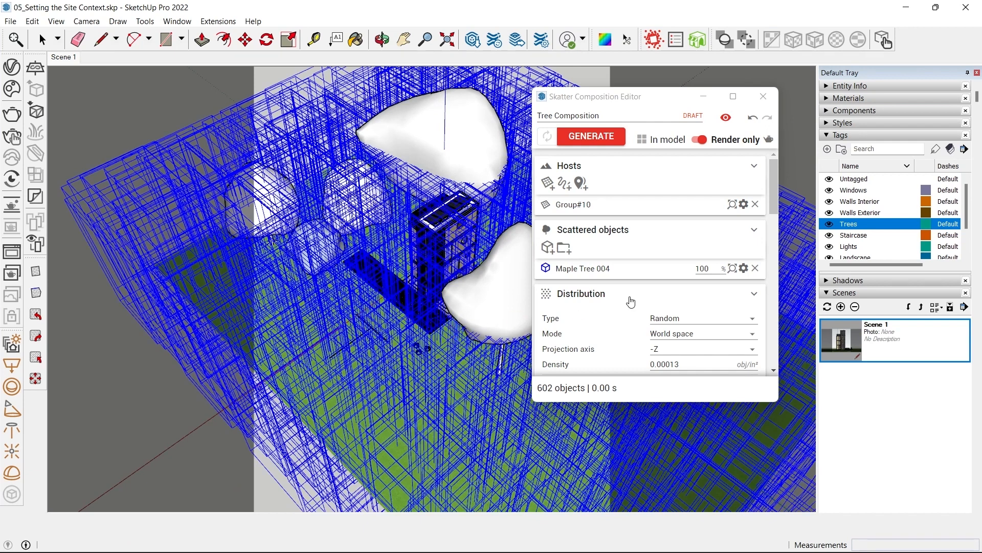
{"action": "left_click_drag", "start_coordinate": [669, 364], "coordinate": [605, 364]}
{"action": "middle_click_drag", "start_coordinate": [378, 343], "coordinate": [299, 353]}
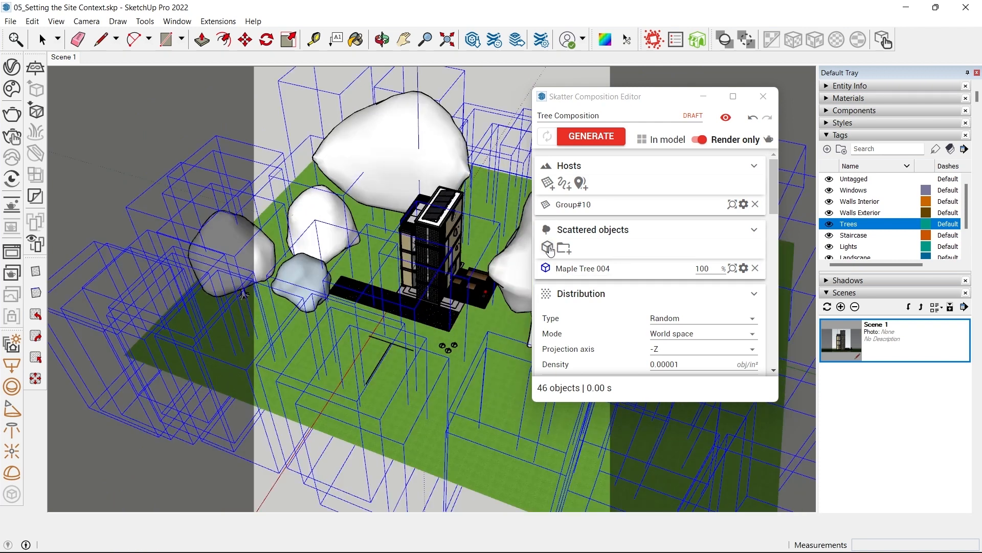
- Add Manna Ash 003, American Beech 002, Persian Ironwood 003, American Beech 003 and White Oak 002 to the scattered objects
{"action": "left_click", "coordinate": [548, 248]}
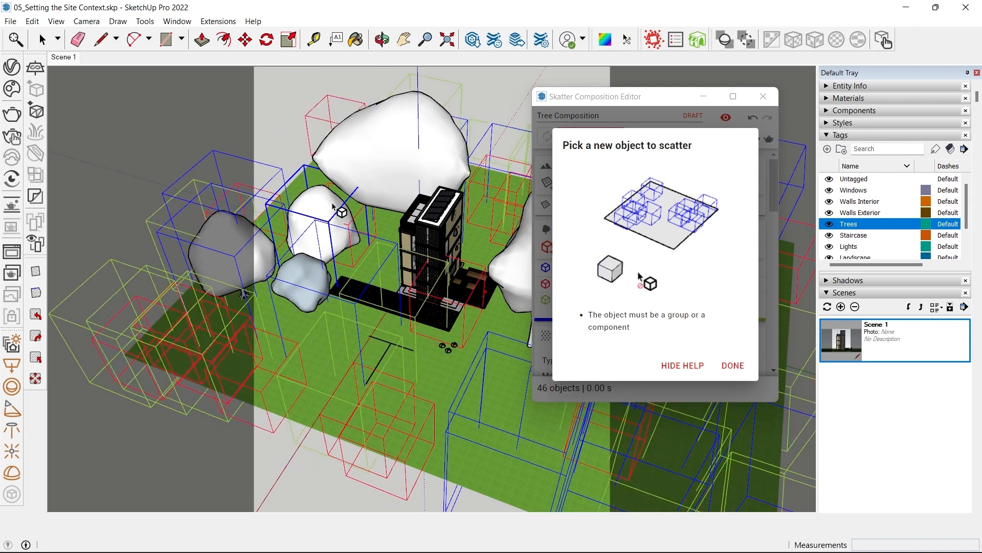
{"action": "left_click", "coordinate": [389, 156]}
{"action": "middle_click_drag", "start_coordinate": [389, 156], "coordinate": [233, 207]}
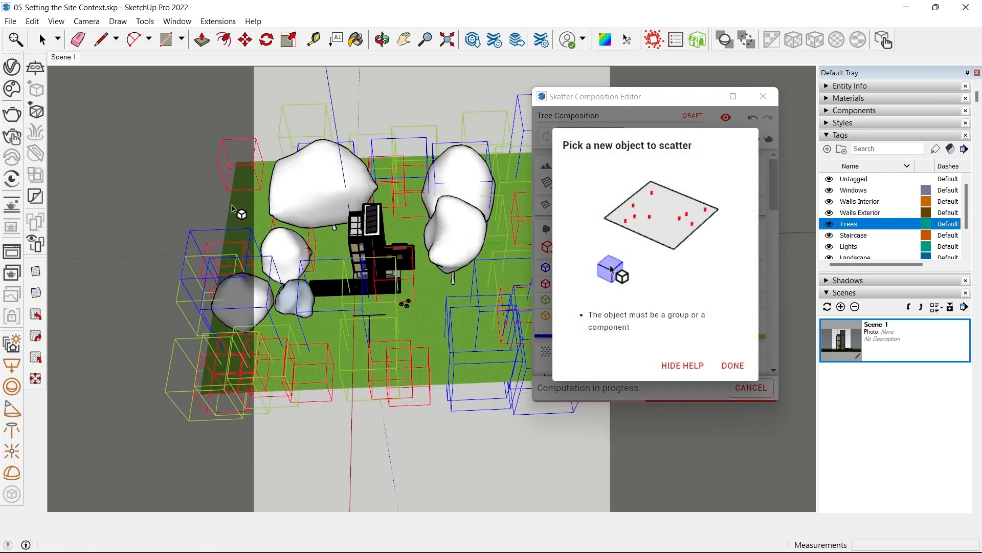
{"action": "middle_click_drag", "start_coordinate": [438, 224], "coordinate": [450, 170]}
{"action": "left_click", "coordinate": [424, 158]}
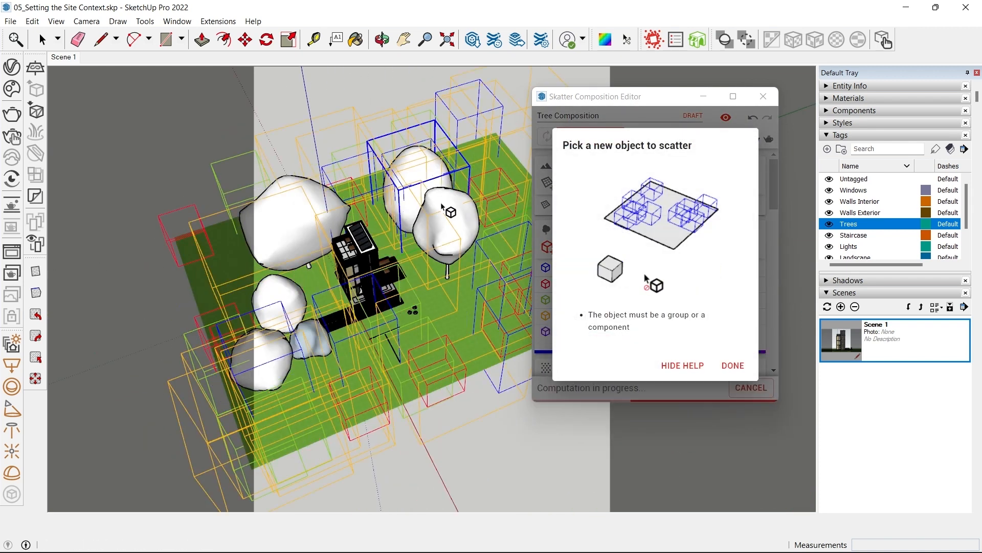
{"action": "scroll", "coordinate": [450, 237], "scroll_direction": "up", "scroll_amount": 4}
{"action": "key", "text": "Escape"}
{"action": "middle_click_drag", "start_coordinate": [449, 304], "coordinate": [457, 247]}
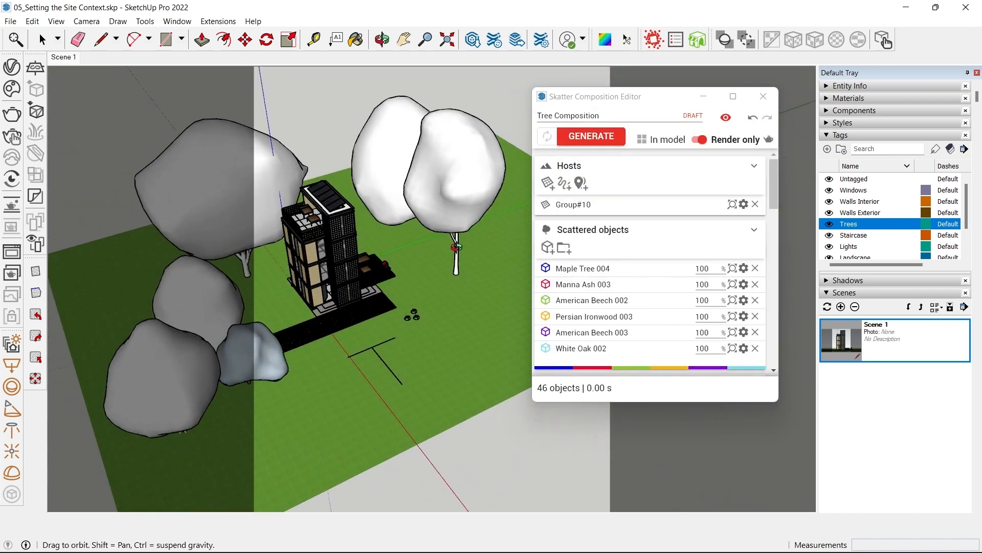
{"action": "left_click", "coordinate": [548, 248]}
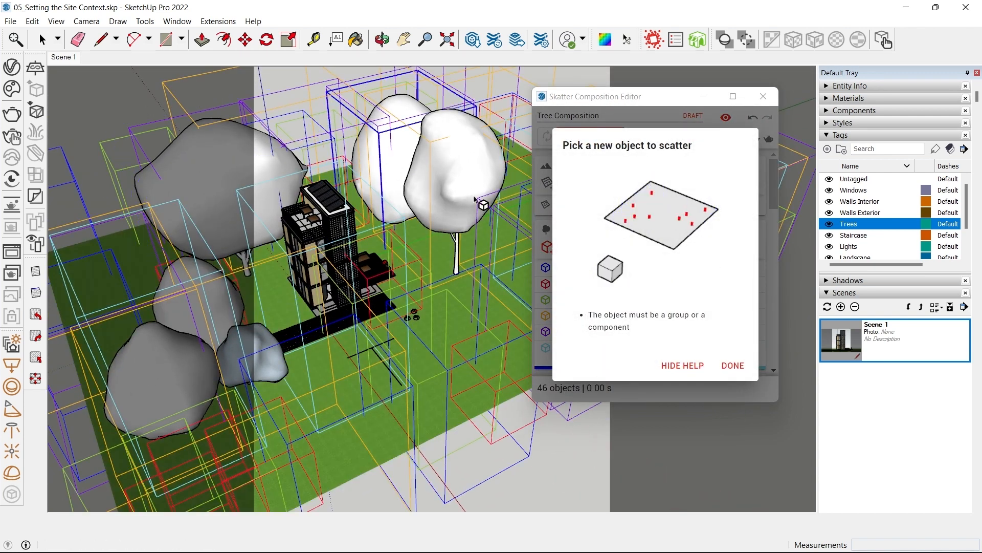
{"action": "left_click", "coordinate": [733, 366]}
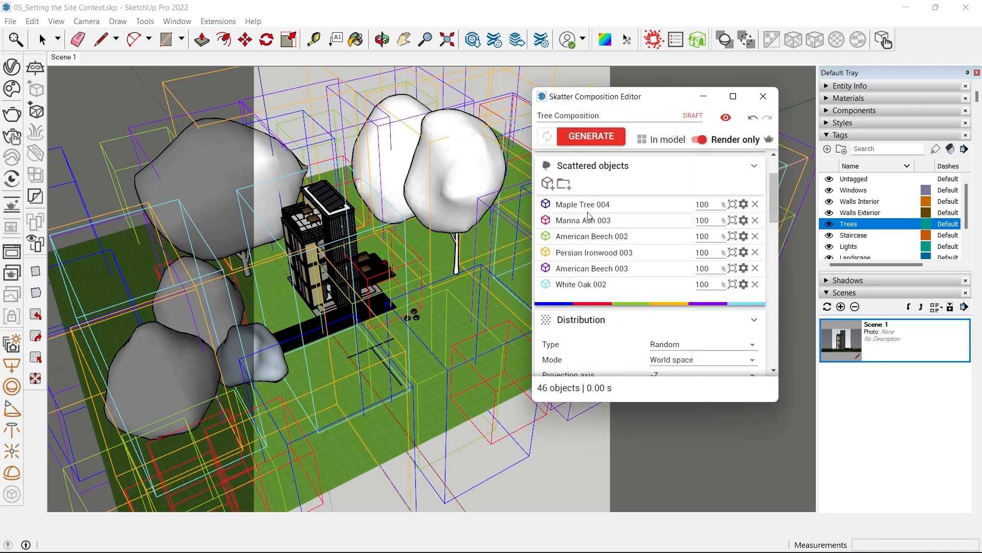
- Set the probability of Maple Tree 004 to 50% in the scattered objects
{"action": "scroll", "coordinate": [627, 253], "scroll_direction": "up", "scroll_amount": 2}
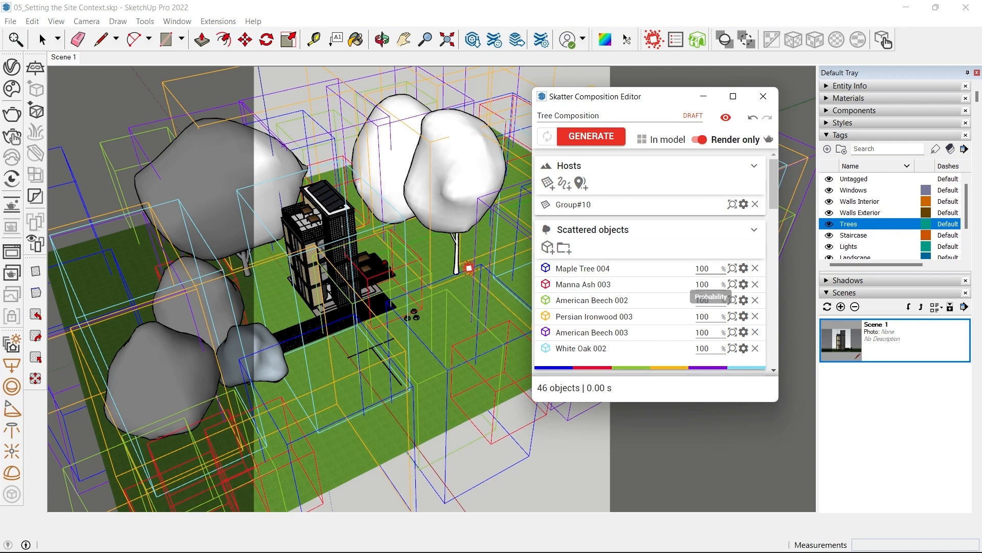
{"action": "double_click", "coordinate": [636, 301]}
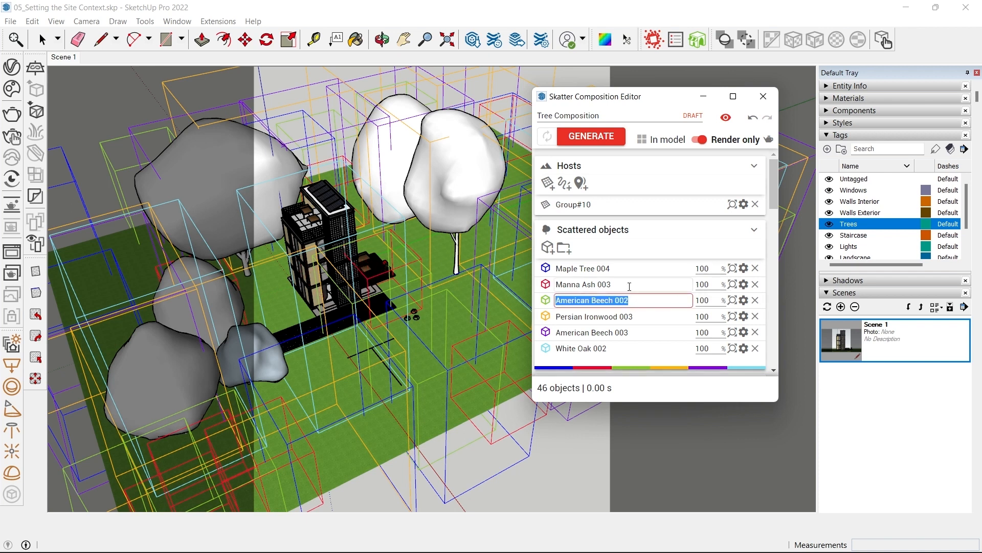
{"action": "left_click", "coordinate": [705, 268]}
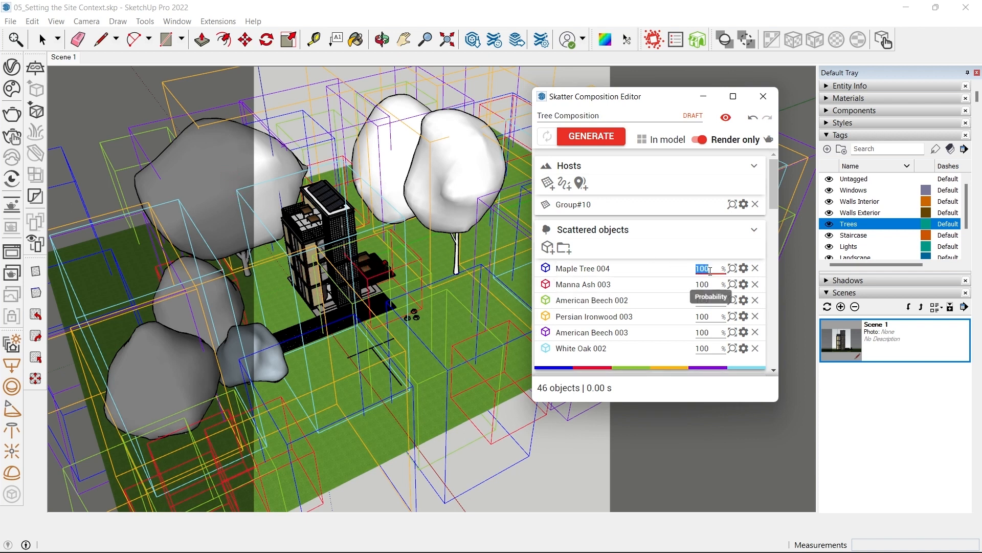
{"action": "double_click", "coordinate": [624, 265]}
{"action": "double_click", "coordinate": [709, 268]}
{"action": "key", "text": "Return"}
{"action": "middle_click_drag", "start_coordinate": [276, 308], "coordinate": [236, 371]}
{"action": "middle_click_drag", "start_coordinate": [404, 307], "coordinate": [307, 200]}
- Set the probabilities of Manna Ash 003 and American Beech 002 to 30%, Persian Ironwood 003 to 70%, and American Beech 003 to 50%
{"action": "double_click", "coordinate": [706, 284]}
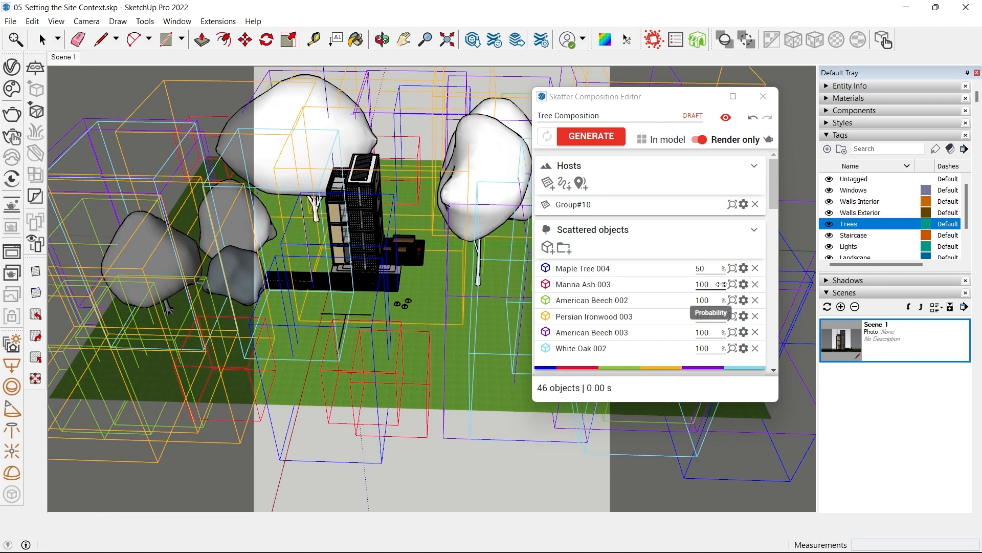
{"action": "type", "text": "60"}
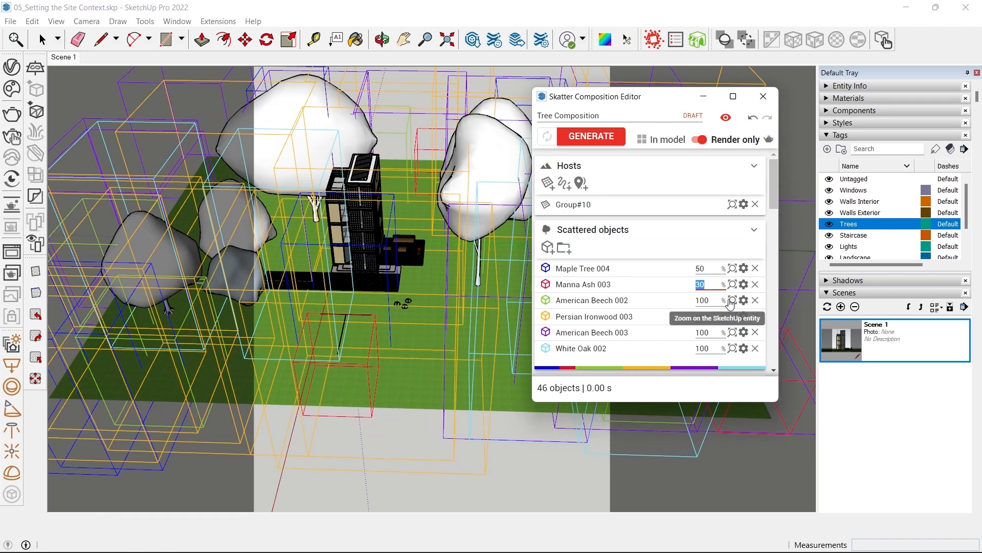
{"action": "left_click_drag", "start_coordinate": [721, 301], "coordinate": [701, 302]}
{"action": "left_click_drag", "start_coordinate": [722, 318], "coordinate": [707, 335]}
{"action": "middle_click_drag", "start_coordinate": [287, 322], "coordinate": [374, 353]}
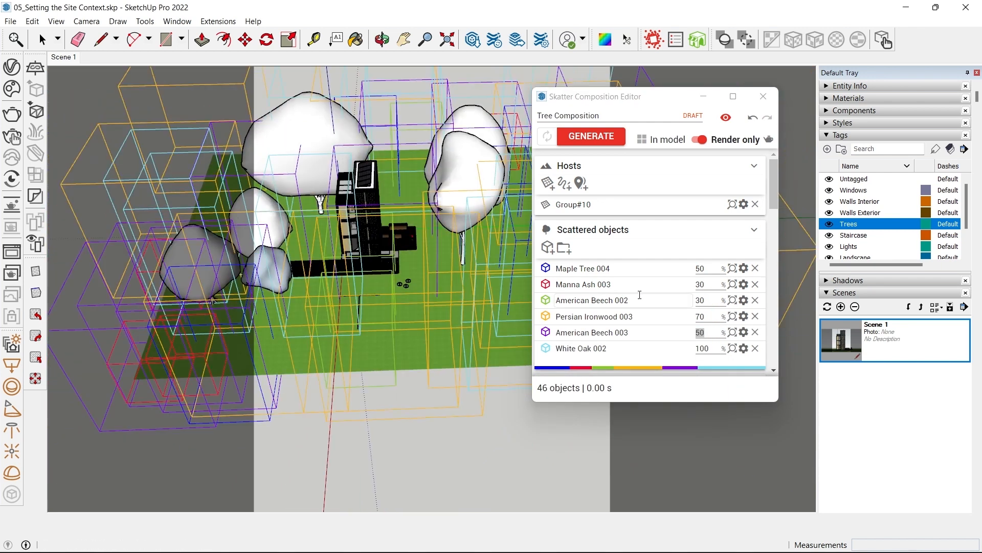
- Enable random scale for the scattered trees, with a minimum of 60% and a maximum of 130%
{"action": "scroll", "coordinate": [625, 297], "scroll_direction": "down", "scroll_amount": 8}
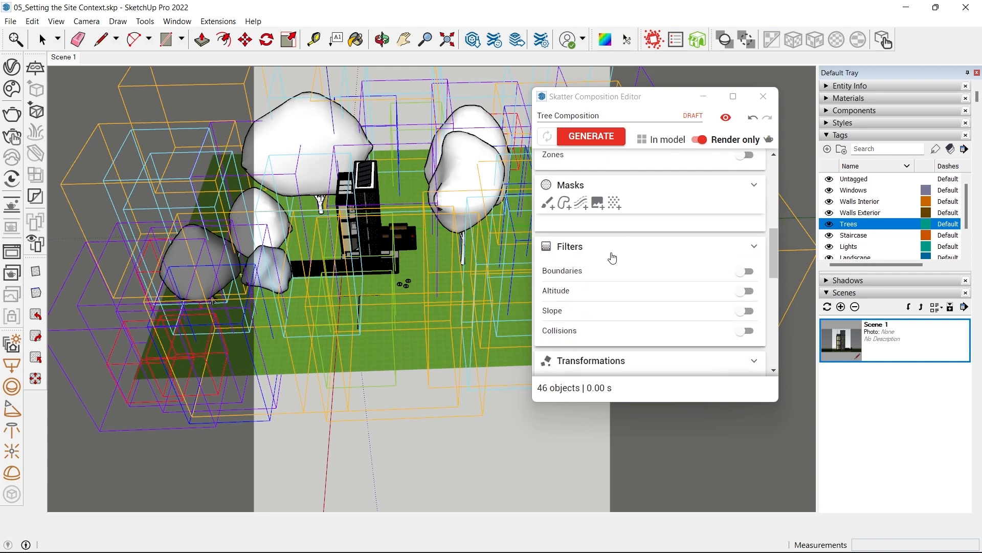
{"action": "scroll", "coordinate": [606, 264], "scroll_direction": "down", "scroll_amount": 3}
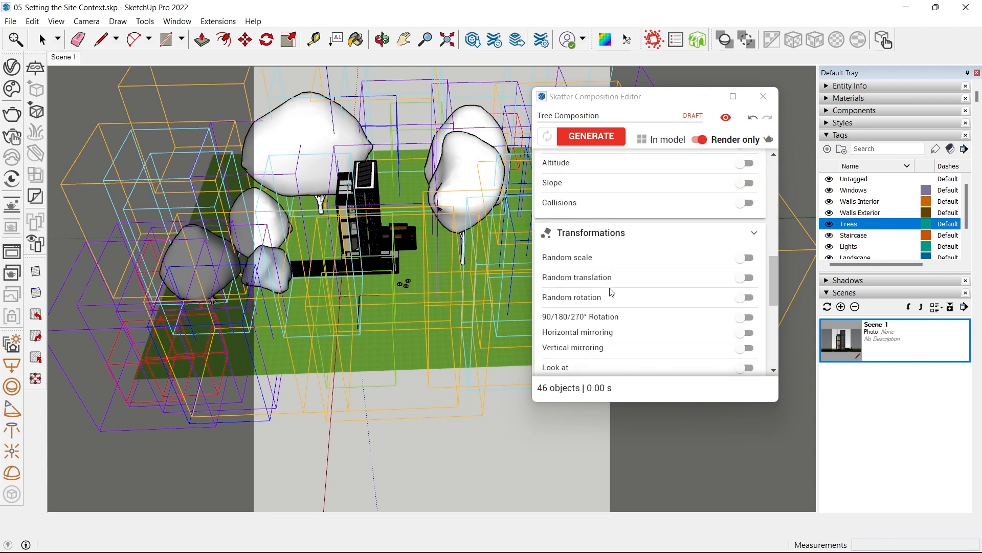
{"action": "left_click", "coordinate": [747, 258]}
{"action": "middle_click_drag", "start_coordinate": [346, 289], "coordinate": [415, 206]}
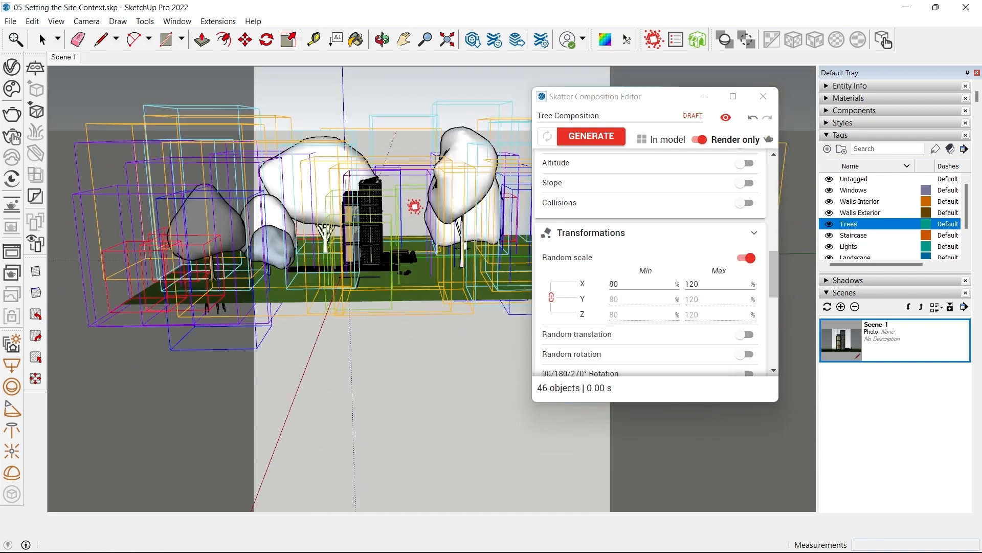
{"action": "left_click", "coordinate": [635, 285]}
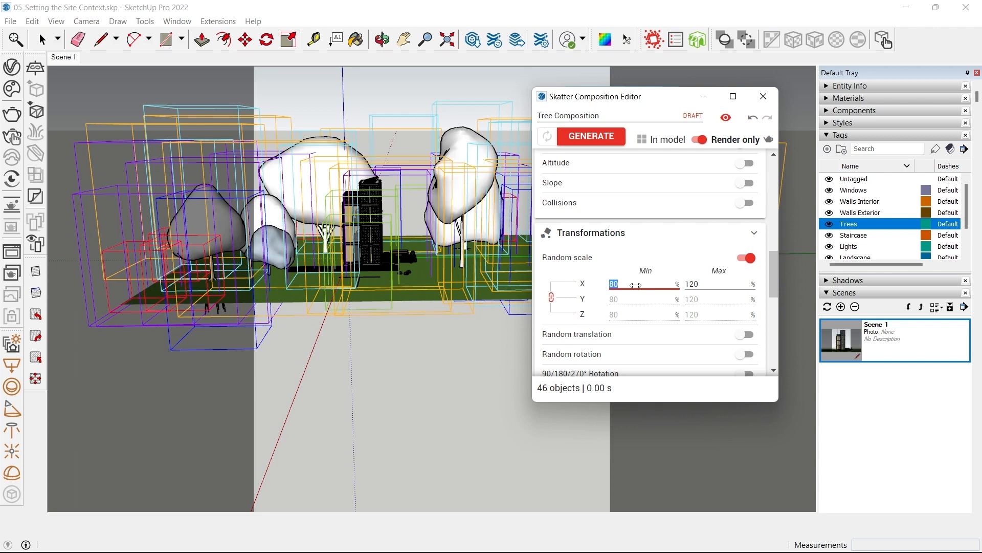
{"action": "key", "text": "Tab"}
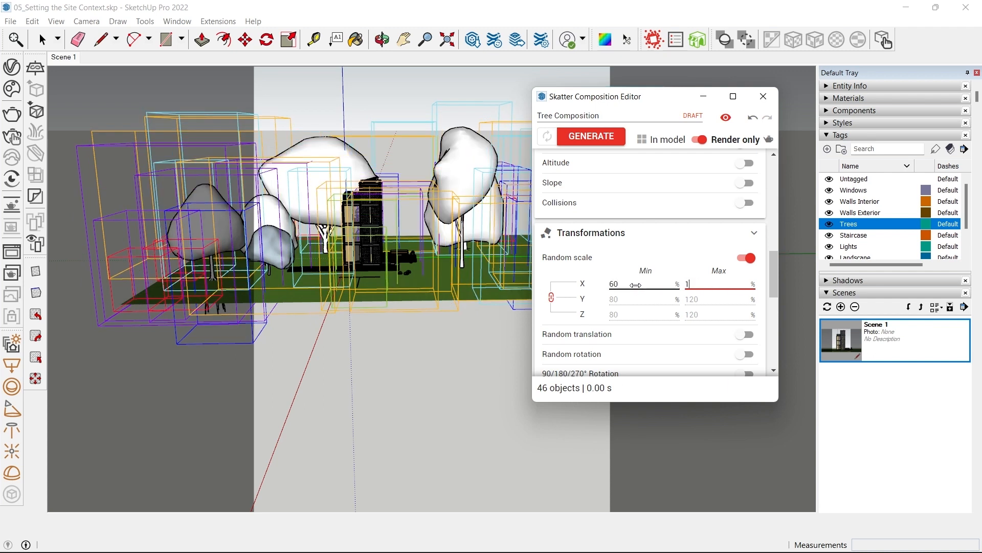
{"action": "key", "text": "Return"}
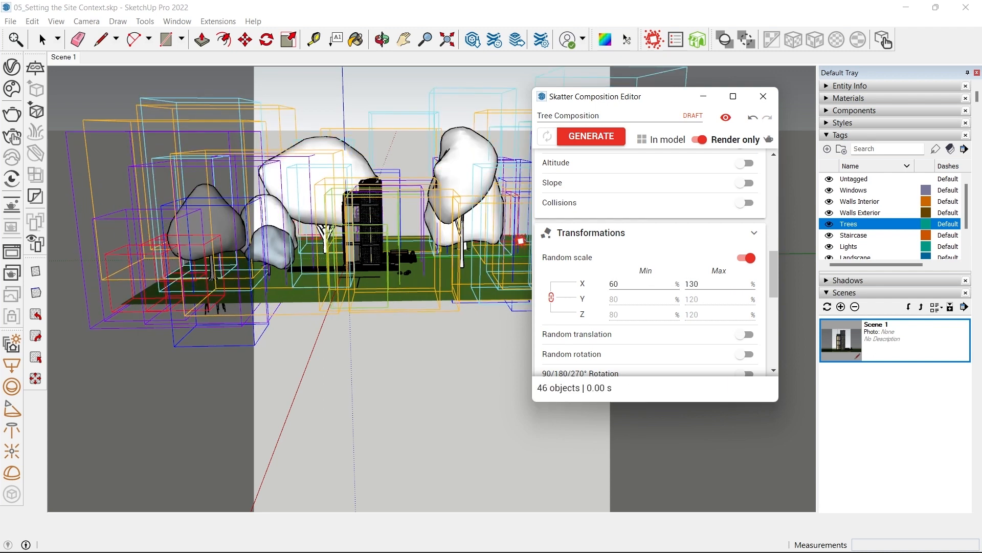
- Enable random translation and random rotation for the scattered trees, keeping their default ranges
{"action": "scroll", "coordinate": [752, 340], "scroll_direction": "down", "scroll_amount": 1}
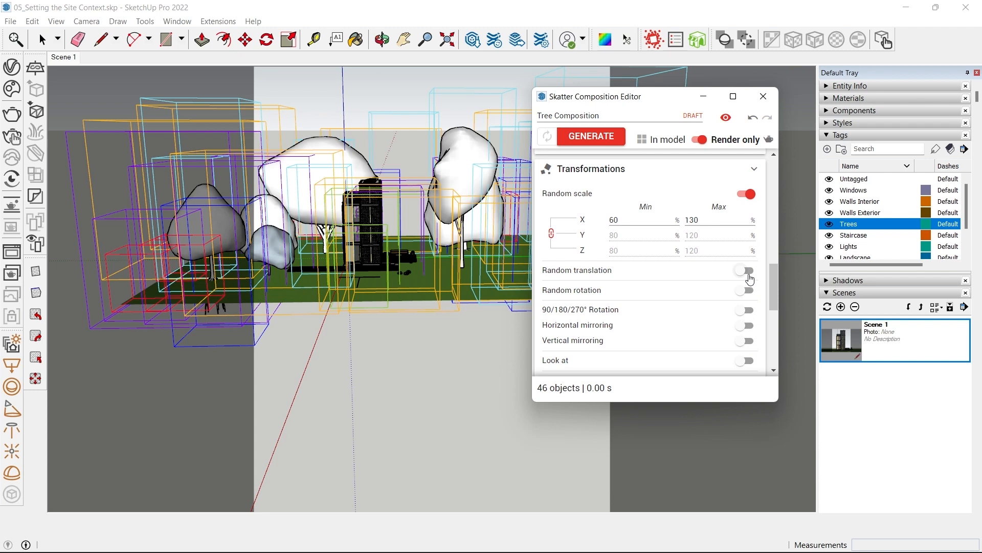
{"action": "left_click", "coordinate": [747, 271]}
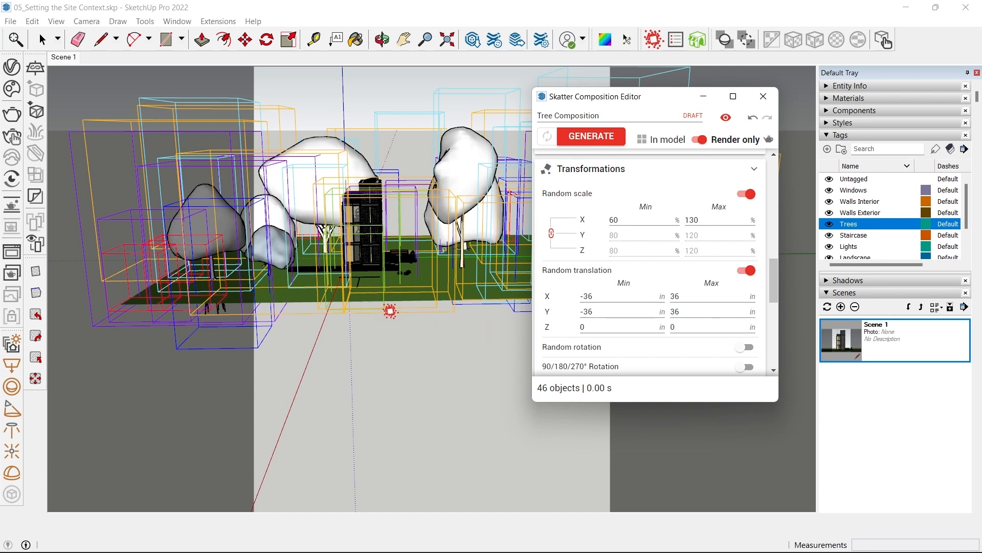
{"action": "middle_click_drag", "start_coordinate": [390, 310], "coordinate": [398, 357]}
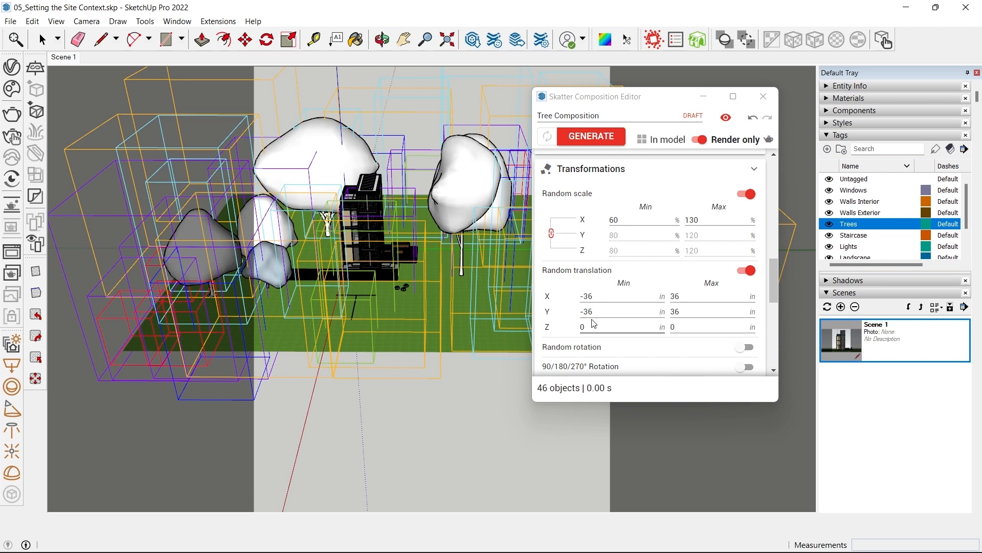
{"action": "scroll", "coordinate": [597, 301], "scroll_direction": "down", "scroll_amount": 2}
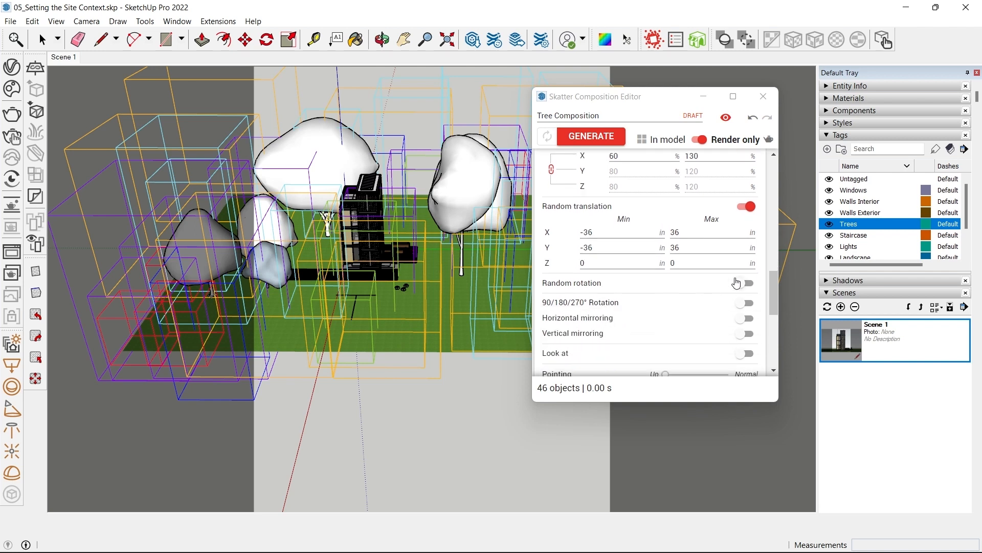
{"action": "left_click", "coordinate": [746, 283]}
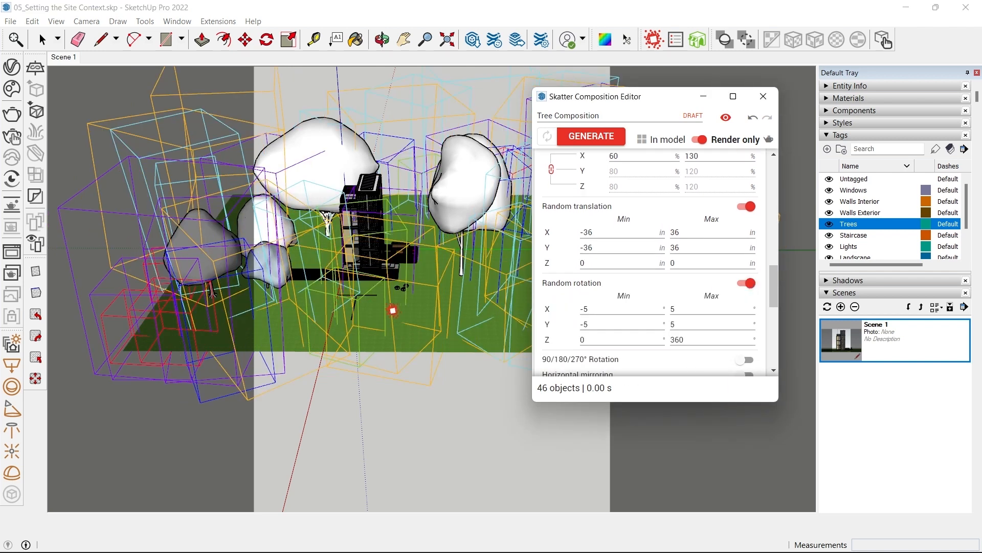
{"action": "middle_click_drag", "start_coordinate": [421, 317], "coordinate": [363, 410]}
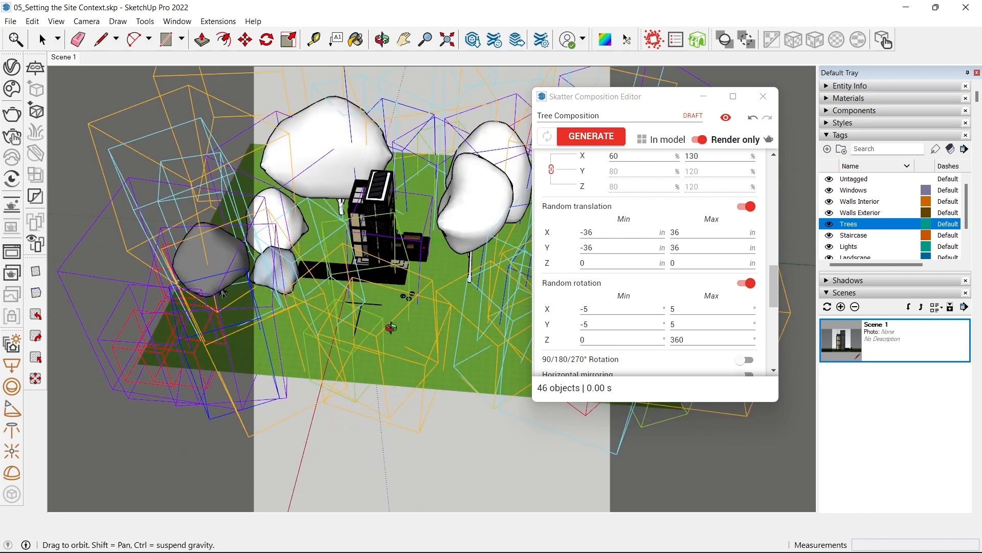
{"action": "middle_click_drag", "start_coordinate": [401, 335], "coordinate": [403, 398]}
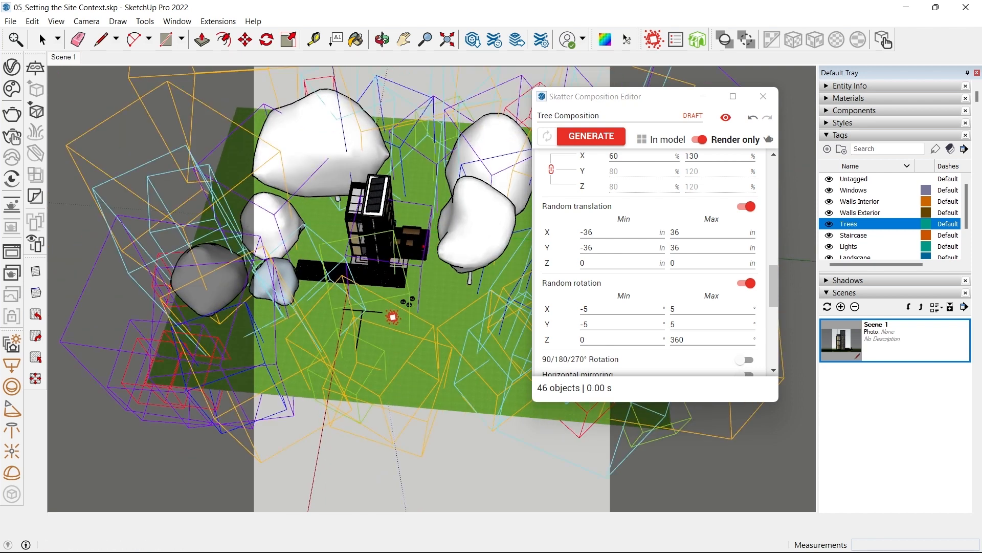
- Add a painted mask to the tree composition and enlarge the brush radius to about 23' 8 9/16"
{"action": "scroll", "coordinate": [587, 181], "scroll_direction": "up", "scroll_amount": 10}
{"action": "scroll", "coordinate": [586, 182], "scroll_direction": "up", "scroll_amount": 2}
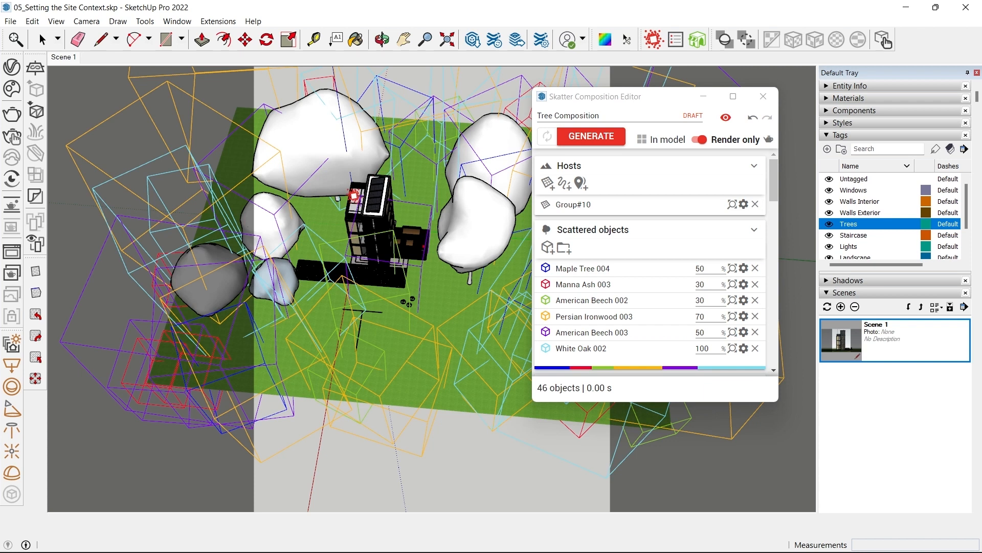
{"action": "scroll", "coordinate": [390, 298], "scroll_direction": "down", "scroll_amount": 3}
{"action": "scroll", "coordinate": [348, 294], "scroll_direction": "up", "scroll_amount": 6}
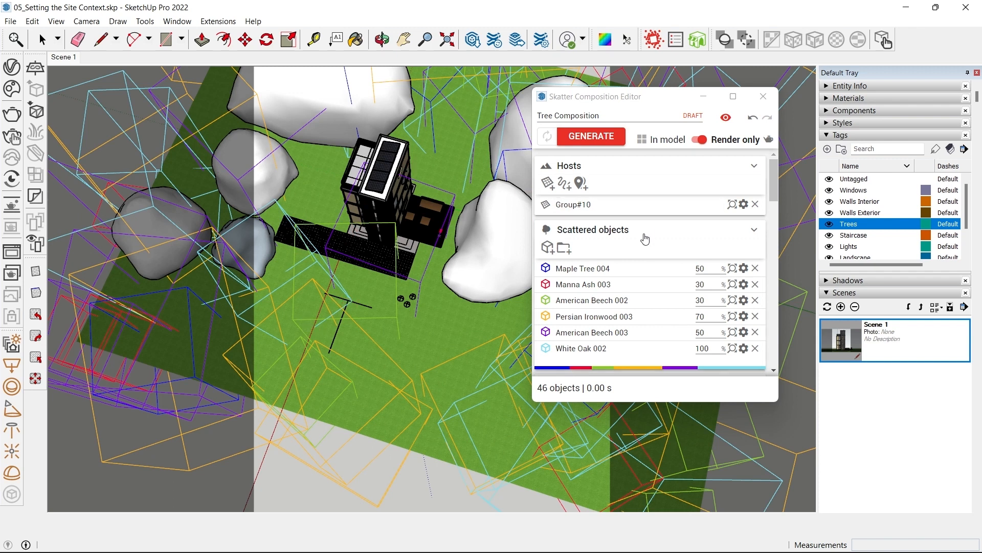
{"action": "scroll", "coordinate": [642, 252], "scroll_direction": "down", "scroll_amount": 3}
{"action": "scroll", "coordinate": [629, 249], "scroll_direction": "up", "scroll_amount": 2}
{"action": "scroll", "coordinate": [612, 242], "scroll_direction": "down", "scroll_amount": 5}
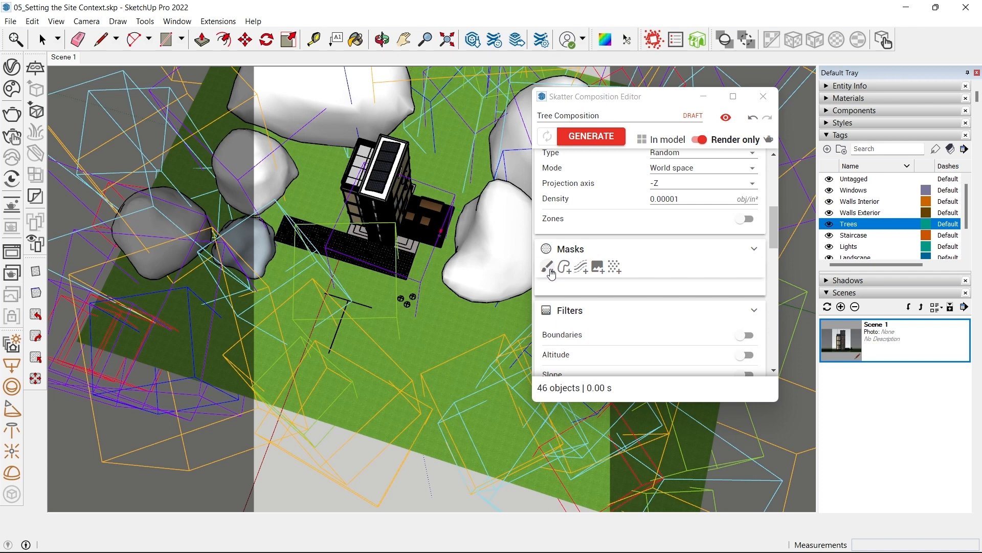
{"action": "left_click", "coordinate": [549, 268]}
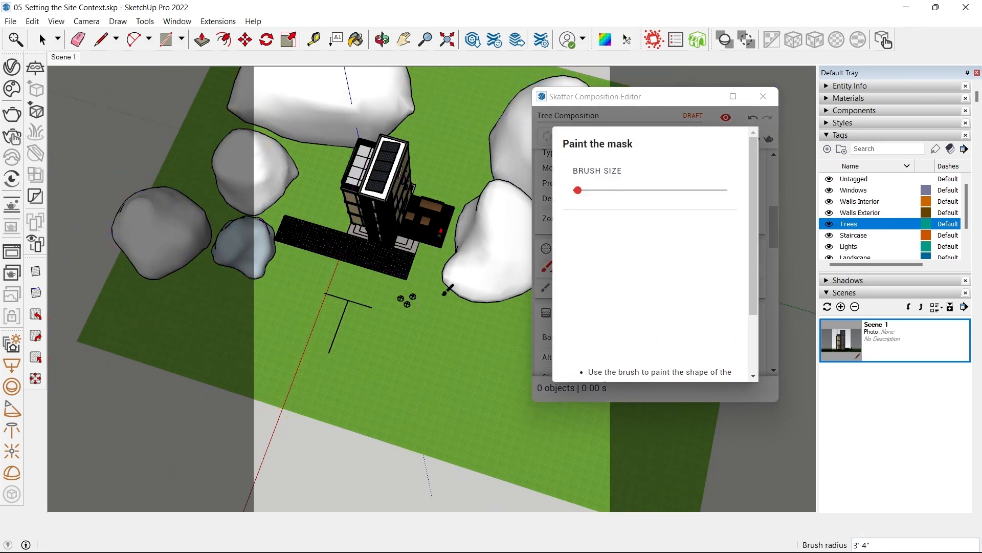
{"action": "left_click_drag", "start_coordinate": [578, 190], "coordinate": [608, 199]}
- Paint a circular mask area over the walkway and lawn directly in front of the house, and finish painting
{"action": "scroll", "coordinate": [332, 267], "scroll_direction": "down", "scroll_amount": 1}
{"action": "left_click", "coordinate": [344, 277]}
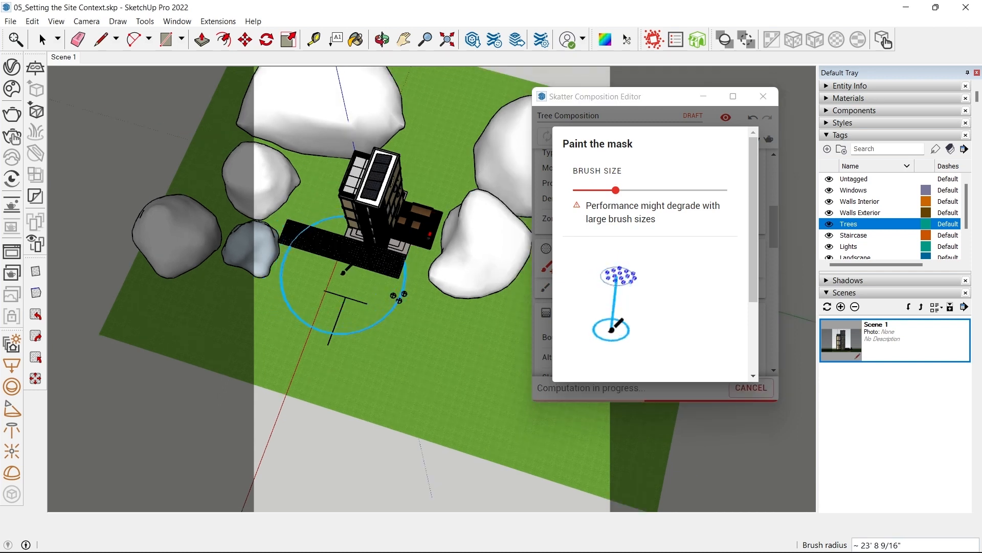
{"action": "middle_click_drag", "start_coordinate": [361, 283], "coordinate": [387, 321]}
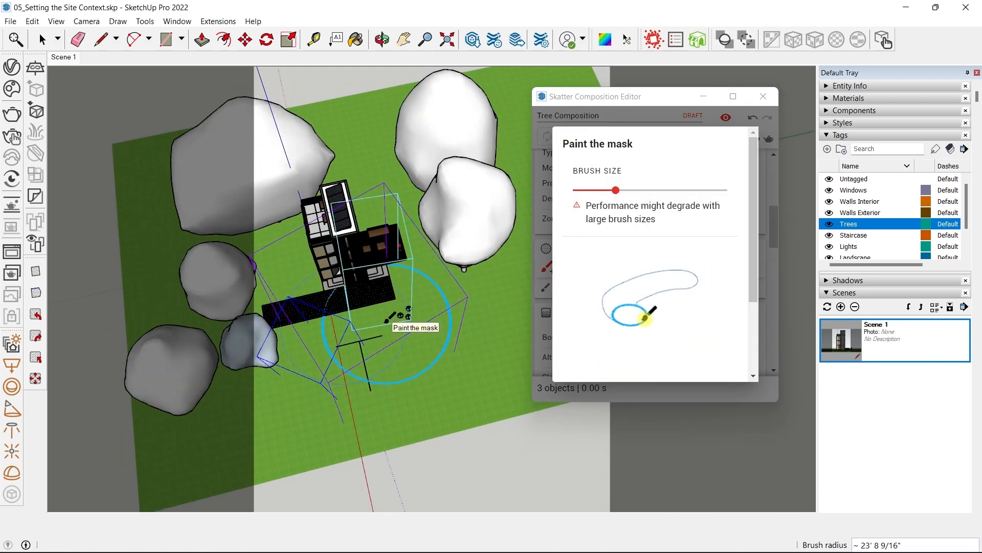
{"action": "middle_click_drag", "start_coordinate": [404, 317], "coordinate": [401, 305]}
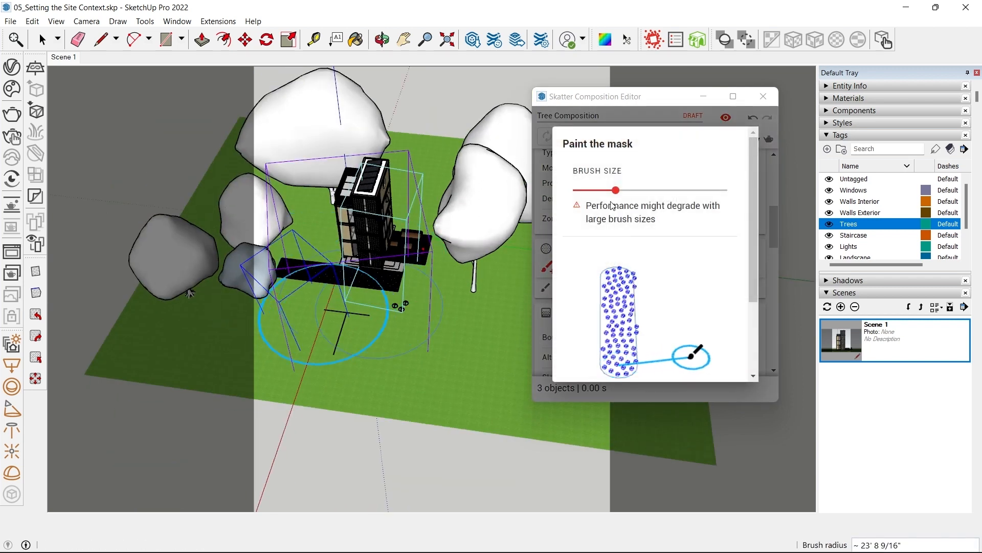
{"action": "left_click", "coordinate": [643, 117]}
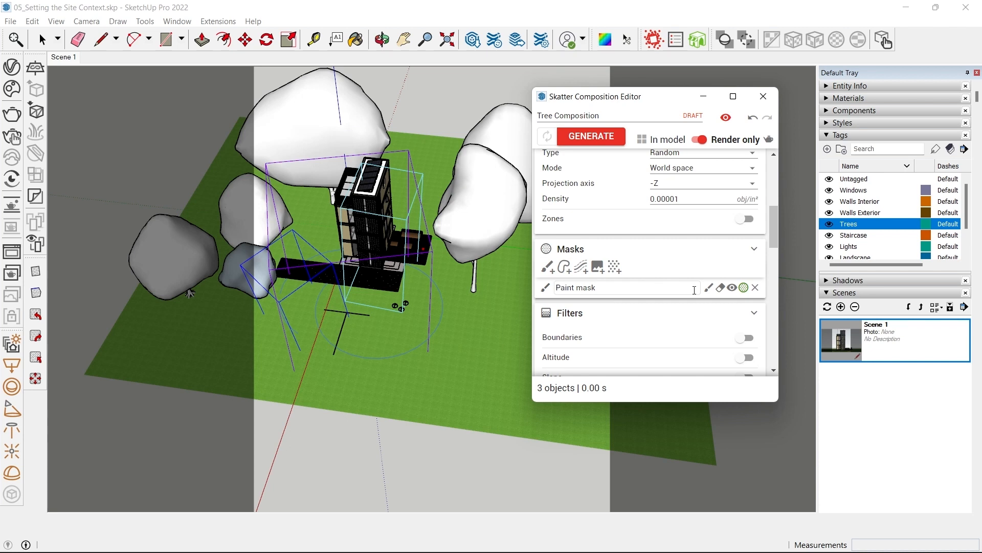
- Make the painted mask exclusive so trees scatter only outside the painted area
{"action": "left_click", "coordinate": [745, 290]}
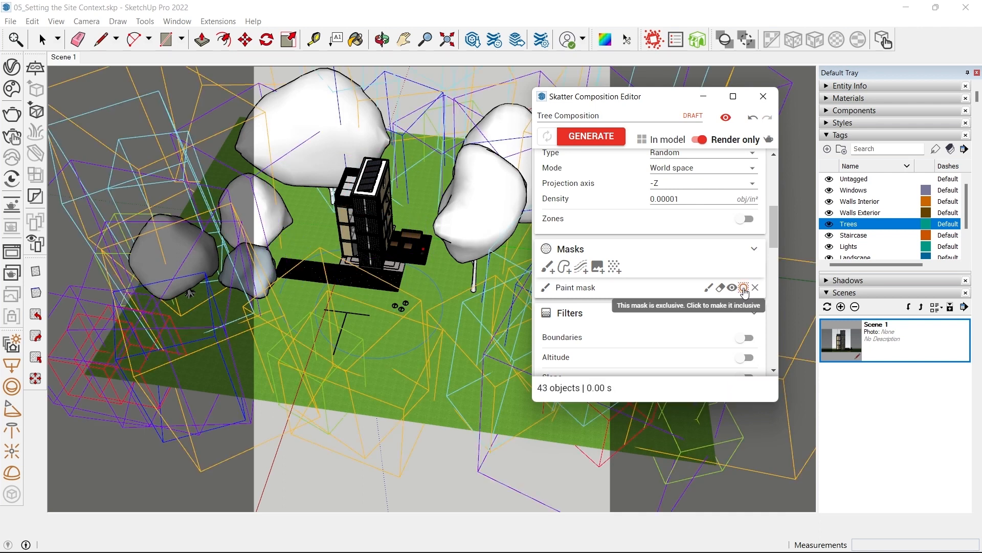
{"action": "scroll", "coordinate": [354, 294], "scroll_direction": "up", "scroll_amount": 4}
{"action": "mouse_move", "coordinate": [334, 273]}
{"action": "middle_mouse_down"}
{"action": "mouse_move", "coordinate": [340, 377]}
{"action": "mouse_move", "coordinate": [412, 421]}
{"action": "middle_mouse_up"}
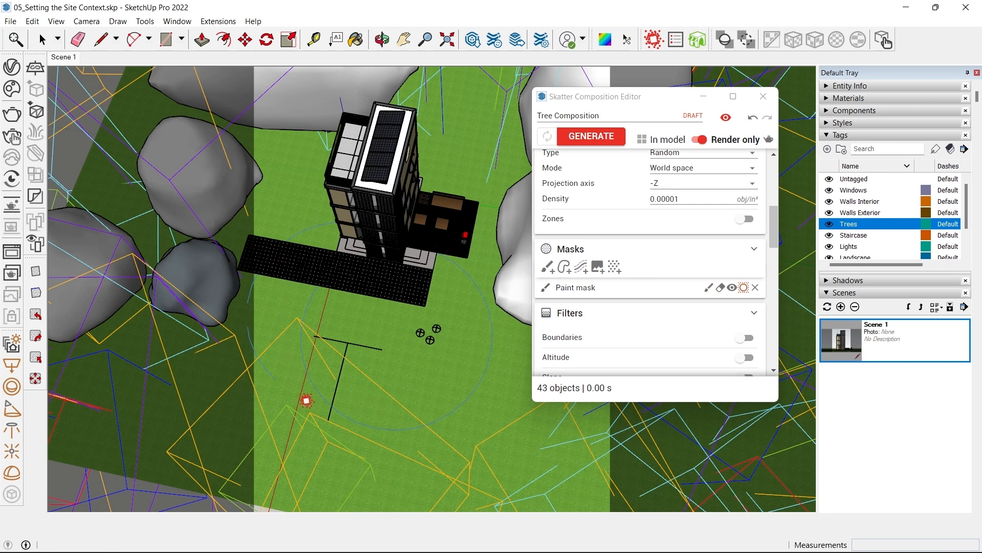
- Extend the painted mask across more of the lawn in front of the house and generate the tree composition
{"action": "scroll", "coordinate": [347, 360], "scroll_direction": "down", "scroll_amount": 3}
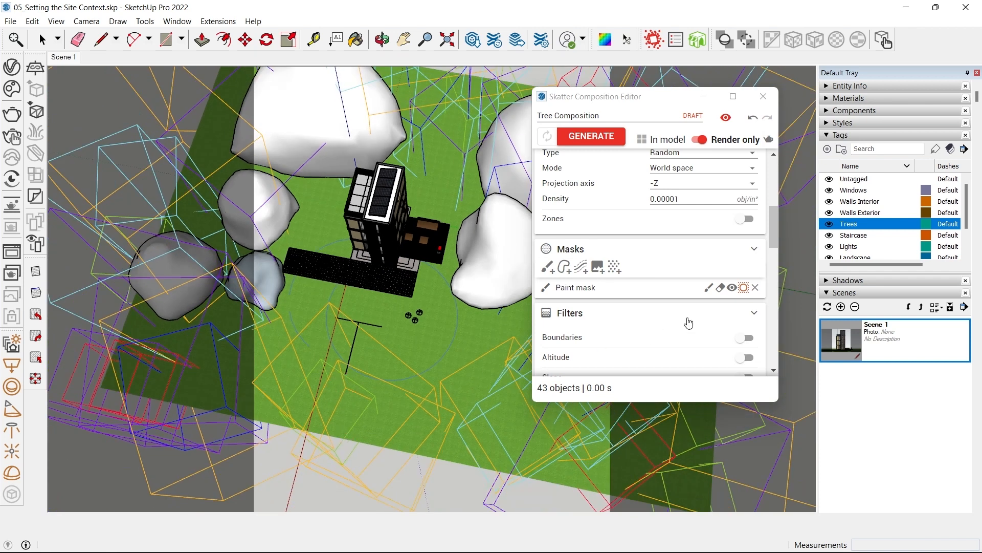
{"action": "scroll", "coordinate": [708, 299], "scroll_direction": "down", "scroll_amount": 3}
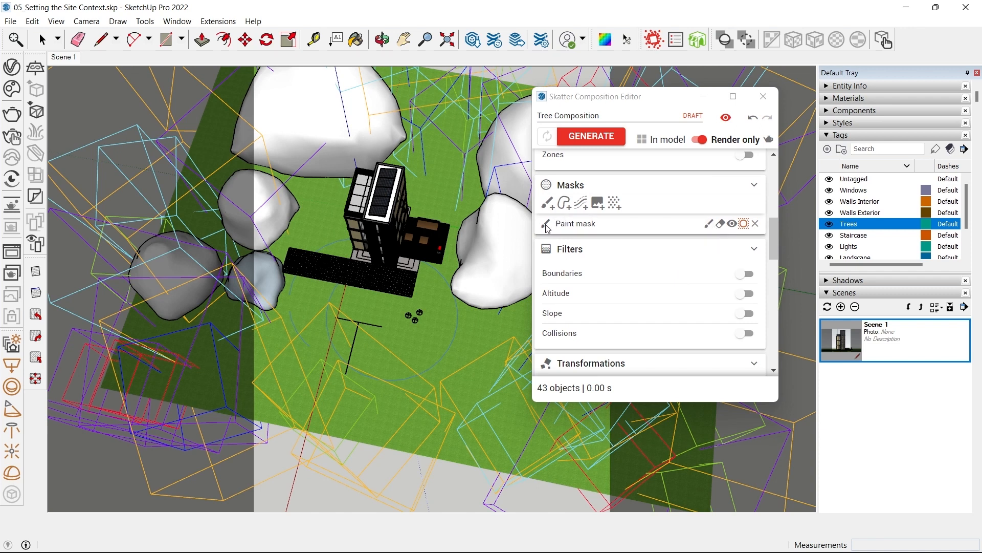
{"action": "left_click", "coordinate": [709, 224]}
{"action": "mouse_move", "coordinate": [328, 349]}
{"action": "left_mouse_down"}
{"action": "mouse_move", "coordinate": [343, 412]}
{"action": "mouse_move", "coordinate": [373, 403]}
{"action": "left_mouse_up"}
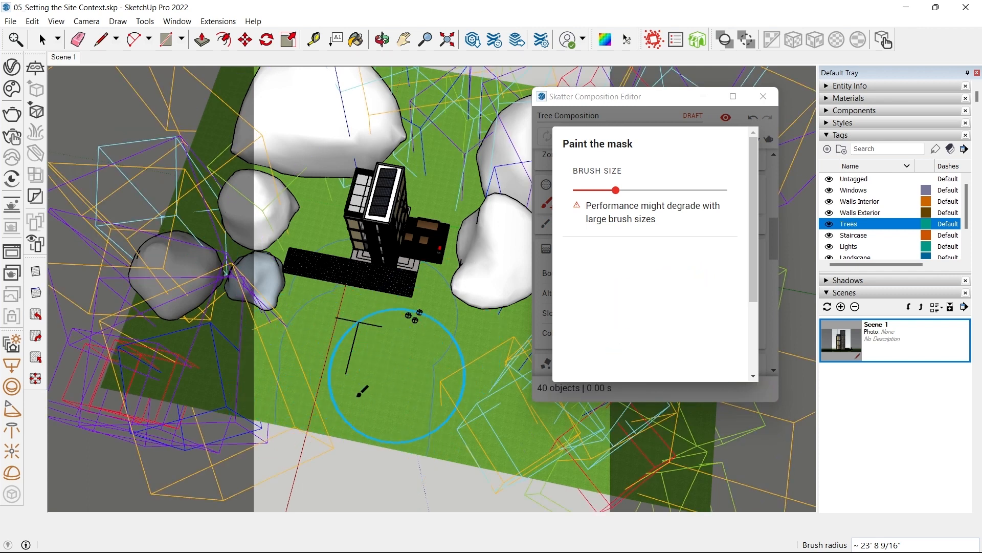
{"action": "left_click", "coordinate": [643, 113]}
{"action": "middle_click_drag", "start_coordinate": [417, 293], "coordinate": [420, 269]}
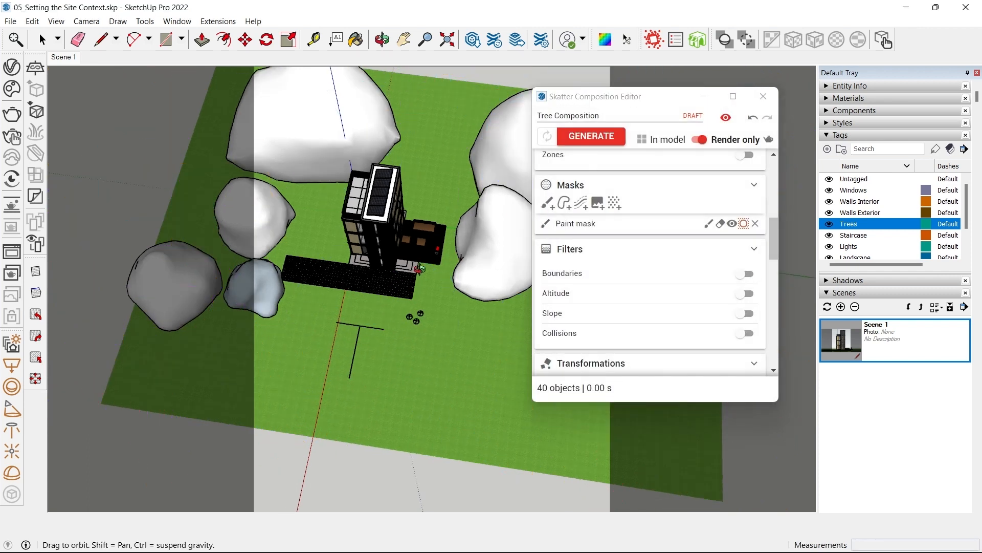
{"action": "left_click", "coordinate": [598, 137]}
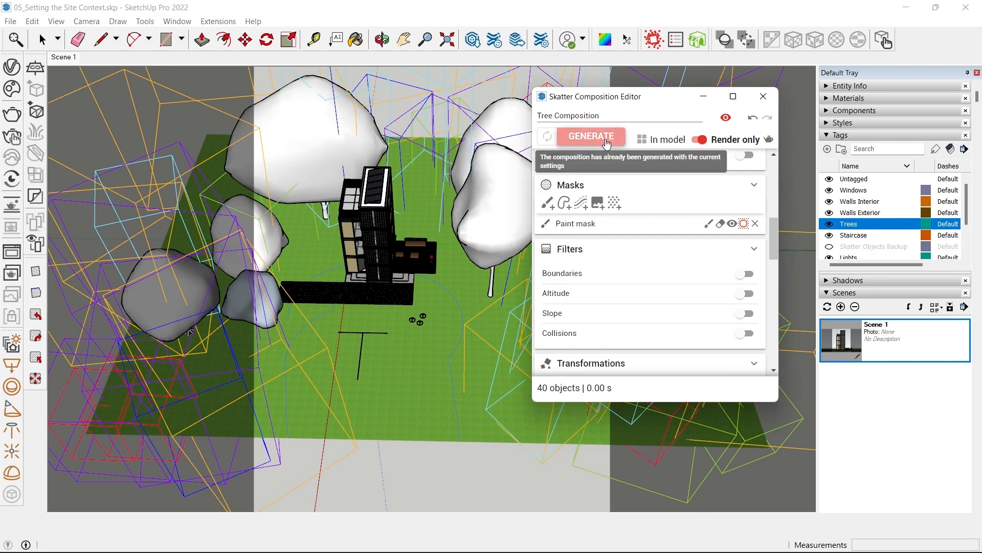
{"action": "left_click", "coordinate": [57, 60]}
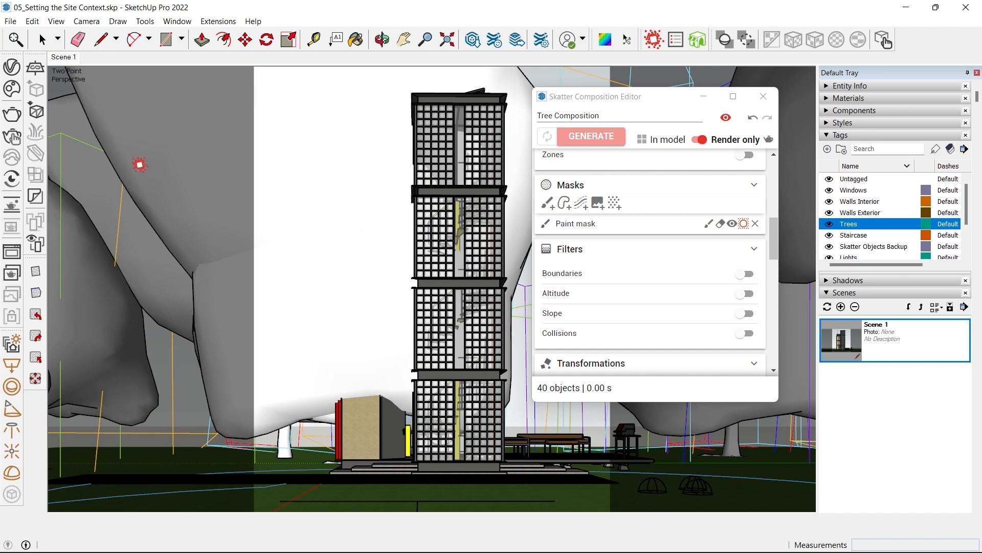
- Unlock the large tree standing beside the house tower
{"action": "left_click", "coordinate": [42, 39]}
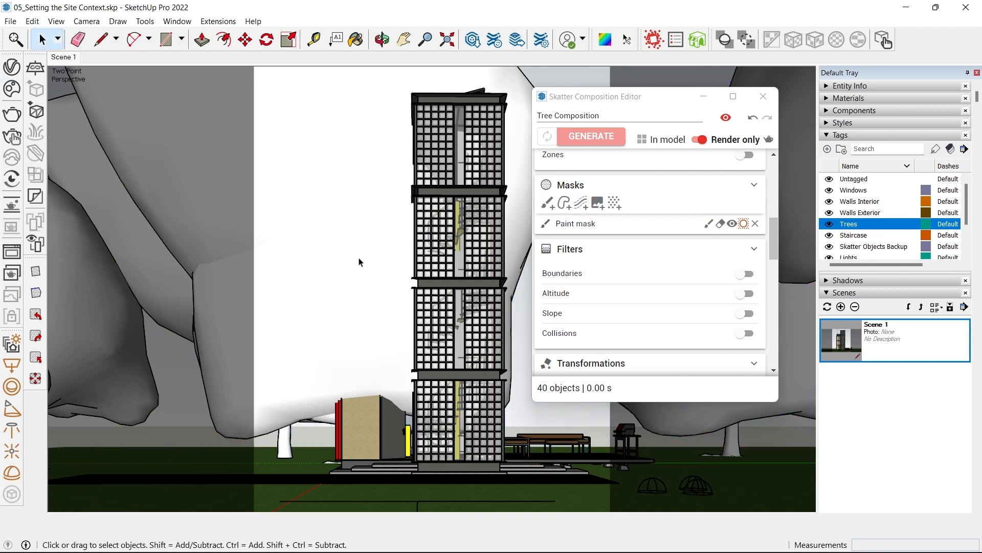
{"action": "middle_click_drag", "start_coordinate": [364, 329], "coordinate": [306, 294]}
{"action": "middle_click_drag", "start_coordinate": [341, 258], "coordinate": [320, 269]}
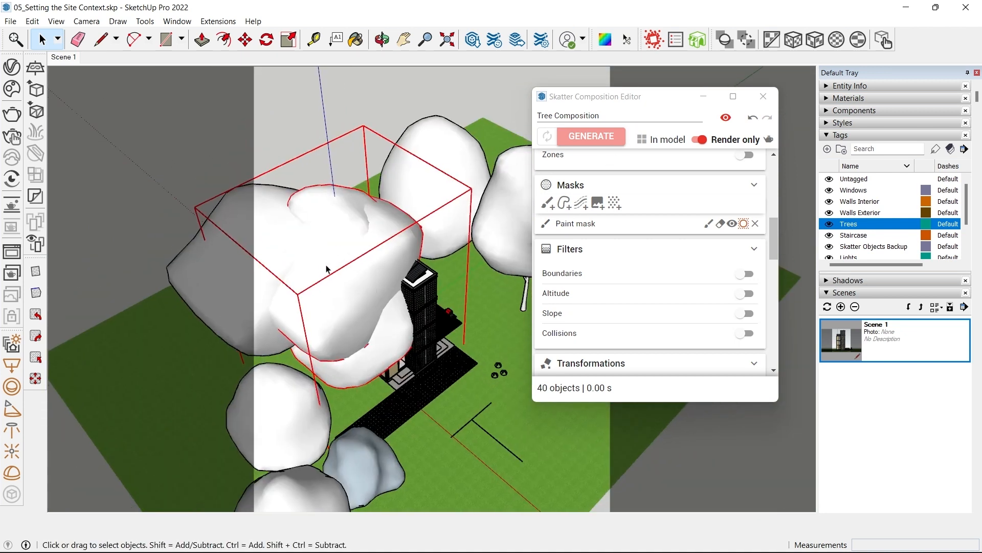
{"action": "right_click", "coordinate": [332, 249]}
{"action": "left_click", "coordinate": [360, 287]}
- Move the unlocked large tree away from the house, past the lawn's edge
{"action": "middle_click_drag", "start_coordinate": [365, 303], "coordinate": [569, 254]}
{"action": "key", "text": "m"}
{"action": "left_click", "coordinate": [349, 356]}
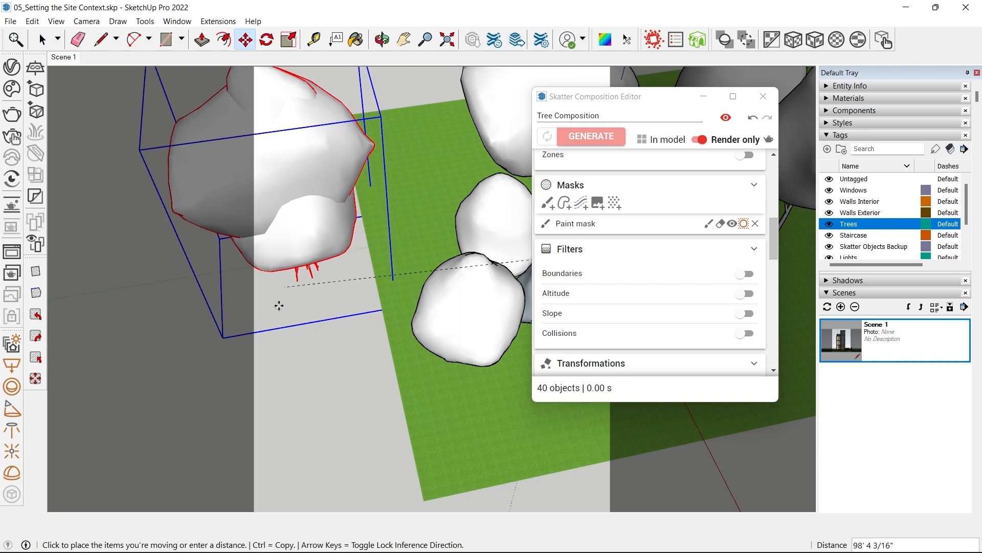
- Place the selected tree about 98 feet away, beyond the edge of the green ground
{"action": "left_click", "coordinate": [279, 306]}
{"action": "middle_click_drag", "start_coordinate": [405, 277], "coordinate": [324, 312]}
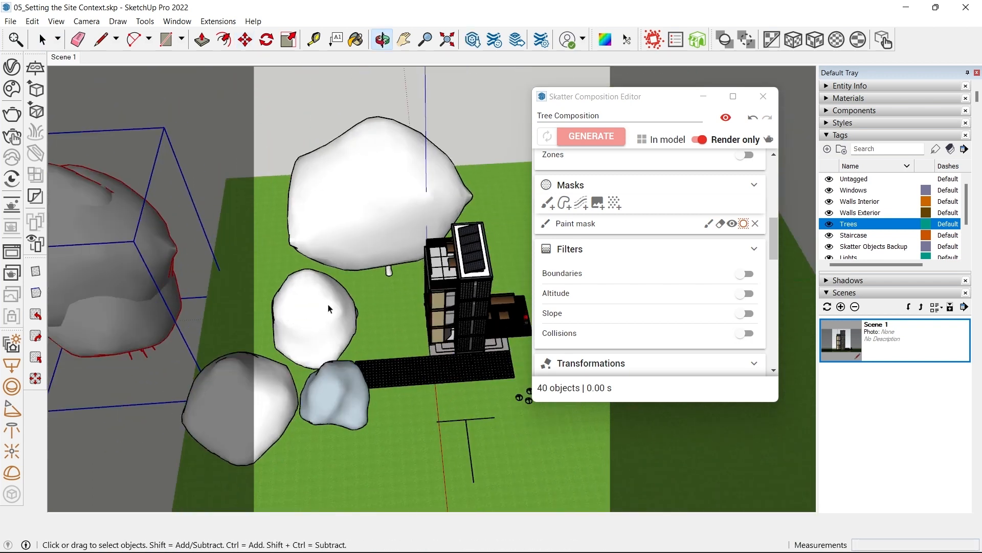
{"action": "key", "text": "space"}
- Select the large tree behind the building and hide the Trees tag
{"action": "middle_click_drag", "start_coordinate": [329, 234], "coordinate": [304, 239]}
{"action": "middle_click_drag", "start_coordinate": [455, 240], "coordinate": [417, 210]}
{"action": "left_click", "coordinate": [412, 205]}
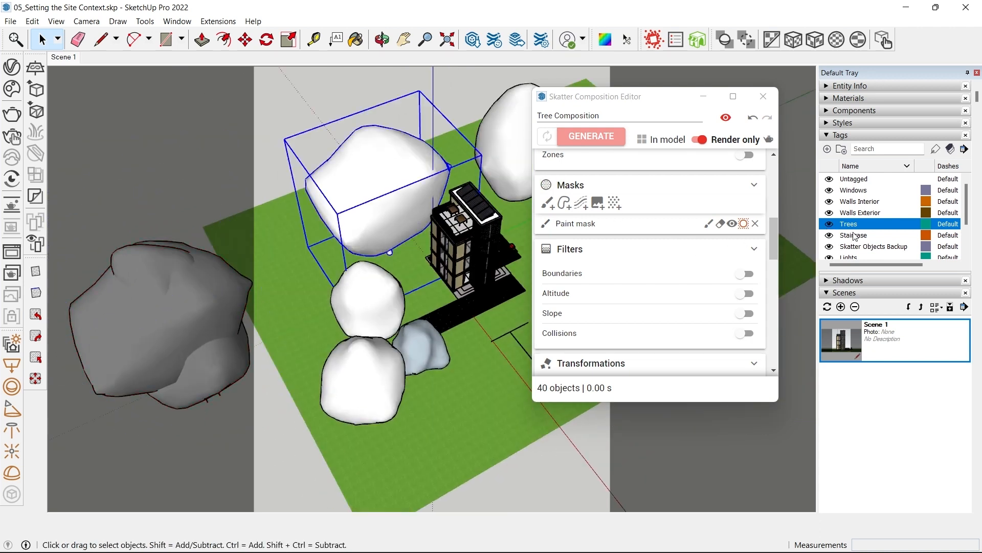
{"action": "left_click", "coordinate": [829, 225]}
{"action": "middle_click_drag", "start_coordinate": [439, 271], "coordinate": [412, 232]}
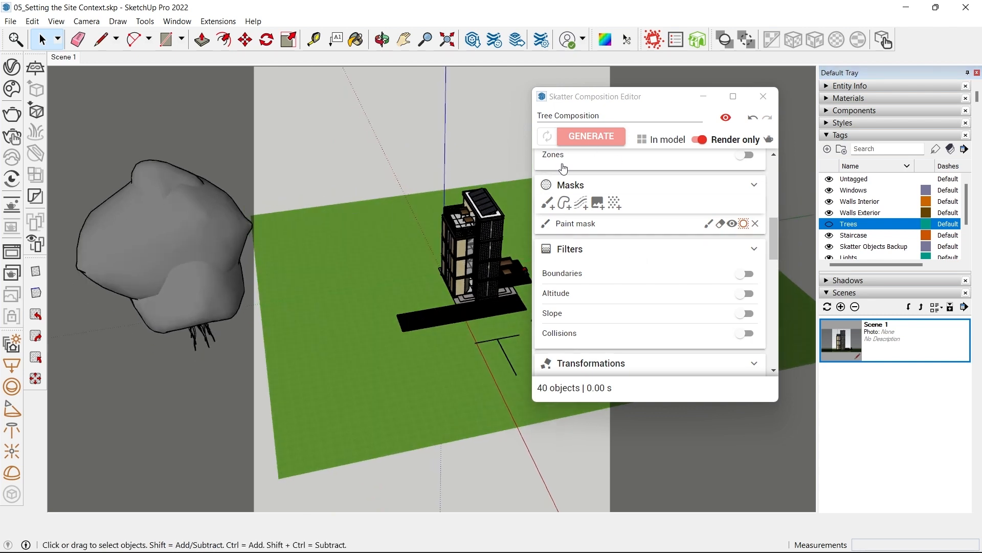
- Restore the Scene 1 view, render it with V-Ray to check the tree layout, and close the frame buffer
{"action": "left_click", "coordinate": [584, 98]}
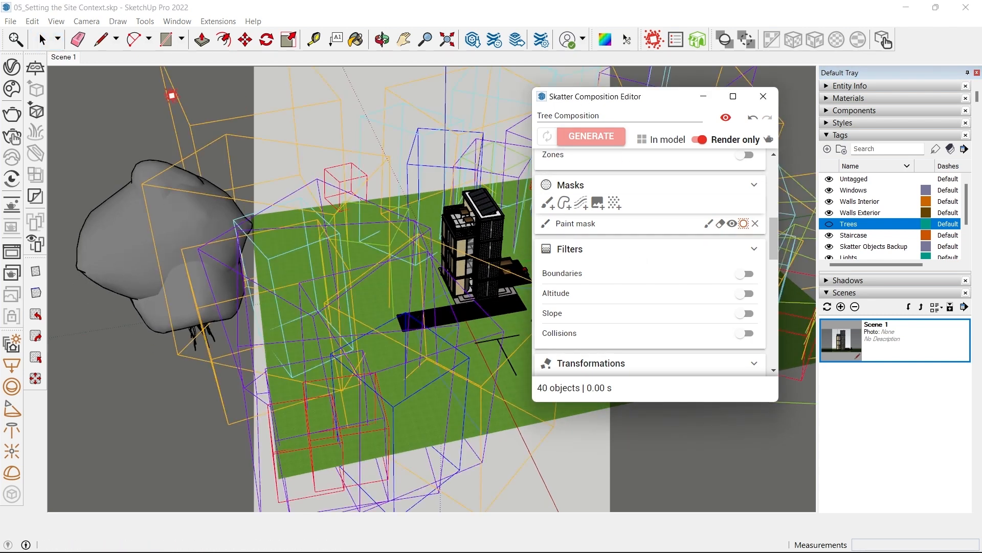
{"action": "left_click", "coordinate": [65, 56]}
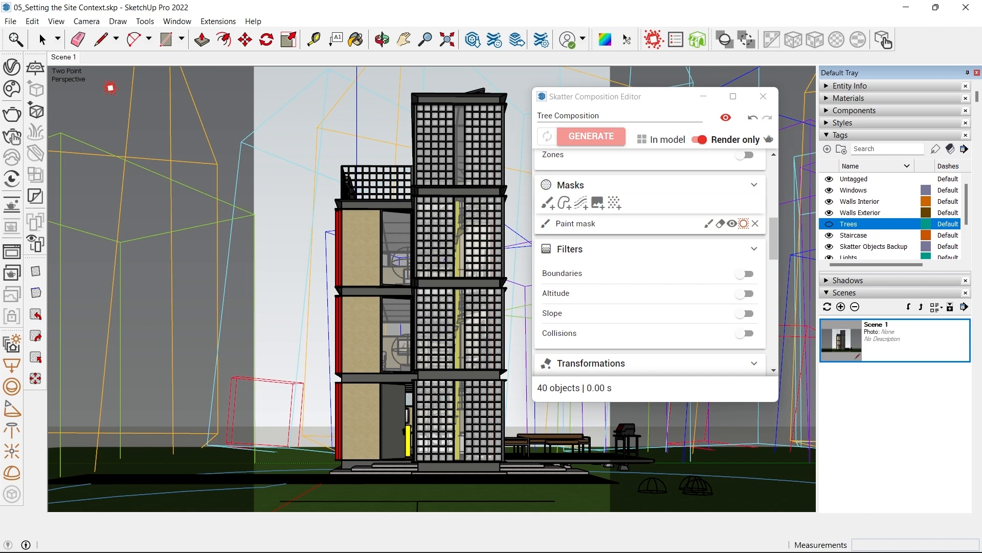
{"action": "left_click", "coordinate": [42, 39]}
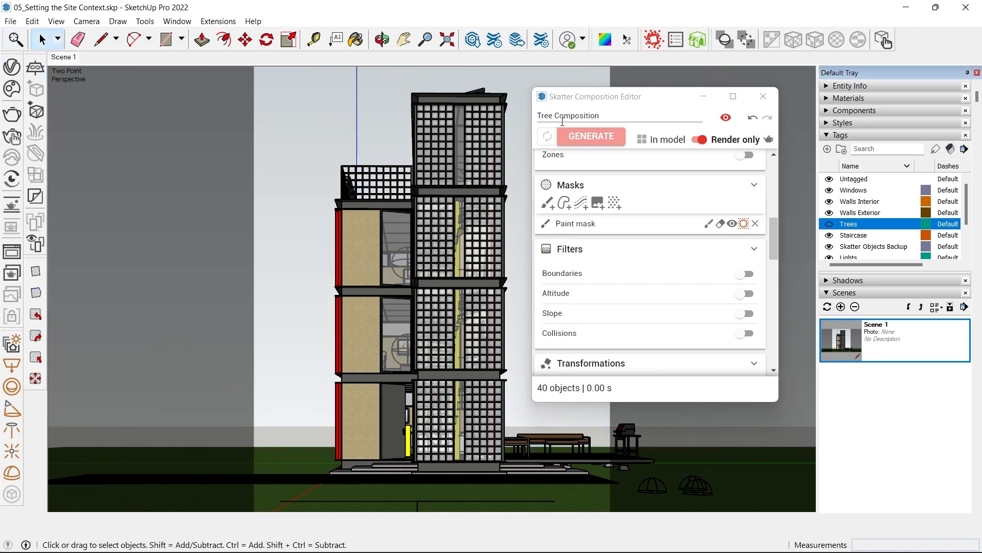
{"action": "left_click", "coordinate": [563, 121]}
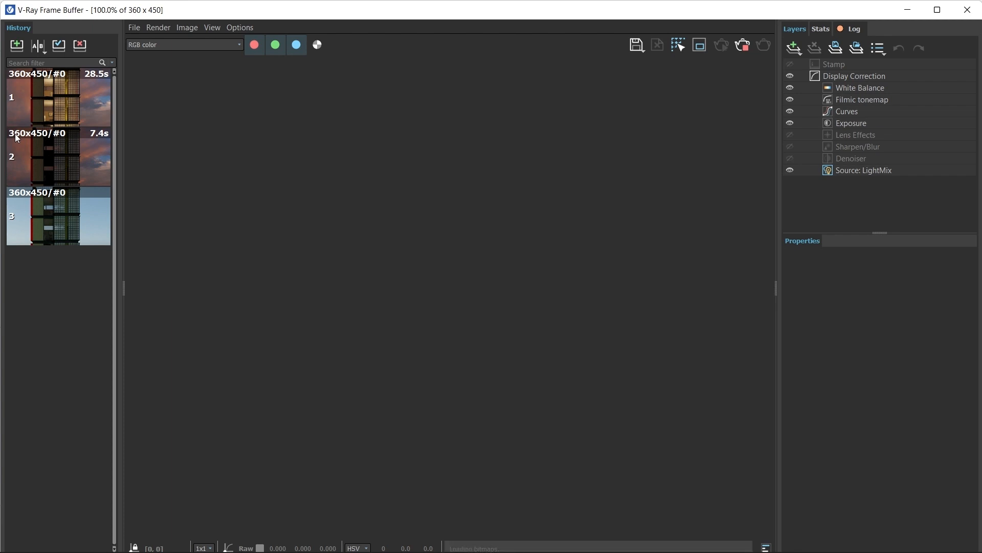
{"action": "double_click", "coordinate": [17, 138]}
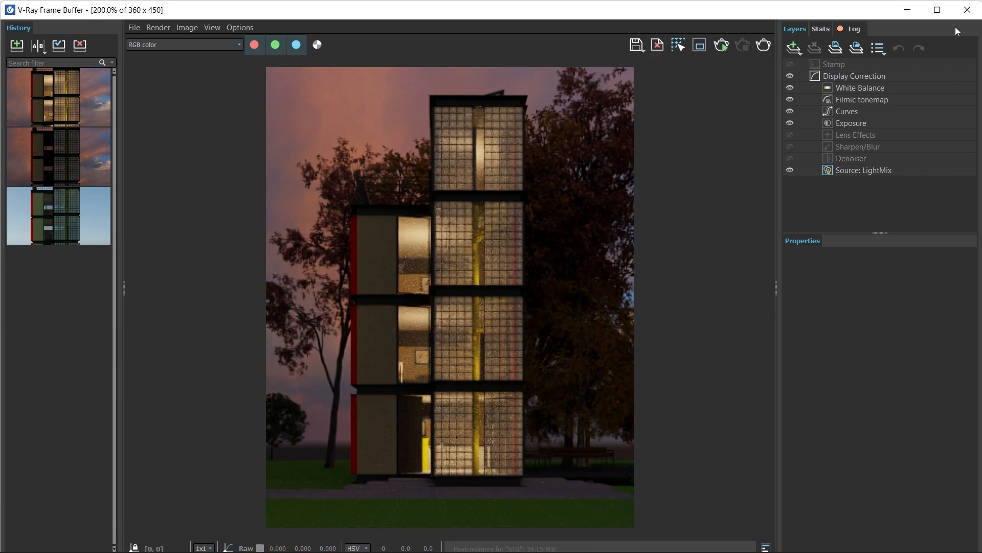
{"action": "left_click", "coordinate": [967, 9]}
- Add a points set host to the Tree Composition and pick four tree positions, two on each side of the building
{"action": "middle_click_drag", "start_coordinate": [412, 454], "coordinate": [484, 206]}
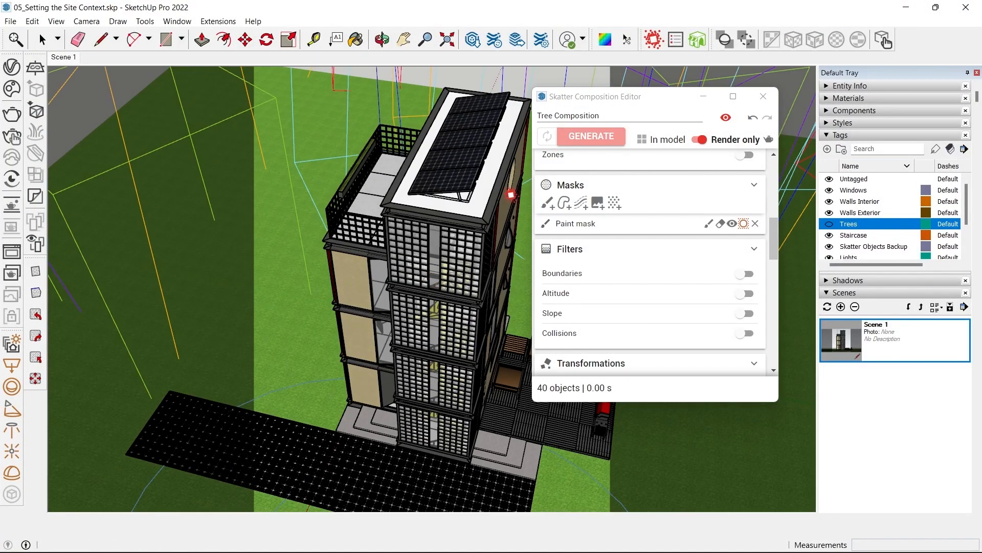
{"action": "scroll", "coordinate": [556, 203], "scroll_direction": "up", "scroll_amount": 6}
{"action": "left_click_drag", "start_coordinate": [646, 97], "coordinate": [697, 78]}
{"action": "middle_click_drag", "start_coordinate": [504, 246], "coordinate": [359, 368]}
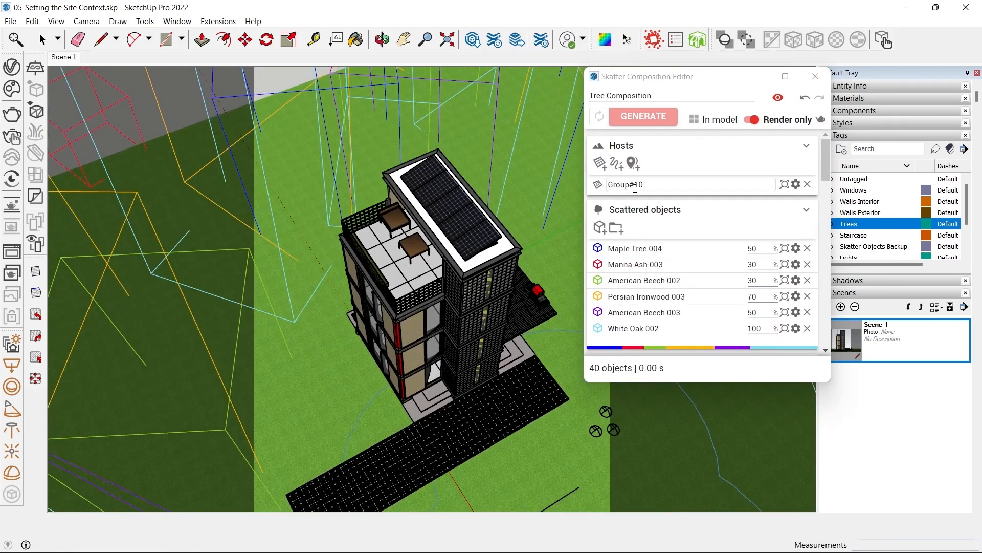
{"action": "left_click", "coordinate": [632, 164]}
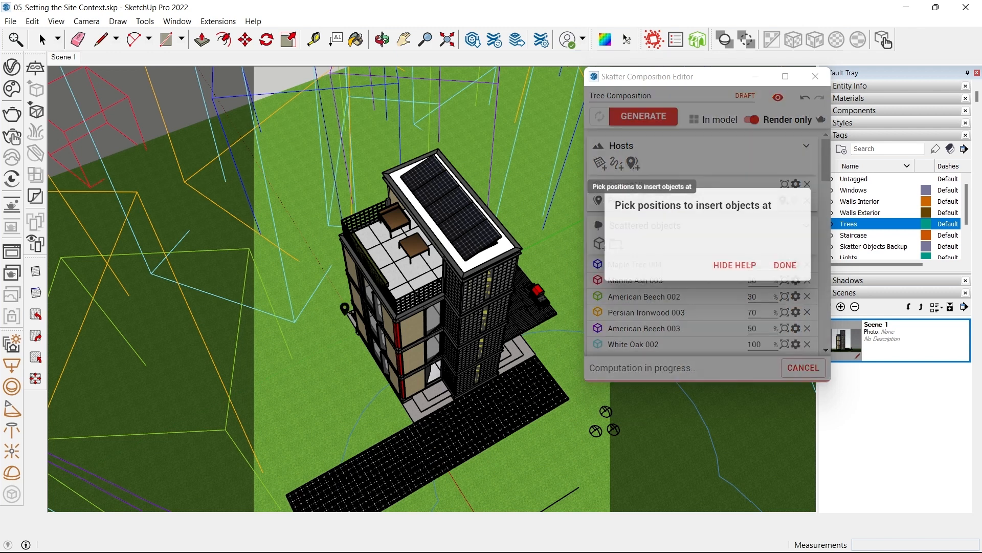
{"action": "left_click", "coordinate": [303, 362]}
{"action": "left_click", "coordinate": [323, 415]}
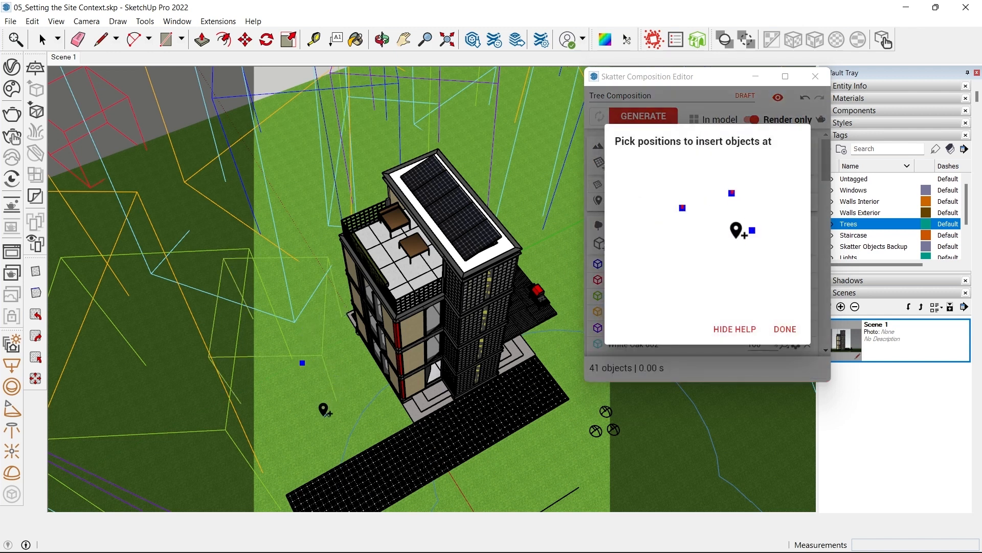
{"action": "scroll", "coordinate": [372, 381], "scroll_direction": "down", "scroll_amount": 2}
{"action": "left_click", "coordinate": [525, 350]}
{"action": "left_click", "coordinate": [508, 297]}
- Pick five more tree positions on the ground around and behind the building and finish the points set
{"action": "middle_click_drag", "start_coordinate": [481, 230], "coordinate": [425, 309]}
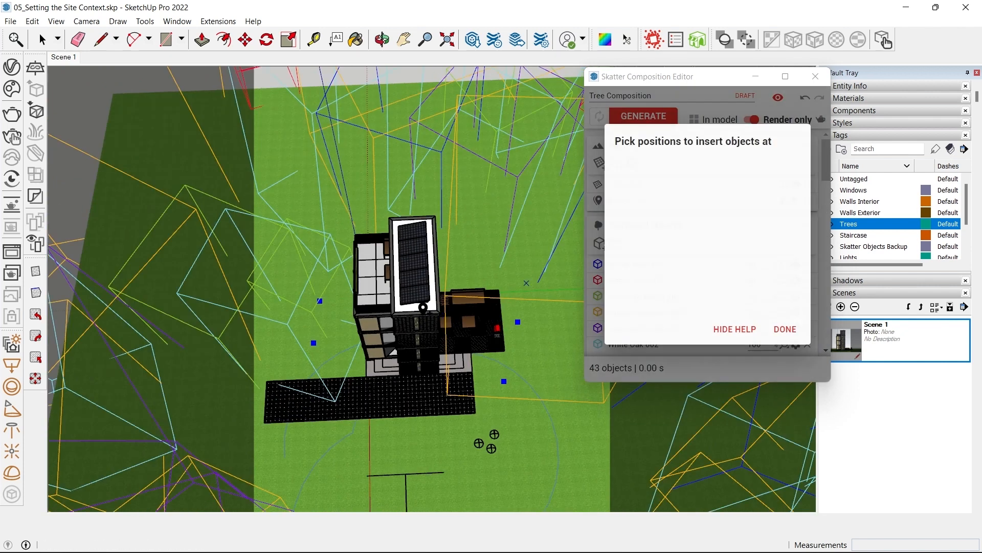
{"action": "middle_click_drag", "start_coordinate": [316, 301], "coordinate": [332, 253]}
{"action": "mouse_move", "coordinate": [368, 211]}
{"action": "middle_mouse_down"}
{"action": "mouse_move", "coordinate": [390, 204]}
{"action": "mouse_move", "coordinate": [307, 160]}
{"action": "middle_mouse_up"}
{"action": "left_click", "coordinate": [302, 167]}
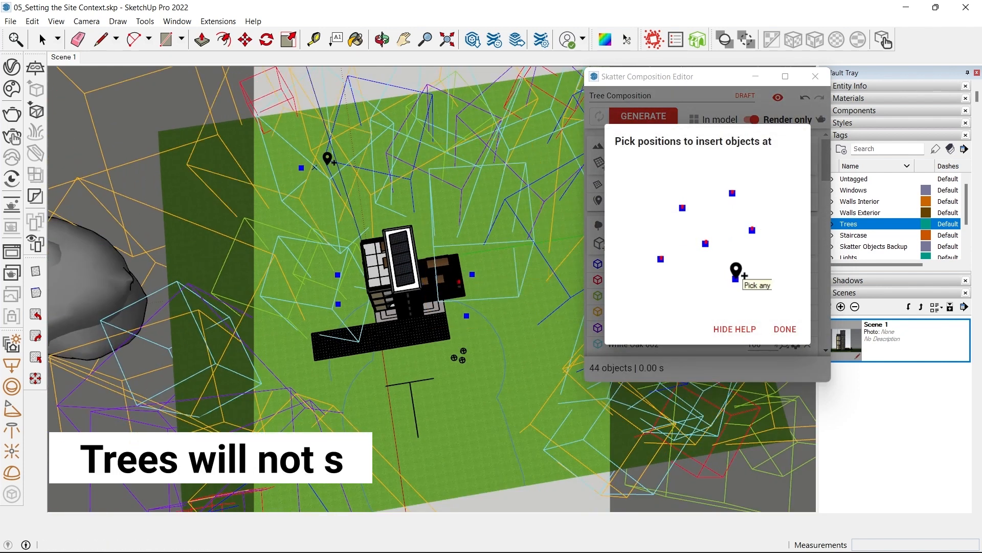
{"action": "left_click", "coordinate": [357, 146]}
{"action": "scroll", "coordinate": [436, 160], "scroll_direction": "up", "scroll_amount": 2}
{"action": "left_click", "coordinate": [439, 162]}
{"action": "scroll", "coordinate": [353, 167], "scroll_direction": "down", "scroll_amount": 1}
{"action": "left_click", "coordinate": [275, 214]}
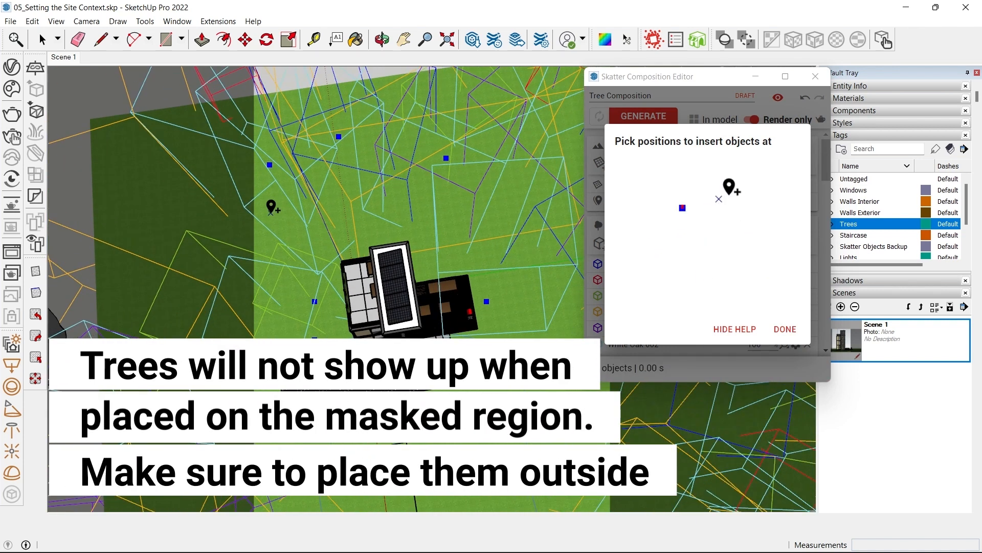
{"action": "scroll", "coordinate": [358, 218], "scroll_direction": "up", "scroll_amount": 3}
{"action": "left_click", "coordinate": [368, 231]}
{"action": "mouse_move", "coordinate": [456, 221]}
{"action": "middle_mouse_down"}
{"action": "mouse_move", "coordinate": [423, 228]}
{"action": "mouse_move", "coordinate": [388, 295]}
{"action": "middle_mouse_up"}
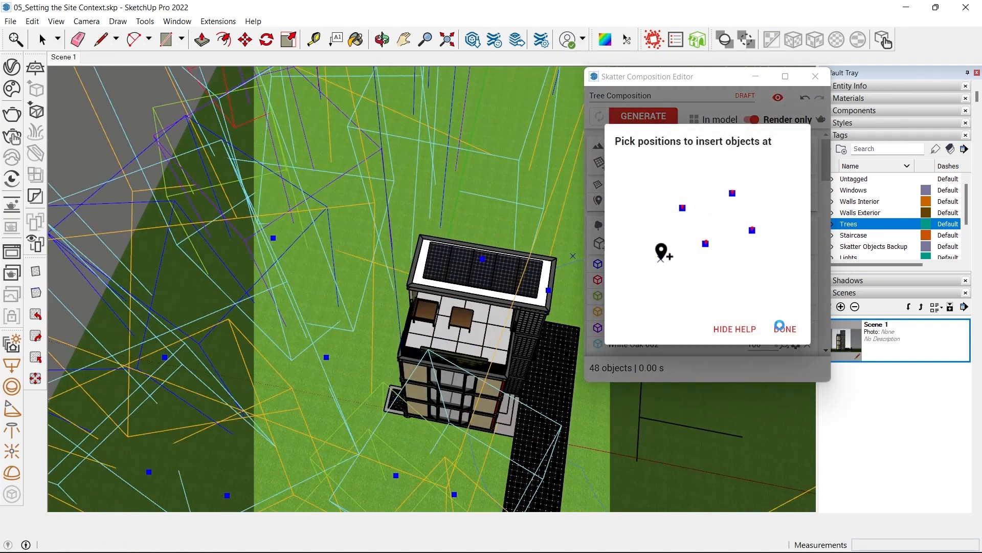
{"action": "left_click", "coordinate": [785, 329]}
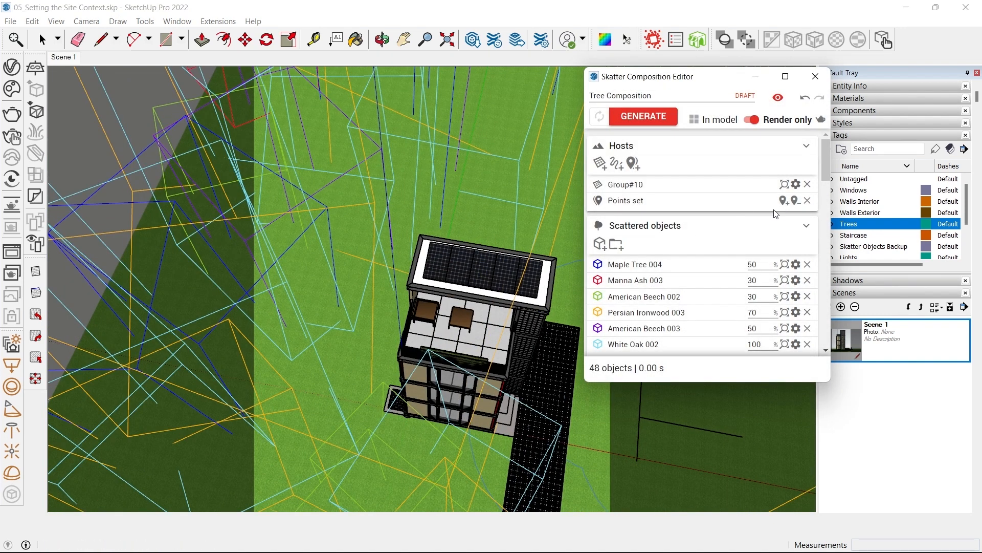
- Erase three points beside and behind the building from the points set using the removal brush
{"action": "left_click", "coordinate": [795, 204]}
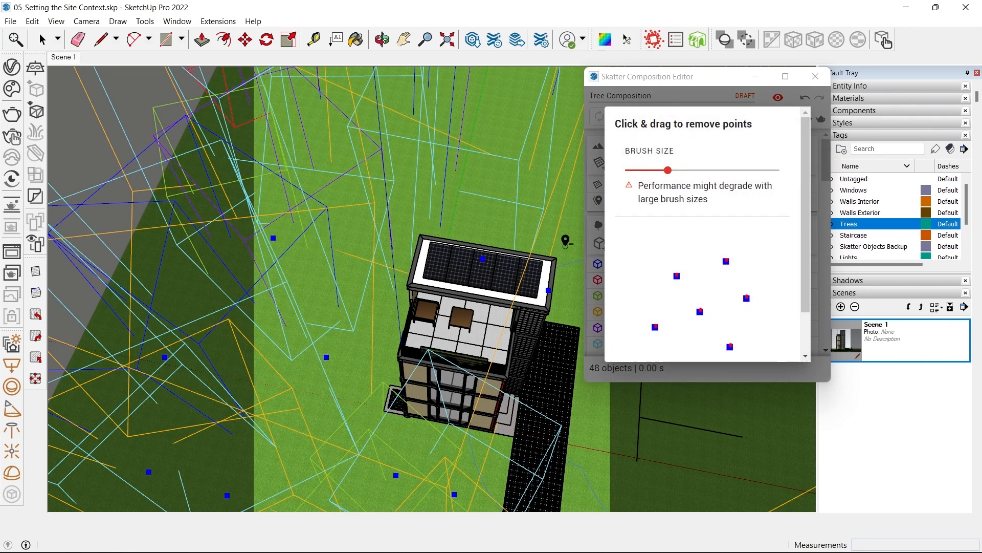
{"action": "left_click", "coordinate": [326, 354]}
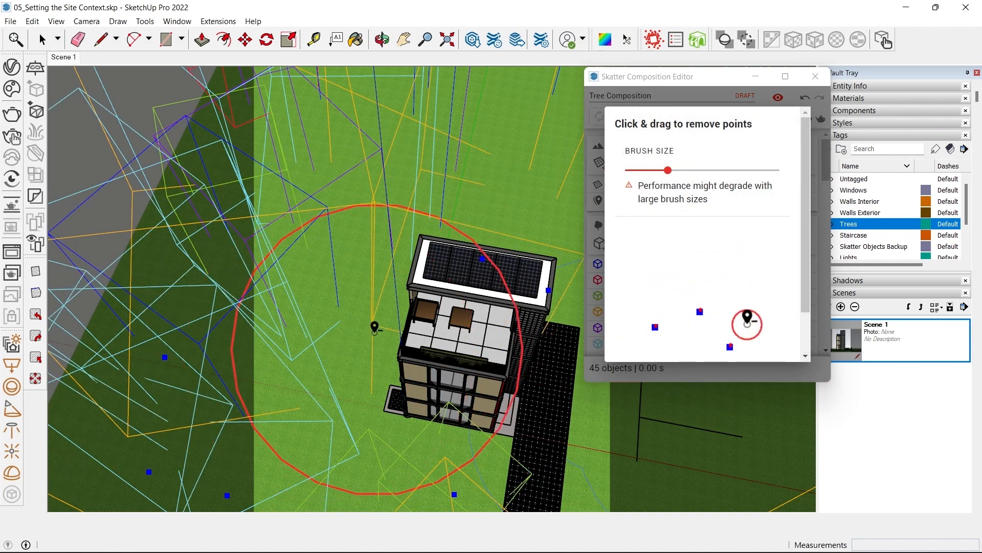
{"action": "scroll", "coordinate": [351, 267], "scroll_direction": "down", "scroll_amount": 3}
{"action": "left_click", "coordinate": [695, 97]}
- Generate the Tree Composition with the remaining picked points
{"action": "middle_click_drag", "start_coordinate": [512, 243], "coordinate": [215, 314]}
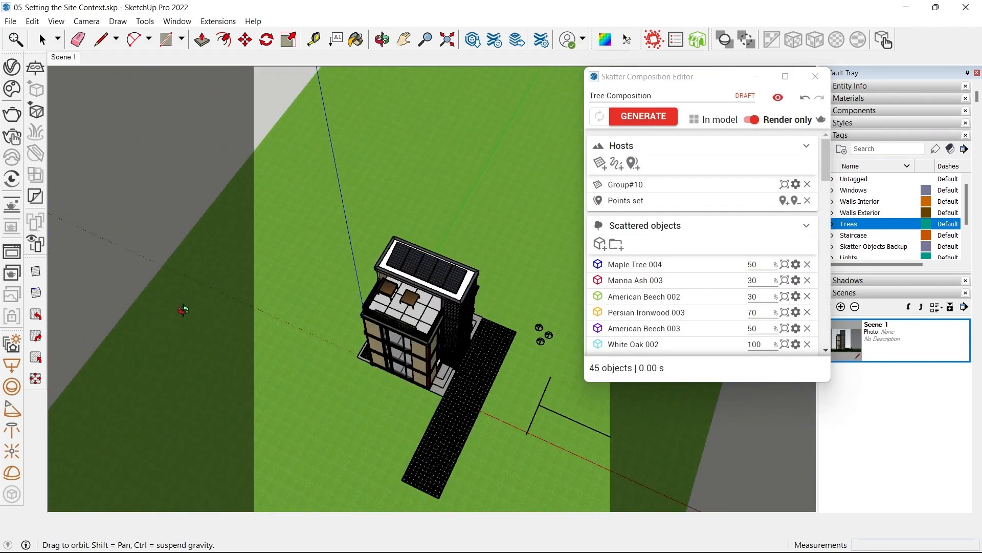
{"action": "middle_click_drag", "start_coordinate": [436, 305], "coordinate": [322, 276]}
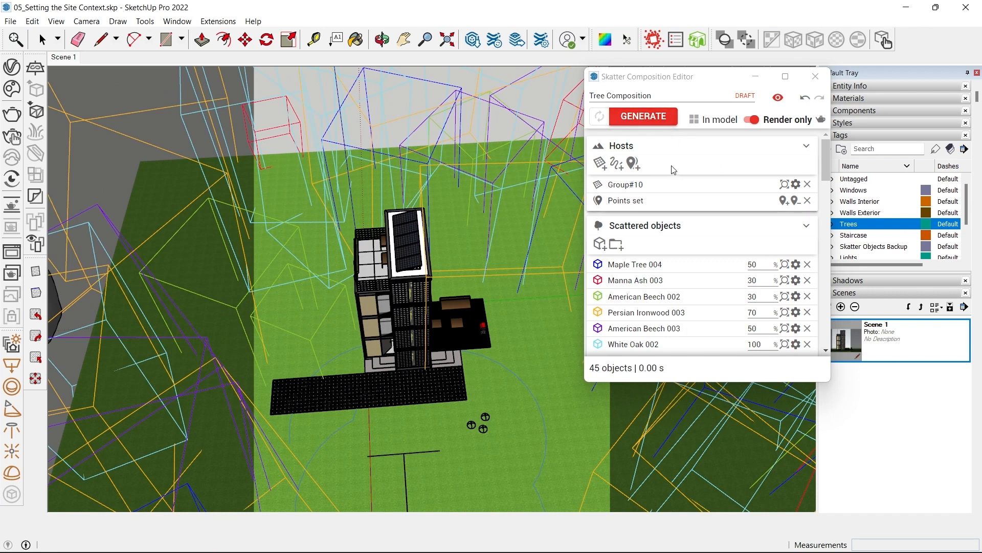
{"action": "left_click", "coordinate": [656, 117]}
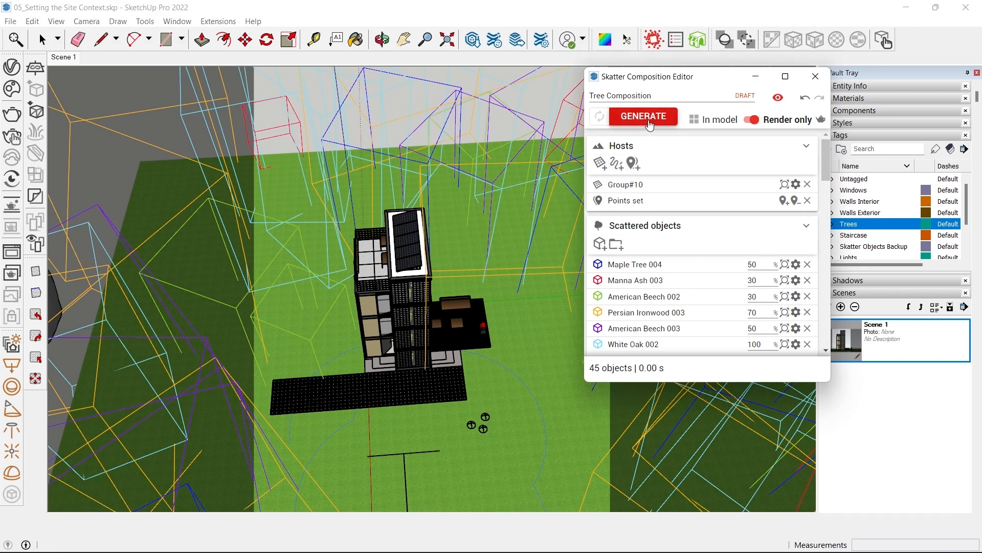
- Render Scene 1 with V-Ray, inspect the trees around the building, and stop the render and close the frame buffer
{"action": "left_click", "coordinate": [60, 57]}
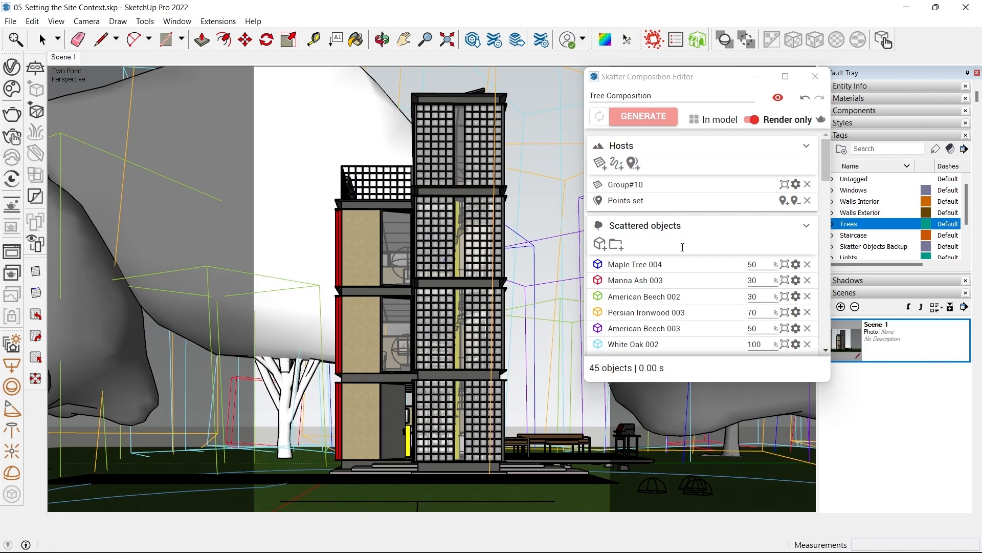
{"action": "left_click_drag", "start_coordinate": [640, 77], "coordinate": [617, 30]}
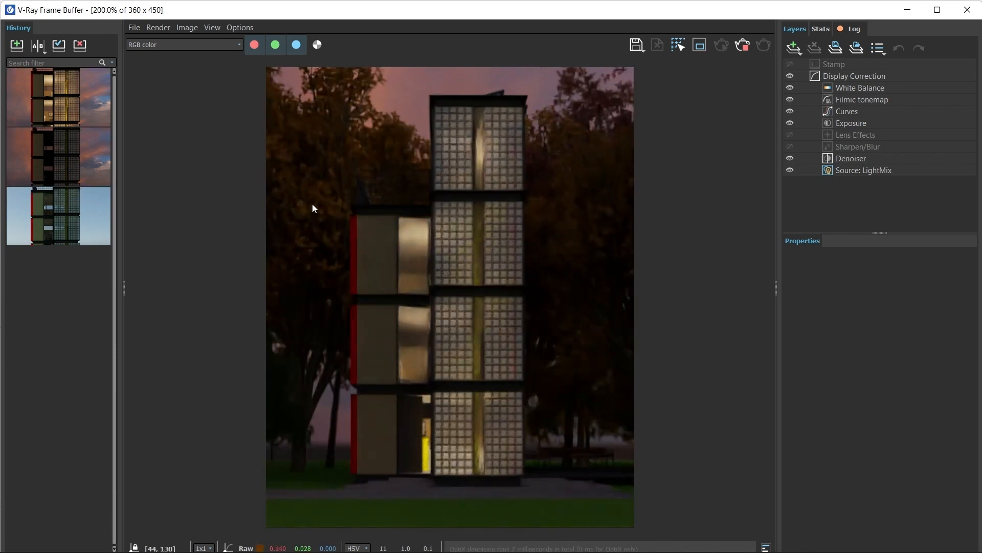
{"action": "scroll", "coordinate": [348, 253], "scroll_direction": "up", "scroll_amount": 3}
{"action": "scroll", "coordinate": [359, 279], "scroll_direction": "down", "scroll_amount": 3}
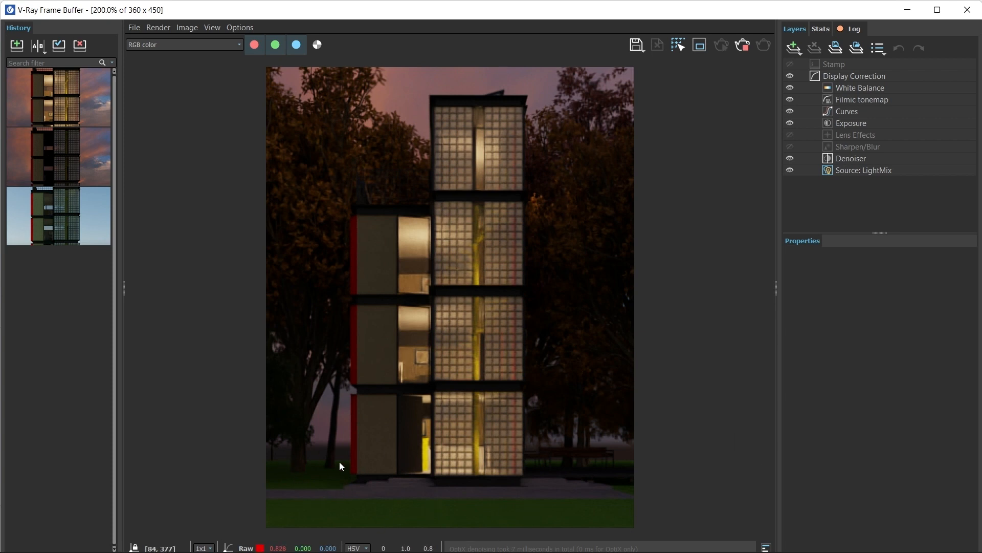
{"action": "left_click", "coordinate": [750, 44]}
{"action": "left_click", "coordinate": [968, 9]}
{"action": "mouse_move", "coordinate": [509, 242]}
{"action": "middle_mouse_down"}
{"action": "mouse_move", "coordinate": [463, 271]}
{"action": "mouse_move", "coordinate": [287, 480]}
{"action": "mouse_move", "coordinate": [366, 327]}
{"action": "middle_mouse_up"}
{"action": "scroll", "coordinate": [366, 325], "scroll_direction": "down", "scroll_amount": 5}
{"action": "middle_click_drag", "start_coordinate": [522, 147], "coordinate": [394, 298]}
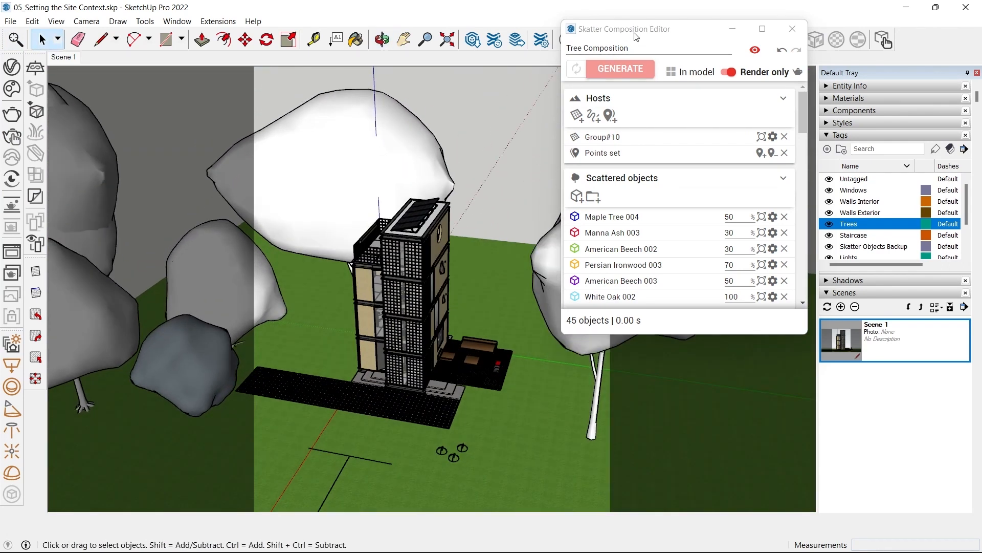
{"action": "left_click_drag", "start_coordinate": [634, 30], "coordinate": [543, 95]}
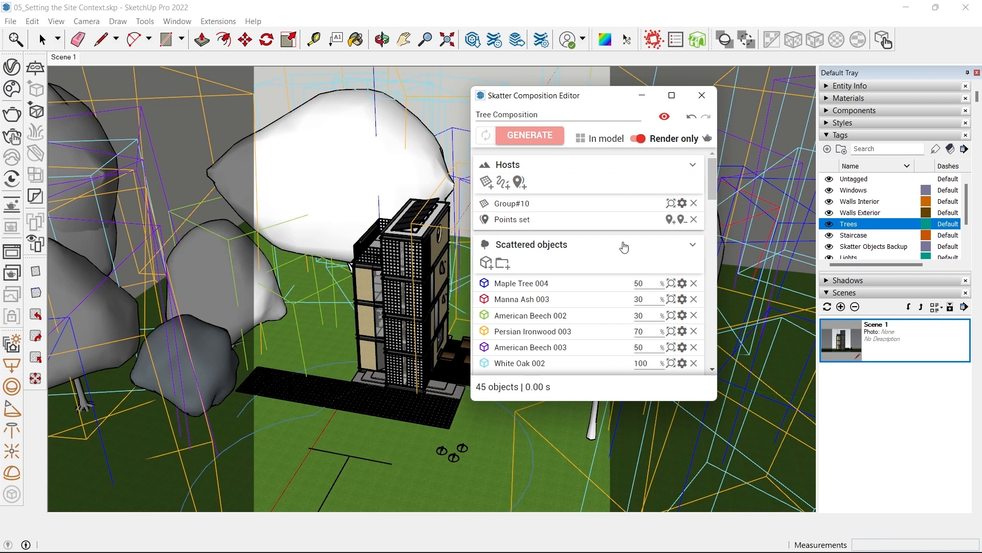
{"action": "left_click_drag", "start_coordinate": [546, 97], "coordinate": [523, 82]}
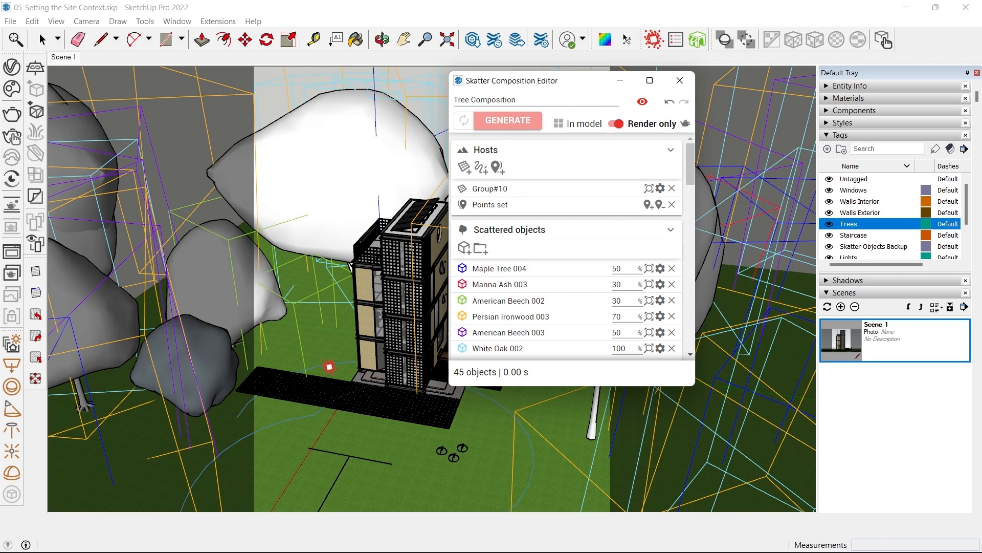
- Show the V-Ray frame buffer and save the current render to its history
{"action": "left_click", "coordinate": [12, 252]}
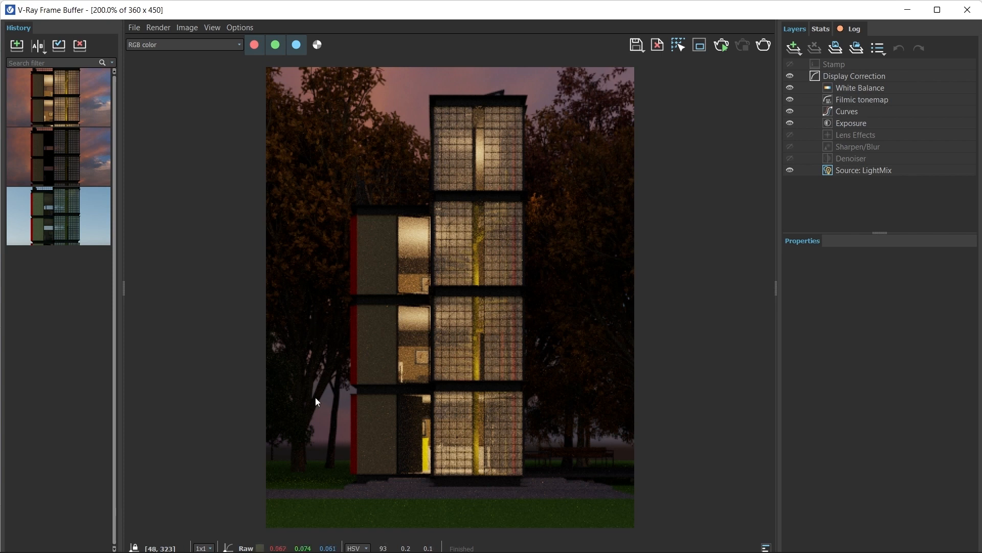
{"action": "left_click", "coordinate": [17, 50]}
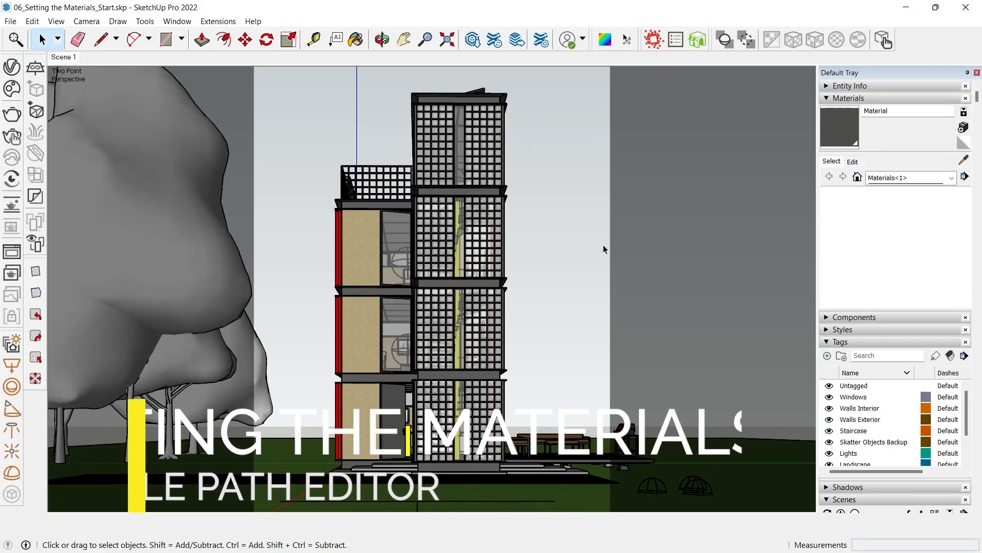
- Open the Trees Composition for editing from the Skatter Composition Manager and minimize the manager
{"action": "mouse_move", "coordinate": [502, 206]}
{"action": "middle_mouse_down"}
{"action": "mouse_move", "coordinate": [585, 272]}
{"action": "mouse_move", "coordinate": [391, 316]}
{"action": "mouse_move", "coordinate": [528, 401]}
{"action": "mouse_move", "coordinate": [357, 165]}
{"action": "middle_mouse_up"}
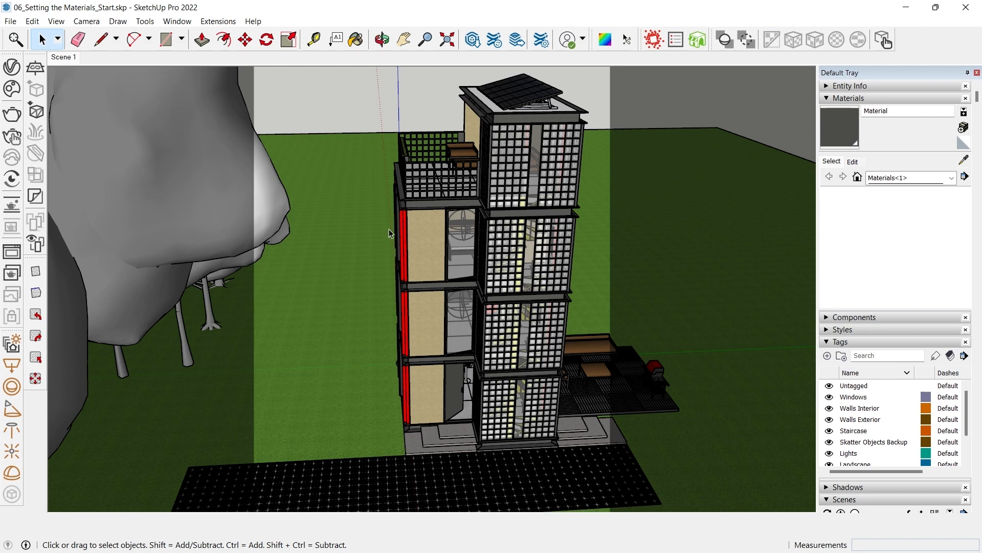
{"action": "left_click", "coordinate": [676, 40]}
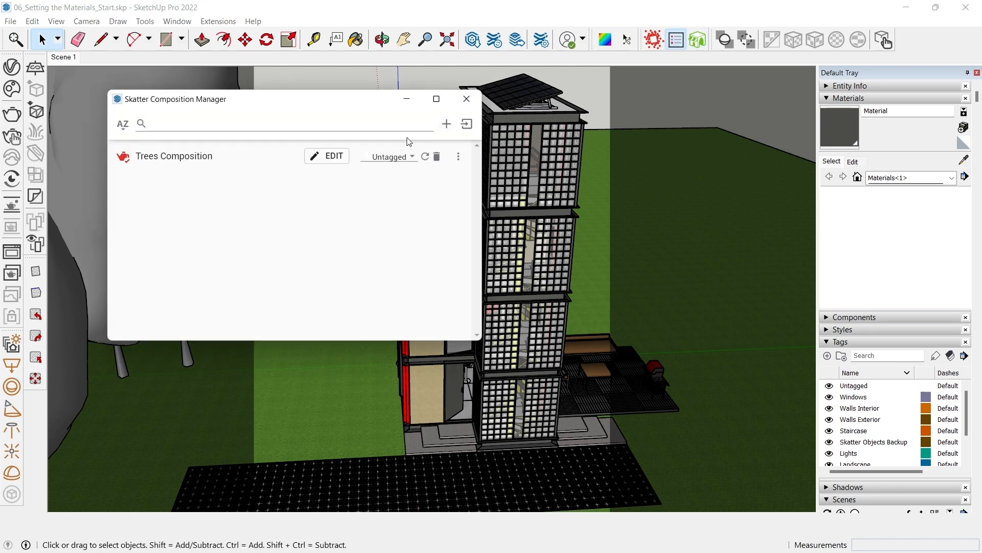
{"action": "left_click", "coordinate": [331, 157]}
{"action": "left_click", "coordinate": [407, 99]}
- Examine the Trees Composition's hosts, scattered objects, camera clipping and random seed settings alongside its layout in the model
{"action": "middle_click_drag", "start_coordinate": [456, 117], "coordinate": [329, 251]}
{"action": "scroll", "coordinate": [329, 251], "scroll_direction": "down", "scroll_amount": 6}
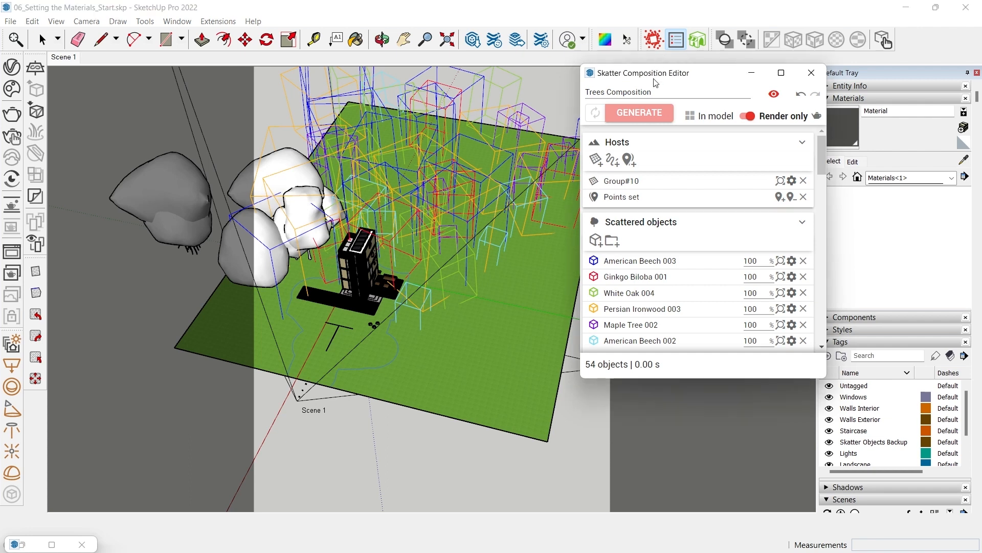
{"action": "scroll", "coordinate": [686, 241], "scroll_direction": "down", "scroll_amount": 5}
{"action": "scroll", "coordinate": [493, 247], "scroll_direction": "down", "scroll_amount": 2}
{"action": "scroll", "coordinate": [660, 236], "scroll_direction": "down", "scroll_amount": 10}
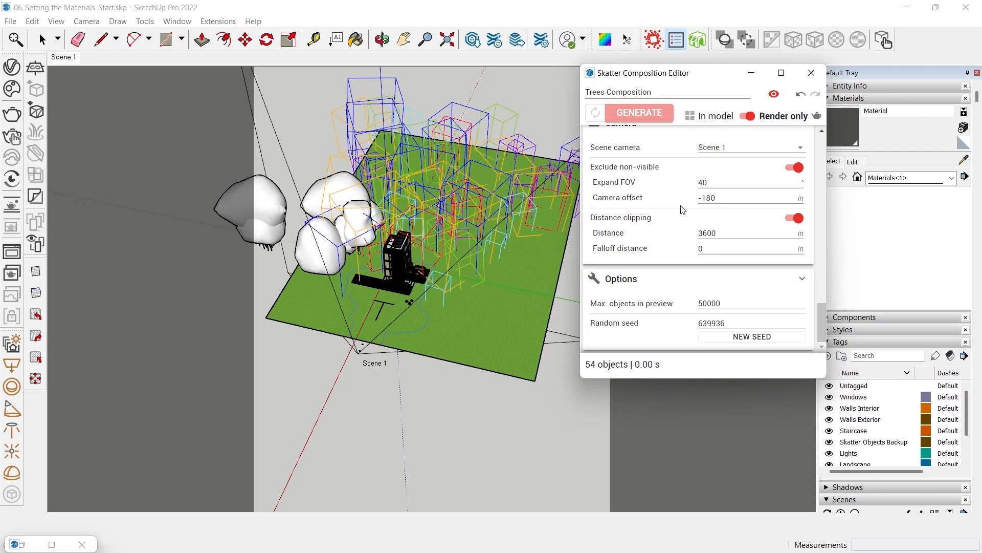
{"action": "scroll", "coordinate": [665, 207], "scroll_direction": "up", "scroll_amount": 2}
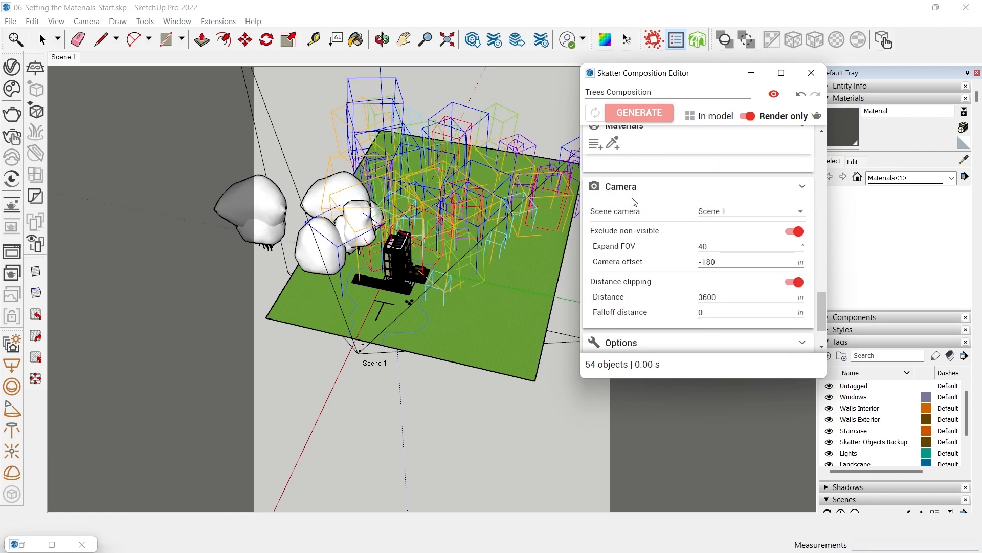
- Select Scene 1 as the Trees Composition's scene camera, close the composition editor and return to the Scene 1 view
{"action": "left_click", "coordinate": [729, 215]}
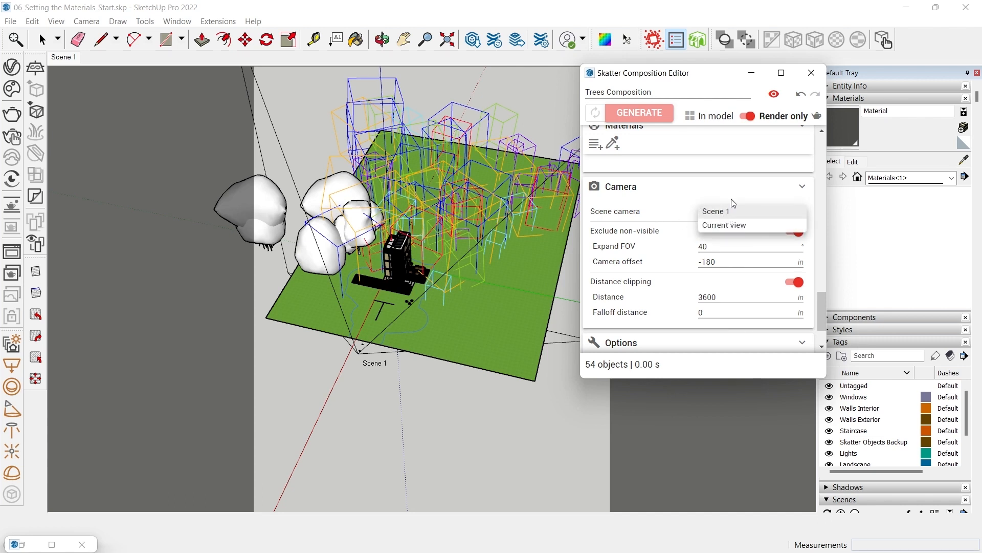
{"action": "left_click", "coordinate": [730, 210]}
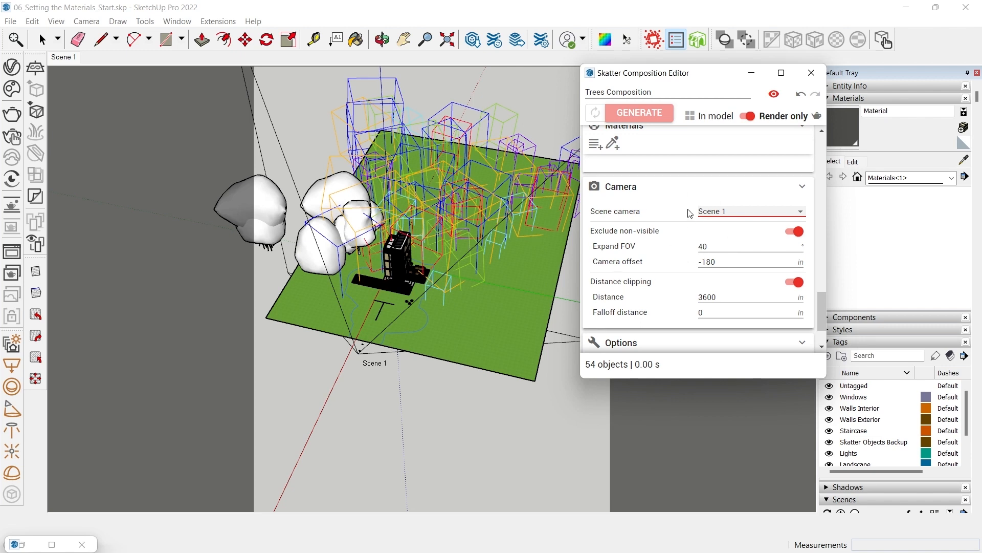
{"action": "left_click", "coordinate": [812, 73]}
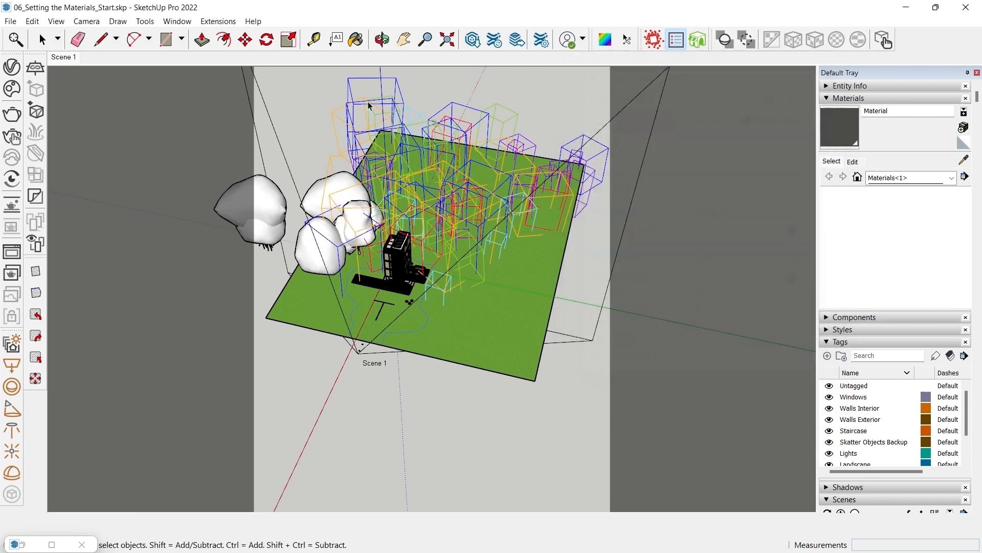
{"action": "left_click", "coordinate": [61, 57]}
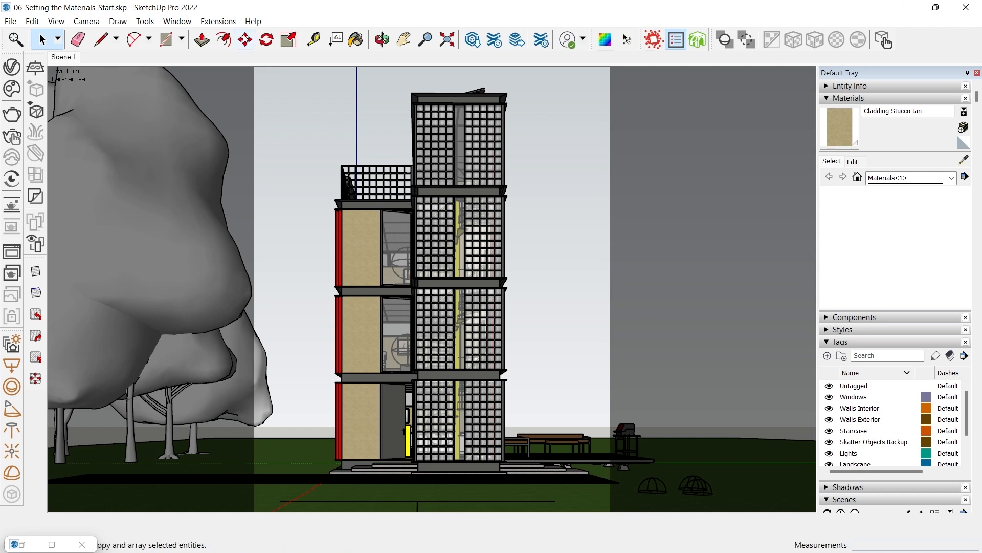
- Open the V-Ray File Path Editor, review the file paths of the scene's textures and HDRs, and close it
{"action": "left_click", "coordinate": [226, 22]}
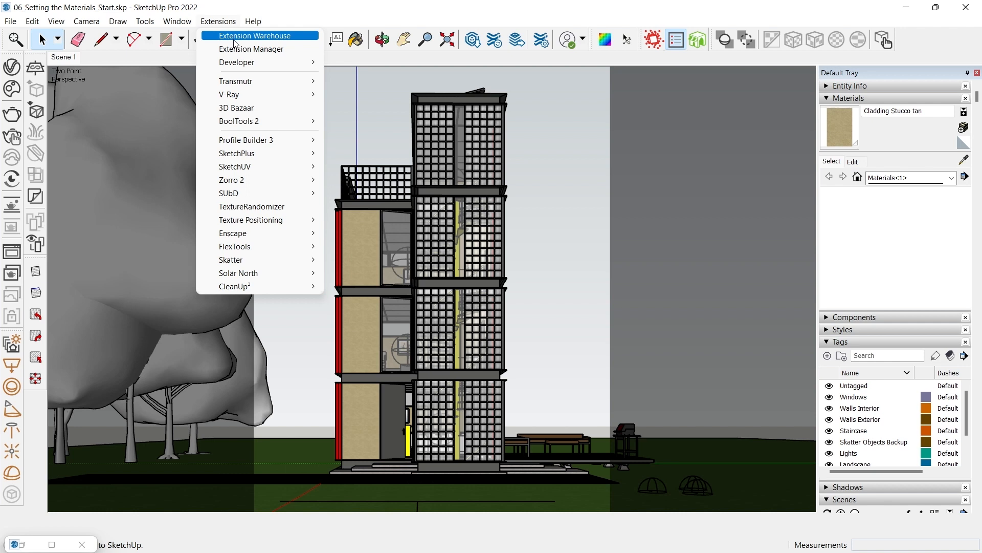
{"action": "mouse_move", "coordinate": [262, 98]}
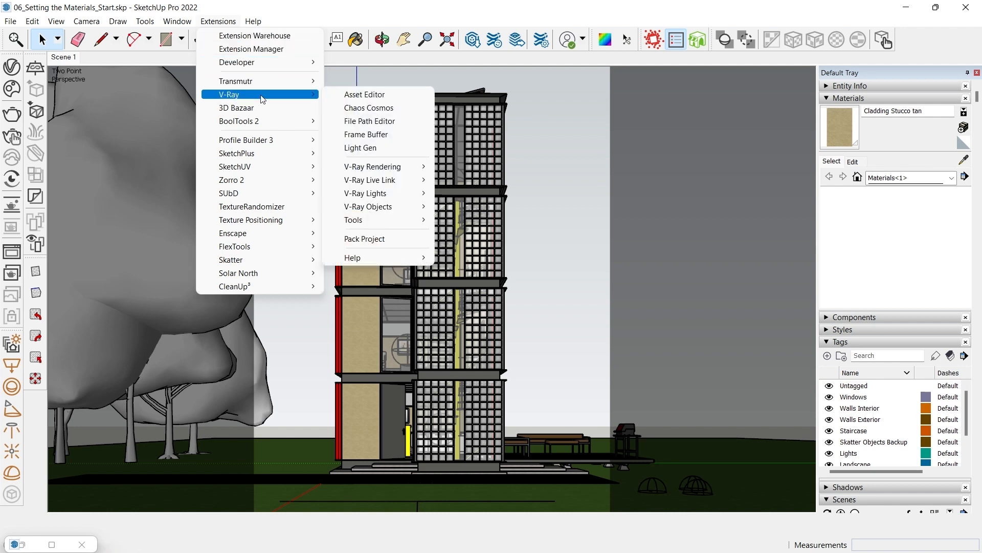
{"action": "left_click", "coordinate": [376, 121]}
{"action": "scroll", "coordinate": [355, 108], "scroll_direction": "down", "scroll_amount": 1}
{"action": "scroll", "coordinate": [353, 125], "scroll_direction": "down", "scroll_amount": 6}
{"action": "scroll", "coordinate": [326, 256], "scroll_direction": "up", "scroll_amount": 7}
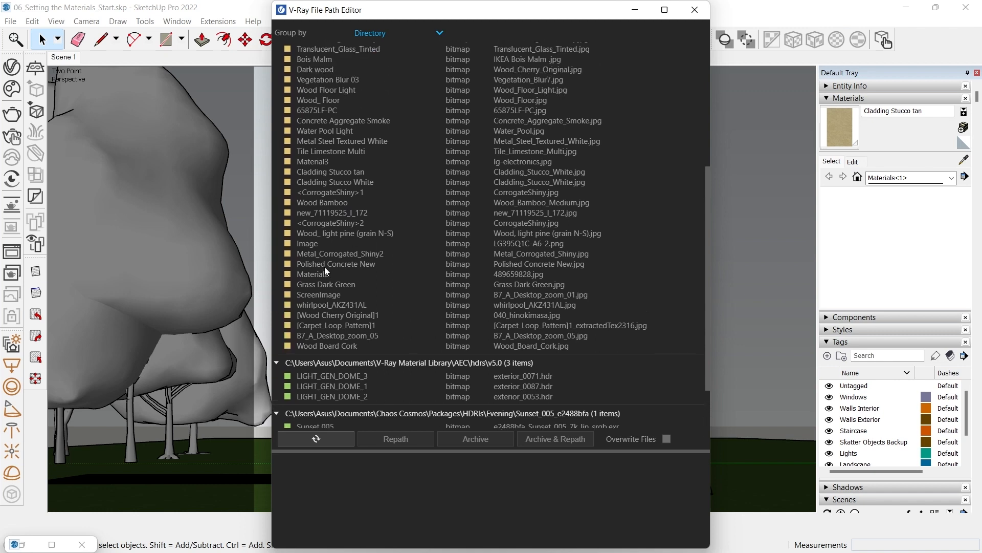
{"action": "scroll", "coordinate": [323, 181], "scroll_direction": "down", "scroll_amount": 5}
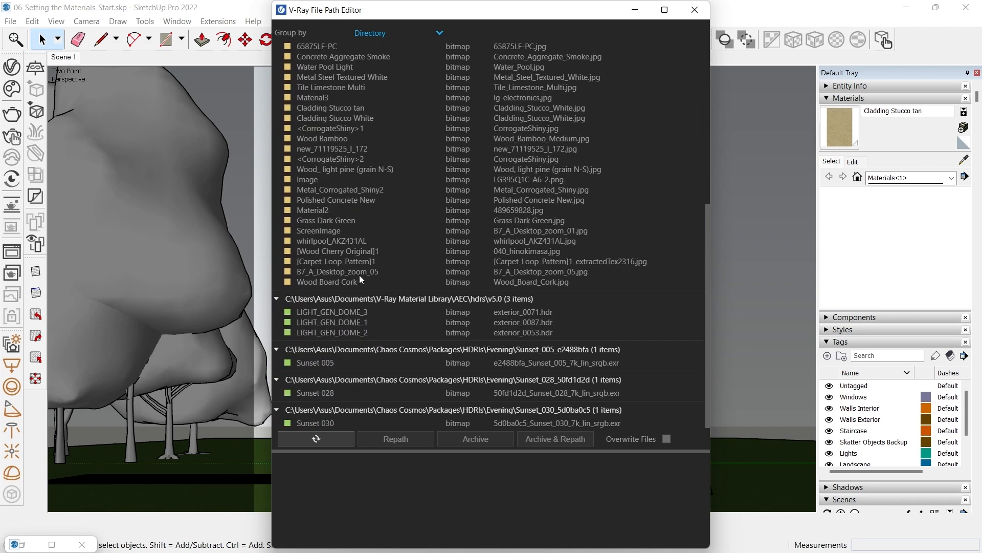
{"action": "scroll", "coordinate": [373, 207], "scroll_direction": "up", "scroll_amount": 4}
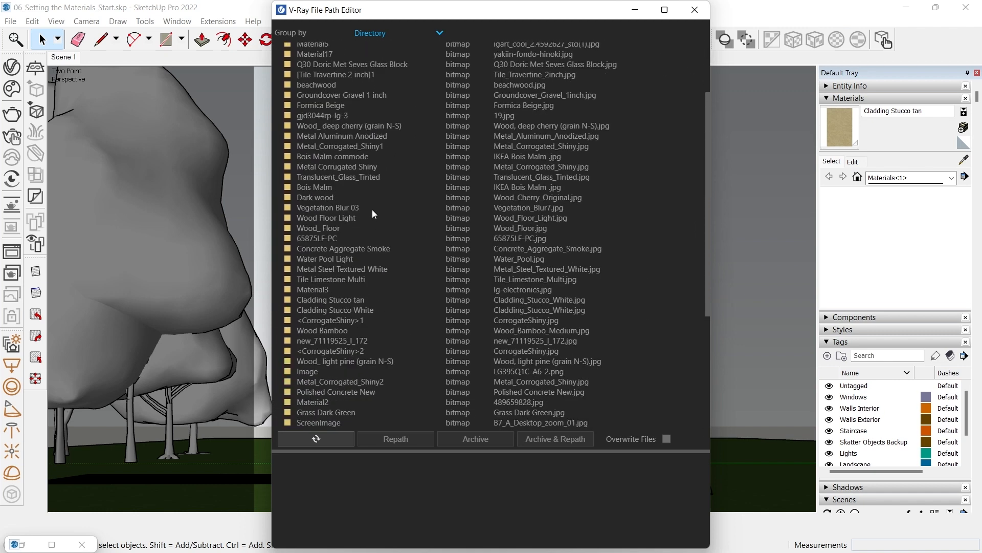
{"action": "scroll", "coordinate": [373, 204], "scroll_direction": "up", "scroll_amount": 3}
{"action": "left_click", "coordinate": [694, 10]}
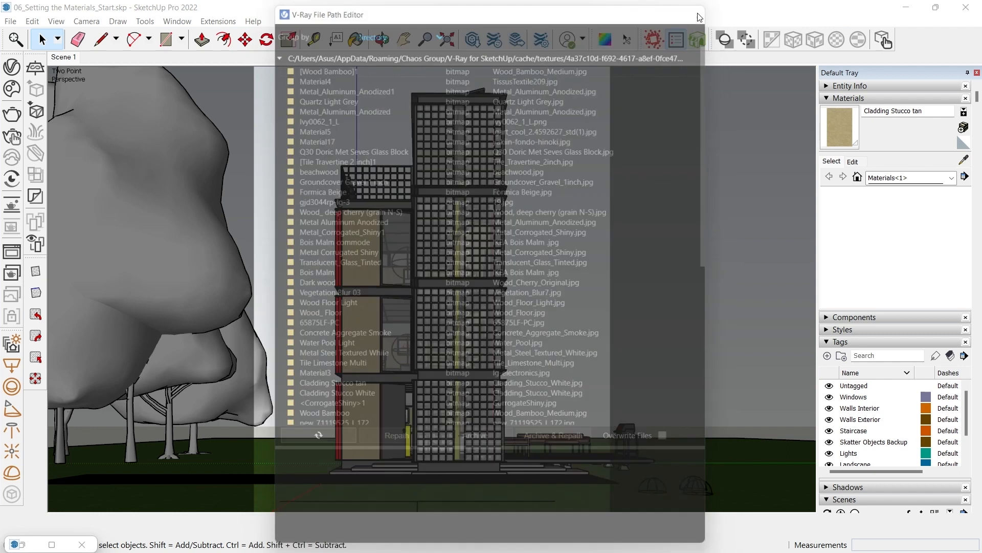
- Sample the building's tan stucco cladding, inspect its diffuse bitmap file in the V-Ray Asset Editor, and close the editor
{"action": "left_click", "coordinate": [963, 161]}
{"action": "left_click", "coordinate": [365, 235]}
{"action": "left_click", "coordinate": [356, 39]}
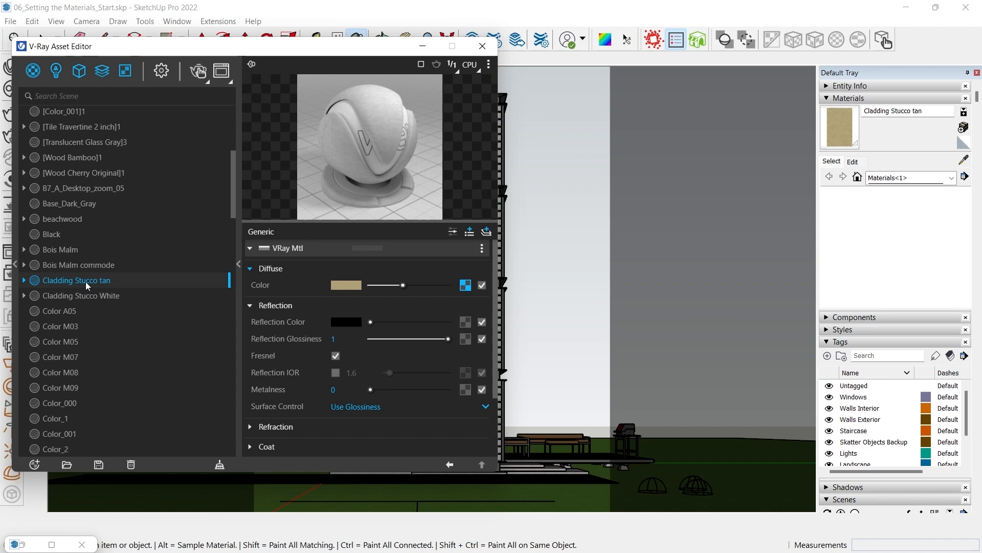
{"action": "left_click", "coordinate": [465, 285]}
{"action": "mouse_move", "coordinate": [474, 266]}
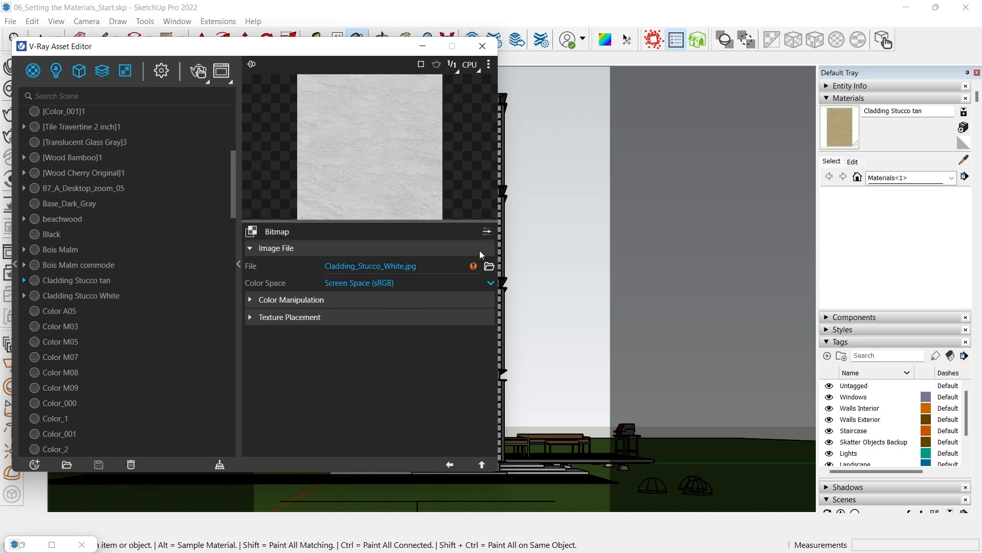
{"action": "left_click", "coordinate": [483, 46]}
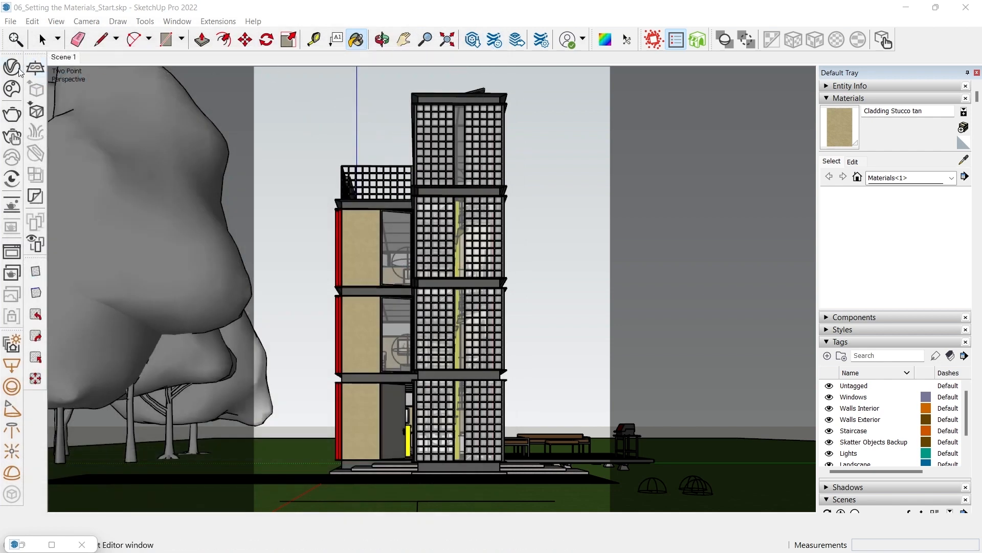
{"action": "left_click", "coordinate": [42, 40]}
- Reopen the V-Ray File Path Editor, select all listed texture and HDR files, and start Archive & Repath
{"action": "left_click", "coordinate": [218, 21]}
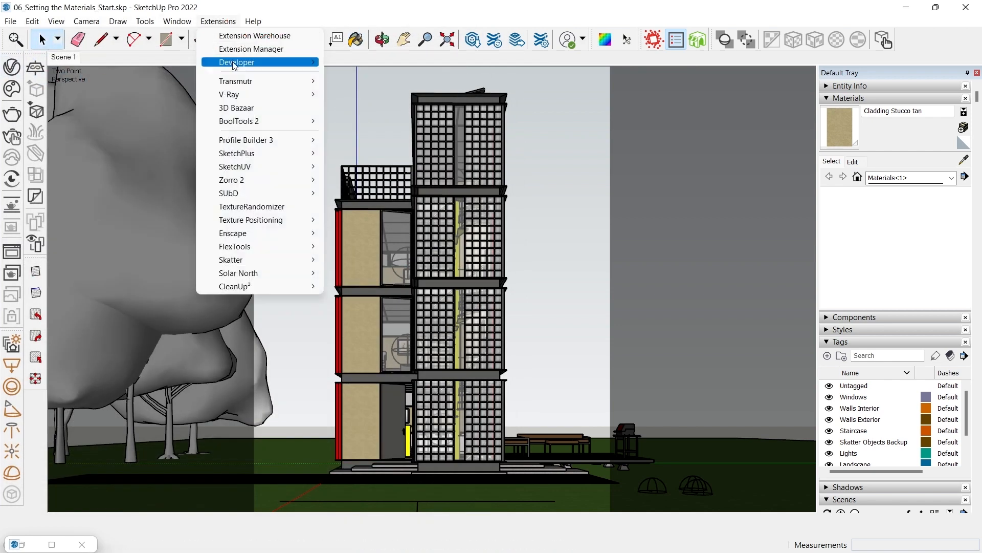
{"action": "mouse_move", "coordinate": [254, 98]}
{"action": "left_click", "coordinate": [370, 121]}
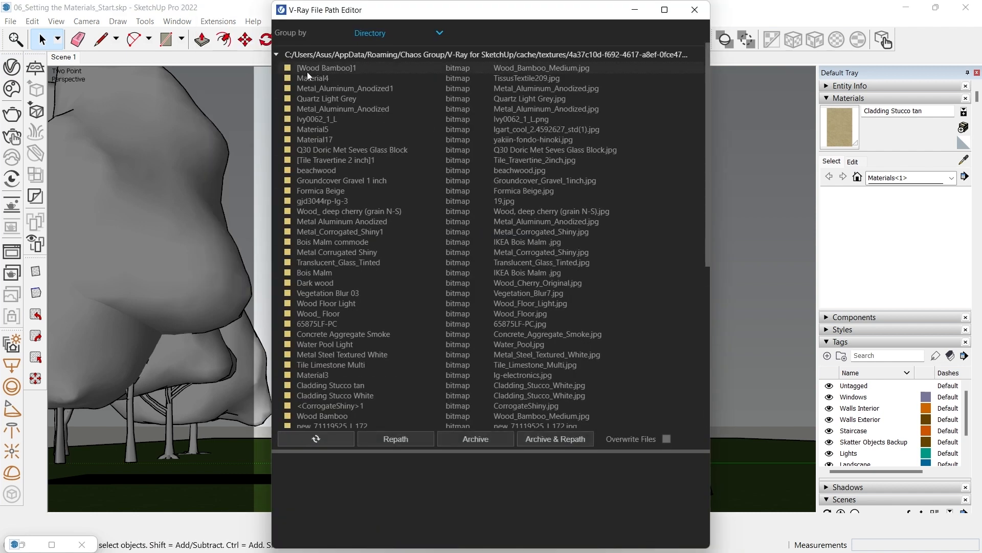
{"action": "scroll", "coordinate": [370, 205], "scroll_direction": "down", "scroll_amount": 5}
{"action": "scroll", "coordinate": [369, 205], "scroll_direction": "down", "scroll_amount": 3}
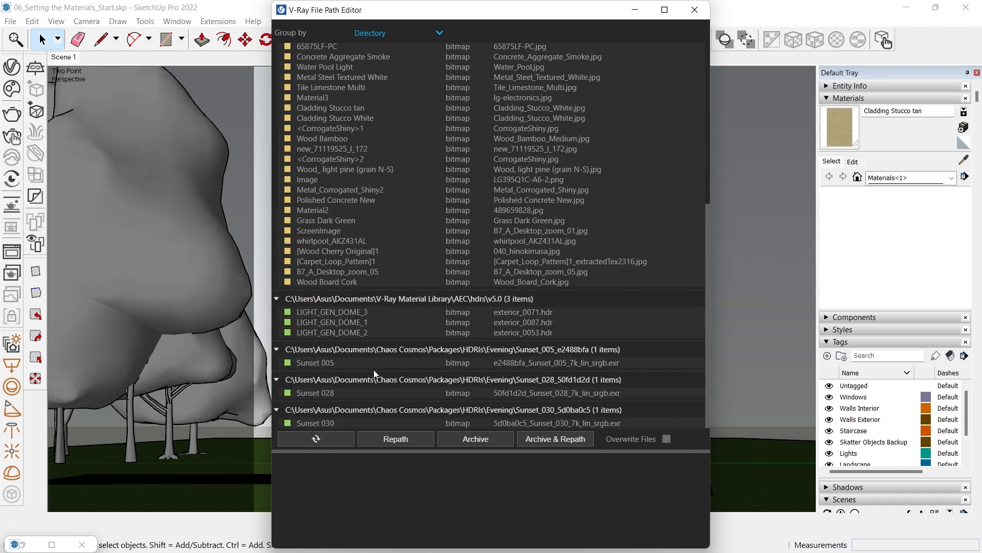
{"action": "scroll", "coordinate": [364, 261], "scroll_direction": "up", "scroll_amount": 7}
{"action": "right_click", "coordinate": [325, 128]}
{"action": "left_click", "coordinate": [355, 171]}
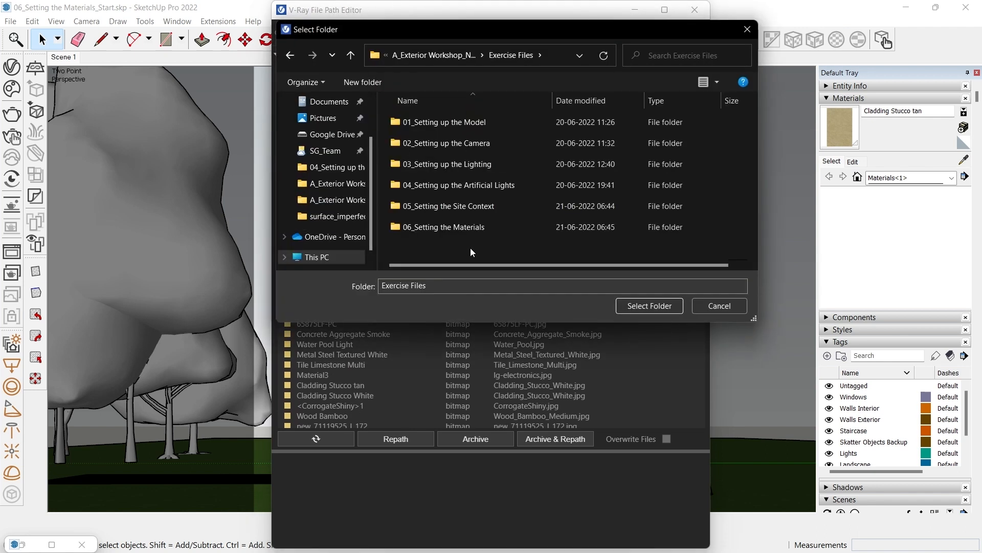
- Create a Maps folder inside Exercise Files, archive and repath the files to it, and close the File Path Editor
{"action": "key", "text": "ctrl+shift+n"}
{"action": "type", "text": "Maps"}
{"action": "key", "text": "Return"}
{"action": "double_click", "coordinate": [471, 248]}
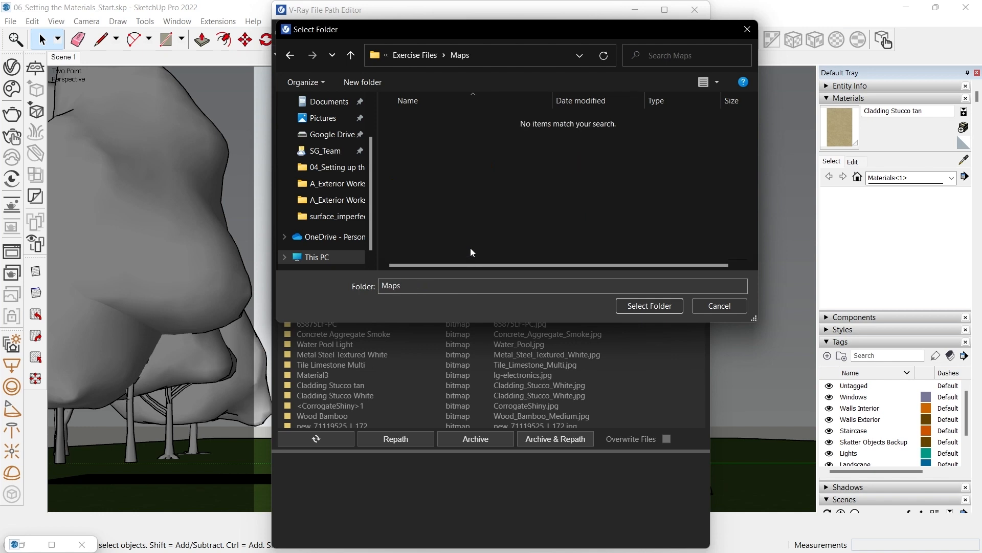
{"action": "left_click", "coordinate": [635, 308]}
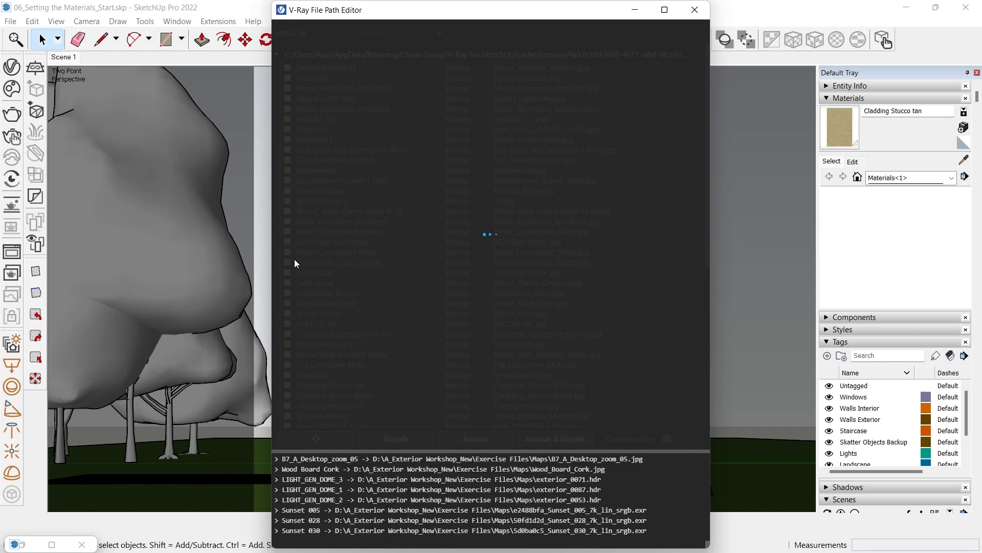
{"action": "scroll", "coordinate": [403, 217], "scroll_direction": "down", "scroll_amount": 5}
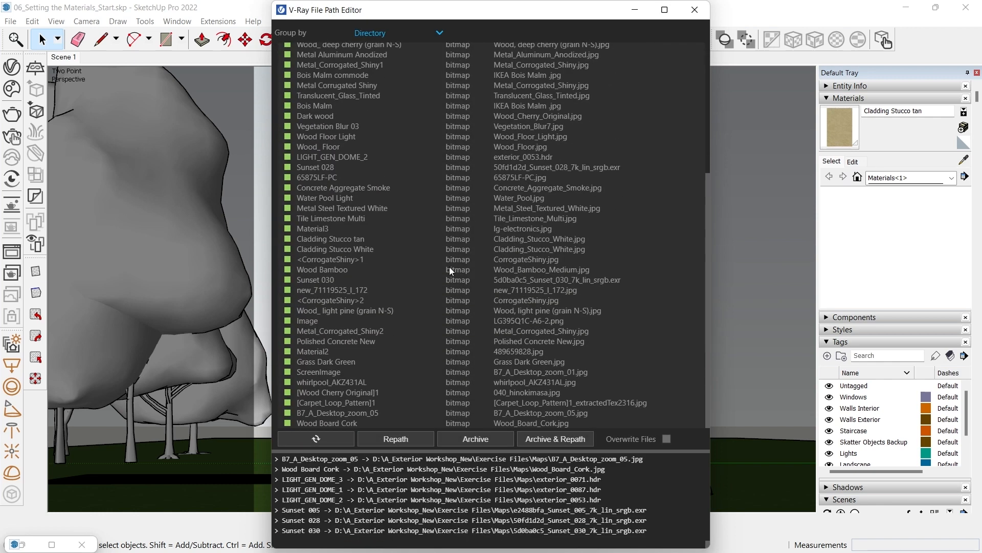
{"action": "left_click", "coordinate": [695, 9]}
- Sample the stucco cladding again and open its diffuse bitmap in the V-Ray Asset Editor
{"action": "left_click", "coordinate": [963, 162]}
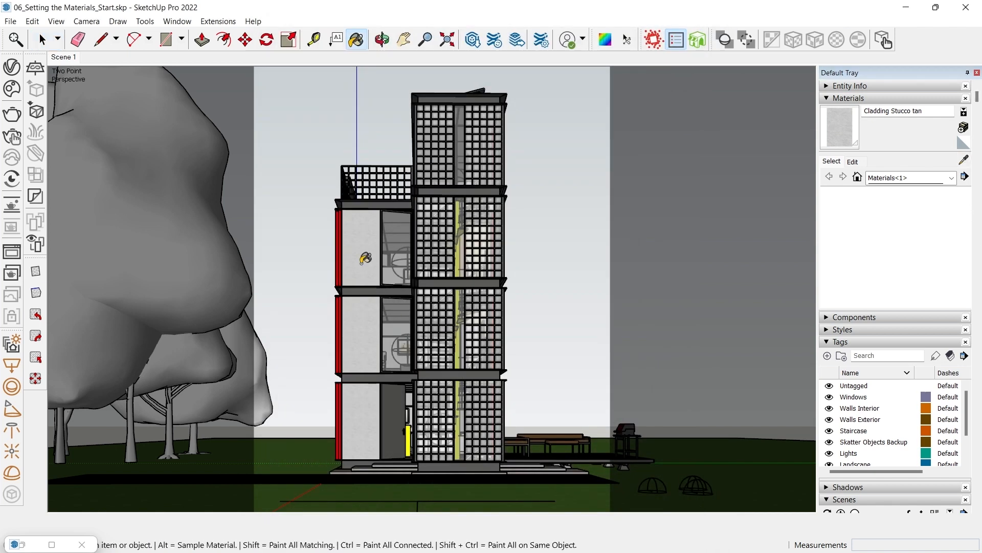
{"action": "left_click", "coordinate": [12, 68]}
{"action": "left_click", "coordinate": [466, 286]}
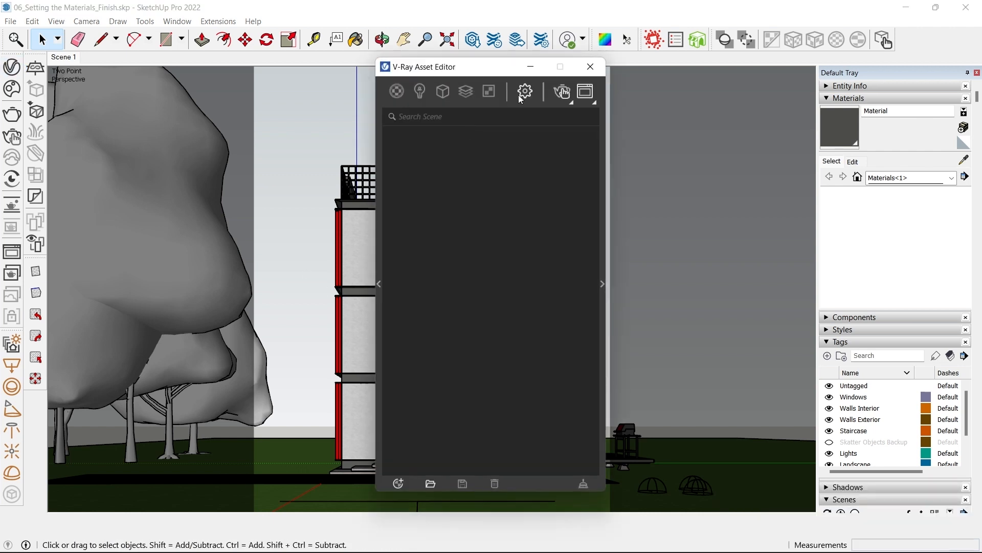
- Check the V-Ray render settings, close the Asset Editor and start an interactive viewport render
{"action": "left_click", "coordinate": [523, 92]}
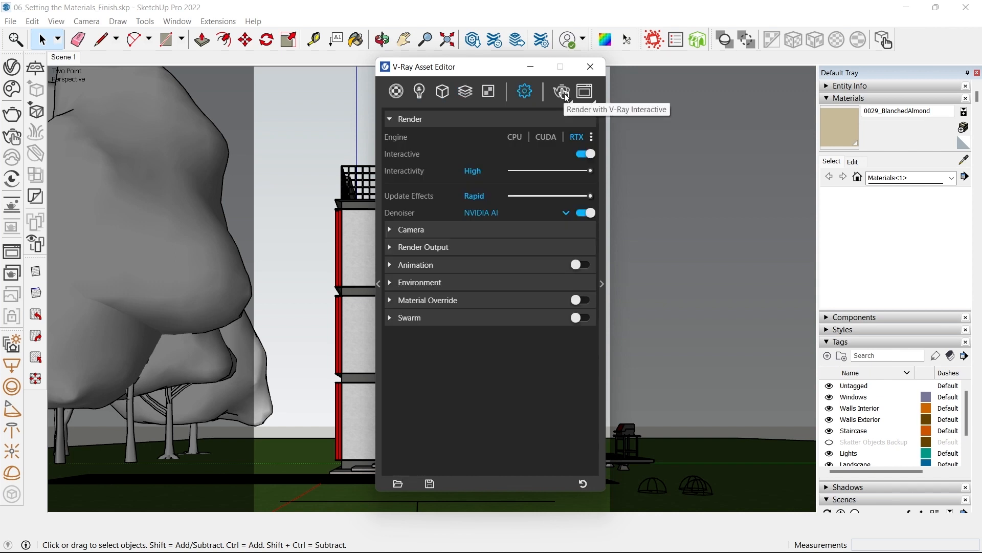
{"action": "left_click", "coordinate": [591, 67]}
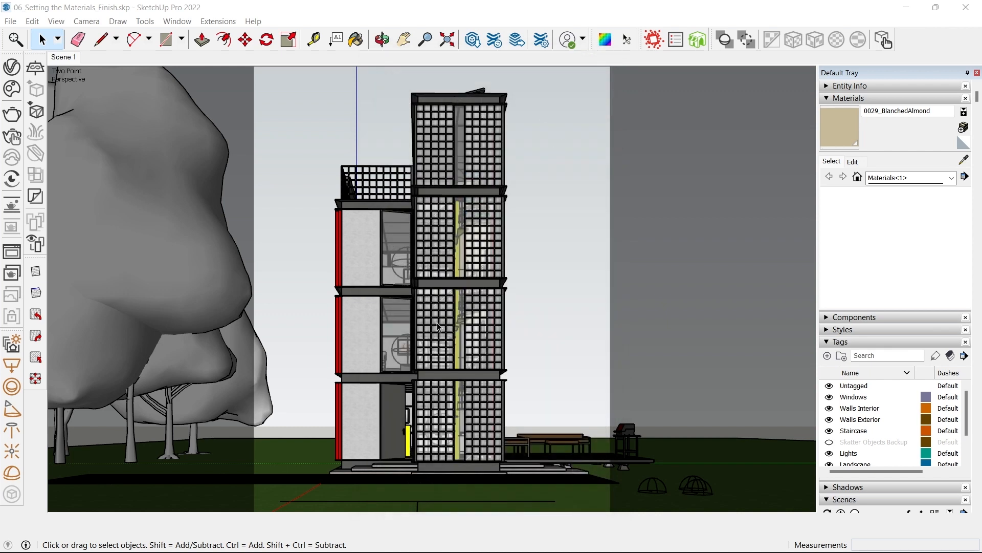
{"action": "left_click", "coordinate": [10, 207]}
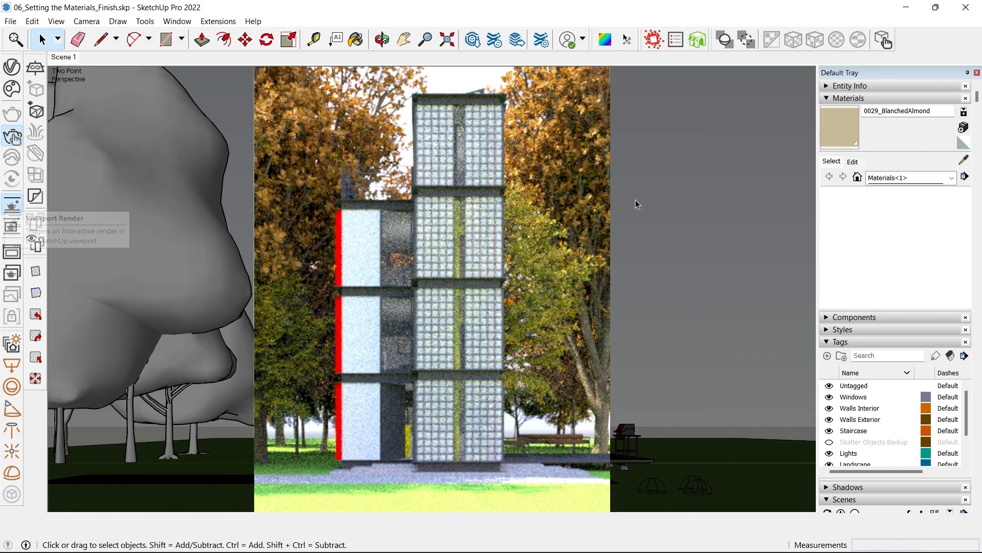
- Sample the upper-floor stucco wall's material with the Paint Bucket and inspect the wall in the viewport render
{"action": "middle_click_drag", "start_coordinate": [383, 209], "coordinate": [548, 425]}
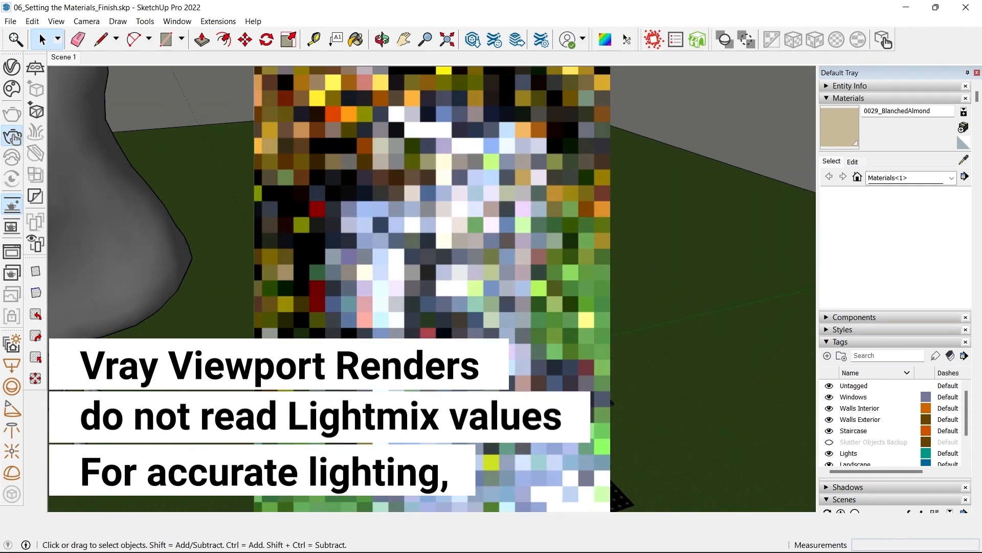
{"action": "scroll", "coordinate": [332, 221], "scroll_direction": "up", "scroll_amount": 4}
{"action": "scroll", "coordinate": [332, 221], "scroll_direction": "up", "scroll_amount": 6}
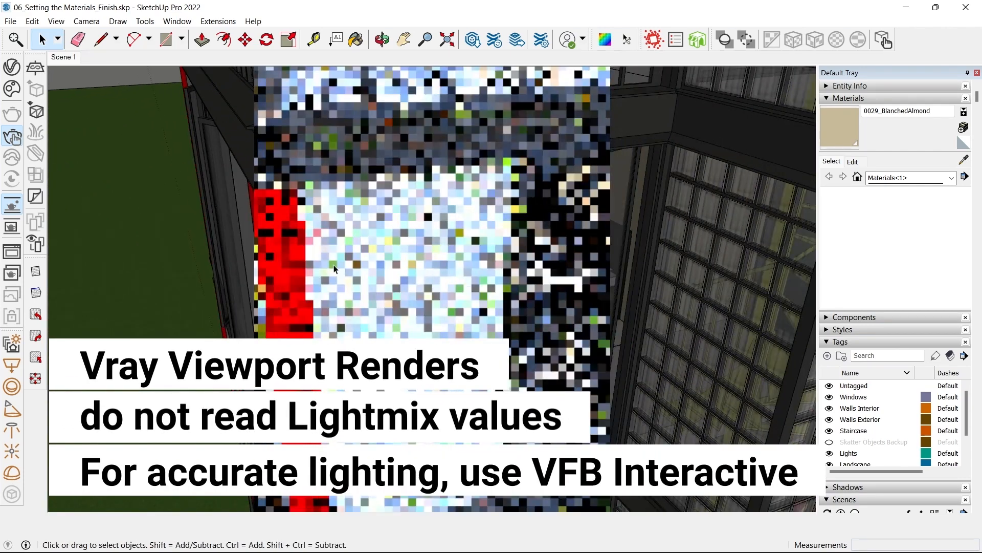
{"action": "key", "text": "b"}
{"action": "left_click", "coordinate": [445, 254], "text": "alt"}
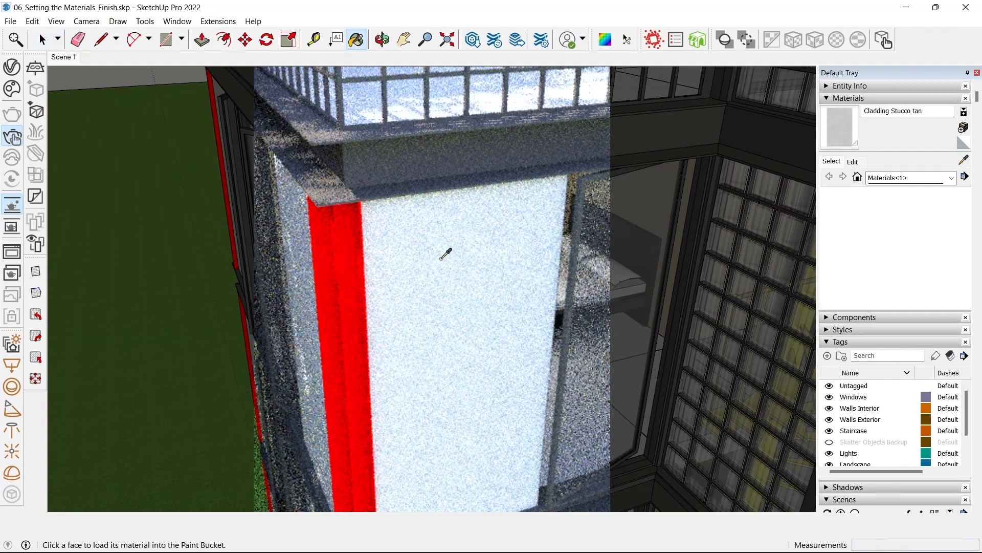
{"action": "mouse_move", "coordinate": [483, 254]}
{"action": "middle_mouse_down"}
{"action": "mouse_move", "coordinate": [404, 276]}
{"action": "mouse_move", "coordinate": [470, 263]}
{"action": "middle_mouse_up"}
{"action": "key", "text": "space"}
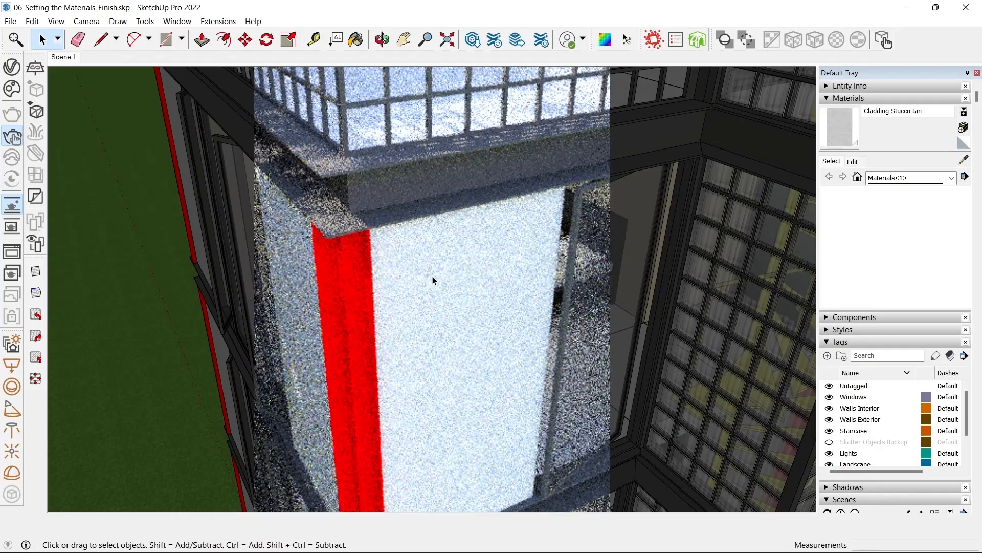
{"action": "scroll", "coordinate": [414, 278], "scroll_direction": "down", "scroll_amount": 3}
{"action": "scroll", "coordinate": [389, 274], "scroll_direction": "up", "scroll_amount": 3}
- Sample the Red material from the vertical strip at the edge of the stucco wall
{"action": "key", "text": "b"}
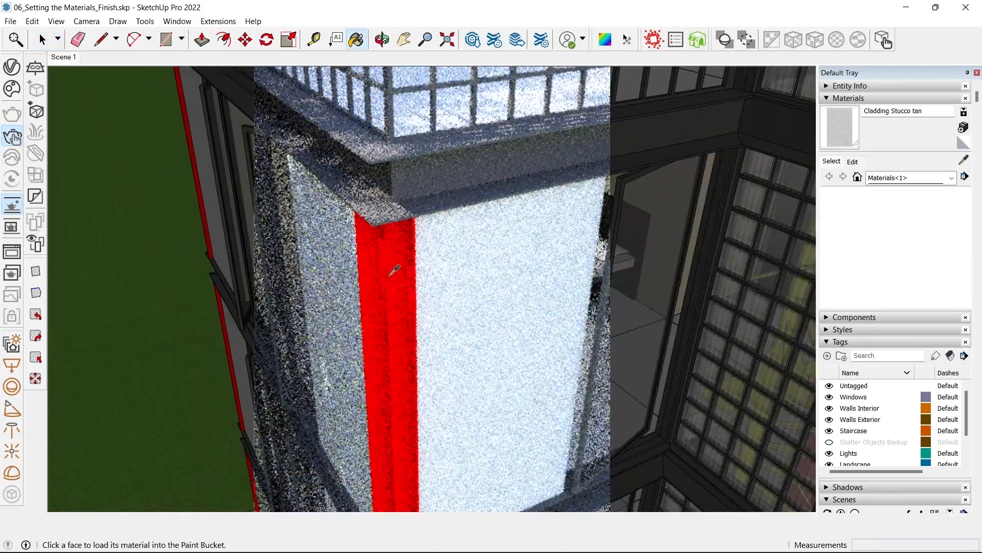
{"action": "left_click", "coordinate": [392, 271], "text": "alt"}
{"action": "mouse_move", "coordinate": [392, 270]}
{"action": "middle_mouse_down"}
{"action": "mouse_move", "coordinate": [404, 231]}
{"action": "mouse_move", "coordinate": [318, 311]}
{"action": "mouse_move", "coordinate": [440, 276]}
{"action": "mouse_move", "coordinate": [469, 327]}
{"action": "mouse_move", "coordinate": [400, 300]}
{"action": "mouse_move", "coordinate": [327, 212]}
{"action": "mouse_move", "coordinate": [327, 261]}
{"action": "middle_mouse_up"}
{"action": "scroll", "coordinate": [425, 329], "scroll_direction": "down", "scroll_amount": 4}
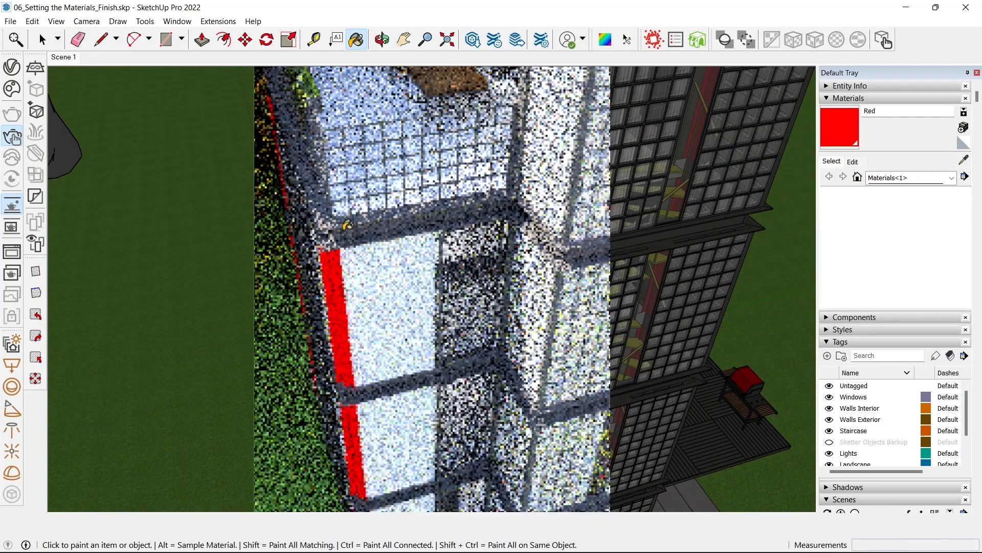
- Open the Red material's settings in the V-Ray Asset Editor beside the material list
{"action": "left_click", "coordinate": [12, 67]}
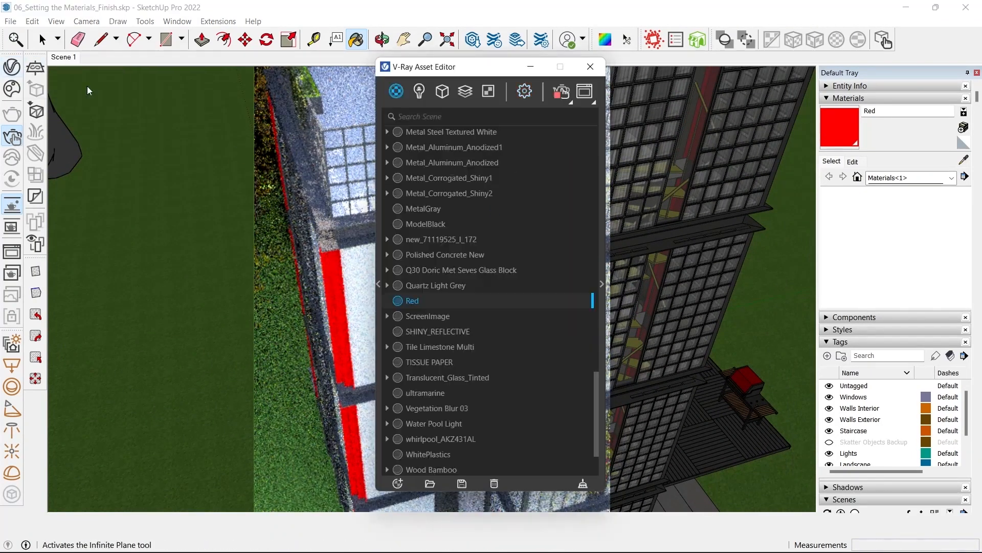
{"action": "left_click", "coordinate": [602, 283]}
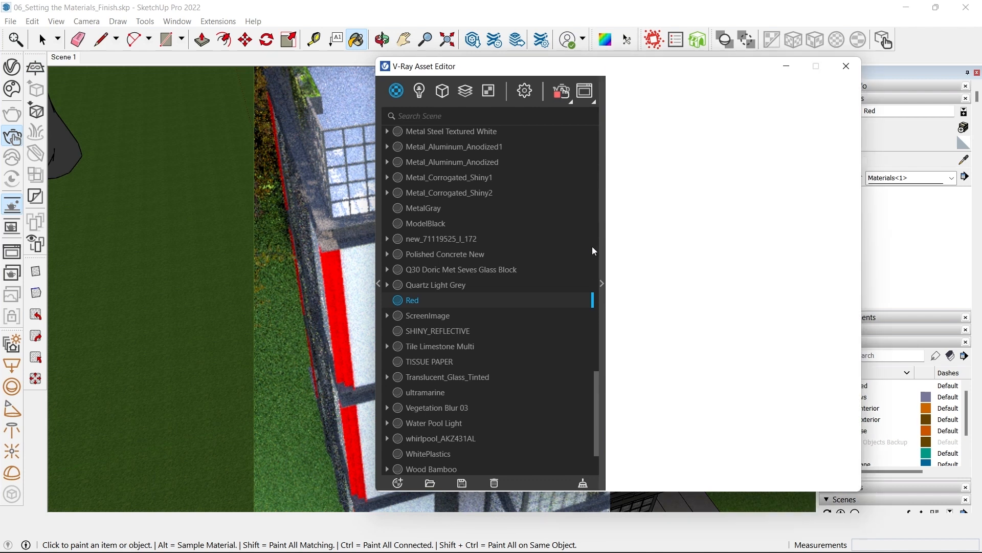
{"action": "left_click_drag", "start_coordinate": [544, 71], "coordinate": [419, 73]}
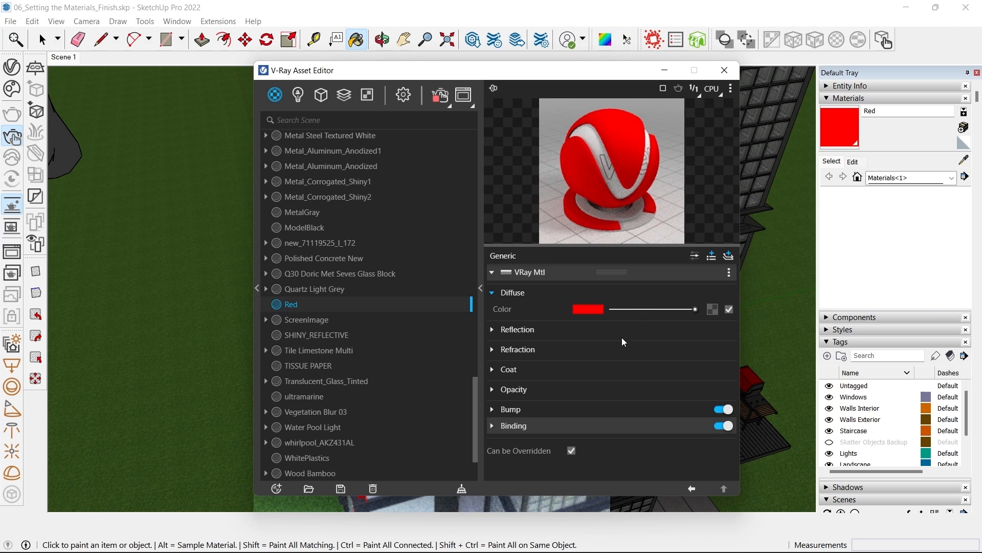
- Assign a Splat texture as the Red material's bump map and return to the material's settings
{"action": "left_click", "coordinate": [521, 410]}
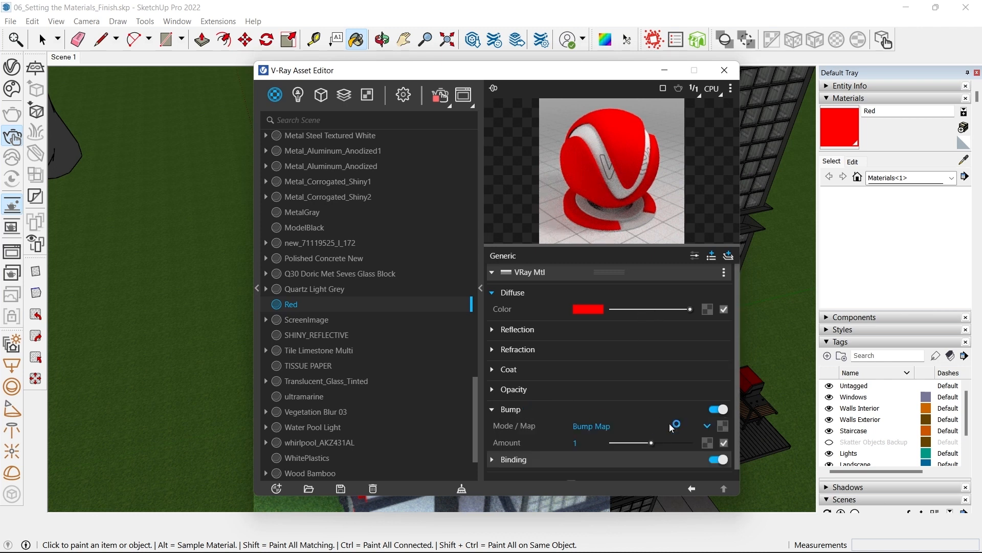
{"action": "left_click", "coordinate": [724, 425]}
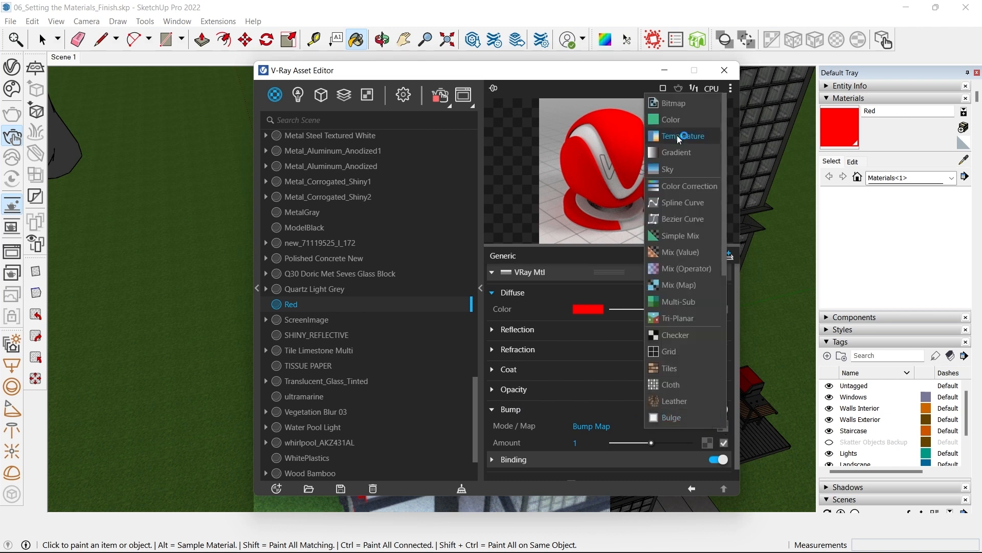
{"action": "scroll", "coordinate": [701, 273], "scroll_direction": "down", "scroll_amount": 5}
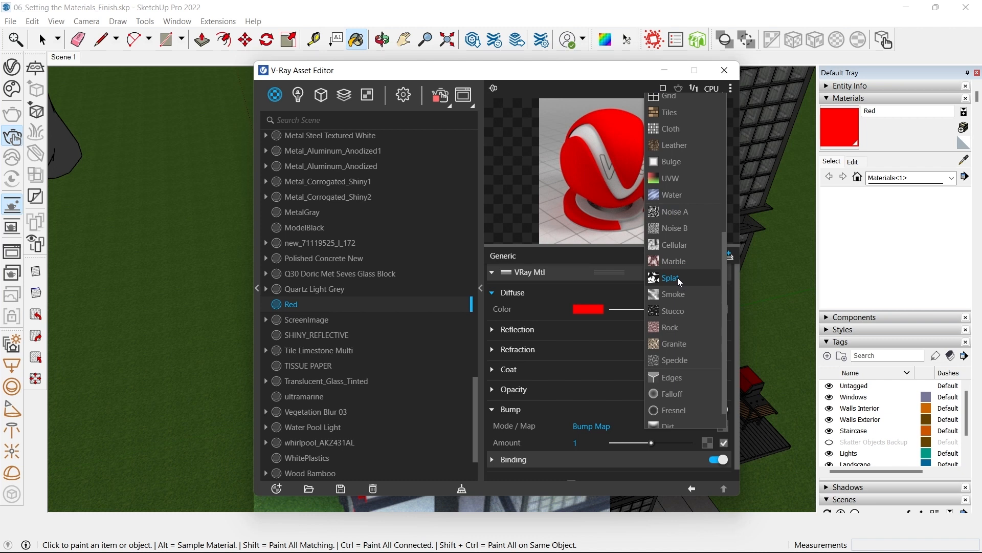
{"action": "left_click", "coordinate": [526, 412]}
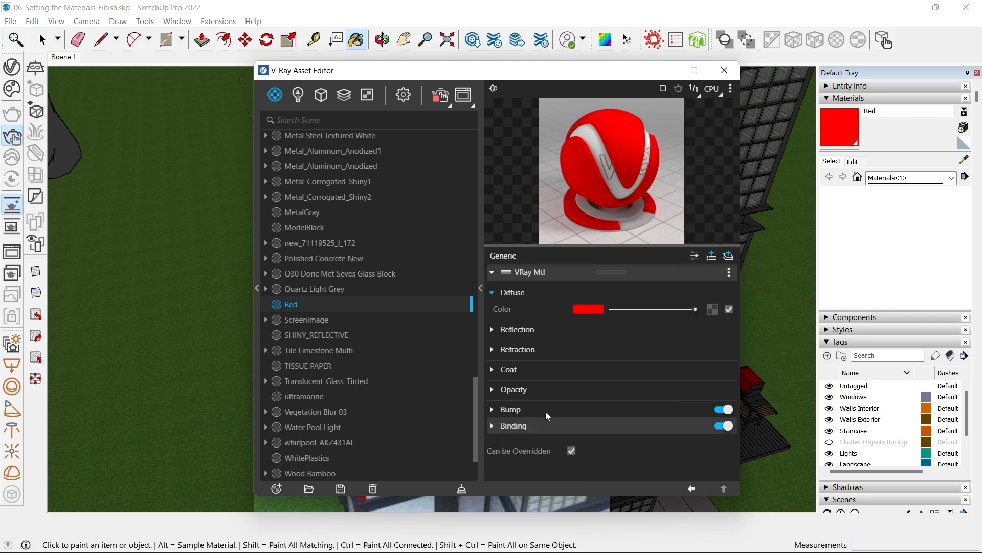
{"action": "left_click", "coordinate": [527, 411]}
{"action": "left_click", "coordinate": [723, 427]}
{"action": "scroll", "coordinate": [680, 345], "scroll_direction": "down", "scroll_amount": 5}
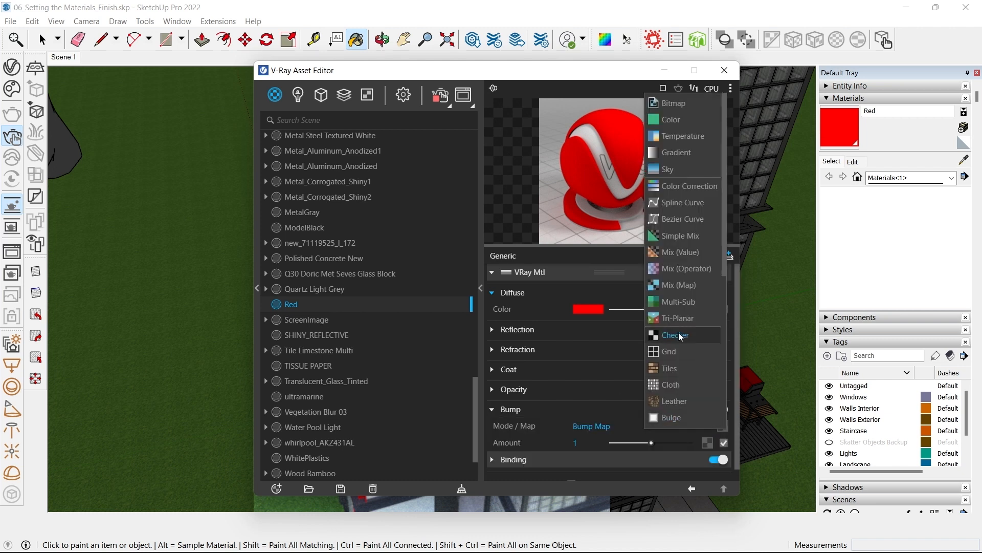
{"action": "left_click", "coordinate": [675, 256]}
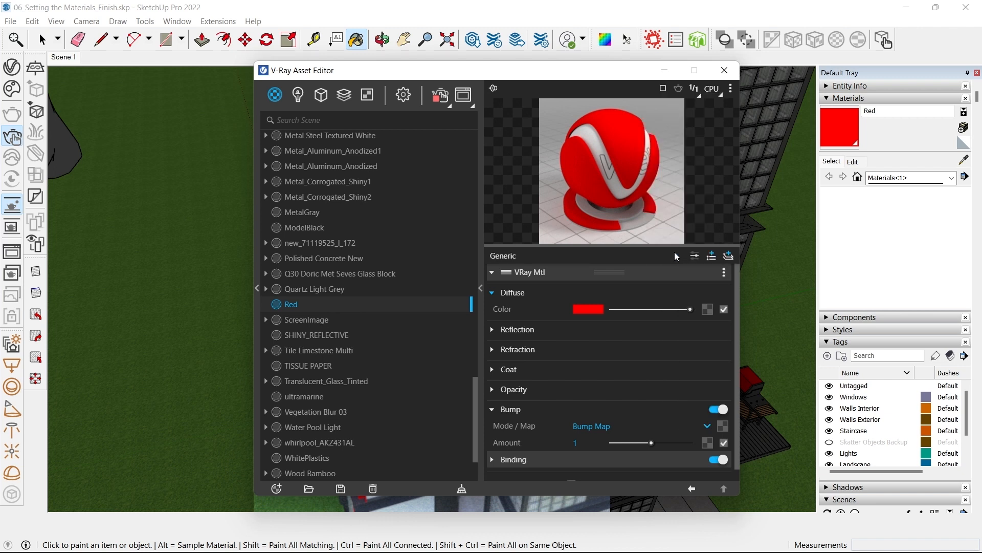
{"action": "left_click_drag", "start_coordinate": [575, 75], "coordinate": [627, 55]}
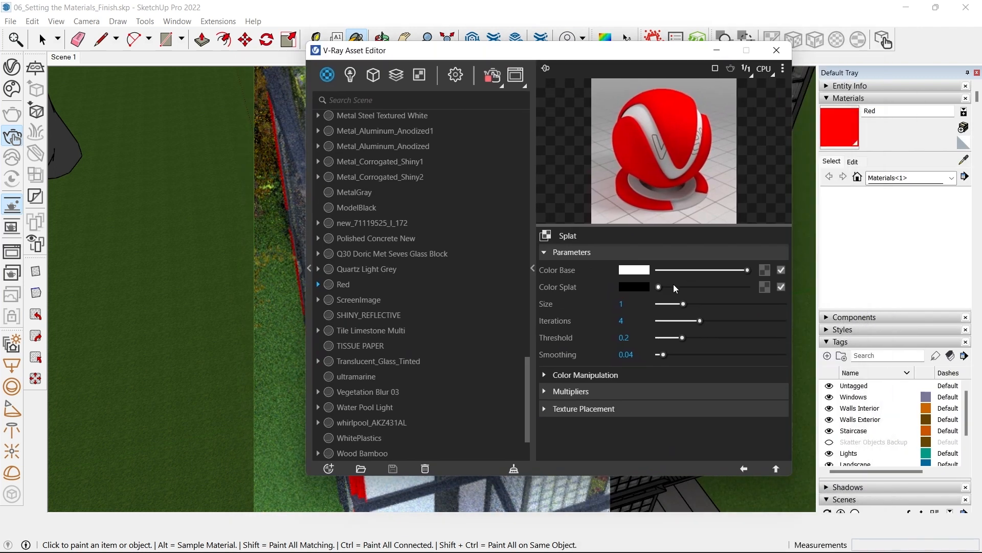
{"action": "left_click_drag", "start_coordinate": [688, 270], "coordinate": [769, 270]}
{"action": "left_click_drag", "start_coordinate": [653, 56], "coordinate": [714, 38]}
{"action": "left_click", "coordinate": [806, 451]}
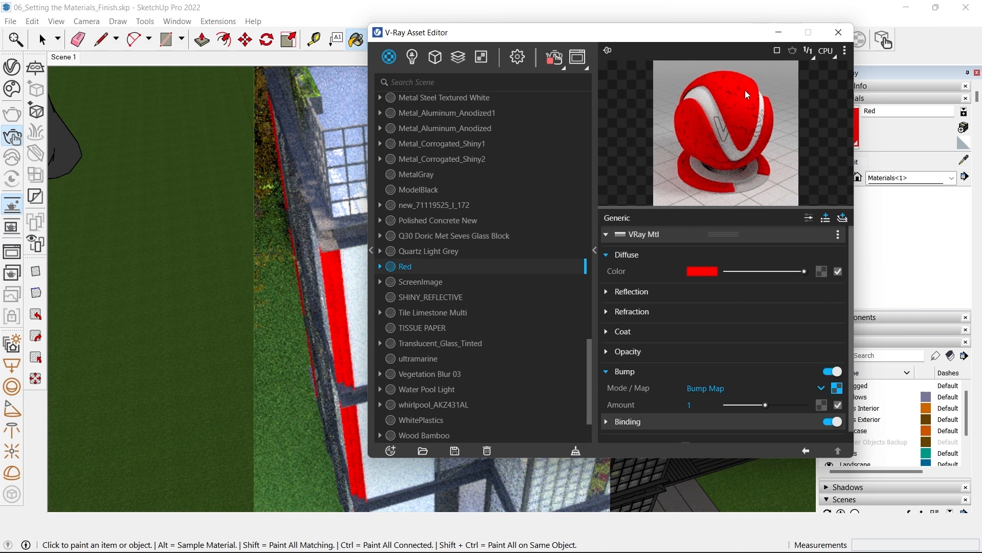
- Darken Red's diffuse color slightly and give it a light grey reflection with a glossiness of 0.65
{"action": "left_click", "coordinate": [763, 272]}
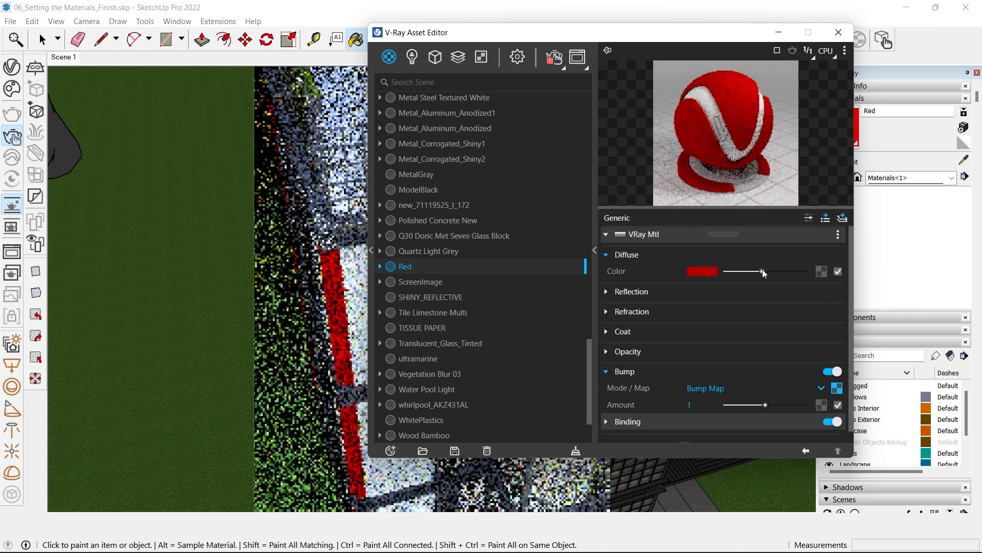
{"action": "left_click_drag", "start_coordinate": [763, 271], "coordinate": [778, 271]}
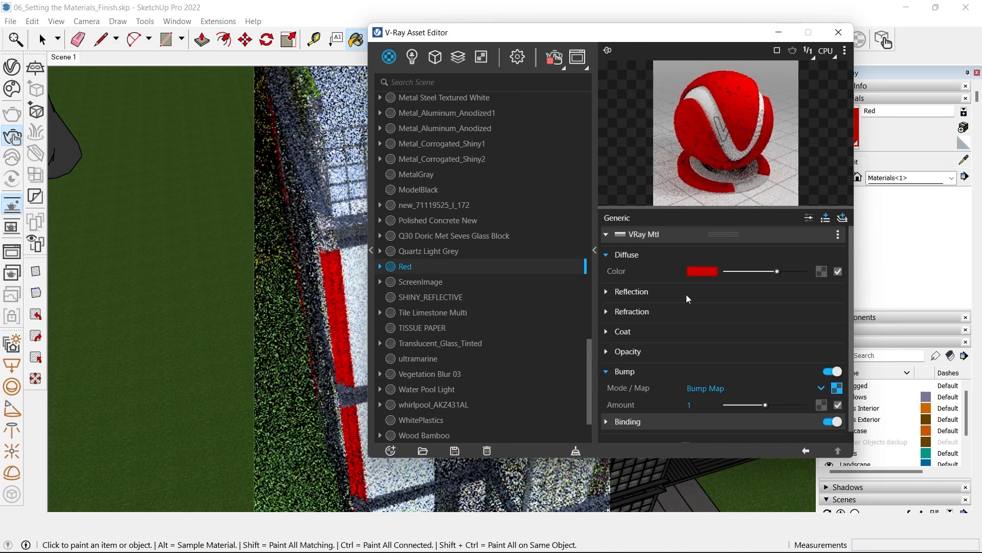
{"action": "left_click", "coordinate": [687, 293]}
{"action": "left_click", "coordinate": [771, 307]}
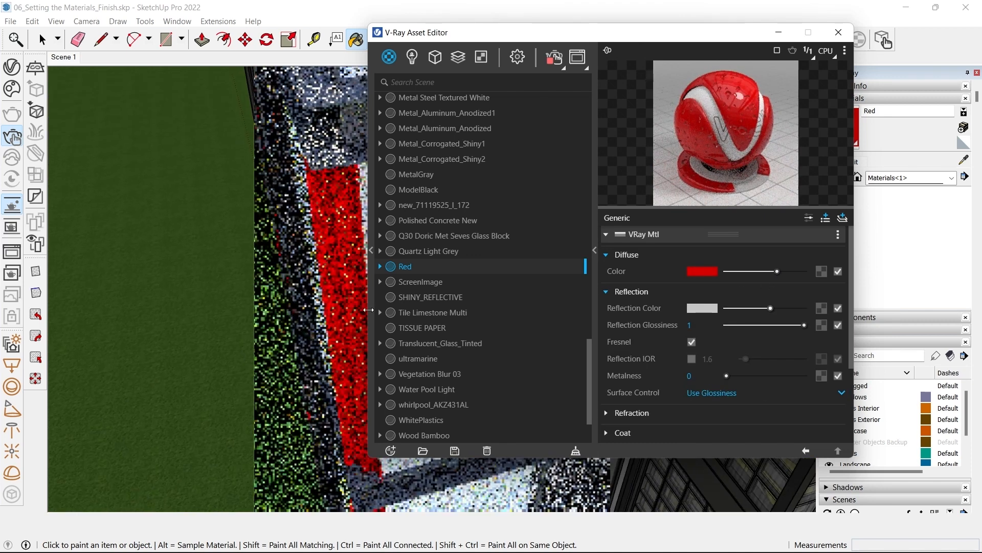
{"action": "left_click_drag", "start_coordinate": [596, 36], "coordinate": [685, 45]}
{"action": "left_click_drag", "start_coordinate": [876, 326], "coordinate": [855, 324]}
- Inspect the bump pattern close up on the red strip in the viewport render, and stop the render
{"action": "scroll", "coordinate": [841, 325], "scroll_direction": "down", "scroll_amount": 3}
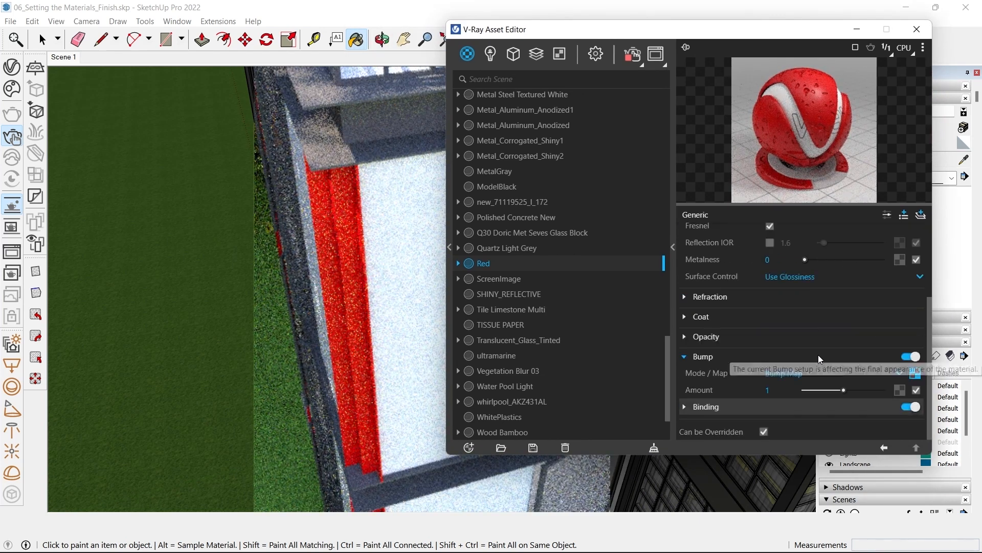
{"action": "scroll", "coordinate": [329, 215], "scroll_direction": "up", "scroll_amount": 3}
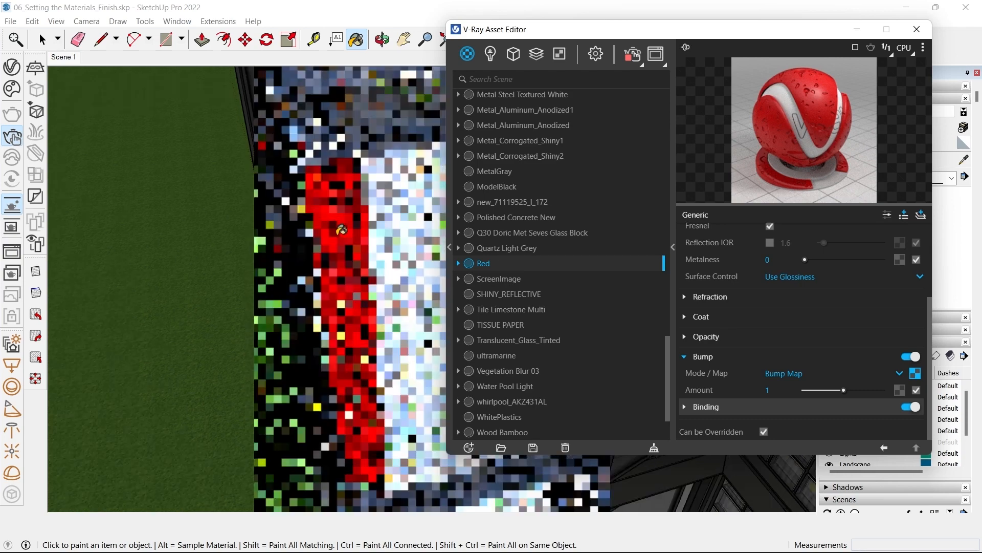
{"action": "scroll", "coordinate": [344, 277], "scroll_direction": "up", "scroll_amount": 3}
{"action": "middle_click_drag", "start_coordinate": [345, 291], "coordinate": [302, 228]}
{"action": "scroll", "coordinate": [301, 226], "scroll_direction": "up", "scroll_amount": 2}
{"action": "left_click_drag", "start_coordinate": [558, 35], "coordinate": [626, 15]}
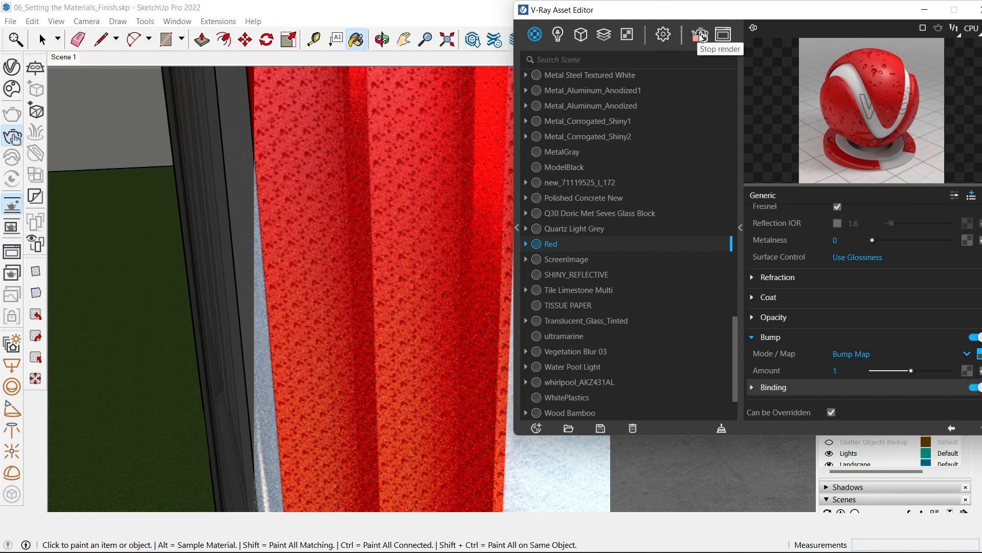
{"action": "left_click", "coordinate": [756, 29]}
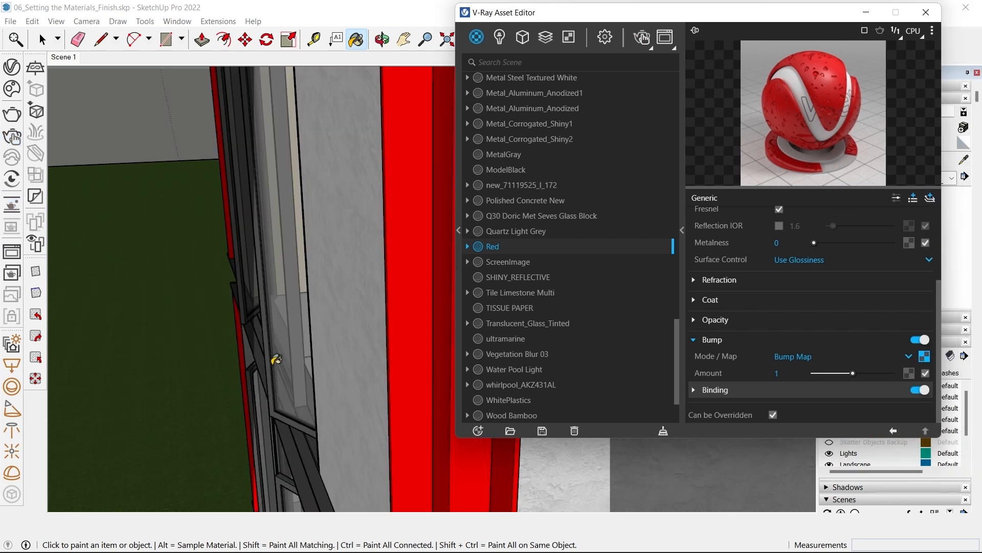
- Set the texture mode in the Red material's Binding settings to Texture Helper
{"action": "scroll", "coordinate": [307, 311], "scroll_direction": "down", "scroll_amount": 2}
{"action": "scroll", "coordinate": [443, 221], "scroll_direction": "up", "scroll_amount": 2}
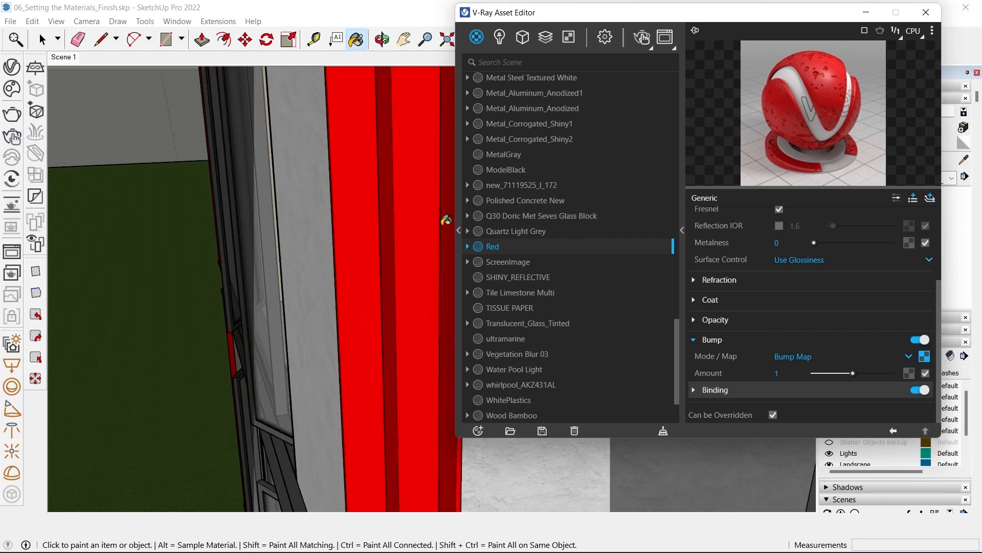
{"action": "scroll", "coordinate": [335, 268], "scroll_direction": "down", "scroll_amount": 2}
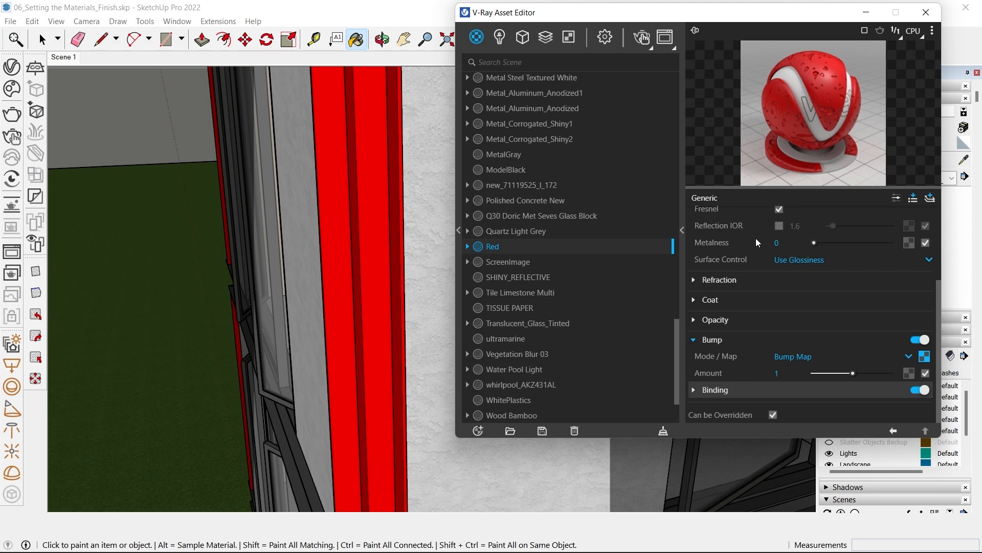
{"action": "scroll", "coordinate": [767, 220], "scroll_direction": "up", "scroll_amount": 4}
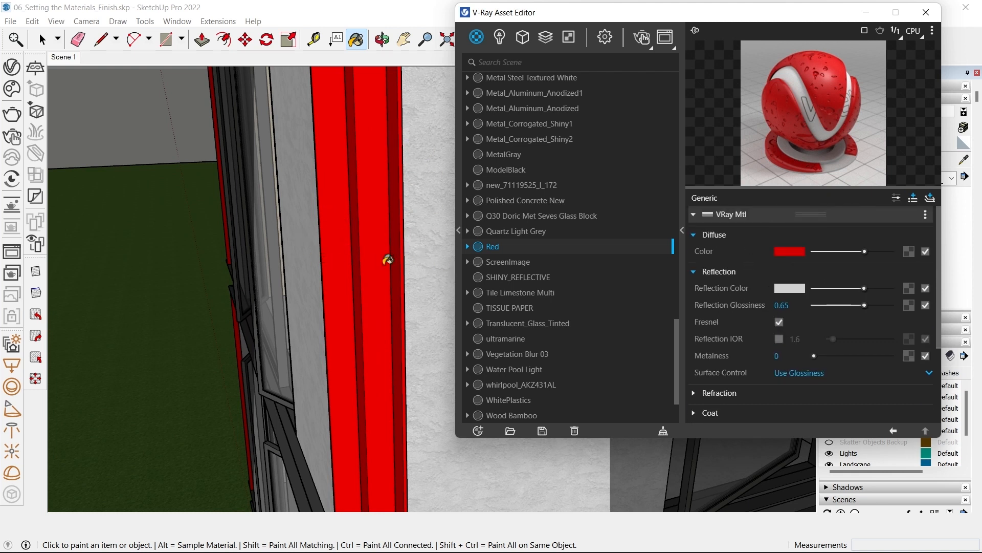
{"action": "scroll", "coordinate": [803, 325], "scroll_direction": "down", "scroll_amount": 3}
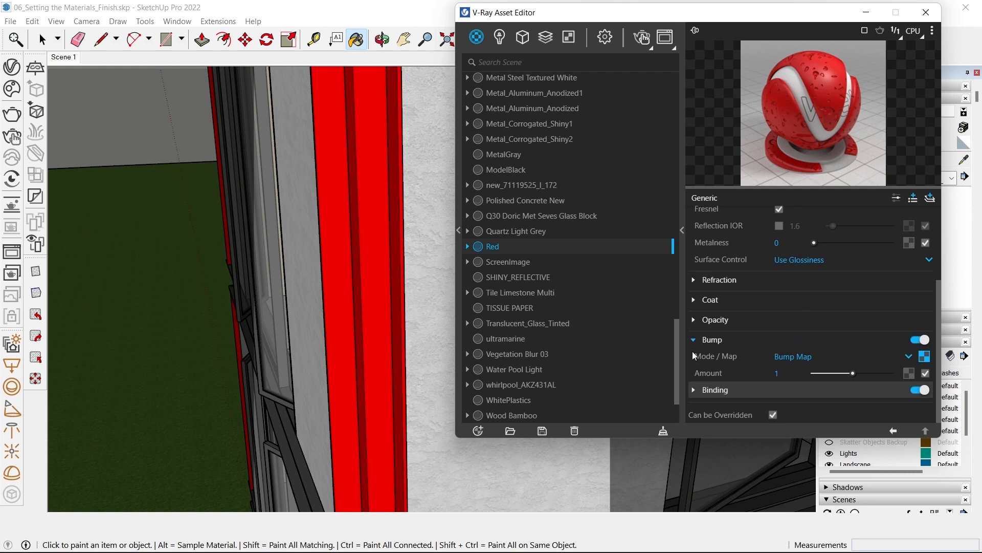
{"action": "left_click", "coordinate": [726, 391]}
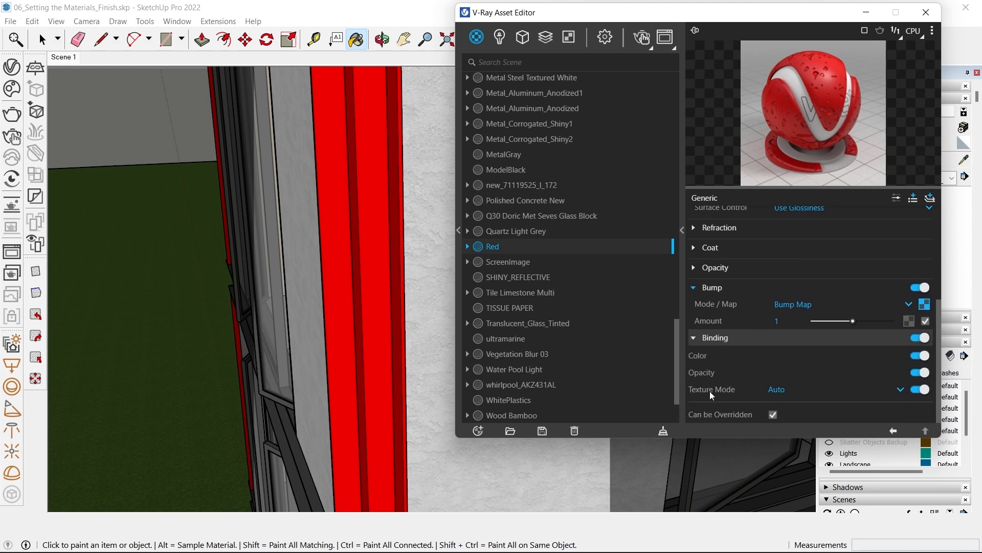
{"action": "left_click", "coordinate": [787, 388]}
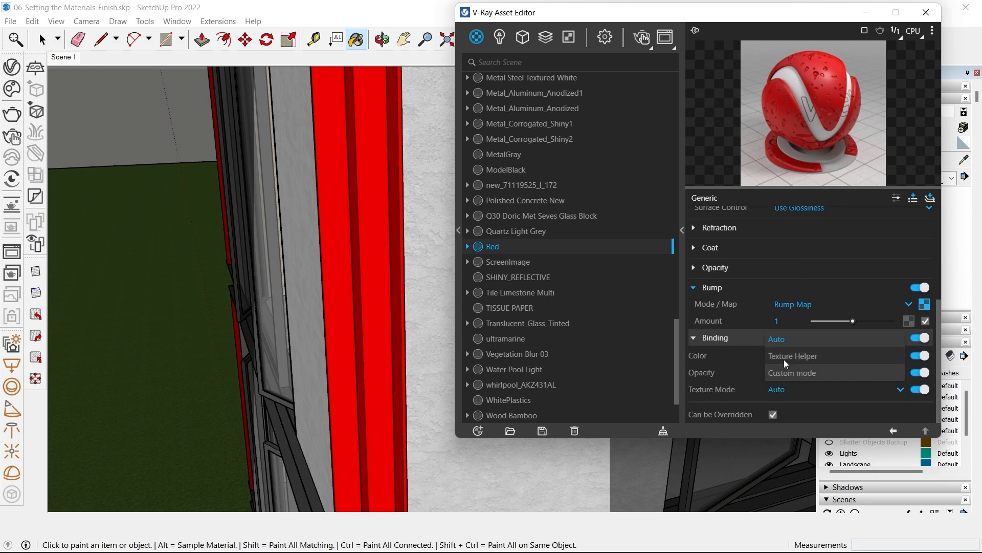
{"action": "left_click", "coordinate": [783, 359]}
- Set the size of Red's helper texture to 60 inches in the SketchUp material's texture settings
{"action": "mouse_move", "coordinate": [347, 250]}
{"action": "middle_mouse_down"}
{"action": "mouse_move", "coordinate": [364, 226]}
{"action": "mouse_move", "coordinate": [410, 204]}
{"action": "mouse_move", "coordinate": [325, 220]}
{"action": "mouse_move", "coordinate": [276, 185]}
{"action": "middle_mouse_up"}
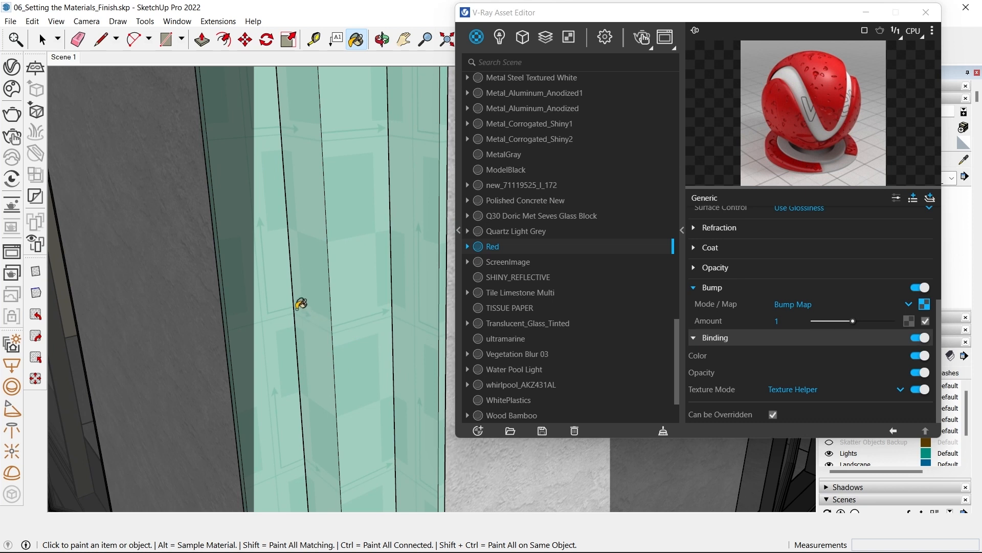
{"action": "left_click", "coordinate": [43, 39]}
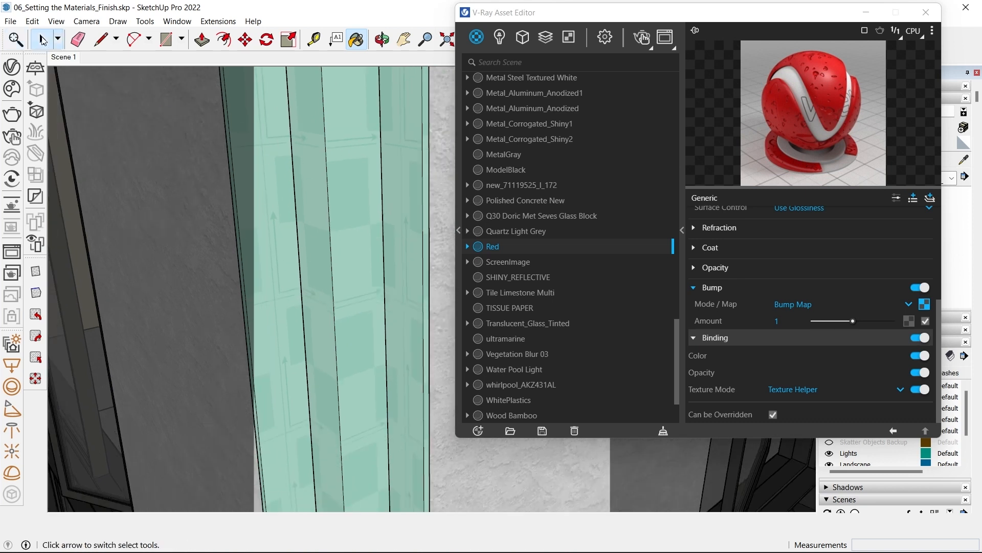
{"action": "mouse_move", "coordinate": [659, 17]}
{"action": "left_mouse_down"}
{"action": "mouse_move", "coordinate": [54, 88]}
{"action": "mouse_move", "coordinate": [4, 45]}
{"action": "left_mouse_up"}
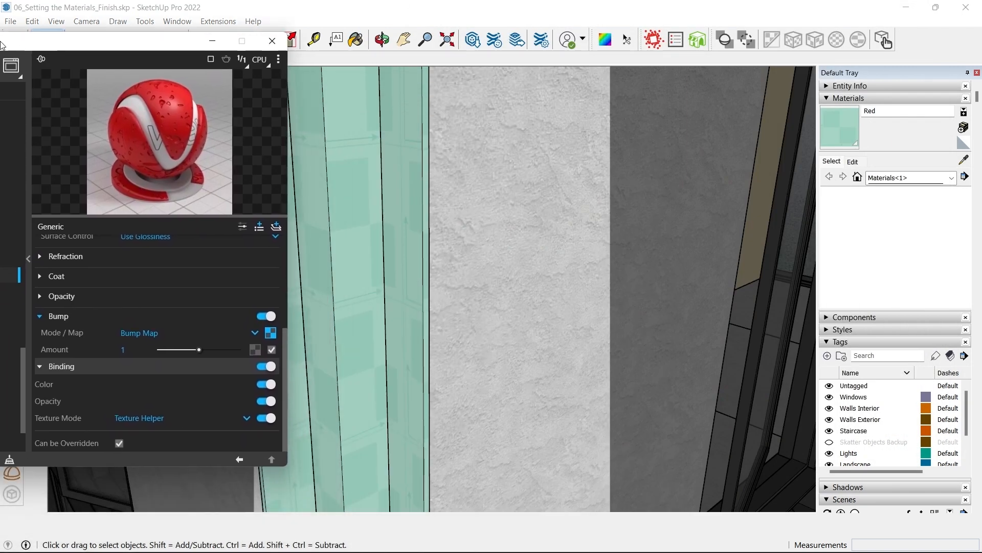
{"action": "key", "text": "b"}
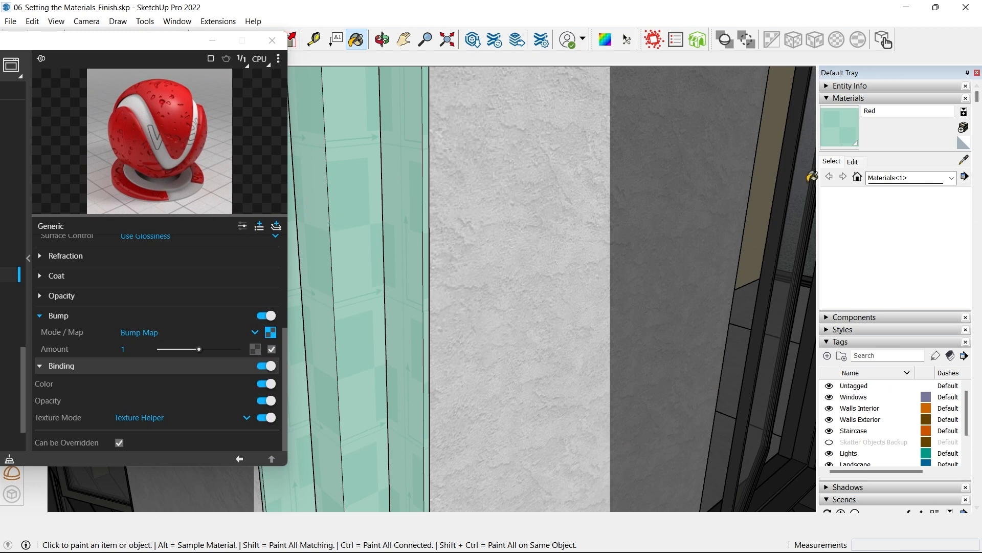
{"action": "left_click", "coordinate": [854, 162]}
{"action": "left_click", "coordinate": [861, 303]}
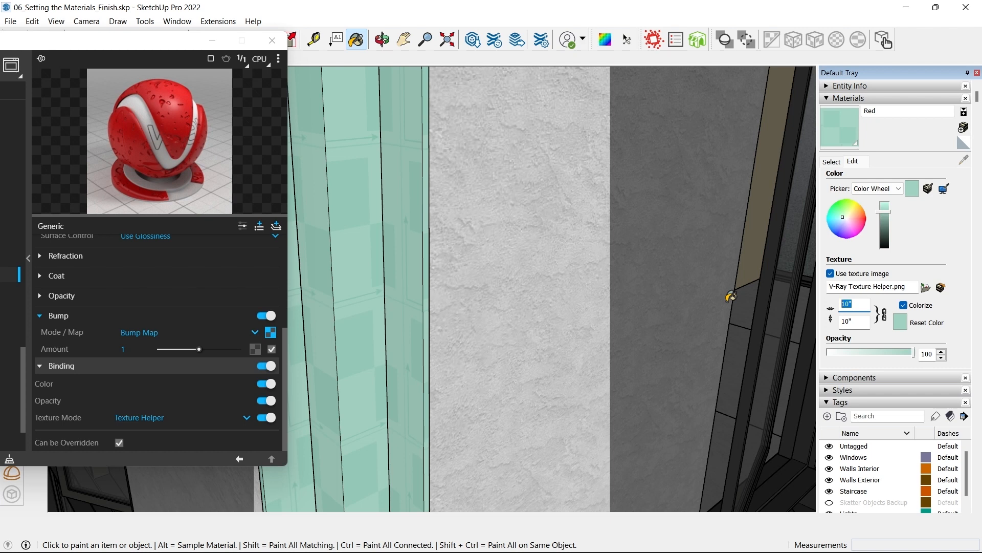
{"action": "type", "text": "60"}
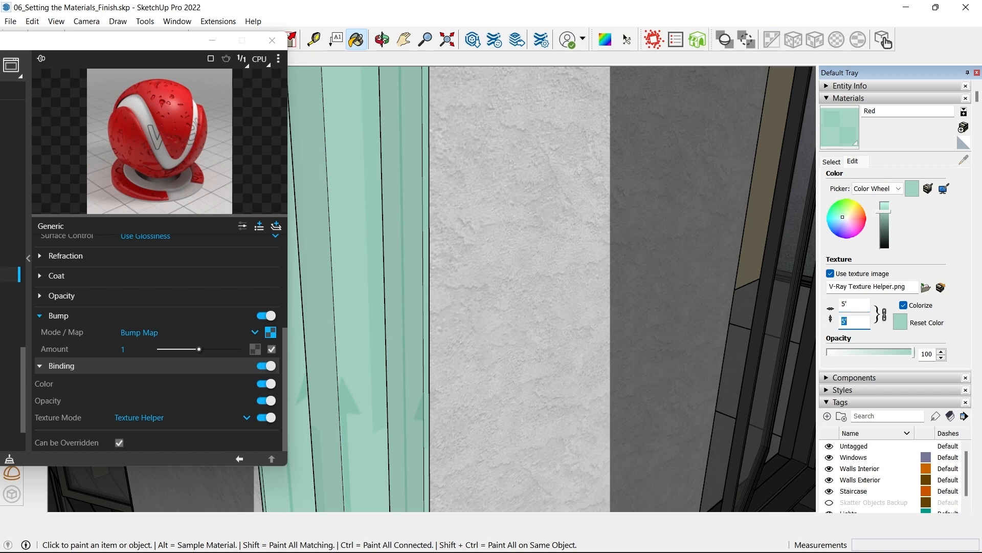
- Restart the interactive viewport render and examine the scale of the bump pattern on the red strip
{"action": "mouse_move", "coordinate": [518, 277]}
{"action": "middle_mouse_down"}
{"action": "mouse_move", "coordinate": [499, 278]}
{"action": "mouse_move", "coordinate": [491, 255]}
{"action": "mouse_move", "coordinate": [416, 340]}
{"action": "mouse_move", "coordinate": [408, 379]}
{"action": "mouse_move", "coordinate": [425, 190]}
{"action": "mouse_move", "coordinate": [390, 173]}
{"action": "mouse_move", "coordinate": [509, 291]}
{"action": "mouse_move", "coordinate": [520, 283]}
{"action": "mouse_move", "coordinate": [520, 207]}
{"action": "mouse_move", "coordinate": [467, 123]}
{"action": "mouse_move", "coordinate": [520, 205]}
{"action": "mouse_move", "coordinate": [504, 232]}
{"action": "mouse_move", "coordinate": [454, 224]}
{"action": "middle_mouse_up"}
{"action": "left_click_drag", "start_coordinate": [137, 43], "coordinate": [851, 50]}
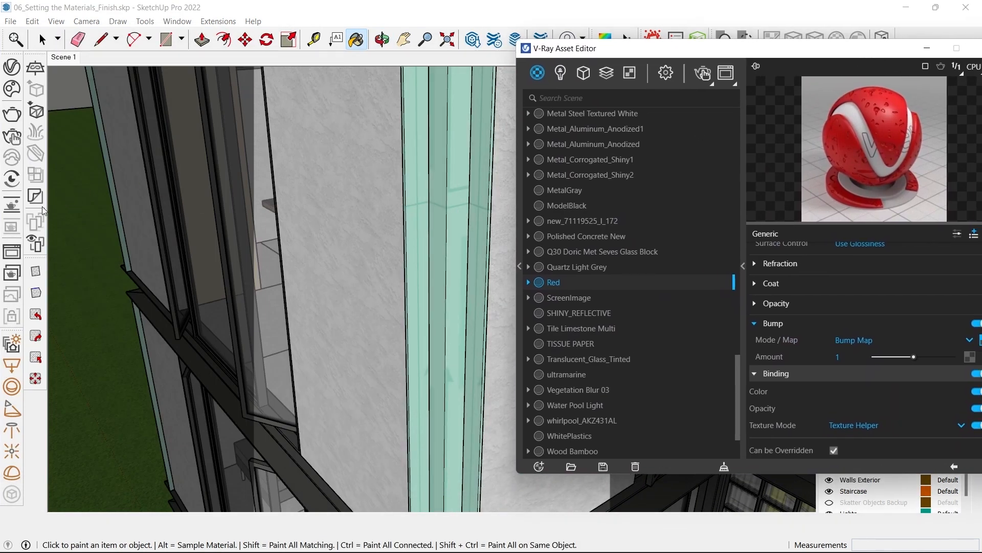
{"action": "right_click", "coordinate": [10, 206]}
{"action": "left_click", "coordinate": [8, 207]}
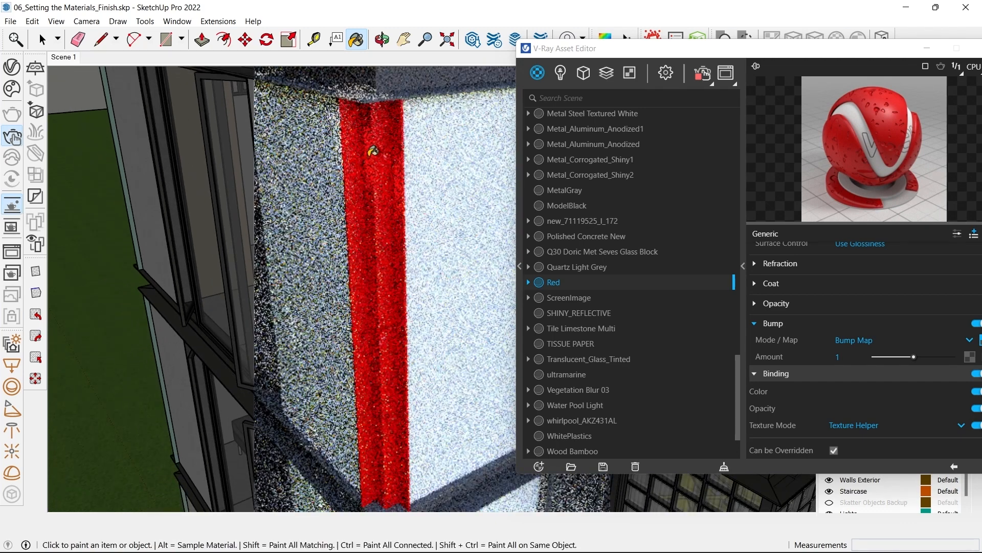
{"action": "scroll", "coordinate": [376, 153], "scroll_direction": "up", "scroll_amount": 2}
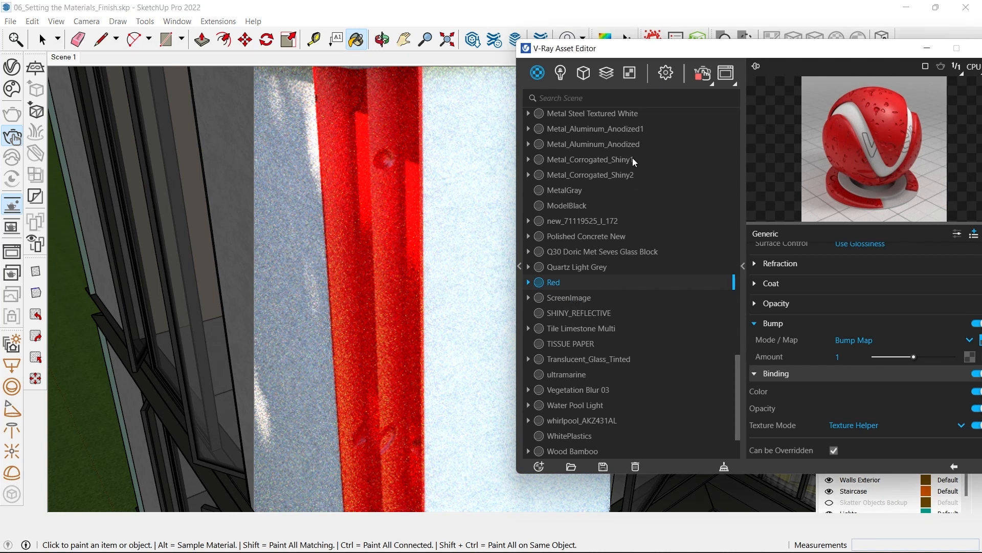
- Open the Splat texture in Red's bump slot and set its size to 0.171
{"action": "left_click_drag", "start_coordinate": [660, 57], "coordinate": [594, 47]}
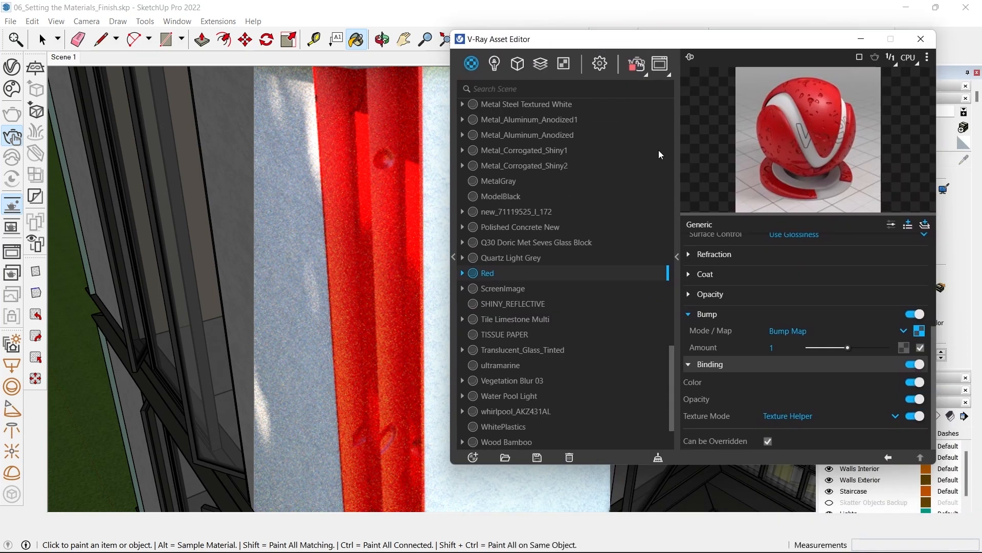
{"action": "left_click", "coordinate": [920, 331]}
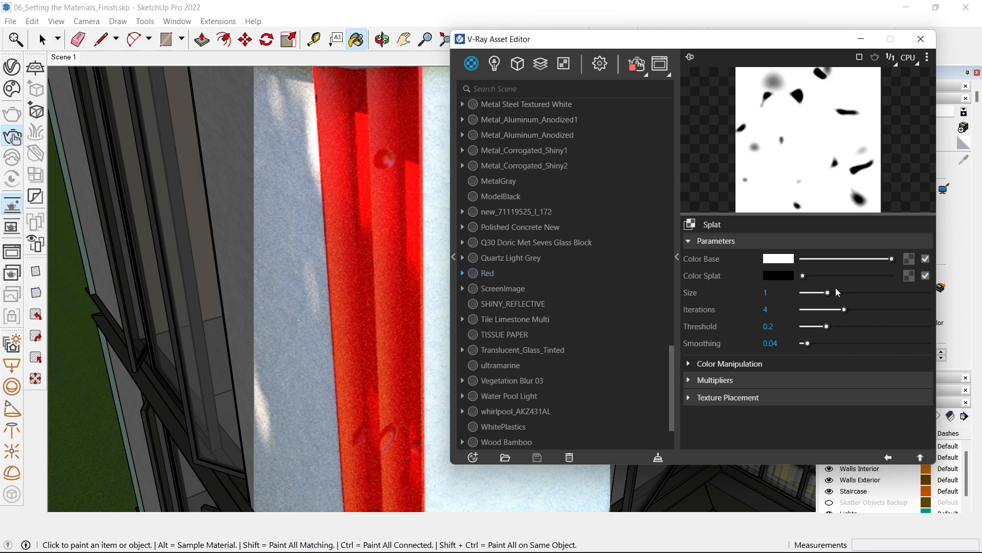
{"action": "left_click_drag", "start_coordinate": [828, 292], "coordinate": [812, 295]}
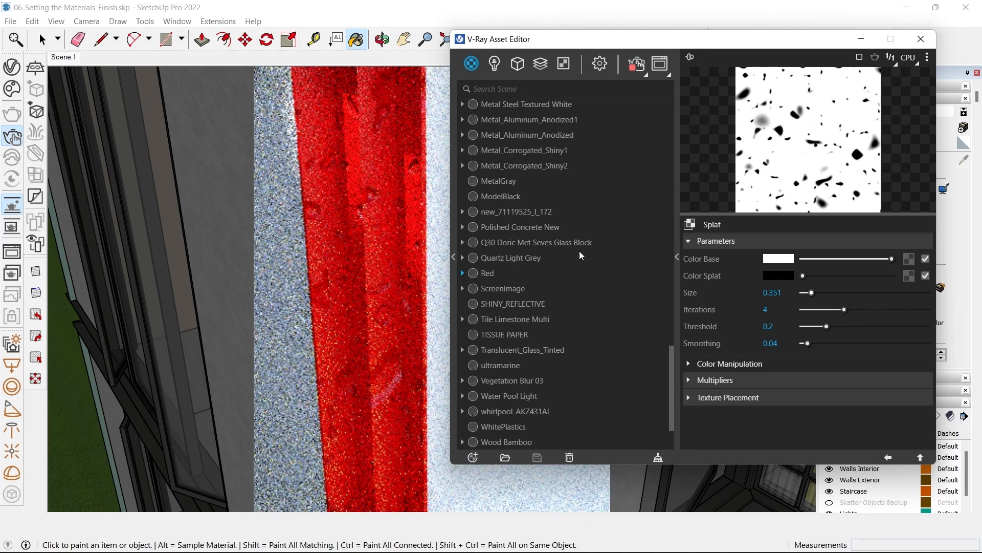
{"action": "left_click_drag", "start_coordinate": [811, 293], "coordinate": [808, 293]}
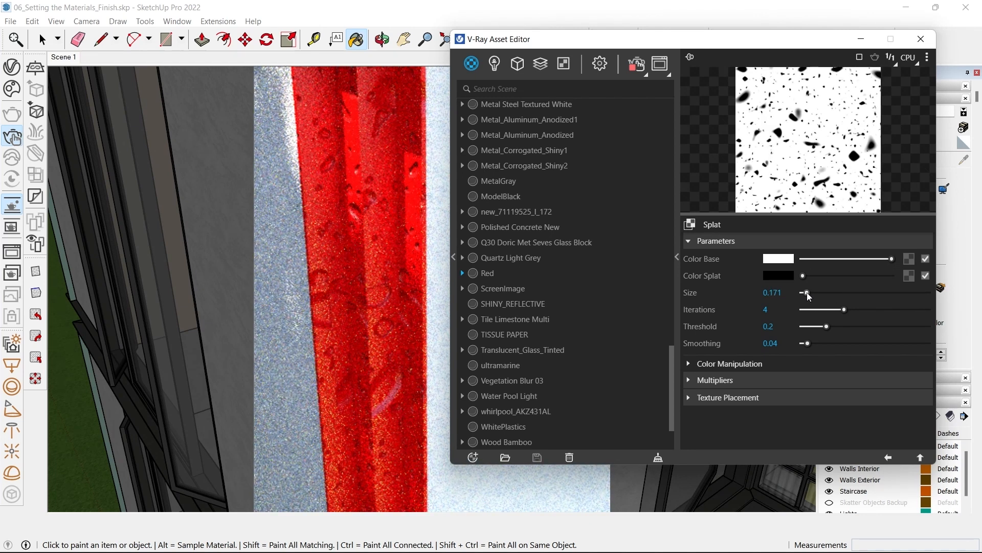
- Set the Splat texture to 3 iterations and a threshold of 0.12, and darken its base color to light grey
{"action": "left_click", "coordinate": [828, 310]}
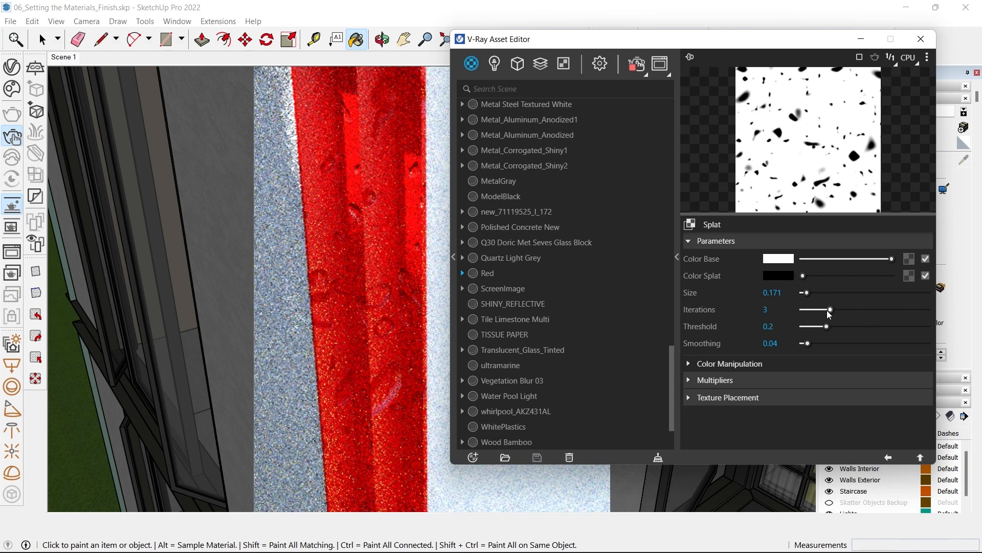
{"action": "left_click_drag", "start_coordinate": [828, 327], "coordinate": [817, 327]}
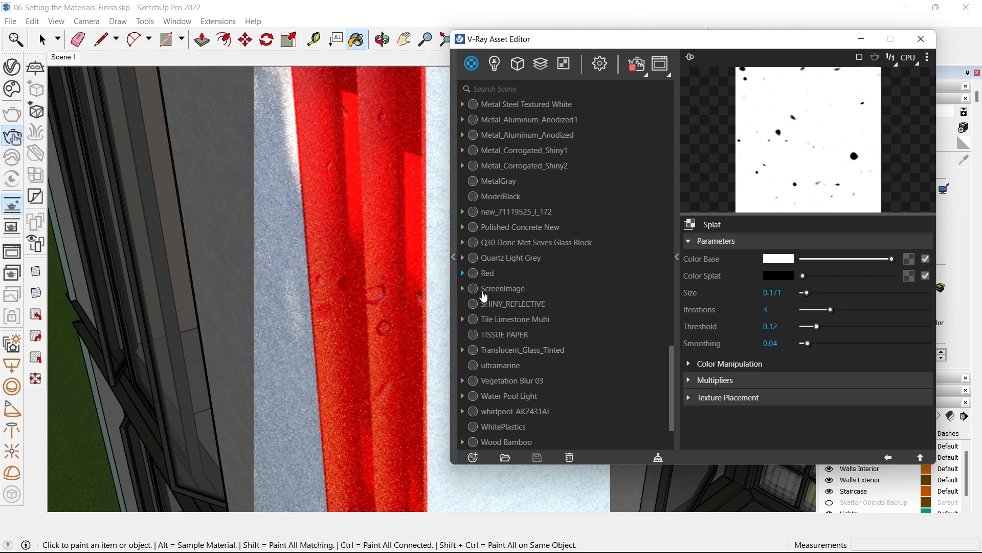
{"action": "left_click_drag", "start_coordinate": [818, 343], "coordinate": [795, 349]}
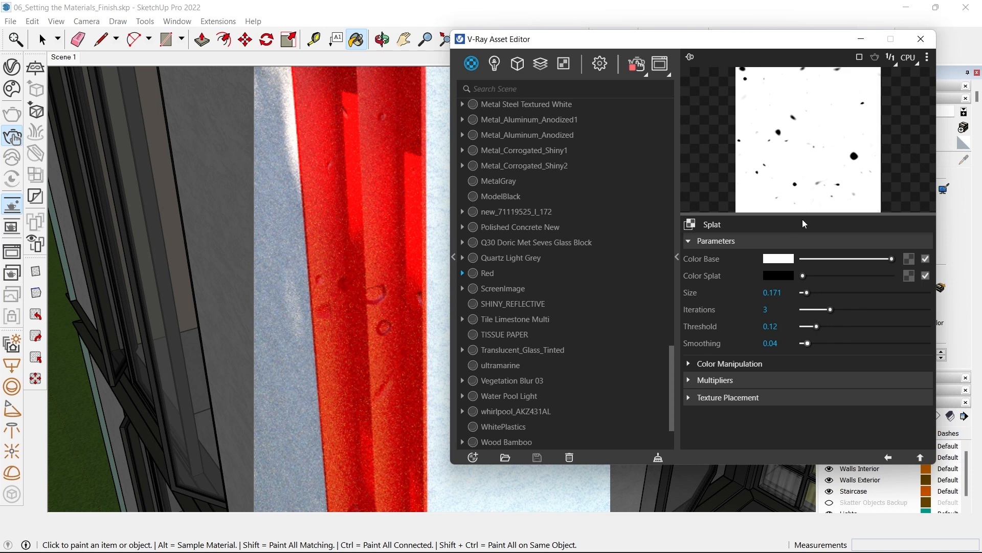
{"action": "left_click", "coordinate": [867, 258]}
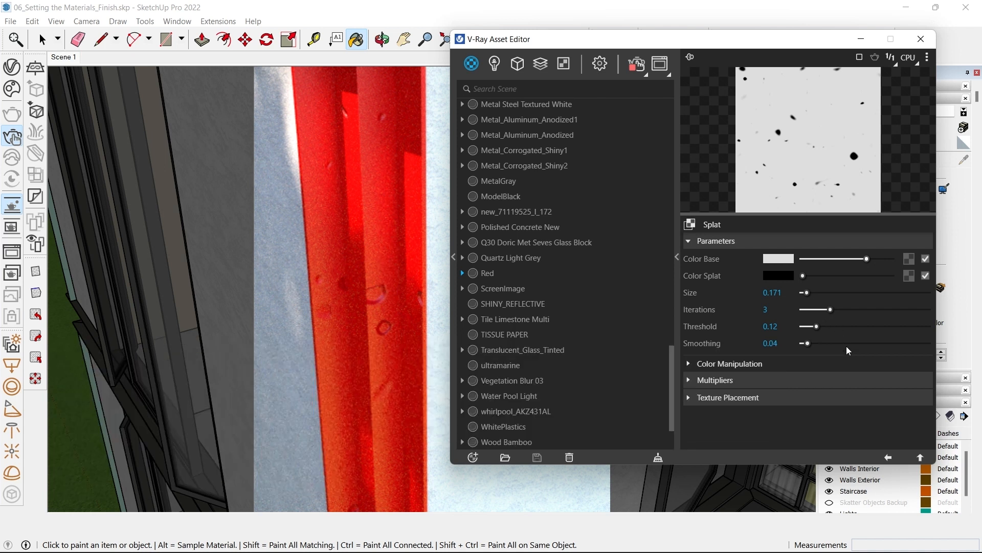
{"action": "left_click", "coordinate": [888, 457]}
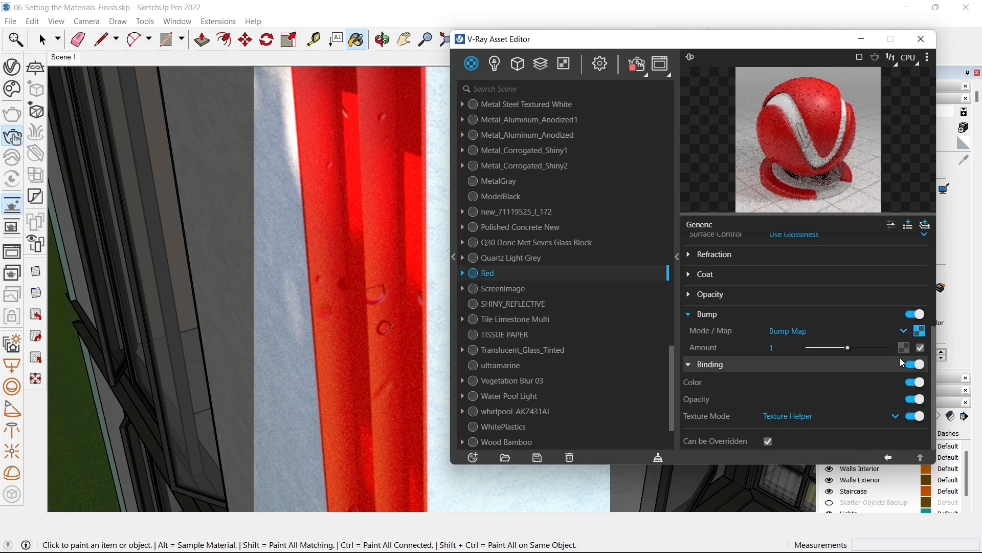
- Wrap Red's Splat bump texture in a Mix (Map) and assign a Noise A texture to the mix's top color
{"action": "left_click", "coordinate": [919, 332]}
{"action": "mouse_move", "coordinate": [904, 388]}
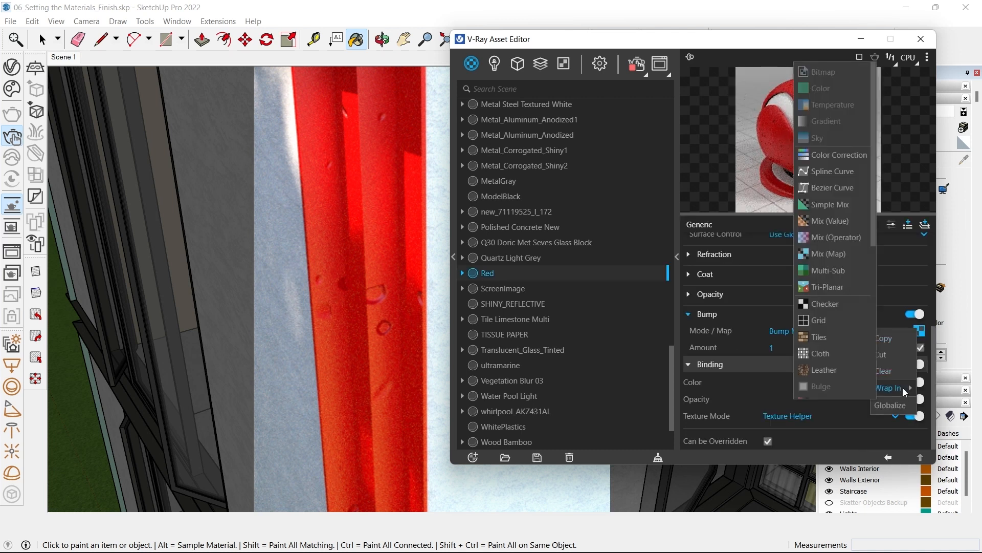
{"action": "left_click", "coordinate": [839, 254]}
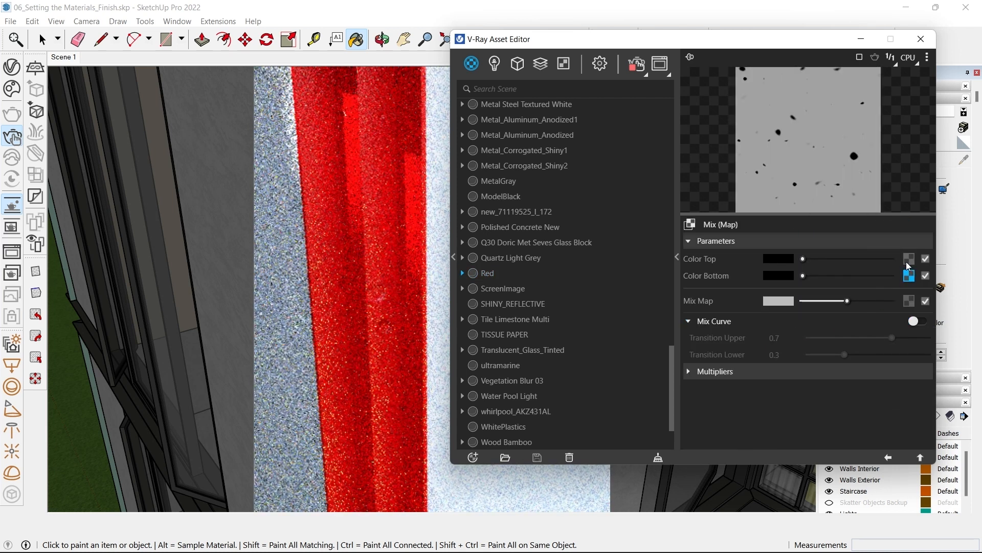
{"action": "left_click", "coordinate": [909, 275]}
{"action": "scroll", "coordinate": [869, 188], "scroll_direction": "down", "scroll_amount": 5}
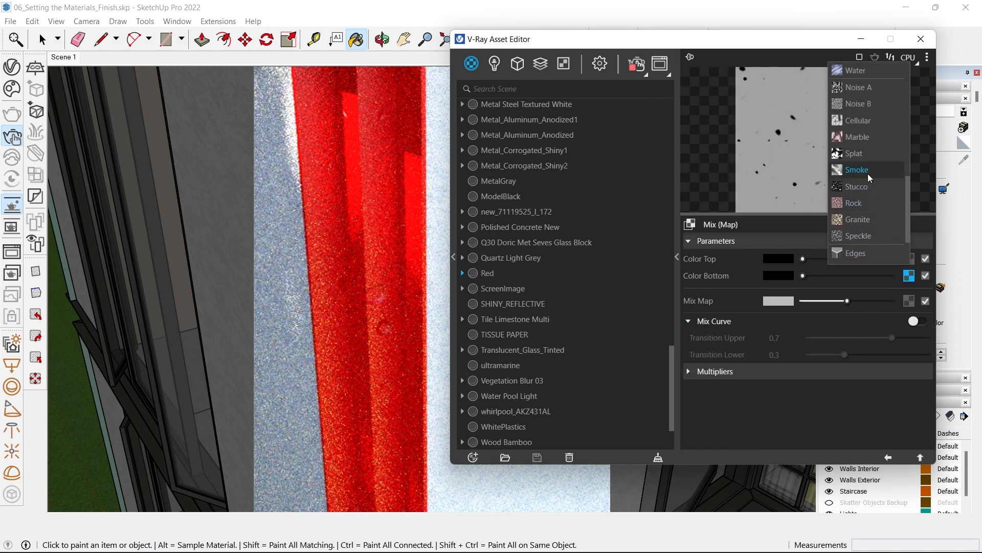
{"action": "left_click", "coordinate": [864, 87]}
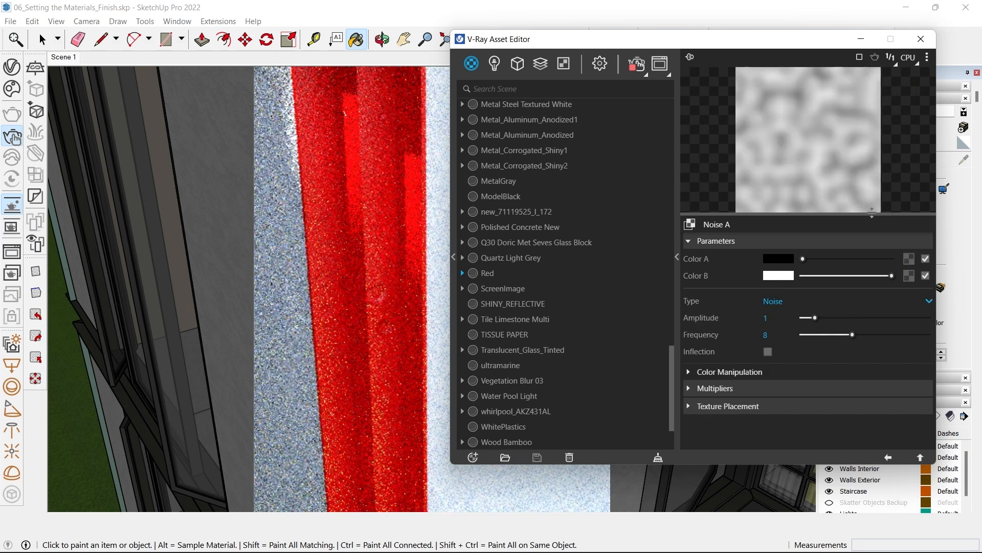
- Set the Noise A texture's amplitude to 2.91 and its frequency to 16.2
{"action": "left_click", "coordinate": [812, 318]}
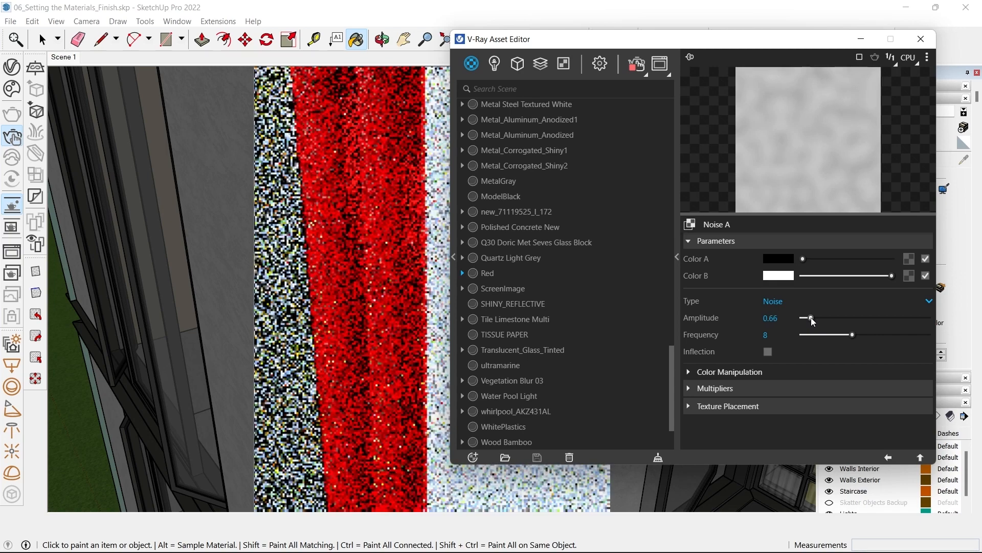
{"action": "left_click", "coordinate": [811, 318]}
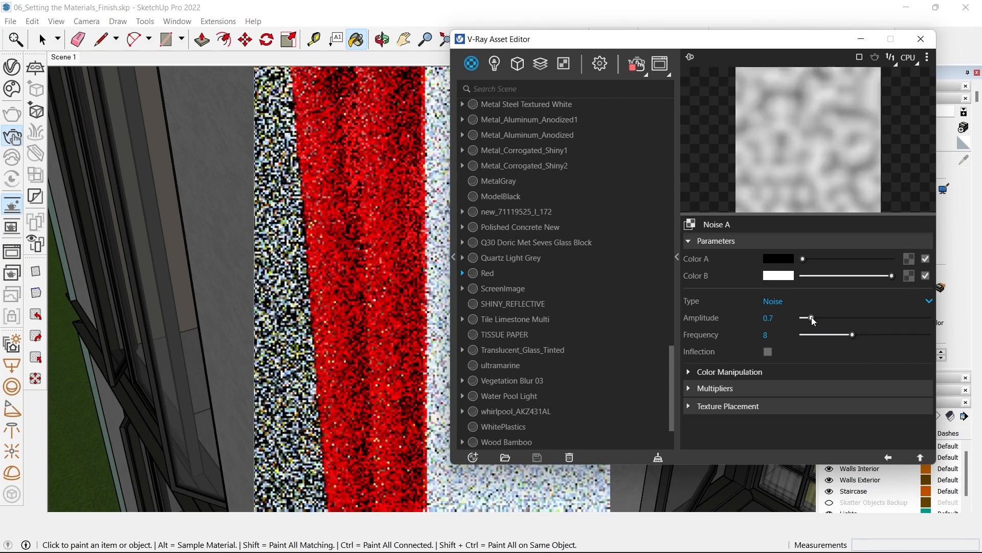
{"action": "left_click", "coordinate": [824, 334]}
{"action": "left_click_drag", "start_coordinate": [824, 335], "coordinate": [870, 330]}
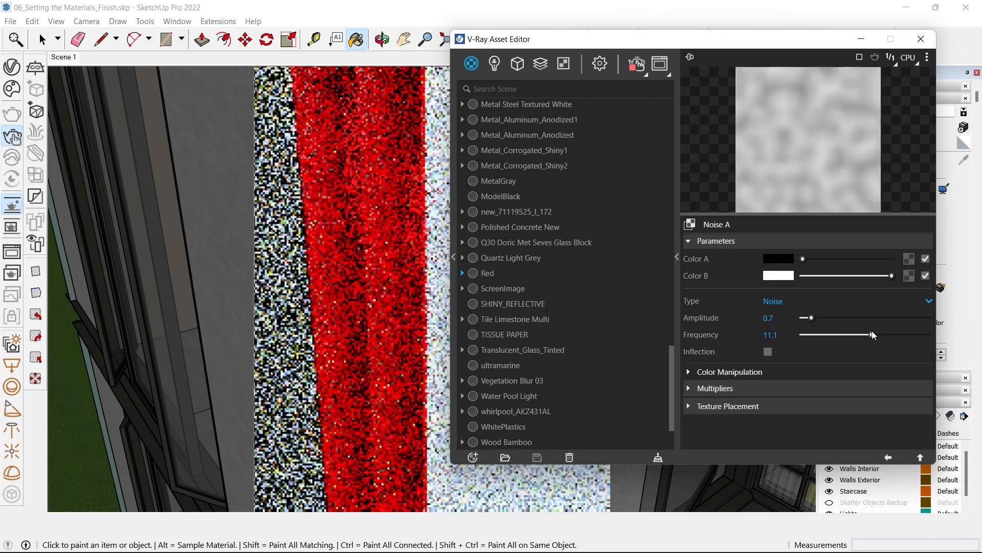
{"action": "left_click_drag", "start_coordinate": [812, 317], "coordinate": [897, 334]}
{"action": "left_click", "coordinate": [839, 318]}
{"action": "left_click", "coordinate": [904, 335]}
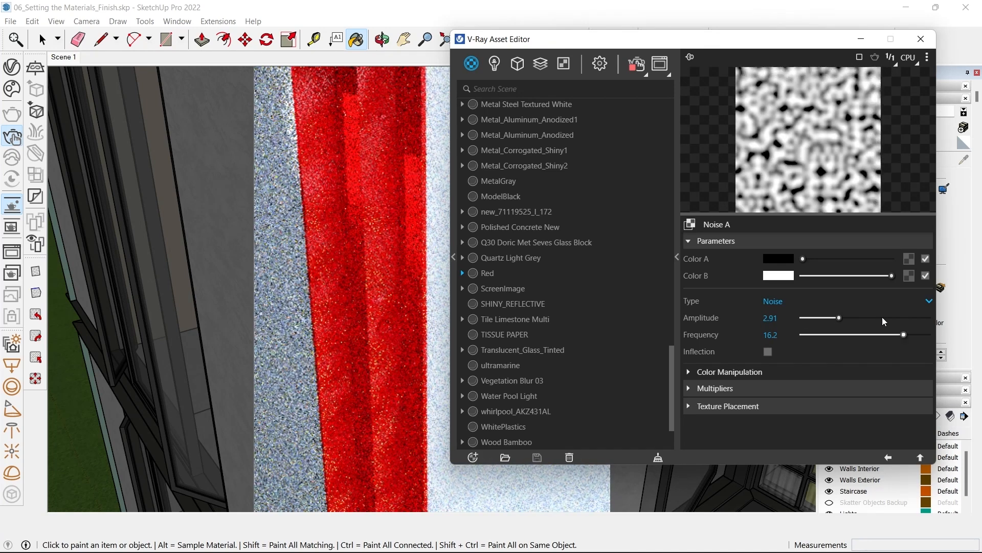
- Brighten the Mix Map color to light grey to favor one texture over the other in Red's bump mix
{"action": "left_click", "coordinate": [887, 457]}
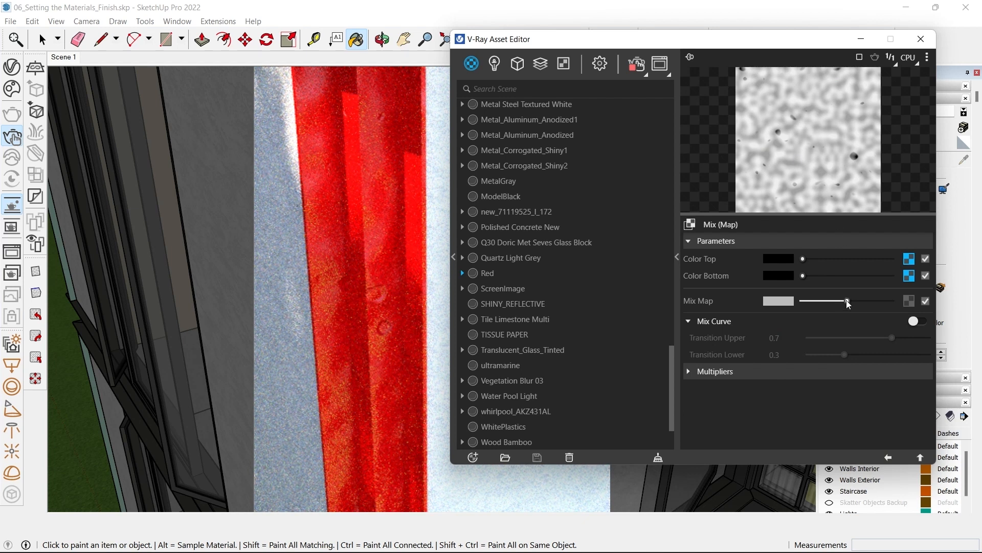
{"action": "mouse_move", "coordinate": [848, 303]}
{"action": "left_mouse_down"}
{"action": "mouse_move", "coordinate": [821, 303]}
{"action": "mouse_move", "coordinate": [861, 301]}
{"action": "left_mouse_up"}
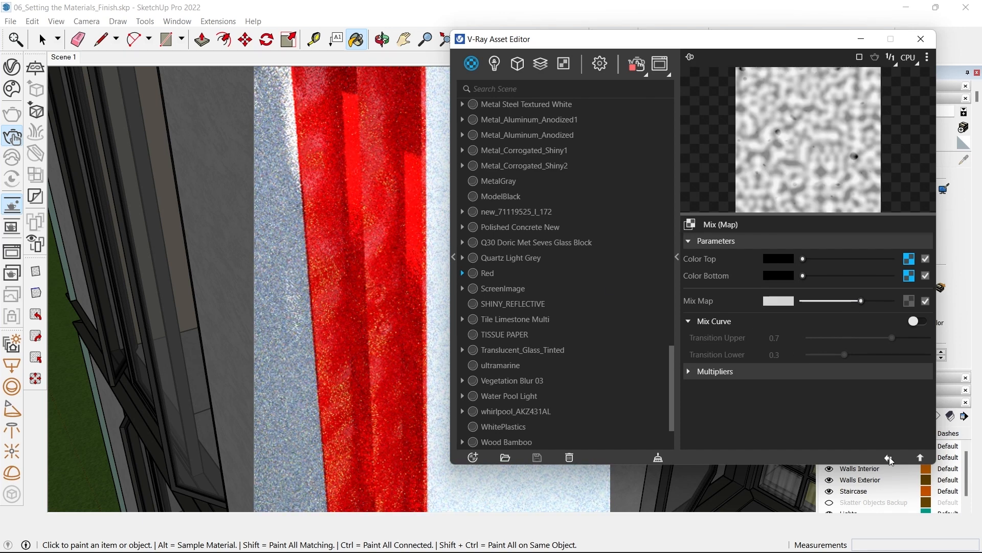
{"action": "left_click", "coordinate": [889, 457]}
- Examine the mixed bump close up on the red strip, and set Red's bump amount to 0.24
{"action": "scroll", "coordinate": [342, 294], "scroll_direction": "down", "scroll_amount": 2}
{"action": "middle_click_drag", "start_coordinate": [362, 306], "coordinate": [438, 287]}
{"action": "scroll", "coordinate": [439, 289], "scroll_direction": "up", "scroll_amount": 2}
{"action": "scroll", "coordinate": [358, 277], "scroll_direction": "up", "scroll_amount": 1}
{"action": "middle_click_drag", "start_coordinate": [358, 276], "coordinate": [397, 271]}
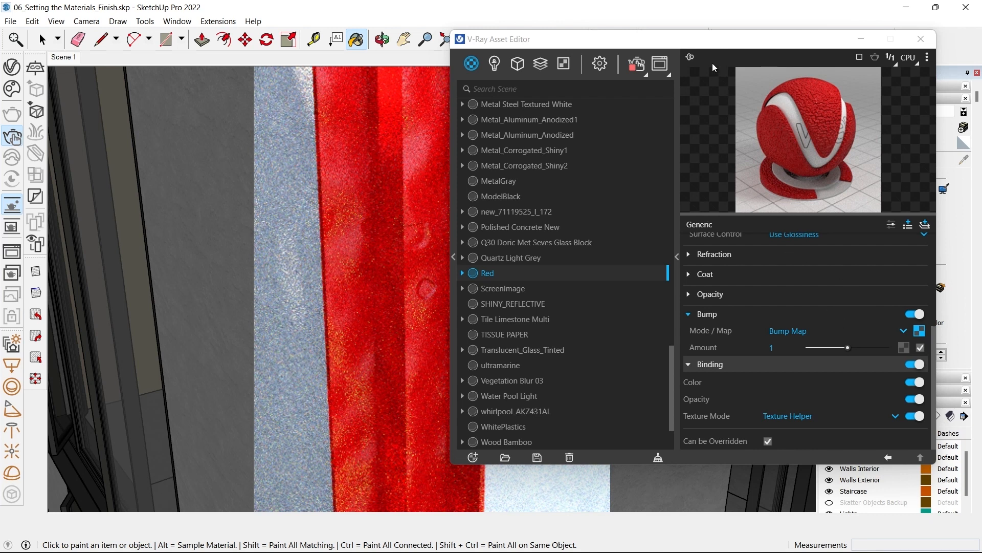
{"action": "left_click_drag", "start_coordinate": [706, 45], "coordinate": [758, 46]}
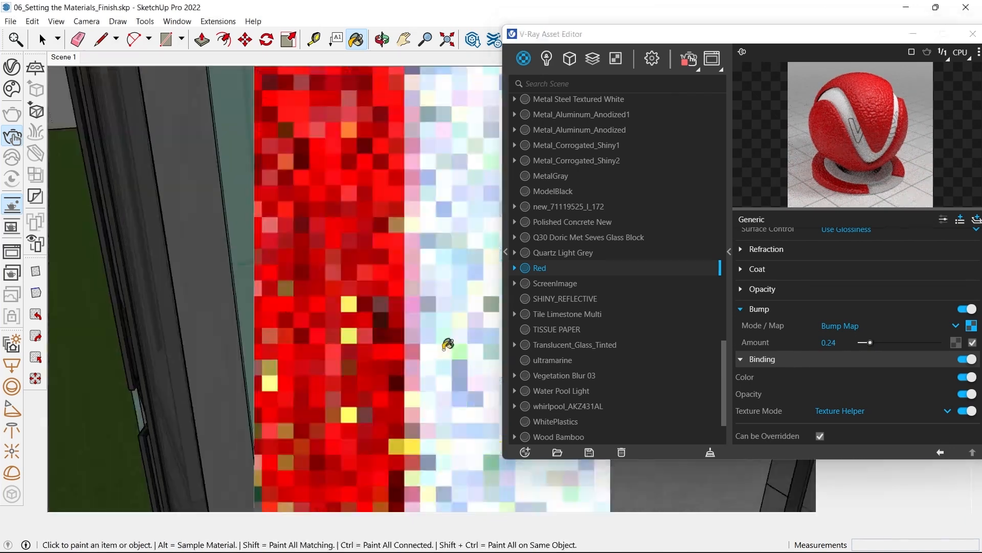
{"action": "middle_click_drag", "start_coordinate": [448, 343], "coordinate": [441, 330]}
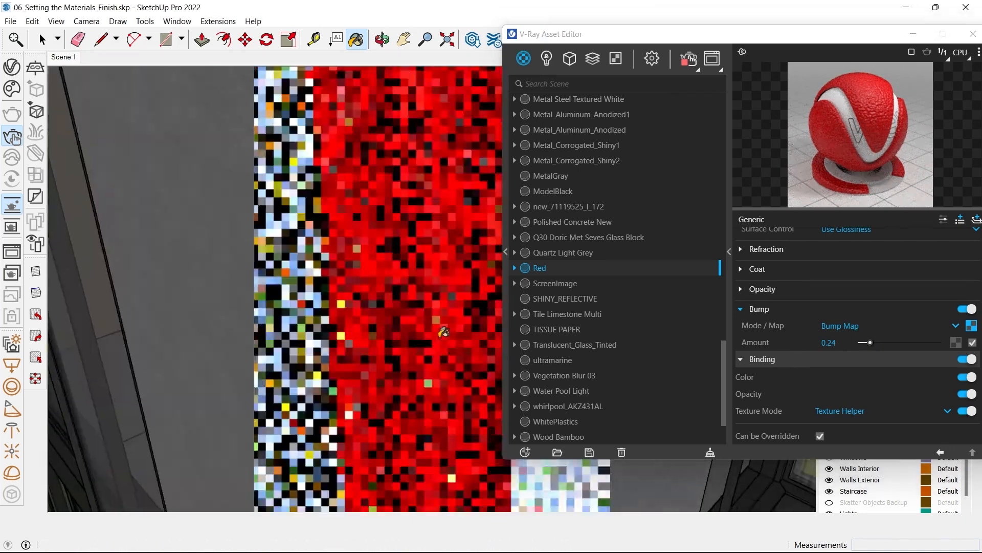
- Copy Red's bump texture and paste it as a copy into the Reflection Glossiness slot
{"action": "left_click", "coordinate": [972, 329]}
{"action": "right_click", "coordinate": [972, 330]}
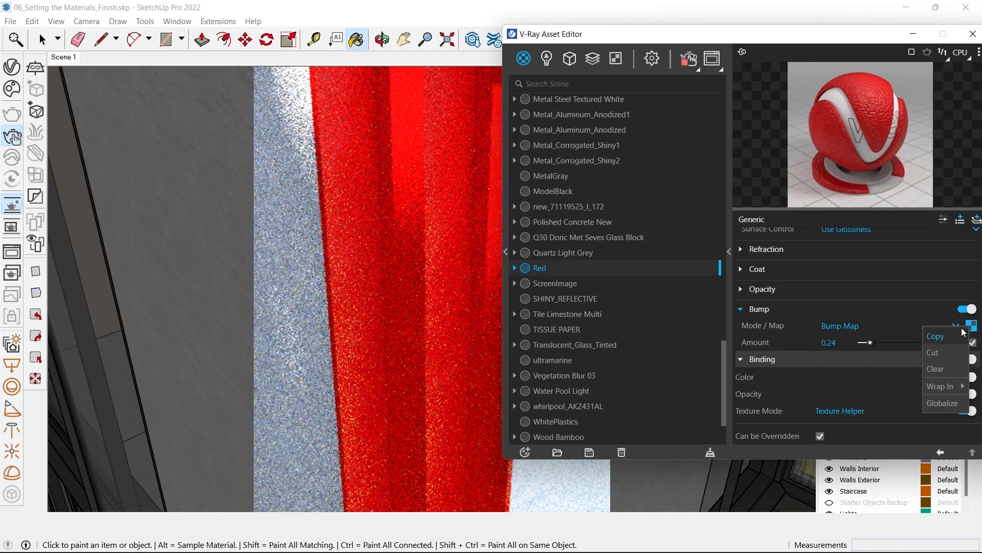
{"action": "left_click", "coordinate": [949, 336]}
{"action": "scroll", "coordinate": [863, 336], "scroll_direction": "up", "scroll_amount": 4}
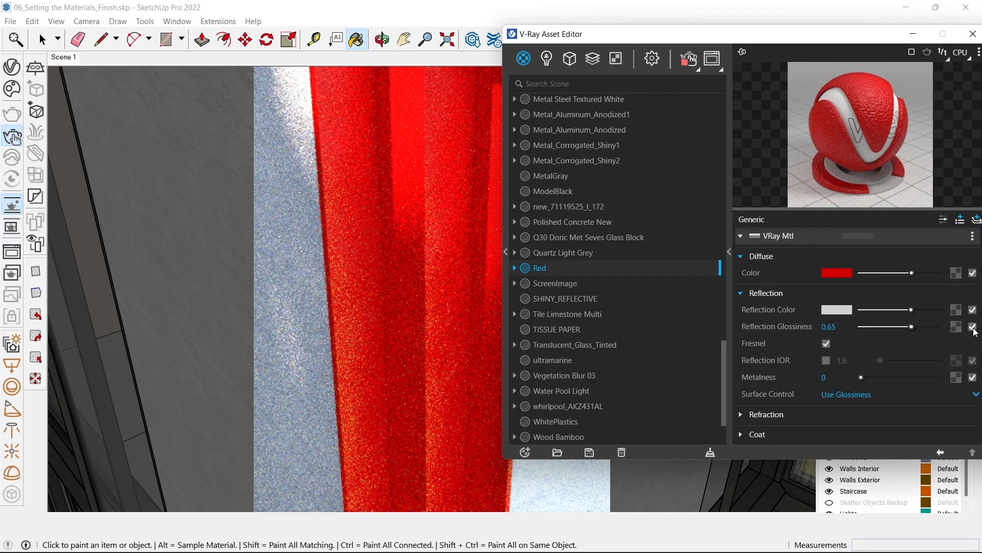
{"action": "right_click", "coordinate": [955, 325]}
{"action": "left_click", "coordinate": [931, 330]}
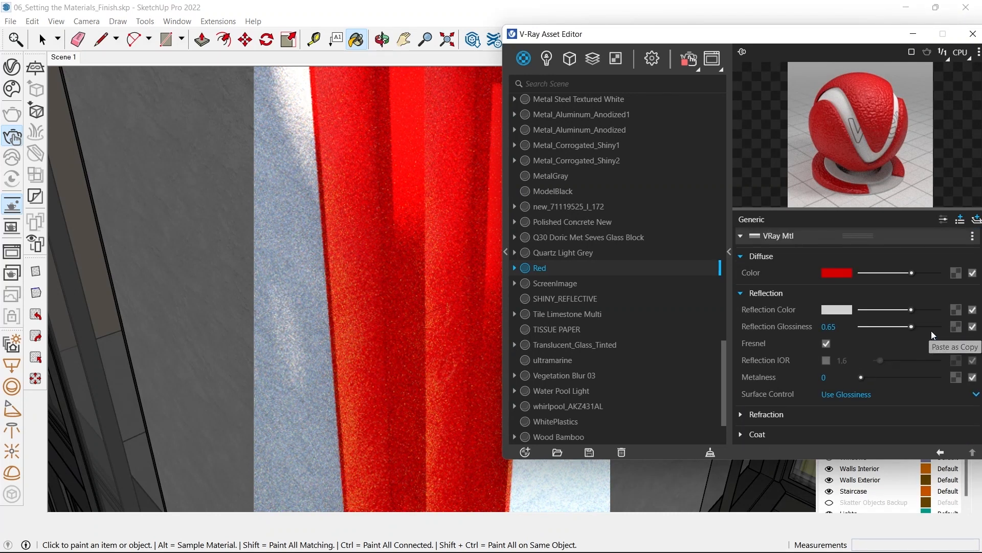
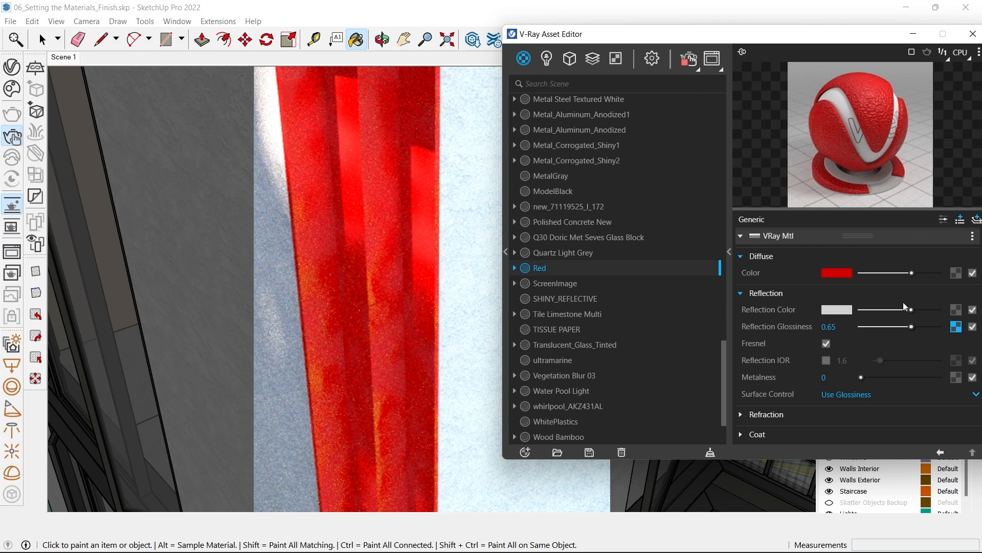
- Wrap Red's glossiness texture in a Color Correction with saturation -1, brightness -0.286 and contrast 0.419
{"action": "right_click", "coordinate": [954, 327]}
{"action": "mouse_move", "coordinate": [926, 417]}
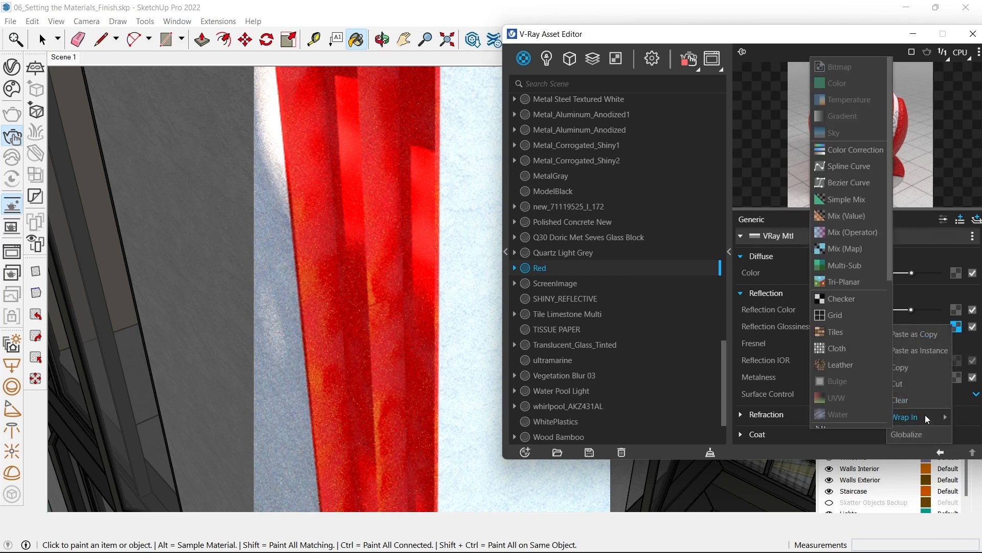
{"action": "left_click", "coordinate": [862, 148]}
{"action": "left_click_drag", "start_coordinate": [918, 307], "coordinate": [842, 310]}
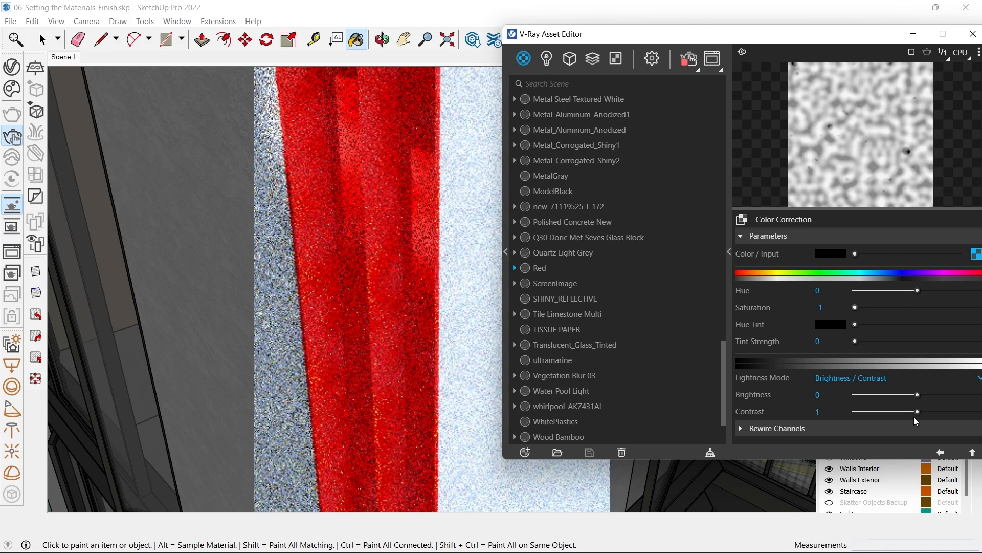
{"action": "left_click_drag", "start_coordinate": [918, 412], "coordinate": [882, 412]}
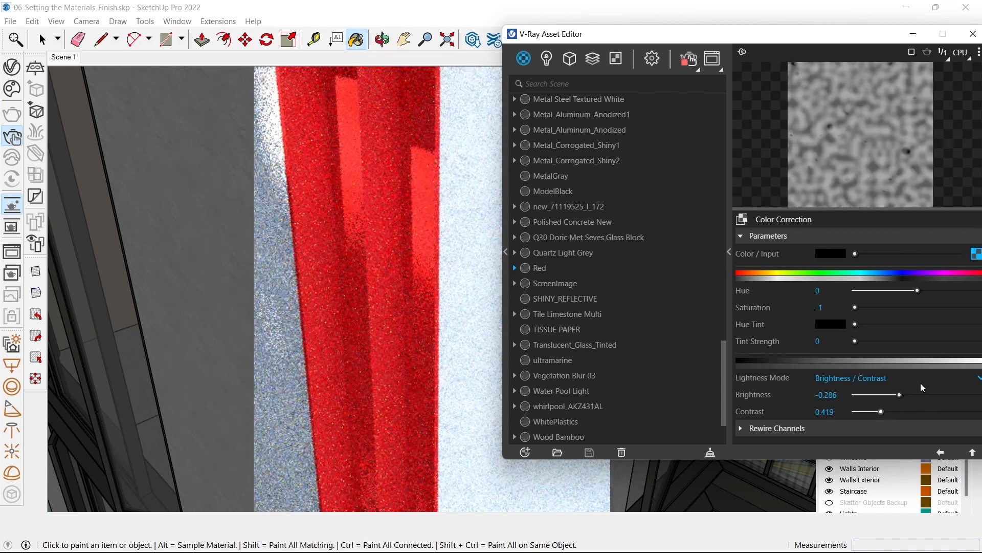
{"action": "left_click", "coordinate": [972, 452]}
- Set Red's bump amount to 0.07 and check the red strip in the viewport render
{"action": "scroll", "coordinate": [955, 336], "scroll_direction": "down", "scroll_amount": 5}
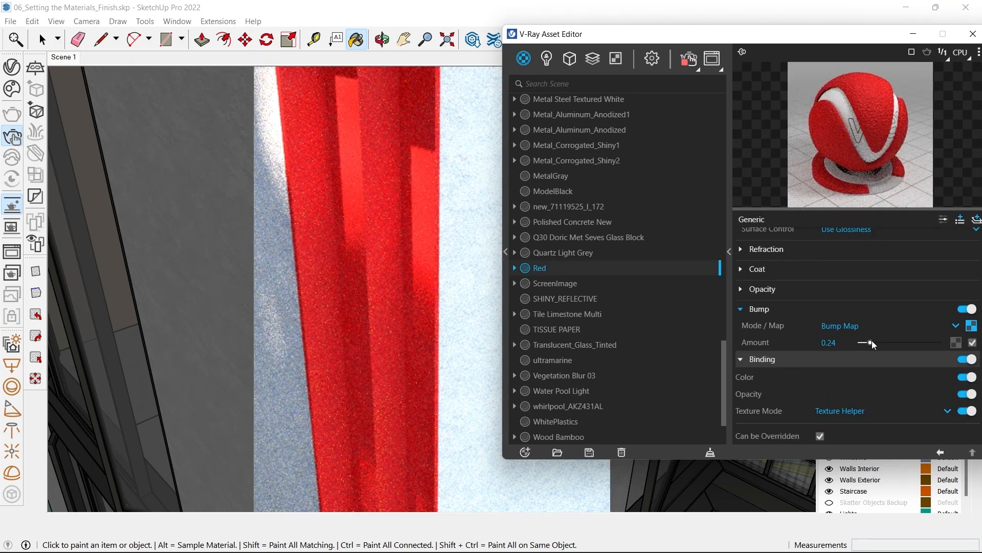
{"action": "left_click_drag", "start_coordinate": [867, 343], "coordinate": [863, 343]}
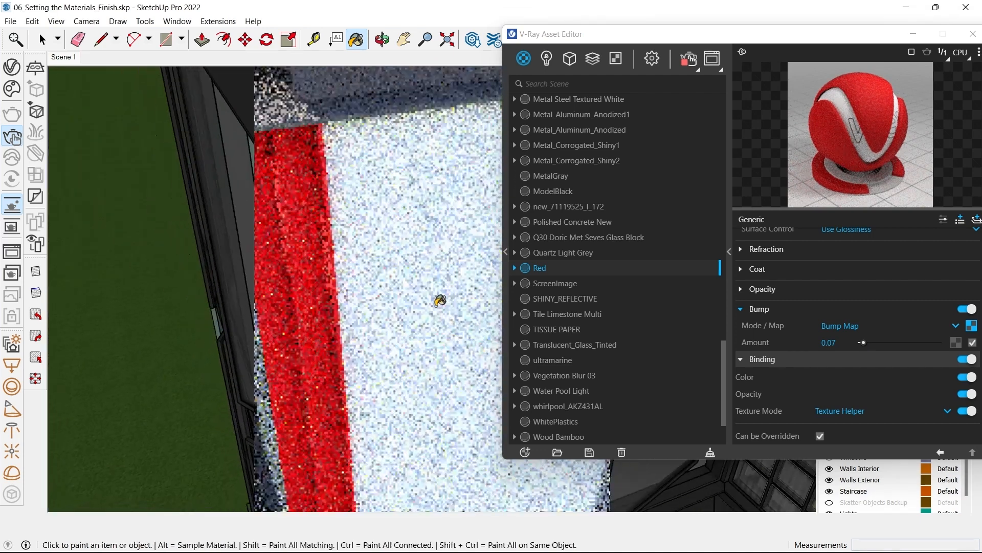
{"action": "middle_click_drag", "start_coordinate": [441, 301], "coordinate": [476, 267]}
{"action": "scroll", "coordinate": [855, 283], "scroll_direction": "up", "scroll_amount": 5}
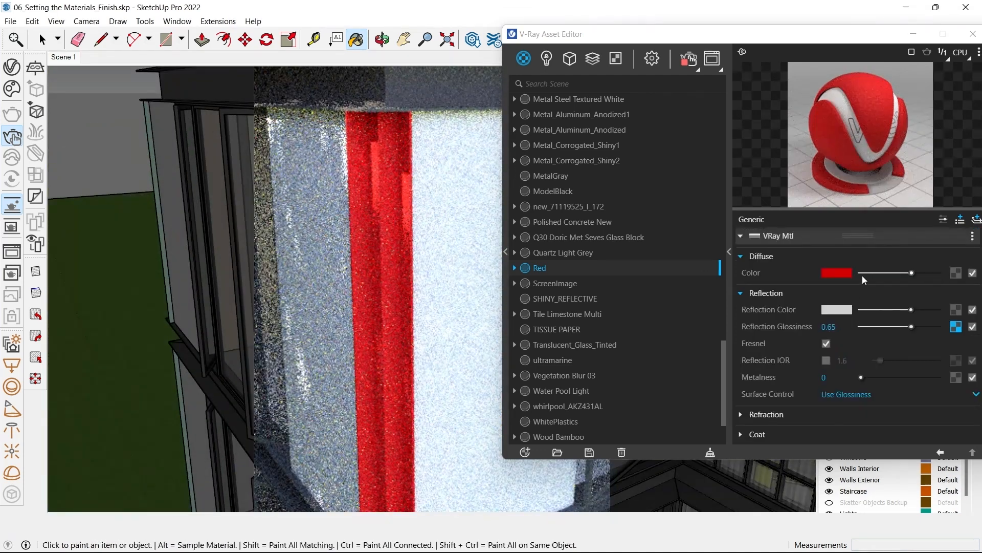
- Change Red's diffuse color to a near-black grey and inspect the strip close up in the viewport render
{"action": "left_click", "coordinate": [838, 274]}
{"action": "left_click_drag", "start_coordinate": [418, 171], "coordinate": [617, 61]}
{"action": "left_click_drag", "start_coordinate": [616, 63], "coordinate": [619, 75]}
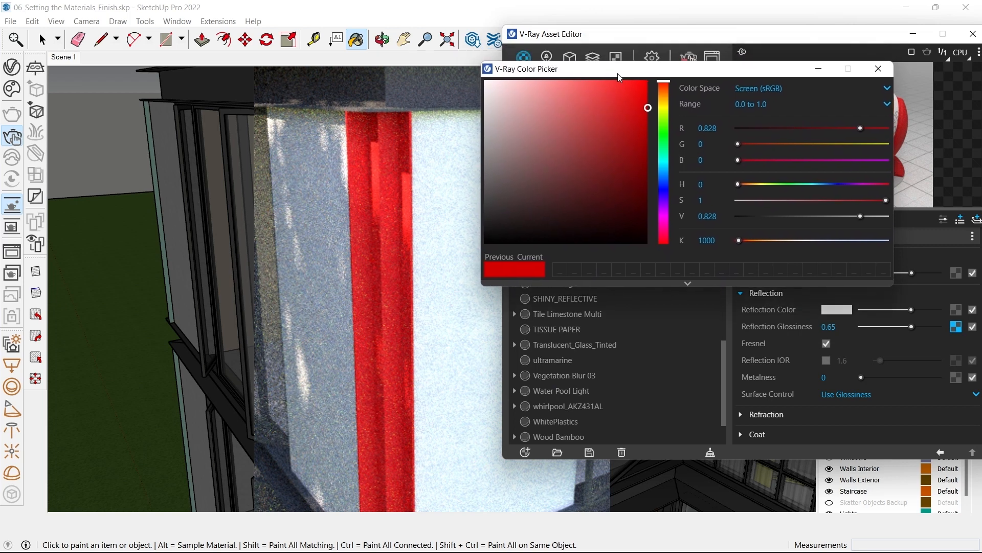
{"action": "left_click", "coordinate": [486, 226]}
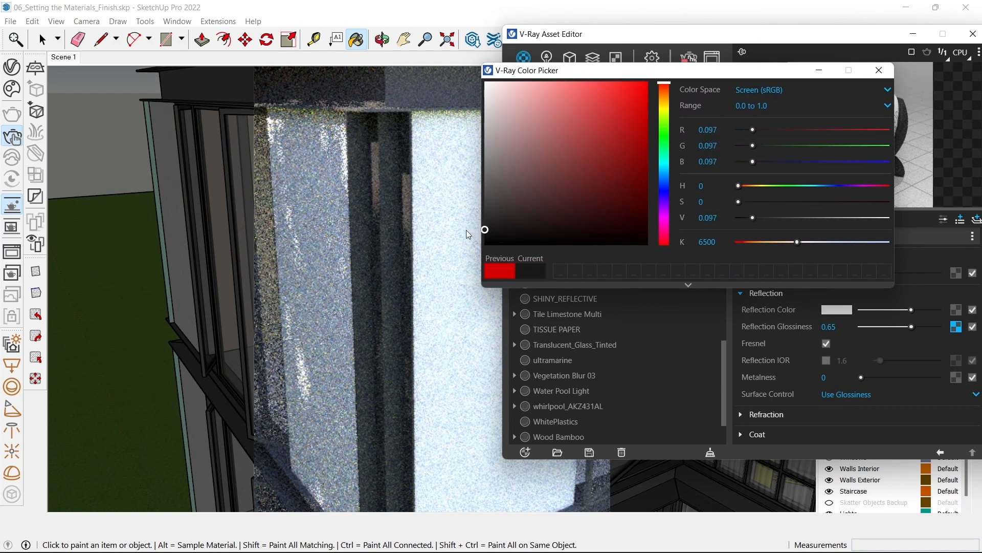
{"action": "left_click_drag", "start_coordinate": [467, 230], "coordinate": [464, 233]}
{"action": "scroll", "coordinate": [378, 228], "scroll_direction": "up", "scroll_amount": 3}
{"action": "left_click", "coordinate": [878, 71]}
{"action": "scroll", "coordinate": [389, 189], "scroll_direction": "up", "scroll_amount": 5}
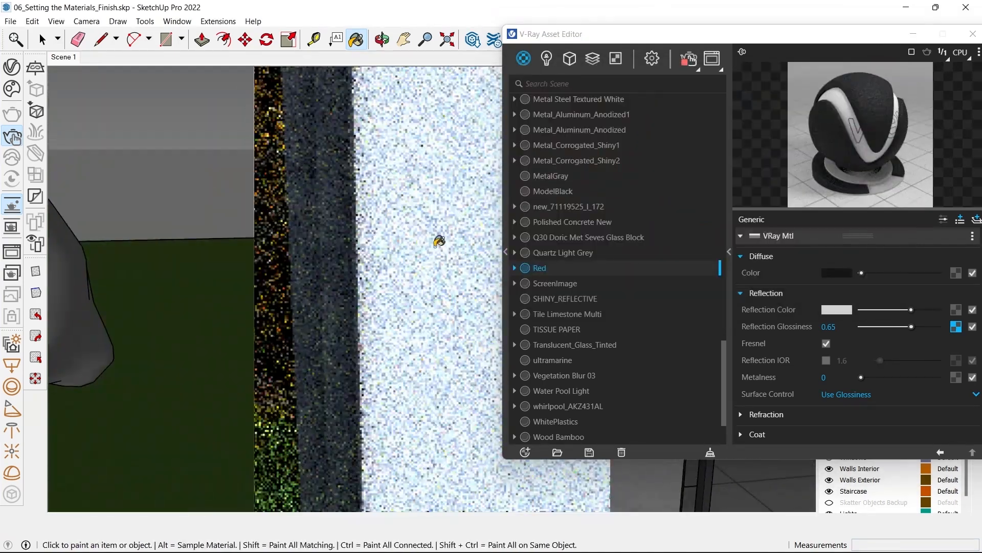
- Select all faces of the red corner strip and apply the world tri-planar texture projection to them
{"action": "left_click_drag", "start_coordinate": [839, 27], "coordinate": [814, 39]}
{"action": "middle_click_drag", "start_coordinate": [373, 220], "coordinate": [365, 225]}
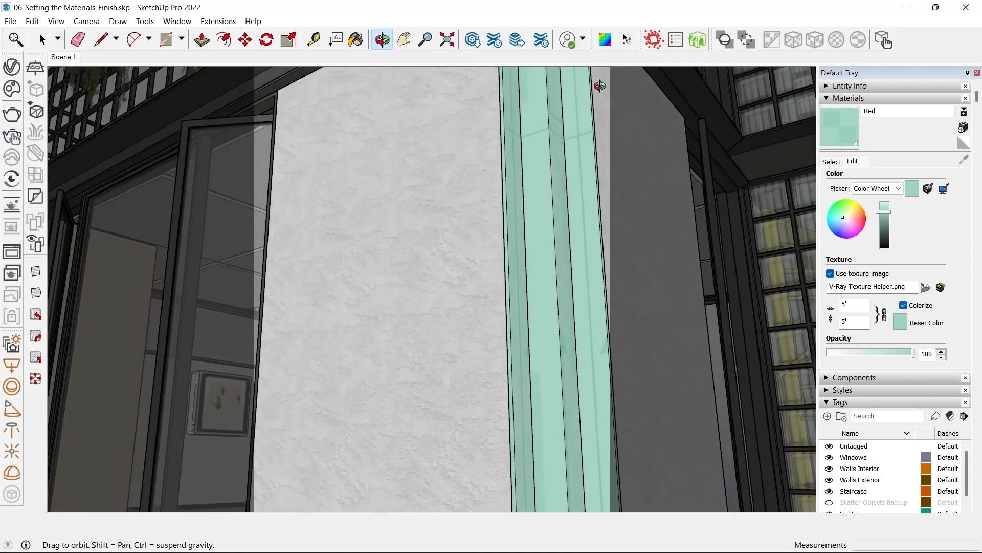
{"action": "middle_click_drag", "start_coordinate": [573, 263], "coordinate": [581, 267]}
{"action": "middle_click_drag", "start_coordinate": [521, 389], "coordinate": [537, 293]}
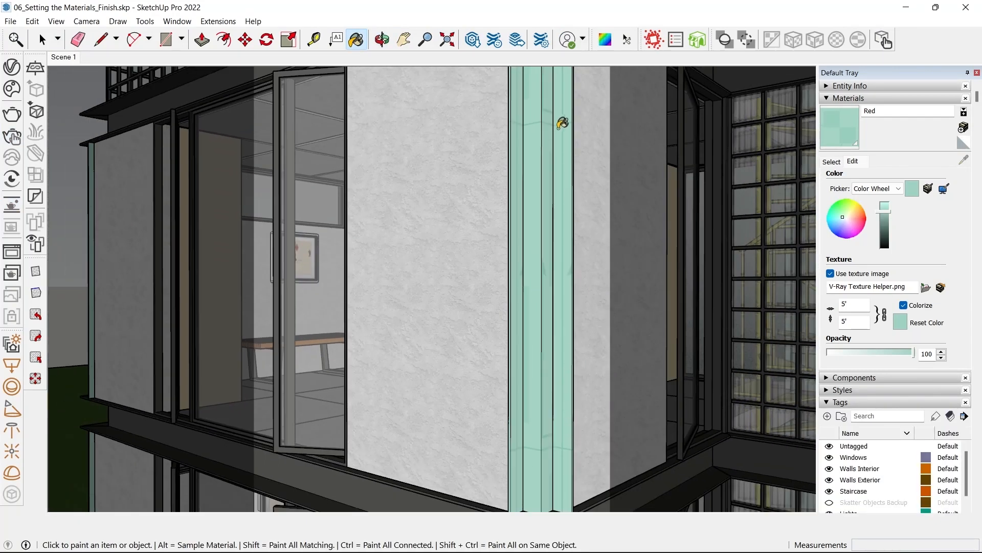
{"action": "triple_click", "coordinate": [554, 177]}
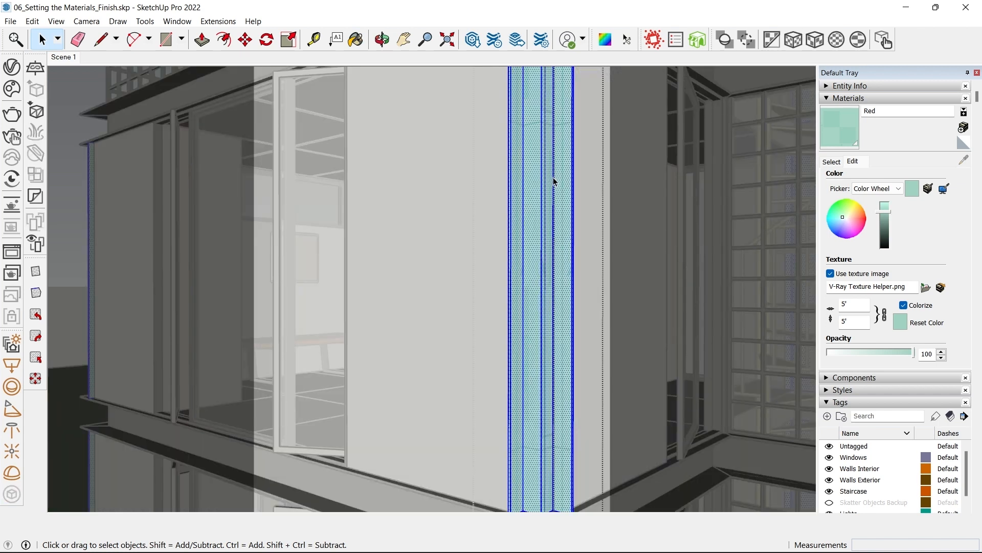
{"action": "left_click", "coordinate": [794, 40]}
- Set the Red material's texture size to 3' by 3' on the selected corner strip
{"action": "scroll", "coordinate": [558, 307], "scroll_direction": "up", "scroll_amount": 2}
{"action": "middle_click_drag", "start_coordinate": [559, 307], "coordinate": [440, 194]}
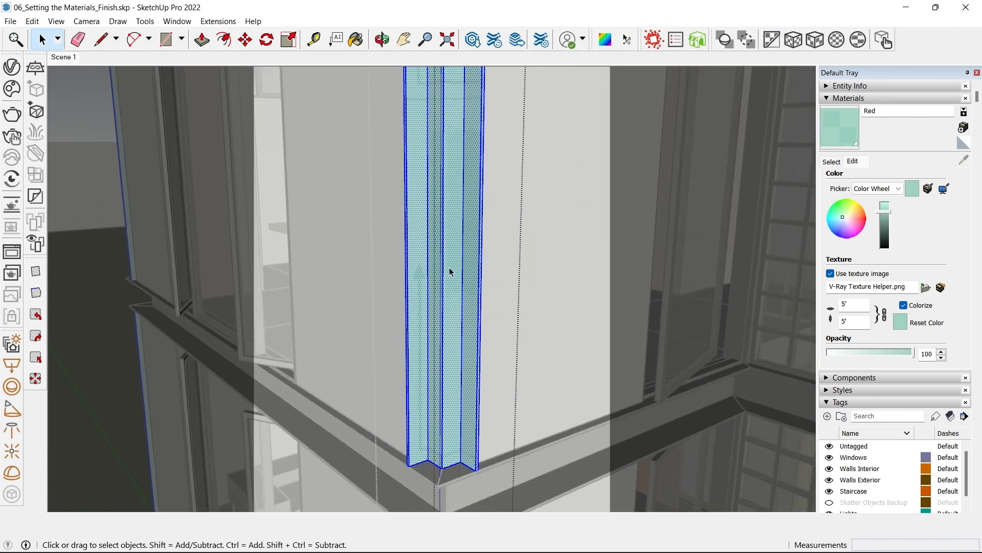
{"action": "scroll", "coordinate": [450, 442], "scroll_direction": "up", "scroll_amount": 3}
{"action": "left_click", "coordinate": [532, 342]}
{"action": "triple_click", "coordinate": [445, 323]}
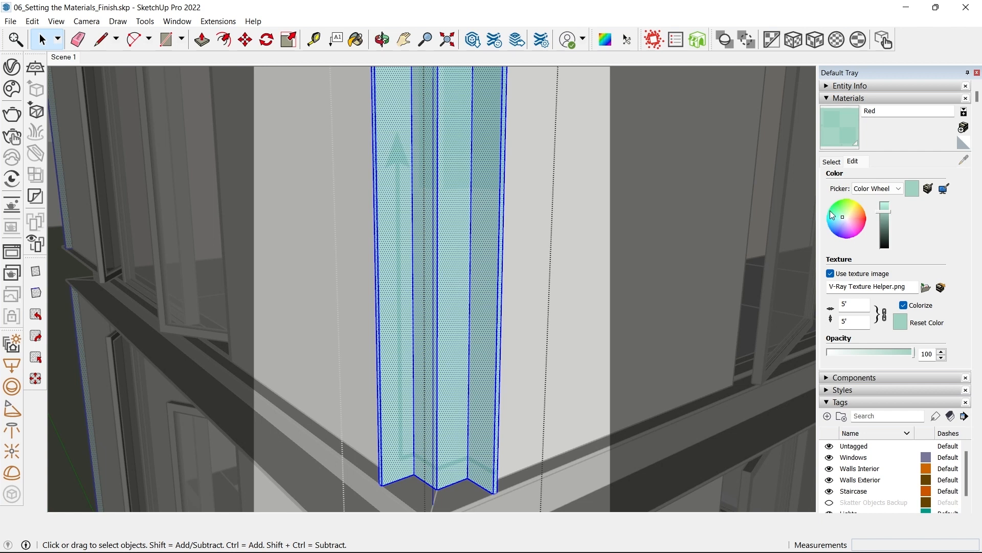
{"action": "type", "text": "2"}
{"action": "middle_click_drag", "start_coordinate": [500, 372], "coordinate": [513, 469], "text": "shift"}
{"action": "scroll", "coordinate": [513, 470], "scroll_direction": "down", "scroll_amount": 2}
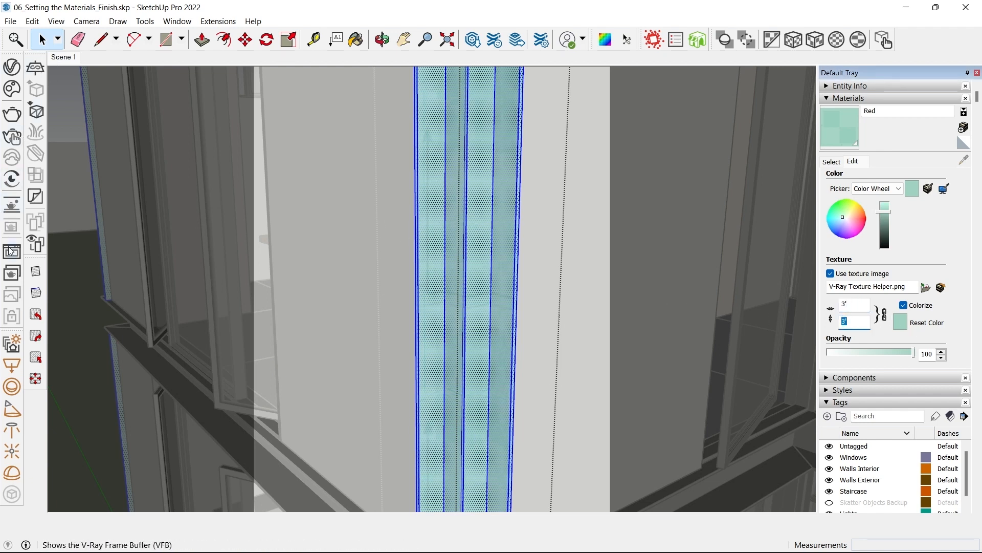
- Start the viewport render and inspect the corner strip close up beneath the slab edge
{"action": "left_click", "coordinate": [13, 206]}
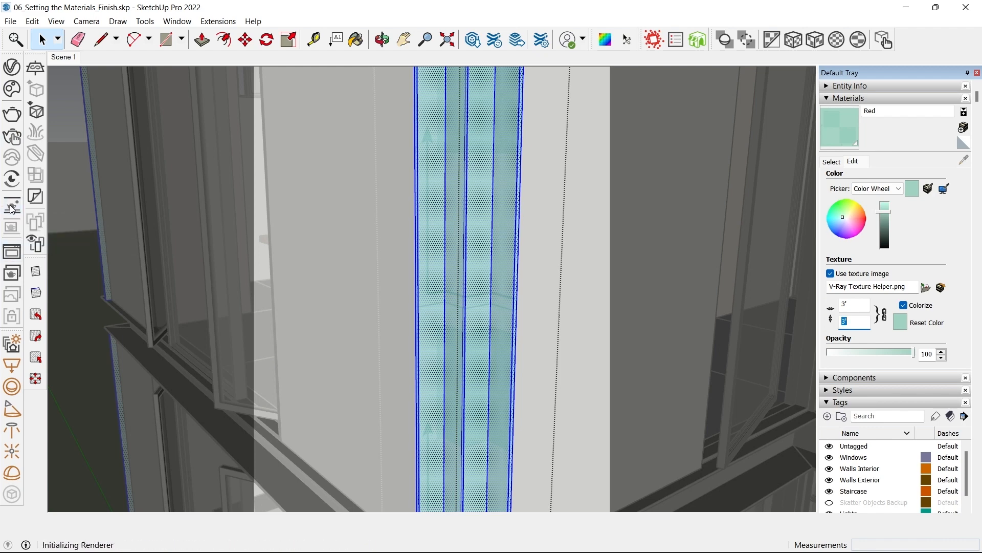
{"action": "middle_click_drag", "start_coordinate": [484, 223], "coordinate": [485, 248]}
{"action": "scroll", "coordinate": [502, 334], "scroll_direction": "down", "scroll_amount": 2}
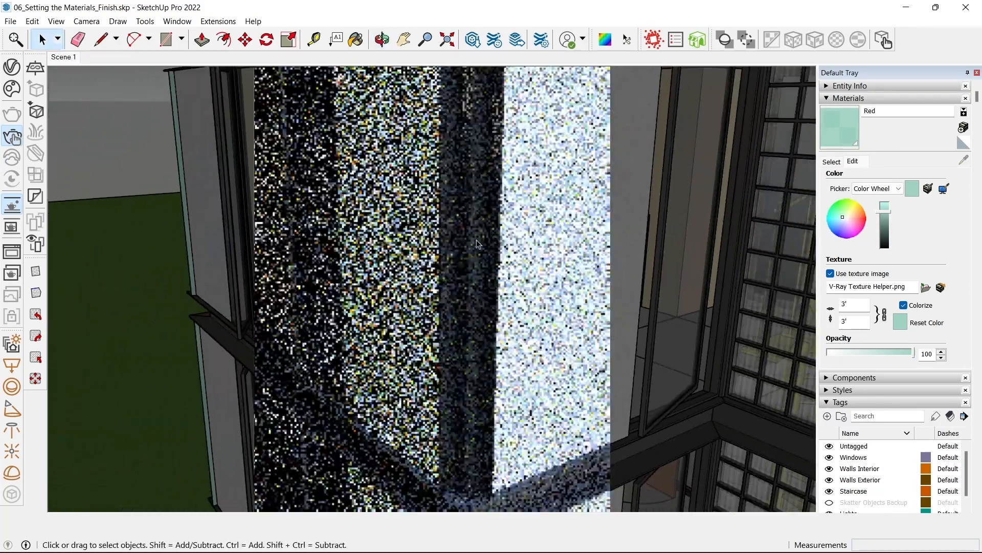
{"action": "scroll", "coordinate": [497, 101], "scroll_direction": "up", "scroll_amount": 3}
{"action": "scroll", "coordinate": [497, 101], "scroll_direction": "up", "scroll_amount": 1}
{"action": "middle_click_drag", "start_coordinate": [511, 160], "coordinate": [605, 299]}
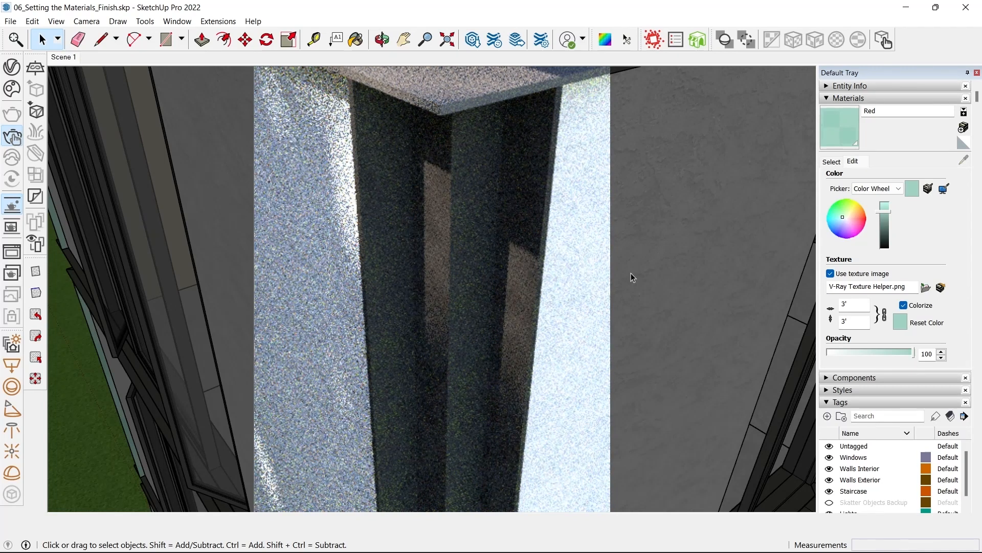
{"action": "scroll", "coordinate": [496, 229], "scroll_direction": "up", "scroll_amount": 2}
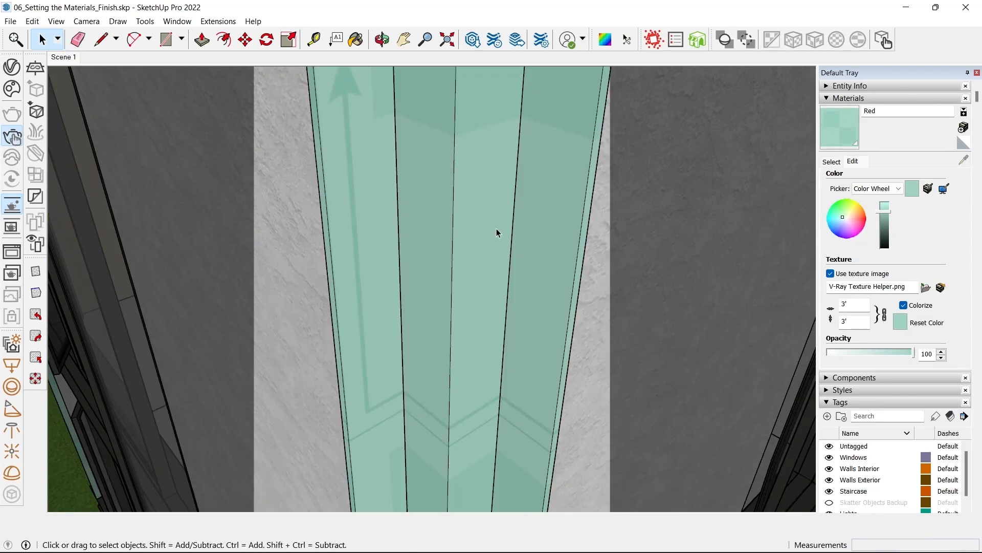
- Open the corner strip's group with the rest of the model hidden, look over its shape, and leave it
{"action": "left_click", "coordinate": [536, 228]}
{"action": "mouse_move", "coordinate": [536, 228]}
{"action": "middle_mouse_down"}
{"action": "mouse_move", "coordinate": [275, 250]}
{"action": "mouse_move", "coordinate": [533, 233]}
{"action": "middle_mouse_up"}
{"action": "scroll", "coordinate": [534, 233], "scroll_direction": "down", "scroll_amount": 2}
{"action": "middle_click_drag", "start_coordinate": [538, 231], "coordinate": [394, 248]}
{"action": "double_click", "coordinate": [394, 248]}
{"action": "key", "text": "i"}
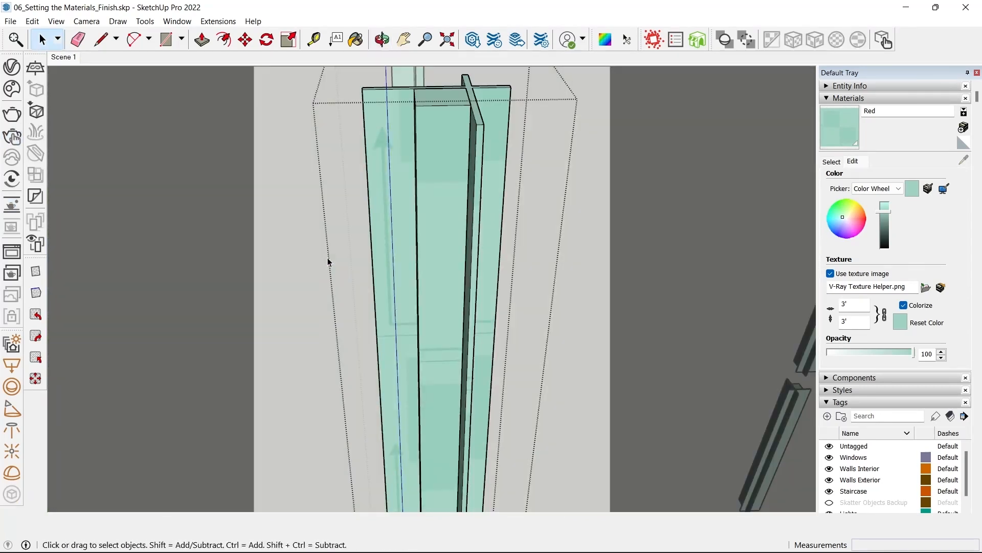
{"action": "middle_click_drag", "start_coordinate": [301, 280], "coordinate": [461, 231]}
{"action": "key", "text": "Escape"}
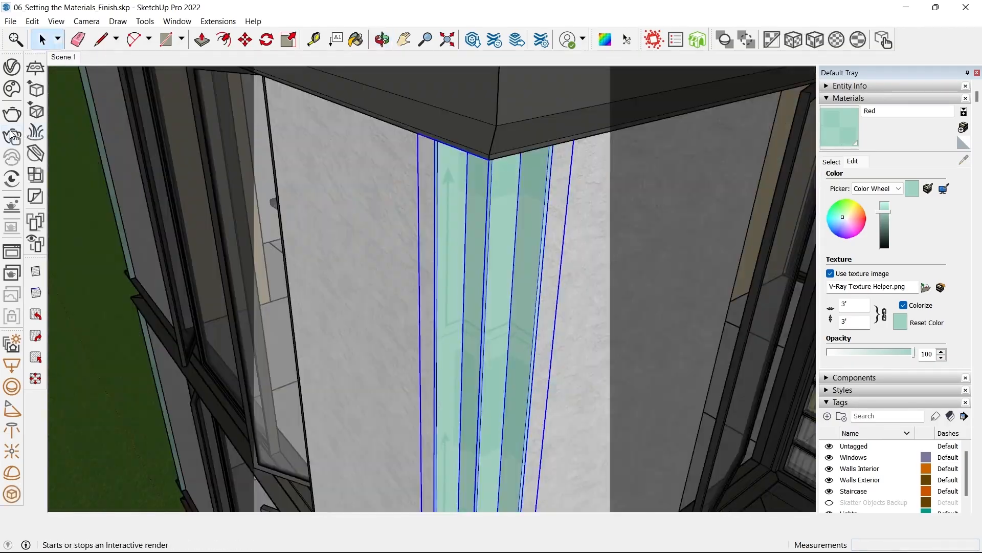
- Restart the interactive render, close the frame buffer, and examine the strip's finish from several angles in the viewport
{"action": "left_click", "coordinate": [11, 136]}
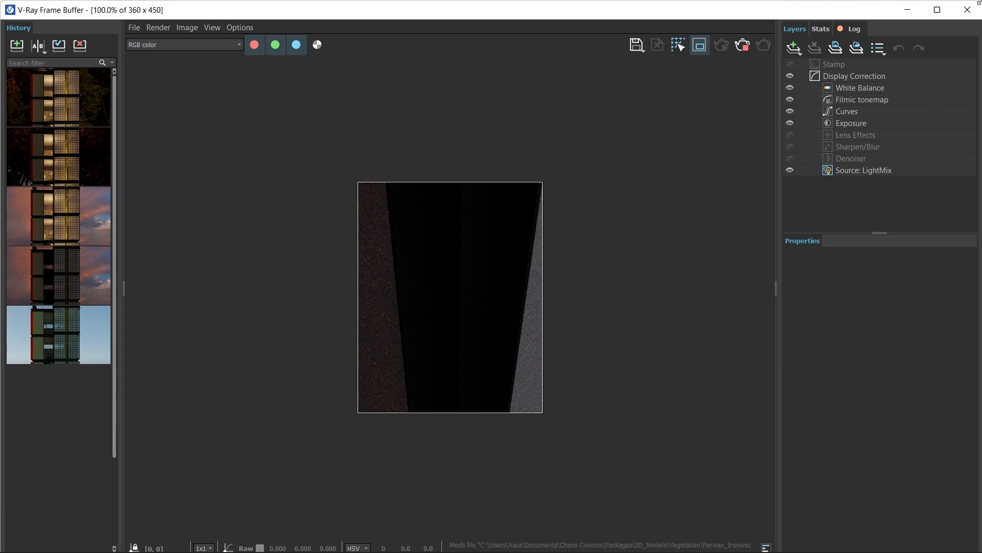
{"action": "left_click", "coordinate": [967, 11]}
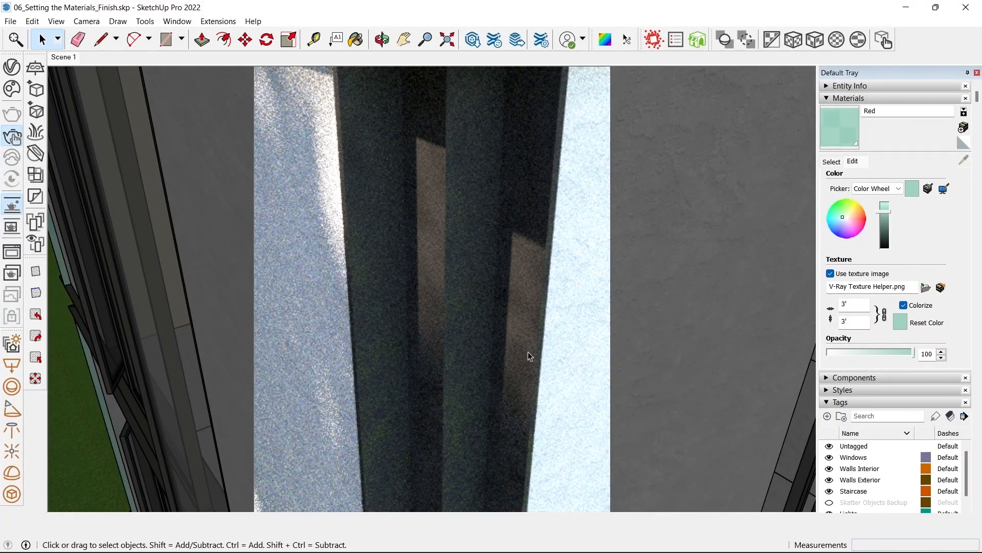
{"action": "middle_click_drag", "start_coordinate": [499, 267], "coordinate": [635, 348]}
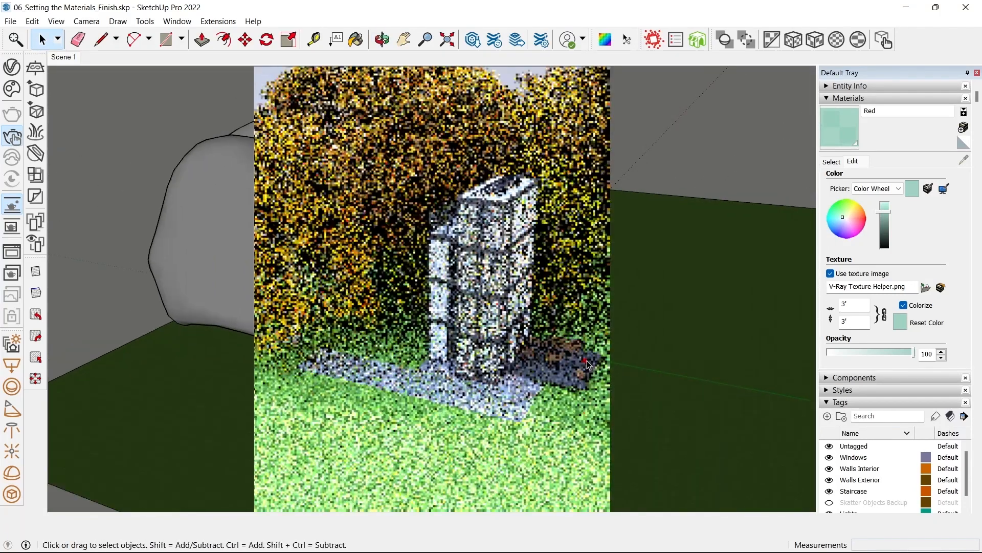
{"action": "scroll", "coordinate": [512, 279], "scroll_direction": "down", "scroll_amount": 2}
{"action": "scroll", "coordinate": [506, 275], "scroll_direction": "up", "scroll_amount": 3}
{"action": "scroll", "coordinate": [497, 335], "scroll_direction": "up", "scroll_amount": 3}
{"action": "middle_click_drag", "start_coordinate": [496, 340], "coordinate": [575, 342]}
{"action": "scroll", "coordinate": [569, 344], "scroll_direction": "up", "scroll_amount": 2}
{"action": "scroll", "coordinate": [569, 344], "scroll_direction": "up", "scroll_amount": 6}
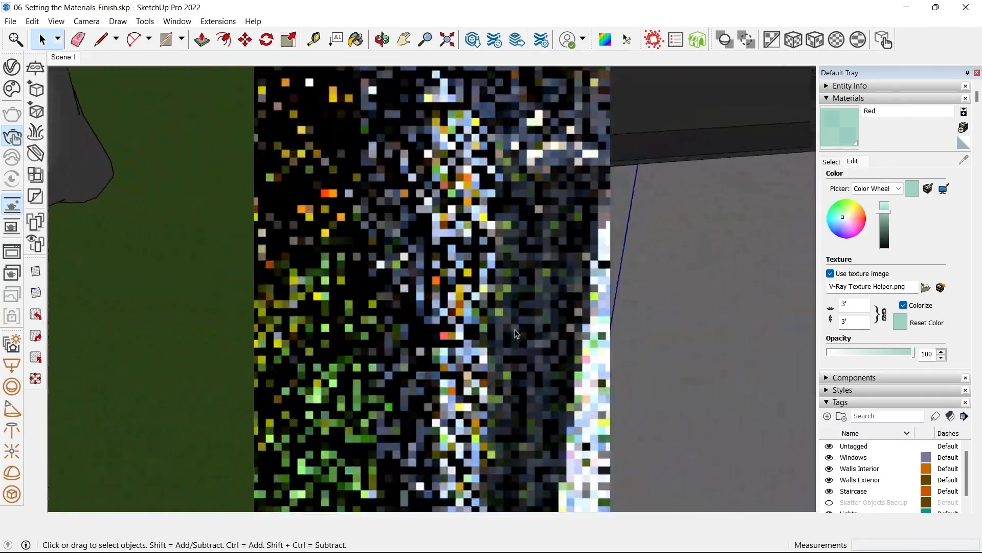
{"action": "middle_click_drag", "start_coordinate": [643, 328], "coordinate": [544, 292]}
{"action": "scroll", "coordinate": [586, 307], "scroll_direction": "up", "scroll_amount": 3}
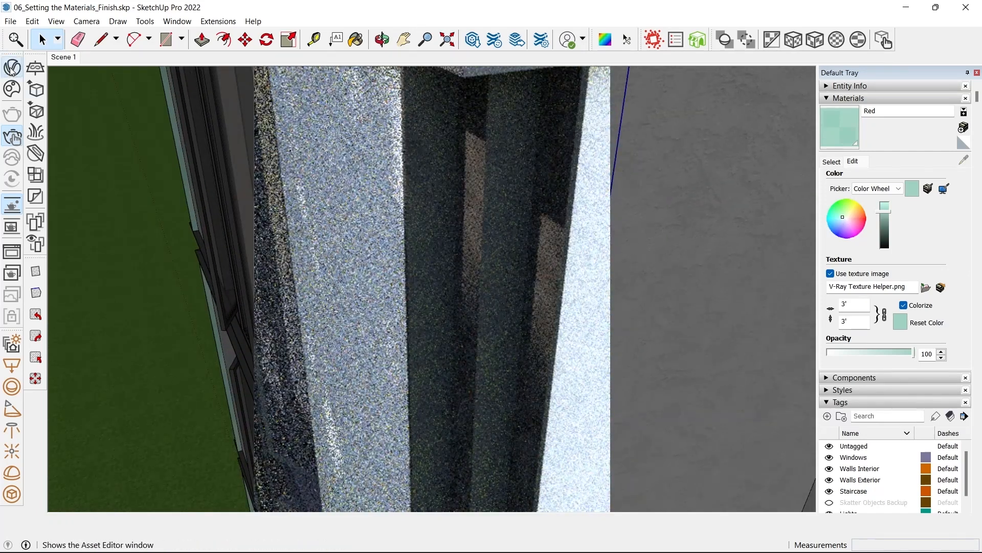
- Reopen the V-Ray Asset Editor beside the render and darken Red's reflection color to a light grey
{"action": "left_click", "coordinate": [472, 40]}
{"action": "left_click_drag", "start_coordinate": [561, 46], "coordinate": [14, 49]}
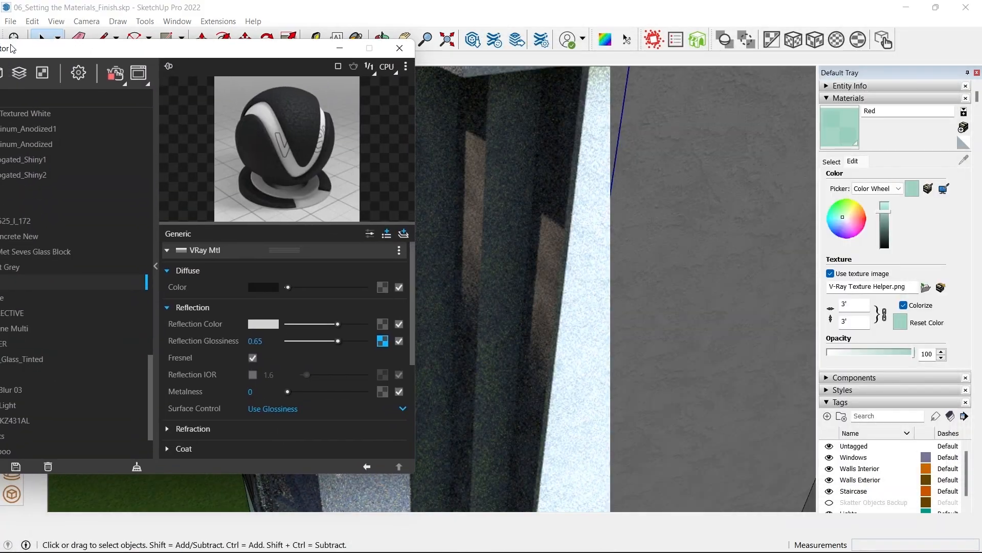
{"action": "left_click", "coordinate": [305, 324]}
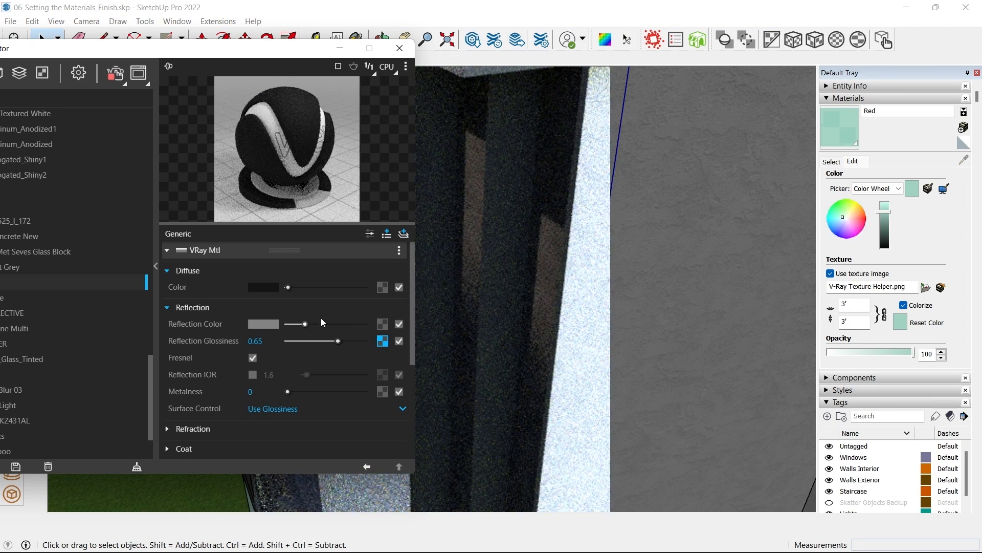
{"action": "left_click", "coordinate": [326, 324]}
- Try lower brightness and contrast in the Color Correction on Red's glossiness map
{"action": "left_click", "coordinate": [382, 342]}
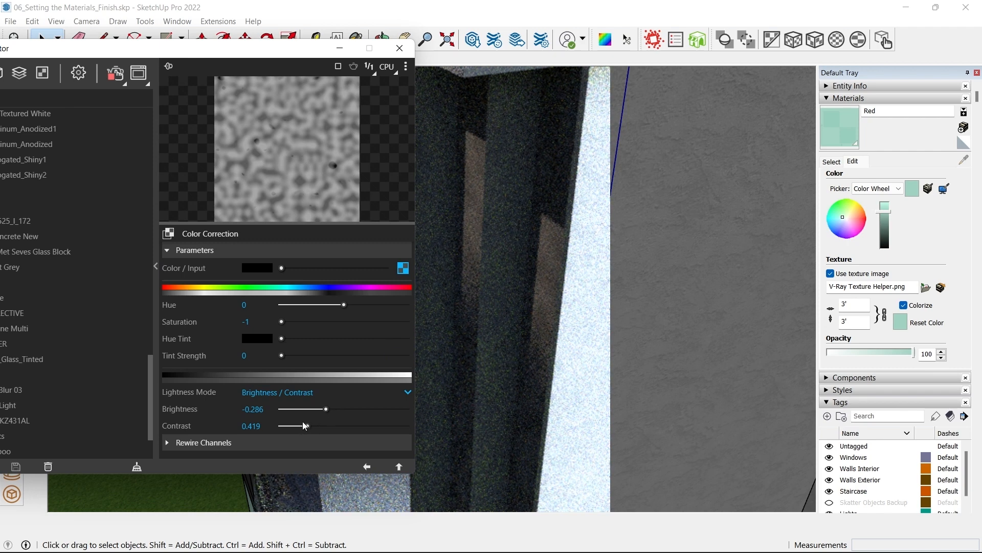
{"action": "left_click", "coordinate": [294, 409]}
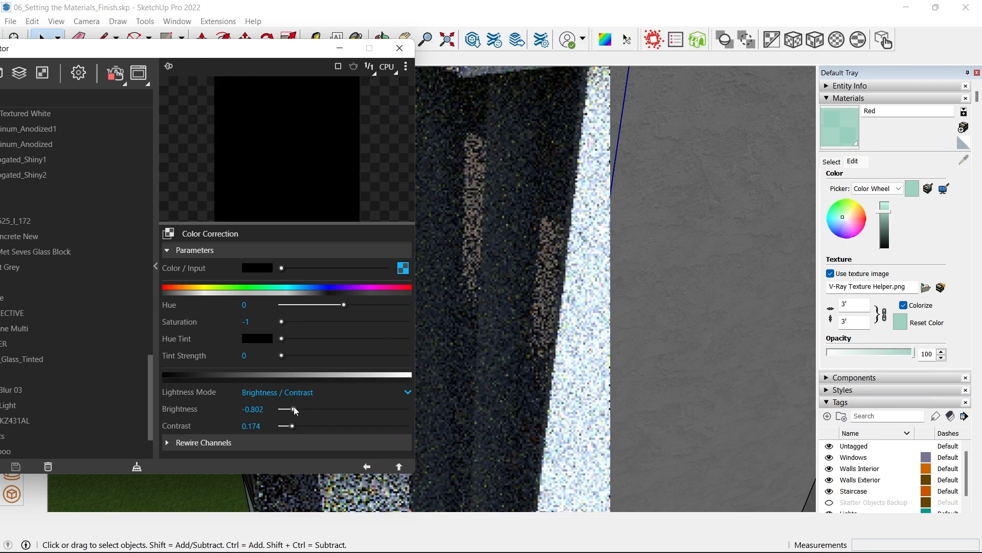
{"action": "left_click_drag", "start_coordinate": [293, 410], "coordinate": [281, 426]}
{"action": "left_click", "coordinate": [300, 410]}
{"action": "left_click", "coordinate": [299, 426]}
{"action": "left_click", "coordinate": [367, 466]}
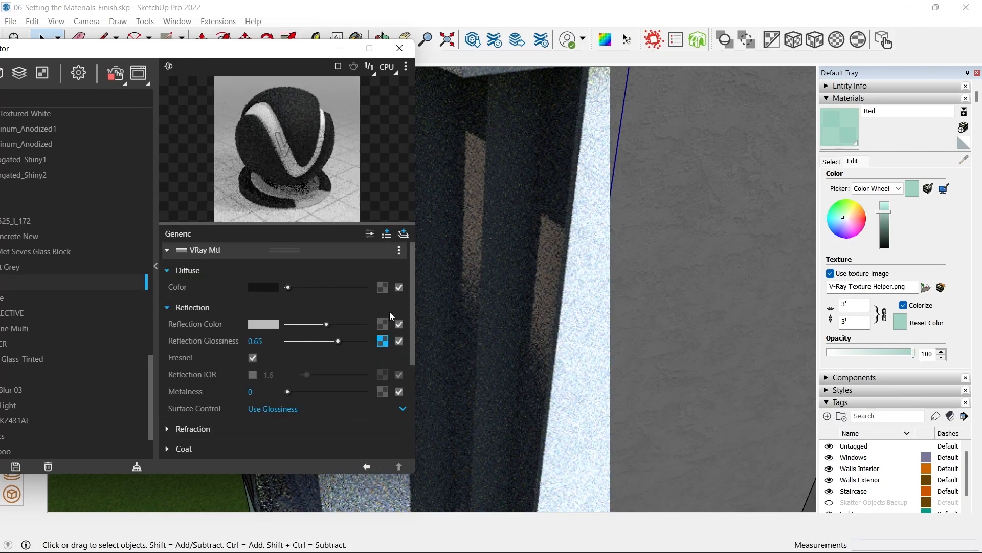
- Try a black reflection color on Red, compare the strip in the render, and raise it back to light grey
{"action": "left_click_drag", "start_coordinate": [299, 327], "coordinate": [279, 322]}
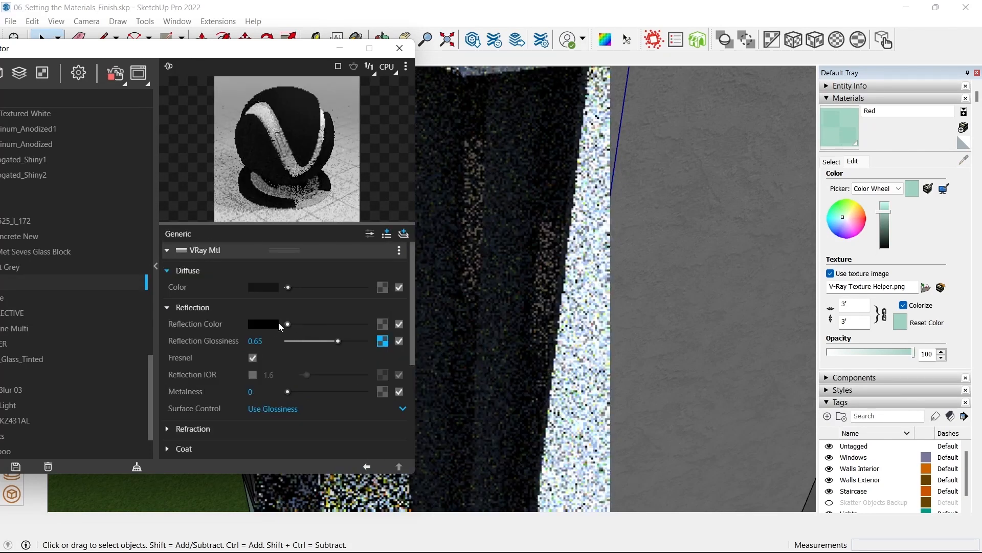
{"action": "middle_click_drag", "start_coordinate": [499, 185], "coordinate": [574, 292]}
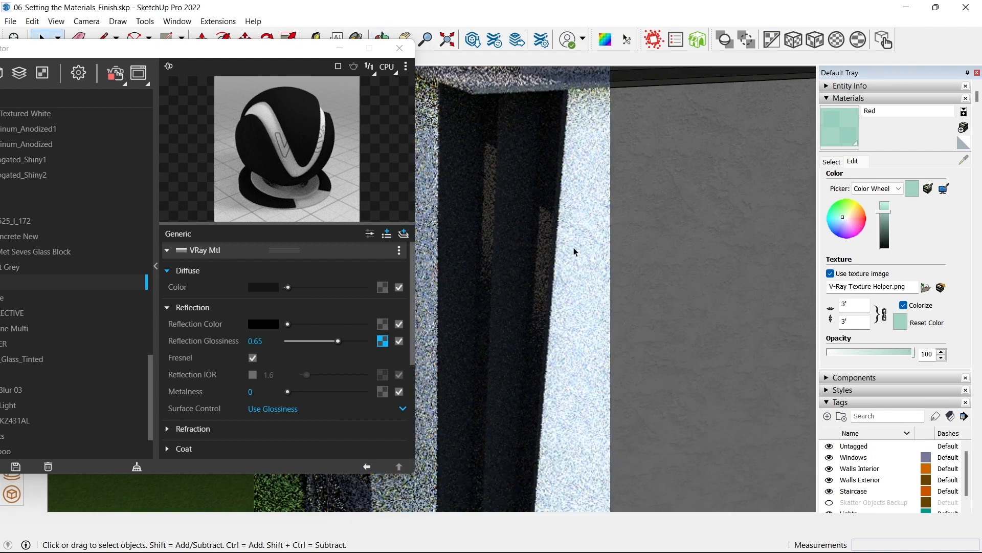
{"action": "middle_click_drag", "start_coordinate": [527, 270], "coordinate": [527, 241]}
{"action": "middle_click_drag", "start_coordinate": [534, 285], "coordinate": [527, 266]}
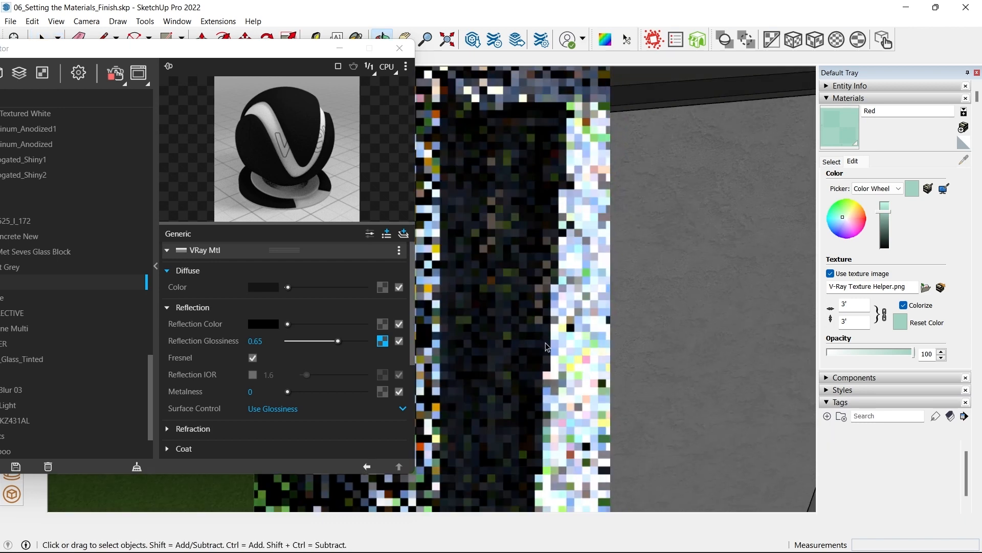
{"action": "left_click_drag", "start_coordinate": [288, 323], "coordinate": [319, 323]}
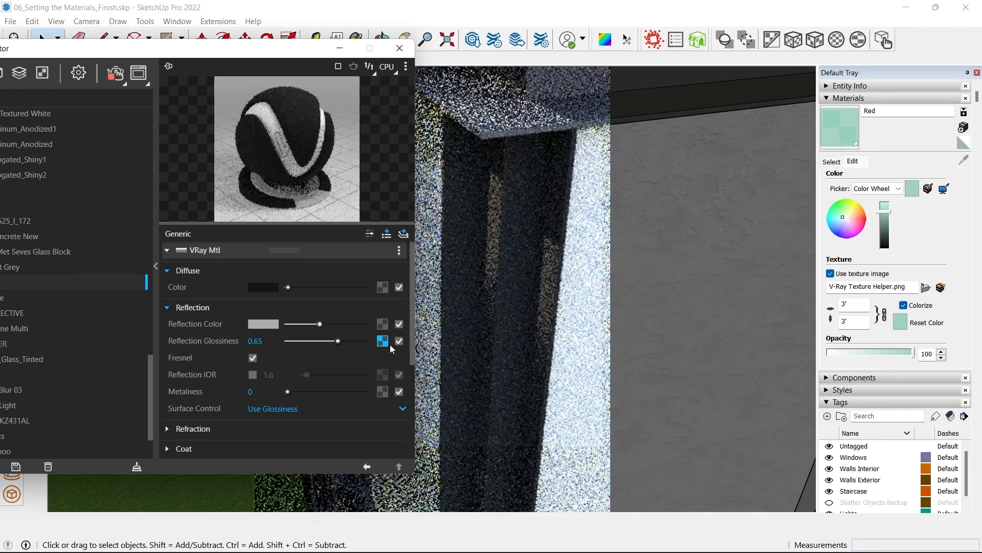
- Set the glossiness map's Color Correction to brightness -0.548 and contrast 0.354, and darken Red's reflection color to mid grey
{"action": "left_click", "coordinate": [385, 341]}
{"action": "left_click_drag", "start_coordinate": [299, 426], "coordinate": [325, 426]}
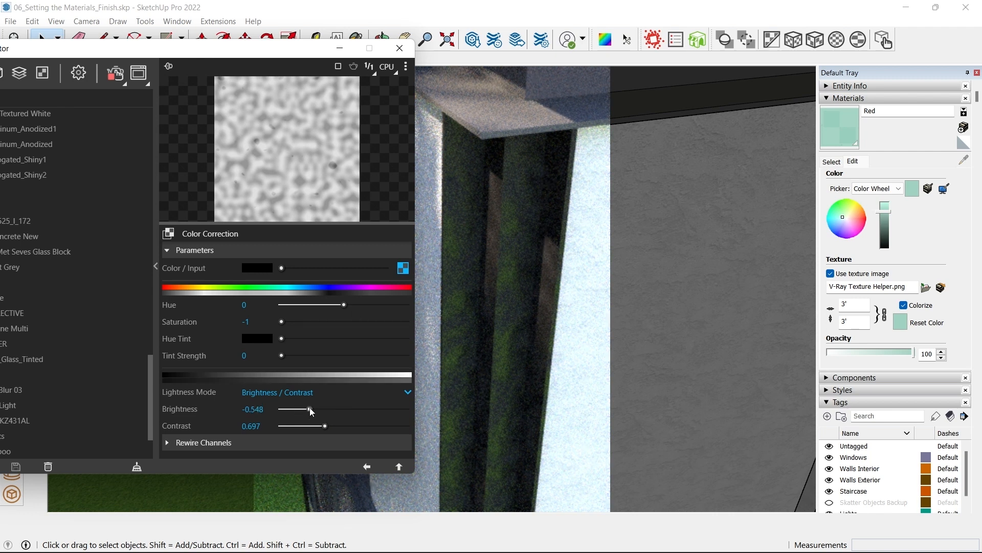
{"action": "left_click_drag", "start_coordinate": [325, 426], "coordinate": [303, 426]}
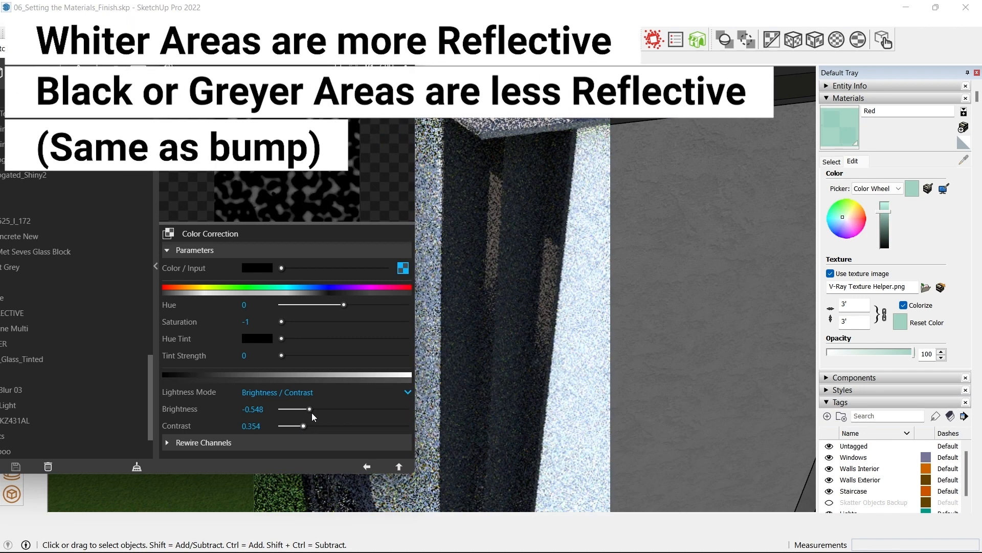
{"action": "left_click", "coordinate": [399, 466]}
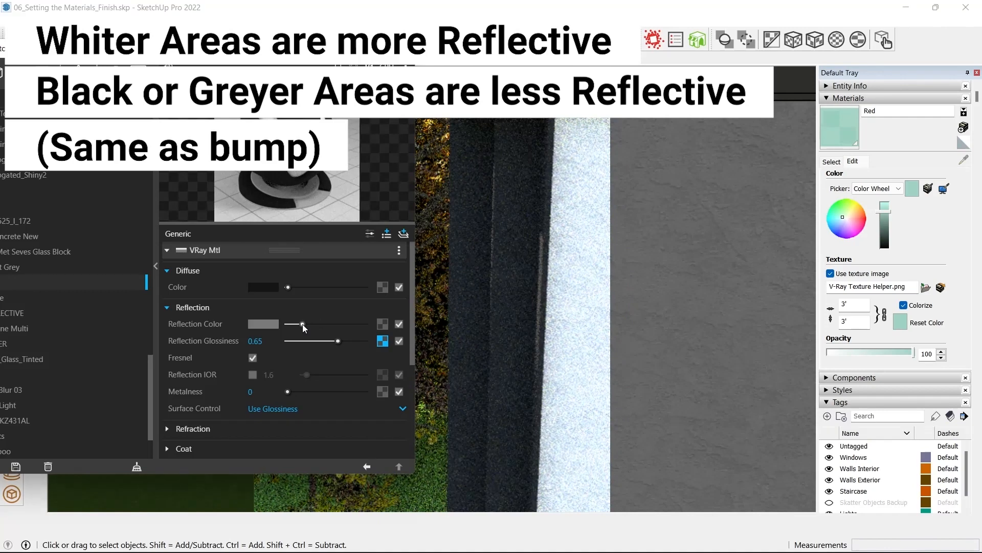
- Set Red's metalness to 1 and slightly adjust its near-black diffuse color while checking the strip in the render
{"action": "scroll", "coordinate": [302, 324], "scroll_direction": "down", "scroll_amount": 2}
{"action": "left_click_drag", "start_coordinate": [289, 328], "coordinate": [366, 328]}
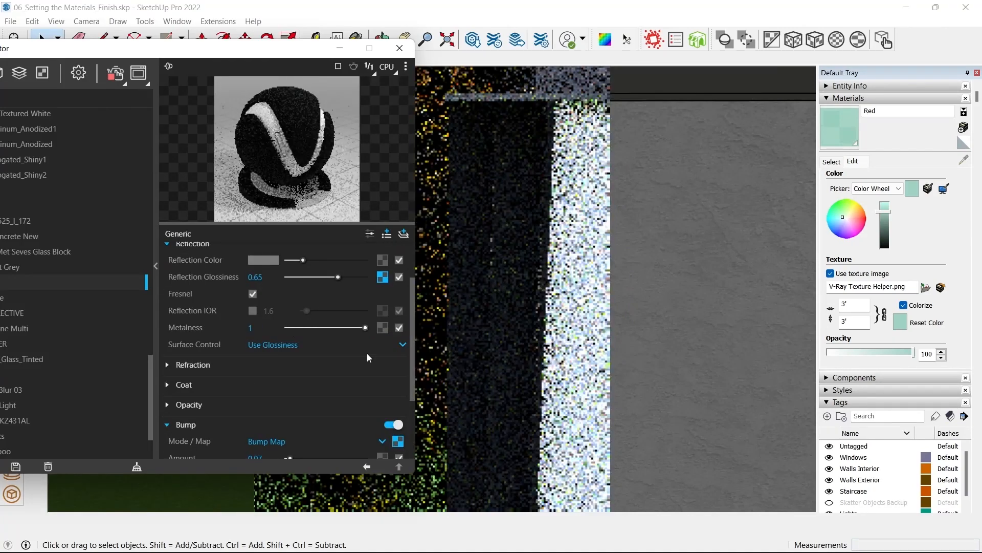
{"action": "middle_click_drag", "start_coordinate": [557, 310], "coordinate": [542, 358]}
{"action": "scroll", "coordinate": [532, 328], "scroll_direction": "up", "scroll_amount": 2}
{"action": "scroll", "coordinate": [292, 291], "scroll_direction": "up", "scroll_amount": 2}
{"action": "left_click_drag", "start_coordinate": [289, 287], "coordinate": [289, 287]}
{"action": "middle_click_drag", "start_coordinate": [537, 302], "coordinate": [535, 341]}
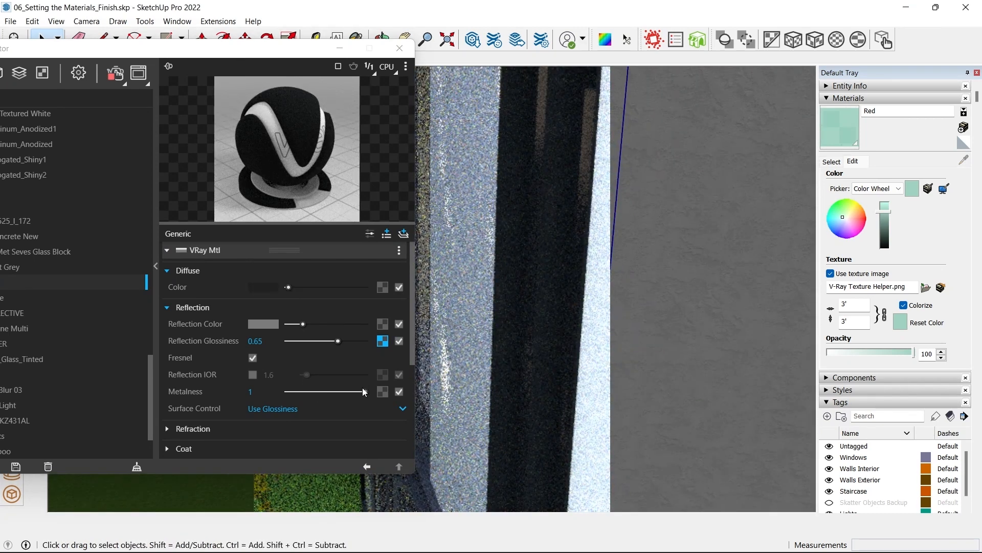
- Enable Red's Reflection IOR, set it to 1.006 for iron, and check the strip from another angle
{"action": "left_click", "coordinate": [253, 374]}
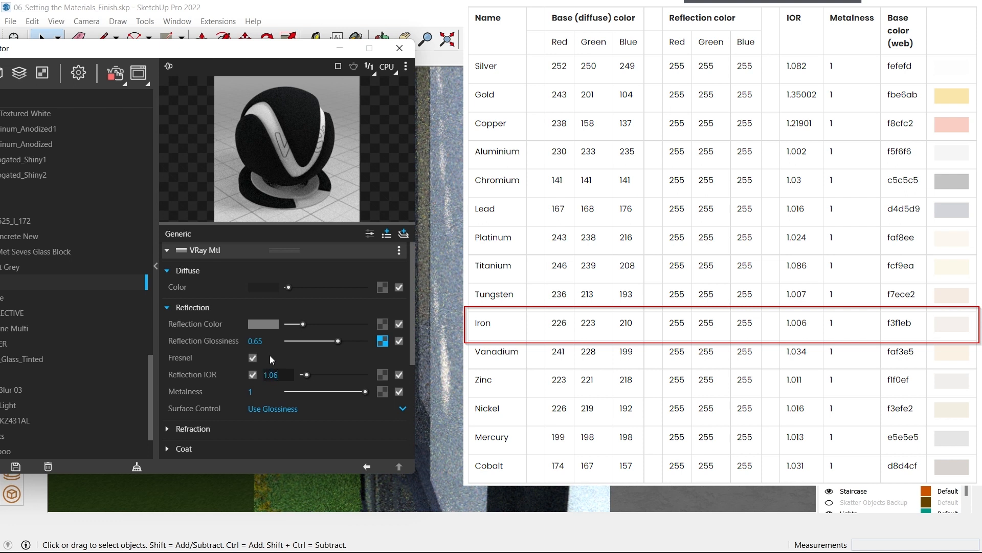
{"action": "key", "text": "Return"}
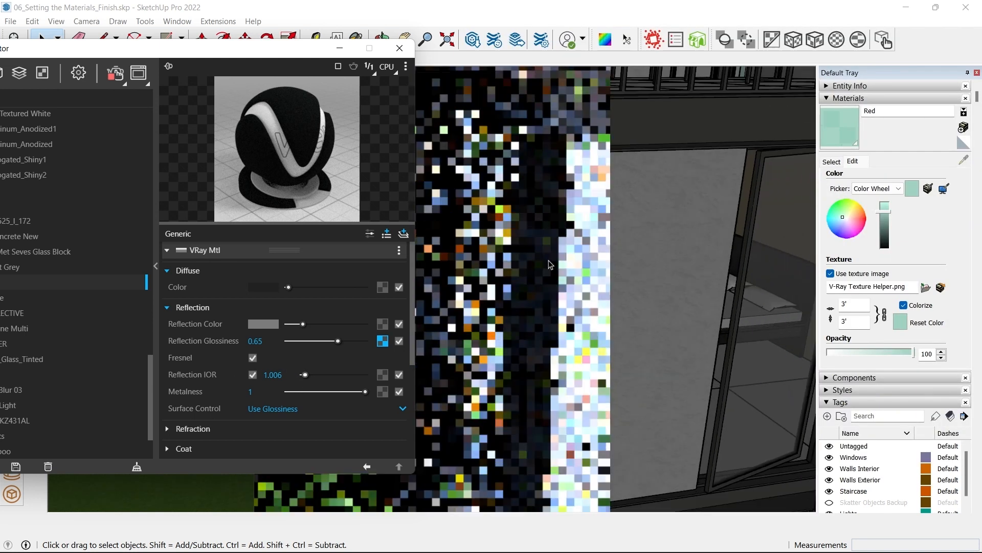
{"action": "key", "text": "o"}
{"action": "middle_click_drag", "start_coordinate": [488, 178], "coordinate": [483, 199]}
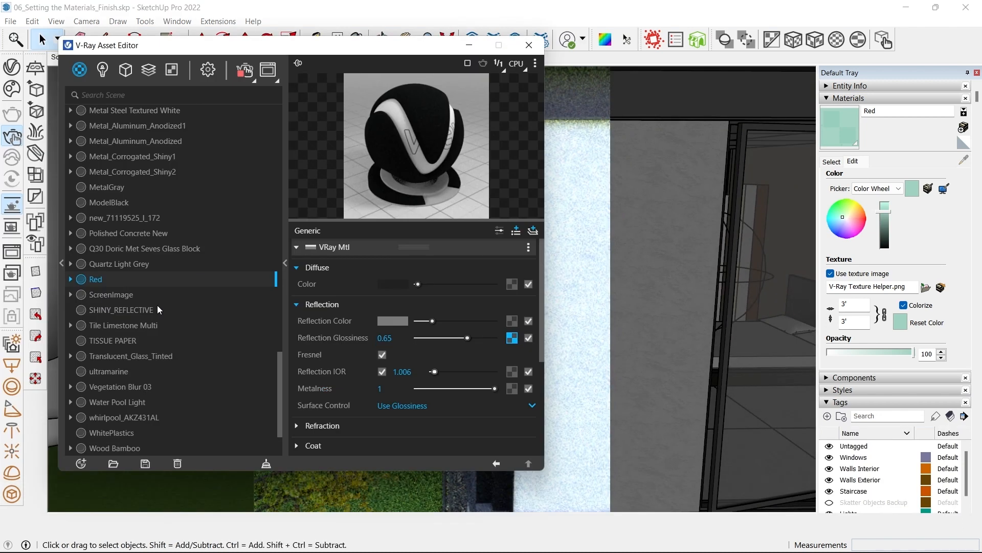
- Rename the Red material as A_Iron
{"action": "right_click", "coordinate": [110, 279]}
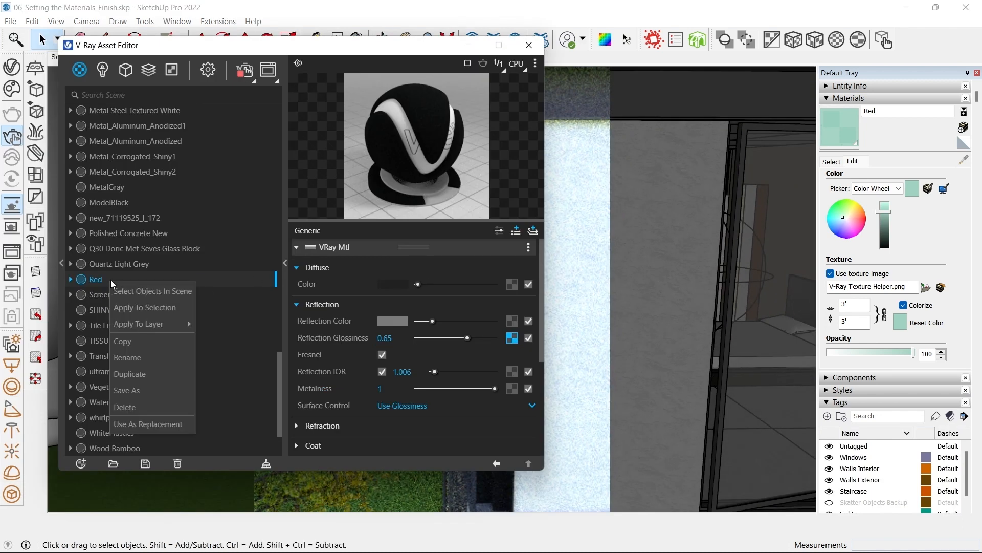
{"action": "left_click", "coordinate": [133, 357]}
{"action": "type", "text": "a_Red"}
{"action": "key", "text": "Return"}
- Sample the dark horizontal beam above the white facade panel to load its material for editing in the V-Ray Asset Editor
{"action": "left_click_drag", "start_coordinate": [394, 48], "coordinate": [124, 73]}
{"action": "middle_click_drag", "start_coordinate": [536, 239], "coordinate": [502, 281], "text": "shift"}
{"action": "scroll", "coordinate": [502, 279], "scroll_direction": "down", "scroll_amount": 5}
{"action": "middle_click_drag", "start_coordinate": [444, 167], "coordinate": [396, 150], "text": "shift"}
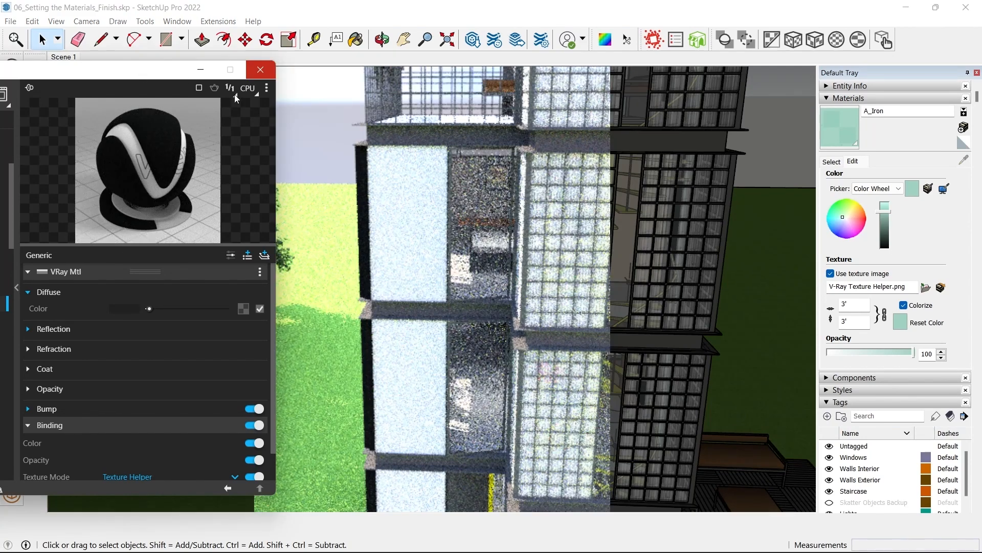
{"action": "scroll", "coordinate": [415, 142], "scroll_direction": "up", "scroll_amount": 3}
{"action": "middle_click_drag", "start_coordinate": [416, 138], "coordinate": [491, 169]}
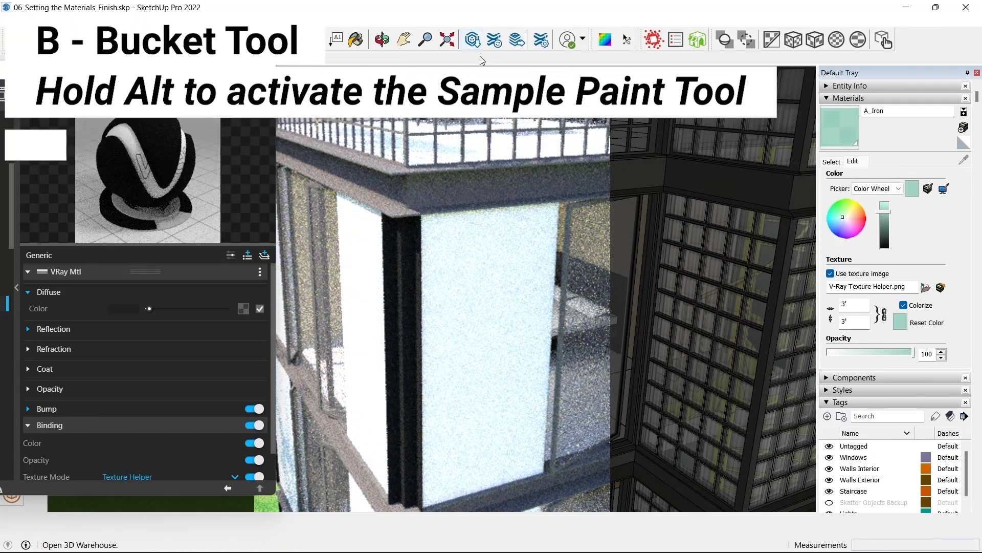
{"action": "key", "text": "b"}
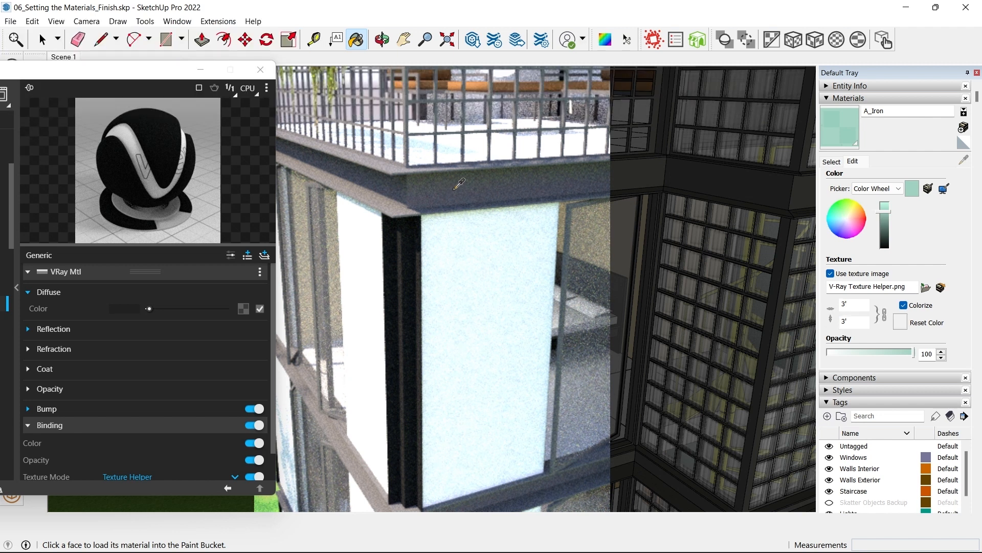
{"action": "left_click", "coordinate": [455, 189], "text": "alt"}
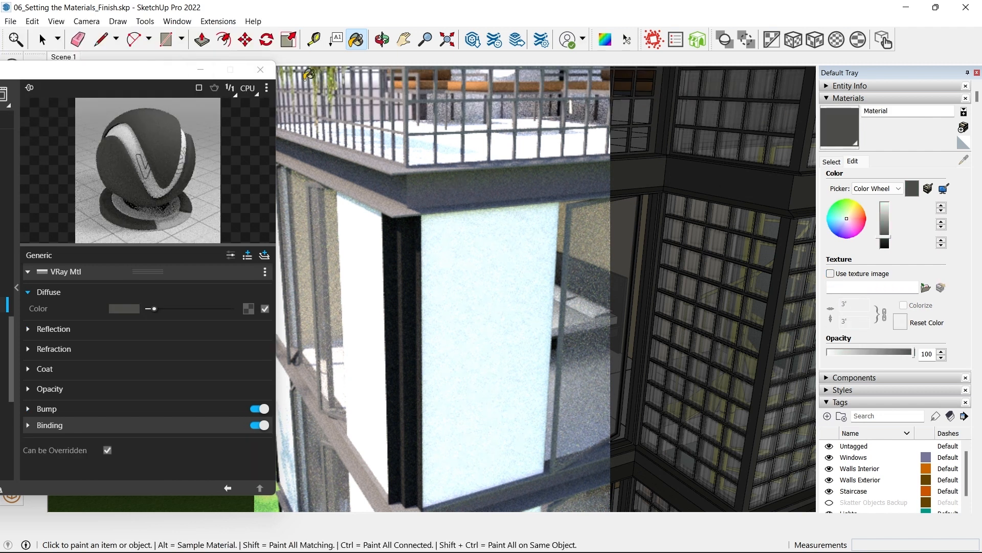
{"action": "left_click_drag", "start_coordinate": [150, 75], "coordinate": [856, 36]}
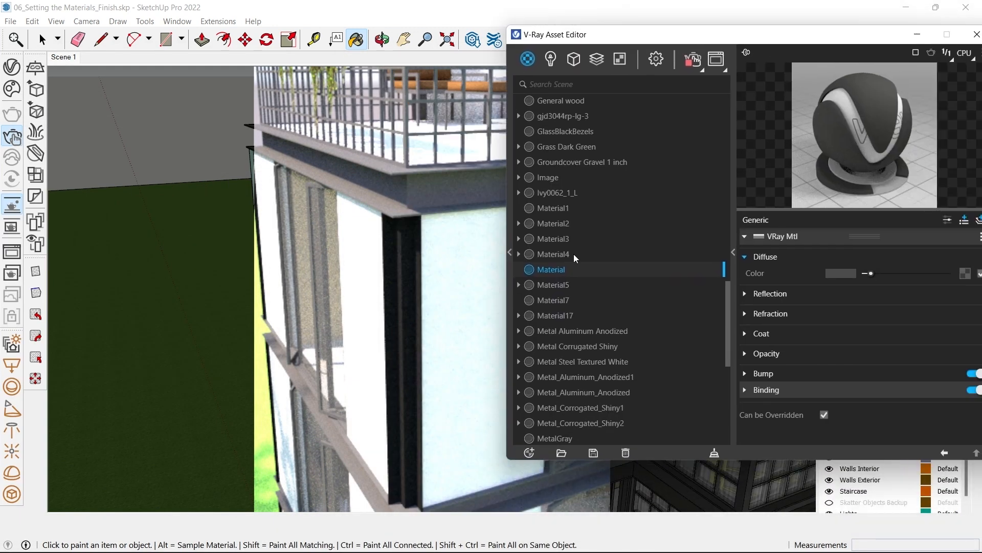
{"action": "left_click_drag", "start_coordinate": [742, 38], "coordinate": [474, 62]}
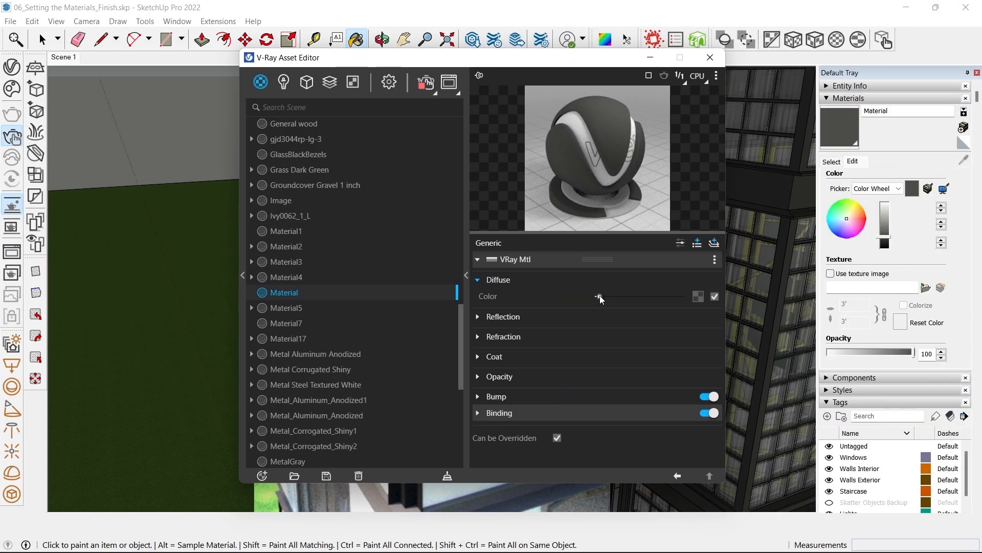
- Darken the beam material's diffuse color, set its reflection color to mid grey and its reflection glossiness to 0.6
{"action": "left_click", "coordinate": [507, 316]}
{"action": "left_click", "coordinate": [622, 334]}
{"action": "left_click", "coordinate": [652, 350]}
{"action": "left_click", "coordinate": [643, 349]}
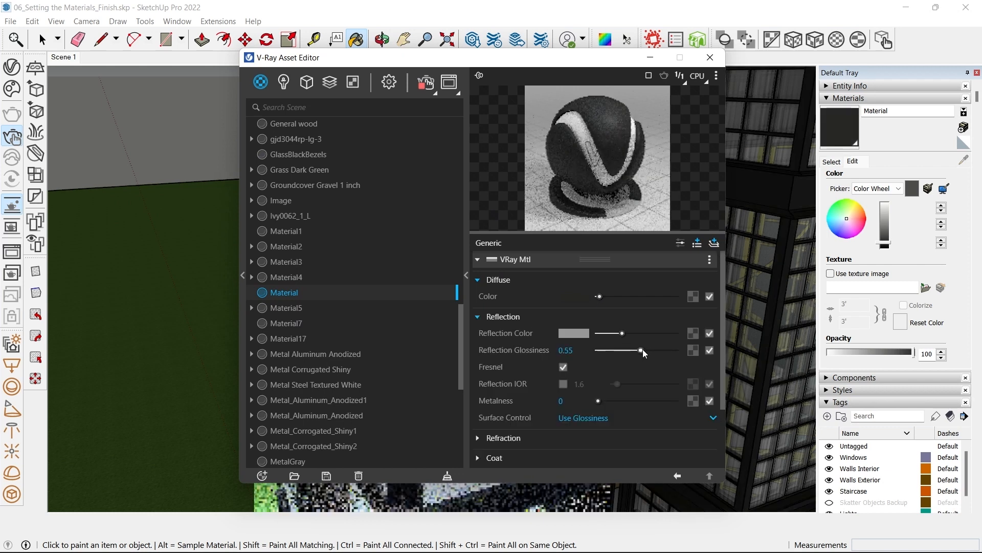
- Add a Noise B texture as the beam material's bump map, with size 0.06 and phase -4.61
{"action": "scroll", "coordinate": [609, 348], "scroll_direction": "down", "scroll_amount": 2}
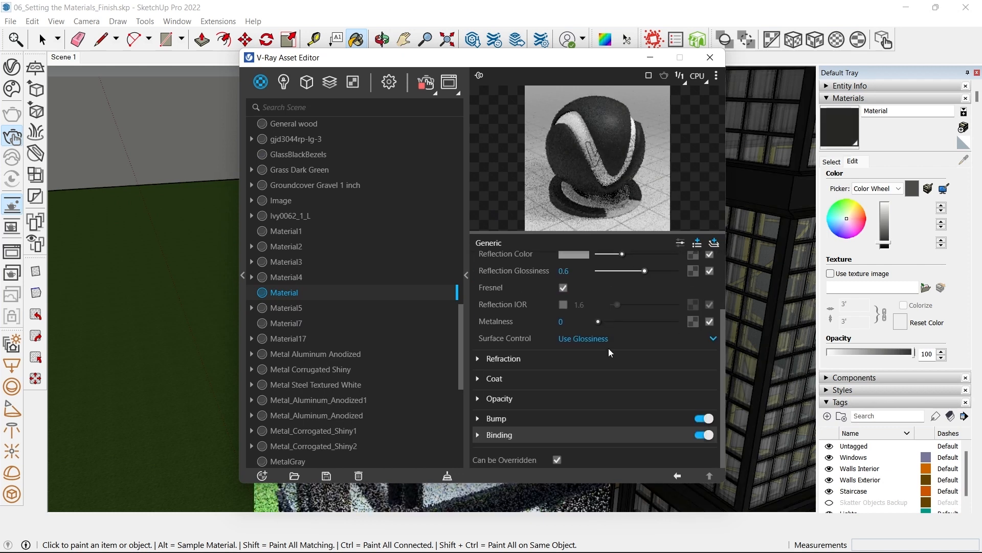
{"action": "left_click", "coordinate": [502, 418]}
{"action": "left_click", "coordinate": [709, 435]}
{"action": "scroll", "coordinate": [675, 351], "scroll_direction": "down", "scroll_amount": 5}
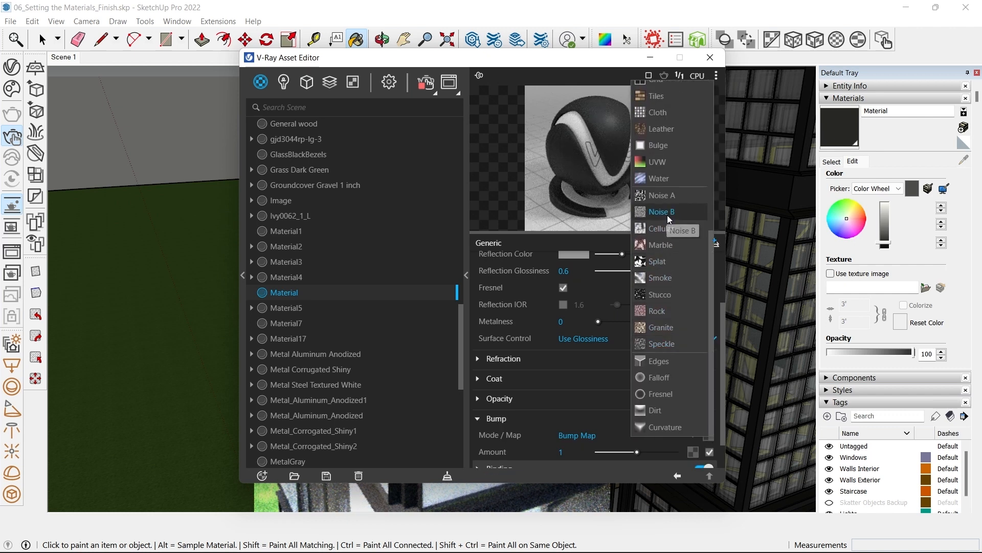
{"action": "left_click", "coordinate": [667, 215]}
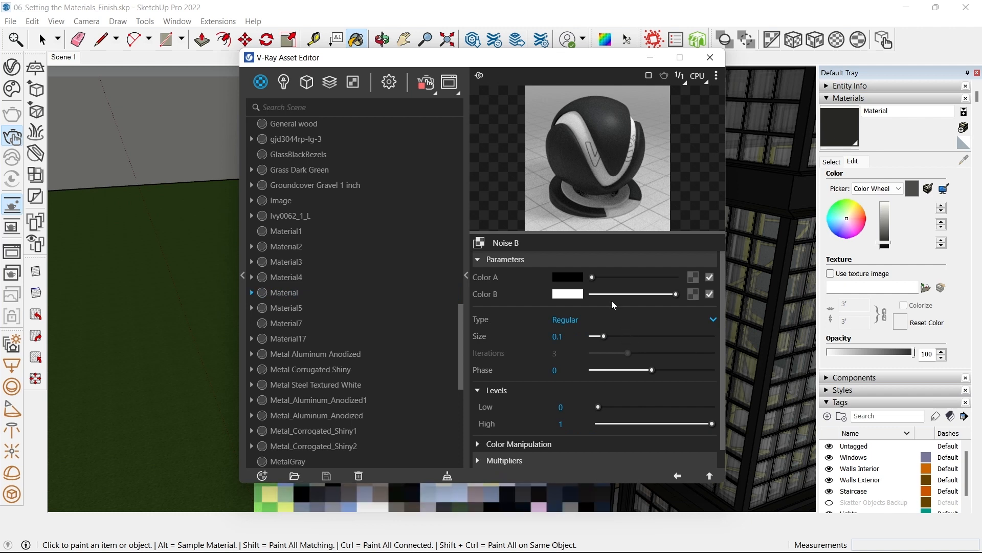
{"action": "left_click_drag", "start_coordinate": [572, 60], "coordinate": [350, 55]}
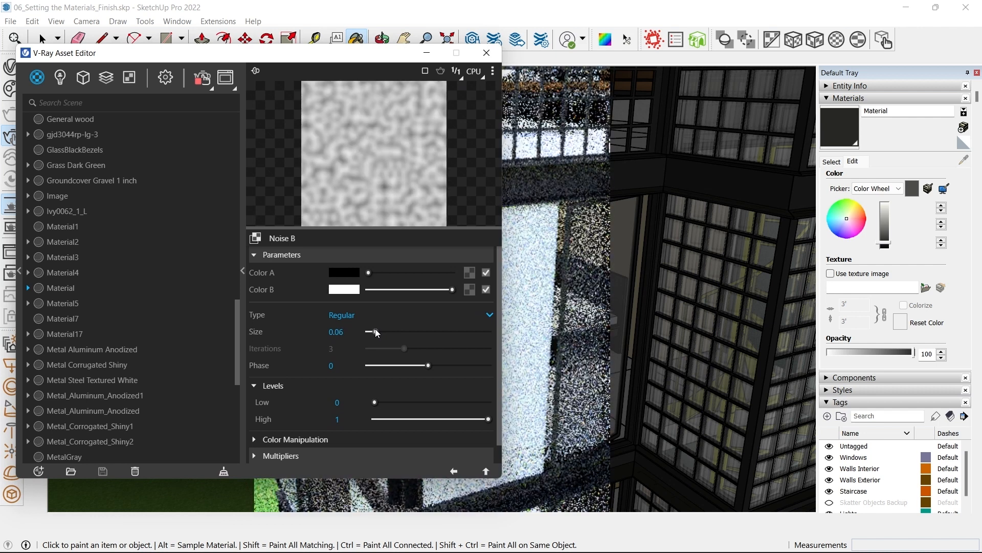
{"action": "left_click_drag", "start_coordinate": [430, 365], "coordinate": [401, 365]}
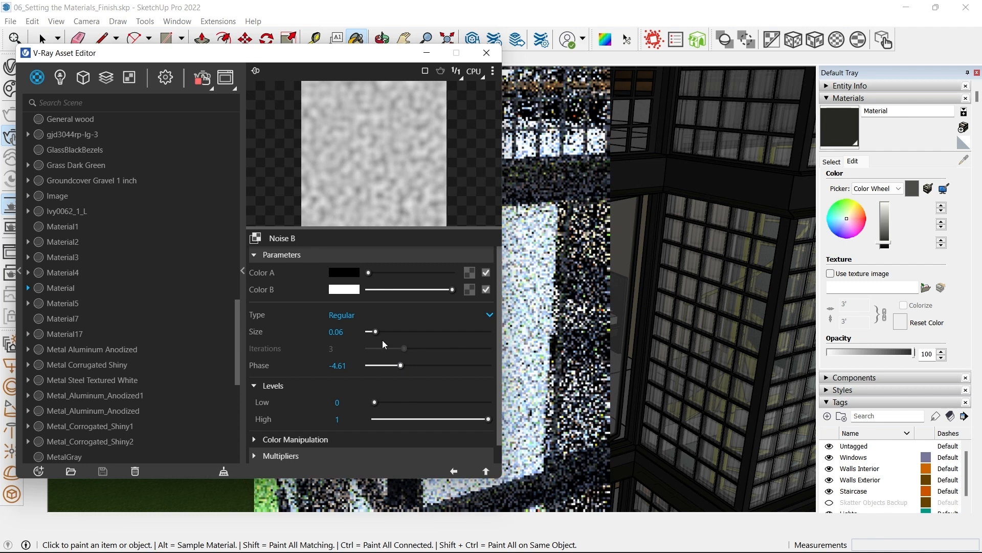
- Try the Fractal and Turbulence types on the bump noise, compare them in the preview, and return to Regular
{"action": "left_click", "coordinate": [346, 315]}
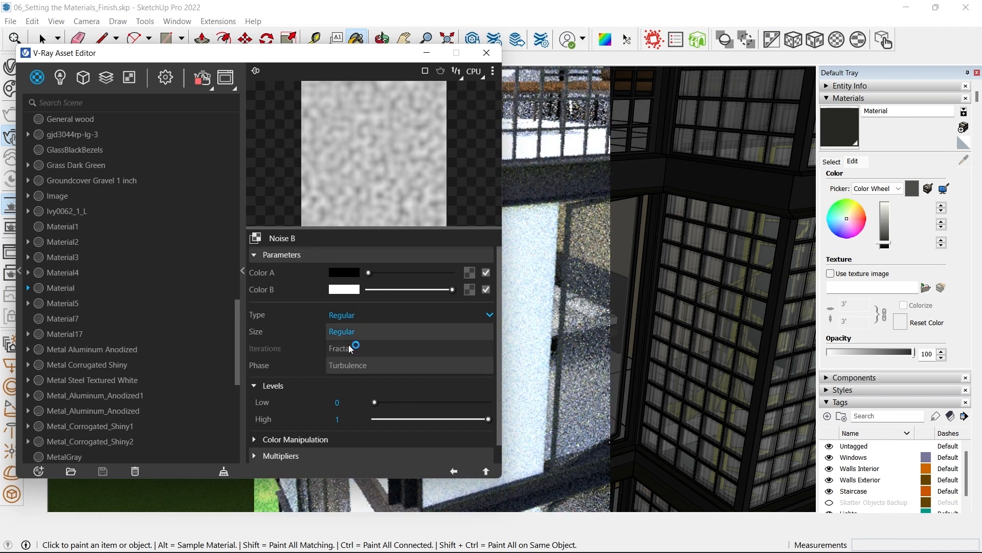
{"action": "left_click", "coordinate": [350, 344]}
{"action": "left_click", "coordinate": [347, 314]}
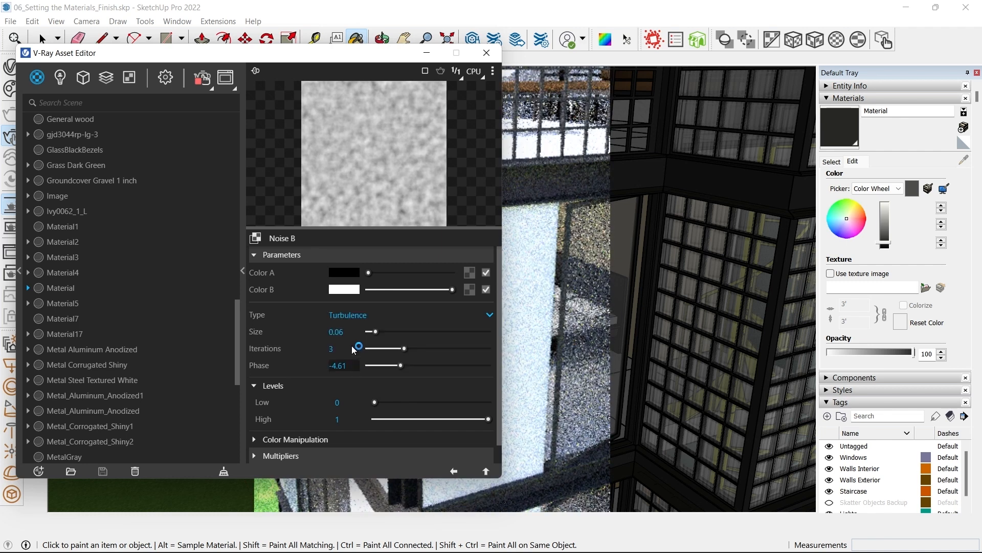
{"action": "left_click", "coordinate": [350, 362]}
{"action": "left_click", "coordinate": [346, 315]}
{"action": "left_click", "coordinate": [350, 327]}
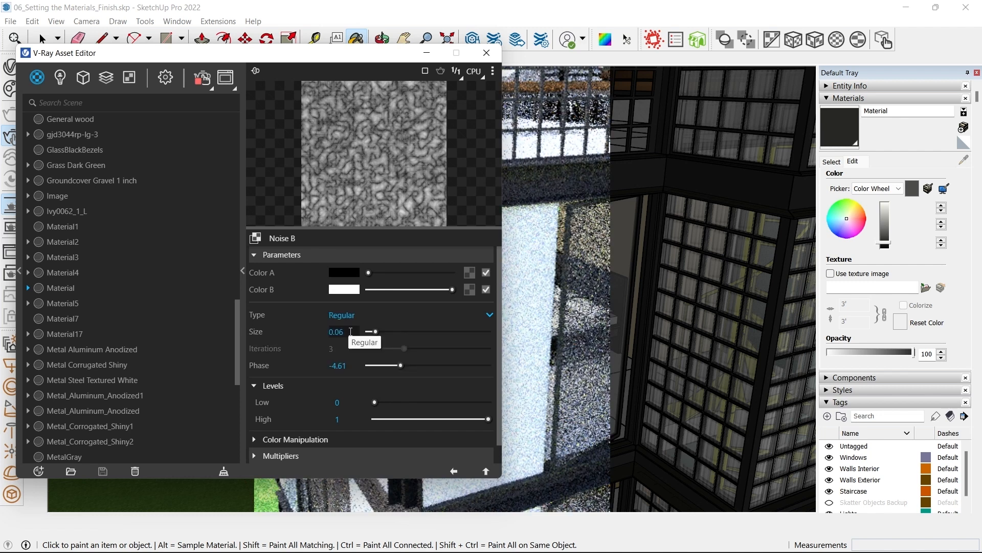
{"action": "left_click_drag", "start_coordinate": [375, 402], "coordinate": [324, 392]}
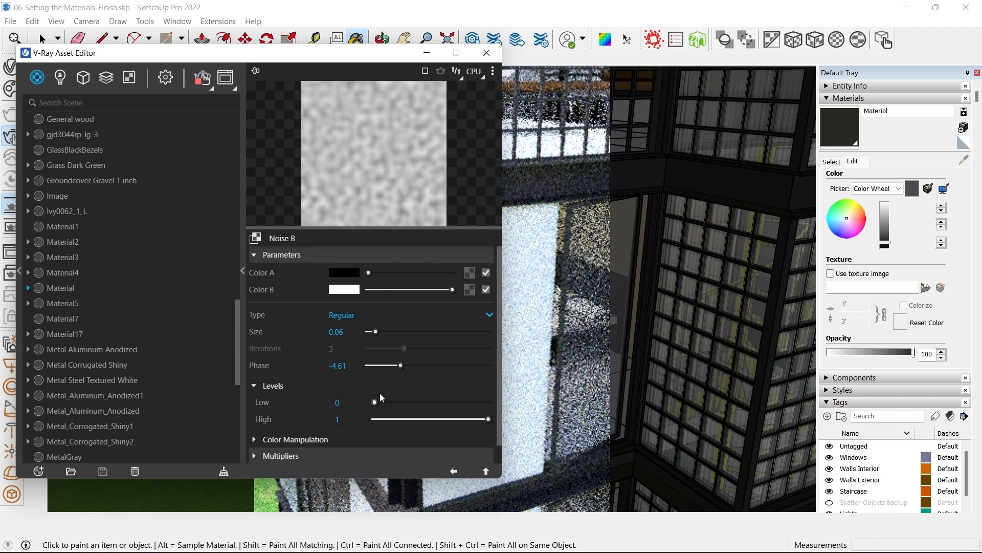
{"action": "scroll", "coordinate": [399, 405], "scroll_direction": "down", "scroll_amount": 1}
{"action": "scroll", "coordinate": [367, 357], "scroll_direction": "up", "scroll_amount": 1}
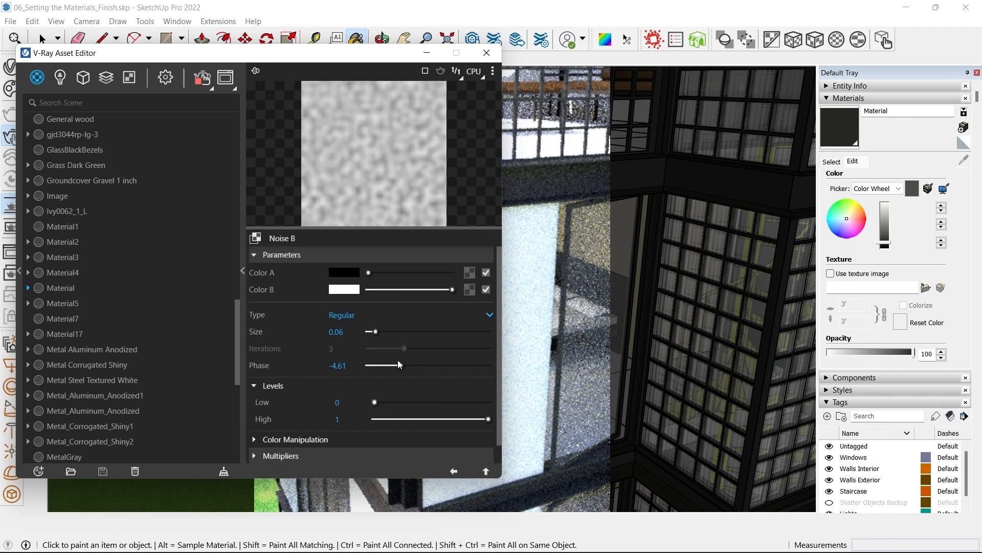
- Wrap the bump map's noise in a Mix (Map) texture and assign a Marble texture to its Color Top
{"action": "left_click", "coordinate": [453, 475]}
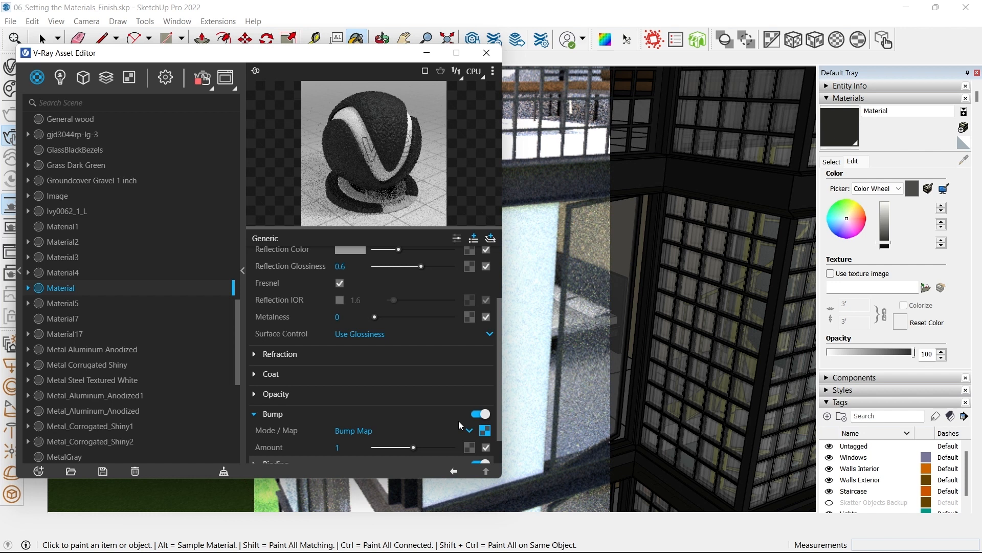
{"action": "scroll", "coordinate": [481, 412], "scroll_direction": "down", "scroll_amount": 2}
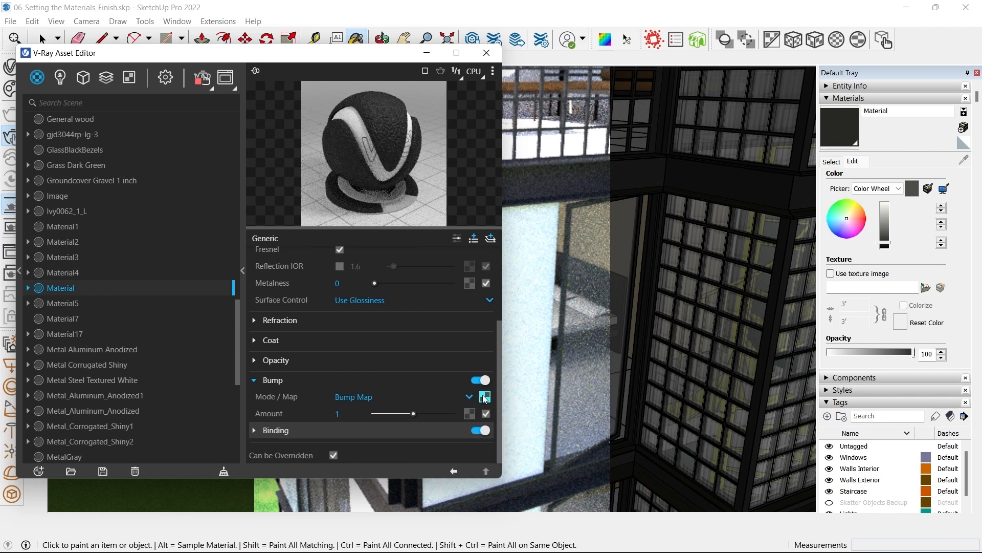
{"action": "right_click", "coordinate": [484, 399]}
{"action": "mouse_move", "coordinate": [456, 369]}
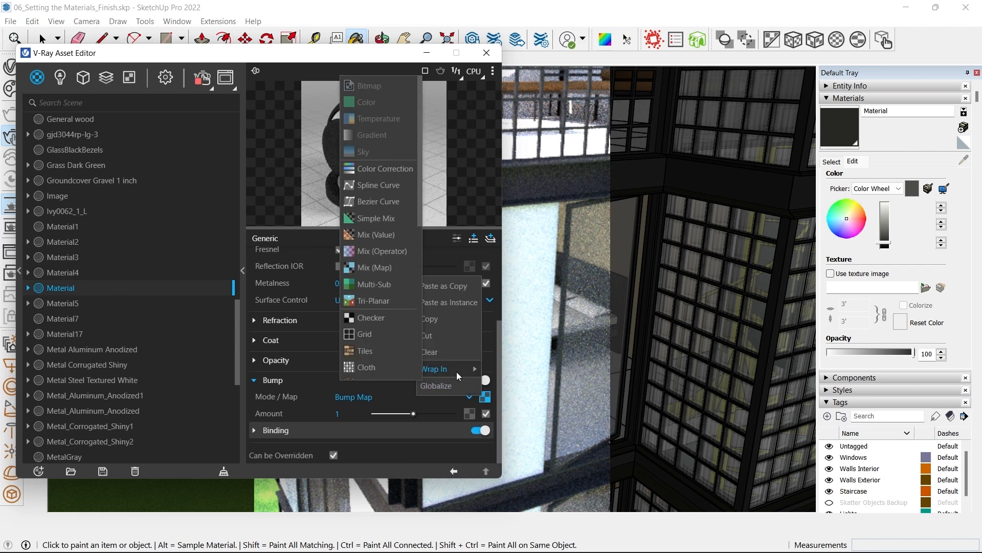
{"action": "left_click", "coordinate": [376, 267]}
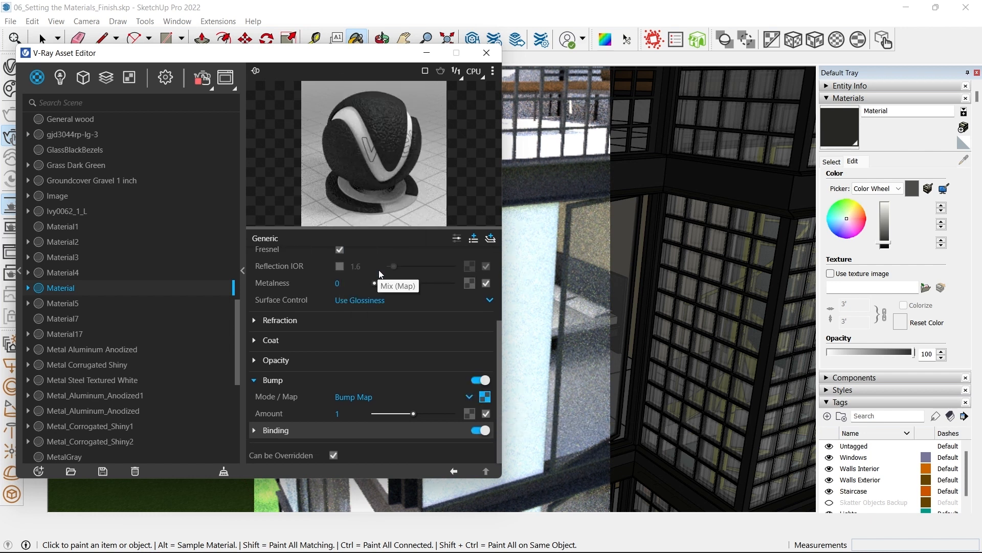
{"action": "left_click", "coordinate": [475, 289]}
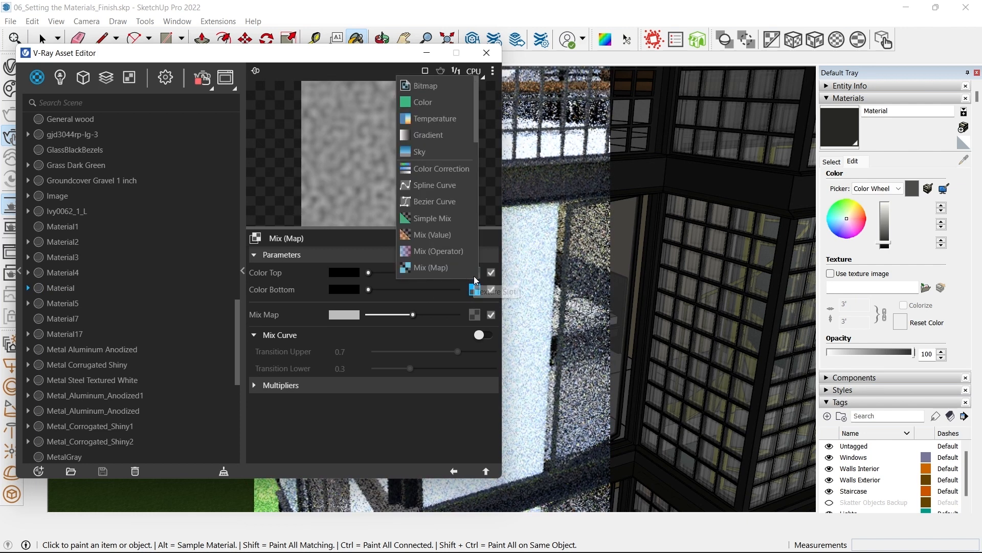
{"action": "scroll", "coordinate": [468, 220], "scroll_direction": "down", "scroll_amount": 7}
{"action": "scroll", "coordinate": [459, 220], "scroll_direction": "up", "scroll_amount": 2}
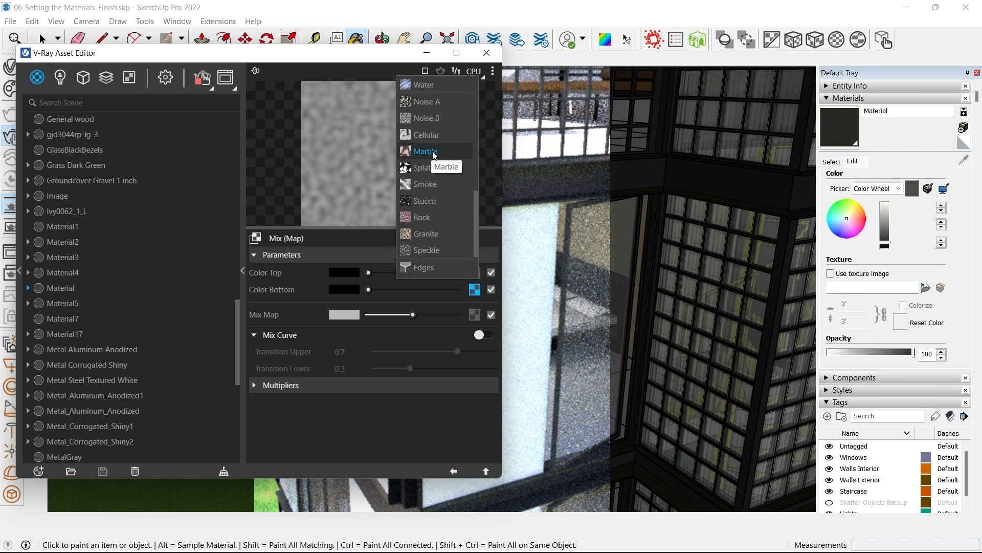
{"action": "left_click", "coordinate": [432, 152]}
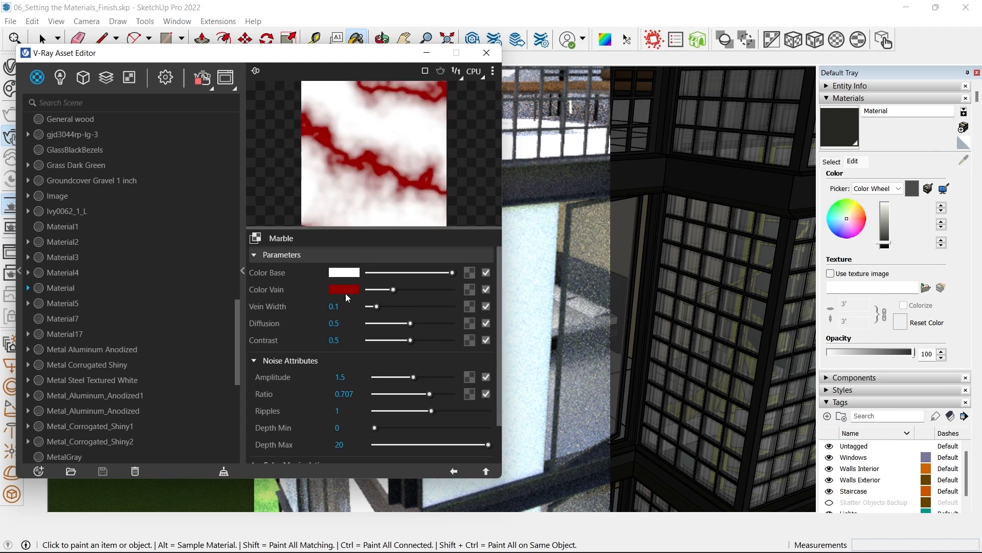
- Make the marble veins black, with vein width 0.15, diffusion 0.4, contrast 0.57, amplitude 0.85, ratio 0.65 and ripples 0.99
{"action": "left_click", "coordinate": [344, 289]}
{"action": "left_click", "coordinate": [486, 245]}
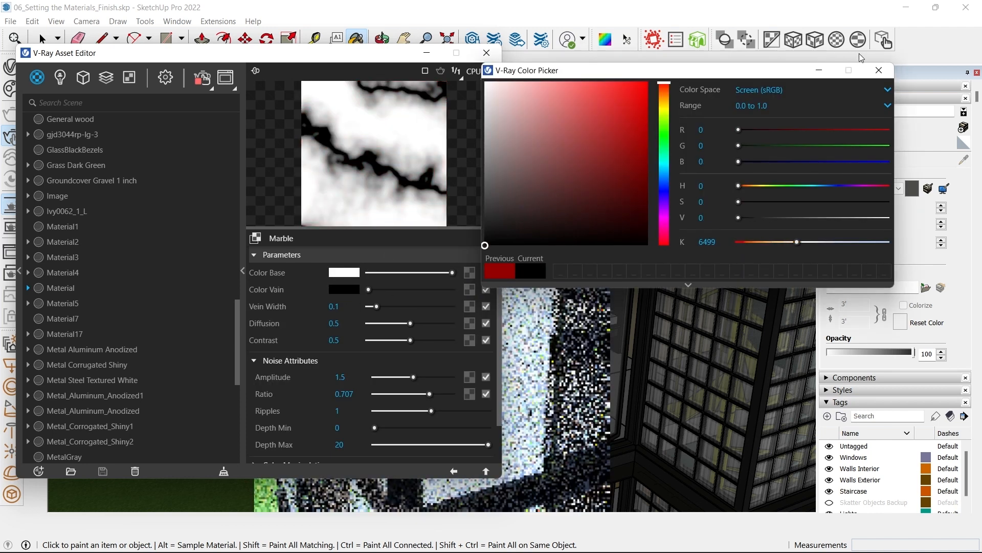
{"action": "left_click", "coordinate": [880, 70]}
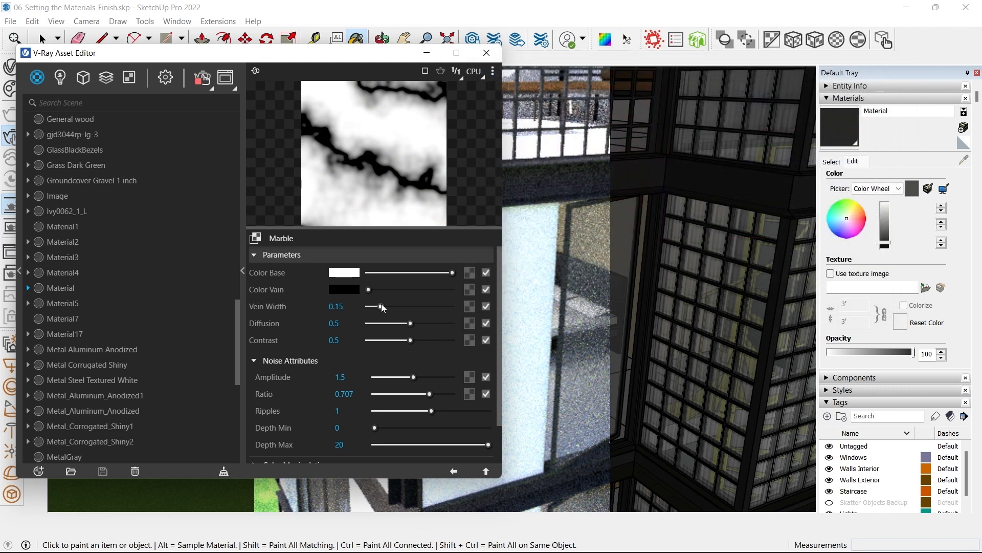
{"action": "mouse_move", "coordinate": [410, 323]}
{"action": "left_mouse_down"}
{"action": "mouse_move", "coordinate": [401, 322]}
{"action": "mouse_move", "coordinate": [417, 341]}
{"action": "left_mouse_up"}
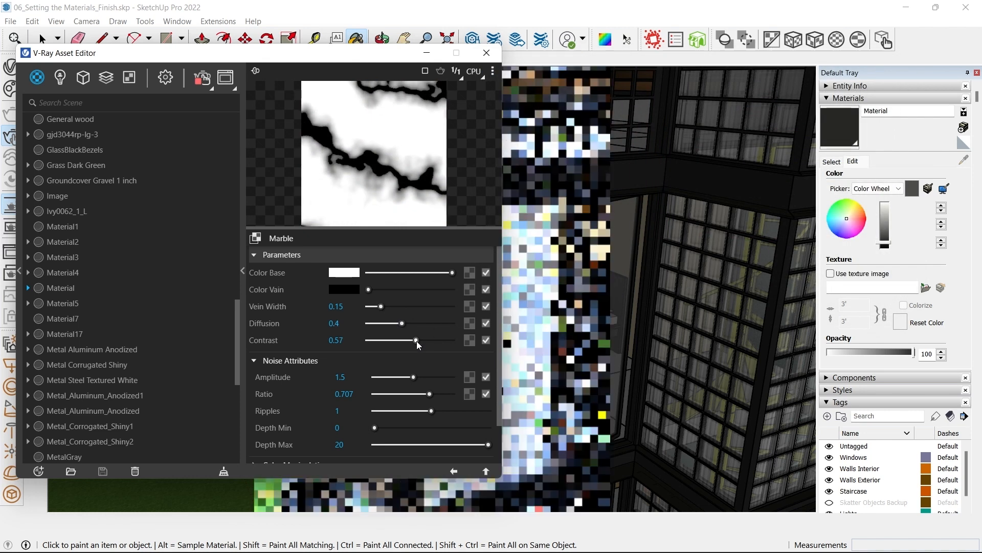
{"action": "left_click_drag", "start_coordinate": [414, 377], "coordinate": [424, 393]}
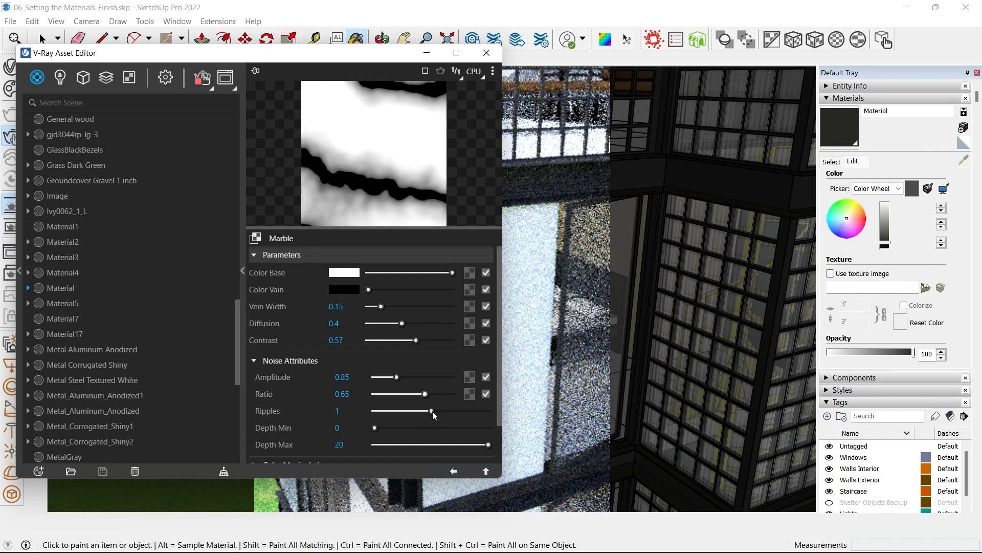
{"action": "left_click", "coordinate": [454, 471]}
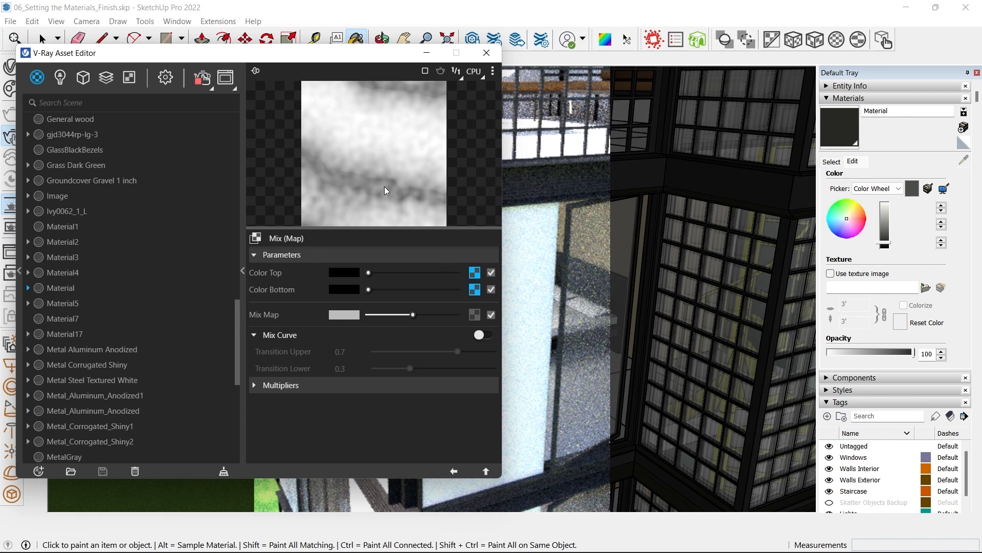
- Set the marble's noise amplitude to 2.79 and ratio to 0.89, and slightly darken the Mix Map grey of the bump mix
{"action": "left_click", "coordinate": [475, 290]}
{"action": "scroll", "coordinate": [324, 347], "scroll_direction": "down", "scroll_amount": 2}
{"action": "scroll", "coordinate": [389, 360], "scroll_direction": "up", "scroll_amount": 2}
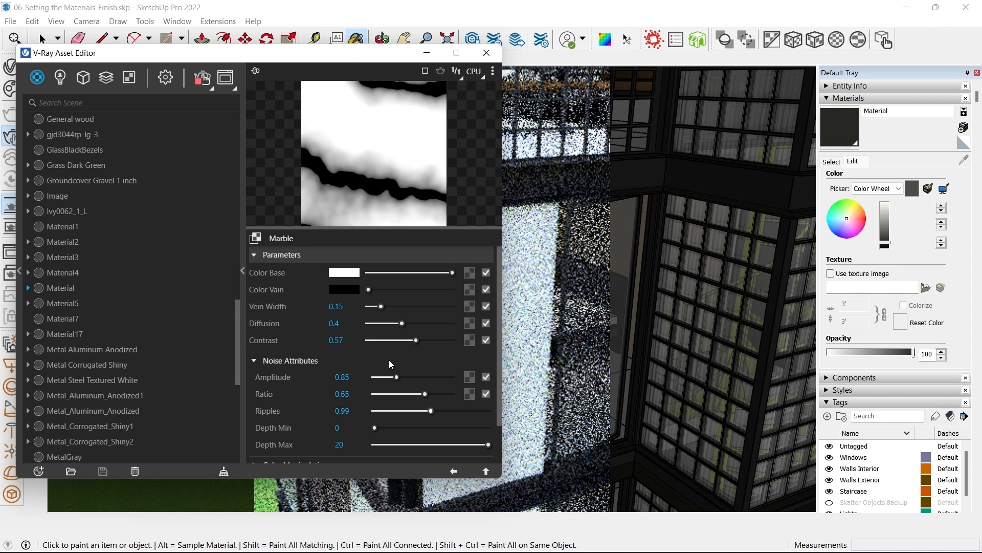
{"action": "scroll", "coordinate": [360, 342], "scroll_direction": "down", "scroll_amount": 2}
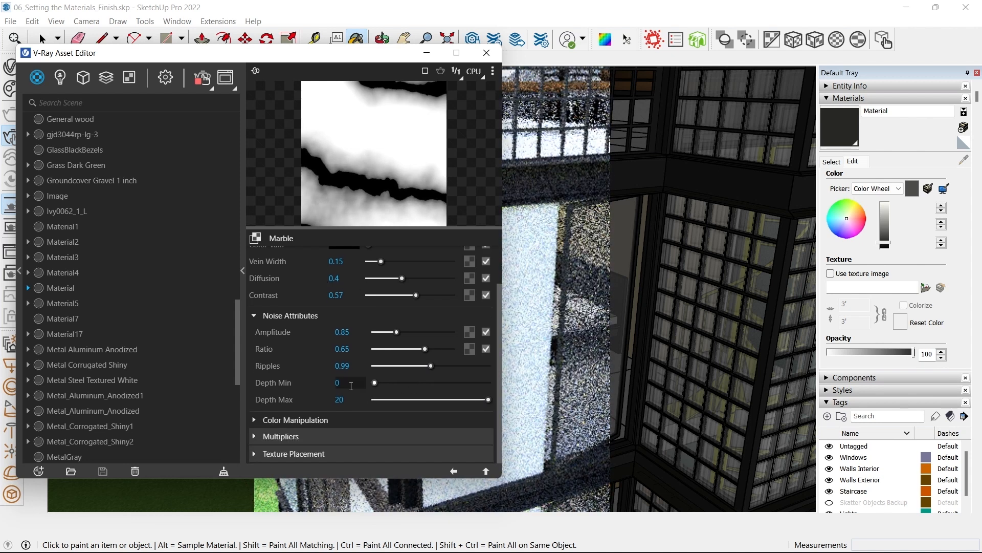
{"action": "left_click_drag", "start_coordinate": [397, 332], "coordinate": [446, 337]}
{"action": "mouse_move", "coordinate": [425, 348]}
{"action": "left_mouse_down"}
{"action": "mouse_move", "coordinate": [408, 347]}
{"action": "mouse_move", "coordinate": [441, 348]}
{"action": "left_mouse_up"}
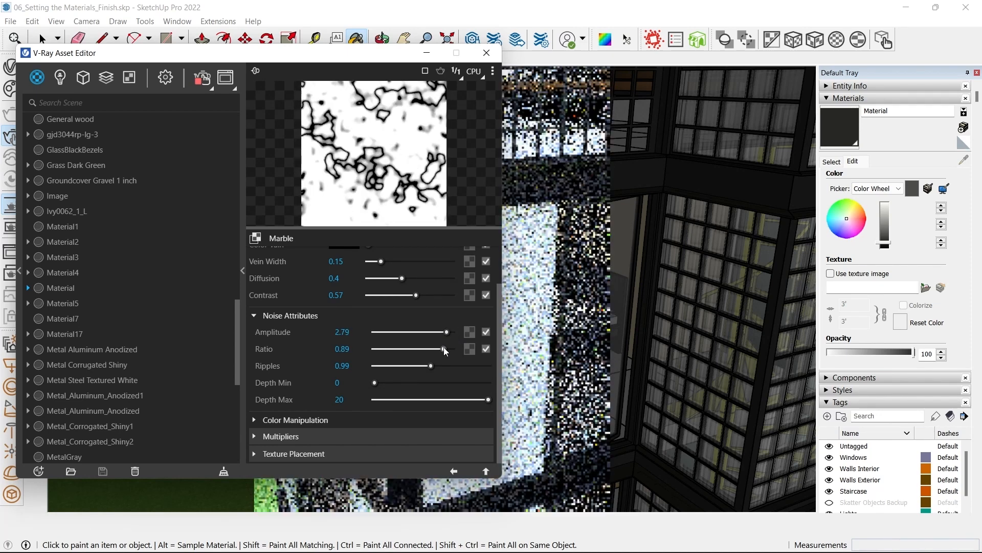
{"action": "left_click", "coordinate": [454, 471]}
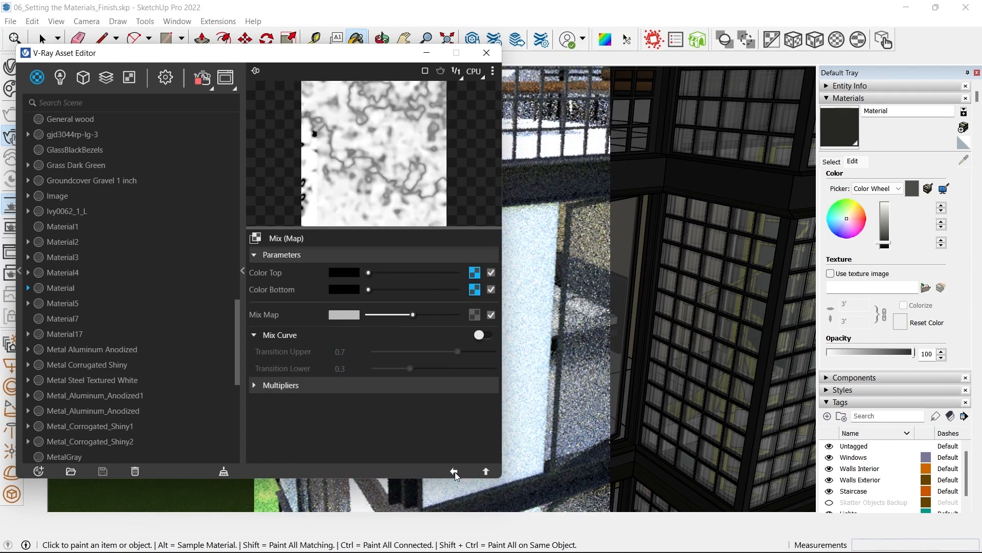
{"action": "mouse_move", "coordinate": [413, 314]}
{"action": "left_mouse_down"}
{"action": "mouse_move", "coordinate": [387, 315]}
{"action": "mouse_move", "coordinate": [428, 319]}
{"action": "mouse_move", "coordinate": [398, 315]}
{"action": "left_mouse_up"}
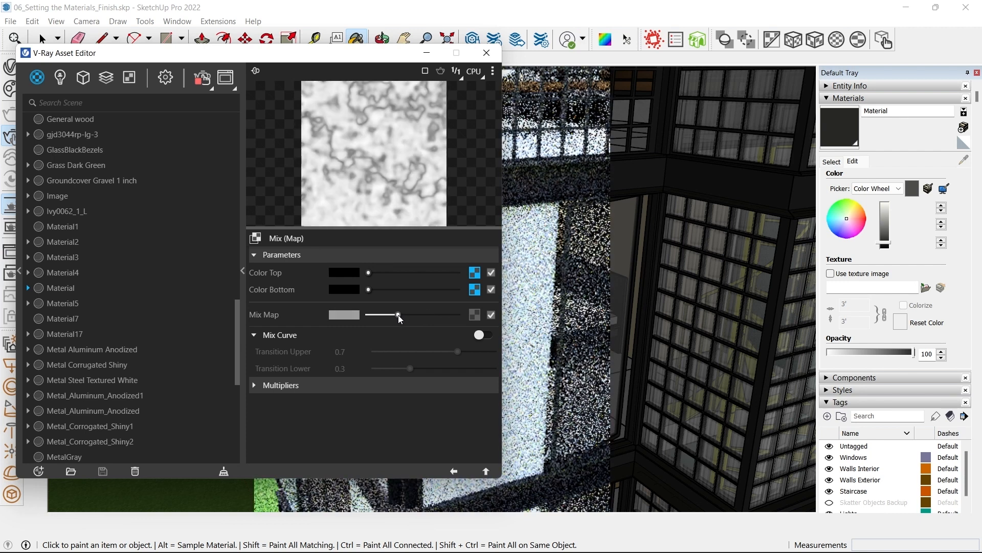
- Return from the Mix (Map) texture to the dark beam material and lighten its diffuse colour slightly
{"action": "left_click", "coordinate": [453, 471]}
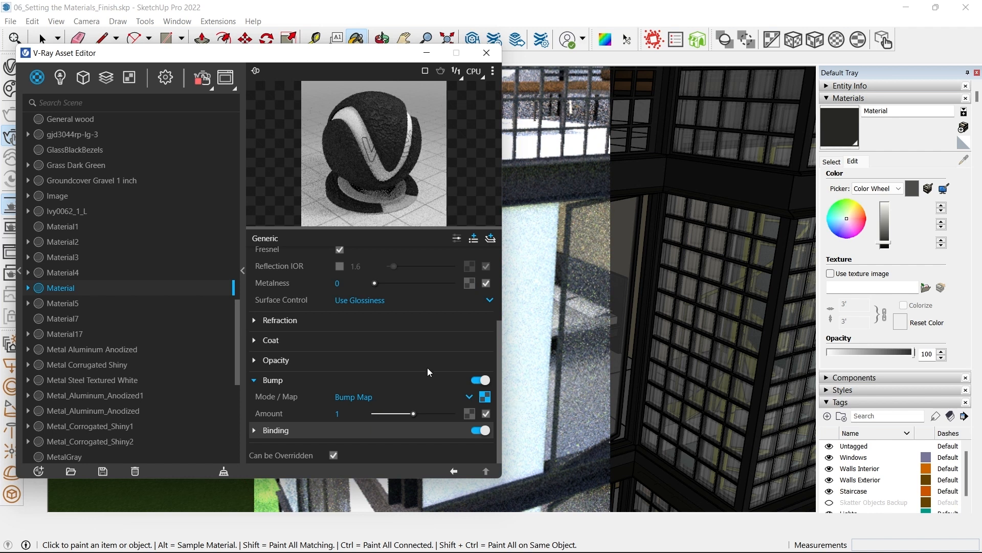
{"action": "scroll", "coordinate": [415, 371], "scroll_direction": "up", "scroll_amount": 3}
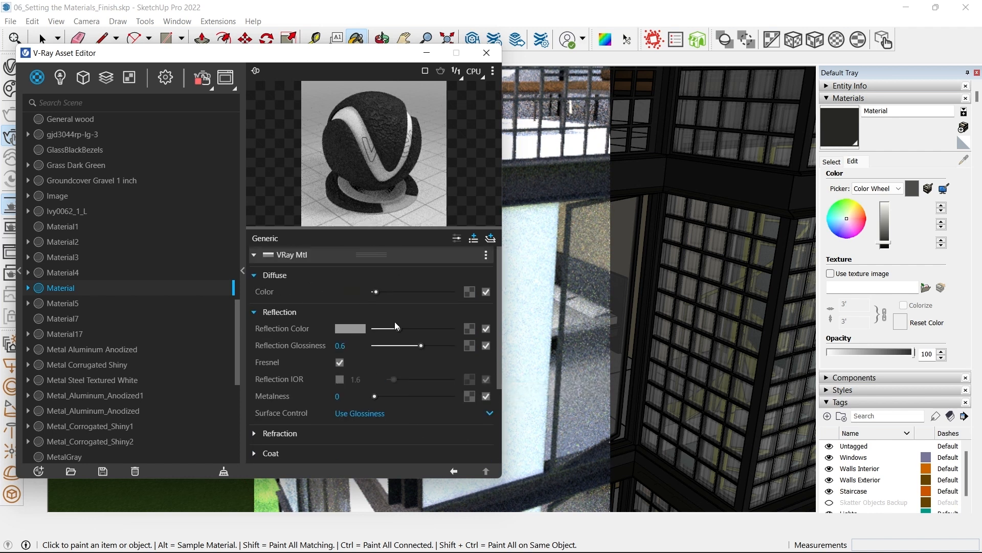
{"action": "left_click_drag", "start_coordinate": [377, 293], "coordinate": [376, 292]}
{"action": "scroll", "coordinate": [415, 310], "scroll_direction": "down", "scroll_amount": 3}
{"action": "scroll", "coordinate": [416, 313], "scroll_direction": "up", "scroll_amount": 3}
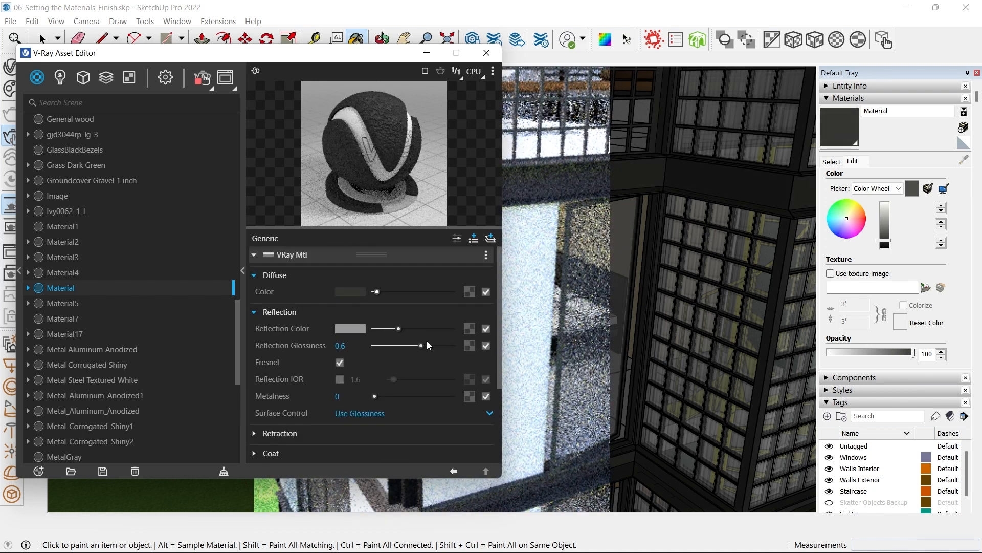
- Copy the beam material's bump Mix (Map) texture and paste it as a copy into the Reflection Glossiness texture slot
{"action": "scroll", "coordinate": [440, 345], "scroll_direction": "down", "scroll_amount": 3}
{"action": "right_click", "coordinate": [484, 399]}
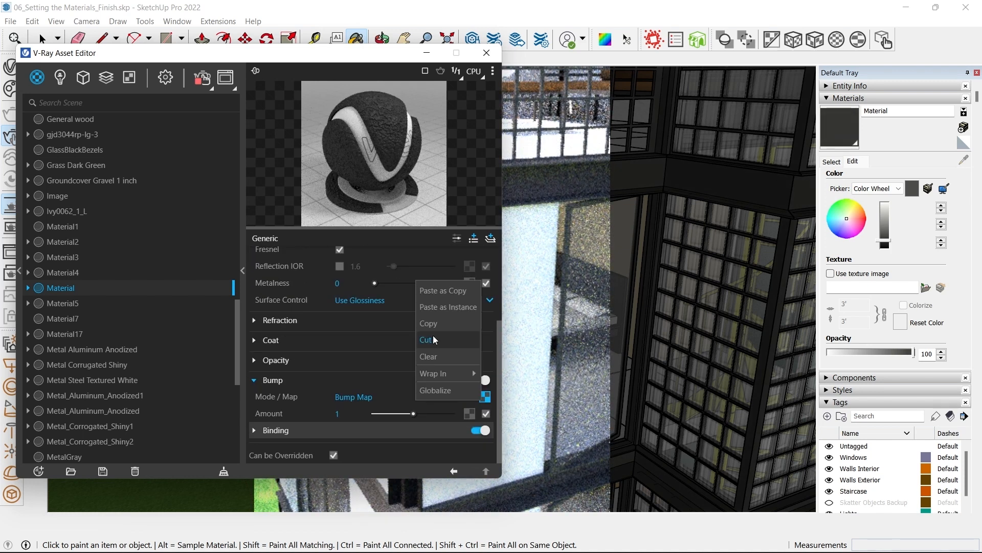
{"action": "left_click", "coordinate": [432, 336]}
{"action": "scroll", "coordinate": [439, 330], "scroll_direction": "up", "scroll_amount": 3}
{"action": "right_click", "coordinate": [474, 346]}
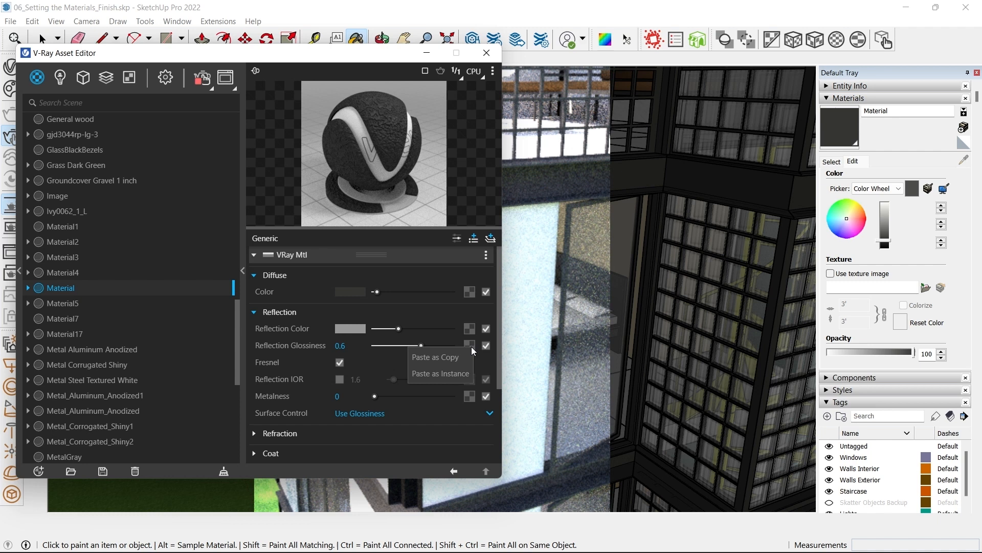
{"action": "left_click", "coordinate": [460, 351]}
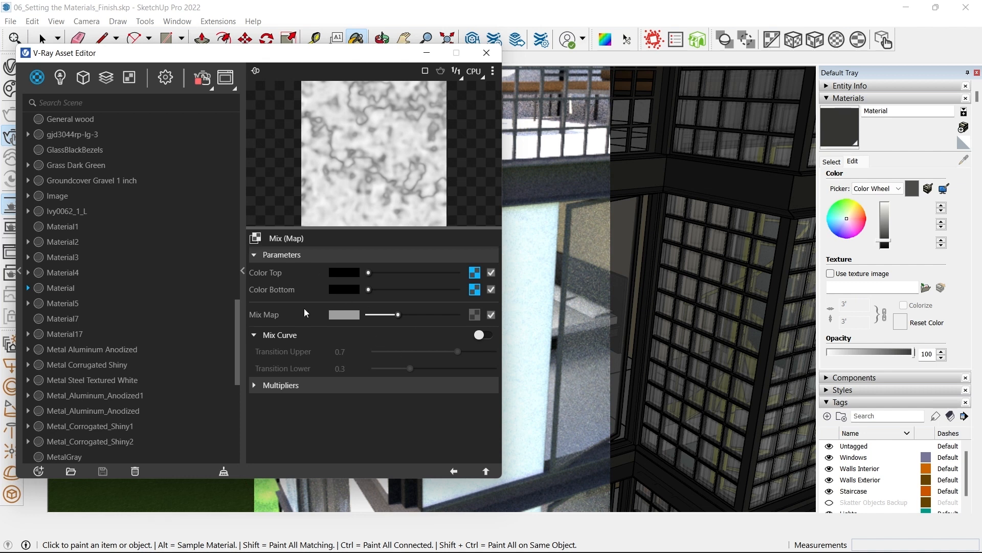
- Replace the Reflection Glossiness mix with a pasted copy of the noise texture from its Color Bottom
{"action": "left_click", "coordinate": [475, 290]}
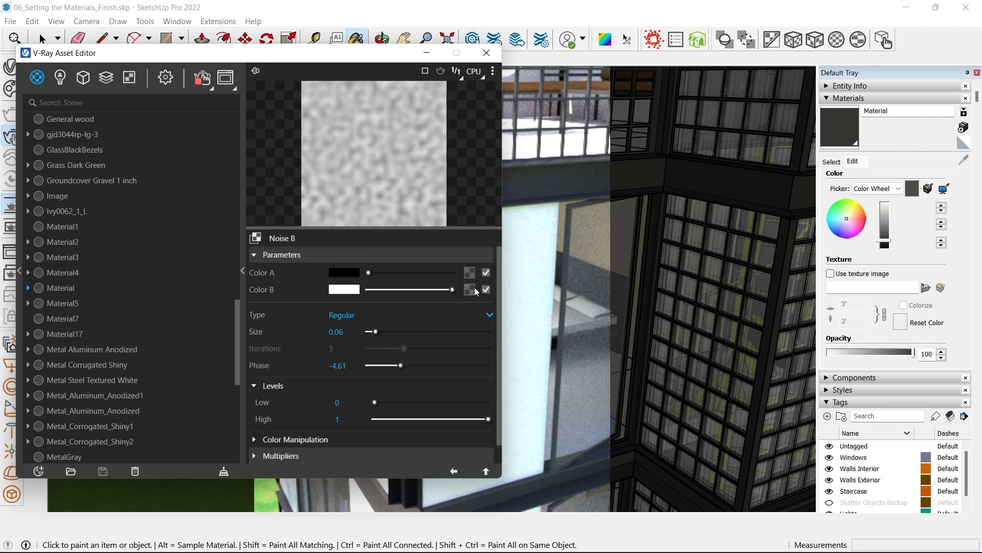
{"action": "left_click", "coordinate": [462, 469]}
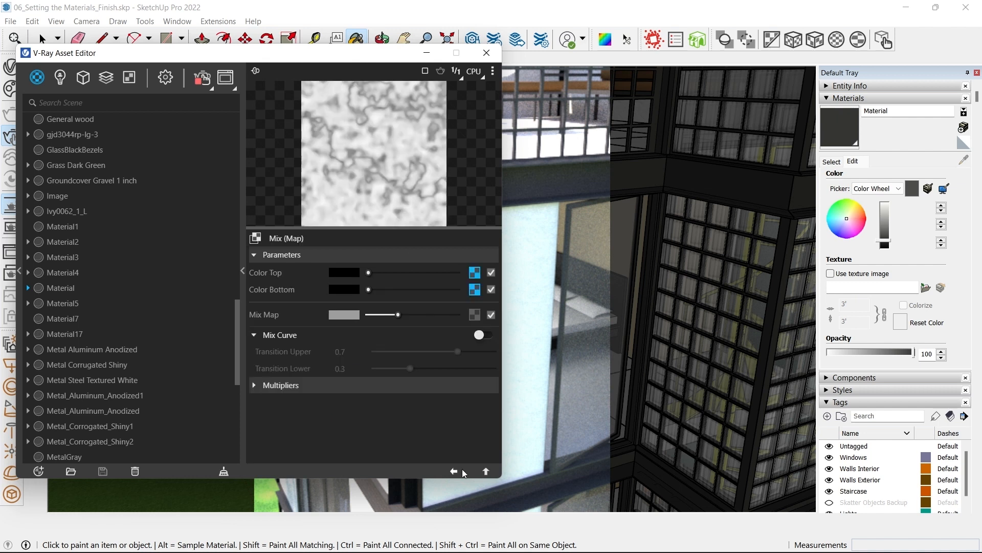
{"action": "right_click", "coordinate": [474, 292]}
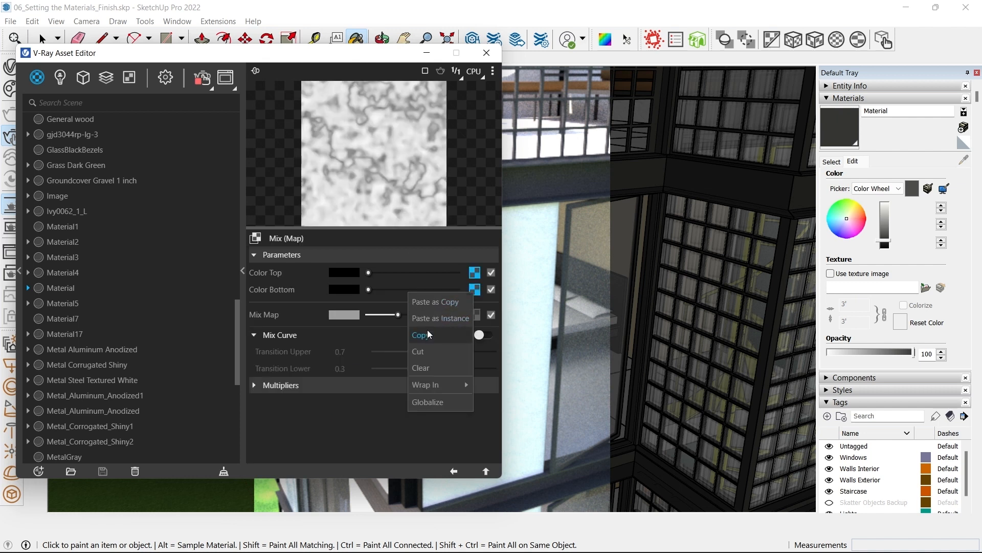
{"action": "left_click", "coordinate": [427, 331]}
{"action": "left_click", "coordinate": [456, 470]}
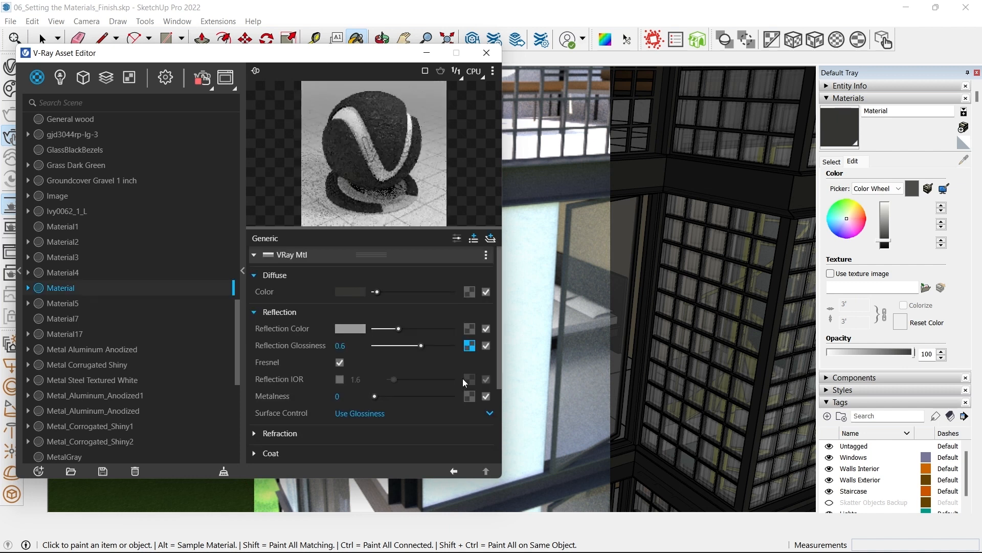
{"action": "right_click", "coordinate": [468, 347]}
{"action": "left_click", "coordinate": [448, 352]}
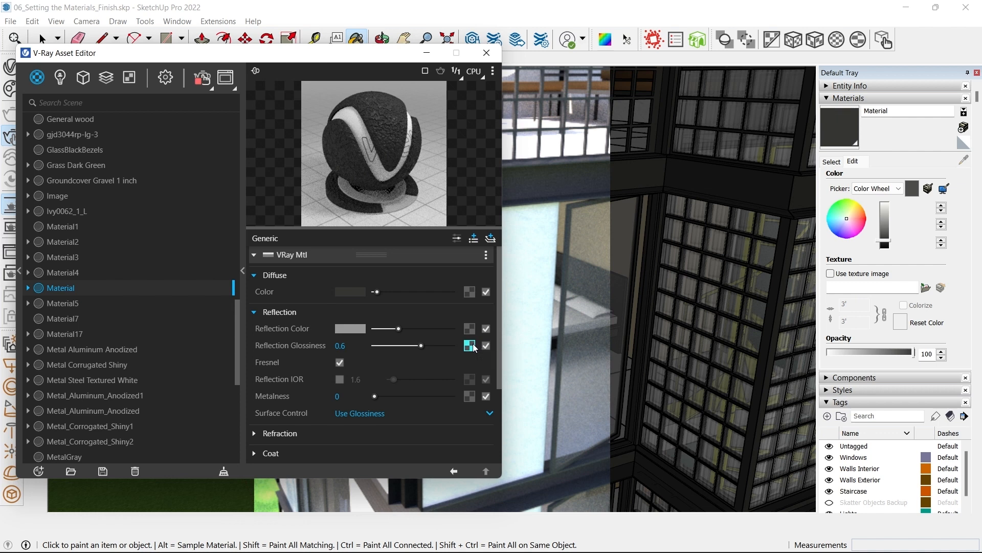
{"action": "left_click", "coordinate": [469, 346]}
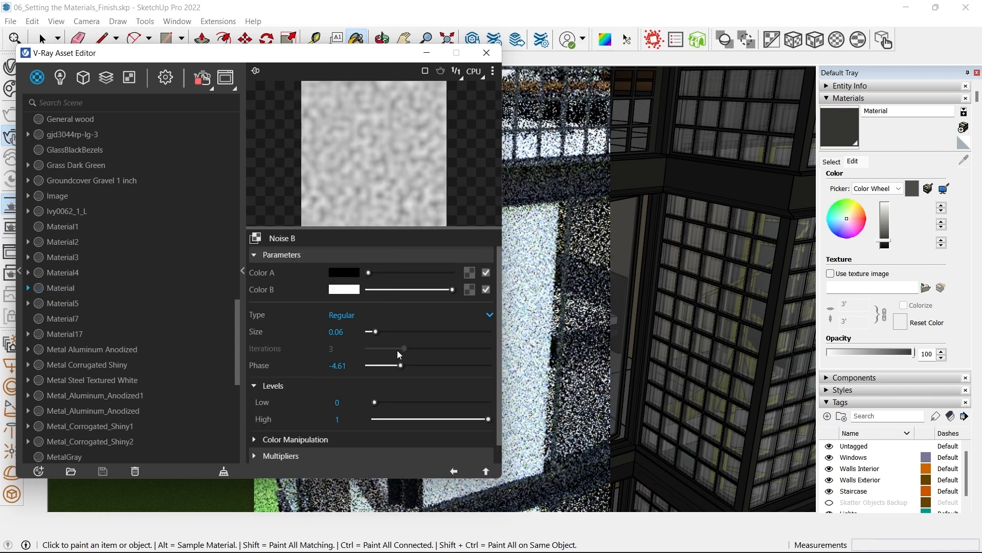
{"action": "left_click", "coordinate": [454, 470]}
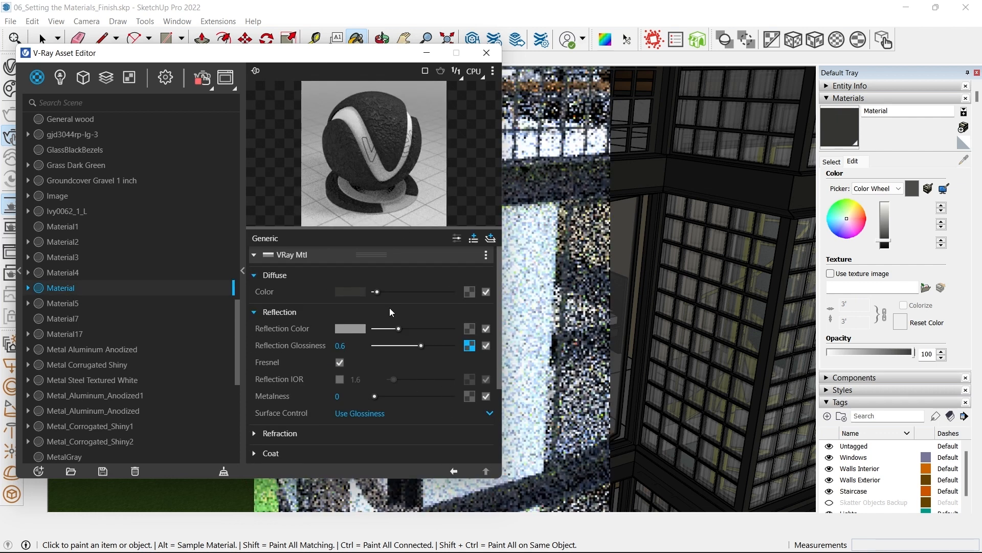
- Darken the beam material's diffuse colour slightly and set its reflection colour to a medium grey, checking the beam in the viewport render
{"action": "left_click_drag", "start_coordinate": [339, 64], "coordinate": [178, 83]}
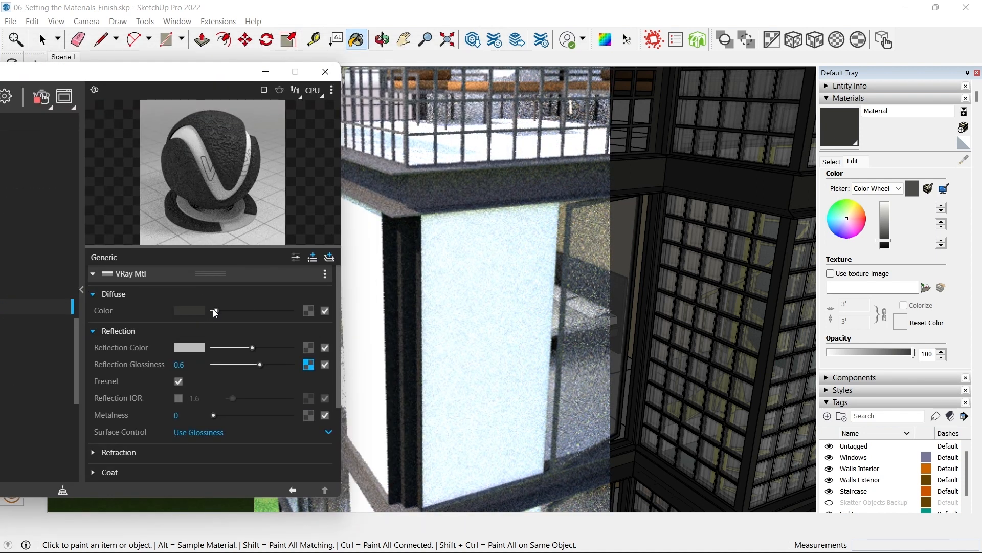
{"action": "left_click_drag", "start_coordinate": [216, 312], "coordinate": [213, 312]}
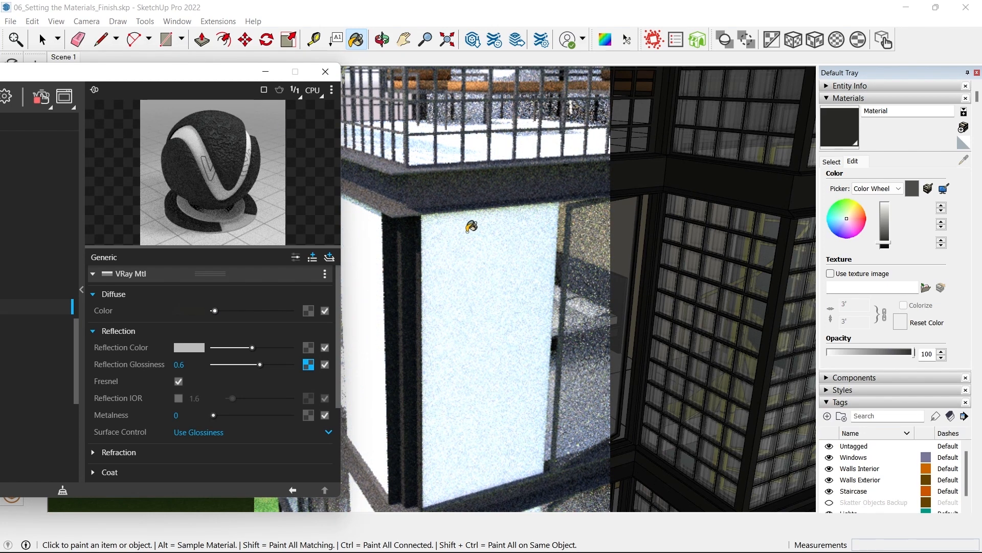
{"action": "mouse_move", "coordinate": [537, 270]}
{"action": "middle_mouse_down"}
{"action": "mouse_move", "coordinate": [507, 222]}
{"action": "mouse_move", "coordinate": [526, 278]}
{"action": "middle_mouse_up"}
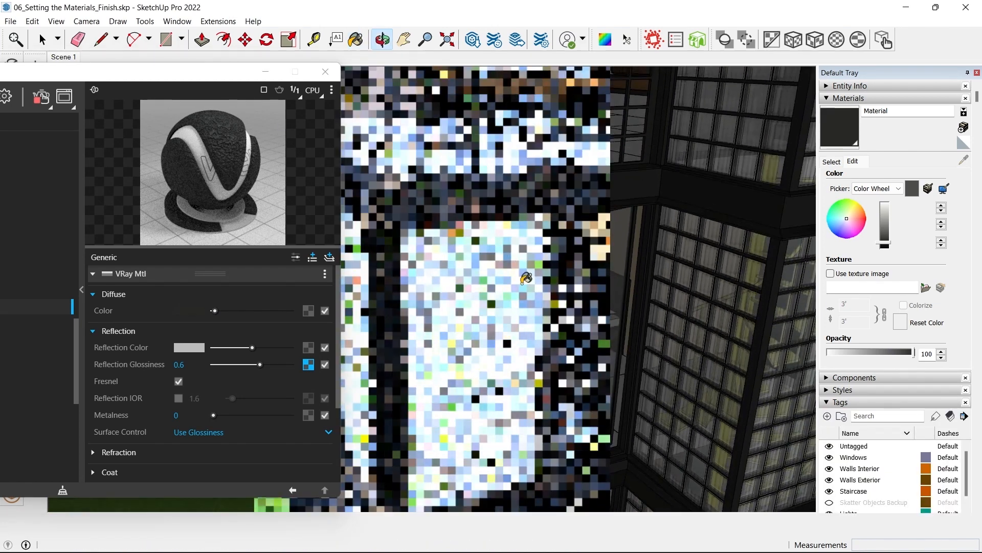
{"action": "left_click", "coordinate": [236, 348]}
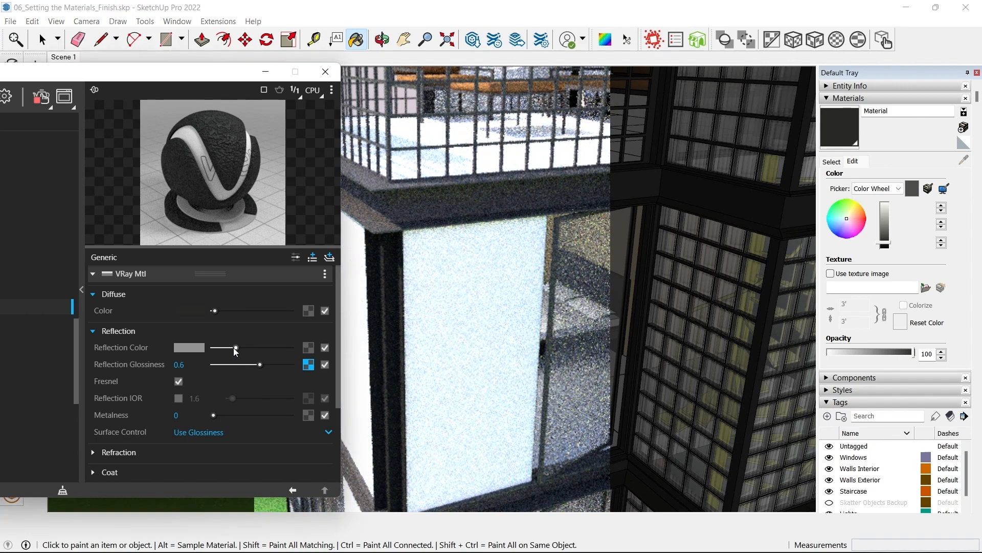
{"action": "left_click", "coordinate": [235, 348]}
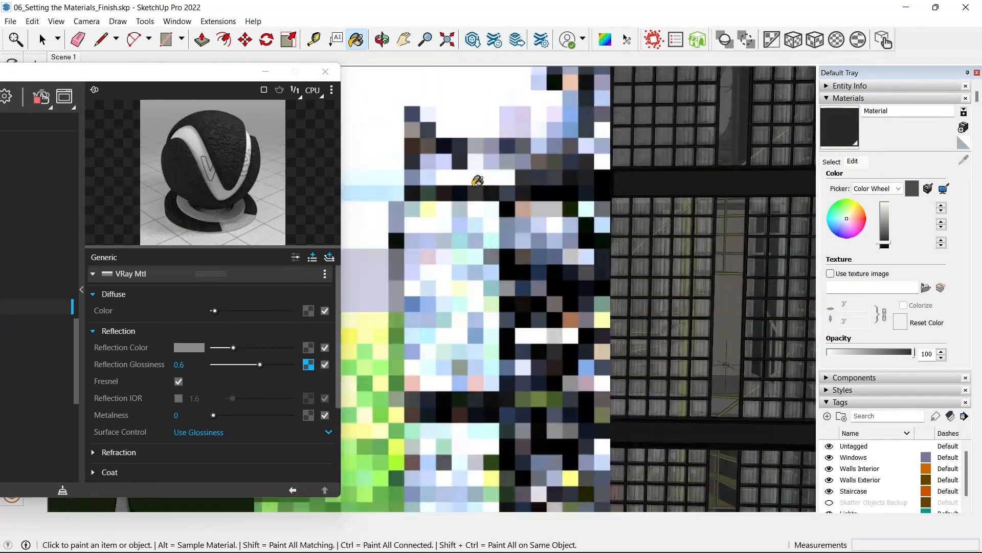
{"action": "scroll", "coordinate": [474, 181], "scroll_direction": "up", "scroll_amount": 7}
- Stop the interactive render and set the beam material's binding Texture Mode to Texture Helper
{"action": "left_click", "coordinate": [202, 77]}
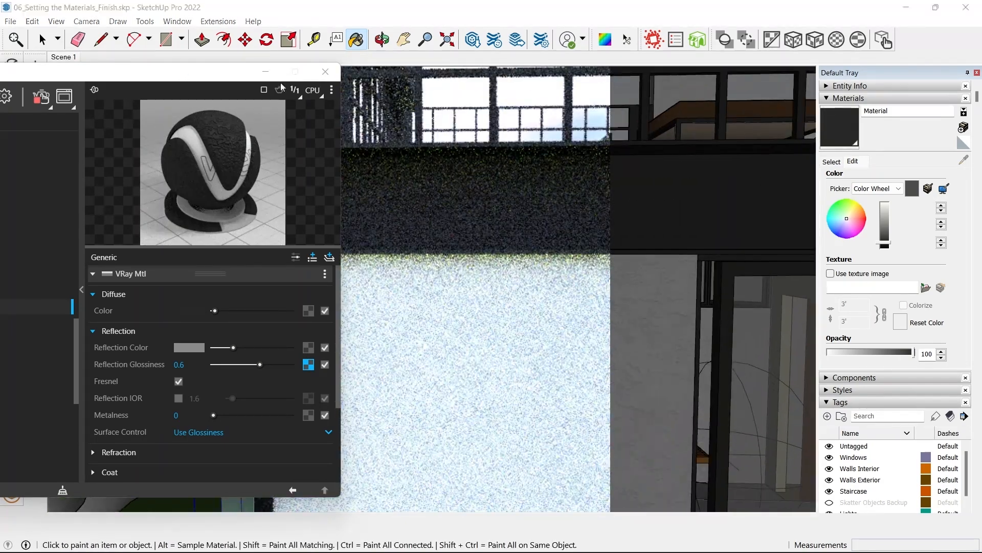
{"action": "left_click_drag", "start_coordinate": [203, 77], "coordinate": [271, 47]}
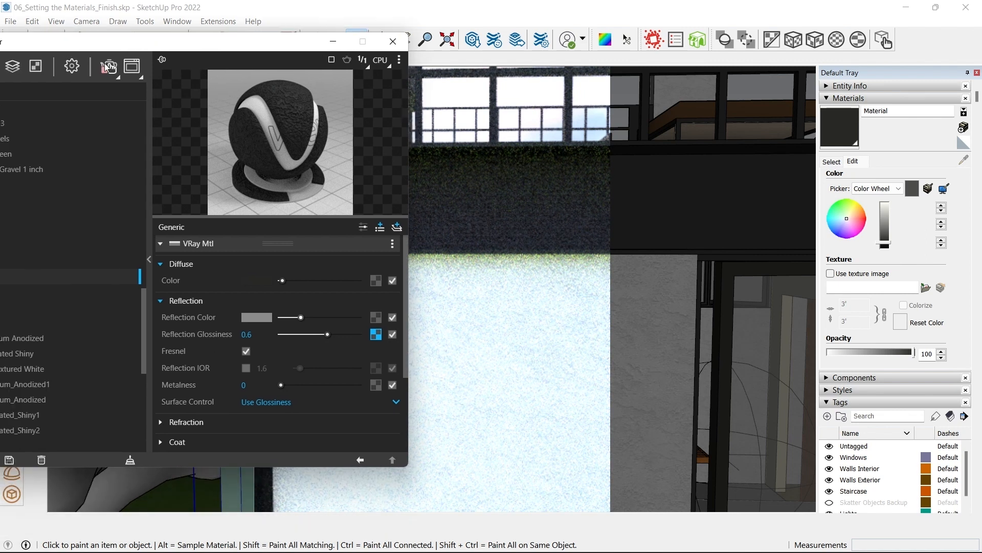
{"action": "left_click", "coordinate": [108, 67]}
{"action": "scroll", "coordinate": [205, 416], "scroll_direction": "down", "scroll_amount": 3}
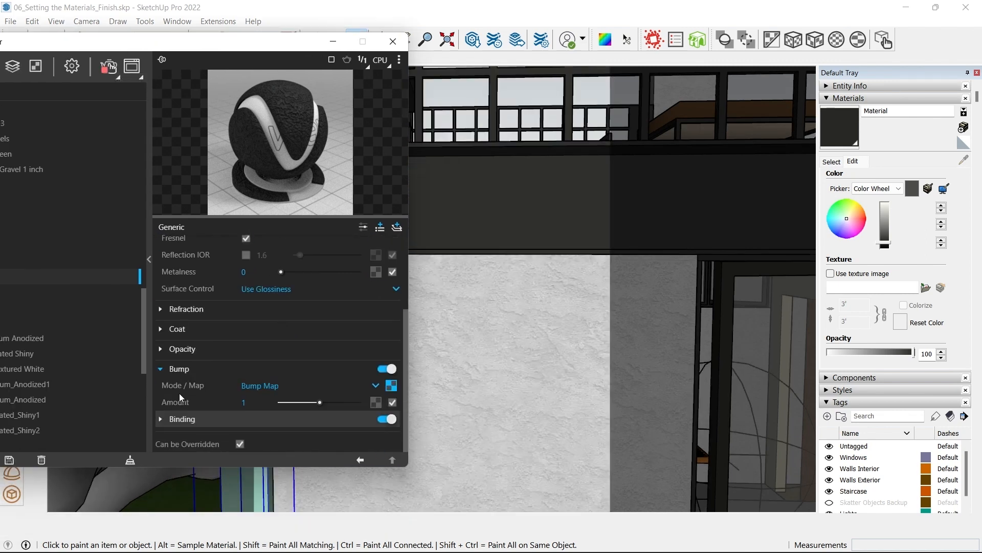
{"action": "left_click", "coordinate": [215, 418]}
{"action": "scroll", "coordinate": [284, 415], "scroll_direction": "down", "scroll_amount": 1}
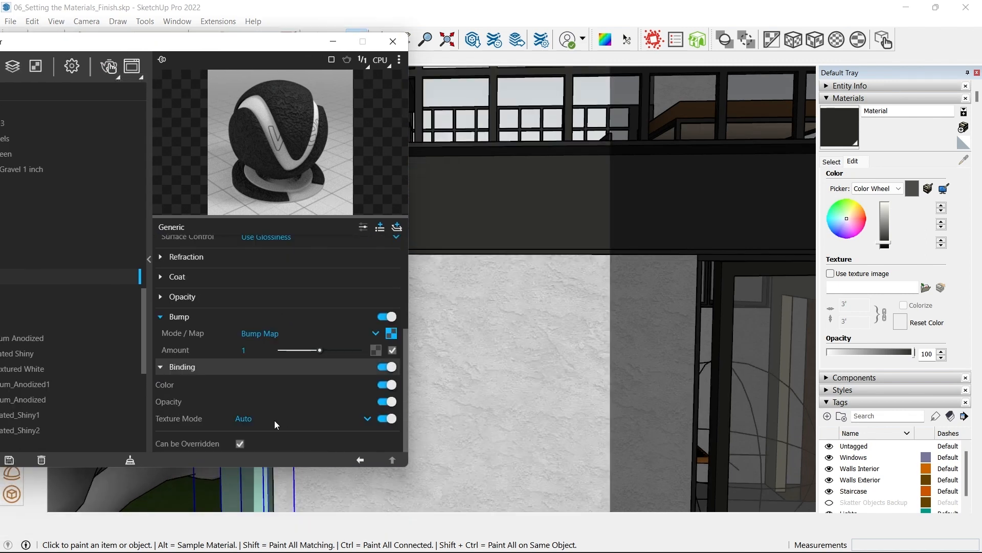
{"action": "left_click", "coordinate": [275, 419]}
{"action": "left_click", "coordinate": [265, 384]}
{"action": "mouse_move", "coordinate": [559, 304]}
{"action": "middle_mouse_down"}
{"action": "mouse_move", "coordinate": [566, 322]}
{"action": "mouse_move", "coordinate": [560, 313]}
{"action": "middle_mouse_up"}
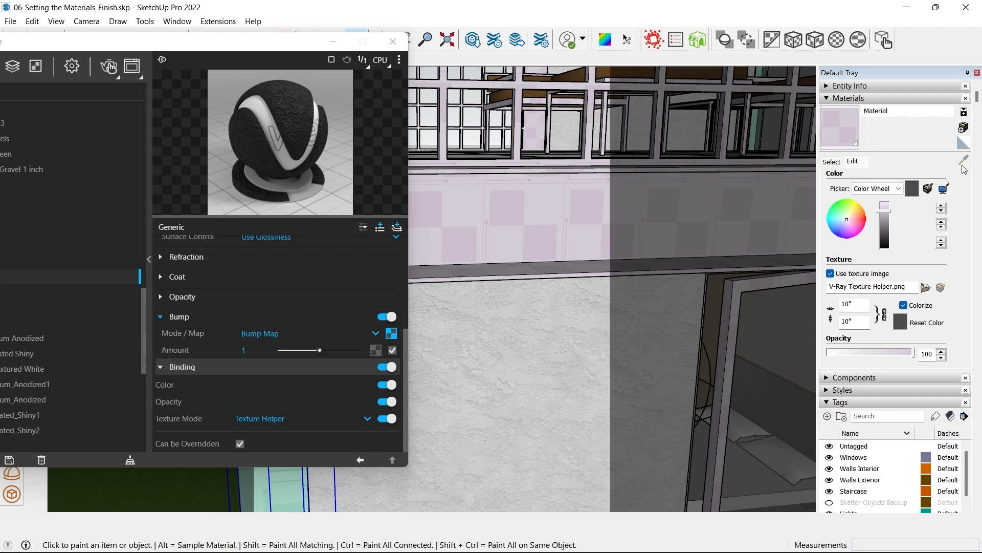
- Set the beam material's helper texture size to 60" in the SketchUp material settings
{"action": "left_click", "coordinate": [834, 162]}
{"action": "left_click", "coordinate": [854, 163]}
{"action": "mouse_move", "coordinate": [284, 48]}
{"action": "left_mouse_down"}
{"action": "mouse_move", "coordinate": [483, 43]}
{"action": "mouse_move", "coordinate": [267, 52]}
{"action": "left_mouse_up"}
{"action": "left_click_drag", "start_coordinate": [863, 305], "coordinate": [825, 303]}
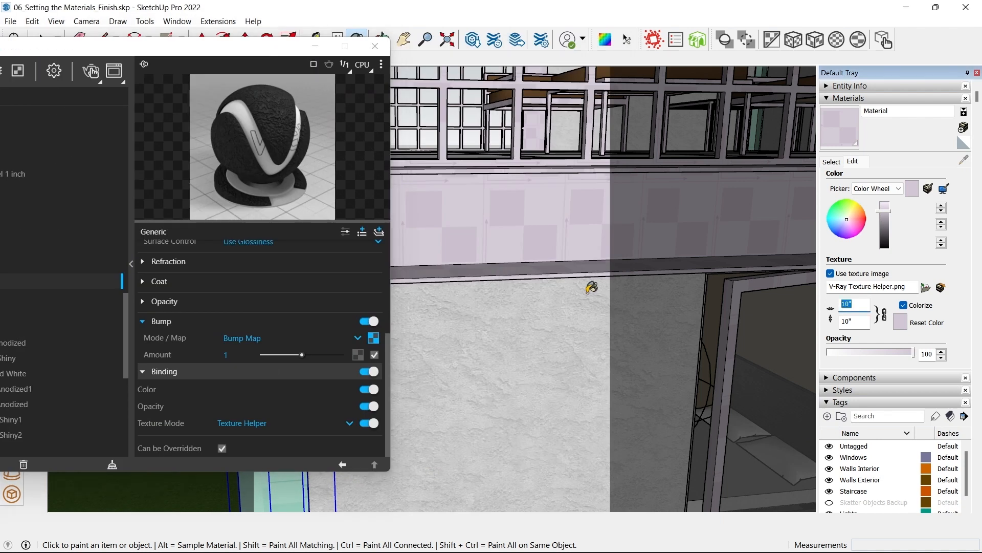
{"action": "type", "text": "60\""}
{"action": "key", "text": "Return"}
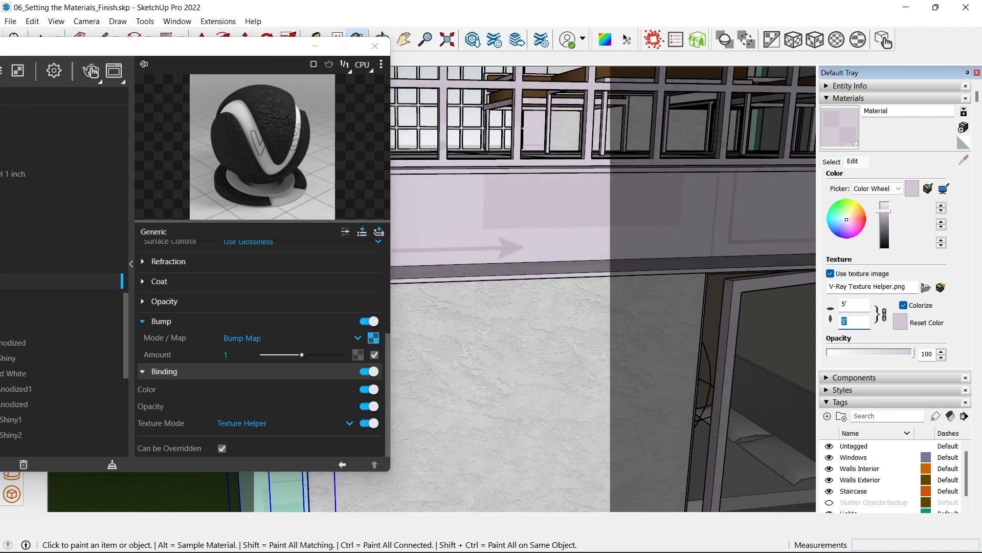
- Restart the interactive viewport render and examine the beam's surface texture up close
{"action": "mouse_move", "coordinate": [93, 46]}
{"action": "left_mouse_down"}
{"action": "mouse_move", "coordinate": [189, 11]}
{"action": "mouse_move", "coordinate": [437, 10]}
{"action": "left_mouse_up"}
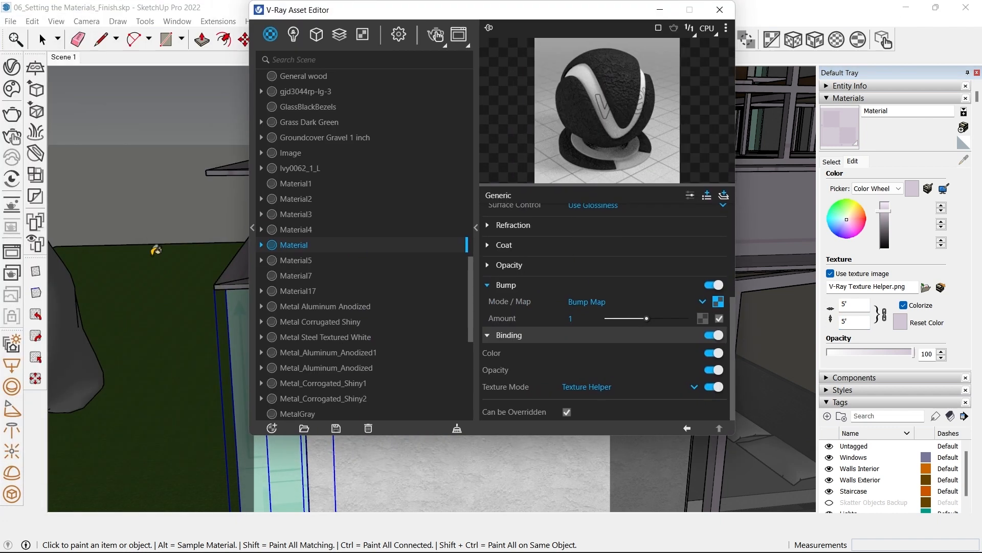
{"action": "left_click", "coordinate": [11, 206]}
{"action": "left_click_drag", "start_coordinate": [618, 14], "coordinate": [190, 69]}
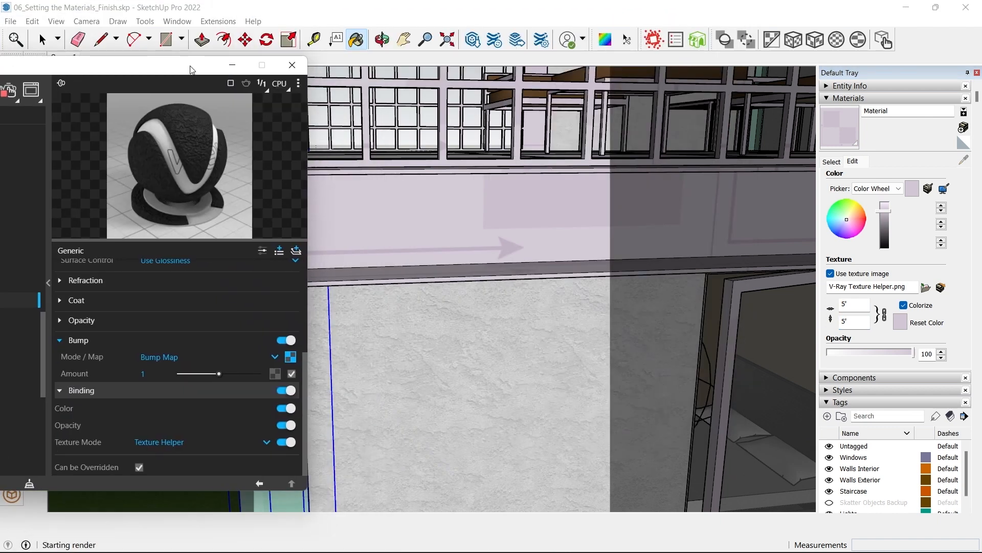
{"action": "left_click_drag", "start_coordinate": [190, 69], "coordinate": [132, 85]}
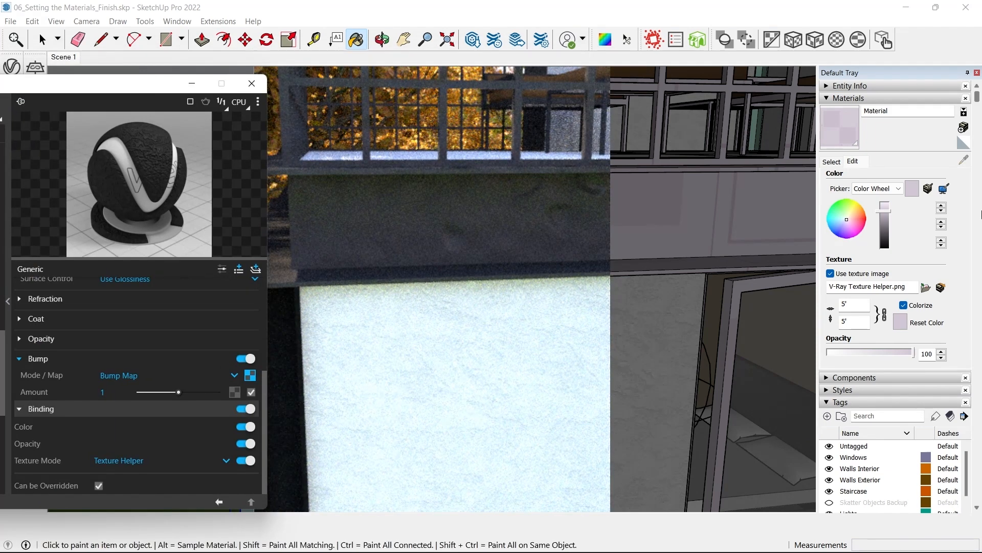
{"action": "mouse_move", "coordinate": [520, 217]}
{"action": "middle_mouse_down"}
{"action": "mouse_move", "coordinate": [537, 270]}
{"action": "mouse_move", "coordinate": [535, 237]}
{"action": "mouse_move", "coordinate": [438, 276]}
{"action": "mouse_move", "coordinate": [475, 282]}
{"action": "mouse_move", "coordinate": [459, 300]}
{"action": "mouse_move", "coordinate": [411, 257]}
{"action": "middle_mouse_up"}
{"action": "scroll", "coordinate": [532, 241], "scroll_direction": "up", "scroll_amount": 3}
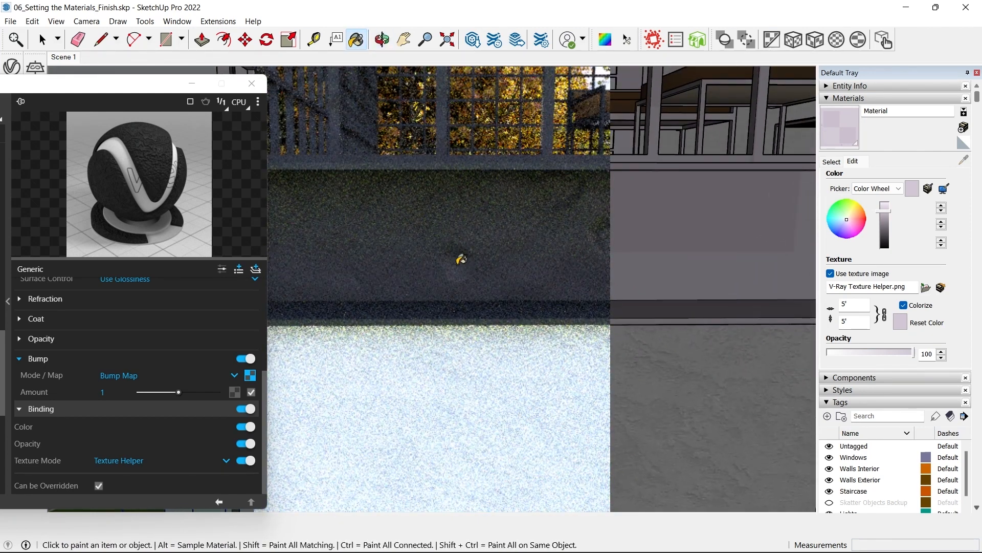
- Lower the beam material's bump amount to 0.32 and check the beam in the render
{"action": "left_click_drag", "start_coordinate": [165, 84], "coordinate": [193, 77]}
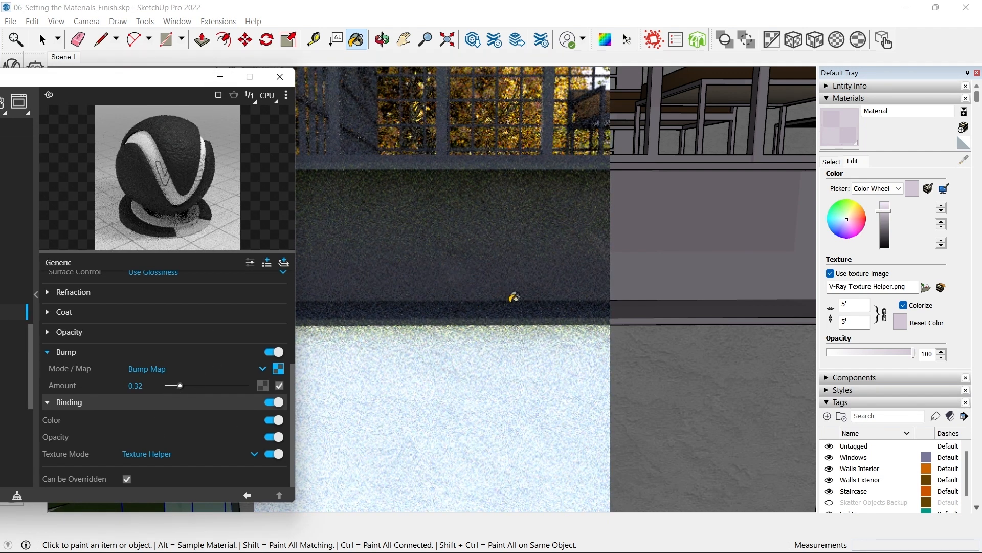
{"action": "scroll", "coordinate": [462, 294], "scroll_direction": "down", "scroll_amount": 2}
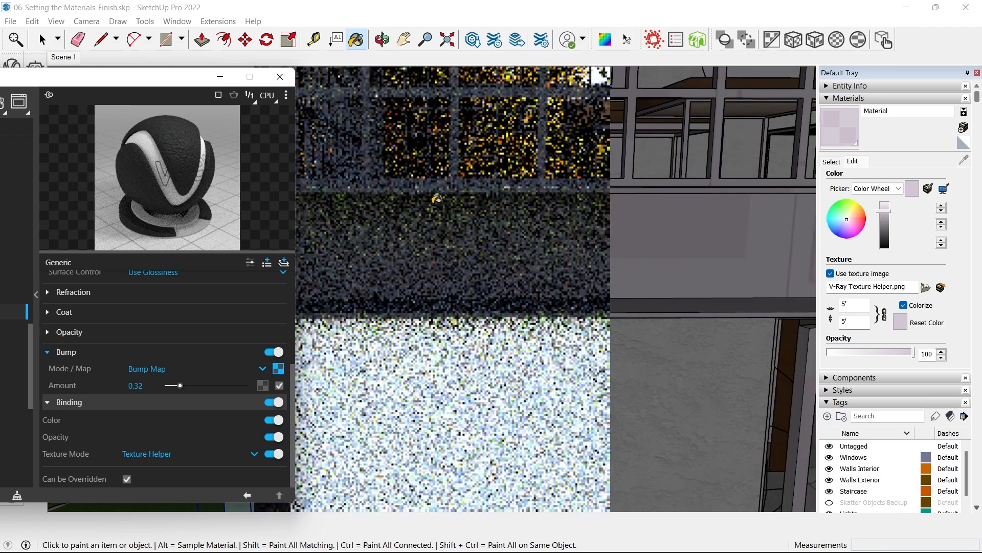
{"action": "scroll", "coordinate": [480, 250], "scroll_direction": "down", "scroll_amount": 2}
{"action": "left_click_drag", "start_coordinate": [150, 82], "coordinate": [241, 96]}
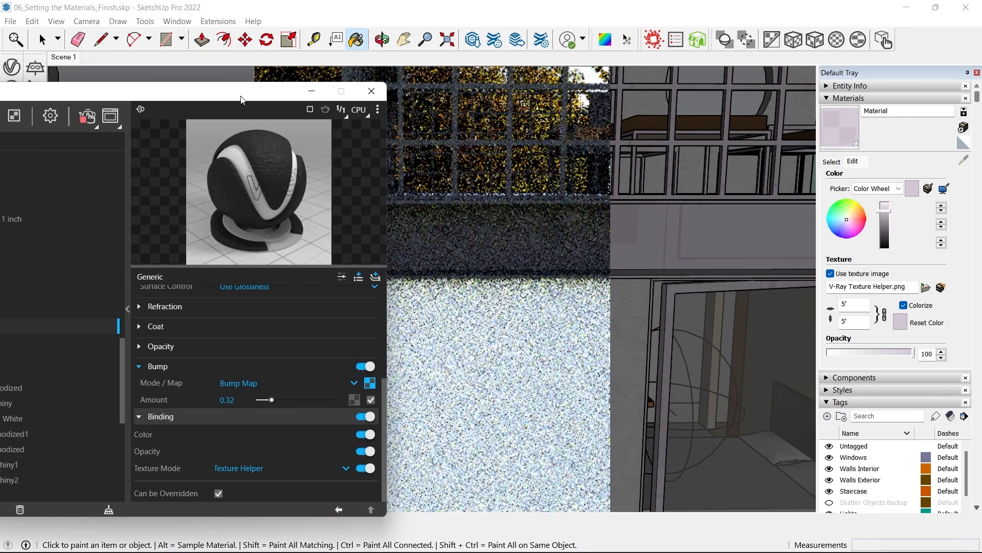
- Restore the Scene 1 view and sample the glass block material from the gridded facade with the Paint Bucket
{"action": "left_click", "coordinate": [66, 57]}
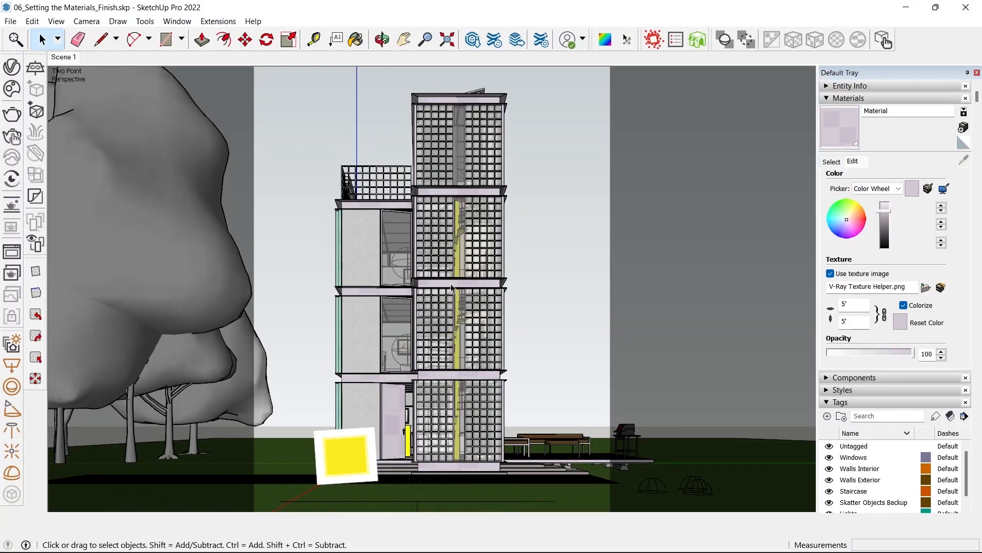
{"action": "scroll", "coordinate": [451, 288], "scroll_direction": "up", "scroll_amount": 5}
{"action": "mouse_move", "coordinate": [279, 248]}
{"action": "middle_mouse_down"}
{"action": "mouse_move", "coordinate": [327, 389]}
{"action": "mouse_move", "coordinate": [399, 307]}
{"action": "middle_mouse_up"}
{"action": "scroll", "coordinate": [269, 287], "scroll_direction": "up", "scroll_amount": 3}
{"action": "scroll", "coordinate": [269, 287], "scroll_direction": "down", "scroll_amount": 5}
{"action": "scroll", "coordinate": [421, 292], "scroll_direction": "up", "scroll_amount": 4}
{"action": "key", "text": "b"}
{"action": "scroll", "coordinate": [424, 288], "scroll_direction": "up", "scroll_amount": 3}
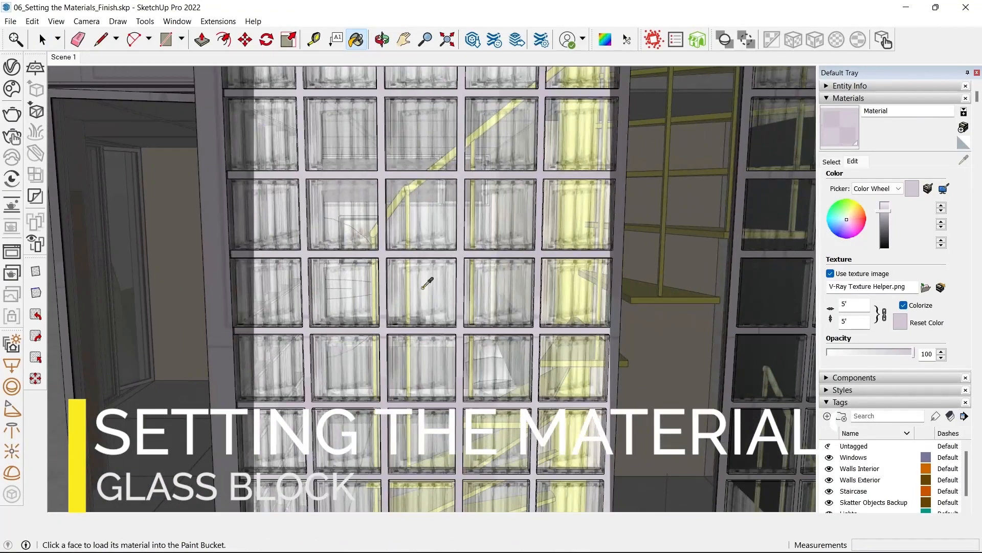
{"action": "left_click", "coordinate": [425, 283], "text": "alt"}
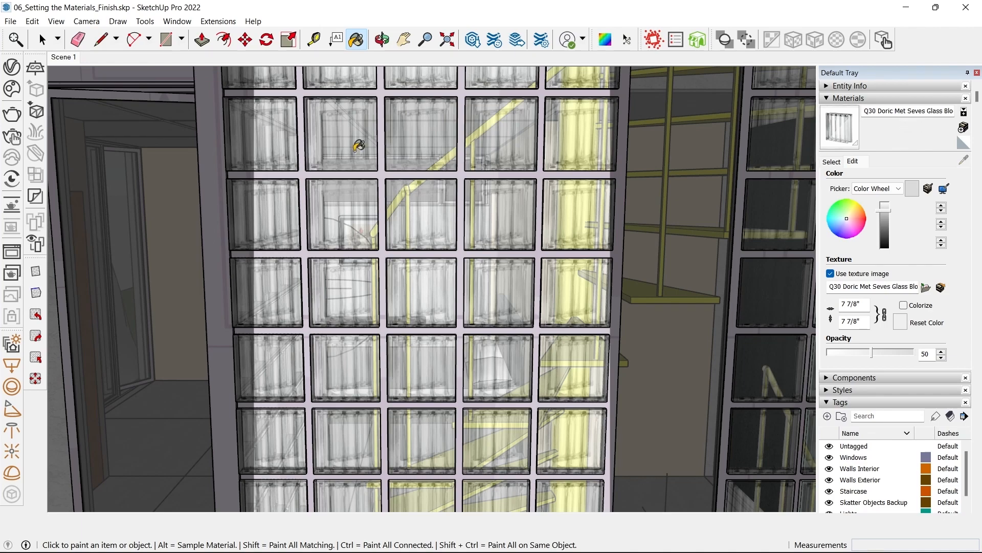
- Capture a close-up screenshot of a single glass block on the facade and send it to the Greenshot image editor
{"action": "middle_click_drag", "start_coordinate": [358, 225], "coordinate": [447, 319]}
{"action": "scroll", "coordinate": [450, 292], "scroll_direction": "up", "scroll_amount": 2}
{"action": "scroll", "coordinate": [474, 204], "scroll_direction": "up", "scroll_amount": 4}
{"action": "mouse_move", "coordinate": [473, 204]}
{"action": "middle_mouse_down"}
{"action": "mouse_move", "coordinate": [388, 196]}
{"action": "mouse_move", "coordinate": [289, 129]}
{"action": "mouse_move", "coordinate": [476, 127]}
{"action": "mouse_move", "coordinate": [364, 210]}
{"action": "mouse_move", "coordinate": [394, 193]}
{"action": "middle_mouse_up"}
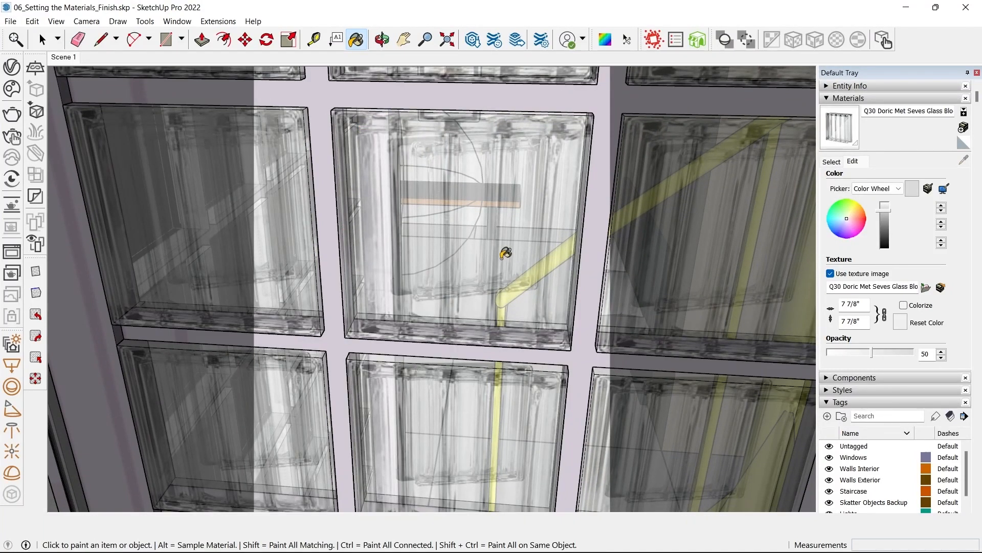
{"action": "key", "text": "Print"}
{"action": "left_click_drag", "start_coordinate": [336, 89], "coordinate": [697, 450]}
{"action": "left_click", "coordinate": [652, 433]}
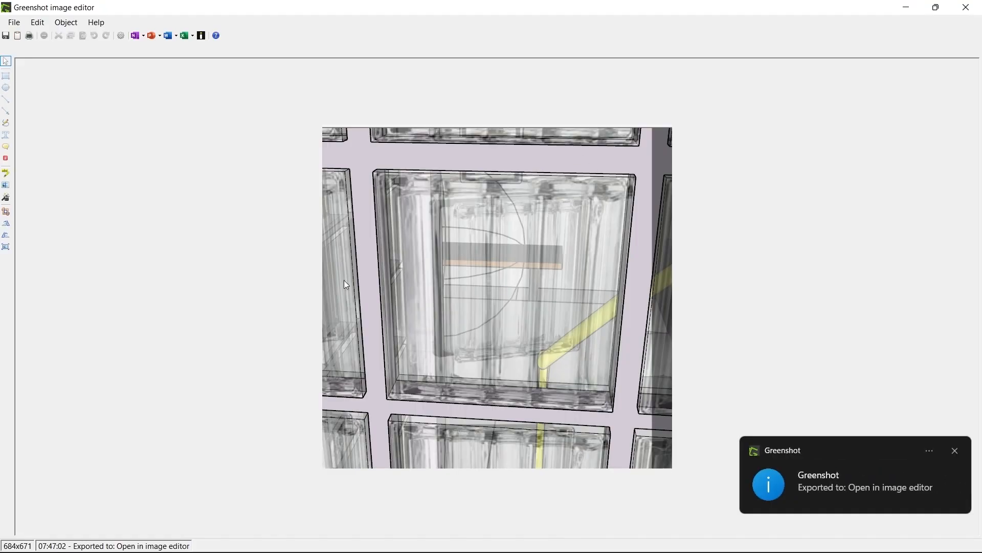
{"action": "left_click", "coordinate": [906, 7]}
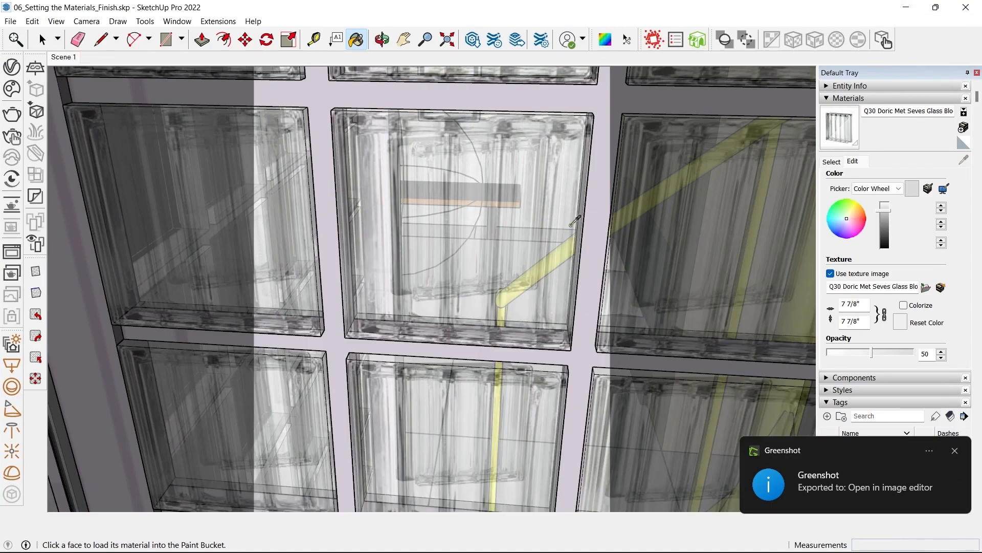
- Capture a second glass block close-up for the image editor with the material darkened and its opacity set to 100
{"action": "left_click_drag", "start_coordinate": [885, 207], "coordinate": [887, 234]}
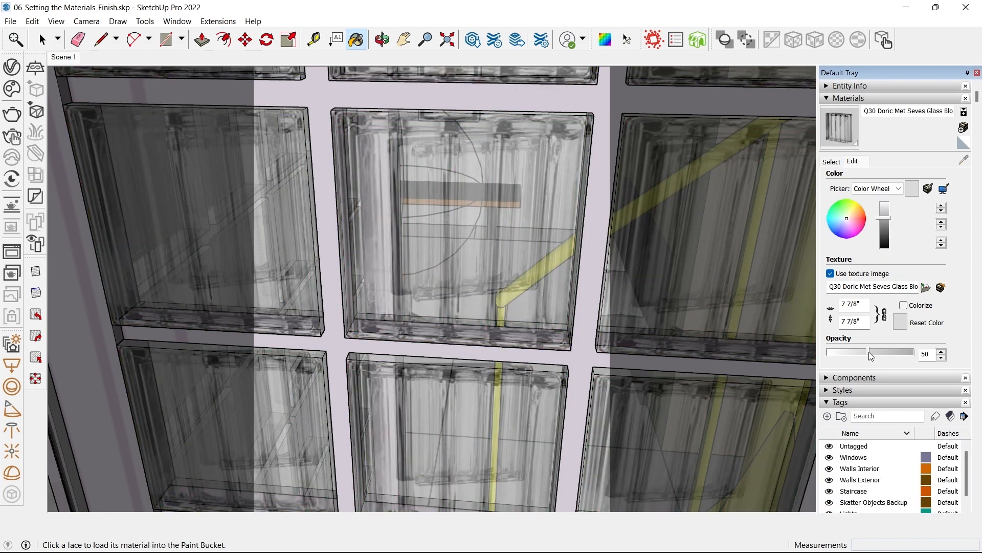
{"action": "left_click_drag", "start_coordinate": [870, 352], "coordinate": [942, 358]}
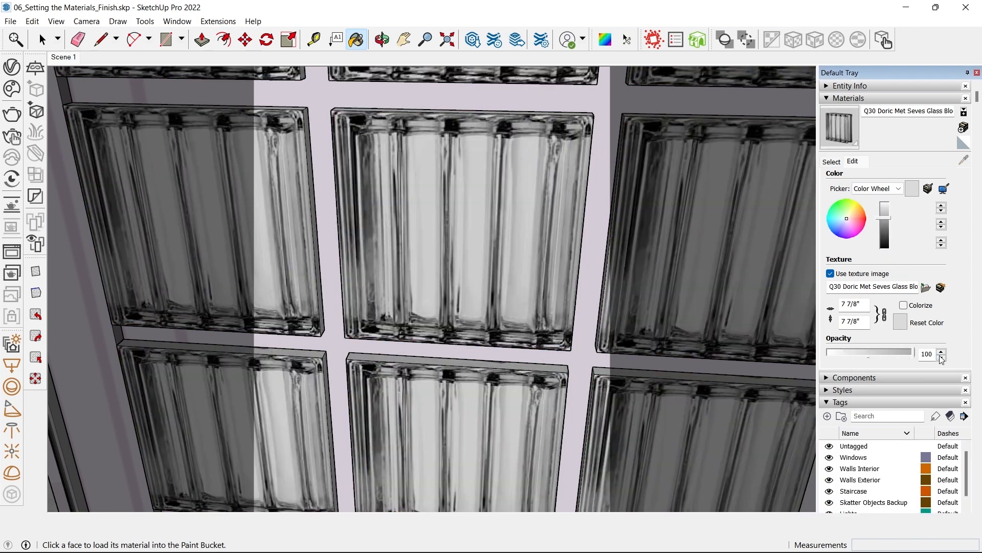
{"action": "middle_click_drag", "start_coordinate": [536, 303], "coordinate": [420, 273]}
{"action": "key", "text": "Print"}
{"action": "left_click_drag", "start_coordinate": [308, 87], "coordinate": [636, 431]}
{"action": "left_click", "coordinate": [645, 443]}
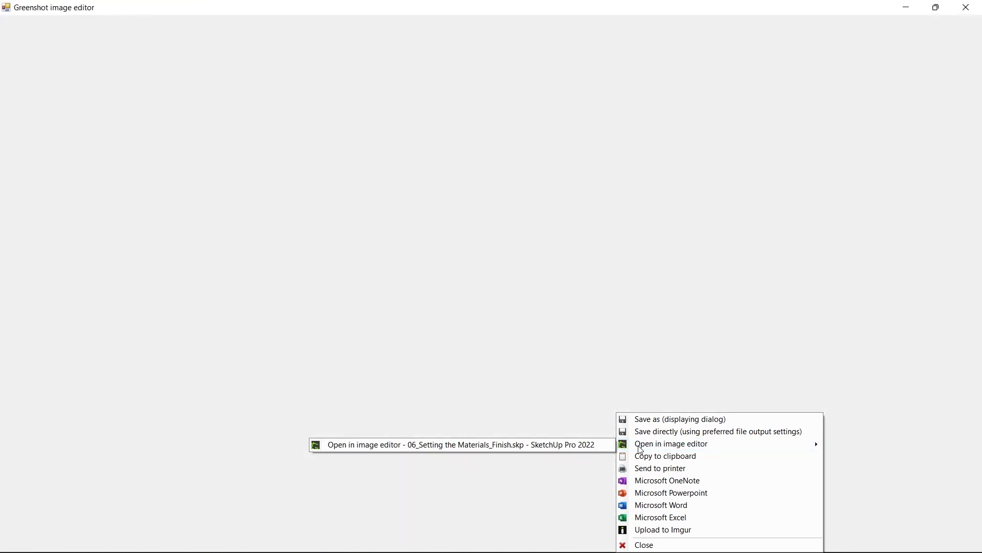
{"action": "left_click", "coordinate": [906, 11]}
- Sample the glass block material and rename it A_Glass_Blocks in the V-Ray Asset Editor
{"action": "mouse_move", "coordinate": [476, 277]}
{"action": "middle_mouse_down"}
{"action": "mouse_move", "coordinate": [431, 195]}
{"action": "mouse_move", "coordinate": [453, 190]}
{"action": "mouse_move", "coordinate": [397, 217]}
{"action": "middle_mouse_up"}
{"action": "key", "text": "b"}
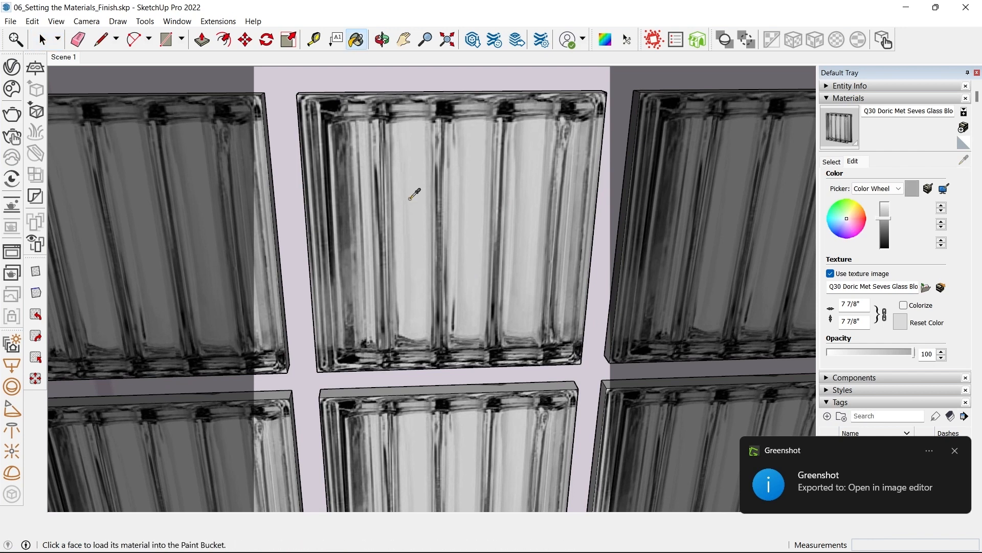
{"action": "left_click", "coordinate": [12, 66]}
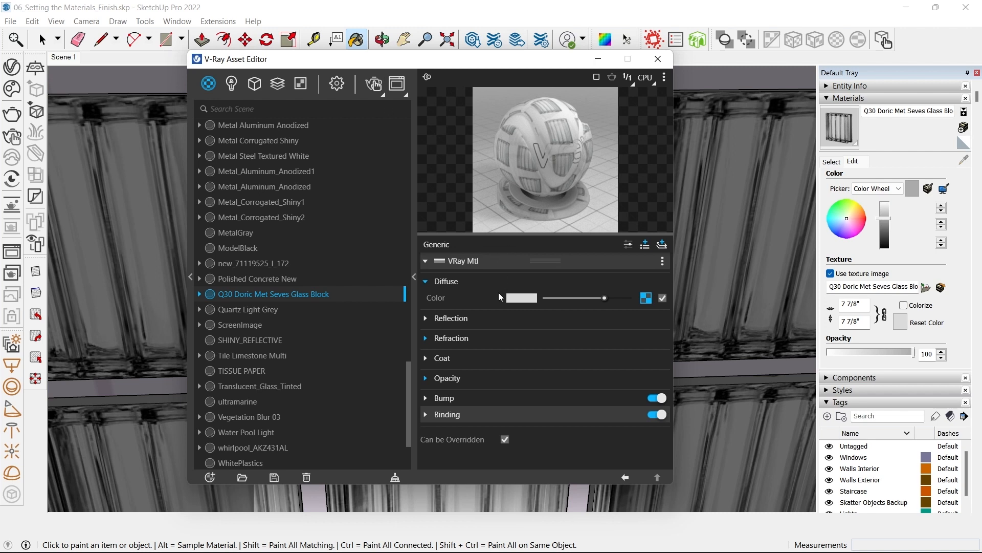
{"action": "right_click", "coordinate": [278, 292]}
{"action": "left_click", "coordinate": [302, 365]}
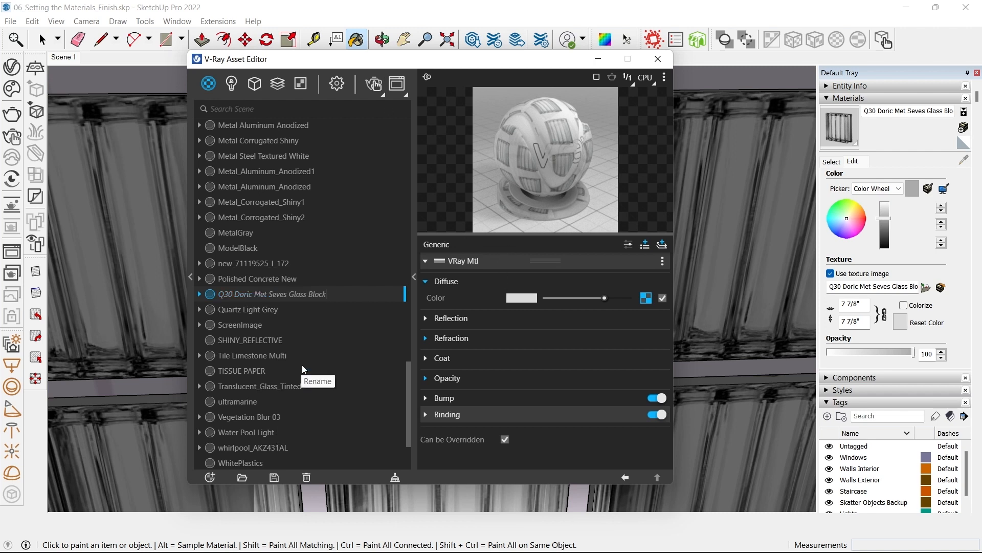
{"action": "type", "text": "A_Glass"}
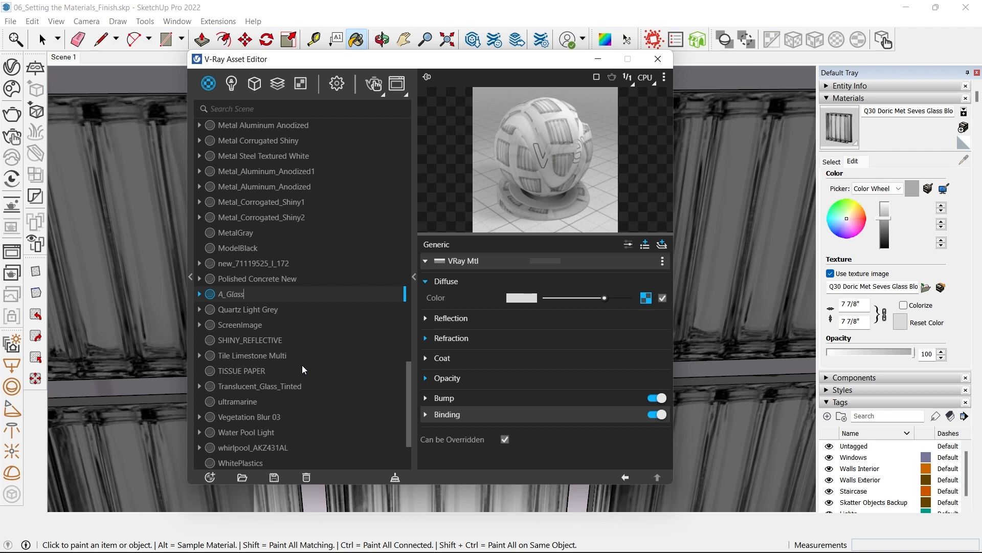
{"action": "type", "text": "_Blocks"}
{"action": "key", "text": "Return"}
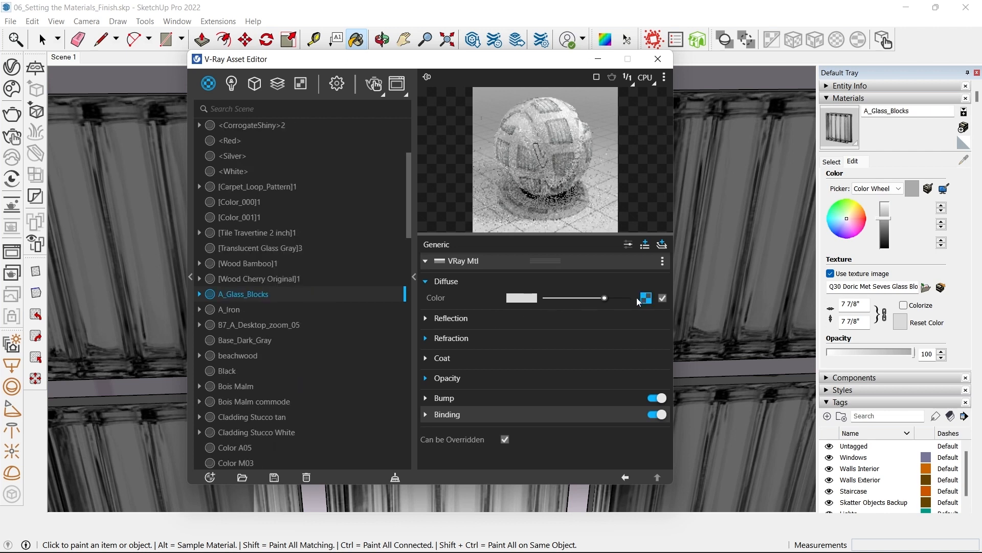
- Cut the diffuse texture of A_Glass_Blocks and set the material's refraction color to pure white
{"action": "right_click", "coordinate": [647, 298]}
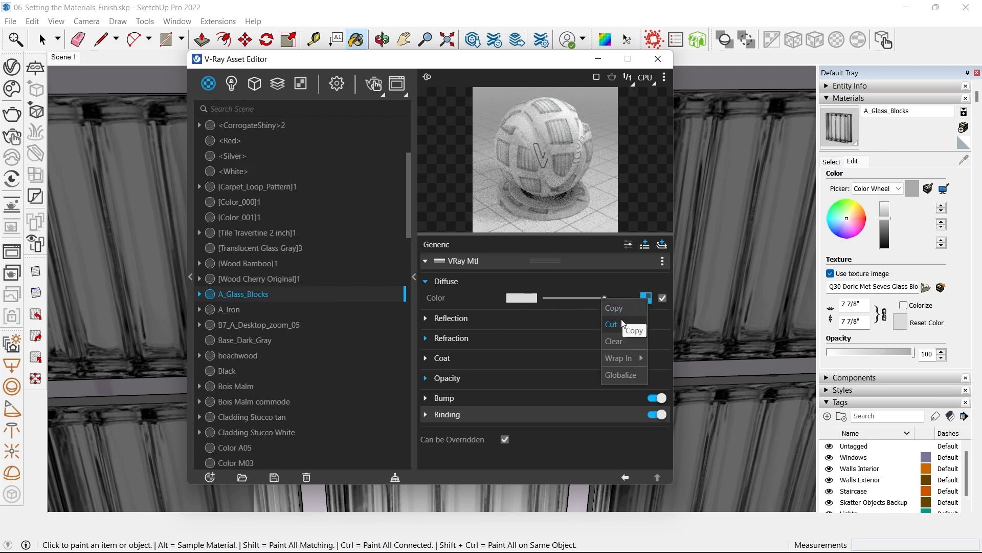
{"action": "left_click", "coordinate": [621, 318]}
{"action": "left_click_drag", "start_coordinate": [538, 74], "coordinate": [286, 65]}
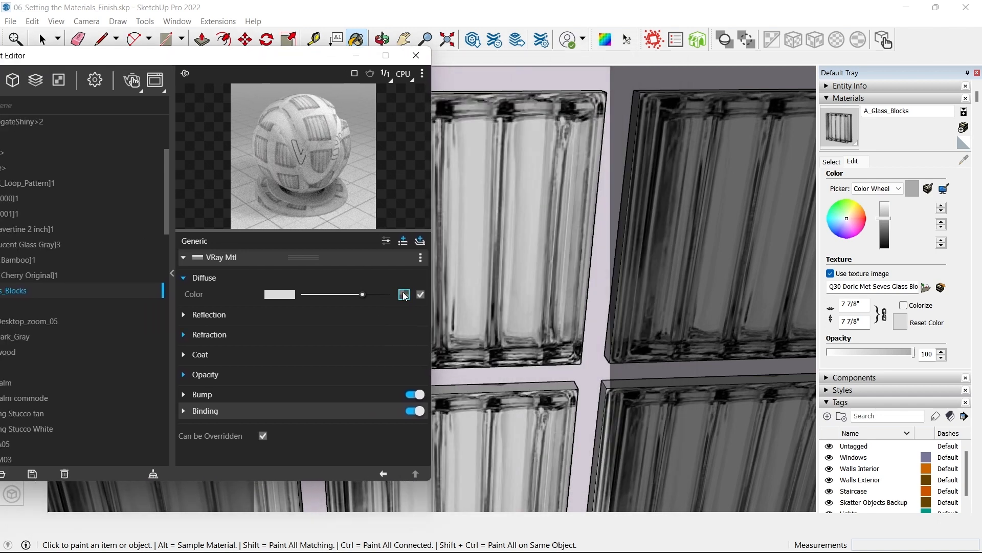
{"action": "left_click", "coordinate": [221, 316]}
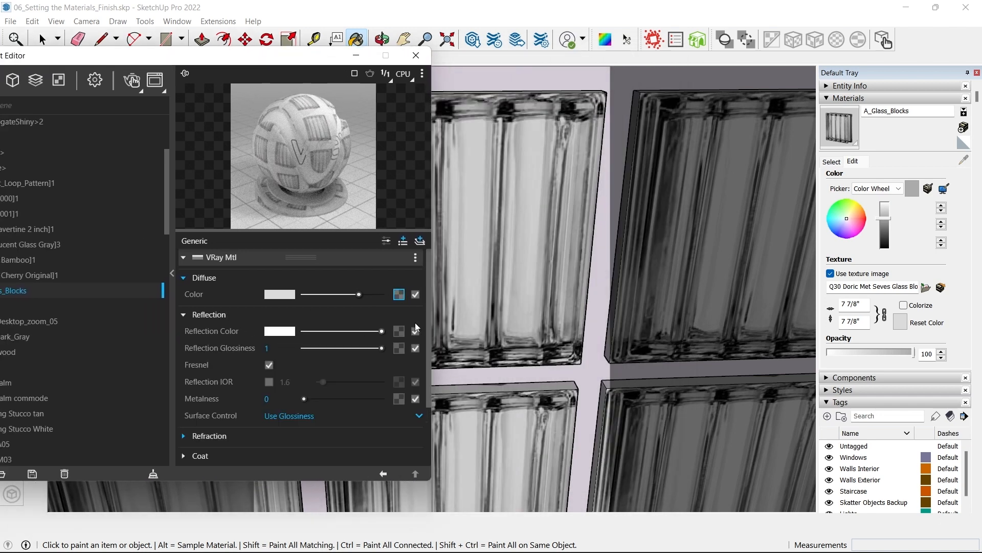
{"action": "scroll", "coordinate": [234, 349], "scroll_direction": "down", "scroll_amount": 2}
{"action": "left_click", "coordinate": [212, 370]}
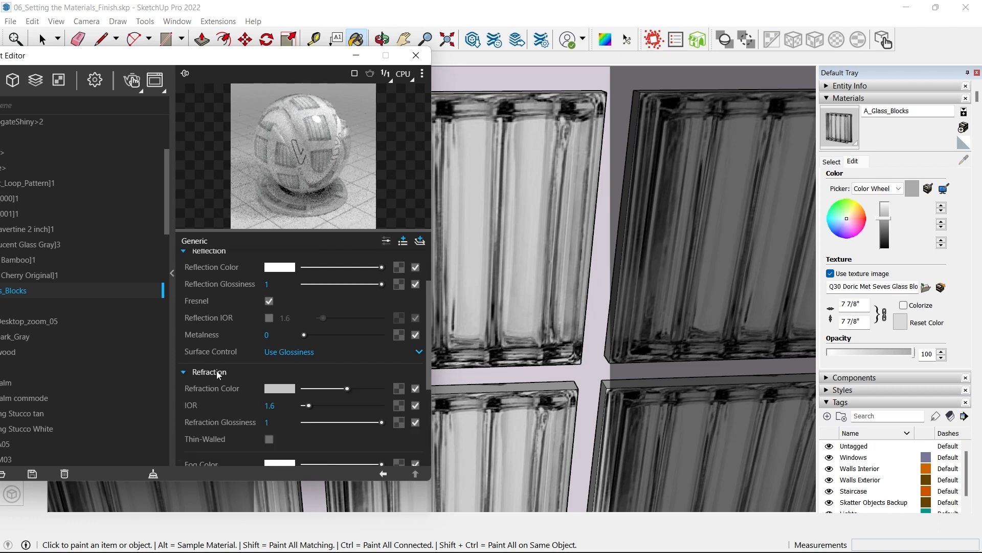
{"action": "left_click_drag", "start_coordinate": [347, 389], "coordinate": [382, 389]}
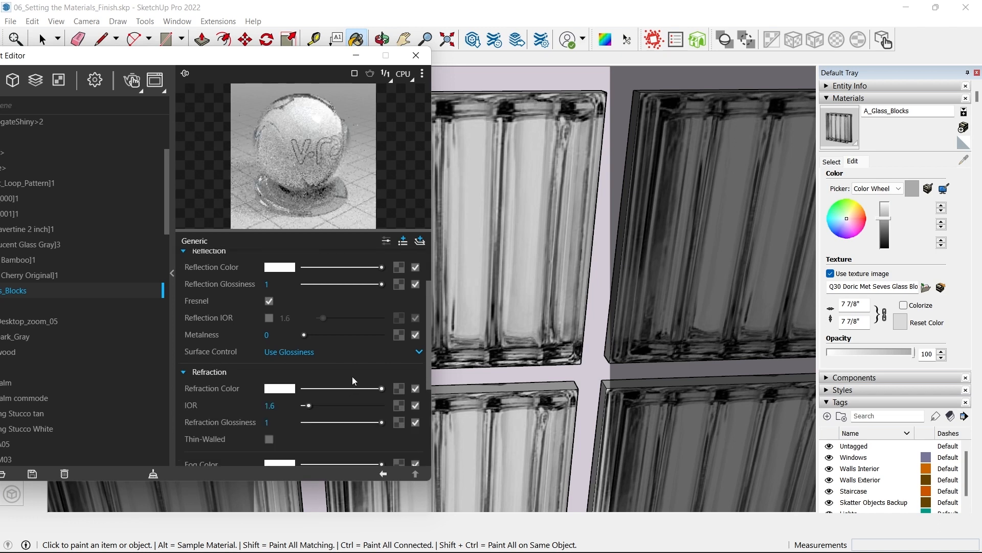
- Clear the texture from the diffuse color slot of A_Glass_Blocks
{"action": "scroll", "coordinate": [381, 320], "scroll_direction": "up", "scroll_amount": 2}
{"action": "left_click", "coordinate": [399, 295]}
{"action": "left_click", "coordinate": [383, 473]}
{"action": "right_click", "coordinate": [399, 294]}
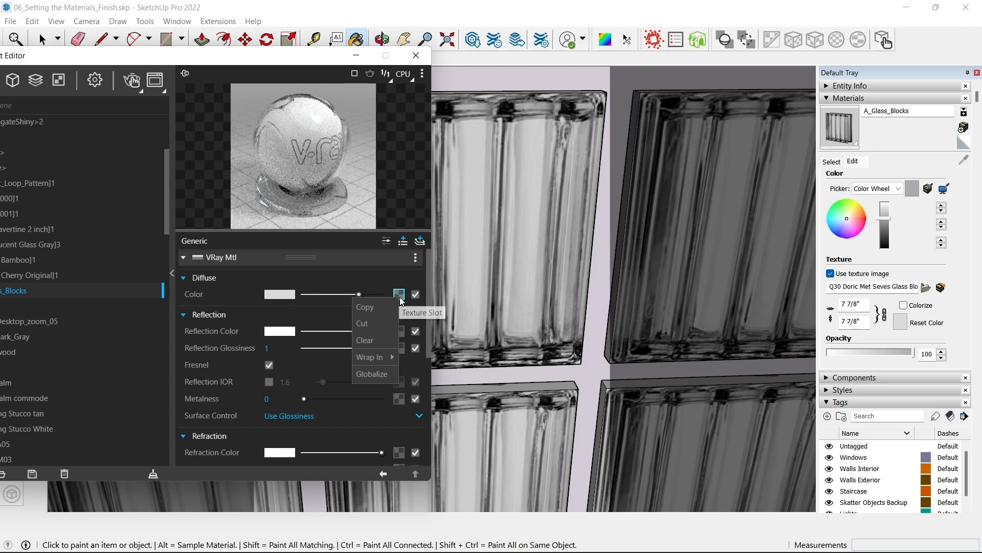
{"action": "left_click", "coordinate": [372, 340]}
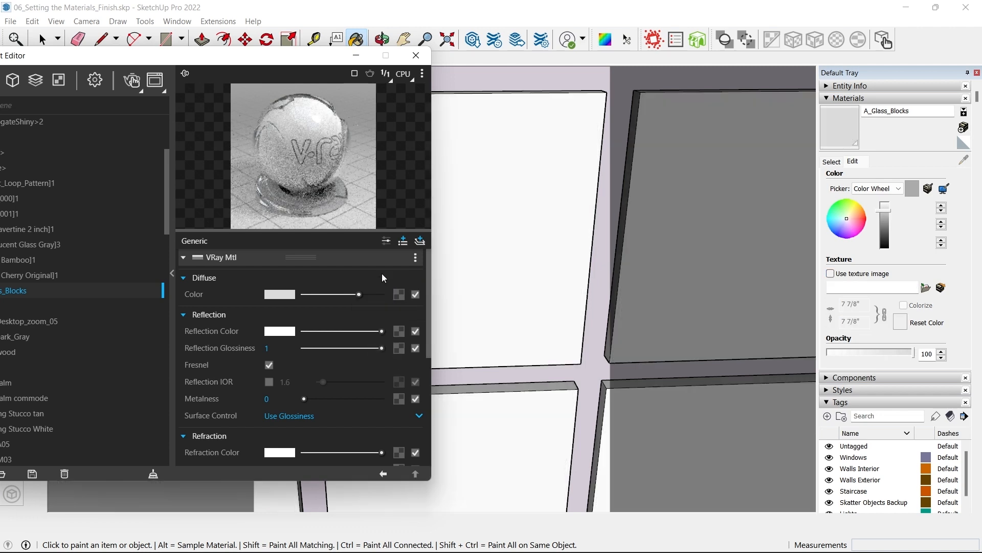
- Set the SketchUp opacity of A_Glass_Blocks to 0 and select the facade's grid frame
{"action": "key", "text": "o"}
{"action": "mouse_move", "coordinate": [570, 229]}
{"action": "left_mouse_down"}
{"action": "mouse_move", "coordinate": [493, 285]}
{"action": "mouse_move", "coordinate": [587, 270]}
{"action": "left_mouse_up"}
{"action": "key", "text": "b"}
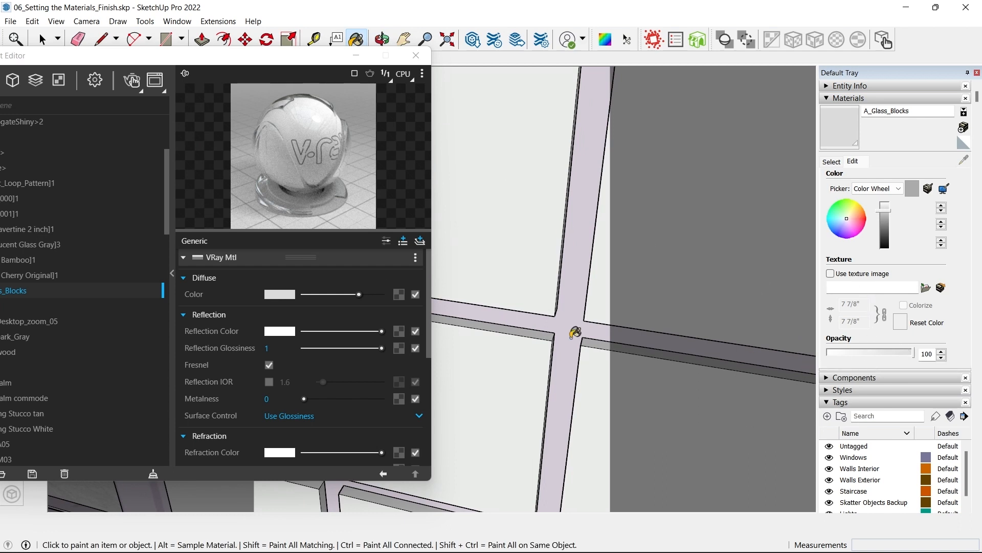
{"action": "left_click_drag", "start_coordinate": [841, 352], "coordinate": [796, 352]}
{"action": "mouse_move", "coordinate": [634, 370]}
{"action": "middle_mouse_down"}
{"action": "mouse_move", "coordinate": [511, 340]}
{"action": "mouse_move", "coordinate": [499, 291]}
{"action": "mouse_move", "coordinate": [627, 302]}
{"action": "mouse_move", "coordinate": [579, 346]}
{"action": "mouse_move", "coordinate": [397, 351]}
{"action": "mouse_move", "coordinate": [610, 395]}
{"action": "middle_mouse_up"}
{"action": "key", "text": "space"}
{"action": "left_click", "coordinate": [554, 335]}
{"action": "middle_click_drag", "start_coordinate": [555, 336], "coordinate": [604, 332]}
{"action": "scroll", "coordinate": [327, 346], "scroll_direction": "down", "scroll_amount": 3}
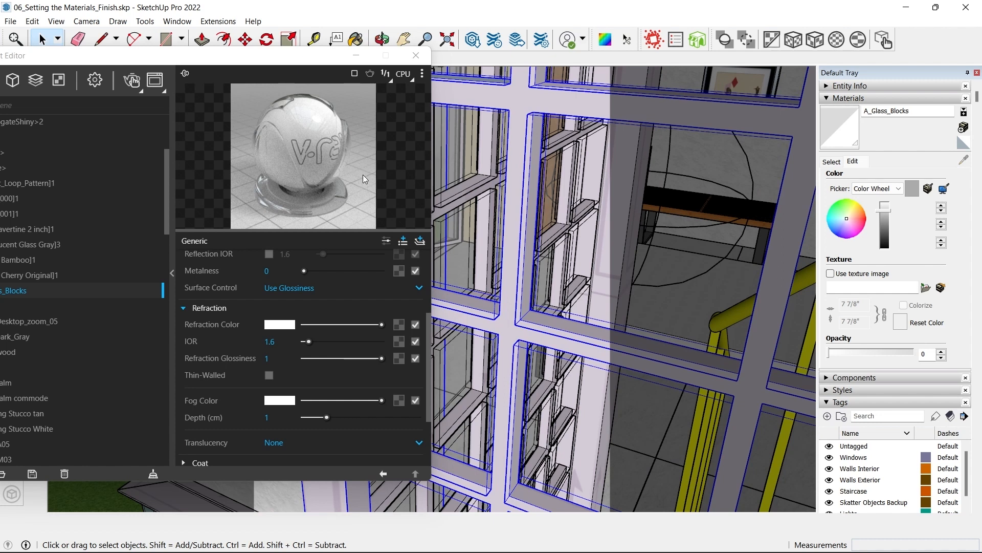
- Start the interactive viewport render and examine how the clear glass blocks look within the facade grid
{"action": "middle_click_drag", "start_coordinate": [552, 296], "coordinate": [622, 286]}
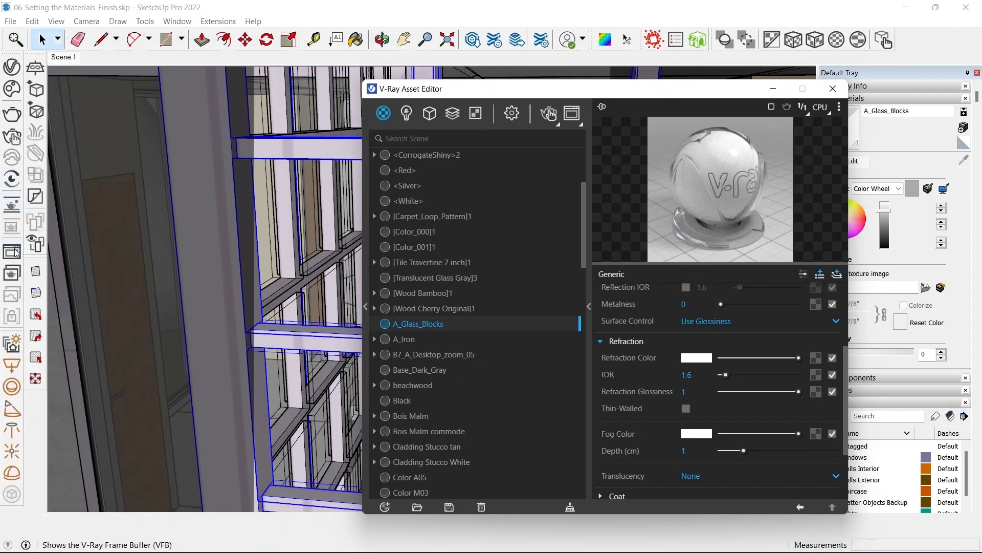
{"action": "left_click", "coordinate": [11, 204]}
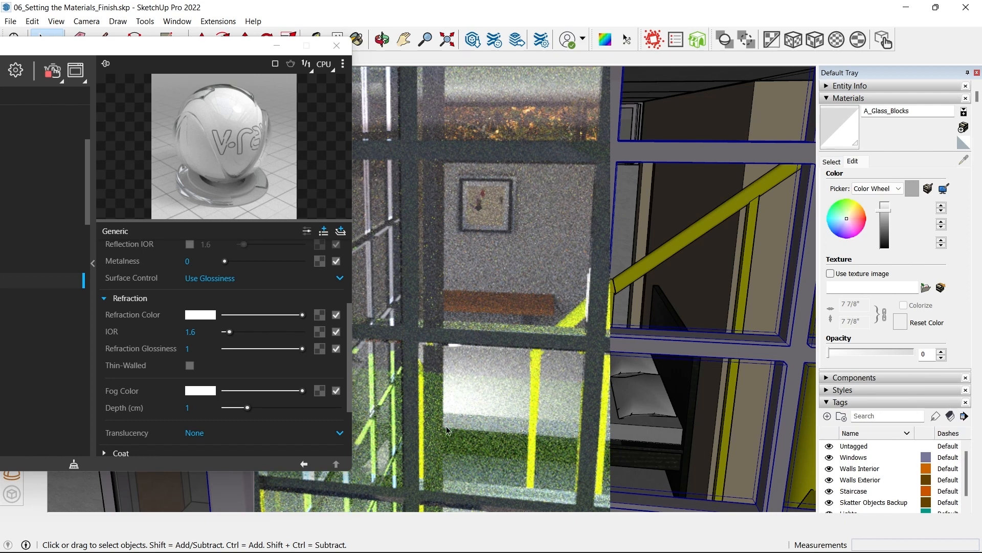
{"action": "middle_click_drag", "start_coordinate": [536, 298], "coordinate": [517, 307]}
{"action": "scroll", "coordinate": [517, 307], "scroll_direction": "down", "scroll_amount": 4}
{"action": "scroll", "coordinate": [521, 328], "scroll_direction": "up", "scroll_amount": 9}
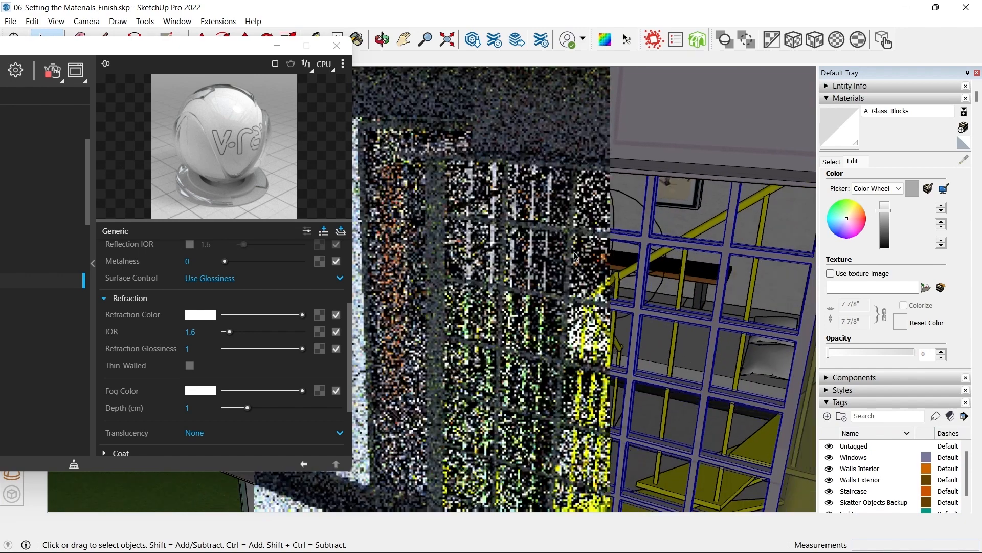
{"action": "scroll", "coordinate": [521, 325], "scroll_direction": "down", "scroll_amount": 5}
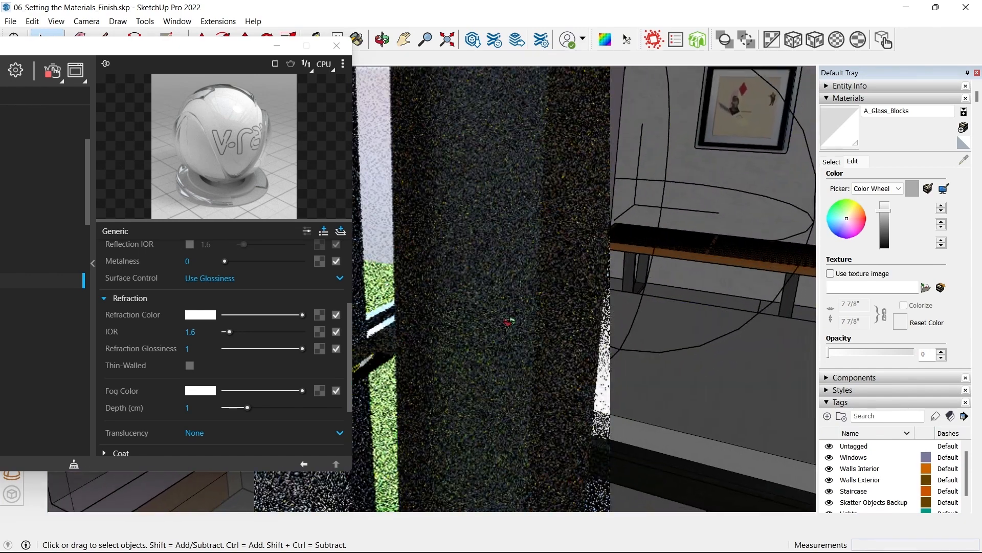
{"action": "mouse_move", "coordinate": [480, 279]}
{"action": "middle_mouse_down"}
{"action": "mouse_move", "coordinate": [453, 285]}
{"action": "mouse_move", "coordinate": [308, 140]}
{"action": "mouse_move", "coordinate": [676, 279]}
{"action": "mouse_move", "coordinate": [555, 277]}
{"action": "mouse_move", "coordinate": [561, 294]}
{"action": "mouse_move", "coordinate": [381, 295]}
{"action": "middle_mouse_up"}
{"action": "scroll", "coordinate": [558, 285], "scroll_direction": "up", "scroll_amount": 3}
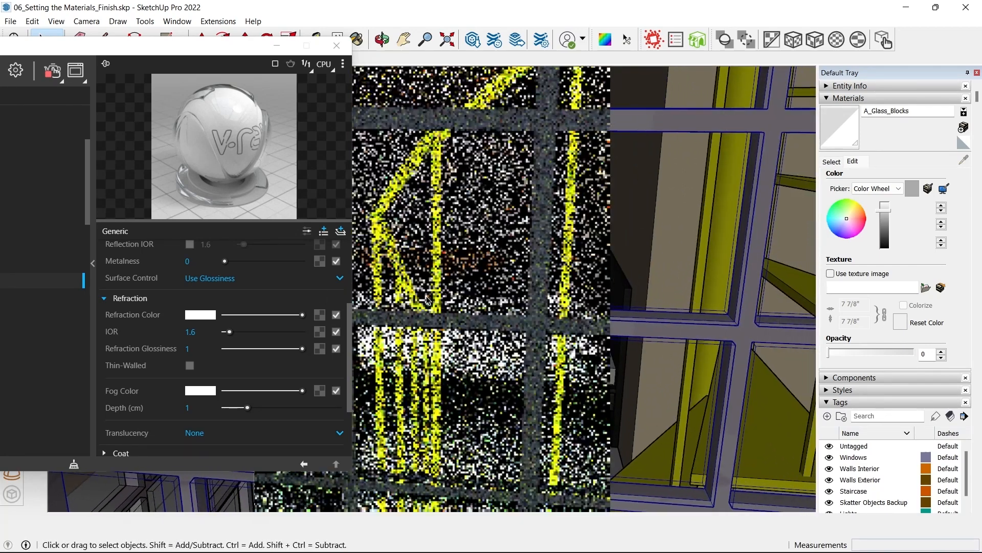
- Assign a Mix (Map) texture to the bump map of A_Glass_Blocks
{"action": "left_click_drag", "start_coordinate": [209, 45], "coordinate": [157, 33]}
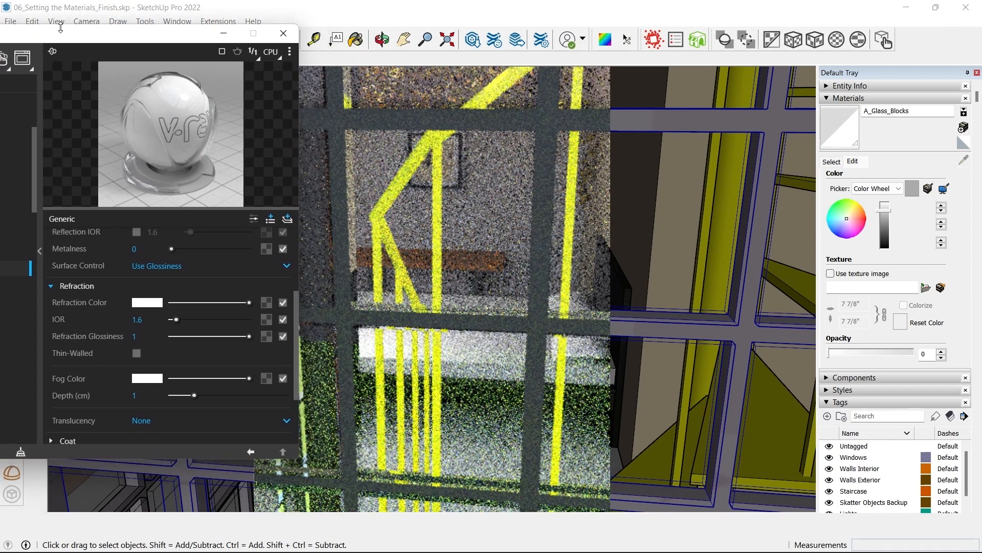
{"action": "scroll", "coordinate": [157, 319], "scroll_direction": "down", "scroll_amount": 3}
{"action": "scroll", "coordinate": [137, 383], "scroll_direction": "down", "scroll_amount": 1}
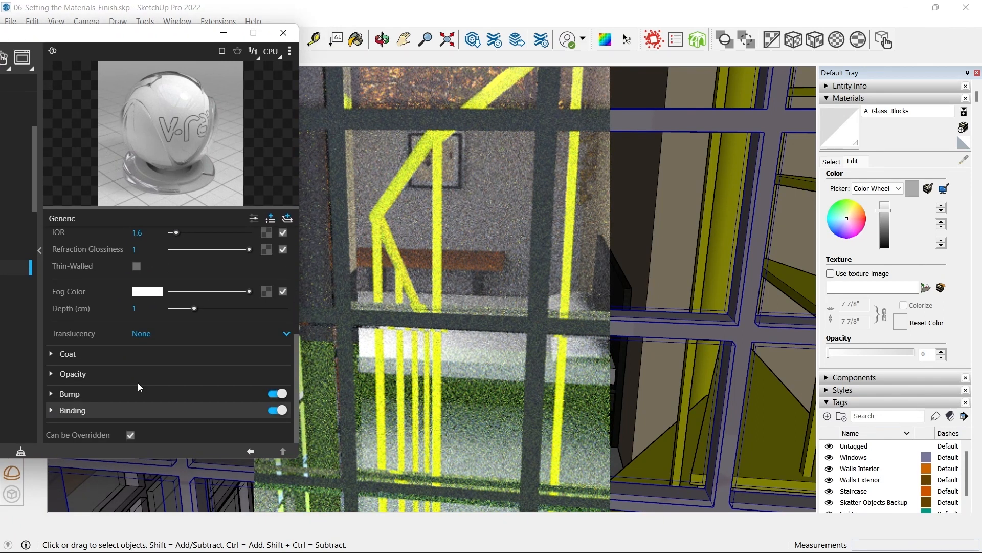
{"action": "scroll", "coordinate": [152, 384], "scroll_direction": "up", "scroll_amount": 3}
{"action": "scroll", "coordinate": [162, 378], "scroll_direction": "down", "scroll_amount": 3}
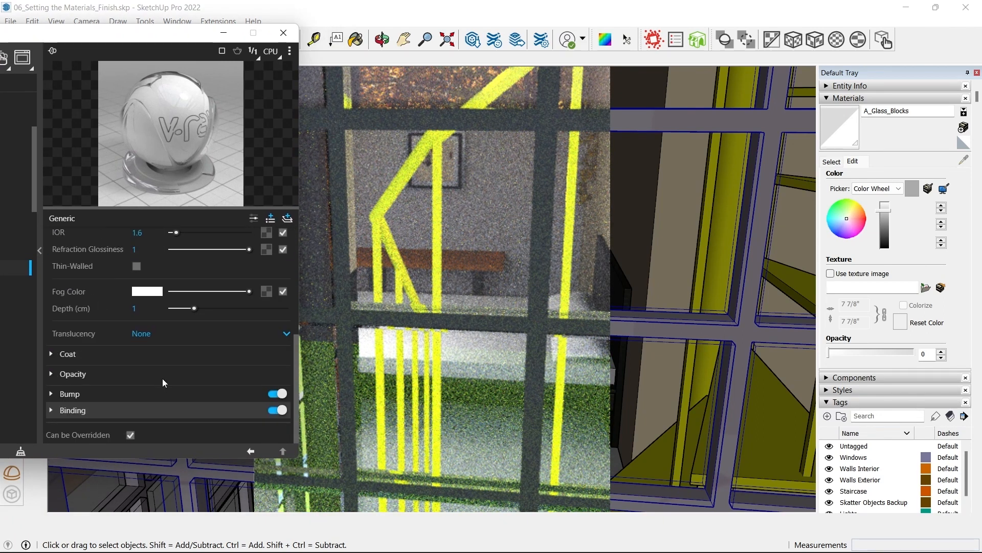
{"action": "left_click", "coordinate": [56, 392]}
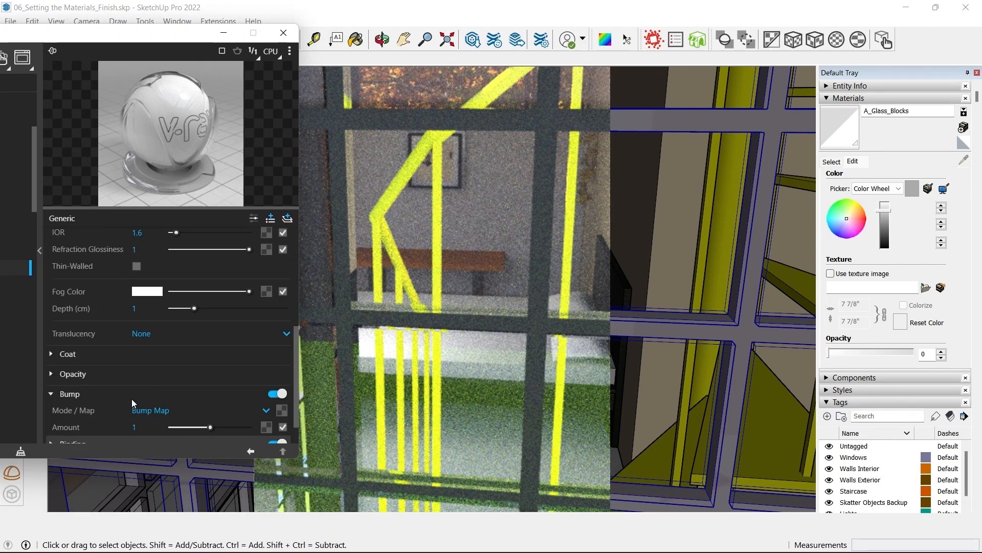
{"action": "left_click", "coordinate": [282, 410]}
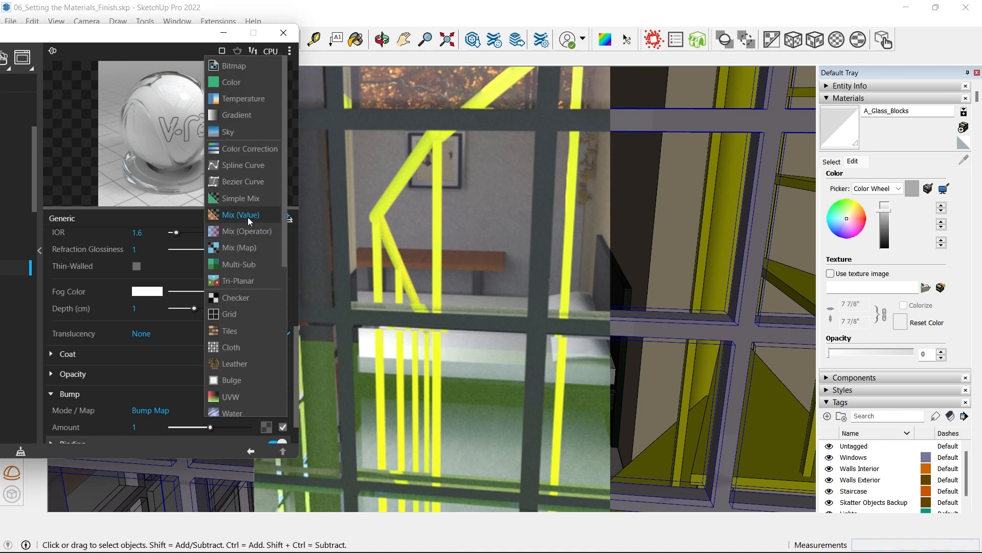
{"action": "left_click", "coordinate": [248, 248]}
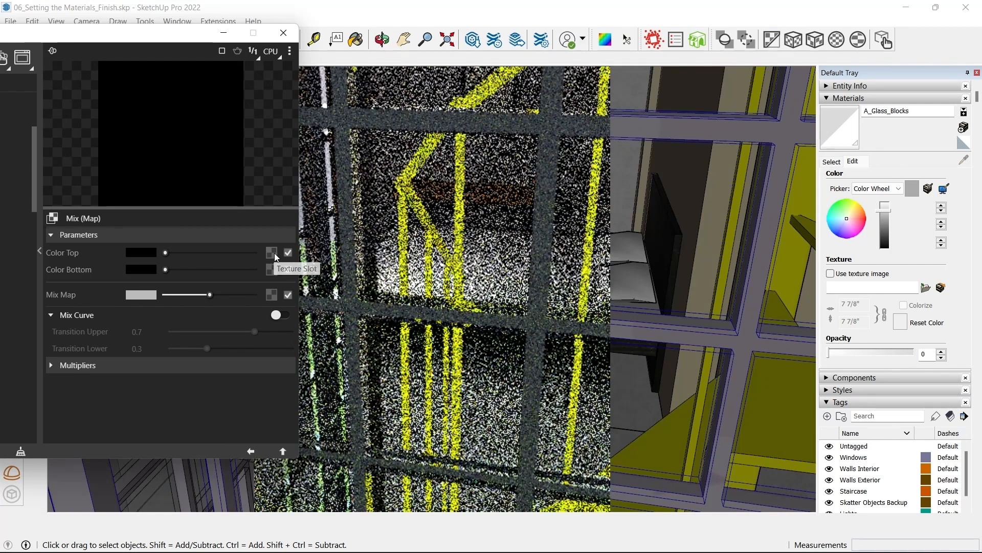
- Add a Tiles texture to the mix map's Color Top and set its tile color to white
{"action": "left_click", "coordinate": [274, 253]}
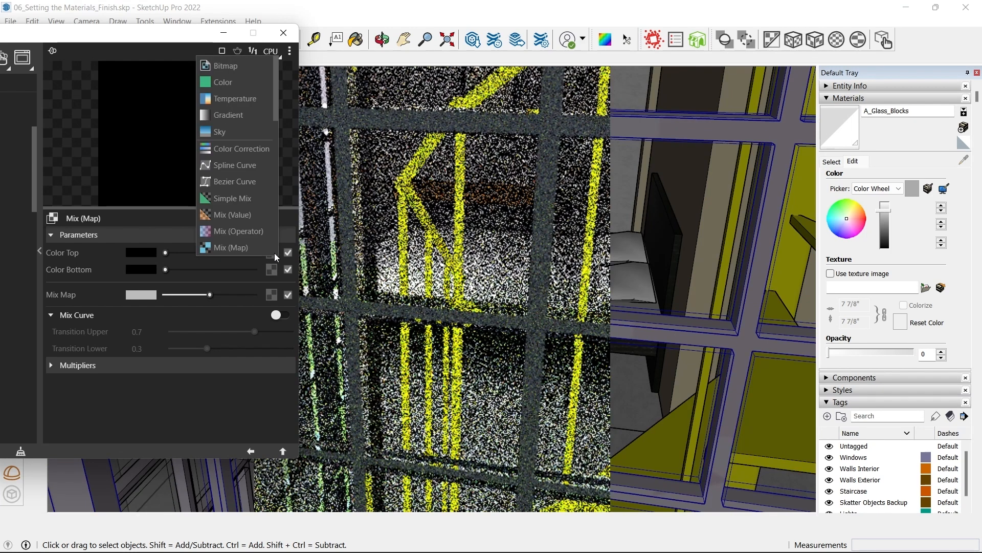
{"action": "scroll", "coordinate": [269, 217], "scroll_direction": "down", "scroll_amount": 3}
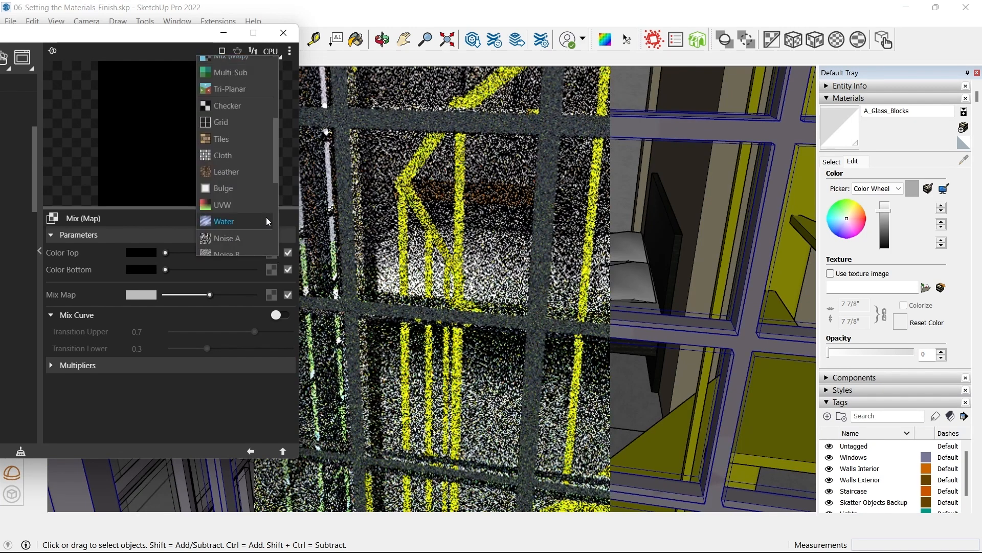
{"action": "left_click", "coordinate": [238, 139]}
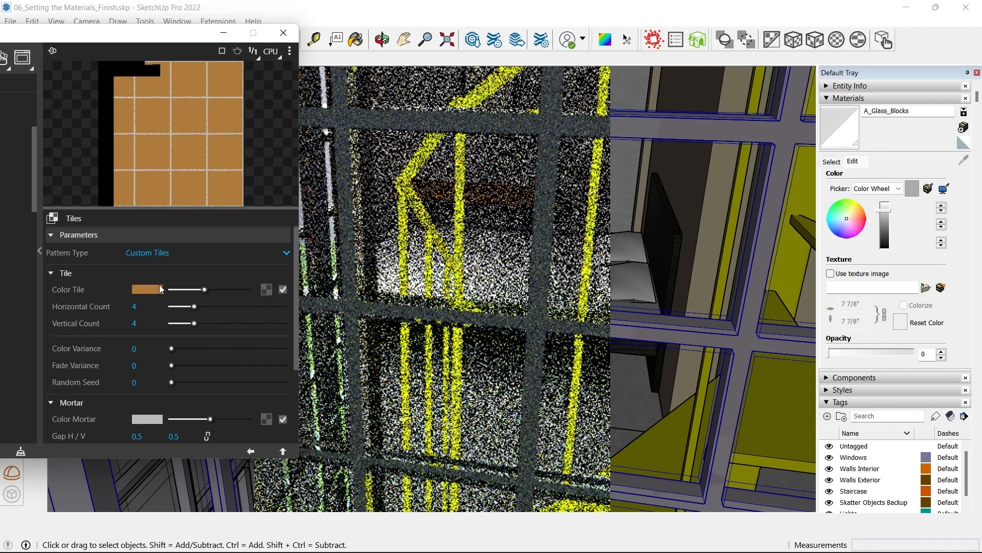
{"action": "left_click", "coordinate": [160, 289]}
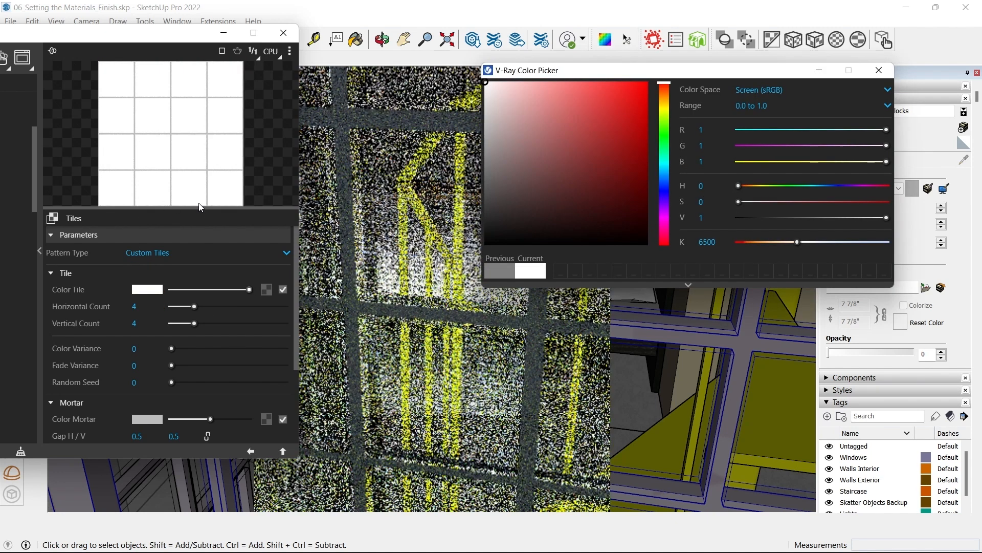
- Set the Tiles texture's mortar color to black and its vertical count to 1, and return to the mix map
{"action": "left_click_drag", "start_coordinate": [766, 106], "coordinate": [663, 130]}
{"action": "left_click", "coordinate": [776, 94]}
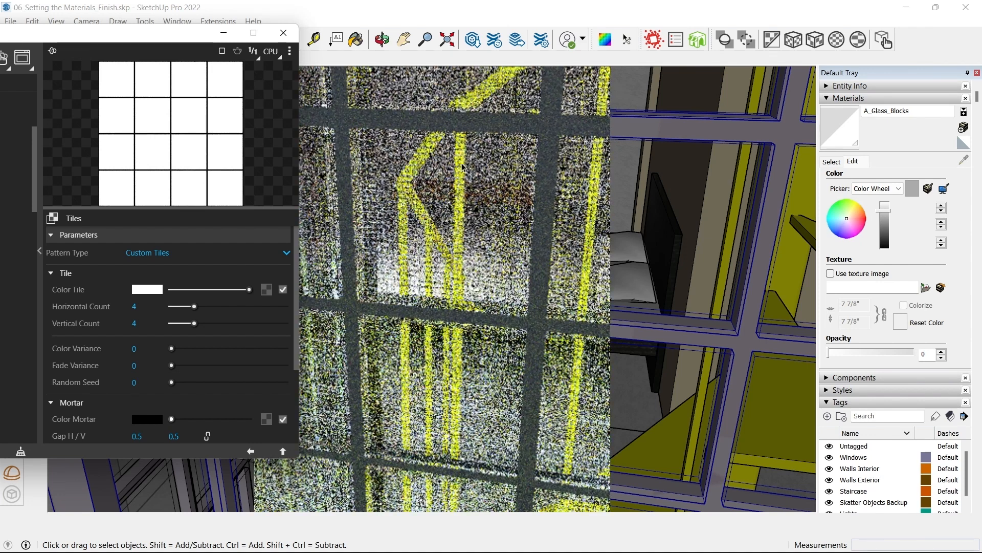
{"action": "scroll", "coordinate": [489, 251], "scroll_direction": "up", "scroll_amount": 1}
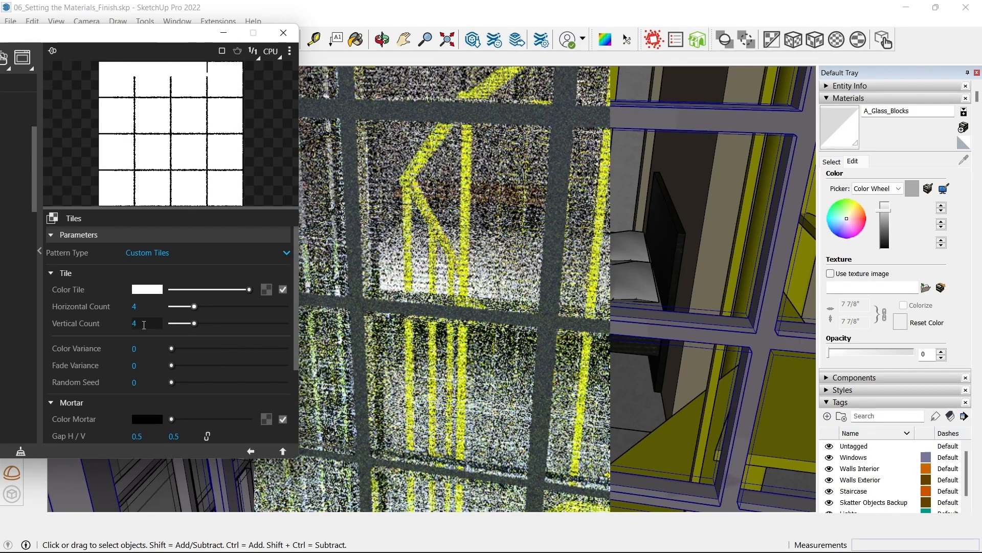
{"action": "left_click_drag", "start_coordinate": [148, 324], "coordinate": [31, 322]}
{"action": "type", "text": "1"}
{"action": "key", "text": "Return"}
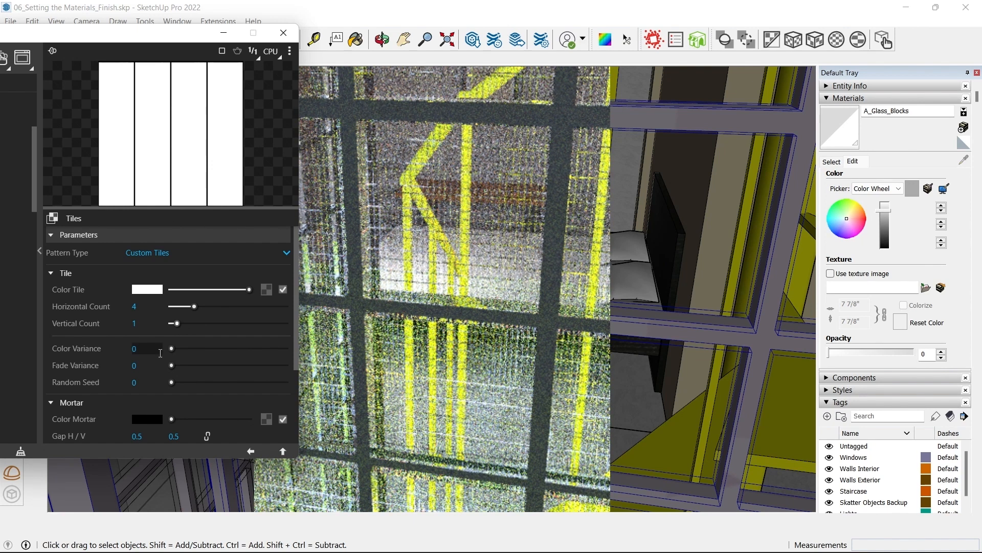
{"action": "scroll", "coordinate": [154, 370], "scroll_direction": "down", "scroll_amount": 3}
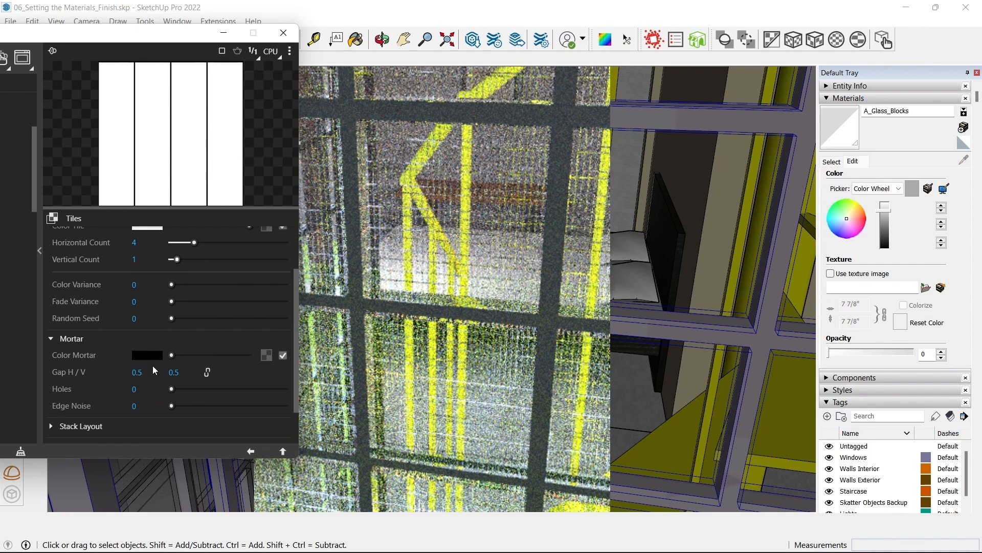
{"action": "left_click", "coordinate": [251, 451]}
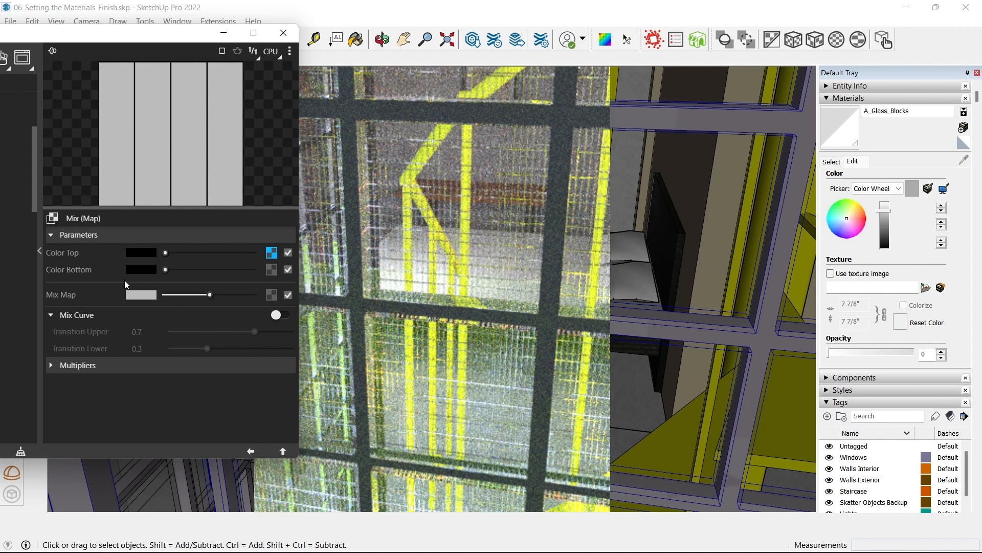
- Add a Noise B texture with its default settings to the mix map's Color Bottom
{"action": "left_click", "coordinate": [272, 270]}
{"action": "scroll", "coordinate": [256, 180], "scroll_direction": "down", "scroll_amount": 3}
{"action": "left_click", "coordinate": [272, 269]}
{"action": "left_click", "coordinate": [271, 270]}
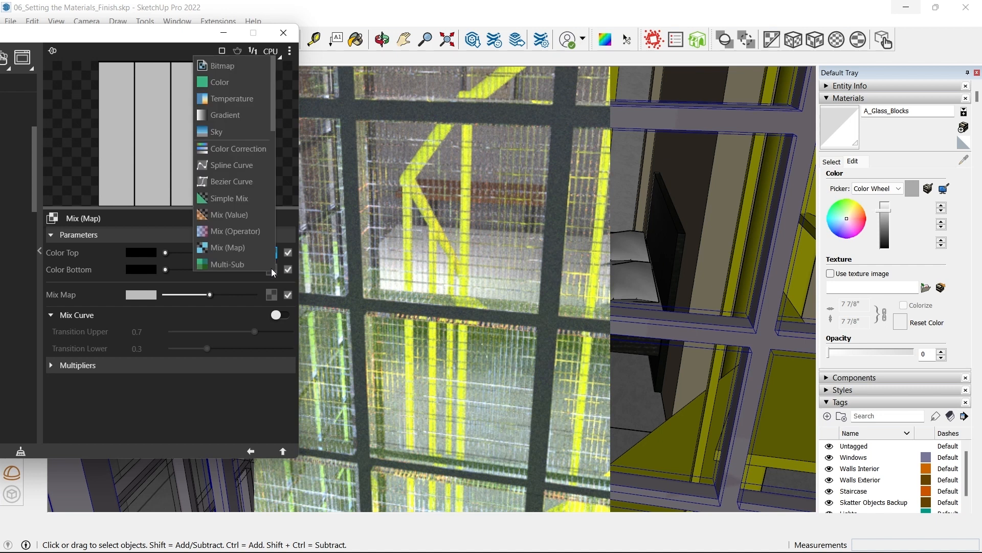
{"action": "scroll", "coordinate": [244, 189], "scroll_direction": "down", "scroll_amount": 5}
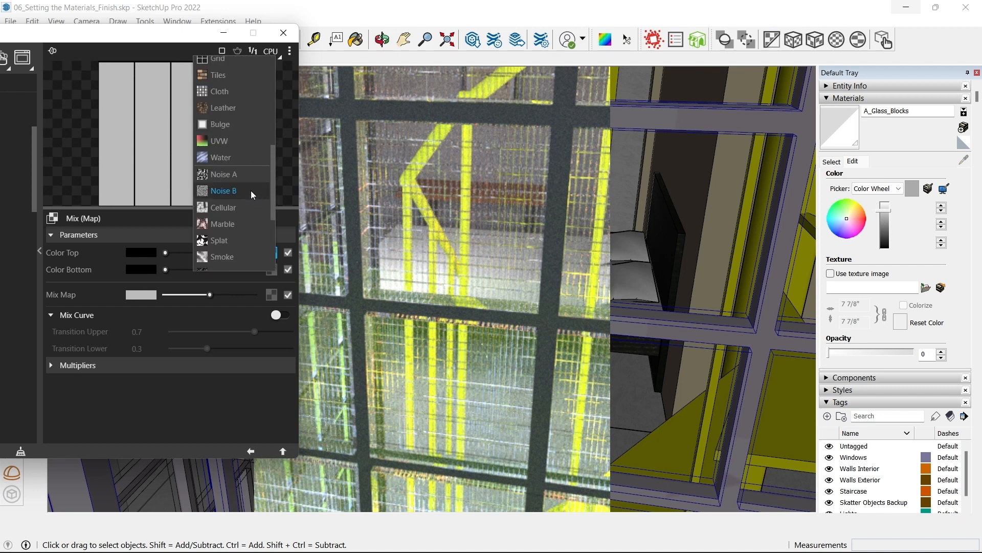
{"action": "left_click", "coordinate": [236, 188]}
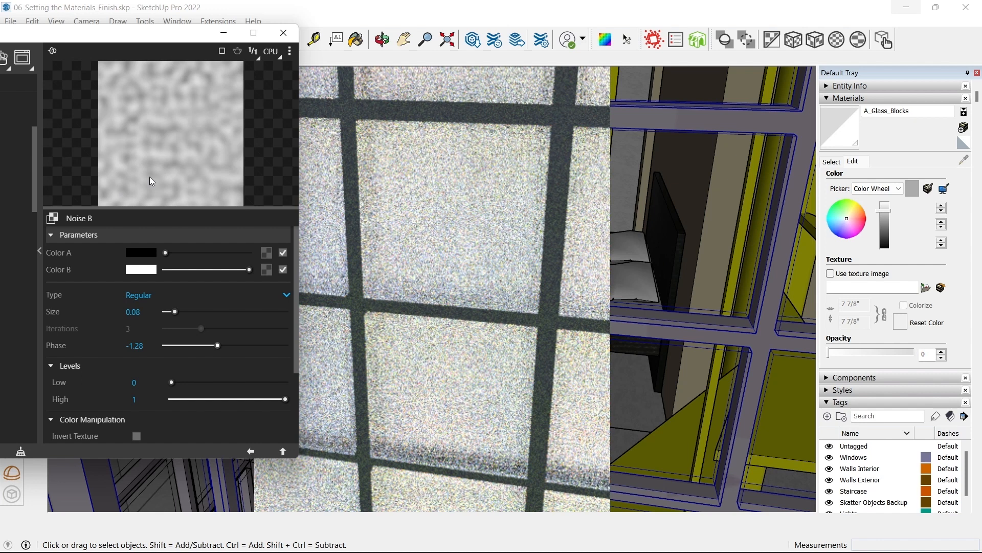
{"action": "left_click", "coordinate": [250, 451]}
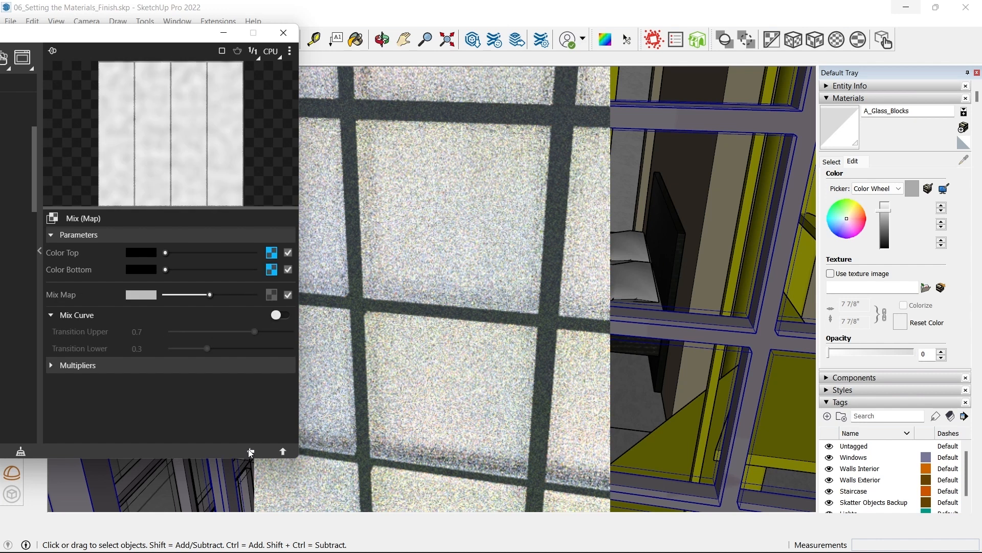
- Raise the Mix Map value to almost pure white so the tiles dominate the noise, and return to the material settings
{"action": "mouse_move", "coordinate": [209, 295]}
{"action": "left_mouse_down"}
{"action": "mouse_move", "coordinate": [236, 294]}
{"action": "mouse_move", "coordinate": [211, 295]}
{"action": "left_mouse_up"}
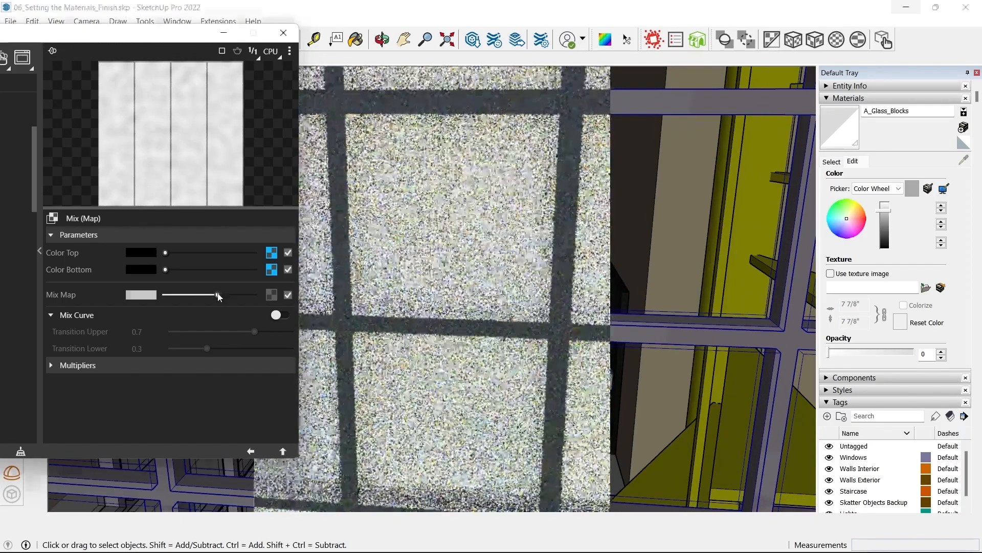
{"action": "left_click_drag", "start_coordinate": [237, 297], "coordinate": [248, 296]}
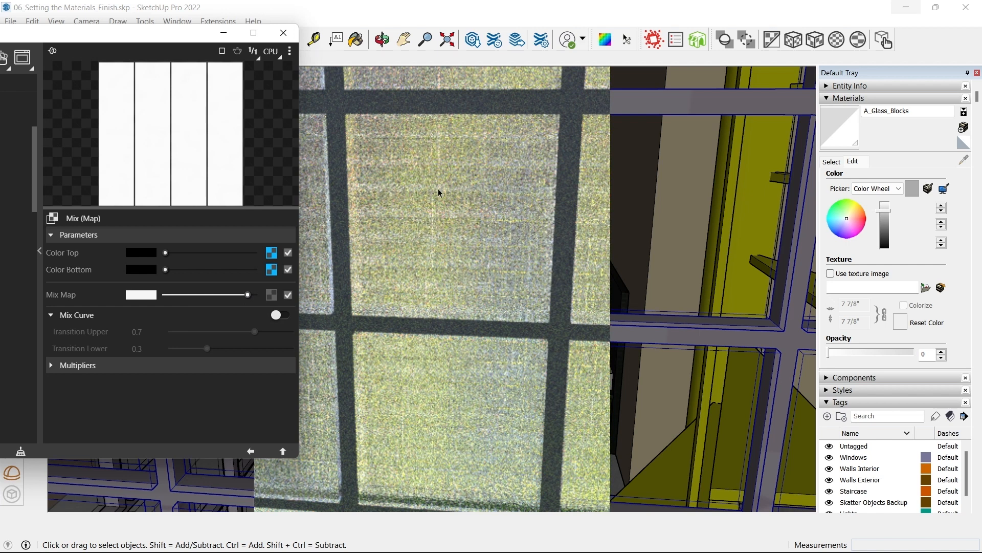
{"action": "left_click", "coordinate": [177, 295]}
{"action": "left_click_drag", "start_coordinate": [239, 293], "coordinate": [249, 293]}
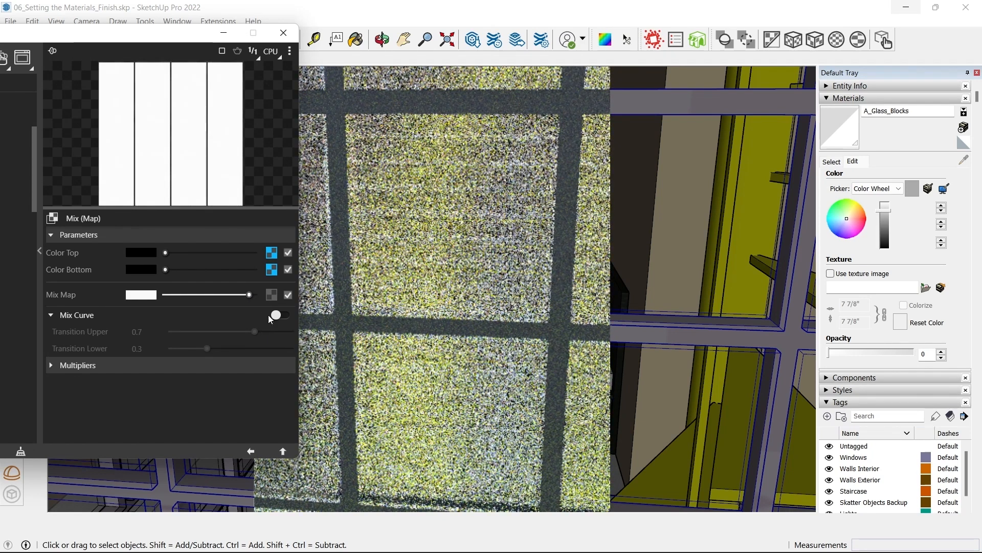
{"action": "left_click", "coordinate": [251, 450]}
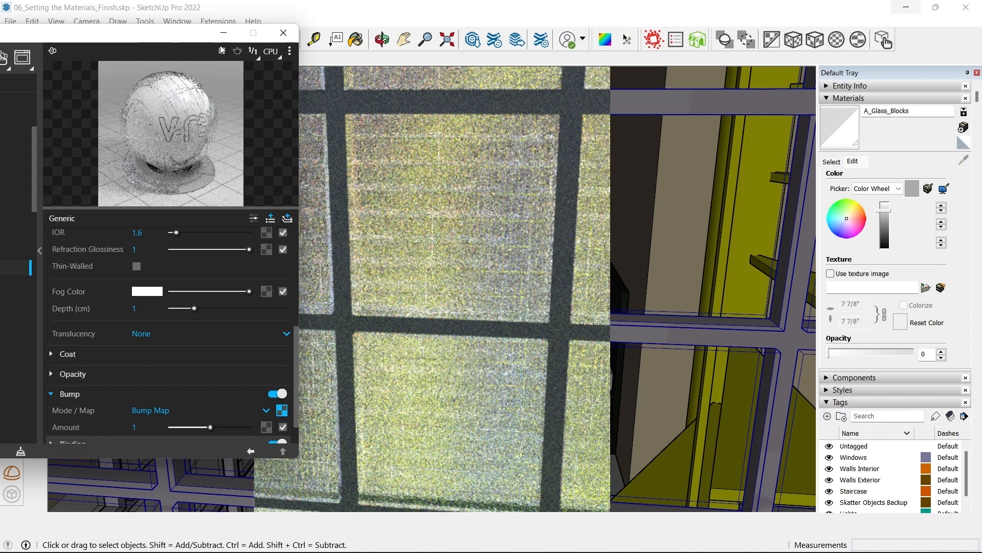
- Stop the viewport render and set the binding texture mode of A_Glass_Blocks to Texture Helper
{"action": "left_click", "coordinate": [367, 85]}
{"action": "left_click_drag", "start_coordinate": [152, 35], "coordinate": [93, 40]}
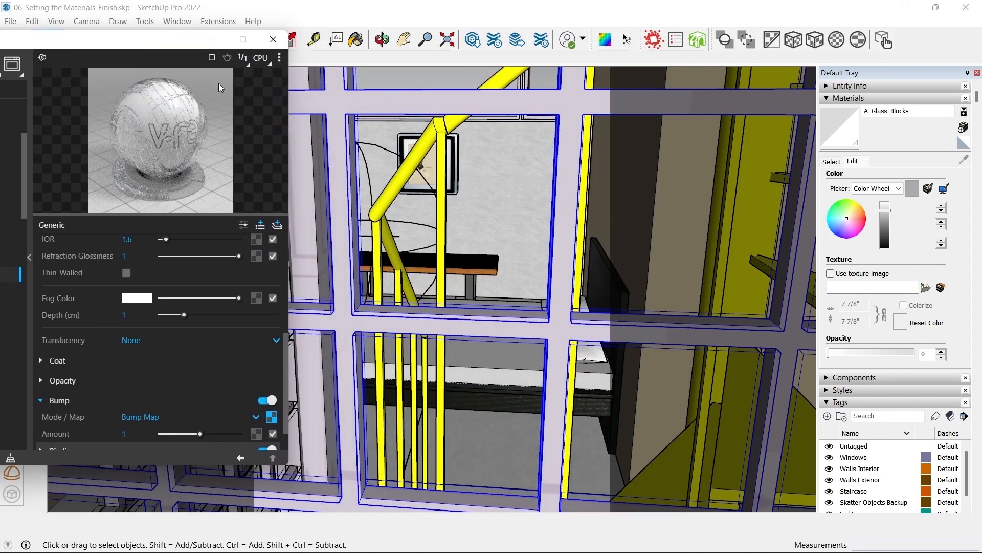
{"action": "scroll", "coordinate": [159, 350], "scroll_direction": "down", "scroll_amount": 2}
{"action": "left_click", "coordinate": [64, 416]}
{"action": "scroll", "coordinate": [105, 392], "scroll_direction": "down", "scroll_amount": 2}
{"action": "left_click", "coordinate": [122, 417]}
{"action": "left_click", "coordinate": [127, 383]}
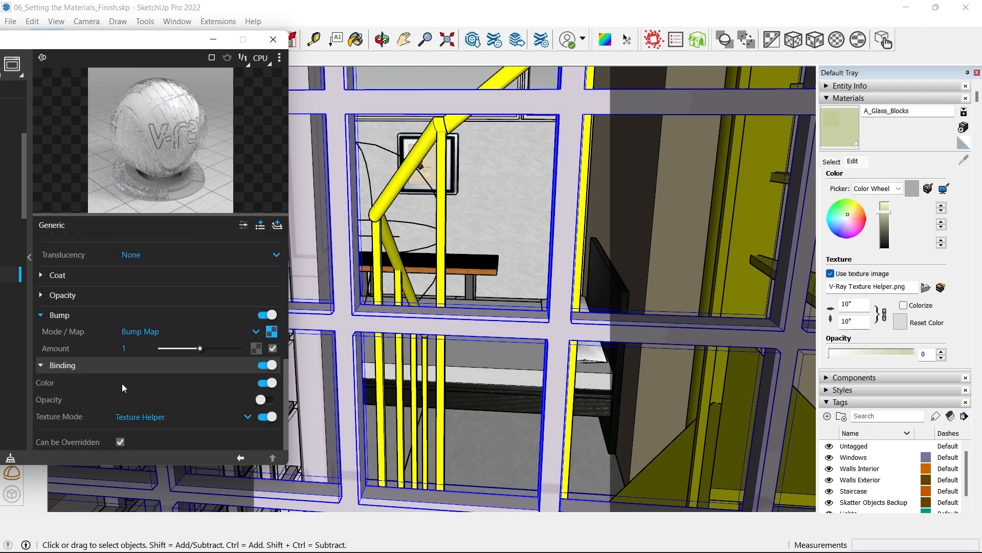
{"action": "scroll", "coordinate": [477, 247], "scroll_direction": "down", "scroll_amount": 5}
- Set the SketchUp opacity of A_Glass_Blocks to 100
{"action": "middle_click_drag", "start_coordinate": [476, 246], "coordinate": [520, 302]}
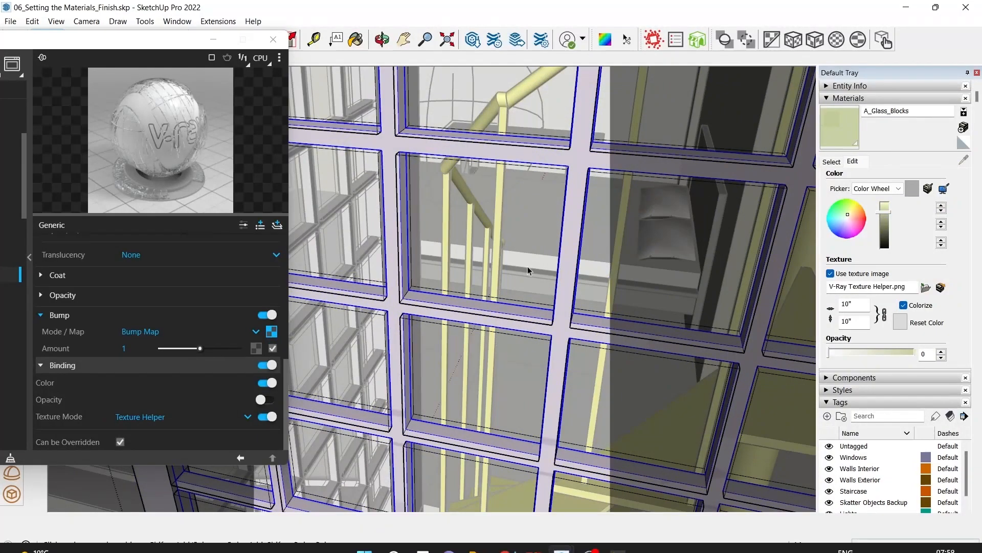
{"action": "left_click", "coordinate": [830, 354]}
{"action": "left_click", "coordinate": [862, 355]}
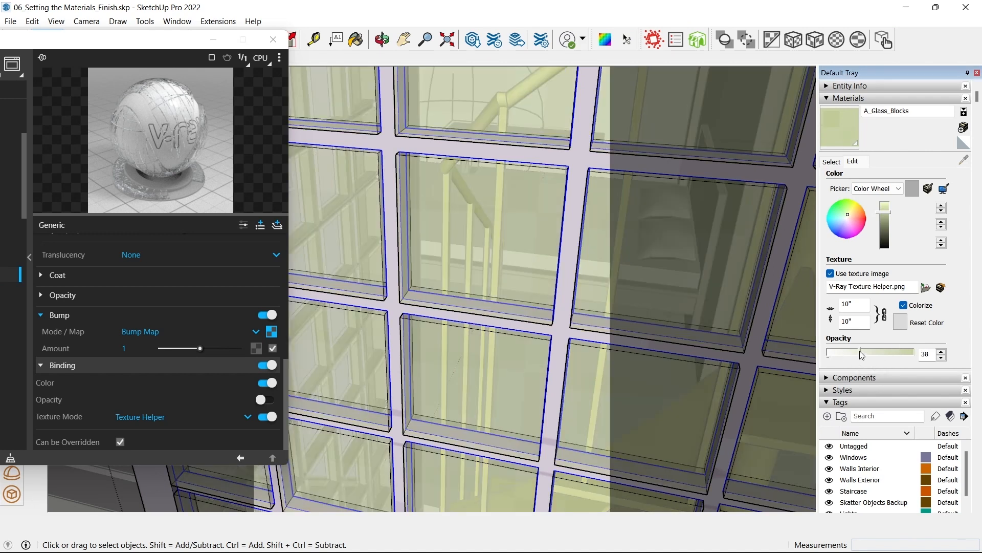
{"action": "left_click_drag", "start_coordinate": [923, 354], "coordinate": [921, 354]}
- Open a central glass block in the facade grid and fit the helper texture to its front face with V-Ray's cubic projection
{"action": "middle_click_drag", "start_coordinate": [504, 173], "coordinate": [560, 197]}
{"action": "scroll", "coordinate": [561, 197], "scroll_direction": "down", "scroll_amount": 2}
{"action": "scroll", "coordinate": [506, 230], "scroll_direction": "down", "scroll_amount": 3}
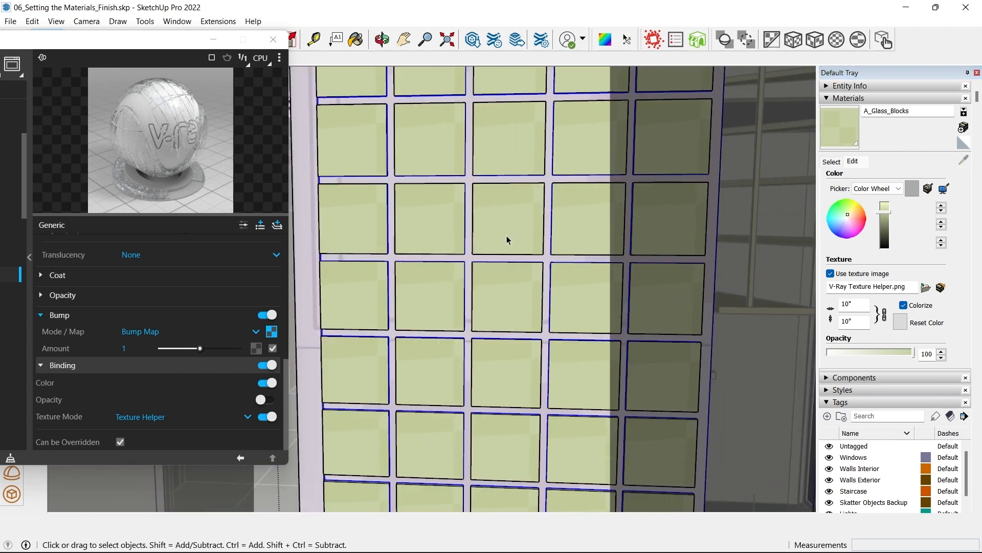
{"action": "scroll", "coordinate": [506, 235], "scroll_direction": "up", "scroll_amount": 5}
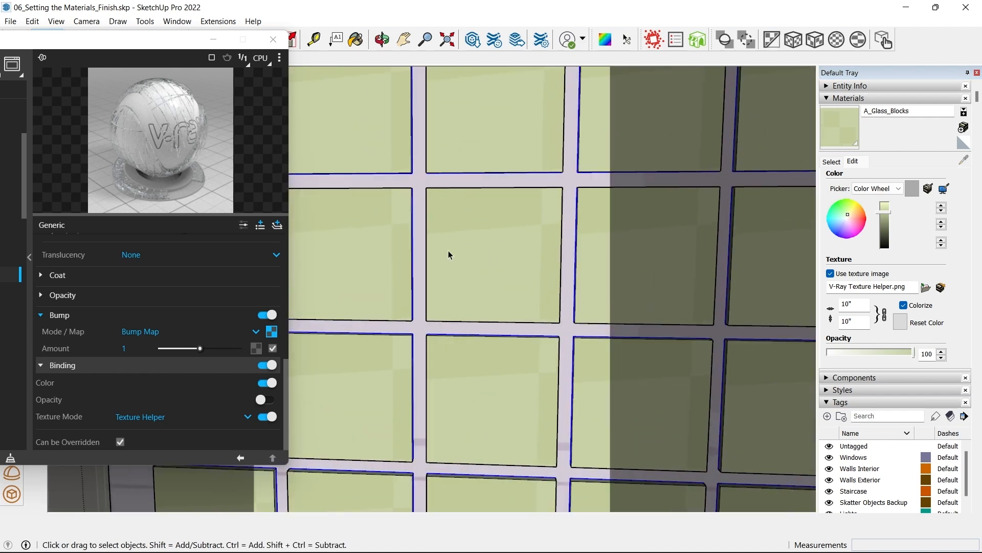
{"action": "left_click", "coordinate": [463, 256]}
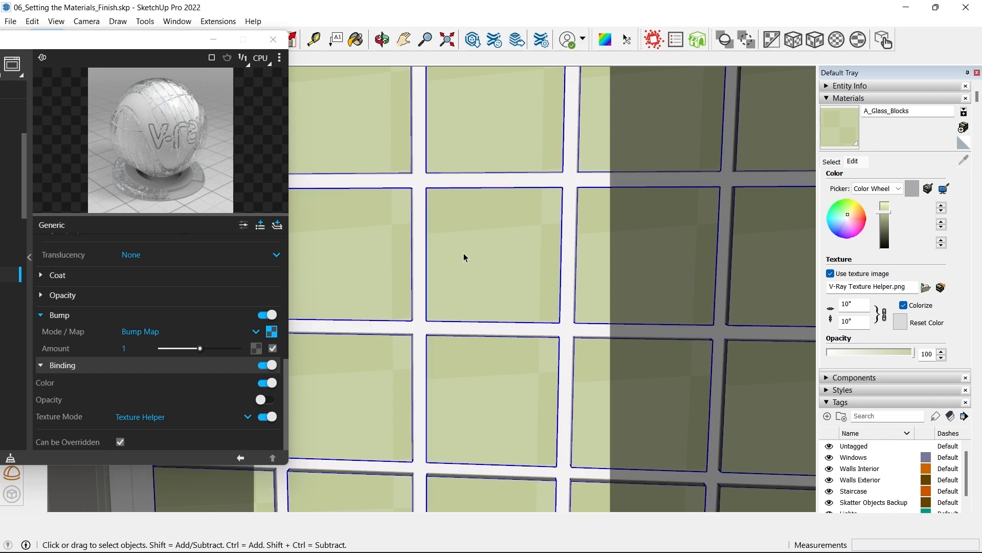
{"action": "double_click", "coordinate": [464, 256]}
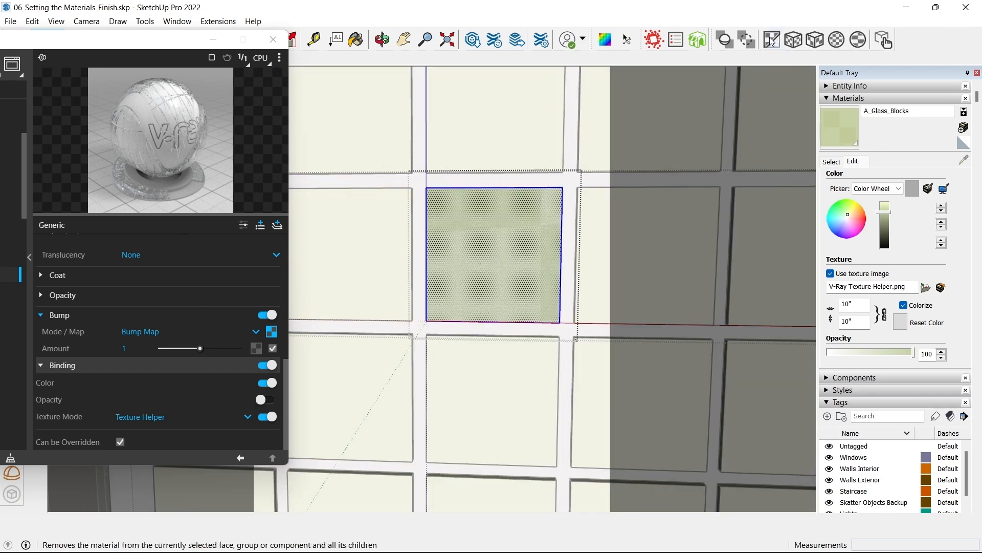
{"action": "left_click", "coordinate": [794, 40]}
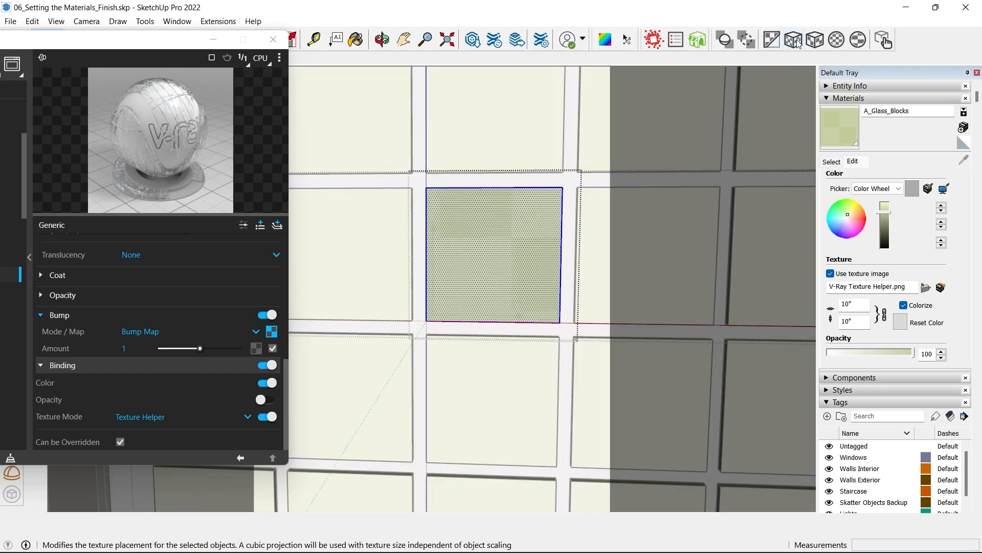
{"action": "scroll", "coordinate": [510, 215], "scroll_direction": "up", "scroll_amount": 2}
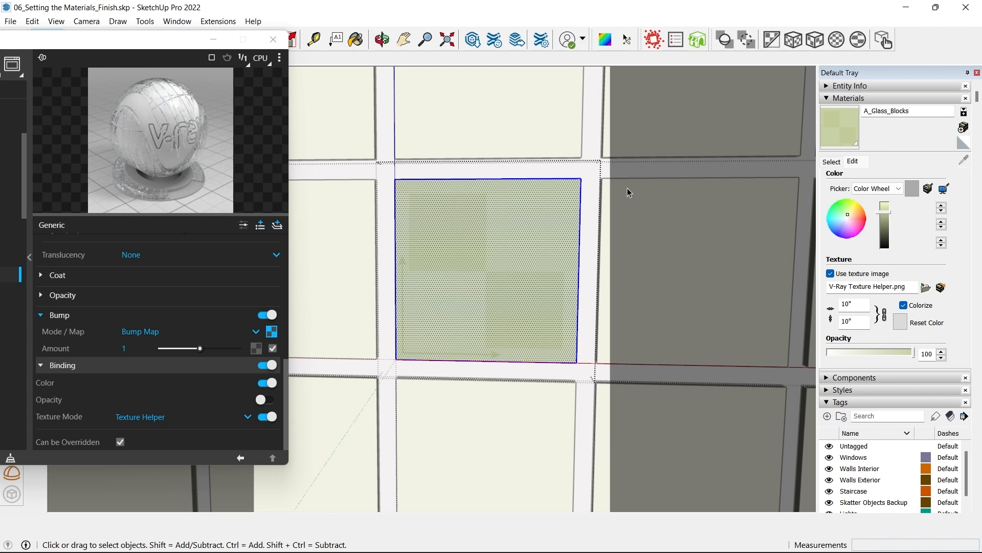
{"action": "left_click", "coordinate": [598, 168]}
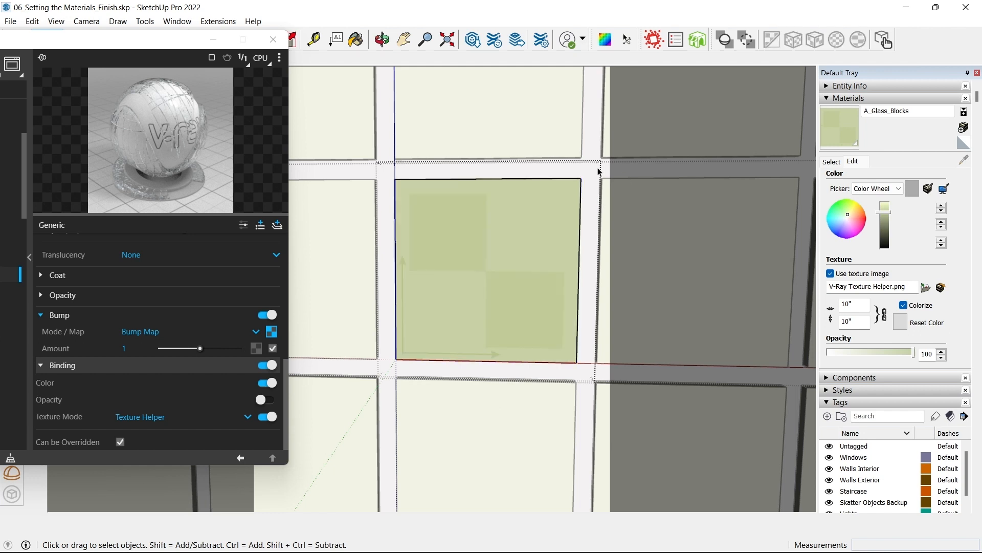
{"action": "left_click", "coordinate": [599, 169]}
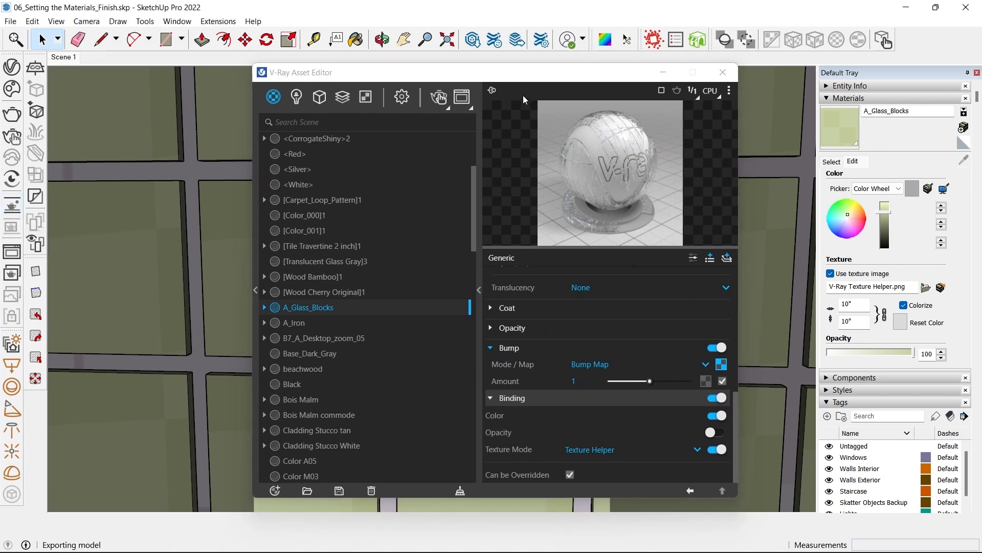
{"action": "mouse_move", "coordinate": [556, 80]}
{"action": "left_mouse_down"}
{"action": "mouse_move", "coordinate": [424, 79]}
{"action": "mouse_move", "coordinate": [172, 39]}
{"action": "left_mouse_up"}
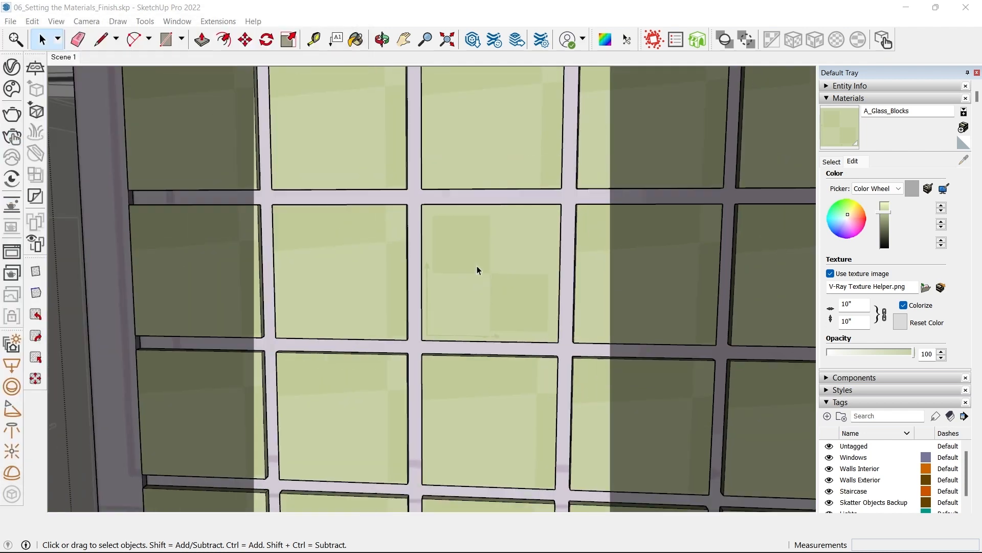
- Open the nested glass block groups for editing at the level of the row that contains the re-textured block
{"action": "scroll", "coordinate": [478, 268], "scroll_direction": "down", "scroll_amount": 3}
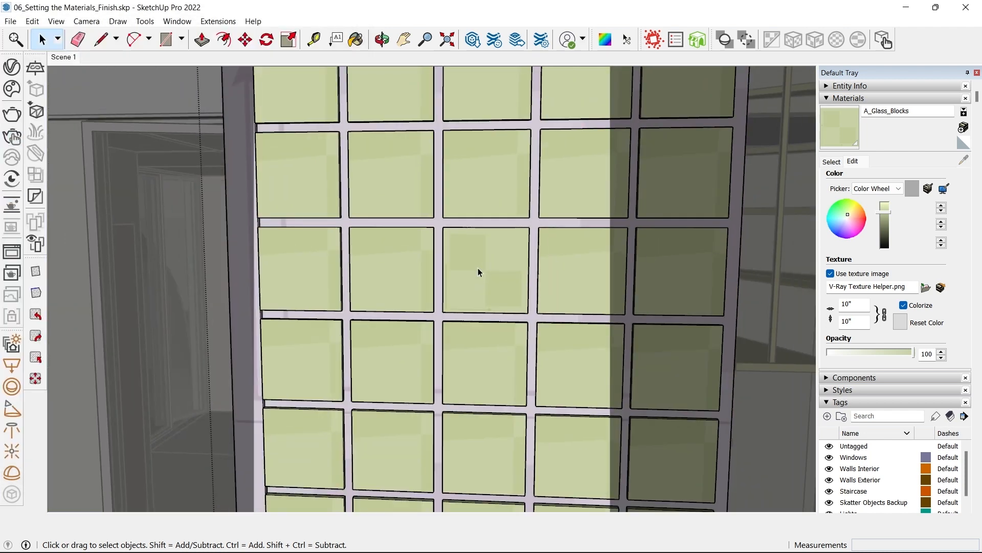
{"action": "double_click", "coordinate": [478, 268]}
{"action": "double_click", "coordinate": [478, 268]}
{"action": "left_click", "coordinate": [478, 269]}
{"action": "scroll", "coordinate": [478, 268], "scroll_direction": "down", "scroll_amount": 2}
{"action": "middle_click_drag", "start_coordinate": [478, 268], "coordinate": [427, 297]}
{"action": "scroll", "coordinate": [403, 305], "scroll_direction": "up", "scroll_amount": 2}
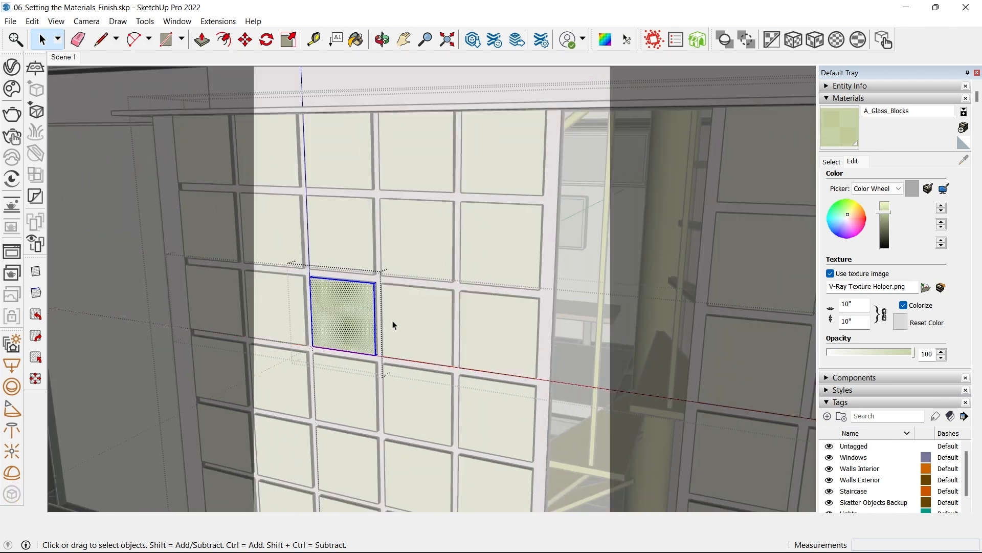
{"action": "scroll", "coordinate": [407, 337], "scroll_direction": "up", "scroll_amount": 2}
{"action": "middle_click_drag", "start_coordinate": [358, 315], "coordinate": [443, 266]}
{"action": "scroll", "coordinate": [444, 265], "scroll_direction": "up", "scroll_amount": 2}
{"action": "left_click", "coordinate": [443, 265]}
{"action": "scroll", "coordinate": [444, 266], "scroll_direction": "down", "scroll_amount": 2}
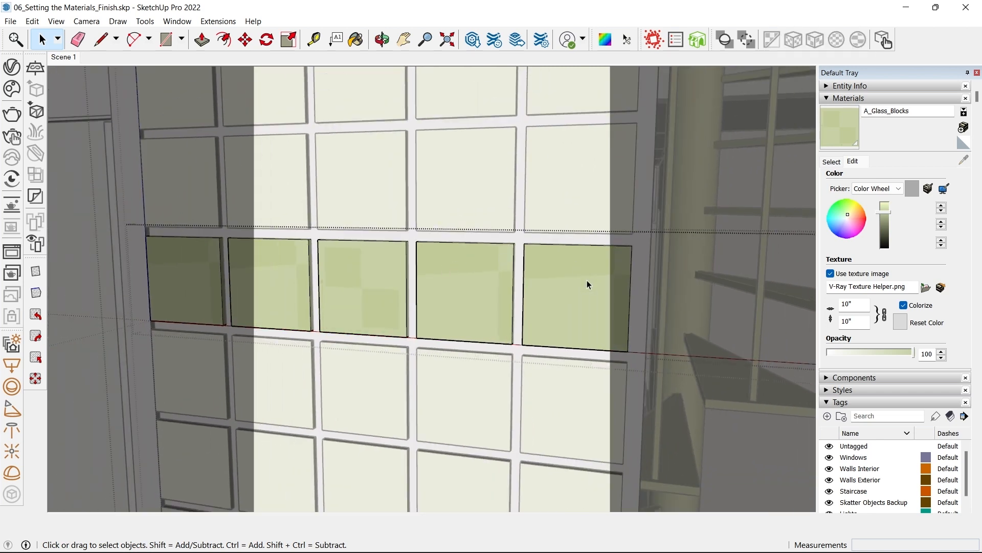
- Turn the re-textured block in the row into a component named Glass Block Type 1
{"action": "scroll", "coordinate": [540, 276], "scroll_direction": "down", "scroll_amount": 3}
{"action": "left_click", "coordinate": [389, 284]}
{"action": "scroll", "coordinate": [395, 277], "scroll_direction": "up", "scroll_amount": 3}
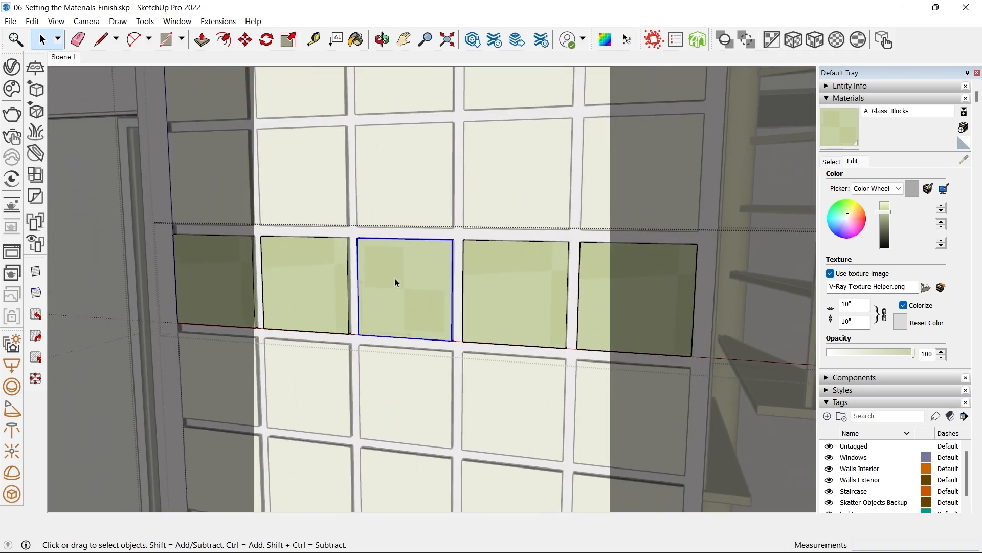
{"action": "right_click", "coordinate": [395, 278]}
{"action": "left_click", "coordinate": [432, 322]}
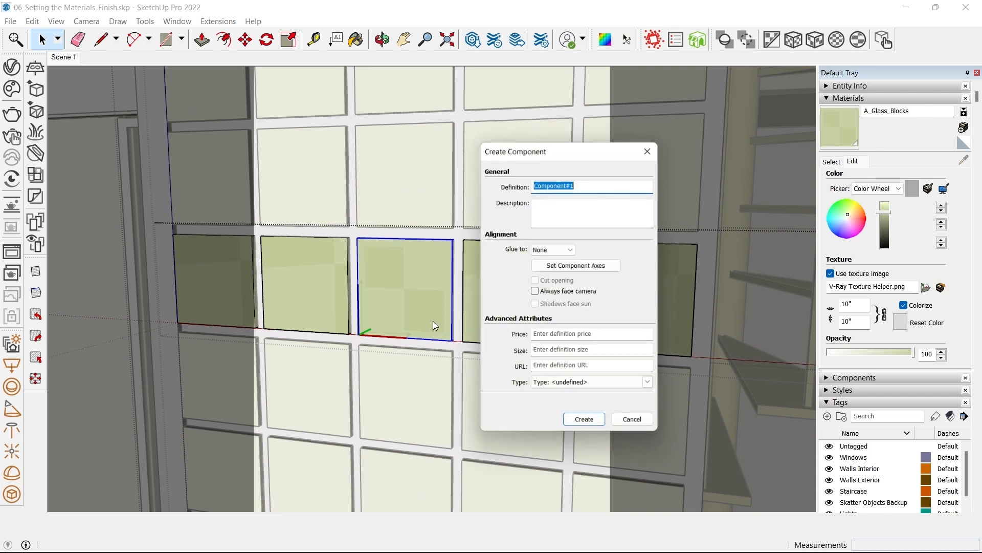
{"action": "type", "text": "Glass Block"}
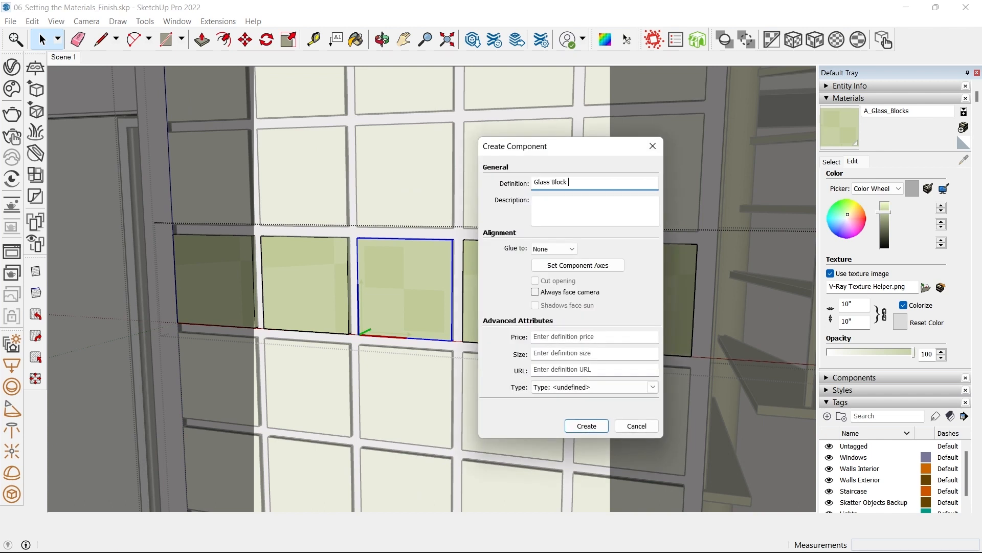
{"action": "type", "text": " Type 1"}
{"action": "key", "text": "Return"}
- Delete the other four glass blocks in the row, keeping only the new component
{"action": "left_click", "coordinate": [511, 302]}
{"action": "left_click", "coordinate": [616, 282], "text": "ctrl"}
{"action": "left_click", "coordinate": [295, 293], "text": "ctrl"}
{"action": "key", "text": "Delete"}
- Copy the Glass Block Type 1 component into the adjacent grid opening to its right, using matching frame corners as reference points
{"action": "scroll", "coordinate": [370, 322], "scroll_direction": "up", "scroll_amount": 3}
{"action": "left_click", "coordinate": [370, 323]}
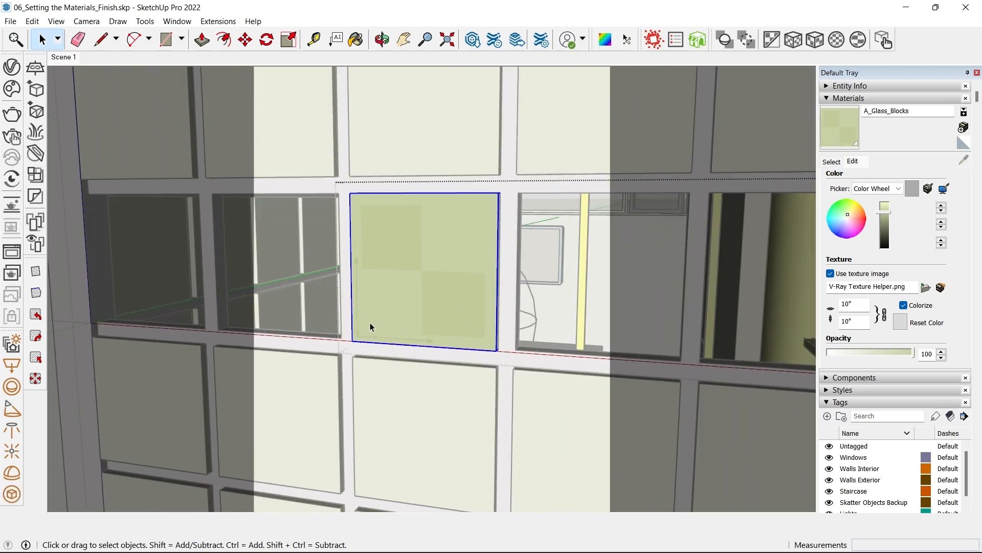
{"action": "key", "text": "m"}
{"action": "key", "text": "ctrl"}
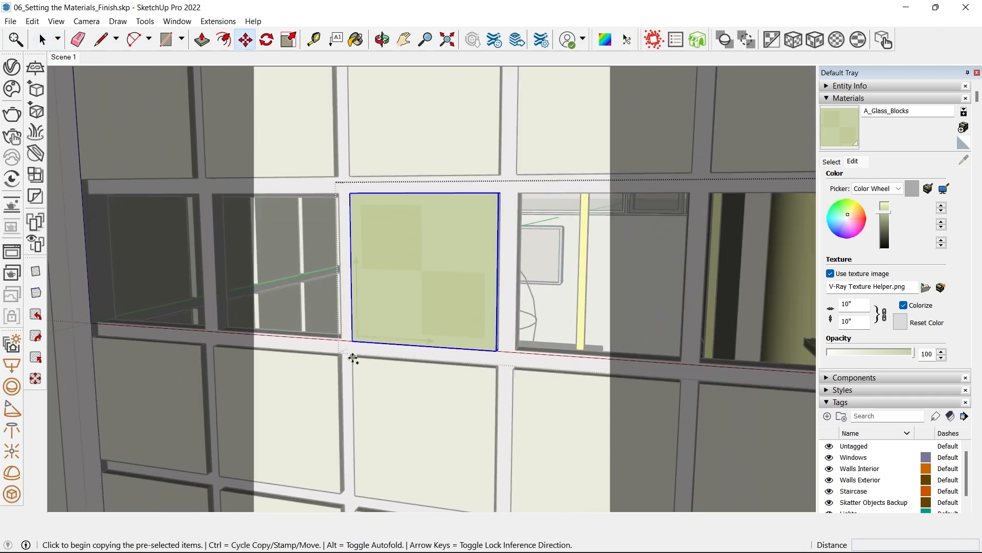
{"action": "left_click", "coordinate": [352, 355]}
{"action": "left_click", "coordinate": [518, 372]}
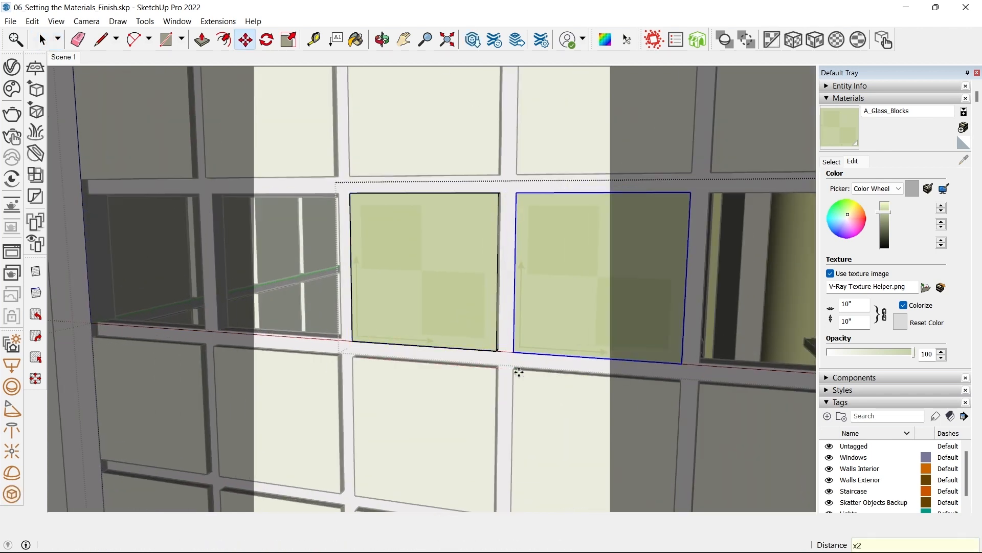
- Fill the rest of the row with Glass Block Type 1 copies: an x2 array to the right and copies in the two left openings
{"action": "key", "text": "Return"}
{"action": "scroll", "coordinate": [434, 288], "scroll_direction": "down", "scroll_amount": 3}
{"action": "key", "text": "space"}
{"action": "left_click", "coordinate": [432, 288]}
{"action": "key", "text": "m"}
{"action": "key", "text": "ctrl"}
{"action": "left_click", "coordinate": [479, 342]}
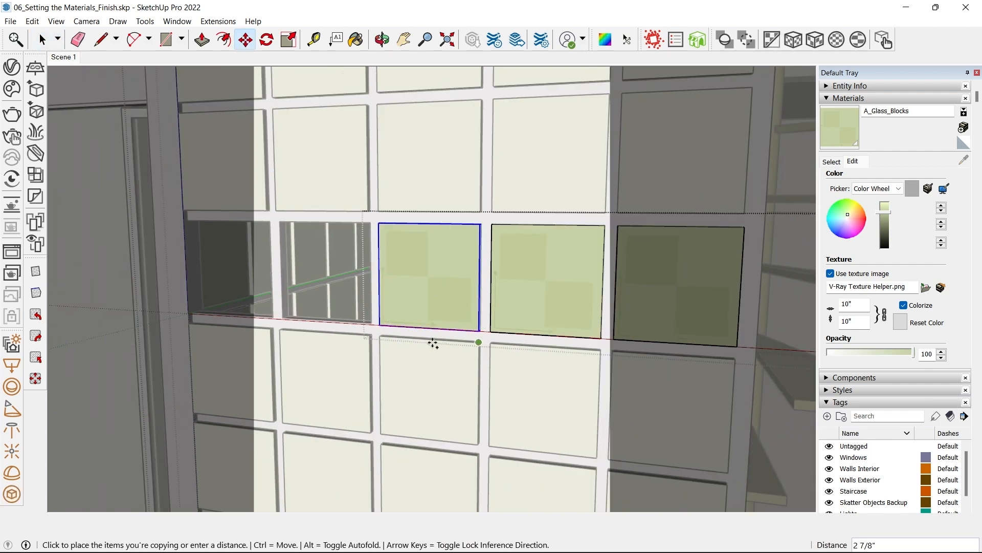
{"action": "left_click", "coordinate": [367, 339]}
{"action": "key", "text": "Return"}
{"action": "key", "text": "space"}
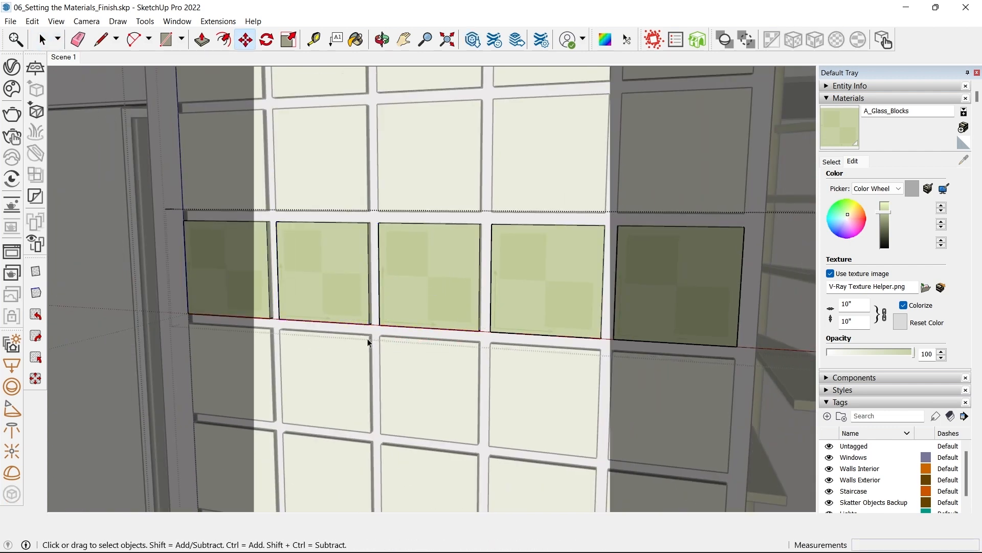
{"action": "scroll", "coordinate": [378, 324], "scroll_direction": "down", "scroll_amount": 5}
{"action": "key", "text": "Escape"}
{"action": "left_click", "coordinate": [408, 352]}
{"action": "middle_click_drag", "start_coordinate": [412, 360], "coordinate": [404, 297], "text": "shift"}
{"action": "left_click", "coordinate": [387, 181], "text": "ctrl"}
{"action": "left_click", "coordinate": [390, 142], "text": "ctrl"}
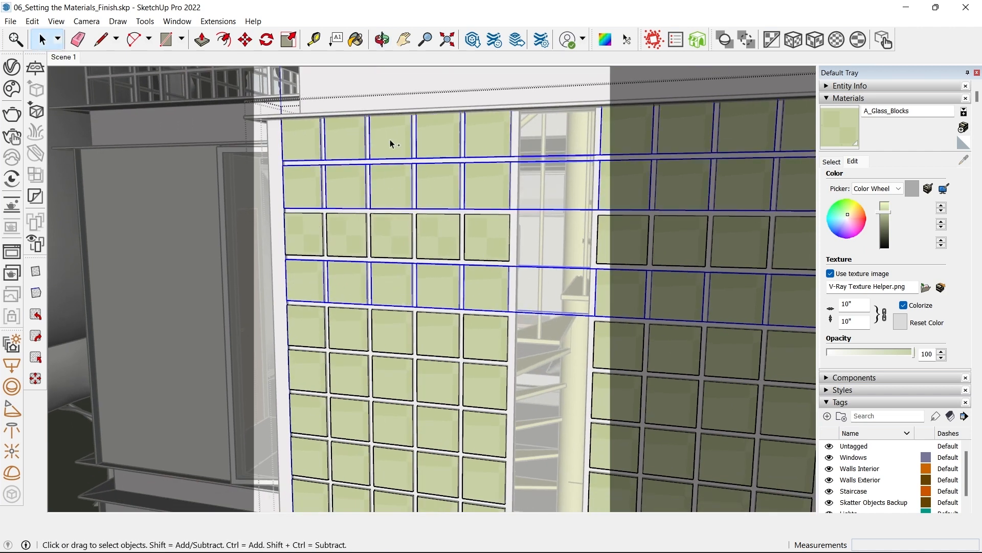
{"action": "left_click", "coordinate": [384, 358], "text": "ctrl"}
{"action": "left_click", "coordinate": [392, 374], "text": "ctrl"}
{"action": "left_click", "coordinate": [394, 322], "text": "ctrl+shift"}
{"action": "left_click", "coordinate": [391, 274]}
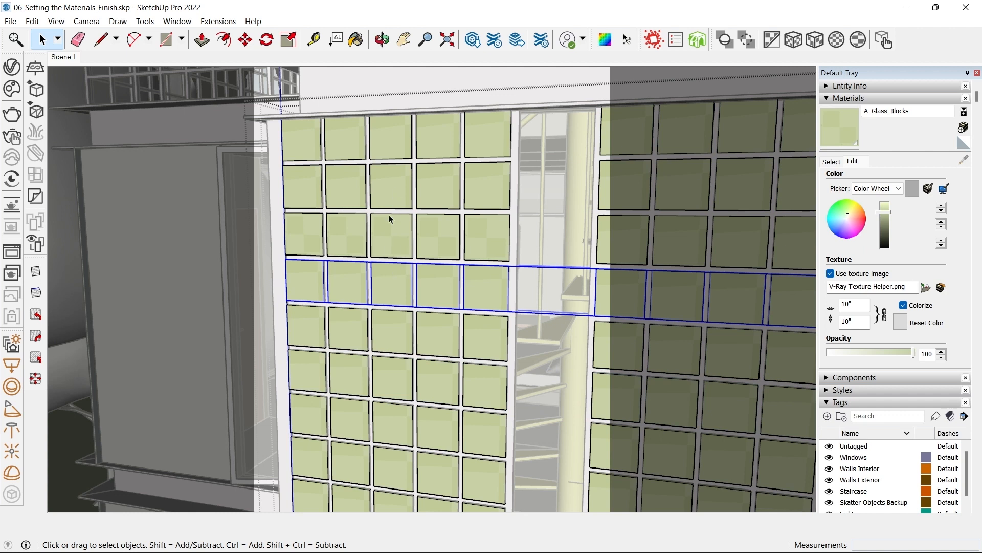
- Place a horizontal guide along the bottom edge of the glass block row above the re-textured row
{"action": "scroll", "coordinate": [389, 214], "scroll_direction": "up", "scroll_amount": 6}
{"action": "key", "text": "t"}
{"action": "left_click", "coordinate": [386, 213]}
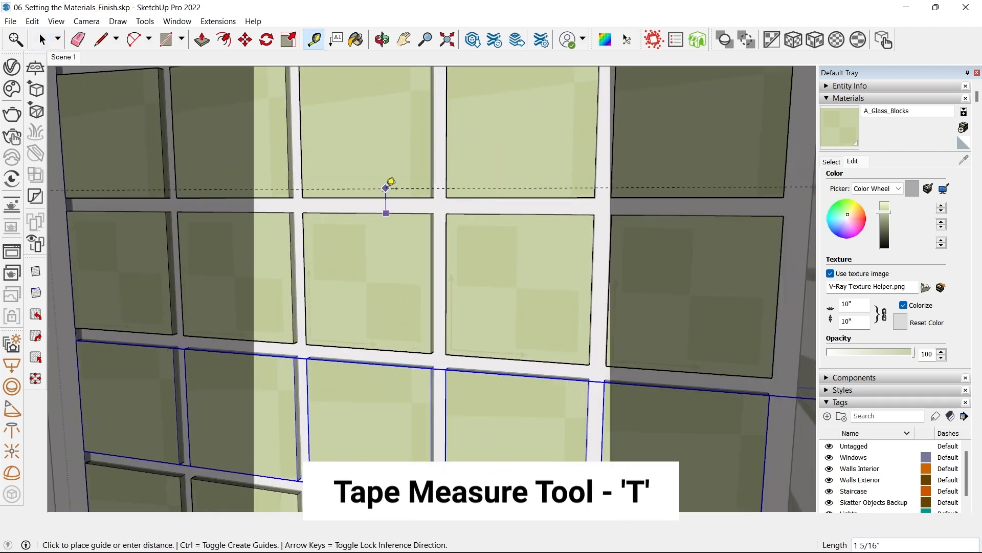
{"action": "left_click", "coordinate": [386, 197]}
{"action": "scroll", "coordinate": [393, 214], "scroll_direction": "down", "scroll_amount": 3}
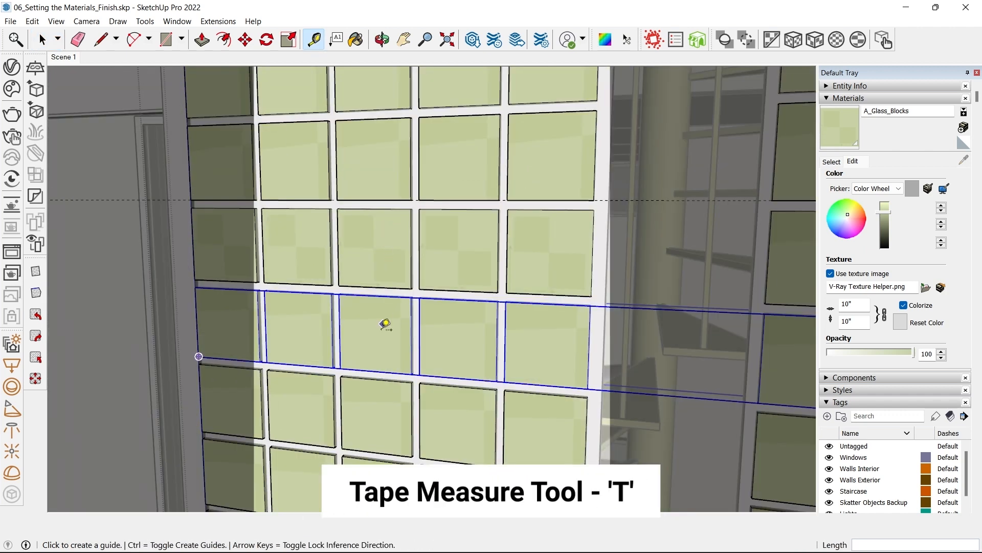
- Place a horizontal guide along the top edge of the glass block row below the re-textured row
{"action": "scroll", "coordinate": [386, 324], "scroll_direction": "up", "scroll_amount": 2}
{"action": "scroll", "coordinate": [381, 261], "scroll_direction": "up", "scroll_amount": 2}
{"action": "right_click", "coordinate": [386, 273]}
{"action": "left_click", "coordinate": [395, 263]}
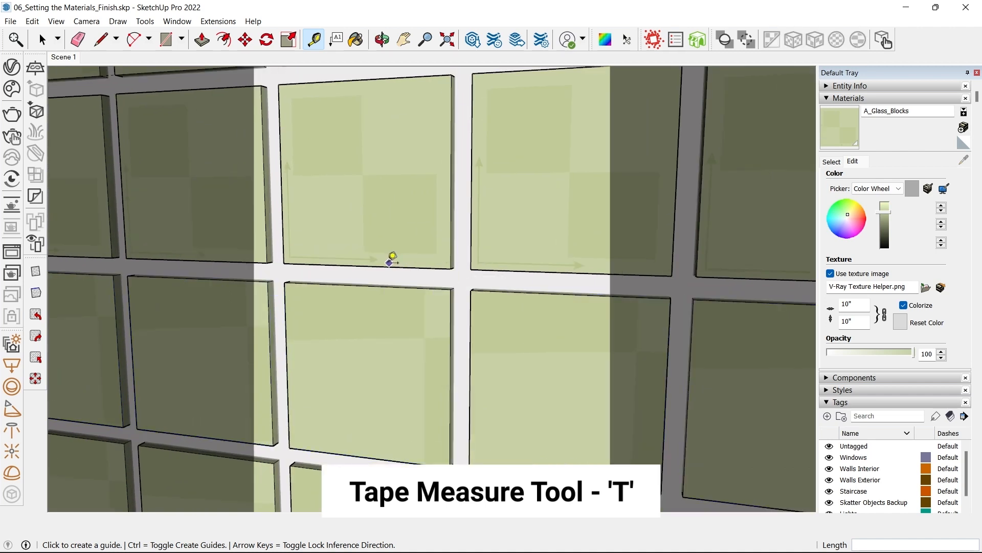
{"action": "left_click", "coordinate": [451, 268]}
{"action": "key", "text": "Escape"}
{"action": "scroll", "coordinate": [408, 271], "scroll_direction": "up", "scroll_amount": 2}
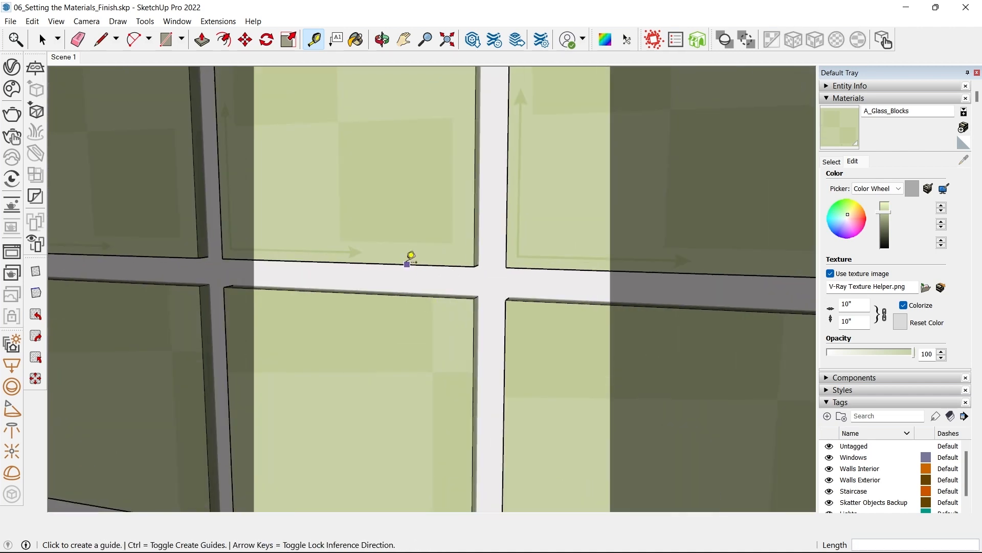
{"action": "left_click", "coordinate": [406, 264]}
{"action": "left_click", "coordinate": [406, 296]}
{"action": "key", "text": "space"}
{"action": "scroll", "coordinate": [406, 294], "scroll_direction": "down", "scroll_amount": 3}
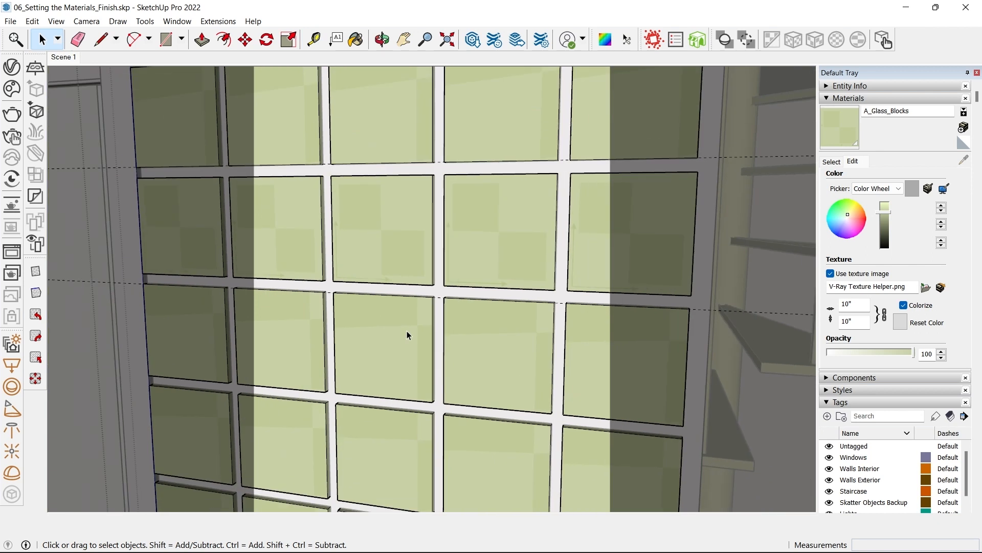
- Place a horizontal guide along the bottom edge of the lowest glass block row on this facade section
{"action": "left_click", "coordinate": [408, 327]}
{"action": "scroll", "coordinate": [397, 272], "scroll_direction": "down", "scroll_amount": 2}
{"action": "scroll", "coordinate": [393, 327], "scroll_direction": "down", "scroll_amount": 4}
{"action": "scroll", "coordinate": [398, 436], "scroll_direction": "up", "scroll_amount": 5}
{"action": "key", "text": "t"}
{"action": "left_click", "coordinate": [383, 478]}
{"action": "key", "text": "Escape"}
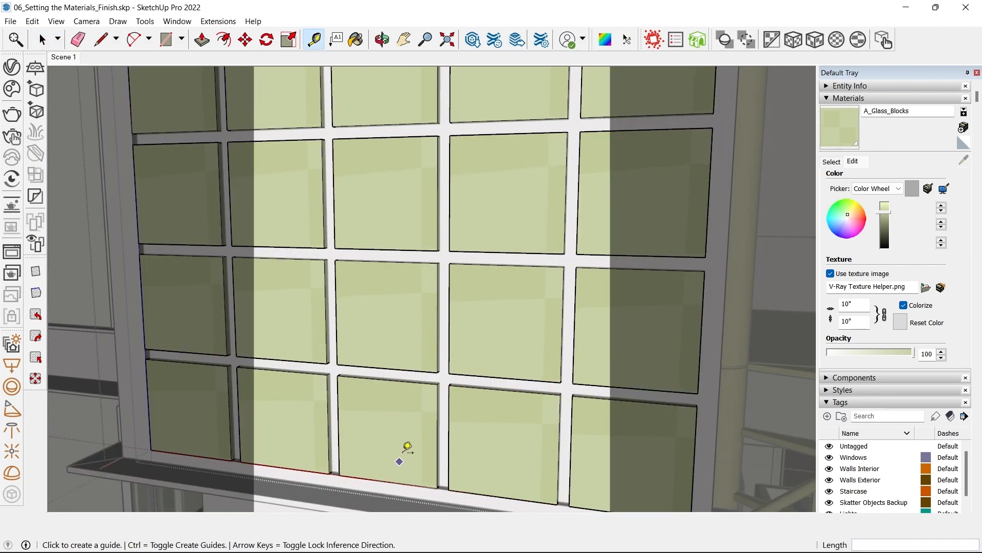
{"action": "left_click", "coordinate": [404, 379]}
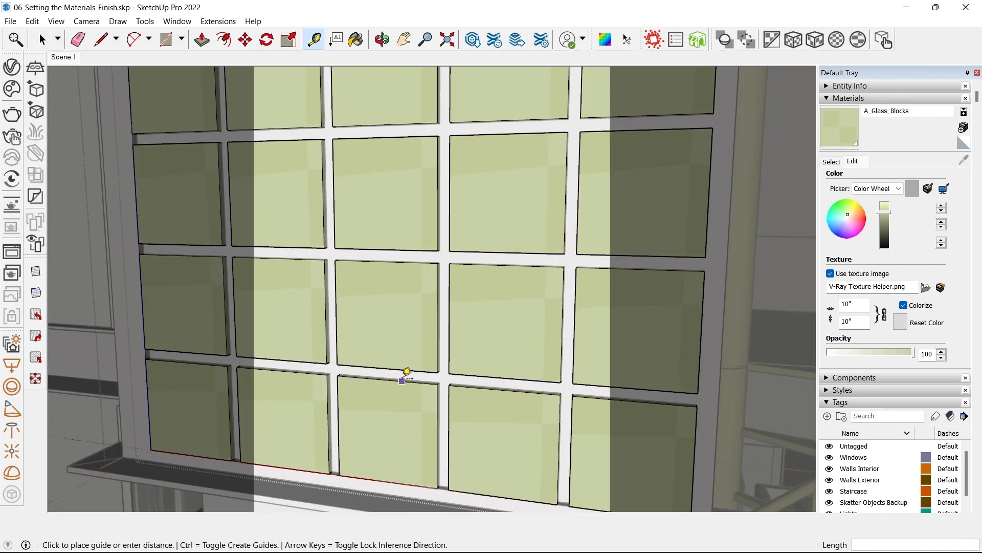
{"action": "left_click", "coordinate": [406, 477]}
{"action": "scroll", "coordinate": [406, 477], "scroll_direction": "down", "scroll_amount": 5}
{"action": "scroll", "coordinate": [410, 287], "scroll_direction": "up", "scroll_amount": 4}
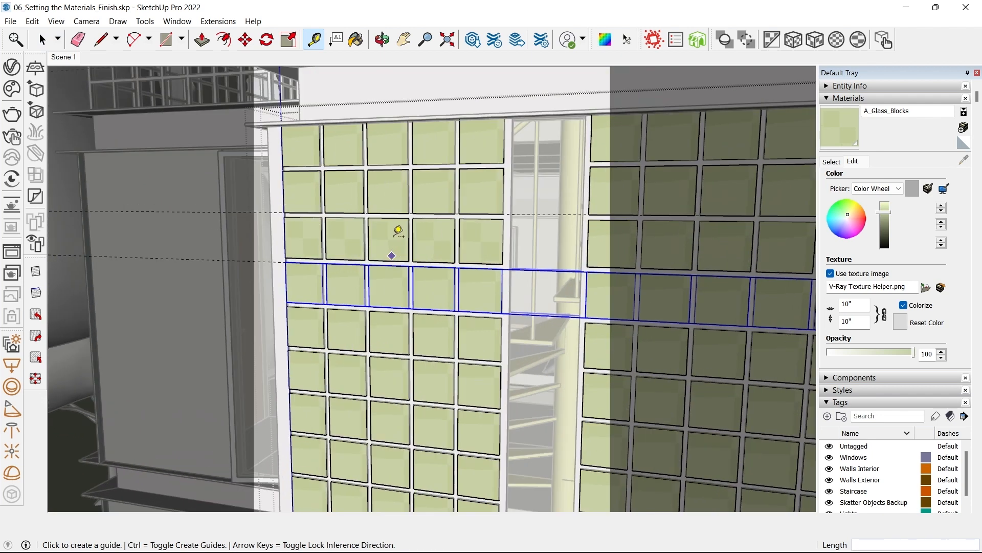
- Place a horizontal guide along the top edge of the uppermost glass block row under the ledge
{"action": "left_click", "coordinate": [389, 203]}
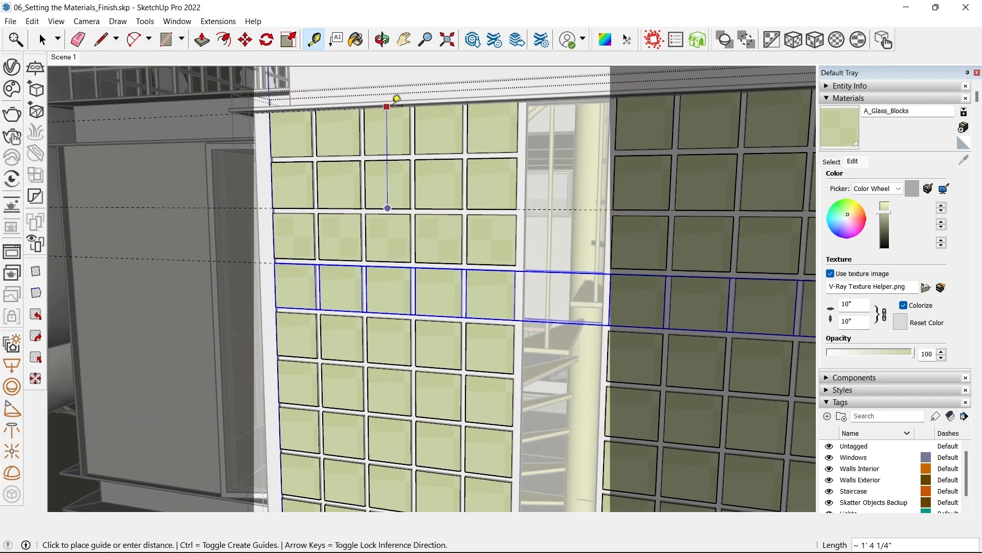
{"action": "scroll", "coordinate": [401, 106], "scroll_direction": "up", "scroll_amount": 5}
{"action": "middle_click_drag", "start_coordinate": [371, 143], "coordinate": [361, 101]}
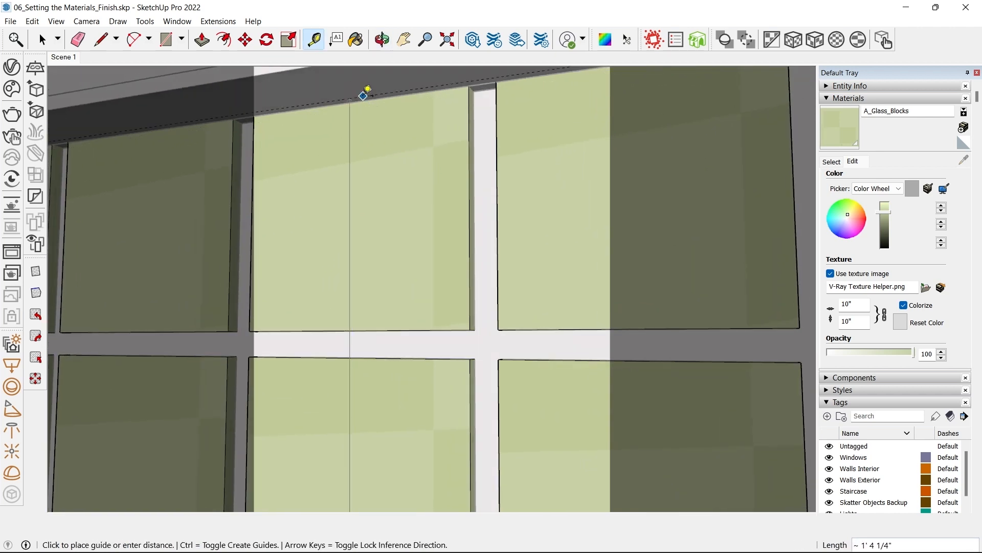
{"action": "key", "text": "Up"}
{"action": "key", "text": "Escape"}
{"action": "key", "text": "space"}
- Delete all the other glass block rows of the facade grid, keeping only the re-textured row
{"action": "scroll", "coordinate": [399, 153], "scroll_direction": "down", "scroll_amount": 6}
{"action": "middle_click_drag", "start_coordinate": [394, 208], "coordinate": [406, 261]}
{"action": "middle_click_drag", "start_coordinate": [407, 261], "coordinate": [370, 131], "text": "shift"}
{"action": "scroll", "coordinate": [372, 169], "scroll_direction": "down", "scroll_amount": 2}
{"action": "scroll", "coordinate": [385, 253], "scroll_direction": "up", "scroll_amount": 3}
{"action": "left_click", "coordinate": [376, 316]}
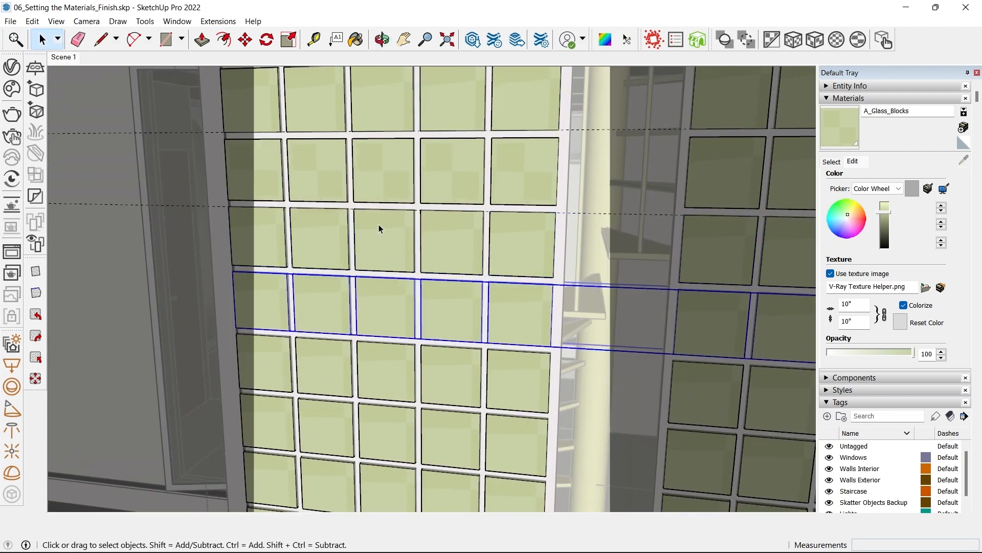
{"action": "left_click", "coordinate": [379, 225]}
{"action": "scroll", "coordinate": [373, 235], "scroll_direction": "down", "scroll_amount": 2}
{"action": "left_click", "coordinate": [376, 289], "text": "shift"}
{"action": "left_click", "coordinate": [378, 330], "text": "shift"}
{"action": "scroll", "coordinate": [376, 317], "scroll_direction": "down", "scroll_amount": 2}
{"action": "left_click", "coordinate": [373, 481], "text": "shift"}
{"action": "key", "text": "Delete"}
- Copy the re-textured row up to the next guide and array it x2 to fill the upper openings
{"action": "left_click", "coordinate": [374, 191]}
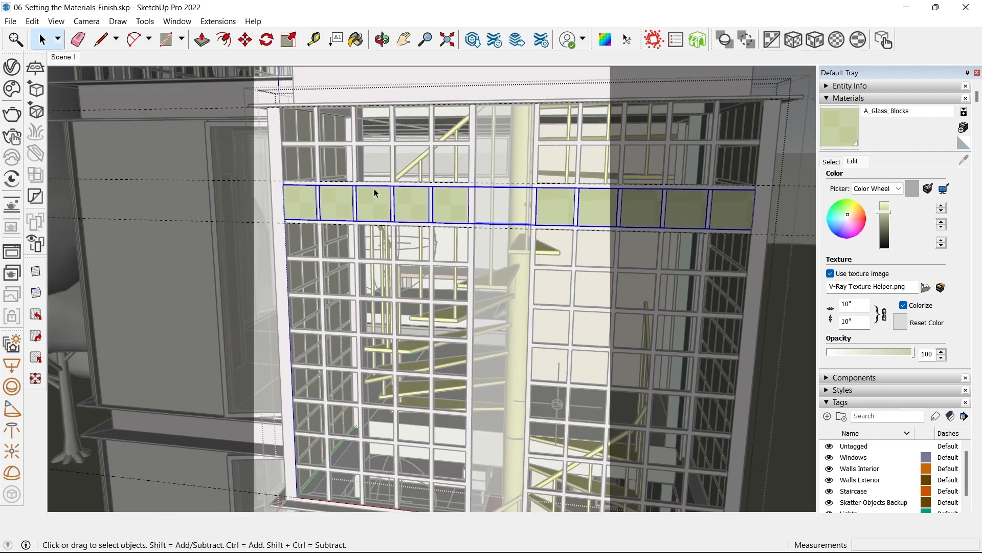
{"action": "scroll", "coordinate": [374, 192], "scroll_direction": "up", "scroll_amount": 5}
{"action": "key", "text": "m"}
{"action": "key", "text": "ctrl"}
{"action": "left_click", "coordinate": [348, 294]}
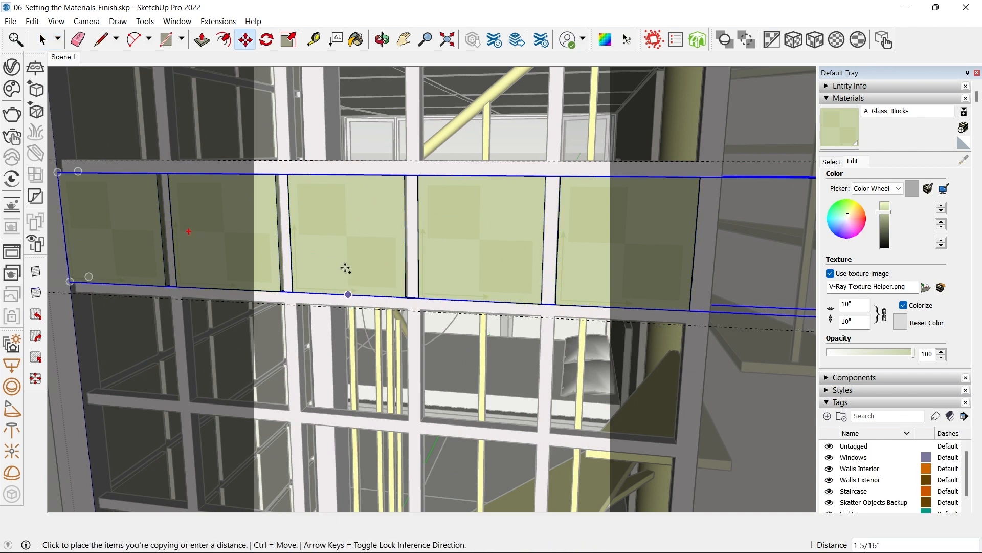
{"action": "left_click", "coordinate": [340, 191]}
{"action": "scroll", "coordinate": [365, 206], "scroll_direction": "down", "scroll_amount": 3}
{"action": "type", "text": "x"}
{"action": "key", "text": "Return"}
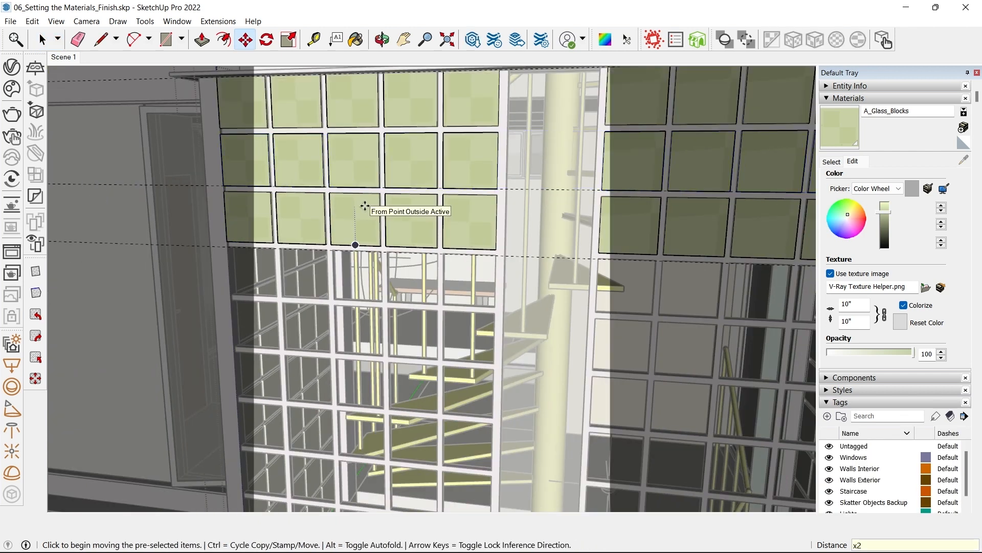
- Copy the re-textured row one opening down, array it x8 to fill the lower openings, and leave the group
{"action": "key", "text": "space"}
{"action": "left_click", "coordinate": [365, 206]}
{"action": "key", "text": "m"}
{"action": "scroll", "coordinate": [356, 201], "scroll_direction": "up", "scroll_amount": 2}
{"action": "scroll", "coordinate": [357, 201], "scroll_direction": "up", "scroll_amount": 2}
{"action": "key", "text": "ctrl"}
{"action": "left_click", "coordinate": [354, 185]}
{"action": "left_click", "coordinate": [355, 303]}
{"action": "scroll", "coordinate": [352, 178], "scroll_direction": "down", "scroll_amount": 4}
{"action": "scroll", "coordinate": [348, 169], "scroll_direction": "down", "scroll_amount": 3}
{"action": "type", "text": "x6"}
{"action": "key", "text": "Return"}
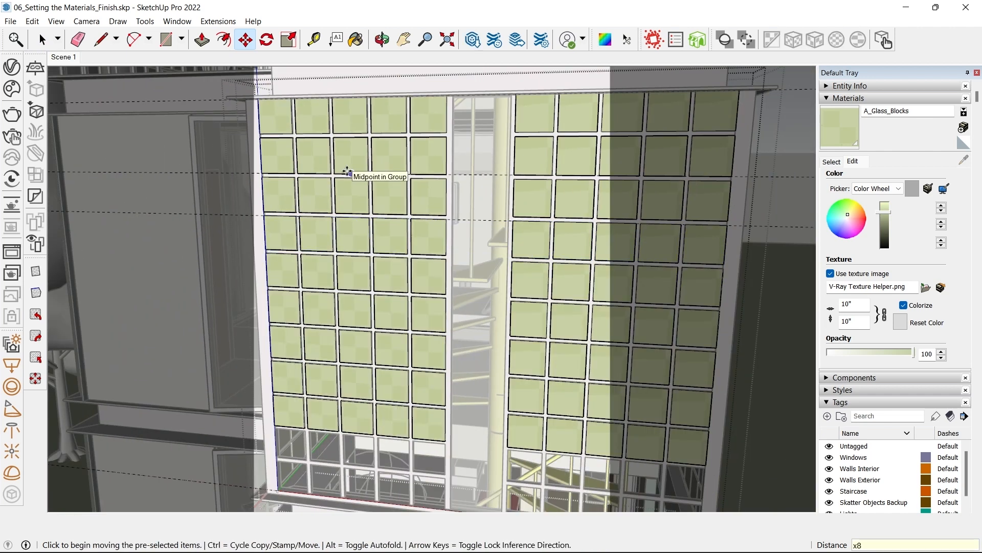
{"action": "type", "text": "x8"}
{"action": "key", "text": "Return"}
{"action": "scroll", "coordinate": [391, 331], "scroll_direction": "down", "scroll_amount": 3}
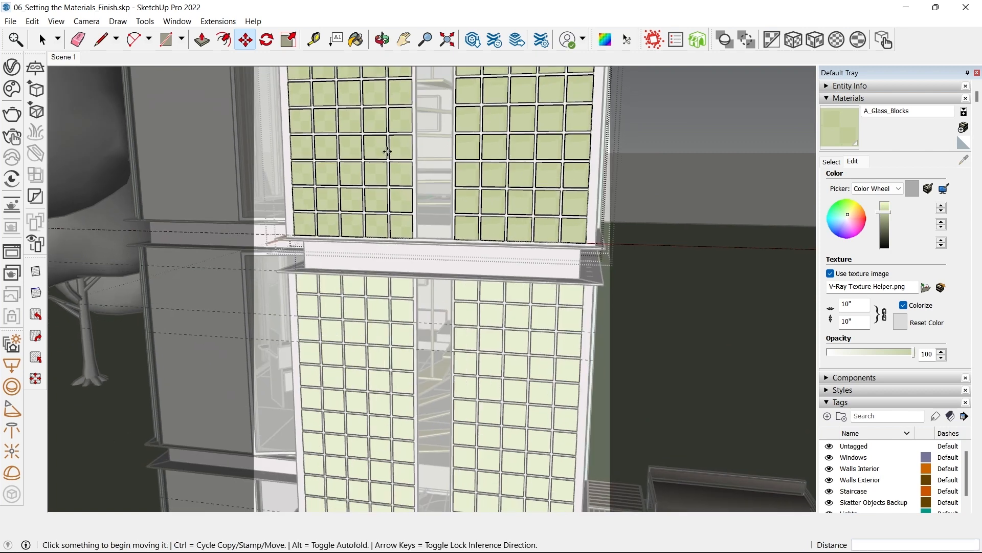
{"action": "key", "text": "space"}
{"action": "scroll", "coordinate": [392, 302], "scroll_direction": "up", "scroll_amount": 4}
{"action": "key", "text": "Escape"}
{"action": "key", "text": "Escape"}
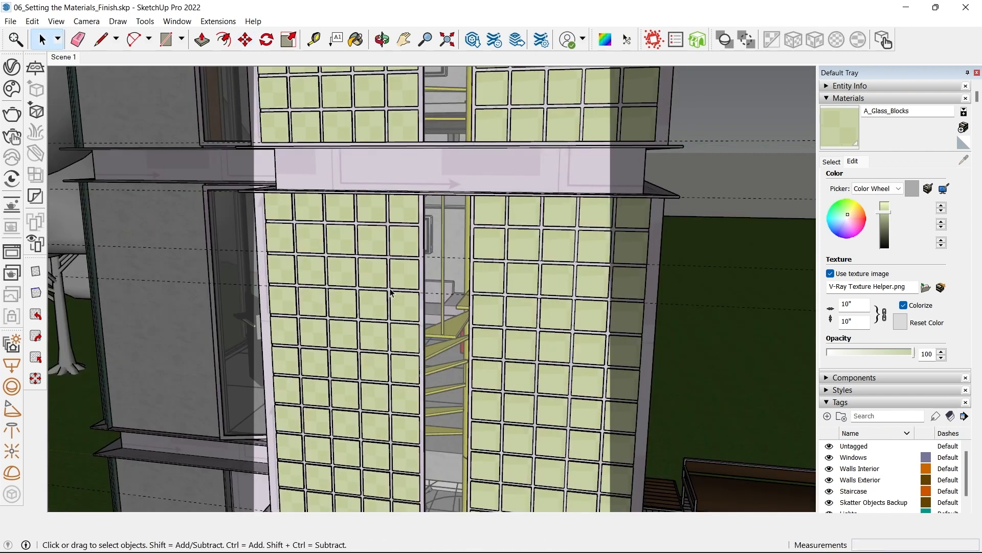
- Inspect the texture mapping of the glass blocks on both sides of the facade's central stair opening
{"action": "scroll", "coordinate": [399, 261], "scroll_direction": "up", "scroll_amount": 3}
{"action": "middle_click_drag", "start_coordinate": [400, 259], "coordinate": [449, 204]}
{"action": "scroll", "coordinate": [448, 205], "scroll_direction": "down", "scroll_amount": 2}
{"action": "scroll", "coordinate": [545, 255], "scroll_direction": "up", "scroll_amount": 3}
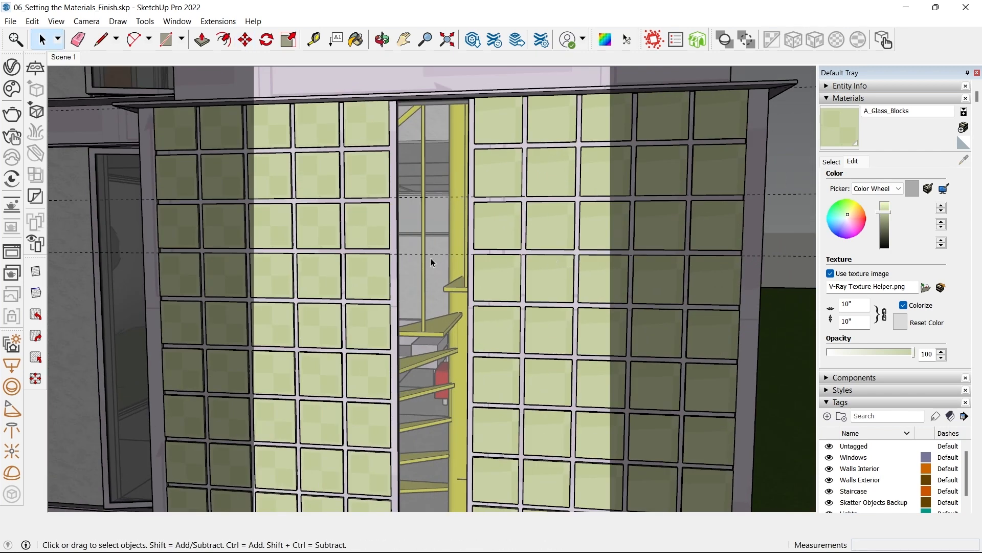
{"action": "scroll", "coordinate": [430, 256], "scroll_direction": "down", "scroll_amount": 3}
{"action": "scroll", "coordinate": [476, 302], "scroll_direction": "up", "scroll_amount": 2}
{"action": "middle_click_drag", "start_coordinate": [476, 307], "coordinate": [431, 319], "text": "shift"}
{"action": "scroll", "coordinate": [431, 319], "scroll_direction": "up", "scroll_amount": 2}
{"action": "scroll", "coordinate": [418, 147], "scroll_direction": "down", "scroll_amount": 3}
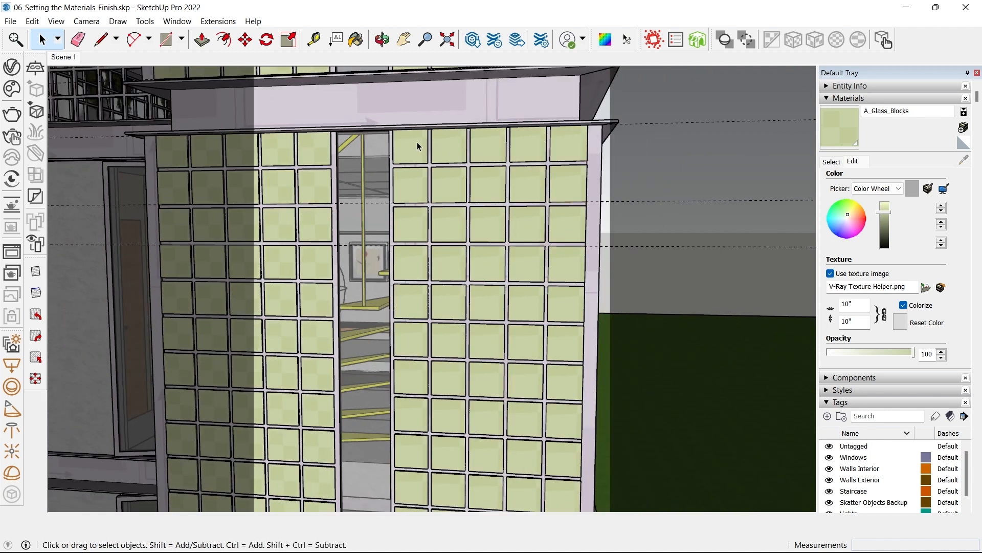
- Place a vertical guide along the right block section's inner edge, offset from the inner edge of the left section
{"action": "left_click", "coordinate": [417, 142]}
{"action": "scroll", "coordinate": [416, 143], "scroll_direction": "up", "scroll_amount": 3}
{"action": "scroll", "coordinate": [416, 146], "scroll_direction": "up", "scroll_amount": 4}
{"action": "key", "text": "t"}
{"action": "left_click", "coordinate": [352, 182]}
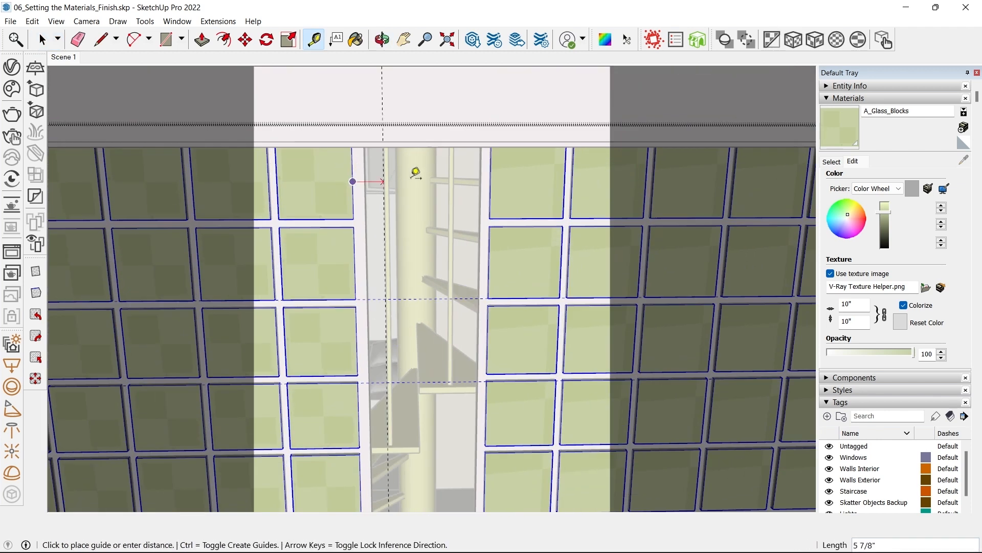
{"action": "left_click", "coordinate": [492, 180]}
{"action": "left_click", "coordinate": [353, 194]}
{"action": "scroll", "coordinate": [405, 198], "scroll_direction": "down", "scroll_amount": 2}
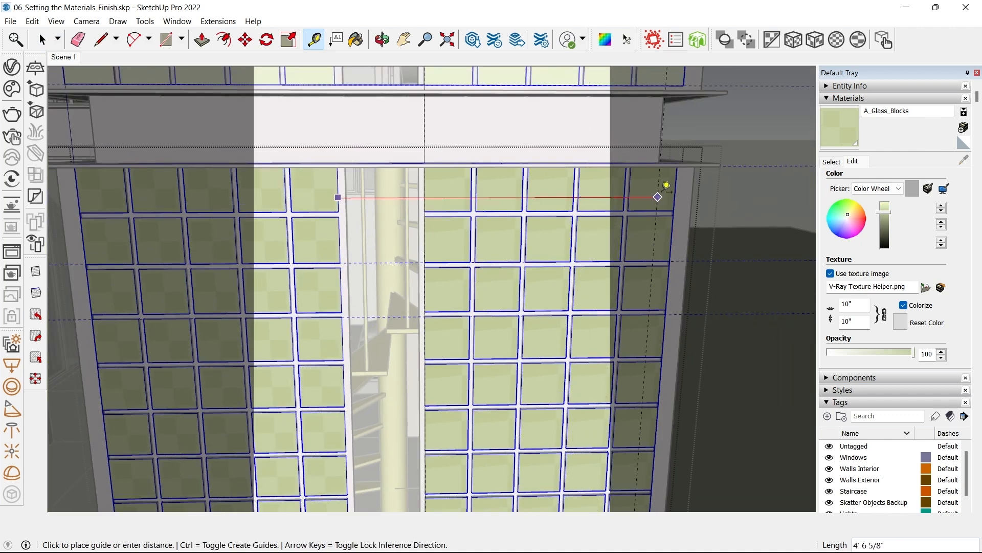
{"action": "key", "text": "space"}
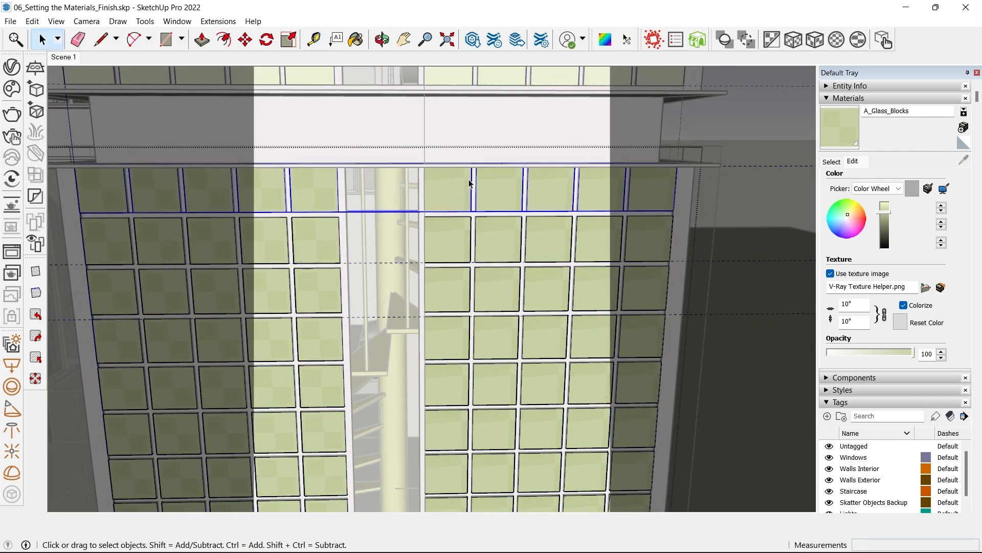
- Open the top glass block row for editing and delete its five blocks right of the central opening
{"action": "scroll", "coordinate": [434, 191], "scroll_direction": "down", "scroll_amount": 3}
{"action": "double_click", "coordinate": [440, 188]}
{"action": "left_click", "coordinate": [479, 186], "text": "ctrl"}
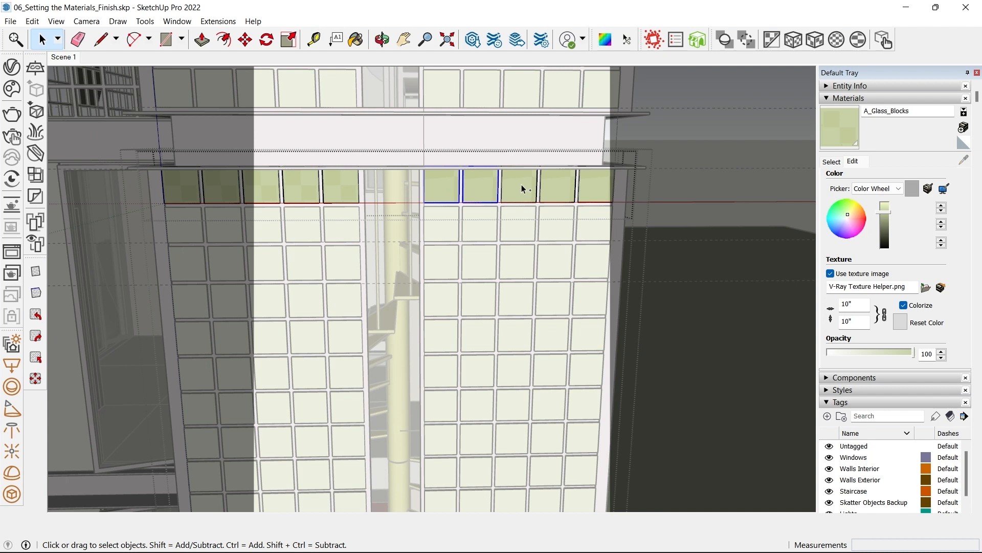
{"action": "key", "text": "Delete"}
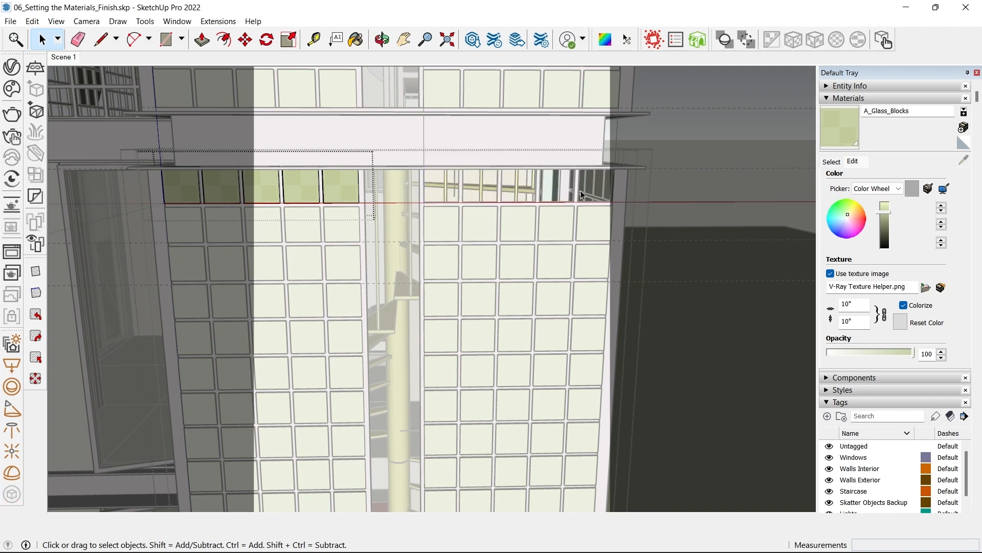
- Copy the row's five left glass blocks across the central opening, aligning them with the right section's first frame opening
{"action": "left_click", "coordinate": [326, 188]}
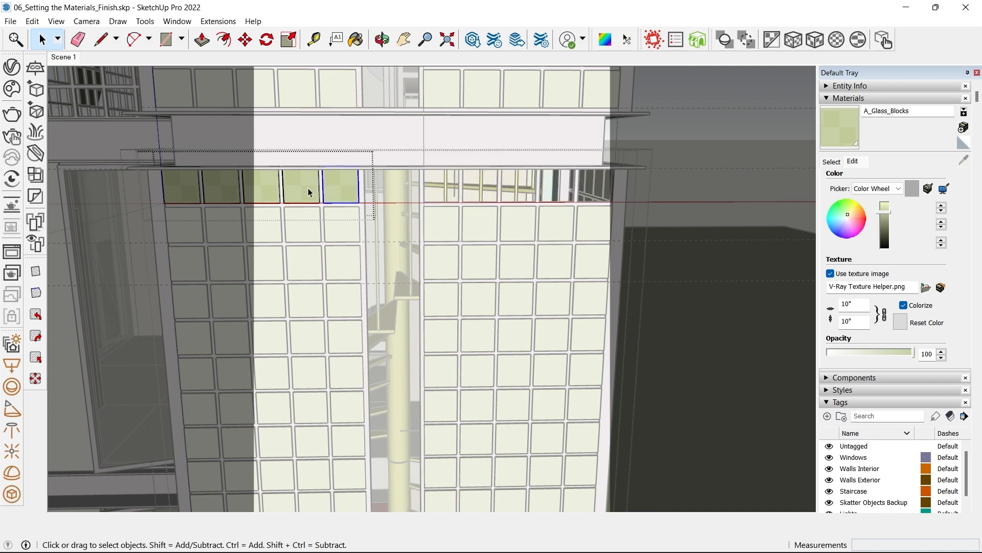
{"action": "scroll", "coordinate": [171, 192], "scroll_direction": "up", "scroll_amount": 2}
{"action": "key", "text": "m"}
{"action": "key", "text": "ctrl"}
{"action": "left_click", "coordinate": [164, 193]}
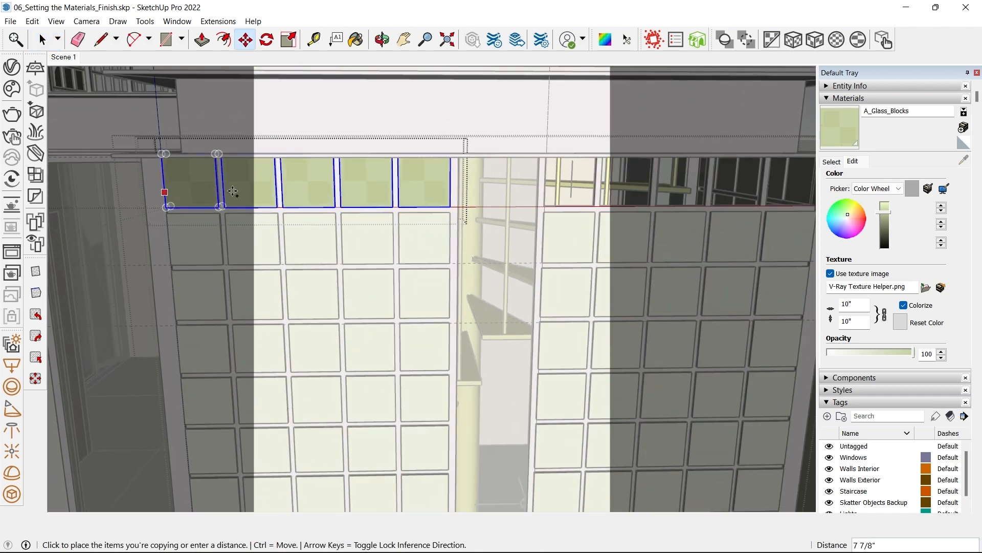
{"action": "scroll", "coordinate": [327, 179], "scroll_direction": "down", "scroll_amount": 2}
{"action": "scroll", "coordinate": [462, 171], "scroll_direction": "up", "scroll_amount": 8}
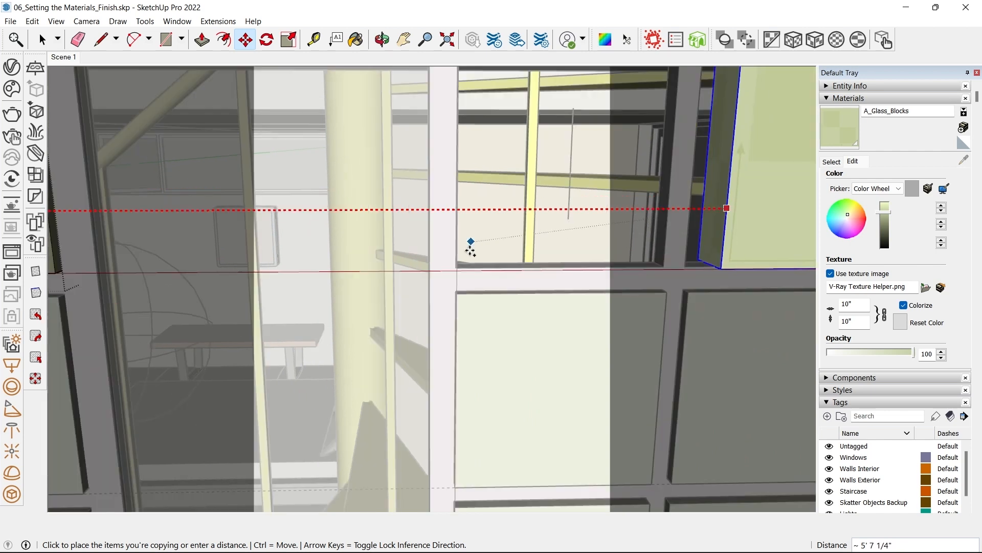
{"action": "left_click", "coordinate": [450, 289]}
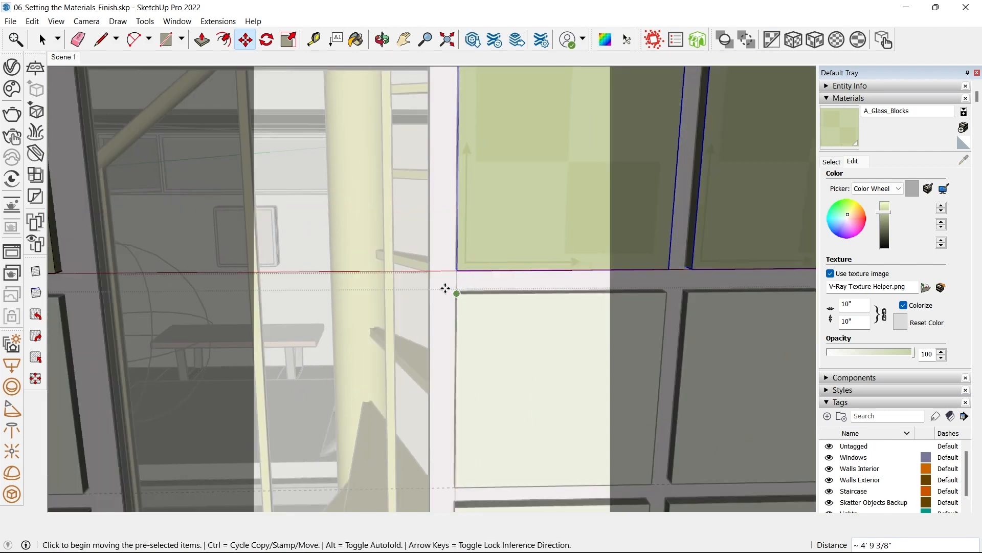
{"action": "key", "text": "space"}
{"action": "scroll", "coordinate": [340, 241], "scroll_direction": "down", "scroll_amount": 3}
{"action": "scroll", "coordinate": [296, 160], "scroll_direction": "down", "scroll_amount": 2}
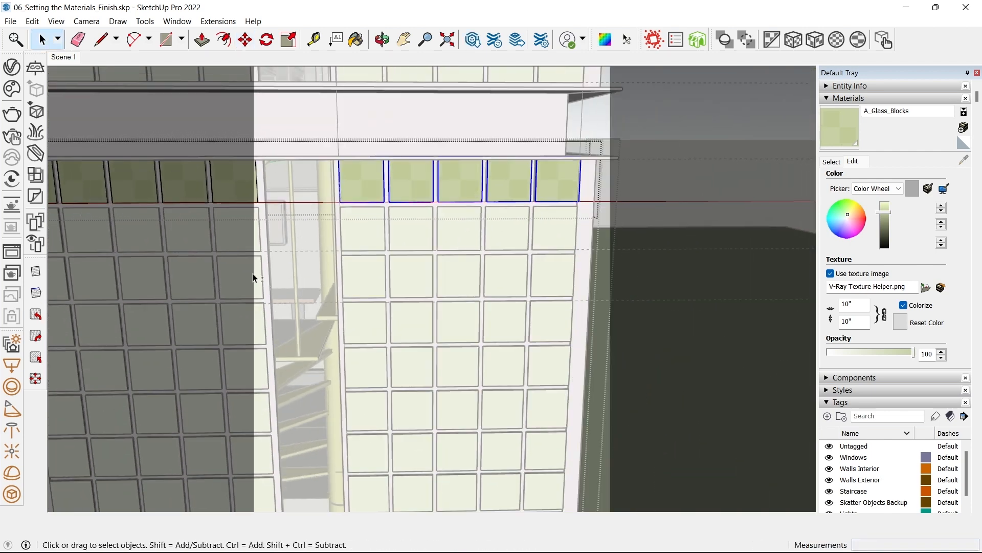
- Move the rightmost glass block of the right section's top row so its edge lines up with the frame opening below
{"action": "middle_click_drag", "start_coordinate": [206, 208], "coordinate": [253, 208]}
{"action": "scroll", "coordinate": [490, 83], "scroll_direction": "up", "scroll_amount": 2}
{"action": "middle_click_drag", "start_coordinate": [318, 149], "coordinate": [250, 151]}
{"action": "scroll", "coordinate": [517, 128], "scroll_direction": "up", "scroll_amount": 3}
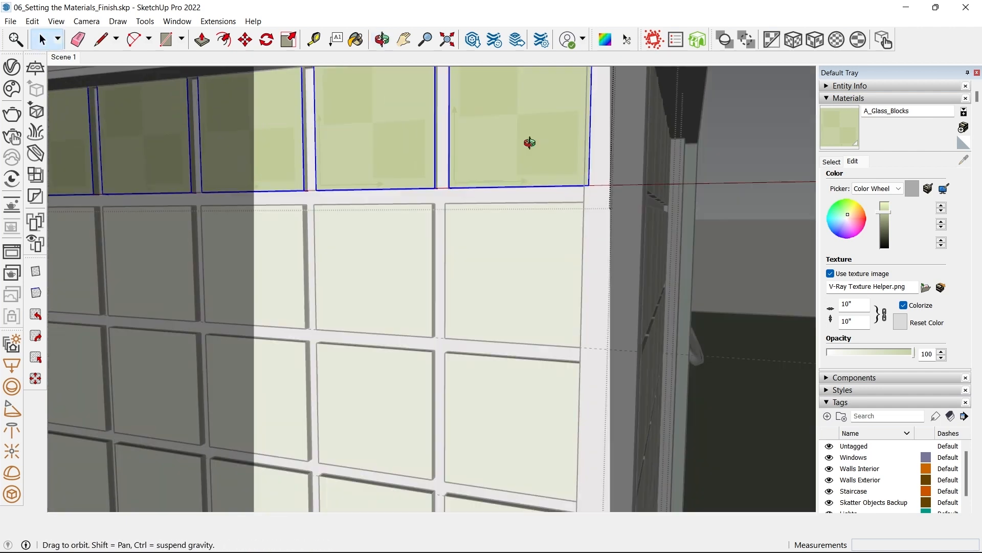
{"action": "middle_click_drag", "start_coordinate": [529, 143], "coordinate": [531, 187]}
{"action": "left_click", "coordinate": [531, 186]}
{"action": "scroll", "coordinate": [493, 215], "scroll_direction": "up", "scroll_amount": 2}
{"action": "middle_click_drag", "start_coordinate": [494, 215], "coordinate": [594, 198]}
{"action": "scroll", "coordinate": [469, 191], "scroll_direction": "down", "scroll_amount": 3}
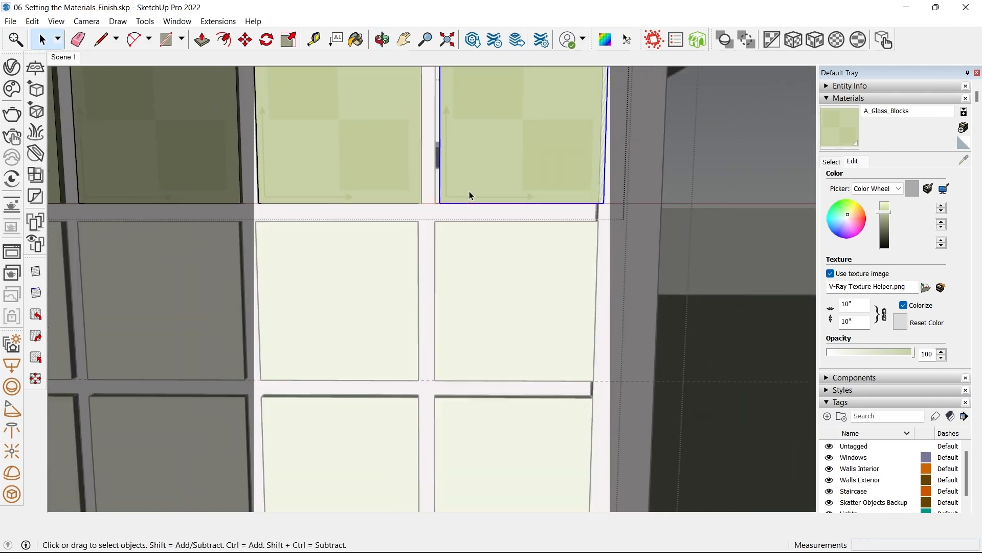
{"action": "key", "text": "m"}
{"action": "left_click", "coordinate": [443, 179]}
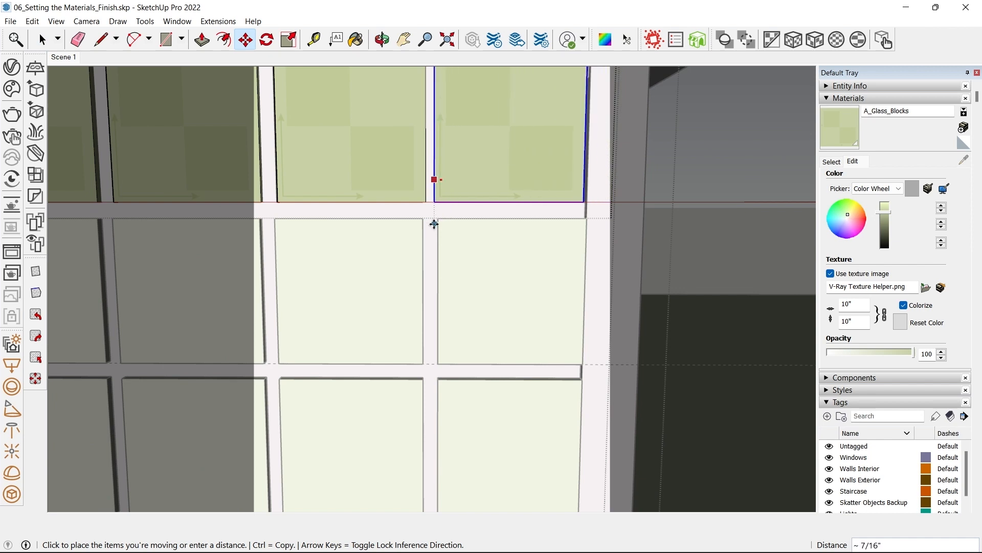
{"action": "key", "text": "space"}
{"action": "key", "text": "m"}
{"action": "left_click", "coordinate": [443, 202]}
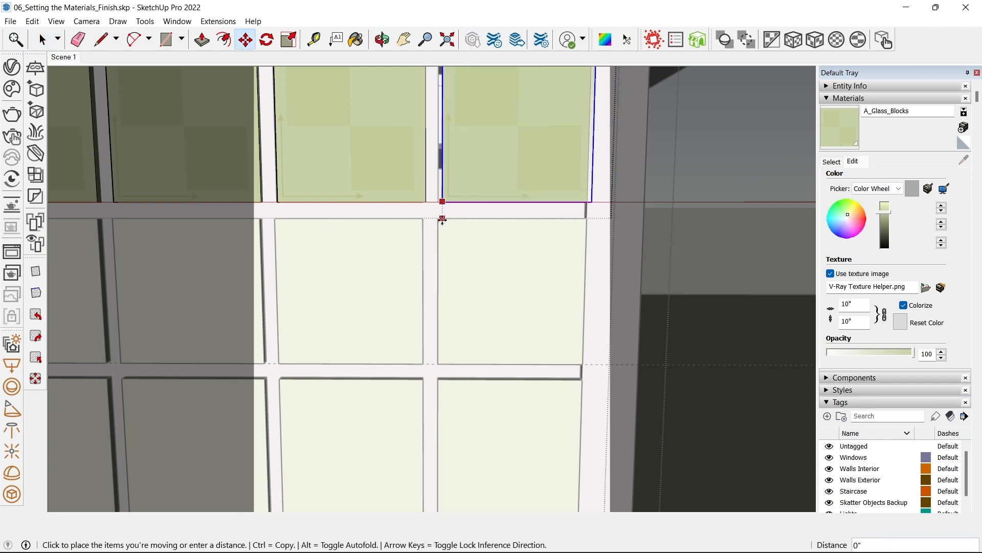
{"action": "left_click", "coordinate": [441, 364]}
{"action": "scroll", "coordinate": [440, 364], "scroll_direction": "up", "scroll_amount": 3}
{"action": "scroll", "coordinate": [482, 322], "scroll_direction": "down", "scroll_amount": 3}
{"action": "key", "text": "space"}
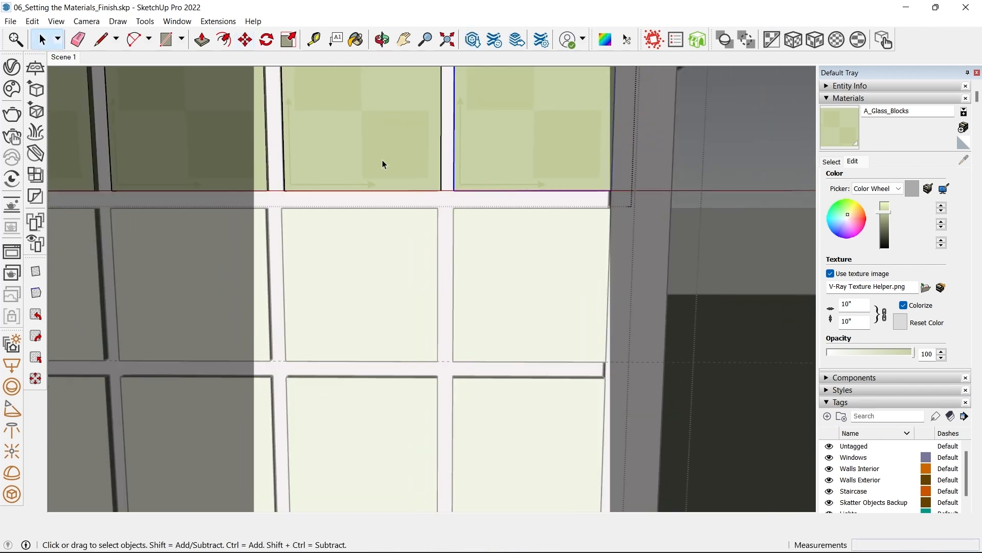
- Move the adjacent top-row glass block into line with its frame opening and measure from its lower corner to the frame
{"action": "left_click", "coordinate": [392, 165]}
{"action": "middle_click_drag", "start_coordinate": [307, 206], "coordinate": [476, 197], "text": "shift"}
{"action": "scroll", "coordinate": [455, 181], "scroll_direction": "up", "scroll_amount": 3}
{"action": "key", "text": "m"}
{"action": "left_click", "coordinate": [452, 179]}
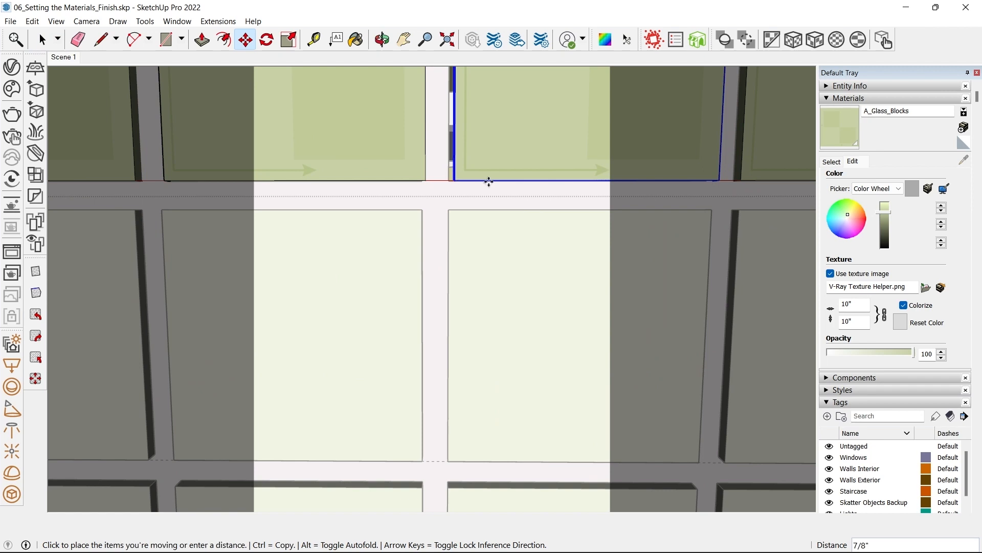
{"action": "scroll", "coordinate": [377, 323], "scroll_direction": "up", "scroll_amount": 2}
{"action": "left_click", "coordinate": [436, 309]}
{"action": "scroll", "coordinate": [437, 309], "scroll_direction": "down", "scroll_amount": 3}
{"action": "key", "text": "space"}
{"action": "middle_click_drag", "start_coordinate": [436, 309], "coordinate": [323, 312]}
{"action": "key", "text": "t"}
{"action": "scroll", "coordinate": [373, 390], "scroll_direction": "up", "scroll_amount": 6}
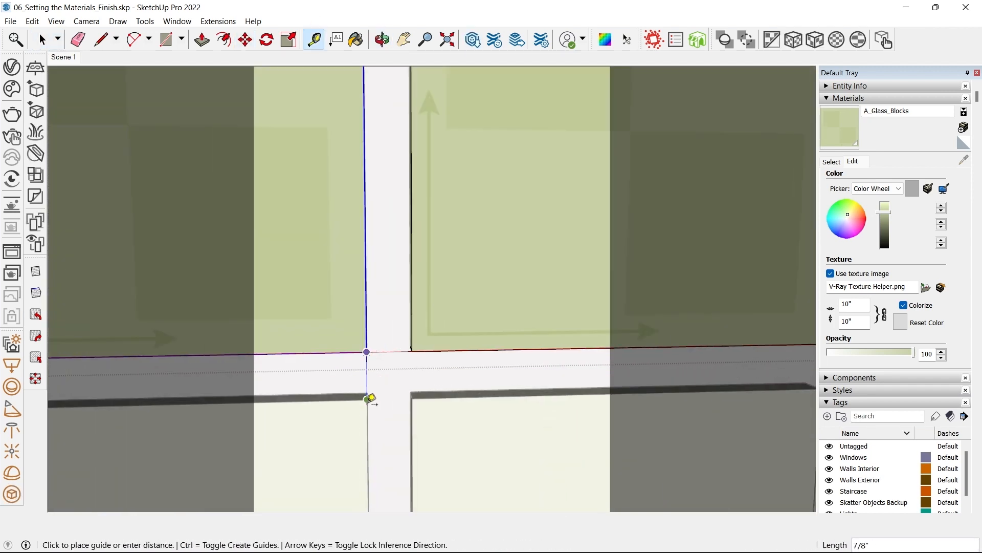
{"action": "key", "text": "space"}
{"action": "scroll", "coordinate": [274, 219], "scroll_direction": "down", "scroll_amount": 8}
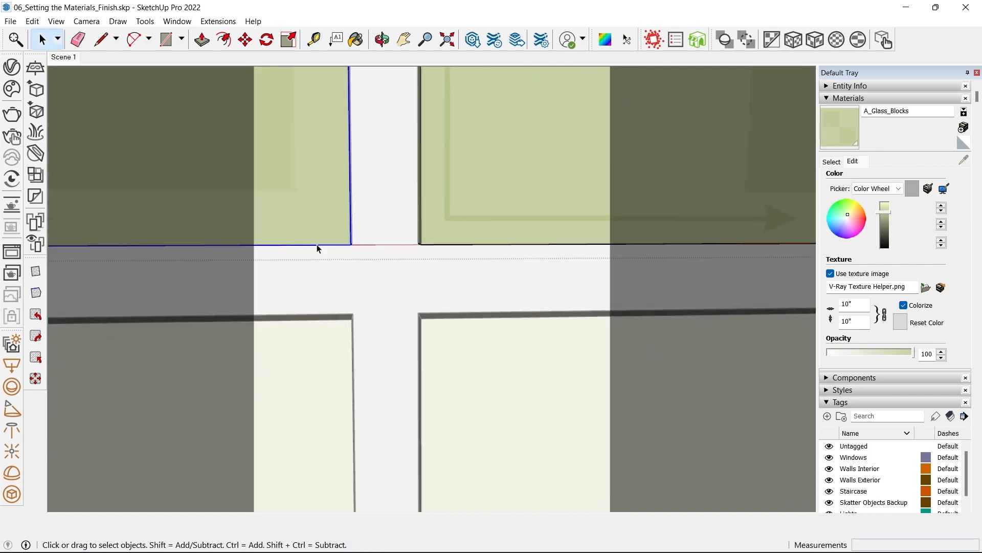
{"action": "scroll", "coordinate": [413, 268], "scroll_direction": "down", "scroll_amount": 3}
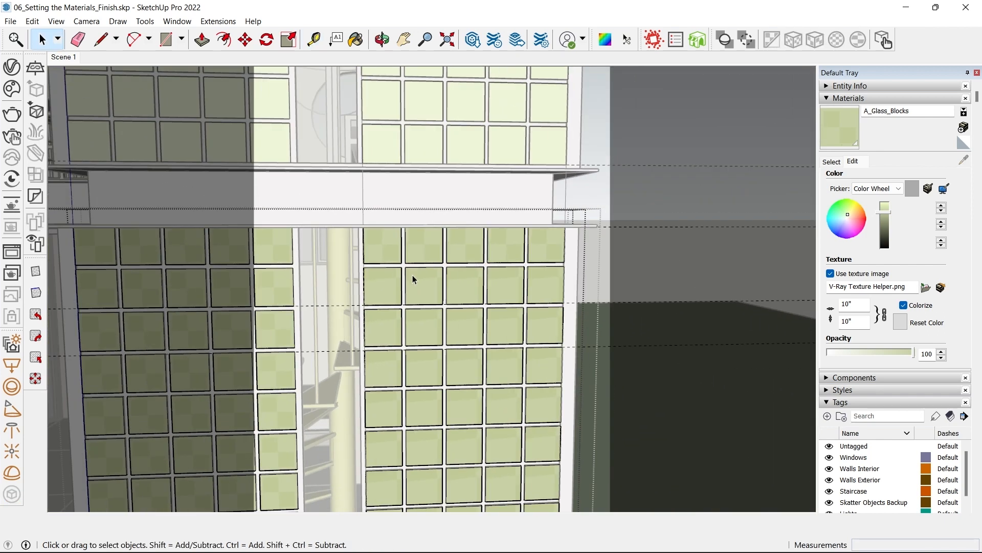
- Delete all the old glass block rows below the corrected top row of the facade section
{"action": "left_click", "coordinate": [413, 277]}
{"action": "scroll", "coordinate": [377, 220], "scroll_direction": "down", "scroll_amount": 5}
{"action": "left_click", "coordinate": [432, 266], "text": "ctrl"}
{"action": "left_click", "coordinate": [427, 286], "text": "ctrl"}
{"action": "left_click", "coordinate": [419, 305], "text": "ctrl"}
{"action": "left_click", "coordinate": [406, 341], "text": "ctrl"}
{"action": "left_click", "coordinate": [405, 326], "text": "ctrl"}
{"action": "left_click", "coordinate": [399, 364], "text": "ctrl"}
{"action": "left_click", "coordinate": [397, 380], "text": "ctrl"}
{"action": "left_click", "coordinate": [398, 400], "text": "ctrl"}
{"action": "left_click", "coordinate": [399, 417], "text": "ctrl"}
{"action": "key", "text": "t"}
{"action": "scroll", "coordinate": [404, 239], "scroll_direction": "up", "scroll_amount": 6}
{"action": "left_click", "coordinate": [406, 239]}
{"action": "scroll", "coordinate": [407, 236], "scroll_direction": "up", "scroll_amount": 3}
{"action": "left_click", "coordinate": [410, 234]}
{"action": "key", "text": "space"}
{"action": "scroll", "coordinate": [384, 236], "scroll_direction": "down", "scroll_amount": 3}
{"action": "key", "text": "Delete"}
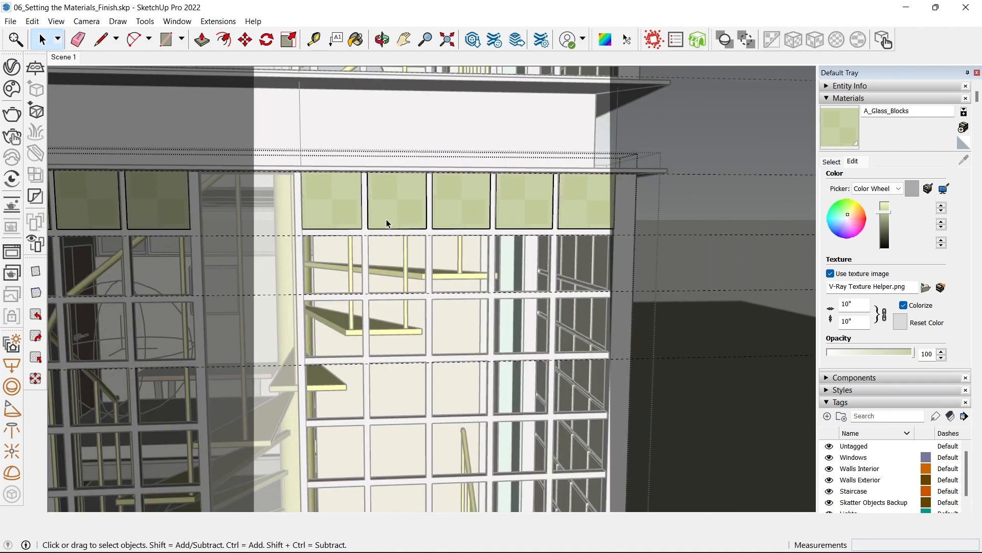
- Copy the top glass block row straight down into the next frame opening, about 10 5/8" below
{"action": "left_click", "coordinate": [384, 226]}
{"action": "key", "text": "m"}
{"action": "scroll", "coordinate": [392, 208], "scroll_direction": "up", "scroll_amount": 3}
{"action": "key", "text": "ctrl"}
{"action": "scroll", "coordinate": [402, 159], "scroll_direction": "up", "scroll_amount": 2}
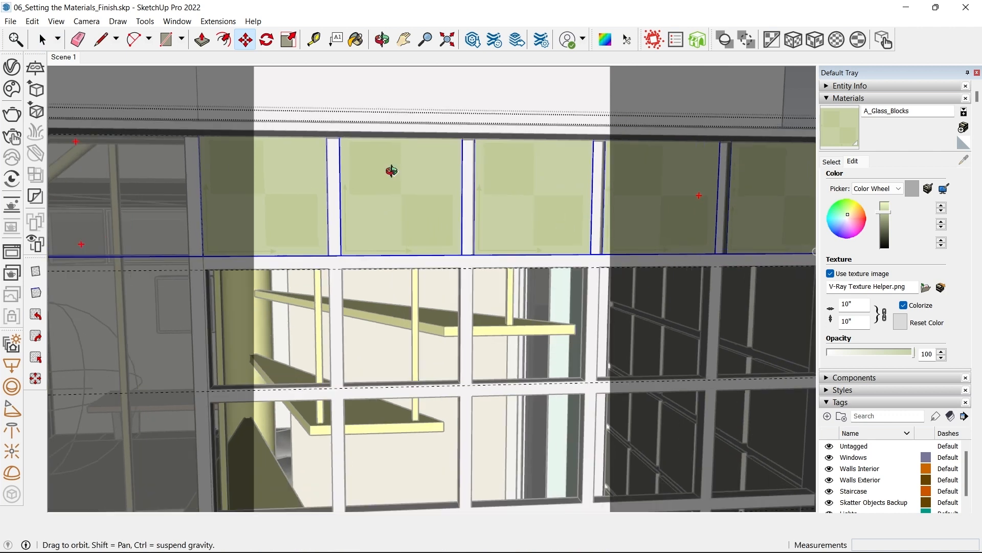
{"action": "left_click", "coordinate": [386, 111]}
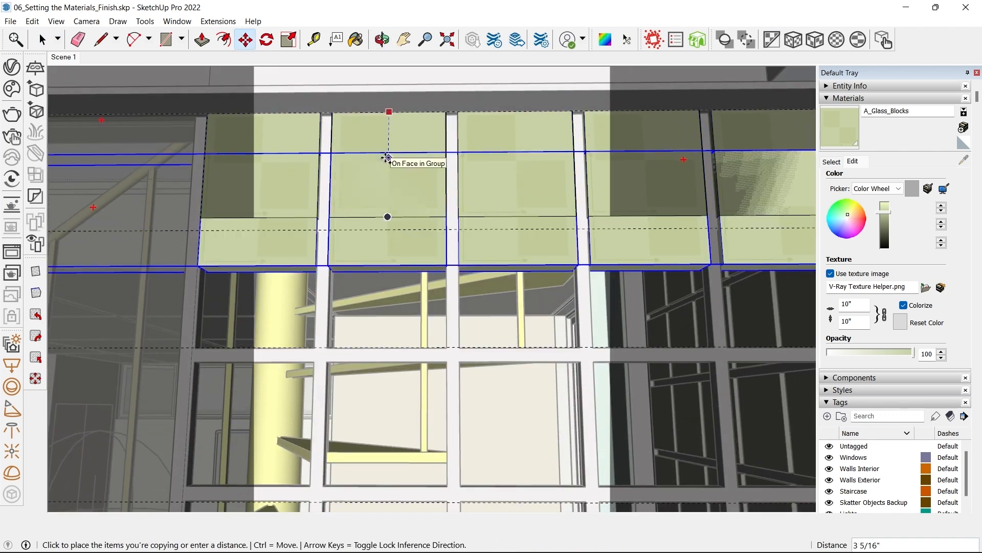
{"action": "left_click", "coordinate": [384, 227]}
{"action": "middle_click_drag", "start_coordinate": [384, 226], "coordinate": [337, 134]}
{"action": "left_click", "coordinate": [338, 134]}
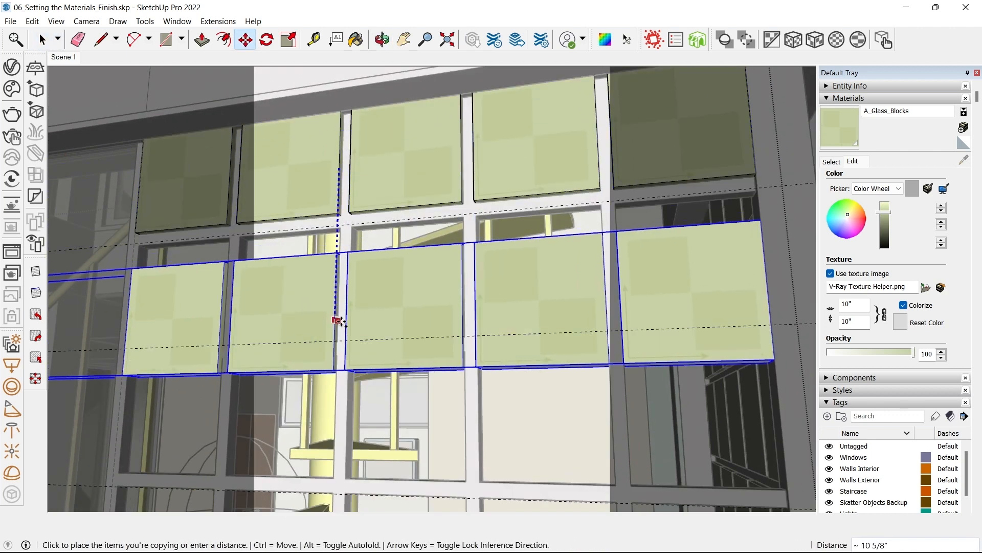
{"action": "left_click", "coordinate": [338, 255]}
- Move the copied glass block row vertically to align its upper edge with the frame opening
{"action": "scroll", "coordinate": [340, 255], "scroll_direction": "up", "scroll_amount": 2}
{"action": "left_click", "coordinate": [340, 254]}
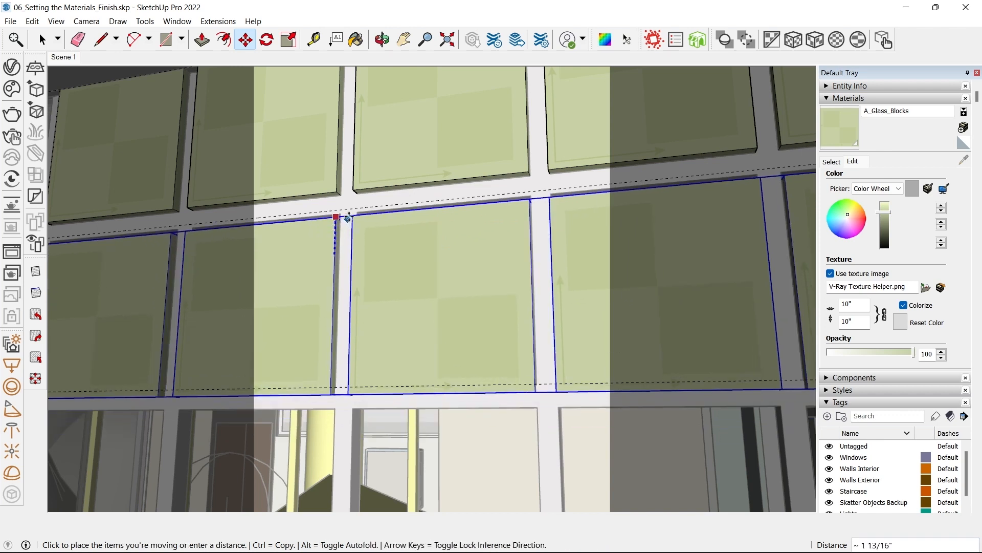
{"action": "left_click", "coordinate": [357, 209]}
{"action": "key", "text": "space"}
{"action": "scroll", "coordinate": [359, 211], "scroll_direction": "down", "scroll_amount": 2}
- Copy the second glass block row down by one frame opening to form the third row
{"action": "key", "text": "m"}
{"action": "key", "text": "ctrl"}
{"action": "left_click", "coordinate": [359, 192]}
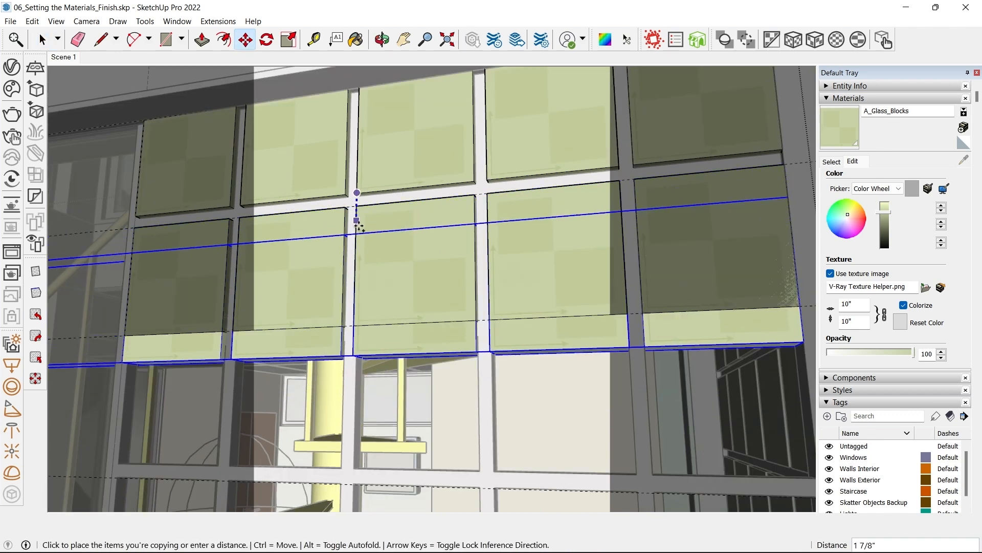
{"action": "left_click", "coordinate": [358, 325]}
- Repeat the last row copy as an x9 array to fill the frame down to the floor band
{"action": "scroll", "coordinate": [362, 300], "scroll_direction": "down", "scroll_amount": 5}
{"action": "scroll", "coordinate": [393, 245], "scroll_direction": "down", "scroll_amount": 3}
{"action": "middle_click_drag", "start_coordinate": [393, 245], "coordinate": [440, 365]}
{"action": "type", "text": "x8"}
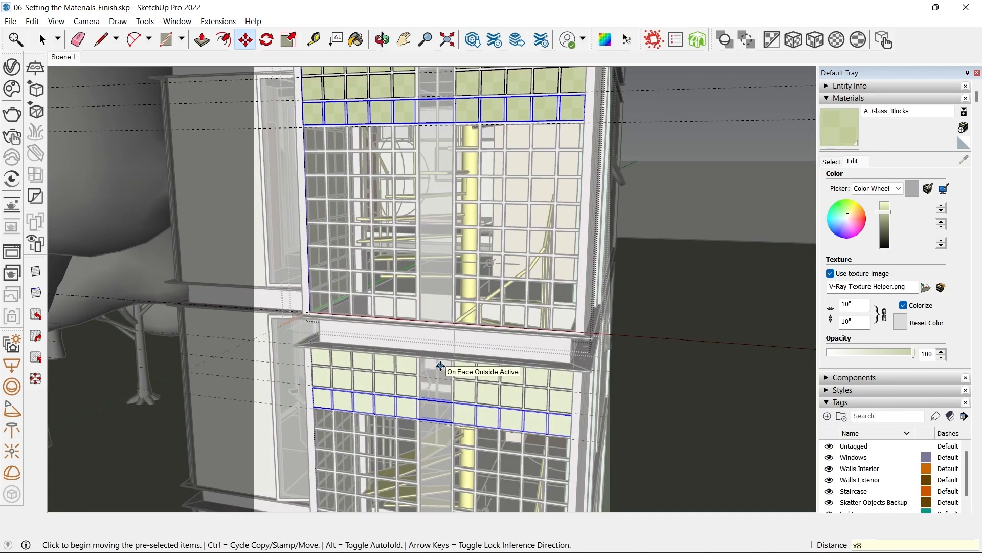
{"action": "key", "text": "Return"}
{"action": "type", "text": "x9"}
{"action": "key", "text": "Return"}
{"action": "middle_click_drag", "start_coordinate": [436, 368], "coordinate": [468, 237]}
{"action": "key", "text": "space"}
{"action": "scroll", "coordinate": [453, 234], "scroll_direction": "up", "scroll_amount": 4}
{"action": "middle_click_drag", "start_coordinate": [362, 288], "coordinate": [410, 302], "text": "shift"}
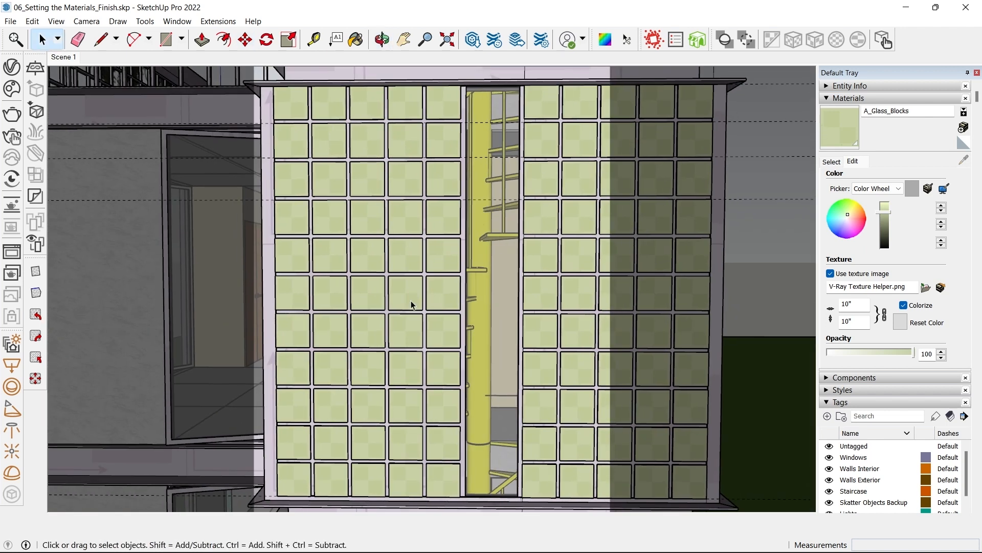
- Start the V-Ray viewport render and examine how the rebuilt glass blocks look across the facade
{"action": "scroll", "coordinate": [446, 274], "scroll_direction": "down", "scroll_amount": 1}
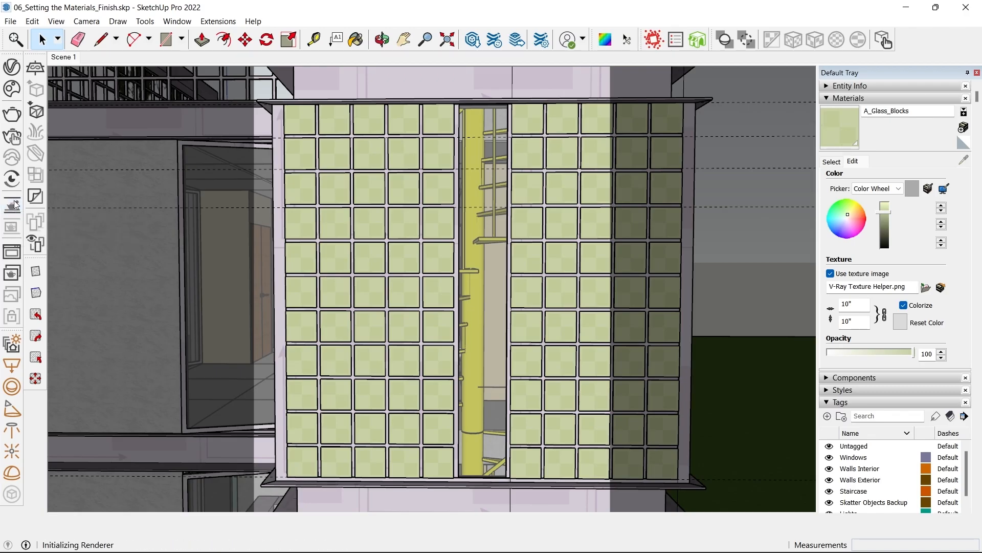
{"action": "scroll", "coordinate": [451, 318], "scroll_direction": "up", "scroll_amount": 5}
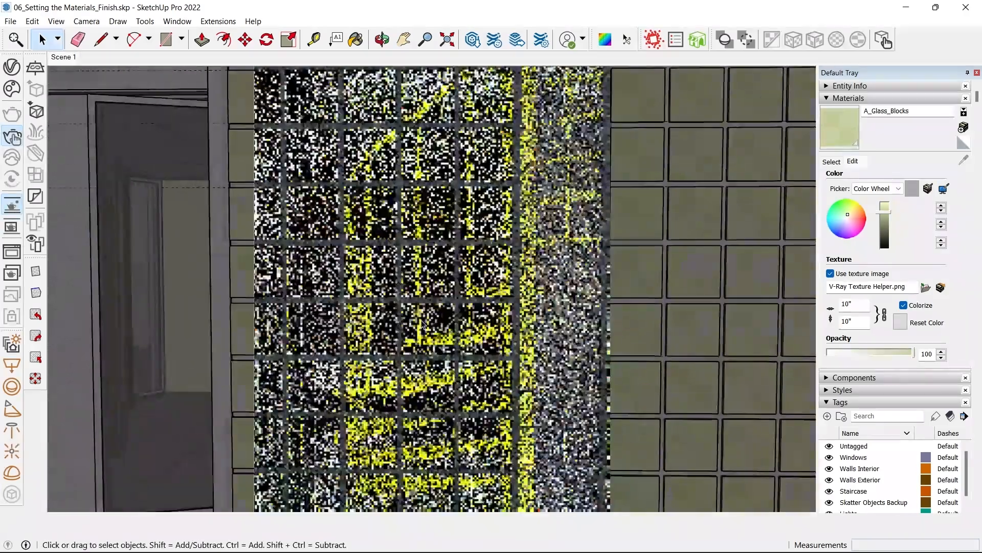
{"action": "scroll", "coordinate": [449, 318], "scroll_direction": "up", "scroll_amount": 1}
{"action": "scroll", "coordinate": [449, 317], "scroll_direction": "down", "scroll_amount": 3}
{"action": "scroll", "coordinate": [379, 214], "scroll_direction": "up", "scroll_amount": 2}
{"action": "scroll", "coordinate": [295, 210], "scroll_direction": "down", "scroll_amount": 4}
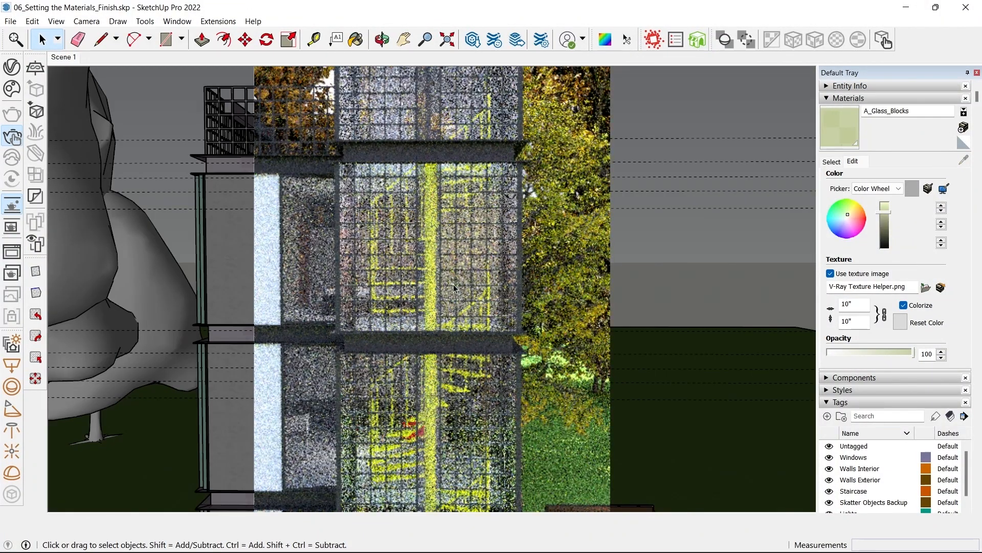
{"action": "scroll", "coordinate": [338, 287], "scroll_direction": "up", "scroll_amount": 3}
{"action": "scroll", "coordinate": [337, 245], "scroll_direction": "up", "scroll_amount": 2}
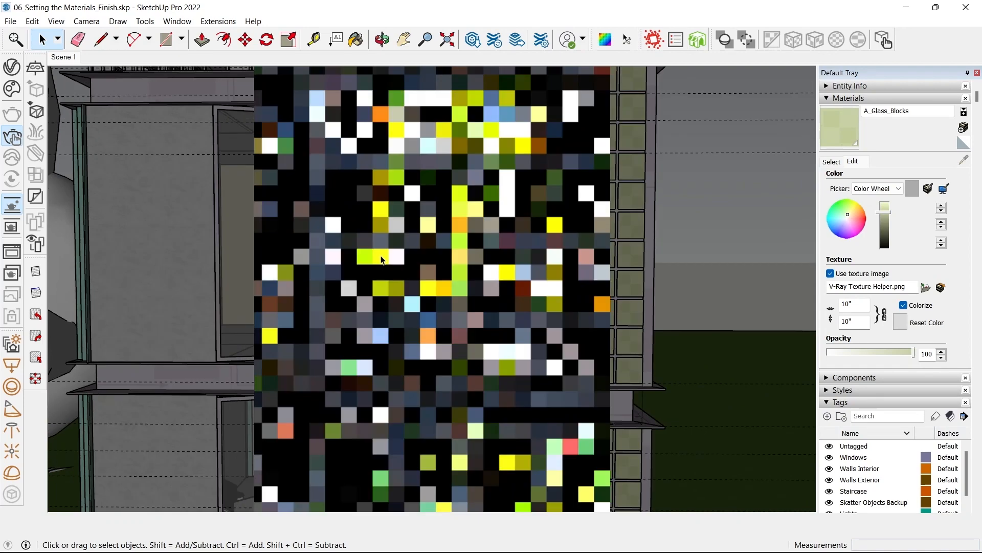
{"action": "scroll", "coordinate": [426, 216], "scroll_direction": "up", "scroll_amount": 1}
- Switch to Greenshot to review the two glass block reference captures, close the first, and return to the SketchUp model
{"action": "mouse_move", "coordinate": [616, 542]}
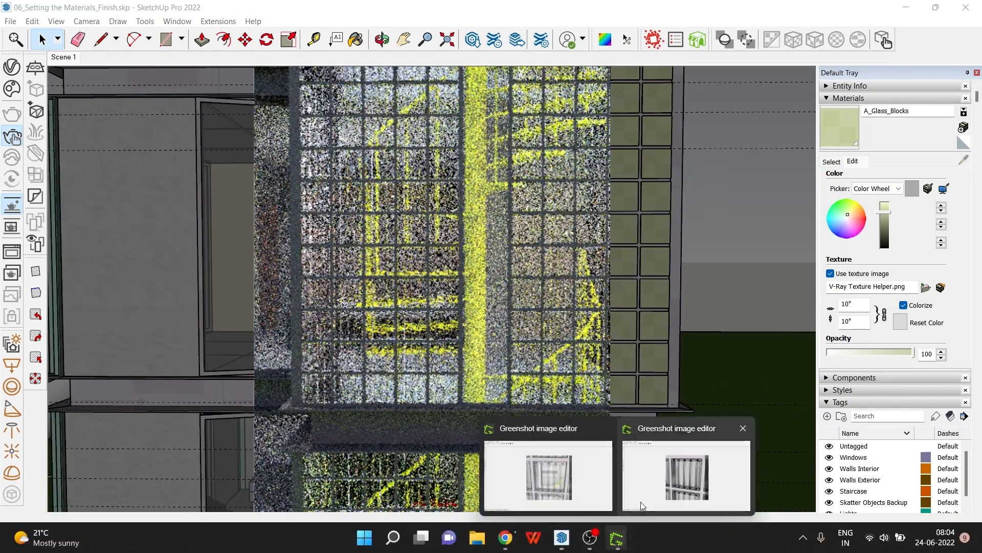
{"action": "left_click", "coordinate": [548, 465]}
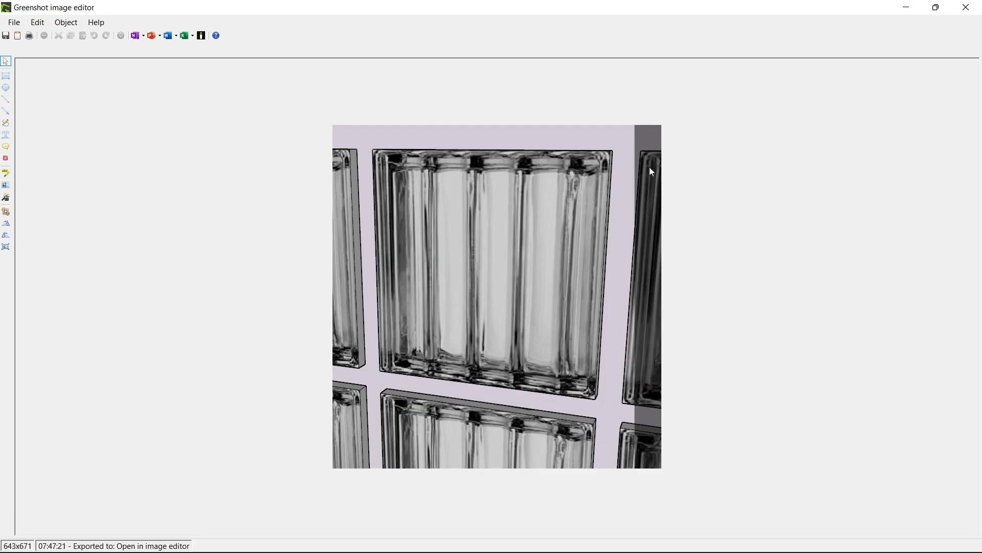
{"action": "left_click", "coordinate": [967, 9]}
{"action": "left_click", "coordinate": [497, 331]}
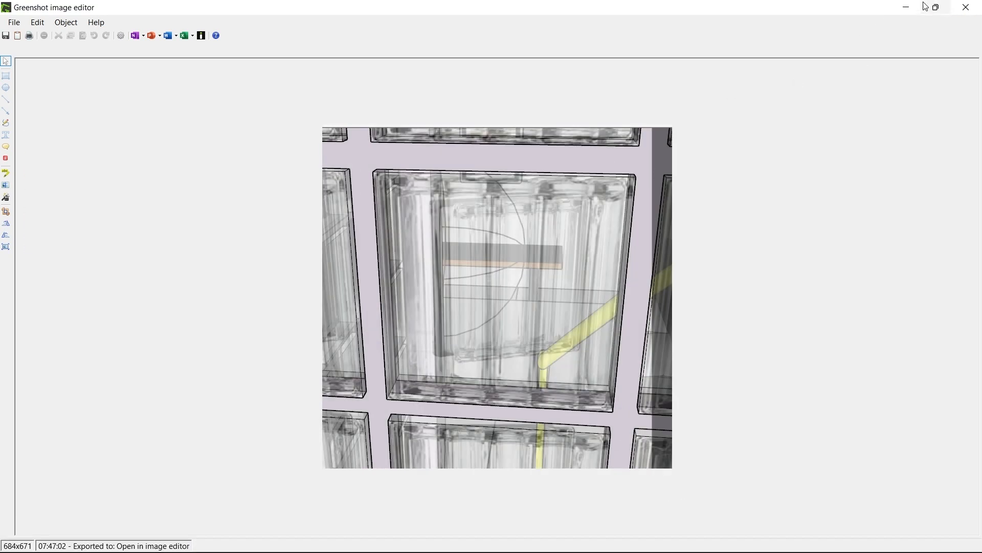
{"action": "left_click", "coordinate": [907, 7]}
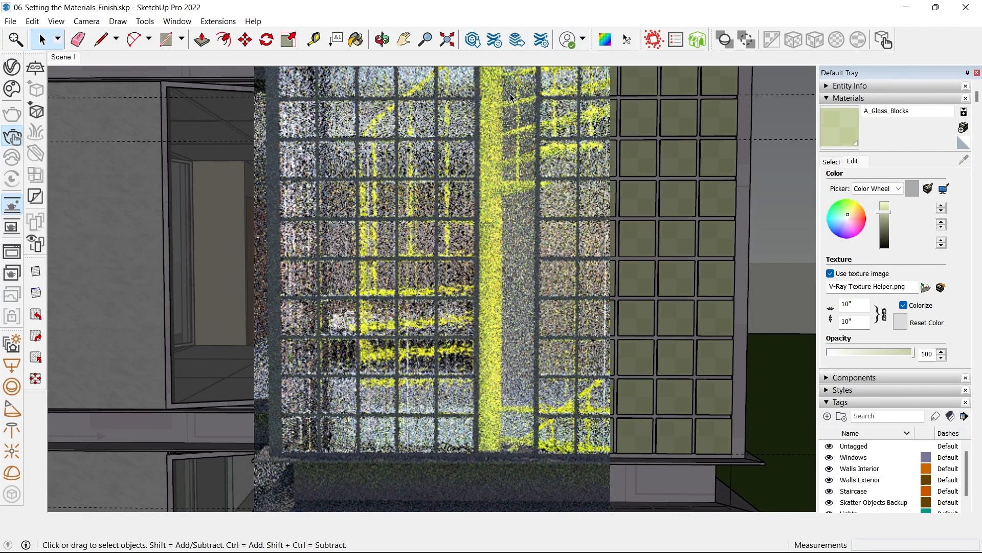
- Open the A_Glass_Blocks material in the V-Ray Asset Editor and wrap its bump texture in a Mix (Map)
{"action": "left_click", "coordinate": [12, 67]}
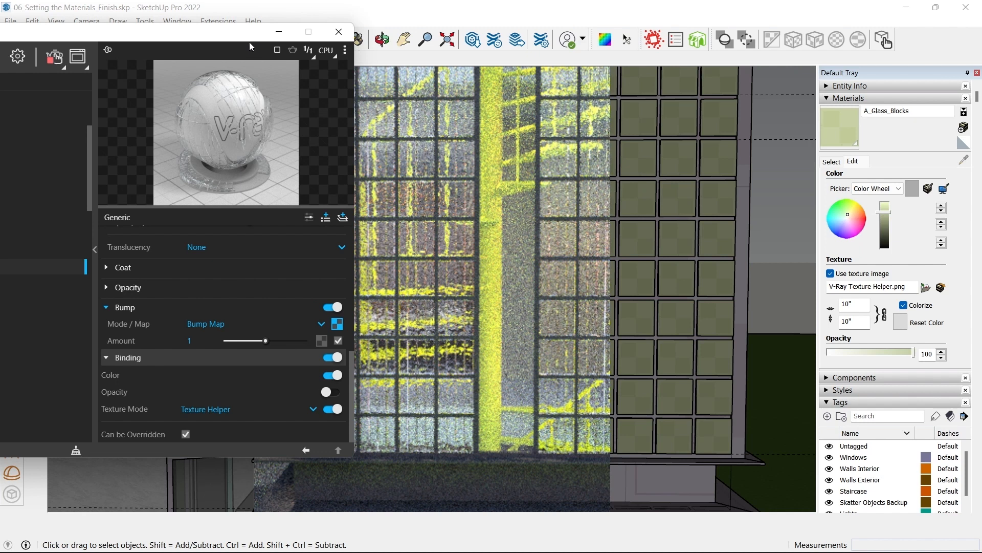
{"action": "left_click_drag", "start_coordinate": [250, 43], "coordinate": [394, 28]}
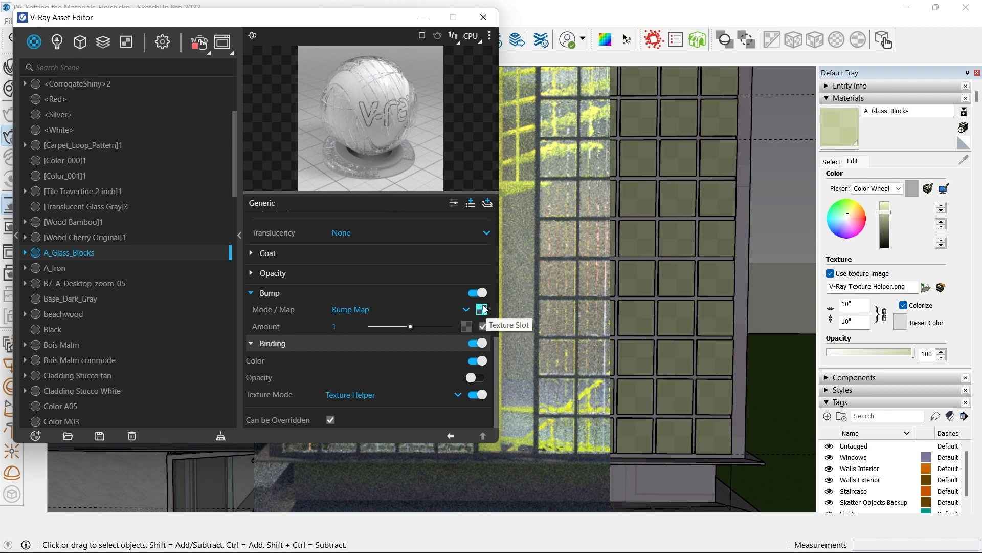
{"action": "right_click", "coordinate": [485, 308]}
{"action": "mouse_move", "coordinate": [450, 365]}
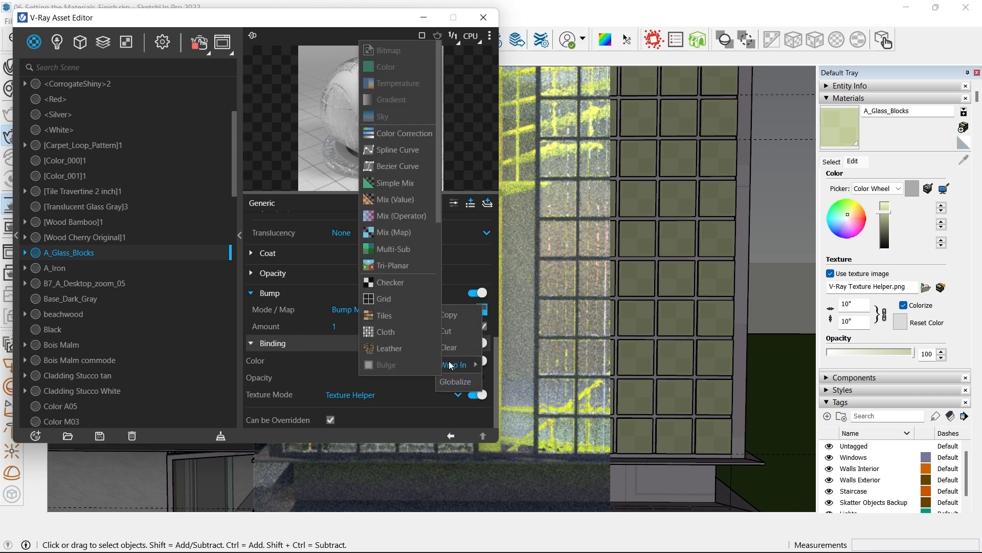
{"action": "left_click", "coordinate": [402, 232]}
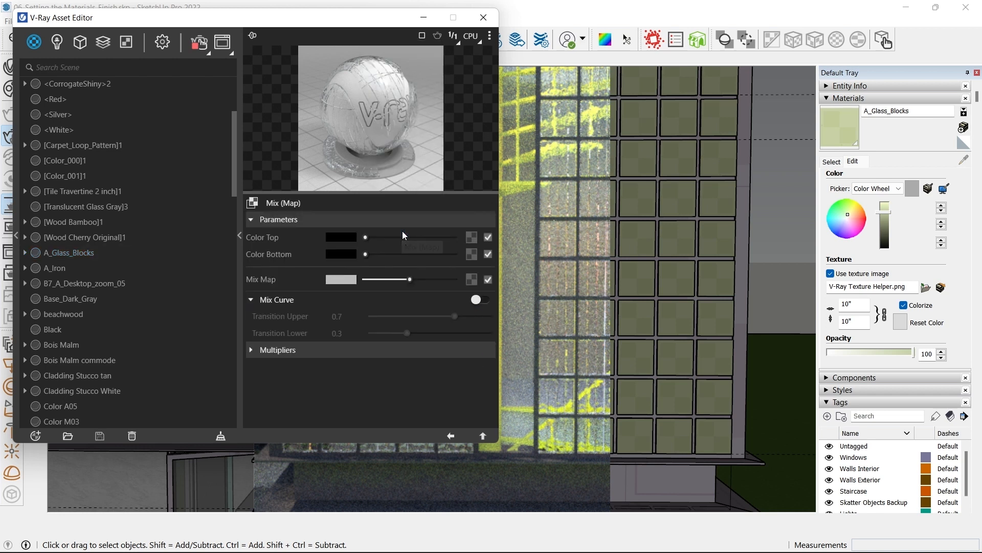
- Assign a Bulge texture to the Mix (Map)'s Color Top and return to the mix parameters
{"action": "left_click", "coordinate": [471, 255]}
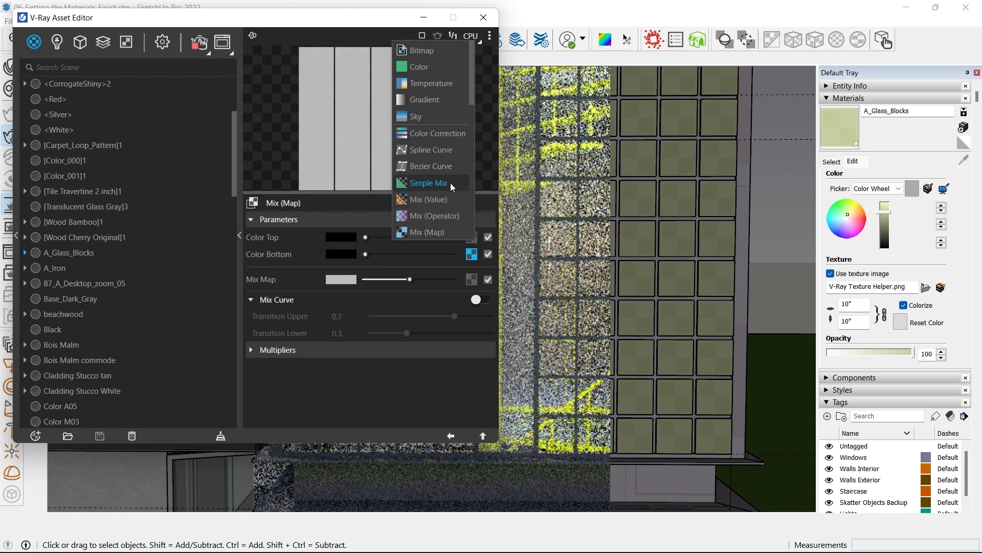
{"action": "scroll", "coordinate": [447, 169], "scroll_direction": "down", "scroll_amount": 2}
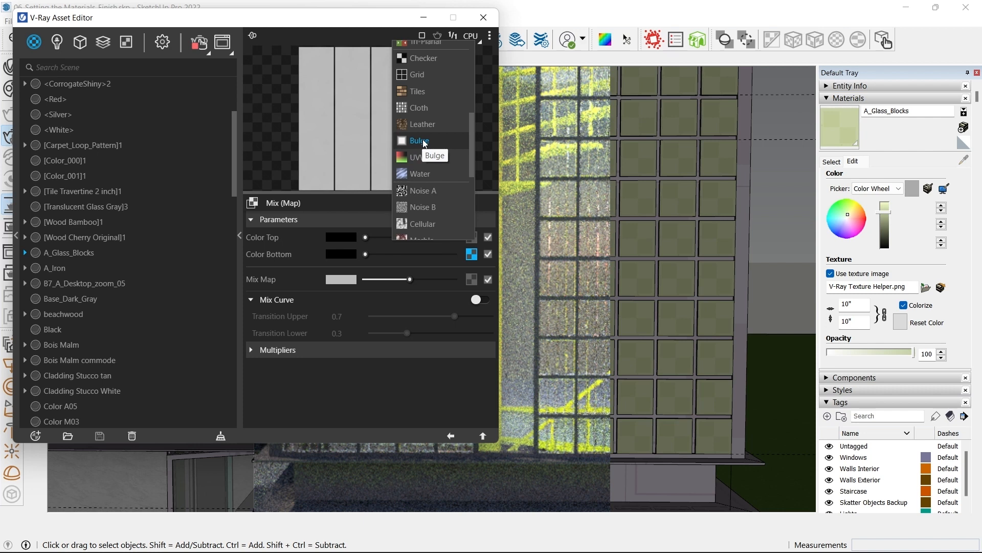
{"action": "left_click", "coordinate": [419, 141]}
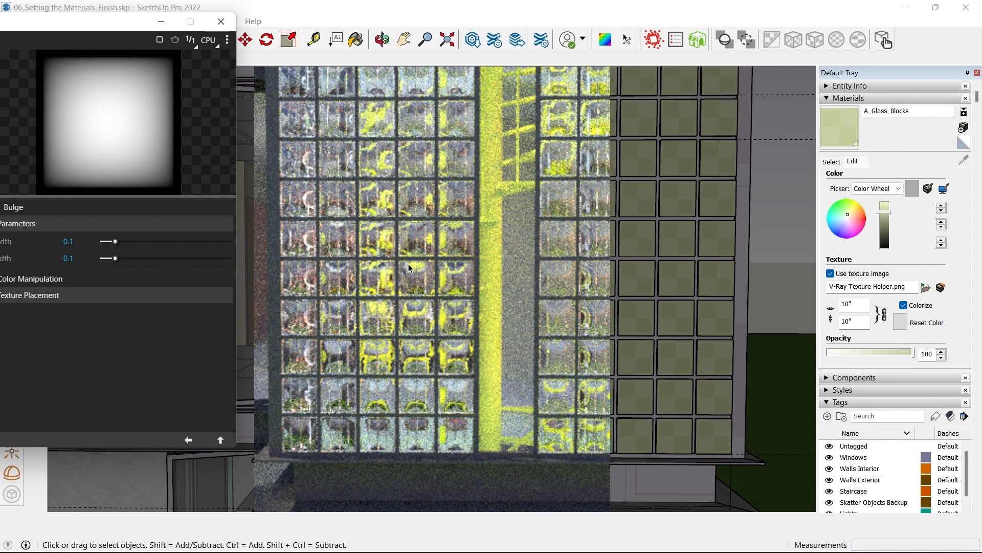
{"action": "left_click", "coordinate": [293, 451]}
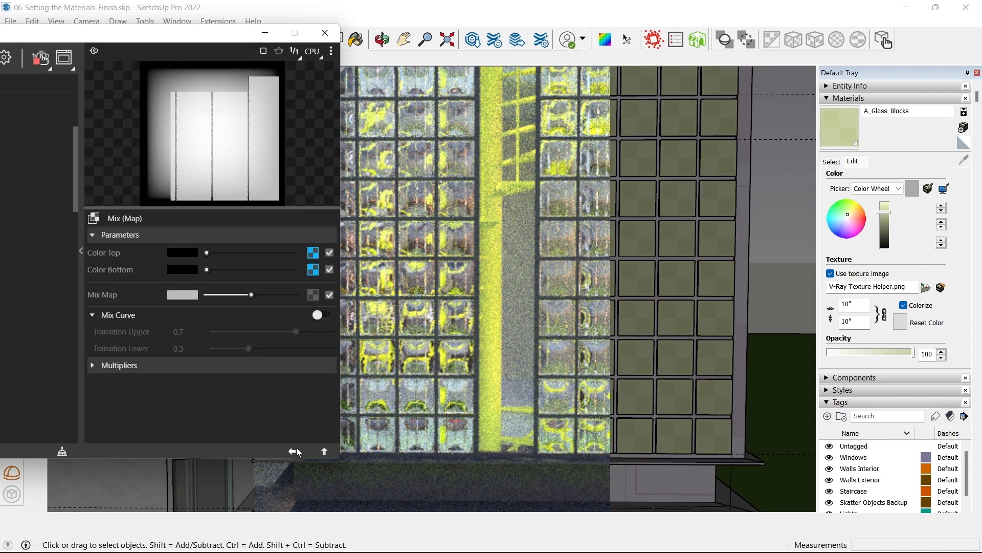
- Raise the Mix Map level toward white and set the glass block material's bump amount to 0.33
{"action": "left_click_drag", "start_coordinate": [250, 295], "coordinate": [277, 296]}
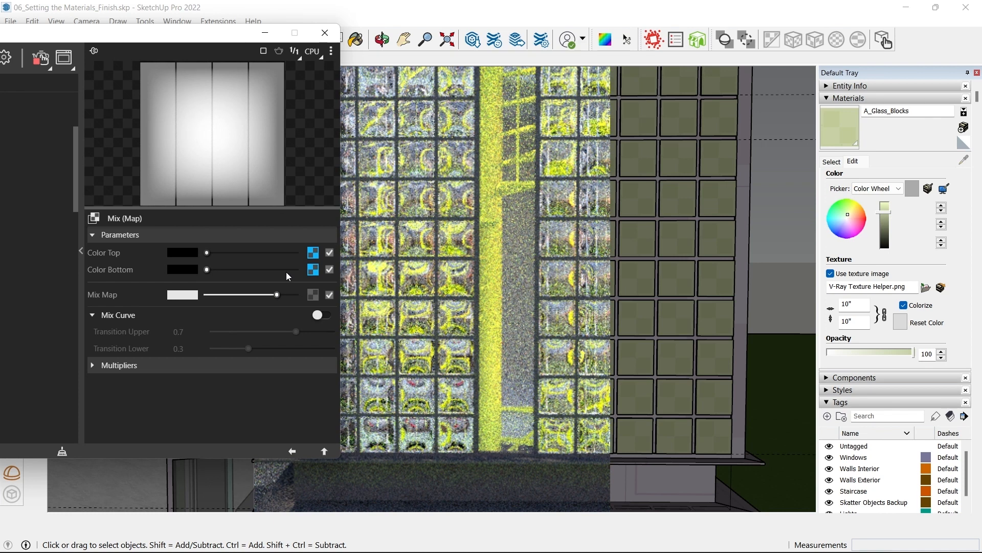
{"action": "left_click", "coordinate": [291, 451]}
{"action": "left_click_drag", "start_coordinate": [234, 342], "coordinate": [225, 341]}
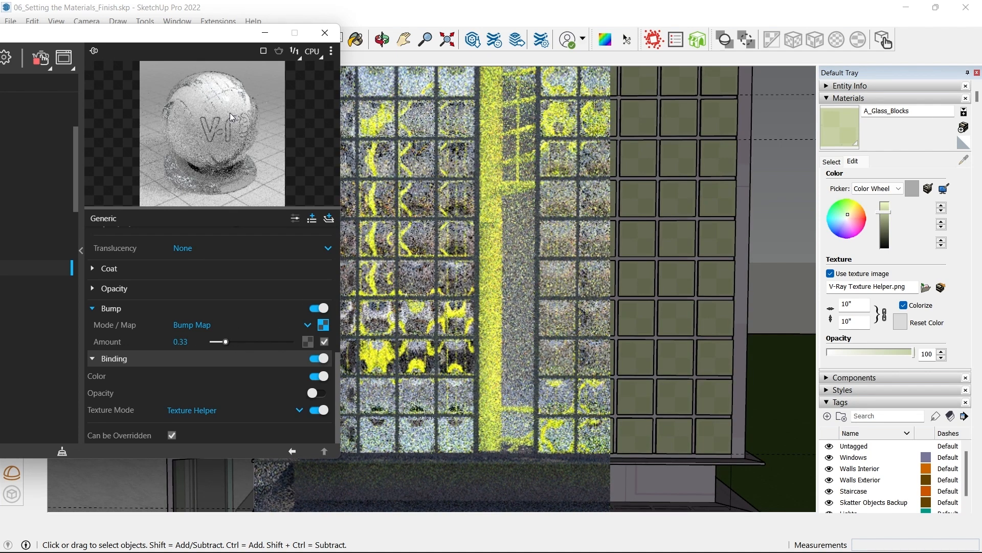
- Replace the glass block material's bump map with a copy of the Mix (Map) nested in its Color Bottom and set the bump amount to 0.52
{"action": "left_click_drag", "start_coordinate": [197, 39], "coordinate": [131, 23]}
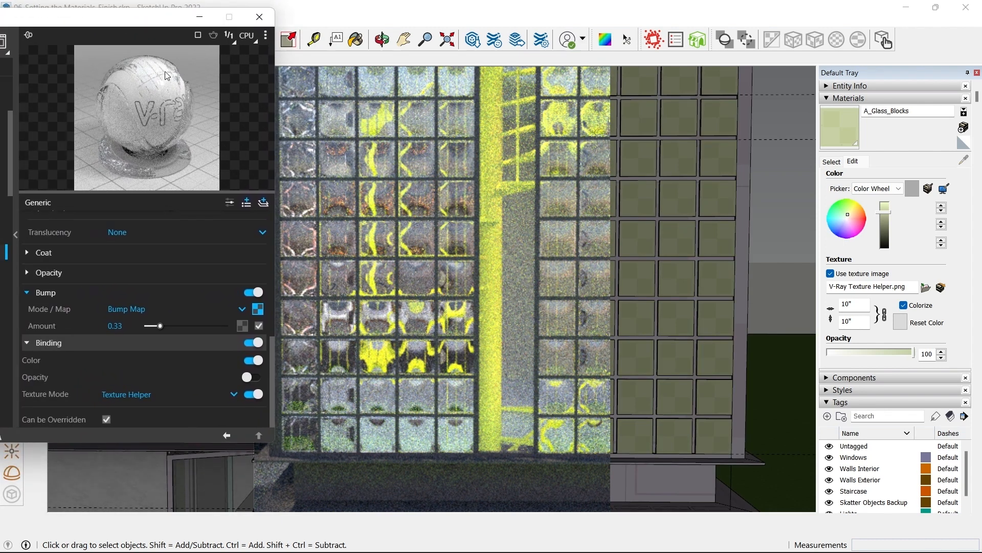
{"action": "left_click", "coordinate": [258, 308]}
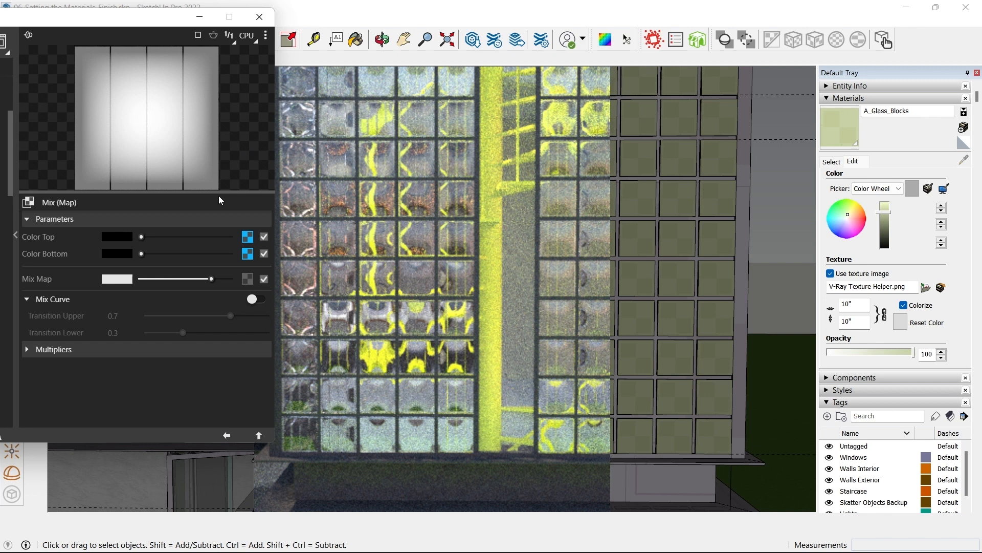
{"action": "left_click", "coordinate": [248, 257]}
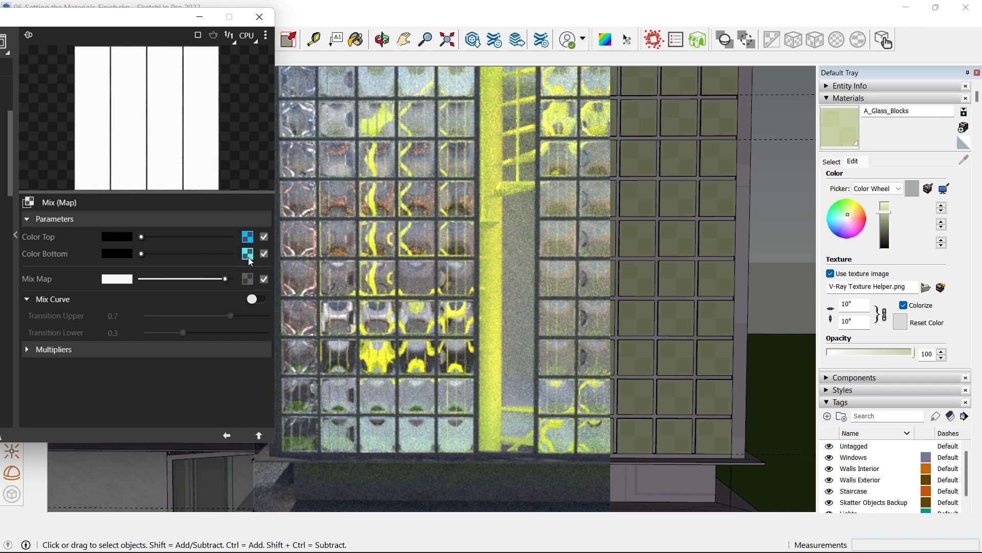
{"action": "left_click", "coordinate": [227, 436]}
{"action": "right_click", "coordinate": [247, 253]}
{"action": "left_click", "coordinate": [233, 257]}
{"action": "left_click", "coordinate": [228, 435]}
{"action": "right_click", "coordinate": [258, 310]}
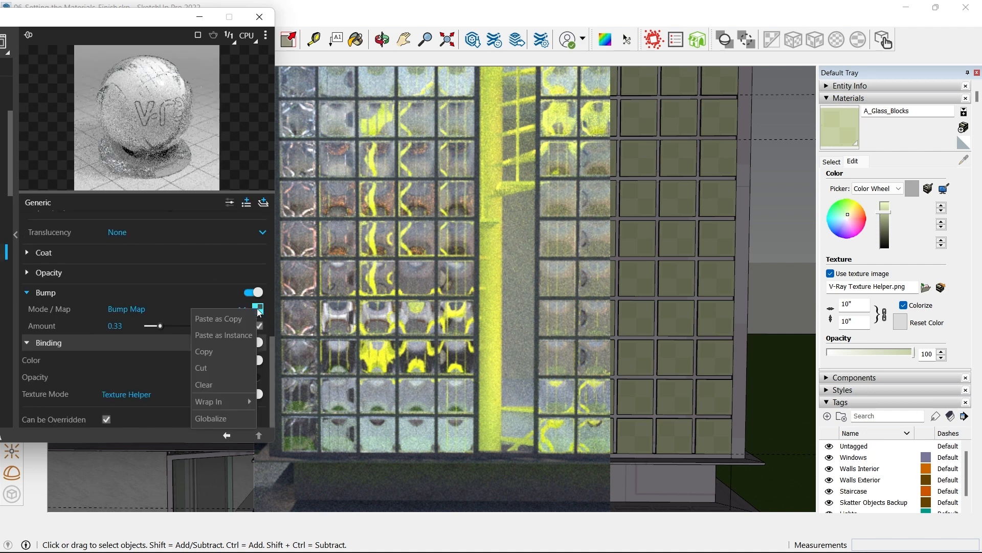
{"action": "left_click", "coordinate": [240, 318]}
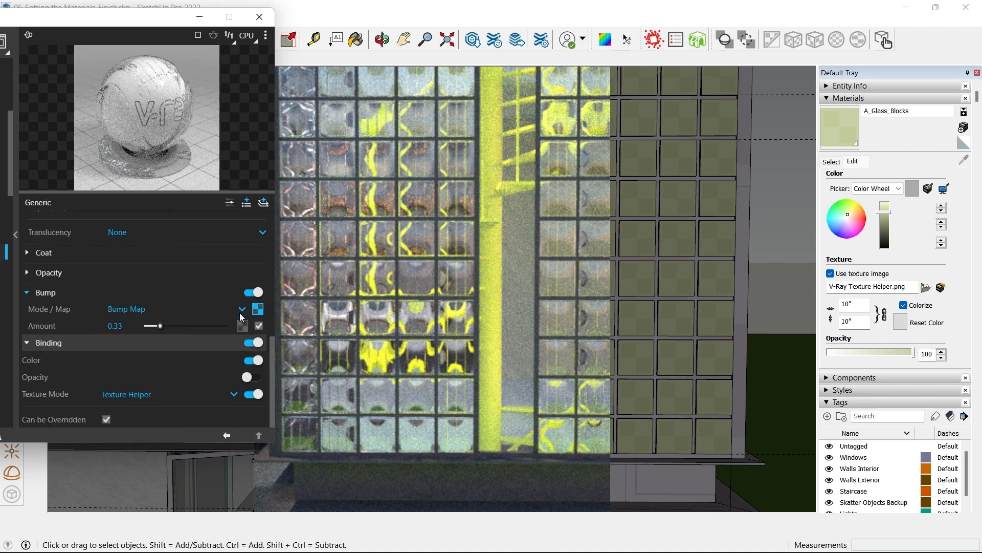
{"action": "left_click_drag", "start_coordinate": [160, 326], "coordinate": [168, 326]}
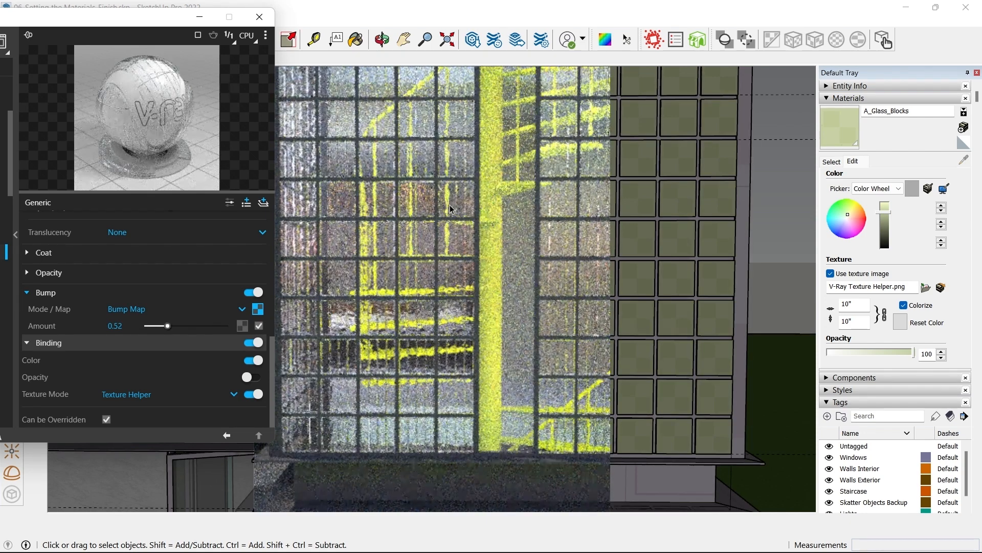
- Lower the bump Mix (Map)'s Mix Map level to a light grey and move the editor aside to check the rendered glass blocks
{"action": "left_click_drag", "start_coordinate": [148, 16], "coordinate": [149, 9]}
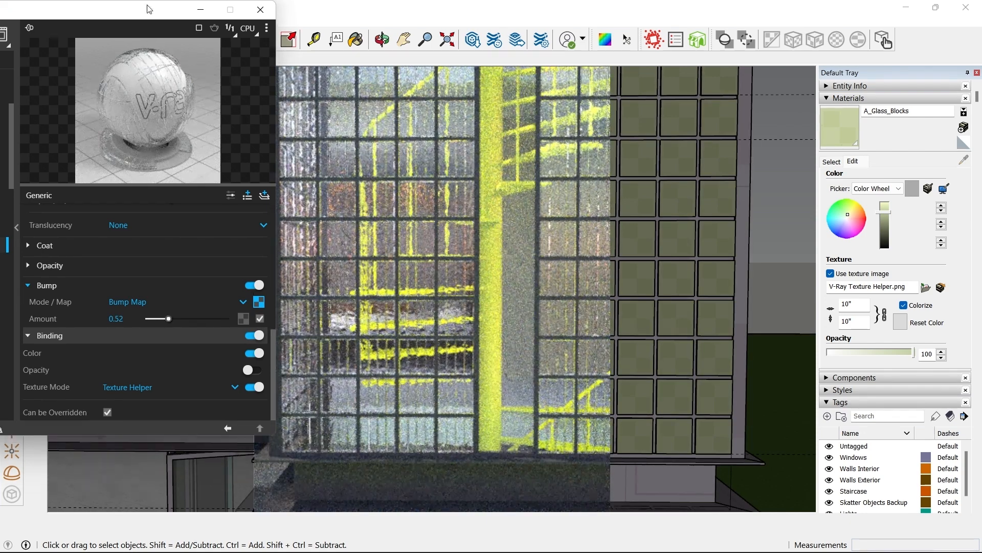
{"action": "left_click", "coordinate": [258, 302]}
{"action": "left_click", "coordinate": [219, 270]}
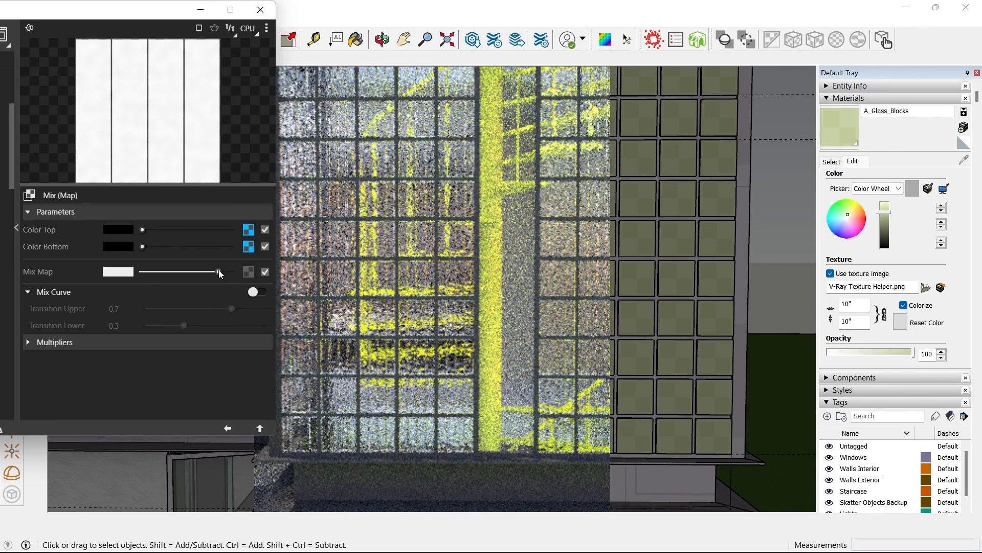
{"action": "left_click_drag", "start_coordinate": [213, 269], "coordinate": [179, 268]}
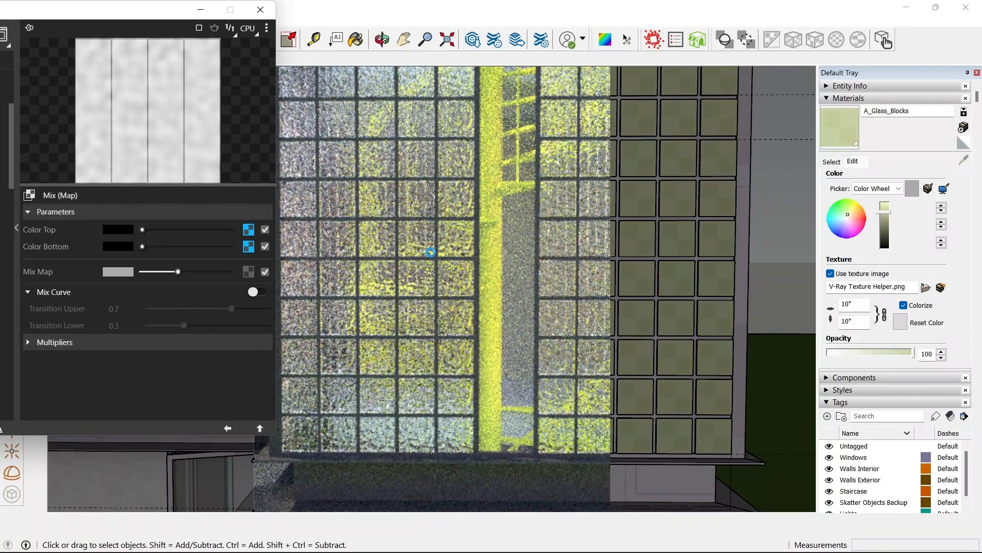
{"action": "left_click", "coordinate": [186, 272]}
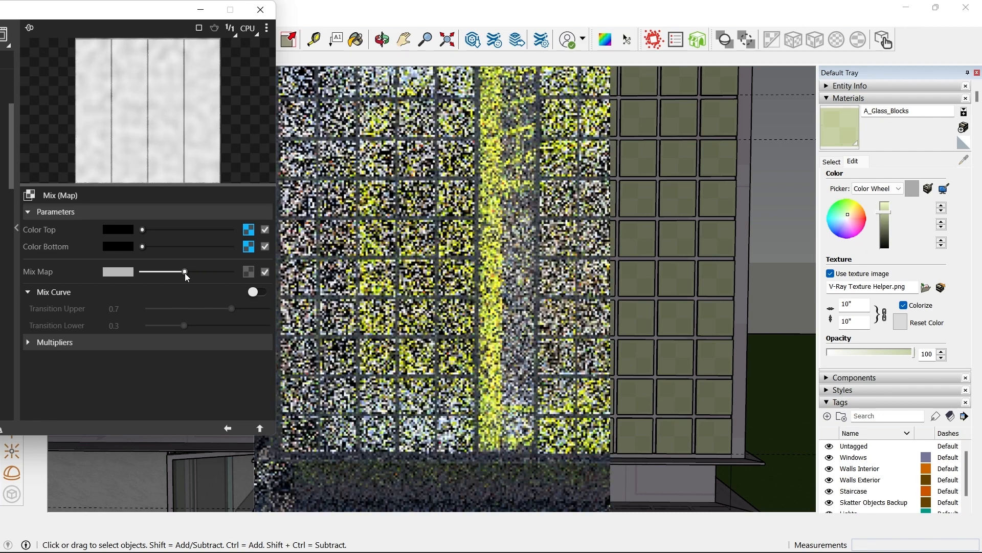
{"action": "left_click", "coordinate": [245, 228]}
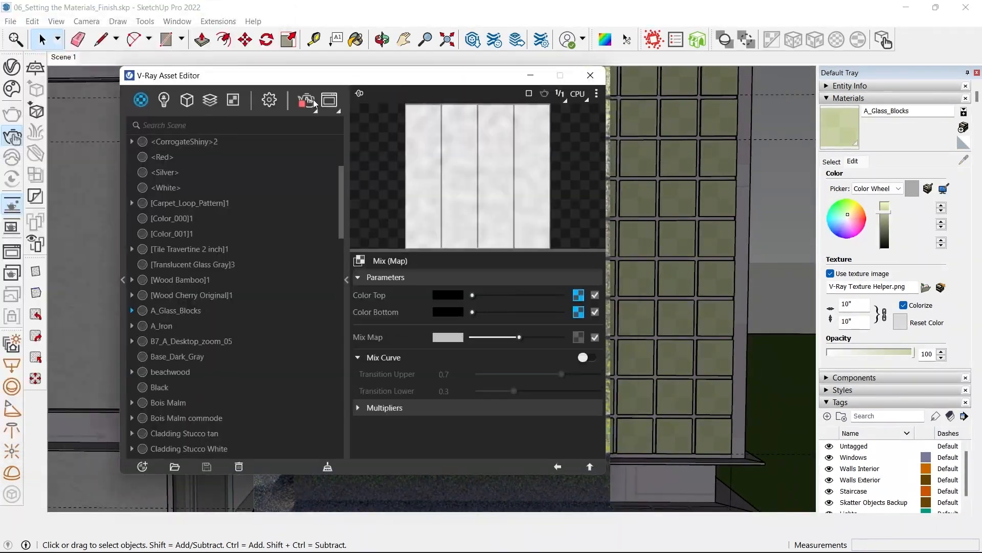
{"action": "left_click_drag", "start_coordinate": [351, 79], "coordinate": [9, 55]}
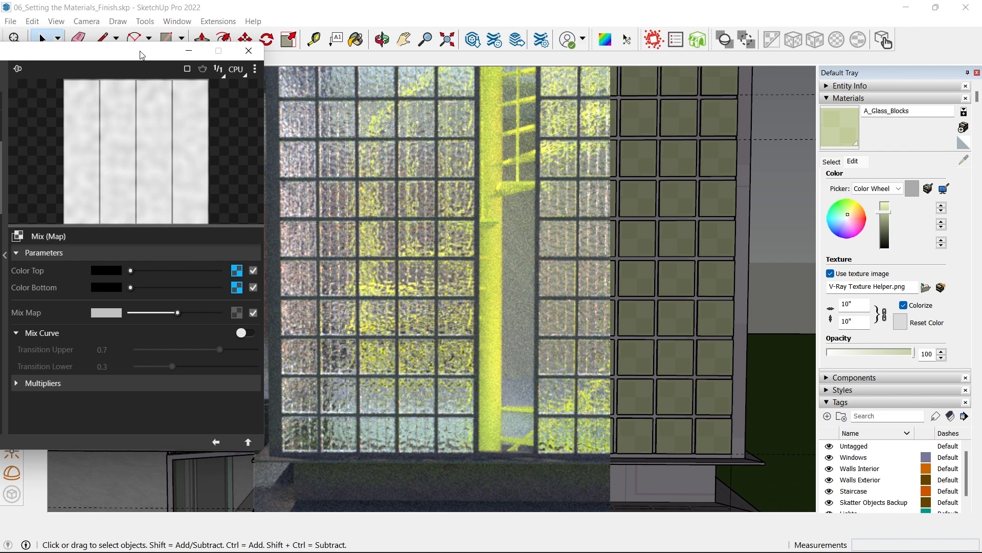
{"action": "left_click_drag", "start_coordinate": [142, 55], "coordinate": [236, 60]}
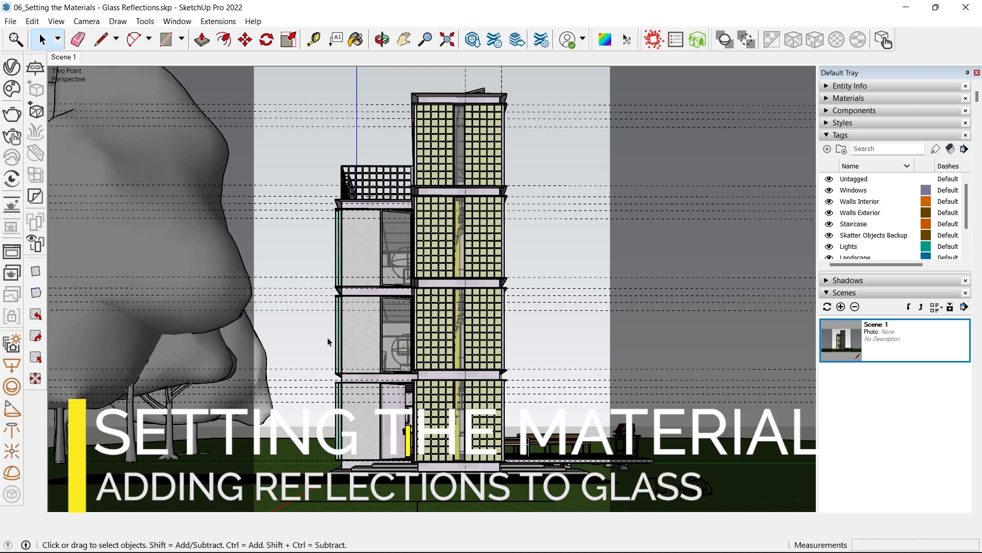
- Sample the glass material of the upper-floor window and open its parameters in the V-Ray Asset Editor
{"action": "scroll", "coordinate": [374, 274], "scroll_direction": "up", "scroll_amount": 10}
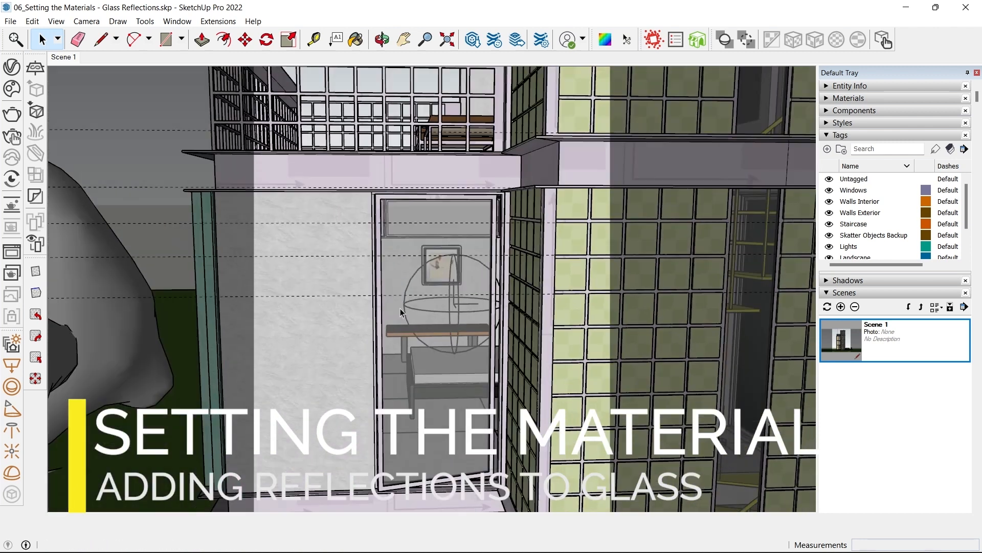
{"action": "key", "text": "b"}
{"action": "left_click", "coordinate": [435, 261], "text": "alt"}
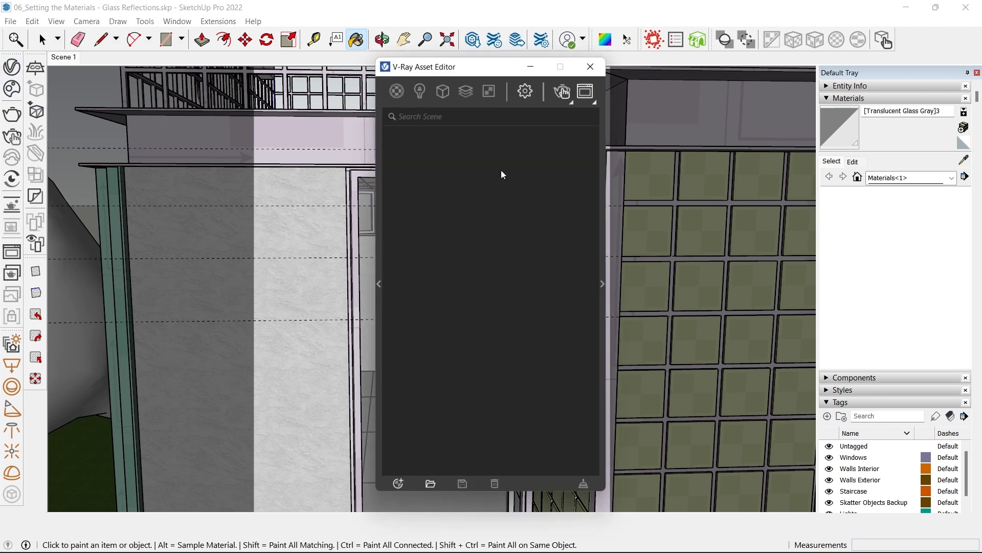
{"action": "left_click", "coordinate": [964, 160]}
{"action": "left_click", "coordinate": [360, 222]}
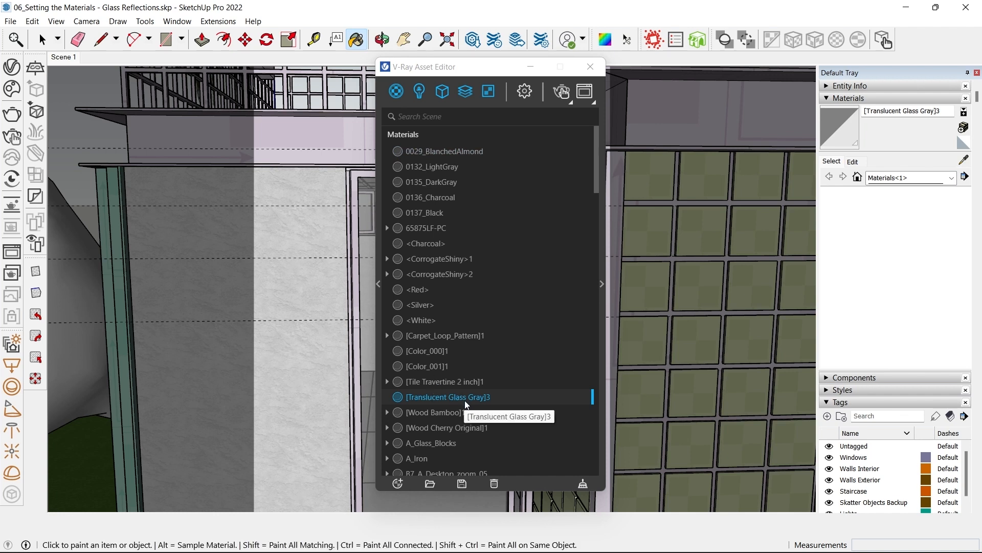
{"action": "left_click", "coordinate": [602, 394]}
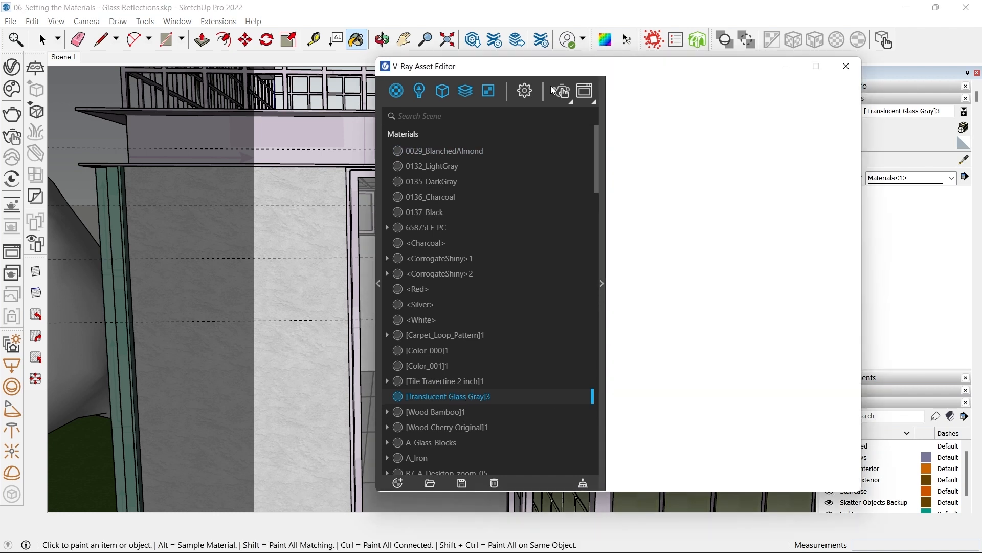
{"action": "left_click_drag", "start_coordinate": [566, 73], "coordinate": [322, 53]}
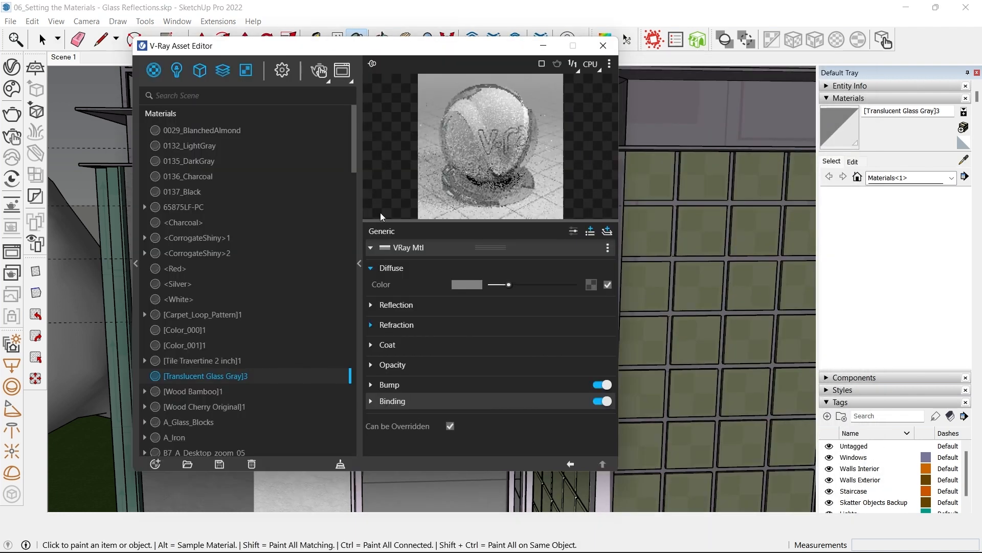
- Set the glass material's reflection color and refraction color to pure white
{"action": "left_click", "coordinate": [396, 305]}
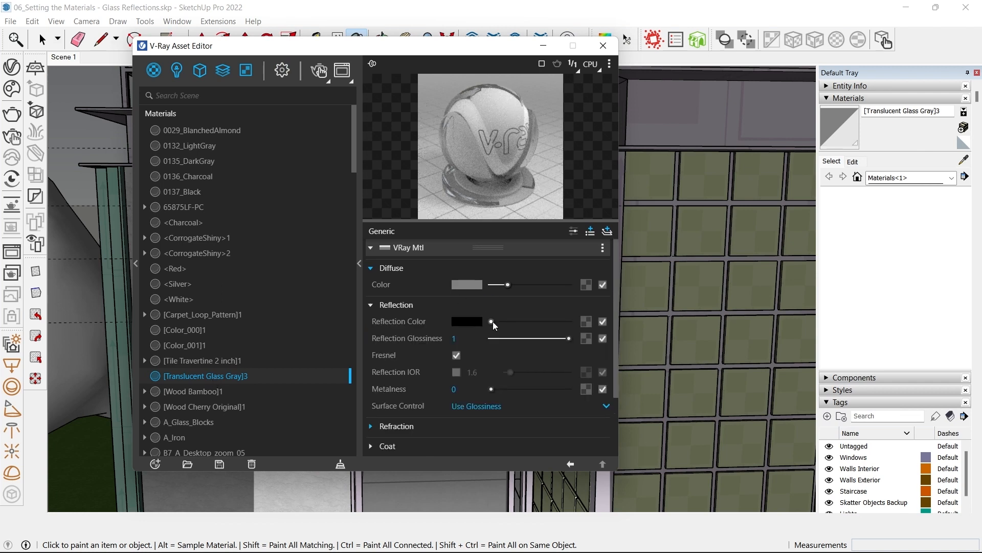
{"action": "left_click_drag", "start_coordinate": [492, 322], "coordinate": [572, 323]}
{"action": "scroll", "coordinate": [435, 358], "scroll_direction": "down", "scroll_amount": 3}
{"action": "left_click", "coordinate": [389, 348]}
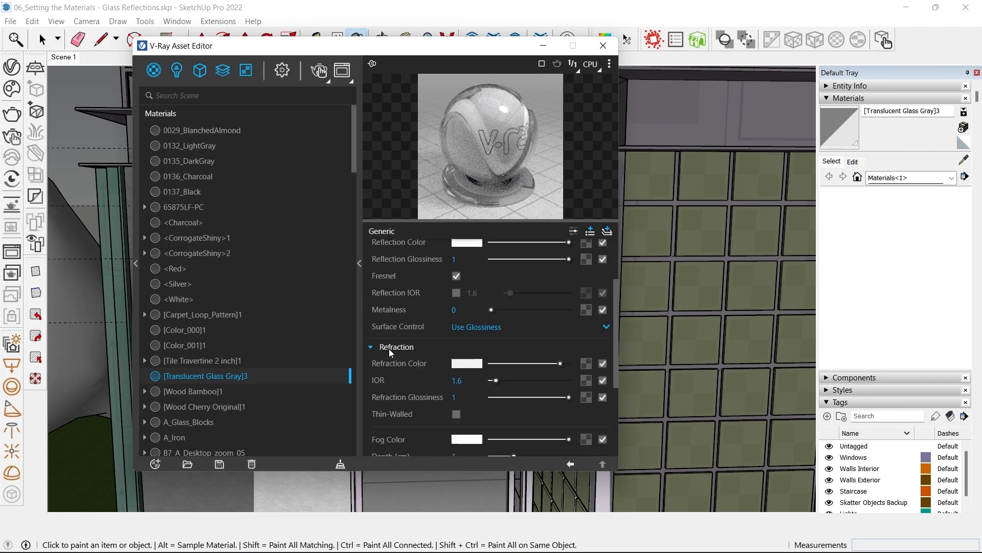
{"action": "left_click_drag", "start_coordinate": [560, 364], "coordinate": [721, 371]}
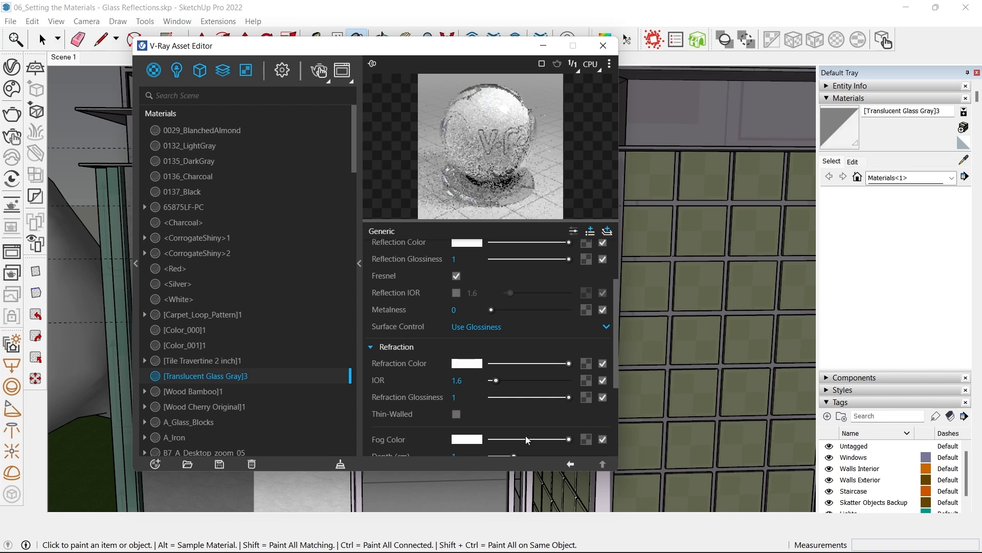
- Set the glass material's diffuse color to black and close the Asset Editor
{"action": "scroll", "coordinate": [425, 391], "scroll_direction": "up", "scroll_amount": 3}
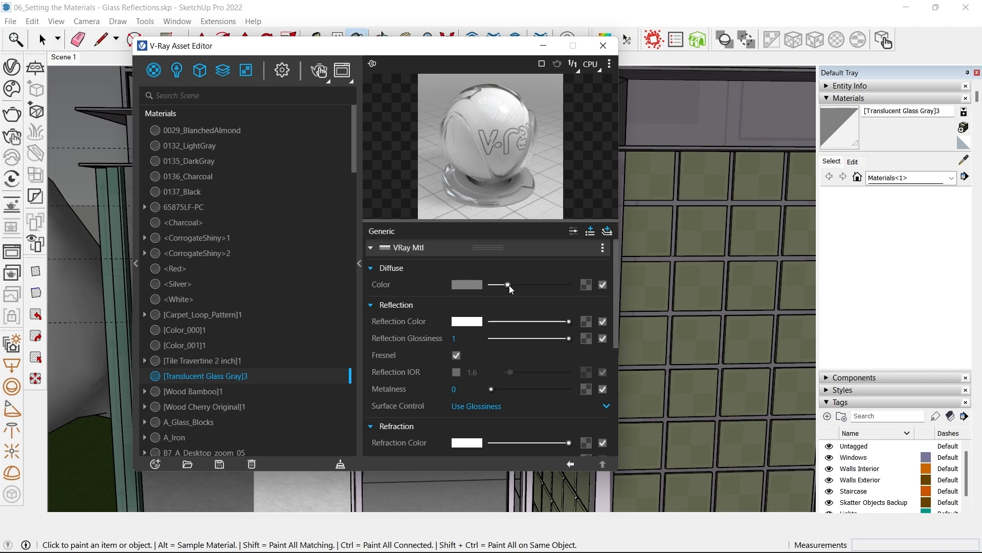
{"action": "left_click_drag", "start_coordinate": [508, 285], "coordinate": [490, 285]}
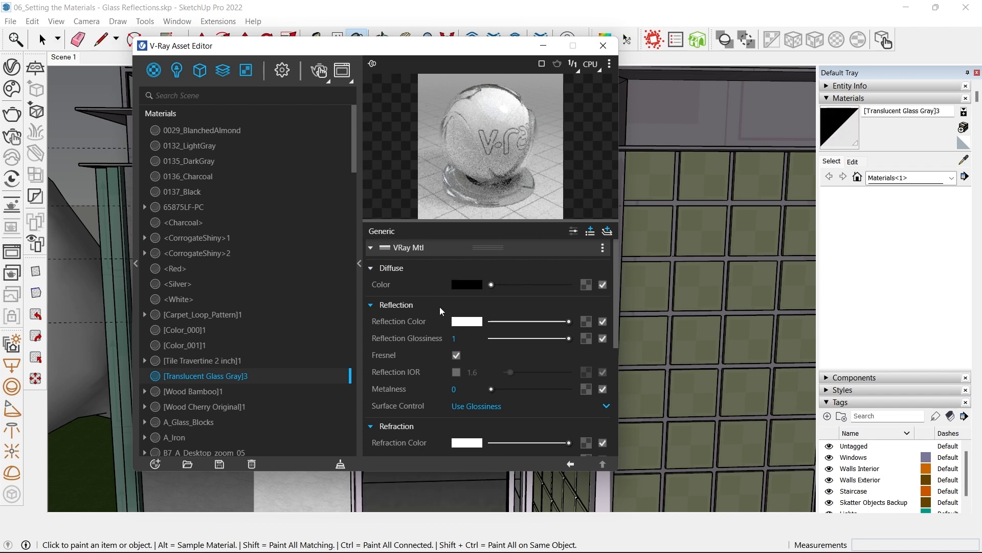
{"action": "scroll", "coordinate": [441, 306], "scroll_direction": "down", "scroll_amount": 5}
{"action": "left_click", "coordinate": [603, 50]}
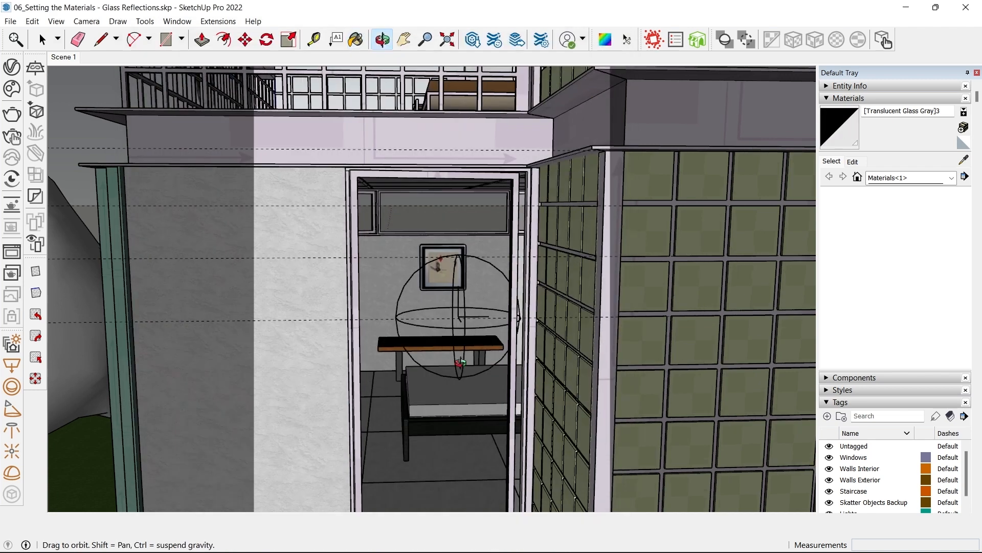
- Hide the Walls Exterior and Windows tags to expose the interior staircase
{"action": "middle_click_drag", "start_coordinate": [560, 292], "coordinate": [517, 197], "text": "shift"}
{"action": "key", "text": "space"}
{"action": "scroll", "coordinate": [544, 354], "scroll_direction": "down", "scroll_amount": 4}
{"action": "middle_click_drag", "start_coordinate": [544, 354], "coordinate": [519, 176], "text": "shift"}
{"action": "scroll", "coordinate": [484, 276], "scroll_direction": "up", "scroll_amount": 2}
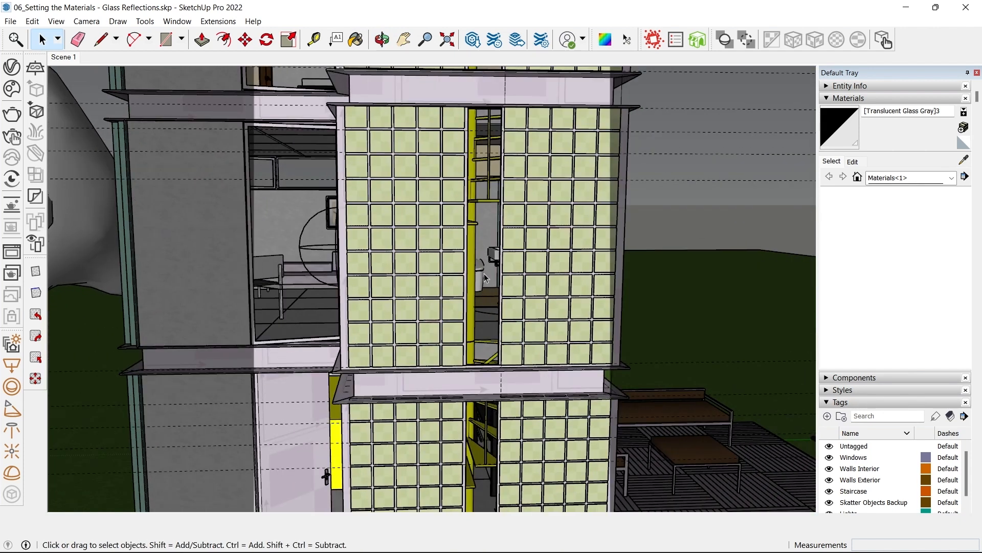
{"action": "left_click", "coordinate": [831, 99]}
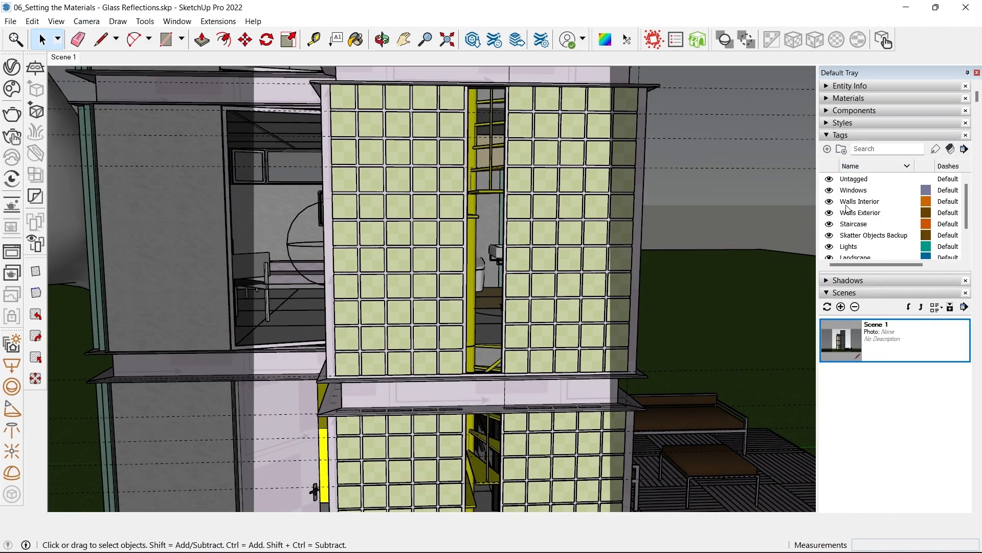
{"action": "left_click", "coordinate": [830, 213]}
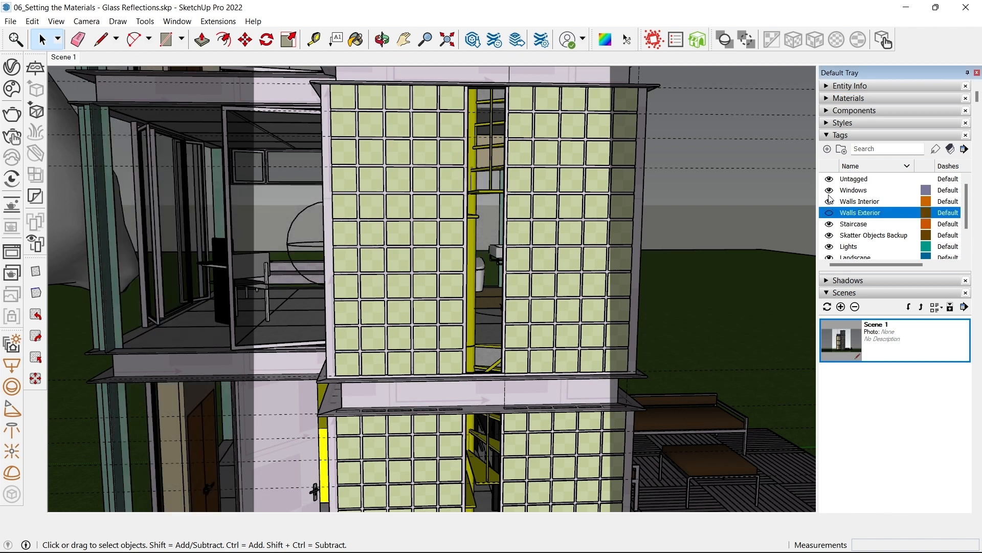
{"action": "left_click", "coordinate": [829, 191]}
- Sample the yellow staircase material and change its V-Ray diffuse color to a near-black gray with R, G and B at 0.105
{"action": "middle_click_drag", "start_coordinate": [348, 283], "coordinate": [388, 305]}
{"action": "scroll", "coordinate": [500, 259], "scroll_direction": "up", "scroll_amount": 2}
{"action": "key", "text": "b"}
{"action": "left_click", "coordinate": [501, 258], "text": "alt"}
{"action": "left_click", "coordinate": [10, 71]}
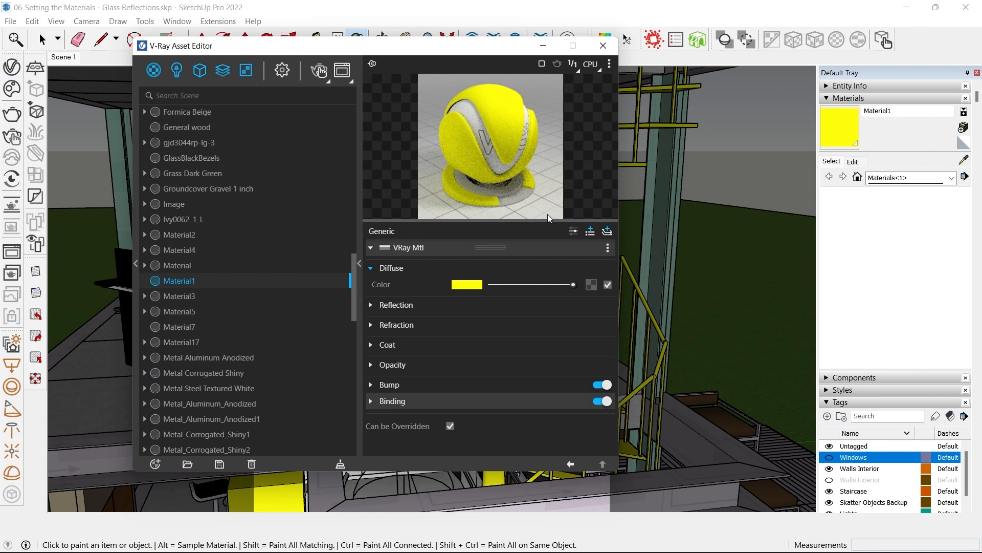
{"action": "left_click", "coordinate": [467, 284]}
{"action": "left_click_drag", "start_coordinate": [443, 262], "coordinate": [286, 327]}
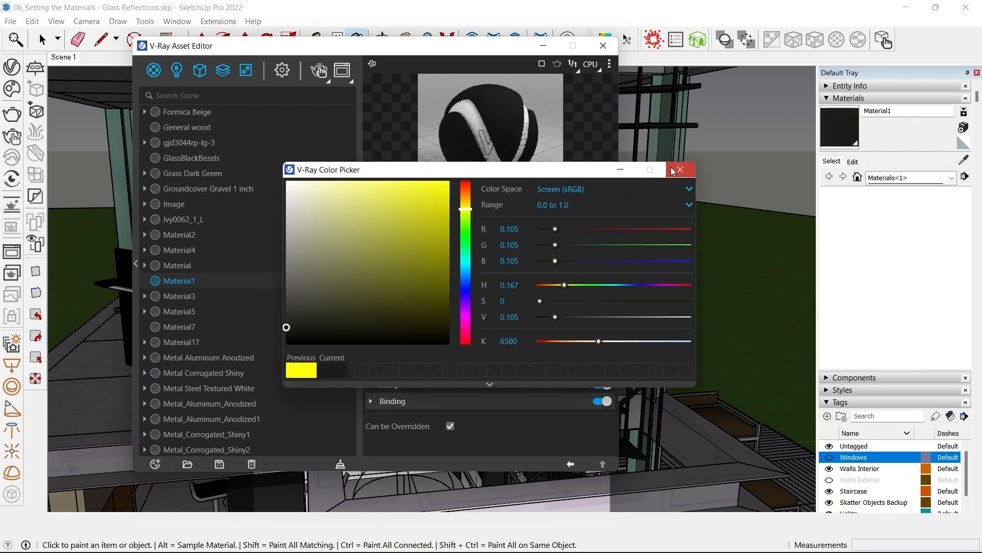
{"action": "left_click", "coordinate": [679, 170]}
- Give the staircase material a light gray reflection color, a reflection glossiness of 0.6 and a metalness of 1
{"action": "left_click", "coordinate": [399, 303]}
{"action": "left_click", "coordinate": [535, 322]}
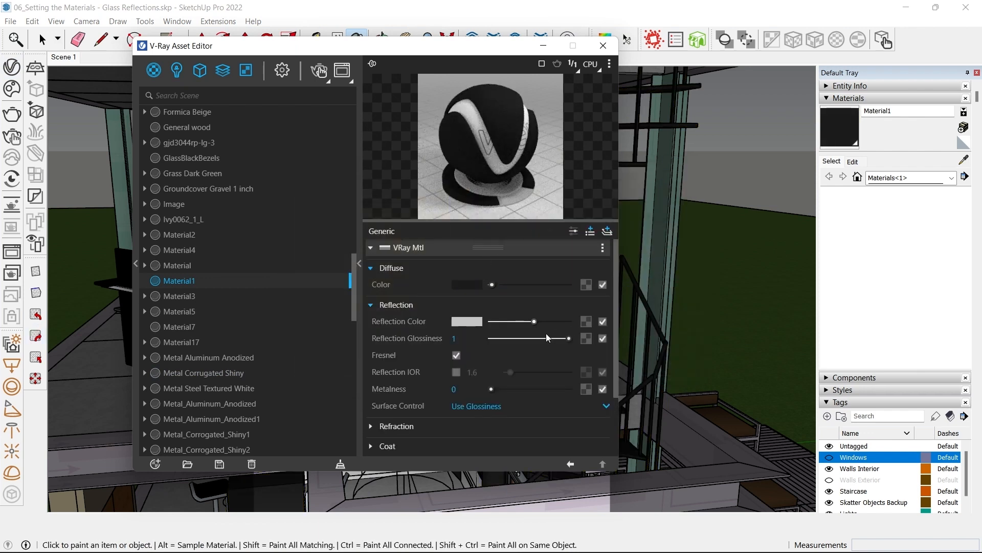
{"action": "left_click", "coordinate": [546, 337]}
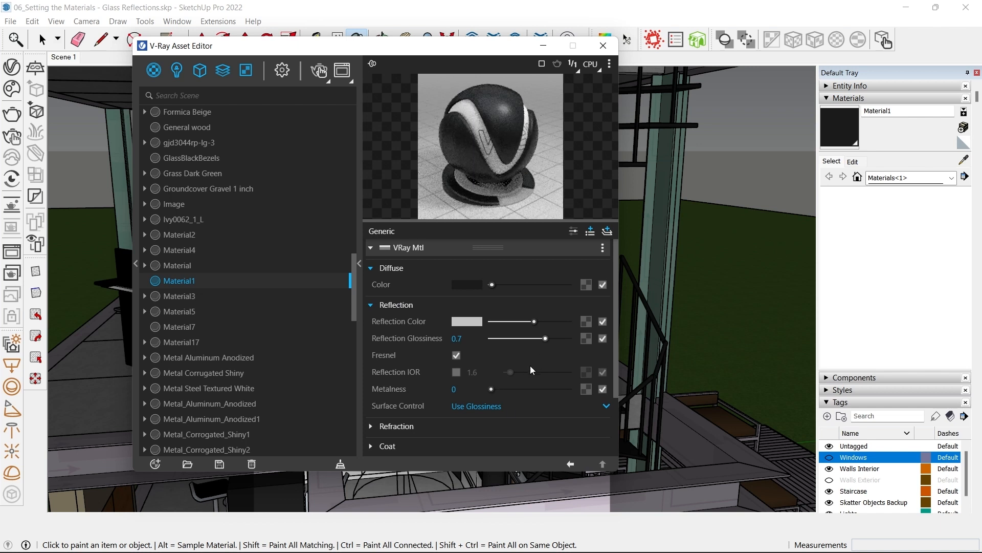
{"action": "left_click_drag", "start_coordinate": [490, 389], "coordinate": [603, 444]}
{"action": "left_click", "coordinate": [539, 339]}
- Assign a Stucco texture to the staircase material's bump map
{"action": "scroll", "coordinate": [460, 358], "scroll_direction": "down", "scroll_amount": 2}
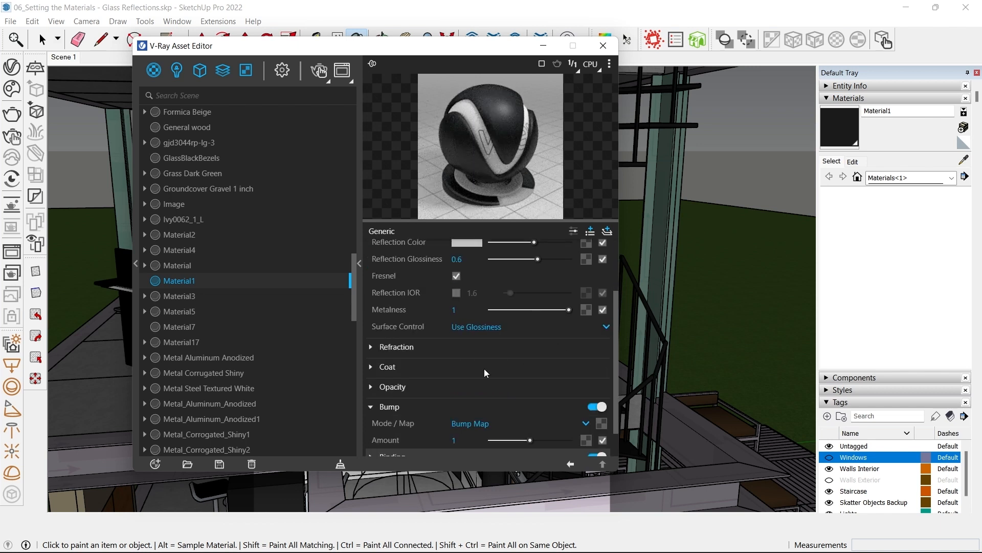
{"action": "left_click", "coordinate": [603, 423]}
{"action": "scroll", "coordinate": [568, 279], "scroll_direction": "down", "scroll_amount": 3}
{"action": "scroll", "coordinate": [583, 239], "scroll_direction": "down", "scroll_amount": 2}
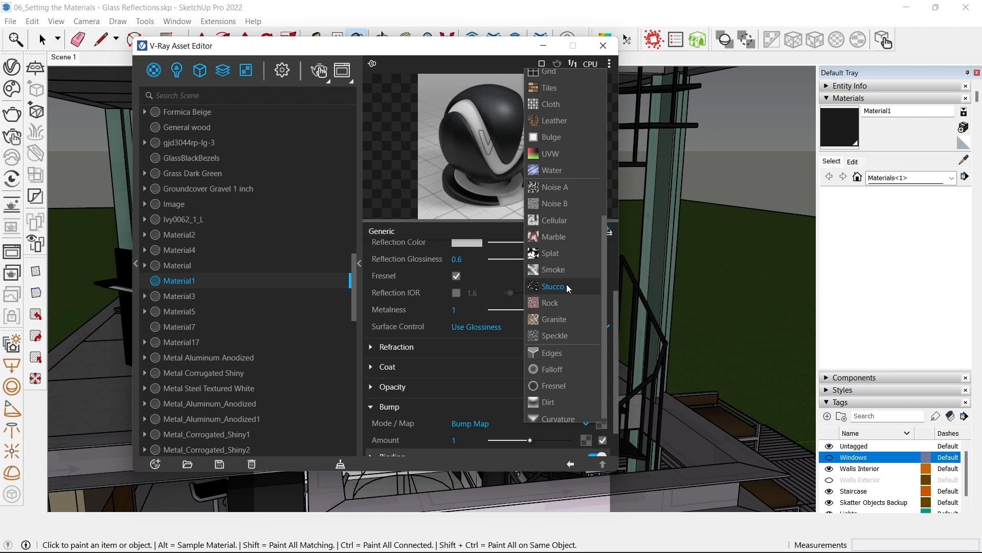
{"action": "left_click", "coordinate": [553, 286]}
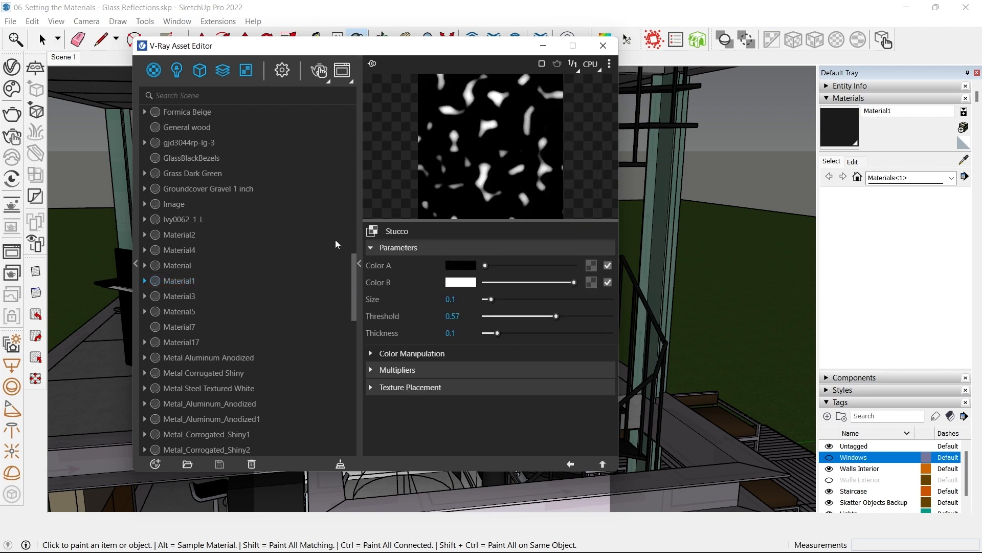
- Try Repeat U/V values of .1 and 2 in the Stucco texture's placement settings
{"action": "left_click", "coordinate": [402, 387]}
{"action": "scroll", "coordinate": [474, 381], "scroll_direction": "down", "scroll_amount": 2}
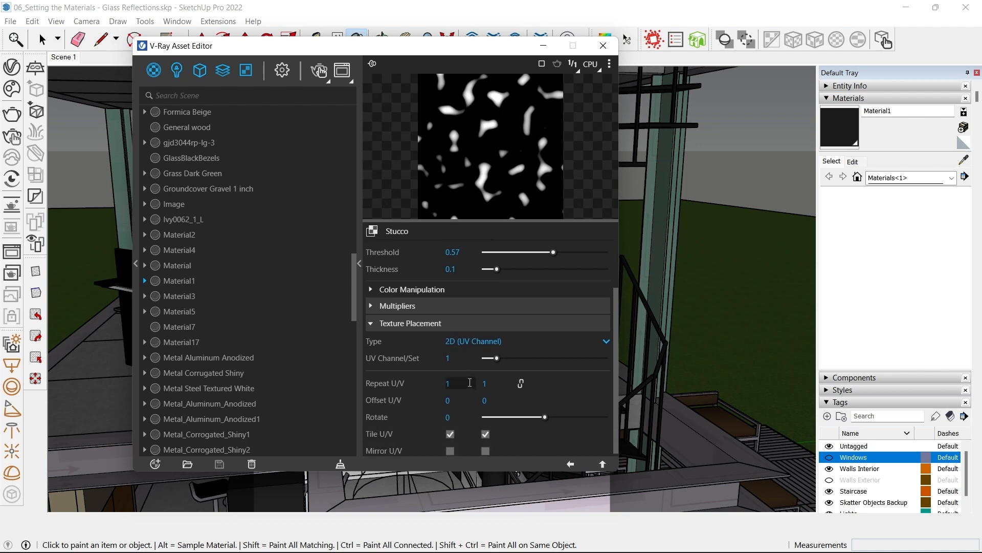
{"action": "scroll", "coordinate": [457, 385], "scroll_direction": "down", "scroll_amount": 1}
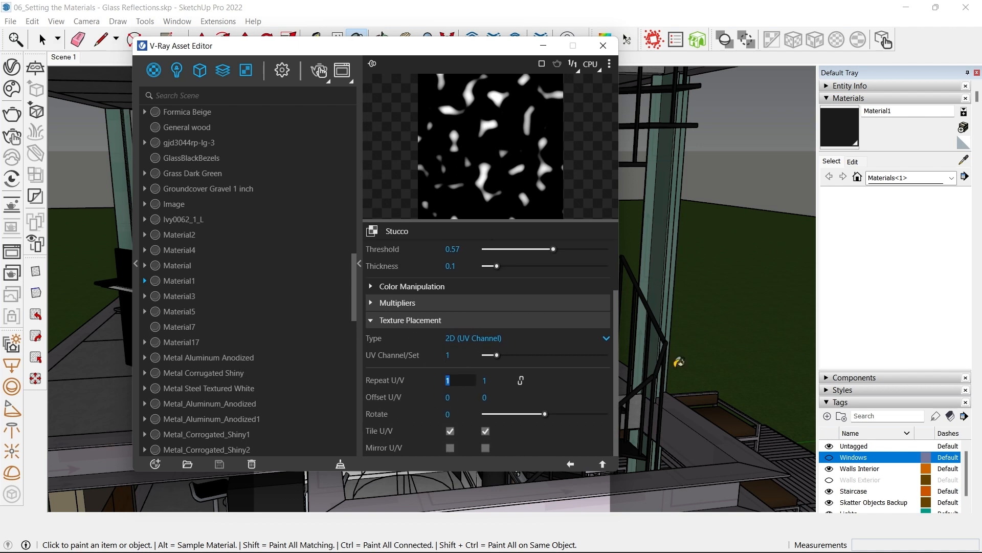
{"action": "key", "text": "Tab"}
{"action": "type", "text": ".1"}
{"action": "key", "text": "Return"}
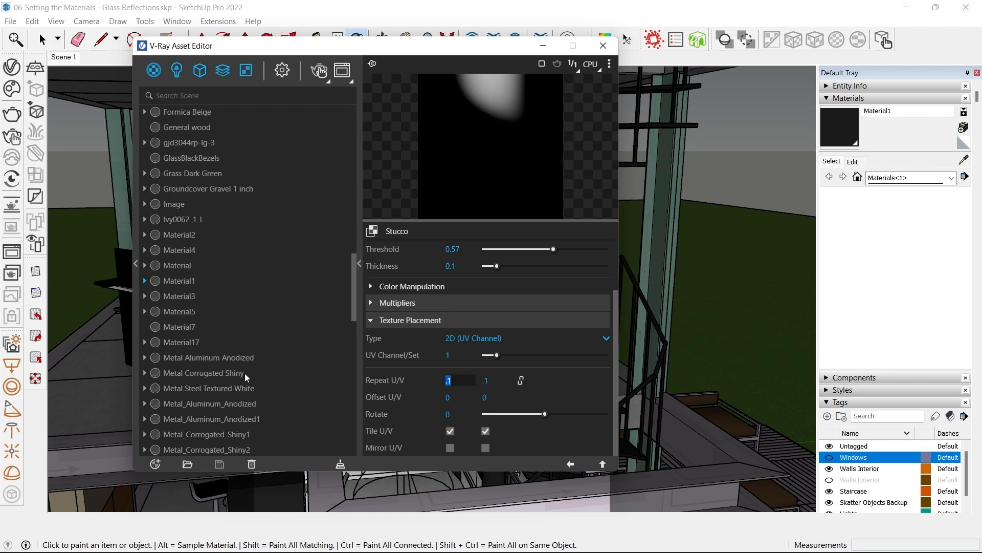
{"action": "type", "text": "2"}
{"action": "key", "text": "Tab"}
{"action": "type", "text": "2"}
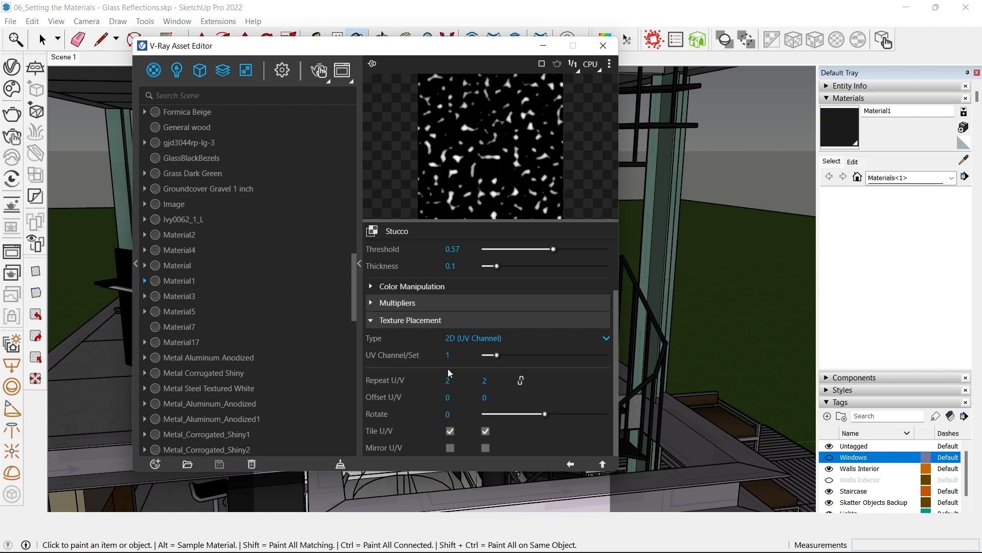
- Set the Stucco texture's Repeat U/V to 5 by 5 and return to the staircase material's parameters
{"action": "type", "text": "5"}
{"action": "key", "text": "Tab"}
{"action": "type", "text": "5"}
{"action": "key", "text": "Return"}
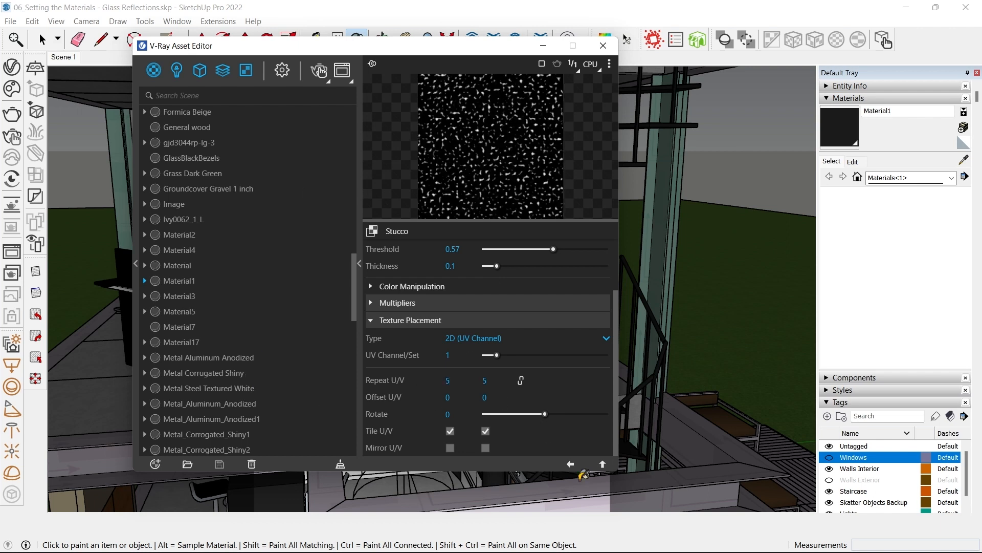
{"action": "left_click", "coordinate": [572, 465]}
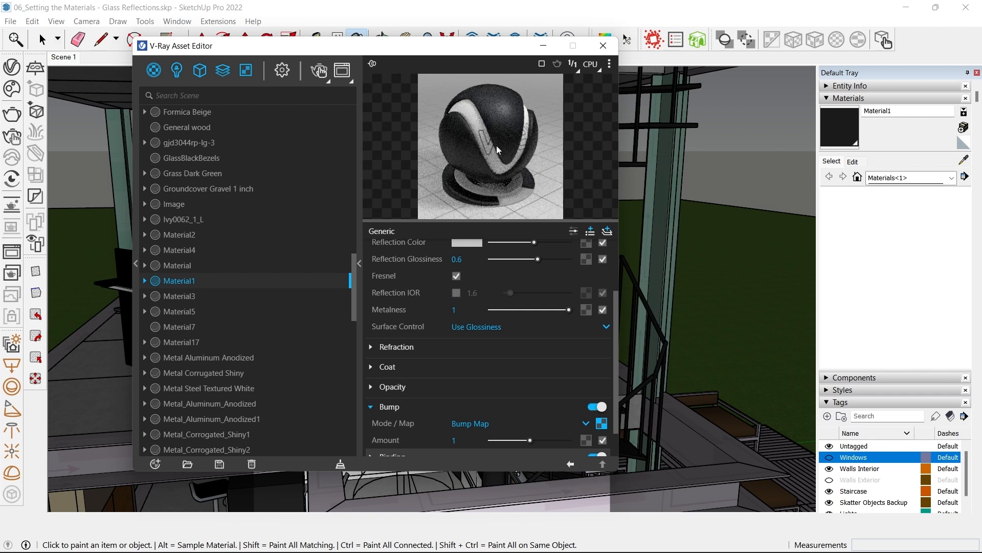
- Set the staircase material's binding Texture Mode to Texture Helper and close the Asset Editor
{"action": "left_click", "coordinate": [603, 46]}
{"action": "middle_click_drag", "start_coordinate": [587, 138], "coordinate": [454, 198]}
{"action": "key", "text": "space"}
{"action": "scroll", "coordinate": [454, 194], "scroll_direction": "up", "scroll_amount": 3}
{"action": "scroll", "coordinate": [440, 238], "scroll_direction": "down", "scroll_amount": 2}
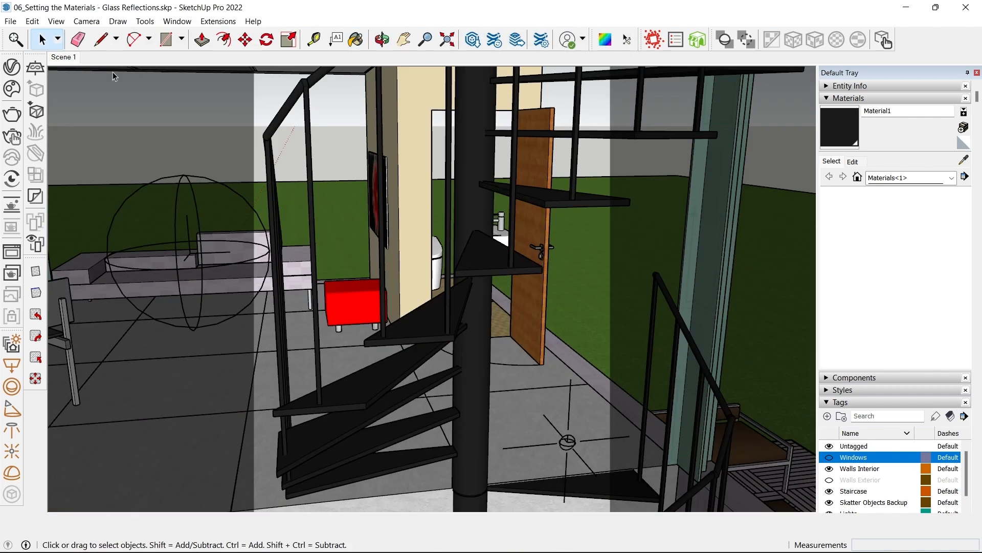
{"action": "left_click", "coordinate": [12, 66]}
{"action": "scroll", "coordinate": [505, 299], "scroll_direction": "down", "scroll_amount": 2}
{"action": "left_click", "coordinate": [404, 422]}
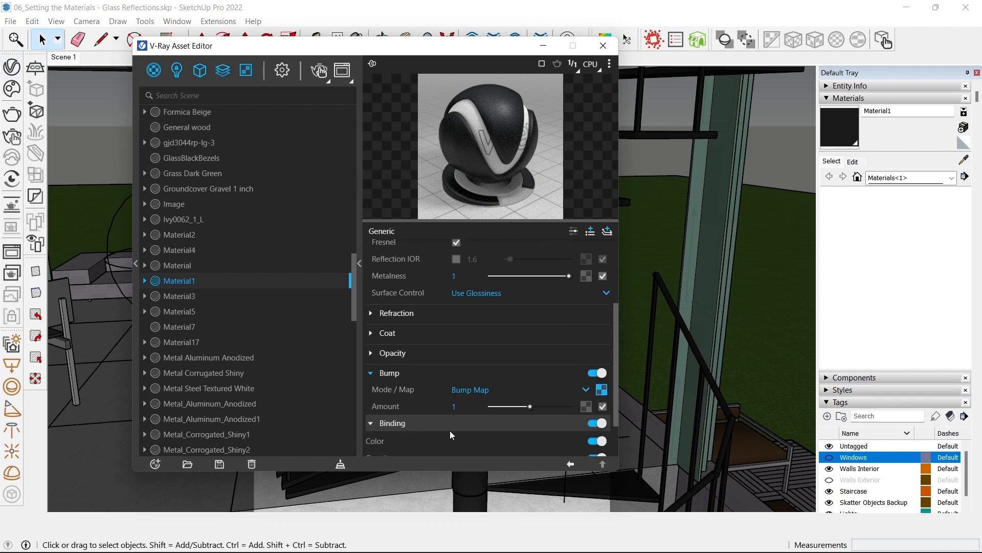
{"action": "scroll", "coordinate": [446, 429], "scroll_direction": "down", "scroll_amount": 2}
{"action": "left_click", "coordinate": [469, 425]}
{"action": "left_click", "coordinate": [480, 395]}
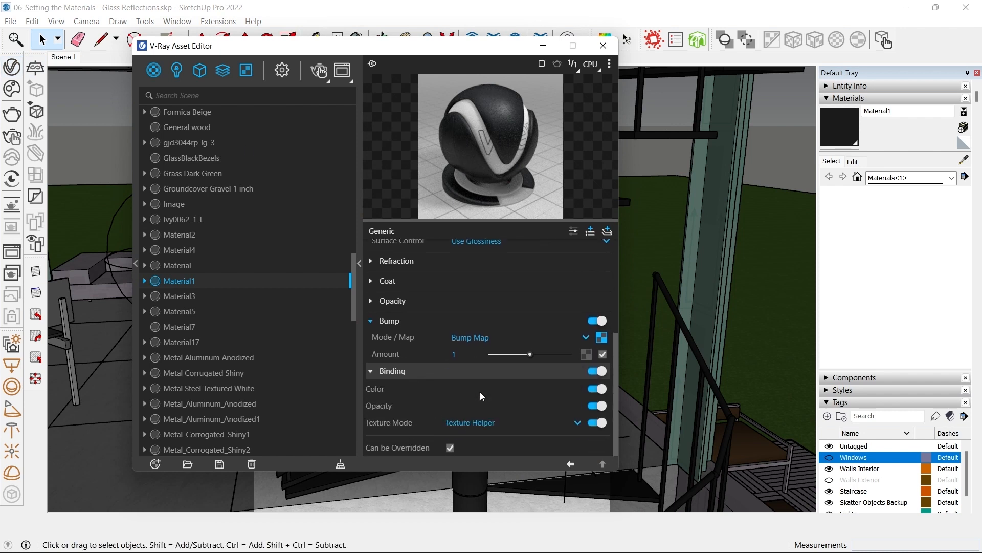
{"action": "left_click", "coordinate": [603, 46]}
- Enter the staircase group, select its connected geometry and examine how the helper texture is scaled on the column and treads
{"action": "middle_click_drag", "start_coordinate": [410, 342], "coordinate": [422, 309]}
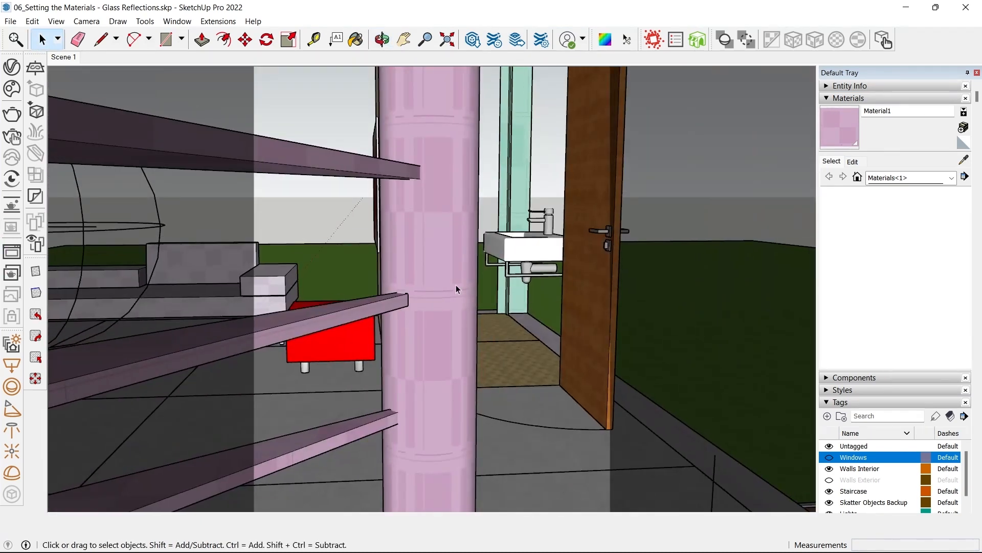
{"action": "double_click", "coordinate": [447, 238]}
{"action": "left_click", "coordinate": [447, 239]}
{"action": "triple_click", "coordinate": [447, 238]}
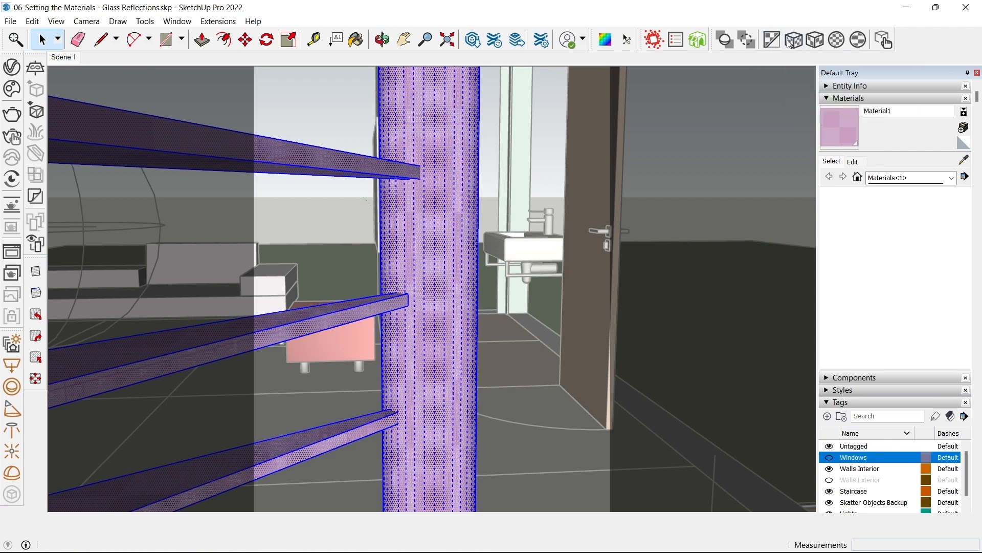
{"action": "middle_click_drag", "start_coordinate": [545, 190], "coordinate": [507, 267]}
{"action": "scroll", "coordinate": [507, 267], "scroll_direction": "down", "scroll_amount": 5}
{"action": "left_click", "coordinate": [297, 252]}
{"action": "scroll", "coordinate": [297, 252], "scroll_direction": "up", "scroll_amount": 3}
{"action": "middle_click_drag", "start_coordinate": [296, 235], "coordinate": [511, 118]}
{"action": "scroll", "coordinate": [324, 259], "scroll_direction": "up", "scroll_amount": 1}
{"action": "scroll", "coordinate": [325, 259], "scroll_direction": "up", "scroll_amount": 1}
{"action": "left_click", "coordinate": [324, 259]}
{"action": "key", "text": "Escape"}
{"action": "key", "text": "Escape"}
{"action": "scroll", "coordinate": [505, 223], "scroll_direction": "down", "scroll_amount": 2}
{"action": "scroll", "coordinate": [511, 118], "scroll_direction": "down", "scroll_amount": 2}
{"action": "middle_click_drag", "start_coordinate": [524, 387], "coordinate": [529, 476], "text": "shift"}
{"action": "middle_click_drag", "start_coordinate": [504, 302], "coordinate": [499, 427], "text": "shift"}
{"action": "scroll", "coordinate": [536, 170], "scroll_direction": "up", "scroll_amount": 6}
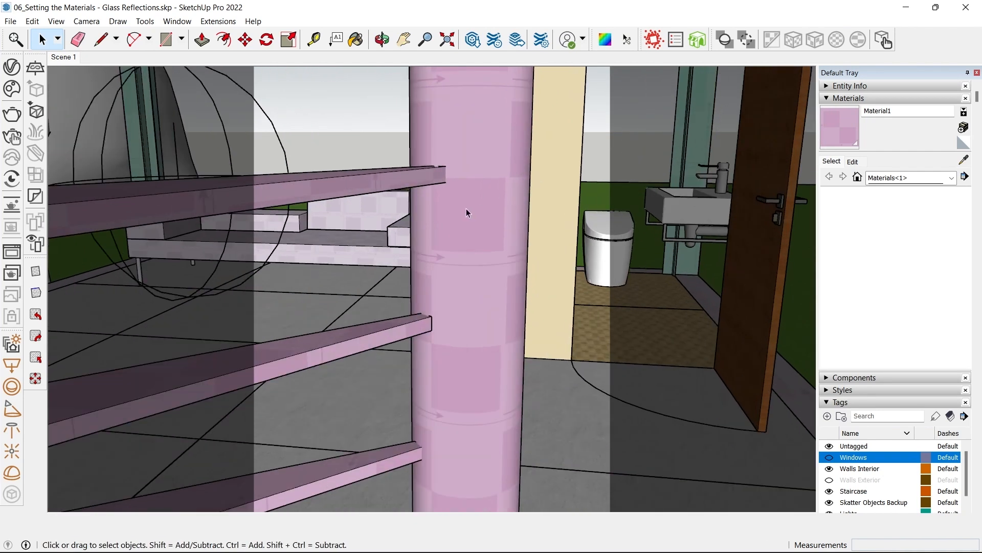
- Set the staircase material's texture size to 5' in the SketchUp material editor
{"action": "scroll", "coordinate": [466, 208], "scroll_direction": "down", "scroll_amount": 1}
{"action": "left_click", "coordinate": [853, 161]}
{"action": "left_click", "coordinate": [855, 304]}
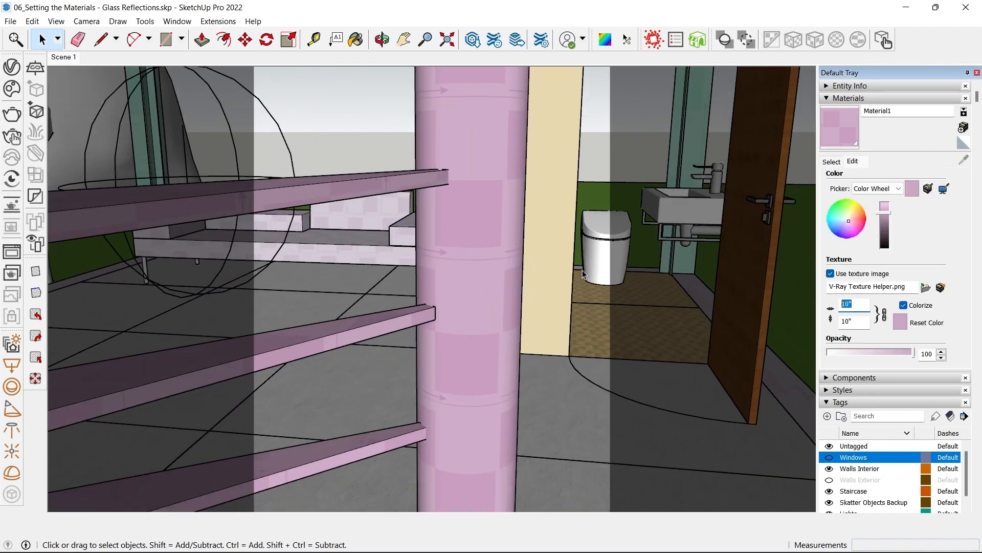
{"action": "type", "text": "5'"}
{"action": "key", "text": "Tab"}
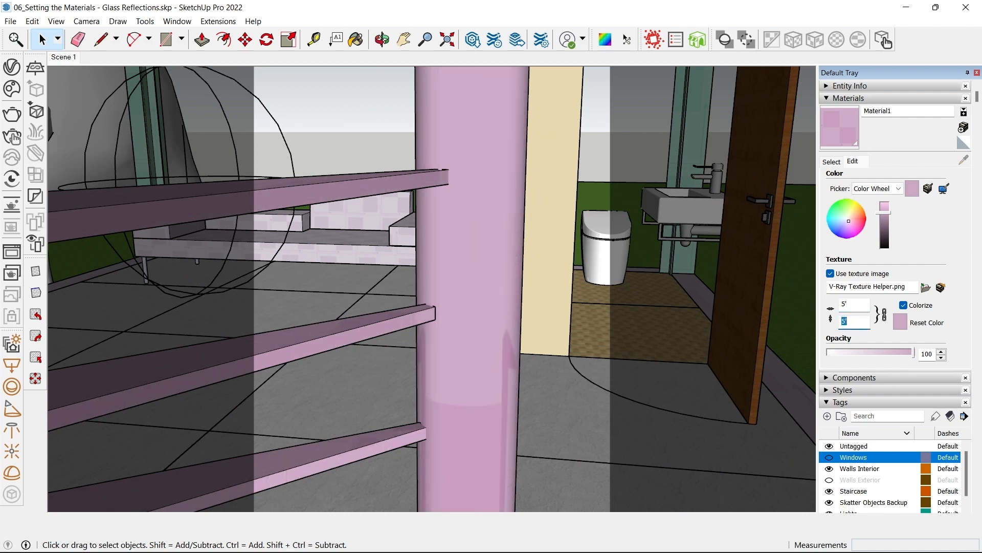
- Sample the bathroom door's Wood Bamboo material and raise its V-Ray Reflection Color from black to a mid gray
{"action": "scroll", "coordinate": [461, 229], "scroll_direction": "down", "scroll_amount": 5}
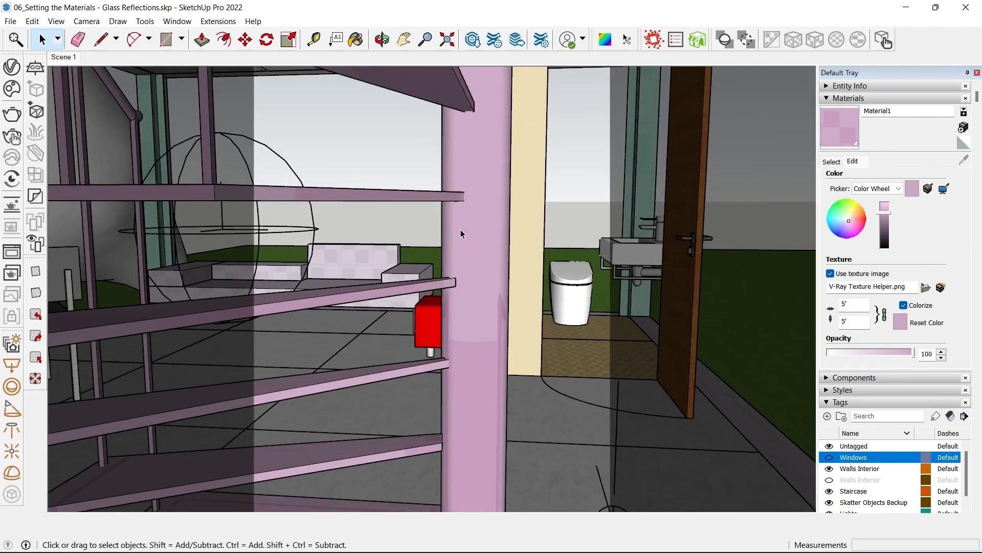
{"action": "scroll", "coordinate": [534, 234], "scroll_direction": "down", "scroll_amount": 8}
{"action": "scroll", "coordinate": [554, 175], "scroll_direction": "up", "scroll_amount": 6}
{"action": "scroll", "coordinate": [554, 176], "scroll_direction": "down", "scroll_amount": 4}
{"action": "mouse_move", "coordinate": [553, 176]}
{"action": "middle_mouse_down"}
{"action": "mouse_move", "coordinate": [594, 230]}
{"action": "mouse_move", "coordinate": [542, 259]}
{"action": "mouse_move", "coordinate": [568, 159]}
{"action": "middle_mouse_up"}
{"action": "scroll", "coordinate": [552, 158], "scroll_direction": "up", "scroll_amount": 8}
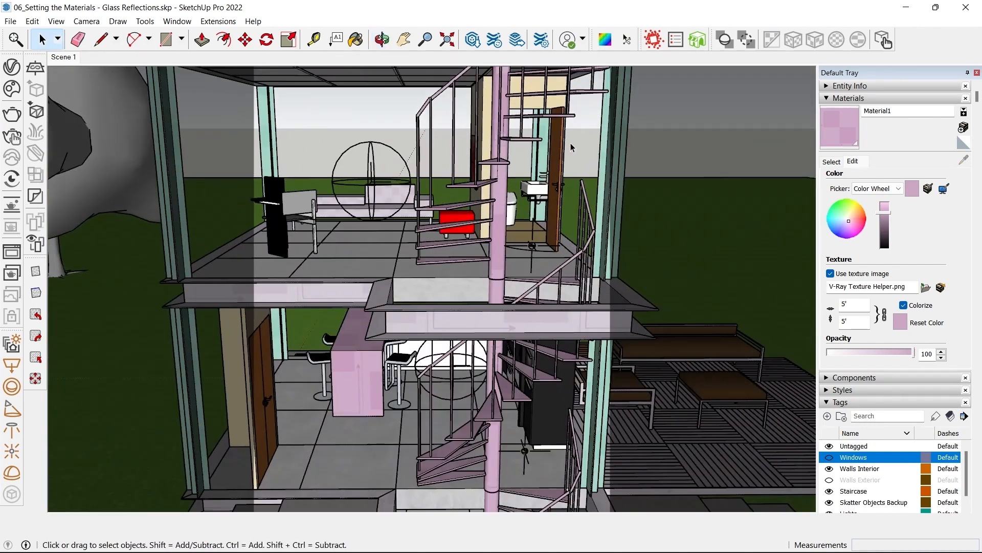
{"action": "key", "text": "b"}
{"action": "scroll", "coordinate": [553, 157], "scroll_direction": "down", "scroll_amount": 3}
{"action": "key", "text": "space"}
{"action": "left_click", "coordinate": [408, 204]}
{"action": "key", "text": "b"}
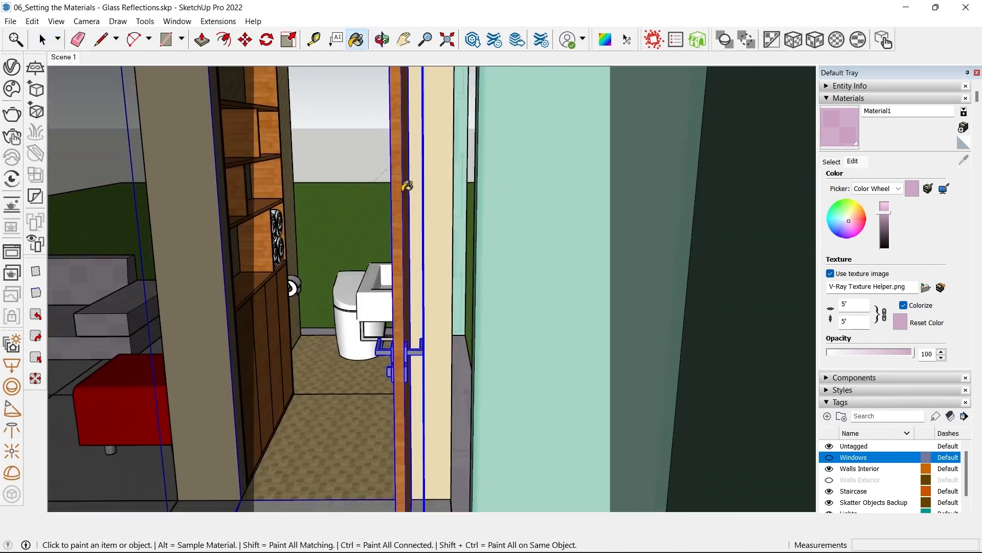
{"action": "left_click", "coordinate": [405, 186], "text": "alt"}
{"action": "left_click", "coordinate": [12, 67]}
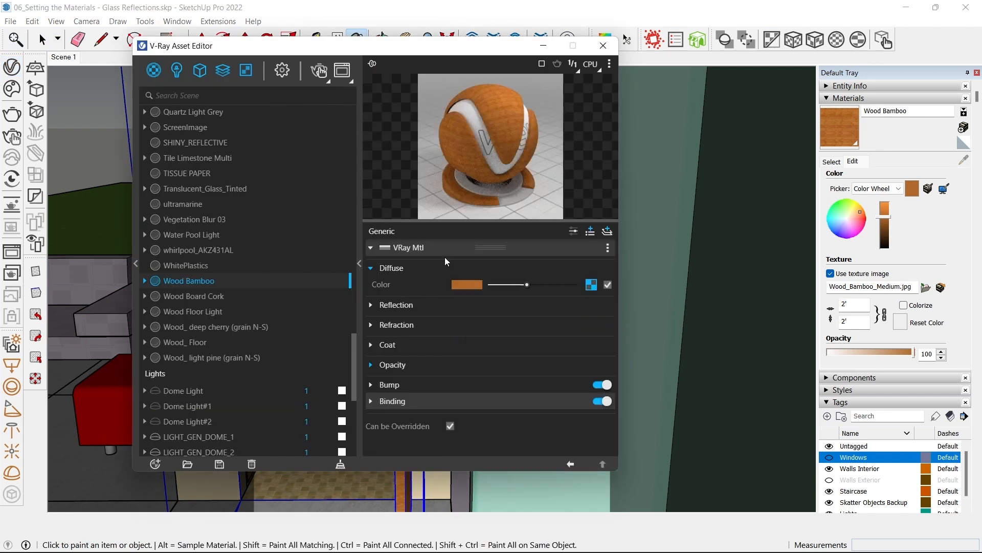
{"action": "left_click", "coordinate": [384, 305]}
{"action": "left_click", "coordinate": [527, 321]}
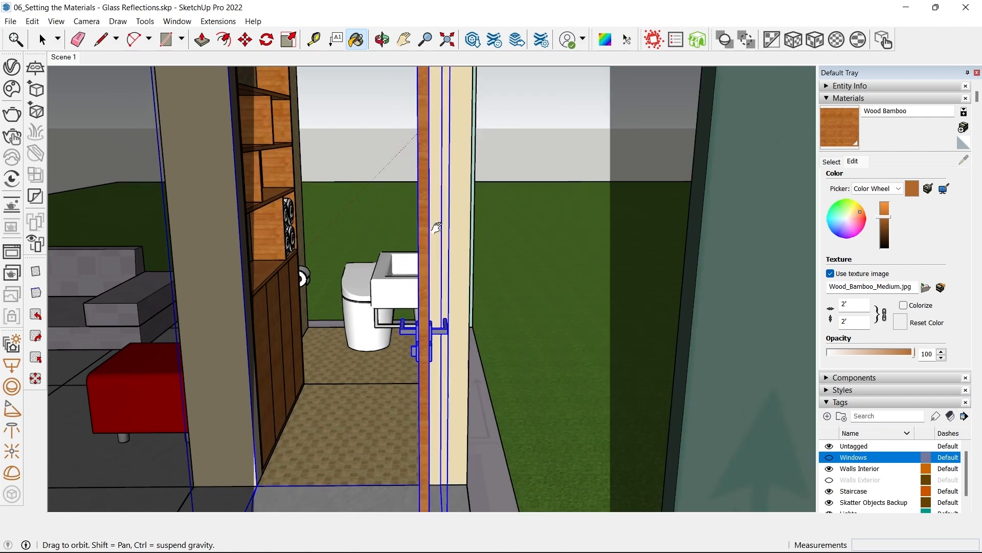
- Sample the kitchen bar stool's Metal_Aluminum_Anodized1 material and open its reflection parameters in the V-Ray Asset Editor
{"action": "middle_click_drag", "start_coordinate": [358, 256], "coordinate": [594, 103]}
{"action": "scroll", "coordinate": [529, 215], "scroll_direction": "down", "scroll_amount": 3}
{"action": "scroll", "coordinate": [434, 289], "scroll_direction": "up", "scroll_amount": 3}
{"action": "mouse_move", "coordinate": [397, 288]}
{"action": "middle_mouse_down"}
{"action": "mouse_move", "coordinate": [320, 239]}
{"action": "mouse_move", "coordinate": [284, 246]}
{"action": "mouse_move", "coordinate": [384, 275]}
{"action": "middle_mouse_up"}
{"action": "scroll", "coordinate": [383, 275], "scroll_direction": "down", "scroll_amount": 3}
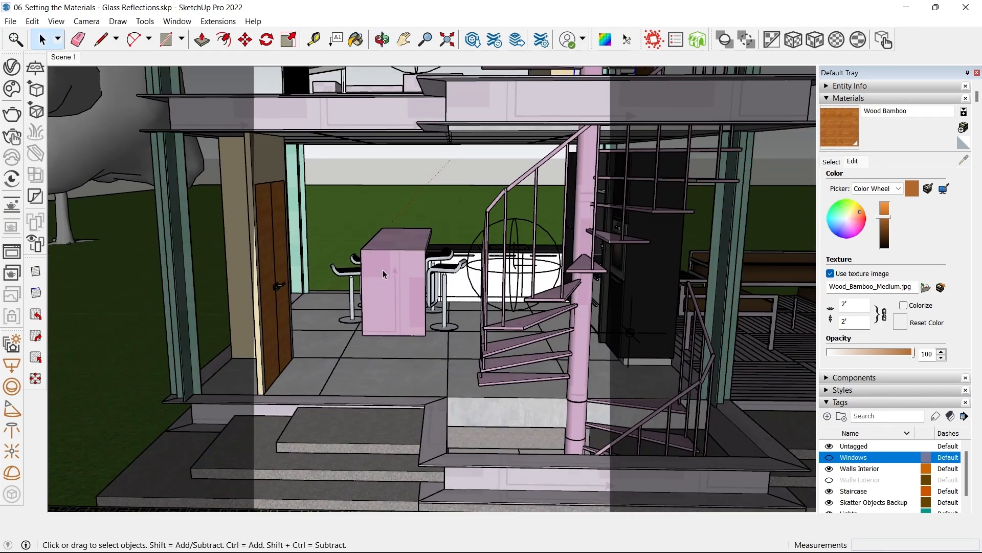
{"action": "scroll", "coordinate": [382, 270], "scroll_direction": "up", "scroll_amount": 3}
{"action": "key", "text": "b"}
{"action": "scroll", "coordinate": [485, 275], "scroll_direction": "up", "scroll_amount": 3}
{"action": "left_click", "coordinate": [485, 275], "text": "alt"}
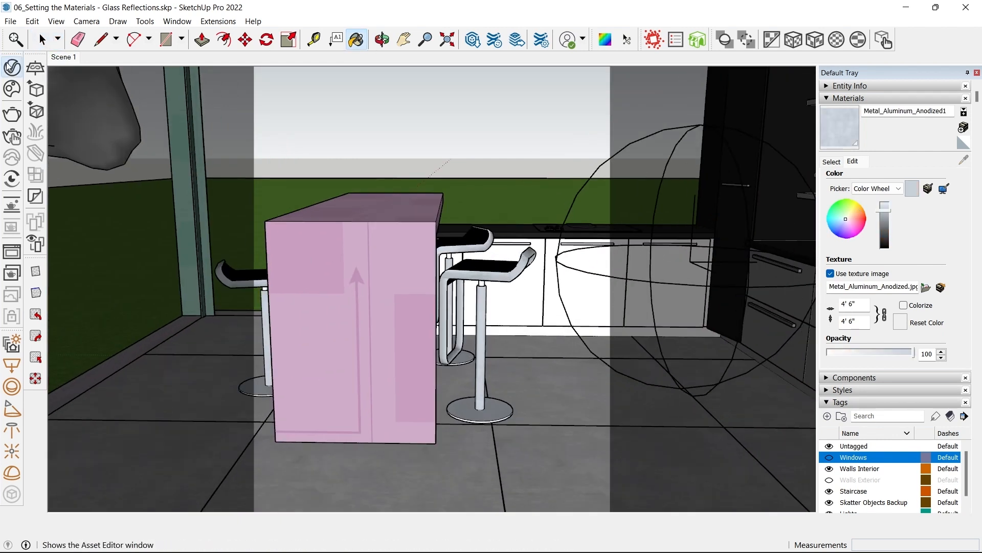
{"action": "left_click", "coordinate": [11, 66]}
{"action": "left_click", "coordinate": [402, 305]}
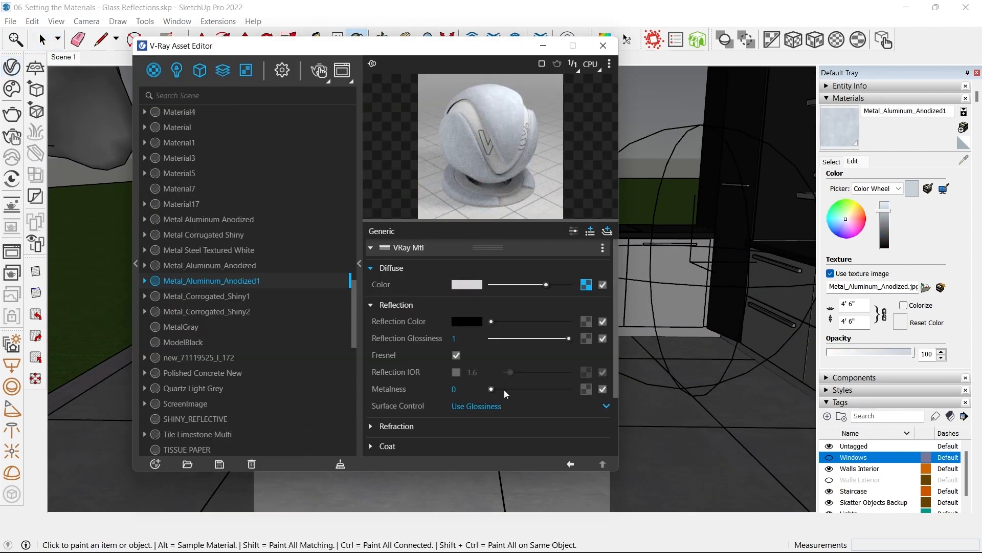
- Set the stool metal's Metalness to 1, Reflection Color to light gray and Reflection Glossiness to 0.5, and close the Asset Editor
{"action": "left_click", "coordinate": [504, 389]}
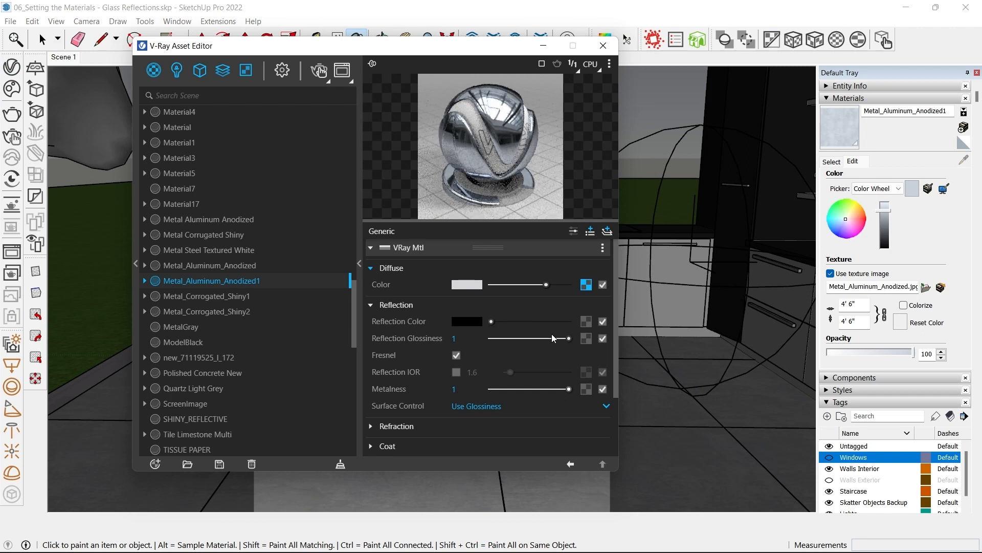
{"action": "left_click_drag", "start_coordinate": [491, 321], "coordinate": [531, 338]}
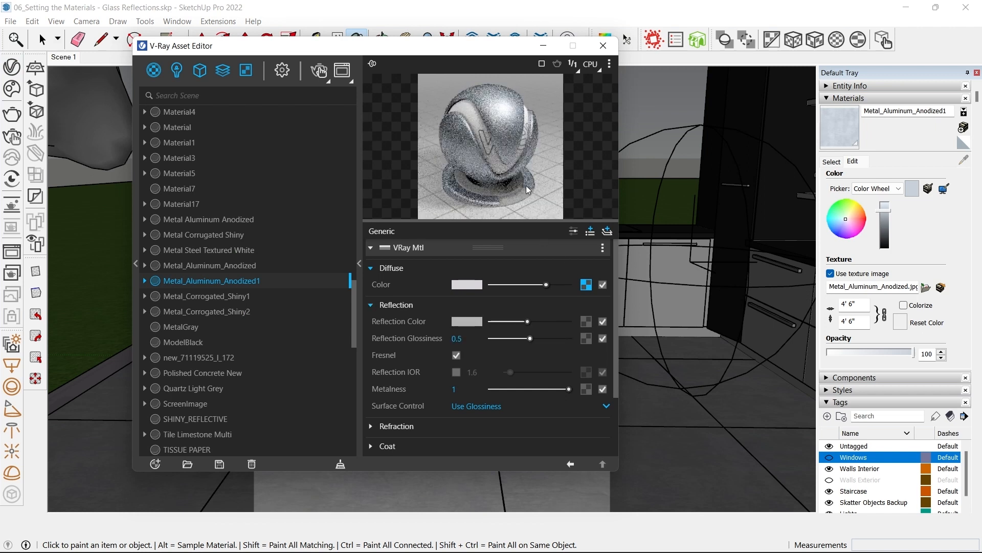
{"action": "left_click", "coordinate": [607, 49]}
- Sample the kitchen floor's Polished Concrete New material and open its reflection parameters in the V-Ray Asset Editor
{"action": "scroll", "coordinate": [537, 241], "scroll_direction": "down", "scroll_amount": 7}
{"action": "key", "text": "space"}
{"action": "middle_click_drag", "start_coordinate": [504, 286], "coordinate": [504, 368]}
{"action": "scroll", "coordinate": [513, 269], "scroll_direction": "up", "scroll_amount": 3}
{"action": "scroll", "coordinate": [504, 279], "scroll_direction": "up", "scroll_amount": 3}
{"action": "key", "text": "b"}
{"action": "left_click", "coordinate": [500, 301], "text": "alt"}
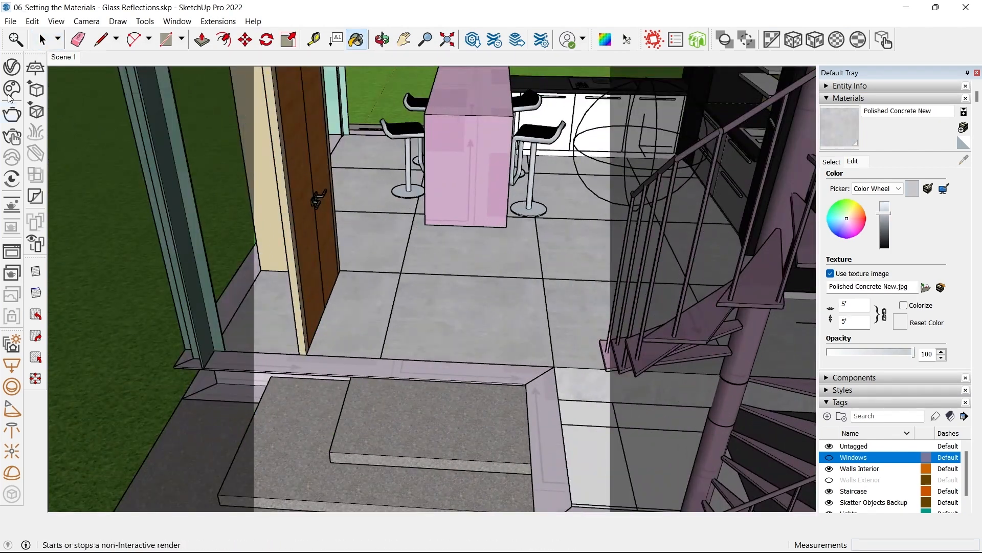
{"action": "left_click", "coordinate": [12, 67]}
{"action": "left_click", "coordinate": [396, 305]}
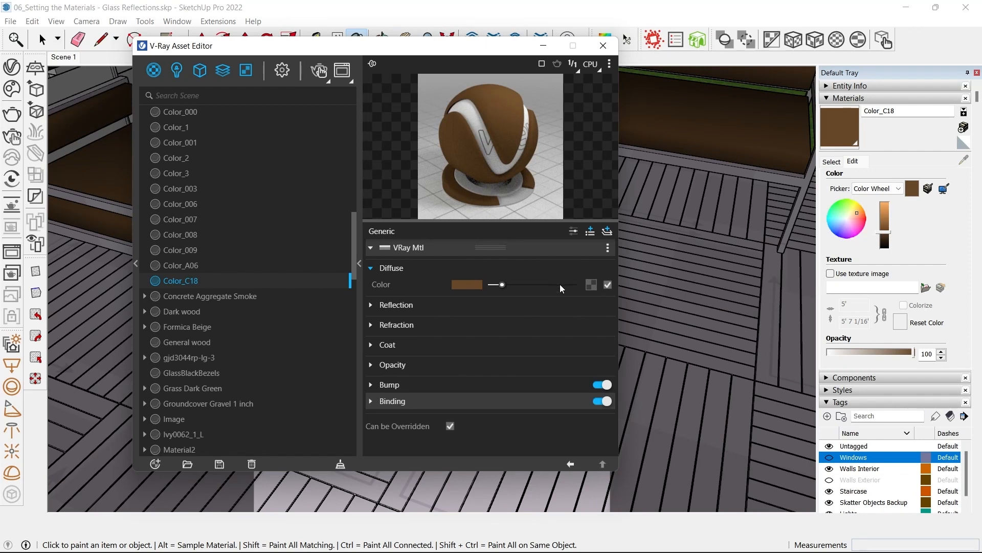
- Show the advanced parameters of the Color_C18 cushion material and set its Sheen Color to white
{"action": "left_click", "coordinate": [574, 233]}
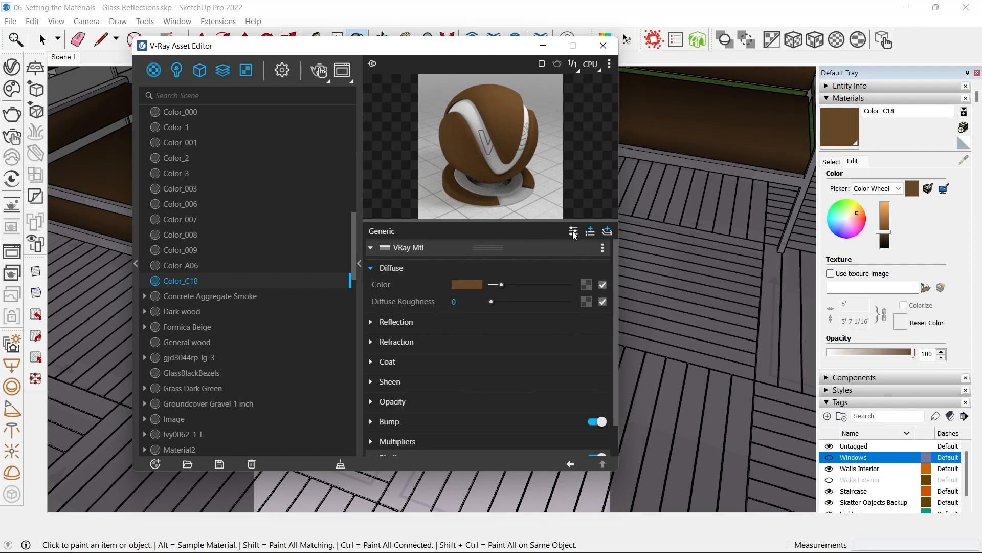
{"action": "left_click", "coordinate": [390, 382]}
{"action": "left_click_drag", "start_coordinate": [492, 399], "coordinate": [571, 397]}
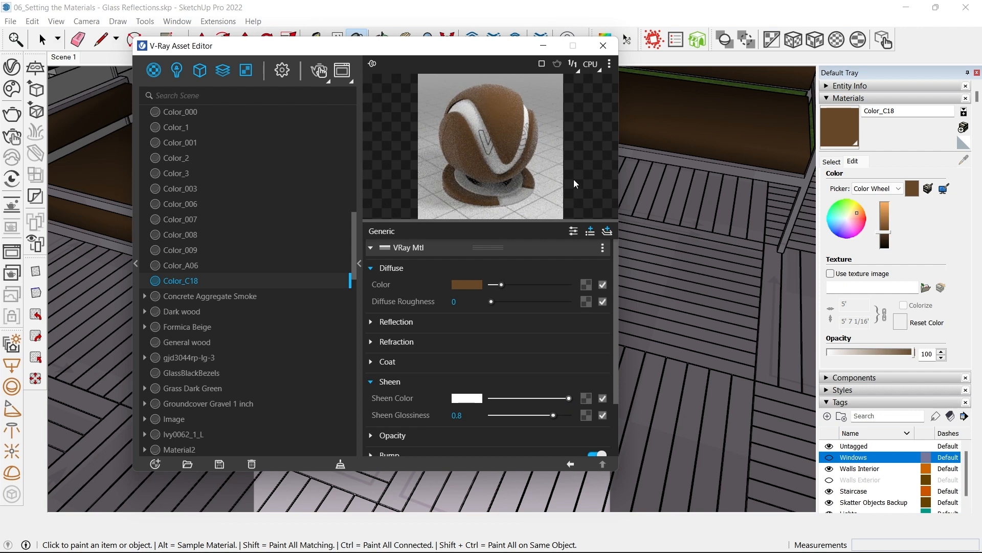
- Set the cushion material's Reflection Color to light gray and its Reflection Glossiness to 0.65
{"action": "left_click", "coordinate": [404, 321]}
{"action": "left_click", "coordinate": [533, 339]}
{"action": "left_click_drag", "start_coordinate": [536, 352], "coordinate": [542, 355]}
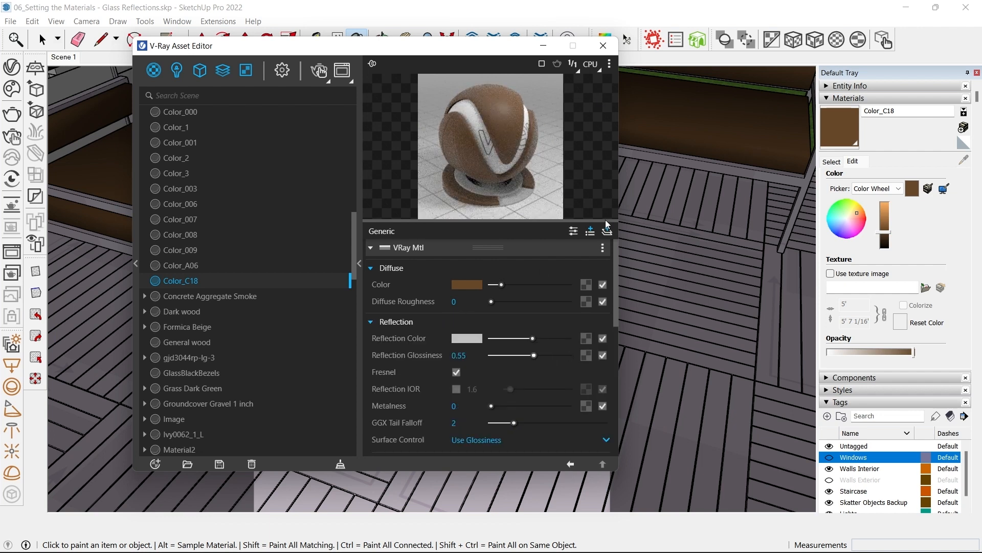
- Switch the cushion material's preview to Fabric, lower its Sheen Color to light gray and close the Asset Editor
{"action": "left_click", "coordinate": [609, 64]}
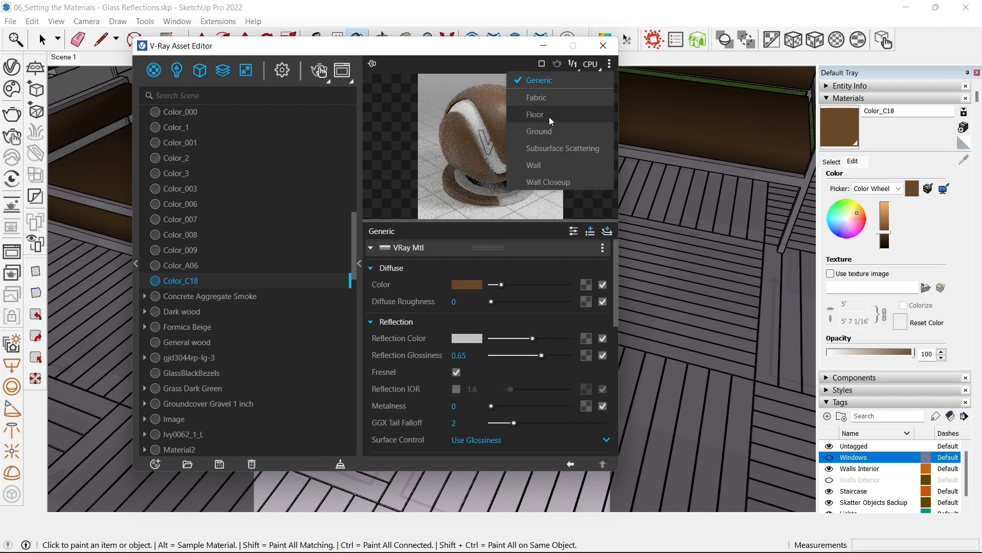
{"action": "left_click", "coordinate": [554, 97]}
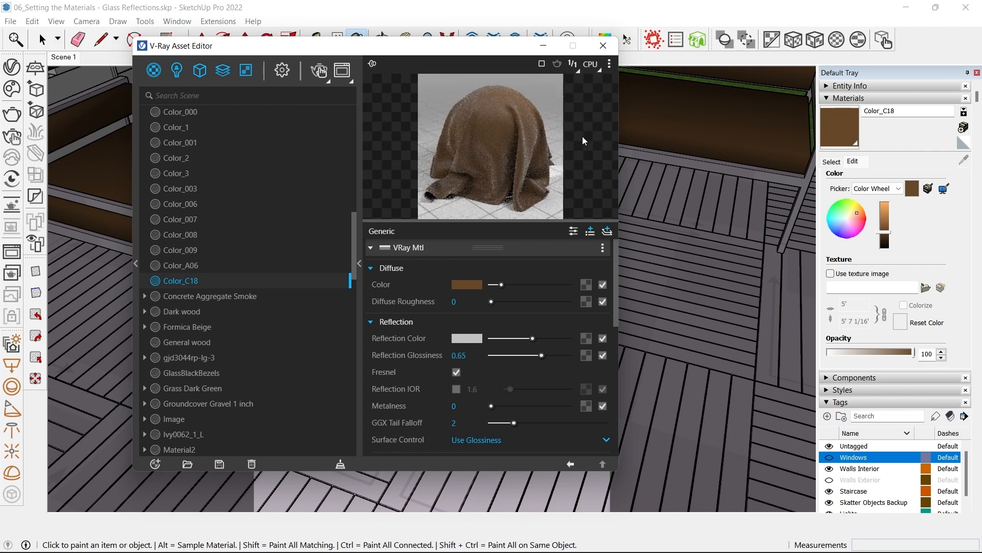
{"action": "scroll", "coordinate": [526, 397], "scroll_direction": "down", "scroll_amount": 8}
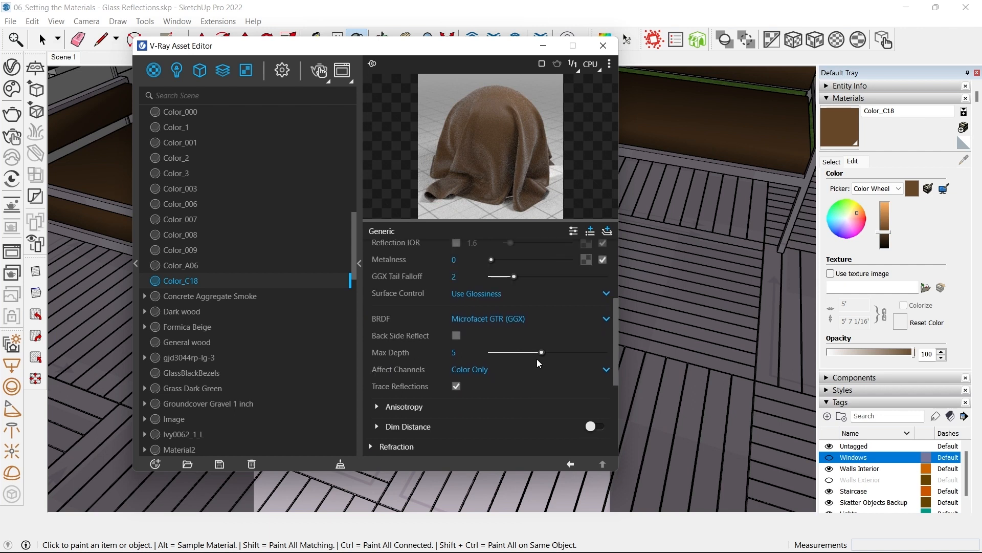
{"action": "left_click_drag", "start_coordinate": [569, 329], "coordinate": [536, 330]}
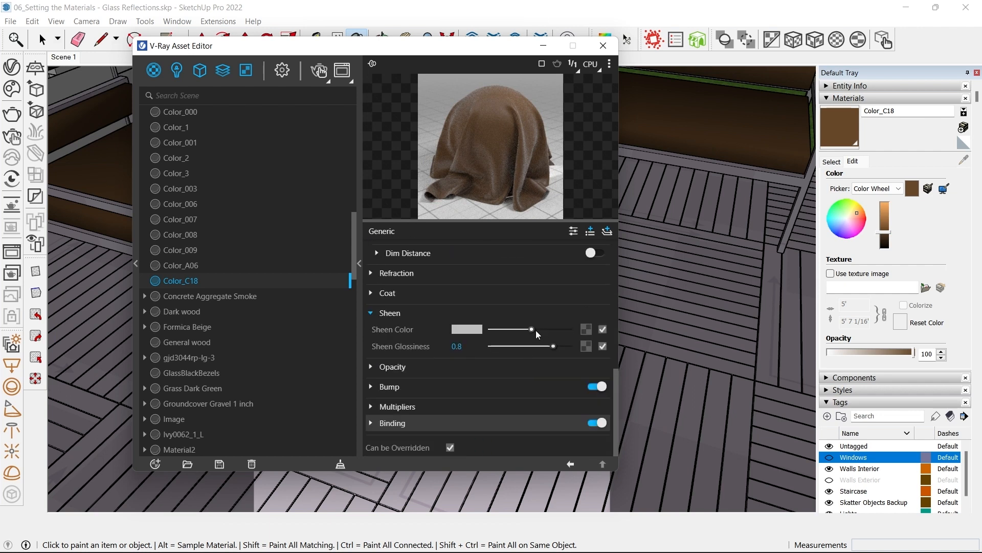
{"action": "scroll", "coordinate": [559, 284], "scroll_direction": "up", "scroll_amount": 4}
{"action": "scroll", "coordinate": [536, 299], "scroll_direction": "up", "scroll_amount": 3}
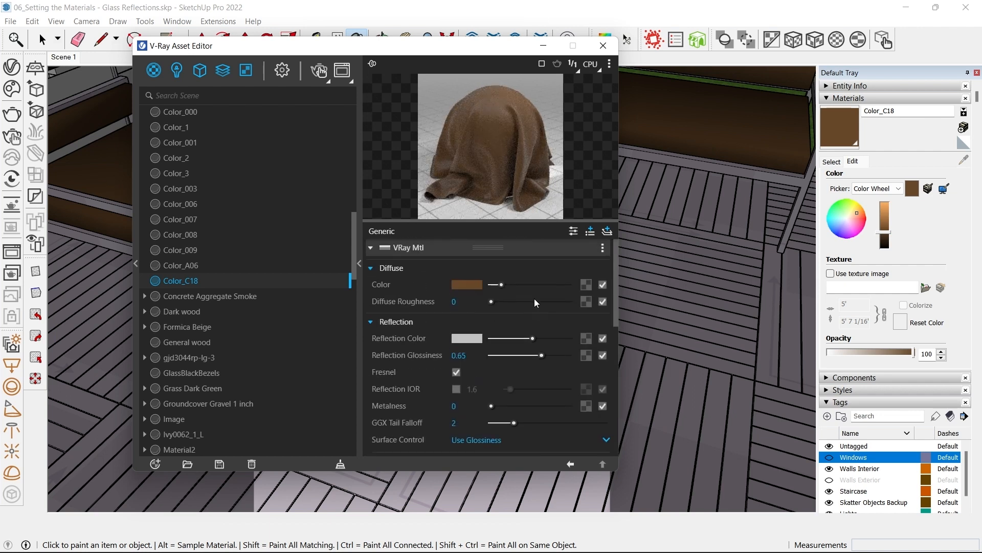
{"action": "left_click", "coordinate": [603, 46]}
- Sample the terrace decking's material and raise its V-Ray Reflection Color to a lighter gray
{"action": "middle_click_drag", "start_coordinate": [495, 210], "coordinate": [638, 309]}
{"action": "scroll", "coordinate": [484, 248], "scroll_direction": "down", "scroll_amount": 2}
{"action": "scroll", "coordinate": [411, 247], "scroll_direction": "down", "scroll_amount": 3}
{"action": "scroll", "coordinate": [503, 246], "scroll_direction": "up", "scroll_amount": 3}
{"action": "middle_click_drag", "start_coordinate": [503, 245], "coordinate": [392, 307], "text": "shift"}
{"action": "scroll", "coordinate": [438, 235], "scroll_direction": "down", "scroll_amount": 3}
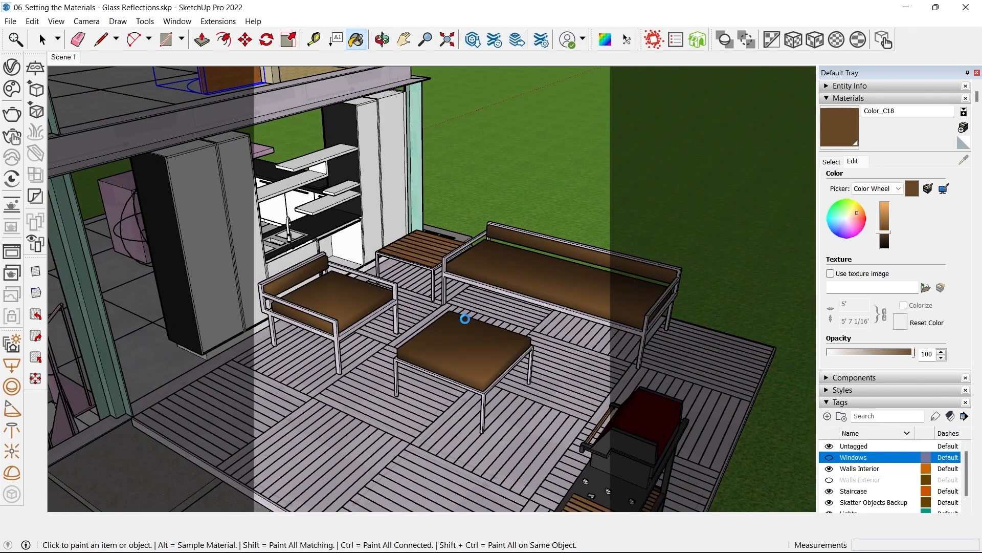
{"action": "scroll", "coordinate": [465, 317], "scroll_direction": "up", "scroll_amount": 1}
{"action": "middle_click_drag", "start_coordinate": [465, 316], "coordinate": [435, 361]}
{"action": "scroll", "coordinate": [404, 362], "scroll_direction": "up", "scroll_amount": 2}
{"action": "left_click", "coordinate": [403, 364], "text": "alt"}
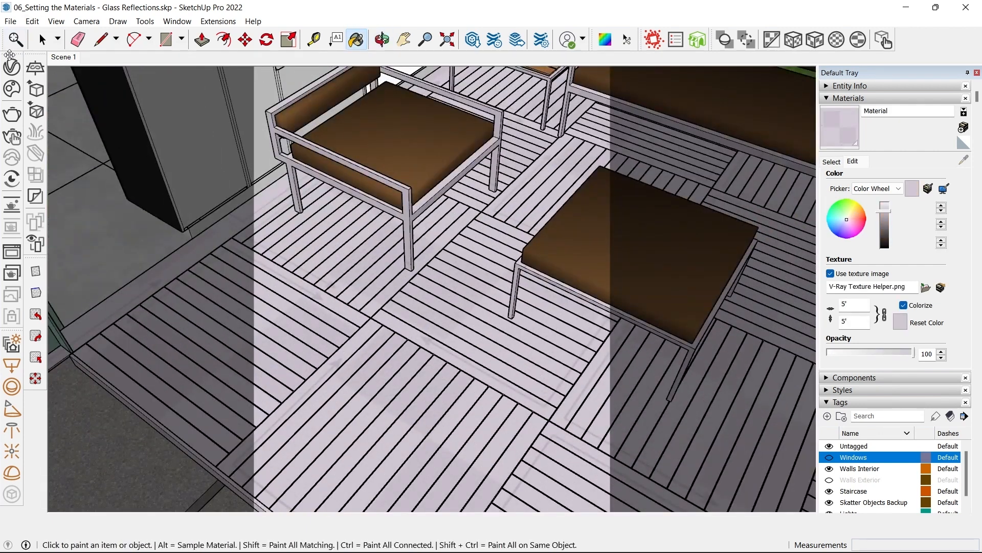
{"action": "left_click", "coordinate": [12, 67]}
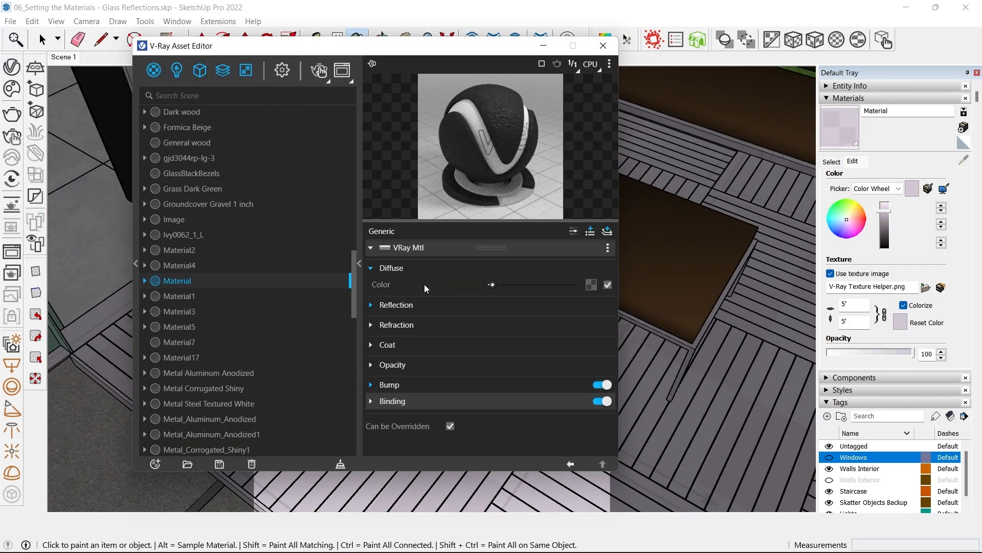
{"action": "left_click", "coordinate": [401, 306]}
{"action": "left_click_drag", "start_coordinate": [510, 321], "coordinate": [525, 321]}
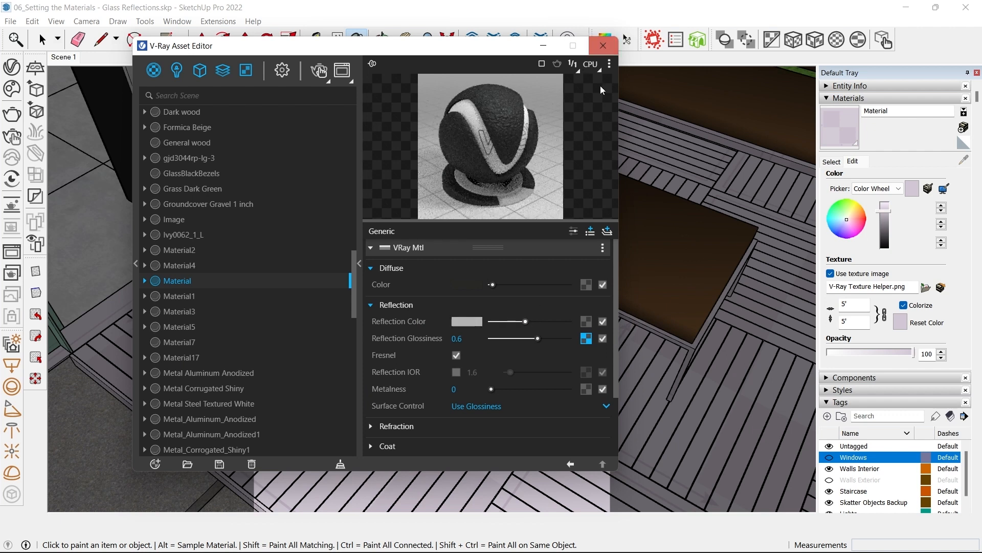
- Inspect the Mix (Map) texture in the decking material's Bump settings, return to the material and close the Asset Editor
{"action": "scroll", "coordinate": [559, 299], "scroll_direction": "down", "scroll_amount": 3}
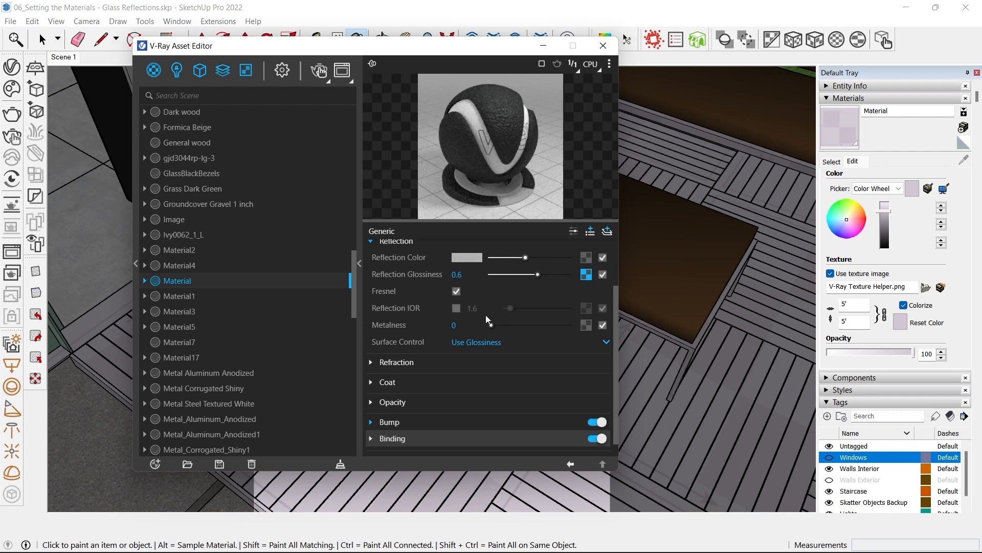
{"action": "left_click", "coordinate": [398, 424]}
{"action": "left_click", "coordinate": [601, 452]}
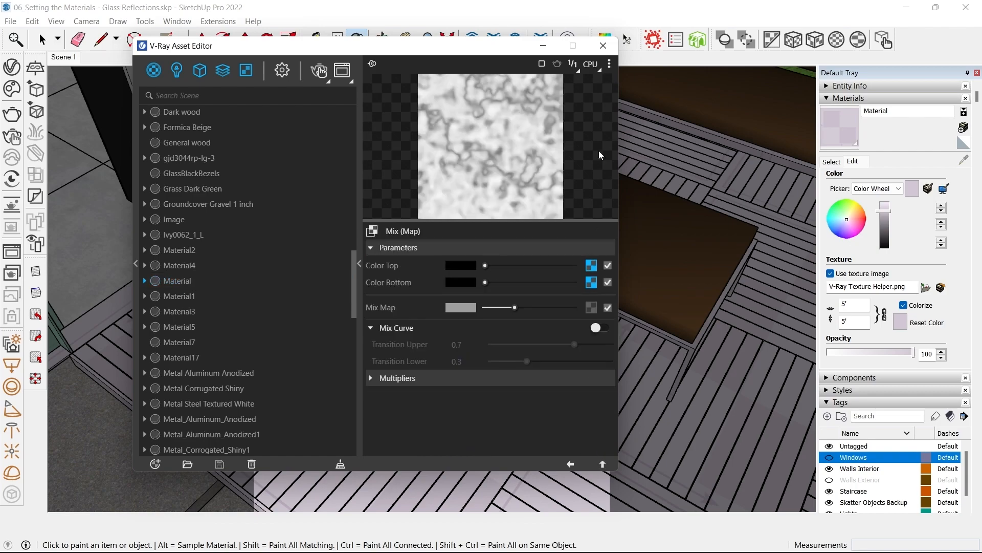
{"action": "left_click", "coordinate": [570, 464]}
{"action": "left_click", "coordinate": [603, 46]}
- Sample the Wood Bamboo material from the upper floor's double door and check it in the Asset Editor
{"action": "middle_click_drag", "start_coordinate": [389, 286], "coordinate": [748, 260]}
{"action": "middle_click_drag", "start_coordinate": [591, 353], "coordinate": [393, 250], "text": "shift"}
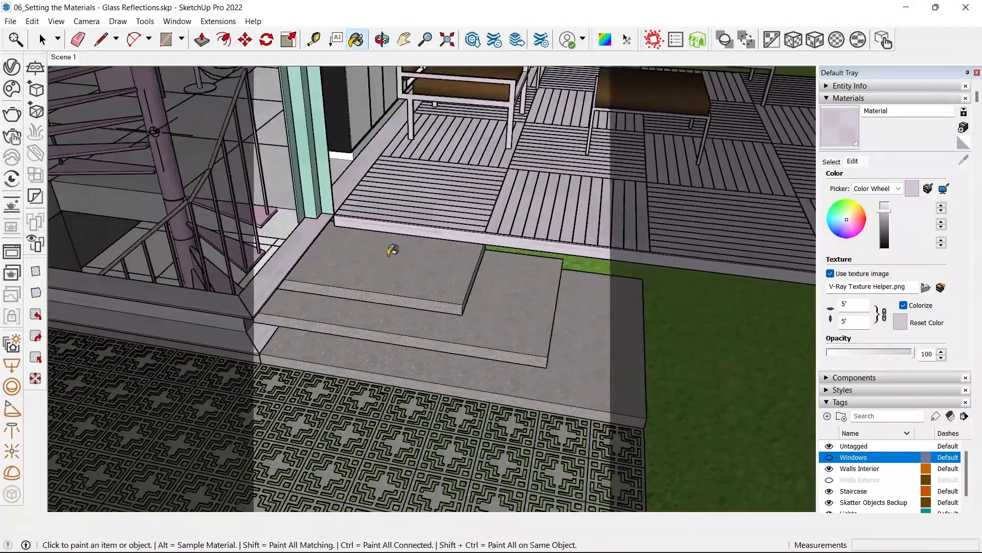
{"action": "scroll", "coordinate": [392, 250], "scroll_direction": "down", "scroll_amount": 3}
{"action": "scroll", "coordinate": [482, 316], "scroll_direction": "down", "scroll_amount": 2}
{"action": "scroll", "coordinate": [561, 334], "scroll_direction": "down", "scroll_amount": 1}
{"action": "middle_click_drag", "start_coordinate": [318, 279], "coordinate": [481, 287], "text": "shift"}
{"action": "middle_click_drag", "start_coordinate": [358, 307], "coordinate": [270, 266]}
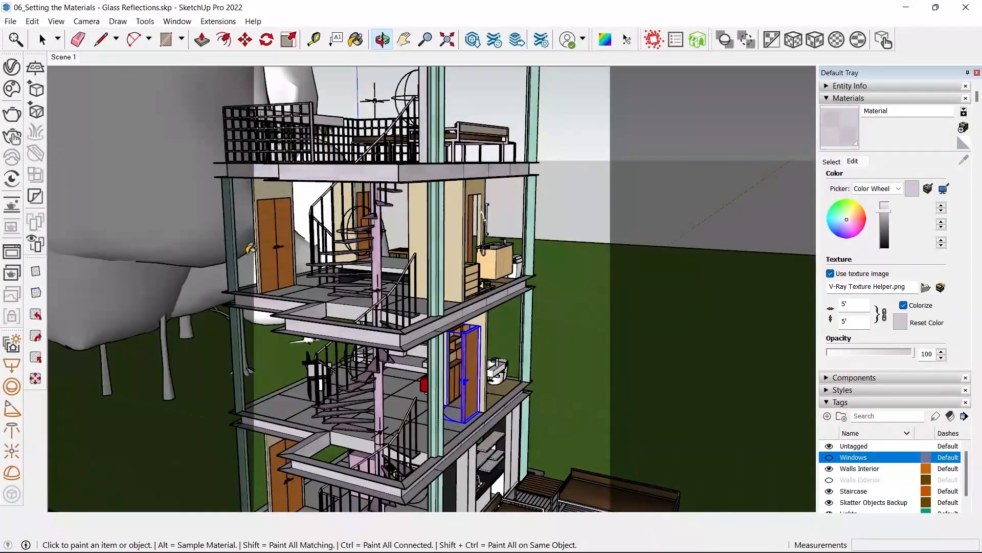
{"action": "scroll", "coordinate": [270, 239], "scroll_direction": "up", "scroll_amount": 5}
{"action": "scroll", "coordinate": [270, 239], "scroll_direction": "up", "scroll_amount": 1}
{"action": "left_click", "coordinate": [320, 176], "text": "alt"}
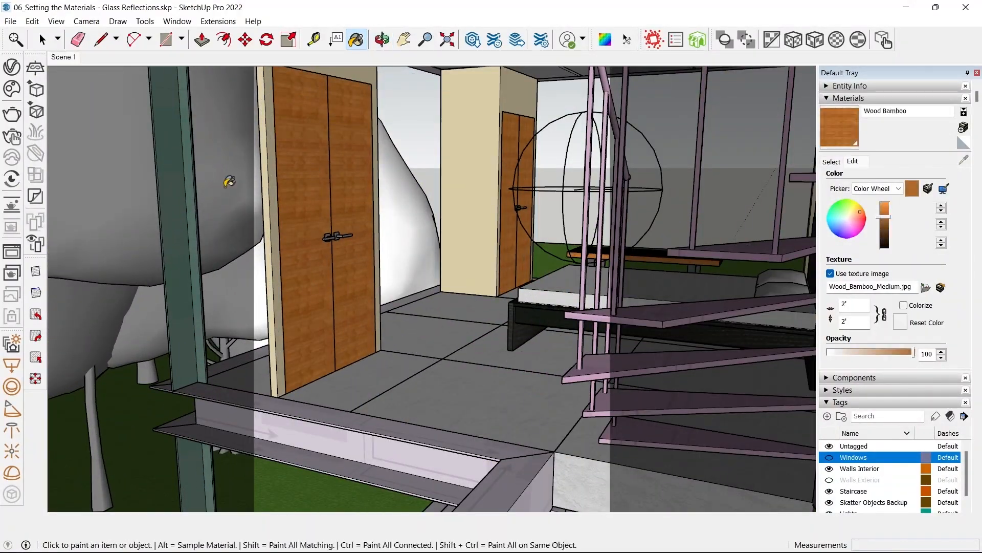
{"action": "left_click", "coordinate": [12, 67]}
{"action": "left_click", "coordinate": [603, 46]}
- Make the Walls Exterior and Windows tags visible again and return to the Scene 1 view
{"action": "scroll", "coordinate": [331, 262], "scroll_direction": "up", "scroll_amount": 4}
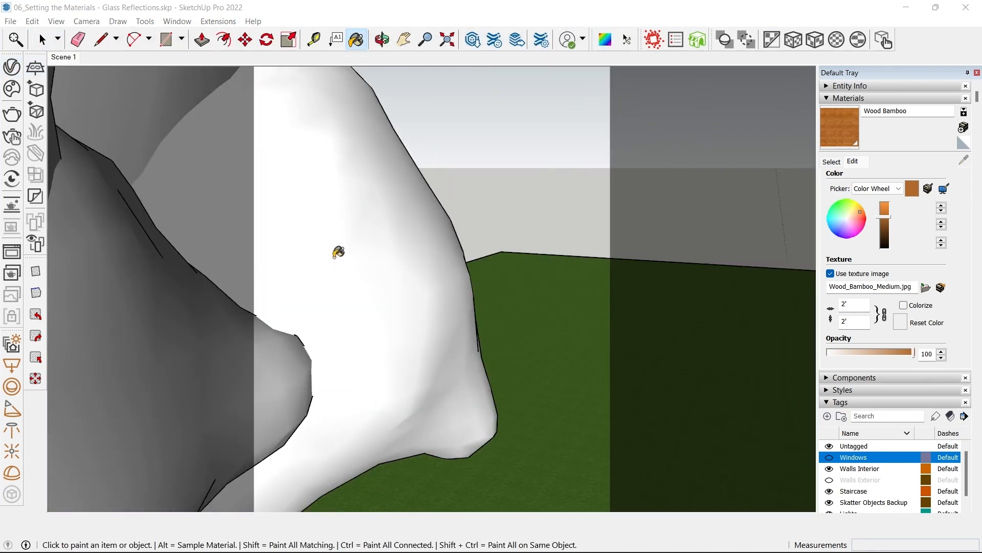
{"action": "scroll", "coordinate": [369, 218], "scroll_direction": "down", "scroll_amount": 1}
{"action": "scroll", "coordinate": [387, 221], "scroll_direction": "down", "scroll_amount": 8}
{"action": "middle_click_drag", "start_coordinate": [422, 227], "coordinate": [680, 277]}
{"action": "left_click", "coordinate": [837, 99]}
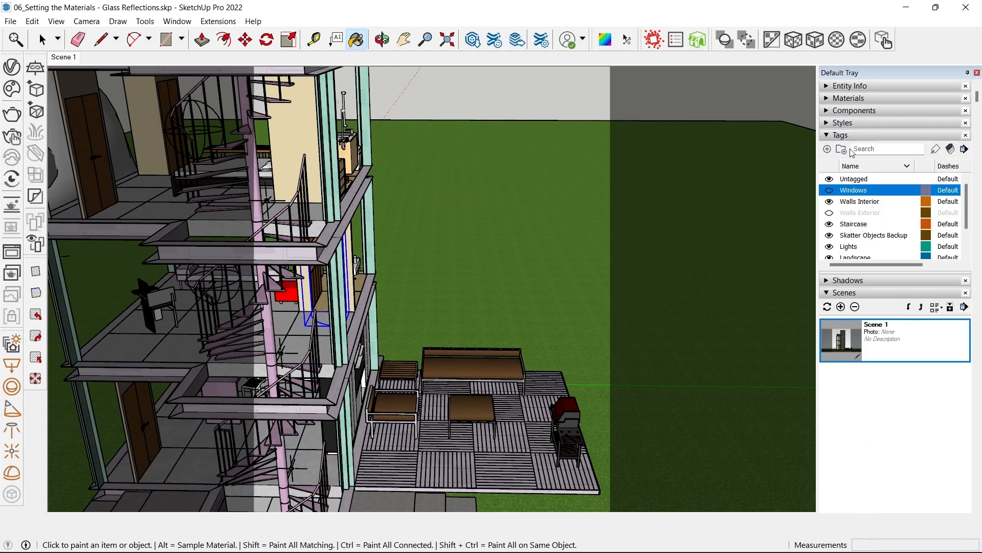
{"action": "scroll", "coordinate": [835, 214], "scroll_direction": "down", "scroll_amount": 2}
{"action": "scroll", "coordinate": [834, 214], "scroll_direction": "up", "scroll_amount": 2}
{"action": "left_click", "coordinate": [829, 212]}
{"action": "left_click", "coordinate": [829, 190]}
{"action": "left_click", "coordinate": [63, 57]}
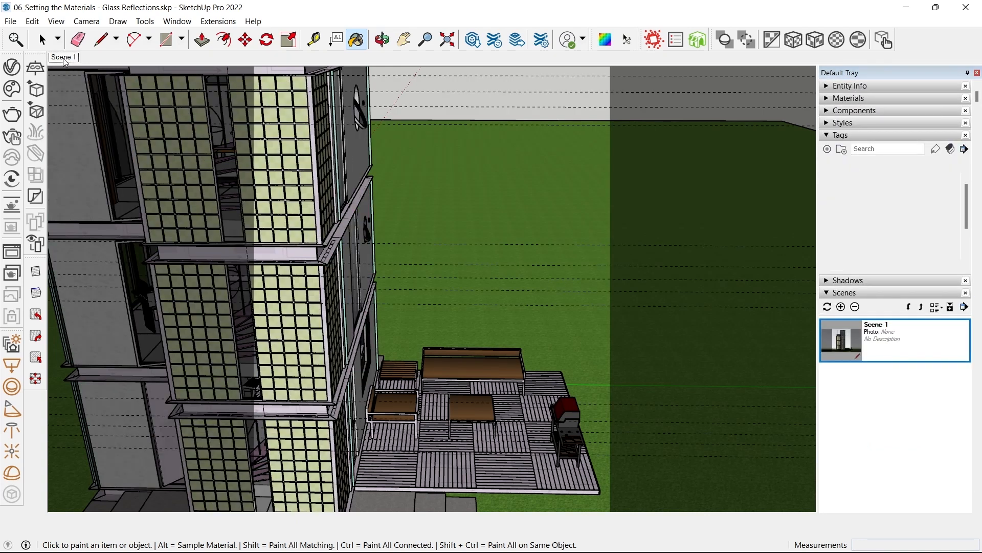
- Run a V-Ray viewport render of Scene 1 to check the materials on the facade
{"action": "left_click", "coordinate": [40, 35]}
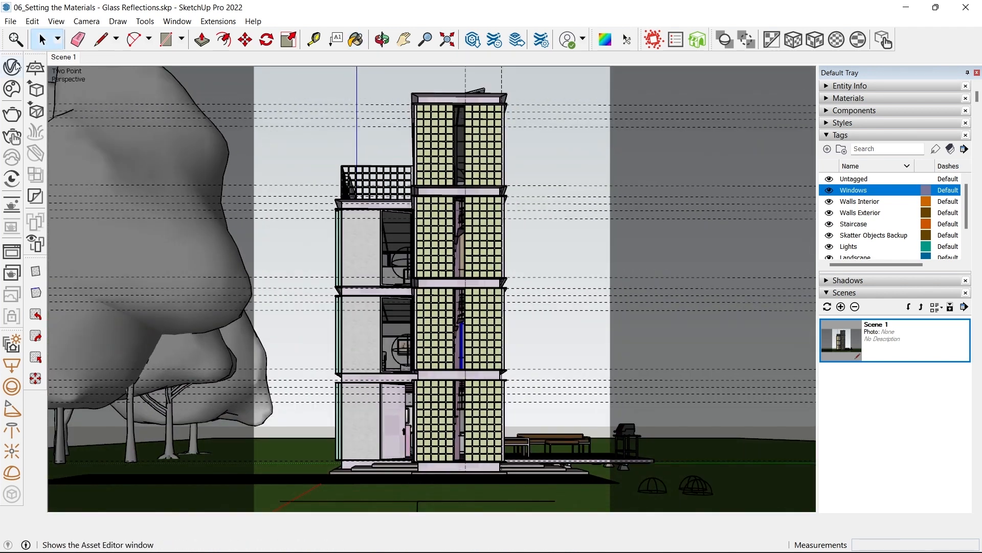
{"action": "left_click", "coordinate": [9, 210]}
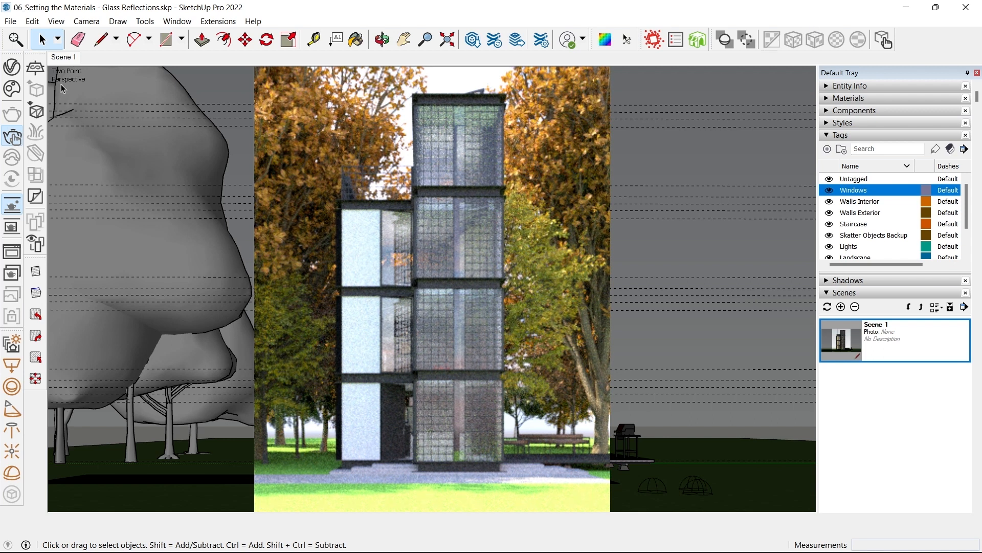
{"action": "scroll", "coordinate": [339, 243], "scroll_direction": "up", "scroll_amount": 6}
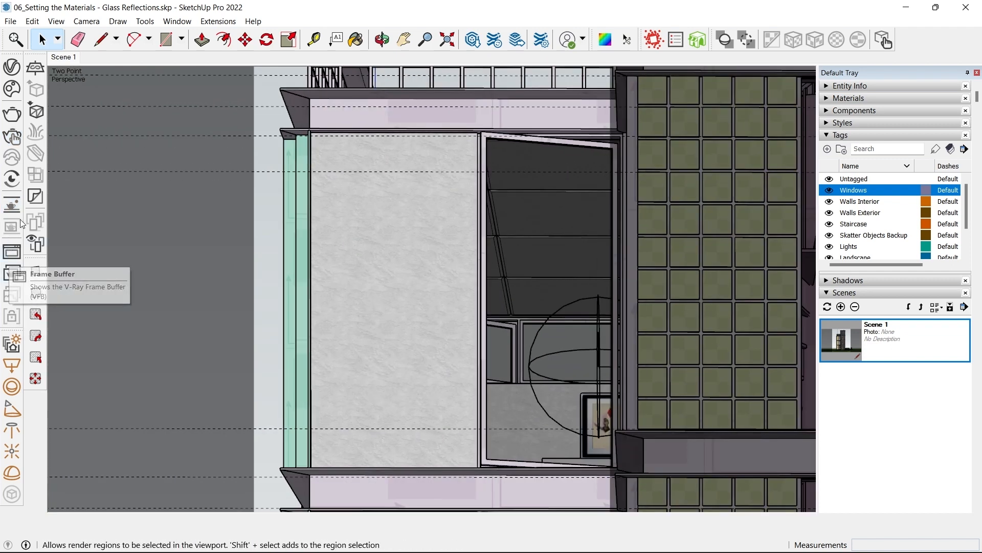
- Move in close on the upper floor's white stucco panel and run a viewport render of it
{"action": "left_click", "coordinate": [11, 206]}
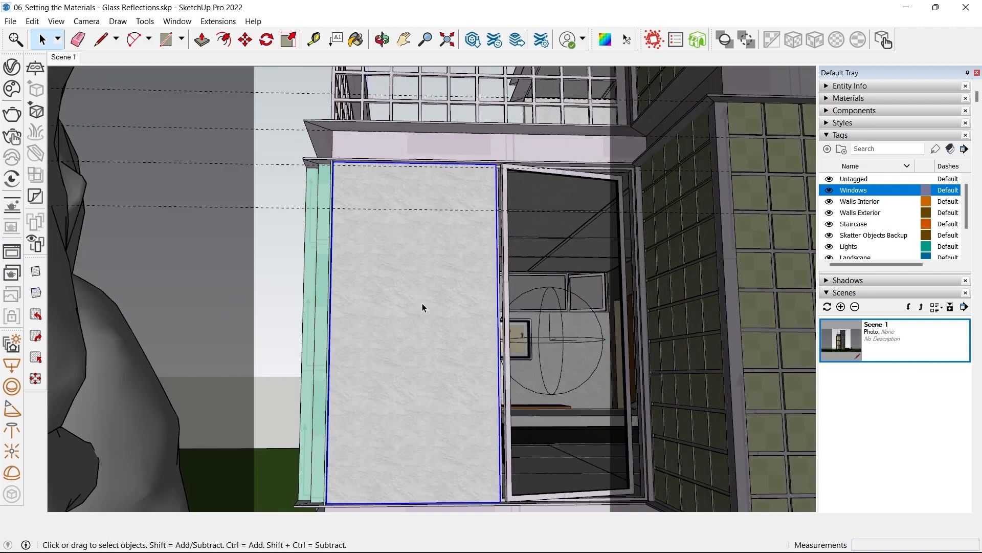
{"action": "scroll", "coordinate": [435, 205], "scroll_direction": "up", "scroll_amount": 5}
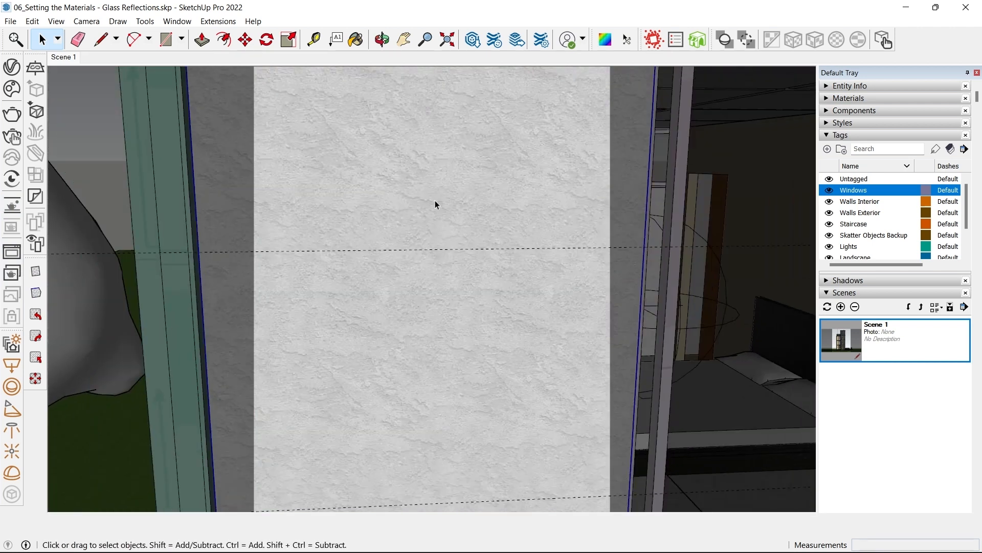
{"action": "scroll", "coordinate": [412, 169], "scroll_direction": "down", "scroll_amount": 4}
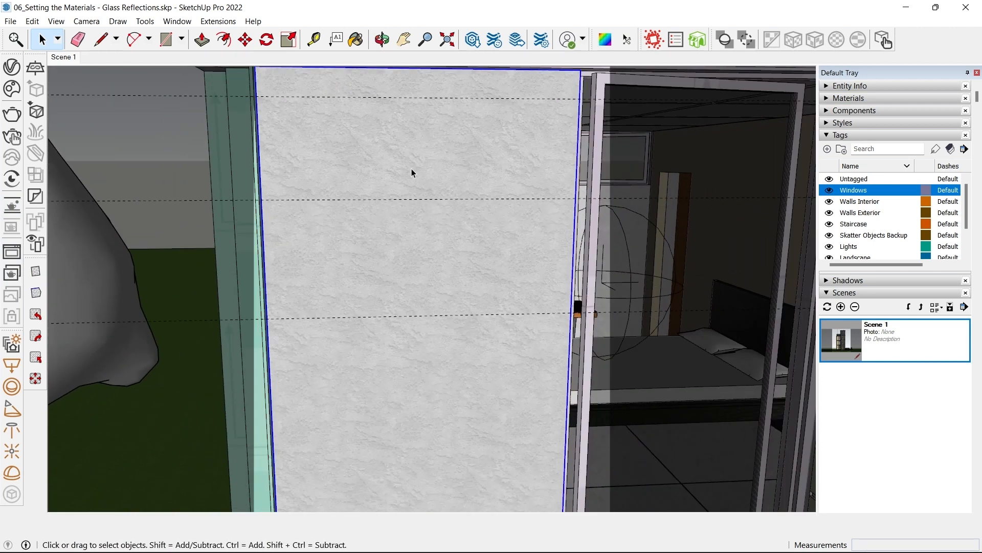
{"action": "middle_click_drag", "start_coordinate": [435, 270], "coordinate": [425, 231], "text": "shift"}
{"action": "left_click", "coordinate": [12, 205]}
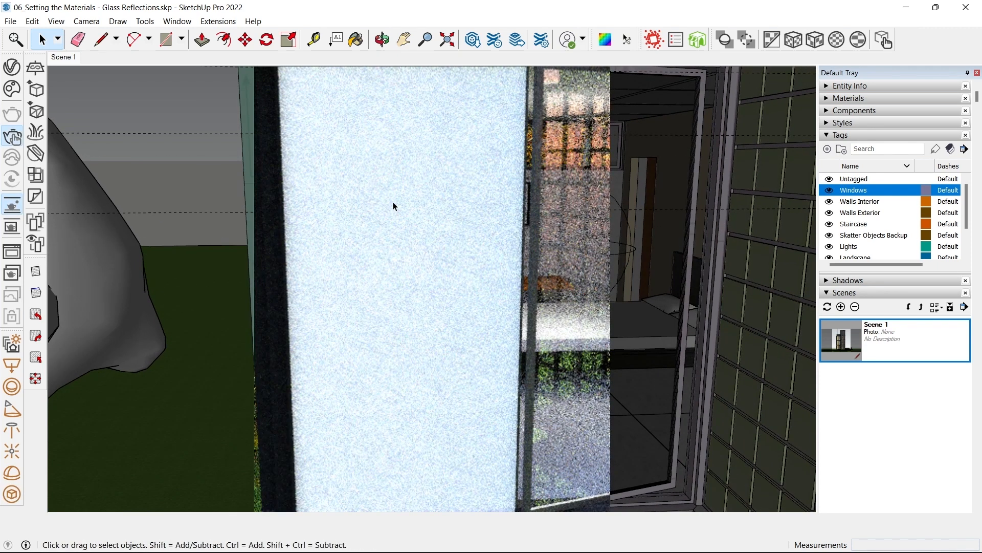
- Reuse the Cladding Stucco tan material's diffuse texture as its Bump Map and set the Bump amount to 0.6
{"action": "left_click", "coordinate": [12, 67]}
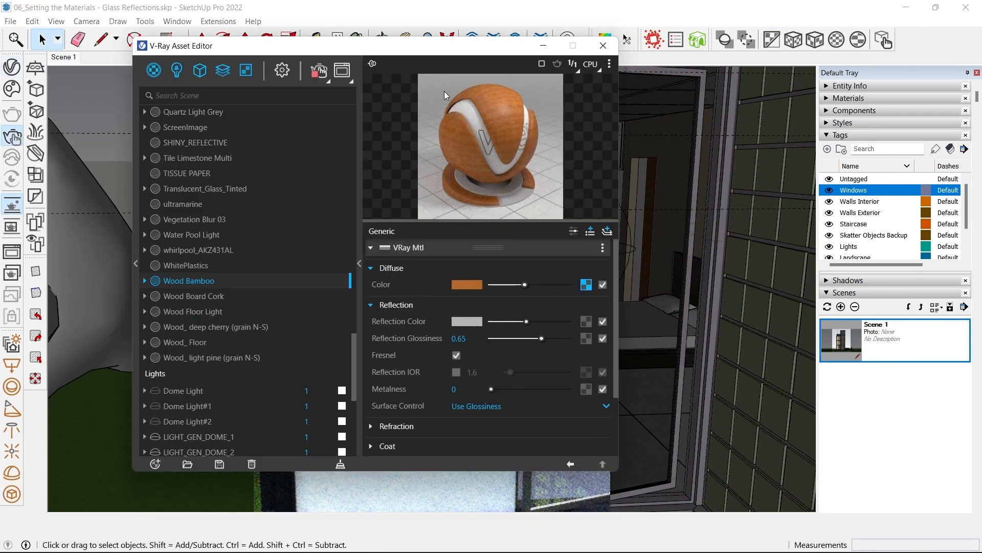
{"action": "left_click_drag", "start_coordinate": [443, 53], "coordinate": [709, 65]}
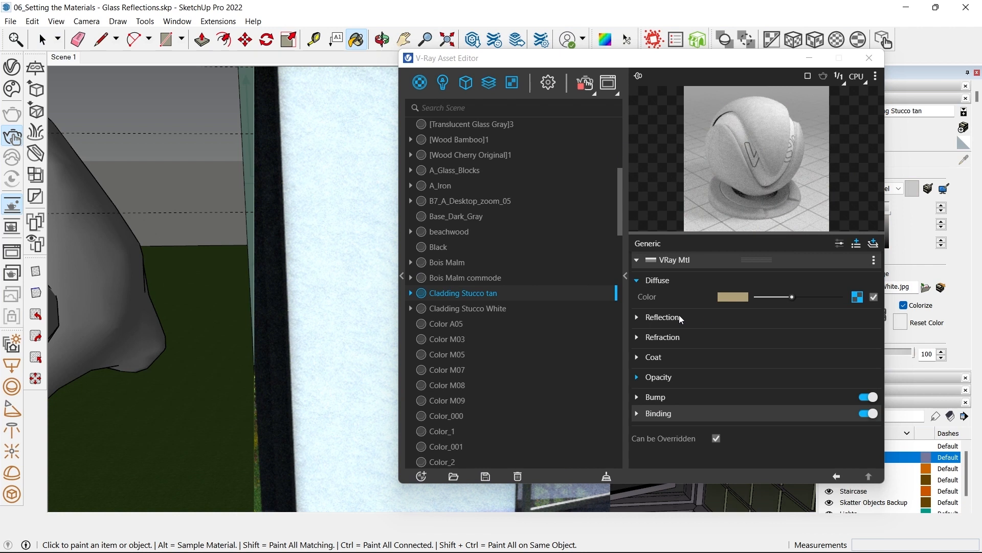
{"action": "left_click", "coordinate": [817, 399]}
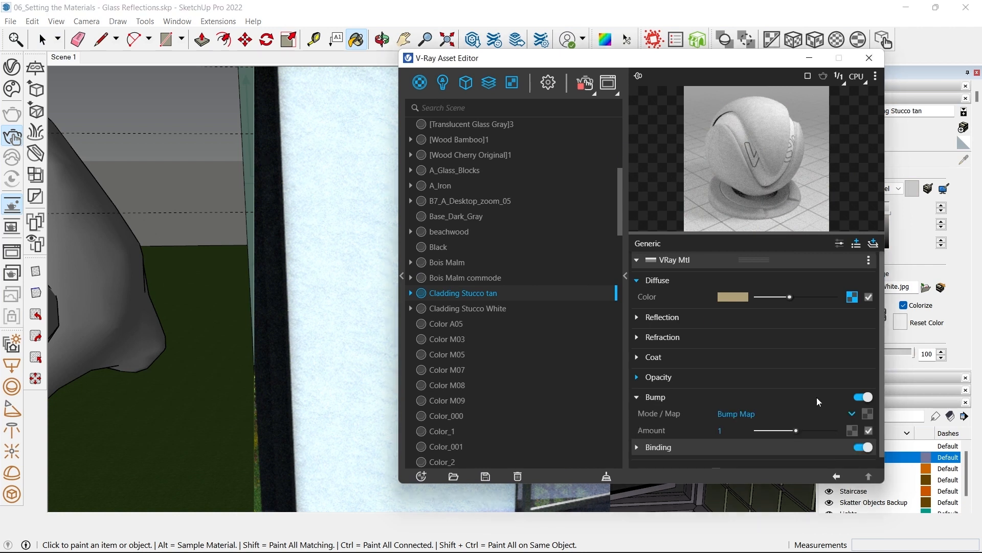
{"action": "left_click", "coordinate": [852, 296]}
{"action": "left_click", "coordinate": [837, 476]}
{"action": "right_click", "coordinate": [853, 297]}
{"action": "left_click", "coordinate": [834, 313]}
{"action": "scroll", "coordinate": [835, 317], "scroll_direction": "down", "scroll_amount": 1}
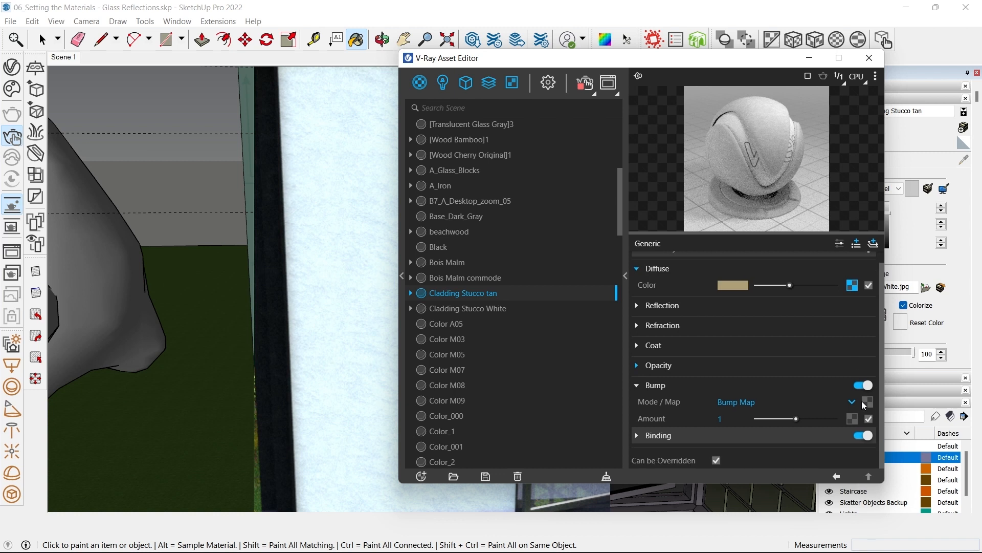
{"action": "right_click", "coordinate": [870, 404]}
{"action": "left_click", "coordinate": [834, 409]}
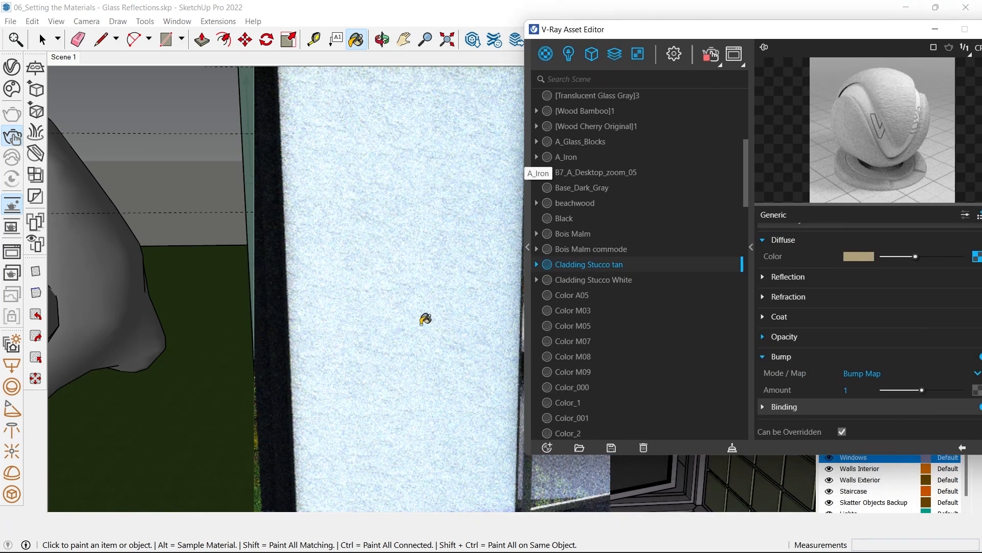
{"action": "left_click_drag", "start_coordinate": [903, 390], "coordinate": [906, 390]}
{"action": "scroll", "coordinate": [461, 258], "scroll_direction": "up", "scroll_amount": 3}
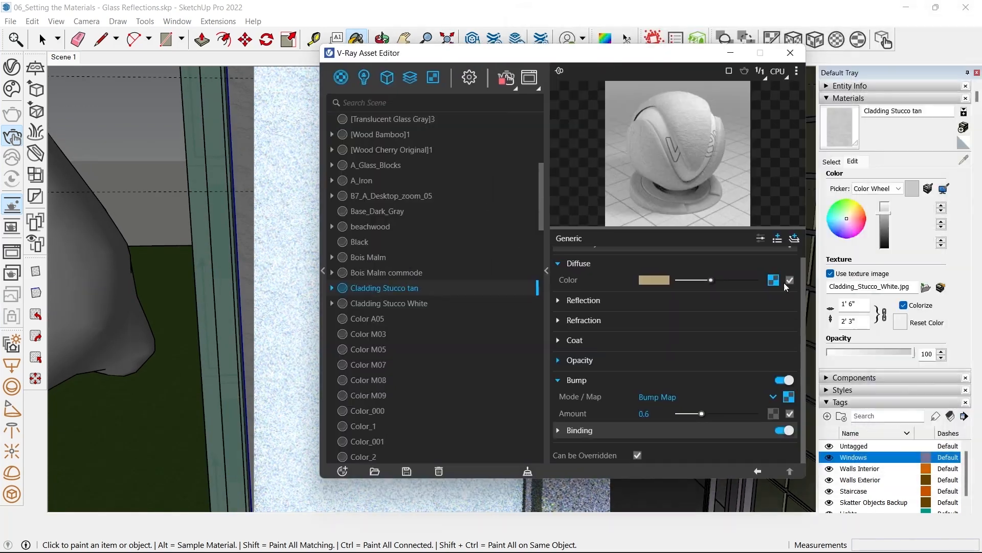
- Darken the stucco's diffuse bitmap by lowering its Color Gain to light gray and check the panel in the render
{"action": "left_click", "coordinate": [773, 280]}
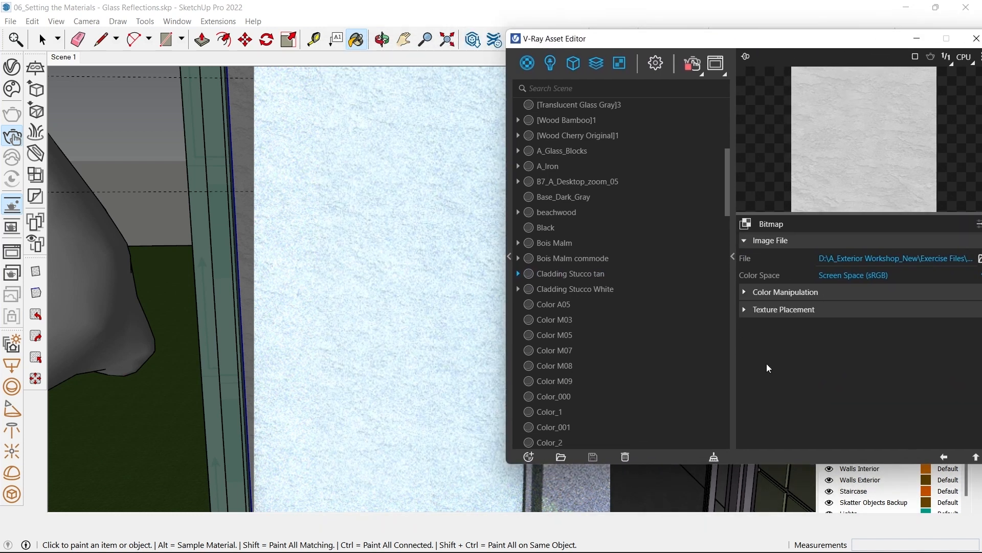
{"action": "left_click", "coordinate": [772, 292]}
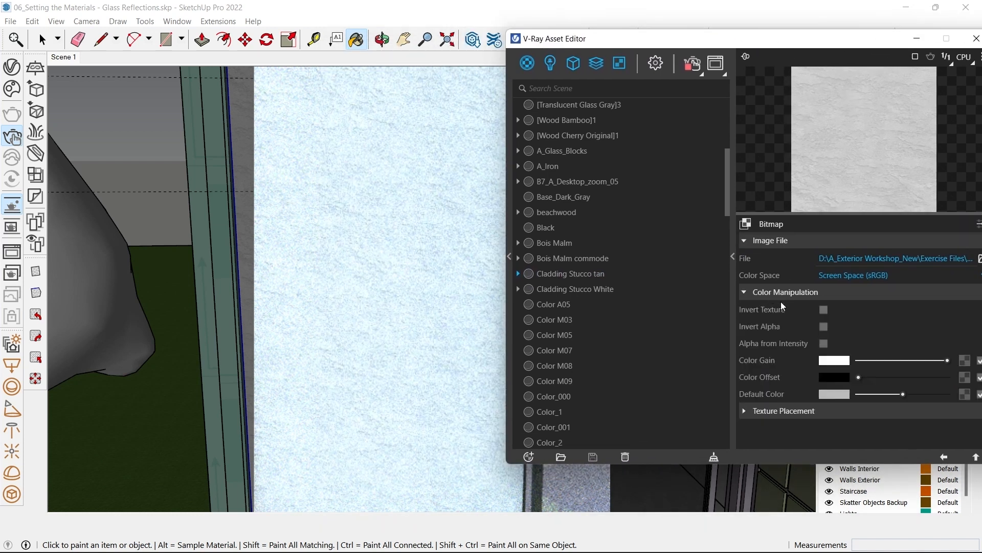
{"action": "left_click", "coordinate": [914, 360]}
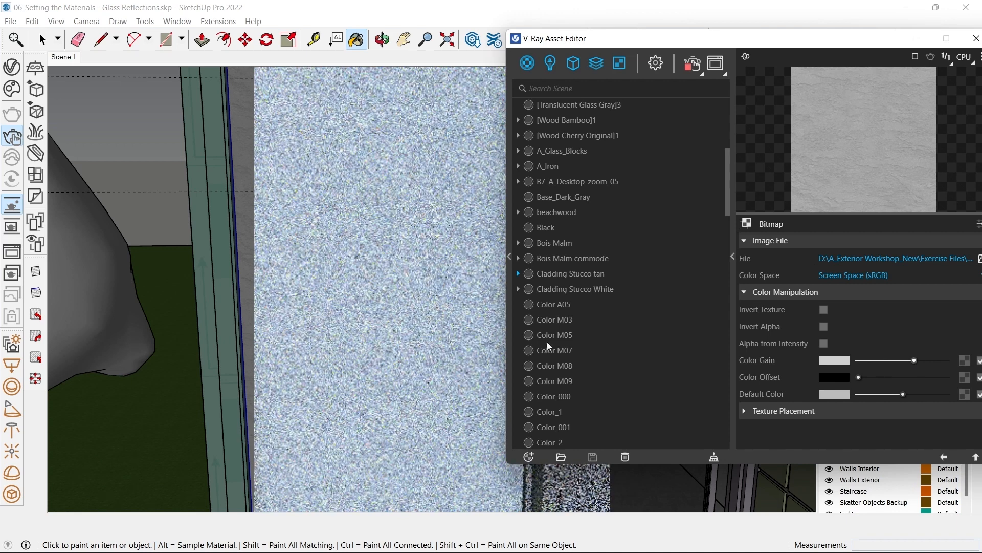
{"action": "middle_click_drag", "start_coordinate": [437, 306], "coordinate": [408, 306]}
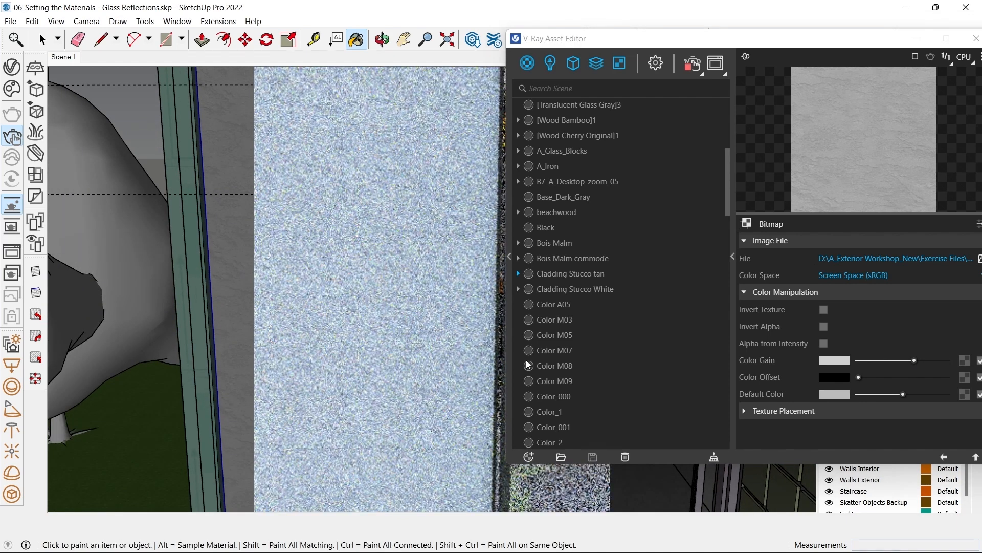
{"action": "scroll", "coordinate": [351, 317], "scroll_direction": "down", "scroll_amount": 3}
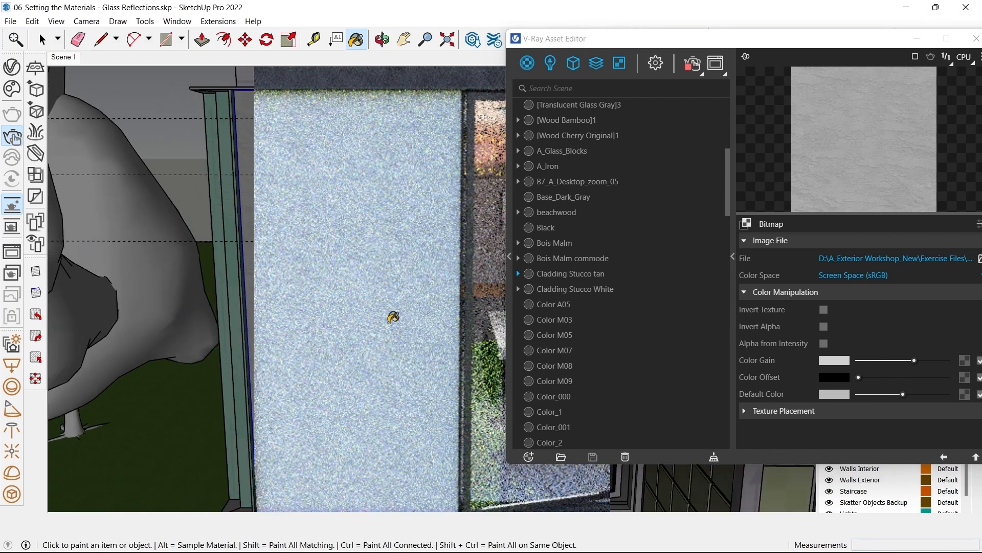
- Stop the render, close the Asset Editor and run a viewport render of Scene 1
{"action": "left_click", "coordinate": [692, 64]}
{"action": "left_click", "coordinate": [977, 39]}
{"action": "middle_click_drag", "start_coordinate": [417, 192], "coordinate": [388, 189]}
{"action": "scroll", "coordinate": [384, 185], "scroll_direction": "down", "scroll_amount": 2}
{"action": "key", "text": "space"}
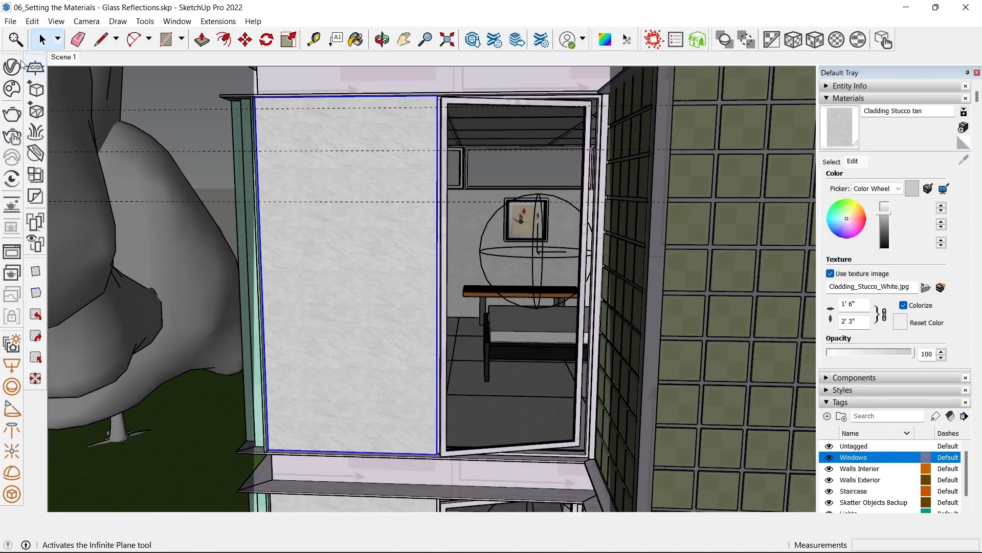
{"action": "left_click", "coordinate": [64, 57]}
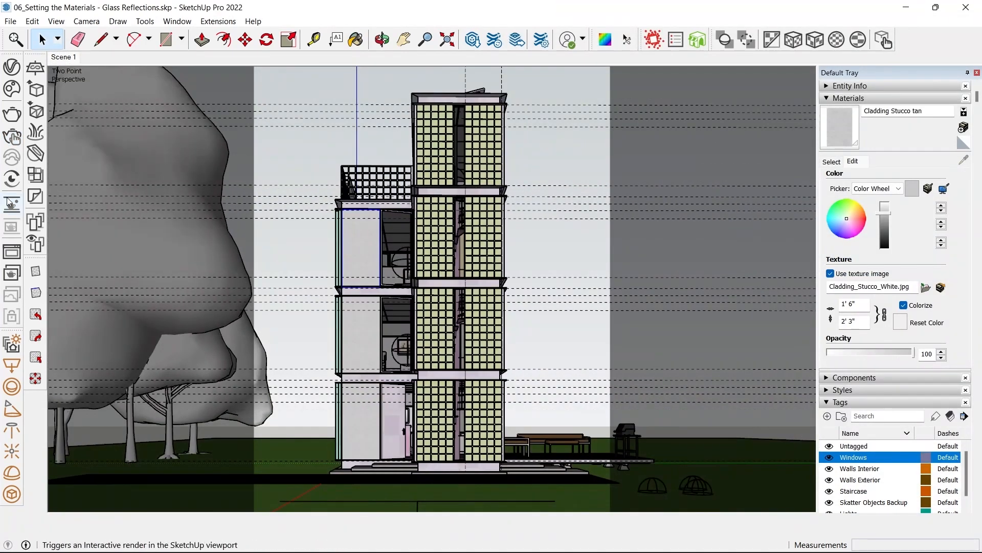
{"action": "left_click", "coordinate": [9, 202]}
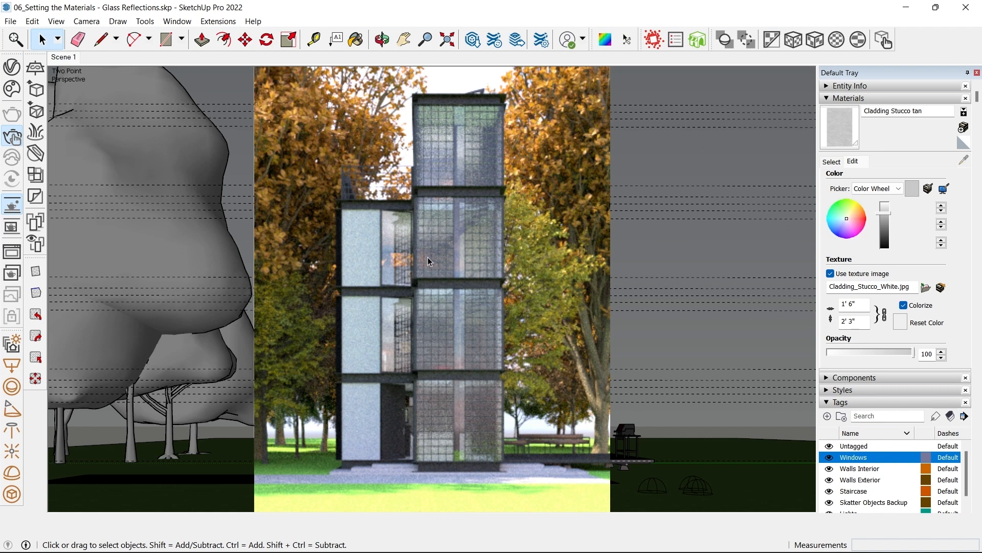
- Select the group of trees beside the house and move it to the edge of the open front lawn
{"action": "middle_click_drag", "start_coordinate": [546, 262], "coordinate": [138, 378]}
{"action": "scroll", "coordinate": [535, 281], "scroll_direction": "down", "scroll_amount": 5}
{"action": "scroll", "coordinate": [404, 254], "scroll_direction": "down", "scroll_amount": 4}
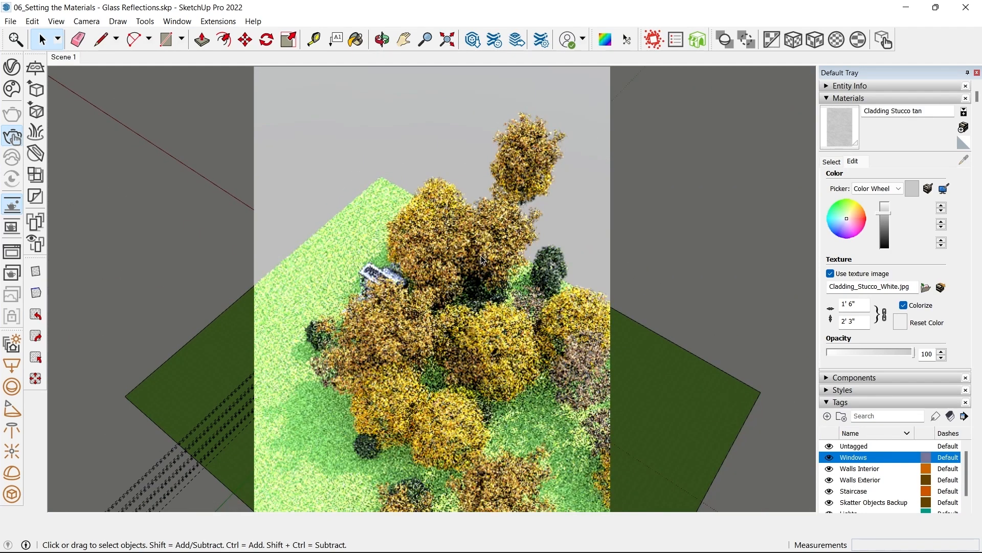
{"action": "middle_click_drag", "start_coordinate": [480, 263], "coordinate": [204, 221]}
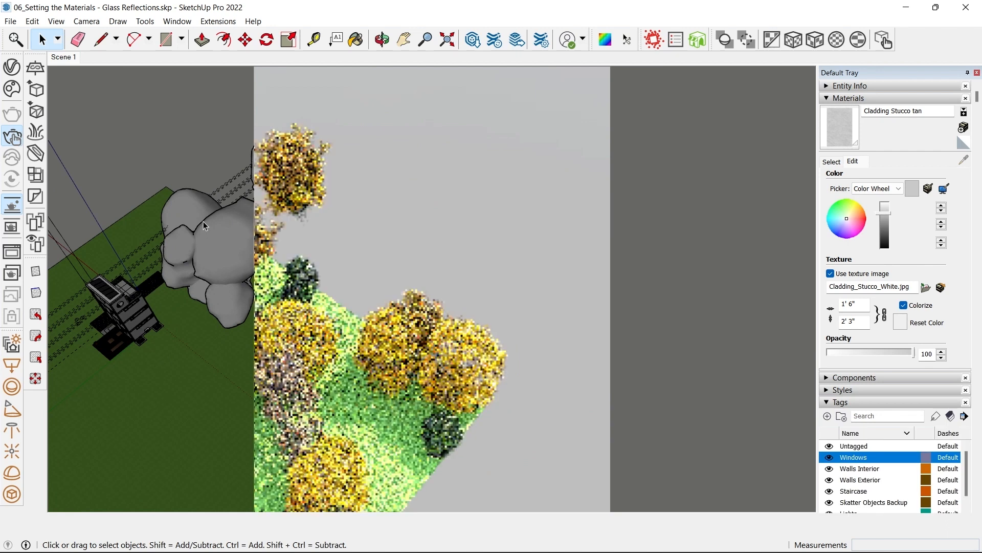
{"action": "left_click", "coordinate": [202, 218]}
{"action": "left_click", "coordinate": [215, 249], "text": "ctrl"}
{"action": "left_click", "coordinate": [181, 266], "text": "ctrl"}
{"action": "left_click", "coordinate": [201, 285], "text": "ctrl"}
{"action": "left_click", "coordinate": [229, 303], "text": "ctrl"}
{"action": "middle_click_drag", "start_coordinate": [249, 312], "coordinate": [177, 325], "text": "shift"}
{"action": "key", "text": "m"}
{"action": "left_click", "coordinate": [195, 306]}
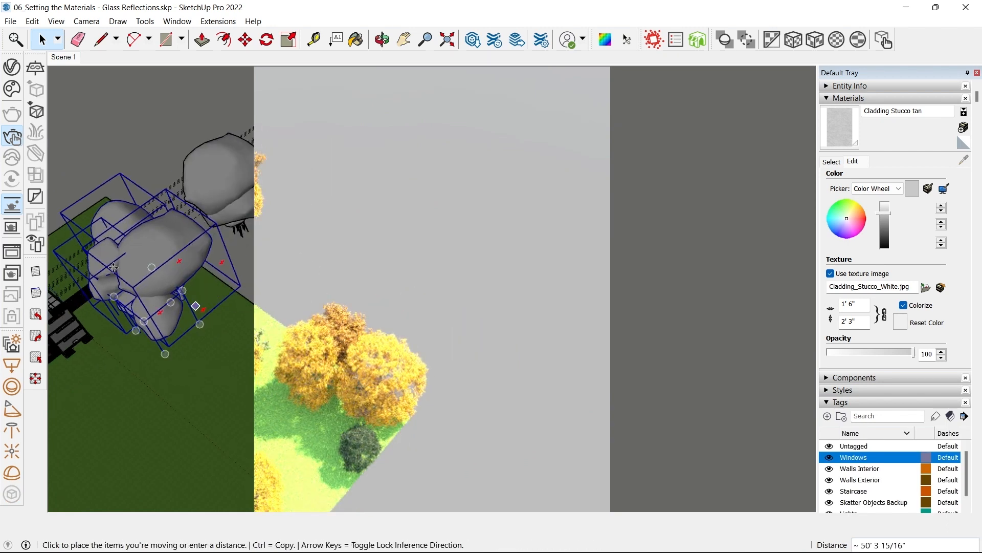
{"action": "middle_click_drag", "start_coordinate": [113, 268], "coordinate": [357, 234], "text": "shift"}
{"action": "middle_click_drag", "start_coordinate": [207, 274], "coordinate": [82, 269], "text": "shift"}
{"action": "left_click", "coordinate": [170, 243]}
- Copy the moved tree group along the edge of the front lawn, opposite the house facade
{"action": "middle_click_drag", "start_coordinate": [200, 258], "coordinate": [228, 207]}
{"action": "scroll", "coordinate": [422, 245], "scroll_direction": "up", "scroll_amount": 6}
{"action": "middle_click_drag", "start_coordinate": [424, 246], "coordinate": [773, 307]}
{"action": "left_click", "coordinate": [465, 248]}
{"action": "left_click", "coordinate": [455, 248]}
{"action": "scroll", "coordinate": [512, 266], "scroll_direction": "down", "scroll_amount": 5}
{"action": "key", "text": "ctrl"}
{"action": "left_click", "coordinate": [468, 242]}
{"action": "left_click", "coordinate": [321, 226]}
{"action": "key", "text": "ctrl"}
{"action": "left_click", "coordinate": [321, 230]}
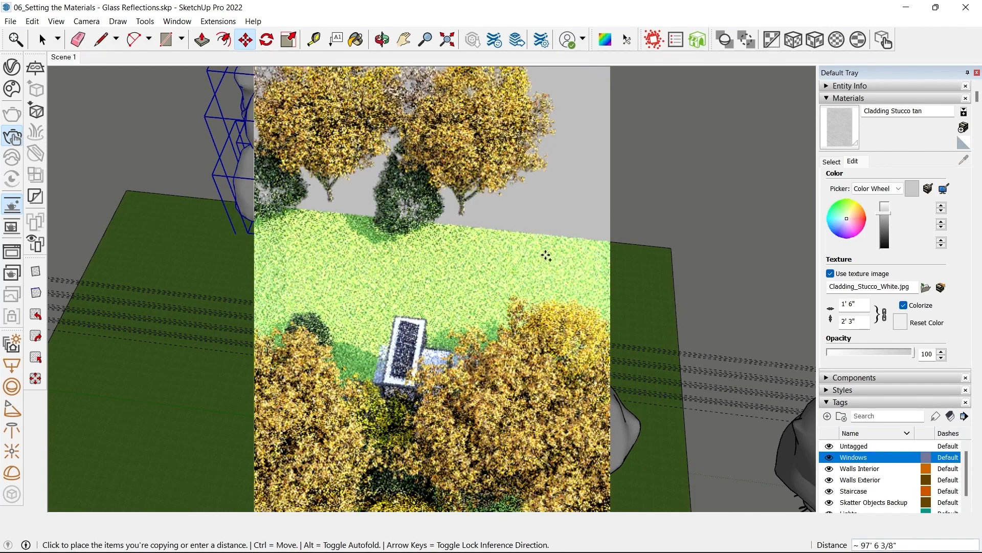
{"action": "left_click", "coordinate": [569, 258]}
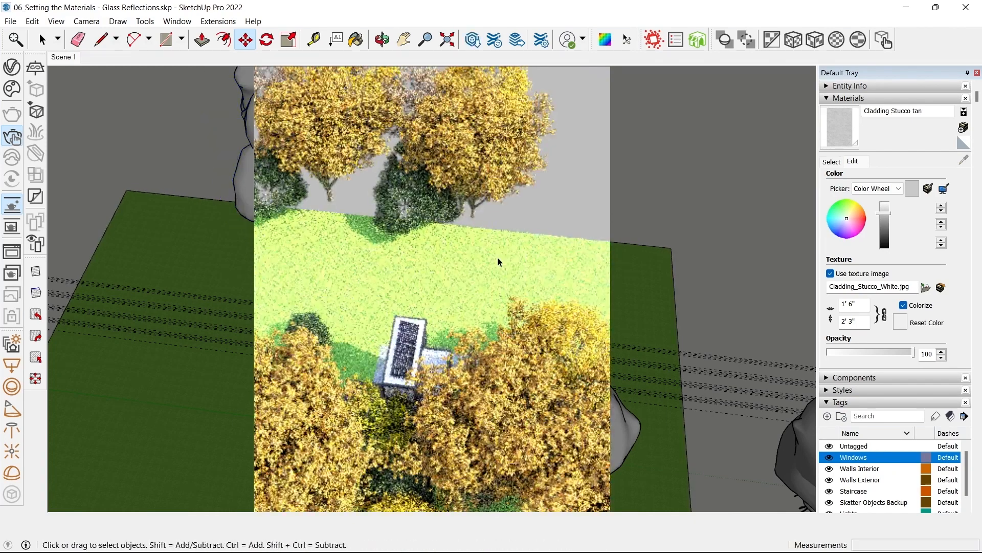
- Adjust the position of the copied trees at the lawn's edge and inspect the layout around the house
{"action": "middle_click_drag", "start_coordinate": [478, 256], "coordinate": [507, 277]}
{"action": "left_click", "coordinate": [625, 342]}
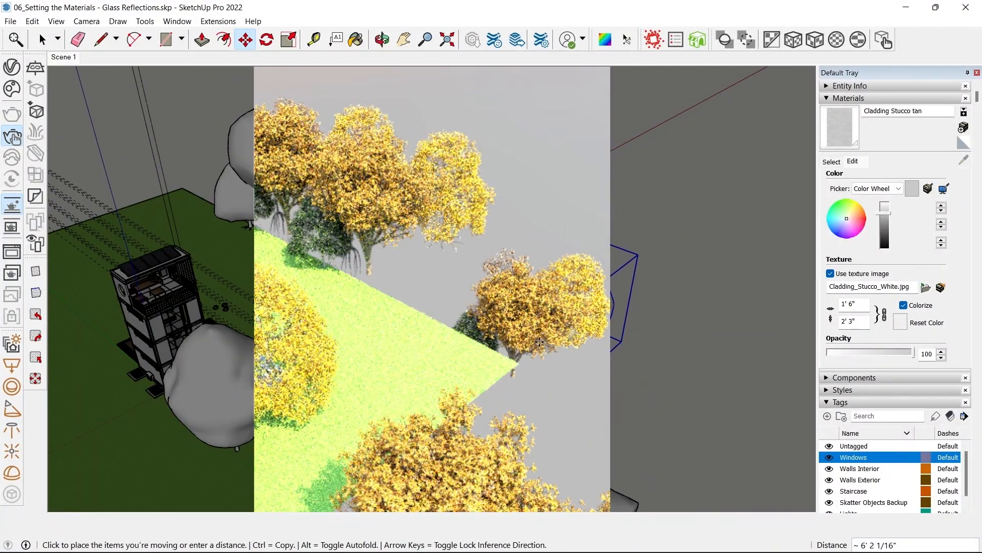
{"action": "middle_click_drag", "start_coordinate": [520, 357], "coordinate": [517, 383]}
{"action": "middle_click_drag", "start_coordinate": [469, 281], "coordinate": [506, 192]}
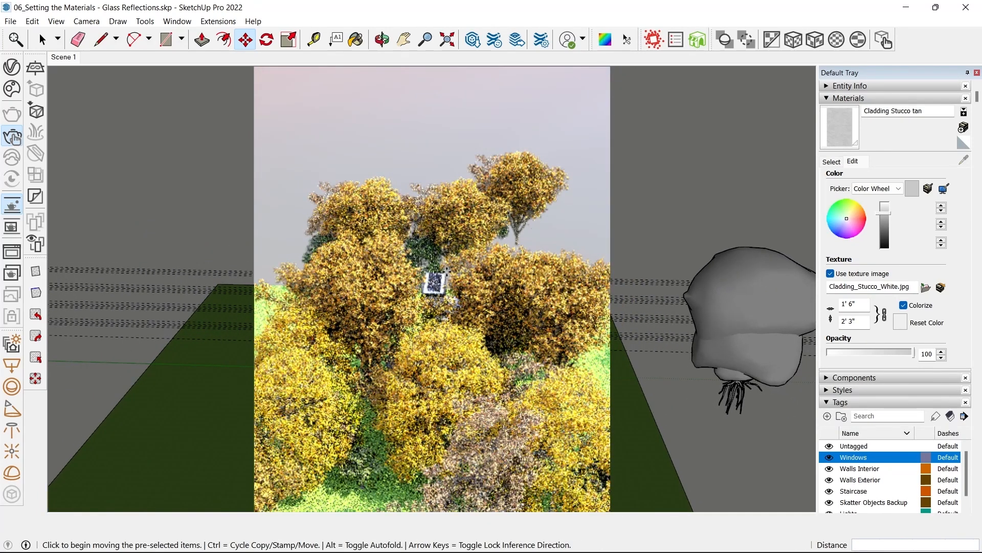
{"action": "middle_click_drag", "start_coordinate": [429, 299], "coordinate": [632, 346]}
{"action": "middle_click_drag", "start_coordinate": [532, 307], "coordinate": [562, 325]}
- Return to Scene 1, run a viewport render to check the tree reflections on the facade, and stop it
{"action": "left_click", "coordinate": [64, 57]}
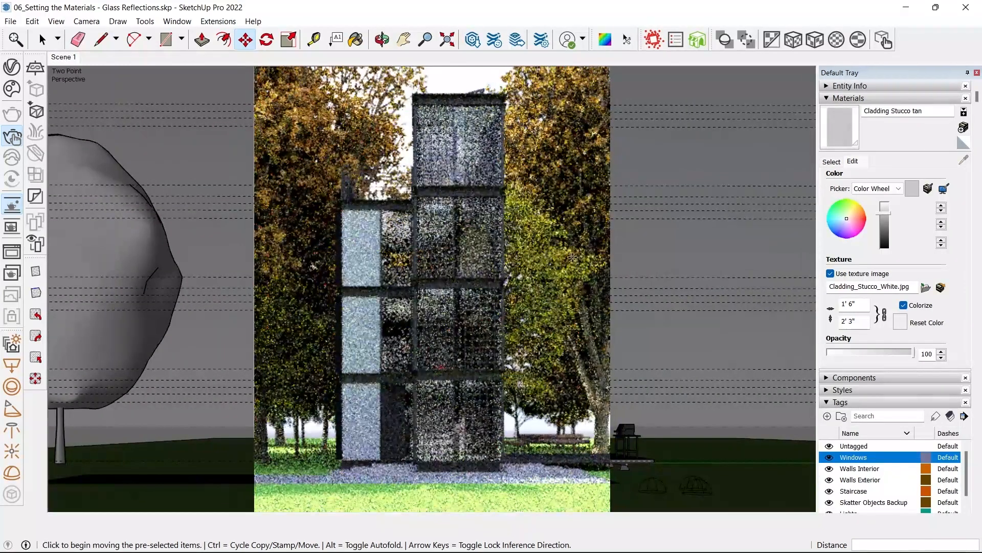
{"action": "key", "text": "space"}
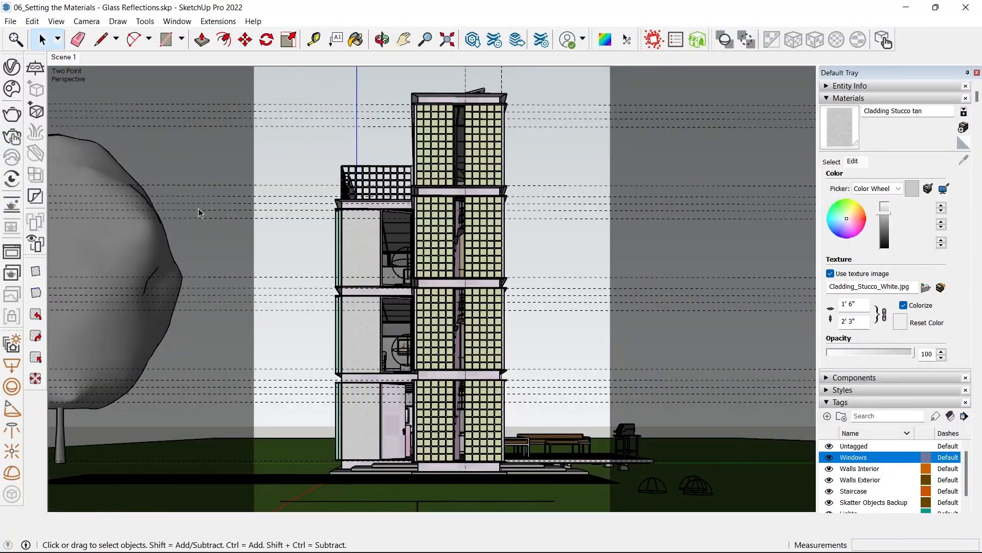
{"action": "left_click", "coordinate": [12, 204]}
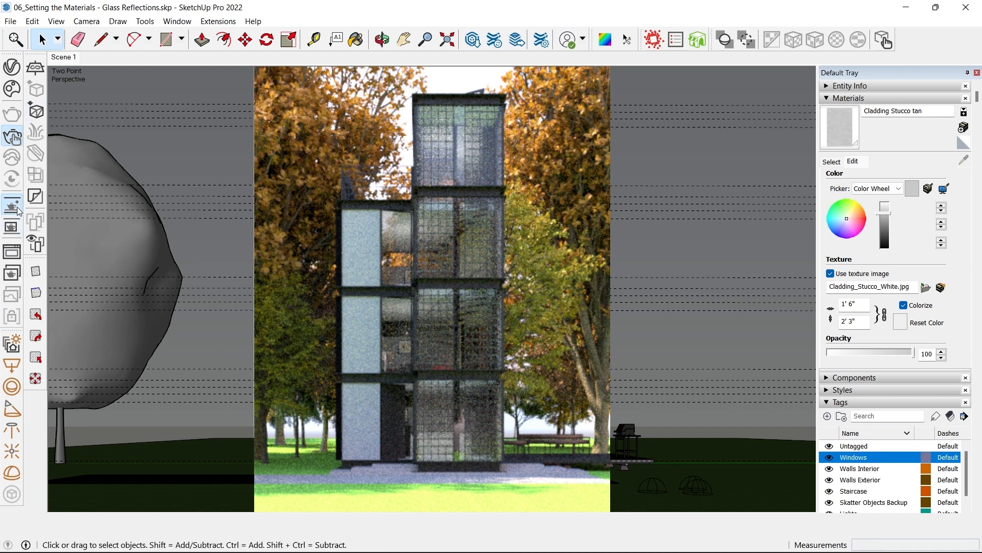
{"action": "left_click", "coordinate": [12, 136]}
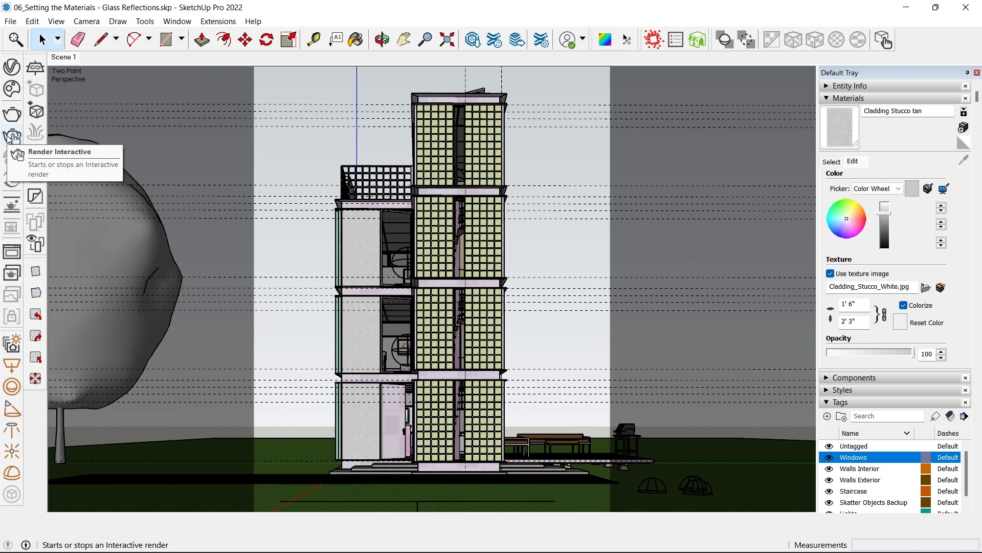
- Start an interactive render in the V-Ray Frame Buffer and examine the facade up close
{"action": "left_click", "coordinate": [10, 136]}
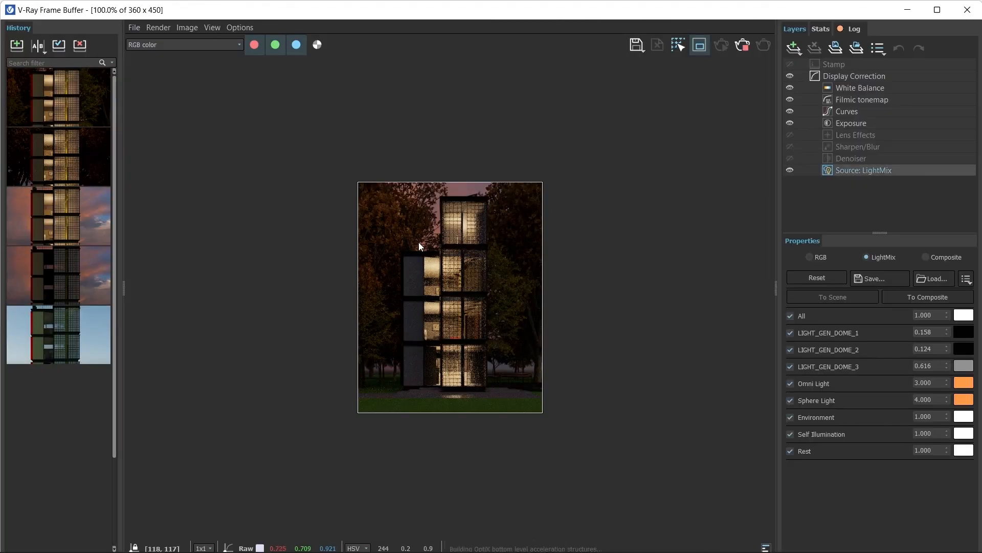
{"action": "scroll", "coordinate": [446, 265], "scroll_direction": "up", "scroll_amount": 5}
{"action": "scroll", "coordinate": [467, 347], "scroll_direction": "down", "scroll_amount": 3}
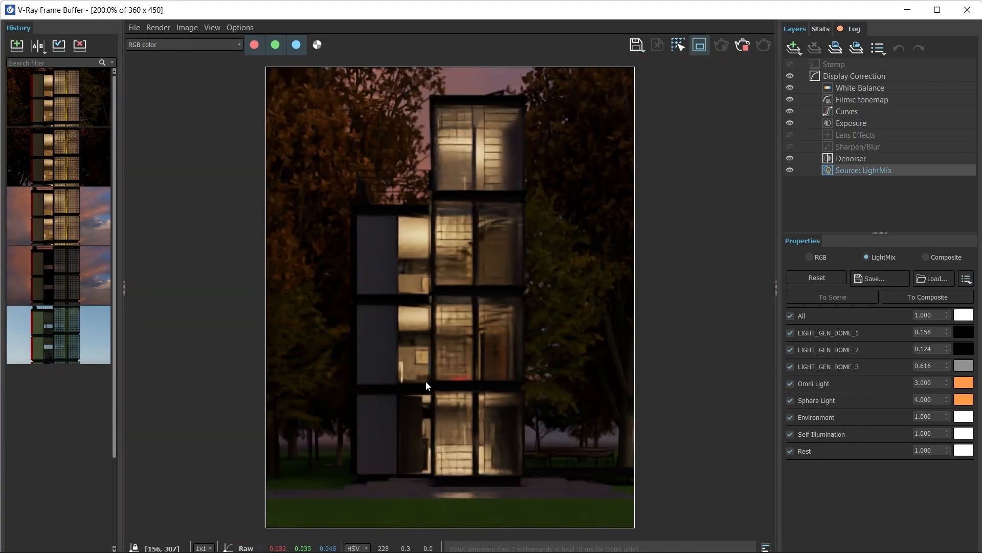
{"action": "scroll", "coordinate": [439, 233], "scroll_direction": "down", "scroll_amount": 2}
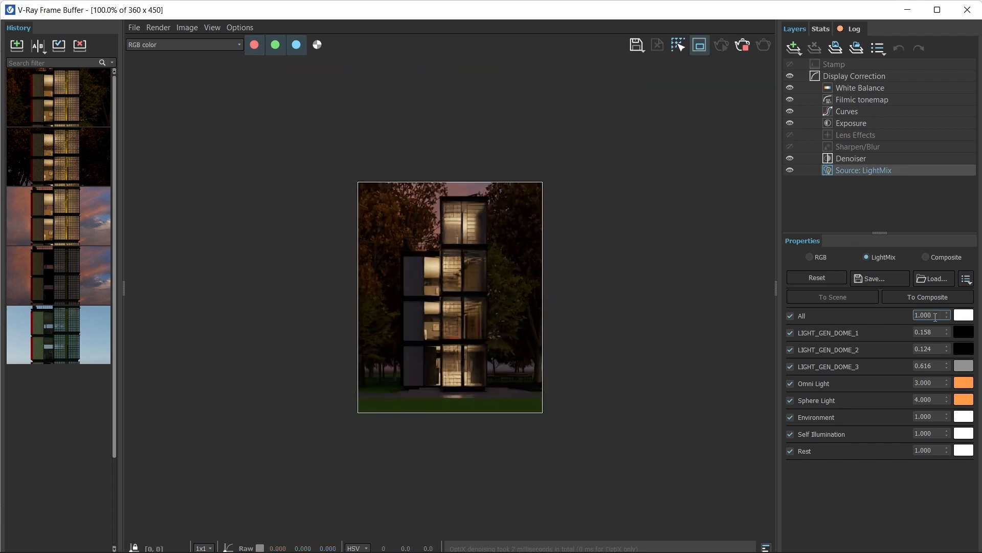
- Set LIGHT_GEN_DOME_2 to 0.228 in the LightMix and compare the facade with the Sphere Light off and on
{"action": "left_click_drag", "start_coordinate": [949, 346], "coordinate": [948, 211]}
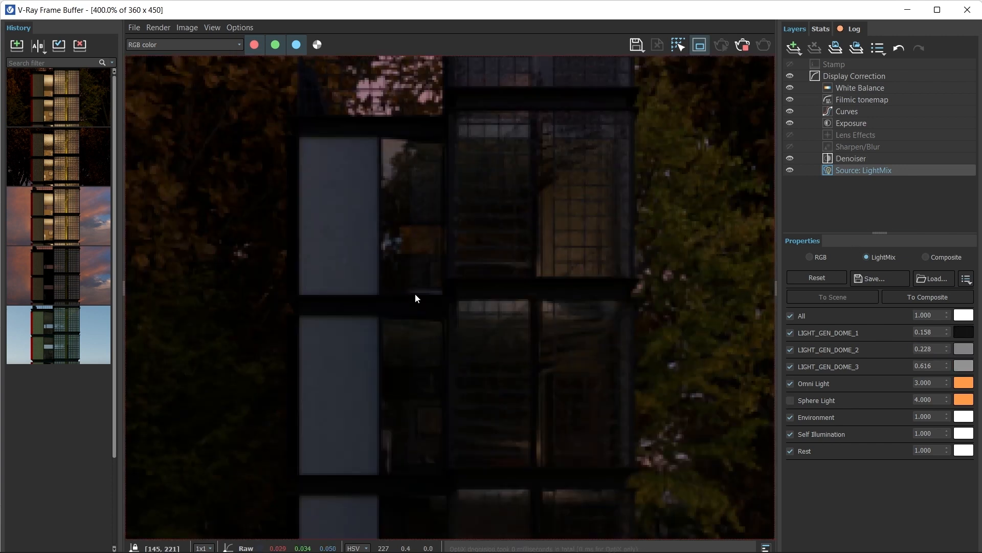
{"action": "scroll", "coordinate": [460, 189], "scroll_direction": "down", "scroll_amount": 1}
{"action": "scroll", "coordinate": [464, 215], "scroll_direction": "up", "scroll_amount": 1}
{"action": "scroll", "coordinate": [473, 243], "scroll_direction": "down", "scroll_amount": 1}
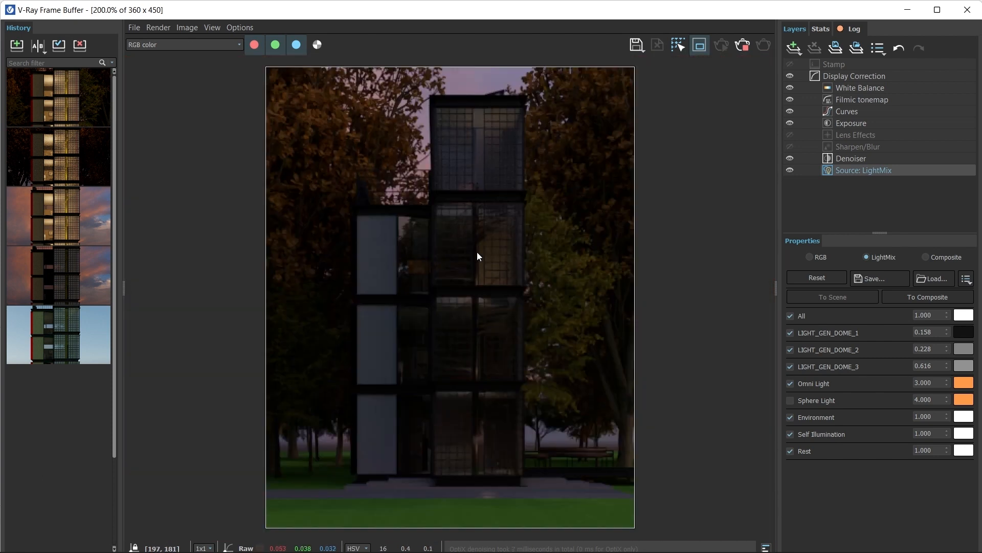
{"action": "left_click", "coordinate": [791, 399]}
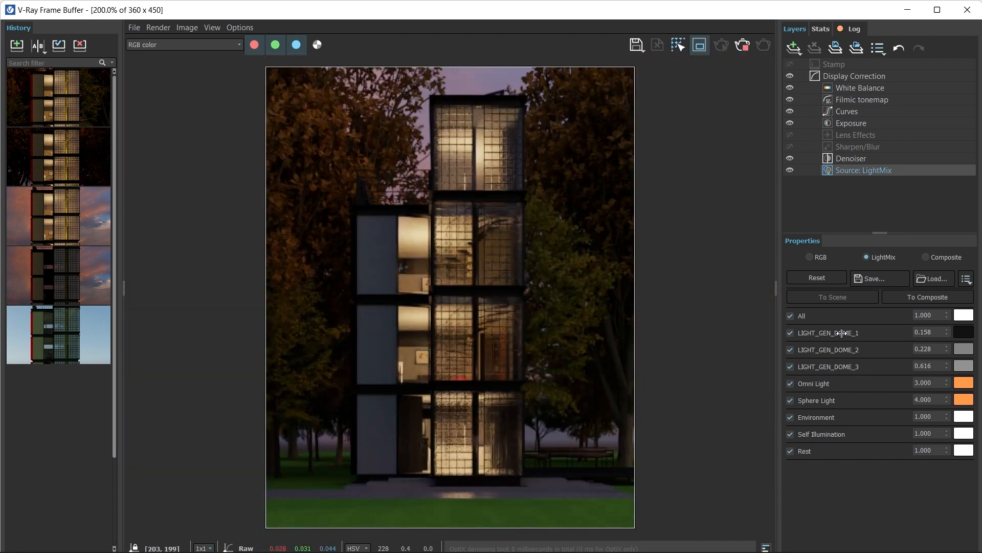
- Set the Sphere Light to 1.540 in the LightMix and examine the lit interiors behind the facade
{"action": "left_click_drag", "start_coordinate": [946, 399], "coordinate": [950, 435]}
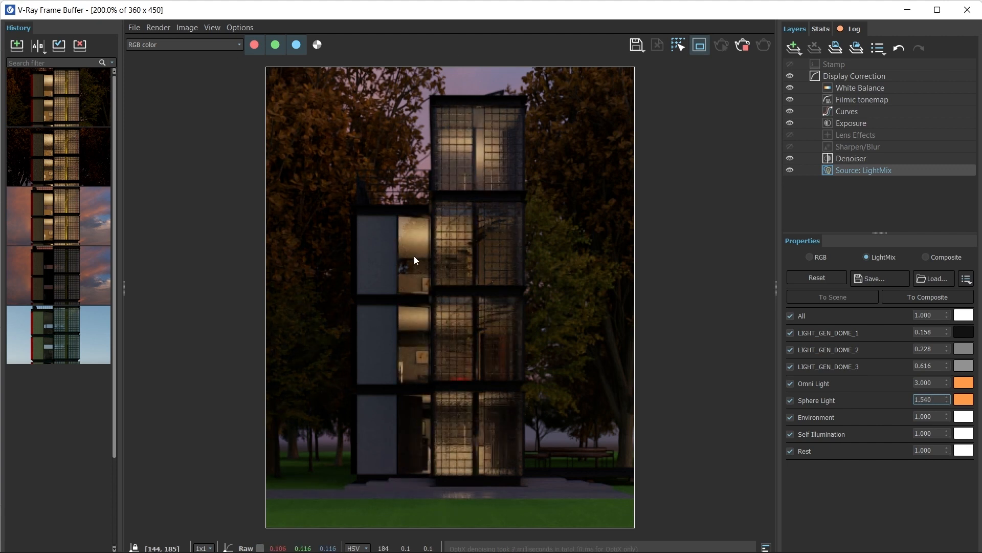
{"action": "scroll", "coordinate": [414, 256], "scroll_direction": "up", "scroll_amount": 2}
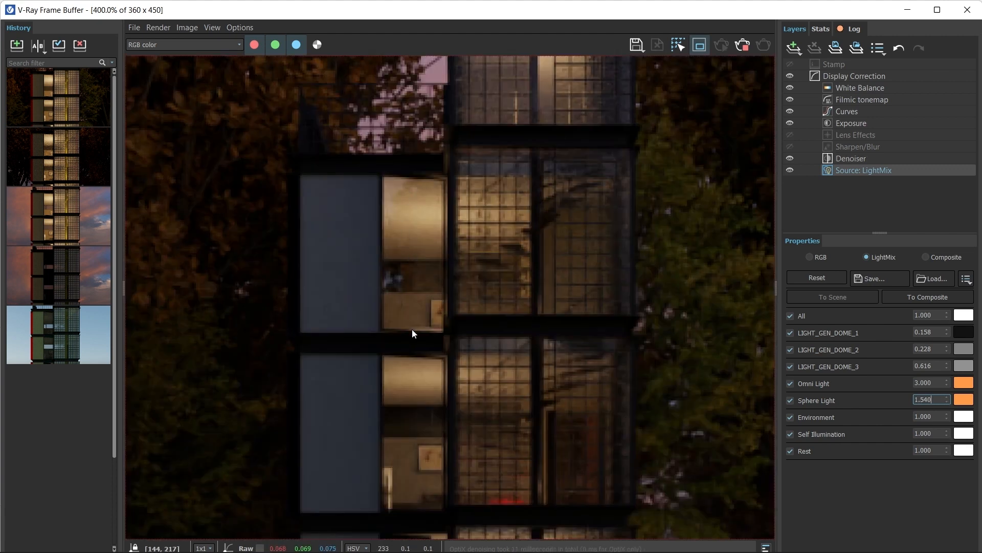
{"action": "scroll", "coordinate": [416, 407], "scroll_direction": "down", "scroll_amount": 2}
- Set LIGHT_GEN_DOME_1 to 0.262 in the LightMix and lighten its light colour to a neutral grey
{"action": "left_click_drag", "start_coordinate": [946, 333], "coordinate": [933, 199]}
{"action": "left_click", "coordinate": [965, 331]}
{"action": "left_click_drag", "start_coordinate": [692, 234], "coordinate": [607, 192]}
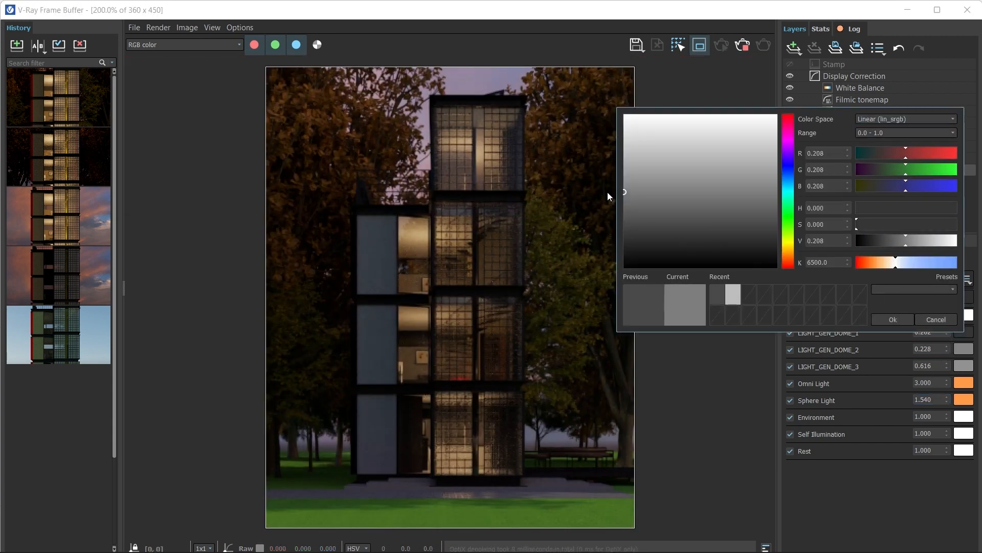
{"action": "left_click", "coordinate": [904, 321]}
- Reset LIGHT_GEN_DOME_1, LIGHT_GEN_DOME_2 and LIGHT_GEN_DOME_3 to 1.000 in the LightMix and examine the glass reflections
{"action": "double_click", "coordinate": [937, 331]}
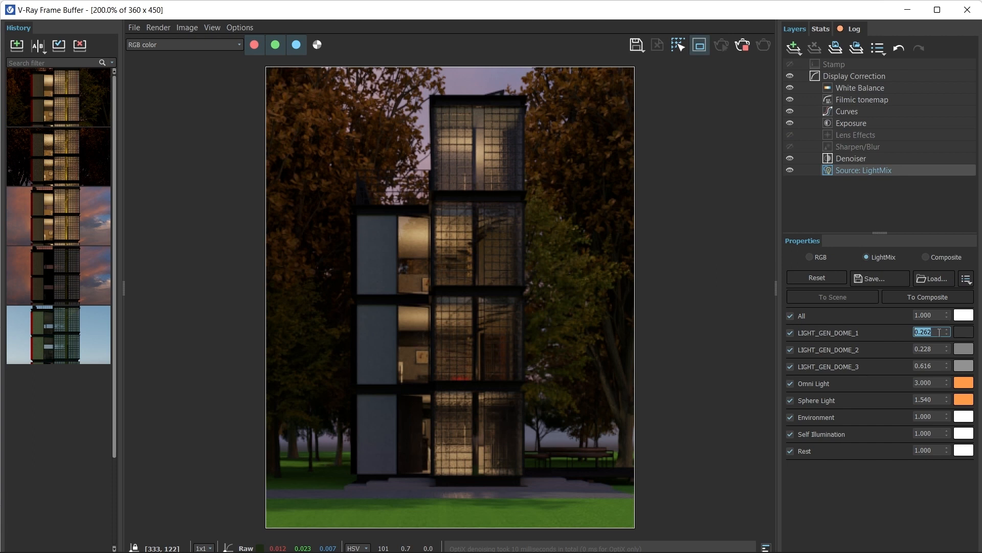
{"action": "right_click", "coordinate": [947, 336]}
{"action": "right_click", "coordinate": [947, 331]}
{"action": "right_click", "coordinate": [944, 349]}
{"action": "right_click", "coordinate": [949, 361]}
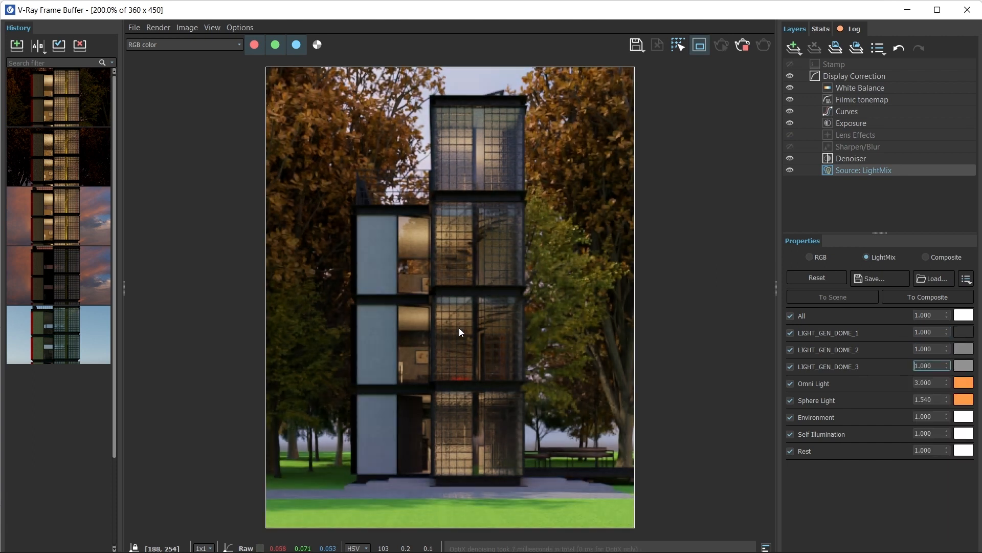
{"action": "scroll", "coordinate": [399, 350], "scroll_direction": "up", "scroll_amount": 1}
{"action": "scroll", "coordinate": [422, 294], "scroll_direction": "down", "scroll_amount": 1}
{"action": "scroll", "coordinate": [405, 199], "scroll_direction": "up", "scroll_amount": 1}
{"action": "scroll", "coordinate": [408, 195], "scroll_direction": "down", "scroll_amount": 1}
- Stop the interactive render, save the image to the render history and compare it as B against the previous render as A
{"action": "left_click", "coordinate": [743, 46]}
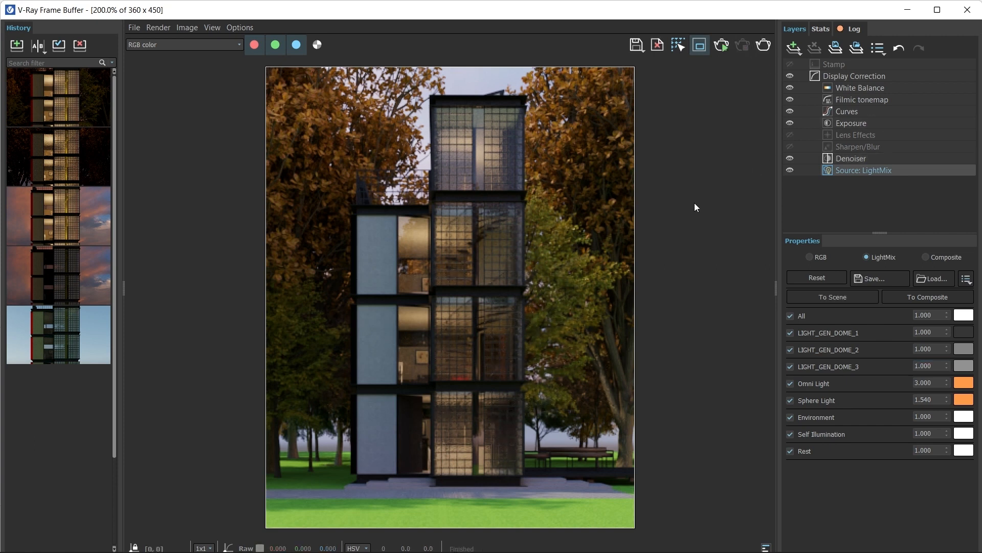
{"action": "left_click", "coordinate": [17, 45]}
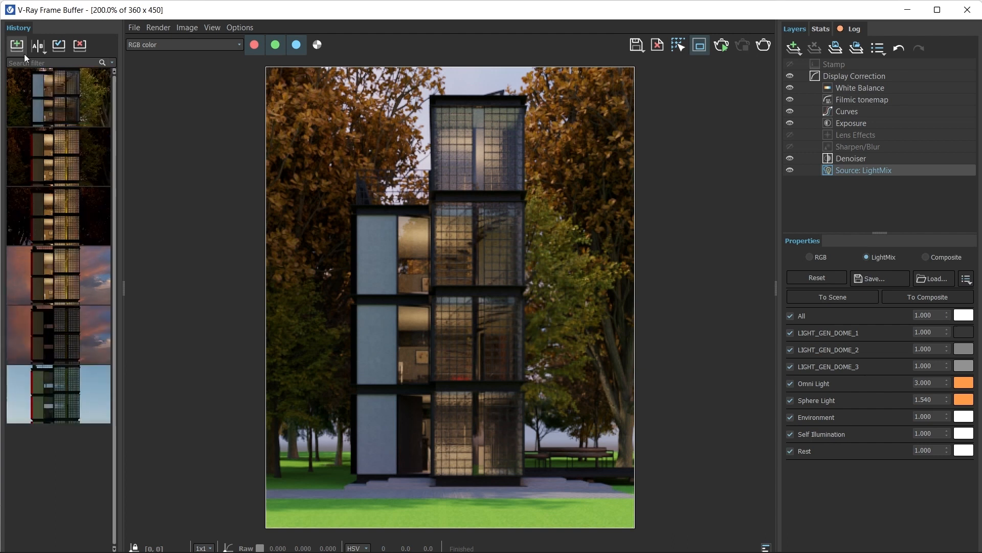
{"action": "left_click", "coordinate": [39, 48]}
{"action": "left_click", "coordinate": [34, 157]}
{"action": "left_click", "coordinate": [85, 98]}
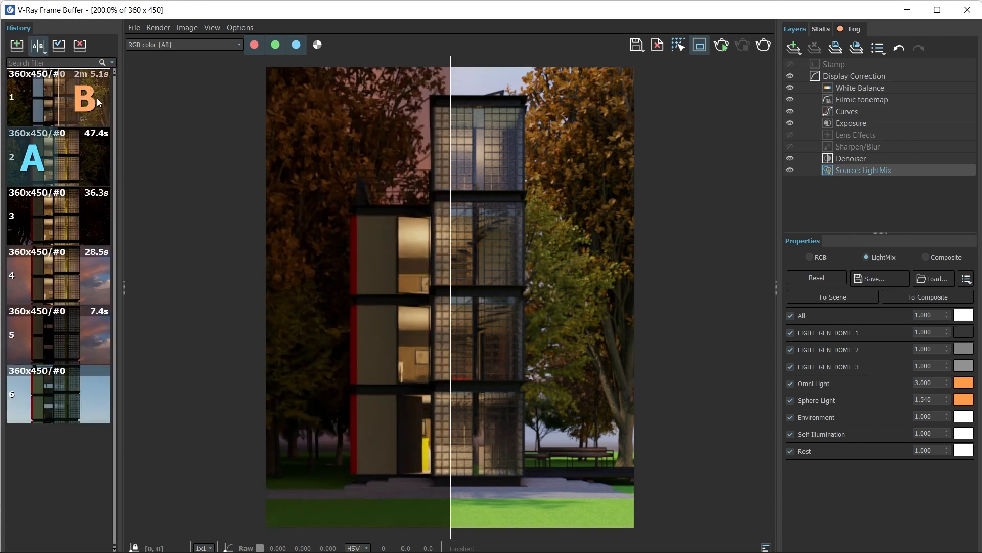
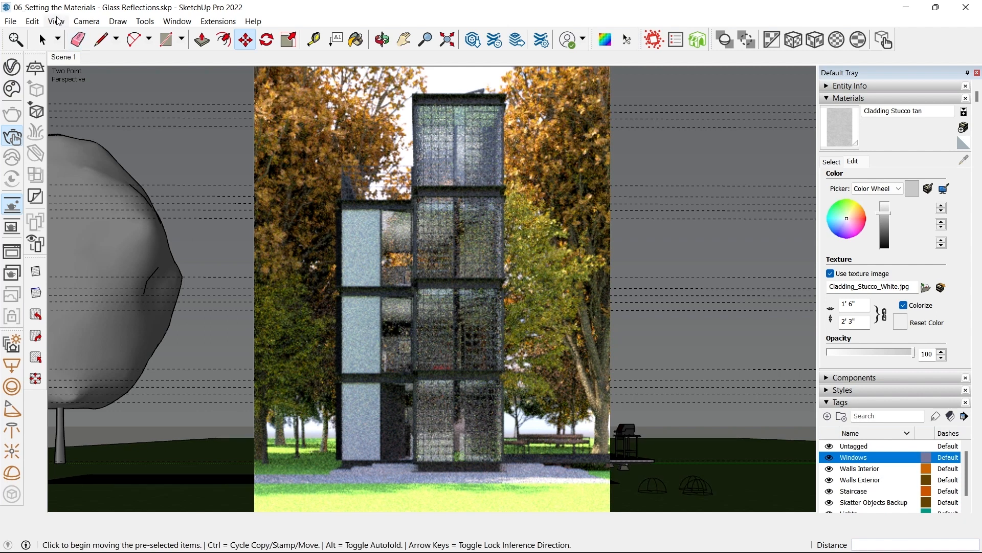
- Stop the viewport render, then turn on shadows in the model view and open the V-Ray Asset Editor
{"action": "left_click", "coordinate": [12, 204]}
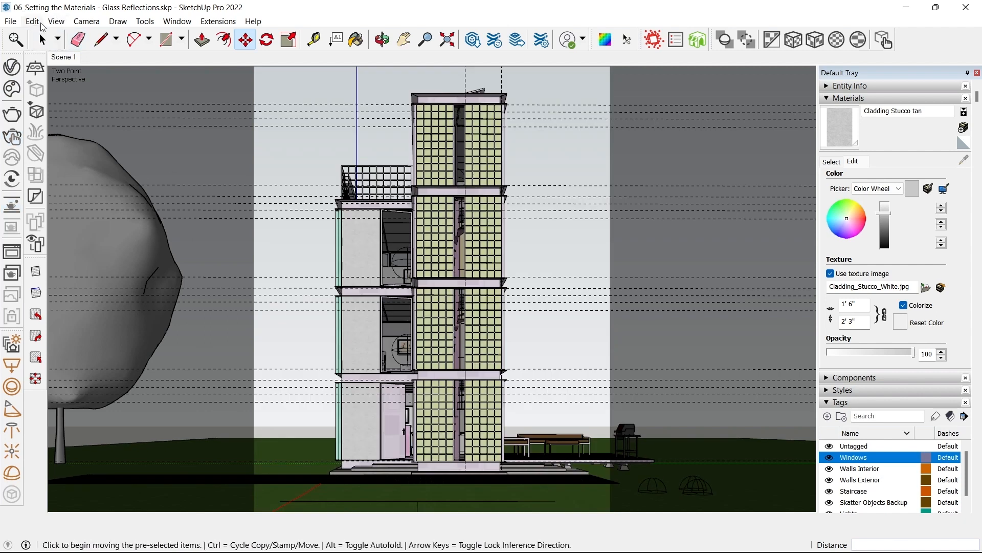
{"action": "left_click", "coordinate": [55, 21]}
{"action": "left_click", "coordinate": [81, 166]}
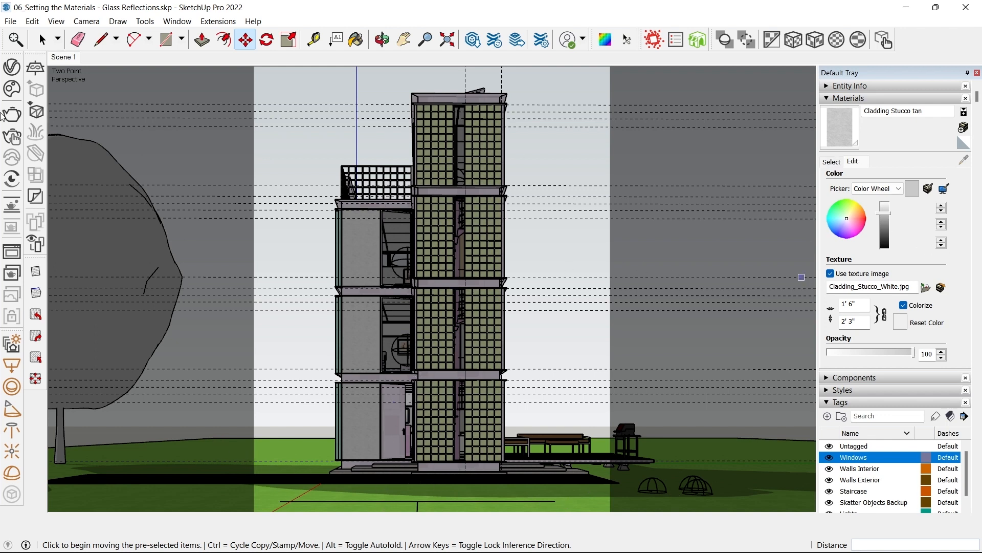
{"action": "left_click", "coordinate": [11, 66]}
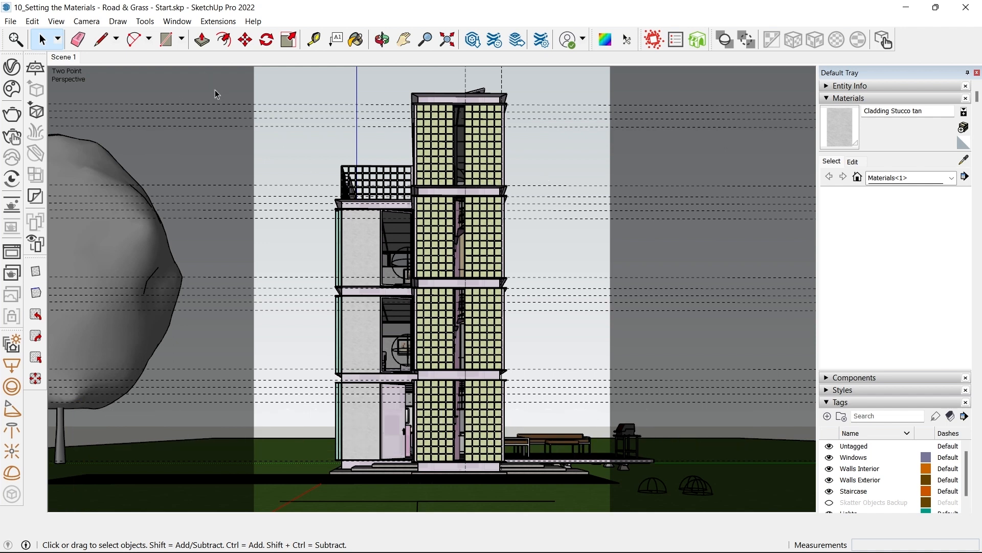
- Compare the saved screenshots of the viewport render and the frame buffer render, then close the image viewer and the frame buffer
{"action": "left_click", "coordinate": [13, 206]}
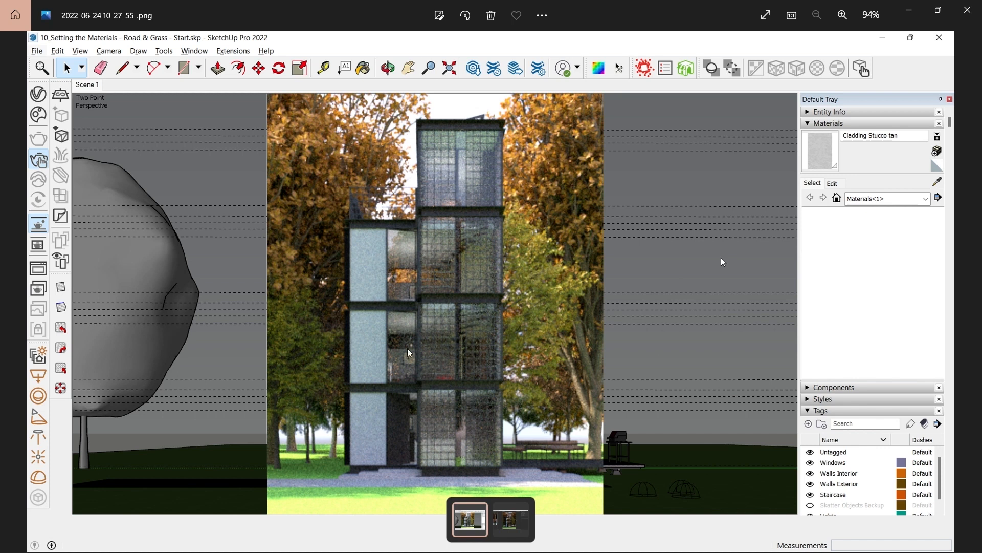
{"action": "key", "text": "Right"}
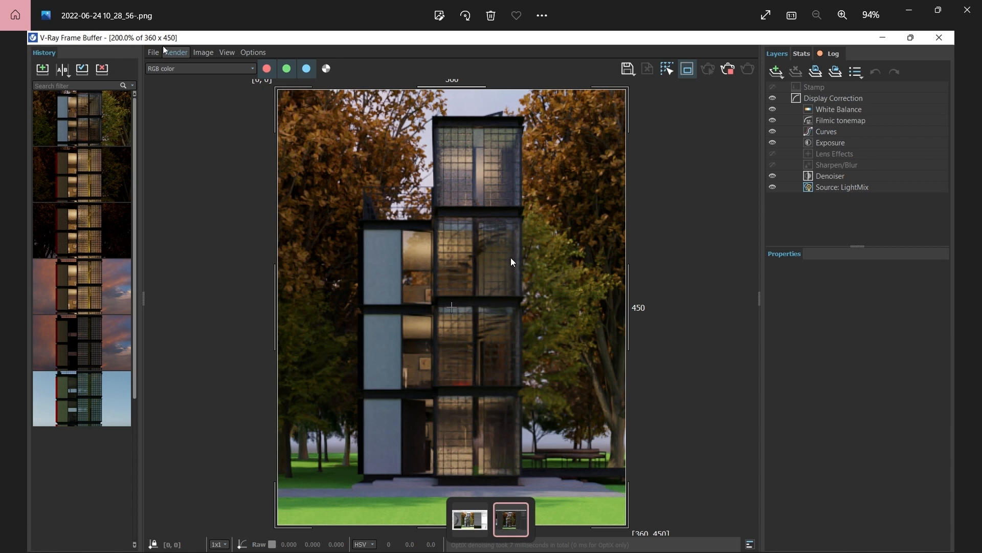
{"action": "key", "text": "Left"}
{"action": "key", "text": "Right"}
{"action": "key", "text": "Left"}
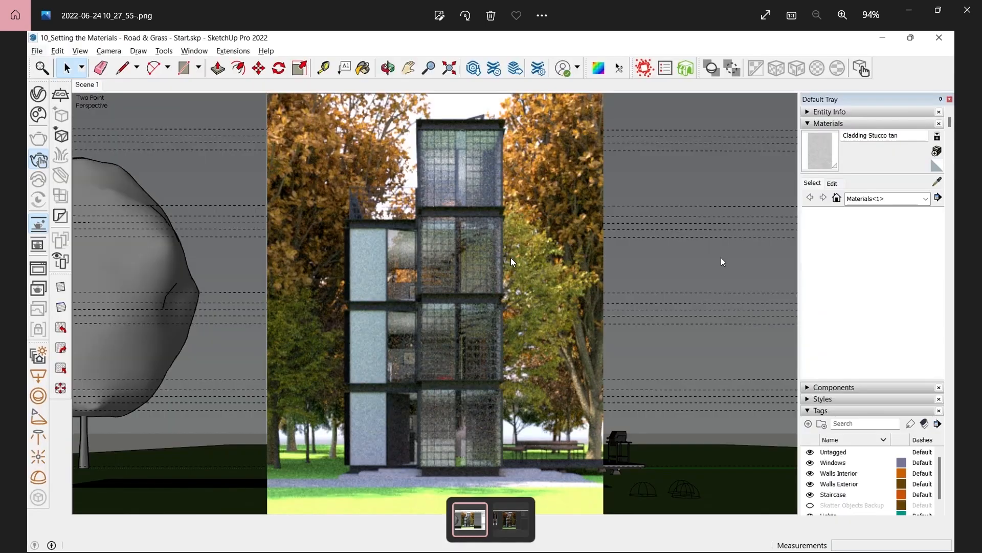
{"action": "key", "text": "Right"}
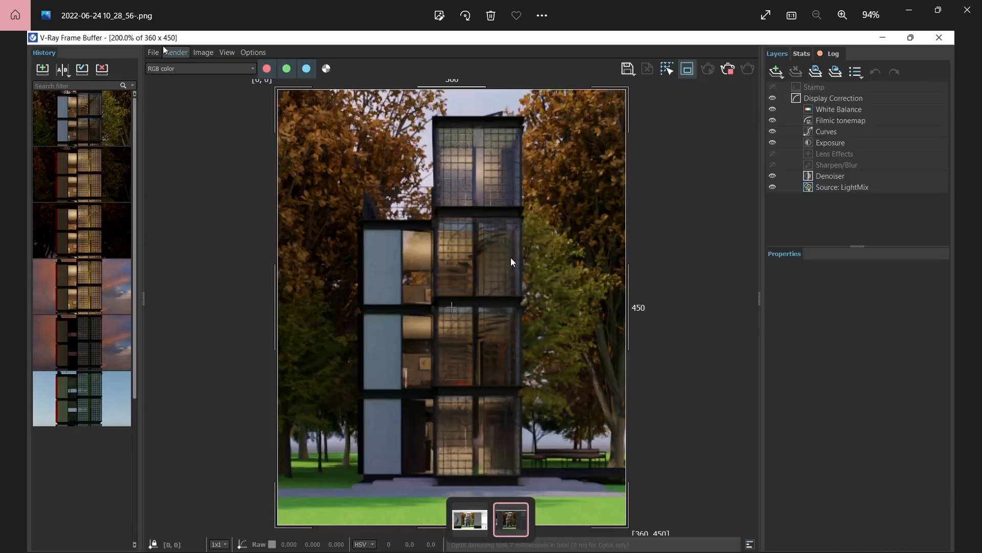
{"action": "key", "text": "Left"}
{"action": "key", "text": "Right"}
{"action": "key", "text": "Left"}
{"action": "key", "text": "Right"}
{"action": "left_click", "coordinate": [967, 10]}
{"action": "double_click", "coordinate": [833, 3]}
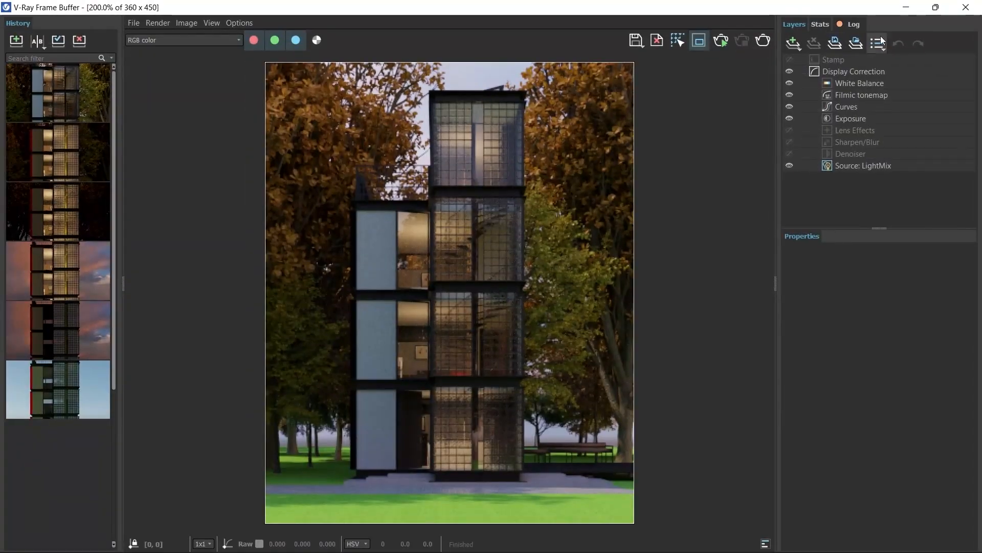
{"action": "left_click", "coordinate": [966, 7]}
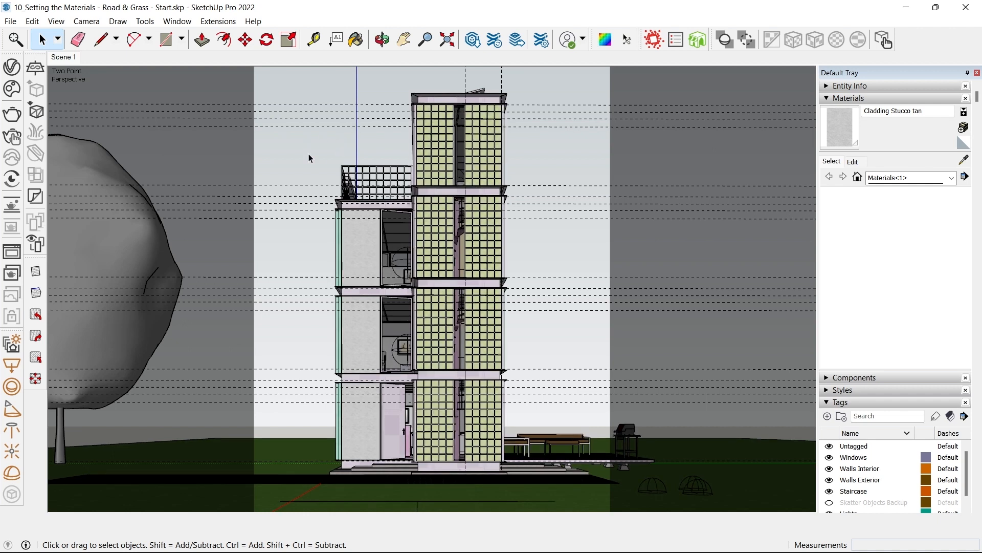
- Turn on the model's shadows and expand the Shadows settings, collapsing the Materials and Tags settings
{"action": "left_click", "coordinate": [55, 21]}
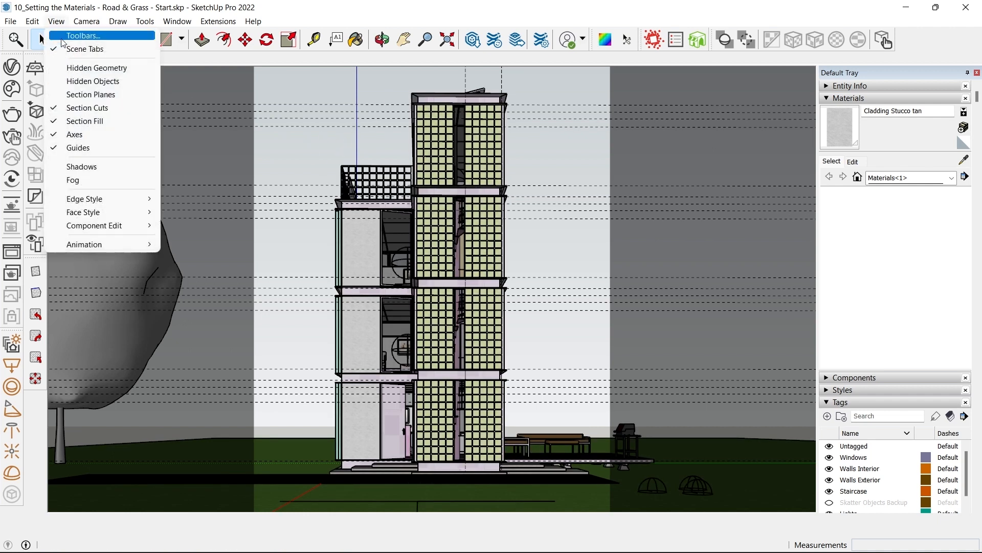
{"action": "left_click", "coordinate": [87, 165]}
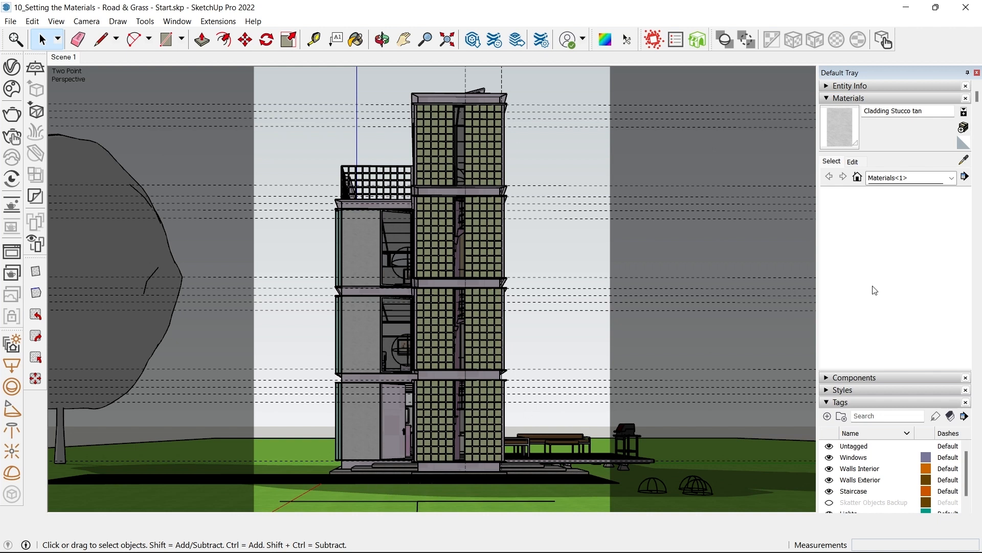
{"action": "left_click", "coordinate": [833, 98]}
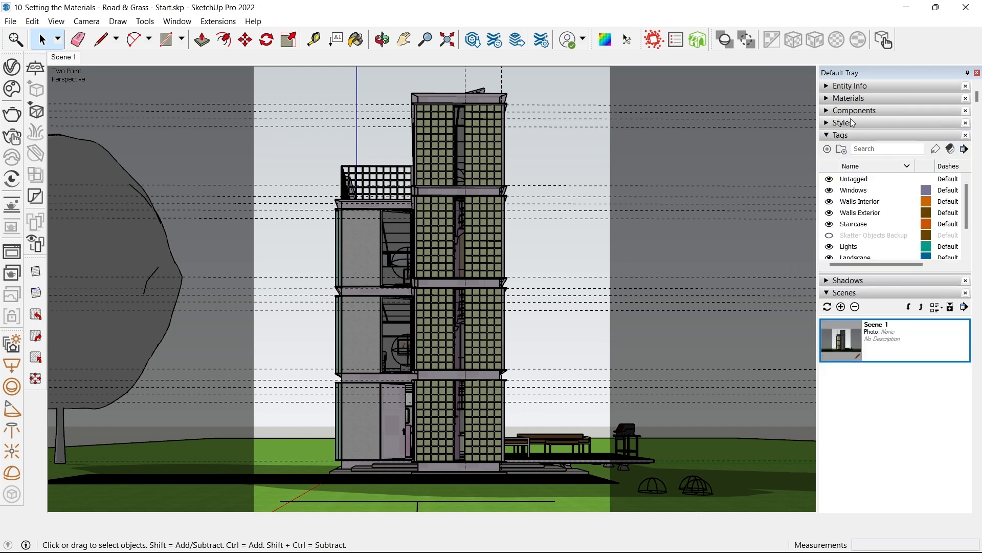
{"action": "left_click", "coordinate": [840, 135]}
{"action": "left_click", "coordinate": [847, 148]}
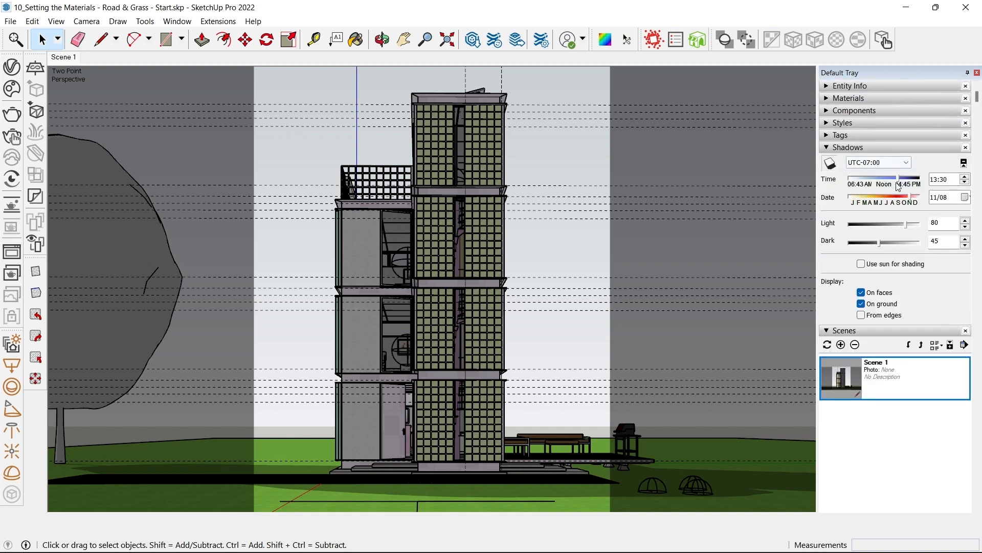
- Set the shadow time to 08:25 and inspect from above how the trees cast shadows around the house
{"action": "left_click", "coordinate": [863, 181]}
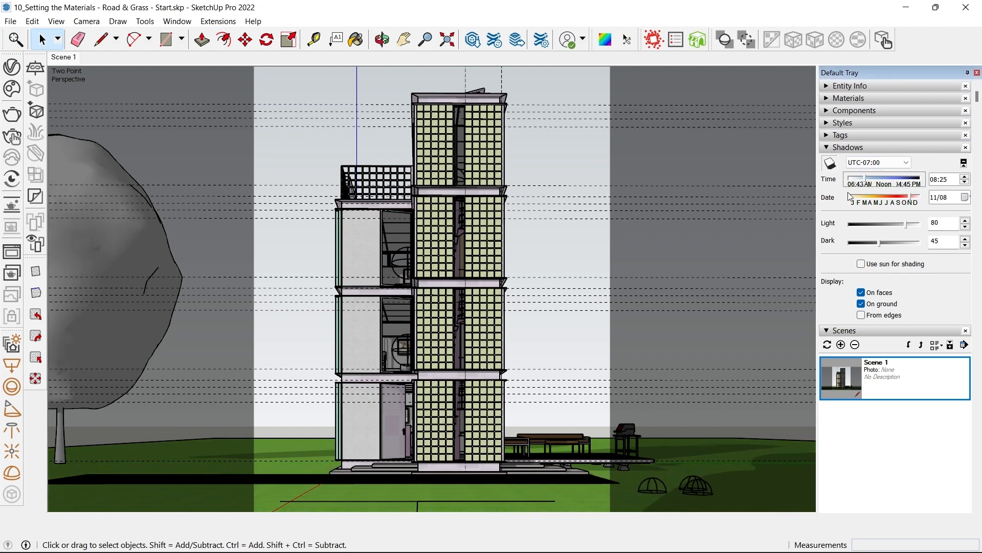
{"action": "middle_click_drag", "start_coordinate": [551, 310], "coordinate": [536, 292]}
{"action": "scroll", "coordinate": [532, 293], "scroll_direction": "up", "scroll_amount": 1}
{"action": "scroll", "coordinate": [455, 319], "scroll_direction": "up", "scroll_amount": 2}
{"action": "middle_click_drag", "start_coordinate": [455, 320], "coordinate": [524, 420]}
{"action": "scroll", "coordinate": [550, 207], "scroll_direction": "up", "scroll_amount": 2}
{"action": "middle_click_drag", "start_coordinate": [541, 379], "coordinate": [326, 364]}
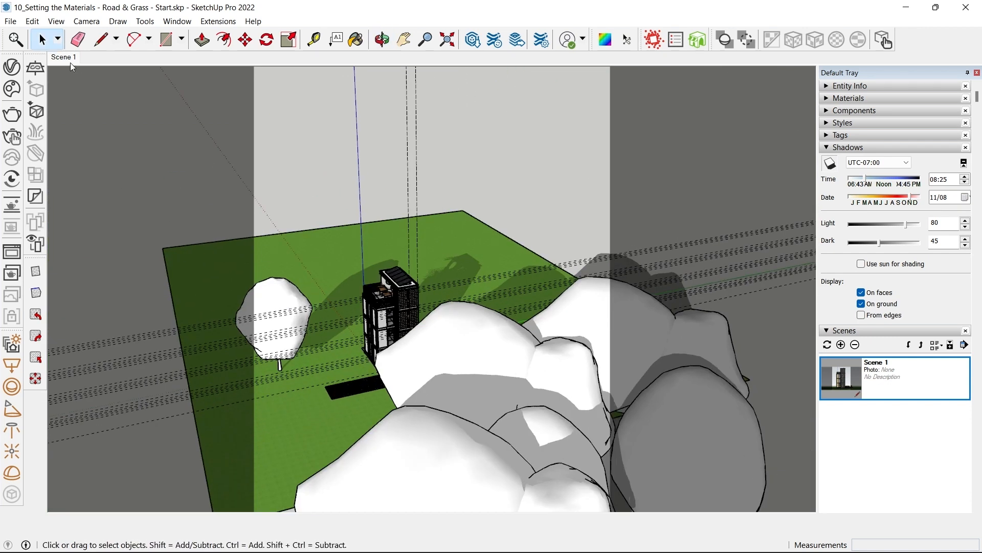
- Return to Scene 1, set the shadow time to 09:36 and update the scene with it
{"action": "left_click", "coordinate": [65, 60]}
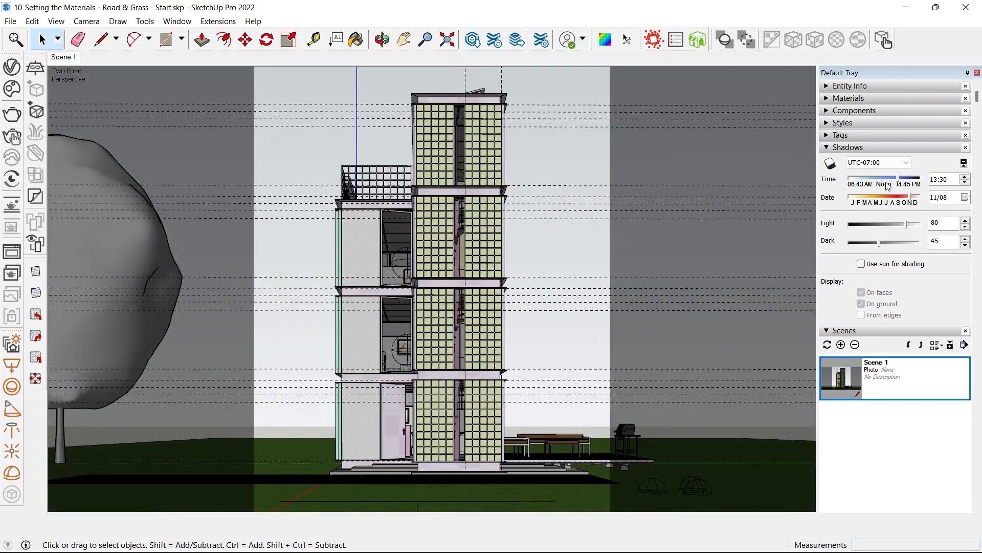
{"action": "left_click", "coordinate": [867, 180]}
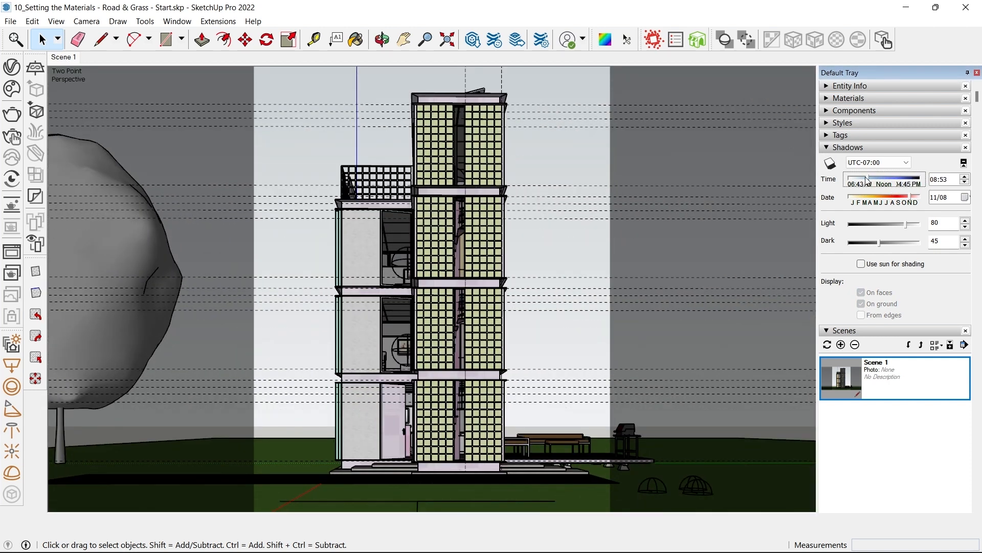
{"action": "left_click_drag", "start_coordinate": [874, 179], "coordinate": [872, 179]}
{"action": "right_click", "coordinate": [64, 57]}
{"action": "left_click", "coordinate": [97, 109]}
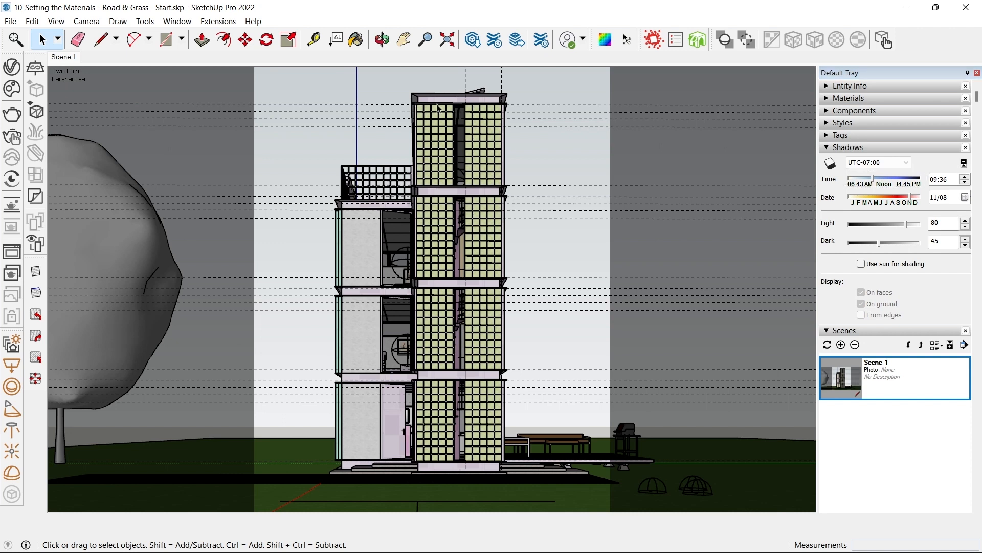
- Enable the SunLight in the V-Ray Asset Editor and expand the Environment render settings
{"action": "left_click", "coordinate": [11, 88]}
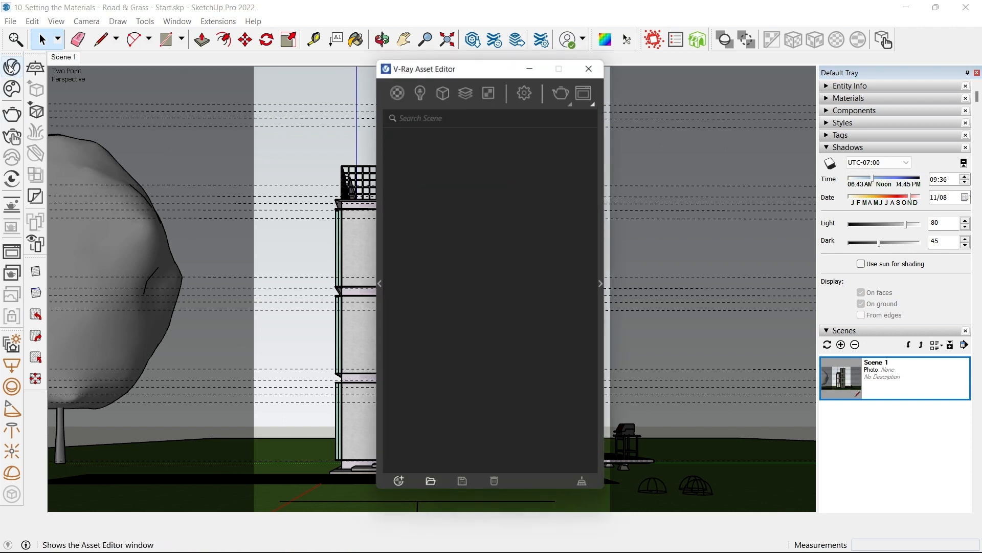
{"action": "left_click", "coordinate": [416, 93]}
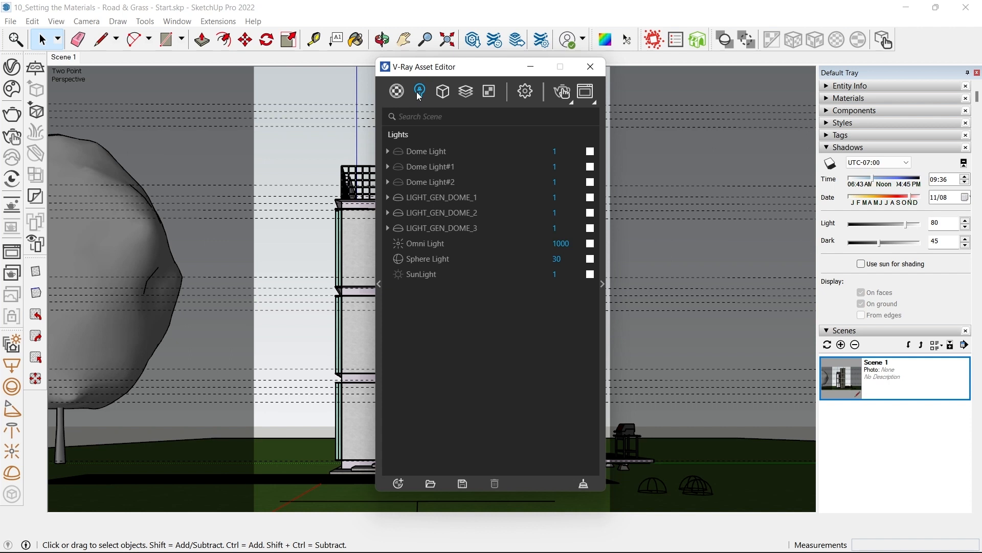
{"action": "left_click", "coordinate": [601, 296]}
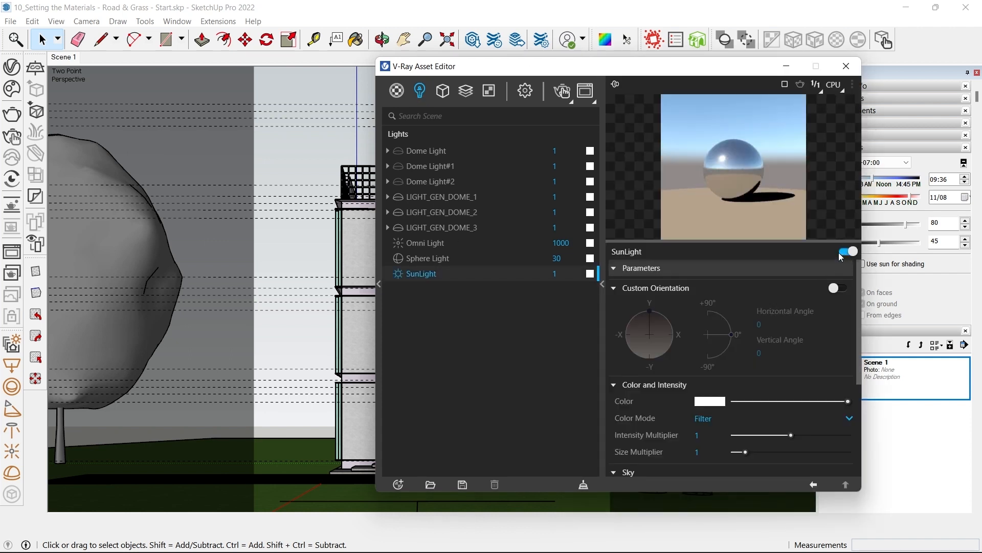
{"action": "left_click", "coordinate": [525, 90]}
{"action": "left_click", "coordinate": [455, 282]}
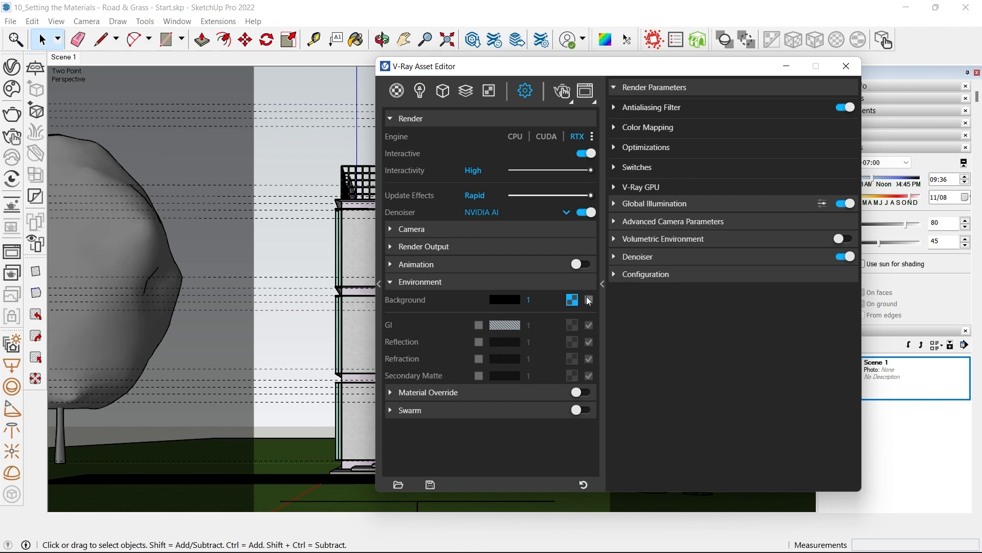
- Check the scene's geometries and Light Mix render element, then close the Asset Editor and start an interactive render
{"action": "left_click", "coordinate": [443, 92]}
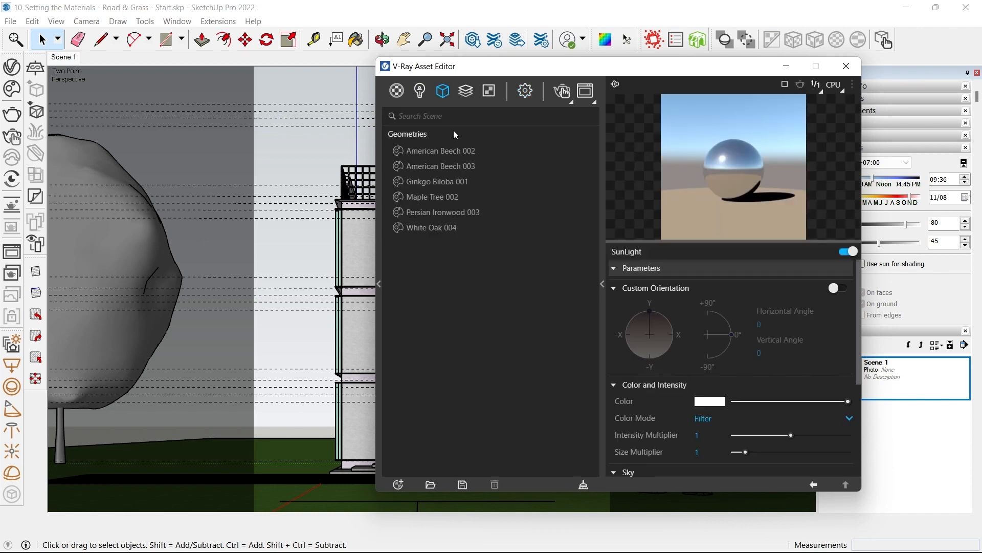
{"action": "left_click", "coordinate": [471, 93]}
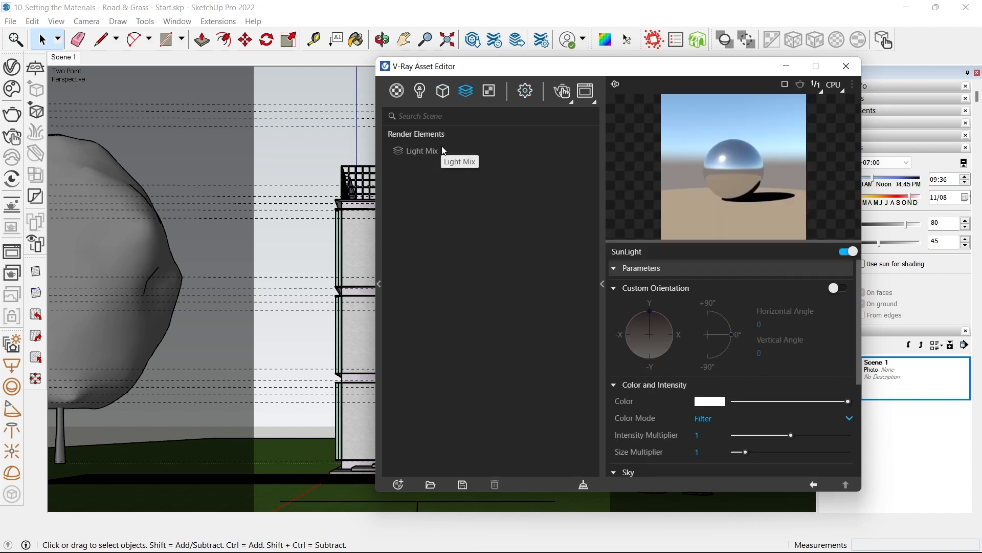
{"action": "left_click", "coordinate": [441, 148]}
{"action": "left_click", "coordinate": [846, 66]}
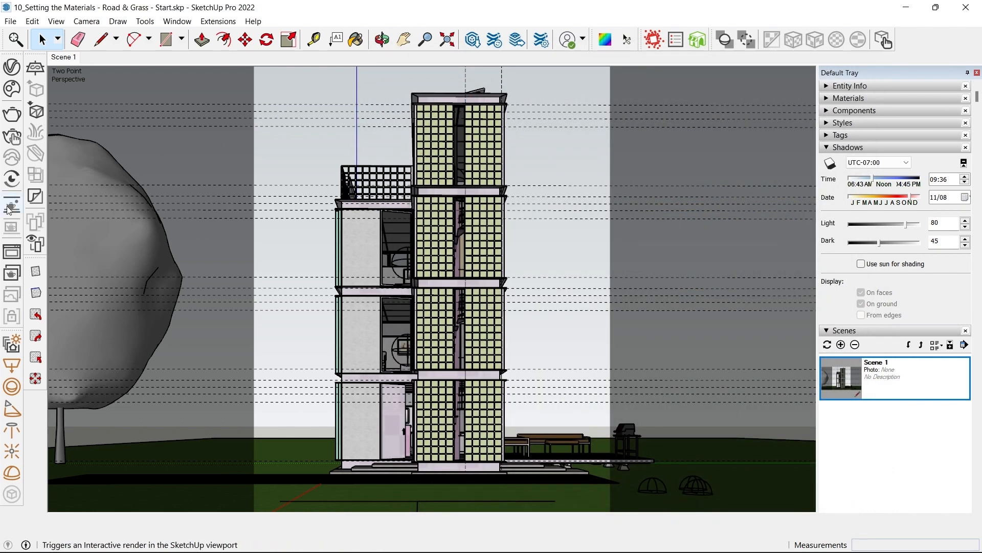
{"action": "left_click", "coordinate": [12, 136]}
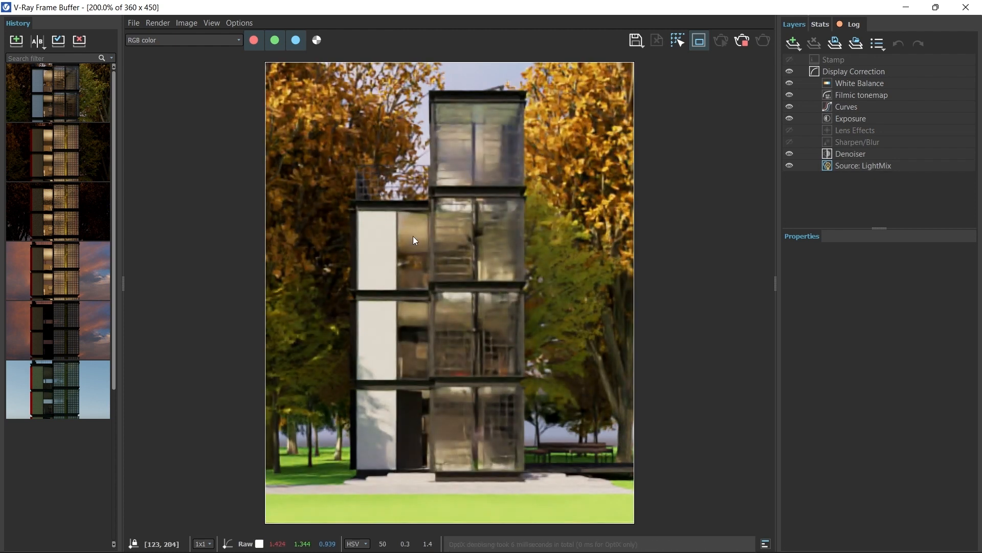
- Set the shadow date to 09/28 and place the V-Ray Frame Buffer and SketchUp windows side by side
{"action": "mouse_move", "coordinate": [701, 7]}
{"action": "left_mouse_down"}
{"action": "mouse_move", "coordinate": [662, 26]}
{"action": "mouse_move", "coordinate": [481, 4]}
{"action": "left_mouse_up"}
{"action": "mouse_move", "coordinate": [665, 8]}
{"action": "left_mouse_down"}
{"action": "mouse_move", "coordinate": [397, 44]}
{"action": "mouse_move", "coordinate": [358, 6]}
{"action": "left_mouse_up"}
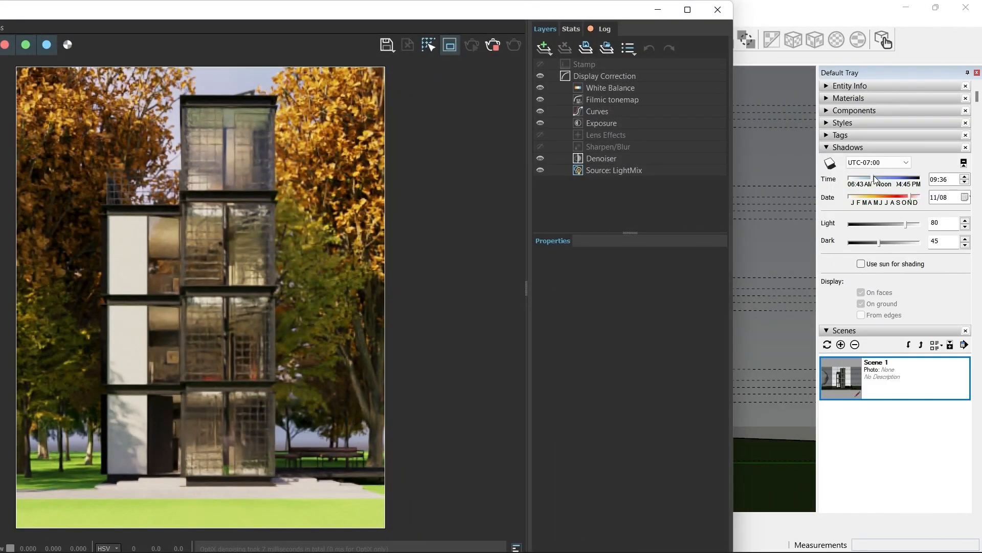
{"action": "left_click", "coordinate": [902, 198]}
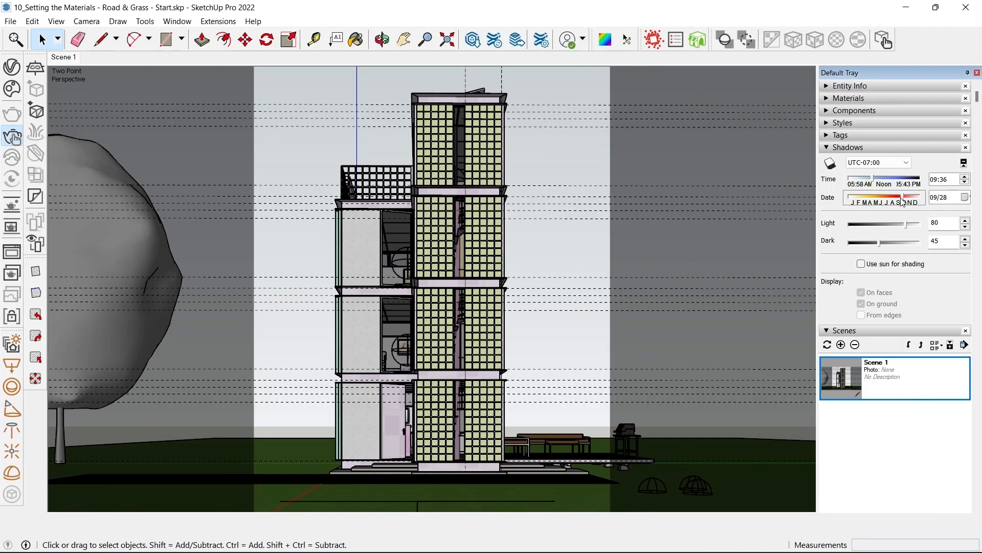
{"action": "mouse_move", "coordinate": [563, 7]}
{"action": "left_mouse_down"}
{"action": "mouse_move", "coordinate": [634, 27]}
{"action": "mouse_move", "coordinate": [976, 205]}
{"action": "mouse_move", "coordinate": [981, 230]}
{"action": "left_mouse_up"}
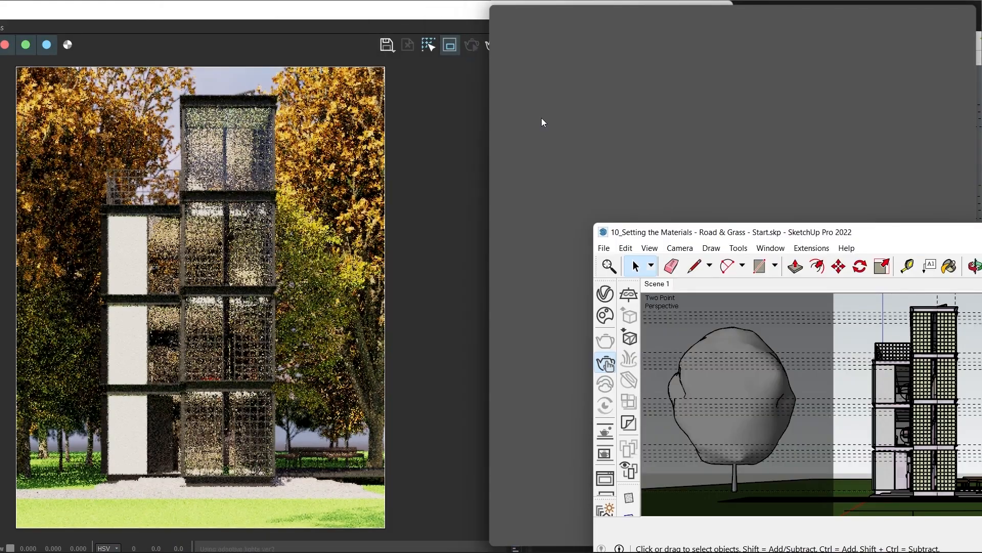
{"action": "left_click", "coordinate": [179, 158]}
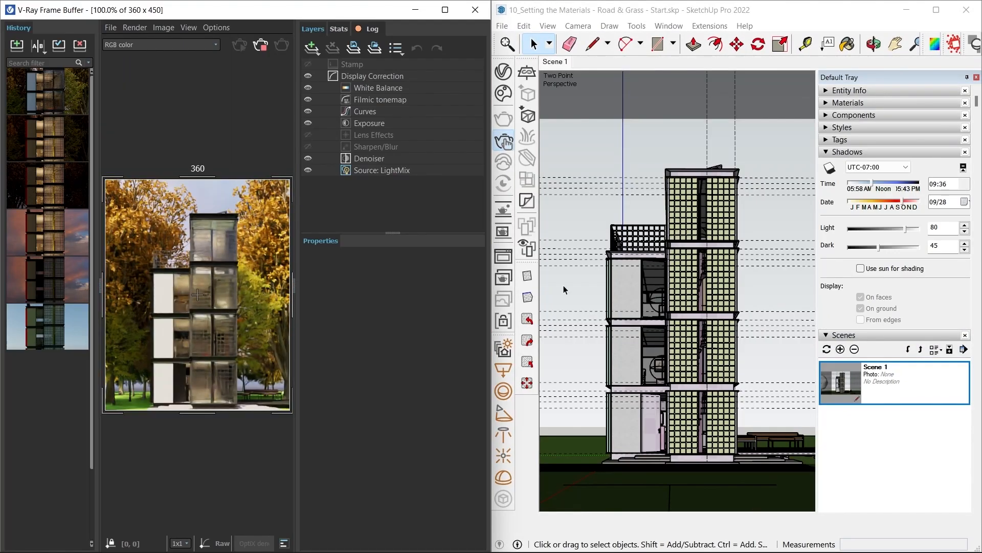
- Try shadow time 08:03 with the dates 11/24 and 11/10, checking the sunlight on the facade in the interactive render
{"action": "left_click", "coordinate": [865, 182]}
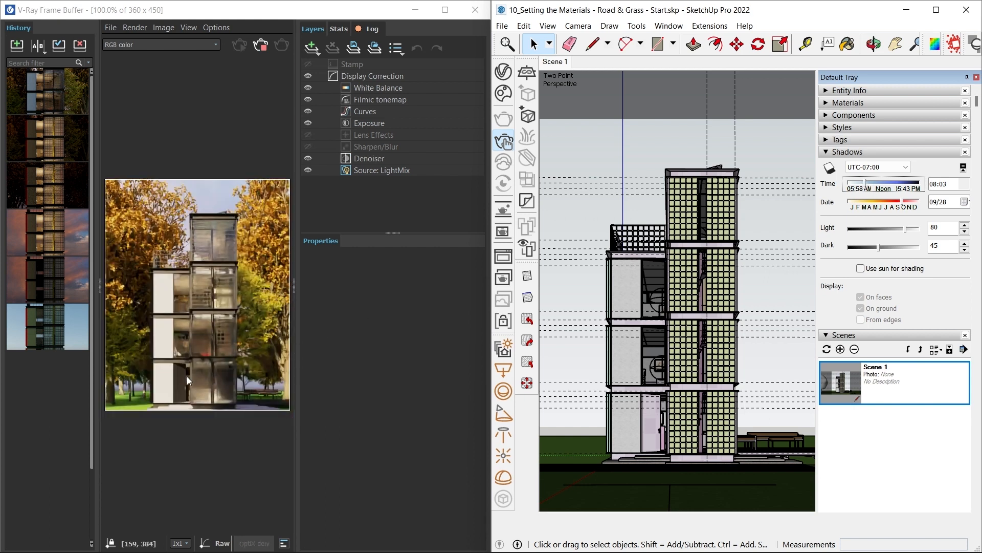
{"action": "scroll", "coordinate": [186, 376], "scroll_direction": "up", "scroll_amount": 1}
{"action": "left_click", "coordinate": [914, 201]}
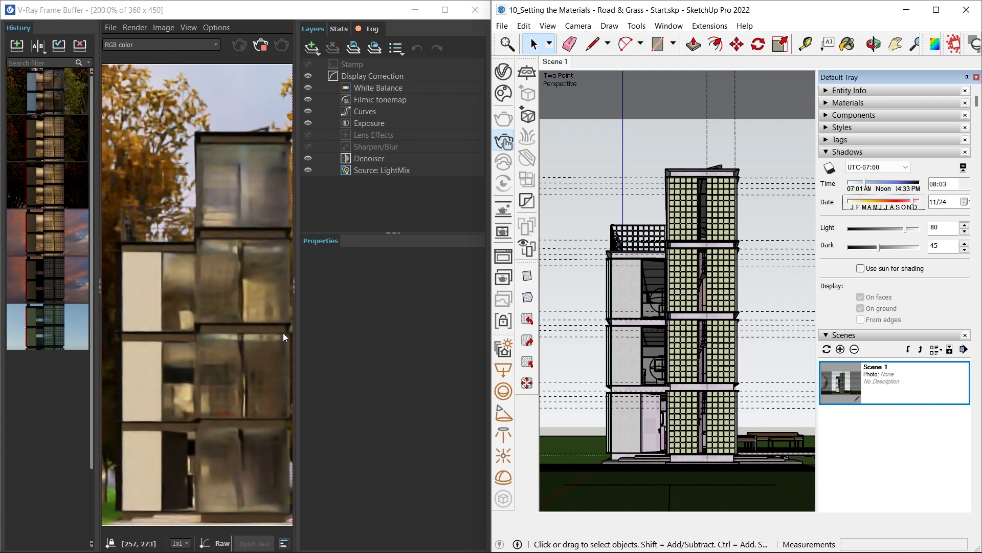
{"action": "scroll", "coordinate": [237, 320], "scroll_direction": "down", "scroll_amount": 1}
{"action": "scroll", "coordinate": [189, 312], "scroll_direction": "up", "scroll_amount": 1}
{"action": "scroll", "coordinate": [189, 312], "scroll_direction": "down", "scroll_amount": 1}
{"action": "scroll", "coordinate": [194, 308], "scroll_direction": "up", "scroll_amount": 1}
{"action": "left_click_drag", "start_coordinate": [914, 201], "coordinate": [910, 201]}
{"action": "scroll", "coordinate": [213, 262], "scroll_direction": "down", "scroll_amount": 1}
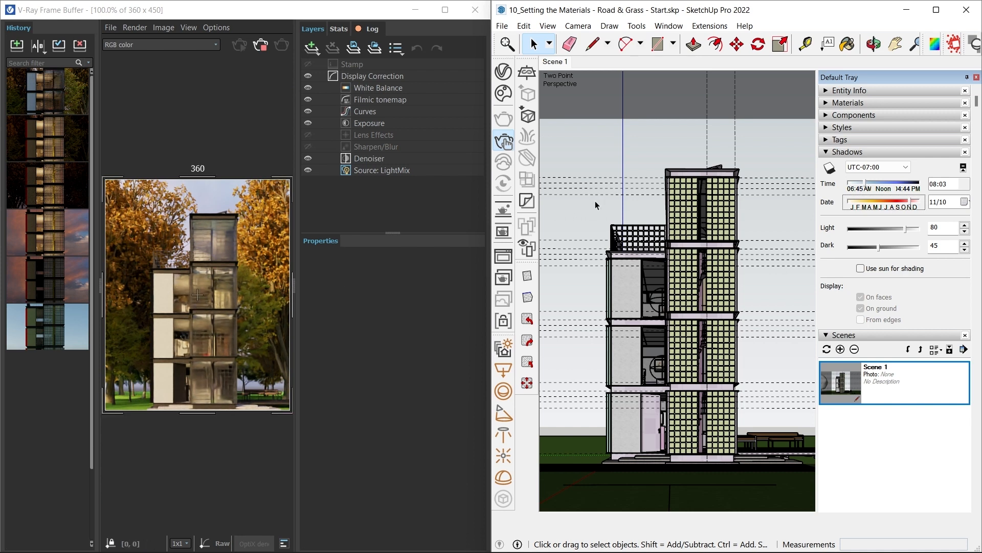
- Try the shadow date 04/15 and inspect the tree shadows on the facade in the interactive render
{"action": "left_click", "coordinate": [872, 203]}
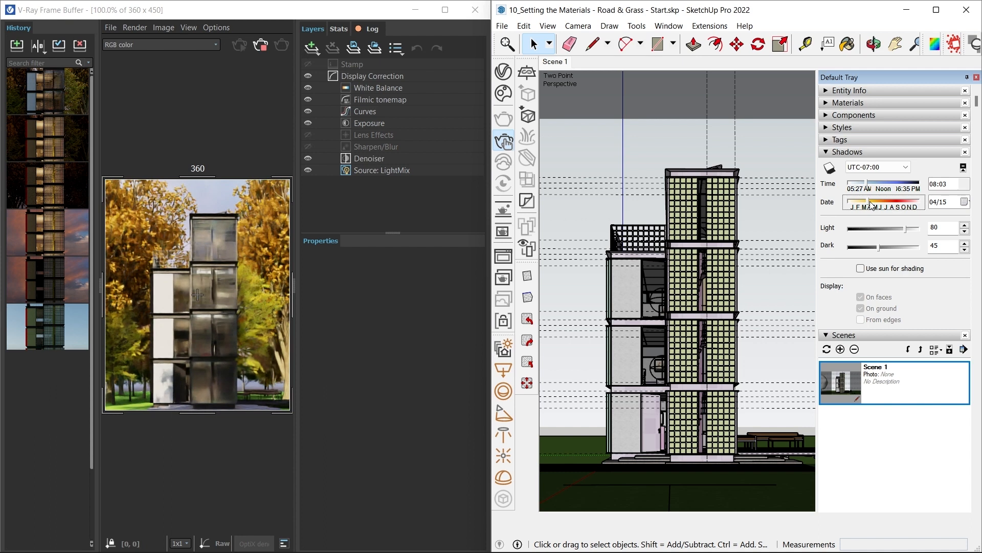
{"action": "scroll", "coordinate": [190, 325], "scroll_direction": "up", "scroll_amount": 1}
{"action": "scroll", "coordinate": [171, 433], "scroll_direction": "down", "scroll_amount": 1}
{"action": "scroll", "coordinate": [161, 404], "scroll_direction": "up", "scroll_amount": 1}
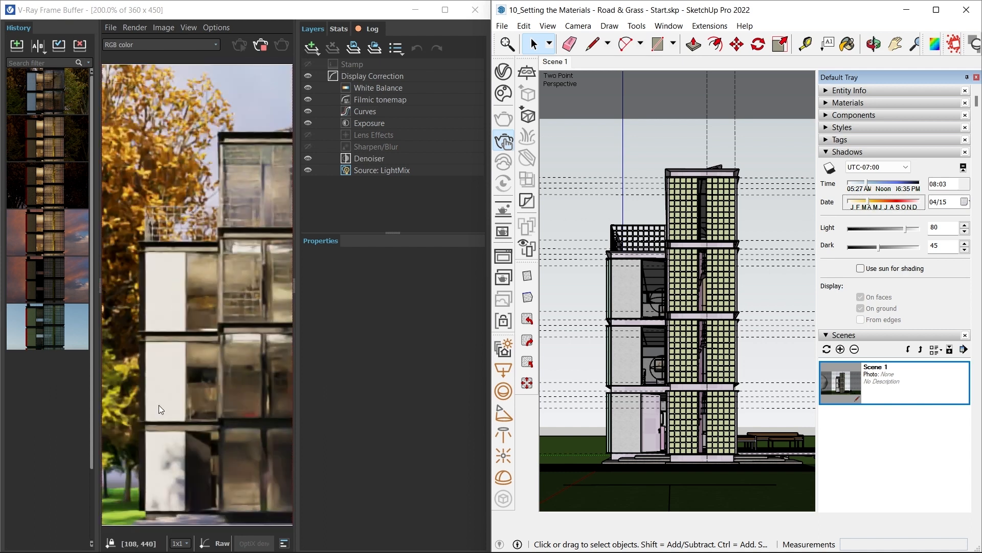
{"action": "scroll", "coordinate": [171, 431], "scroll_direction": "down", "scroll_amount": 1}
{"action": "scroll", "coordinate": [198, 367], "scroll_direction": "up", "scroll_amount": 1}
{"action": "scroll", "coordinate": [170, 313], "scroll_direction": "down", "scroll_amount": 1}
{"action": "scroll", "coordinate": [170, 312], "scroll_direction": "up", "scroll_amount": 1}
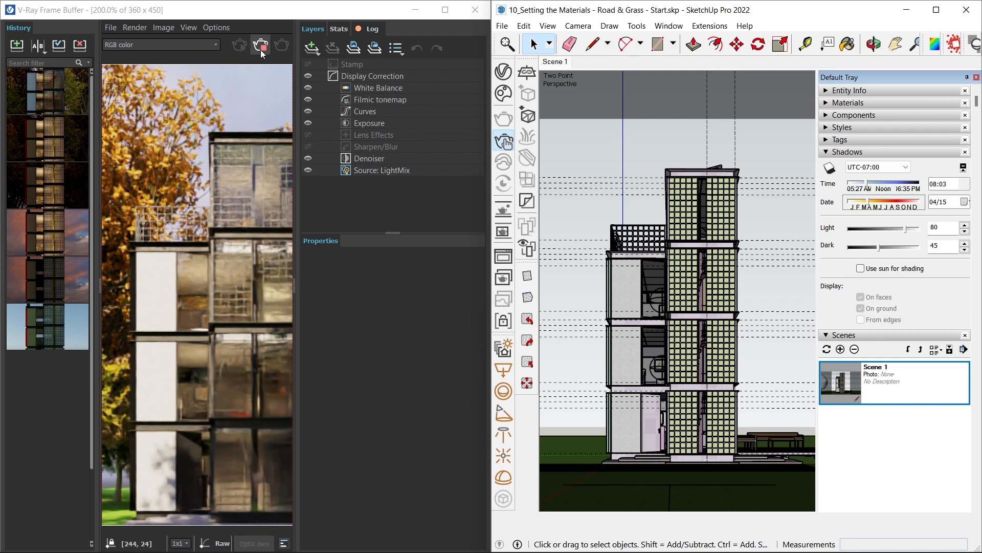
{"action": "scroll", "coordinate": [262, 97], "scroll_direction": "down", "scroll_amount": 1}
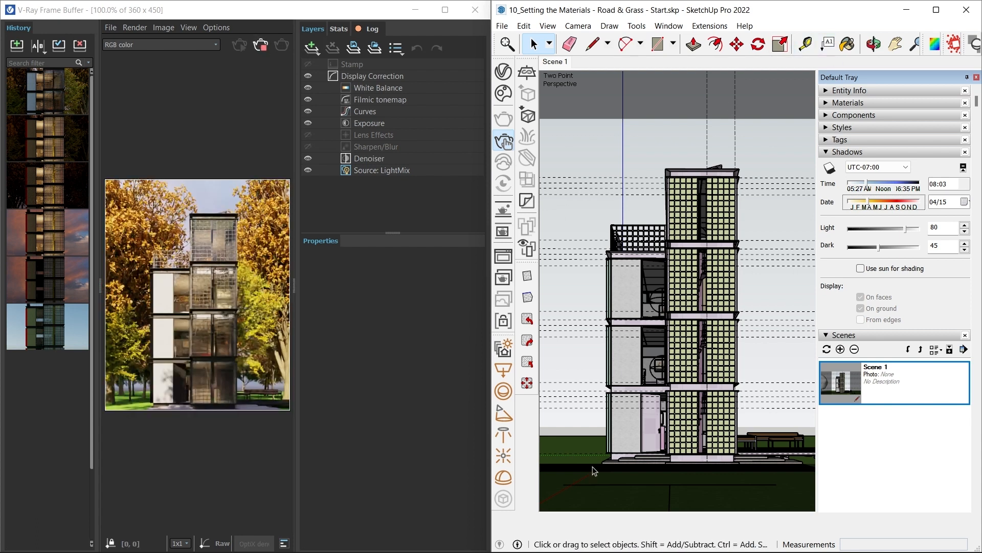
- Return to Scene 1 with its saved camera and sun settings, and lock the render camera so the viewport can move freely
{"action": "mouse_move", "coordinate": [655, 341]}
{"action": "middle_mouse_down"}
{"action": "mouse_move", "coordinate": [656, 402]}
{"action": "mouse_move", "coordinate": [671, 346]}
{"action": "middle_mouse_up"}
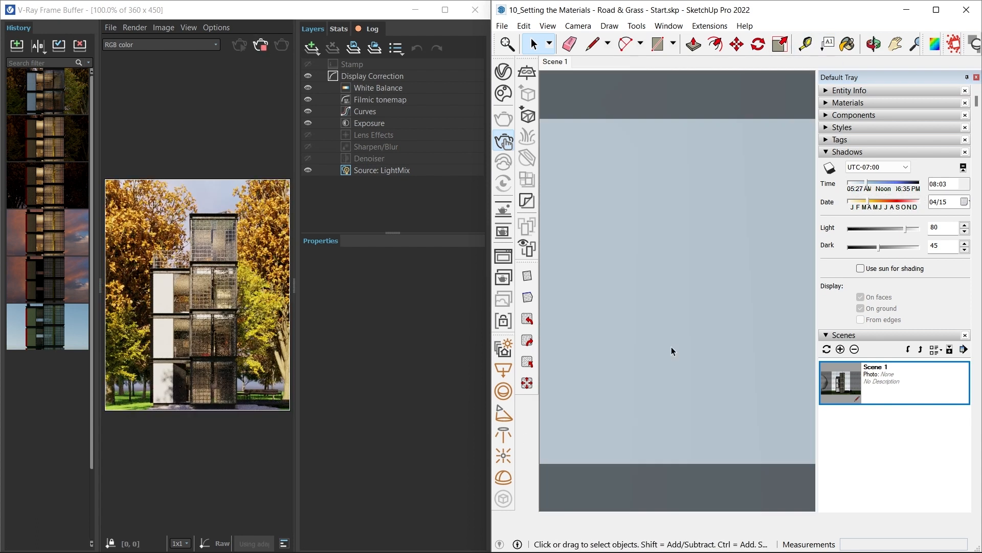
{"action": "scroll", "coordinate": [646, 308], "scroll_direction": "down", "scroll_amount": 4}
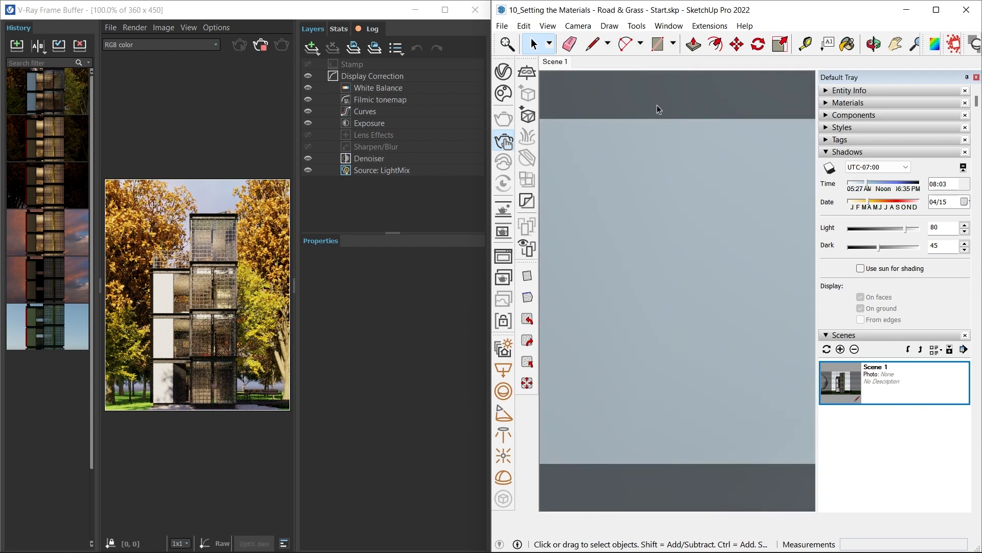
{"action": "left_click", "coordinate": [554, 62]}
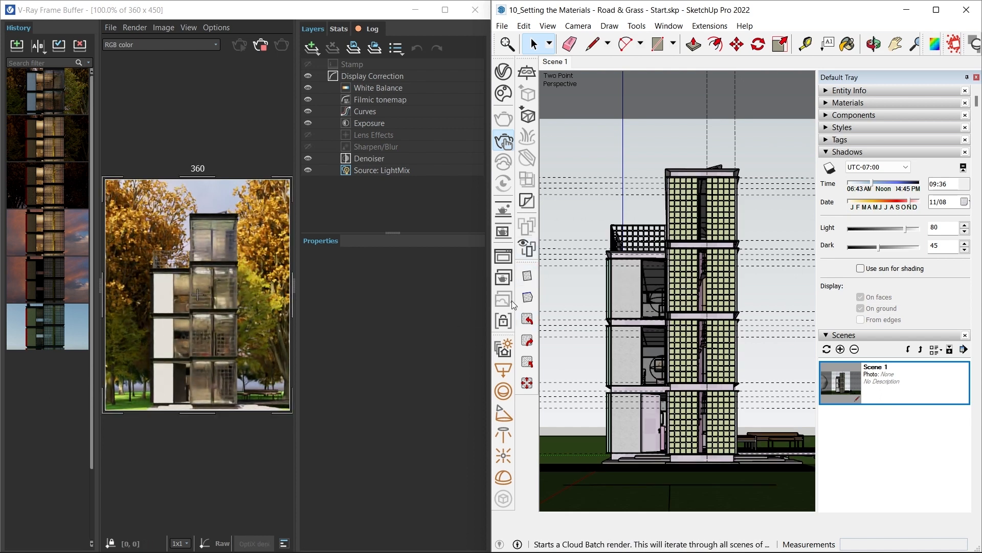
{"action": "left_click", "coordinate": [504, 321]}
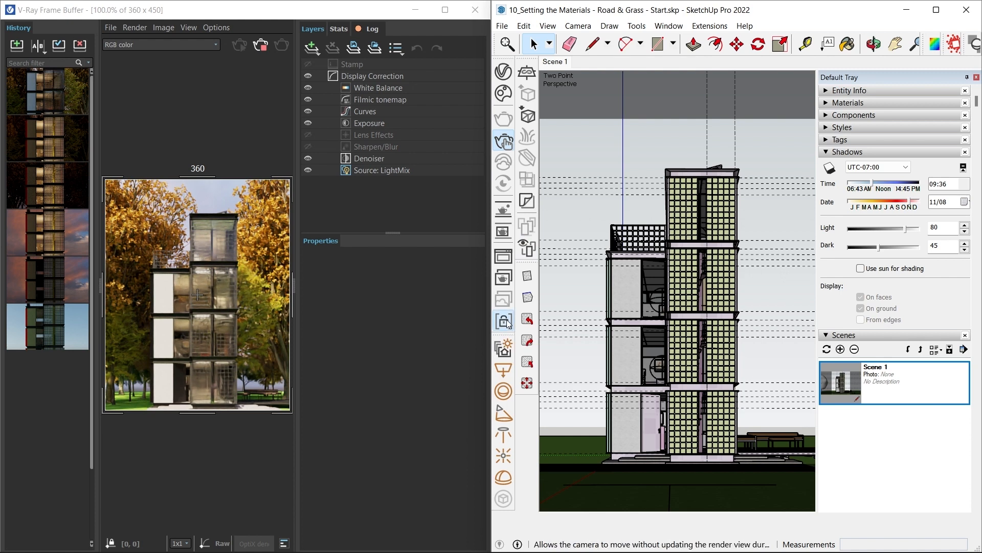
- From a raised view of the site, copy the tree nearest the house front about 61' sideways along the row
{"action": "middle_click_drag", "start_coordinate": [576, 309], "coordinate": [615, 420]}
{"action": "scroll", "coordinate": [661, 318], "scroll_direction": "down", "scroll_amount": 6}
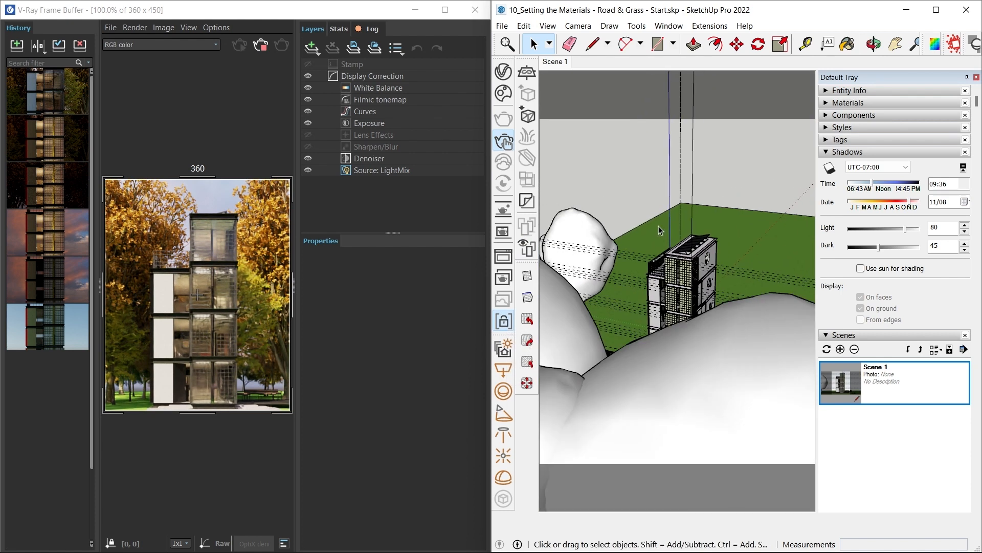
{"action": "middle_click_drag", "start_coordinate": [596, 325], "coordinate": [665, 332]}
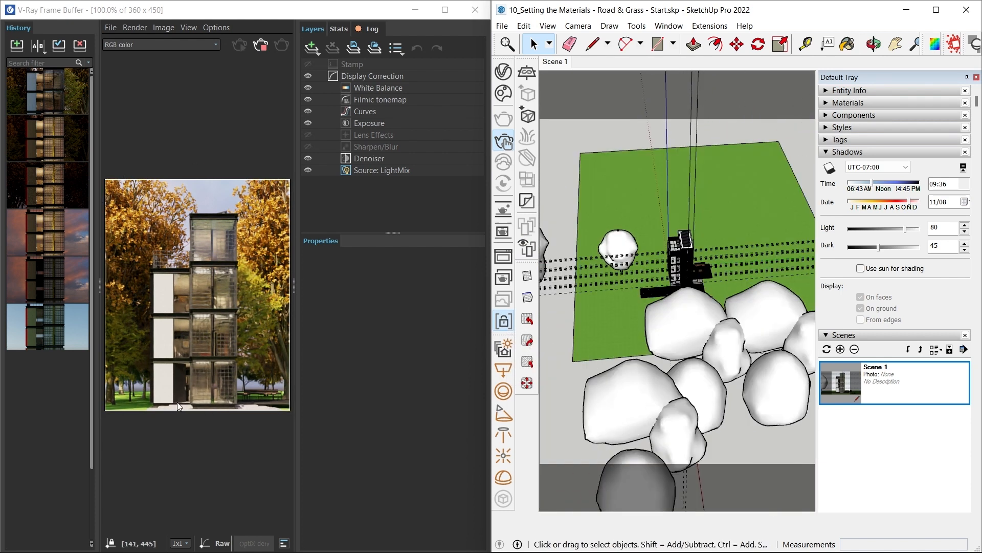
{"action": "left_click", "coordinate": [645, 344]}
{"action": "key", "text": "m"}
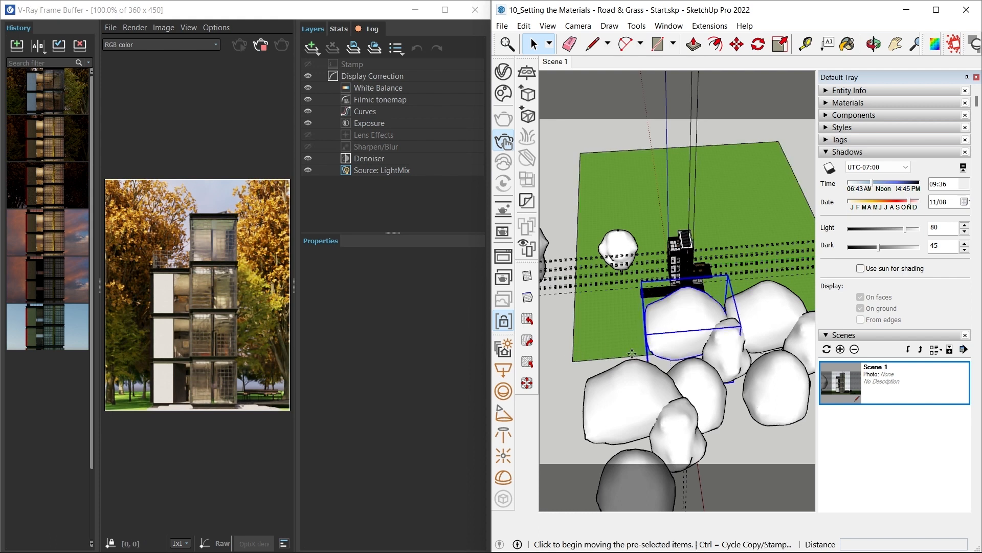
{"action": "key", "text": "ctrl"}
{"action": "left_click", "coordinate": [635, 354]}
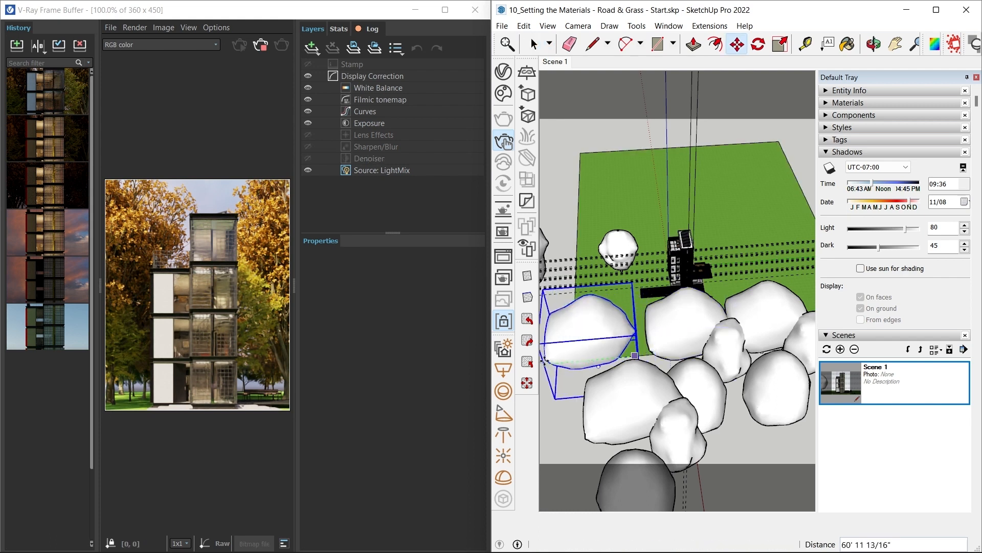
{"action": "left_click", "coordinate": [555, 378]}
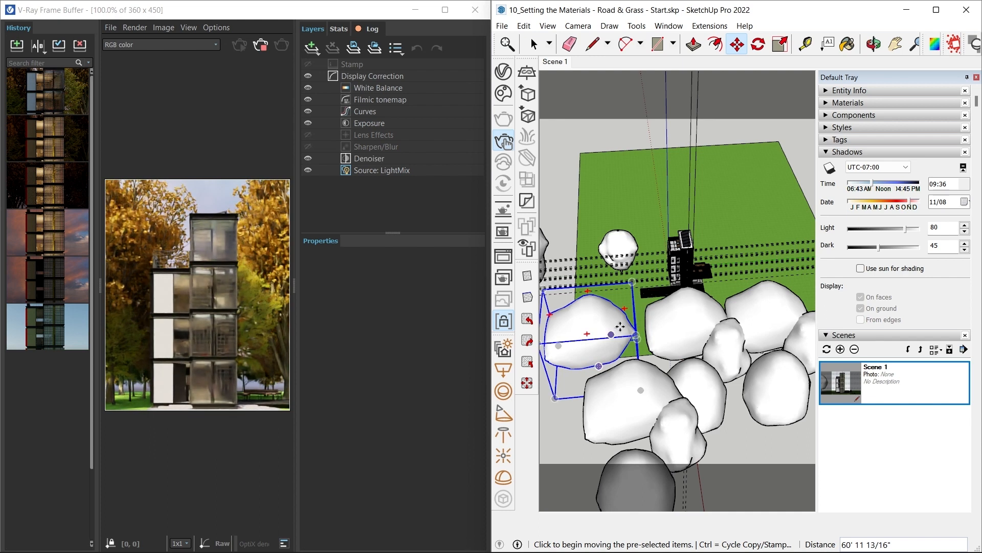
{"action": "key", "text": "space"}
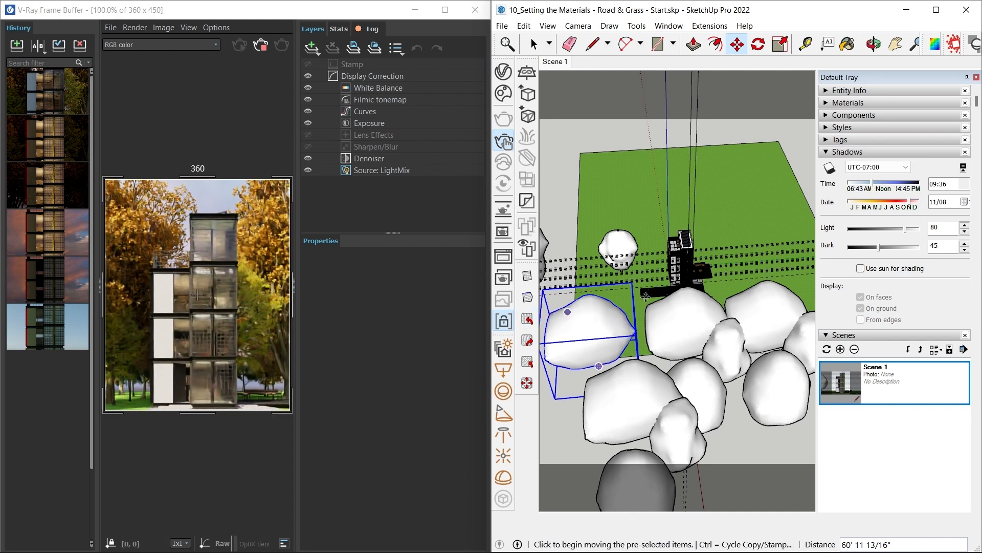
- Try shadow times of 08:44 and 09:44, and set the time to 09:35
{"action": "left_click_drag", "start_coordinate": [873, 184], "coordinate": [866, 185]}
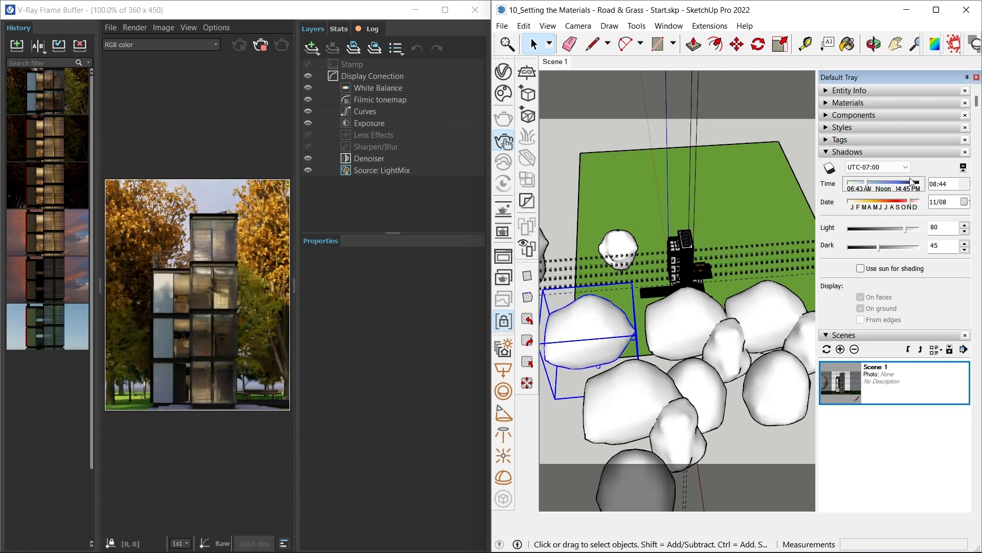
{"action": "left_click", "coordinate": [964, 181]}
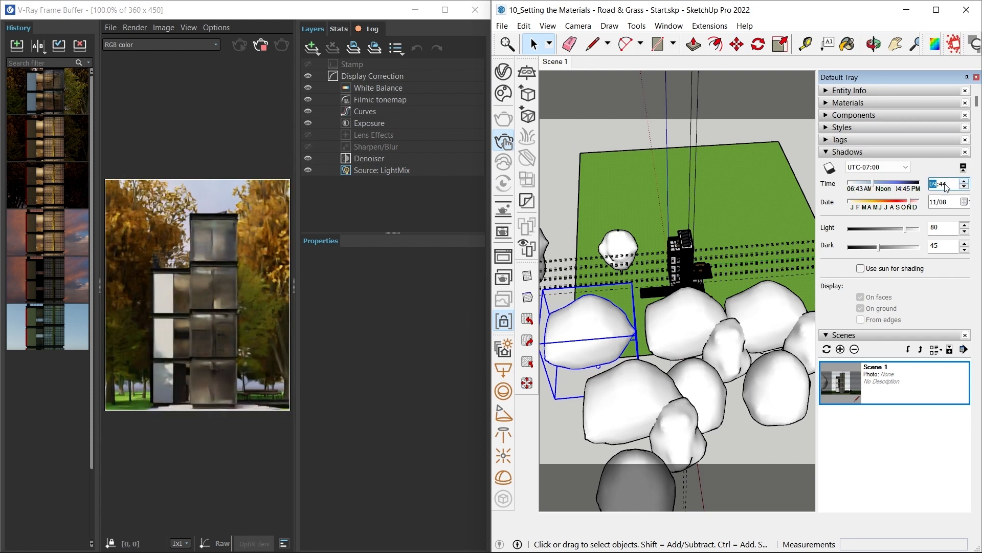
{"action": "left_click", "coordinate": [955, 186]}
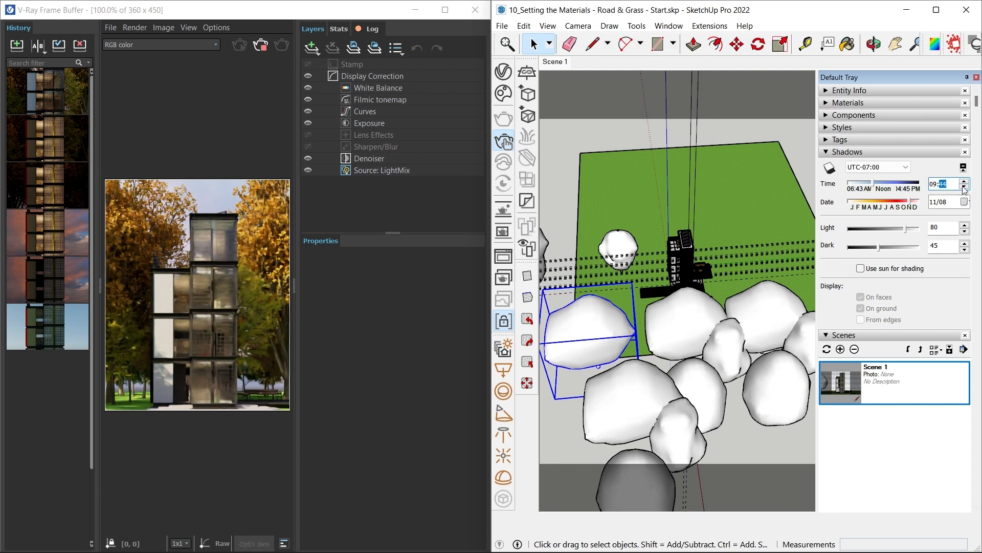
{"action": "left_click", "coordinate": [965, 187]}
{"action": "left_click", "coordinate": [966, 188]}
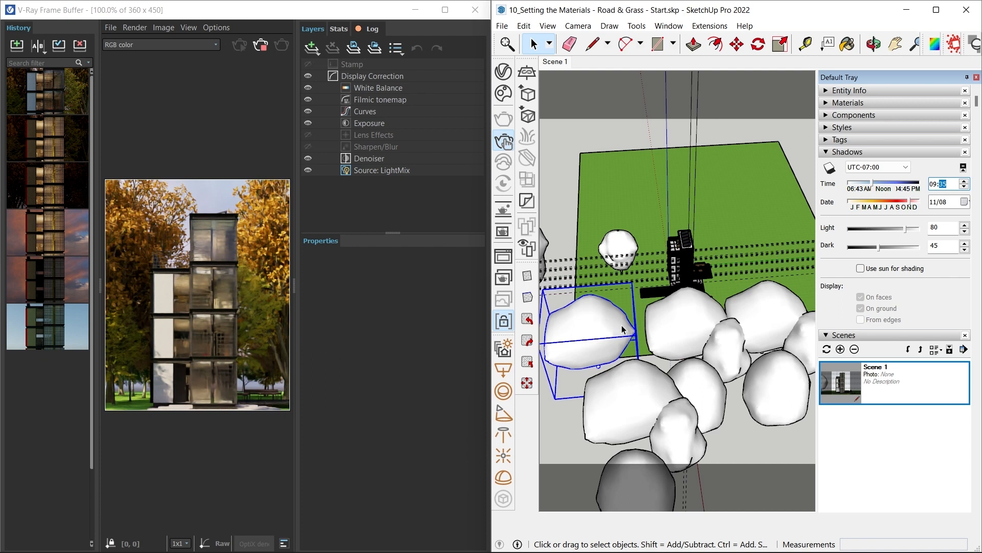
- Shift the copied tree slightly and rotate it about 23.4 degrees
{"action": "left_click", "coordinate": [592, 321]}
{"action": "left_click", "coordinate": [592, 321]}
{"action": "key", "text": "m"}
{"action": "left_click", "coordinate": [596, 167]}
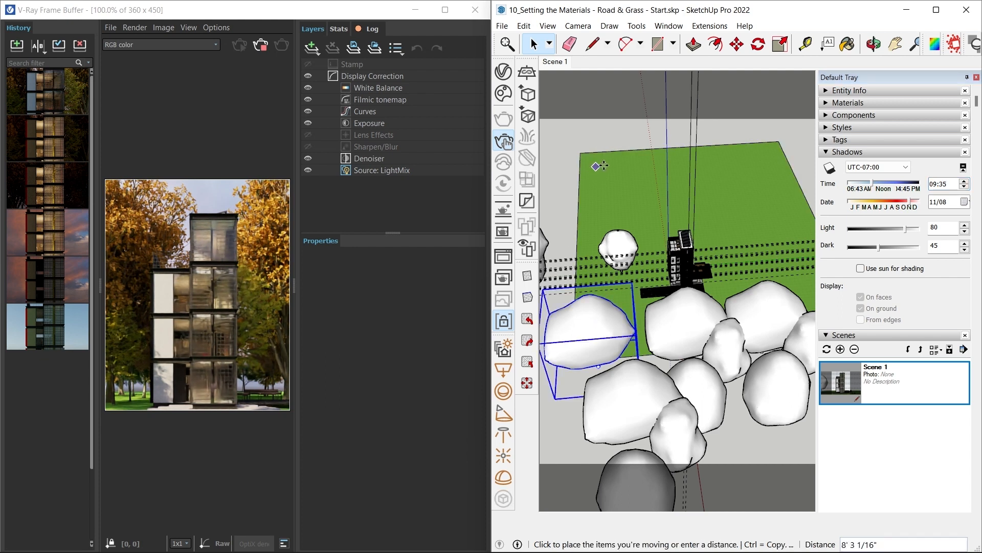
{"action": "left_click", "coordinate": [606, 164]}
{"action": "key", "text": "space"}
{"action": "key", "text": "q"}
{"action": "left_click", "coordinate": [660, 307]}
{"action": "left_click", "coordinate": [659, 328]}
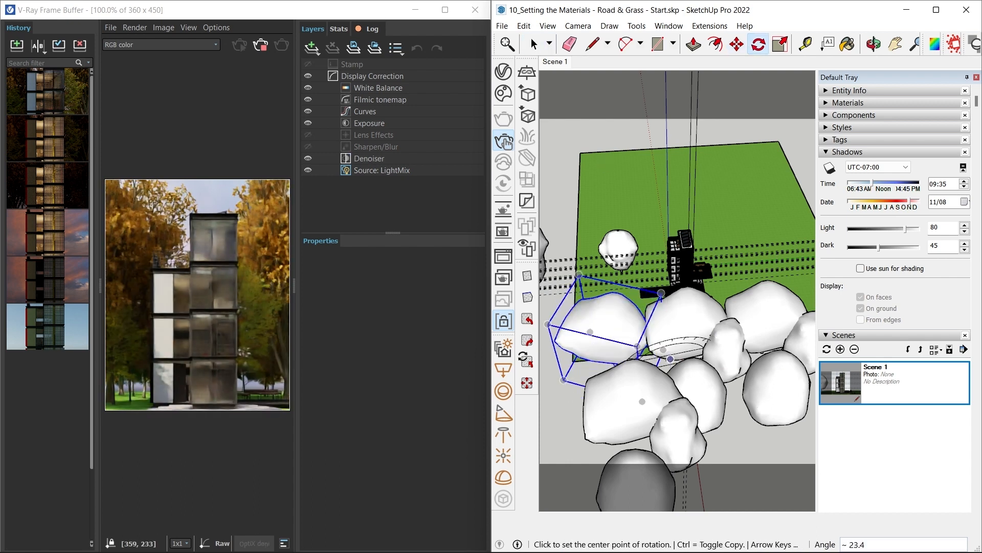
{"action": "key", "text": "space"}
- Set the shadow time to 09:17 and check the shadows on the facade in the render
{"action": "left_click_drag", "start_coordinate": [872, 183], "coordinate": [867, 183]}
{"action": "scroll", "coordinate": [197, 384], "scroll_direction": "up", "scroll_amount": 1}
{"action": "scroll", "coordinate": [198, 384], "scroll_direction": "down", "scroll_amount": 1}
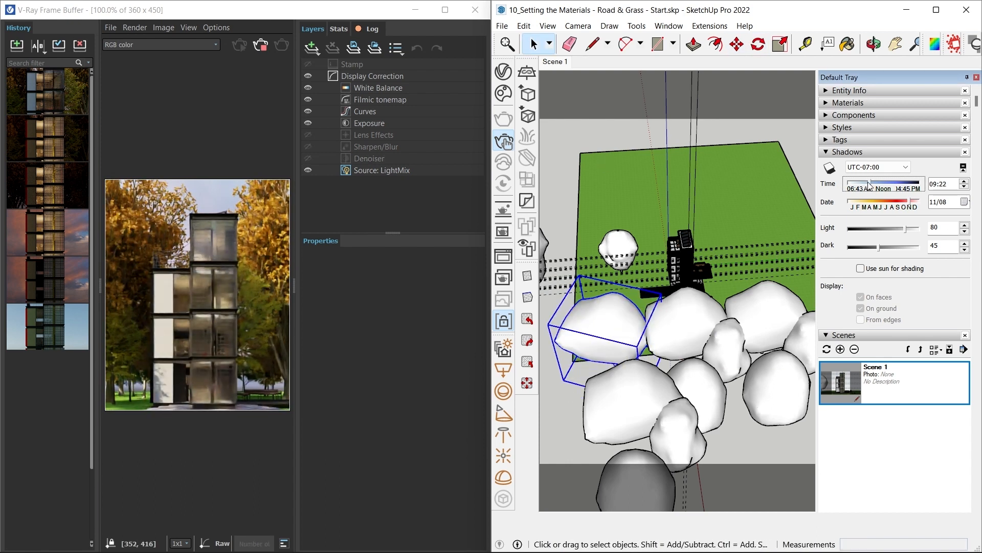
- Move the rotated tree copy by exactly 5'
{"action": "key", "text": "m"}
{"action": "key", "text": "ctrl"}
{"action": "left_click", "coordinate": [564, 380]}
{"action": "key", "text": "space"}
{"action": "key", "text": "m"}
{"action": "left_click", "coordinate": [564, 380]}
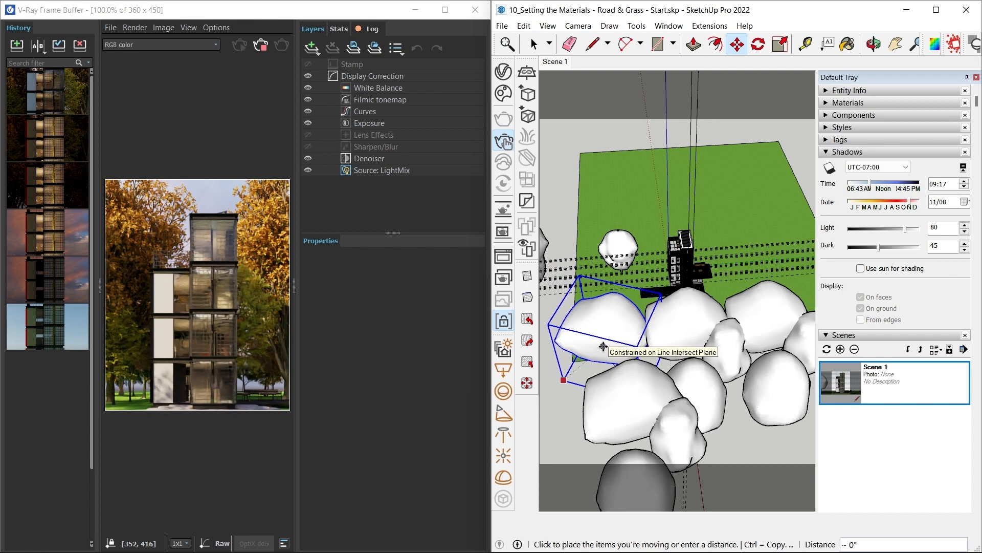
{"action": "type", "text": "5'"}
{"action": "key", "text": "Return"}
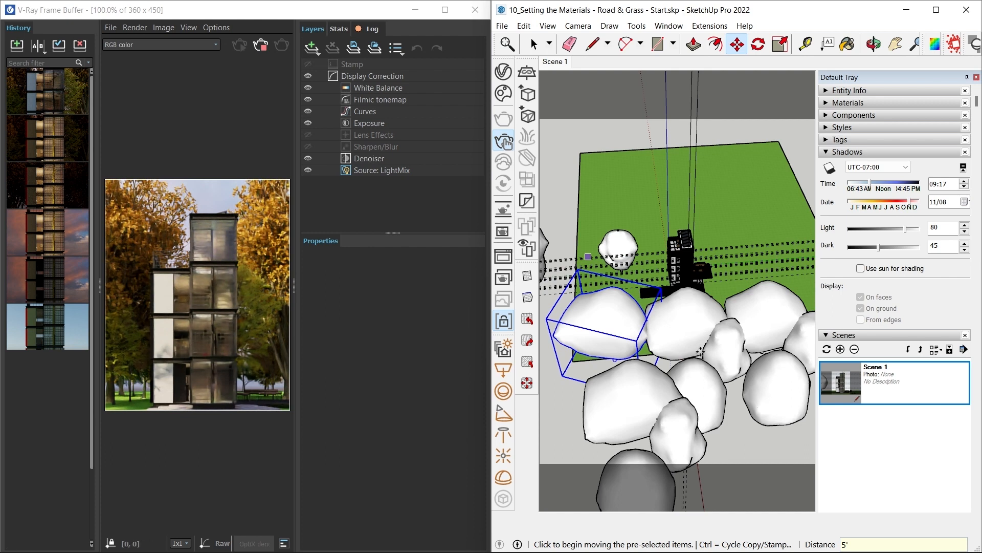
- Nudge the tree copy toward the house and back away from it to adjust its shadow on the facade
{"action": "left_click", "coordinate": [563, 377]}
{"action": "left_click", "coordinate": [578, 377]}
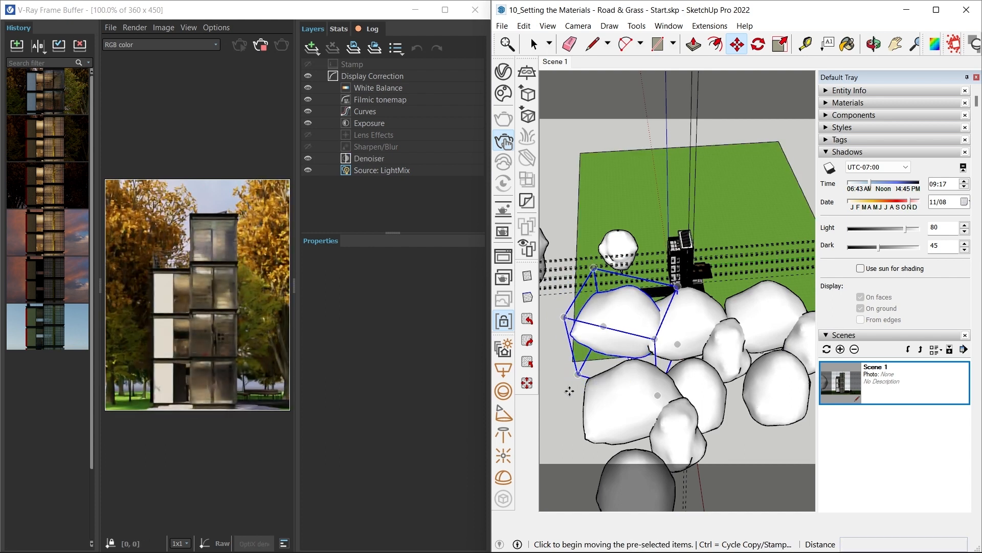
{"action": "left_click", "coordinate": [567, 392]}
{"action": "left_click", "coordinate": [575, 392]}
{"action": "left_click", "coordinate": [575, 392]}
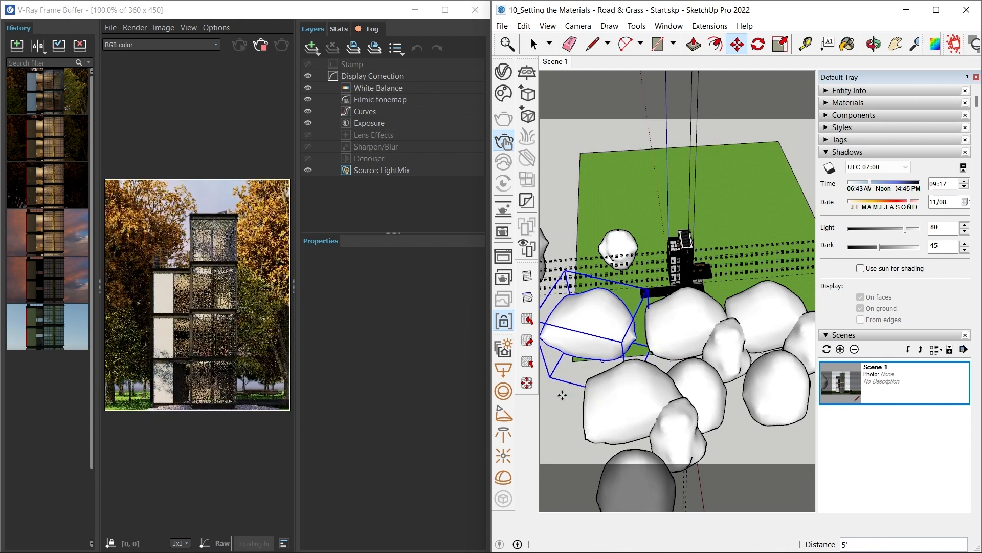
{"action": "left_click", "coordinate": [612, 342]}
- Make another copy of the adjusted tree about 20' 9 5/8" away, overlapping the original from behind
{"action": "key", "text": "ctrl"}
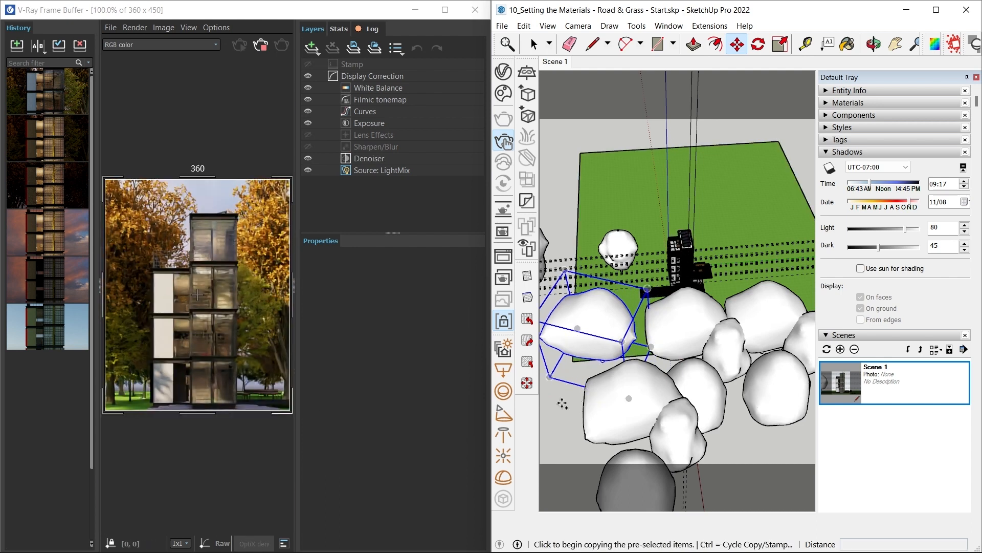
{"action": "left_click", "coordinate": [564, 405]}
{"action": "left_click", "coordinate": [560, 387]}
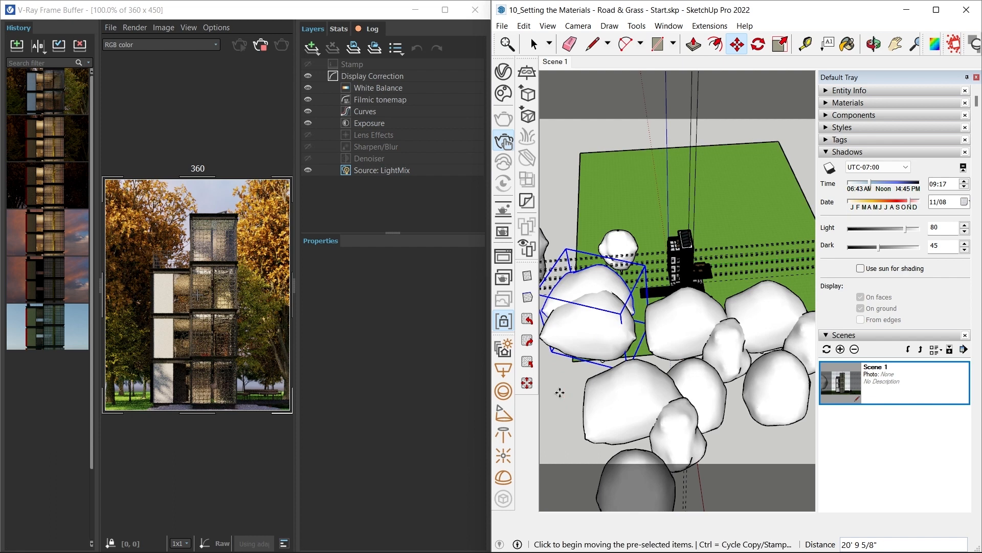
{"action": "left_click", "coordinate": [555, 368]}
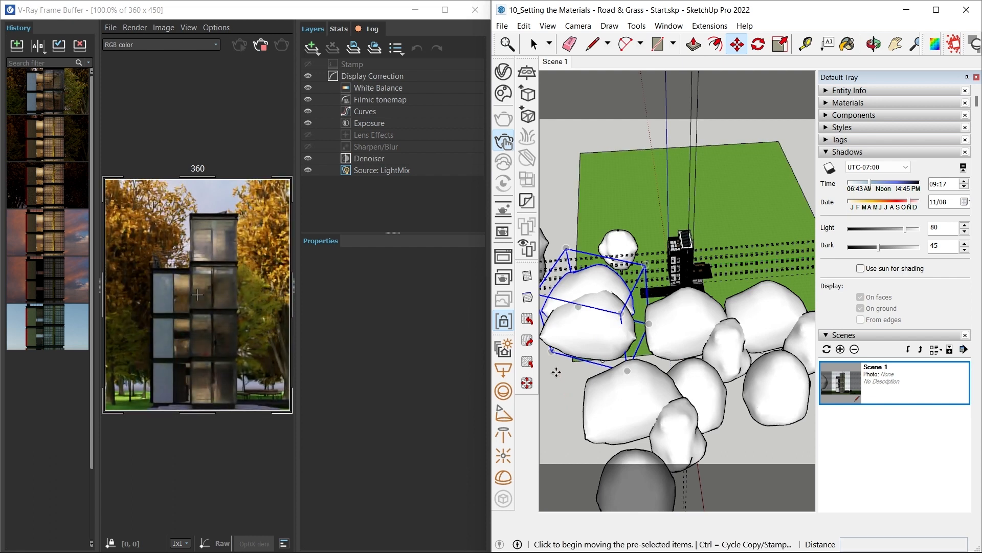
- Shift the selected tree in front of the house by 5' to adjust its shadow on the facade
{"action": "left_click", "coordinate": [556, 384]}
{"action": "left_click", "coordinate": [559, 376]}
{"action": "left_click", "coordinate": [559, 392]}
{"action": "scroll", "coordinate": [159, 337], "scroll_direction": "up", "scroll_amount": 2}
{"action": "scroll", "coordinate": [147, 362], "scroll_direction": "down", "scroll_amount": 2}
{"action": "left_click", "coordinate": [552, 392]}
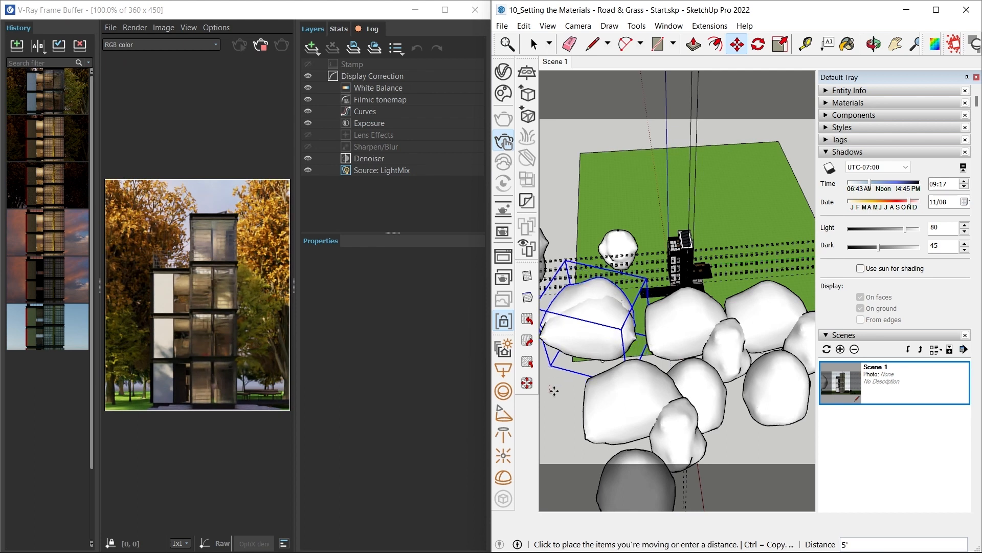
{"action": "left_click", "coordinate": [563, 390]}
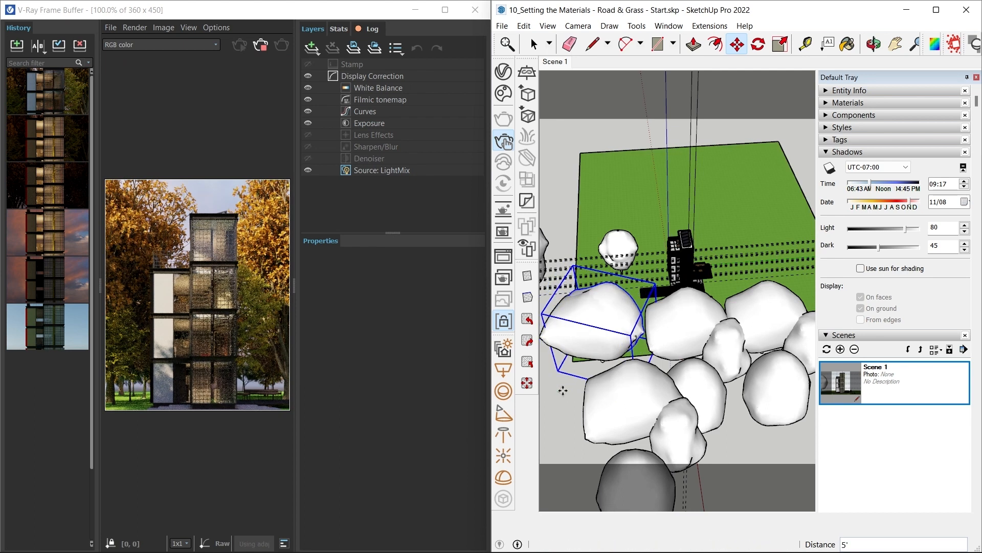
- Copy the selected tree about 20' 7 5/16" sideways, away from the house, and leave the Move tool
{"action": "left_click", "coordinate": [577, 380]}
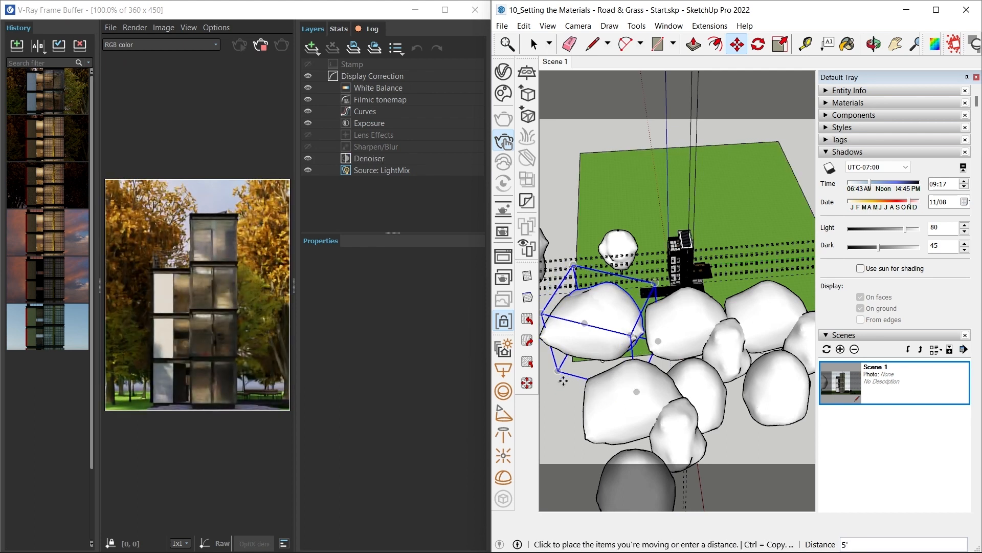
{"action": "left_click", "coordinate": [540, 384]}
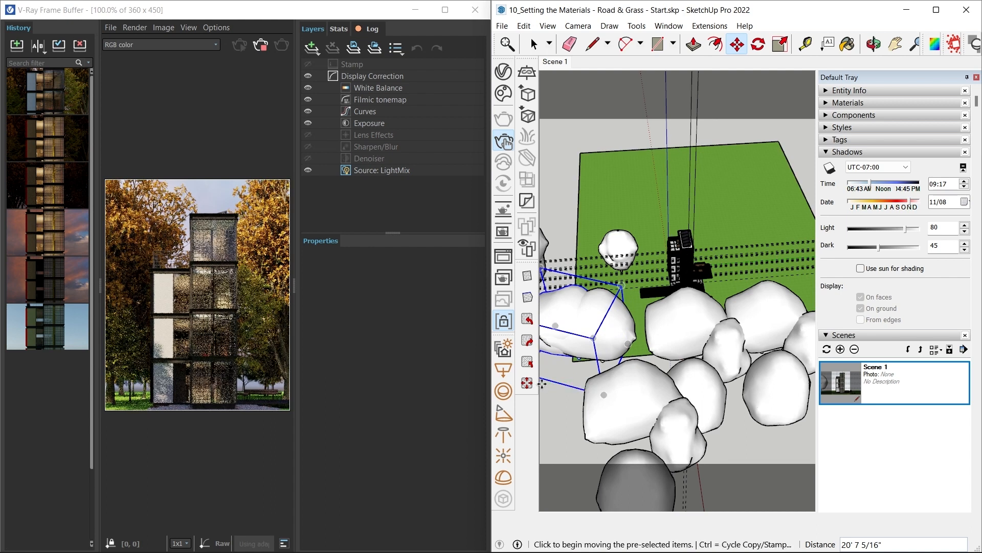
{"action": "scroll", "coordinate": [155, 335], "scroll_direction": "up", "scroll_amount": 1}
{"action": "scroll", "coordinate": [154, 335], "scroll_direction": "down", "scroll_amount": 1}
{"action": "left_click", "coordinate": [577, 383]}
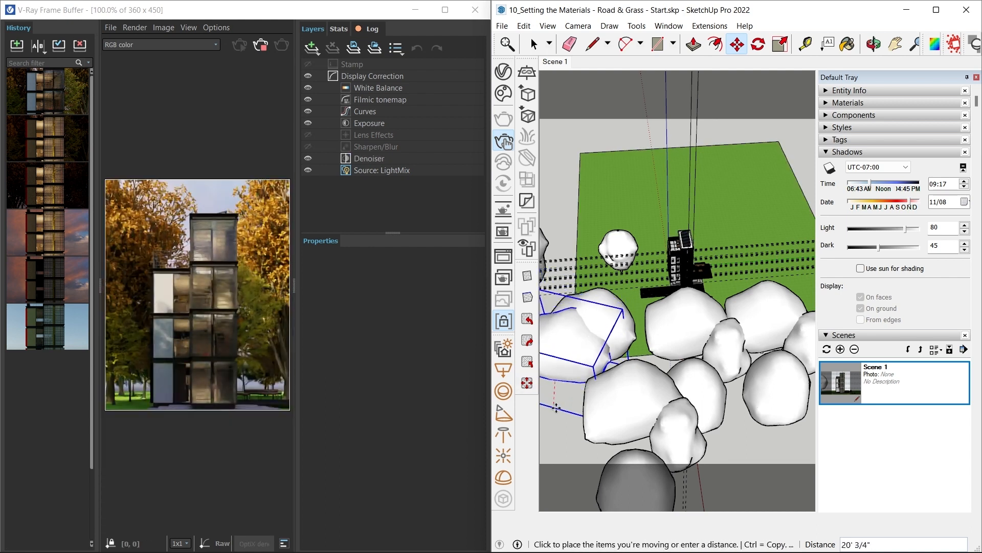
{"action": "key", "text": "space"}
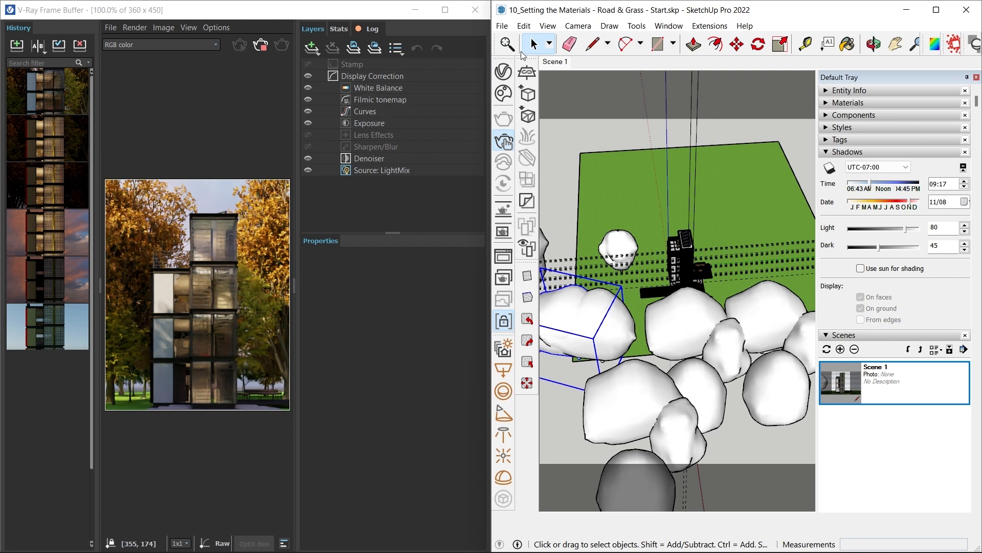
- Try SunLight size multipliers of 10 and 5 in the V-Ray Asset Editor, and settle on 3
{"action": "left_click", "coordinate": [504, 71]}
{"action": "left_click", "coordinate": [419, 90]}
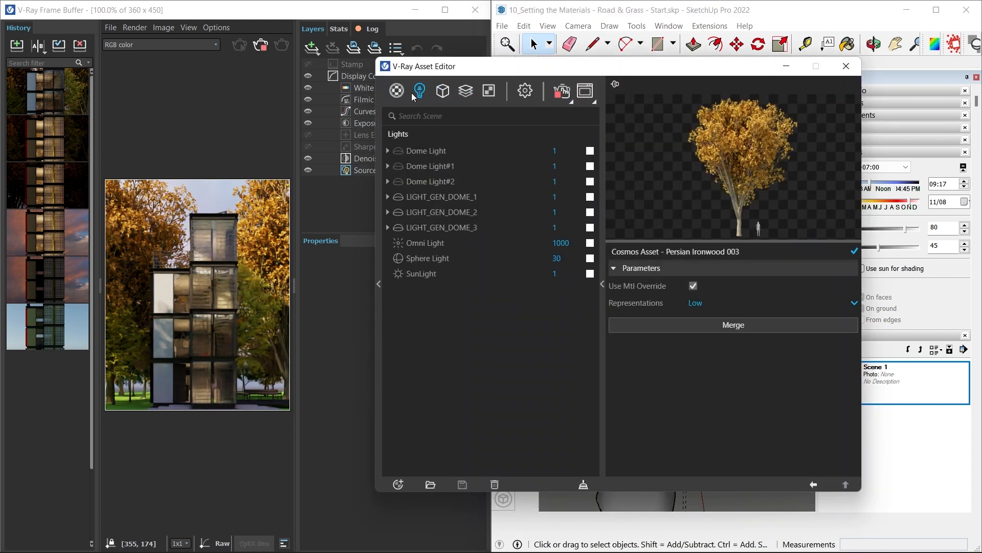
{"action": "left_click", "coordinate": [411, 279]}
{"action": "left_click", "coordinate": [715, 452]}
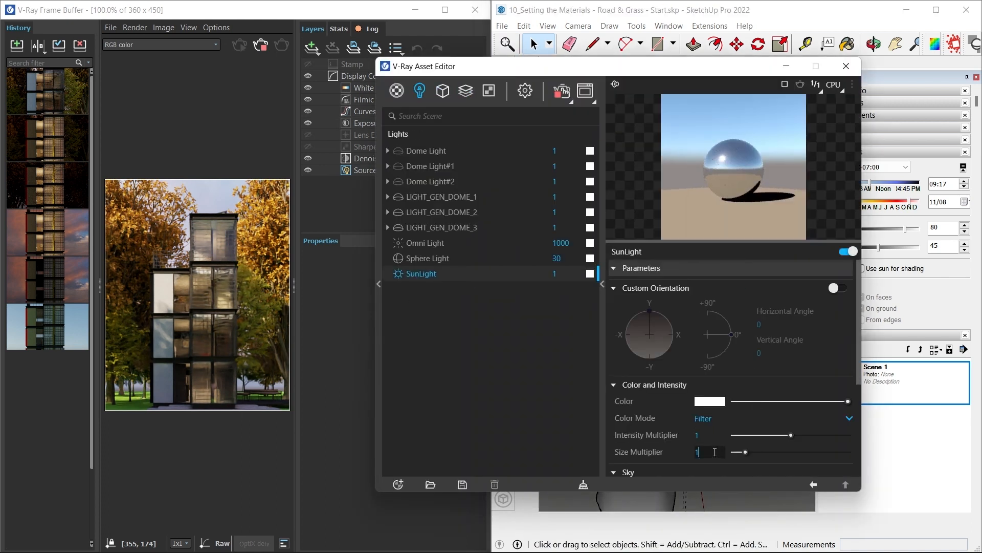
{"action": "key", "text": "Return"}
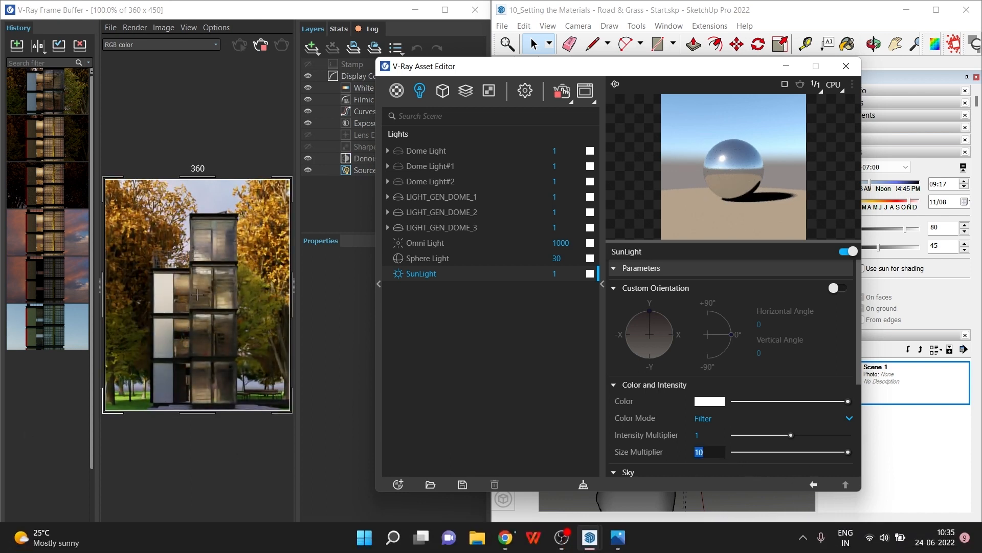
{"action": "type", "text": "5"}
{"action": "key", "text": "Return"}
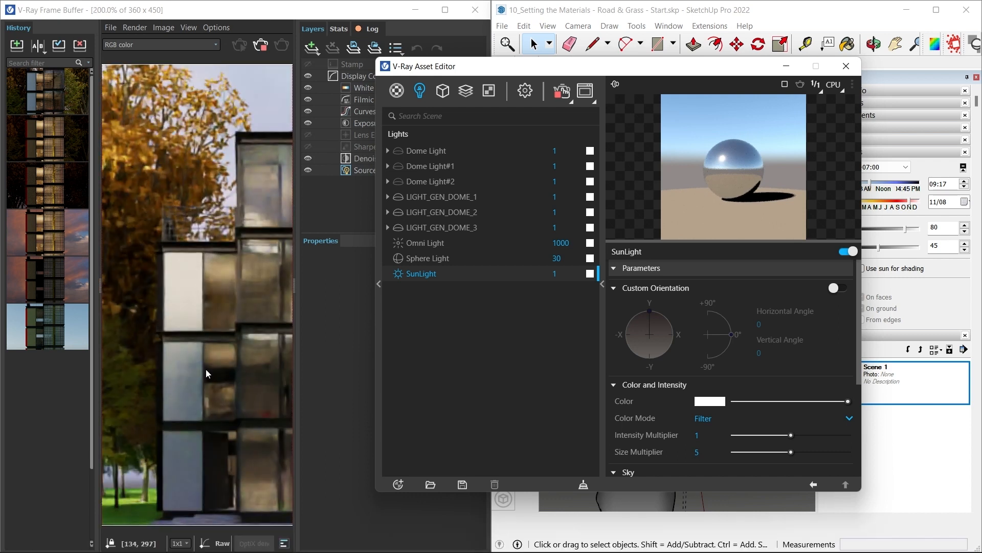
{"action": "double_click", "coordinate": [709, 452]}
{"action": "type", "text": "3"}
{"action": "key", "text": "Return"}
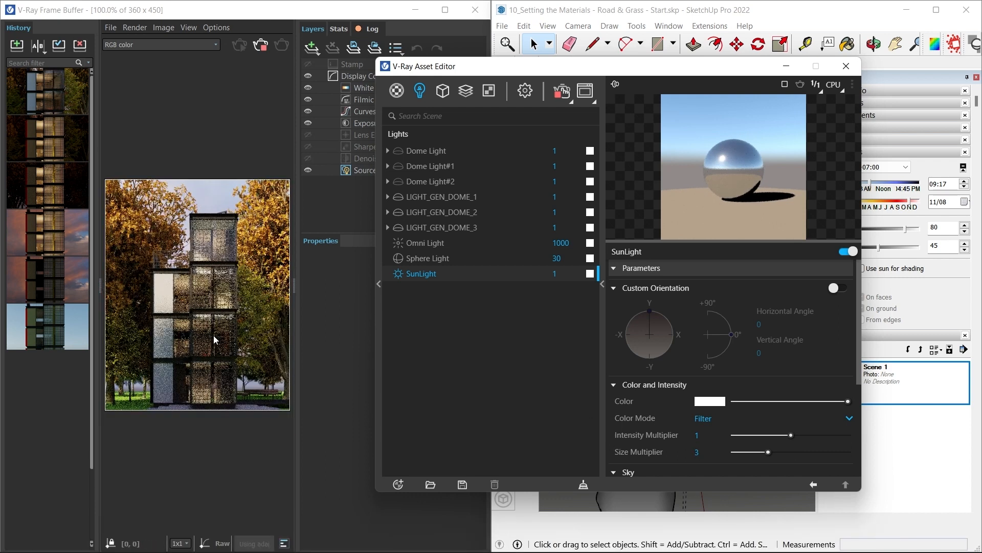
- Examine the shadow softness on the white wall panels and glazing up close in the render
{"action": "scroll", "coordinate": [210, 335], "scroll_direction": "up", "scroll_amount": 1}
{"action": "scroll", "coordinate": [174, 353], "scroll_direction": "down", "scroll_amount": 1}
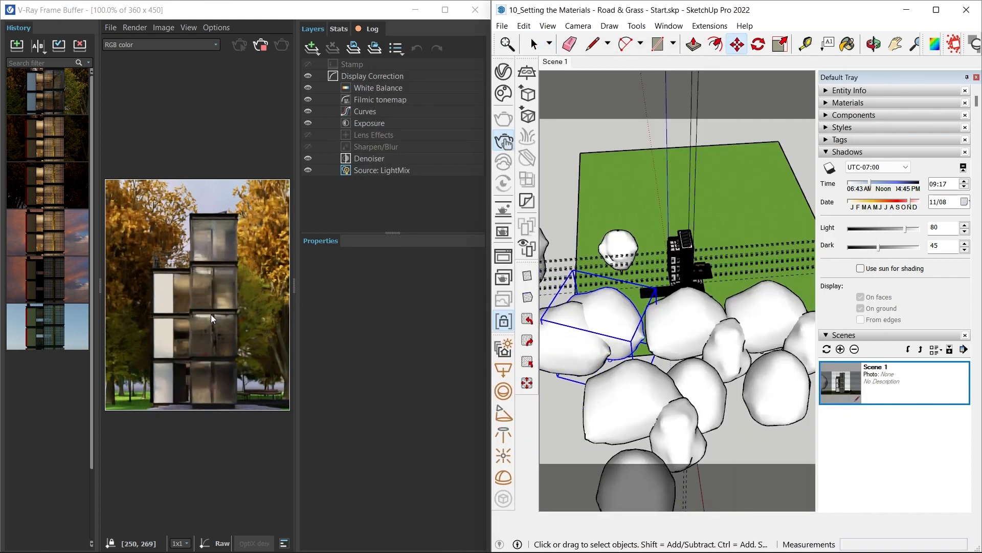
{"action": "scroll", "coordinate": [211, 315], "scroll_direction": "up", "scroll_amount": 1}
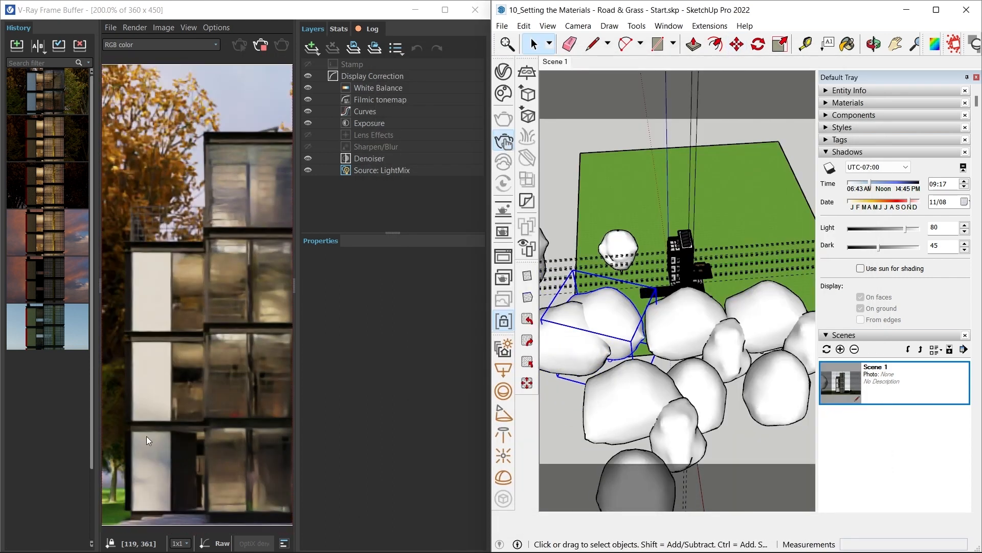
{"action": "scroll", "coordinate": [194, 471], "scroll_direction": "down", "scroll_amount": 1}
{"action": "scroll", "coordinate": [174, 460], "scroll_direction": "up", "scroll_amount": 1}
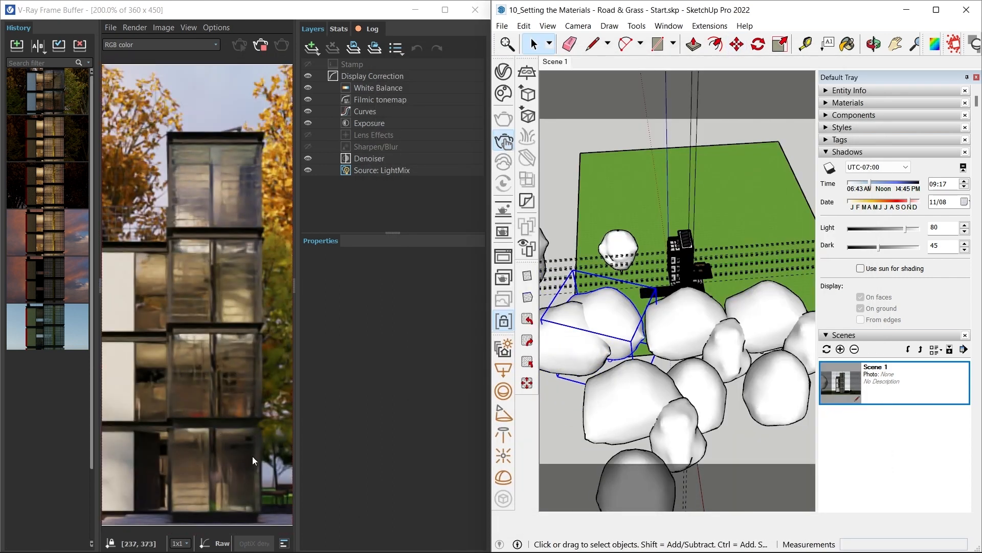
{"action": "scroll", "coordinate": [197, 421], "scroll_direction": "down", "scroll_amount": 1}
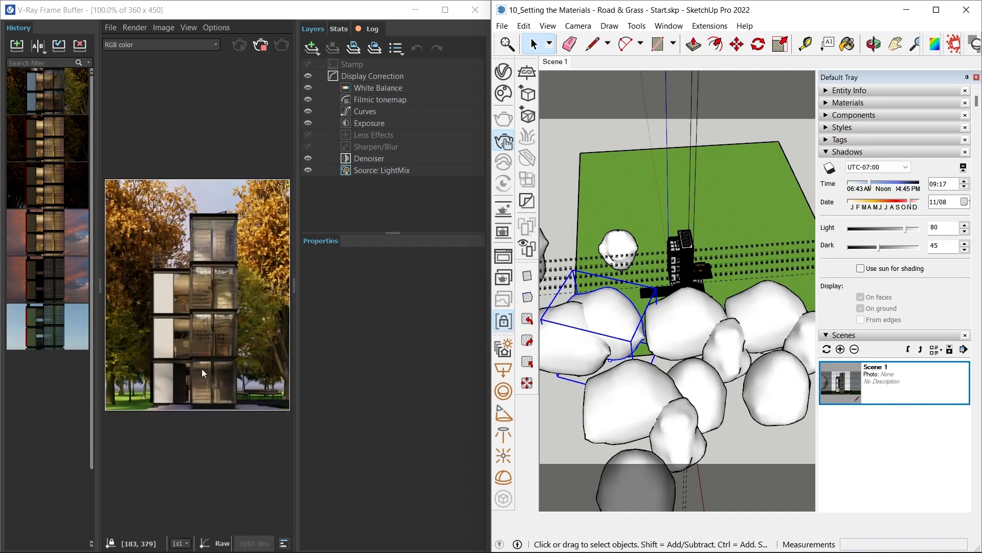
{"action": "scroll", "coordinate": [205, 367], "scroll_direction": "up", "scroll_amount": 1}
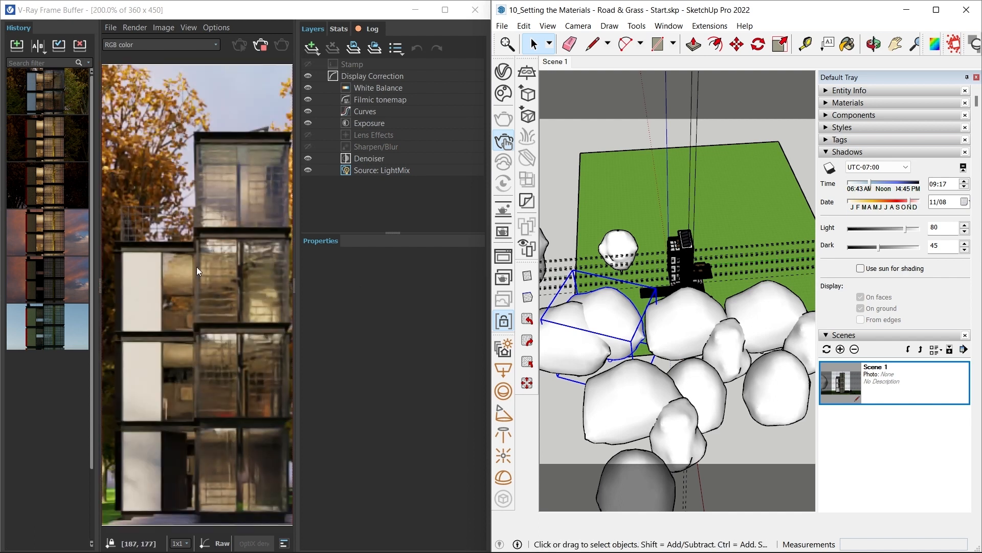
{"action": "scroll", "coordinate": [164, 307], "scroll_direction": "down", "scroll_amount": 1}
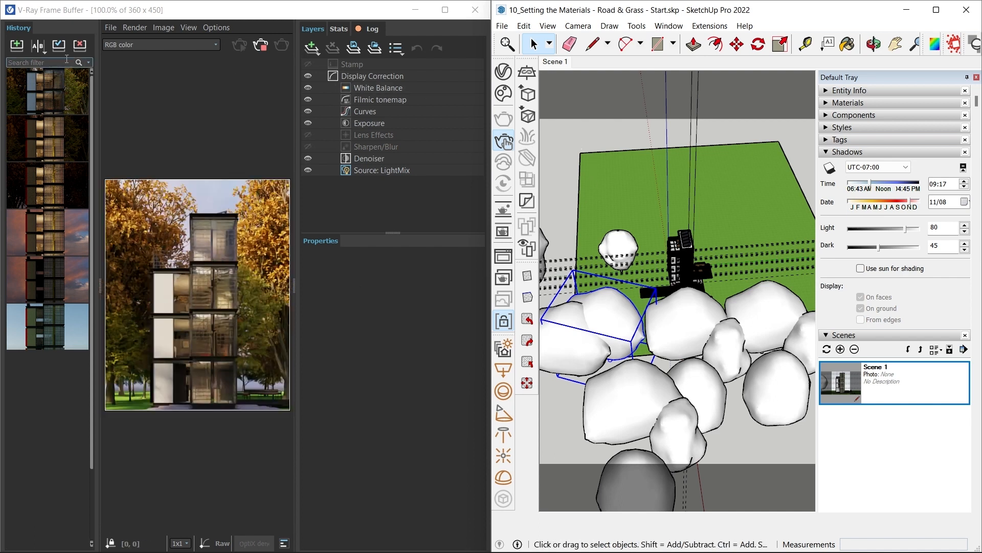
- Stop the interactive render and switch off Environment and SunLight in the enlarged frame buffer's LightMix
{"action": "left_click", "coordinate": [261, 47]}
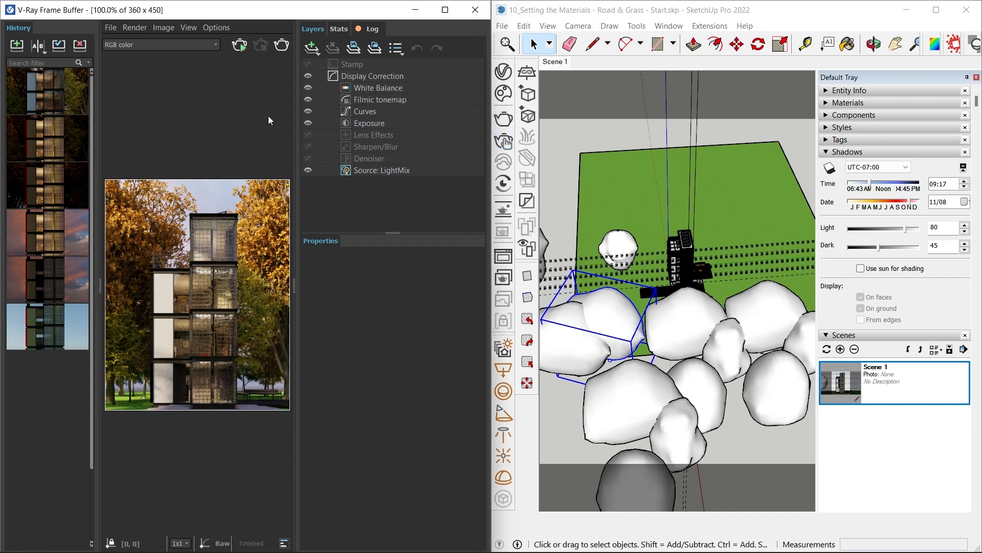
{"action": "left_click", "coordinate": [445, 9]}
{"action": "scroll", "coordinate": [452, 284], "scroll_direction": "up", "scroll_amount": 1}
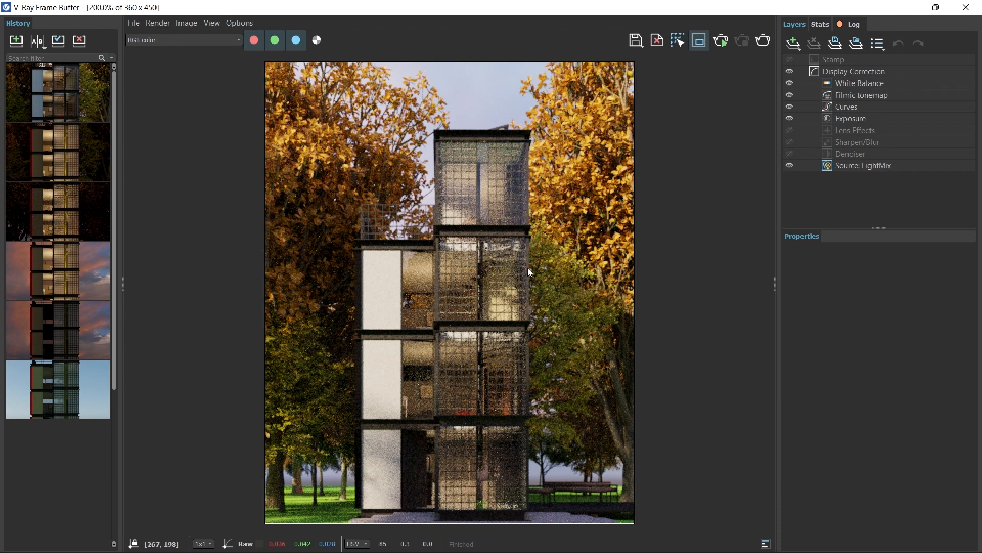
{"action": "left_click", "coordinate": [864, 166]}
{"action": "left_click", "coordinate": [790, 429]}
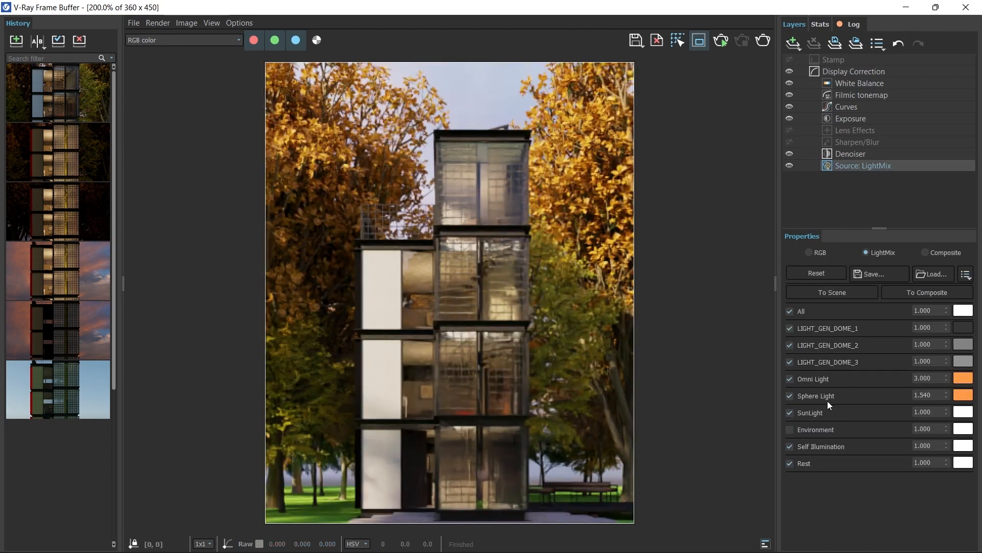
{"action": "left_click", "coordinate": [789, 413]}
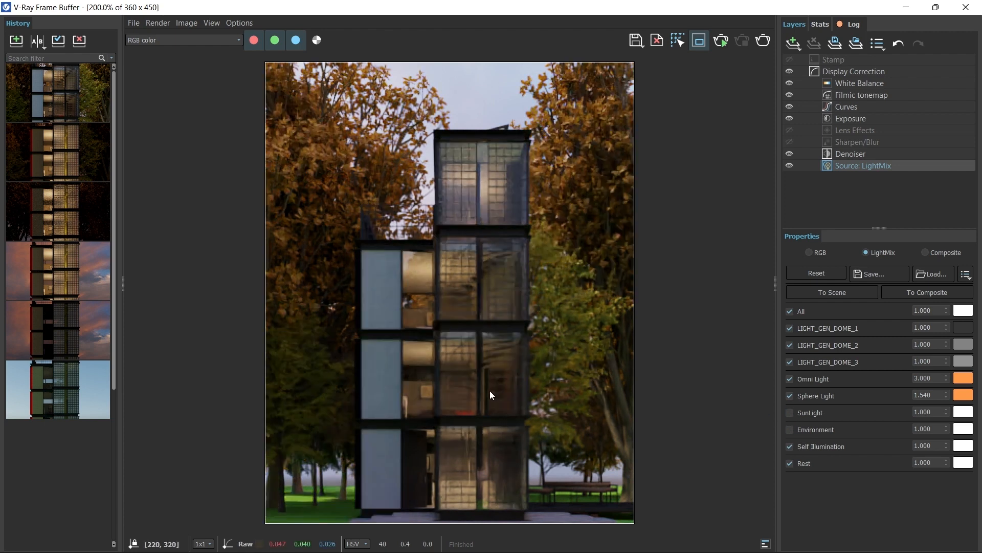
{"action": "scroll", "coordinate": [450, 338], "scroll_direction": "down", "scroll_amount": 1}
{"action": "scroll", "coordinate": [472, 358], "scroll_direction": "up", "scroll_amount": 1}
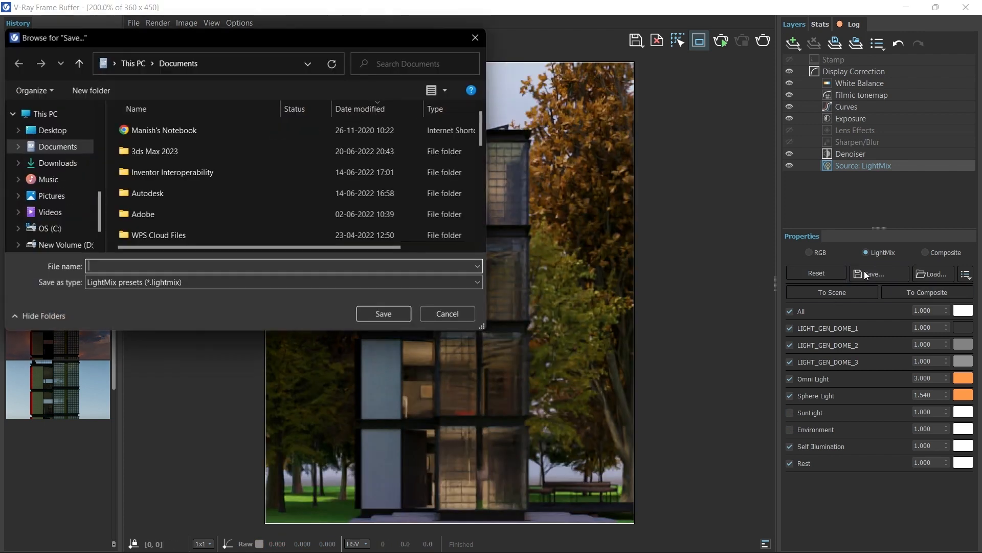
- Save the current LightMix settings as a preset named Only in the 09_Playing with Lights folder
{"action": "left_click", "coordinate": [36, 111]}
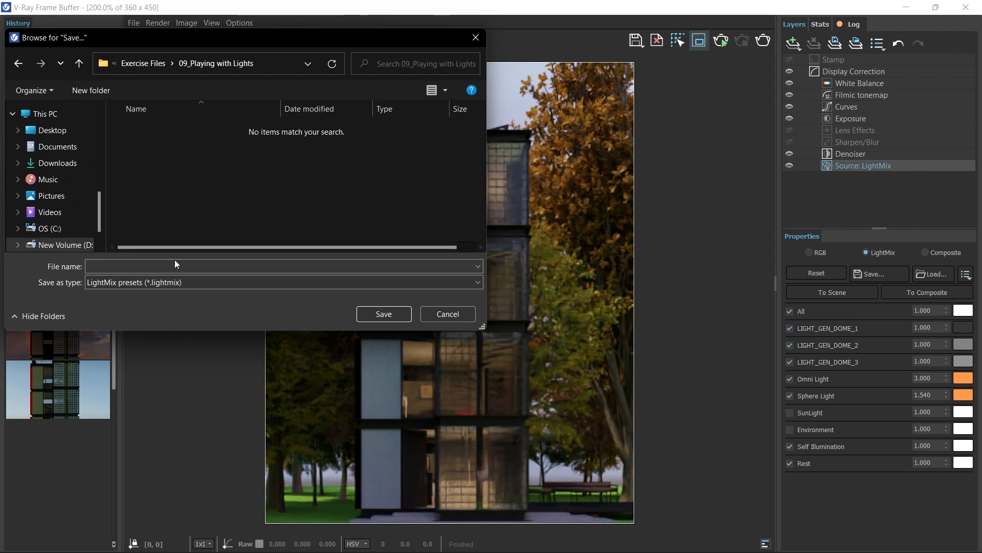
{"action": "left_click", "coordinate": [174, 262]}
{"action": "type", "text": "Only"}
{"action": "key", "text": "Return"}
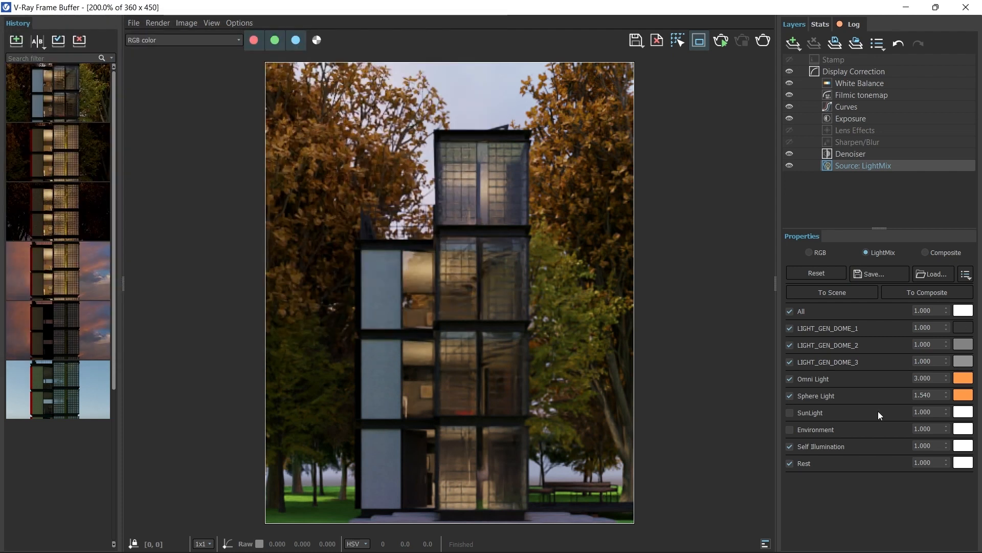
- Turn SunLight and Environment on in the LightMix, and switch off LIGHT_GEN_DOME_1, LIGHT_GEN_DOME_2 and LIGHT_GEN_DOME_3
{"action": "left_click", "coordinate": [790, 412]}
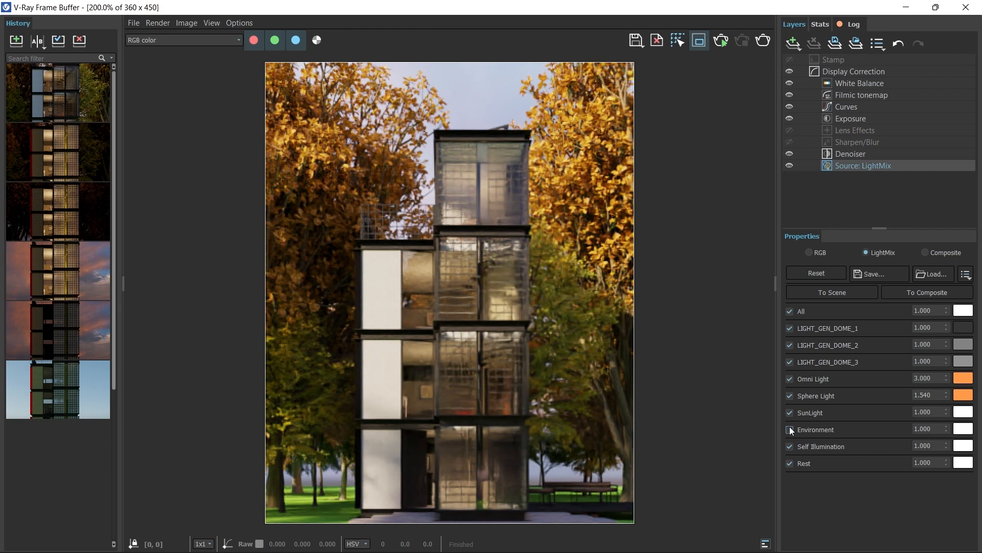
{"action": "left_click", "coordinate": [790, 429]}
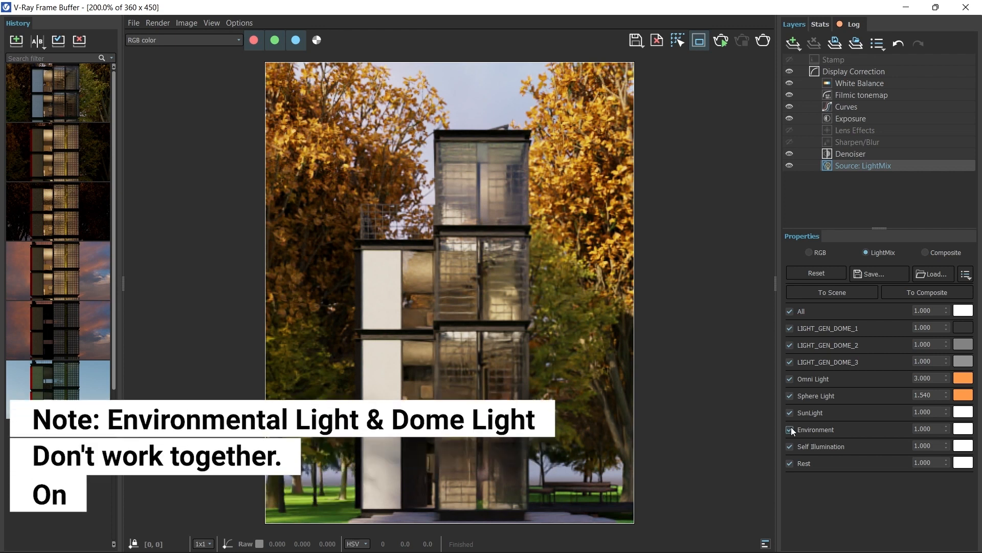
{"action": "left_click", "coordinate": [790, 362]}
{"action": "left_click", "coordinate": [789, 345]}
{"action": "left_click", "coordinate": [790, 328]}
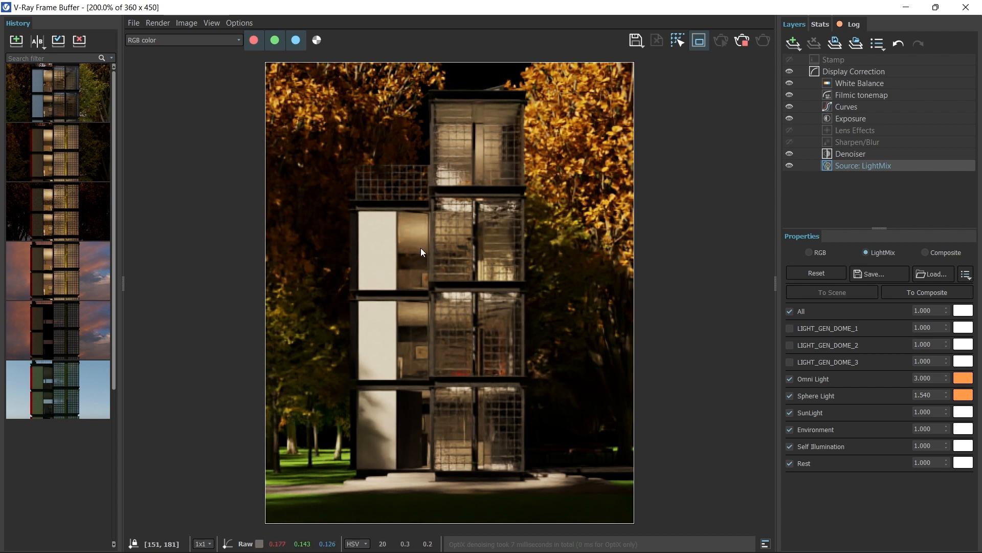
- Stop the render and disable LIGHT_GEN_DOME_1, LIGHT_GEN_DOME_2 and LIGHT_GEN_DOME_3 in the V-Ray Asset Editor
{"action": "left_click", "coordinate": [745, 41]}
{"action": "mouse_move", "coordinate": [732, 8]}
{"action": "left_mouse_down"}
{"action": "mouse_move", "coordinate": [677, 92]}
{"action": "mouse_move", "coordinate": [692, 103]}
{"action": "left_mouse_up"}
{"action": "left_click", "coordinate": [8, 67]}
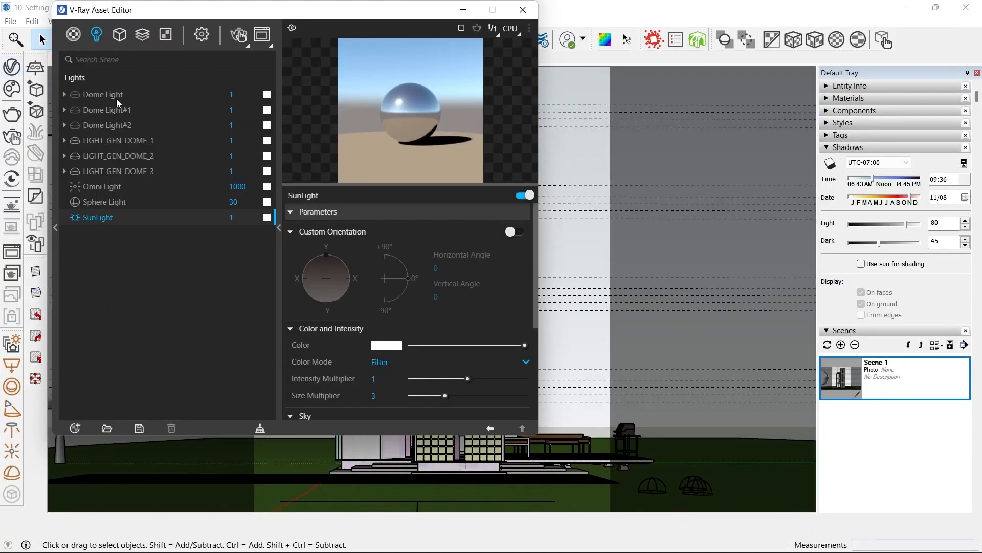
{"action": "left_click", "coordinate": [115, 139]}
{"action": "left_click", "coordinate": [520, 195]}
{"action": "left_click", "coordinate": [117, 156]}
{"action": "left_click", "coordinate": [522, 195]}
{"action": "left_click", "coordinate": [132, 168]}
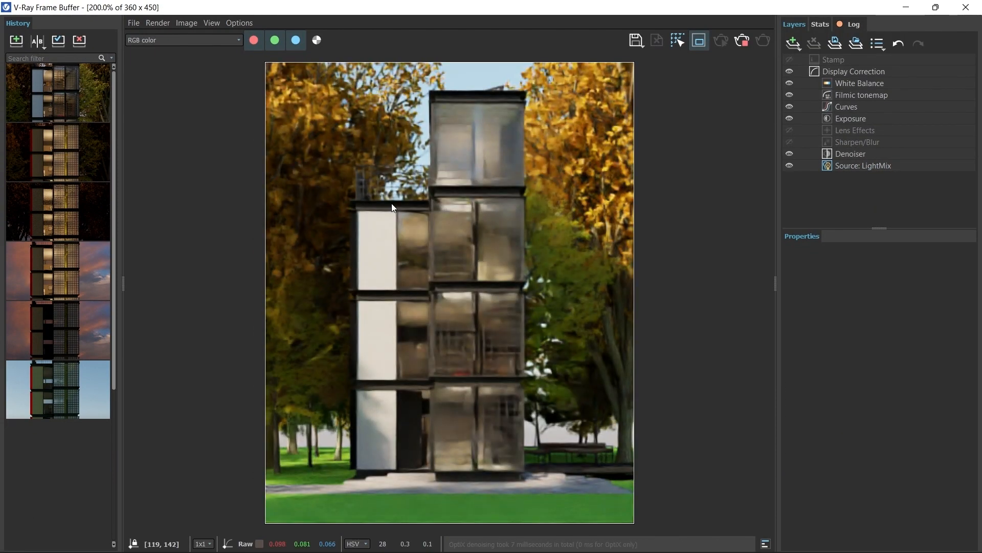
- Toggle Environment and SunLight off and on in the LightMix to compare their effect on the render
{"action": "left_click", "coordinate": [869, 165]}
{"action": "left_click", "coordinate": [791, 379]}
{"action": "left_click", "coordinate": [791, 379]}
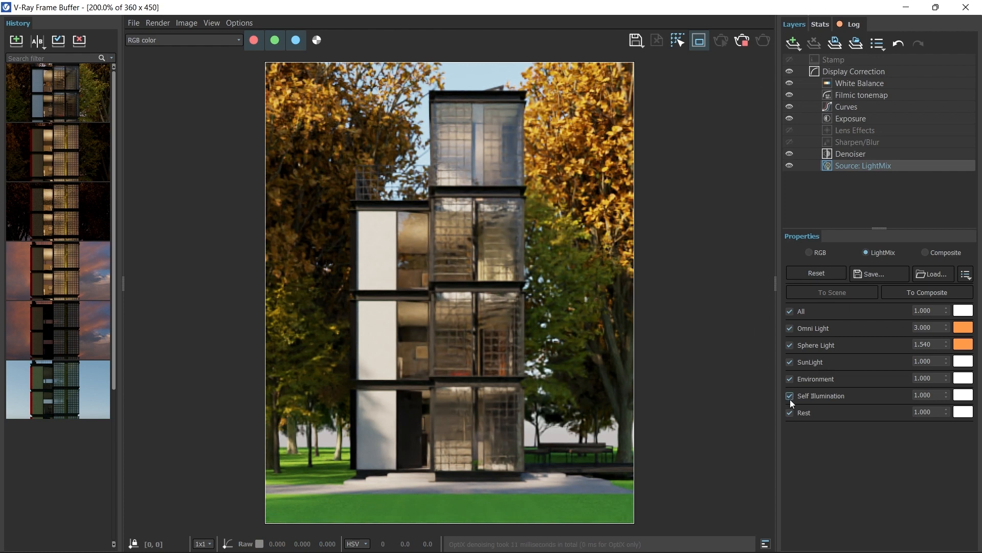
{"action": "left_click", "coordinate": [789, 362]}
{"action": "left_click", "coordinate": [789, 362]}
- Stop the render, re-enable LIGHT_GEN_DOME_1, LIGHT_GEN_DOME_2 and LIGHT_GEN_DOME_3, and restart the interactive render in the maximized frame buffer
{"action": "left_click", "coordinate": [740, 43]}
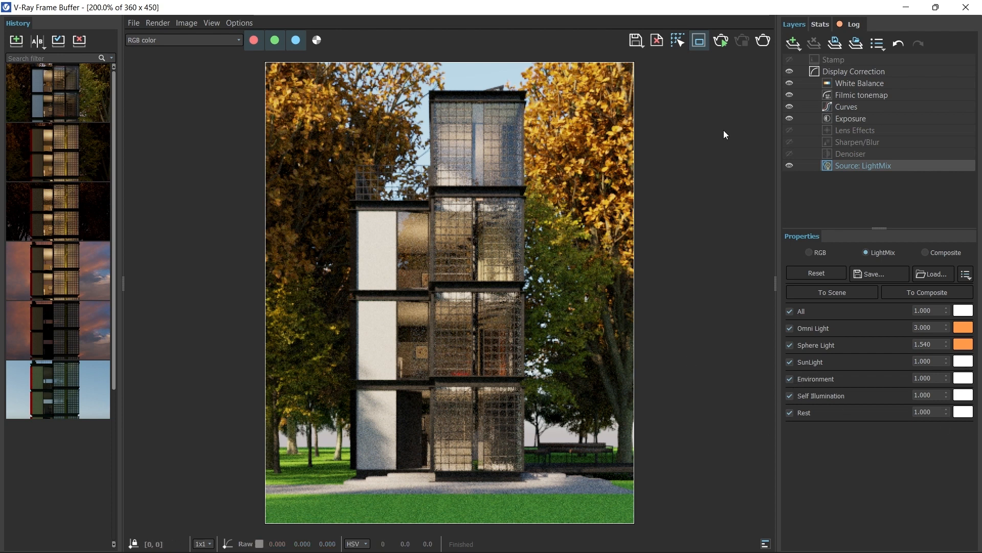
{"action": "left_click_drag", "start_coordinate": [642, 9], "coordinate": [644, 148]}
{"action": "left_click", "coordinate": [413, 45]}
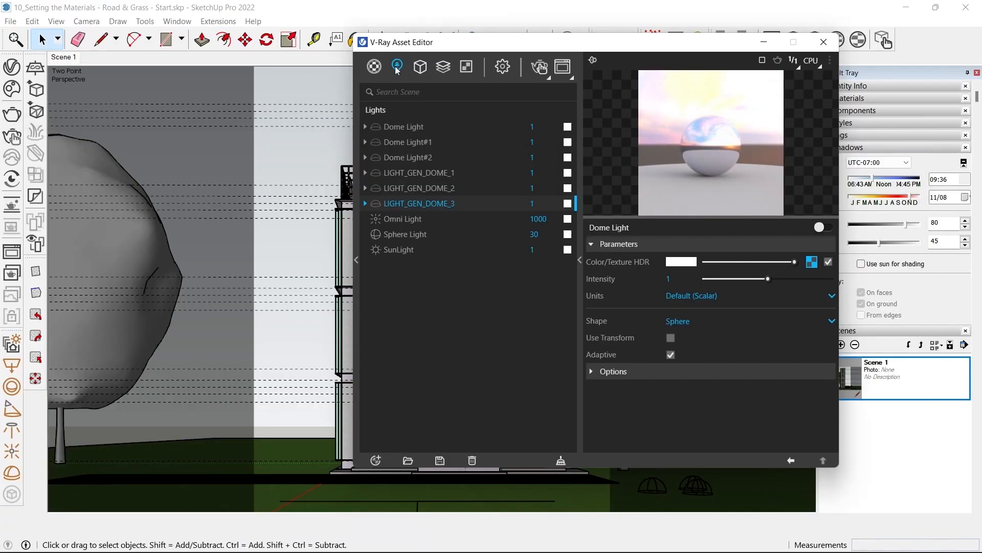
{"action": "left_click", "coordinate": [411, 174]}
{"action": "left_click", "coordinate": [822, 228]}
{"action": "left_click", "coordinate": [419, 203]}
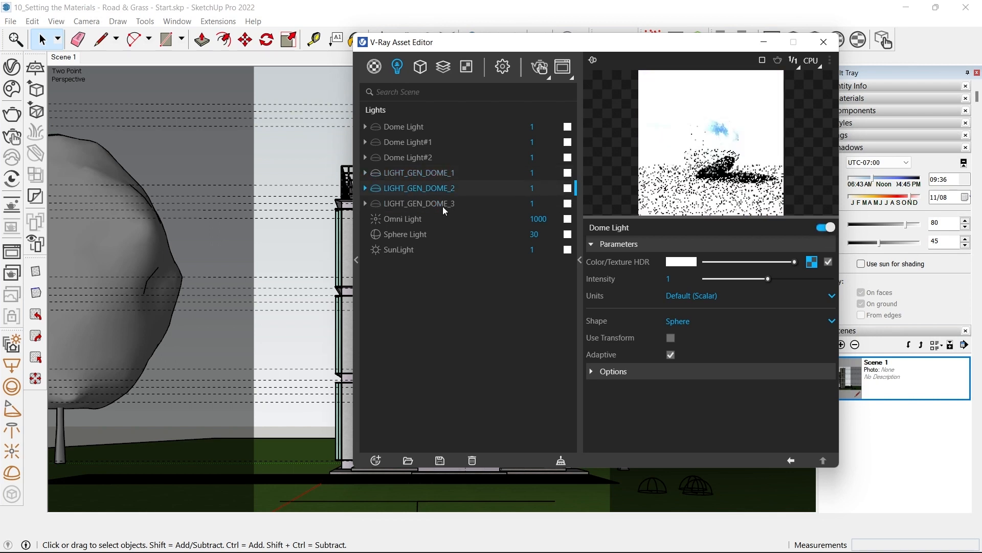
{"action": "left_click", "coordinate": [13, 137]}
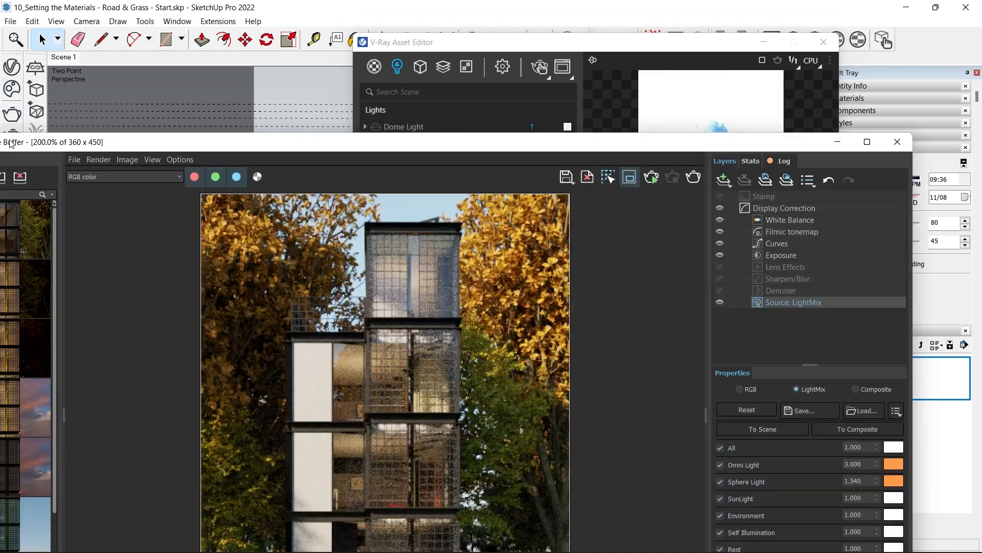
{"action": "double_click", "coordinate": [402, 146]}
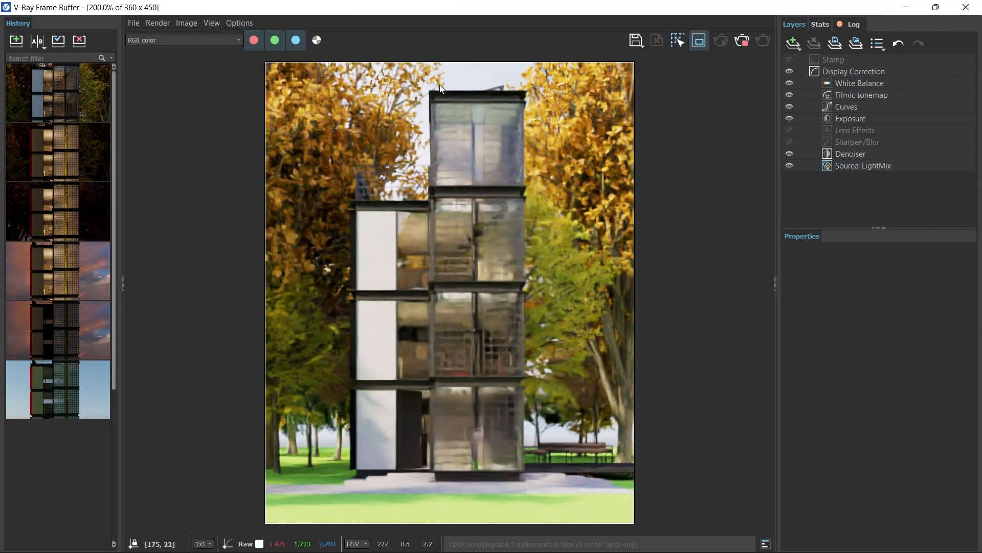
- Switch LIGHT_GEN_DOME_1, LIGHT_GEN_DOME_2 and LIGHT_GEN_DOME_3 off and back on in the LightMix to compare their effect on the render
{"action": "left_click", "coordinate": [849, 165]}
{"action": "left_click", "coordinate": [790, 328]}
{"action": "left_click", "coordinate": [789, 345]}
{"action": "left_click", "coordinate": [788, 363]}
{"action": "left_click", "coordinate": [789, 362]}
{"action": "left_click", "coordinate": [788, 345]}
{"action": "left_click", "coordinate": [789, 328]}
- Turn Environment off in the LightMix and toggle SunLight off and back on to compare the lighting
{"action": "left_click", "coordinate": [789, 429]}
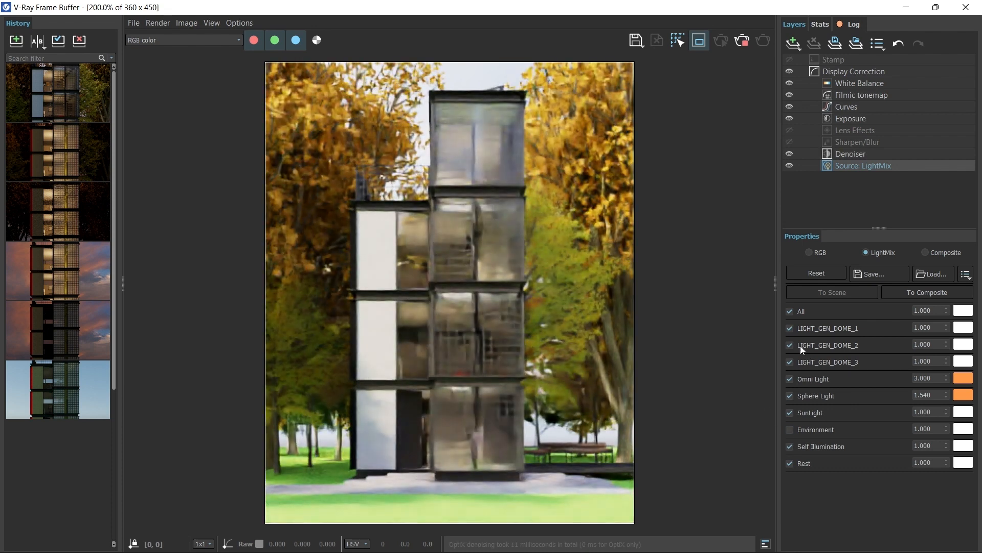
{"action": "left_click", "coordinate": [790, 413]}
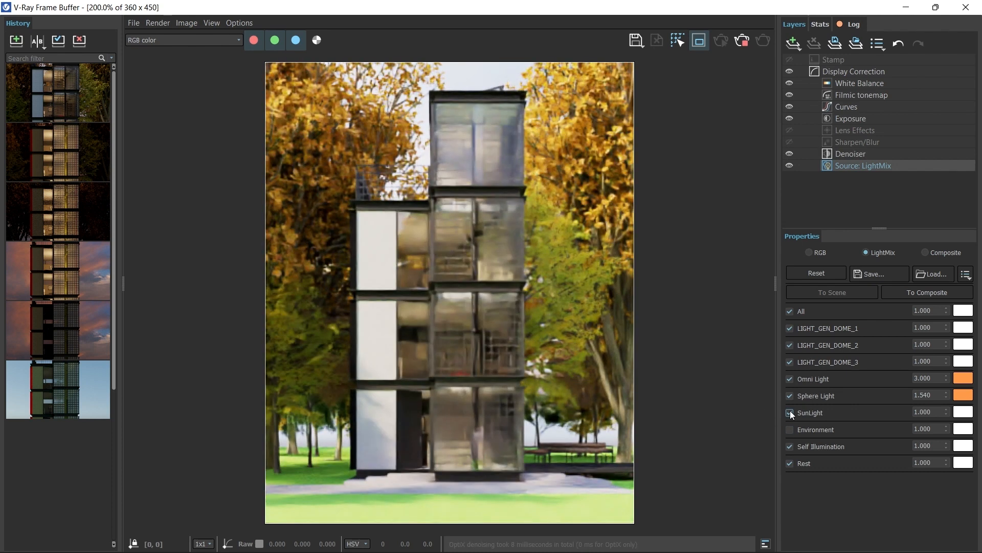
{"action": "left_click", "coordinate": [790, 412]}
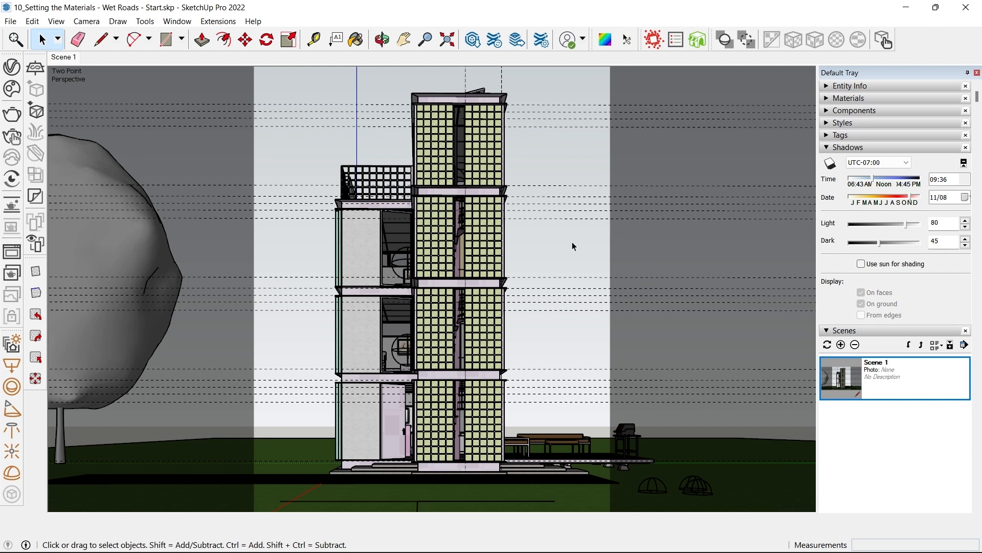
- Select all the tree proxies in front of and beside the house
{"action": "middle_click_drag", "start_coordinate": [491, 257], "coordinate": [616, 429]}
{"action": "scroll", "coordinate": [616, 430], "scroll_direction": "down", "scroll_amount": 4}
{"action": "middle_click_drag", "start_coordinate": [425, 126], "coordinate": [373, 287]}
{"action": "scroll", "coordinate": [410, 235], "scroll_direction": "down", "scroll_amount": 6}
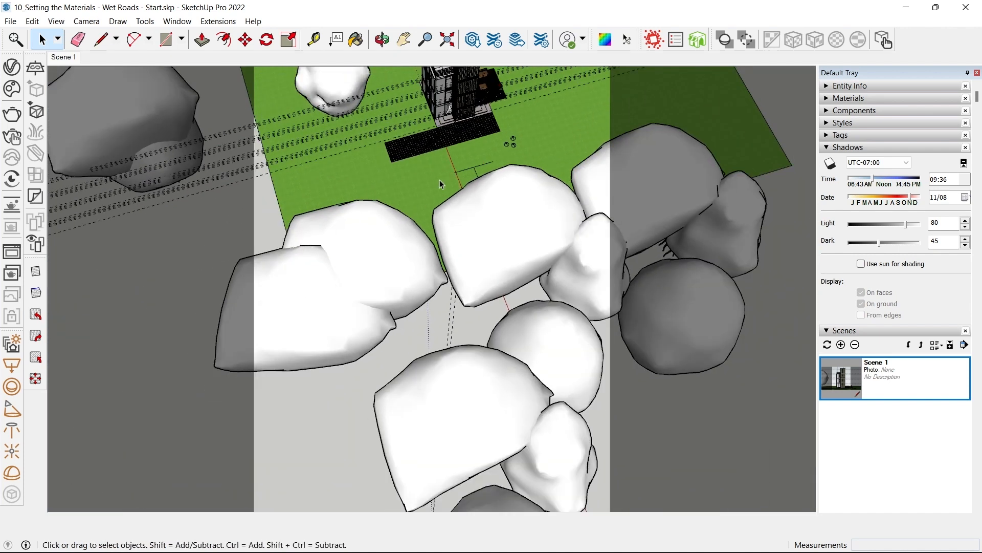
{"action": "scroll", "coordinate": [410, 166], "scroll_direction": "up", "scroll_amount": 3}
{"action": "scroll", "coordinate": [409, 167], "scroll_direction": "down", "scroll_amount": 3}
{"action": "scroll", "coordinate": [389, 181], "scroll_direction": "down", "scroll_amount": 3}
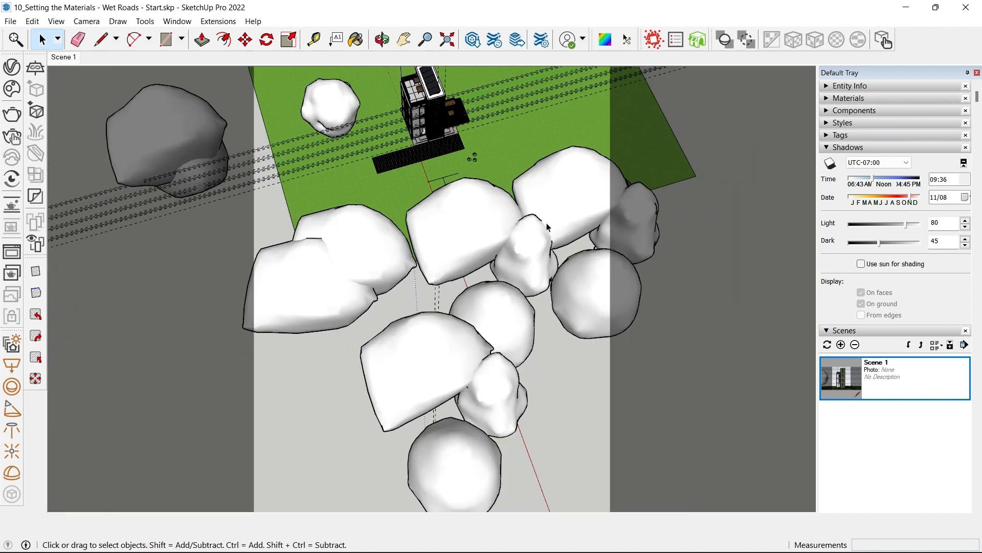
{"action": "scroll", "coordinate": [419, 222], "scroll_direction": "up", "scroll_amount": 2}
{"action": "scroll", "coordinate": [418, 222], "scroll_direction": "down", "scroll_amount": 2}
{"action": "left_click_drag", "start_coordinate": [268, 205], "coordinate": [557, 369]}
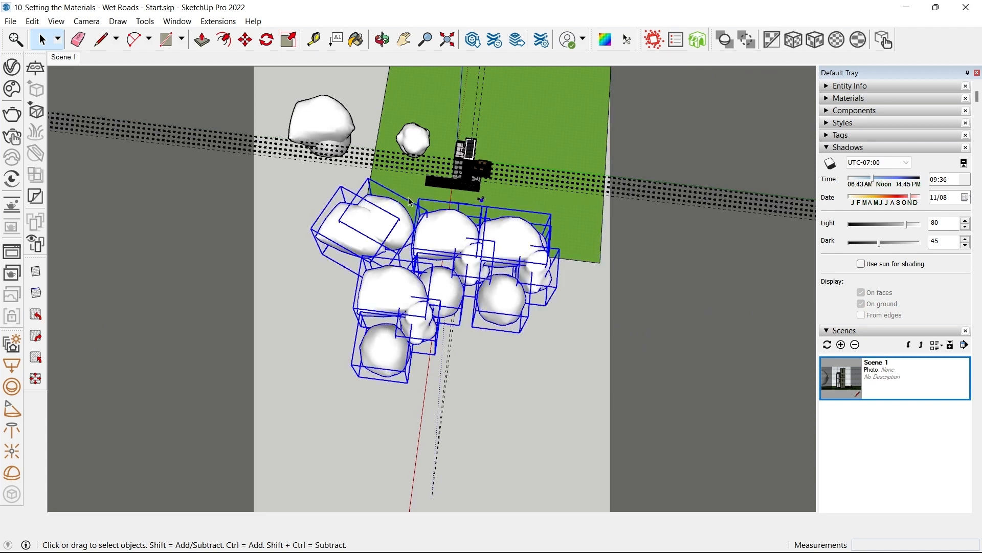
{"action": "left_click_drag", "start_coordinate": [289, 76], "coordinate": [438, 177], "text": "ctrl"}
- Add a new tag named Trees to the model
{"action": "left_click", "coordinate": [841, 135]}
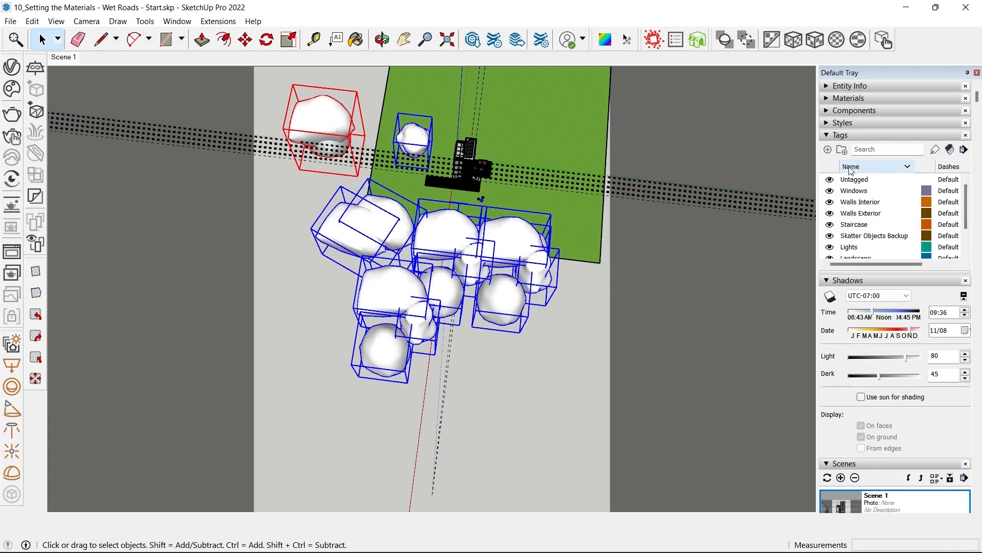
{"action": "scroll", "coordinate": [848, 198], "scroll_direction": "down", "scroll_amount": 2}
{"action": "scroll", "coordinate": [848, 199], "scroll_direction": "up", "scroll_amount": 2}
{"action": "left_click", "coordinate": [829, 149]}
{"action": "type", "text": "Trees"}
{"action": "key", "text": "Return"}
- Assign the Trees tag to the selected trees and hide that tag
{"action": "left_click", "coordinate": [935, 150]}
{"action": "left_click", "coordinate": [447, 231]}
{"action": "key", "text": "space"}
{"action": "left_click", "coordinate": [830, 225]}
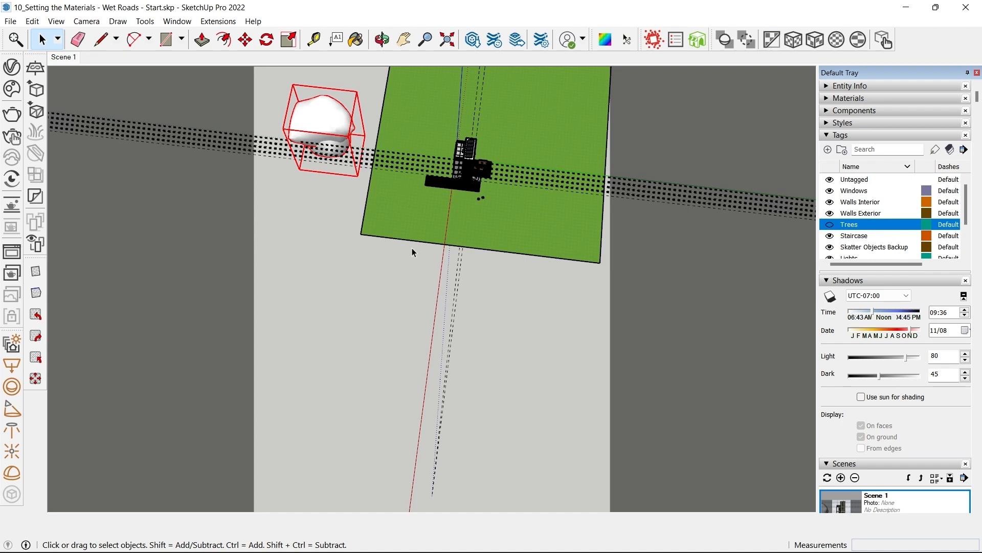
- Unlock the remaining tree beside the grass and assign it to the hidden Trees tag
{"action": "scroll", "coordinate": [311, 112], "scroll_direction": "up", "scroll_amount": 3}
{"action": "middle_click_drag", "start_coordinate": [313, 113], "coordinate": [361, 201], "text": "shift"}
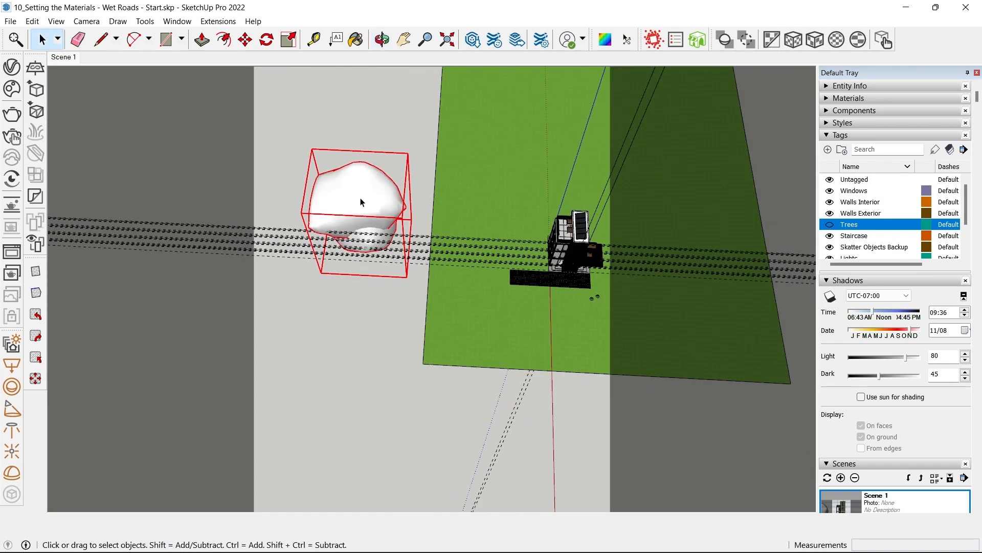
{"action": "right_click", "coordinate": [361, 182]}
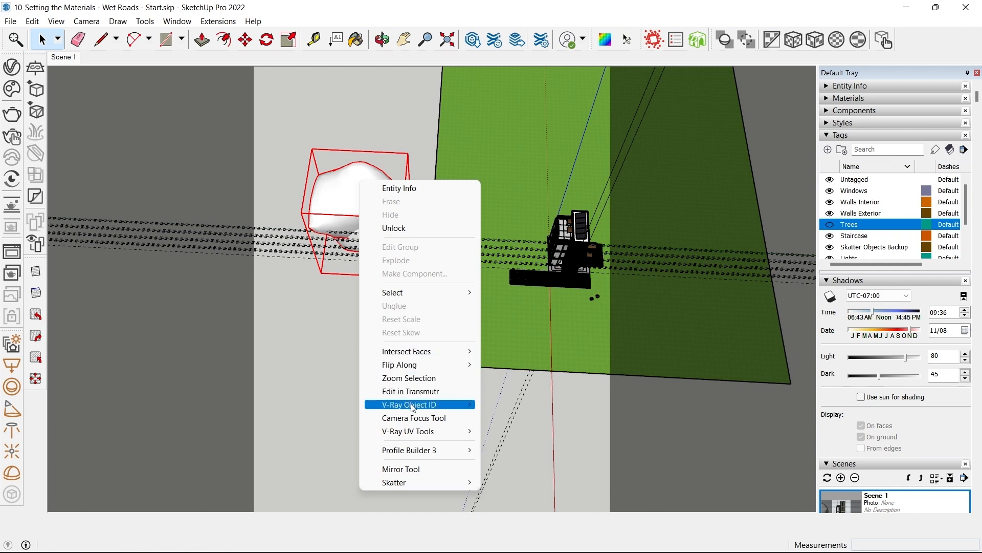
{"action": "left_click", "coordinate": [407, 229]}
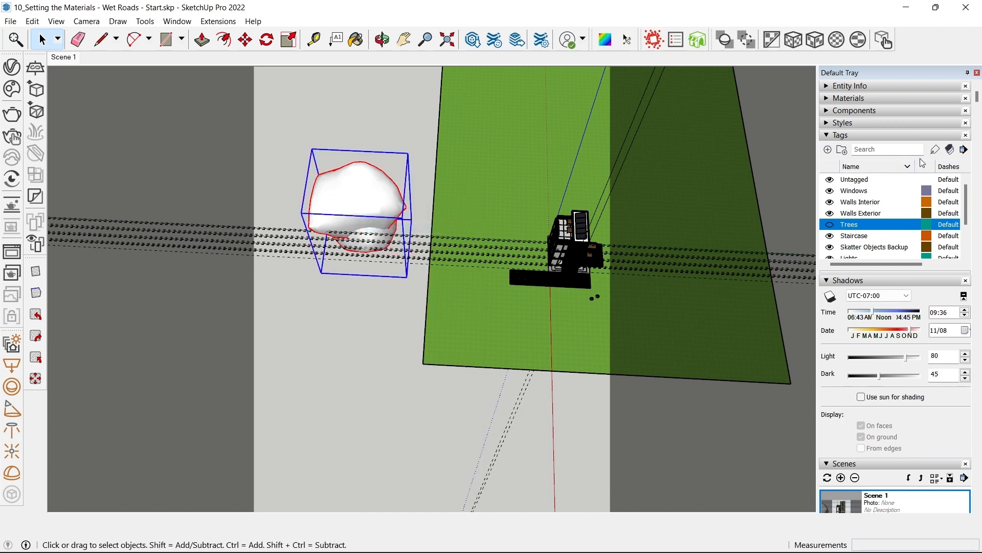
{"action": "left_click", "coordinate": [935, 149]}
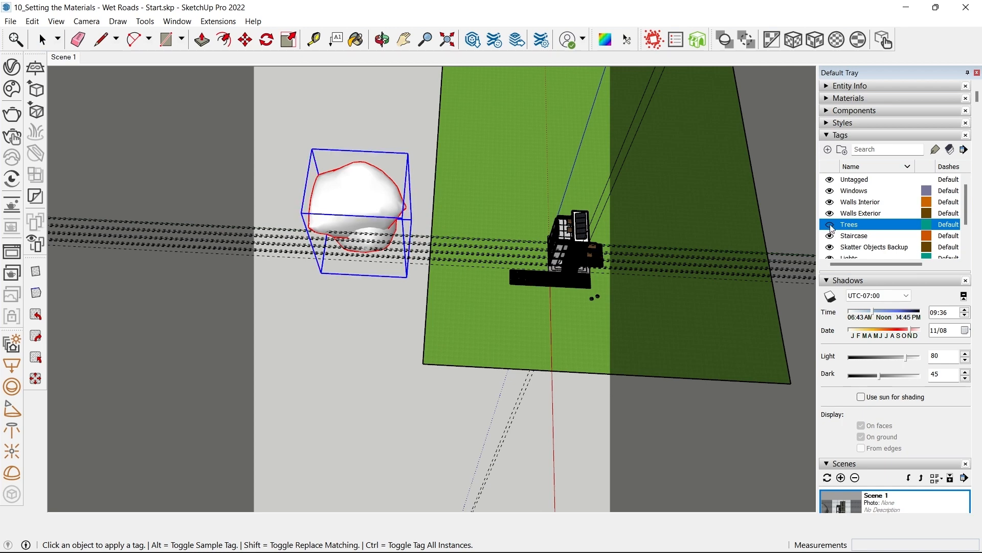
{"action": "left_click", "coordinate": [830, 225]}
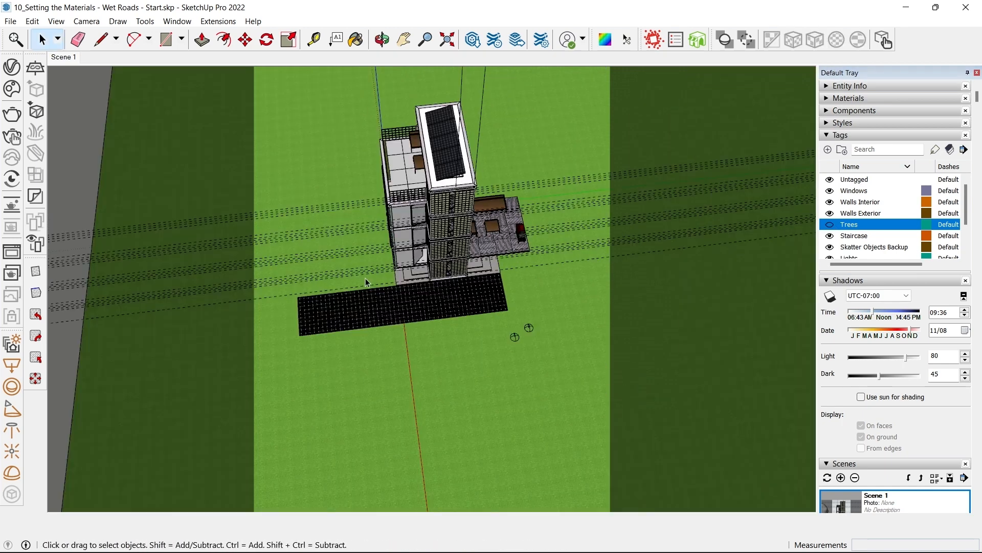
- Draw a long rectangle on the ground in front of the house and make it a group
{"action": "middle_click_drag", "start_coordinate": [705, 245], "coordinate": [594, 263]}
{"action": "scroll", "coordinate": [594, 263], "scroll_direction": "down", "scroll_amount": 2}
{"action": "key", "text": "r"}
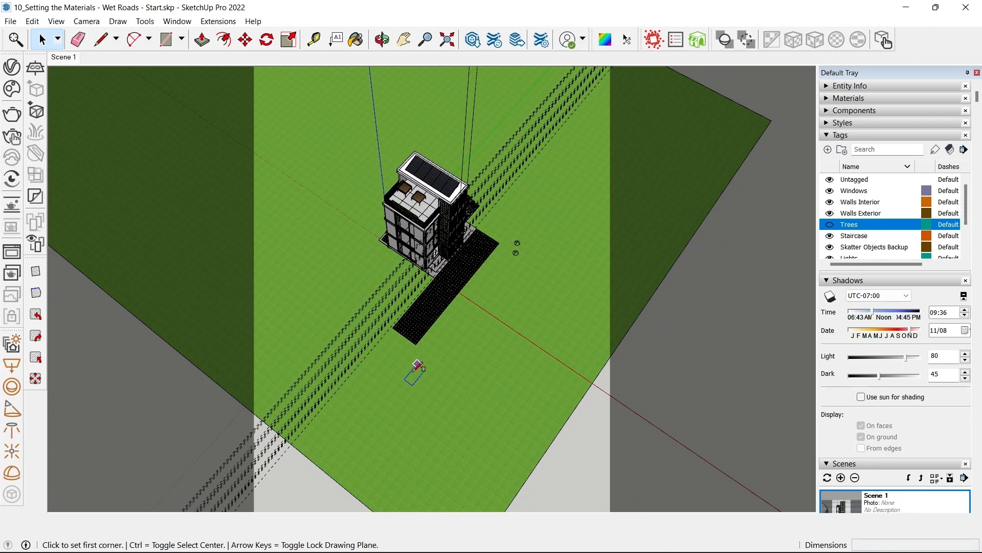
{"action": "left_click", "coordinate": [399, 374]}
{"action": "left_click", "coordinate": [659, 172]}
{"action": "key", "text": "space"}
{"action": "scroll", "coordinate": [440, 344], "scroll_direction": "up", "scroll_amount": 1}
{"action": "double_click", "coordinate": [450, 348]}
{"action": "key", "text": "ctrl+g"}
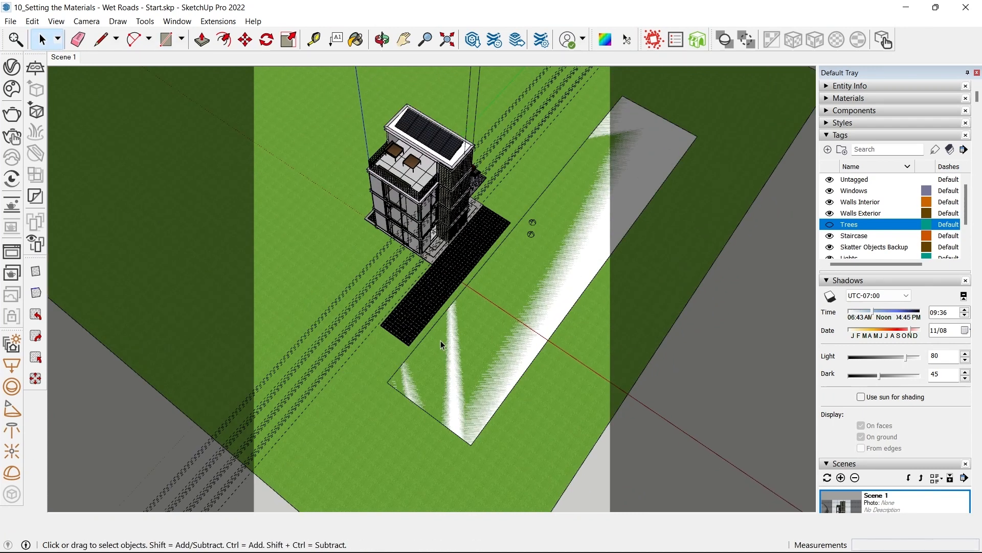
{"action": "scroll", "coordinate": [451, 348], "scroll_direction": "up", "scroll_amount": 2}
{"action": "key", "text": "s"}
{"action": "scroll", "coordinate": [541, 256], "scroll_direction": "down", "scroll_amount": 2}
{"action": "key", "text": "space"}
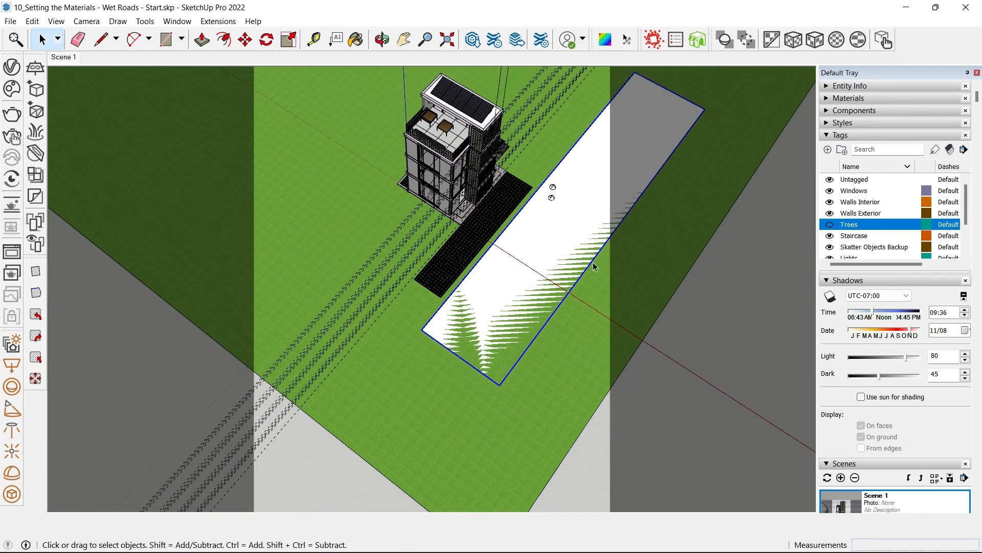
- Move the rectangle group along the red axis away from the house, clear of the grass plane
{"action": "left_click", "coordinate": [840, 135]}
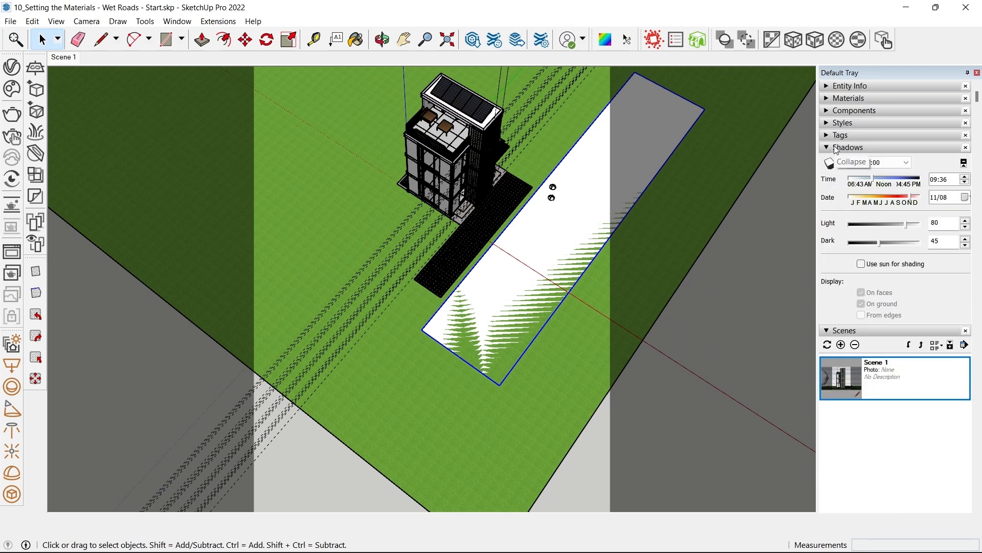
{"action": "middle_click_drag", "start_coordinate": [650, 328], "coordinate": [517, 246]}
{"action": "scroll", "coordinate": [492, 197], "scroll_direction": "down", "scroll_amount": 3}
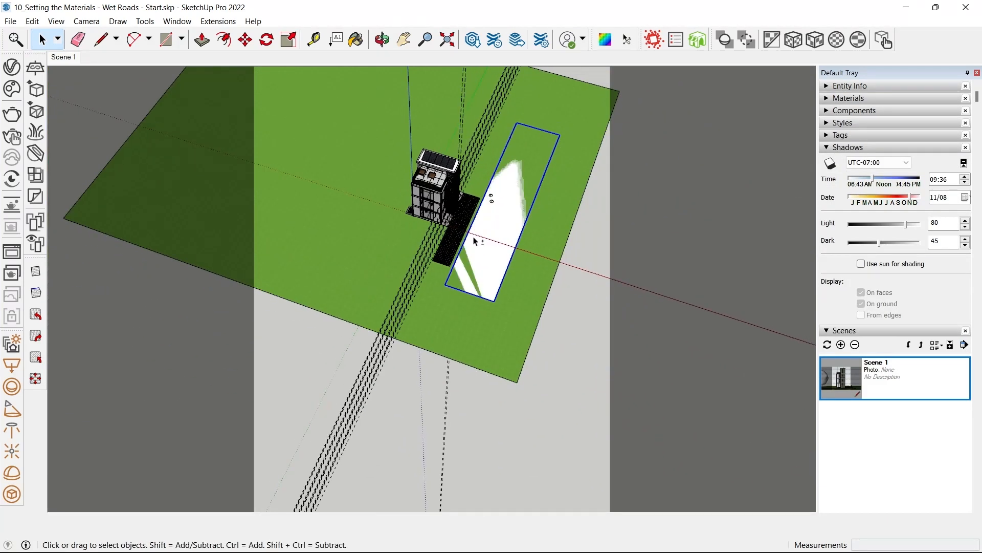
{"action": "middle_click_drag", "start_coordinate": [492, 198], "coordinate": [434, 220], "text": "shift"}
{"action": "key", "text": "m"}
{"action": "left_click", "coordinate": [444, 202]}
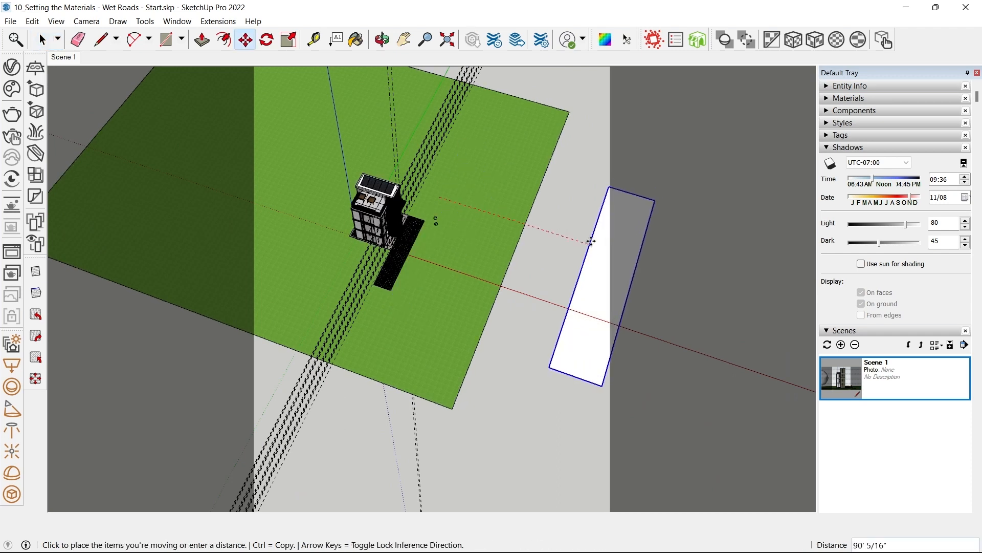
{"action": "left_click", "coordinate": [604, 263]}
{"action": "scroll", "coordinate": [604, 264], "scroll_direction": "up", "scroll_amount": 3}
{"action": "key", "text": "s"}
{"action": "key", "text": "space"}
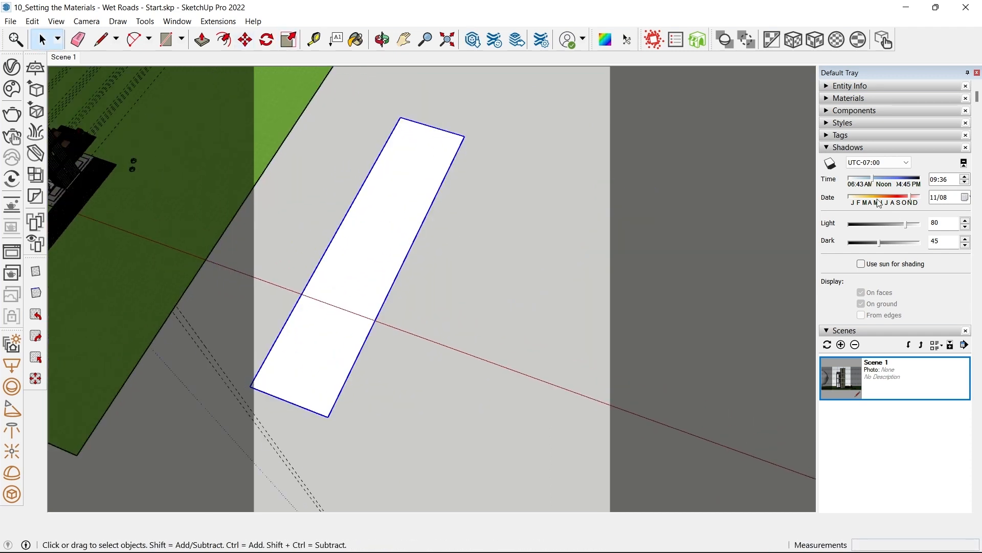
- Paint the rectangle group with Color B02 from the Colors collection
{"action": "key", "text": "b"}
{"action": "left_click", "coordinate": [853, 161]}
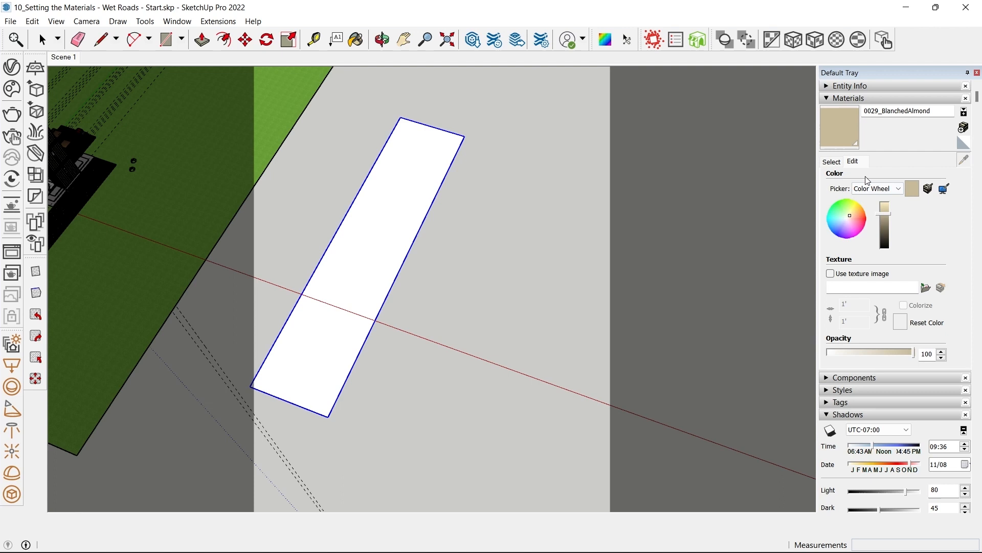
{"action": "left_click", "coordinate": [831, 161]}
{"action": "left_click", "coordinate": [857, 176]}
{"action": "left_click", "coordinate": [951, 178]}
{"action": "left_click", "coordinate": [891, 250]}
{"action": "left_click", "coordinate": [864, 286]}
{"action": "left_click", "coordinate": [398, 207]}
{"action": "key", "text": "space"}
- Scale the painted group along the green axis to stretch it into a longer road strip
{"action": "mouse_move", "coordinate": [446, 241]}
{"action": "middle_mouse_down"}
{"action": "mouse_move", "coordinate": [440, 211]}
{"action": "mouse_move", "coordinate": [500, 223]}
{"action": "middle_mouse_up"}
{"action": "scroll", "coordinate": [315, 251], "scroll_direction": "up", "scroll_amount": 2}
{"action": "key", "text": "s"}
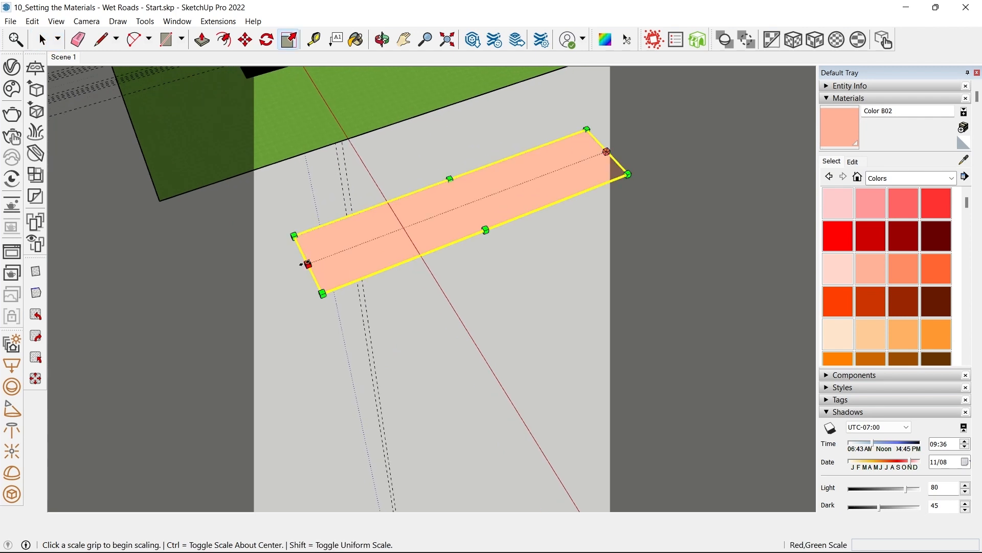
{"action": "left_click", "coordinate": [307, 263]}
{"action": "scroll", "coordinate": [542, 199], "scroll_direction": "down", "scroll_amount": 1}
{"action": "left_click", "coordinate": [570, 177]}
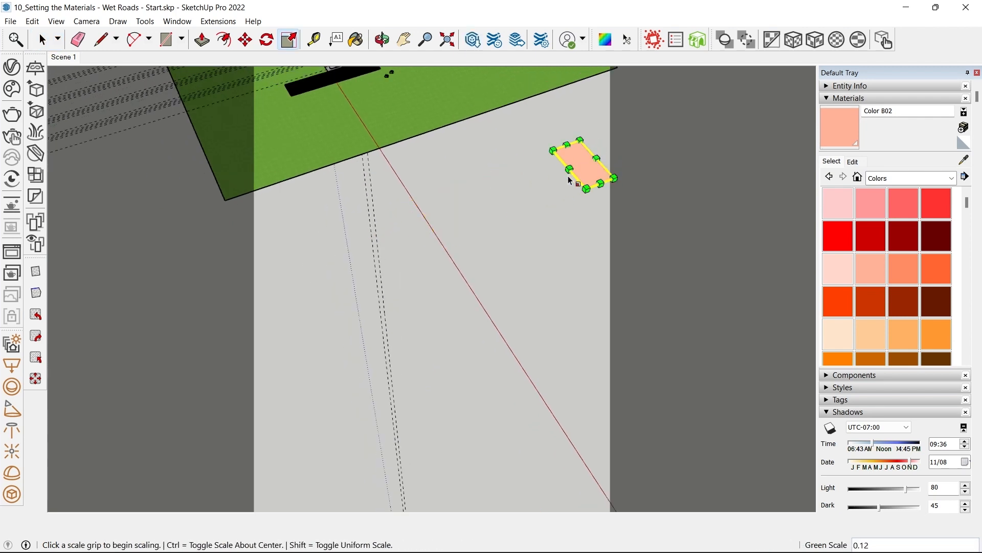
{"action": "scroll", "coordinate": [572, 174], "scroll_direction": "up", "scroll_amount": 2}
{"action": "left_click", "coordinate": [569, 175]}
{"action": "scroll", "coordinate": [569, 169], "scroll_direction": "down", "scroll_amount": 1}
{"action": "scroll", "coordinate": [574, 156], "scroll_direction": "down", "scroll_amount": 3}
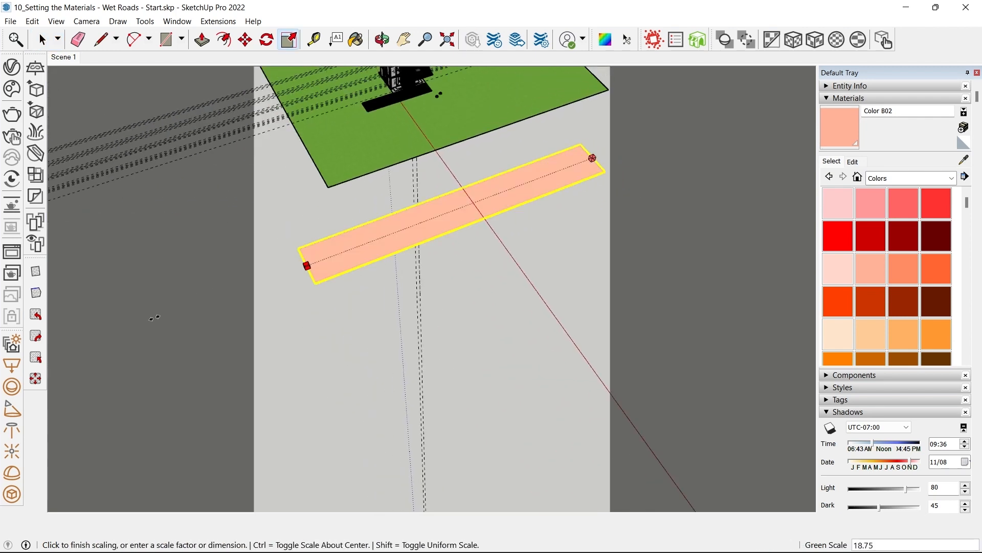
{"action": "left_click", "coordinate": [137, 329]}
{"action": "key", "text": "space"}
{"action": "scroll", "coordinate": [471, 227], "scroll_direction": "up", "scroll_amount": 1}
{"action": "scroll", "coordinate": [434, 210], "scroll_direction": "up", "scroll_amount": 2}
{"action": "scroll", "coordinate": [473, 220], "scroll_direction": "down", "scroll_amount": 3}
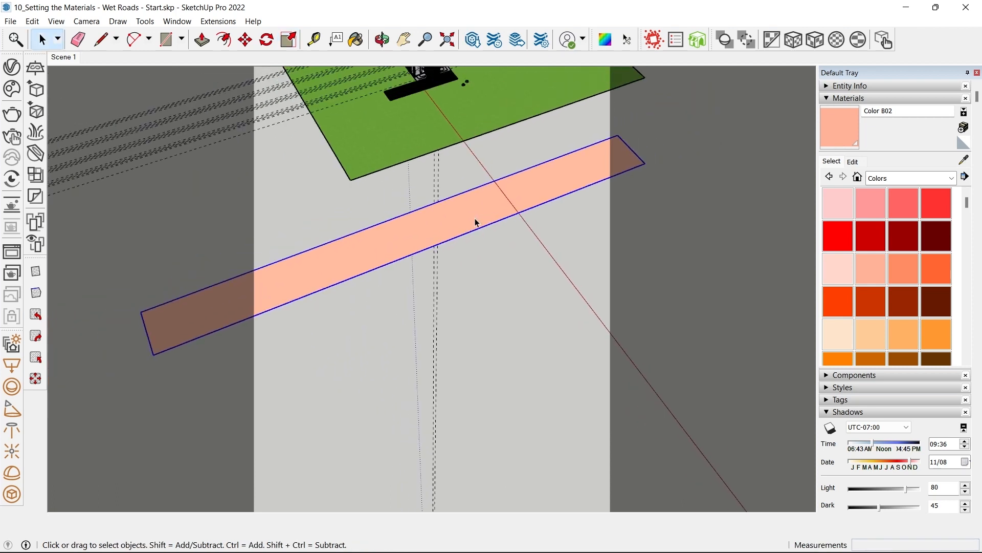
{"action": "middle_click_drag", "start_coordinate": [476, 222], "coordinate": [390, 262]}
{"action": "scroll", "coordinate": [399, 239], "scroll_direction": "up", "scroll_amount": 2}
{"action": "scroll", "coordinate": [402, 243], "scroll_direction": "down", "scroll_amount": 3}
{"action": "scroll", "coordinate": [408, 250], "scroll_direction": "up", "scroll_amount": 2}
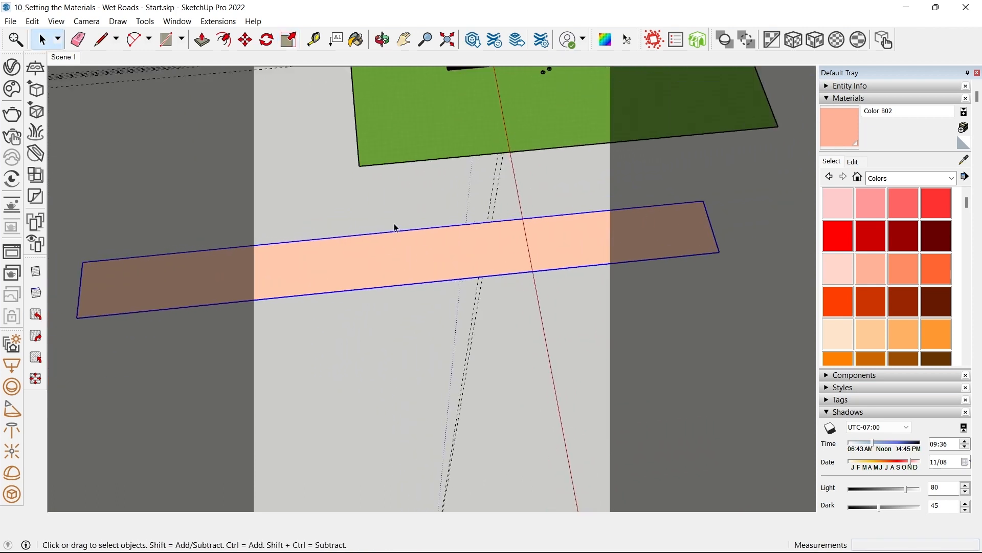
{"action": "middle_click_drag", "start_coordinate": [402, 243], "coordinate": [434, 260]}
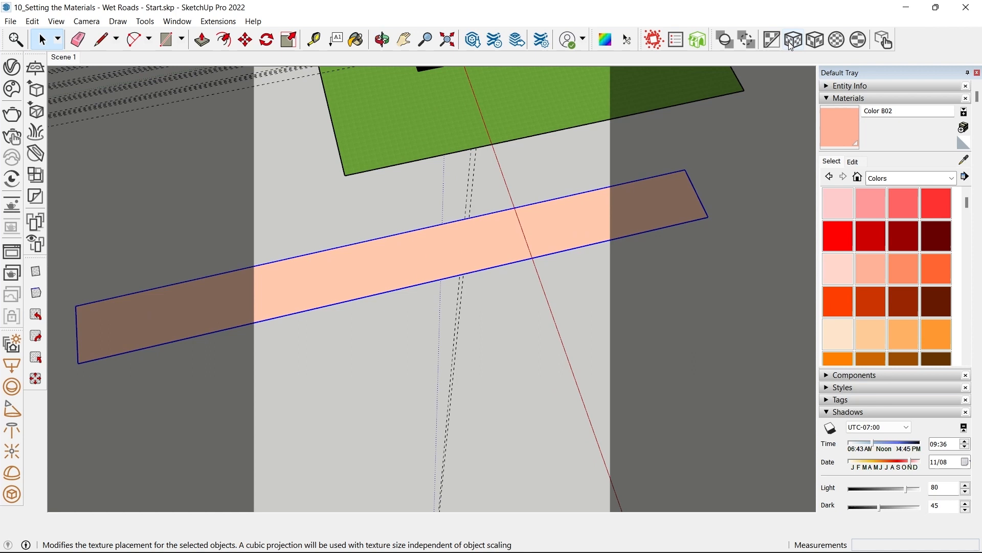
{"action": "scroll", "coordinate": [427, 251], "scroll_direction": "up", "scroll_amount": 2}
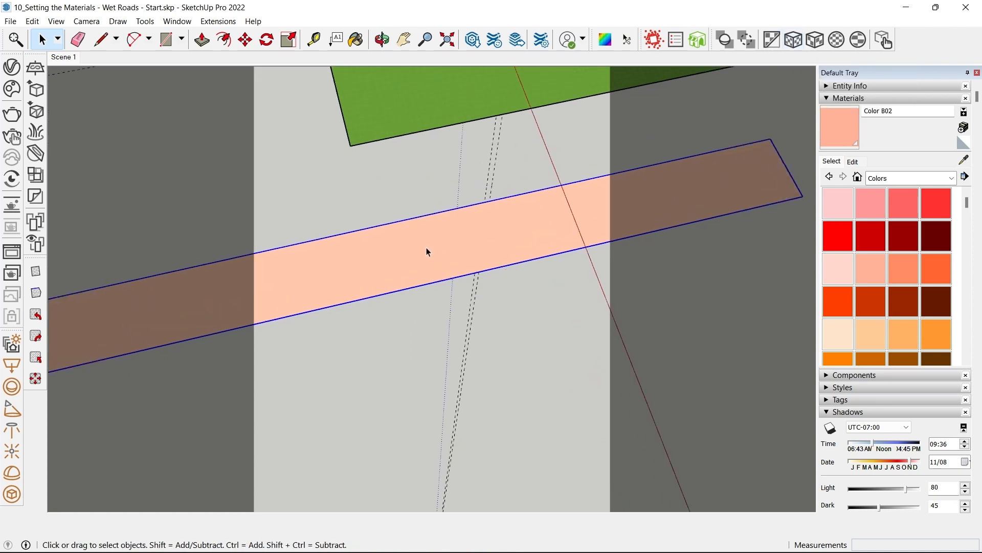
- Change the Texture Mode binding of the Color B02 V-Ray material so the viewport displays the green checker helper texture
{"action": "left_click", "coordinate": [12, 67]}
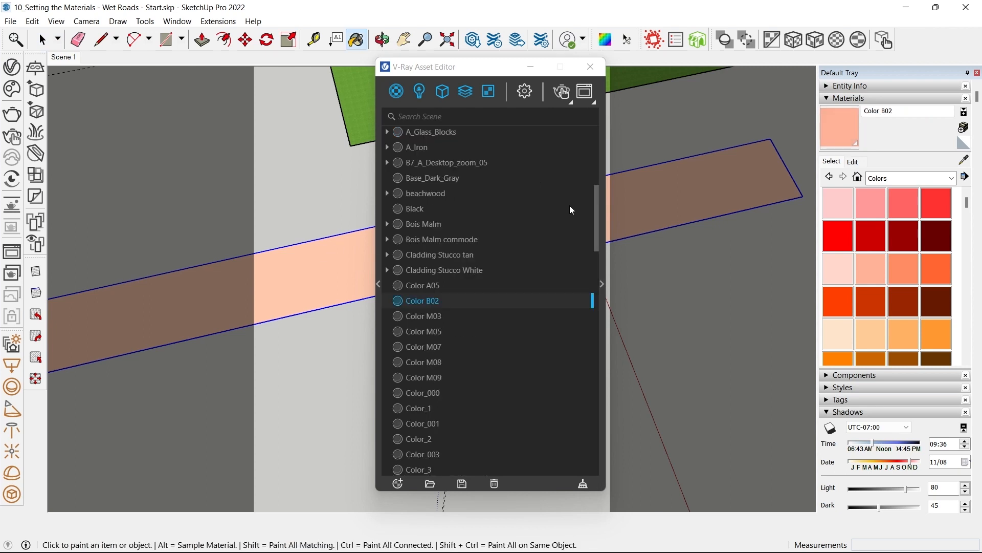
{"action": "left_click", "coordinate": [602, 284]}
{"action": "left_click", "coordinate": [460, 428]}
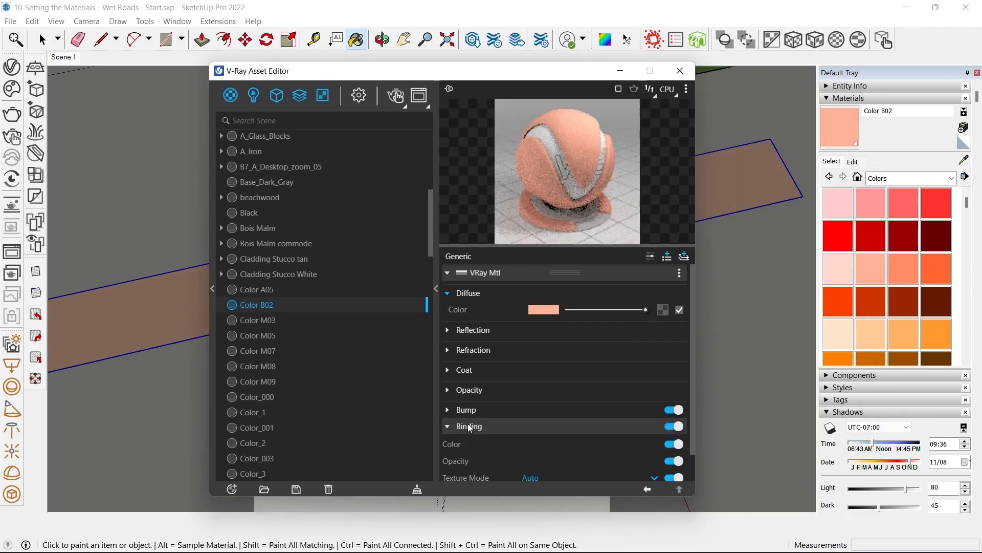
{"action": "scroll", "coordinate": [548, 432], "scroll_direction": "down", "scroll_amount": 1}
{"action": "left_click", "coordinate": [536, 447]}
{"action": "left_click", "coordinate": [554, 408]}
{"action": "left_click", "coordinate": [679, 71]}
- Apply the V-Ray cubic projection with texture size independent of object scaling to the road strip's face
{"action": "scroll", "coordinate": [435, 241], "scroll_direction": "up", "scroll_amount": 6}
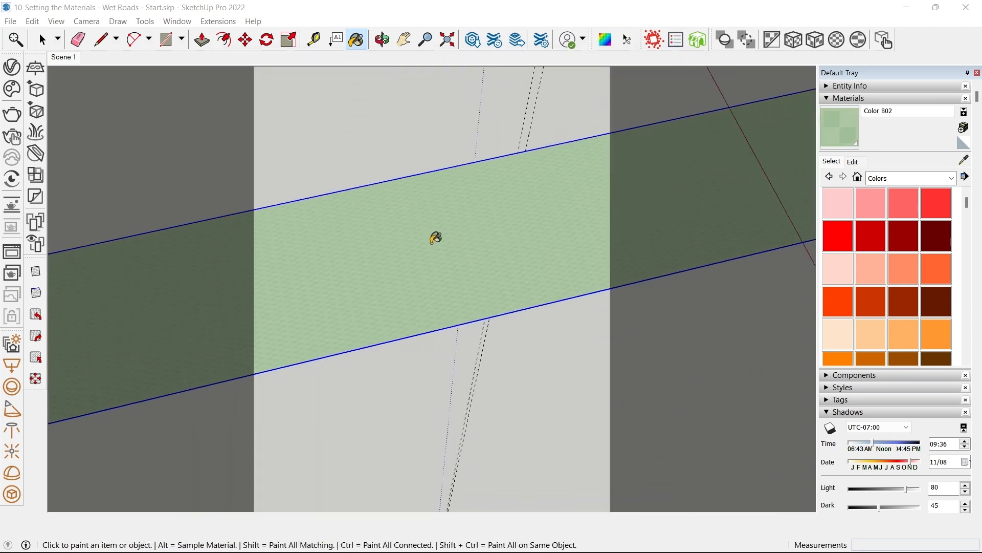
{"action": "scroll", "coordinate": [409, 252], "scroll_direction": "up", "scroll_amount": 4}
{"action": "key", "text": "space"}
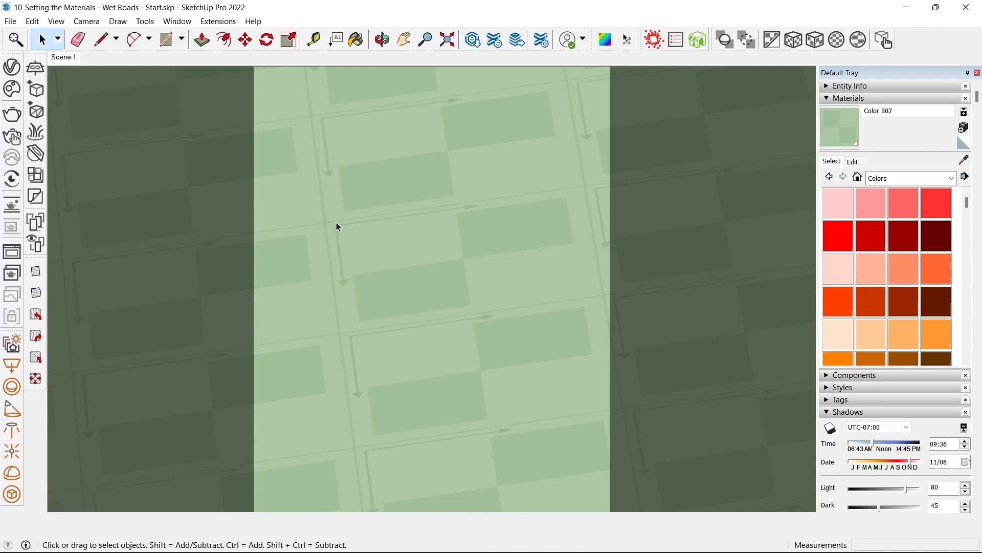
{"action": "left_click", "coordinate": [364, 247]}
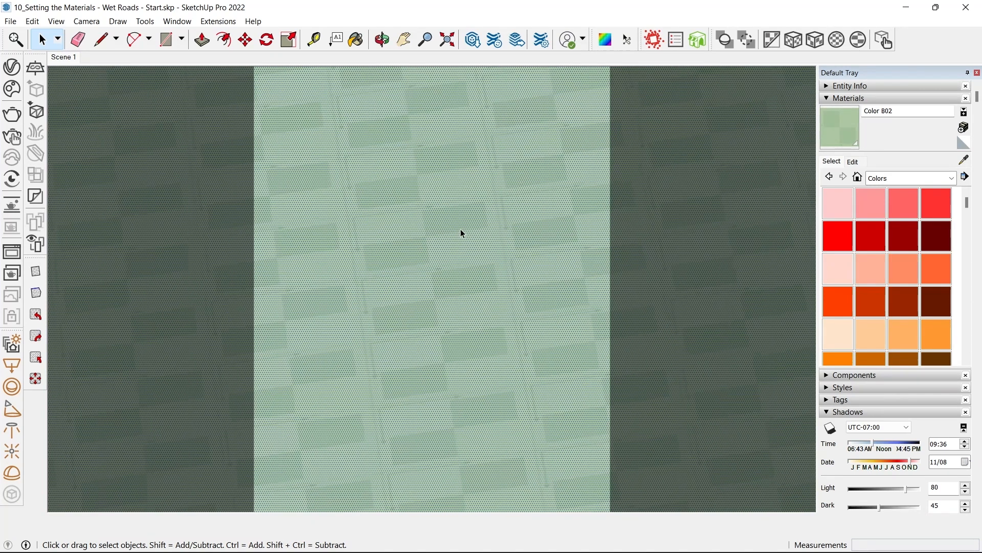
{"action": "left_click", "coordinate": [793, 40]}
{"action": "mouse_move", "coordinate": [409, 252]}
{"action": "middle_mouse_down"}
{"action": "mouse_move", "coordinate": [379, 193]}
{"action": "mouse_move", "coordinate": [489, 200]}
{"action": "mouse_move", "coordinate": [420, 261]}
{"action": "middle_mouse_up"}
{"action": "scroll", "coordinate": [420, 257], "scroll_direction": "down", "scroll_amount": 3}
{"action": "key", "text": "Escape"}
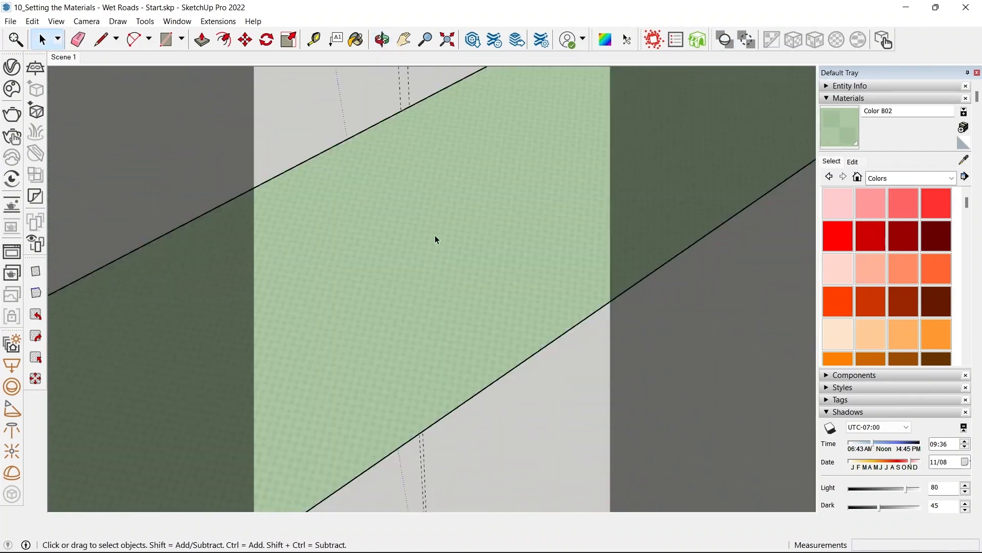
{"action": "scroll", "coordinate": [435, 235], "scroll_direction": "up", "scroll_amount": 2}
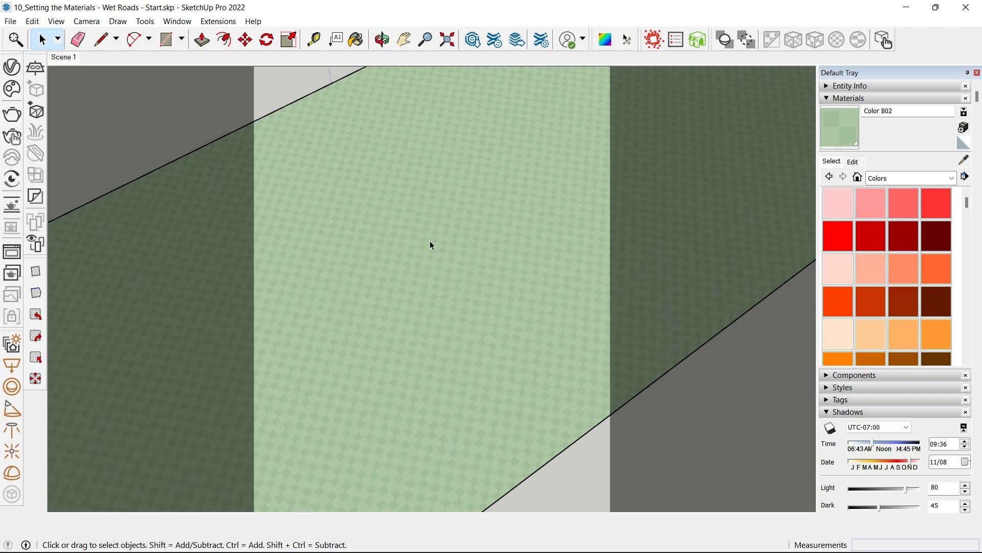
- Delete the green checkered road strip in front of the house
{"action": "scroll", "coordinate": [429, 240], "scroll_direction": "down", "scroll_amount": 5}
{"action": "left_click", "coordinate": [512, 244]}
{"action": "scroll", "coordinate": [349, 255], "scroll_direction": "down", "scroll_amount": 2}
{"action": "key", "text": "Delete"}
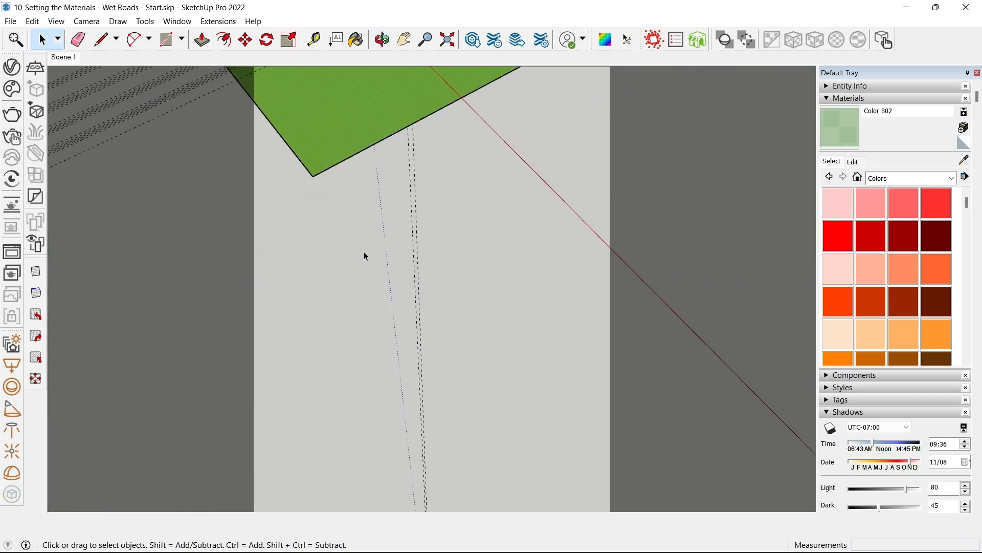
- Draw a new long rectangle for the road on the lawn, parallel to the black paving in front of the building
{"action": "scroll", "coordinate": [364, 255], "scroll_direction": "down", "scroll_amount": 6}
{"action": "scroll", "coordinate": [437, 297], "scroll_direction": "up", "scroll_amount": 3}
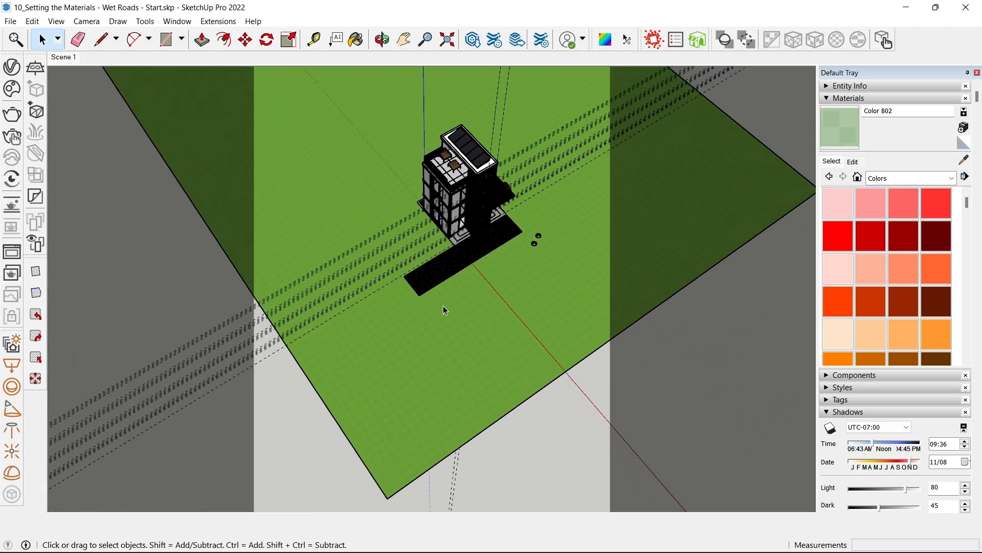
{"action": "scroll", "coordinate": [443, 309], "scroll_direction": "up", "scroll_amount": 1}
{"action": "key", "text": "r"}
{"action": "left_click", "coordinate": [377, 333]}
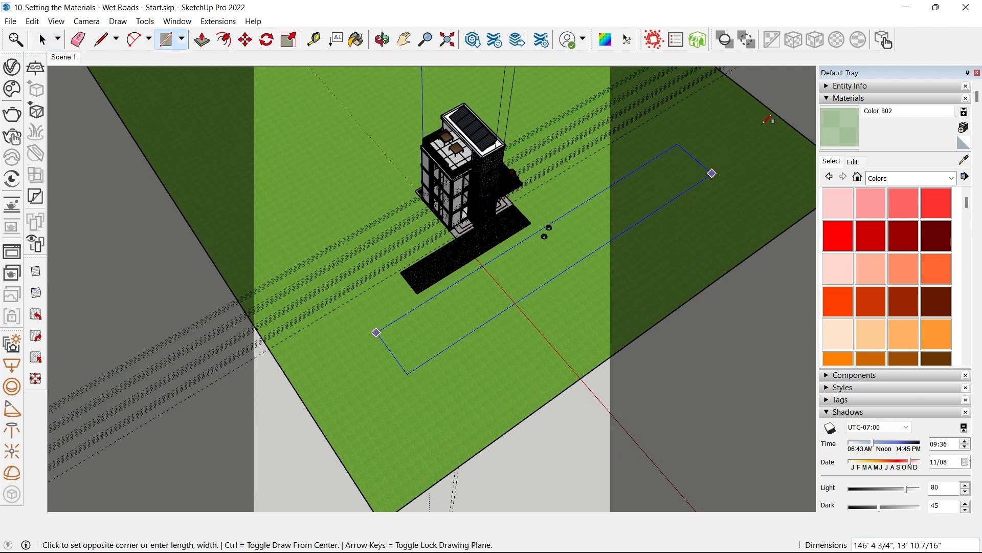
{"action": "left_click", "coordinate": [780, 135]}
- Group the new rectangle and scale it along the green axis until its end extends past the lawn's edge
{"action": "key", "text": "space"}
{"action": "left_click", "coordinate": [515, 271]}
{"action": "key", "text": "s"}
{"action": "left_click", "coordinate": [398, 354]}
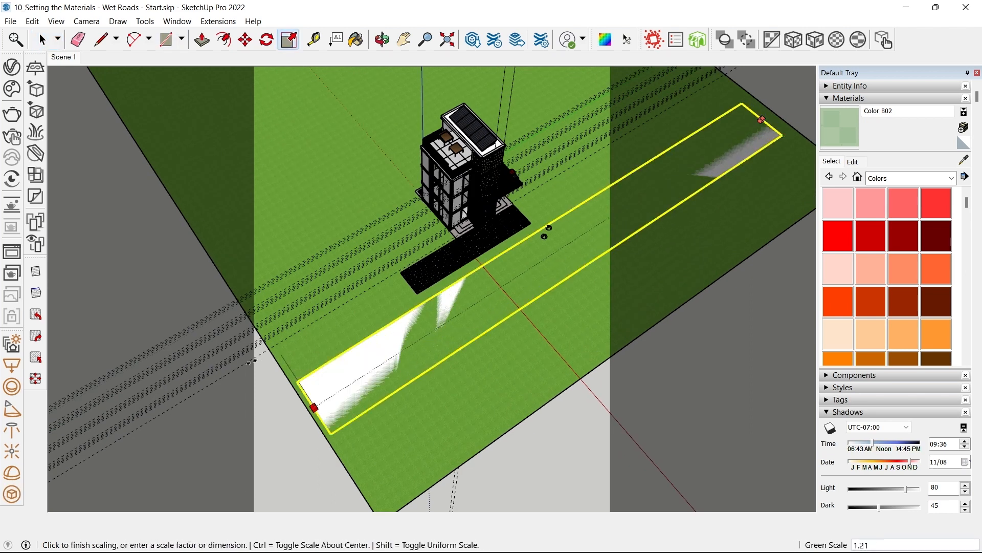
{"action": "left_click", "coordinate": [292, 400]}
{"action": "key", "text": "space"}
{"action": "scroll", "coordinate": [286, 399], "scroll_direction": "up", "scroll_amount": 2}
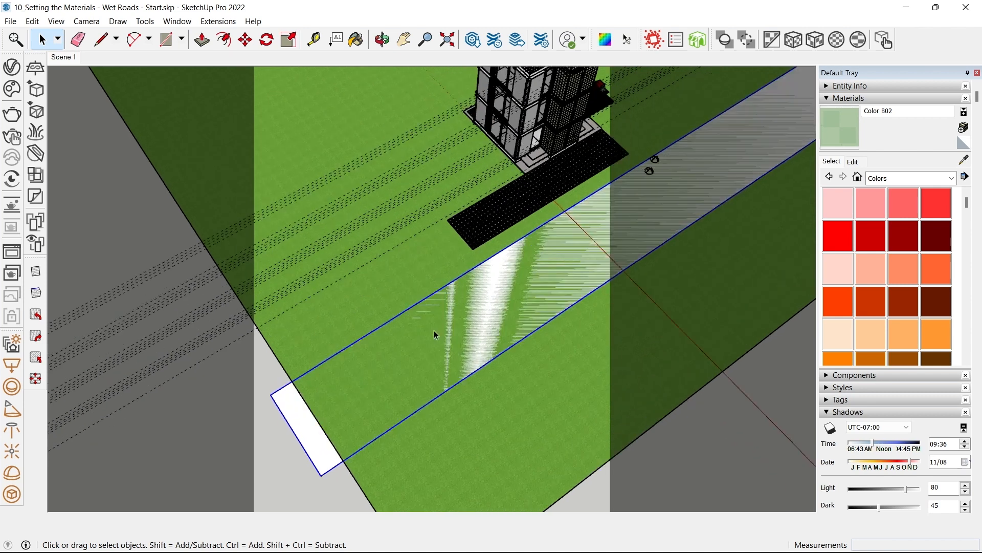
- Scale the road group along the red axis so its long side meets the outer edge of the black paving
{"action": "key", "text": "s"}
{"action": "left_click", "coordinate": [640, 163]}
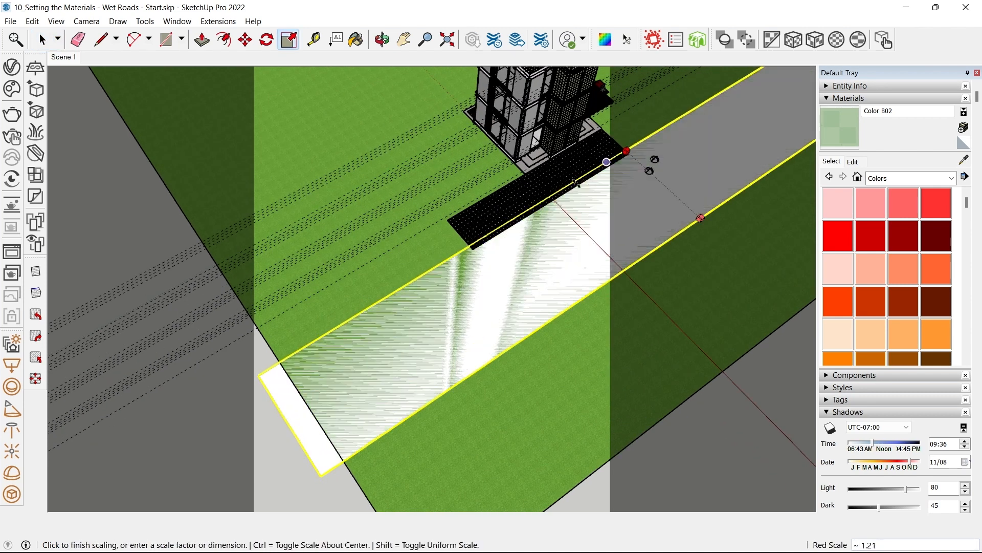
{"action": "left_click", "coordinate": [473, 250]}
{"action": "middle_click_drag", "start_coordinate": [338, 246], "coordinate": [458, 210]}
{"action": "left_click", "coordinate": [450, 183]}
{"action": "scroll", "coordinate": [423, 352], "scroll_direction": "up", "scroll_amount": 3}
{"action": "left_click", "coordinate": [421, 351]}
{"action": "scroll", "coordinate": [428, 307], "scroll_direction": "down", "scroll_amount": 2}
{"action": "key", "text": "space"}
{"action": "scroll", "coordinate": [435, 172], "scroll_direction": "down", "scroll_amount": 2}
{"action": "middle_click_drag", "start_coordinate": [590, 394], "coordinate": [478, 217], "text": "shift"}
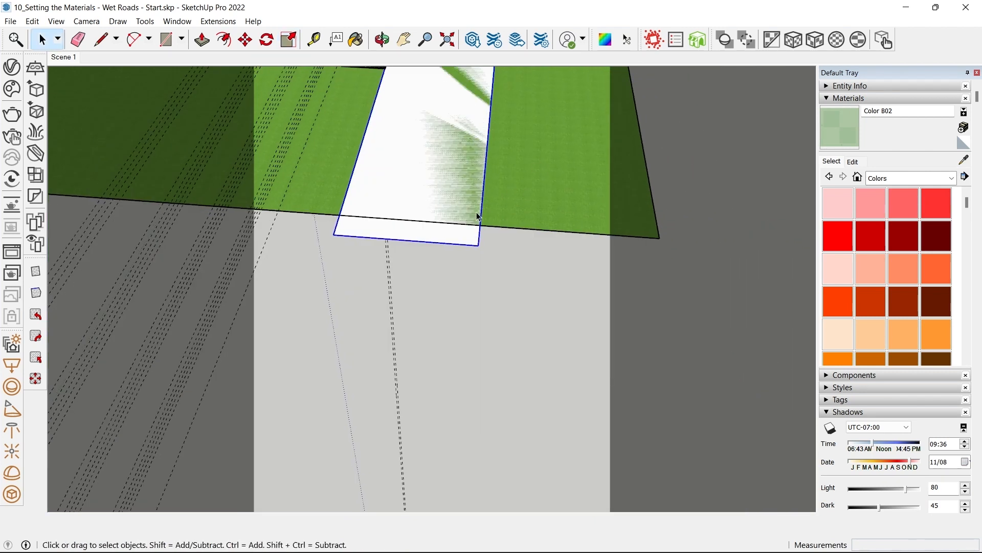
- Open the road group and Push/Pull its face by 1 inch to give the road thickness
{"action": "scroll", "coordinate": [382, 228], "scroll_direction": "up", "scroll_amount": 4}
{"action": "double_click", "coordinate": [381, 228]}
{"action": "key", "text": "p"}
{"action": "left_click", "coordinate": [381, 227]}
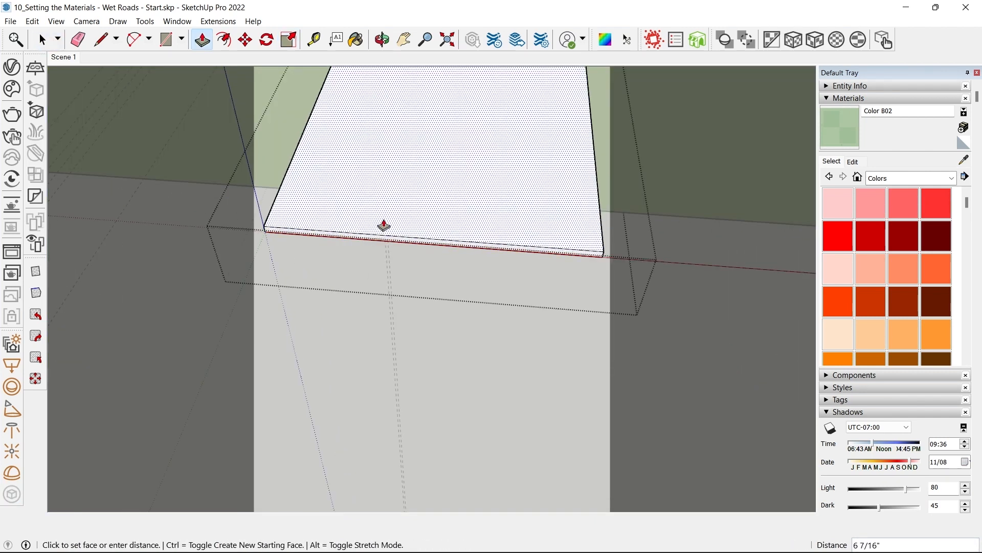
{"action": "type", "text": "1"}
{"action": "key", "text": "Return"}
{"action": "key", "text": "space"}
{"action": "key", "text": "Escape"}
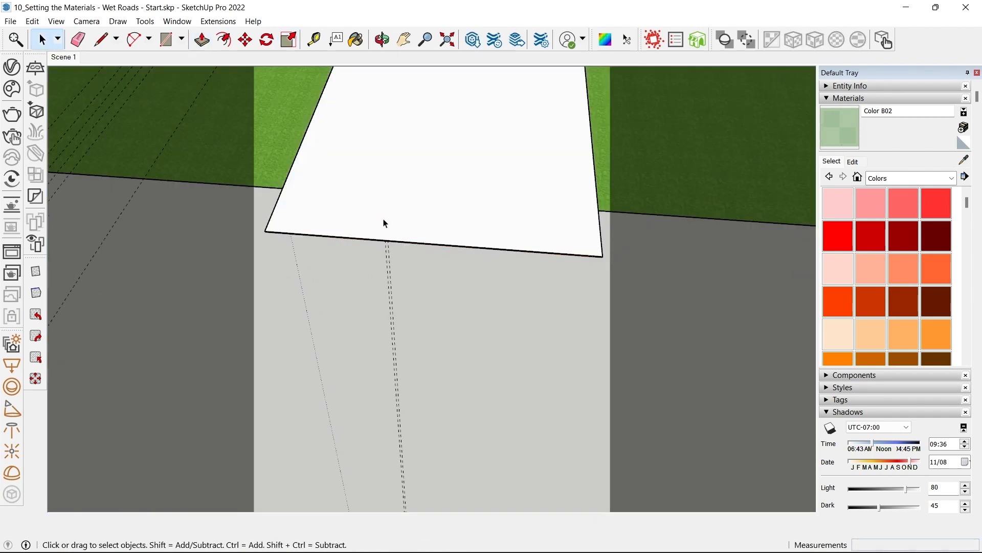
- Open the patterned paving tile beside the road and raise its top face with Push/Pull so the paving stands above the road
{"action": "scroll", "coordinate": [383, 222], "scroll_direction": "down", "scroll_amount": 3}
{"action": "middle_click_drag", "start_coordinate": [377, 84], "coordinate": [441, 266], "text": "shift"}
{"action": "scroll", "coordinate": [441, 266], "scroll_direction": "down", "scroll_amount": 1}
{"action": "scroll", "coordinate": [409, 301], "scroll_direction": "up", "scroll_amount": 2}
{"action": "scroll", "coordinate": [455, 317], "scroll_direction": "up", "scroll_amount": 5}
{"action": "middle_click_drag", "start_coordinate": [413, 449], "coordinate": [404, 312], "text": "shift"}
{"action": "scroll", "coordinate": [404, 317], "scroll_direction": "up", "scroll_amount": 10}
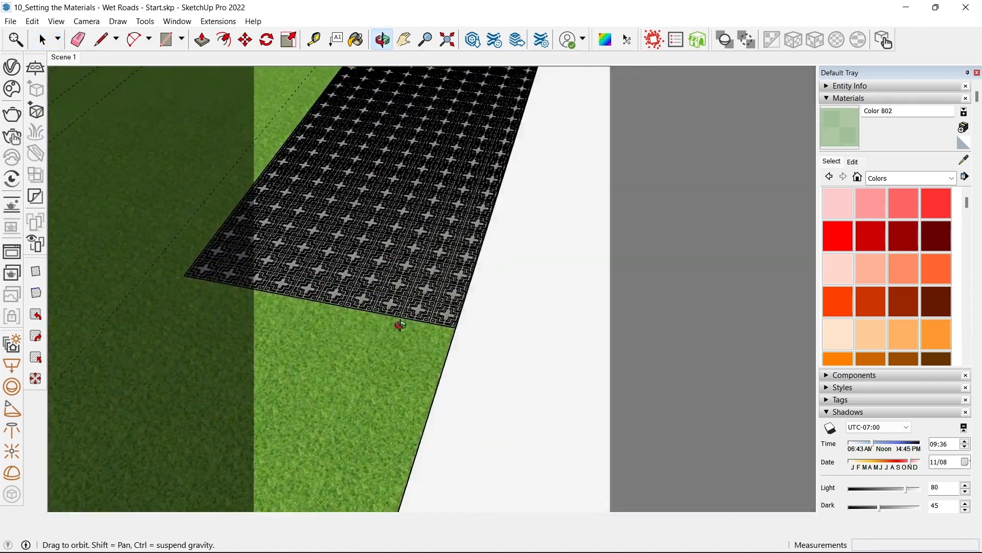
{"action": "scroll", "coordinate": [483, 352], "scroll_direction": "up", "scroll_amount": 5}
{"action": "double_click", "coordinate": [467, 343]}
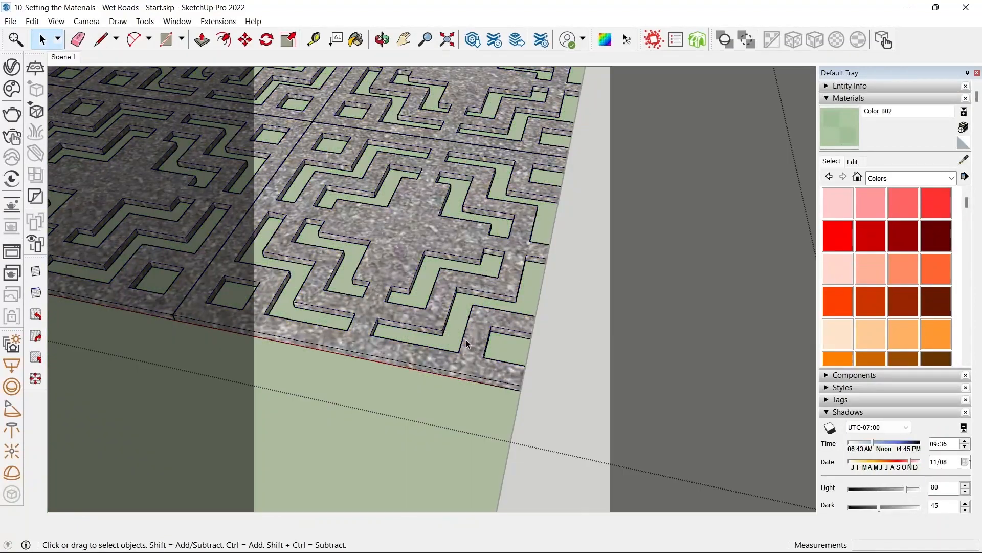
{"action": "double_click", "coordinate": [466, 343]}
{"action": "triple_click", "coordinate": [466, 343]}
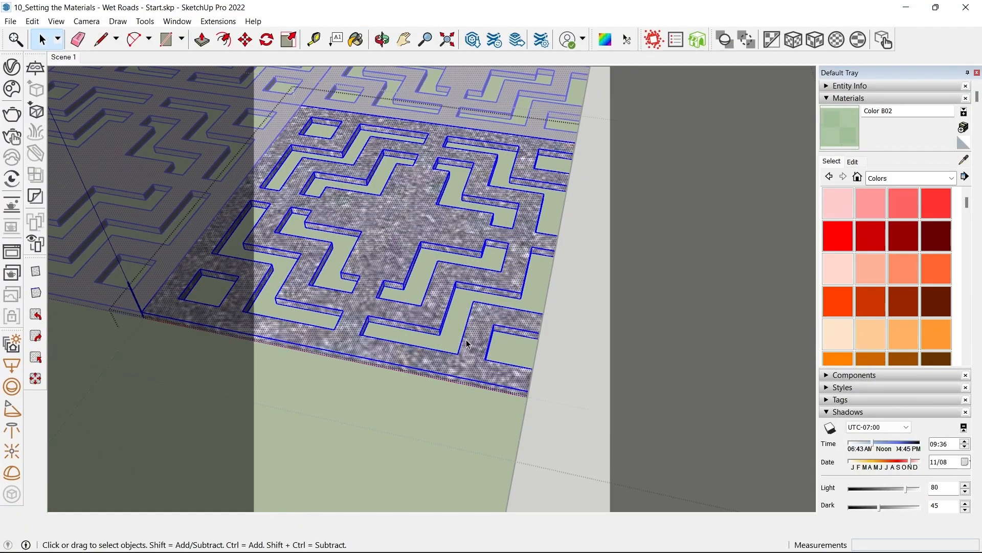
{"action": "key", "text": "p"}
{"action": "left_click", "coordinate": [466, 339]}
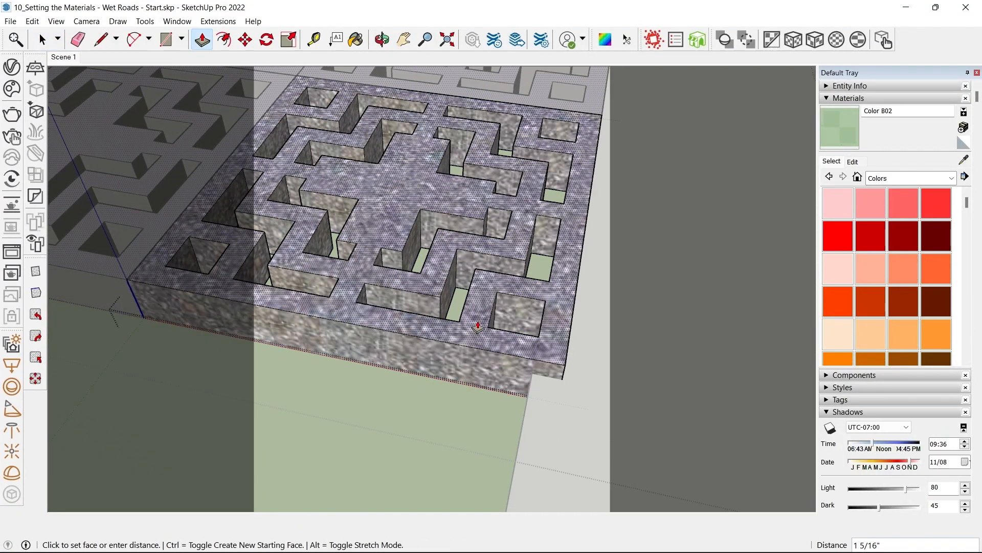
{"action": "left_click", "coordinate": [474, 311]}
{"action": "scroll", "coordinate": [504, 325], "scroll_direction": "down", "scroll_amount": 3}
{"action": "key", "text": "space"}
{"action": "left_click", "coordinate": [549, 349]}
{"action": "left_click", "coordinate": [558, 370]}
{"action": "left_click", "coordinate": [560, 373]}
{"action": "scroll", "coordinate": [459, 358], "scroll_direction": "down", "scroll_amount": 2}
{"action": "scroll", "coordinate": [459, 358], "scroll_direction": "down", "scroll_amount": 3}
{"action": "middle_click_drag", "start_coordinate": [472, 359], "coordinate": [388, 362]}
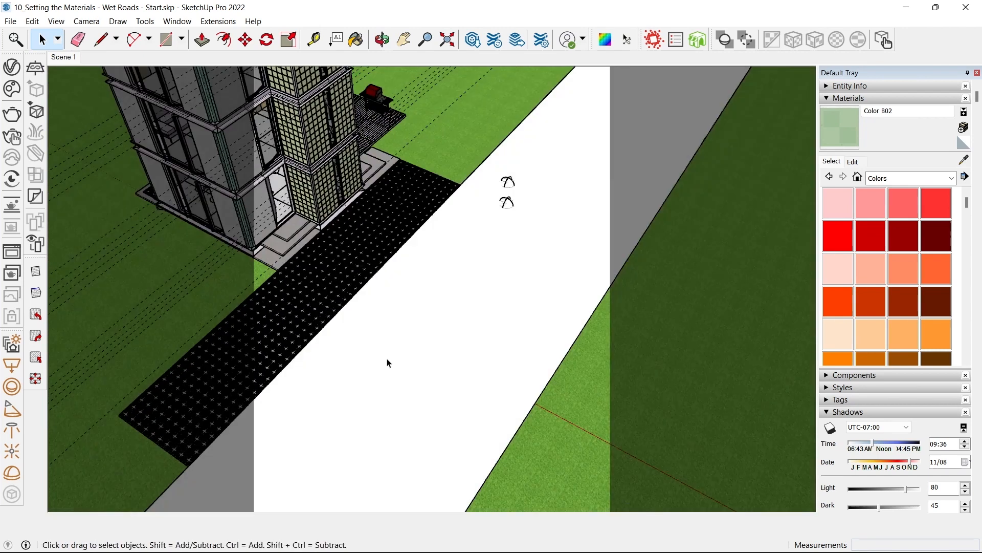
- Create a V-Ray Blend material and name it "Blend - Main"
{"action": "left_click", "coordinate": [11, 67]}
{"action": "mouse_move", "coordinate": [233, 99]}
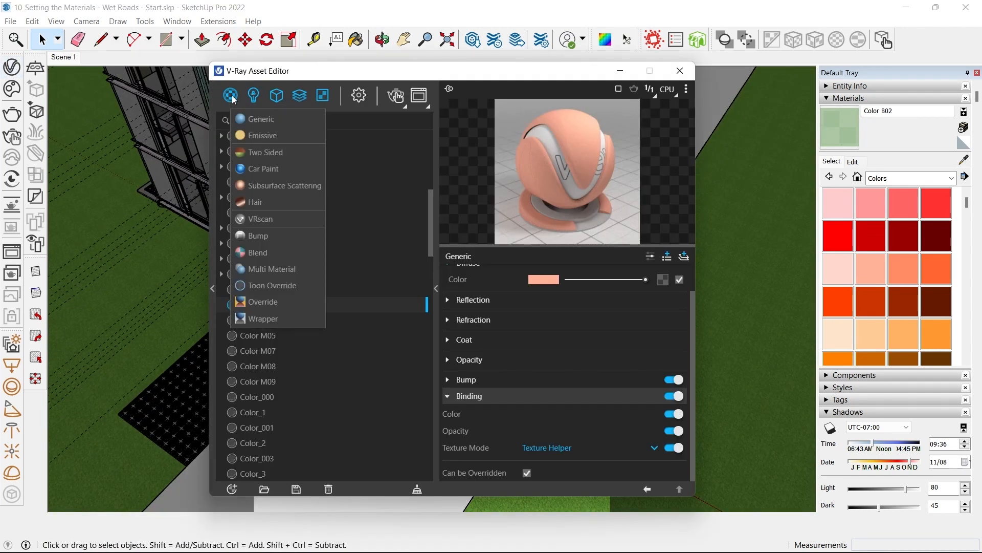
{"action": "left_click", "coordinate": [265, 252]}
{"action": "right_click", "coordinate": [252, 231]}
{"action": "left_click", "coordinate": [275, 305]}
{"action": "key", "text": "End"}
{"action": "type", "text": "- Main"}
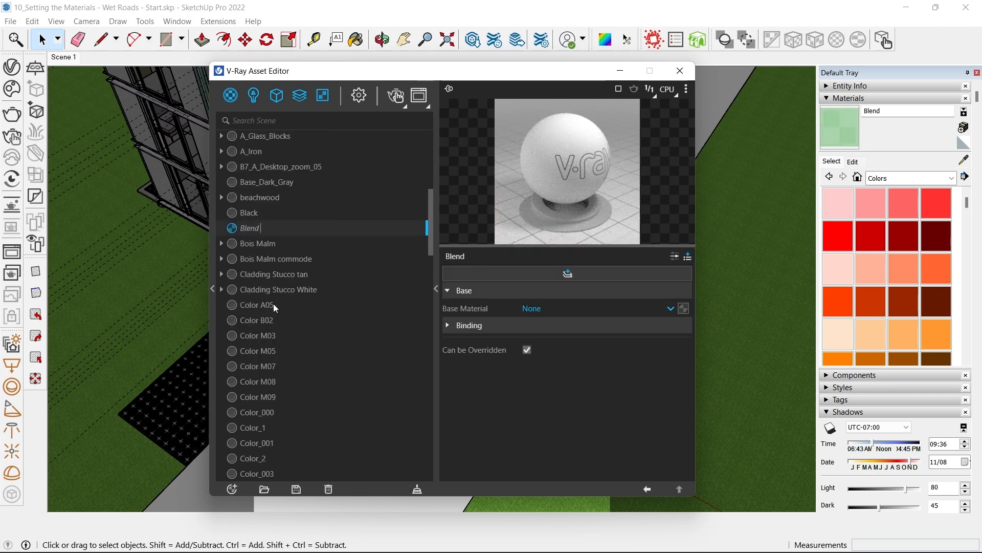
{"action": "key", "text": "Return"}
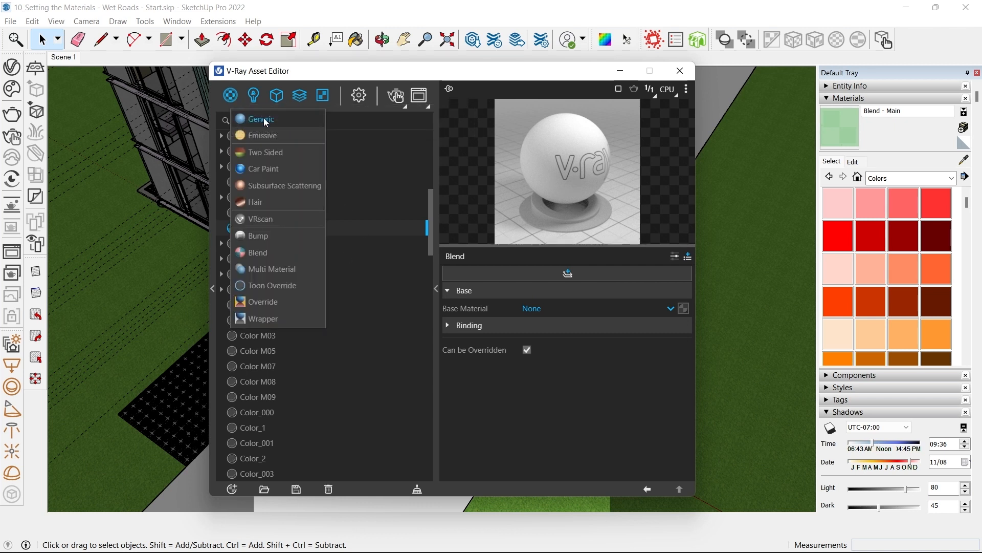
- Create a Generic V-Ray material and name it "Blend - Base - Asphalt"
{"action": "right_click", "coordinate": [254, 307]}
{"action": "left_click", "coordinate": [287, 388]}
{"action": "type", "text": "VB"}
{"action": "key", "text": "BackSpace"}
{"action": "key", "text": "BackSpace"}
{"action": "type", "text": "Blend - Base - Asphalt"}
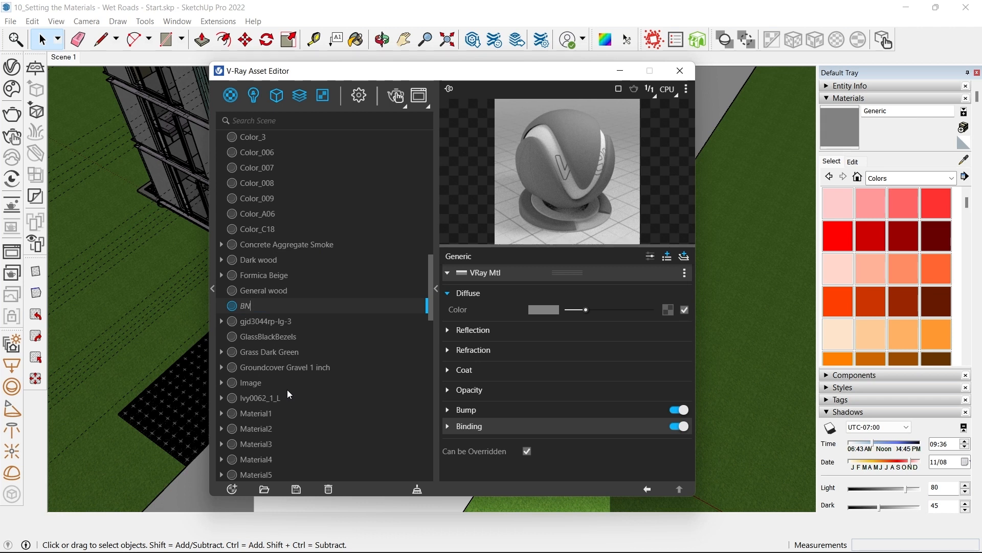
{"action": "key", "text": "Return"}
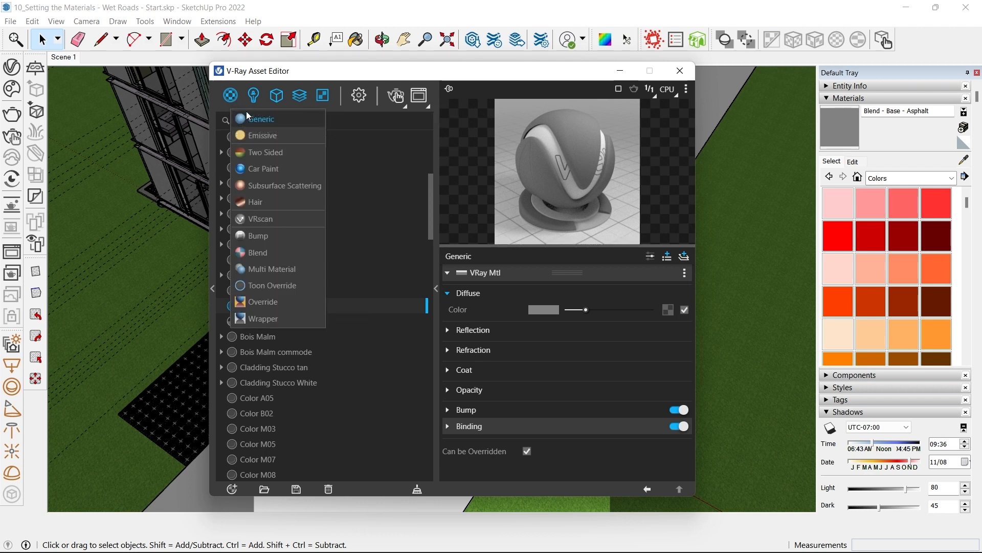
- Create another Generic V-Ray material named "Blend - Coat - Water" and select the Blend - Base - Asphalt material
{"action": "right_click", "coordinate": [268, 308]}
{"action": "left_click", "coordinate": [290, 383]}
{"action": "type", "text": "Blend - Coat _ W"}
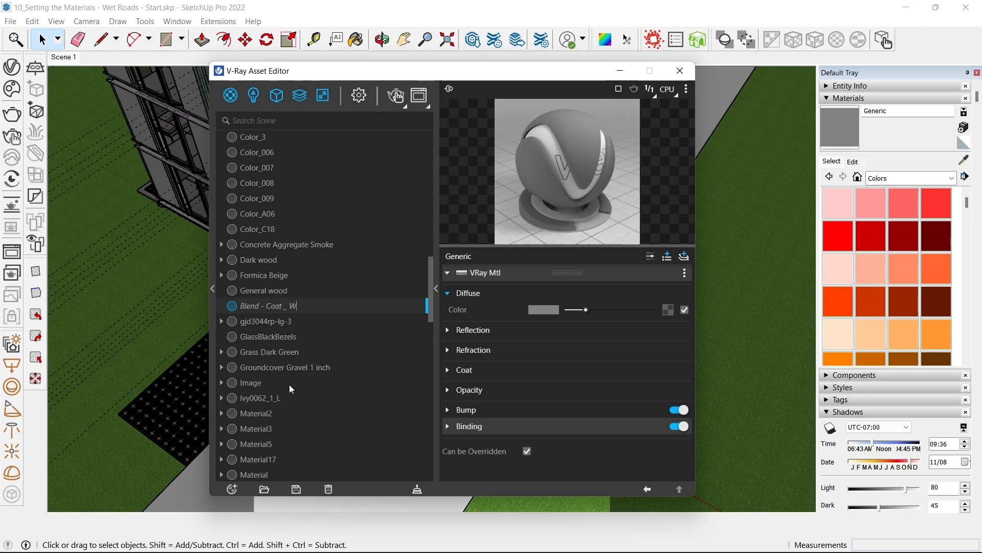
{"action": "key", "text": "BackSpace"}
{"action": "type", "text": "Water"}
{"action": "key", "text": "Return"}
{"action": "left_click", "coordinate": [296, 290]}
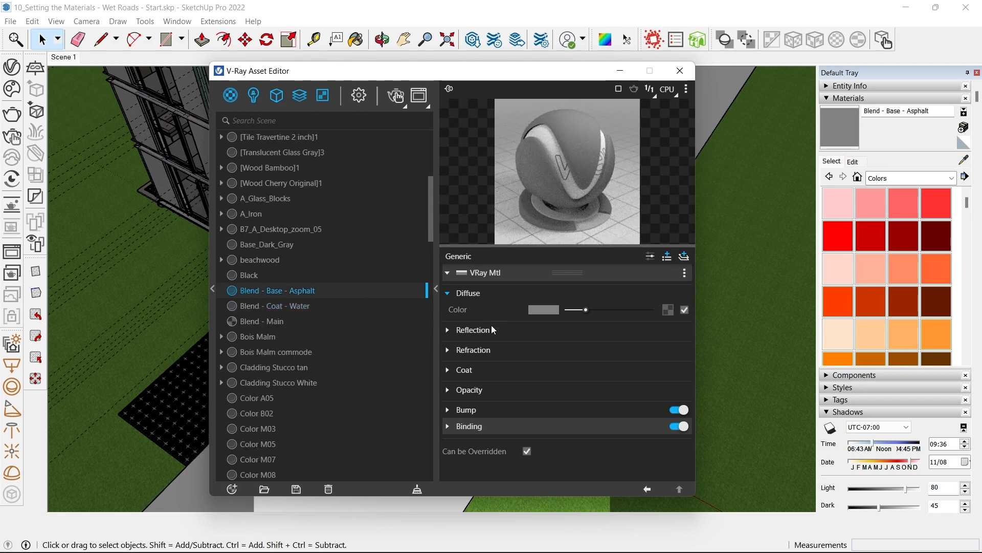
- Switch to Chrome and view the Asphalt texture seamless 20680 page in SketchUp Texture Club's road textures
{"action": "left_click", "coordinate": [521, 546]}
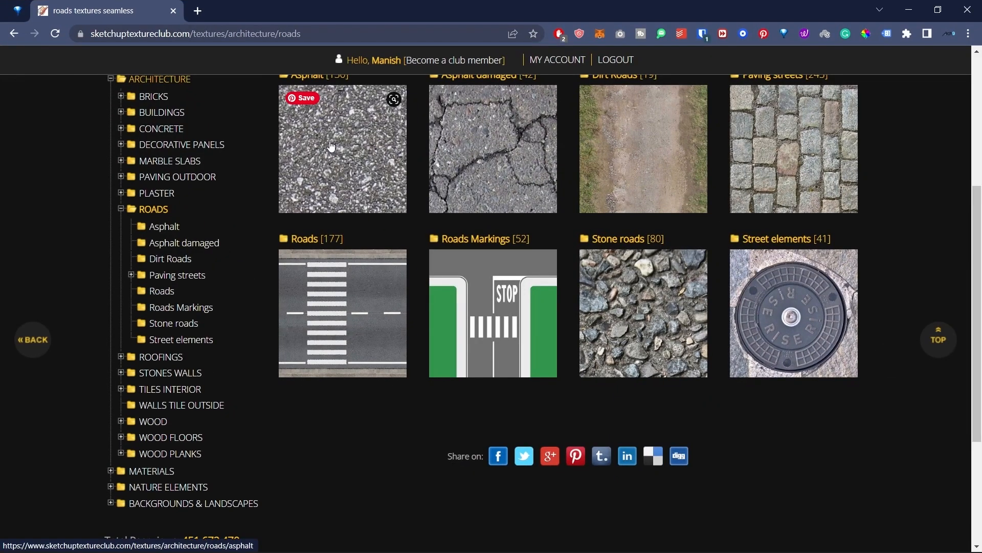
{"action": "left_click", "coordinate": [332, 170]}
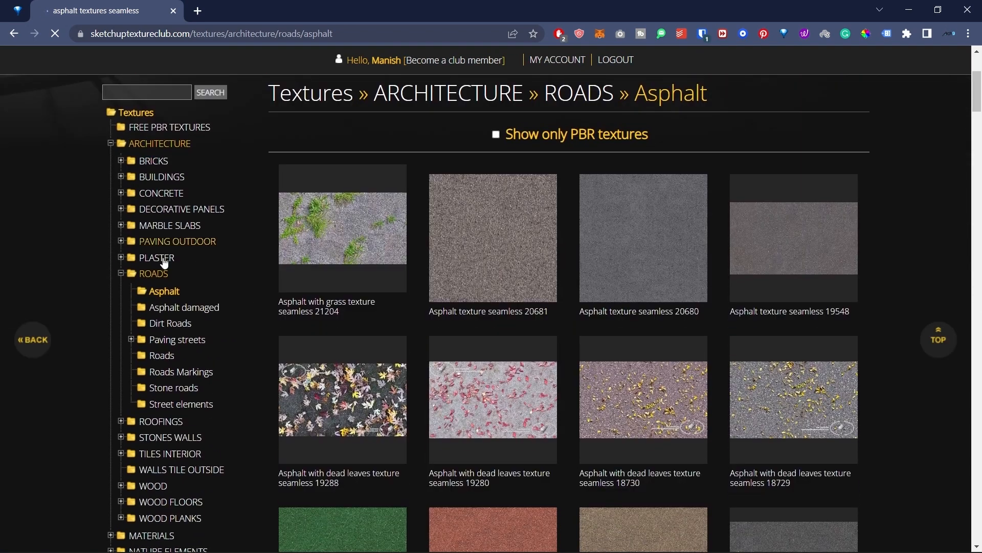
{"action": "scroll", "coordinate": [373, 312], "scroll_direction": "down", "scroll_amount": 3}
{"action": "scroll", "coordinate": [373, 311], "scroll_direction": "up", "scroll_amount": 4}
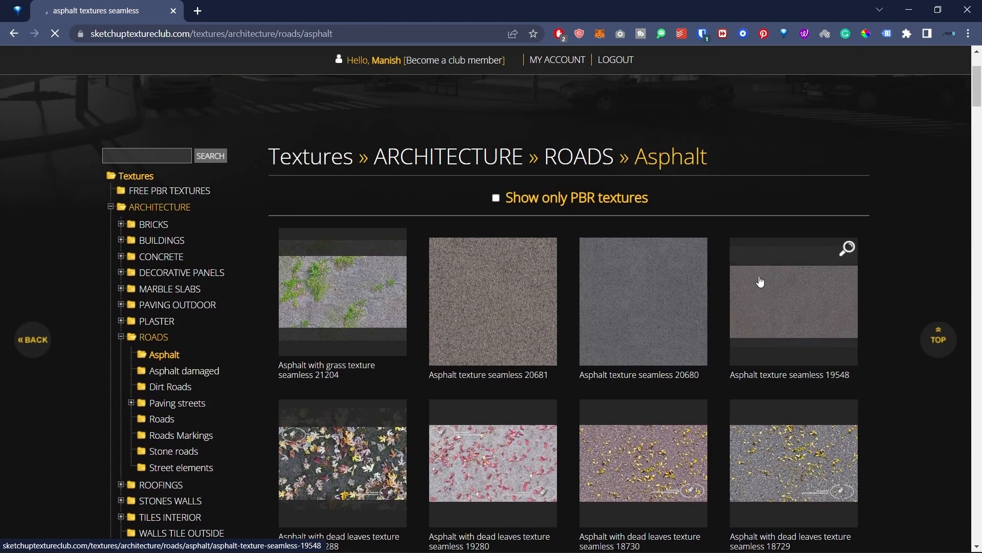
{"action": "left_click", "coordinate": [664, 297]}
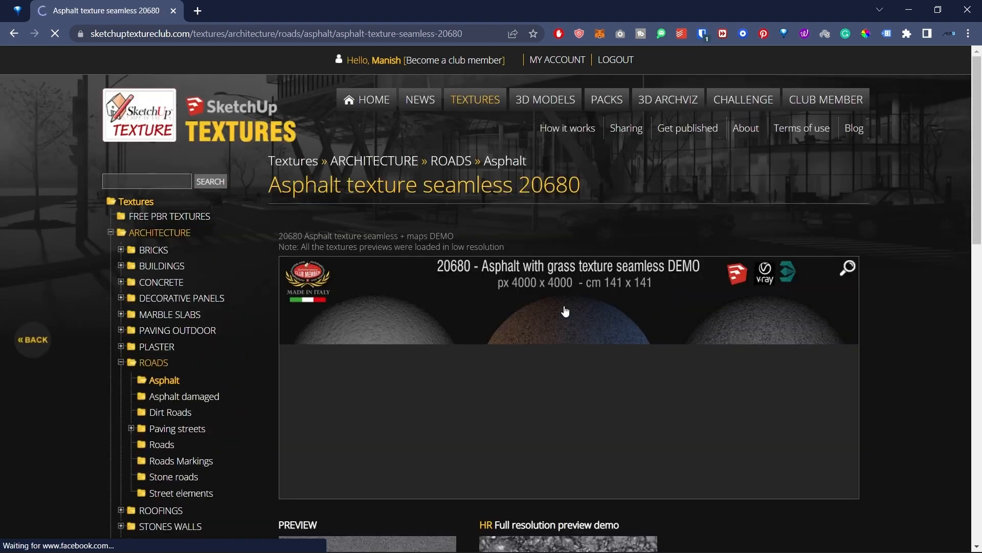
{"action": "scroll", "coordinate": [658, 345], "scroll_direction": "down", "scroll_amount": 8}
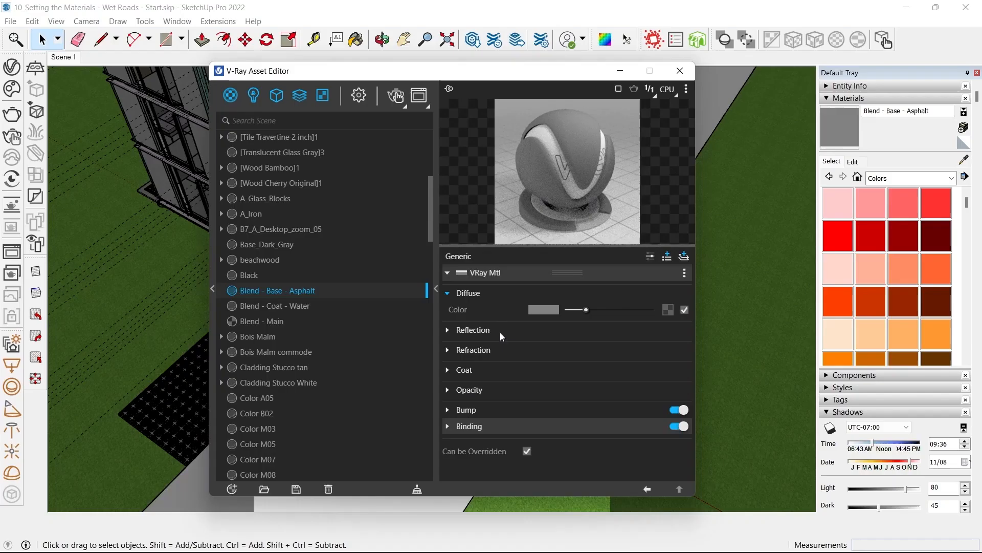
- Back in SketchUp, load the bitmap 130_asphalt texture-seamless.jpg as the bump map of Blend - Base - Asphalt
{"action": "left_click", "coordinate": [467, 410]}
{"action": "left_click_drag", "start_coordinate": [692, 401], "coordinate": [694, 414]}
{"action": "left_click", "coordinate": [678, 414]}
{"action": "left_click", "coordinate": [634, 102]}
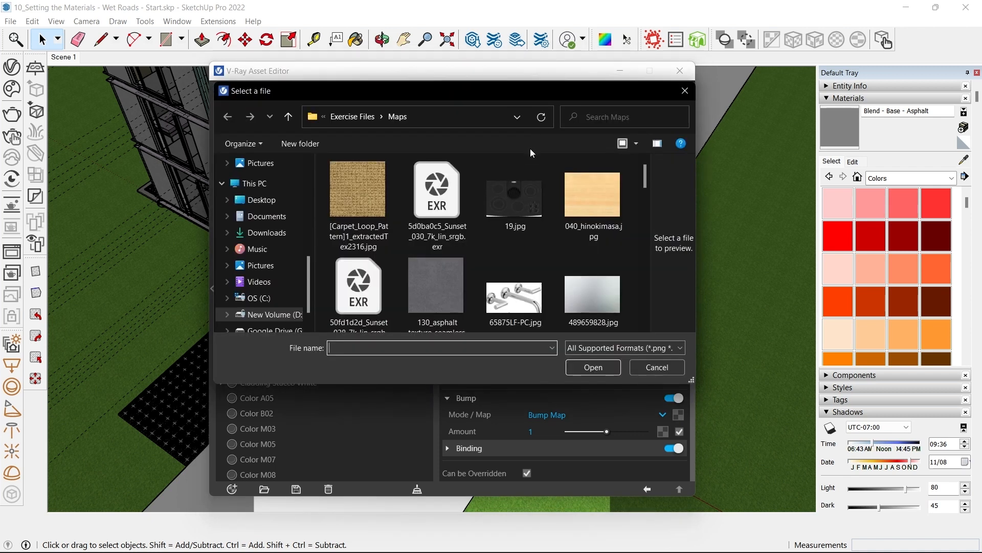
{"action": "left_click", "coordinate": [451, 271]}
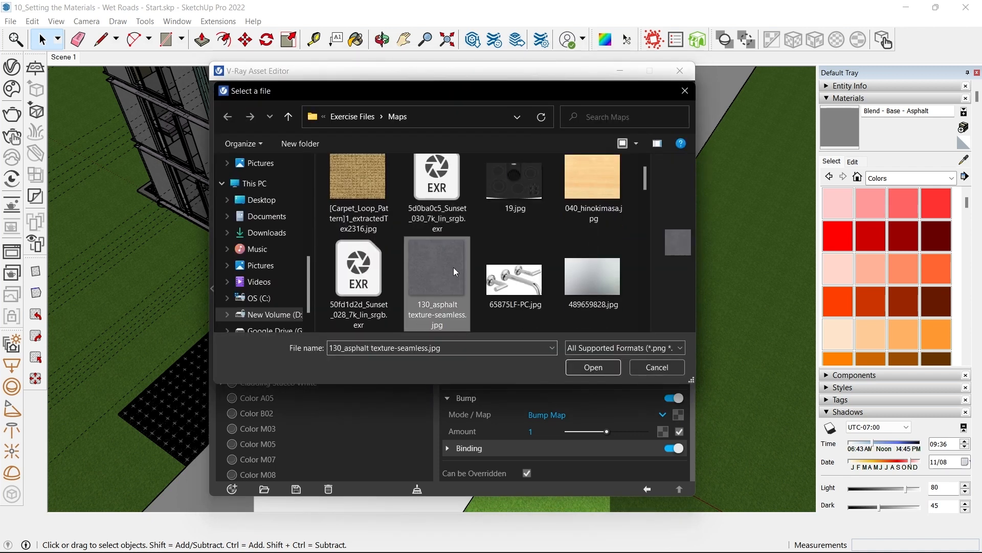
{"action": "left_click", "coordinate": [592, 367]}
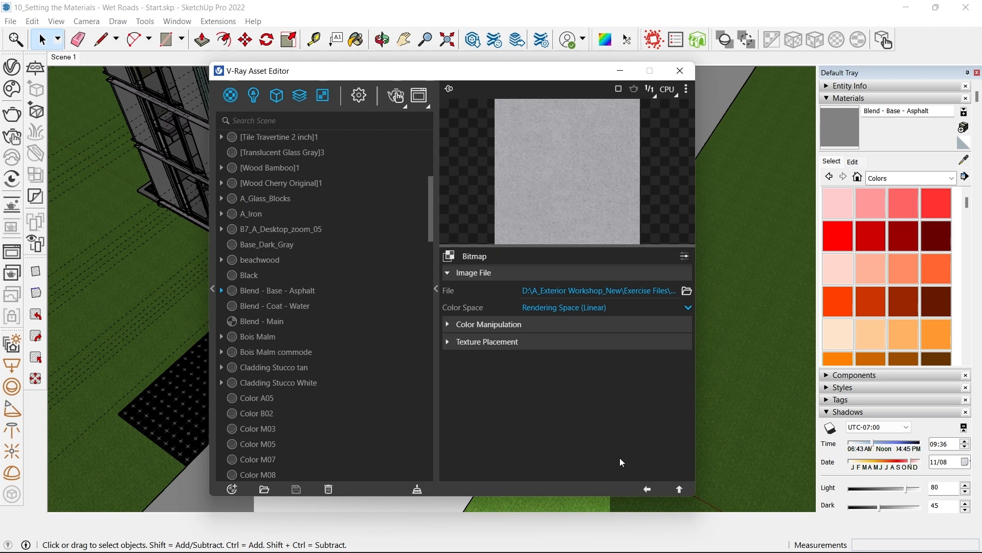
{"action": "left_click", "coordinate": [646, 488]}
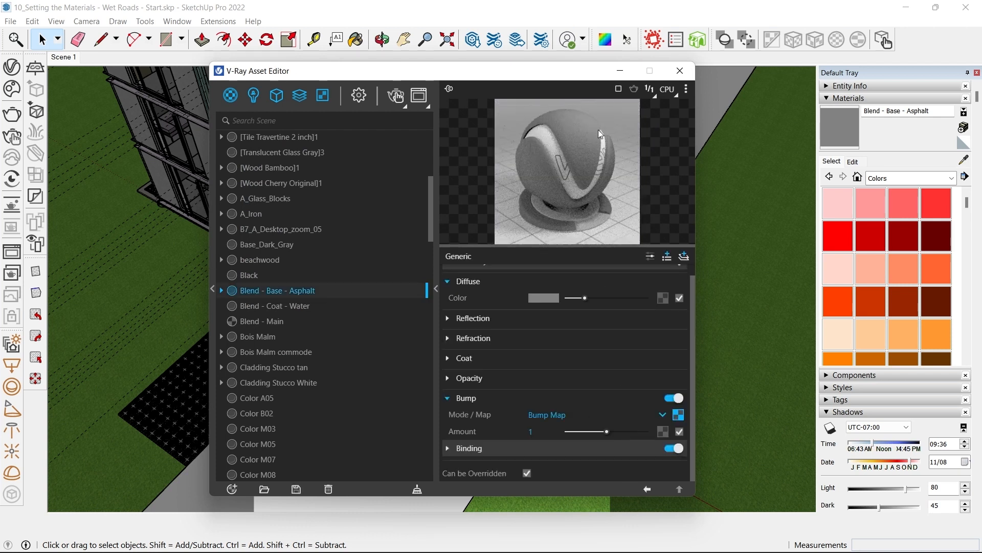
- Lower the Color Gain of the asphalt bump bitmap to a light grey
{"action": "left_click", "coordinate": [679, 415]}
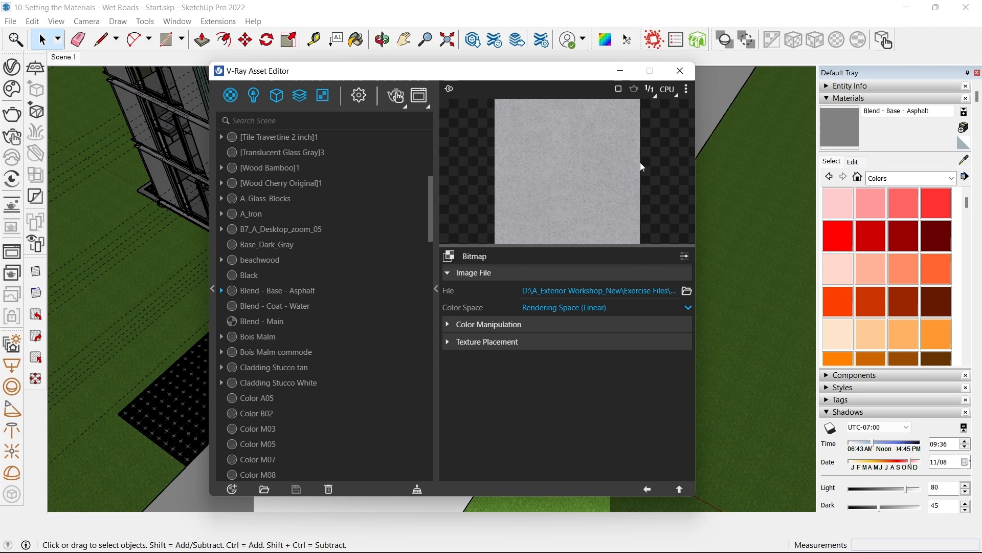
{"action": "left_click", "coordinate": [475, 325]}
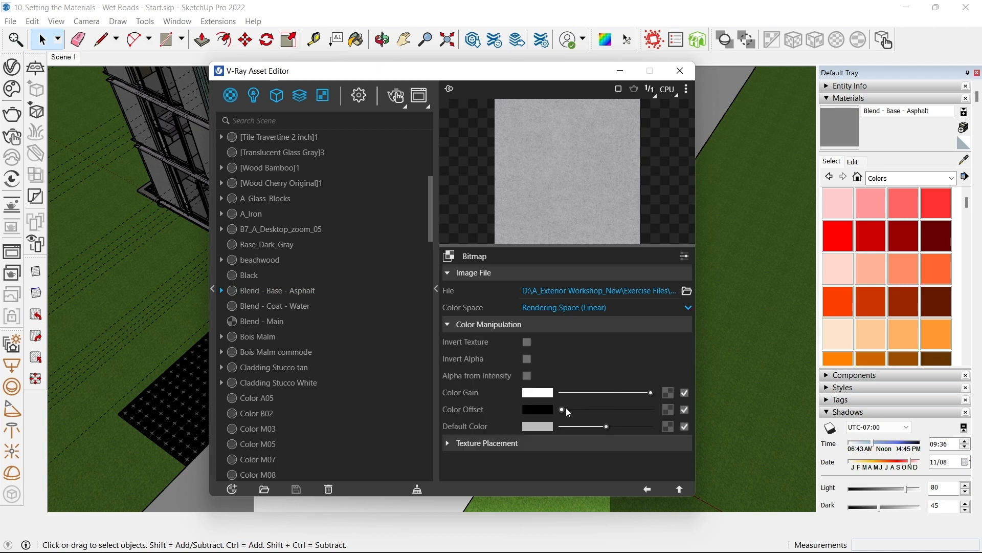
{"action": "left_click", "coordinate": [629, 393]}
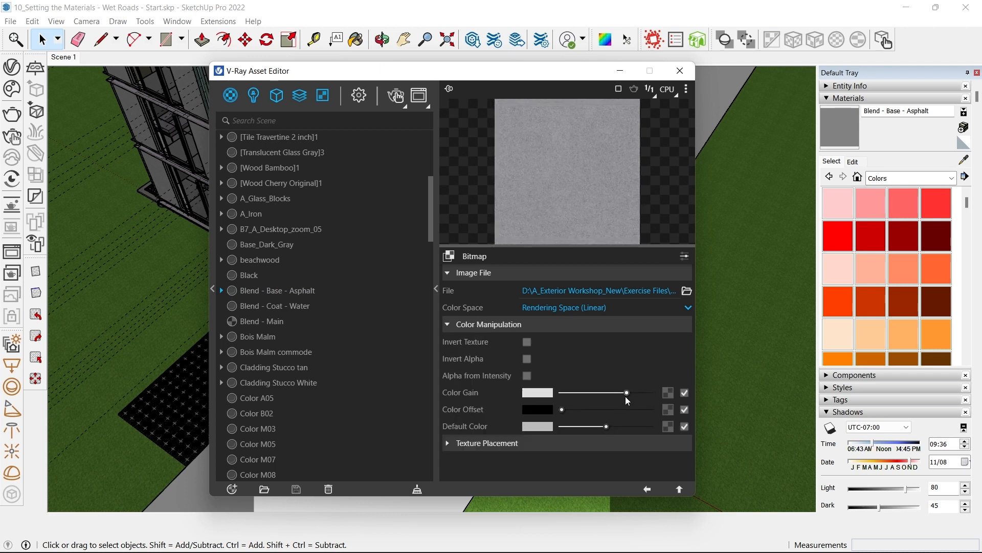
{"action": "left_click", "coordinate": [647, 490]}
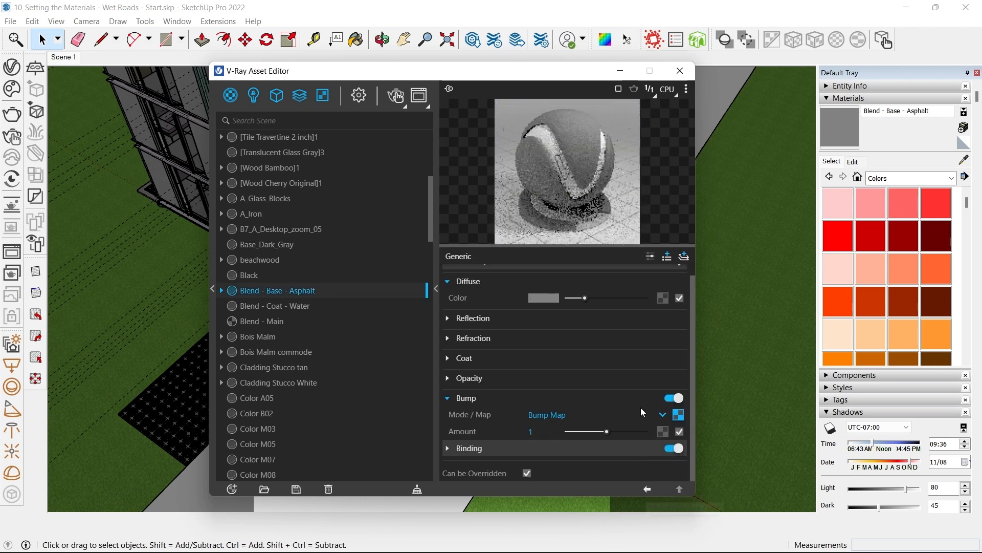
- Wrap the asphalt bump bitmap in a Color Correction, set its Saturation to -1, and adjust its brightness and contrast
{"action": "right_click", "coordinate": [677, 416]}
{"action": "mouse_move", "coordinate": [654, 390]}
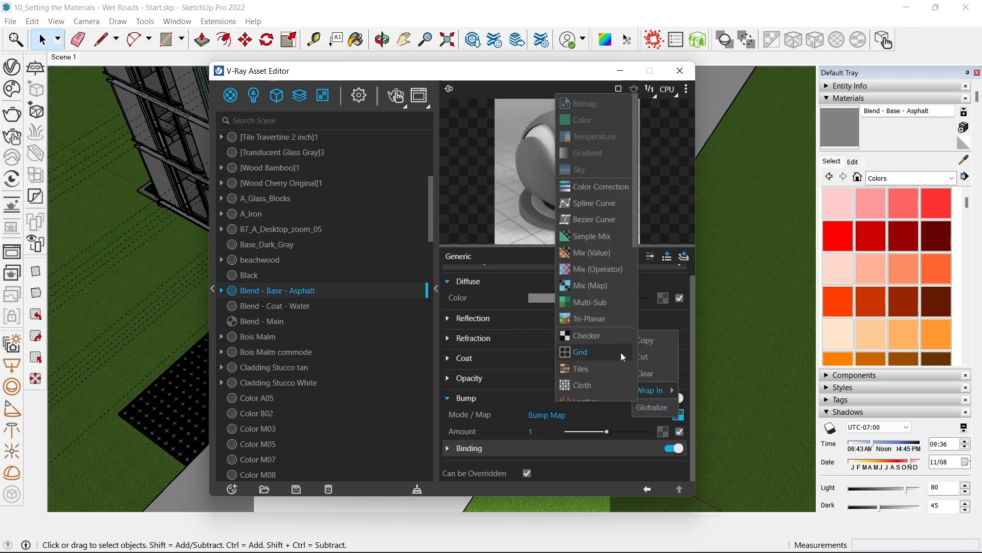
{"action": "left_click", "coordinate": [596, 187]}
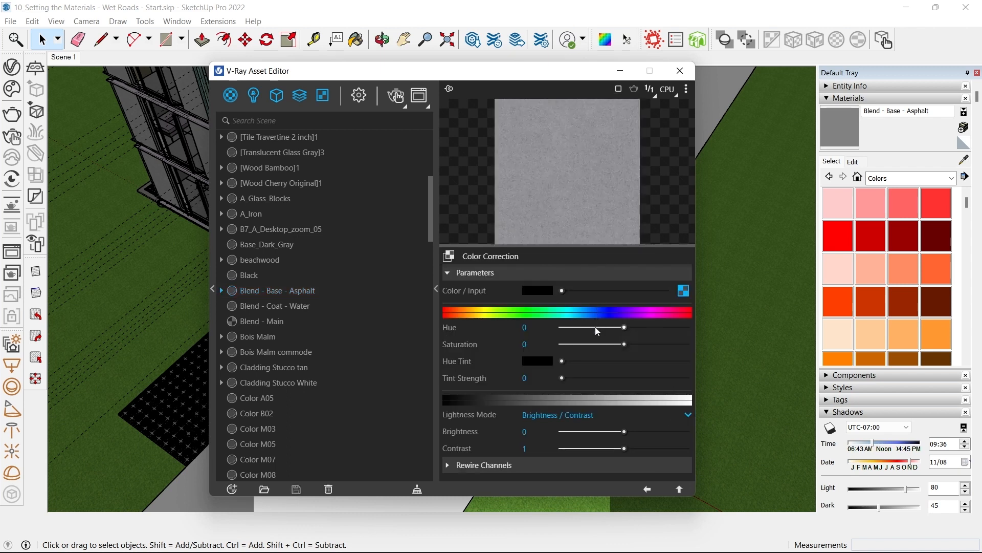
{"action": "left_click_drag", "start_coordinate": [595, 345], "coordinate": [561, 344]}
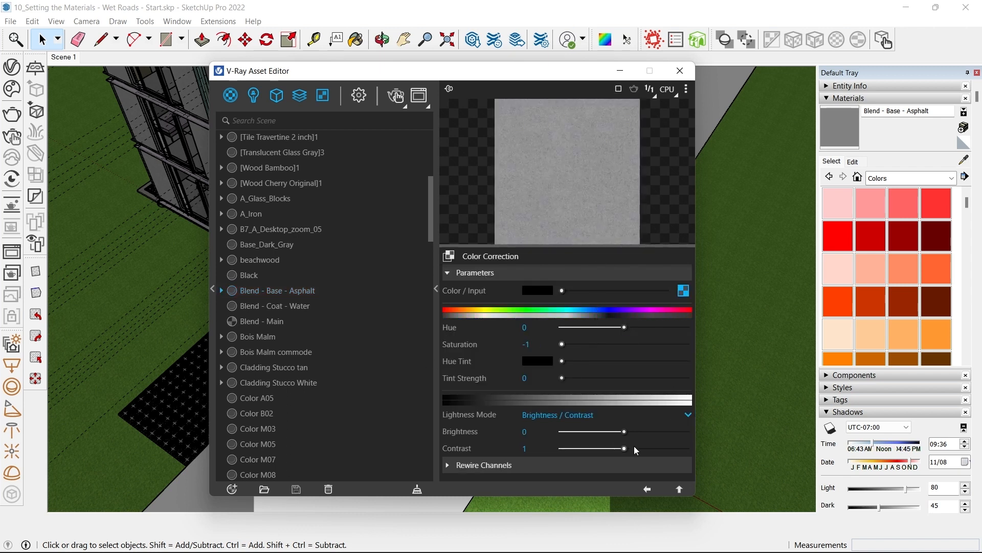
{"action": "left_click", "coordinate": [628, 433]}
{"action": "left_click_drag", "start_coordinate": [624, 448], "coordinate": [670, 449]}
{"action": "left_click", "coordinate": [642, 431]}
{"action": "left_click", "coordinate": [647, 489]}
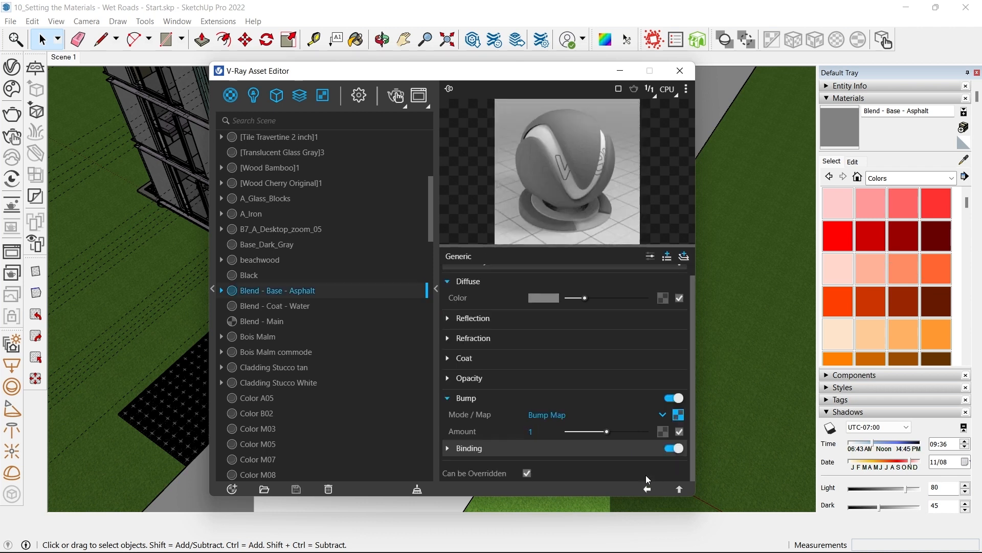
- Darken the diffuse color of Blend - Base - Asphalt to dark grey and paste a copy of its asphalt bump bitmap as the diffuse map
{"action": "left_click", "coordinate": [570, 299]}
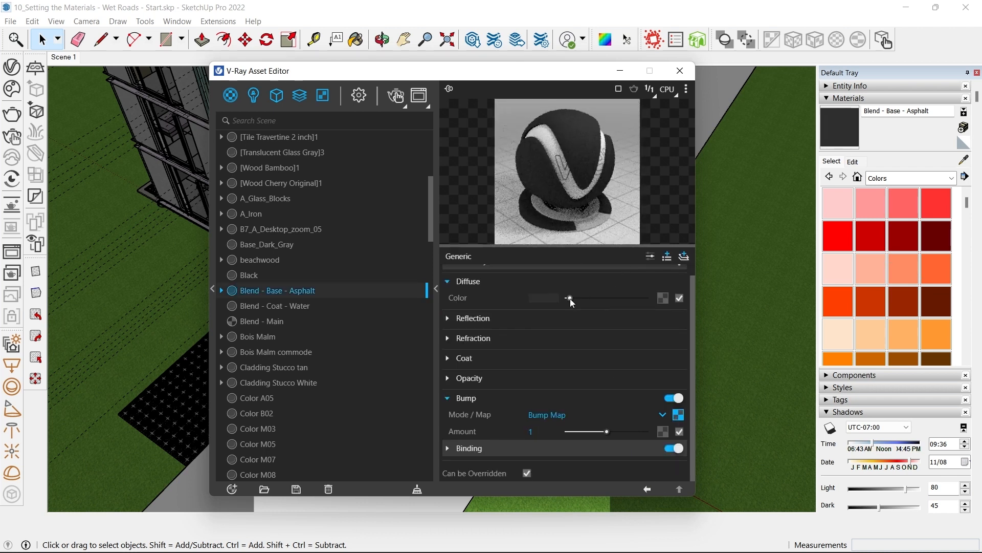
{"action": "left_click_drag", "start_coordinate": [571, 299], "coordinate": [573, 299]}
{"action": "right_click", "coordinate": [679, 418]}
{"action": "left_click", "coordinate": [679, 416]}
{"action": "right_click", "coordinate": [683, 291]}
{"action": "key", "text": "Escape"}
{"action": "left_click", "coordinate": [648, 489]}
{"action": "right_click", "coordinate": [663, 298]}
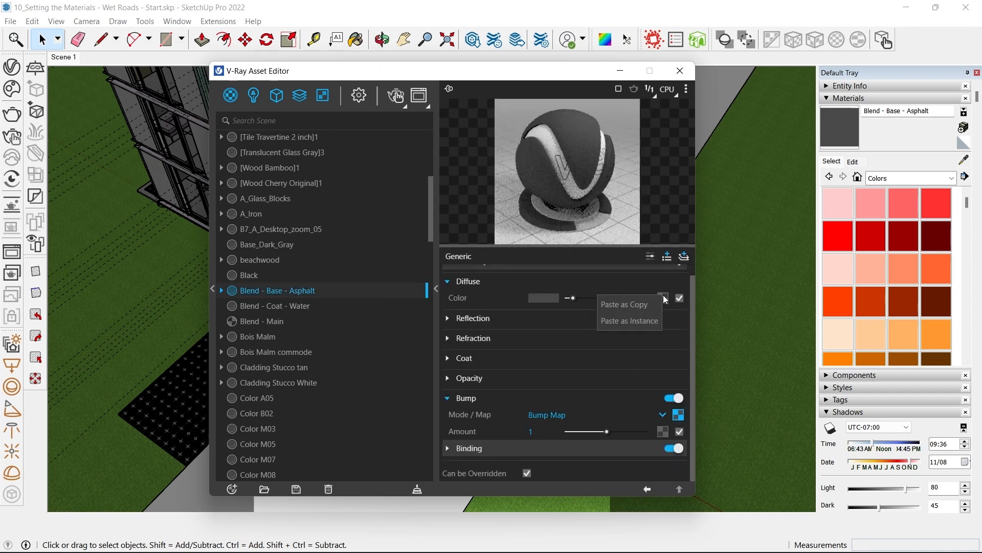
{"action": "left_click", "coordinate": [648, 310]}
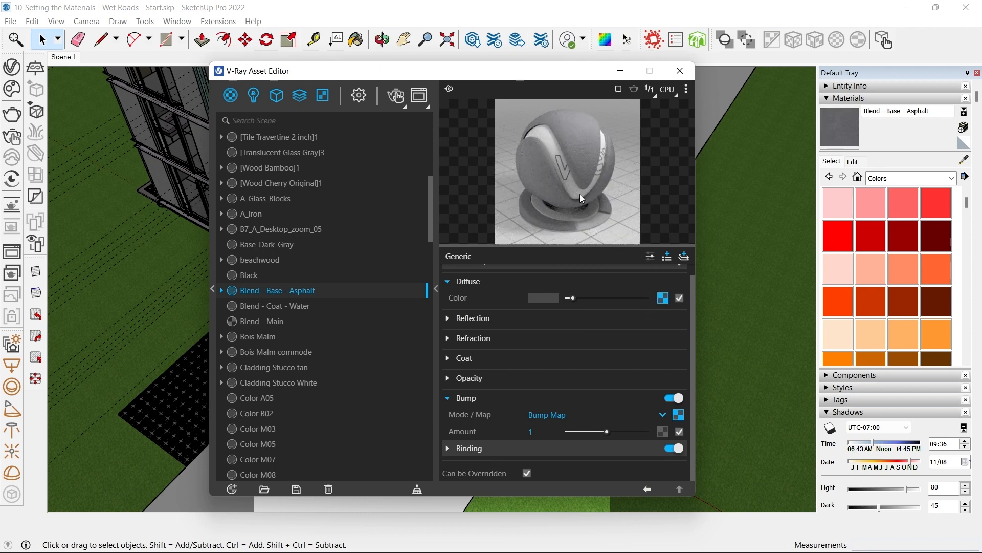
- Lower the Color Gain of the asphalt diffuse bitmap to a medium light grey
{"action": "left_click", "coordinate": [668, 298]}
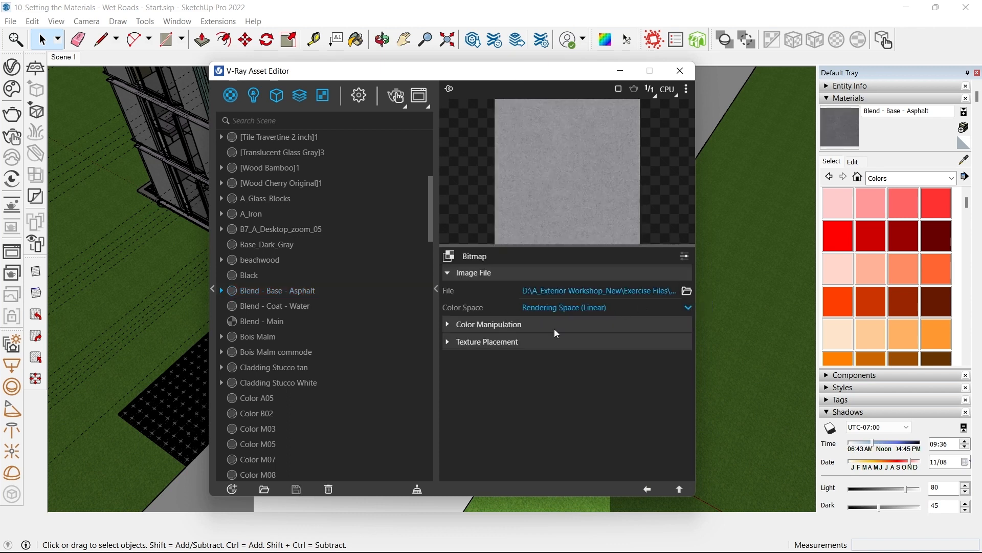
{"action": "left_click", "coordinate": [488, 326]}
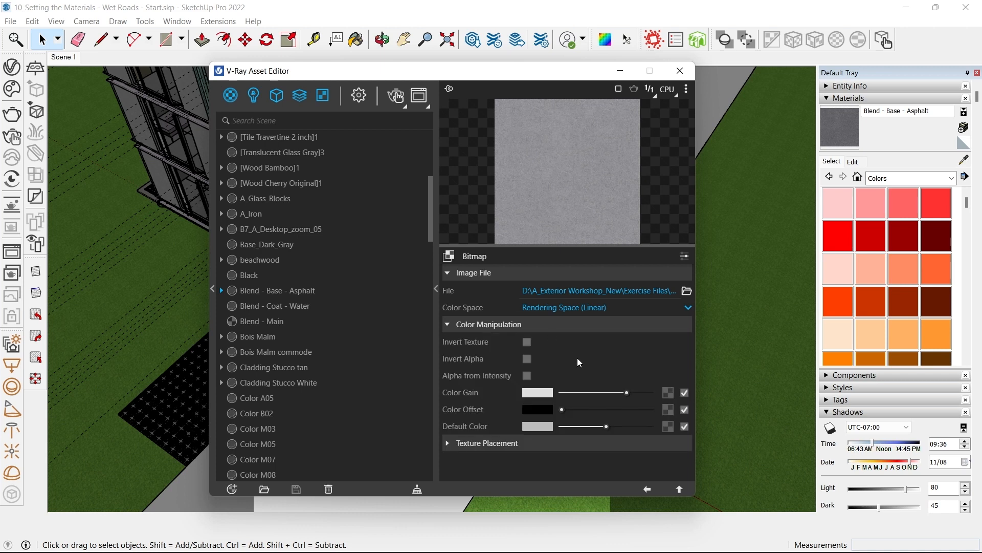
{"action": "left_click_drag", "start_coordinate": [626, 392], "coordinate": [604, 393]}
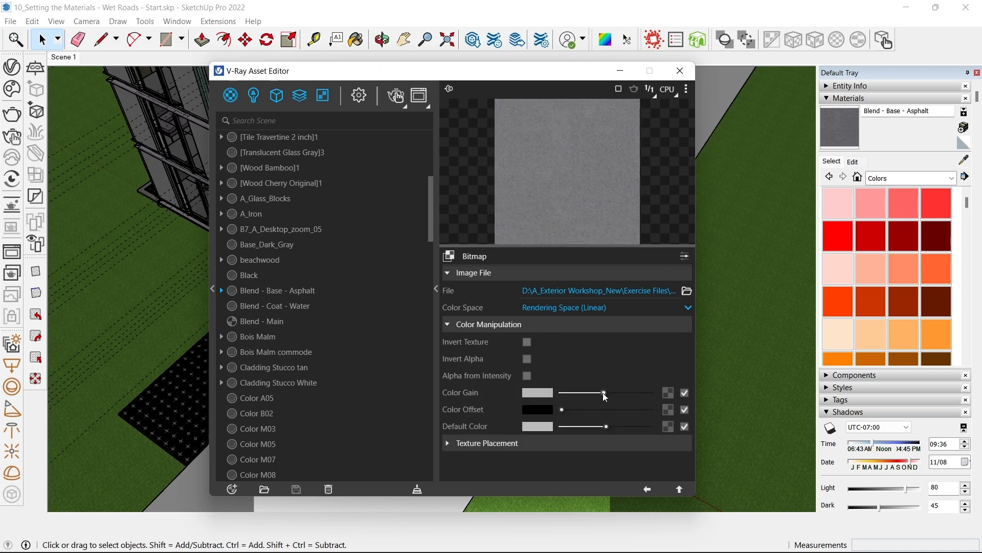
{"action": "left_click", "coordinate": [647, 490]}
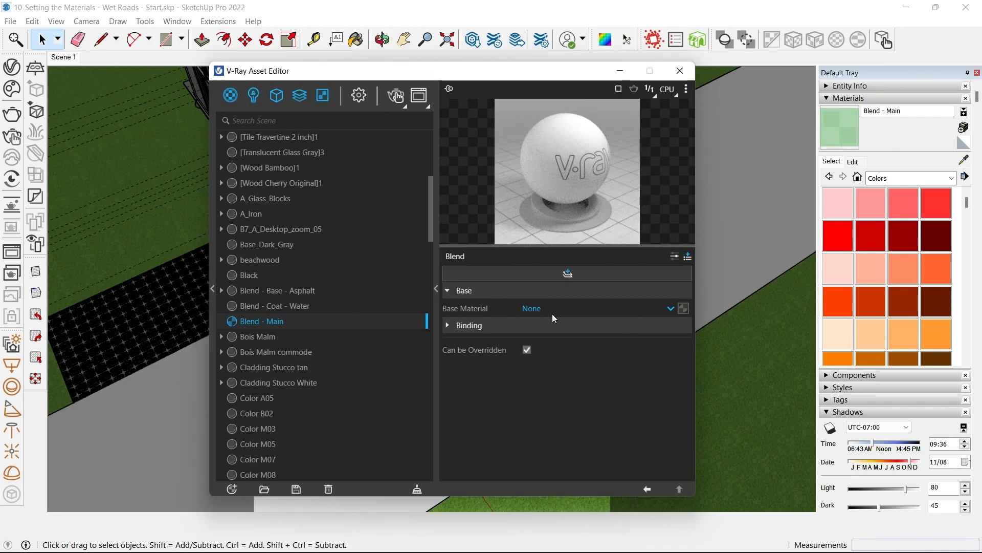
- Set Blend - Base - Asphalt as the base material of Blend - Main, and paint the road face with Blend - Main
{"action": "left_click", "coordinate": [539, 309]}
{"action": "scroll", "coordinate": [570, 254], "scroll_direction": "down", "scroll_amount": 3}
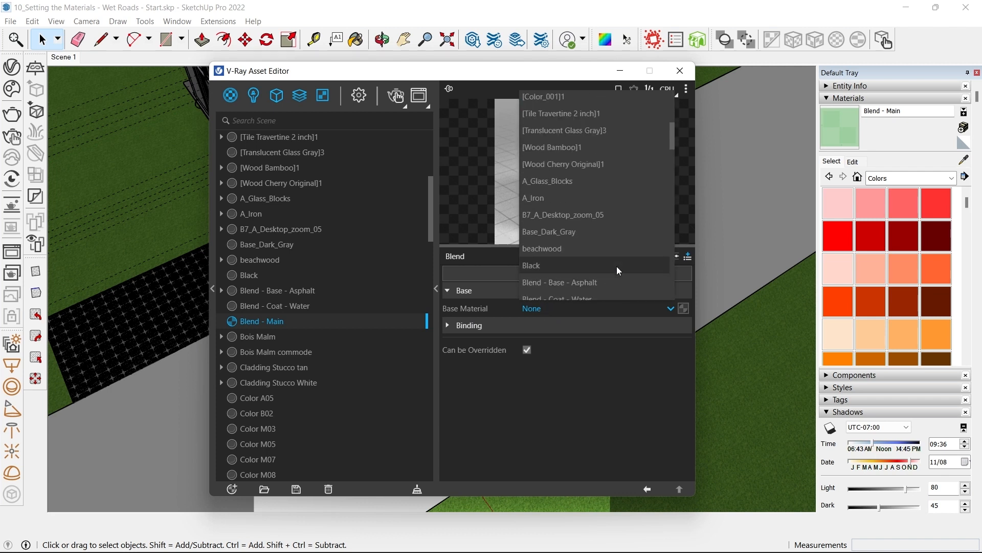
{"action": "scroll", "coordinate": [616, 266], "scroll_direction": "down", "scroll_amount": 1}
{"action": "left_click", "coordinate": [592, 220]}
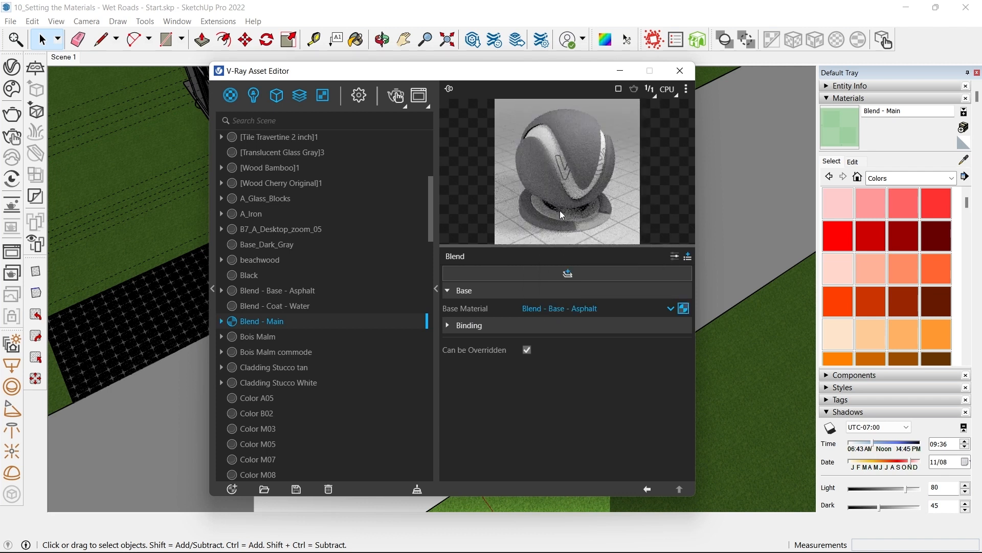
{"action": "left_click", "coordinate": [681, 71]}
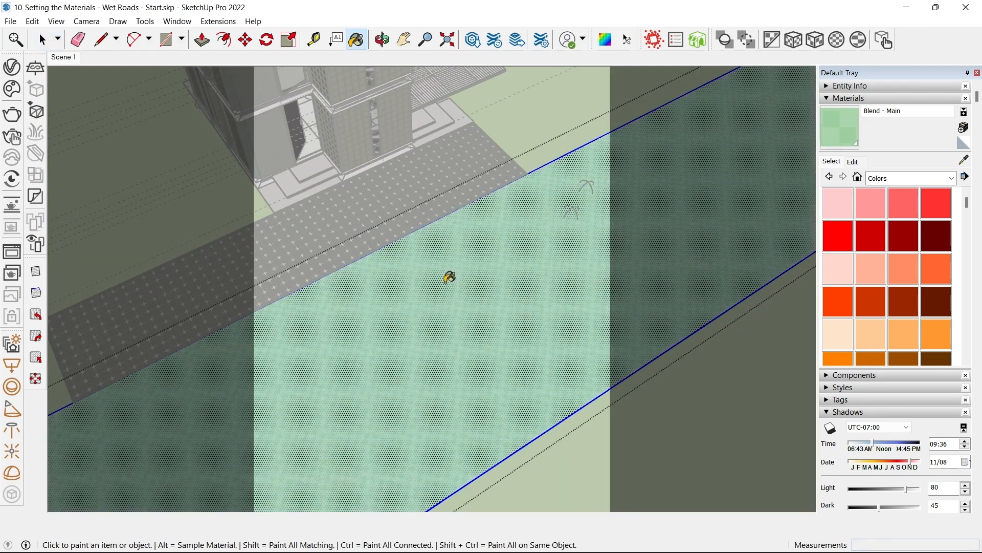
- Resize the Blend - Main texture on the road, trying 50' and settling on 25'
{"action": "scroll", "coordinate": [455, 307], "scroll_direction": "up", "scroll_amount": 5}
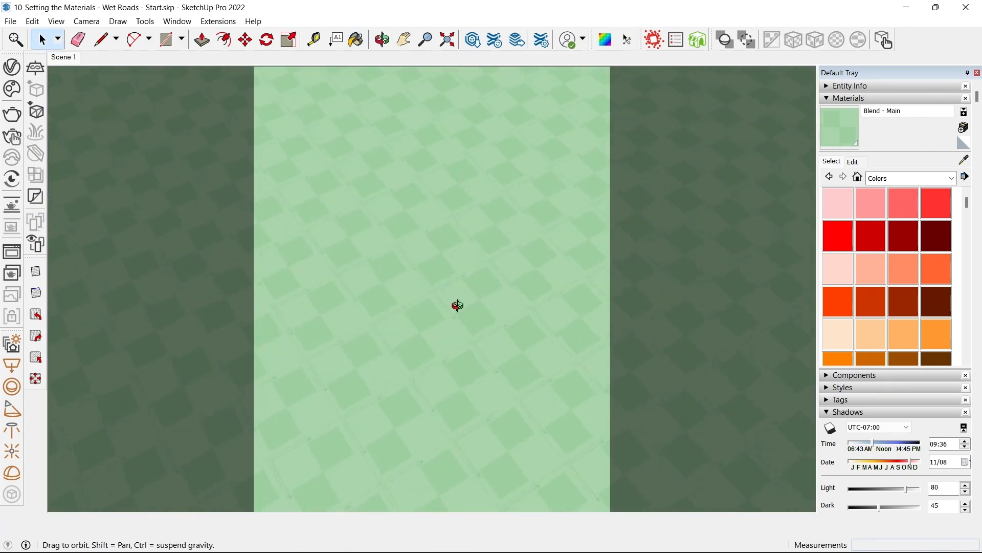
{"action": "left_click", "coordinate": [853, 162]}
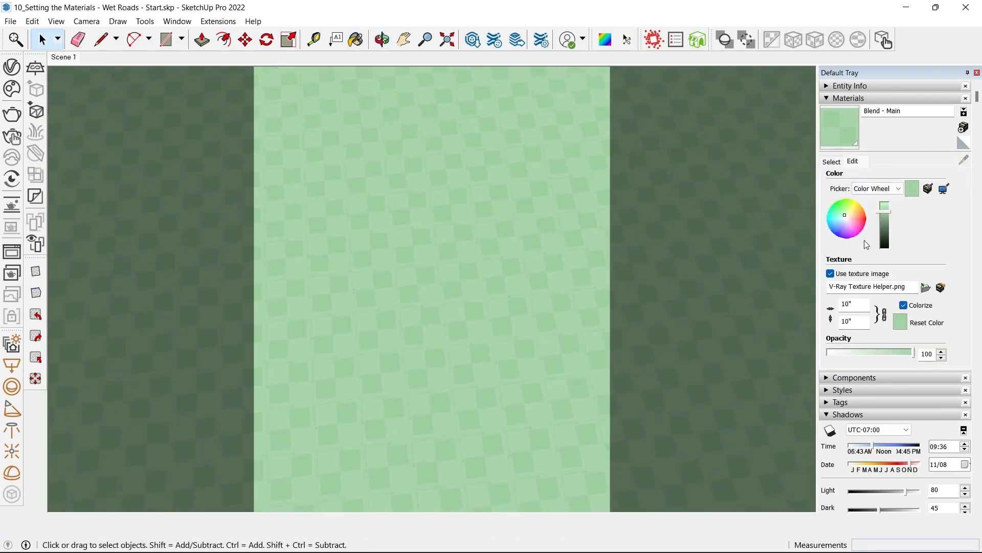
{"action": "left_click", "coordinate": [862, 304]}
{"action": "type", "text": "50'"}
{"action": "key", "text": "Tab"}
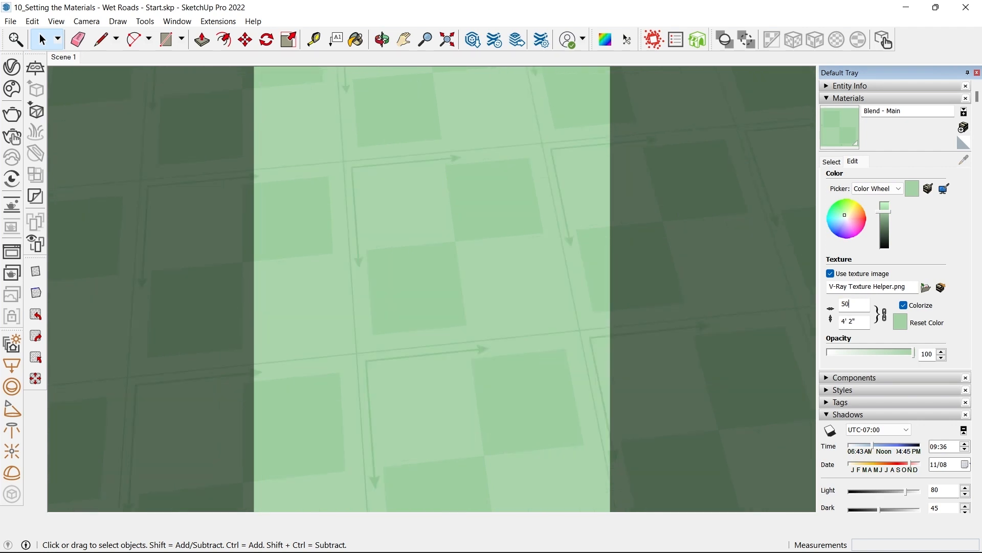
{"action": "scroll", "coordinate": [491, 153], "scroll_direction": "down", "scroll_amount": 3}
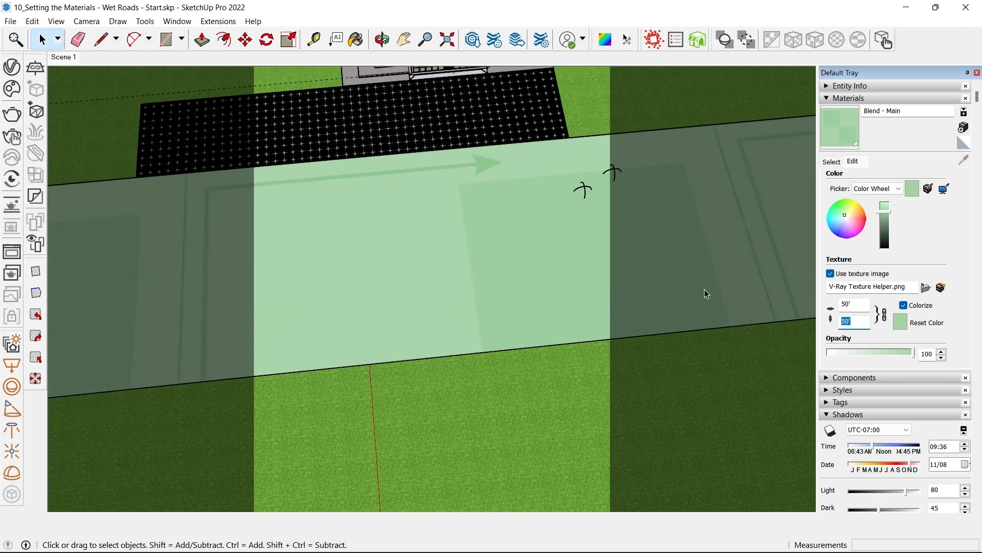
{"action": "key", "text": "shift+Tab"}
{"action": "type", "text": "25'"}
{"action": "key", "text": "Tab"}
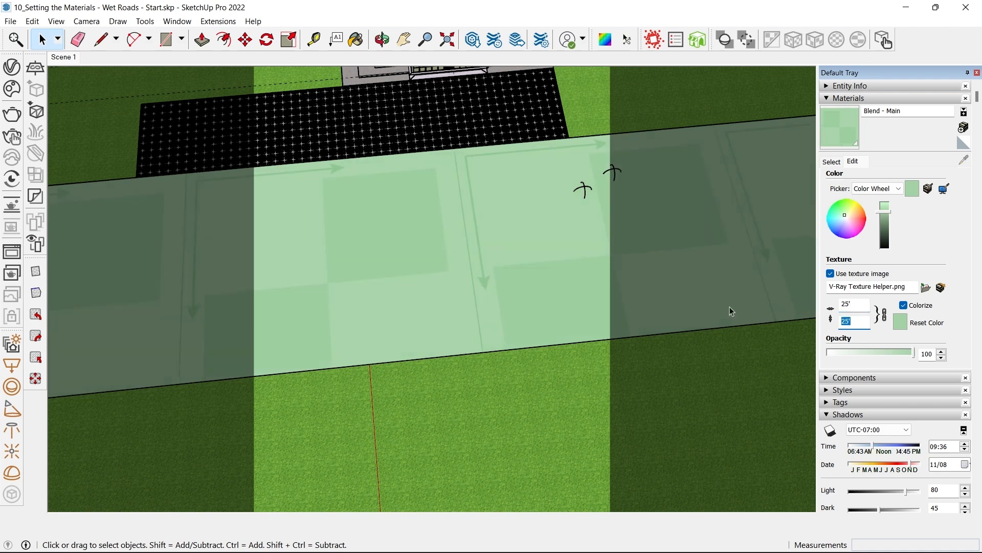
- Open the road group and scale the road face's texture with its position pins so one tile spans the road's width
{"action": "left_click", "coordinate": [441, 266]}
{"action": "scroll", "coordinate": [529, 208], "scroll_direction": "down", "scroll_amount": 2}
{"action": "middle_click_drag", "start_coordinate": [463, 248], "coordinate": [434, 248], "text": "shift"}
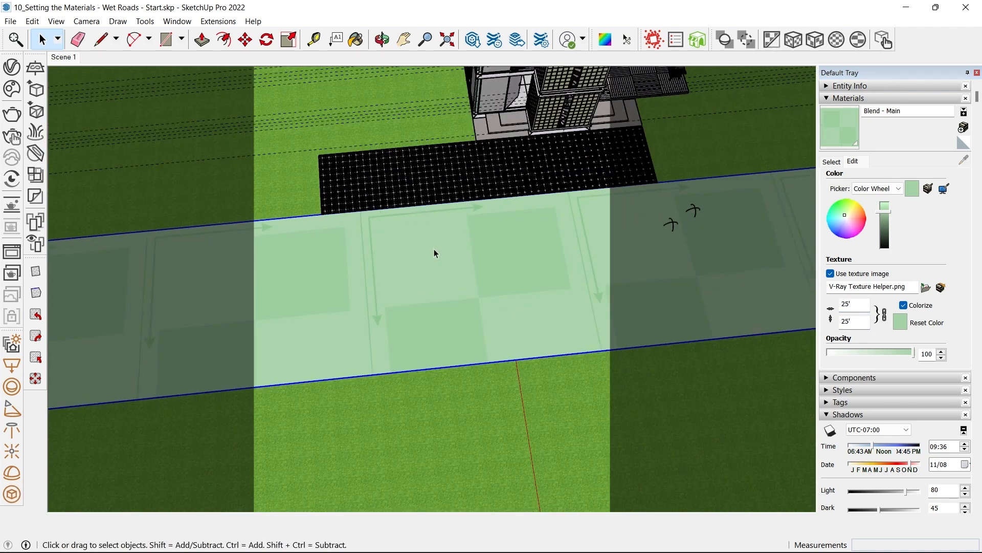
{"action": "double_click", "coordinate": [434, 247]}
{"action": "right_click", "coordinate": [400, 238]}
{"action": "mouse_move", "coordinate": [451, 400]}
{"action": "left_click", "coordinate": [556, 402]}
{"action": "left_click_drag", "start_coordinate": [370, 454], "coordinate": [368, 401]}
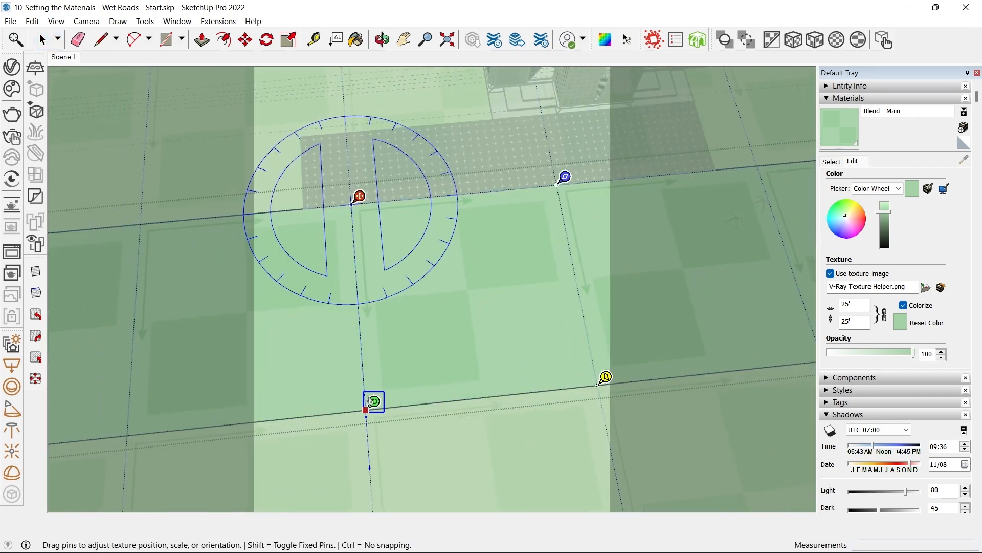
{"action": "right_click", "coordinate": [447, 297]}
{"action": "left_click", "coordinate": [460, 302]}
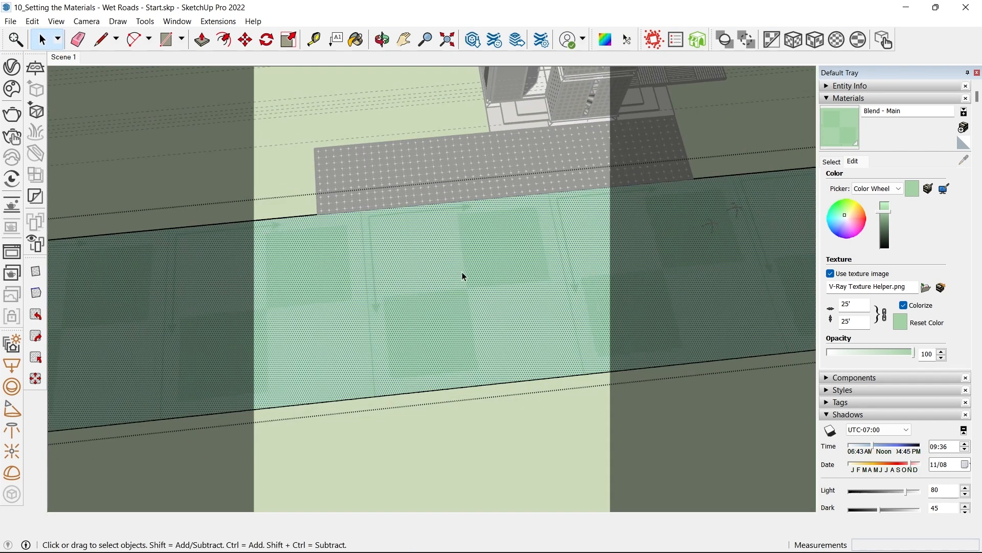
{"action": "key", "text": "Escape"}
- In the Blend - Coat - Water material, set the diffuse color to black and the reflection color to white
{"action": "scroll", "coordinate": [584, 217], "scroll_direction": "up", "scroll_amount": 3}
{"action": "middle_click_drag", "start_coordinate": [581, 217], "coordinate": [495, 255], "text": "shift"}
{"action": "scroll", "coordinate": [496, 255], "scroll_direction": "down", "scroll_amount": 1}
{"action": "left_click", "coordinate": [7, 65]}
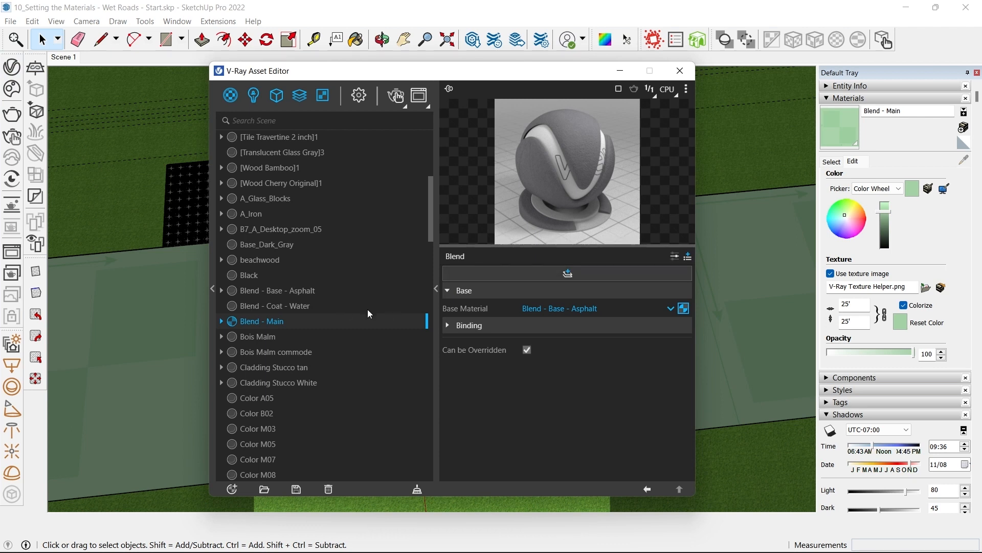
{"action": "left_click", "coordinate": [278, 305]}
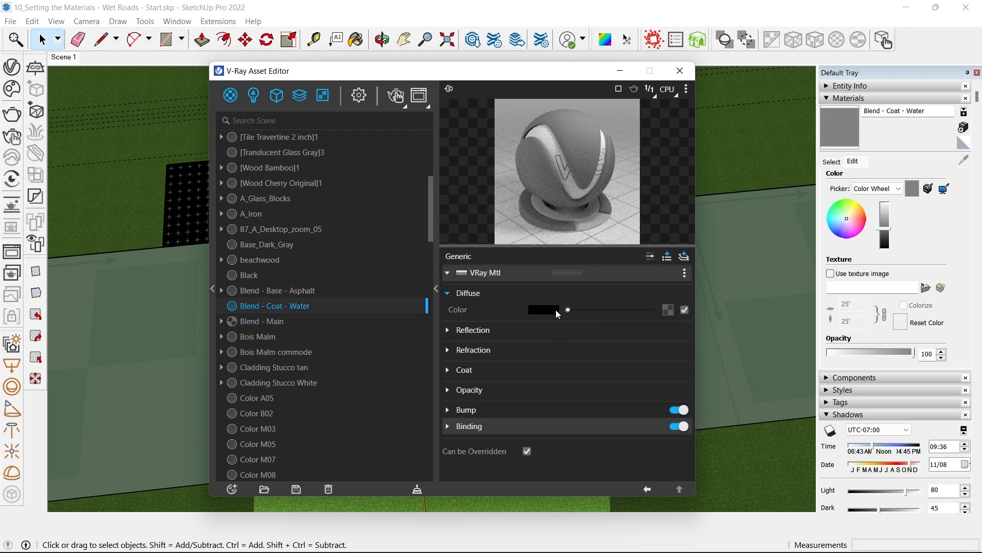
{"action": "left_click", "coordinate": [471, 334]}
{"action": "left_click_drag", "start_coordinate": [597, 346], "coordinate": [646, 346]}
{"action": "scroll", "coordinate": [510, 385], "scroll_direction": "down", "scroll_amount": 3}
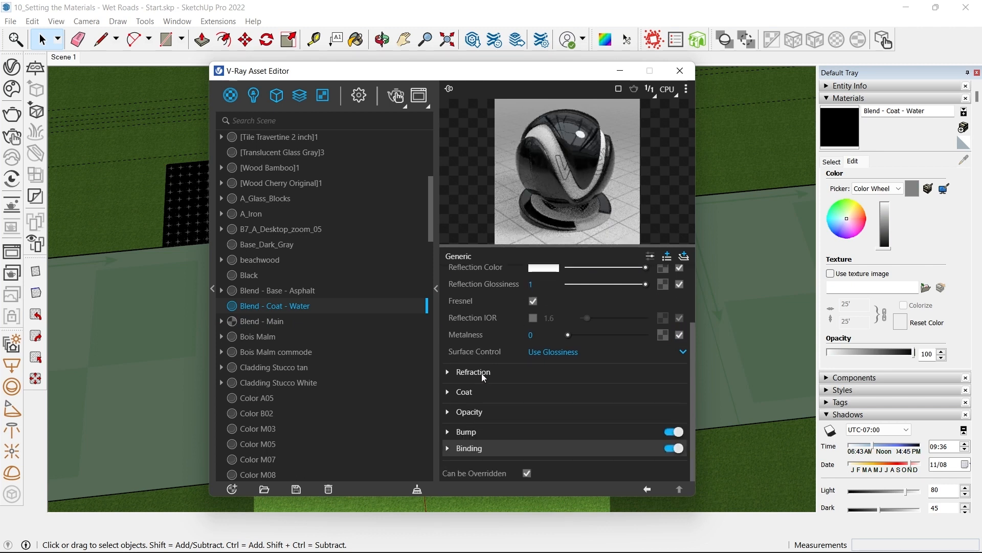
- Set the refraction color of Blend - Coat - Water to white and check its fog color in the color picker
{"action": "left_click", "coordinate": [480, 373]}
{"action": "left_click_drag", "start_coordinate": [585, 390], "coordinate": [645, 388]}
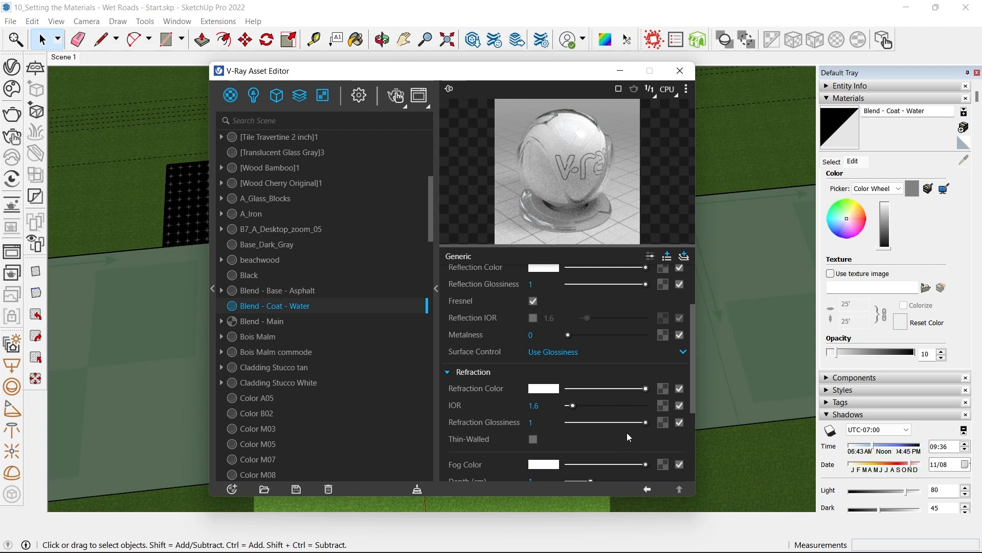
{"action": "scroll", "coordinate": [628, 441], "scroll_direction": "down", "scroll_amount": 3}
{"action": "left_click", "coordinate": [554, 402]}
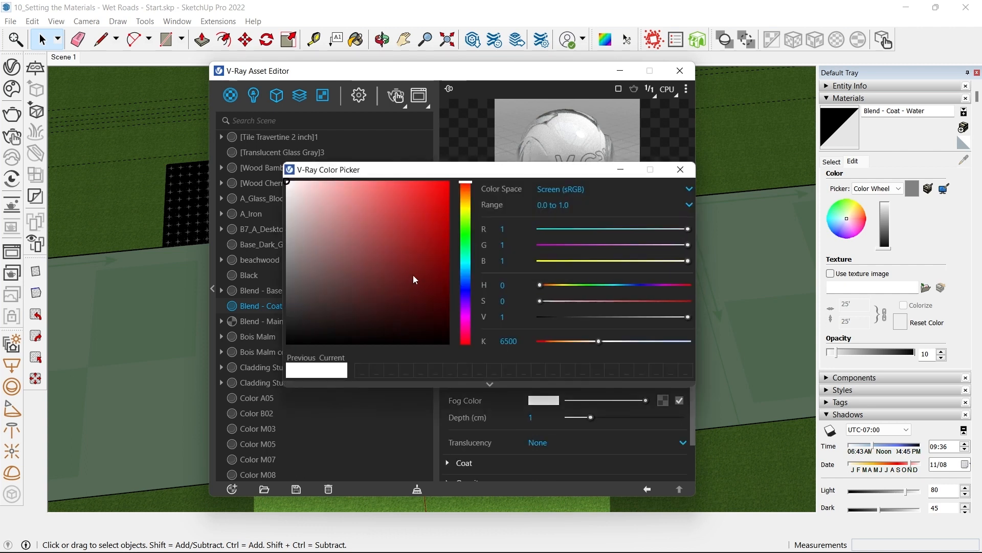
{"action": "left_click", "coordinate": [680, 170]}
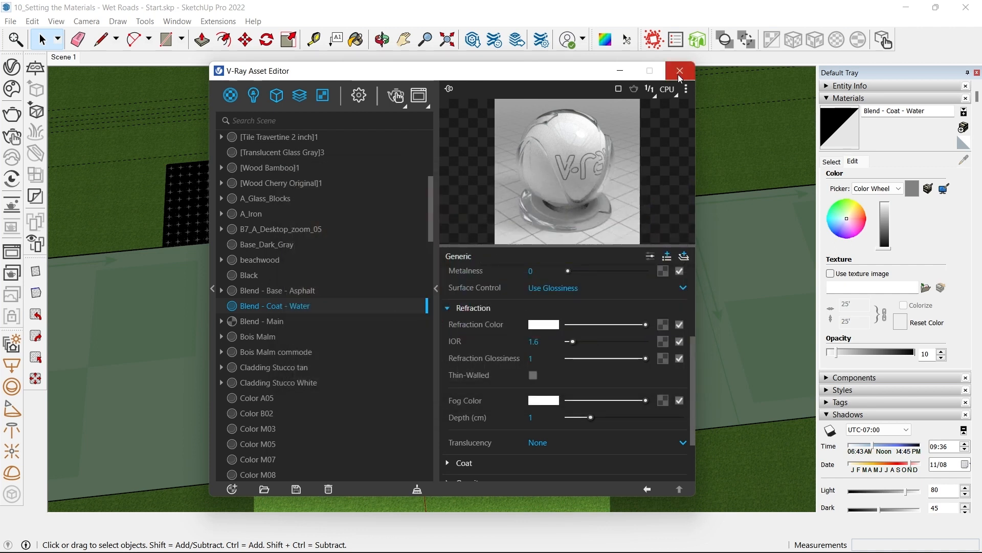
- Add a coat layer to Blend - Main and assign Blend - Coat - Water as its material
{"action": "left_click", "coordinate": [273, 322]}
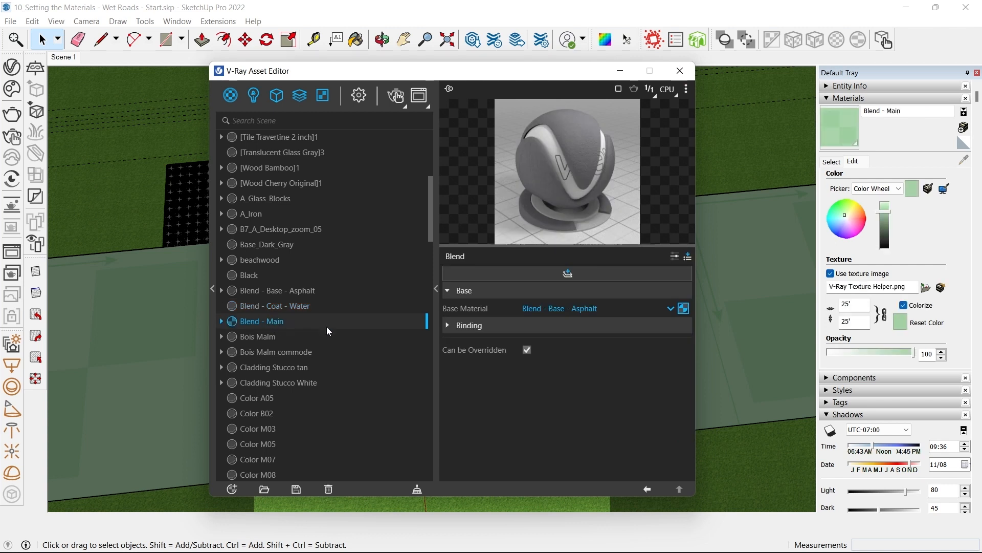
{"action": "left_click", "coordinate": [556, 274]}
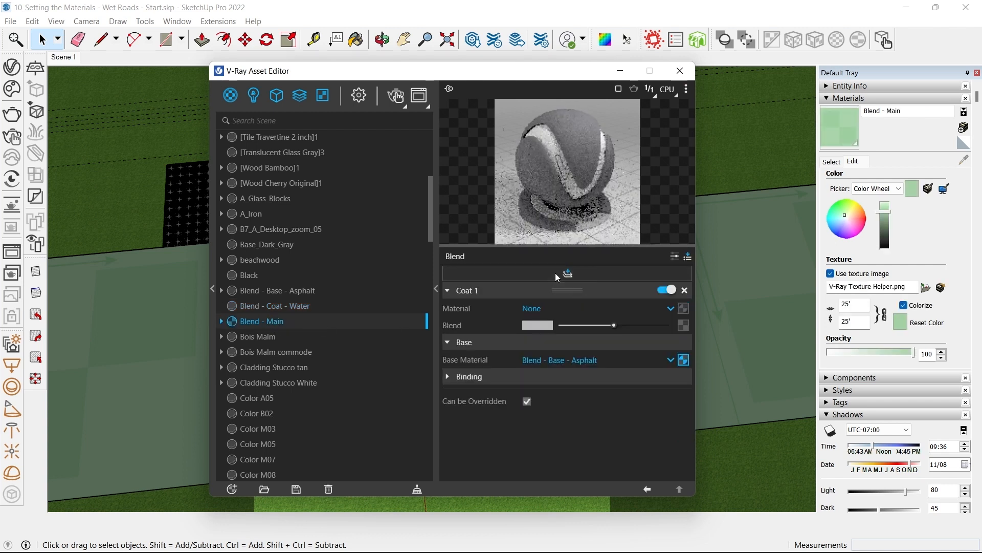
{"action": "left_click", "coordinate": [545, 308]}
{"action": "scroll", "coordinate": [601, 229], "scroll_direction": "down", "scroll_amount": 2}
{"action": "scroll", "coordinate": [602, 229], "scroll_direction": "down", "scroll_amount": 4}
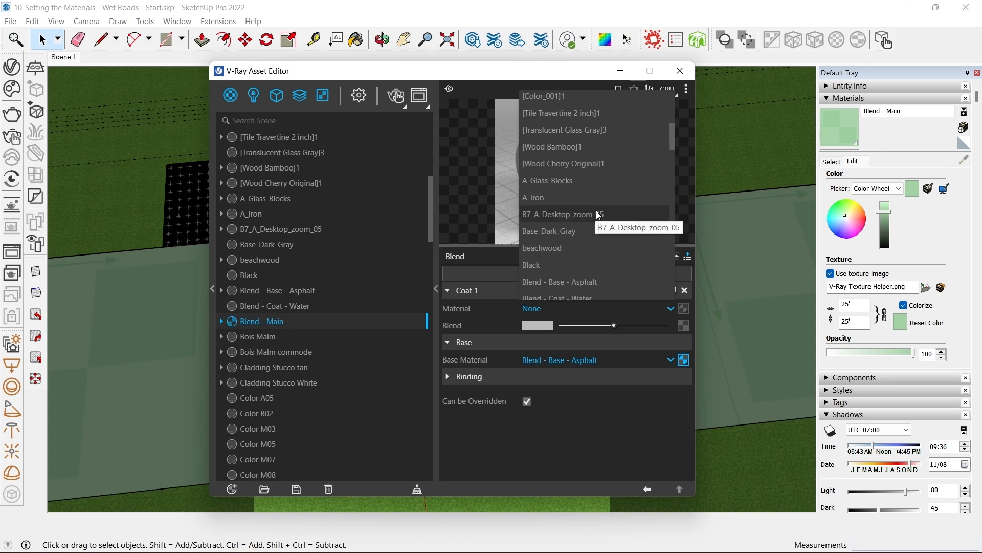
{"action": "scroll", "coordinate": [597, 216], "scroll_direction": "down", "scroll_amount": 1}
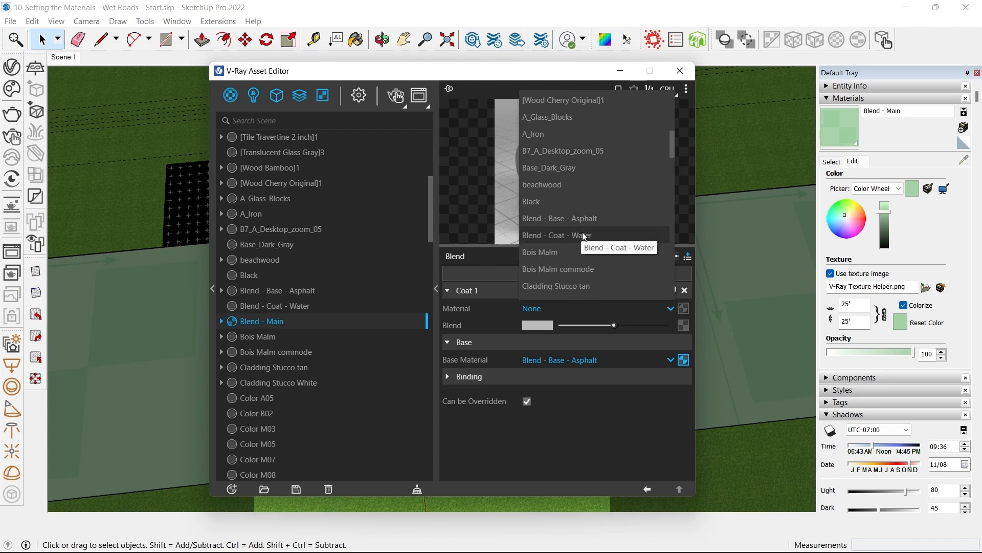
{"action": "left_click", "coordinate": [586, 235]}
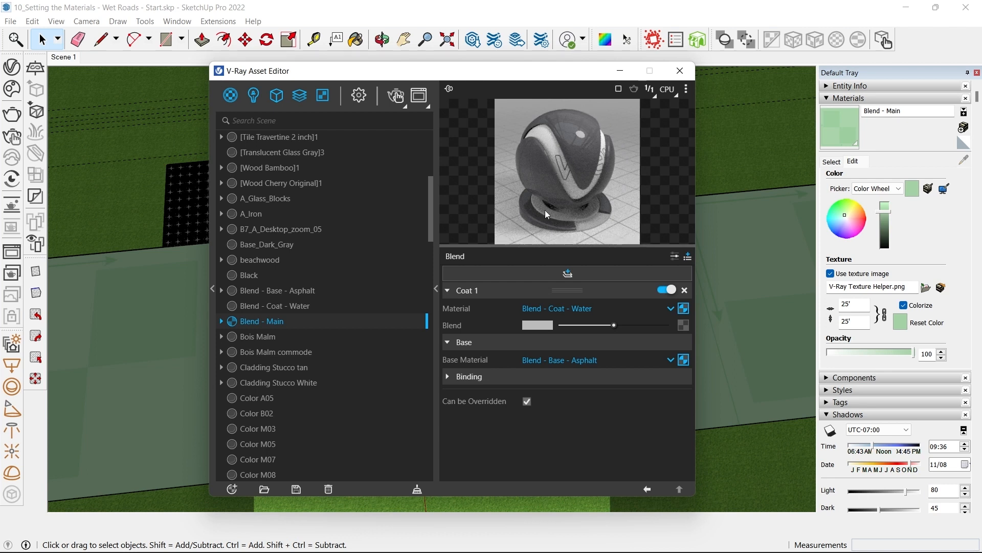
- Move the Asset Editor aside to uncover the road and start an interactive V-Ray render in the viewport
{"action": "left_click_drag", "start_coordinate": [561, 78], "coordinate": [789, 87]}
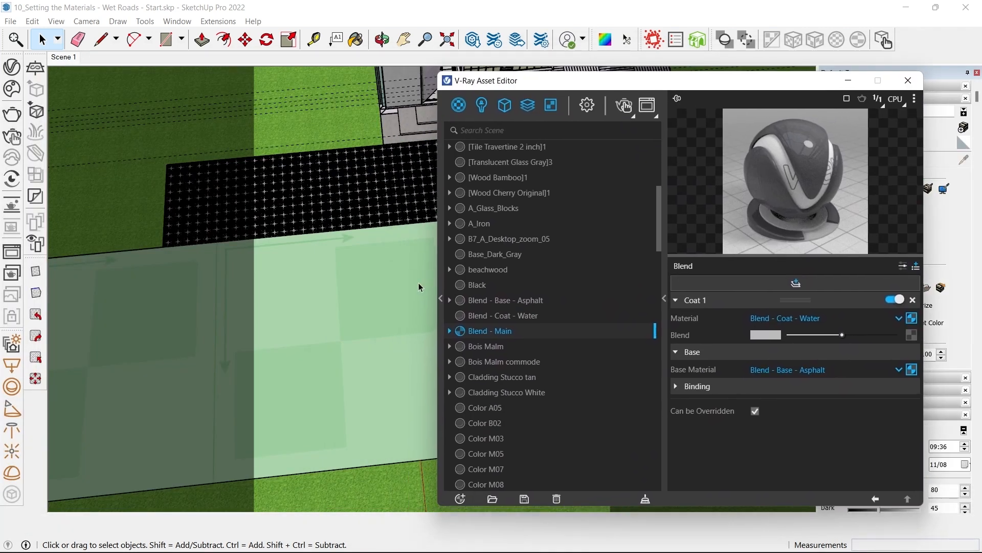
{"action": "left_click", "coordinate": [12, 204]}
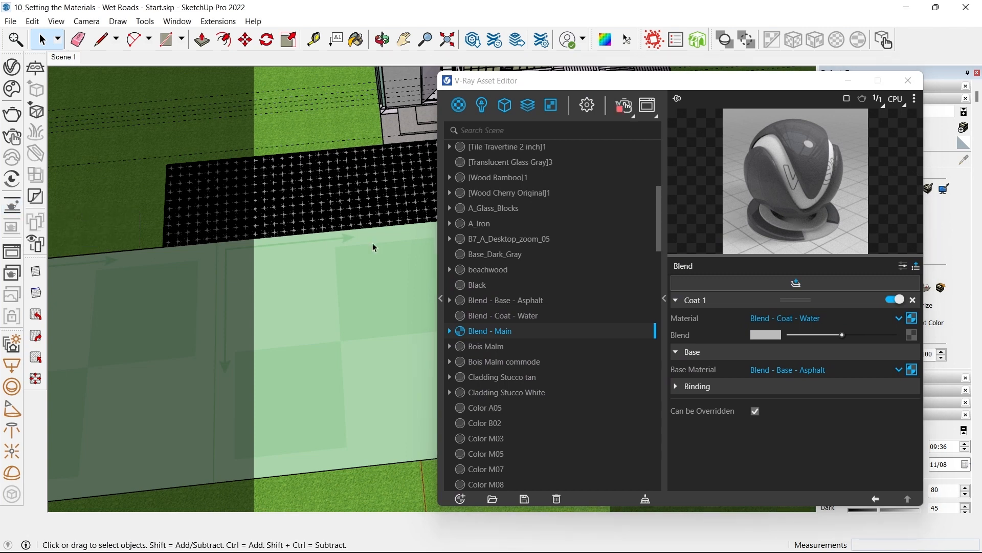
- Turn off the Coat 1 layer of Blend - Main to preview only the asphalt base in the render
{"action": "left_click_drag", "start_coordinate": [739, 80], "coordinate": [721, 58]}
{"action": "left_click_drag", "start_coordinate": [493, 60], "coordinate": [632, 69]}
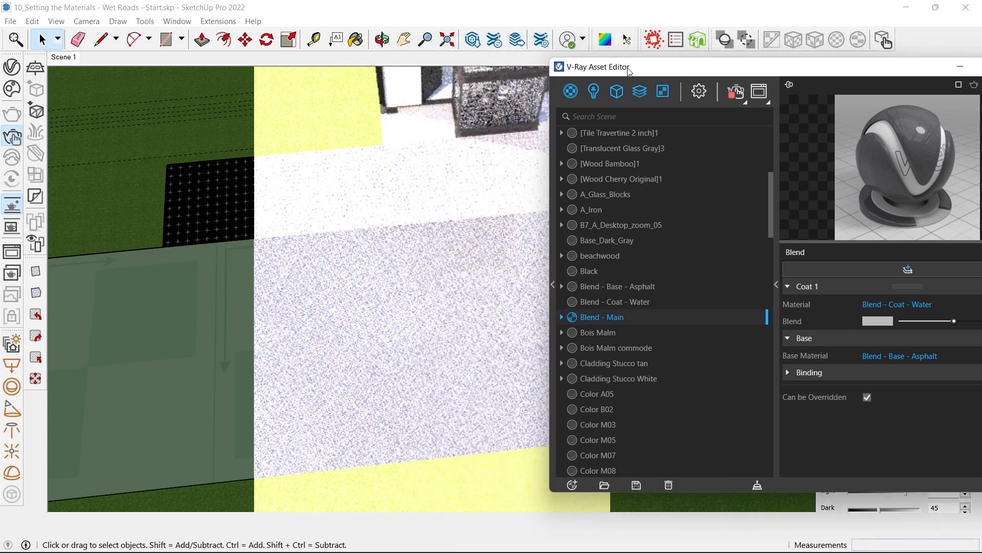
{"action": "left_click_drag", "start_coordinate": [707, 70], "coordinate": [634, 33]}
{"action": "left_click", "coordinate": [847, 277]}
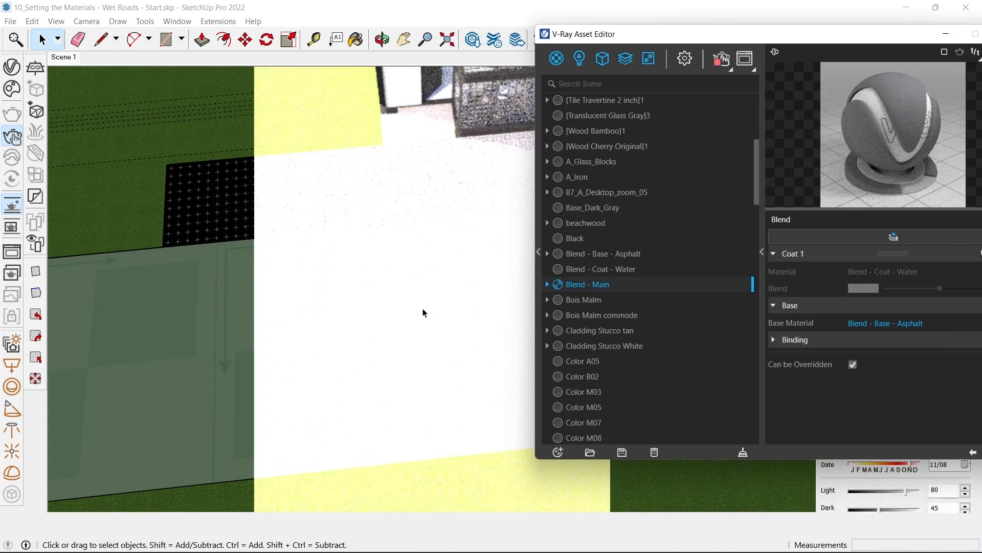
{"action": "left_click_drag", "start_coordinate": [795, 40], "coordinate": [712, 49]}
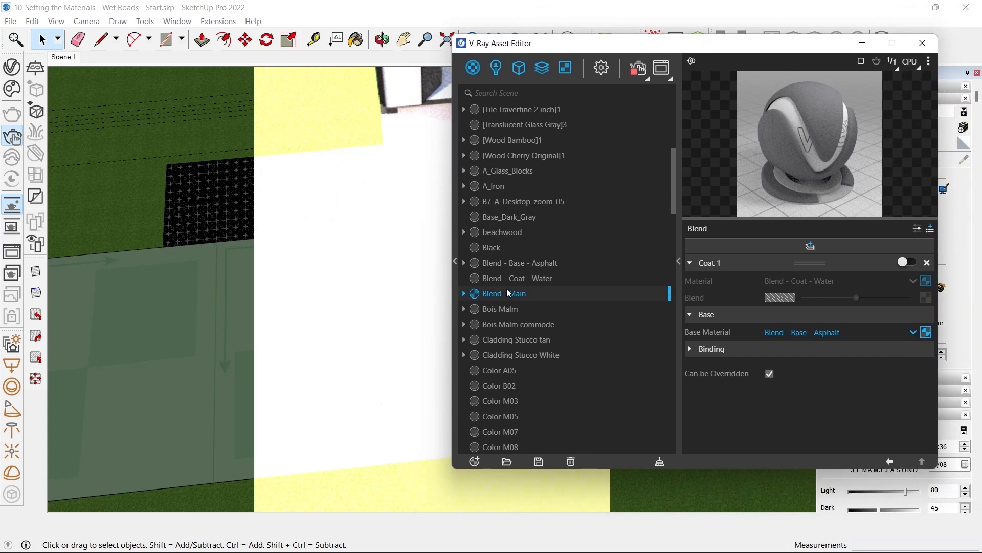
- Slightly darken the diffuse color of Blend - Base - Asphalt and return to the Blend - Main settings
{"action": "left_click", "coordinate": [512, 262]}
{"action": "left_click", "coordinate": [708, 292]}
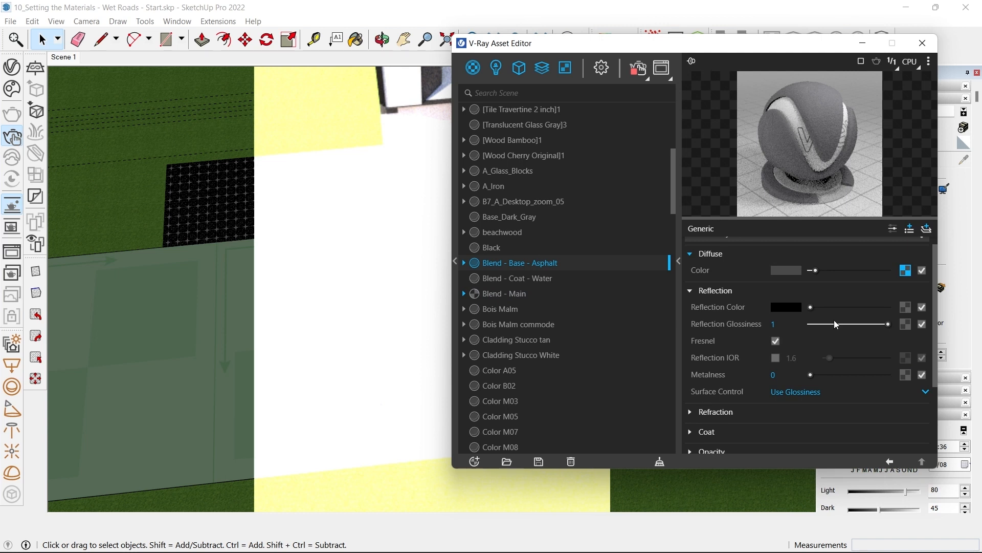
{"action": "left_click_drag", "start_coordinate": [815, 271], "coordinate": [812, 269]}
{"action": "left_click", "coordinate": [514, 278]}
{"action": "left_click", "coordinate": [504, 294]}
{"action": "left_click_drag", "start_coordinate": [726, 51], "coordinate": [726, 61]}
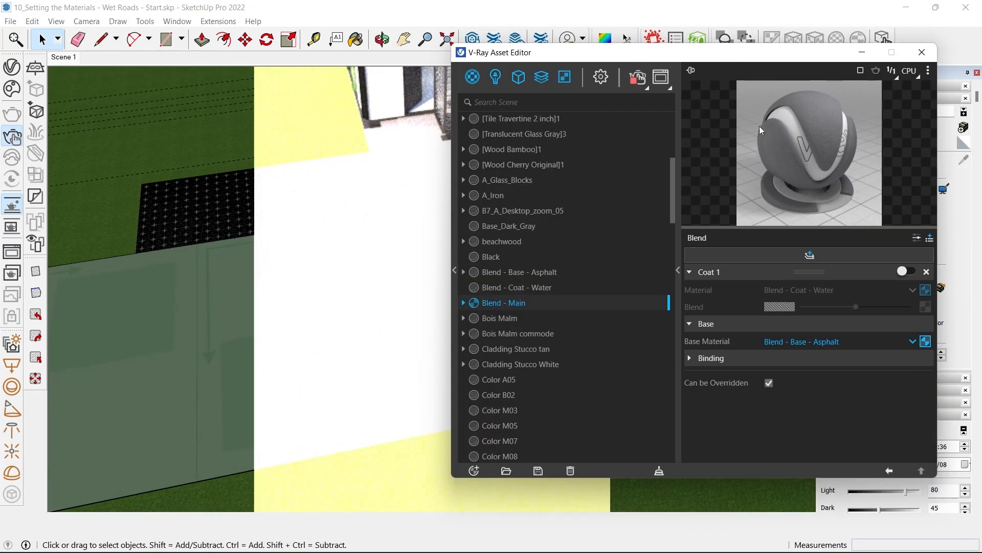
- Review the scene's lights, checking the settings of LIGHT_GEN_DOME_1 and SunLight
{"action": "left_click", "coordinate": [501, 79]}
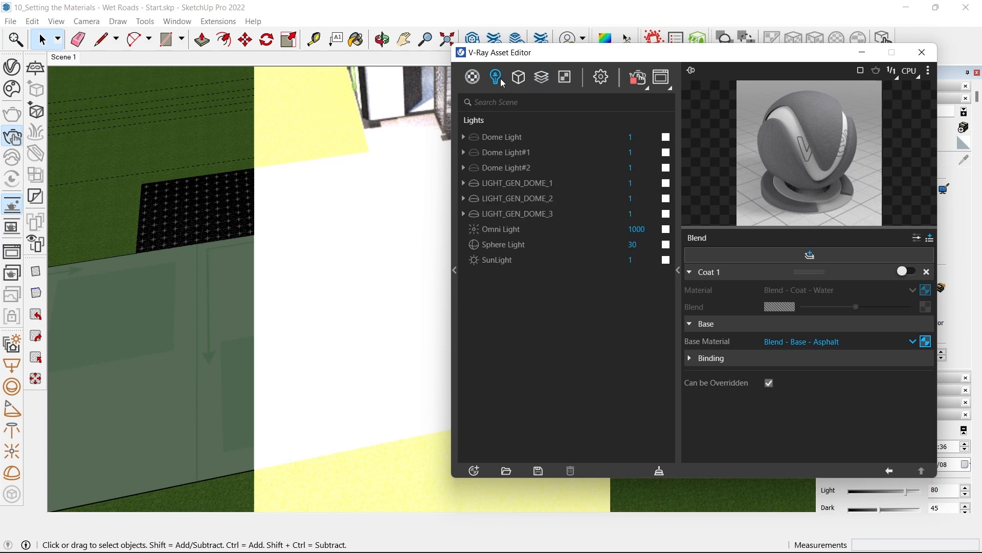
{"action": "left_click", "coordinate": [510, 259]}
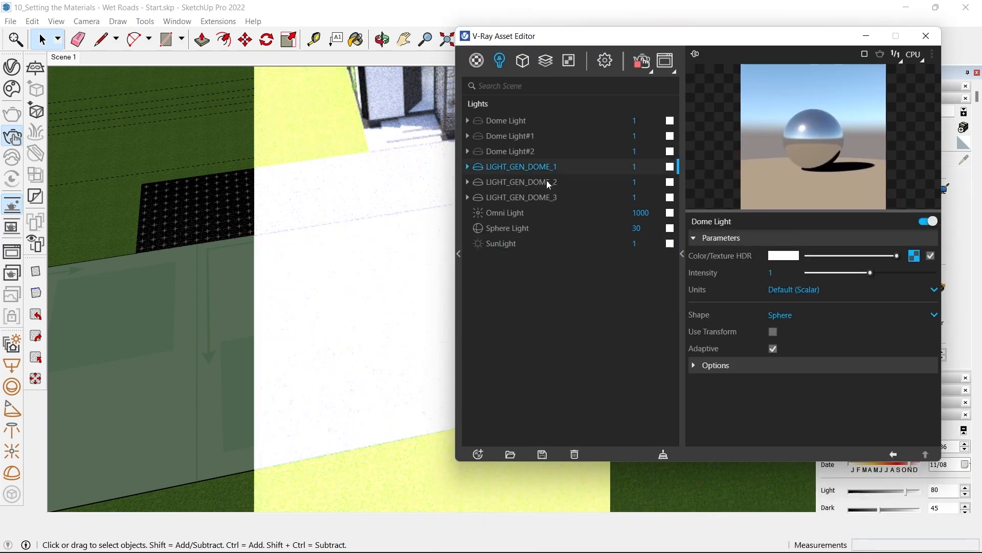
{"action": "left_click", "coordinate": [494, 241]}
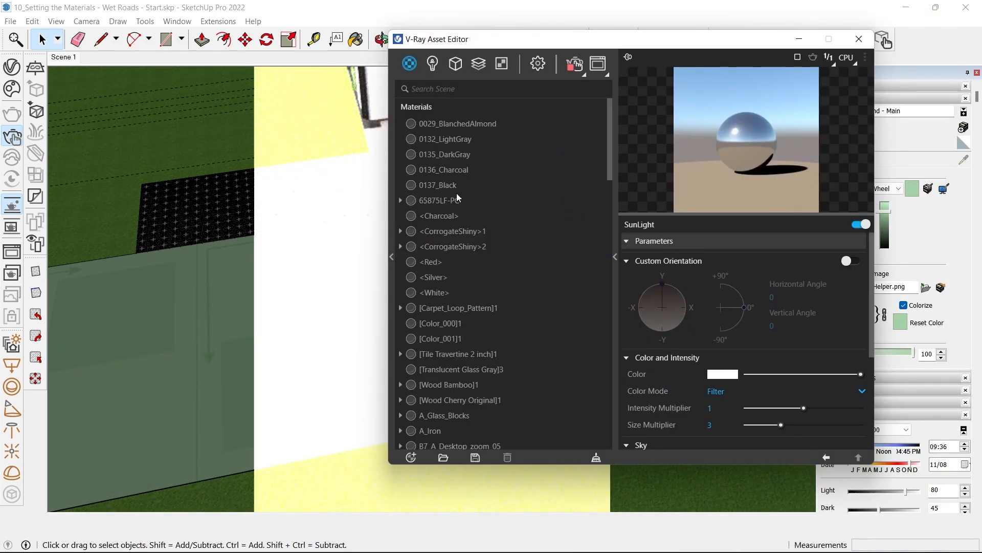
- Open the diffuse bitmap of Blend - Base - Asphalt and lower its color gain
{"action": "scroll", "coordinate": [469, 251], "scroll_direction": "down", "scroll_amount": 6}
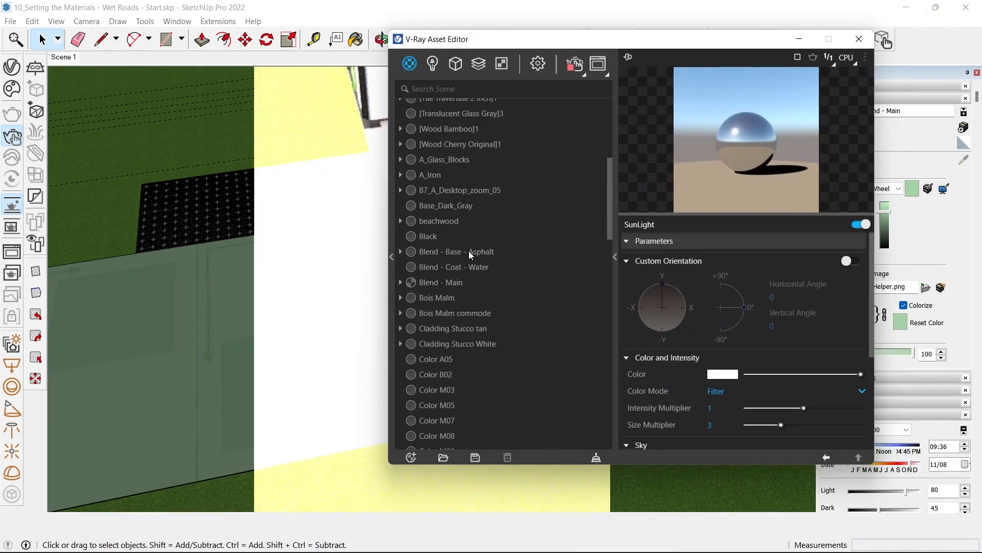
{"action": "left_click", "coordinate": [469, 250]}
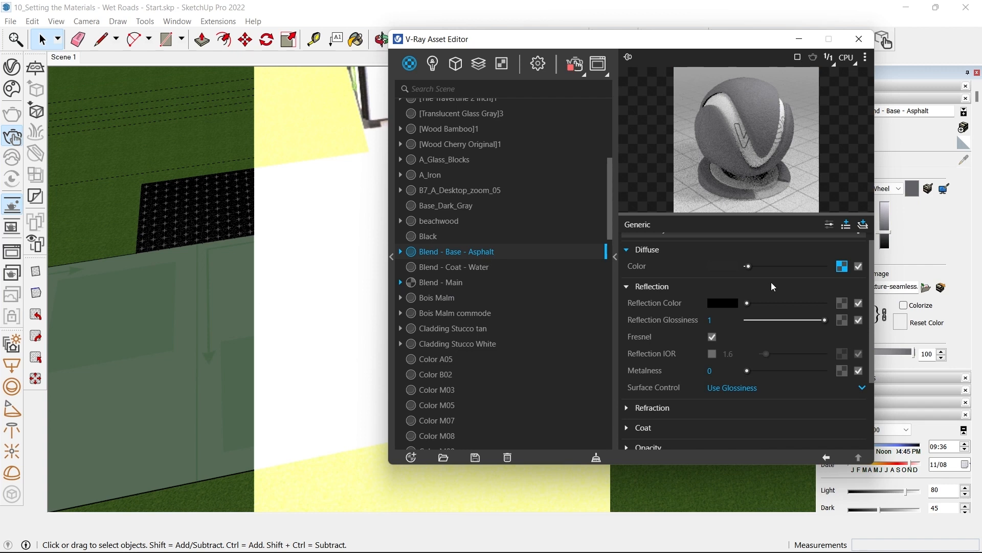
{"action": "left_click", "coordinate": [841, 266]}
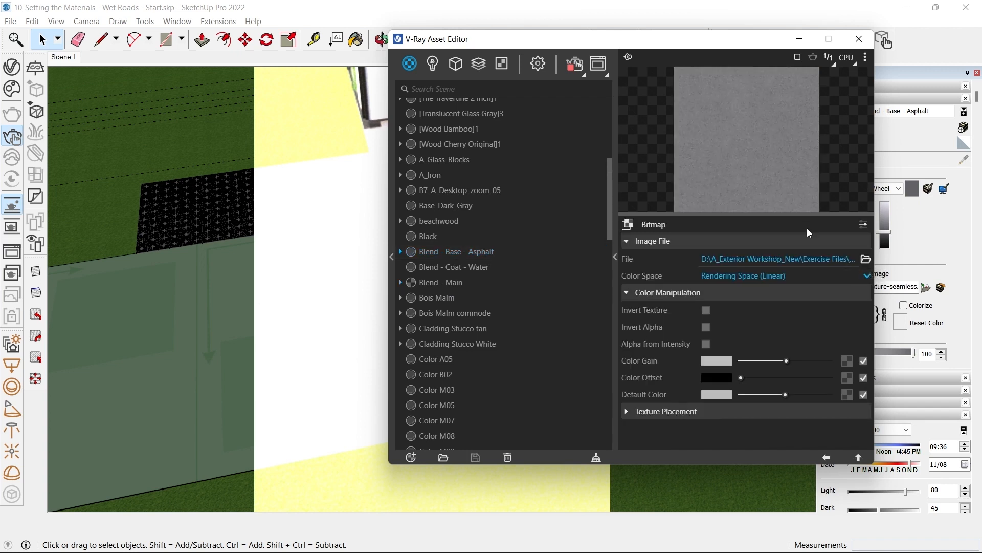
{"action": "left_click_drag", "start_coordinate": [775, 361], "coordinate": [748, 361]}
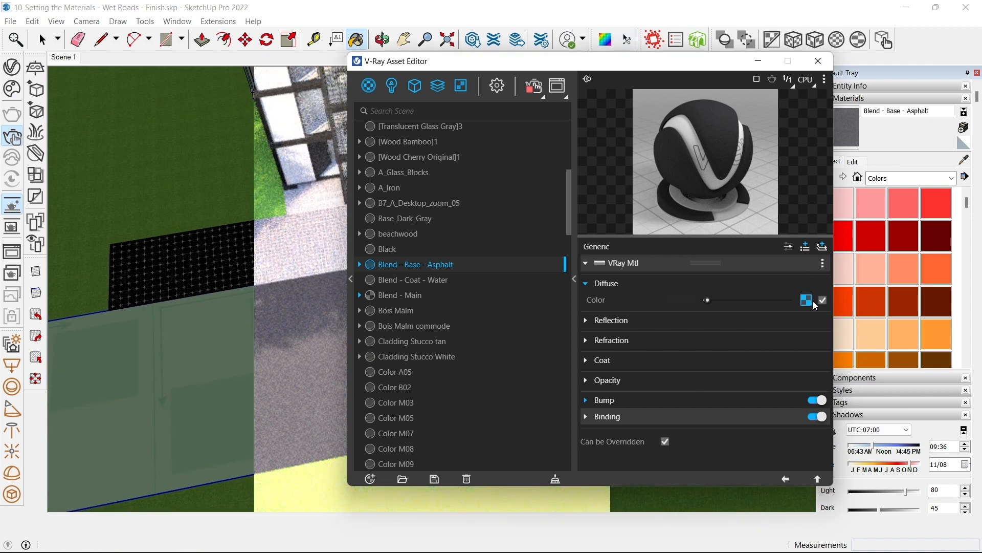
- Adjust the diffuse color amount of Blend - Base - Asphalt and check the bitmap in its diffuse slot
{"action": "mouse_move", "coordinate": [762, 300]}
{"action": "left_mouse_down"}
{"action": "mouse_move", "coordinate": [729, 302]}
{"action": "mouse_move", "coordinate": [766, 300]}
{"action": "left_mouse_up"}
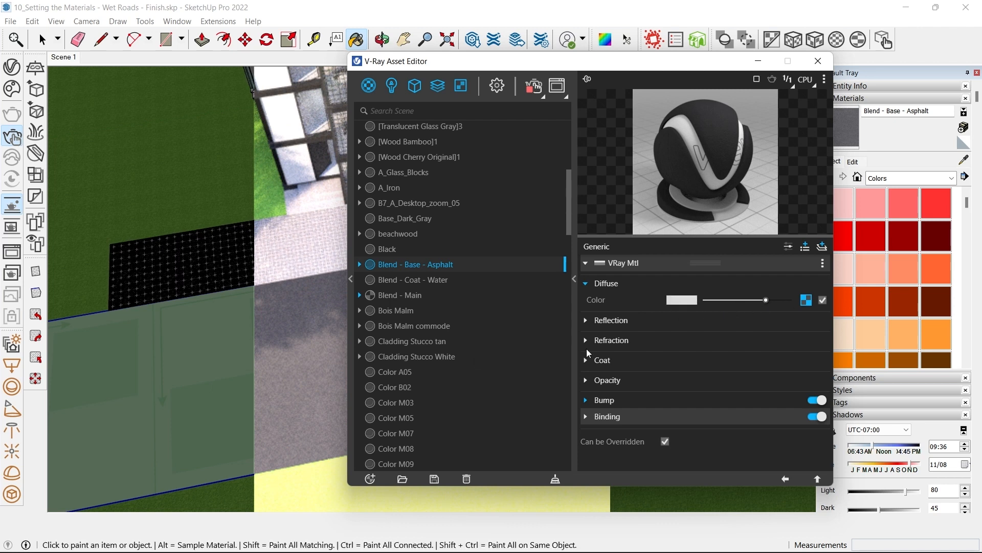
{"action": "left_click", "coordinate": [806, 300]}
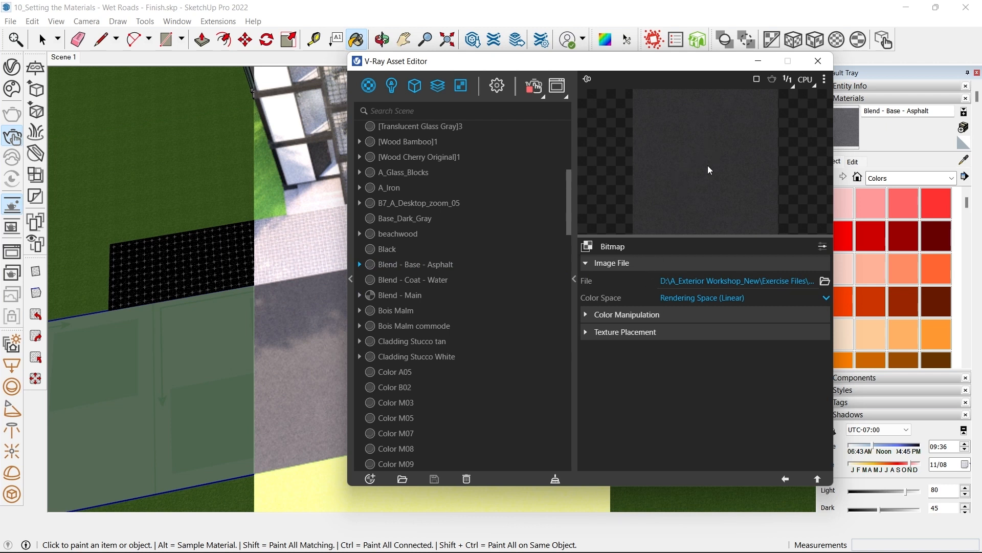
{"action": "left_click", "coordinate": [786, 480]}
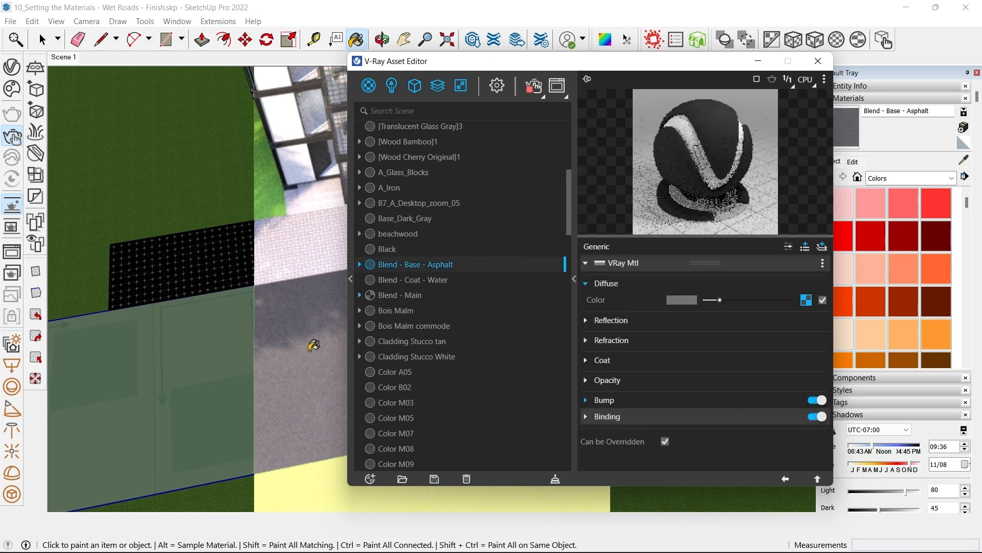
- Set the asphalt bitmap's color gain to dark gray in its color manipulation settings and return to the material
{"action": "left_click", "coordinate": [805, 300]}
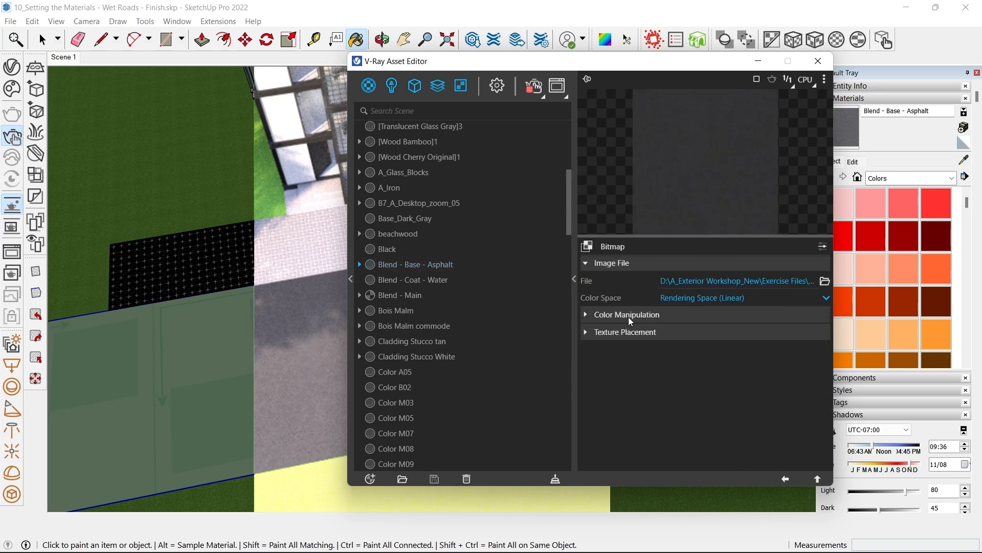
{"action": "left_click", "coordinate": [627, 316]}
{"action": "left_click", "coordinate": [712, 385]}
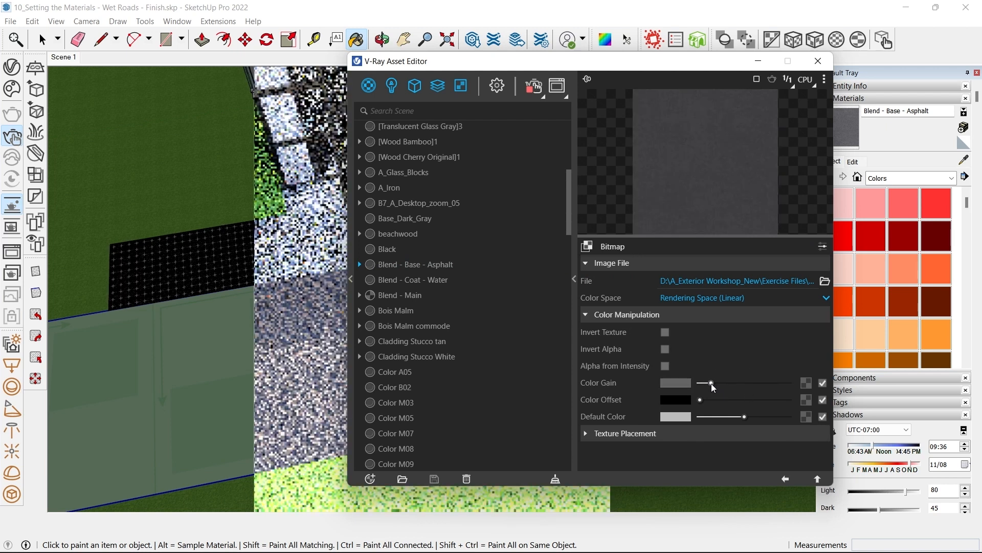
{"action": "left_click", "coordinate": [786, 478]}
- Wrap the asphalt diffuse texture in a Color Correction with brightness 0.106 and contrast 1.221
{"action": "right_click", "coordinate": [808, 300]}
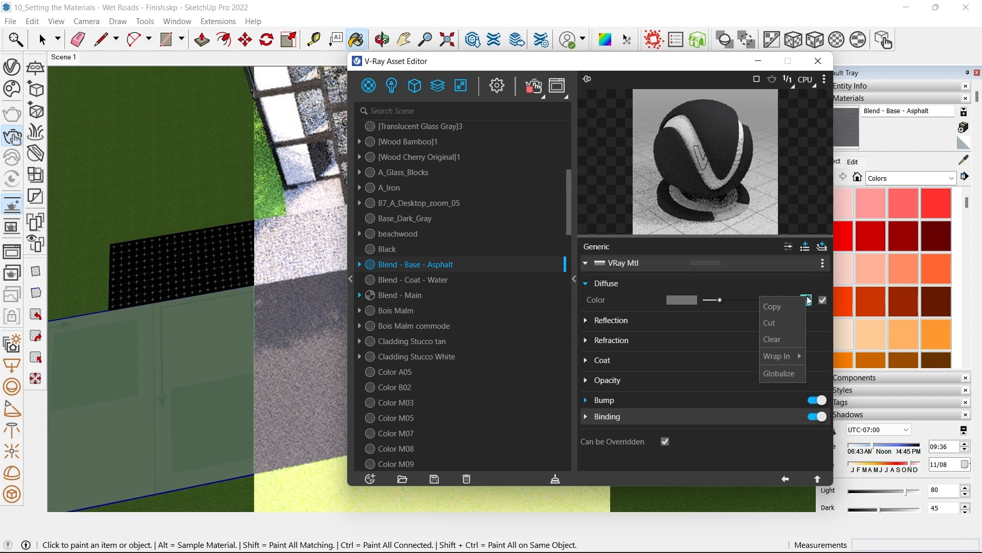
{"action": "mouse_move", "coordinate": [778, 358]}
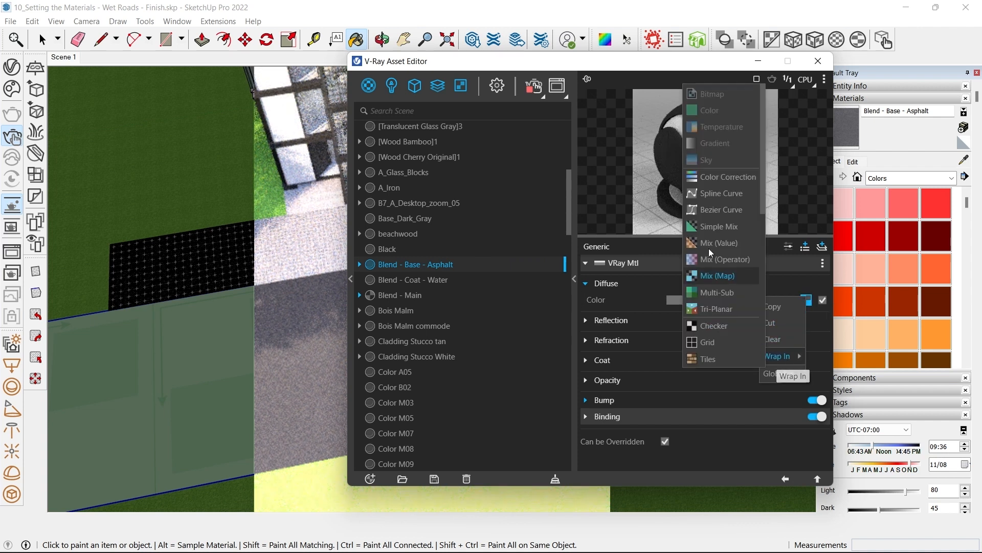
{"action": "left_click", "coordinate": [723, 178]}
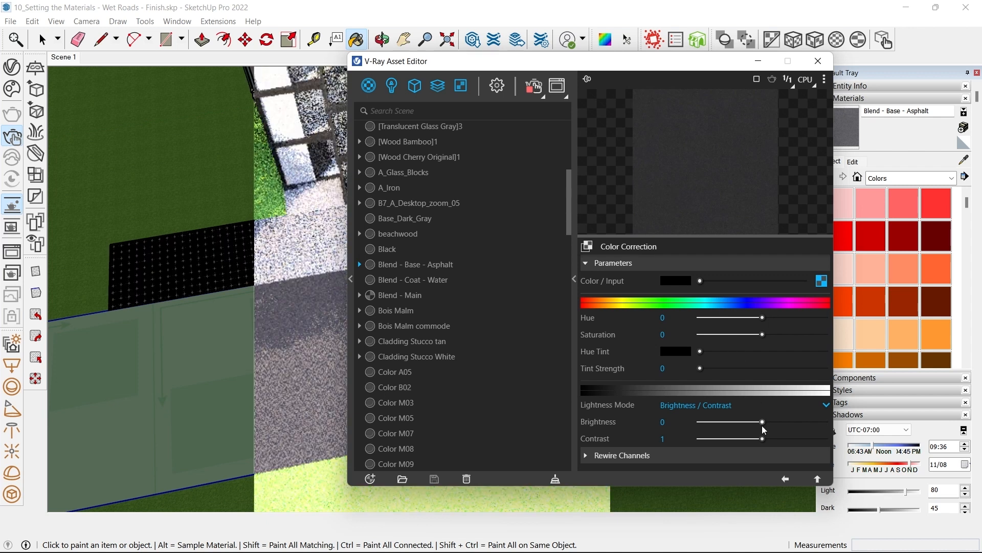
{"action": "mouse_move", "coordinate": [763, 441]}
{"action": "left_mouse_down"}
{"action": "mouse_move", "coordinate": [789, 440]}
{"action": "mouse_move", "coordinate": [755, 423]}
{"action": "mouse_move", "coordinate": [789, 422]}
{"action": "mouse_move", "coordinate": [768, 422]}
{"action": "left_mouse_up"}
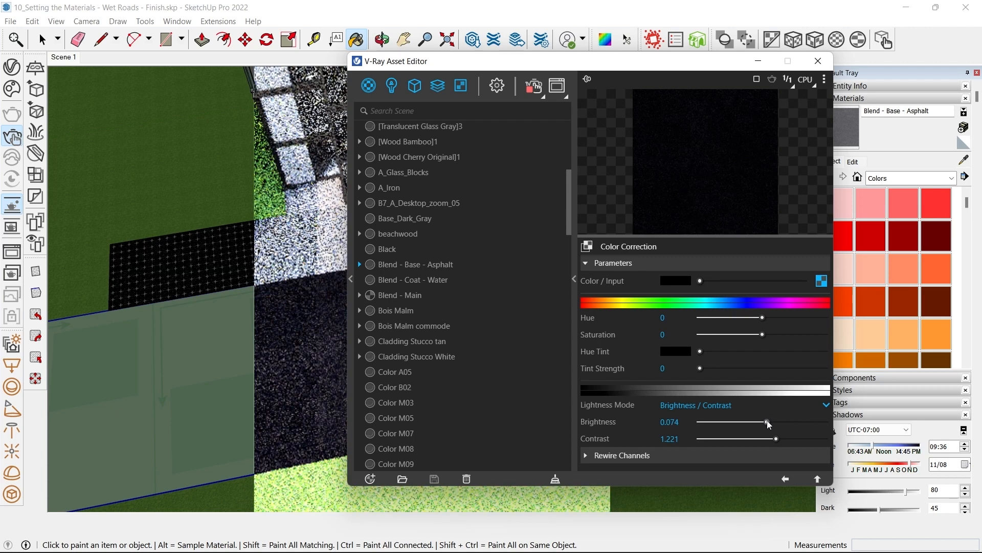
{"action": "left_click_drag", "start_coordinate": [768, 423], "coordinate": [769, 422]}
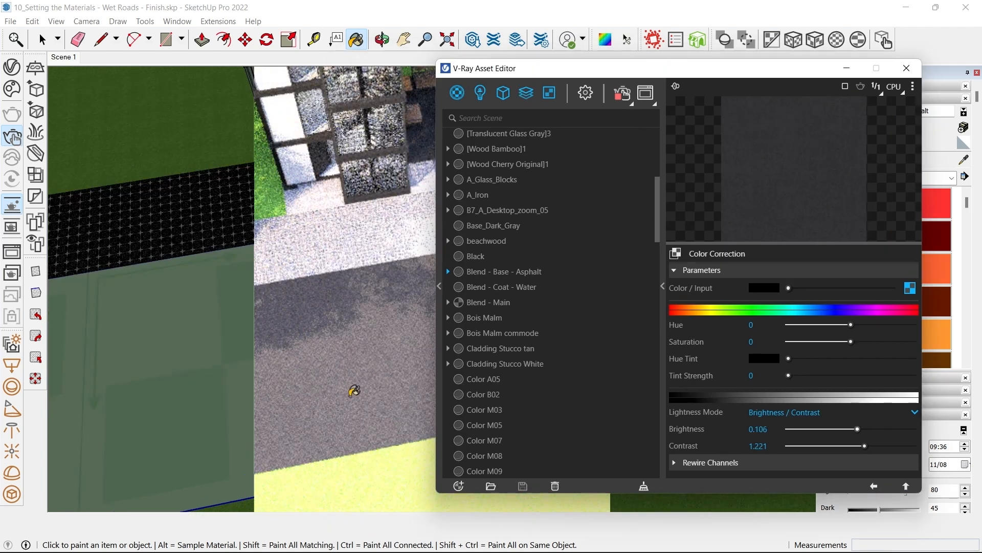
- Examine the corrected asphalt up close and turn the Coat 1 layer of Blend - Main back on
{"action": "scroll", "coordinate": [357, 377], "scroll_direction": "up", "scroll_amount": 5}
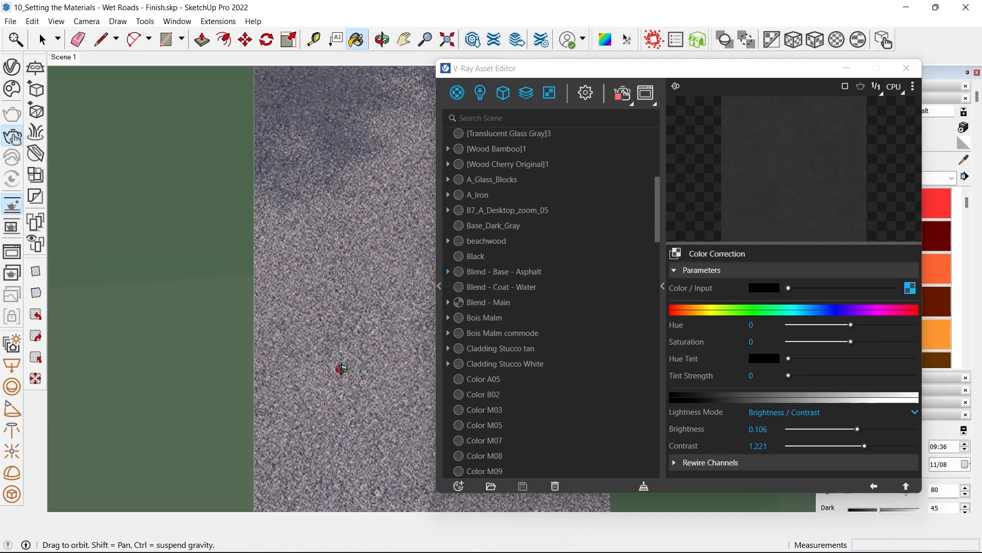
{"action": "left_click_drag", "start_coordinate": [728, 74], "coordinate": [839, 16]}
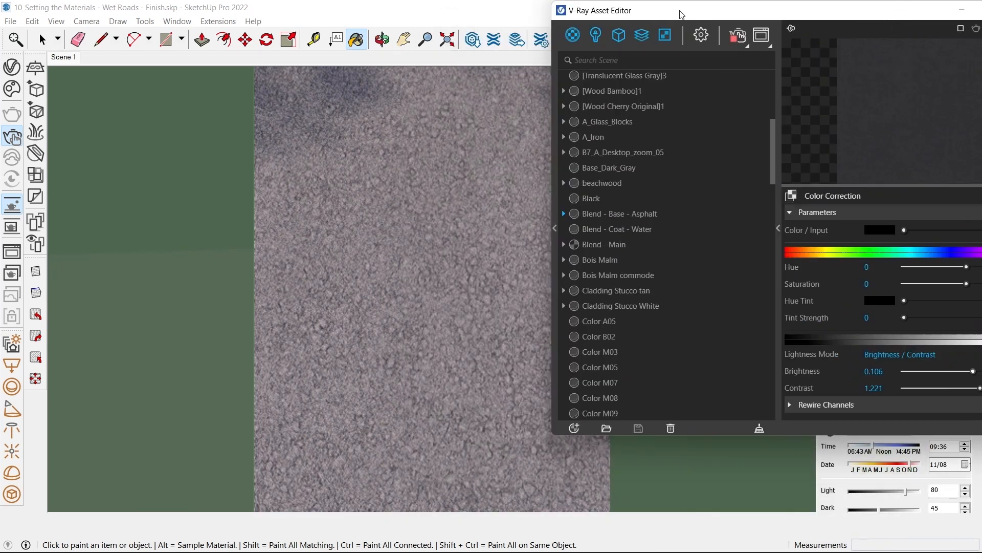
{"action": "left_click_drag", "start_coordinate": [676, 14], "coordinate": [573, 18]}
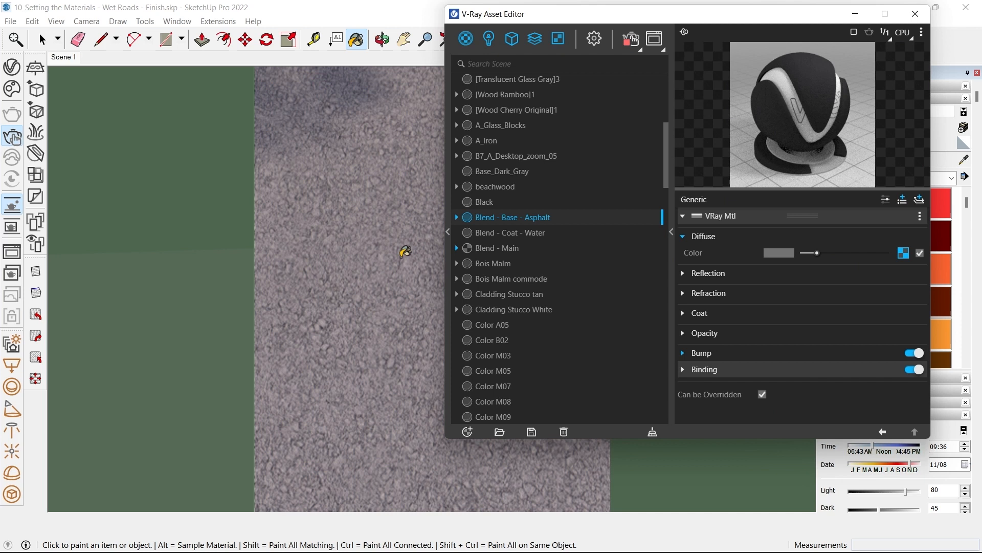
{"action": "left_click", "coordinate": [521, 250]}
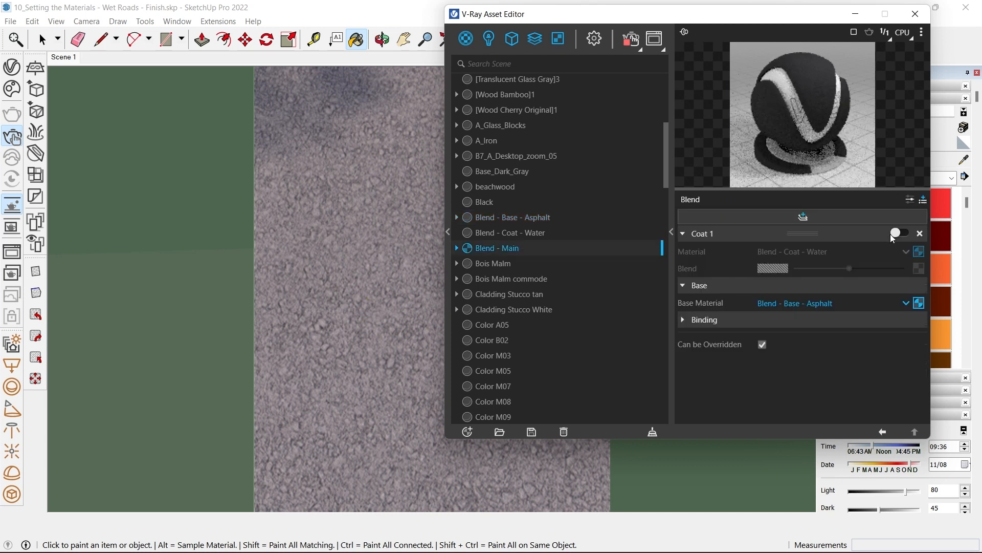
{"action": "left_click", "coordinate": [901, 235]}
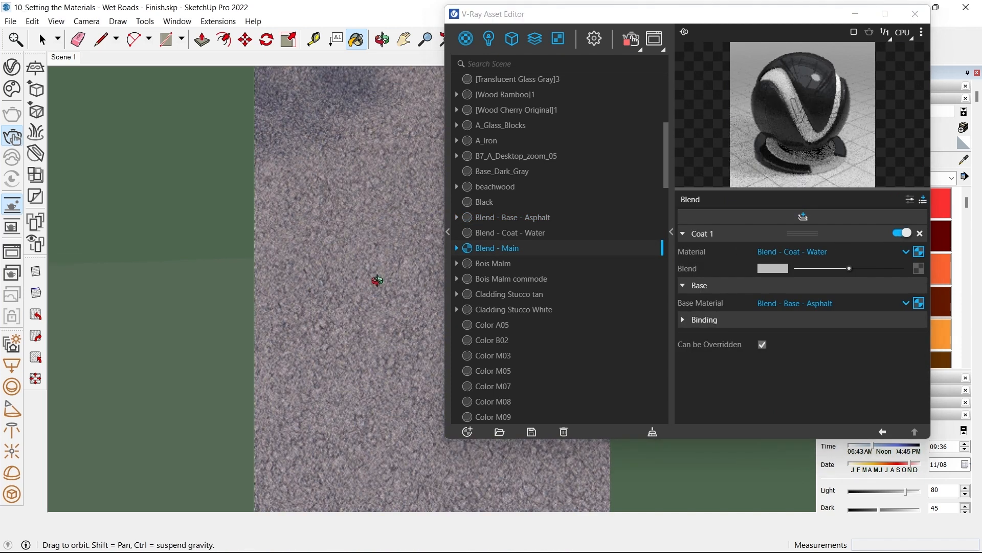
- Restart the interactive viewport render on a wider view of the road to show the water coat
{"action": "middle_click_drag", "start_coordinate": [376, 267], "coordinate": [404, 268]}
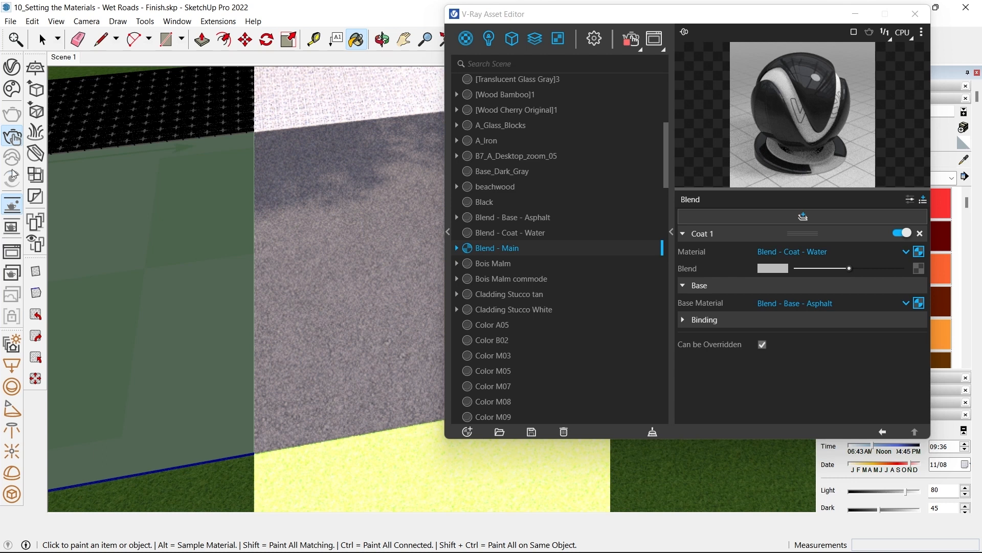
{"action": "left_click", "coordinate": [16, 134]}
{"action": "key", "text": "space"}
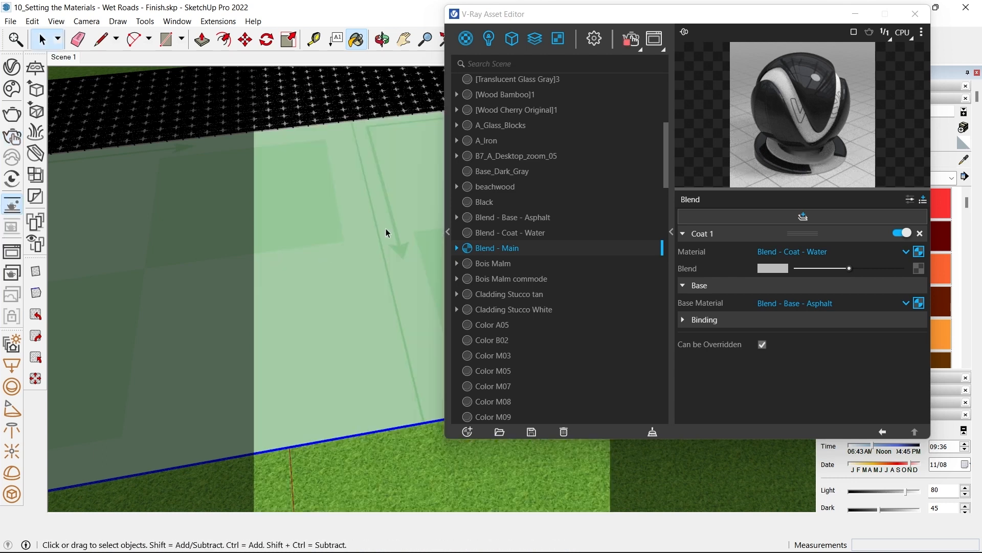
{"action": "key", "text": "super"}
{"action": "key", "text": "super"}
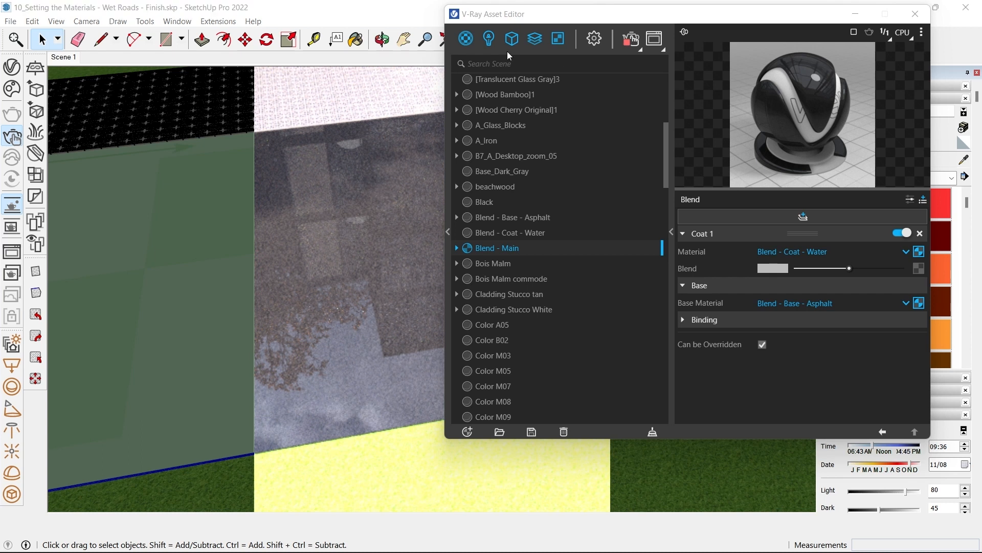
- Test a dark gray blend amount for Coat 1 and raise it back to a lighter gray
{"action": "left_click", "coordinate": [695, 269]}
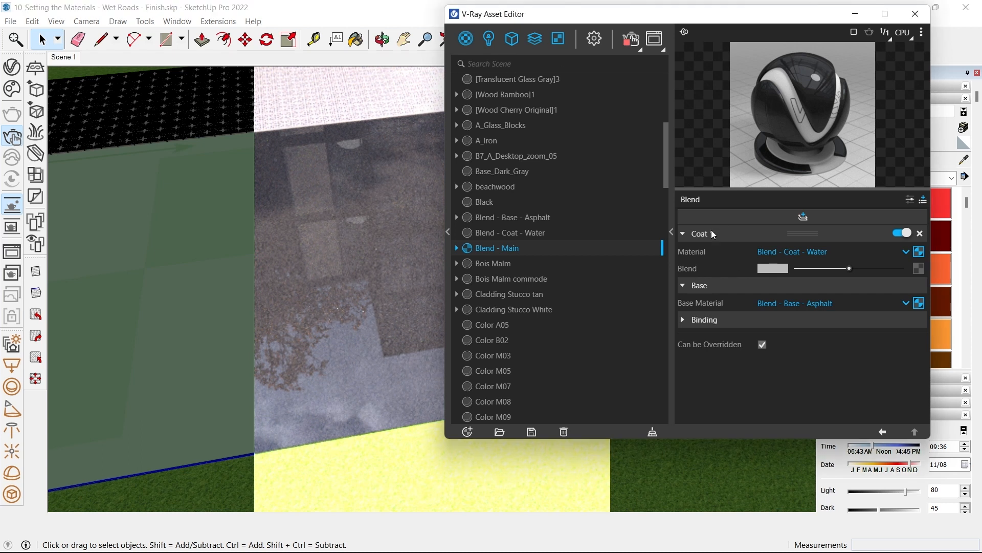
{"action": "left_click", "coordinate": [921, 269]}
{"action": "left_click_drag", "start_coordinate": [836, 266], "coordinate": [816, 272]}
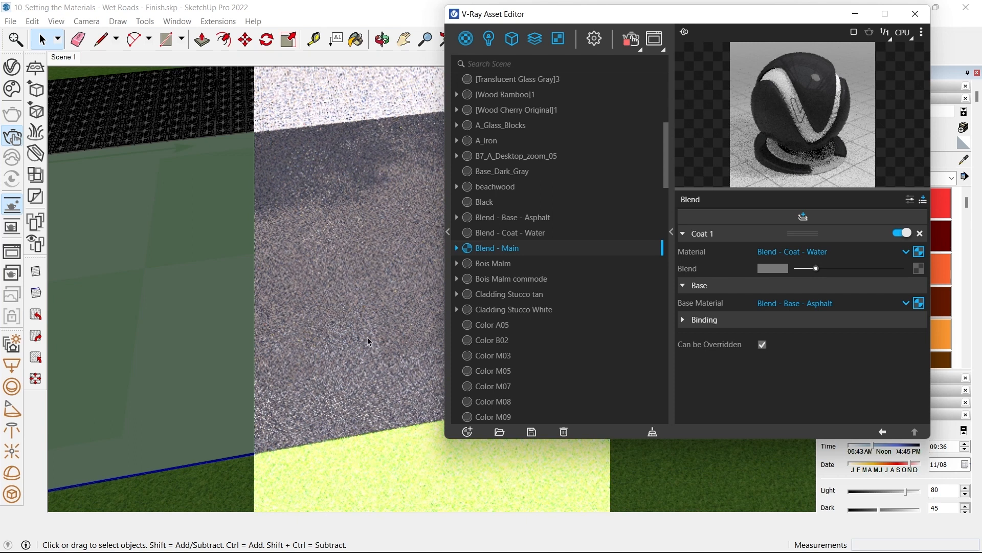
{"action": "left_click", "coordinate": [840, 268]}
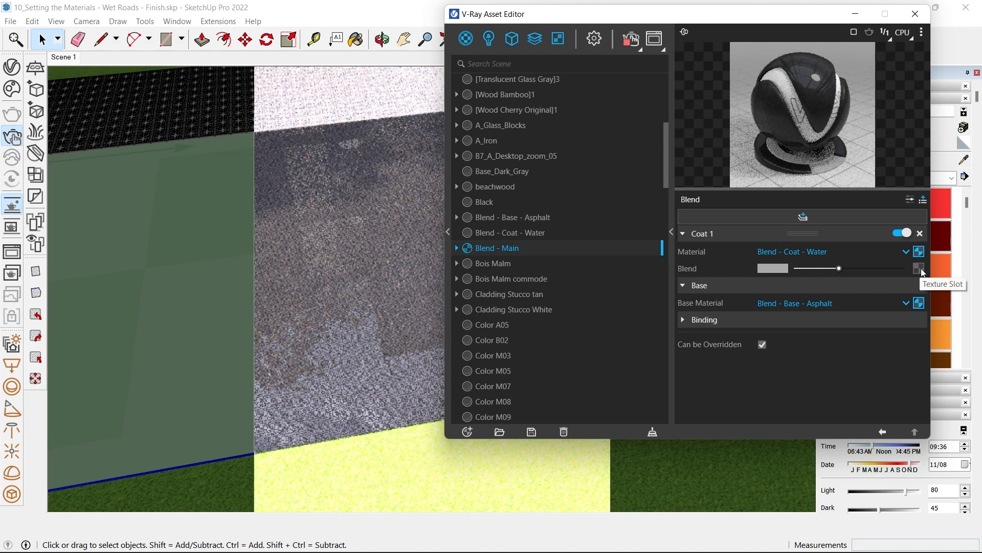
- Add a Smoke texture to the blend amount of Coat 1 in Blend - Main
{"action": "left_click", "coordinate": [919, 269]}
{"action": "scroll", "coordinate": [880, 177], "scroll_direction": "down", "scroll_amount": 5}
{"action": "scroll", "coordinate": [890, 203], "scroll_direction": "down", "scroll_amount": 1}
{"action": "scroll", "coordinate": [890, 212], "scroll_direction": "up", "scroll_amount": 2}
{"action": "scroll", "coordinate": [891, 214], "scroll_direction": "down", "scroll_amount": 1}
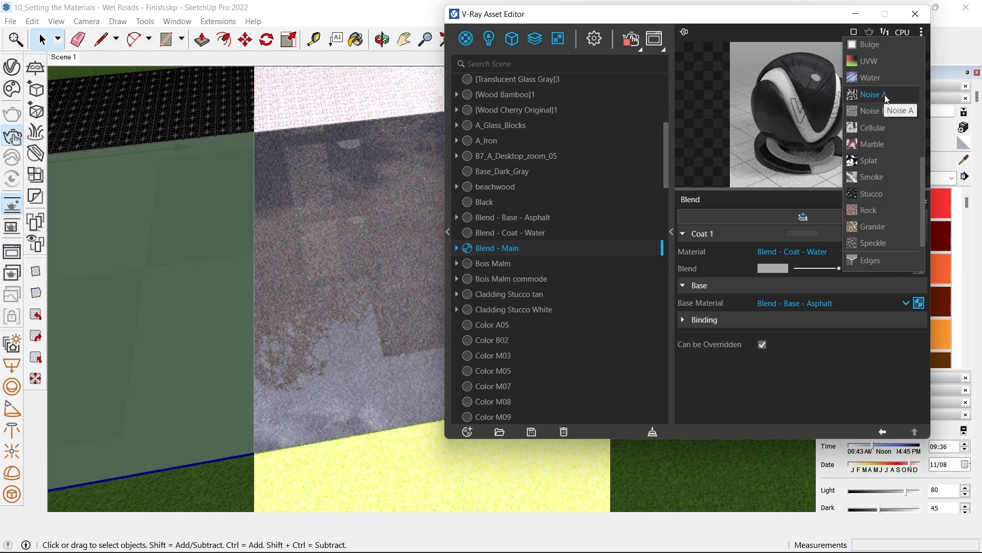
{"action": "left_click", "coordinate": [882, 178]}
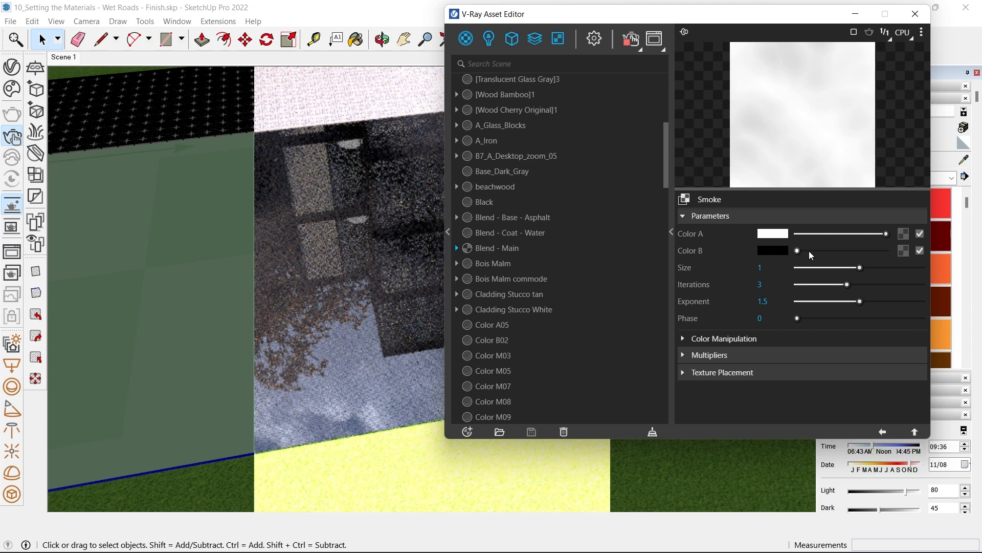
- Set the Smoke texture's size to 0.41, iterations to 2, exponent to 0.91 and phase to 3.9
{"action": "left_click_drag", "start_coordinate": [859, 301], "coordinate": [824, 268]}
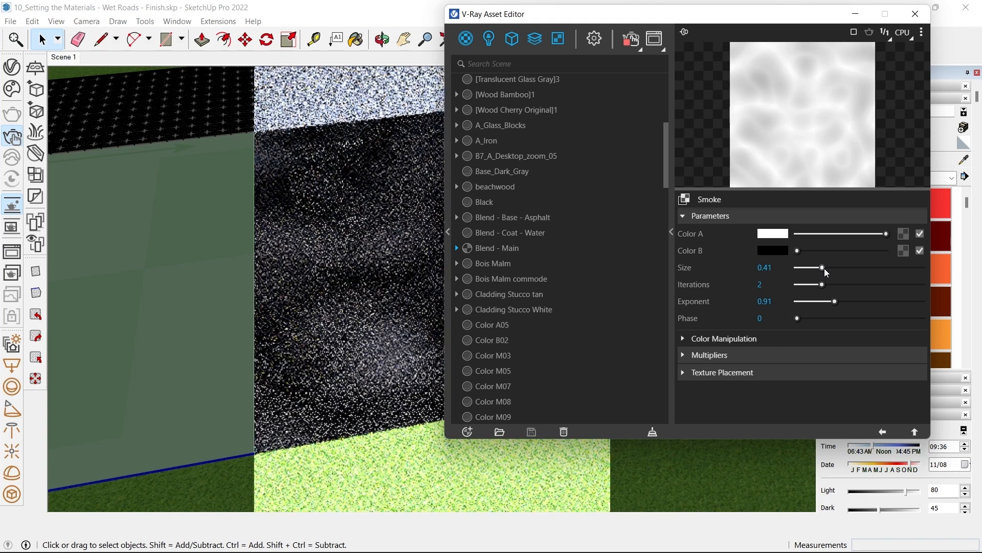
{"action": "left_click", "coordinate": [845, 318]}
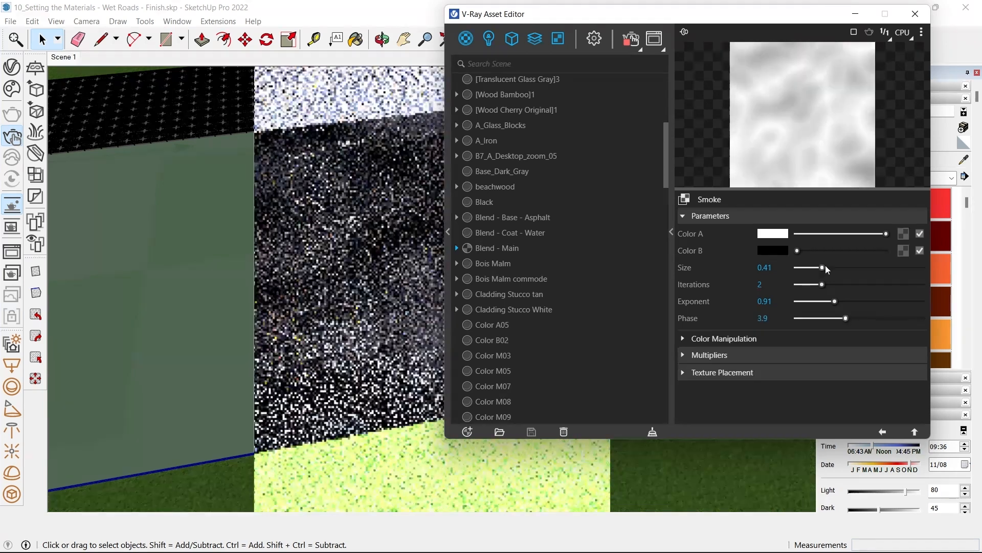
{"action": "left_click", "coordinate": [883, 432]}
- Wrap Coat 1's Smoke texture in a Color Correction with saturation -1, contrast 2 and brightness -0.442
{"action": "right_click", "coordinate": [920, 268]}
{"action": "mouse_move", "coordinate": [893, 329]}
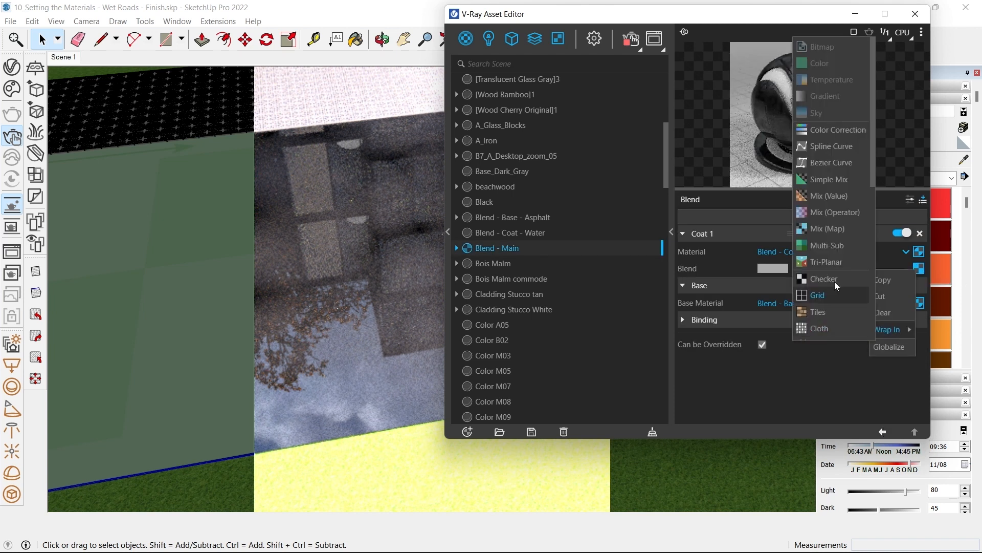
{"action": "left_click", "coordinate": [832, 127]}
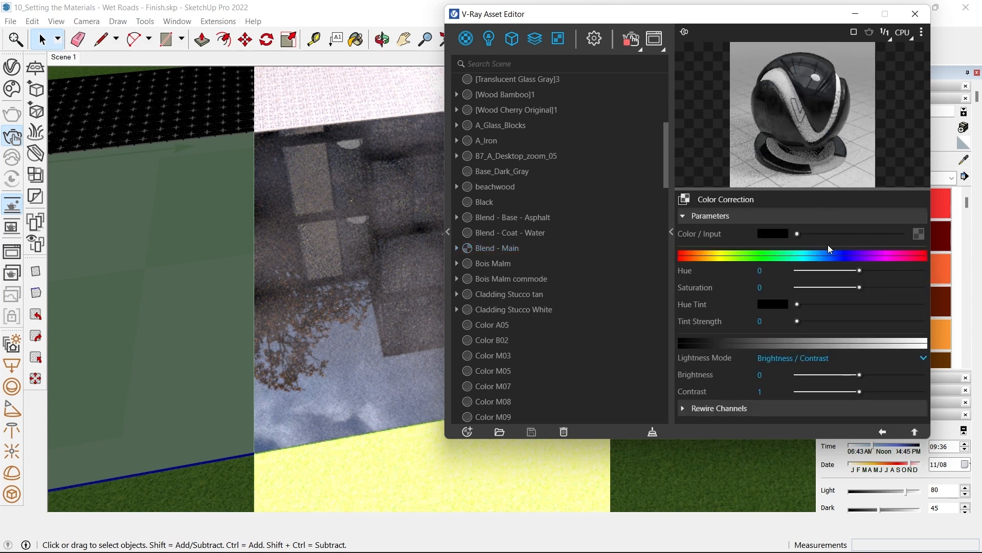
{"action": "left_click_drag", "start_coordinate": [859, 287], "coordinate": [702, 294]}
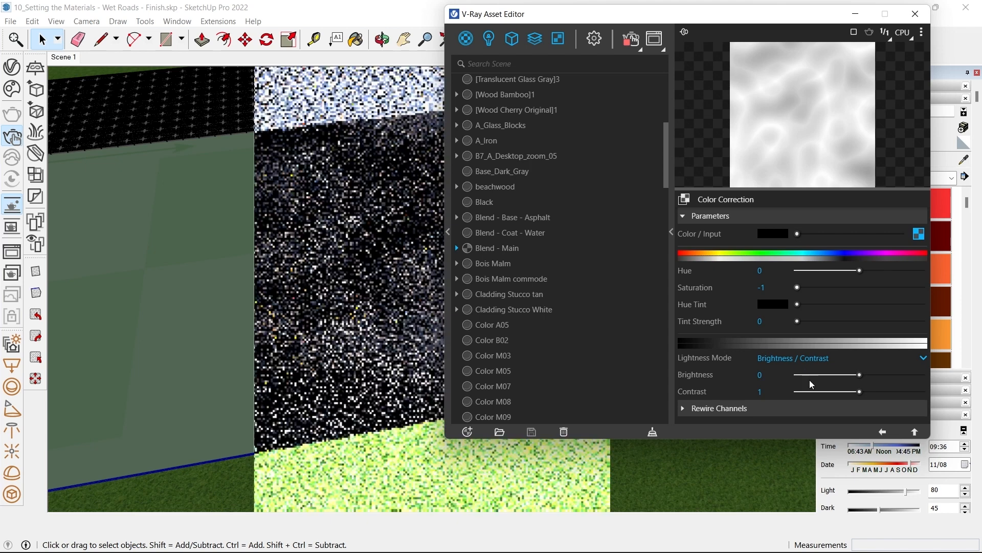
{"action": "left_click_drag", "start_coordinate": [859, 392], "coordinate": [923, 391]}
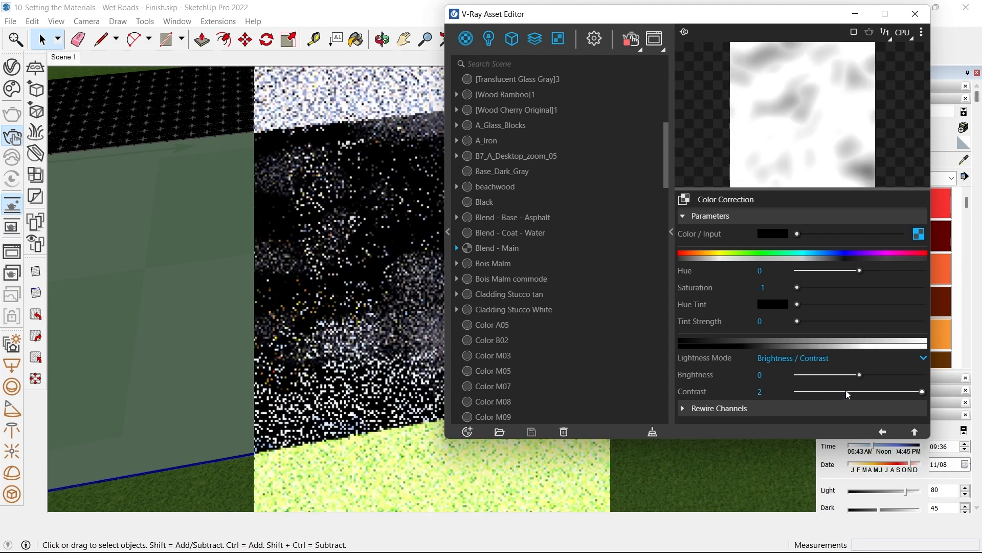
{"action": "left_click_drag", "start_coordinate": [860, 377], "coordinate": [832, 375]}
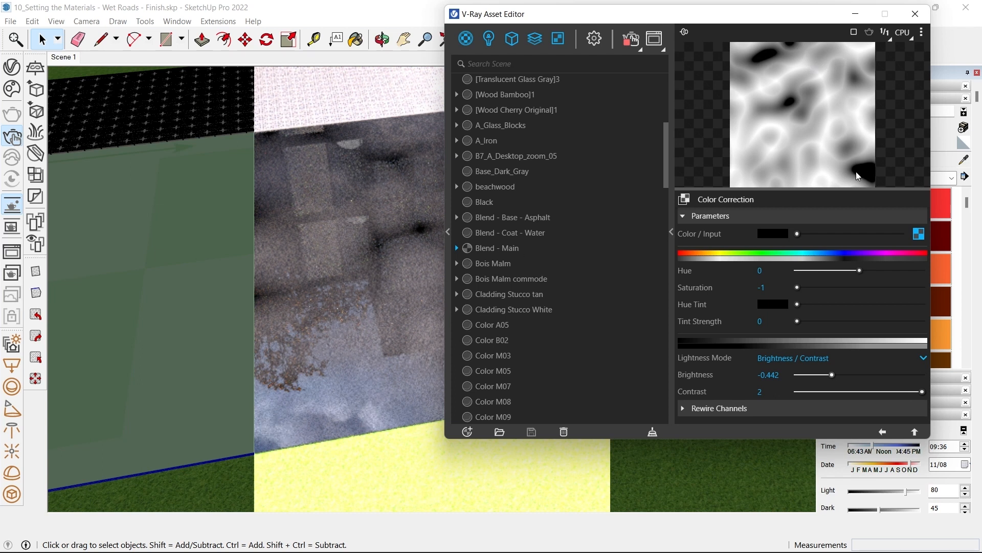
- Try inverting the Smoke texture and swapping its black and white colors, restoring the original setup after each test
{"action": "left_click", "coordinate": [913, 234]}
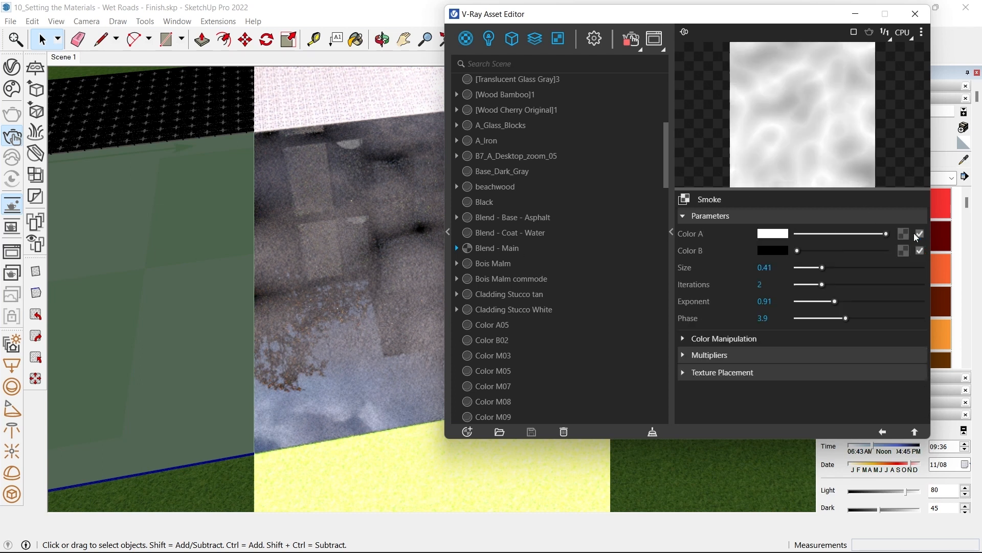
{"action": "left_click", "coordinate": [710, 342]}
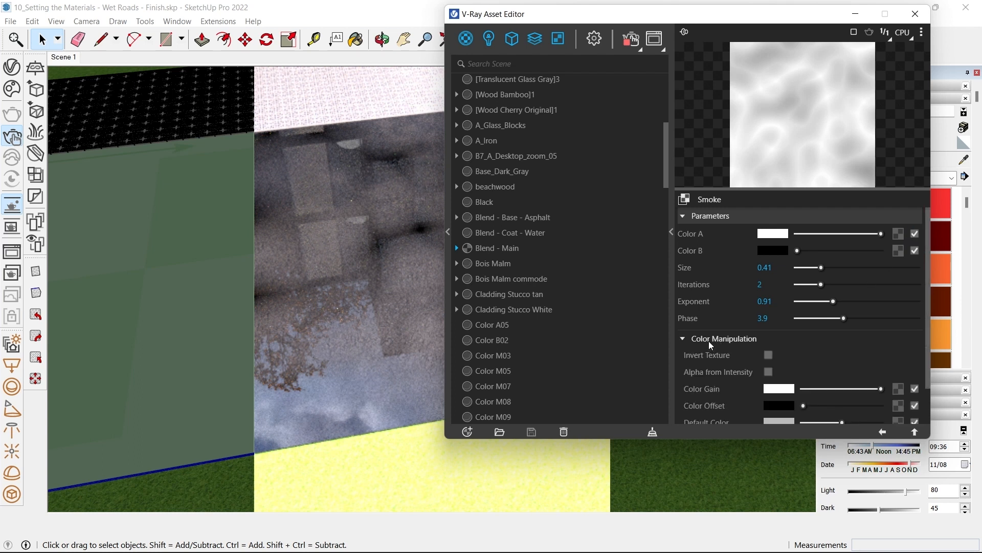
{"action": "left_click", "coordinate": [769, 354]}
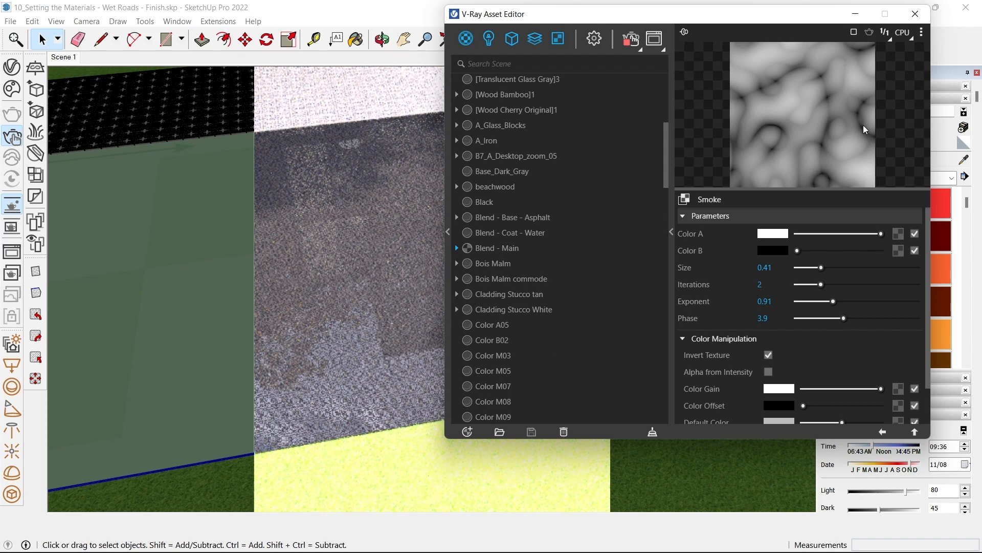
{"action": "left_click", "coordinate": [768, 355]}
{"action": "left_click_drag", "start_coordinate": [821, 234], "coordinate": [944, 290]}
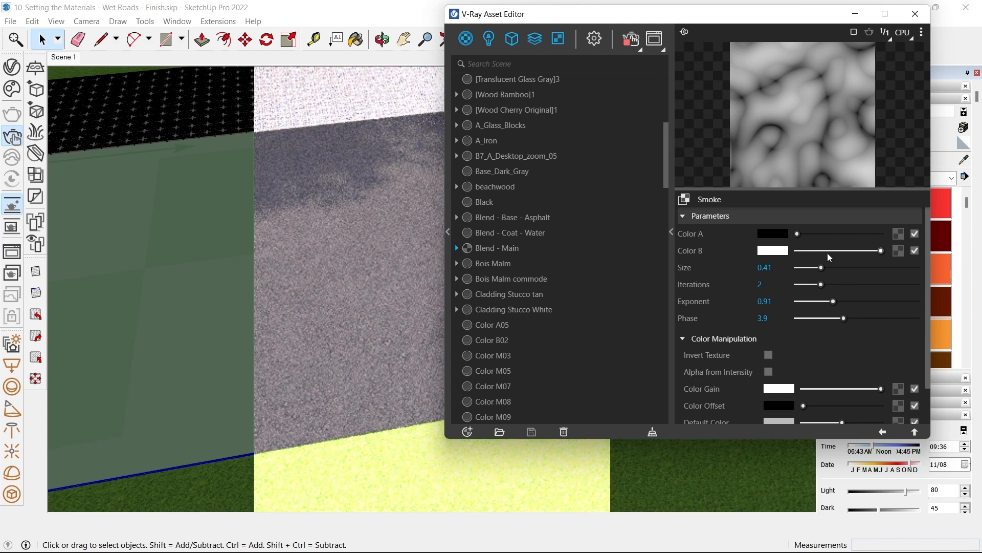
{"action": "left_click_drag", "start_coordinate": [827, 253], "coordinate": [881, 233]}
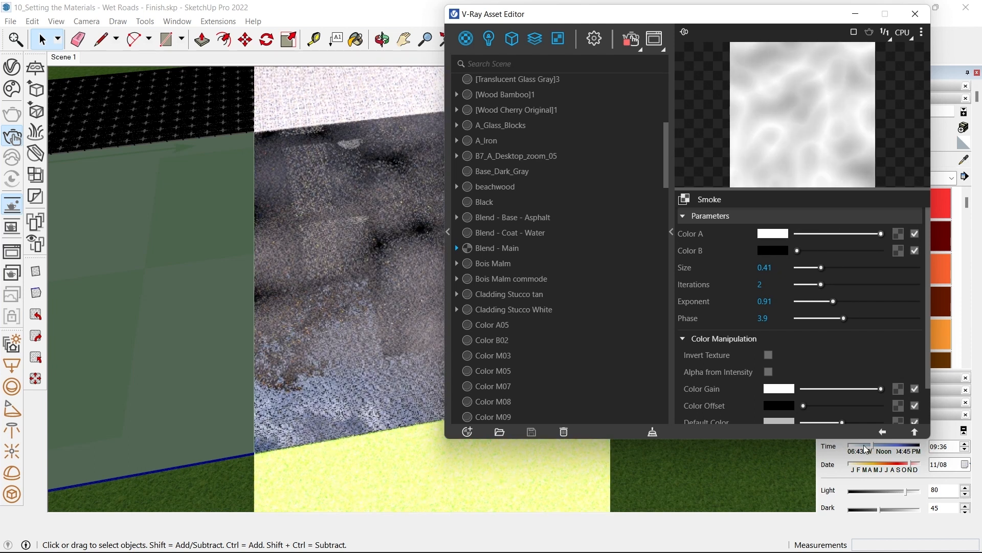
- Lower the brightness of the Color Correction around the Smoke texture to -0.941
{"action": "left_click", "coordinate": [882, 432]}
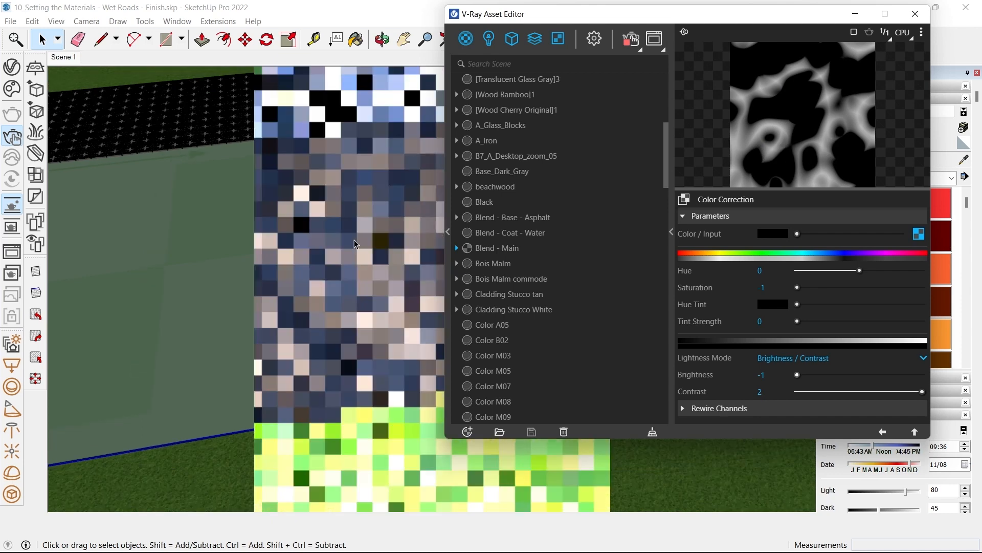
{"action": "left_click", "coordinate": [801, 375]}
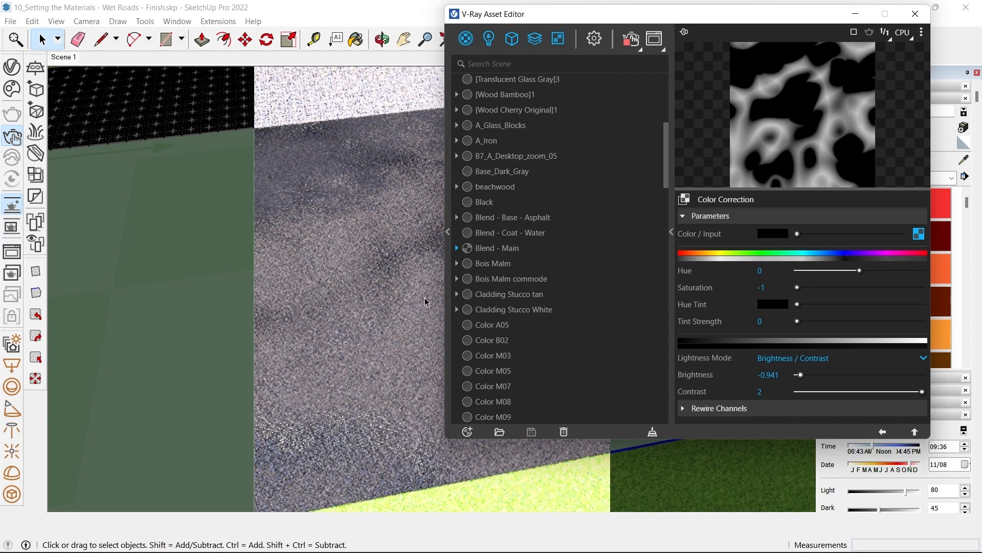
{"action": "left_click", "coordinate": [884, 433]}
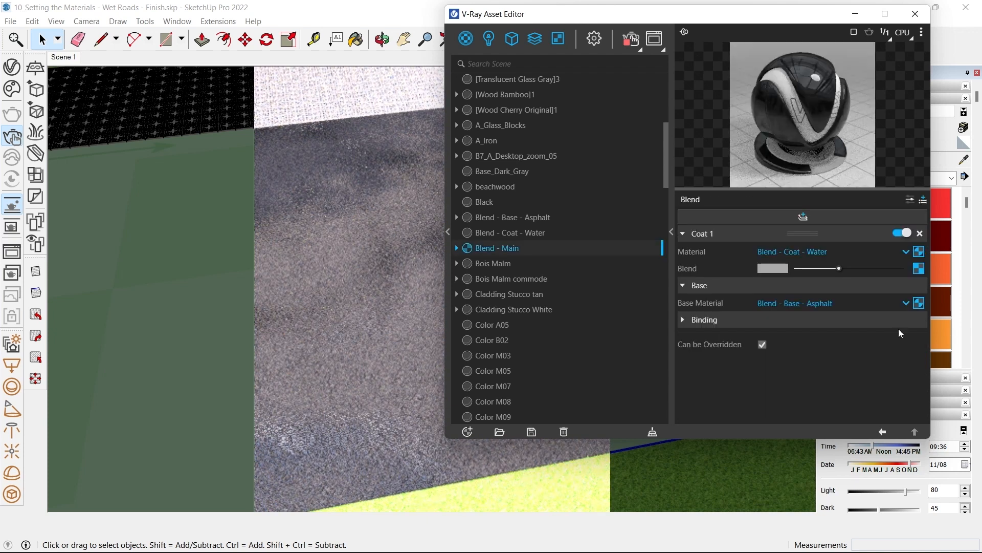
- Wrap Coat 1's blend texture in a Mix (Map) and assign a Noise A texture to its Color Top
{"action": "right_click", "coordinate": [920, 269]}
{"action": "mouse_move", "coordinate": [900, 328]}
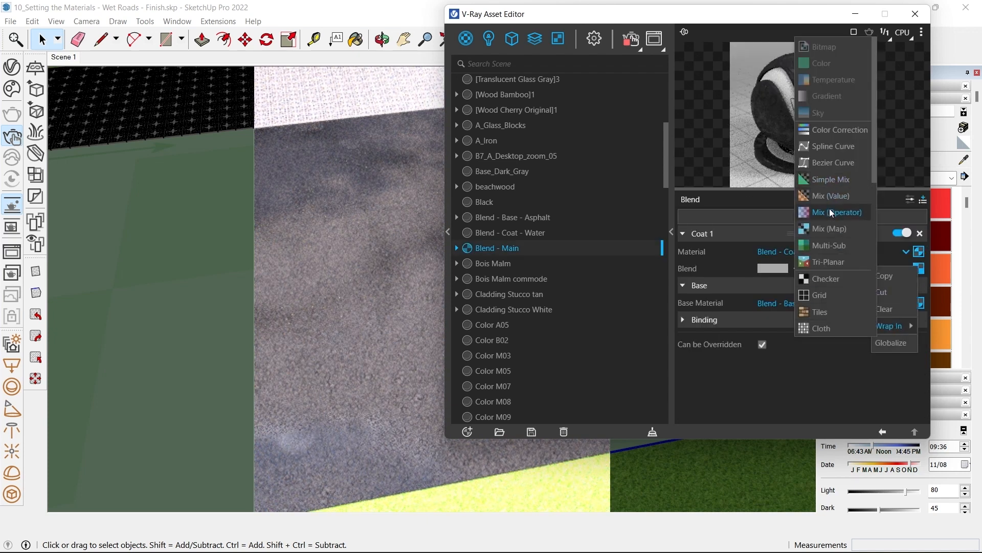
{"action": "left_click", "coordinate": [836, 228]}
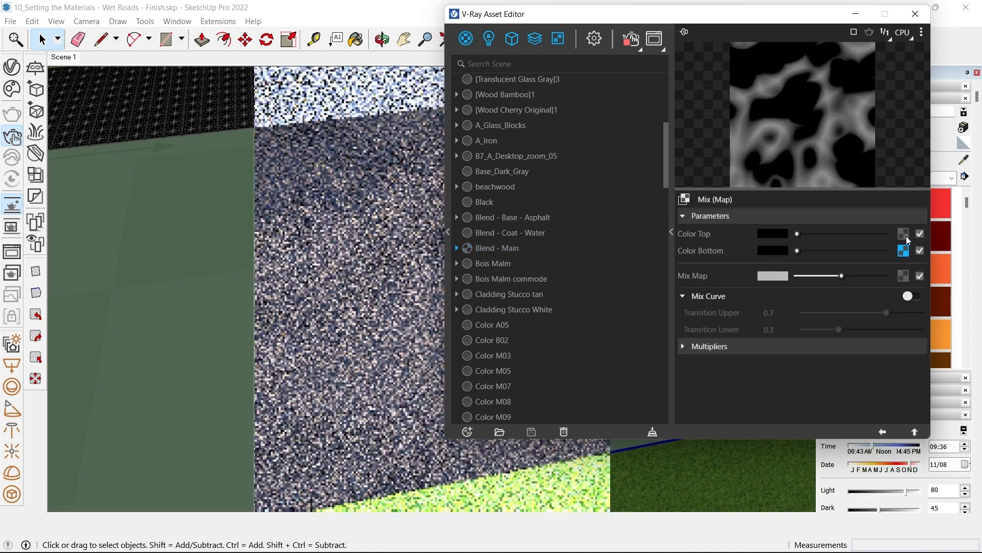
{"action": "left_click", "coordinate": [906, 236]}
{"action": "scroll", "coordinate": [882, 155], "scroll_direction": "down", "scroll_amount": 5}
{"action": "left_click", "coordinate": [871, 158]}
- Set Noise A's frequency to 4.4 with inflection on, and fine-tune the gray Mix Map amount
{"action": "left_click_drag", "start_coordinate": [820, 309], "coordinate": [825, 309]}
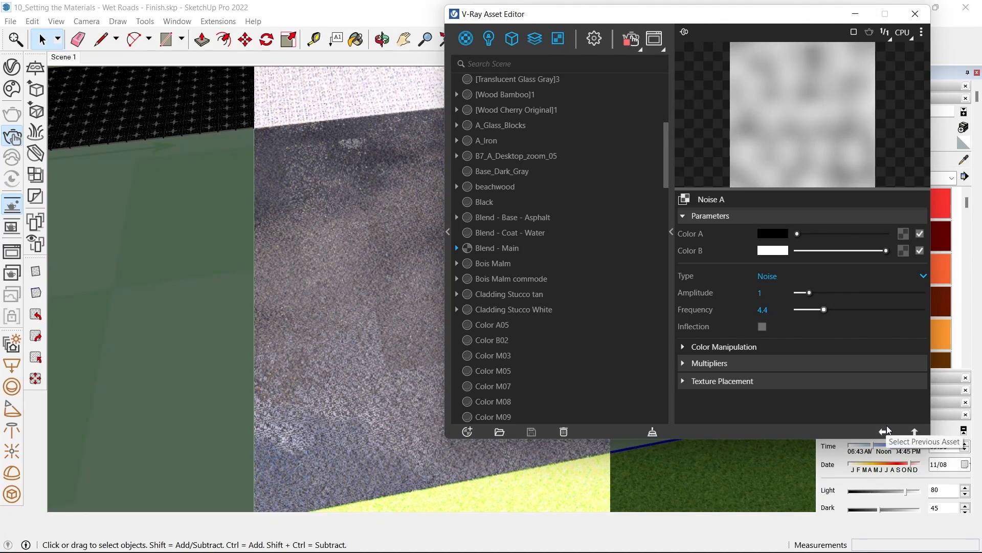
{"action": "left_click", "coordinate": [762, 326]}
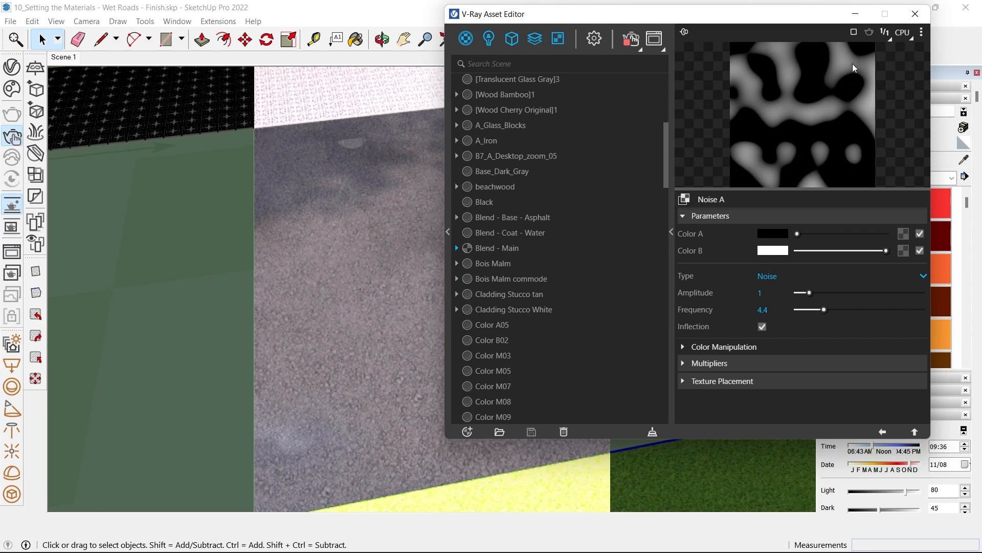
{"action": "left_click", "coordinate": [882, 433]}
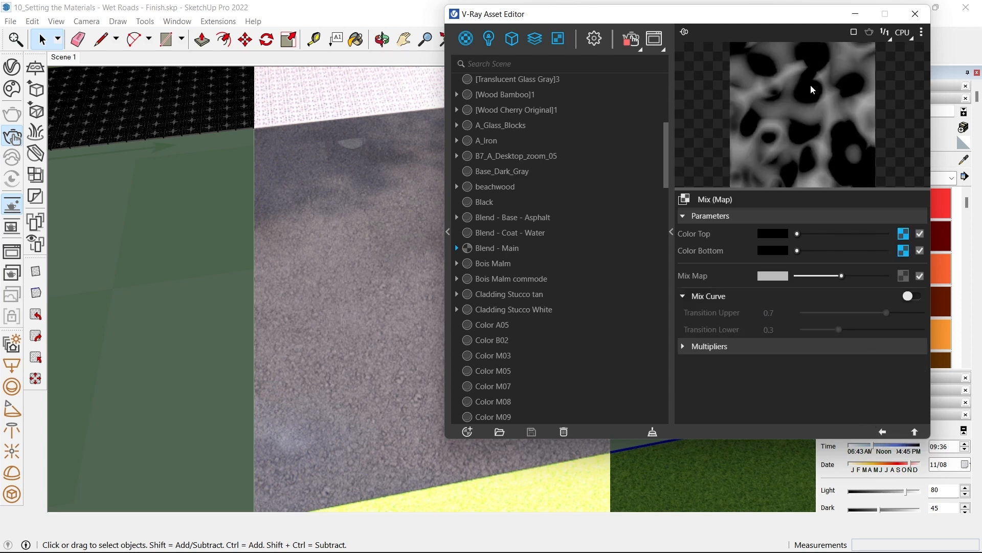
{"action": "mouse_move", "coordinate": [835, 277]}
{"action": "left_mouse_down"}
{"action": "mouse_move", "coordinate": [810, 278]}
{"action": "mouse_move", "coordinate": [842, 276]}
{"action": "left_mouse_up"}
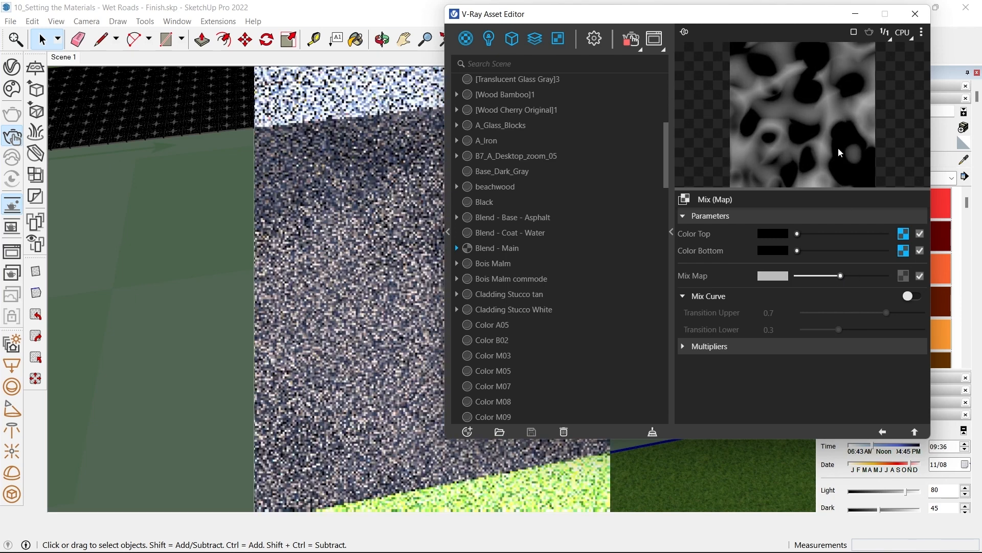
- Wrap the Mix (Map) in Coat 1's blend amount in a Bezier Curve texture
{"action": "left_click", "coordinate": [882, 430]}
{"action": "right_click", "coordinate": [914, 270]}
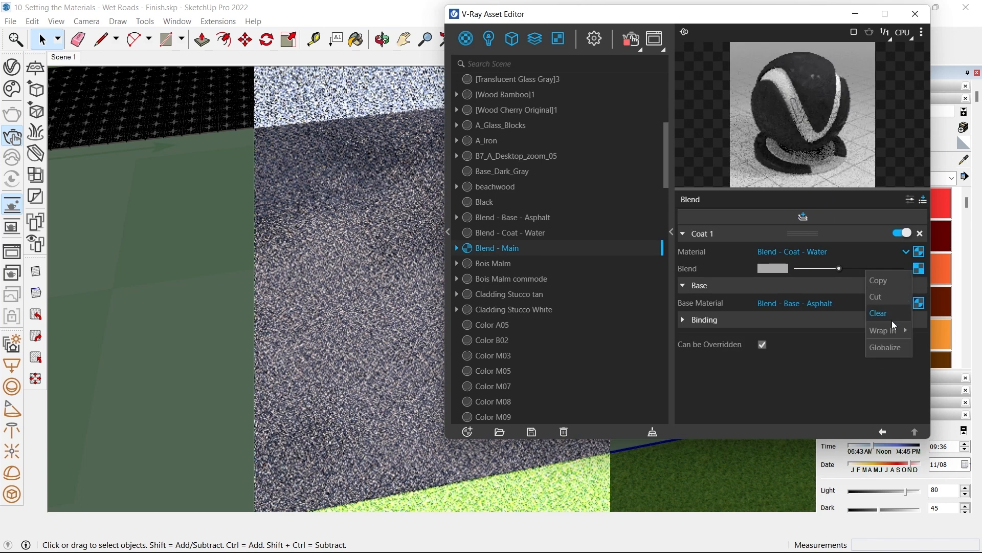
{"action": "mouse_move", "coordinate": [892, 331]}
{"action": "left_click", "coordinate": [839, 165]}
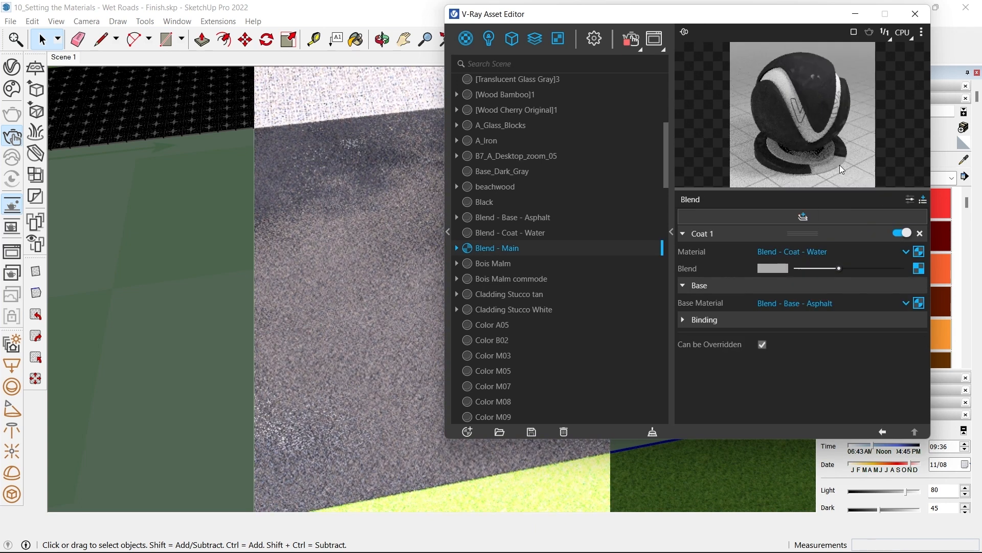
- Switch the Bezier Curve to Mono mode and raise a curve point at about a quarter of the range to near maximum
{"action": "left_click", "coordinate": [778, 409]}
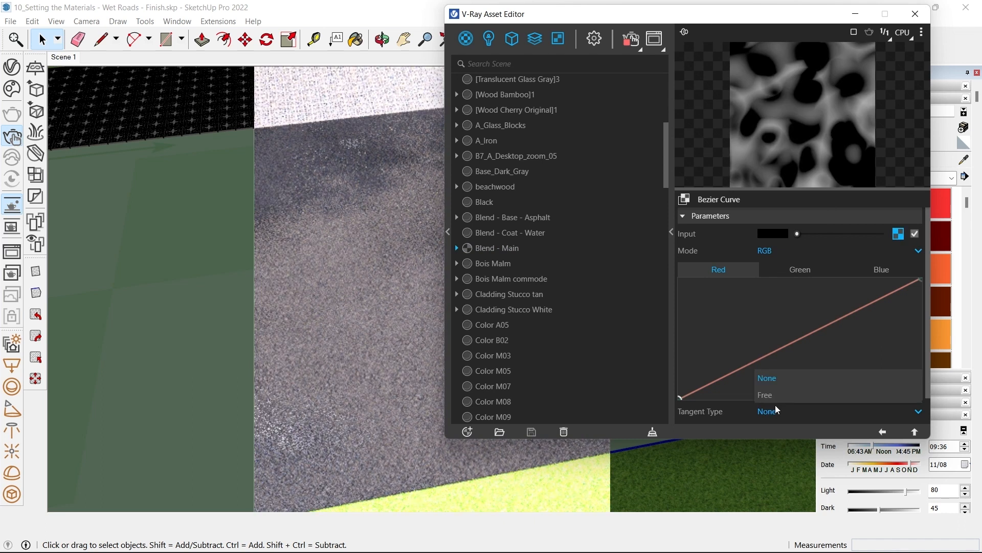
{"action": "left_click", "coordinate": [772, 393]}
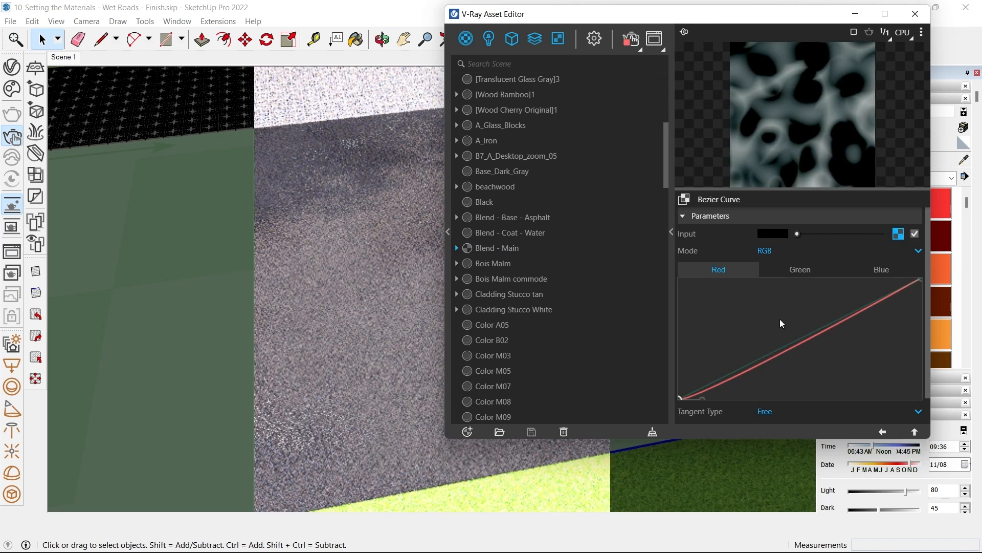
{"action": "left_click", "coordinate": [779, 249]}
{"action": "left_click", "coordinate": [773, 285]}
{"action": "left_click_drag", "start_coordinate": [798, 342], "coordinate": [744, 287]}
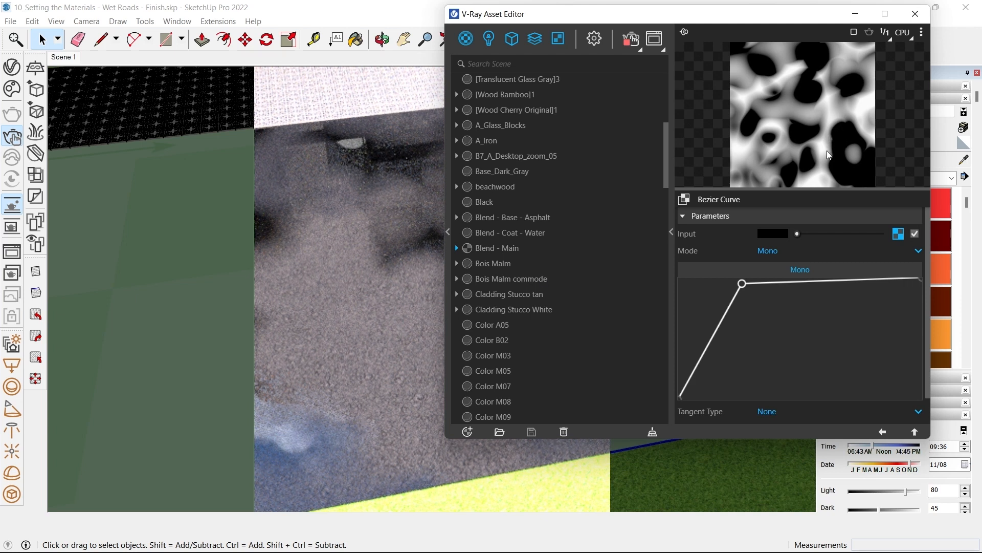
- Apply the Bezier Curve directly to the Noise A texture and uncover more of the viewport render
{"action": "left_click", "coordinate": [903, 234]}
{"action": "left_click", "coordinate": [904, 250]}
{"action": "left_click", "coordinate": [883, 432]}
{"action": "left_click", "coordinate": [903, 235]}
{"action": "left_click_drag", "start_coordinate": [702, 19], "coordinate": [631, 71]}
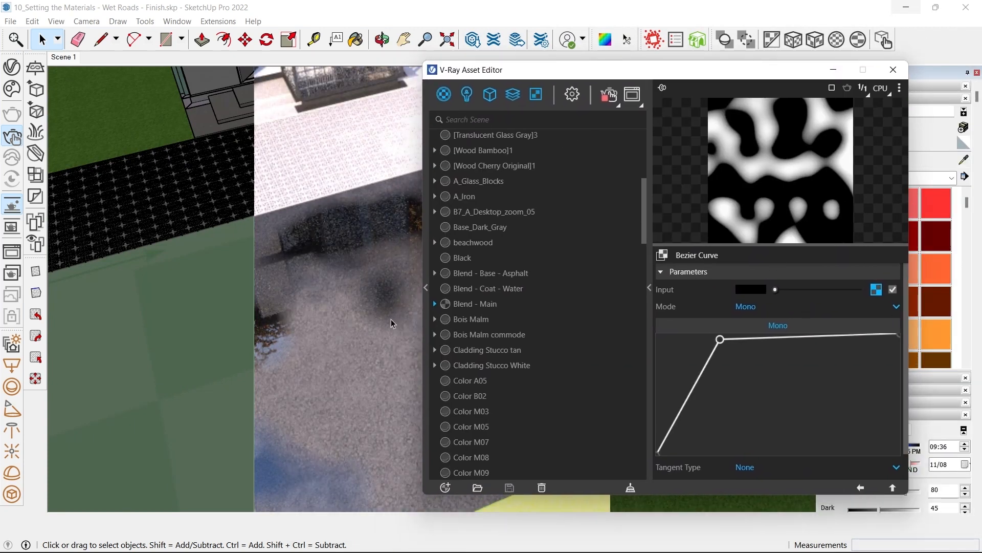
- Review the parameters and color manipulation options of the Noise A texture feeding the Bezier Curve
{"action": "left_click", "coordinate": [877, 290]}
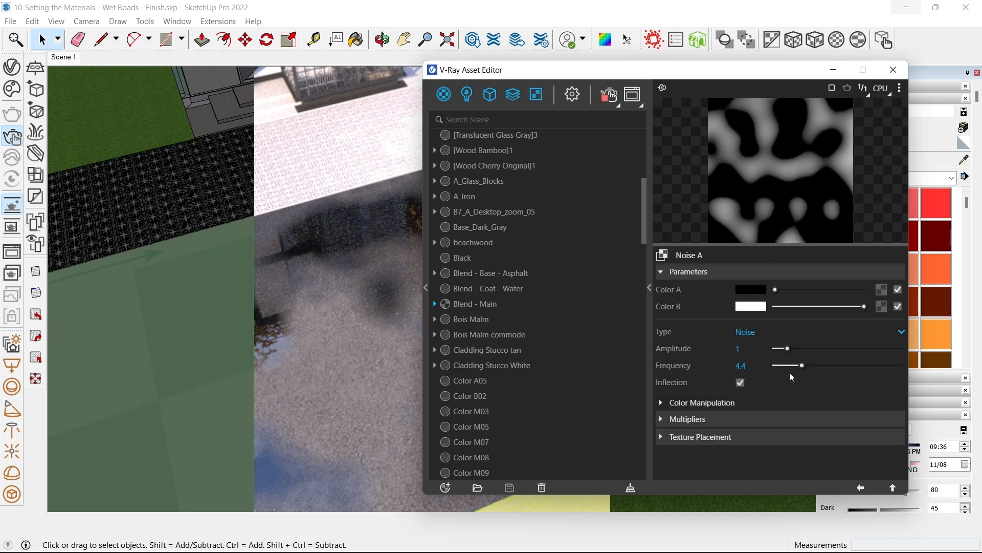
{"action": "left_click", "coordinate": [713, 404]}
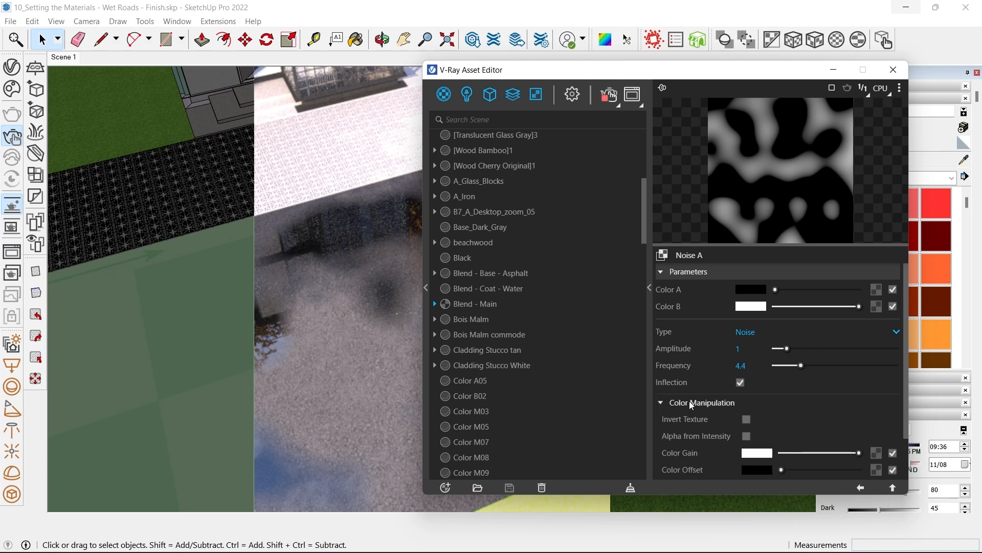
{"action": "left_click", "coordinate": [688, 402]}
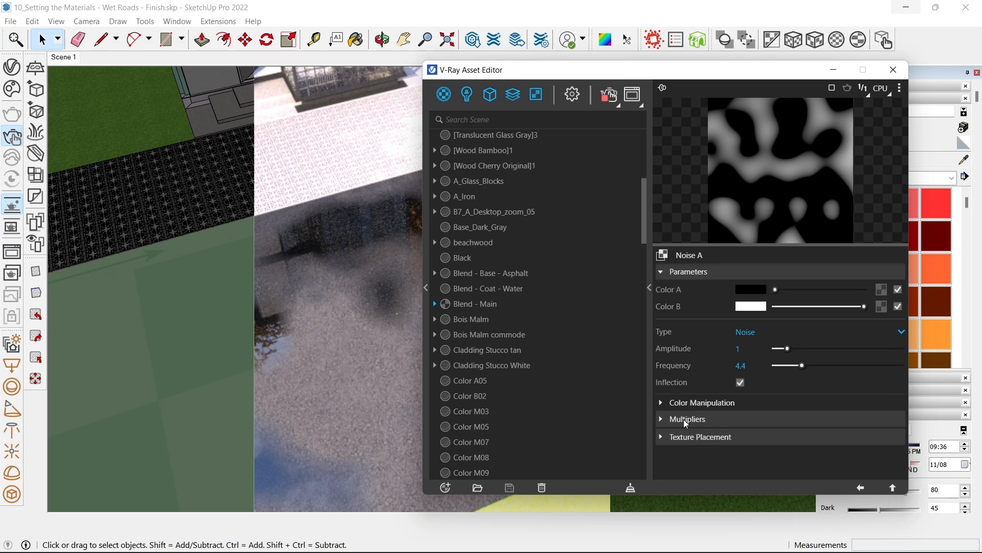
{"action": "left_click", "coordinate": [862, 489]}
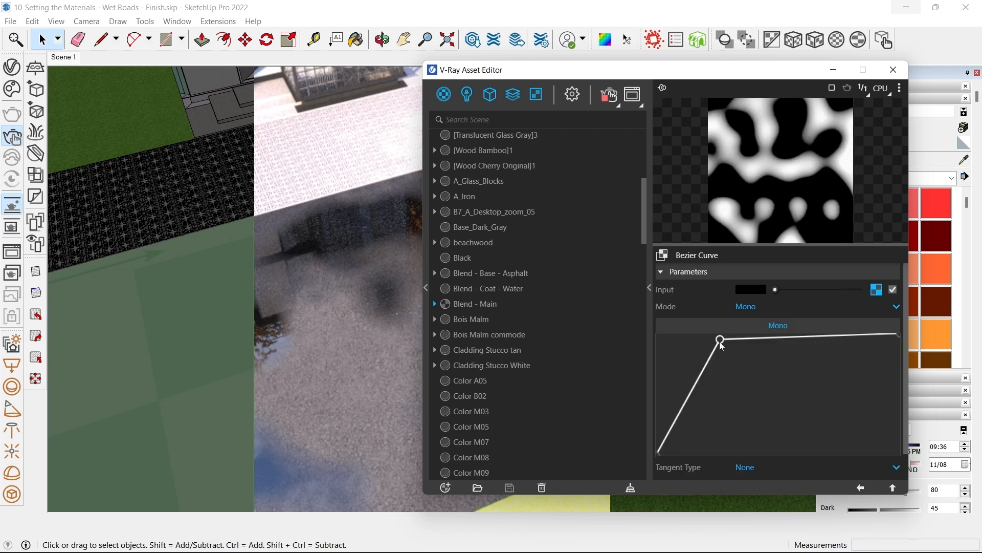
- Return to the Scene 1 camera view and check the wet road's puddle reflections in the interactive render
{"action": "left_click_drag", "start_coordinate": [605, 69], "coordinate": [847, 69]}
{"action": "left_click", "coordinate": [66, 57]}
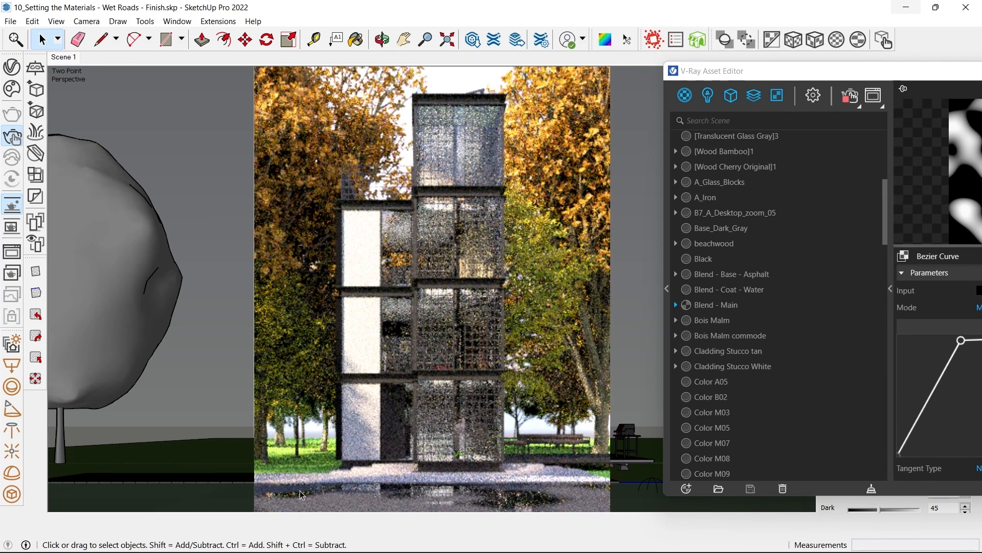
{"action": "left_click_drag", "start_coordinate": [754, 78], "coordinate": [471, 35]}
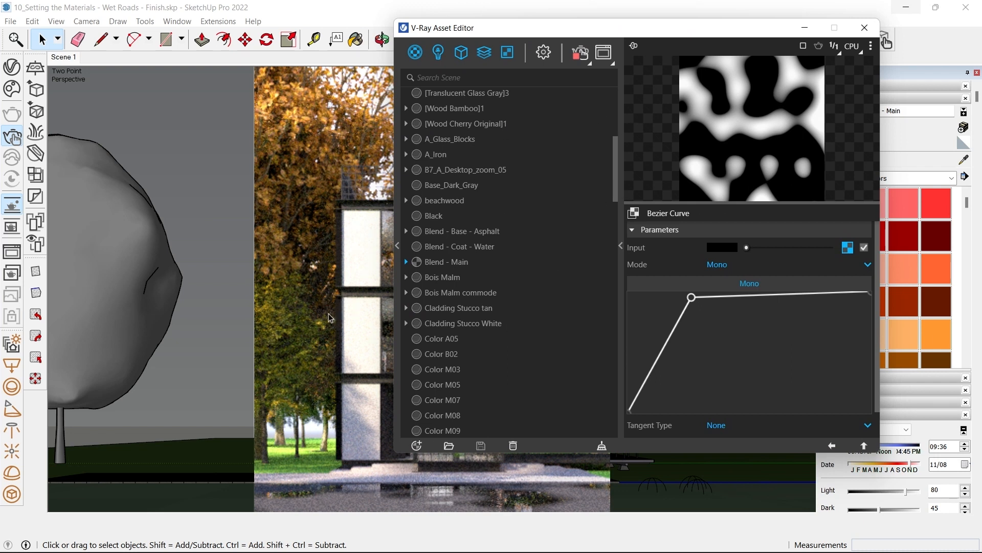
{"action": "left_click_drag", "start_coordinate": [465, 29], "coordinate": [547, 51]}
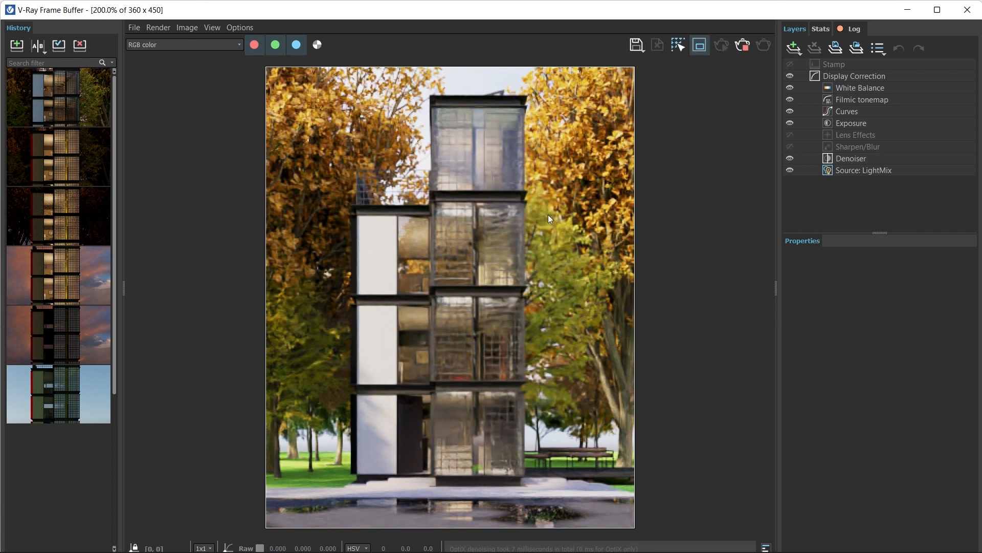
- Compare the new render with the earlier history image in the V-Ray Frame Buffer and stop the interactive render
{"action": "left_click", "coordinate": [38, 45]}
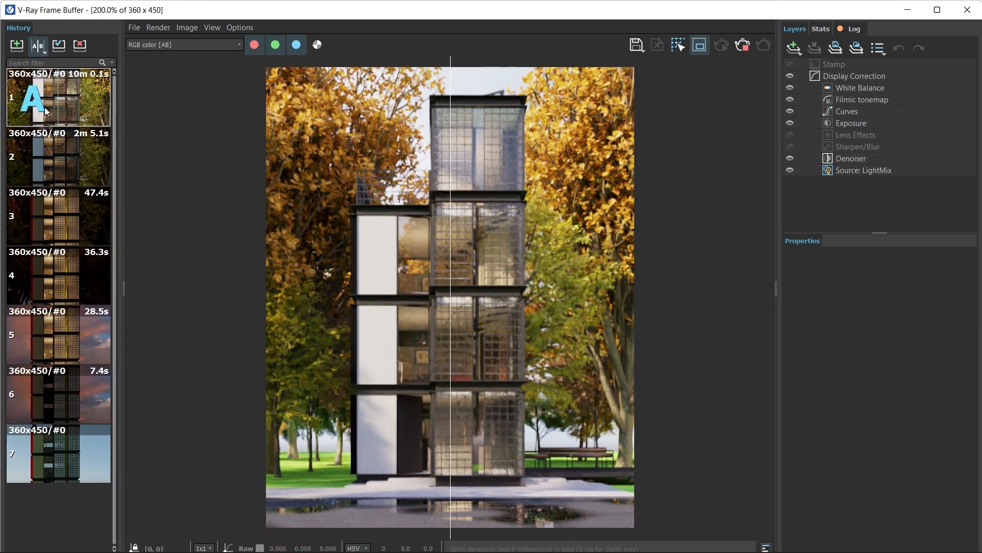
{"action": "left_click_drag", "start_coordinate": [457, 271], "coordinate": [188, 210]}
{"action": "left_click", "coordinate": [743, 49]}
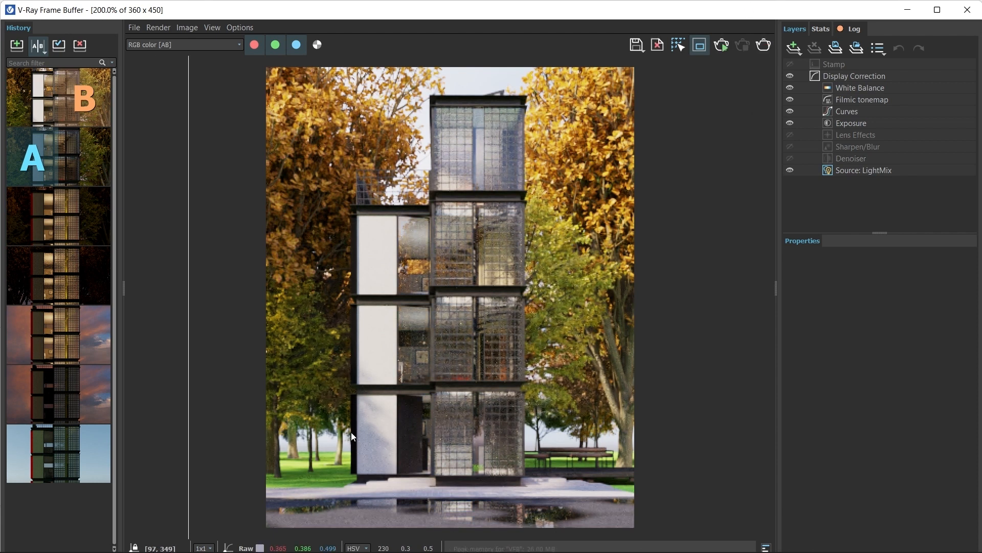
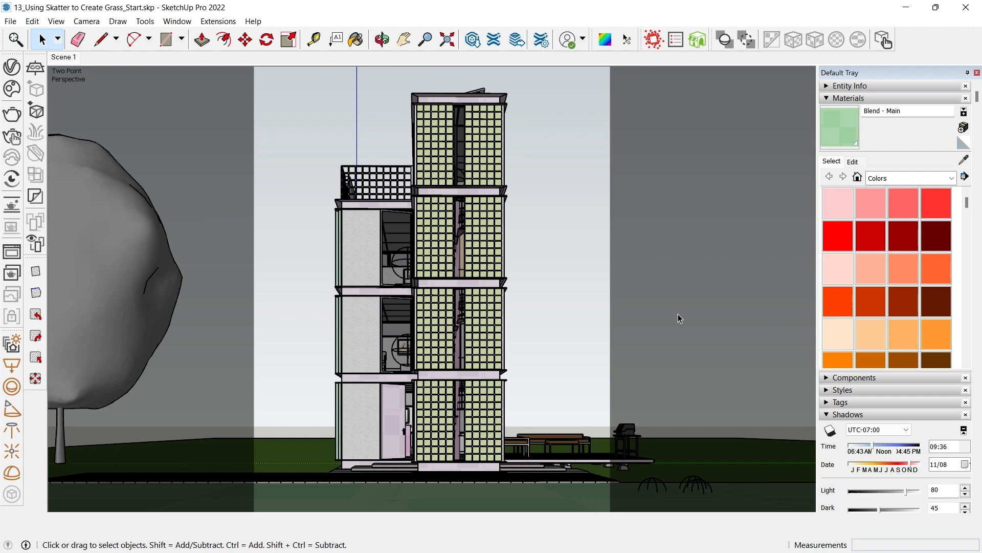
- Select the large green ground plane around the house in the 13_Using Skatter to Create Grass_Start model
{"action": "middle_click_drag", "start_coordinate": [533, 262], "coordinate": [412, 259]}
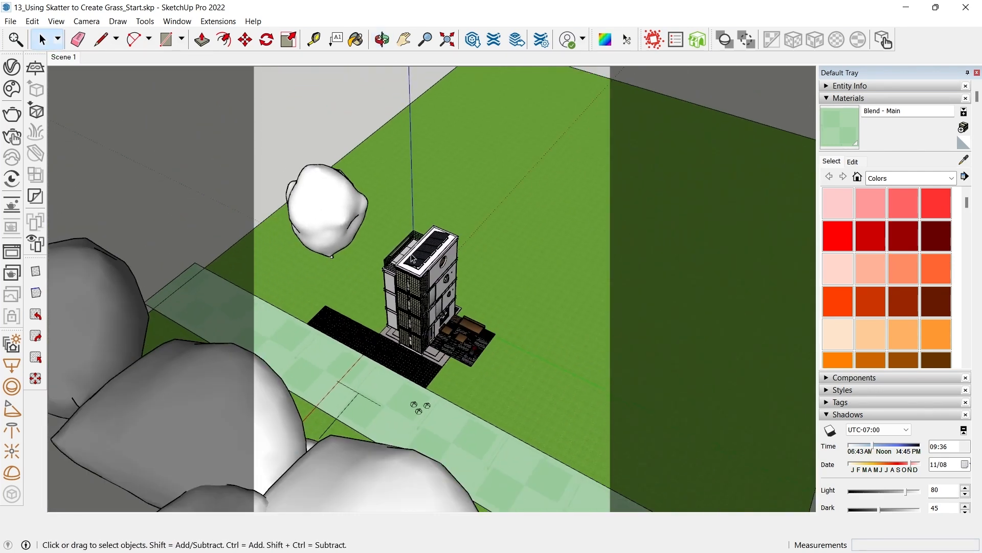
{"action": "scroll", "coordinate": [461, 257], "scroll_direction": "down", "scroll_amount": 3}
{"action": "scroll", "coordinate": [531, 262], "scroll_direction": "up", "scroll_amount": 2}
{"action": "middle_click_drag", "start_coordinate": [531, 262], "coordinate": [547, 385]}
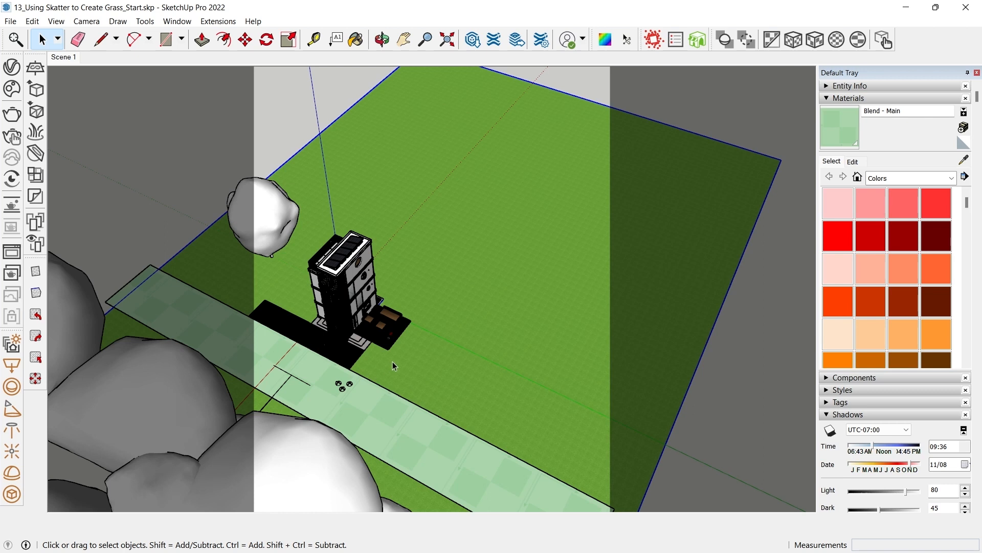
- Open the V-Ray Asset Editor and review the scene's render elements and geometries
{"action": "middle_click_drag", "start_coordinate": [590, 303], "coordinate": [533, 306]}
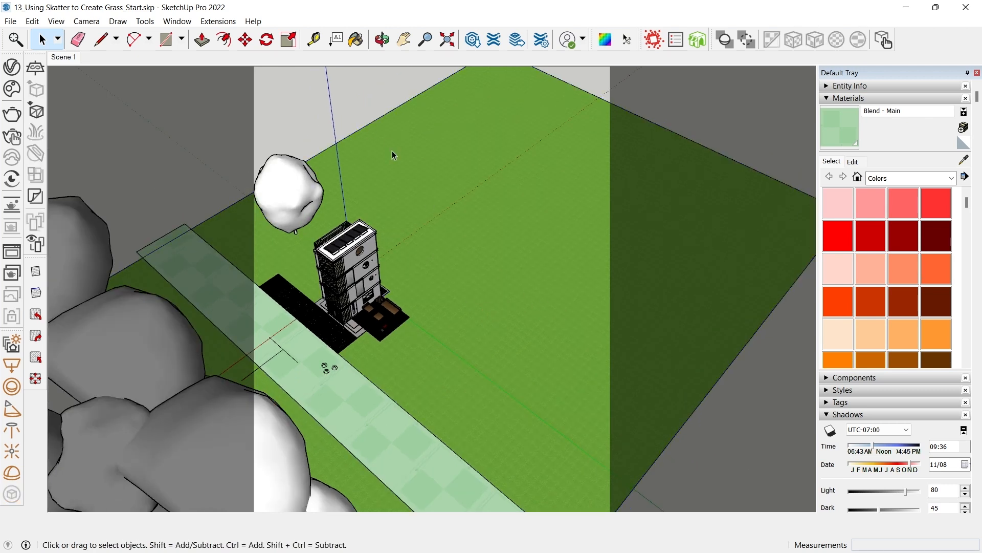
{"action": "left_click", "coordinate": [11, 67]}
{"action": "left_click", "coordinate": [467, 94]}
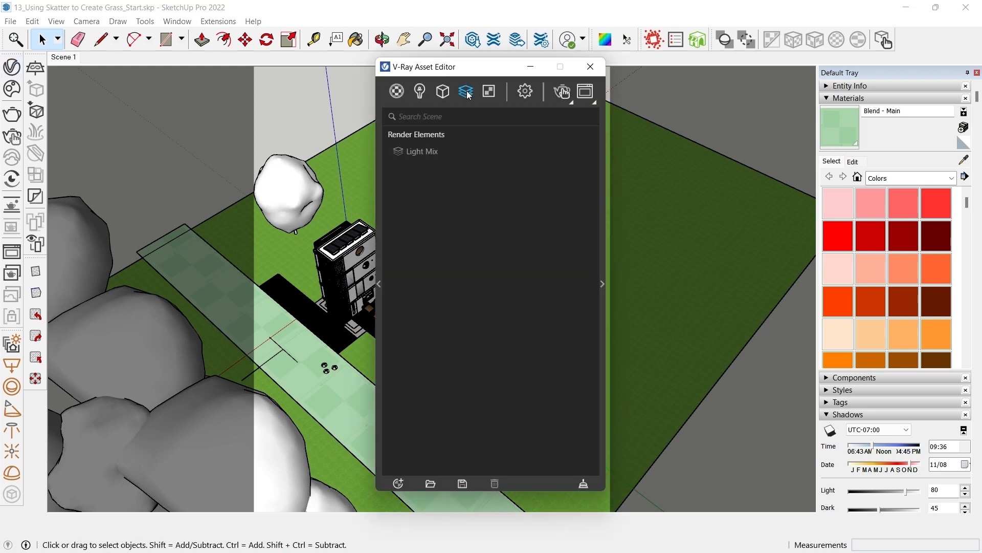
{"action": "left_click", "coordinate": [443, 91]}
- Select the large green ground surface and convert it to a V-Ray Scatter
{"action": "left_click", "coordinate": [477, 234]}
{"action": "left_click", "coordinate": [485, 205]}
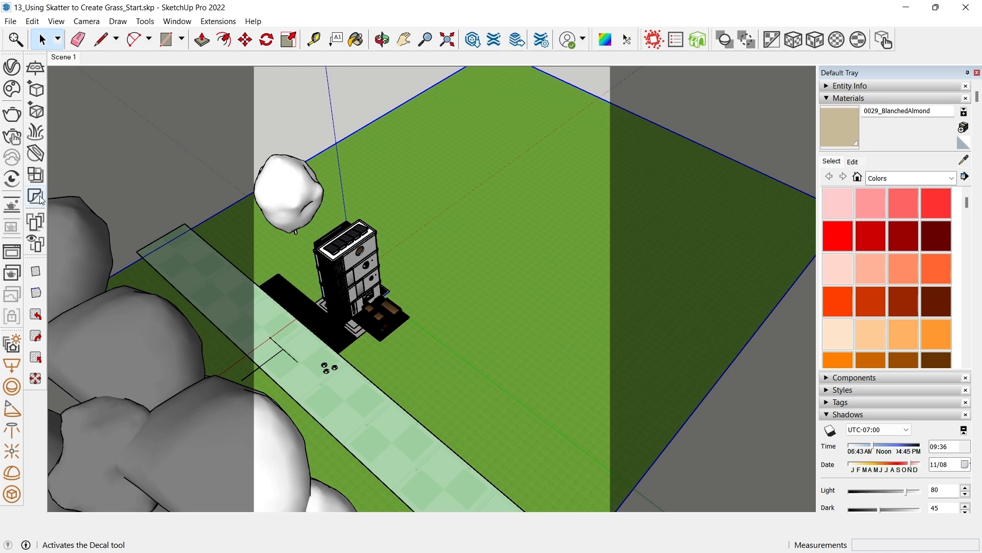
{"action": "left_click", "coordinate": [33, 222]}
{"action": "middle_click_drag", "start_coordinate": [490, 252], "coordinate": [455, 241]}
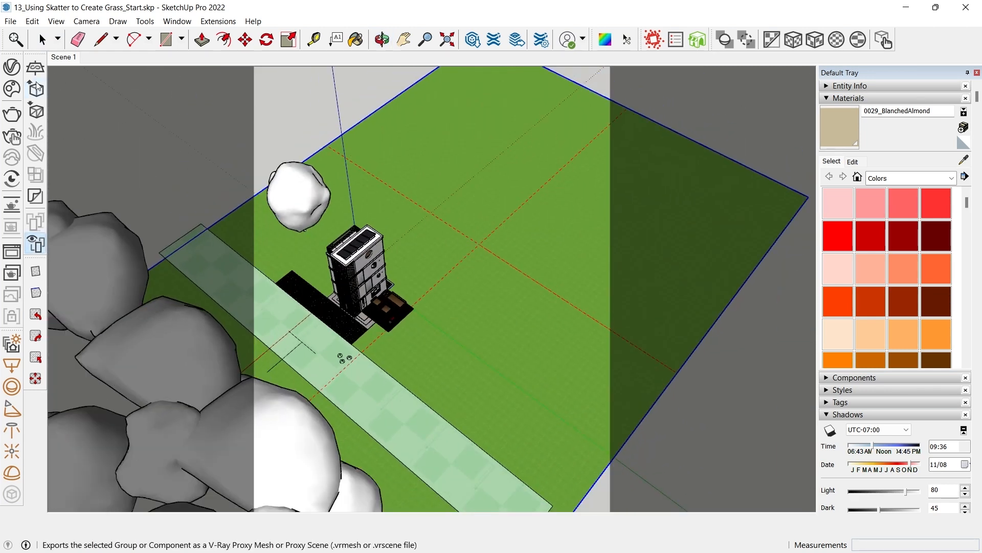
{"action": "middle_click_drag", "start_coordinate": [502, 254], "coordinate": [401, 295]}
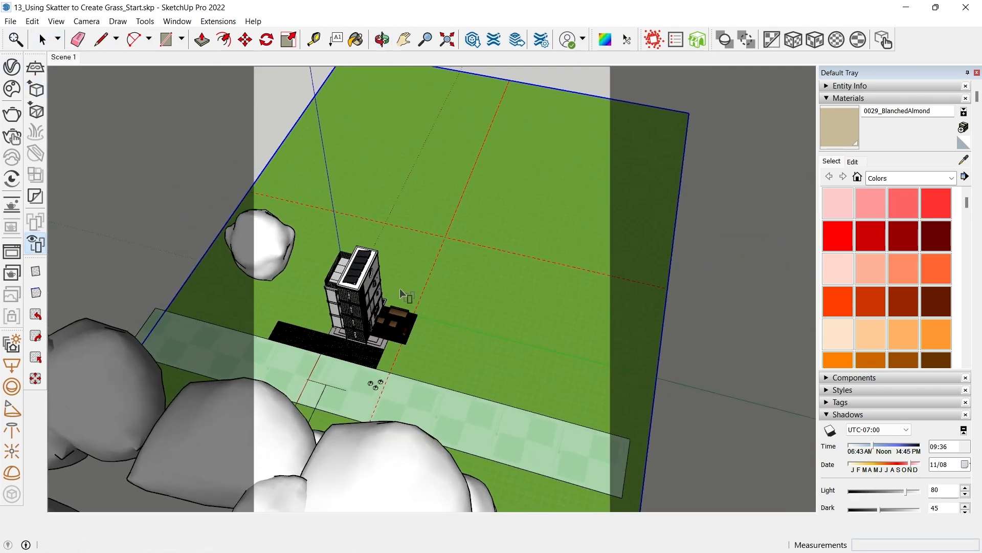
{"action": "scroll", "coordinate": [444, 332], "scroll_direction": "up", "scroll_amount": 4}
{"action": "scroll", "coordinate": [463, 300], "scroll_direction": "down", "scroll_amount": 3}
{"action": "scroll", "coordinate": [389, 299], "scroll_direction": "up", "scroll_amount": 2}
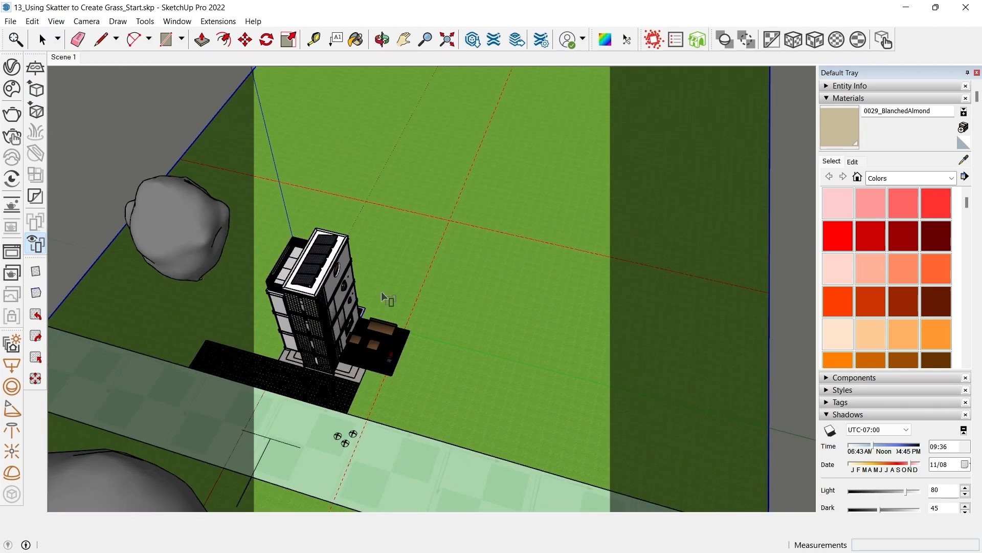
- Import the Grass 91-02 model from the Flowers, grass & rocks category of Chaos Cosmos and place it on the lawn beside the terrace
{"action": "left_click", "coordinate": [11, 91]}
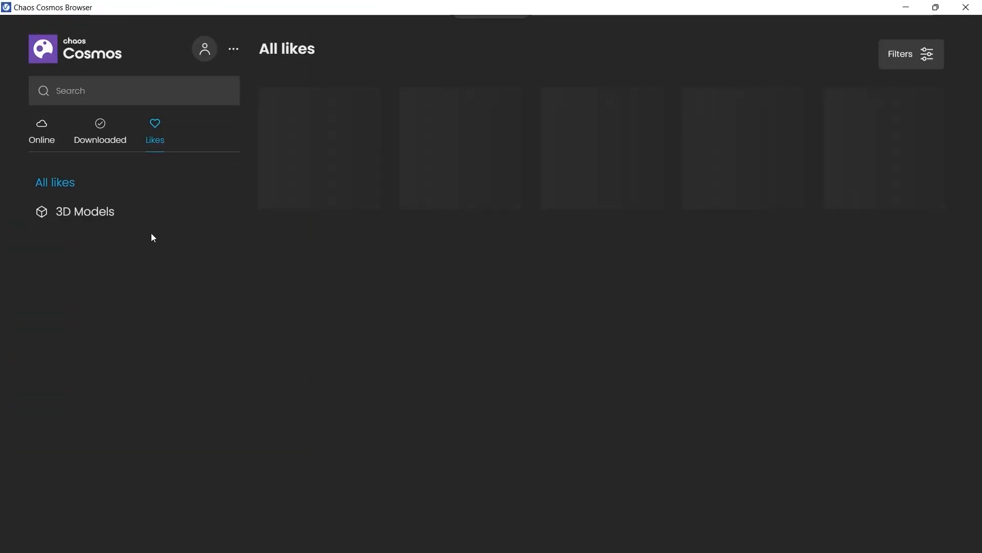
{"action": "left_click", "coordinate": [95, 214]}
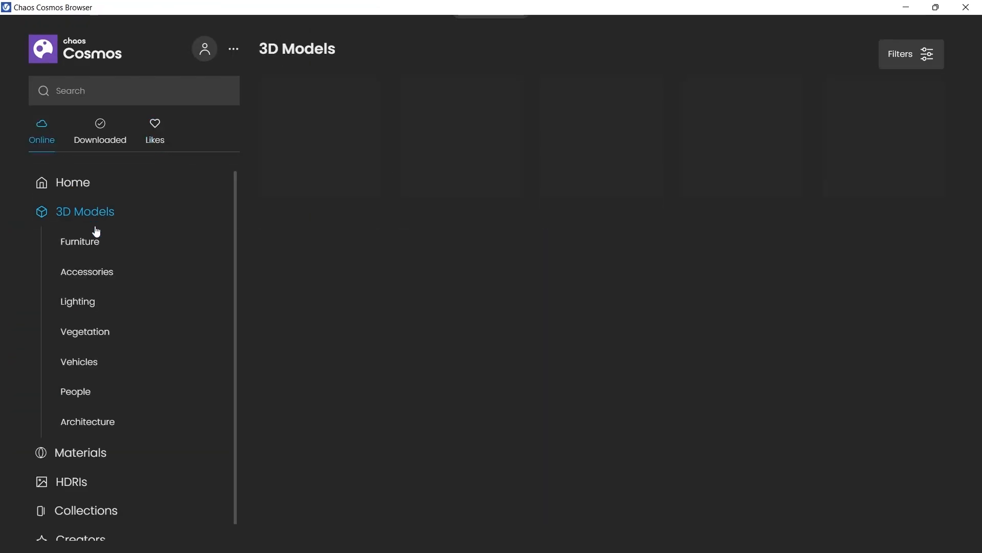
{"action": "left_click", "coordinate": [104, 335]}
{"action": "left_click", "coordinate": [117, 431]}
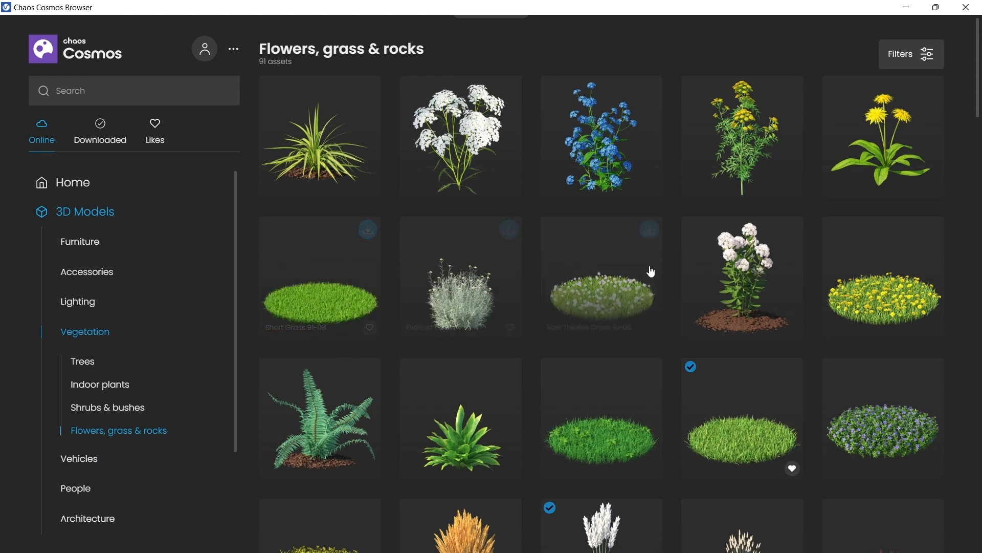
{"action": "scroll", "coordinate": [739, 353], "scroll_direction": "down", "scroll_amount": 1}
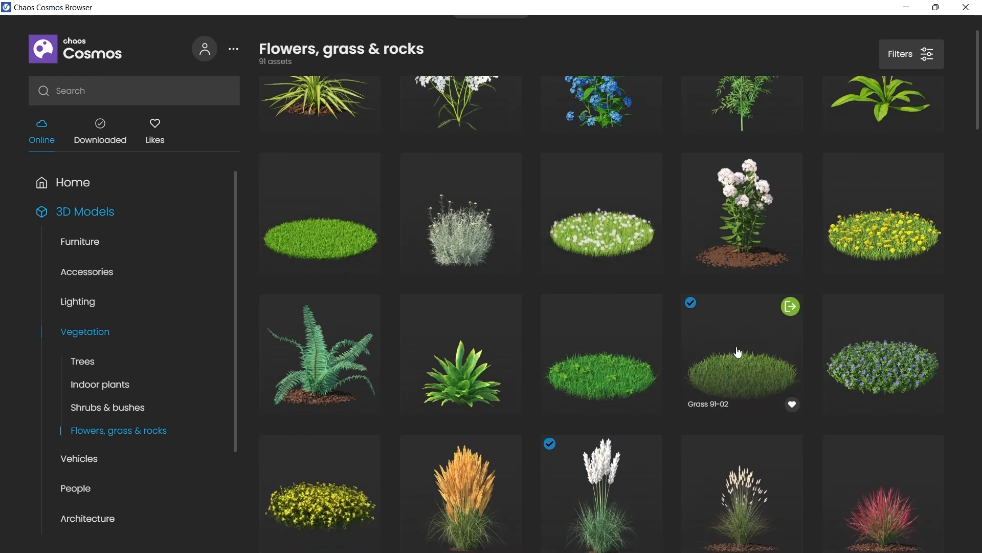
{"action": "left_click", "coordinate": [796, 315]}
{"action": "left_click", "coordinate": [421, 381]}
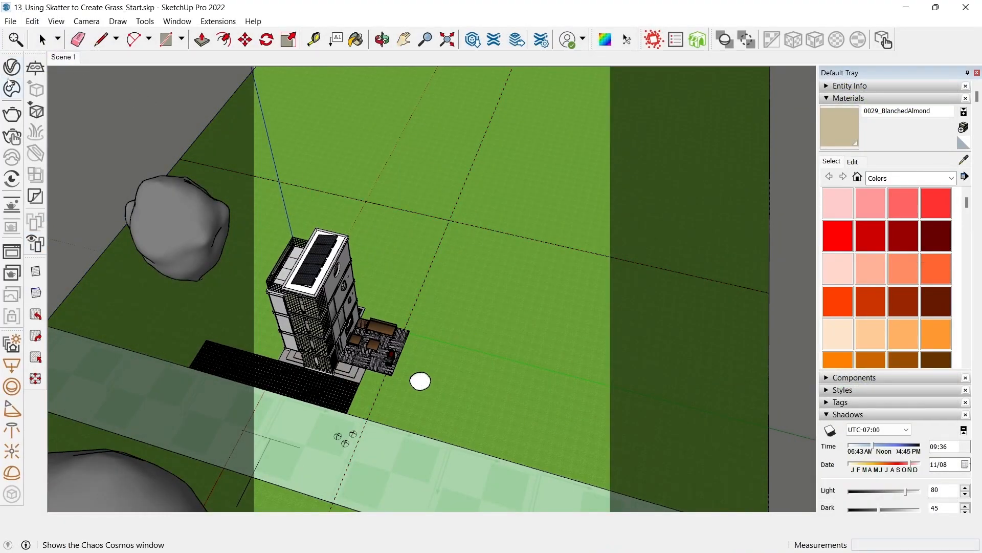
- Import the Broom 19-11 plant from Chaos Cosmos and place it on the lawn next to the grass patch
{"action": "left_click", "coordinate": [14, 90]}
{"action": "scroll", "coordinate": [540, 273], "scroll_direction": "down", "scroll_amount": 2}
{"action": "scroll", "coordinate": [526, 277], "scroll_direction": "down", "scroll_amount": 4}
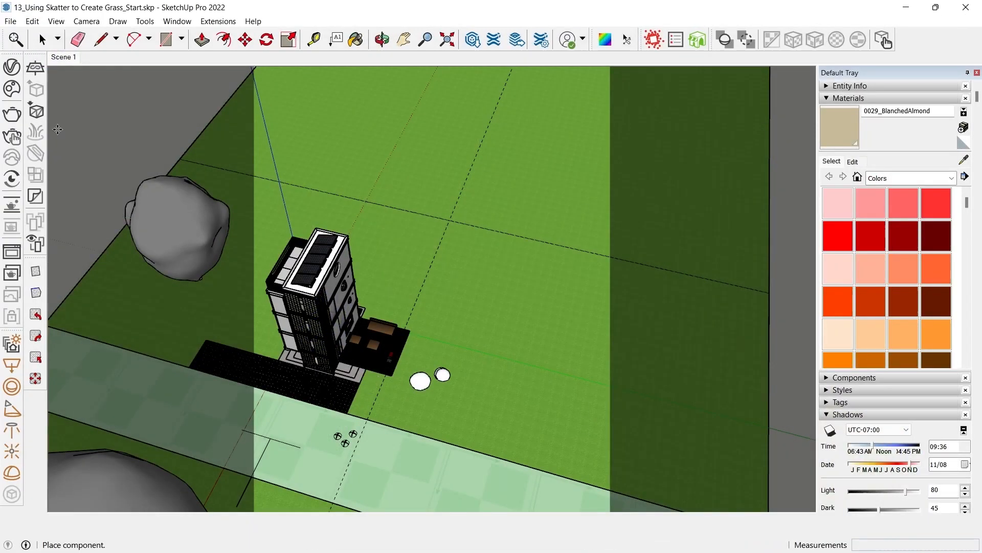
- Import Mexican Feather Grass 003 from Chaos Cosmos and place it on the lawn near the other two plants
{"action": "left_click", "coordinate": [12, 90]}
{"action": "scroll", "coordinate": [634, 353], "scroll_direction": "down", "scroll_amount": 4}
{"action": "scroll", "coordinate": [472, 340], "scroll_direction": "down", "scroll_amount": 10}
{"action": "mouse_move", "coordinate": [502, 152]}
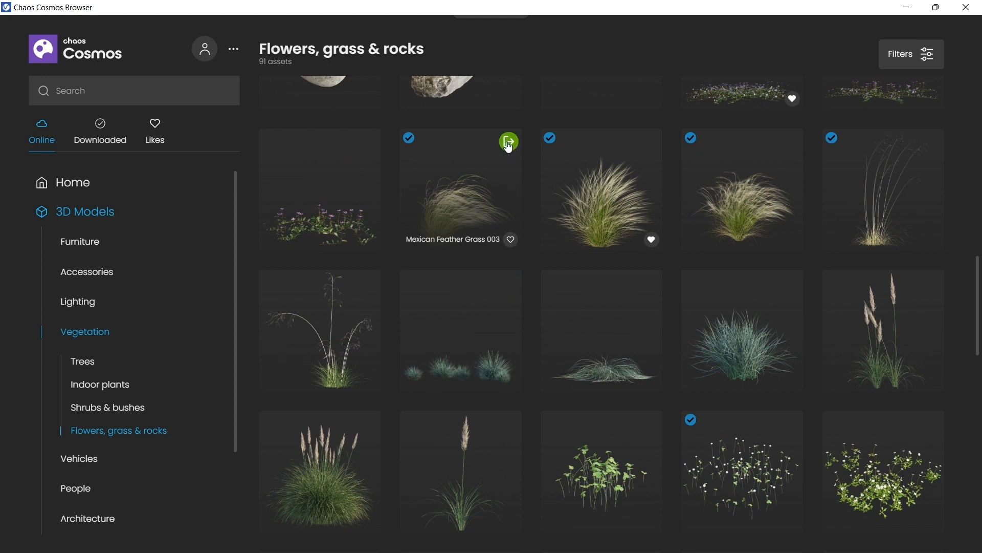
{"action": "left_click", "coordinate": [508, 145]}
{"action": "scroll", "coordinate": [438, 384], "scroll_direction": "up", "scroll_amount": 8}
{"action": "left_click", "coordinate": [400, 328]}
{"action": "left_click", "coordinate": [42, 40]}
{"action": "middle_click_drag", "start_coordinate": [479, 353], "coordinate": [460, 312]}
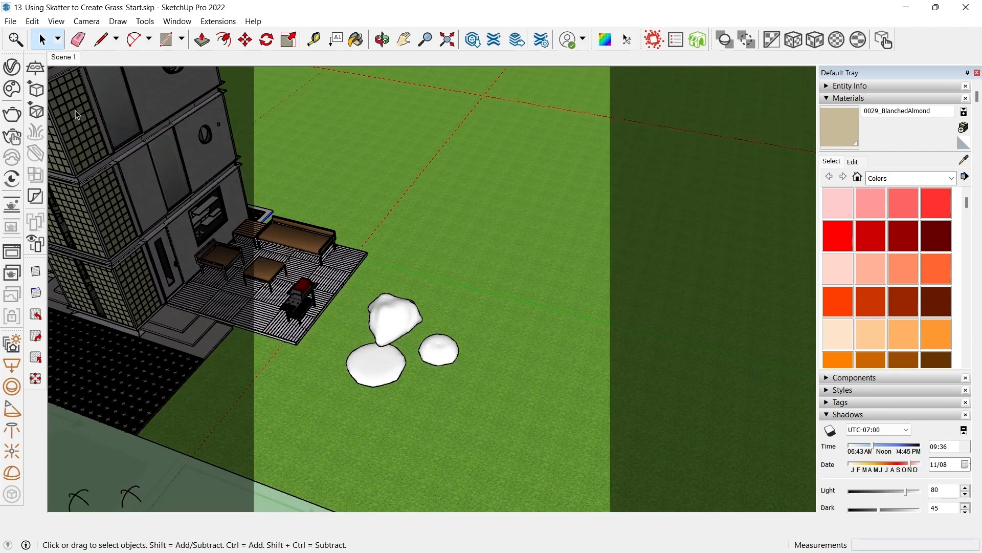
- Add the three placed plants as guests of the Scatter geometry in the V-Ray Asset Editor
{"action": "left_click", "coordinate": [11, 69]}
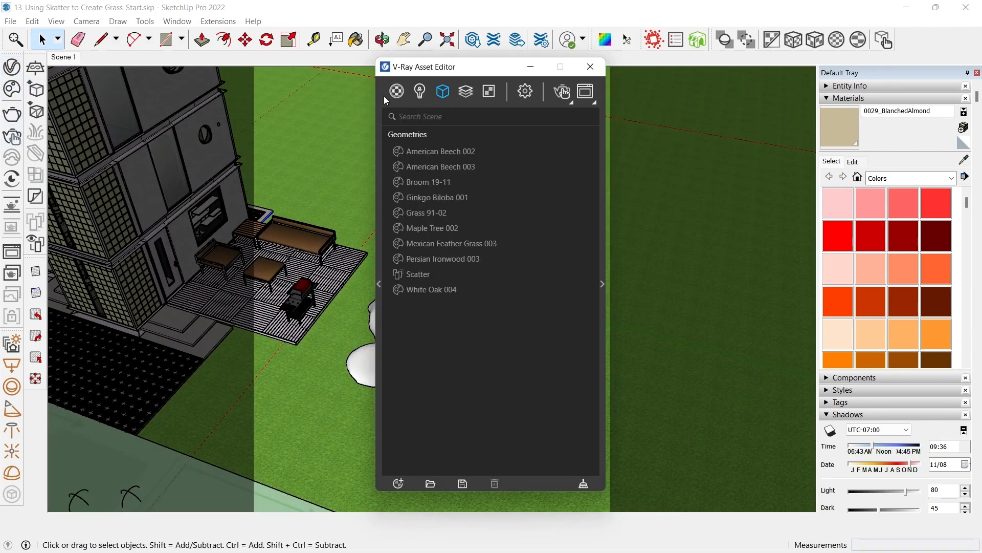
{"action": "left_click", "coordinate": [603, 284]}
{"action": "left_click_drag", "start_coordinate": [552, 71], "coordinate": [711, 55]}
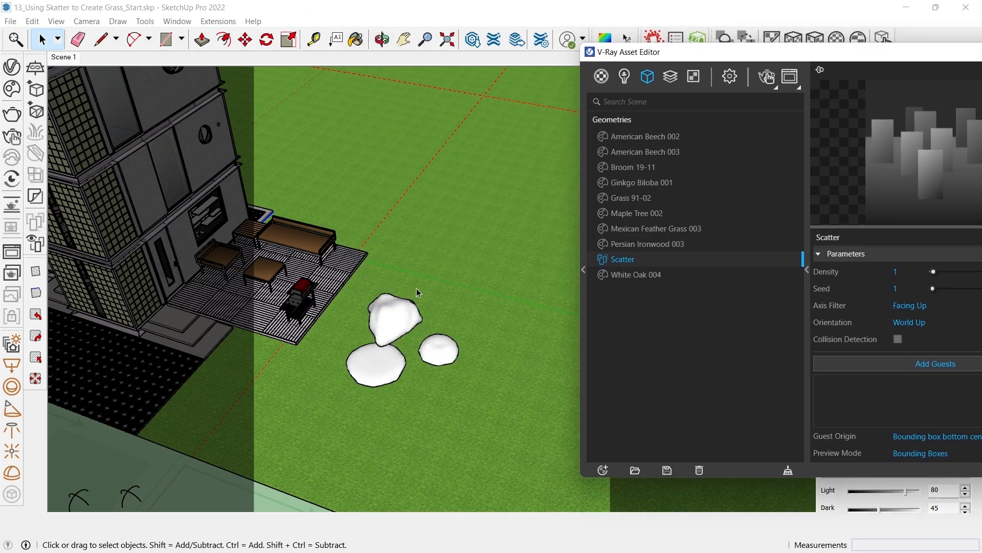
{"action": "middle_click_drag", "start_coordinate": [413, 287], "coordinate": [370, 274]}
{"action": "left_click_drag", "start_coordinate": [370, 274], "coordinate": [531, 433]}
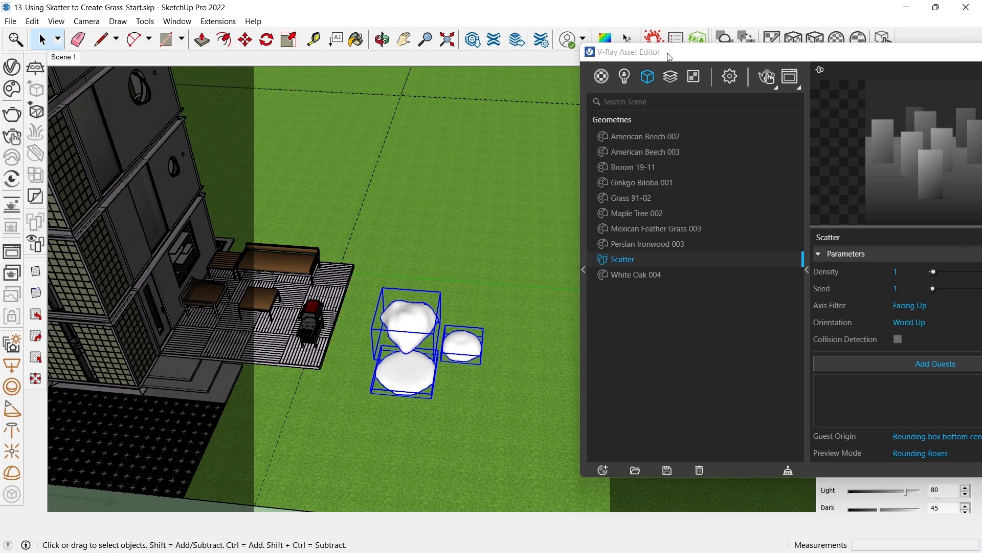
{"action": "left_click", "coordinate": [731, 370]}
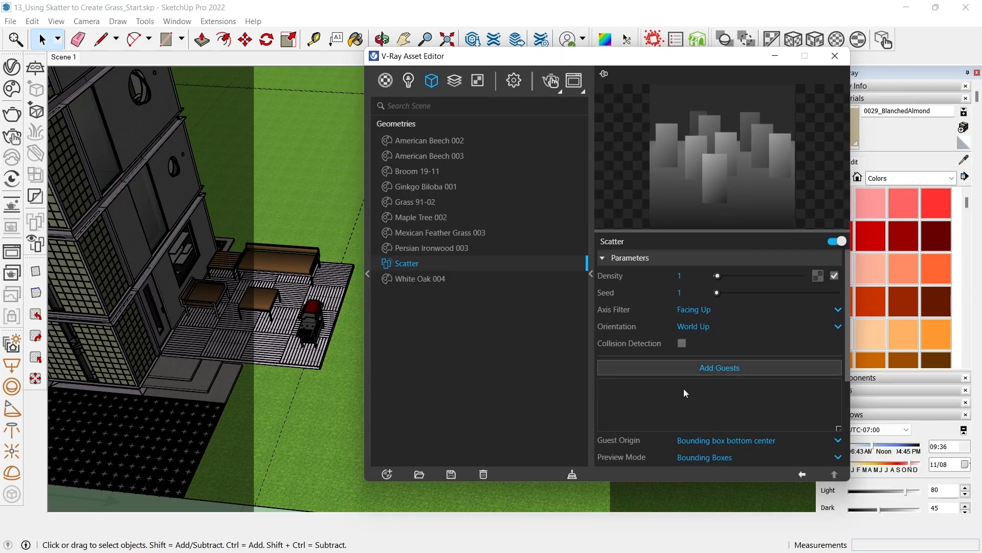
- Try a maximum random rotation of 7 for the scatter and restore it to 360
{"action": "scroll", "coordinate": [438, 282], "scroll_direction": "down", "scroll_amount": 4}
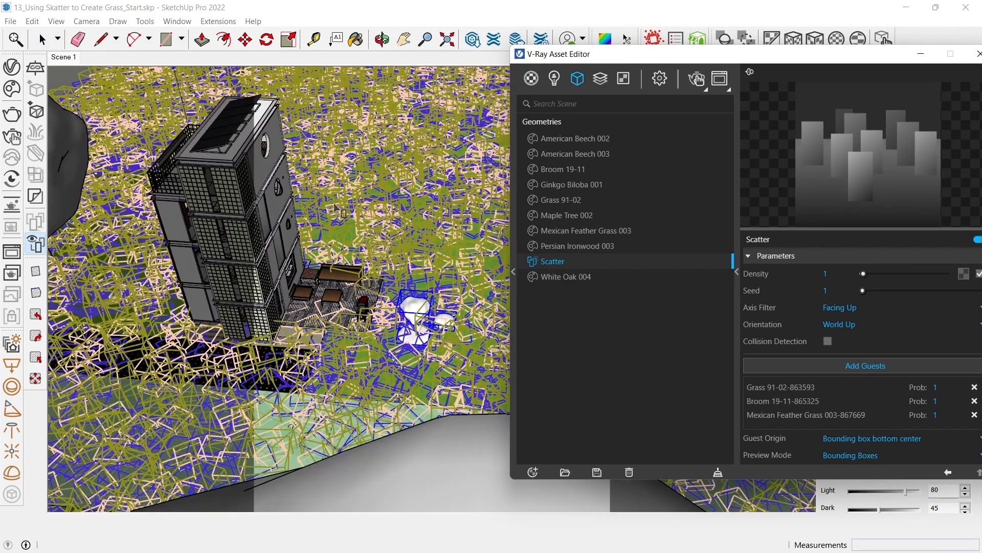
{"action": "middle_click_drag", "start_coordinate": [417, 245], "coordinate": [409, 279]}
{"action": "left_click_drag", "start_coordinate": [690, 54], "coordinate": [517, 40]}
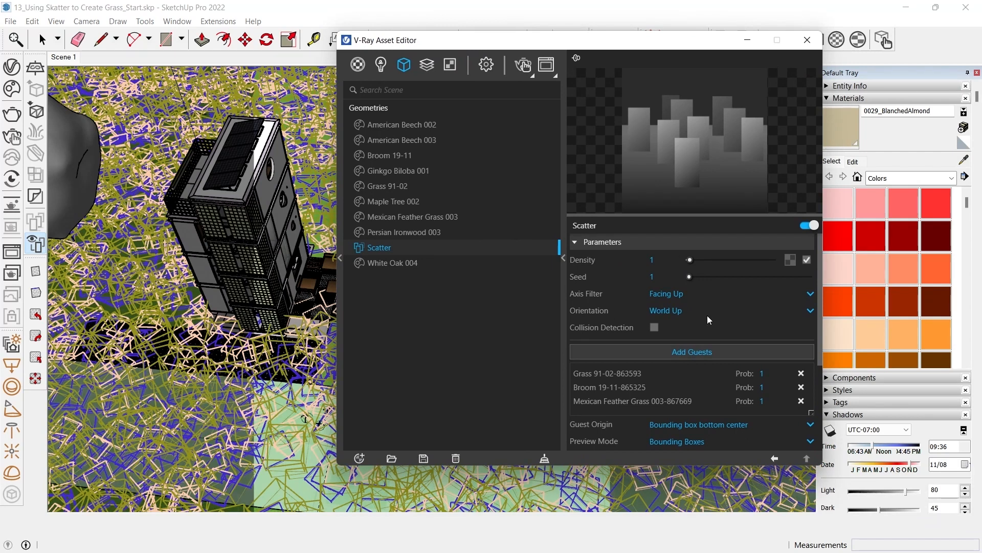
{"action": "scroll", "coordinate": [711, 320], "scroll_direction": "down", "scroll_amount": 4}
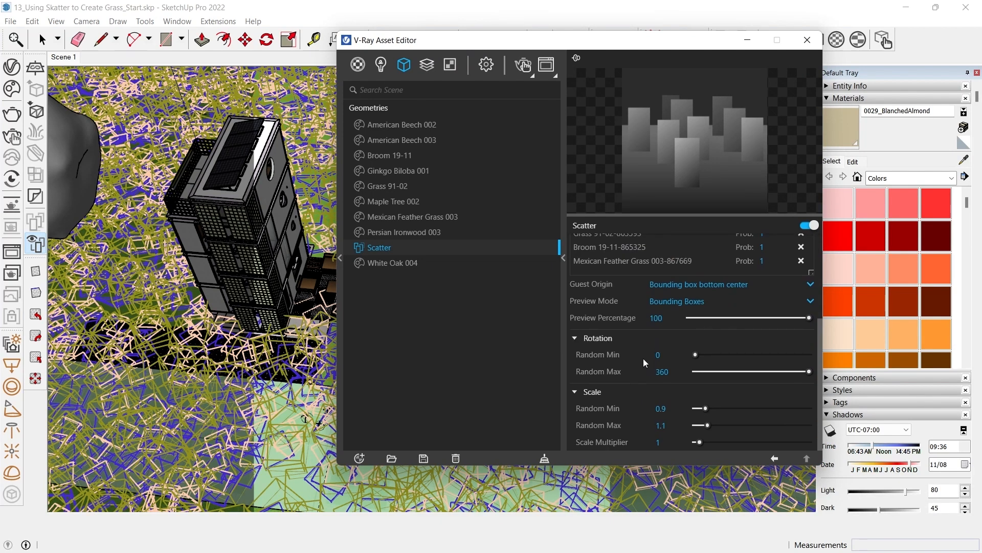
{"action": "left_click_drag", "start_coordinate": [475, 44], "coordinate": [627, 21]}
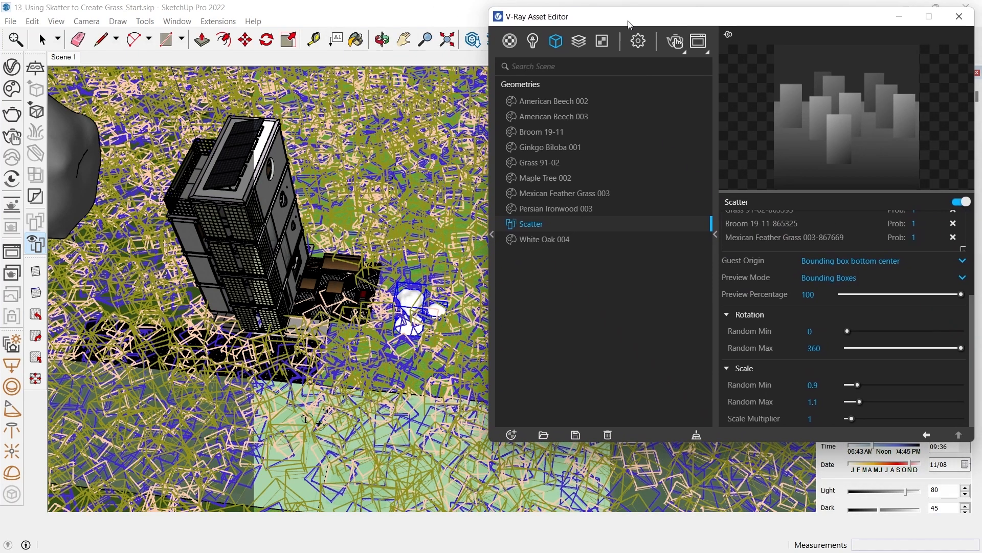
{"action": "left_click_drag", "start_coordinate": [873, 349], "coordinate": [622, 392]}
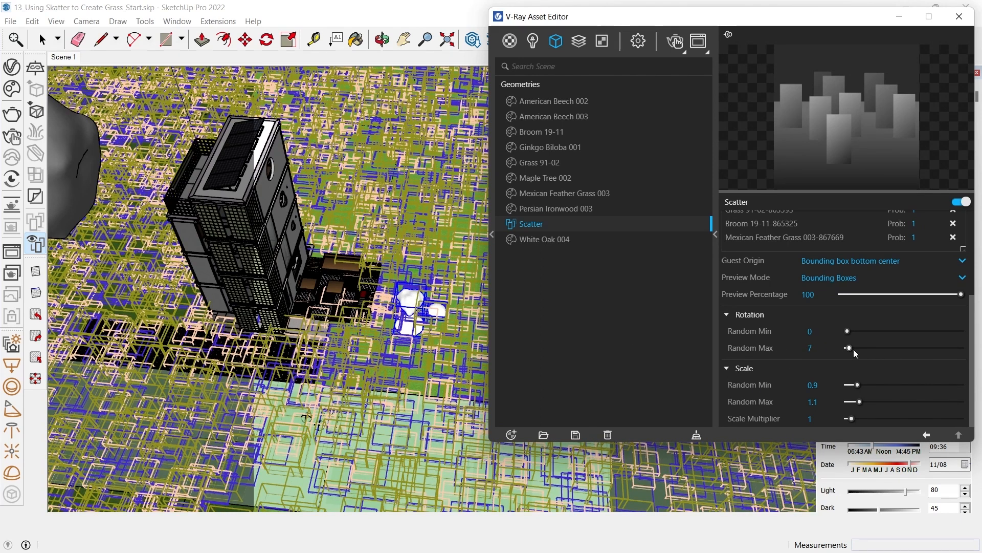
{"action": "left_click_drag", "start_coordinate": [854, 349], "coordinate": [963, 349]}
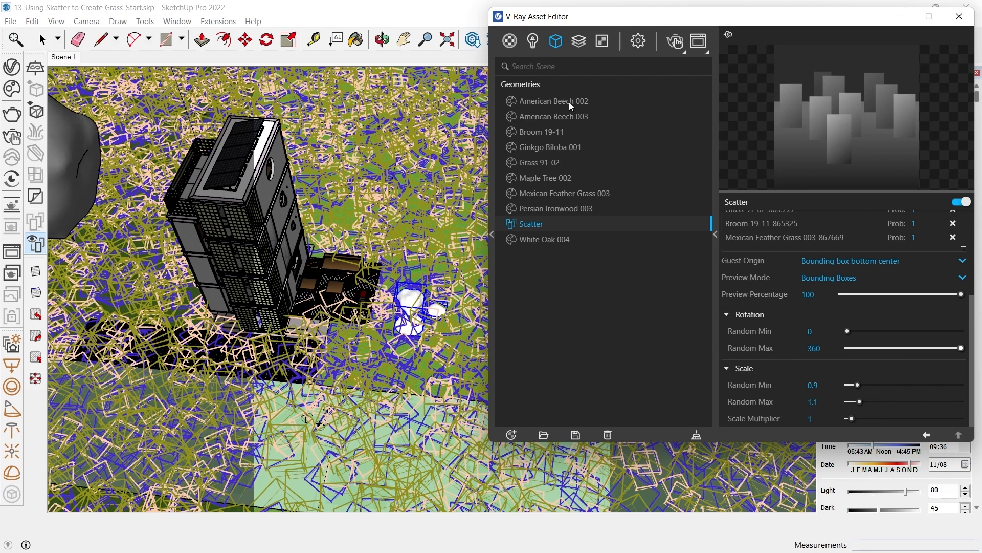
- Try a minimum random scale of 0.2 for the scatter and return it to 0.9
{"action": "left_click_drag", "start_coordinate": [635, 20], "coordinate": [564, 21]}
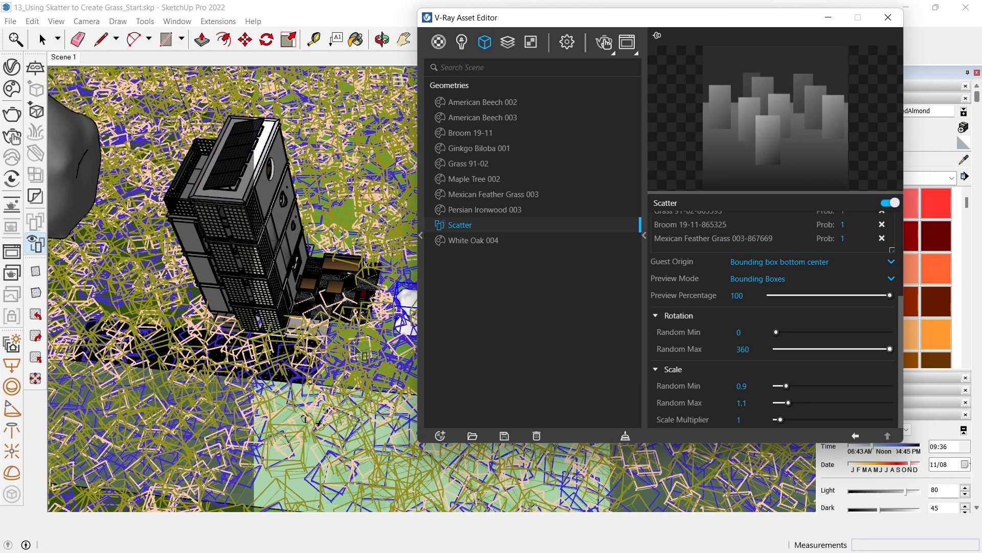
{"action": "scroll", "coordinate": [358, 353], "scroll_direction": "up", "scroll_amount": 5}
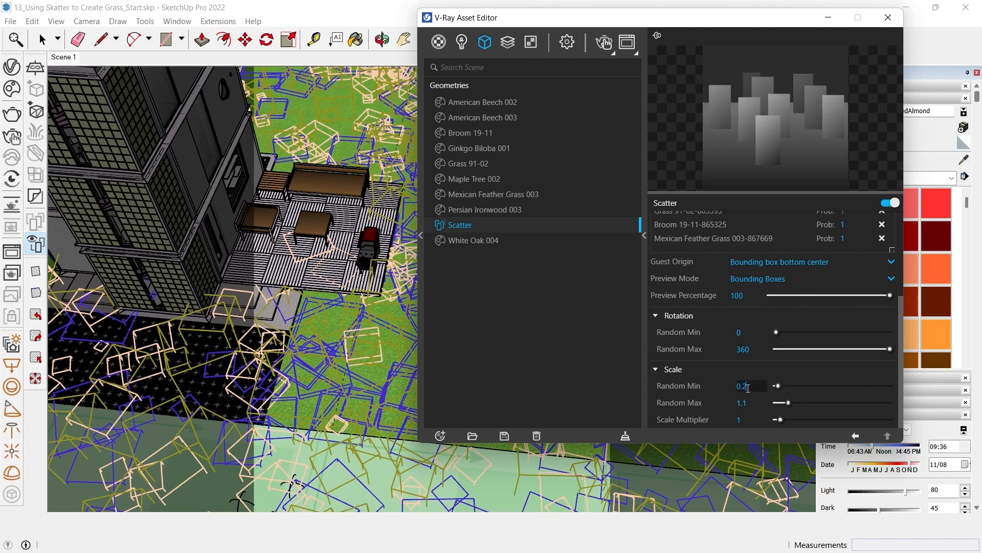
{"action": "type", "text": "9"}
{"action": "key", "text": "Return"}
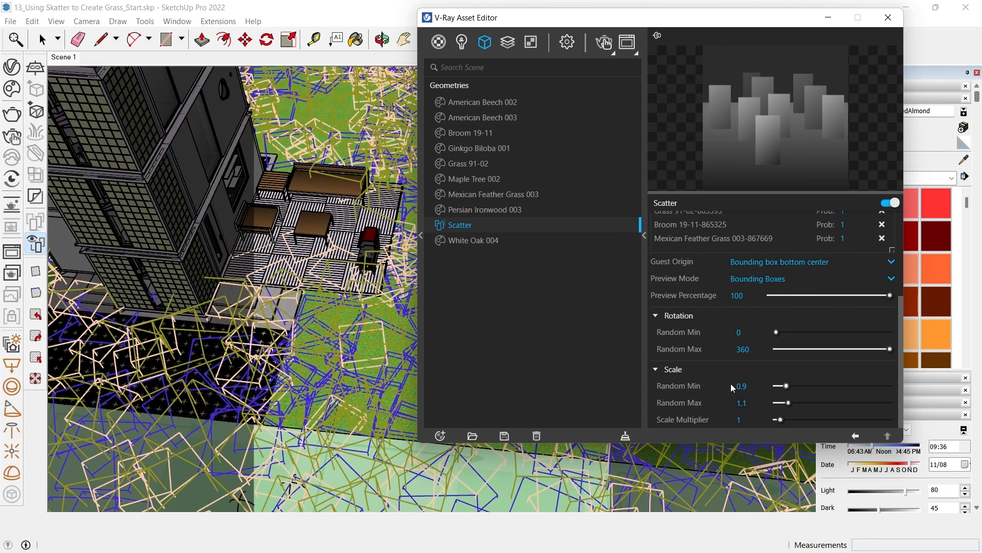
- Try the Points preview mode and a 23 preview percentage, returning the scatter preview to Bounding Boxes at 100
{"action": "scroll", "coordinate": [733, 346], "scroll_direction": "up", "scroll_amount": 2}
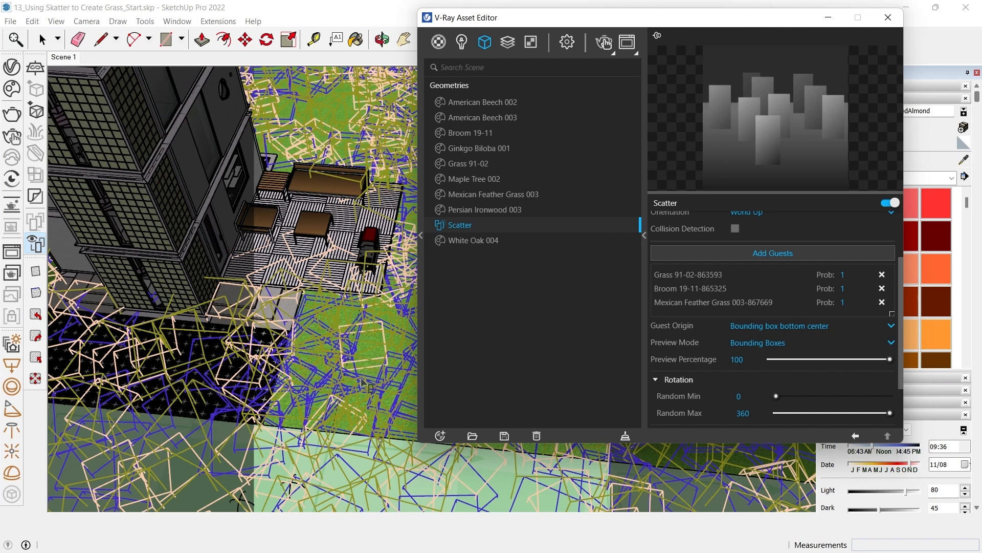
{"action": "left_click", "coordinate": [739, 344]}
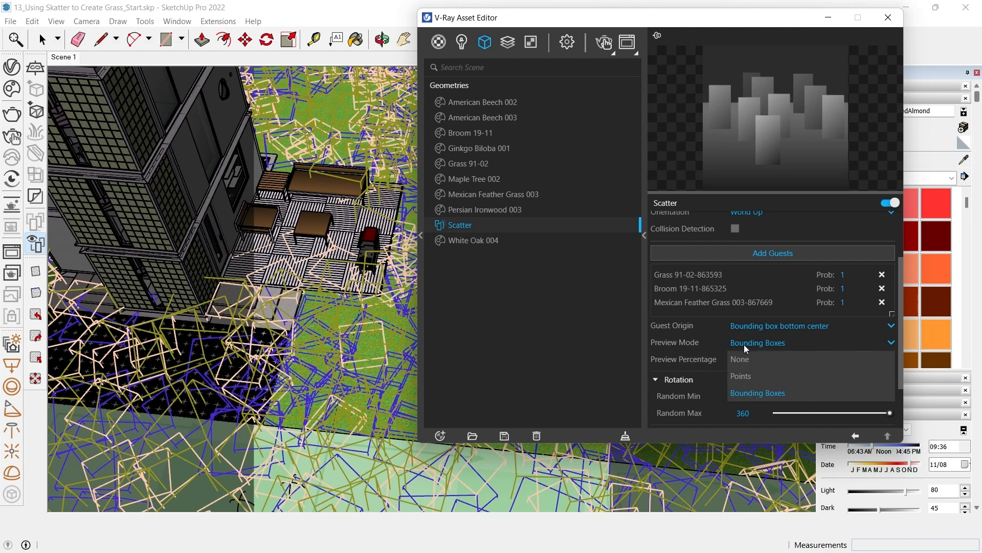
{"action": "left_click", "coordinate": [749, 376]}
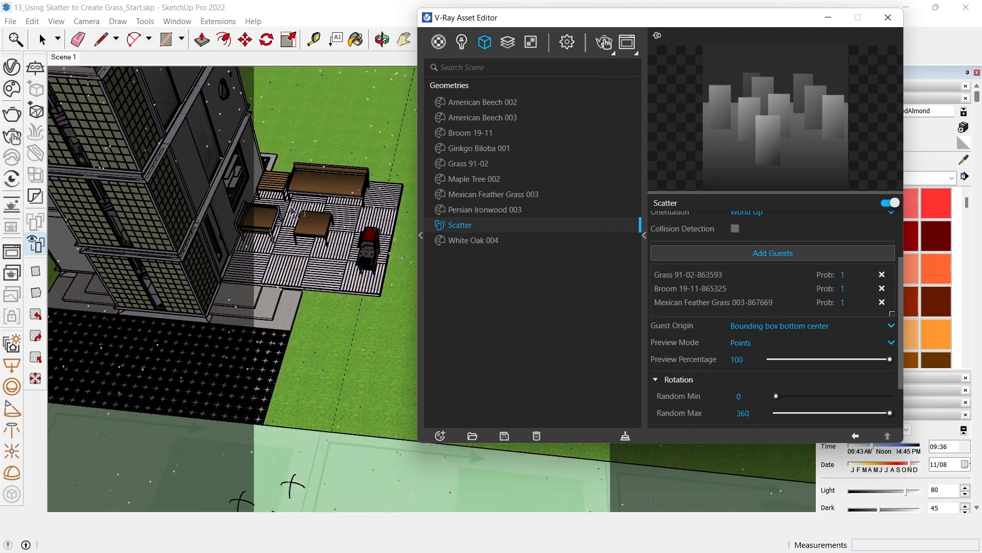
{"action": "left_click", "coordinate": [749, 342]}
{"action": "left_click", "coordinate": [750, 392]}
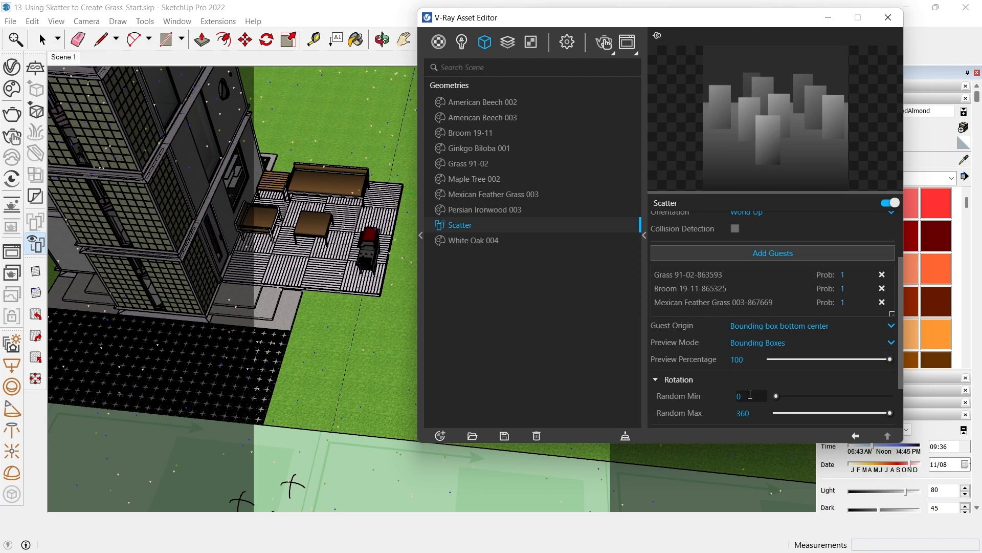
{"action": "left_click", "coordinate": [798, 360]}
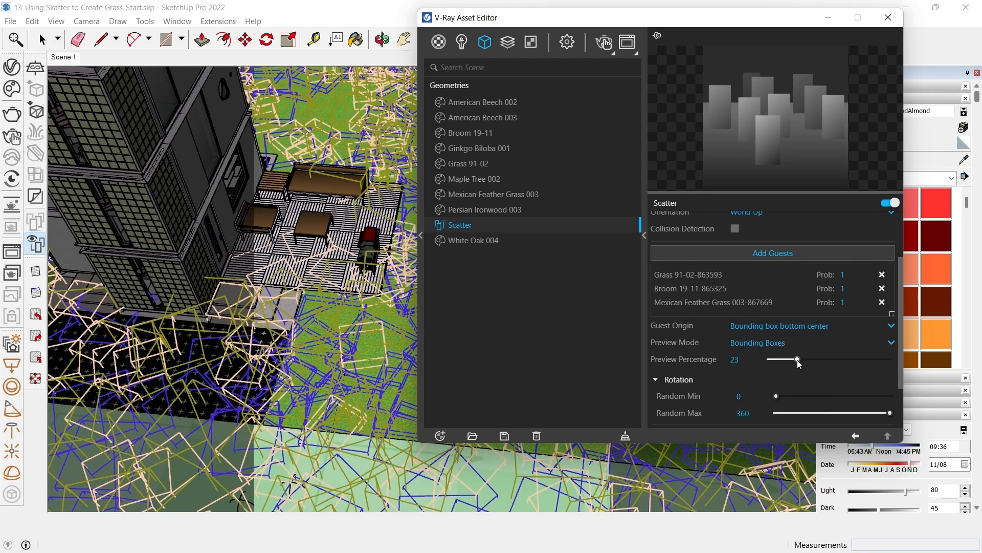
{"action": "left_click_drag", "start_coordinate": [798, 360], "coordinate": [891, 359]}
- Set the scatter guest probabilities to .2 for Broom 19-11 and .1 for Mexican Feather Grass 003
{"action": "scroll", "coordinate": [707, 350], "scroll_direction": "up", "scroll_amount": 3}
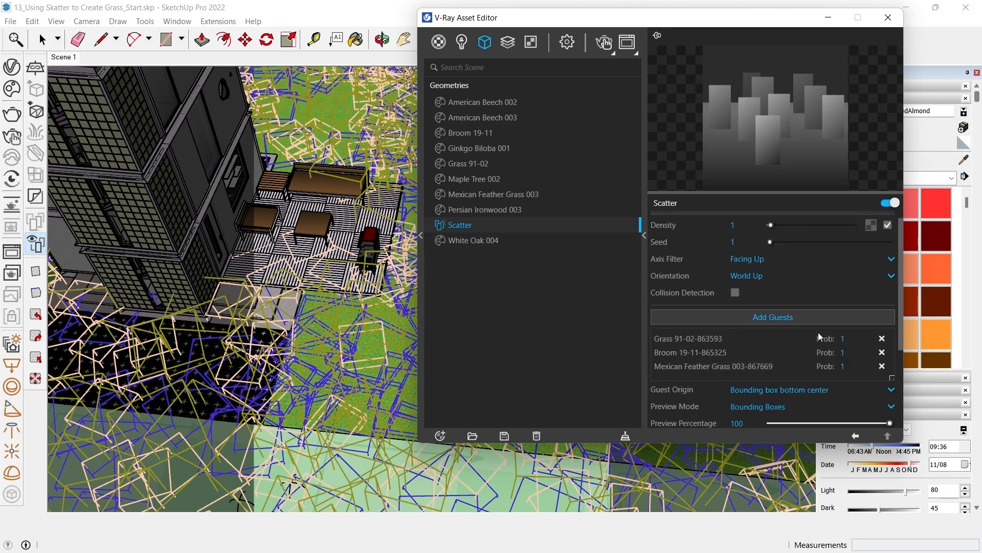
{"action": "middle_click_drag", "start_coordinate": [343, 340], "coordinate": [245, 351], "text": "shift"}
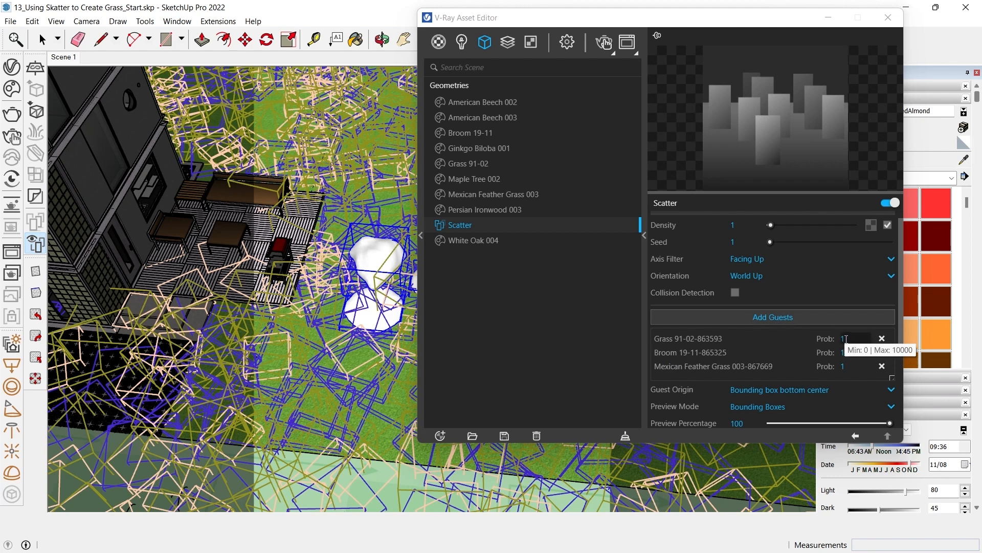
{"action": "left_click_drag", "start_coordinate": [850, 352], "coordinate": [785, 356]}
{"action": "type", "text": ".2"}
{"action": "key", "text": "Return"}
{"action": "left_click_drag", "start_coordinate": [864, 366], "coordinate": [820, 366]}
{"action": "type", "text": ".1"}
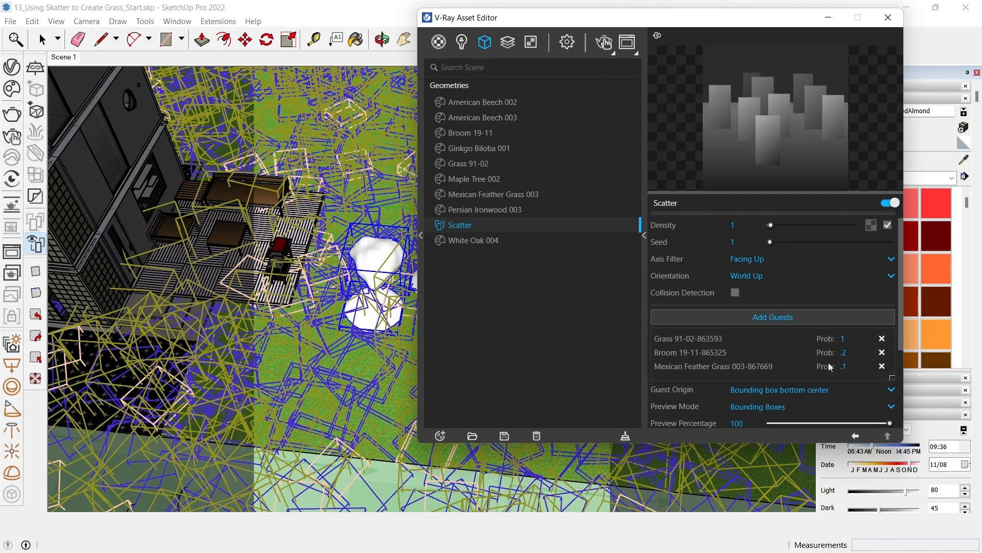
- Raise the scatter's density to 1.982
{"action": "key", "text": "Return"}
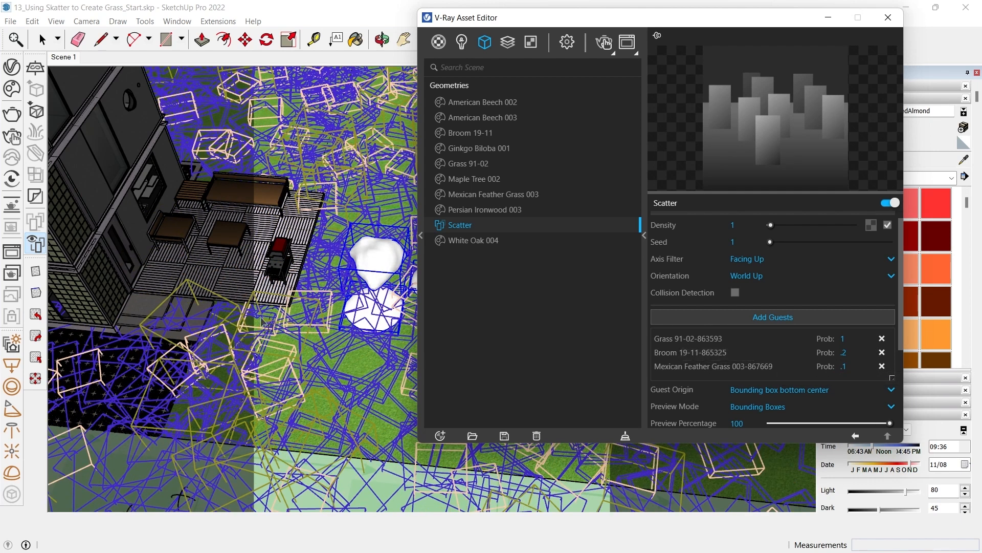
{"action": "scroll", "coordinate": [295, 303], "scroll_direction": "down", "scroll_amount": 2}
{"action": "scroll", "coordinate": [301, 289], "scroll_direction": "down", "scroll_amount": 1}
{"action": "mouse_move", "coordinate": [288, 307]}
{"action": "middle_mouse_down"}
{"action": "mouse_move", "coordinate": [308, 300]}
{"action": "mouse_move", "coordinate": [233, 312]}
{"action": "middle_mouse_up"}
{"action": "left_click_drag", "start_coordinate": [770, 226], "coordinate": [775, 225]}
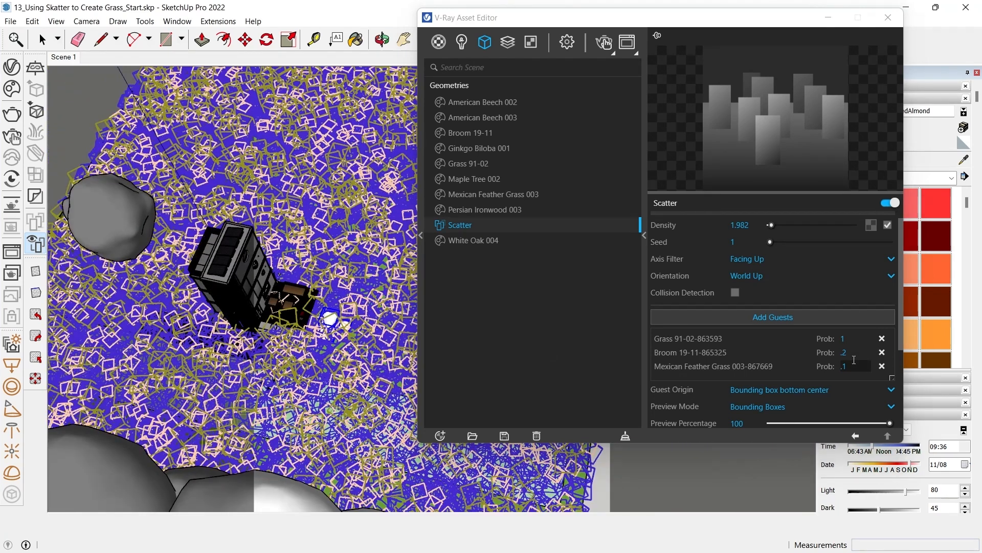
- Set the scatter guest probabilities to .01 for Mexican Feather Grass 003 and .02 for Broom 19-11
{"action": "left_click_drag", "start_coordinate": [850, 365], "coordinate": [799, 362]}
{"action": "type", "text": ".01"}
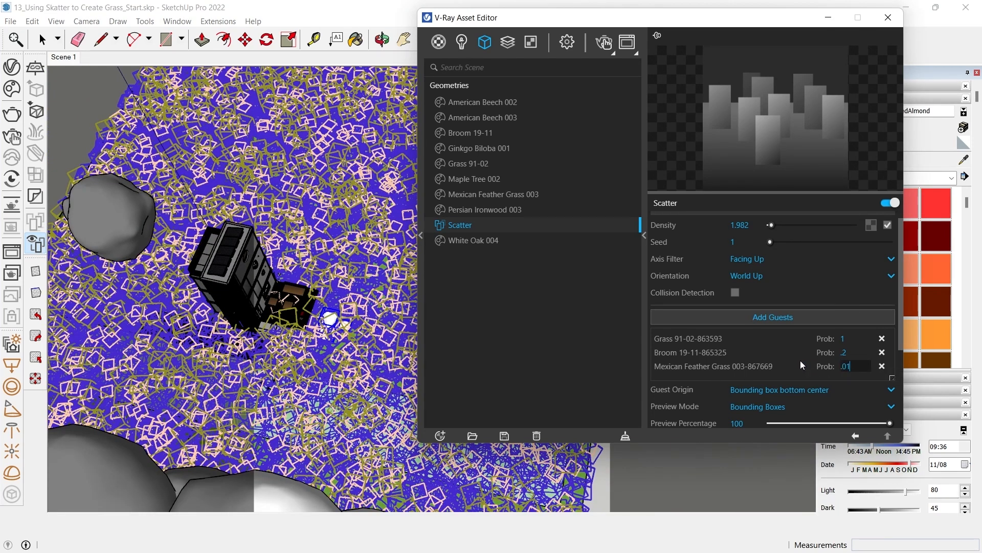
{"action": "key", "text": "Return"}
{"action": "left_click_drag", "start_coordinate": [854, 352], "coordinate": [718, 359]}
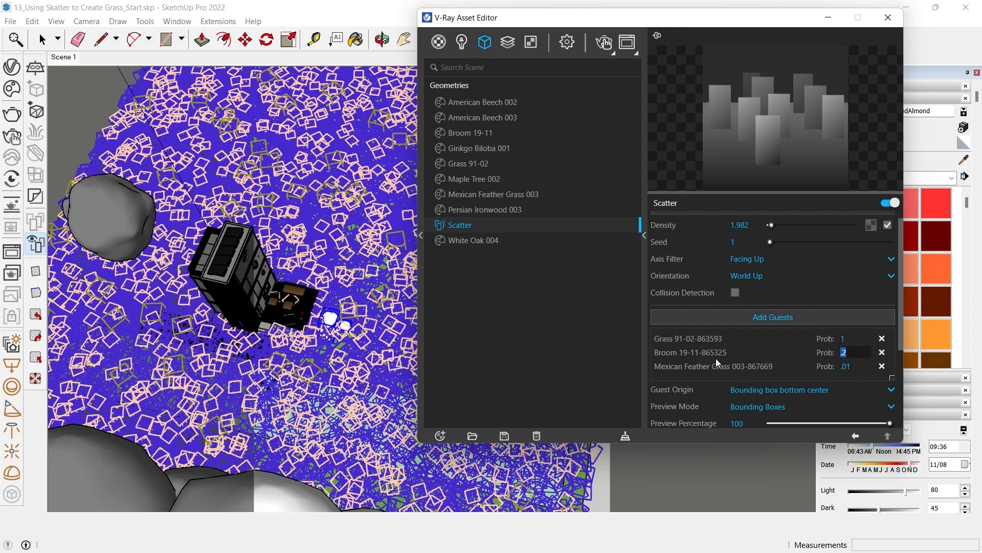
{"action": "type", "text": ".02"}
{"action": "key", "text": "Return"}
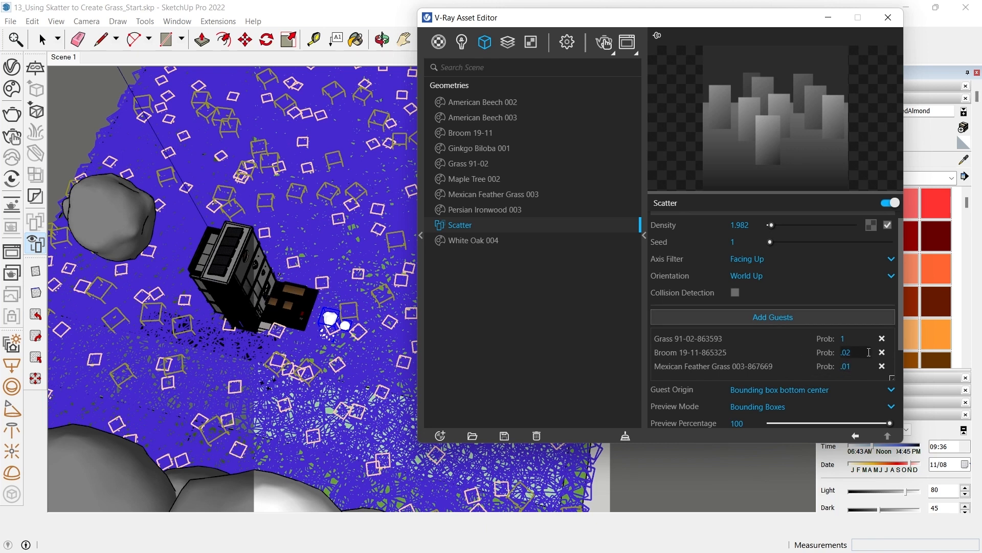
- Try the Along Normals orientation for the scatter, return it to World Up, and keep the axis filter at Facing Up
{"action": "left_click", "coordinate": [735, 293]}
{"action": "left_click", "coordinate": [754, 277]}
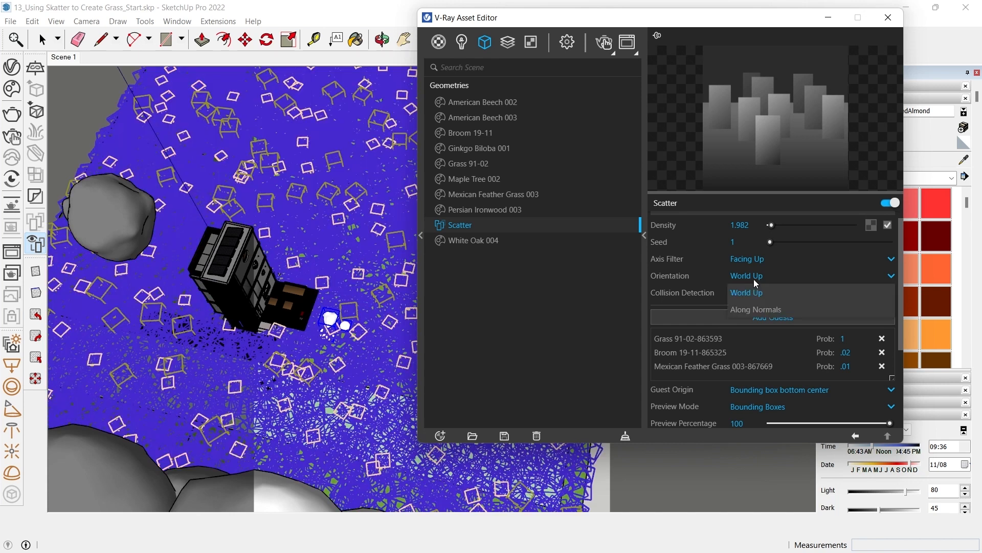
{"action": "left_click", "coordinate": [755, 309]}
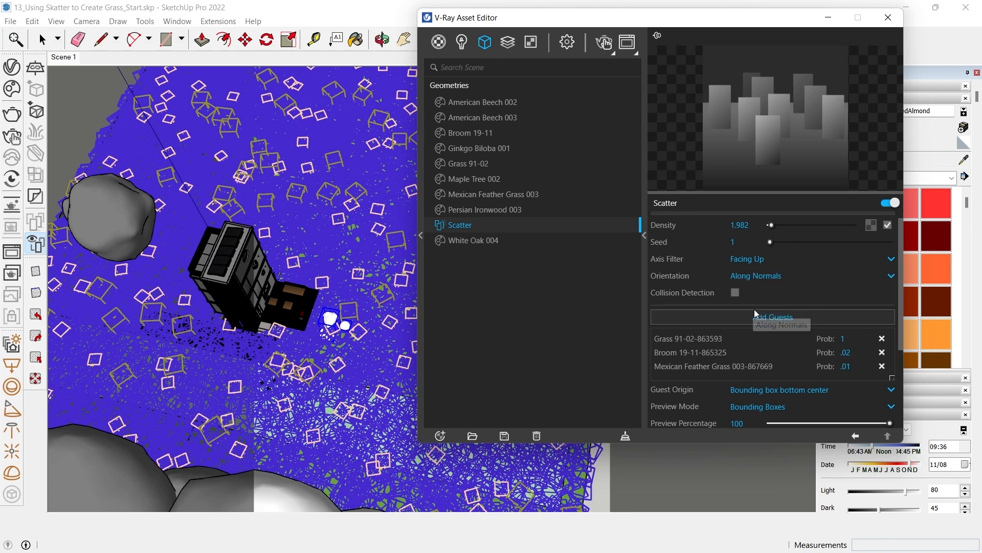
{"action": "left_click", "coordinate": [753, 276]}
{"action": "left_click", "coordinate": [752, 290]}
{"action": "left_click", "coordinate": [759, 260]}
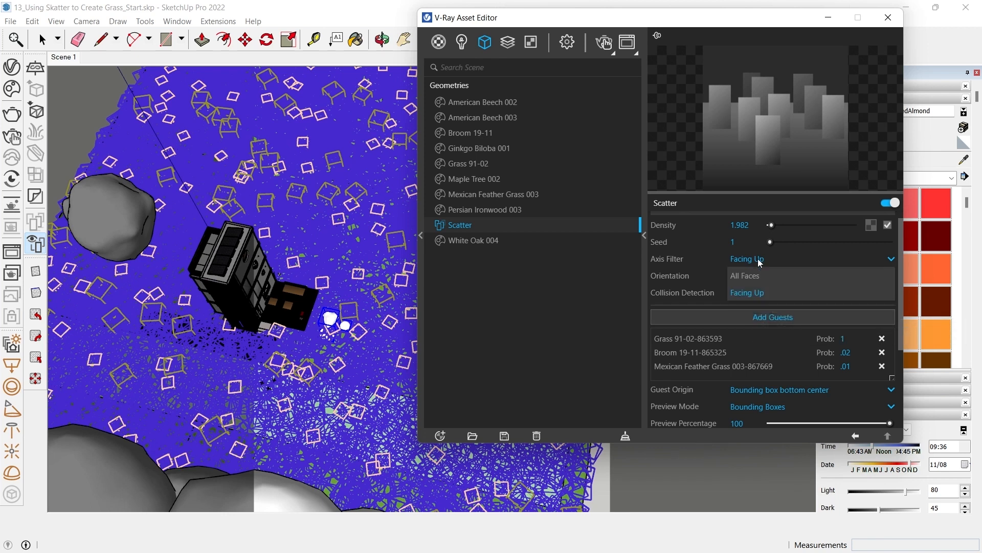
{"action": "left_click", "coordinate": [760, 260]}
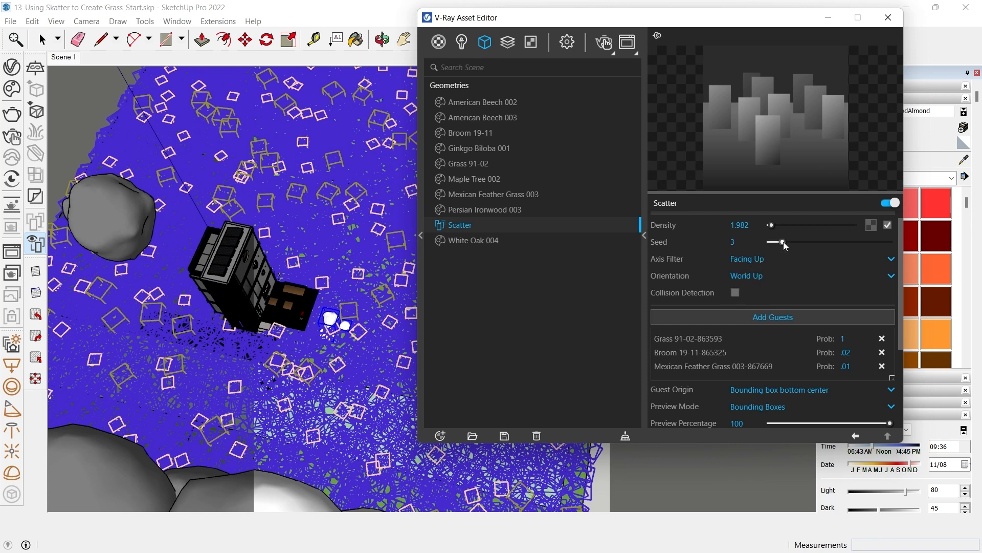
- Set the scatter's seed to 5 and preview the Scene 1 view with an interactive viewport render, stopping it when viewed
{"action": "mouse_move", "coordinate": [784, 242]}
{"action": "left_mouse_down"}
{"action": "mouse_move", "coordinate": [772, 245]}
{"action": "mouse_move", "coordinate": [796, 241]}
{"action": "left_mouse_up"}
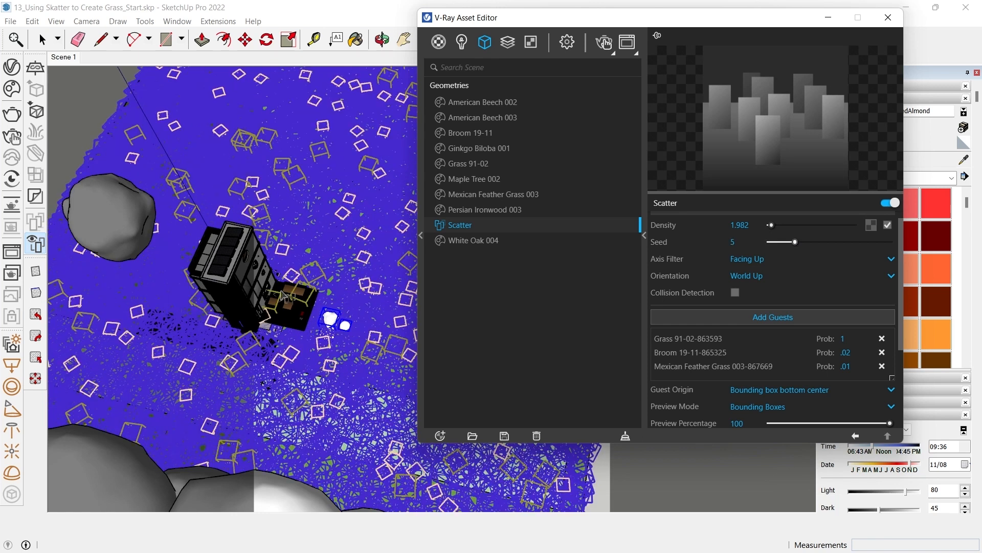
{"action": "left_click", "coordinate": [61, 57]}
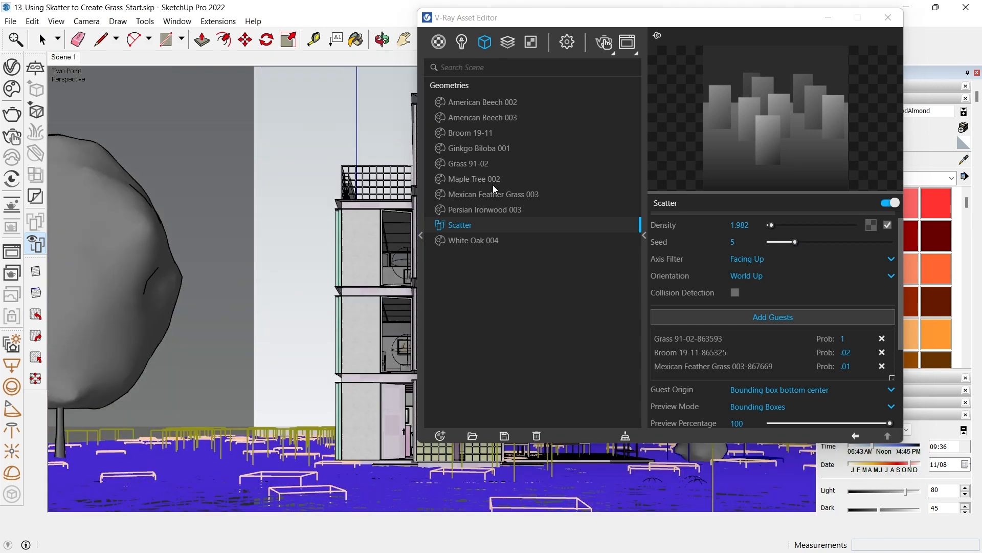
{"action": "left_click", "coordinate": [12, 208]}
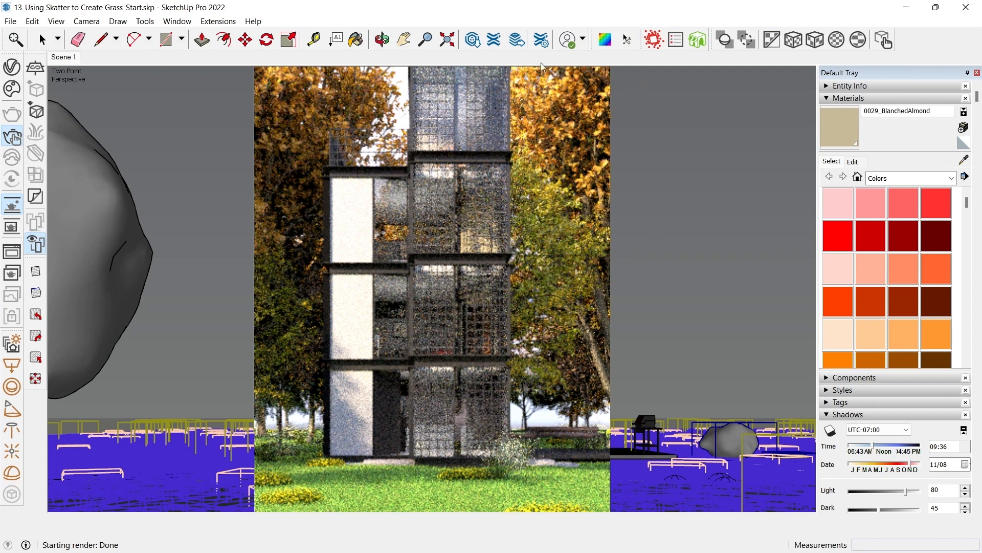
{"action": "left_click", "coordinate": [16, 213]}
- Open a new Skatter composition, review its scattered object, distribution, mask and transformation settings, and close it without generating
{"action": "middle_click_drag", "start_coordinate": [543, 338], "coordinate": [348, 327]}
{"action": "scroll", "coordinate": [346, 325], "scroll_direction": "down", "scroll_amount": 4}
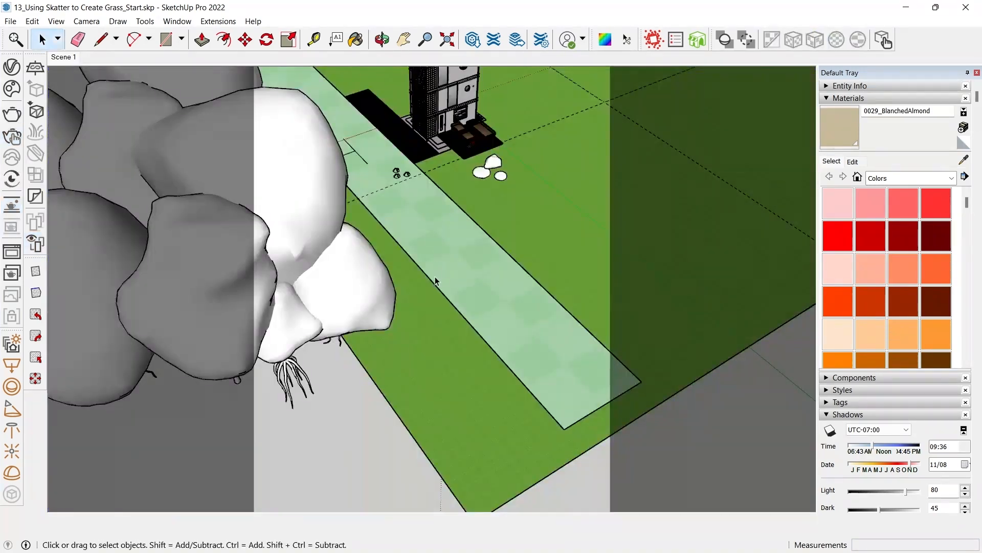
{"action": "middle_click_drag", "start_coordinate": [435, 278], "coordinate": [407, 281]}
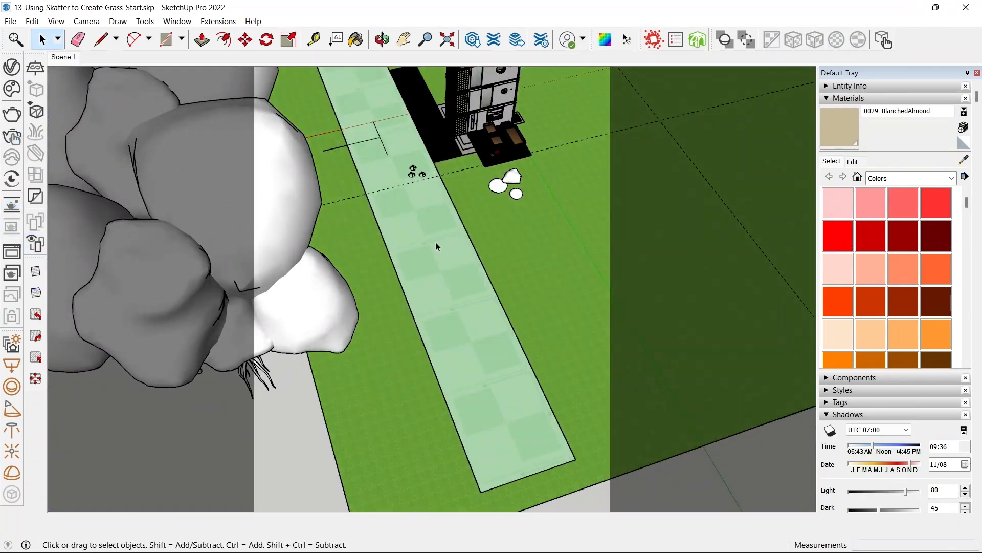
{"action": "middle_click_drag", "start_coordinate": [429, 249], "coordinate": [462, 164]}
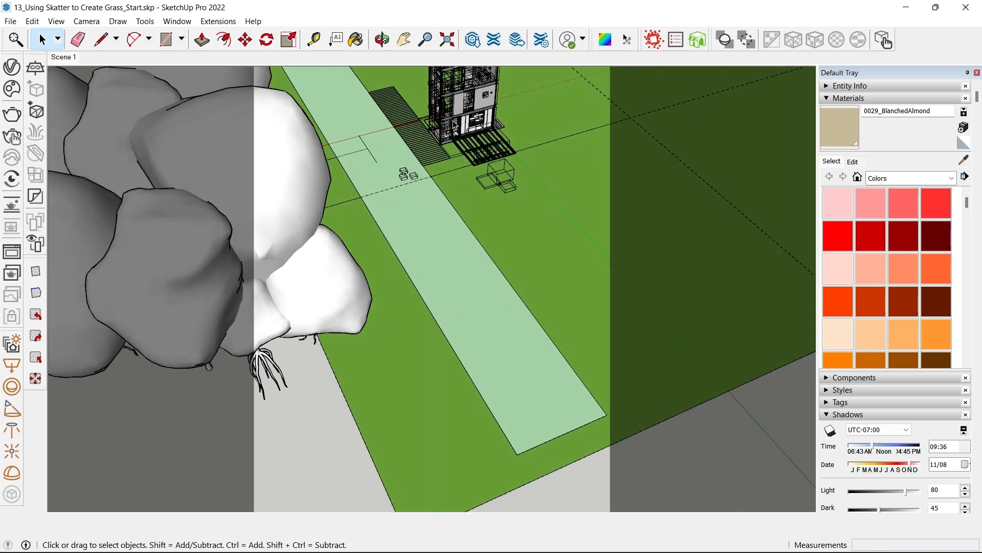
{"action": "left_click", "coordinate": [654, 39]}
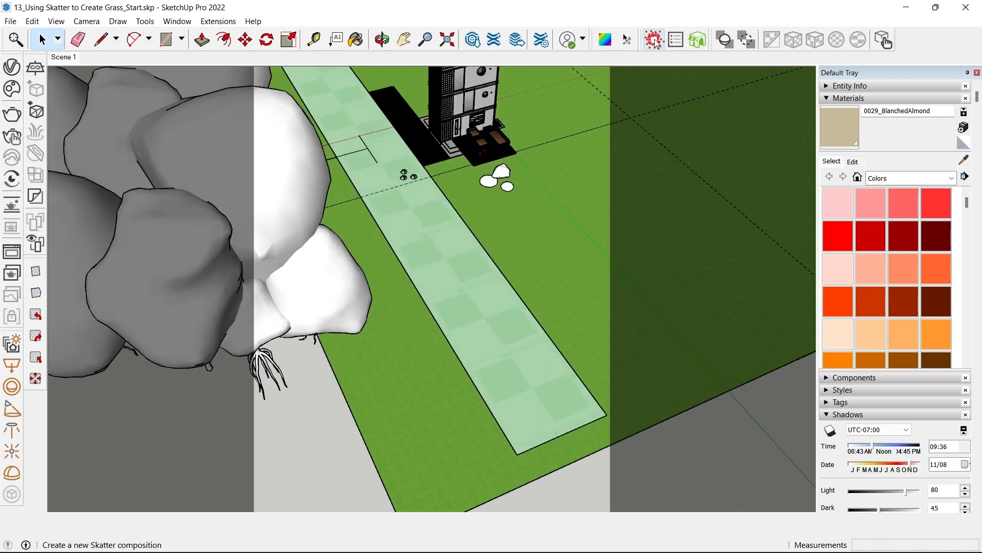
{"action": "scroll", "coordinate": [702, 189], "scroll_direction": "down", "scroll_amount": 10}
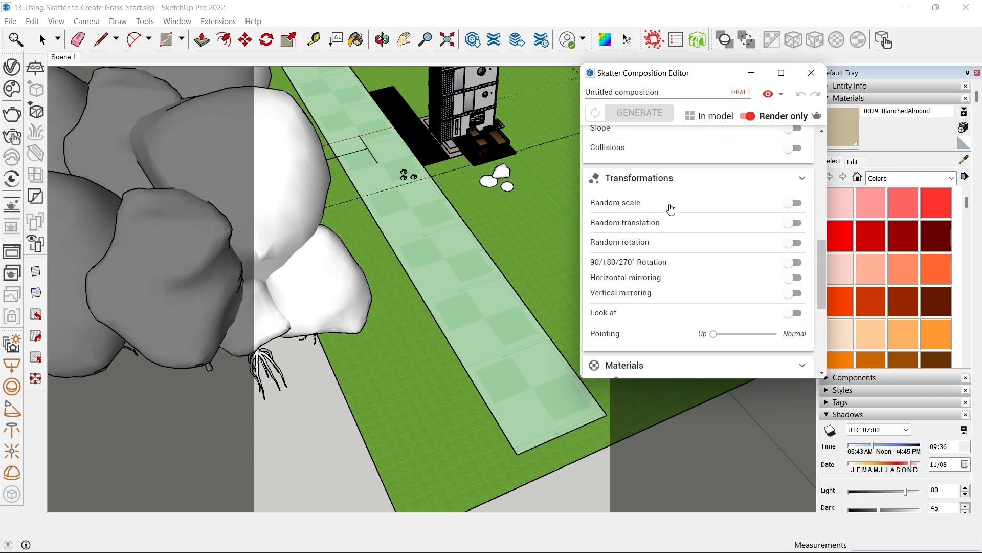
{"action": "scroll", "coordinate": [657, 244], "scroll_direction": "up", "scroll_amount": 8}
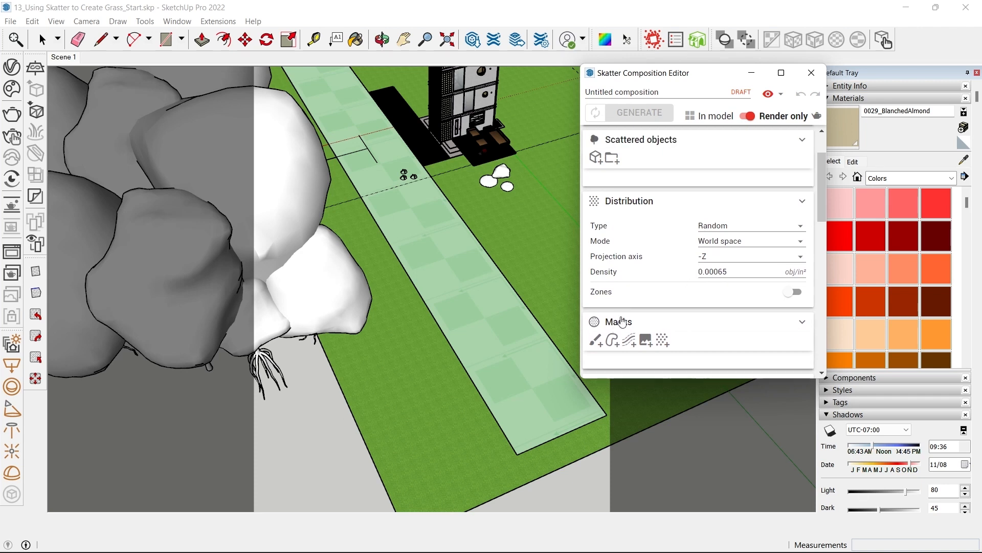
{"action": "middle_click_drag", "start_coordinate": [406, 351], "coordinate": [354, 304]}
{"action": "scroll", "coordinate": [536, 191], "scroll_direction": "up", "scroll_amount": 2}
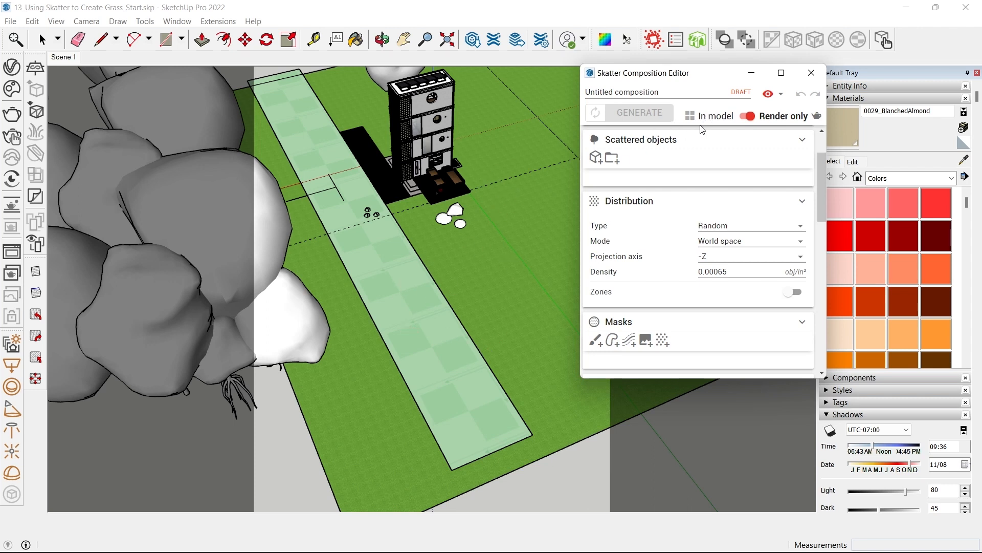
{"action": "middle_click_drag", "start_coordinate": [432, 249], "coordinate": [467, 234]}
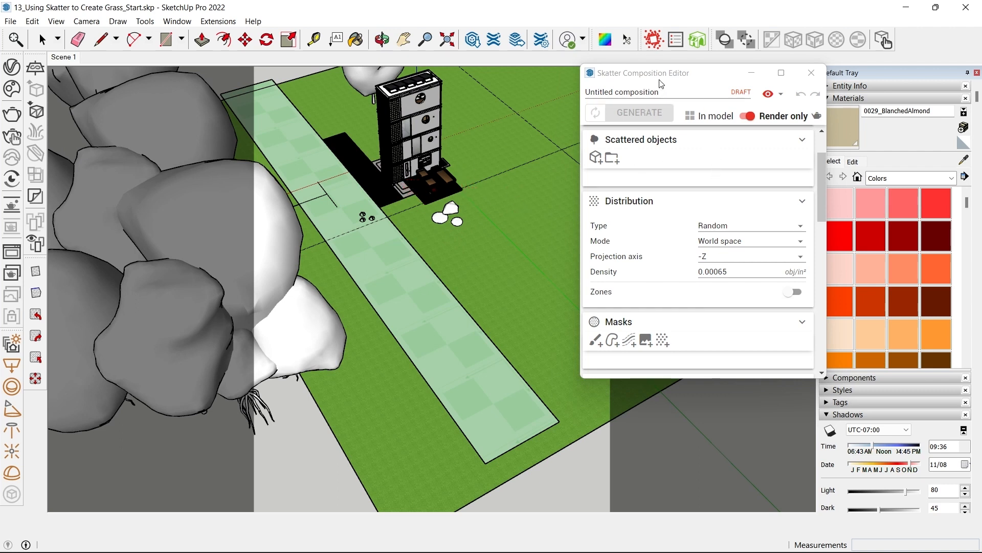
{"action": "left_click", "coordinate": [811, 71]}
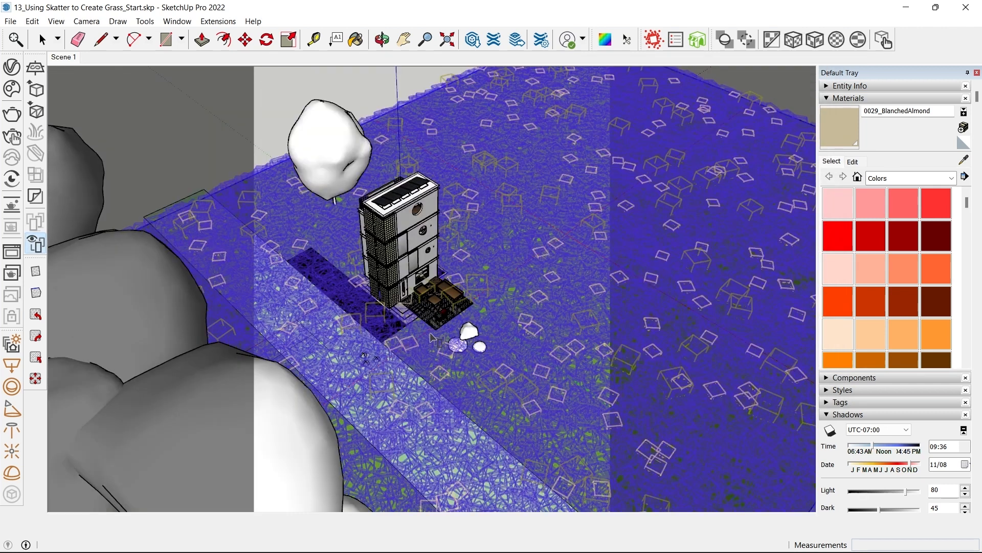
- Turn off the scatter preview in the viewport
{"action": "scroll", "coordinate": [432, 338], "scroll_direction": "up", "scroll_amount": 2}
{"action": "middle_click_drag", "start_coordinate": [433, 337], "coordinate": [400, 337]}
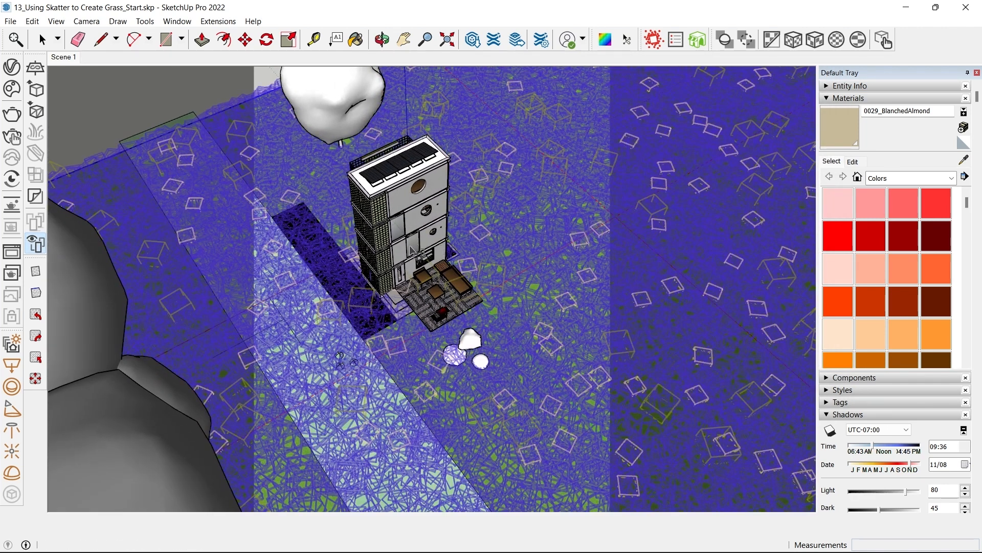
{"action": "middle_click_drag", "start_coordinate": [432, 251], "coordinate": [410, 254]}
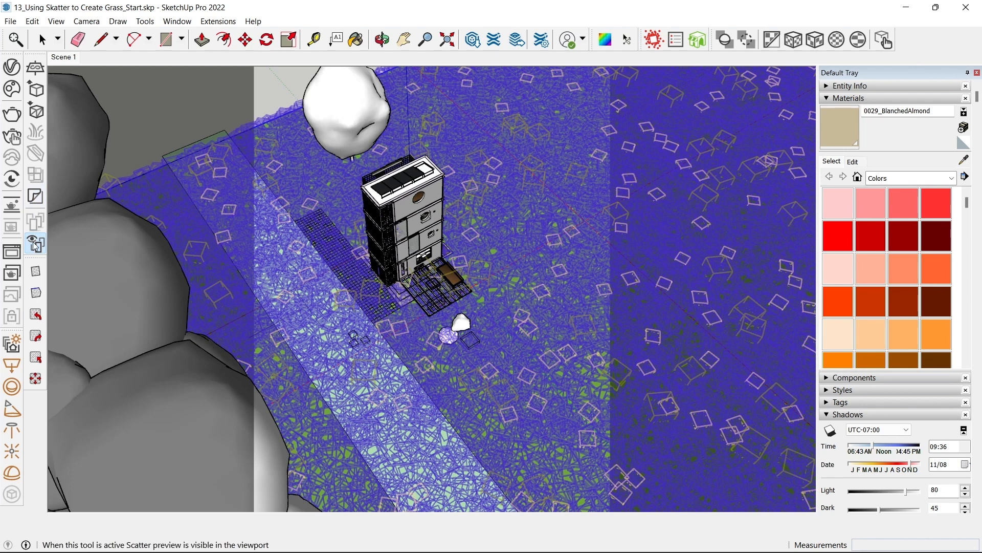
{"action": "left_click", "coordinate": [35, 244]}
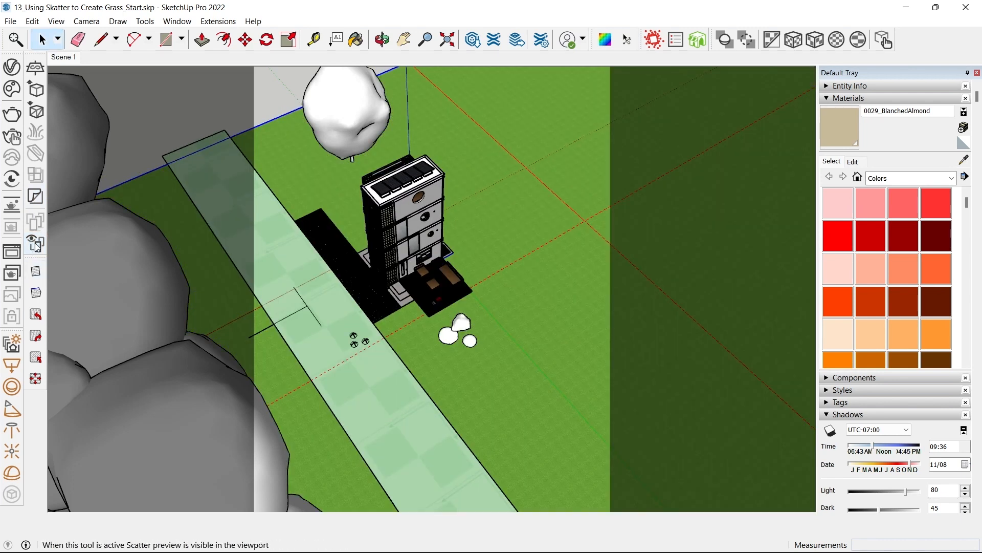
- Inside the ground group, hide the rest of the model and move the lawn's street-side edge about 49' inward to the sidewalk
{"action": "middle_click_drag", "start_coordinate": [550, 373], "coordinate": [540, 225]}
{"action": "double_click", "coordinate": [541, 230]}
{"action": "left_click", "coordinate": [406, 351]}
{"action": "key", "text": "i"}
{"action": "key", "text": "m"}
{"action": "left_click", "coordinate": [396, 331]}
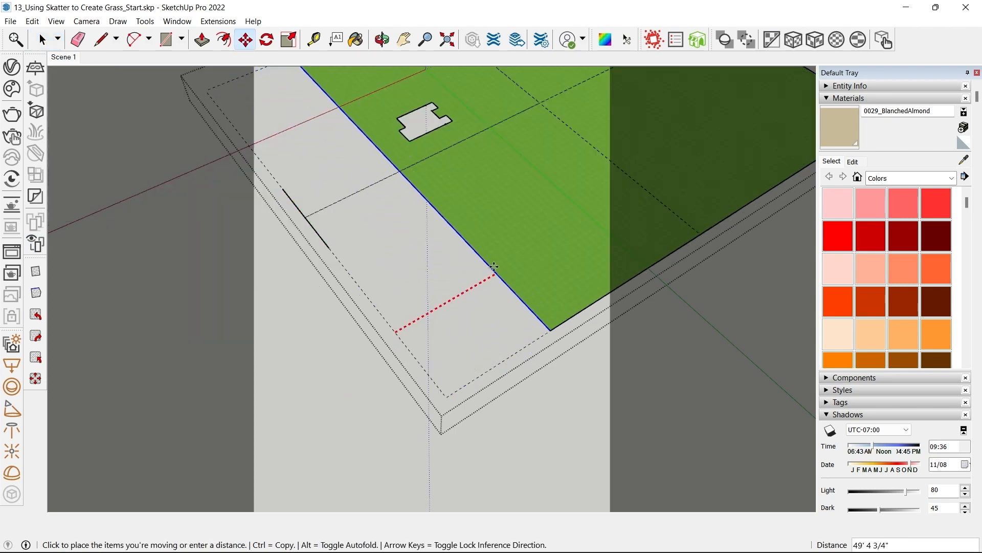
{"action": "left_click", "coordinate": [494, 267]}
- Extend the building cutout to the lawn's street-side edge and erase the line closing it off
{"action": "key", "text": "space"}
{"action": "scroll", "coordinate": [381, 225], "scroll_direction": "up", "scroll_amount": 5}
{"action": "key", "text": "m"}
{"action": "left_click_drag", "start_coordinate": [380, 225], "coordinate": [318, 234]}
{"action": "key", "text": "e"}
{"action": "middle_click_drag", "start_coordinate": [317, 259], "coordinate": [383, 230]}
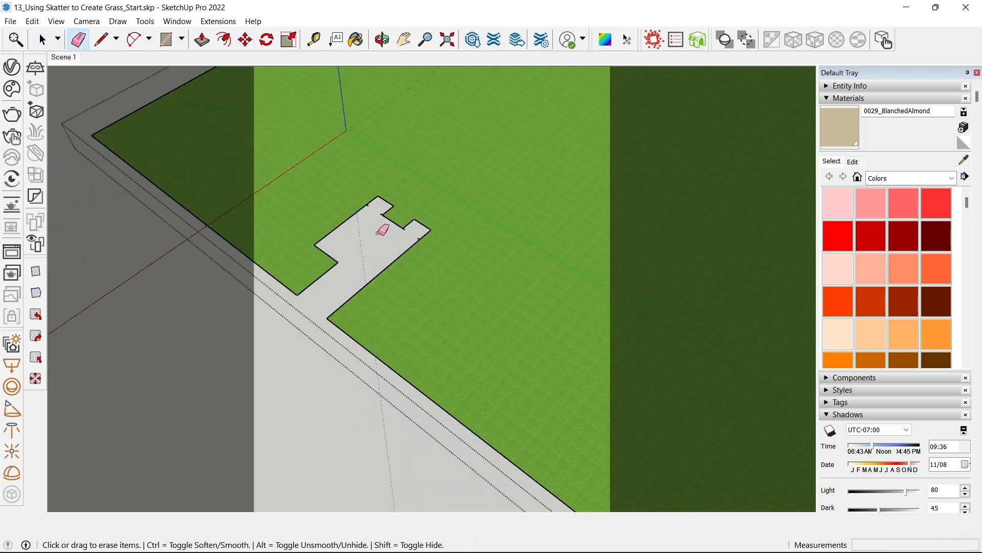
{"action": "scroll", "coordinate": [378, 232], "scroll_direction": "down", "scroll_amount": 4}
{"action": "scroll", "coordinate": [343, 270], "scroll_direction": "up", "scroll_amount": 3}
{"action": "left_click", "coordinate": [328, 287]}
{"action": "scroll", "coordinate": [328, 297], "scroll_direction": "down", "scroll_amount": 2}
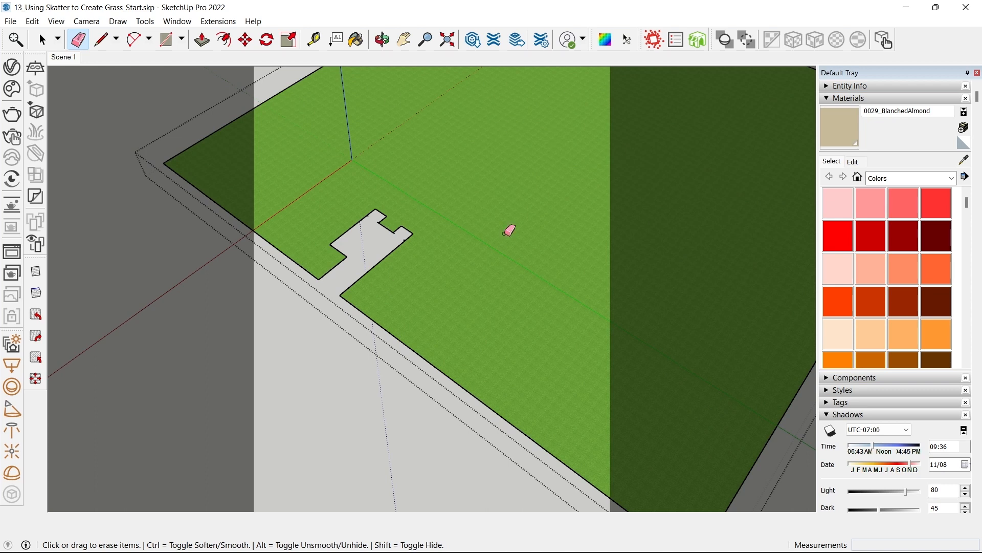
- Draw a rectangle on the lawn under the furnished deck beside the building cutout and erase it to enlarge the cutout
{"action": "scroll", "coordinate": [509, 230], "scroll_direction": "down", "scroll_amount": 2}
{"action": "scroll", "coordinate": [491, 246], "scroll_direction": "up", "scroll_amount": 4}
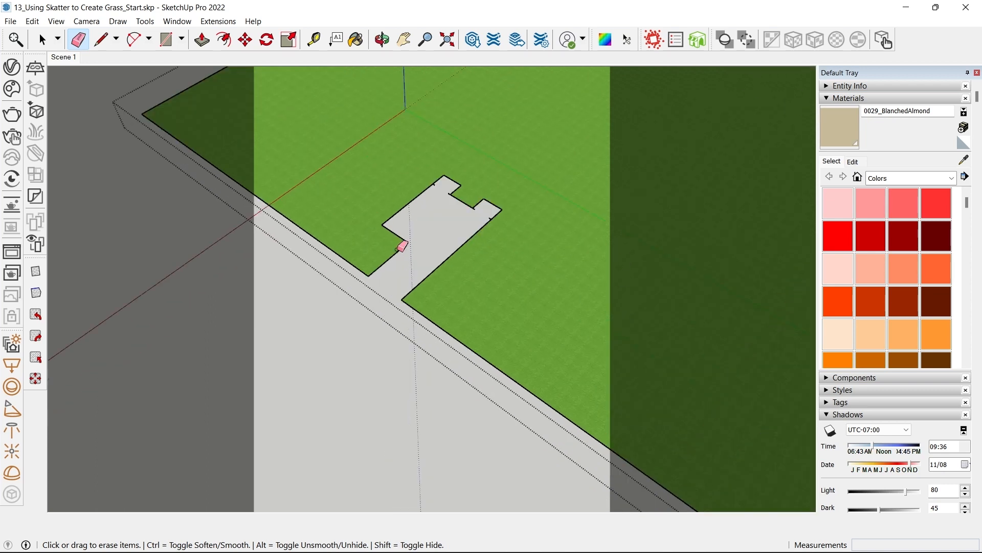
{"action": "scroll", "coordinate": [401, 246], "scroll_direction": "down", "scroll_amount": 2}
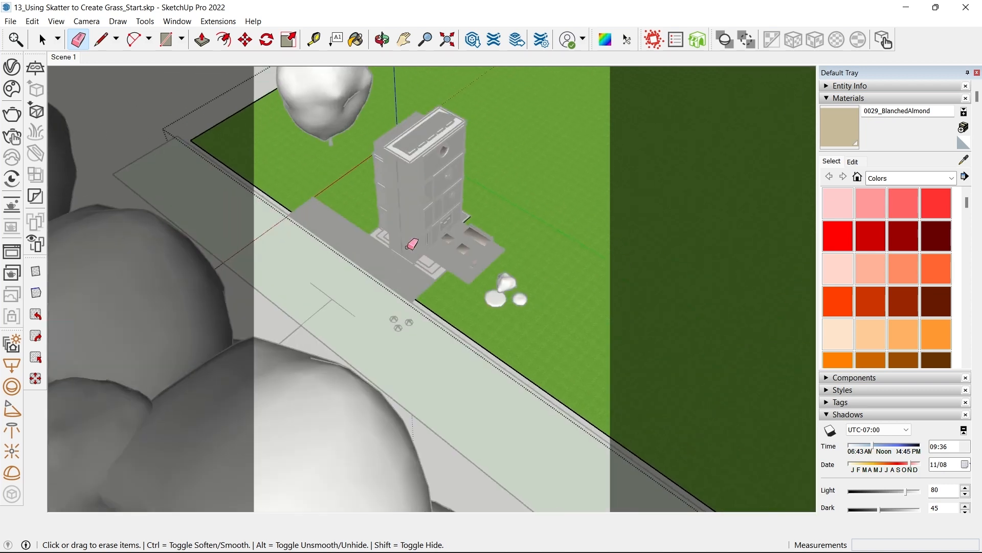
{"action": "scroll", "coordinate": [424, 253], "scroll_direction": "up", "scroll_amount": 4}
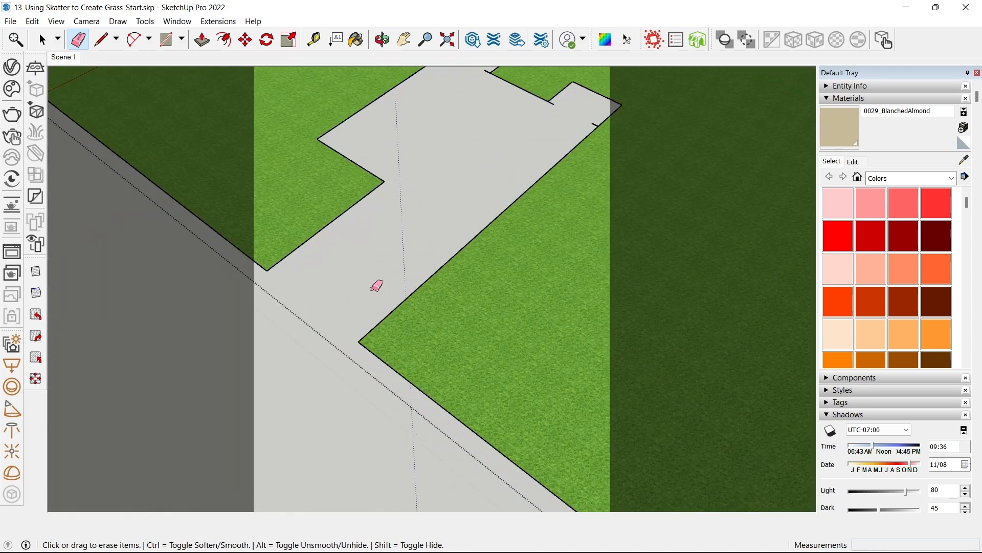
{"action": "key", "text": "space"}
{"action": "mouse_move", "coordinate": [375, 285]}
{"action": "middle_mouse_down"}
{"action": "mouse_move", "coordinate": [470, 211]}
{"action": "mouse_move", "coordinate": [423, 294]}
{"action": "middle_mouse_up"}
{"action": "scroll", "coordinate": [408, 199], "scroll_direction": "up", "scroll_amount": 2}
{"action": "key", "text": "r"}
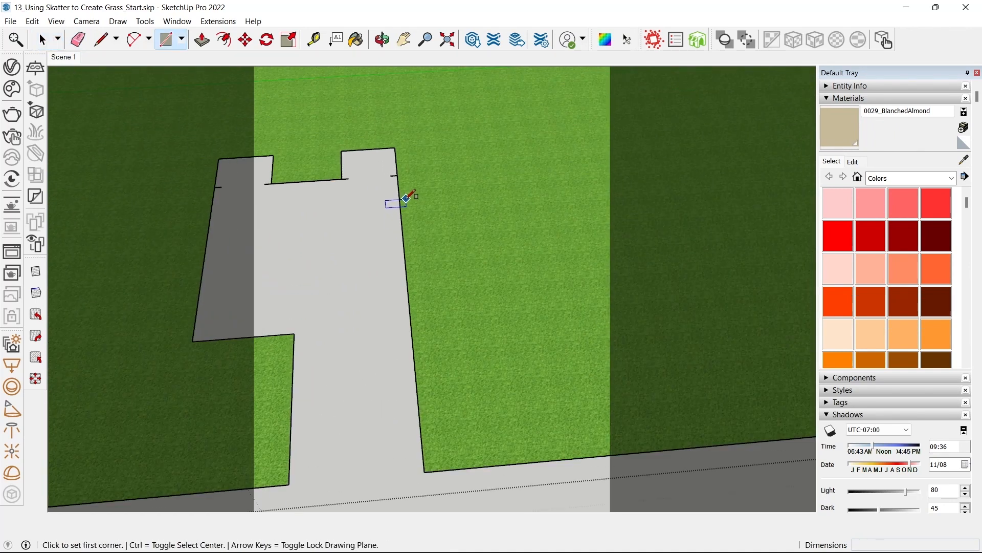
{"action": "left_click", "coordinate": [399, 195]}
{"action": "left_click", "coordinate": [588, 285]}
{"action": "key", "text": "e"}
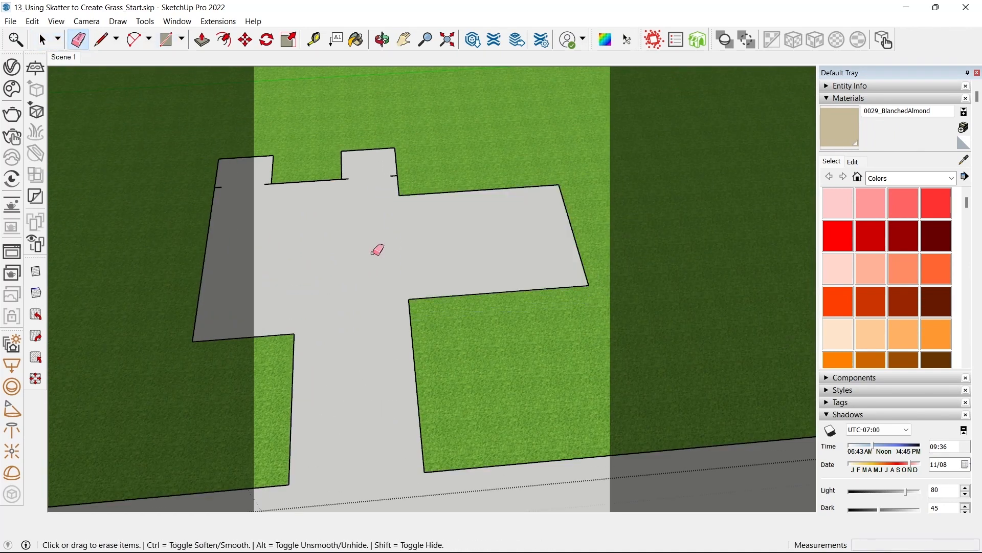
{"action": "left_click_drag", "start_coordinate": [379, 250], "coordinate": [368, 261]}
- Move both side edges of the building cutout's street-side strip outward, aligning one with the building's side wall
{"action": "key", "text": "space"}
{"action": "scroll", "coordinate": [353, 274], "scroll_direction": "down", "scroll_amount": 2}
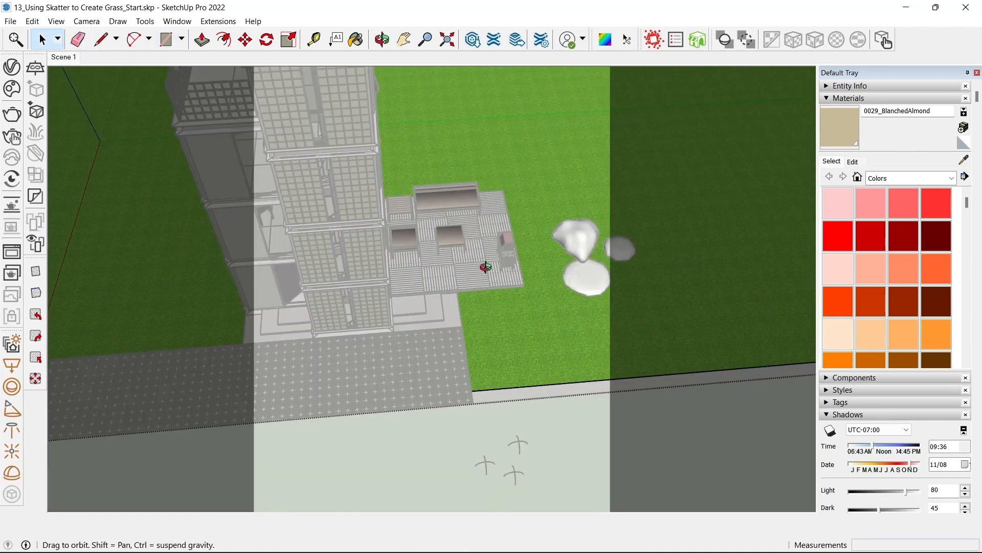
{"action": "mouse_move", "coordinate": [487, 266]}
{"action": "middle_mouse_down"}
{"action": "mouse_move", "coordinate": [307, 213]}
{"action": "mouse_move", "coordinate": [447, 336]}
{"action": "middle_mouse_up"}
{"action": "left_click", "coordinate": [390, 323]}
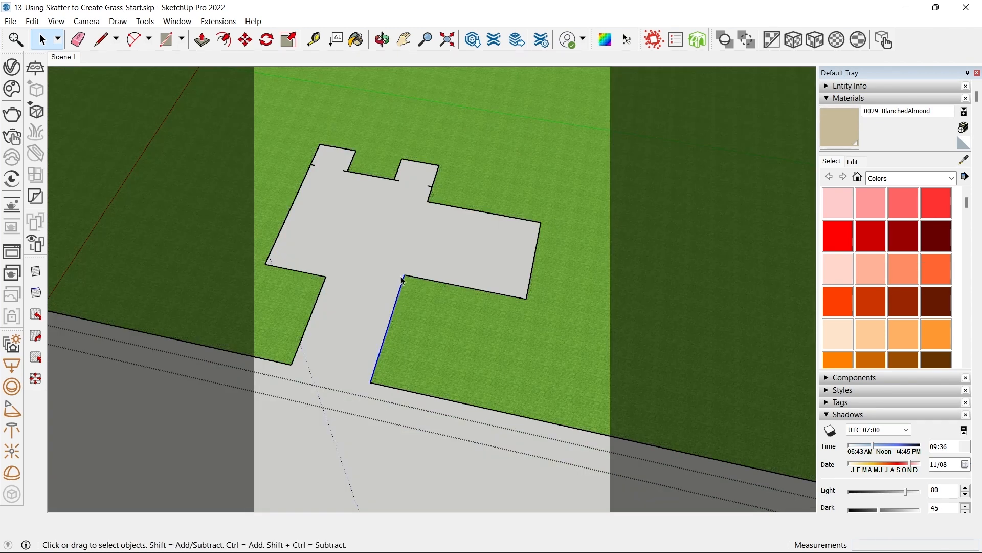
{"action": "key", "text": "m"}
{"action": "left_click", "coordinate": [404, 274]}
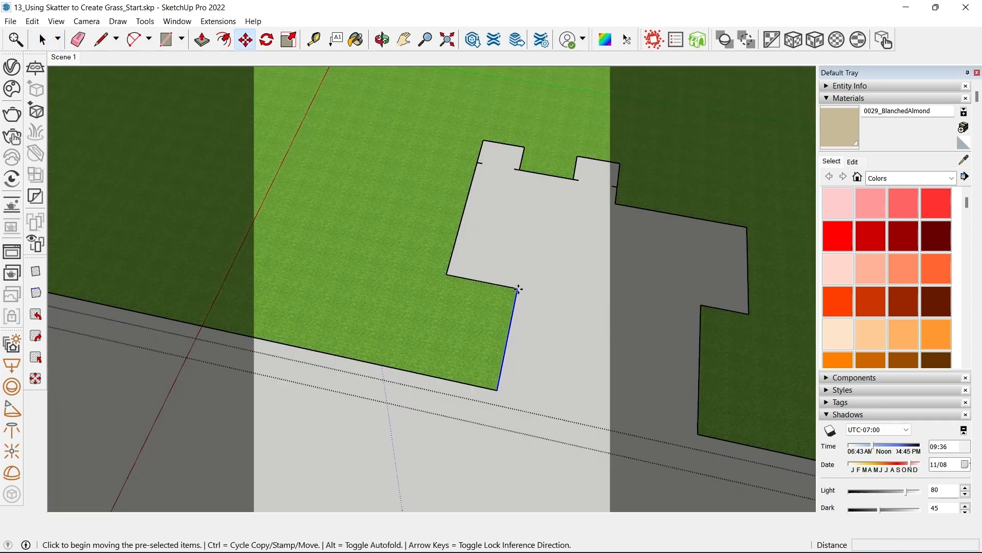
{"action": "left_click", "coordinate": [518, 290]}
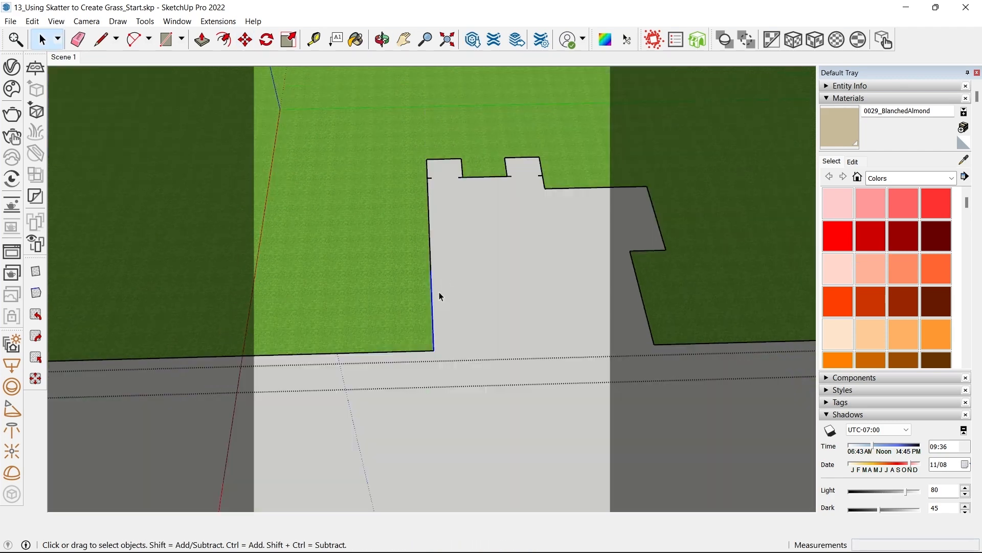
{"action": "key", "text": "e"}
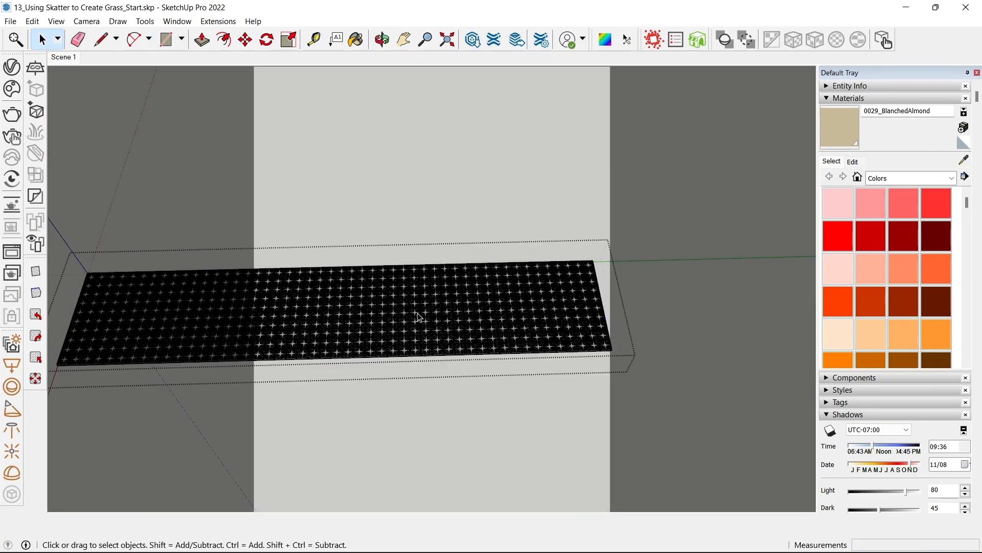
- Leave the ground group and move the patterned paving slab about 11' 11" sideways along the street in front of the building
{"action": "left_click", "coordinate": [419, 317]}
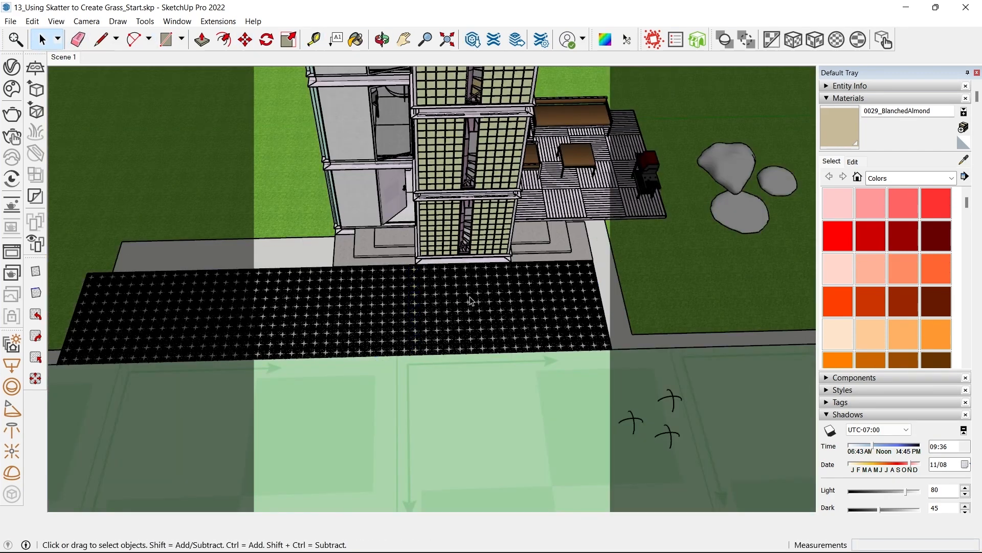
{"action": "left_click", "coordinate": [373, 322]}
{"action": "key", "text": "m"}
{"action": "left_click", "coordinate": [390, 371]}
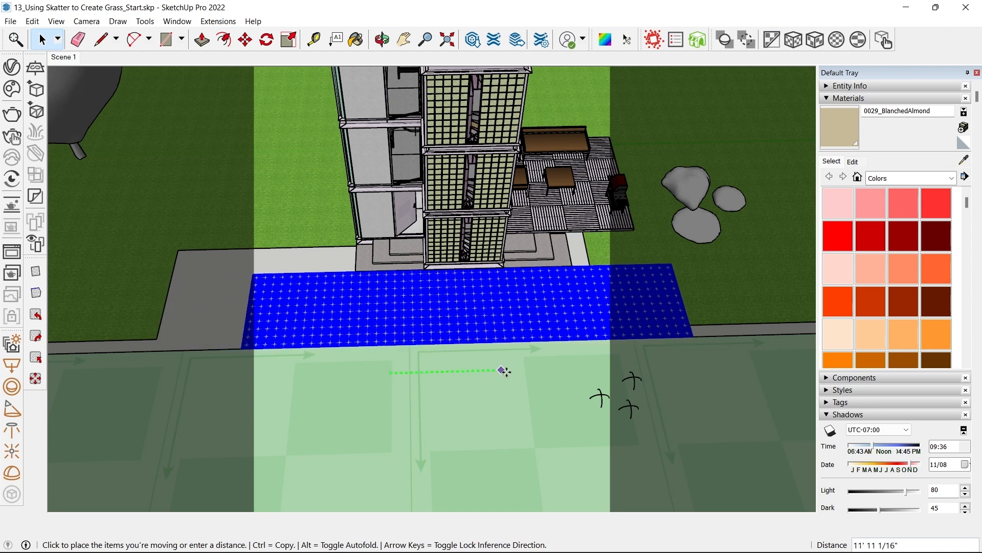
{"action": "left_click", "coordinate": [499, 371]}
- Reopen the ground group and widen the lawn cutout beneath both ends of the patterned paving
{"action": "middle_click_drag", "start_coordinate": [404, 336], "coordinate": [536, 342], "text": "shift"}
{"action": "key", "text": "space"}
{"action": "double_click", "coordinate": [284, 281]}
{"action": "left_click", "coordinate": [295, 286]}
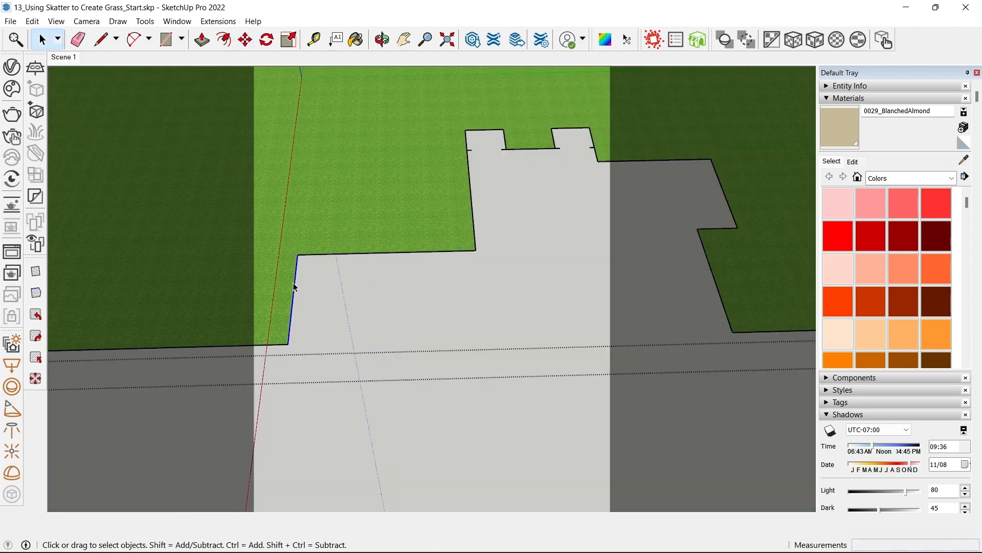
{"action": "key", "text": "m"}
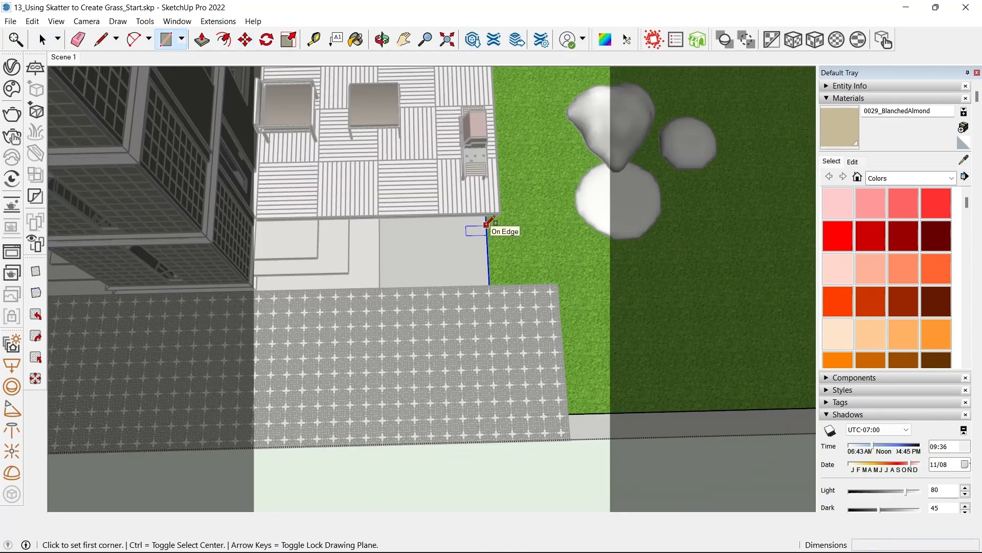
{"action": "left_click", "coordinate": [486, 225]}
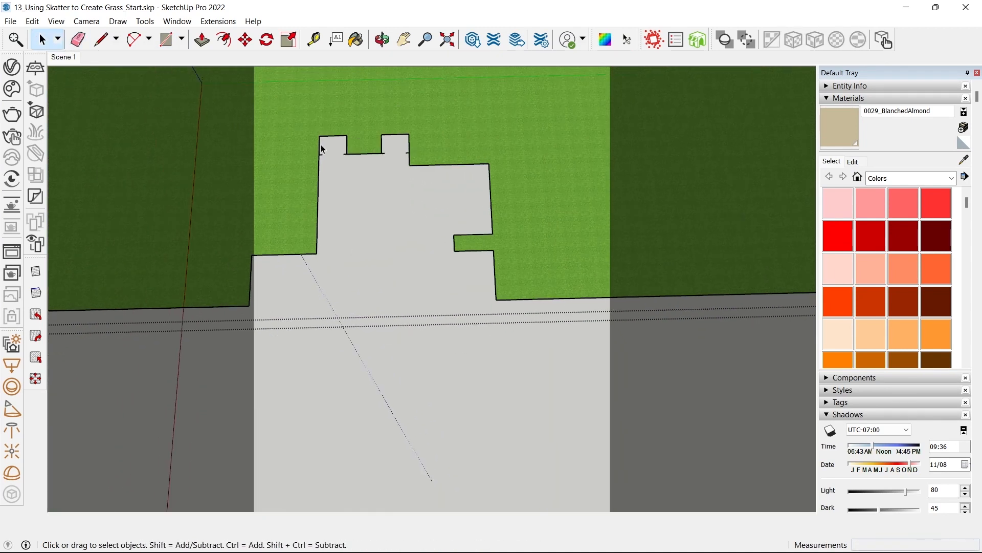
- Erase the stray line ends around the two notches at the far side of the building cutout
{"action": "scroll", "coordinate": [372, 152], "scroll_direction": "up", "scroll_amount": 5}
{"action": "key", "text": "e"}
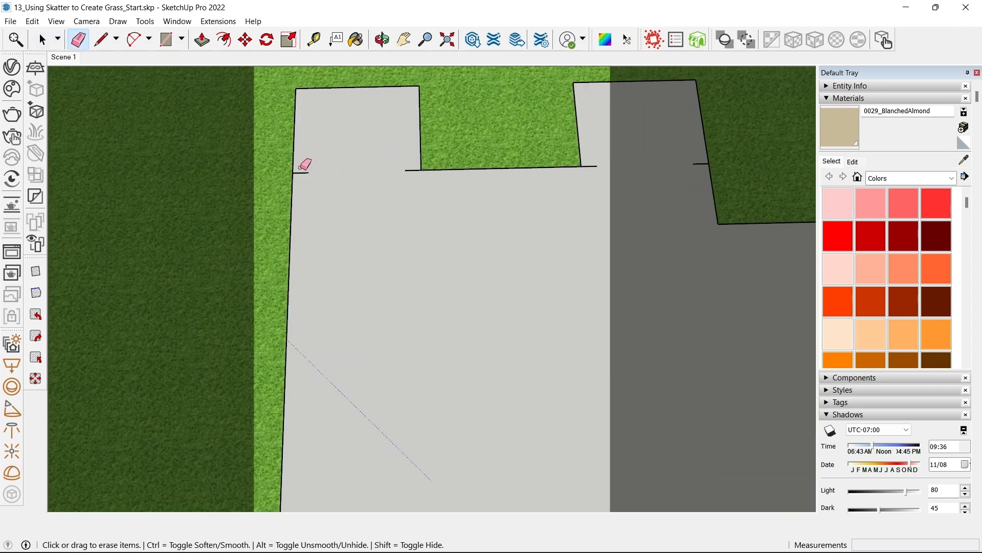
{"action": "left_click", "coordinate": [696, 164]}
{"action": "left_click", "coordinate": [591, 167]}
{"action": "scroll", "coordinate": [500, 180], "scroll_direction": "down", "scroll_amount": 3}
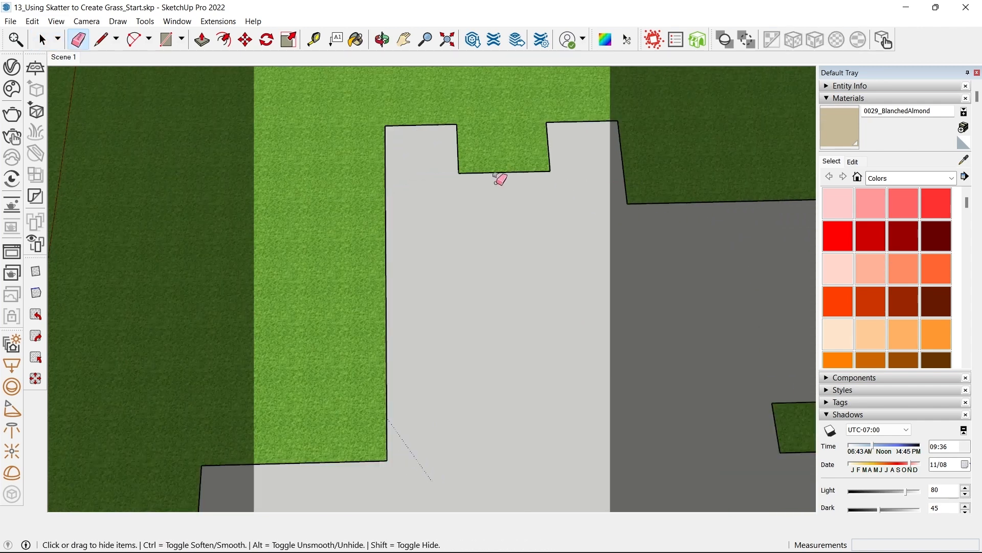
- Leave the ground group, select the lawn group, and apply the existing V-Ray Scatter asset to it
{"action": "key", "text": "space"}
{"action": "scroll", "coordinate": [541, 211], "scroll_direction": "down", "scroll_amount": 5}
{"action": "left_click", "coordinate": [606, 213]}
{"action": "mouse_move", "coordinate": [606, 213]}
{"action": "middle_mouse_down"}
{"action": "mouse_move", "coordinate": [216, 249]}
{"action": "mouse_move", "coordinate": [103, 249]}
{"action": "middle_mouse_up"}
{"action": "scroll", "coordinate": [481, 268], "scroll_direction": "down", "scroll_amount": 3}
{"action": "middle_click_drag", "start_coordinate": [481, 268], "coordinate": [563, 228], "text": "shift"}
{"action": "left_click", "coordinate": [576, 262]}
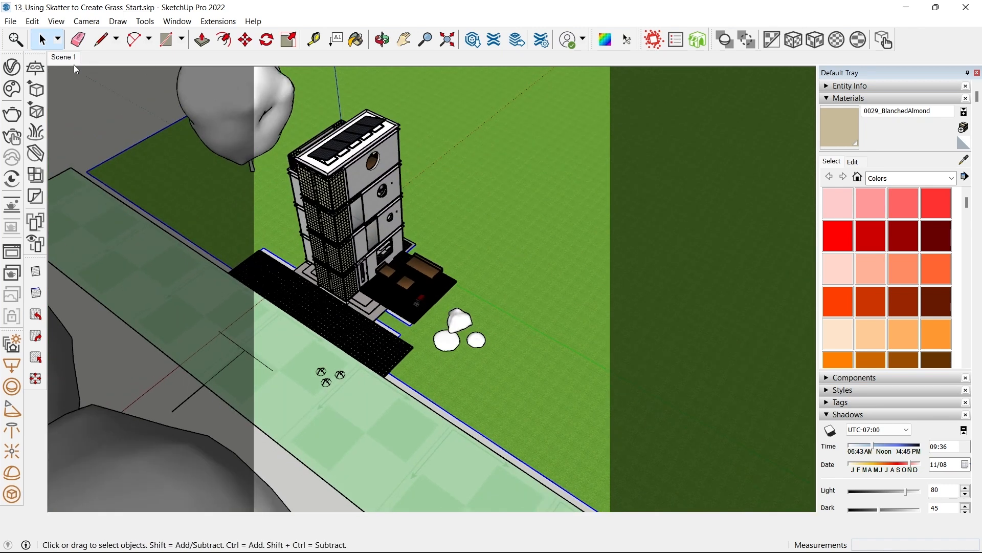
{"action": "left_click", "coordinate": [13, 70]}
{"action": "left_click", "coordinate": [442, 92]}
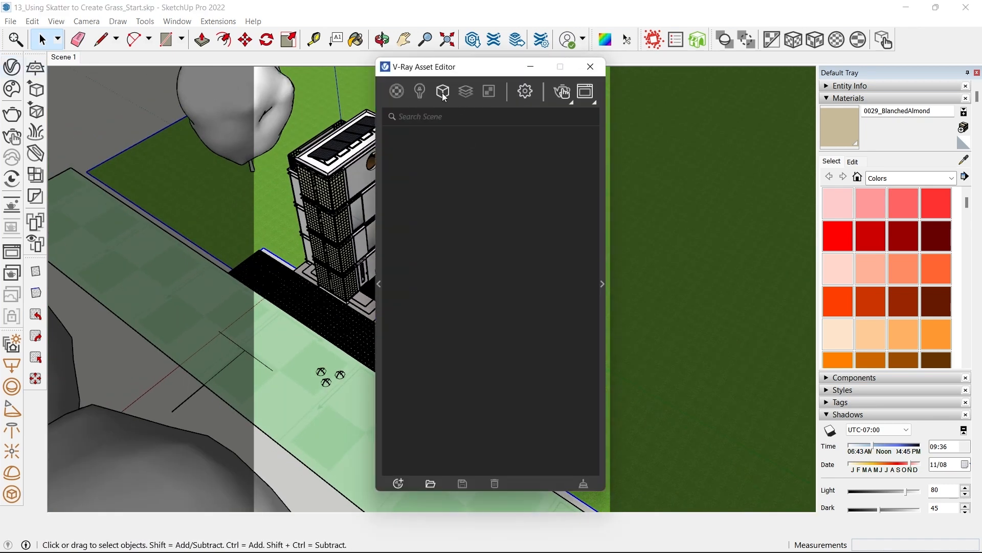
{"action": "right_click", "coordinate": [423, 275]}
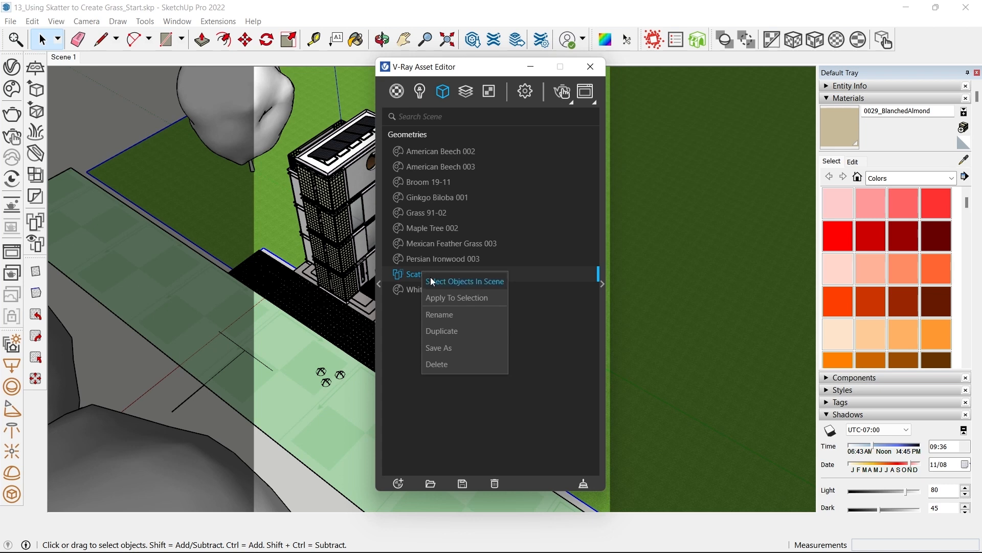
{"action": "left_click", "coordinate": [480, 300]}
{"action": "left_click", "coordinate": [596, 72]}
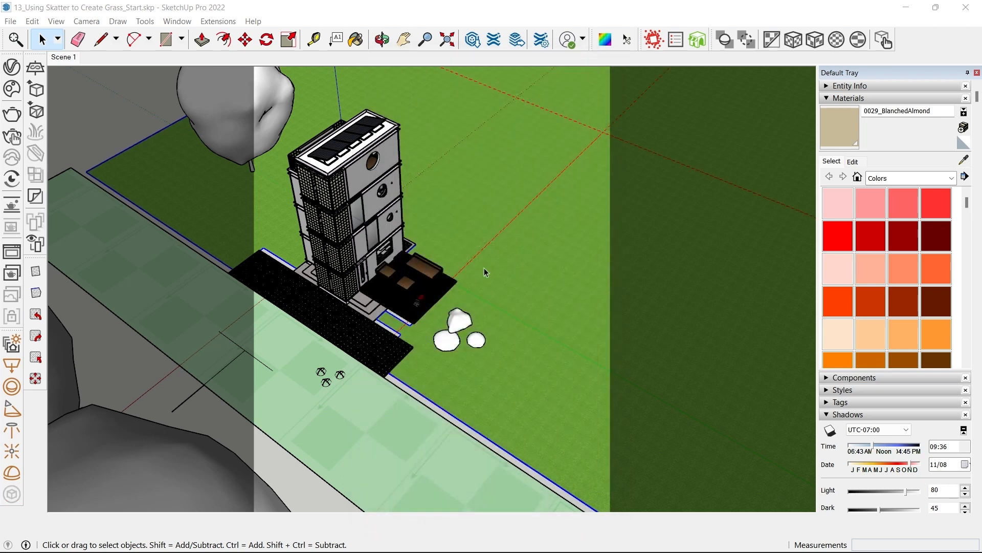
- Turn on the scatter preview, check the coverage around the building, paving and deck, and turn it off
{"action": "left_click", "coordinate": [37, 245]}
{"action": "scroll", "coordinate": [334, 299], "scroll_direction": "up", "scroll_amount": 5}
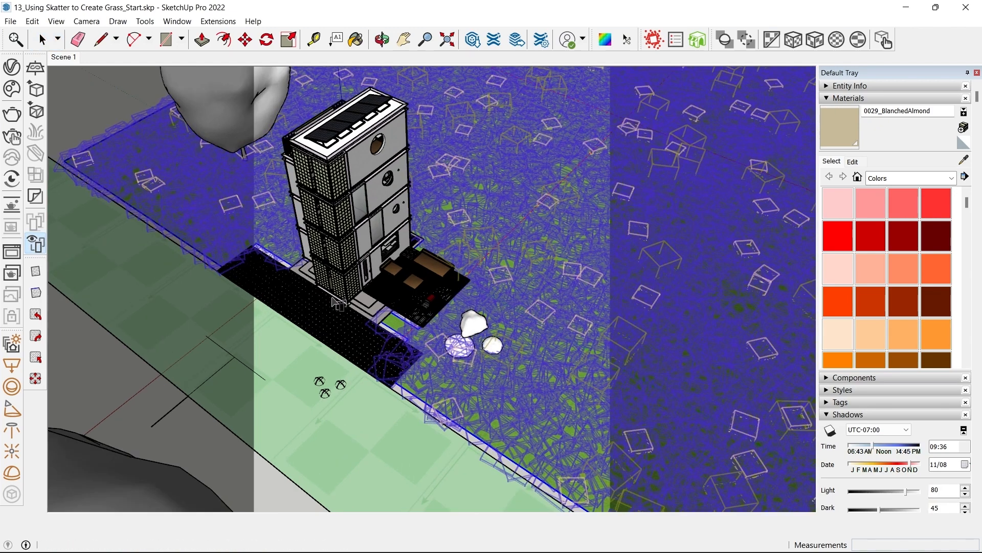
{"action": "middle_click_drag", "start_coordinate": [314, 311], "coordinate": [486, 328]}
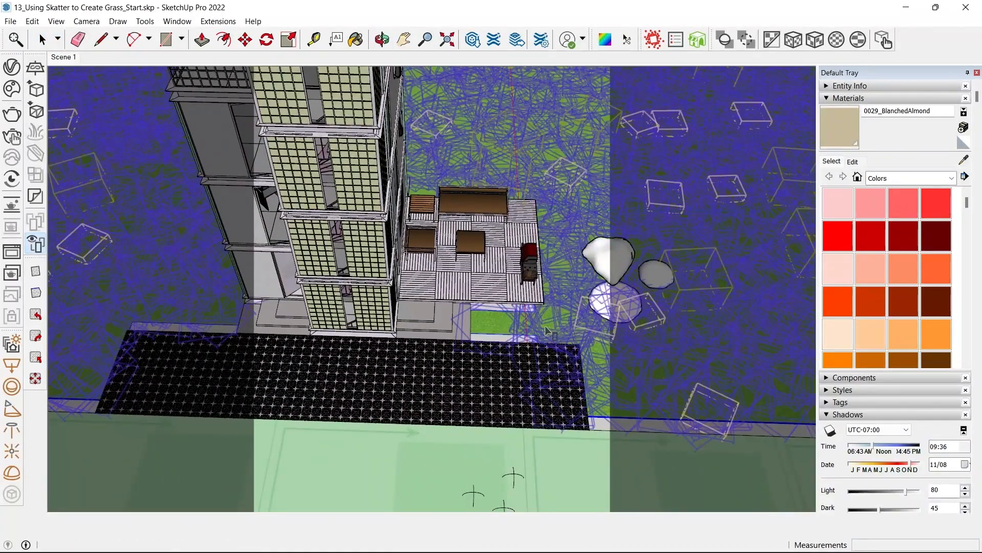
{"action": "middle_click_drag", "start_coordinate": [548, 331], "coordinate": [467, 319]}
{"action": "middle_click_drag", "start_coordinate": [536, 321], "coordinate": [444, 310]}
{"action": "middle_click_drag", "start_coordinate": [378, 321], "coordinate": [439, 341]}
{"action": "key", "text": "space"}
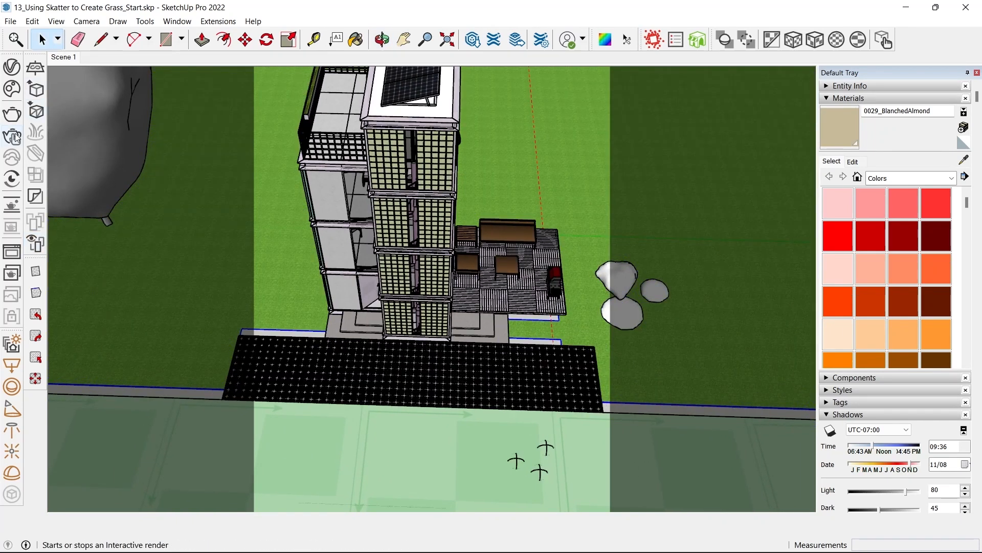
- Return to the Scene 1 view, start an interactive viewport render, and examine the grass around the building's base and deck
{"action": "left_click", "coordinate": [63, 59]}
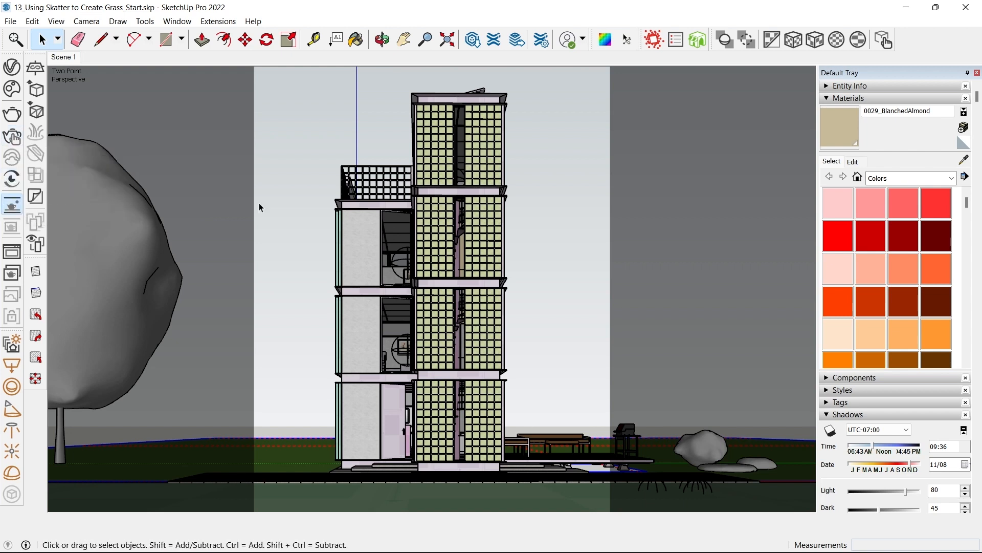
{"action": "scroll", "coordinate": [333, 472], "scroll_direction": "up", "scroll_amount": 5}
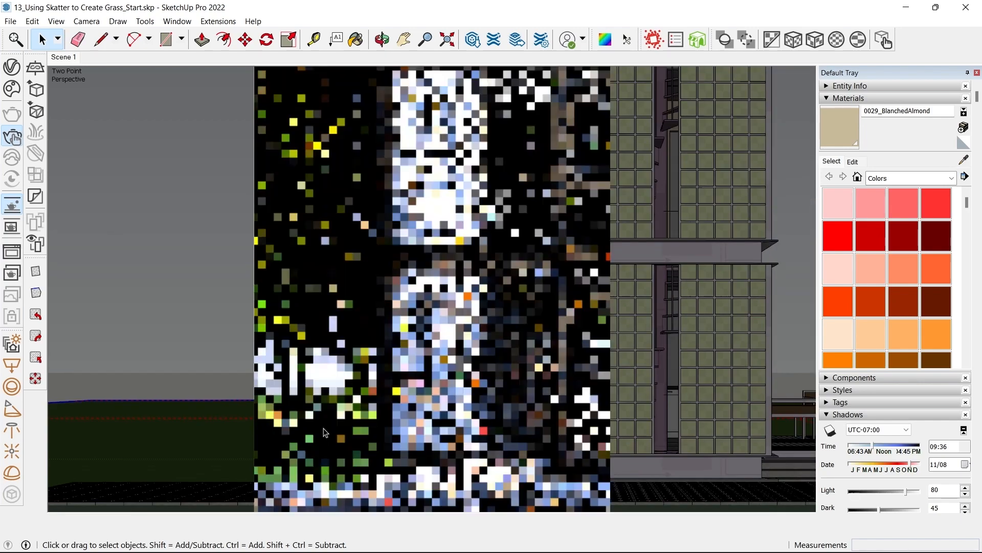
{"action": "scroll", "coordinate": [337, 475], "scroll_direction": "up", "scroll_amount": 2}
{"action": "scroll", "coordinate": [336, 479], "scroll_direction": "up", "scroll_amount": 4}
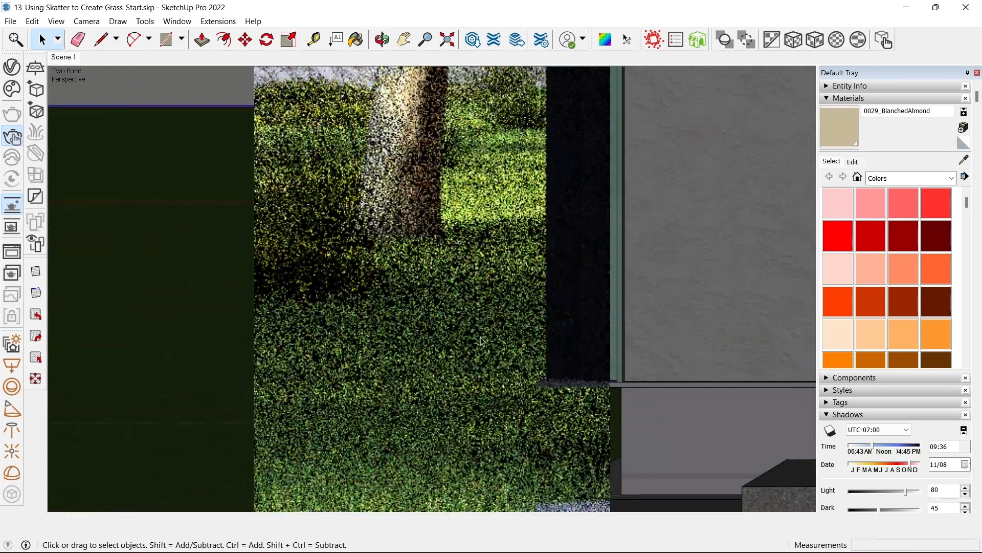
{"action": "scroll", "coordinate": [404, 417], "scroll_direction": "down", "scroll_amount": 1}
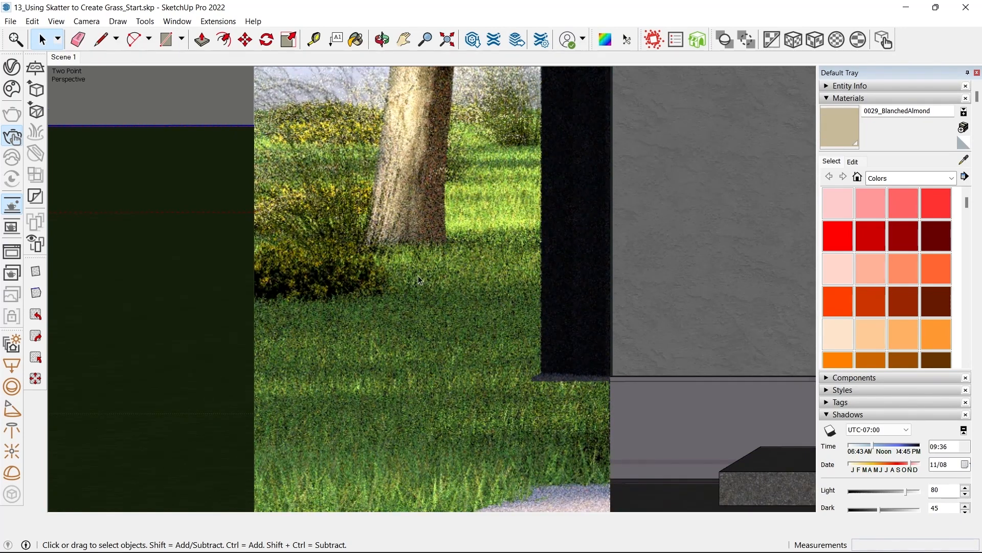
{"action": "scroll", "coordinate": [386, 292], "scroll_direction": "down", "scroll_amount": 3}
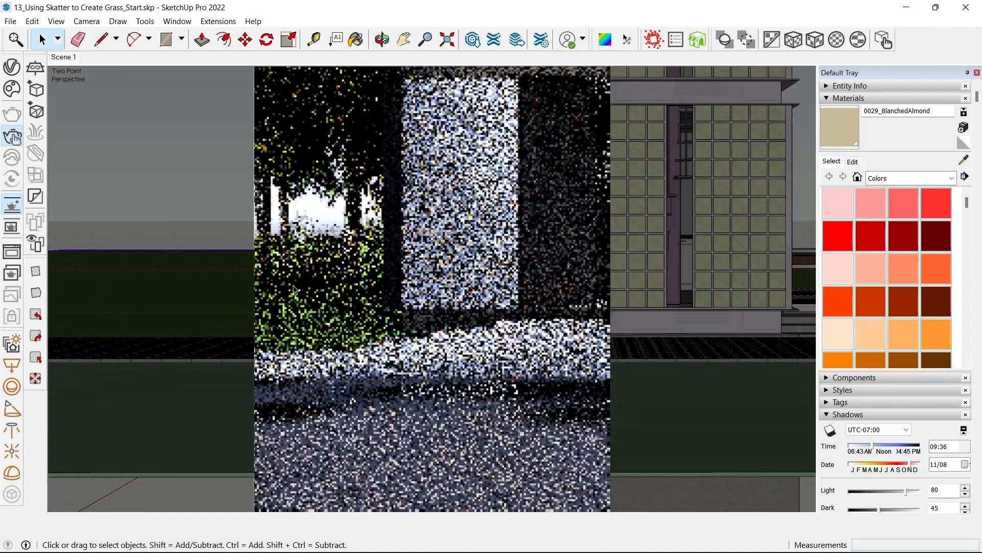
{"action": "scroll", "coordinate": [294, 290], "scroll_direction": "down", "scroll_amount": 2}
{"action": "scroll", "coordinate": [563, 293], "scroll_direction": "up", "scroll_amount": 3}
{"action": "scroll", "coordinate": [287, 291], "scroll_direction": "down", "scroll_amount": 4}
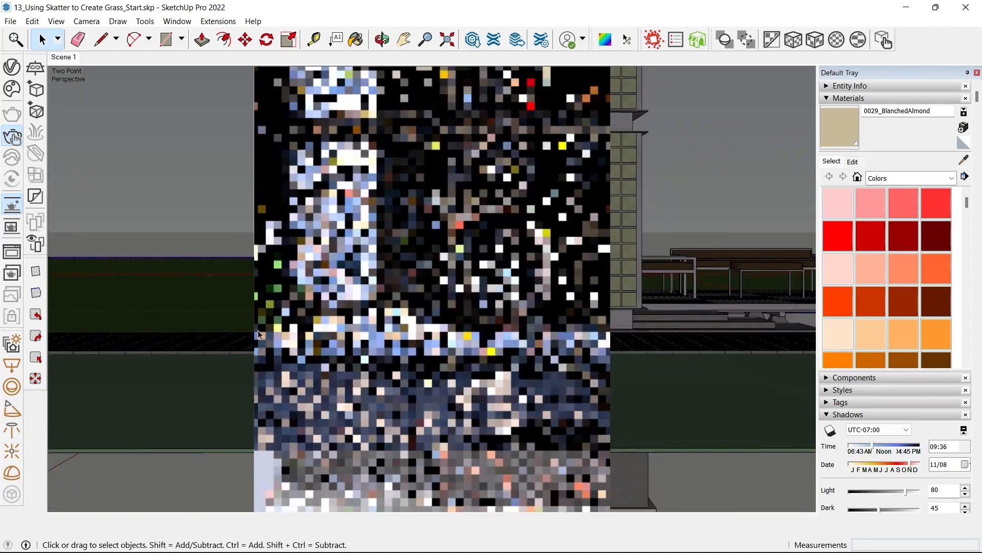
{"action": "scroll", "coordinate": [647, 296], "scroll_direction": "up", "scroll_amount": 3}
{"action": "scroll", "coordinate": [650, 293], "scroll_direction": "up", "scroll_amount": 3}
{"action": "scroll", "coordinate": [282, 307], "scroll_direction": "down", "scroll_amount": 5}
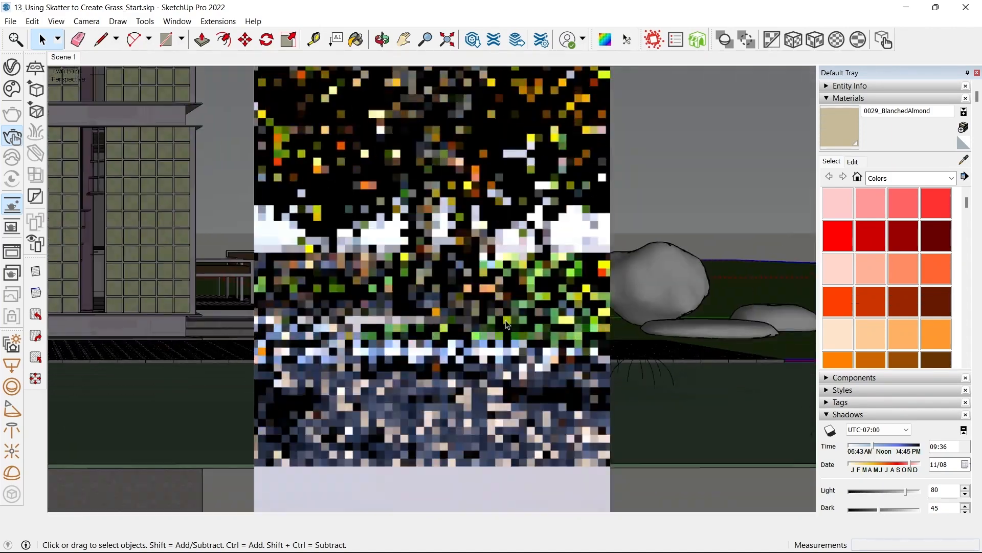
{"action": "scroll", "coordinate": [609, 303], "scroll_direction": "up", "scroll_amount": 3}
{"action": "scroll", "coordinate": [527, 314], "scroll_direction": "up", "scroll_amount": 3}
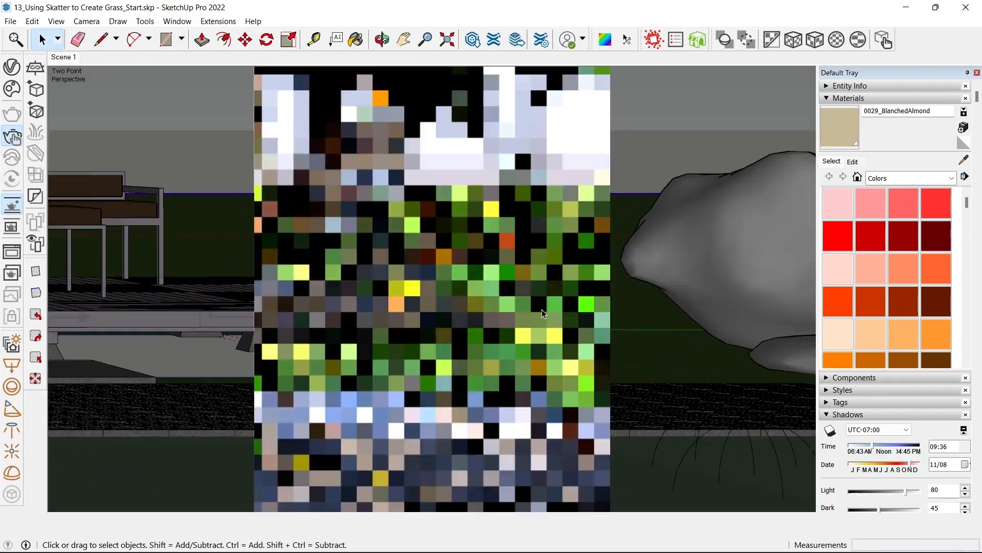
- Examine the rendered plants along the deck and paving from above, then stop the render and inspect the lawn strip between them
{"action": "middle_click_drag", "start_coordinate": [542, 310], "coordinate": [386, 291]}
{"action": "scroll", "coordinate": [404, 284], "scroll_direction": "down", "scroll_amount": 3}
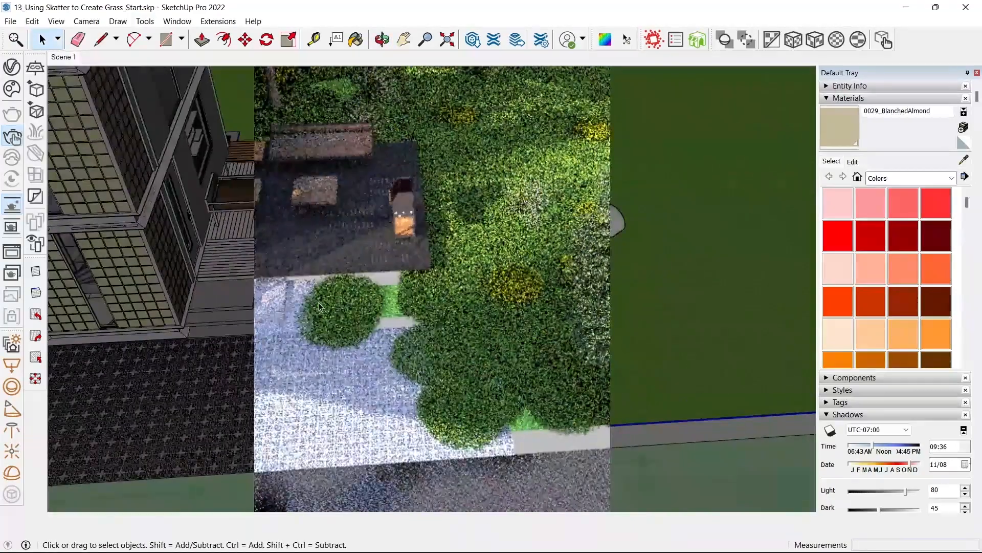
{"action": "scroll", "coordinate": [512, 366], "scroll_direction": "down", "scroll_amount": 2}
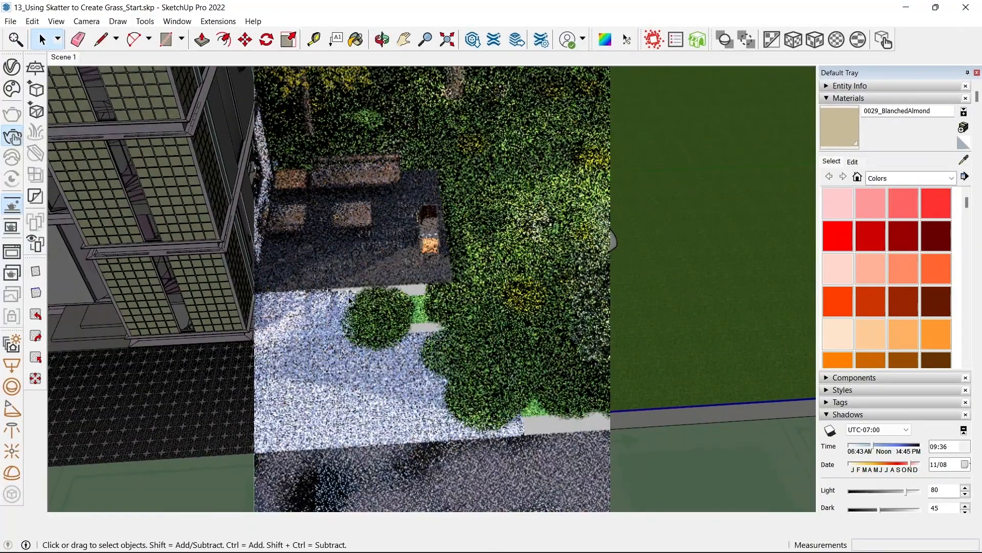
{"action": "scroll", "coordinate": [380, 350], "scroll_direction": "up", "scroll_amount": 1}
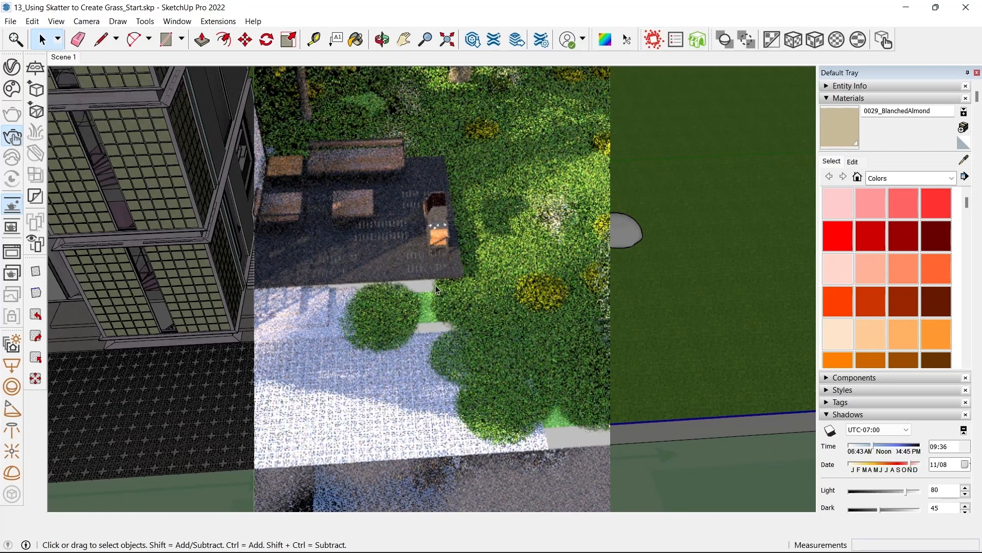
{"action": "scroll", "coordinate": [416, 304], "scroll_direction": "up", "scroll_amount": 1}
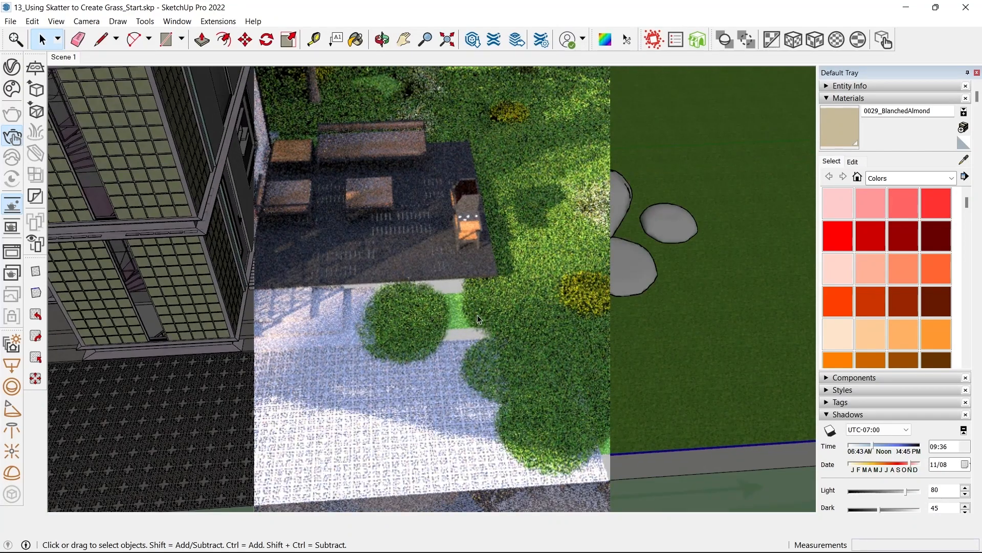
{"action": "scroll", "coordinate": [477, 315], "scroll_direction": "down", "scroll_amount": 1}
{"action": "scroll", "coordinate": [428, 265], "scroll_direction": "down", "scroll_amount": 1}
{"action": "scroll", "coordinate": [566, 274], "scroll_direction": "down", "scroll_amount": 2}
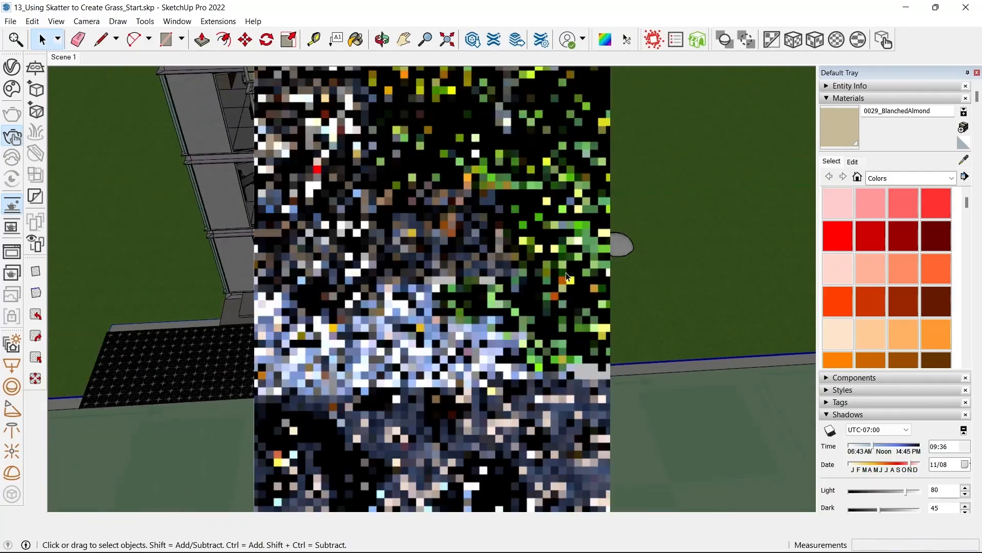
{"action": "scroll", "coordinate": [566, 276], "scroll_direction": "down", "scroll_amount": 1}
{"action": "scroll", "coordinate": [567, 275], "scroll_direction": "up", "scroll_amount": 2}
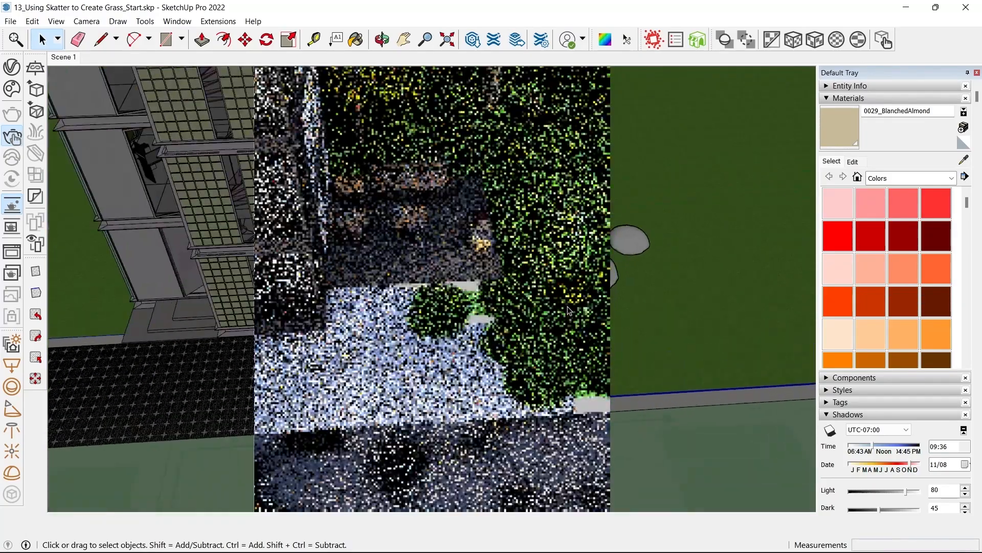
{"action": "scroll", "coordinate": [561, 312], "scroll_direction": "up", "scroll_amount": 2}
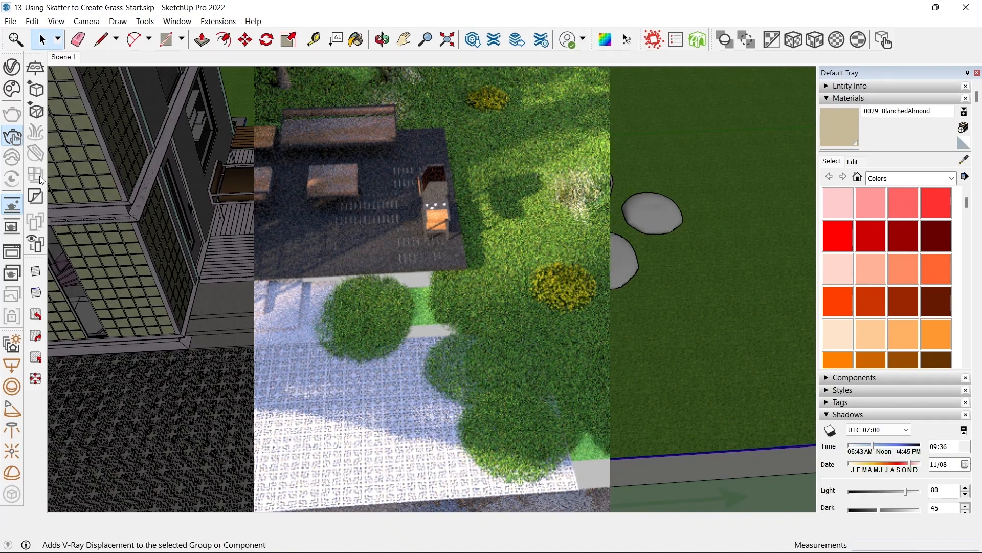
{"action": "scroll", "coordinate": [385, 306], "scroll_direction": "up", "scroll_amount": 3}
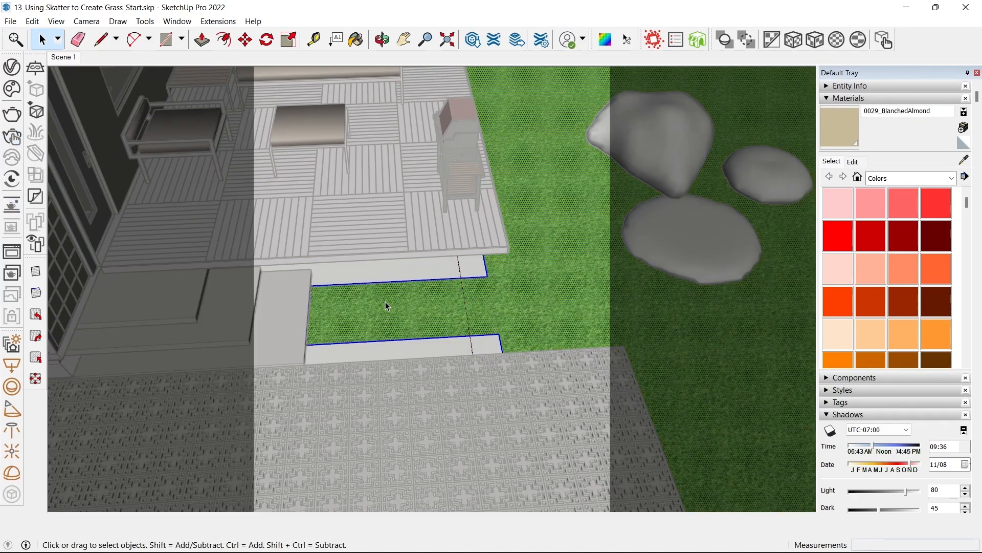
- Move the inner edge of the lawn outline's notch out to the notch's outer corner, closing the grass strip between deck and paving
{"action": "scroll", "coordinate": [385, 306], "scroll_direction": "up", "scroll_amount": 3}
{"action": "left_click", "coordinate": [310, 297]}
{"action": "key", "text": "m"}
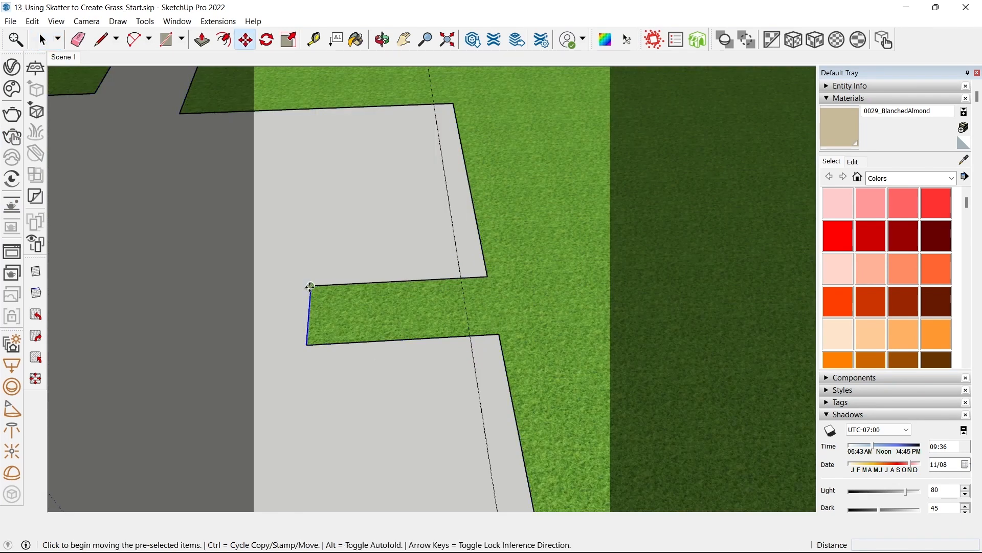
{"action": "left_click", "coordinate": [311, 285]}
{"action": "left_click", "coordinate": [487, 281]}
{"action": "key", "text": "space"}
{"action": "scroll", "coordinate": [434, 323], "scroll_direction": "down", "scroll_amount": 5}
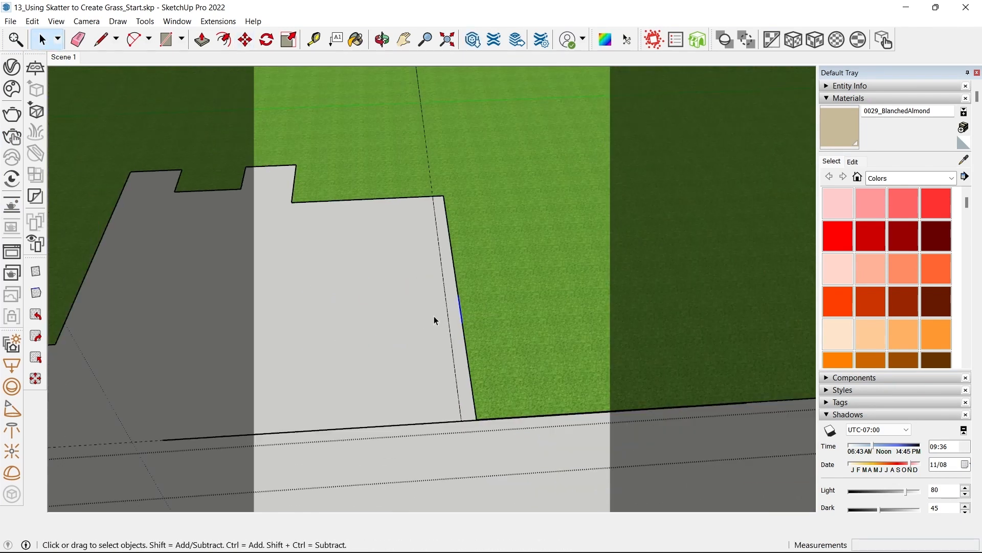
{"action": "middle_click_drag", "start_coordinate": [442, 300], "coordinate": [466, 96]}
{"action": "middle_click_drag", "start_coordinate": [686, 221], "coordinate": [494, 354]}
{"action": "left_click", "coordinate": [452, 420]}
{"action": "scroll", "coordinate": [503, 423], "scroll_direction": "up", "scroll_amount": 3}
{"action": "scroll", "coordinate": [355, 354], "scroll_direction": "up", "scroll_amount": 1}
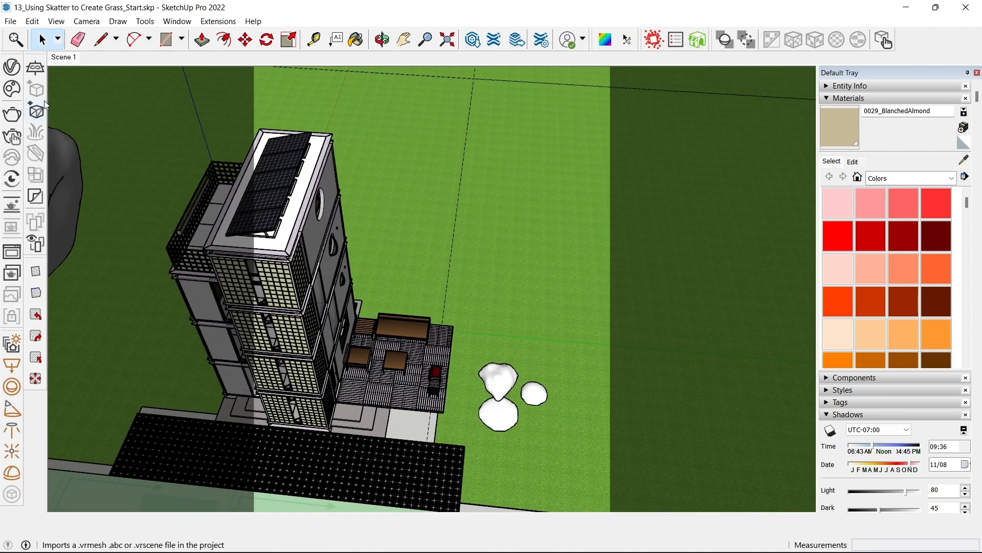
- Set the Scatter asset's probability for Broom 19-11 to .1 and check the scatter preview around the building
{"action": "left_click", "coordinate": [8, 64]}
{"action": "left_click", "coordinate": [602, 259]}
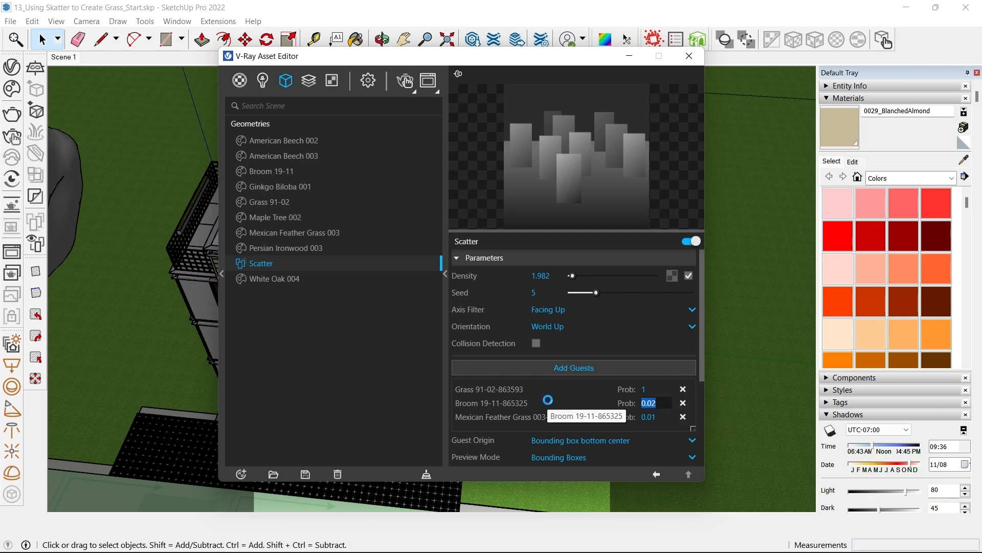
{"action": "left_click", "coordinate": [690, 57]}
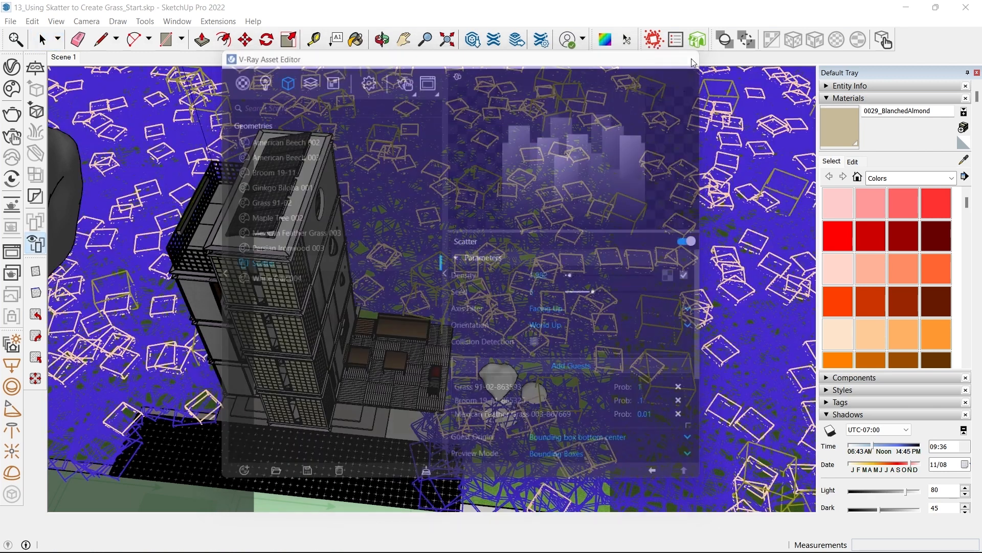
{"action": "middle_click_drag", "start_coordinate": [453, 273], "coordinate": [443, 418]}
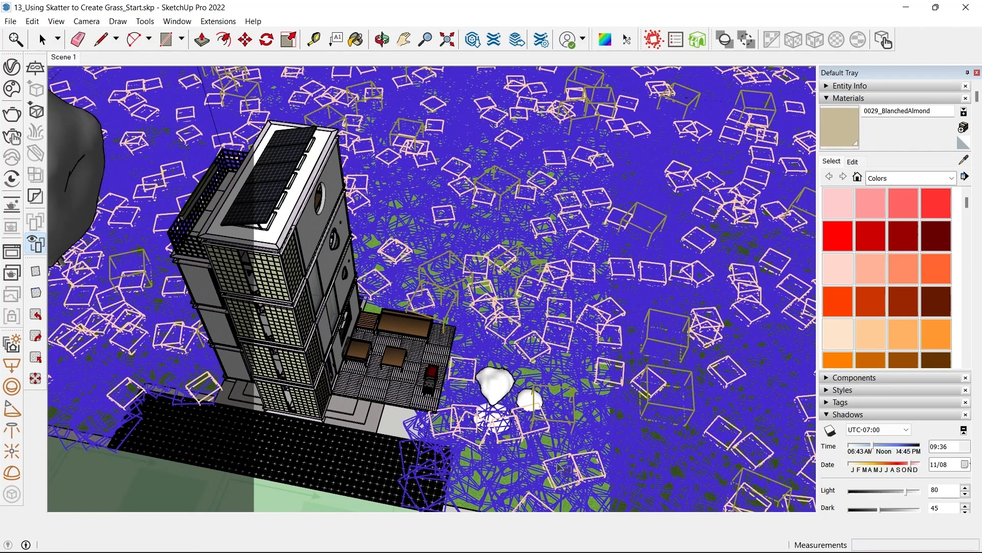
{"action": "middle_click_drag", "start_coordinate": [433, 338], "coordinate": [542, 333], "text": "shift"}
{"action": "key", "text": "space"}
- Draw a long narrow rectangle on the lawn, about 107' 11" by 2' 10", running alongside the building and deck
{"action": "scroll", "coordinate": [406, 326], "scroll_direction": "down", "scroll_amount": 1}
{"action": "middle_click_drag", "start_coordinate": [287, 299], "coordinate": [465, 452]}
{"action": "key", "text": "r"}
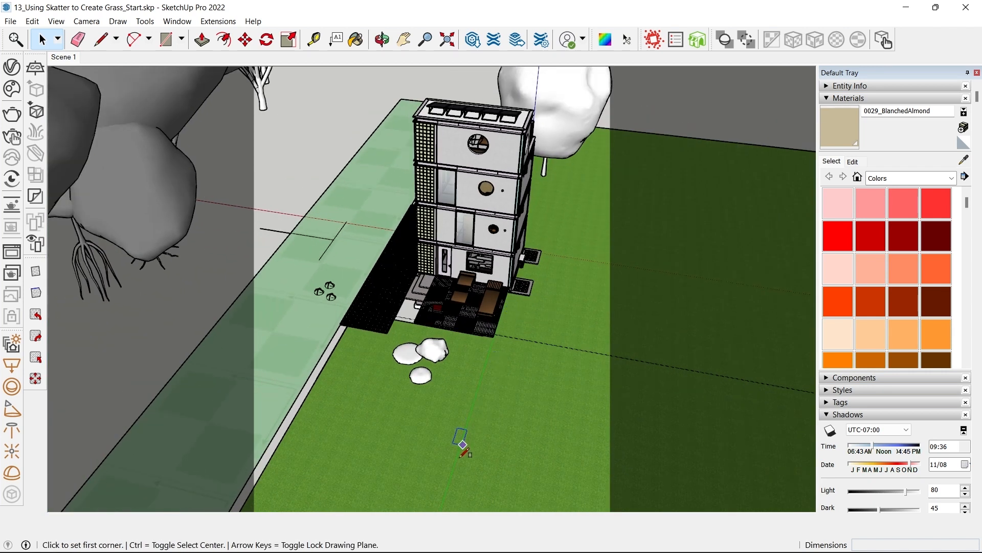
{"action": "left_click", "coordinate": [459, 458]}
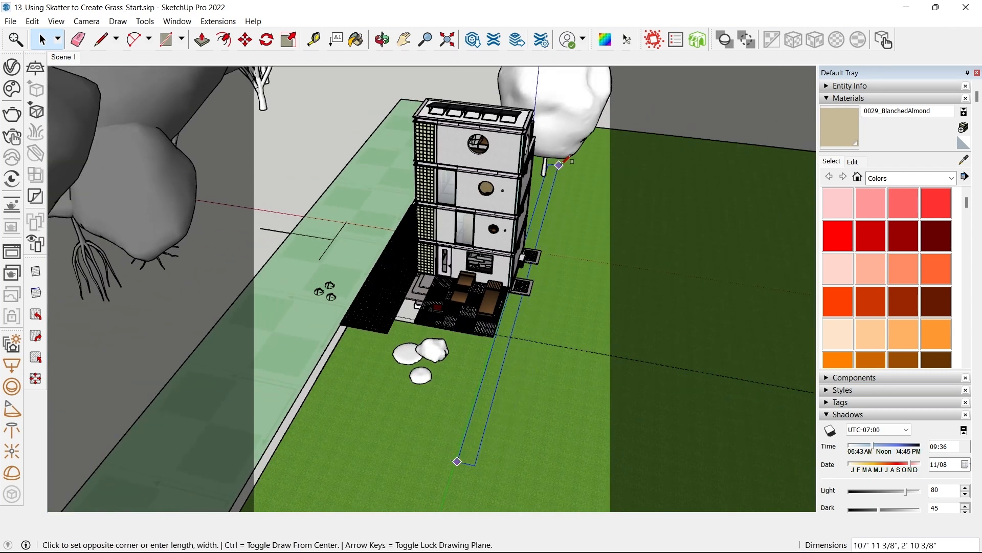
{"action": "left_click", "coordinate": [556, 165]}
{"action": "key", "text": "space"}
- Group the narrow rectangle and extrude its face upward 5' into a boundary wall
{"action": "scroll", "coordinate": [485, 389], "scroll_direction": "up", "scroll_amount": 3}
{"action": "key", "text": "p"}
{"action": "left_click", "coordinate": [491, 391]}
{"action": "key", "text": "space"}
{"action": "key", "text": "ctrl+g"}
{"action": "double_click", "coordinate": [489, 372]}
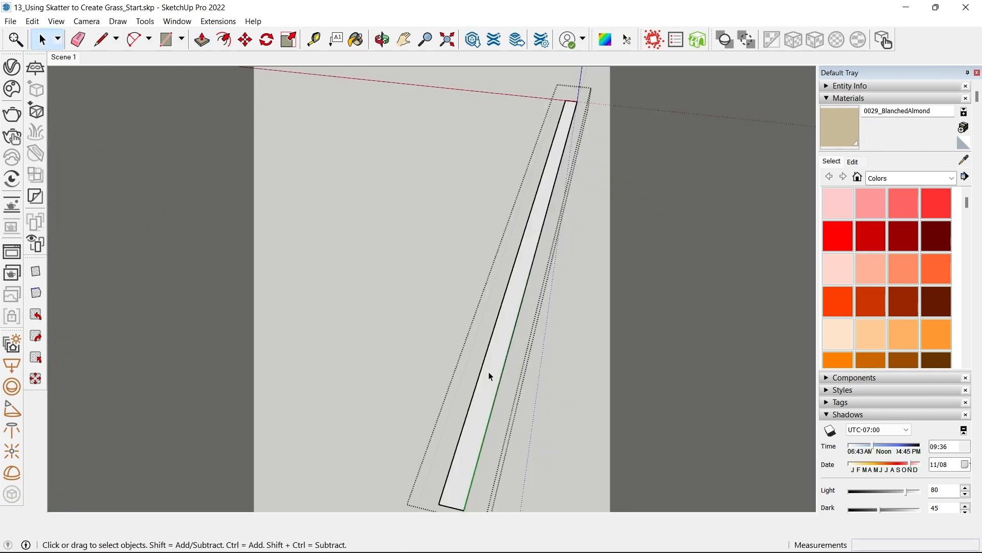
{"action": "key", "text": "p"}
{"action": "left_click", "coordinate": [489, 373]}
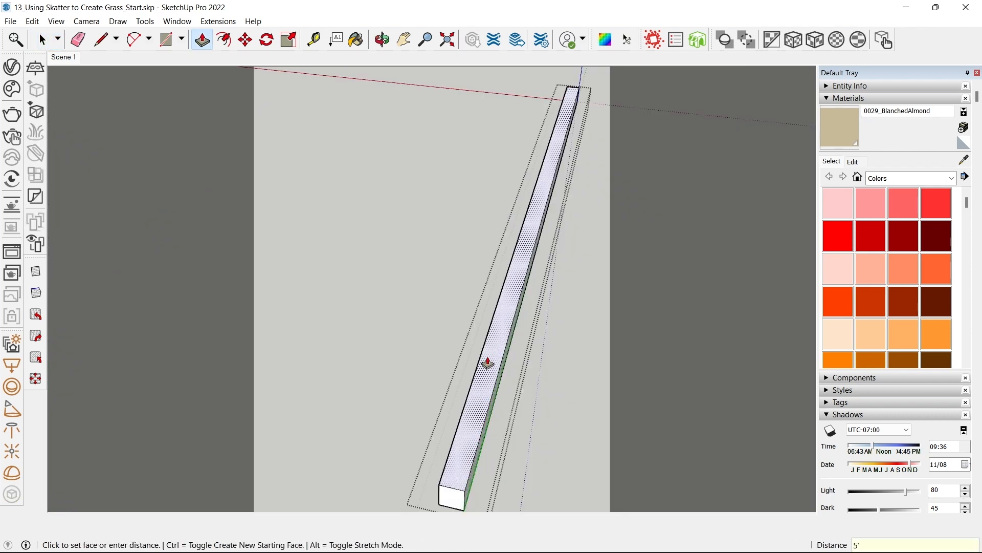
{"action": "key", "text": "Return"}
{"action": "key", "text": "space"}
{"action": "left_click", "coordinate": [464, 382]}
{"action": "middle_click_drag", "start_coordinate": [464, 383], "coordinate": [437, 240]}
{"action": "scroll", "coordinate": [349, 188], "scroll_direction": "up", "scroll_amount": 3}
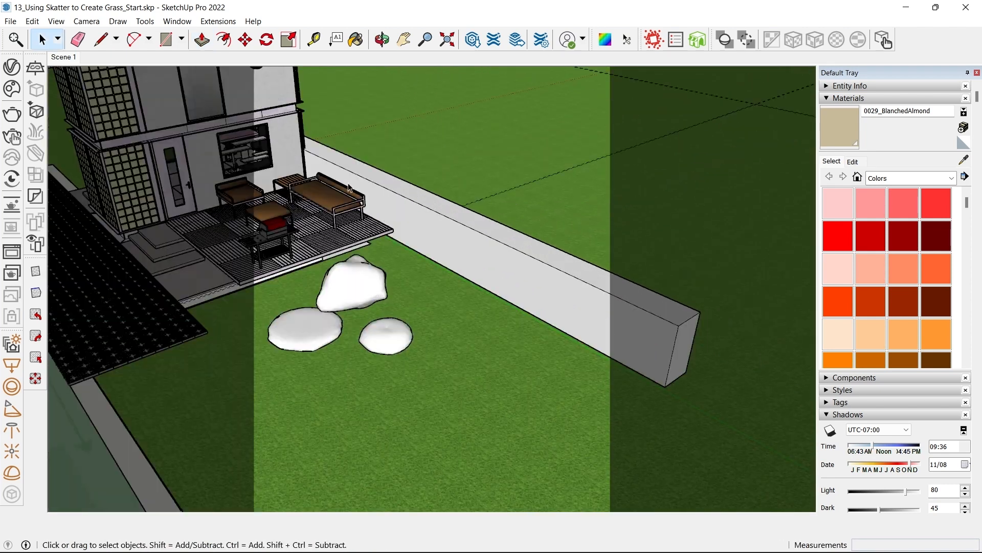
- Import the Brick Wall Red 03 150cm material from Chaos Cosmos
{"action": "left_click", "coordinate": [8, 90]}
{"action": "left_click_drag", "start_coordinate": [186, 16], "coordinate": [417, 2]}
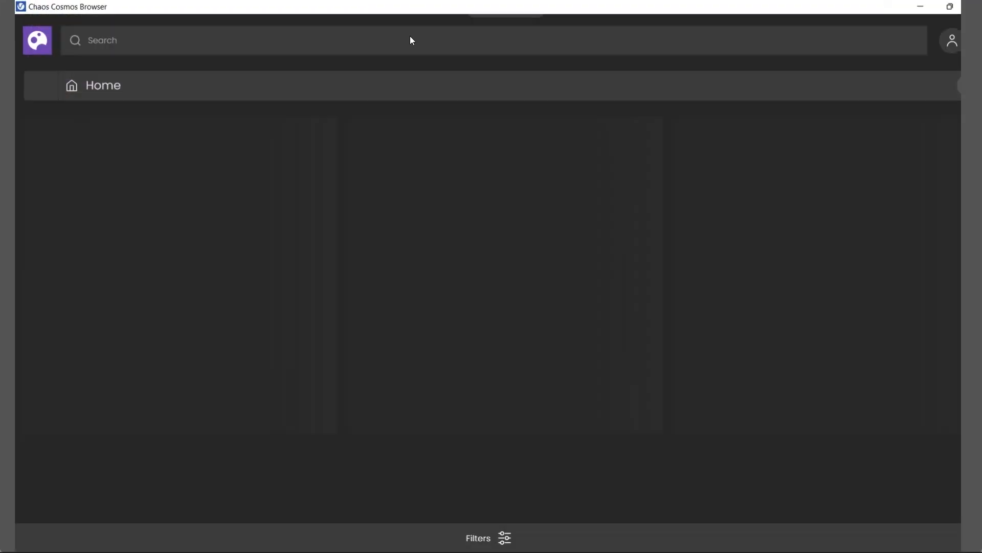
{"action": "left_click", "coordinate": [79, 242]}
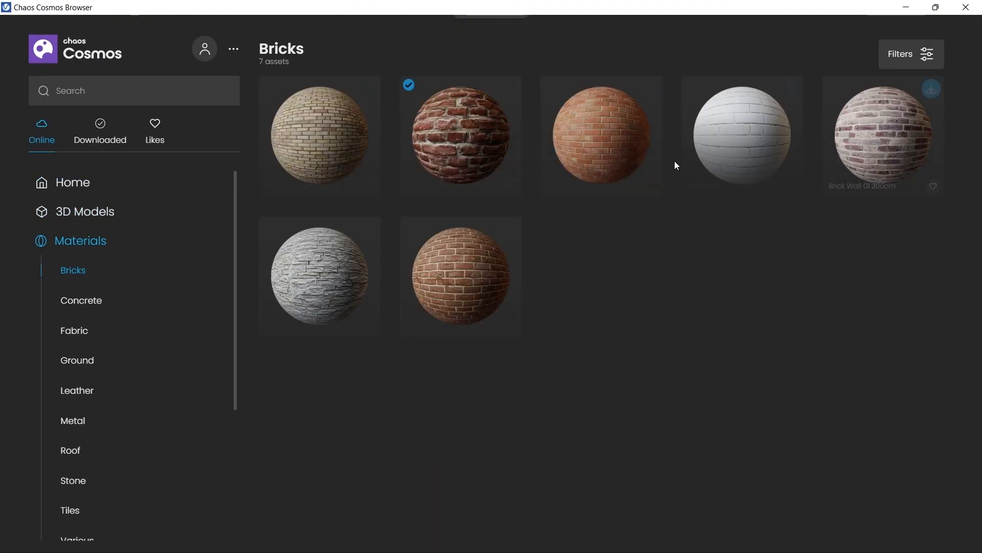
{"action": "left_click", "coordinate": [488, 90]}
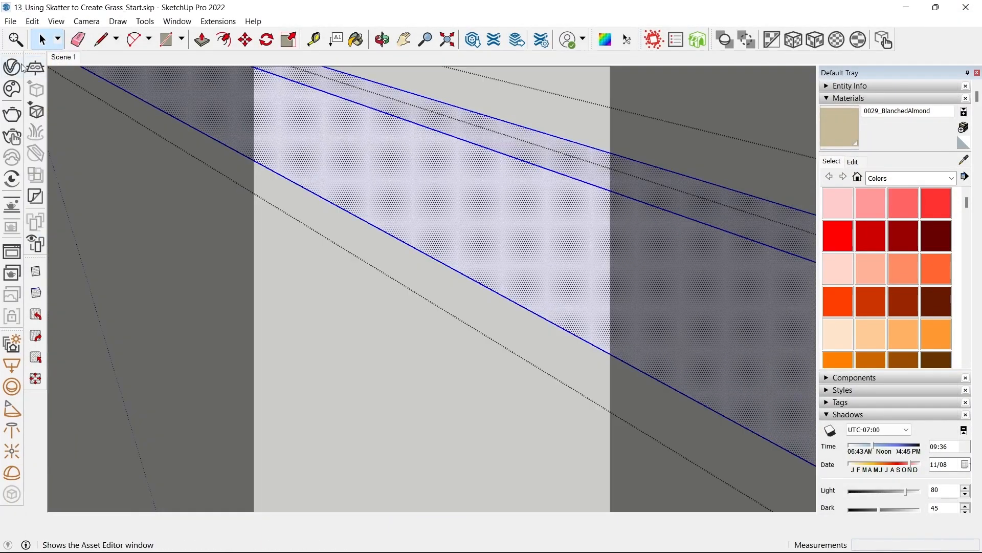
- Find the Brick Wall Red 03 150cm material in the V-Ray Asset Editor and apply it to the selected wall faces
{"action": "left_click", "coordinate": [12, 67]}
{"action": "left_click", "coordinate": [241, 81]}
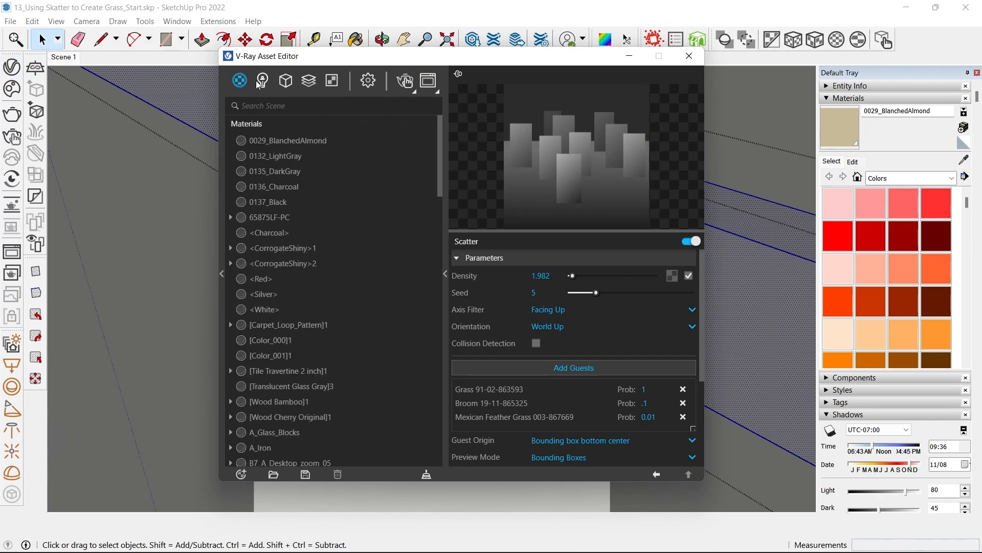
{"action": "left_click", "coordinate": [259, 105]}
{"action": "type", "text": "brick"}
{"action": "right_click", "coordinate": [259, 142]}
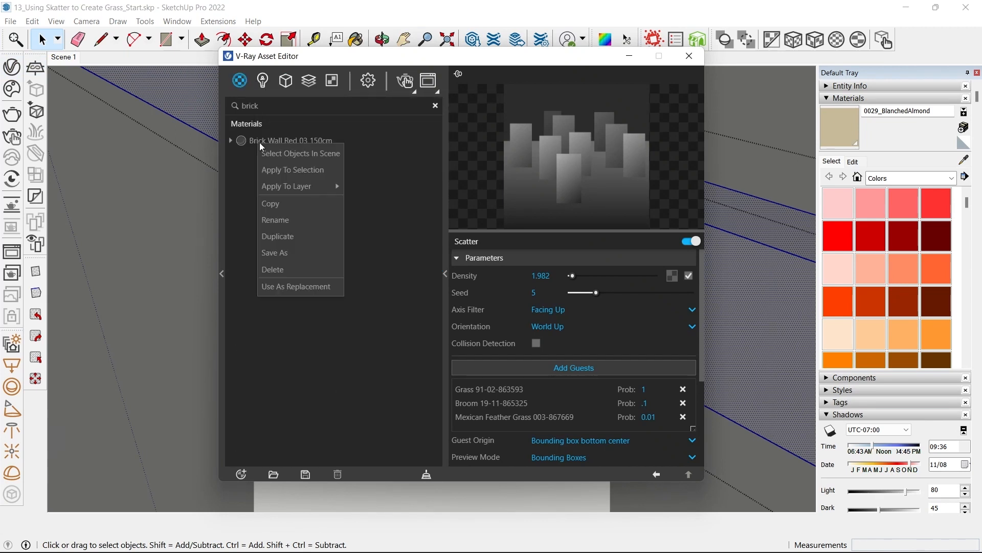
{"action": "left_click", "coordinate": [296, 168]}
{"action": "left_click", "coordinate": [692, 53]}
{"action": "middle_click_drag", "start_coordinate": [451, 225], "coordinate": [409, 262]}
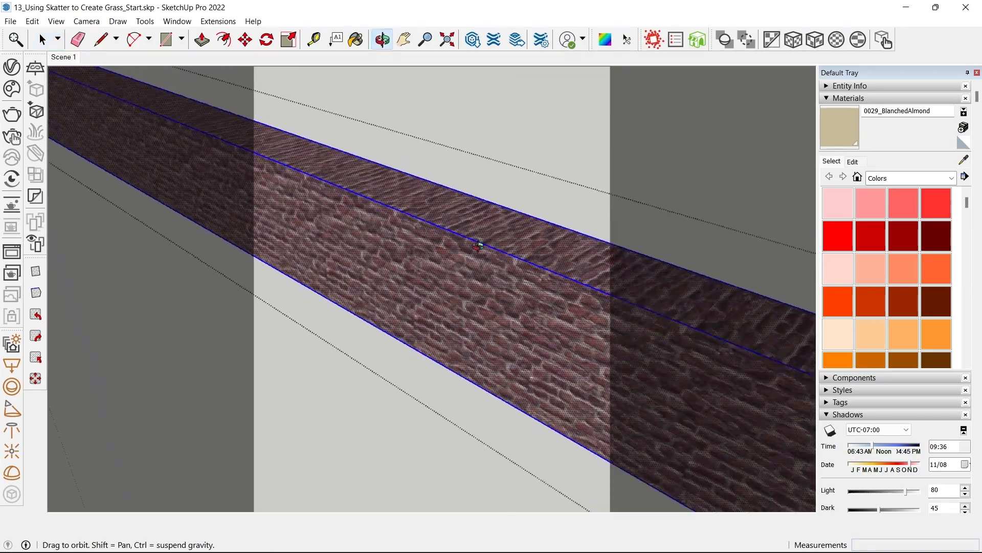
{"action": "scroll", "coordinate": [435, 251], "scroll_direction": "down", "scroll_amount": 3}
{"action": "left_click", "coordinate": [493, 231]}
- Return to the Scene 1 view, render it, and examine the brick wall behind the building
{"action": "middle_click_drag", "start_coordinate": [494, 231], "coordinate": [253, 324]}
{"action": "middle_click_drag", "start_coordinate": [430, 210], "coordinate": [623, 344], "text": "shift"}
{"action": "left_click", "coordinate": [63, 56]}
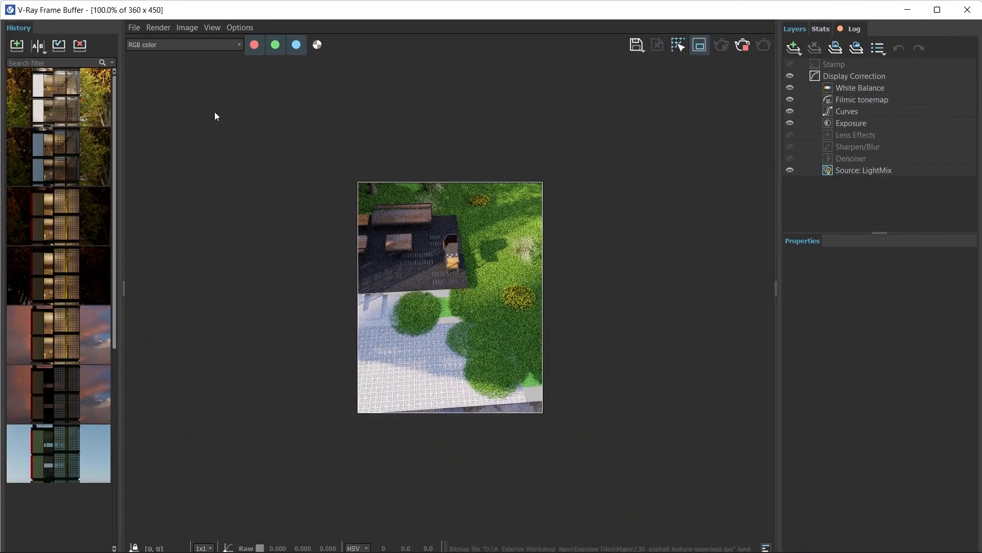
{"action": "scroll", "coordinate": [320, 405], "scroll_direction": "up", "scroll_amount": 2}
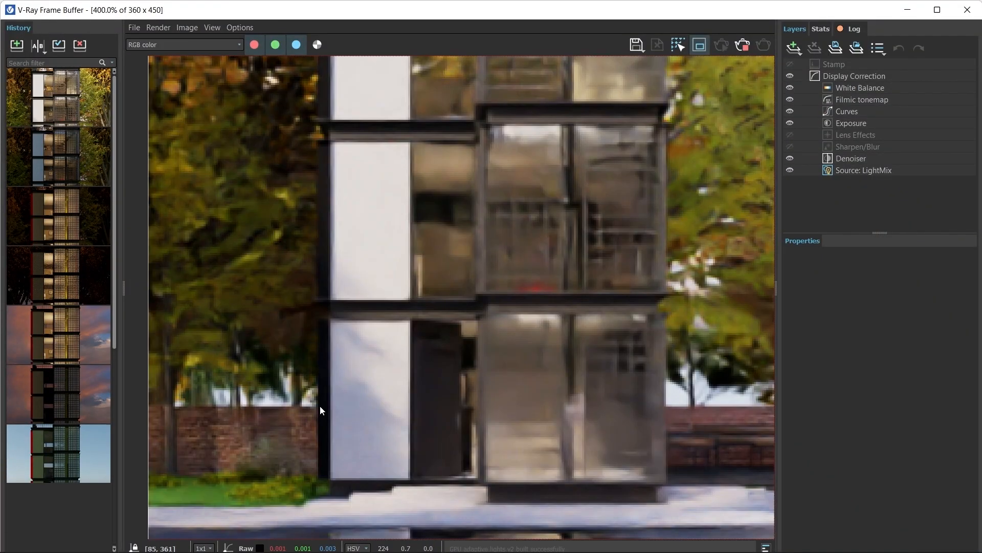
{"action": "scroll", "coordinate": [307, 418], "scroll_direction": "down", "scroll_amount": 1}
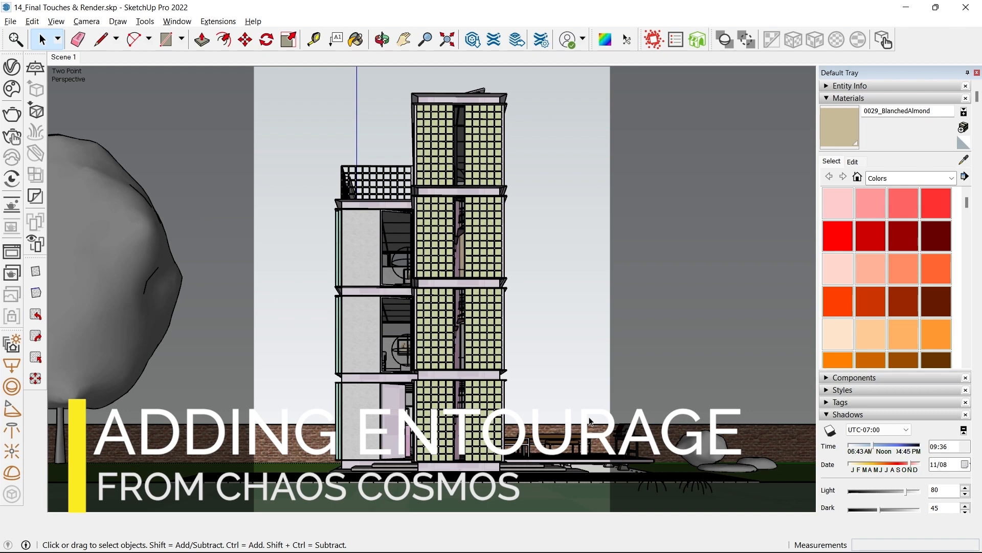
- From below, draw a rectangle from the corner beside the paving to the deck's far corner, and group it
{"action": "scroll", "coordinate": [574, 416], "scroll_direction": "down", "scroll_amount": 1}
{"action": "scroll", "coordinate": [559, 420], "scroll_direction": "up", "scroll_amount": 10}
{"action": "middle_click_drag", "start_coordinate": [541, 405], "coordinate": [421, 543]}
{"action": "scroll", "coordinate": [534, 332], "scroll_direction": "down", "scroll_amount": 9}
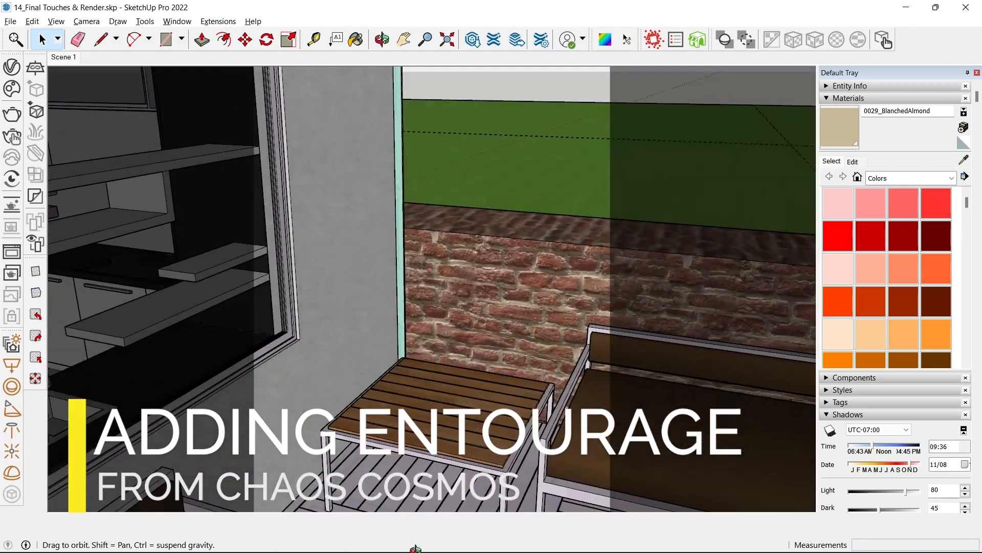
{"action": "middle_click_drag", "start_coordinate": [537, 329], "coordinate": [388, 145]}
{"action": "scroll", "coordinate": [631, 376], "scroll_direction": "up", "scroll_amount": 3}
{"action": "scroll", "coordinate": [388, 144], "scroll_direction": "down", "scroll_amount": 2}
{"action": "key", "text": "r"}
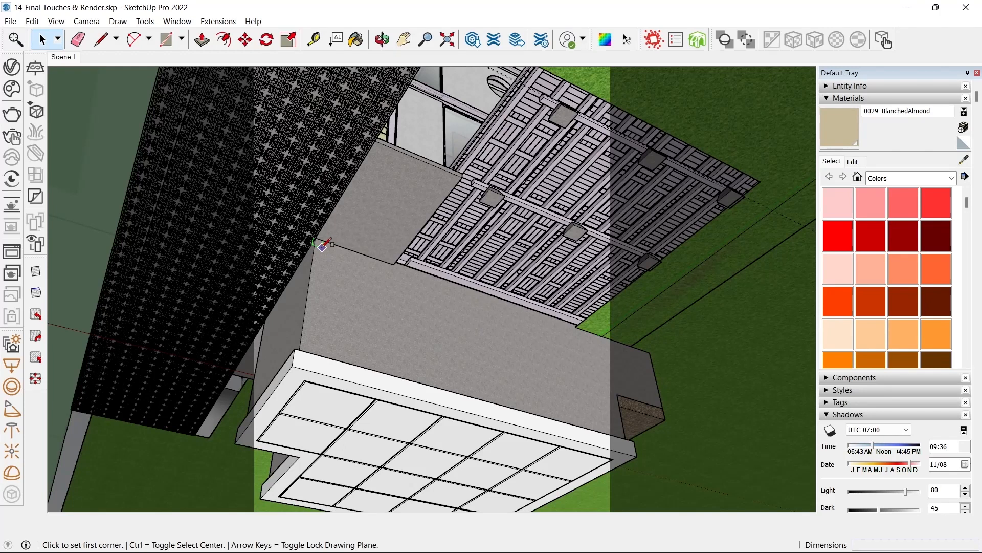
{"action": "middle_click_drag", "start_coordinate": [388, 247], "coordinate": [259, 232]}
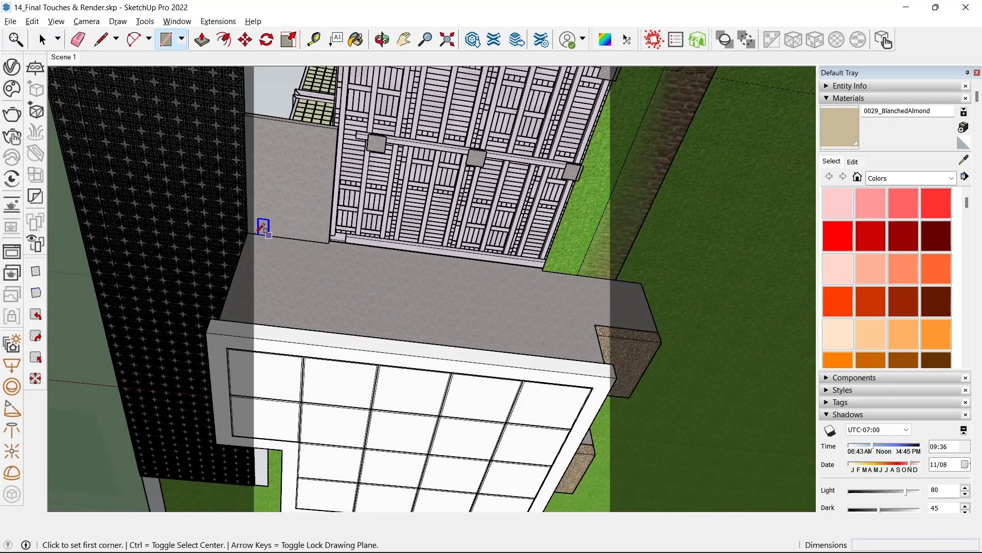
{"action": "left_click", "coordinate": [247, 232]}
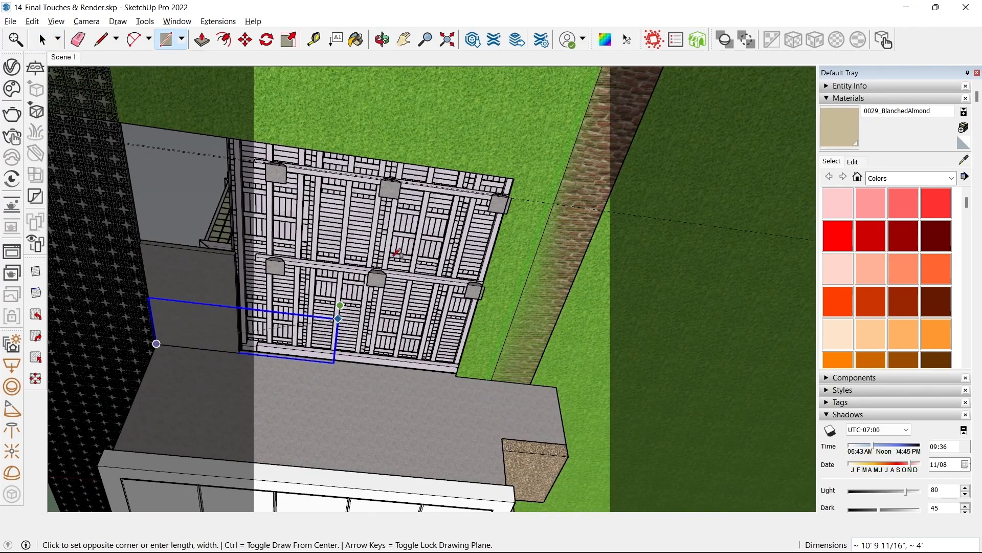
{"action": "left_click", "coordinate": [513, 179]}
{"action": "key", "text": "space"}
{"action": "left_click", "coordinate": [195, 205]}
{"action": "key", "text": "ctrl+g"}
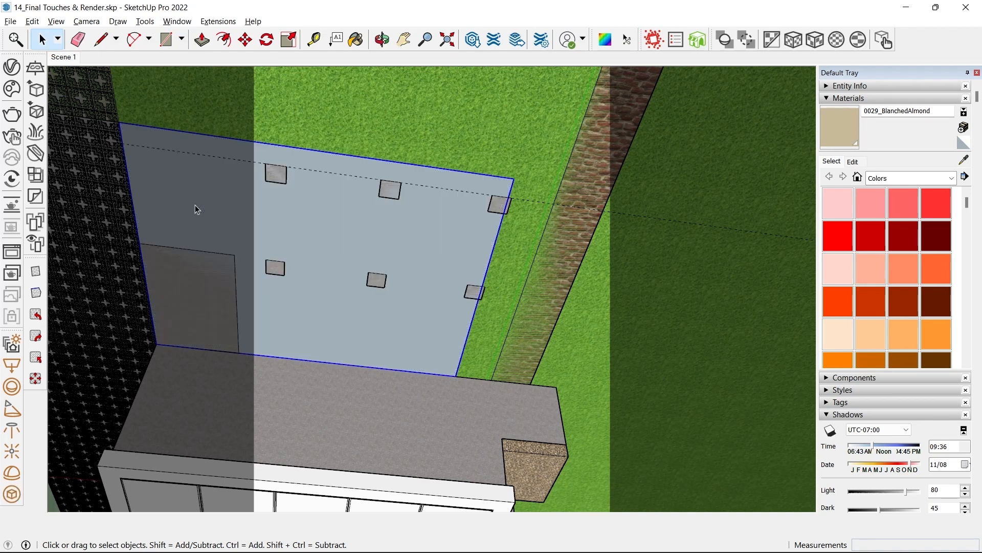
- Inside the new group, draw a rectangle over the corner under the entrance steps and erase its outer edge to cut a notch
{"action": "double_click", "coordinate": [195, 204]}
{"action": "middle_click_drag", "start_coordinate": [212, 230], "coordinate": [331, 210], "text": "shift"}
{"action": "key", "text": "r"}
{"action": "scroll", "coordinate": [286, 196], "scroll_direction": "up", "scroll_amount": 2}
{"action": "key", "text": "alt+h"}
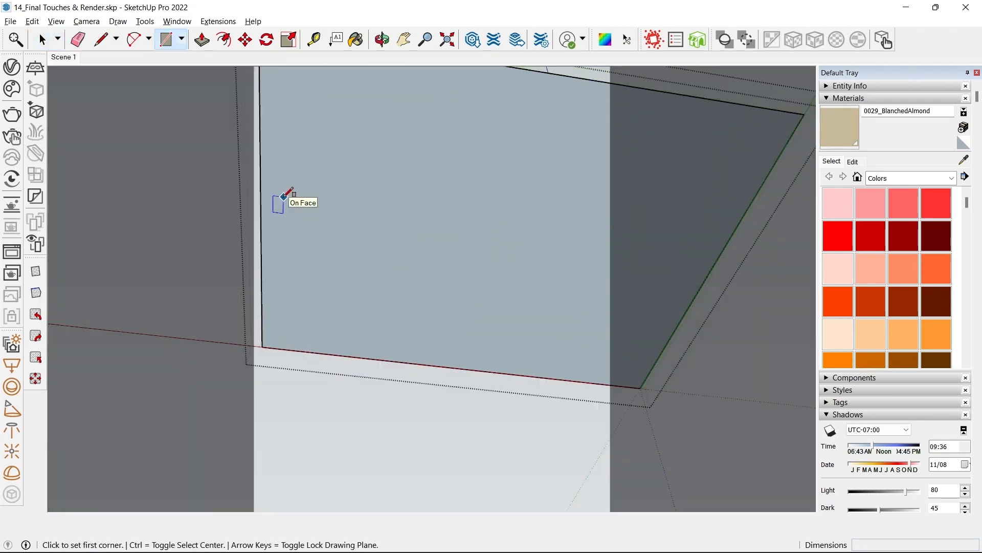
{"action": "left_click", "coordinate": [261, 217]}
{"action": "left_click", "coordinate": [367, 357]}
{"action": "key", "text": "e"}
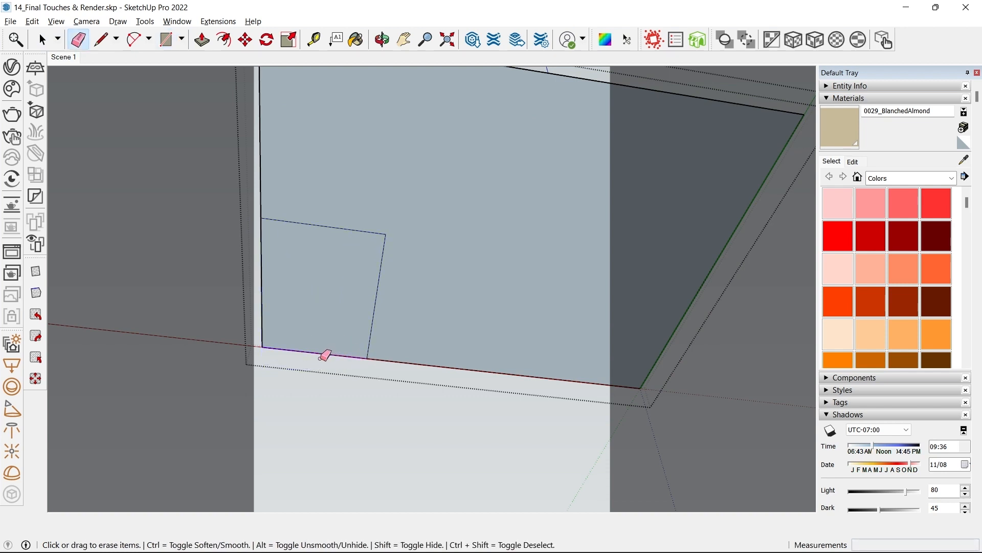
{"action": "left_click", "coordinate": [325, 354]}
{"action": "key", "text": "space"}
- Move the notch's inner edge to align with the edge of the concrete steps, using the hidden surroundings as reference
{"action": "key", "text": "alt+h"}
{"action": "key", "text": "alt+h"}
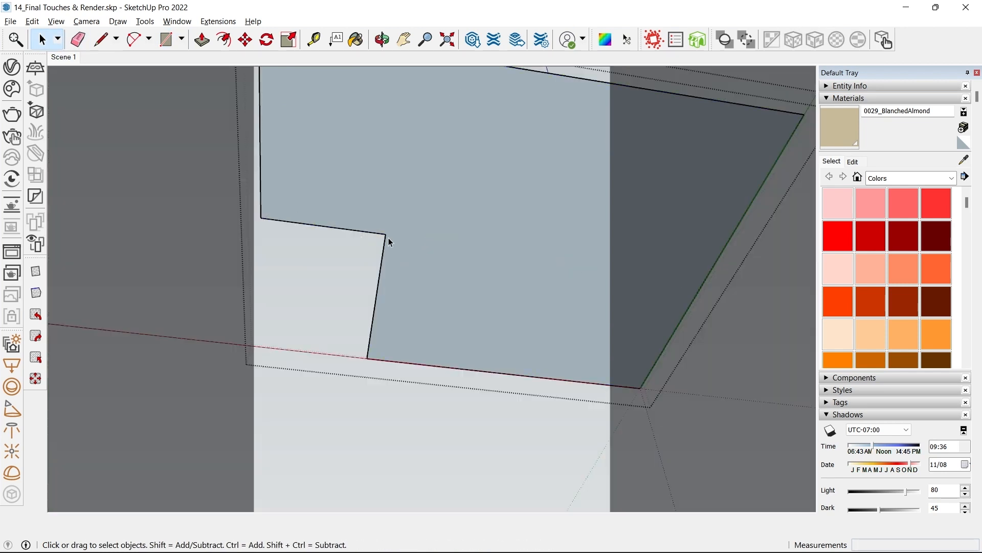
{"action": "key", "text": "m"}
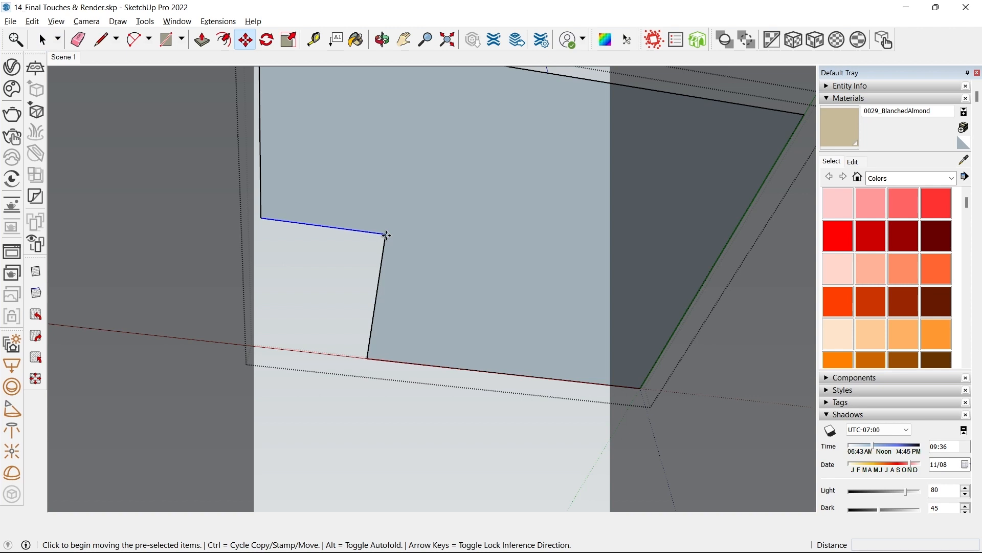
{"action": "left_click", "coordinate": [385, 235]}
{"action": "key", "text": "alt+h"}
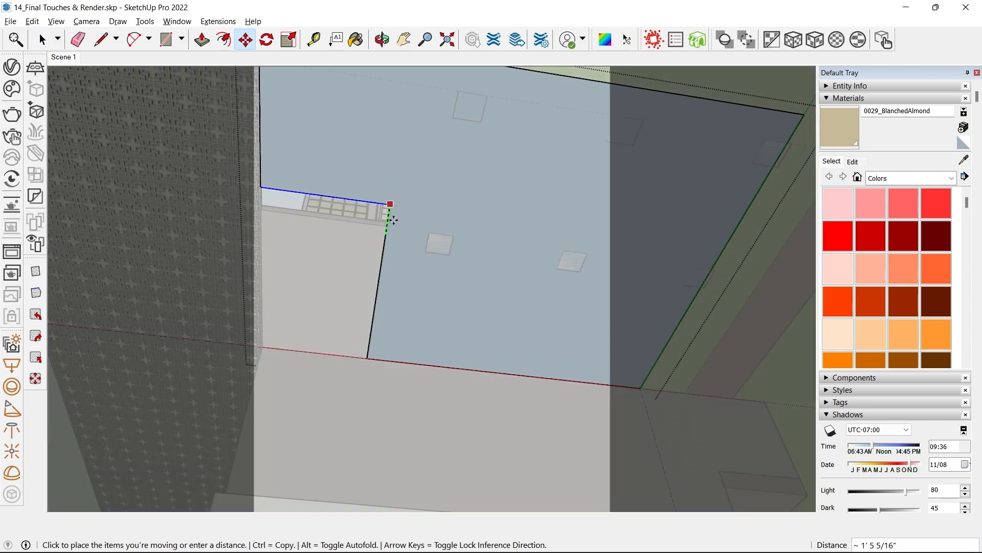
{"action": "left_click", "coordinate": [259, 208]}
- Sample the lawn's Grass Dark Green material, paint it onto the new patch's face, and leave the group
{"action": "mouse_move", "coordinate": [325, 210]}
{"action": "middle_mouse_down"}
{"action": "mouse_move", "coordinate": [471, 210]}
{"action": "mouse_move", "coordinate": [572, 109]}
{"action": "mouse_move", "coordinate": [487, 532]}
{"action": "mouse_move", "coordinate": [491, 323]}
{"action": "mouse_move", "coordinate": [452, 269]}
{"action": "mouse_move", "coordinate": [589, 358]}
{"action": "mouse_move", "coordinate": [465, 320]}
{"action": "middle_mouse_up"}
{"action": "scroll", "coordinate": [588, 359], "scroll_direction": "up", "scroll_amount": 2}
{"action": "key", "text": "b"}
{"action": "left_click", "coordinate": [498, 361], "text": "alt"}
{"action": "left_click", "coordinate": [432, 336]}
{"action": "mouse_move", "coordinate": [397, 346]}
{"action": "middle_mouse_down"}
{"action": "mouse_move", "coordinate": [456, 334]}
{"action": "mouse_move", "coordinate": [522, 263]}
{"action": "mouse_move", "coordinate": [435, 382]}
{"action": "mouse_move", "coordinate": [536, 265]}
{"action": "mouse_move", "coordinate": [401, 323]}
{"action": "middle_mouse_up"}
{"action": "key", "text": "space"}
{"action": "key", "text": "Escape"}
- Select the grass patch group, add a new V-Ray Scatter to it, and check the scatter preview around the deck
{"action": "left_click", "coordinate": [400, 357]}
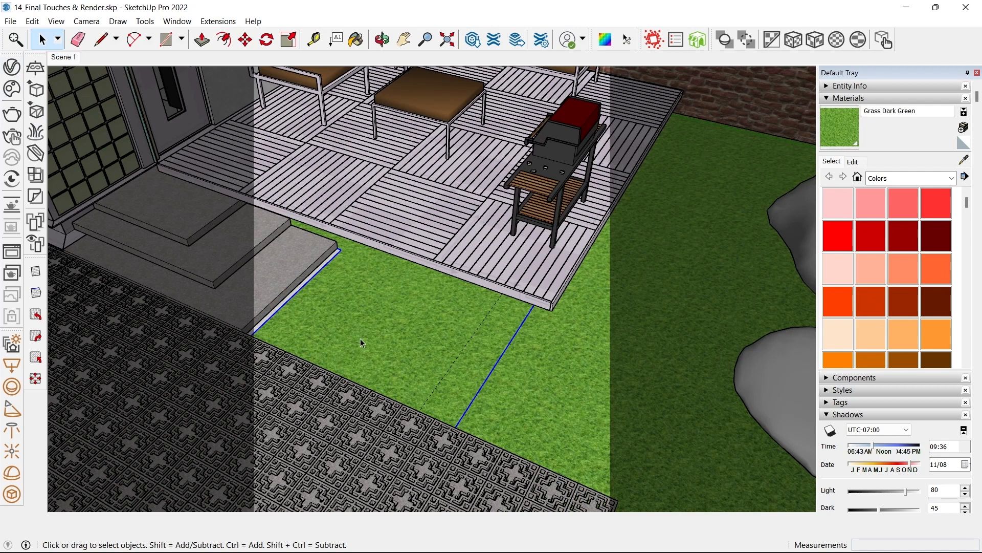
{"action": "left_click", "coordinate": [36, 224]}
{"action": "mouse_move", "coordinate": [341, 296]}
{"action": "middle_mouse_down"}
{"action": "mouse_move", "coordinate": [461, 334]}
{"action": "mouse_move", "coordinate": [410, 331]}
{"action": "mouse_move", "coordinate": [349, 299]}
{"action": "middle_mouse_up"}
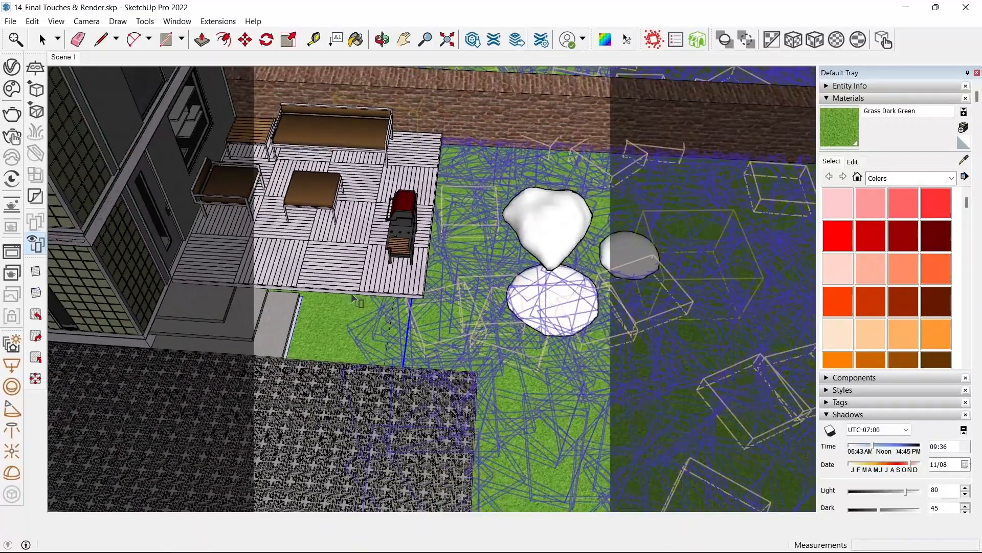
{"action": "scroll", "coordinate": [386, 304], "scroll_direction": "down", "scroll_amount": 2}
{"action": "left_click", "coordinate": [36, 242]}
{"action": "scroll", "coordinate": [356, 318], "scroll_direction": "up", "scroll_amount": 3}
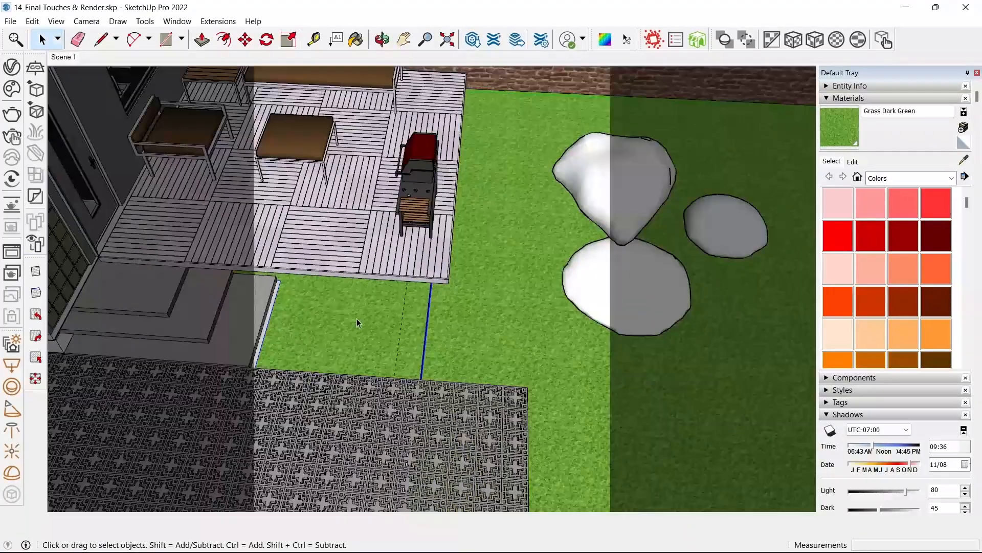
{"action": "double_click", "coordinate": [357, 319]}
{"action": "mouse_move", "coordinate": [360, 318]}
{"action": "middle_mouse_down"}
{"action": "mouse_move", "coordinate": [341, 299]}
{"action": "mouse_move", "coordinate": [361, 317]}
{"action": "middle_mouse_up"}
{"action": "key", "text": "Escape"}
{"action": "key", "text": "space"}
- Rename the grass patch's new scatter to Small Scatter and the original lawn scatter to Big Scatter
{"action": "left_click", "coordinate": [12, 66]}
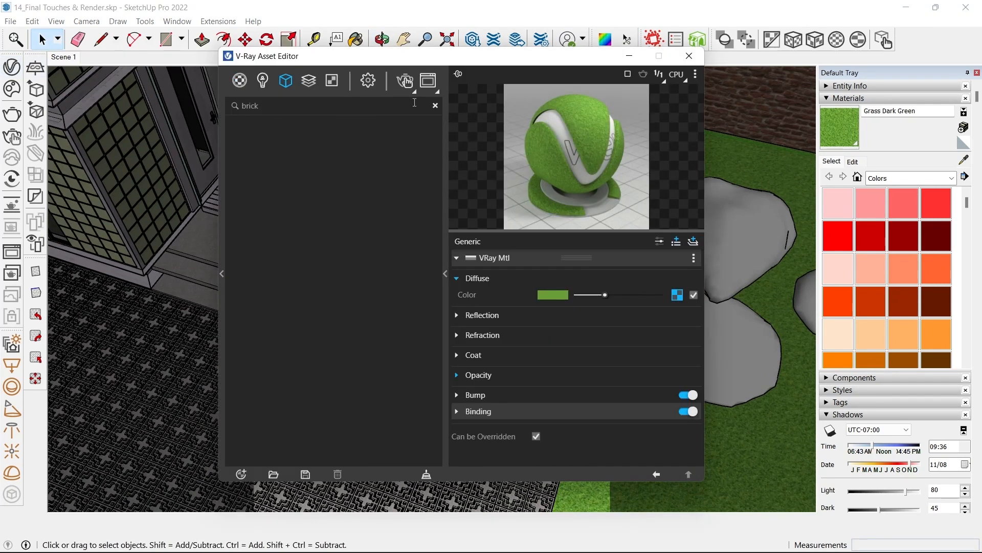
{"action": "left_click", "coordinate": [436, 105]}
{"action": "left_click", "coordinate": [276, 277]}
{"action": "right_click", "coordinate": [275, 278]}
{"action": "left_click", "coordinate": [297, 324]}
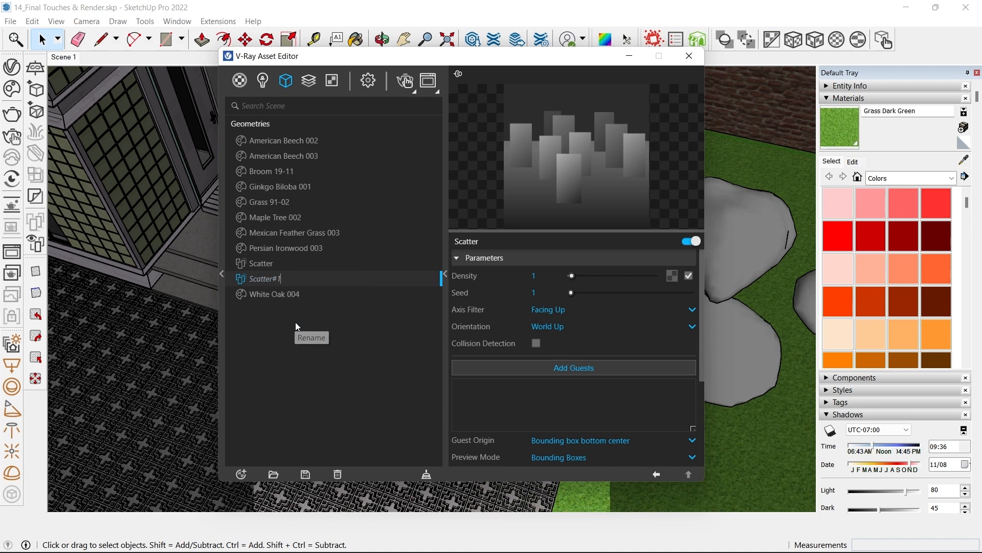
{"action": "type", "text": "Small Scatter"}
{"action": "right_click", "coordinate": [264, 264]}
{"action": "left_click", "coordinate": [283, 309]}
{"action": "type", "text": "Big Scatter"}
{"action": "key", "text": "Return"}
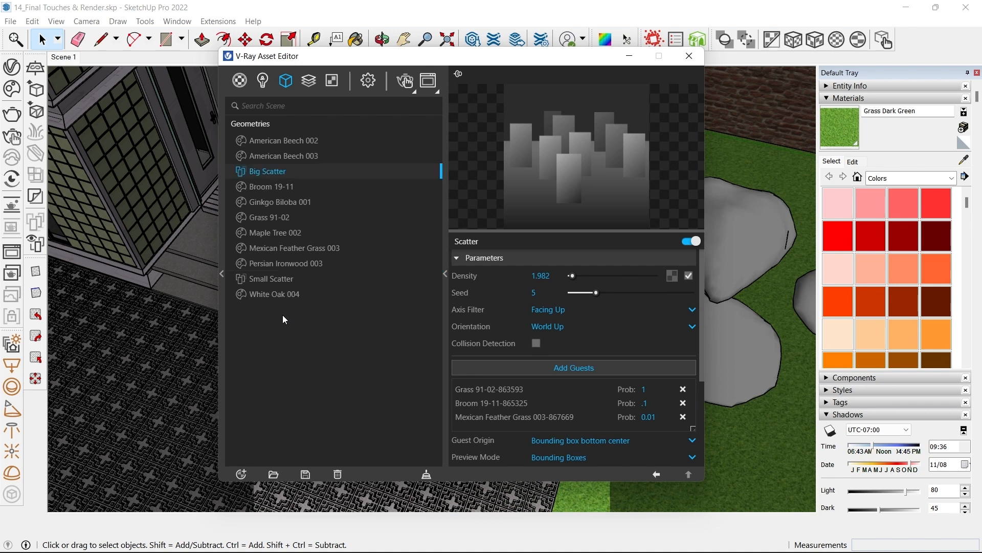
- Import Myrtle 003 from the Flowers, grass & rocks category of Chaos Cosmos and place it on the grass patch beside the steps
{"action": "left_click", "coordinate": [271, 279]}
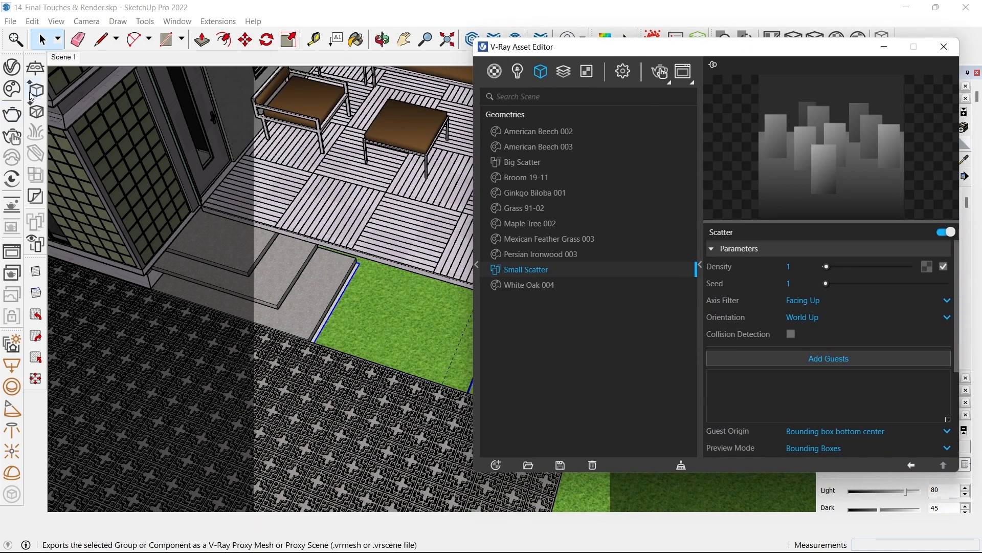
{"action": "left_click", "coordinate": [8, 90]}
{"action": "scroll", "coordinate": [115, 248], "scroll_direction": "up", "scroll_amount": 3}
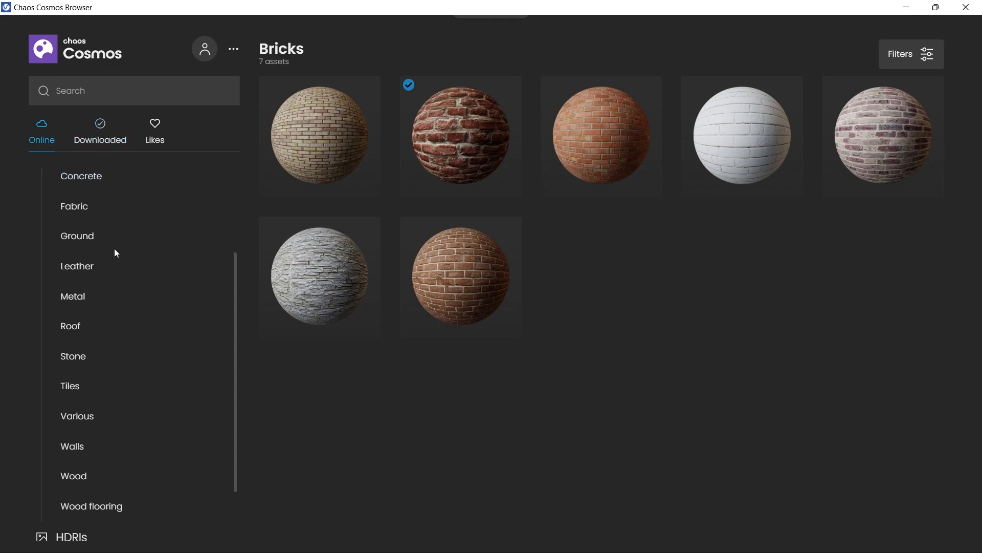
{"action": "left_click", "coordinate": [78, 217]}
{"action": "left_click", "coordinate": [88, 333]}
{"action": "left_click", "coordinate": [115, 431]}
{"action": "scroll", "coordinate": [643, 250], "scroll_direction": "down", "scroll_amount": 20}
{"action": "scroll", "coordinate": [644, 249], "scroll_direction": "up", "scroll_amount": 10}
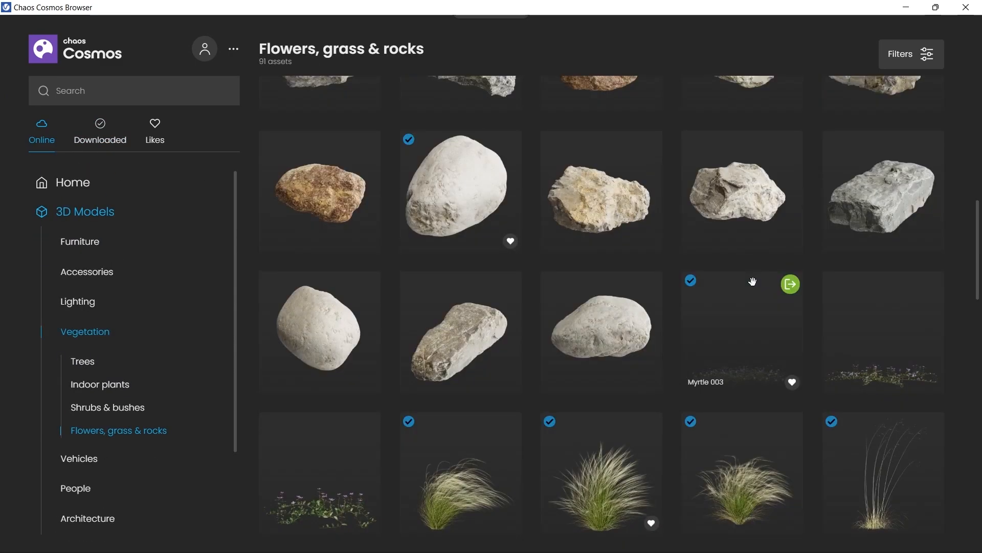
{"action": "left_click", "coordinate": [791, 284]}
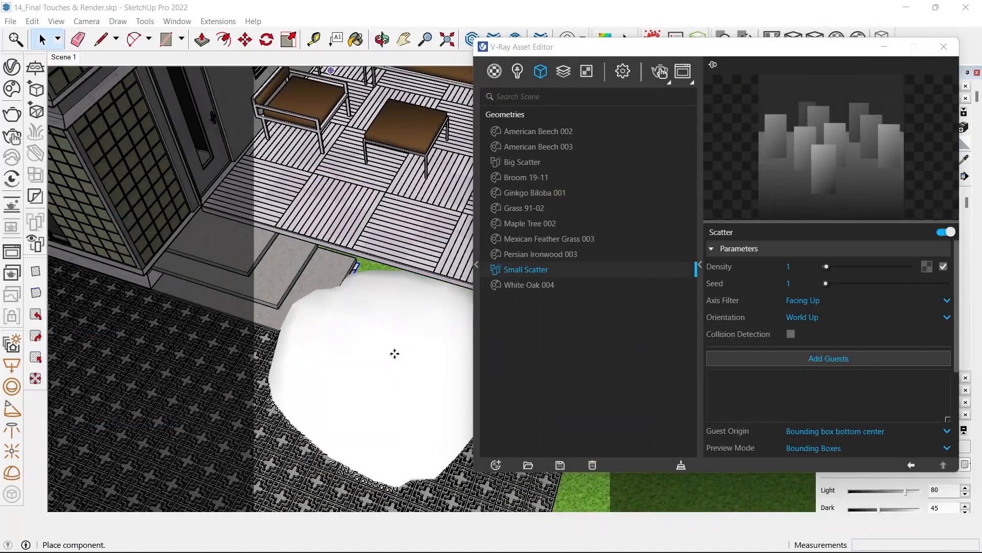
{"action": "scroll", "coordinate": [349, 368], "scroll_direction": "up", "scroll_amount": 3}
{"action": "middle_click_drag", "start_coordinate": [349, 369], "coordinate": [468, 338]}
{"action": "left_click", "coordinate": [378, 313]}
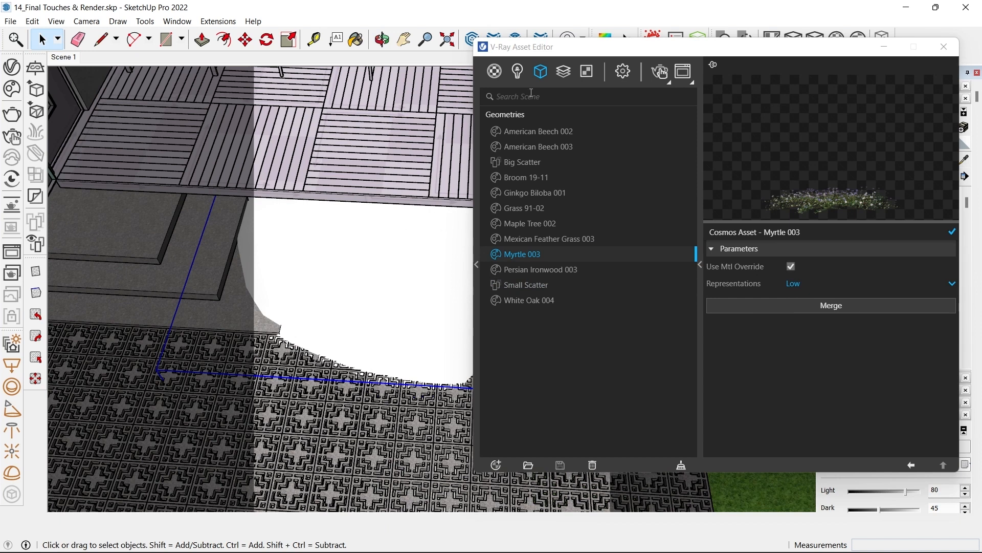
- Add Myrtle 003 as a guest of Small Scatter and check the scatter preview around the deck
{"action": "left_click", "coordinate": [517, 284]}
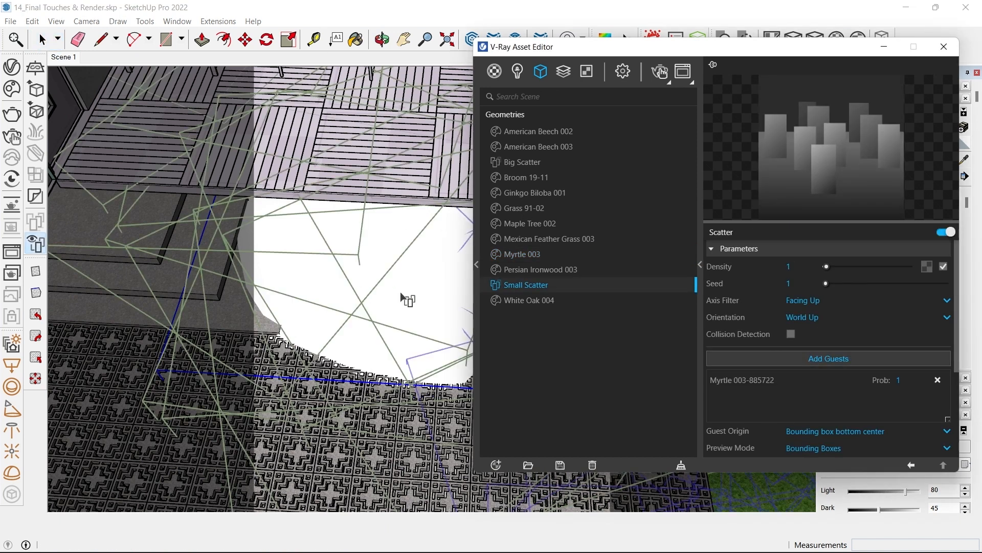
{"action": "scroll", "coordinate": [389, 317], "scroll_direction": "down", "scroll_amount": 5}
{"action": "middle_click_drag", "start_coordinate": [391, 312], "coordinate": [444, 152]}
- Set Small Scatter's random scale to a minimum of 0.2 and a maximum of 0.6, and check the preview from above
{"action": "scroll", "coordinate": [840, 394], "scroll_direction": "down", "scroll_amount": 3}
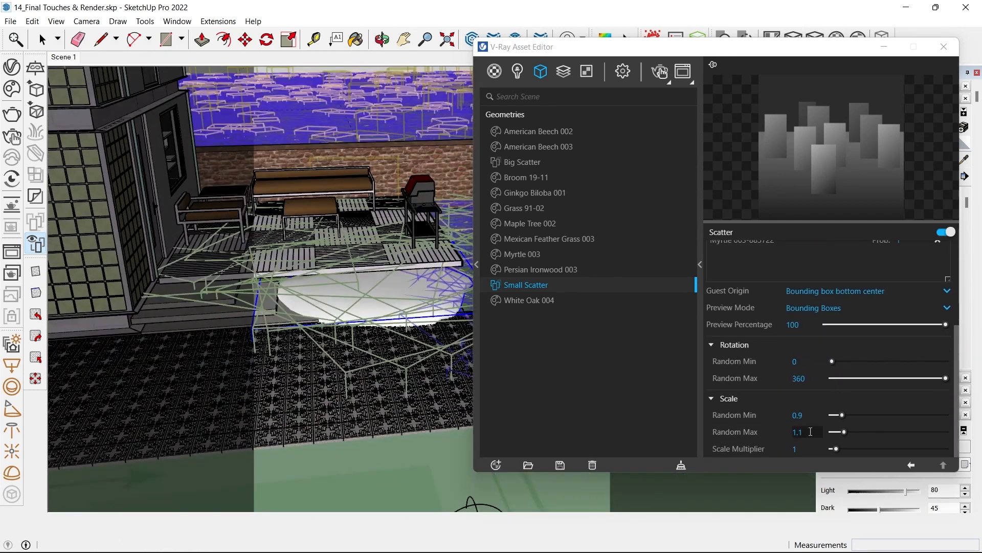
{"action": "double_click", "coordinate": [813, 431]}
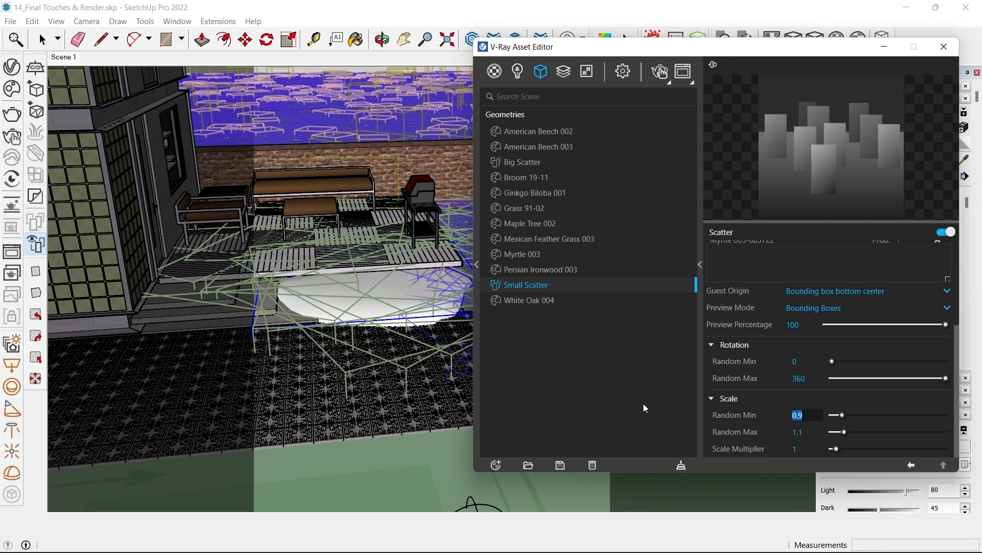
{"action": "type", "text": ".2"}
{"action": "key", "text": "Tab"}
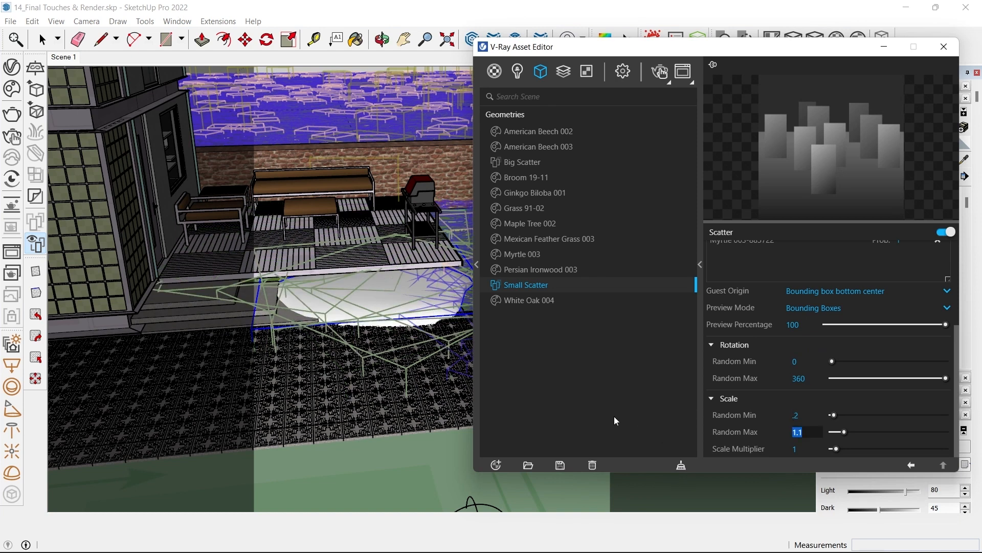
{"action": "type", "text": ".6"}
{"action": "key", "text": "Return"}
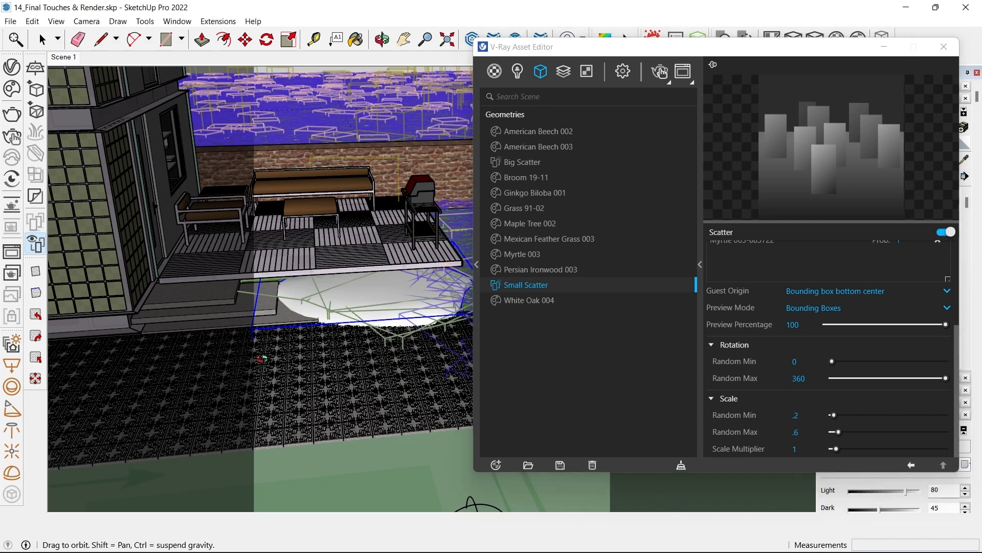
{"action": "scroll", "coordinate": [323, 379], "scroll_direction": "up", "scroll_amount": 5}
{"action": "middle_click_drag", "start_coordinate": [280, 373], "coordinate": [358, 412]}
{"action": "middle_click_drag", "start_coordinate": [388, 358], "coordinate": [341, 369]}
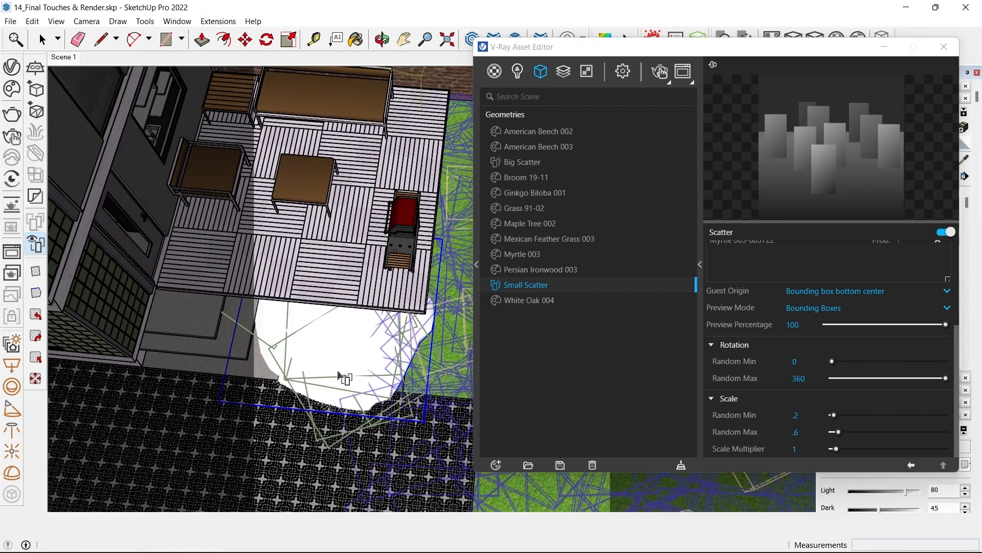
- Set Small Scatter's density to 0.5 and inspect the preview over the patch
{"action": "scroll", "coordinate": [741, 371], "scroll_direction": "up", "scroll_amount": 3}
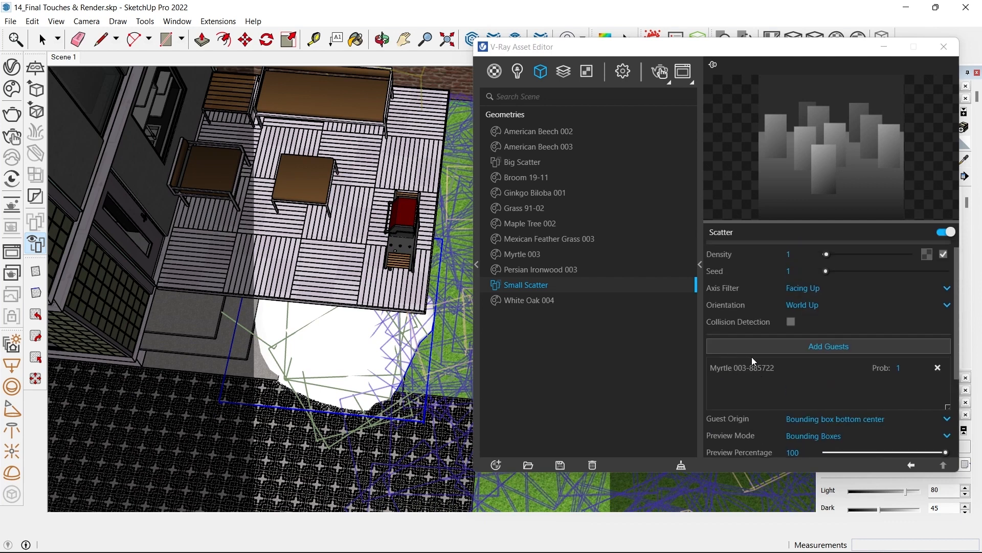
{"action": "scroll", "coordinate": [751, 357], "scroll_direction": "down", "scroll_amount": 2}
{"action": "scroll", "coordinate": [822, 287], "scroll_direction": "up", "scroll_amount": 3}
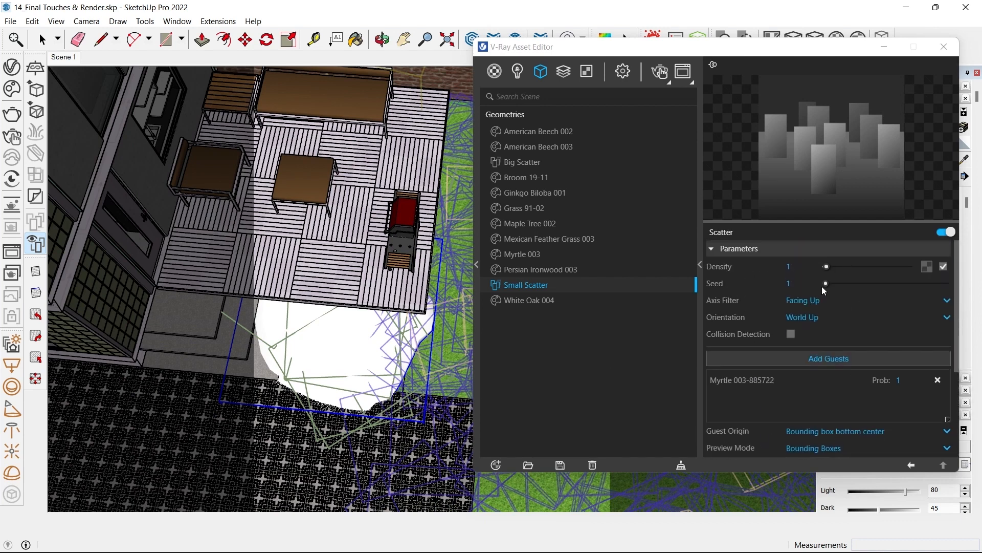
{"action": "left_click_drag", "start_coordinate": [796, 268], "coordinate": [655, 278]}
{"action": "type", "text": ".5"}
{"action": "key", "text": "Return"}
{"action": "middle_click_drag", "start_coordinate": [398, 350], "coordinate": [416, 351]}
- Try a probability of 0.5 for the Myrtle 003 guest, restore it to 1, and review the scatter preview
{"action": "scroll", "coordinate": [831, 336], "scroll_direction": "down", "scroll_amount": 1}
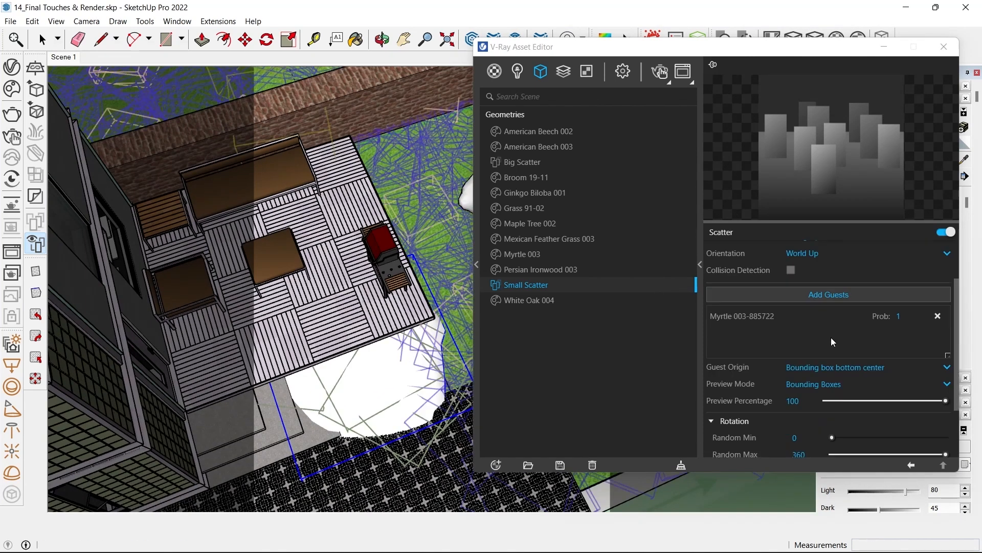
{"action": "left_click_drag", "start_coordinate": [900, 320], "coordinate": [838, 321]}
{"action": "type", "text": ".5"}
{"action": "key", "text": "Return"}
{"action": "type", "text": "1"}
{"action": "key", "text": "Return"}
{"action": "middle_click_drag", "start_coordinate": [376, 350], "coordinate": [278, 352]}
{"action": "mouse_move", "coordinate": [348, 328]}
{"action": "middle_mouse_down"}
{"action": "mouse_move", "coordinate": [329, 368]}
{"action": "mouse_move", "coordinate": [344, 346]}
{"action": "mouse_move", "coordinate": [463, 351]}
{"action": "middle_mouse_up"}
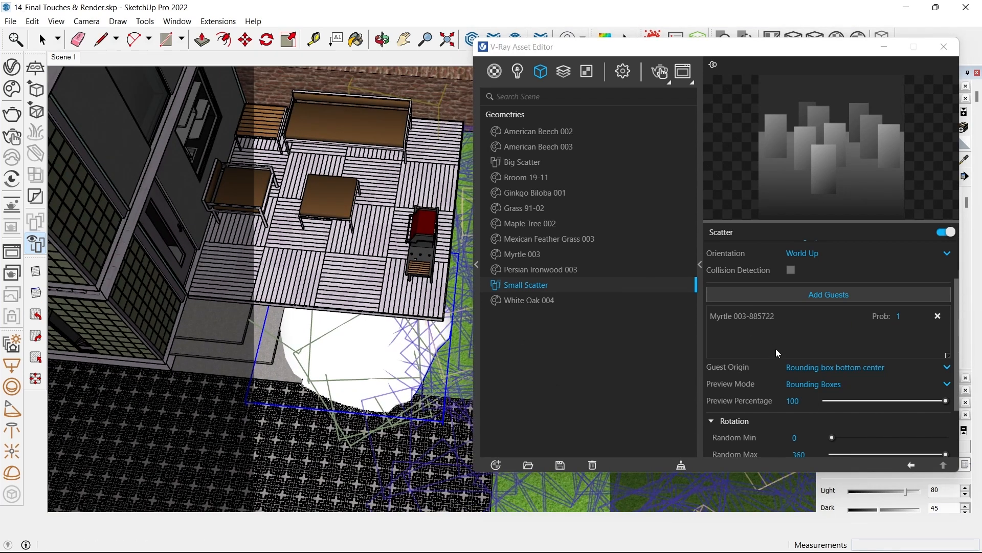
{"action": "scroll", "coordinate": [370, 334], "scroll_direction": "down", "scroll_amount": 1}
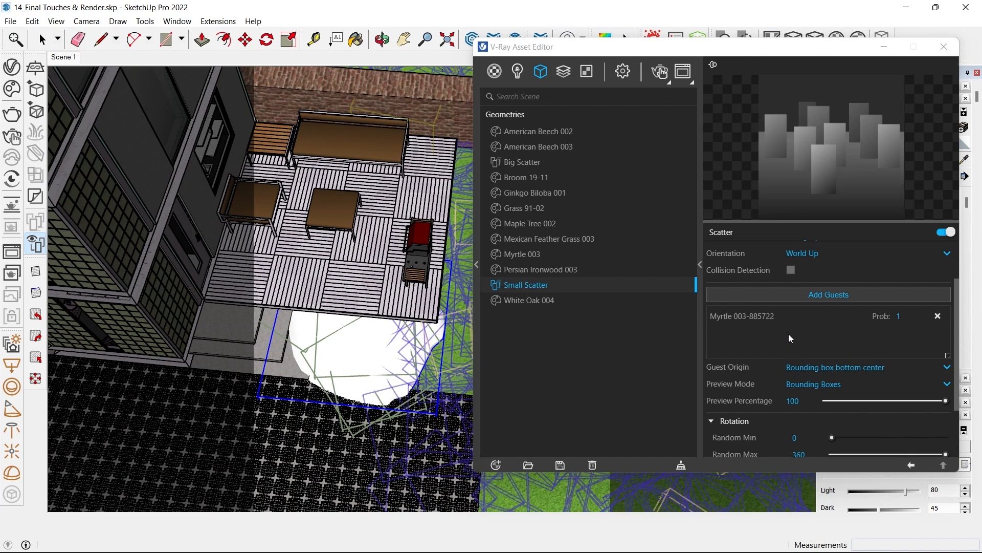
- Close the scatter settings, turn off the scatter preview, and scale down the Myrtle 003 plant on the grass patch
{"action": "left_click", "coordinate": [944, 47]}
{"action": "scroll", "coordinate": [372, 333], "scroll_direction": "up", "scroll_amount": 4}
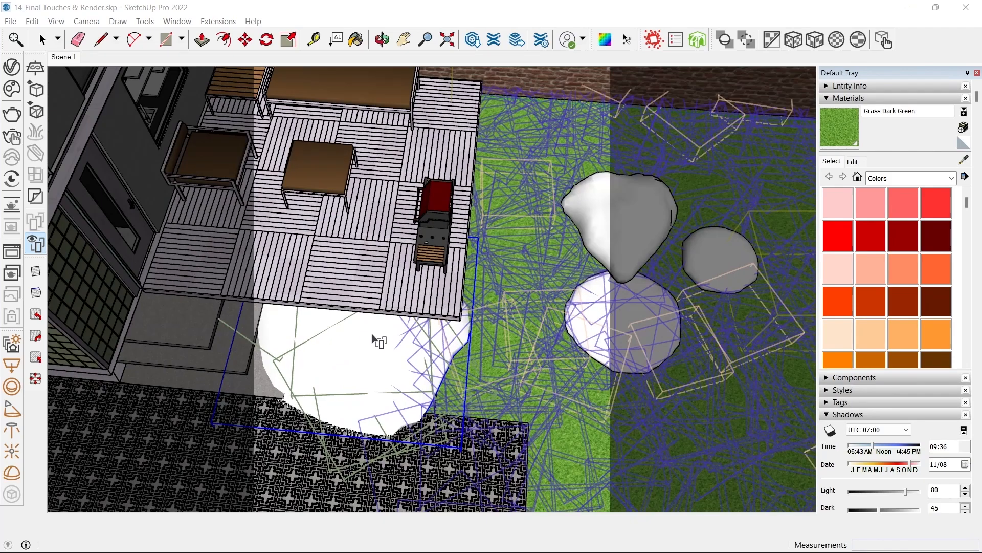
{"action": "middle_click_drag", "start_coordinate": [353, 334], "coordinate": [564, 340], "text": "shift"}
{"action": "left_click", "coordinate": [42, 40]}
{"action": "scroll", "coordinate": [481, 375], "scroll_direction": "down", "scroll_amount": 3}
{"action": "key", "text": "s"}
{"action": "left_click", "coordinate": [570, 467]}
{"action": "left_click", "coordinate": [519, 397]}
- Move the scaled Myrtle 003 plant out from under the deck to cover the grass patch beside the paving
{"action": "key", "text": "m"}
{"action": "left_click", "coordinate": [362, 361]}
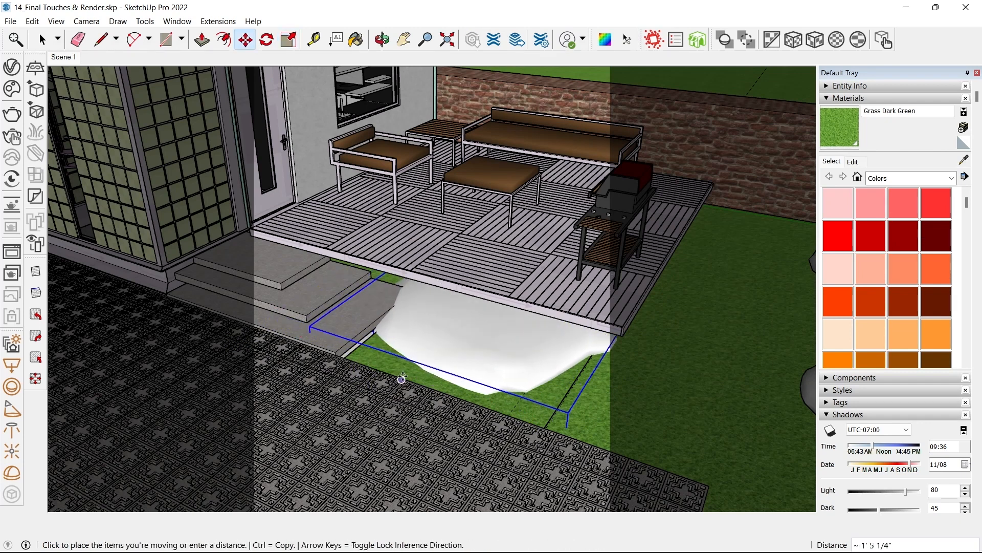
{"action": "left_click", "coordinate": [410, 382]}
{"action": "left_click", "coordinate": [696, 379]}
{"action": "key", "text": "ctrl"}
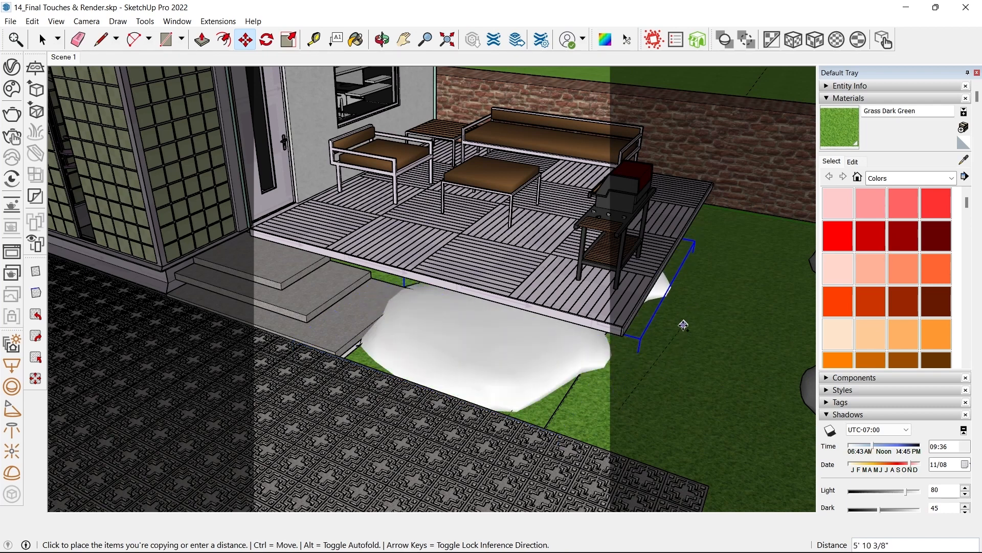
{"action": "key", "text": "Escape"}
{"action": "left_click", "coordinate": [738, 326]}
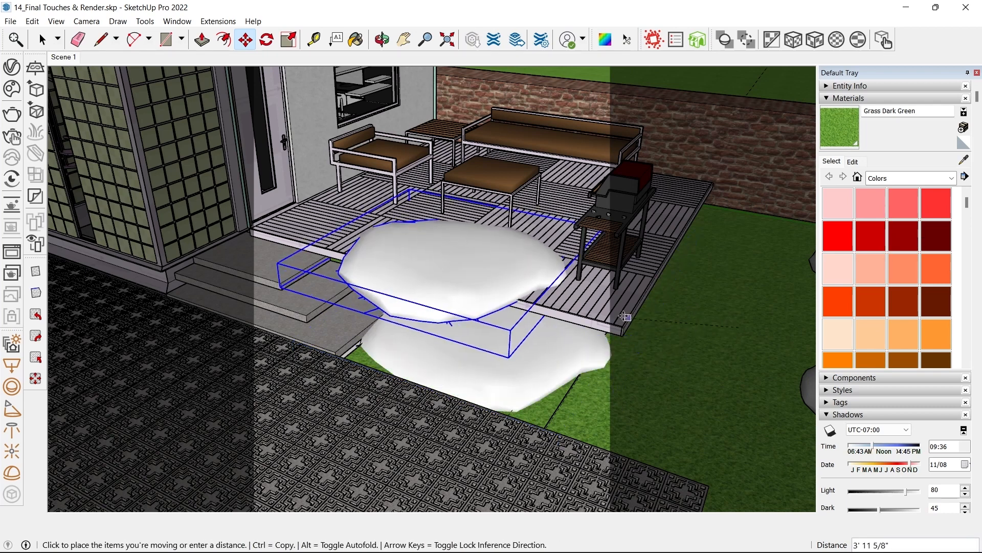
{"action": "middle_click_drag", "start_coordinate": [656, 307], "coordinate": [752, 274]}
{"action": "key", "text": "ctrl"}
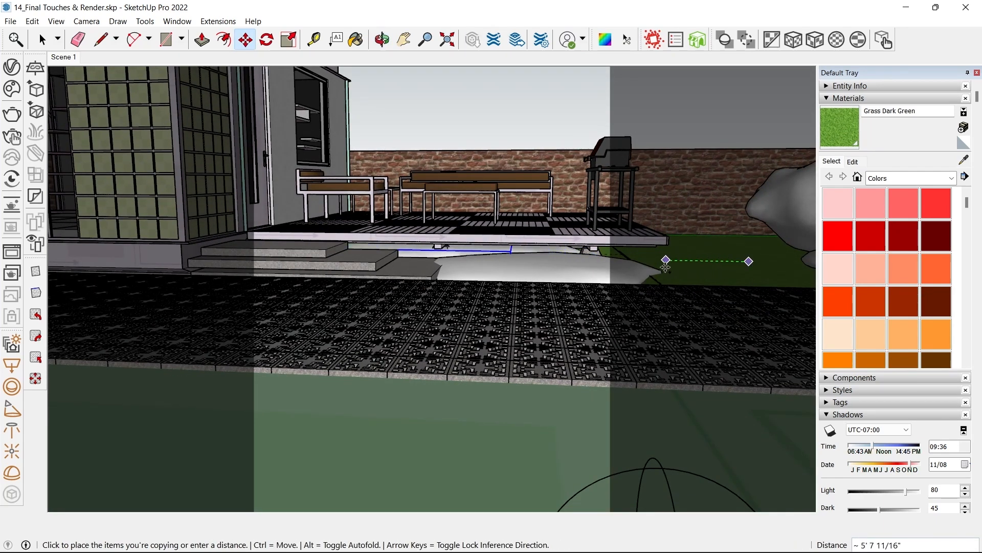
{"action": "key", "text": "Escape"}
{"action": "middle_click_drag", "start_coordinate": [671, 263], "coordinate": [504, 428]}
{"action": "key", "text": "space"}
- Delete the Small Scatter geometry from the V-Ray assets and close the Asset Editor
{"action": "left_click", "coordinate": [12, 67]}
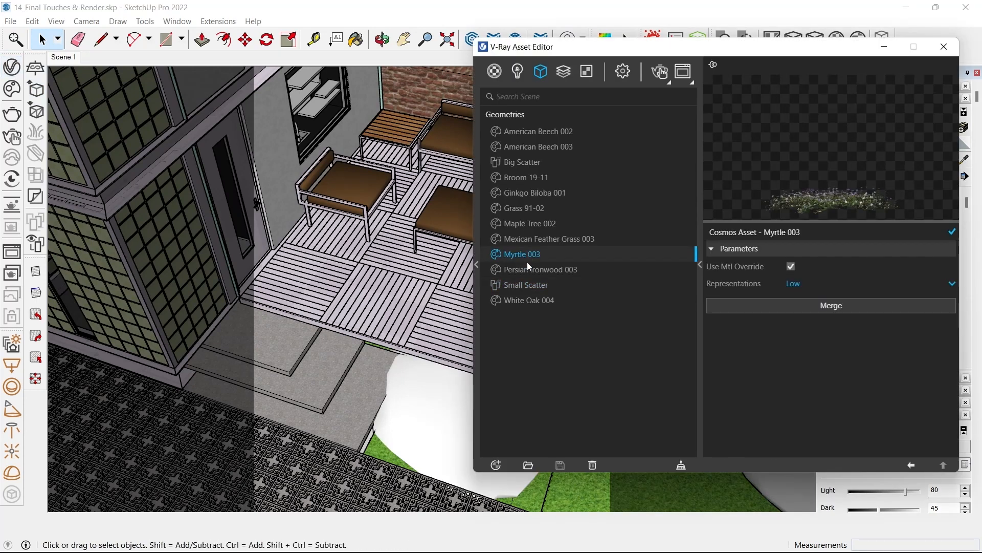
{"action": "right_click", "coordinate": [533, 288]}
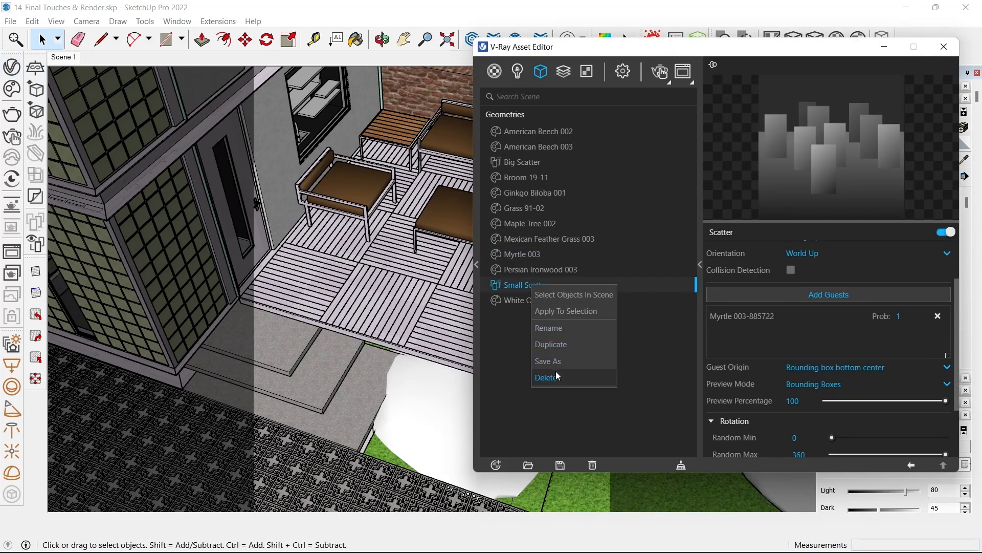
{"action": "left_click", "coordinate": [557, 377]}
{"action": "left_click", "coordinate": [530, 284]}
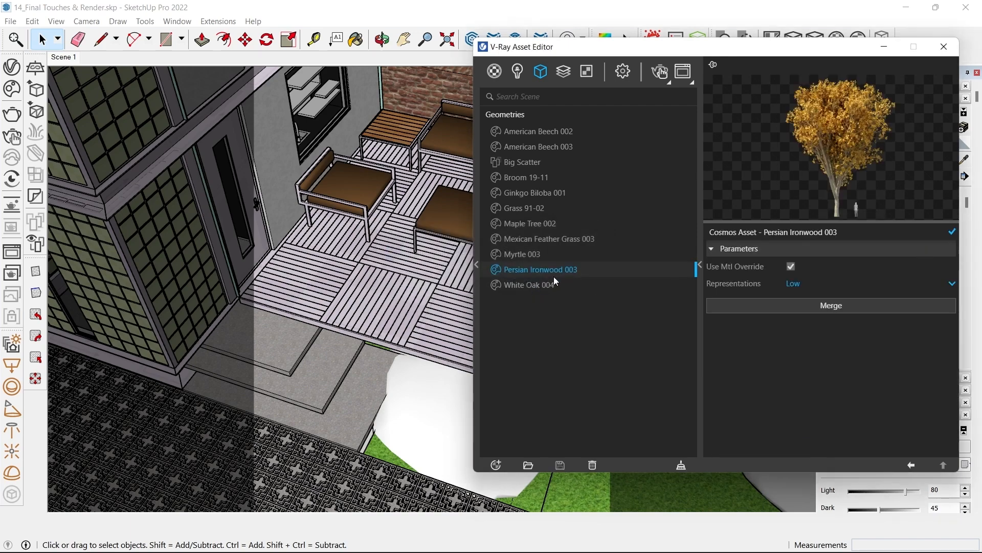
{"action": "left_click", "coordinate": [945, 48]}
- Look through the Vans and Trucks categories of the Chaos Cosmos vehicle models and open the Cars category
{"action": "middle_click_drag", "start_coordinate": [533, 327], "coordinate": [482, 370]}
{"action": "left_click", "coordinate": [17, 93]}
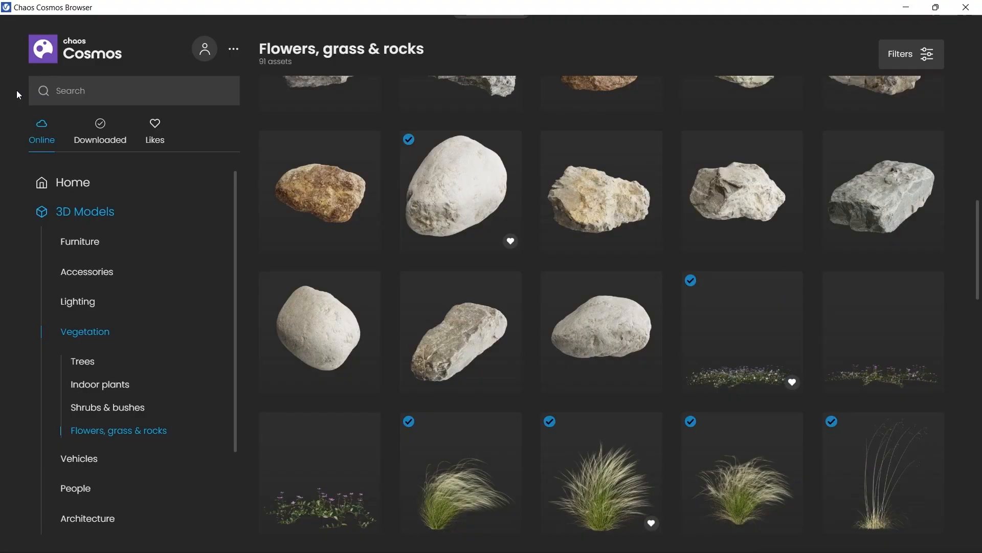
{"action": "scroll", "coordinate": [109, 348], "scroll_direction": "down", "scroll_amount": 2}
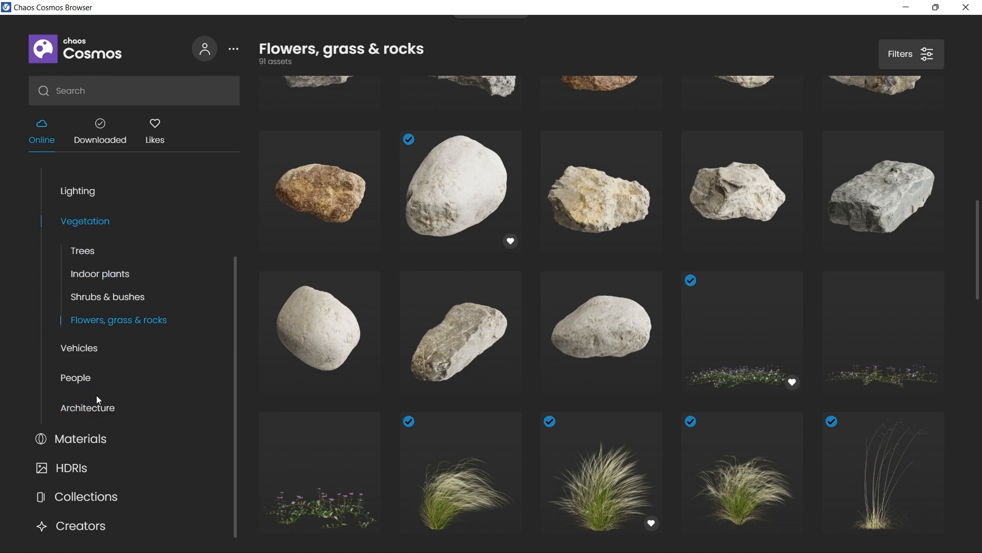
{"action": "left_click", "coordinate": [85, 361]}
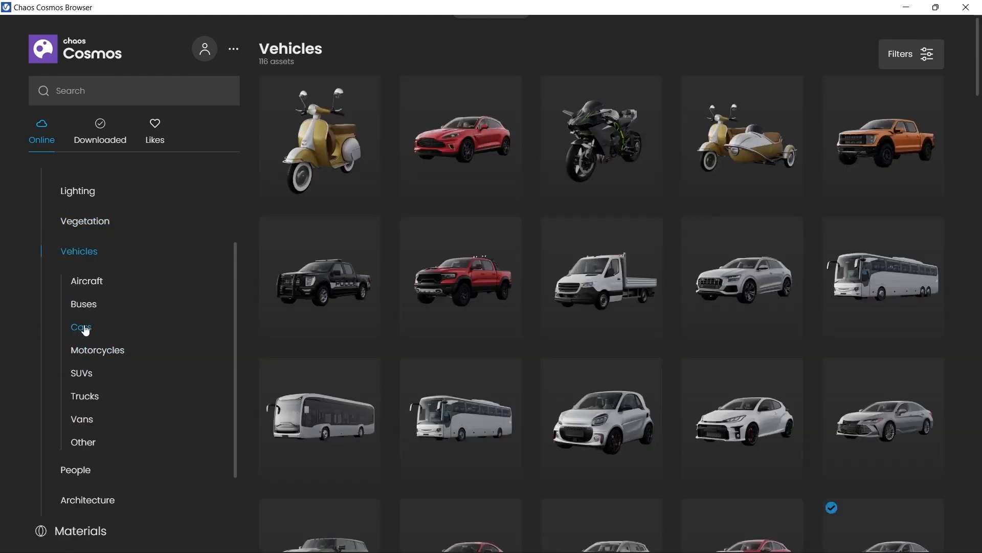
{"action": "left_click", "coordinate": [81, 326]}
{"action": "left_click", "coordinate": [87, 419]}
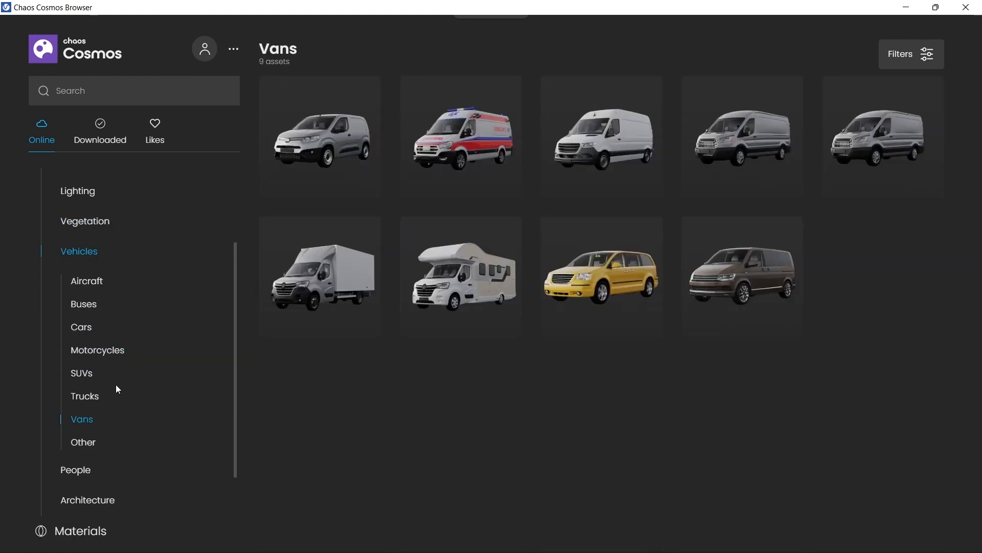
{"action": "left_click", "coordinate": [85, 398]}
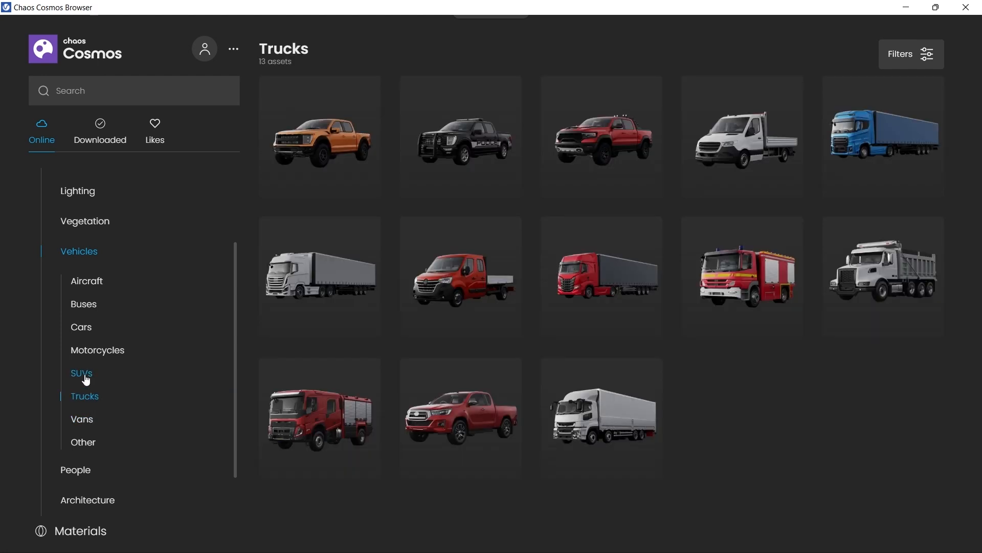
{"action": "left_click", "coordinate": [87, 333]}
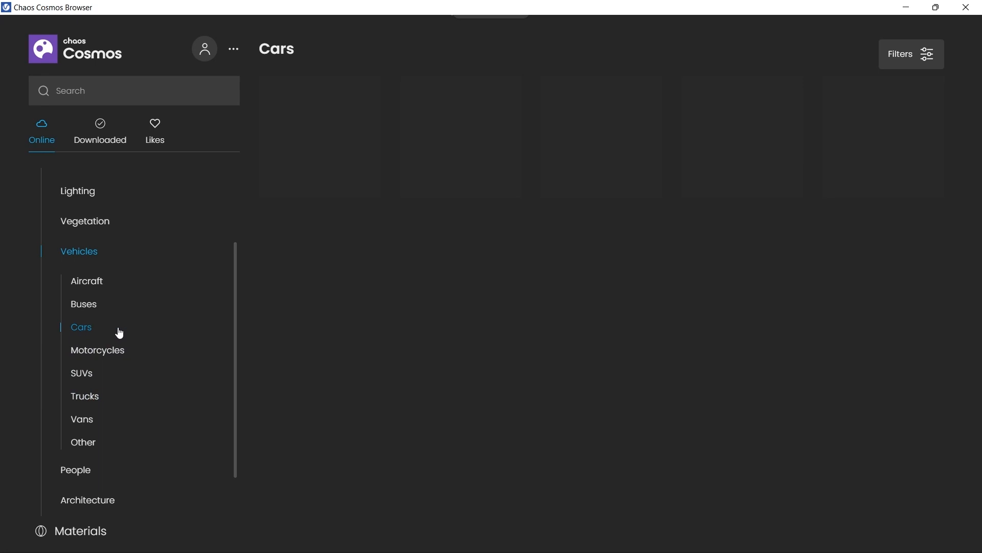
- Browse the car models, import Car 038 and place it on the road beside the dark paving
{"action": "scroll", "coordinate": [495, 243], "scroll_direction": "down", "scroll_amount": 2}
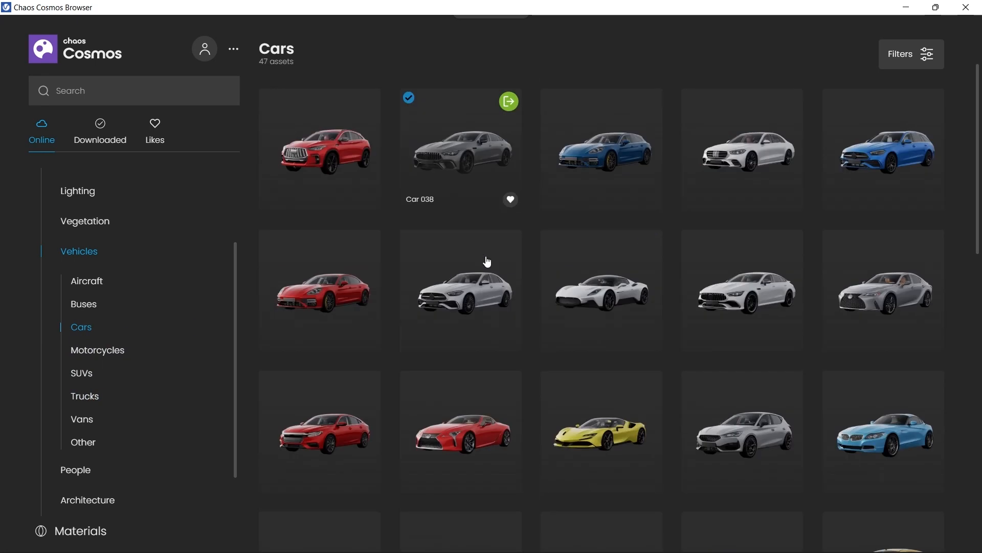
{"action": "scroll", "coordinate": [495, 242], "scroll_direction": "down", "scroll_amount": 6}
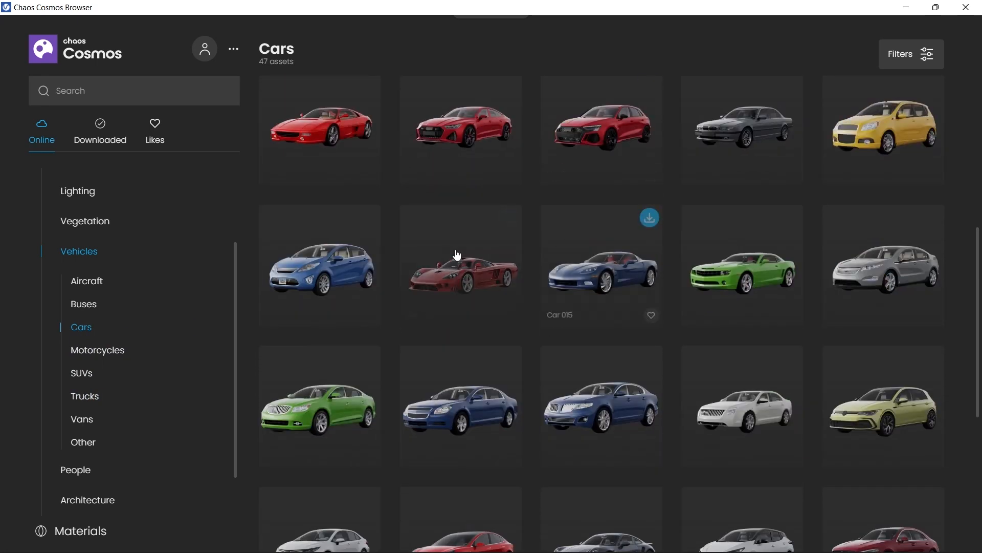
{"action": "scroll", "coordinate": [428, 305], "scroll_direction": "down", "scroll_amount": 2}
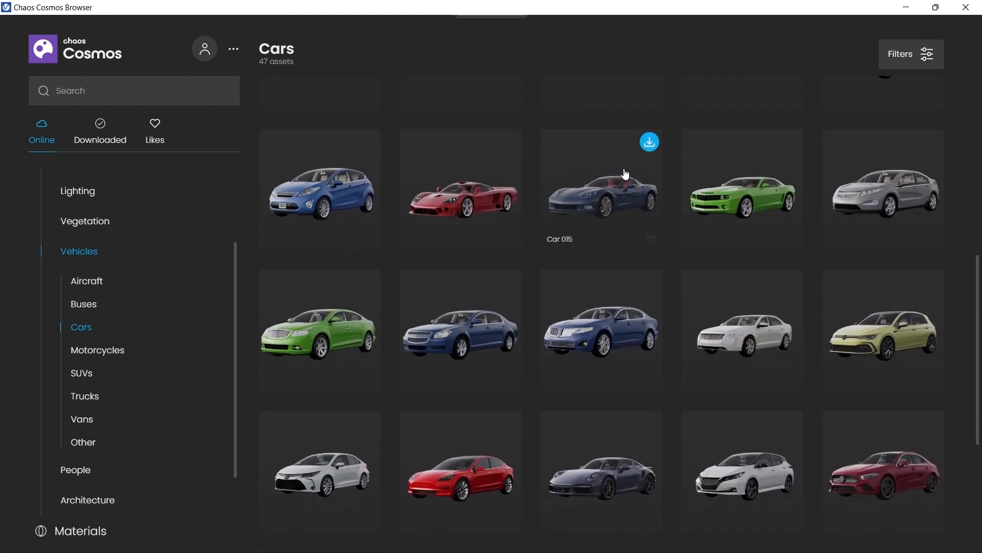
{"action": "scroll", "coordinate": [629, 169], "scroll_direction": "up", "scroll_amount": 1}
{"action": "scroll", "coordinate": [524, 211], "scroll_direction": "down", "scroll_amount": 6}
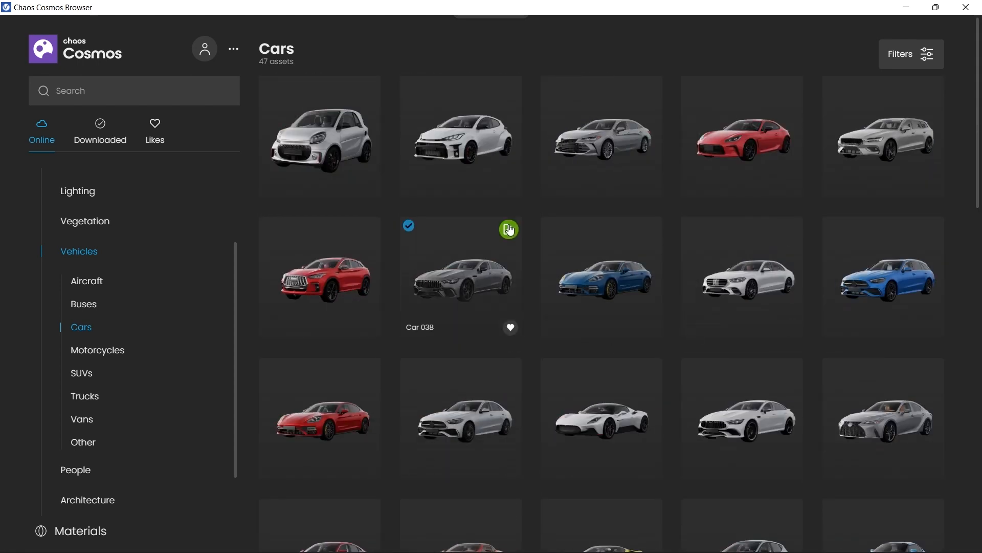
{"action": "left_click", "coordinate": [509, 230]}
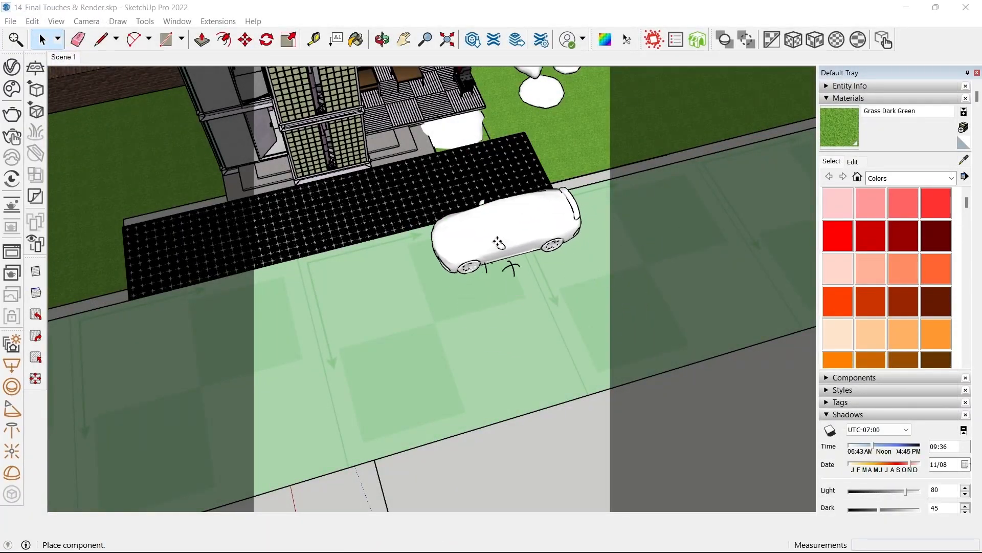
{"action": "left_click", "coordinate": [524, 244]}
{"action": "middle_click_drag", "start_coordinate": [645, 287], "coordinate": [428, 375]}
{"action": "left_click", "coordinate": [562, 333]}
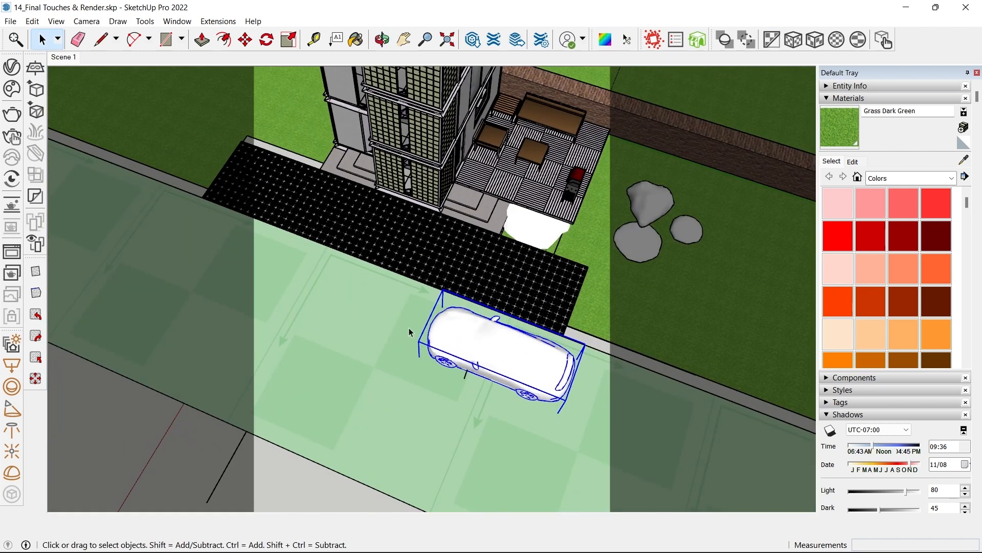
- Import a standing woman from the Chaos Cosmos Standing people and place her on the upper floor behind the large window
{"action": "middle_click_drag", "start_coordinate": [439, 324], "coordinate": [588, 362]}
{"action": "left_click", "coordinate": [10, 90]}
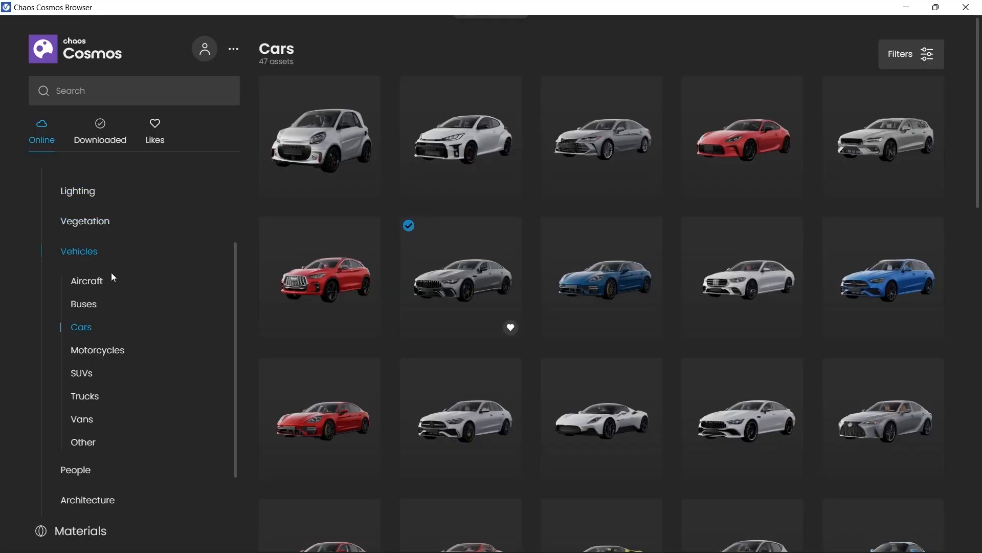
{"action": "scroll", "coordinate": [80, 376], "scroll_direction": "down", "scroll_amount": 2}
{"action": "left_click", "coordinate": [80, 381]}
{"action": "left_click", "coordinate": [97, 359]}
{"action": "scroll", "coordinate": [488, 251], "scroll_direction": "down", "scroll_amount": 4}
{"action": "scroll", "coordinate": [419, 300], "scroll_direction": "up", "scroll_amount": 4}
{"action": "left_click", "coordinate": [509, 86]}
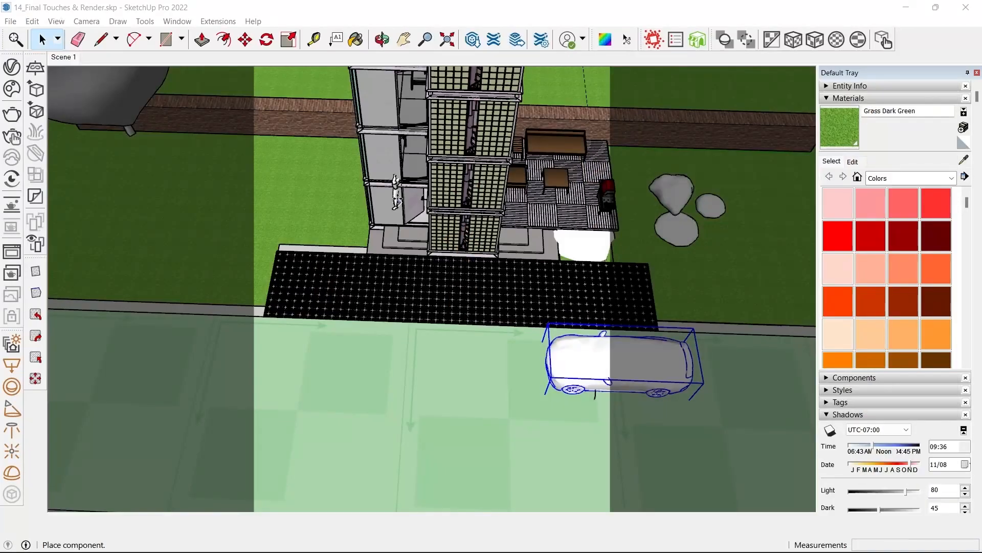
{"action": "scroll", "coordinate": [399, 201], "scroll_direction": "up", "scroll_amount": 8}
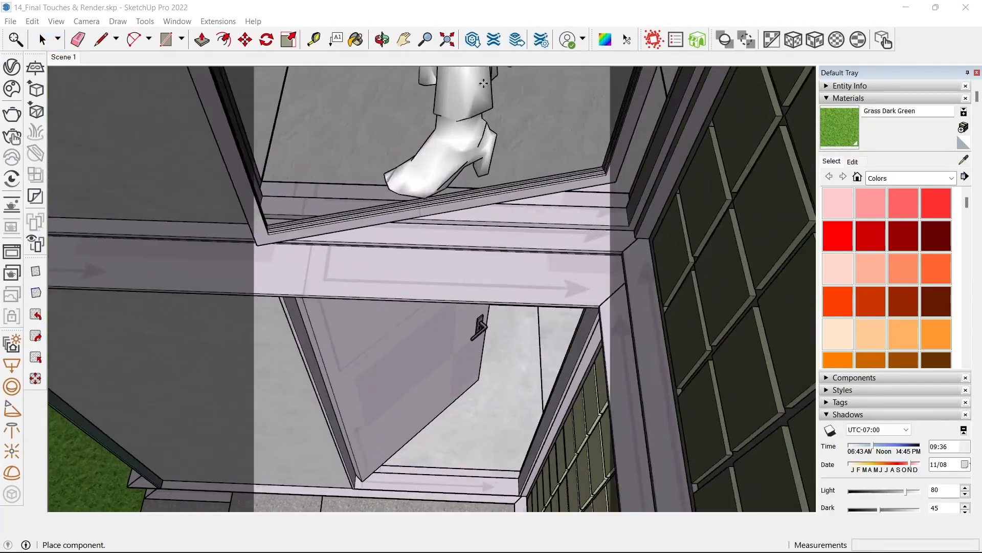
{"action": "middle_click_drag", "start_coordinate": [465, 105], "coordinate": [72, 112]}
{"action": "middle_click_drag", "start_coordinate": [687, 285], "coordinate": [520, 279], "text": "shift"}
{"action": "left_click", "coordinate": [506, 262]}
- Rotate the standing woman on the upper floor by about 88.4 degrees
{"action": "left_click", "coordinate": [487, 290]}
{"action": "left_click", "coordinate": [702, 307]}
{"action": "left_click", "coordinate": [506, 94]}
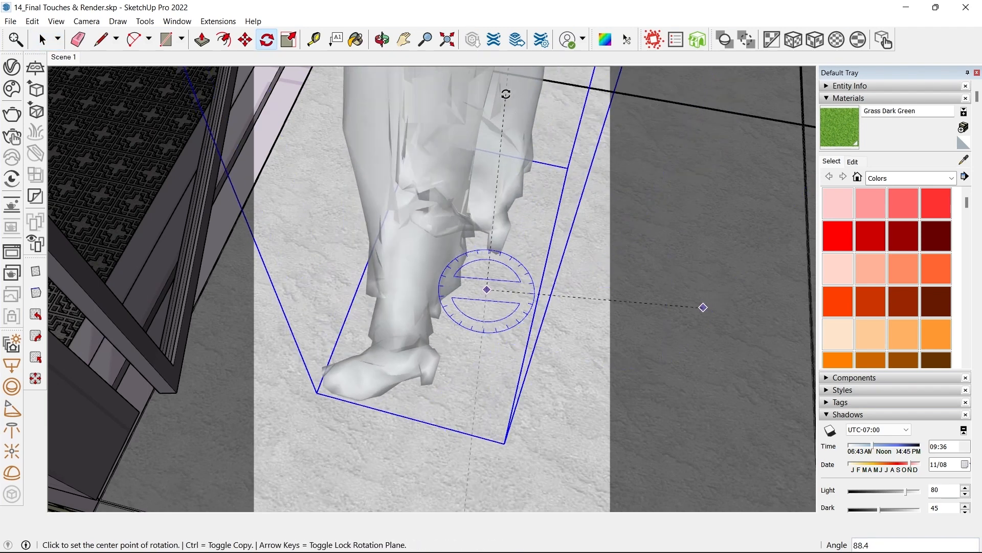
{"action": "middle_click_drag", "start_coordinate": [259, 230], "coordinate": [629, 205]}
{"action": "key", "text": "space"}
- Move the standing woman about 11 1/2" along the upper floor behind the window
{"action": "scroll", "coordinate": [432, 215], "scroll_direction": "down", "scroll_amount": 5}
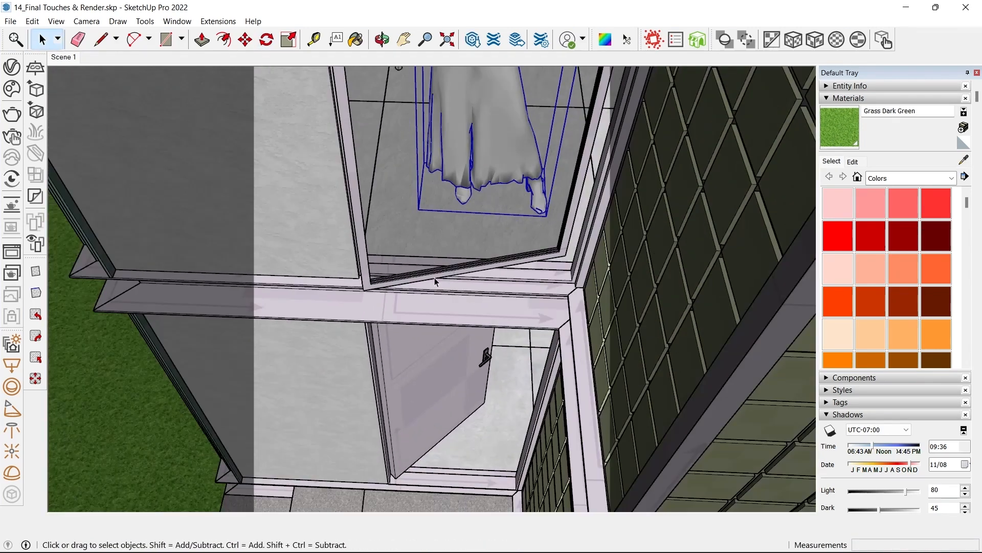
{"action": "middle_click_drag", "start_coordinate": [435, 281], "coordinate": [500, 394]}
{"action": "scroll", "coordinate": [485, 245], "scroll_direction": "down", "scroll_amount": 3}
{"action": "middle_click_drag", "start_coordinate": [485, 245], "coordinate": [389, 312]}
{"action": "middle_click_drag", "start_coordinate": [389, 312], "coordinate": [456, 117], "text": "shift"}
{"action": "middle_click_drag", "start_coordinate": [455, 118], "coordinate": [487, 236]}
{"action": "key", "text": "m"}
{"action": "left_click", "coordinate": [429, 482]}
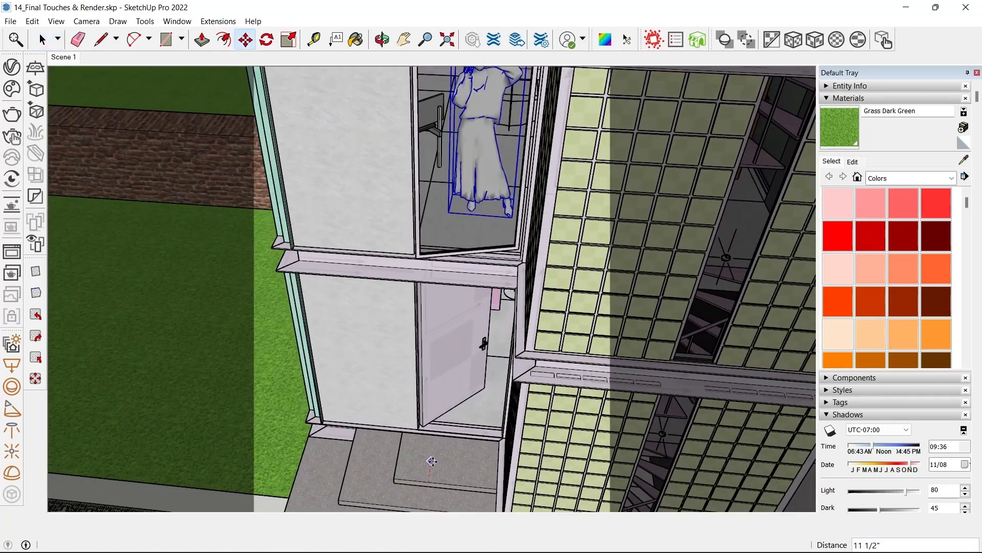
- Download the model of a woman bending over a child from the Standing people and place it on the paving
{"action": "left_click", "coordinate": [12, 88]}
{"action": "scroll", "coordinate": [406, 272], "scroll_direction": "down", "scroll_amount": 10}
{"action": "scroll", "coordinate": [414, 279], "scroll_direction": "down", "scroll_amount": 10}
{"action": "scroll", "coordinate": [537, 357], "scroll_direction": "down", "scroll_amount": 5}
{"action": "scroll", "coordinate": [651, 211], "scroll_direction": "up", "scroll_amount": 3}
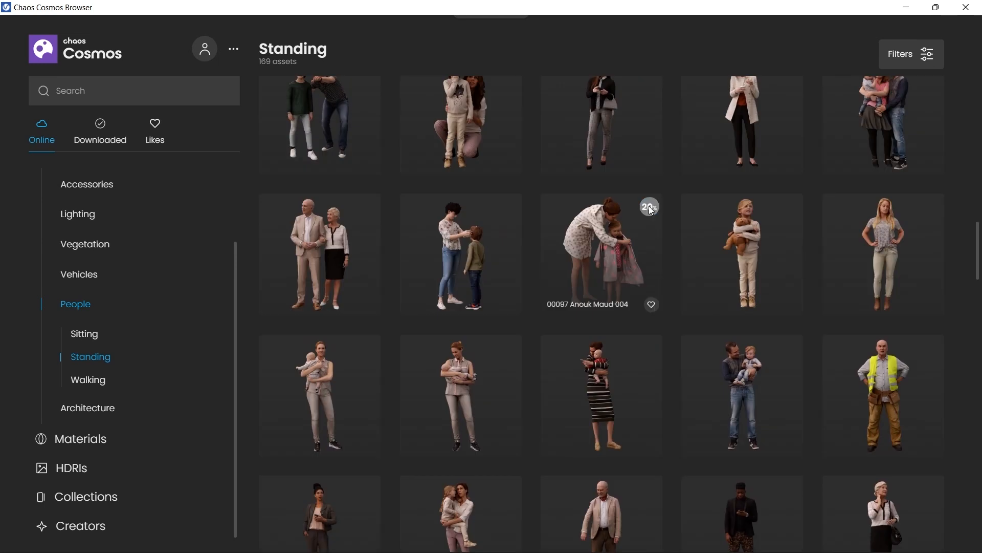
{"action": "left_click", "coordinate": [650, 206]}
{"action": "middle_click_drag", "start_coordinate": [435, 361], "coordinate": [477, 275]}
{"action": "left_click", "coordinate": [365, 260]}
- Rotate the woman-and-child figure and move it across the dark paving in front of the house
{"action": "key", "text": "q"}
{"action": "left_click", "coordinate": [397, 308]}
{"action": "left_click", "coordinate": [438, 307]}
{"action": "left_click", "coordinate": [470, 336]}
{"action": "key", "text": "space"}
{"action": "key", "text": "m"}
{"action": "left_click", "coordinate": [484, 336]}
{"action": "left_click", "coordinate": [426, 330]}
{"action": "key", "text": "space"}
- Download Door 29 from the Architecture category of Chaos Cosmos
{"action": "scroll", "coordinate": [417, 322], "scroll_direction": "down", "scroll_amount": 3}
{"action": "middle_click_drag", "start_coordinate": [515, 321], "coordinate": [392, 302], "text": "shift"}
{"action": "scroll", "coordinate": [440, 304], "scroll_direction": "down", "scroll_amount": 3}
{"action": "middle_click_drag", "start_coordinate": [685, 263], "coordinate": [606, 382]}
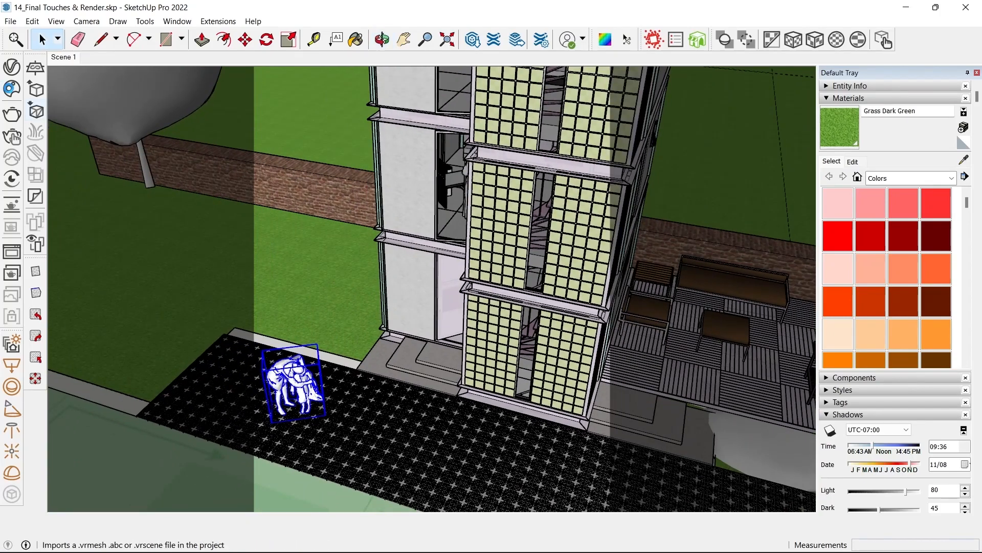
{"action": "left_click", "coordinate": [11, 88]}
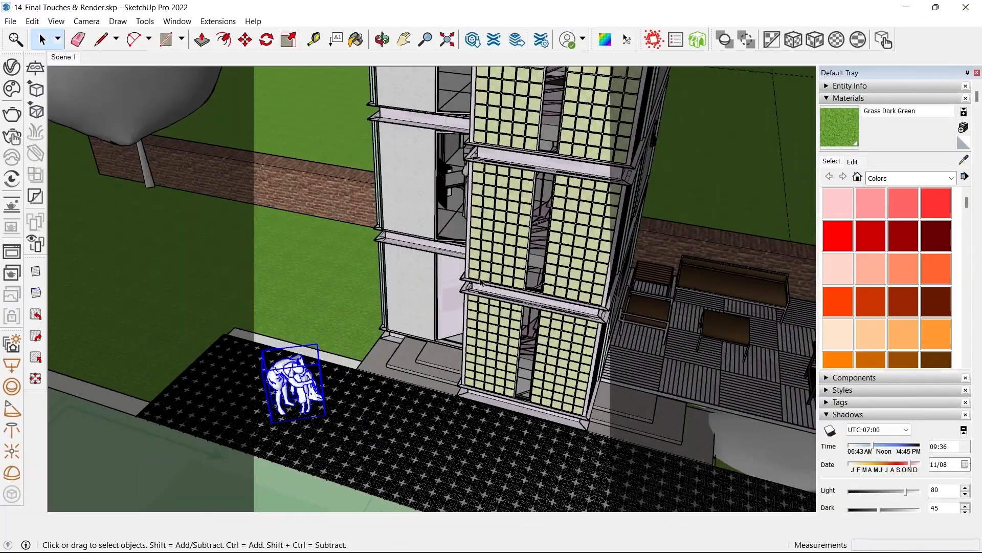
{"action": "scroll", "coordinate": [480, 282], "scroll_direction": "up", "scroll_amount": 6}
{"action": "left_click", "coordinate": [11, 88]}
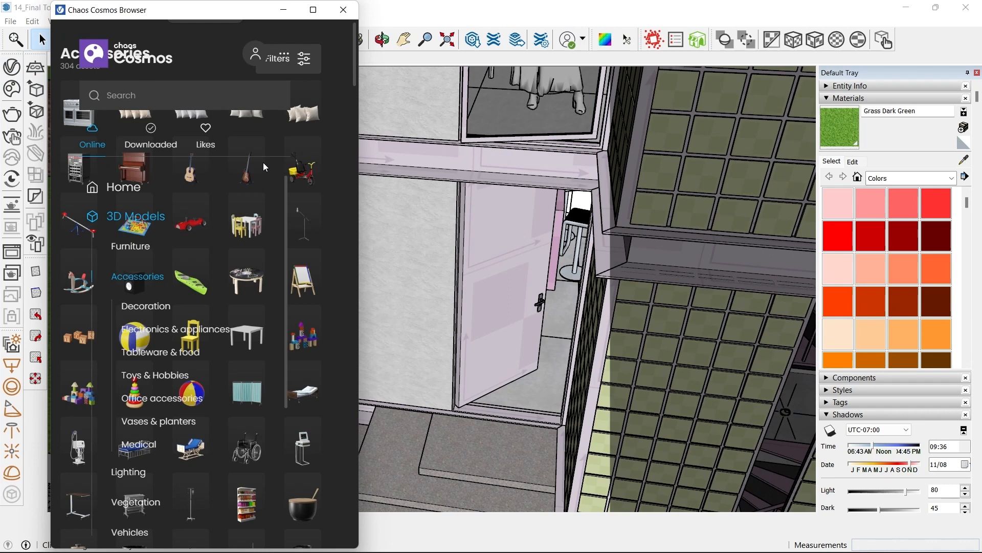
{"action": "left_click", "coordinate": [313, 9]}
{"action": "scroll", "coordinate": [103, 450], "scroll_direction": "down", "scroll_amount": 3}
{"action": "left_click", "coordinate": [95, 457]}
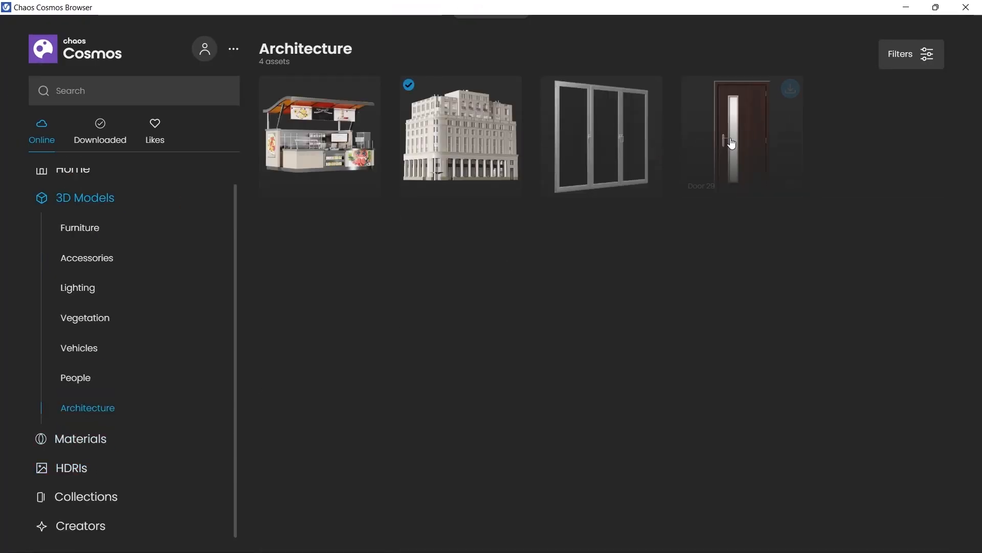
{"action": "left_click", "coordinate": [791, 90]}
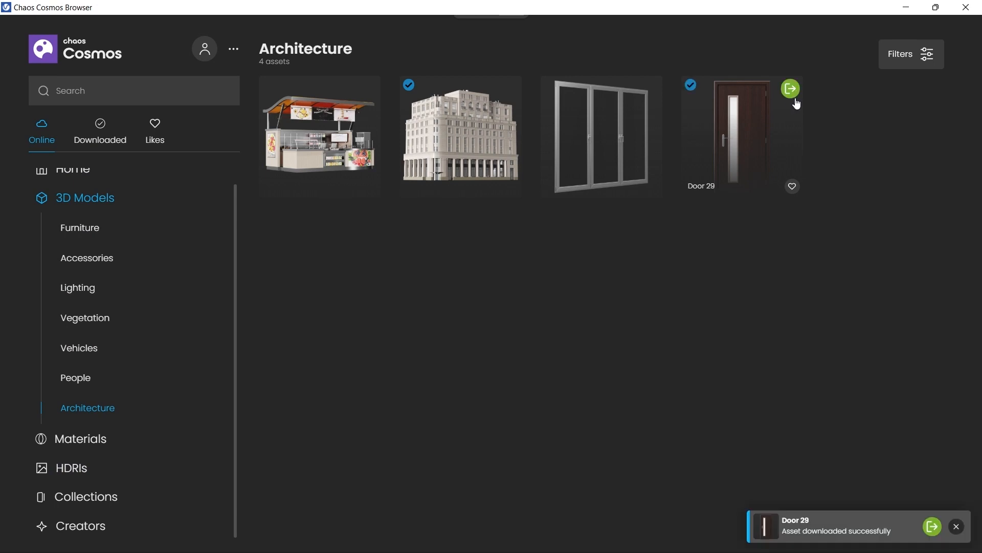
- Place Door 29 in the ground-floor entrance opening and delete the existing door
{"action": "left_click", "coordinate": [789, 93]}
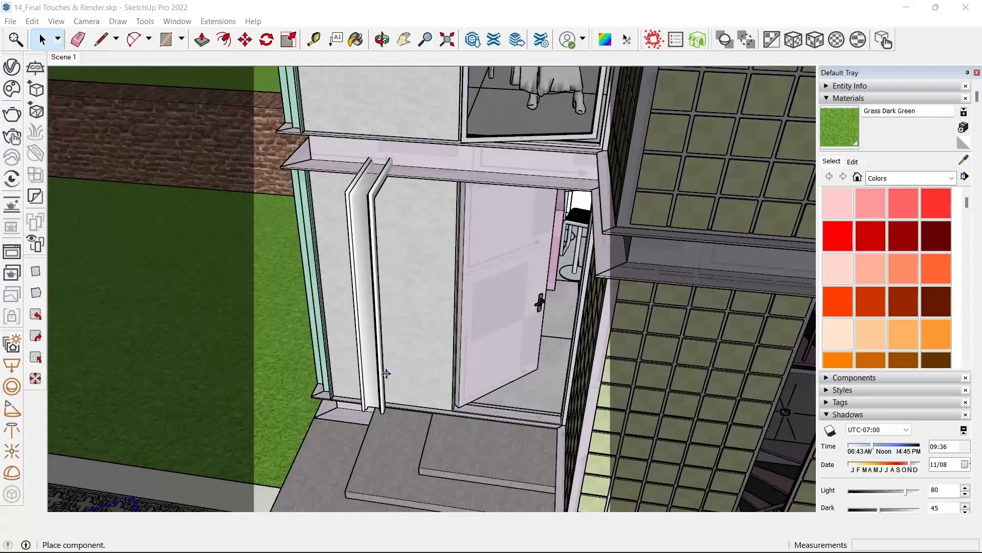
{"action": "left_click", "coordinate": [520, 380]}
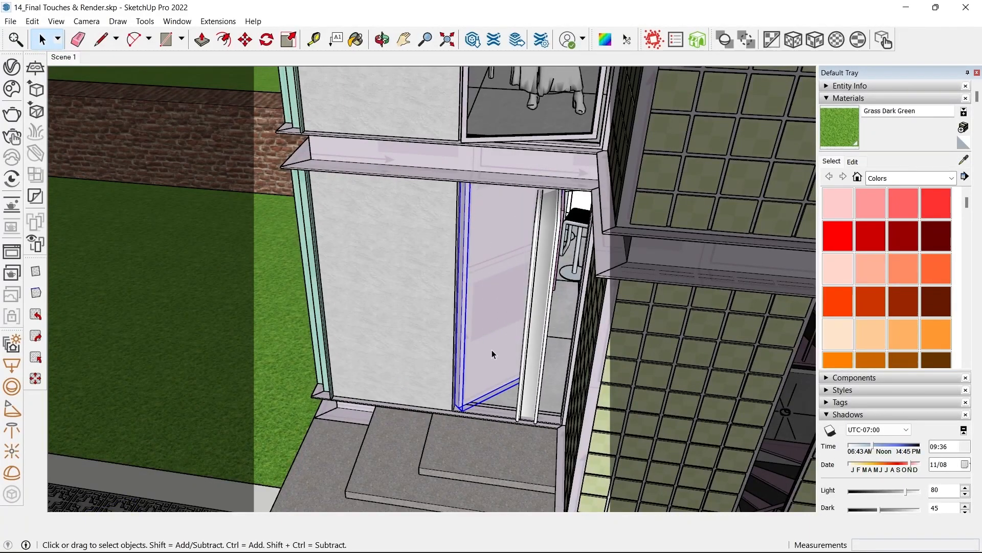
{"action": "scroll", "coordinate": [492, 349], "scroll_direction": "up", "scroll_amount": 3}
{"action": "key", "text": "Delete"}
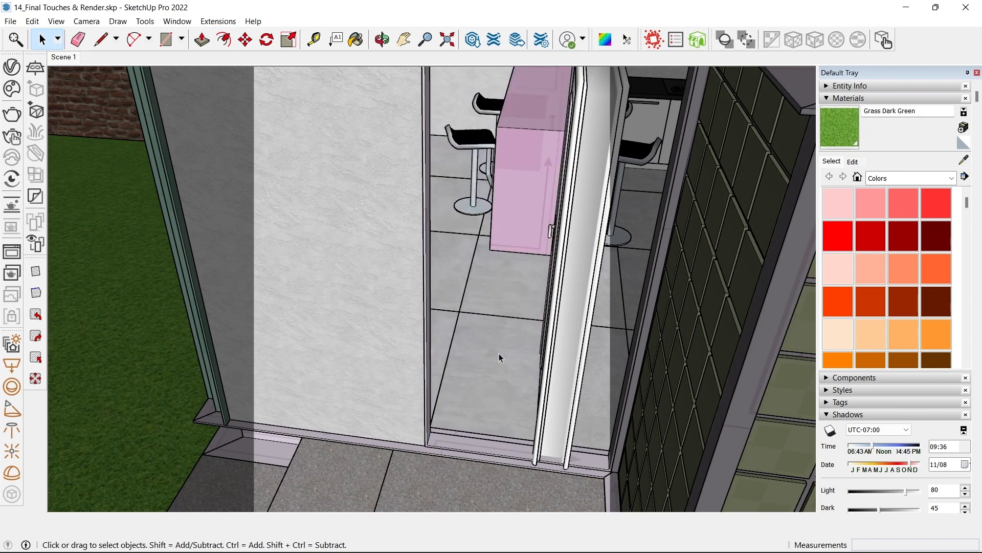
- Rotate Door 29 by about 81.6 degrees, and rotate it again so it stands ajar in the entrance opening
{"action": "left_click", "coordinate": [544, 377]}
{"action": "middle_click_drag", "start_coordinate": [516, 452], "coordinate": [532, 465]}
{"action": "key", "text": "q"}
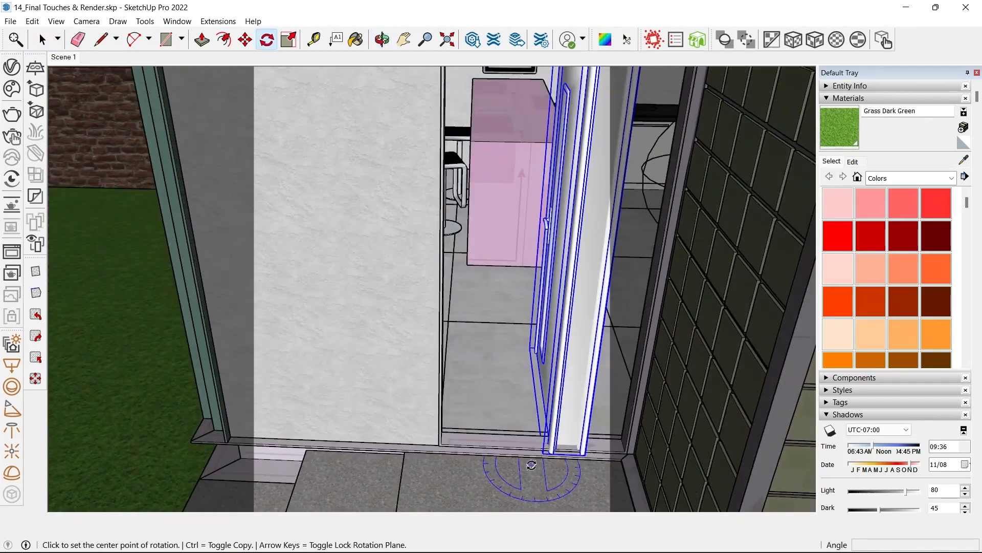
{"action": "left_click", "coordinate": [543, 454]}
{"action": "left_click", "coordinate": [504, 336]}
{"action": "left_click", "coordinate": [640, 357]}
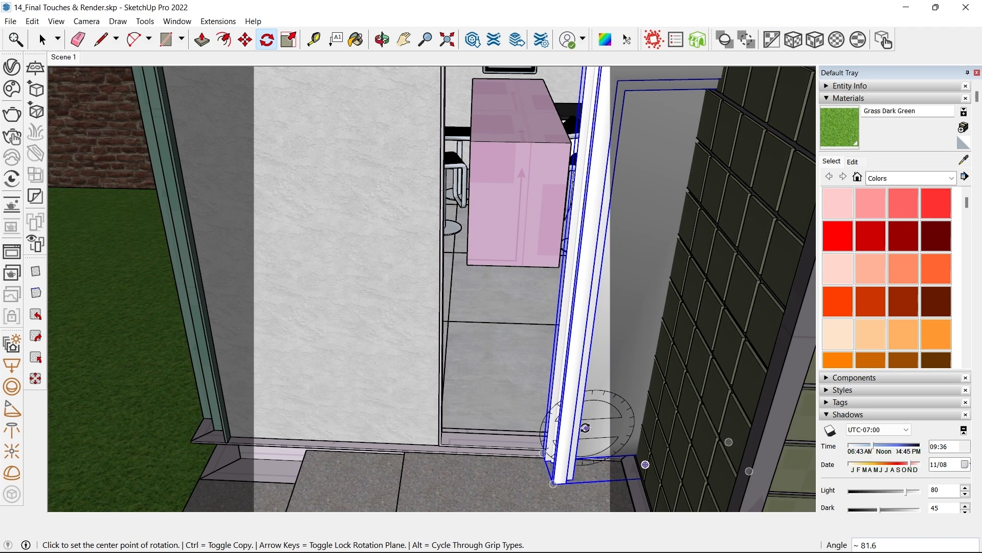
{"action": "middle_click_drag", "start_coordinate": [589, 429], "coordinate": [516, 428]}
{"action": "left_click", "coordinate": [493, 398]}
{"action": "left_click", "coordinate": [473, 299]}
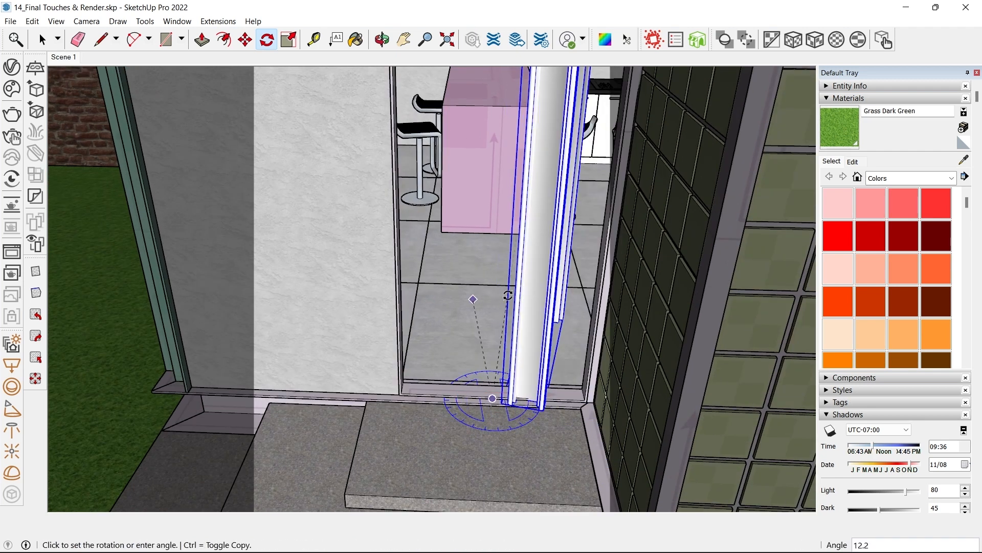
{"action": "key", "text": "Return"}
- Move Door 29 about 2' 3 5/16" to bring its bottom corner onto the entrance jamb beside the light wall
{"action": "key", "text": "m"}
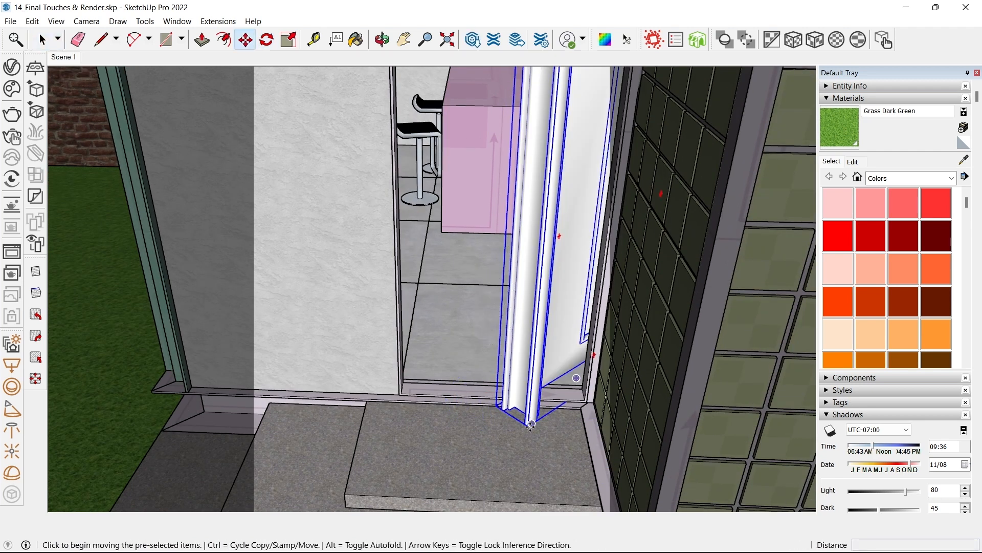
{"action": "left_click", "coordinate": [531, 423]}
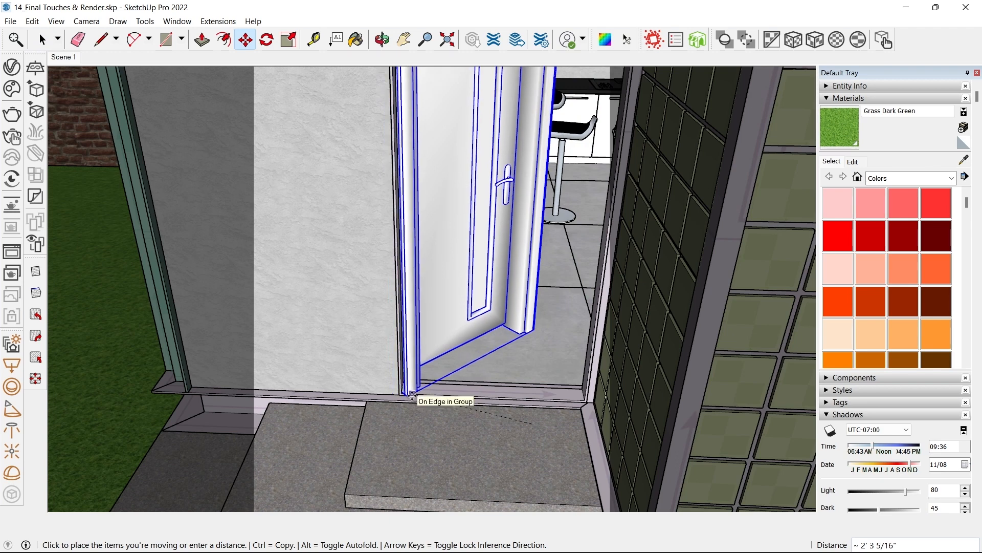
{"action": "left_click", "coordinate": [409, 395]}
{"action": "middle_click_drag", "start_coordinate": [514, 355], "coordinate": [531, 335]}
{"action": "scroll", "coordinate": [542, 328], "scroll_direction": "down", "scroll_amount": 2}
{"action": "key", "text": "space"}
- Scale Door 29 up to the full height of the entrance opening and deselect it
{"action": "left_click", "coordinate": [552, 324]}
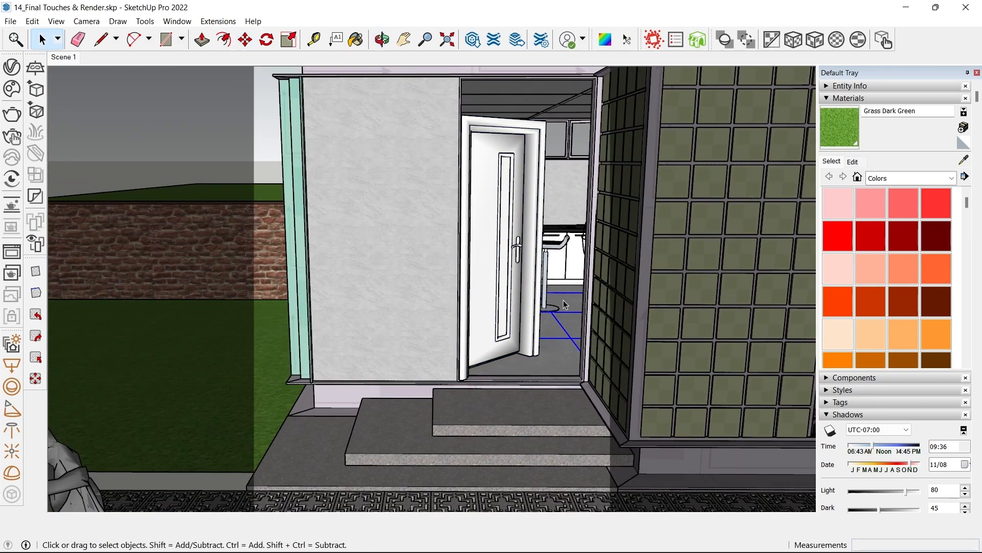
{"action": "scroll", "coordinate": [548, 314], "scroll_direction": "down", "scroll_amount": 2}
{"action": "left_click", "coordinate": [515, 197]}
{"action": "key", "text": "s"}
{"action": "scroll", "coordinate": [519, 177], "scroll_direction": "up", "scroll_amount": 2}
{"action": "middle_click_drag", "start_coordinate": [506, 166], "coordinate": [558, 159]}
{"action": "left_click", "coordinate": [516, 196]}
{"action": "scroll", "coordinate": [541, 176], "scroll_direction": "up", "scroll_amount": 3}
{"action": "left_click", "coordinate": [419, 152]}
{"action": "middle_click_drag", "start_coordinate": [444, 218], "coordinate": [437, 335]}
{"action": "key", "text": "space"}
{"action": "scroll", "coordinate": [456, 310], "scroll_direction": "down", "scroll_amount": 3}
{"action": "scroll", "coordinate": [445, 378], "scroll_direction": "down", "scroll_amount": 3}
{"action": "left_click", "coordinate": [263, 149]}
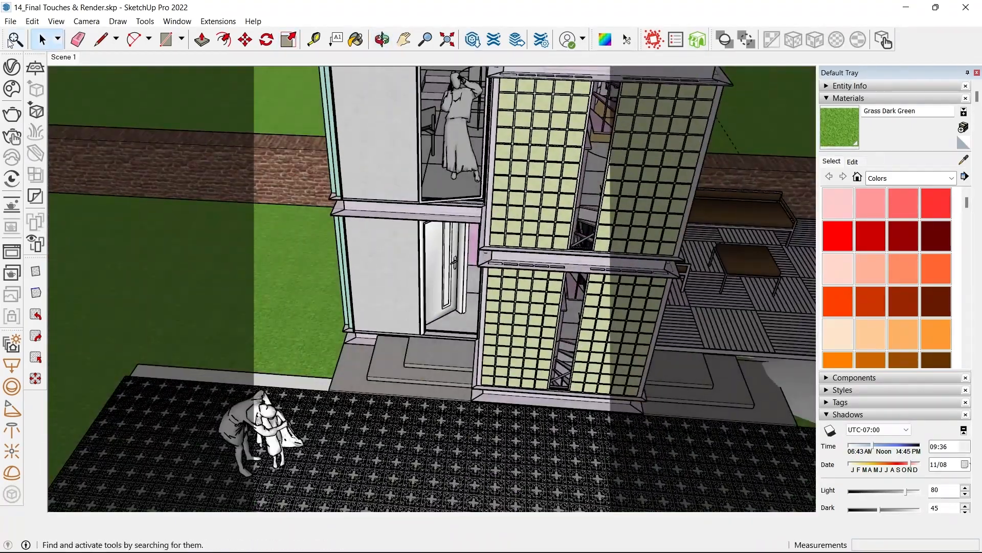
- Browse the furniture models in the Chaos Cosmos library
{"action": "left_click", "coordinate": [11, 89]}
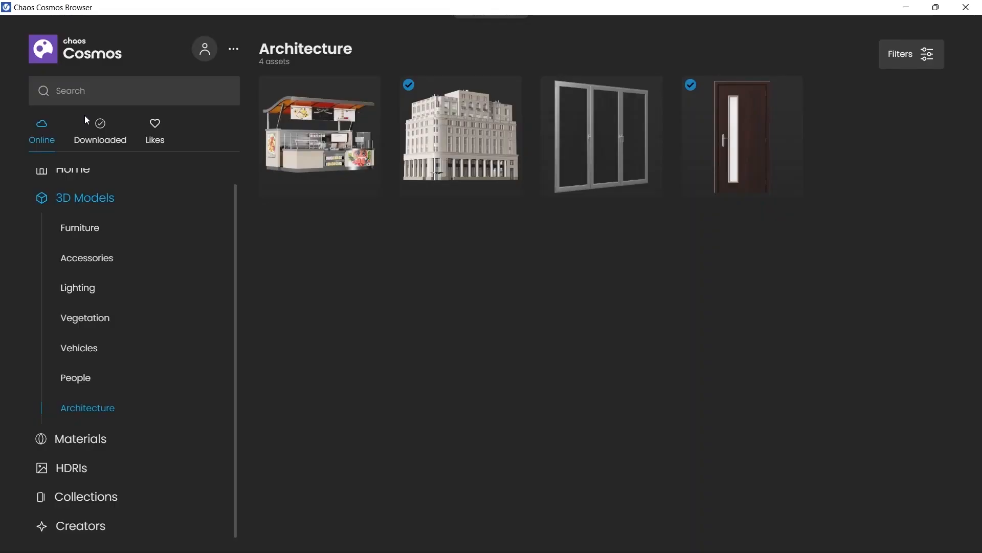
{"action": "left_click", "coordinate": [92, 234]}
{"action": "scroll", "coordinate": [377, 234], "scroll_direction": "down", "scroll_amount": 8}
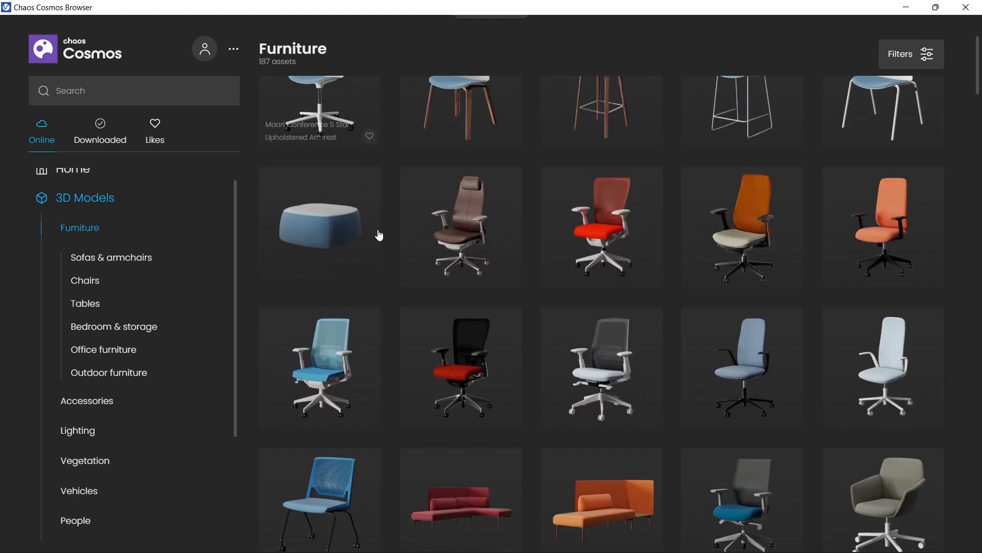
{"action": "scroll", "coordinate": [220, 240], "scroll_direction": "down", "scroll_amount": 3}
{"action": "scroll", "coordinate": [305, 403], "scroll_direction": "down", "scroll_amount": 2}
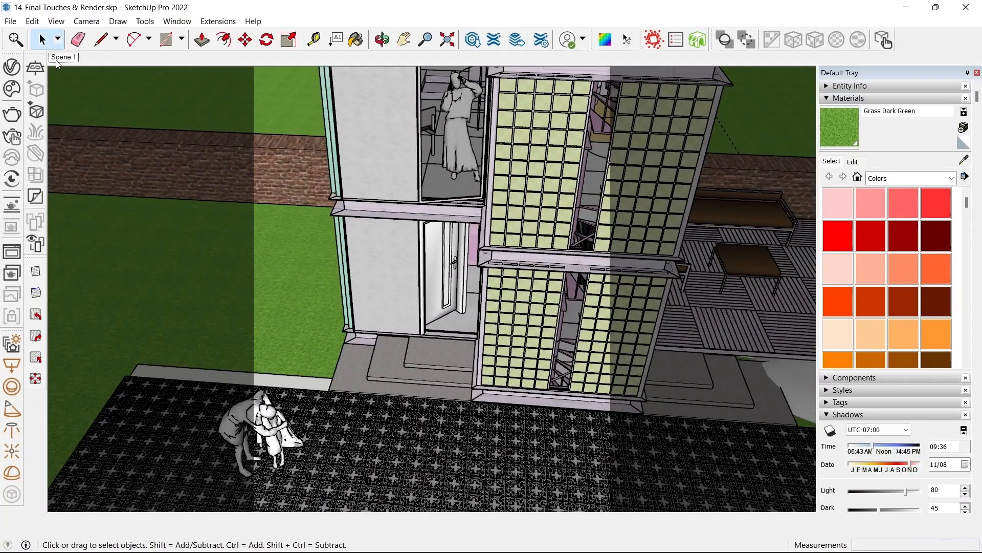
- Run an interactive V-Ray render from the Scene 1 view, then stop it and close the frame buffer
{"action": "left_click", "coordinate": [58, 58]}
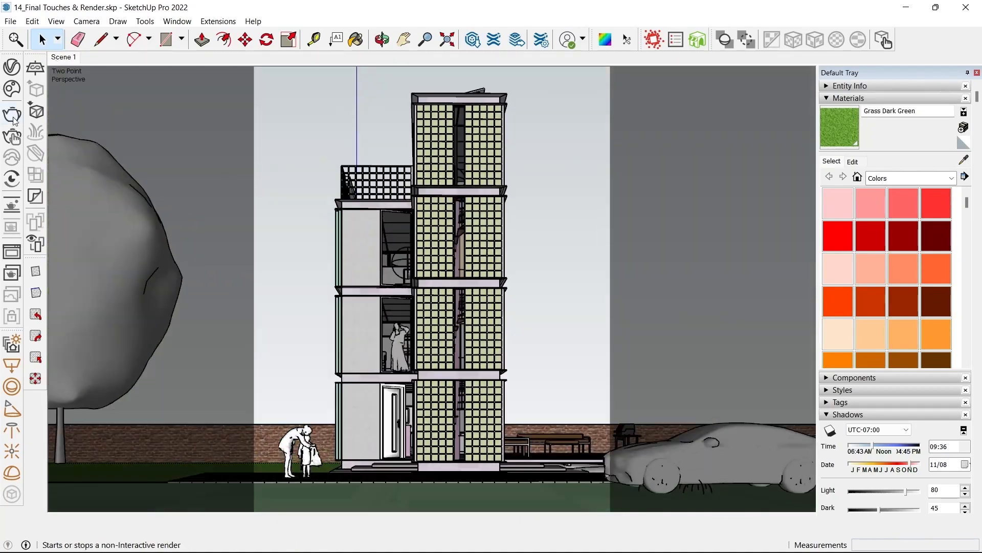
{"action": "left_click", "coordinate": [16, 137]}
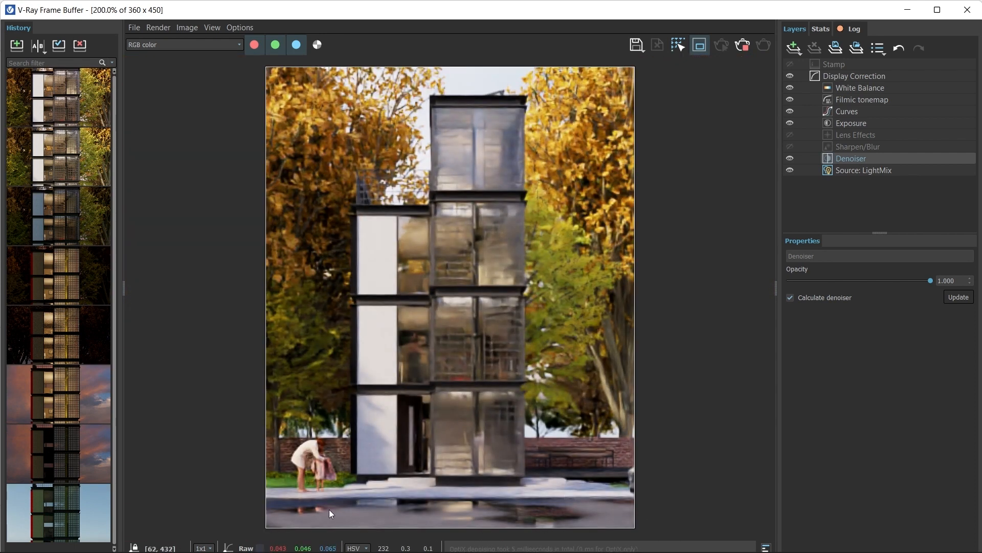
{"action": "left_click", "coordinate": [736, 47]}
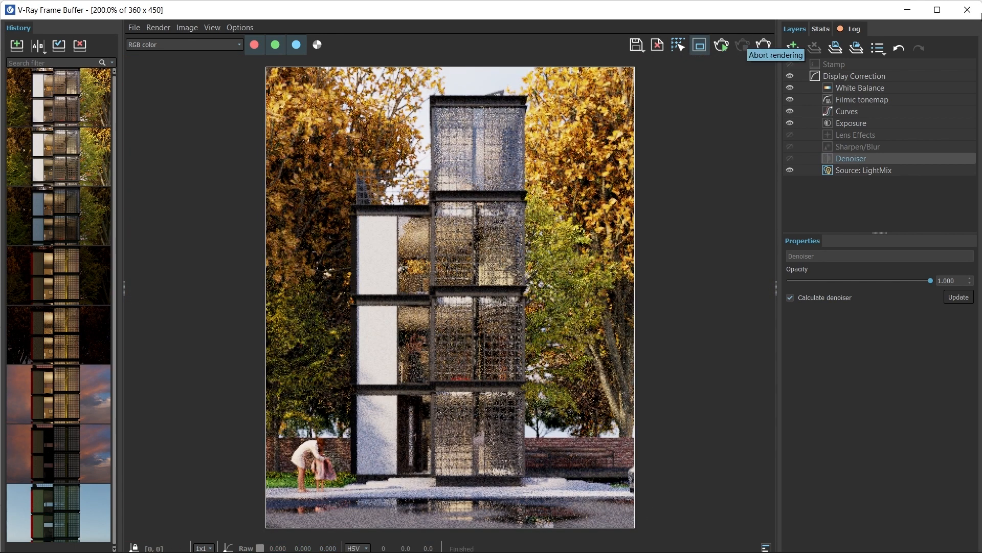
{"action": "left_click", "coordinate": [971, 9]}
- Move the car along the road toward the building so its front half sits inside the Scene 1 frame
{"action": "mouse_move", "coordinate": [428, 312]}
{"action": "middle_mouse_down"}
{"action": "mouse_move", "coordinate": [377, 546]}
{"action": "mouse_move", "coordinate": [435, 317]}
{"action": "mouse_move", "coordinate": [515, 310]}
{"action": "mouse_move", "coordinate": [357, 81]}
{"action": "middle_mouse_up"}
{"action": "left_click", "coordinate": [453, 292]}
{"action": "scroll", "coordinate": [353, 318], "scroll_direction": "up", "scroll_amount": 2}
{"action": "middle_click_drag", "start_coordinate": [371, 307], "coordinate": [537, 330]}
{"action": "key", "text": "m"}
{"action": "left_click", "coordinate": [487, 326]}
{"action": "left_click", "coordinate": [432, 331]}
{"action": "key", "text": "space"}
{"action": "scroll", "coordinate": [333, 230], "scroll_direction": "up", "scroll_amount": 2}
- Select the car, restore the Scene 1 view and start an interactive render to check the car's position
{"action": "left_click", "coordinate": [267, 213]}
{"action": "middle_click_drag", "start_coordinate": [415, 313], "coordinate": [430, 199]}
{"action": "middle_click_drag", "start_coordinate": [545, 215], "coordinate": [307, 128]}
{"action": "scroll", "coordinate": [554, 197], "scroll_direction": "up", "scroll_amount": 4}
{"action": "left_click", "coordinate": [551, 193]}
{"action": "left_click", "coordinate": [63, 57]}
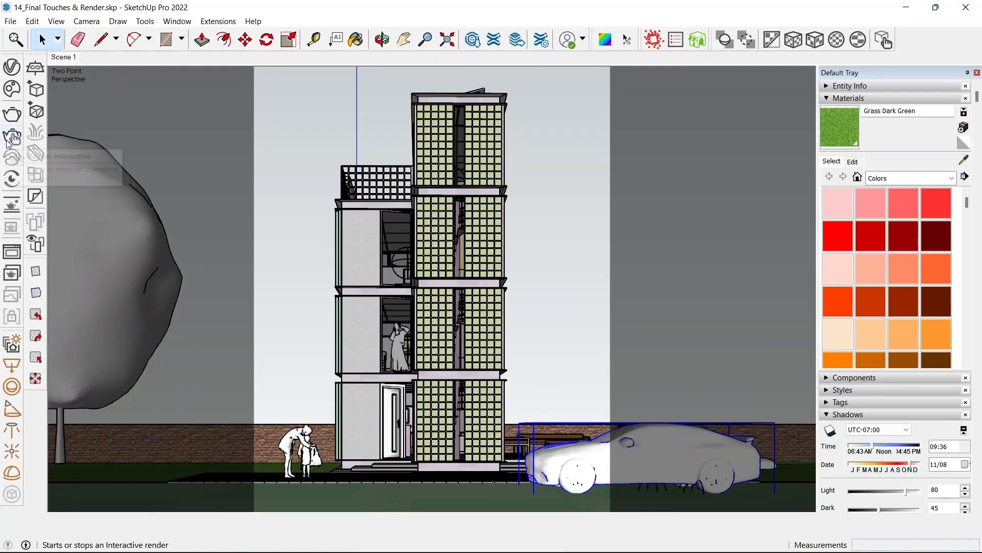
{"action": "left_click", "coordinate": [8, 141]}
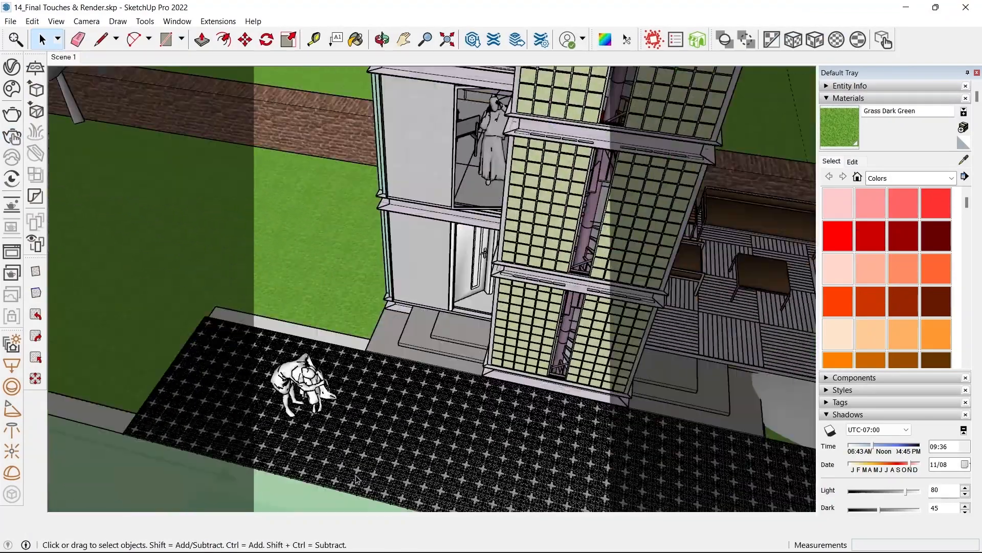
- Sample the Concrete Aggregate Smoke material from the edge of the front paving and open it in the V-Ray Asset Editor
{"action": "scroll", "coordinate": [356, 479], "scroll_direction": "up", "scroll_amount": 4}
{"action": "mouse_move", "coordinate": [357, 480]}
{"action": "middle_mouse_down"}
{"action": "mouse_move", "coordinate": [355, 470]}
{"action": "mouse_move", "coordinate": [640, 340]}
{"action": "middle_mouse_up"}
{"action": "scroll", "coordinate": [604, 362], "scroll_direction": "up", "scroll_amount": 4}
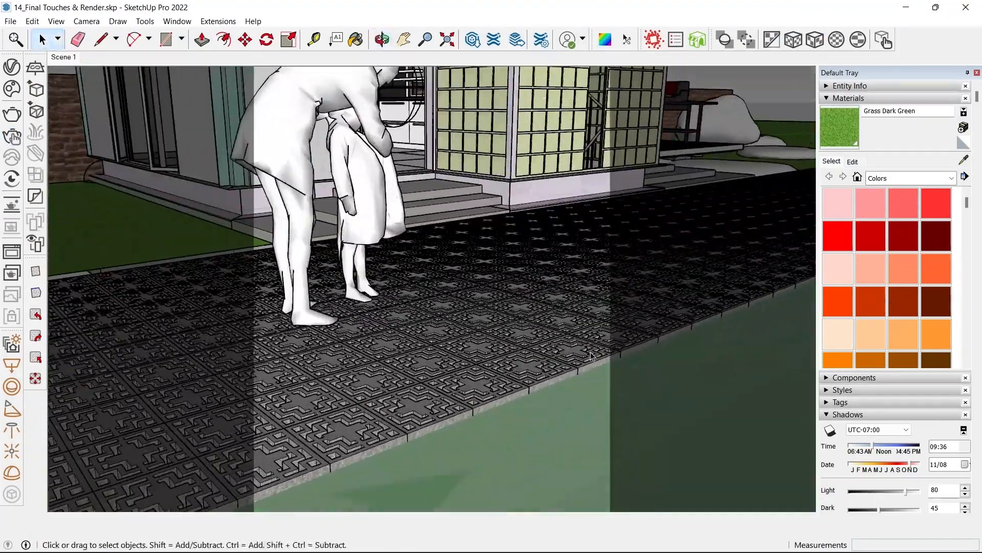
{"action": "scroll", "coordinate": [595, 365], "scroll_direction": "up", "scroll_amount": 2}
{"action": "left_click", "coordinate": [962, 157]}
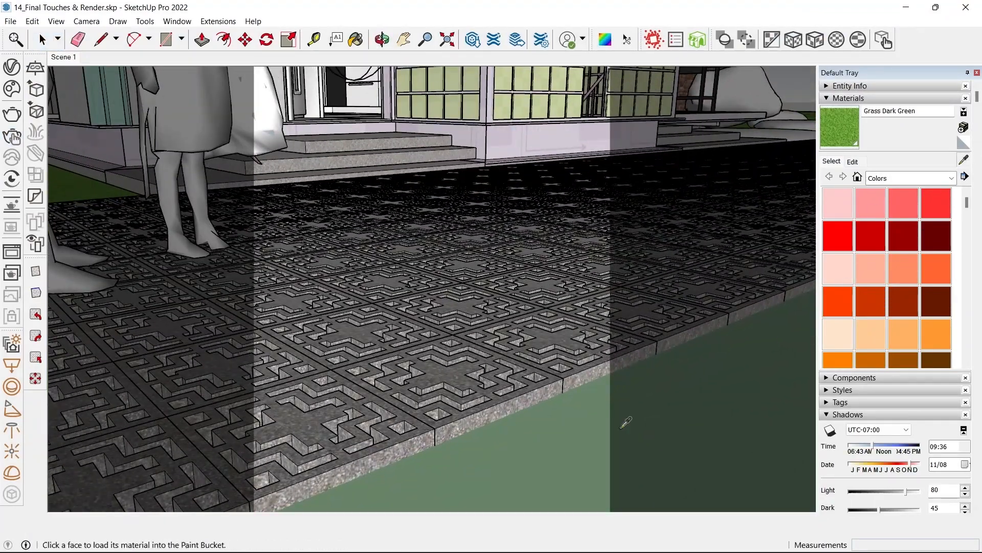
{"action": "left_click", "coordinate": [528, 407]}
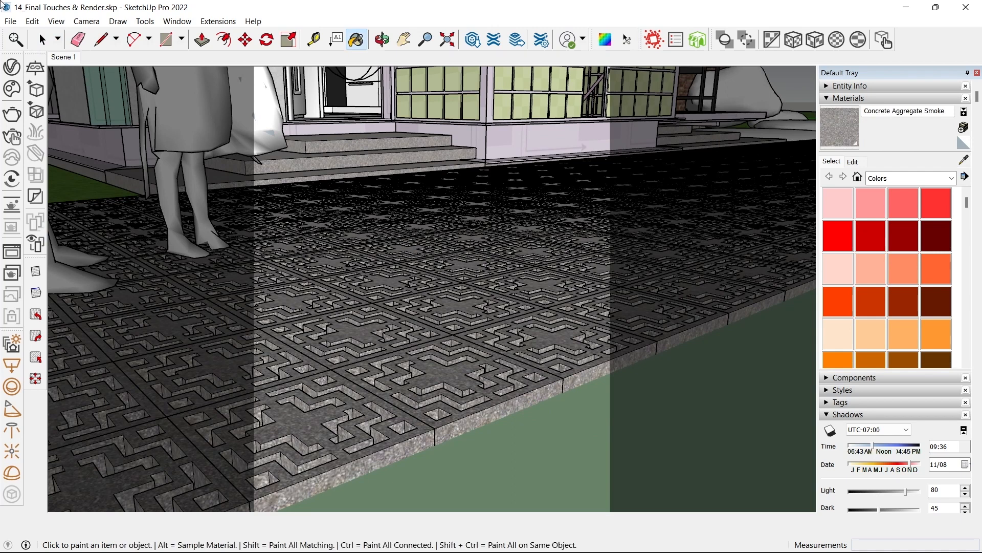
{"action": "left_click", "coordinate": [12, 67]}
{"action": "left_click_drag", "start_coordinate": [790, 55], "coordinate": [430, 47]}
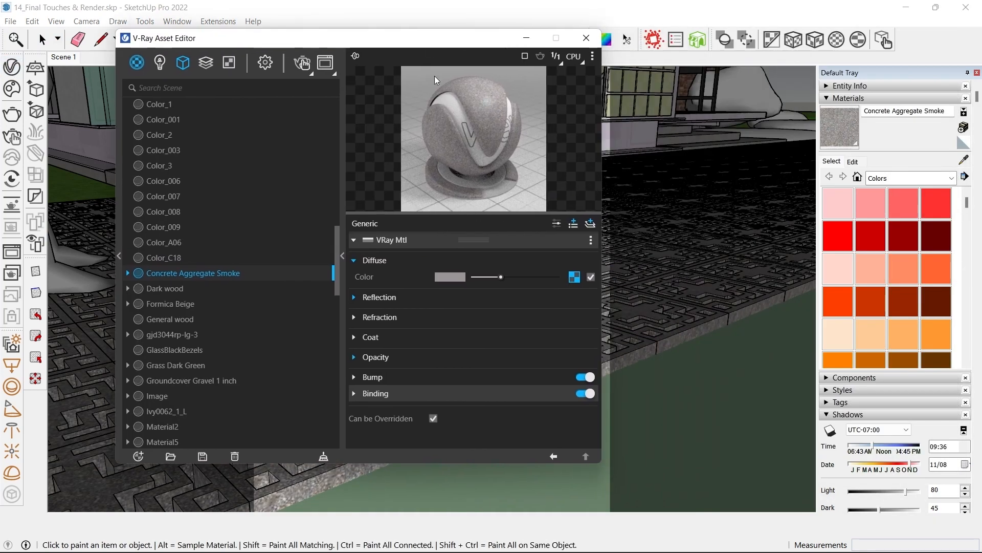
- Set the paving material's reflection color to mid grey and its Reflection Glossiness to 0.35, then close the editor
{"action": "left_click", "coordinate": [384, 299]}
{"action": "left_click", "coordinate": [495, 314]}
{"action": "left_click", "coordinate": [497, 331]}
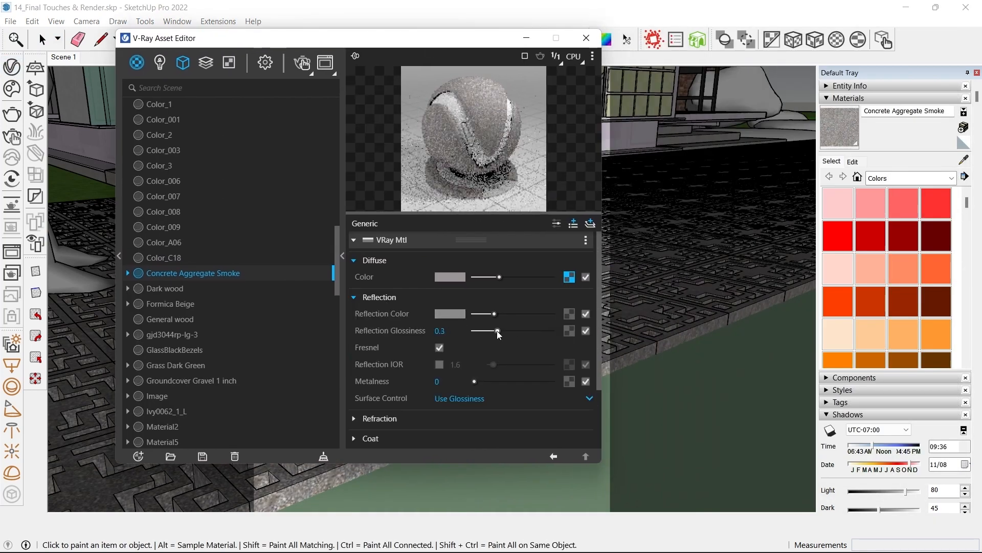
{"action": "left_click_drag", "start_coordinate": [496, 330], "coordinate": [502, 330]}
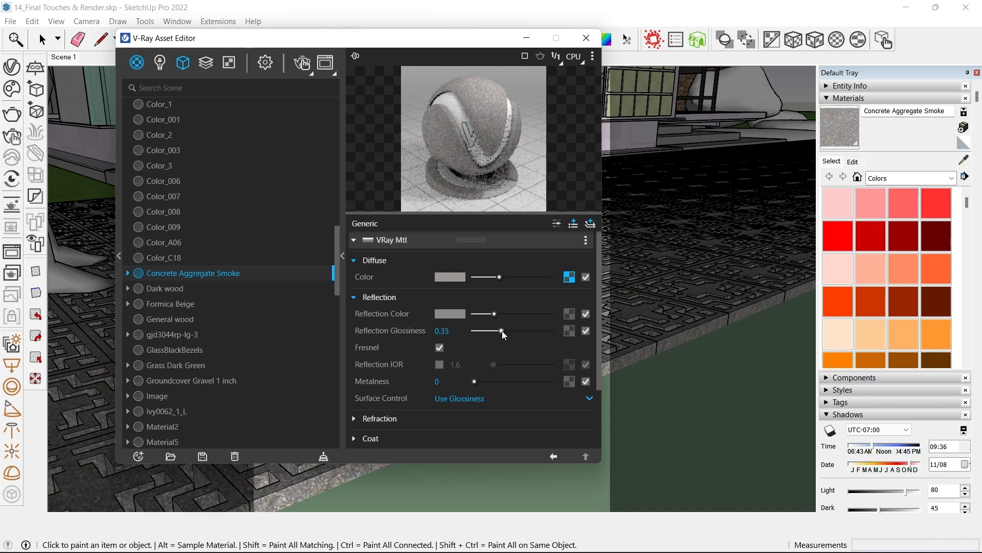
{"action": "scroll", "coordinate": [496, 292], "scroll_direction": "down", "scroll_amount": 3}
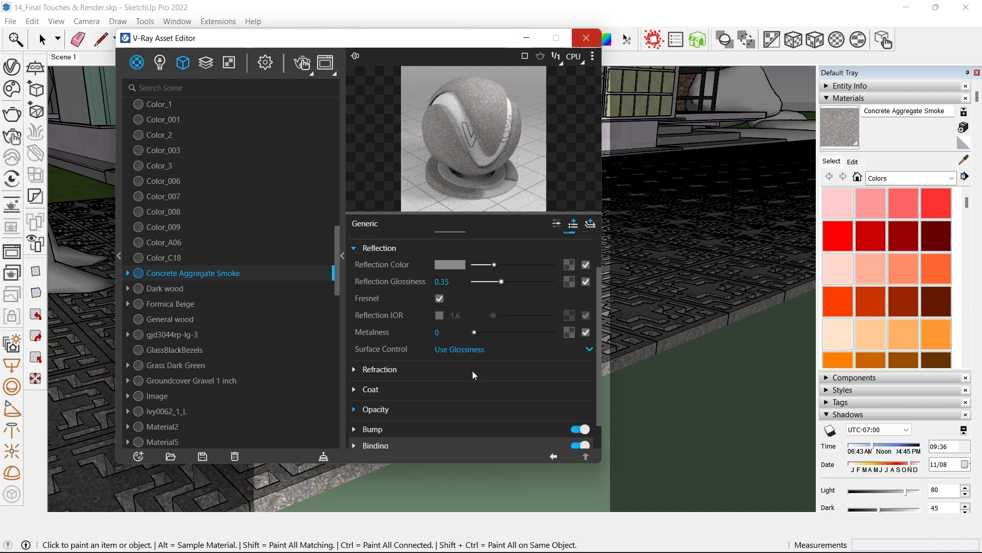
{"action": "left_click", "coordinate": [381, 383]}
{"action": "left_click", "coordinate": [374, 381]}
{"action": "left_click", "coordinate": [586, 38]}
- Render Scene 1 interactively, examine the paving, entrance and people up close, and stop the render
{"action": "left_click", "coordinate": [64, 57]}
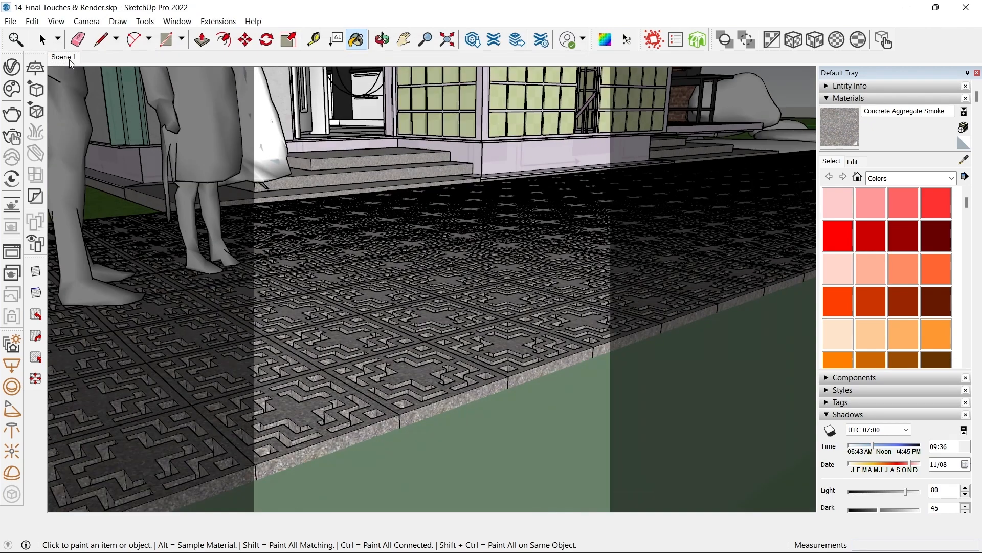
{"action": "left_click", "coordinate": [40, 45]}
{"action": "left_click", "coordinate": [13, 138]}
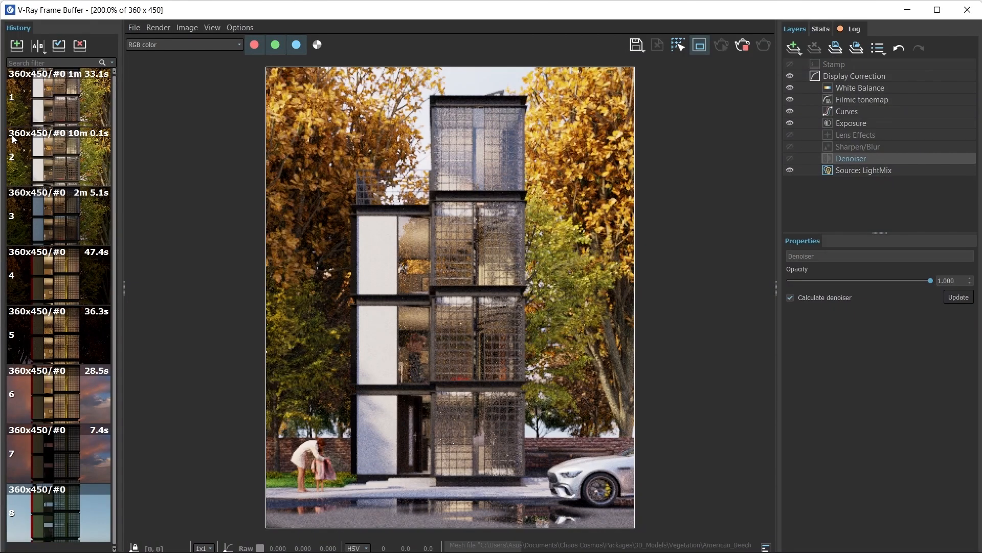
{"action": "scroll", "coordinate": [401, 500], "scroll_direction": "up", "scroll_amount": 3}
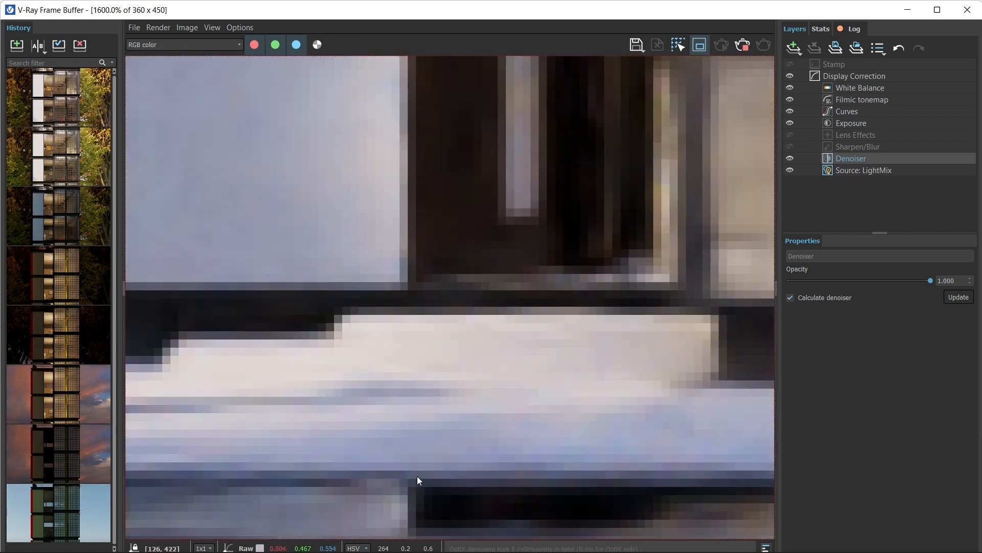
{"action": "scroll", "coordinate": [293, 477], "scroll_direction": "down", "scroll_amount": 2}
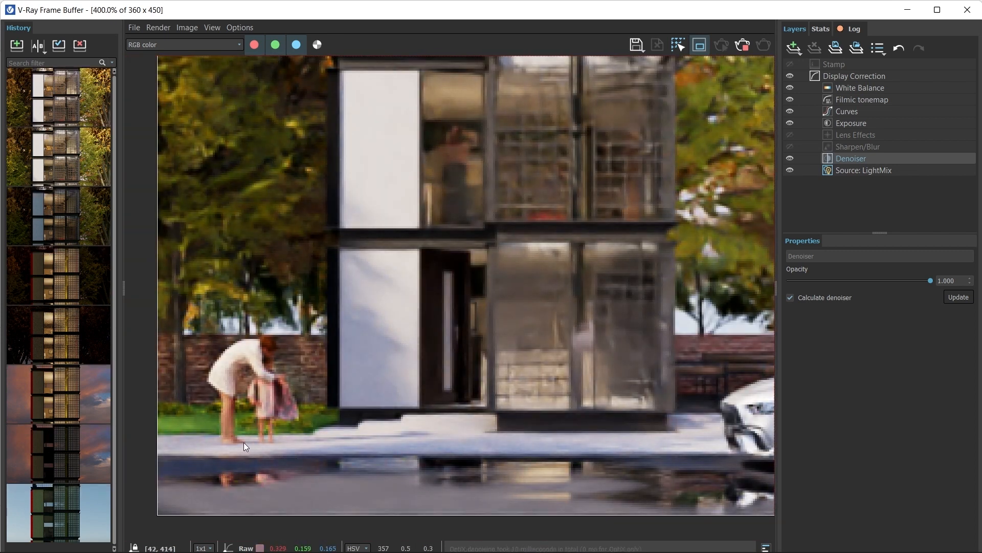
{"action": "double_click", "coordinate": [403, 10]}
{"action": "scroll", "coordinate": [401, 441], "scroll_direction": "down", "scroll_amount": 1}
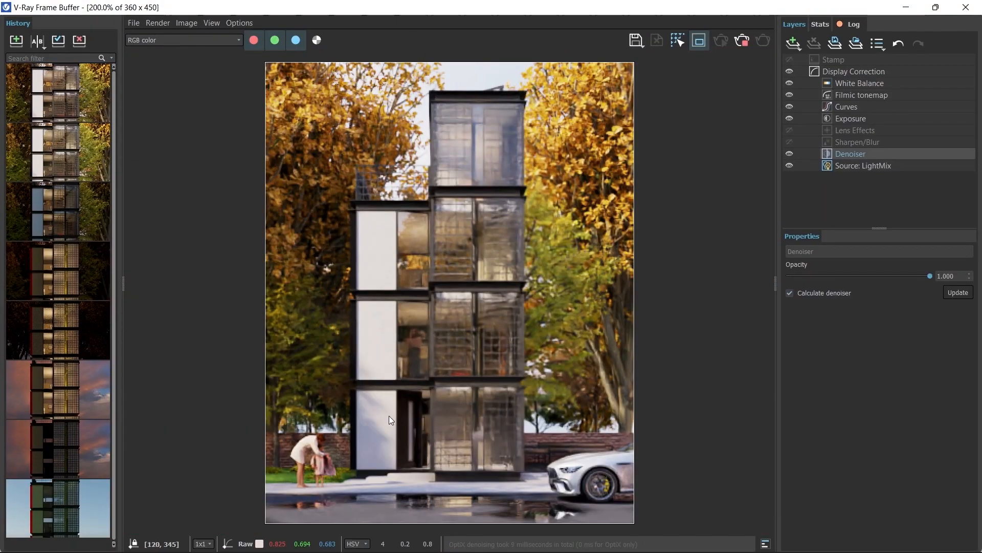
{"action": "left_click", "coordinate": [742, 40]}
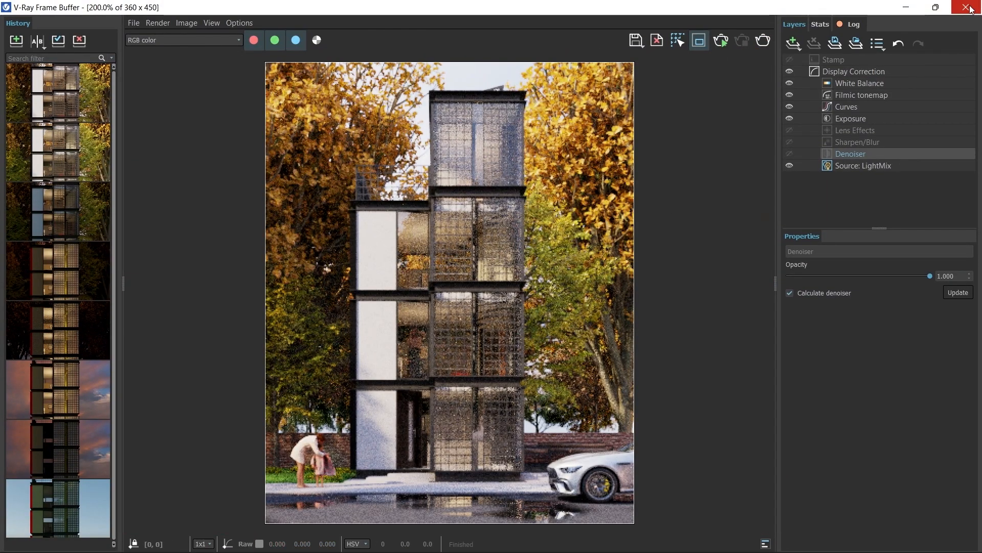
{"action": "left_click", "coordinate": [971, 9]}
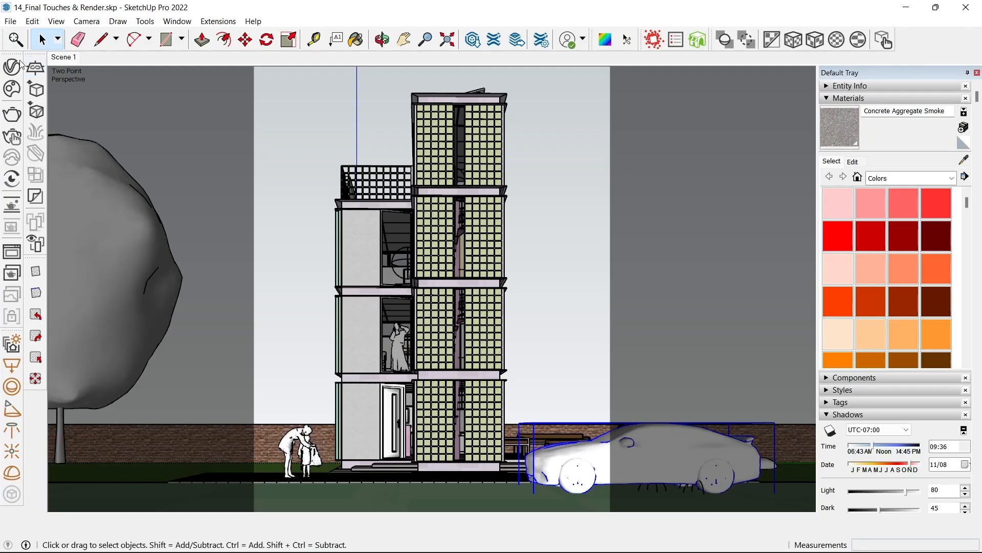
- Save the model under the new file name 14_Final Touches & Render_Finish.skp
{"action": "left_click", "coordinate": [10, 21]}
{"action": "left_click", "coordinate": [31, 97]}
{"action": "key", "text": "Right"}
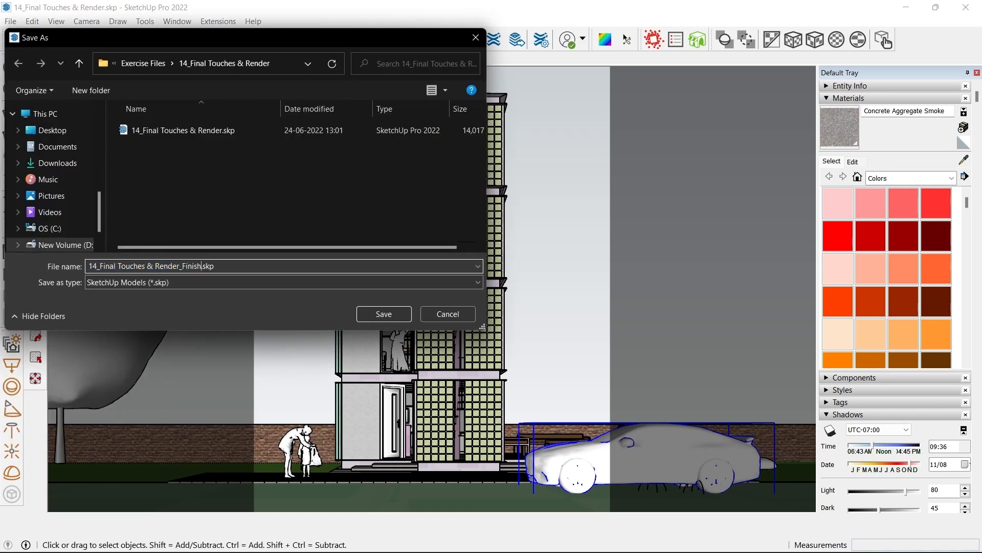
{"action": "type", "text": "_Finish"}
{"action": "key", "text": "Return"}
- Change the V-Ray render settings to use the V-Ray denoiser and turn off interactive rendering
{"action": "left_click", "coordinate": [11, 67]}
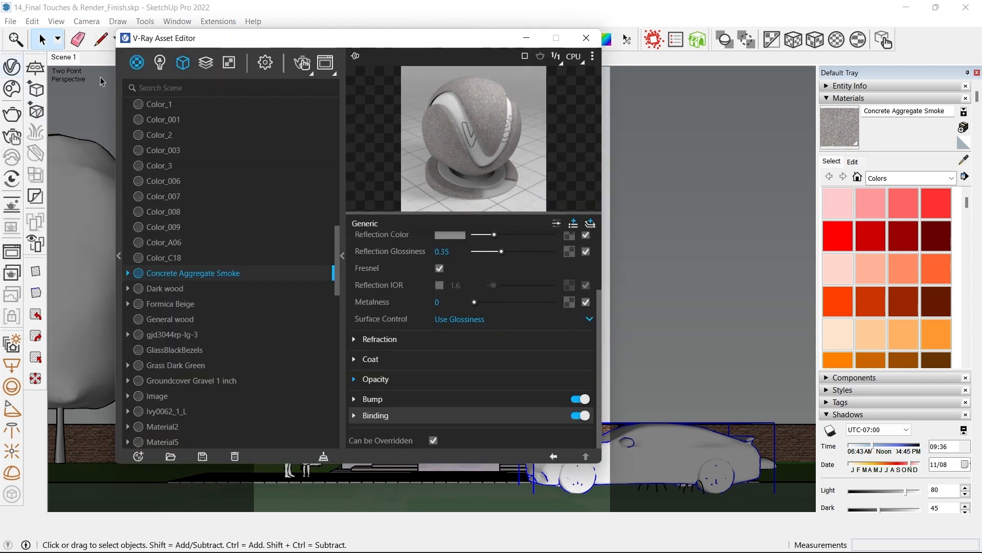
{"action": "left_click", "coordinate": [265, 62]}
{"action": "left_click", "coordinate": [307, 184]}
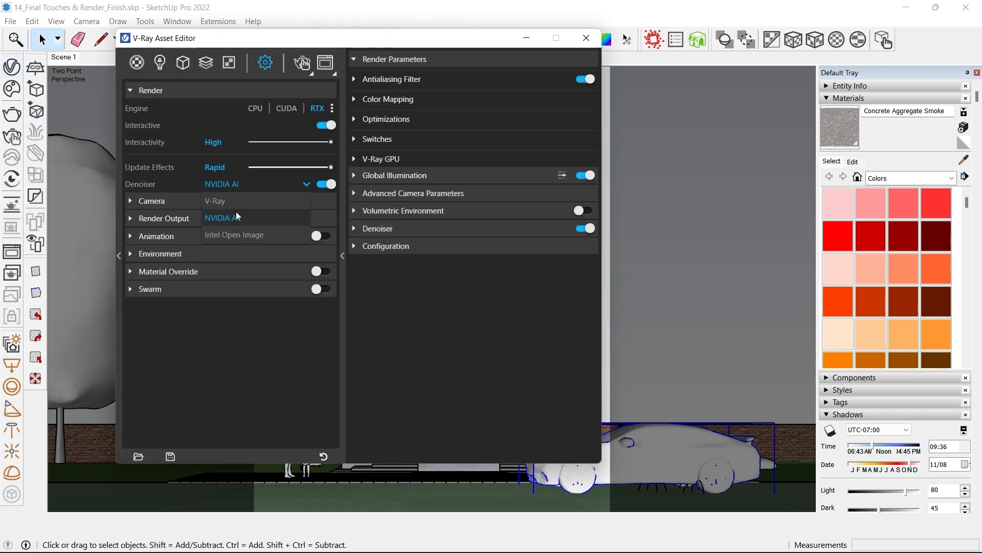
{"action": "left_click", "coordinate": [226, 202]}
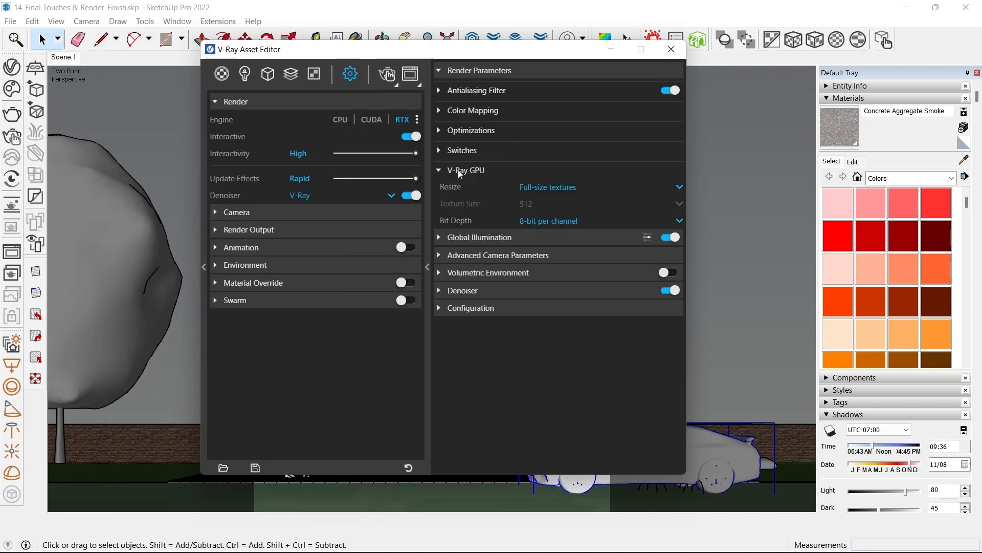
{"action": "left_click", "coordinate": [459, 169]}
{"action": "left_click", "coordinate": [415, 136]}
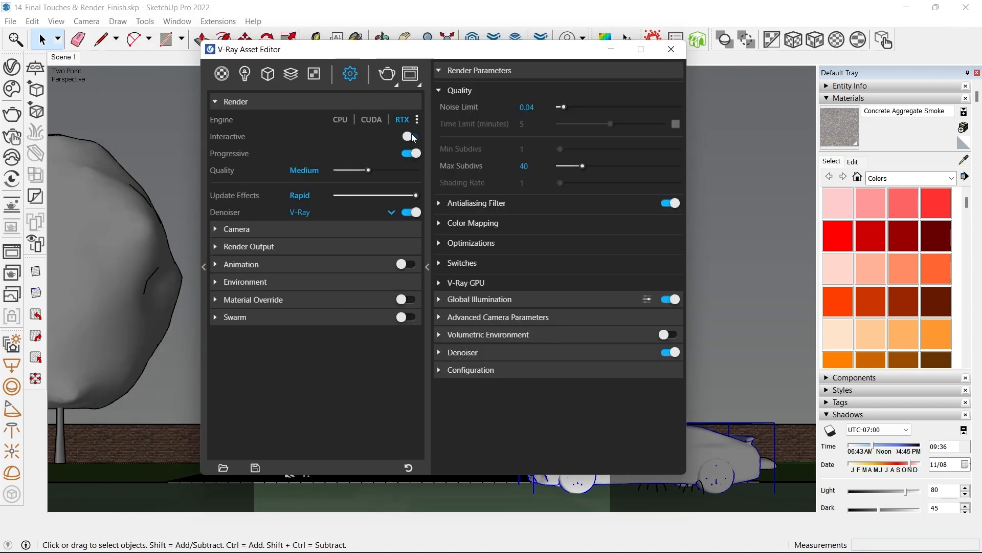
- Enable a render time limit of 10 minutes and set the render quality to High
{"action": "left_click_drag", "start_coordinate": [380, 171], "coordinate": [418, 173]}
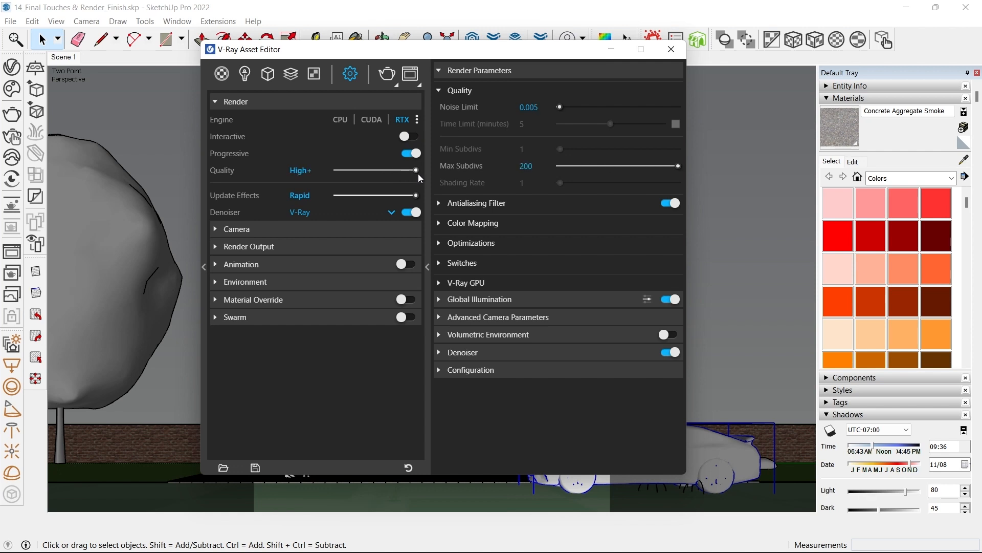
{"action": "left_click", "coordinate": [675, 126]}
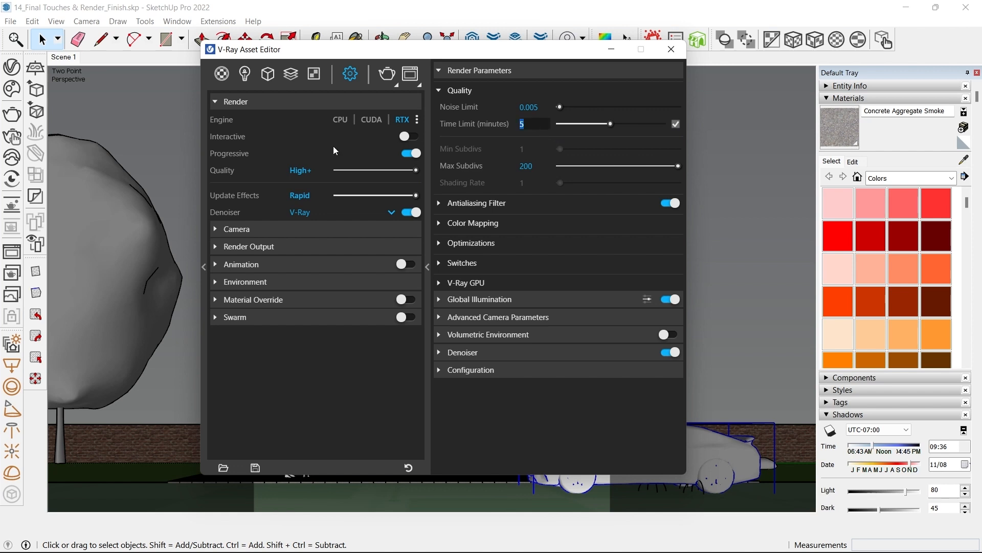
{"action": "type", "text": "15"}
{"action": "key", "text": "Return"}
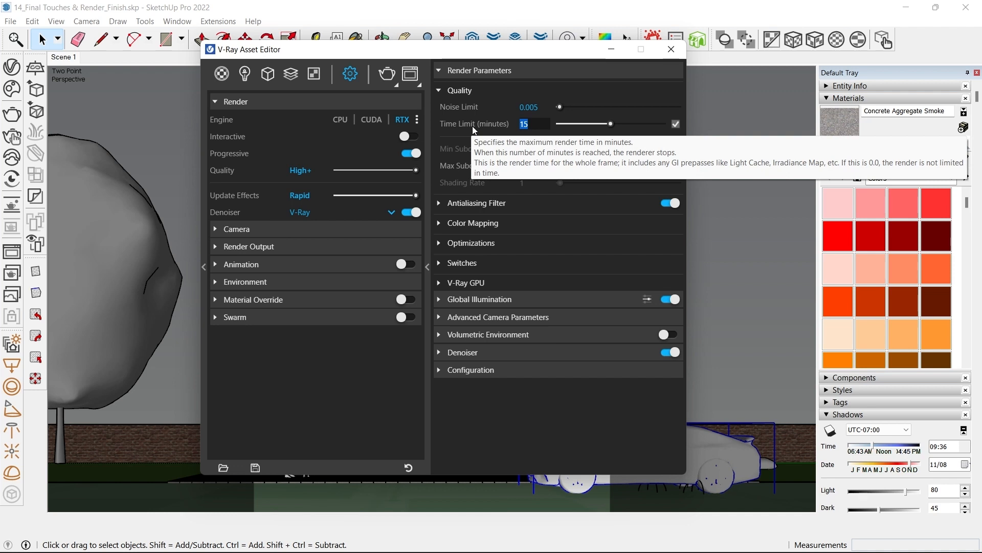
{"action": "type", "text": "10"}
{"action": "key", "text": "Return"}
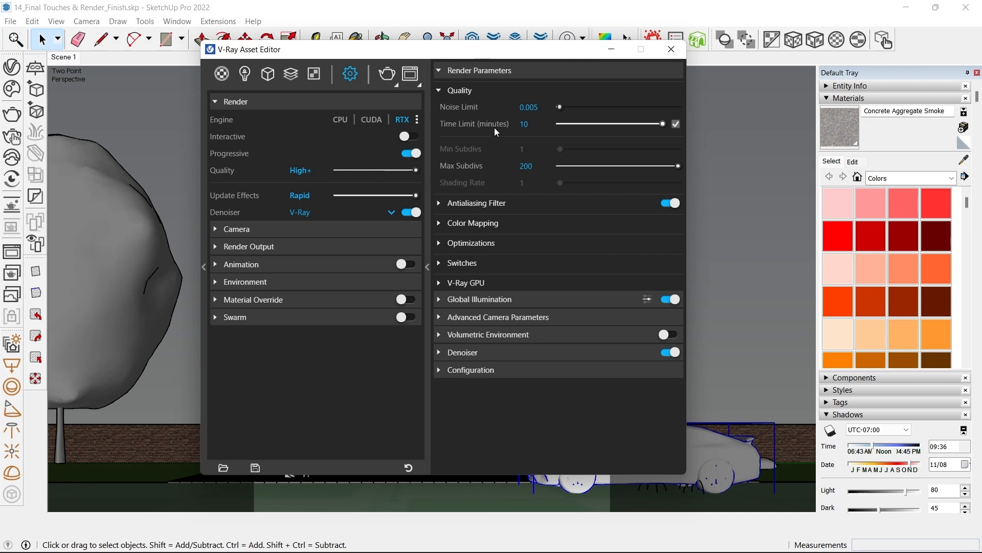
{"action": "left_click_drag", "start_coordinate": [414, 171], "coordinate": [407, 171]}
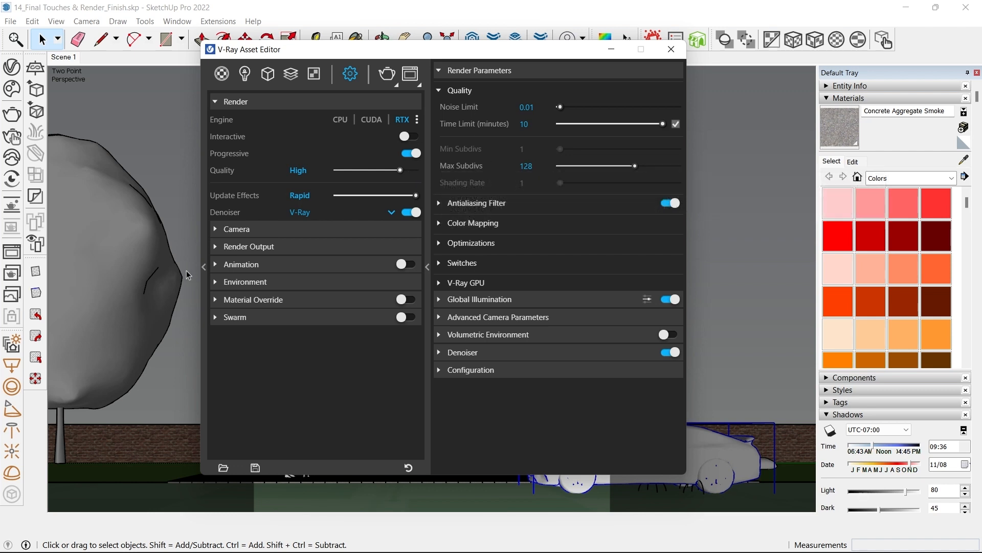
- Set the render output image size to 1500 by 1875 pixels
{"action": "left_click", "coordinate": [237, 248]}
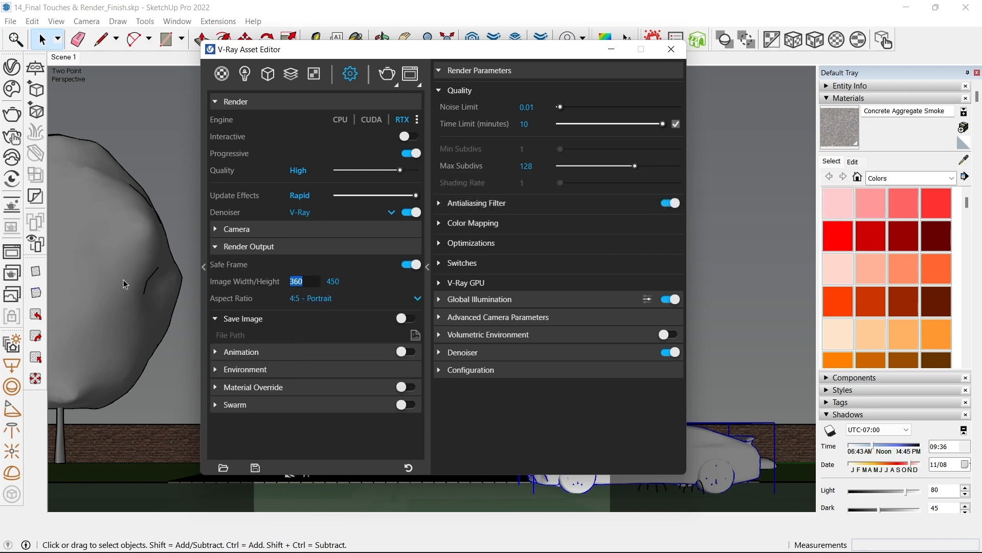
{"action": "type", "text": "12"}
{"action": "key", "text": "Return"}
{"action": "left_click_drag", "start_coordinate": [358, 49], "coordinate": [425, 45]}
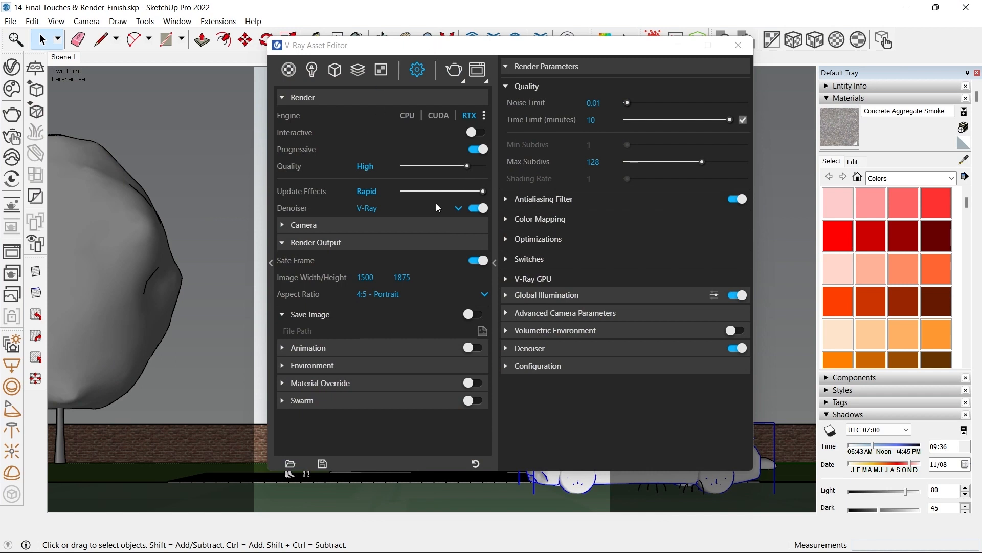
{"action": "left_click_drag", "start_coordinate": [438, 49], "coordinate": [375, 76]}
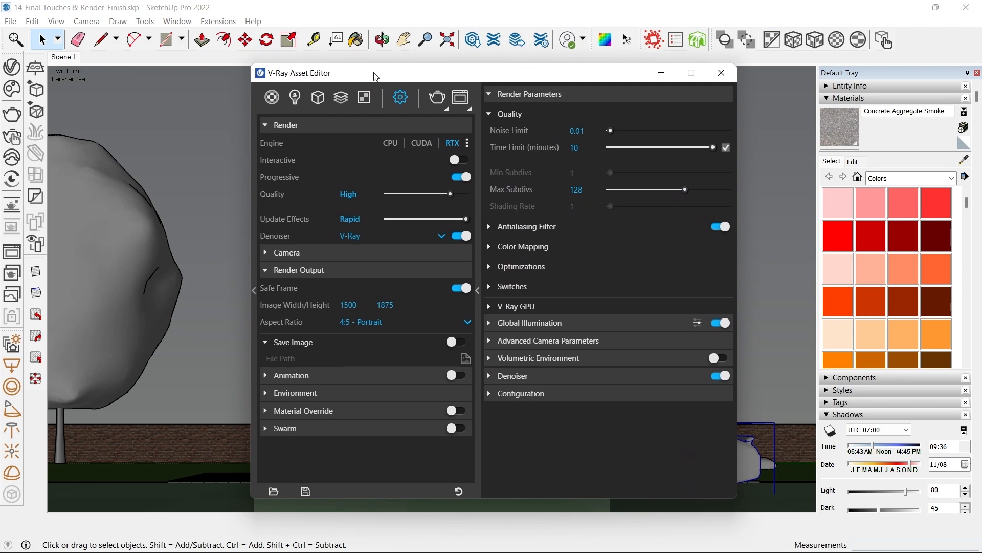
- Render the scene with V-Ray and inspect the finished image close up and as a whole
{"action": "left_click", "coordinate": [437, 94]}
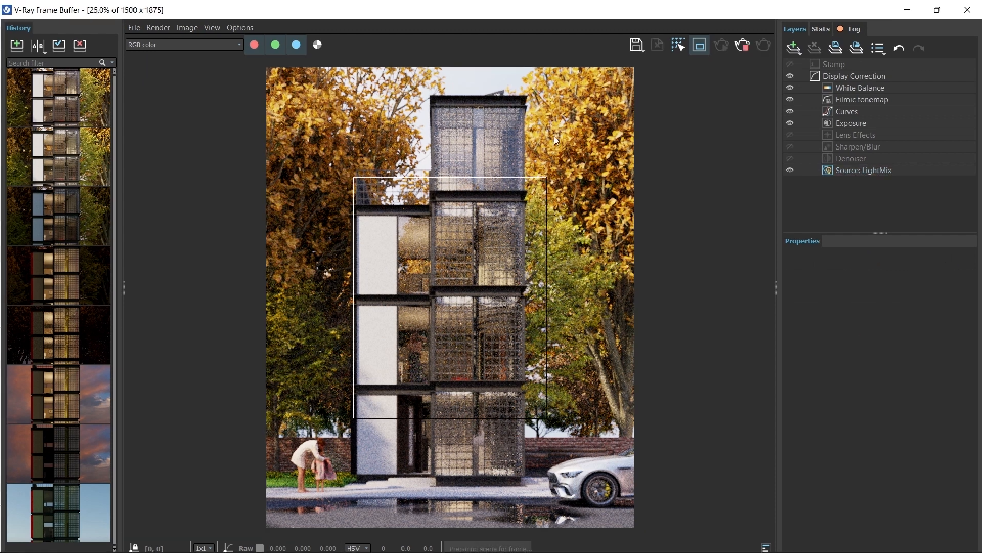
{"action": "scroll", "coordinate": [467, 225], "scroll_direction": "up", "scroll_amount": 2}
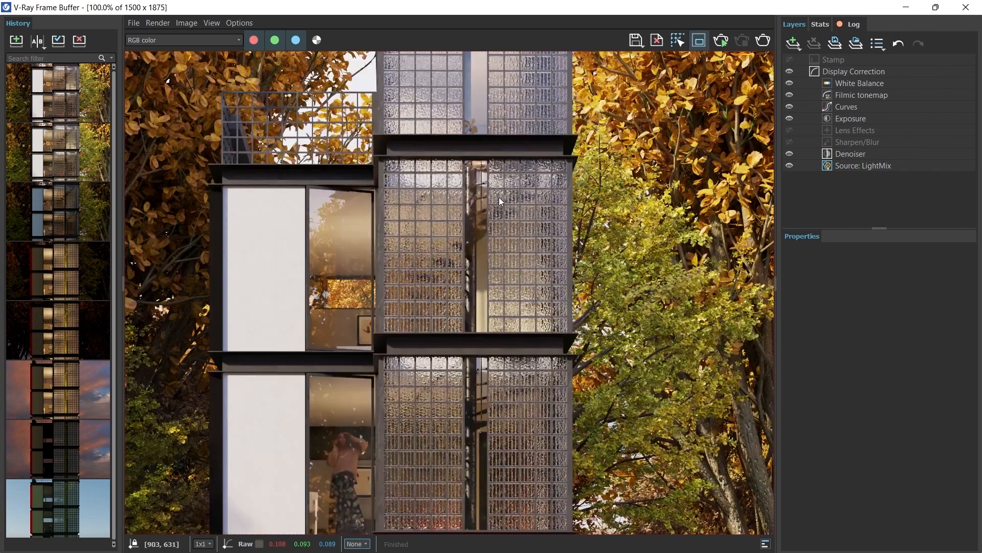
{"action": "scroll", "coordinate": [416, 282], "scroll_direction": "up", "scroll_amount": 1}
{"action": "scroll", "coordinate": [414, 299], "scroll_direction": "down", "scroll_amount": 2}
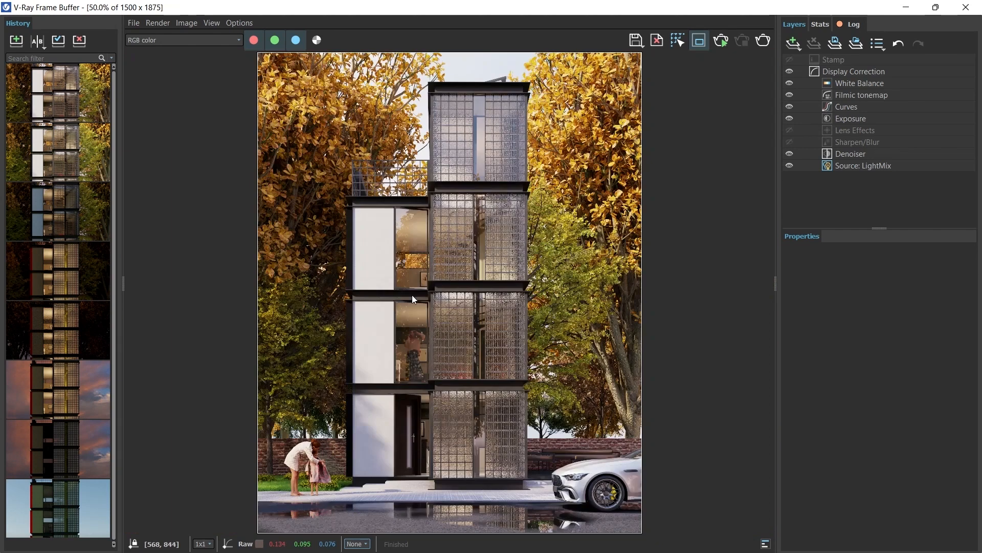
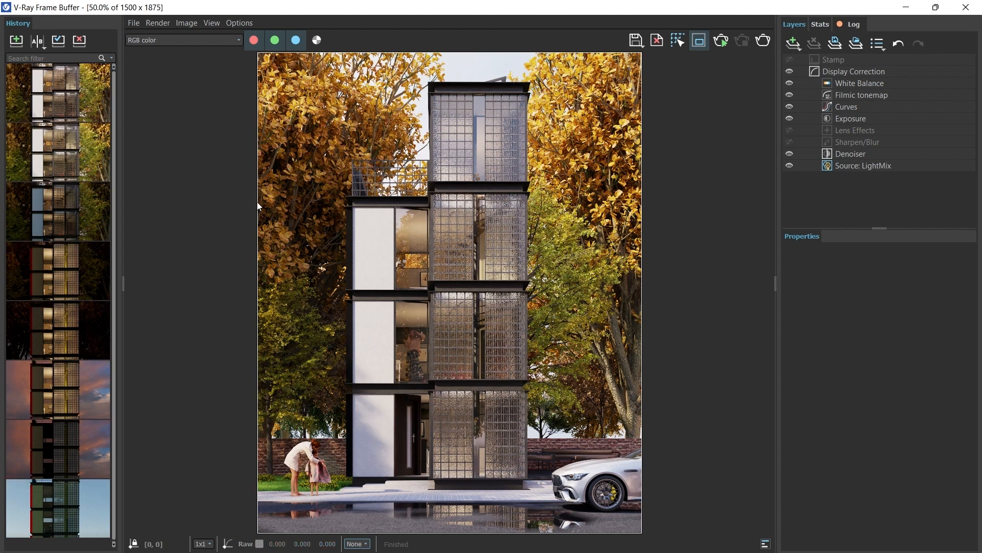
- Save the rendered daytime image in PNG format as Final Render_Day
{"action": "left_click", "coordinate": [835, 59]}
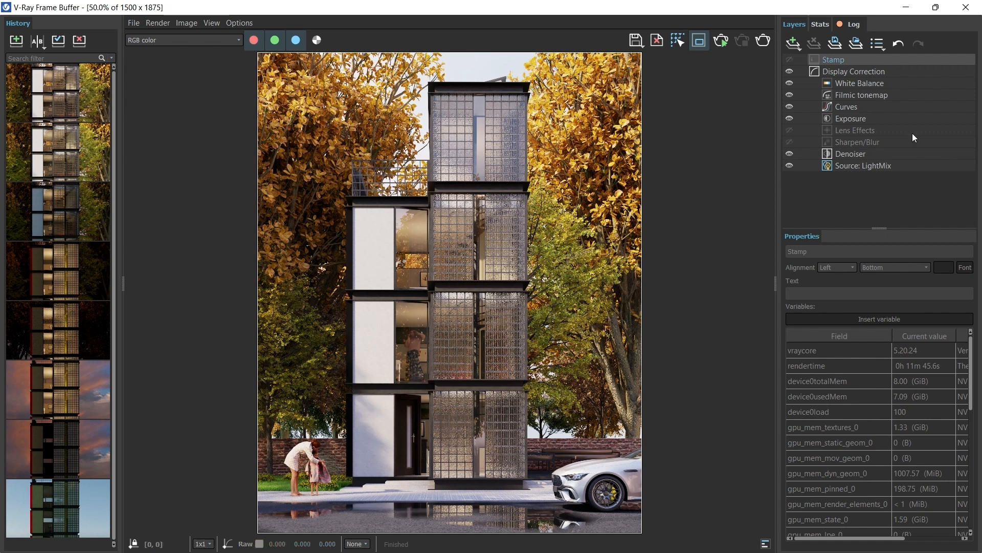
{"action": "left_click", "coordinate": [870, 71]}
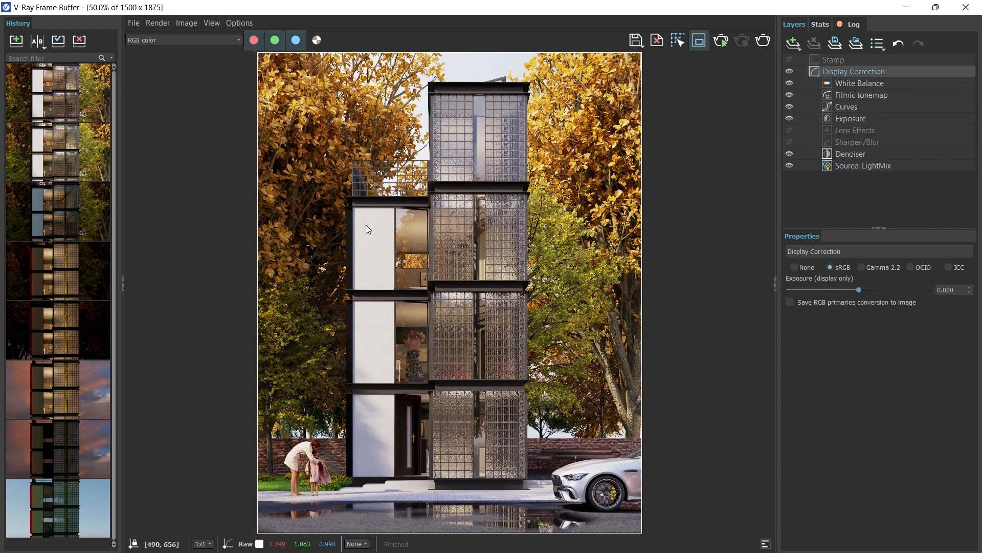
{"action": "left_click", "coordinate": [636, 40]}
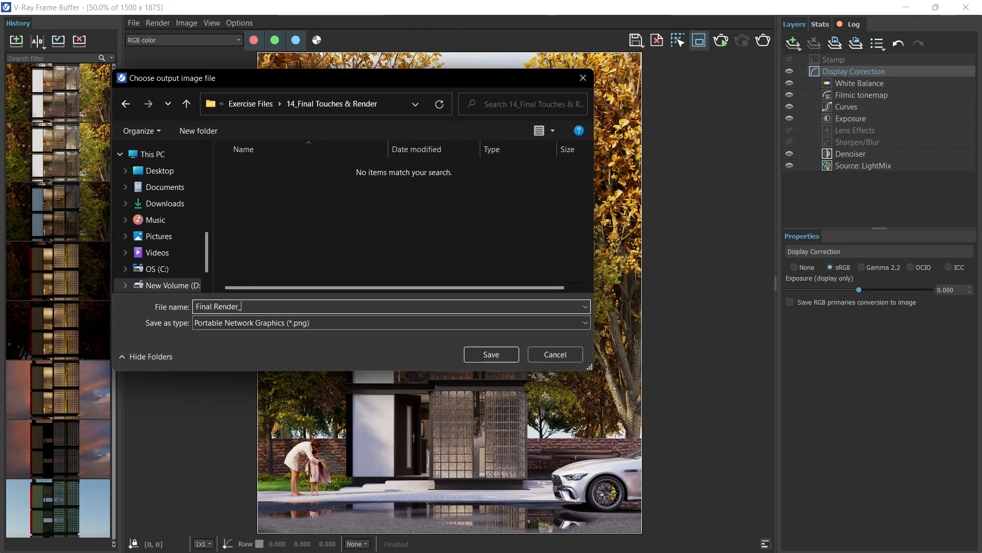
{"action": "type", "text": "Day"}
{"action": "key", "text": "Return"}
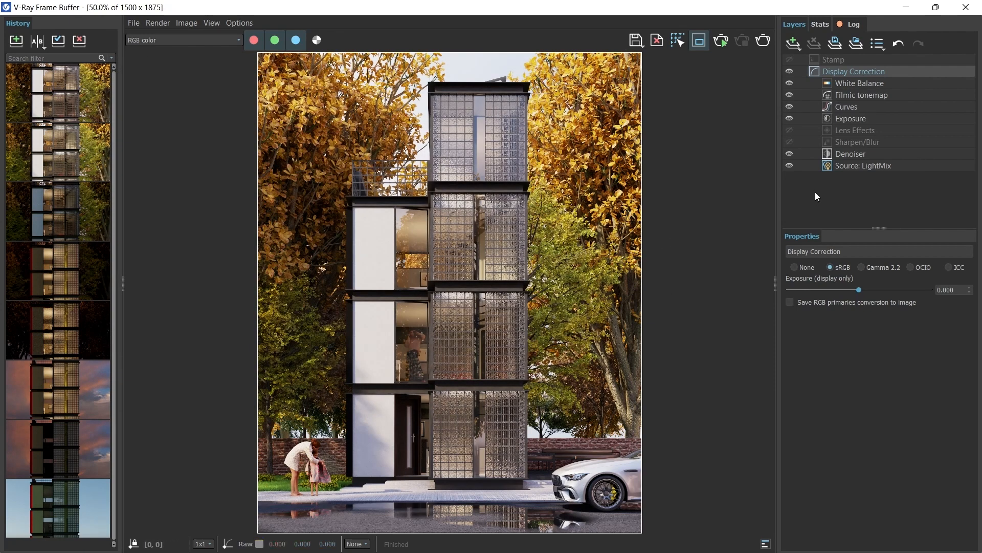
- Save the current LightMix settings as a preset named Lightmix - Day
{"action": "left_click", "coordinate": [861, 168]}
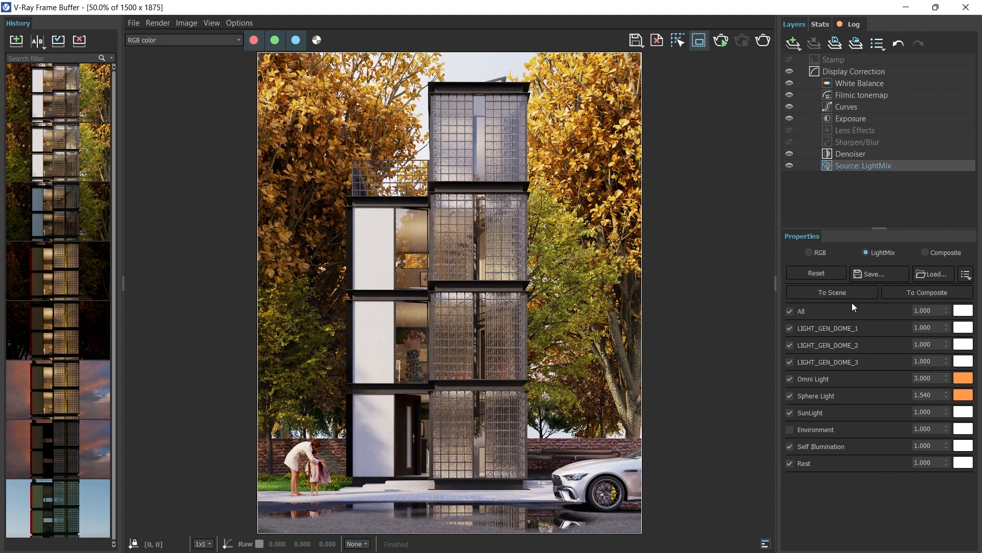
{"action": "left_click", "coordinate": [871, 274]}
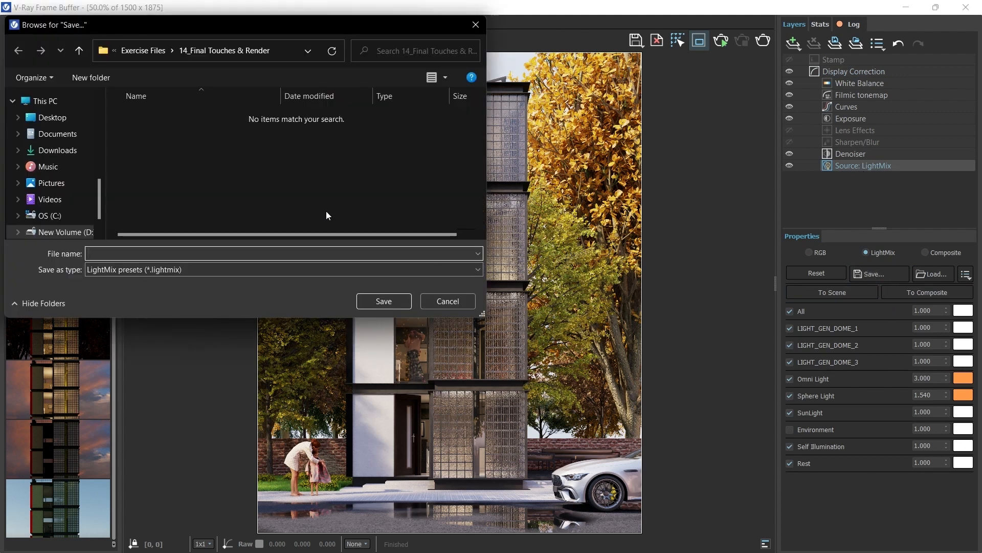
{"action": "type", "text": "Lightmix - Day"}
{"action": "key", "text": "Return"}
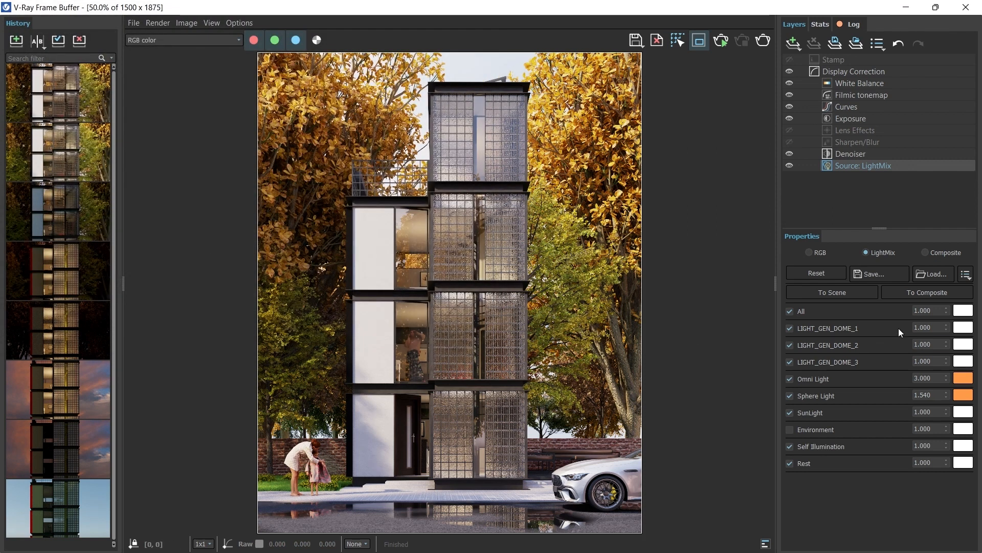
- Turn off SunLight in the LightMix and dim dome light 1 to 0.458, dome light 2 to 0.610 and dome light 3 to 0.482
{"action": "left_click", "coordinate": [790, 413]}
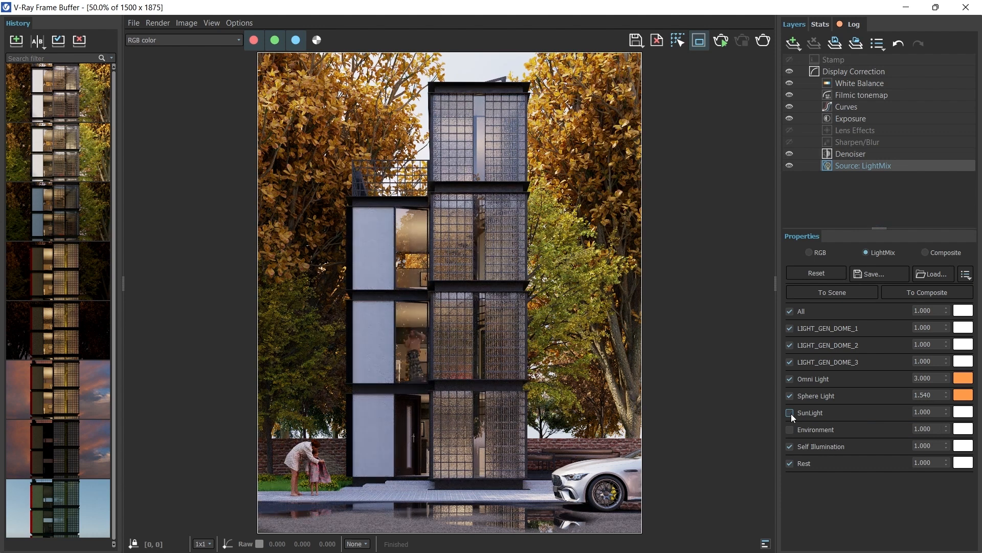
{"action": "left_click_drag", "start_coordinate": [946, 345], "coordinate": [949, 396]}
{"action": "left_click_drag", "start_coordinate": [946, 328], "coordinate": [954, 399]}
{"action": "left_click_drag", "start_coordinate": [947, 362], "coordinate": [952, 428]}
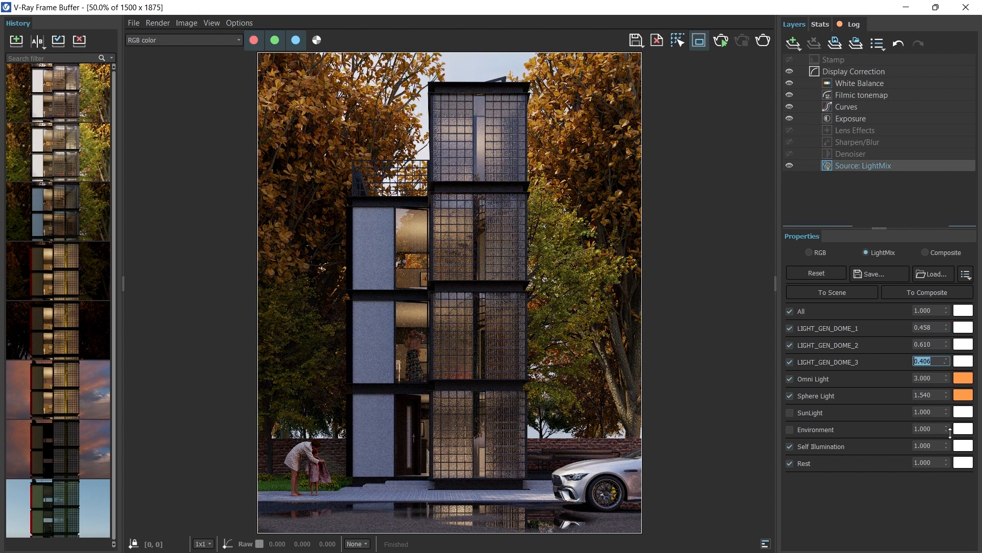
- Set the LightMix intensity of both the Sphere Light and the Omni Light to 10
{"action": "left_click", "coordinate": [935, 395]}
{"action": "double_click", "coordinate": [924, 395]}
{"action": "type", "text": "10"}
{"action": "key", "text": "Return"}
{"action": "double_click", "coordinate": [924, 379]}
{"action": "type", "text": "10"}
{"action": "key", "text": "Return"}
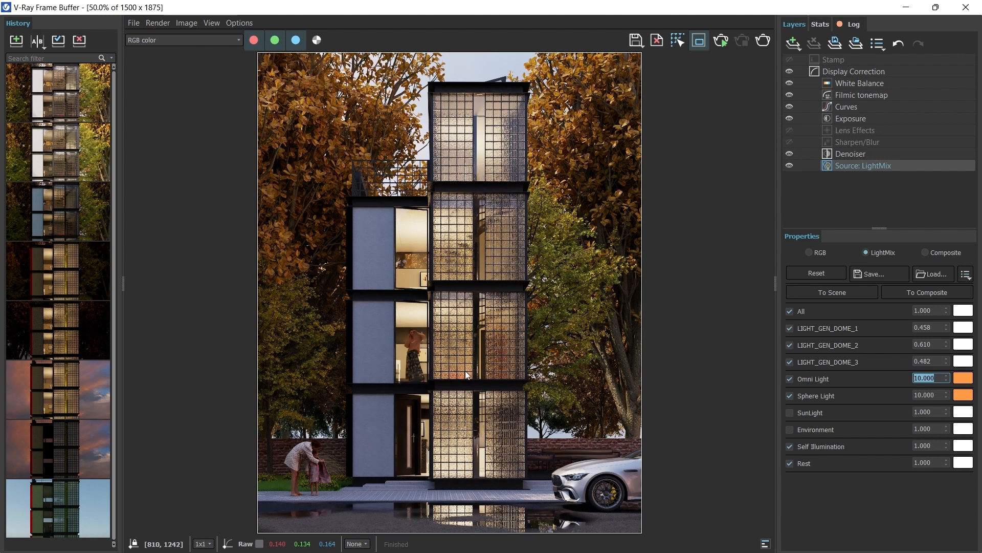
{"action": "left_click", "coordinate": [708, 375]}
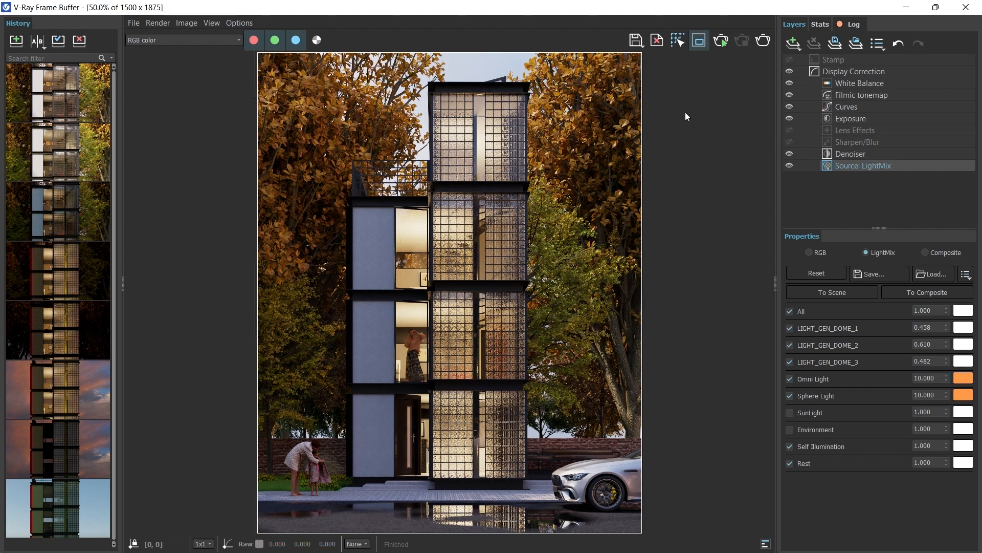
- Save the relit image in PNG format as Final Render - Night partially
{"action": "left_click", "coordinate": [645, 41]}
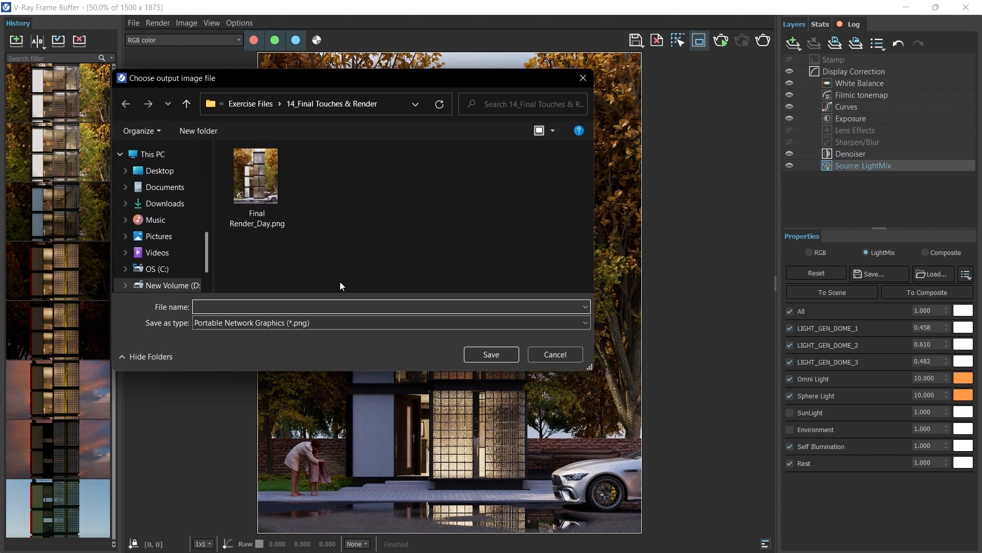
{"action": "type", "text": "Final Render - Night partia"}
{"action": "key", "text": "Return"}
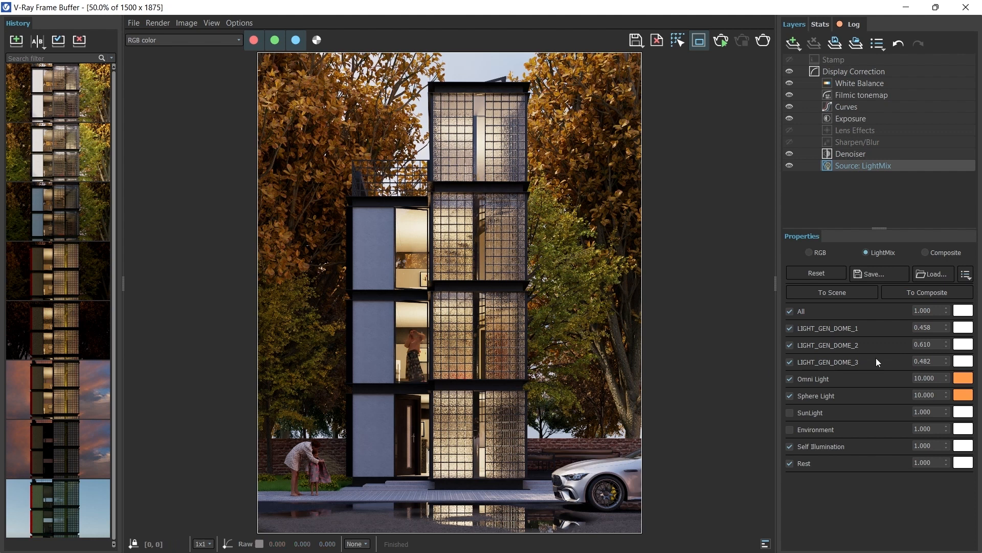
- Change the LightMix colours of LIGHT_GEN_DOME_1 and LIGHT_GEN_DOME_2 to black
{"action": "left_click", "coordinate": [963, 327]}
{"action": "left_click_drag", "start_coordinate": [640, 236], "coordinate": [576, 244]}
{"action": "left_click", "coordinate": [893, 319]}
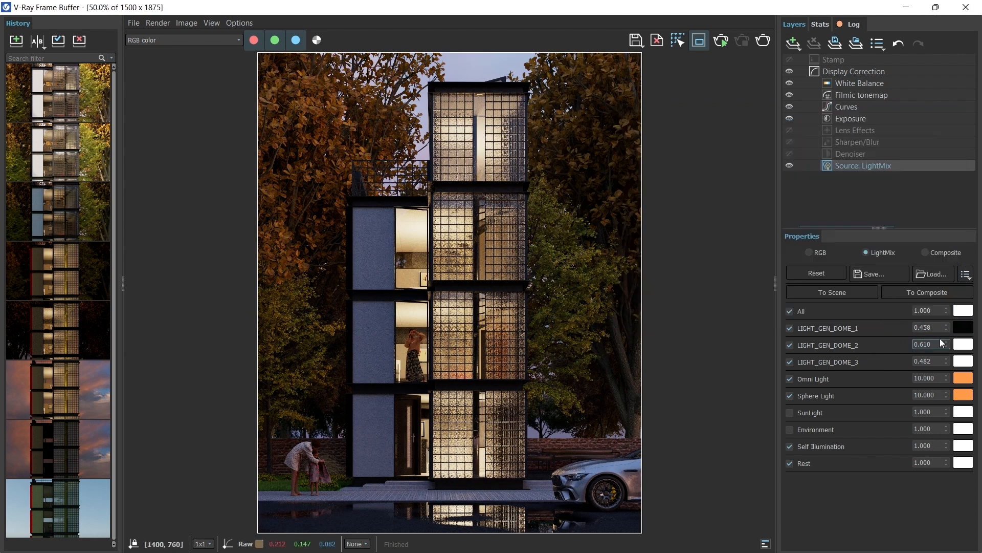
{"action": "left_click", "coordinate": [964, 345]}
{"action": "left_click_drag", "start_coordinate": [650, 264], "coordinate": [625, 263]}
{"action": "left_click", "coordinate": [893, 337]}
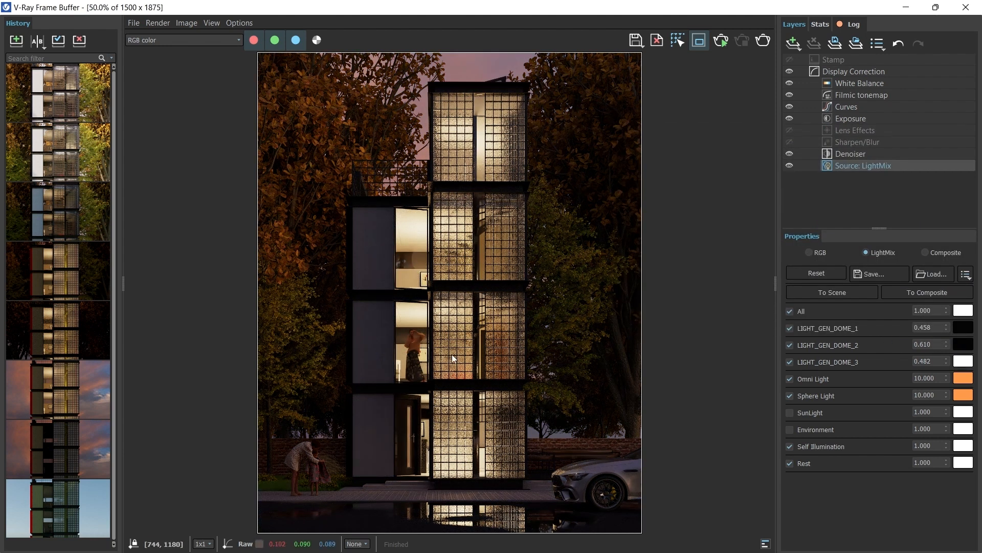
- Save the adjusted LightMix settings as a preset named Lightmix - Night
{"action": "left_click", "coordinate": [867, 274]}
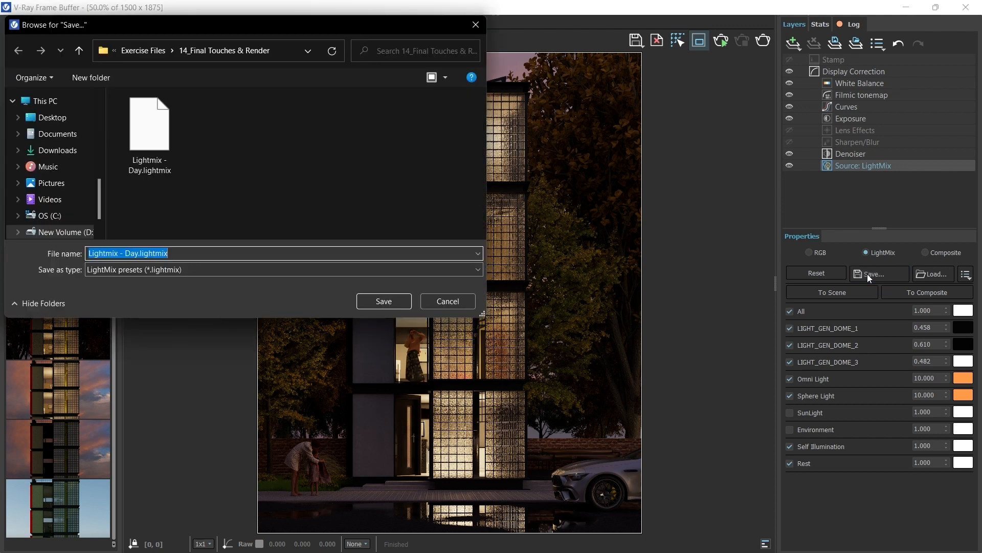
{"action": "type", "text": "Lightmix - Night"}
{"action": "key", "text": "Return"}
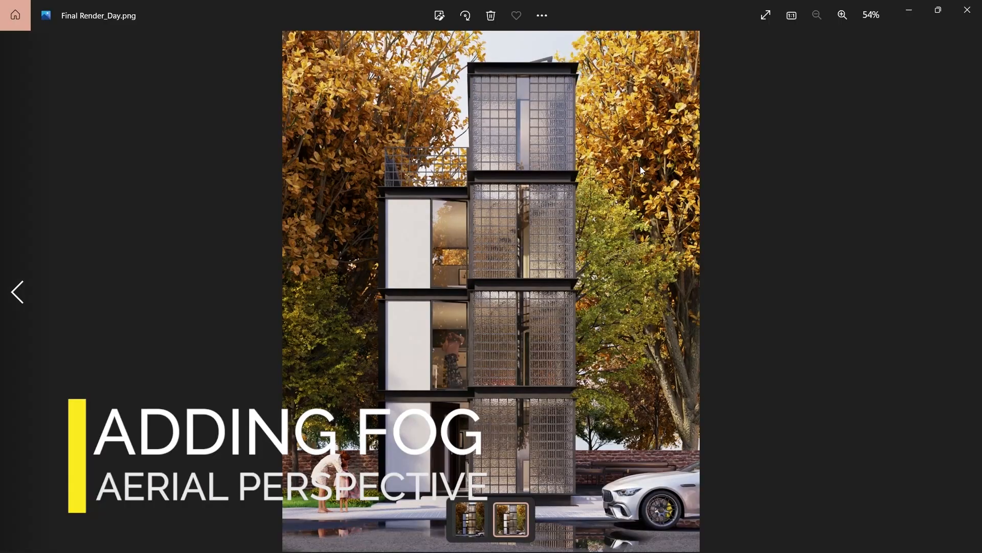
- View the saved partial-night render, and close the image viewer and the file folder
{"action": "key", "text": "Left"}
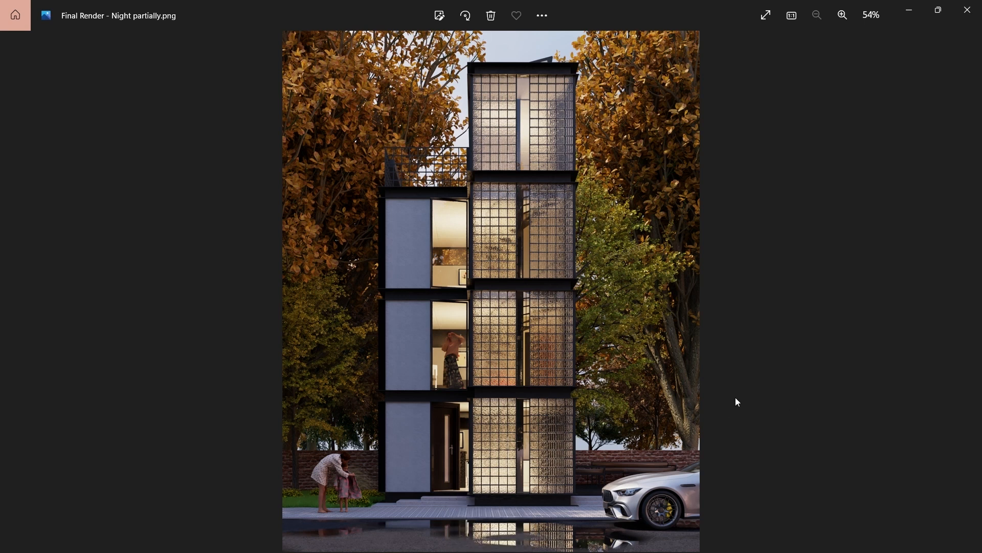
{"action": "left_click", "coordinate": [967, 10]}
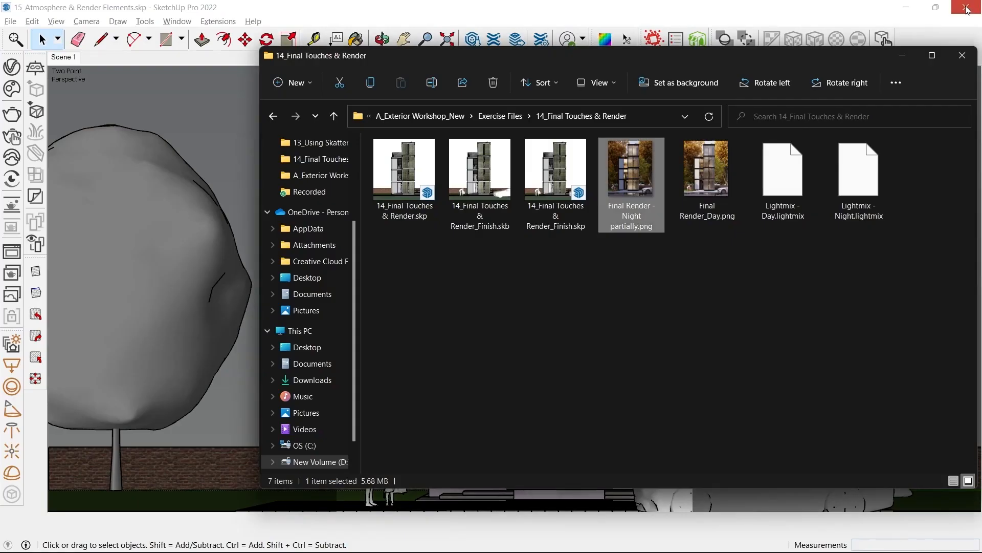
{"action": "left_click", "coordinate": [905, 63]}
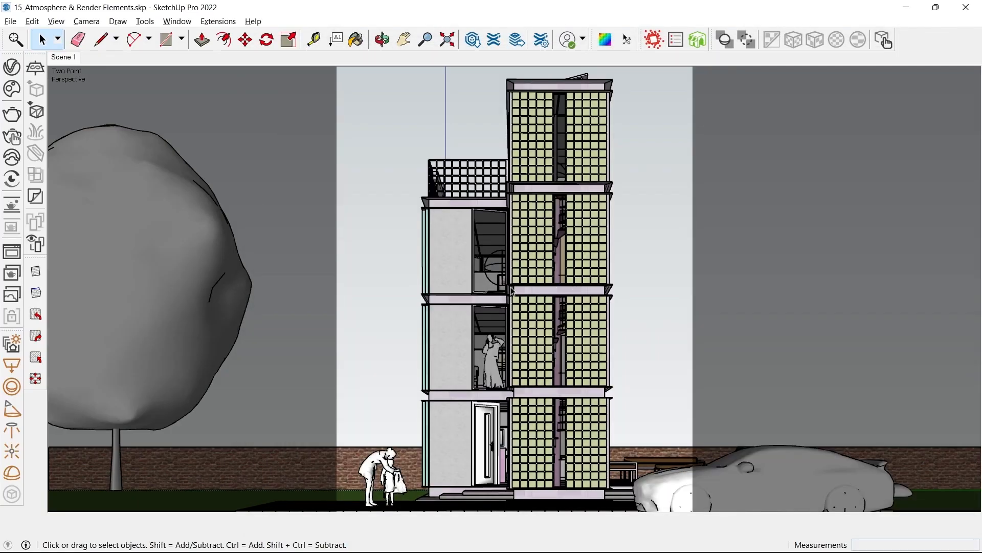
- Switch to the Morning Renders model and copy its street lamp for use in the 15_Atmosphere & Render Elements model
{"action": "middle_click_drag", "start_coordinate": [491, 316], "coordinate": [459, 238]}
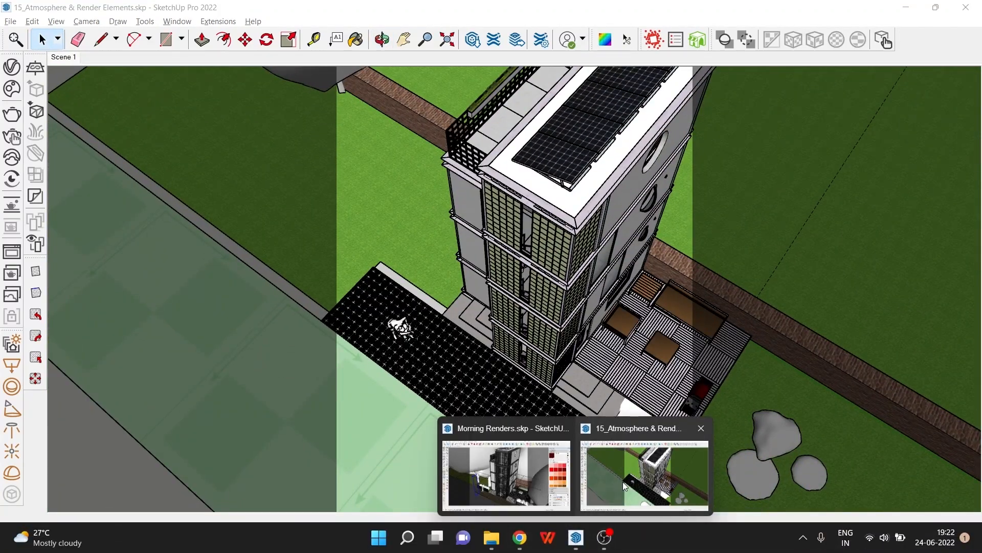
{"action": "mouse_move", "coordinate": [576, 537]}
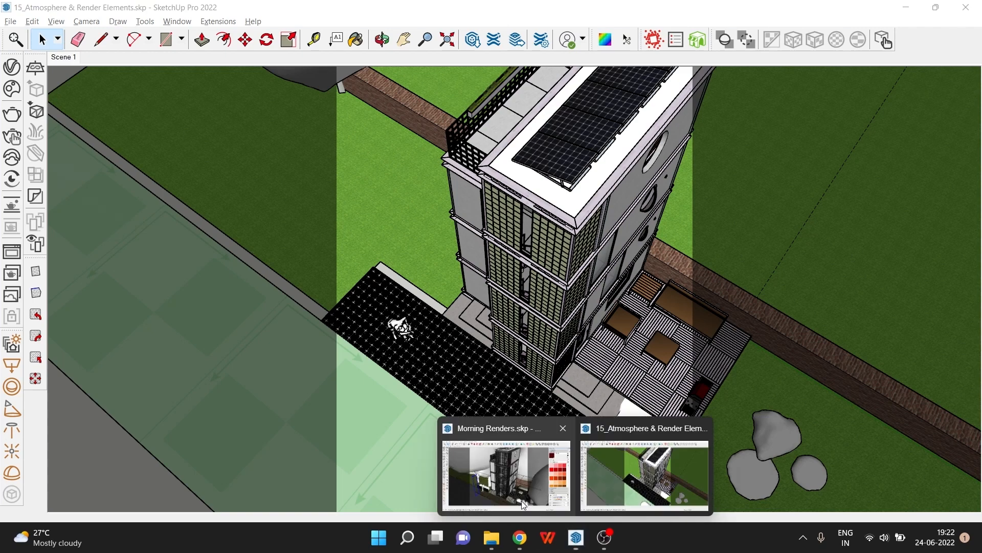
{"action": "left_click", "coordinate": [505, 466]}
{"action": "middle_click_drag", "start_coordinate": [279, 333], "coordinate": [500, 270]}
{"action": "scroll", "coordinate": [391, 187], "scroll_direction": "up", "scroll_amount": 4}
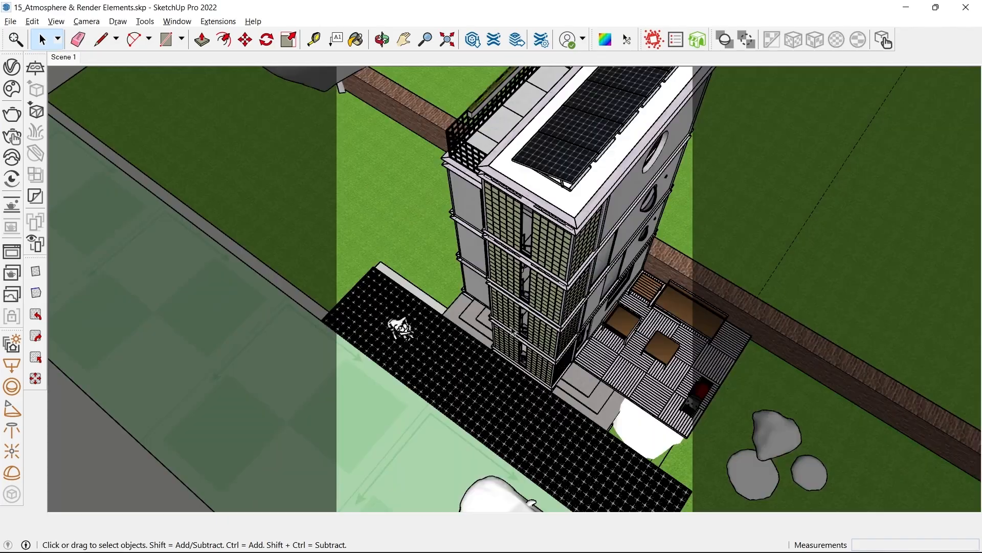
- Paste the street lamp into the 15_Atmosphere & Render Elements model at the roadside corner of the paving near the people
{"action": "middle_click_drag", "start_coordinate": [401, 324], "coordinate": [489, 310]}
{"action": "middle_click_drag", "start_coordinate": [604, 352], "coordinate": [660, 354], "text": "shift"}
{"action": "scroll", "coordinate": [555, 320], "scroll_direction": "up", "scroll_amount": 4}
{"action": "middle_click_drag", "start_coordinate": [552, 317], "coordinate": [494, 344]}
{"action": "scroll", "coordinate": [453, 378], "scroll_direction": "down", "scroll_amount": 4}
{"action": "key", "text": "ctrl+v"}
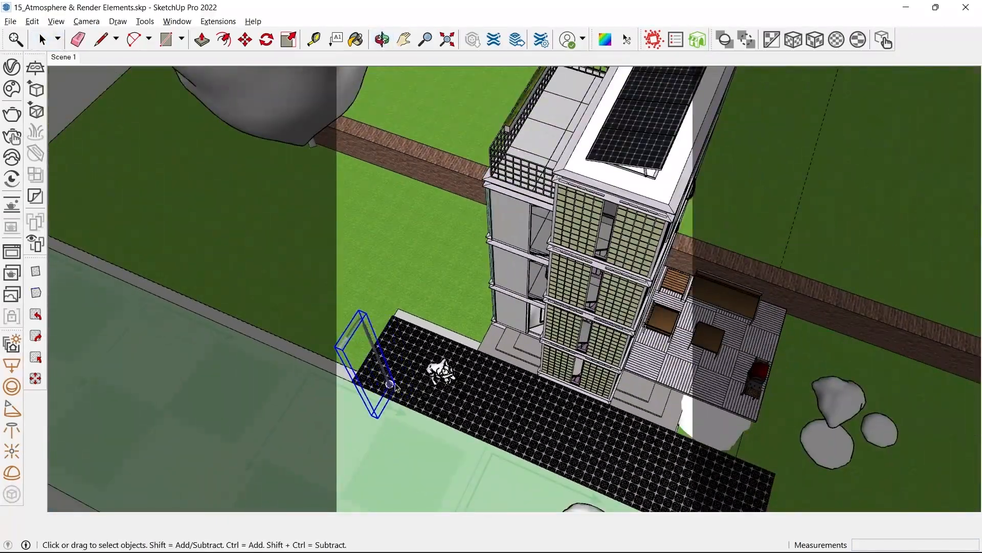
{"action": "left_click", "coordinate": [387, 391]}
{"action": "scroll", "coordinate": [387, 393], "scroll_direction": "up", "scroll_amount": 2}
{"action": "middle_click_drag", "start_coordinate": [386, 393], "coordinate": [490, 398]}
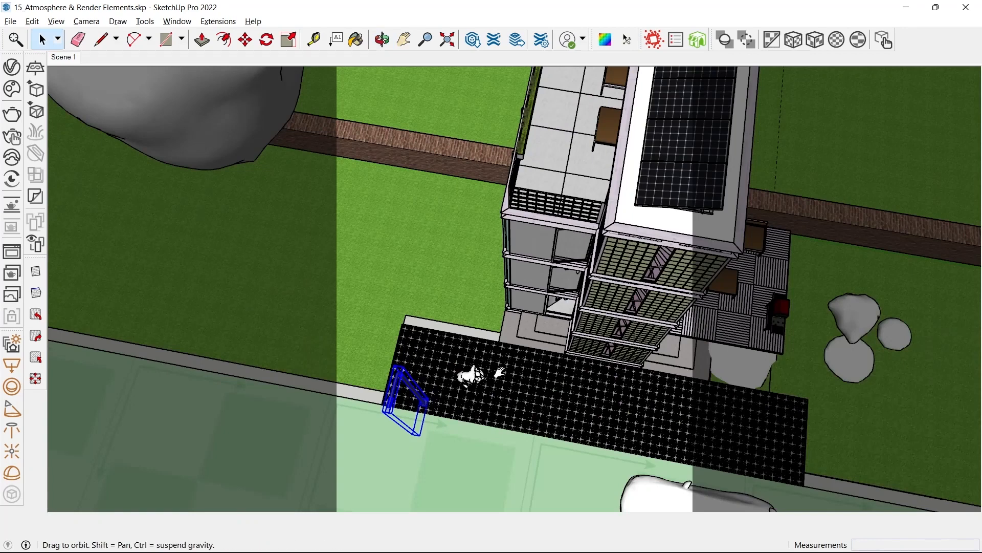
{"action": "scroll", "coordinate": [489, 398], "scroll_direction": "up", "scroll_amount": 3}
{"action": "middle_click", "coordinate": [483, 395]}
{"action": "scroll", "coordinate": [485, 395], "scroll_direction": "up", "scroll_amount": 4}
{"action": "key", "text": "m"}
{"action": "key", "text": "space"}
- In the Scene 1 view, copy the street lamp along the green axis to the other side of the building, beside the car
{"action": "left_click", "coordinate": [67, 57]}
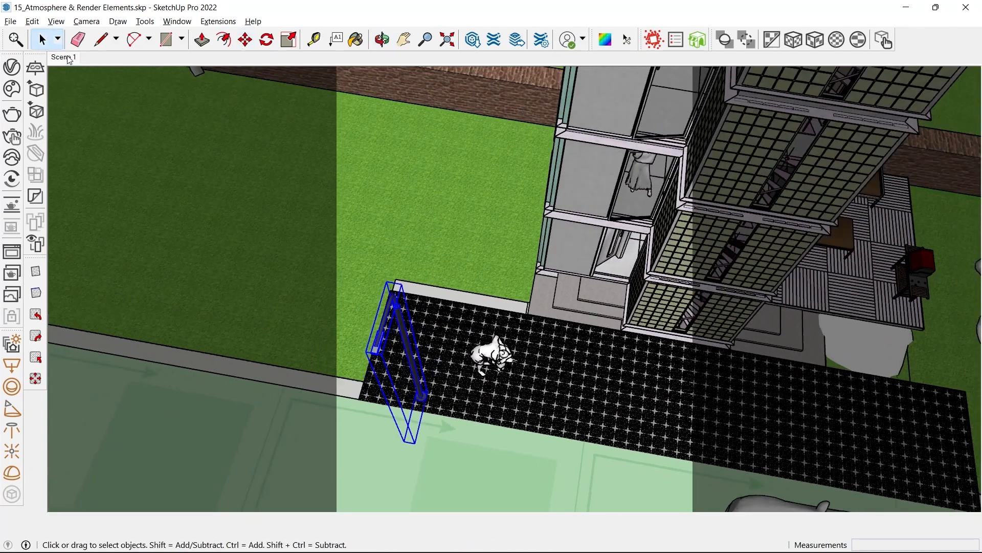
{"action": "key", "text": "m"}
{"action": "left_click", "coordinate": [630, 268]}
{"action": "left_click", "coordinate": [633, 265]}
{"action": "left_click", "coordinate": [632, 265]}
{"action": "left_click", "coordinate": [647, 268]}
{"action": "key", "text": "ctrl"}
{"action": "left_click", "coordinate": [654, 247]}
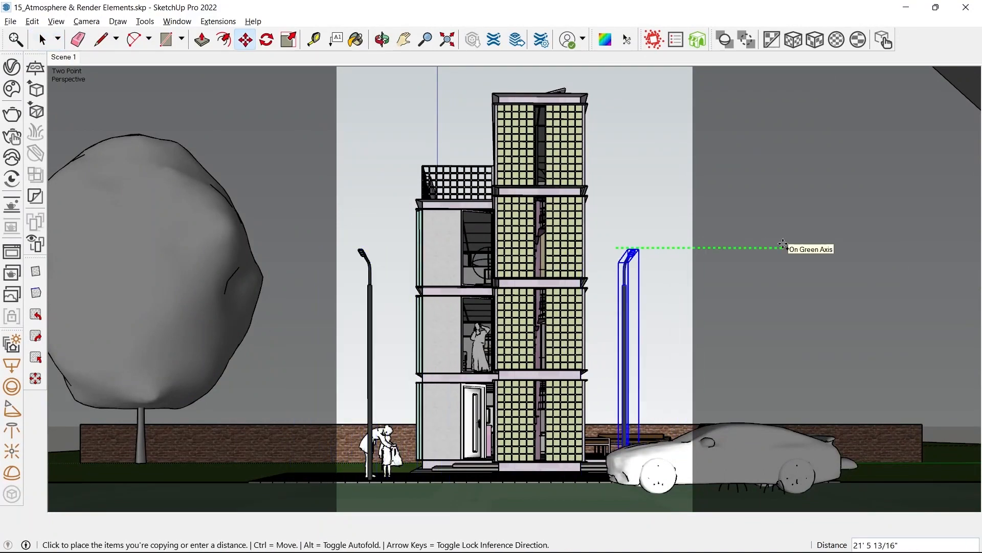
{"action": "key", "text": "space"}
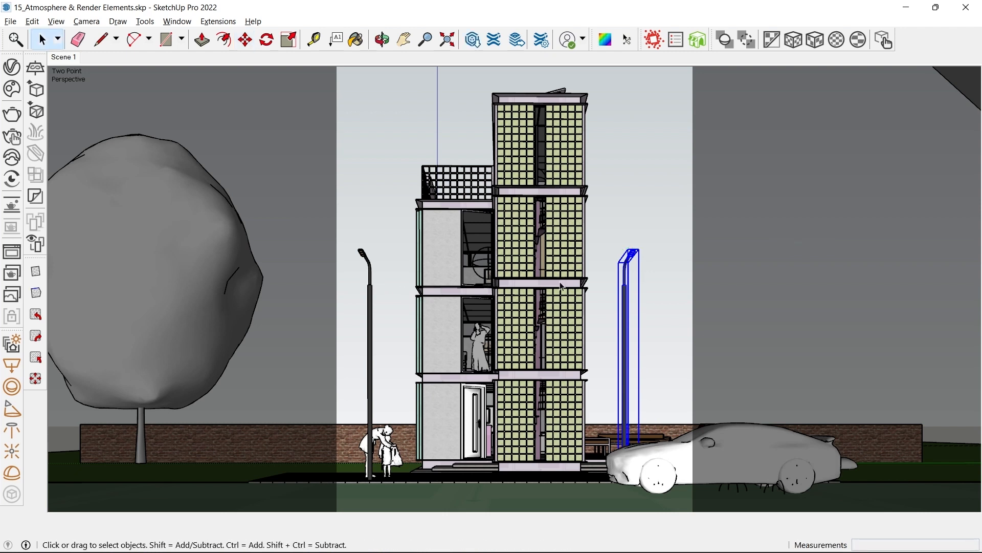
- Draw a V-Ray rectangle light about 155 by 188 inches on the road in front of the paving near the people
{"action": "middle_click_drag", "start_coordinate": [620, 219], "coordinate": [514, 323]}
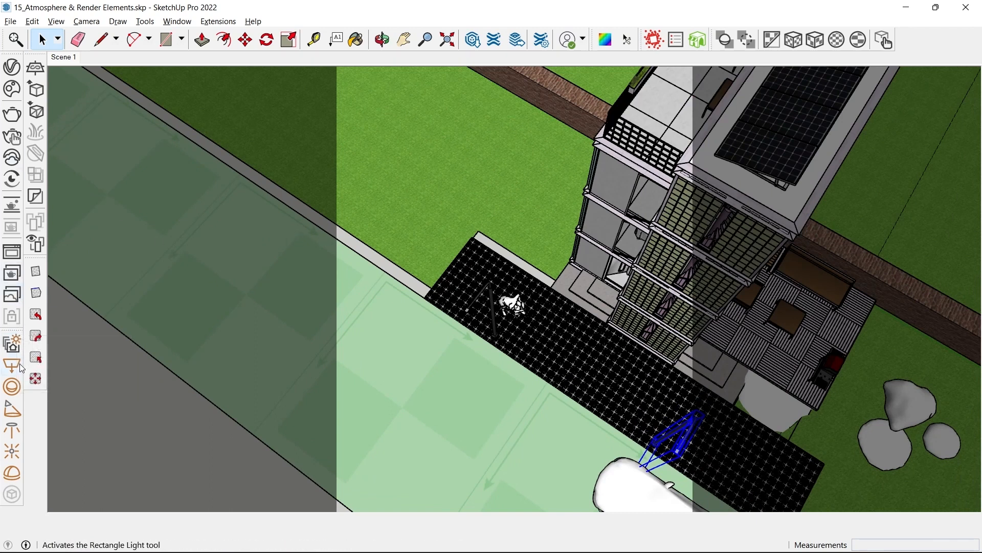
{"action": "scroll", "coordinate": [458, 334], "scroll_direction": "down", "scroll_amount": 1}
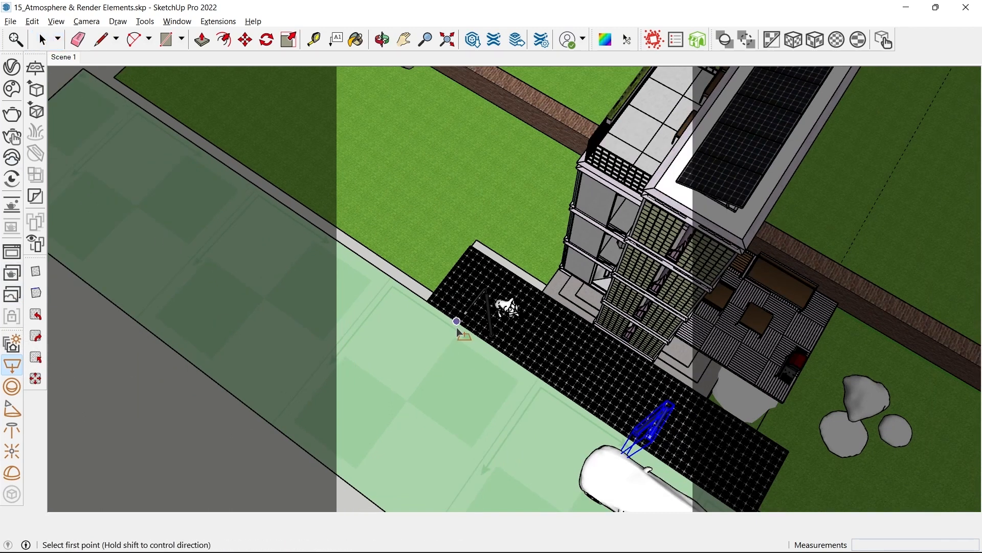
{"action": "scroll", "coordinate": [464, 336], "scroll_direction": "down", "scroll_amount": 4}
{"action": "scroll", "coordinate": [442, 320], "scroll_direction": "up", "scroll_amount": 4}
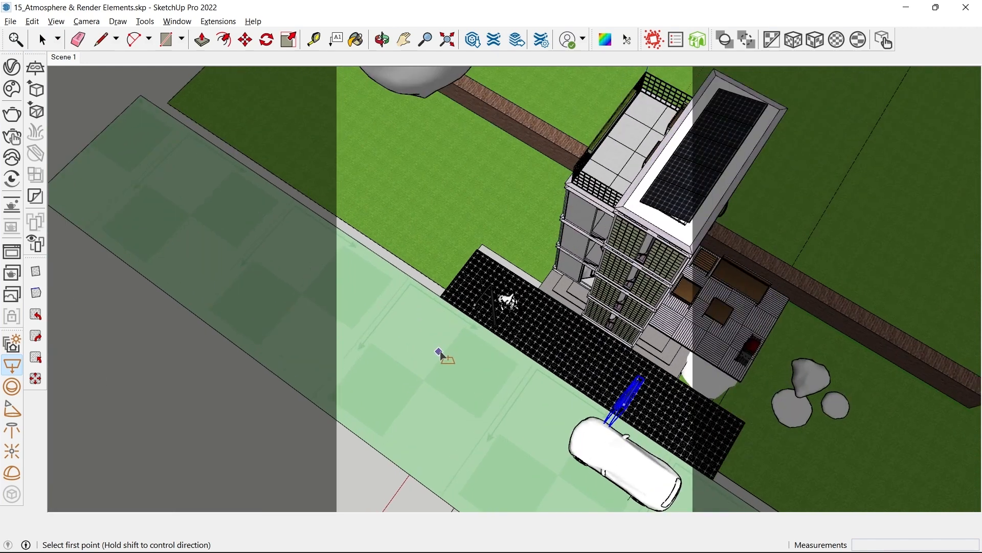
{"action": "left_click", "coordinate": [423, 322]}
{"action": "left_click", "coordinate": [462, 499]}
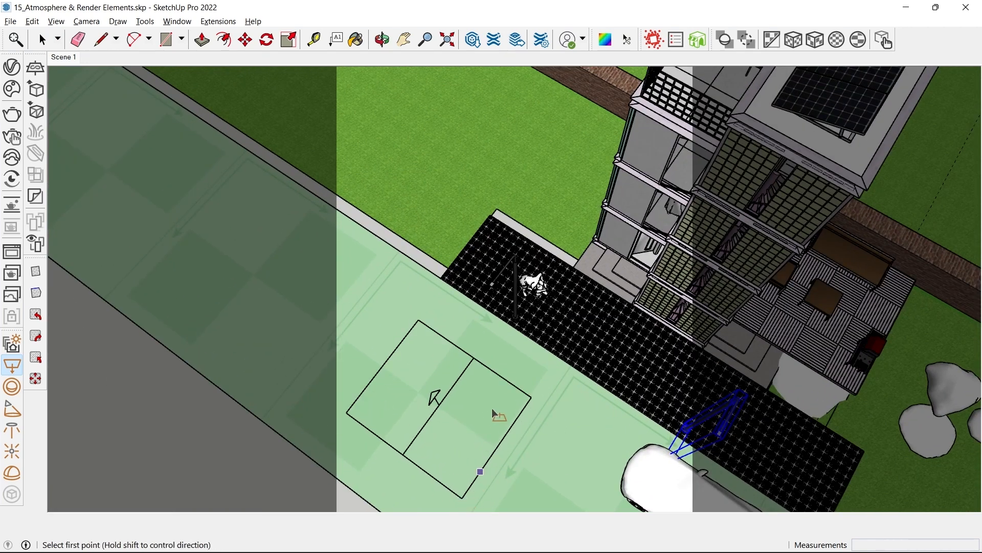
- Raise the rectangle light vertically by 15', and raise it by another 5'
{"action": "middle_click_drag", "start_coordinate": [492, 408], "coordinate": [563, 281]}
{"action": "key", "text": "space"}
{"action": "left_click", "coordinate": [513, 310]}
{"action": "middle_click_drag", "start_coordinate": [566, 424], "coordinate": [559, 270]}
{"action": "key", "text": "m"}
{"action": "left_click", "coordinate": [559, 269]}
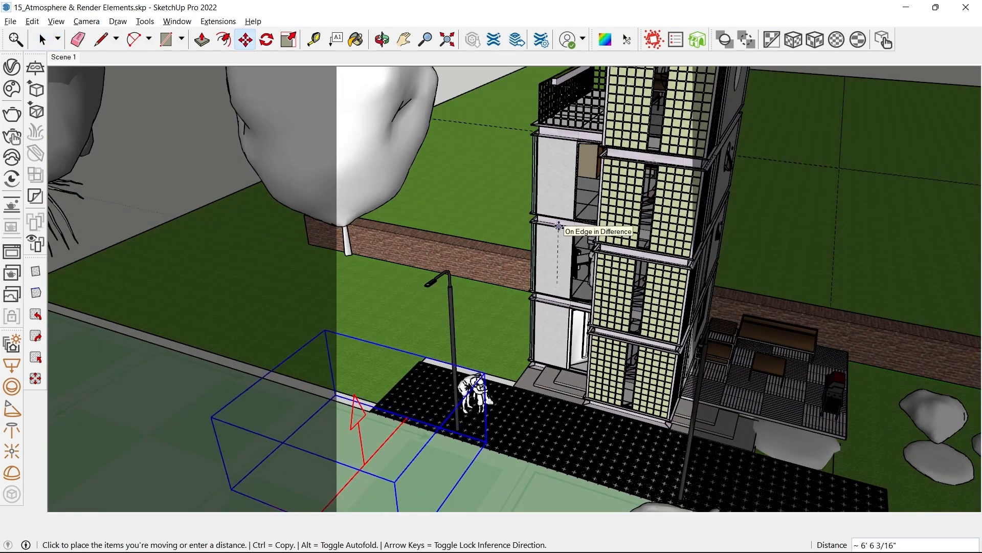
{"action": "type", "text": "5"}
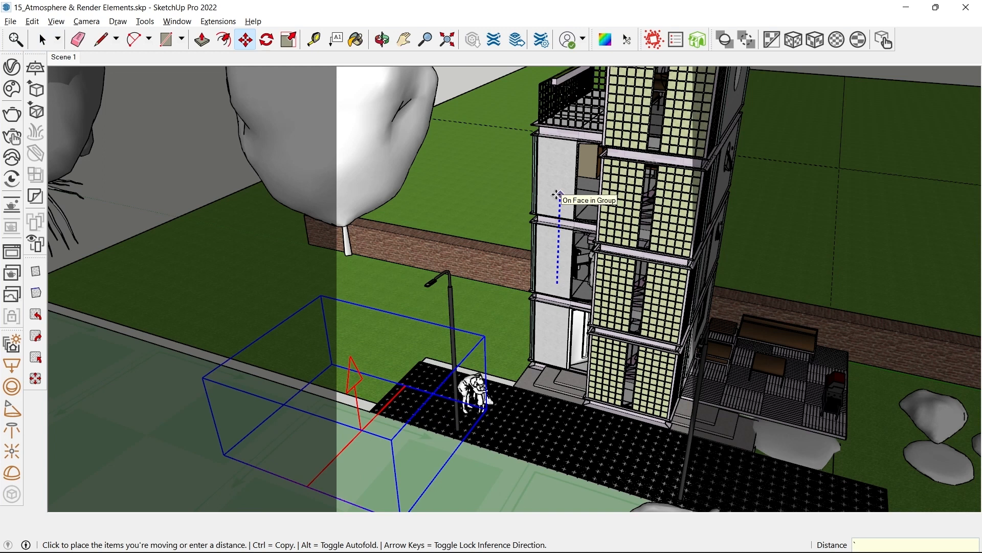
{"action": "key", "text": "Return"}
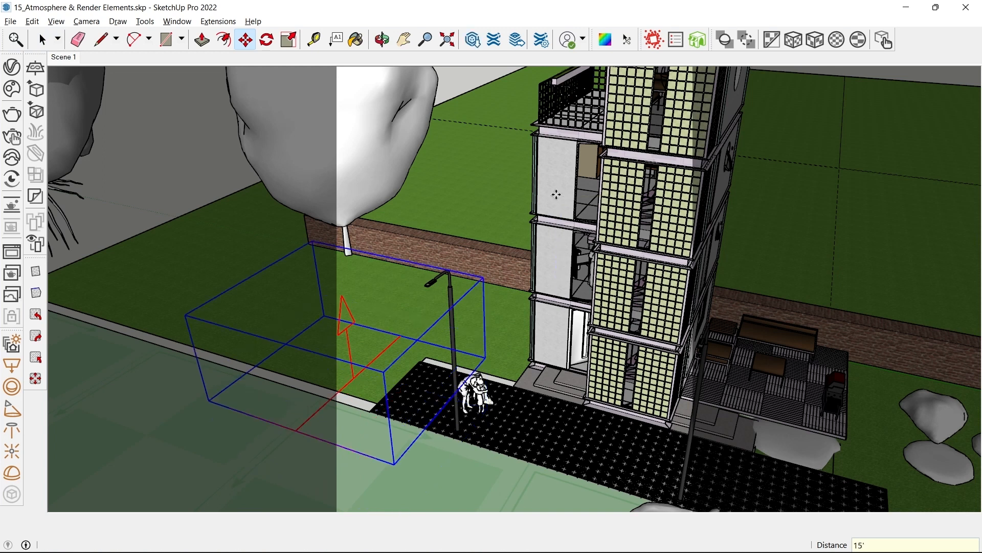
{"action": "left_click", "coordinate": [558, 210]}
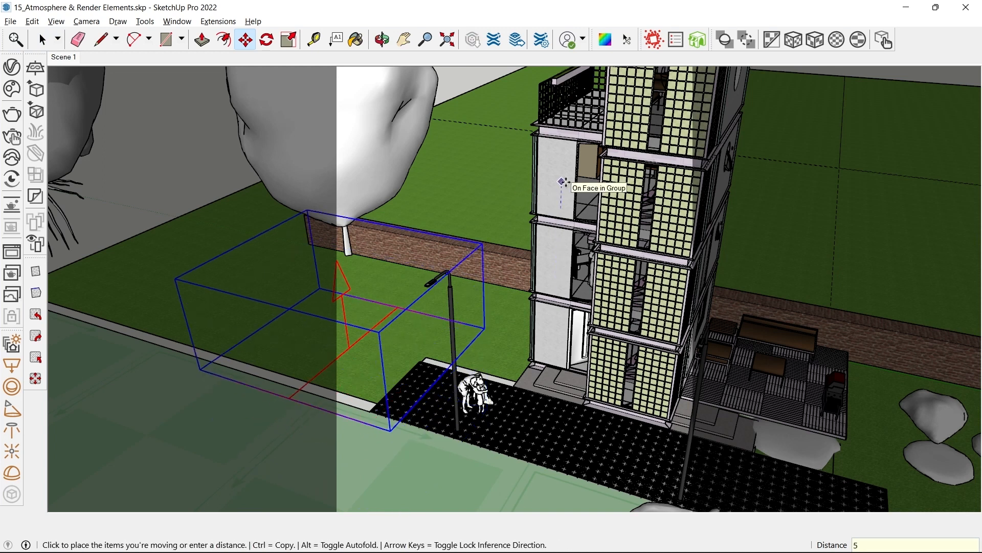
{"action": "type", "text": "5"}
{"action": "key", "text": "Return"}
{"action": "key", "text": "space"}
- Try to rotate the rectangle light 160° about the red axis, and undo that rotation
{"action": "key", "text": "q"}
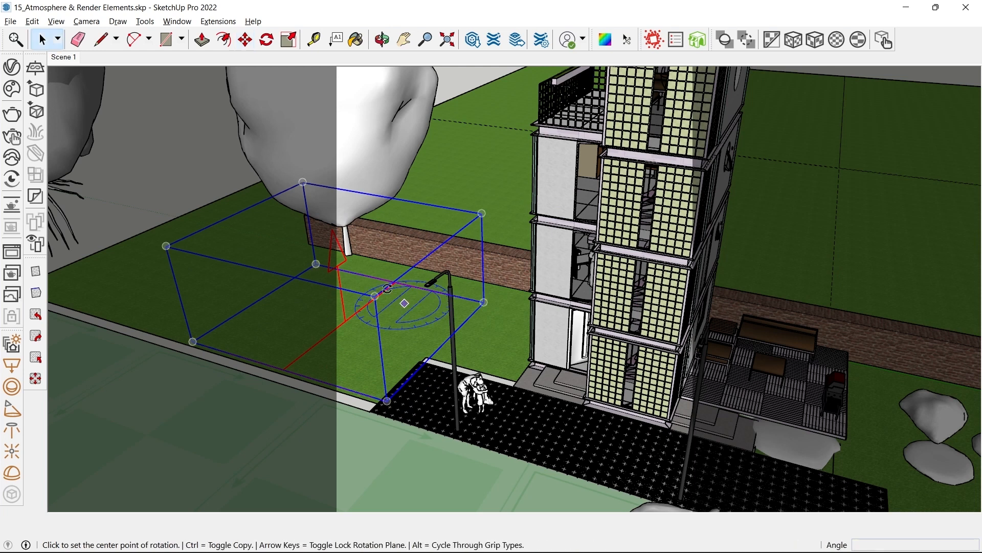
{"action": "key", "text": "Right"}
{"action": "left_click", "coordinate": [346, 321]}
{"action": "left_click", "coordinate": [393, 334]}
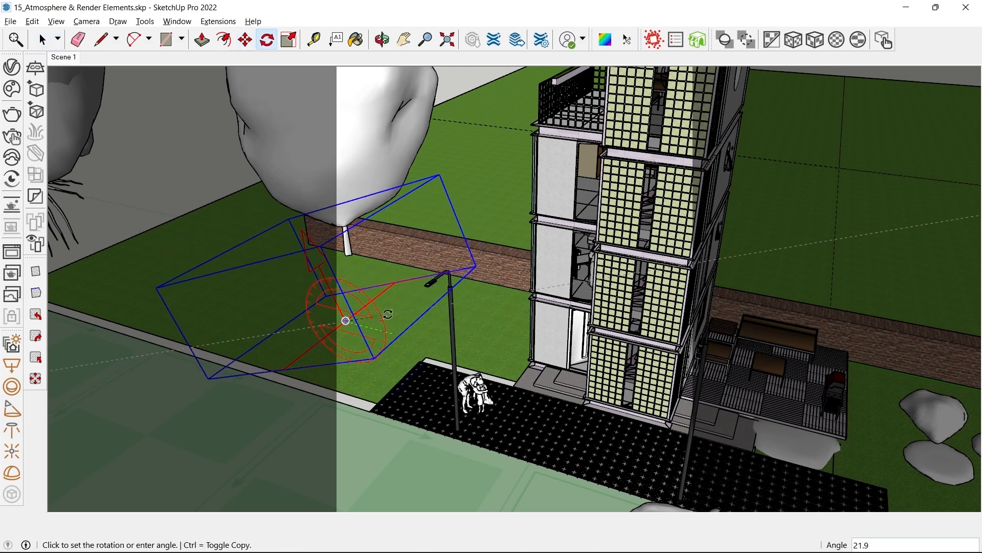
{"action": "type", "text": "0"}
{"action": "key", "text": "Return"}
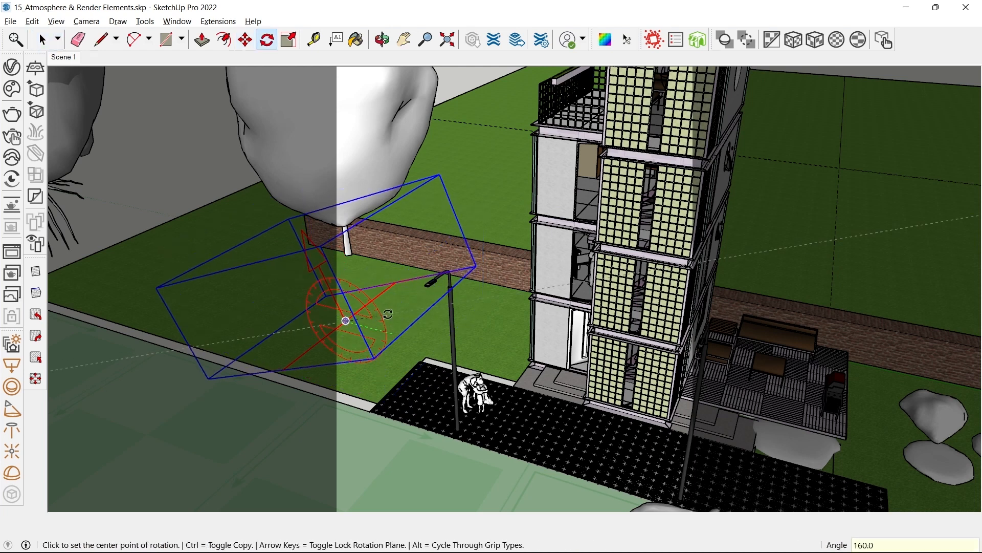
{"action": "key", "text": "ctrl+z"}
- Rotate the rectangle light 180° about the red axis so it points down at the ground
{"action": "left_click", "coordinate": [345, 320]}
{"action": "left_click", "coordinate": [392, 333]}
{"action": "type", "text": "180"}
{"action": "key", "text": "Return"}
- Move the rectangle light over the street lamp beside the people, and lower it to the height of the lamp head
{"action": "middle_click_drag", "start_coordinate": [457, 328], "coordinate": [456, 356], "text": "shift"}
{"action": "key", "text": "space"}
{"action": "scroll", "coordinate": [456, 355], "scroll_direction": "up", "scroll_amount": 3}
{"action": "key", "text": "m"}
{"action": "left_click", "coordinate": [527, 483]}
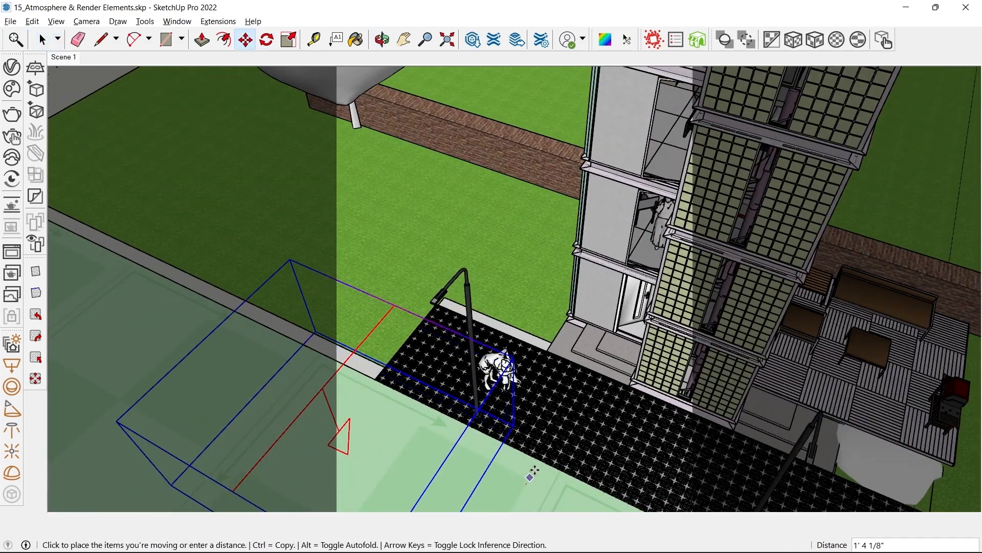
{"action": "left_click", "coordinate": [559, 431]}
{"action": "scroll", "coordinate": [518, 373], "scroll_direction": "up", "scroll_amount": 3}
{"action": "middle_click_drag", "start_coordinate": [516, 371], "coordinate": [524, 222]}
{"action": "left_click", "coordinate": [524, 222]}
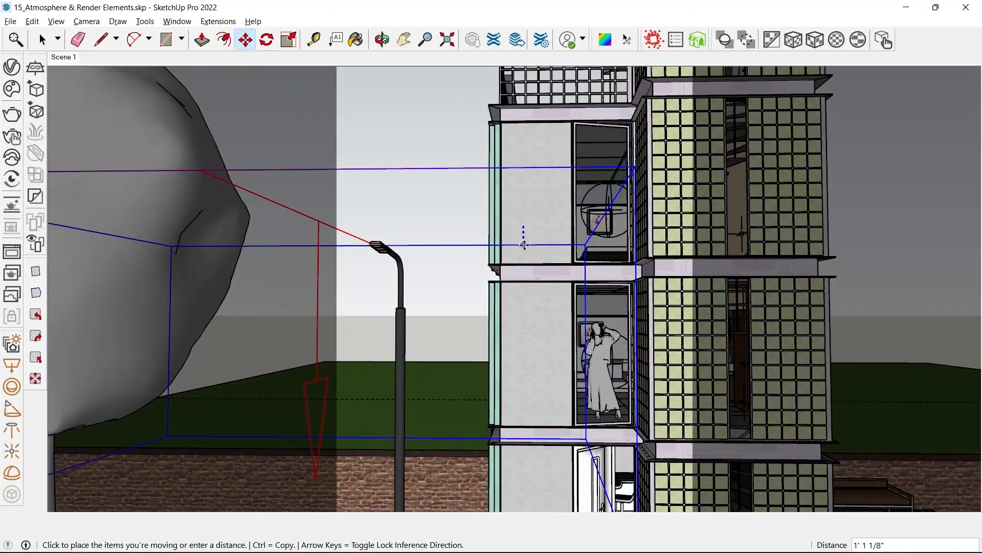
{"action": "left_click", "coordinate": [524, 255]}
{"action": "scroll", "coordinate": [407, 268], "scroll_direction": "up", "scroll_amount": 3}
{"action": "scroll", "coordinate": [378, 282], "scroll_direction": "down", "scroll_amount": 4}
- In the top view, shift the rectangle light about 8 inches across the road, away from the building
{"action": "middle_click_drag", "start_coordinate": [406, 323], "coordinate": [538, 353]}
{"action": "key", "text": "shift+t"}
{"action": "key", "text": "space"}
{"action": "scroll", "coordinate": [502, 293], "scroll_direction": "up", "scroll_amount": 4}
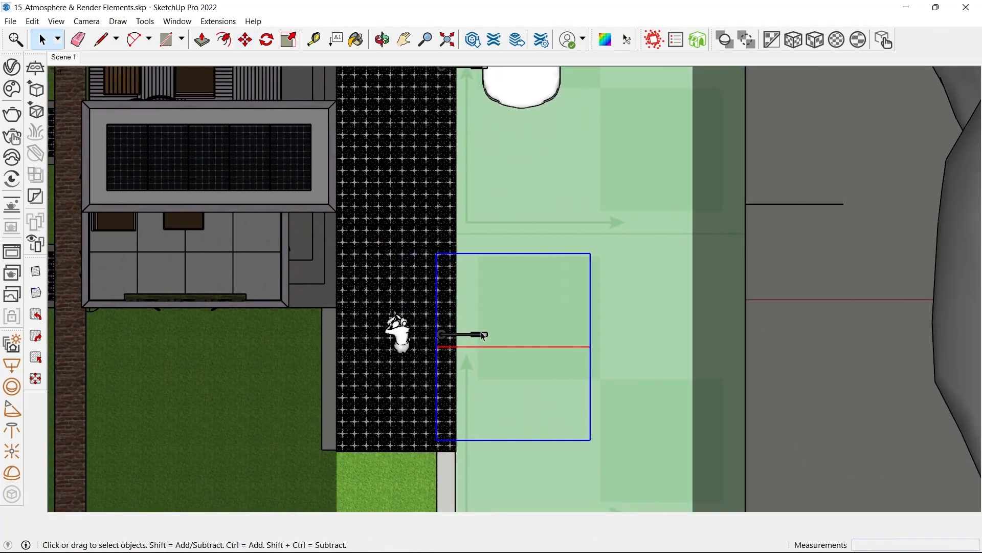
{"action": "key", "text": "m"}
{"action": "left_click", "coordinate": [507, 307]}
{"action": "left_click", "coordinate": [524, 306]}
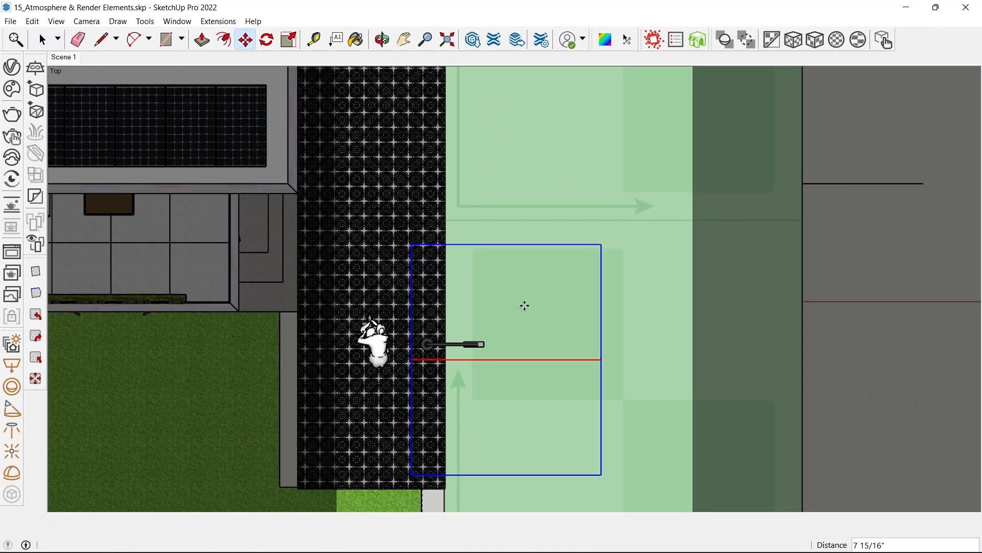
{"action": "key", "text": "space"}
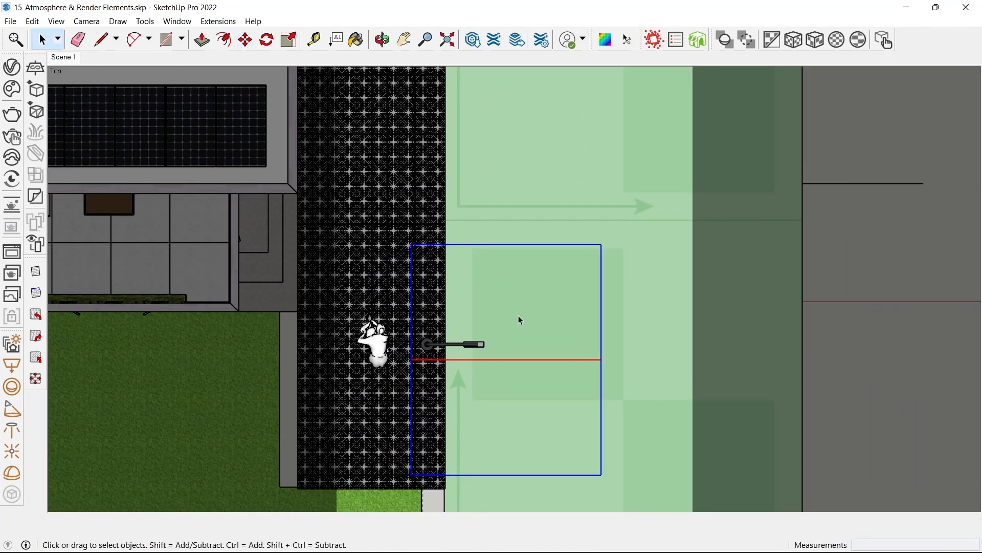
- In the parallel-projection top view, nudge the rectangle light sideways and move it about 12 inches along the green axis to align with the lamp arm
{"action": "scroll", "coordinate": [518, 318], "scroll_direction": "down", "scroll_amount": 1}
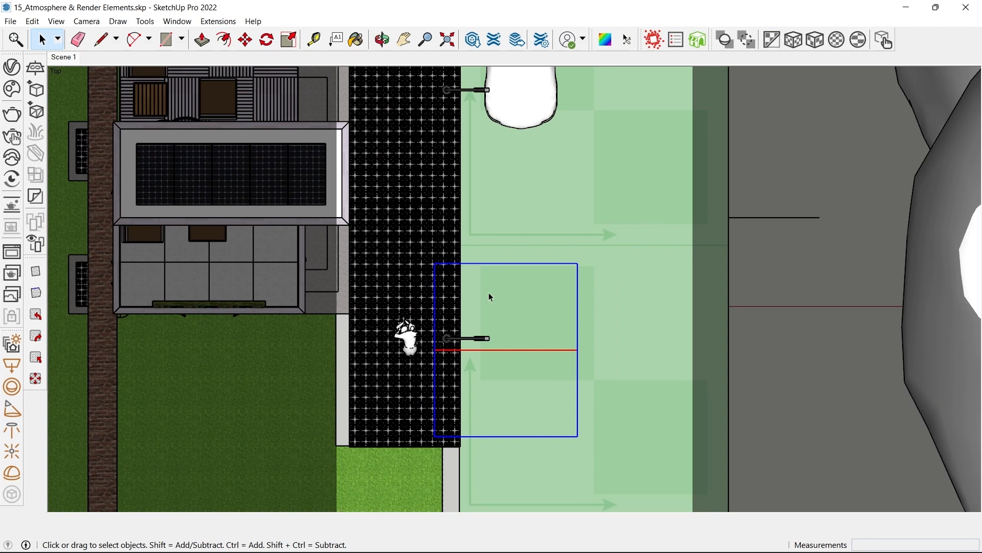
{"action": "left_click", "coordinate": [86, 21]}
{"action": "mouse_move", "coordinate": [205, 61]}
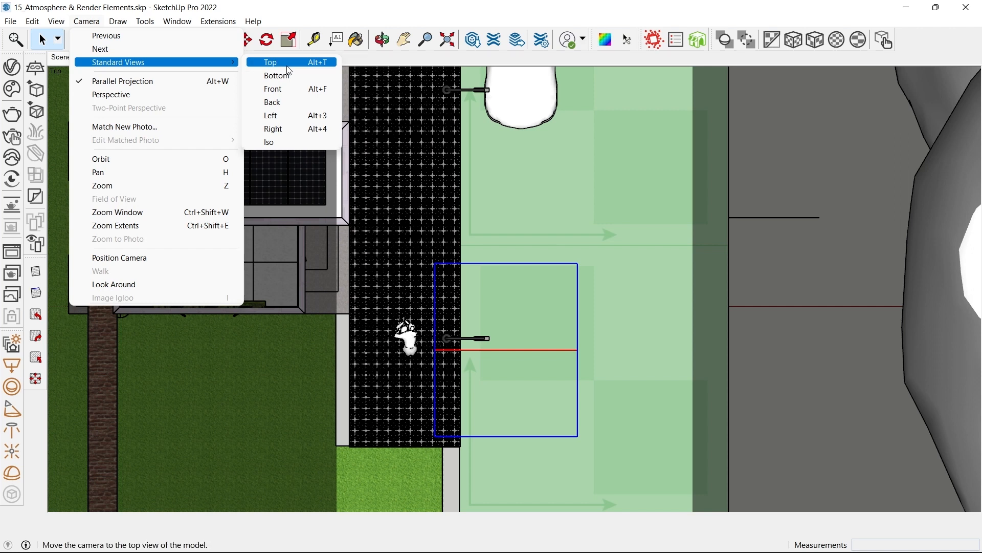
{"action": "left_click", "coordinate": [232, 81]}
{"action": "scroll", "coordinate": [530, 333], "scroll_direction": "down", "scroll_amount": 2}
{"action": "key", "text": "m"}
{"action": "left_click", "coordinate": [540, 259]}
{"action": "left_click", "coordinate": [535, 259]}
{"action": "key", "text": "space"}
{"action": "key", "text": "m"}
{"action": "left_click", "coordinate": [561, 347]}
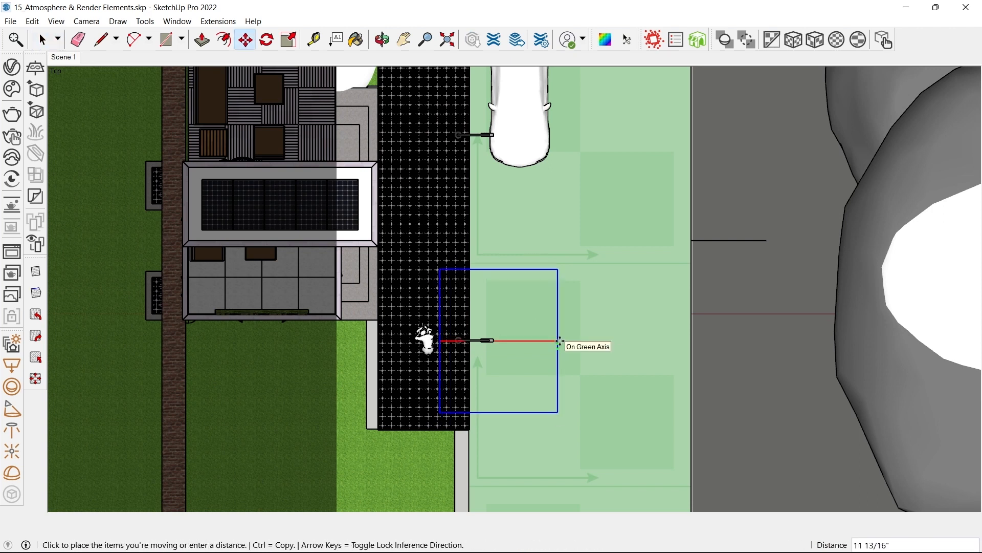
{"action": "left_click", "coordinate": [560, 341]}
{"action": "key", "text": "space"}
- Copy the rectangle light along the green axis to the second street lamp, beside the car
{"action": "scroll", "coordinate": [530, 394], "scroll_direction": "down", "scroll_amount": 2}
{"action": "key", "text": "m"}
{"action": "key", "text": "ctrl"}
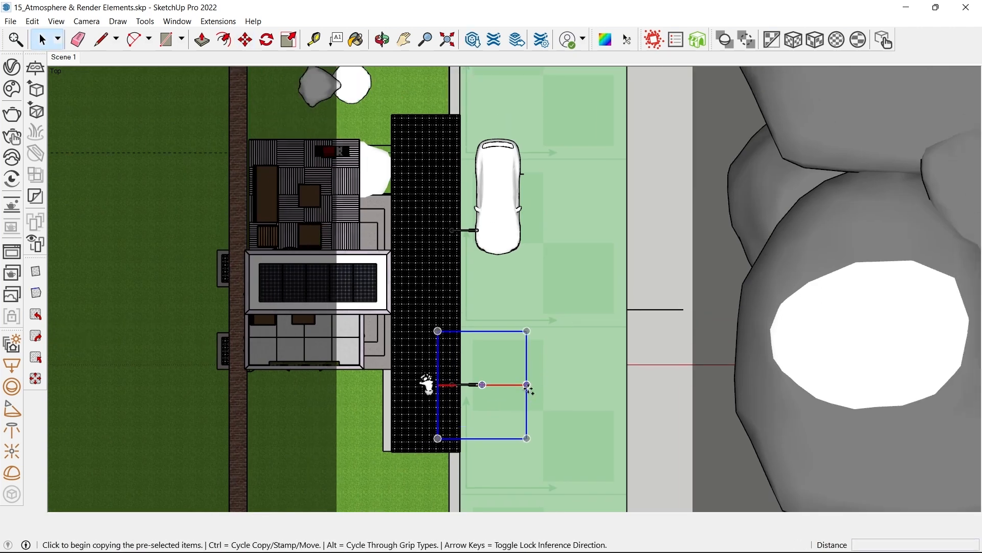
{"action": "left_click", "coordinate": [528, 385]}
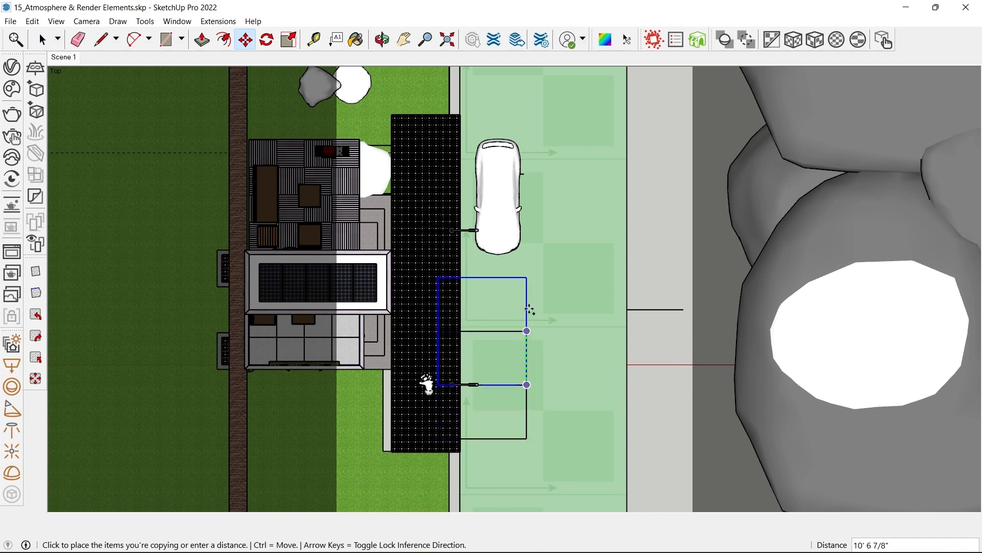
{"action": "left_click", "coordinate": [534, 231]}
{"action": "key", "text": "space"}
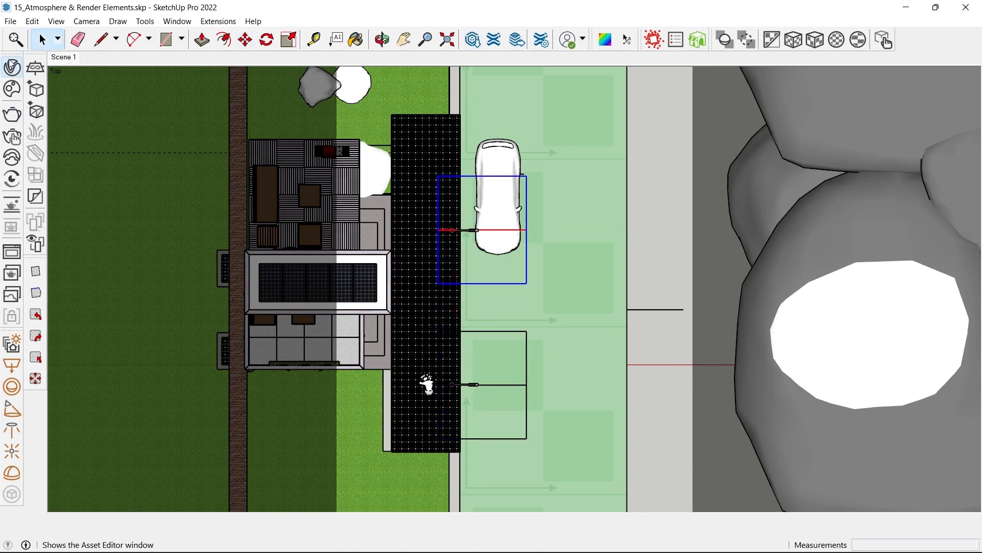
- Rename the rectangle light as Street Light in the V-Ray Asset Editor's lights list
{"action": "left_click", "coordinate": [11, 66]}
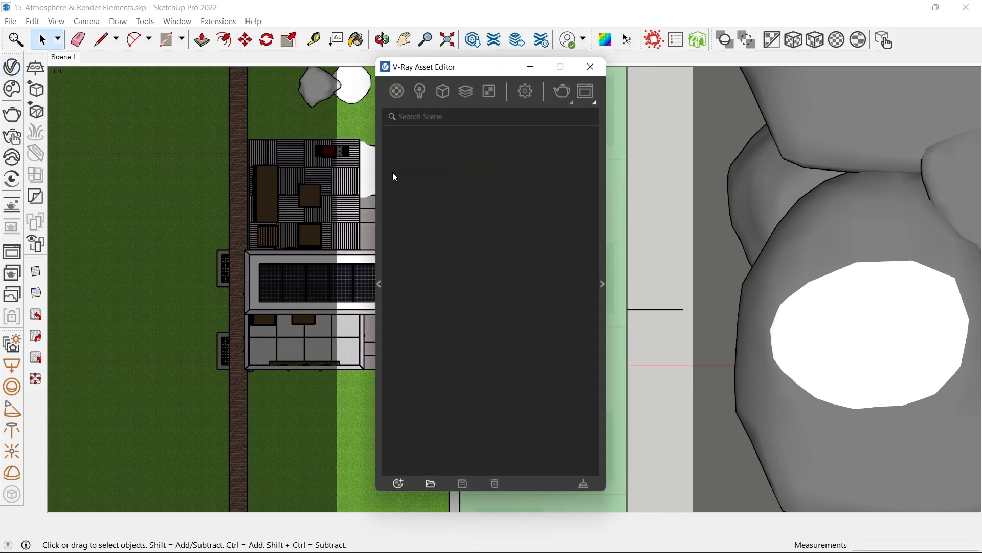
{"action": "left_click", "coordinate": [420, 94]}
{"action": "right_click", "coordinate": [418, 256]}
{"action": "left_click", "coordinate": [440, 289]}
{"action": "key", "text": "ctrl+a"}
{"action": "type", "text": "Street Light"}
{"action": "key", "text": "Return"}
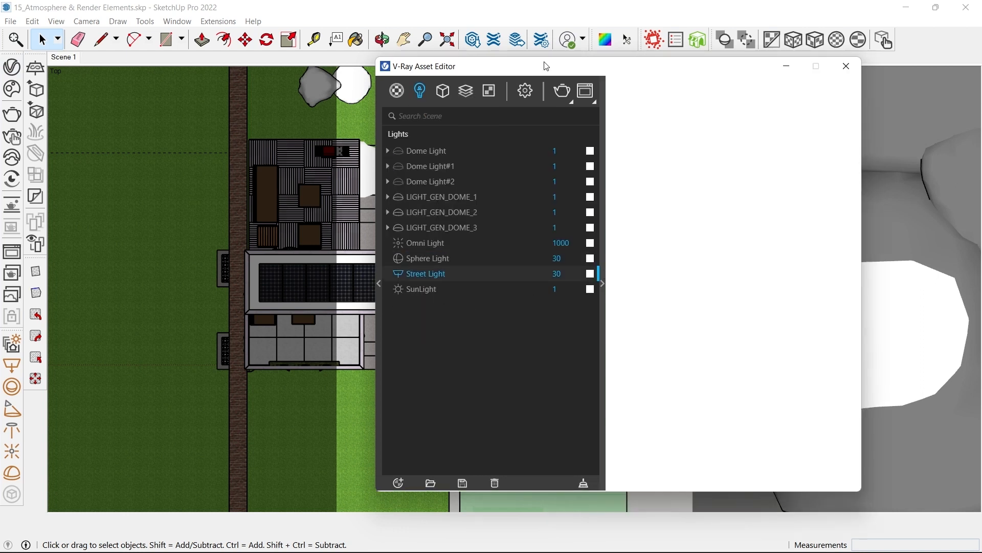
- Make the Street Light invisible, set its directionality to 0.59, and close the V-Ray Asset Editor
{"action": "left_click_drag", "start_coordinate": [540, 73], "coordinate": [340, 62]}
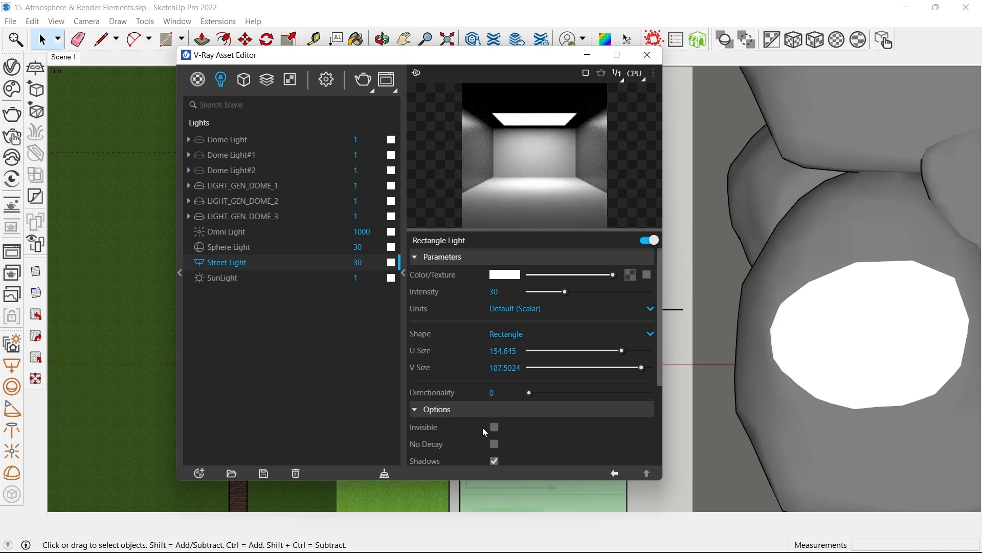
{"action": "left_click", "coordinate": [493, 428]}
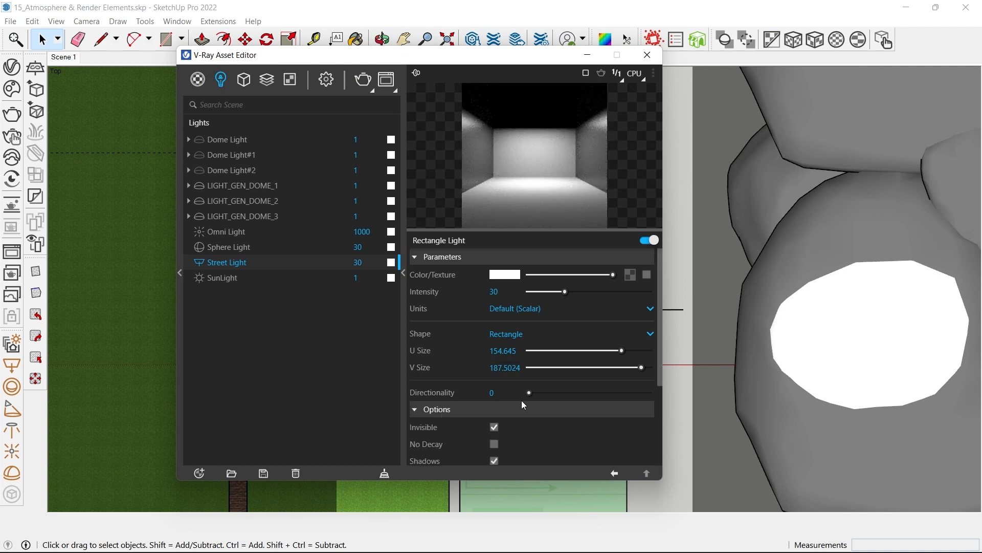
{"action": "left_click_drag", "start_coordinate": [529, 393], "coordinate": [601, 393]}
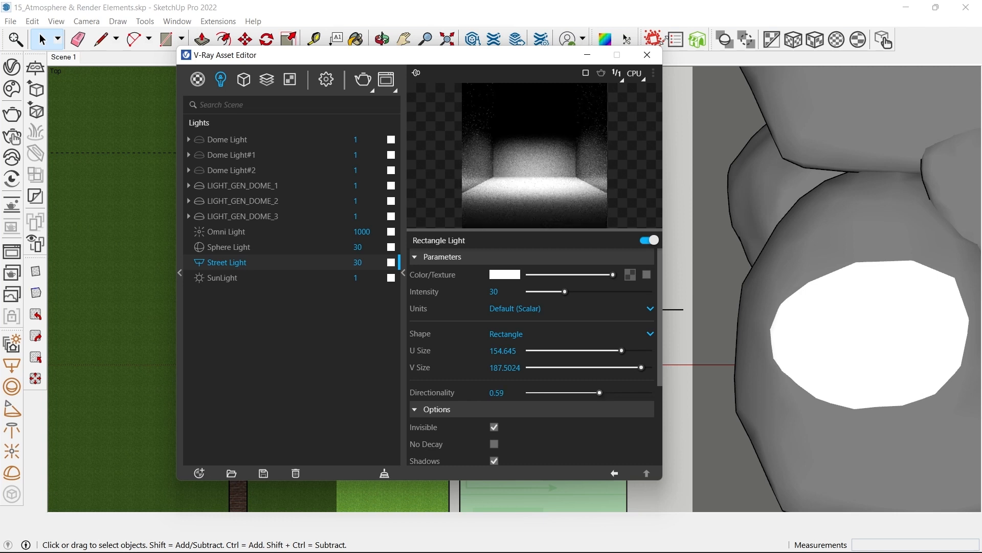
{"action": "left_click", "coordinate": [648, 56]}
- Show the Default Tray and create a new tag called Street Lights
{"action": "scroll", "coordinate": [514, 336], "scroll_direction": "down", "scroll_amount": 1}
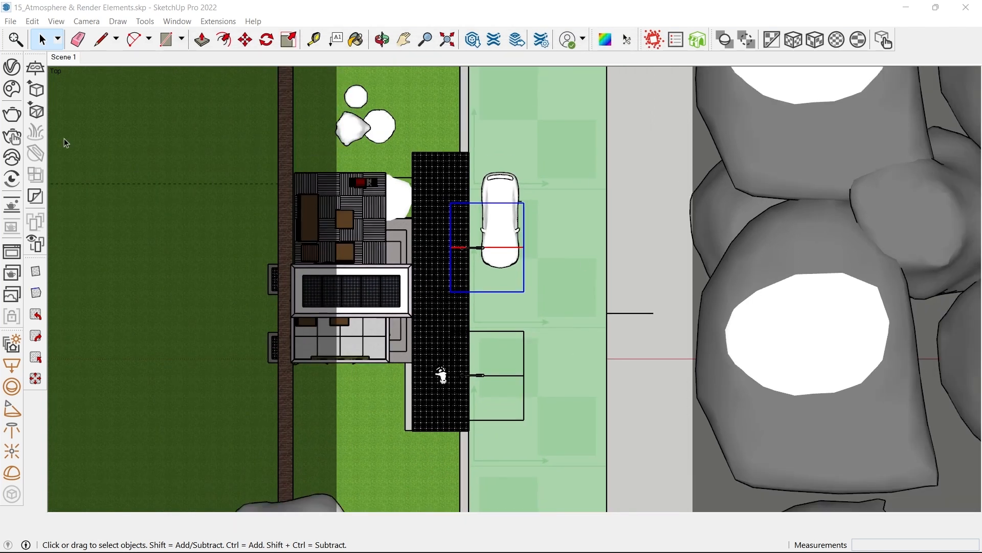
{"action": "left_click", "coordinate": [190, 22]}
{"action": "mouse_move", "coordinate": [226, 34]}
{"action": "left_click", "coordinate": [323, 36]}
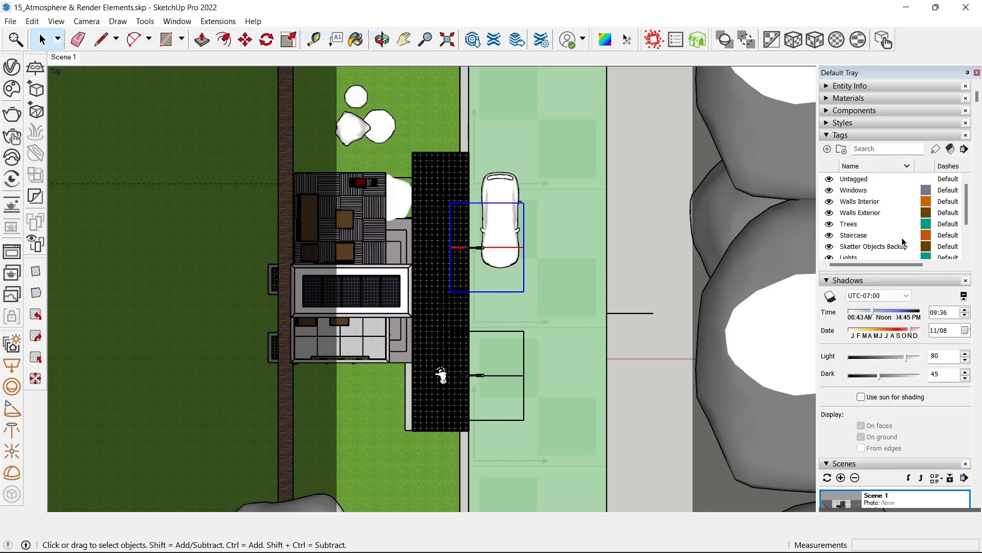
{"action": "scroll", "coordinate": [854, 202], "scroll_direction": "down", "scroll_amount": 1}
{"action": "scroll", "coordinate": [859, 216], "scroll_direction": "up", "scroll_amount": 1}
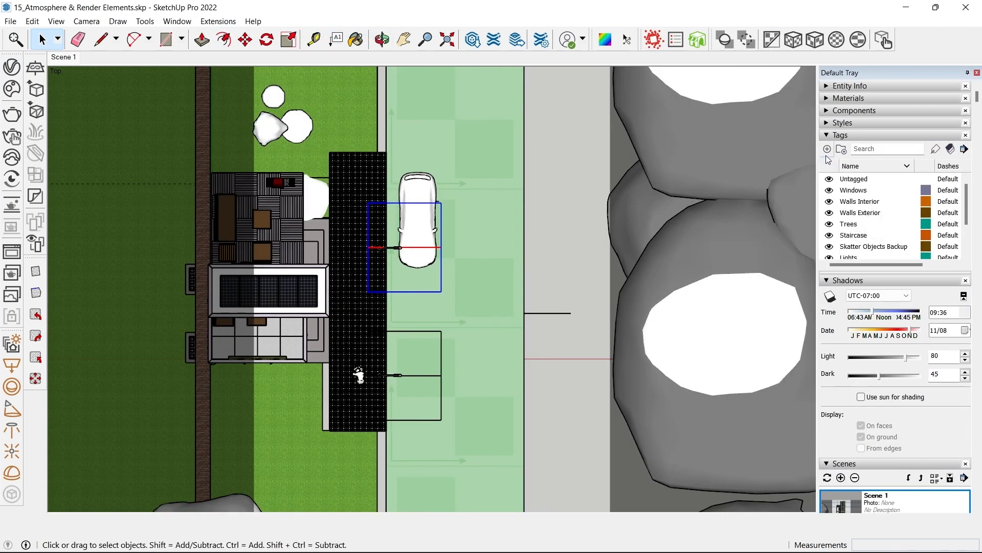
{"action": "left_click", "coordinate": [827, 149]}
{"action": "type", "text": "Street Lights"}
{"action": "key", "text": "Return"}
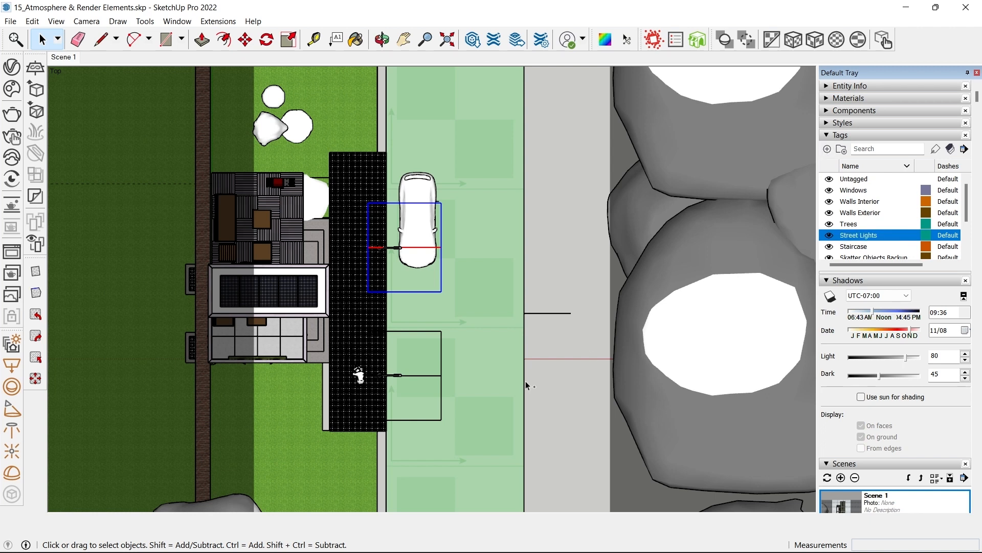
- Assign the Street Lights tag to both rectangle lights above the road
{"action": "left_click", "coordinate": [440, 349], "text": "ctrl"}
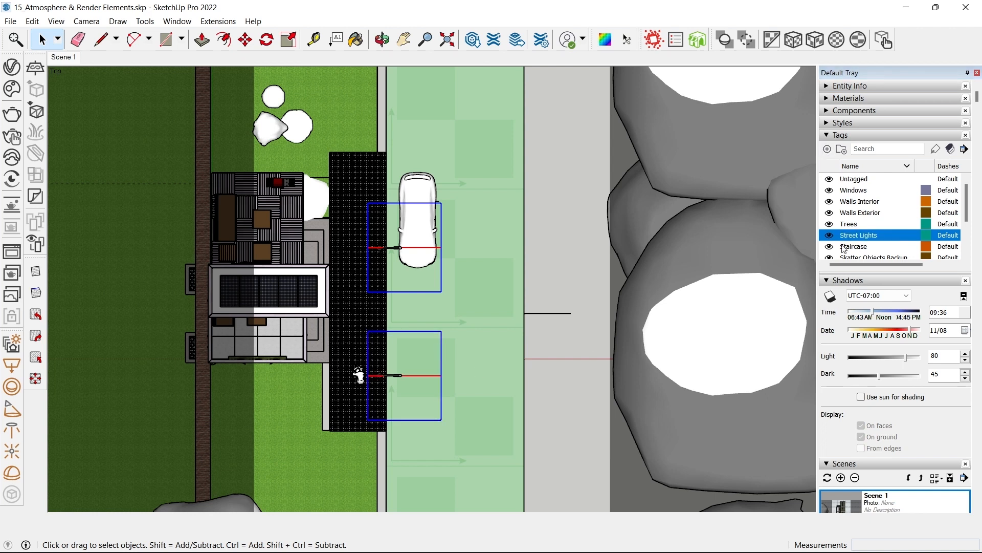
{"action": "left_click", "coordinate": [935, 149]}
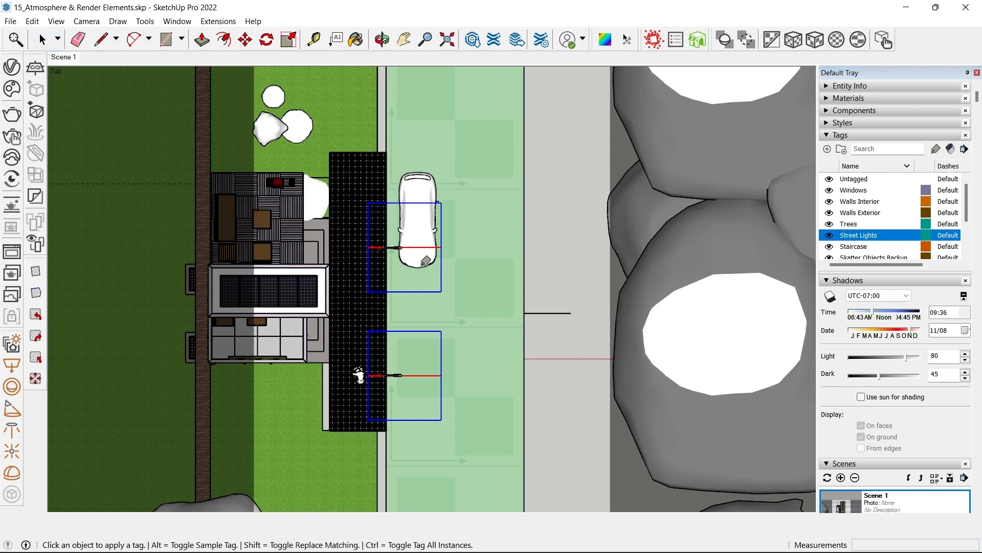
{"action": "scroll", "coordinate": [425, 261], "scroll_direction": "up", "scroll_amount": 2}
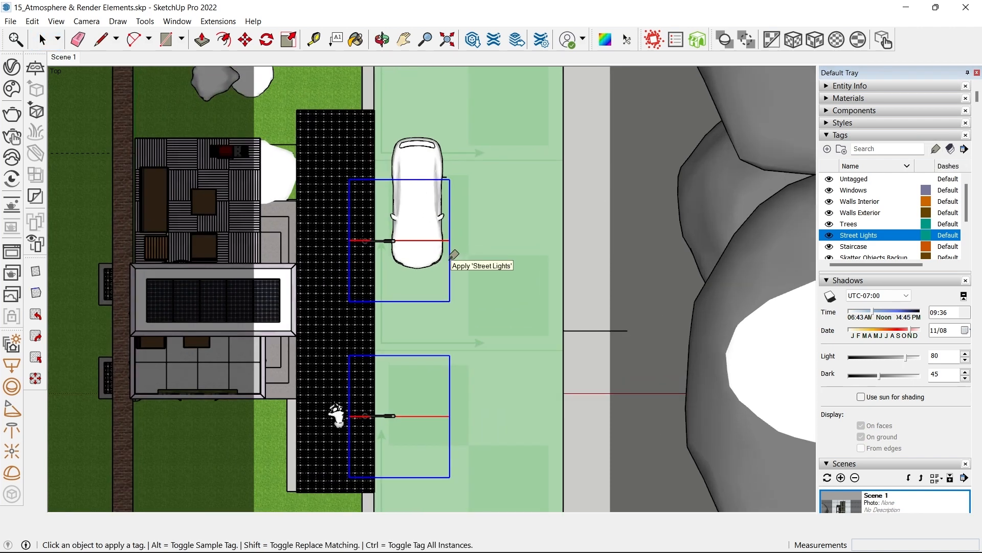
{"action": "key", "text": "space"}
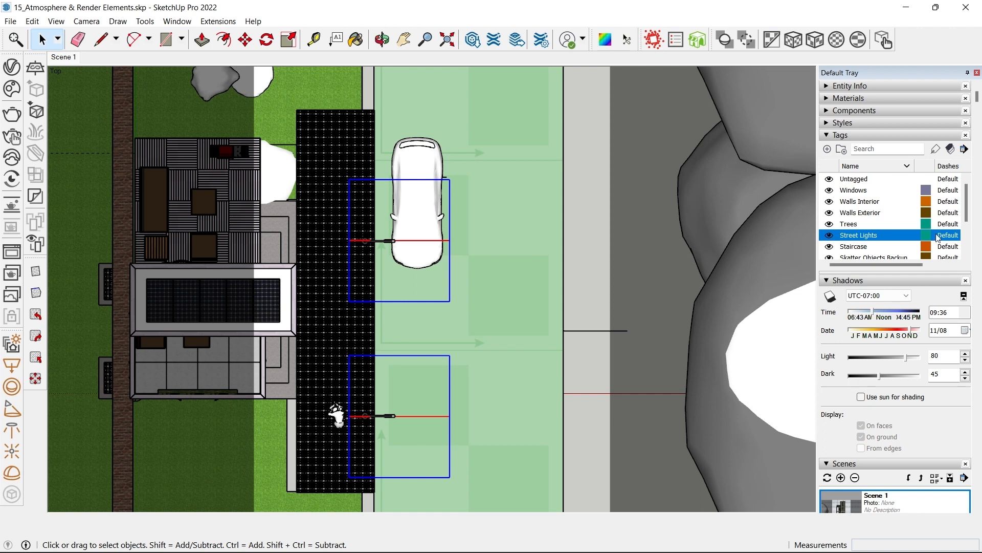
- Turn off the visibility of the Street Lights tag to check whether both rectangle lights belong to it
{"action": "left_click", "coordinate": [853, 246]}
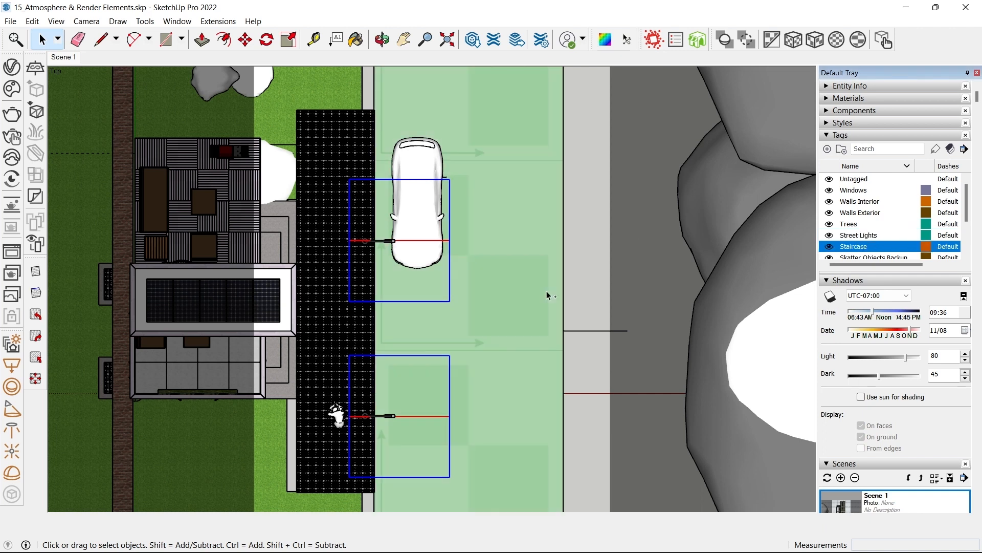
{"action": "middle_click_drag", "start_coordinate": [548, 329], "coordinate": [493, 259]}
{"action": "left_click", "coordinate": [935, 149]}
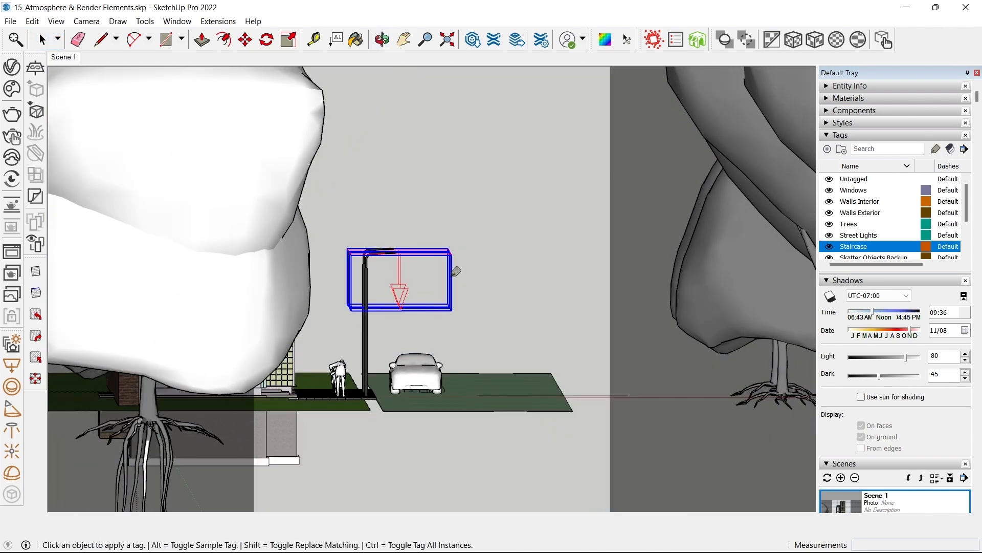
{"action": "scroll", "coordinate": [453, 277], "scroll_direction": "up", "scroll_amount": 4}
{"action": "key", "text": "space"}
{"action": "left_click", "coordinate": [828, 248]}
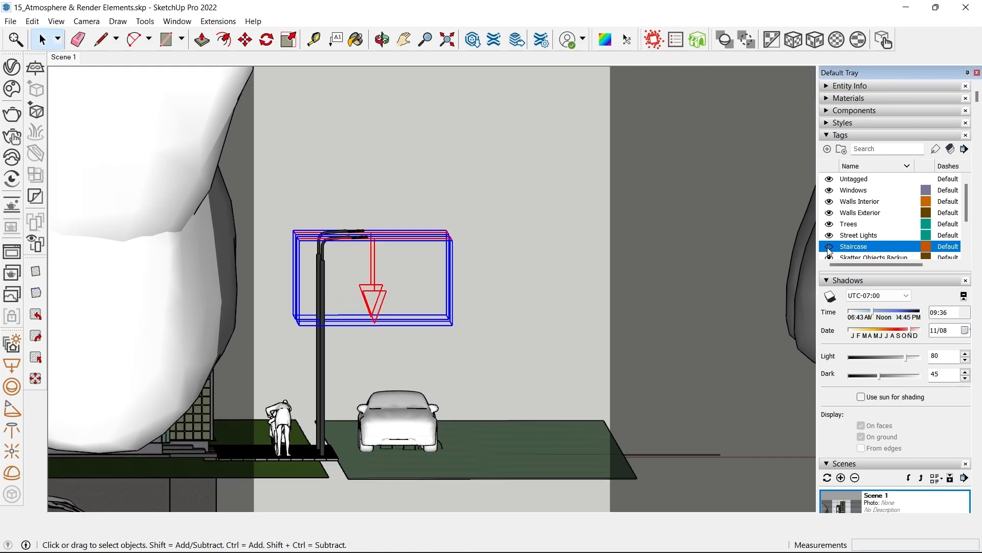
{"action": "left_click", "coordinate": [830, 236]}
{"action": "middle_click_drag", "start_coordinate": [327, 295], "coordinate": [341, 393]}
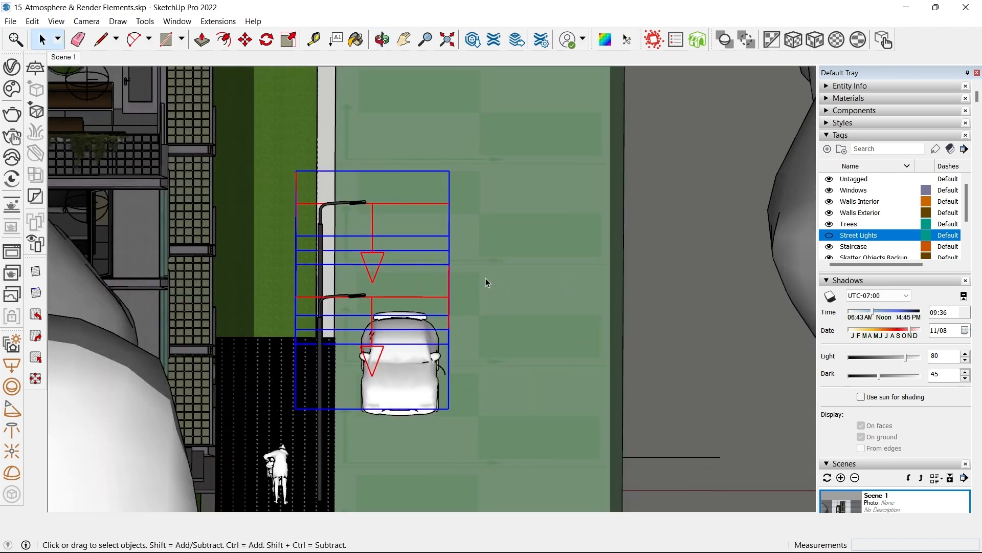
- Reassign the two selected rectangle lights from Untagged to Street Lights and test the tag's visibility, leaving it on
{"action": "left_click", "coordinate": [849, 86]}
{"action": "left_click", "coordinate": [929, 119]}
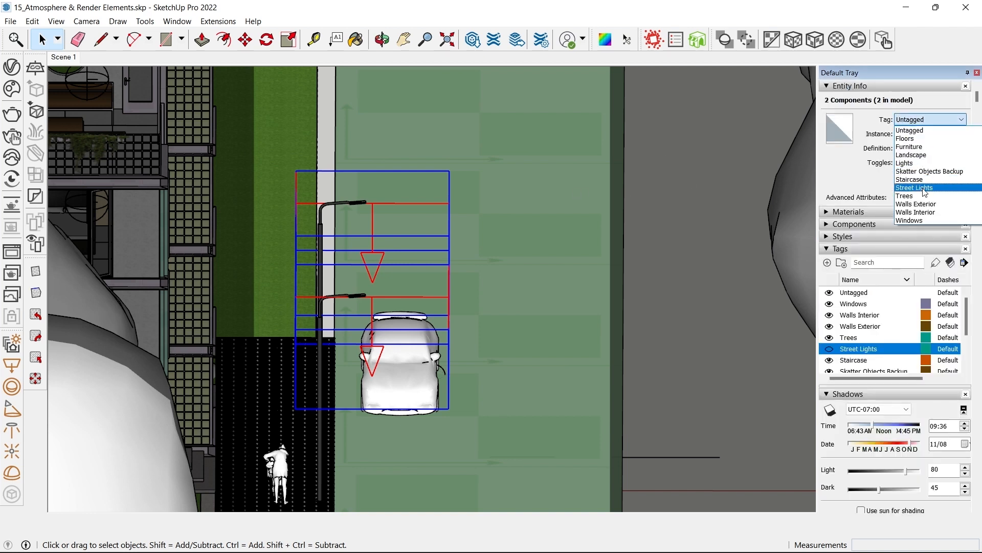
{"action": "left_click", "coordinate": [924, 188]}
{"action": "left_click", "coordinate": [830, 349]}
{"action": "left_click", "coordinate": [830, 349]}
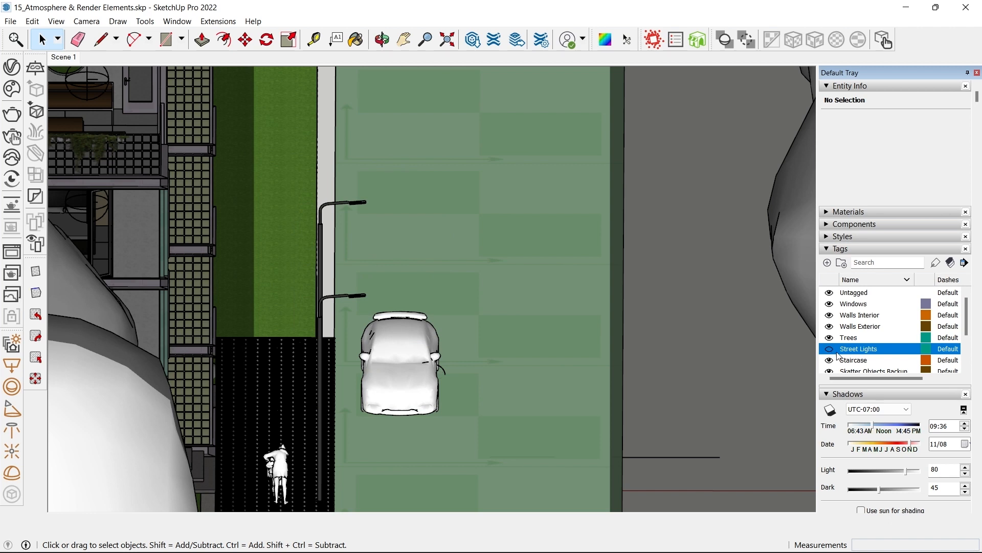
{"action": "left_click", "coordinate": [829, 349]}
- Return to the saved Scene 1 view of the building
{"action": "middle_click_drag", "start_coordinate": [570, 338], "coordinate": [183, 279]}
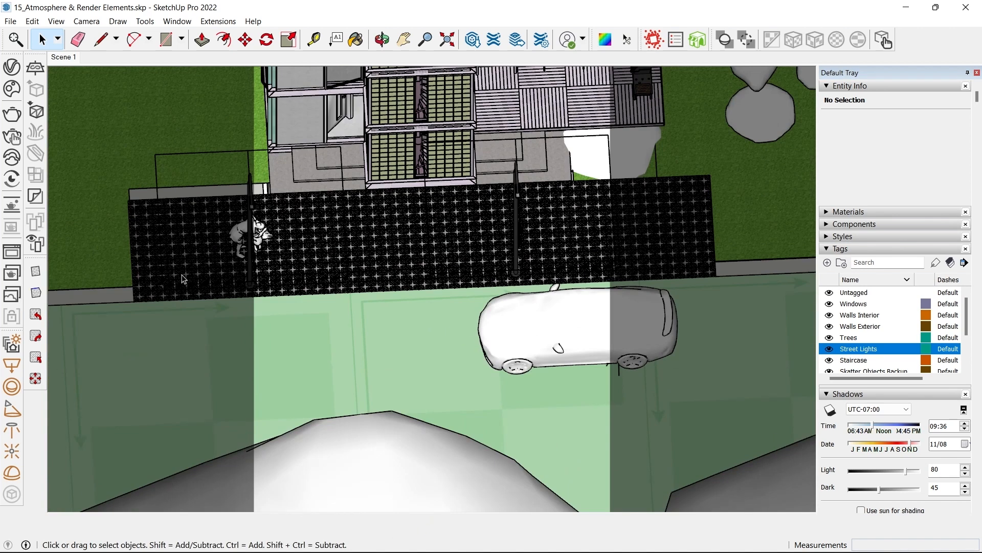
{"action": "left_click", "coordinate": [77, 61]}
{"action": "right_click", "coordinate": [77, 60]}
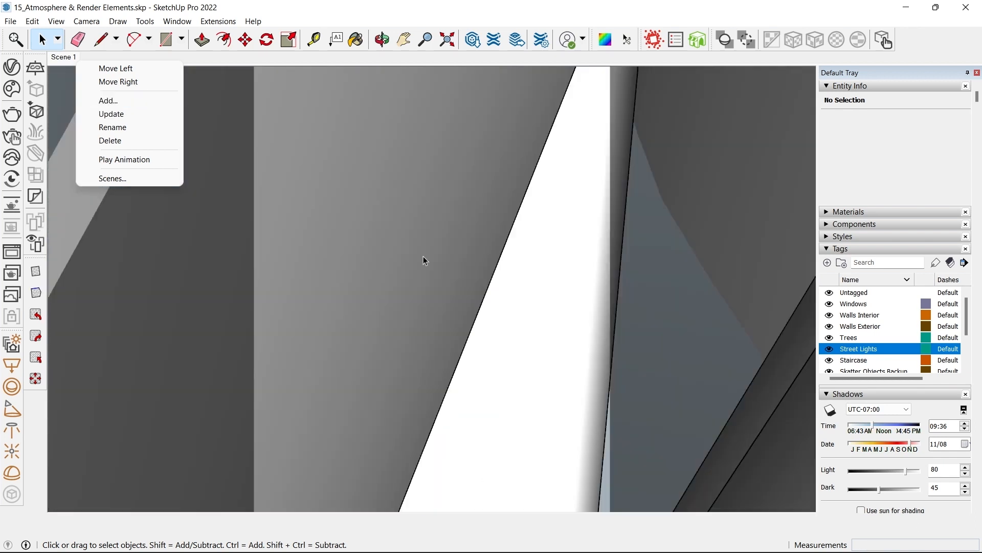
{"action": "left_click", "coordinate": [579, 121]}
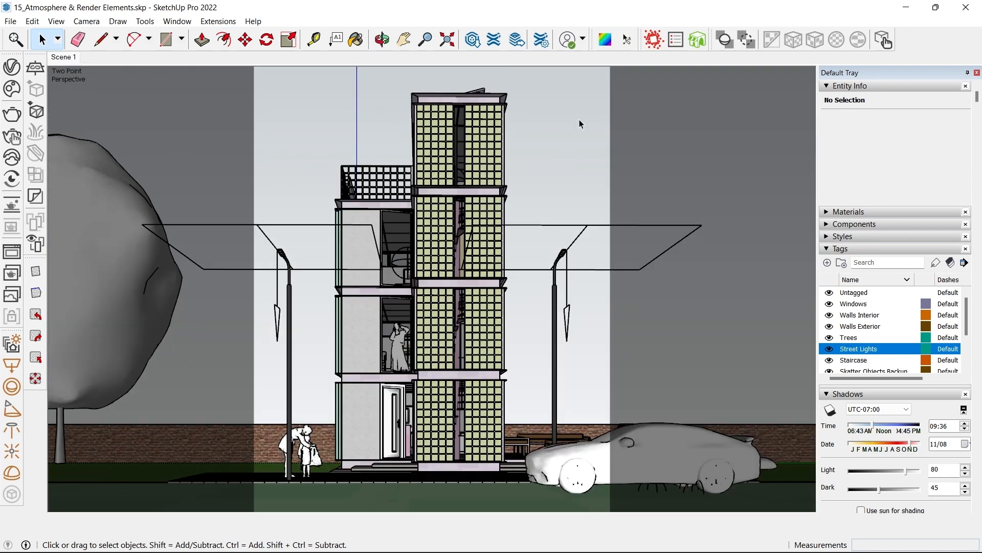
- Enable Volumetric Environment in the V-Ray render settings and keep its type as Aerial Perspective
{"action": "left_click", "coordinate": [12, 67]}
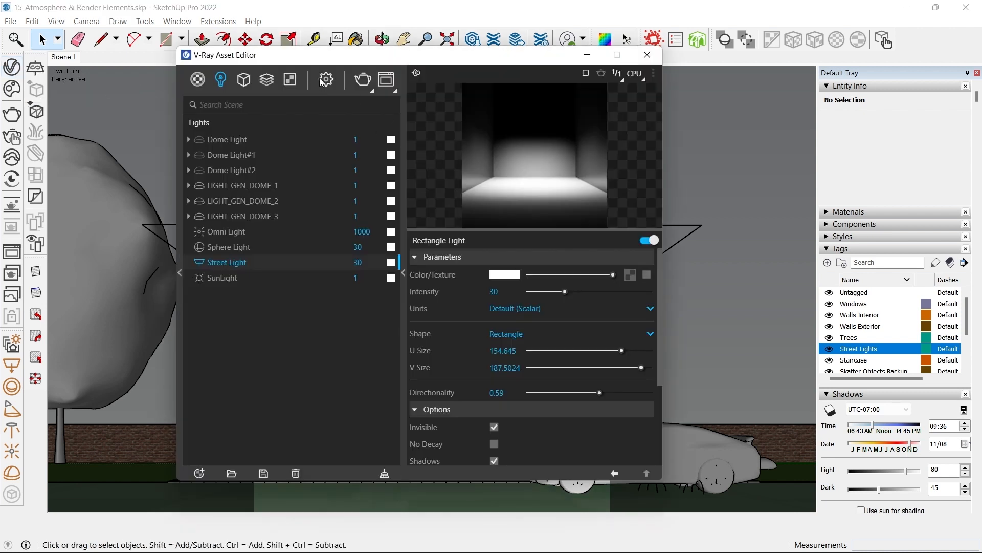
{"action": "left_click", "coordinate": [322, 81]}
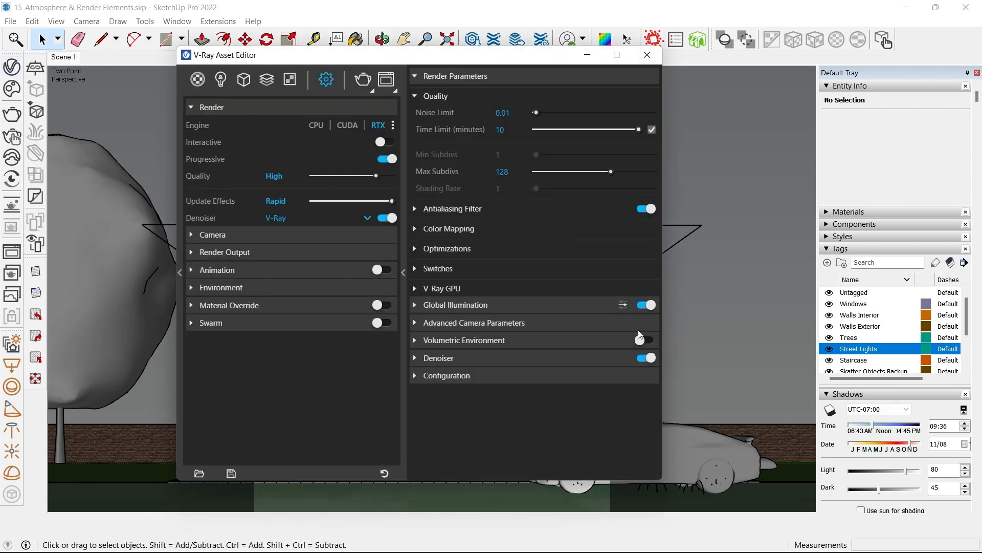
{"action": "left_click", "coordinate": [457, 341]}
{"action": "left_click_drag", "start_coordinate": [518, 60], "coordinate": [700, 22]}
{"action": "scroll", "coordinate": [765, 313], "scroll_direction": "down", "scroll_amount": 1}
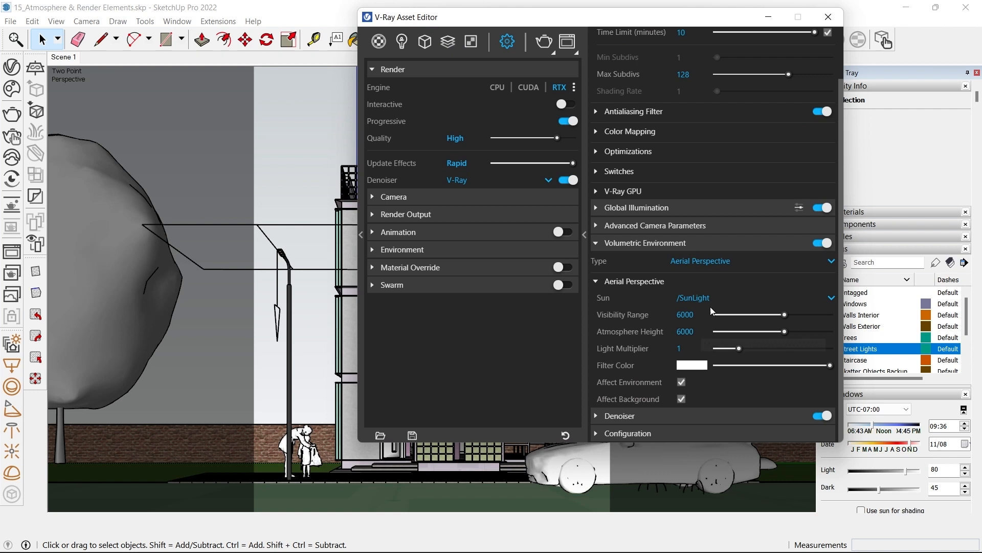
{"action": "left_click", "coordinate": [720, 264]}
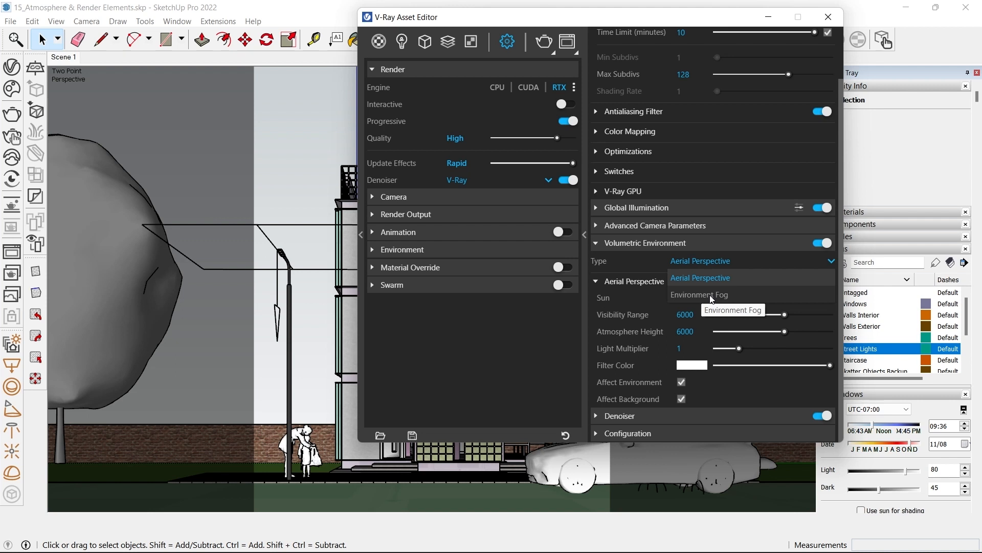
{"action": "left_click", "coordinate": [710, 263]}
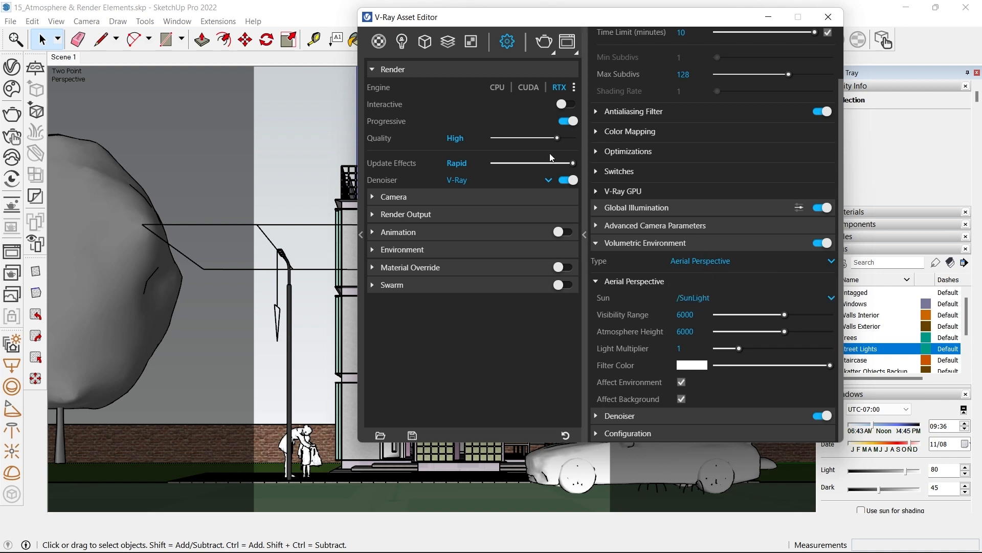
- Hide the Street Lights tag while keeping the V-Ray Asset Editor open
{"action": "left_click_drag", "start_coordinate": [468, 17], "coordinate": [489, 33]}
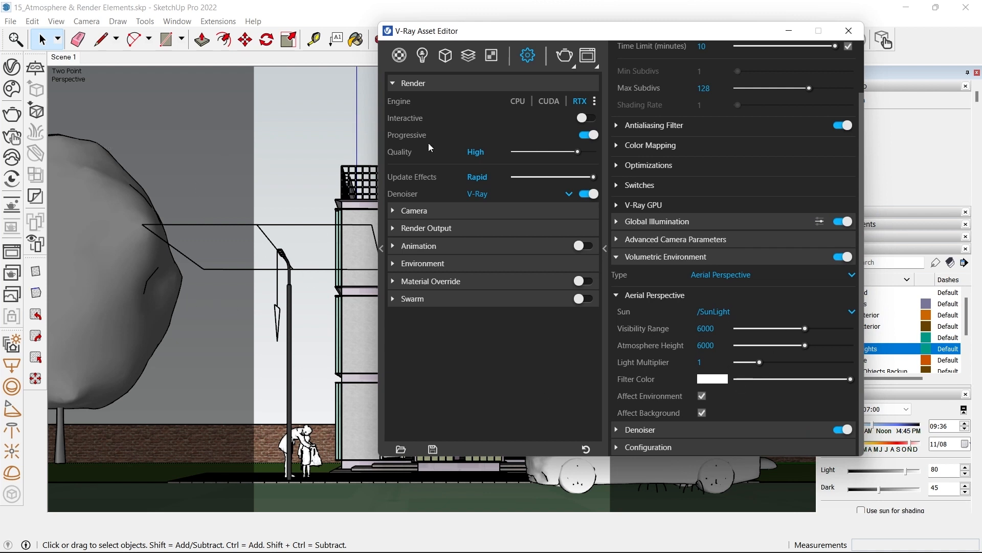
{"action": "left_click_drag", "start_coordinate": [497, 40], "coordinate": [348, 40]}
{"action": "left_click", "coordinate": [831, 348]}
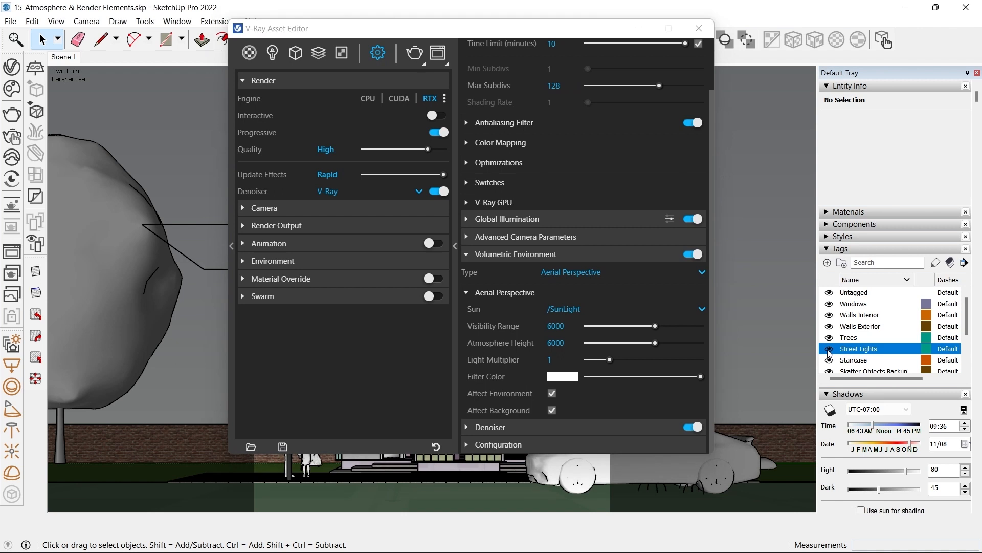
- Enable interactive rendering with the NVIDIA AI denoiser and set the output image width to 600
{"action": "left_click_drag", "start_coordinate": [364, 36], "coordinate": [547, 48]}
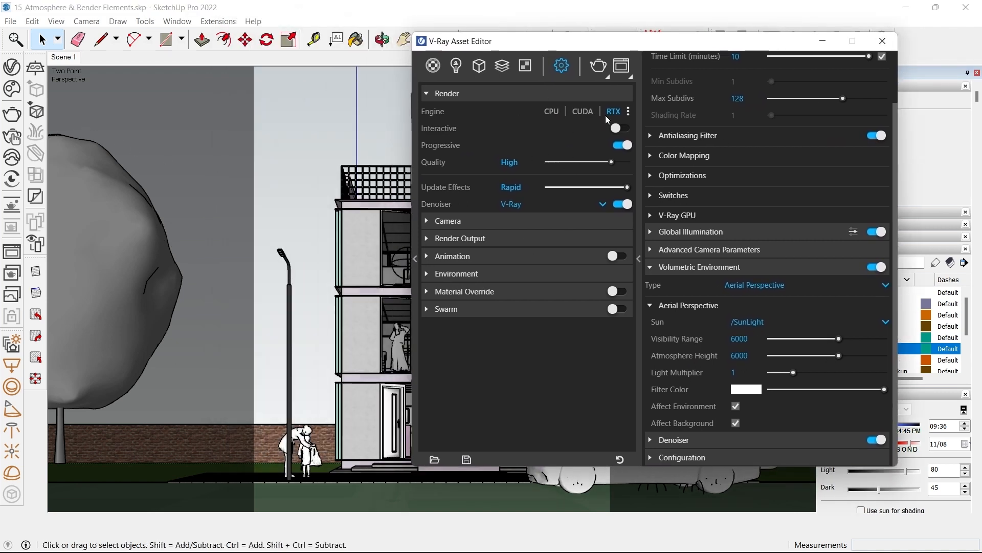
{"action": "left_click", "coordinate": [621, 128]}
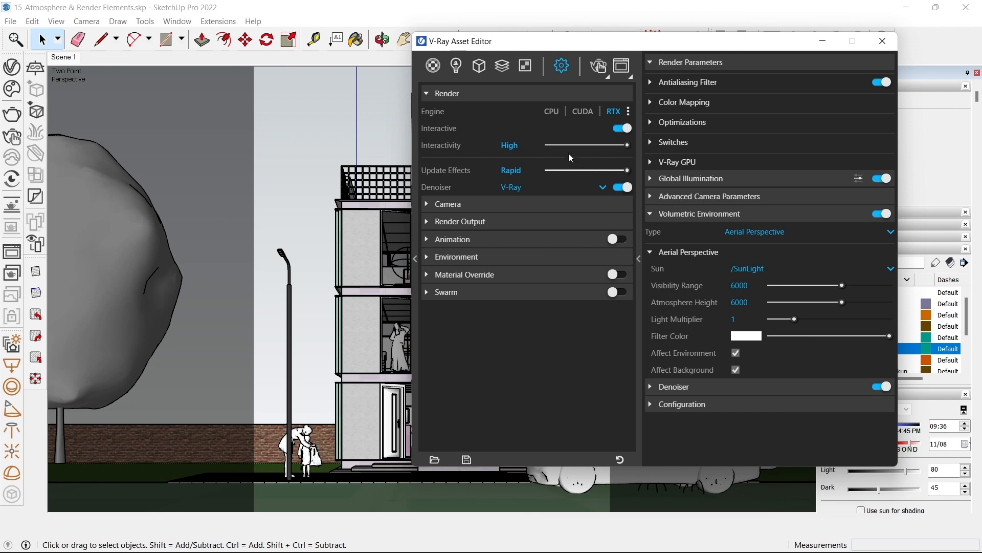
{"action": "left_click", "coordinate": [540, 184]}
{"action": "left_click", "coordinate": [521, 215]}
{"action": "left_click", "coordinate": [453, 227]}
{"action": "left_click_drag", "start_coordinate": [523, 257], "coordinate": [446, 262]}
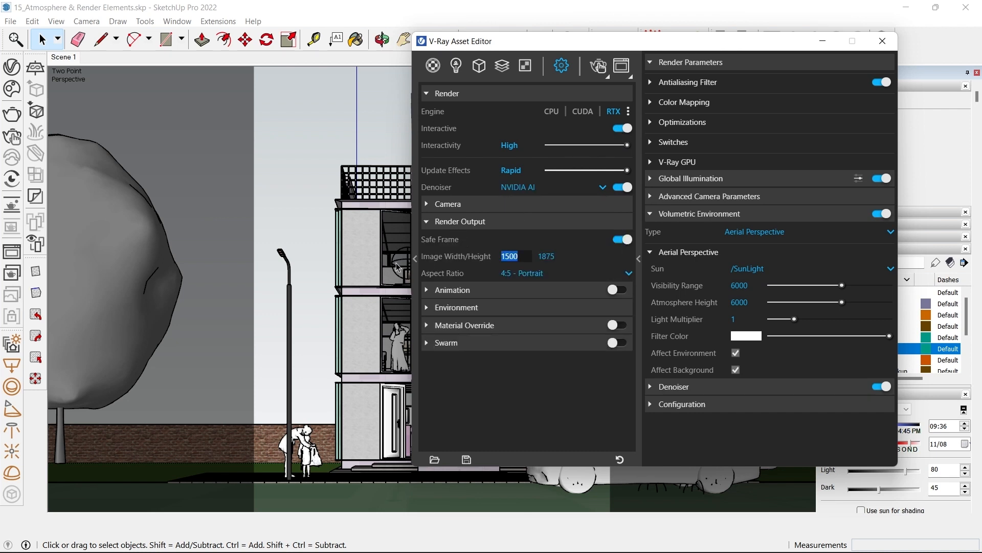
{"action": "type", "text": "600"}
{"action": "key", "text": "Return"}
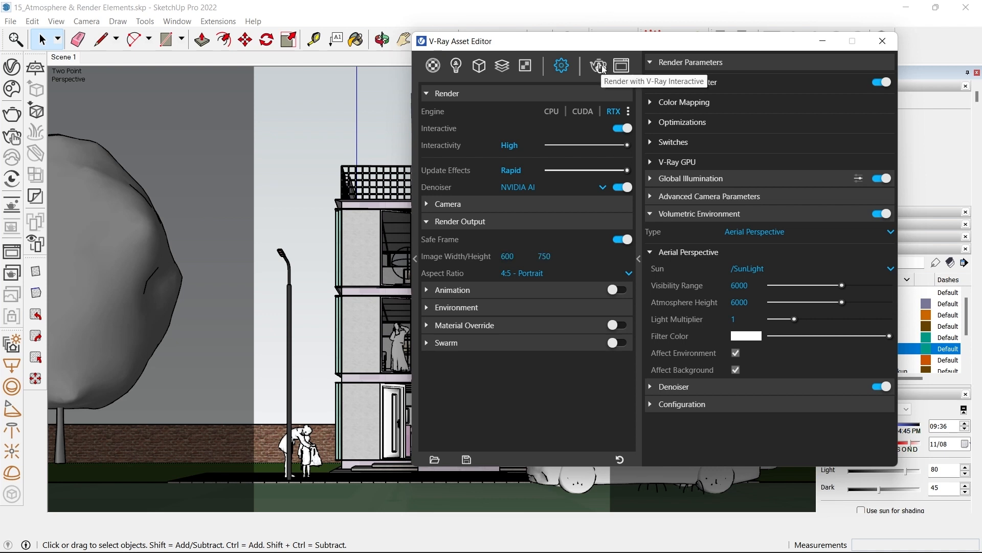
- Start the interactive render and collapse the layers and history side areas of the V-Ray Frame Buffer
{"action": "left_click", "coordinate": [601, 67]}
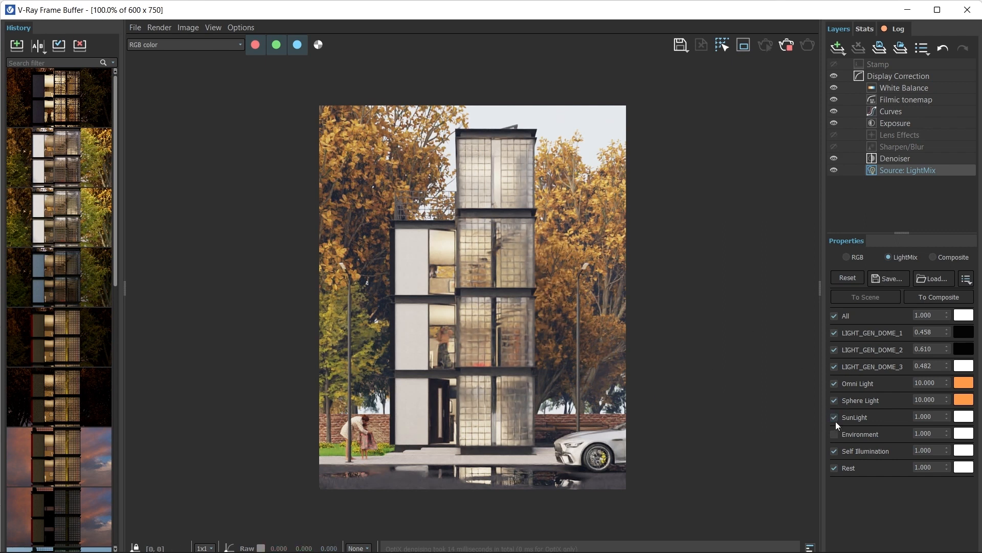
{"action": "mouse_move", "coordinate": [608, 12]}
{"action": "left_mouse_down"}
{"action": "mouse_move", "coordinate": [543, 34]}
{"action": "mouse_move", "coordinate": [590, 18]}
{"action": "left_mouse_up"}
{"action": "left_click_drag", "start_coordinate": [803, 267], "coordinate": [933, 270]}
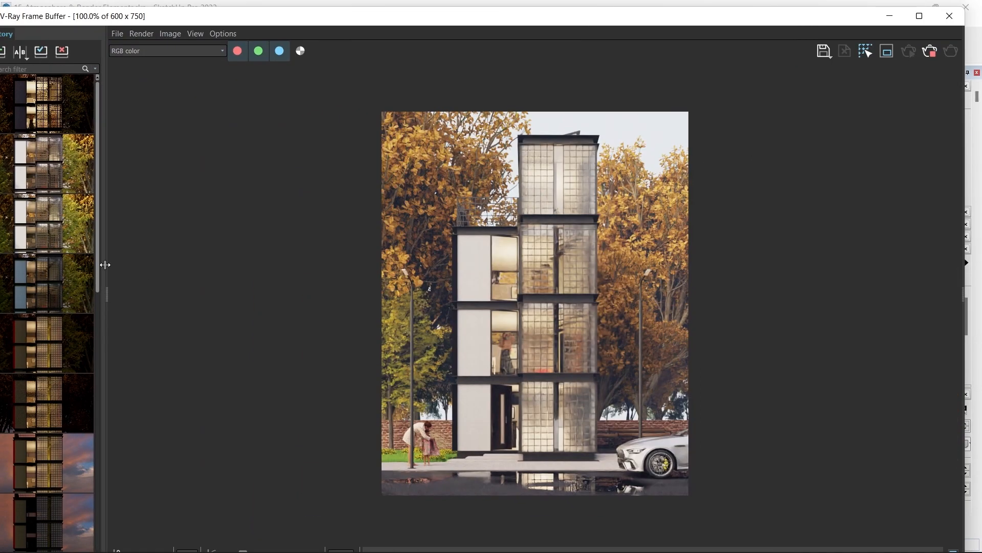
{"action": "left_click_drag", "start_coordinate": [105, 264], "coordinate": [47, 197]}
- Arrange the V-Ray Frame Buffer and the SketchUp model side by side, with the Asset Editor clear of the render
{"action": "left_click_drag", "start_coordinate": [274, 21], "coordinate": [0, 139]}
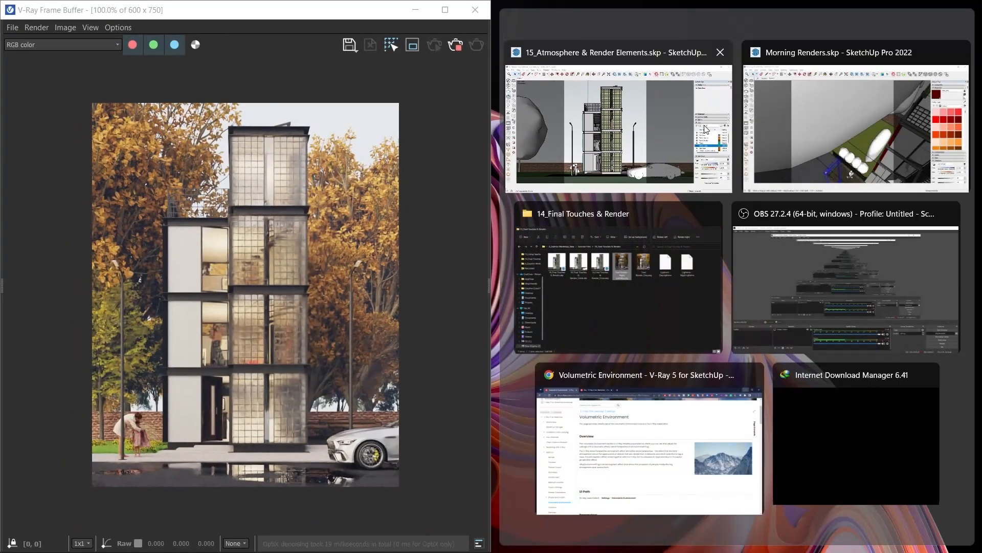
{"action": "left_click", "coordinate": [670, 112]}
{"action": "left_click_drag", "start_coordinate": [675, 45], "coordinate": [735, 51]}
{"action": "left_click_drag", "start_coordinate": [647, 47], "coordinate": [366, 77]}
{"action": "left_click", "coordinate": [976, 77]}
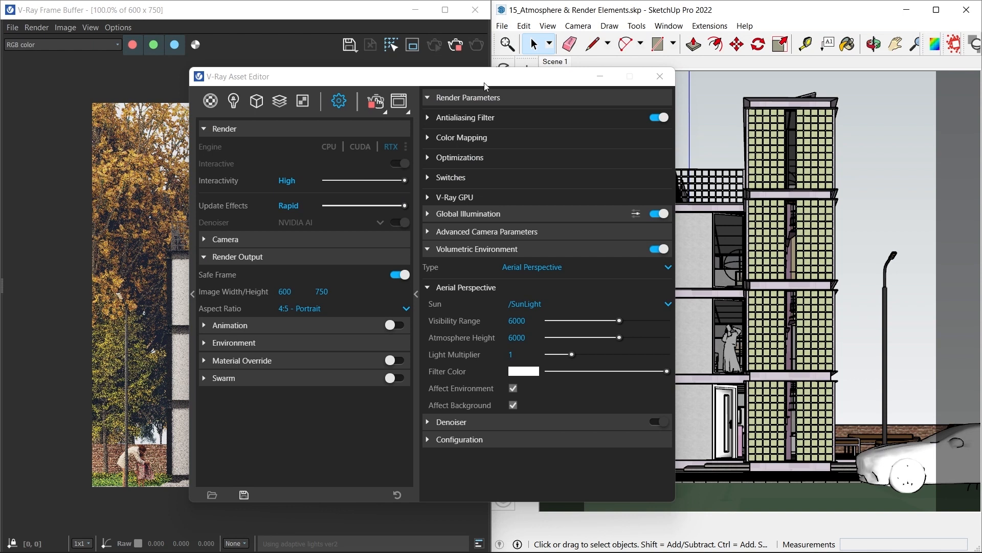
{"action": "mouse_move", "coordinate": [486, 86]}
{"action": "left_mouse_down"}
{"action": "mouse_move", "coordinate": [713, 6]}
{"action": "mouse_move", "coordinate": [768, 75]}
{"action": "mouse_move", "coordinate": [764, 60]}
{"action": "left_mouse_up"}
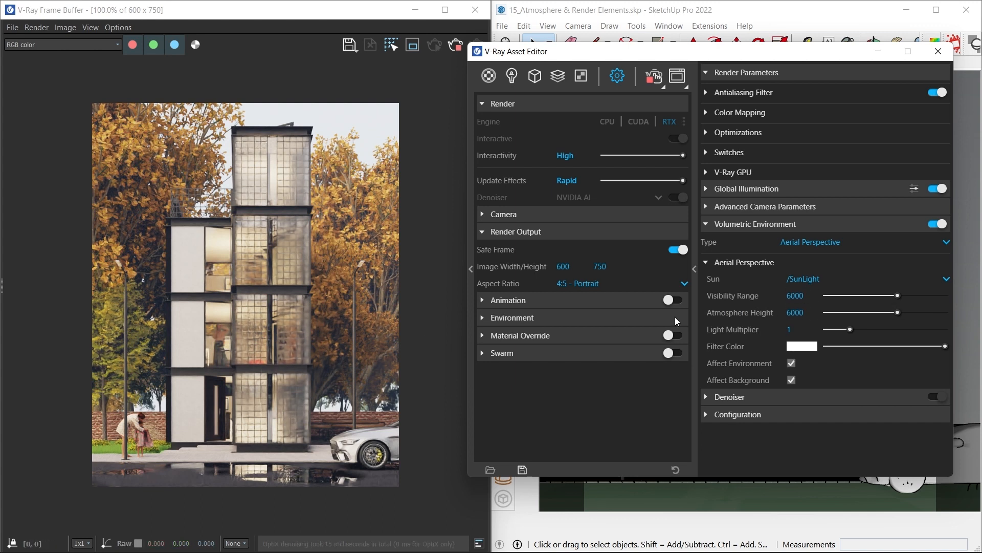
- Set the Aerial Perspective visibility range to 1000
{"action": "left_click", "coordinate": [797, 296]}
{"action": "type", "text": "1000"}
{"action": "key", "text": "Return"}
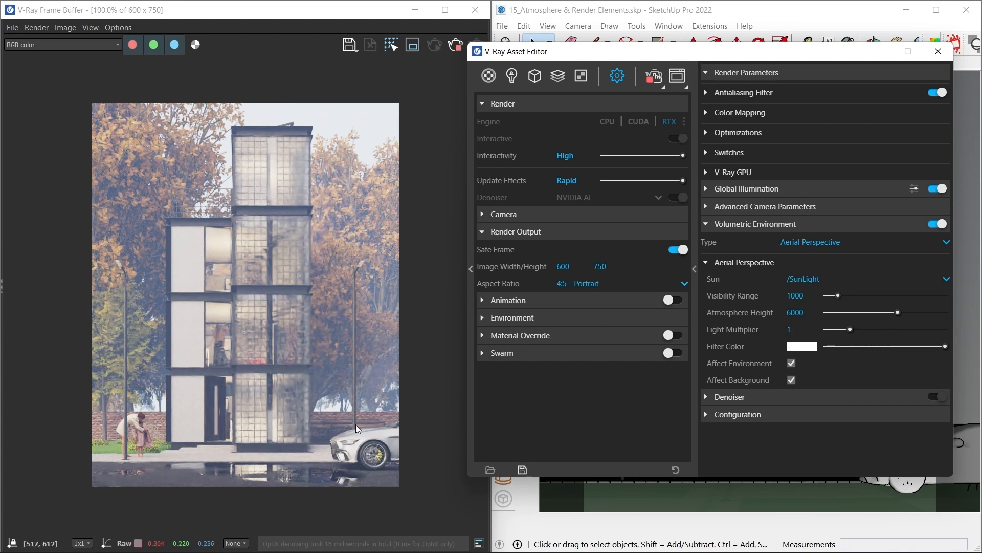
- Try Aerial Perspective atmosphere heights of 100 and 3
{"action": "left_click_drag", "start_coordinate": [812, 313], "coordinate": [495, 272]}
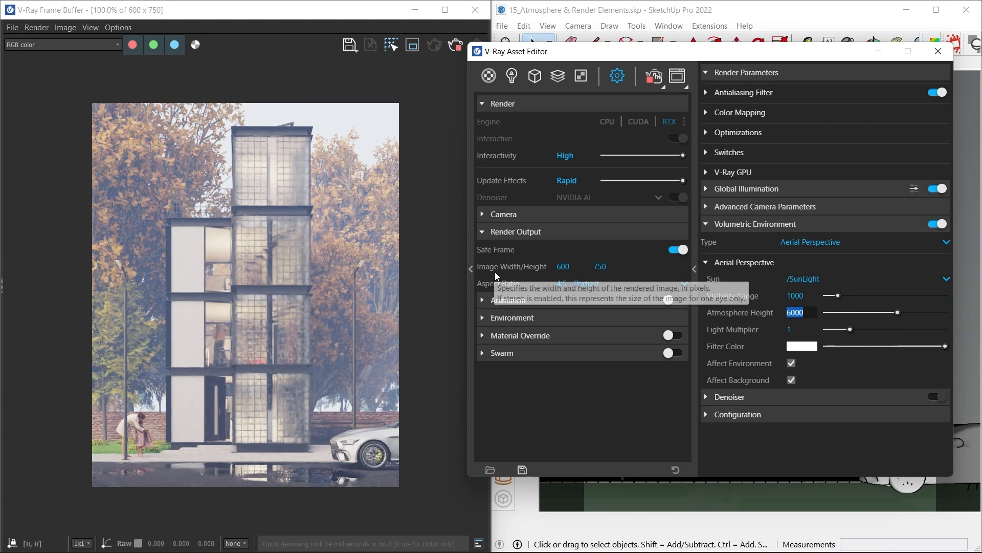
{"action": "type", "text": "100"}
{"action": "key", "text": "Return"}
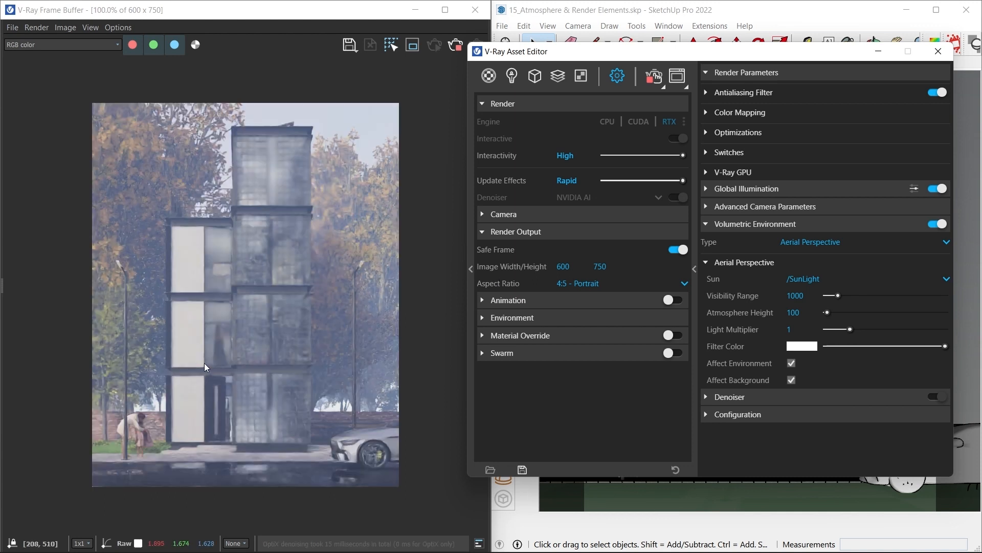
{"action": "left_click", "coordinate": [808, 312]}
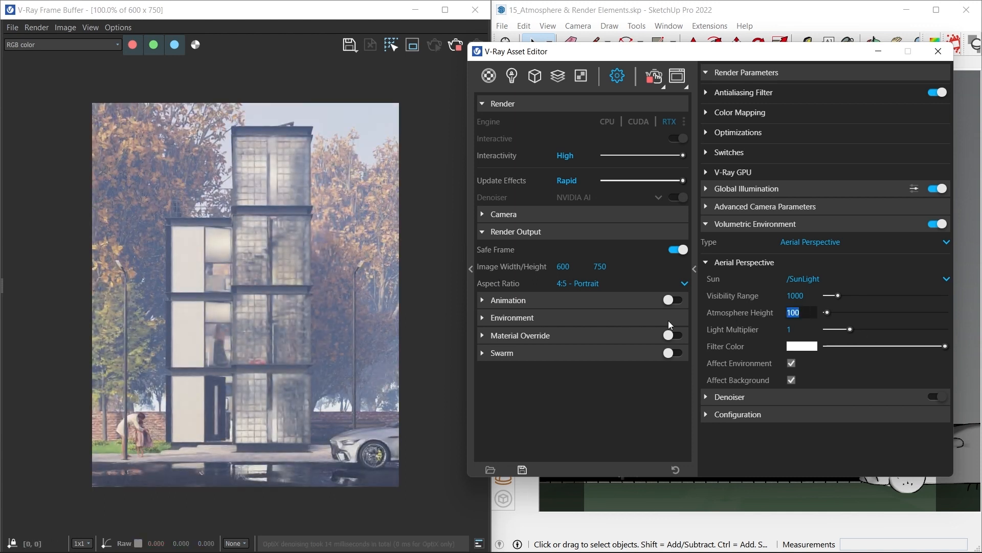
{"action": "type", "text": "3"}
{"action": "key", "text": "Return"}
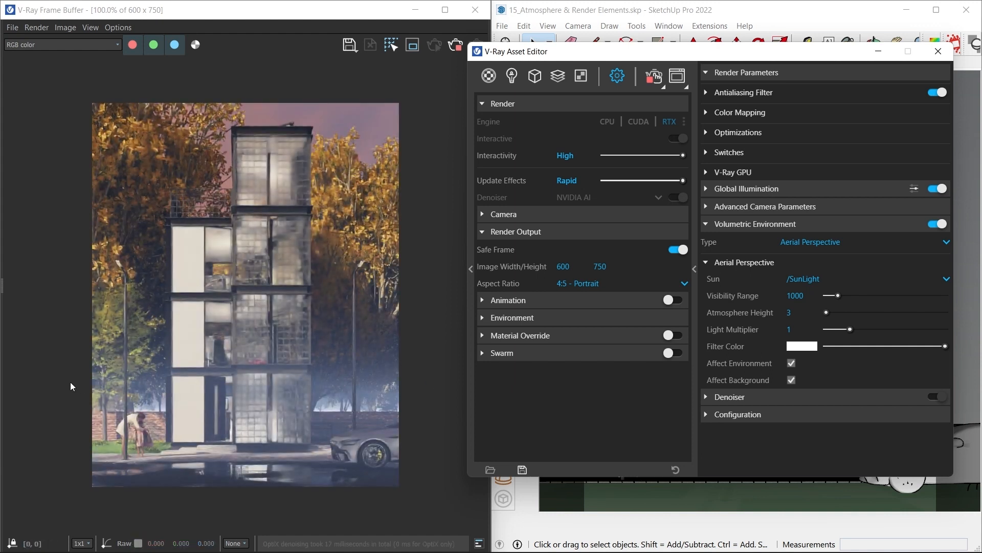
- Set the Aerial Perspective atmosphere height to 15
{"action": "left_click", "coordinate": [790, 312]}
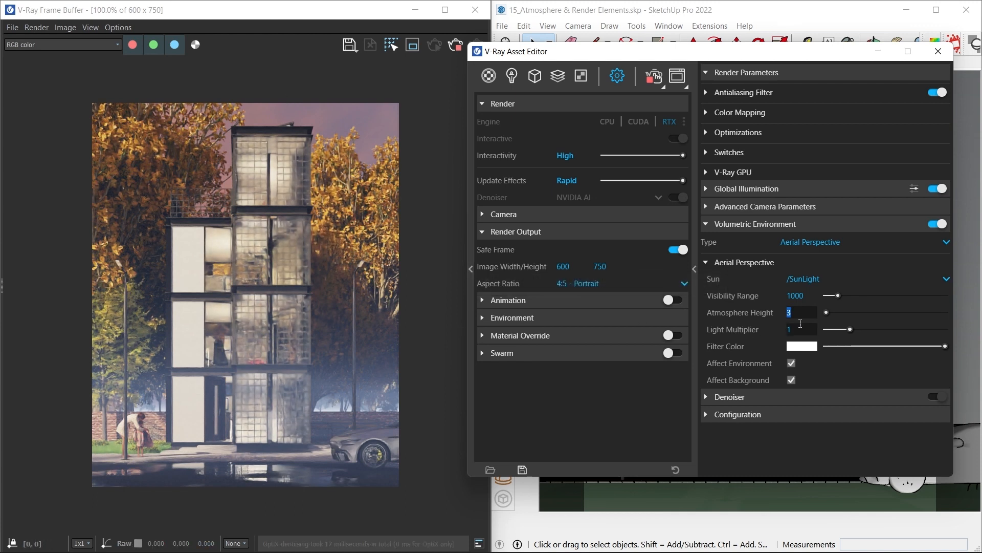
{"action": "type", "text": "15"}
{"action": "key", "text": "Return"}
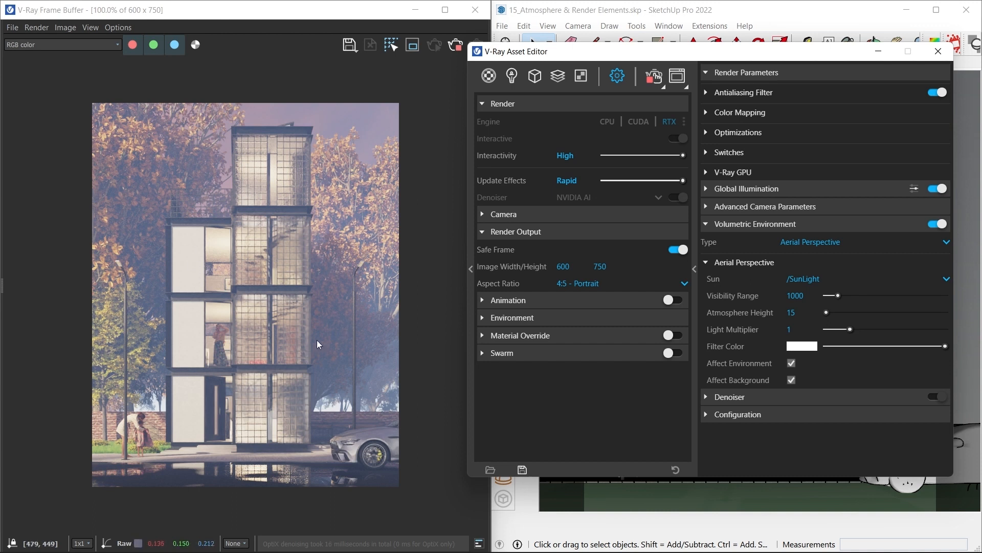
- Try Aerial Perspective light multipliers of 0.5 and 2.457, and return the multiplier to 1
{"action": "left_click_drag", "start_coordinate": [851, 329], "coordinate": [838, 329]}
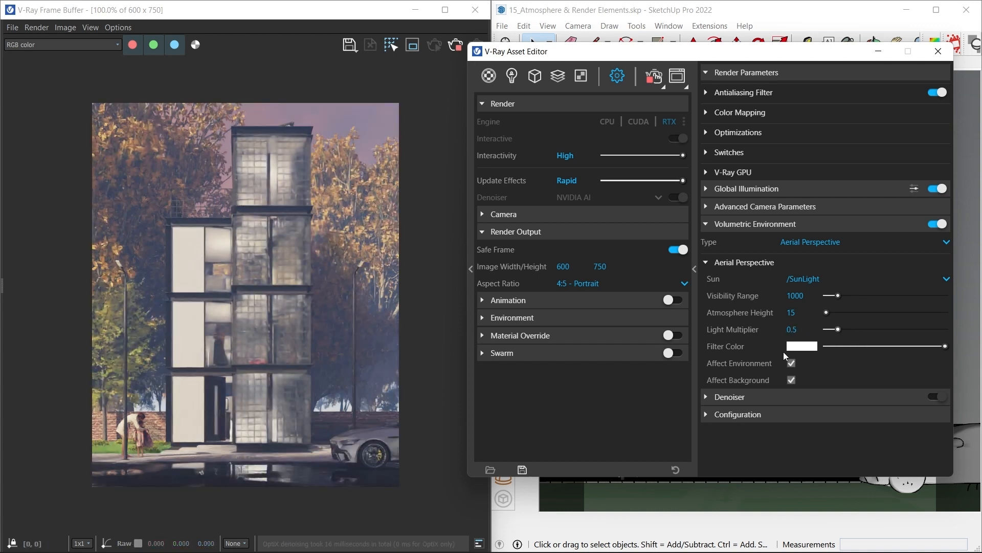
{"action": "left_click", "coordinate": [885, 329]}
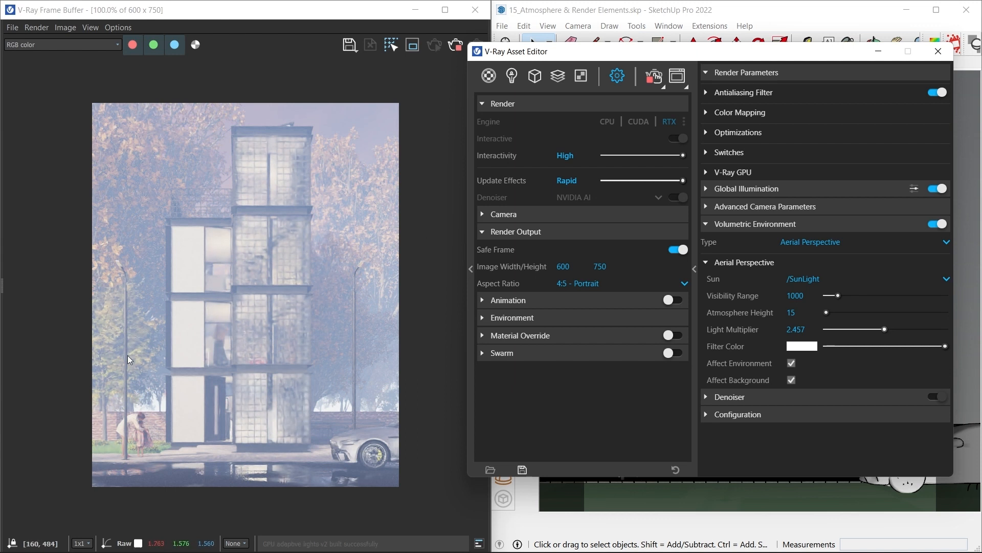
{"action": "left_click", "coordinate": [813, 331]}
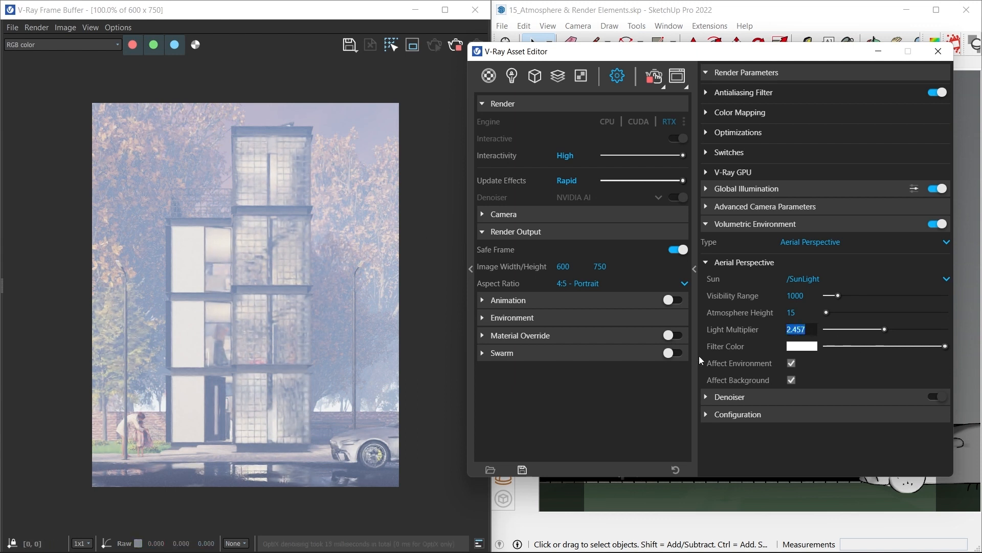
{"action": "type", "text": "1"}
{"action": "key", "text": "Return"}
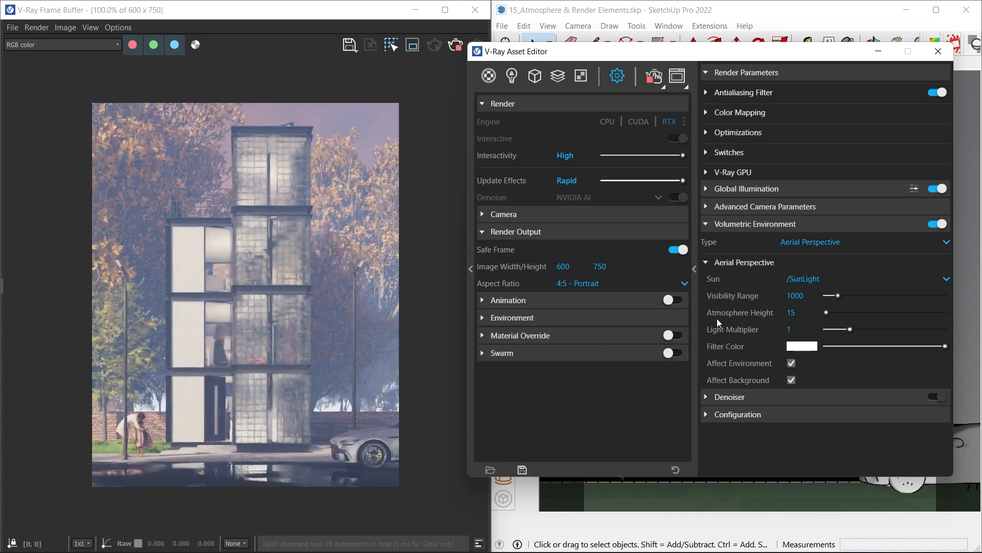
- Set the Aerial Perspective filter color to a pale blue at a color temperature of 8265 K
{"action": "left_click", "coordinate": [804, 349]}
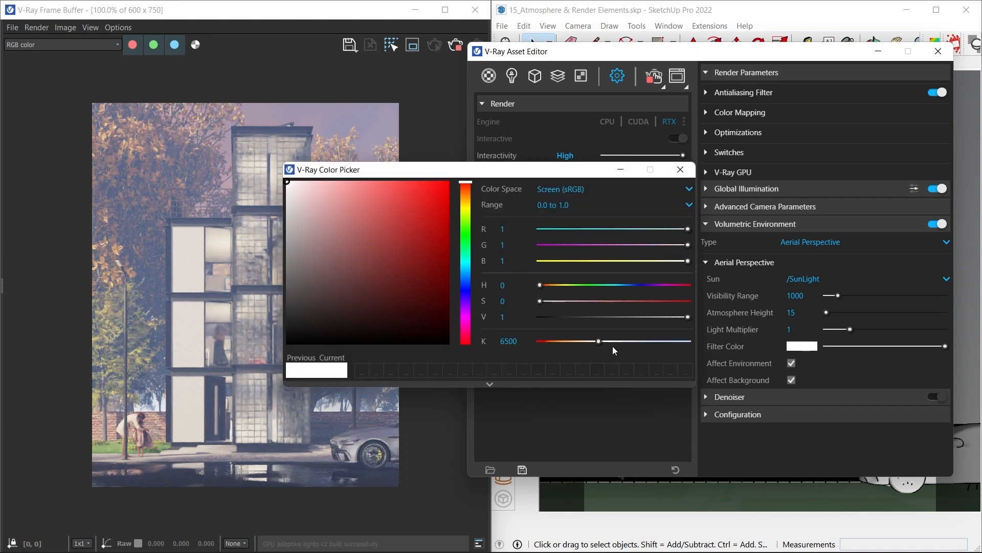
{"action": "left_click_drag", "start_coordinate": [600, 341], "coordinate": [618, 341]}
{"action": "left_click_drag", "start_coordinate": [511, 169], "coordinate": [672, 137]}
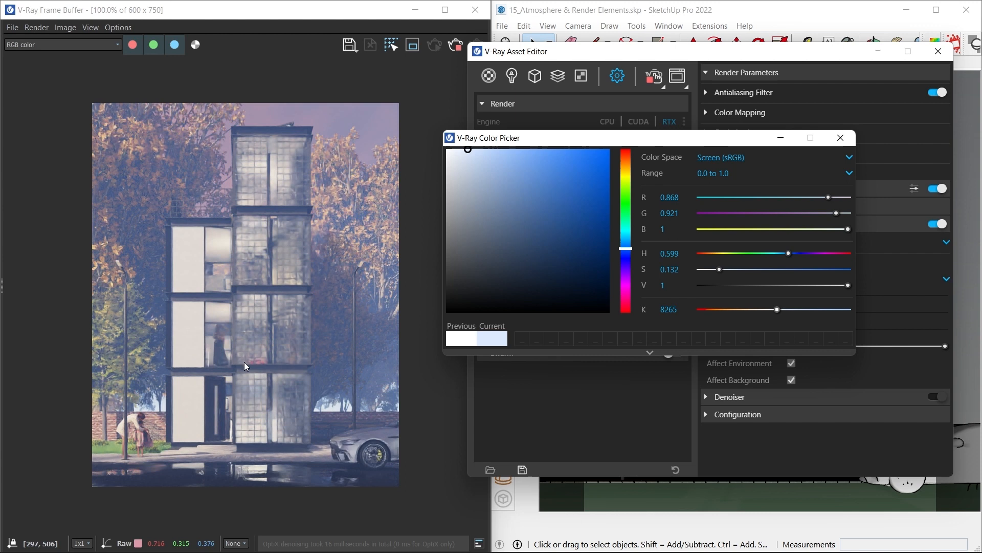
{"action": "left_click", "coordinate": [840, 137]}
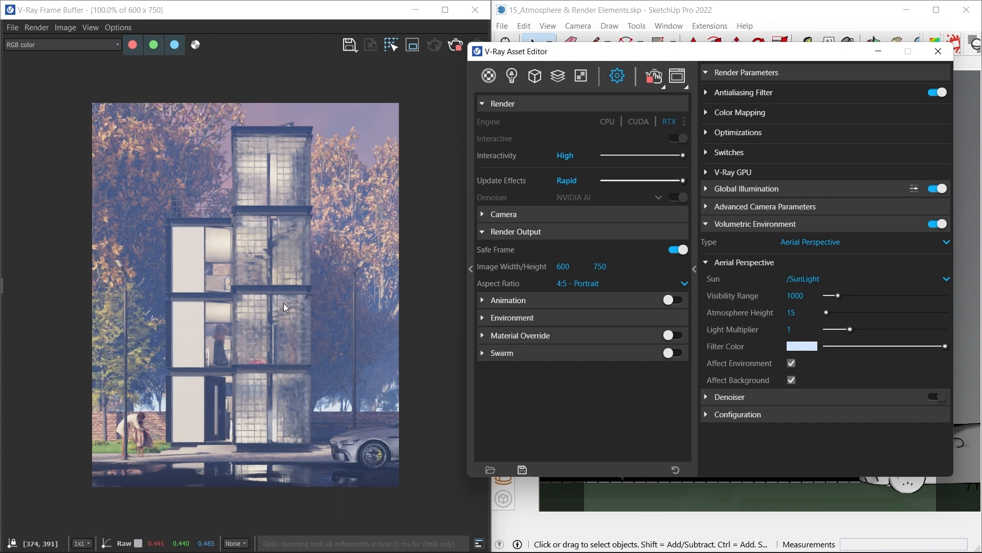
- Try the Aerial Perspective with Affect Environment off and with Affect Background off, restoring each option
{"action": "left_click", "coordinate": [791, 363]}
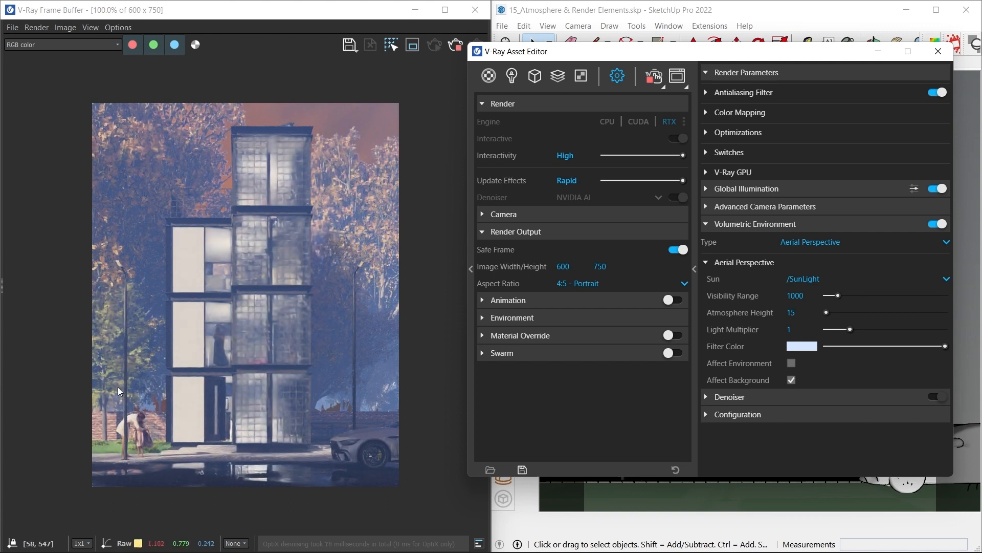
{"action": "left_click", "coordinate": [791, 363]}
{"action": "left_click", "coordinate": [790, 380]}
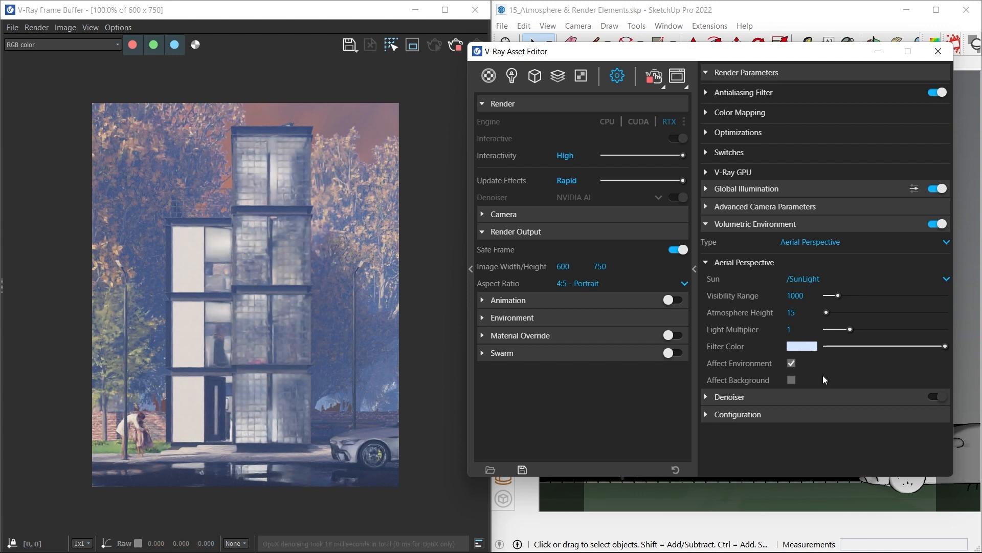
{"action": "left_click", "coordinate": [791, 381]}
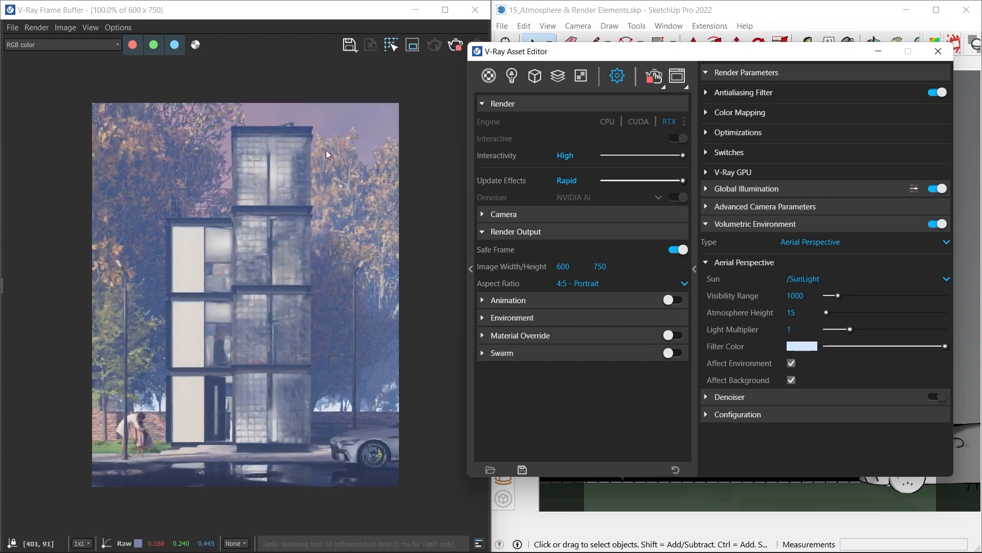
- Inspect the fog in a maximized V-Ray Frame Buffer with its layers shown, and stop the interactive render and close it
{"action": "left_click_drag", "start_coordinate": [541, 50], "coordinate": [677, 51]}
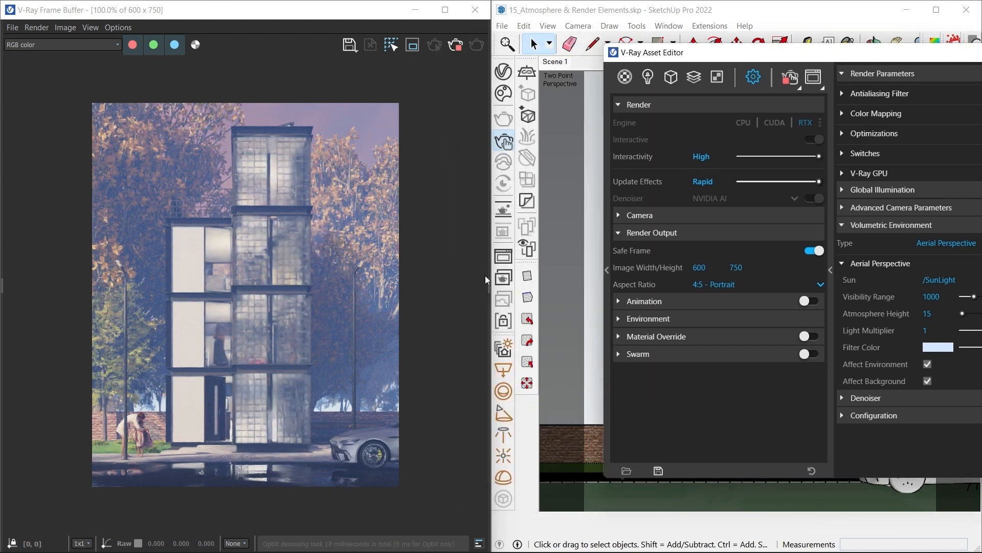
{"action": "left_click", "coordinate": [444, 10]}
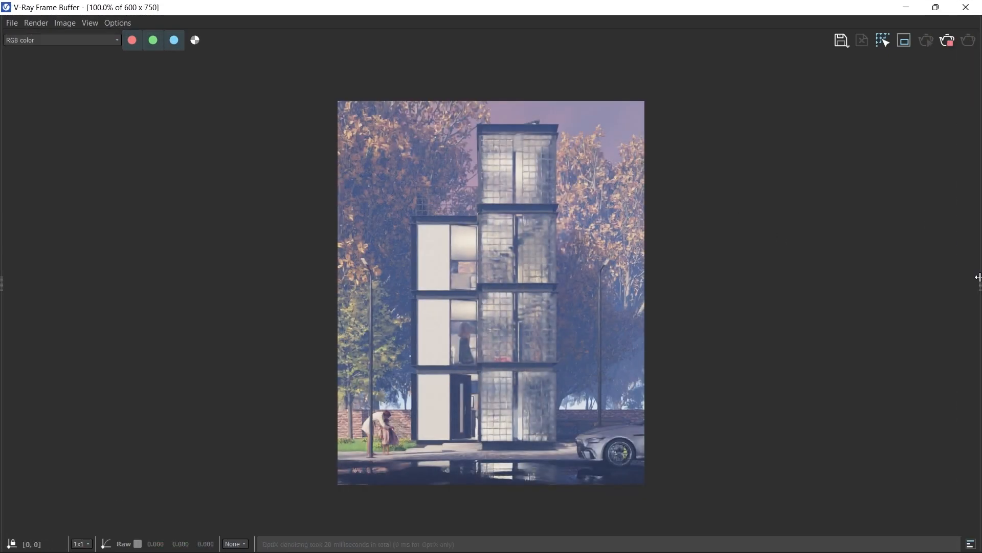
{"action": "left_click_drag", "start_coordinate": [895, 280], "coordinate": [859, 279]}
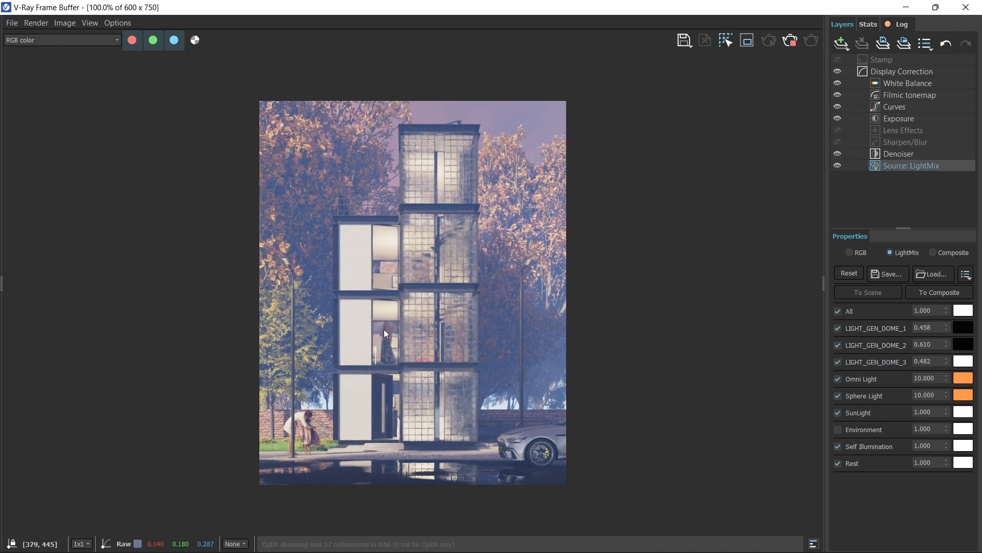
{"action": "left_click", "coordinate": [793, 41]}
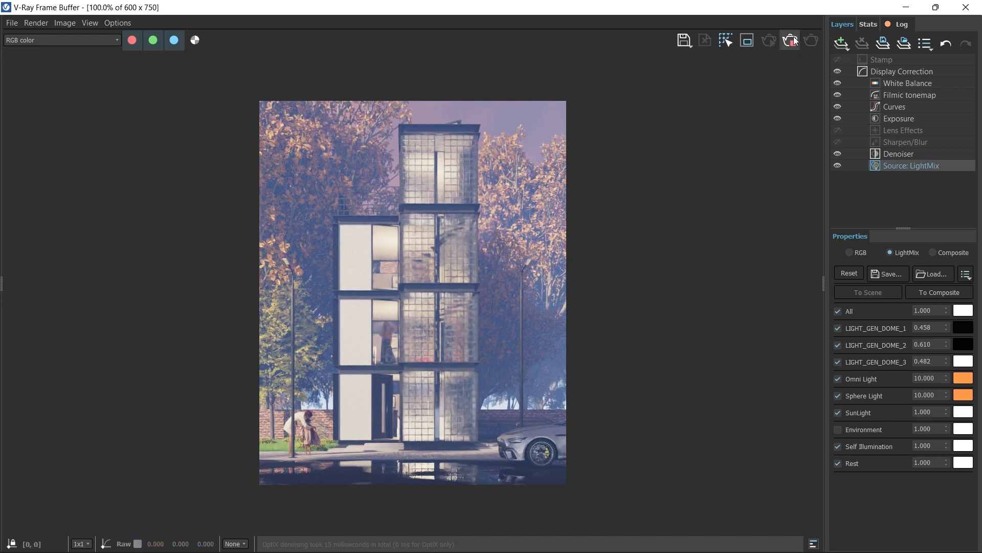
{"action": "left_click", "coordinate": [965, 7]}
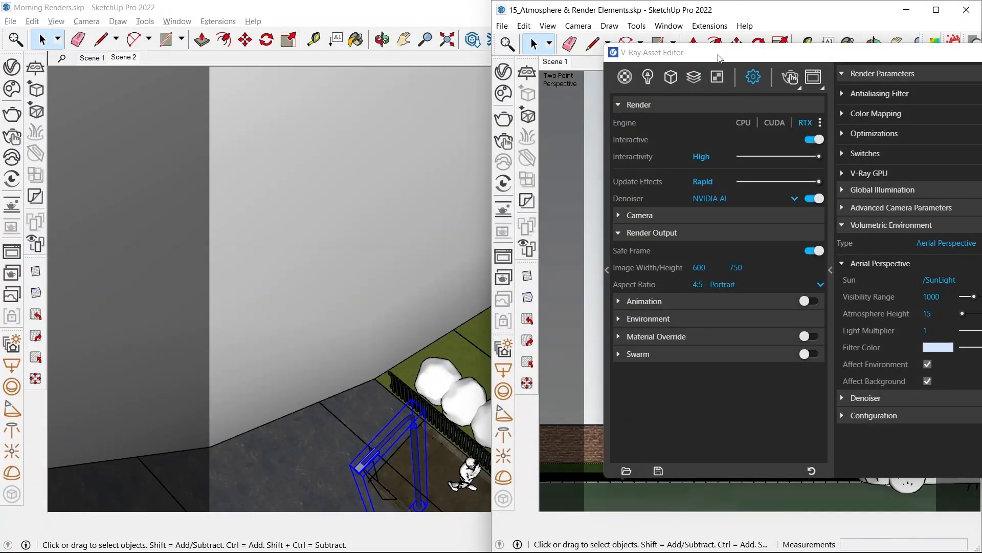
- Maximize the 15_Atmosphere & Render Elements model window with the Asset Editor closed and the Default Tray shown
{"action": "double_click", "coordinate": [666, 10]}
{"action": "left_click_drag", "start_coordinate": [720, 60], "coordinate": [160, 105]}
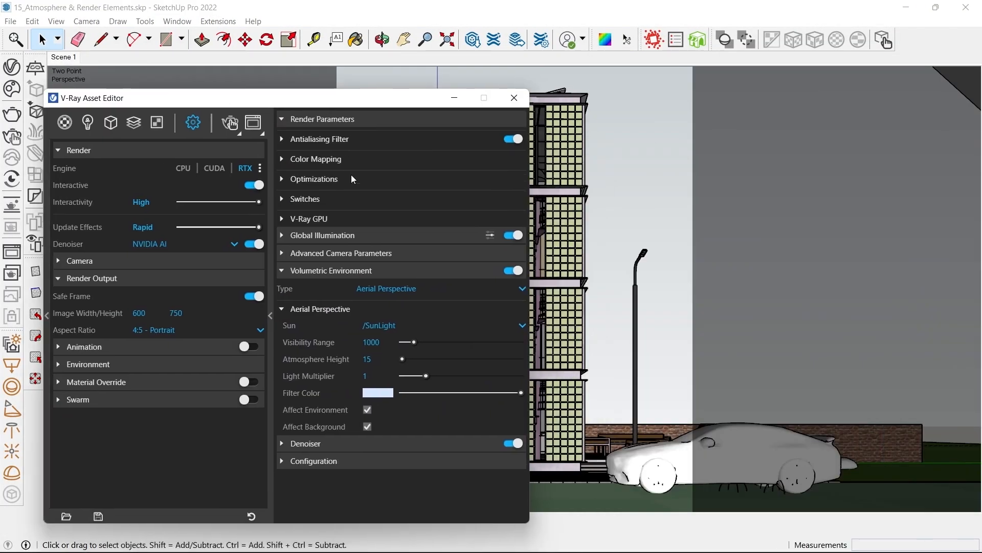
{"action": "left_click", "coordinate": [513, 99]}
{"action": "left_click", "coordinate": [177, 21]}
{"action": "mouse_move", "coordinate": [197, 35]}
{"action": "left_click", "coordinate": [325, 35]}
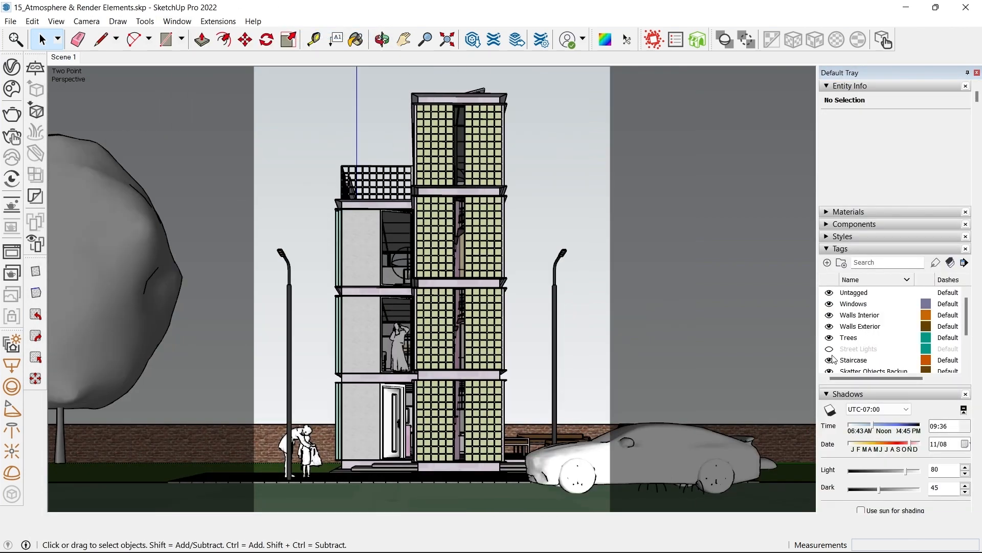
- Make the Street Lights tag visible in the model
{"action": "left_click", "coordinate": [830, 349]}
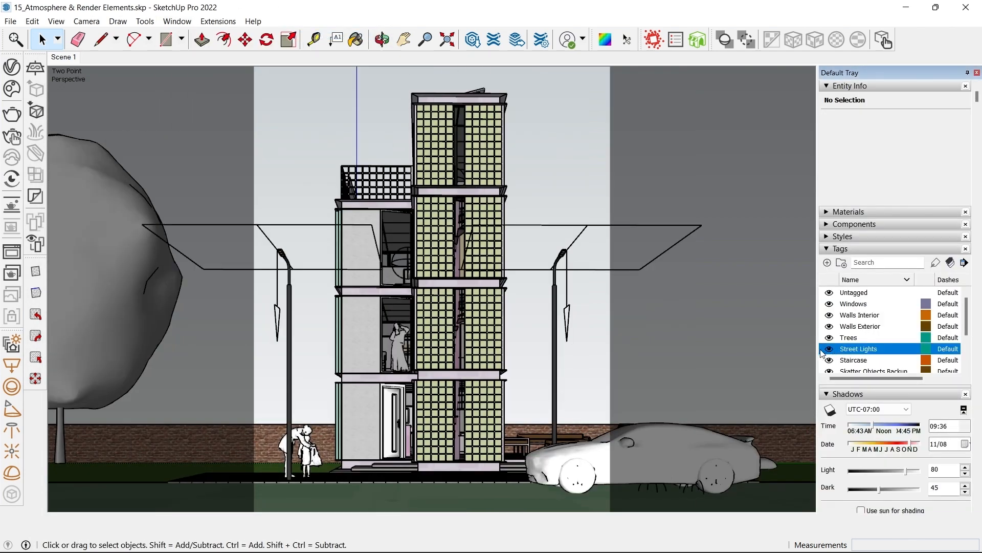
{"action": "right_click", "coordinate": [536, 227]}
{"action": "left_click", "coordinate": [563, 204]}
{"action": "left_click", "coordinate": [254, 241]}
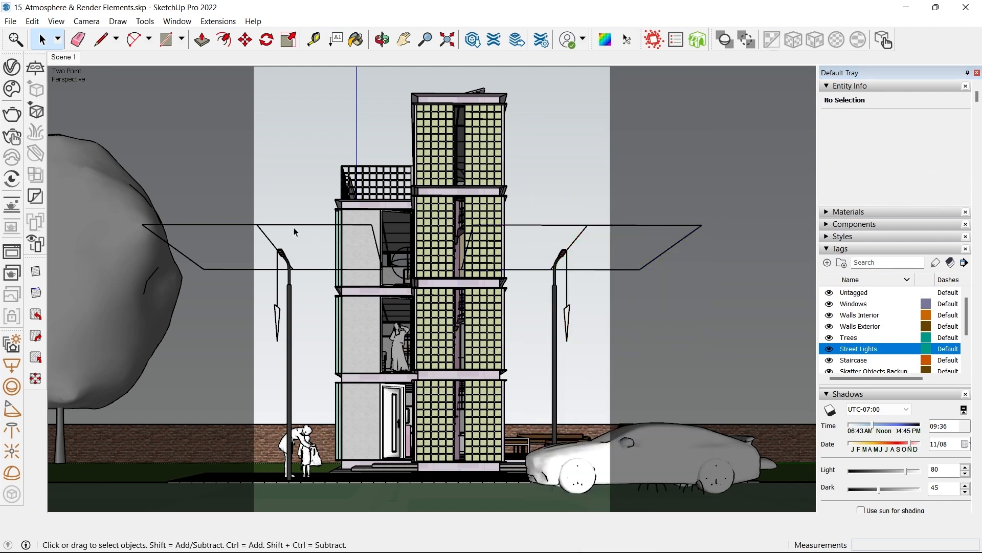
- Start a new interactive render with the street lights and display the LightMix source settings
{"action": "left_click", "coordinate": [14, 137]}
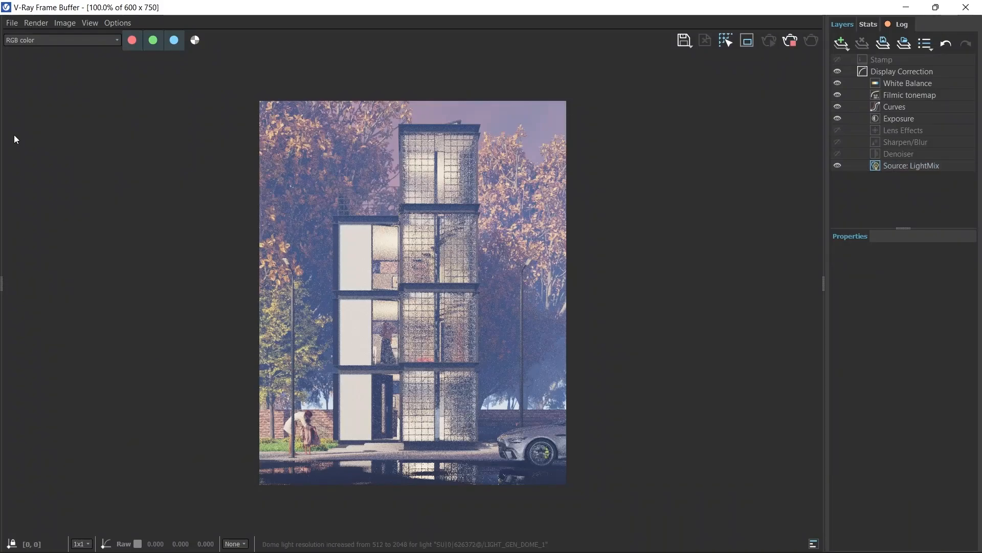
{"action": "left_click", "coordinate": [901, 166]}
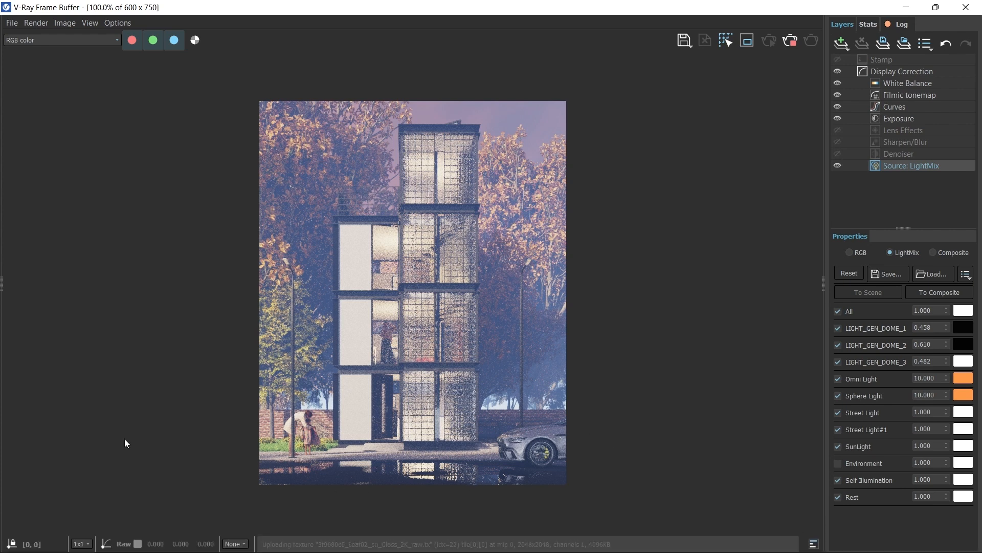
{"action": "scroll", "coordinate": [411, 434], "scroll_direction": "up", "scroll_amount": 1}
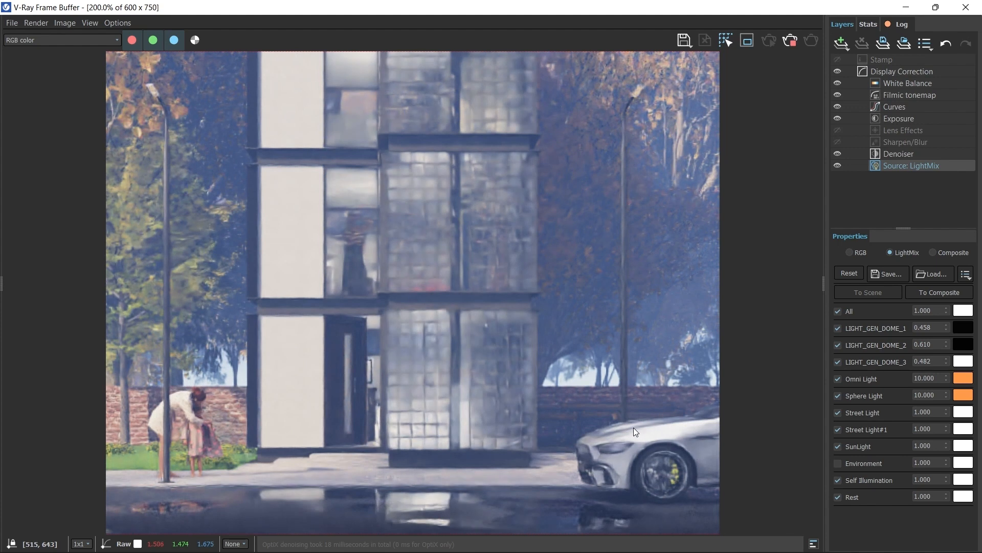
{"action": "scroll", "coordinate": [634, 428], "scroll_direction": "down", "scroll_amount": 1}
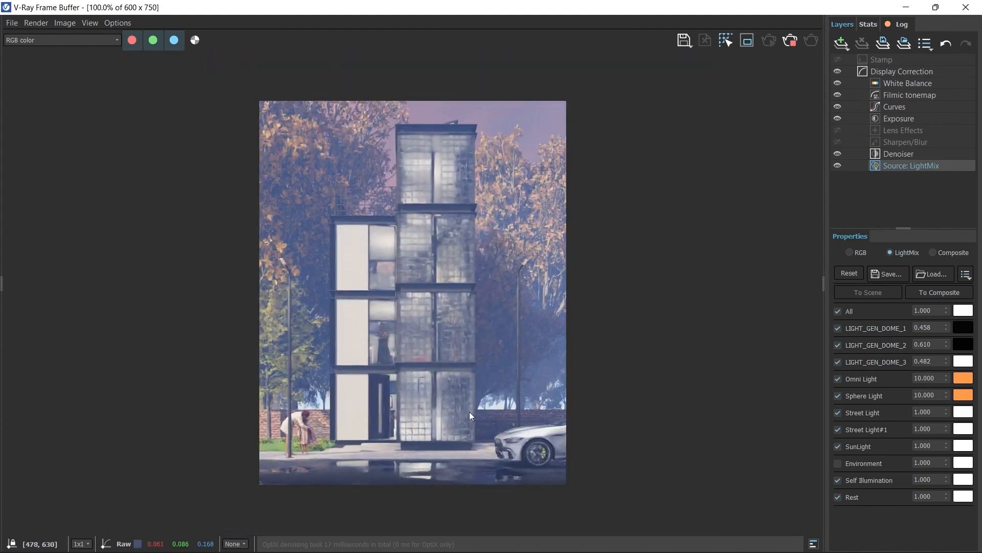
- Compare the LightMix with SunLight off, and dim the SunLight color to a neutral grey with a value of 0.346
{"action": "left_click", "coordinate": [839, 448]}
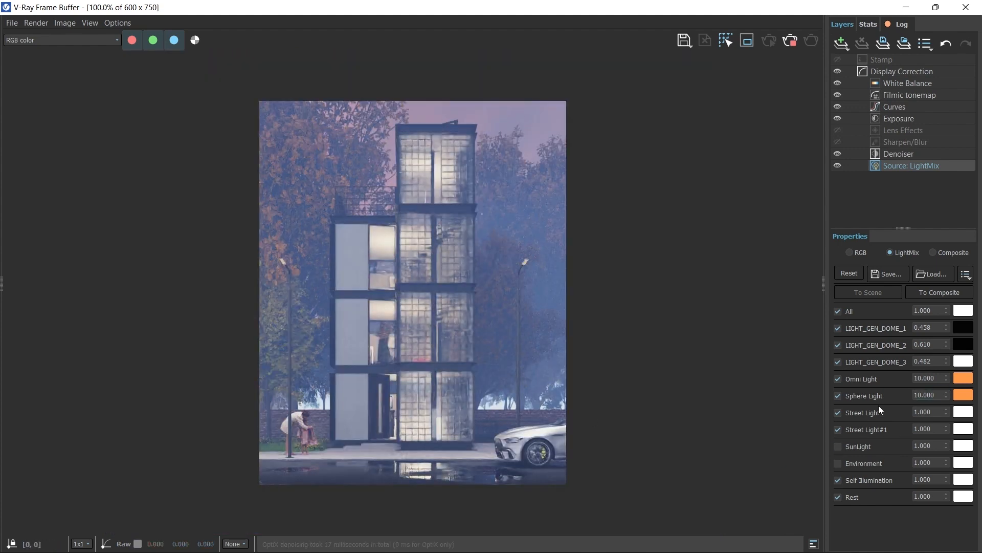
{"action": "left_click", "coordinate": [838, 446]}
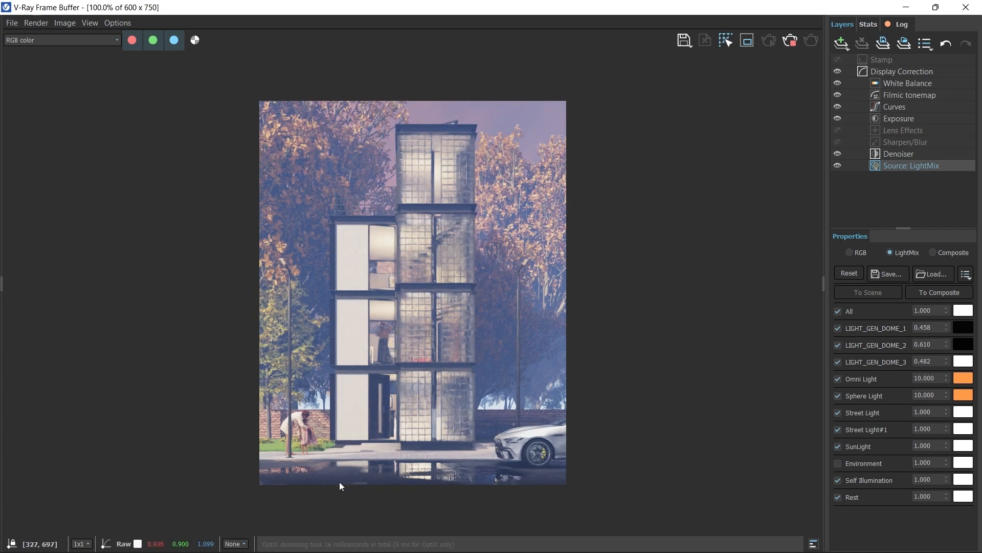
{"action": "left_click", "coordinate": [963, 446]}
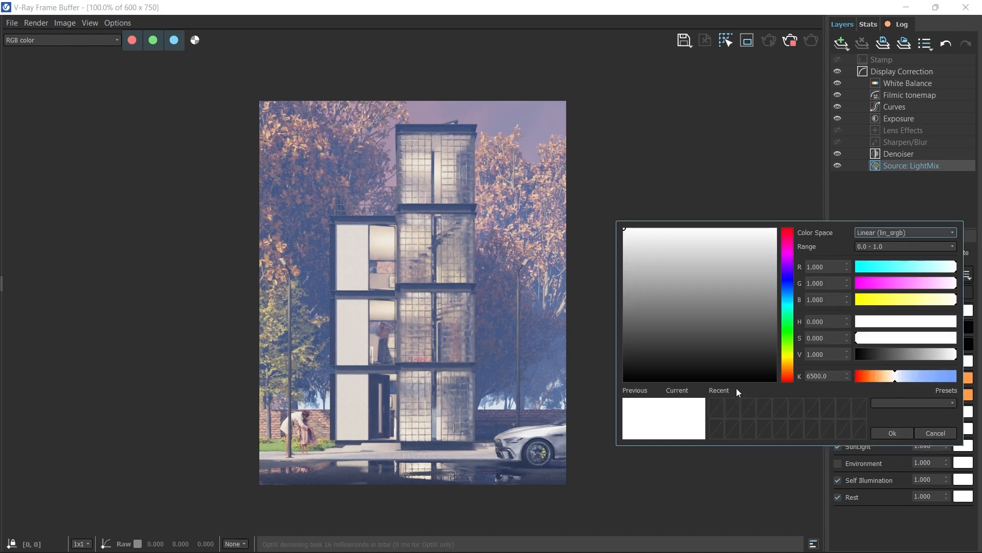
{"action": "mouse_move", "coordinate": [635, 312]}
{"action": "left_mouse_down"}
{"action": "mouse_move", "coordinate": [601, 319]}
{"action": "mouse_move", "coordinate": [575, 285]}
{"action": "mouse_move", "coordinate": [560, 323]}
{"action": "mouse_move", "coordinate": [539, 285]}
{"action": "left_mouse_up"}
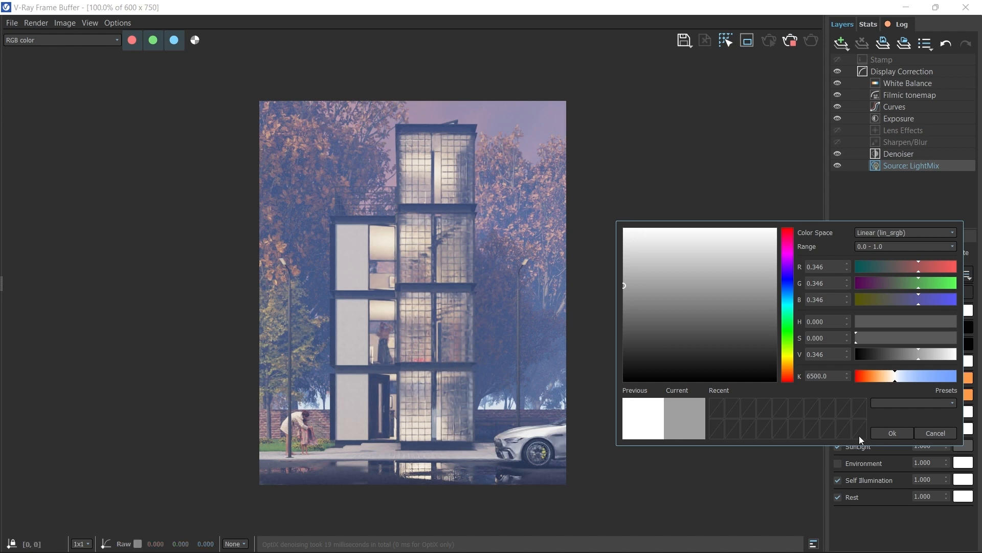
{"action": "left_click", "coordinate": [892, 433]}
- Give Street Light and Street Light#1 warm orange colors in the LightMix
{"action": "left_click", "coordinate": [964, 414]}
{"action": "left_click_drag", "start_coordinate": [888, 342], "coordinate": [879, 342]}
{"action": "left_click", "coordinate": [898, 402]}
{"action": "left_click", "coordinate": [964, 428]}
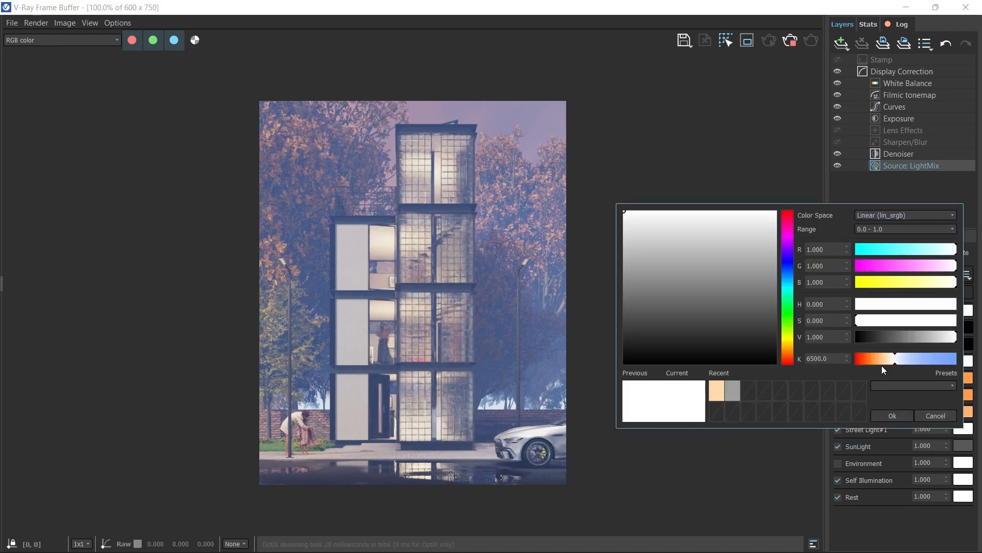
{"action": "left_click", "coordinate": [884, 359]}
{"action": "left_click", "coordinate": [894, 415]}
- Try light blue LightMix colors for LIGHT_GEN_DOME_2 and LIGHT_GEN_DOME_1
{"action": "left_click", "coordinate": [965, 344]}
{"action": "left_click_drag", "start_coordinate": [886, 271], "coordinate": [912, 274]}
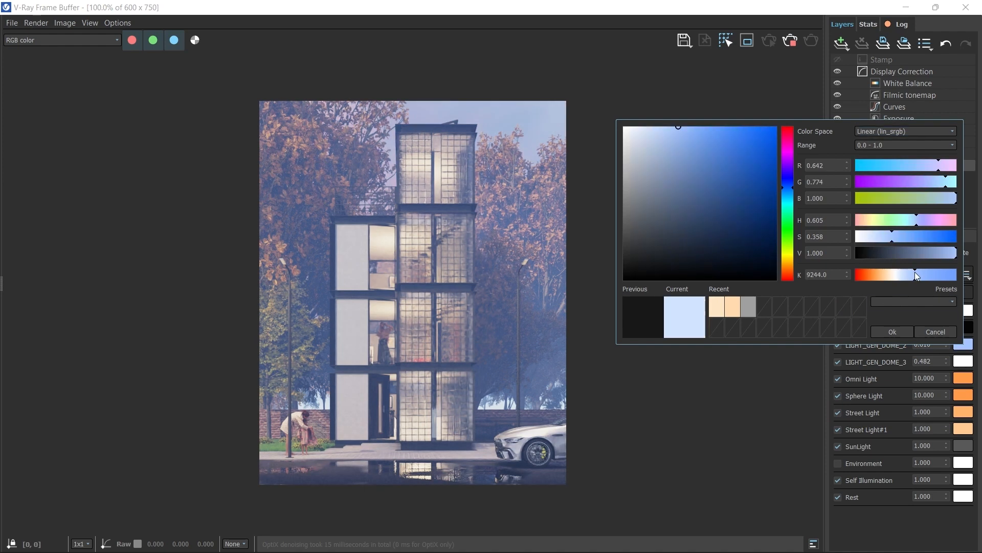
{"action": "left_click", "coordinate": [895, 334]}
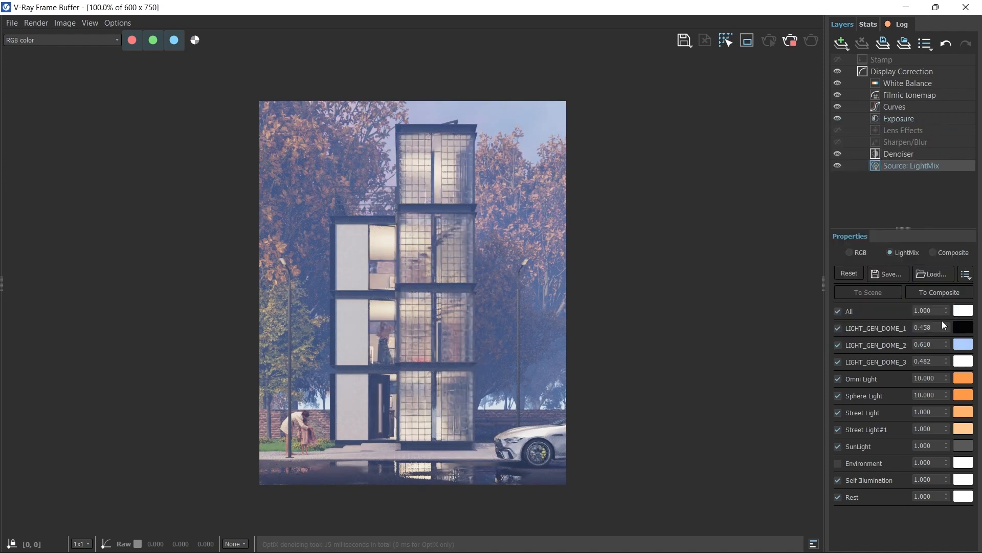
{"action": "left_click", "coordinate": [962, 328]}
{"action": "left_click", "coordinate": [914, 481]}
{"action": "left_click", "coordinate": [897, 540]}
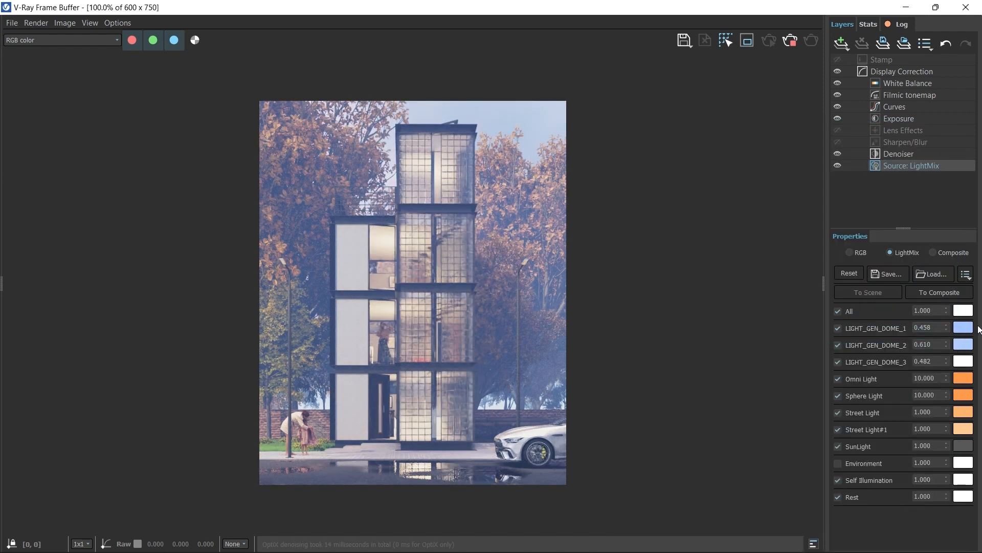
{"action": "left_click", "coordinate": [964, 328]}
{"action": "left_click", "coordinate": [949, 480]}
{"action": "left_click", "coordinate": [893, 540]}
- Darken the LightMix colors of LIGHT_GEN_DOME_2 to a near-black blue and LIGHT_GEN_DOME_1 to a dark navy
{"action": "left_click", "coordinate": [963, 344]}
{"action": "left_click", "coordinate": [936, 278]}
{"action": "left_click", "coordinate": [770, 247]}
{"action": "left_click", "coordinate": [893, 332]}
{"action": "left_click", "coordinate": [963, 328]}
{"action": "left_click", "coordinate": [771, 433]}
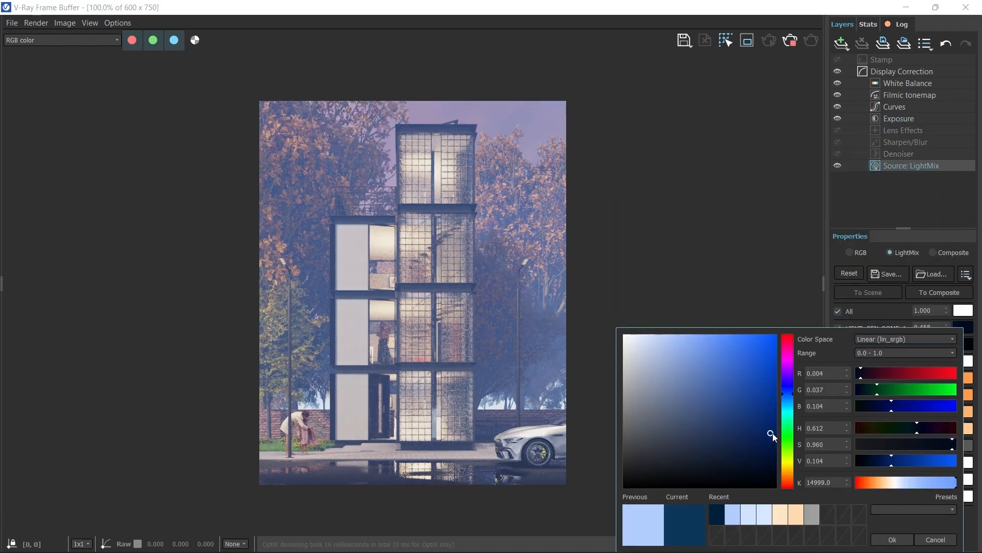
{"action": "left_click", "coordinate": [894, 539]}
- Tint the LightMix color of LIGHT_GEN_DOME_3 light blue
{"action": "left_click", "coordinate": [964, 362]}
{"action": "left_click", "coordinate": [923, 292]}
{"action": "left_click", "coordinate": [895, 349]}
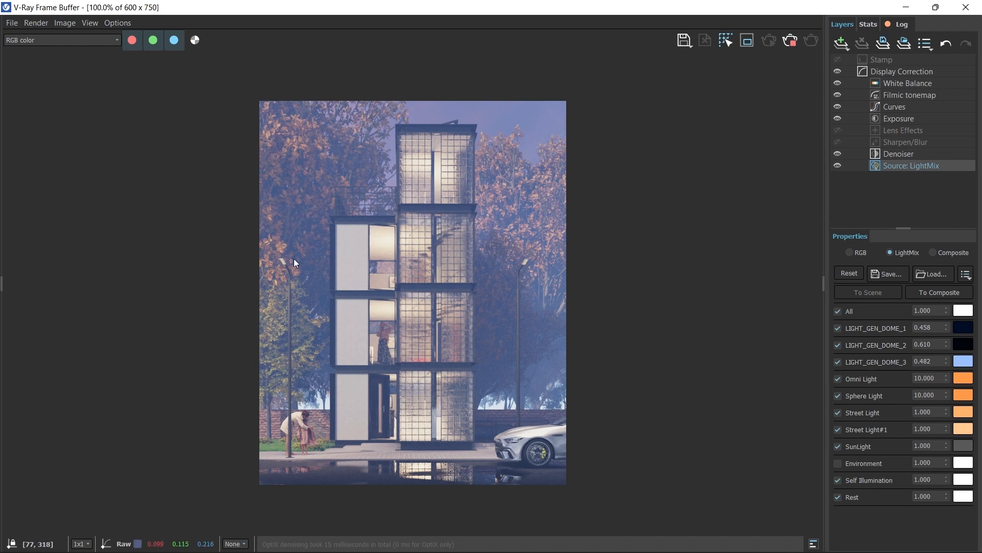
- Enable the Lens Effects layer and raise its bloom/glare size to about 46.5 and intensity to about 2.8
{"action": "left_click", "coordinate": [900, 131]}
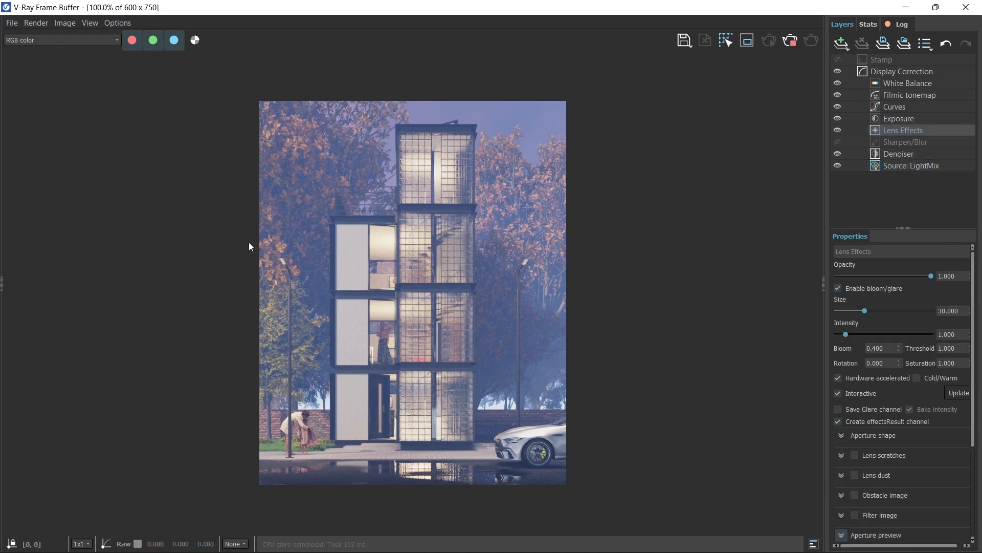
{"action": "scroll", "coordinate": [570, 282], "scroll_direction": "up", "scroll_amount": 1}
{"action": "scroll", "coordinate": [658, 262], "scroll_direction": "up", "scroll_amount": 1}
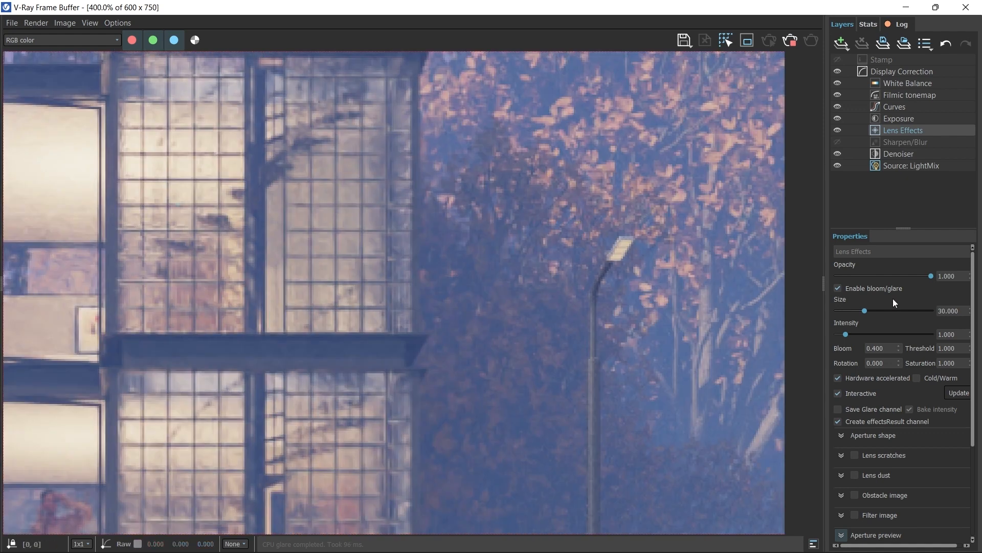
{"action": "left_click_drag", "start_coordinate": [864, 310], "coordinate": [859, 334]}
{"action": "scroll", "coordinate": [470, 276], "scroll_direction": "down", "scroll_amount": 2}
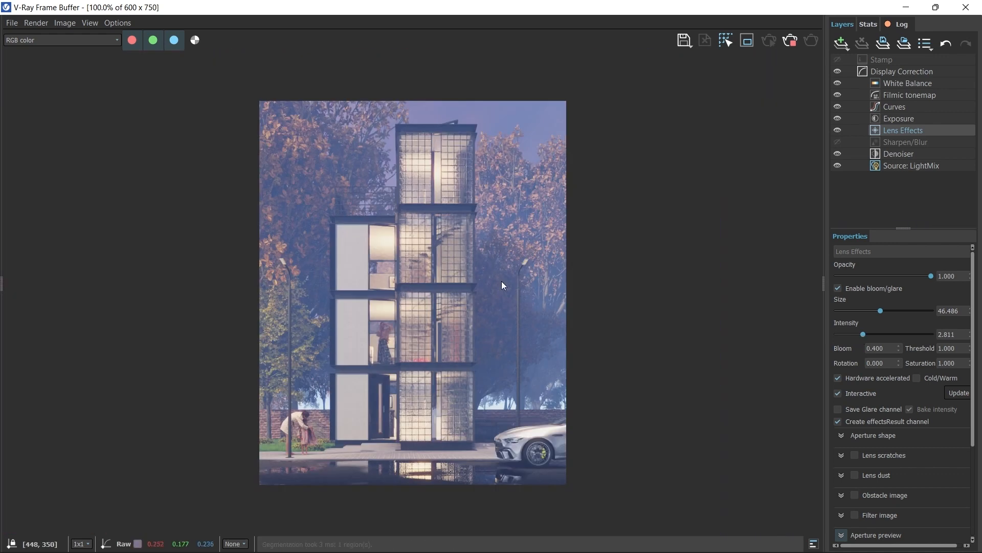
- Set the LightMix intensity of Street Light to 10 and check the glow around the pedestrians
{"action": "left_click", "coordinate": [901, 166]}
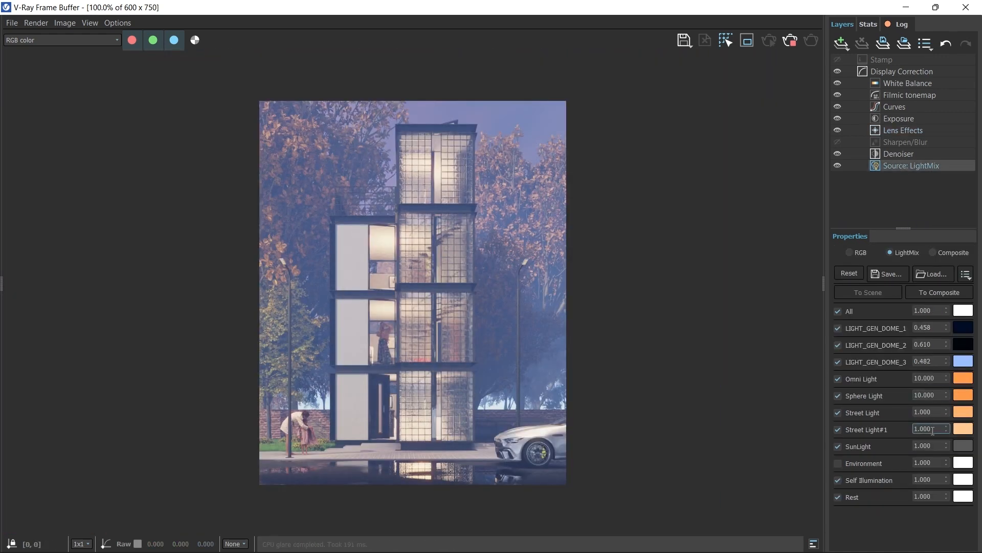
{"action": "type", "text": "10"}
{"action": "key", "text": "Return"}
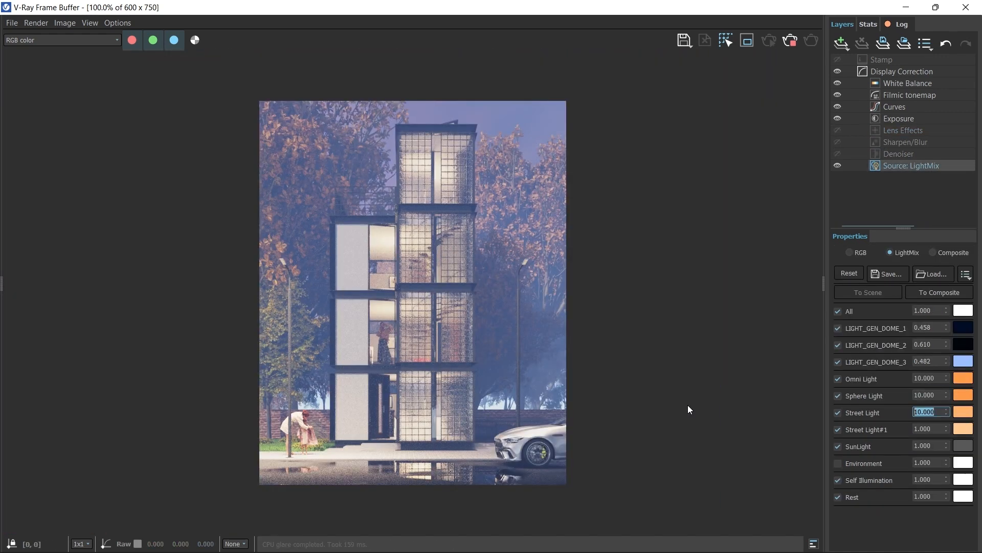
{"action": "scroll", "coordinate": [302, 429], "scroll_direction": "up", "scroll_amount": 1}
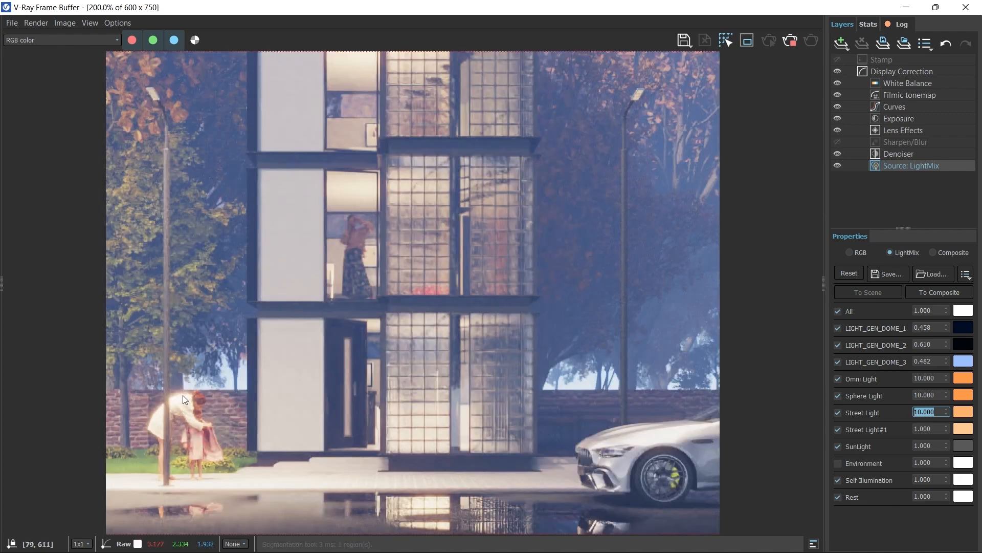
{"action": "scroll", "coordinate": [230, 425], "scroll_direction": "down", "scroll_amount": 1}
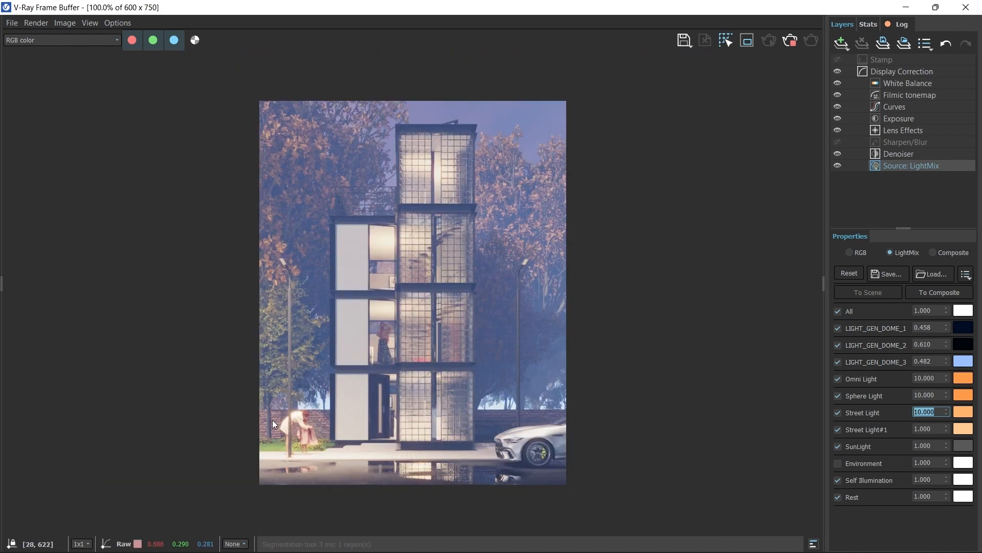
- Set the LightMix intensity of Street Light#1 to 10 and check the glow on the car
{"action": "left_click", "coordinate": [935, 425]}
{"action": "type", "text": "10"}
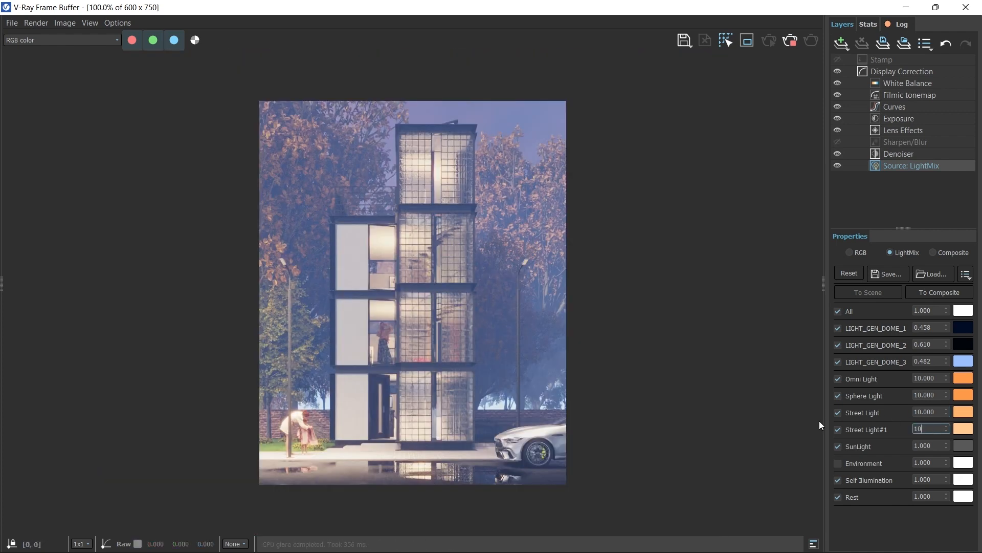
{"action": "key", "text": "Return"}
{"action": "scroll", "coordinate": [677, 452], "scroll_direction": "up", "scroll_amount": 1}
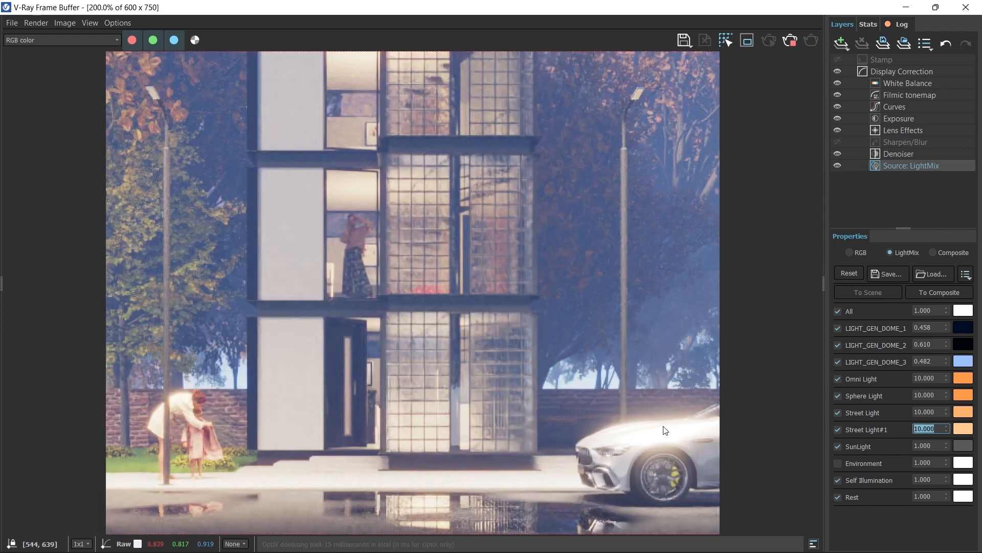
{"action": "scroll", "coordinate": [676, 393], "scroll_direction": "down", "scroll_amount": 1}
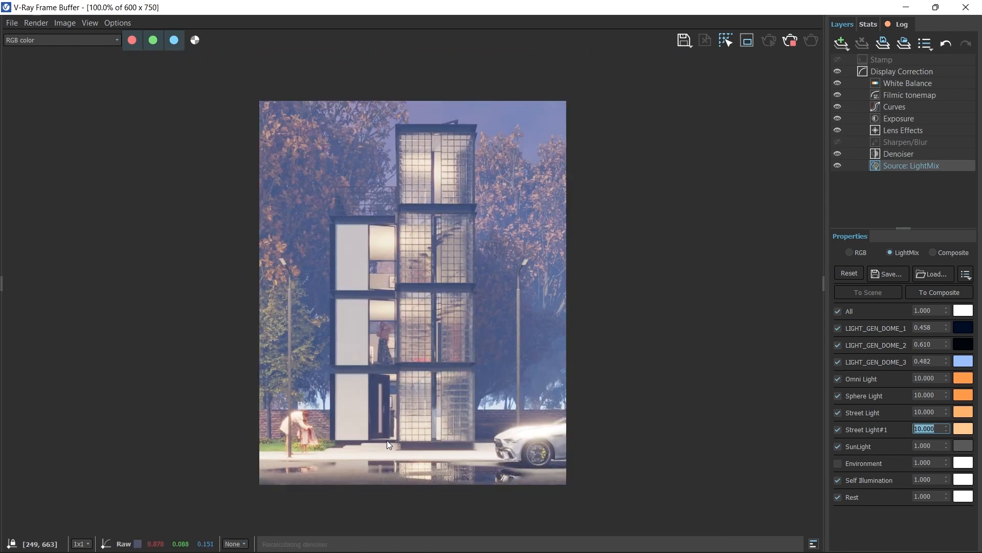
{"action": "scroll", "coordinate": [386, 440], "scroll_direction": "up", "scroll_amount": 1}
{"action": "scroll", "coordinate": [435, 389], "scroll_direction": "down", "scroll_amount": 1}
- Toggle SunLight off and back on in the LightMix and lower its intensity to about 0.7
{"action": "left_click", "coordinate": [840, 445]}
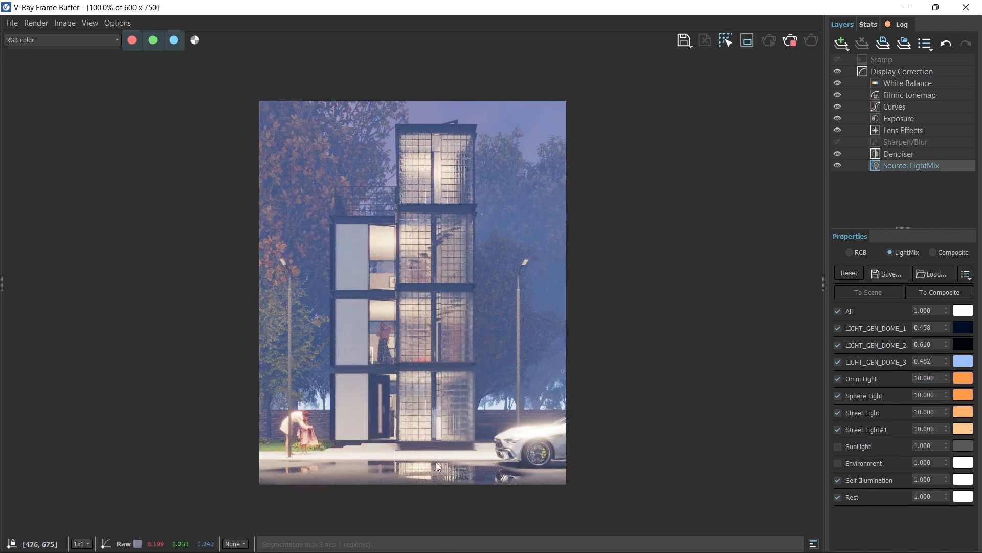
{"action": "left_click", "coordinate": [838, 446]}
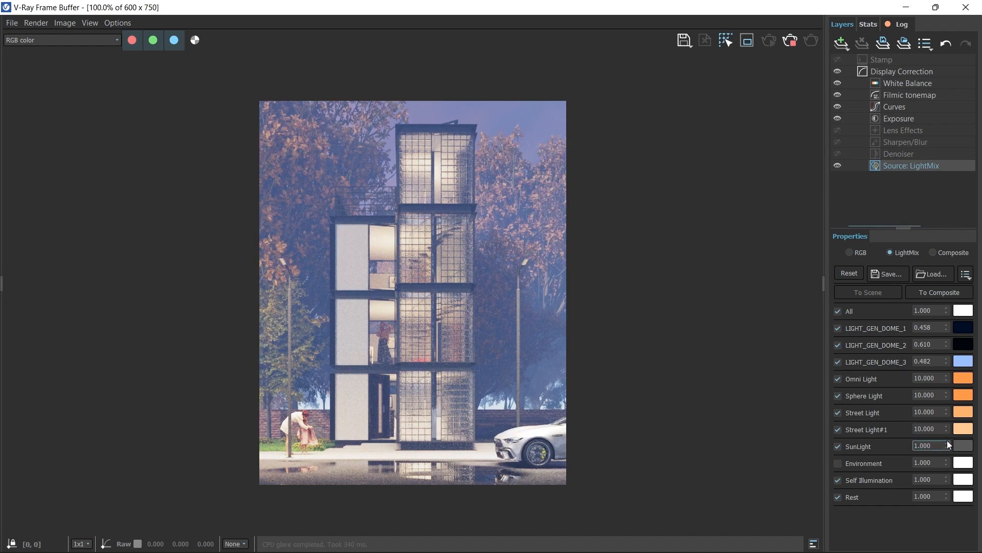
{"action": "left_click_drag", "start_coordinate": [947, 444], "coordinate": [945, 503]}
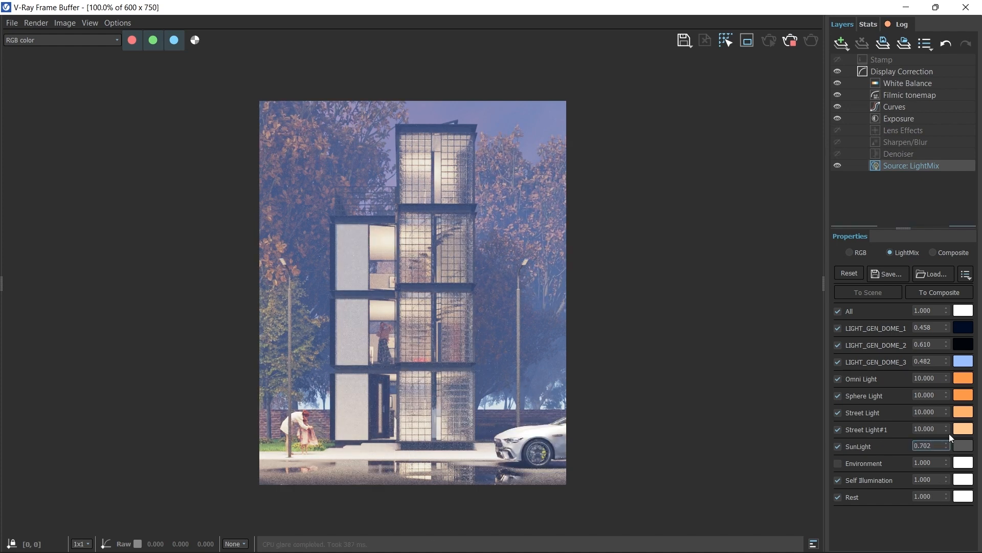
- Set the LightMix intensities of Street Light and Street Light#1 to 5 each
{"action": "left_click", "coordinate": [946, 415]}
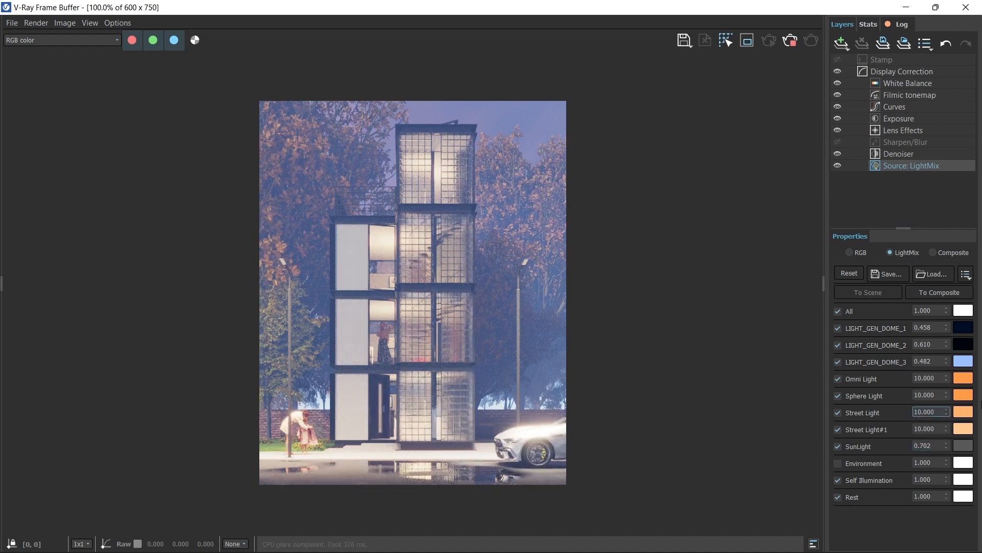
{"action": "type", "text": "5"}
{"action": "key", "text": "Tab"}
{"action": "left_click_drag", "start_coordinate": [940, 429], "coordinate": [914, 444]}
{"action": "type", "text": "5"}
{"action": "key", "text": "Tab"}
{"action": "scroll", "coordinate": [436, 398], "scroll_direction": "up", "scroll_amount": 1}
{"action": "scroll", "coordinate": [531, 433], "scroll_direction": "down", "scroll_amount": 1}
{"action": "scroll", "coordinate": [552, 433], "scroll_direction": "up", "scroll_amount": 1}
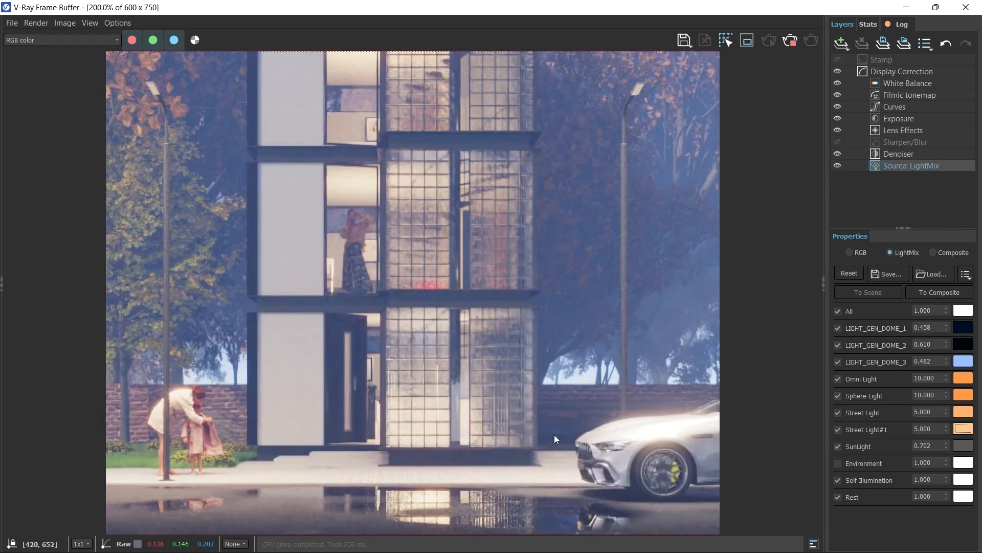
- Reduce the Lens Effects bloom/glare intensity to about 1.84 and size to about 28.6
{"action": "left_click", "coordinate": [899, 132]}
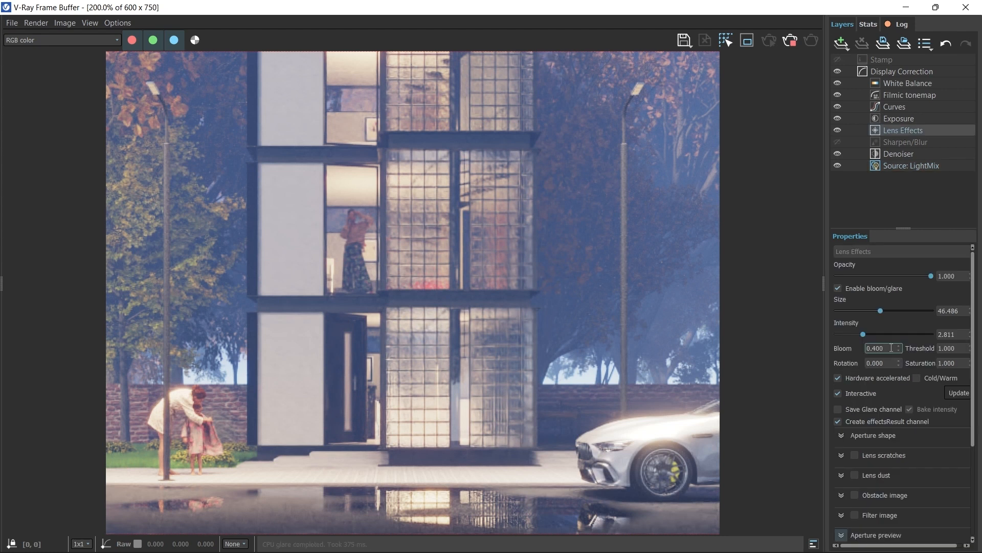
{"action": "left_click_drag", "start_coordinate": [864, 333], "coordinate": [862, 310]}
{"action": "scroll", "coordinate": [486, 454], "scroll_direction": "down", "scroll_amount": 1}
{"action": "scroll", "coordinate": [241, 453], "scroll_direction": "up", "scroll_amount": 1}
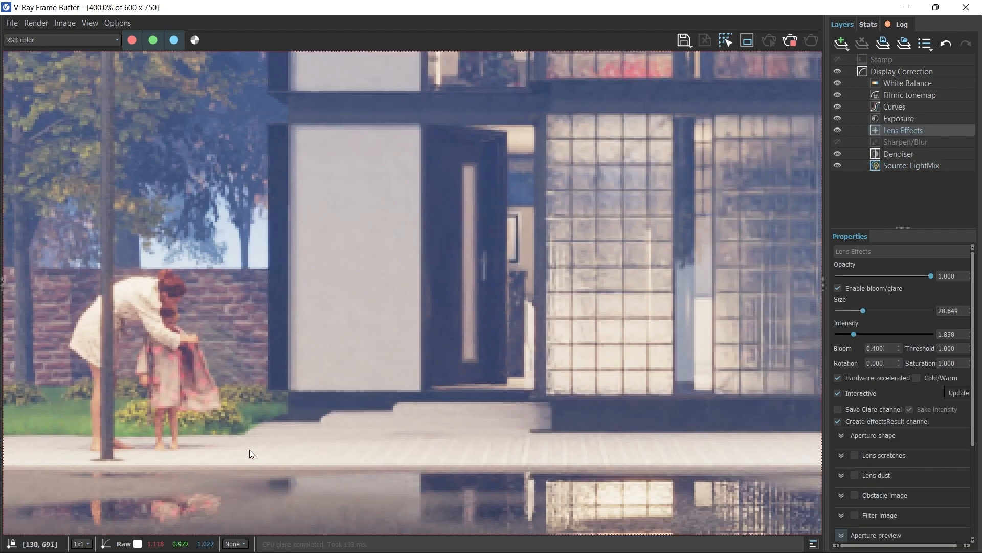
{"action": "scroll", "coordinate": [505, 450], "scroll_direction": "down", "scroll_amount": 1}
{"action": "scroll", "coordinate": [430, 222], "scroll_direction": "down", "scroll_amount": 1}
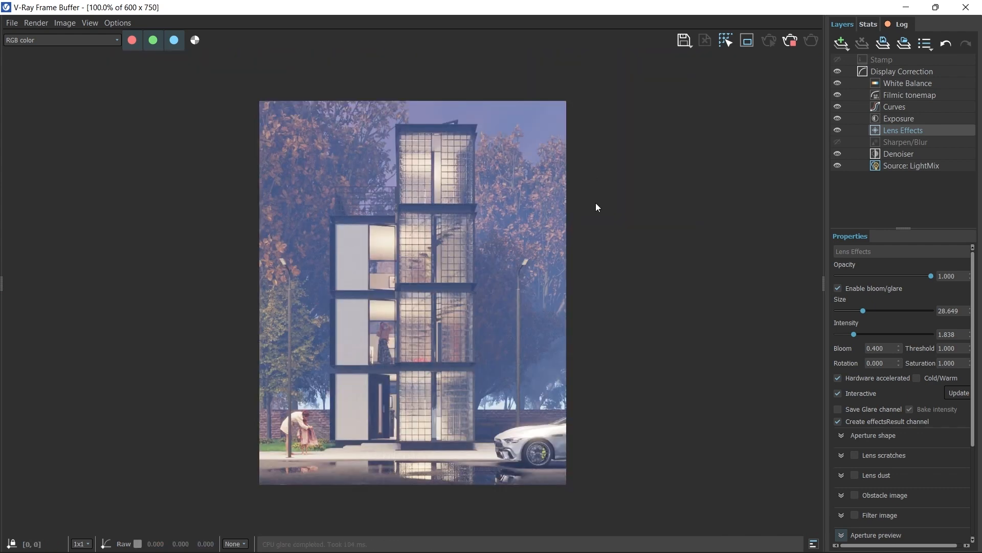
- Change the LightMix color of LIGHT_GEN_DOME_2 to a medium blue by adjusting its color temperature
{"action": "left_click", "coordinate": [914, 166]}
{"action": "left_click", "coordinate": [963, 344]}
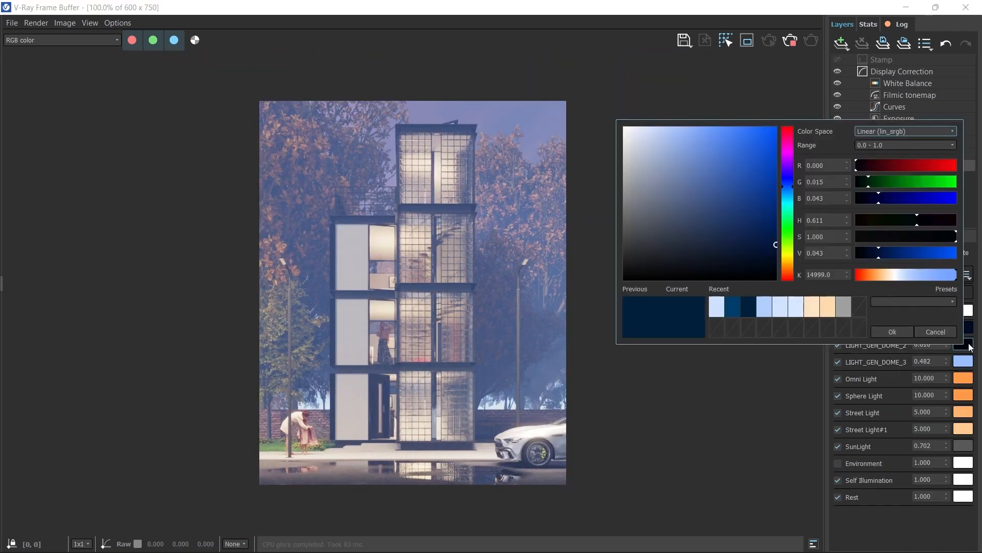
{"action": "left_click", "coordinate": [711, 227]}
{"action": "left_click", "coordinate": [875, 278]}
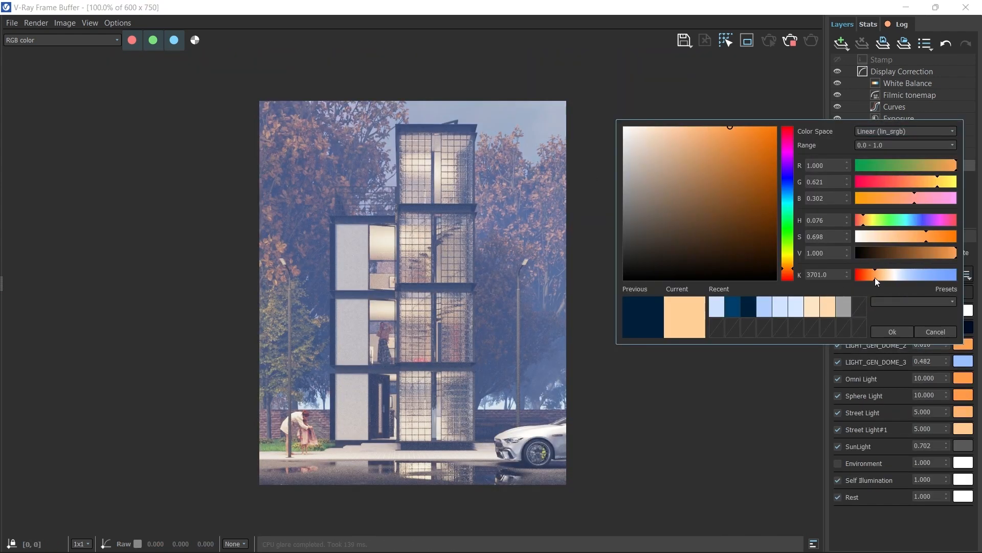
{"action": "left_click_drag", "start_coordinate": [875, 277], "coordinate": [934, 275]}
{"action": "left_click", "coordinate": [892, 332]}
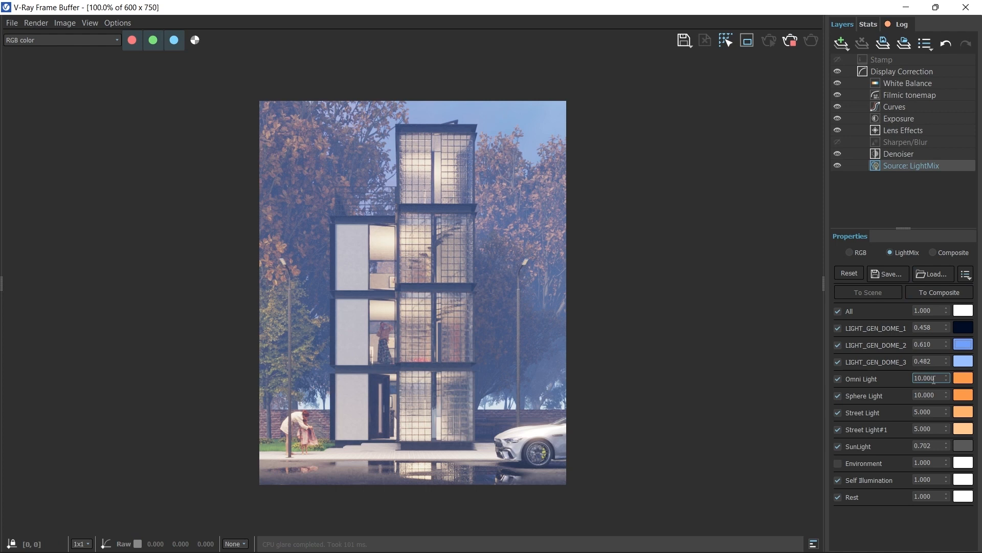
- Try a LightMix intensity of 20 for Sphere Light and set it back to 10
{"action": "left_click_drag", "start_coordinate": [945, 396], "coordinate": [808, 393]}
{"action": "type", "text": "20"}
{"action": "key", "text": "Return"}
{"action": "type", "text": "10"}
{"action": "key", "text": "Return"}
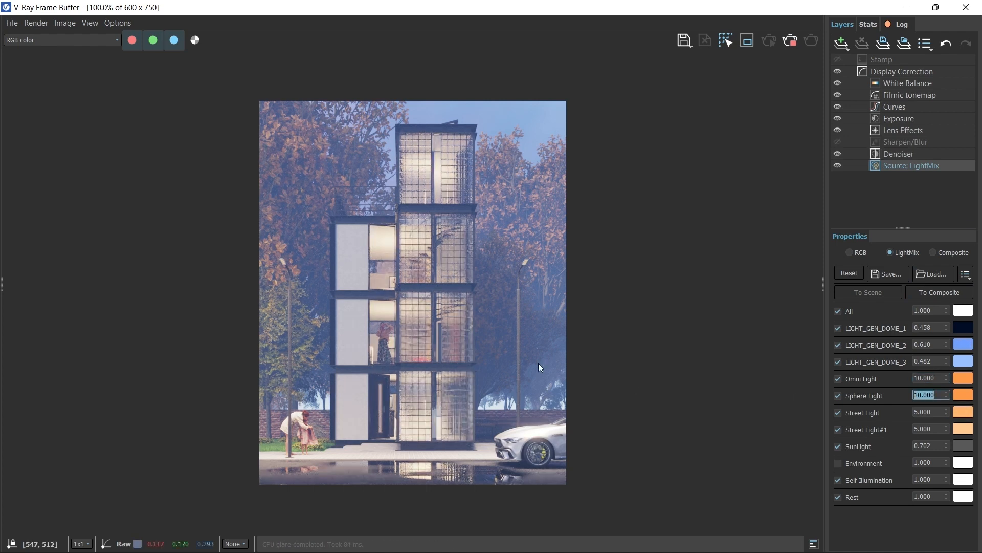
{"action": "scroll", "coordinate": [422, 459], "scroll_direction": "up", "scroll_amount": 2}
{"action": "scroll", "coordinate": [377, 455], "scroll_direction": "down", "scroll_amount": 2}
{"action": "mouse_move", "coordinate": [696, 2]}
{"action": "left_mouse_down"}
{"action": "mouse_move", "coordinate": [204, 157]}
{"action": "mouse_move", "coordinate": [358, 78]}
{"action": "mouse_move", "coordinate": [569, 25]}
{"action": "mouse_move", "coordinate": [608, 21]}
{"action": "mouse_move", "coordinate": [620, 88]}
{"action": "left_mouse_up"}
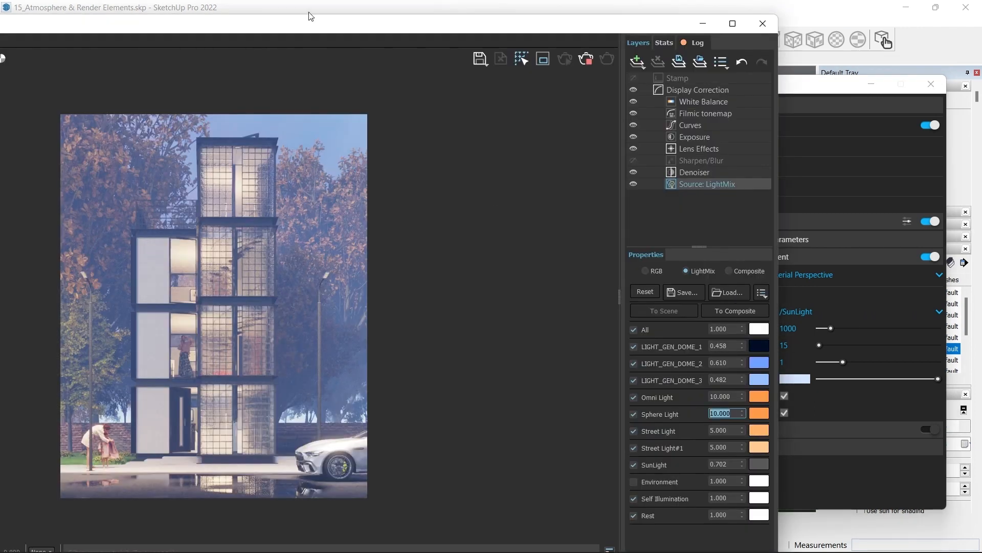
{"action": "left_click_drag", "start_coordinate": [309, 12], "coordinate": [472, 0]}
{"action": "scroll", "coordinate": [396, 350], "scroll_direction": "up", "scroll_amount": 1}
{"action": "scroll", "coordinate": [395, 359], "scroll_direction": "down", "scroll_amount": 1}
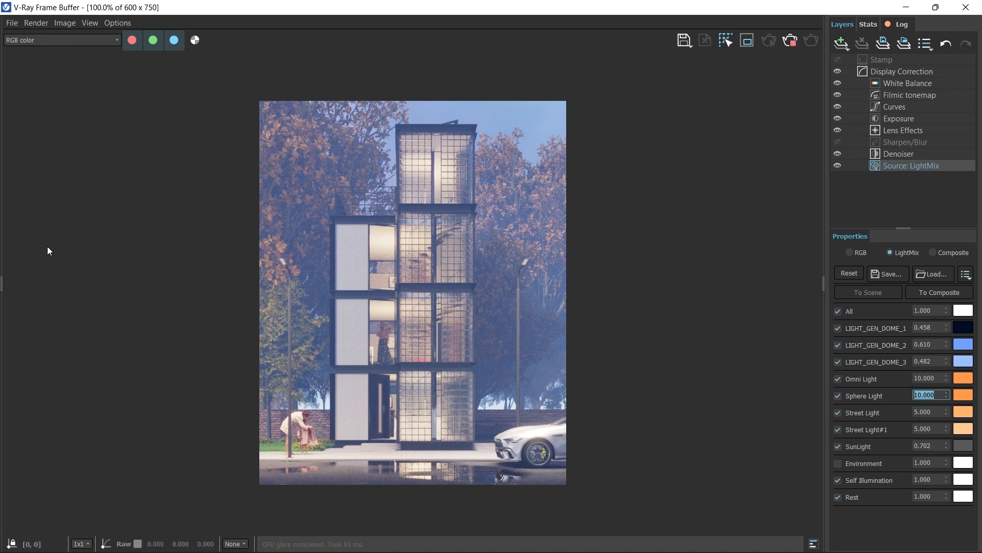
- Stop the interactive render and turn off Interactive mode in the V-Ray Asset Editor render settings
{"action": "left_click", "coordinate": [790, 39]}
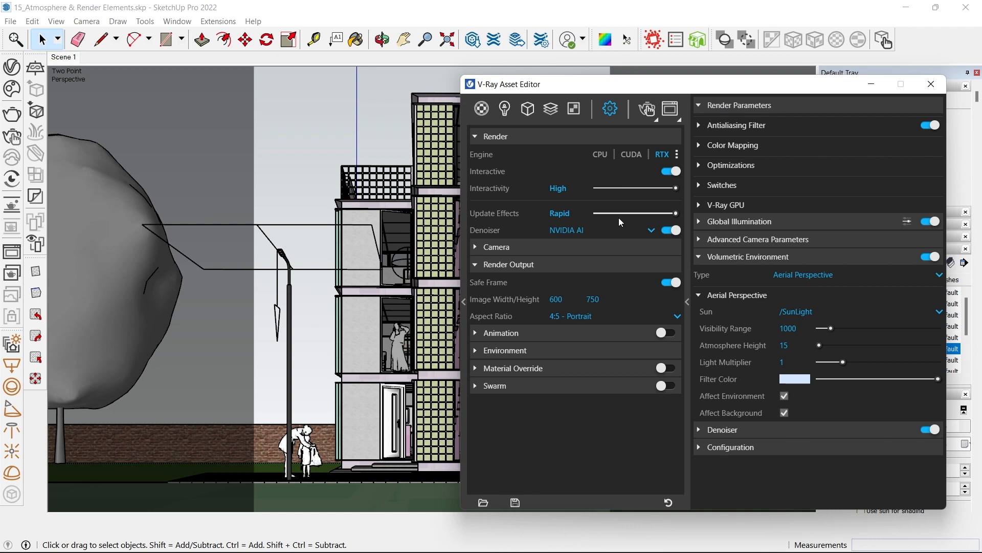
{"action": "left_click", "coordinate": [671, 172]}
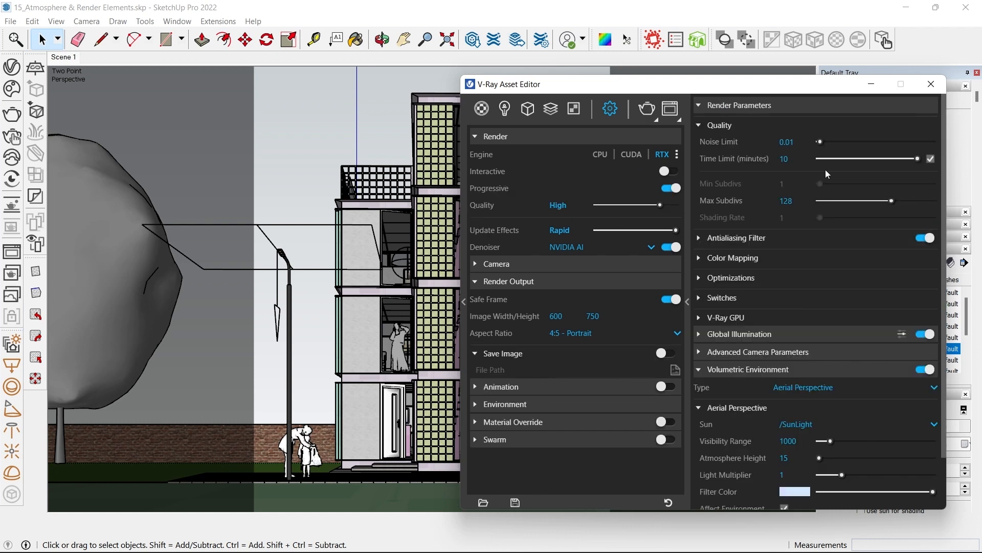
- Set the denoiser to V-Ray and the output image width to 1200, and start the final render
{"action": "left_click", "coordinate": [638, 250]}
{"action": "left_click", "coordinate": [593, 265]}
{"action": "left_click_drag", "start_coordinate": [566, 311], "coordinate": [449, 316]}
{"action": "type", "text": "1200"}
{"action": "key", "text": "Return"}
{"action": "left_click", "coordinate": [648, 109]}
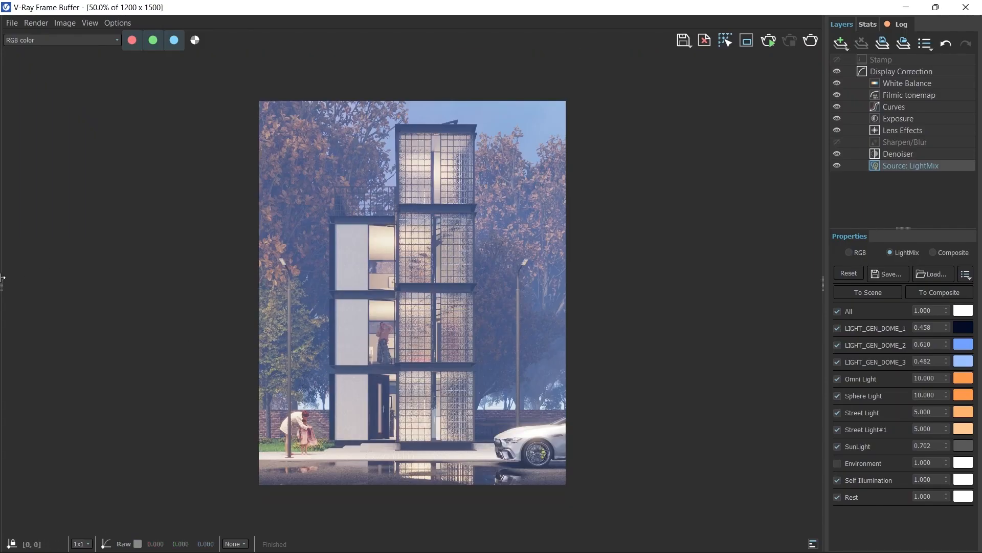
- Save the finished render to the frame buffer's history and inspect the result
{"action": "left_click", "coordinate": [2, 277]}
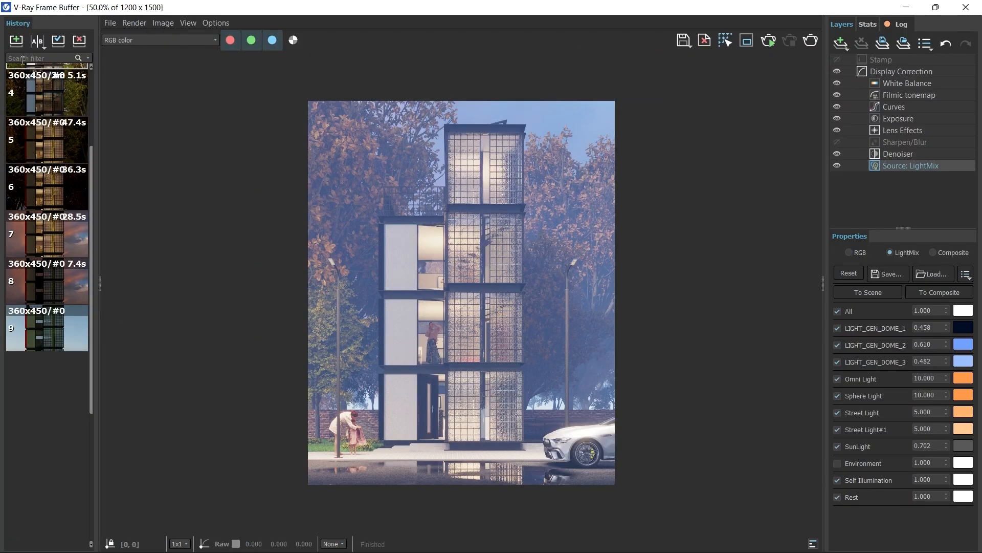
{"action": "left_click", "coordinate": [17, 42]}
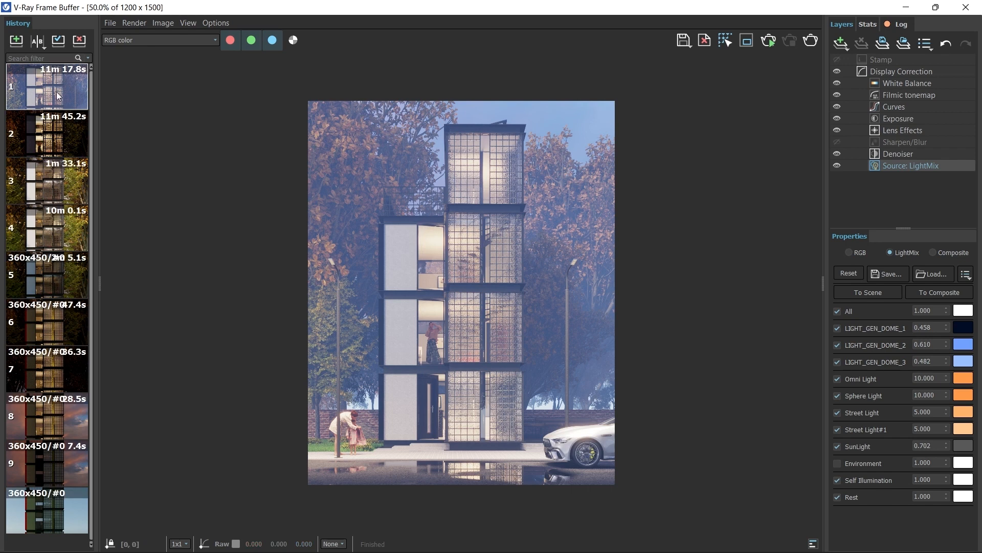
{"action": "scroll", "coordinate": [475, 265], "scroll_direction": "up", "scroll_amount": 2}
{"action": "scroll", "coordinate": [466, 384], "scroll_direction": "down", "scroll_amount": 2}
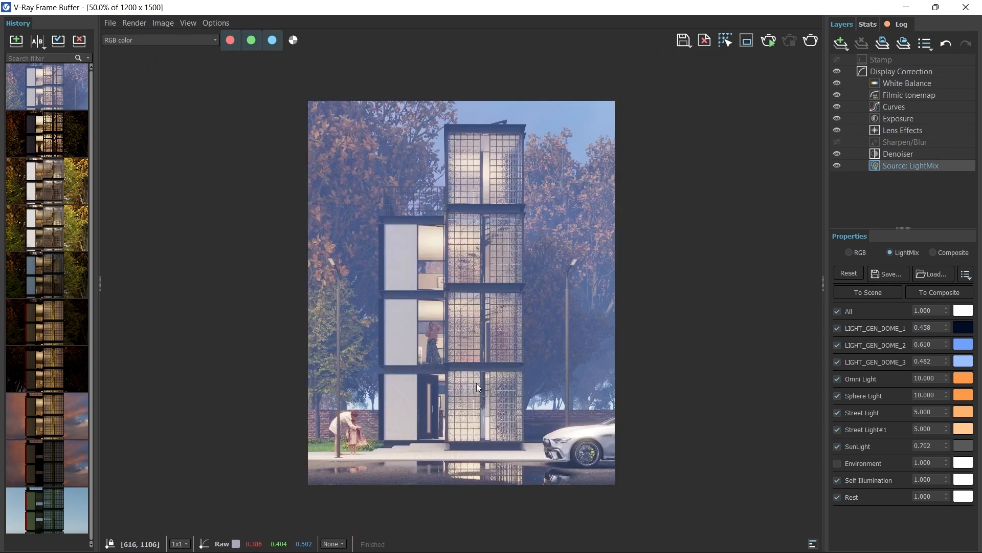
{"action": "scroll", "coordinate": [457, 413], "scroll_direction": "up", "scroll_amount": 2}
{"action": "scroll", "coordinate": [504, 336], "scroll_direction": "down", "scroll_amount": 2}
{"action": "scroll", "coordinate": [499, 366], "scroll_direction": "up", "scroll_amount": 2}
{"action": "scroll", "coordinate": [499, 350], "scroll_direction": "down", "scroll_amount": 2}
- Check the aerial perspective's filter color and compare it with the rendered image
{"action": "mouse_move", "coordinate": [761, 12]}
{"action": "left_mouse_down"}
{"action": "mouse_move", "coordinate": [467, 27]}
{"action": "mouse_move", "coordinate": [443, 19]}
{"action": "left_mouse_up"}
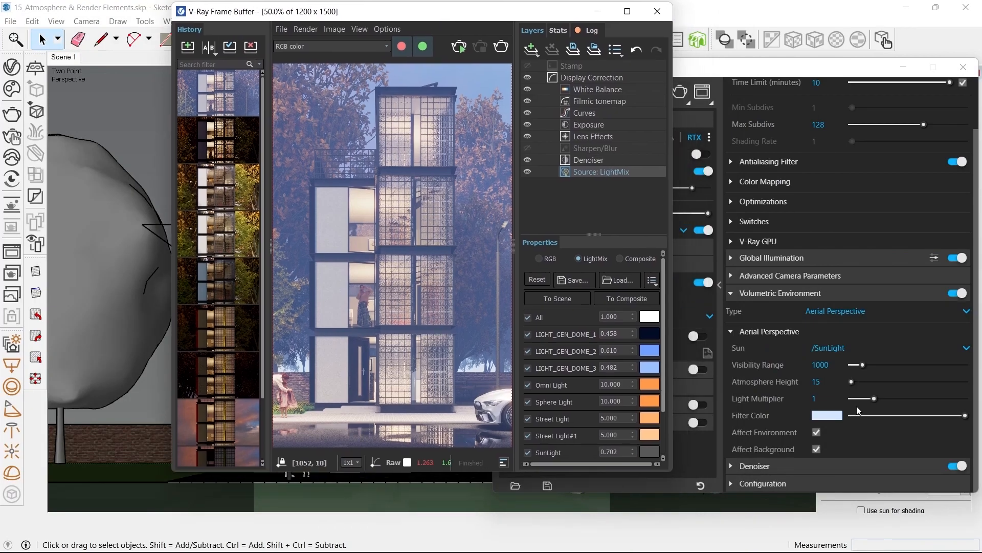
{"action": "left_click", "coordinate": [825, 415]}
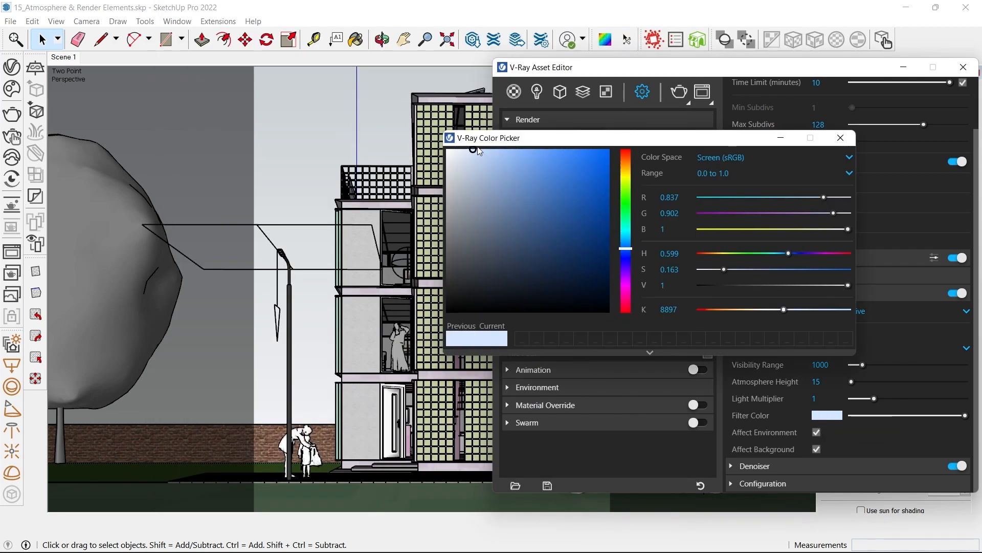
{"action": "left_click", "coordinate": [841, 137]}
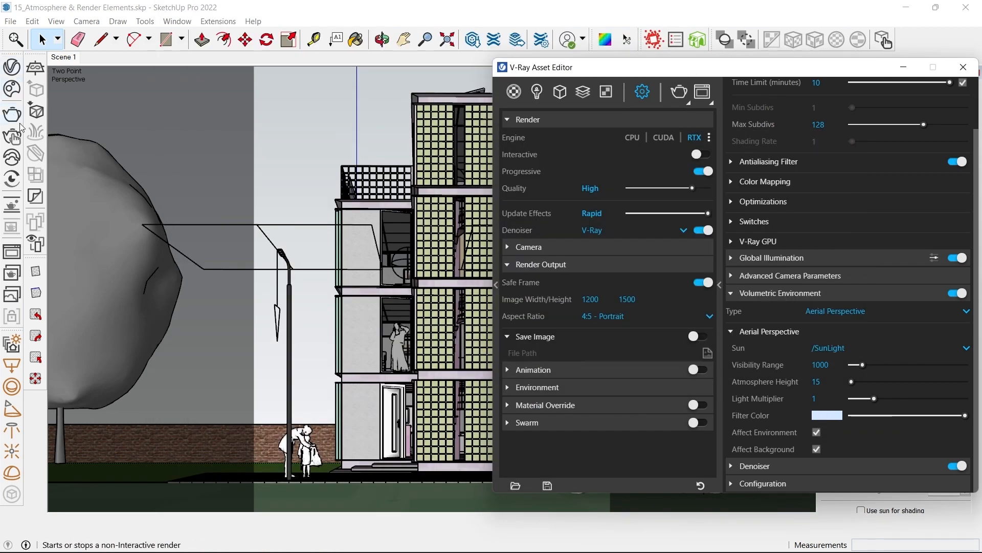
{"action": "left_click", "coordinate": [11, 251]}
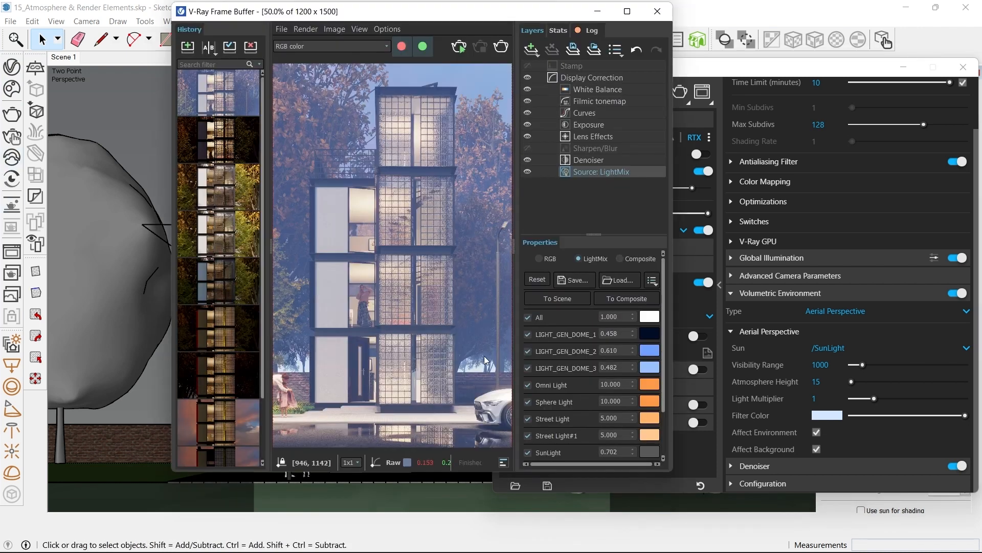
{"action": "left_click", "coordinate": [627, 12]}
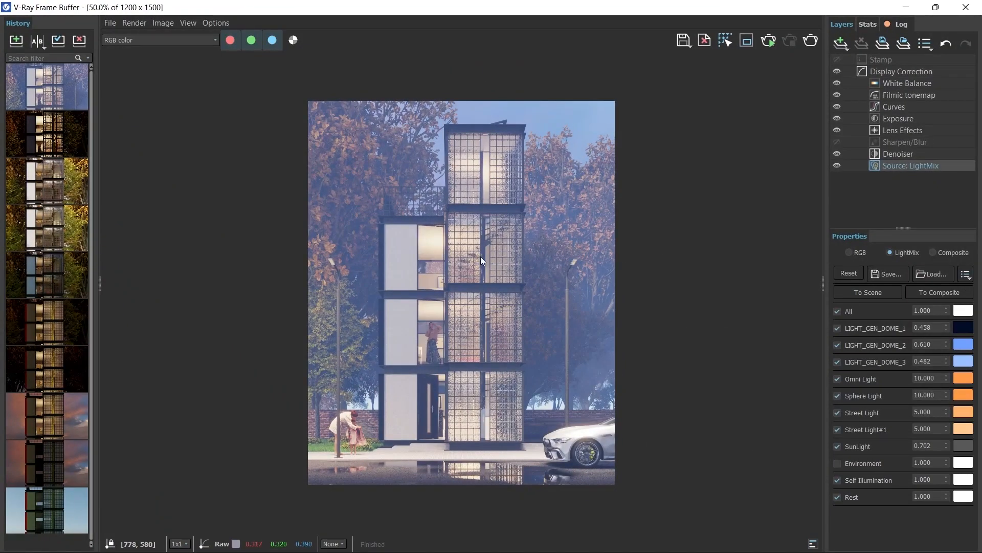
- Hide the Street Lights tag in the 16_Environmental Fog_Start model, keeping the Scene 1 view
{"action": "mouse_move", "coordinate": [435, 551]}
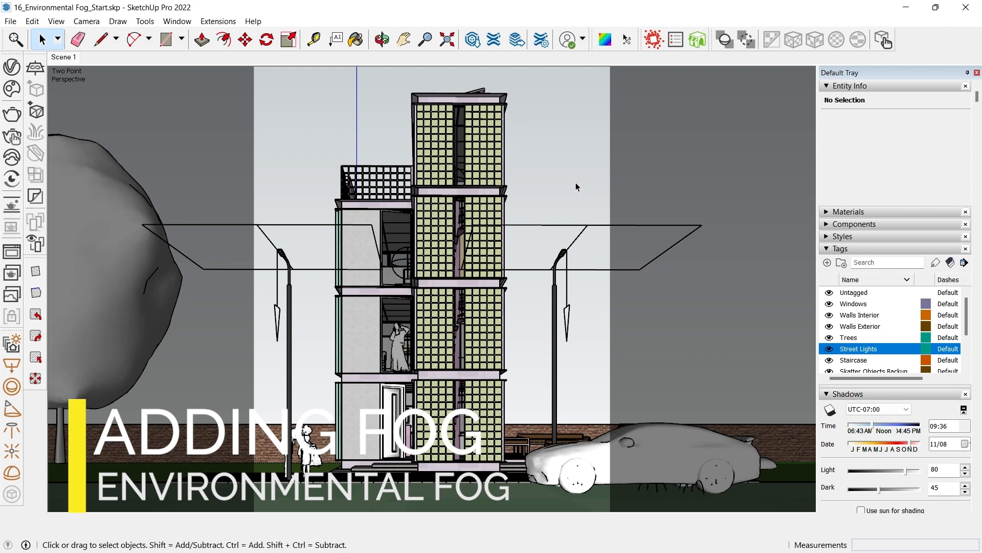
{"action": "left_click", "coordinate": [829, 348]}
{"action": "middle_click_drag", "start_coordinate": [672, 188], "coordinate": [144, 97]}
{"action": "left_click", "coordinate": [64, 57]}
{"action": "left_click", "coordinate": [829, 348]}
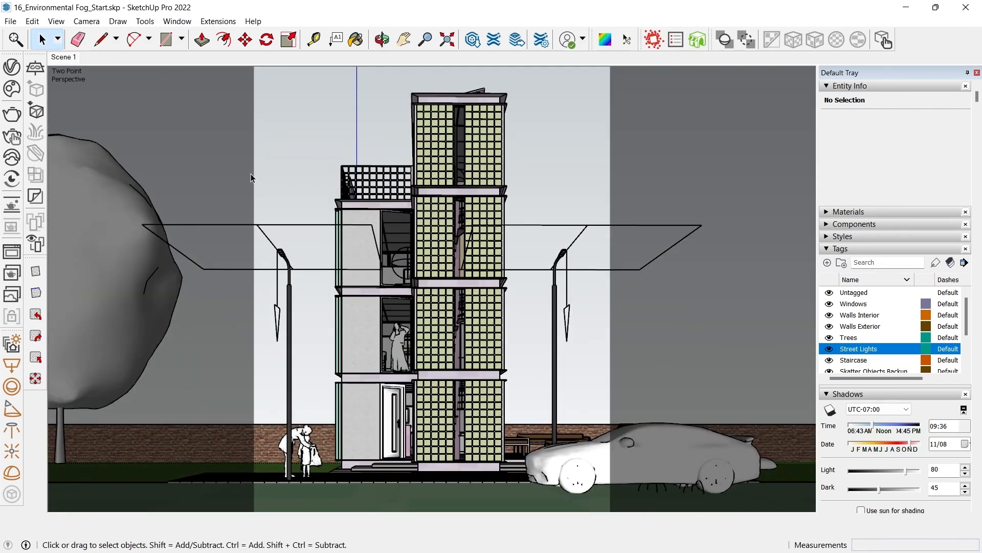
{"action": "left_click", "coordinate": [830, 349]}
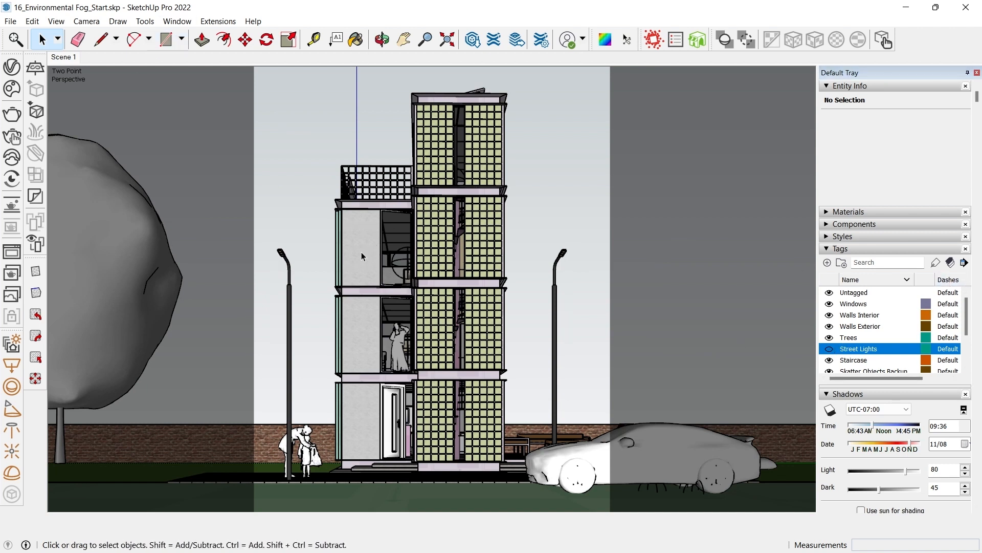
- Change the volumetric environment type to Environment Fog in the V-Ray render settings
{"action": "left_click", "coordinate": [12, 66]}
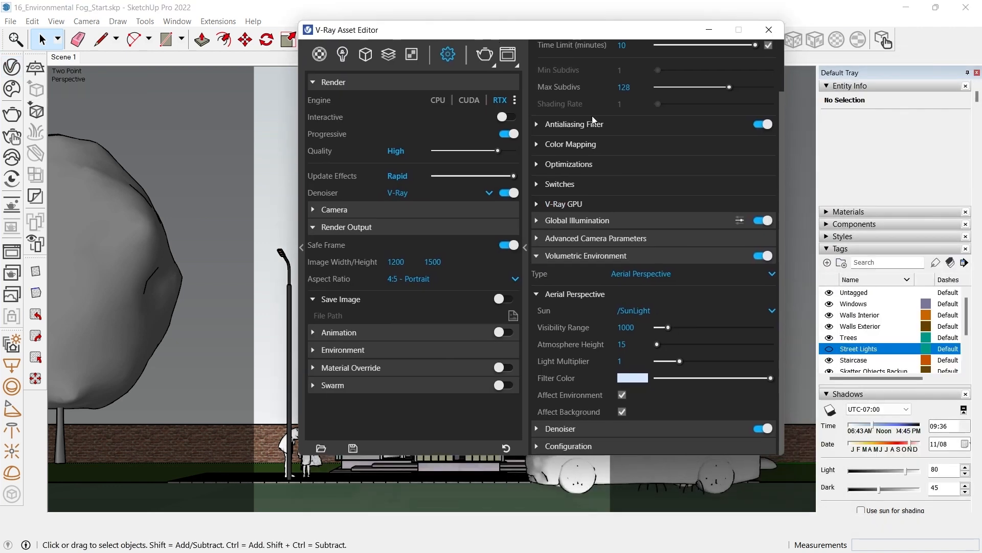
{"action": "left_click", "coordinate": [651, 274]}
{"action": "left_click", "coordinate": [648, 309]}
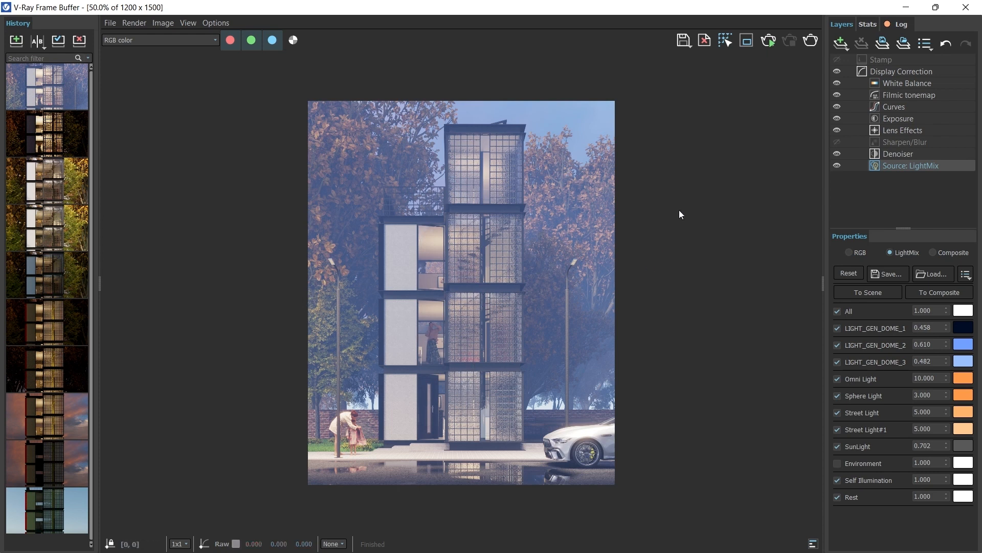
{"action": "left_click", "coordinate": [913, 10]}
{"action": "left_click_drag", "start_coordinate": [639, 32], "coordinate": [570, 39]}
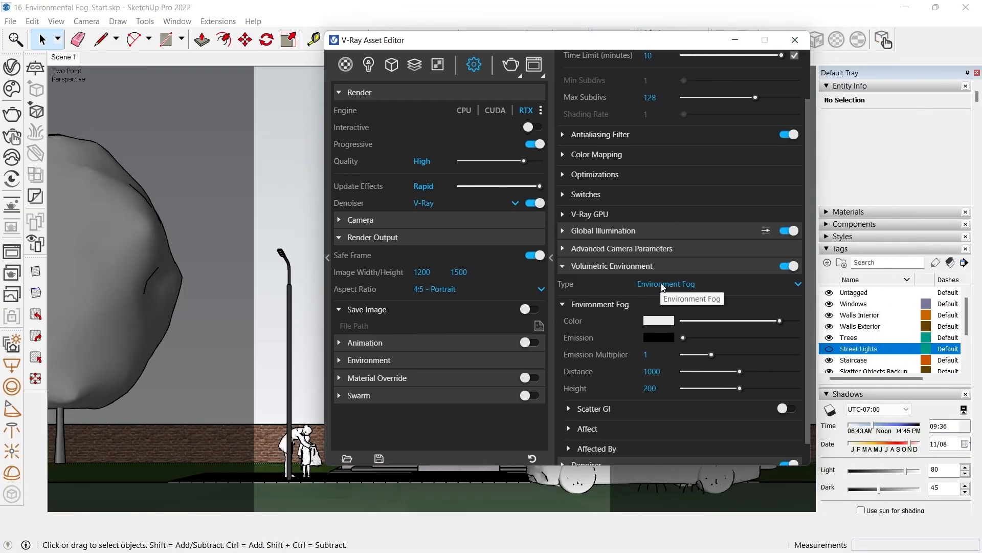
{"action": "scroll", "coordinate": [652, 401], "scroll_direction": "down", "scroll_amount": 1}
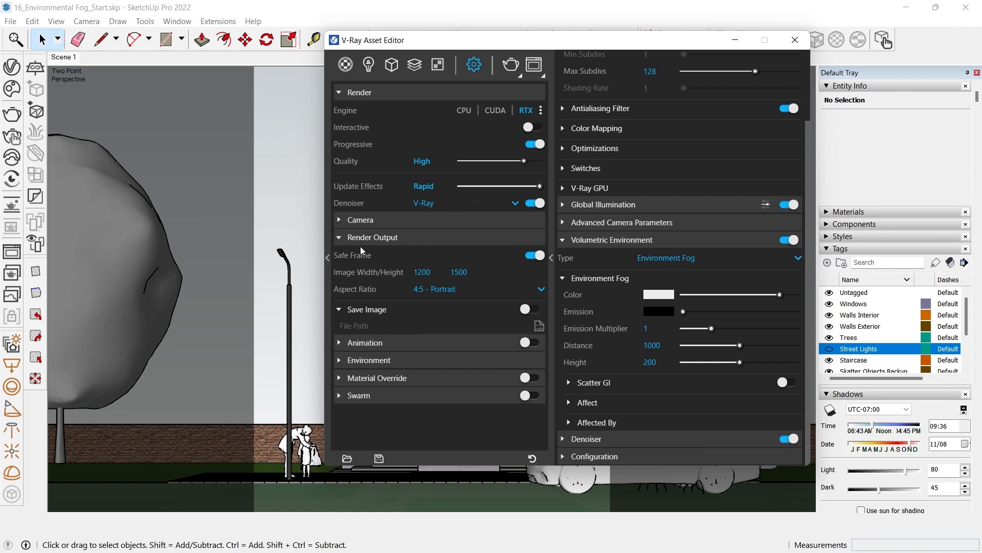
{"action": "left_click_drag", "start_coordinate": [471, 48], "coordinate": [612, 46]}
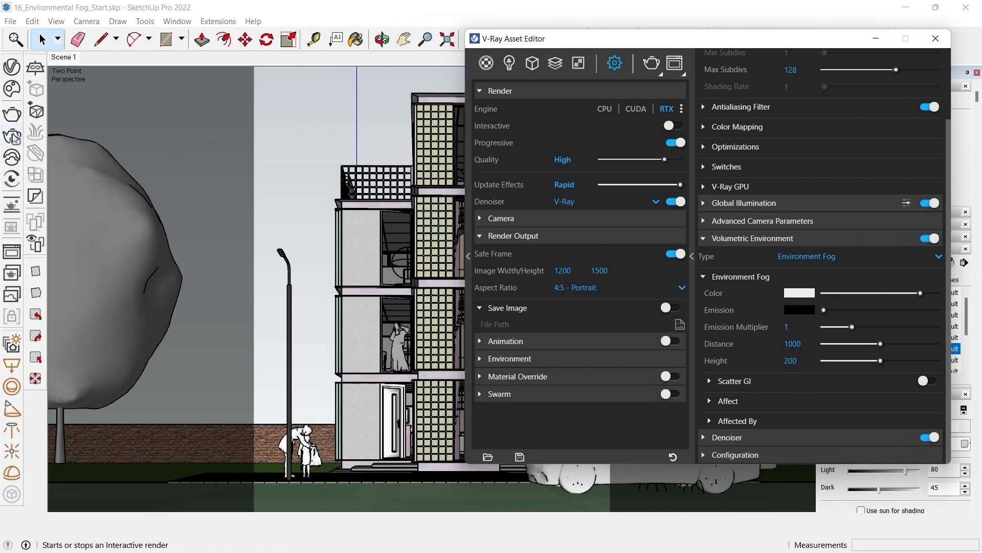
- Run an interactive render with the NVIDIA AI denoiser and an image width of 600
{"action": "left_click", "coordinate": [12, 136]}
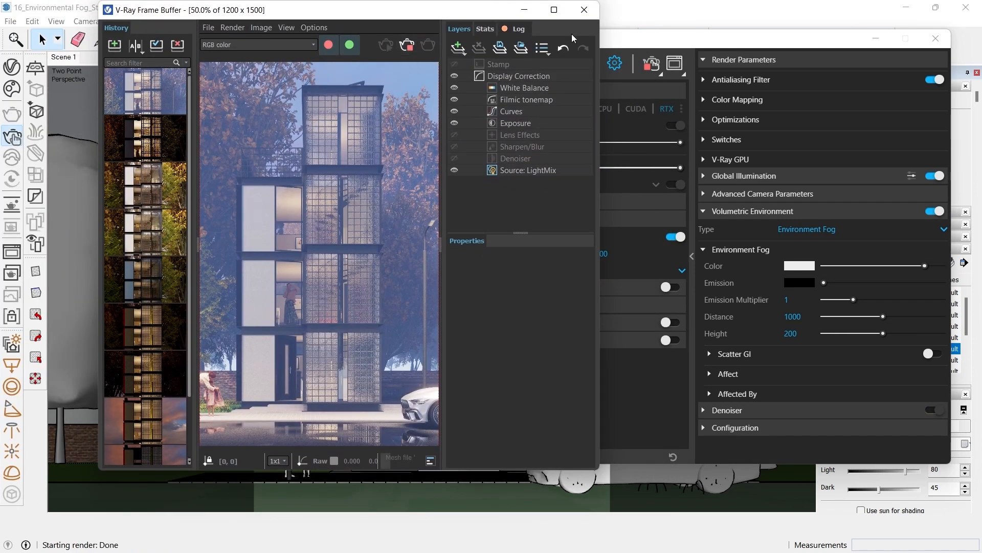
{"action": "left_click_drag", "start_coordinate": [439, 10], "coordinate": [281, 14]}
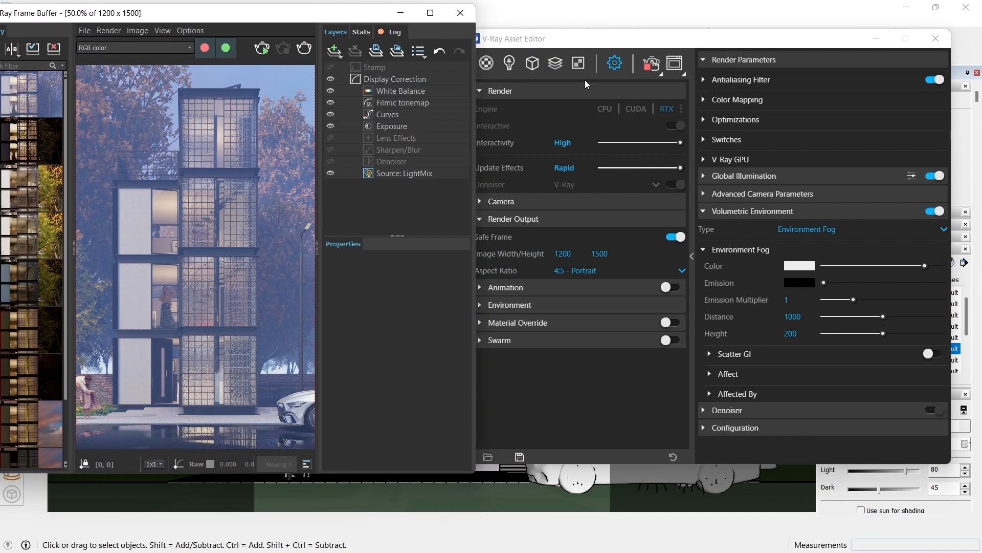
{"action": "left_click", "coordinate": [460, 14]}
{"action": "left_click", "coordinate": [572, 186]}
{"action": "left_click", "coordinate": [573, 220]}
{"action": "left_click", "coordinate": [563, 253]}
{"action": "type", "text": "600"}
{"action": "key", "text": "Return"}
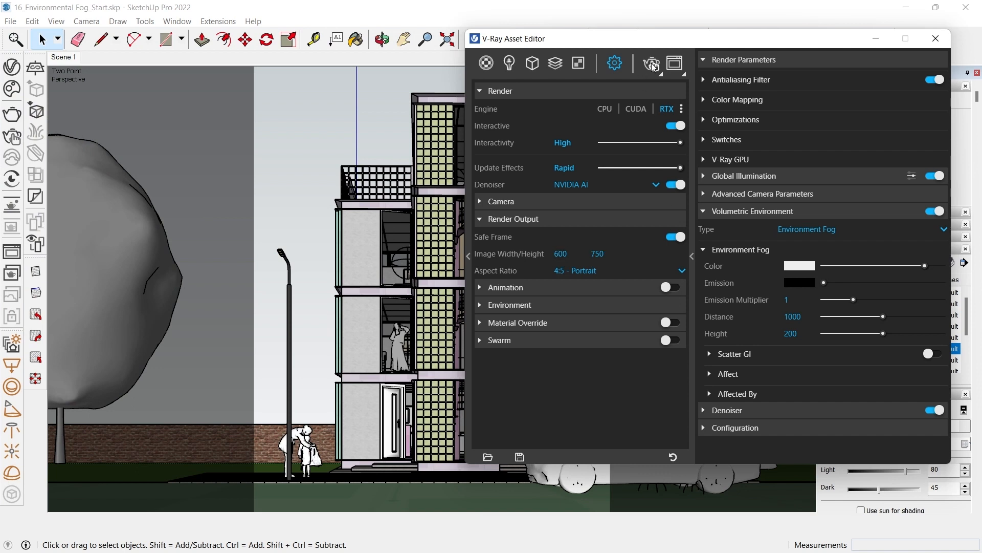
{"action": "left_click", "coordinate": [652, 64]}
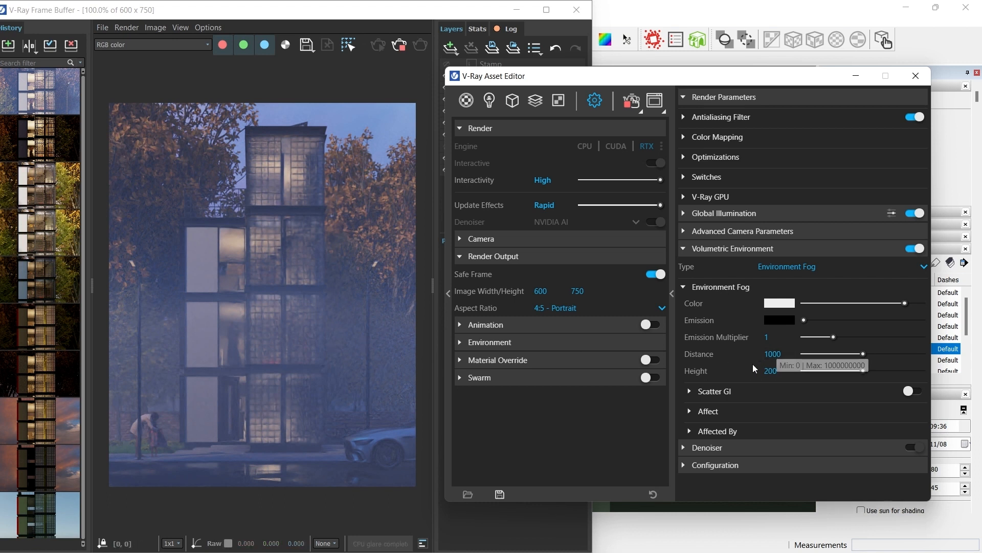
- Try a fog distance of 100 with a fog height of 300
{"action": "left_click", "coordinate": [788, 352]}
{"action": "type", "text": "100"}
{"action": "key", "text": "Return"}
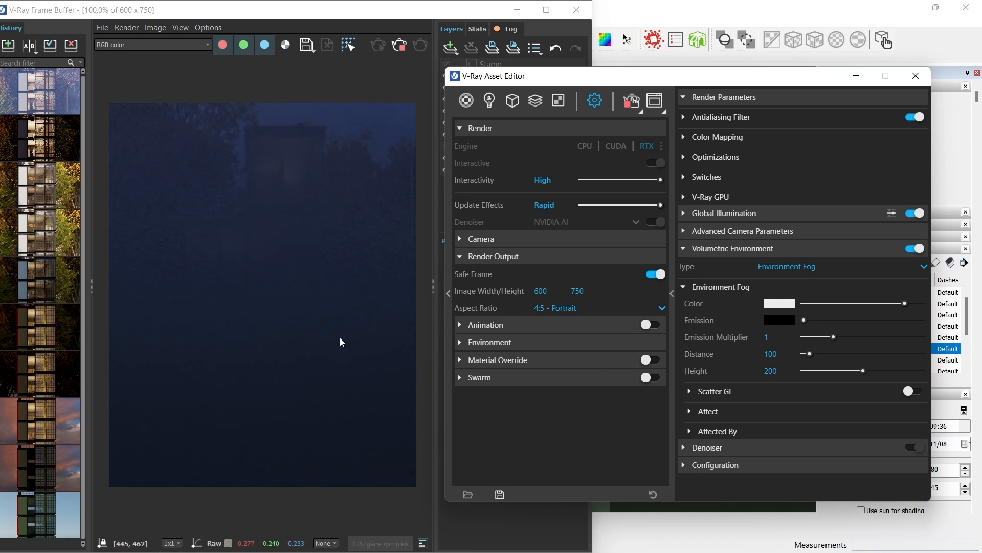
{"action": "left_click", "coordinate": [770, 371]}
{"action": "type", "text": "3"}
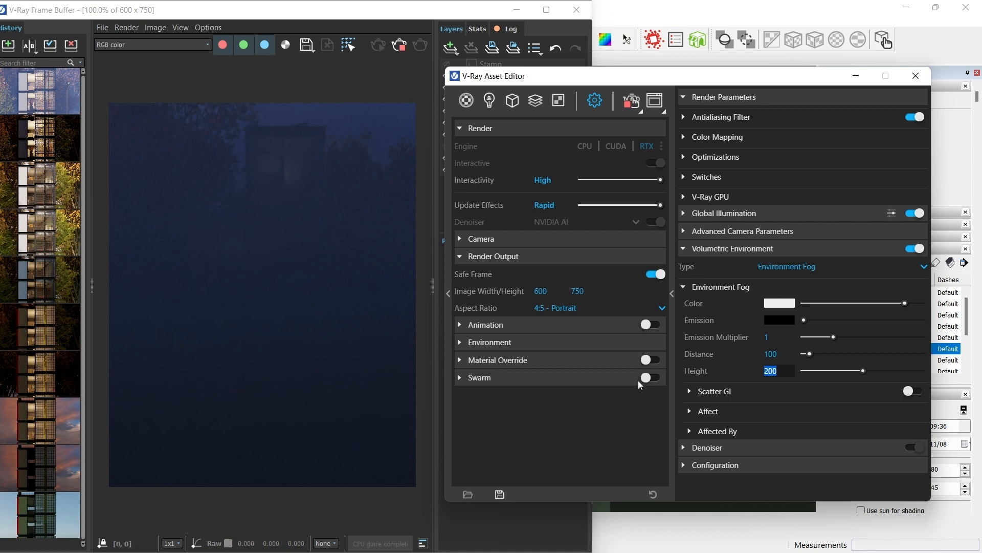
{"action": "type", "text": "00"}
{"action": "key", "text": "Return"}
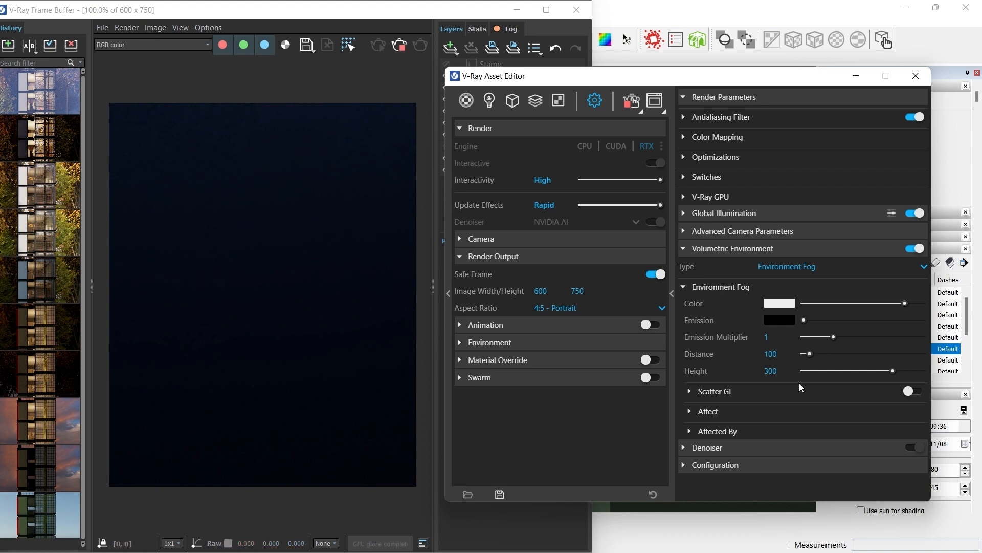
- Try lower fog heights of 50 and 75 in the interactive render
{"action": "left_click_drag", "start_coordinate": [787, 371], "coordinate": [520, 359]}
{"action": "type", "text": "1"}
{"action": "key", "text": "Return"}
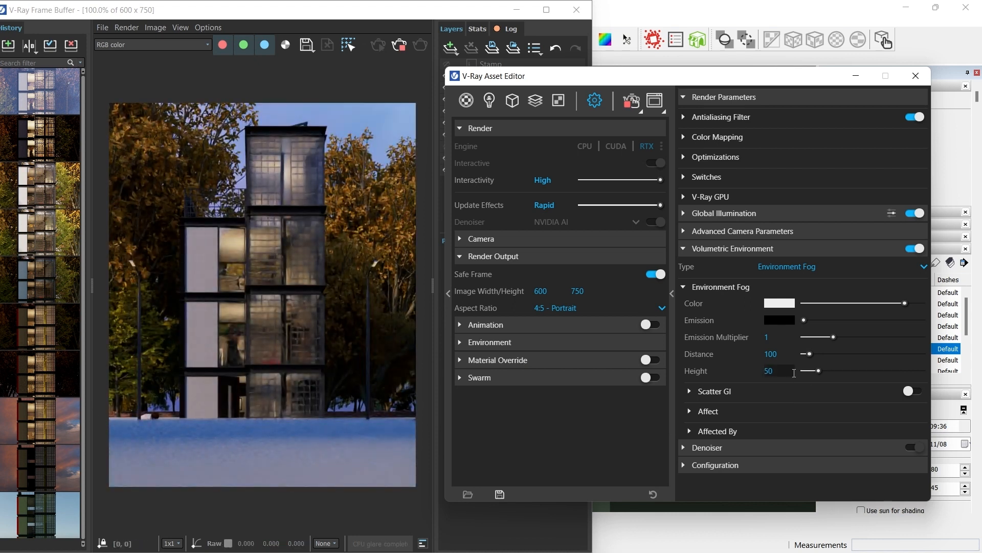
{"action": "type", "text": "75"}
{"action": "key", "text": "Return"}
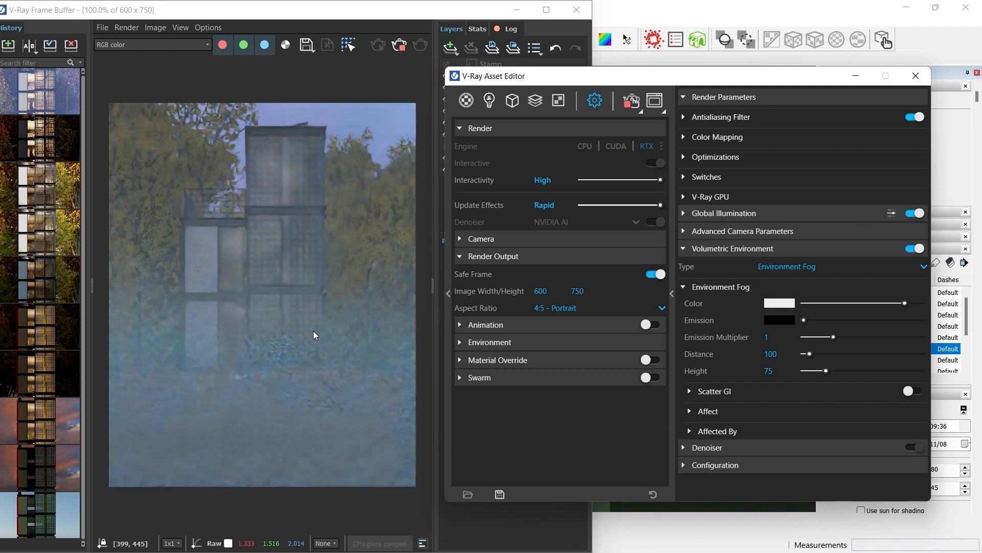
- Set the environment fog's height to 100 and its distance to 200
{"action": "type", "text": "100"}
{"action": "key", "text": "Return"}
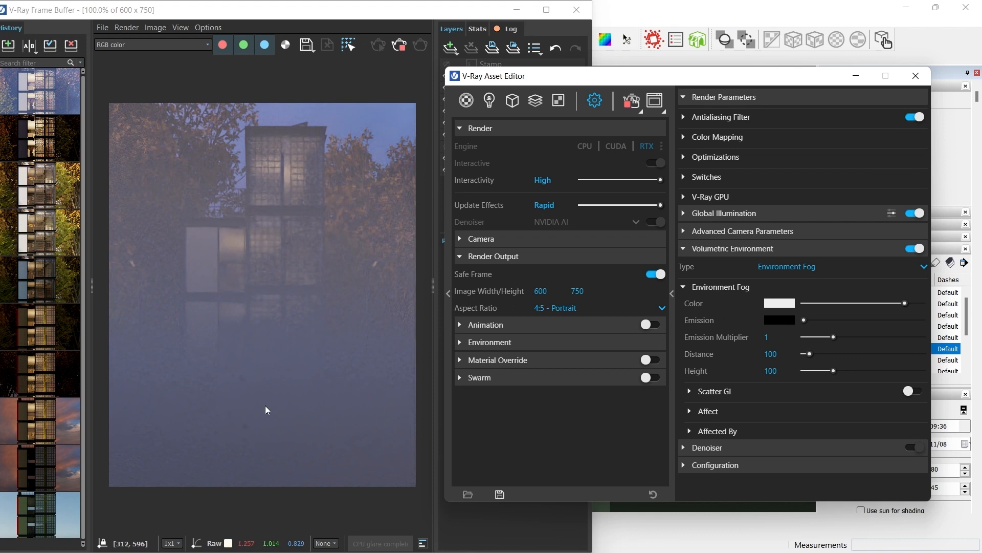
{"action": "left_click_drag", "start_coordinate": [783, 355], "coordinate": [671, 360]}
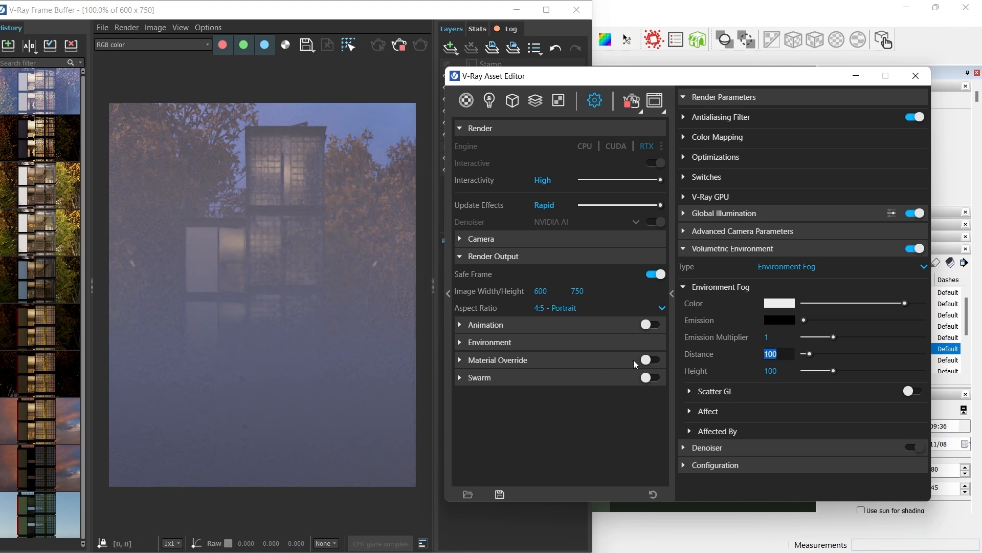
{"action": "type", "text": "200"}
{"action": "key", "text": "Return"}
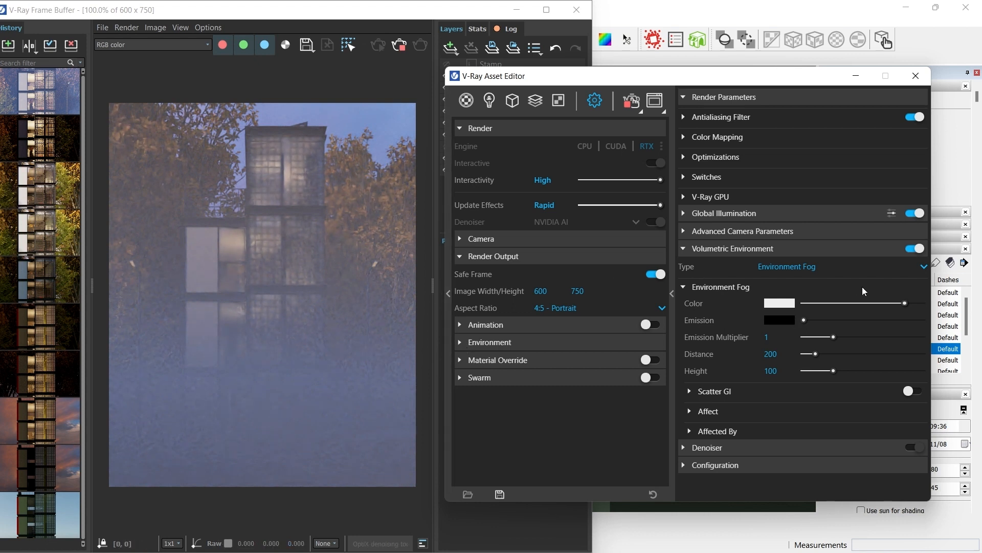
- Try a warm fog color, and settle on a pale blue one with a color temperature of about 8509 K
{"action": "left_click", "coordinate": [788, 305]}
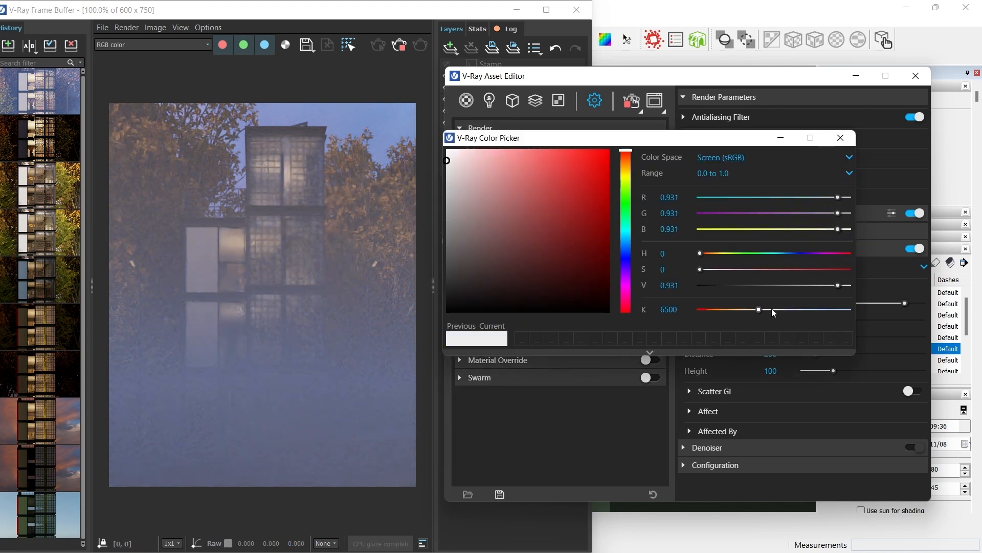
{"action": "left_click_drag", "start_coordinate": [772, 309], "coordinate": [805, 310]}
{"action": "left_click", "coordinate": [718, 310]}
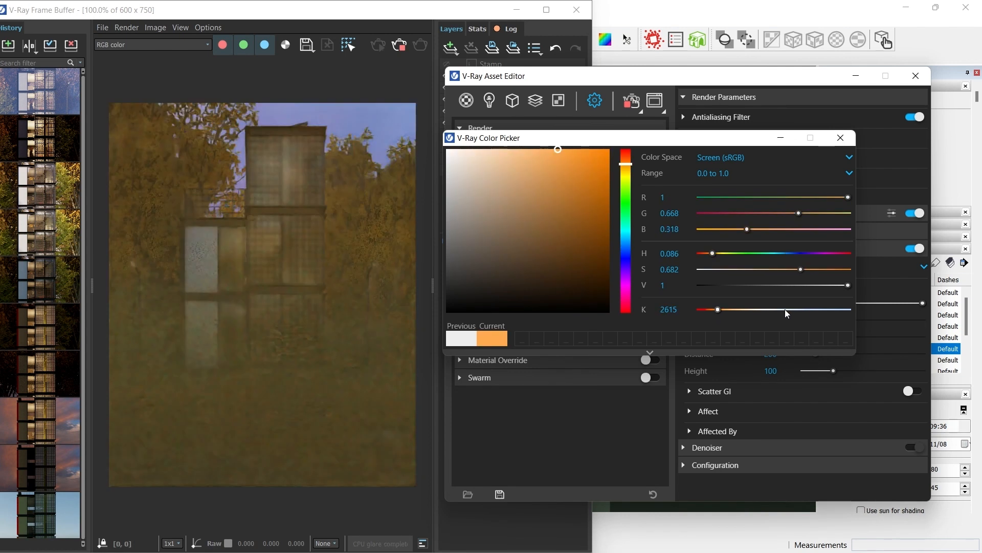
{"action": "left_click_drag", "start_coordinate": [785, 309], "coordinate": [780, 310]}
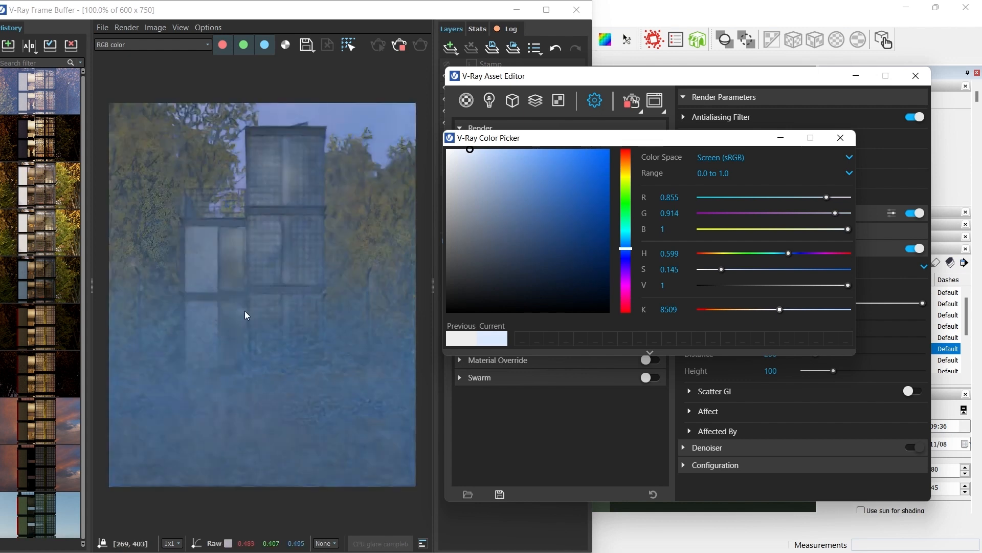
{"action": "left_click", "coordinate": [840, 137]}
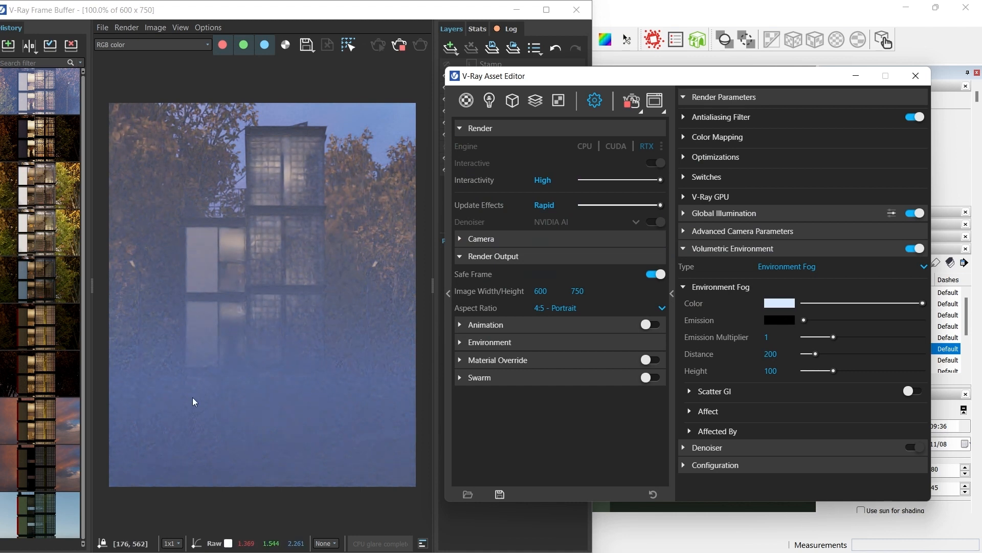
- Brighten the fog's emission color from black through mid grey to a light grey
{"action": "left_click_drag", "start_coordinate": [807, 323], "coordinate": [839, 322]}
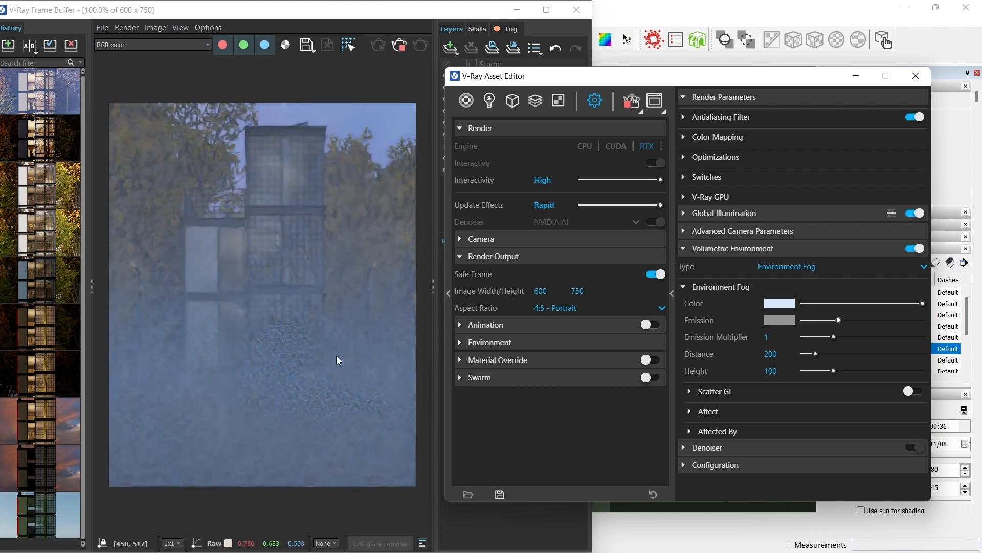
{"action": "left_click_drag", "start_coordinate": [838, 320], "coordinate": [892, 320]}
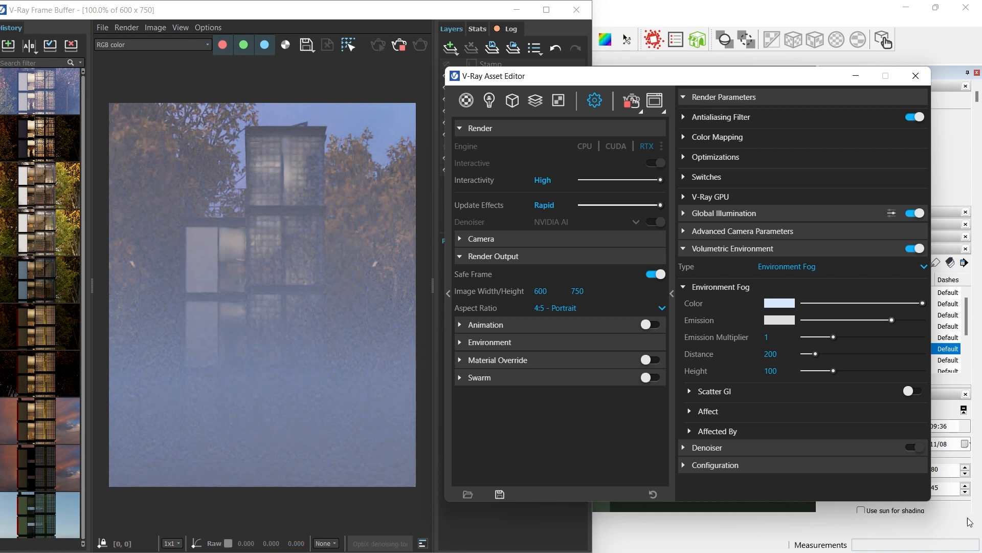
- Try a pure white fog emission color with an emission multiplier of 10, and return the multiplier to 1
{"action": "left_click_drag", "start_coordinate": [892, 320], "coordinate": [923, 321]}
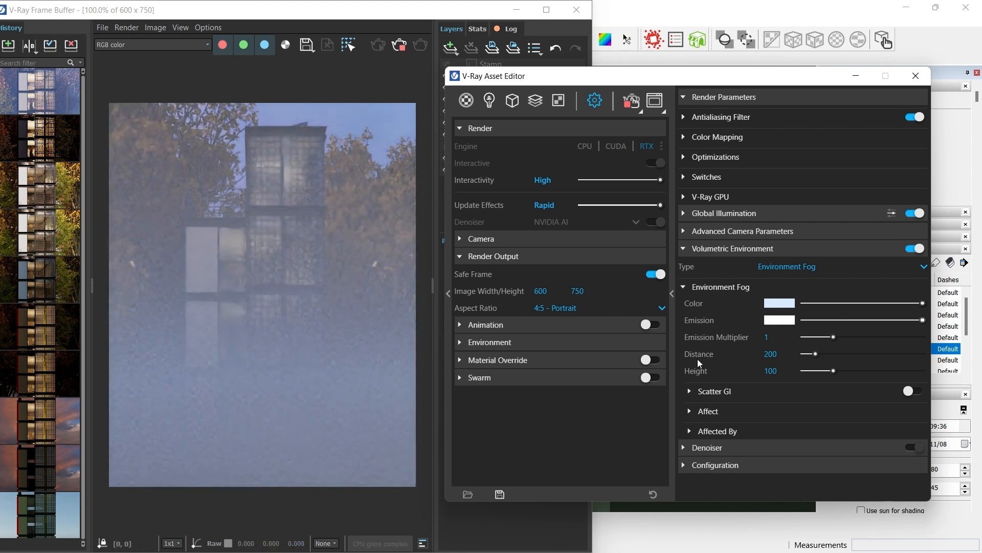
{"action": "left_click", "coordinate": [766, 337]}
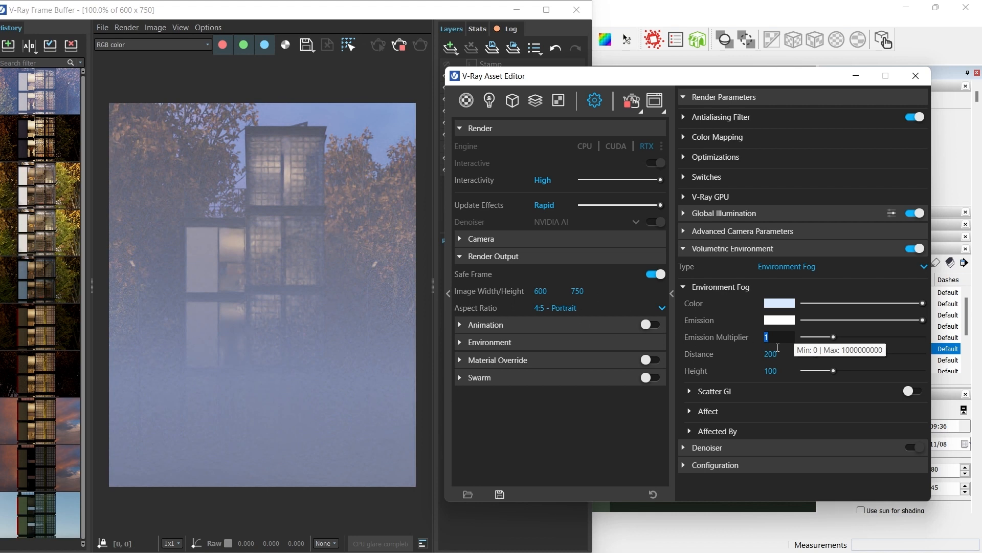
{"action": "type", "text": "10"}
{"action": "key", "text": "Return"}
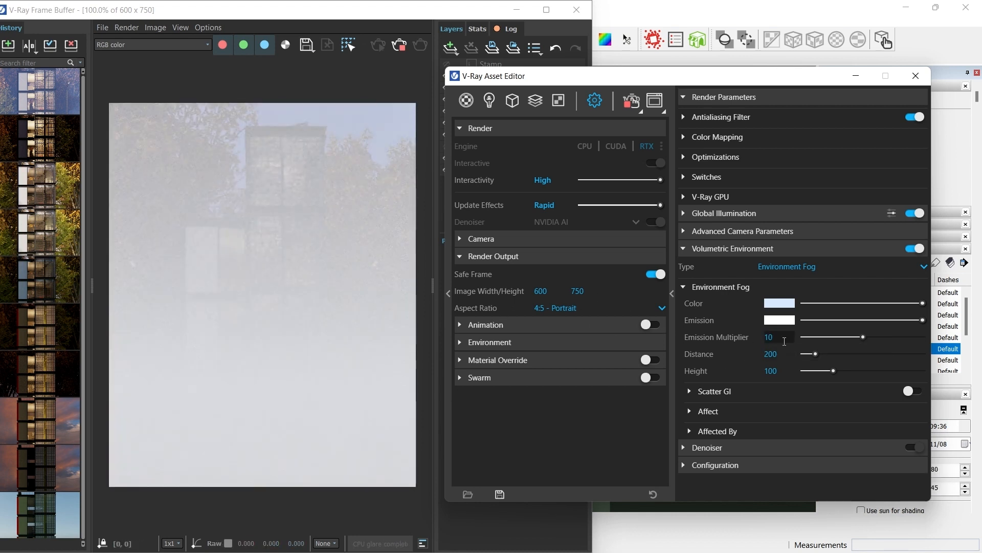
{"action": "key", "text": "BackSpace"}
{"action": "key", "text": "Return"}
- Set the fog's emission color to a mid grey and enable Scatter GI
{"action": "left_click_drag", "start_coordinate": [809, 320], "coordinate": [778, 324]}
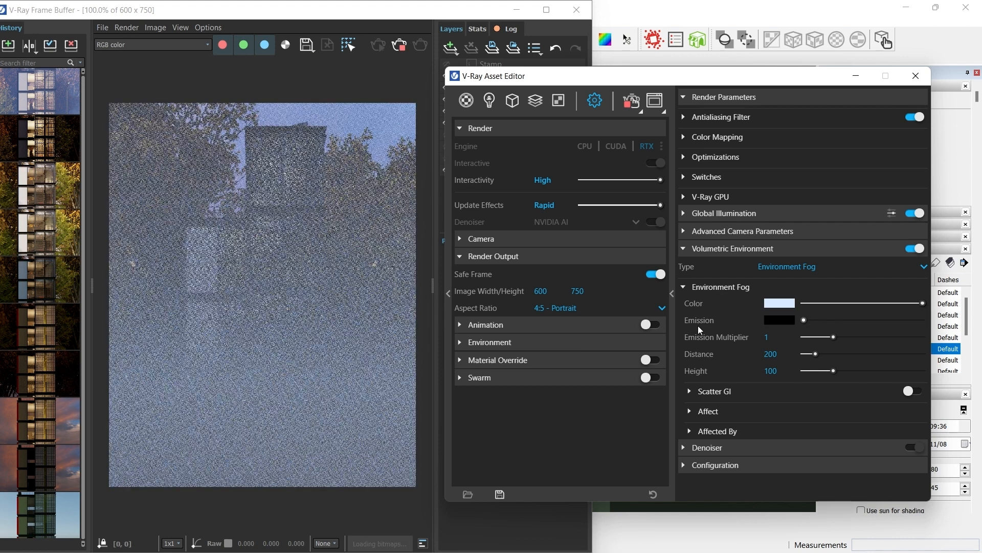
{"action": "left_click_drag", "start_coordinate": [804, 320], "coordinate": [851, 320]}
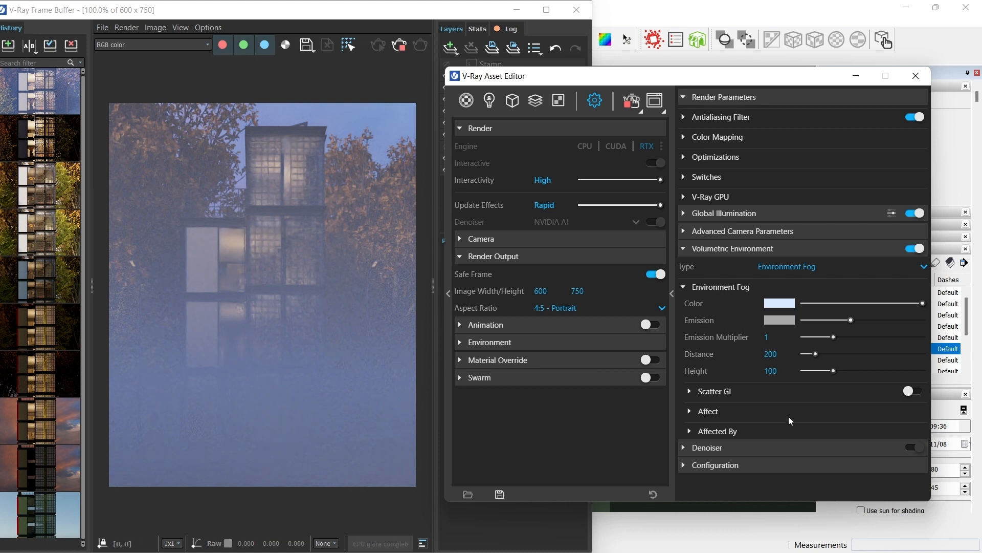
{"action": "left_click", "coordinate": [717, 392]}
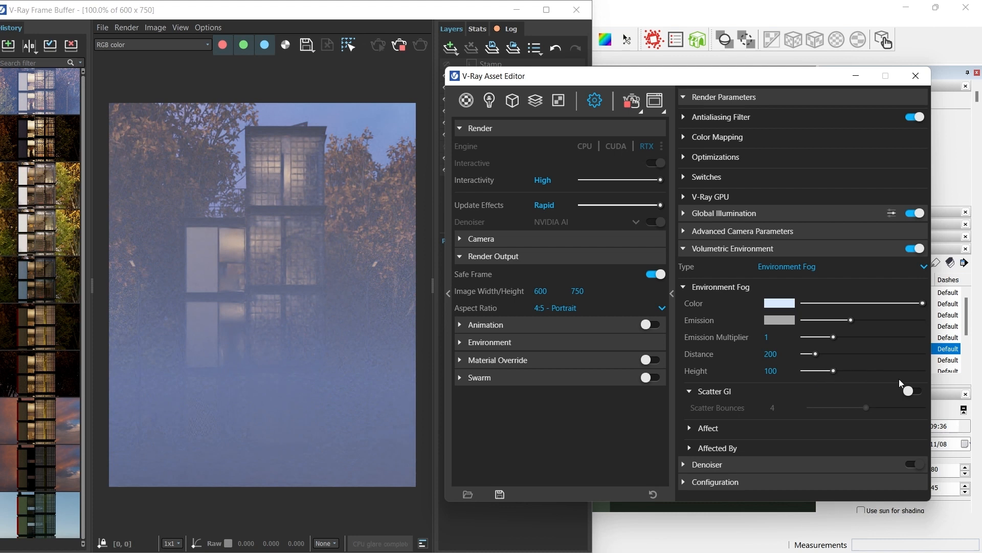
{"action": "left_click", "coordinate": [910, 391]}
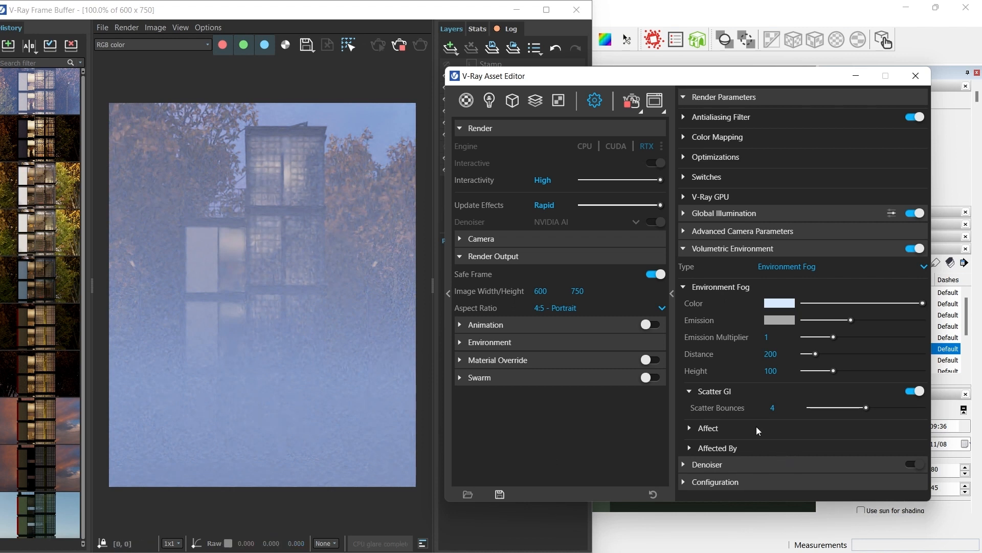
- Limit the lights affecting the fog to selected ones, including LIGHT_GEN_DOME_2, LIGHT_GEN_DOME_1 and Street Light#1
{"action": "left_click", "coordinate": [719, 449]}
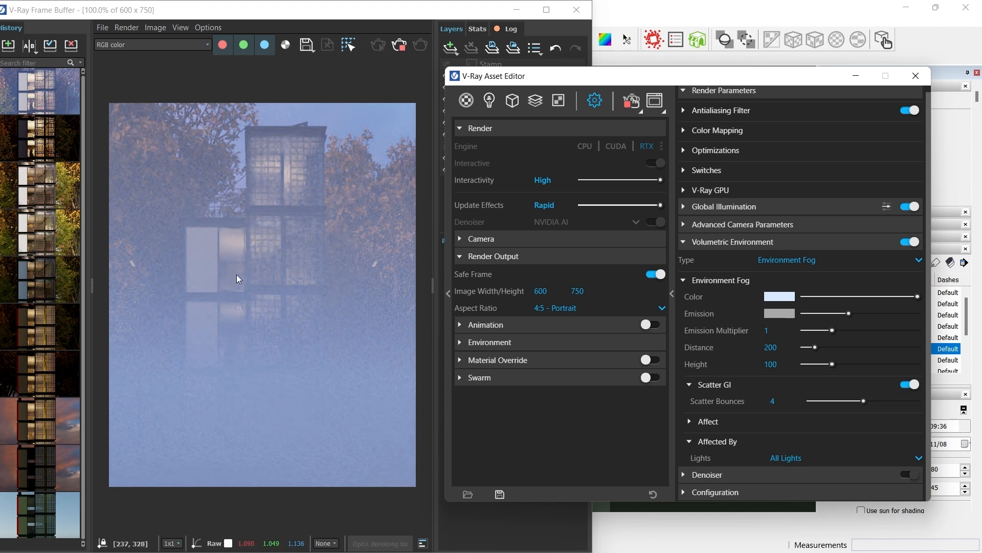
{"action": "left_click", "coordinate": [794, 462]}
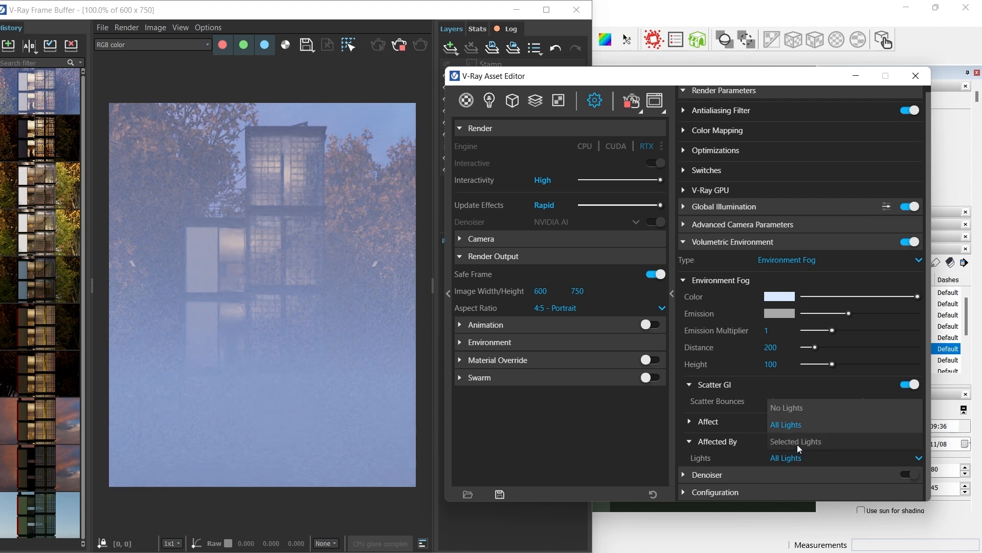
{"action": "left_click", "coordinate": [797, 445]}
{"action": "scroll", "coordinate": [754, 437], "scroll_direction": "down", "scroll_amount": 3}
{"action": "scroll", "coordinate": [746, 438], "scroll_direction": "up", "scroll_amount": 1}
{"action": "left_click", "coordinate": [747, 428]}
{"action": "left_click", "coordinate": [750, 449], "text": "ctrl"}
{"action": "scroll", "coordinate": [751, 450], "scroll_direction": "down", "scroll_amount": 1}
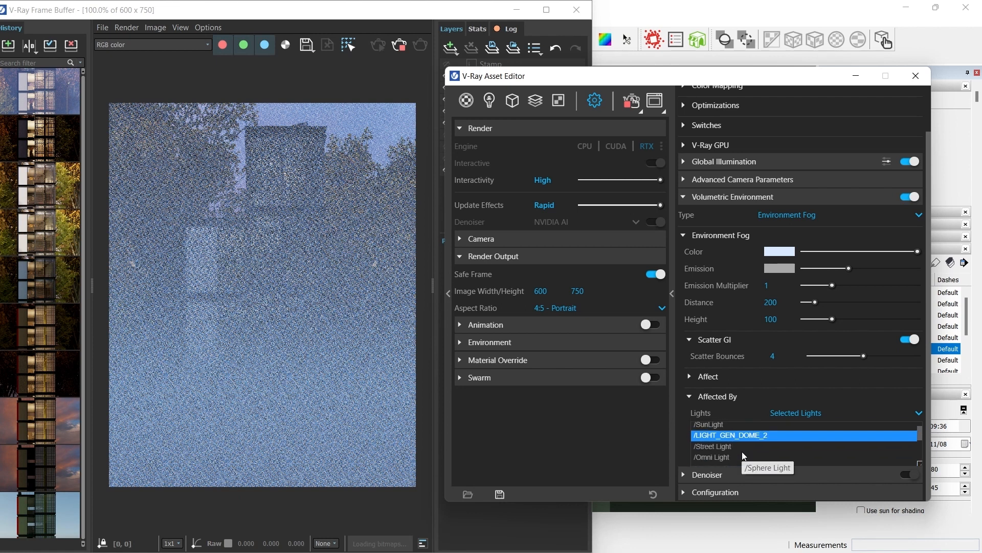
{"action": "scroll", "coordinate": [744, 450], "scroll_direction": "up", "scroll_amount": 2}
{"action": "left_click", "coordinate": [716, 488], "text": "ctrl"}
{"action": "scroll", "coordinate": [767, 415], "scroll_direction": "down", "scroll_amount": 1}
{"action": "scroll", "coordinate": [778, 441], "scroll_direction": "down", "scroll_amount": 3}
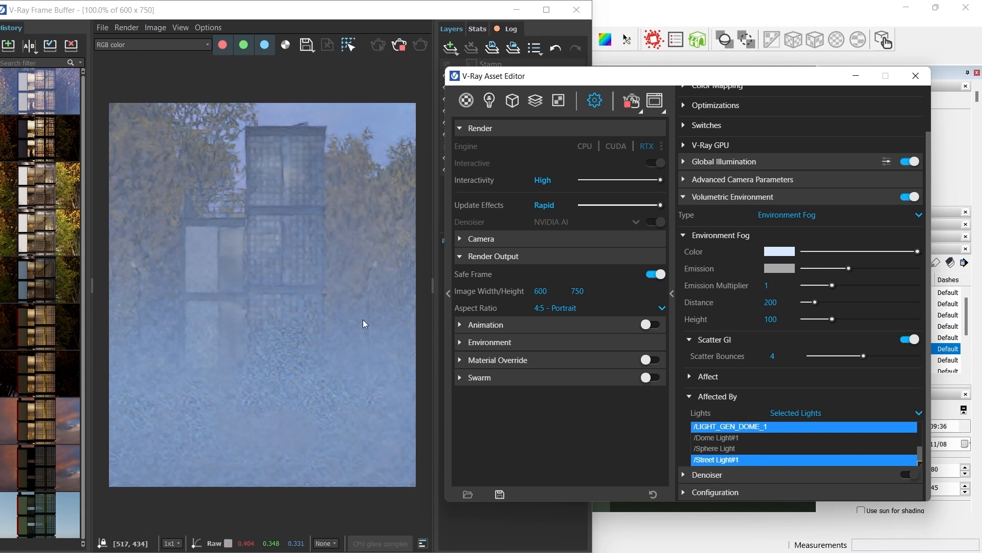
- Try excluding the background from the fog's effect, and re-enable Affect Background
{"action": "left_click", "coordinate": [708, 382]}
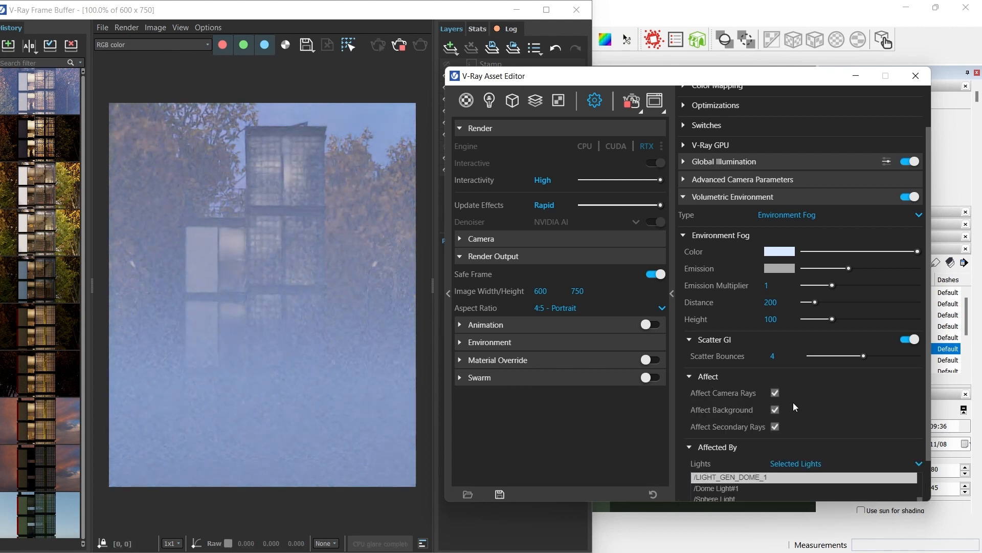
{"action": "left_click", "coordinate": [776, 410]}
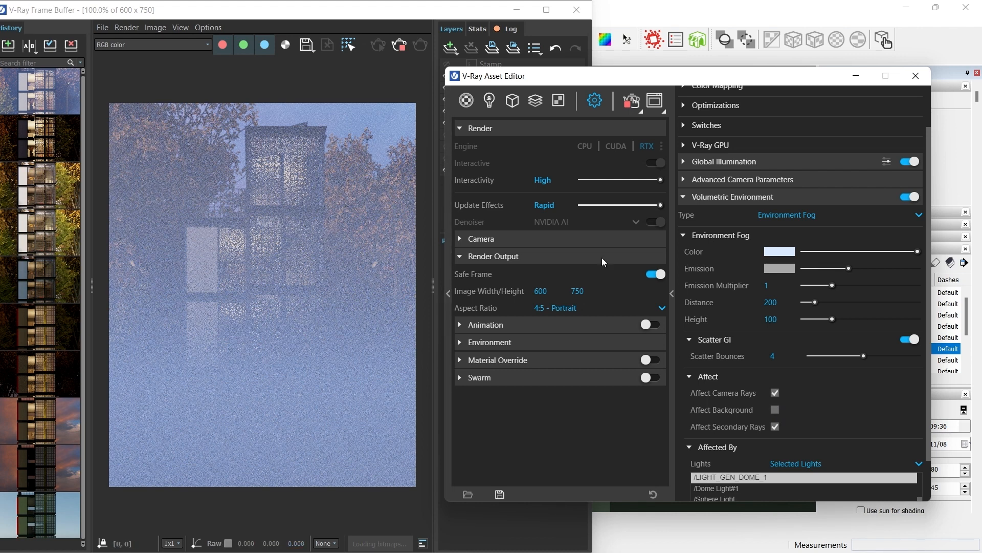
{"action": "left_click", "coordinate": [777, 411]}
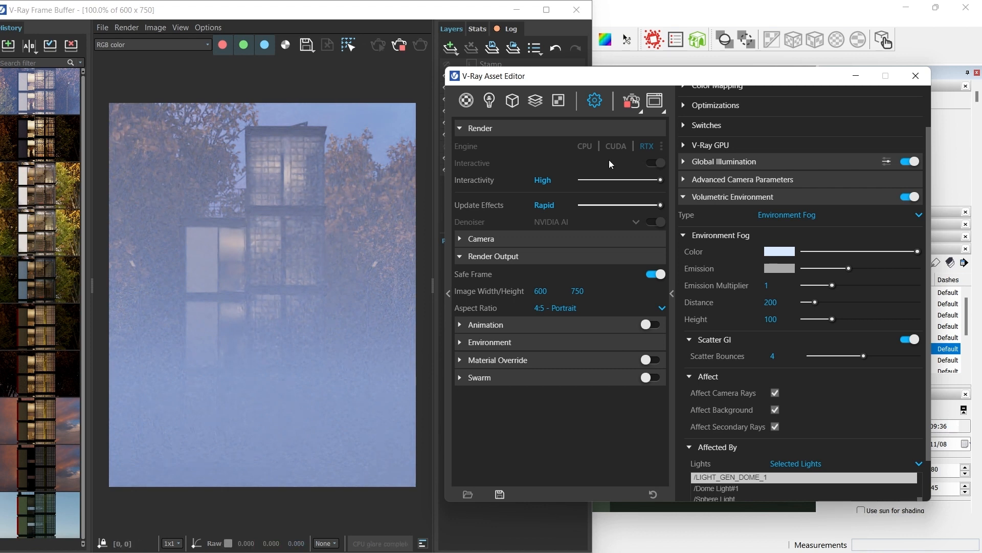
- Stop the interactive render, make the Street Lights tag visible, and restart the render with the frame buffer maximized
{"action": "left_click", "coordinate": [632, 100]}
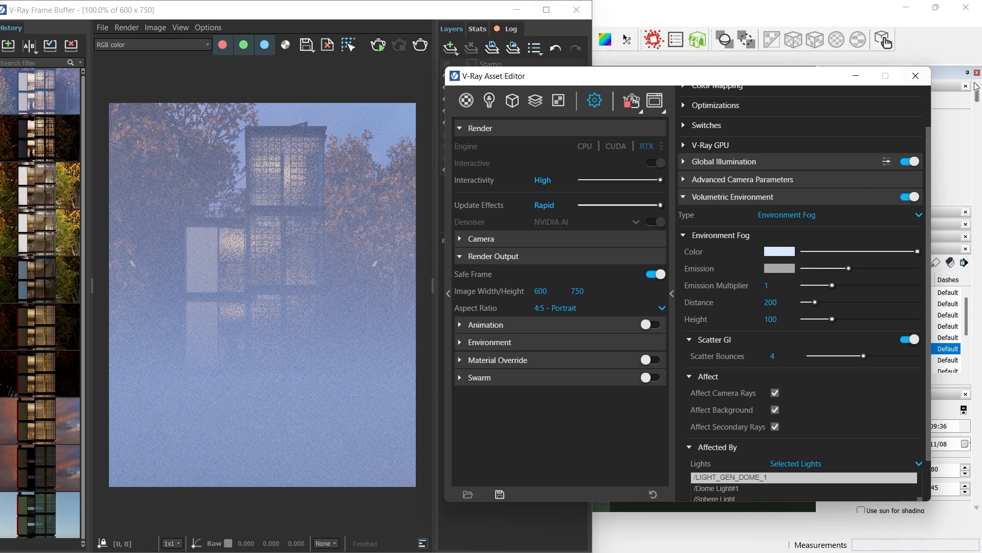
{"action": "left_click", "coordinate": [547, 10]}
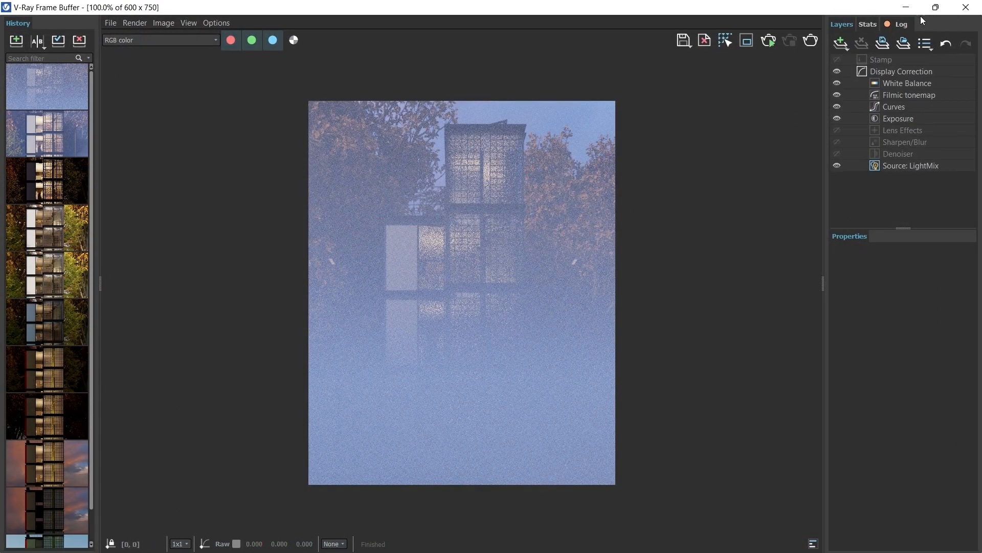
{"action": "left_click", "coordinate": [936, 7]}
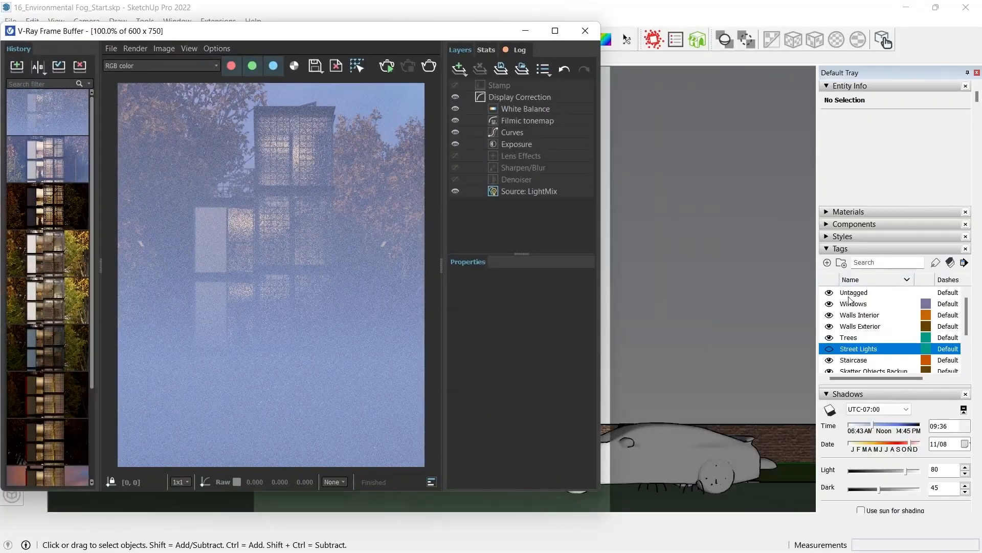
{"action": "left_click", "coordinate": [829, 348]}
{"action": "left_click_drag", "start_coordinate": [371, 40], "coordinate": [464, 2]}
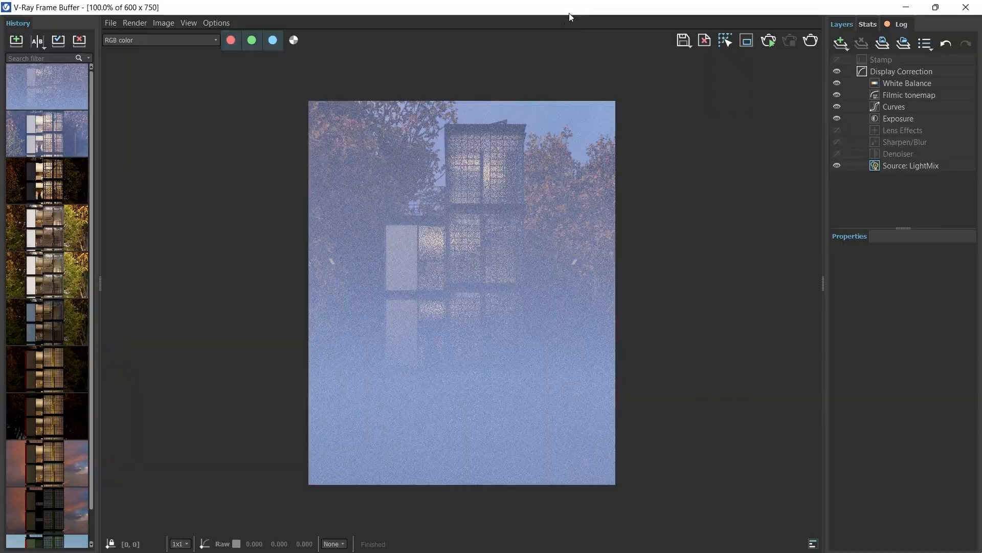
{"action": "left_click_drag", "start_coordinate": [569, 15], "coordinate": [538, 215]}
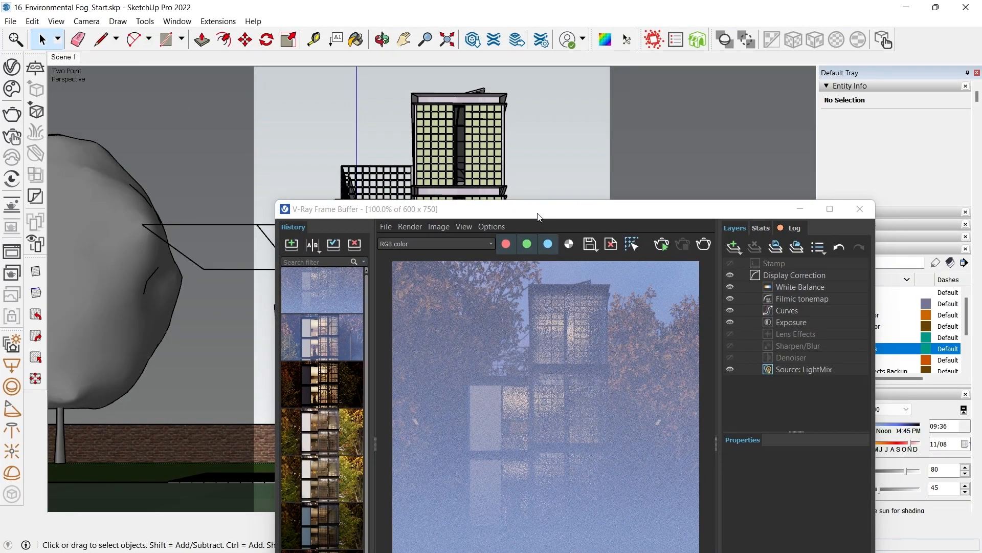
{"action": "left_click_drag", "start_coordinate": [537, 215], "coordinate": [517, 2]}
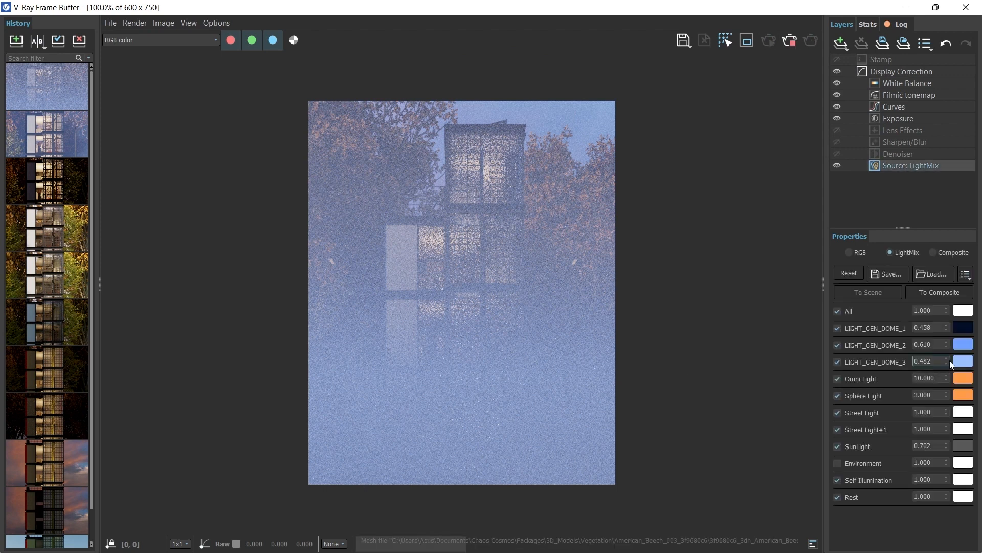
- Tint the Street Light and Street Light#1 entries in the LightMix a warm orange
{"action": "scroll", "coordinate": [394, 367], "scroll_direction": "up", "scroll_amount": 1}
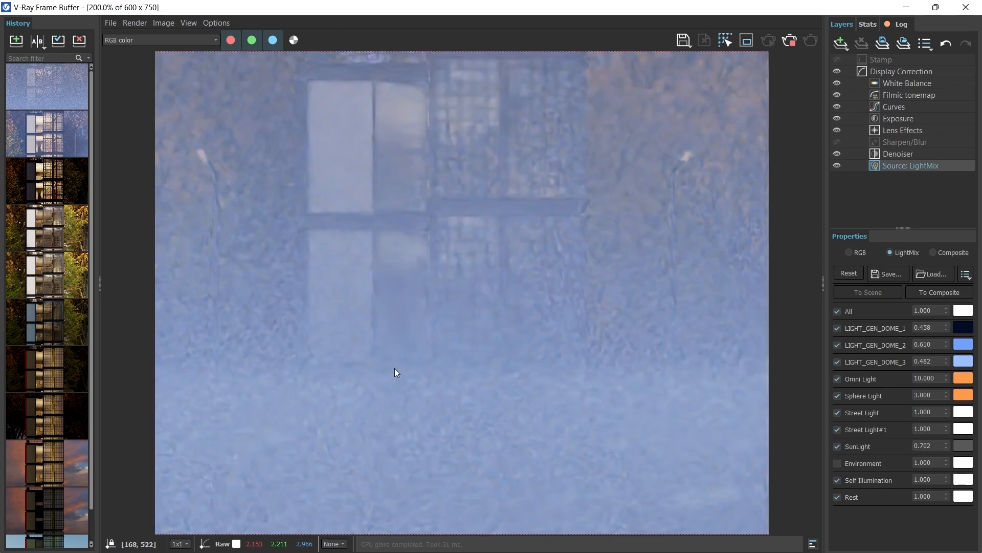
{"action": "scroll", "coordinate": [394, 368], "scroll_direction": "down", "scroll_amount": 1}
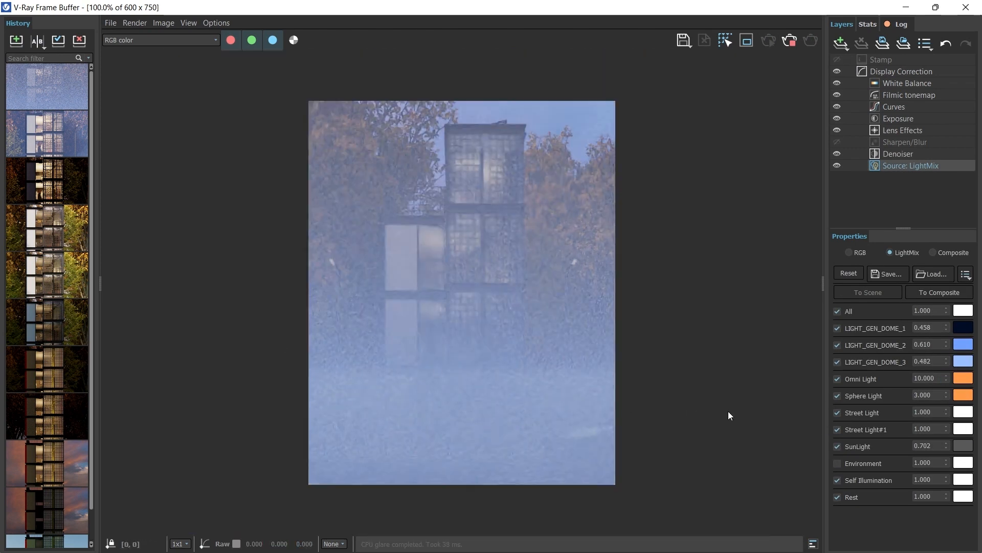
{"action": "left_click", "coordinate": [956, 414]}
{"action": "left_click", "coordinate": [881, 343]}
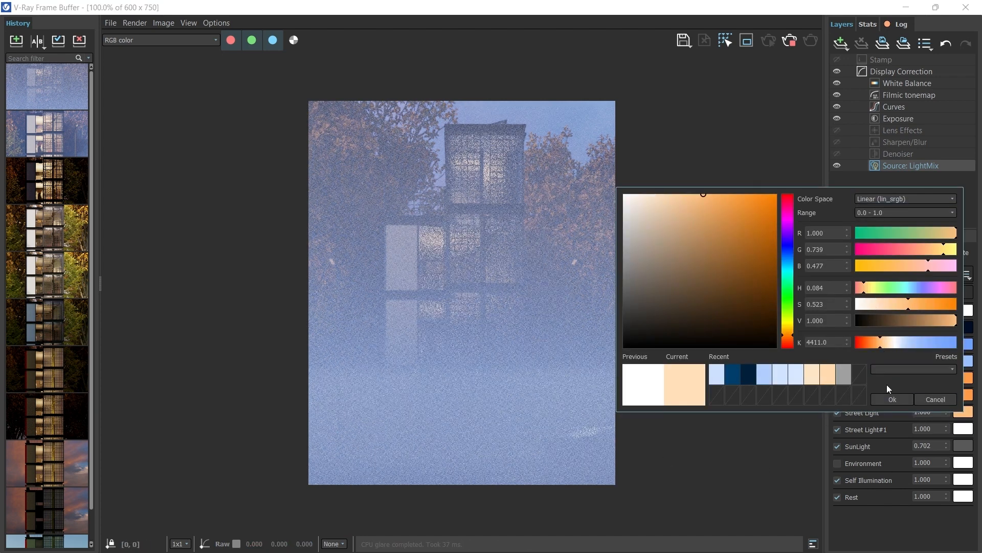
{"action": "left_click", "coordinate": [893, 399]}
{"action": "left_click", "coordinate": [963, 429]}
{"action": "left_click", "coordinate": [879, 359]}
{"action": "left_click_drag", "start_coordinate": [879, 357], "coordinate": [875, 357]}
{"action": "left_click", "coordinate": [898, 414]}
{"action": "left_click", "coordinate": [962, 412]}
{"action": "left_click", "coordinate": [876, 342]}
{"action": "left_click", "coordinate": [892, 399]}
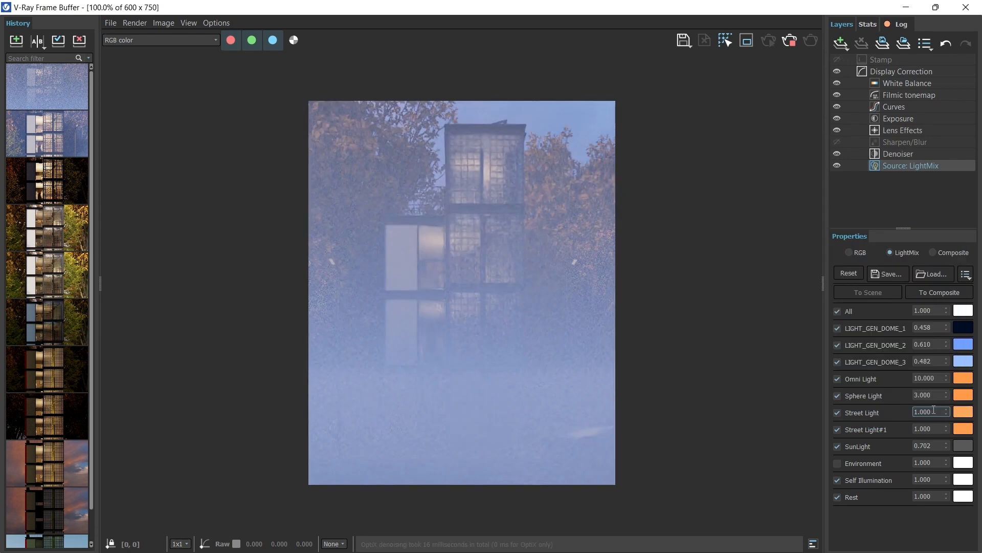
- Set the LightMix intensity of both Street Light and Street Light#1 to 10
{"action": "type", "text": "10"}
{"action": "key", "text": "Return"}
{"action": "left_click_drag", "start_coordinate": [935, 412], "coordinate": [830, 428]}
{"action": "type", "text": "10"}
{"action": "key", "text": "Return"}
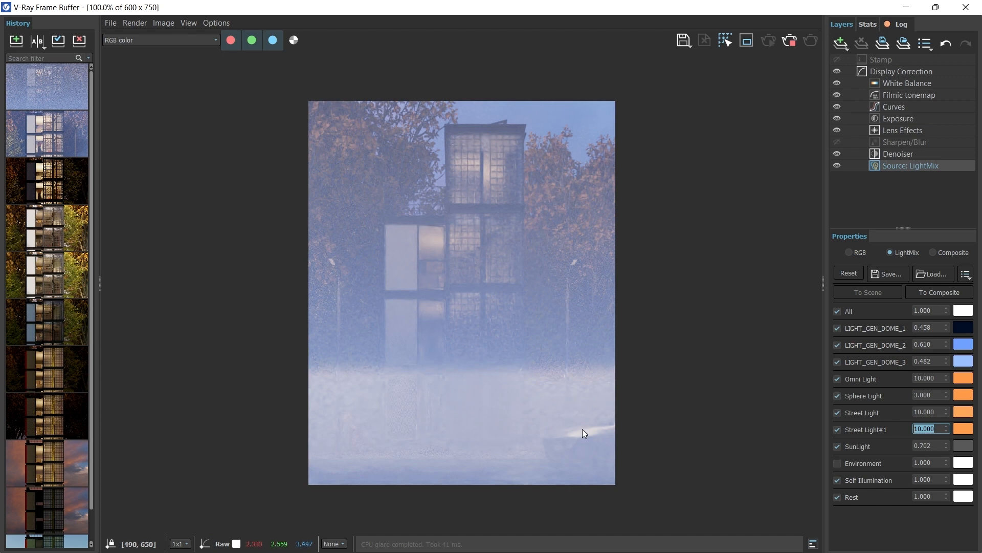
{"action": "scroll", "coordinate": [578, 438], "scroll_direction": "up", "scroll_amount": 1}
{"action": "scroll", "coordinate": [569, 422], "scroll_direction": "down", "scroll_amount": 1}
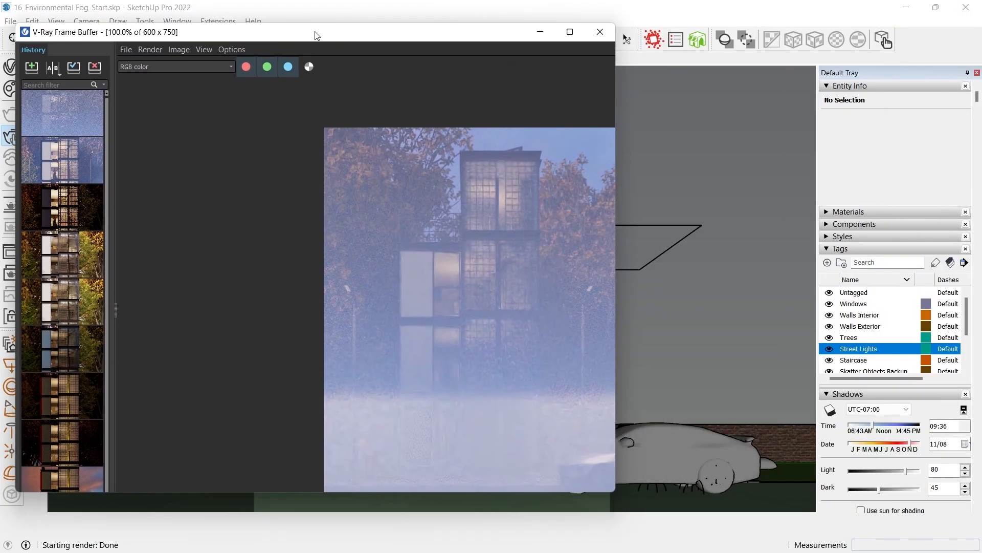
- Try a fog distance of 500, and settle on a distance of 1000 with a height of 300
{"action": "key", "text": "shift+Tab"}
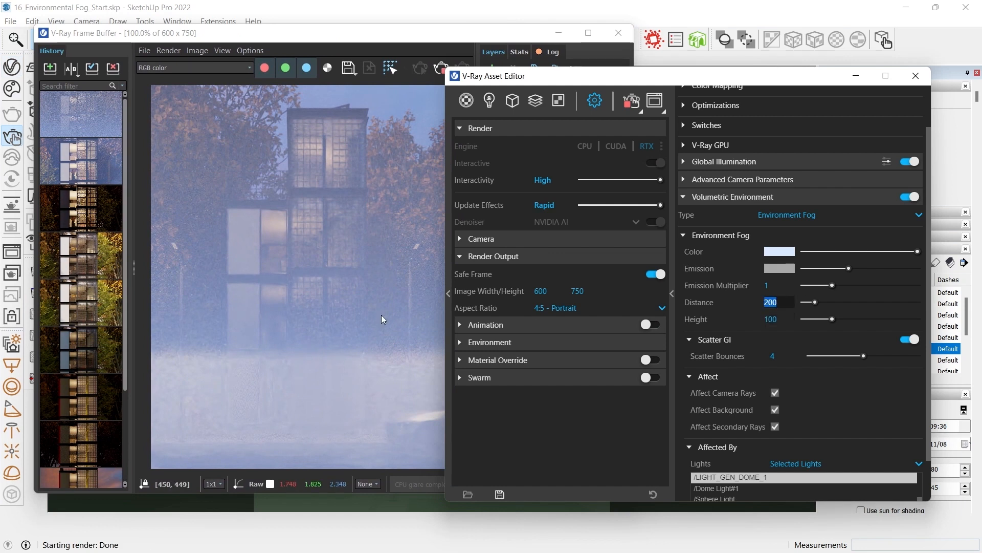
{"action": "type", "text": "500"}
{"action": "key", "text": "Return"}
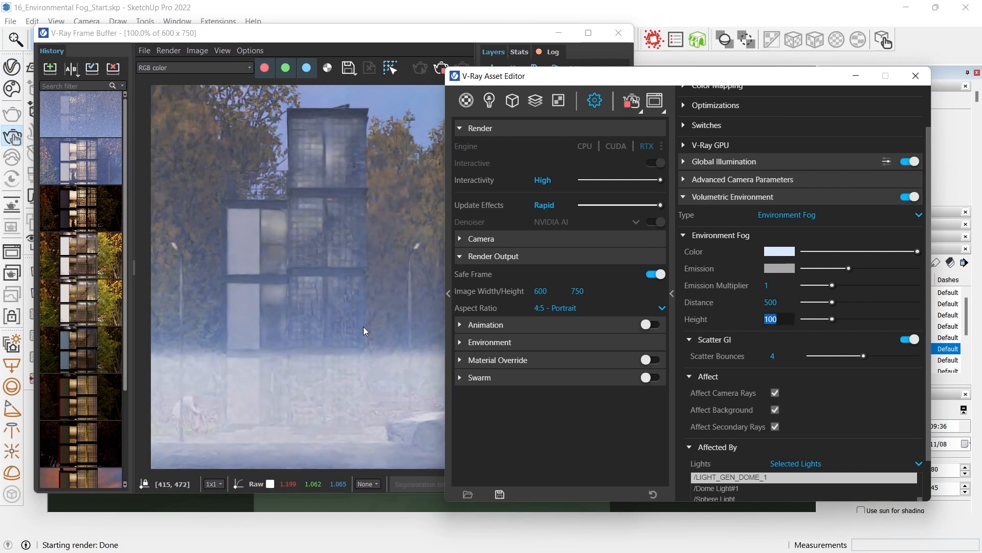
{"action": "type", "text": "300"}
{"action": "key", "text": "Return"}
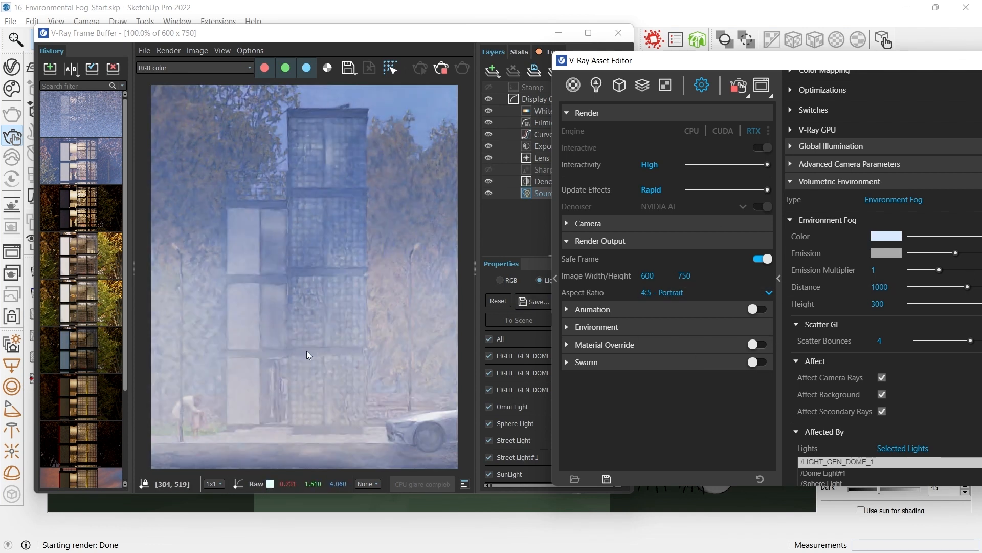
- Raise the LightMix intensities of LIGHT_GEN_DOME_2 to about 1.022, LIGHT_GEN_DOME_1 to about 1.096 and Sphere Light to 10
{"action": "double_click", "coordinate": [432, 33]}
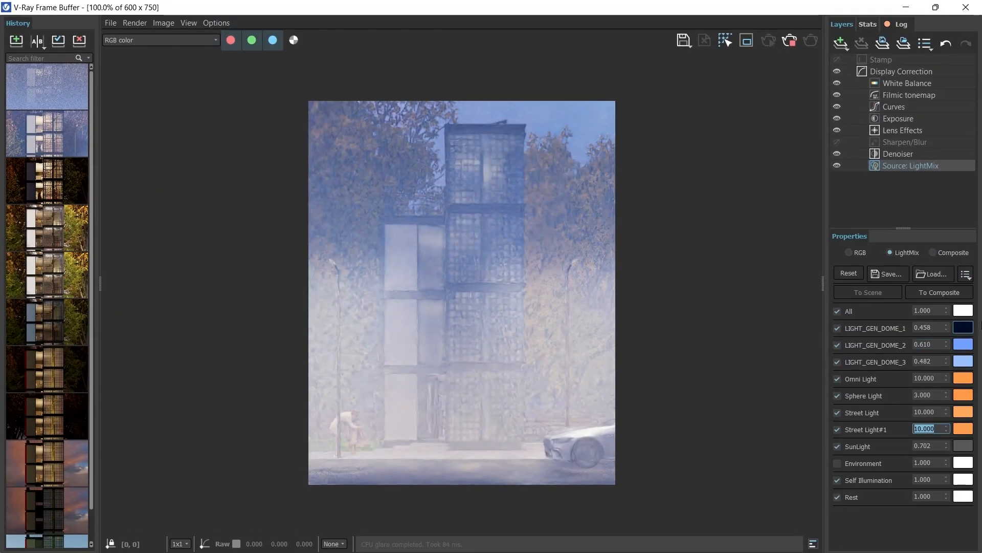
{"action": "left_click_drag", "start_coordinate": [947, 348], "coordinate": [946, 328]}
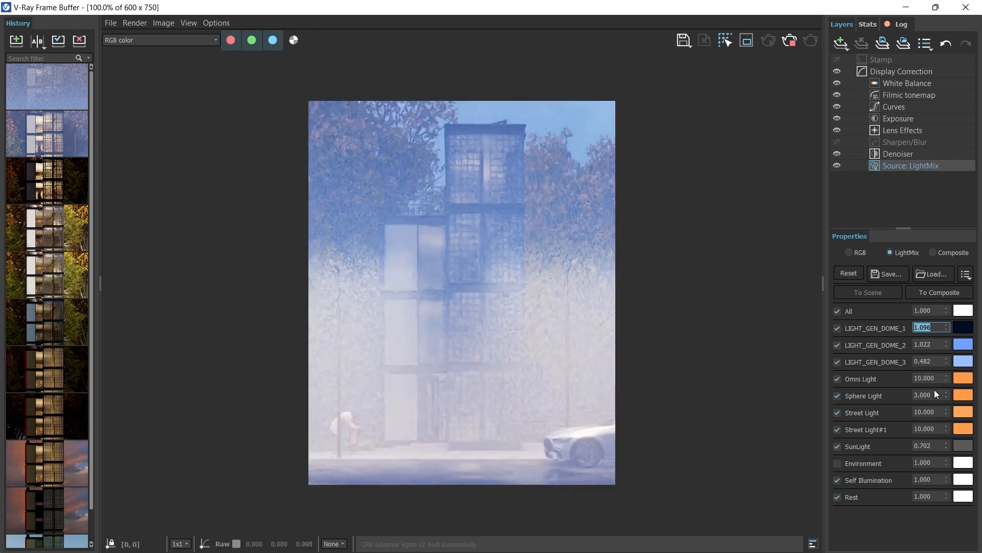
{"action": "left_click", "coordinate": [931, 394]}
{"action": "type", "text": "10"}
{"action": "key", "text": "Return"}
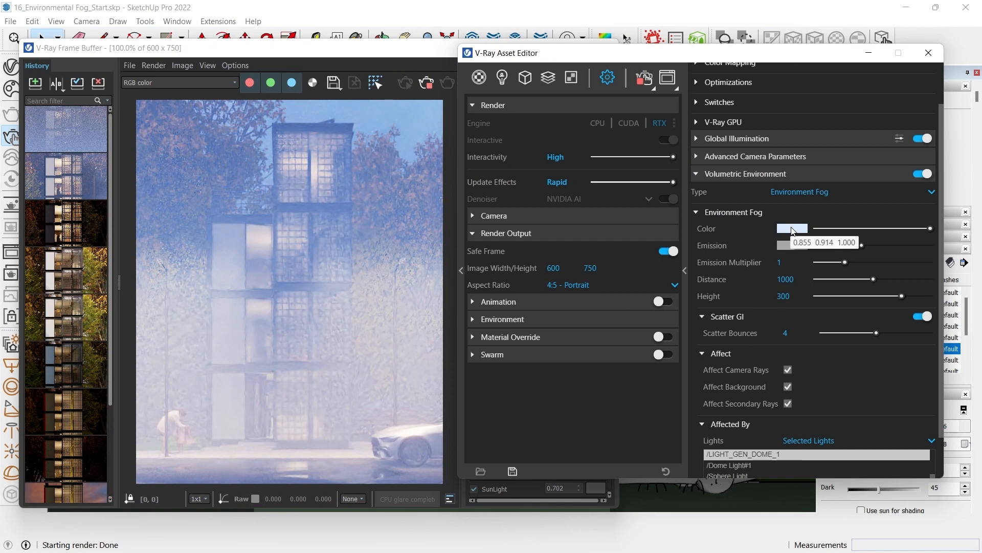
- Set the fog color to pure white and its emission color to black
{"action": "left_click", "coordinate": [832, 228]}
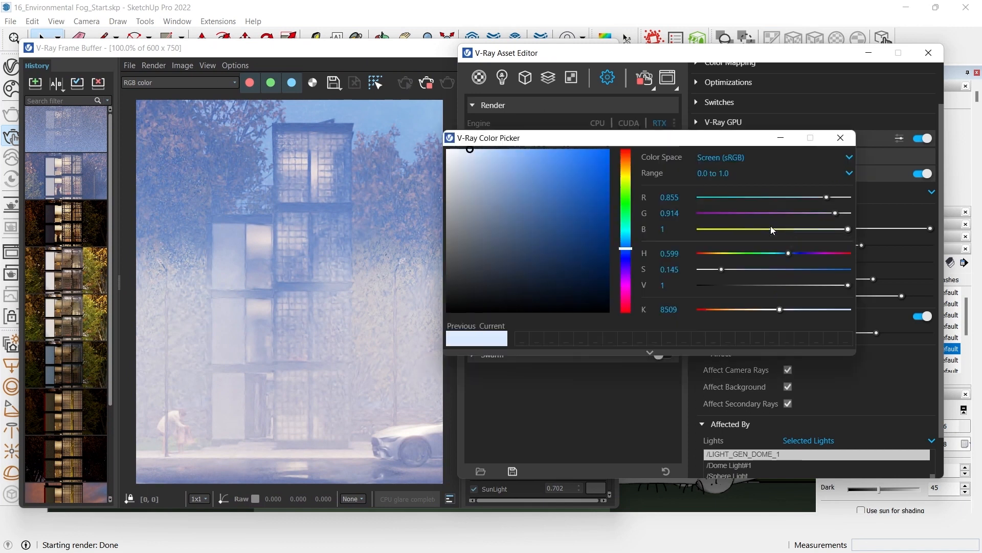
{"action": "left_click_drag", "start_coordinate": [470, 150], "coordinate": [446, 149]}
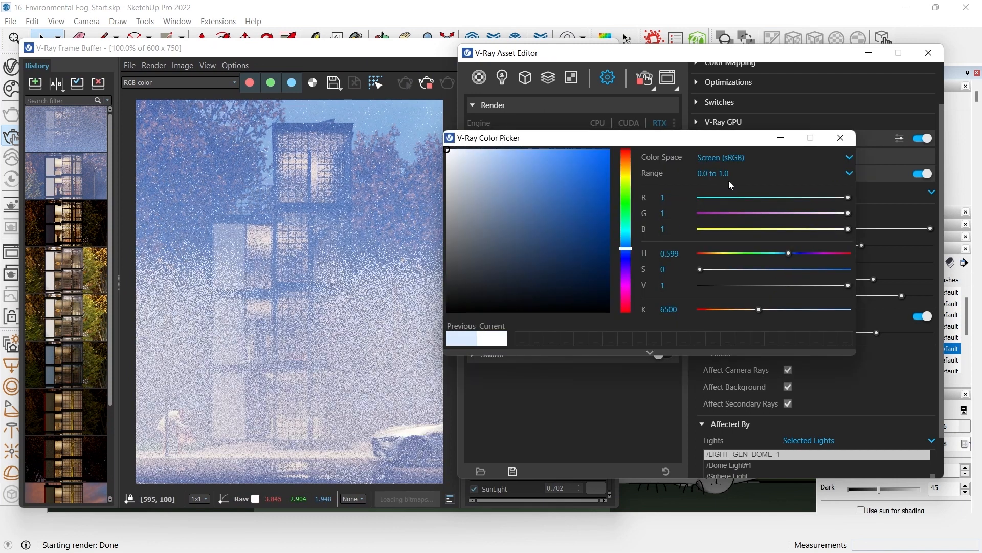
{"action": "left_click", "coordinate": [841, 137]}
{"action": "left_click", "coordinate": [816, 245]}
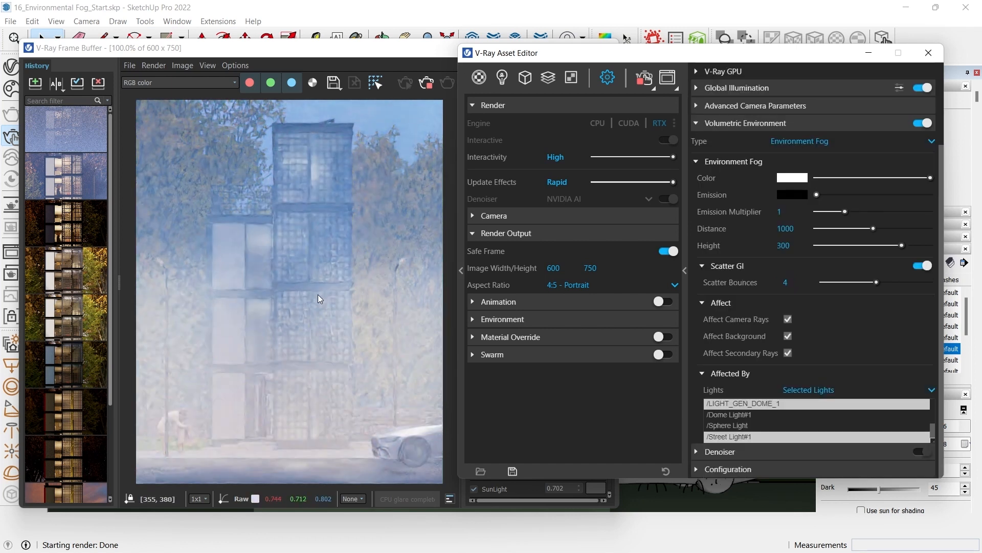
- Set the environment fog height to 500 and check the effect in the interactive render
{"action": "scroll", "coordinate": [262, 358], "scroll_direction": "down", "scroll_amount": 2}
{"action": "scroll", "coordinate": [317, 318], "scroll_direction": "up", "scroll_amount": 2}
{"action": "scroll", "coordinate": [248, 308], "scroll_direction": "down", "scroll_amount": 2}
{"action": "scroll", "coordinate": [247, 308], "scroll_direction": "up", "scroll_amount": 2}
{"action": "double_click", "coordinate": [783, 245]}
{"action": "type", "text": "500"}
{"action": "key", "text": "Return"}
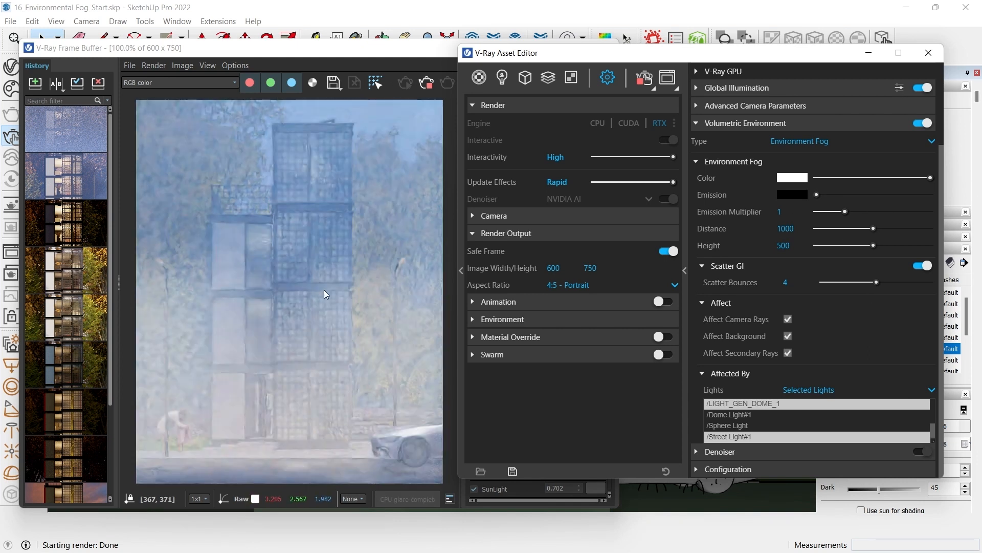
{"action": "scroll", "coordinate": [313, 244], "scroll_direction": "down", "scroll_amount": 2}
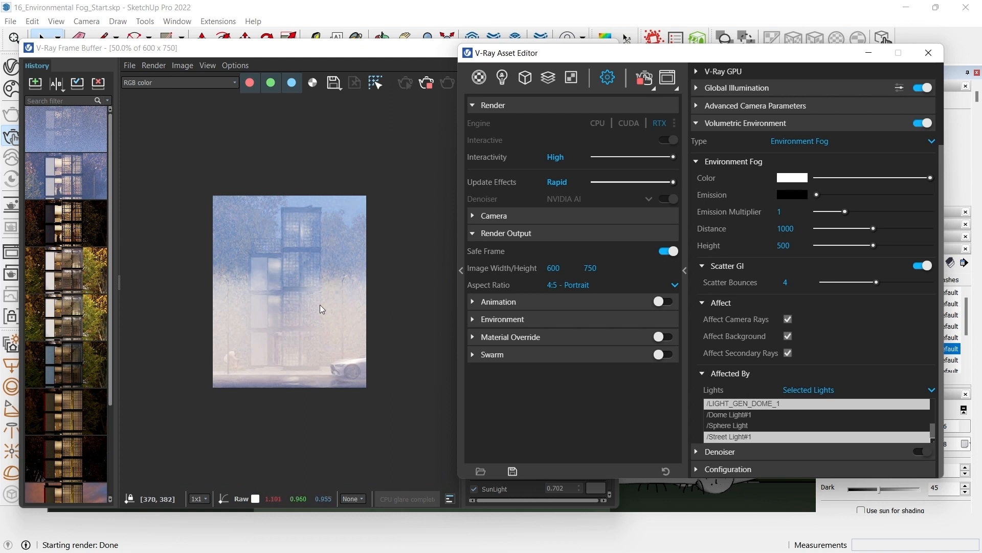
{"action": "scroll", "coordinate": [311, 334], "scroll_direction": "up", "scroll_amount": 2}
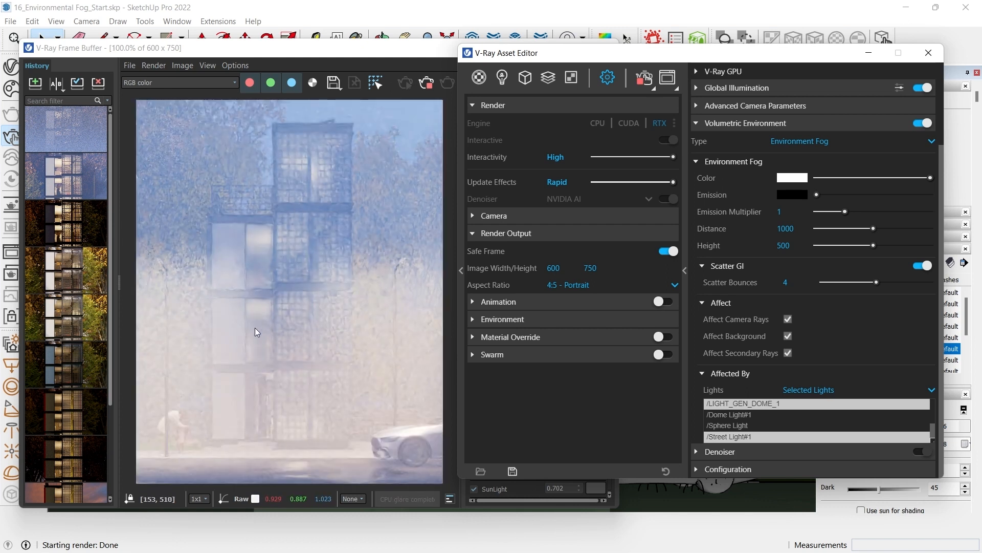
{"action": "scroll", "coordinate": [195, 389], "scroll_direction": "down", "scroll_amount": 1}
{"action": "scroll", "coordinate": [308, 299], "scroll_direction": "up", "scroll_amount": 1}
- Try the environment fog with Scatter GI turned off and compare the look of the render
{"action": "left_click", "coordinate": [923, 265]}
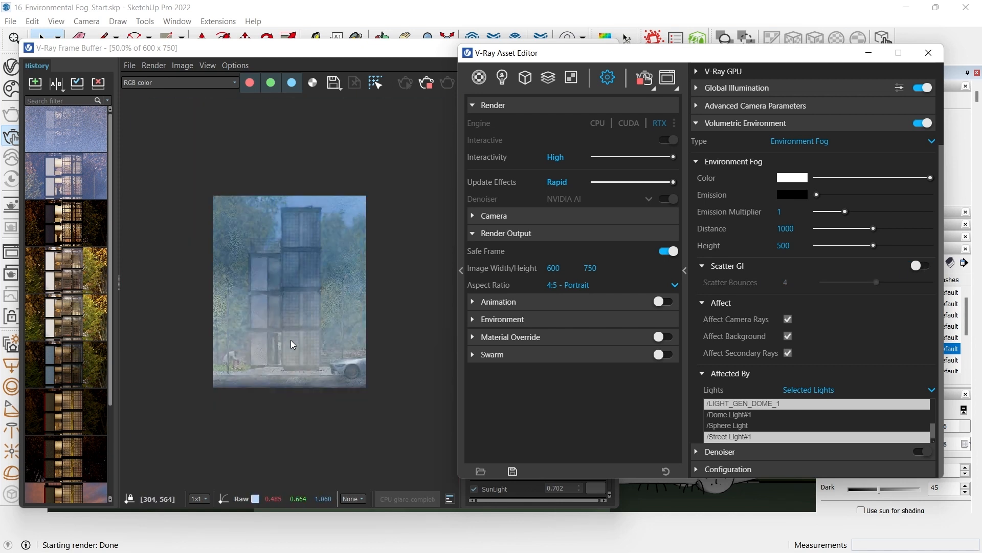
{"action": "scroll", "coordinate": [318, 413], "scroll_direction": "down", "scroll_amount": 1}
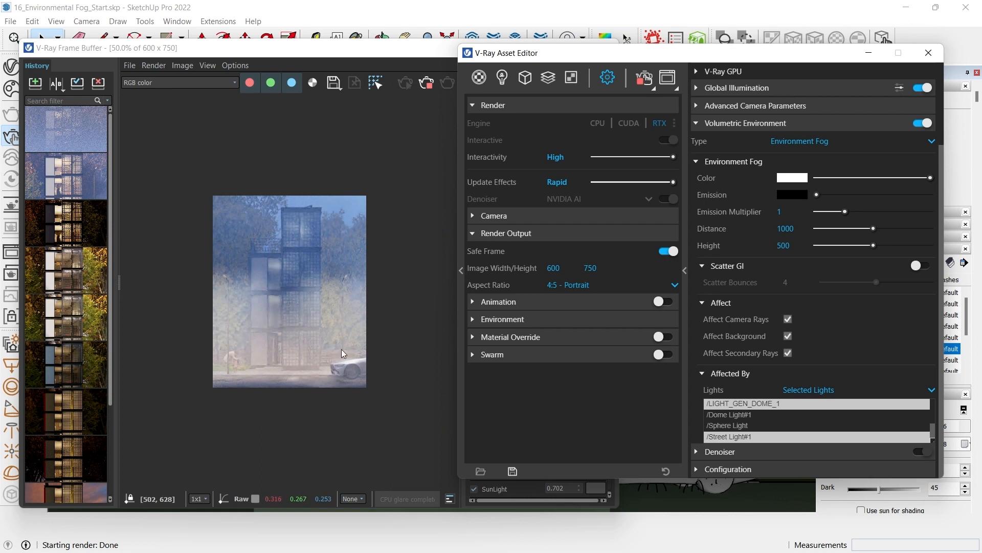
{"action": "scroll", "coordinate": [303, 364], "scroll_direction": "up", "scroll_amount": 1}
{"action": "scroll", "coordinate": [244, 359], "scroll_direction": "down", "scroll_amount": 1}
{"action": "scroll", "coordinate": [259, 337], "scroll_direction": "up", "scroll_amount": 1}
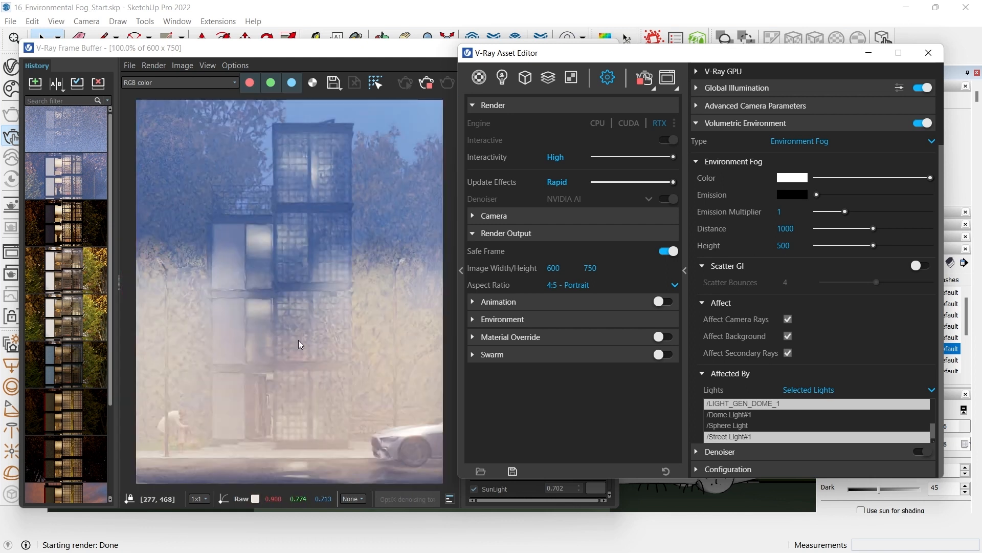
{"action": "scroll", "coordinate": [287, 361], "scroll_direction": "down", "scroll_amount": 1}
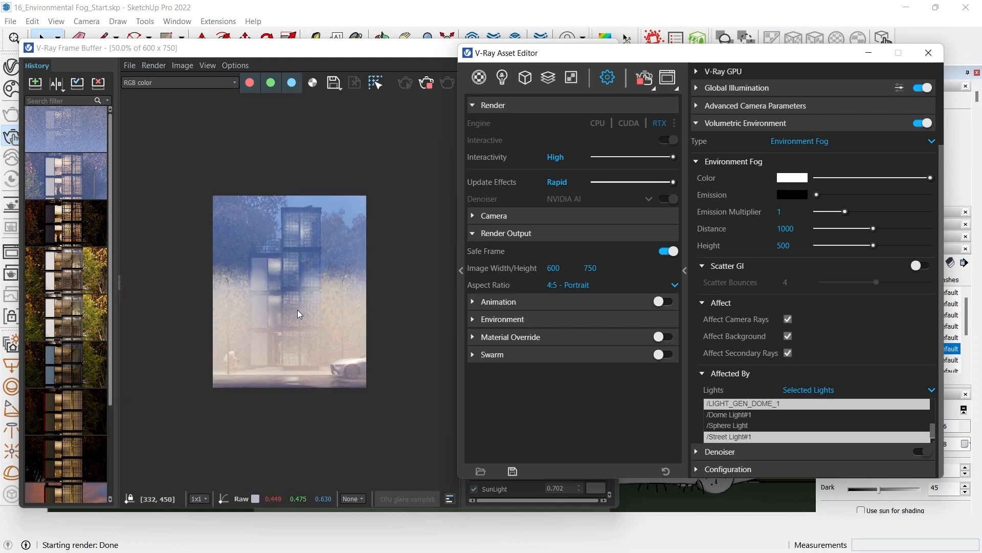
{"action": "scroll", "coordinate": [289, 293], "scroll_direction": "up", "scroll_amount": 1}
{"action": "scroll", "coordinate": [268, 293], "scroll_direction": "down", "scroll_amount": 1}
- Darken the LightMix color of LIGHT_GEN_DOME_2 to near black and check the render in the enlarged frame buffer
{"action": "left_click", "coordinate": [461, 270]}
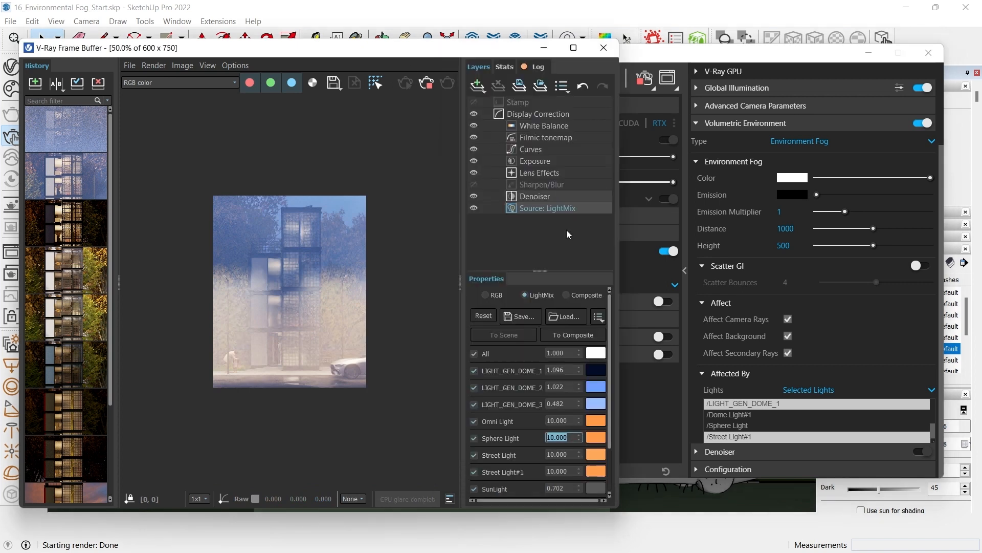
{"action": "left_click", "coordinate": [592, 389]}
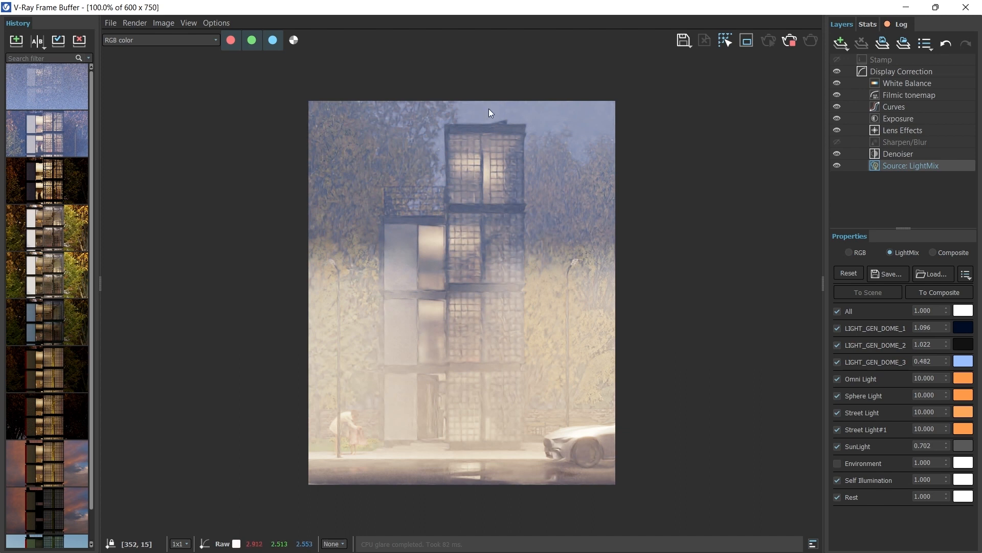
{"action": "double_click", "coordinate": [557, 14]}
{"action": "left_click_drag", "start_coordinate": [507, 34], "coordinate": [326, 40]}
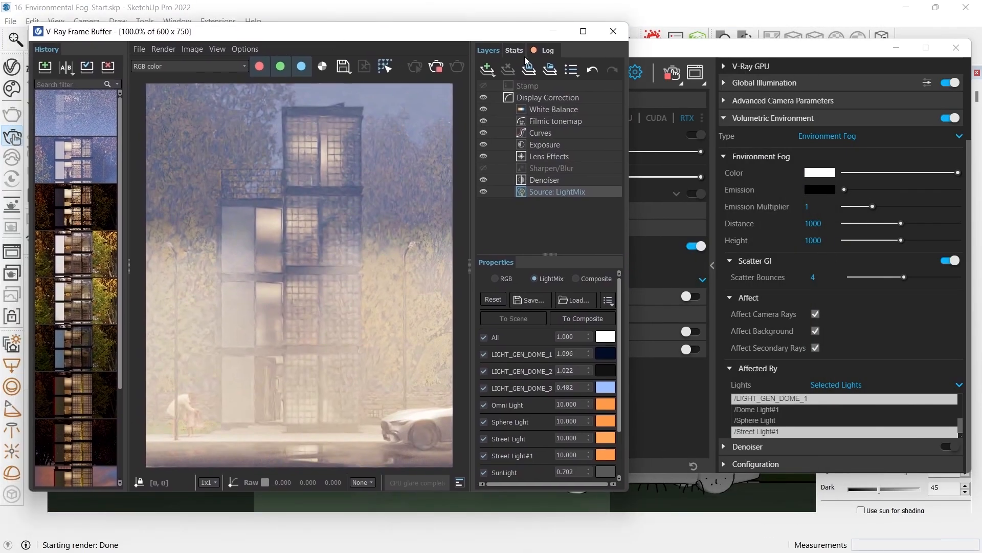
- Stop the interactive render and set the environment fog height to 500
{"action": "left_click_drag", "start_coordinate": [694, 56], "coordinate": [672, 52]}
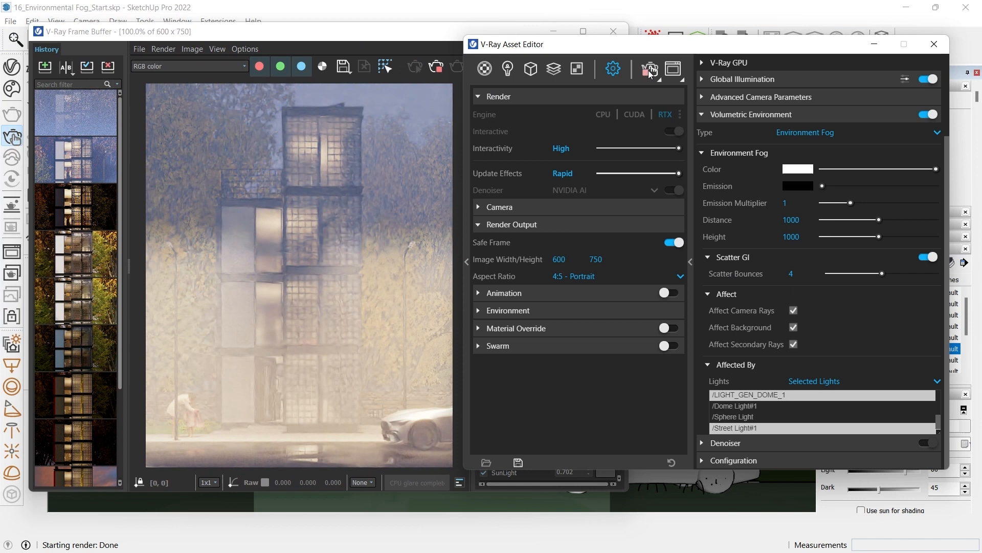
{"action": "left_click", "coordinate": [650, 69]}
{"action": "type", "text": "500"}
{"action": "key", "text": "Return"}
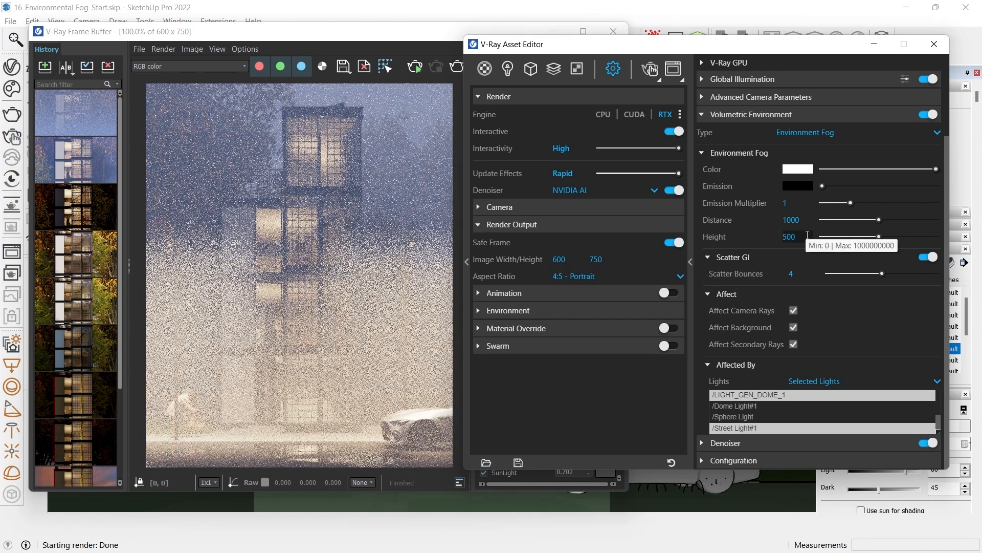
- Turn off interactive rendering and set the progressive render's time limit to 15 minutes
{"action": "left_click", "coordinate": [674, 131]}
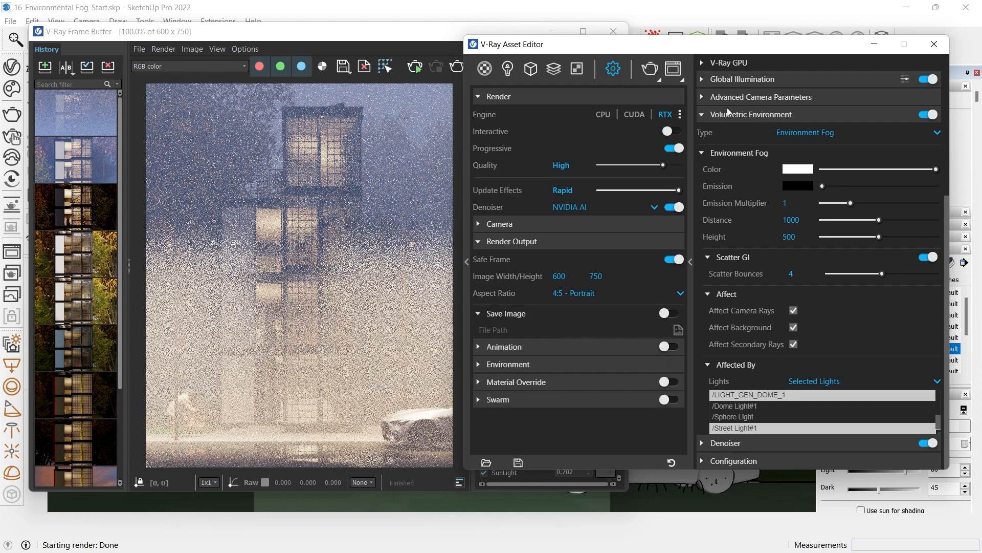
{"action": "scroll", "coordinate": [731, 100], "scroll_direction": "up", "scroll_amount": 5}
{"action": "double_click", "coordinate": [801, 118]}
{"action": "type", "text": "15"}
{"action": "key", "text": "Return"}
- Set the output image width to 1200 and change the denoiser to V-Ray
{"action": "double_click", "coordinate": [559, 276]}
{"action": "type", "text": "1200"}
{"action": "key", "text": "Return"}
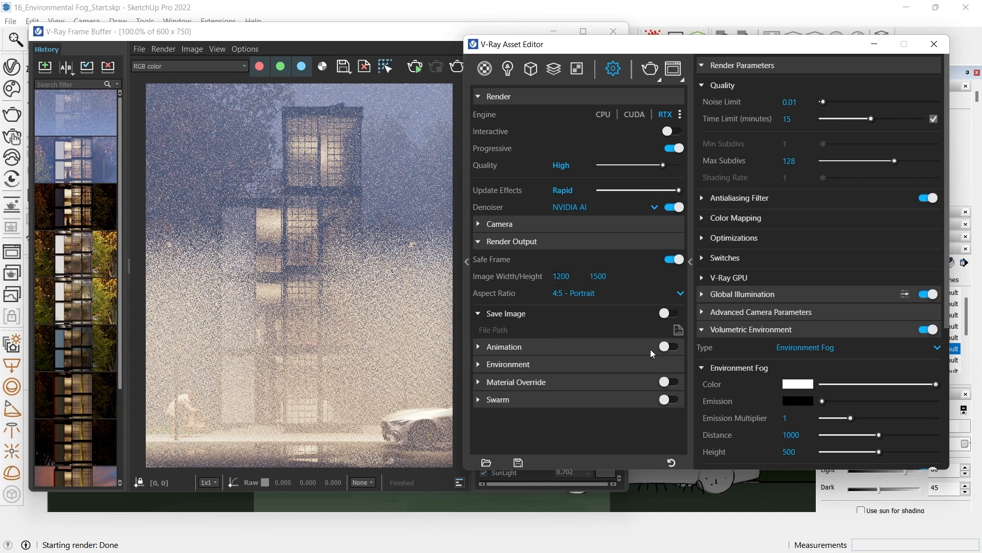
{"action": "left_click", "coordinate": [579, 210]}
{"action": "left_click", "coordinate": [579, 223]}
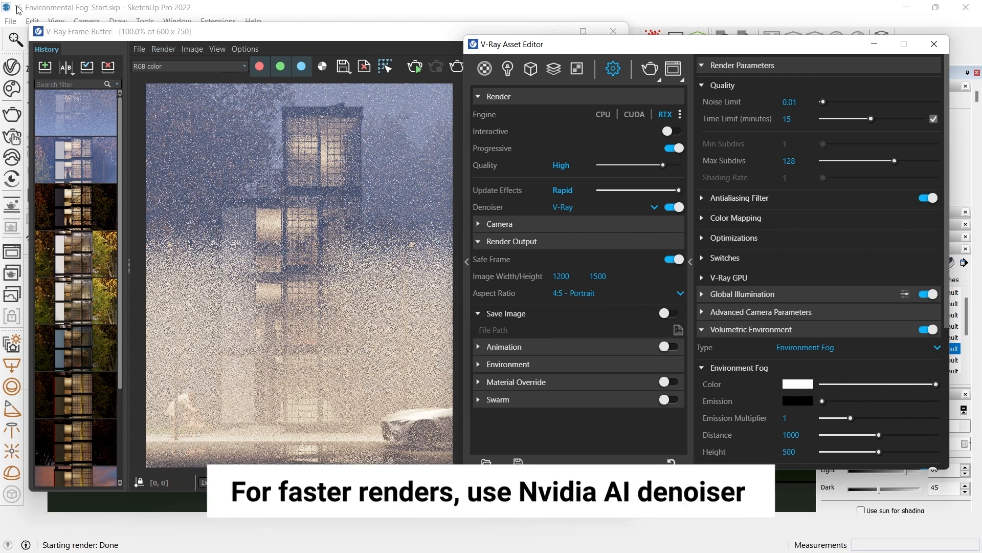
- Save the SketchUp file and render the foggy scene at 1200 x 1500
{"action": "left_click", "coordinate": [8, 22]}
{"action": "left_click", "coordinate": [38, 95]}
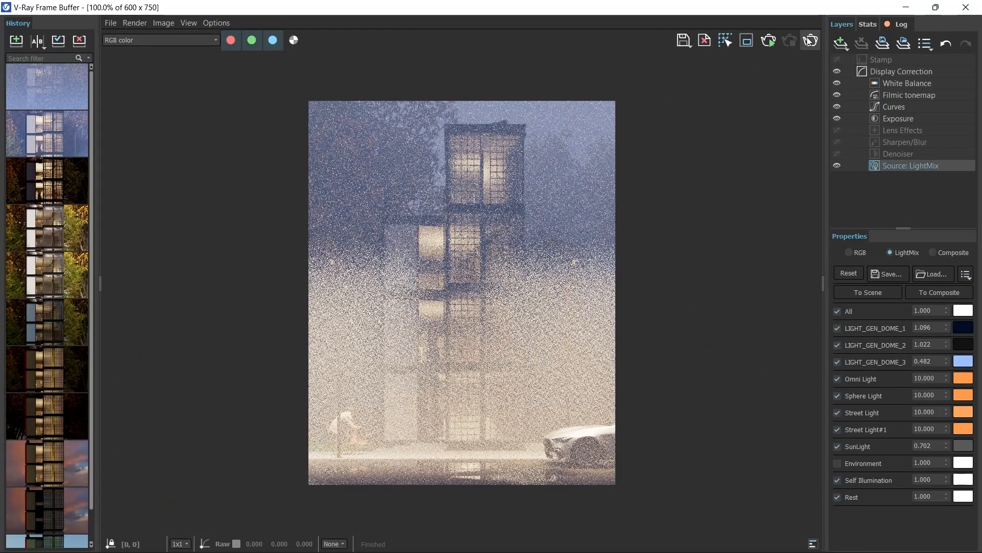
{"action": "mouse_move", "coordinate": [538, 552]}
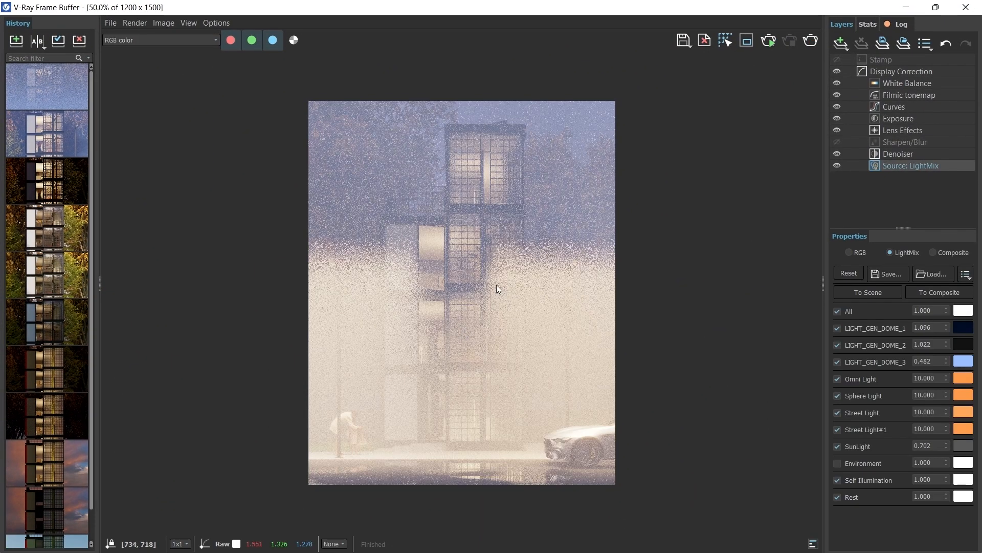
{"action": "scroll", "coordinate": [497, 284], "scroll_direction": "down", "scroll_amount": 1}
{"action": "scroll", "coordinate": [502, 269], "scroll_direction": "up", "scroll_amount": 2}
{"action": "scroll", "coordinate": [457, 250], "scroll_direction": "down", "scroll_amount": 1}
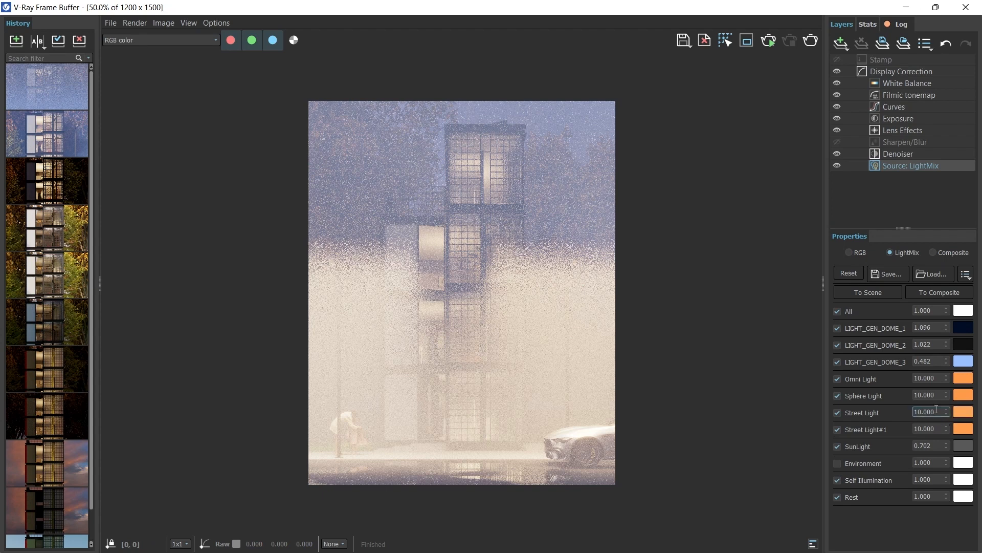
- Set the LightMix intensity of both Street Light and Street Light#1 to 3
{"action": "left_click_drag", "start_coordinate": [936, 410], "coordinate": [877, 412]}
{"action": "type", "text": "3"}
{"action": "key", "text": "Return"}
{"action": "key", "text": "Tab"}
{"action": "type", "text": "3"}
{"action": "key", "text": "Return"}
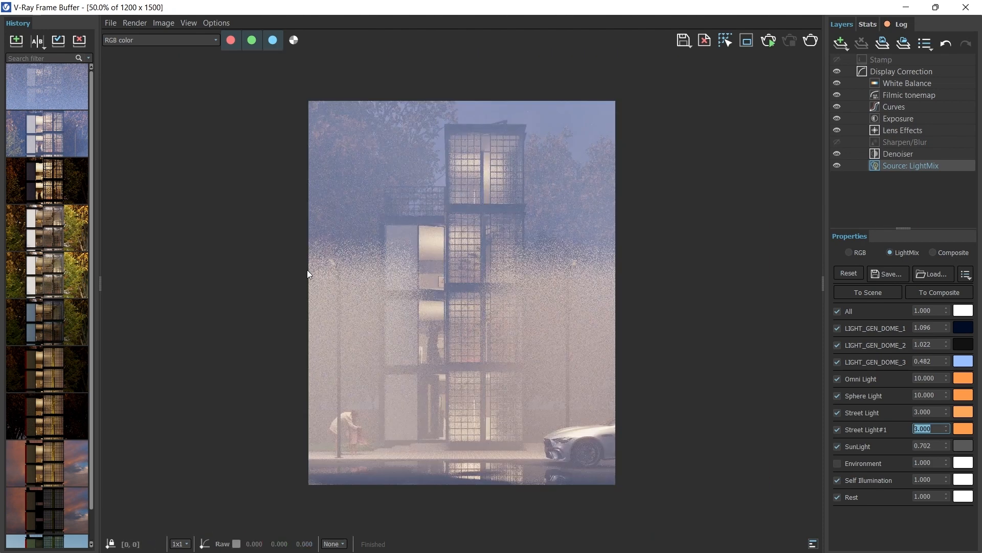
- Examine the finished fog render up close, checking the building facade, trees, street lights and noise in the fog
{"action": "scroll", "coordinate": [307, 274], "scroll_direction": "up", "scroll_amount": 1}
{"action": "scroll", "coordinate": [652, 291], "scroll_direction": "up", "scroll_amount": 1}
{"action": "scroll", "coordinate": [458, 387], "scroll_direction": "down", "scroll_amount": 1}
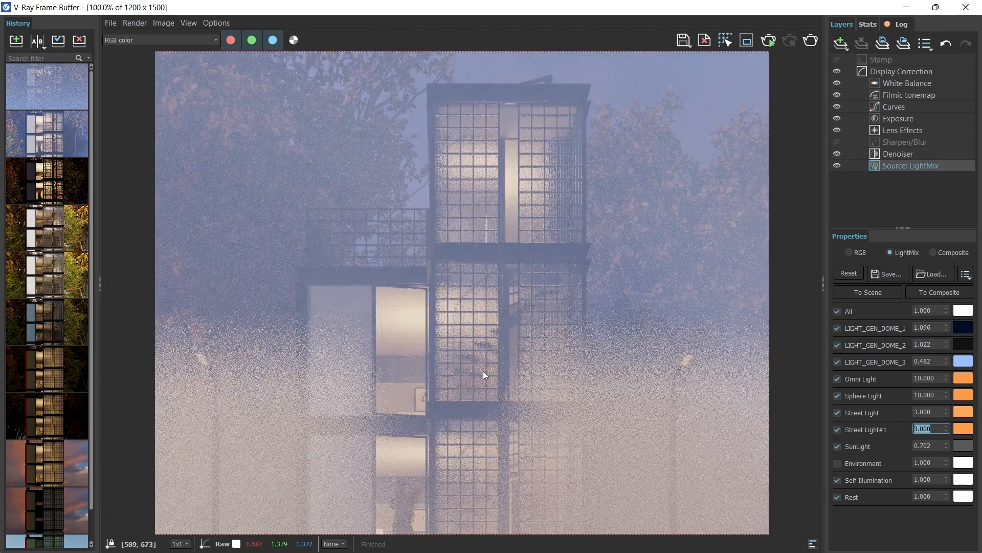
{"action": "scroll", "coordinate": [650, 171], "scroll_direction": "up", "scroll_amount": 1}
{"action": "scroll", "coordinate": [398, 213], "scroll_direction": "down", "scroll_amount": 1}
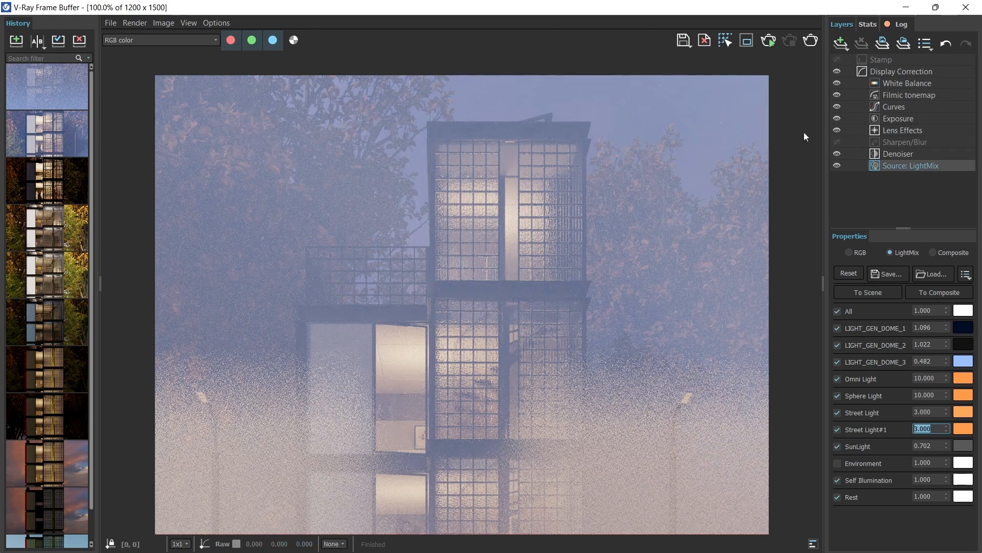
{"action": "scroll", "coordinate": [538, 220], "scroll_direction": "down", "scroll_amount": 1}
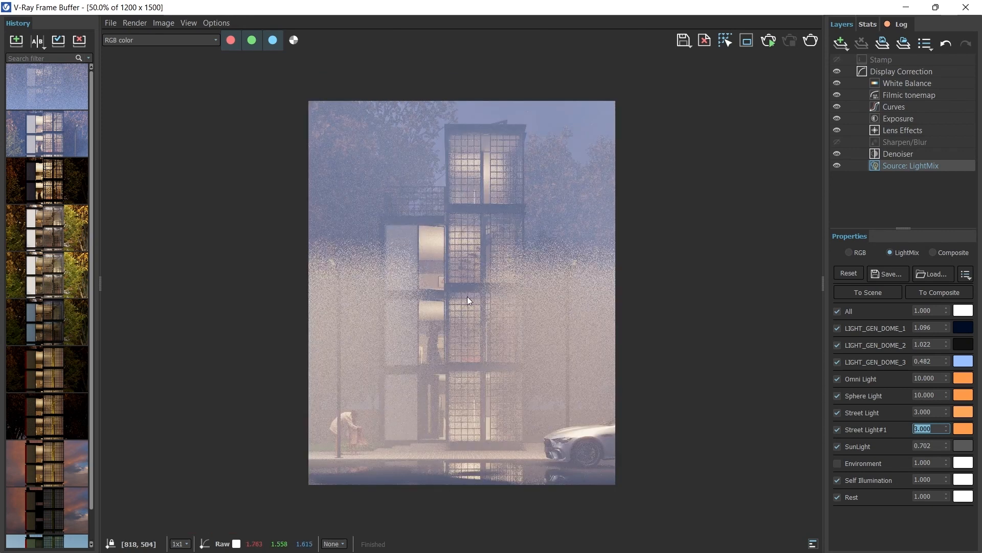
{"action": "scroll", "coordinate": [466, 398], "scroll_direction": "up", "scroll_amount": 1}
{"action": "scroll", "coordinate": [466, 395], "scroll_direction": "down", "scroll_amount": 1}
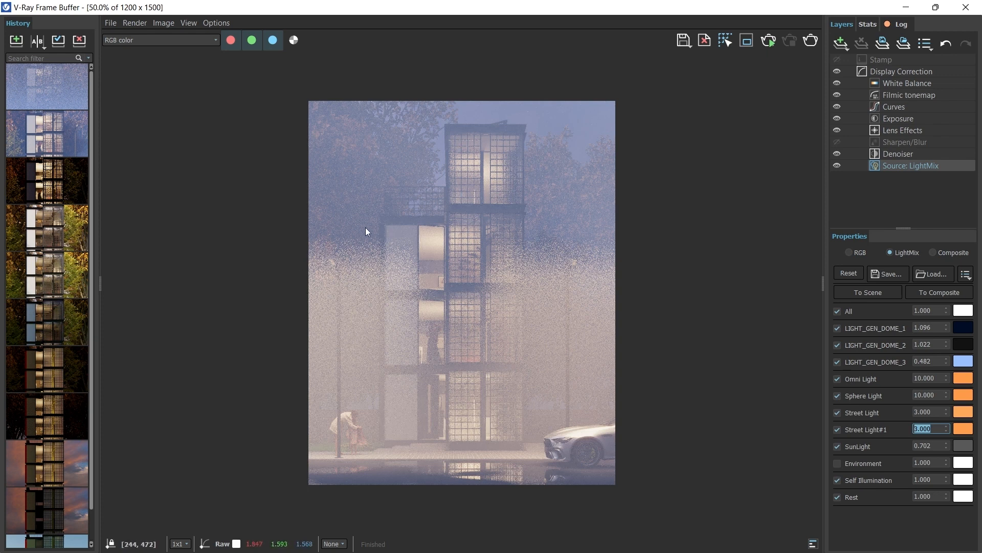
{"action": "scroll", "coordinate": [364, 254], "scroll_direction": "up", "scroll_amount": 2}
{"action": "scroll", "coordinate": [582, 280], "scroll_direction": "down", "scroll_amount": 2}
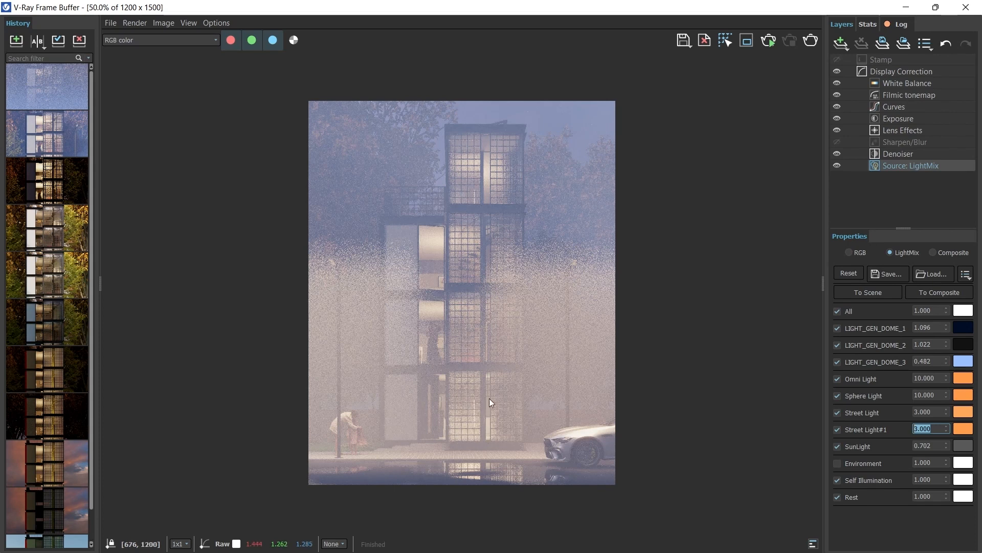
{"action": "scroll", "coordinate": [441, 225], "scroll_direction": "up", "scroll_amount": 2}
{"action": "scroll", "coordinate": [524, 237], "scroll_direction": "down", "scroll_amount": 2}
- Store the render in the frame buffer history and save the image as "16_Environmental Fog" in the 16_Environmental Fog folder
{"action": "left_click", "coordinate": [14, 48]}
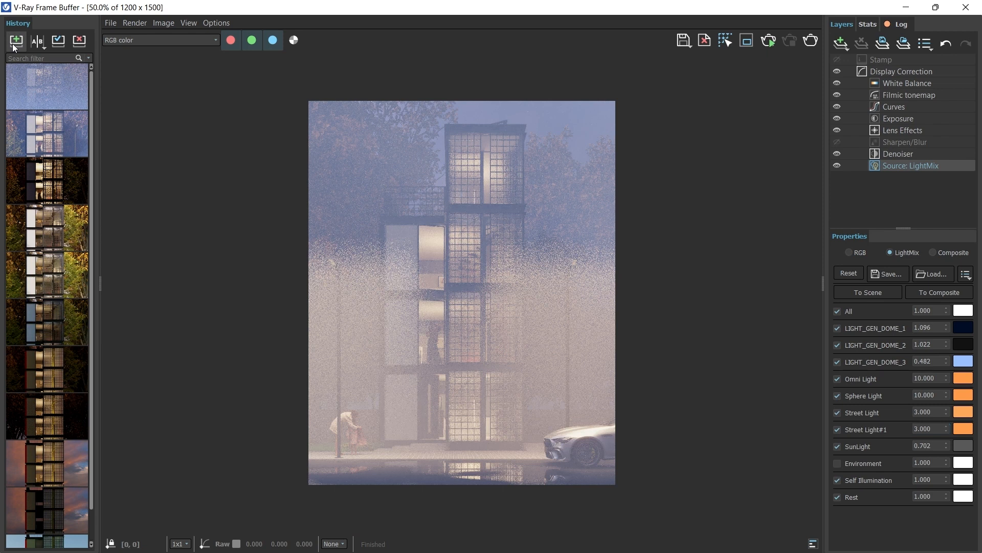
{"action": "left_click", "coordinate": [677, 38]}
{"action": "left_click", "coordinate": [239, 104]}
{"action": "type", "text": "16_Environmental Fog"}
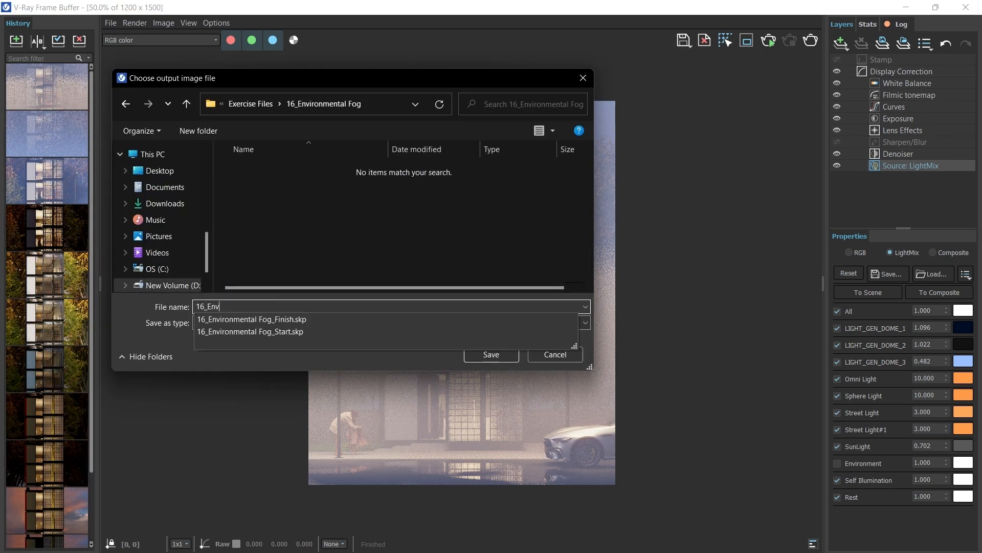
{"action": "key", "text": "Return"}
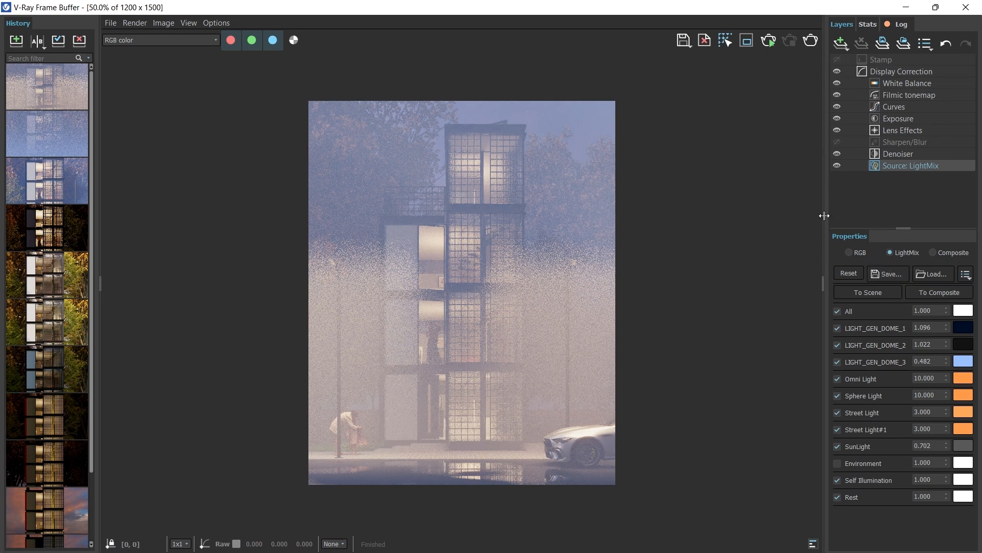
- Widen the layers area and reselect the Source: LightMix layer to show its light settings
{"action": "left_click_drag", "start_coordinate": [824, 215], "coordinate": [755, 211]}
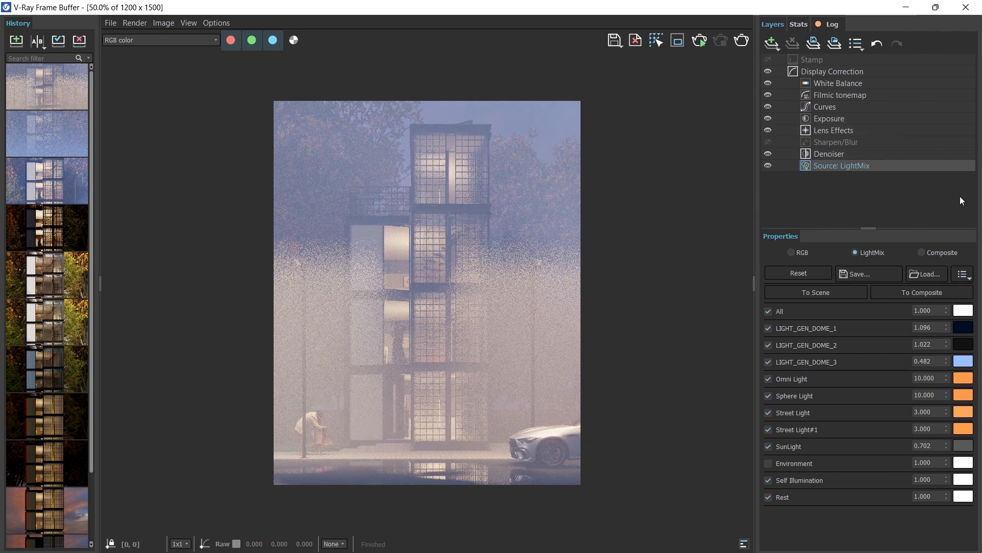
{"action": "left_click", "coordinate": [931, 203]}
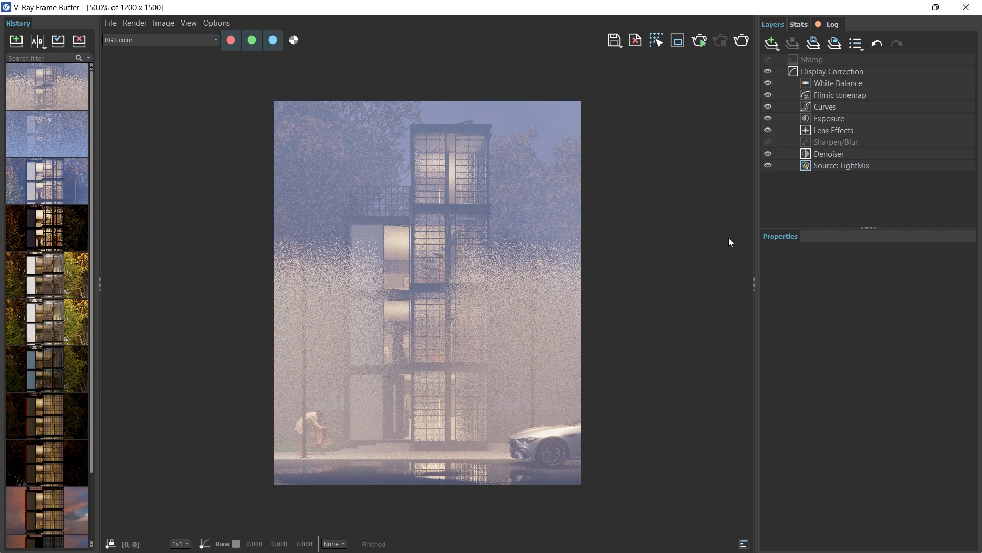
{"action": "left_click", "coordinate": [833, 166]}
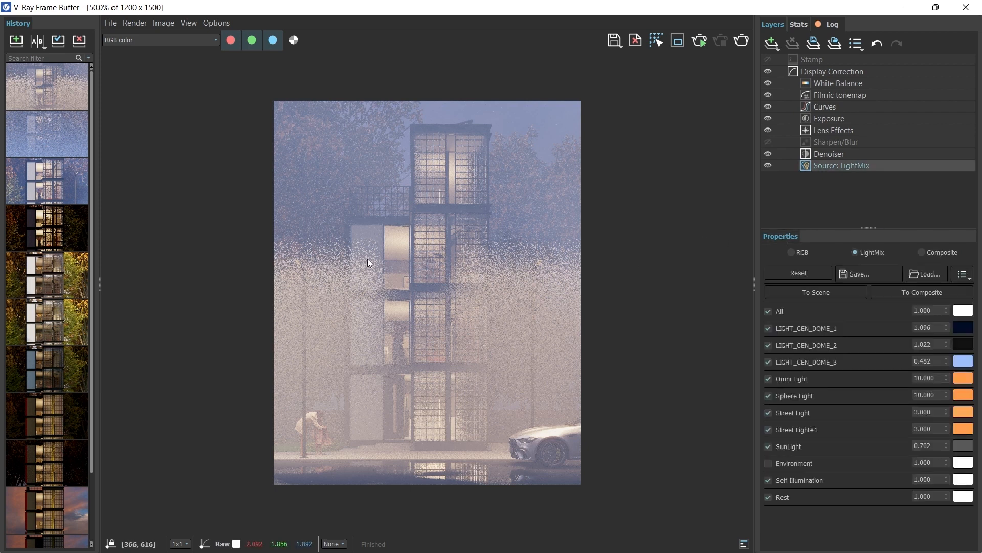
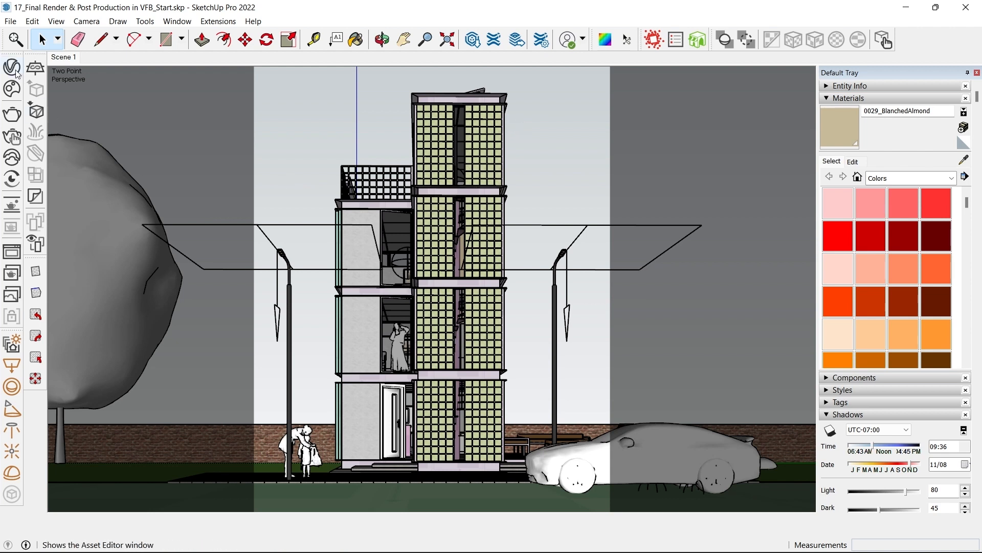
- Load the latest 1200x1500 render from the frame buffer history and show its Source: LightMix settings
{"action": "left_click", "coordinate": [15, 249]}
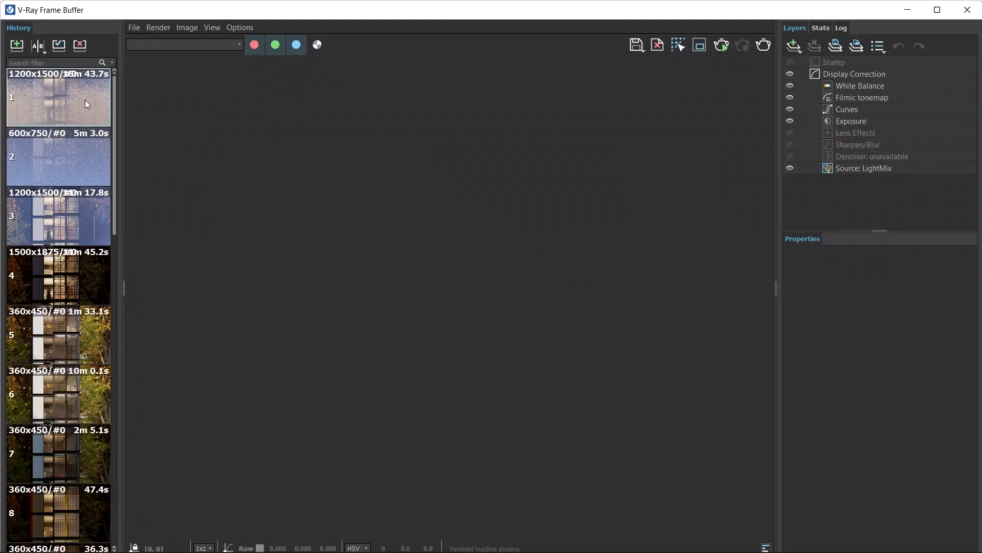
{"action": "double_click", "coordinate": [85, 99]}
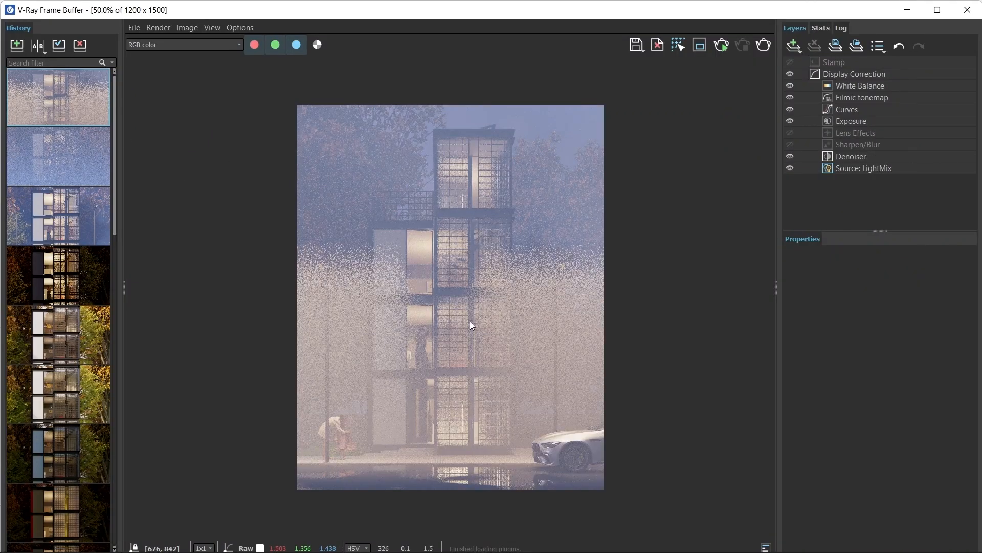
{"action": "scroll", "coordinate": [470, 321], "scroll_direction": "up", "scroll_amount": 2}
{"action": "scroll", "coordinate": [490, 275], "scroll_direction": "down", "scroll_amount": 2}
{"action": "mouse_move", "coordinate": [742, 11]}
{"action": "left_mouse_down"}
{"action": "mouse_move", "coordinate": [609, 58]}
{"action": "mouse_move", "coordinate": [592, 18]}
{"action": "left_mouse_up"}
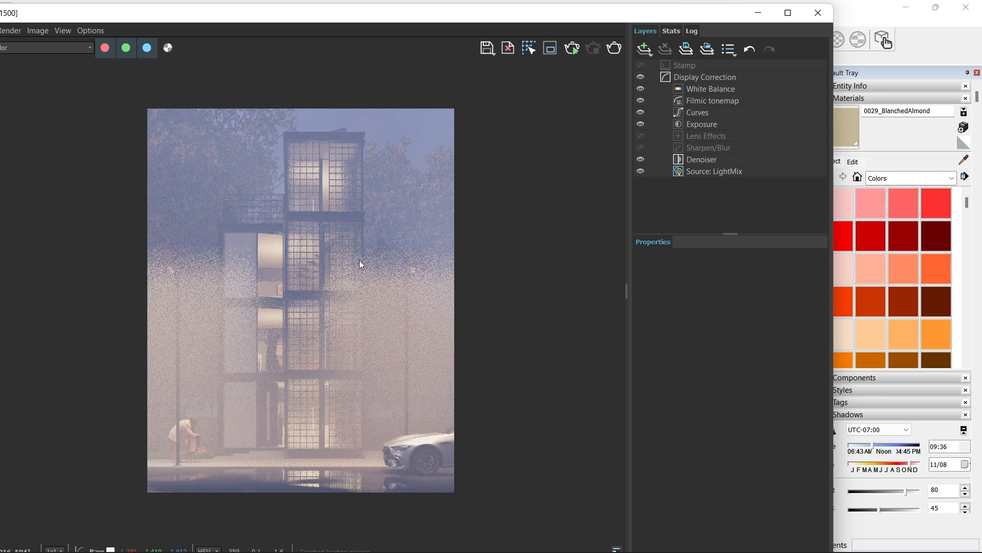
{"action": "left_click", "coordinate": [691, 173]}
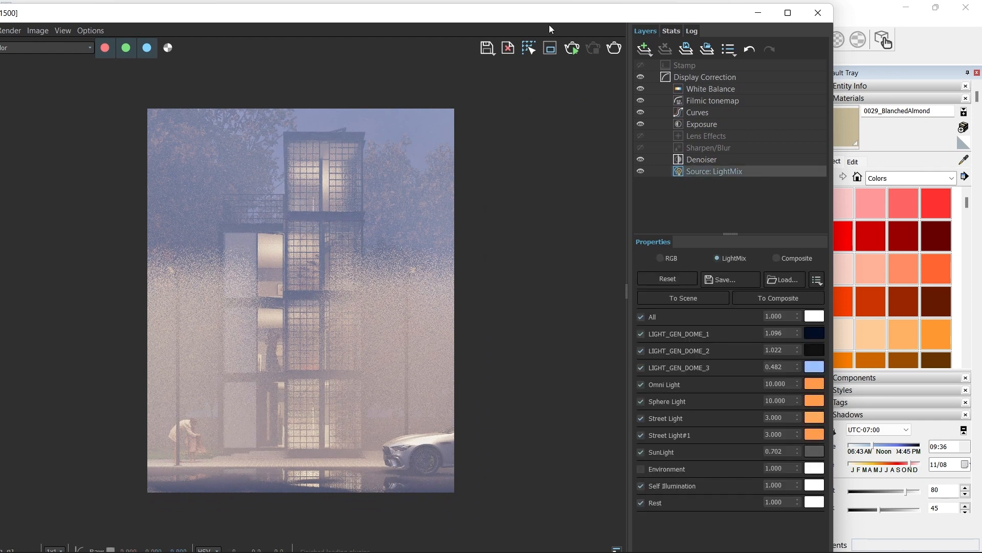
- Reset the LIGHT_GEN_DOME_1, 2 and 3 intensities to 1.000 and the colours of LIGHT_GEN_DOME_1 and 2 to white in the LightMix
{"action": "left_click_drag", "start_coordinate": [551, 14], "coordinate": [597, 1]}
{"action": "right_click", "coordinate": [947, 329]}
{"action": "right_click", "coordinate": [949, 343]}
{"action": "right_click", "coordinate": [963, 343]}
{"action": "right_click", "coordinate": [964, 326]}
{"action": "right_click", "coordinate": [948, 359]}
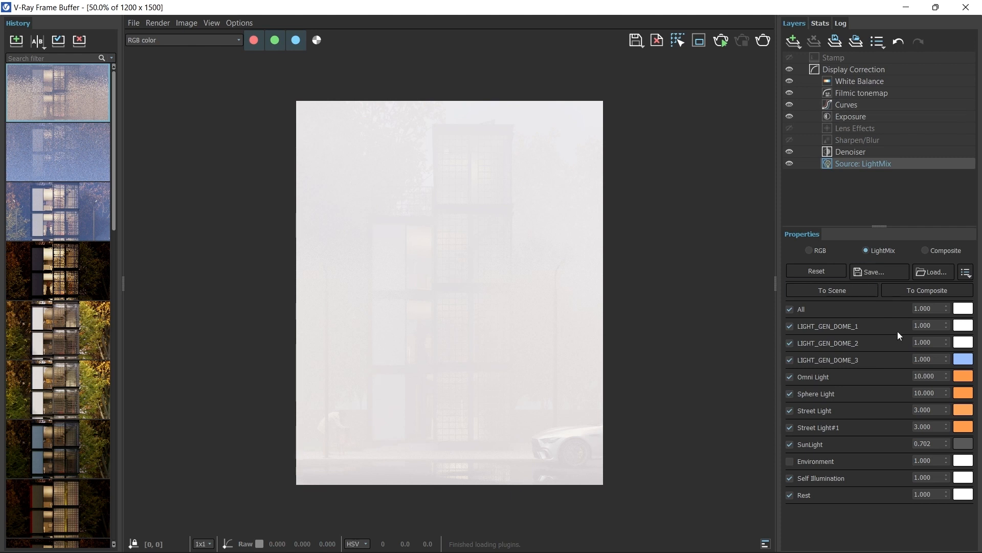
- Open the V-Ray render settings and show the Environment Fog parameters of the Volumetric Environment
{"action": "mouse_move", "coordinate": [774, 13]}
{"action": "left_mouse_down"}
{"action": "mouse_move", "coordinate": [438, 57]}
{"action": "mouse_move", "coordinate": [497, 66]}
{"action": "mouse_move", "coordinate": [478, 102]}
{"action": "left_mouse_up"}
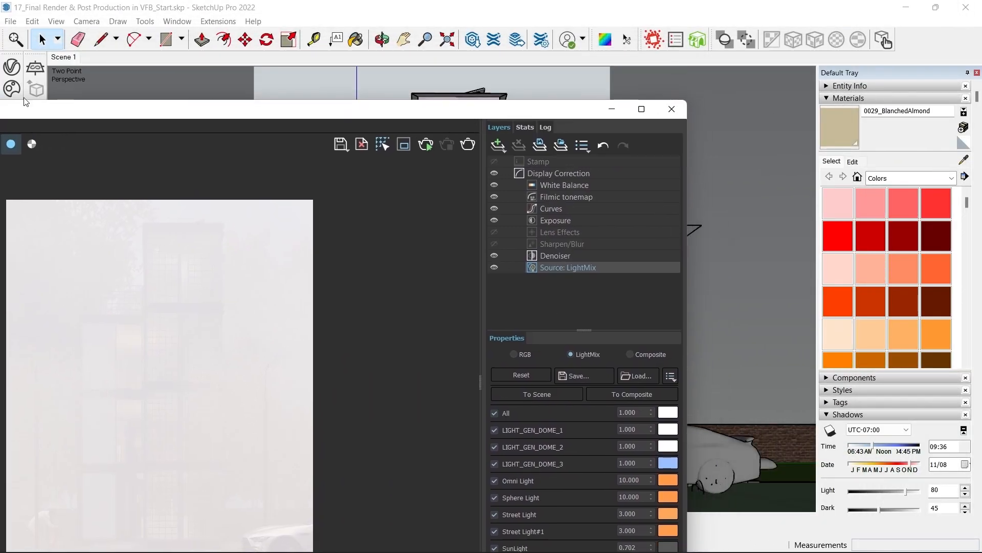
{"action": "left_click", "coordinate": [11, 68]}
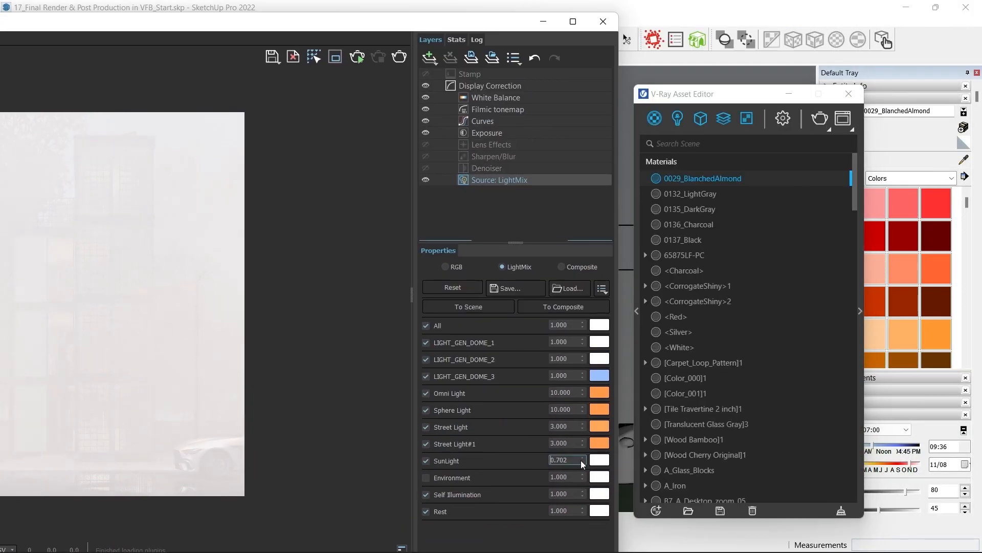
{"action": "left_click_drag", "start_coordinate": [198, 27], "coordinate": [249, 19]}
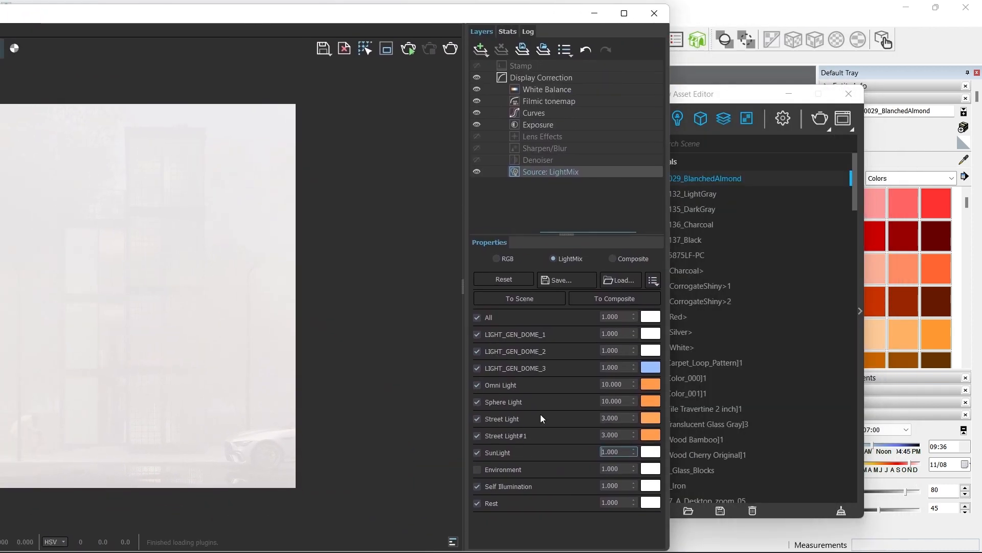
{"action": "left_click", "coordinate": [701, 106]}
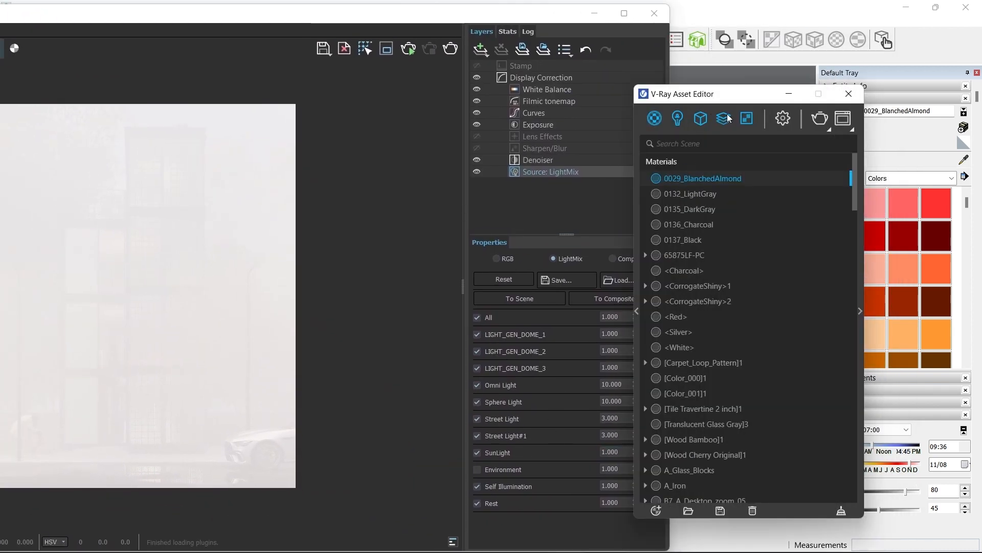
{"action": "left_click", "coordinate": [781, 119]}
{"action": "left_click_drag", "start_coordinate": [667, 97], "coordinate": [473, 90]}
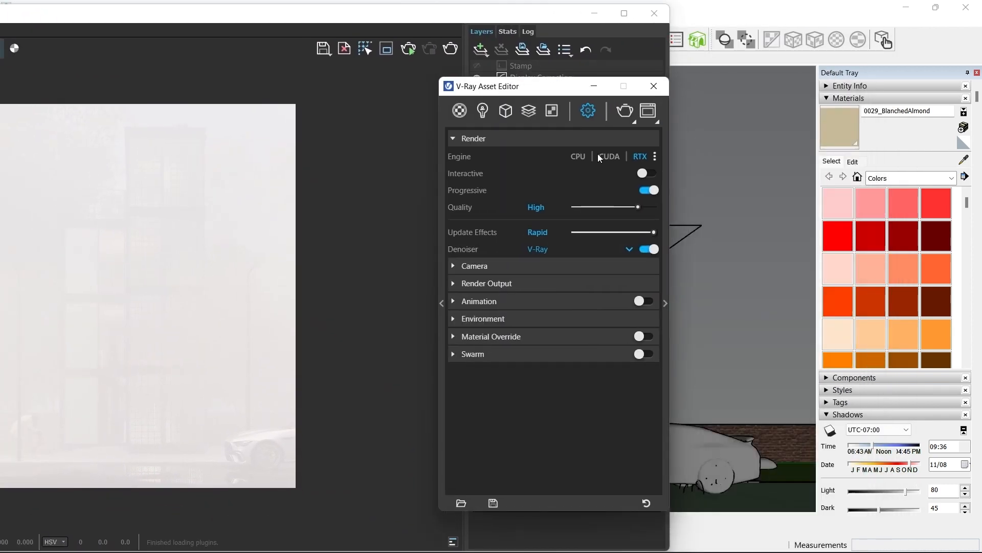
{"action": "left_click", "coordinate": [665, 213]}
{"action": "left_click_drag", "start_coordinate": [671, 89], "coordinate": [631, 76]}
{"action": "left_click", "coordinate": [692, 358]}
{"action": "scroll", "coordinate": [716, 410], "scroll_direction": "down", "scroll_amount": 3}
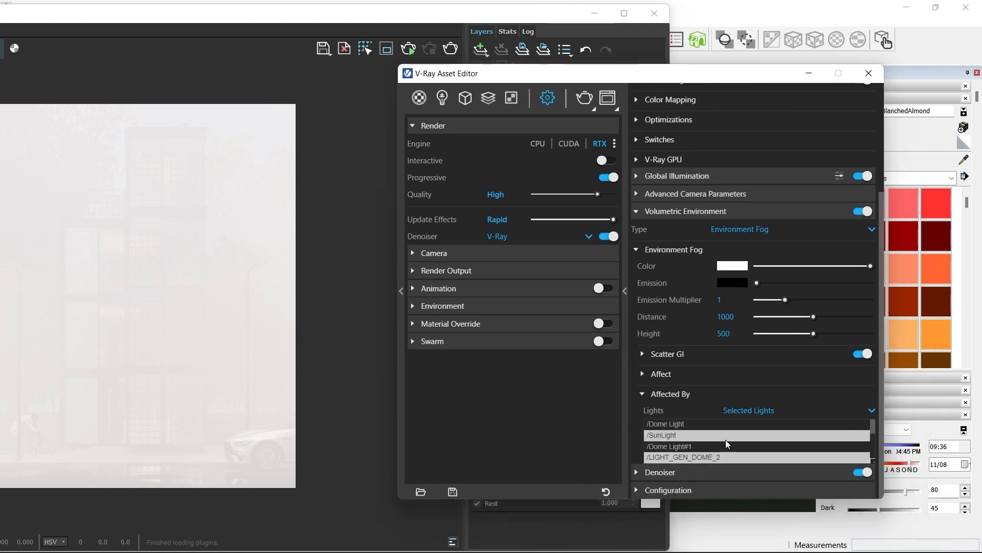
- Review the lights affecting the environment fog and set the fog distance to 1500
{"action": "scroll", "coordinate": [708, 435], "scroll_direction": "down", "scroll_amount": 5}
{"action": "scroll", "coordinate": [699, 447], "scroll_direction": "up", "scroll_amount": 4}
{"action": "scroll", "coordinate": [698, 448], "scroll_direction": "down", "scroll_amount": 2}
{"action": "scroll", "coordinate": [693, 457], "scroll_direction": "up", "scroll_amount": 2}
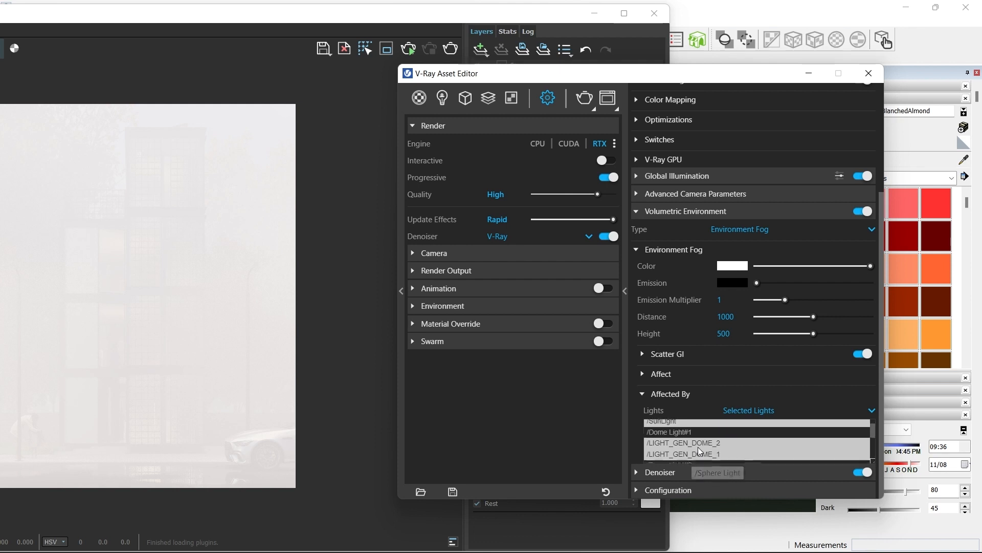
{"action": "scroll", "coordinate": [699, 446], "scroll_direction": "up", "scroll_amount": 1}
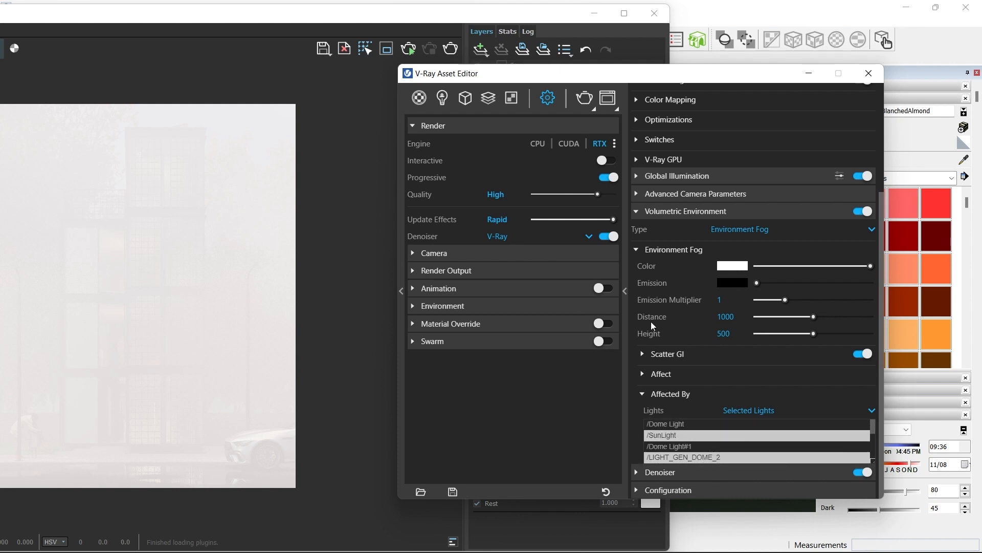
{"action": "left_click", "coordinate": [725, 317]}
{"action": "type", "text": "1500"}
{"action": "key", "text": "Return"}
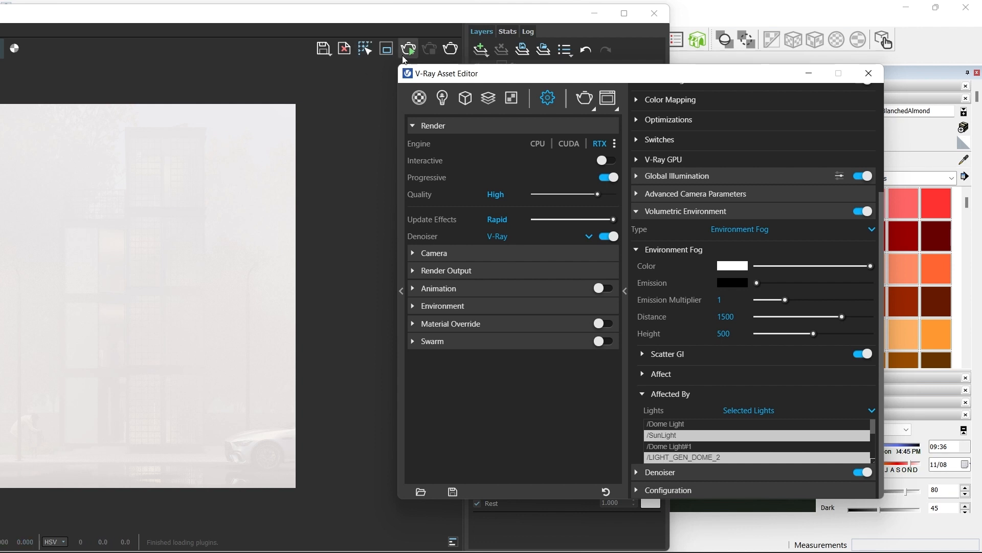
- Configure an interactive render with the NVIDIA AI denoiser and a 600 px image width, and start it
{"action": "left_click", "coordinate": [605, 161]}
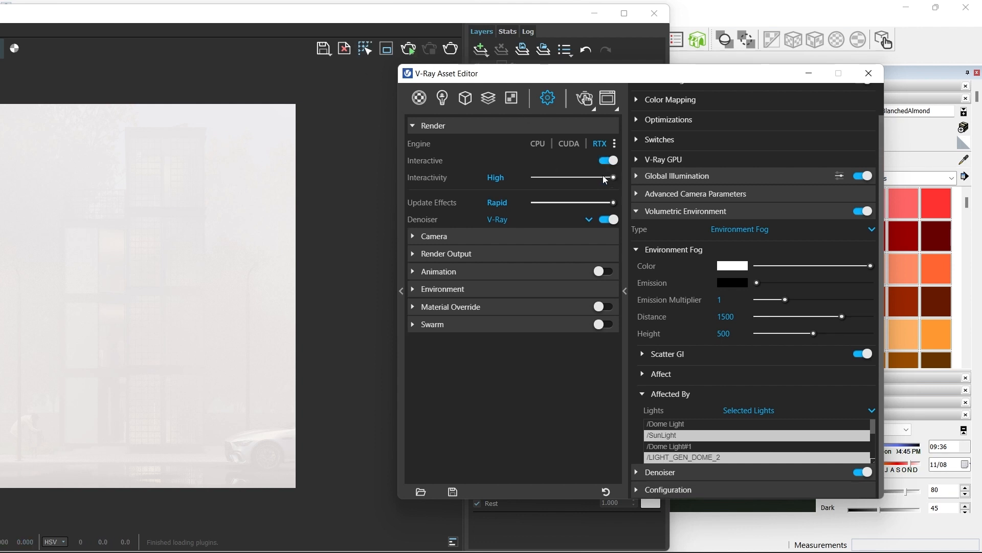
{"action": "left_click", "coordinate": [588, 219]}
{"action": "left_click", "coordinate": [508, 241]}
{"action": "left_click", "coordinate": [445, 254]}
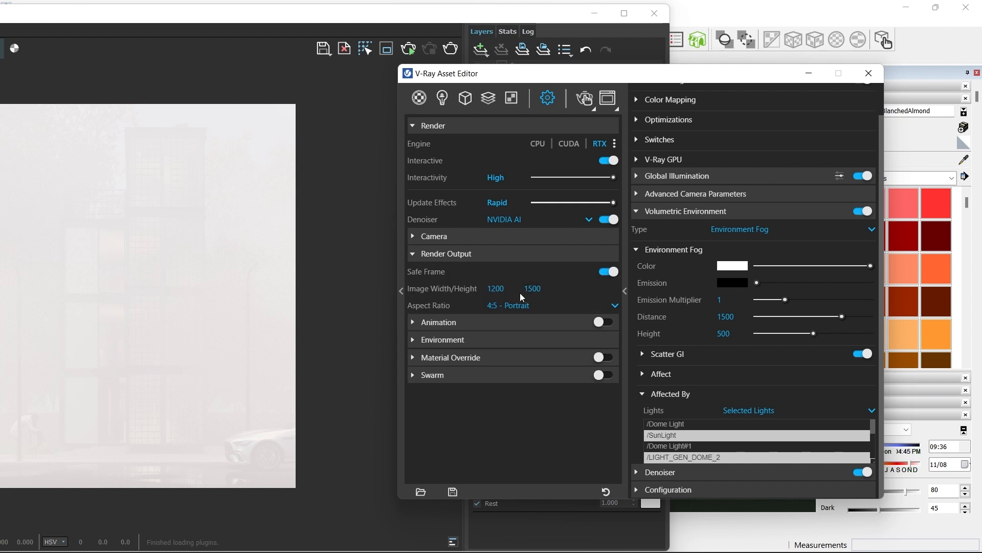
{"action": "type", "text": "600"}
{"action": "key", "text": "Return"}
{"action": "left_click", "coordinate": [574, 101]}
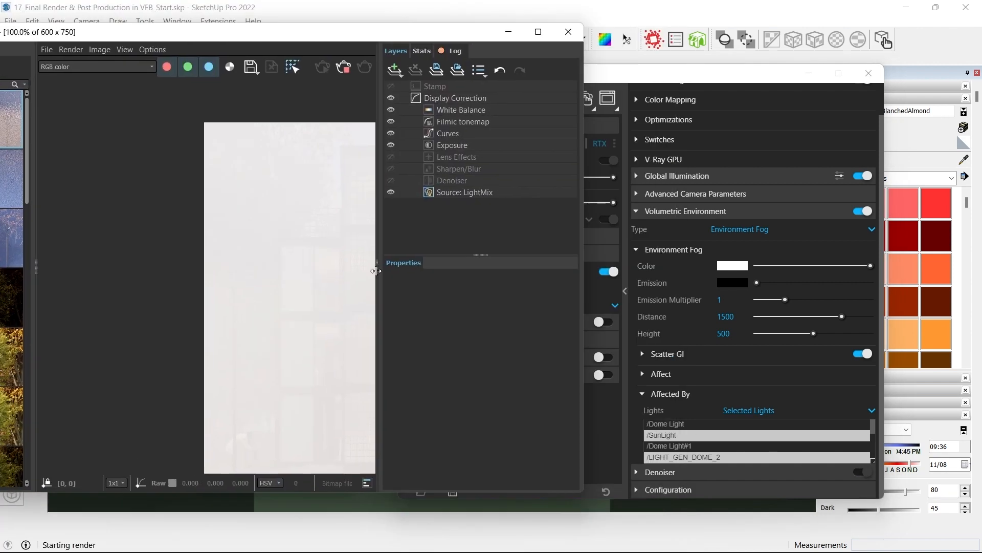
{"action": "left_click_drag", "start_coordinate": [634, 73], "coordinate": [730, 77]}
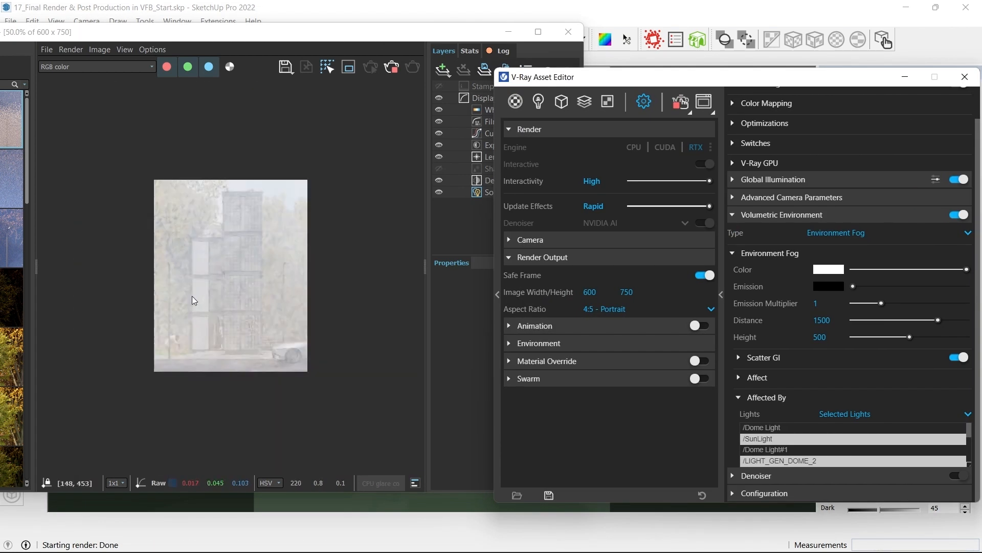
- Load the "Lightmix - Night.lightmix" preset from the 14_Final Touches & Render folder into the Source: LightMix layer
{"action": "left_click_drag", "start_coordinate": [363, 37], "coordinate": [413, 49]}
{"action": "left_click", "coordinate": [563, 206]}
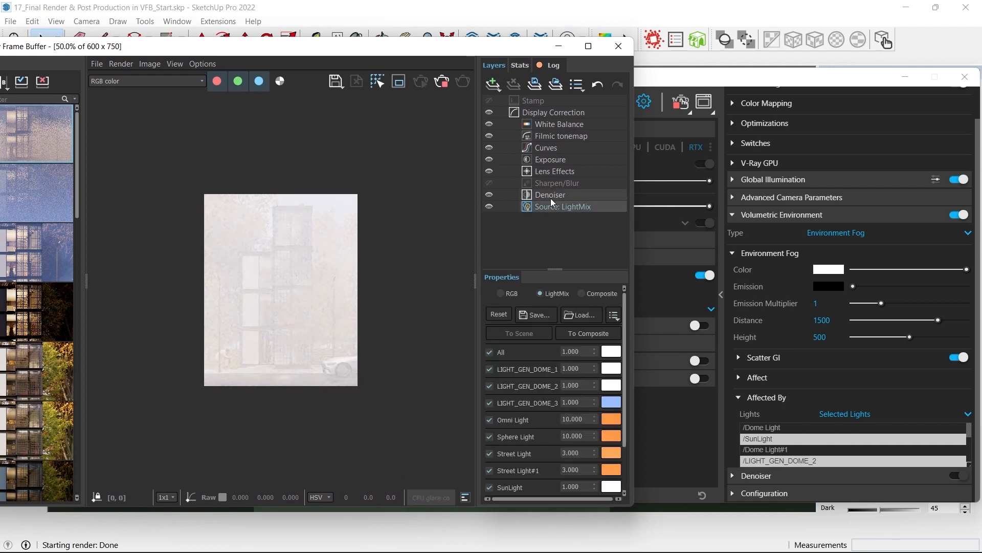
{"action": "left_click", "coordinate": [590, 320]}
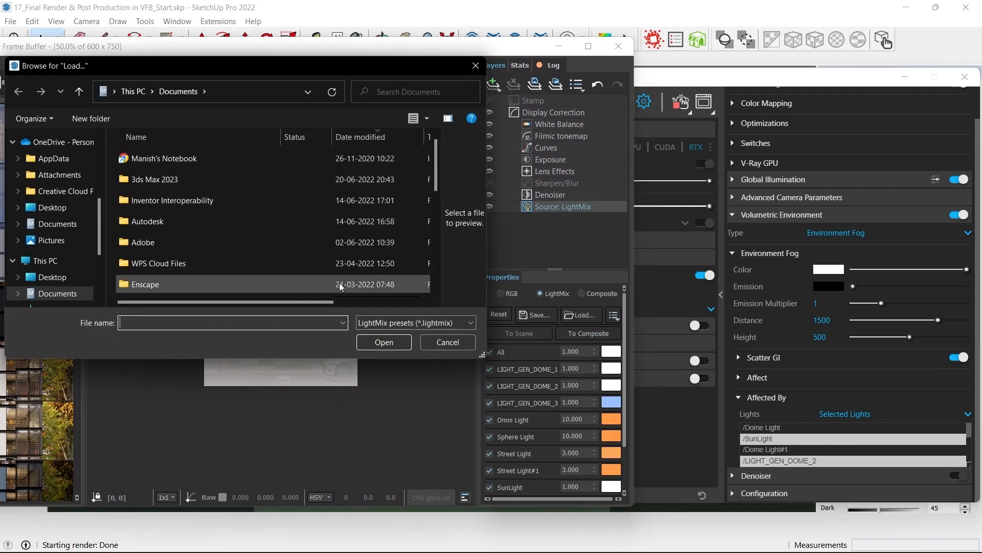
{"action": "left_click", "coordinate": [64, 220]}
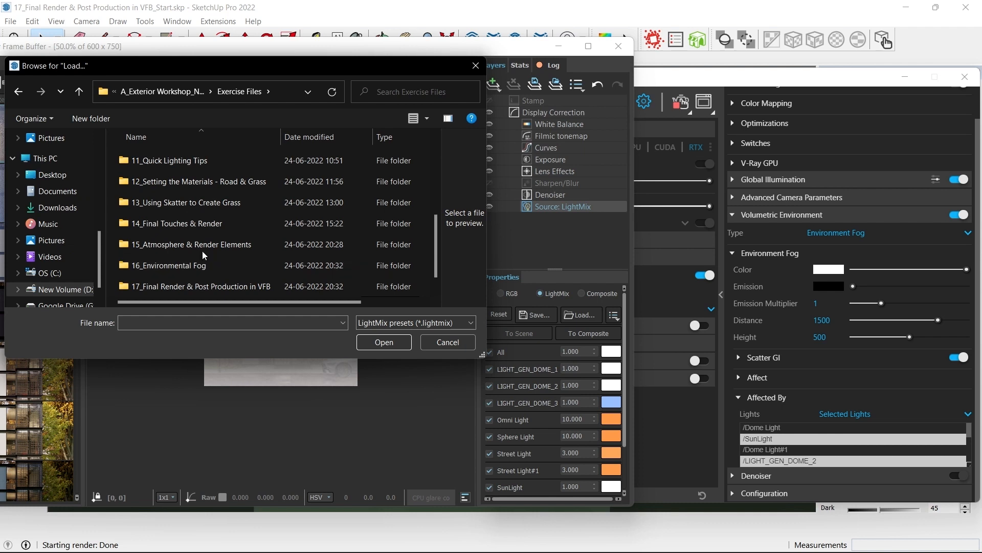
{"action": "double_click", "coordinate": [203, 223]}
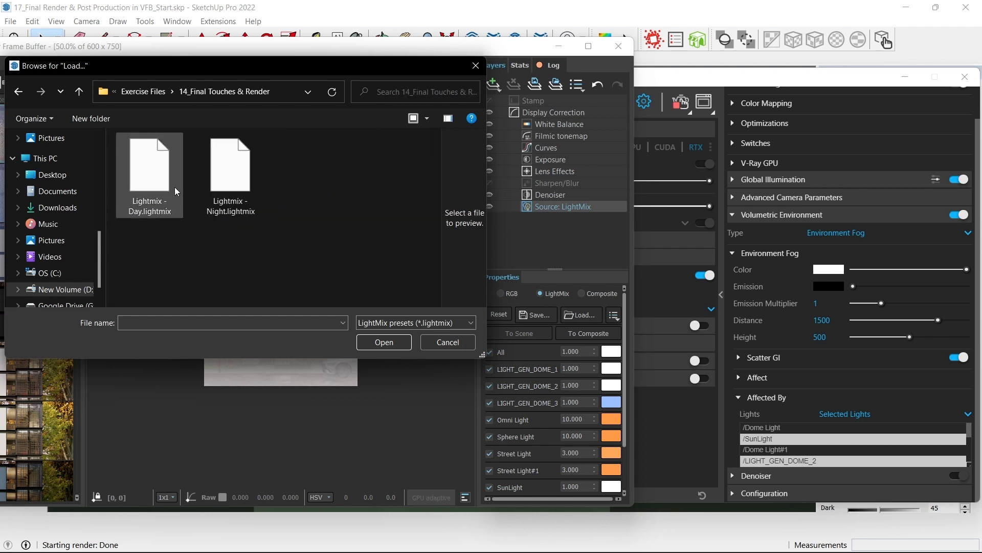
{"action": "double_click", "coordinate": [225, 168]}
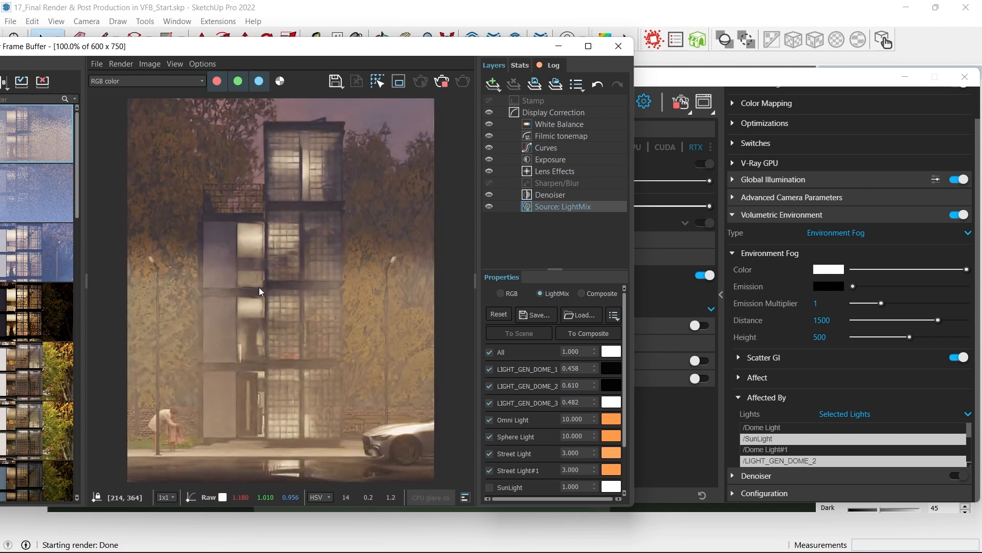
- Turn on SunLight in the LightMix and check its effect on the foggy night render
{"action": "scroll", "coordinate": [337, 288], "scroll_direction": "up", "scroll_amount": 1}
{"action": "scroll", "coordinate": [307, 277], "scroll_direction": "down", "scroll_amount": 1}
{"action": "scroll", "coordinate": [278, 291], "scroll_direction": "up", "scroll_amount": 1}
{"action": "scroll", "coordinate": [289, 246], "scroll_direction": "down", "scroll_amount": 1}
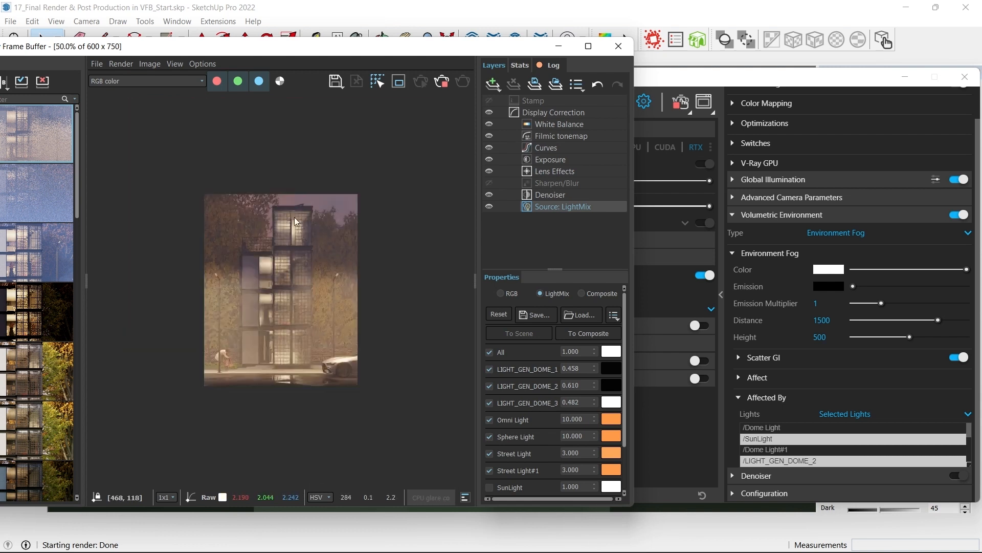
{"action": "left_click", "coordinate": [713, 82]}
{"action": "scroll", "coordinate": [489, 456], "scroll_direction": "down", "scroll_amount": 1}
{"action": "left_click", "coordinate": [489, 456]}
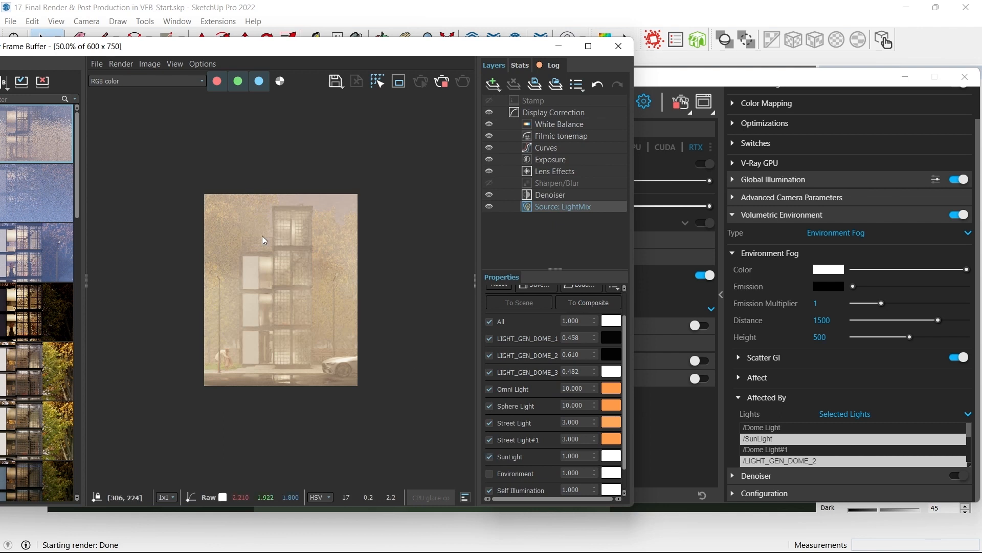
{"action": "scroll", "coordinate": [250, 318], "scroll_direction": "up", "scroll_amount": 1}
{"action": "scroll", "coordinate": [242, 318], "scroll_direction": "down", "scroll_amount": 1}
- Lower the SunLight intensity to 0.838 and darken its colour to a neutral grey of 0.338
{"action": "left_click_drag", "start_coordinate": [594, 458], "coordinate": [595, 477]}
{"action": "left_click", "coordinate": [612, 458]}
{"action": "mouse_move", "coordinate": [623, 326]}
{"action": "left_mouse_down"}
{"action": "mouse_move", "coordinate": [588, 345]}
{"action": "mouse_move", "coordinate": [585, 297]}
{"action": "left_mouse_up"}
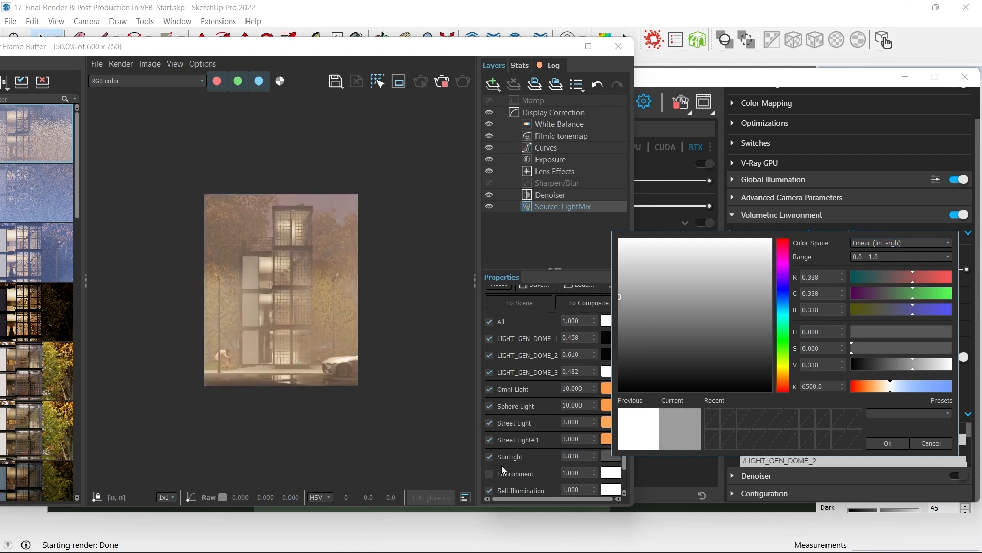
{"action": "left_click", "coordinate": [888, 443]}
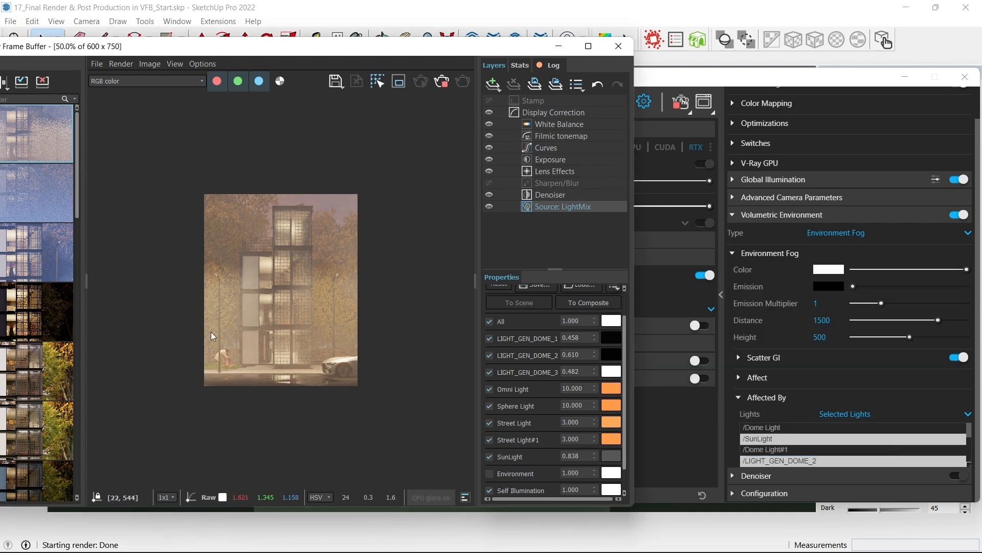
- Store the fog render in the frame buffer history, stop the interactive render and close the frame buffer
{"action": "double_click", "coordinate": [335, 245]}
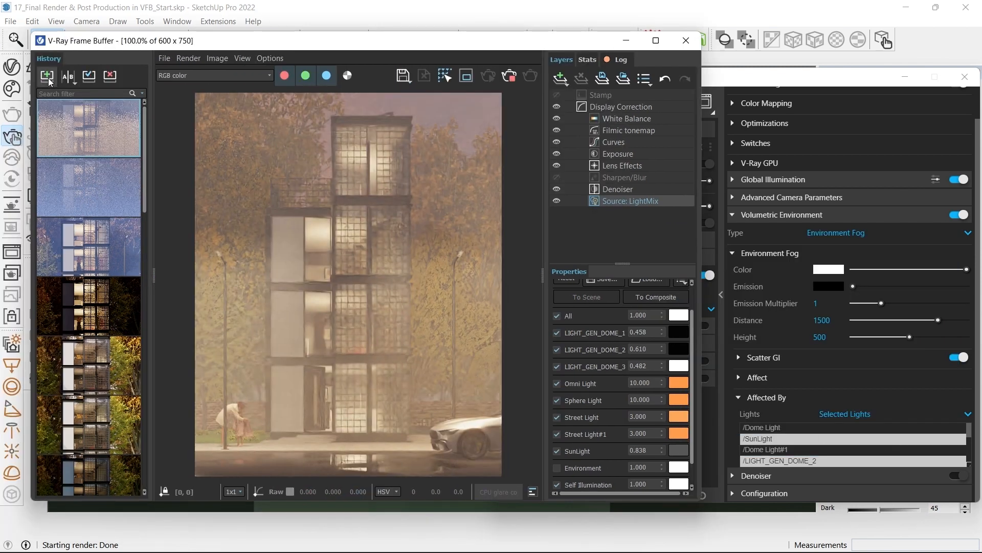
{"action": "left_click", "coordinate": [47, 76]}
{"action": "scroll", "coordinate": [327, 348], "scroll_direction": "down", "scroll_amount": 1}
{"action": "scroll", "coordinate": [334, 348], "scroll_direction": "up", "scroll_amount": 1}
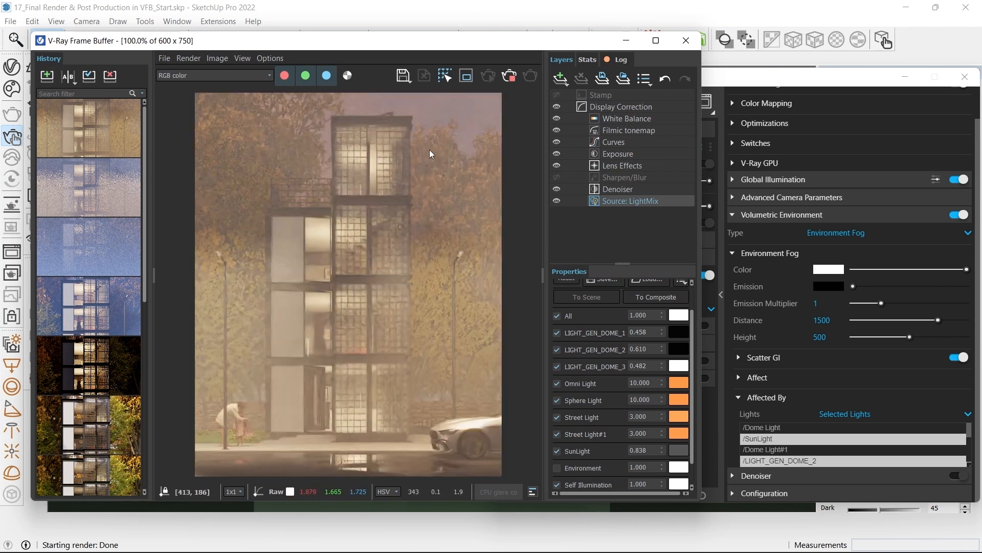
{"action": "left_click", "coordinate": [512, 77]}
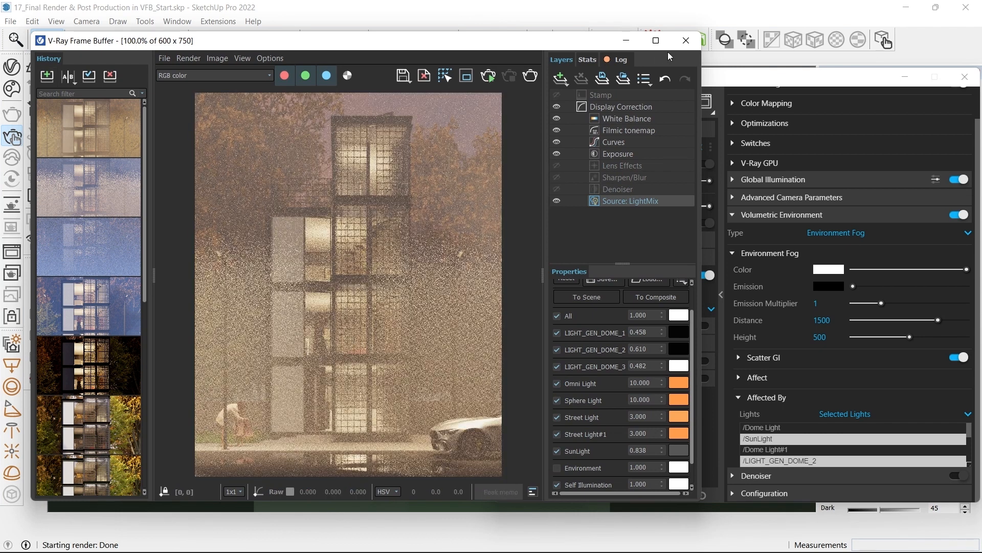
{"action": "left_click", "coordinate": [686, 41]}
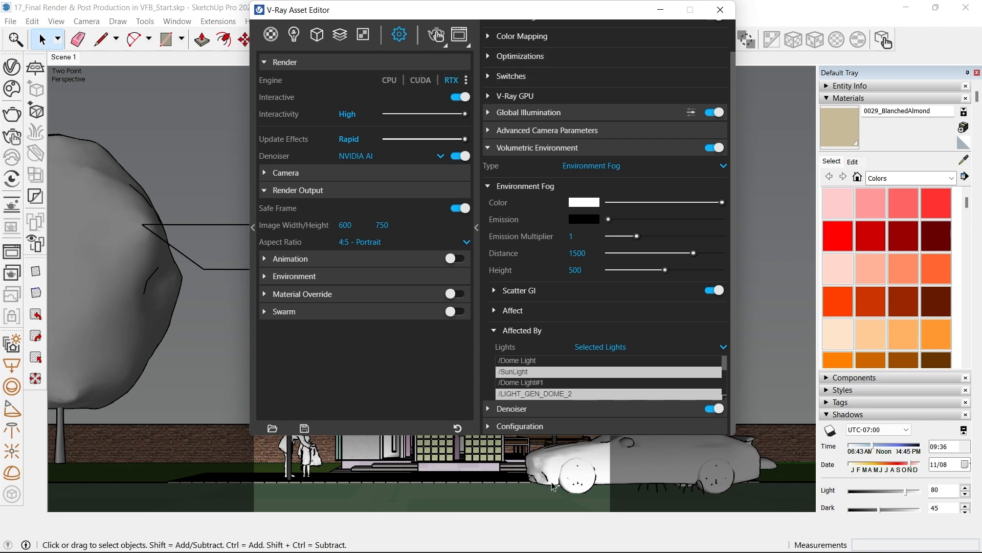
- Add a Cryptomatte render element to the scene
{"action": "left_click", "coordinate": [341, 34]}
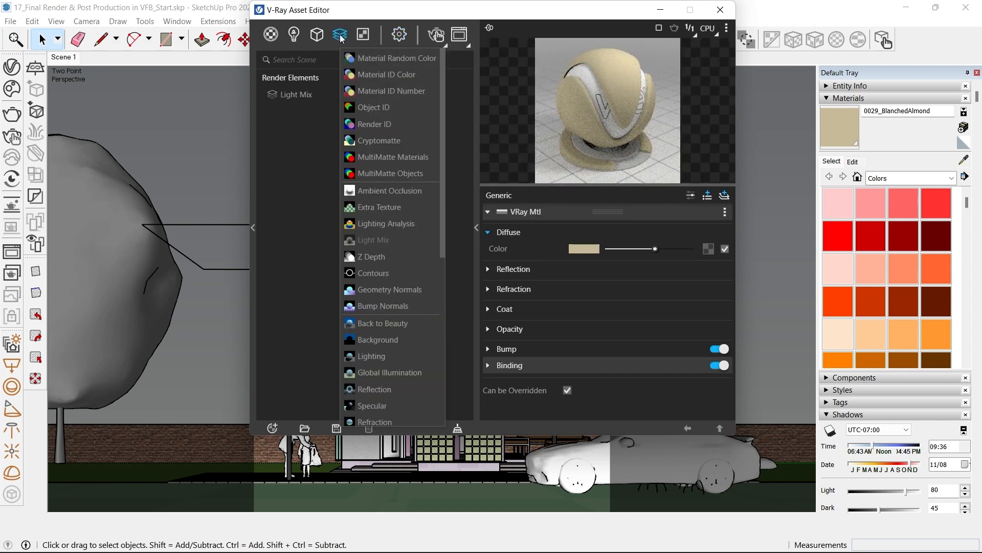
{"action": "left_click", "coordinate": [379, 143]}
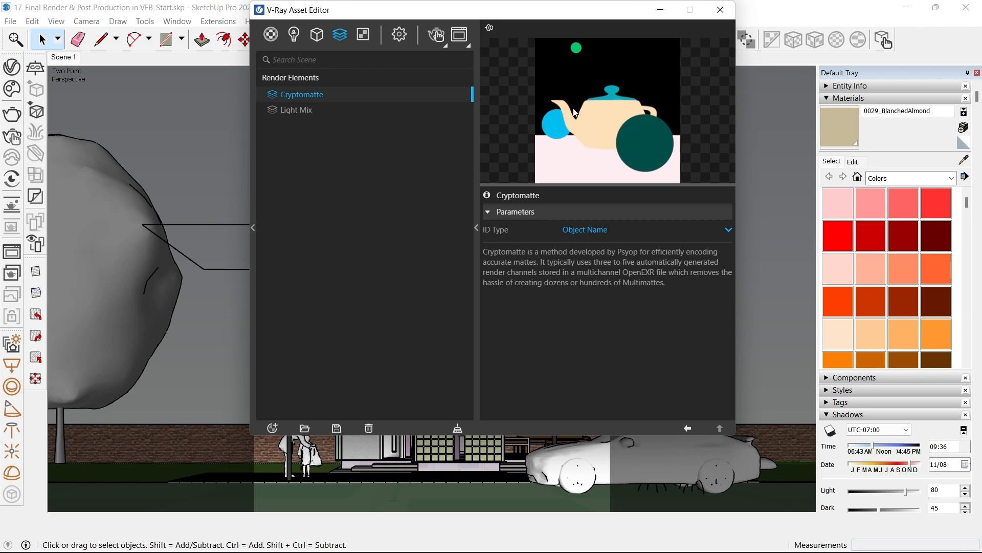
{"action": "left_click_drag", "start_coordinate": [396, 13], "coordinate": [48, 65]}
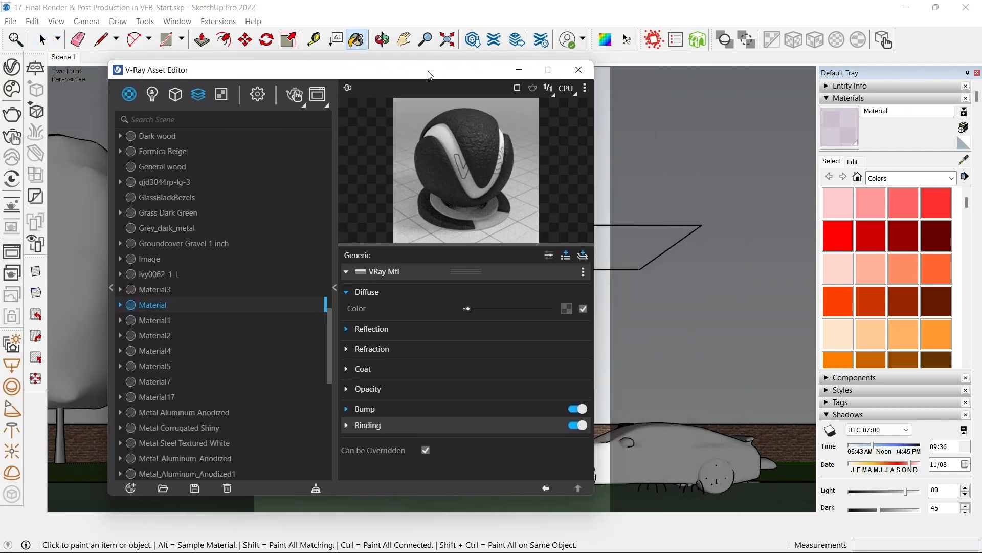
- Add a Material ID attribute to the material named "Material" and set its ID Number to 1
{"action": "mouse_move", "coordinate": [439, 77]}
{"action": "left_mouse_down"}
{"action": "mouse_move", "coordinate": [261, 80]}
{"action": "mouse_move", "coordinate": [542, 70]}
{"action": "left_mouse_up"}
{"action": "left_click", "coordinate": [641, 249]}
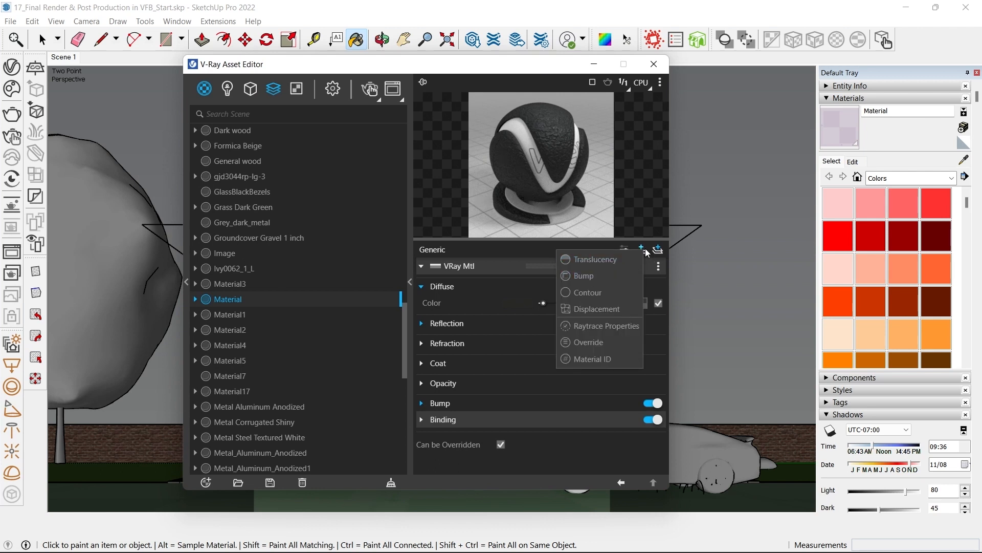
{"action": "left_click", "coordinate": [613, 358]}
{"action": "left_click", "coordinate": [434, 423]}
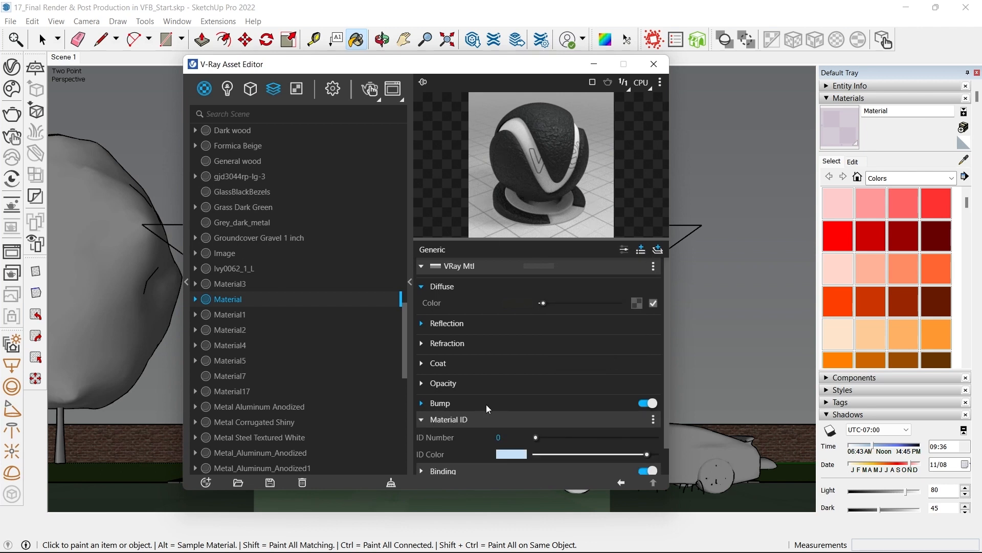
{"action": "scroll", "coordinate": [491, 412], "scroll_direction": "down", "scroll_amount": 2}
{"action": "left_click_drag", "start_coordinate": [495, 83], "coordinate": [471, 104]}
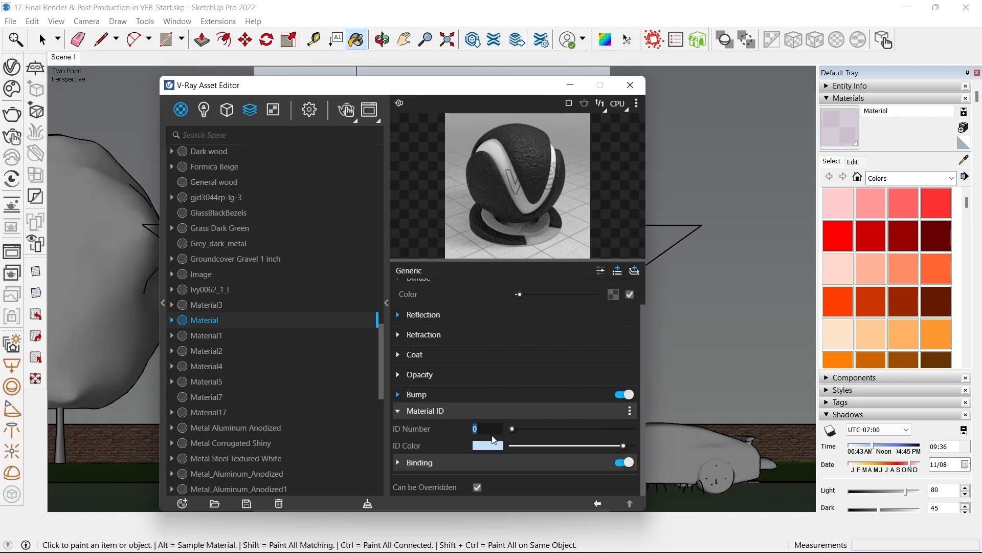
{"action": "type", "text": "1"}
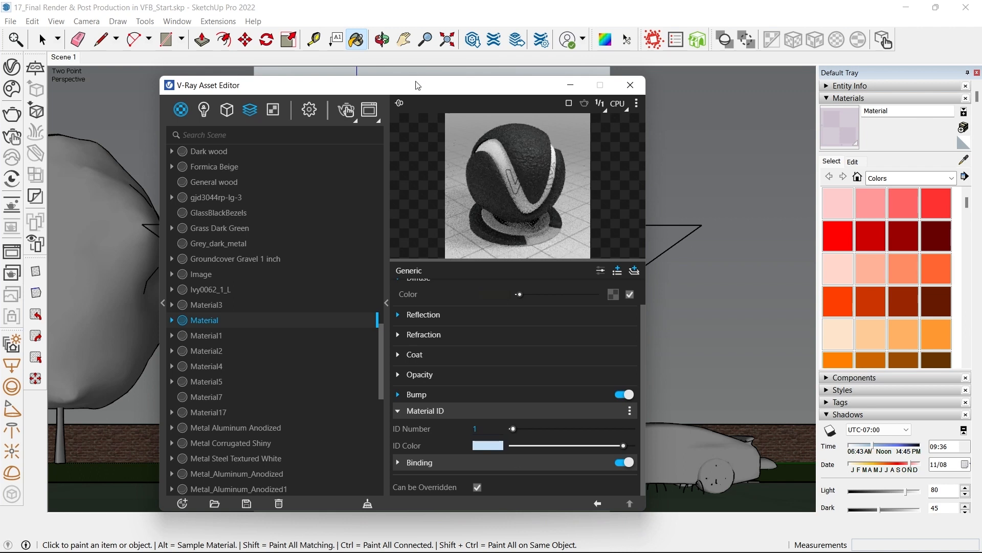
- Add a Material ID Number render element to the scene
{"action": "left_click_drag", "start_coordinate": [416, 82], "coordinate": [524, 66]}
{"action": "right_click", "coordinate": [355, 98]}
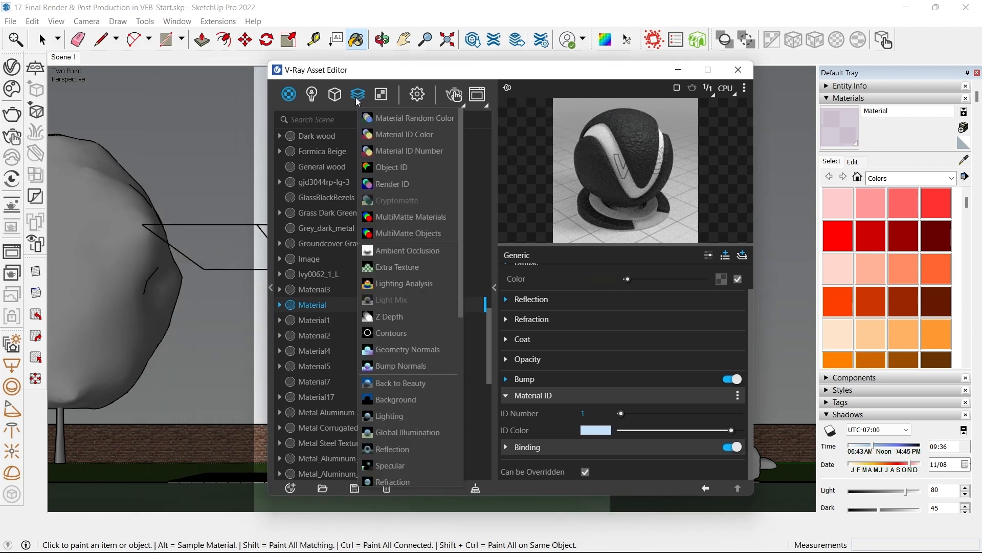
{"action": "left_click", "coordinate": [414, 154]}
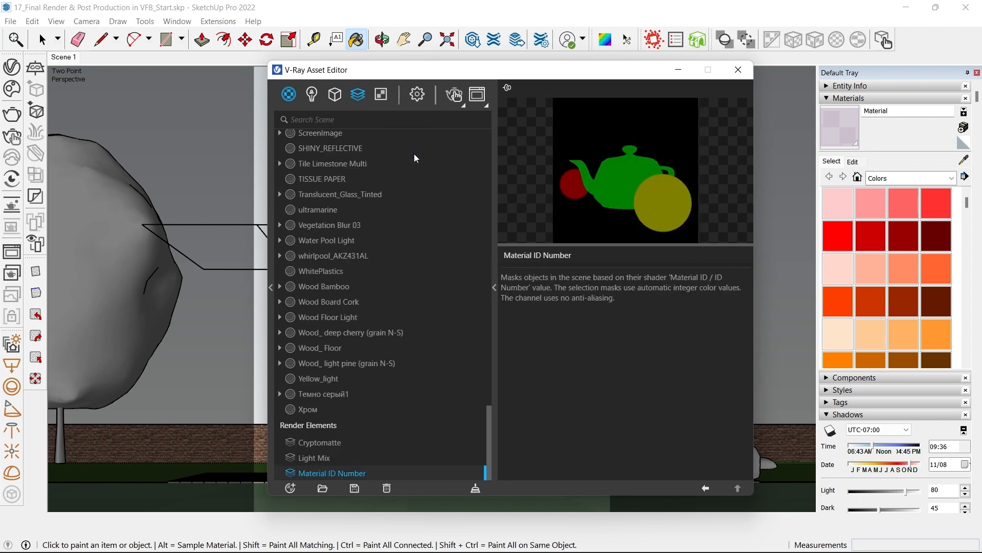
- Sample the tower's translucent grey glass material, add a Material ID attribute to it and set its ID Number to 2
{"action": "left_click_drag", "start_coordinate": [541, 70], "coordinate": [198, 62]}
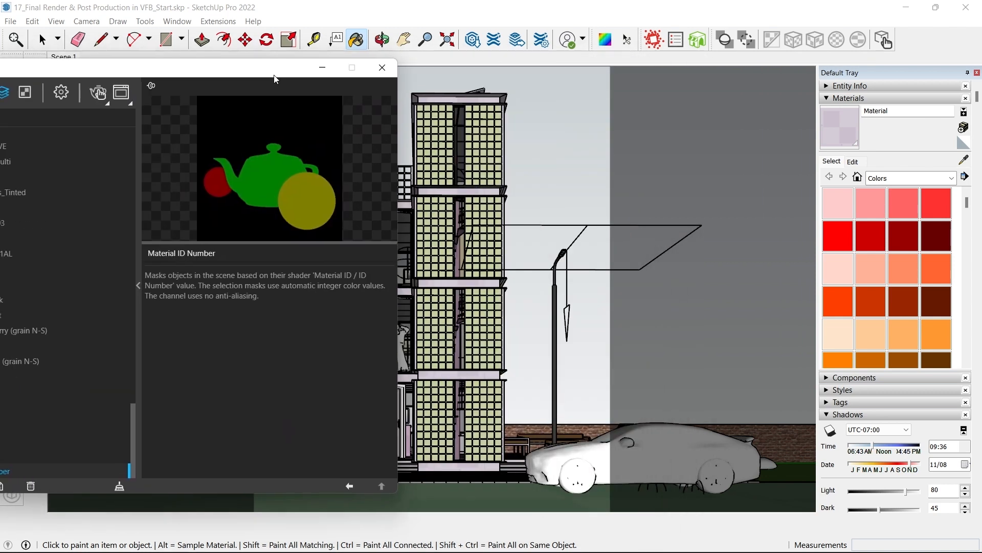
{"action": "left_click_drag", "start_coordinate": [297, 71], "coordinate": [213, 99]}
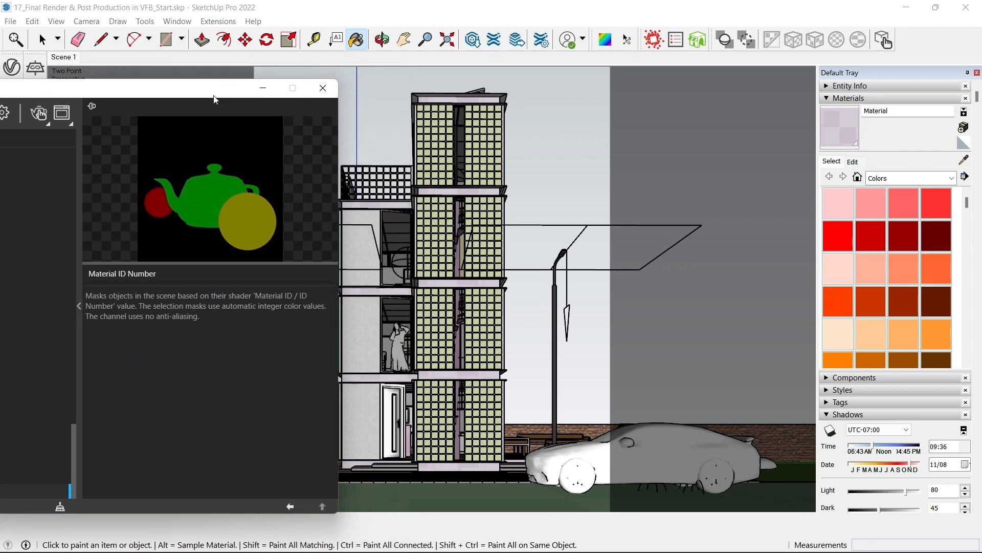
{"action": "left_click", "coordinate": [964, 161]}
{"action": "left_click", "coordinate": [397, 231]}
{"action": "left_click_drag", "start_coordinate": [209, 86], "coordinate": [506, 58]}
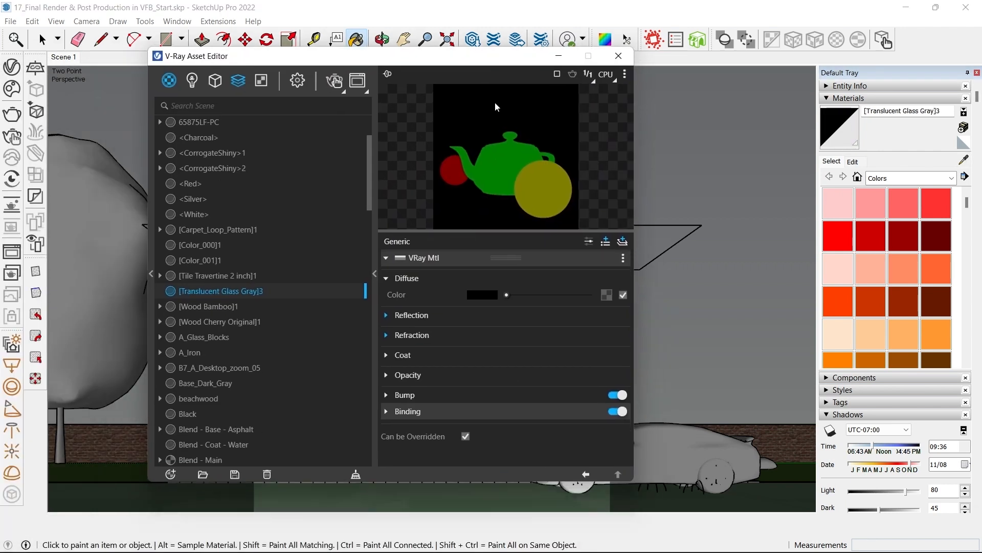
{"action": "left_click", "coordinate": [605, 241]}
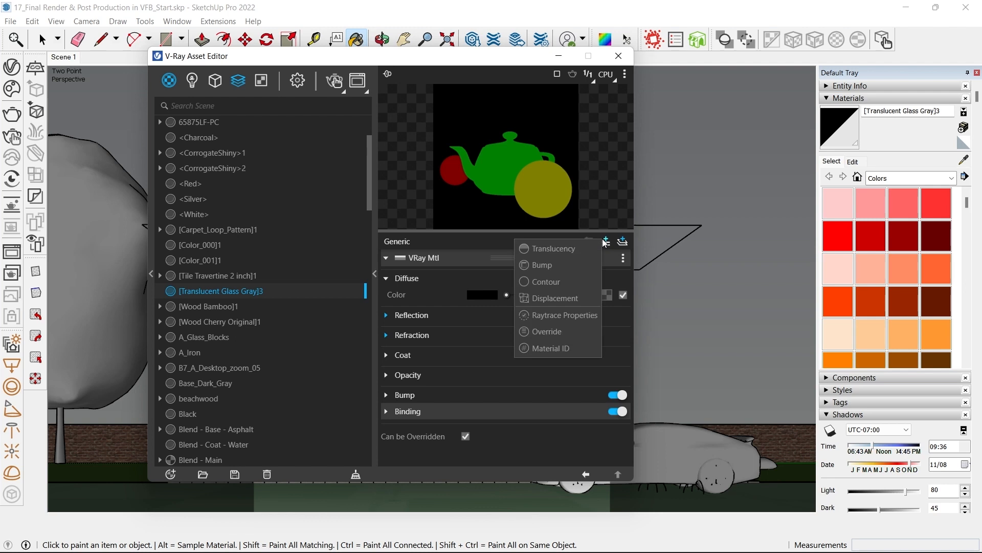
{"action": "left_click", "coordinate": [552, 348]}
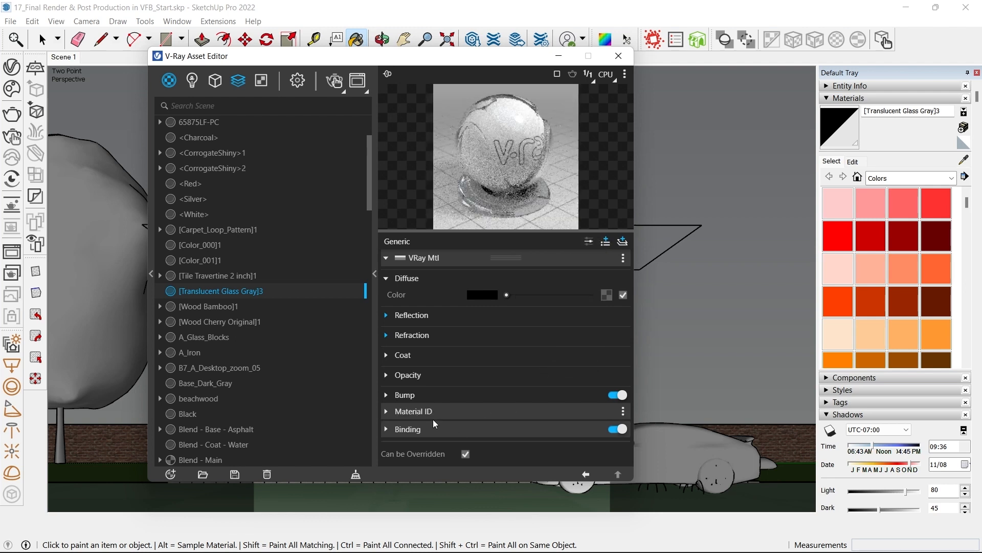
{"action": "left_click", "coordinate": [433, 415]}
{"action": "key", "text": "Return"}
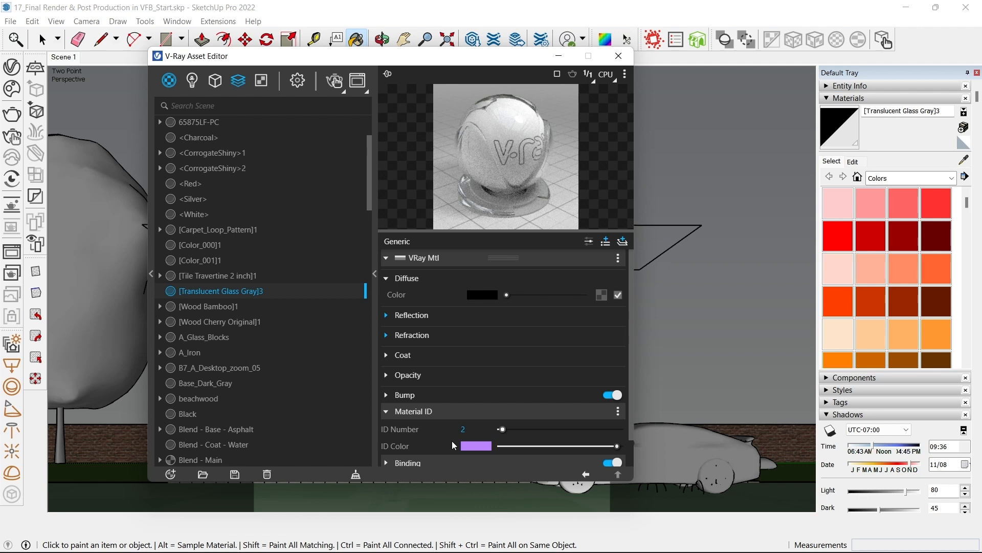
{"action": "left_click", "coordinate": [238, 80]}
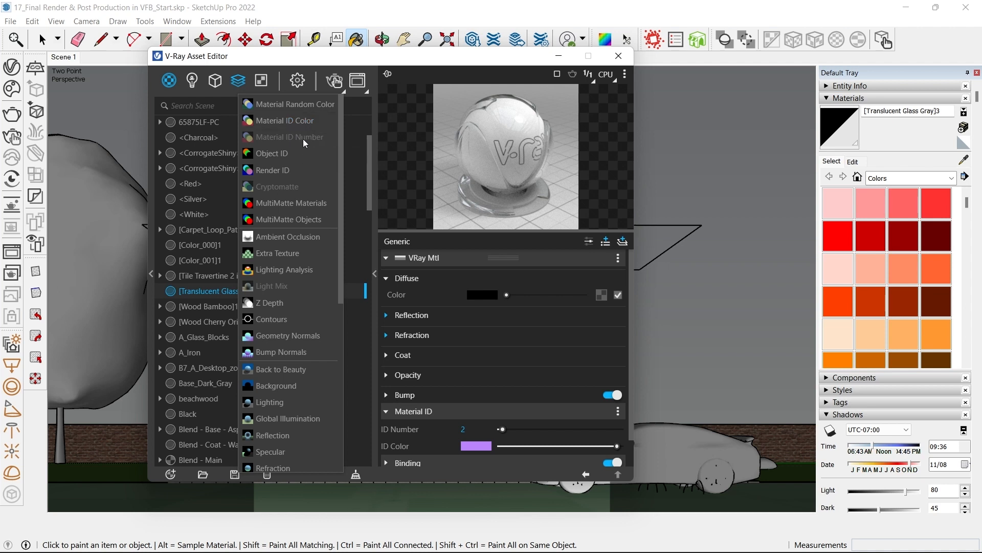
- Sample the tower's A_Glass_Blocks material, add a Material ID attribute and set its ID Number to 3
{"action": "left_click_drag", "start_coordinate": [399, 55], "coordinate": [145, 66]}
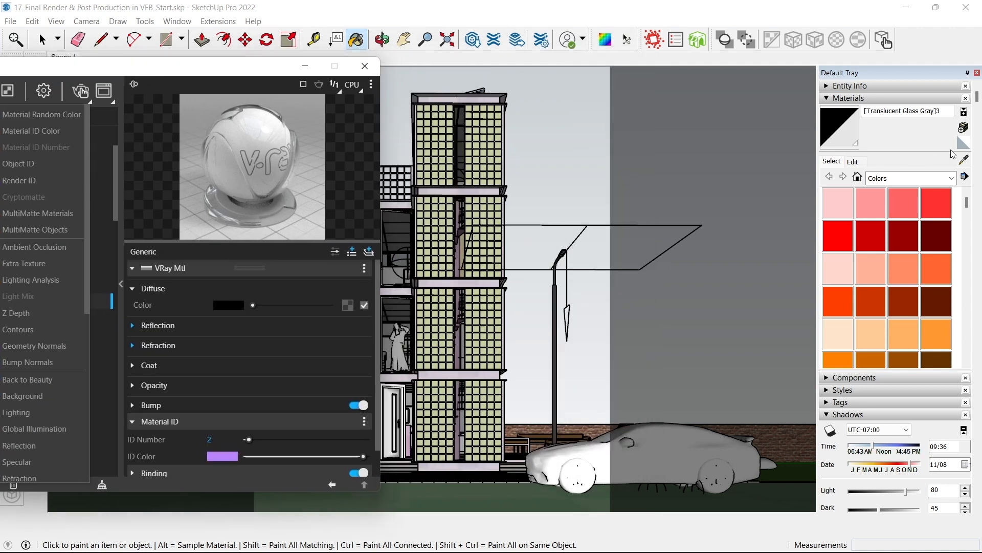
{"action": "left_click", "coordinate": [963, 159]}
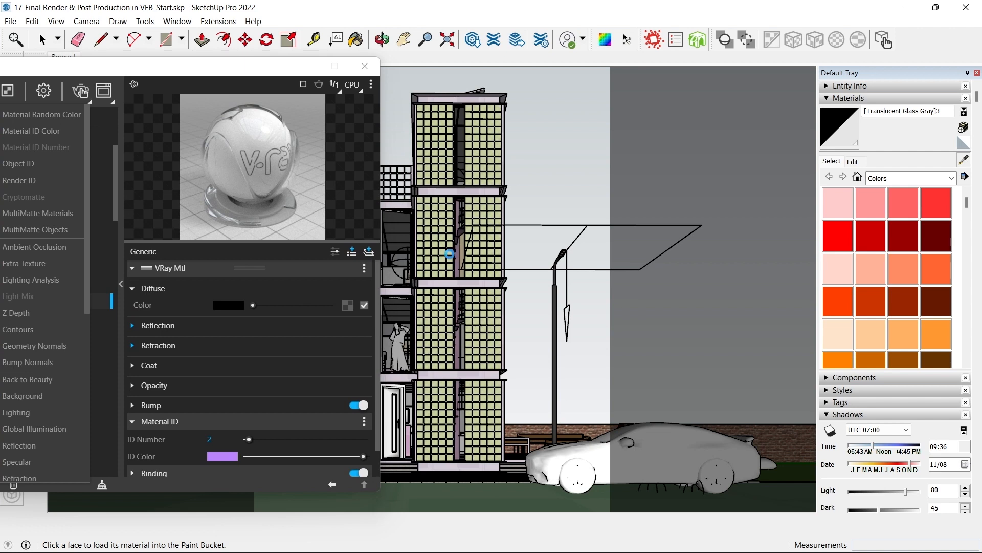
{"action": "left_click", "coordinate": [450, 254]}
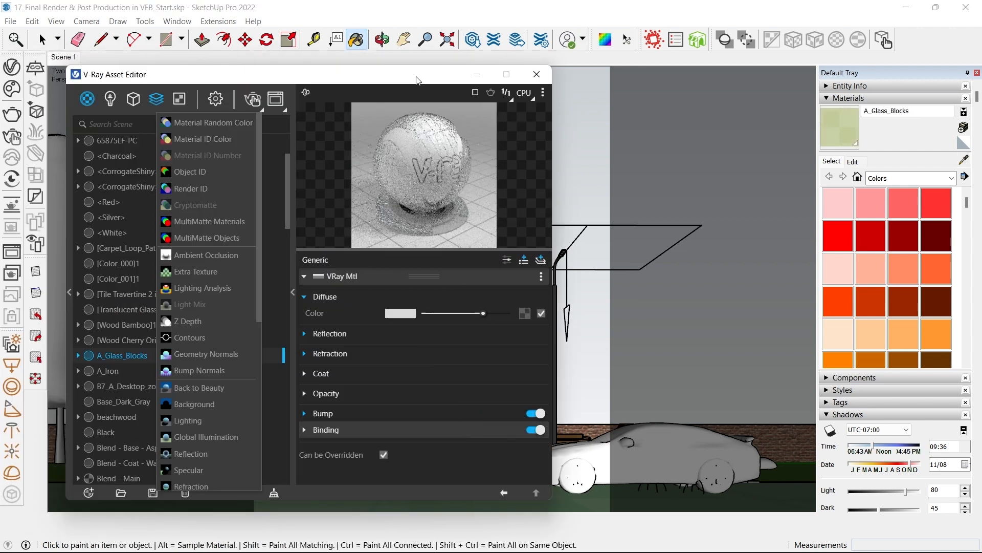
{"action": "left_click", "coordinate": [589, 261]}
{"action": "left_click", "coordinate": [543, 371]}
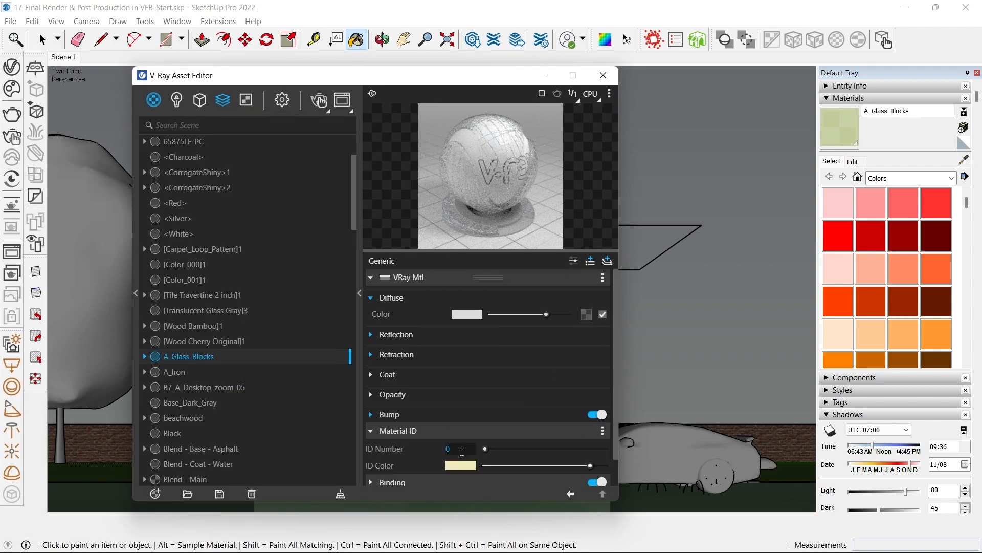
{"action": "key", "text": "Return"}
- Sample the material at the wall edge of the lower building wing, add a Material ID attribute and set its ID Number to 4
{"action": "left_click_drag", "start_coordinate": [487, 78], "coordinate": [200, 86]}
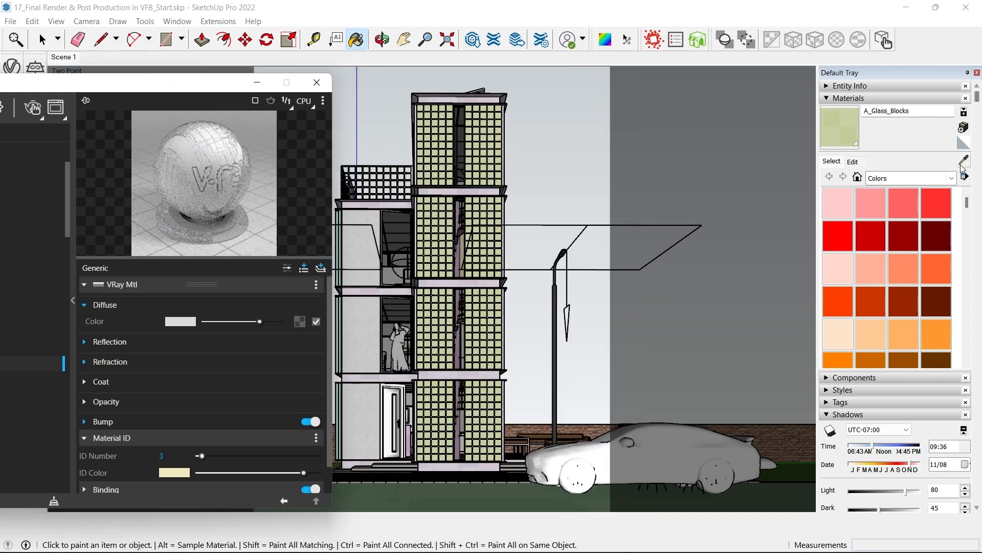
{"action": "left_click", "coordinate": [963, 160]}
{"action": "left_click", "coordinate": [379, 228]}
{"action": "left_click", "coordinate": [647, 263]}
{"action": "left_click", "coordinate": [615, 376]}
{"action": "type", "text": "4"}
{"action": "key", "text": "Return"}
- Sample further facade materials to check which already have a Material ID, and restore the Scene 1 view
{"action": "left_click_drag", "start_coordinate": [532, 77], "coordinate": [196, 63]}
{"action": "left_click", "coordinate": [963, 161]}
{"action": "left_click", "coordinate": [377, 292]}
{"action": "scroll", "coordinate": [334, 329], "scroll_direction": "down", "scroll_amount": 1}
{"action": "left_click", "coordinate": [964, 161]}
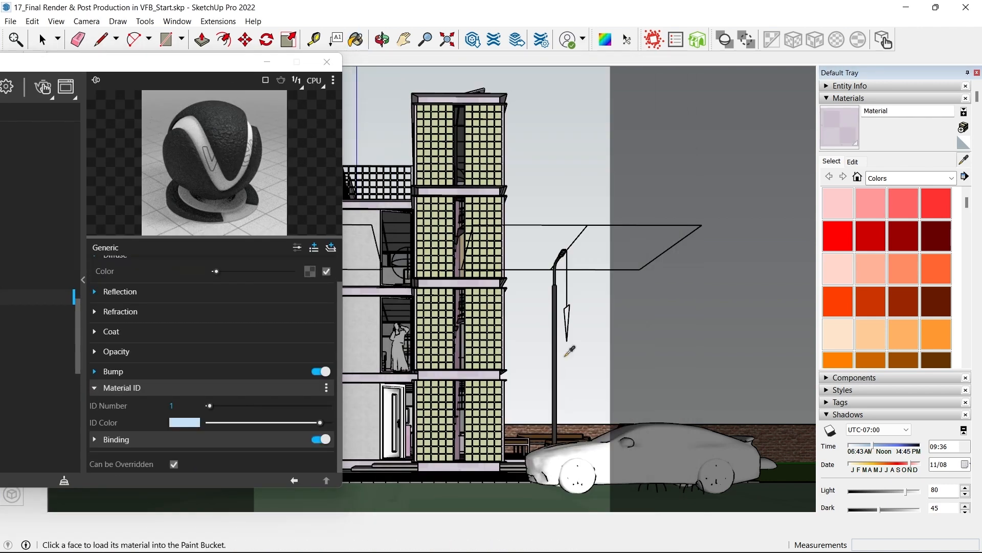
{"action": "scroll", "coordinate": [473, 287], "scroll_direction": "up", "scroll_amount": 10}
{"action": "left_click", "coordinate": [467, 280]}
{"action": "scroll", "coordinate": [466, 280], "scroll_direction": "down", "scroll_amount": 6}
{"action": "left_click", "coordinate": [963, 161]}
{"action": "mouse_move", "coordinate": [481, 294]}
{"action": "middle_mouse_down"}
{"action": "mouse_move", "coordinate": [501, 316]}
{"action": "mouse_move", "coordinate": [493, 483]}
{"action": "mouse_move", "coordinate": [476, 460]}
{"action": "middle_mouse_up"}
{"action": "left_click", "coordinate": [428, 255]}
{"action": "scroll", "coordinate": [563, 287], "scroll_direction": "down", "scroll_amount": 5}
{"action": "scroll", "coordinate": [456, 381], "scroll_direction": "up", "scroll_amount": 5}
{"action": "scroll", "coordinate": [563, 189], "scroll_direction": "up", "scroll_amount": 5}
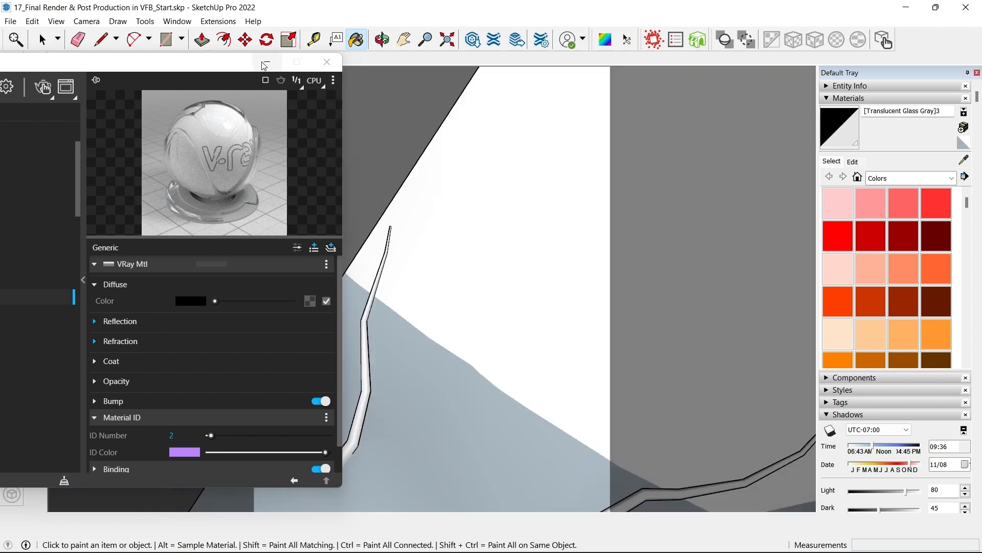
{"action": "left_click_drag", "start_coordinate": [190, 59], "coordinate": [239, 111]}
{"action": "left_click", "coordinate": [65, 62]}
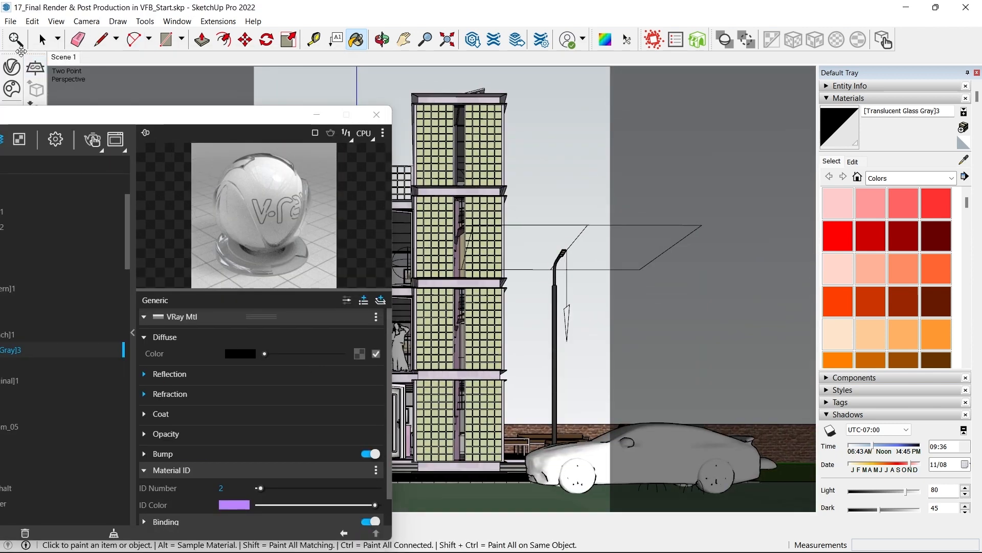
- Select the car and assign it V-Ray Object ID 1
{"action": "left_click", "coordinate": [42, 39]}
{"action": "right_click", "coordinate": [590, 456]}
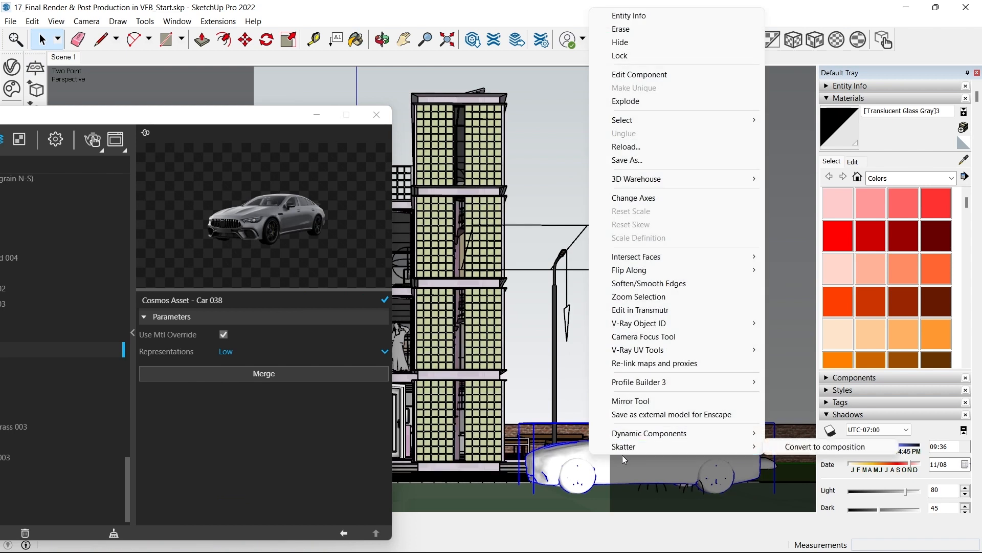
{"action": "mouse_move", "coordinate": [665, 323]}
{"action": "mouse_move", "coordinate": [838, 327]}
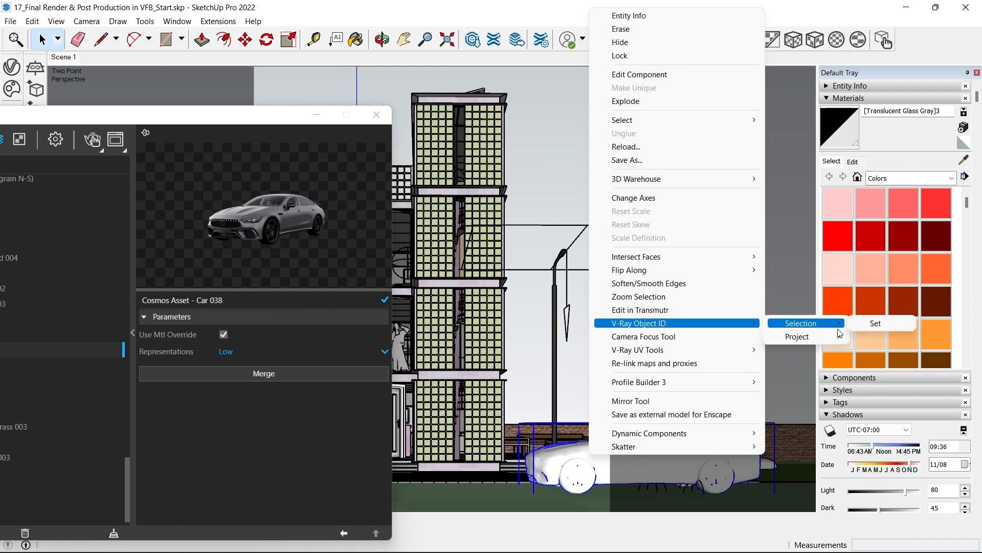
{"action": "left_click", "coordinate": [876, 323]}
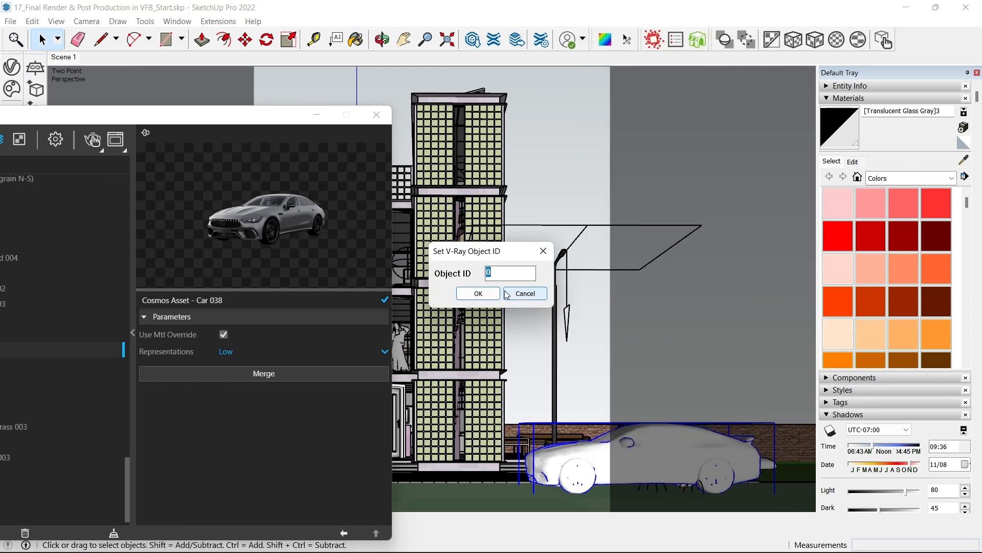
{"action": "type", "text": "1"}
{"action": "left_click", "coordinate": [478, 293]}
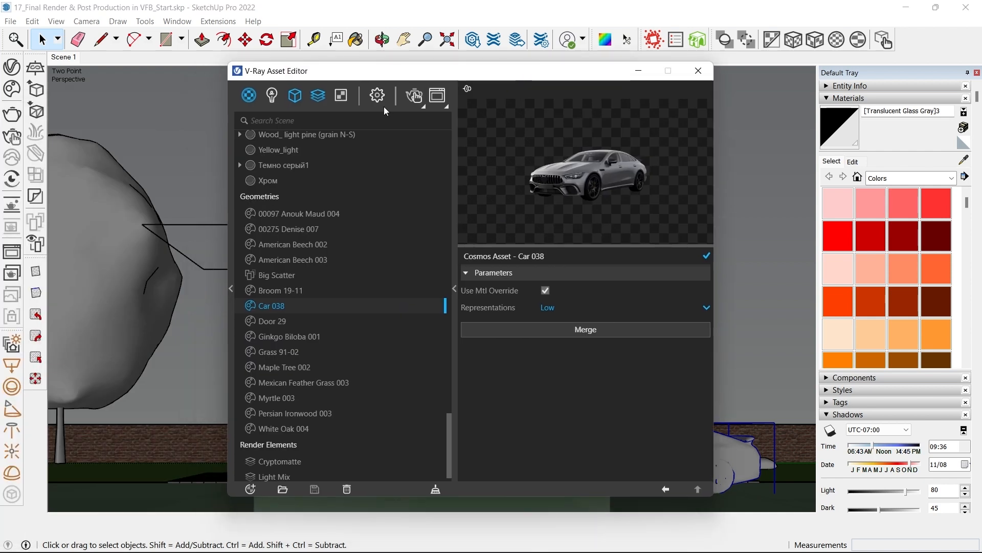
- Add an Object ID render element and list only the render elements in the asset editor
{"action": "left_click", "coordinate": [322, 102]}
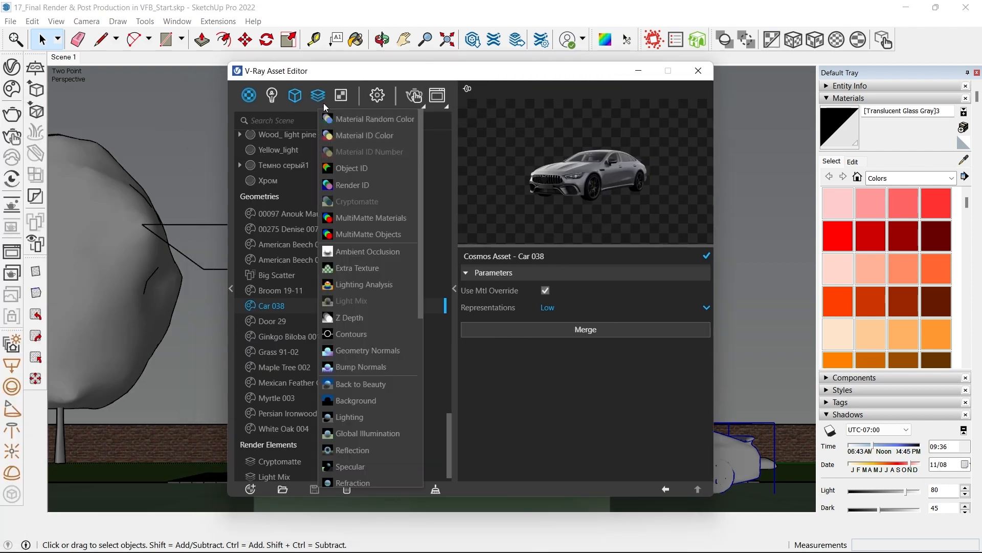
{"action": "left_click", "coordinate": [353, 169]}
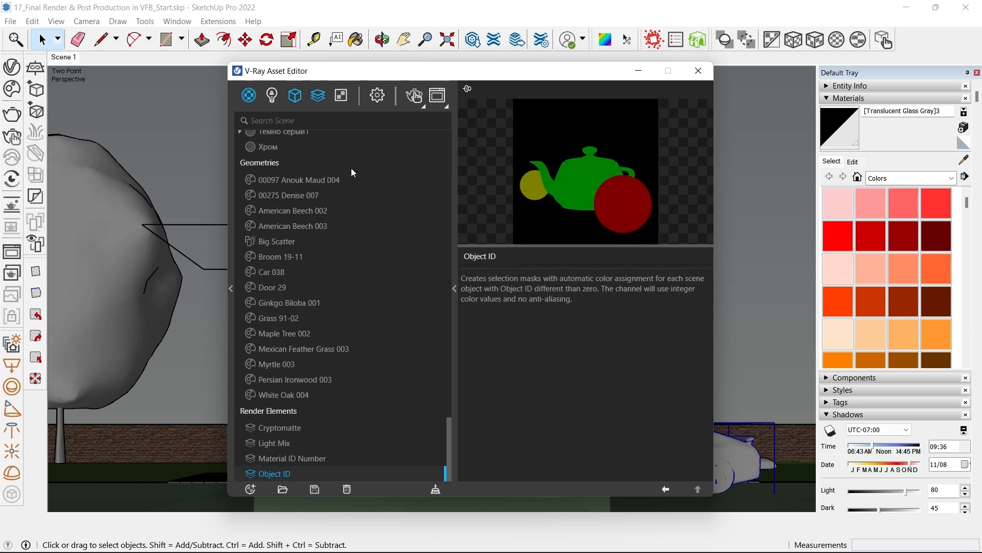
{"action": "left_click_drag", "start_coordinate": [536, 80], "coordinate": [273, 85]}
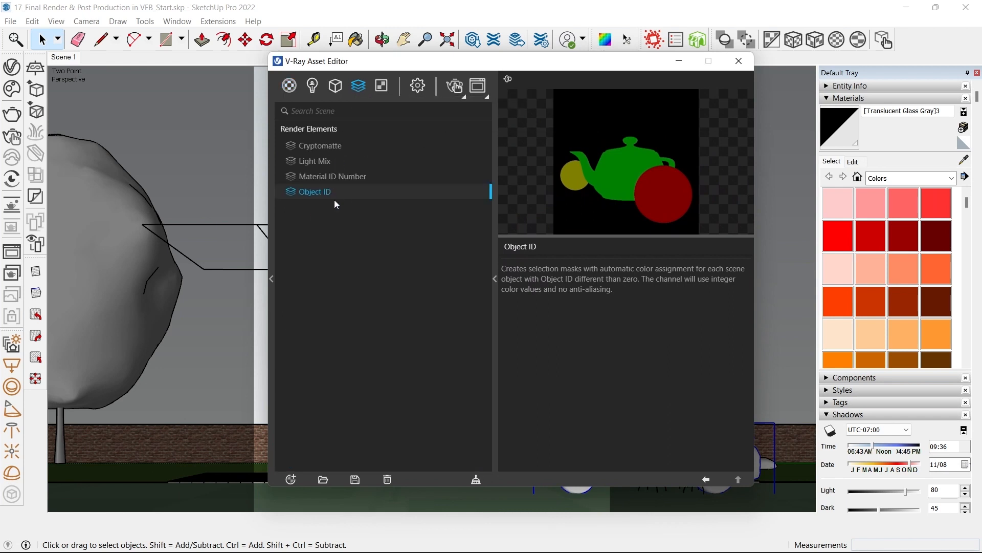
{"action": "left_click_drag", "start_coordinate": [366, 67], "coordinate": [477, 95]}
- Sample the A_Iron material on the lower wing, add a Material ID attribute and set its ID Number to 4
{"action": "left_click", "coordinate": [964, 159]}
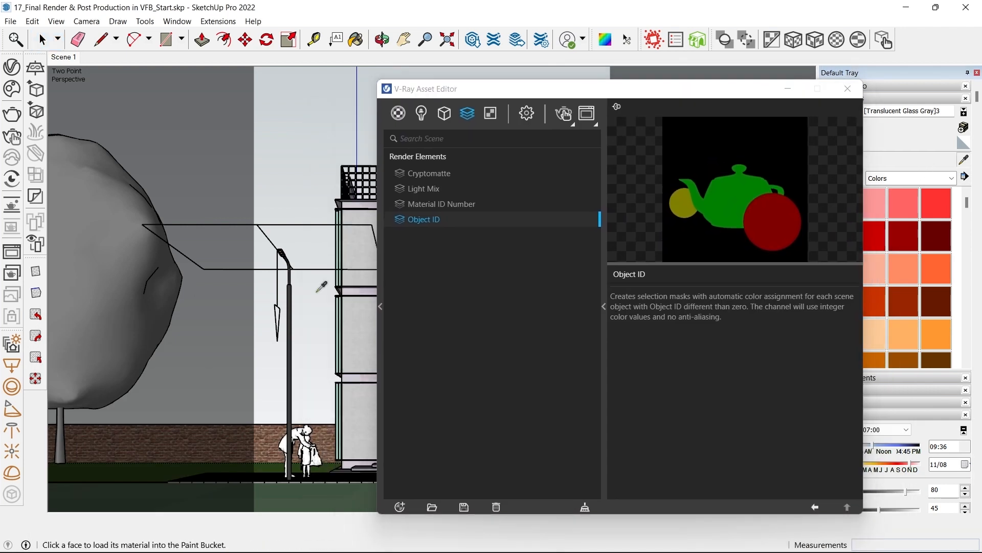
{"action": "left_click", "coordinate": [342, 245]}
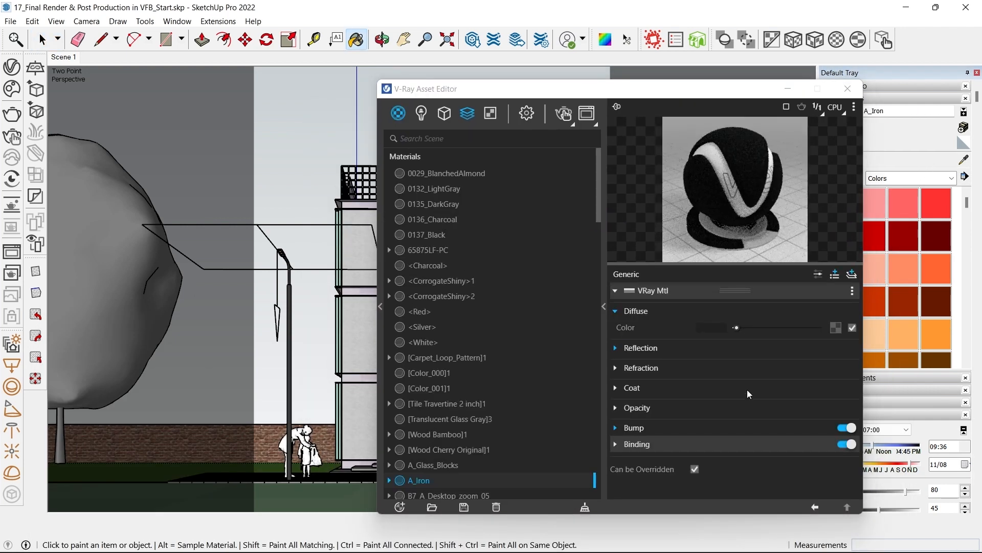
{"action": "left_click", "coordinate": [835, 274]}
{"action": "left_click", "coordinate": [783, 382]}
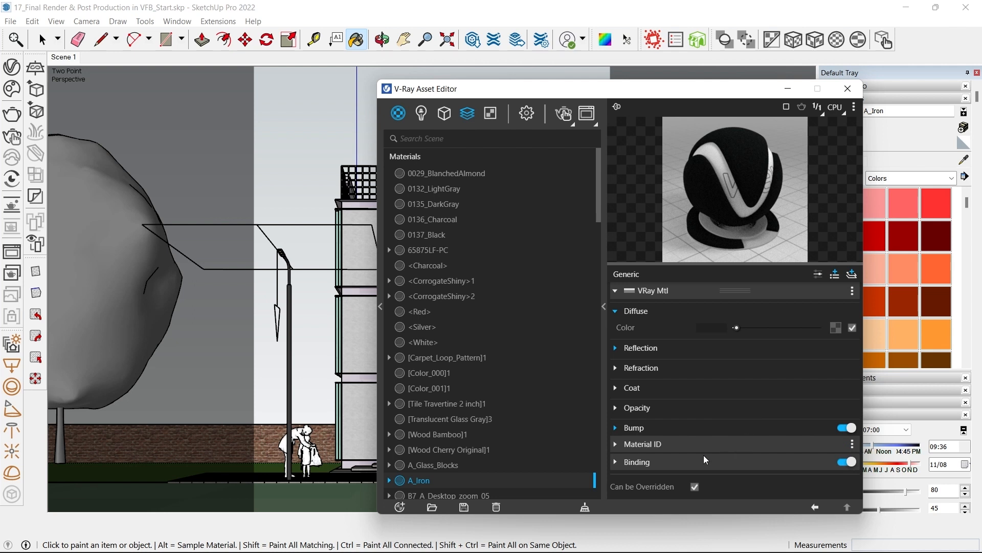
{"action": "left_click", "coordinate": [656, 444]}
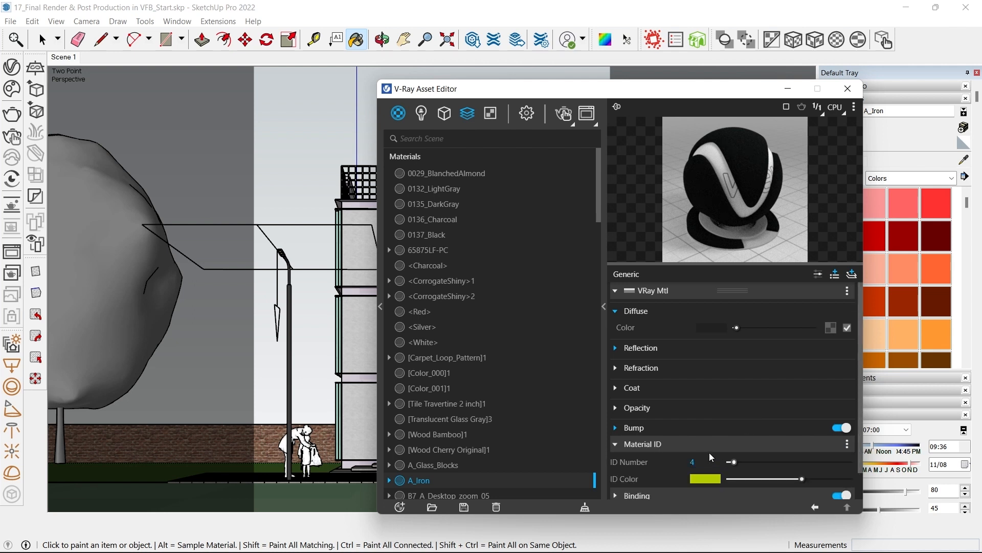
- Add a Z Depth render element to the scene
{"action": "left_click_drag", "start_coordinate": [747, 88], "coordinate": [587, 91]}
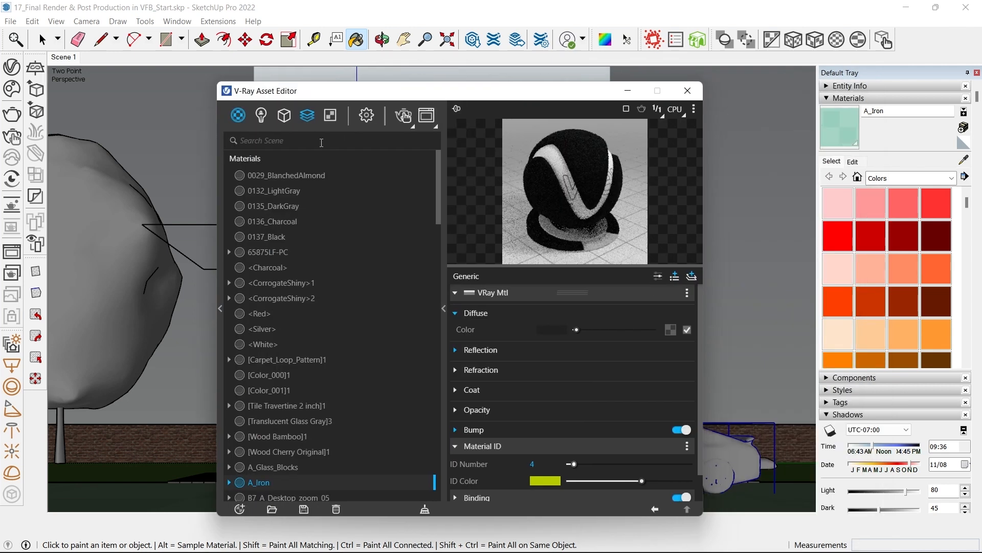
{"action": "right_click", "coordinate": [306, 114]}
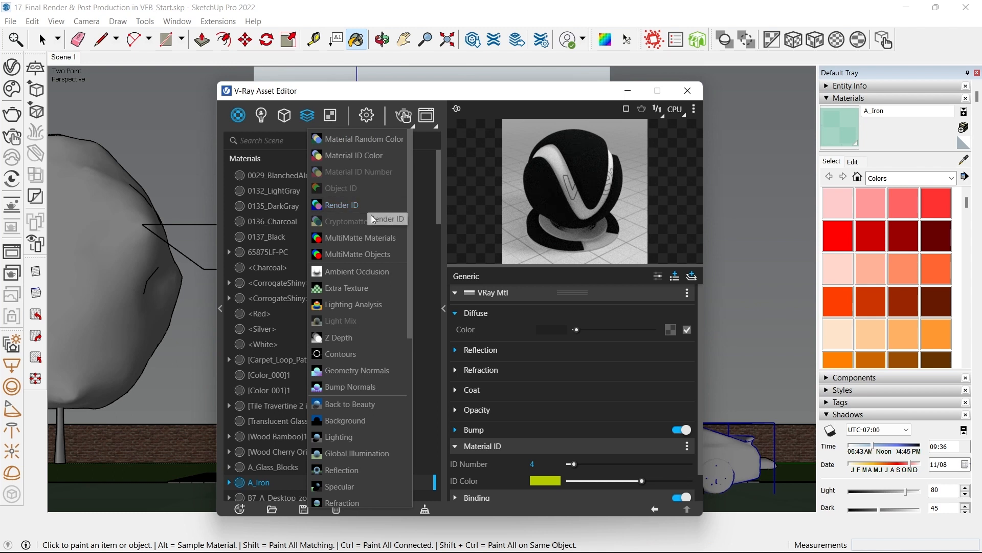
{"action": "scroll", "coordinate": [371, 221], "scroll_direction": "down", "scroll_amount": 2}
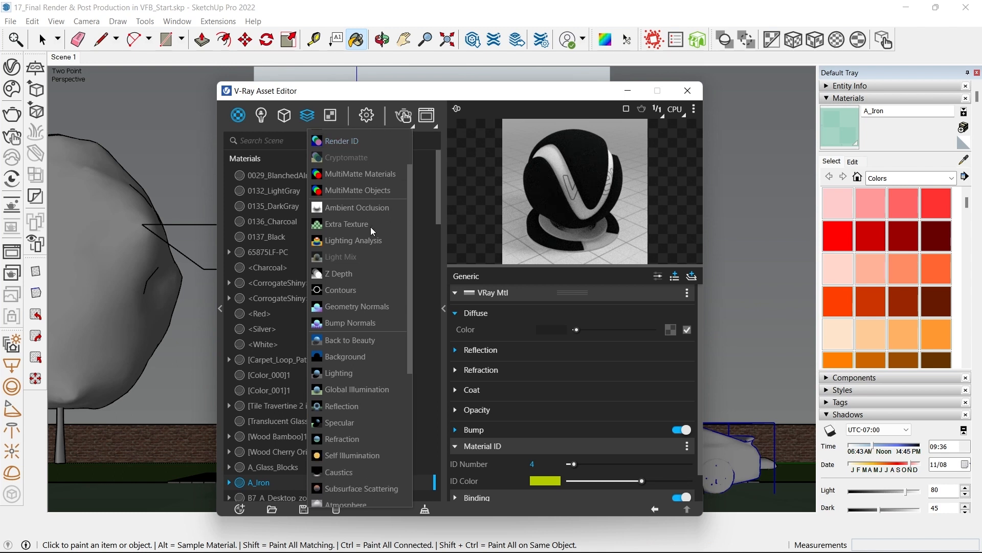
{"action": "left_click", "coordinate": [373, 278]}
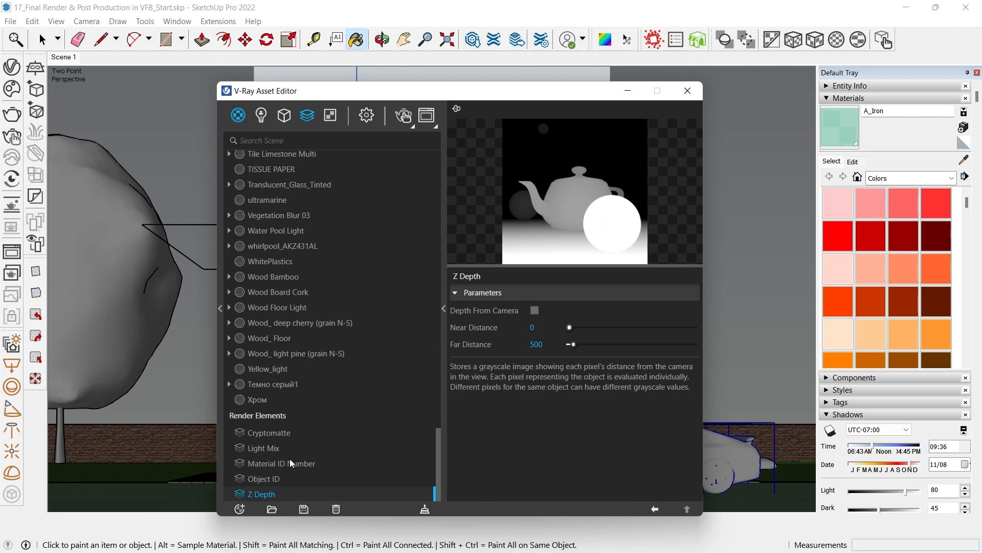
- Add Reflection and Refraction render elements to the scene
{"action": "left_click", "coordinate": [308, 120]}
{"action": "scroll", "coordinate": [364, 226], "scroll_direction": "down", "scroll_amount": 5}
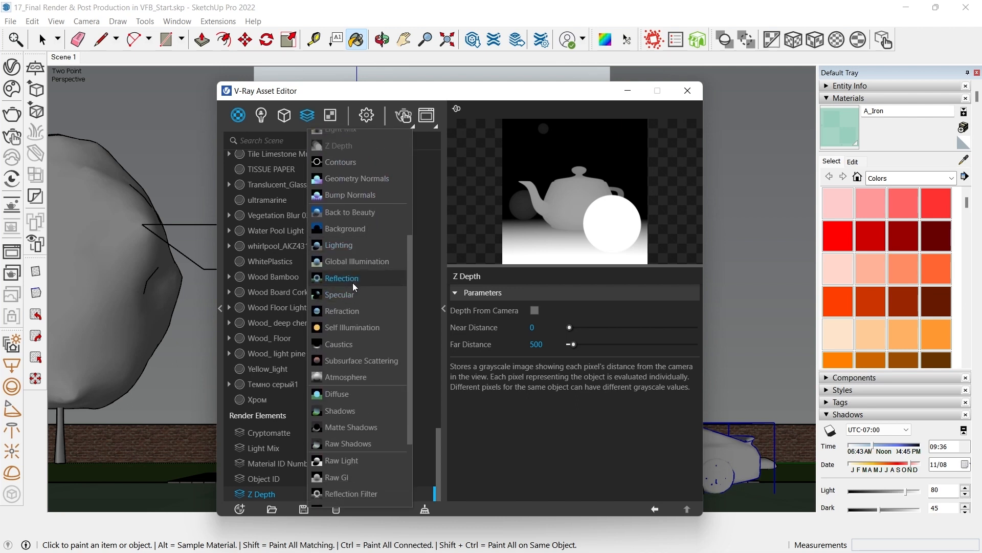
{"action": "left_click", "coordinate": [352, 281]}
{"action": "left_click", "coordinate": [308, 121]}
{"action": "scroll", "coordinate": [357, 255], "scroll_direction": "down", "scroll_amount": 4}
{"action": "left_click", "coordinate": [349, 243]}
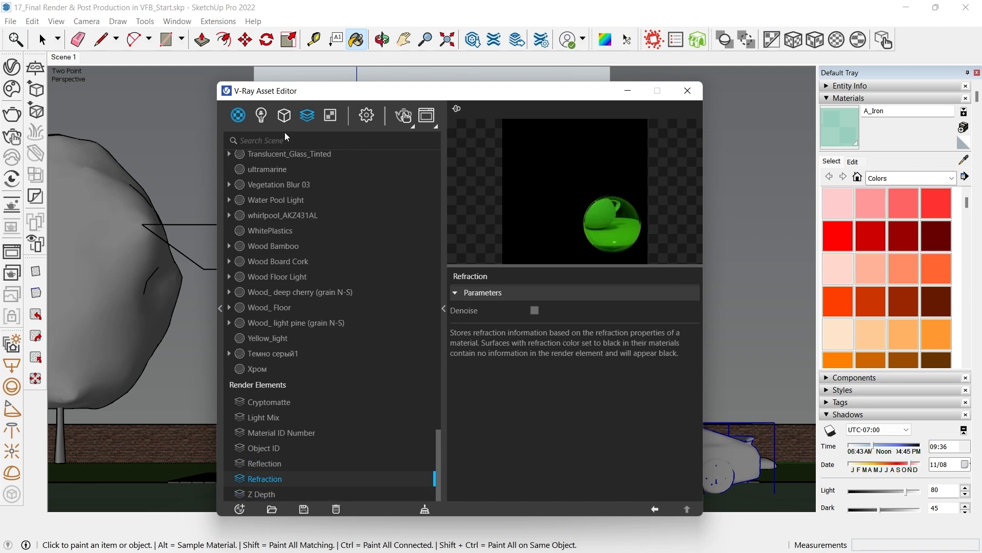
- Add Specular and Atmosphere render elements to the scene
{"action": "left_click", "coordinate": [307, 118]}
{"action": "scroll", "coordinate": [355, 251], "scroll_direction": "down", "scroll_amount": 2}
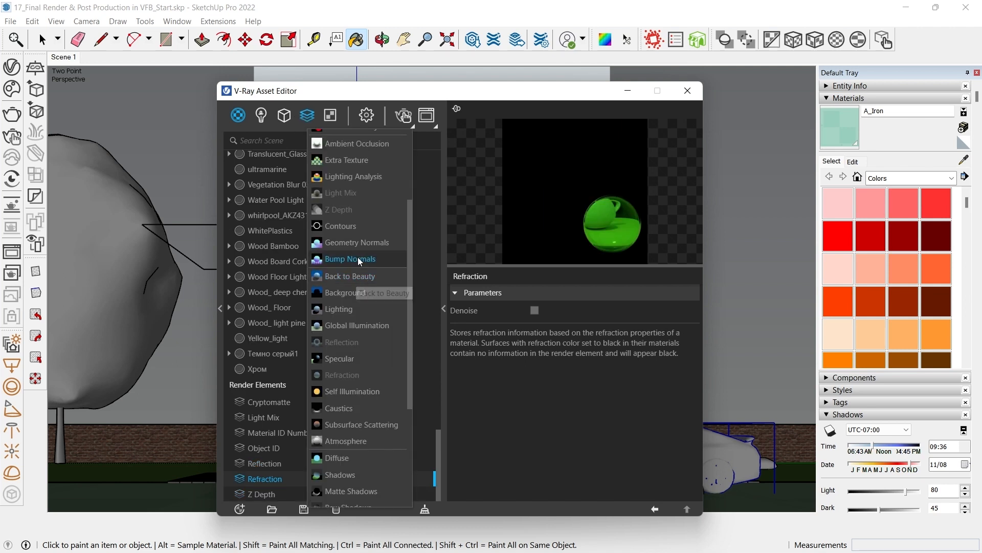
{"action": "scroll", "coordinate": [364, 236], "scroll_direction": "down", "scroll_amount": 2}
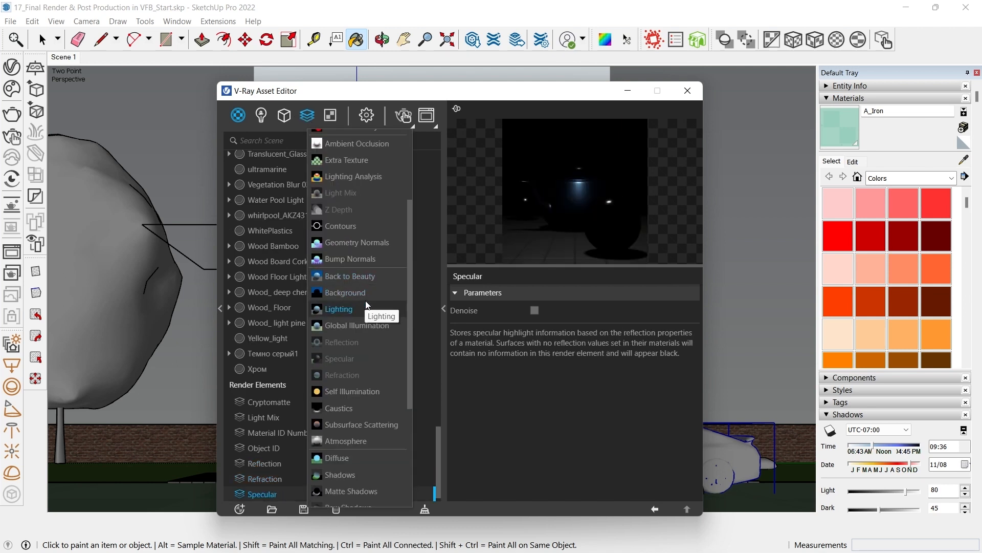
{"action": "scroll", "coordinate": [362, 304], "scroll_direction": "down", "scroll_amount": 3}
{"action": "left_click", "coordinate": [358, 313]}
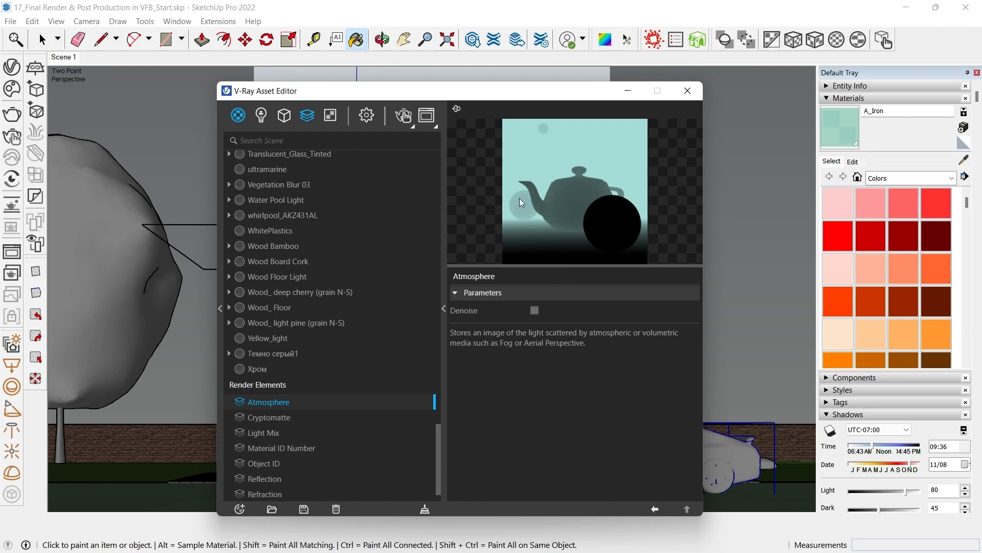
- Add a Self Illumination render element to the scene
{"action": "key", "text": "super"}
{"action": "scroll", "coordinate": [373, 366], "scroll_direction": "down", "scroll_amount": 3}
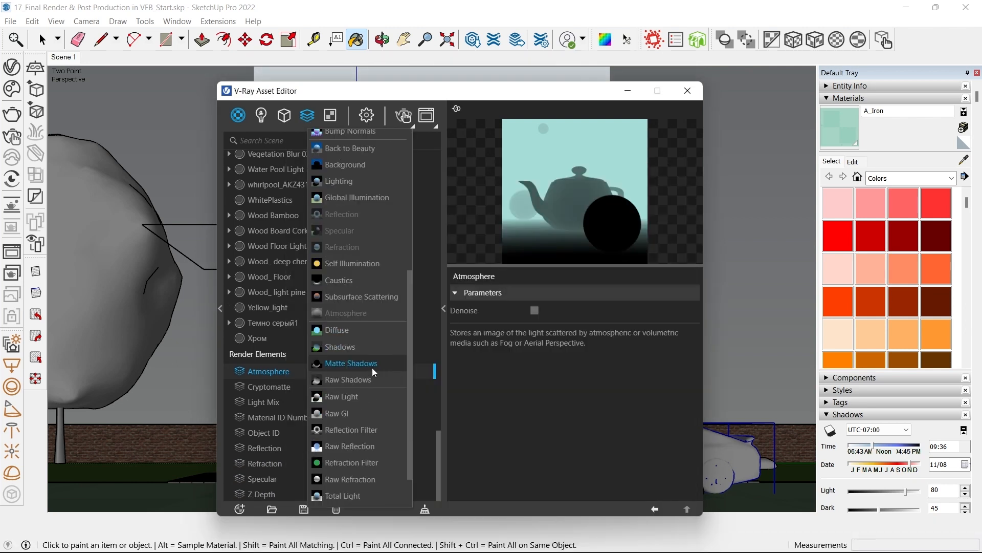
{"action": "scroll", "coordinate": [373, 366], "scroll_direction": "up", "scroll_amount": 2}
{"action": "left_click", "coordinate": [372, 344]}
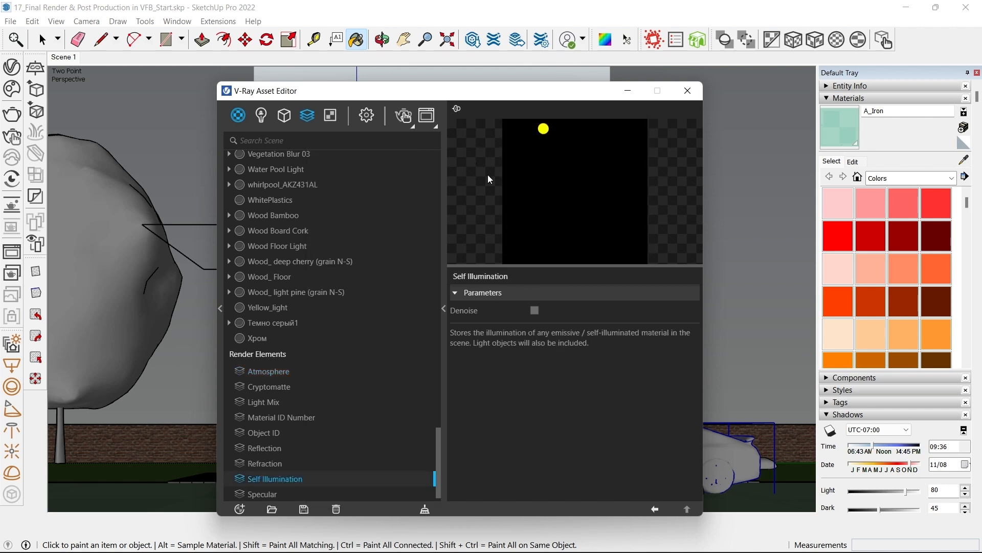
- Add Lighting and Global Illumination render elements, listing only the render elements, and compare the two elements' previews
{"action": "right_click", "coordinate": [303, 119]}
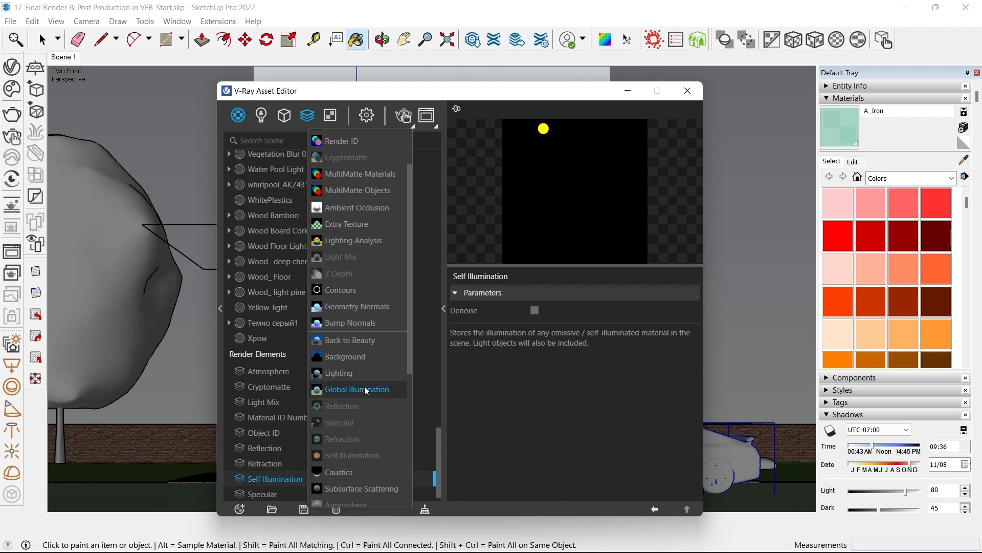
{"action": "left_click", "coordinate": [291, 388]}
{"action": "left_click", "coordinate": [304, 115]}
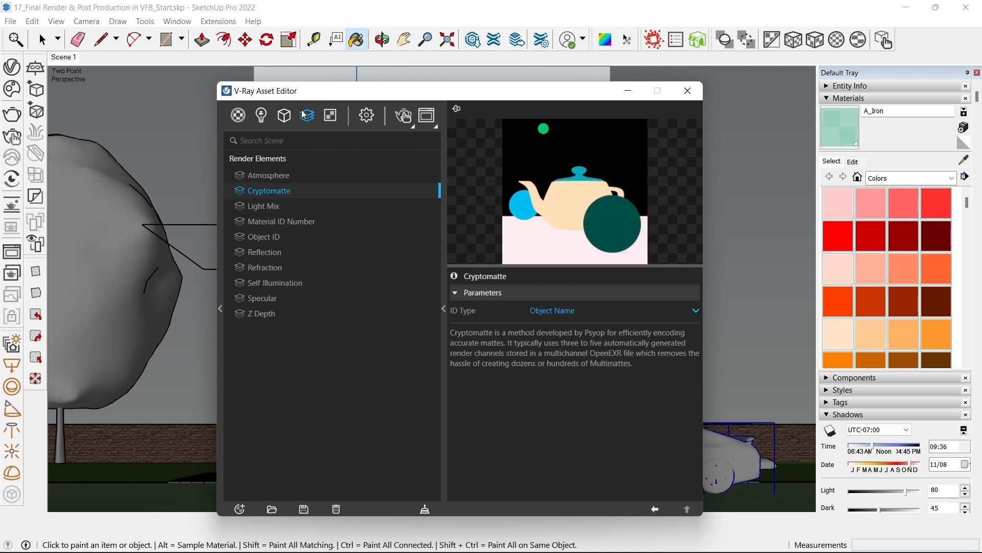
{"action": "right_click", "coordinate": [304, 116]}
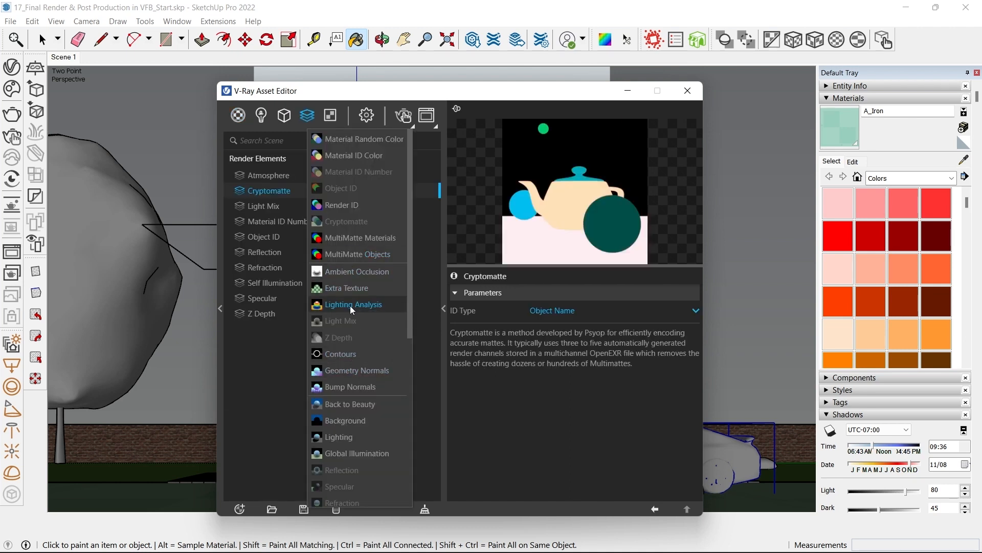
{"action": "scroll", "coordinate": [356, 320], "scroll_direction": "down", "scroll_amount": 1}
{"action": "left_click", "coordinate": [350, 376]}
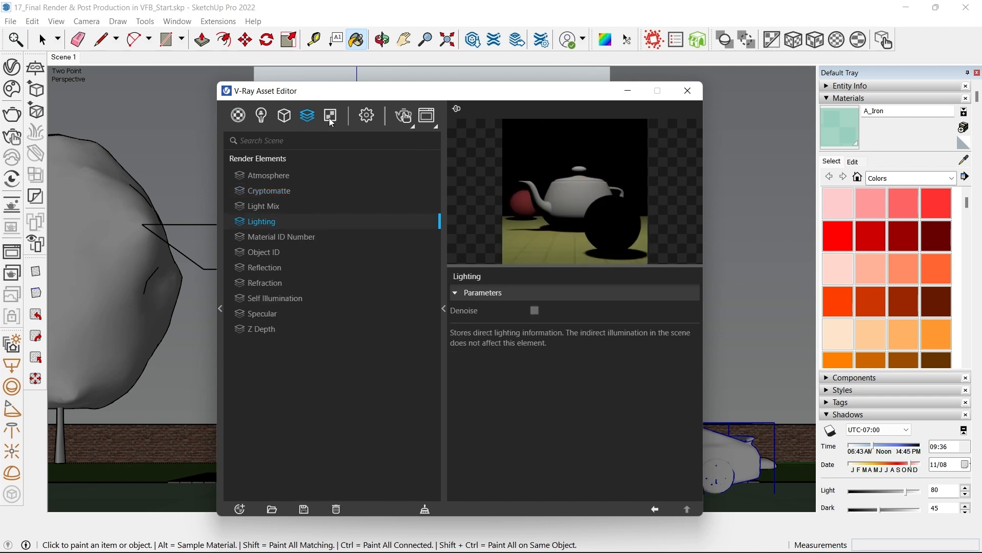
{"action": "right_click", "coordinate": [309, 116]}
{"action": "left_click", "coordinate": [359, 453]}
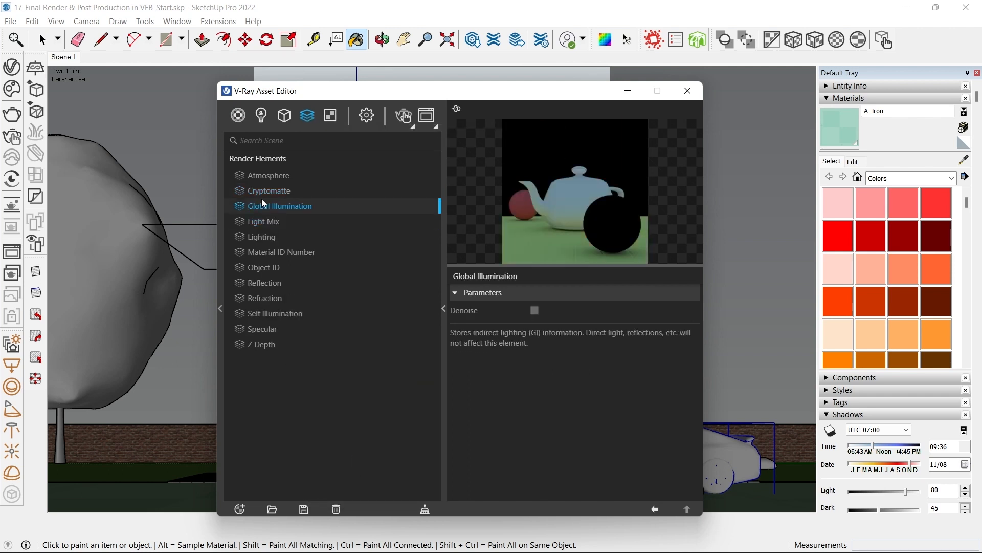
{"action": "left_click", "coordinate": [266, 240]}
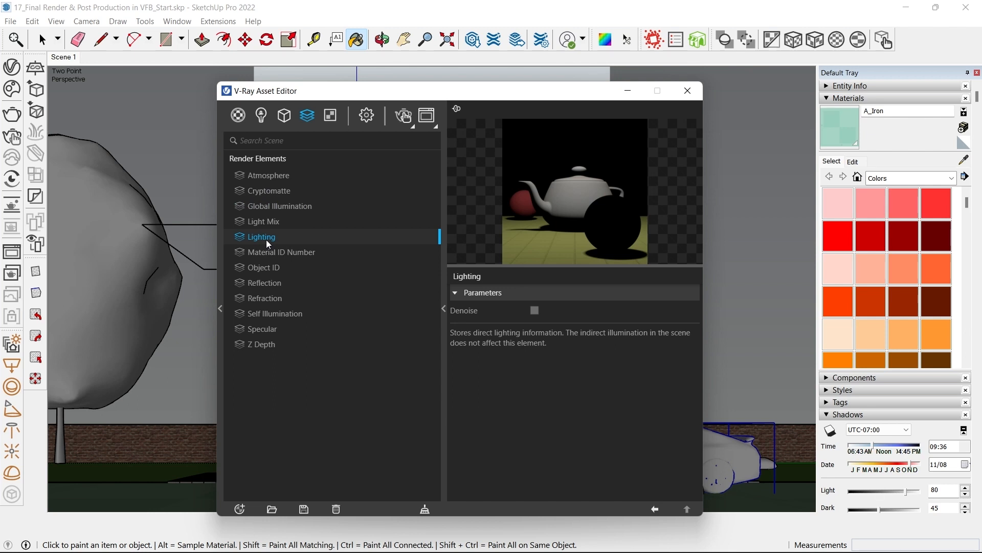
{"action": "left_click", "coordinate": [268, 211]}
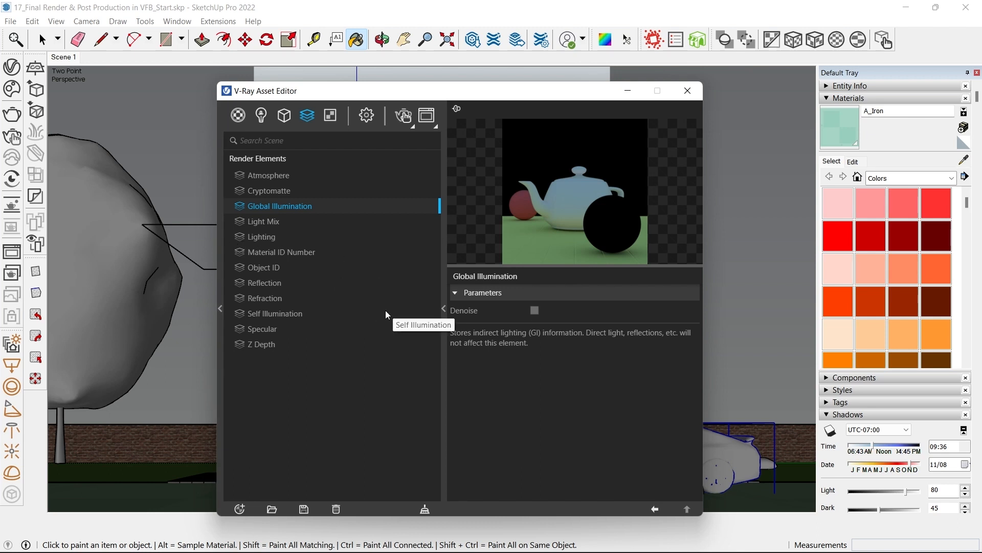
- In the render settings, turn off Interactive and Progressive rendering and set the denoiser to V-Ray
{"action": "left_click", "coordinate": [365, 116]}
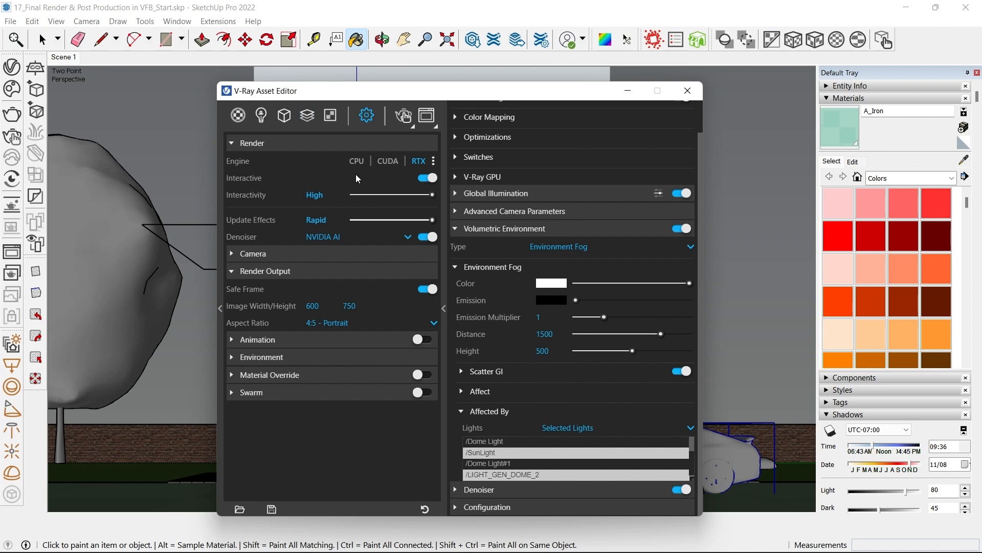
{"action": "left_click", "coordinate": [429, 181]}
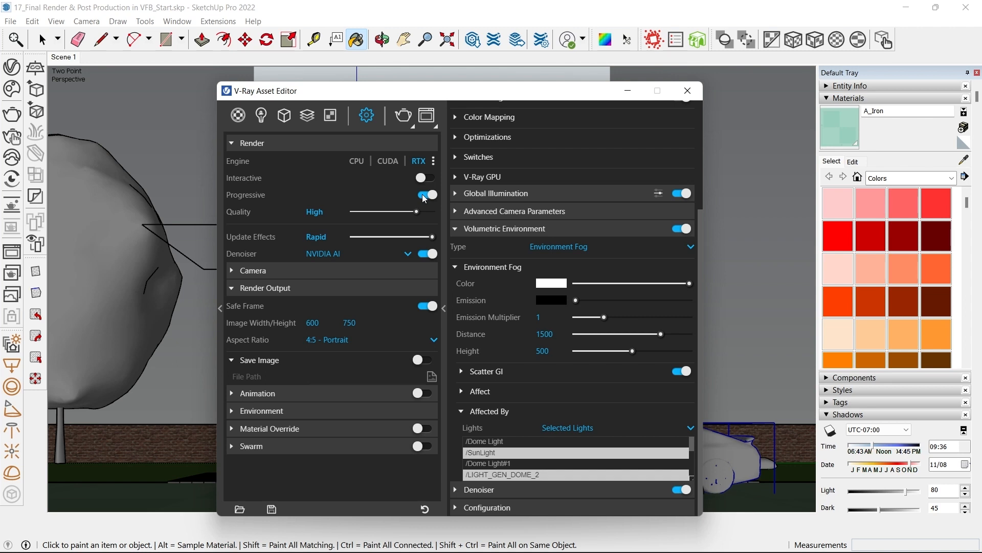
{"action": "left_click", "coordinate": [426, 195]}
{"action": "left_click", "coordinate": [348, 254]}
{"action": "left_click", "coordinate": [330, 269]}
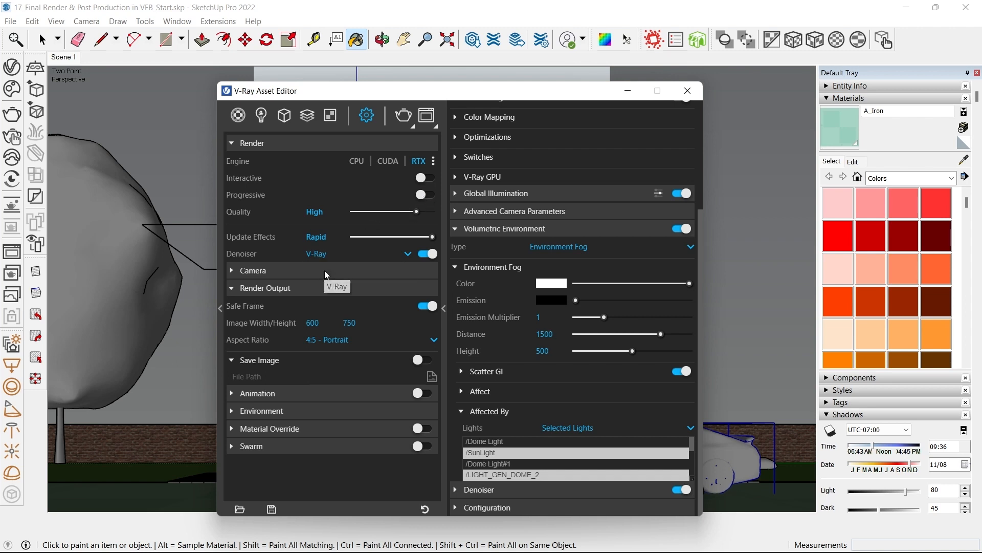
{"action": "left_click", "coordinate": [428, 195]}
{"action": "scroll", "coordinate": [489, 143], "scroll_direction": "up", "scroll_amount": 3}
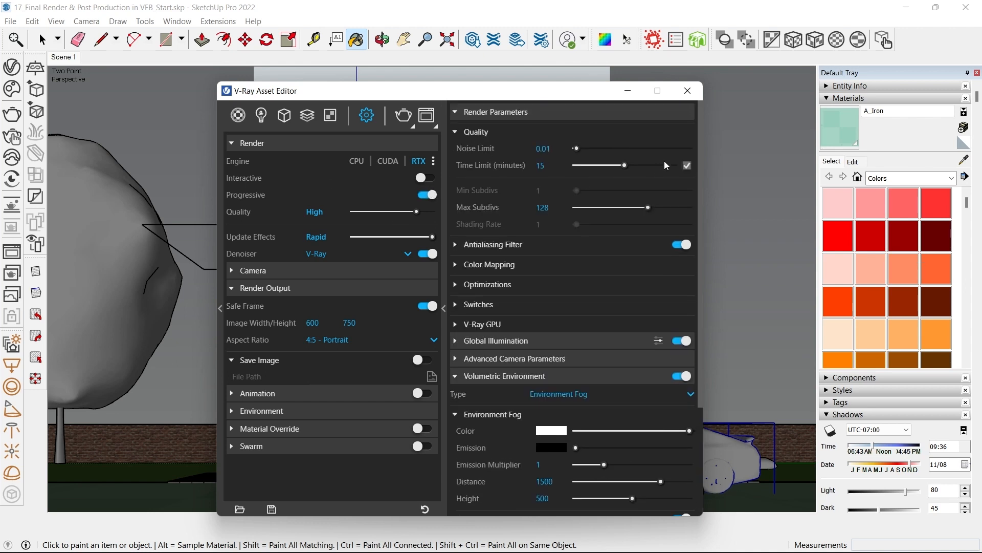
{"action": "left_click", "coordinate": [428, 195]}
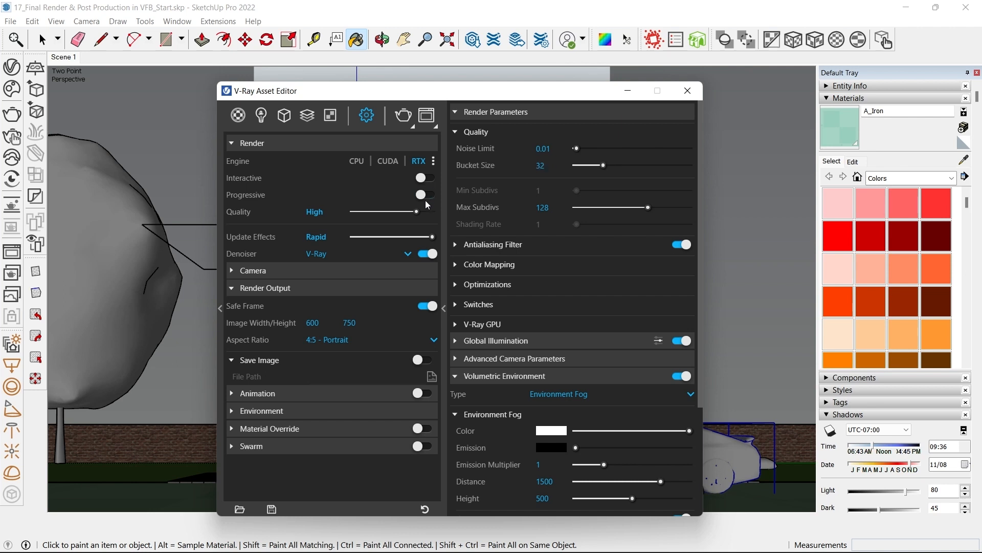
- Set the render output image width to 1200 at the 4:5 portrait ratio
{"action": "left_click", "coordinate": [313, 323]}
{"action": "type", "text": "1200"}
{"action": "key", "text": "Return"}
- Save the model as 17_Final Render & Post Production in VFB_Finish and start the production render
{"action": "left_click", "coordinate": [11, 20]}
{"action": "left_click", "coordinate": [36, 95]}
{"action": "left_click_drag", "start_coordinate": [233, 266], "coordinate": [263, 269]}
{"action": "type", "text": "Finish"}
{"action": "key", "text": "Return"}
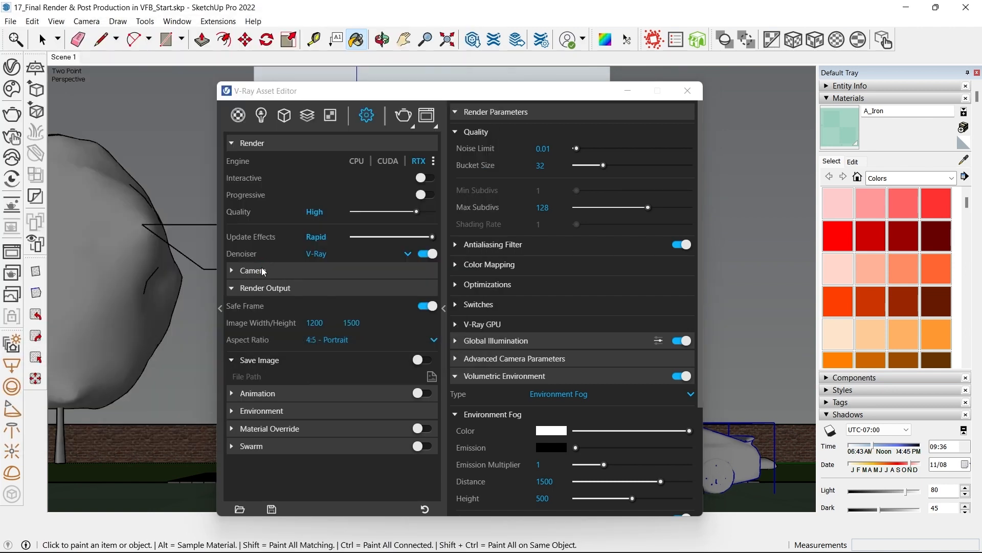
{"action": "left_click", "coordinate": [403, 117]}
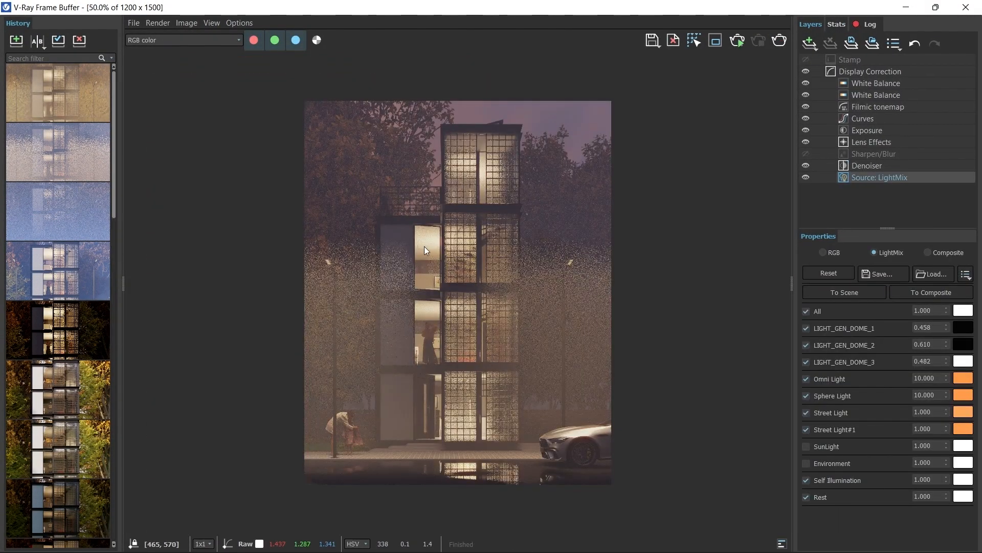
- Turn on Progressive rendering in the render settings, review its quality limits and return to the full-size frame buffer
{"action": "left_click_drag", "start_coordinate": [779, 6], "coordinate": [509, 183]}
{"action": "left_click", "coordinate": [535, 61]}
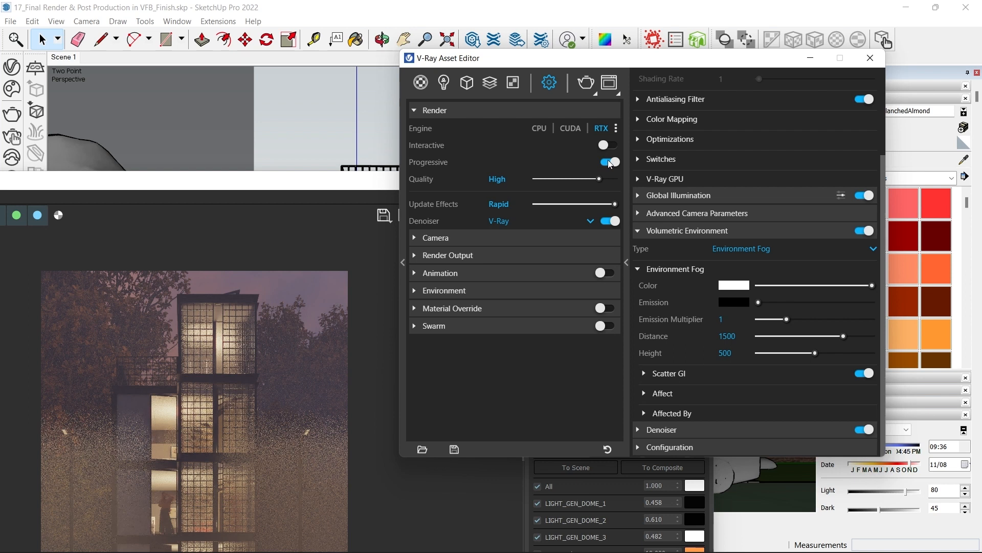
{"action": "scroll", "coordinate": [667, 103], "scroll_direction": "up", "scroll_amount": 3}
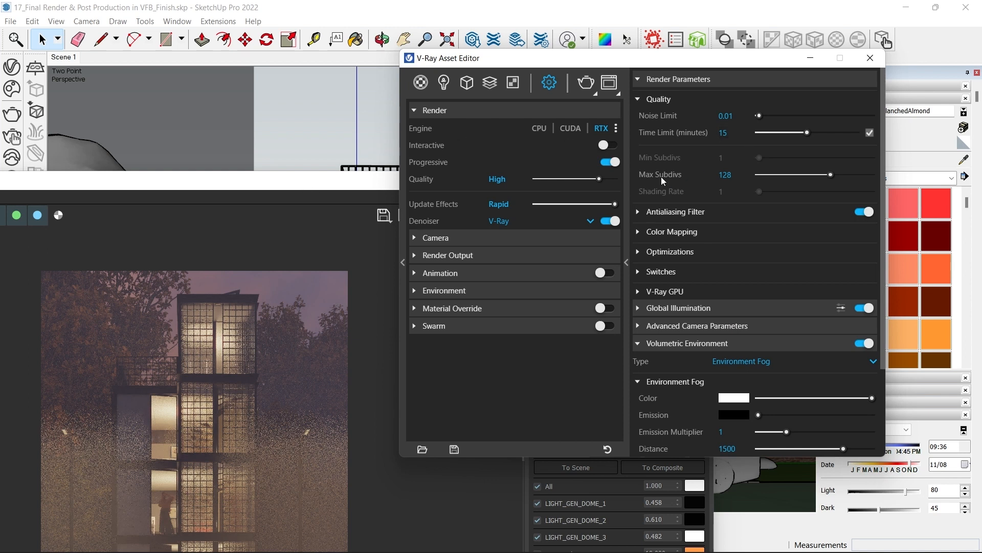
{"action": "double_click", "coordinate": [317, 195]}
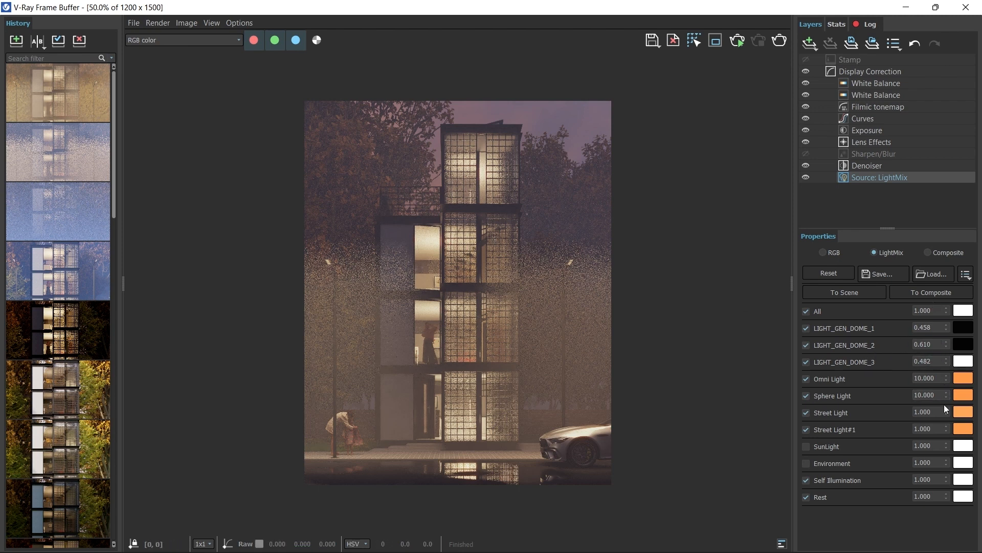
- Enable SunLight in the light mix and darken its colour to a grey with a value of about 0.393
{"action": "left_click", "coordinate": [806, 447]}
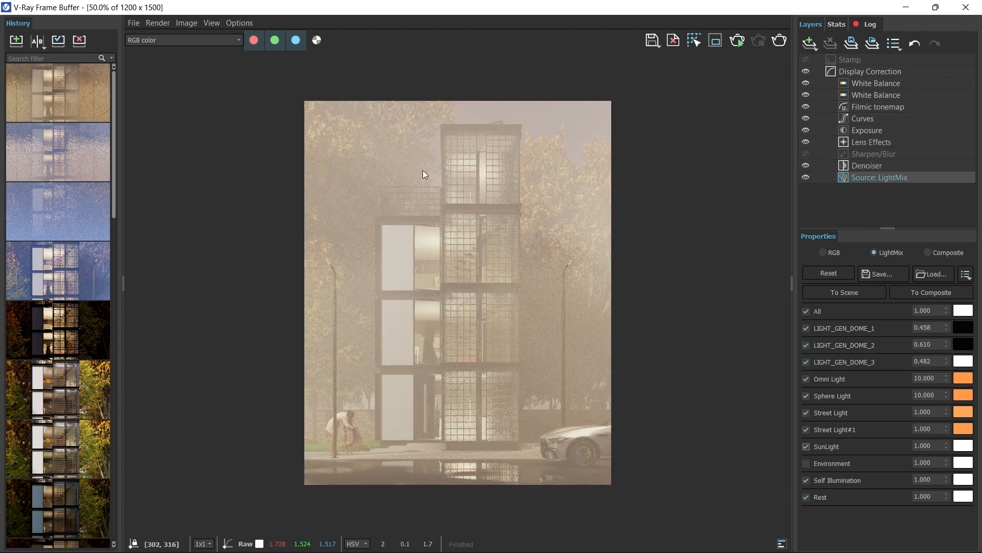
{"action": "left_click", "coordinate": [956, 450]}
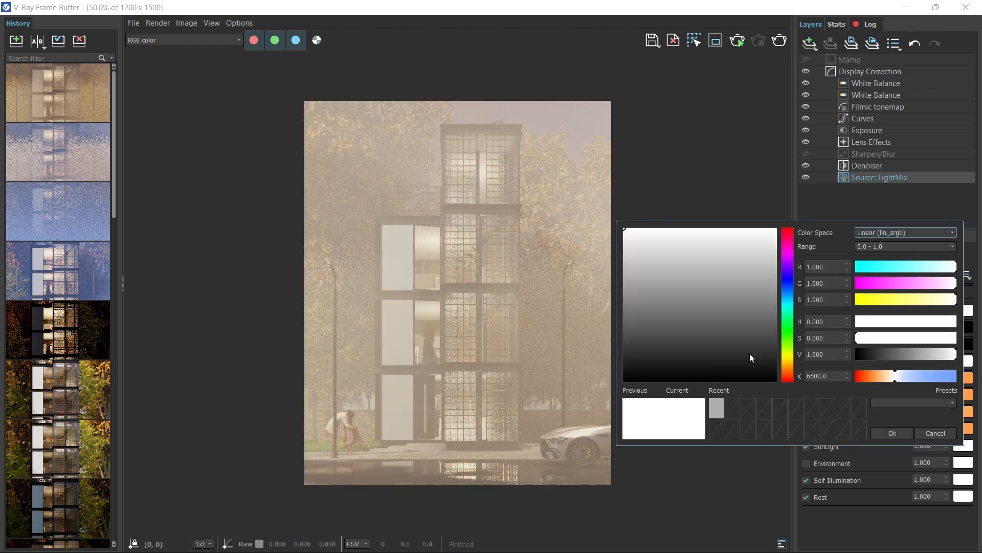
{"action": "left_click_drag", "start_coordinate": [620, 276], "coordinate": [490, 296]}
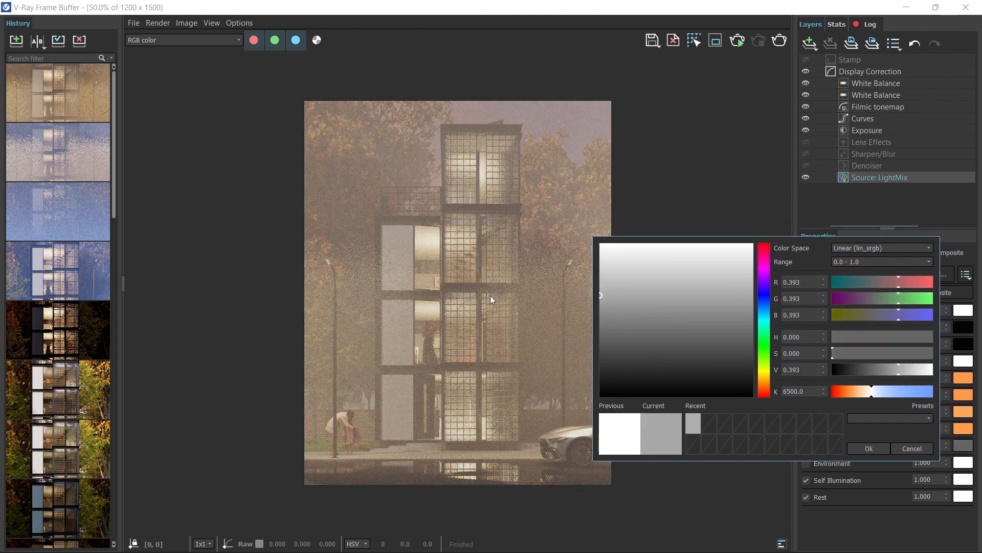
{"action": "left_click", "coordinate": [876, 450]}
- Set the Self Illumination intensity to 10 in the light mix and warm its colour to about 4624 K
{"action": "double_click", "coordinate": [938, 479]}
{"action": "left_click", "coordinate": [806, 142]}
{"action": "double_click", "coordinate": [938, 477]}
{"action": "type", "text": "10"}
{"action": "key", "text": "Return"}
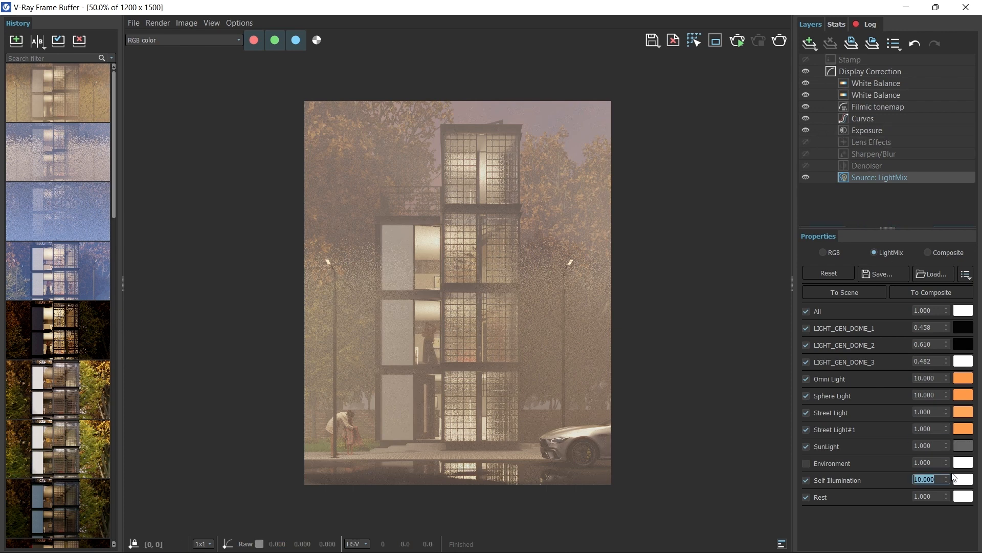
{"action": "left_click", "coordinate": [955, 478]}
{"action": "left_click_drag", "start_coordinate": [903, 412], "coordinate": [882, 410]}
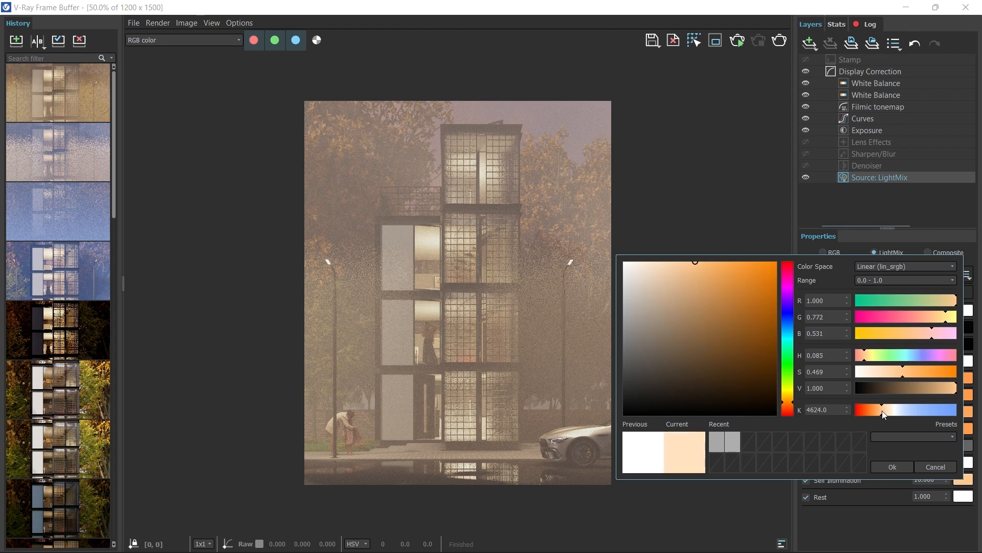
{"action": "left_click", "coordinate": [895, 467]}
- Examine the Lens Effects layer settings and the glow around the lamps in the render
{"action": "left_click", "coordinate": [865, 142]}
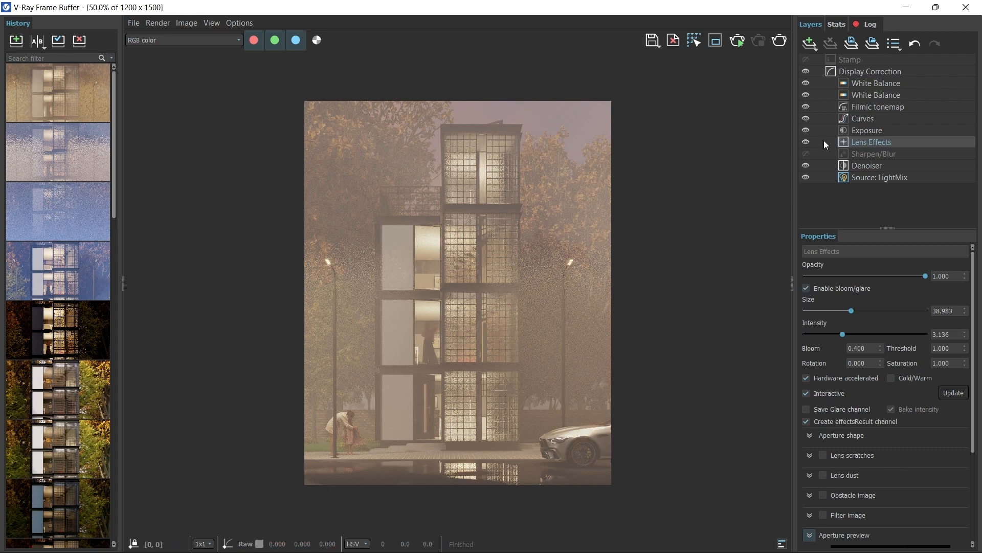
{"action": "scroll", "coordinate": [580, 257], "scroll_direction": "up", "scroll_amount": 2}
{"action": "scroll", "coordinate": [692, 270], "scroll_direction": "up", "scroll_amount": 2}
{"action": "scroll", "coordinate": [691, 296], "scroll_direction": "down", "scroll_amount": 4}
- Try an intensity of 3 for both Street Light and Street Light#1 in the light mix
{"action": "left_click", "coordinate": [867, 177]}
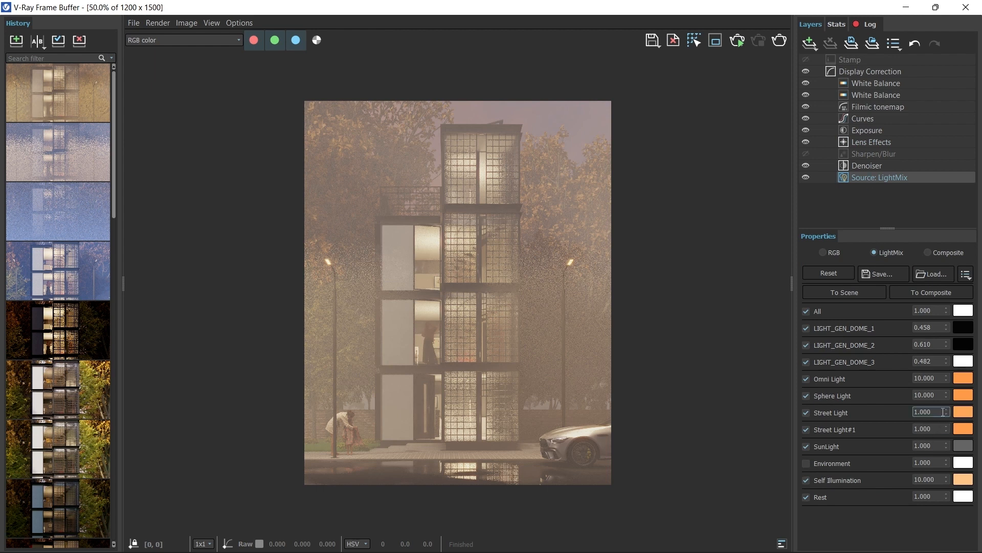
{"action": "double_click", "coordinate": [924, 412]}
{"action": "type", "text": "3"}
{"action": "key", "text": "Tab"}
{"action": "double_click", "coordinate": [935, 428]}
{"action": "type", "text": "3"}
{"action": "key", "text": "Tab"}
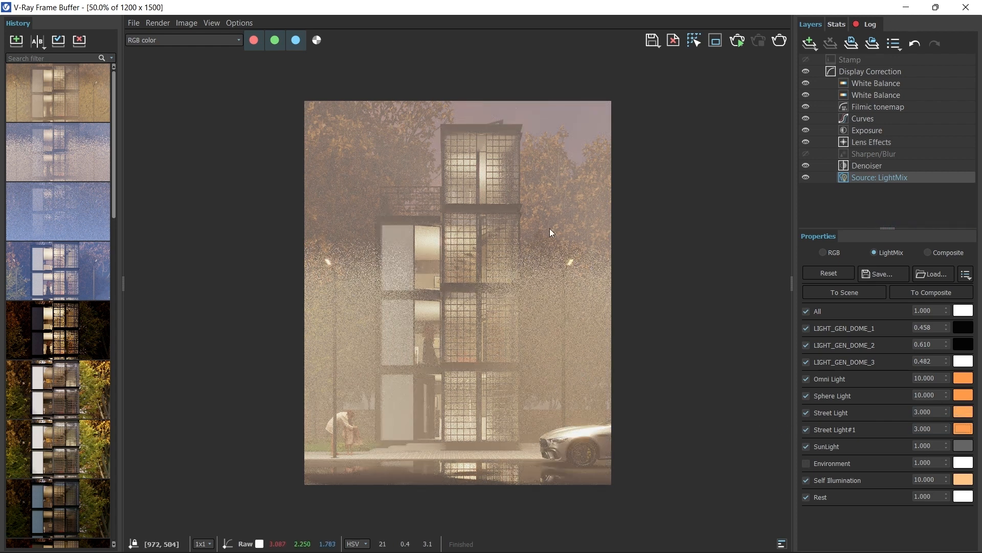
- Restore the Street Light and Street Light#1 intensities to 1
{"action": "double_click", "coordinate": [936, 412]}
{"action": "type", "text": "1"}
{"action": "left_click", "coordinate": [936, 429]}
{"action": "double_click", "coordinate": [936, 429]}
{"action": "type", "text": "1"}
{"action": "key", "text": "Tab"}
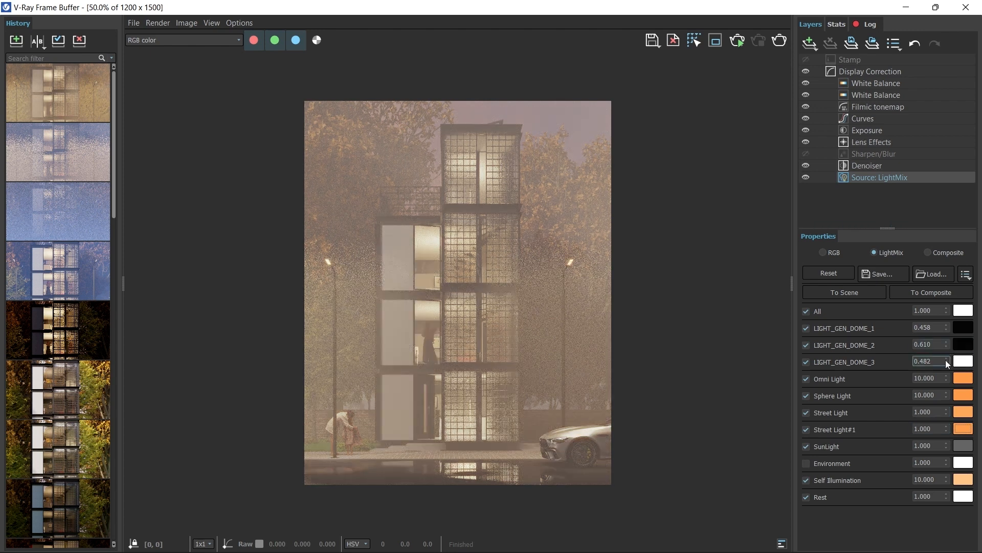
- Lighten the LIGHT_GEN_DOME_2 colour in the light mix to a medium grey
{"action": "left_click", "coordinate": [963, 343]}
{"action": "left_click_drag", "start_coordinate": [659, 247], "coordinate": [516, 186]}
{"action": "left_click", "coordinate": [899, 333]}
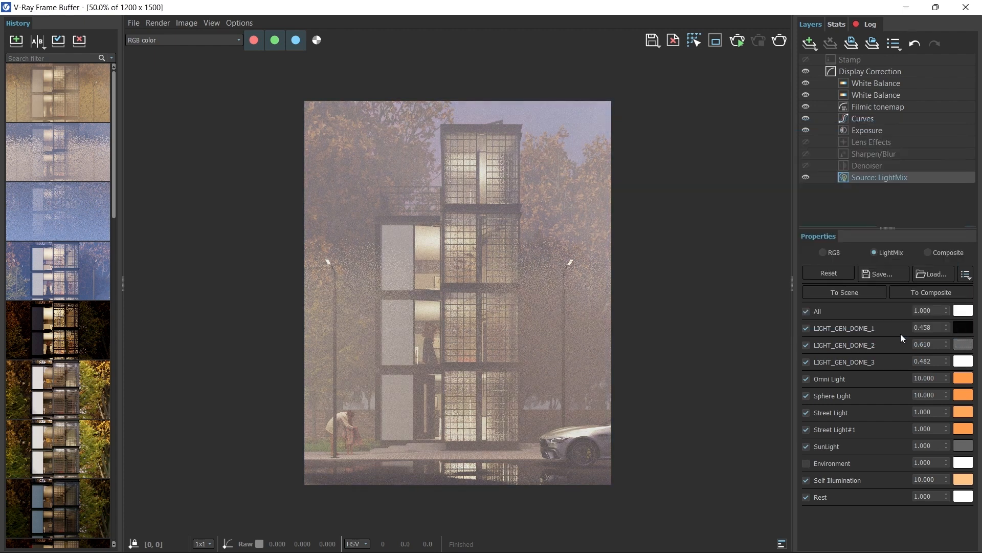
- Lighten the LIGHT_GEN_DOME_1 colour to a medium grey and lower its intensity to about 0.124
{"action": "left_click", "coordinate": [962, 330]}
{"action": "left_click_drag", "start_coordinate": [660, 409], "coordinate": [557, 389]}
{"action": "left_click", "coordinate": [894, 540]}
{"action": "scroll", "coordinate": [548, 342], "scroll_direction": "up", "scroll_amount": 1}
{"action": "scroll", "coordinate": [548, 342], "scroll_direction": "down", "scroll_amount": 1}
{"action": "left_click_drag", "start_coordinate": [949, 327], "coordinate": [948, 377]}
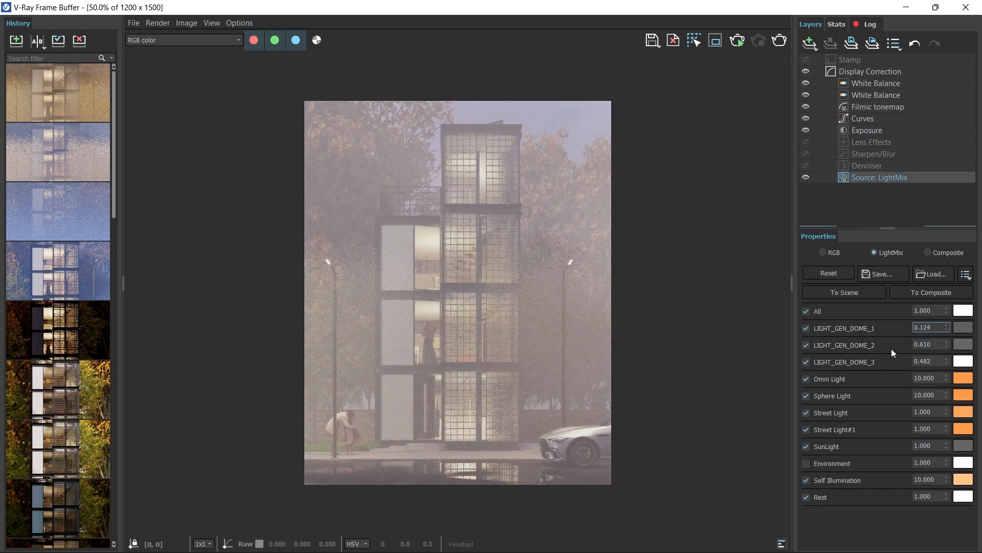
- Disable LIGHT_GEN_DOME_1 in the light mix and lower the LIGHT_GEN_DOME_2 intensity to about 0.180
{"action": "left_click", "coordinate": [806, 329]}
{"action": "left_click", "coordinate": [806, 345]}
{"action": "left_click", "coordinate": [806, 345]}
{"action": "left_click_drag", "start_coordinate": [949, 344], "coordinate": [942, 406]}
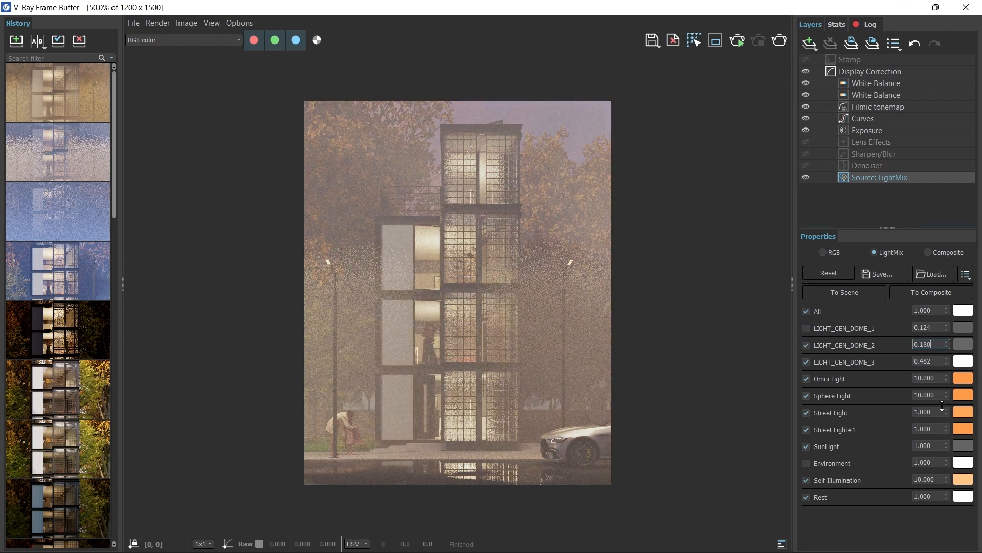
{"action": "scroll", "coordinate": [395, 270], "scroll_direction": "up", "scroll_amount": 1}
{"action": "scroll", "coordinate": [413, 275], "scroll_direction": "down", "scroll_amount": 1}
- Examine the render up close to judge the current light balance on the building and its surroundings
{"action": "left_click", "coordinate": [931, 445]}
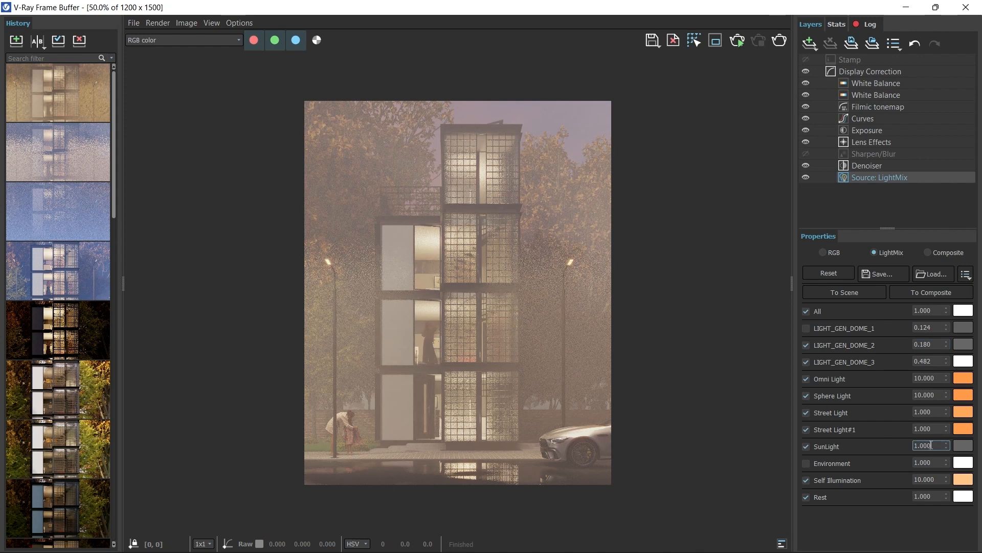
{"action": "scroll", "coordinate": [335, 264], "scroll_direction": "up", "scroll_amount": 1}
{"action": "scroll", "coordinate": [329, 269], "scroll_direction": "down", "scroll_amount": 1}
{"action": "scroll", "coordinate": [452, 465], "scroll_direction": "up", "scroll_amount": 1}
{"action": "scroll", "coordinate": [420, 438], "scroll_direction": "down", "scroll_amount": 1}
{"action": "scroll", "coordinate": [332, 422], "scroll_direction": "up", "scroll_amount": 1}
{"action": "scroll", "coordinate": [558, 408], "scroll_direction": "down", "scroll_amount": 1}
{"action": "scroll", "coordinate": [486, 244], "scroll_direction": "up", "scroll_amount": 1}
{"action": "scroll", "coordinate": [476, 253], "scroll_direction": "down", "scroll_amount": 1}
- Raise the Omni Light and Sphere Light intensities to 20 in the light mix
{"action": "left_click", "coordinate": [928, 394]}
{"action": "left_click_drag", "start_coordinate": [938, 379], "coordinate": [846, 380]}
{"action": "type", "text": "20"}
{"action": "key", "text": "Tab"}
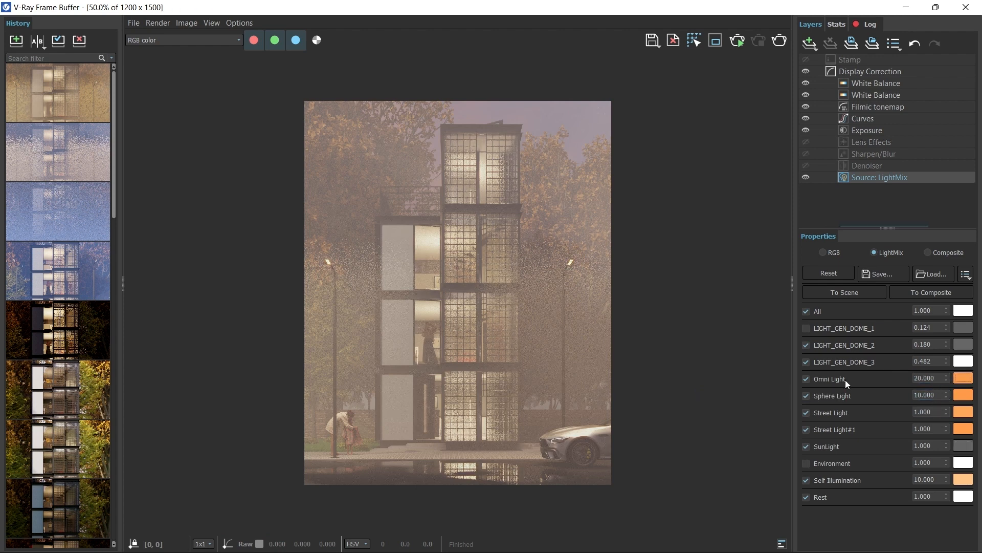
{"action": "key", "text": "Tab"}
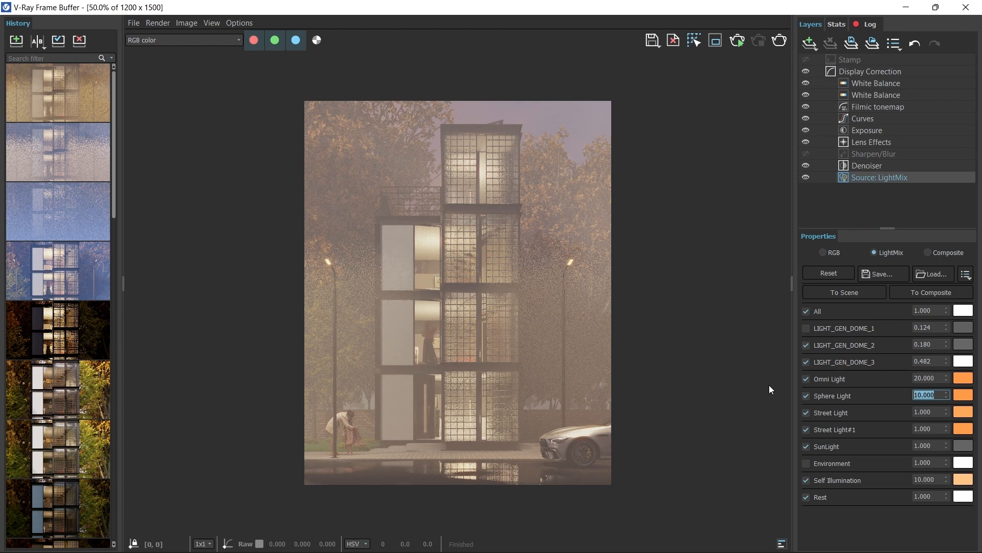
{"action": "type", "text": "20"}
{"action": "key", "text": "Tab"}
- Check the lit interiors up close and lower the Sphere Light intensity to 15
{"action": "scroll", "coordinate": [486, 289], "scroll_direction": "up", "scroll_amount": 1}
{"action": "scroll", "coordinate": [480, 295], "scroll_direction": "down", "scroll_amount": 1}
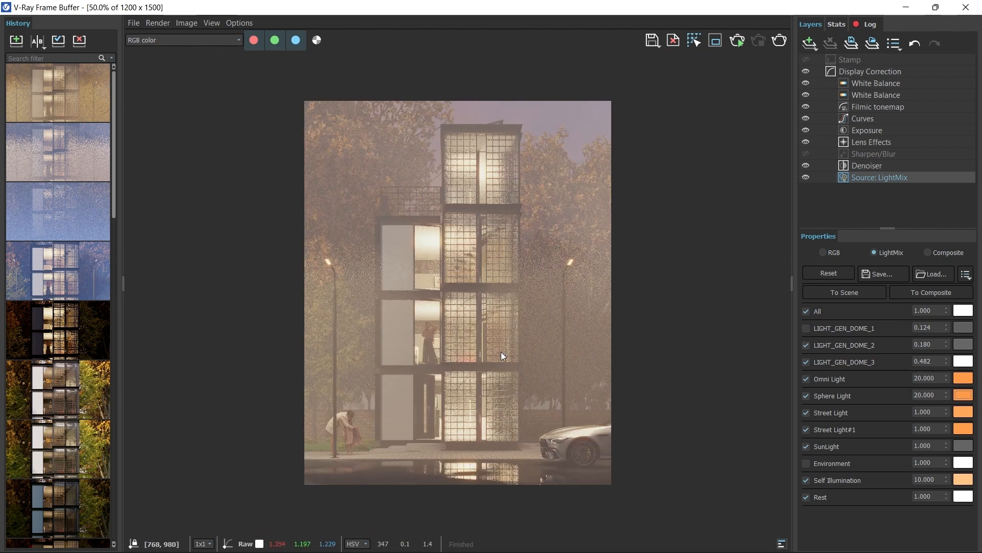
{"action": "scroll", "coordinate": [435, 278], "scroll_direction": "up", "scroll_amount": 1}
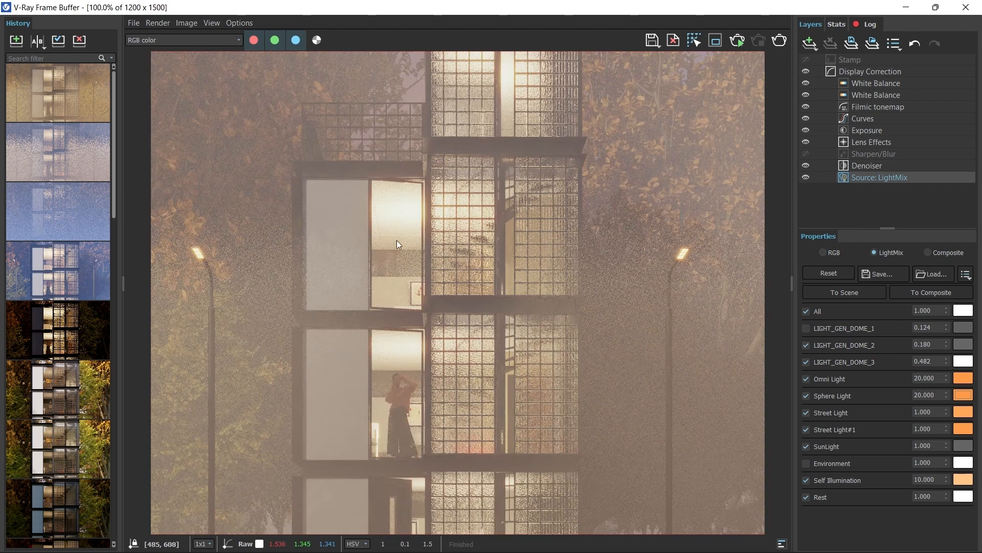
{"action": "scroll", "coordinate": [394, 248], "scroll_direction": "up", "scroll_amount": 1}
{"action": "scroll", "coordinate": [399, 226], "scroll_direction": "down", "scroll_amount": 1}
{"action": "scroll", "coordinate": [417, 233], "scroll_direction": "down", "scroll_amount": 1}
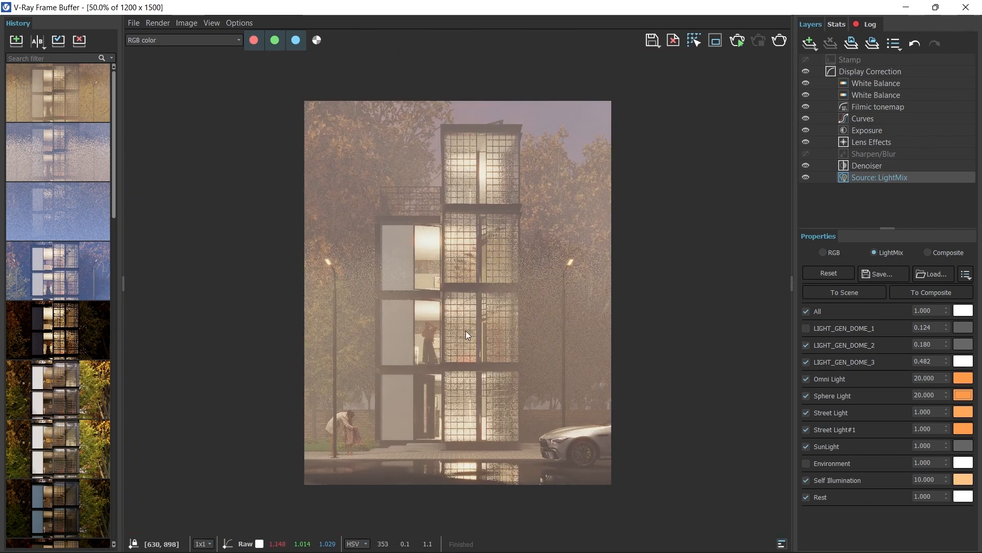
{"action": "left_click_drag", "start_coordinate": [940, 397], "coordinate": [765, 395]}
{"action": "type", "text": "15"}
{"action": "key", "text": "Tab"}
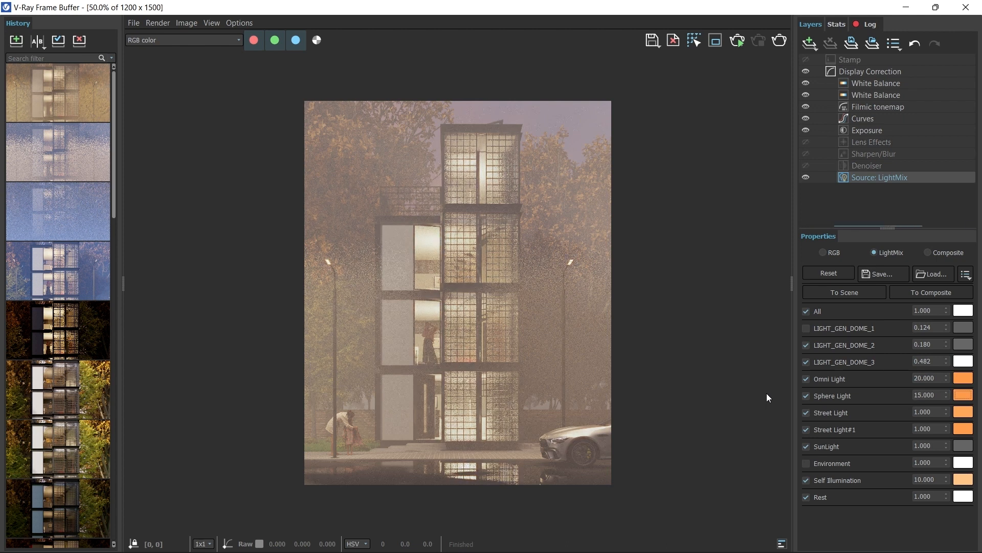
- Adjust the Sphere Light colour temperature in the light mix to a slightly lighter warm orange
{"action": "left_click", "coordinate": [964, 394]}
{"action": "left_click", "coordinate": [880, 327]}
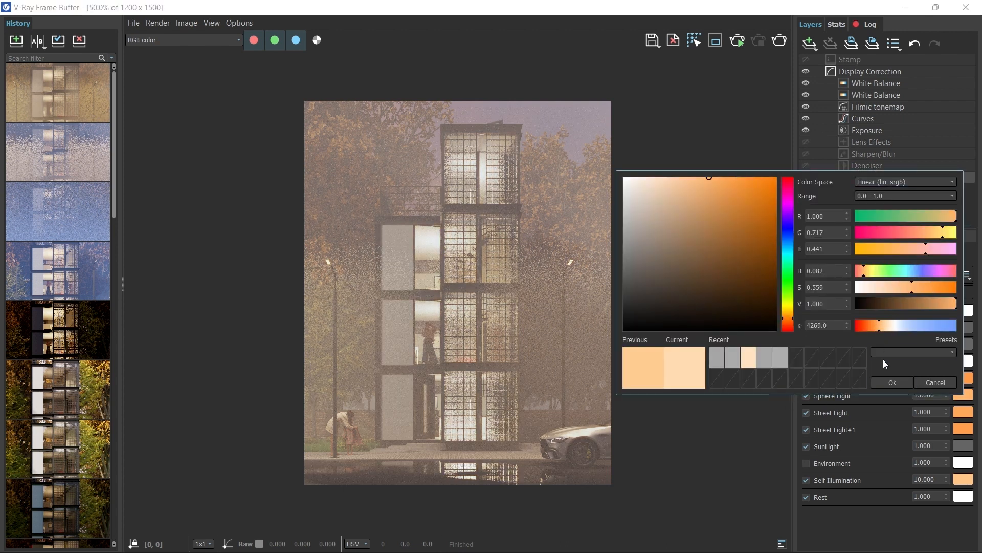
{"action": "left_click", "coordinate": [876, 327]}
{"action": "left_click", "coordinate": [892, 381]}
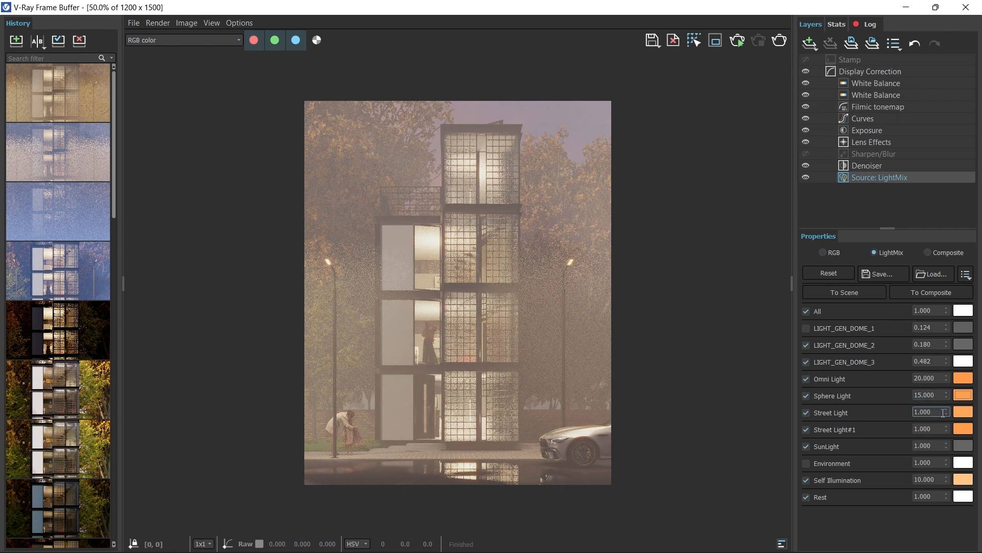
- Raise the Street Light intensity to about 1.438, Street Light#1 to about 1.326 and SunLight to about 1.118
{"action": "left_click_drag", "start_coordinate": [947, 416], "coordinate": [945, 349]}
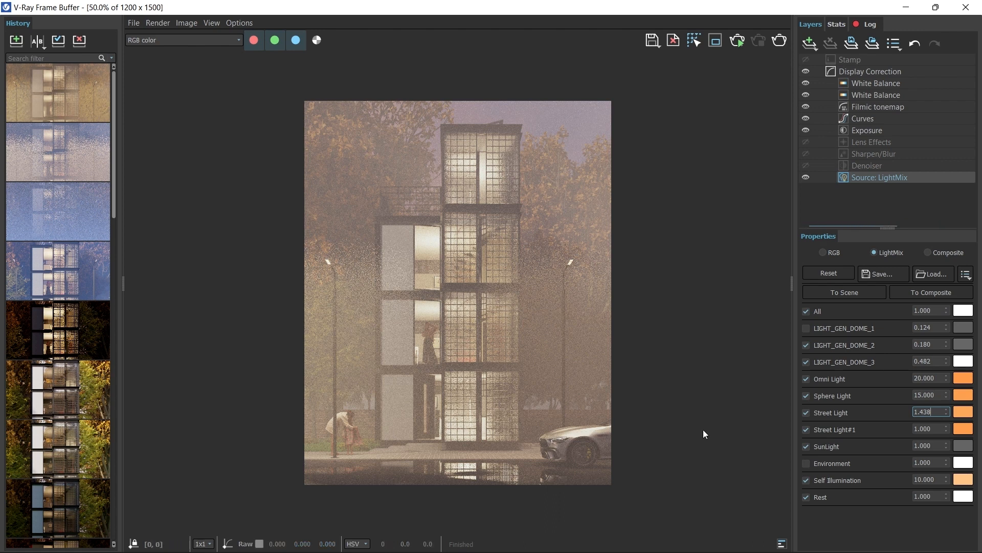
{"action": "left_click_drag", "start_coordinate": [947, 430], "coordinate": [946, 410]}
{"action": "left_click_drag", "start_coordinate": [947, 445], "coordinate": [940, 423]}
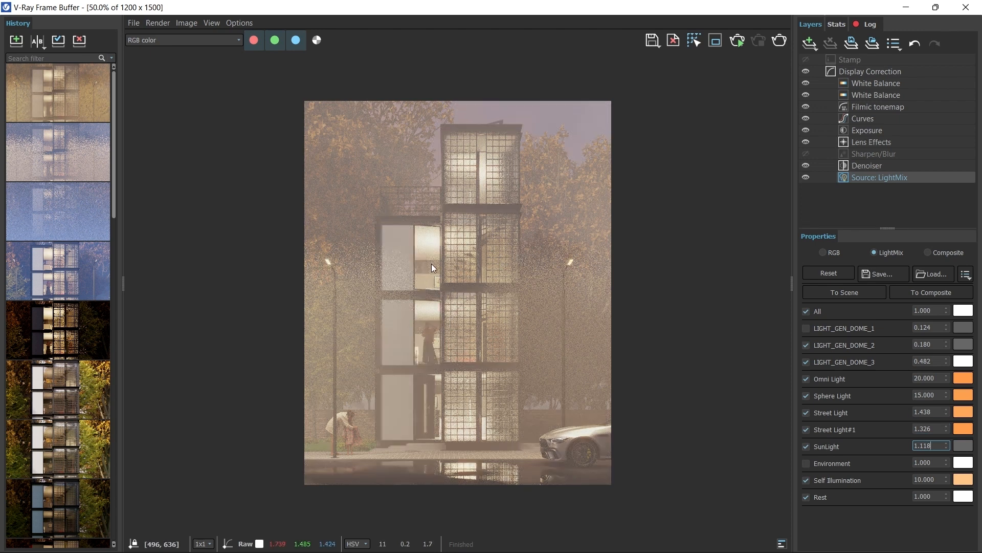
{"action": "scroll", "coordinate": [450, 243], "scroll_direction": "up", "scroll_amount": 1}
{"action": "scroll", "coordinate": [410, 247], "scroll_direction": "down", "scroll_amount": 1}
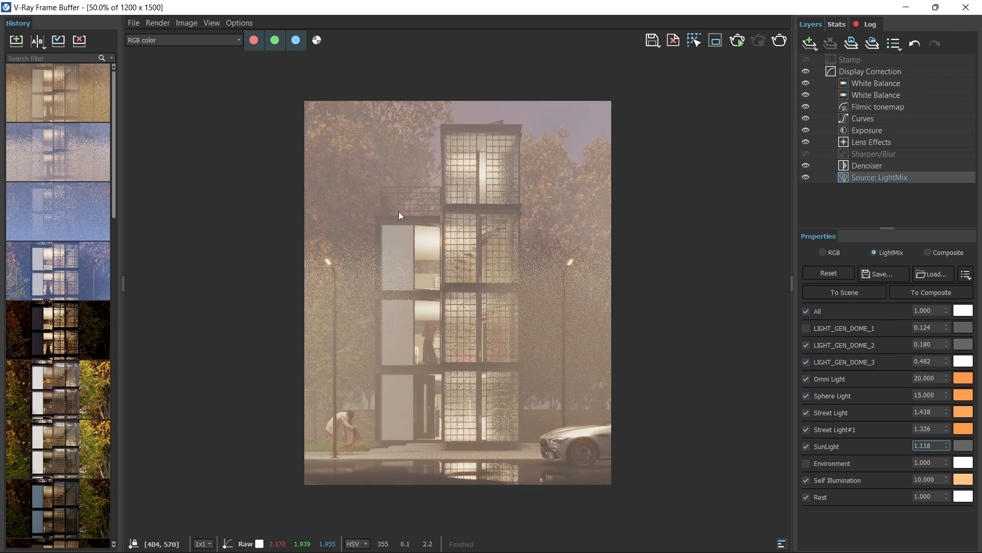
- Review the Cryptomatte, Material_ID_Number, Self_Illumination, Object_ID and Z_Depth render elements one after another
{"action": "left_click", "coordinate": [181, 40]}
{"action": "left_click", "coordinate": [163, 108]}
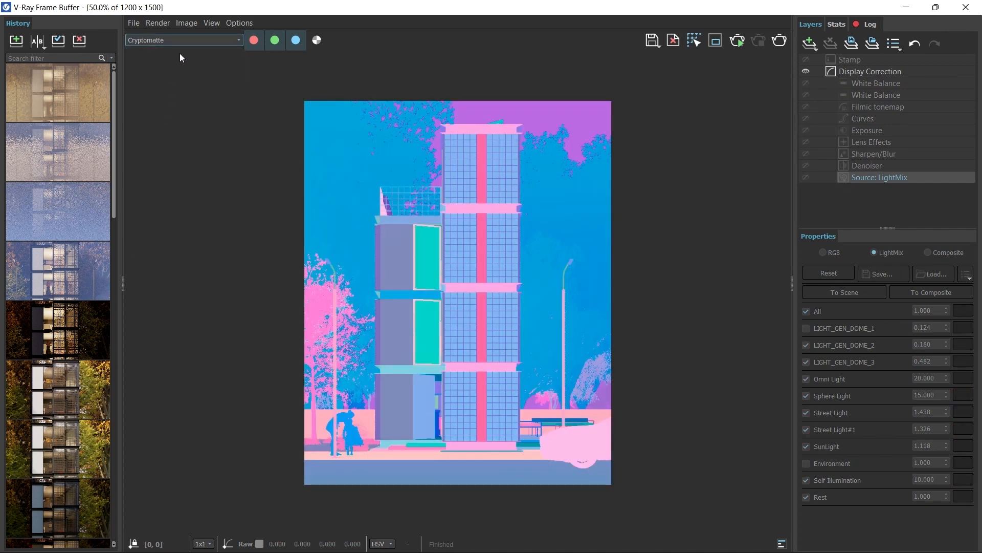
{"action": "left_click", "coordinate": [199, 36]}
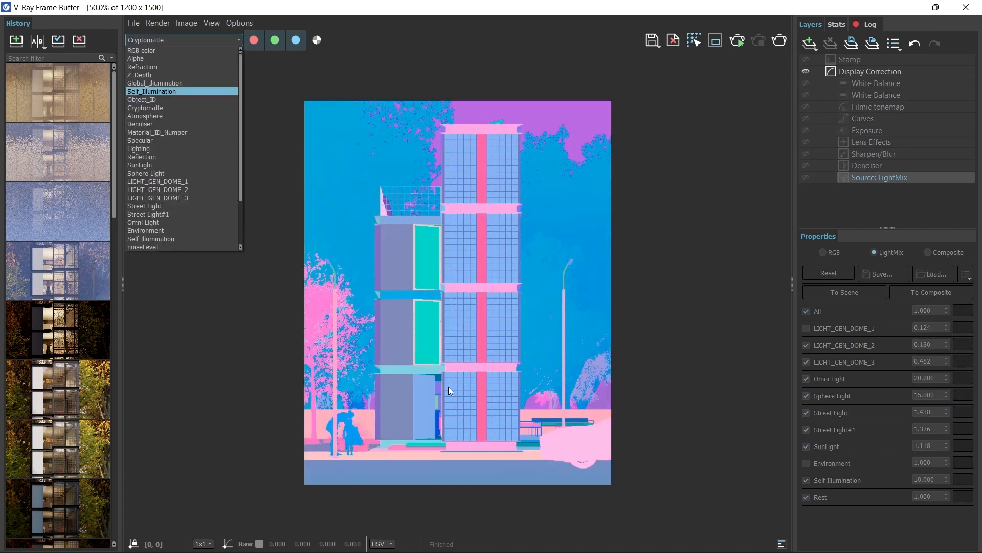
{"action": "left_click", "coordinate": [165, 132]}
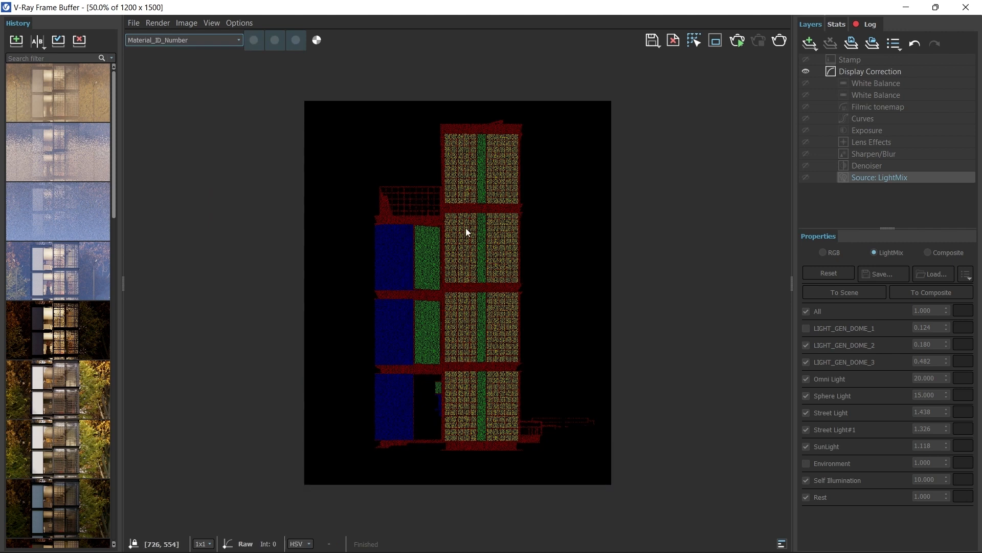
{"action": "left_click", "coordinate": [164, 40]}
{"action": "left_click", "coordinate": [145, 96]}
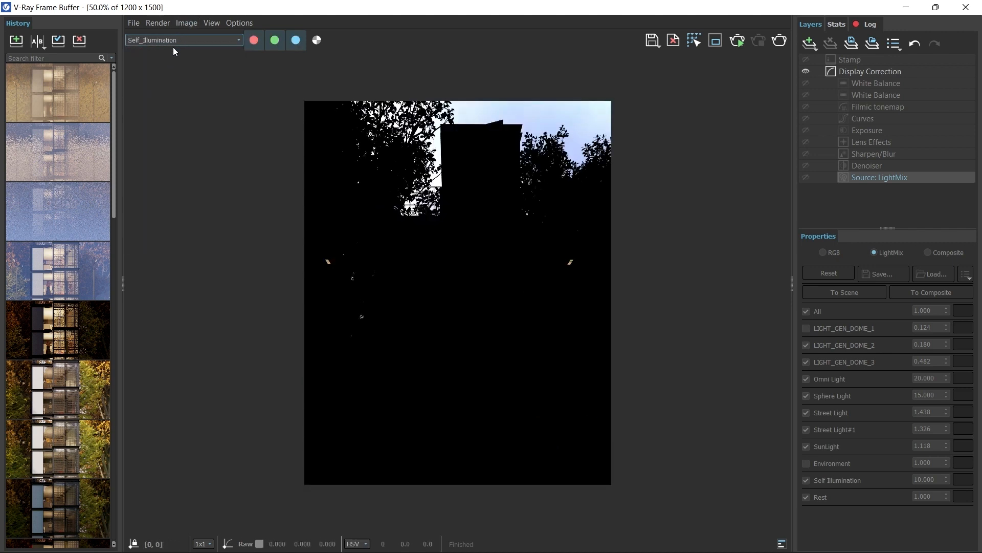
{"action": "left_click", "coordinate": [167, 41]}
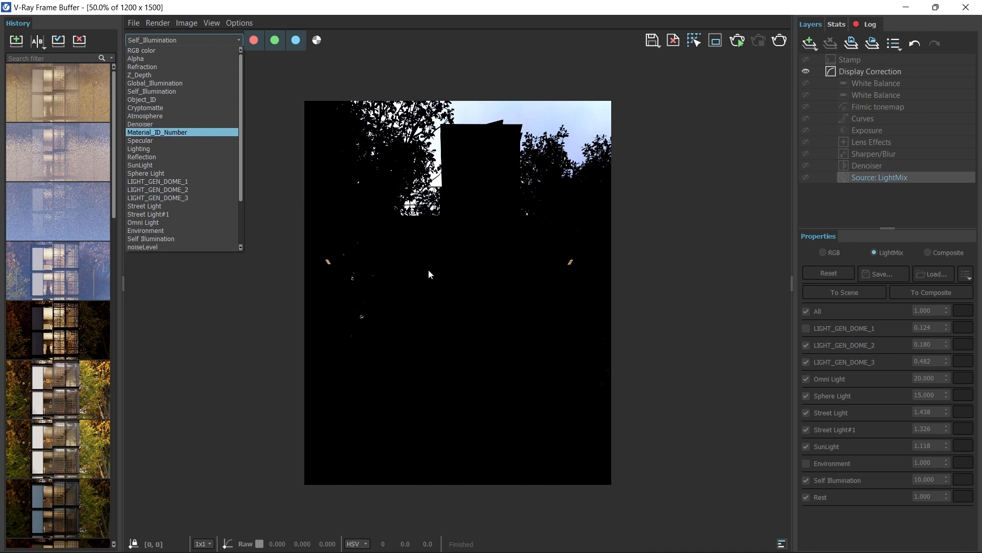
{"action": "left_click", "coordinate": [166, 98]}
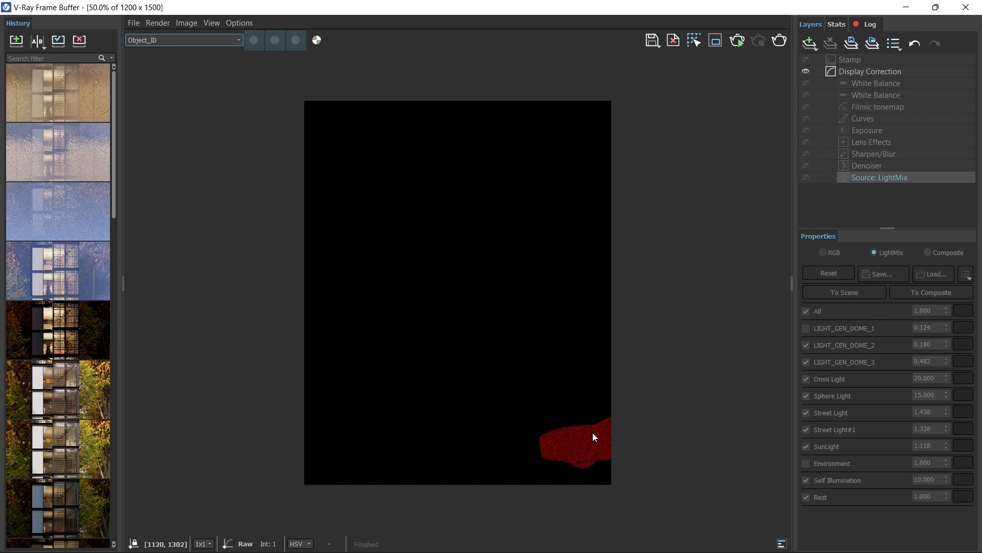
{"action": "left_click", "coordinate": [167, 41]}
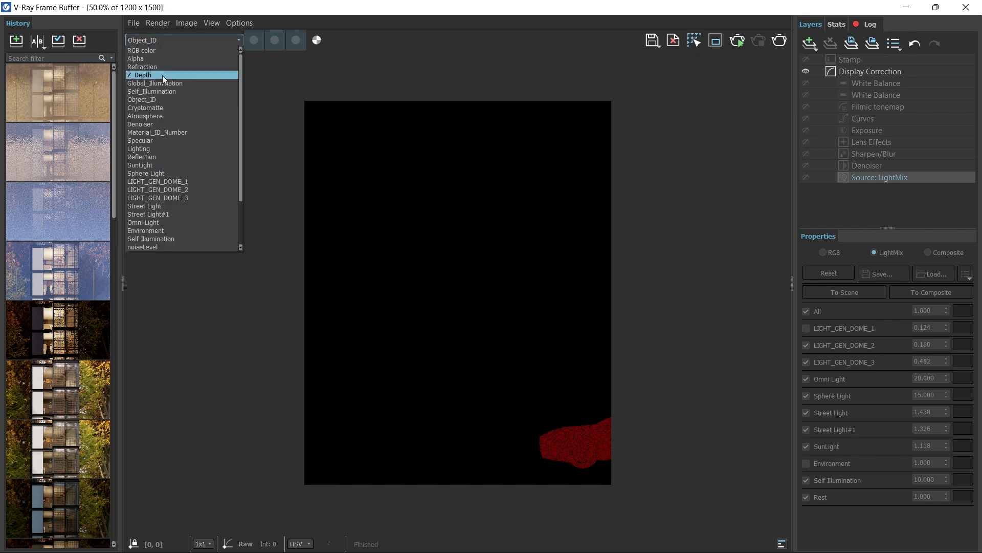
{"action": "left_click", "coordinate": [162, 75]}
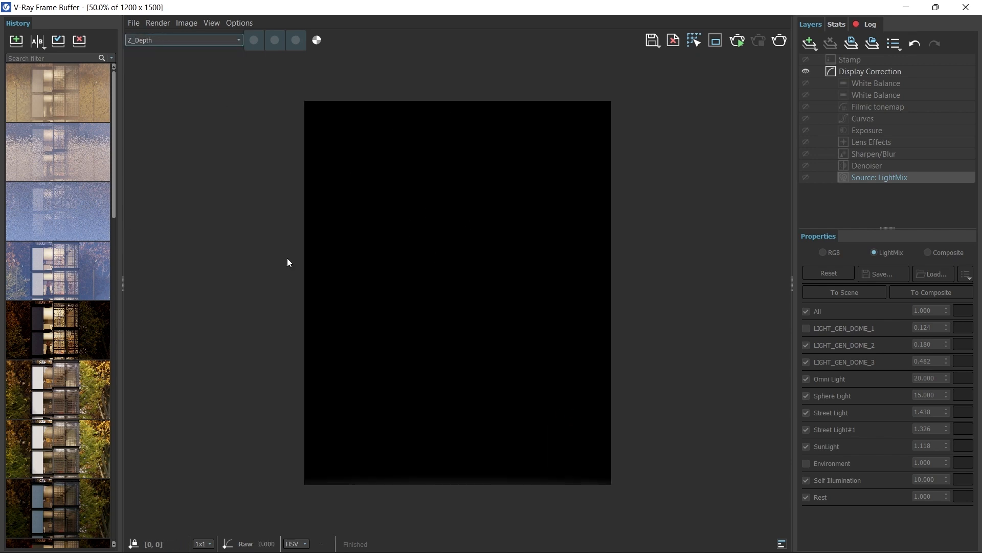
- Review the Refraction, Specular and Reflection render elements and return to the RGB color view
{"action": "left_click", "coordinate": [185, 40]}
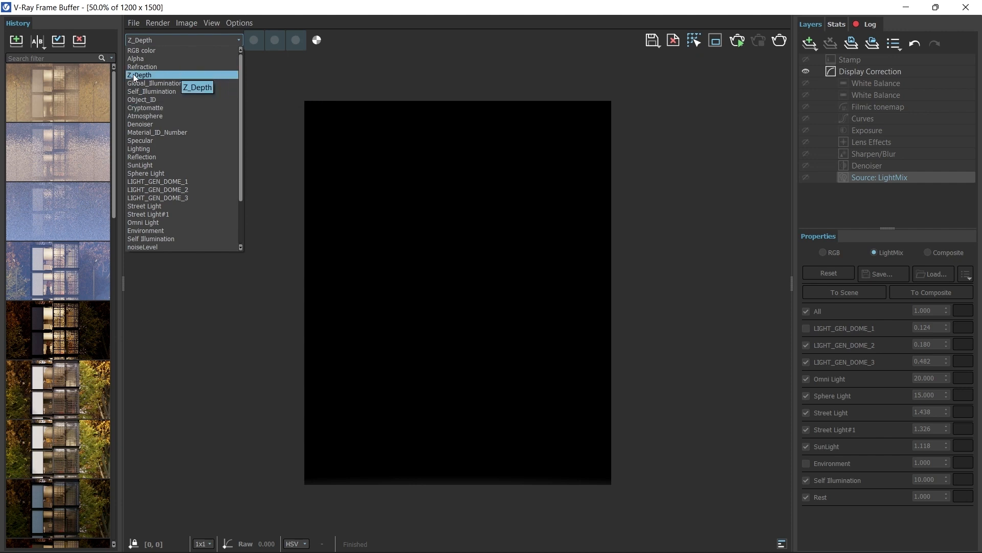
{"action": "left_click", "coordinate": [149, 67]}
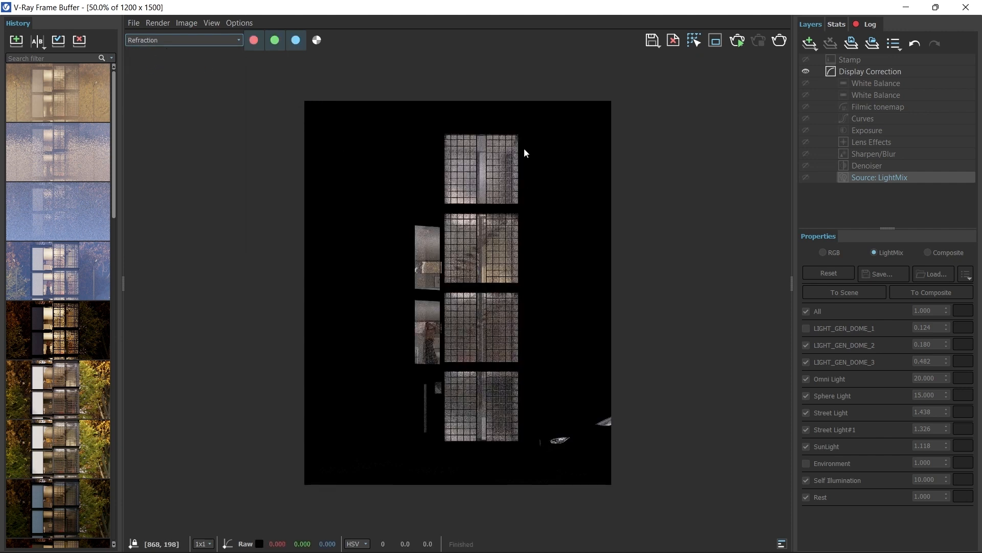
{"action": "left_click", "coordinate": [159, 40]}
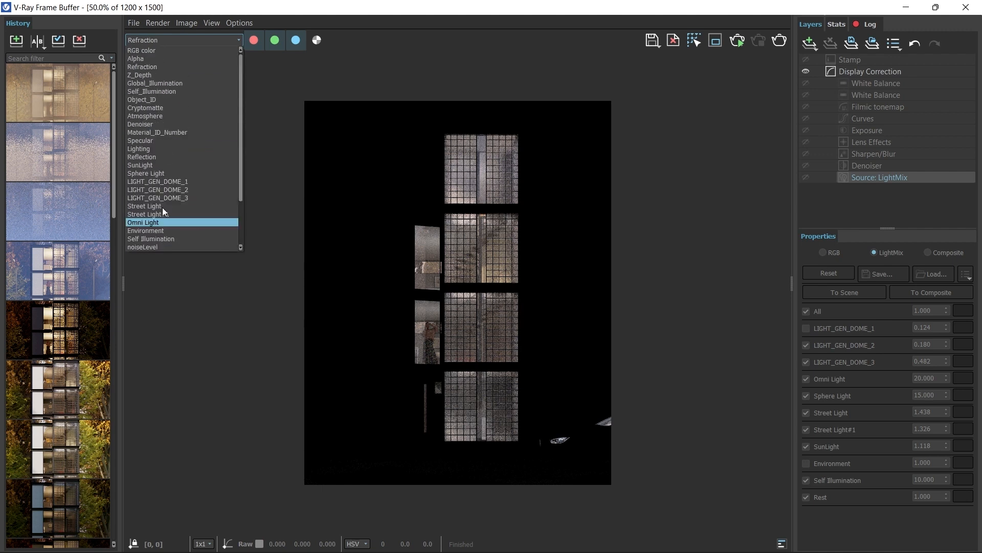
{"action": "left_click", "coordinate": [172, 141]}
{"action": "left_click", "coordinate": [179, 41]}
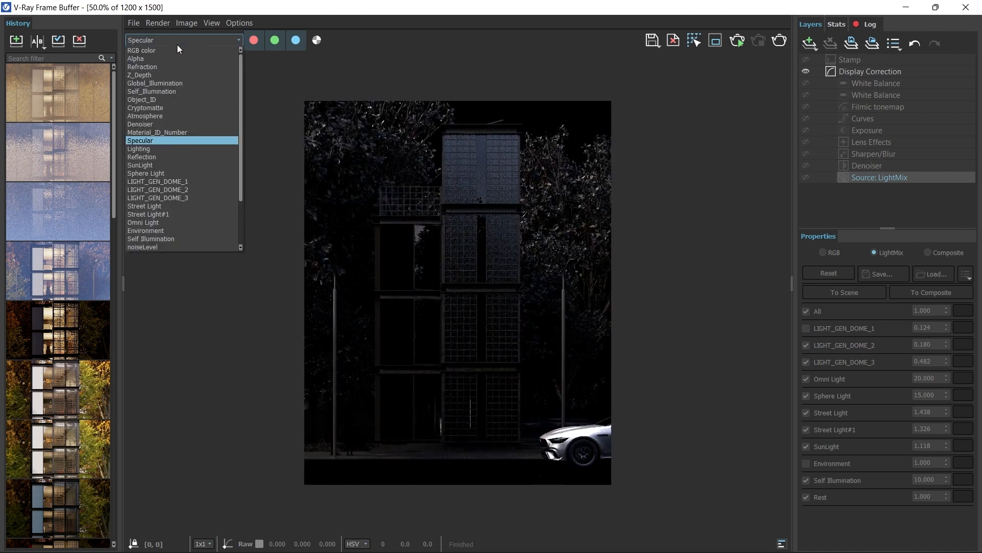
{"action": "left_click", "coordinate": [165, 157]}
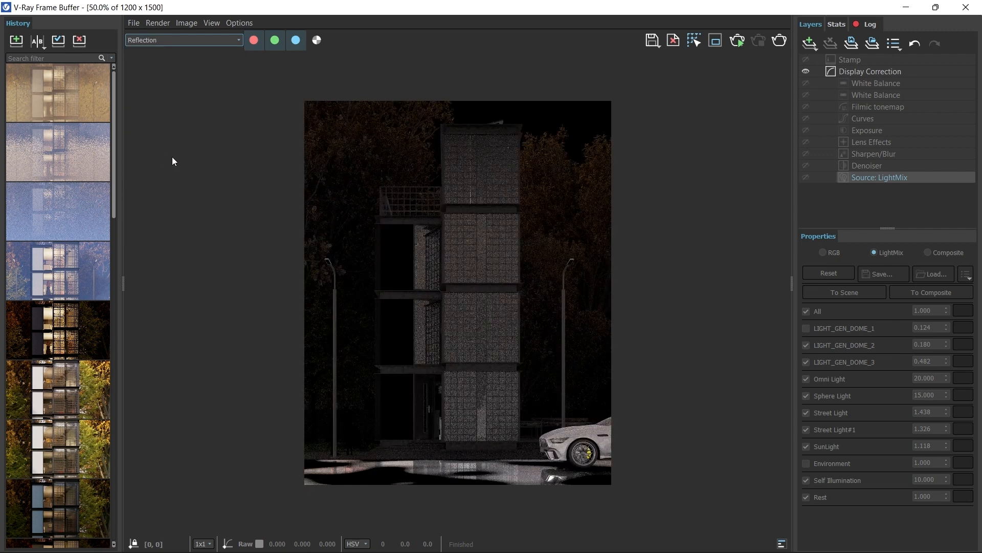
{"action": "left_click", "coordinate": [161, 39]}
{"action": "left_click", "coordinate": [150, 50]}
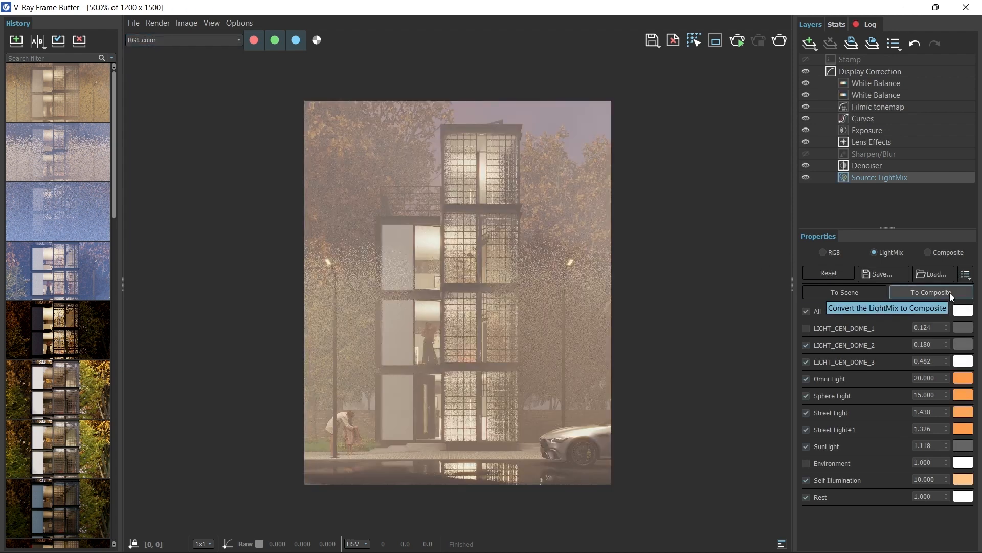
- Enable LIGHT_GEN_DOME_1 at about 0.051 and lower SunLight to about 0.620, Street Light to about 1.028 and Street Light#1 to about 0.984
{"action": "left_click", "coordinate": [805, 328]}
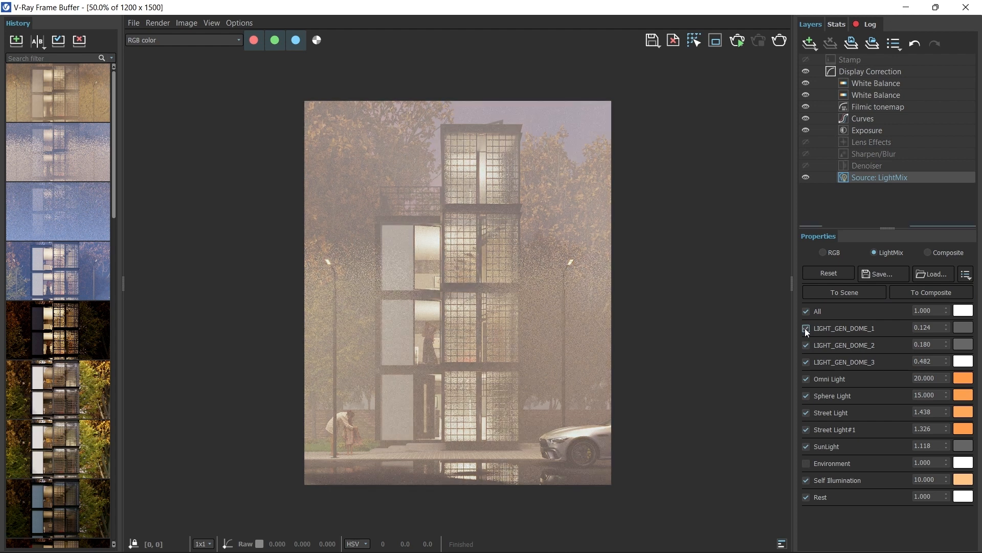
{"action": "left_click_drag", "start_coordinate": [946, 328], "coordinate": [951, 421]}
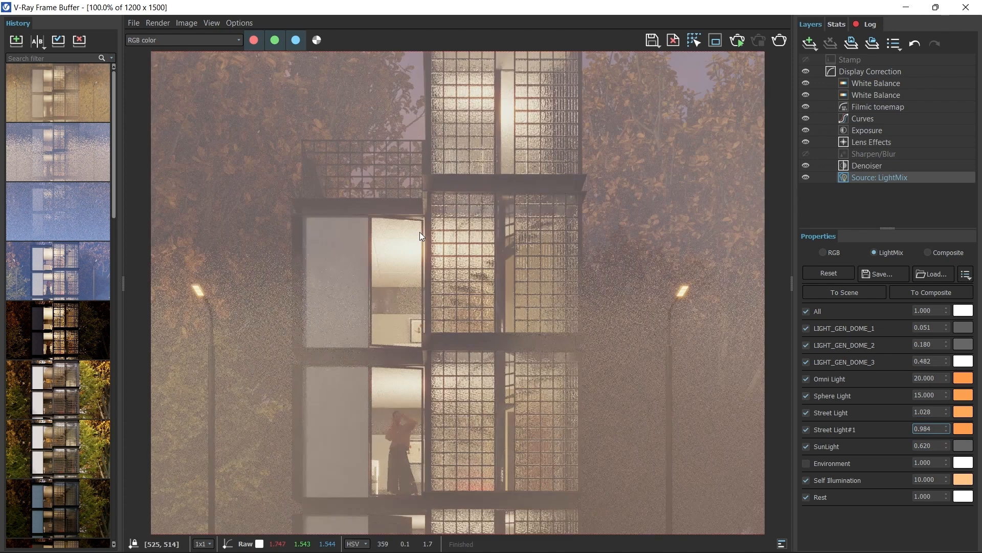
{"action": "scroll", "coordinate": [420, 233], "scroll_direction": "down", "scroll_amount": 1}
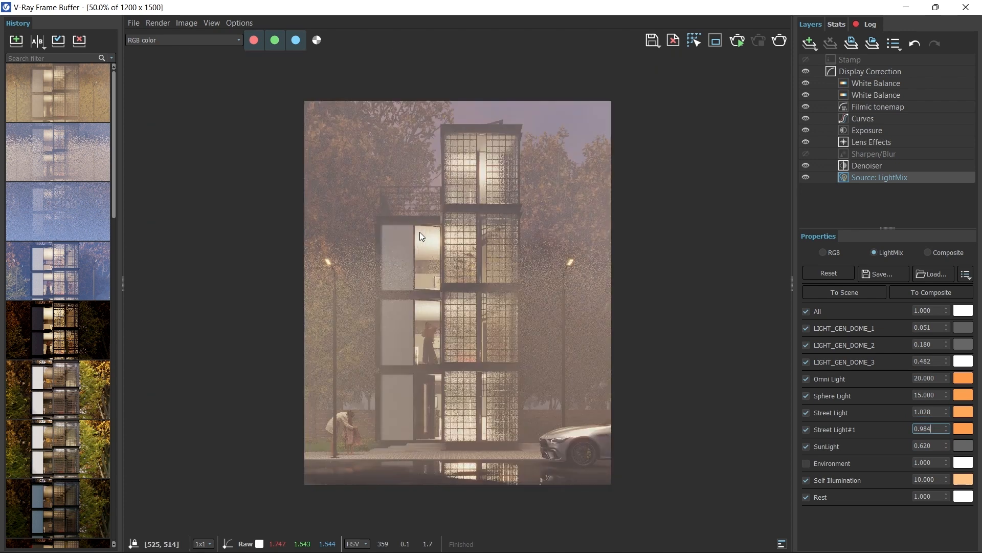
{"action": "scroll", "coordinate": [500, 281], "scroll_direction": "up", "scroll_amount": 1}
{"action": "scroll", "coordinate": [399, 260], "scroll_direction": "down", "scroll_amount": 1}
{"action": "scroll", "coordinate": [379, 258], "scroll_direction": "up", "scroll_amount": 1}
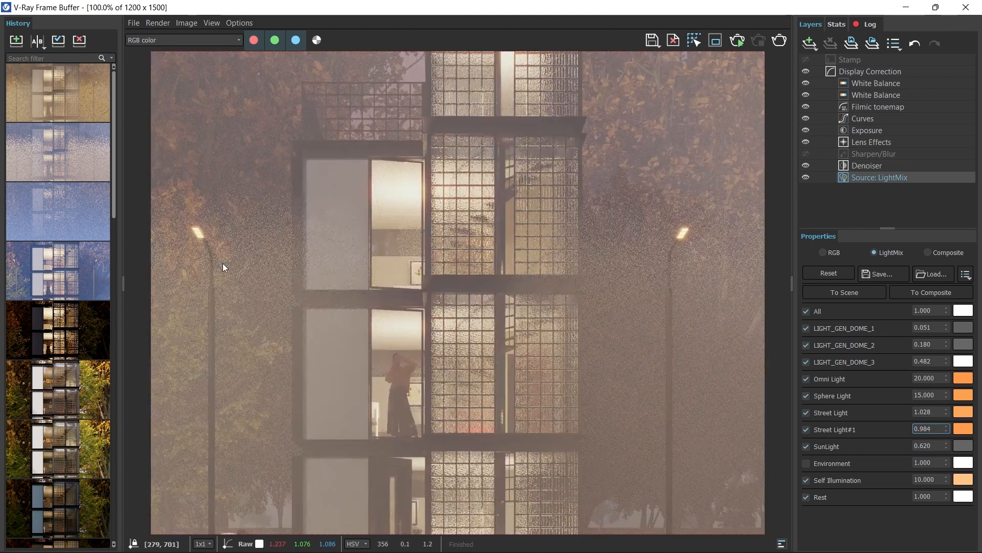
{"action": "scroll", "coordinate": [335, 266], "scroll_direction": "down", "scroll_amount": 1}
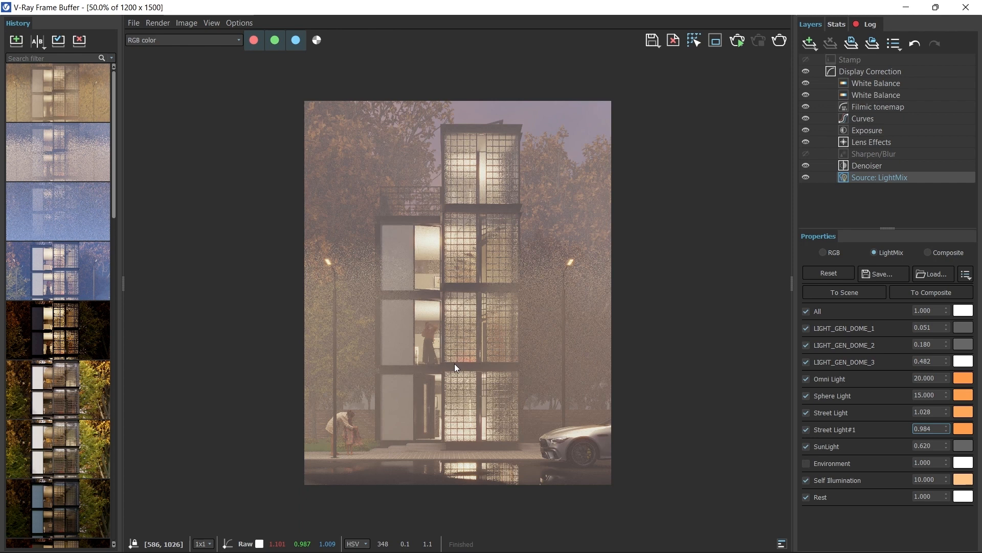
- Convert the light mix to a composite and add a Reflection render element layer to it with Screen blending
{"action": "left_click", "coordinate": [923, 291]}
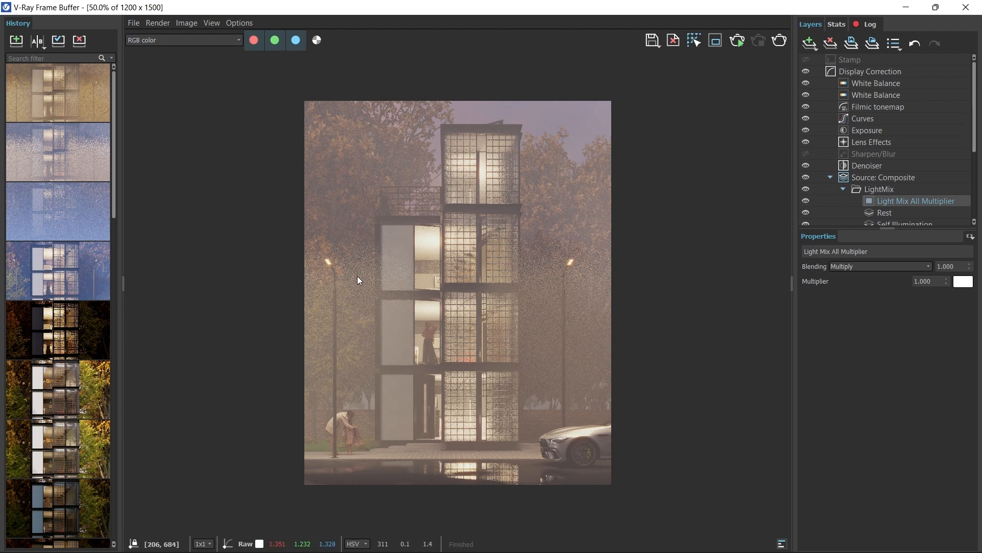
{"action": "left_click", "coordinate": [809, 43]}
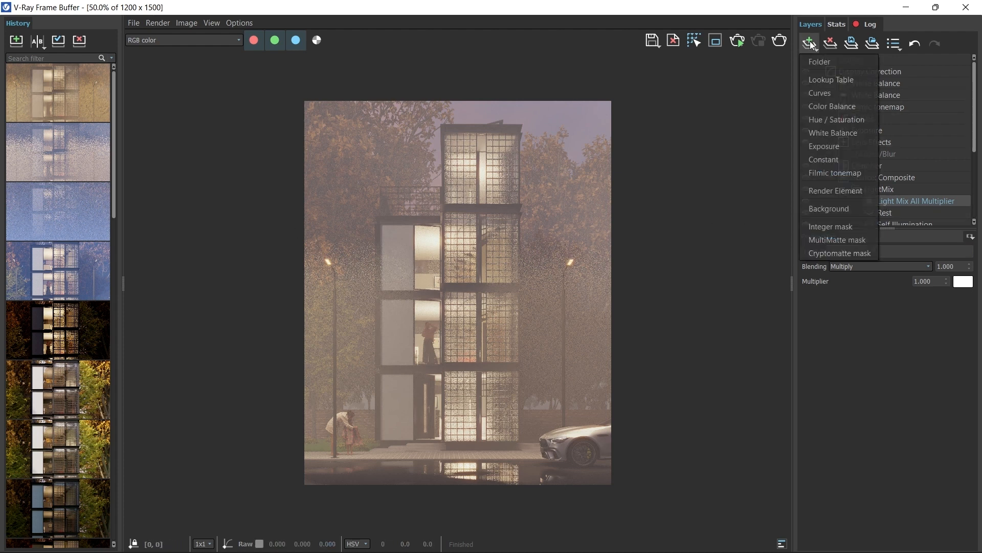
{"action": "left_click", "coordinate": [836, 191]}
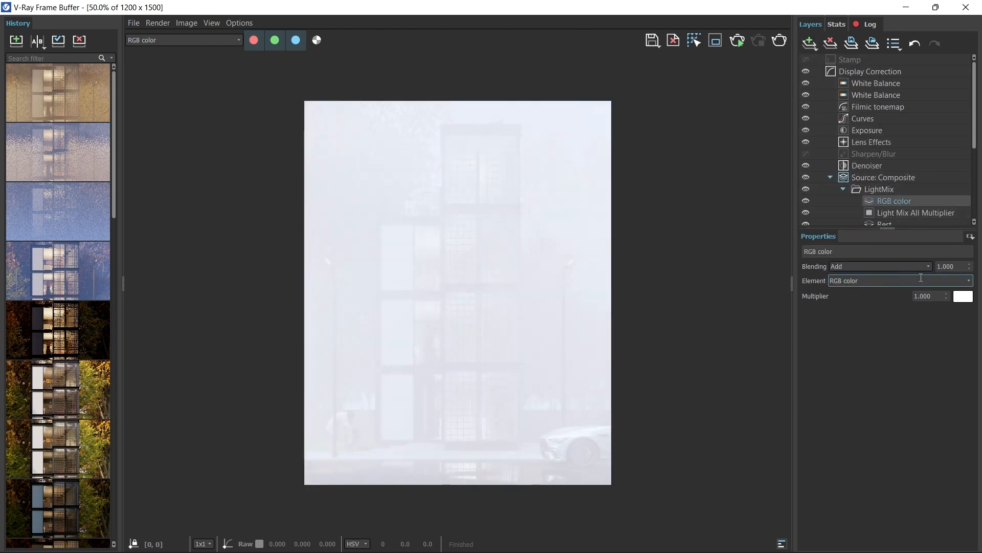
{"action": "left_click", "coordinate": [968, 280]}
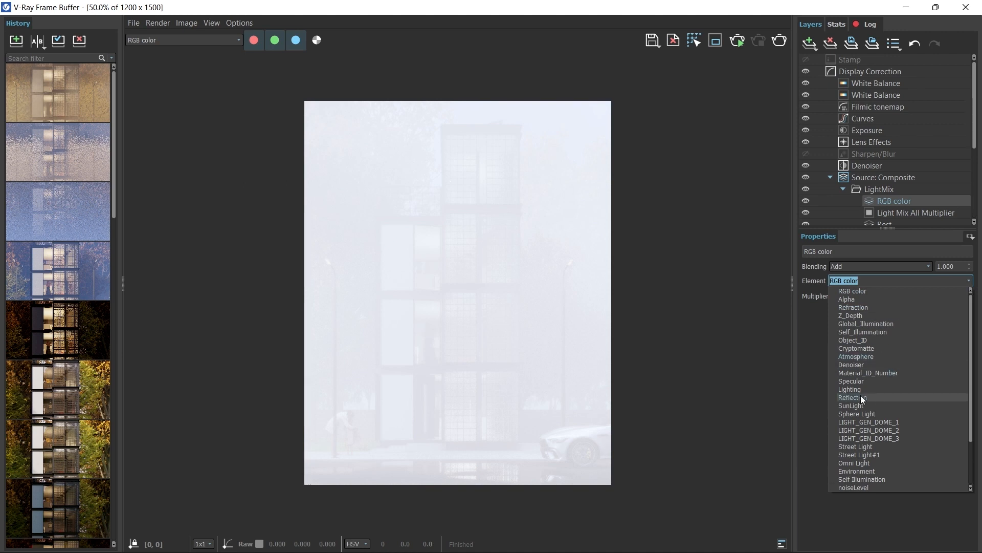
{"action": "left_click", "coordinate": [864, 396]}
{"action": "left_click", "coordinate": [929, 267]}
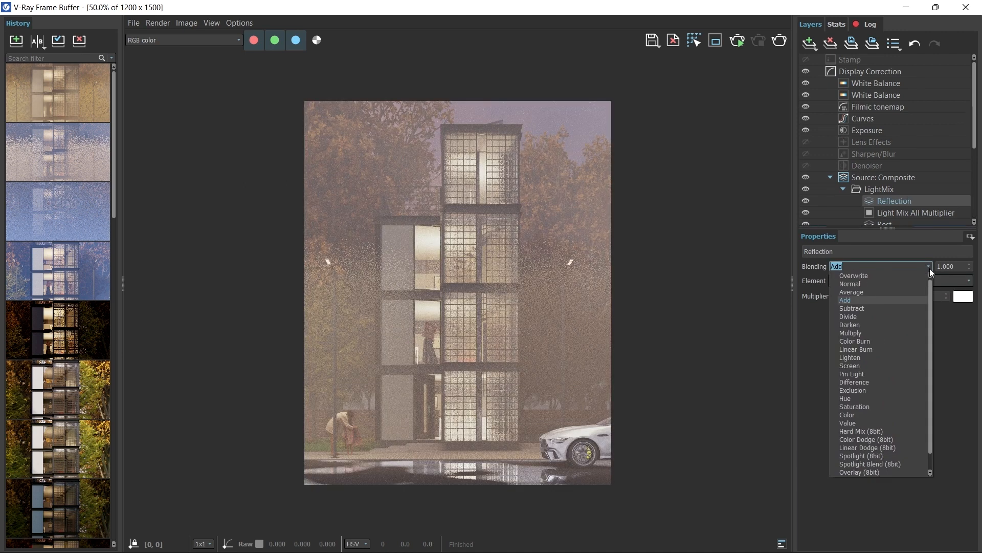
{"action": "left_click", "coordinate": [855, 366]}
- Compare the facade glass up close with the unmasked Reflection layer hidden and shown
{"action": "scroll", "coordinate": [446, 267], "scroll_direction": "up", "scroll_amount": 2}
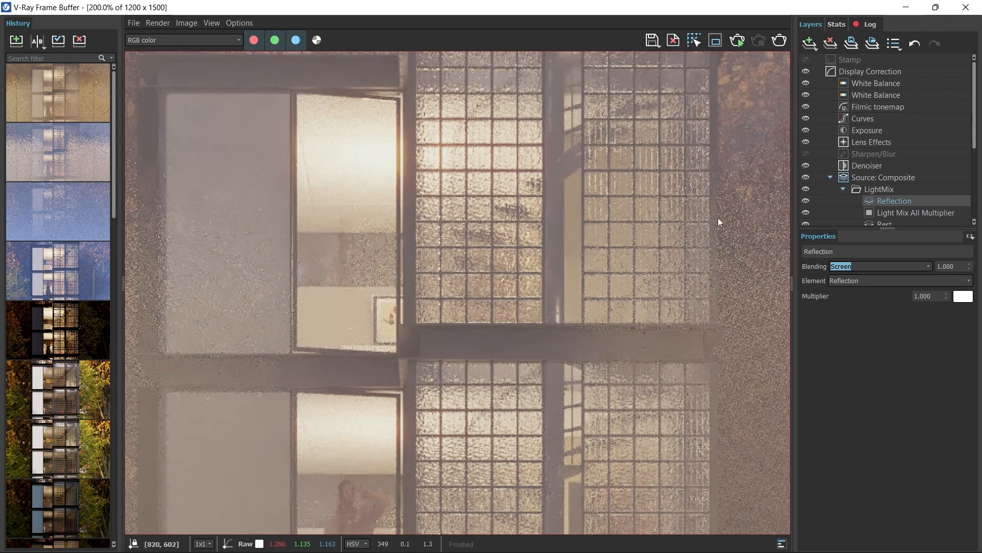
{"action": "left_click", "coordinate": [806, 200]}
{"action": "left_click", "coordinate": [807, 201]}
{"action": "left_click", "coordinate": [806, 201]}
{"action": "left_click", "coordinate": [806, 201]}
{"action": "scroll", "coordinate": [461, 240], "scroll_direction": "down", "scroll_amount": 1}
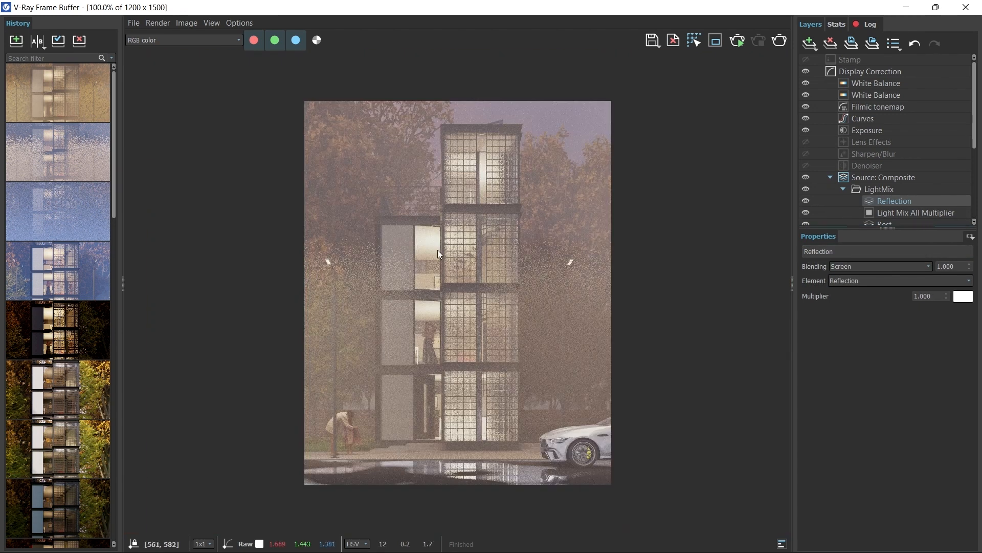
{"action": "scroll", "coordinate": [438, 252], "scroll_direction": "up", "scroll_amount": 1}
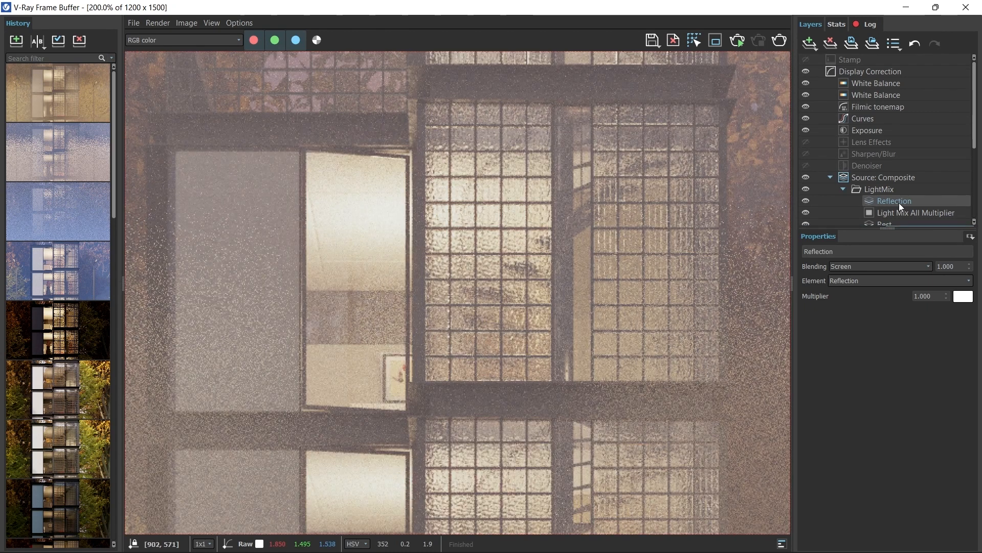
- Add a Cryptomatte mask to the Reflection layer, pick the Glass Block Typical object and preview the mask
{"action": "left_click", "coordinate": [970, 236]}
{"action": "left_click", "coordinate": [944, 275]}
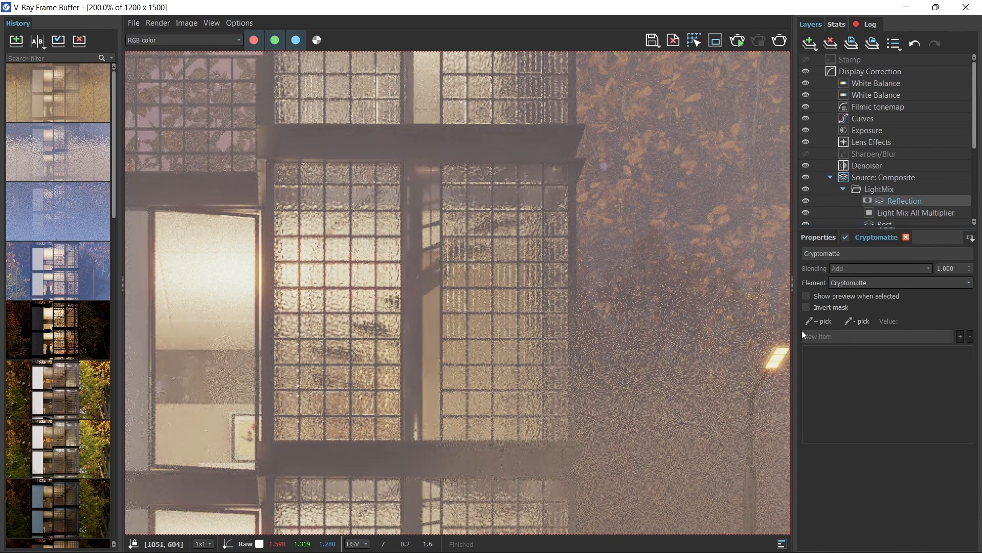
{"action": "left_click", "coordinate": [818, 322]}
{"action": "left_click", "coordinate": [388, 224]}
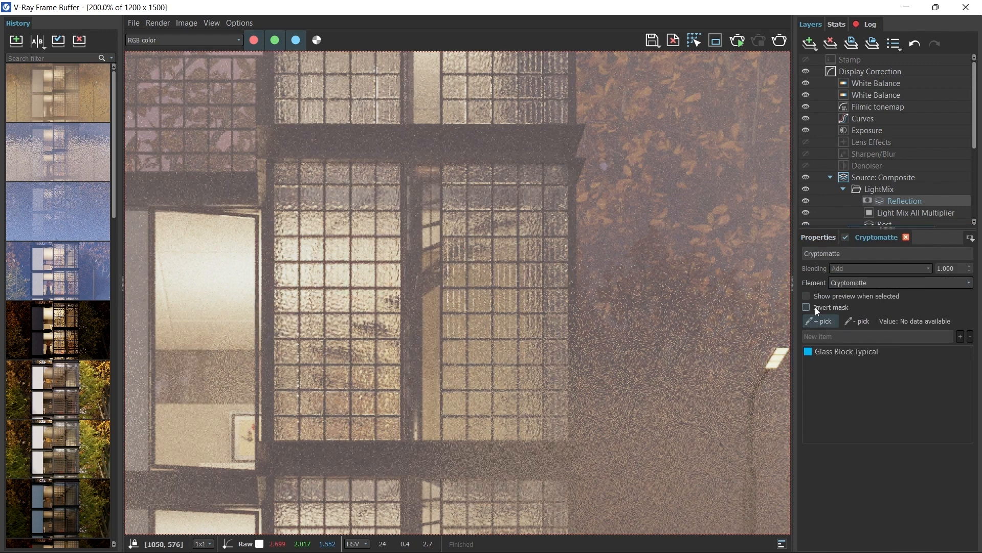
{"action": "left_click", "coordinate": [807, 297]}
{"action": "scroll", "coordinate": [596, 294], "scroll_direction": "down", "scroll_amount": 2}
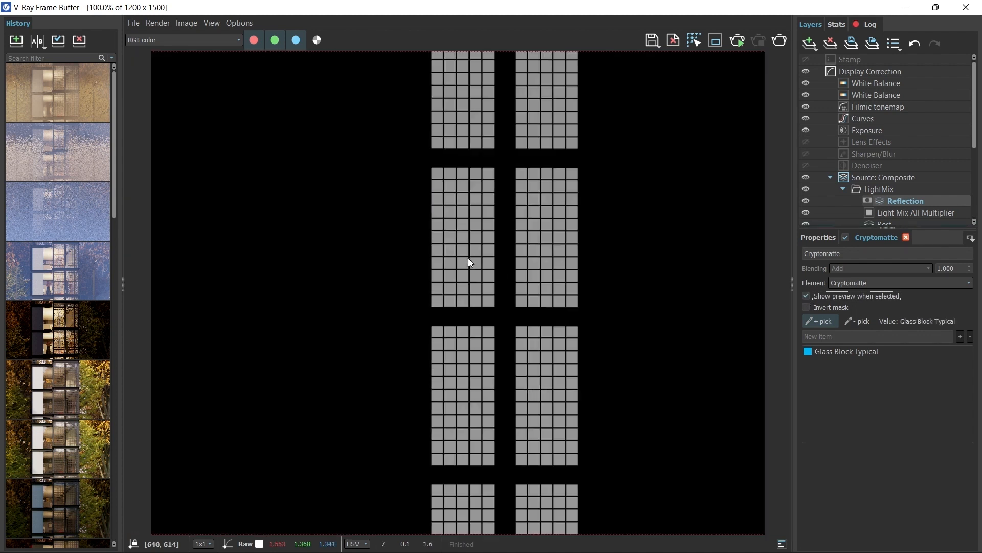
{"action": "left_click", "coordinate": [808, 295]}
- Add the window pane Group#73 and the central glass strip Group#28 to the Reflection layer's Cryptomatte mask and preview it
{"action": "left_click", "coordinate": [401, 233]}
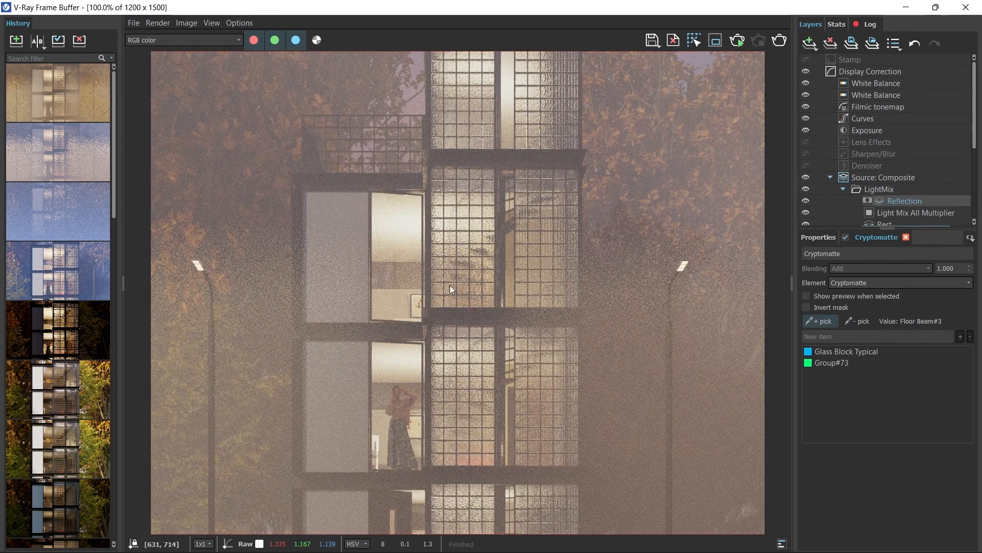
{"action": "scroll", "coordinate": [477, 360], "scroll_direction": "down", "scroll_amount": 1}
{"action": "scroll", "coordinate": [488, 401], "scroll_direction": "up", "scroll_amount": 2}
{"action": "scroll", "coordinate": [554, 392], "scroll_direction": "up", "scroll_amount": 2}
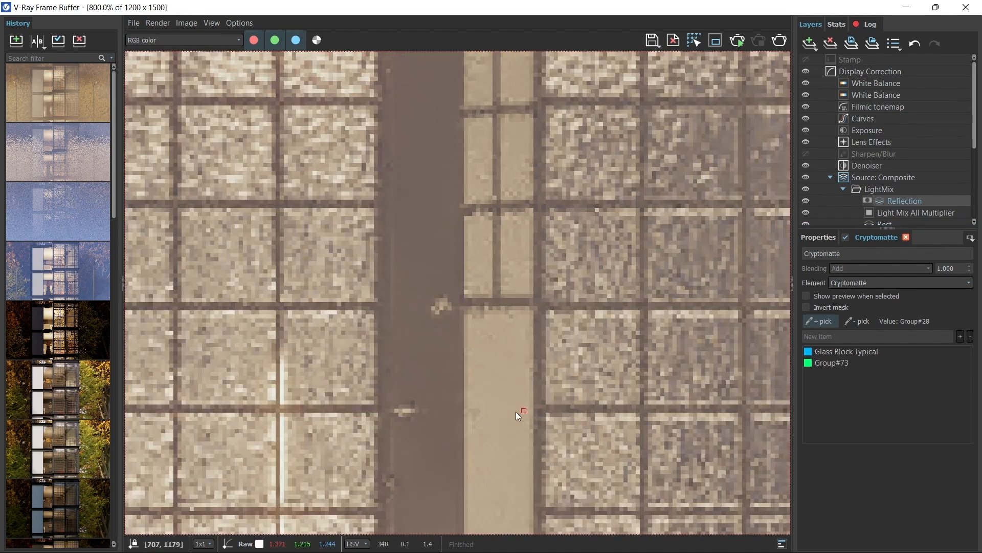
{"action": "left_click", "coordinate": [506, 406]}
{"action": "left_click", "coordinate": [806, 295]}
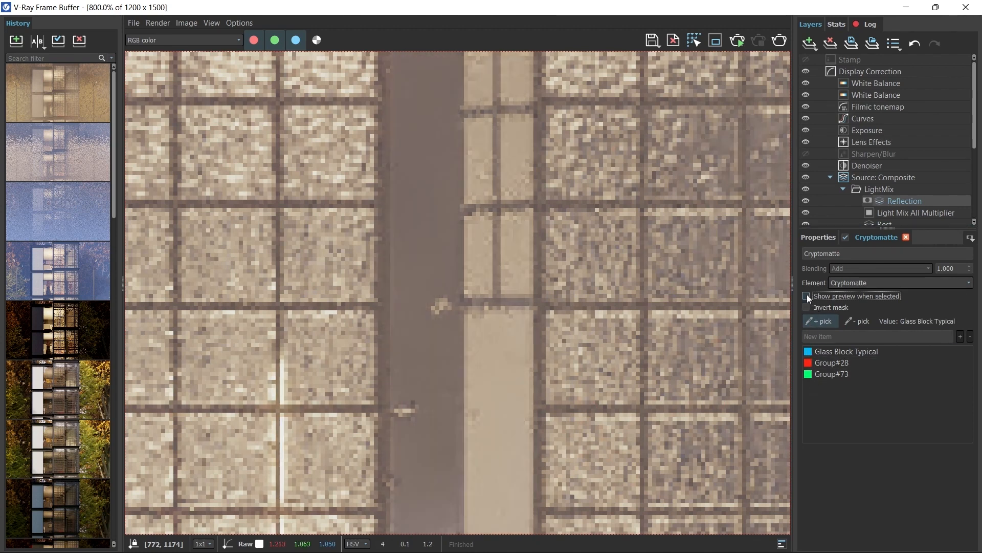
{"action": "scroll", "coordinate": [441, 295], "scroll_direction": "down", "scroll_amount": 3}
{"action": "scroll", "coordinate": [484, 272], "scroll_direction": "down", "scroll_amount": 1}
{"action": "scroll", "coordinate": [492, 191], "scroll_direction": "up", "scroll_amount": 1}
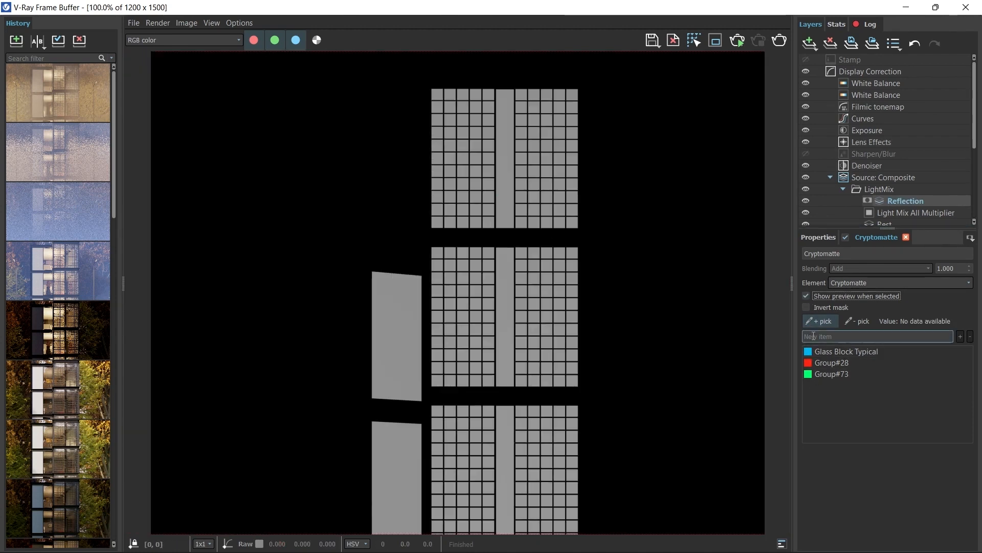
{"action": "left_click", "coordinate": [806, 296]}
- Compare the render with the masked Reflection layer hidden and shown
{"action": "scroll", "coordinate": [507, 320], "scroll_direction": "down", "scroll_amount": 1}
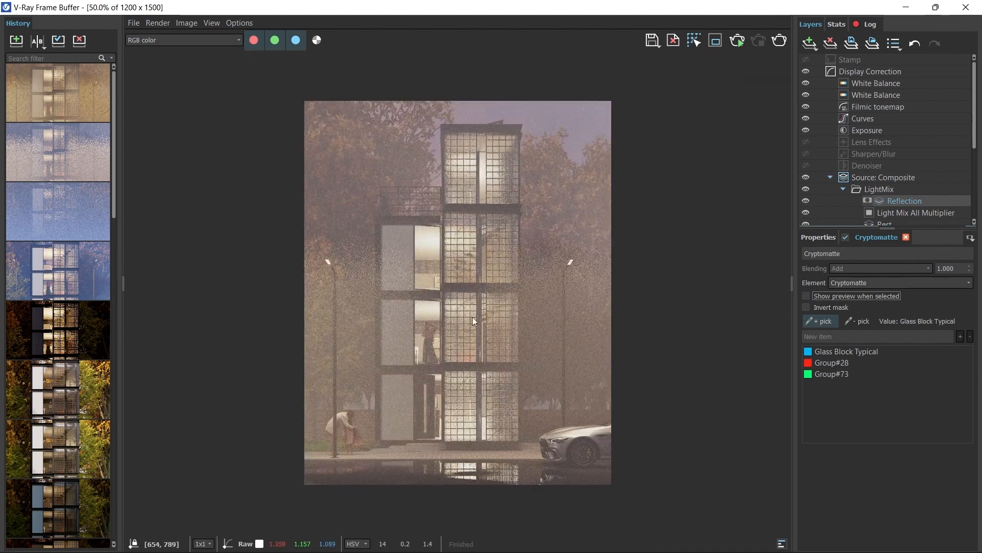
{"action": "scroll", "coordinate": [462, 356], "scroll_direction": "up", "scroll_amount": 1}
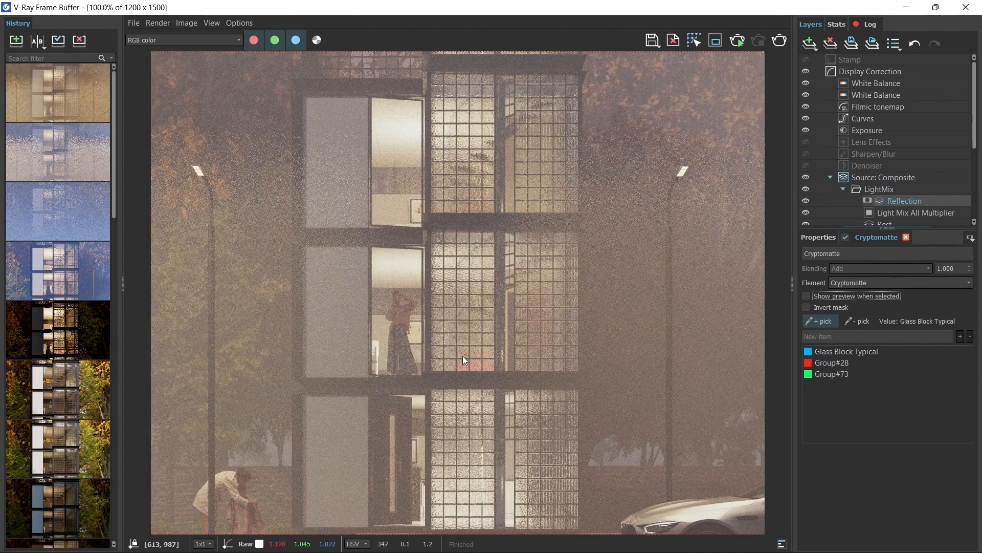
{"action": "left_click", "coordinate": [809, 197]}
{"action": "left_click", "coordinate": [809, 197]}
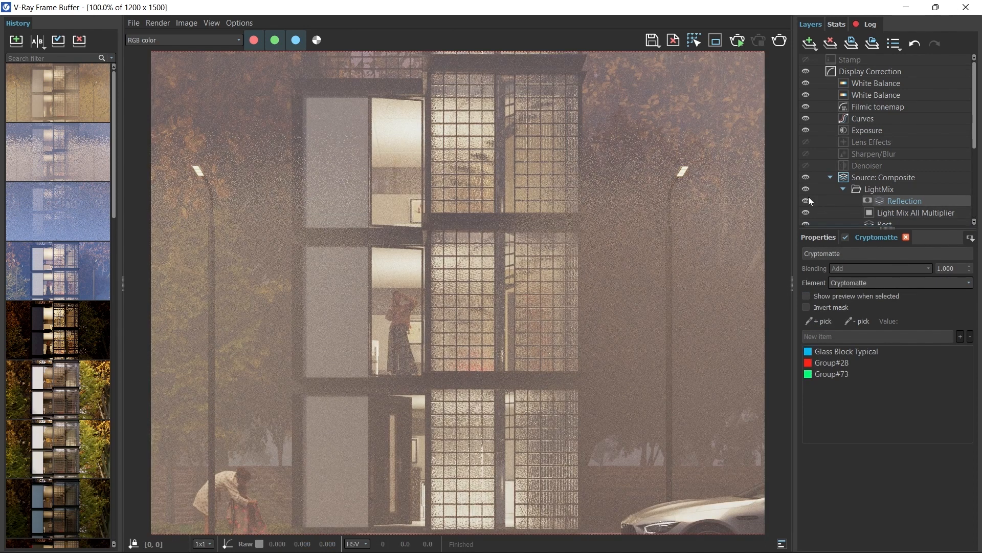
{"action": "scroll", "coordinate": [514, 244], "scroll_direction": "down", "scroll_amount": 1}
{"action": "scroll", "coordinate": [495, 332], "scroll_direction": "up", "scroll_amount": 1}
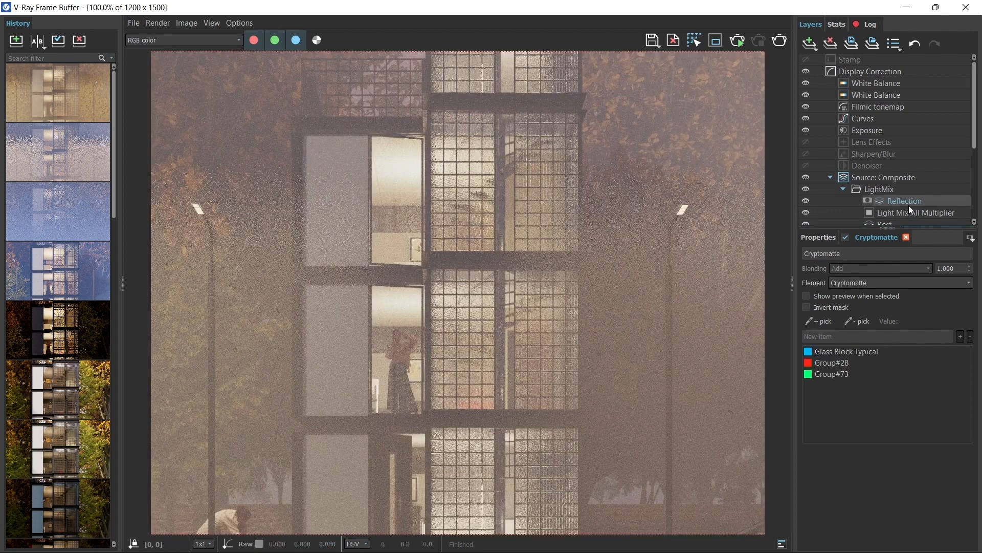
- Add a Refraction render element layer to the LightMix folder and set its blending to Screen
{"action": "left_click", "coordinate": [880, 188]}
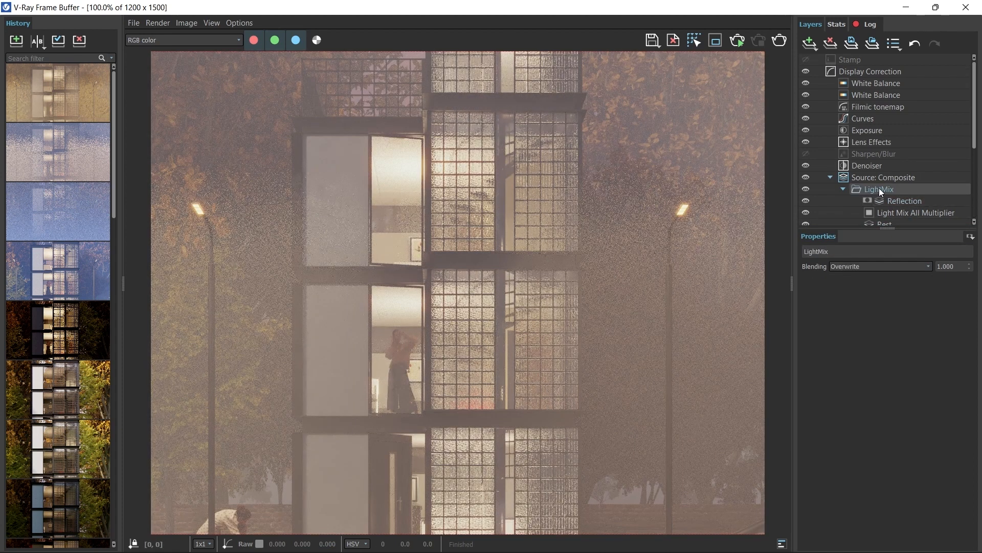
{"action": "left_click", "coordinate": [809, 43]}
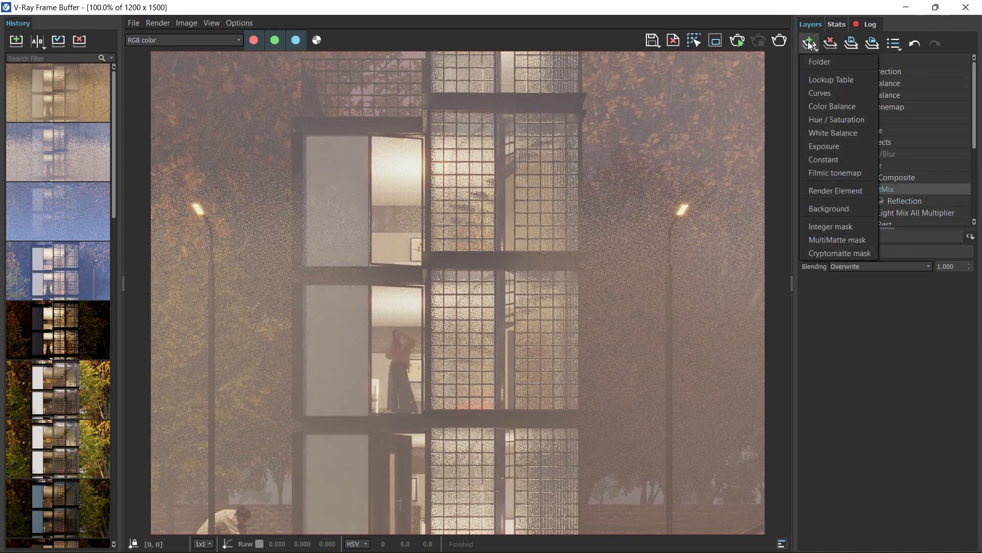
{"action": "left_click", "coordinate": [836, 194]}
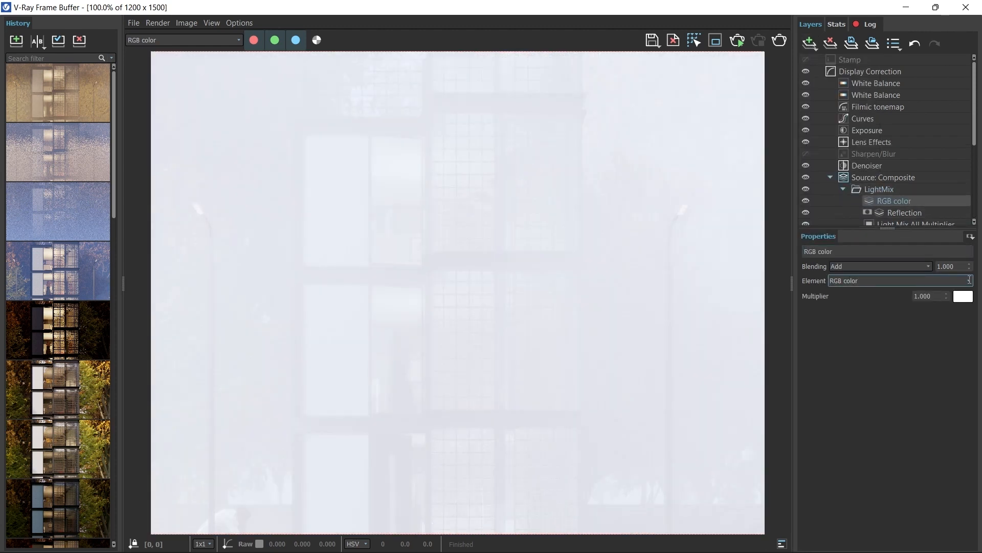
{"action": "left_click", "coordinate": [901, 281]}
{"action": "scroll", "coordinate": [871, 390], "scroll_direction": "down", "scroll_amount": 1}
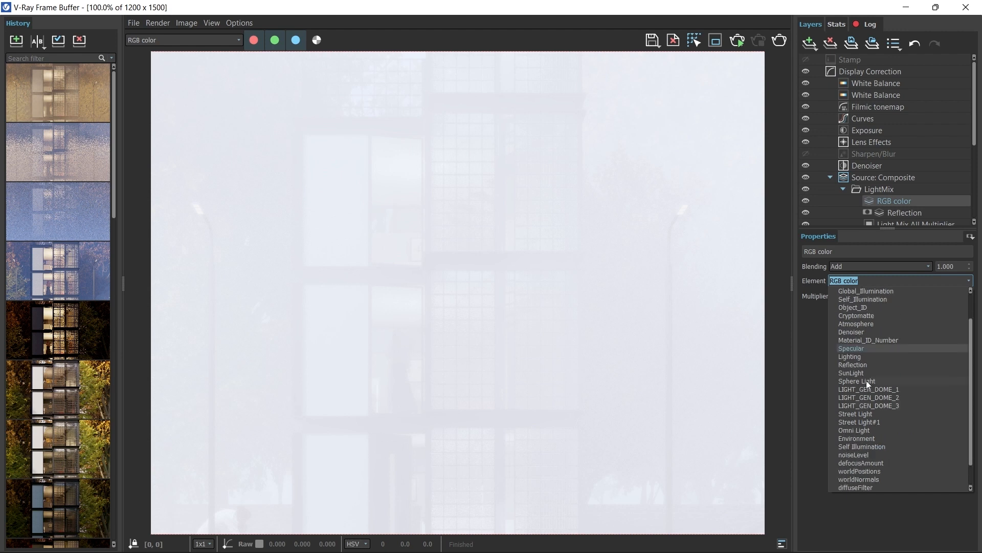
{"action": "left_click", "coordinate": [867, 380]}
{"action": "left_click", "coordinate": [929, 267]}
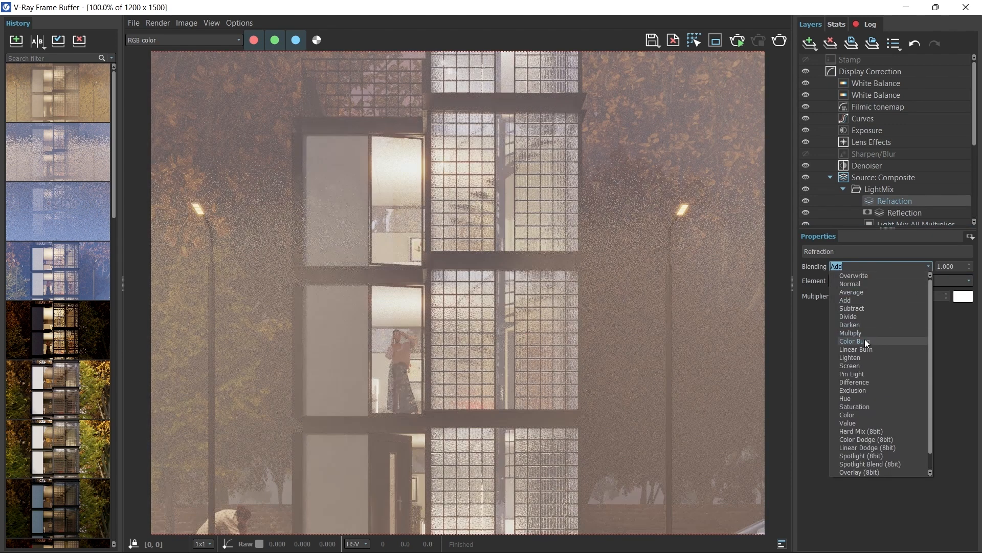
{"action": "scroll", "coordinate": [865, 454], "scroll_direction": "down", "scroll_amount": 1}
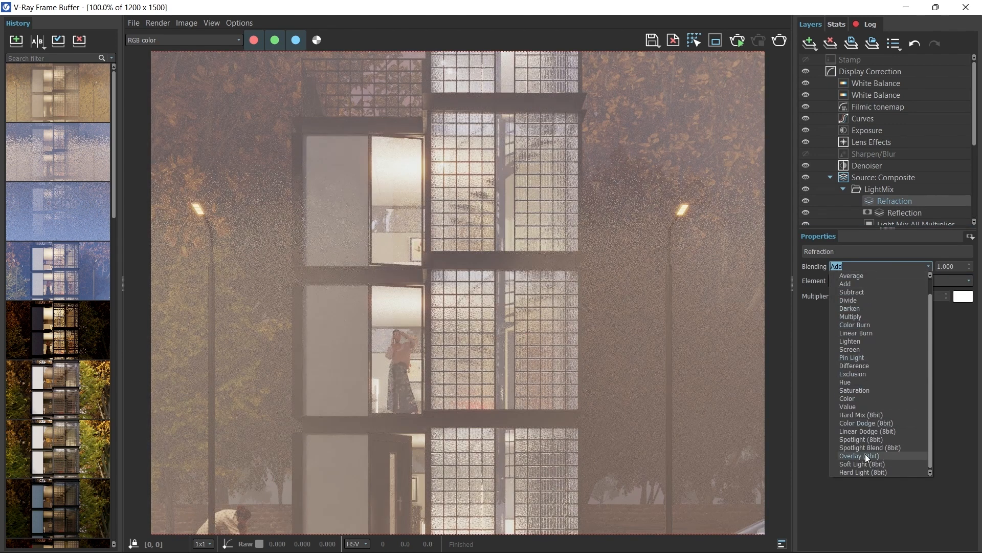
{"action": "left_click", "coordinate": [864, 361]}
- Compare the building's glazing with the Refraction layer hidden and shown
{"action": "scroll", "coordinate": [447, 297], "scroll_direction": "down", "scroll_amount": 1}
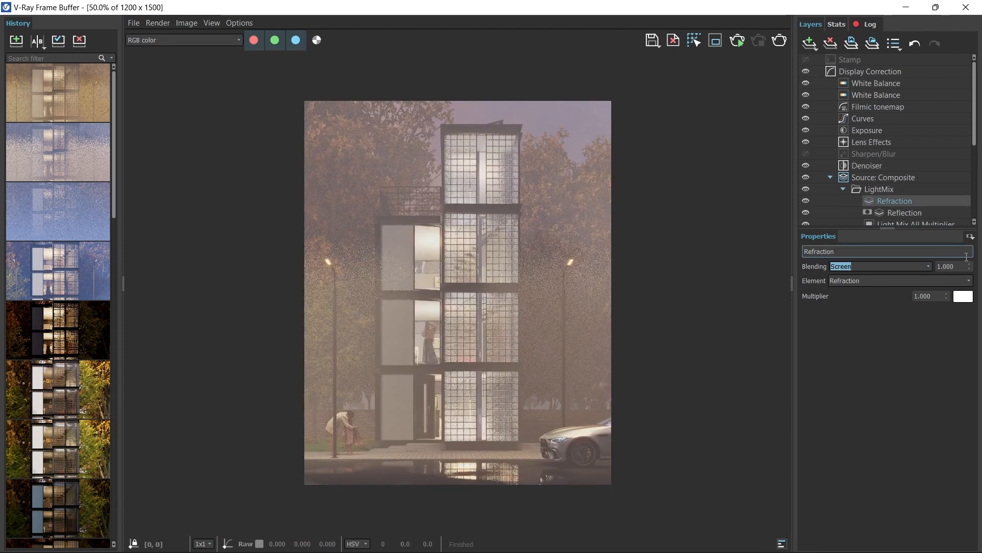
{"action": "scroll", "coordinate": [542, 209], "scroll_direction": "up", "scroll_amount": 1}
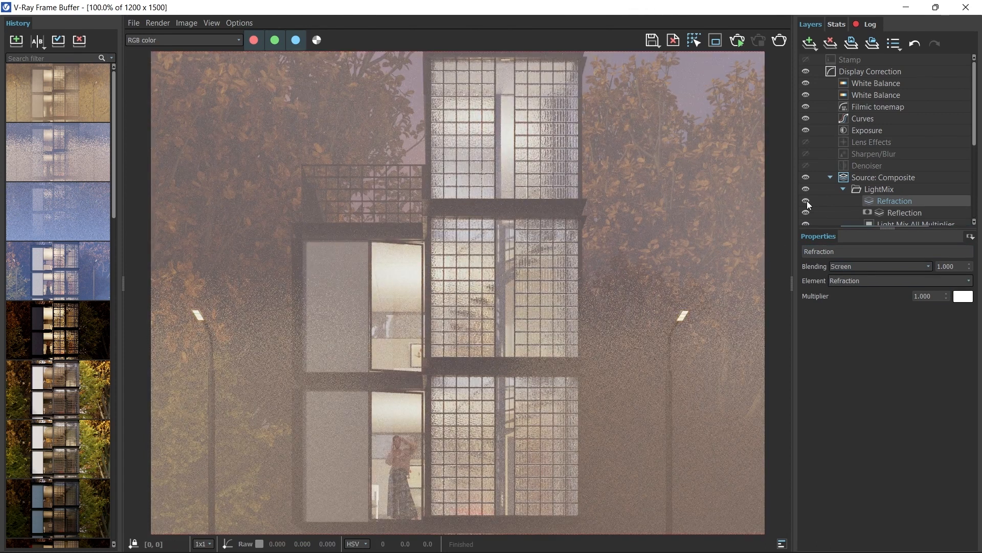
{"action": "left_click", "coordinate": [807, 201]}
{"action": "left_click", "coordinate": [806, 201]}
{"action": "scroll", "coordinate": [501, 285], "scroll_direction": "down", "scroll_amount": 1}
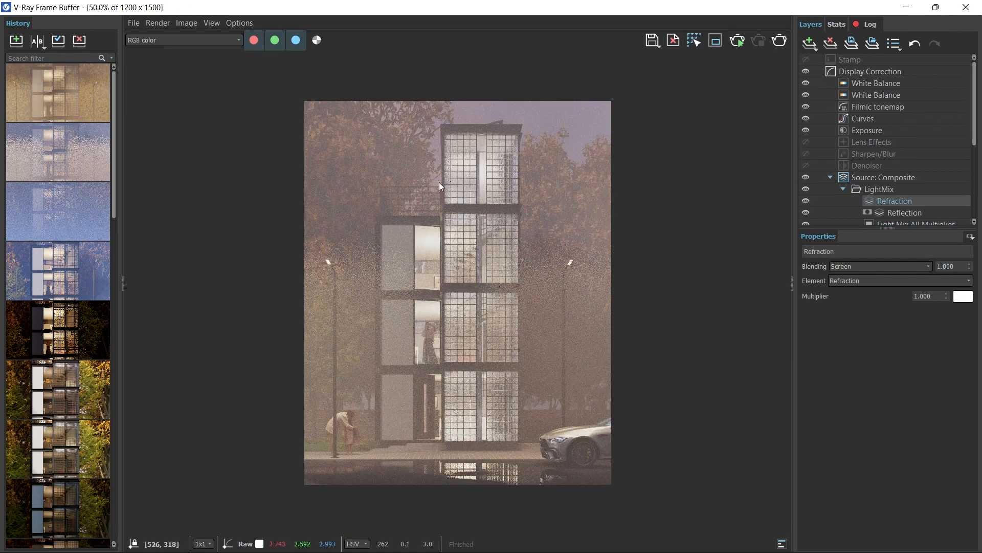
{"action": "scroll", "coordinate": [455, 184], "scroll_direction": "up", "scroll_amount": 1}
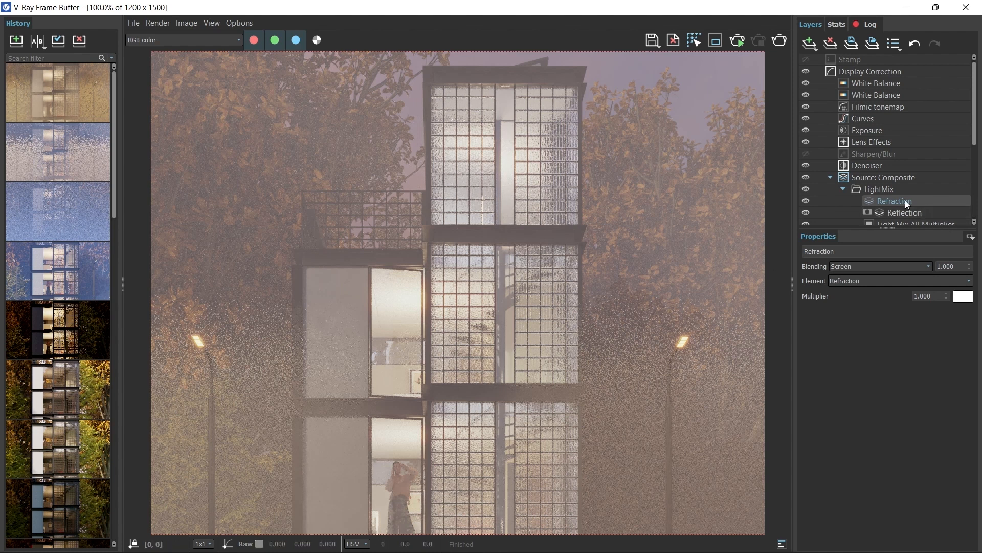
- Add a Cryptomatte mask to the Refraction layer and pick Glass Block Typical, Group#28 and Group#73
{"action": "left_click", "coordinate": [971, 237]}
{"action": "left_click", "coordinate": [945, 277]}
{"action": "scroll", "coordinate": [474, 274], "scroll_direction": "up", "scroll_amount": 3}
{"action": "left_click", "coordinate": [471, 274]}
{"action": "scroll", "coordinate": [502, 251], "scroll_direction": "down", "scroll_amount": 2}
{"action": "scroll", "coordinate": [359, 299], "scroll_direction": "up", "scroll_amount": 2}
{"action": "left_click", "coordinate": [359, 299]}
{"action": "left_click", "coordinate": [498, 284]}
{"action": "scroll", "coordinate": [499, 284], "scroll_direction": "down", "scroll_amount": 2}
- Preview the Refraction layer's mask and compare the render with the masked layer hidden and shown
{"action": "left_click", "coordinate": [807, 296]}
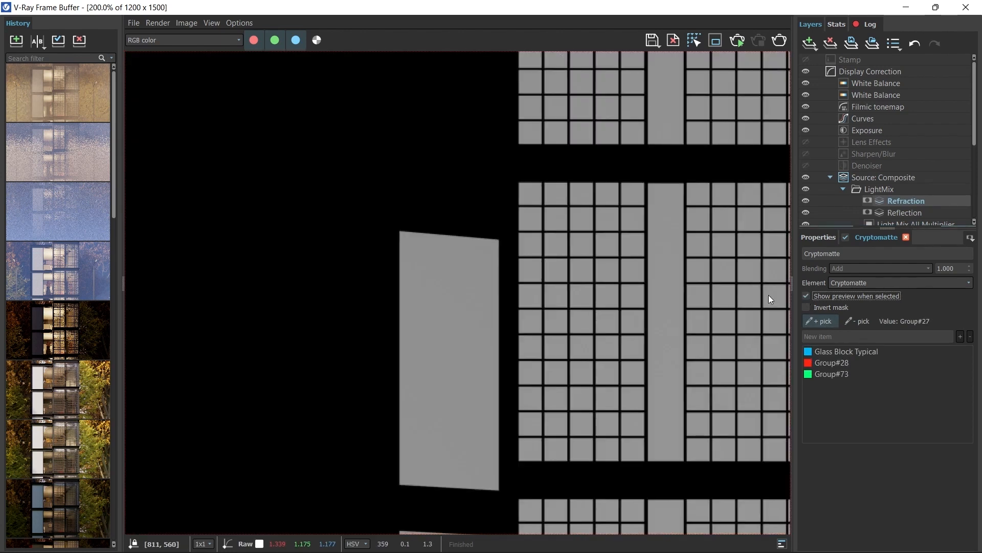
{"action": "scroll", "coordinate": [573, 288], "scroll_direction": "down", "scroll_amount": 2}
{"action": "left_click", "coordinate": [807, 297]}
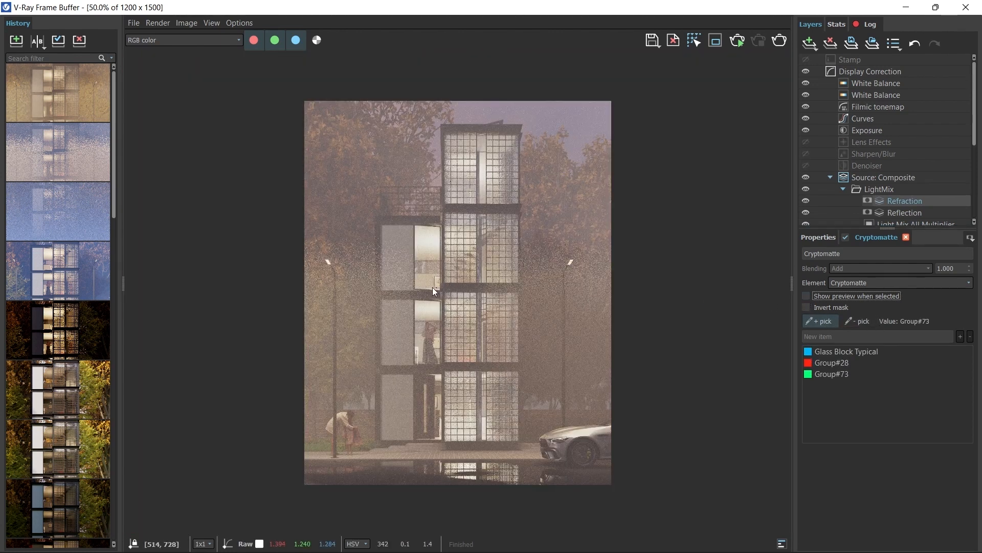
{"action": "left_click", "coordinate": [805, 201]}
{"action": "left_click", "coordinate": [804, 203]}
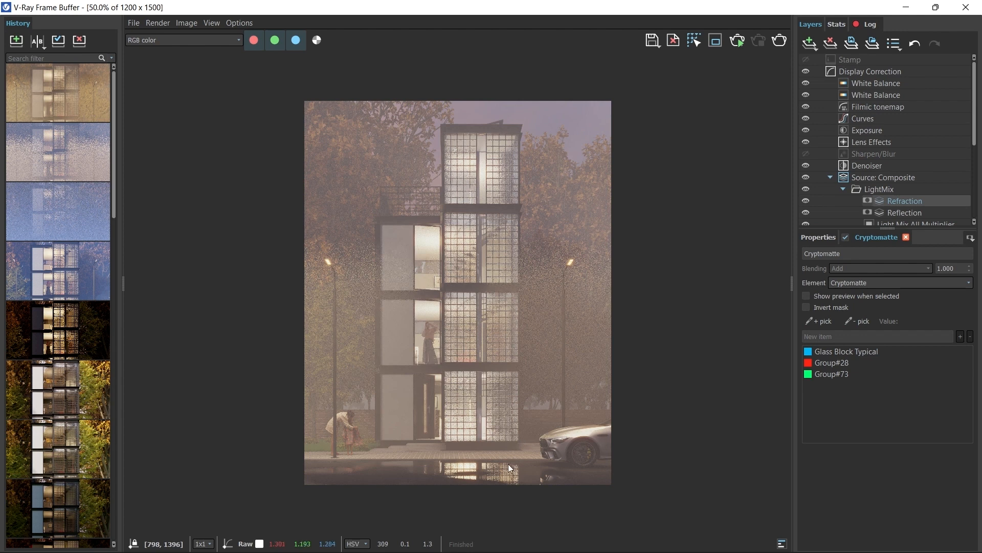
- Add a Global_Illumination render element layer to the LightMix folder and set its blending mode to Screen
{"action": "left_click", "coordinate": [810, 46]}
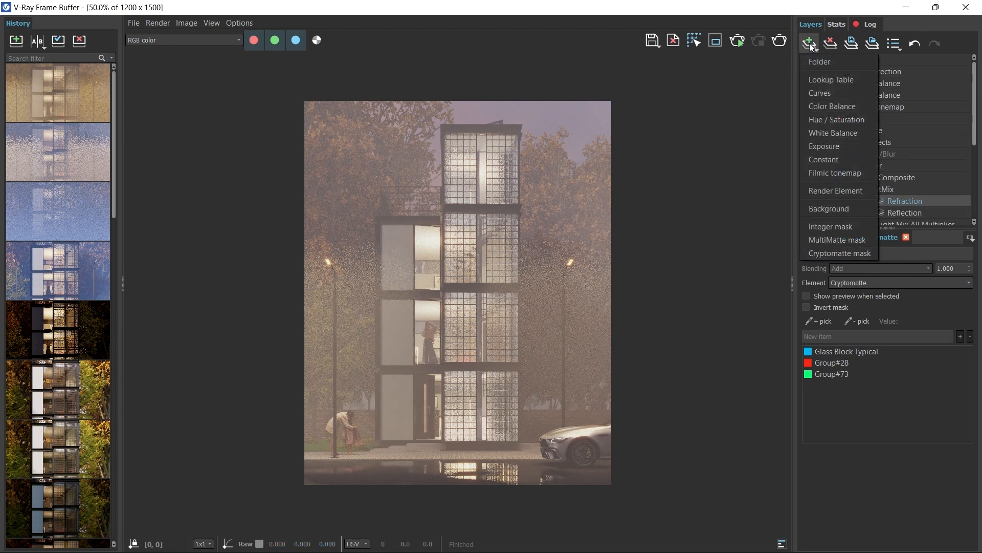
{"action": "left_click", "coordinate": [839, 195]}
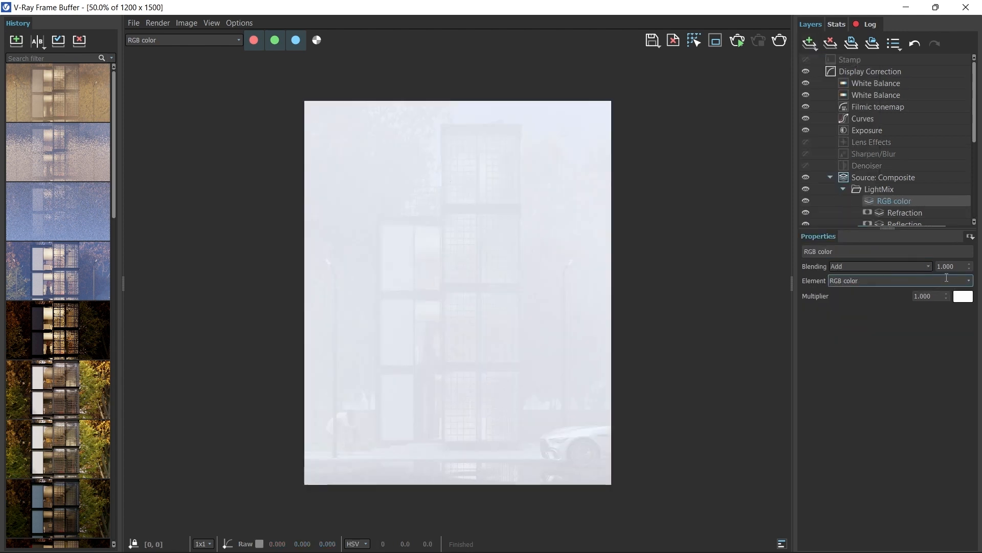
{"action": "left_click", "coordinate": [969, 280]}
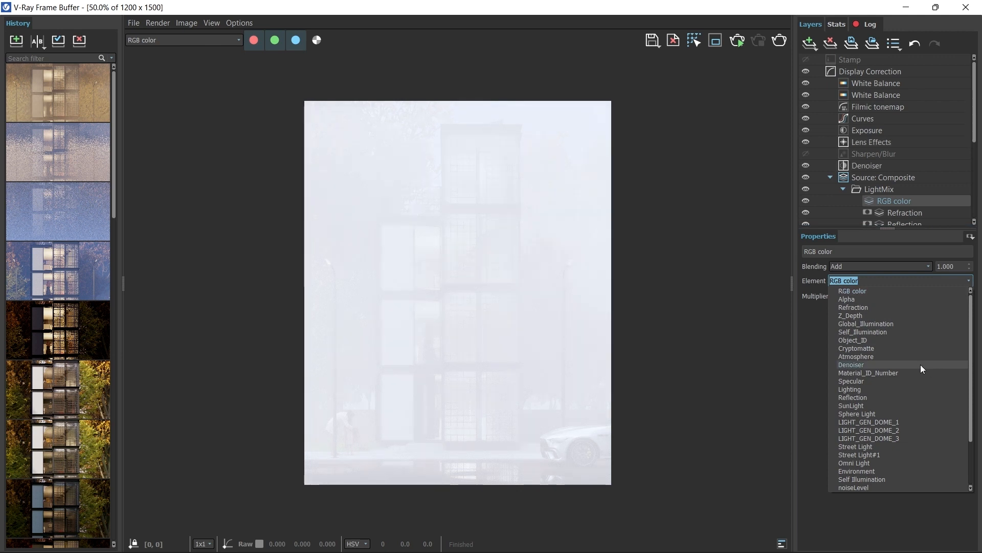
{"action": "left_click", "coordinate": [876, 323]}
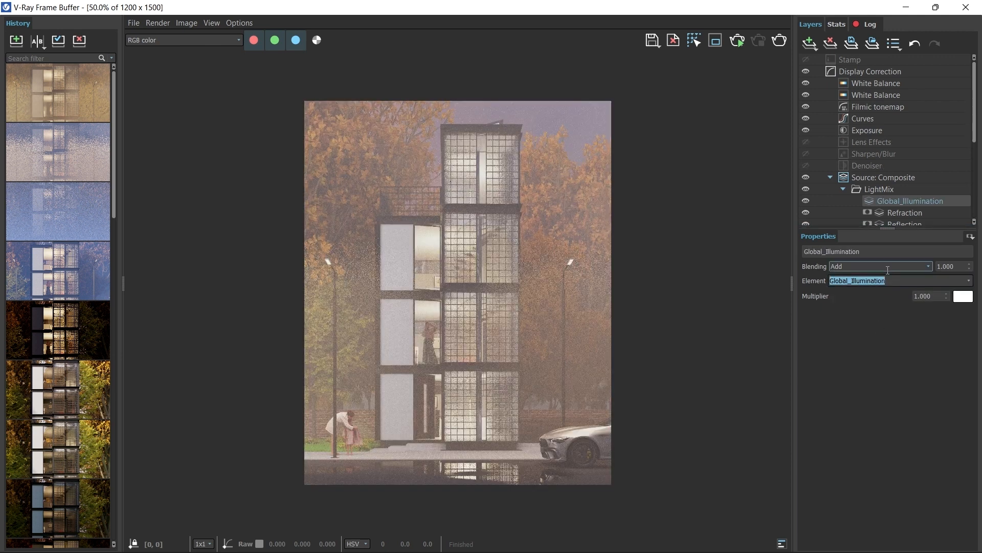
{"action": "left_click", "coordinate": [926, 267]}
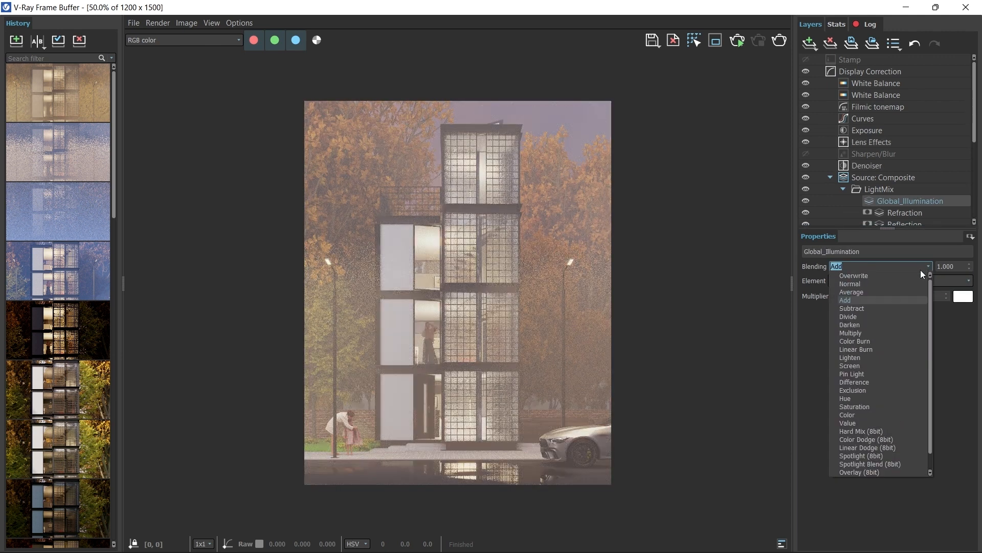
{"action": "left_click", "coordinate": [853, 365]}
- Compare the render with the Global_Illumination layer hidden and shown
{"action": "left_click", "coordinate": [805, 201]}
{"action": "left_click", "coordinate": [805, 201]}
{"action": "left_click", "coordinate": [805, 201]}
{"action": "left_click", "coordinate": [805, 201]}
{"action": "left_click", "coordinate": [805, 202]}
{"action": "left_click", "coordinate": [805, 201]}
{"action": "left_click", "coordinate": [805, 201]}
{"action": "left_click", "coordinate": [805, 201]}
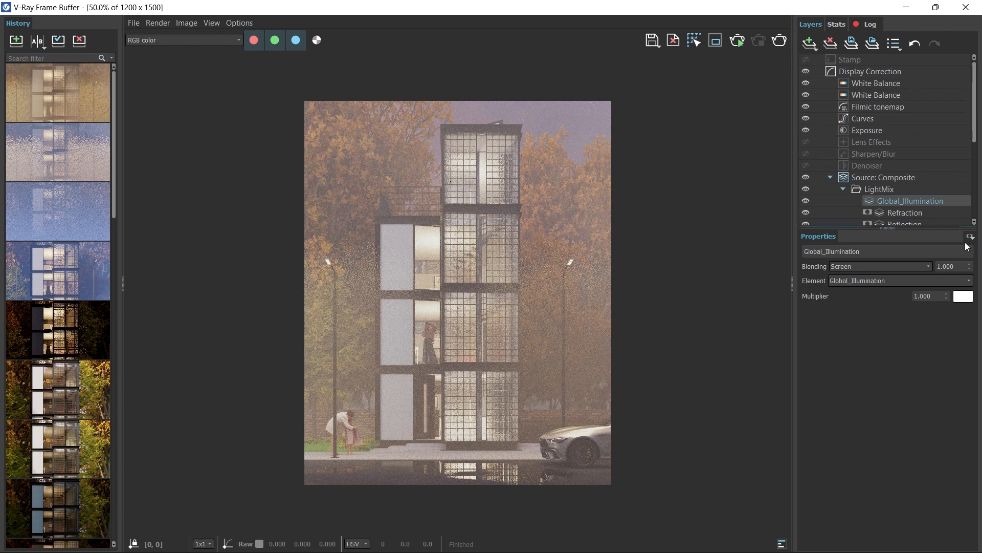
- Reduce the Global_Illumination layer's blend amount to 0.256
{"action": "left_click", "coordinate": [970, 269]}
{"action": "left_click_drag", "start_coordinate": [968, 274], "coordinate": [973, 426]}
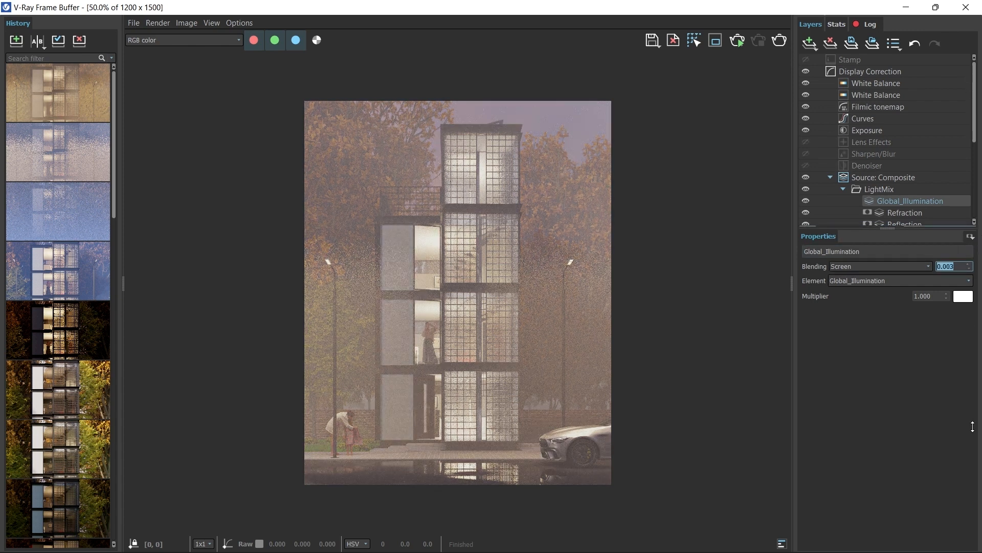
{"action": "left_click_drag", "start_coordinate": [970, 383], "coordinate": [966, 415]}
{"action": "left_click_drag", "start_coordinate": [965, 375], "coordinate": [961, 383]}
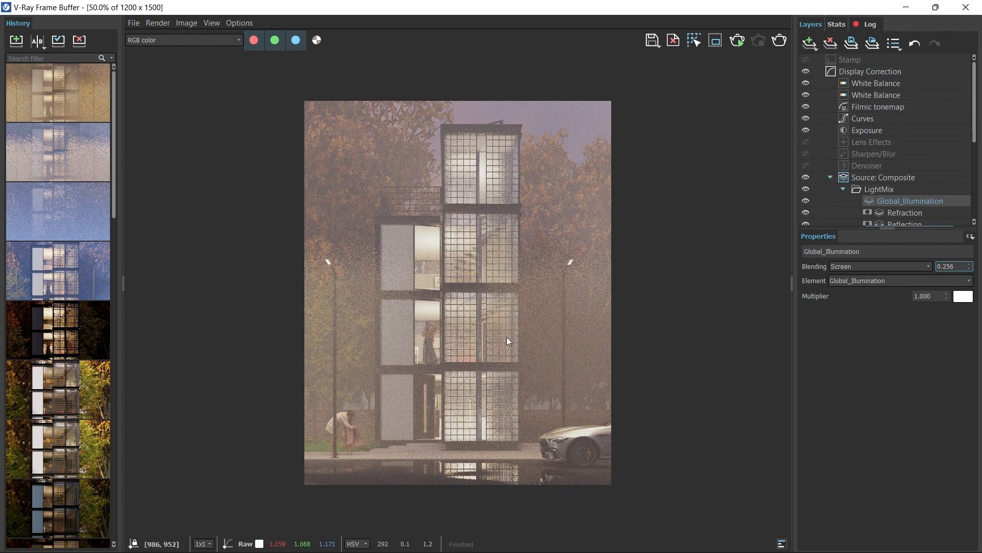
- Add a Specular render element layer above Global_Illumination, keeping its blending mode on Add
{"action": "left_click", "coordinate": [809, 43]}
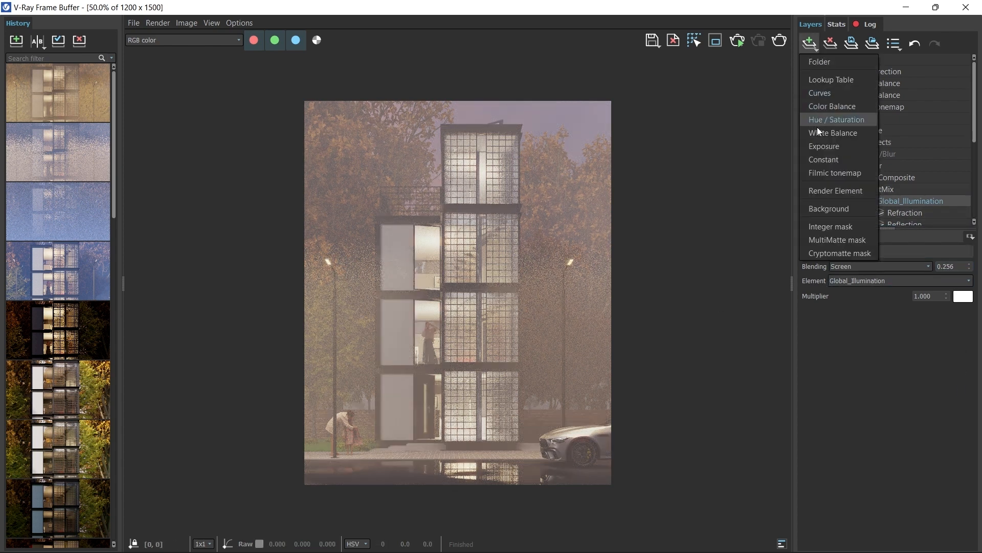
{"action": "left_click", "coordinate": [834, 192]}
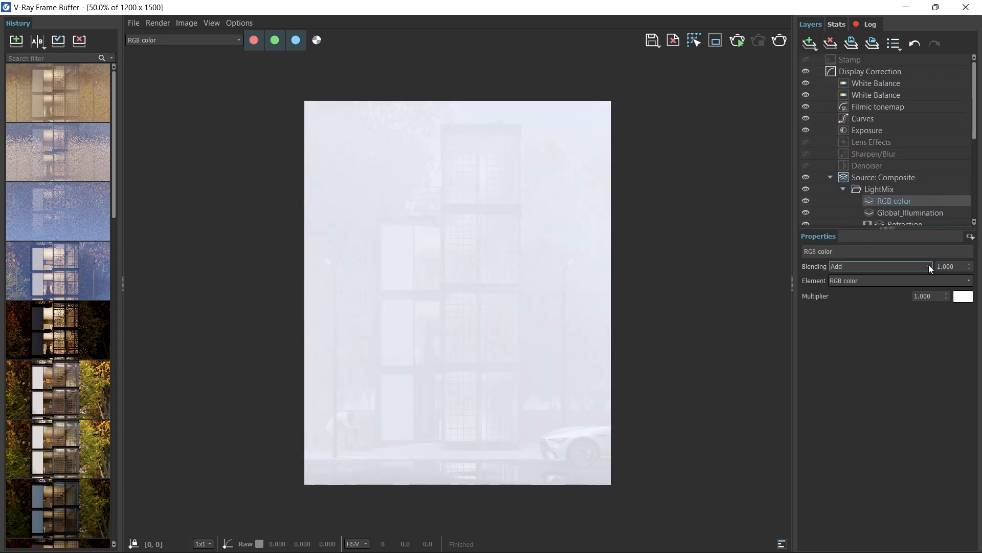
{"action": "left_click", "coordinate": [928, 267]}
{"action": "left_click", "coordinate": [962, 280]}
{"action": "left_click", "coordinate": [864, 385]}
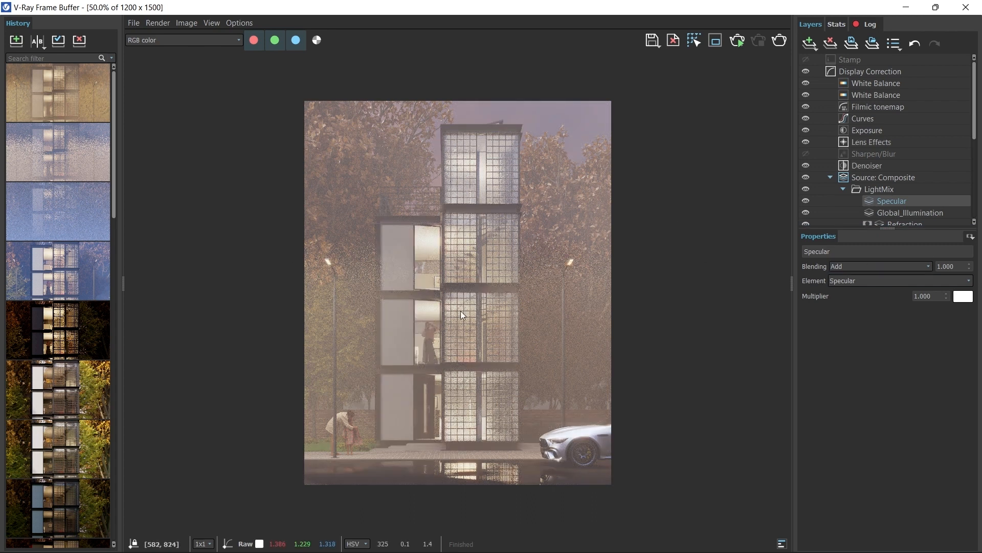
- Add a Cryptomatte mask to the Specular layer and pick Car 038, Glass Block Typical, Group#73 and lantern for the park
{"action": "left_click", "coordinate": [970, 236]}
{"action": "left_click", "coordinate": [932, 276]}
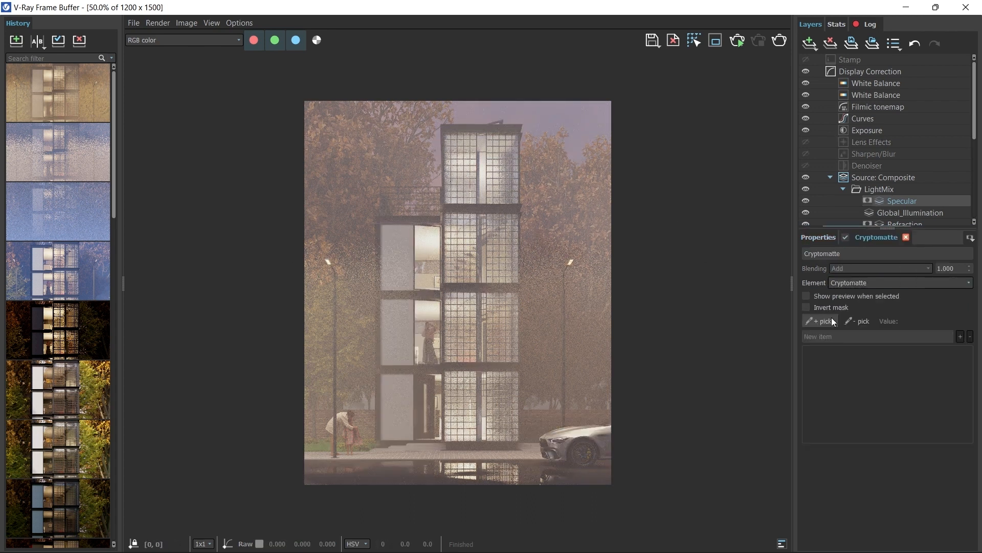
{"action": "left_click", "coordinate": [822, 323]}
{"action": "left_click", "coordinate": [578, 437]}
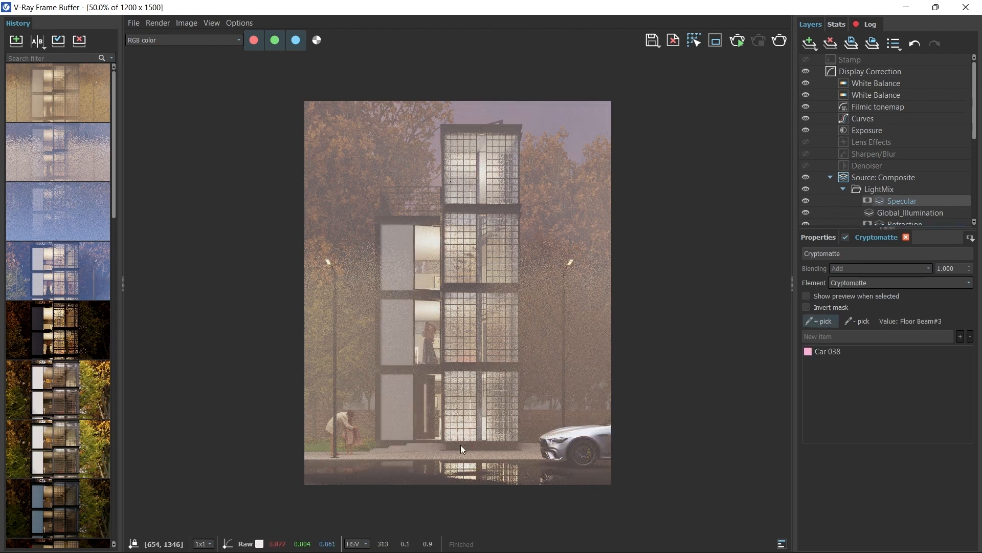
{"action": "scroll", "coordinate": [459, 347], "scroll_direction": "up", "scroll_amount": 4}
{"action": "left_click", "coordinate": [434, 315]}
{"action": "scroll", "coordinate": [433, 314], "scroll_direction": "down", "scroll_amount": 4}
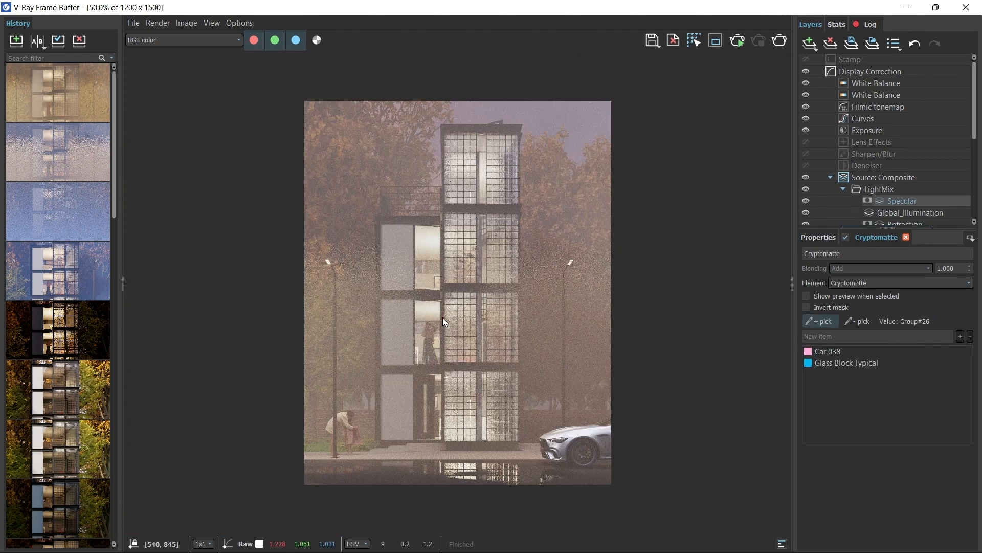
{"action": "scroll", "coordinate": [416, 264], "scroll_direction": "up", "scroll_amount": 1}
{"action": "left_click", "coordinate": [354, 322]}
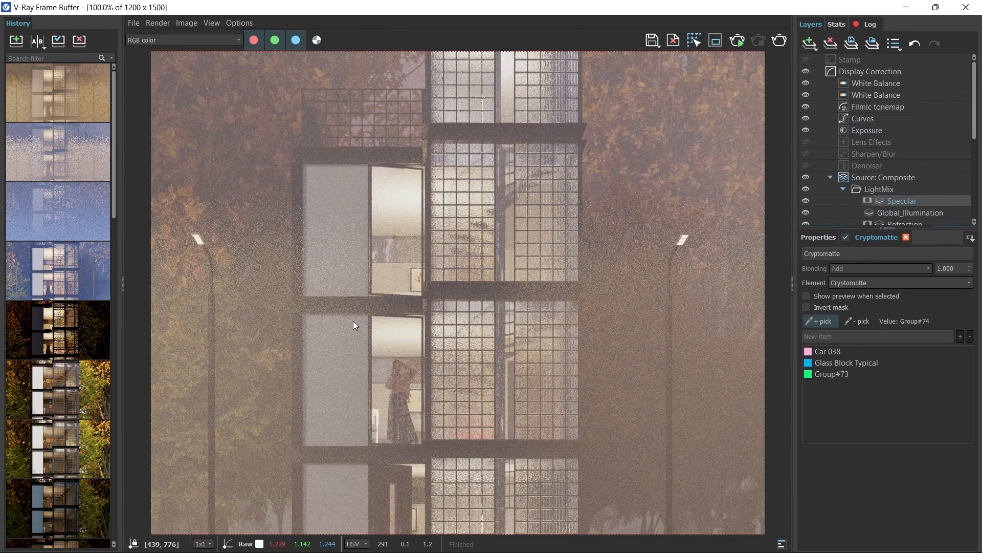
{"action": "left_click", "coordinate": [213, 352]}
{"action": "scroll", "coordinate": [364, 330], "scroll_direction": "down", "scroll_amount": 1}
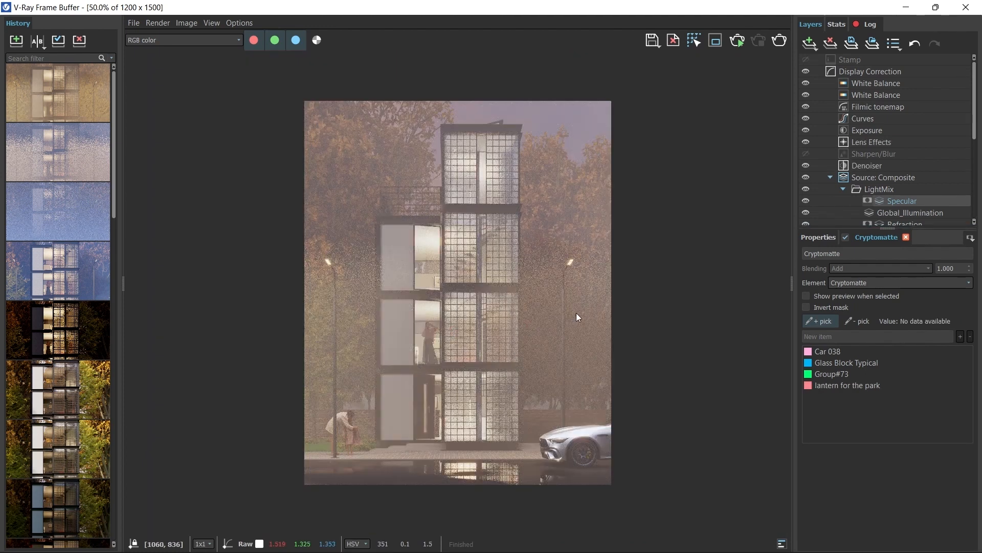
- Extend the Specular layer's mask with Group#12, Corner Beam, Difference#1 and Floor Beam#3 picked from the building
{"action": "scroll", "coordinate": [409, 266], "scroll_direction": "up", "scroll_amount": 1}
{"action": "left_click", "coordinate": [333, 262]}
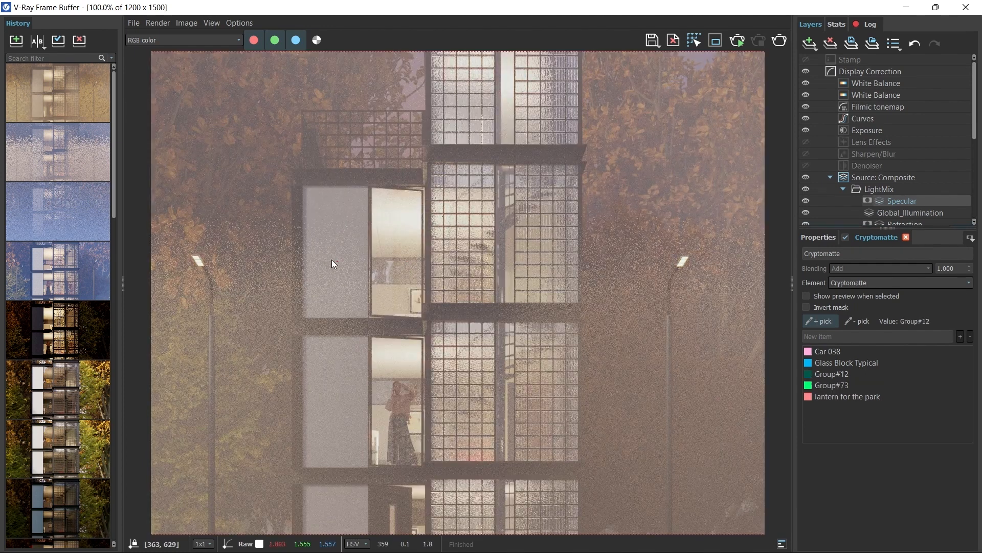
{"action": "left_click", "coordinate": [300, 211]}
{"action": "scroll", "coordinate": [336, 174], "scroll_direction": "up", "scroll_amount": 1}
{"action": "left_click", "coordinate": [339, 175]}
{"action": "left_click", "coordinate": [569, 137]}
{"action": "scroll", "coordinate": [469, 172], "scroll_direction": "down", "scroll_amount": 3}
{"action": "scroll", "coordinate": [453, 371], "scroll_direction": "up", "scroll_amount": 3}
{"action": "scroll", "coordinate": [604, 353], "scroll_direction": "down", "scroll_amount": 1}
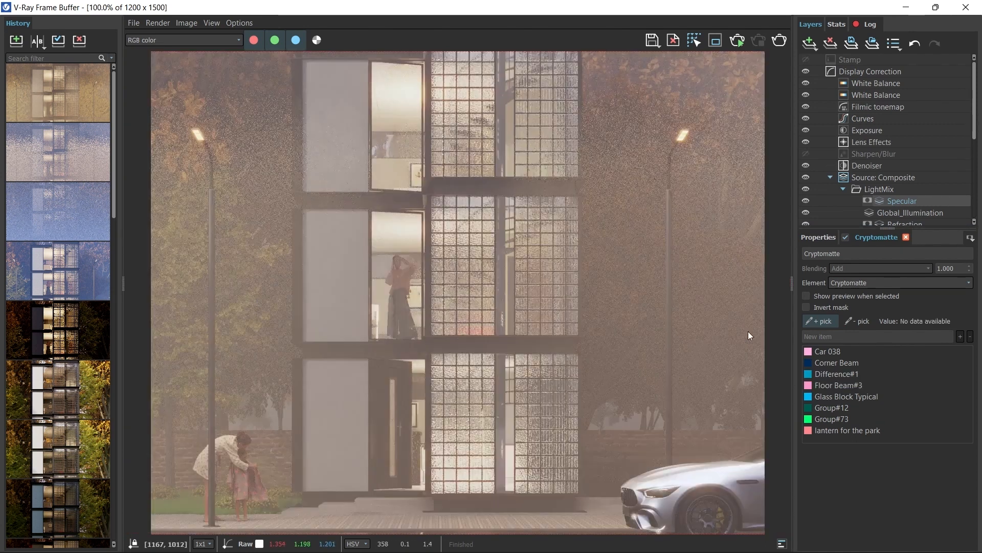
- Preview the Specular layer's Cryptomatte mask and return to the normal render view
{"action": "left_click", "coordinate": [806, 296]}
{"action": "scroll", "coordinate": [472, 325], "scroll_direction": "down", "scroll_amount": 1}
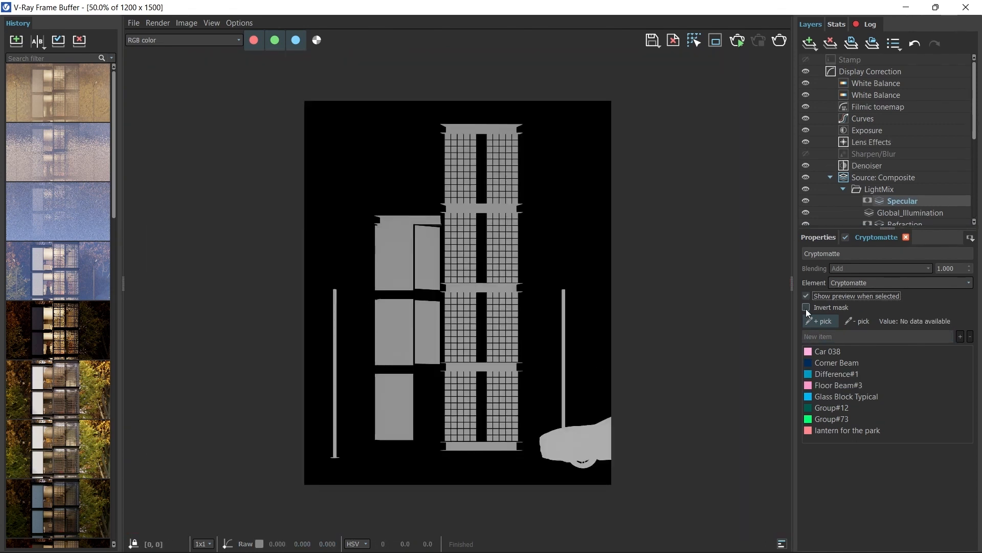
{"action": "left_click", "coordinate": [807, 295]}
- Add Difference#3 and Door 29 to the Specular layer's mask and set the mask's blend amount to 0.668
{"action": "scroll", "coordinate": [410, 372], "scroll_direction": "up", "scroll_amount": 3}
{"action": "left_click", "coordinate": [361, 347]}
{"action": "left_click", "coordinate": [406, 450]}
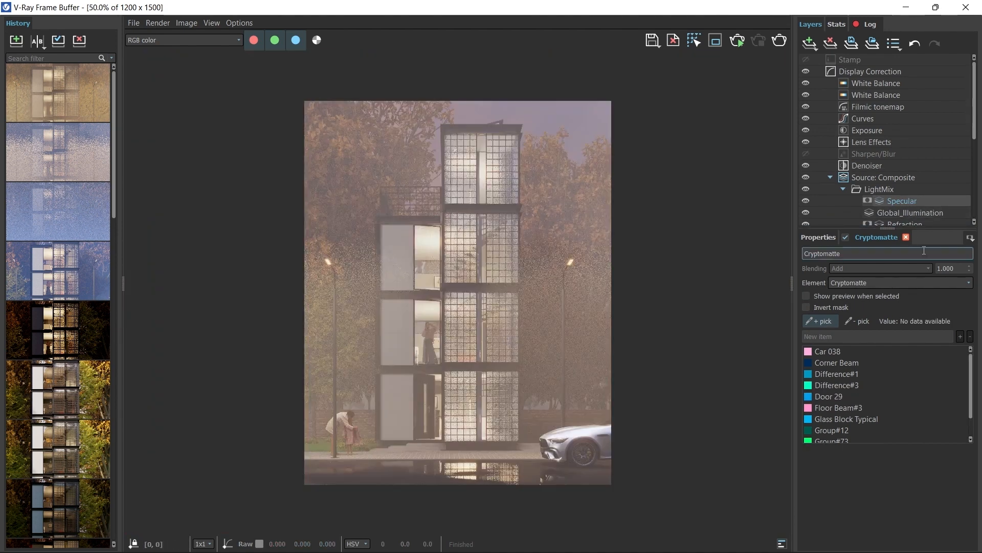
{"action": "left_click_drag", "start_coordinate": [969, 330], "coordinate": [969, 311]}
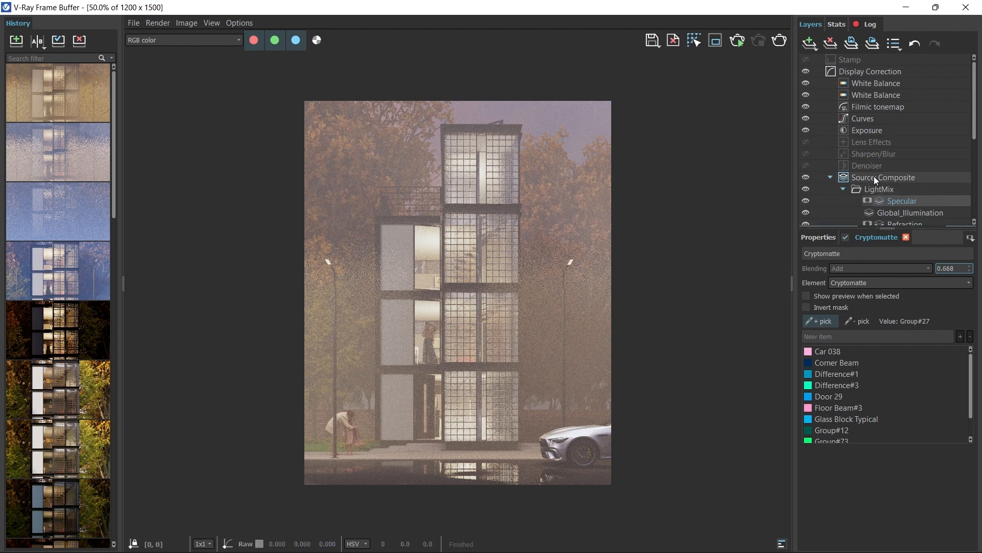
- Set the Street Light layer's multiplier to 0.594 and shift its color temperature to a paler orange, comparing it hidden and shown
{"action": "scroll", "coordinate": [901, 200], "scroll_direction": "down", "scroll_amount": 5}
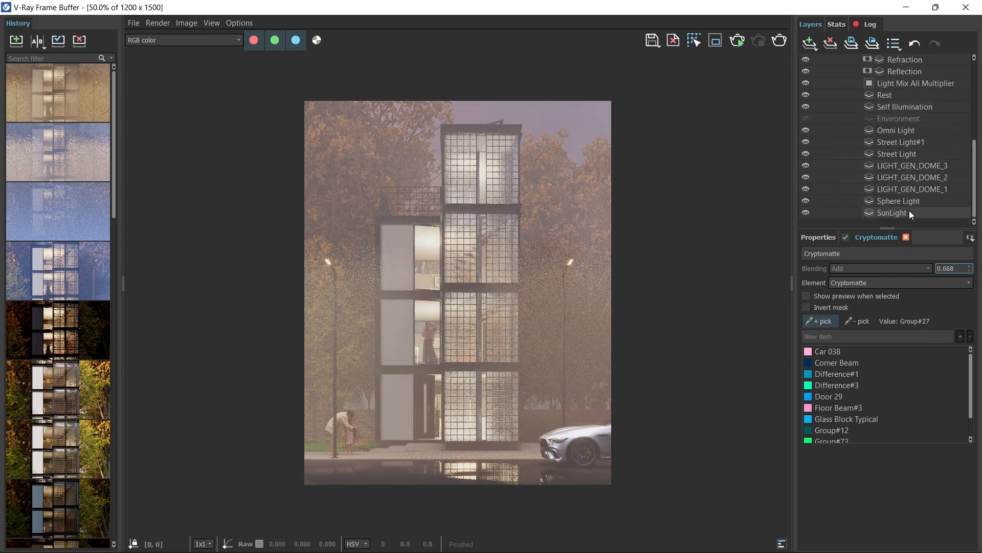
{"action": "left_click", "coordinate": [895, 155]}
{"action": "left_click_drag", "start_coordinate": [944, 300], "coordinate": [939, 361]}
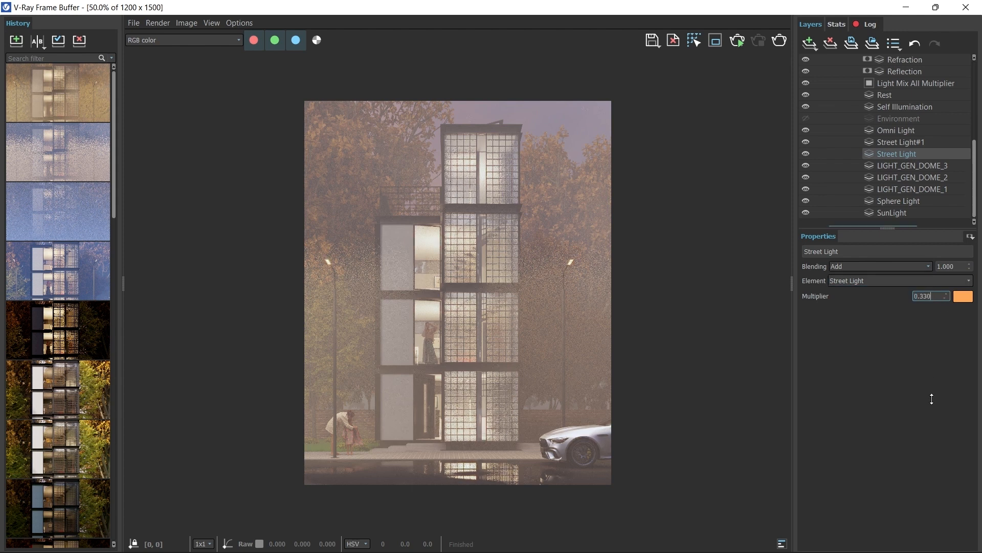
{"action": "left_click", "coordinate": [963, 298]}
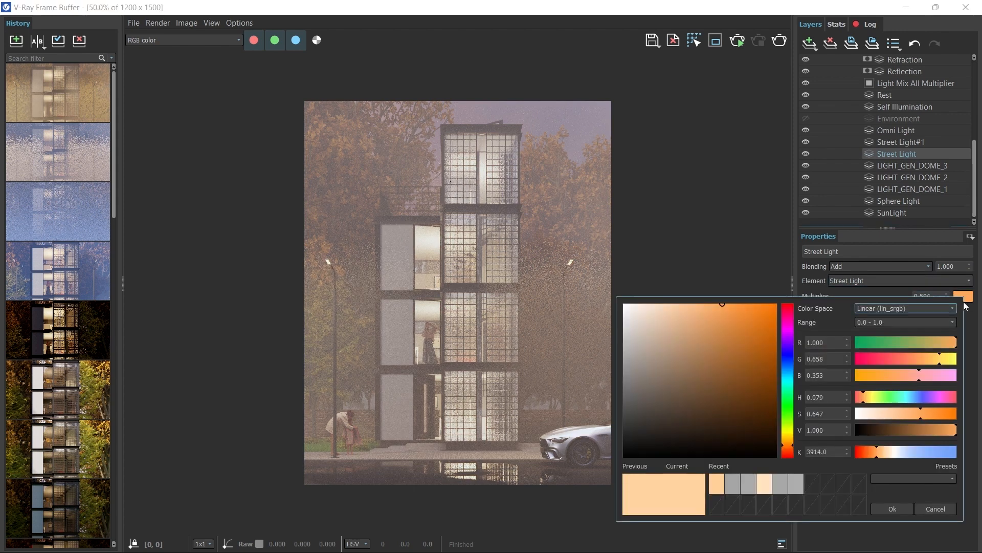
{"action": "left_click_drag", "start_coordinate": [869, 453], "coordinate": [876, 465]}
{"action": "key", "text": "Return"}
{"action": "left_click", "coordinate": [806, 154]}
{"action": "left_click", "coordinate": [806, 154]}
- Set the Street Light#1 layer's multiplier to 0.790 and shift its color temperature to a paler orange
{"action": "left_click", "coordinate": [834, 141]}
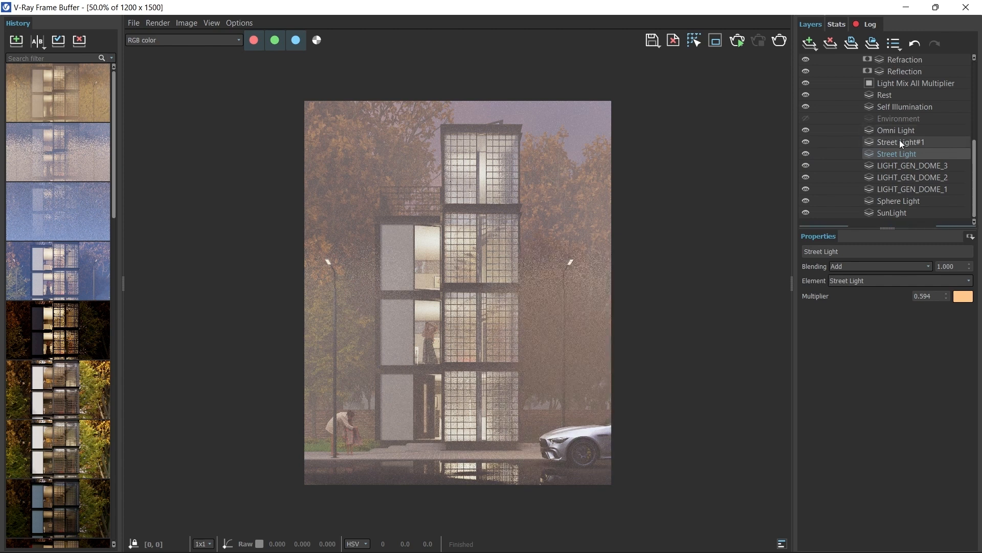
{"action": "left_click_drag", "start_coordinate": [947, 298], "coordinate": [950, 334]}
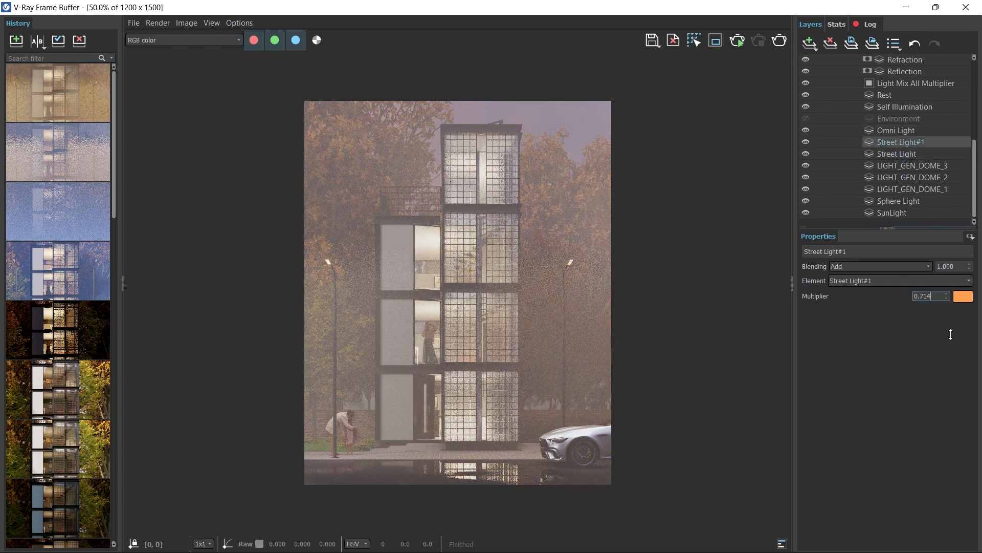
{"action": "left_click", "coordinate": [970, 297]}
{"action": "left_click_drag", "start_coordinate": [835, 452], "coordinate": [835, 441]}
{"action": "left_click", "coordinate": [892, 508]}
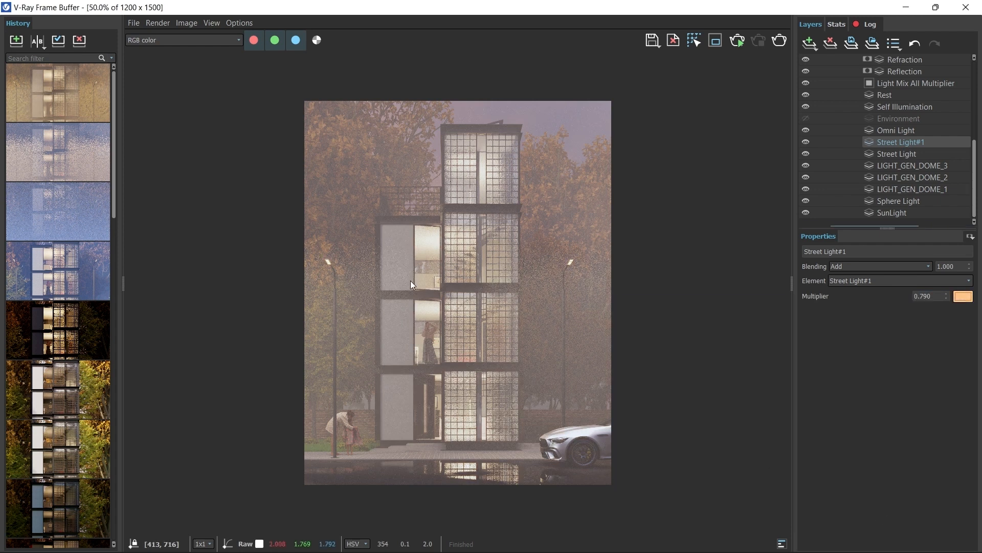
- Create a new folder inside the LightMix folder and rename it Wall Color
{"action": "scroll", "coordinate": [409, 274], "scroll_direction": "up", "scroll_amount": 1}
{"action": "scroll", "coordinate": [914, 164], "scroll_direction": "up", "scroll_amount": 3}
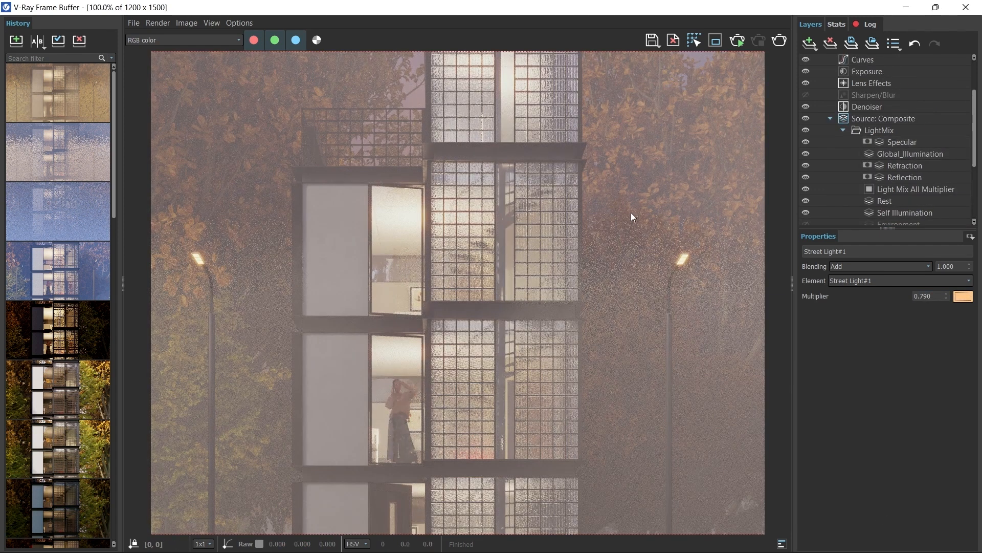
{"action": "scroll", "coordinate": [417, 244], "scroll_direction": "down", "scroll_amount": 1}
{"action": "scroll", "coordinate": [459, 265], "scroll_direction": "up", "scroll_amount": 1}
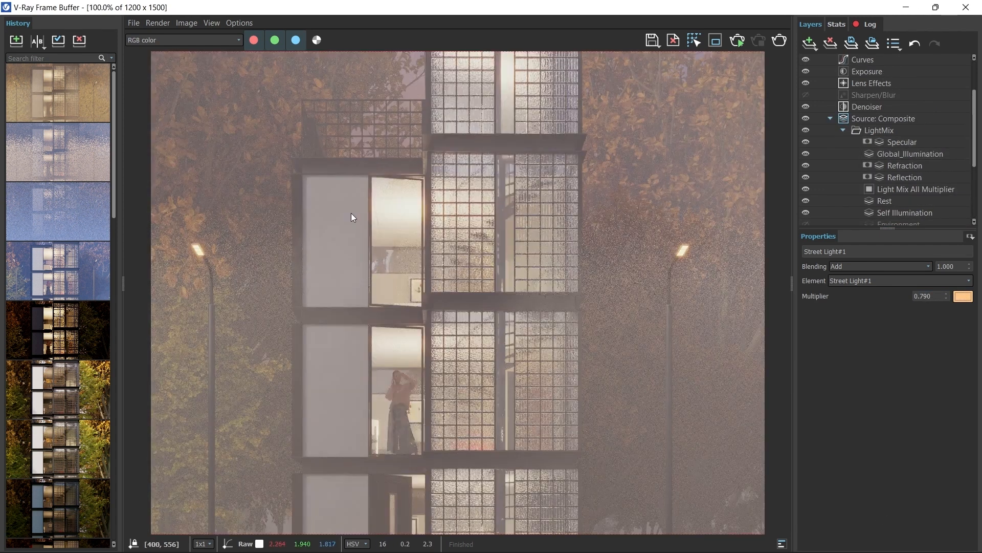
{"action": "left_click", "coordinate": [887, 130]}
{"action": "right_click", "coordinate": [877, 130]}
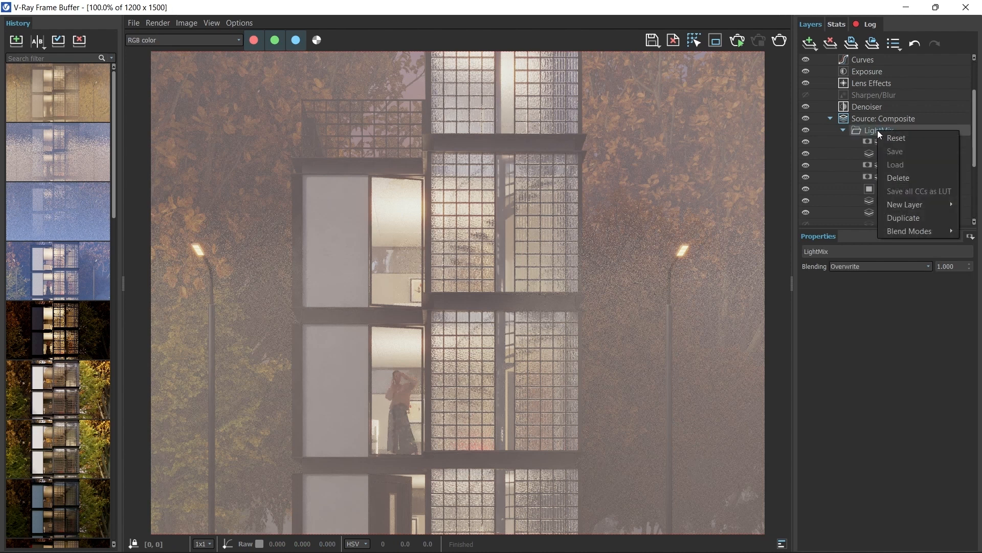
{"action": "mouse_move", "coordinate": [901, 204]}
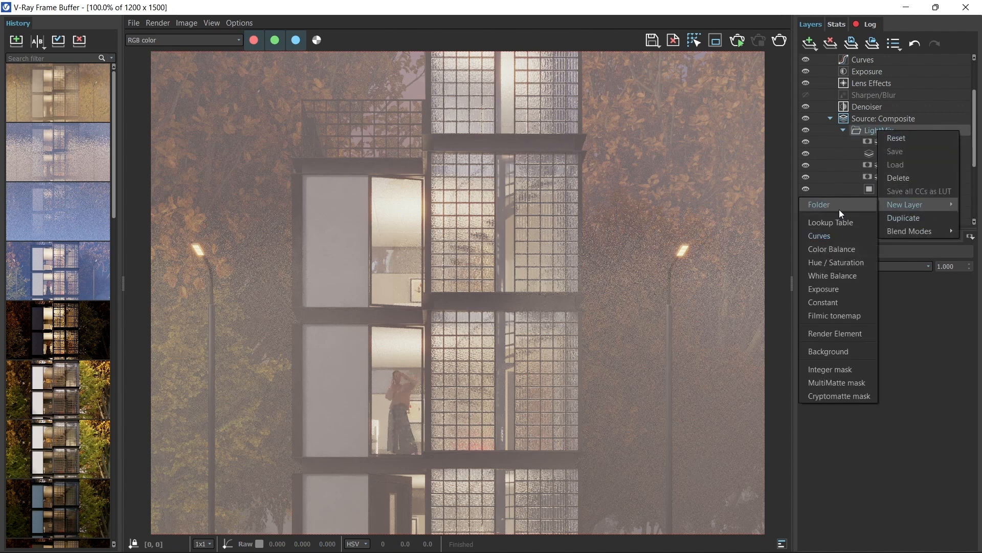
{"action": "left_click", "coordinate": [841, 210]}
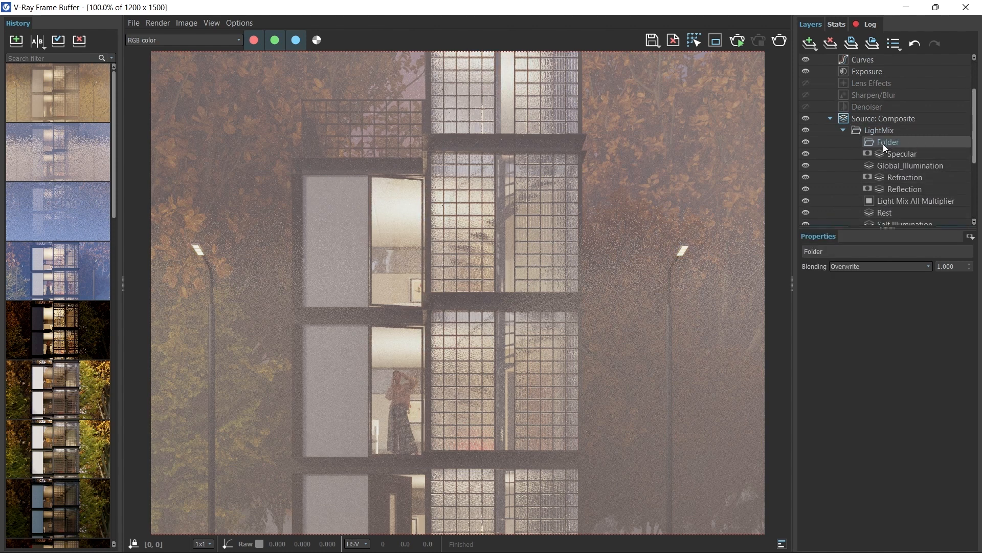
{"action": "right_click", "coordinate": [885, 144]}
{"action": "left_click", "coordinate": [883, 139]}
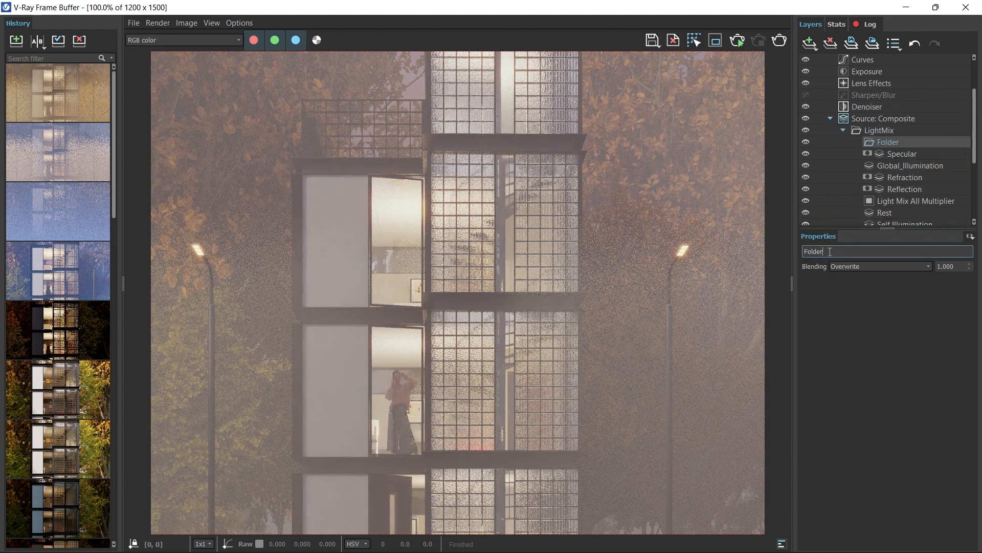
{"action": "type", "text": "Wall Color"}
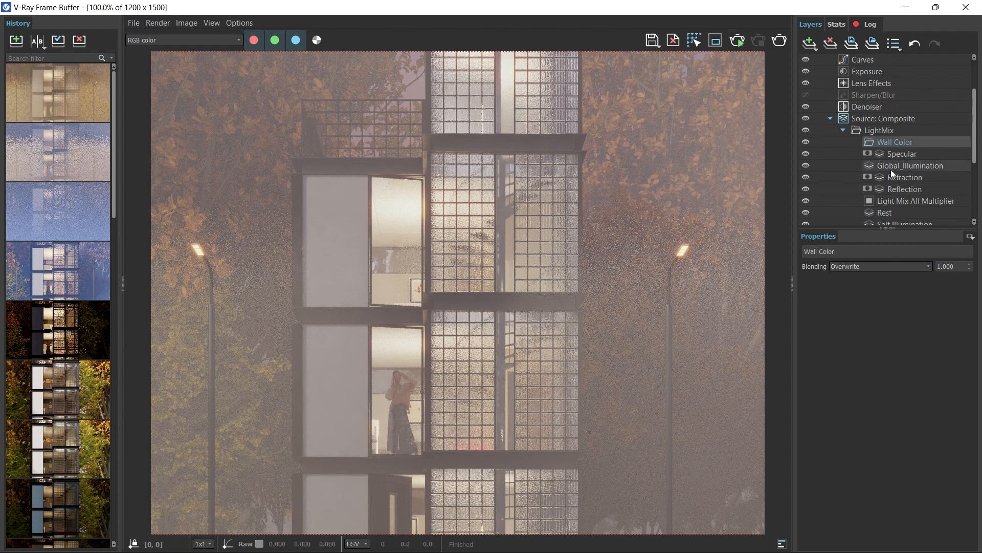
- Add a Cryptomatte mask to the Wall Color folder, pick the wall panels (Group#12) and check the mask preview
{"action": "left_click", "coordinate": [970, 237]}
{"action": "left_click", "coordinate": [940, 276]}
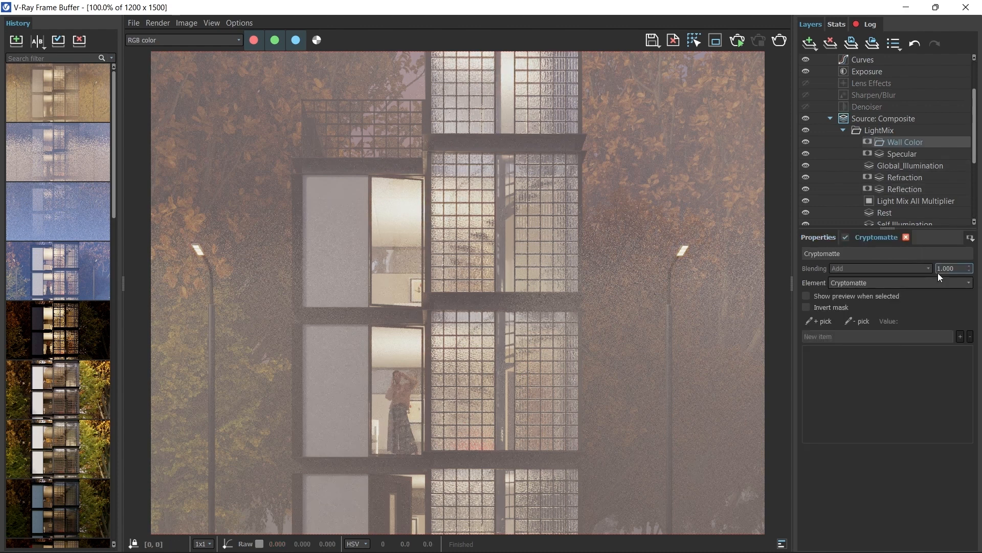
{"action": "left_click", "coordinate": [819, 321]}
{"action": "left_click", "coordinate": [333, 246]}
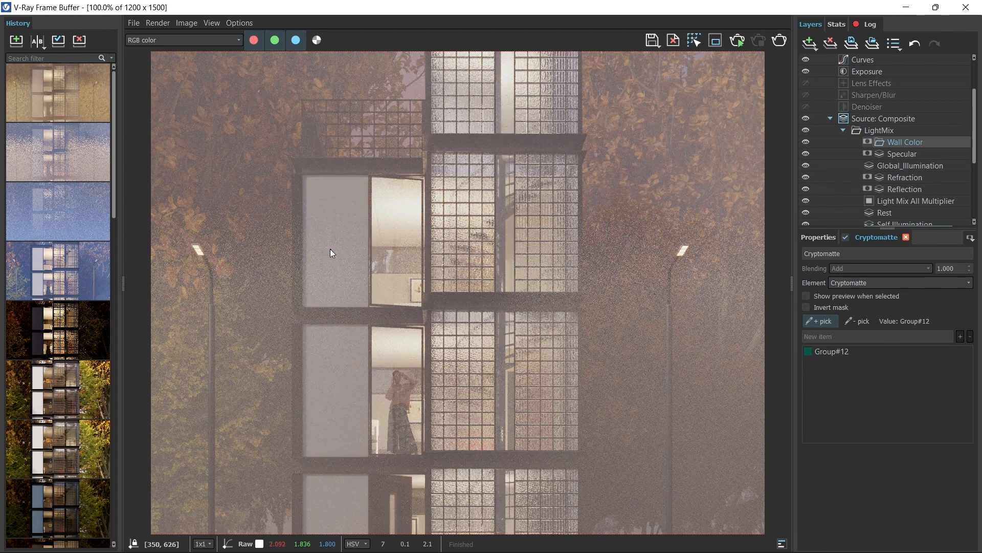
{"action": "left_click", "coordinate": [806, 297]}
{"action": "left_click", "coordinate": [807, 296]}
- Add a Color Balance layer inside the Wall Color folder and set Cyan - Red to 1.000
{"action": "right_click", "coordinate": [901, 143]}
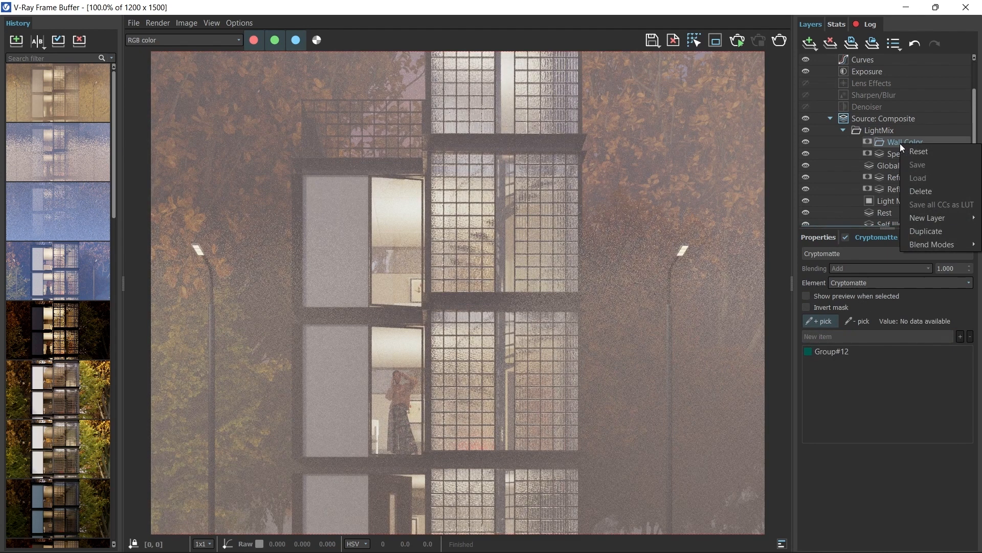
{"action": "mouse_move", "coordinate": [940, 219]}
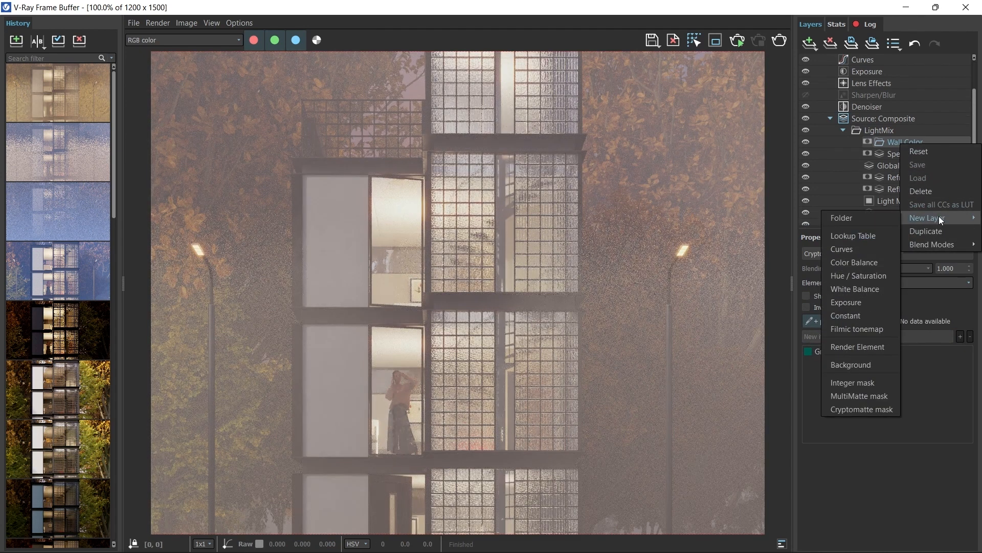
{"action": "left_click", "coordinate": [855, 262]}
{"action": "left_click_drag", "start_coordinate": [867, 304], "coordinate": [810, 305]}
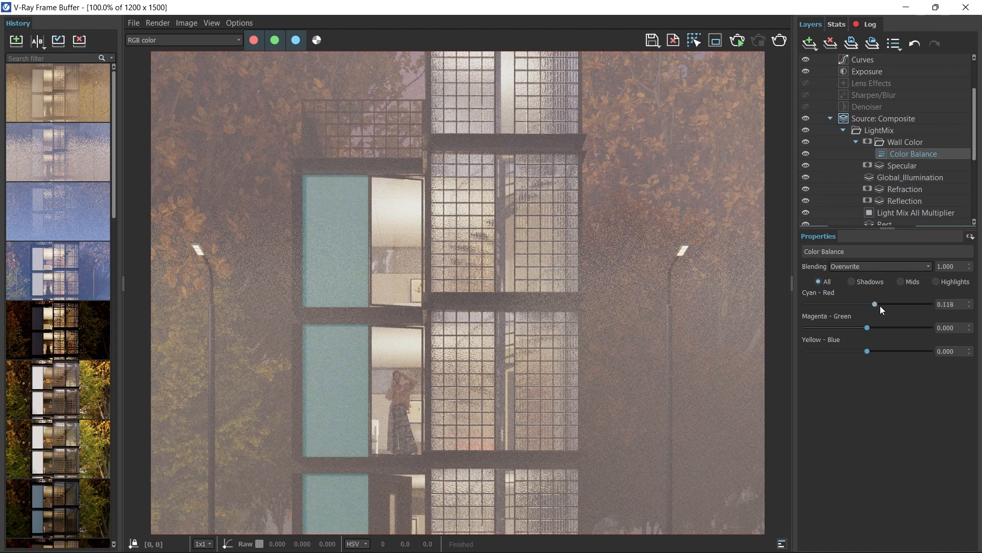
{"action": "scroll", "coordinate": [668, 325], "scroll_direction": "down", "scroll_amount": 1}
{"action": "left_click", "coordinate": [852, 282]}
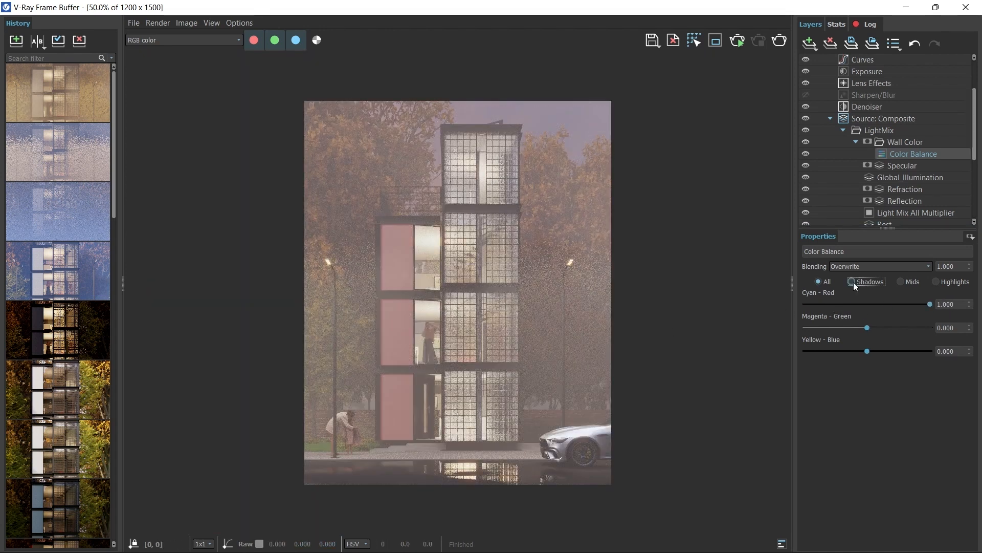
{"action": "left_click_drag", "start_coordinate": [868, 304], "coordinate": [955, 309]}
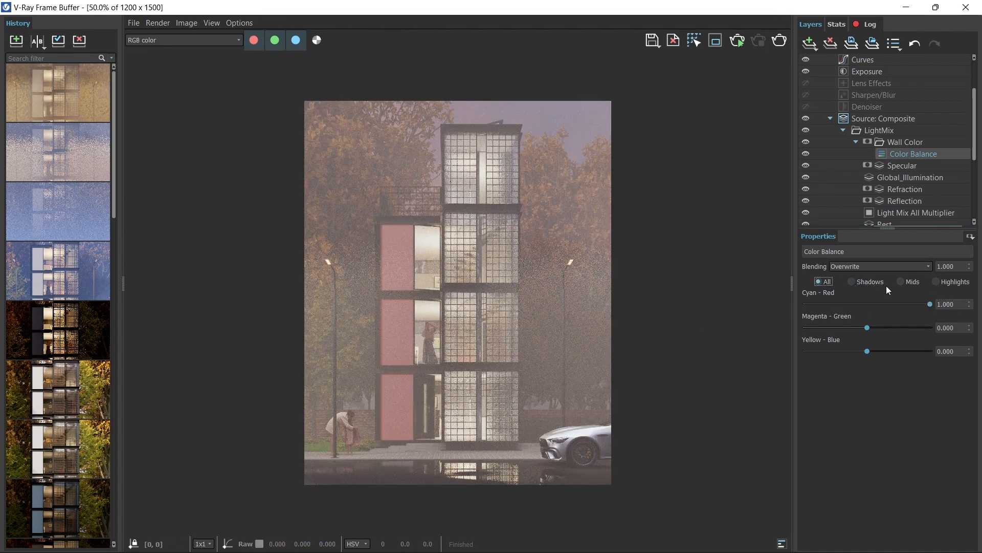
- Add a Curves layer to the Wall Color folder and darken the walls by bending the lower curve handle to about (0.7, 0.1)
{"action": "left_click", "coordinate": [896, 145]}
{"action": "right_click", "coordinate": [895, 143]}
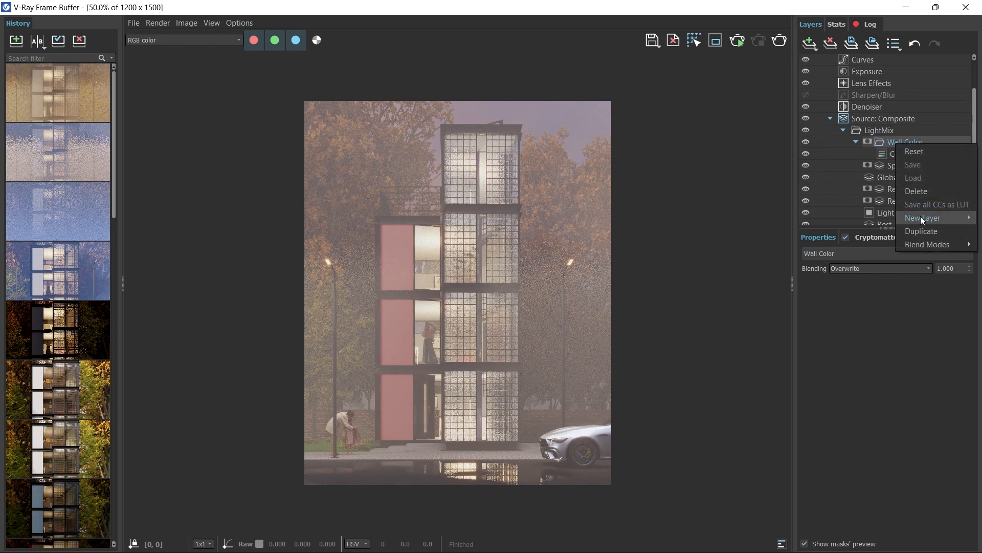
{"action": "mouse_move", "coordinate": [921, 216]}
{"action": "left_click", "coordinate": [848, 254]}
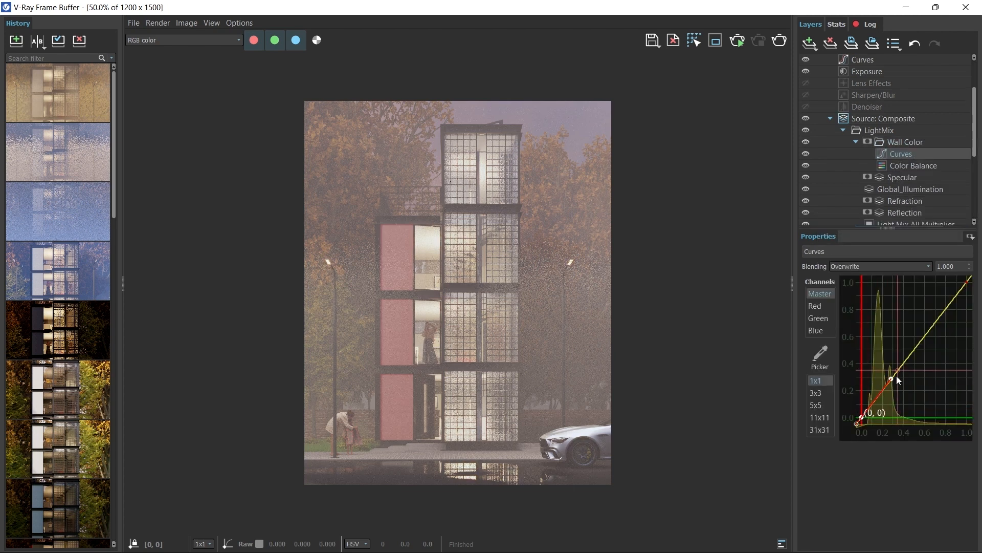
{"action": "left_click_drag", "start_coordinate": [891, 378], "coordinate": [936, 404]}
{"action": "scroll", "coordinate": [415, 270], "scroll_direction": "up", "scroll_amount": 1}
{"action": "scroll", "coordinate": [350, 264], "scroll_direction": "down", "scroll_amount": 1}
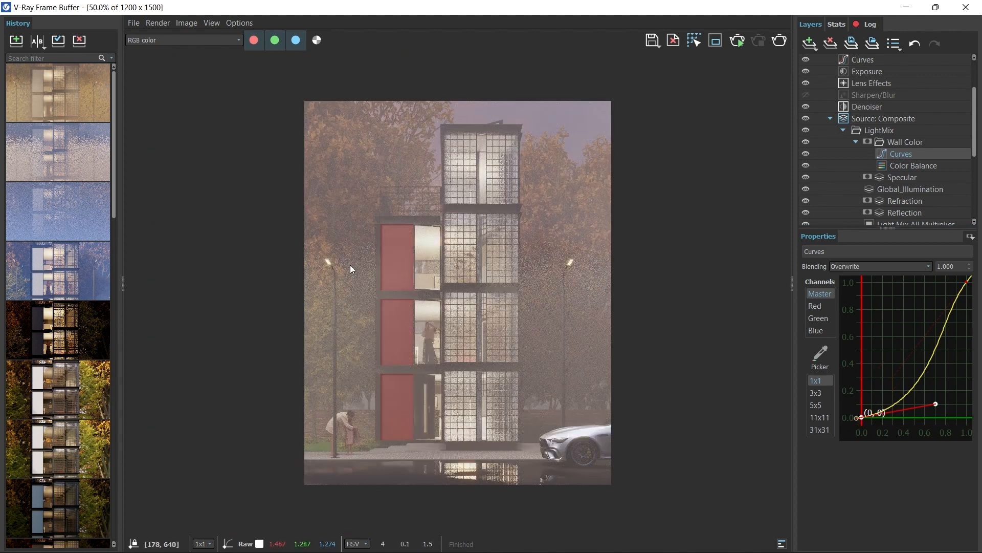
{"action": "scroll", "coordinate": [392, 398], "scroll_direction": "up", "scroll_amount": 2}
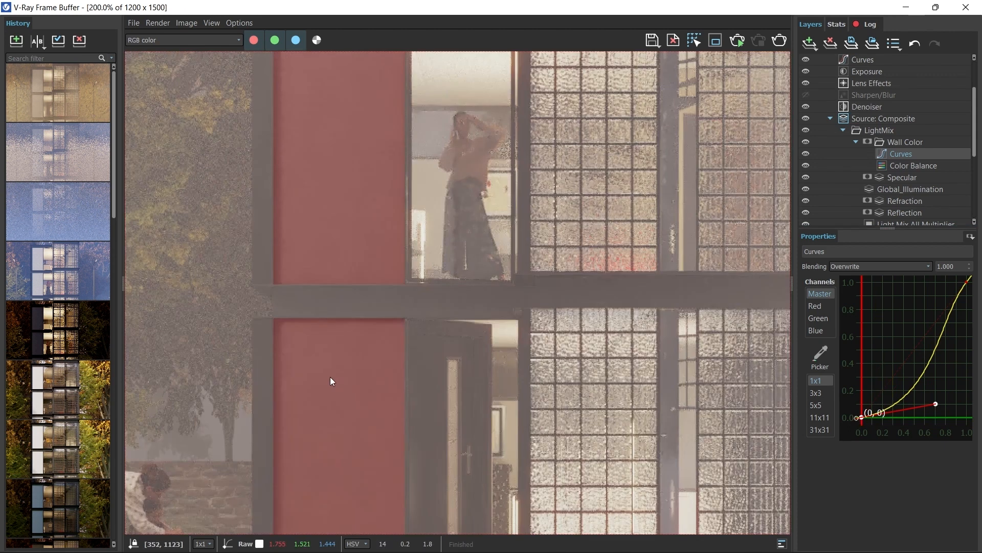
{"action": "scroll", "coordinate": [353, 307], "scroll_direction": "down", "scroll_amount": 2}
{"action": "scroll", "coordinate": [381, 211], "scroll_direction": "up", "scroll_amount": 1}
- Turn the walls green in the Wall Color folder's Color Balance layer with Cyan - Red 0.029 and Magenta - Green 1.000
{"action": "left_click", "coordinate": [900, 168]}
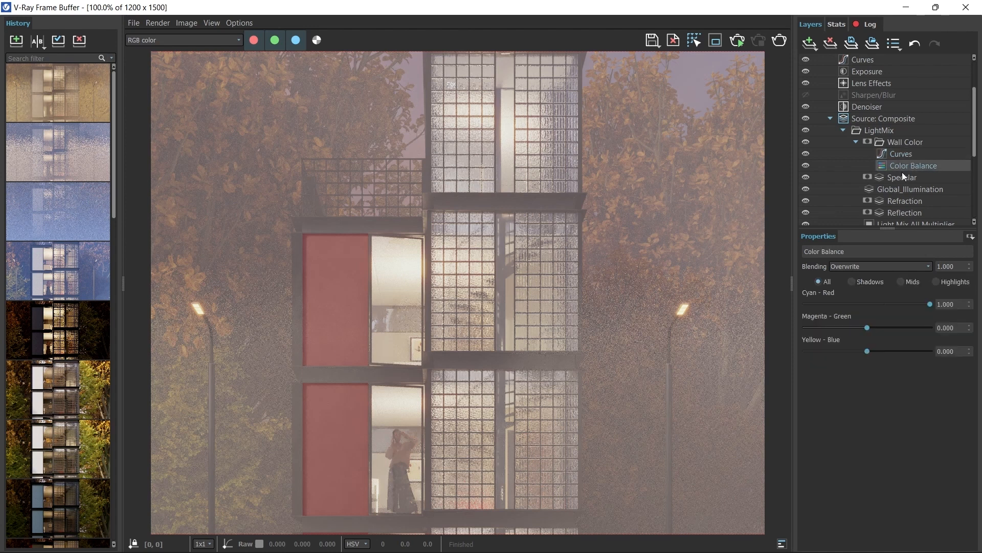
{"action": "left_click_drag", "start_coordinate": [877, 304], "coordinate": [931, 327]}
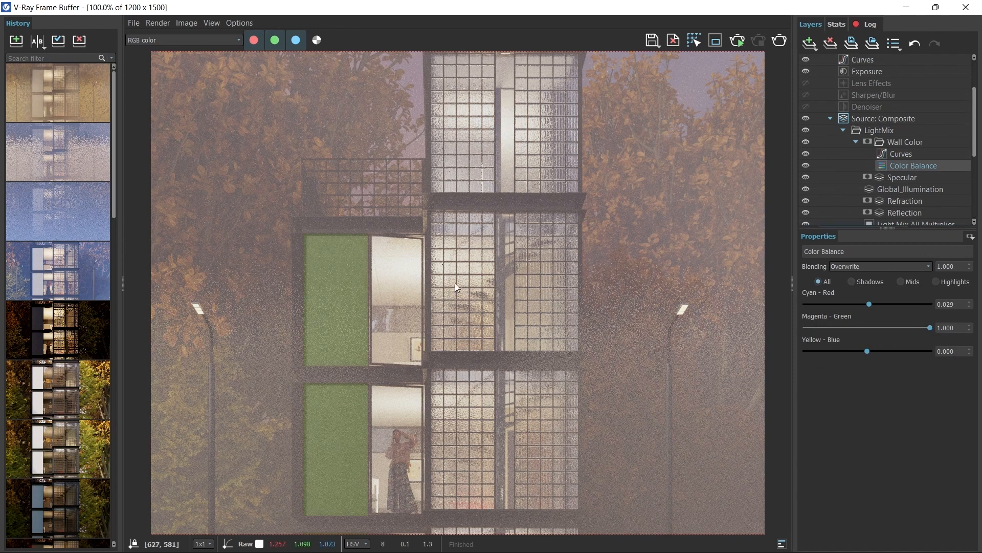
{"action": "scroll", "coordinate": [430, 286], "scroll_direction": "down", "scroll_amount": 1}
{"action": "scroll", "coordinate": [403, 284], "scroll_direction": "up", "scroll_amount": 1}
{"action": "scroll", "coordinate": [408, 284], "scroll_direction": "down", "scroll_amount": 1}
{"action": "left_click_drag", "start_coordinate": [919, 327], "coordinate": [975, 334]}
- Flatten the Wall Color curve closer to a straight line and set the Wall Color folder's blend amount to 0.554
{"action": "left_click", "coordinate": [897, 155]}
{"action": "left_click_drag", "start_coordinate": [936, 404], "coordinate": [902, 375]}
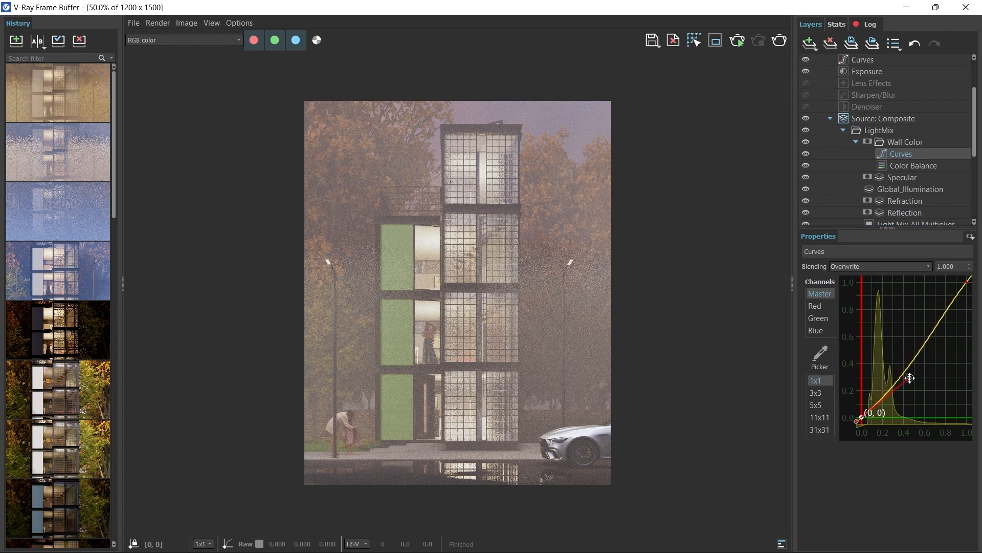
{"action": "left_click", "coordinate": [899, 145]}
{"action": "left_click_drag", "start_coordinate": [970, 270], "coordinate": [969, 331]}
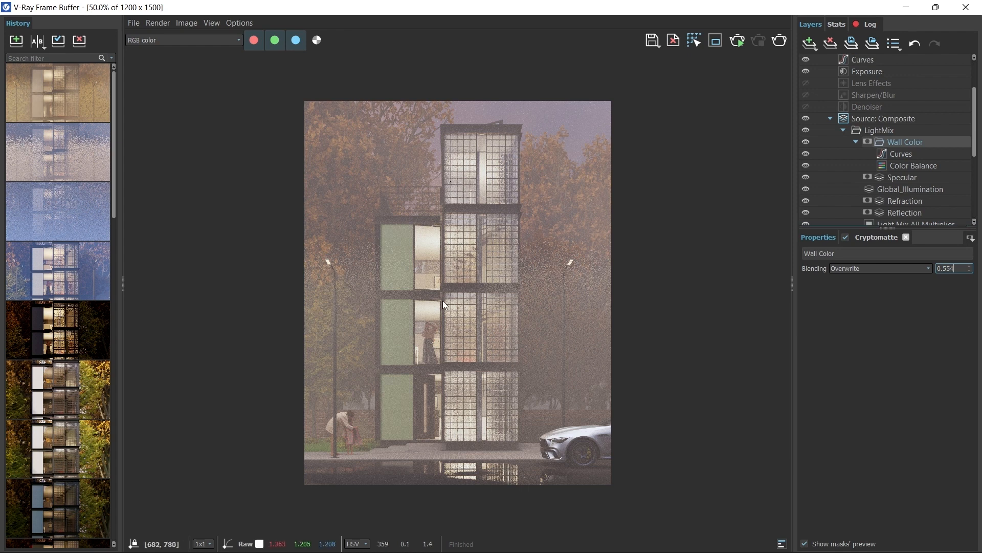
{"action": "scroll", "coordinate": [387, 279], "scroll_direction": "up", "scroll_amount": 1}
{"action": "scroll", "coordinate": [335, 217], "scroll_direction": "down", "scroll_amount": 1}
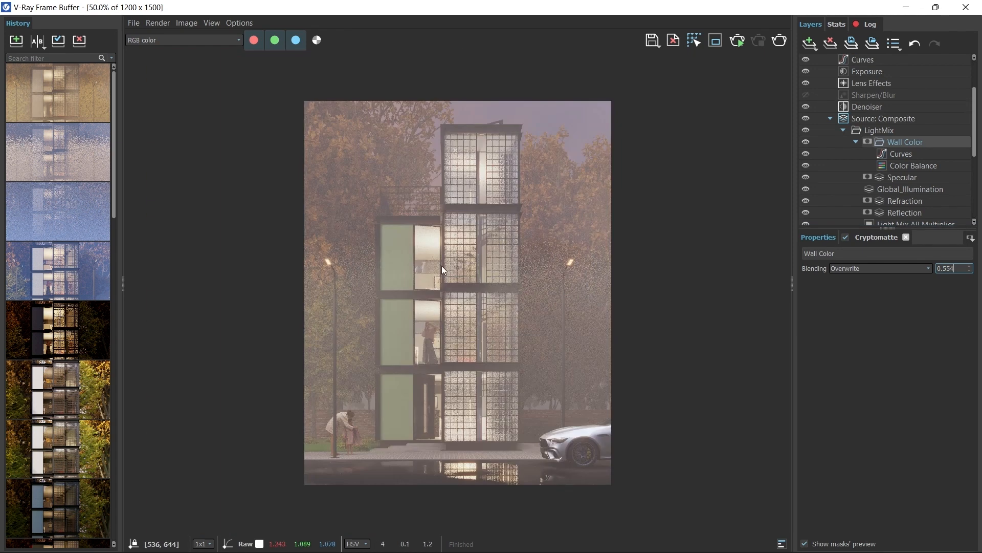
{"action": "scroll", "coordinate": [470, 278], "scroll_direction": "up", "scroll_amount": 3}
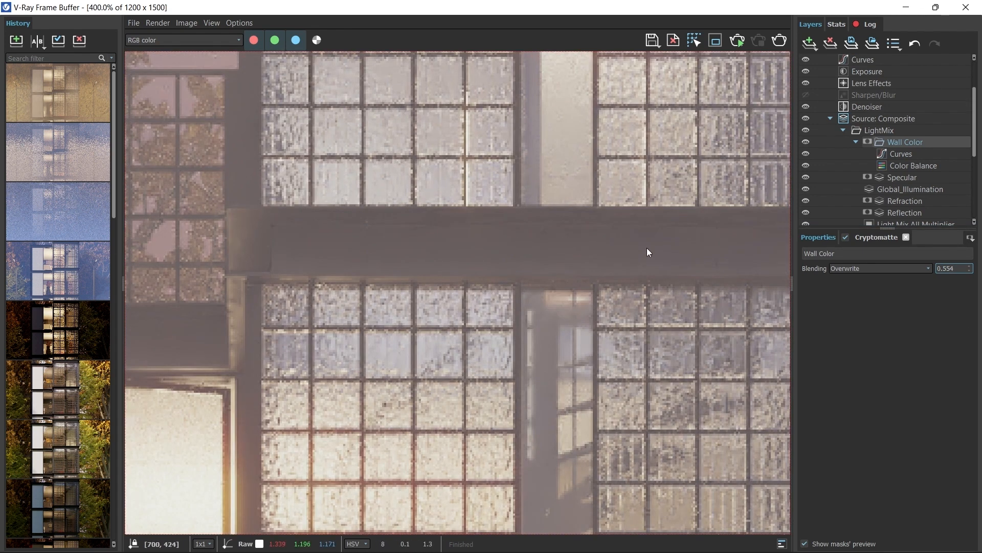
- Create a new folder inside the LightMix folder and rename it Beams
{"action": "left_click", "coordinate": [880, 129]}
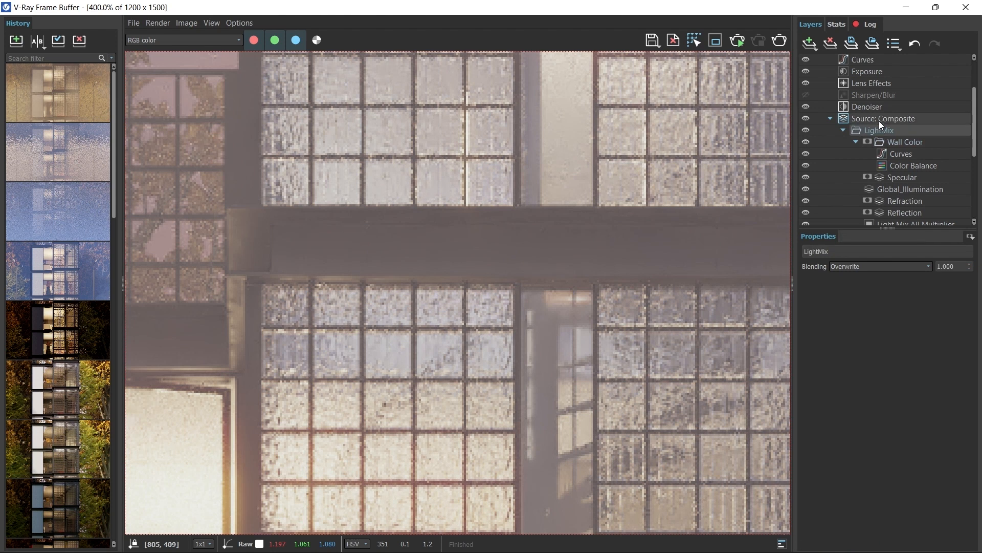
{"action": "right_click", "coordinate": [877, 129]}
{"action": "mouse_move", "coordinate": [918, 210]}
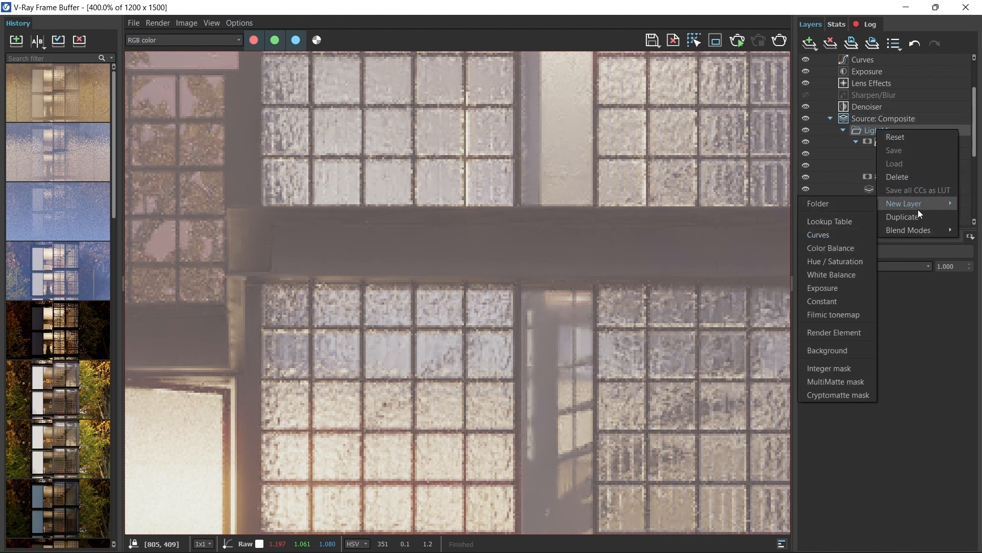
{"action": "left_click", "coordinate": [824, 204]}
{"action": "right_click", "coordinate": [885, 146]}
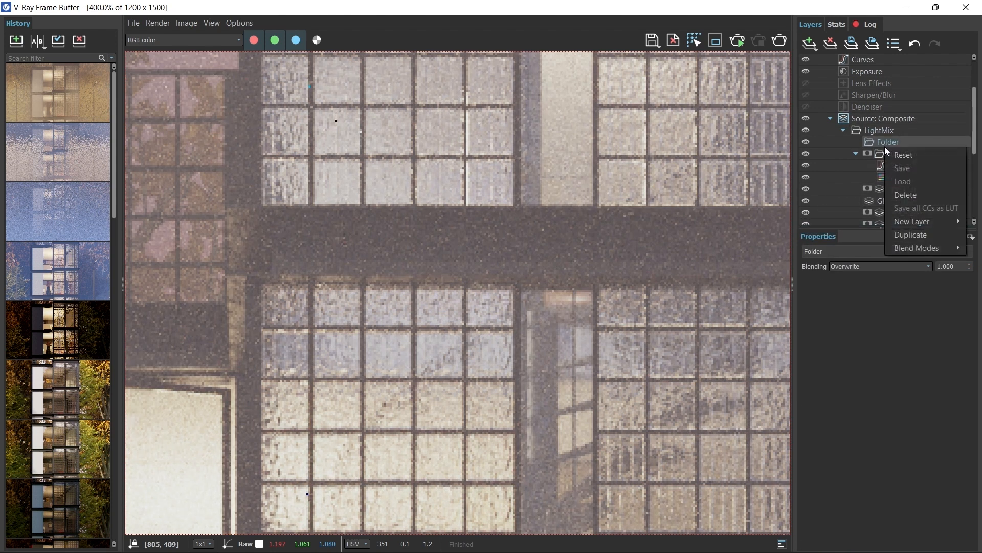
{"action": "left_click_drag", "start_coordinate": [839, 252], "coordinate": [661, 247]}
{"action": "type", "text": "Beams"}
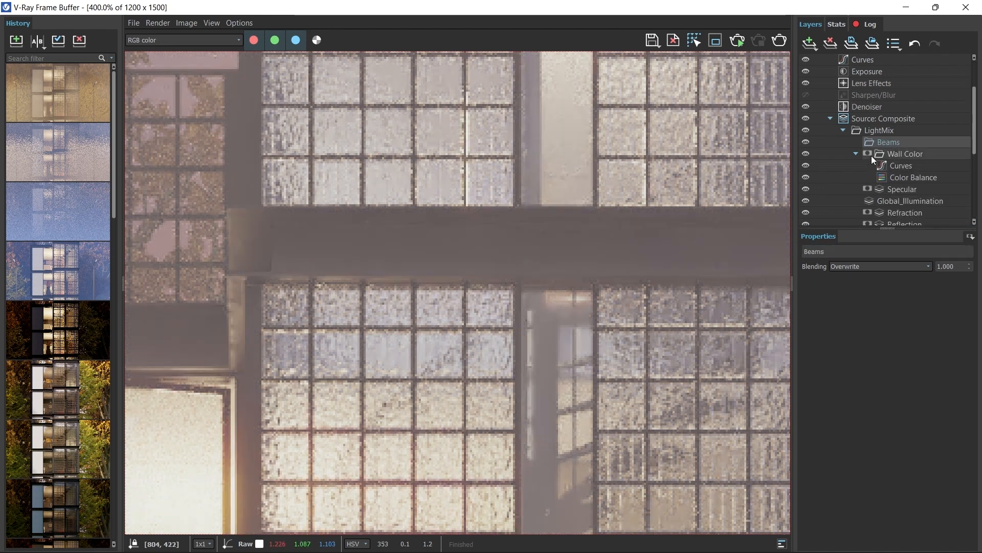
- Add a Cryptomatte mask to the Beams folder and pick the floor beams, Difference#1 and Floor Beam#3
{"action": "right_click", "coordinate": [890, 142]}
{"action": "mouse_move", "coordinate": [941, 212]}
{"action": "left_click", "coordinate": [928, 336]}
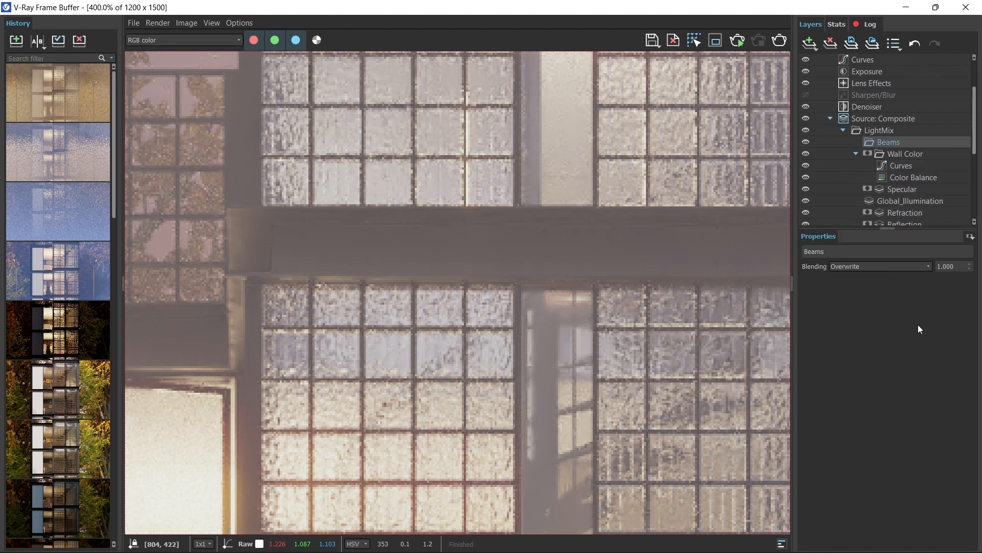
{"action": "left_click", "coordinate": [972, 237]}
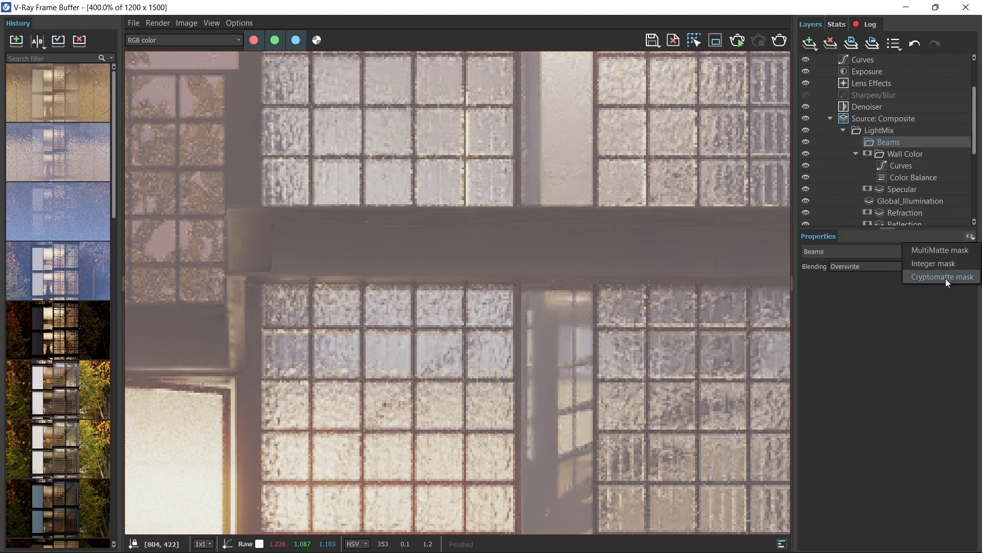
{"action": "left_click", "coordinate": [946, 278]}
{"action": "scroll", "coordinate": [370, 303], "scroll_direction": "down", "scroll_amount": 2}
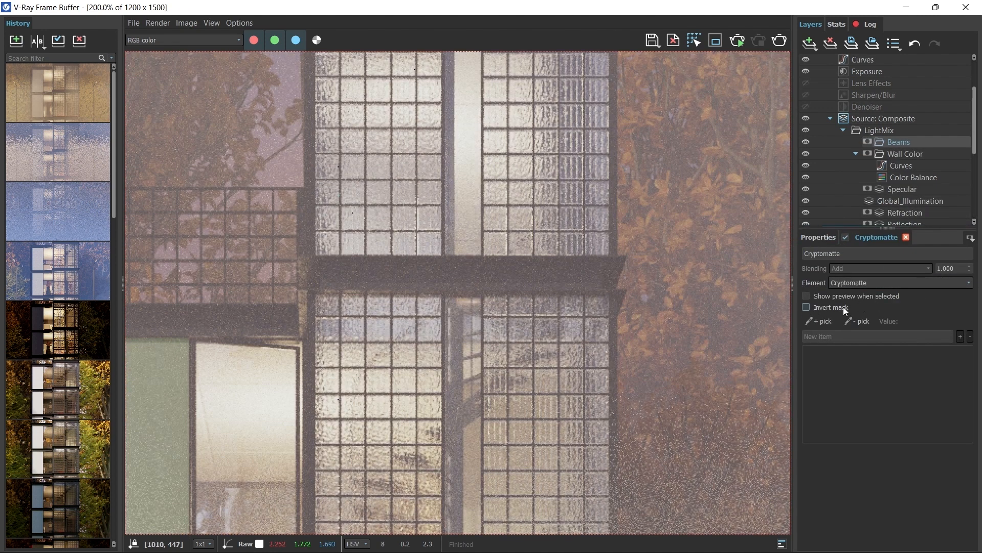
{"action": "left_click", "coordinate": [819, 321]}
{"action": "left_click", "coordinate": [407, 274]}
{"action": "left_click", "coordinate": [407, 274]}
{"action": "left_click", "coordinate": [260, 320]}
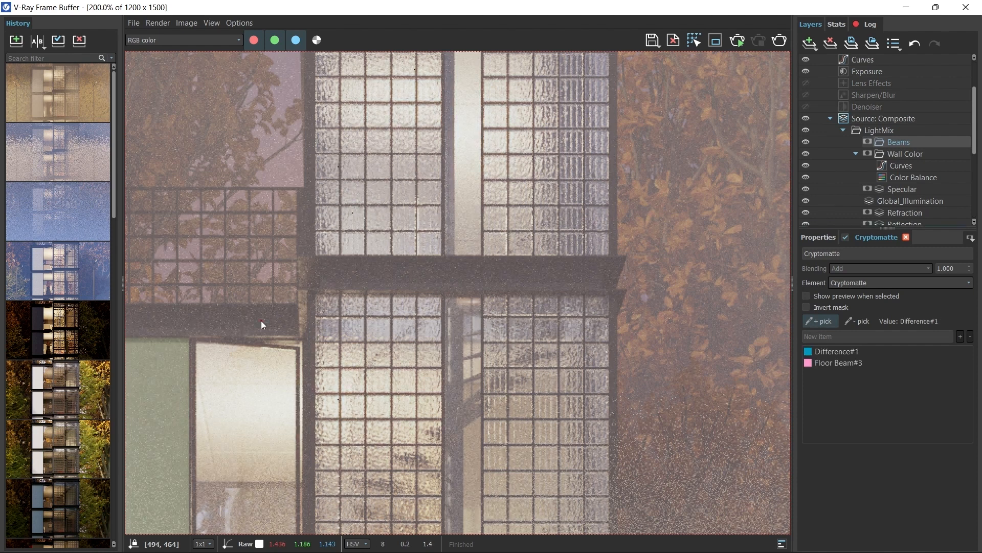
- Add the glass block grid, Group#27, to the Beams mask and preview the mask briefly
{"action": "scroll", "coordinate": [367, 274], "scroll_direction": "down", "scroll_amount": 1}
{"action": "scroll", "coordinate": [504, 215], "scroll_direction": "up", "scroll_amount": 4}
{"action": "left_click", "coordinate": [332, 220]}
{"action": "scroll", "coordinate": [332, 220], "scroll_direction": "down", "scroll_amount": 1}
{"action": "middle_click_drag", "start_coordinate": [332, 220], "coordinate": [635, 295]}
{"action": "left_click", "coordinate": [807, 296]}
{"action": "scroll", "coordinate": [443, 238], "scroll_direction": "down", "scroll_amount": 3}
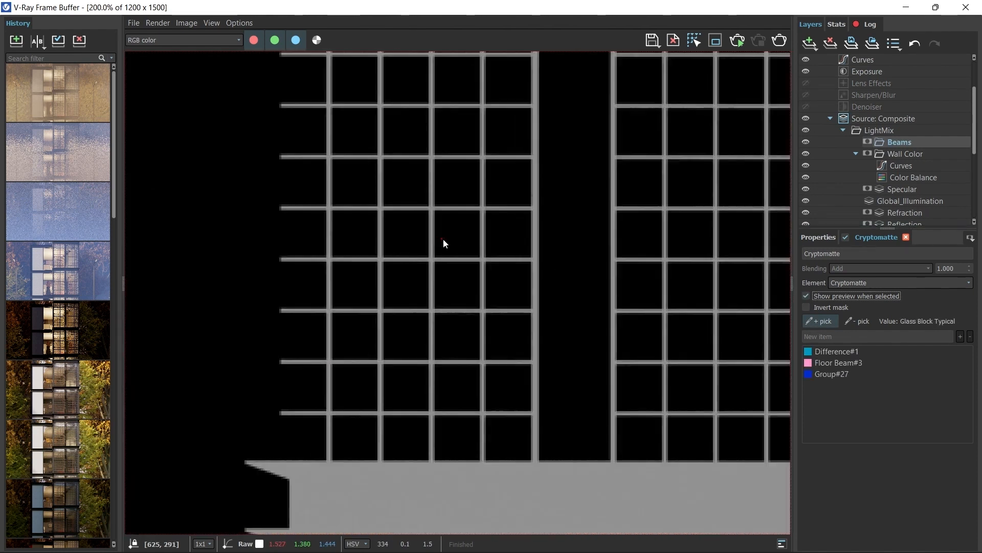
{"action": "scroll", "coordinate": [380, 288], "scroll_direction": "up", "scroll_amount": 1}
{"action": "left_click", "coordinate": [829, 296]}
- Add the terrace railing, Group#110, to the Beams mask and check the mask preview before hiding it
{"action": "scroll", "coordinate": [440, 246], "scroll_direction": "up", "scroll_amount": 2}
{"action": "left_click", "coordinate": [499, 215]}
{"action": "scroll", "coordinate": [495, 224], "scroll_direction": "down", "scroll_amount": 2}
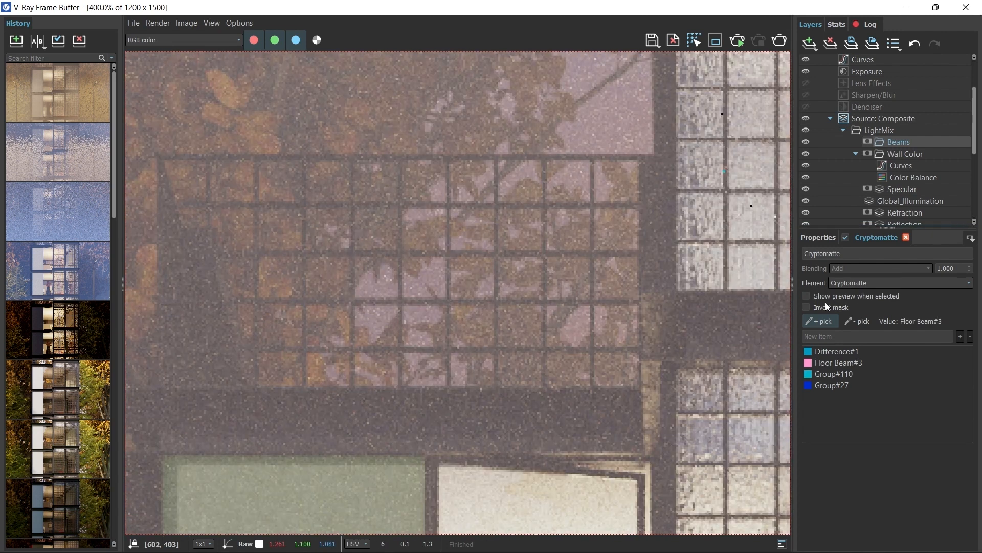
{"action": "left_click", "coordinate": [818, 297]}
{"action": "scroll", "coordinate": [457, 303], "scroll_direction": "down", "scroll_amount": 3}
{"action": "scroll", "coordinate": [457, 302], "scroll_direction": "up", "scroll_amount": 1}
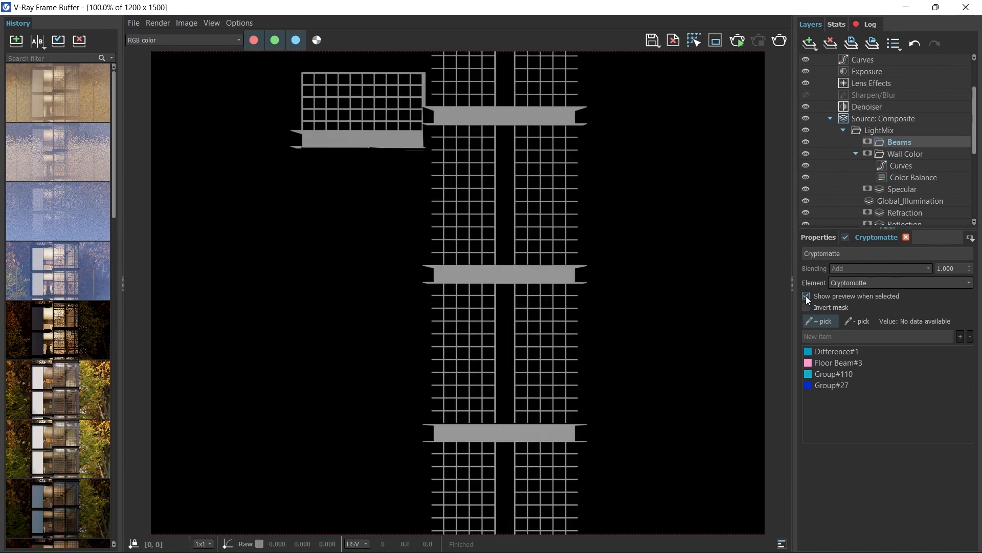
{"action": "left_click", "coordinate": [808, 296]}
{"action": "scroll", "coordinate": [530, 269], "scroll_direction": "down", "scroll_amount": 1}
- Add a Hue / Saturation layer inside the Beams folder
{"action": "right_click", "coordinate": [898, 142]}
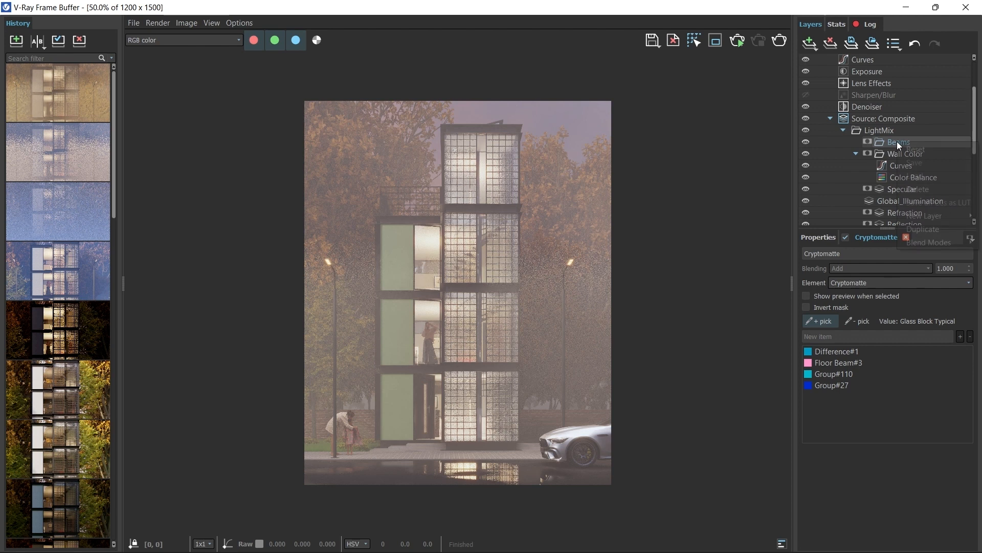
{"action": "mouse_move", "coordinate": [934, 217]}
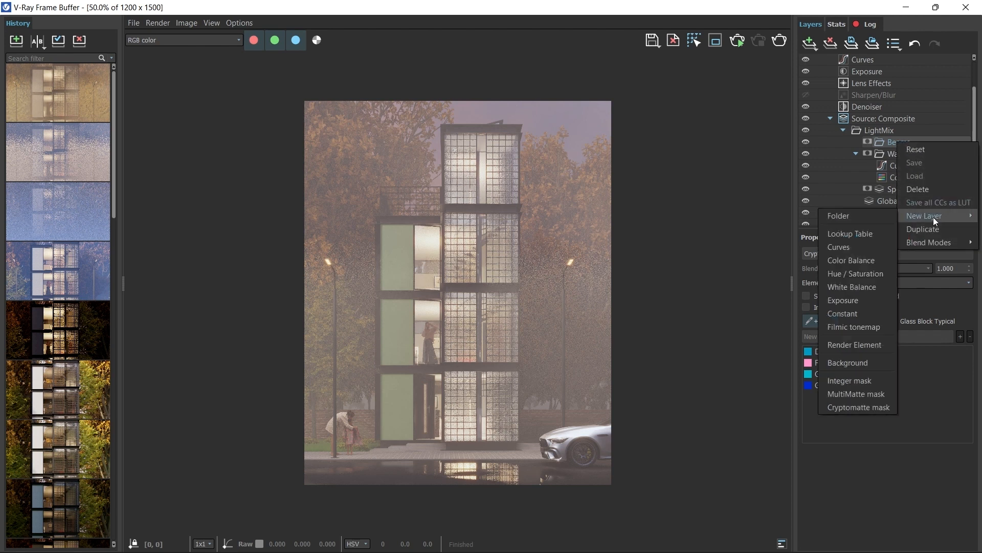
{"action": "left_click", "coordinate": [860, 276]}
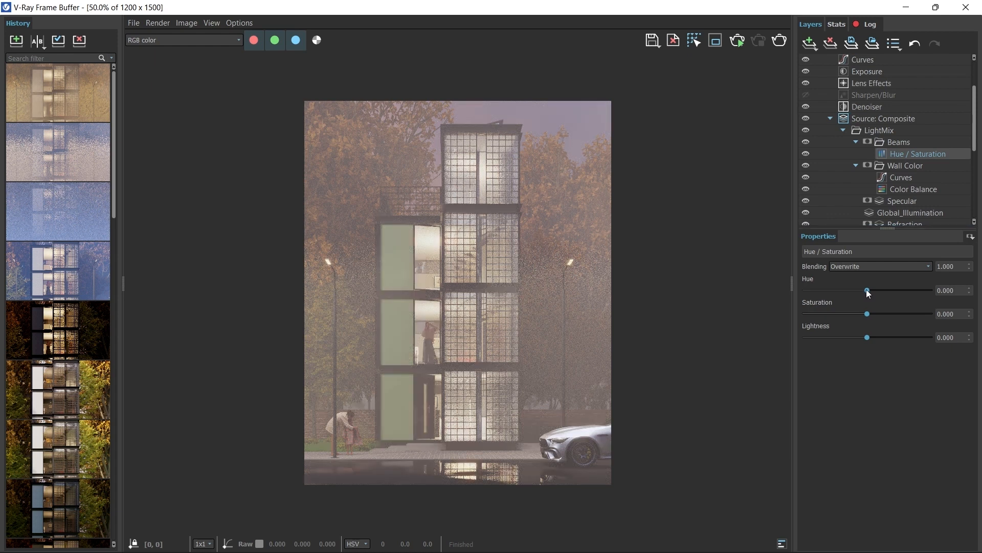
- Try saturation -0.706 and lightness -0.086 on the beams' Hue / Saturation layer, resetting both to 0.000
{"action": "left_click_drag", "start_coordinate": [867, 315], "coordinate": [823, 314]}
{"action": "mouse_move", "coordinate": [869, 338]}
{"action": "left_mouse_down"}
{"action": "mouse_move", "coordinate": [912, 336]}
{"action": "mouse_move", "coordinate": [801, 338]}
{"action": "mouse_move", "coordinate": [871, 336]}
{"action": "mouse_move", "coordinate": [862, 337]}
{"action": "left_mouse_up"}
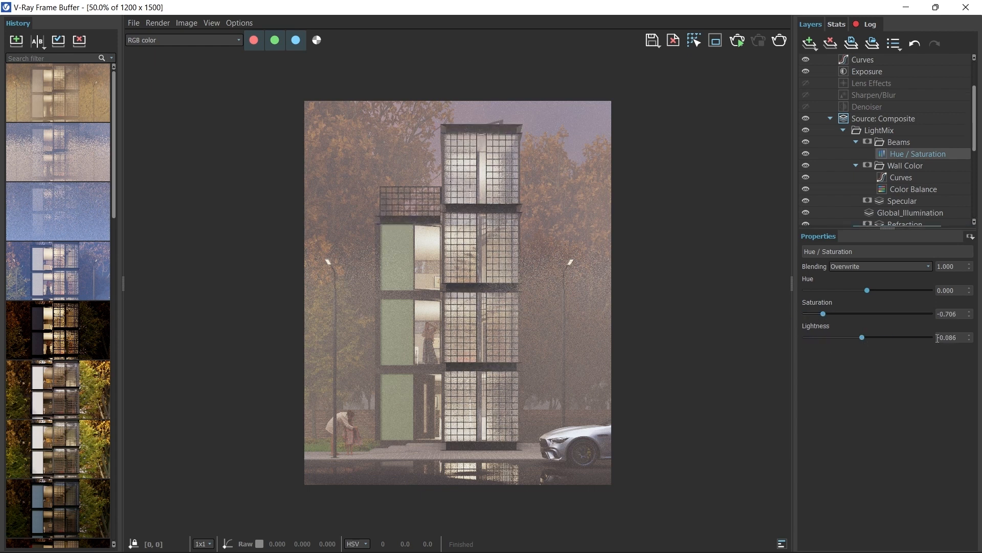
{"action": "right_click", "coordinate": [969, 338]}
{"action": "right_click", "coordinate": [968, 318]}
{"action": "right_click", "coordinate": [969, 311]}
{"action": "mouse_move", "coordinate": [867, 289]}
{"action": "left_mouse_down"}
{"action": "mouse_move", "coordinate": [916, 290]}
{"action": "mouse_move", "coordinate": [794, 291]}
{"action": "mouse_move", "coordinate": [867, 290]}
{"action": "left_mouse_up"}
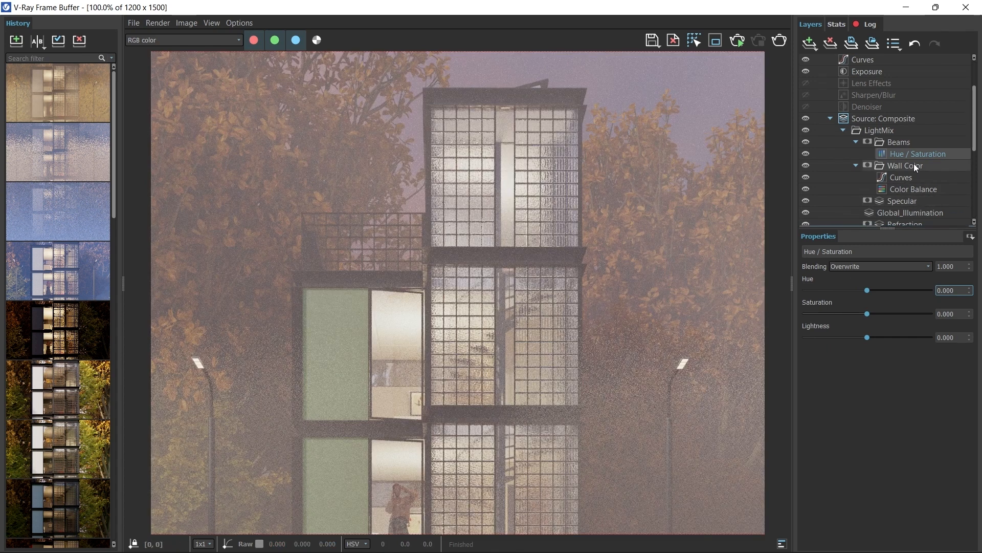
- Add a Curves layer to the Beams folder and darken the beams by bending the lower curve handle to about (0.55, 0.12)
{"action": "left_click", "coordinate": [895, 140]}
{"action": "right_click", "coordinate": [895, 140]}
{"action": "mouse_move", "coordinate": [925, 214]}
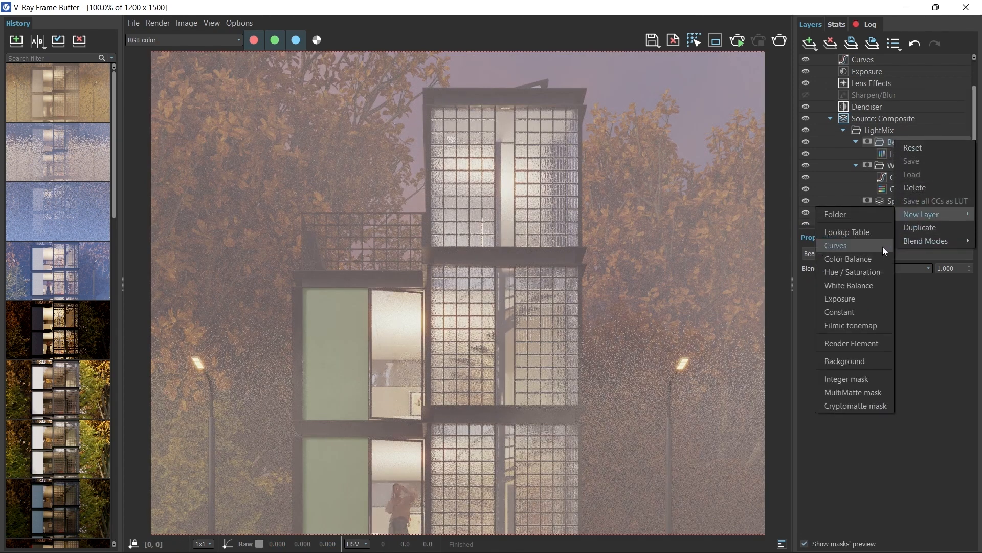
{"action": "left_click", "coordinate": [893, 240]}
{"action": "left_click_drag", "start_coordinate": [878, 402], "coordinate": [920, 401]}
{"action": "scroll", "coordinate": [394, 278], "scroll_direction": "down", "scroll_amount": 1}
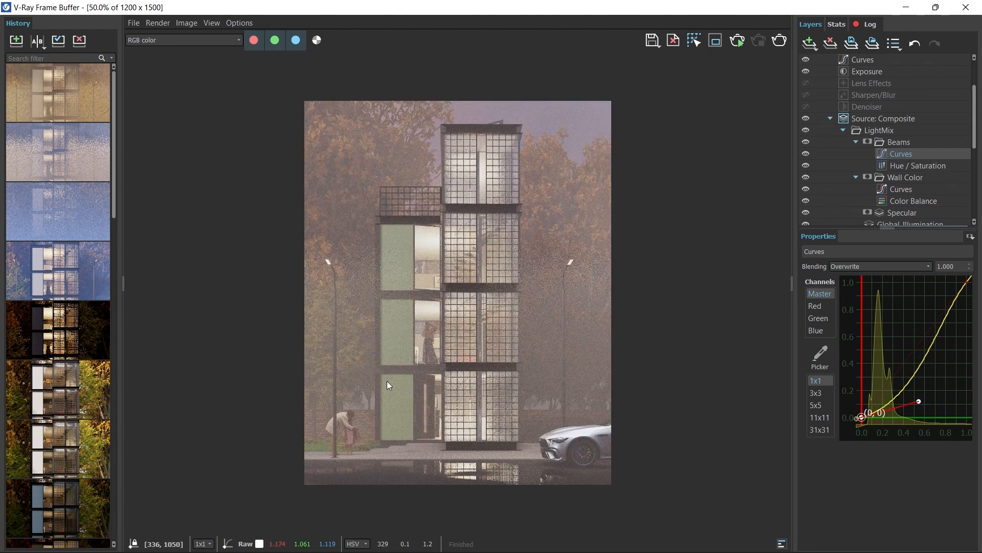
- Add the lower storeys' floor and corner beams, Difference#2, Difference#3 and Corner Beam, to the Beams folder's Cryptomatte mask
{"action": "scroll", "coordinate": [394, 281], "scroll_direction": "up", "scroll_amount": 1}
{"action": "left_click", "coordinate": [899, 142]}
{"action": "left_click", "coordinate": [877, 238]}
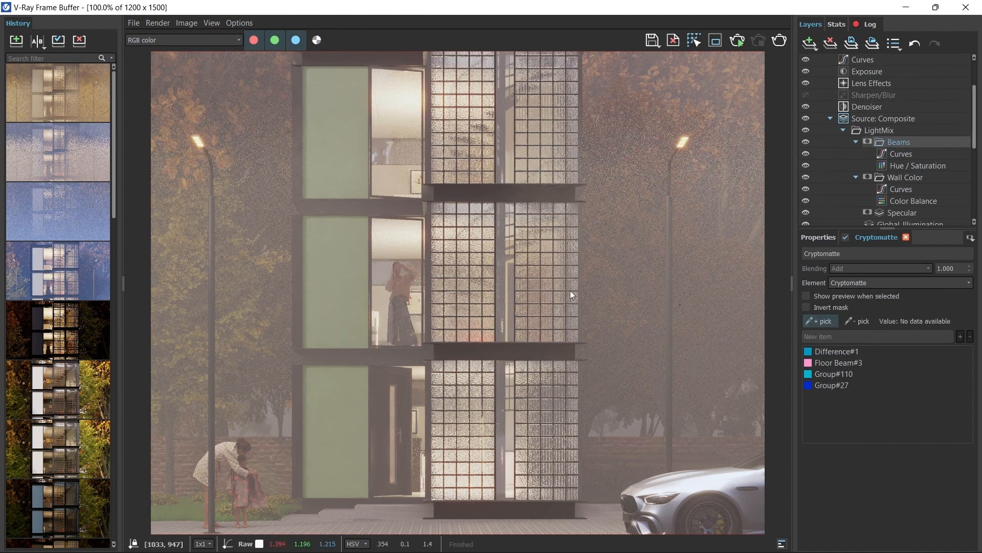
{"action": "left_click", "coordinate": [357, 207]}
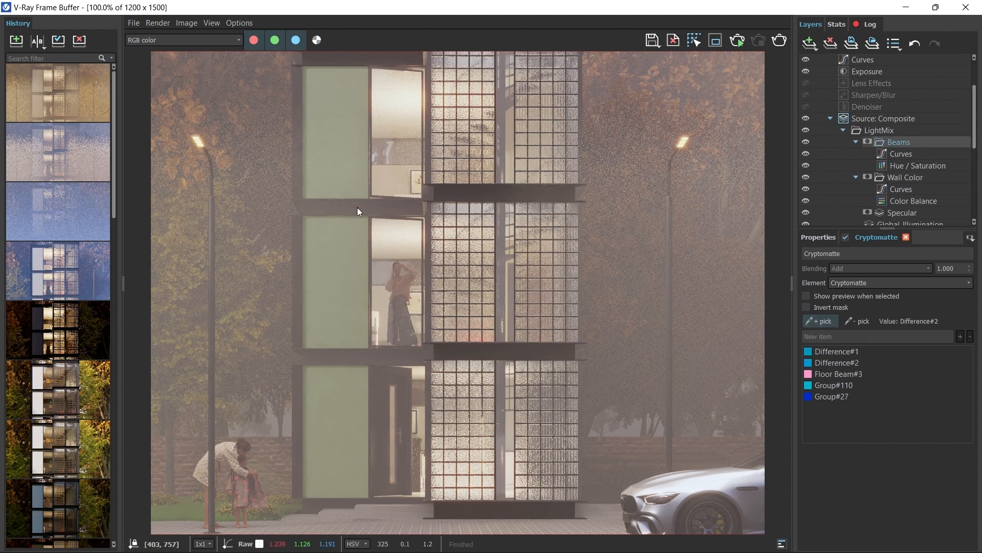
{"action": "left_click", "coordinate": [343, 360]}
{"action": "left_click", "coordinate": [295, 324]}
{"action": "scroll", "coordinate": [309, 307], "scroll_direction": "down", "scroll_amount": 1}
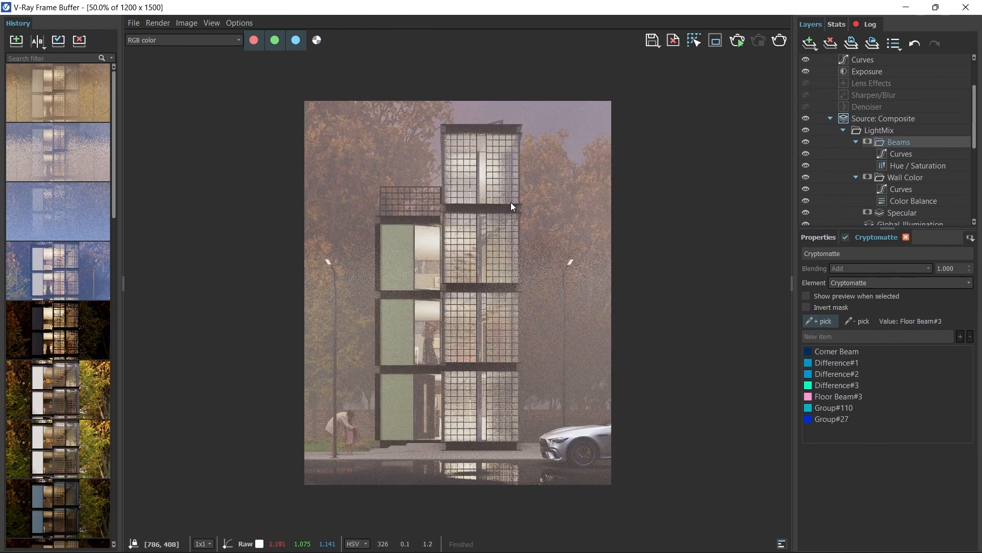
- Add the remaining tower and terrace beams, Floor Beam#2, Group#26 and Floor Beam short, to the Beams mask
{"action": "scroll", "coordinate": [511, 201], "scroll_direction": "up", "scroll_amount": 2}
{"action": "left_click", "coordinate": [650, 222]}
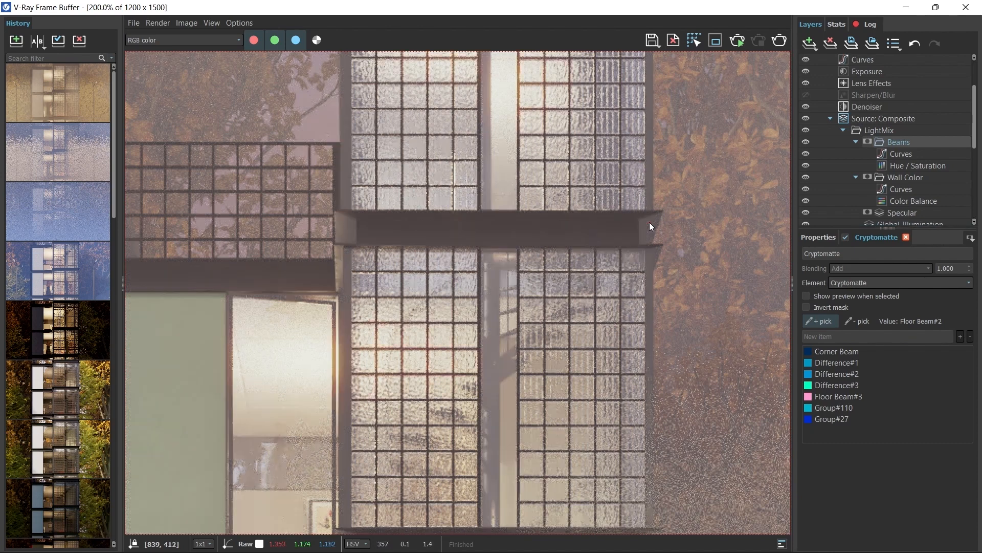
{"action": "left_click", "coordinate": [653, 193]}
{"action": "scroll", "coordinate": [492, 278], "scroll_direction": "up", "scroll_amount": 2}
{"action": "scroll", "coordinate": [492, 293], "scroll_direction": "down", "scroll_amount": 2}
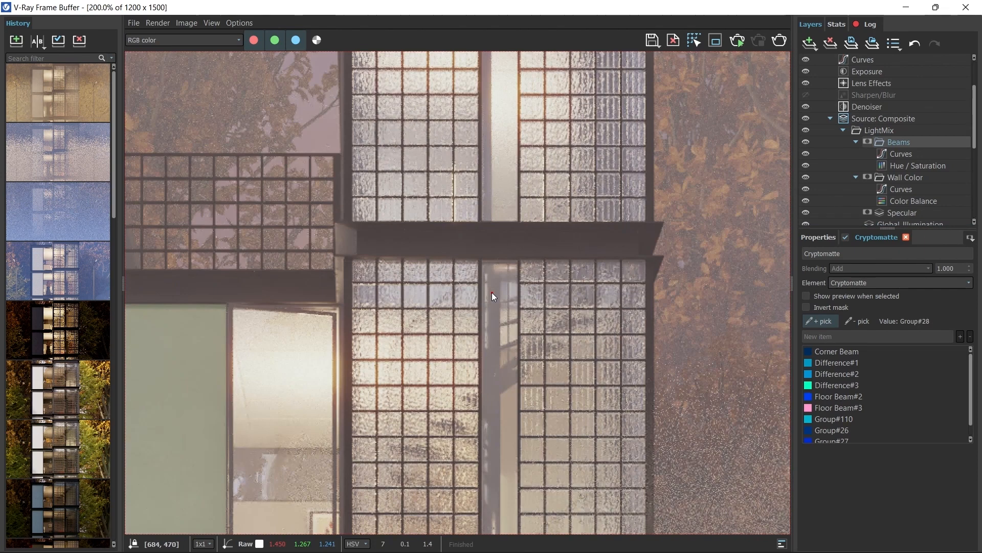
{"action": "scroll", "coordinate": [359, 199], "scroll_direction": "down", "scroll_amount": 1}
{"action": "scroll", "coordinate": [558, 369], "scroll_direction": "up", "scroll_amount": 2}
{"action": "scroll", "coordinate": [557, 367], "scroll_direction": "down", "scroll_amount": 3}
{"action": "scroll", "coordinate": [445, 369], "scroll_direction": "up", "scroll_amount": 4}
{"action": "left_click", "coordinate": [370, 267]}
{"action": "scroll", "coordinate": [372, 277], "scroll_direction": "down", "scroll_amount": 3}
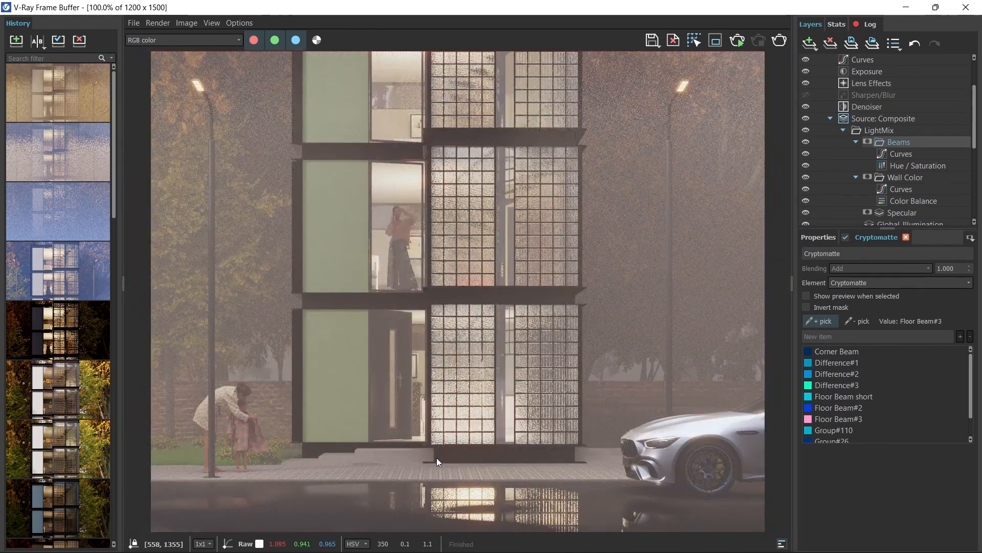
{"action": "scroll", "coordinate": [437, 458], "scroll_direction": "down", "scroll_amount": 1}
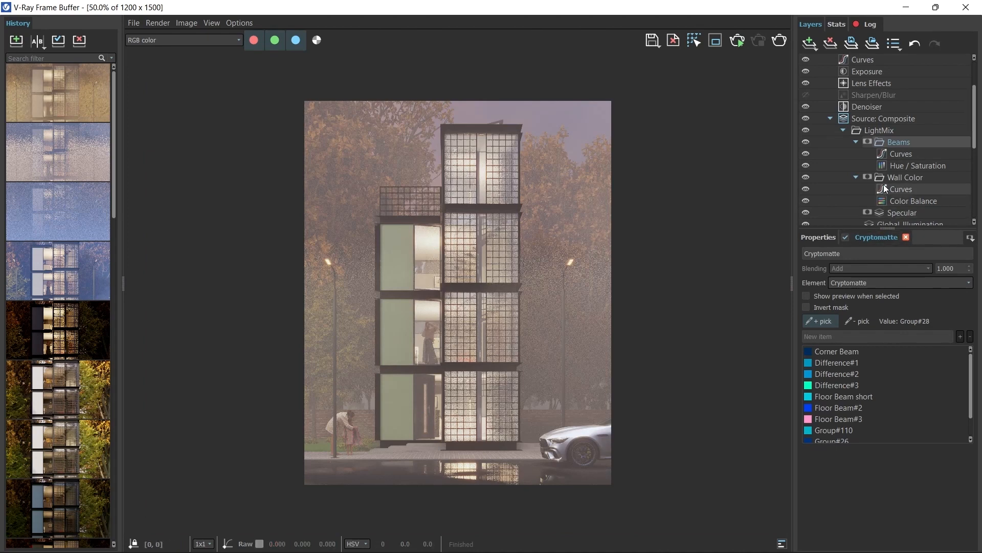
- Recolor the walls with the Wall Color folder's Color Balance: Cyan - Red 0.029, Magenta - Green 0.004, Yellow - Blue -1.000
{"action": "left_click", "coordinate": [898, 179]}
{"action": "left_click", "coordinate": [899, 190]}
{"action": "left_click", "coordinate": [905, 200]}
{"action": "left_click_drag", "start_coordinate": [930, 328], "coordinate": [793, 354]}
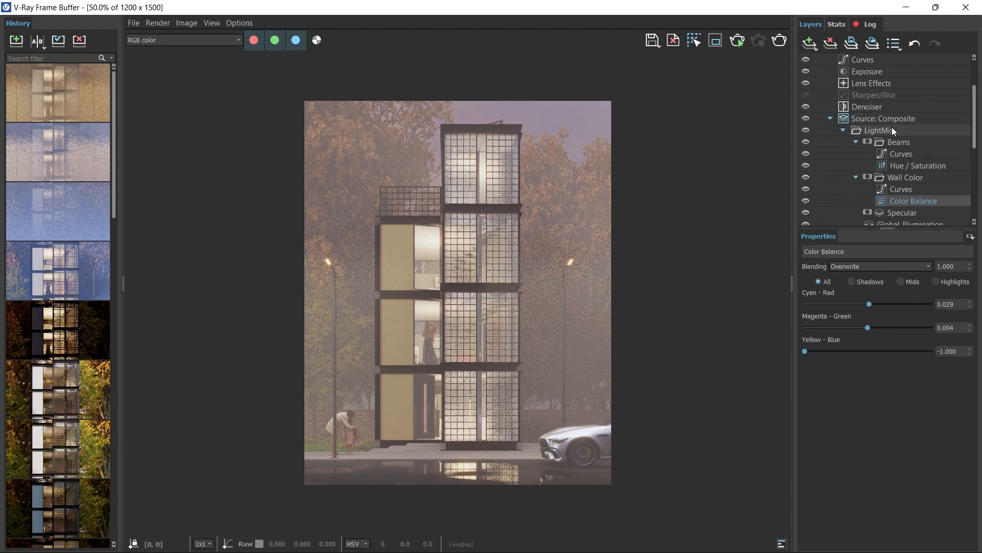
- Add a render element layer inside LightMix above the Beams folder and assign it the Atmosphere element
{"action": "right_click", "coordinate": [878, 131]}
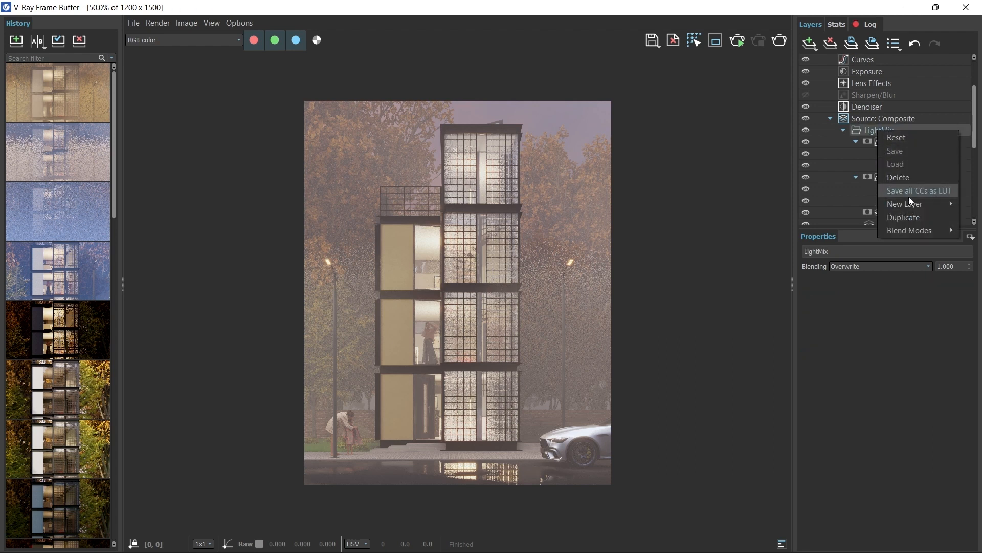
{"action": "mouse_move", "coordinate": [909, 202]}
{"action": "left_click", "coordinate": [844, 333]}
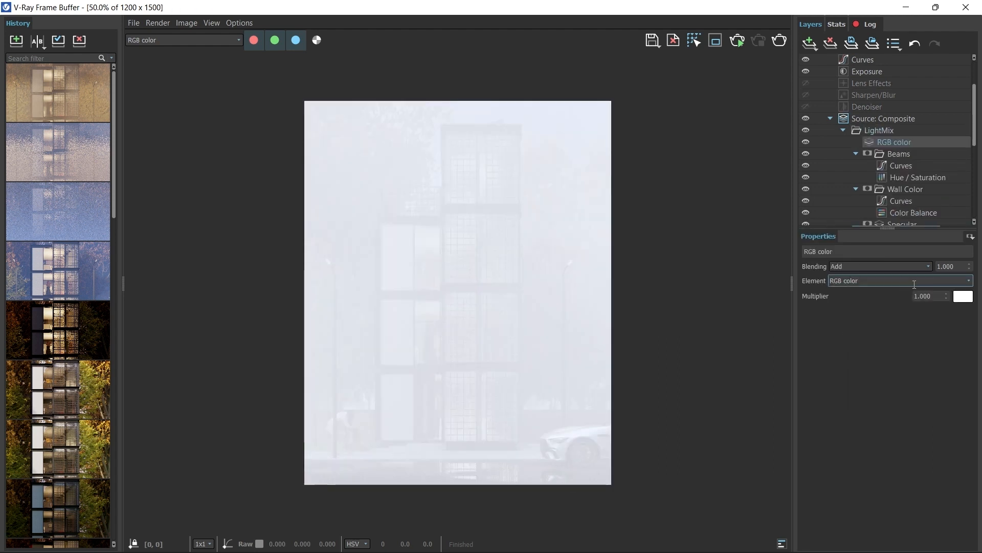
{"action": "left_click", "coordinate": [969, 282]}
{"action": "scroll", "coordinate": [904, 395], "scroll_direction": "down", "scroll_amount": 1}
{"action": "left_click", "coordinate": [852, 333]}
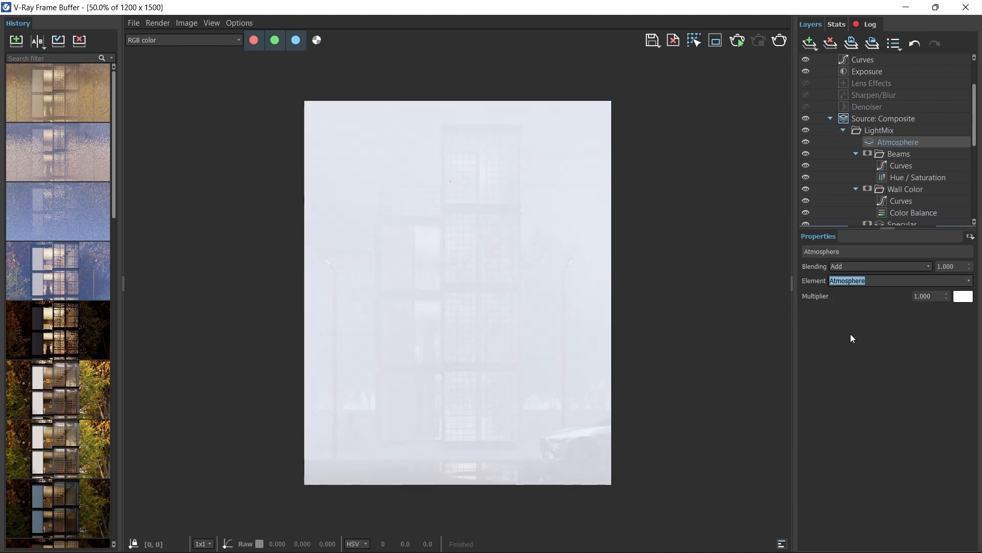
- Try Lighten blending on the Atmosphere layer, and settle on Multiply
{"action": "left_click", "coordinate": [928, 266]}
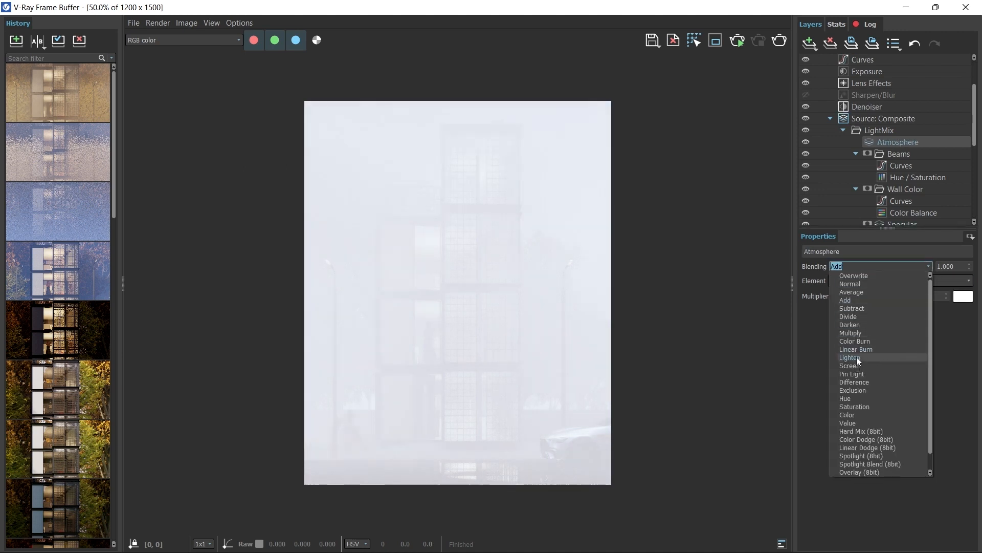
{"action": "left_click", "coordinate": [857, 357]}
{"action": "left_click", "coordinate": [928, 267]}
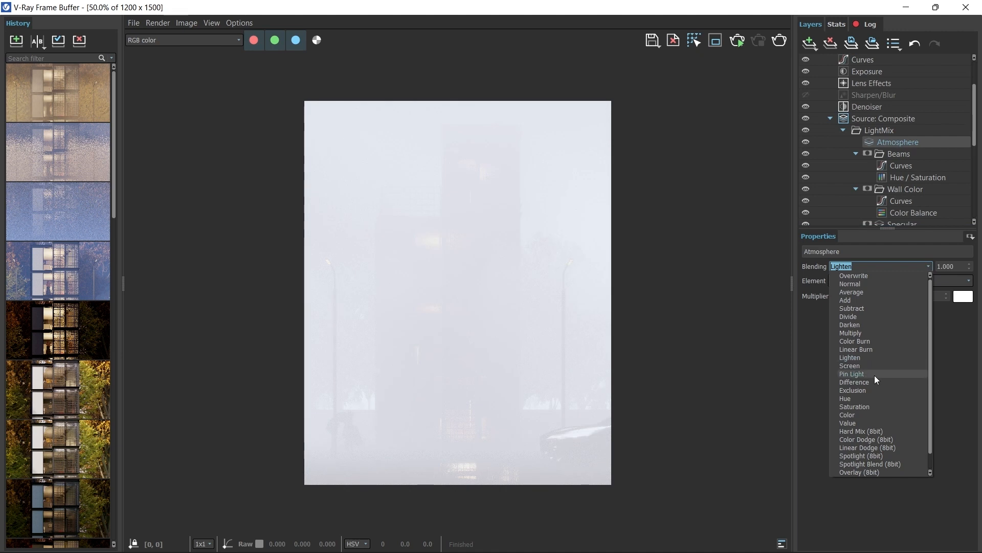
{"action": "left_click", "coordinate": [860, 332]}
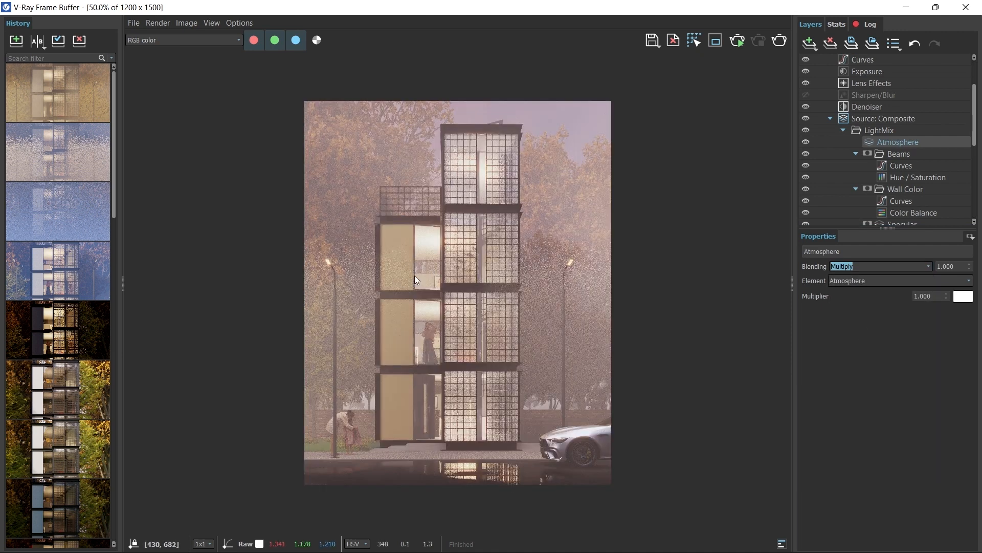
- Compare the image with and without the Atmosphere layer, and set its blend amount to 0.764
{"action": "left_click", "coordinate": [805, 144]}
{"action": "left_click", "coordinate": [805, 144]}
{"action": "left_click", "coordinate": [804, 143]}
{"action": "left_click", "coordinate": [805, 143]}
{"action": "left_click", "coordinate": [805, 142]}
{"action": "left_click", "coordinate": [805, 142]}
{"action": "left_click", "coordinate": [805, 142]}
{"action": "left_click", "coordinate": [805, 142]}
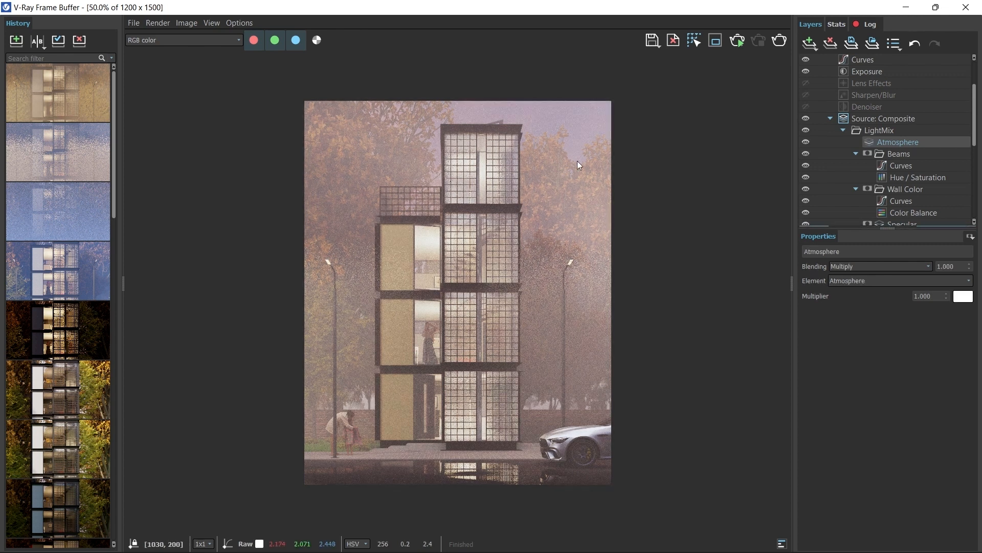
{"action": "left_click_drag", "start_coordinate": [969, 266], "coordinate": [961, 302]}
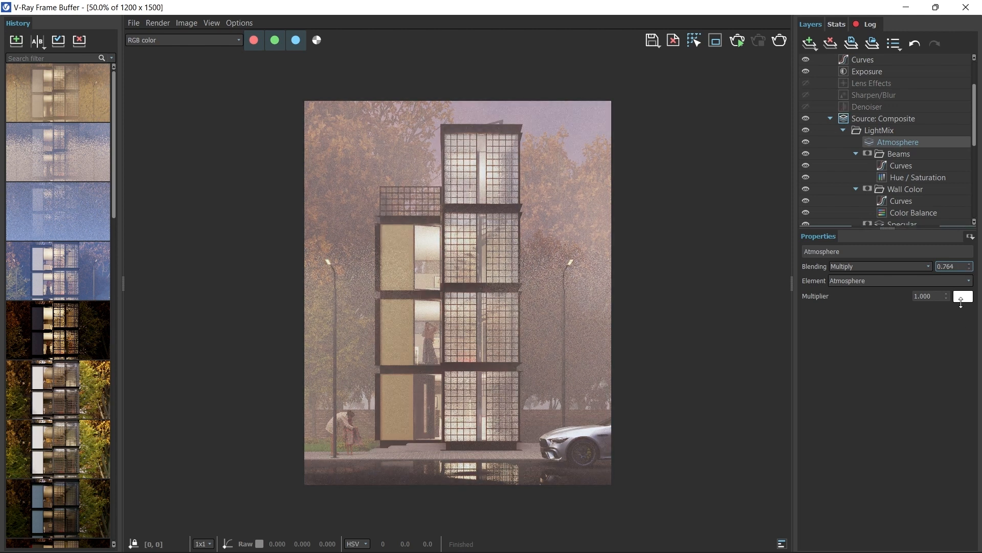
- Examine the facade, street lights and interiors up close to judge the Atmosphere effect
{"action": "scroll", "coordinate": [326, 332], "scroll_direction": "up", "scroll_amount": 1}
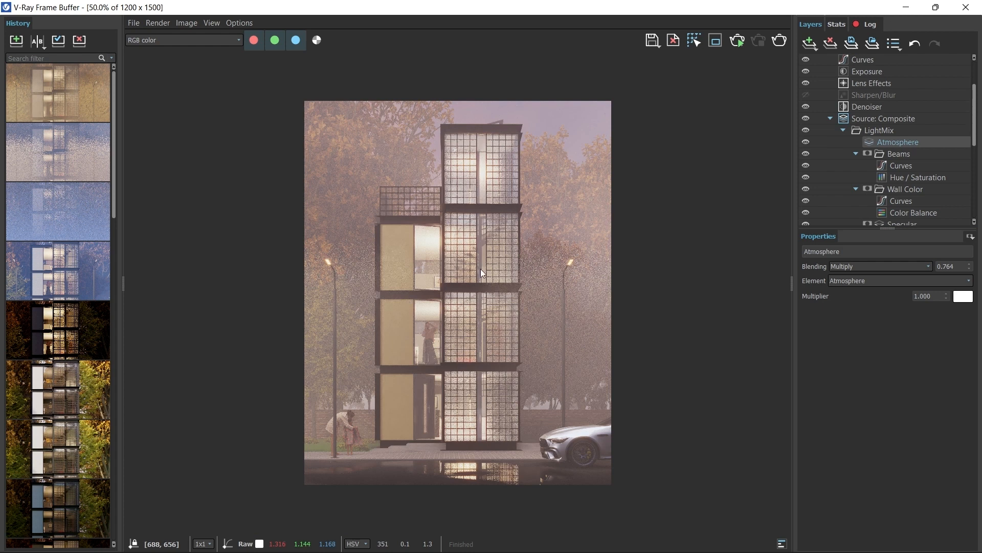
{"action": "double_click", "coordinate": [536, 275]}
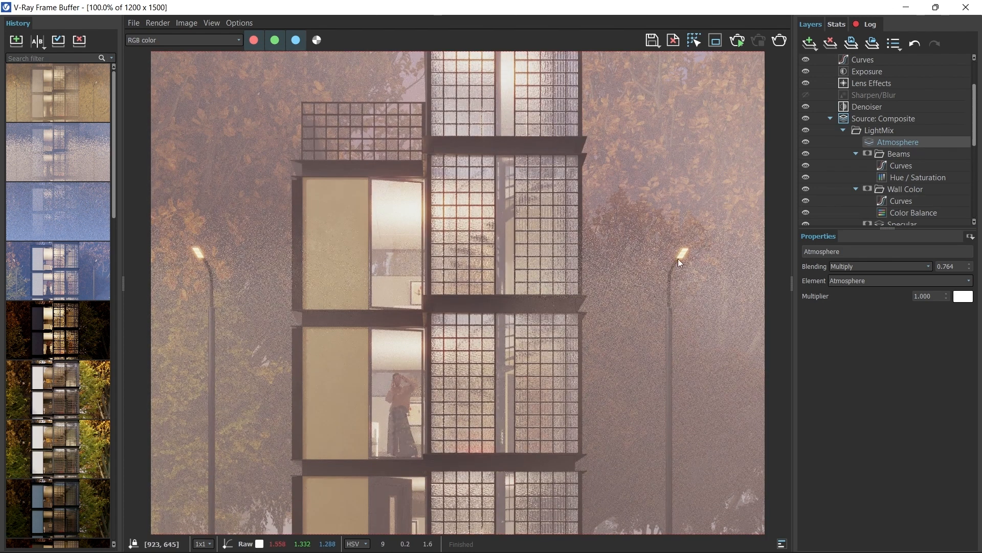
{"action": "double_click", "coordinate": [431, 244]}
{"action": "double_click", "coordinate": [453, 141]}
{"action": "double_click", "coordinate": [442, 184]}
{"action": "scroll", "coordinate": [476, 317], "scroll_direction": "up", "scroll_amount": 2}
{"action": "scroll", "coordinate": [513, 295], "scroll_direction": "down", "scroll_amount": 1}
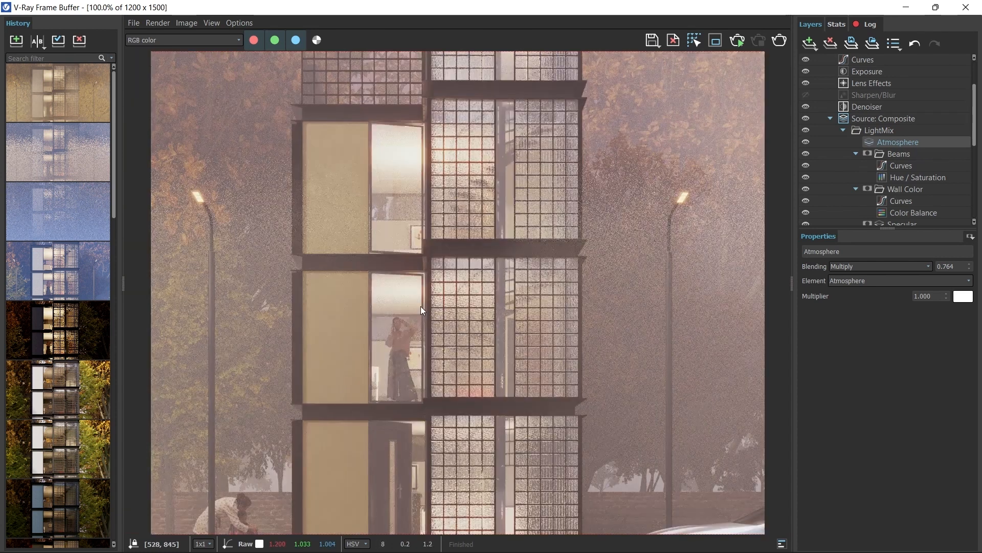
{"action": "scroll", "coordinate": [421, 306], "scroll_direction": "down", "scroll_amount": 1}
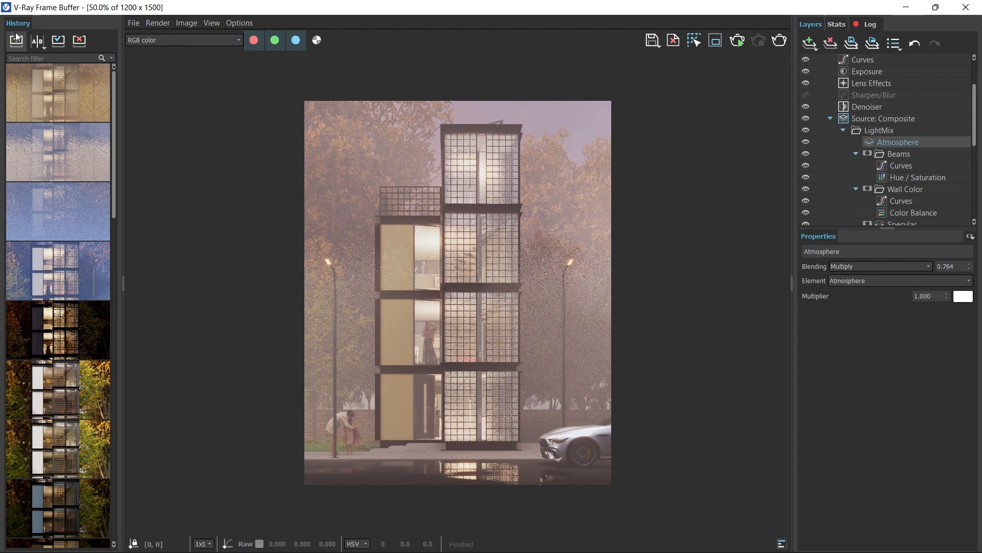
- Save the current render to the history and compare the two latest history versions, A and B
{"action": "left_click", "coordinate": [19, 39]}
{"action": "left_click", "coordinate": [653, 40]}
{"action": "key", "text": "Escape"}
{"action": "scroll", "coordinate": [943, 189], "scroll_direction": "down", "scroll_amount": 2}
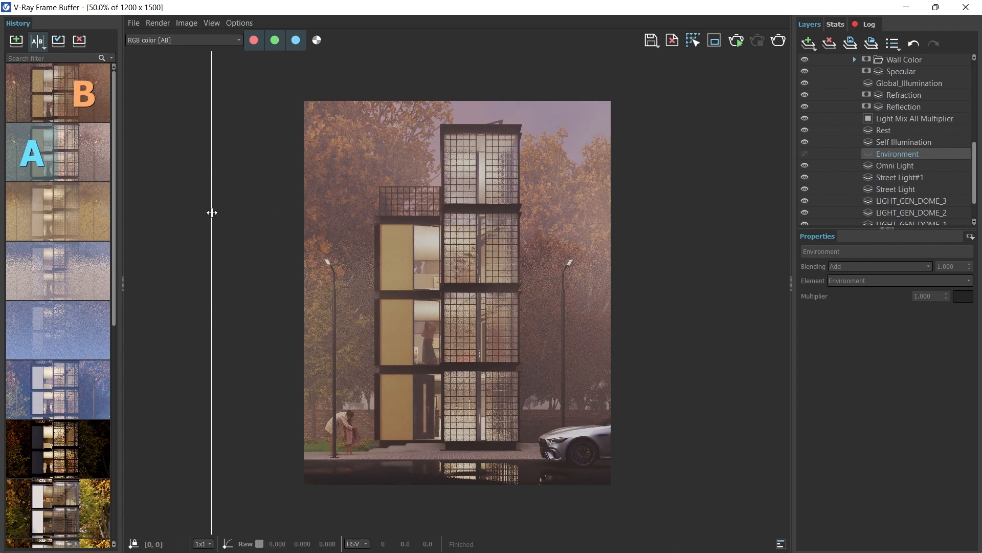
{"action": "left_click_drag", "start_coordinate": [212, 212], "coordinate": [229, 160]}
- Review the settings of the uppermost Exposure and Filmic tonemap layers
{"action": "scroll", "coordinate": [891, 122], "scroll_direction": "up", "scroll_amount": 7}
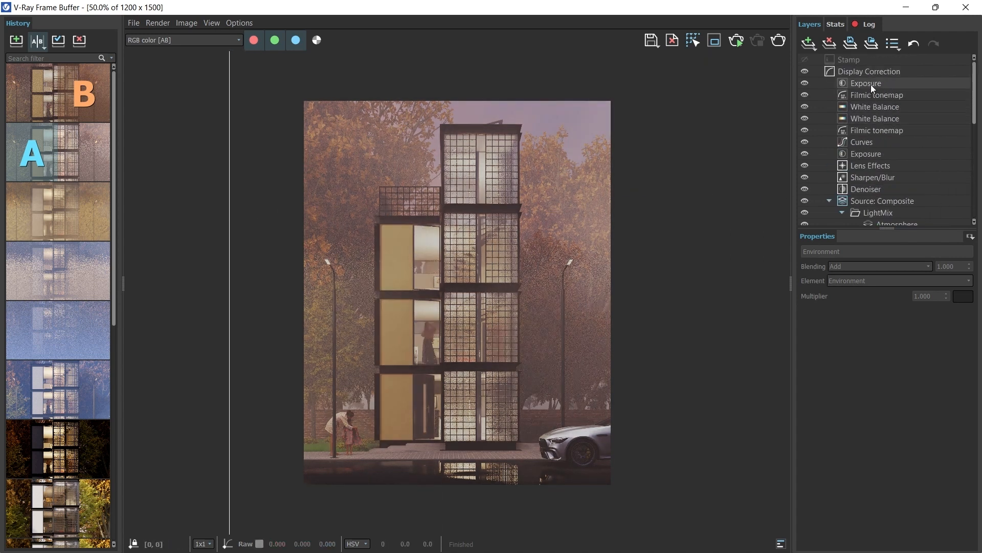
{"action": "left_click", "coordinate": [876, 85]}
{"action": "left_click", "coordinate": [873, 94]}
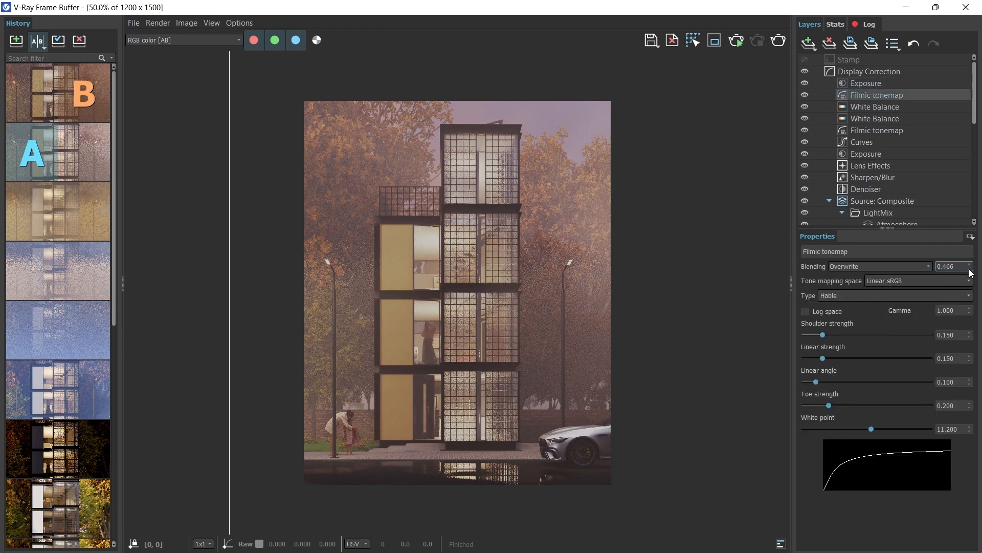
{"action": "left_click", "coordinate": [867, 84]}
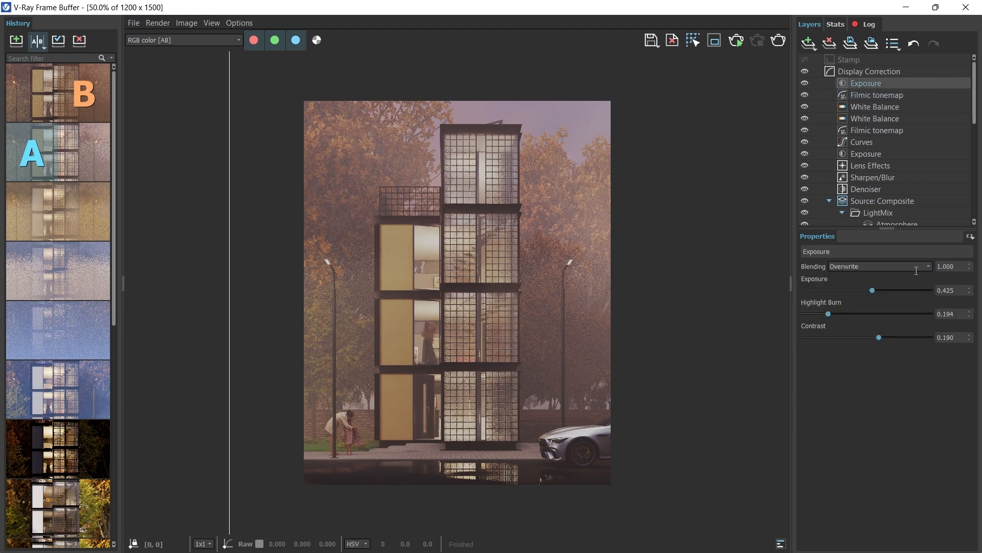
- Adjust the temperature of both White Balance layers, setting the lower one to 5919.029
{"action": "left_click", "coordinate": [877, 119]}
{"action": "left_click", "coordinate": [874, 107]}
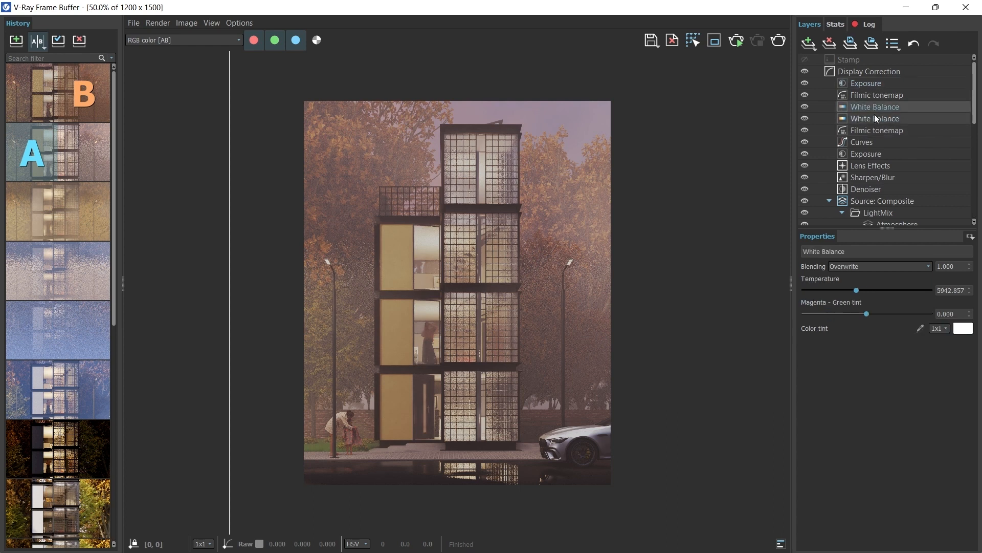
{"action": "mouse_move", "coordinate": [833, 292]}
{"action": "left_mouse_down"}
{"action": "mouse_move", "coordinate": [883, 296]}
{"action": "mouse_move", "coordinate": [846, 295]}
{"action": "left_mouse_up"}
{"action": "left_click", "coordinate": [870, 119]}
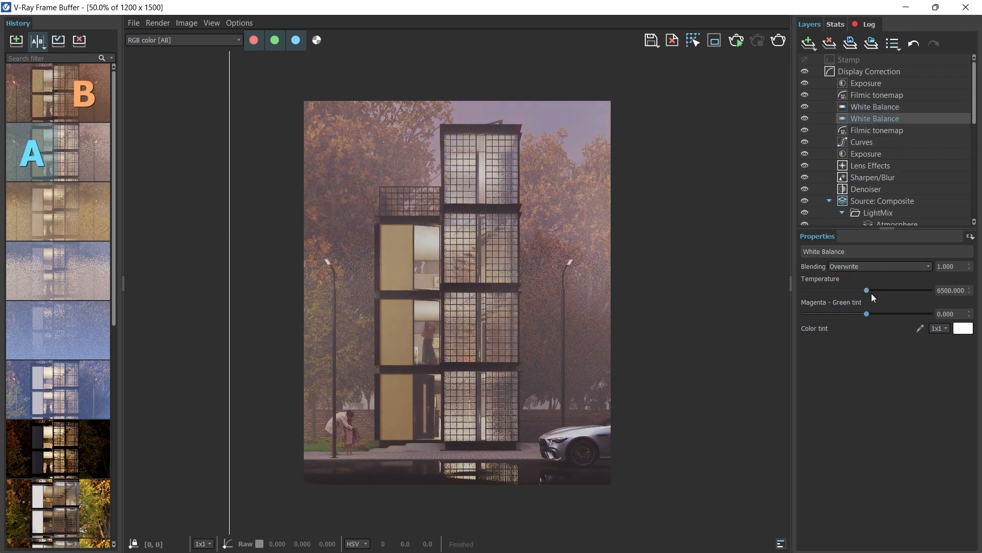
{"action": "left_click_drag", "start_coordinate": [853, 291], "coordinate": [856, 289]}
- Review the Specular, Wall Color, Beams, Atmosphere, dome light and SunLight layers' settings, checking the image with Atmosphere hidden and shown
{"action": "scroll", "coordinate": [916, 160], "scroll_direction": "down", "scroll_amount": 5}
{"action": "scroll", "coordinate": [919, 160], "scroll_direction": "up", "scroll_amount": 2}
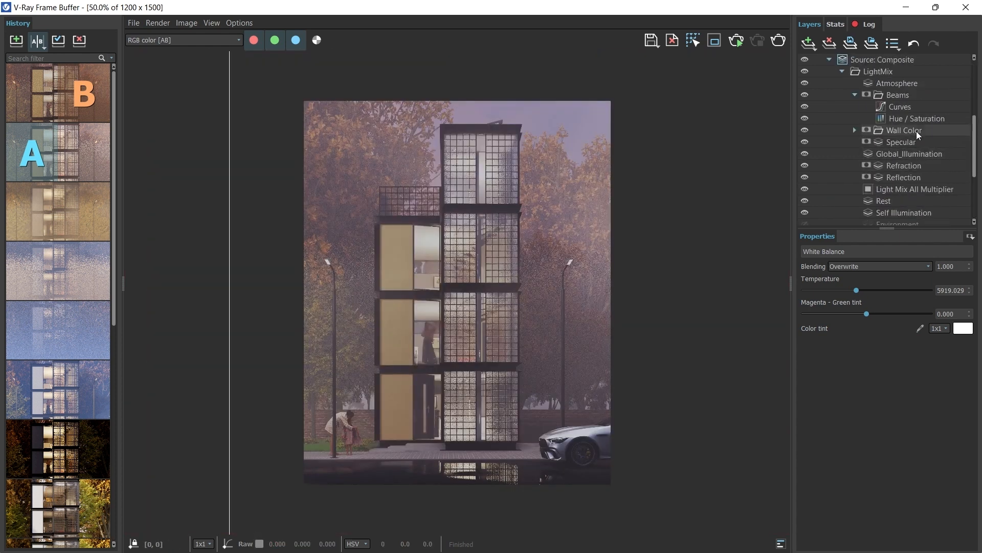
{"action": "left_click", "coordinate": [917, 131]}
{"action": "left_click", "coordinate": [923, 143]}
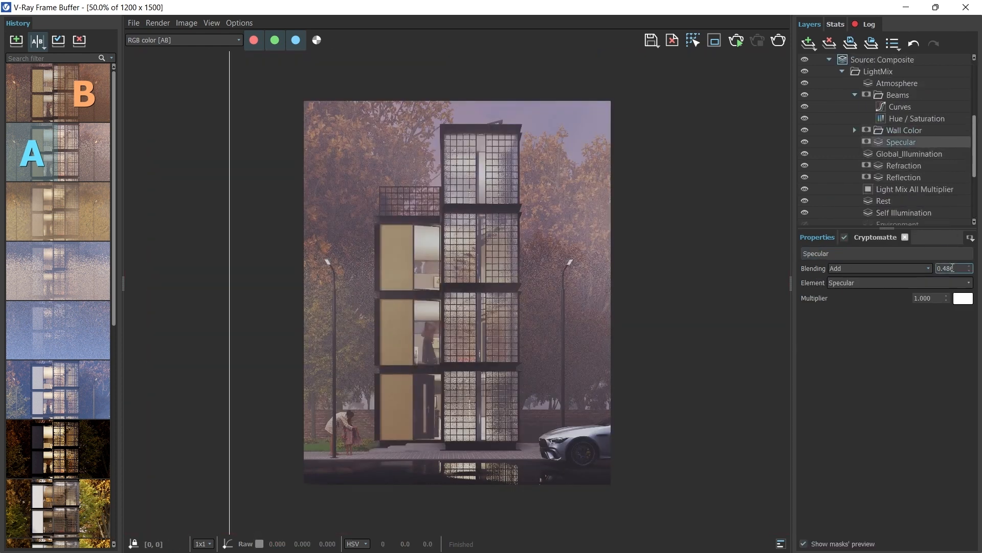
{"action": "left_click", "coordinate": [899, 129]}
{"action": "left_click", "coordinate": [895, 97]}
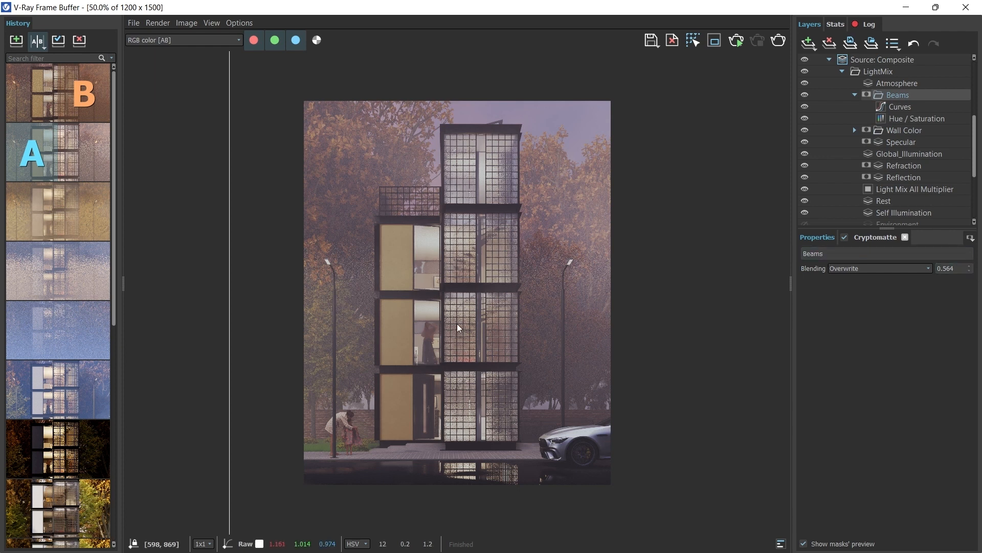
{"action": "left_click", "coordinate": [900, 83]}
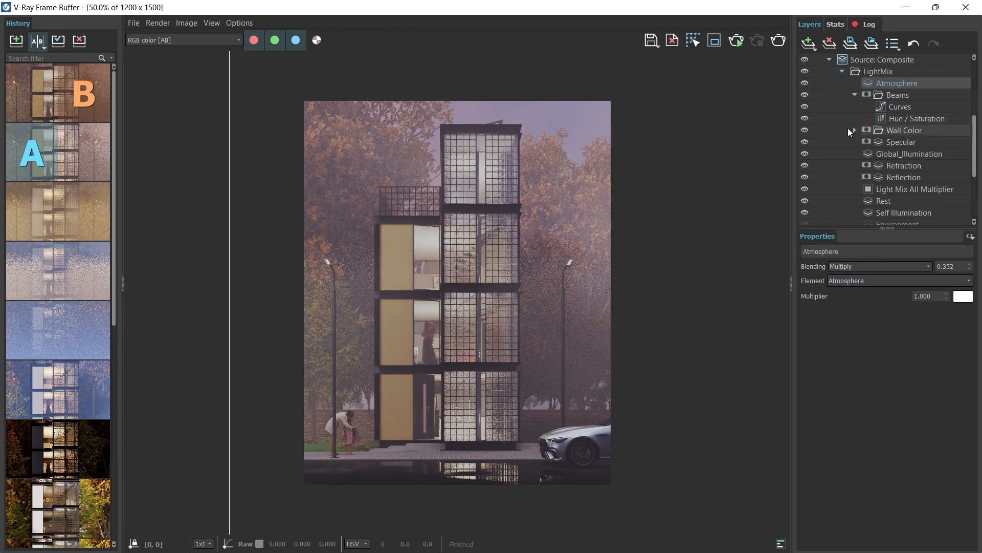
{"action": "left_click", "coordinate": [804, 82]}
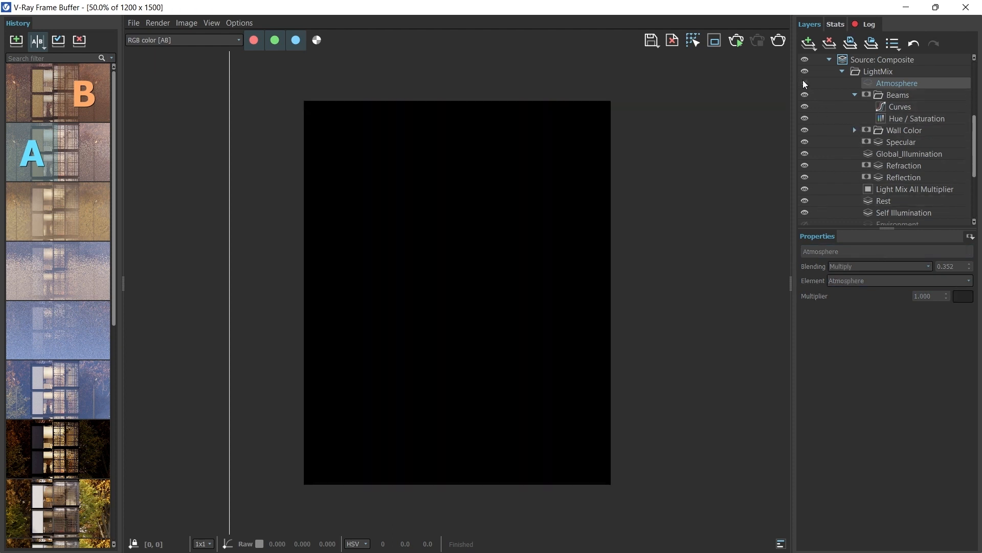
{"action": "left_click", "coordinate": [804, 82]}
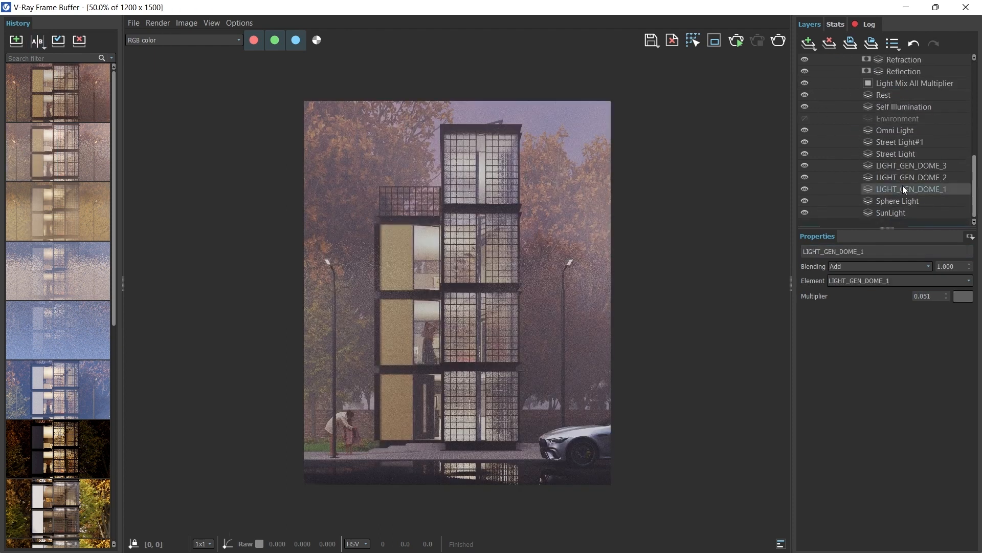
{"action": "left_click", "coordinate": [904, 177]}
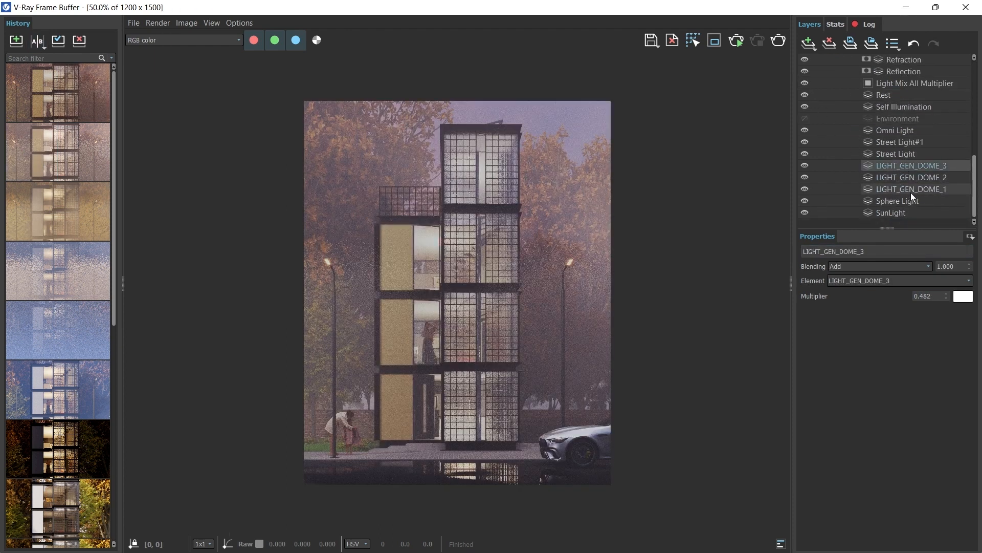
{"action": "left_click", "coordinate": [893, 212]}
- Check the layer tree preset save location and the options for saving image channels, without saving anything
{"action": "scroll", "coordinate": [918, 130], "scroll_direction": "up", "scroll_amount": 8}
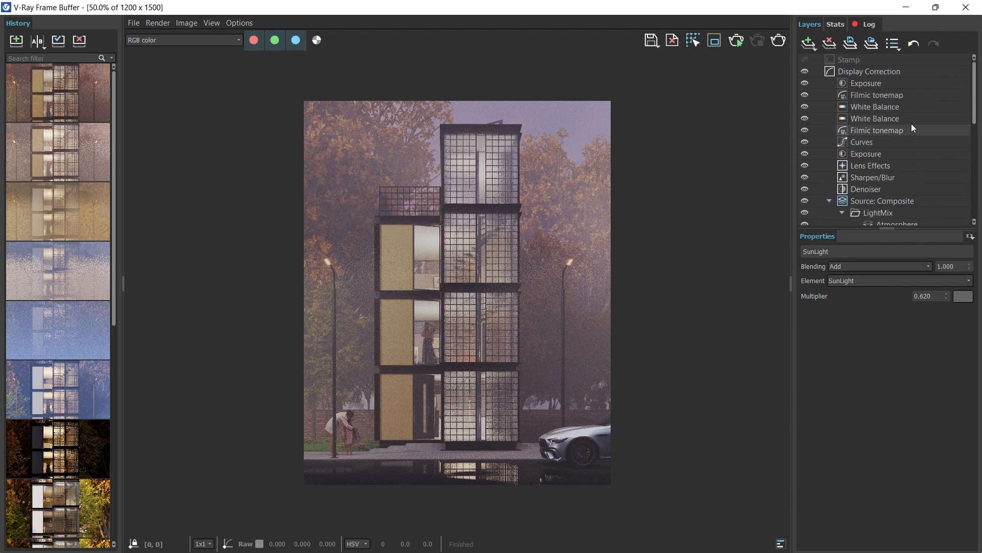
{"action": "left_click", "coordinate": [851, 45]}
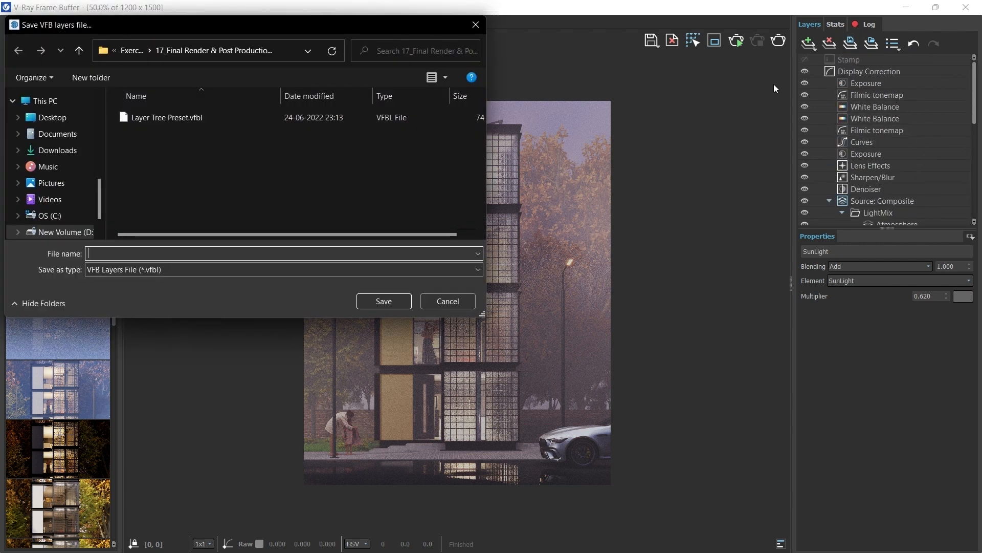
{"action": "left_click", "coordinate": [458, 304]}
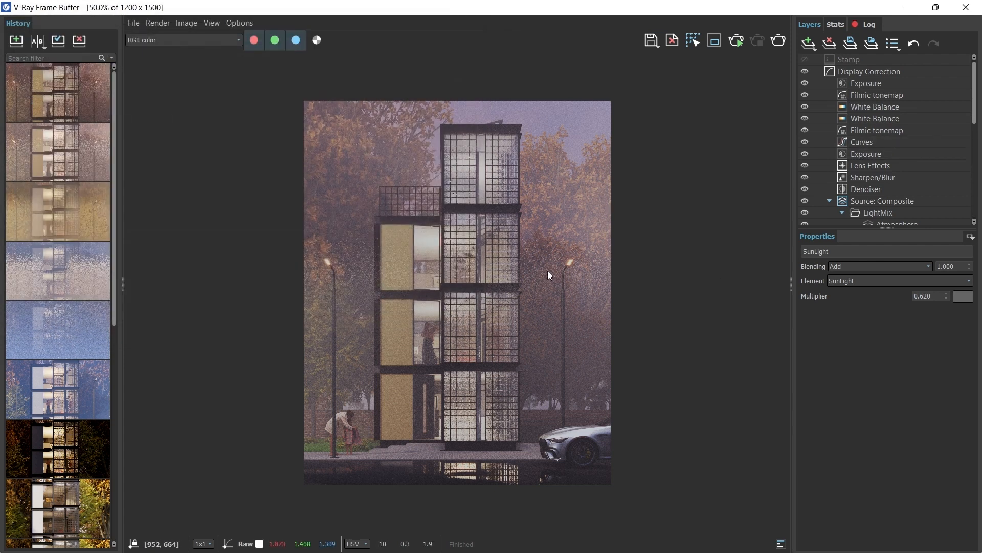
{"action": "left_click", "coordinate": [651, 40]}
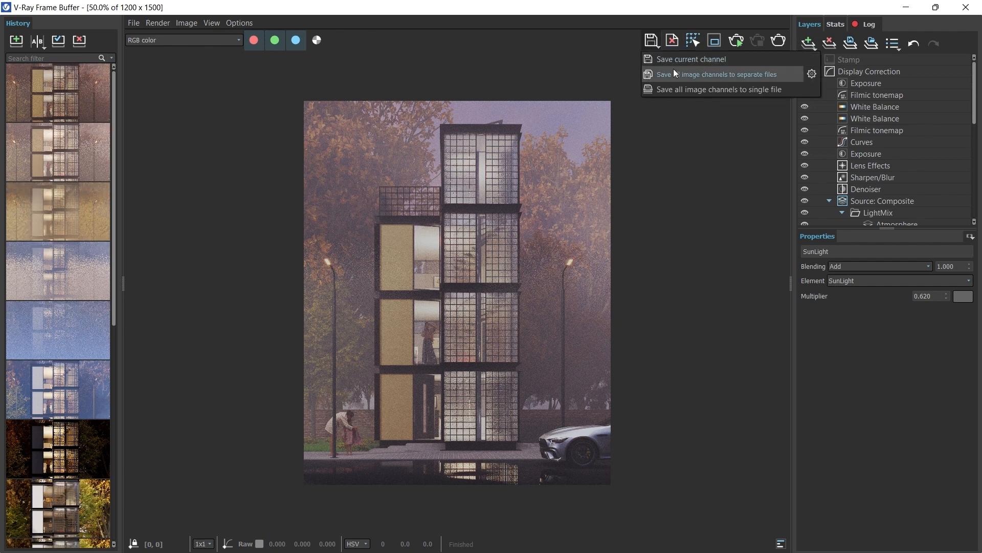
{"action": "left_click", "coordinate": [558, 78]}
{"action": "double_click", "coordinate": [492, 263]}
{"action": "double_click", "coordinate": [509, 271]}
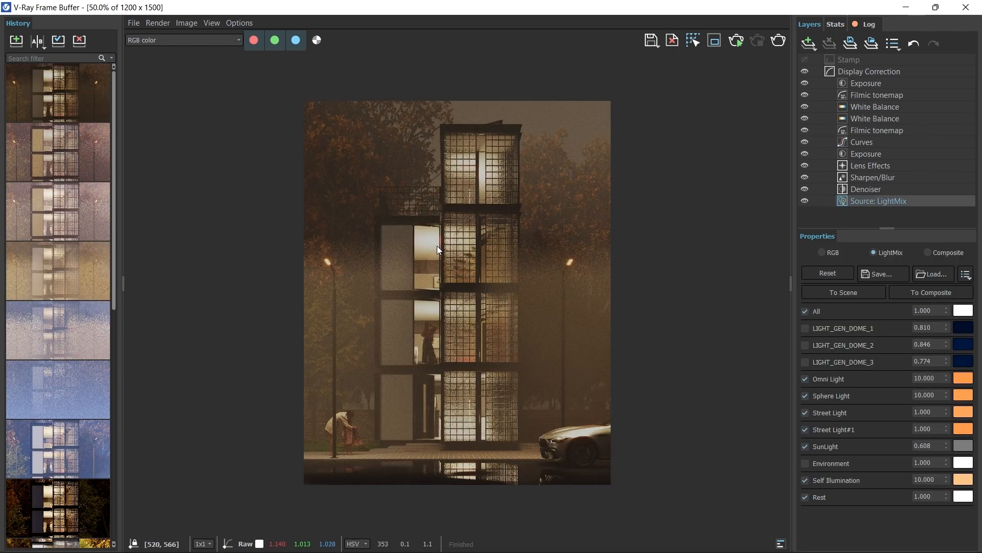
- Inspect the ground-floor glass and water reflection in the LightMix render, and review the render quality parameters
{"action": "scroll", "coordinate": [438, 244], "scroll_direction": "up", "scroll_amount": 2}
{"action": "scroll", "coordinate": [436, 179], "scroll_direction": "down", "scroll_amount": 2}
{"action": "scroll", "coordinate": [450, 463], "scroll_direction": "up", "scroll_amount": 2}
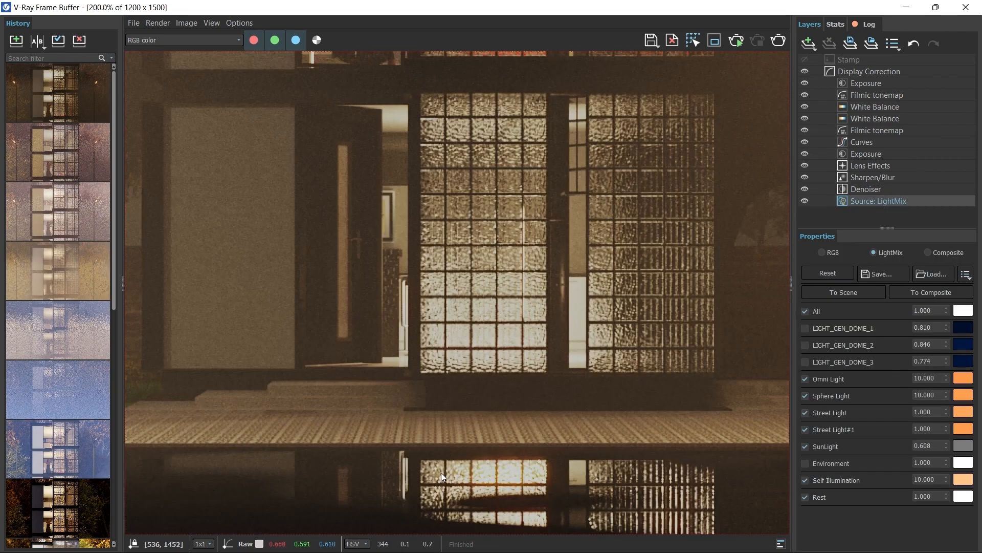
{"action": "scroll", "coordinate": [475, 367], "scroll_direction": "down", "scroll_amount": 1}
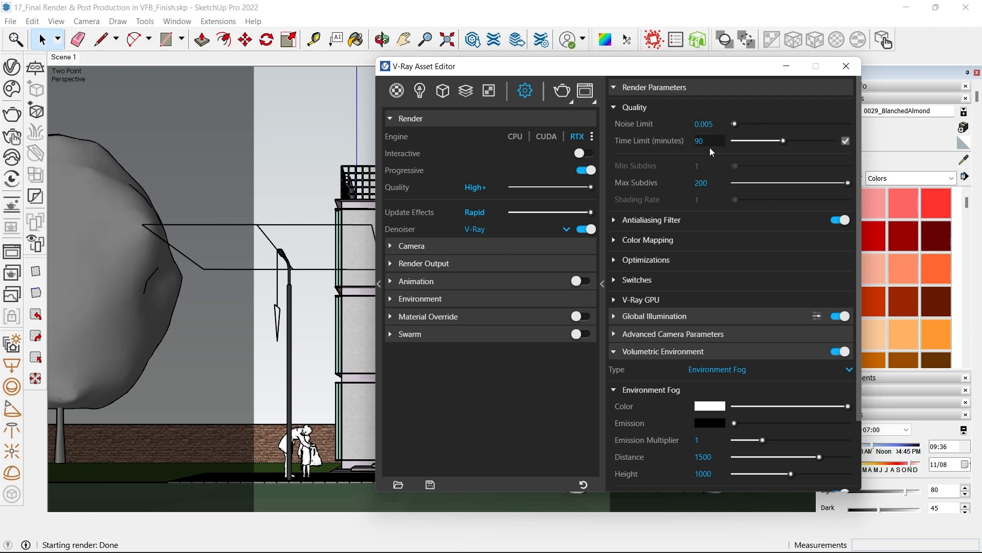
{"action": "scroll", "coordinate": [717, 406], "scroll_direction": "down", "scroll_amount": 3}
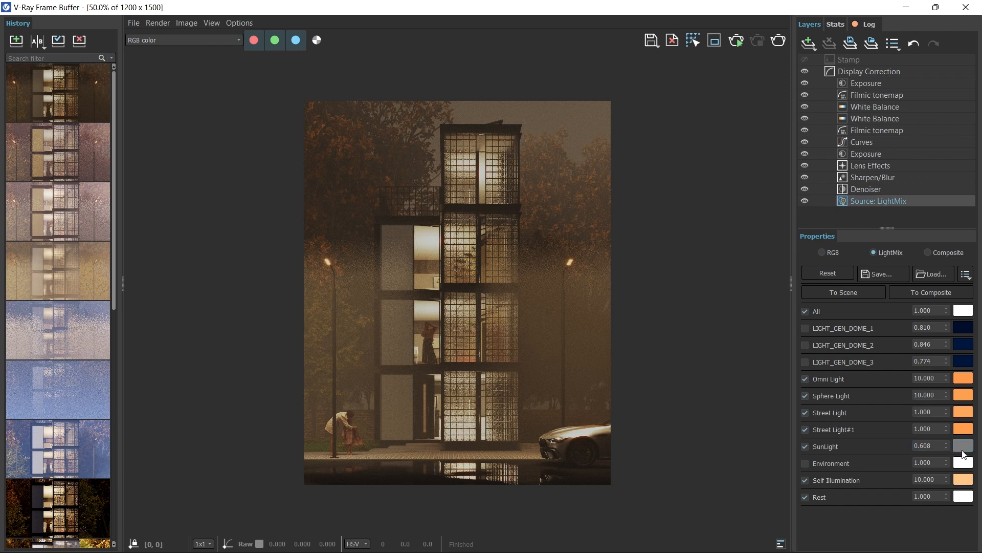
- Examine the upper floors, street lamps and surrounding trees of the warm LightMix render at closer and full view
{"action": "scroll", "coordinate": [443, 205], "scroll_direction": "up", "scroll_amount": 2}
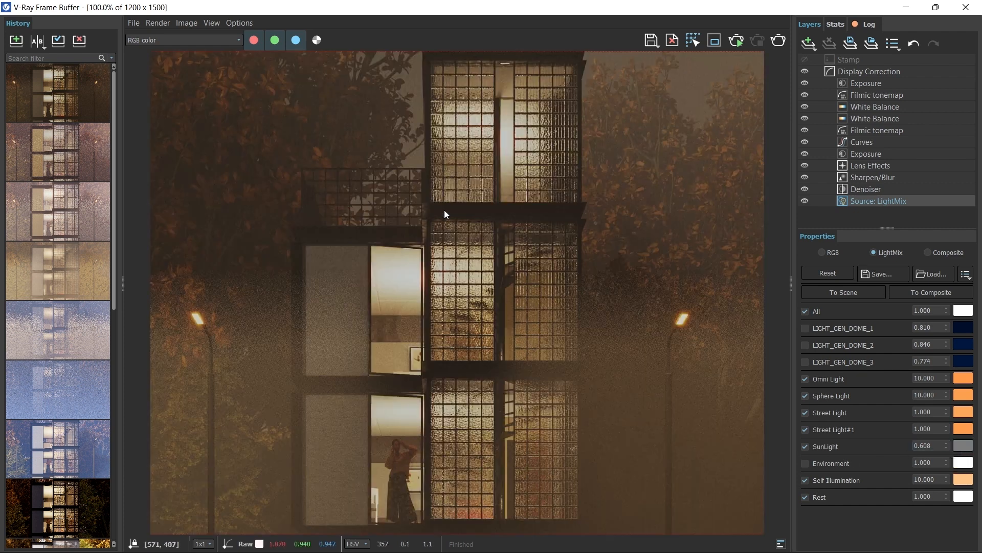
{"action": "scroll", "coordinate": [314, 257], "scroll_direction": "up", "scroll_amount": 1}
{"action": "scroll", "coordinate": [331, 253], "scroll_direction": "down", "scroll_amount": 1}
{"action": "scroll", "coordinate": [411, 290], "scroll_direction": "down", "scroll_amount": 1}
{"action": "scroll", "coordinate": [461, 348], "scroll_direction": "up", "scroll_amount": 1}
{"action": "scroll", "coordinate": [711, 180], "scroll_direction": "down", "scroll_amount": 1}
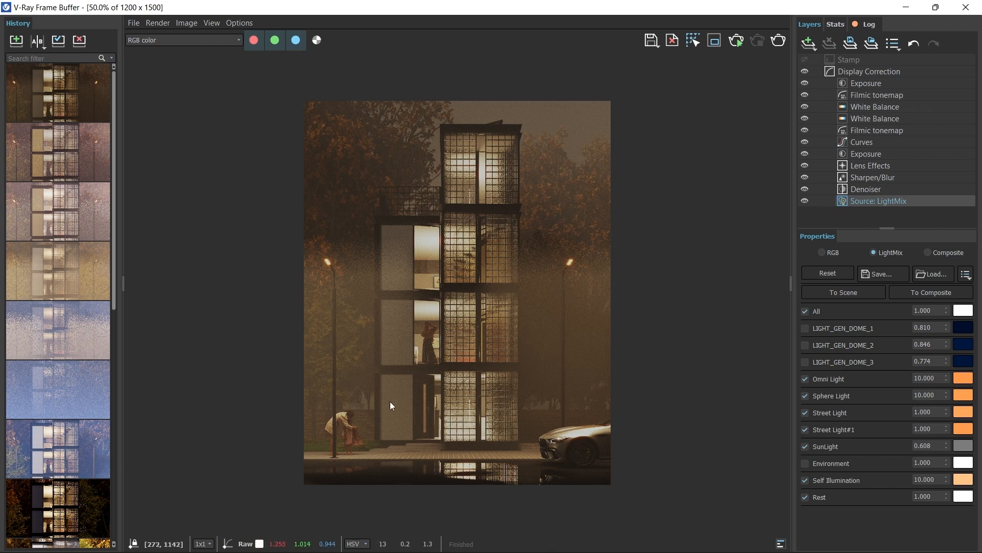
{"action": "scroll", "coordinate": [448, 323], "scroll_direction": "up", "scroll_amount": 1}
{"action": "scroll", "coordinate": [448, 323], "scroll_direction": "down", "scroll_amount": 1}
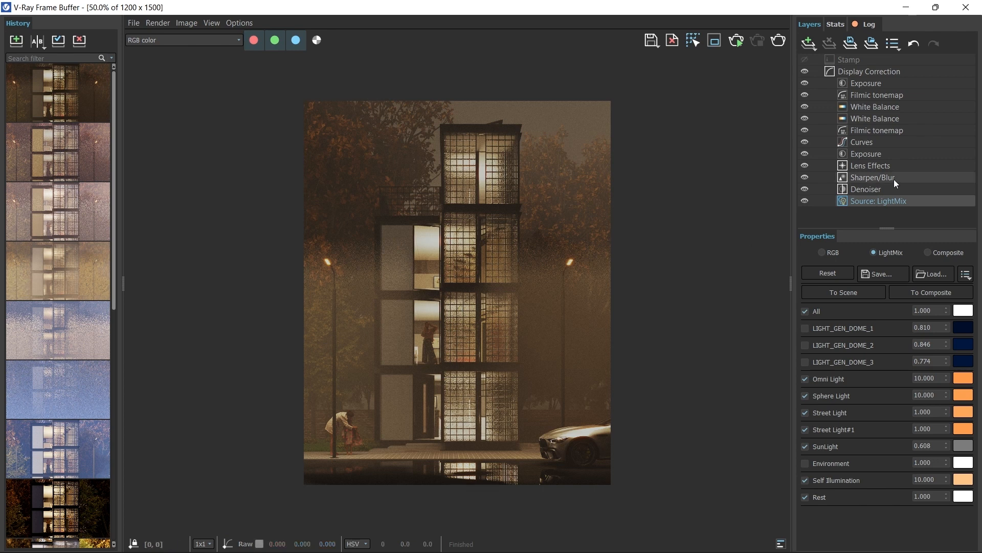
- Save the current layer tree over the existing preset file Layer Tree Preset - Darker.vfbl
{"action": "left_click", "coordinate": [852, 44]}
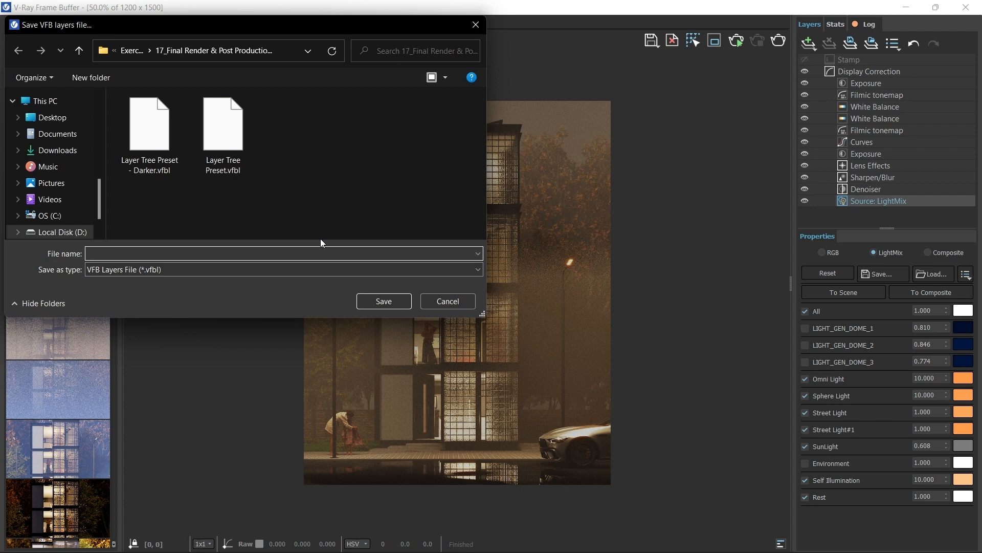
{"action": "left_click", "coordinate": [446, 301]}
{"action": "left_click", "coordinate": [852, 44]}
{"action": "left_click", "coordinate": [149, 133]}
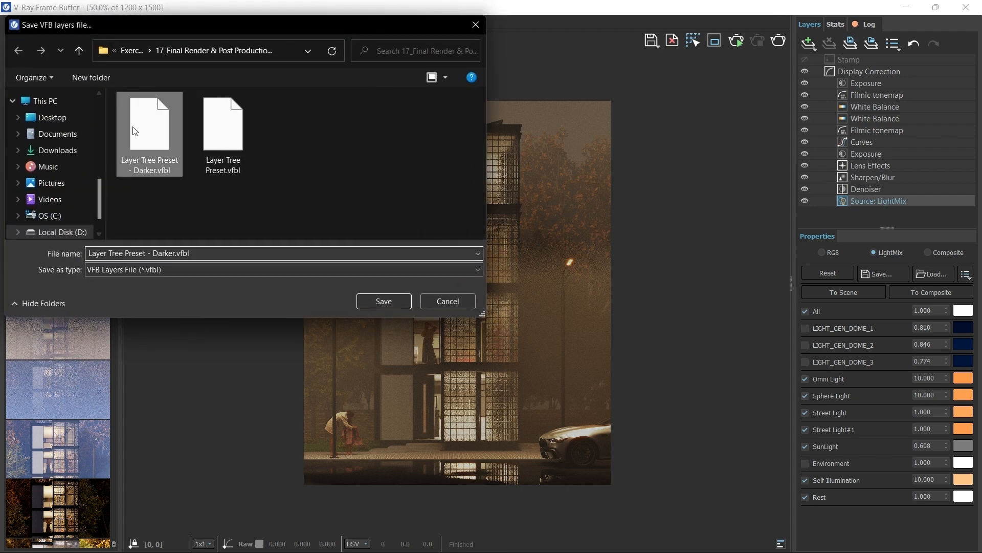
{"action": "left_click", "coordinate": [384, 301]}
{"action": "left_click", "coordinate": [520, 284]}
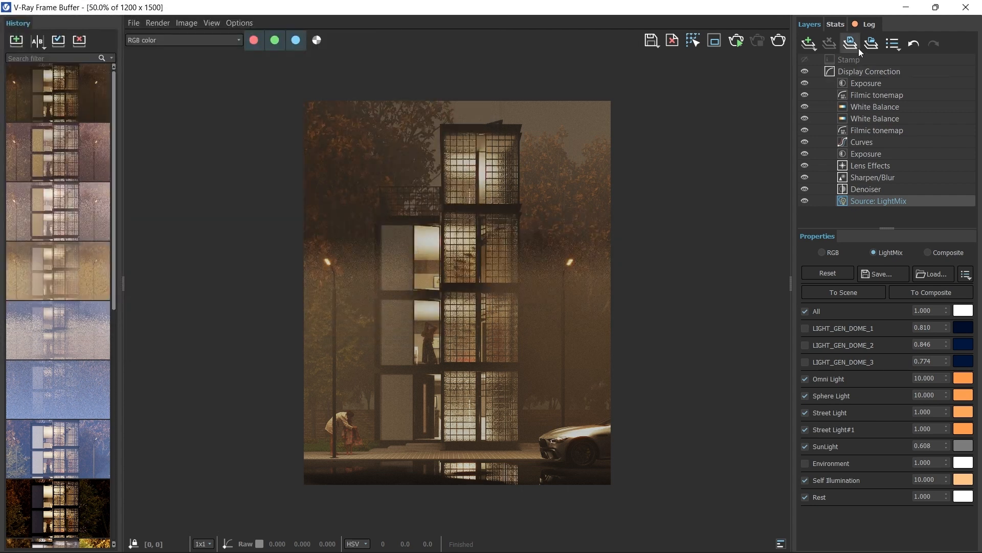
- Load the layer tree preset Layer Tree Preset.vfbl onto the current render
{"action": "left_click", "coordinate": [872, 44]}
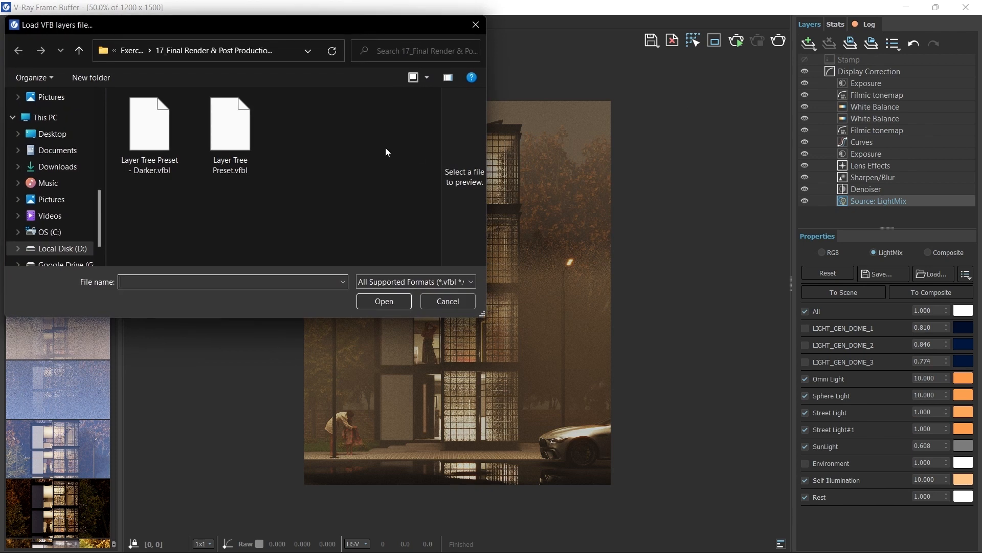
{"action": "double_click", "coordinate": [229, 123]}
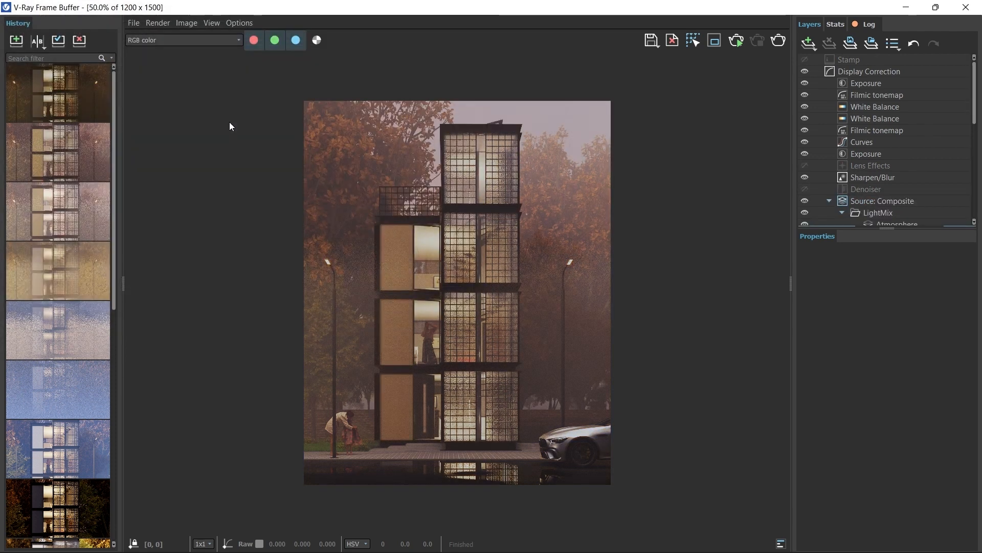